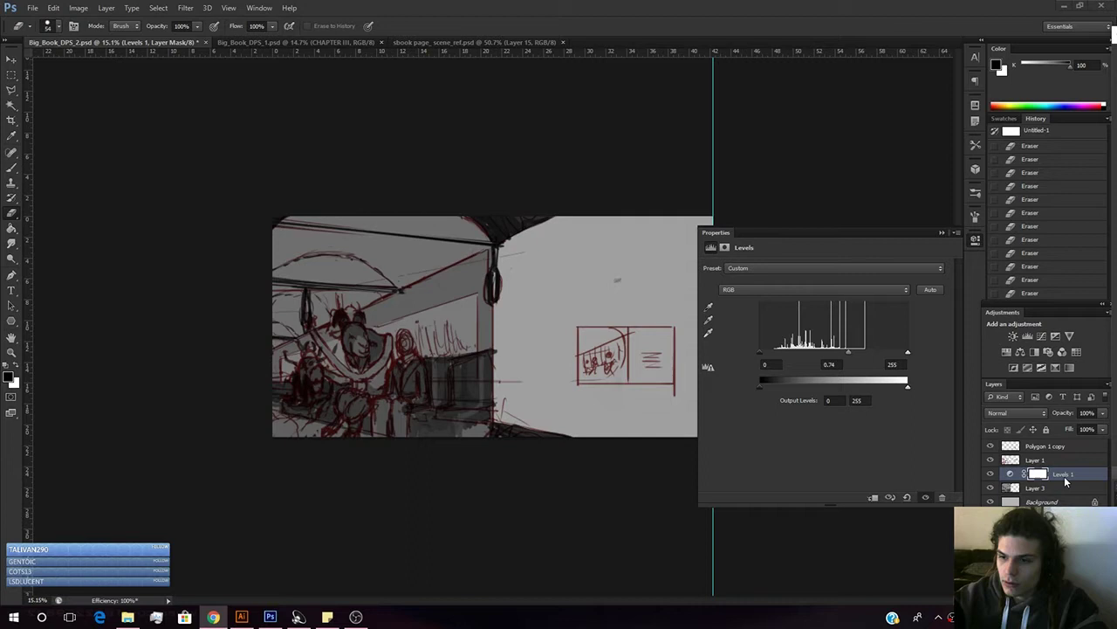
- Compare the painting with and without the Levels 1 adjustment, then put its properties away
click(990, 474)
click(990, 474)
click(990, 474)
click(990, 473)
click(990, 473)
click(990, 474)
click(990, 474)
click(990, 474)
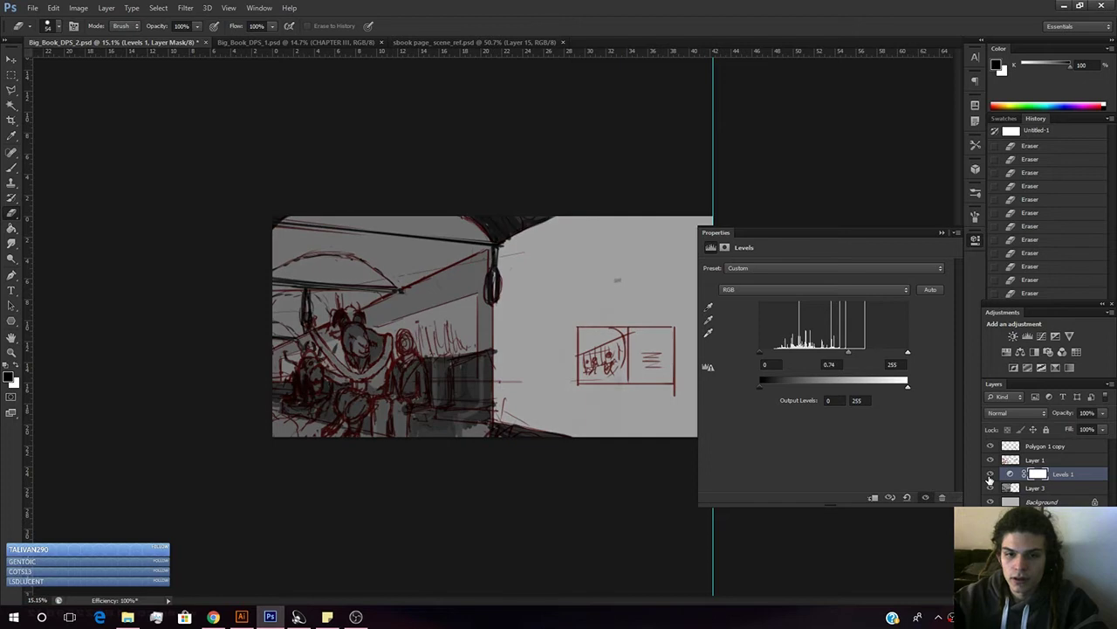
click(990, 474)
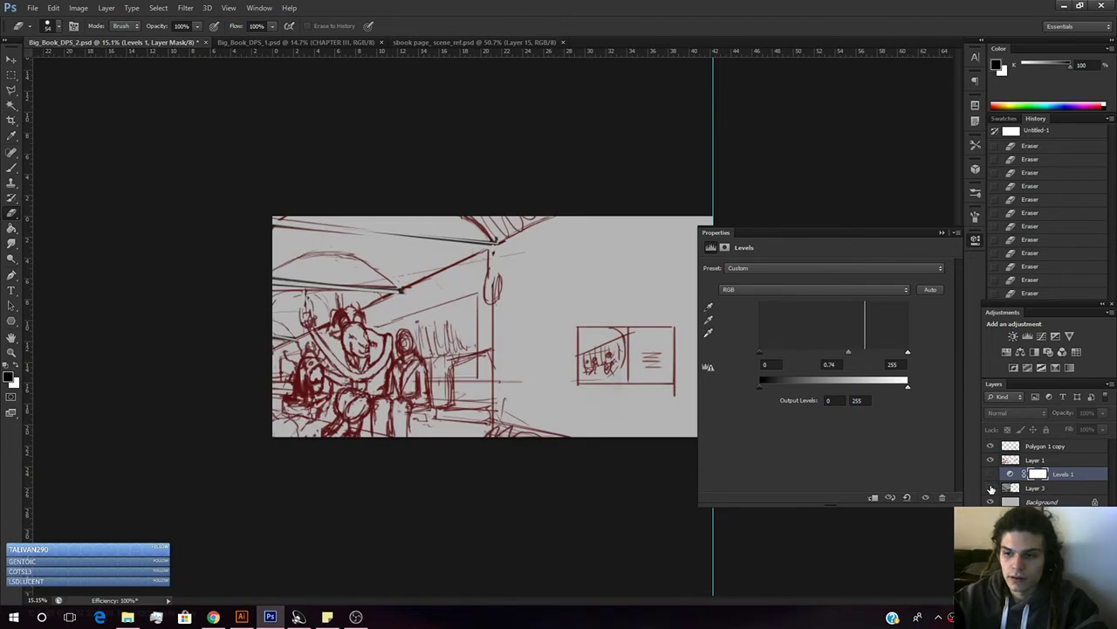
click(990, 474)
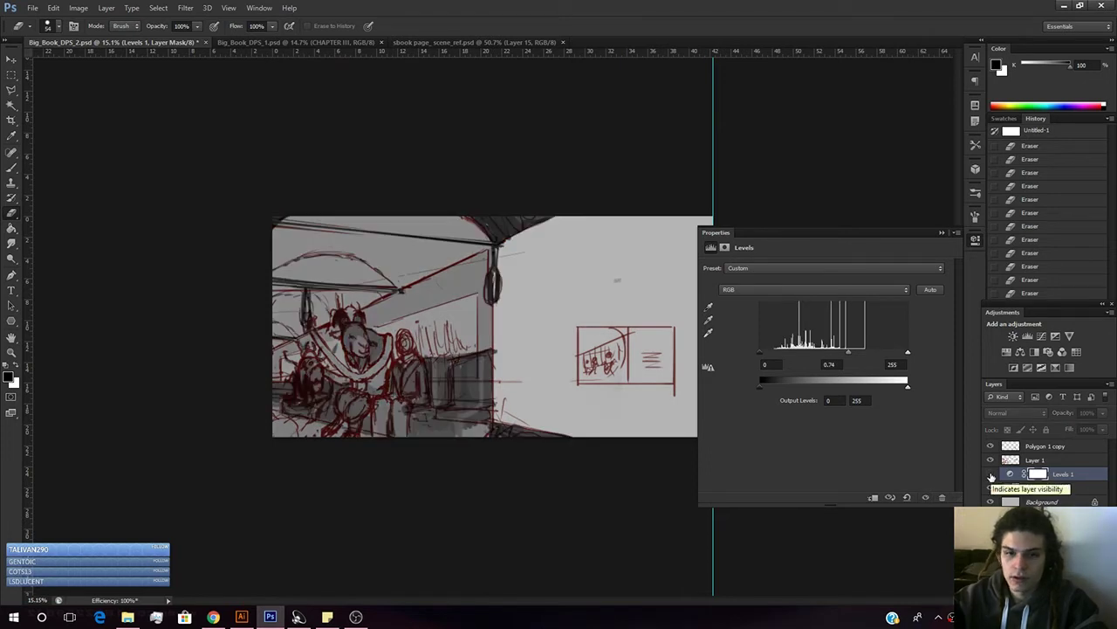
click(990, 474)
click(990, 474)
click(990, 474)
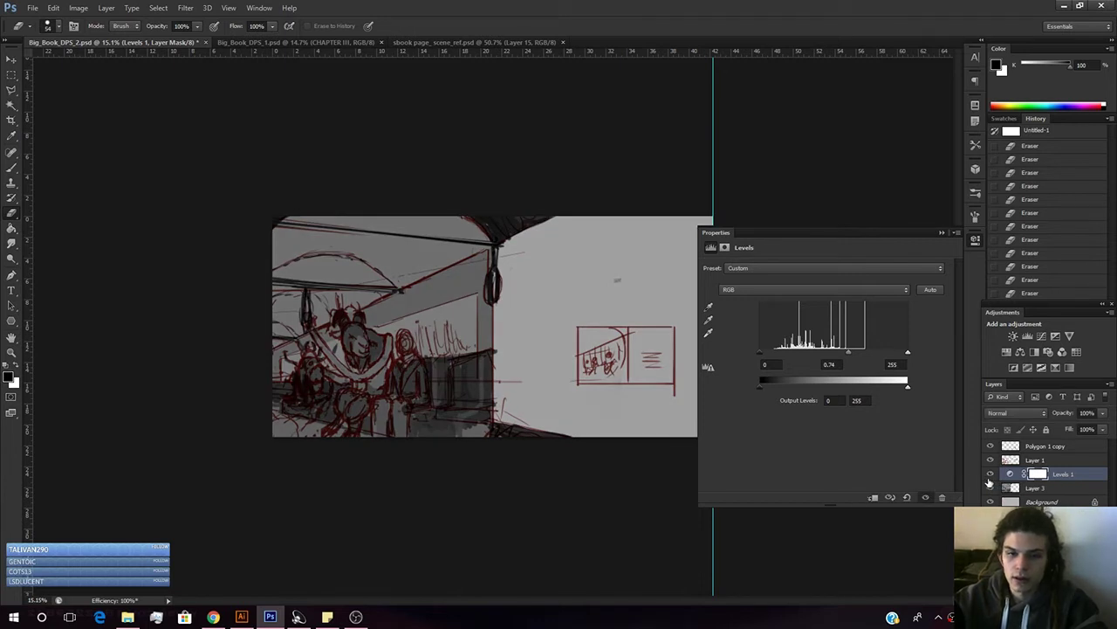
click(990, 474)
click(990, 474)
click(990, 474)
click(990, 475)
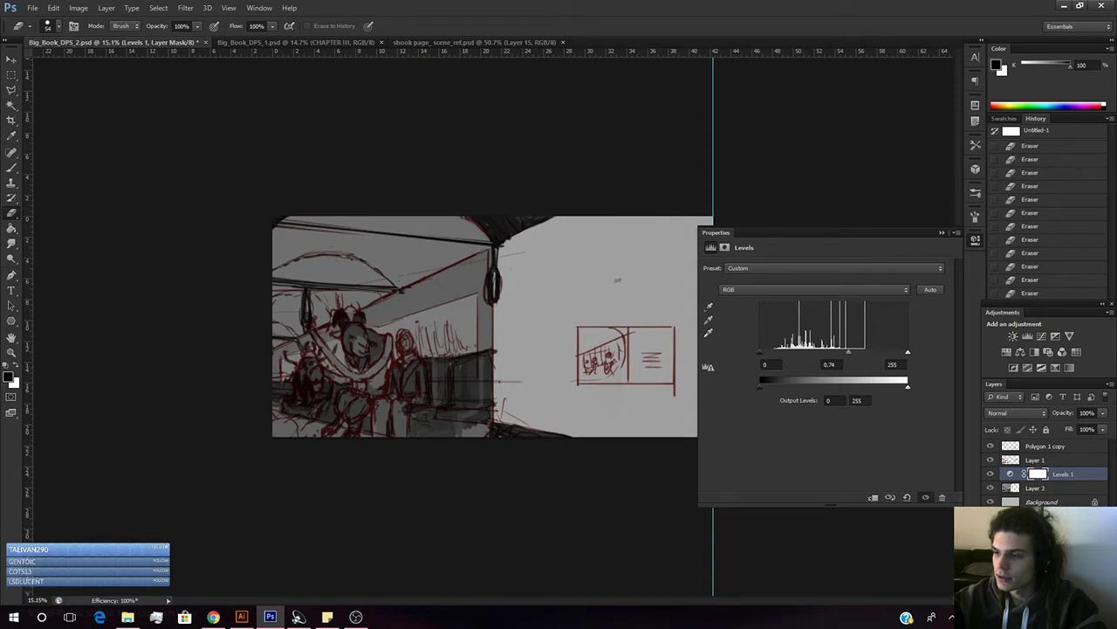
click(974, 240)
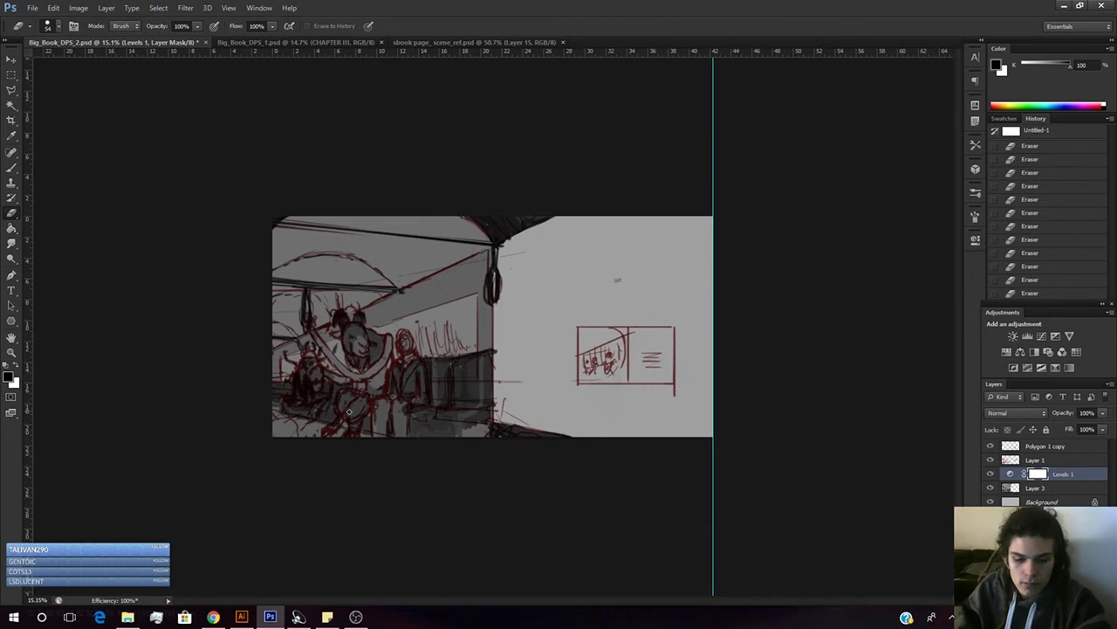
- Examine the scene at a closer view with and without the red line sketch on Layer 1
key(z)
mouse_move(355, 387)
mouse_down()
mouse_move(405, 385)
mouse_move(360, 395)
mouse_move(375, 395)
mouse_move(317, 383)
mouse_up()
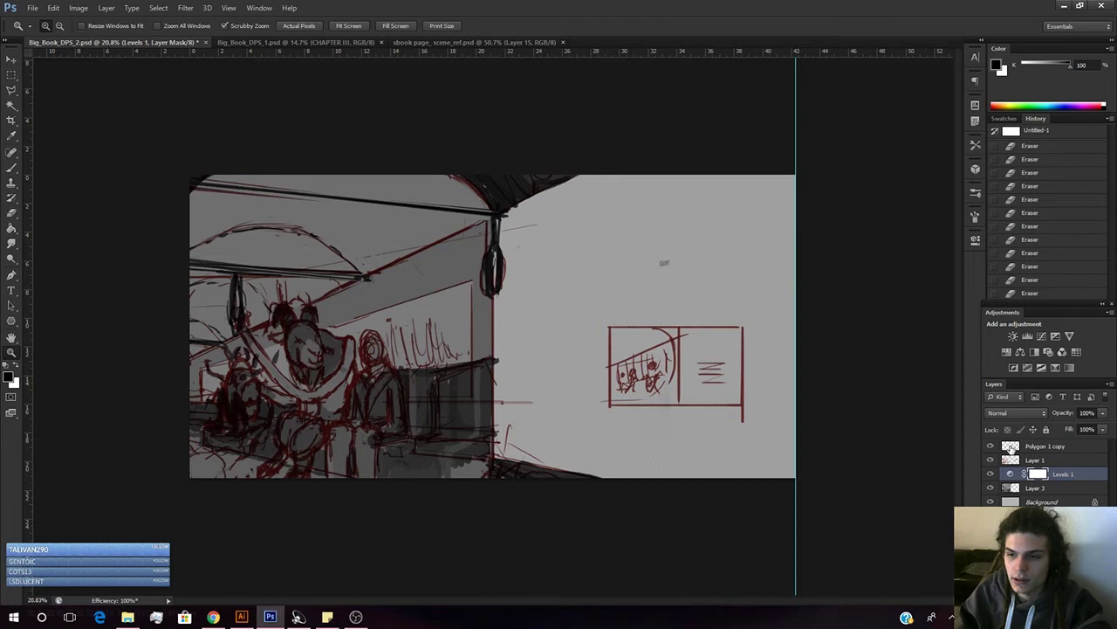
click(990, 459)
click(990, 459)
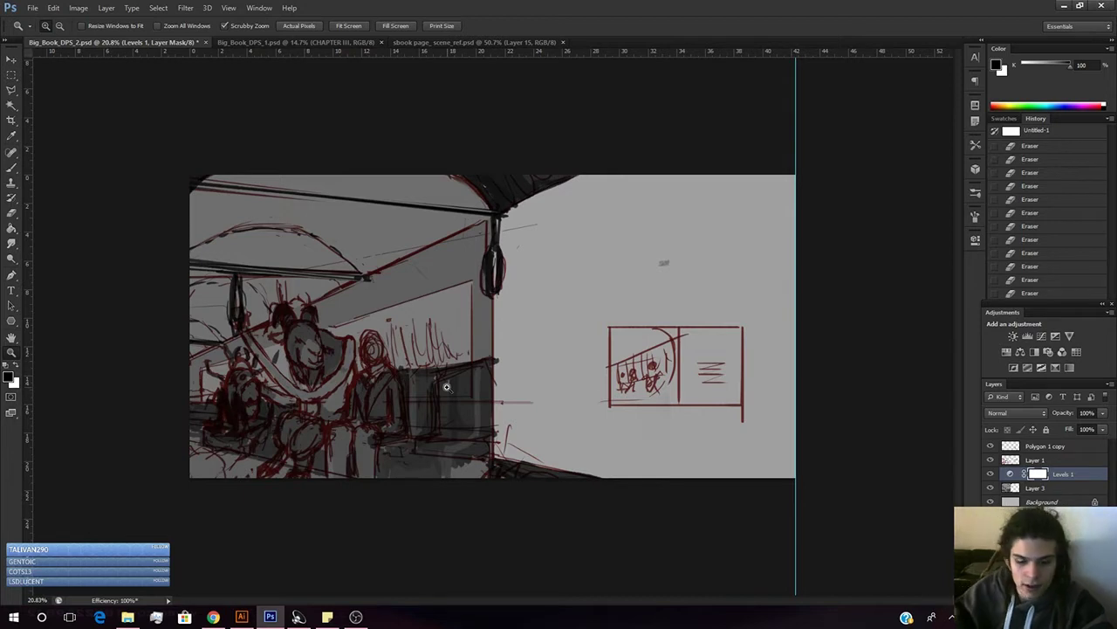
- Merge the Levels 1 adjustment down into Layer 3
key(b)
key(x)
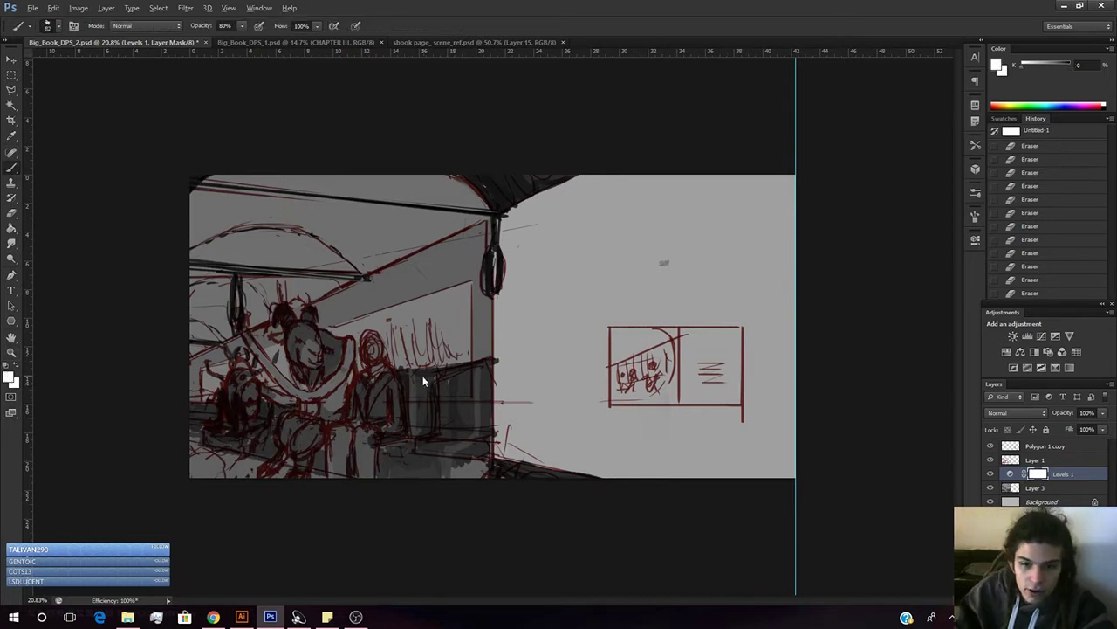
key(alt)
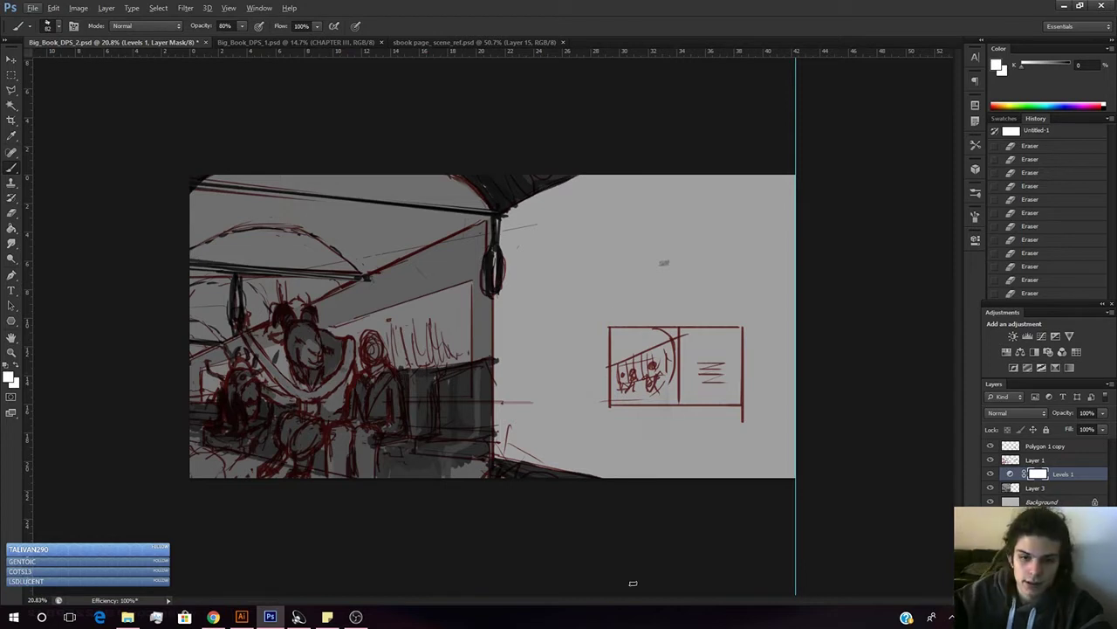
key(z)
drag(213, 351, 270, 363)
key(b)
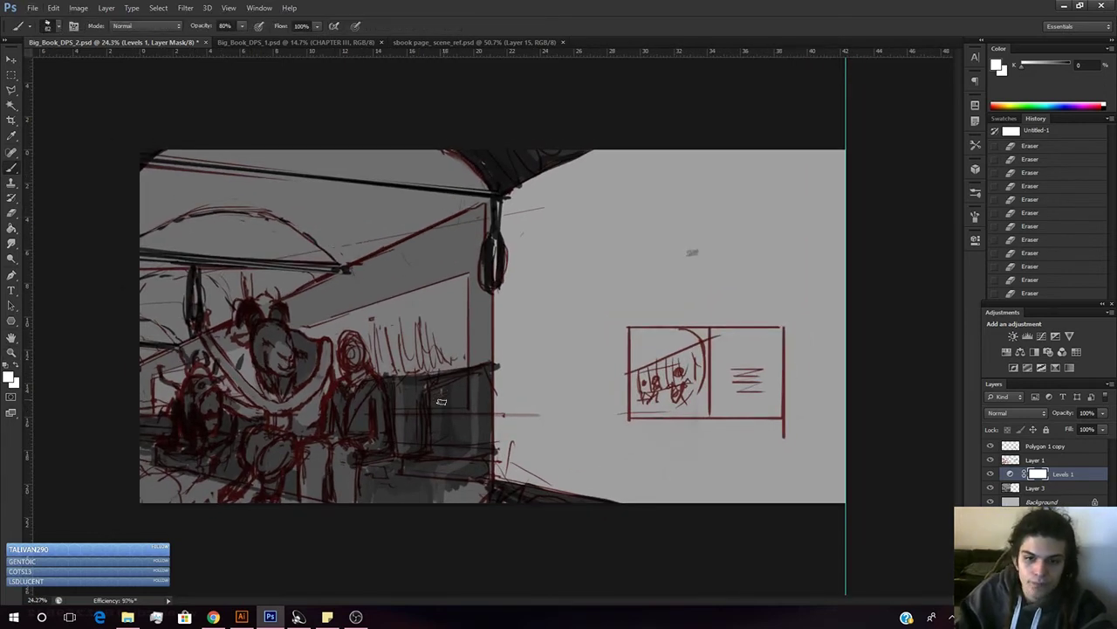
click(1044, 489)
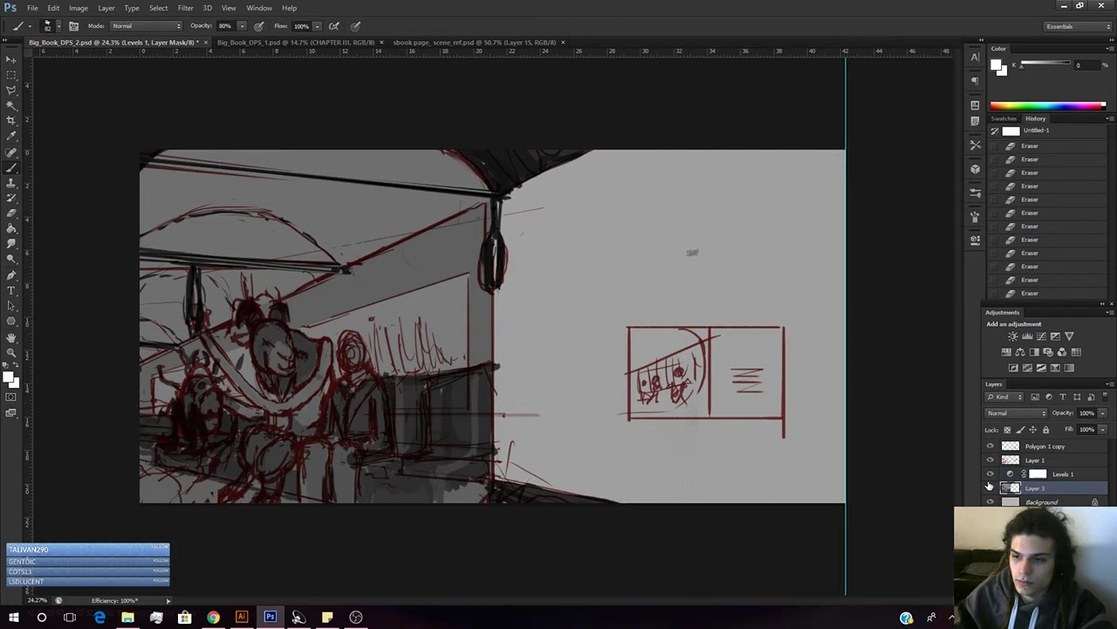
right_click(1053, 476)
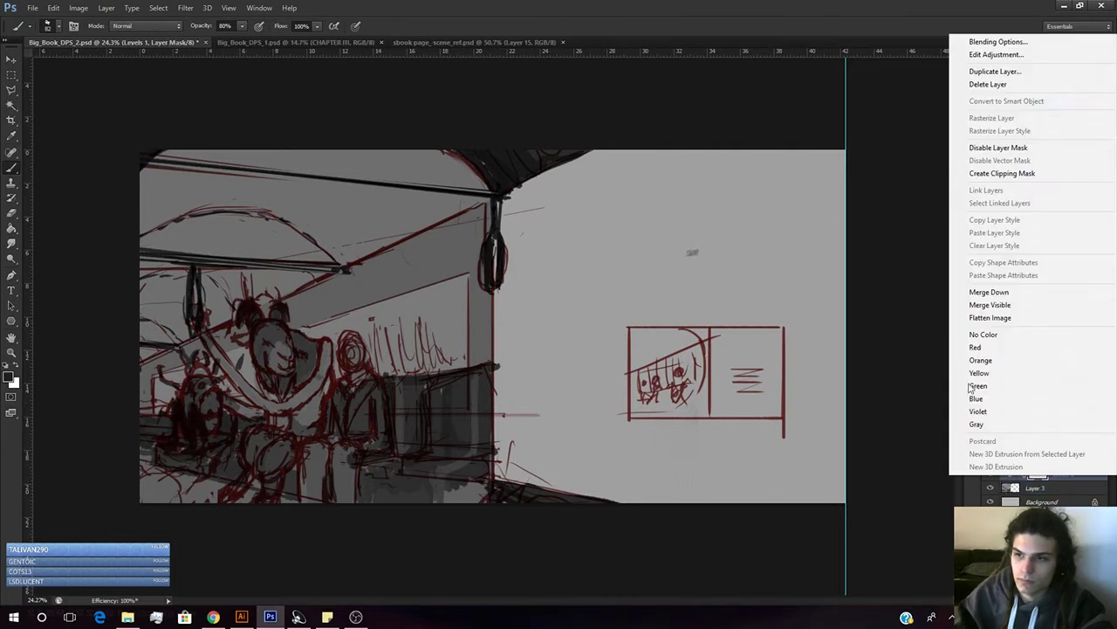
click(989, 292)
- Shade the seated figure right of the horned character on Layer 3 with its sampled grey darkened to 15% brightness
alt+click(372, 402)
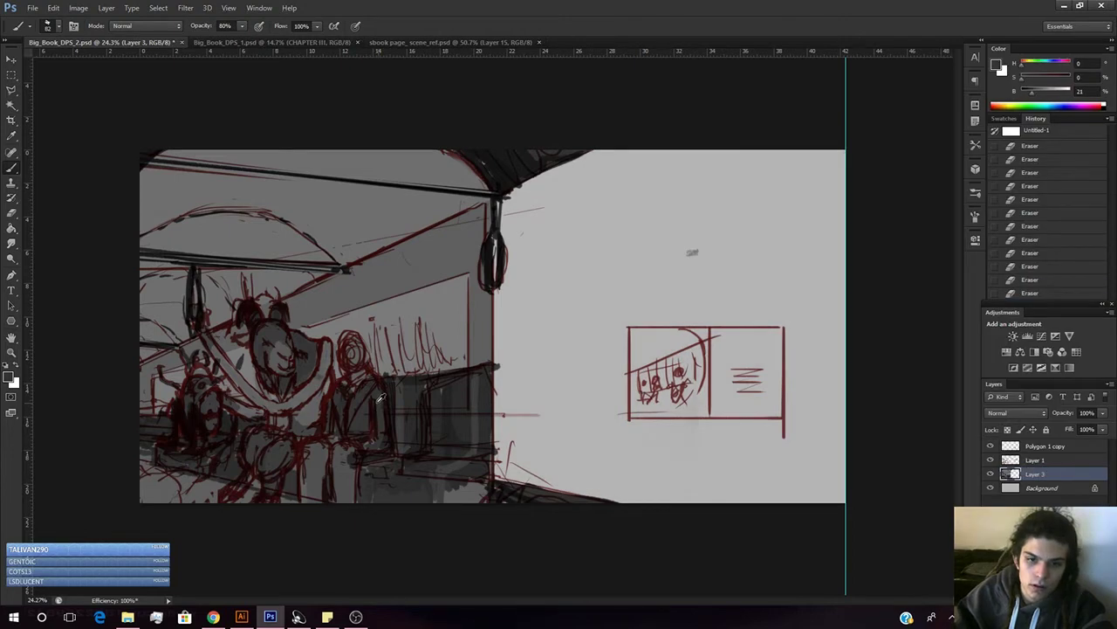
alt+click(363, 410)
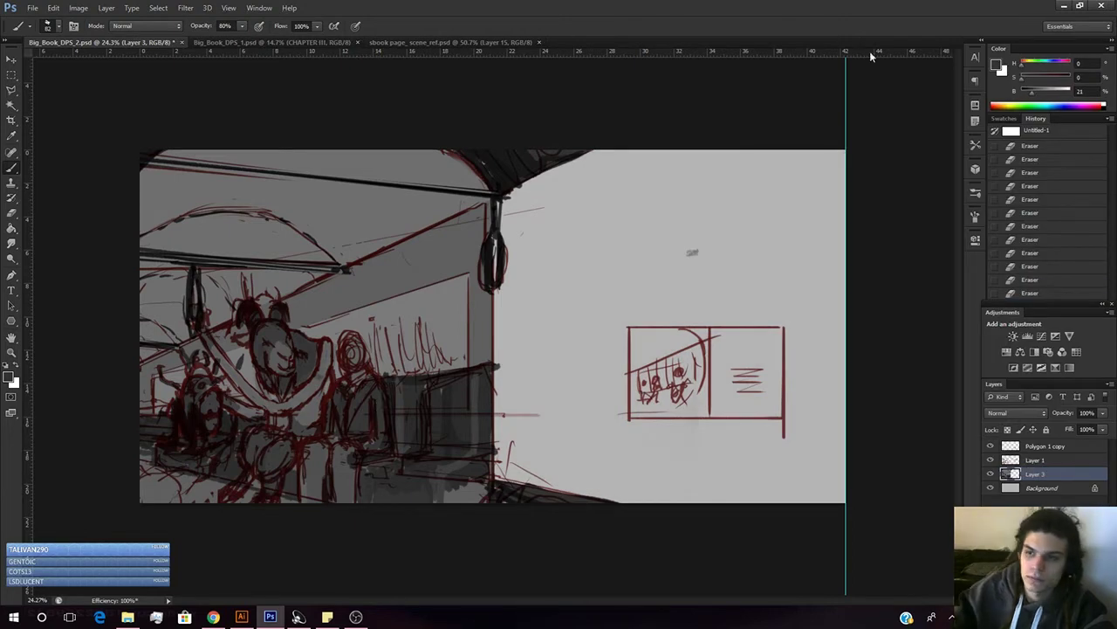
drag(1031, 98, 1028, 98)
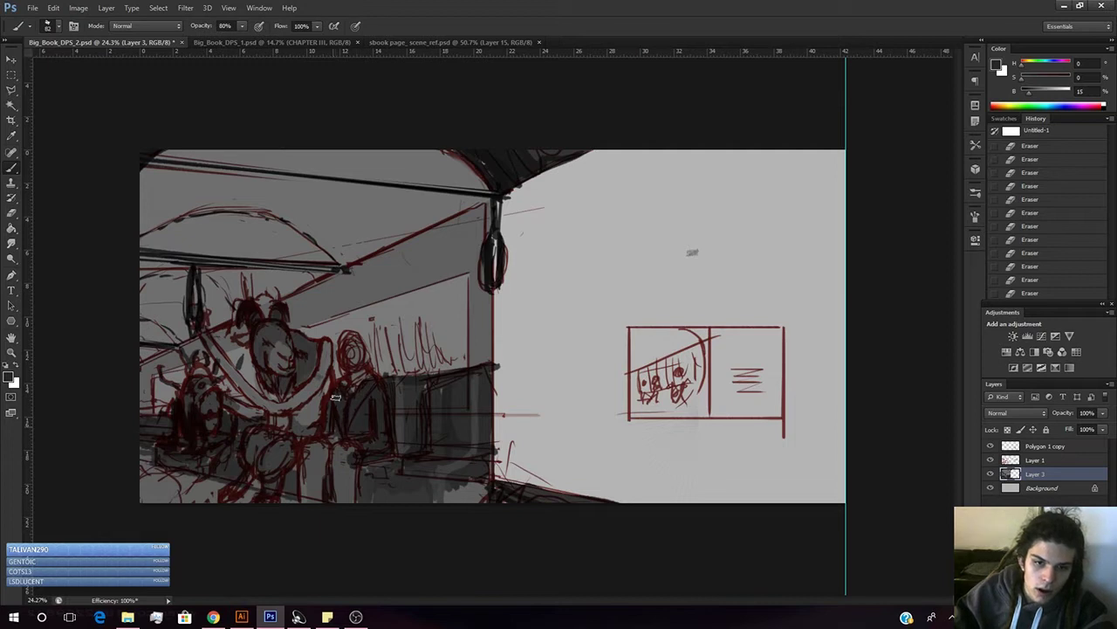
mouse_move(341, 389)
mouse_down()
mouse_move(375, 410)
mouse_move(377, 428)
mouse_move(347, 443)
mouse_move(352, 435)
mouse_move(334, 444)
mouse_move(351, 421)
mouse_up()
drag(350, 421, 349, 410)
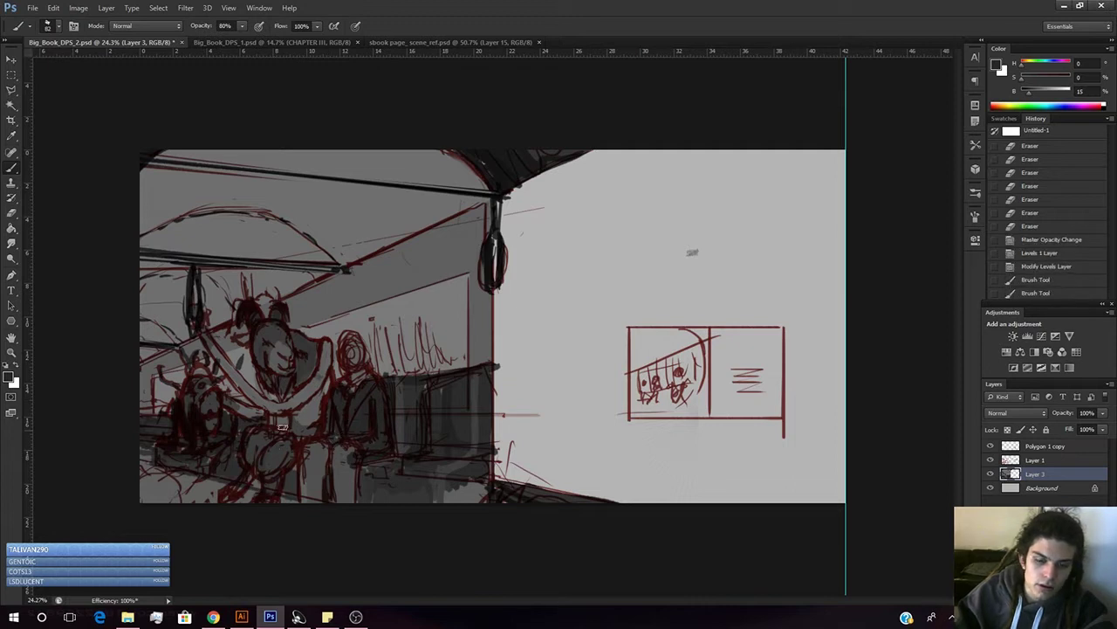
key(ctrl+e)
click(359, 409)
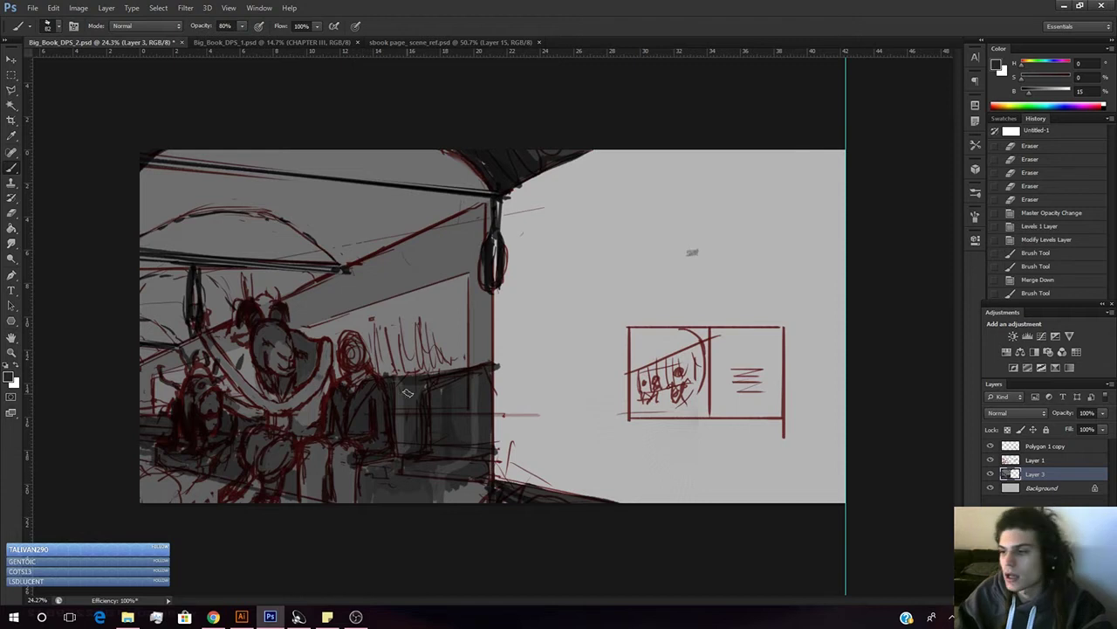
click(339, 395)
- Brush the same dark grey over the seated figure left of the horned character
drag(189, 381, 194, 409)
mouse_move(201, 386)
mouse_down()
mouse_move(203, 401)
mouse_move(213, 391)
mouse_up()
drag(208, 383, 213, 394)
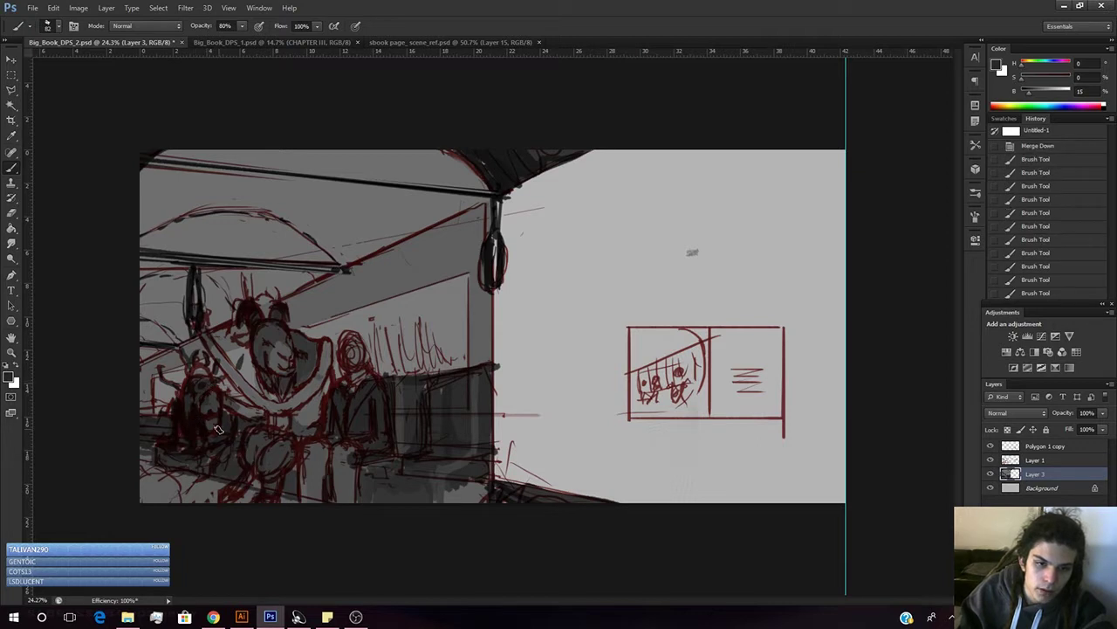
click(210, 425)
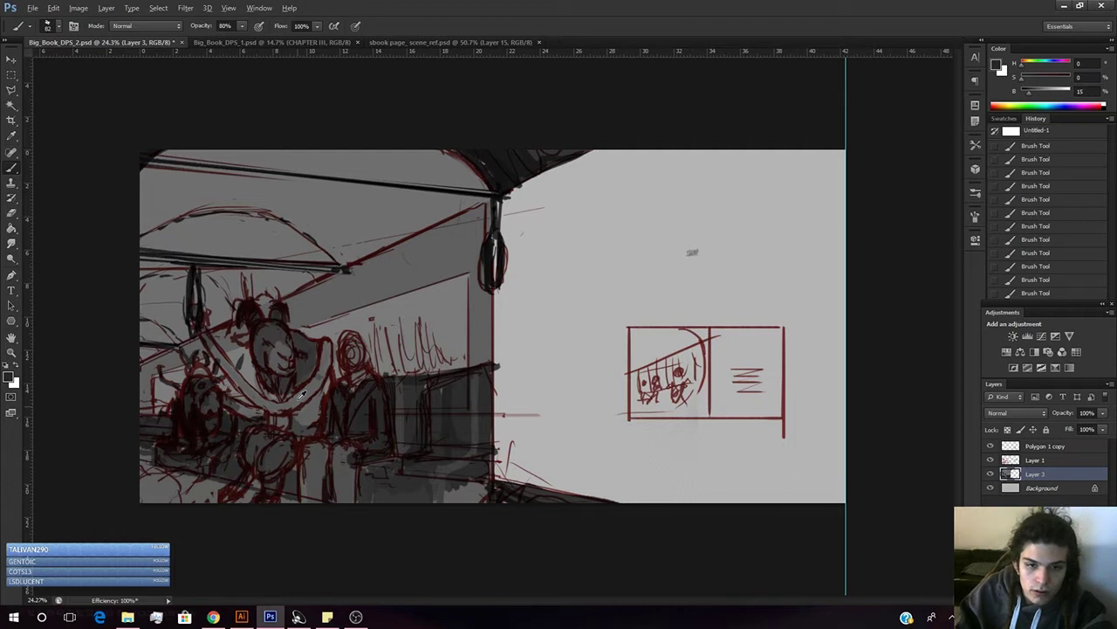
- Select the right seated figure and the adjoining bench area with a freehand Lasso outline
alt+click(299, 425)
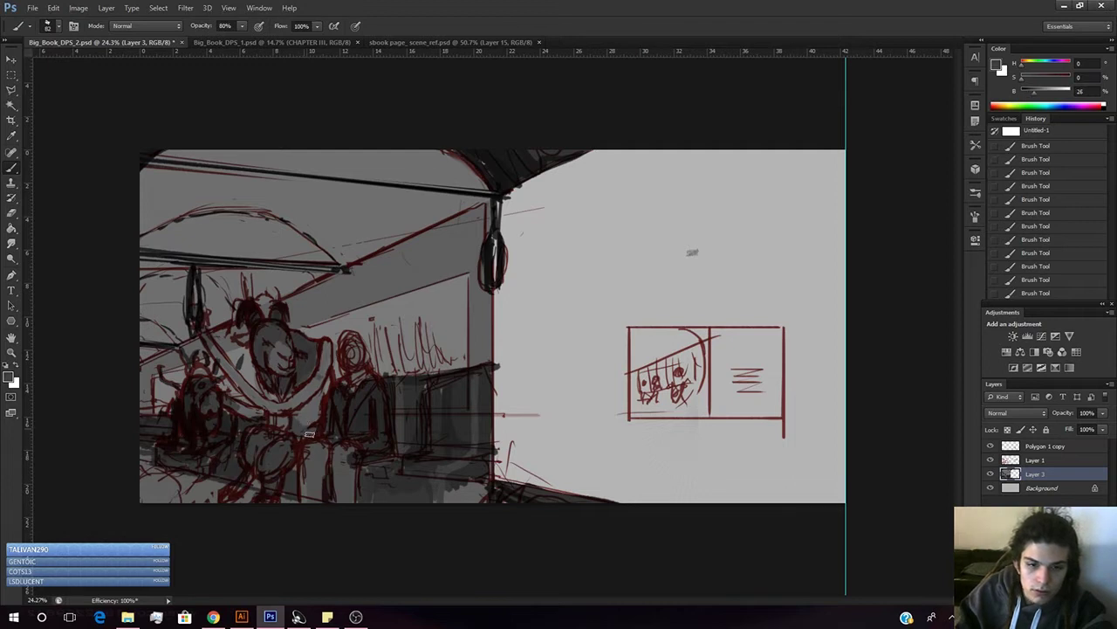
alt+click(304, 352)
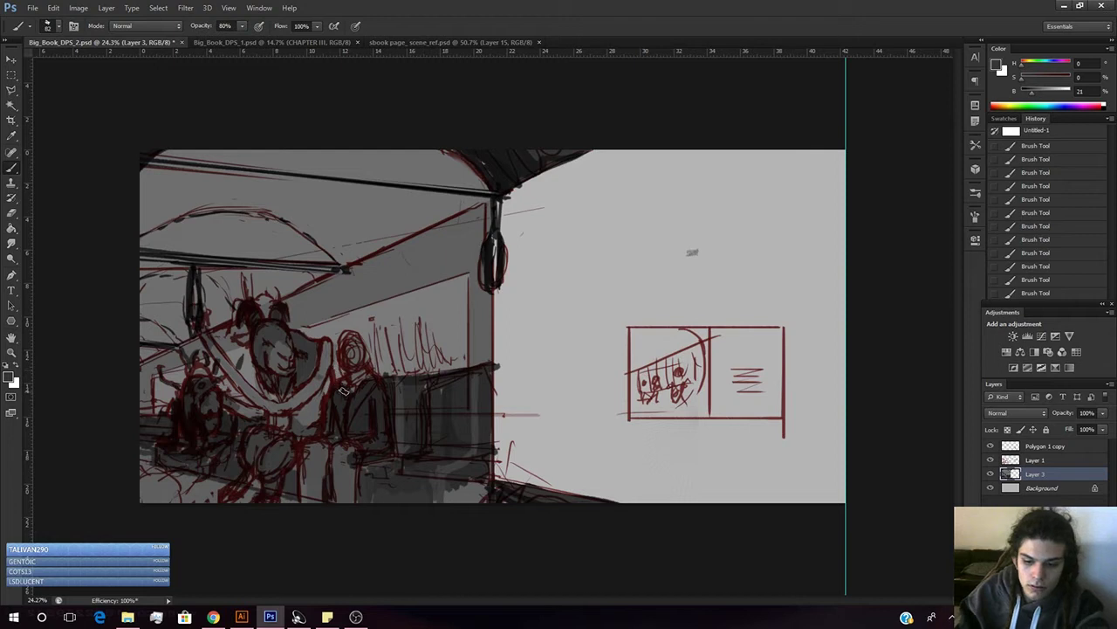
key(l)
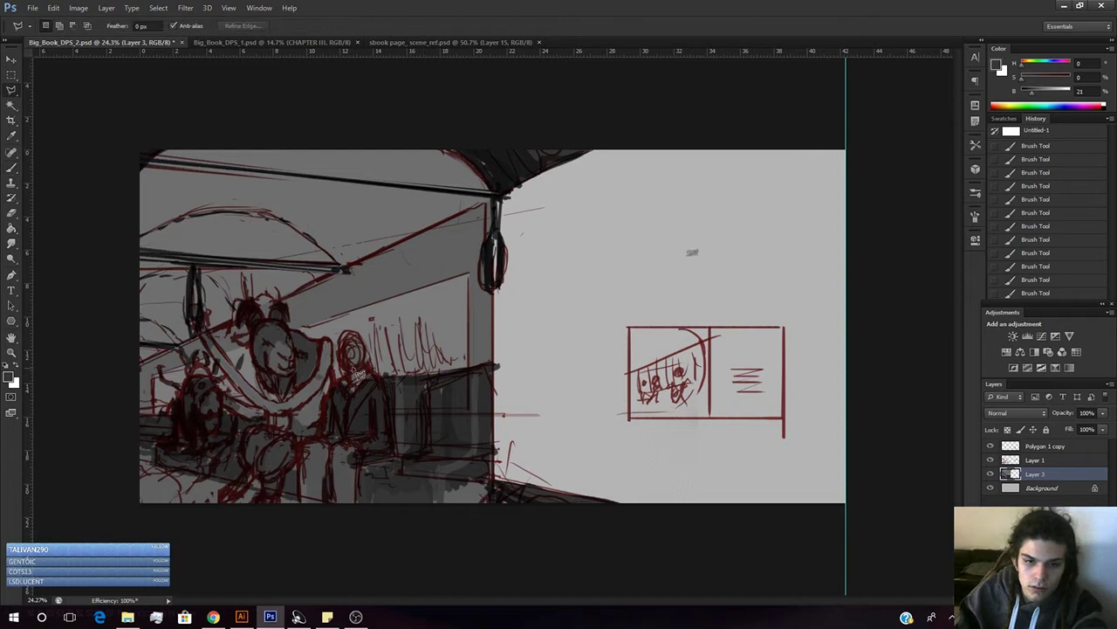
right_click(11, 91)
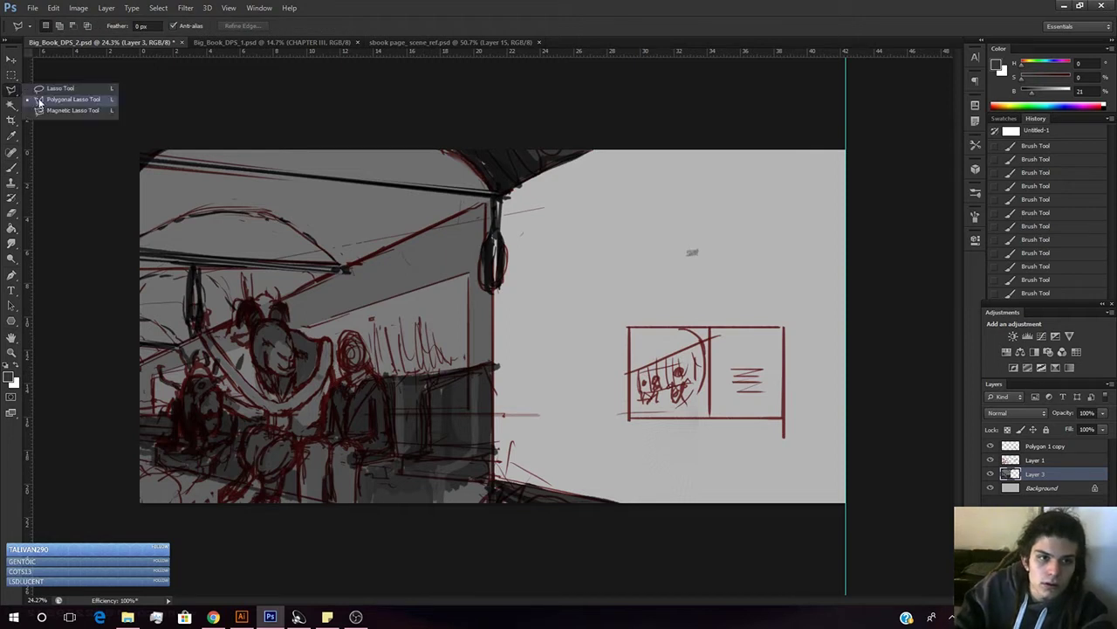
click(46, 104)
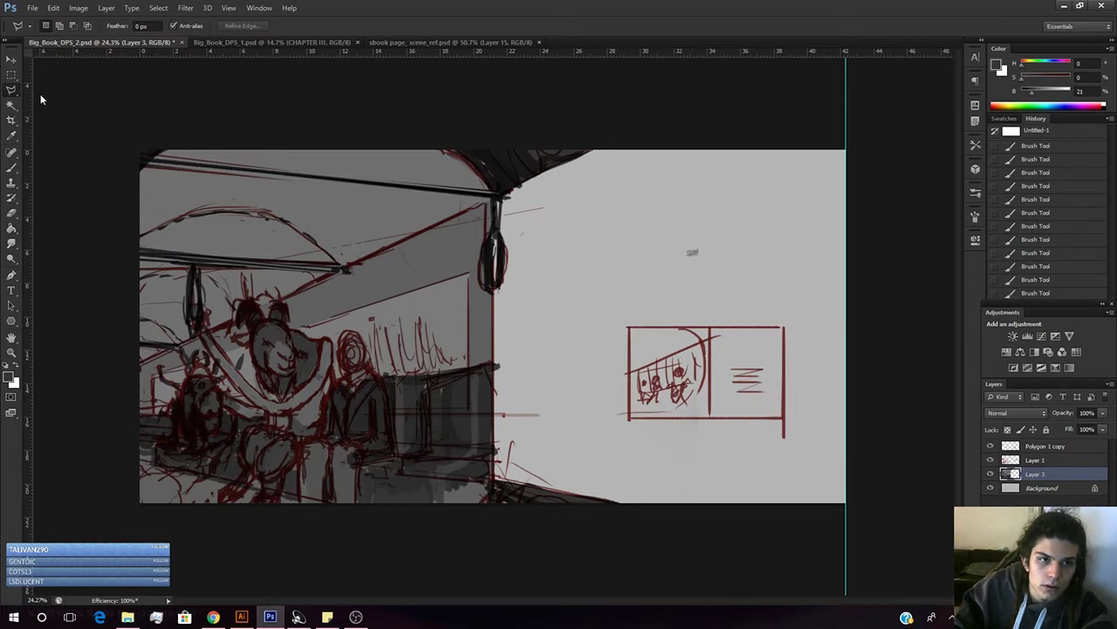
right_click(11, 91)
click(46, 91)
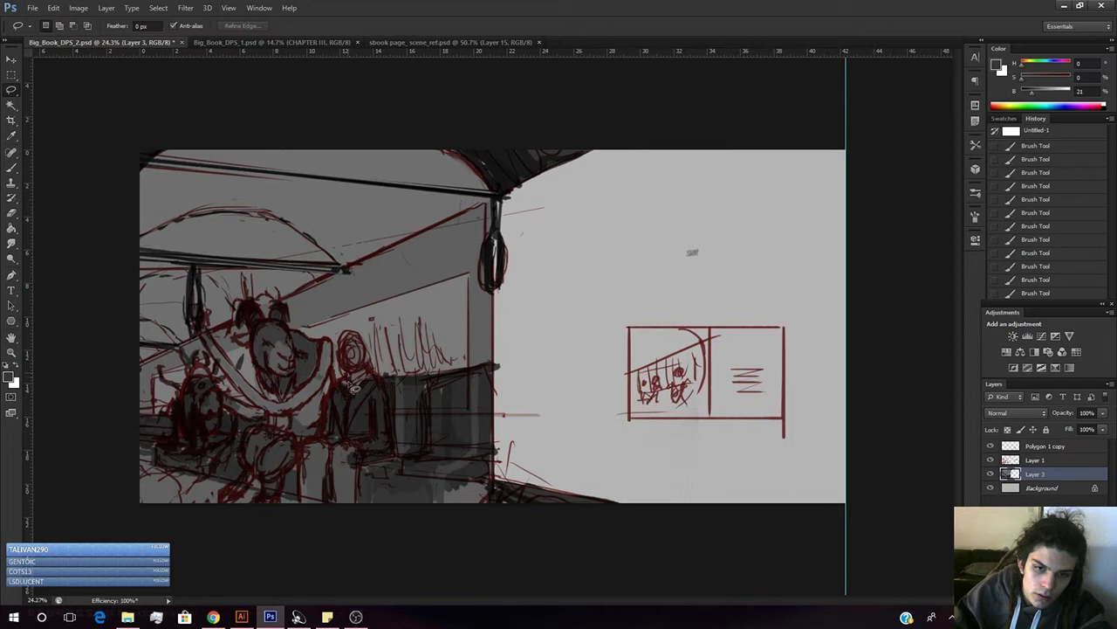
mouse_move(354, 382)
mouse_down()
mouse_move(334, 436)
mouse_move(302, 458)
mouse_move(298, 508)
mouse_move(398, 504)
mouse_move(419, 350)
mouse_move(380, 334)
mouse_move(353, 340)
mouse_move(342, 432)
mouse_move(346, 399)
mouse_up()
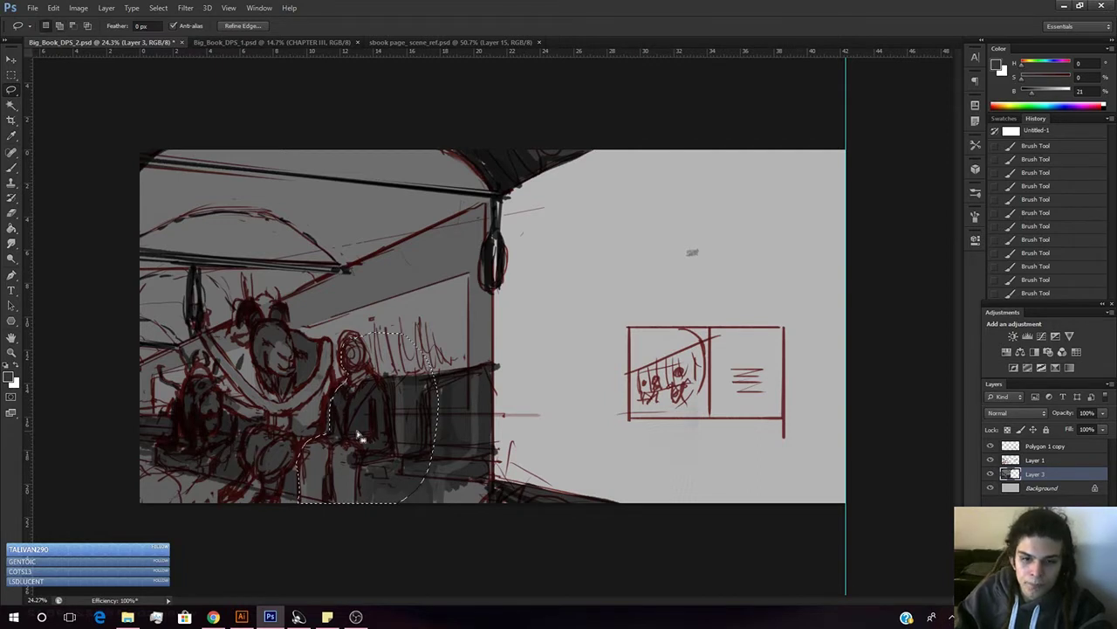
- Set up a soft round brush at 236 px with 0% hardness and a sampled dark grey of 10% brightness
key(b)
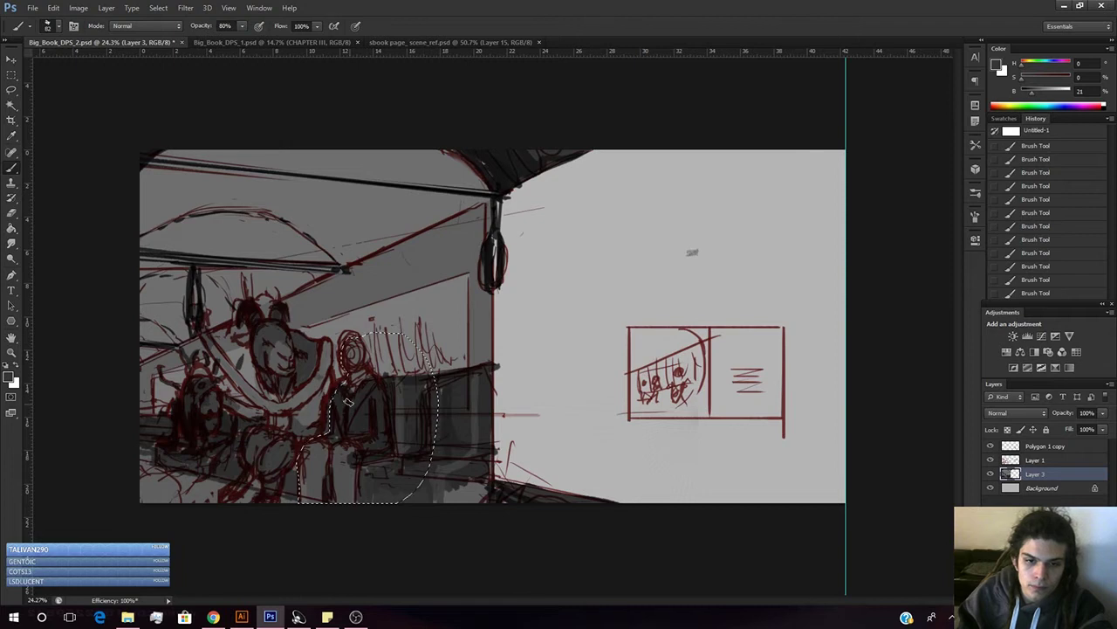
alt+click(331, 428)
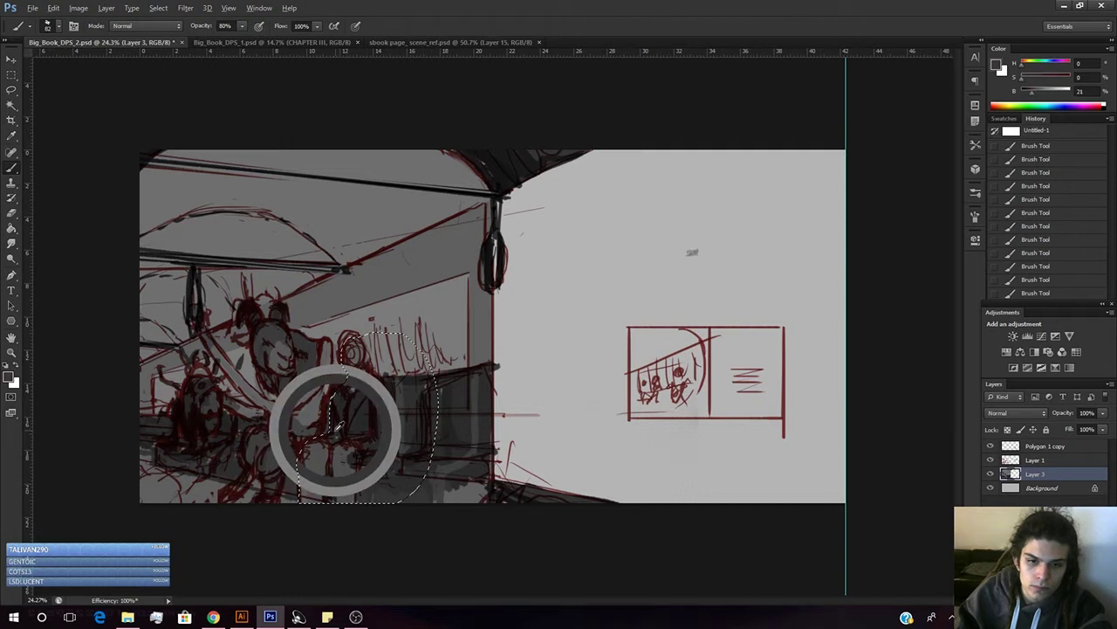
alt+click(365, 412)
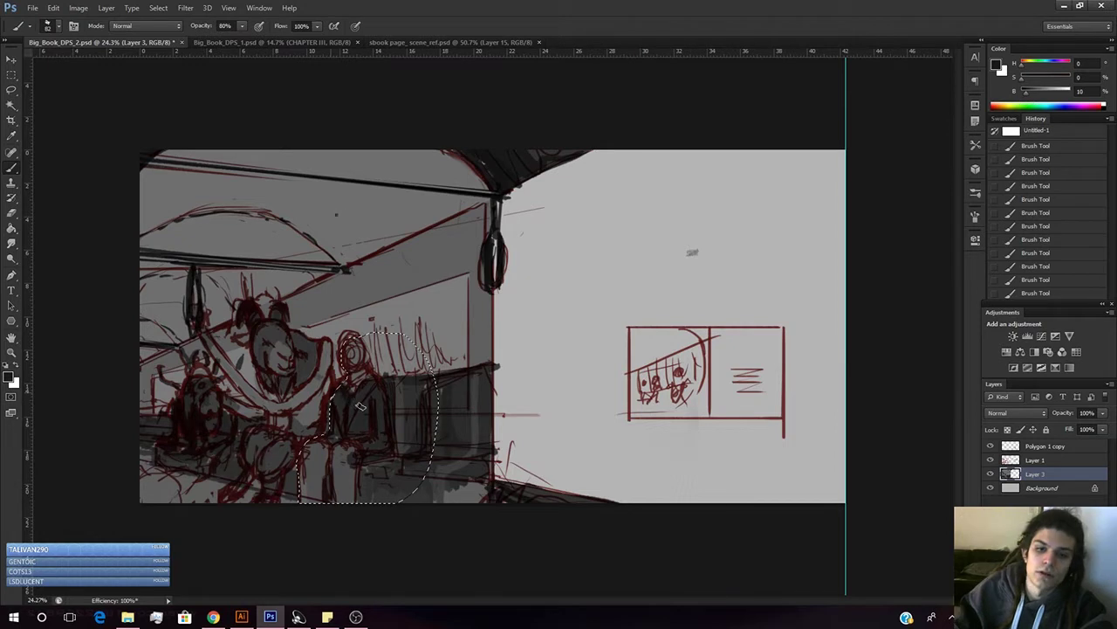
right_click(377, 368)
click(507, 316)
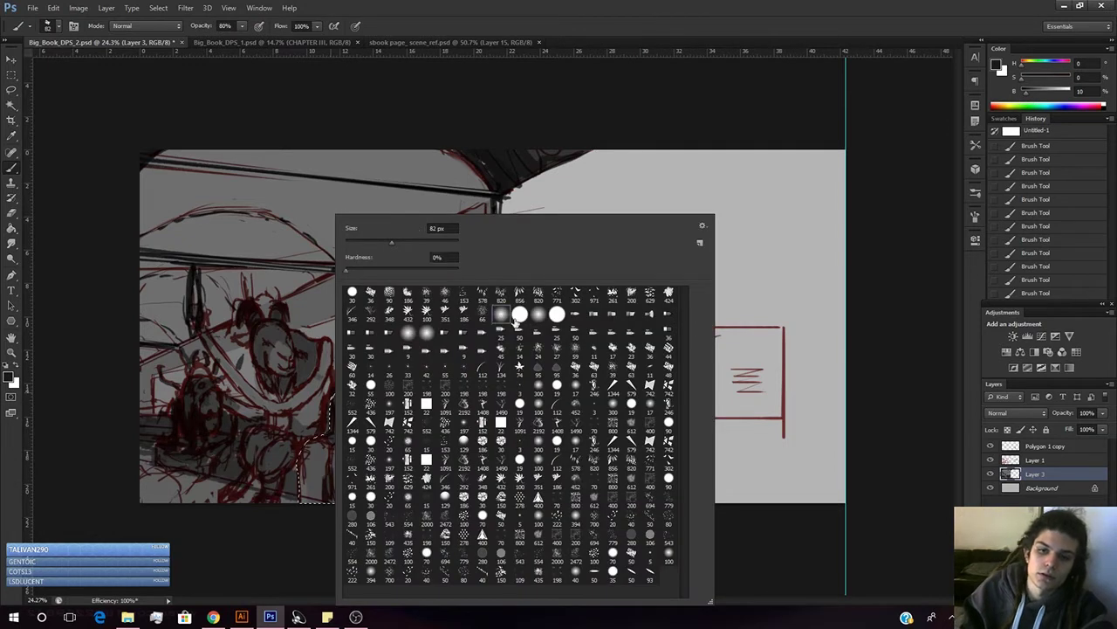
drag(392, 243, 402, 242)
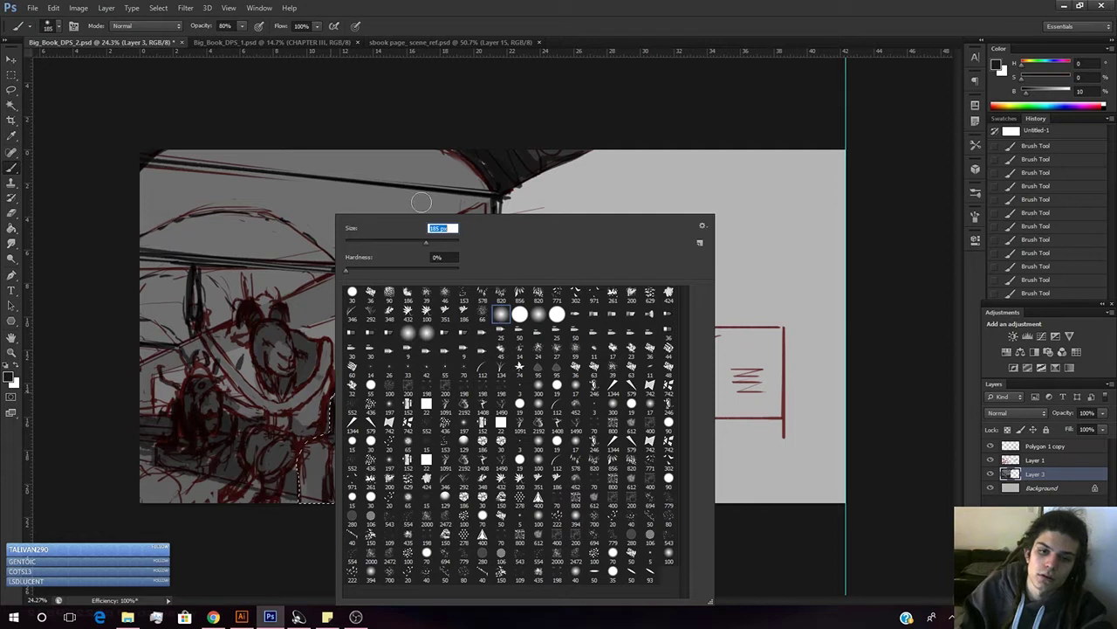
click(299, 566)
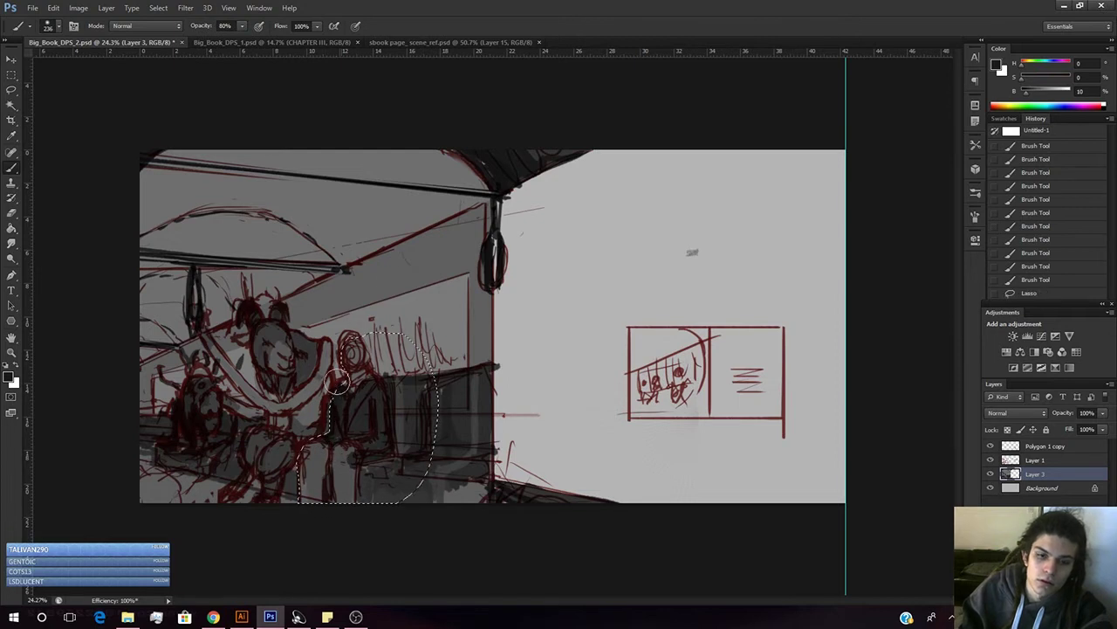
- Darken the right seated figure's body inside the selection with soft brush strokes
key(ctrl+d)
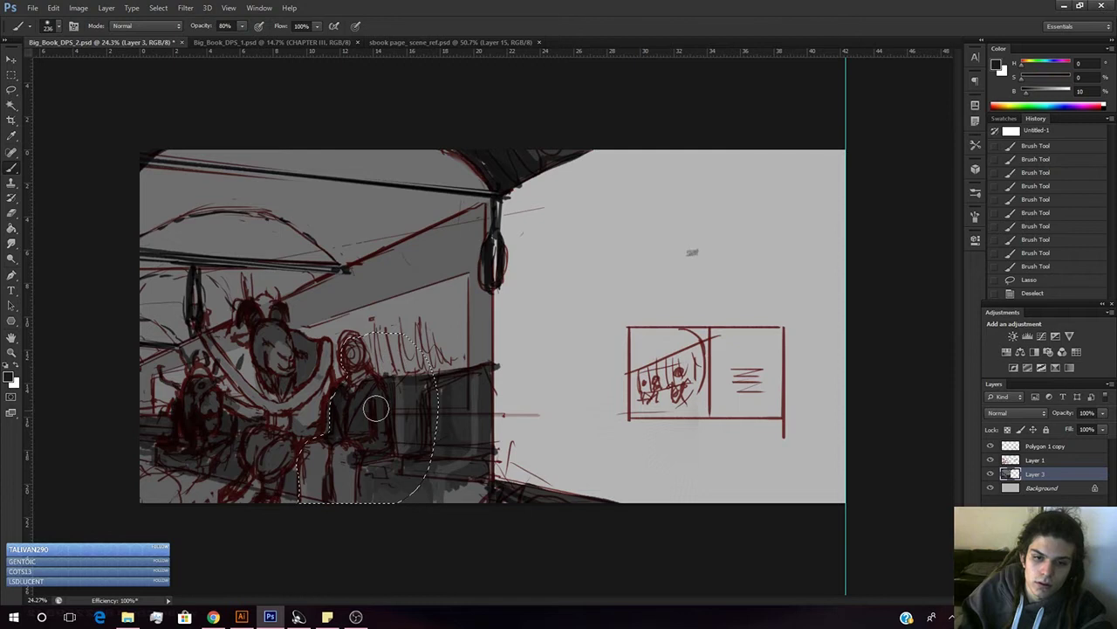
mouse_move(371, 415)
mouse_down()
mouse_move(362, 432)
mouse_move(359, 394)
mouse_move(364, 426)
mouse_move(354, 403)
mouse_up()
drag(353, 403, 347, 423)
mouse_move(349, 411)
mouse_down()
mouse_move(336, 430)
mouse_move(357, 405)
mouse_up()
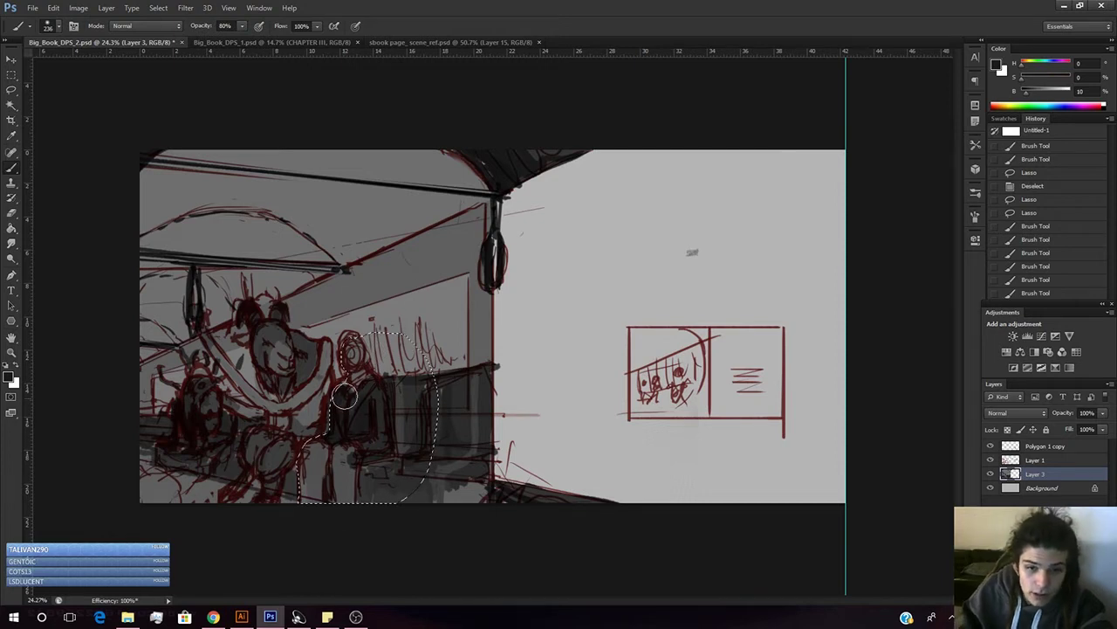
- Deepen the shading on the right seated figure's torso with a sampled dark grey and a 6% brightness grey
alt+click(363, 396)
drag(358, 400, 349, 416)
drag(380, 372, 353, 433)
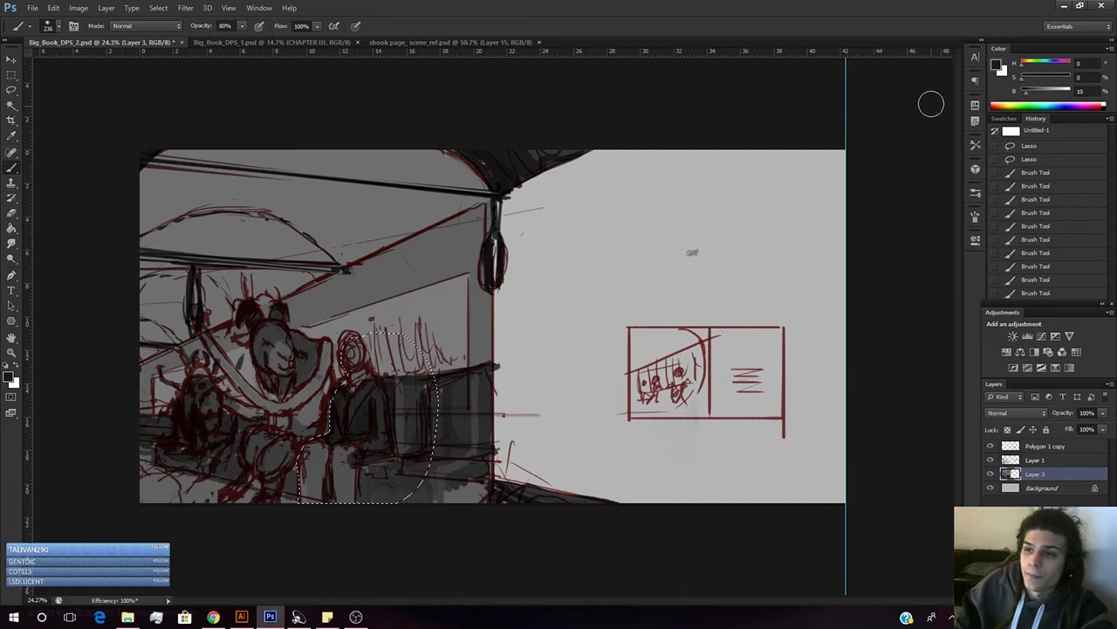
drag(1032, 97, 1022, 94)
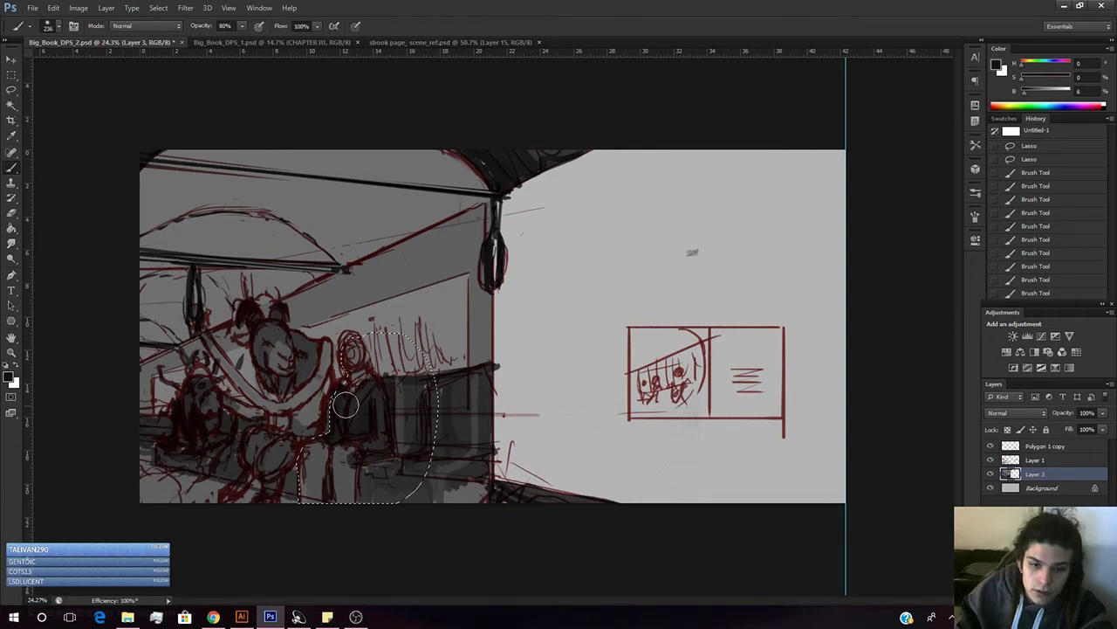
drag(366, 431, 350, 444)
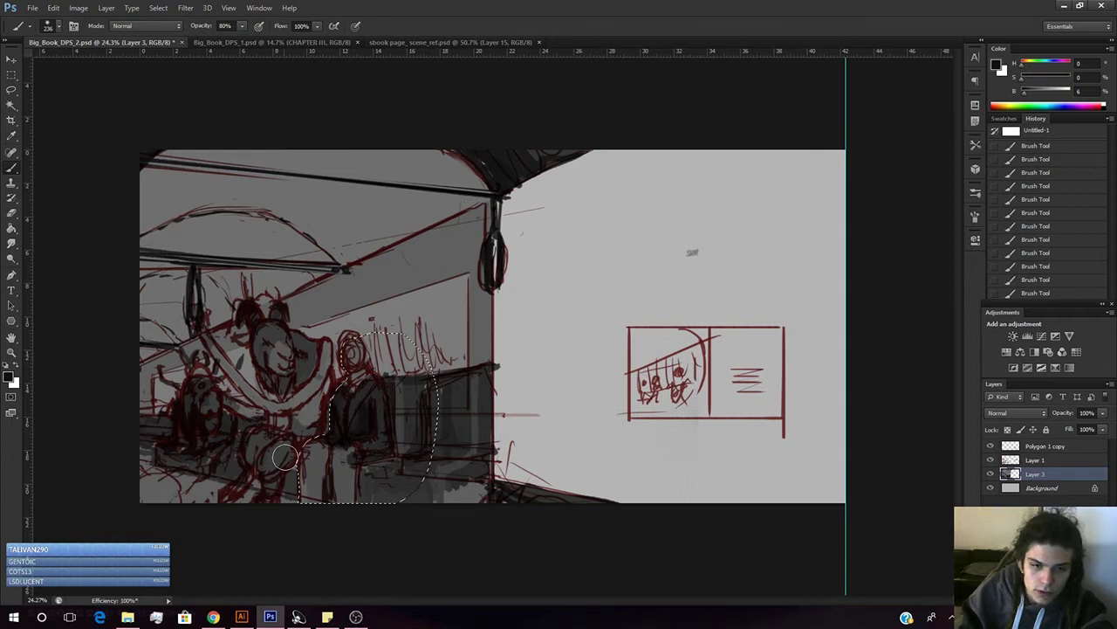
- Compare the greyscale values with and without the red sketch by toggling the visibility of Layer 1
click(990, 459)
click(990, 459)
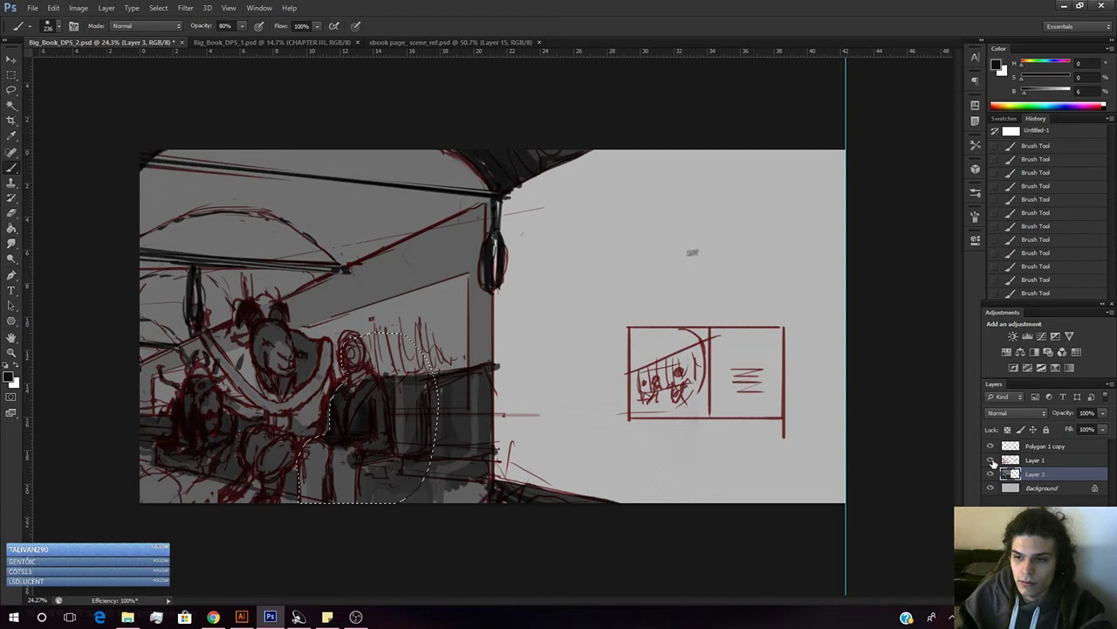
click(990, 459)
click(990, 459)
click(990, 459)
click(990, 459)
click(990, 459)
click(990, 459)
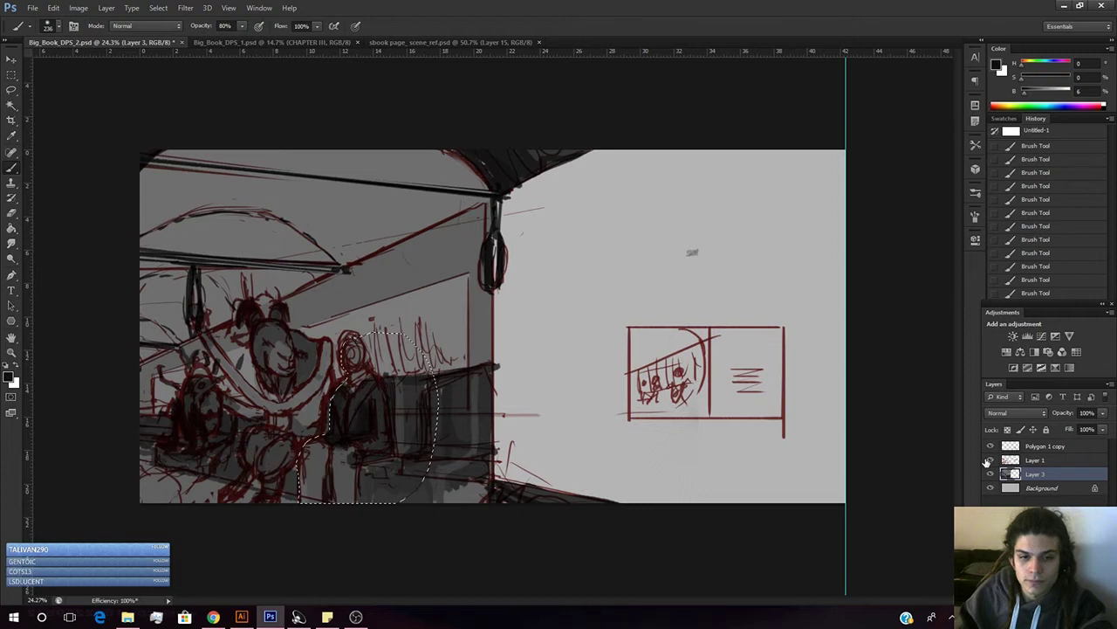
click(990, 460)
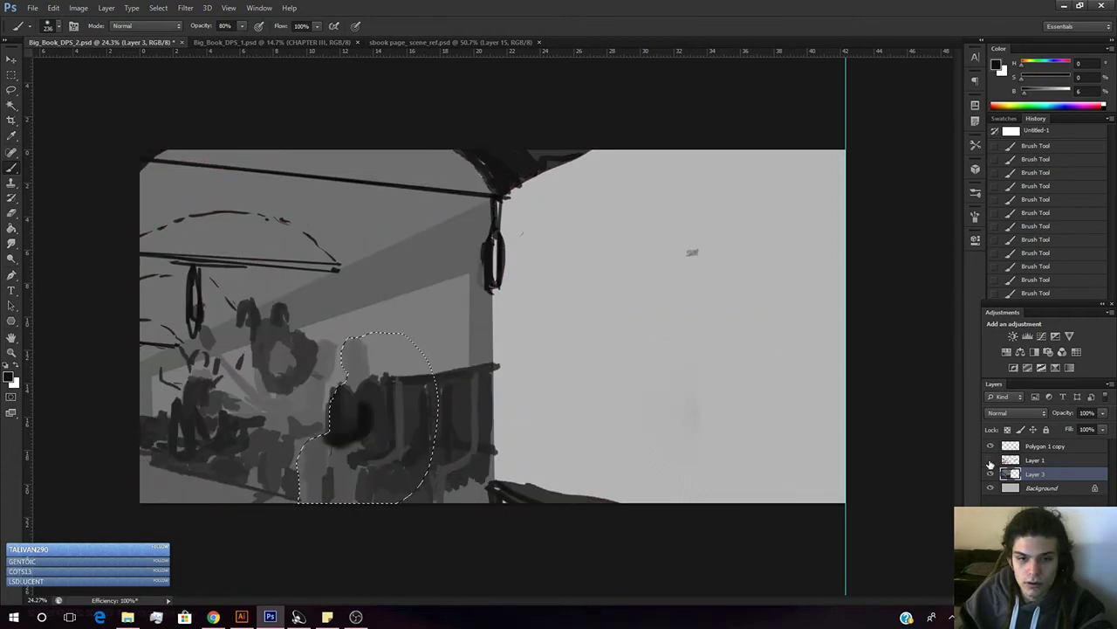
click(990, 459)
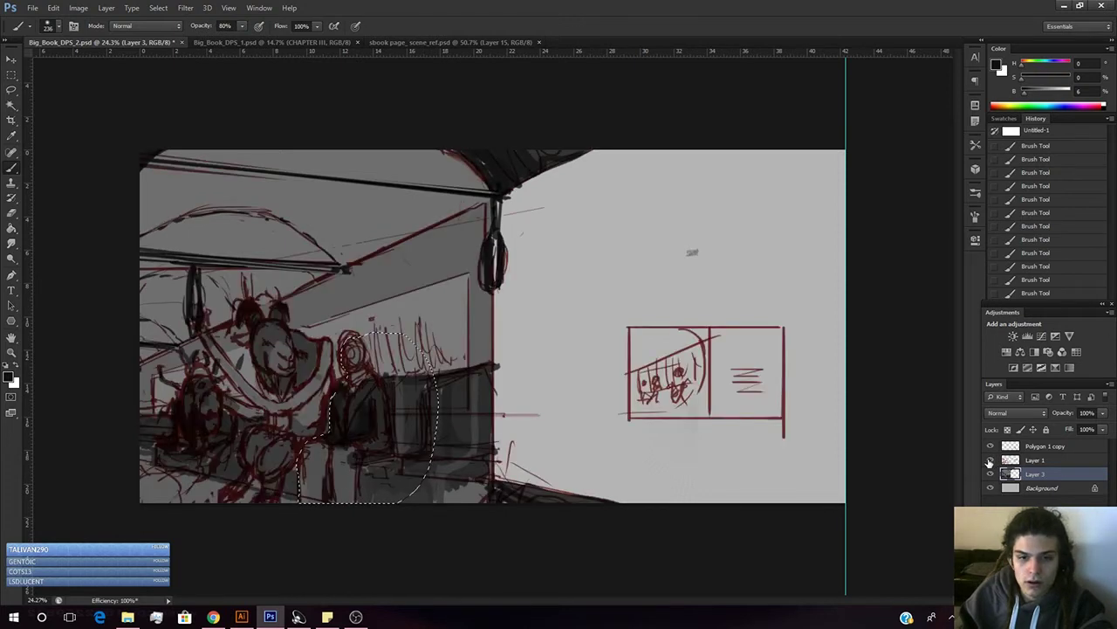
right_click(382, 314)
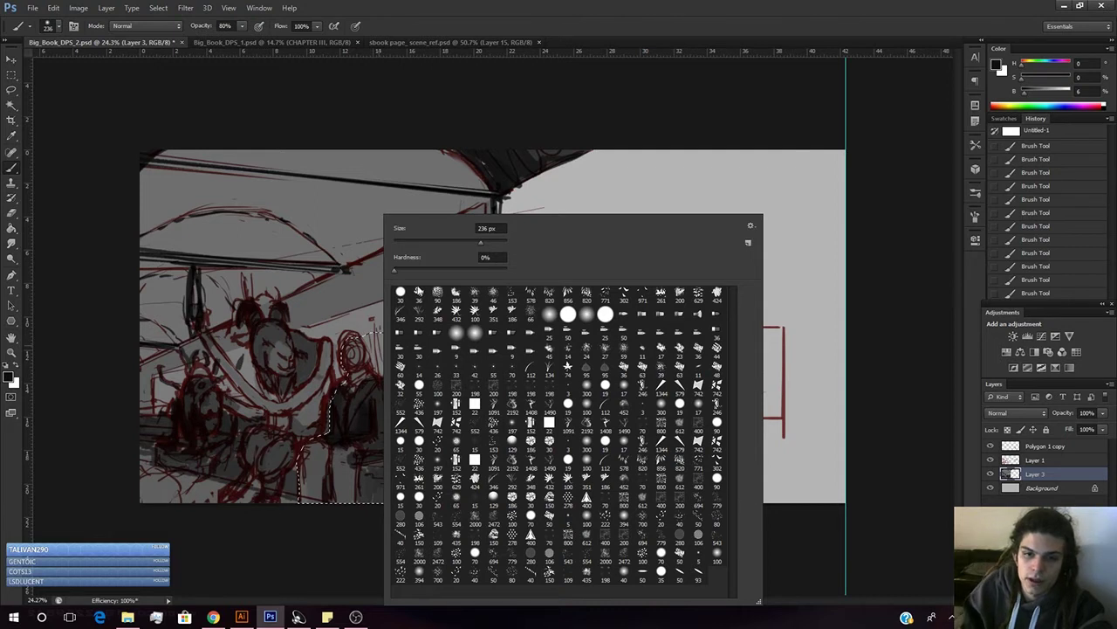
click(990, 467)
click(990, 461)
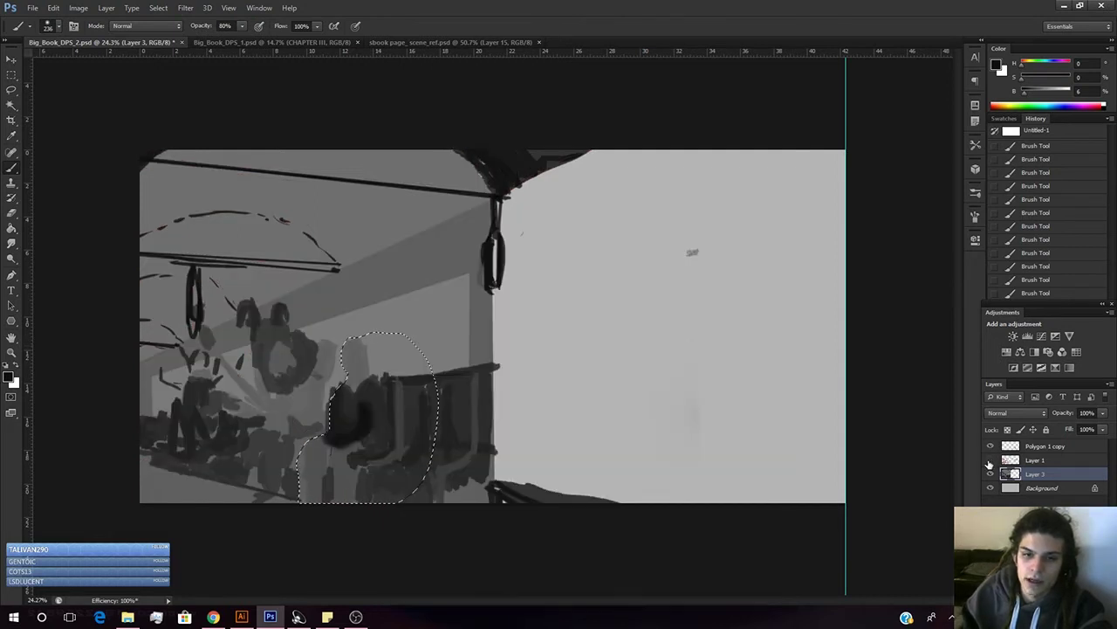
click(990, 461)
click(990, 461)
click(990, 461)
click(989, 463)
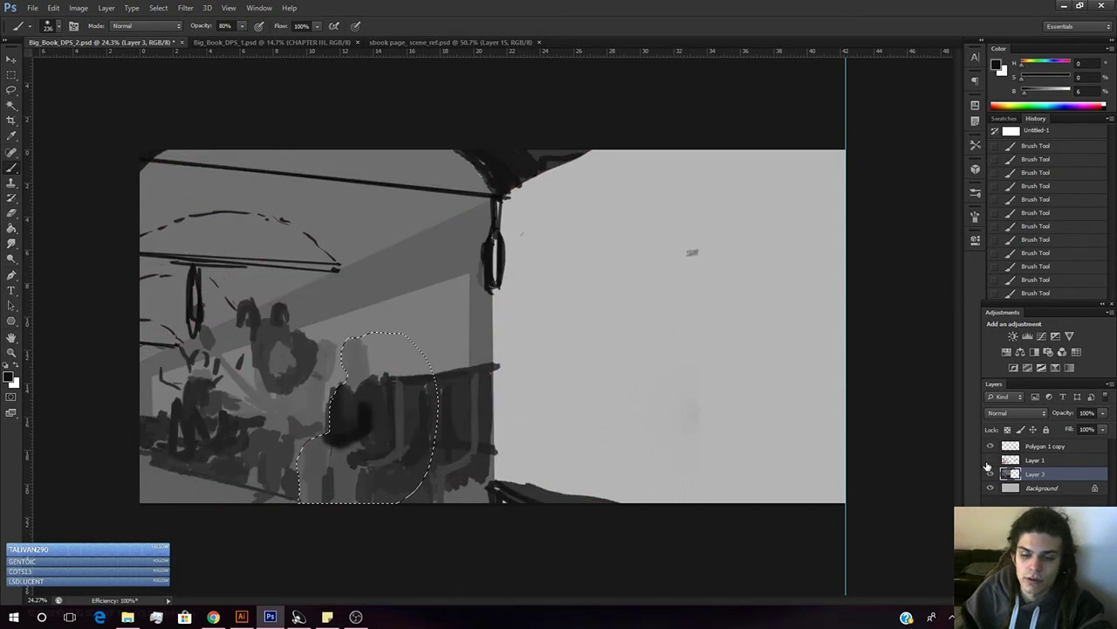
click(990, 461)
- Remove the selection and even out the bench area beside the right seated figure with a sampled grey of 18% brightness
key(z)
drag(327, 377, 433, 371)
click(433, 362)
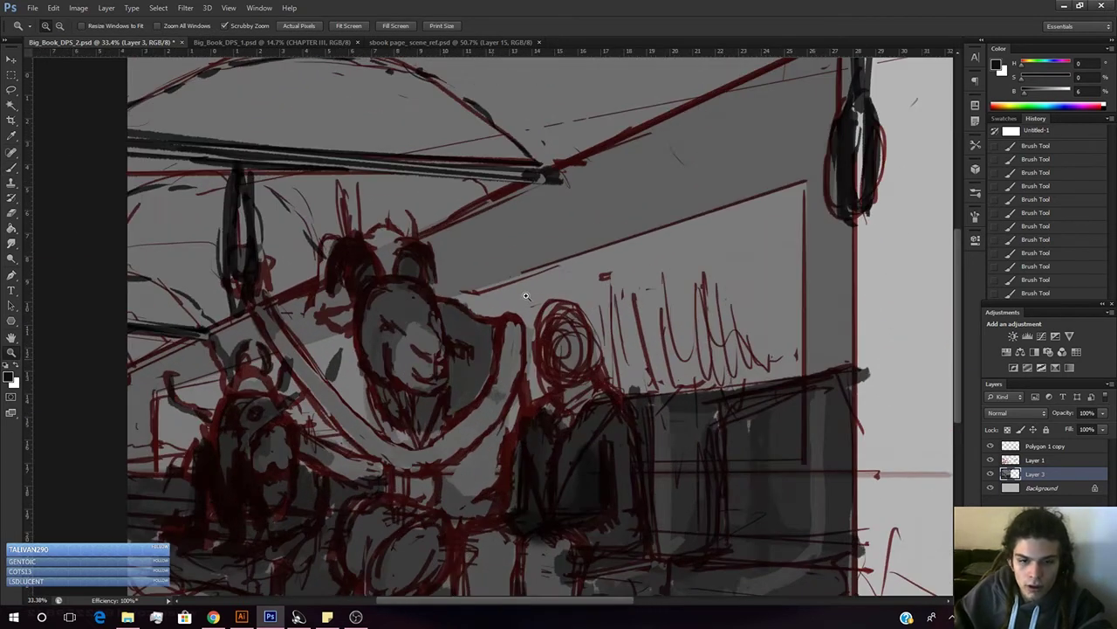
drag(578, 377, 541, 390)
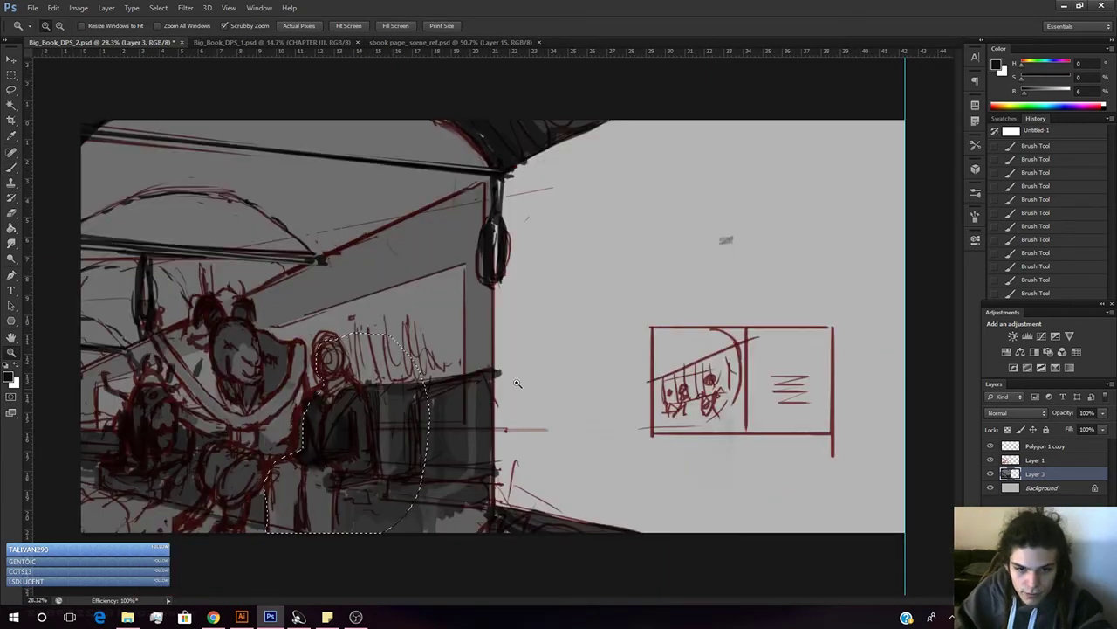
key(ctrl+d)
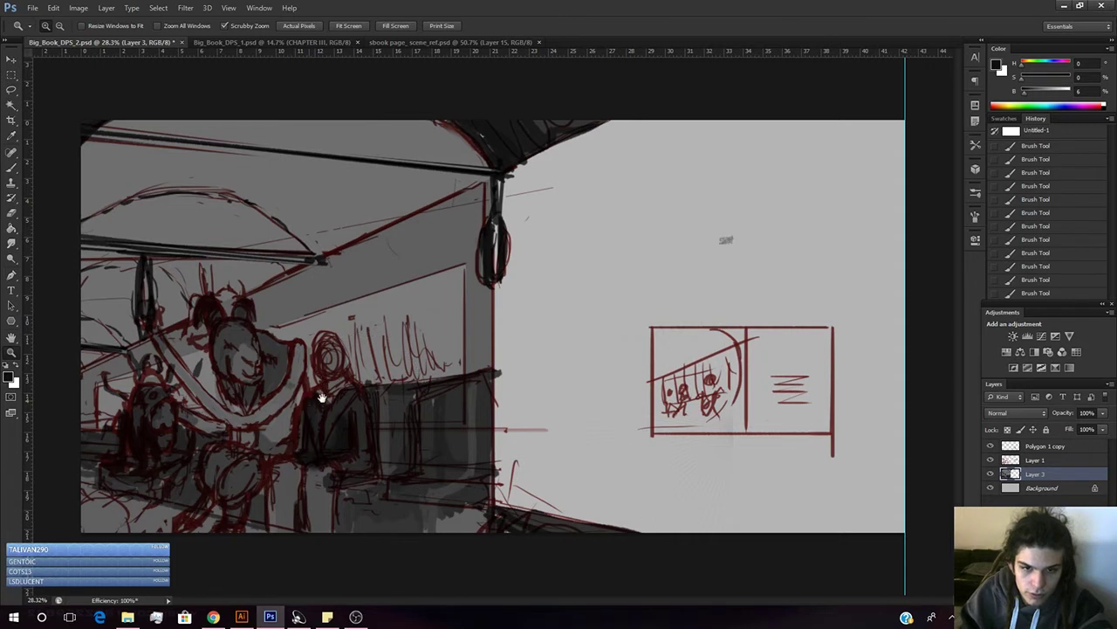
drag(288, 381, 384, 331)
drag(399, 370, 368, 393)
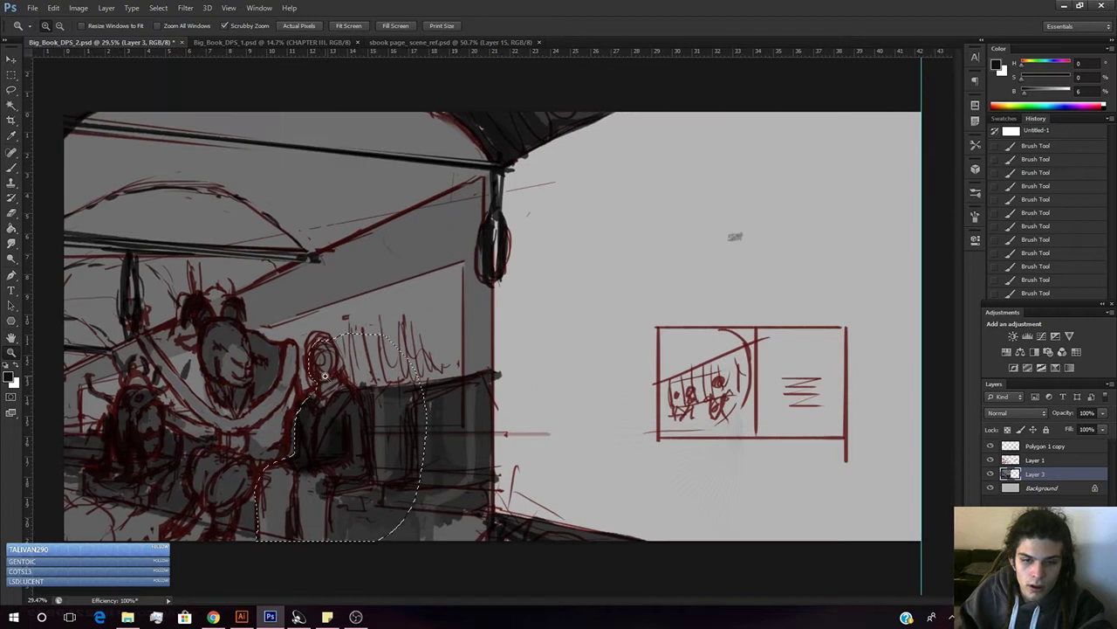
key(b)
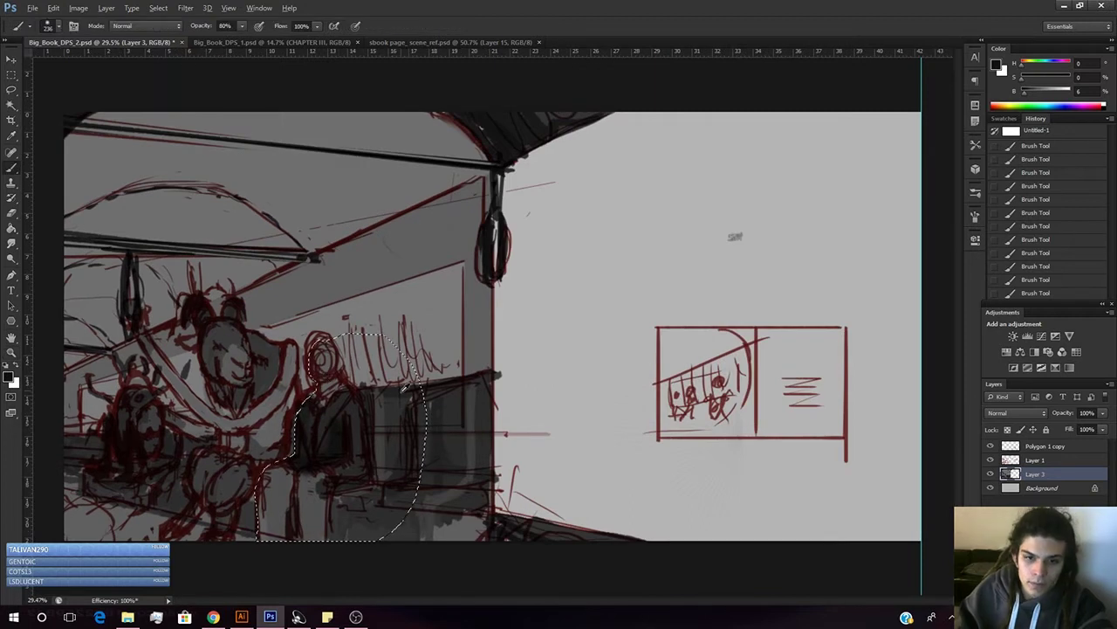
key(ctrl+d)
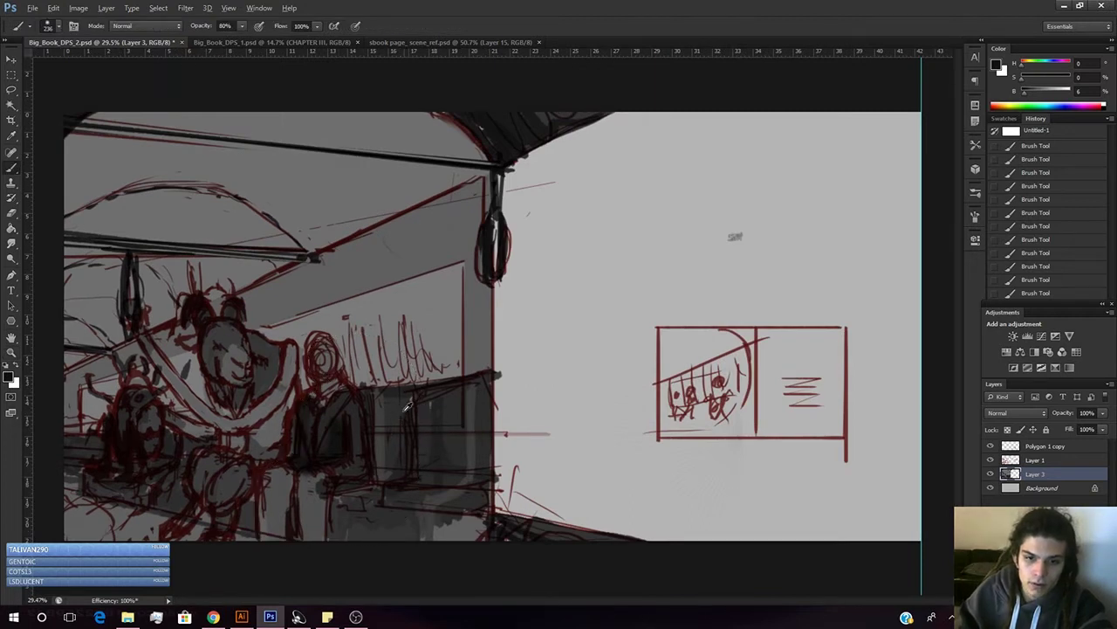
alt+click(388, 418)
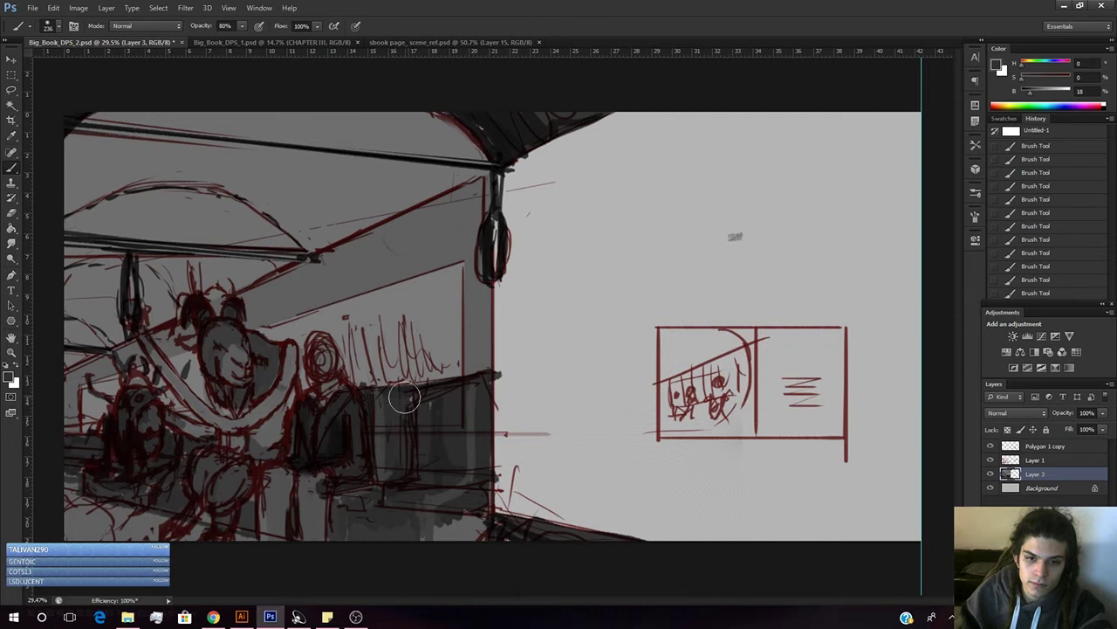
mouse_move(414, 405)
mouse_down()
mouse_move(439, 392)
mouse_move(454, 431)
mouse_move(441, 472)
mouse_move(399, 474)
mouse_up()
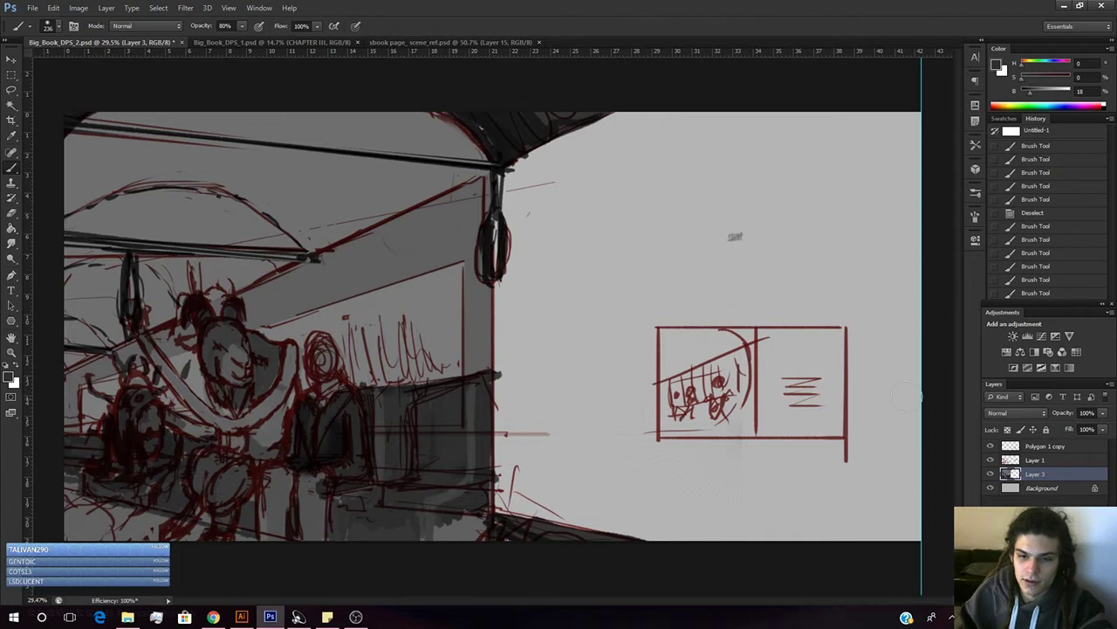
- Prepare to sketch on Layer 1 with the sampled sketch red and a hard round brush at 17 px with 100% hardness
click(1034, 460)
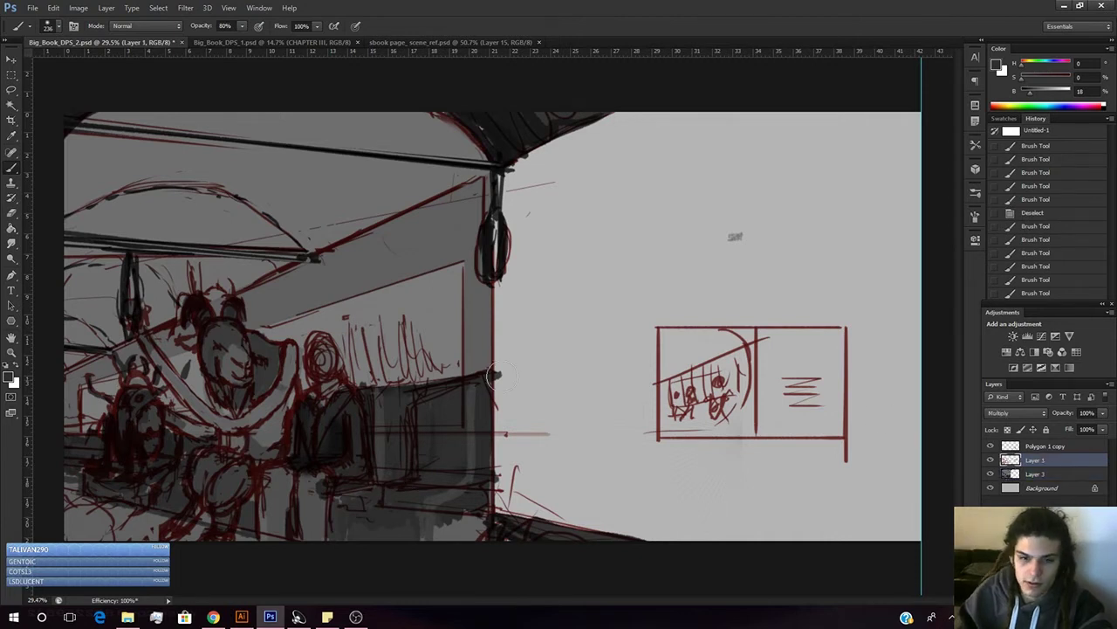
alt+click(661, 357)
right_click(637, 301)
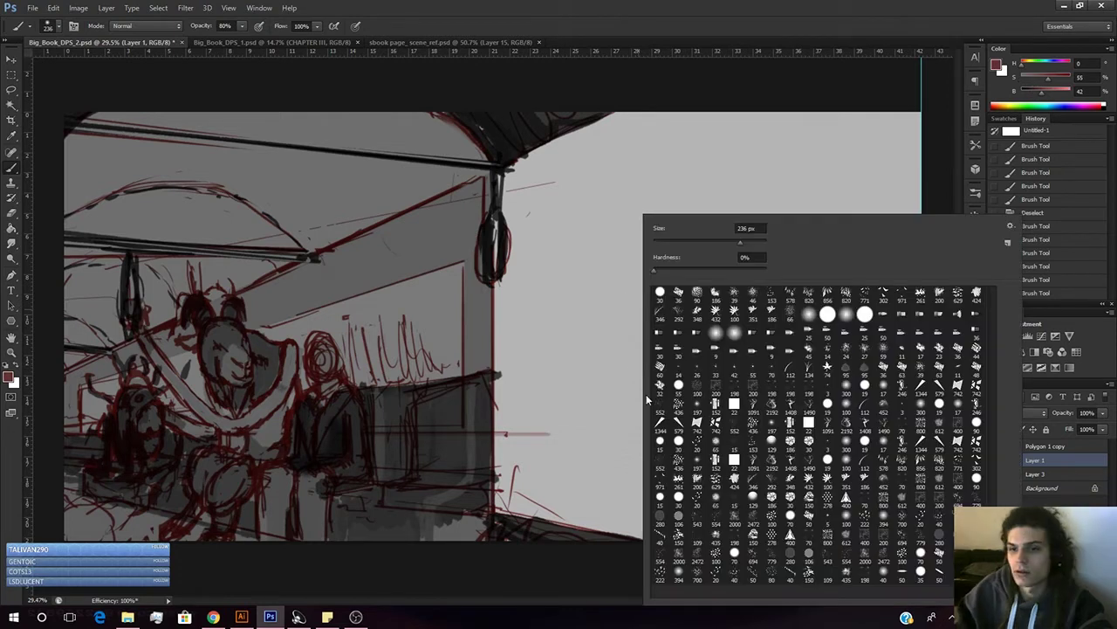
click(660, 292)
drag(664, 242, 662, 250)
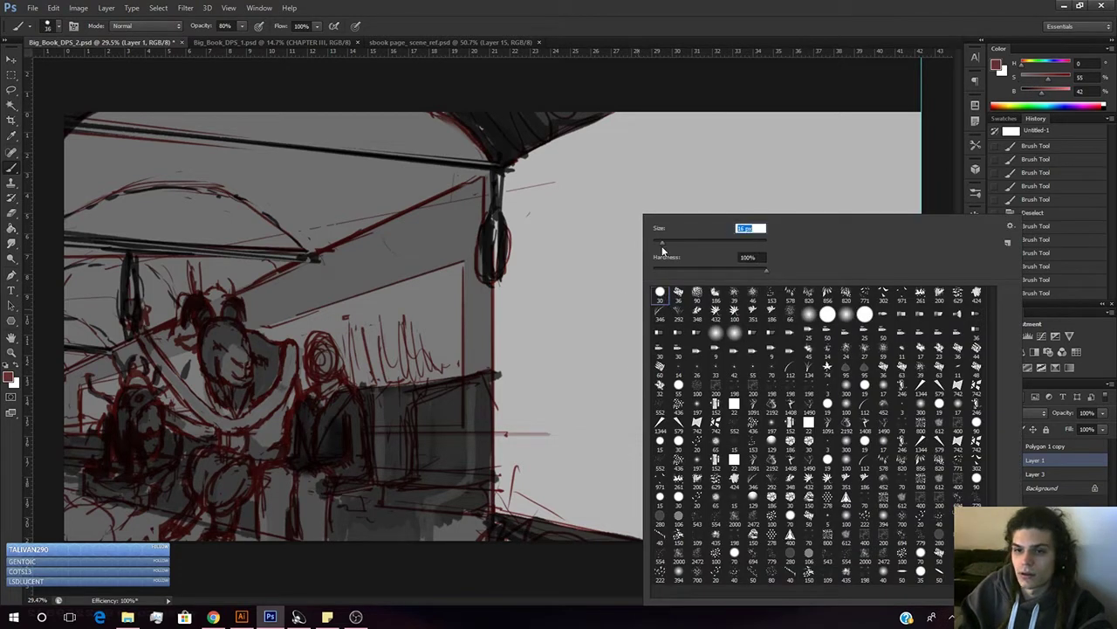
click(661, 293)
click(663, 246)
click(553, 234)
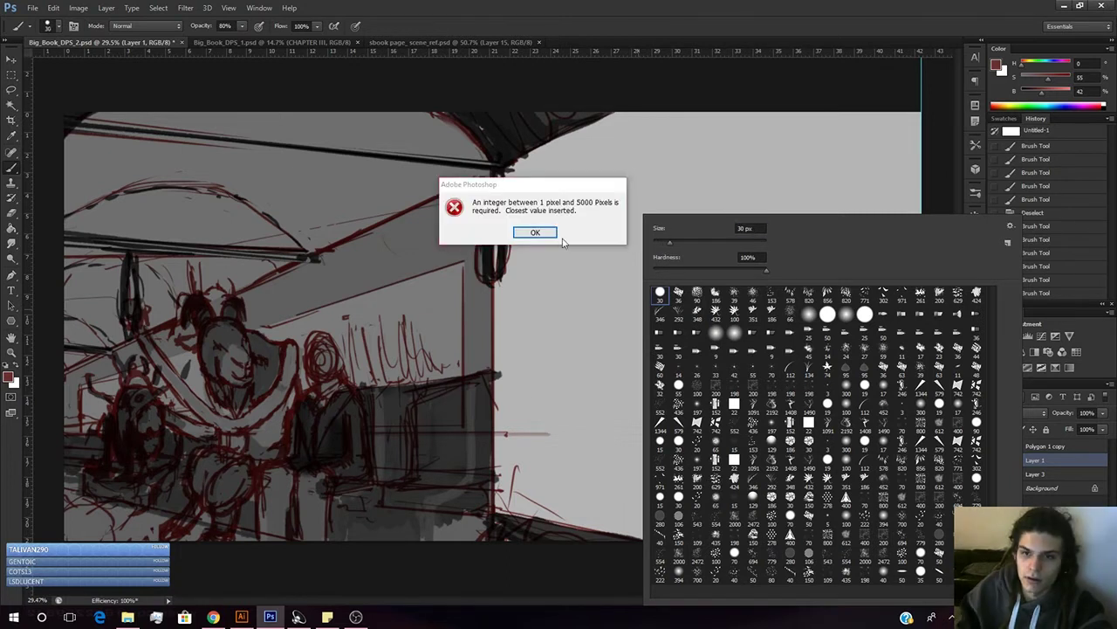
drag(660, 249, 647, 275)
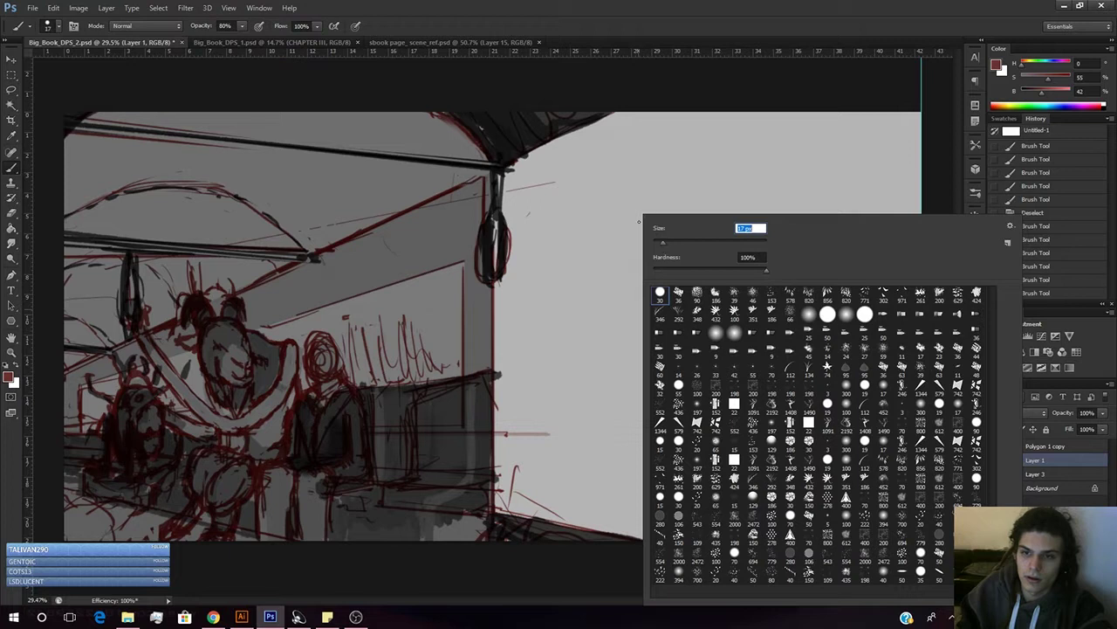
key(Return)
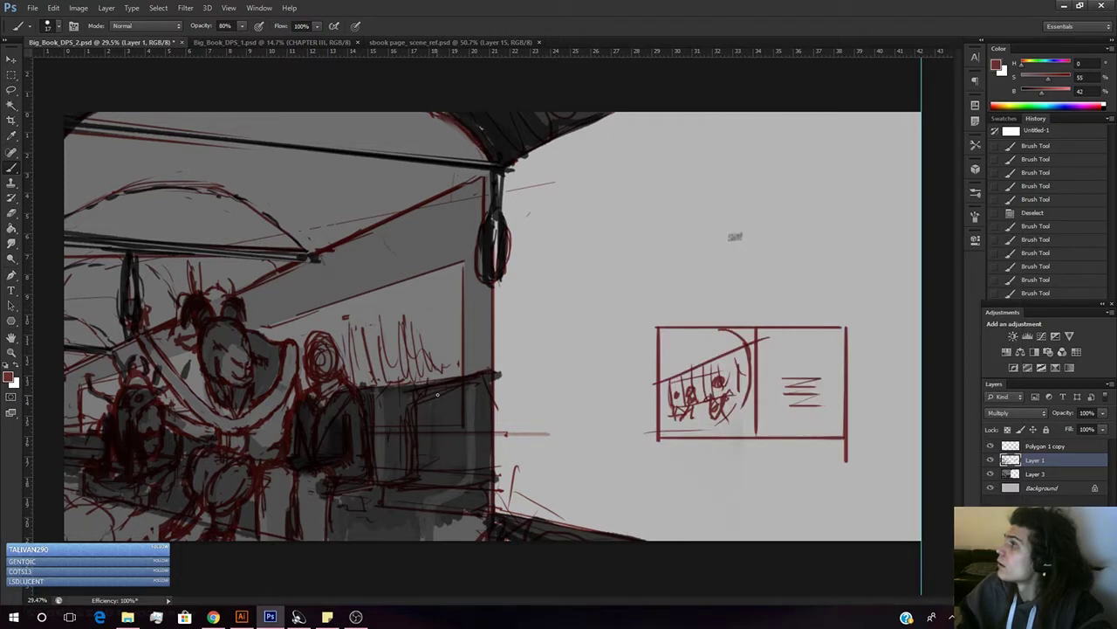
- Erase the rough red bench lines right of the seated figure with a 92 px hard eraser
key(e)
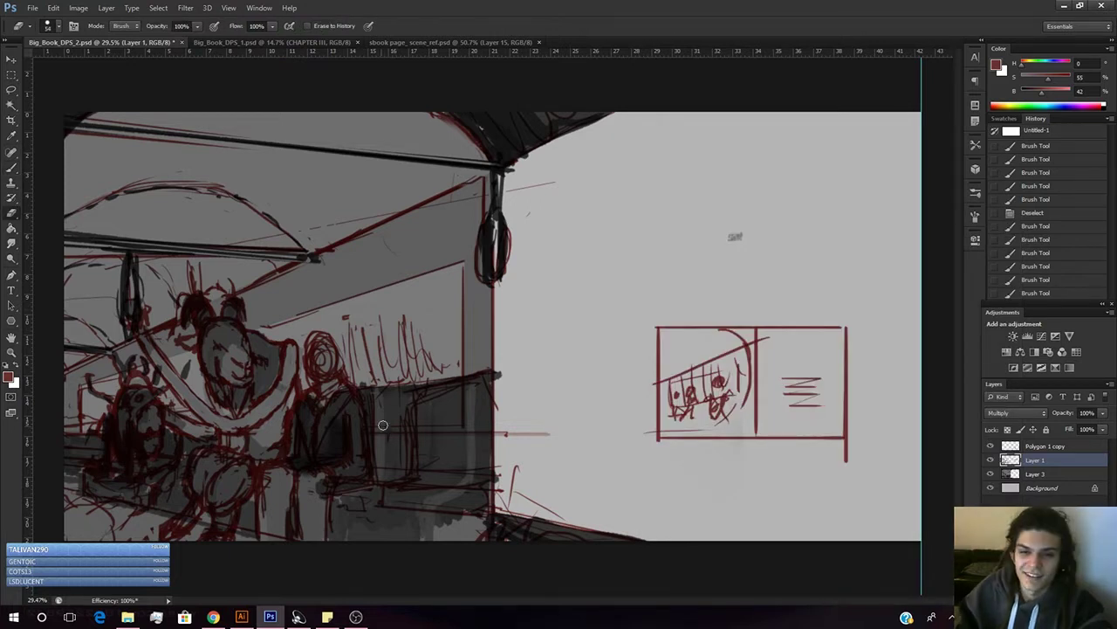
right_click(383, 426)
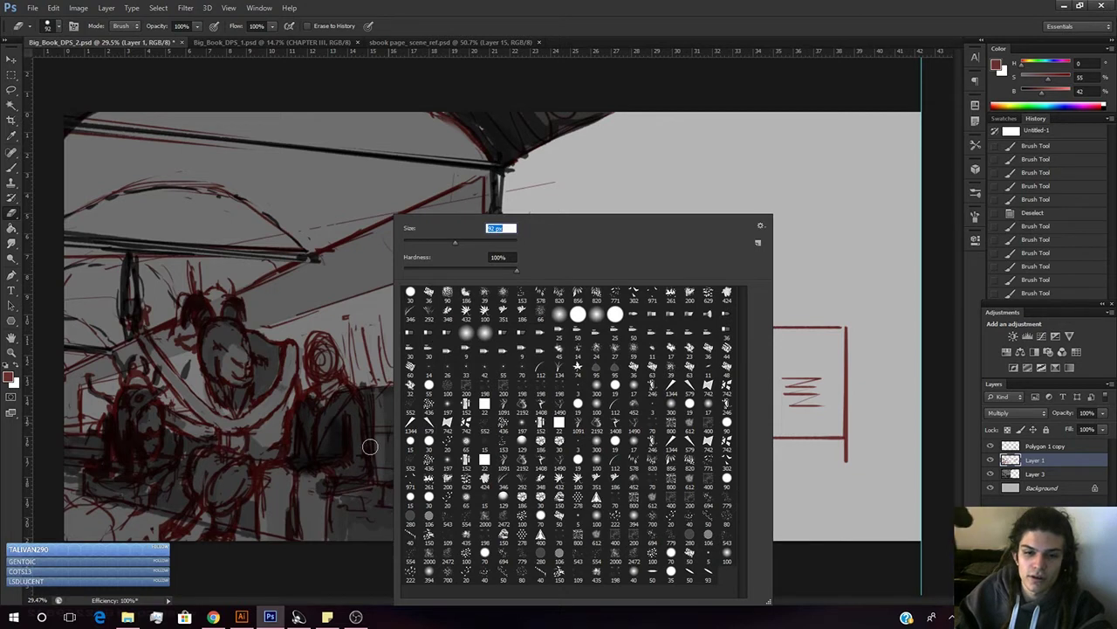
key(Return)
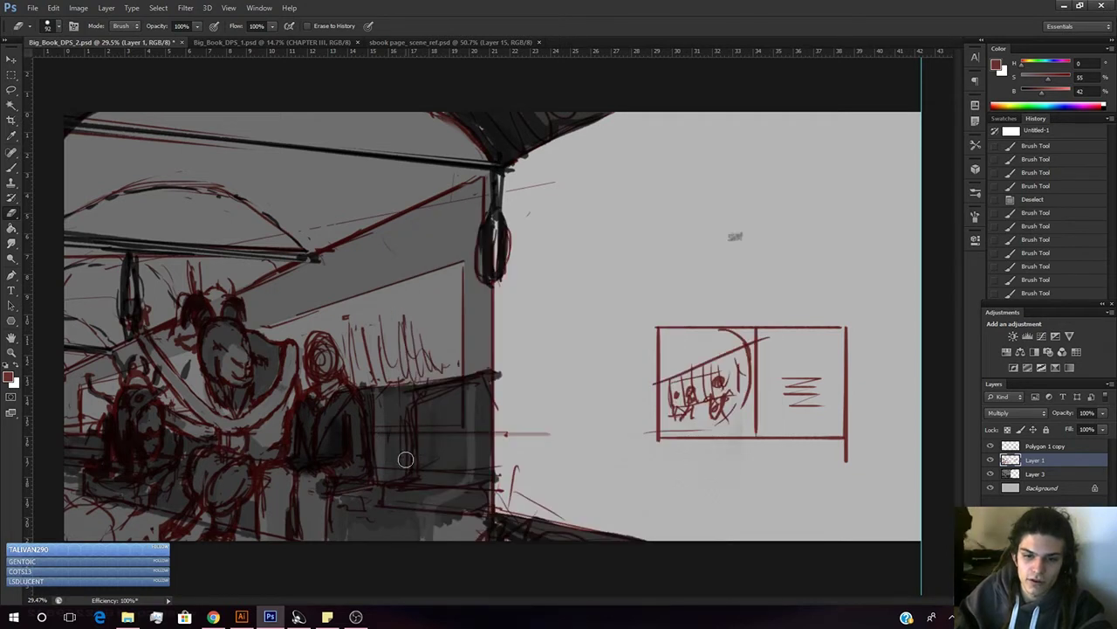
drag(414, 444, 417, 473)
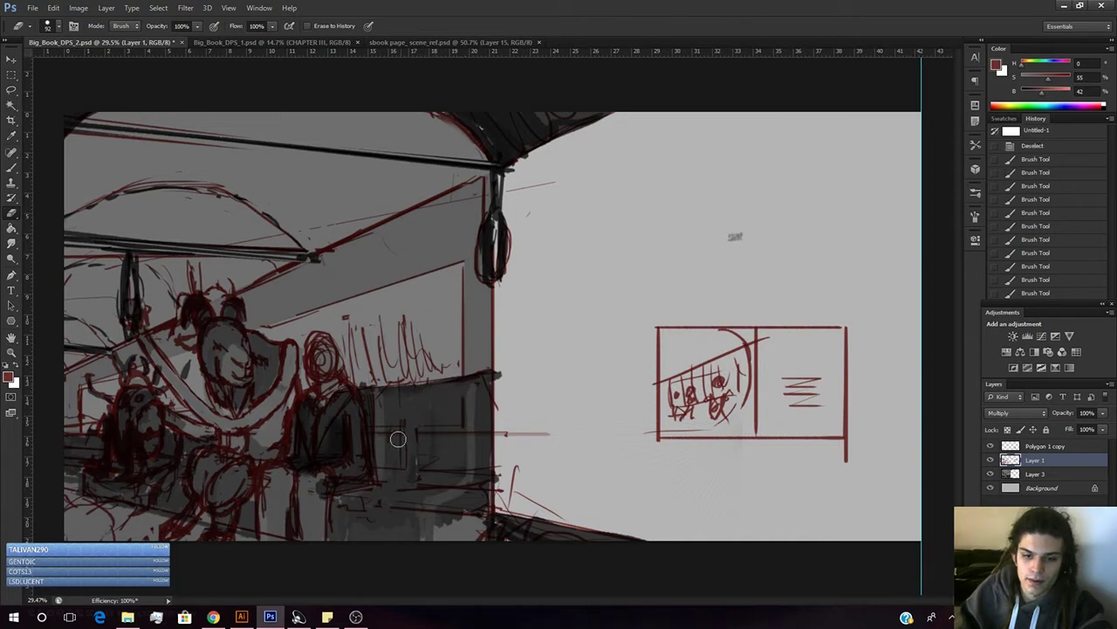
- Redraw the bench's panel edges, right end and lower seat edge in red beside the right seated figure
key(b)
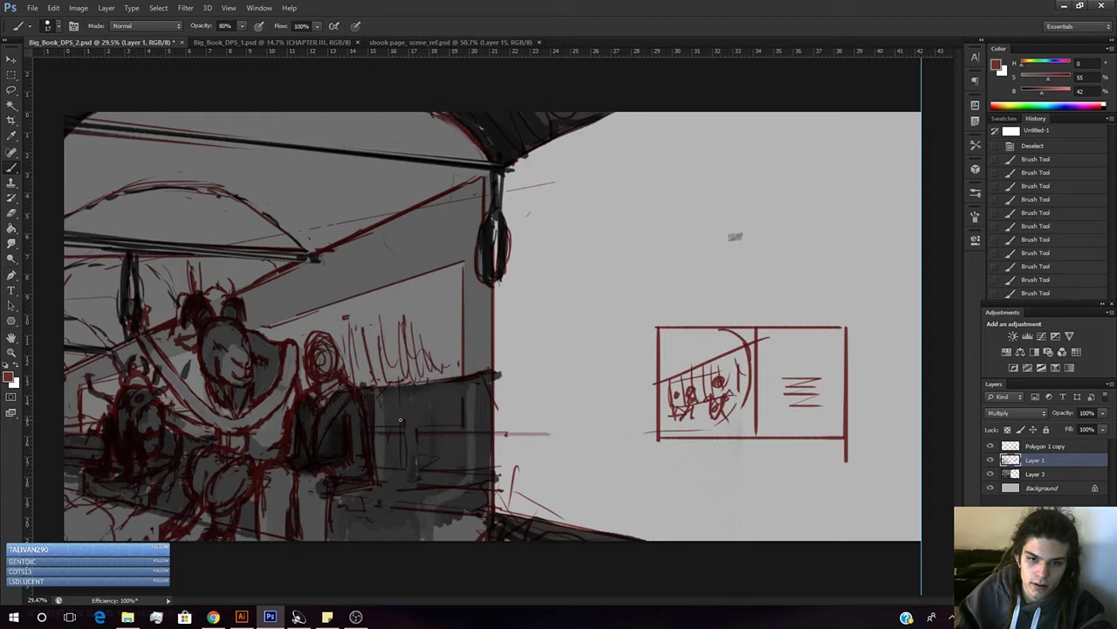
mouse_move(382, 386)
mouse_down()
mouse_move(383, 478)
mouse_move(367, 489)
mouse_up()
mouse_move(466, 386)
mouse_down()
mouse_move(466, 472)
mouse_move(433, 496)
mouse_move(360, 498)
mouse_up()
key(b)
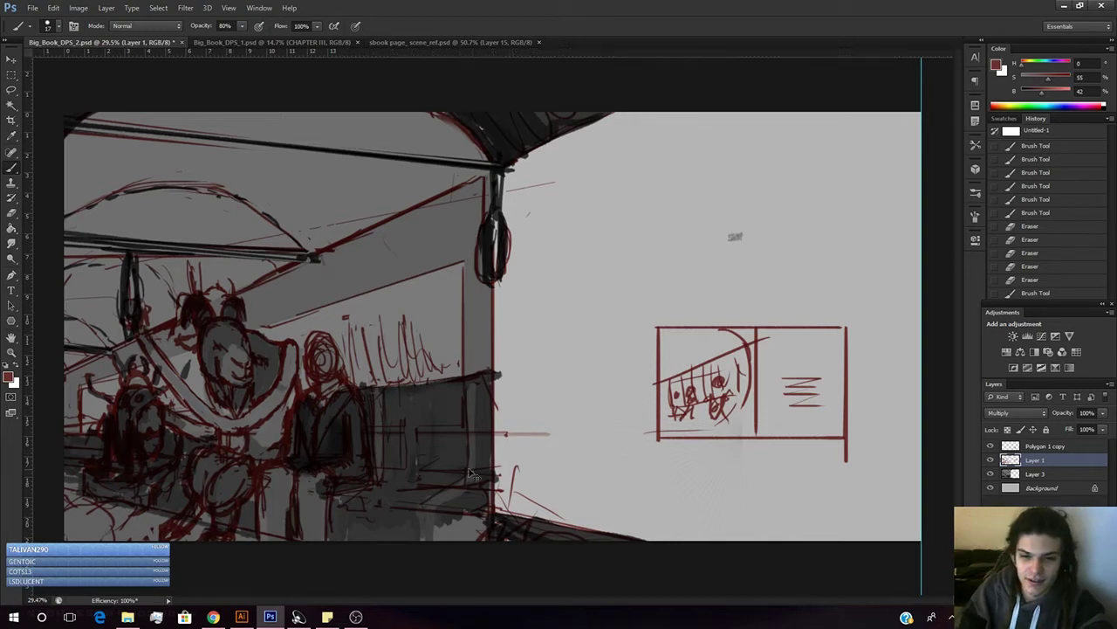
drag(468, 488, 468, 476)
drag(463, 428, 461, 410)
drag(464, 468, 461, 437)
drag(445, 491, 400, 506)
drag(478, 477, 478, 456)
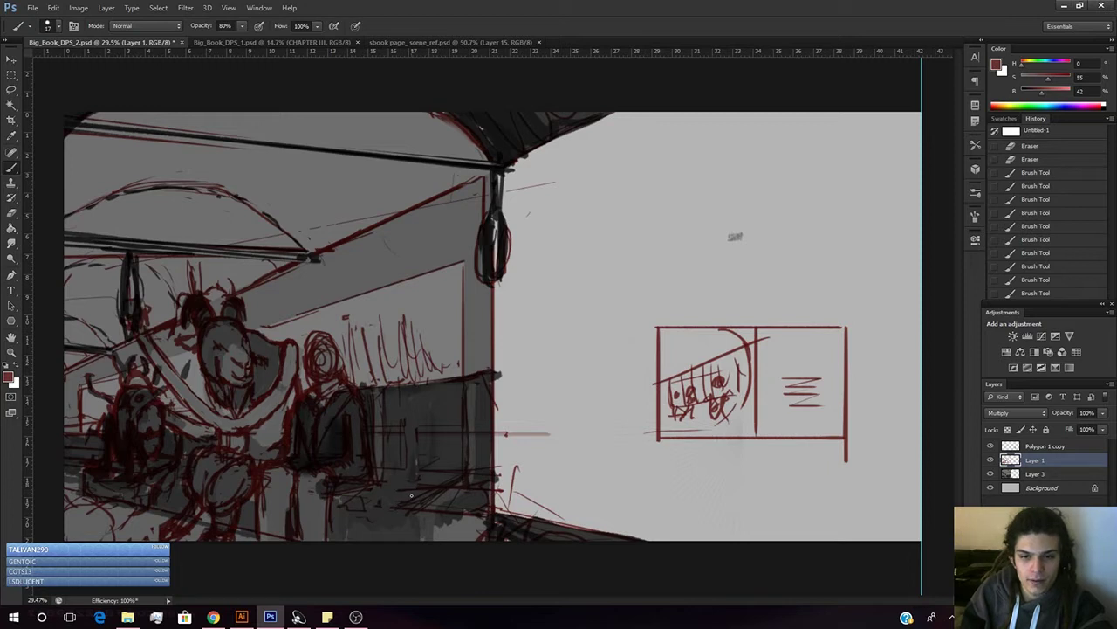
mouse_move(360, 486)
mouse_down()
mouse_move(353, 497)
mouse_move(385, 477)
mouse_up()
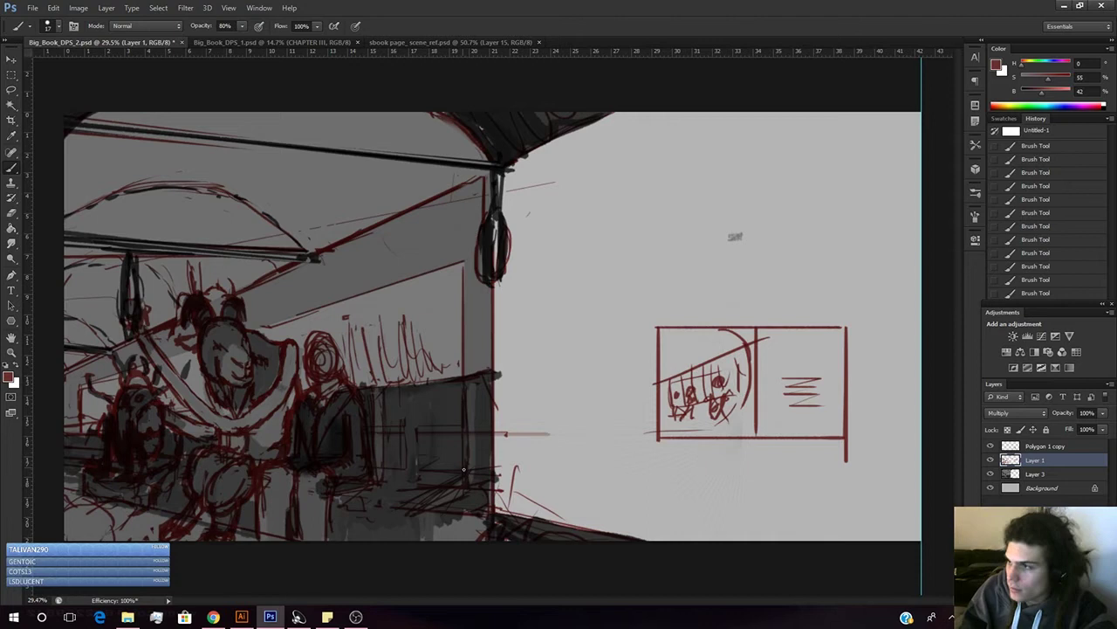
- Clean up stray red lines along the bench's right end and rework its lower edge
key(e)
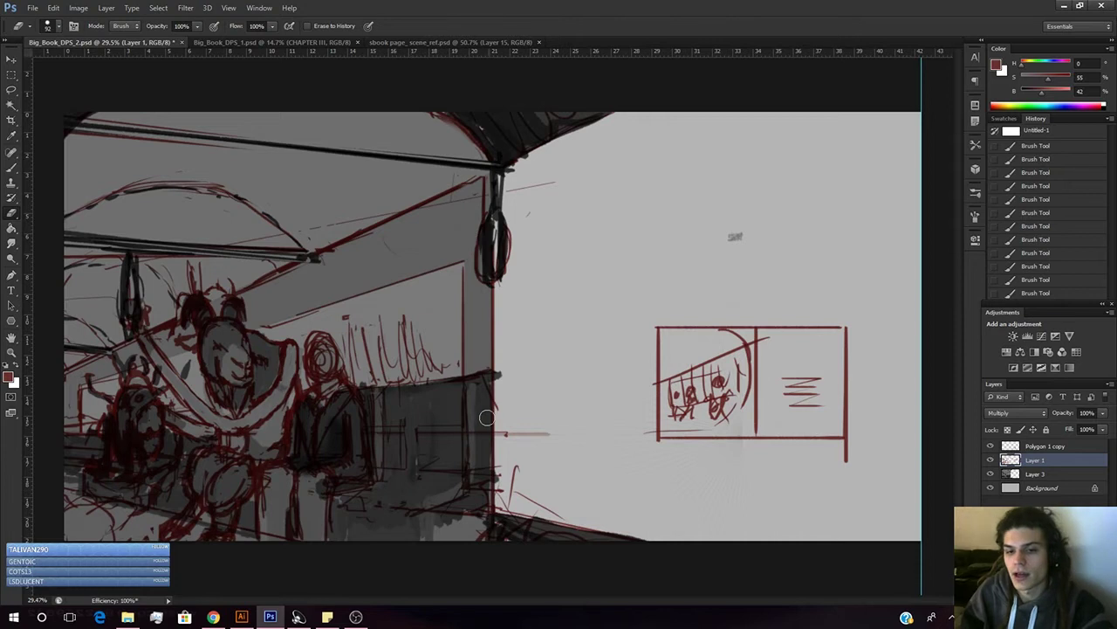
key(b)
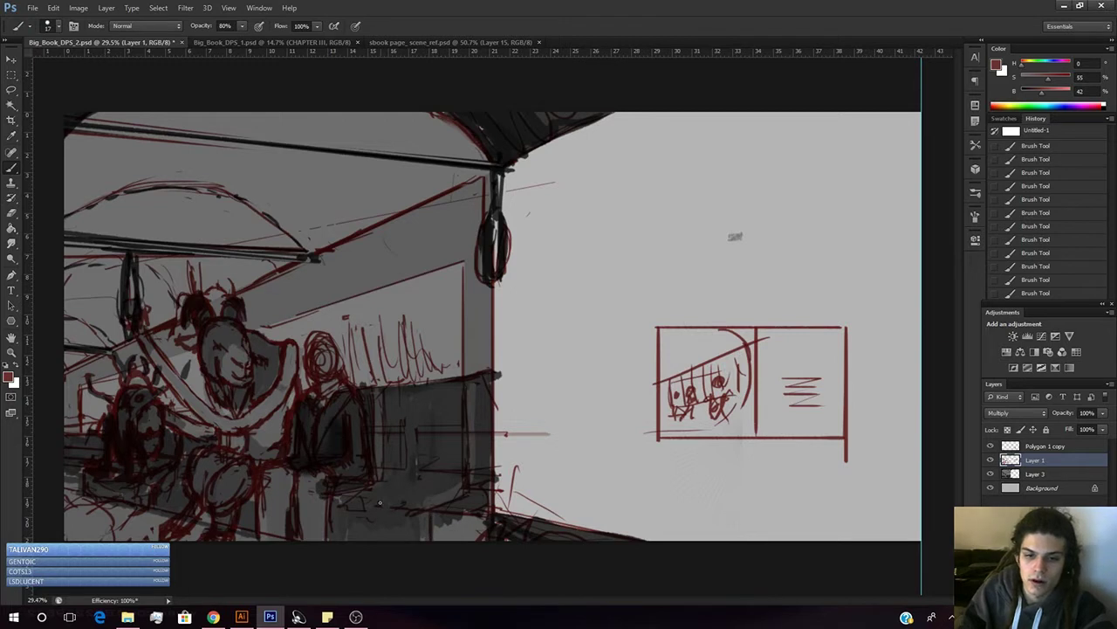
drag(426, 506, 429, 514)
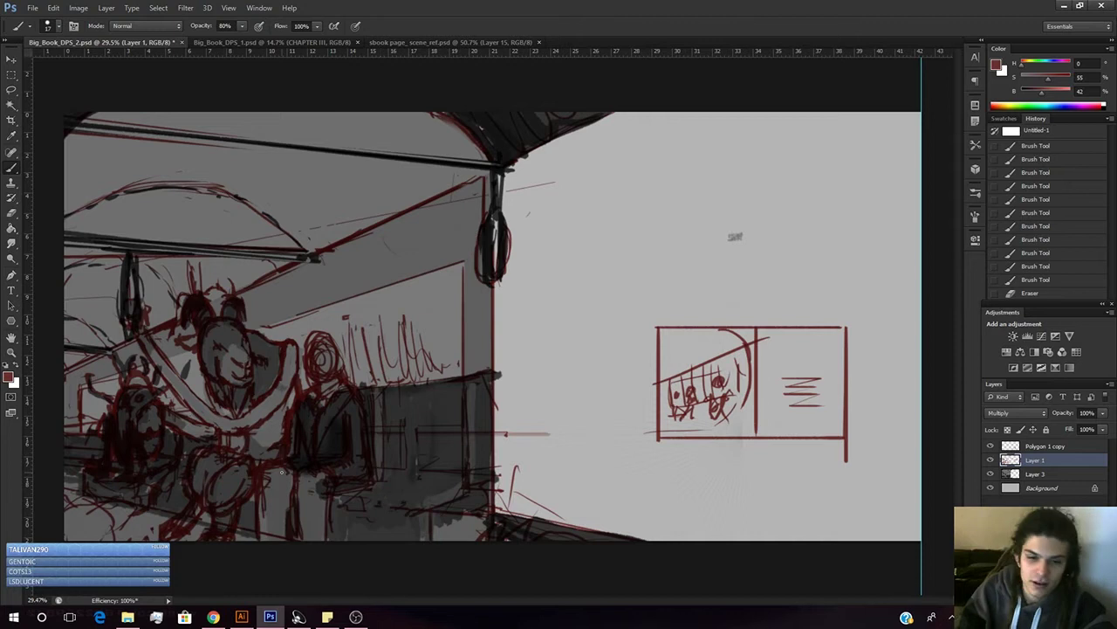
- Sketch the bench's seat surface in red beside the right seated figure's legs on Layer 1
drag(330, 496, 337, 499)
mouse_move(409, 503)
mouse_down()
mouse_move(447, 492)
mouse_move(375, 505)
mouse_move(367, 499)
mouse_move(412, 494)
mouse_move(365, 494)
mouse_move(422, 495)
mouse_up()
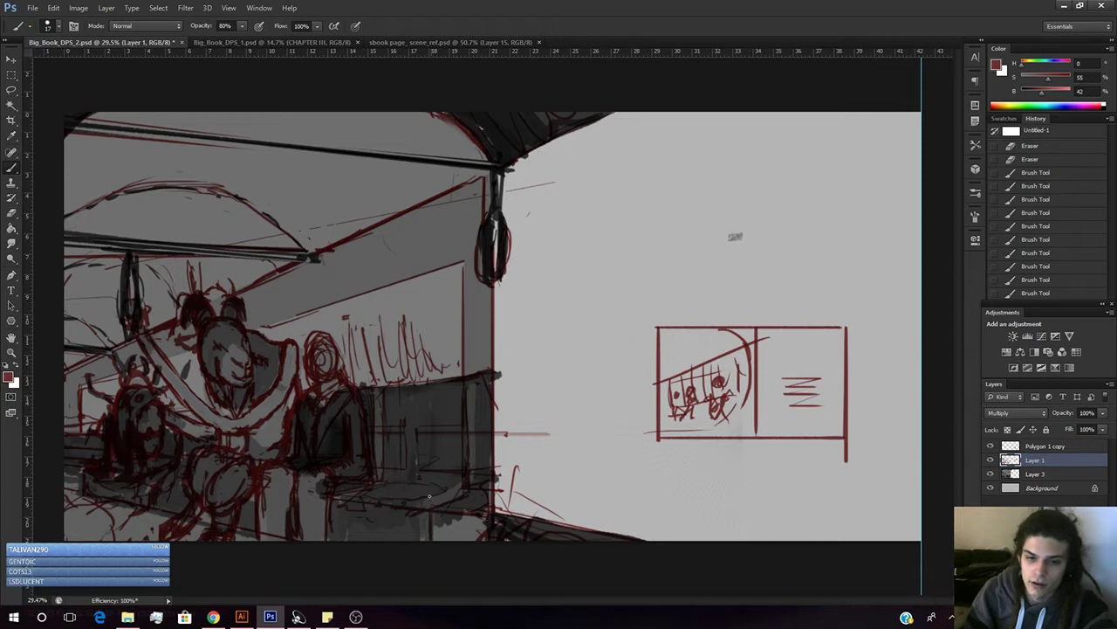
mouse_move(432, 498)
mouse_down()
mouse_move(459, 490)
mouse_move(416, 499)
mouse_up()
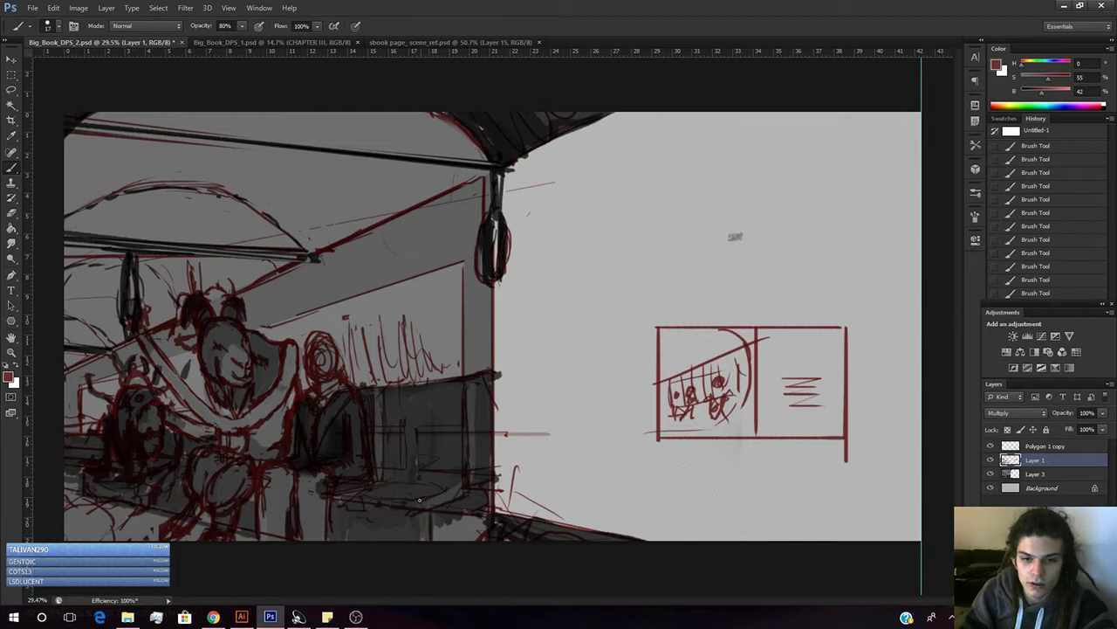
key(e)
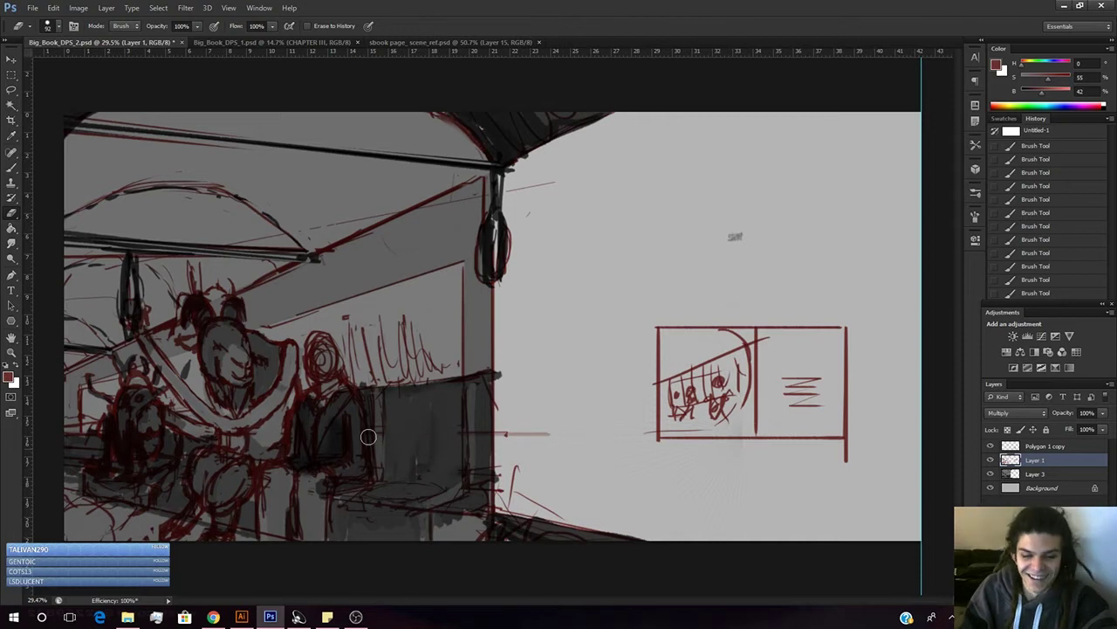
key(v)
key(b)
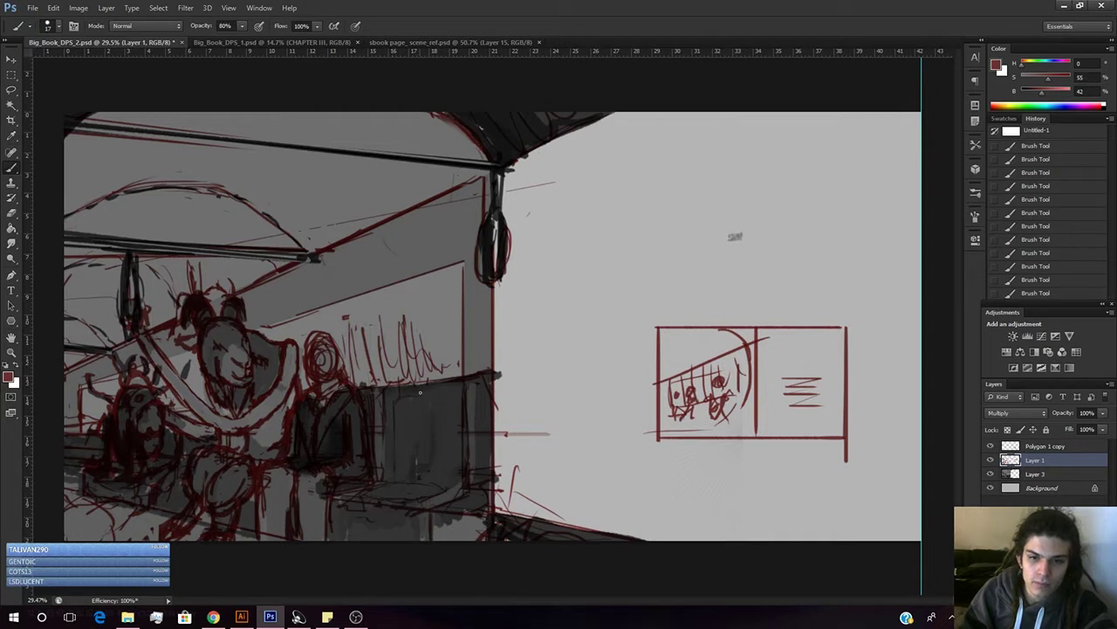
- Undo the latest strokes on the bench's backrest and redraw its inset panel outline in red
key(ctrl+alt+z)
key(ctrl+alt+z)
key(ctrl+alt+z)
key(ctrl+alt+z)
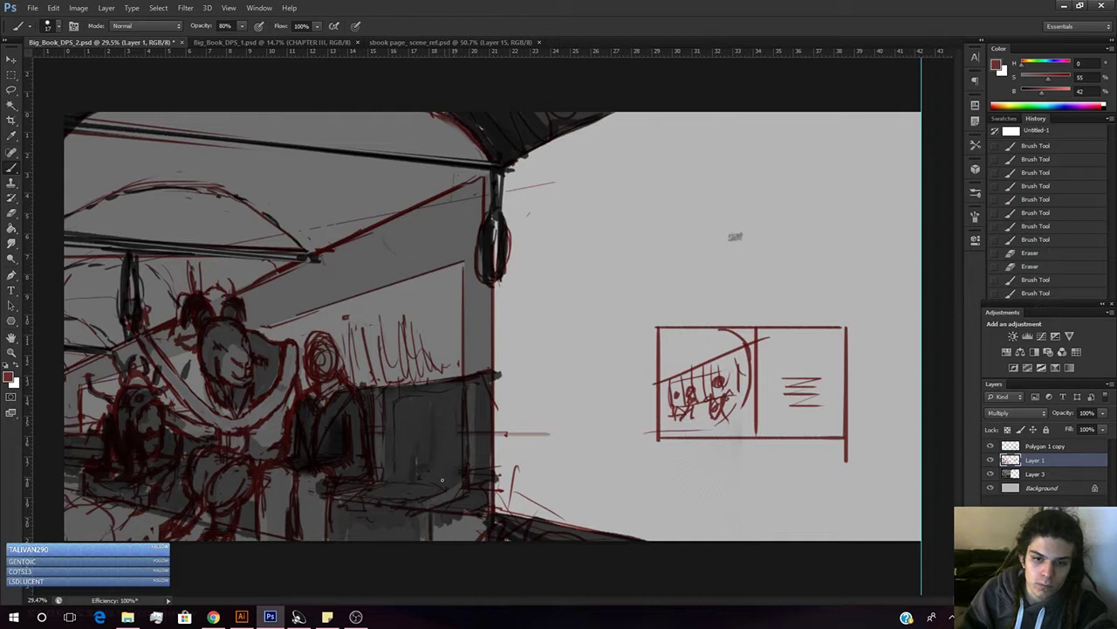
drag(438, 473, 430, 473)
key(ctrl+shift+z)
key(ctrl+shift+z)
key(ctrl+shift+z)
key(ctrl+shift+z)
key(ctrl+shift+z)
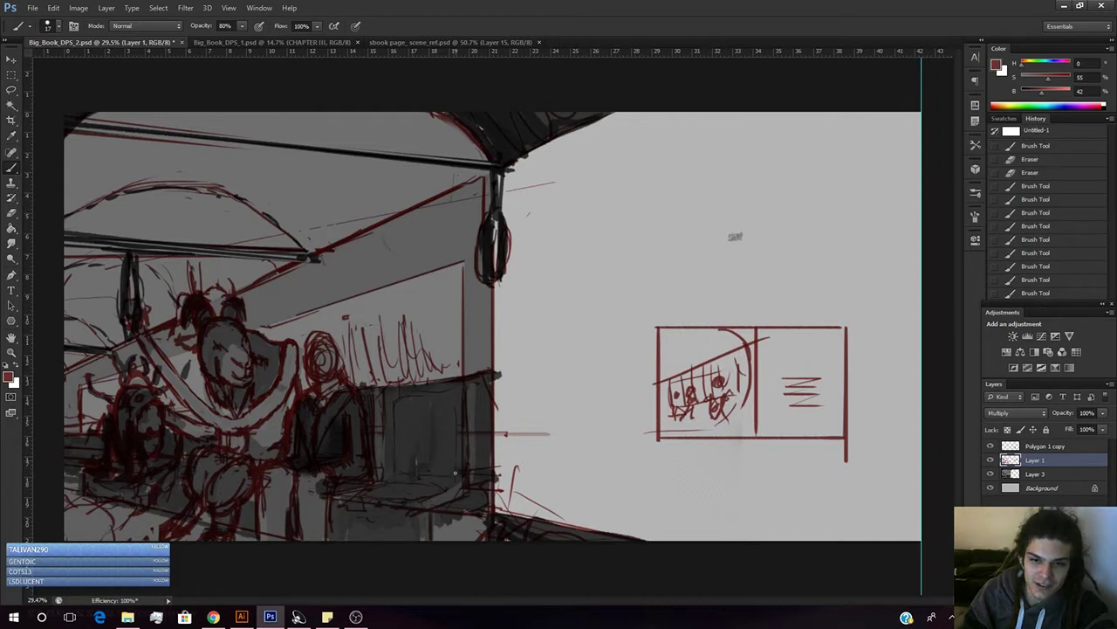
key(ctrl+shift+z)
key(ctrl+shift+z)
key(ctrl+shift+z)
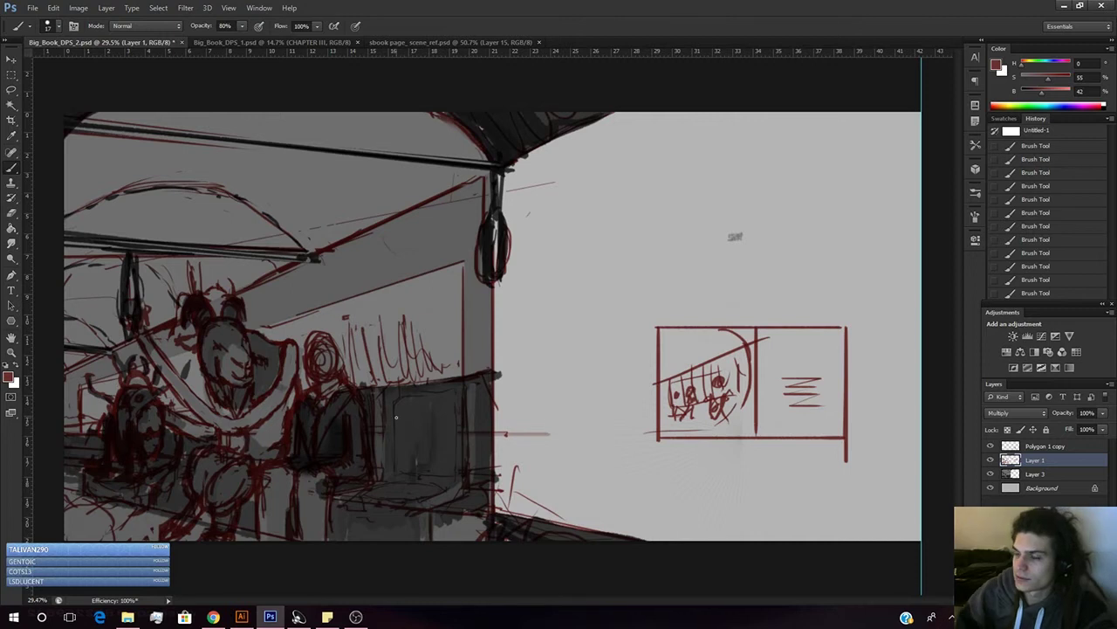
key(alt+Tab)
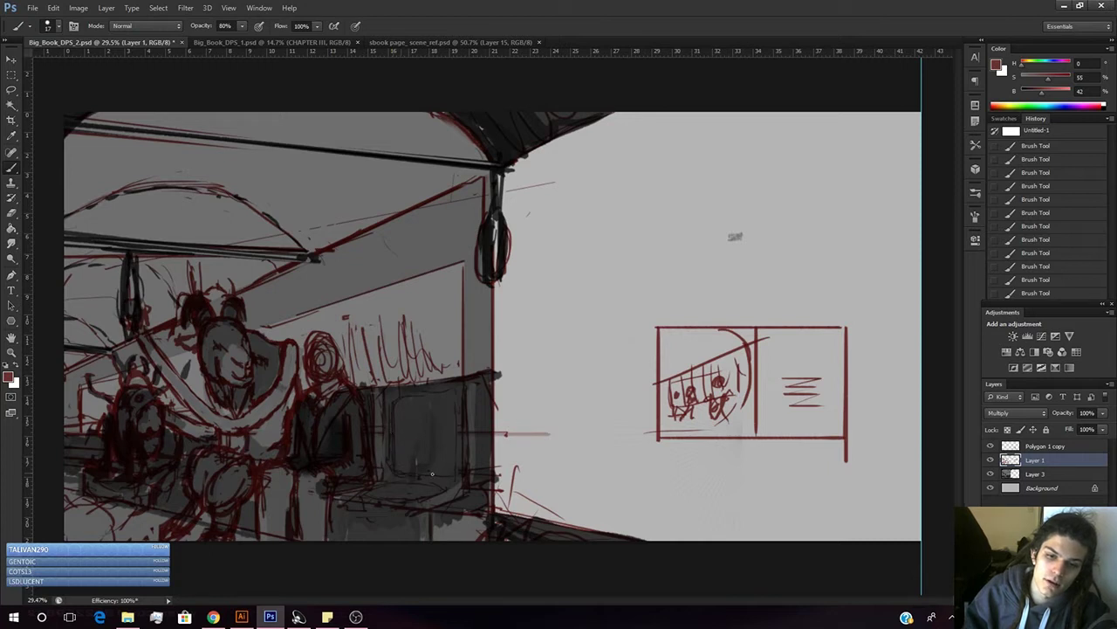
- Erase stray red lines along the right seated figure's shoulder and arm with the 92 px eraser
key(e)
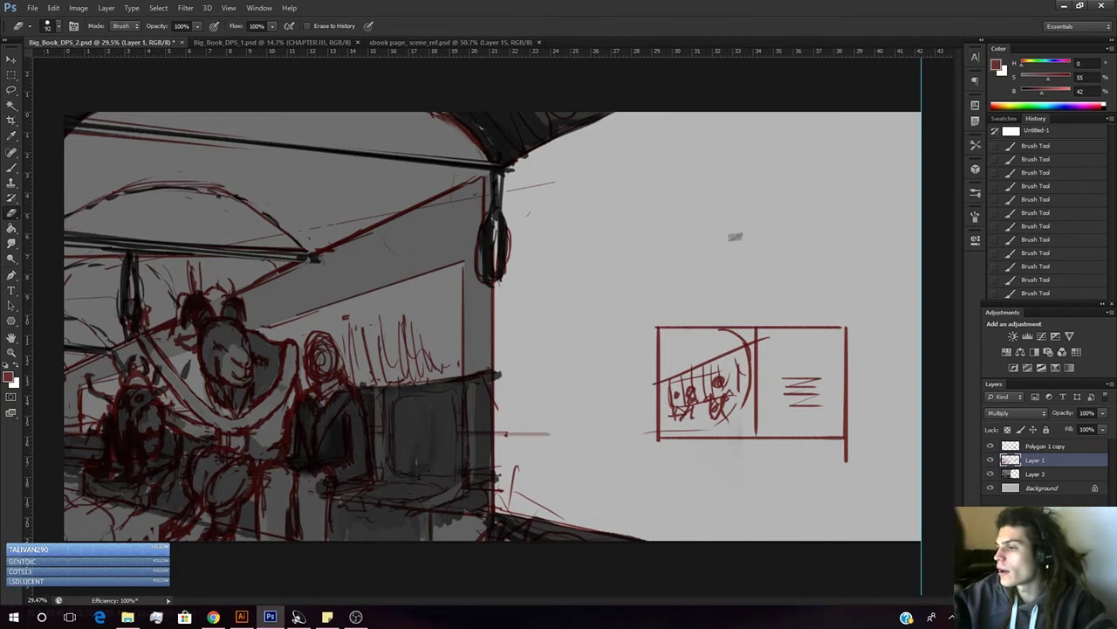
key(alt+Tab)
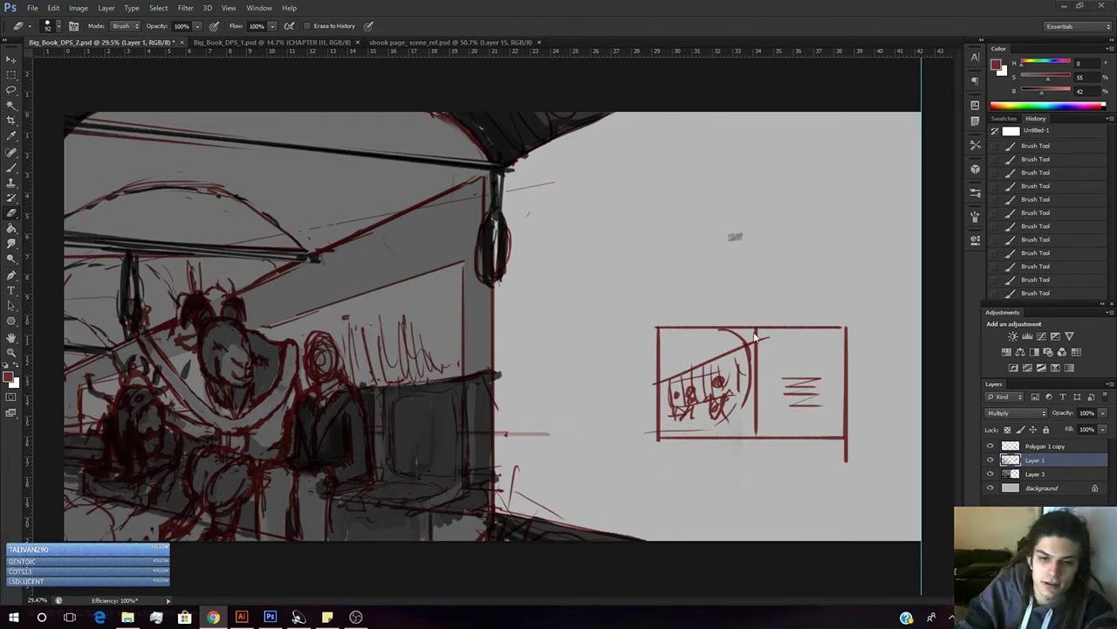
click(341, 400)
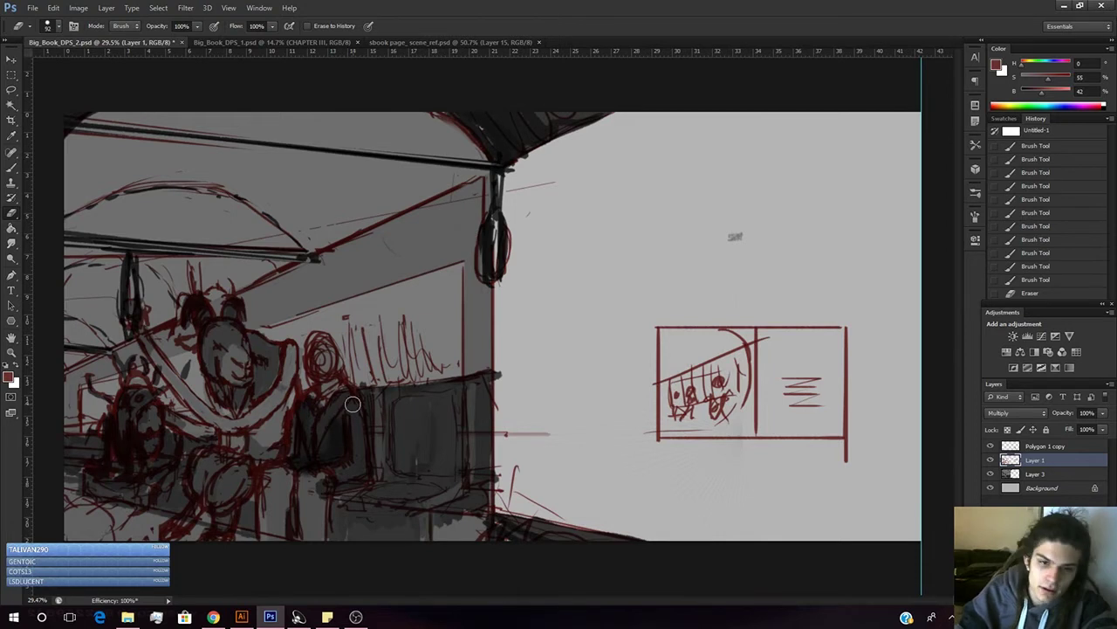
mouse_move(352, 399)
mouse_down()
mouse_move(359, 444)
mouse_move(365, 398)
mouse_move(374, 446)
mouse_move(368, 402)
mouse_move(378, 482)
mouse_up()
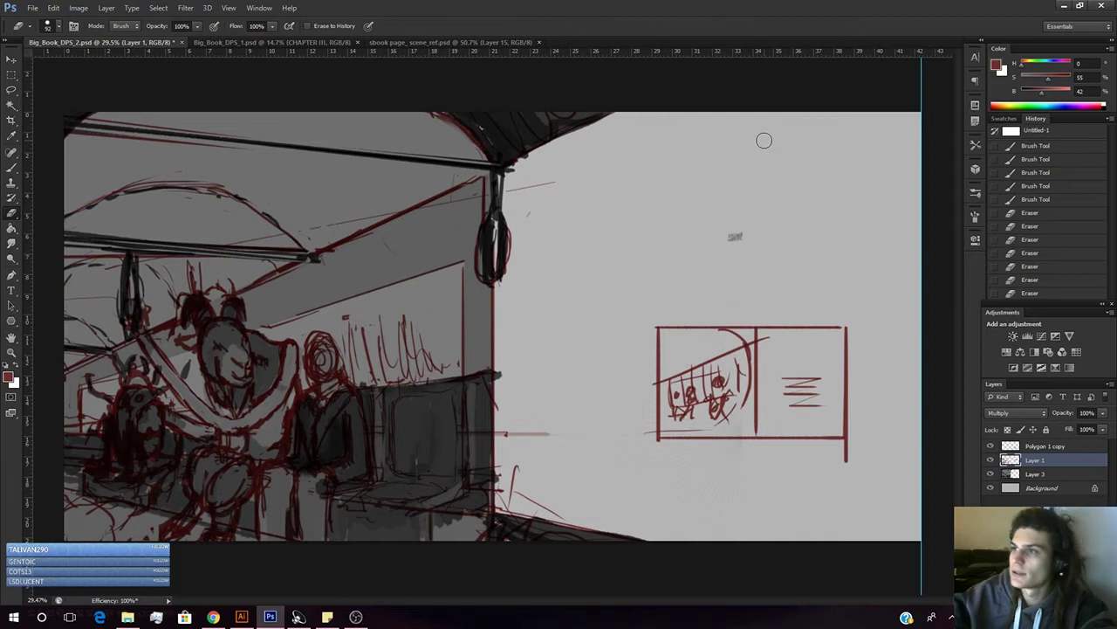
key(alt+Tab)
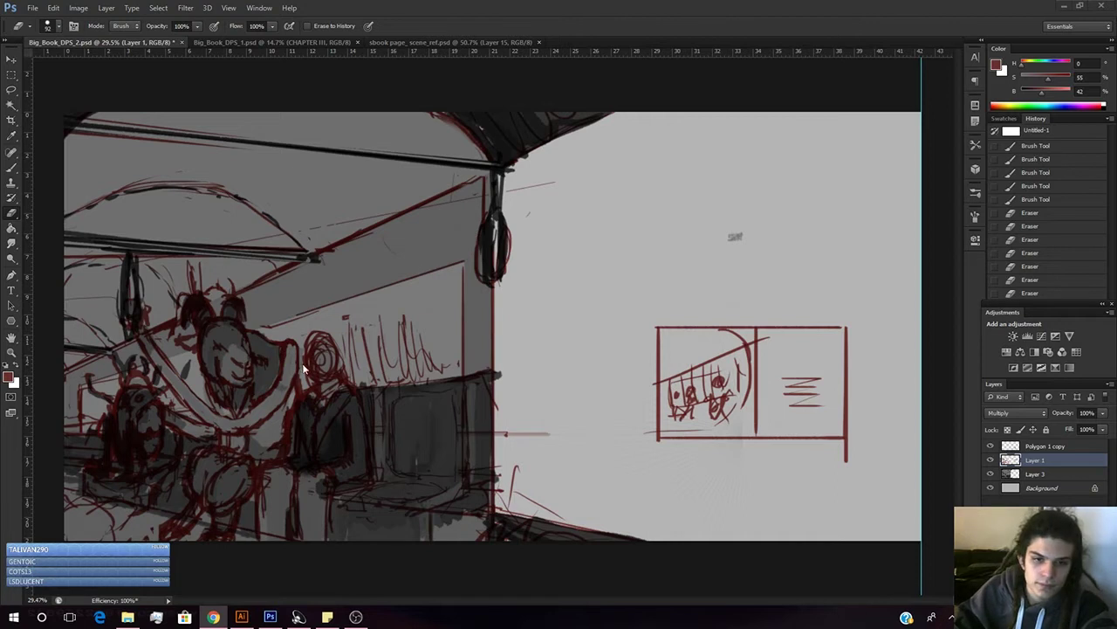
- Darken the right seated figure's jacket on Layer 3 with a near-black tone sampled from it
click(1037, 474)
key(b)
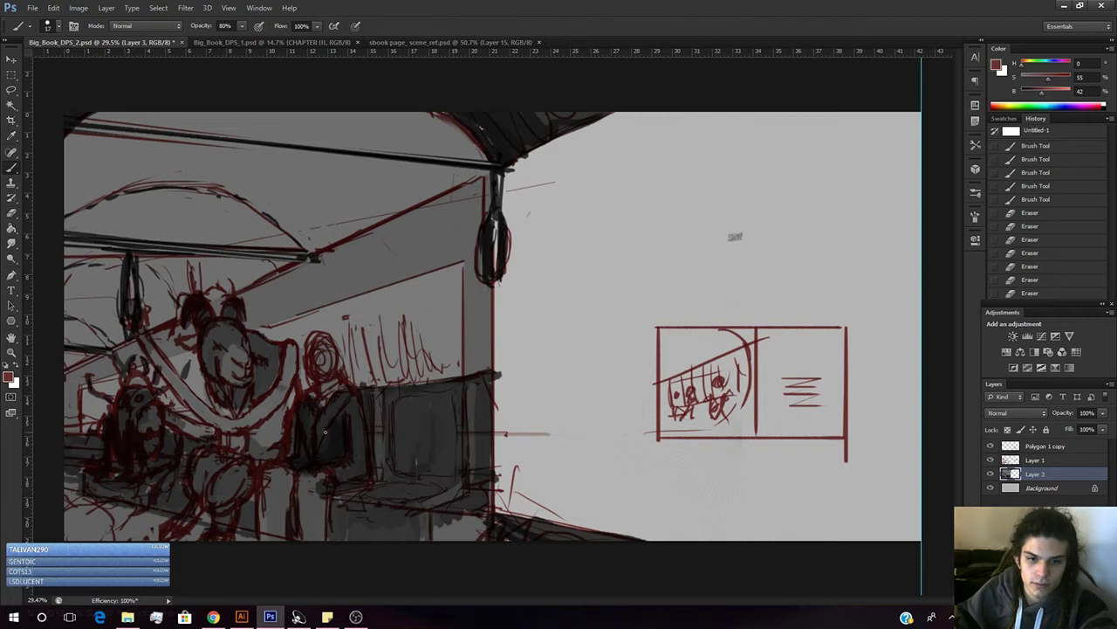
alt+click(342, 421)
mouse_move(343, 416)
mouse_down()
mouse_move(346, 443)
mouse_move(332, 458)
mouse_up()
drag(342, 421, 341, 438)
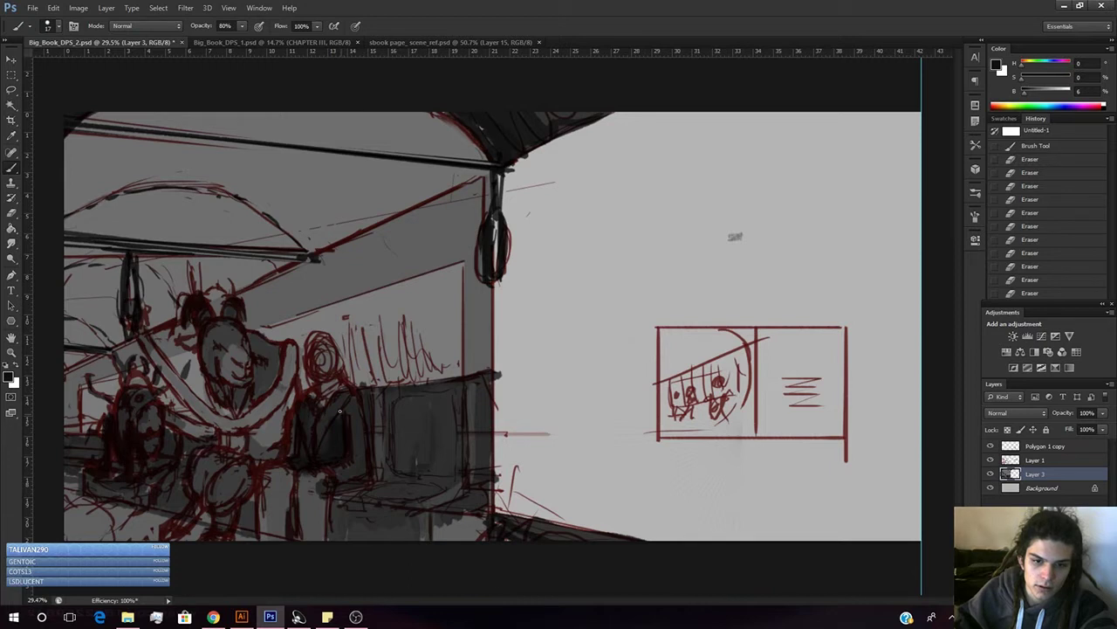
drag(341, 447, 341, 404)
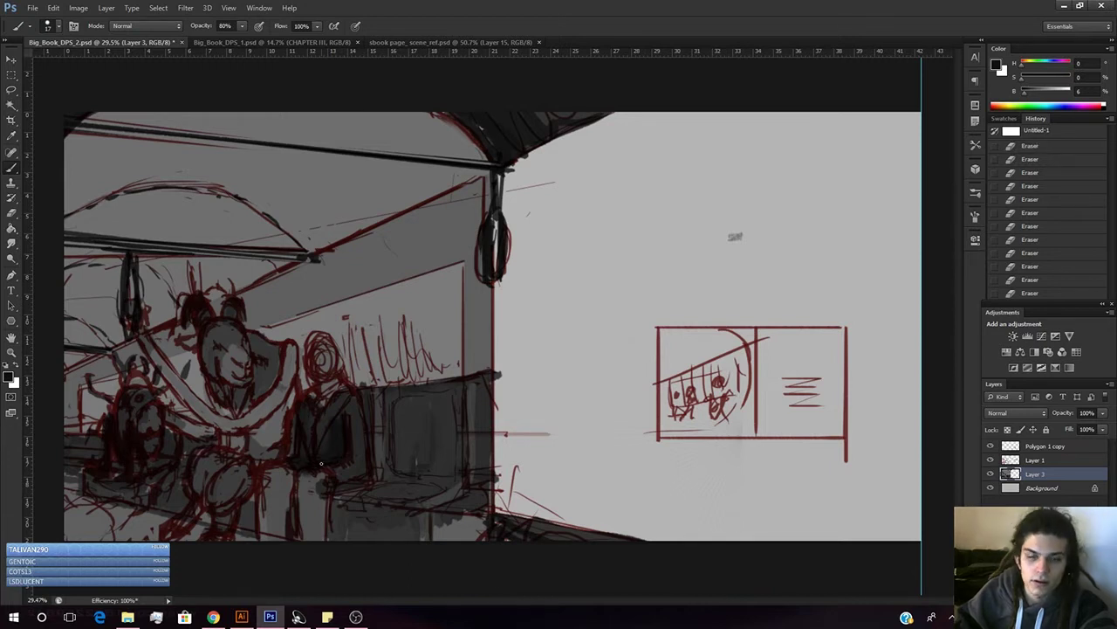
right_click(334, 444)
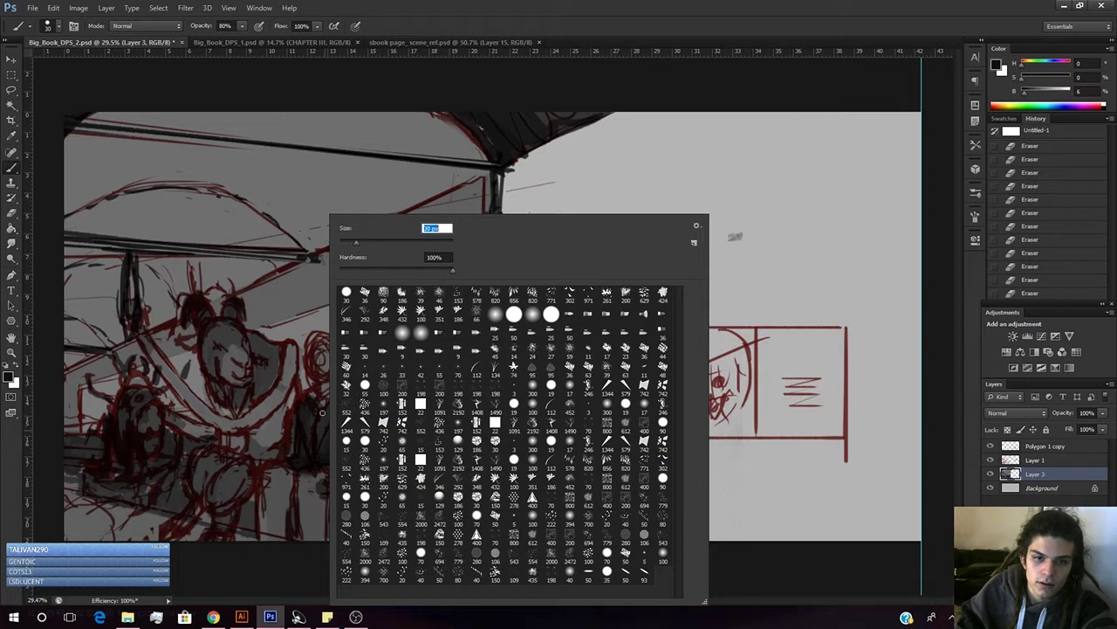
key(Escape)
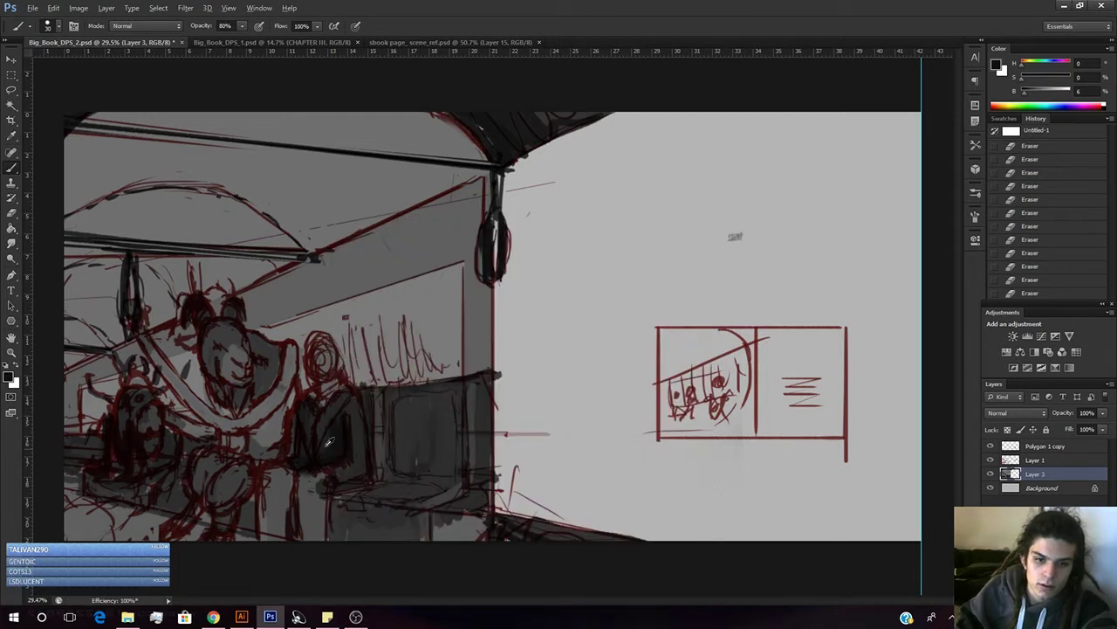
- Paint the right seated figure's legs in the jacket's sampled dark grey with an 86 px hard round brush
alt+click(322, 427)
right_click(294, 487)
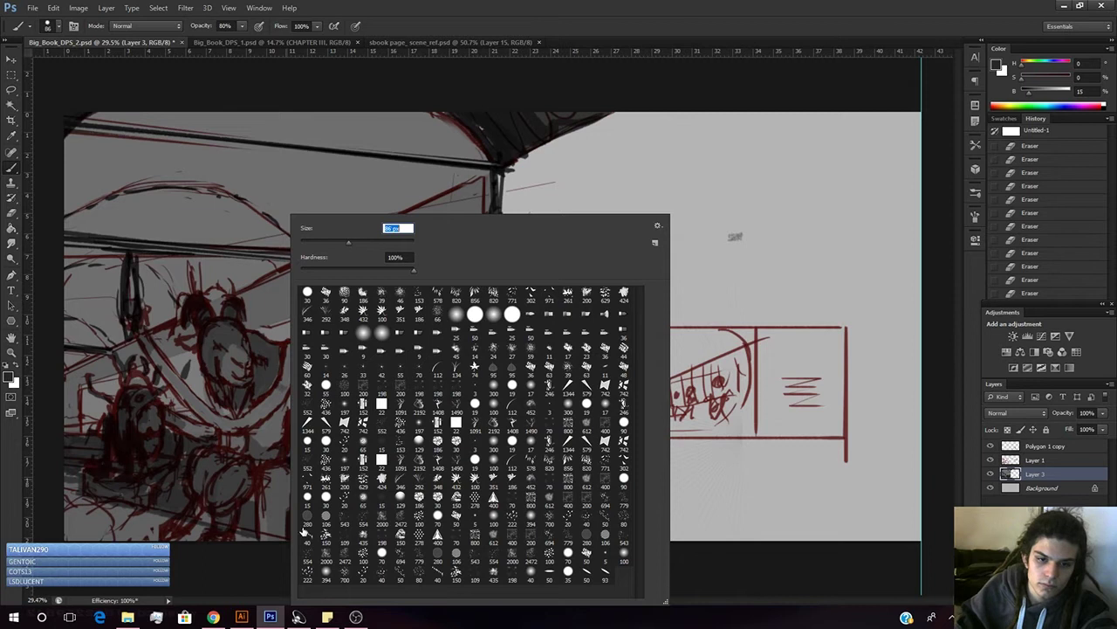
click(286, 478)
mouse_move(288, 482)
mouse_down()
mouse_move(285, 537)
mouse_move(285, 481)
mouse_up()
mouse_move(286, 481)
mouse_down()
mouse_move(281, 517)
mouse_move(287, 488)
mouse_up()
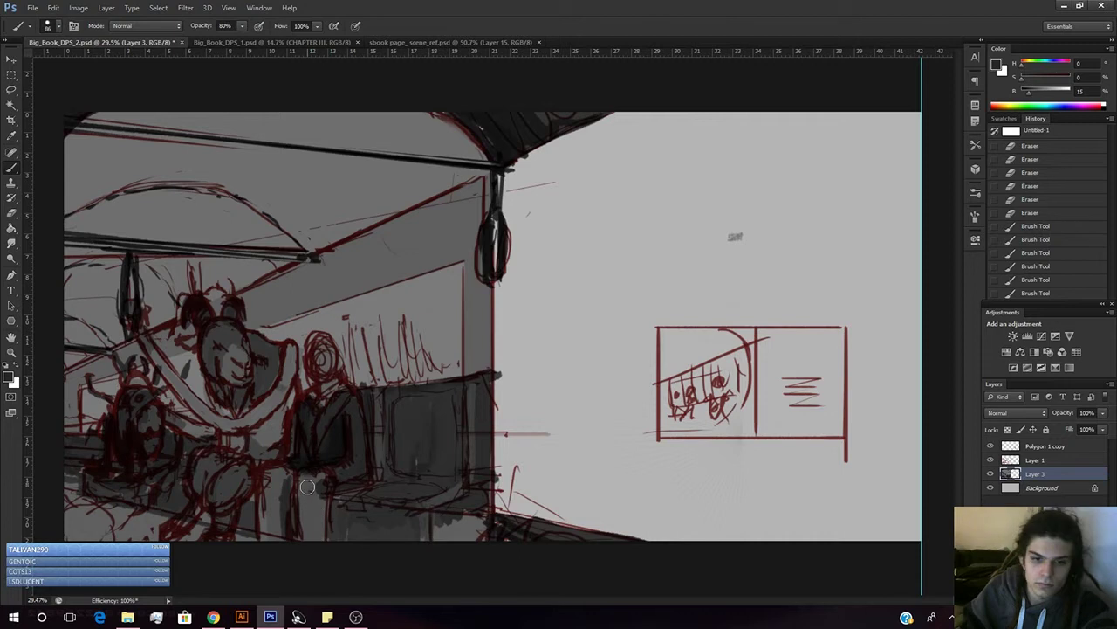
mouse_move(304, 503)
mouse_down()
mouse_move(301, 481)
mouse_move(318, 533)
mouse_move(319, 516)
mouse_move(314, 532)
mouse_up()
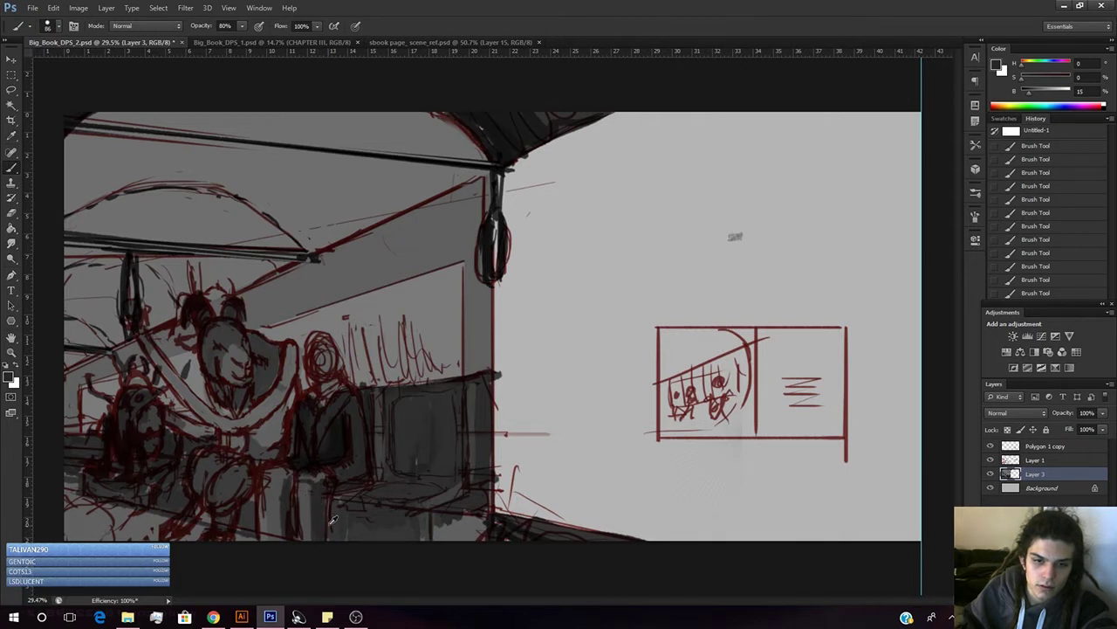
- Shade the right figure's lower leg in sampled near-black with a 119 px soft round brush at 0% hardness
alt+click(335, 447)
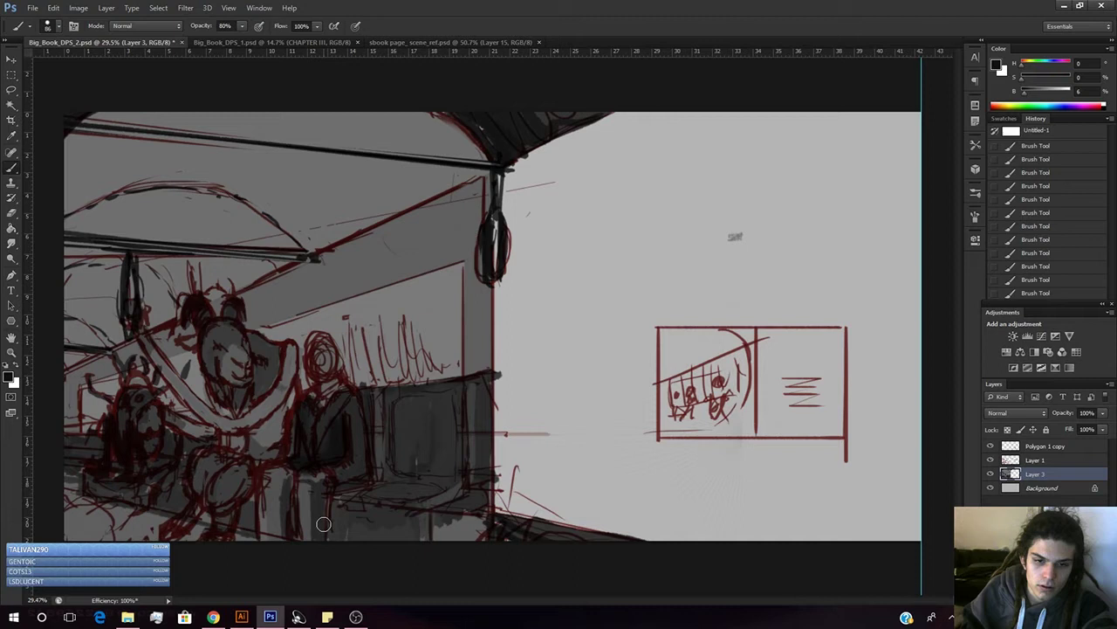
right_click(339, 477)
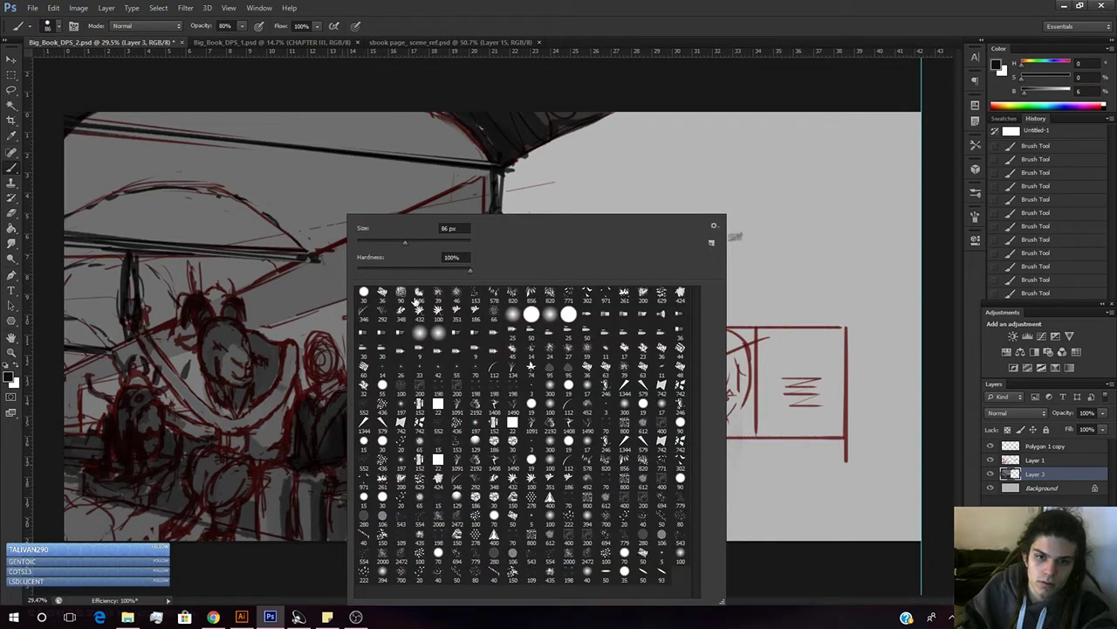
click(512, 314)
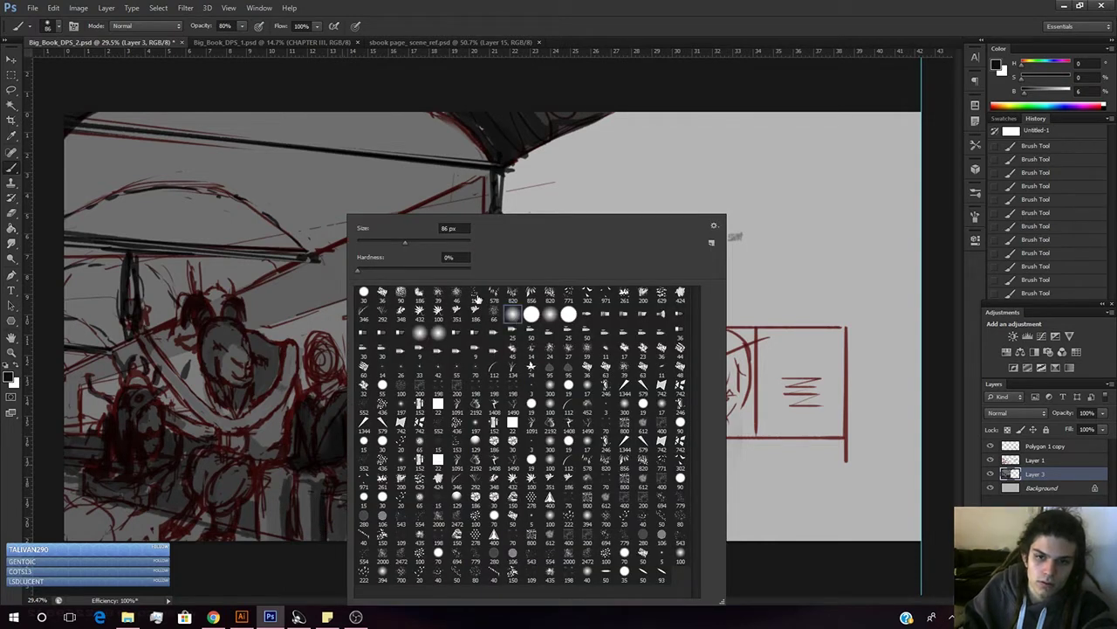
click(420, 244)
click(321, 568)
mouse_move(317, 515)
mouse_down()
mouse_move(320, 487)
mouse_move(318, 543)
mouse_move(320, 485)
mouse_move(321, 548)
mouse_up()
- Blend the lower leg's light and dark areas with sampled greys at 20% brush opacity
alt+click(316, 490)
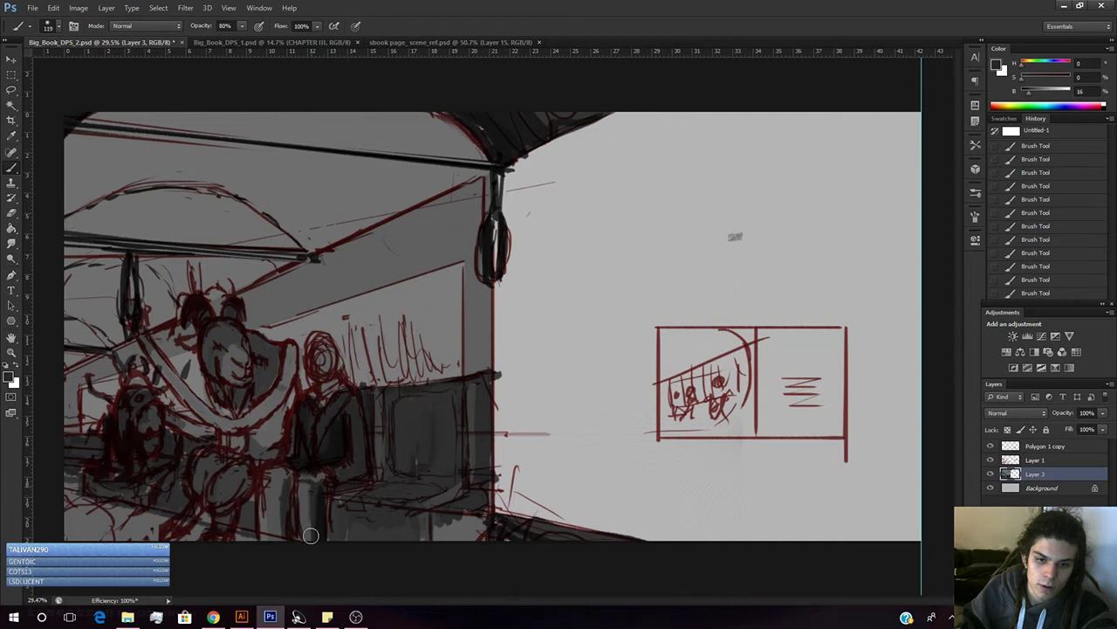
alt+click(323, 515)
key(2)
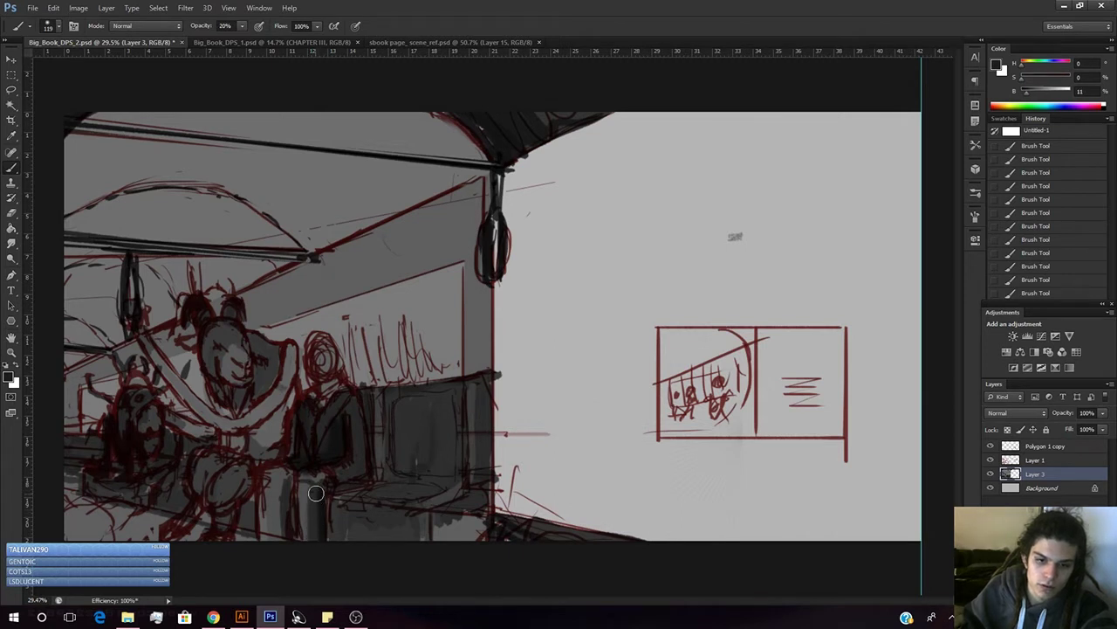
alt+click(324, 494)
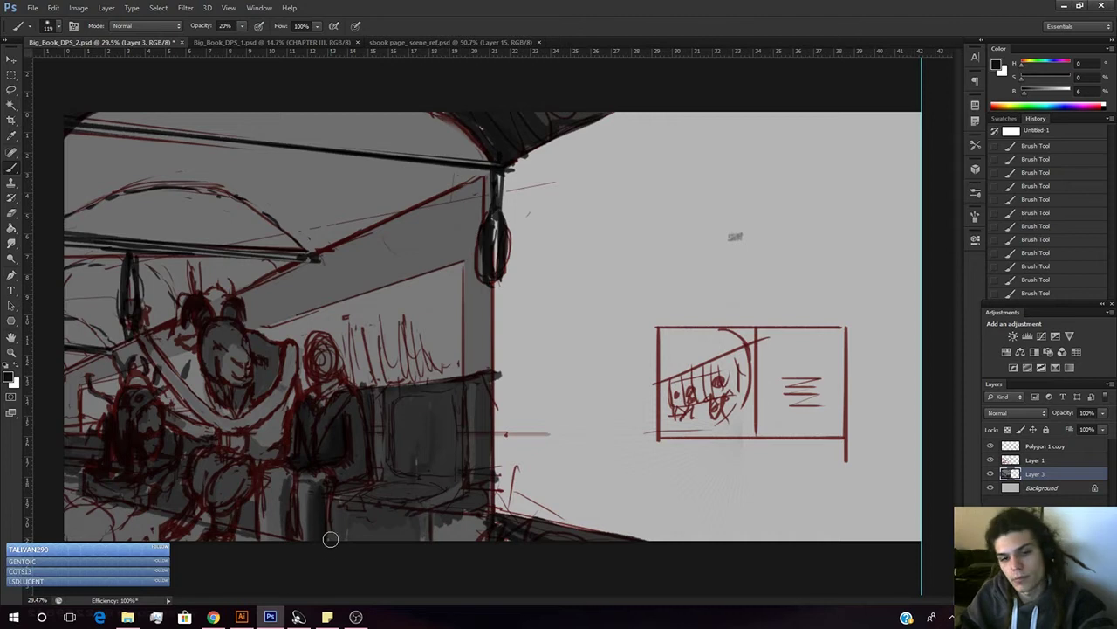
- Refine the shading along the leg's outer edge with a textured brush at 67 px and sampled tones
right_click(322, 513)
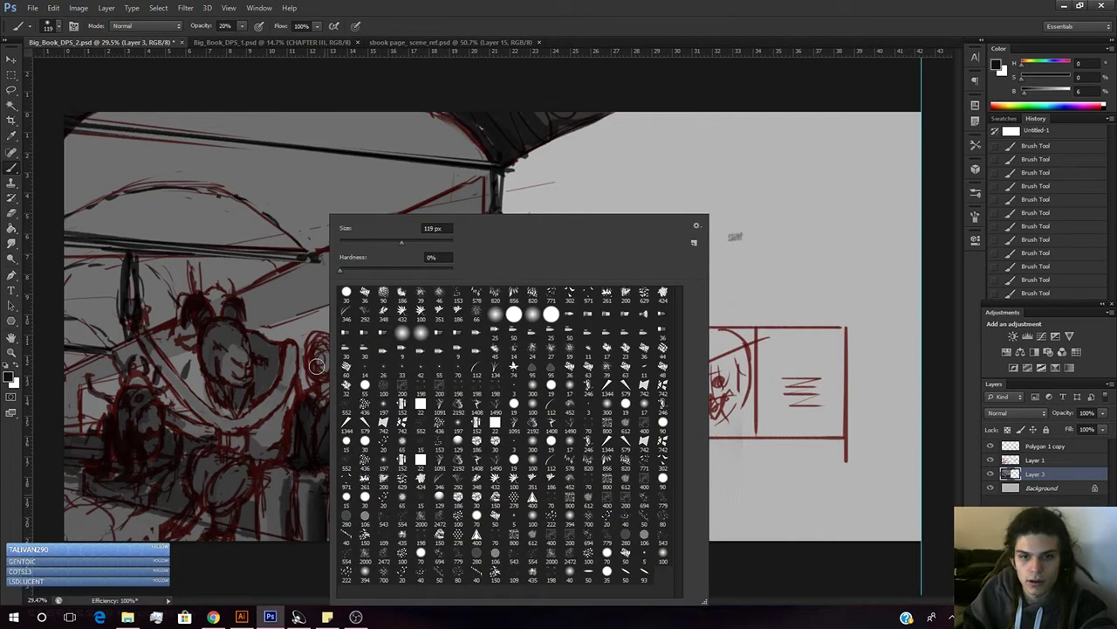
click(365, 297)
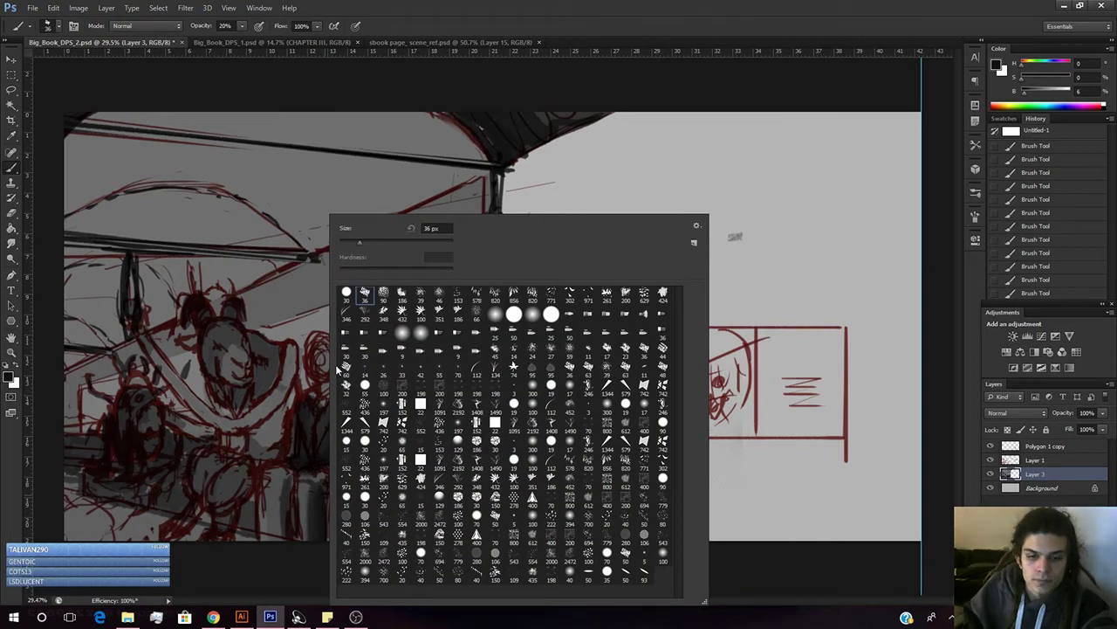
click(315, 527)
click(325, 517)
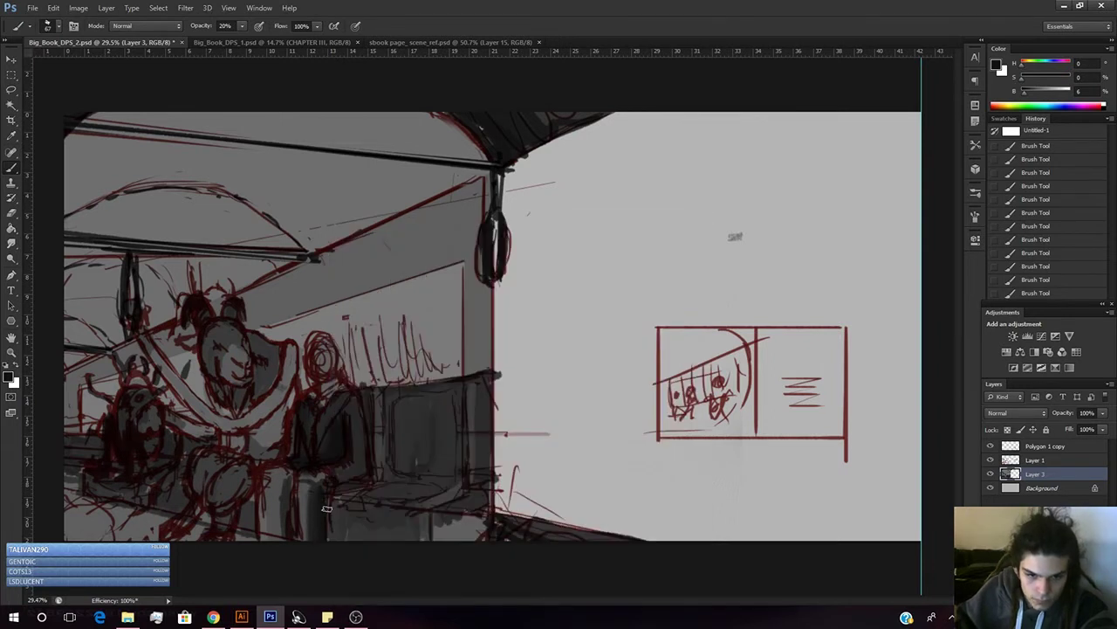
key(e)
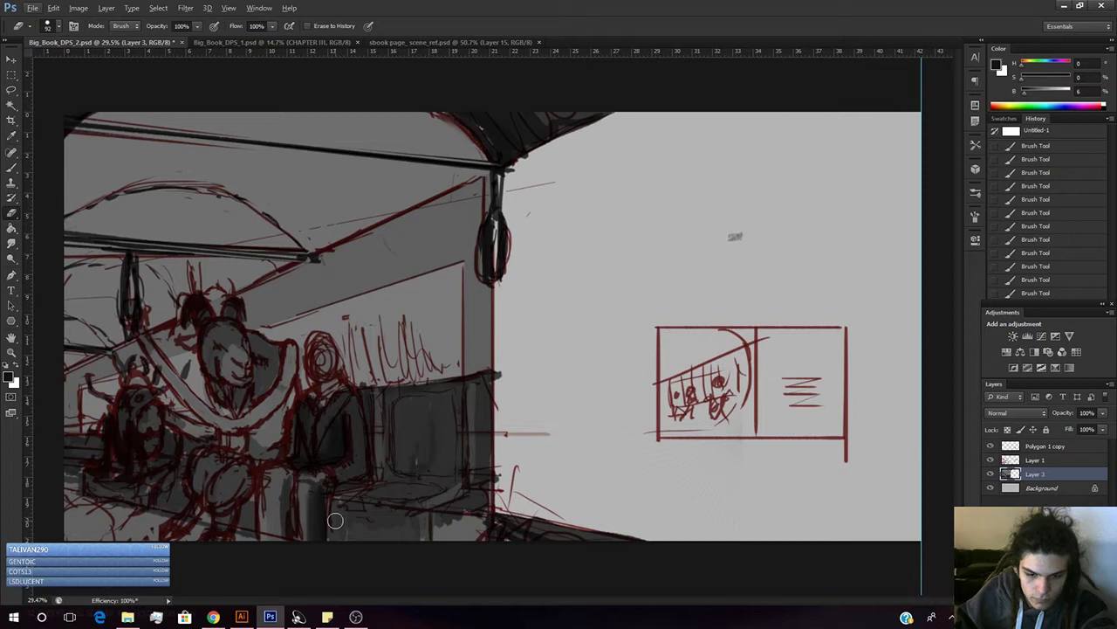
key(b)
alt+click(328, 510)
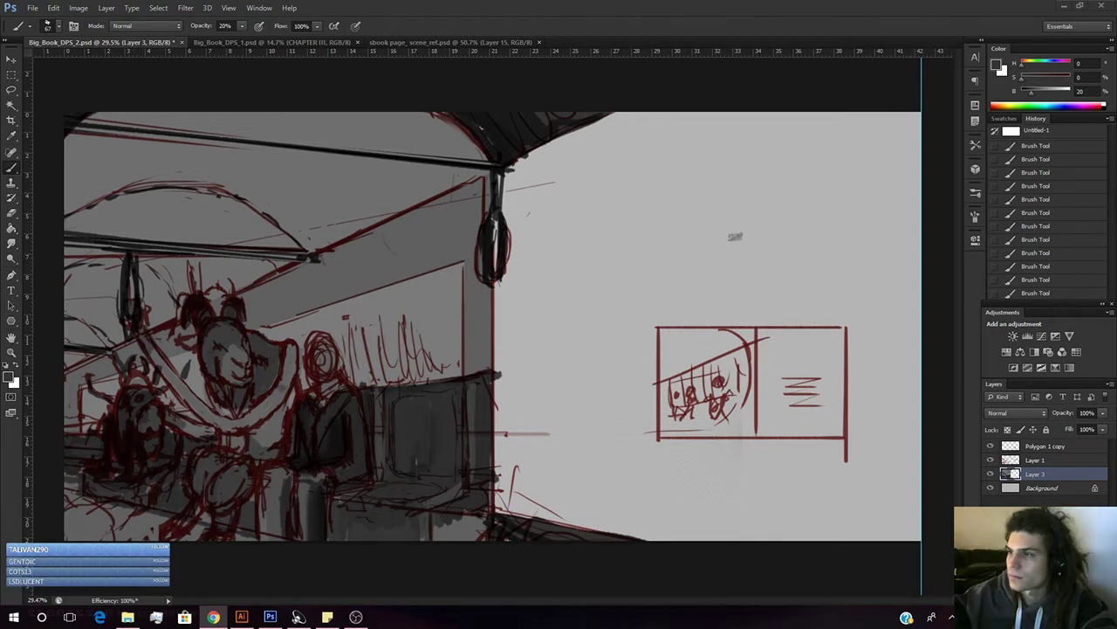
click(300, 364)
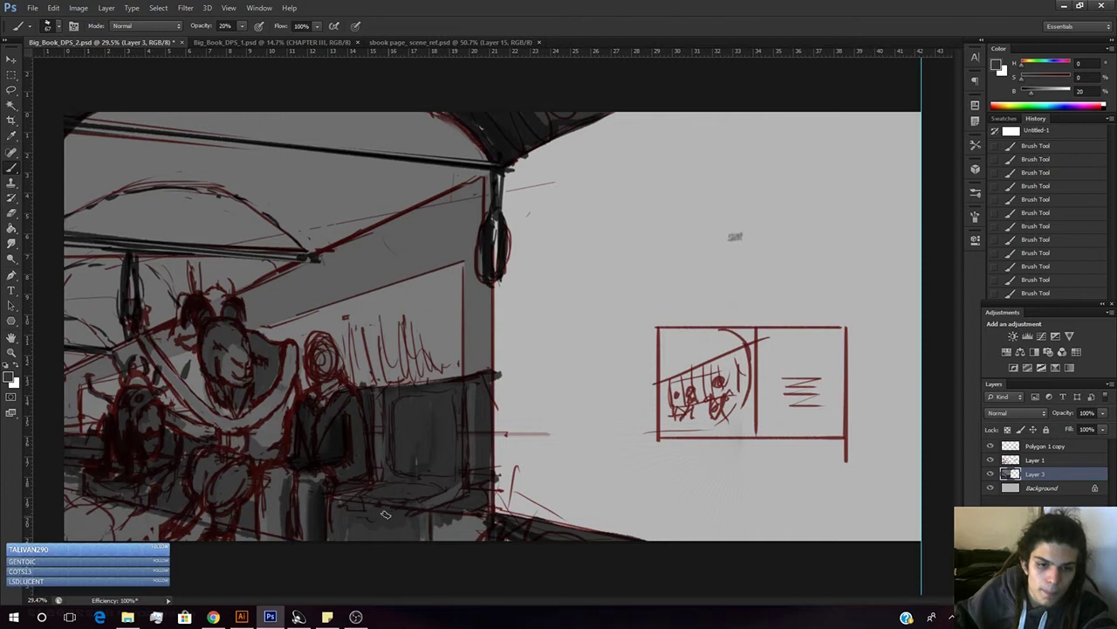
- Blend the shadows between the two figures' legs with greys sampled from the knee and trousers at 20% opacity
alt+click(266, 474)
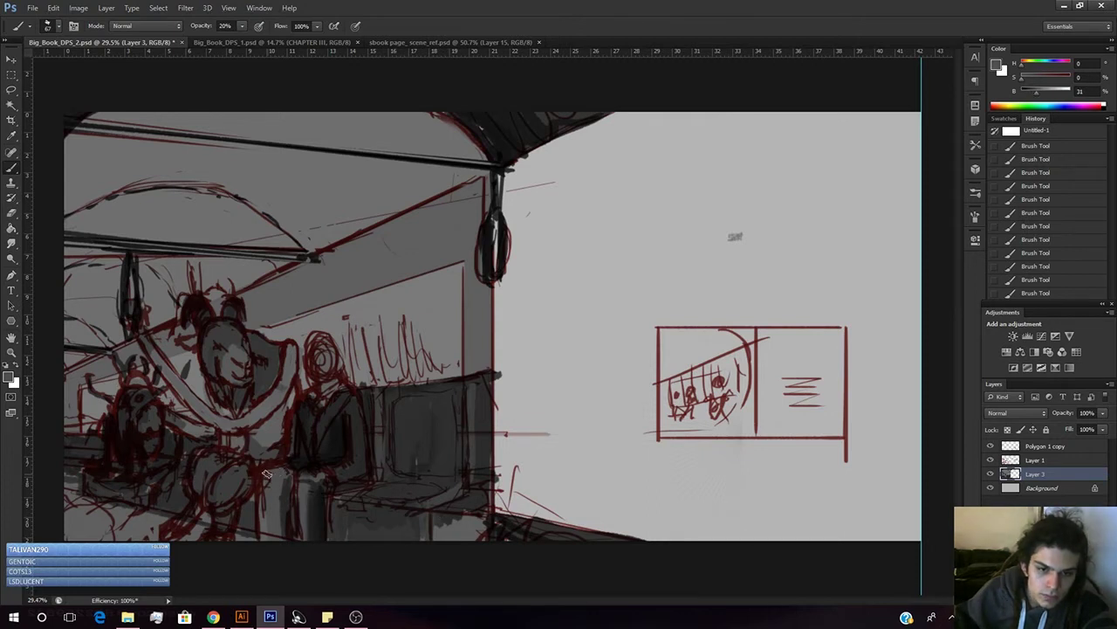
alt+click(286, 485)
alt+click(309, 502)
alt+click(301, 507)
alt+click(308, 513)
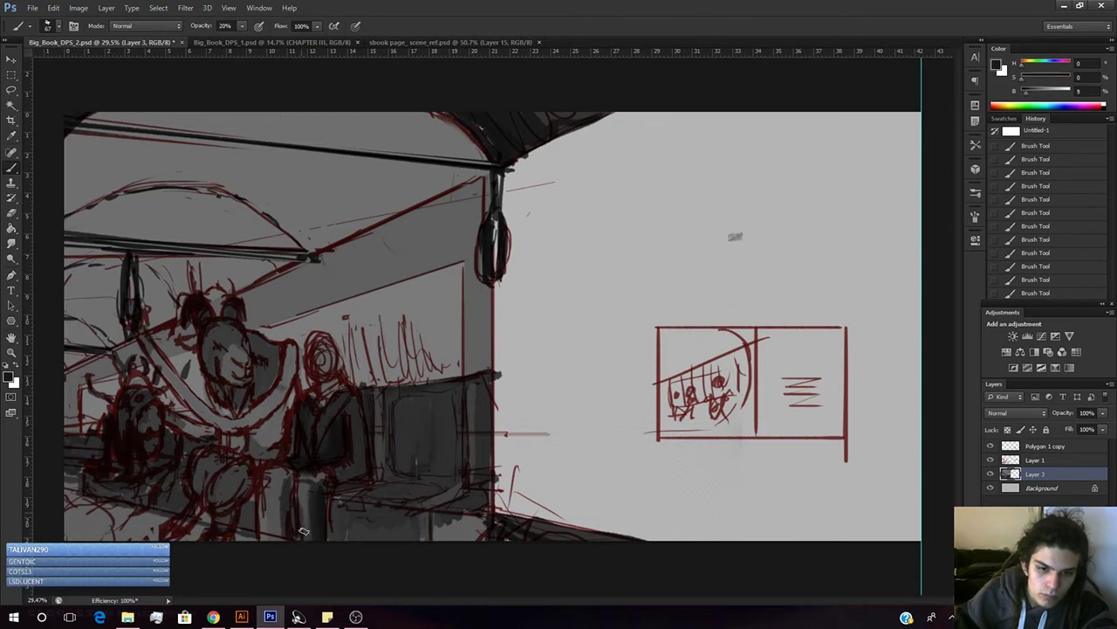
- Shade the right figure's knee and lower leg with sampled light and near-black greys at 80% brush opacity
alt+click(303, 493)
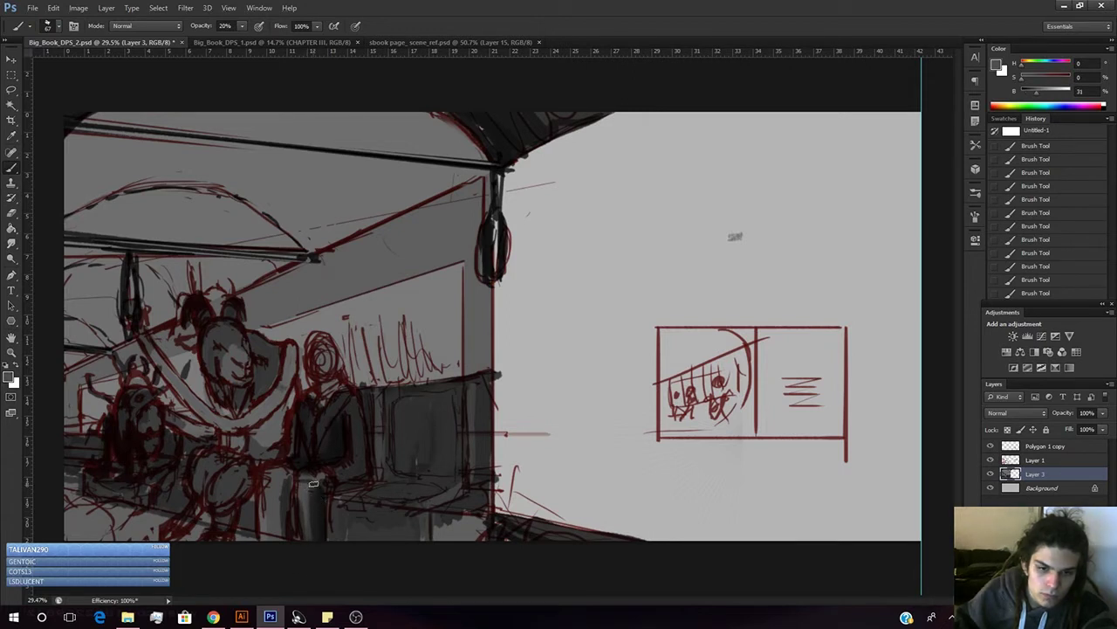
key(8)
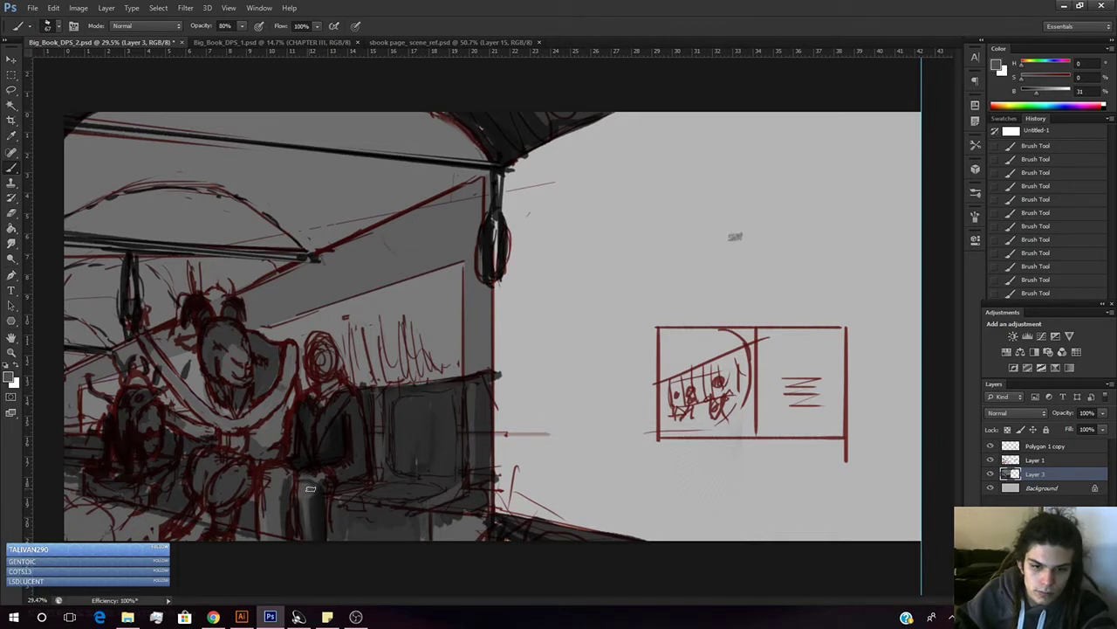
alt+click(286, 490)
alt+click(323, 519)
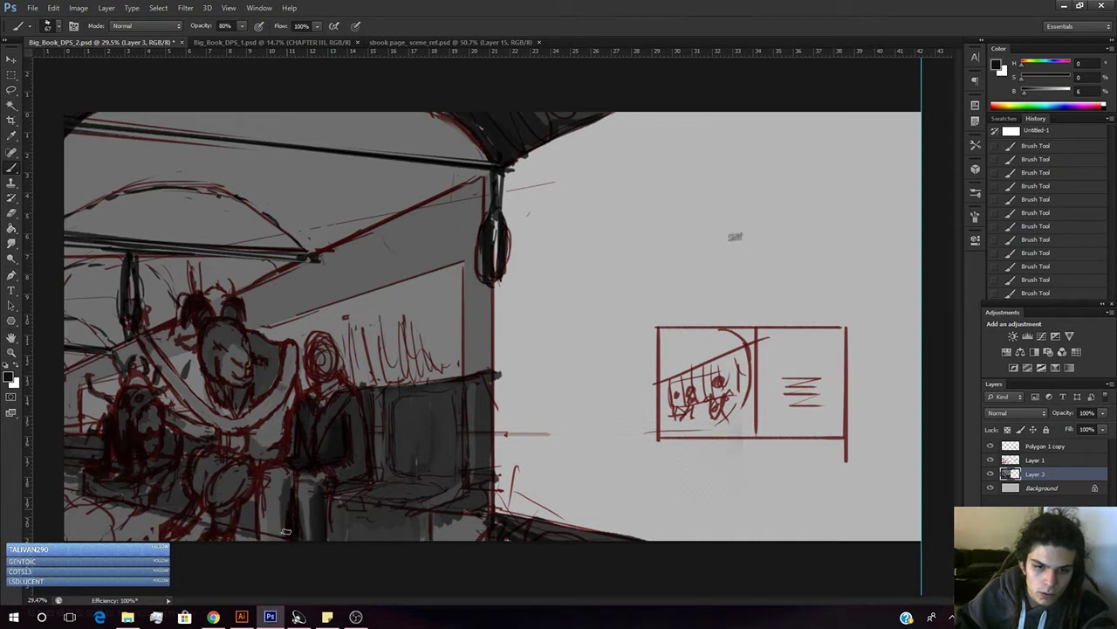
- Paint the right figure's other knee and upper shin with greys sampled from the surrounding trousers
alt+click(277, 487)
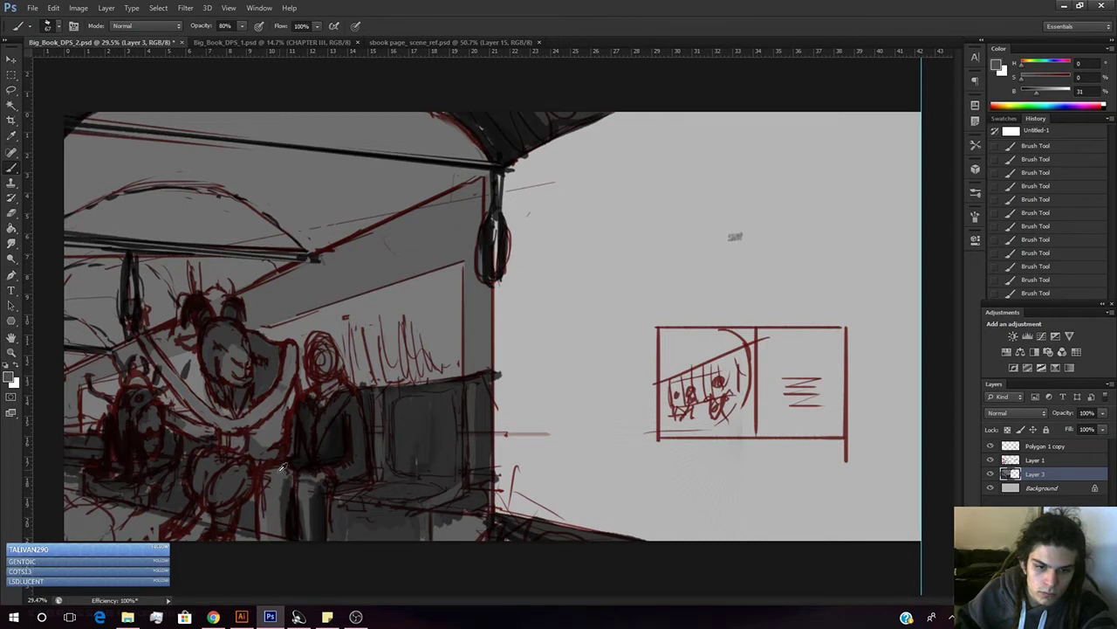
alt+click(282, 500)
alt+click(312, 512)
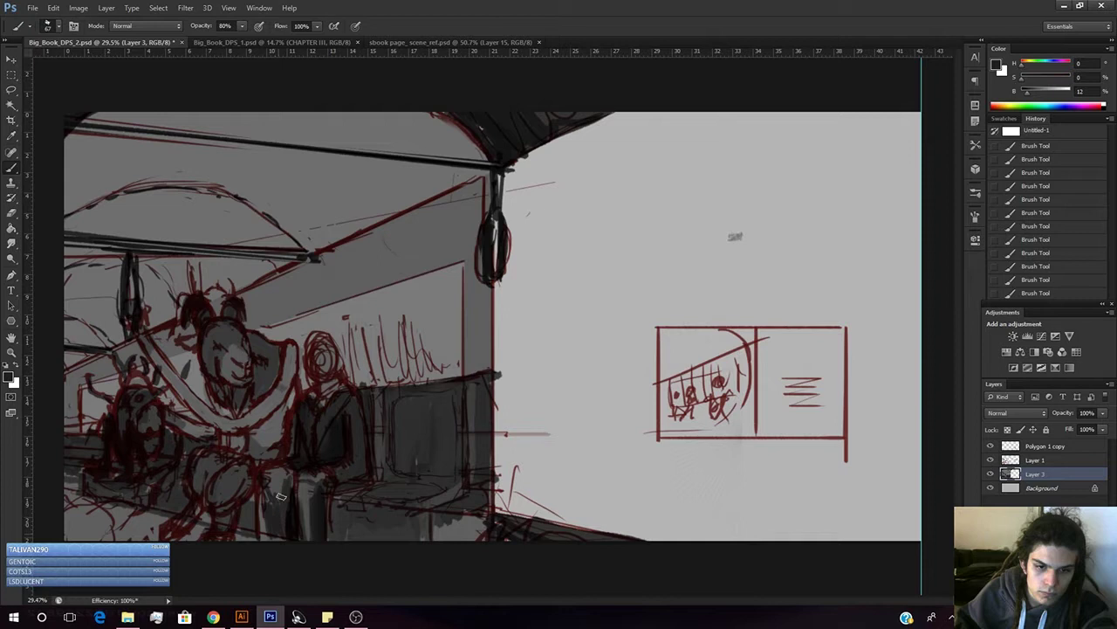
alt+click(279, 479)
alt+click(284, 481)
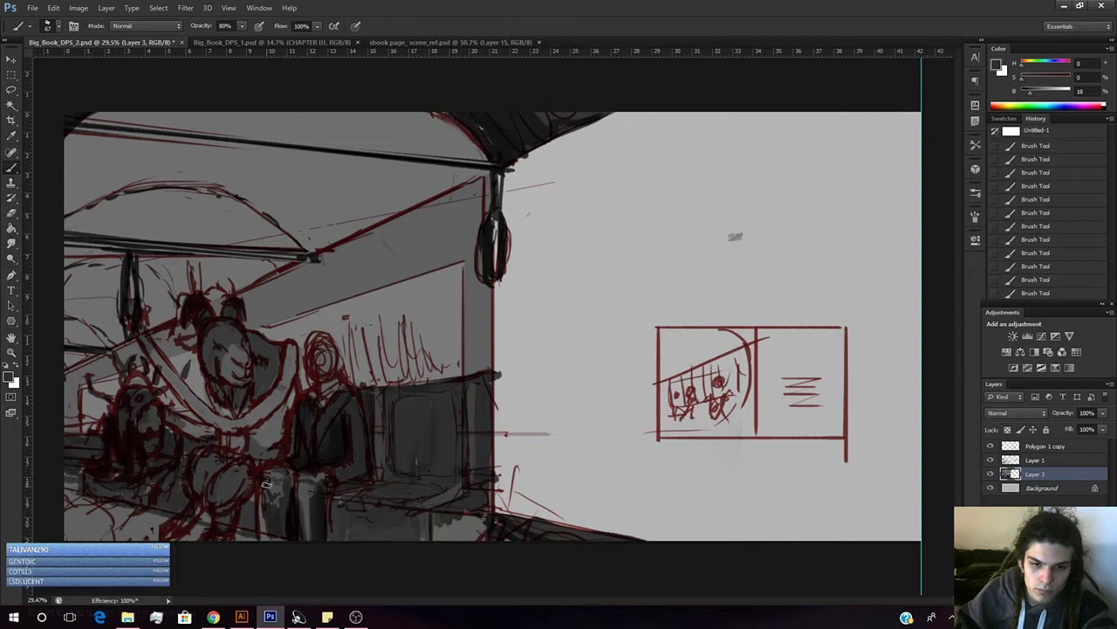
- Darken the gap between the right figure's shins and refine the inner leg edges with sampled dark greys
alt+click(279, 513)
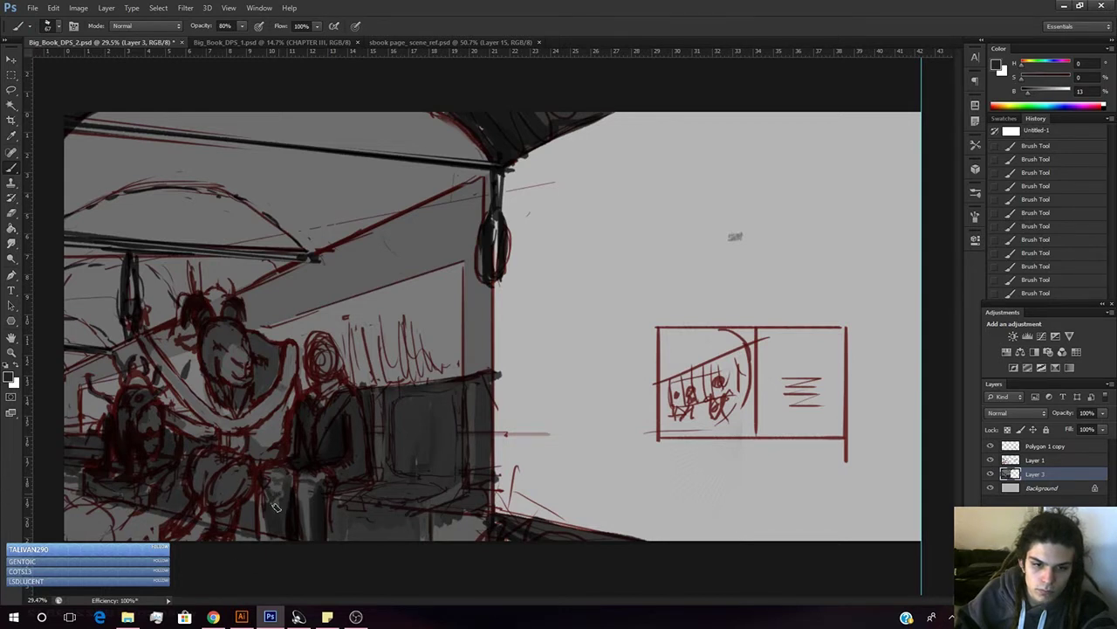
alt+click(289, 517)
alt+click(292, 515)
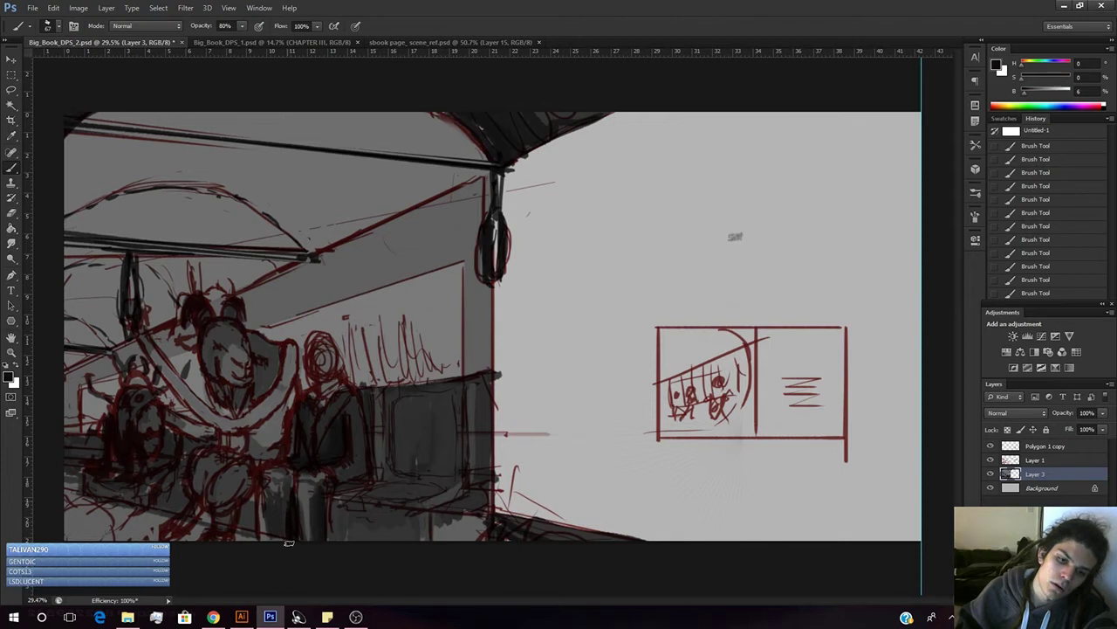
alt+click(278, 517)
alt+click(295, 512)
alt+click(292, 520)
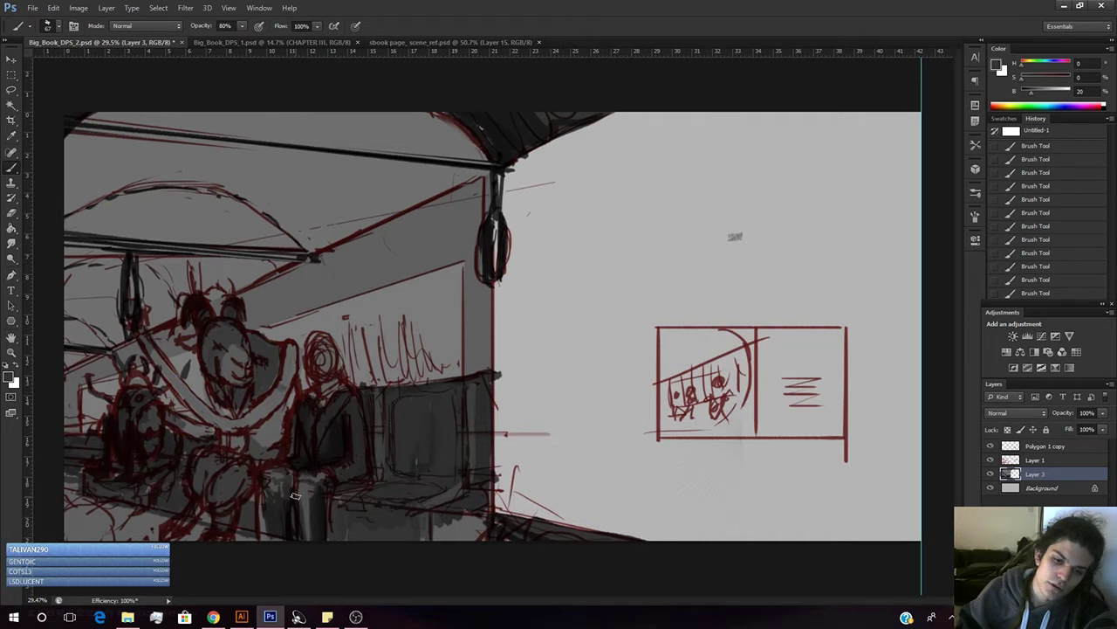
alt+click(293, 492)
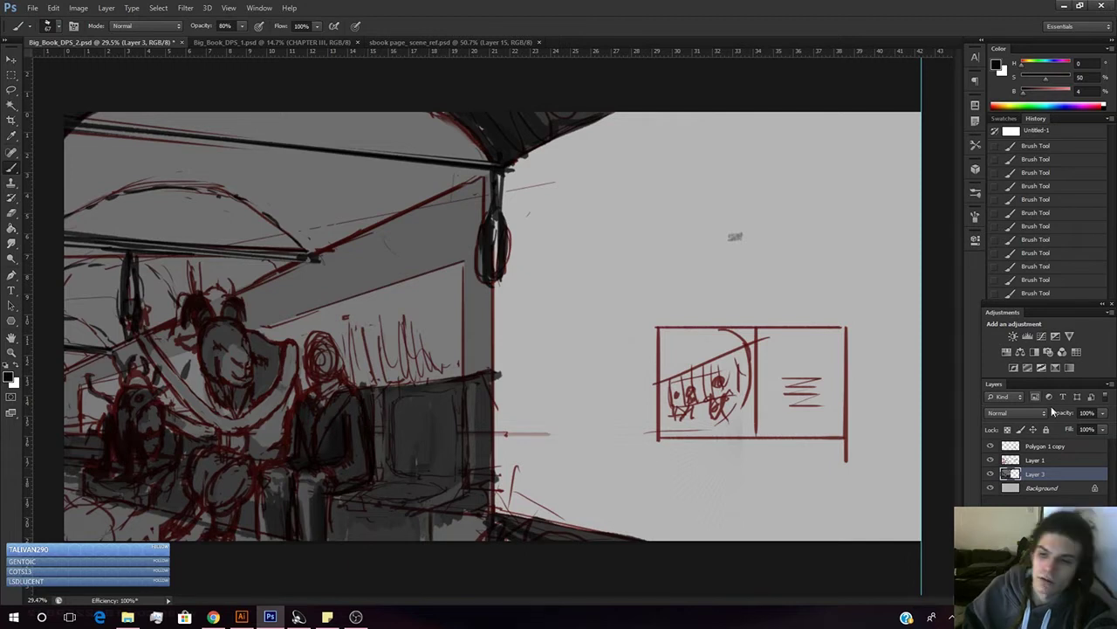
- Reduce the opacity of the red sketch lines on Layer 1 to 70% and compare the painting with and without them
click(990, 459)
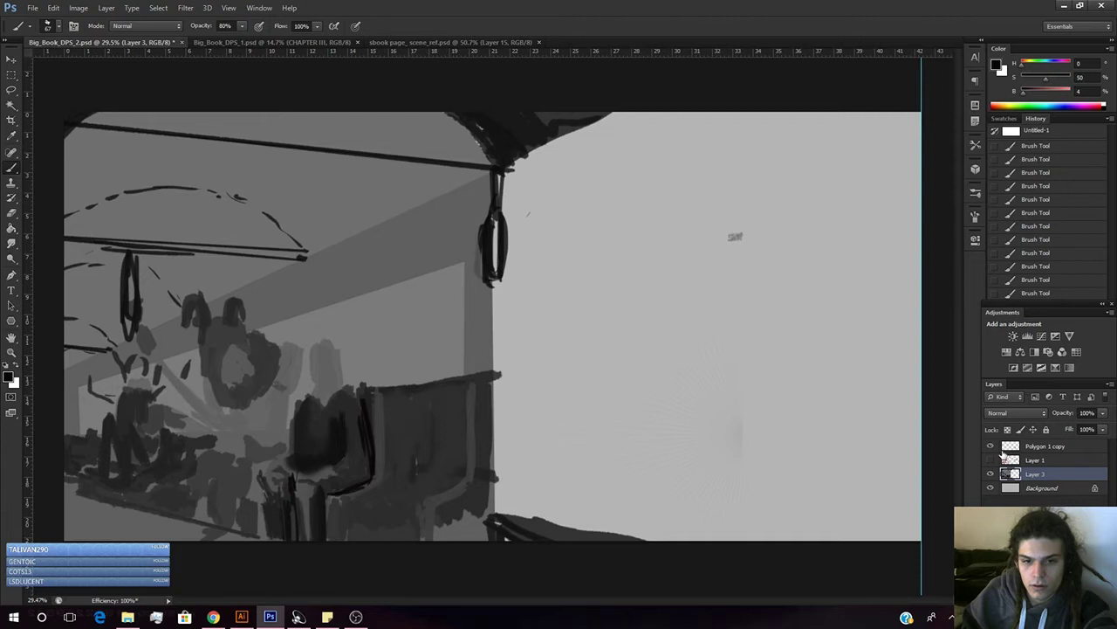
click(990, 460)
click(1102, 412)
mouse_move(1102, 426)
mouse_down()
mouse_move(1059, 446)
mouse_move(1103, 427)
mouse_up()
click(1060, 460)
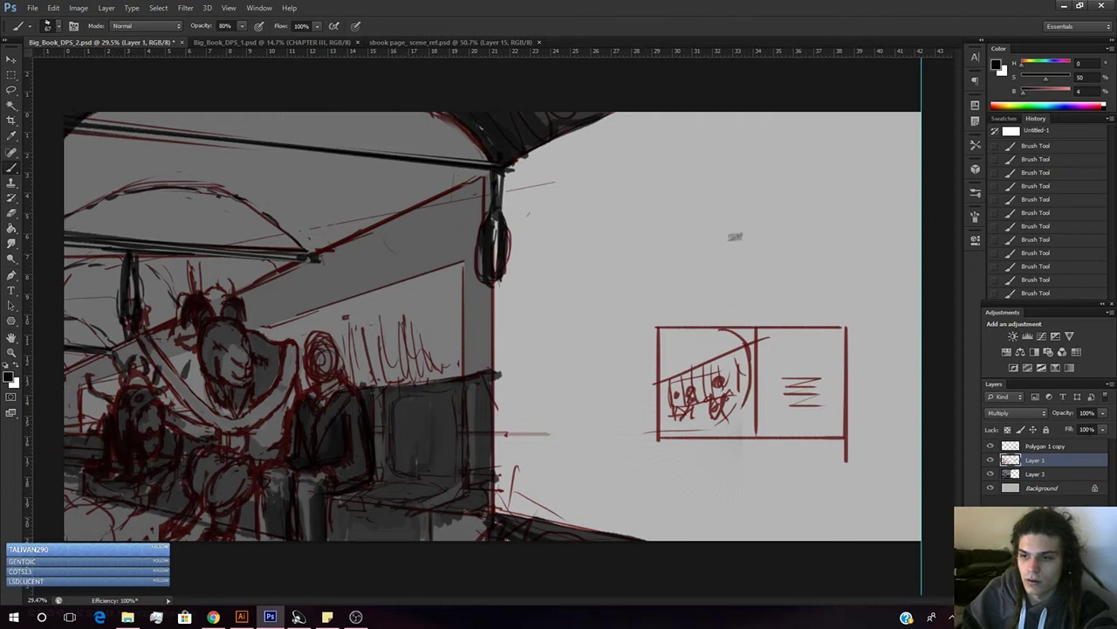
drag(1076, 427, 1086, 429)
click(991, 460)
click(990, 461)
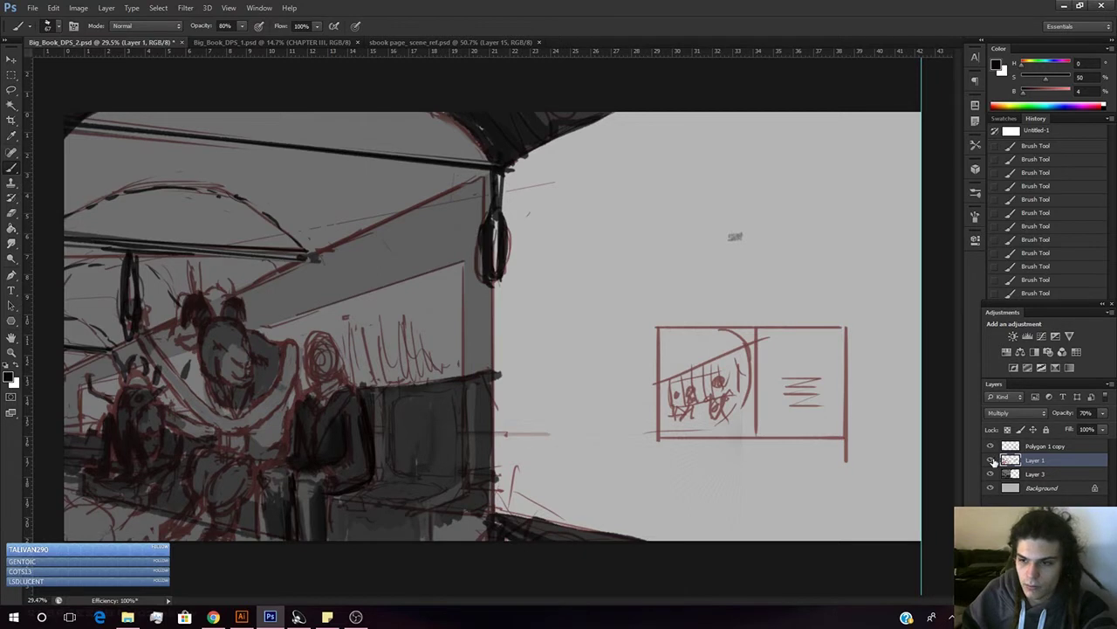
click(991, 460)
click(991, 460)
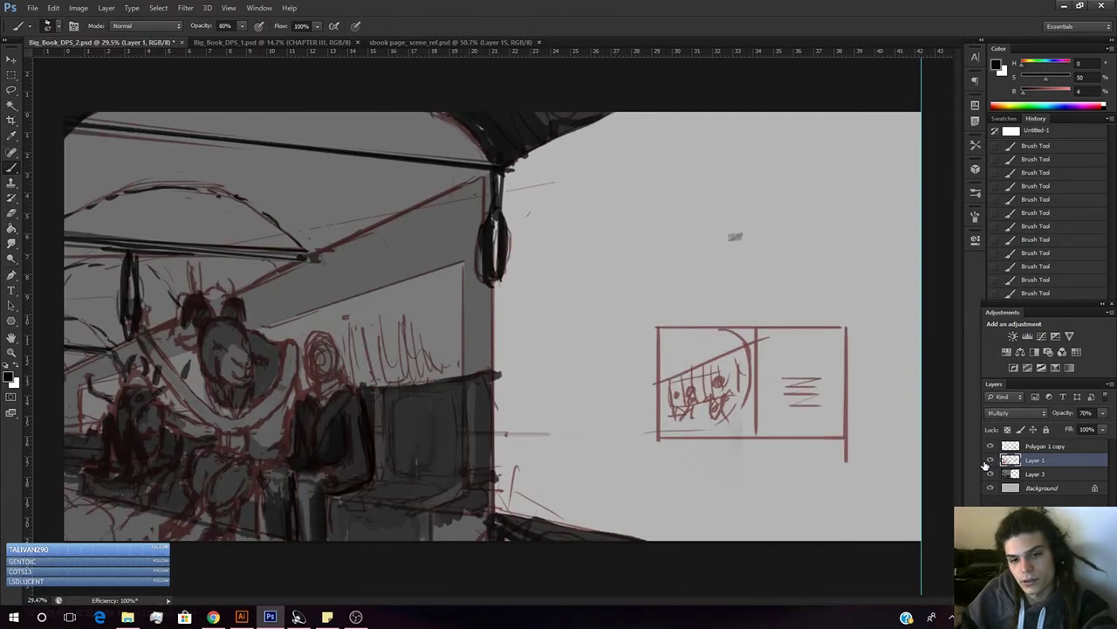
- Shade the right figure's jacket front and lapel on Layer 3 with sampled dark greys
alt+click(357, 430)
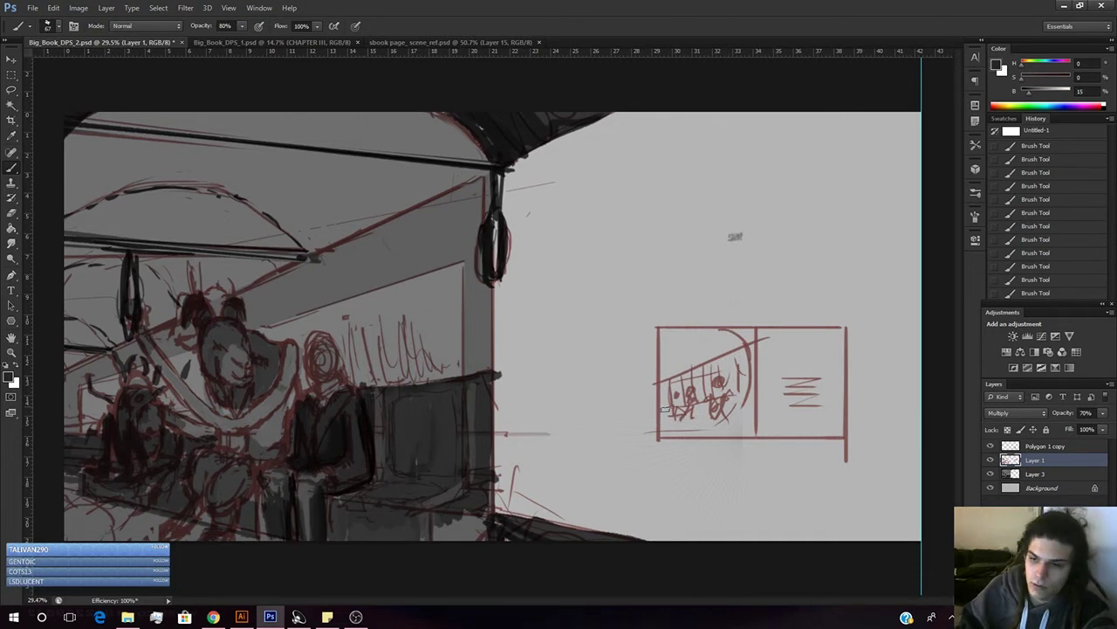
click(1006, 476)
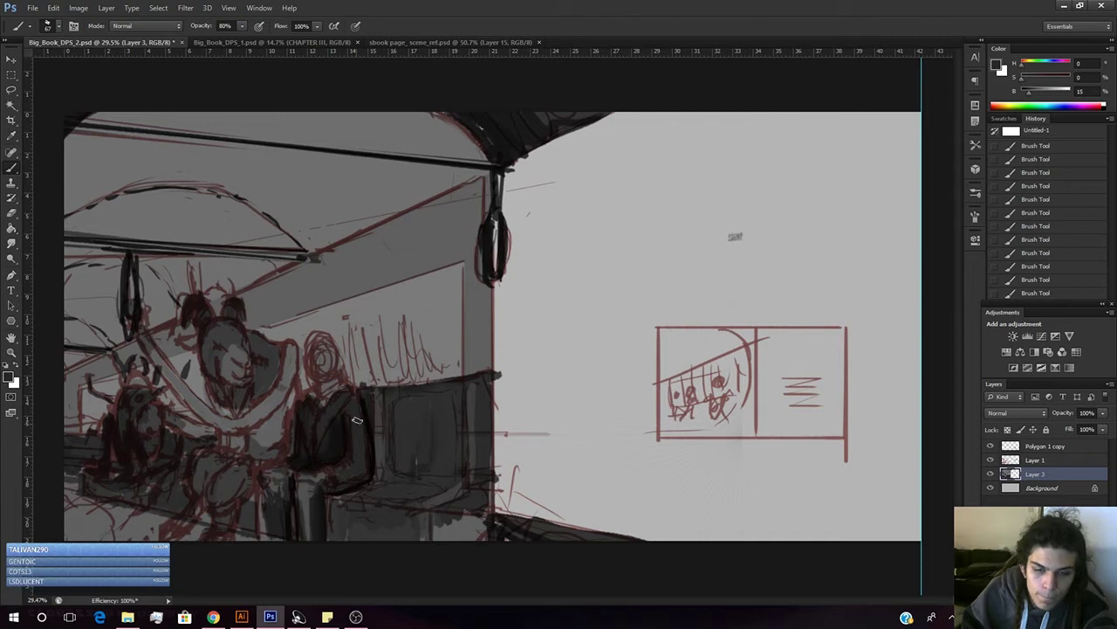
mouse_move(346, 404)
mouse_down()
mouse_move(325, 456)
mouse_move(348, 403)
mouse_move(342, 414)
mouse_up()
alt+click(337, 430)
mouse_move(346, 409)
mouse_down()
mouse_move(322, 458)
mouse_move(326, 448)
mouse_up()
alt+click(333, 430)
drag(332, 439, 341, 424)
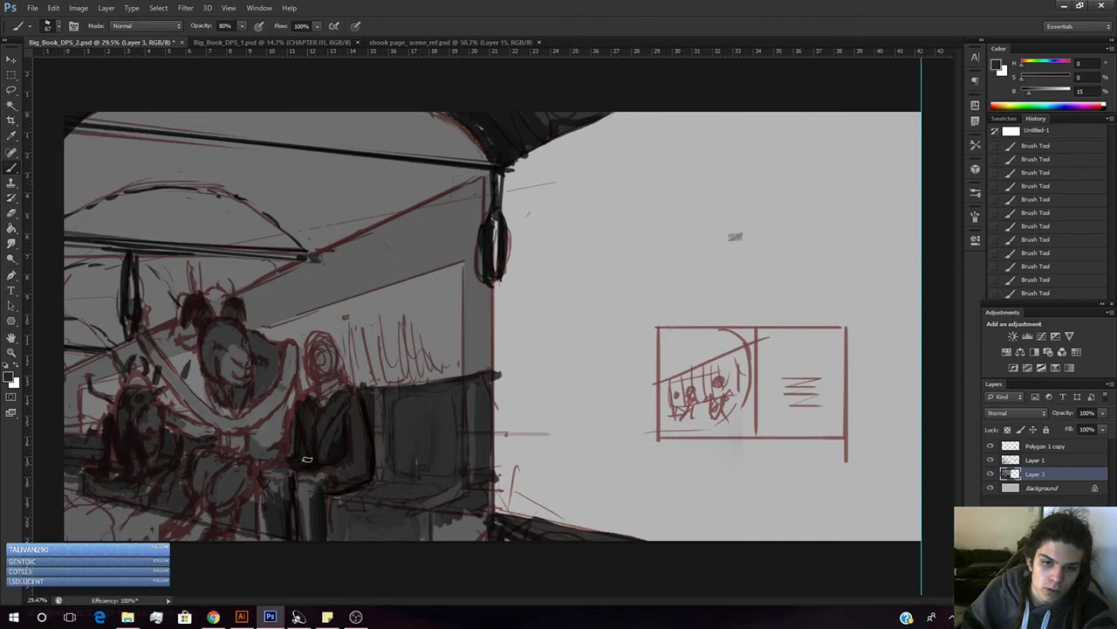
- Deepen the jacket's folds from the chest down to the waist with sampled near-black
alt+click(341, 443)
alt+click(322, 446)
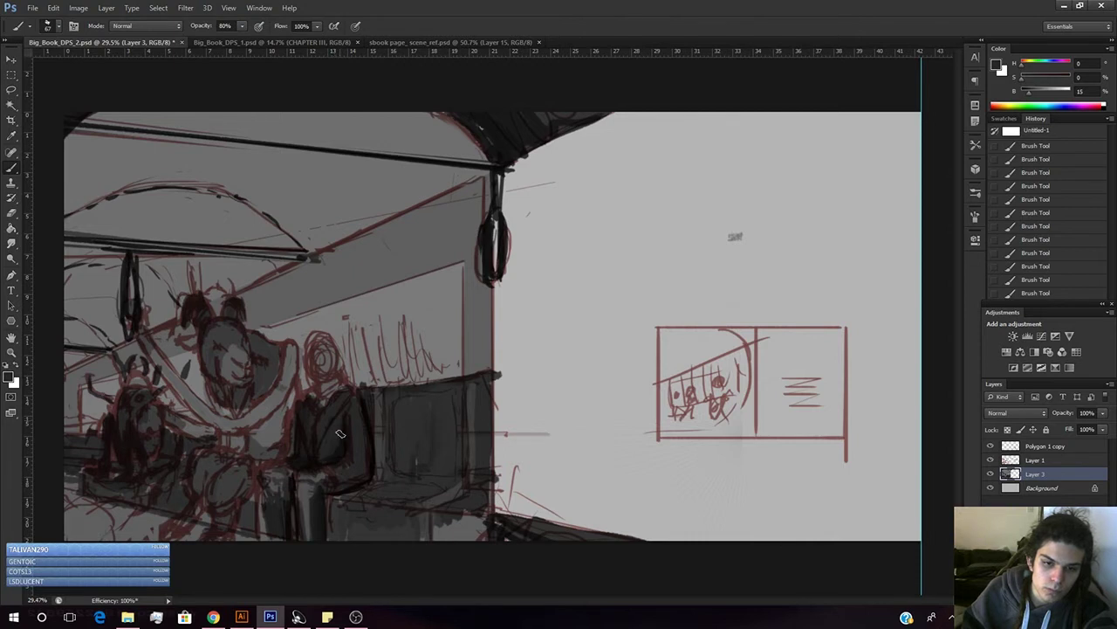
alt+click(340, 447)
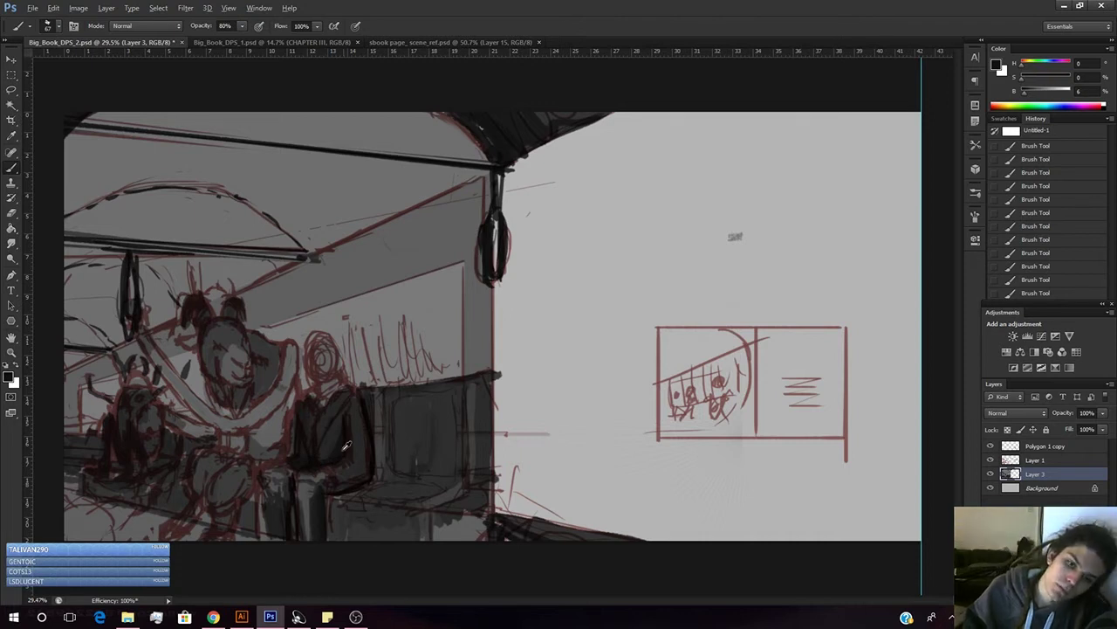
drag(350, 406, 318, 464)
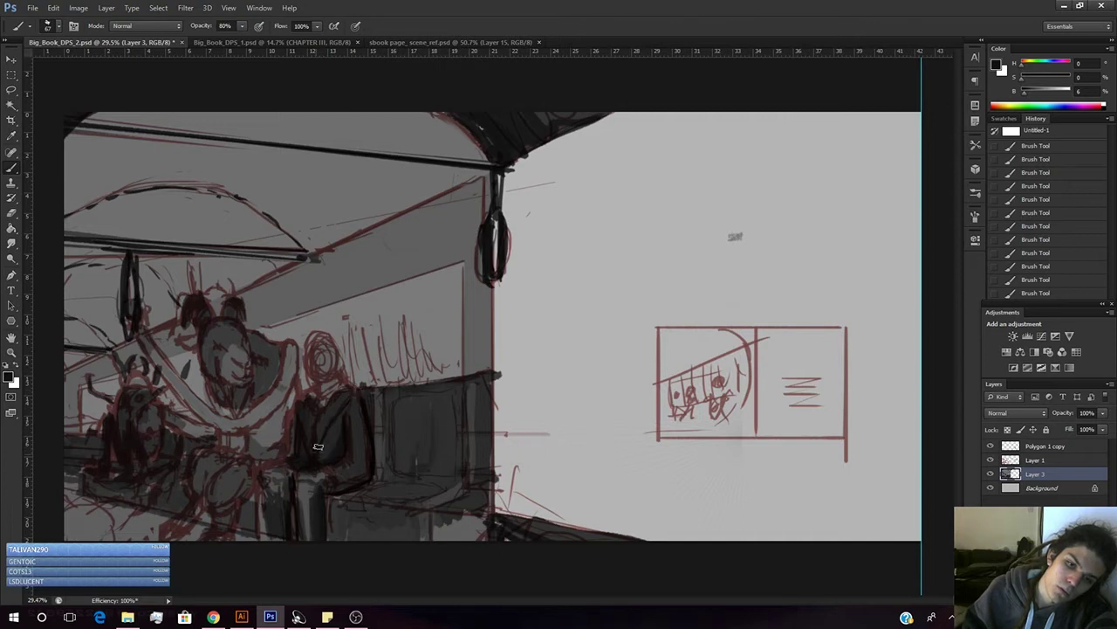
- Lighten the jacket with a 35% brightness grey at 20% brush opacity and check it with the sketch lines hidden
click(1028, 92)
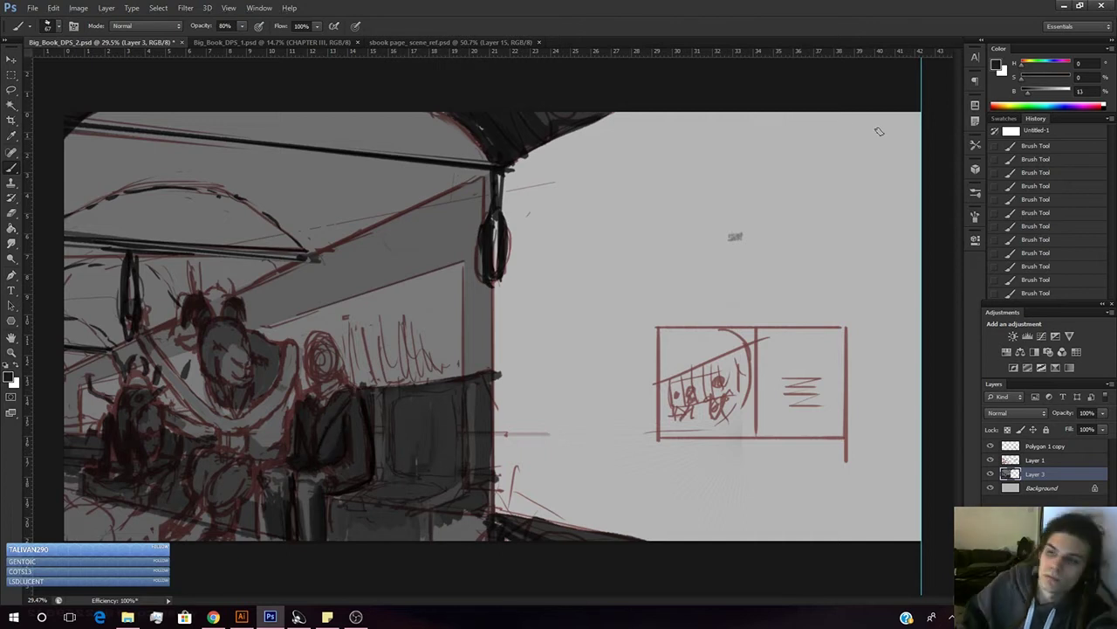
click(1039, 92)
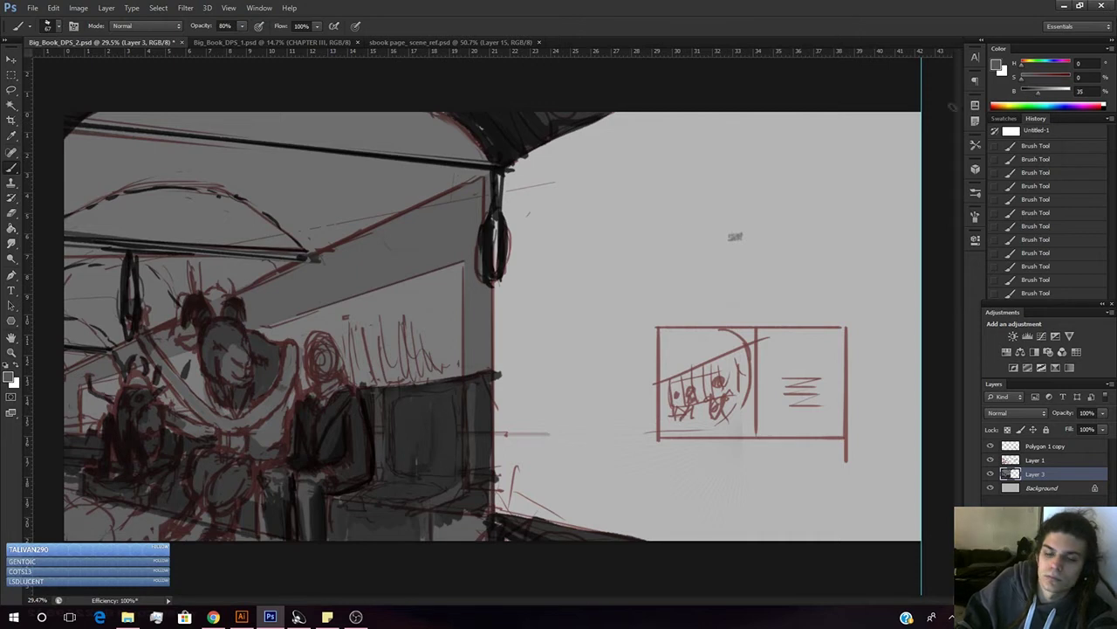
key(2)
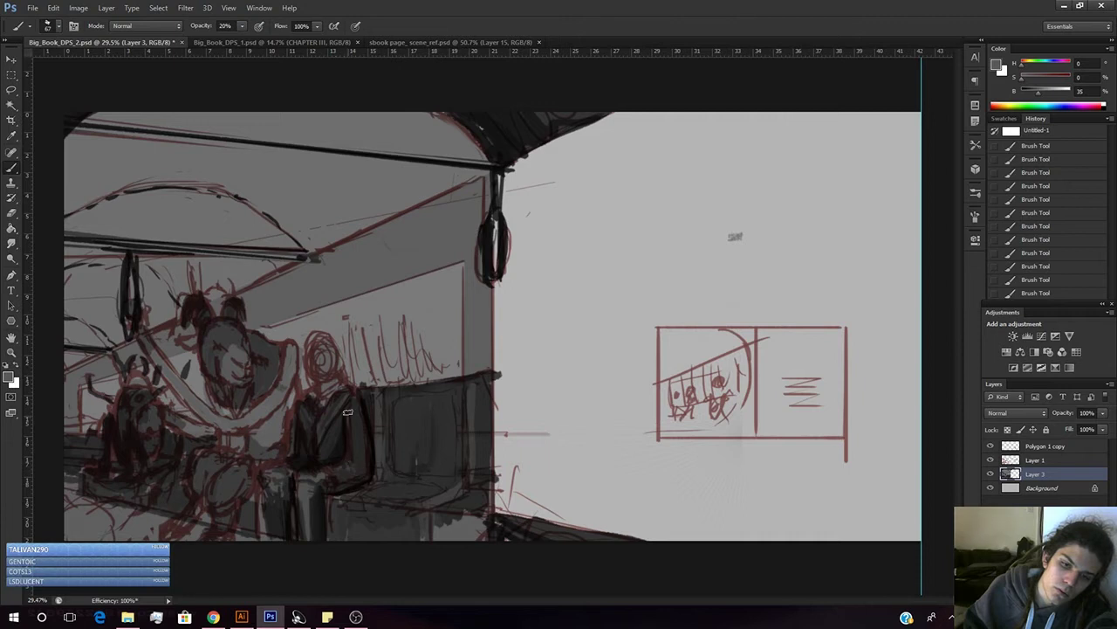
click(991, 459)
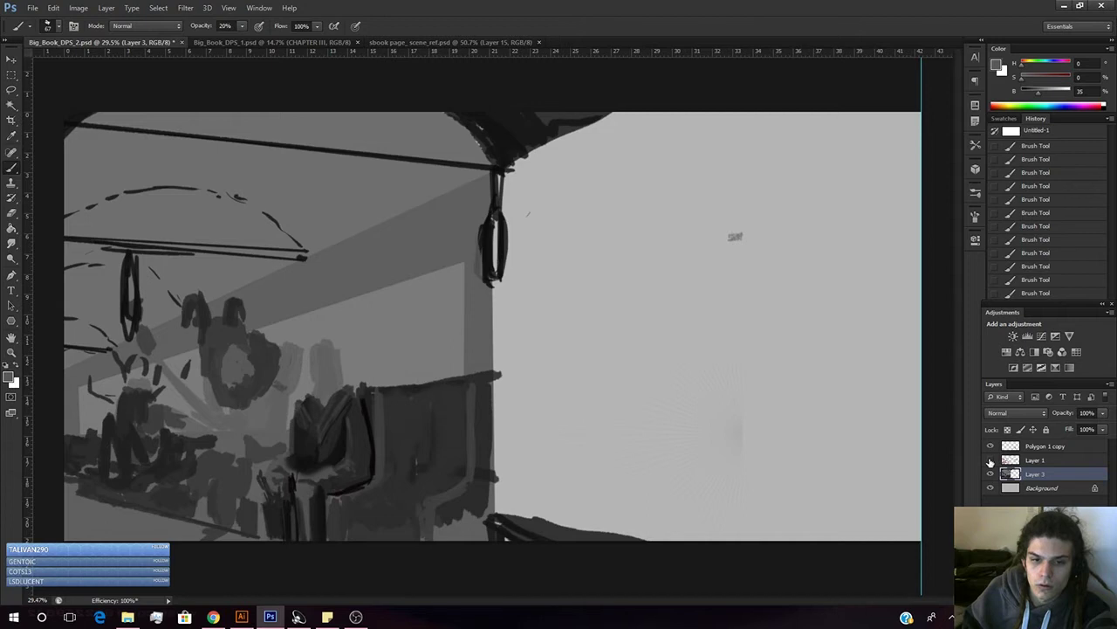
click(992, 459)
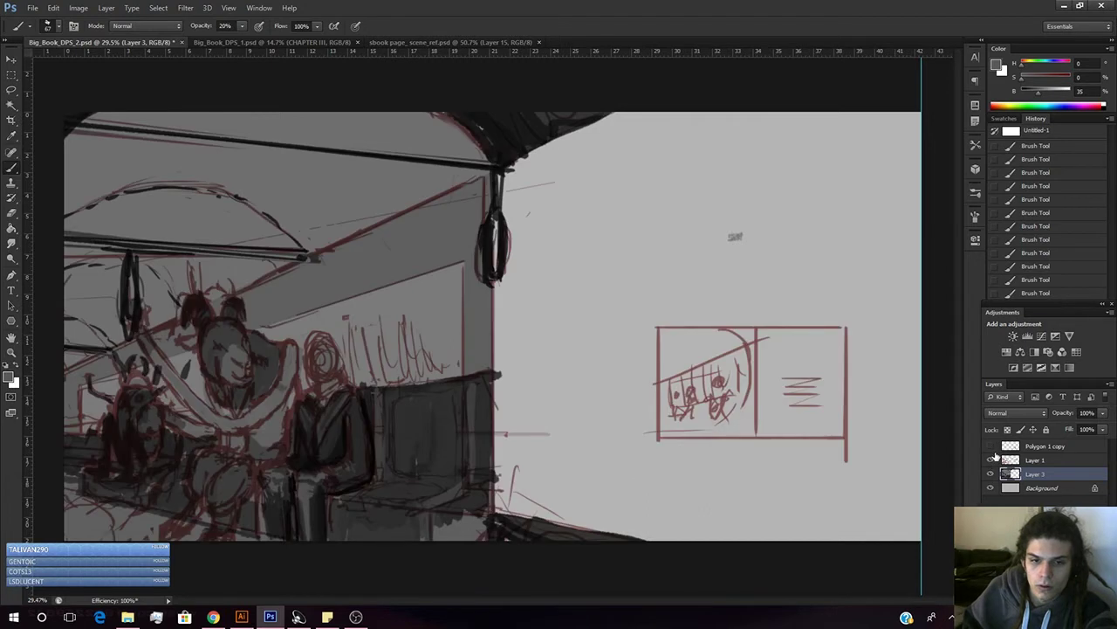
click(990, 461)
click(990, 460)
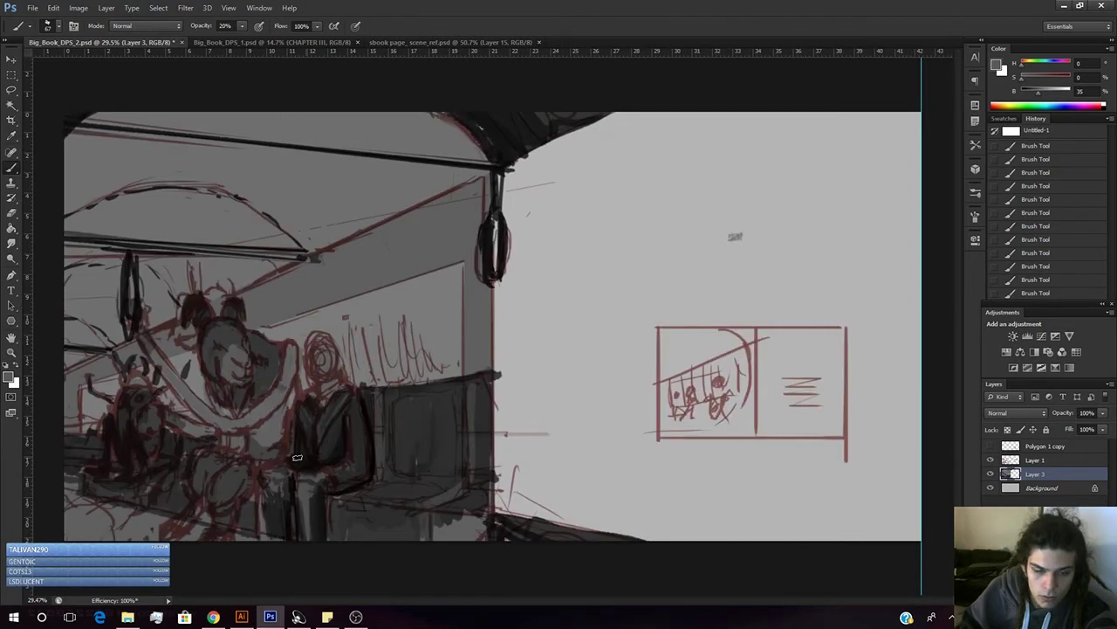
- Blend the lower jacket into the lap and trousers with sampled greys at 20% brush opacity
alt+click(342, 445)
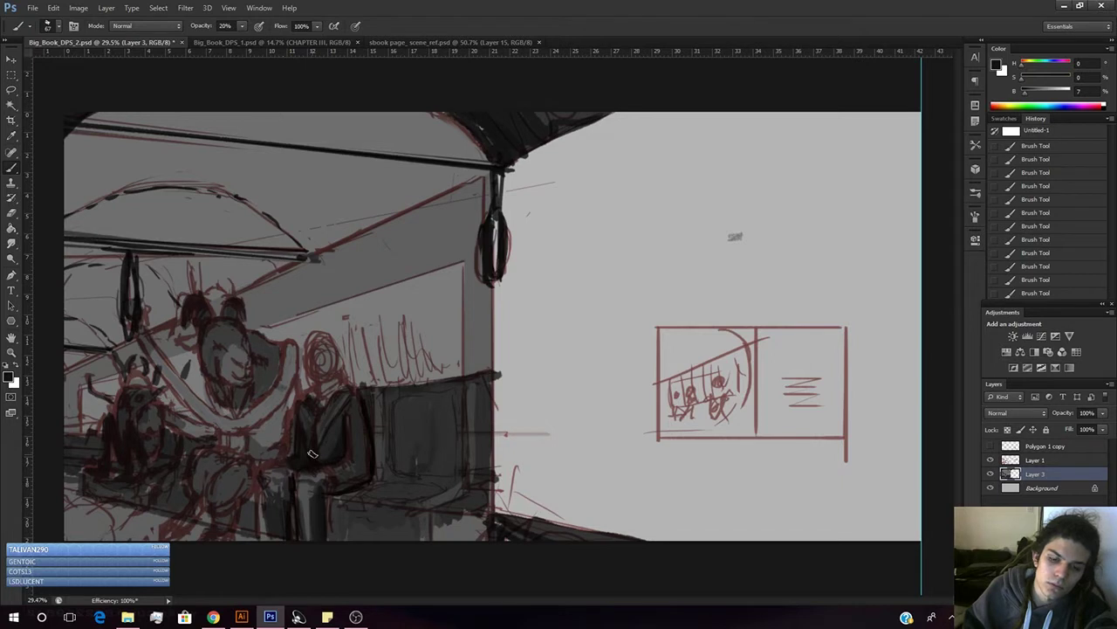
alt+click(297, 461)
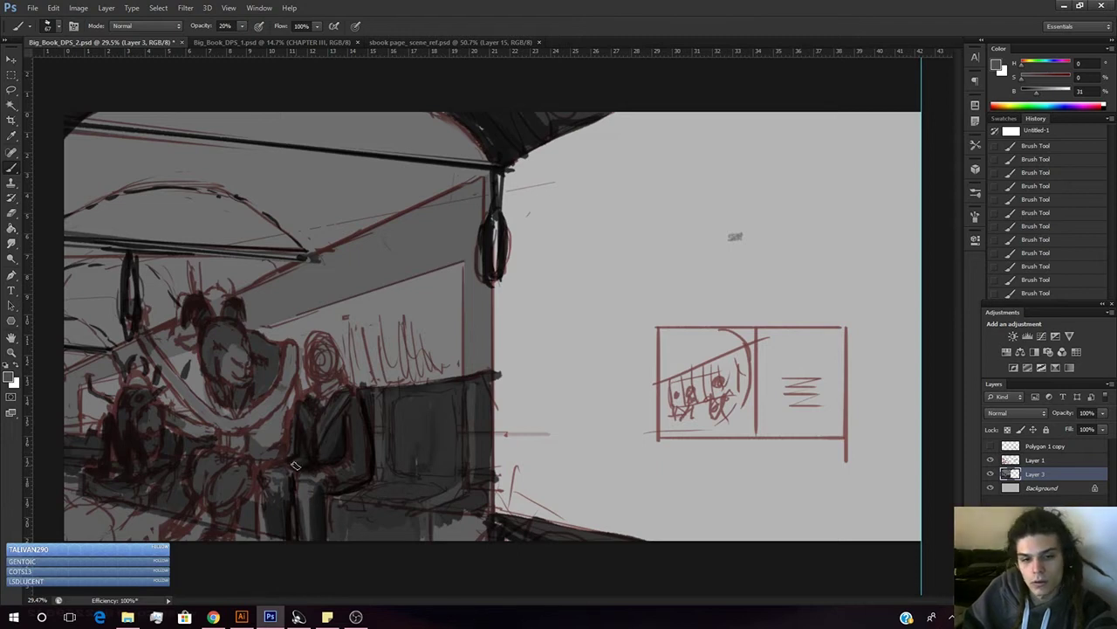
alt+click(280, 515)
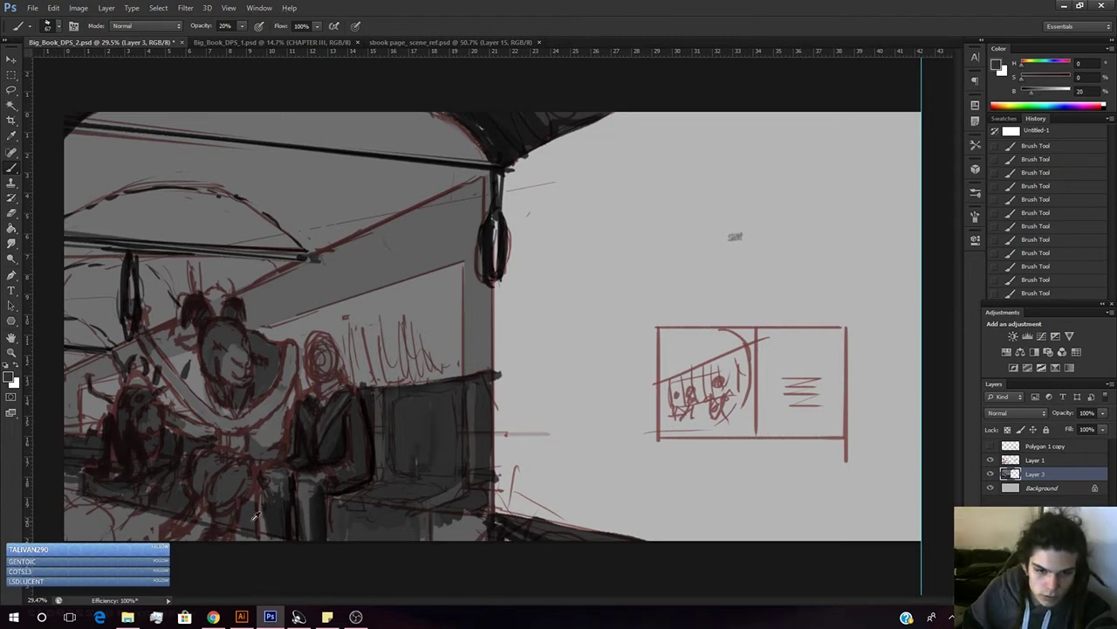
- Fill the area beside the ram figure's head and shoulder with sampled dark grey at 80% brush opacity
key(8)
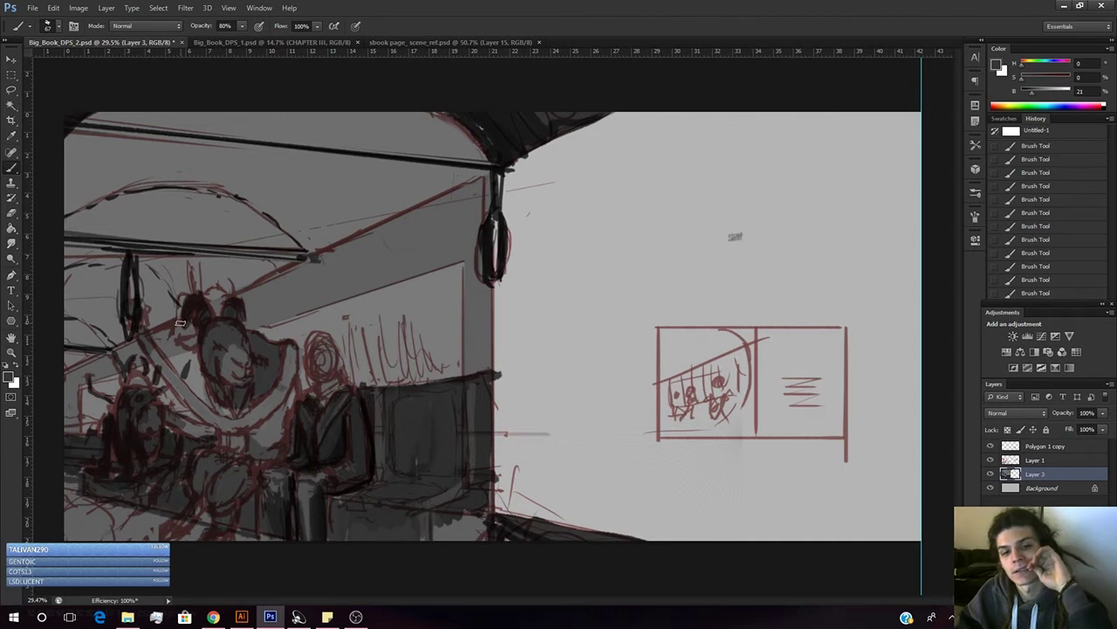
alt+click(261, 346)
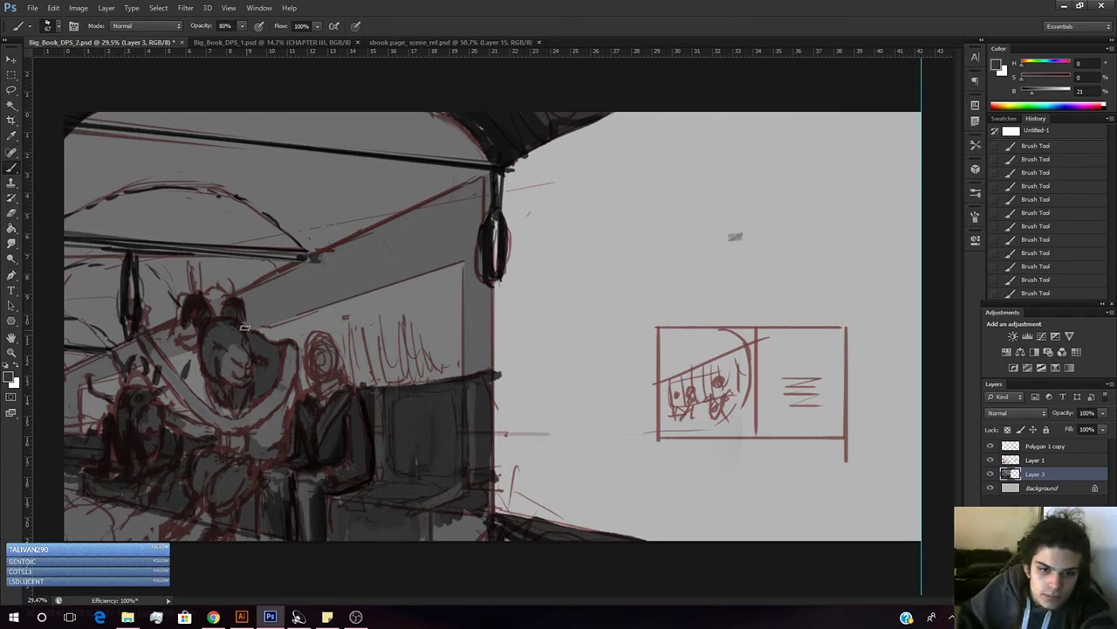
key(e)
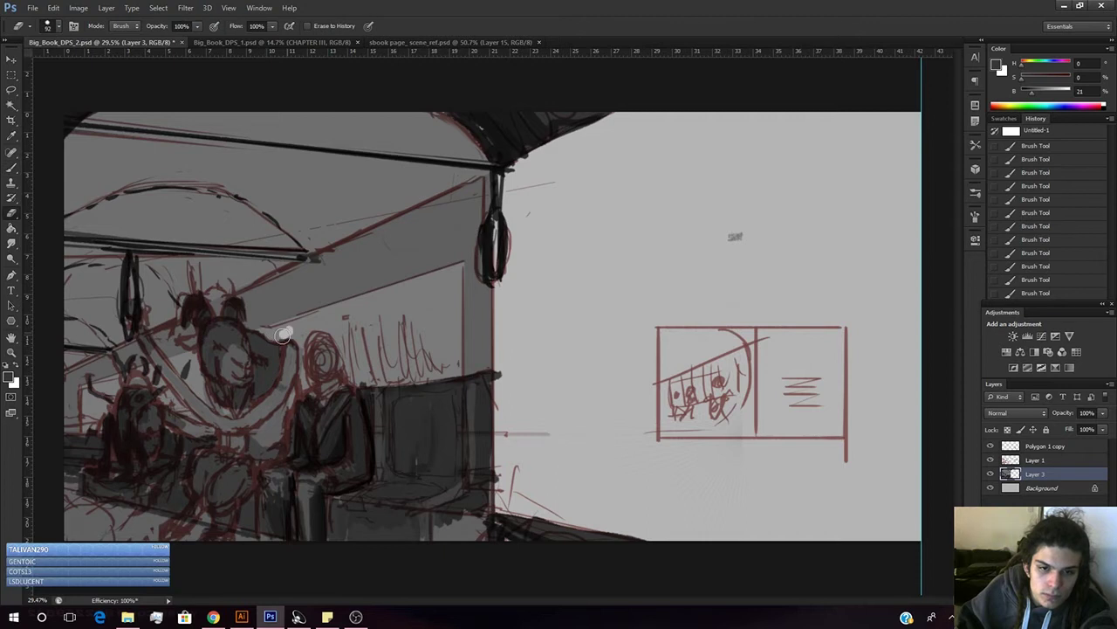
- Clean up the wall edge above the ram figure's shoulder with sampled 48% brightness grey and a 30 px hard round brush
key(b)
alt+click(304, 319)
mouse_move(263, 343)
mouse_down()
mouse_move(301, 300)
mouse_move(356, 322)
mouse_move(407, 377)
mouse_up()
key(e)
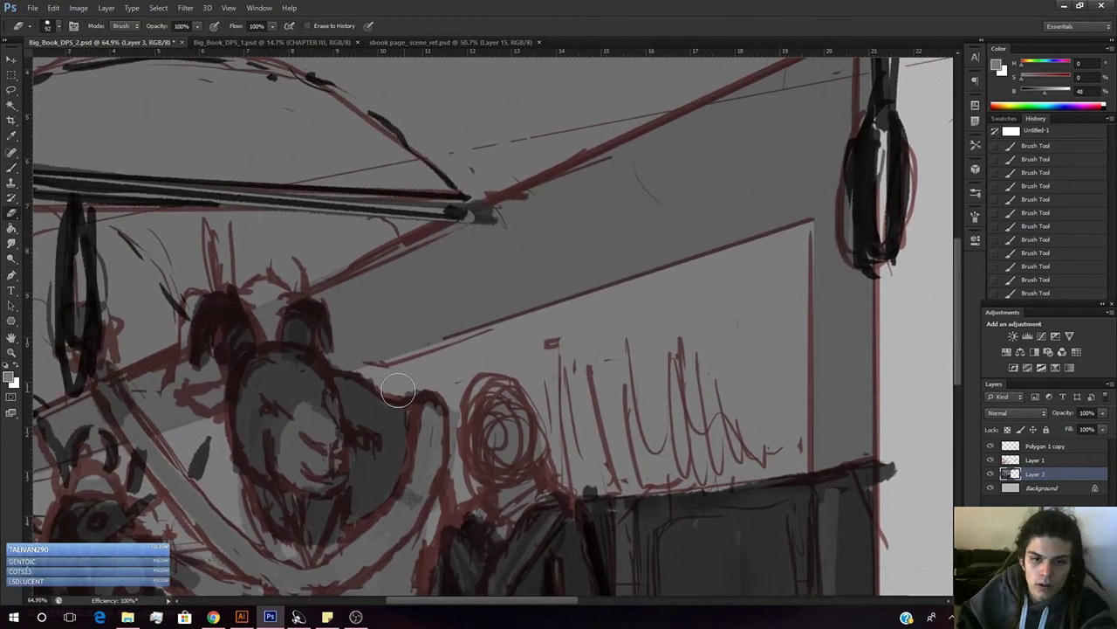
key(b)
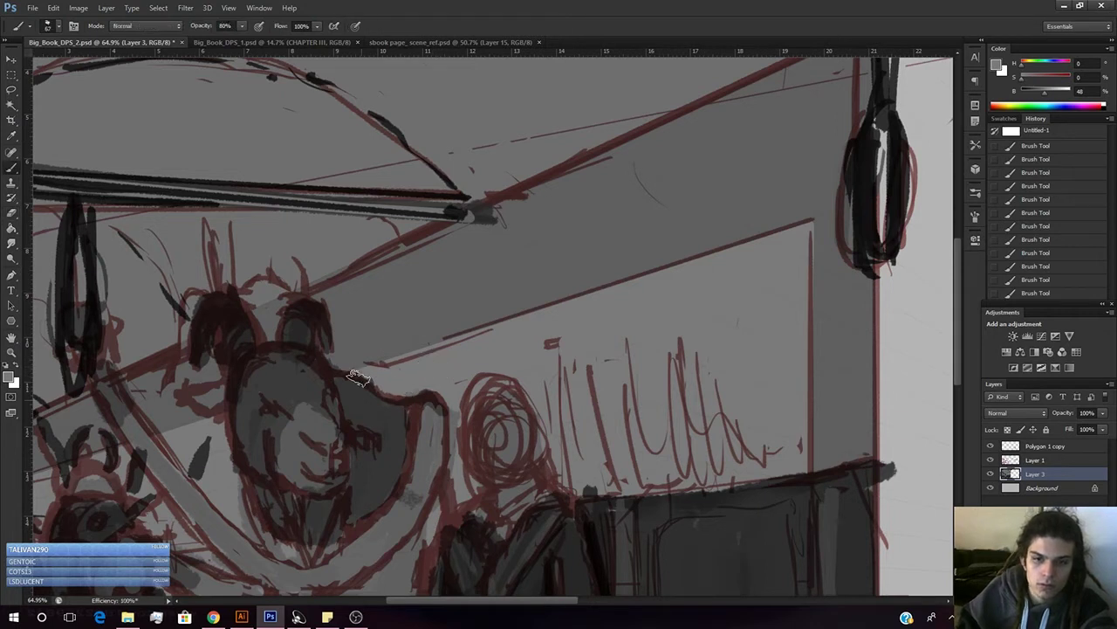
right_click(450, 365)
click(466, 292)
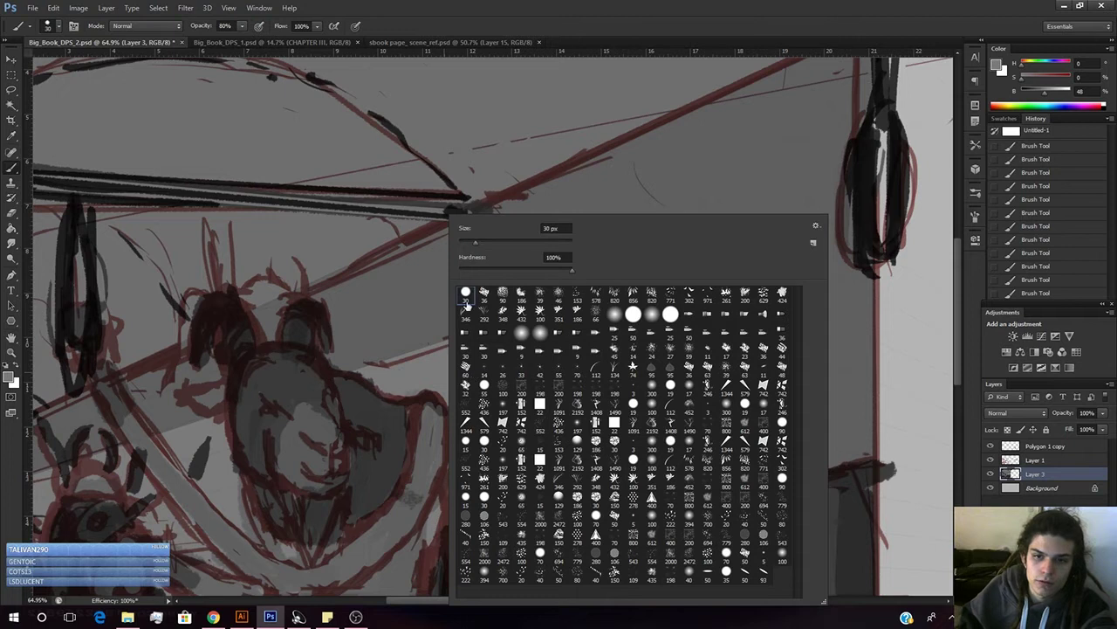
click(375, 370)
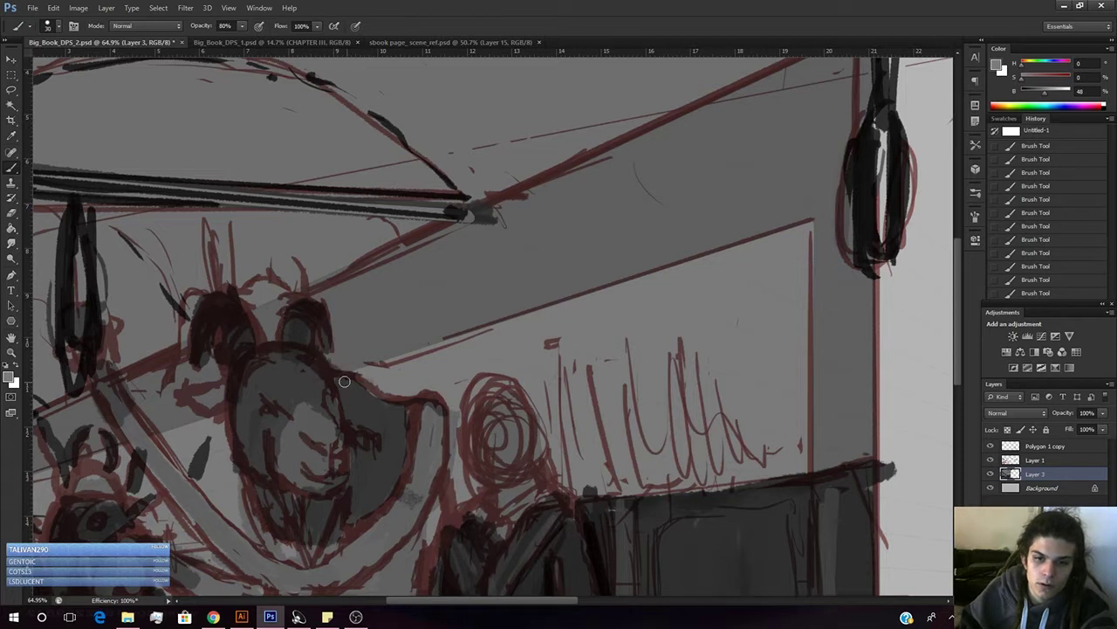
- Rework the dark shading on the ram figure's shoulder and beside its muzzle with sampled 21% and 17% brightness greys
alt+click(373, 385)
right_click(373, 385)
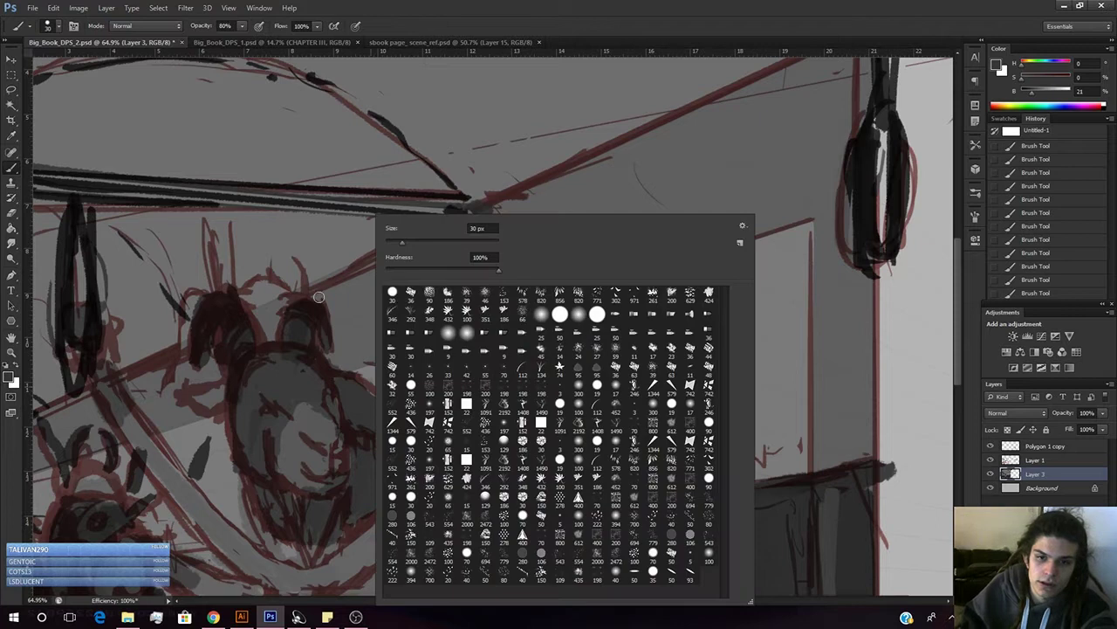
click(356, 384)
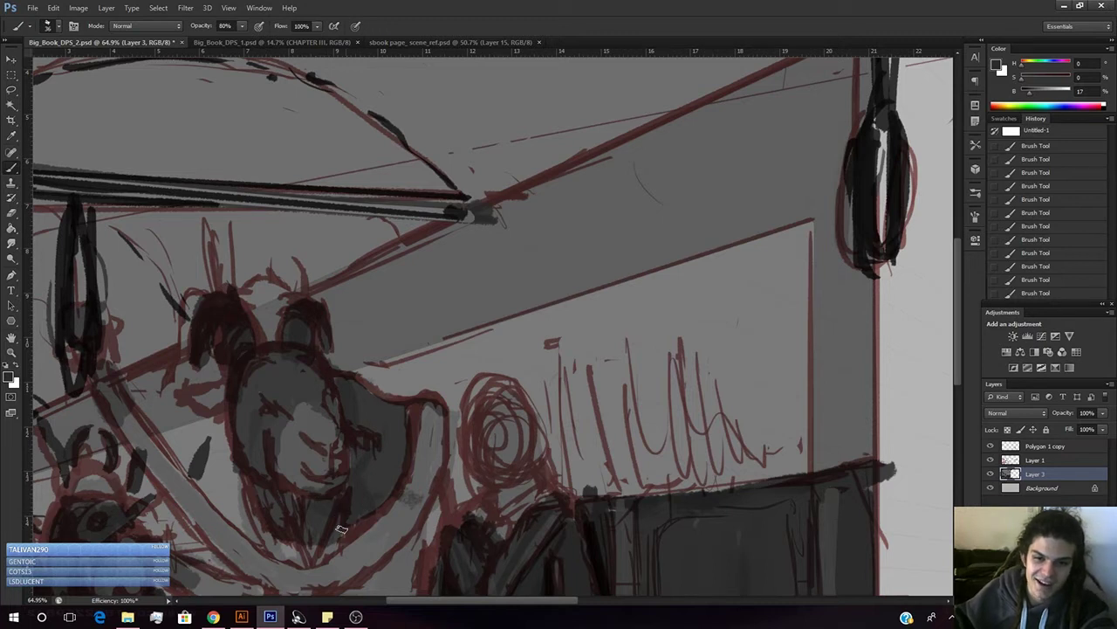
alt+click(374, 468)
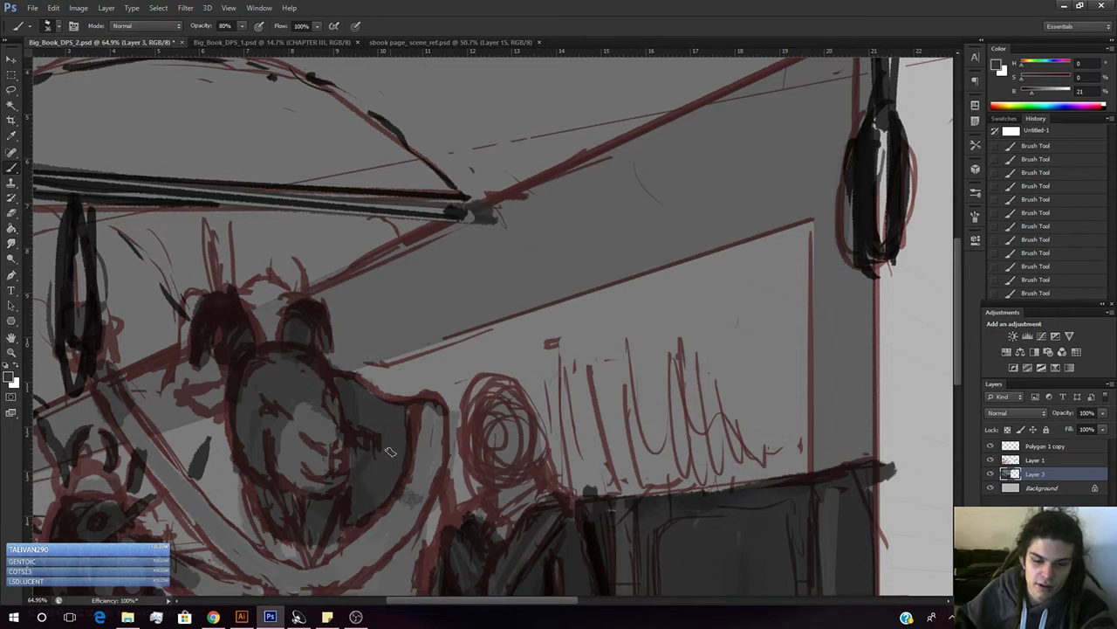
alt+click(366, 470)
drag(349, 452, 351, 476)
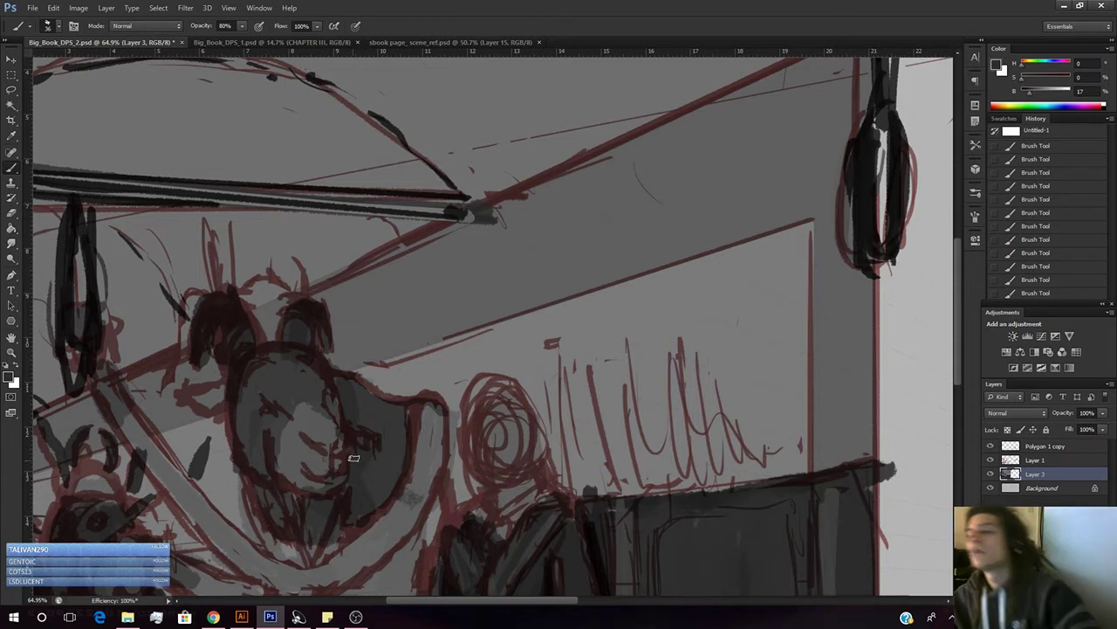
- Refine the ram figure's upper shoulder contour with sampled 37% and 17% brightness greys at 80% brush opacity
key(e)
key(b)
alt+click(346, 365)
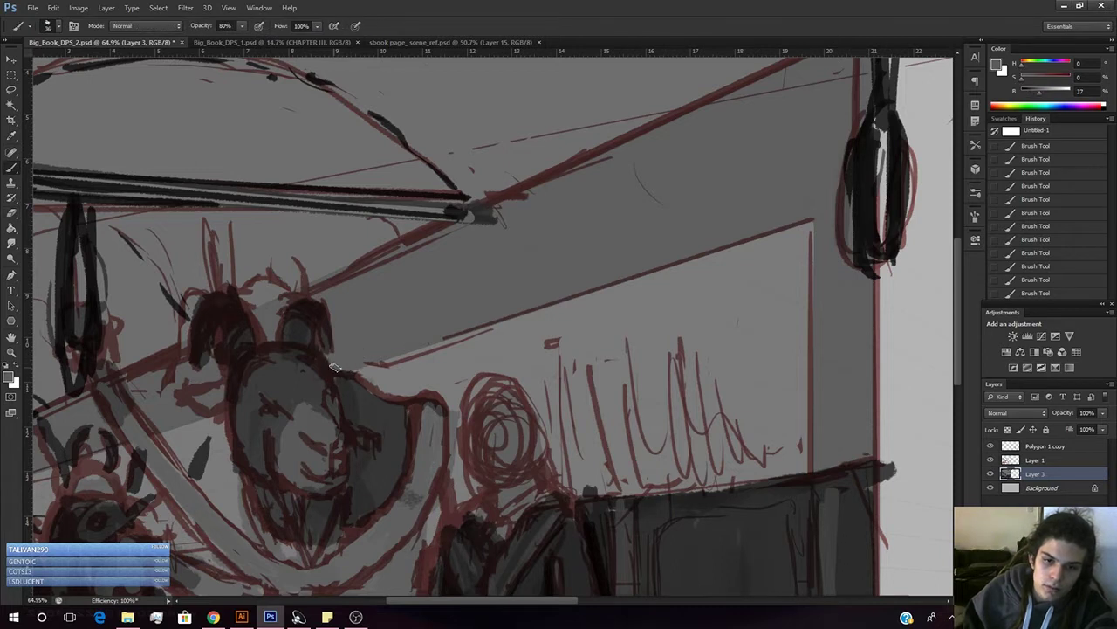
alt+click(338, 378)
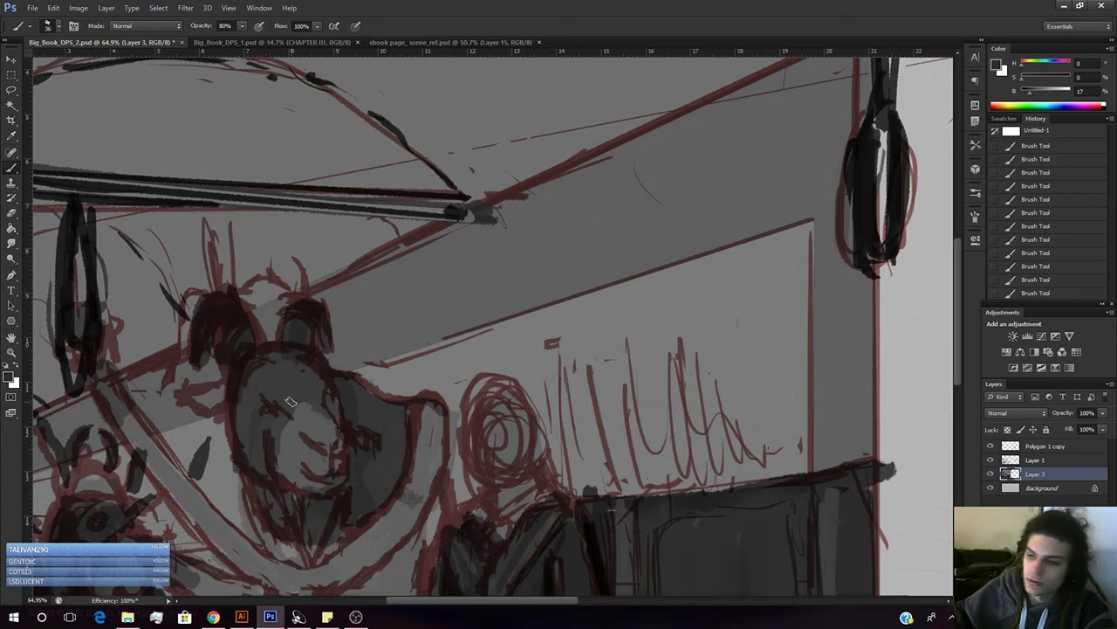
key(alt+Tab)
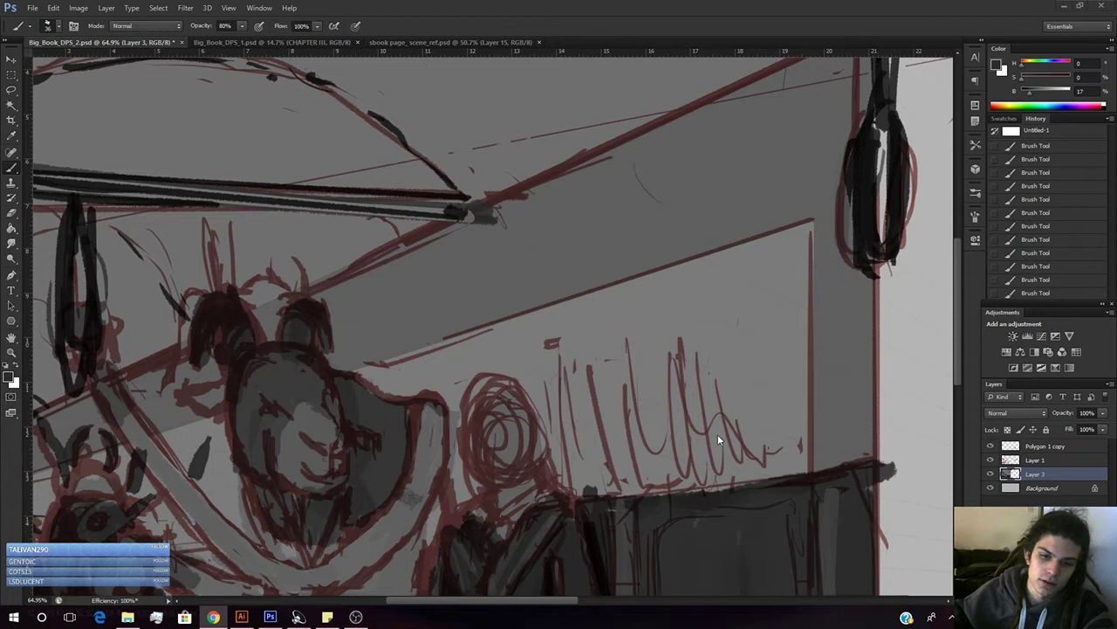
click(192, 493)
alt+click(381, 470)
alt+click(365, 456)
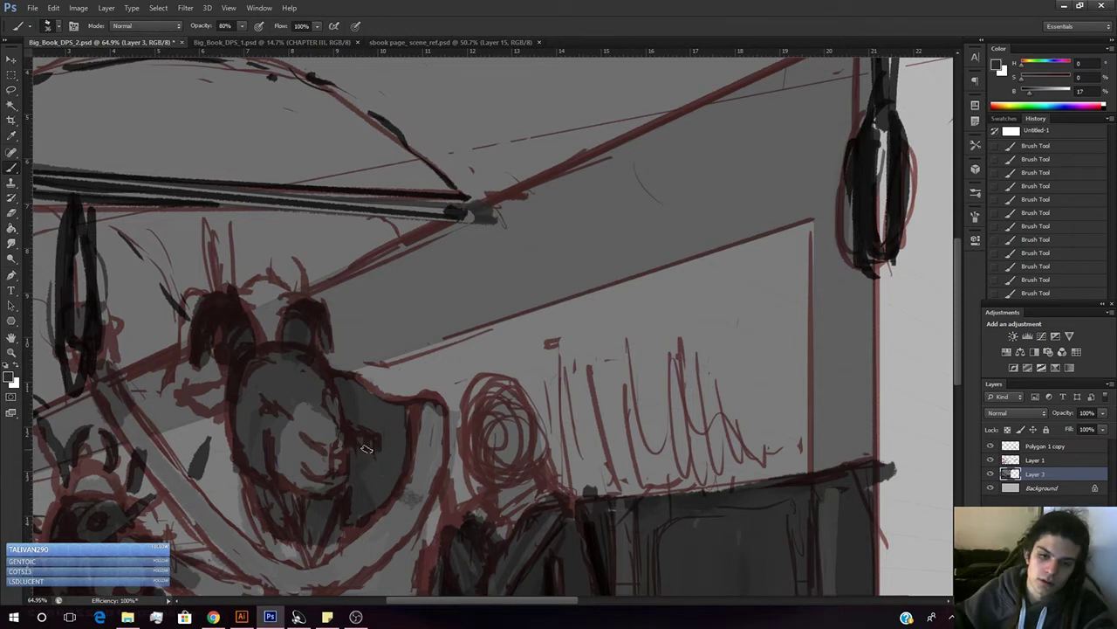
- Hide the sketch lines and add a thin light rim along the ram figure's shoulder using 36%, 79% and 56% brightness greys
alt+click(384, 415)
click(1046, 93)
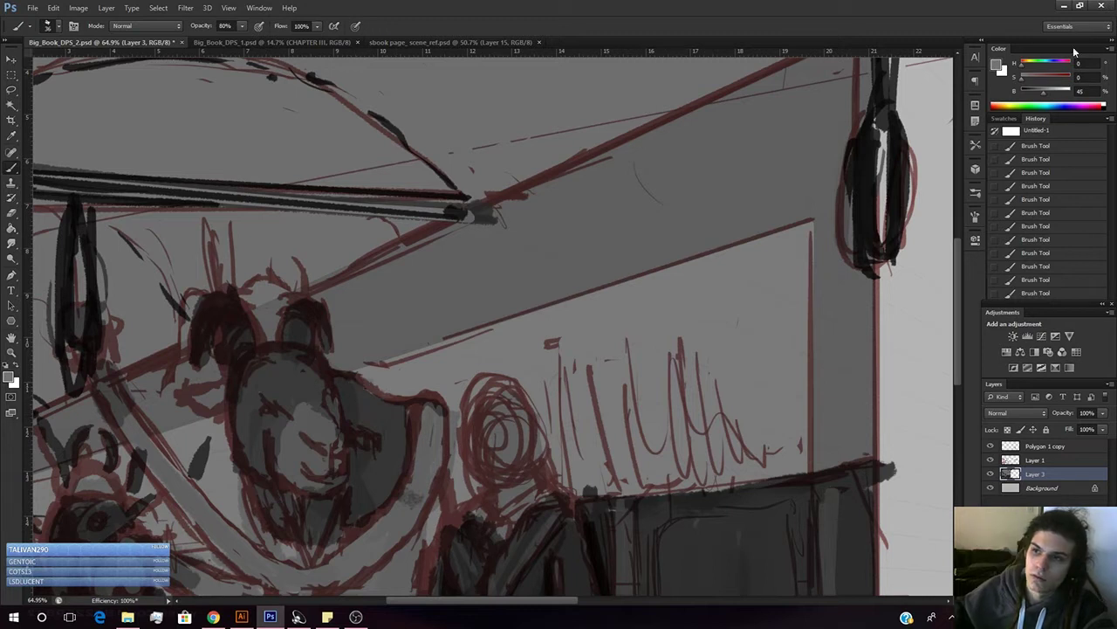
drag(1046, 94, 1038, 93)
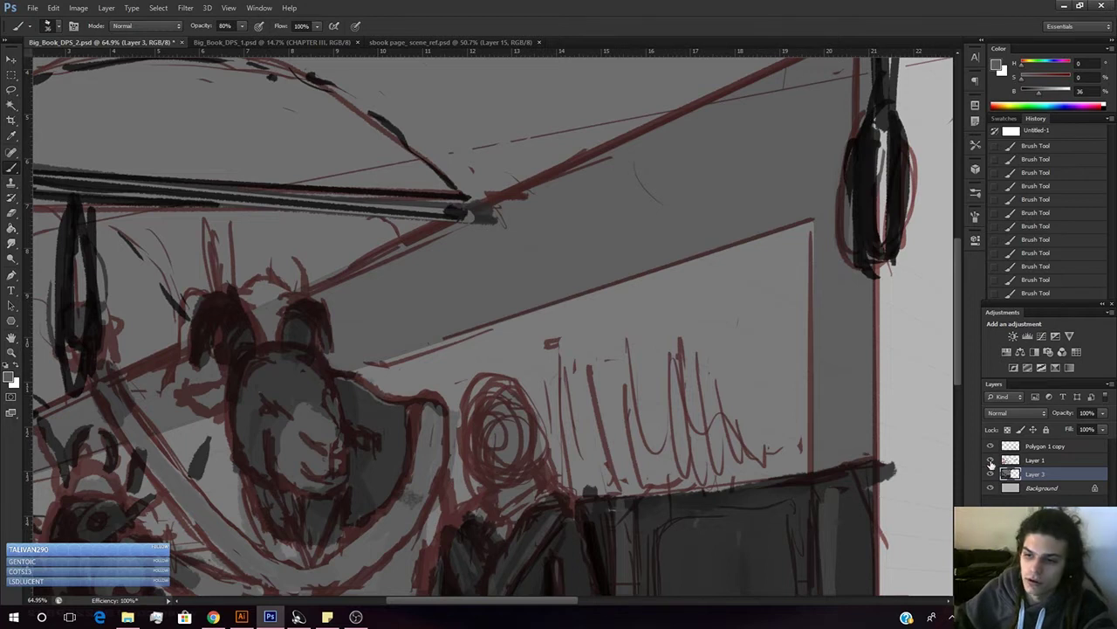
click(990, 460)
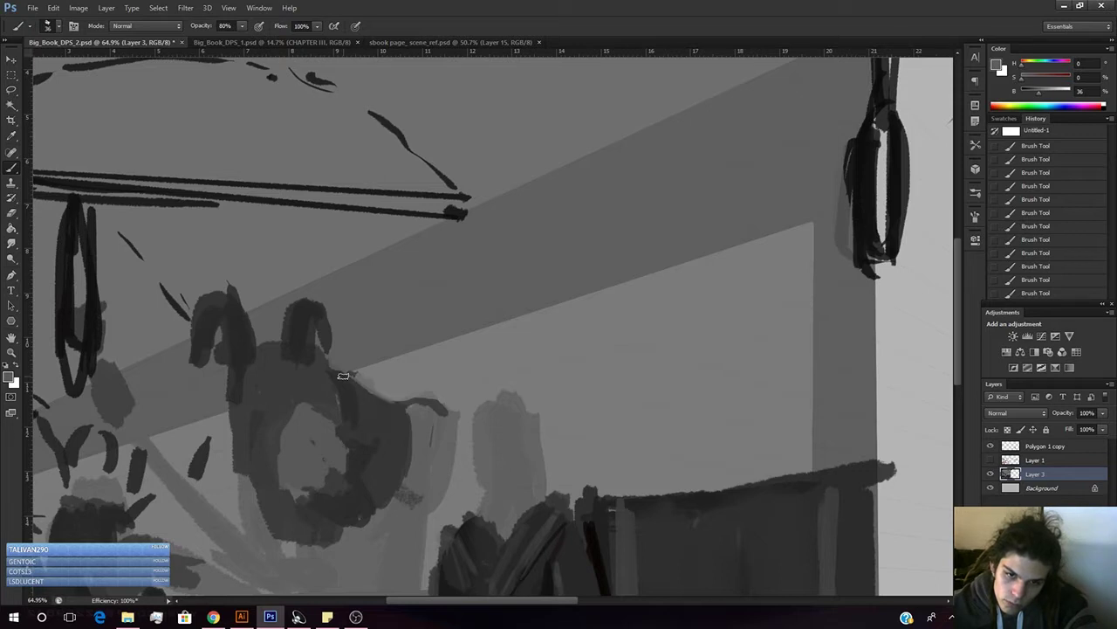
drag(1046, 94, 1060, 94)
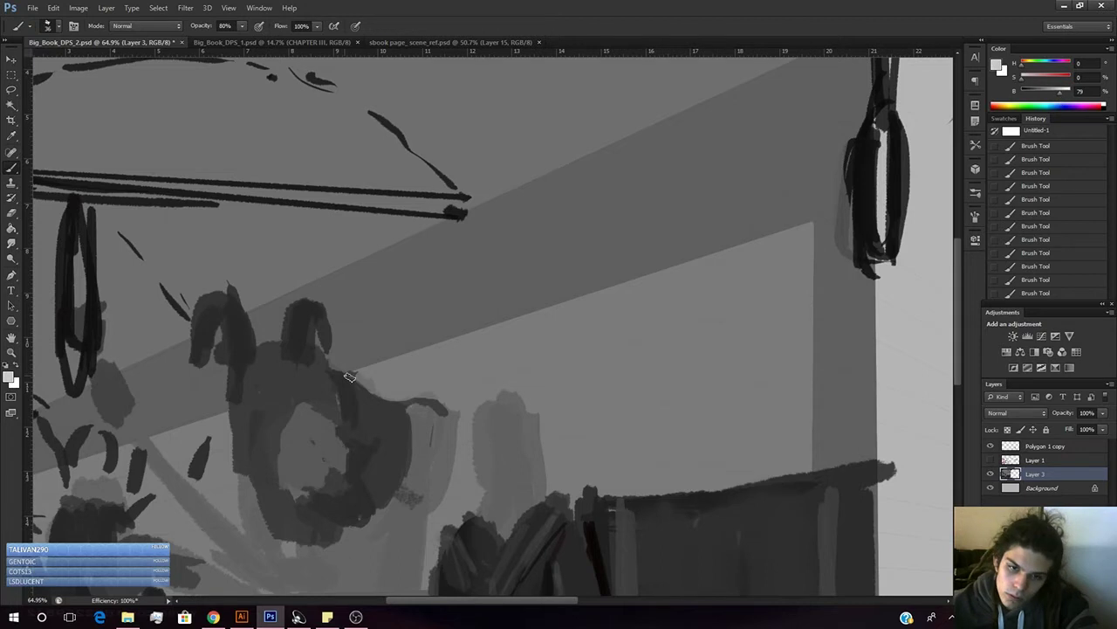
drag(1058, 94, 1041, 99)
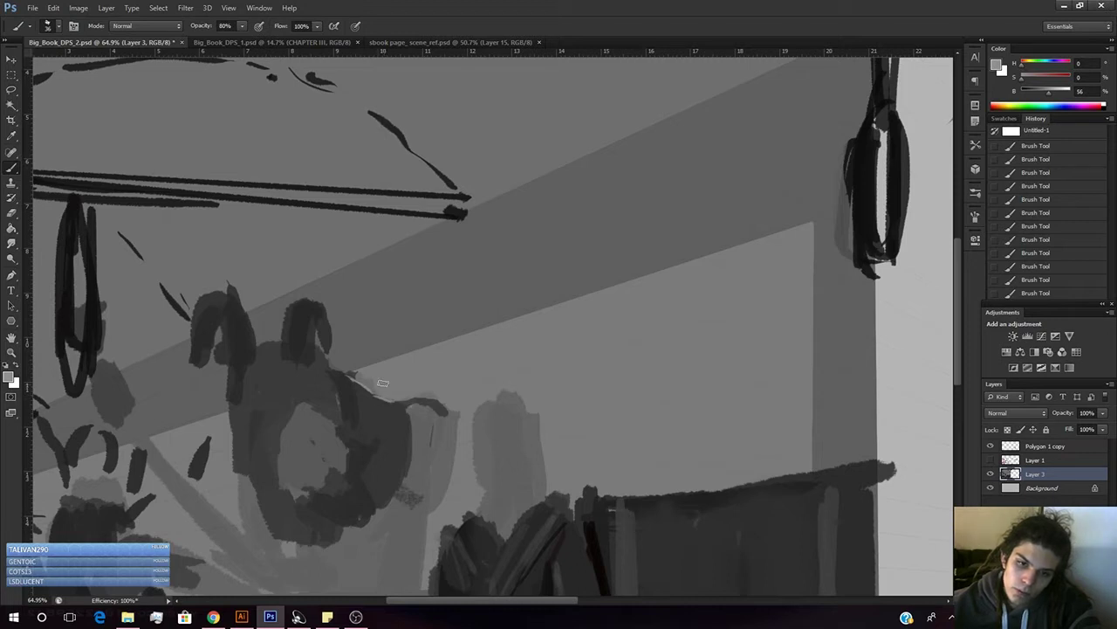
- Trim the shoulder's light rim with the wall's sampled 48% brightness grey and show the sketch lines again
key(e)
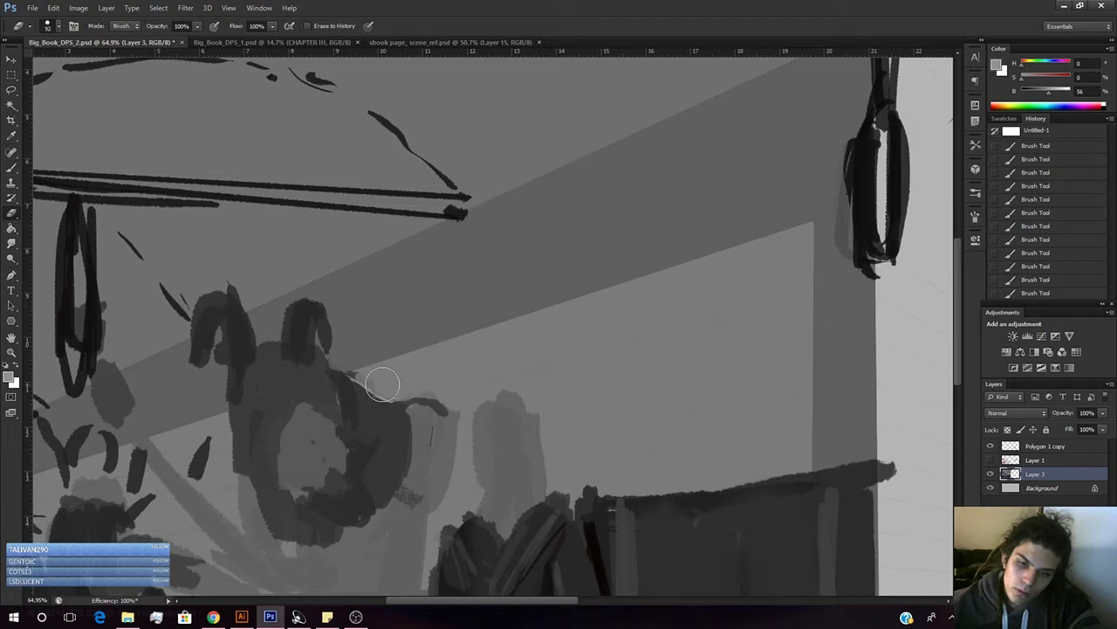
key(b)
alt+click(360, 379)
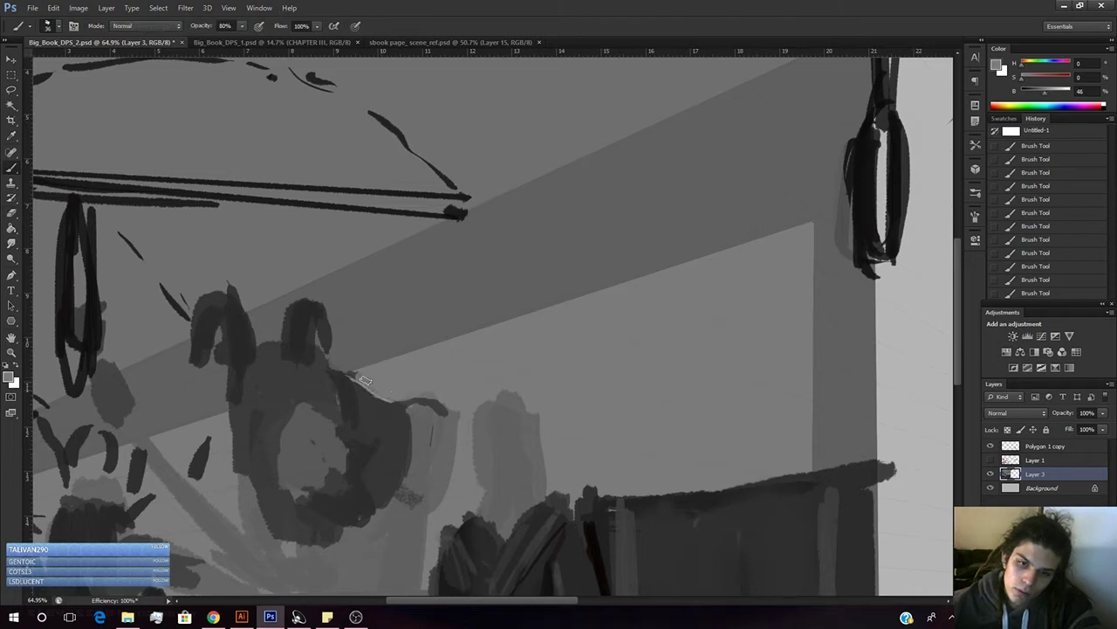
drag(480, 405, 492, 347)
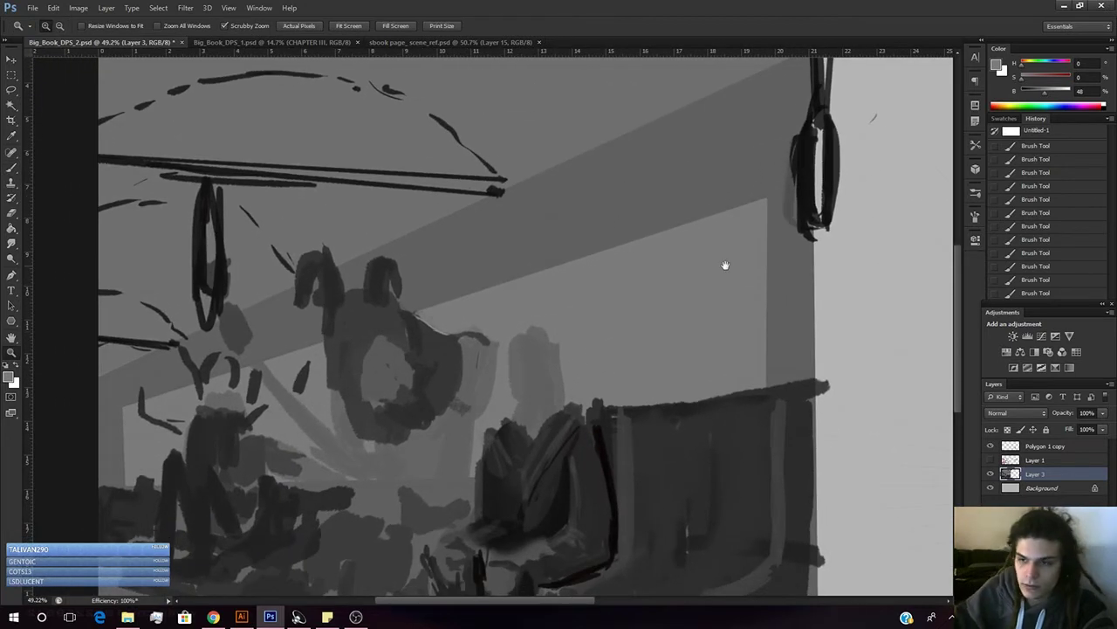
click(991, 459)
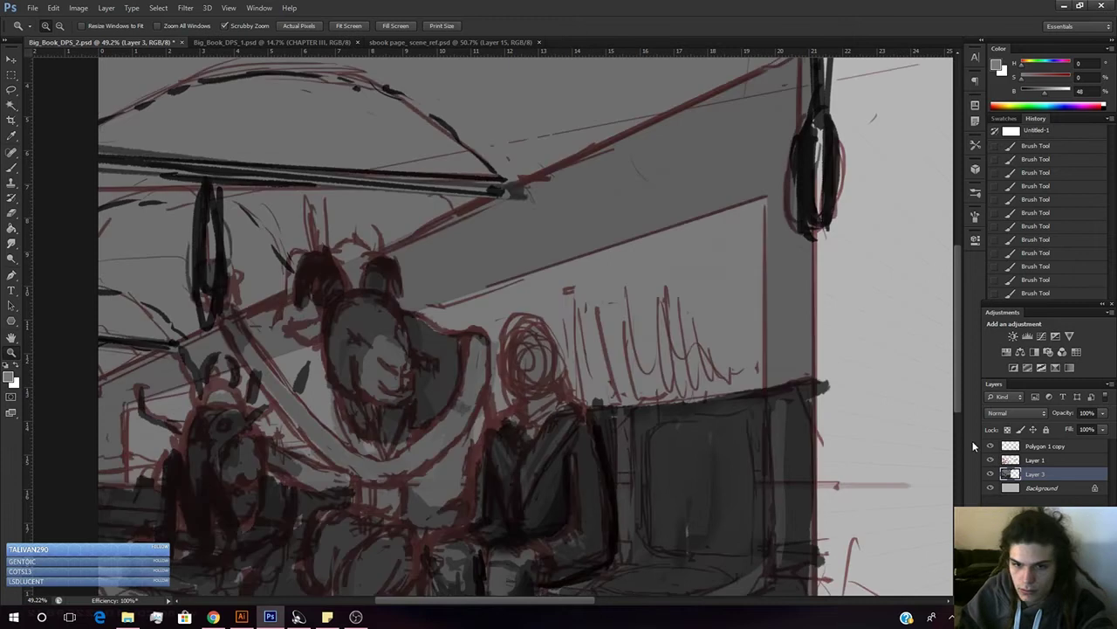
- Darken the area between the ram figure's torso and the neighbouring jacket with a 19% brightness grey
key(b)
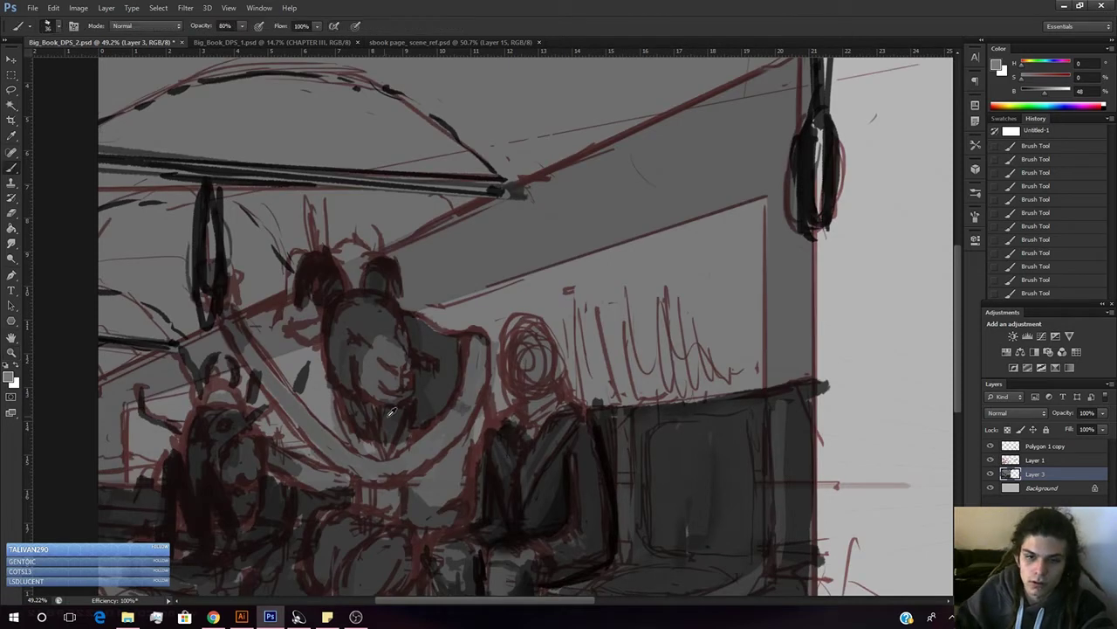
alt+click(425, 404)
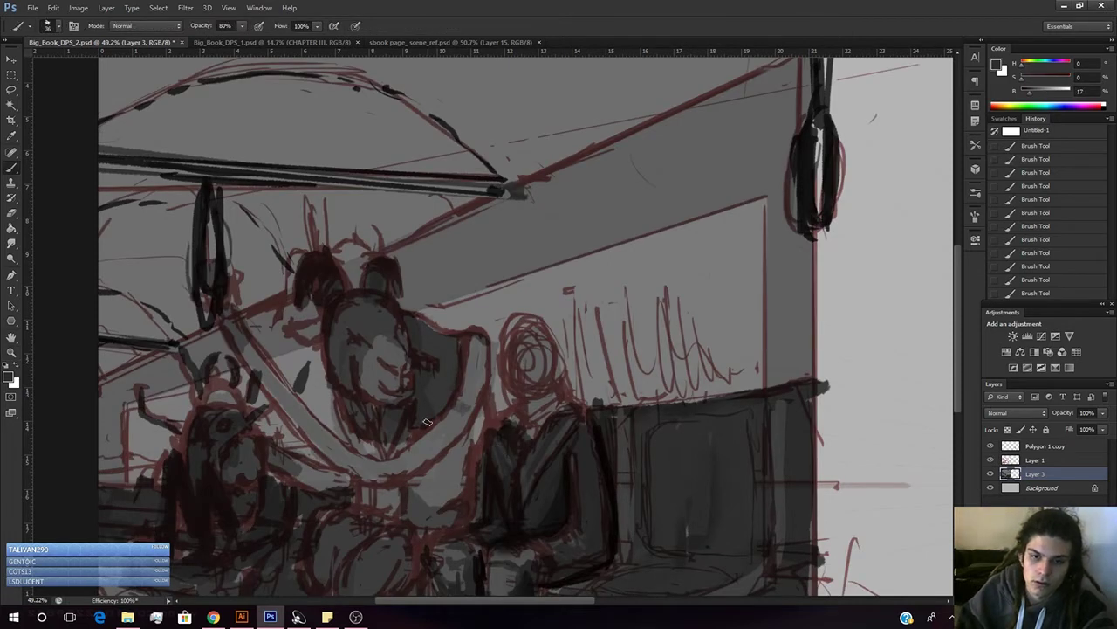
alt+click(454, 482)
alt+click(450, 470)
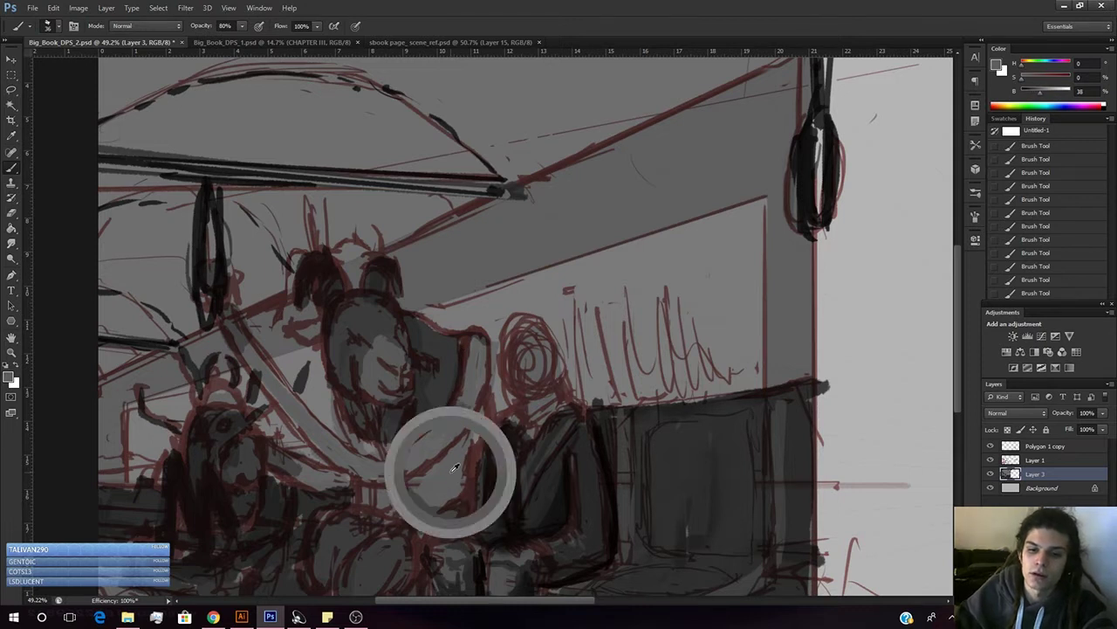
drag(1040, 93, 1031, 93)
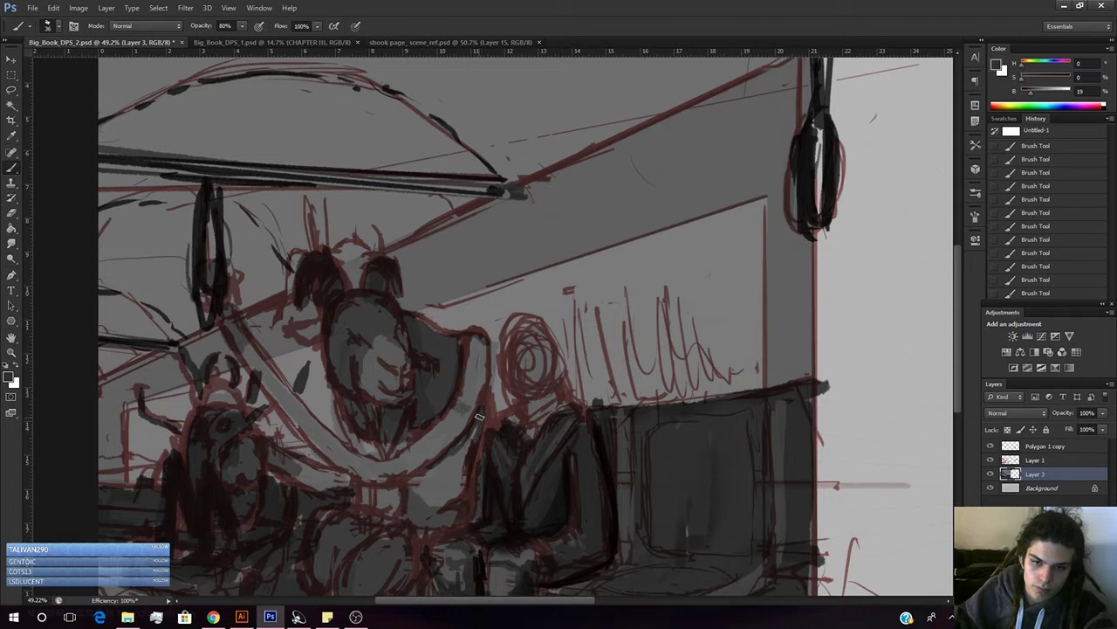
- Shade the side of the ram figure's torso below the arm with 35% and 29% brightness greys
alt+click(447, 476)
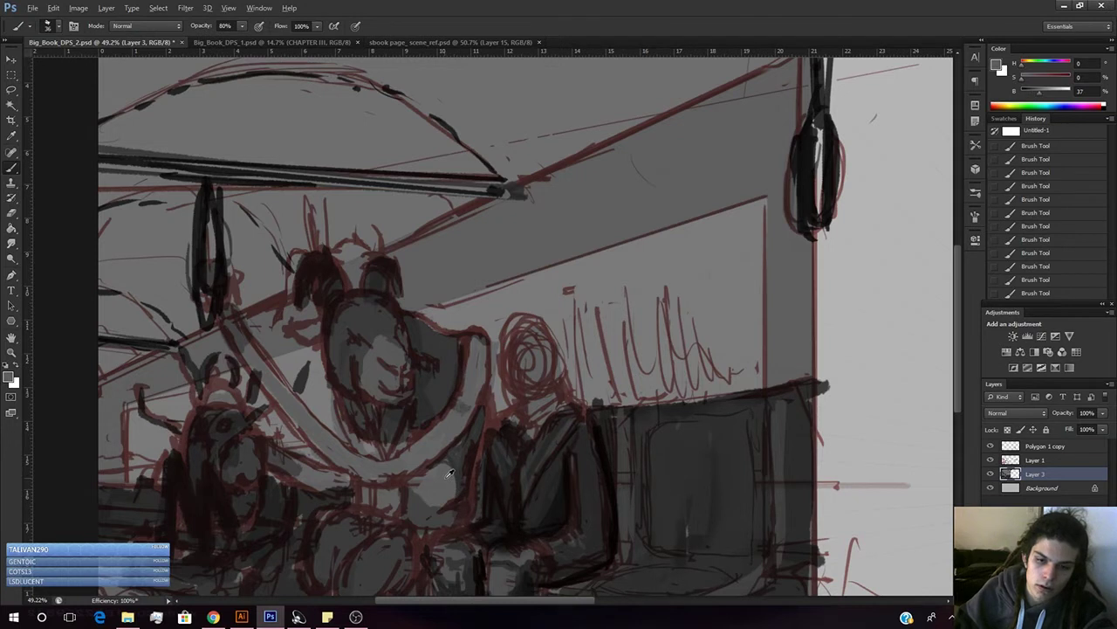
alt+click(459, 461)
drag(1036, 92, 1038, 93)
drag(481, 414, 450, 454)
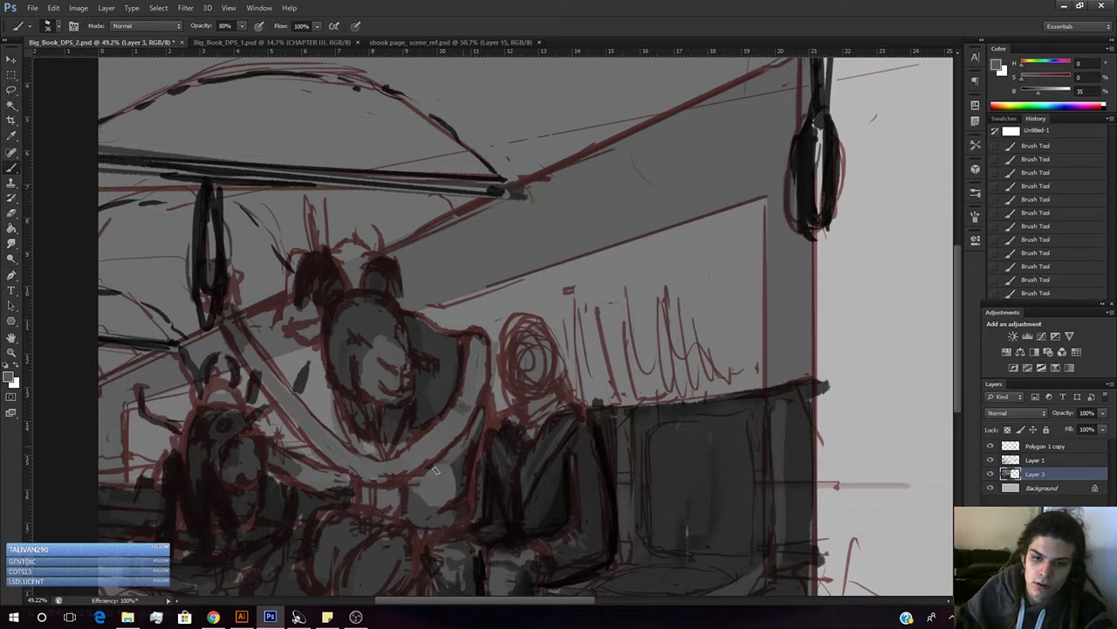
drag(474, 419, 456, 493)
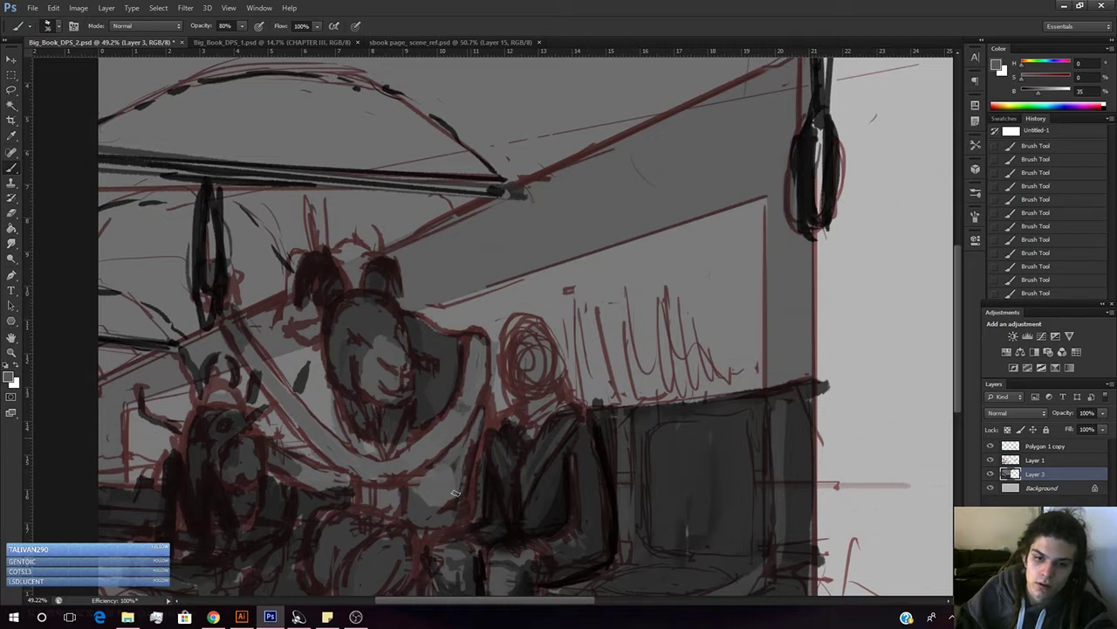
click(1037, 98)
click(1036, 99)
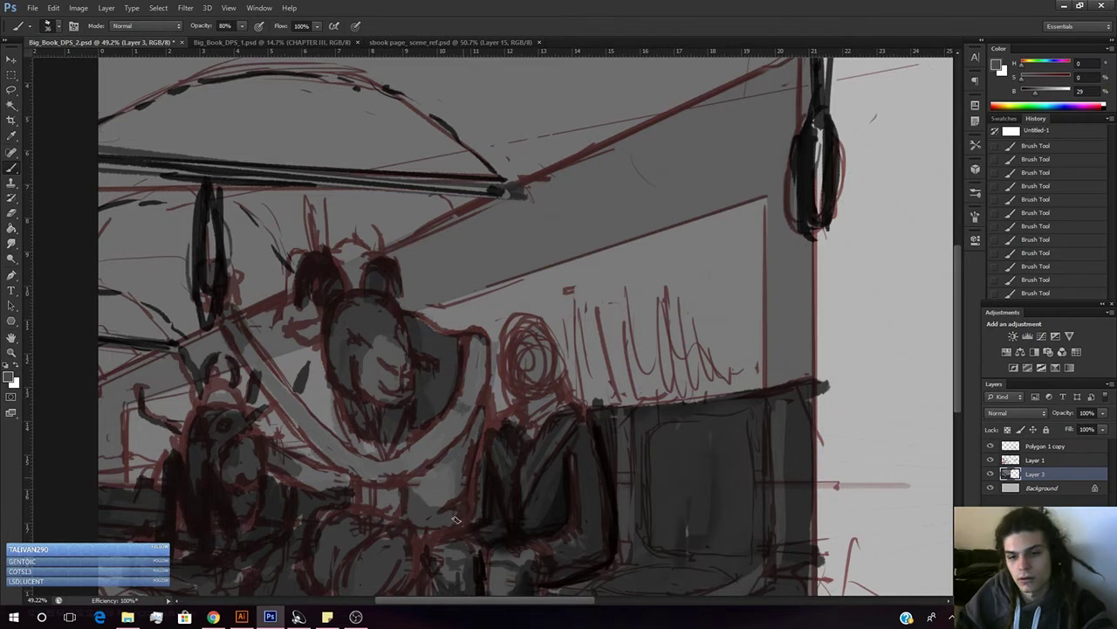
- Clean up the boundary beside the ram figure's torso and deepen the adjoining jacket edge with sampled 18% and 9% brightness greys
key(e)
mouse_move(477, 444)
mouse_down()
mouse_move(468, 478)
mouse_move(481, 455)
mouse_move(478, 473)
mouse_up()
key(b)
alt+click(479, 479)
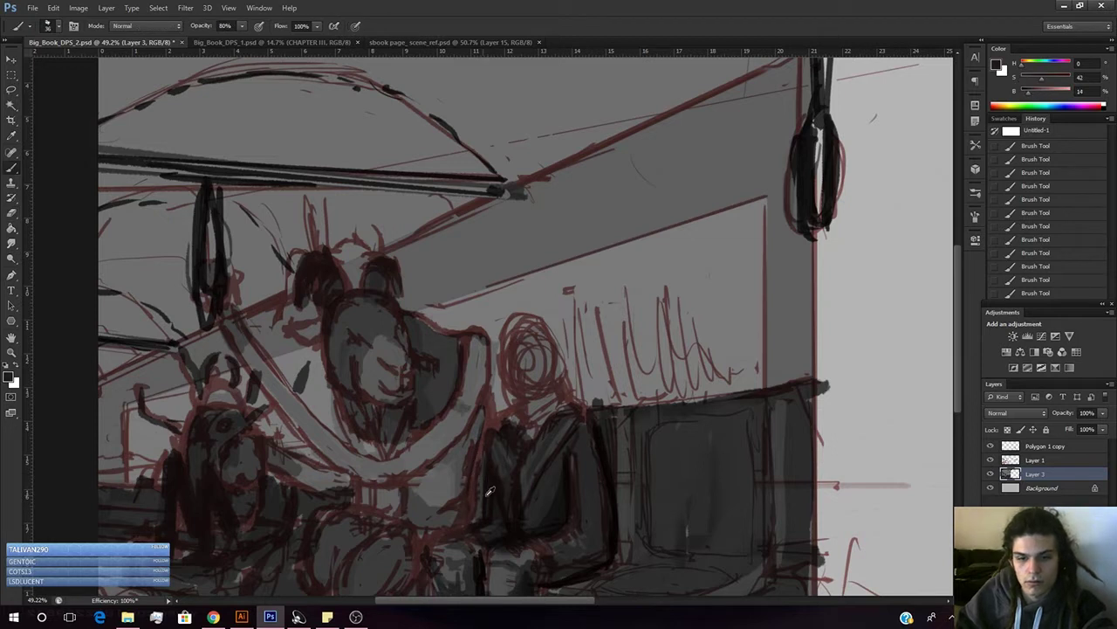
alt+click(638, 488)
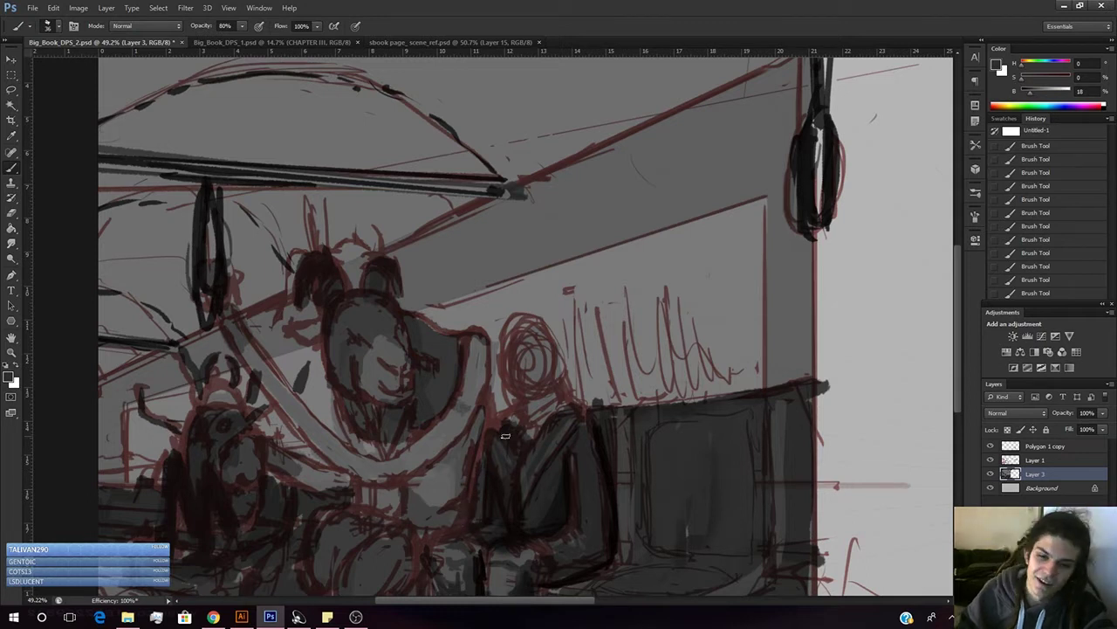
alt+click(497, 513)
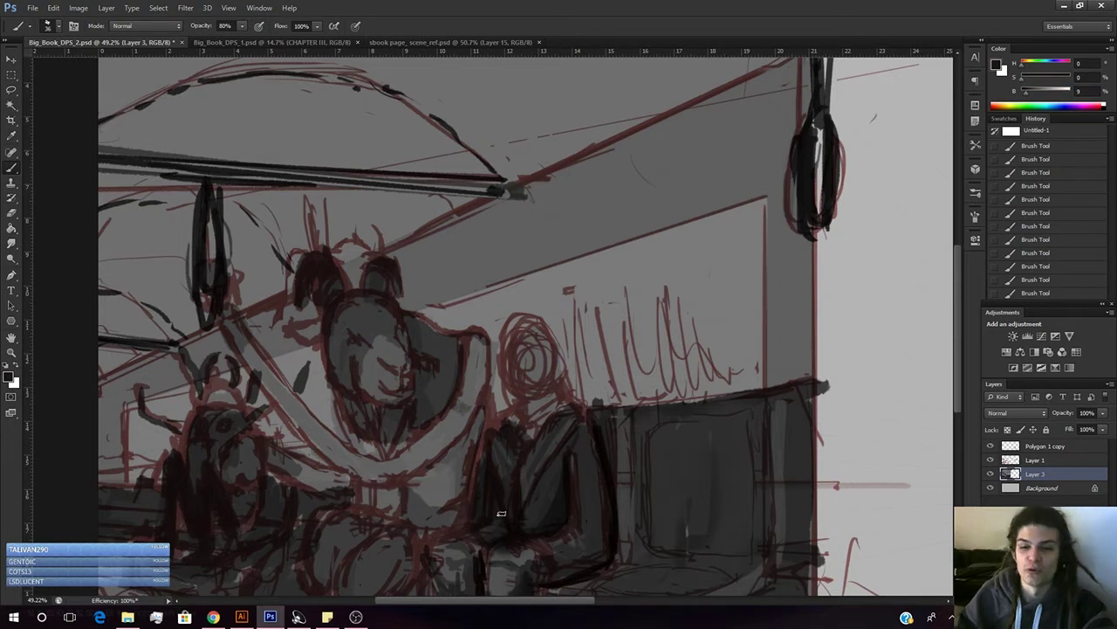
- Darken the ram figure's beard below the chin with an 11% brightness tone at 50% brush opacity
alt+click(606, 462)
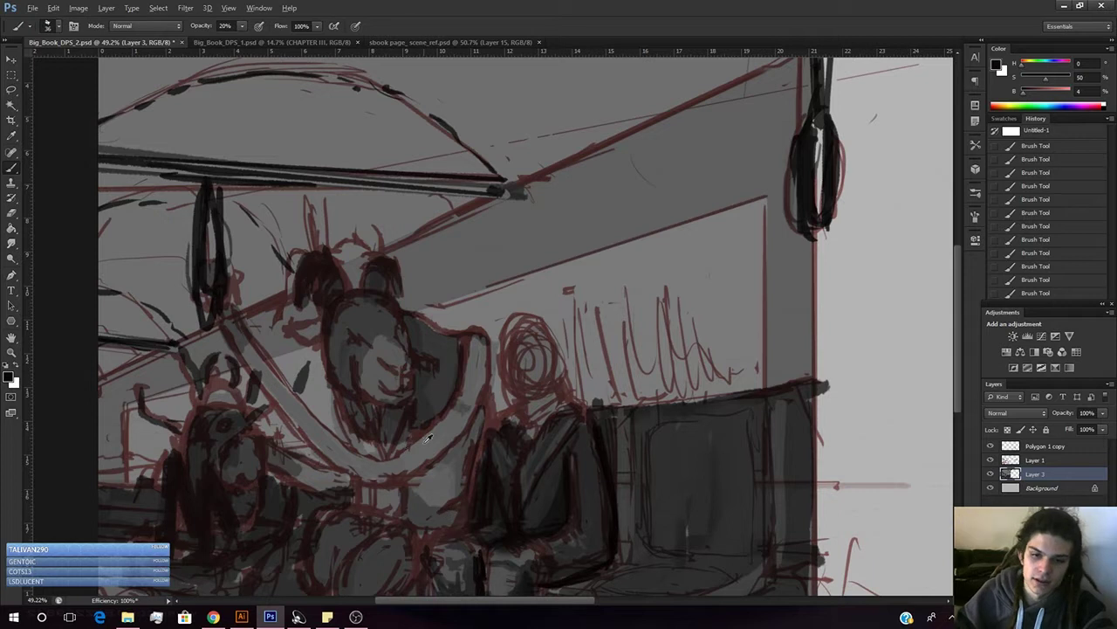
key(alt)
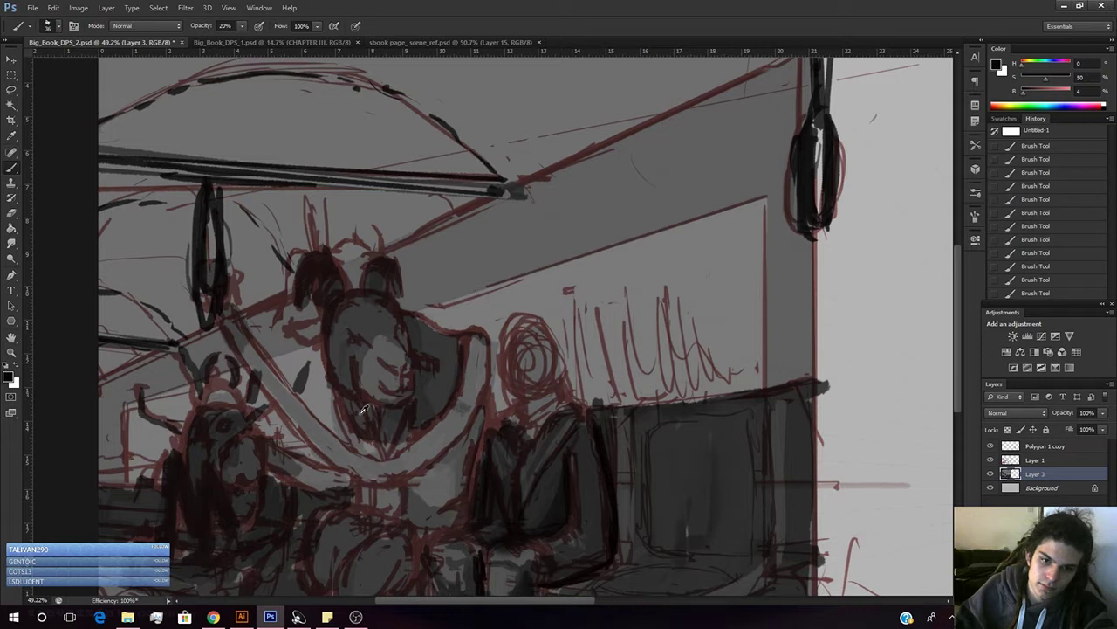
alt+click(387, 425)
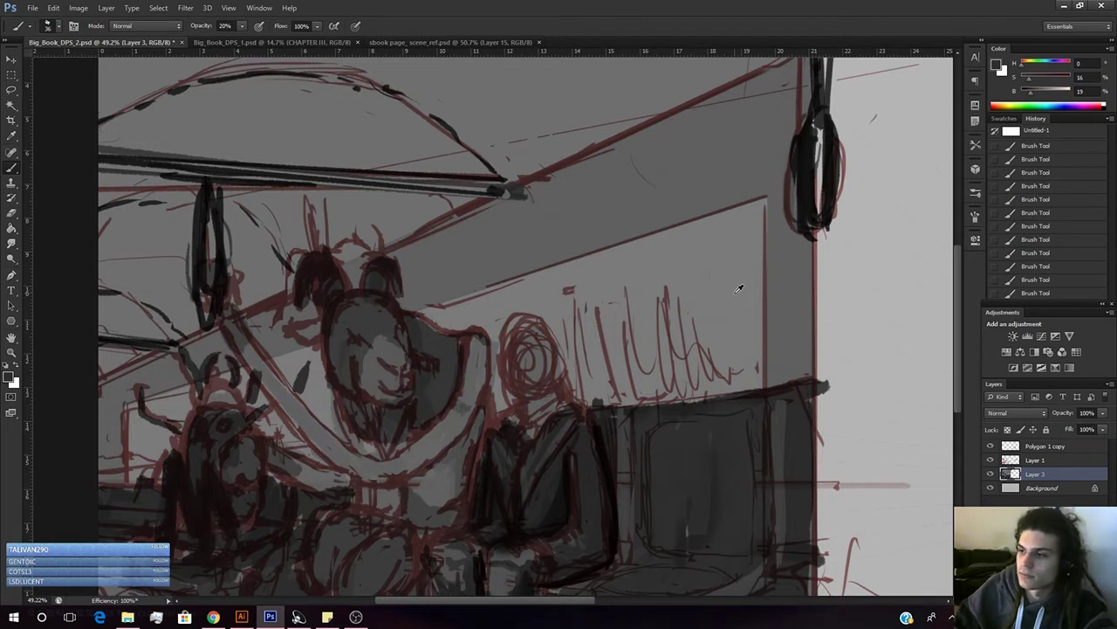
drag(1030, 102, 1028, 96)
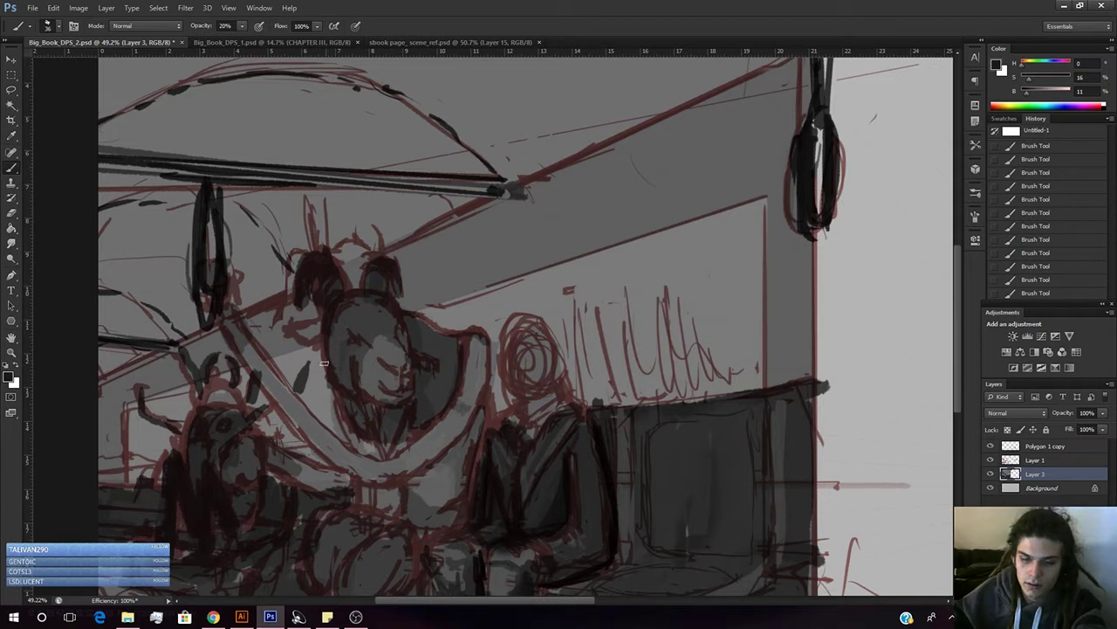
key(8)
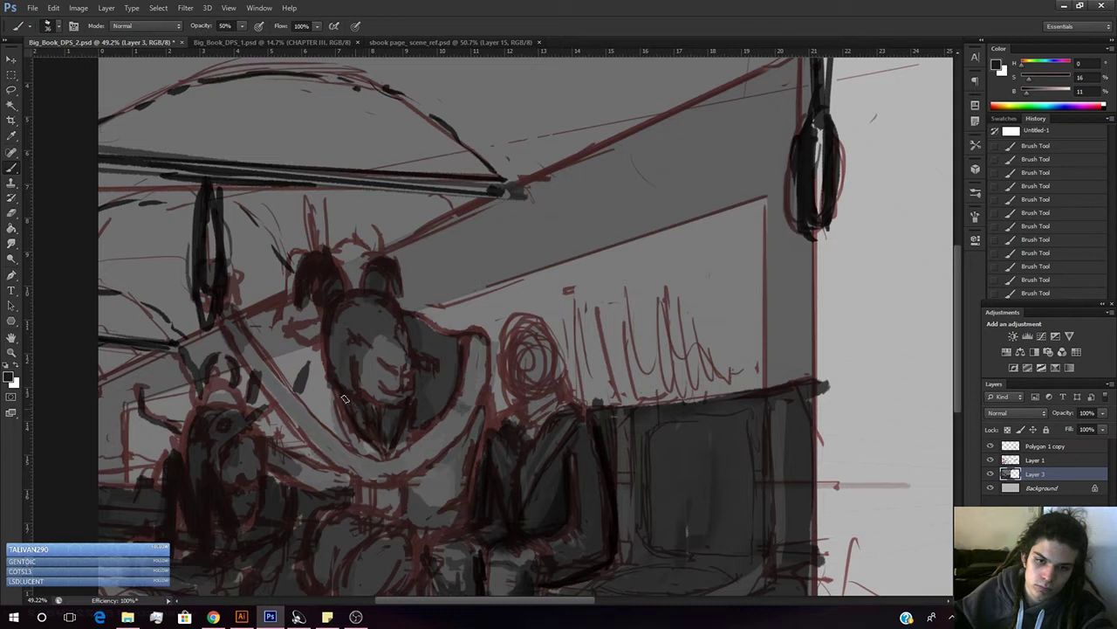
- Add beard strokes in a 33% brightness grey and deepen the jaw and beard edge with a sampled 14% brightness tone
alt+click(391, 415)
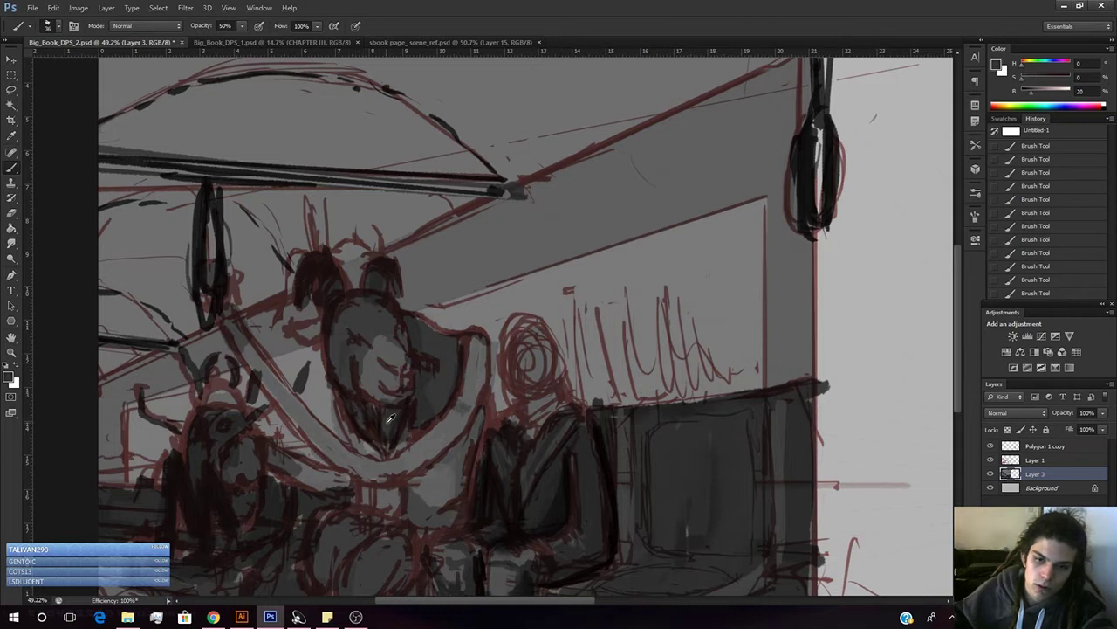
click(1039, 93)
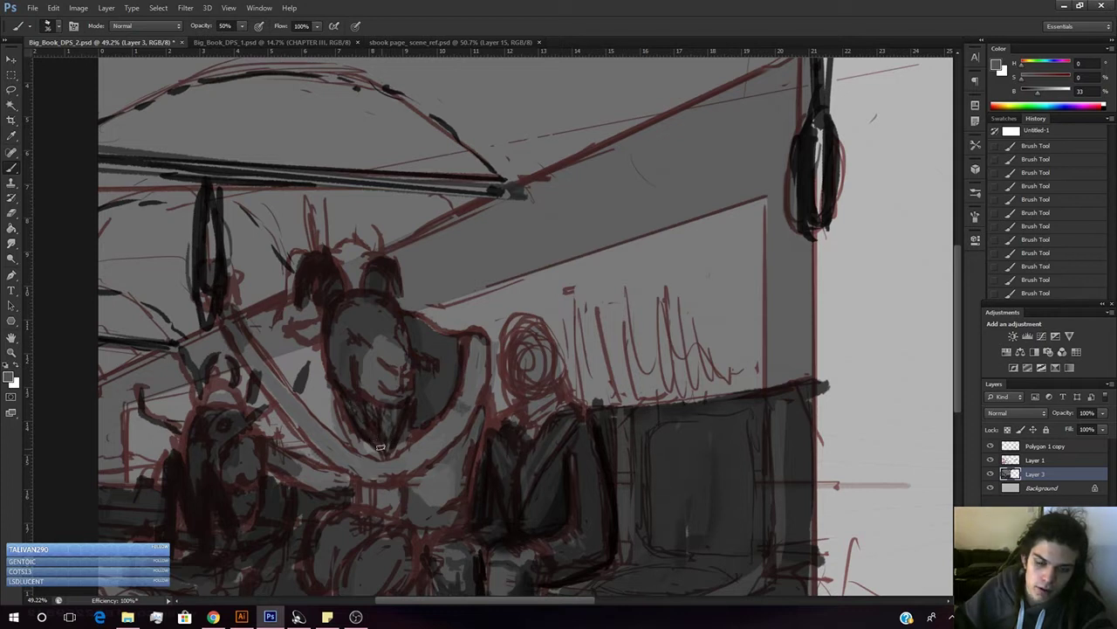
alt+click(336, 396)
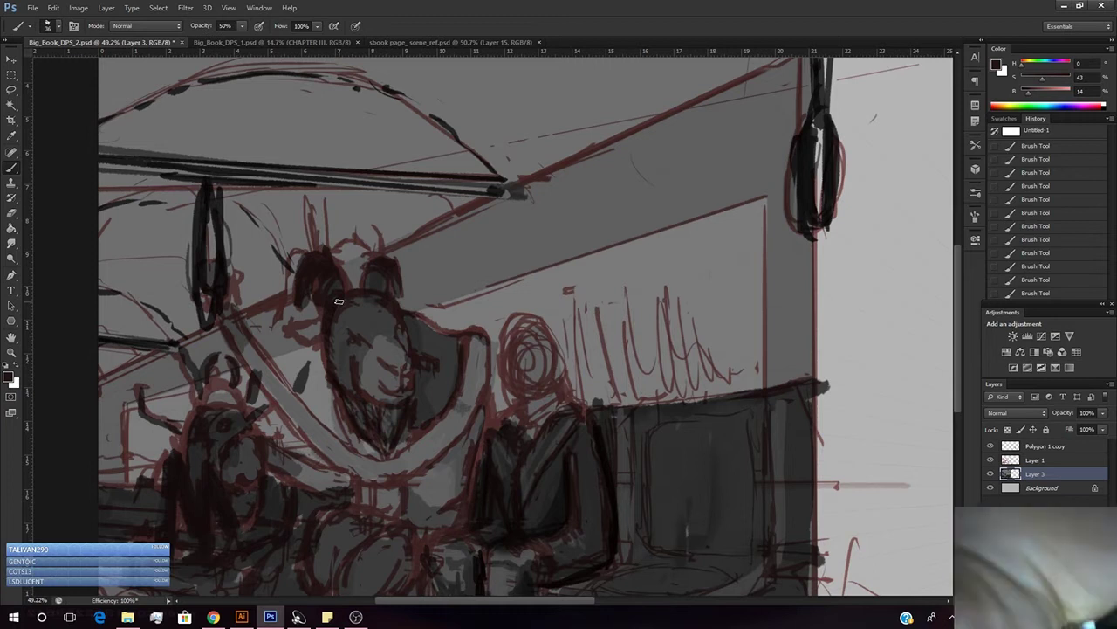
key(alt+Tab)
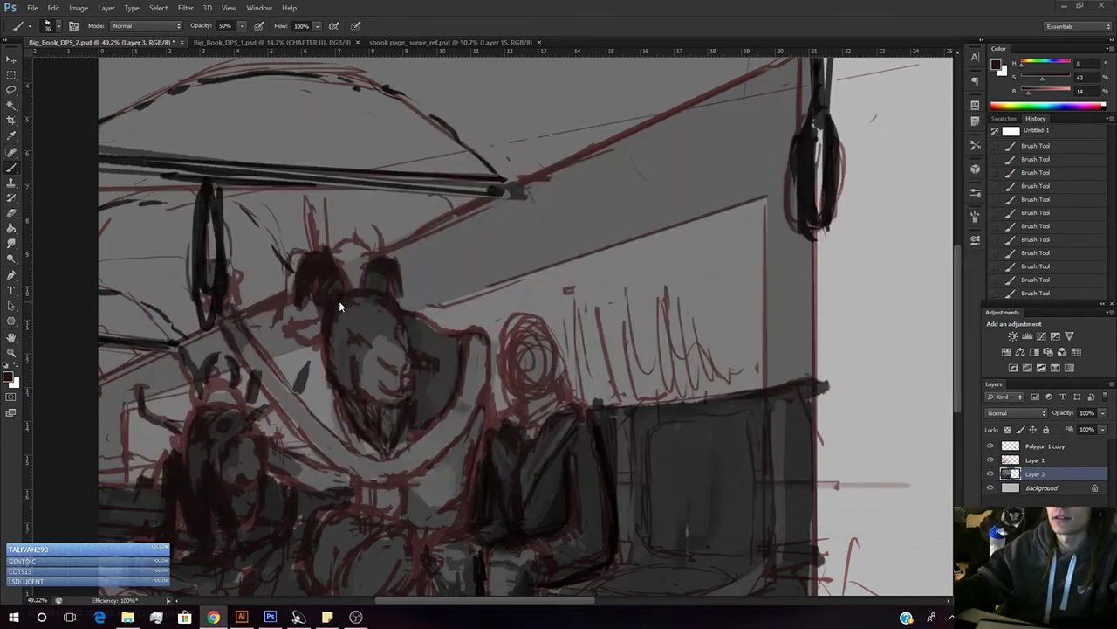
key(alt+Tab)
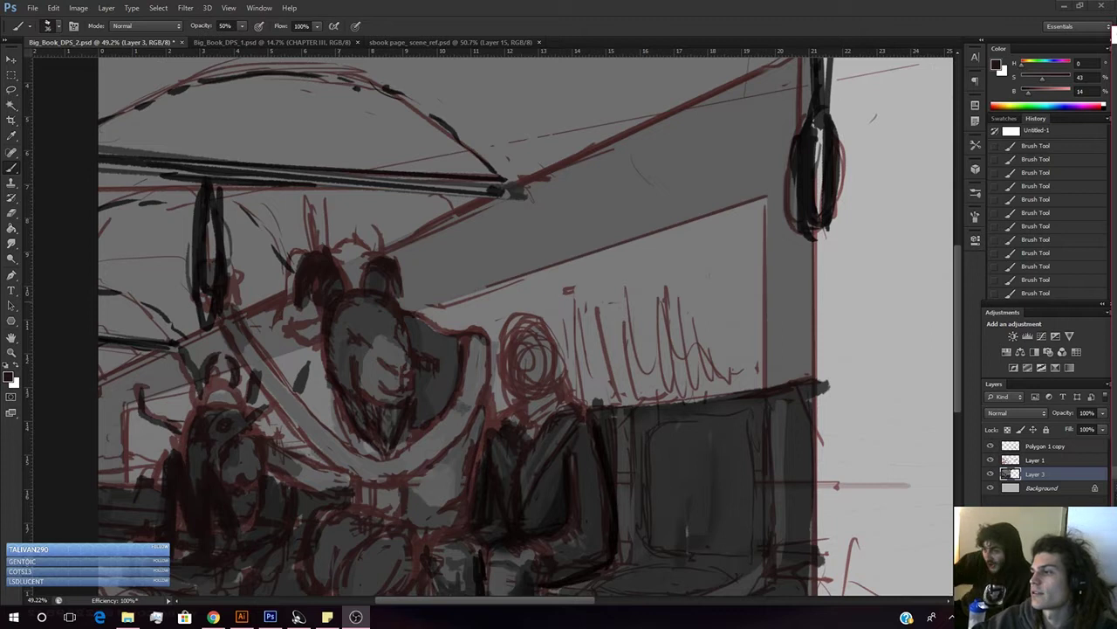
key(alt+Tab)
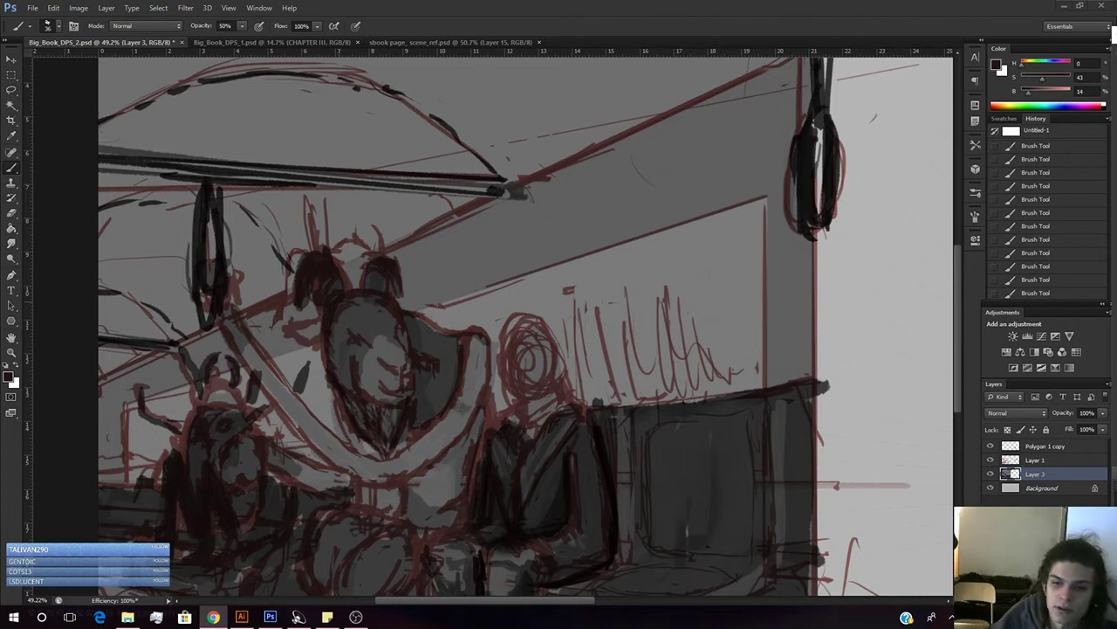
- Check the painting without the sketch lines and refine the ram figure's beard with sampled 12%, 29% and 48% brightness greys
click(991, 460)
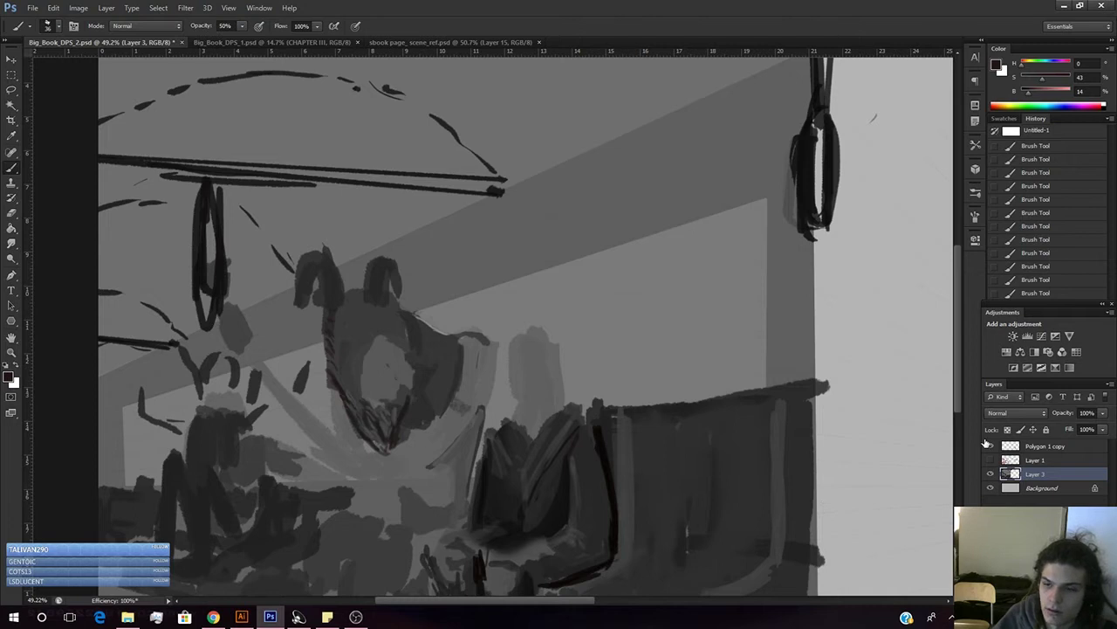
click(991, 460)
click(991, 460)
click(991, 460)
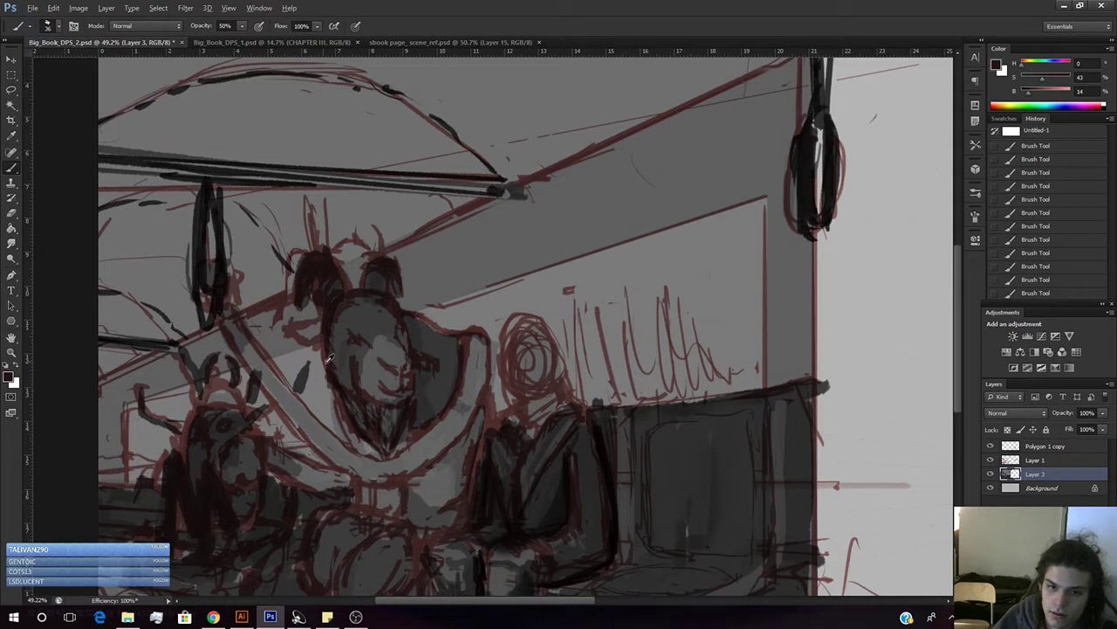
alt+click(392, 430)
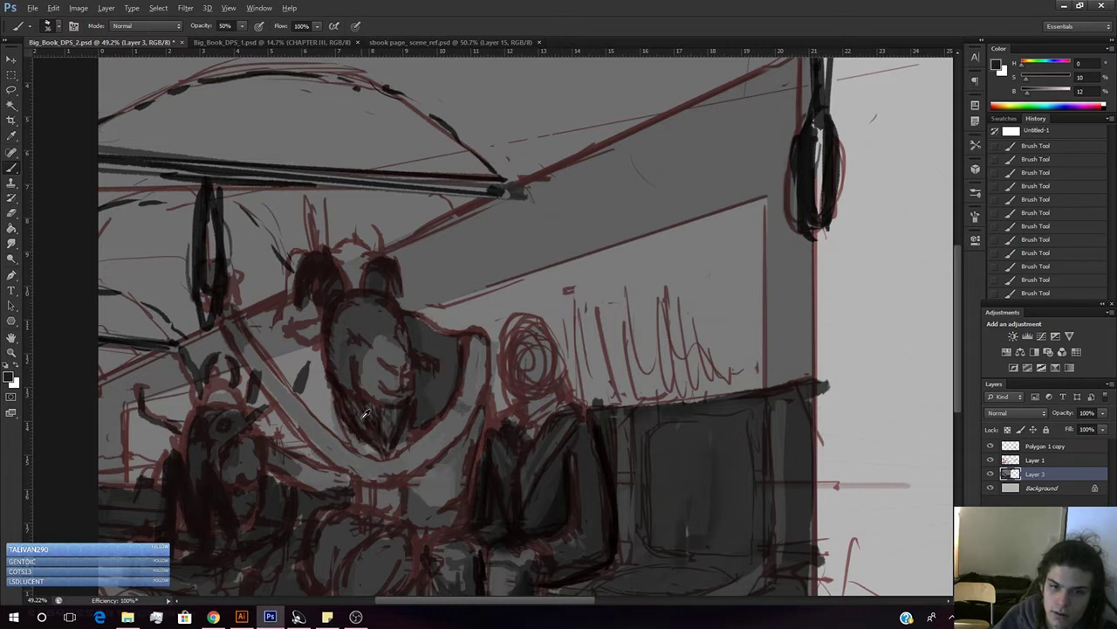
alt+click(398, 410)
alt+click(397, 412)
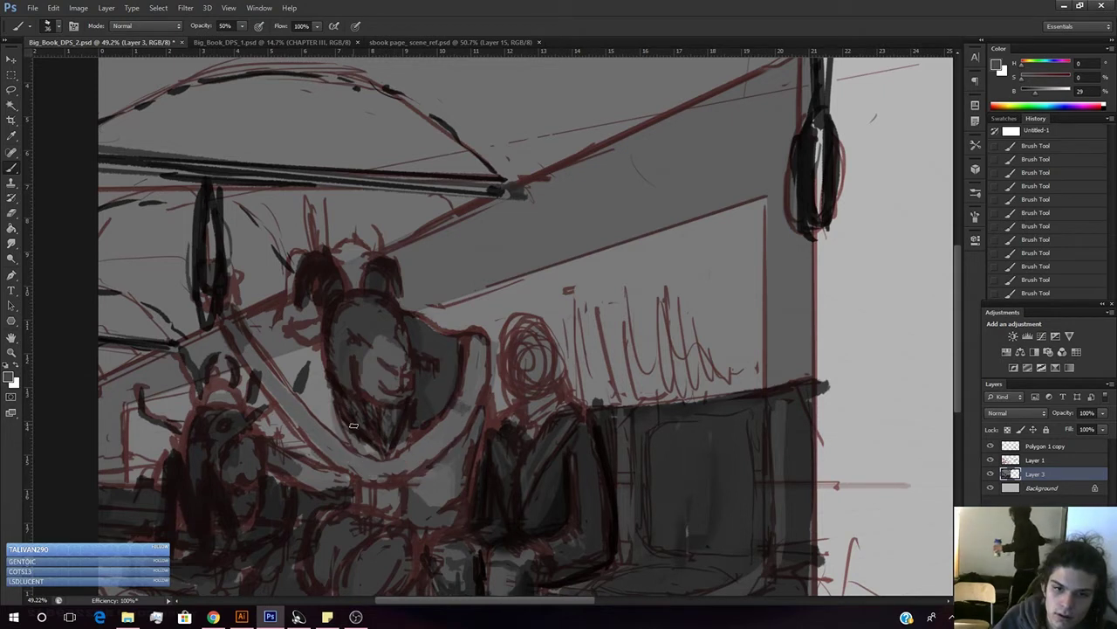
alt+click(334, 407)
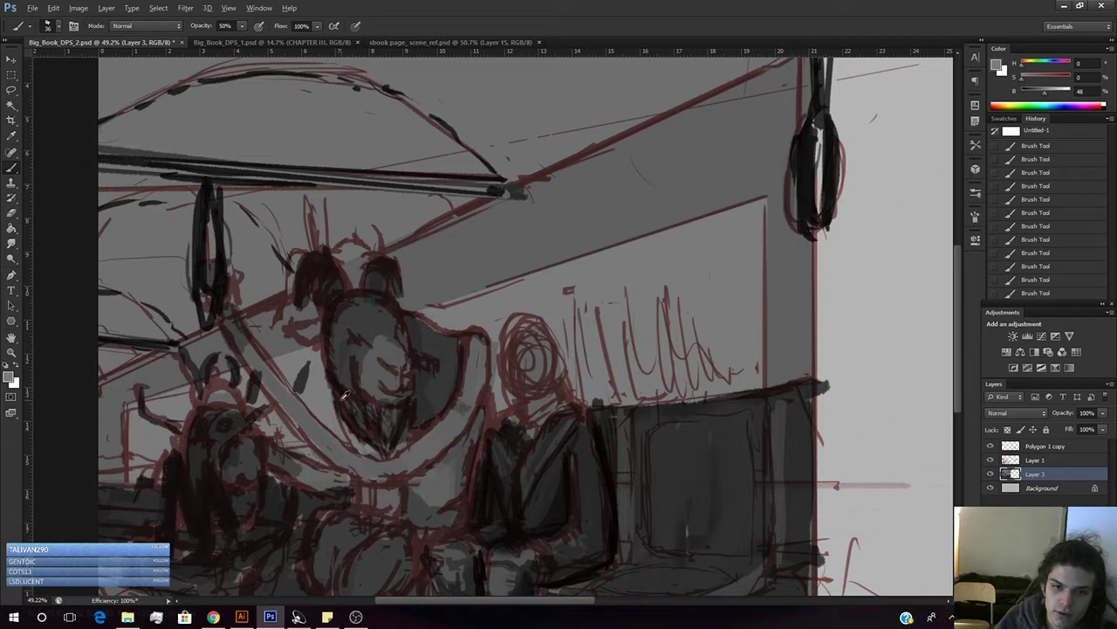
alt+click(397, 432)
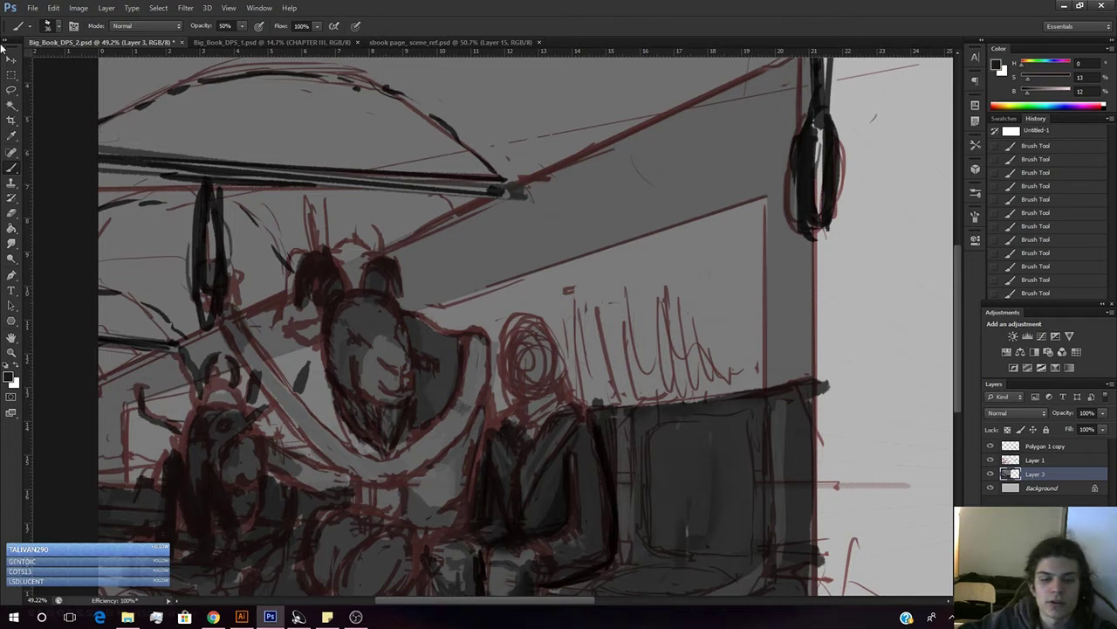
- Examine the heads and beards of the goat photos in the sbook page_scene_ref.psd reference document and return to Big_Book_DPS_2.psd
click(32, 8)
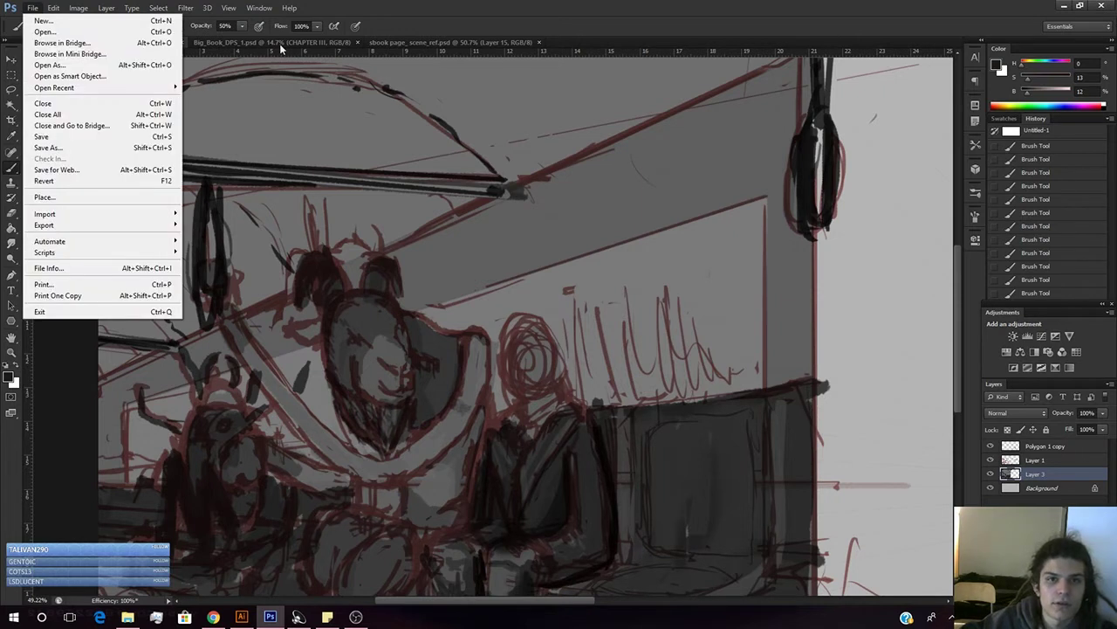
click(438, 40)
drag(718, 266, 377, 249)
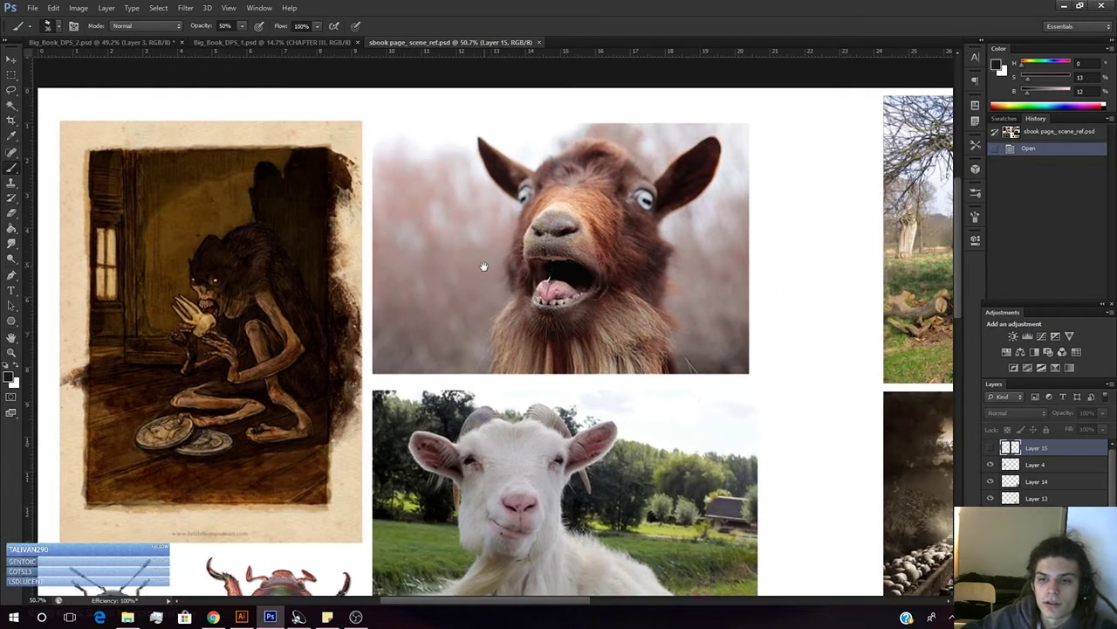
drag(484, 267, 458, 285)
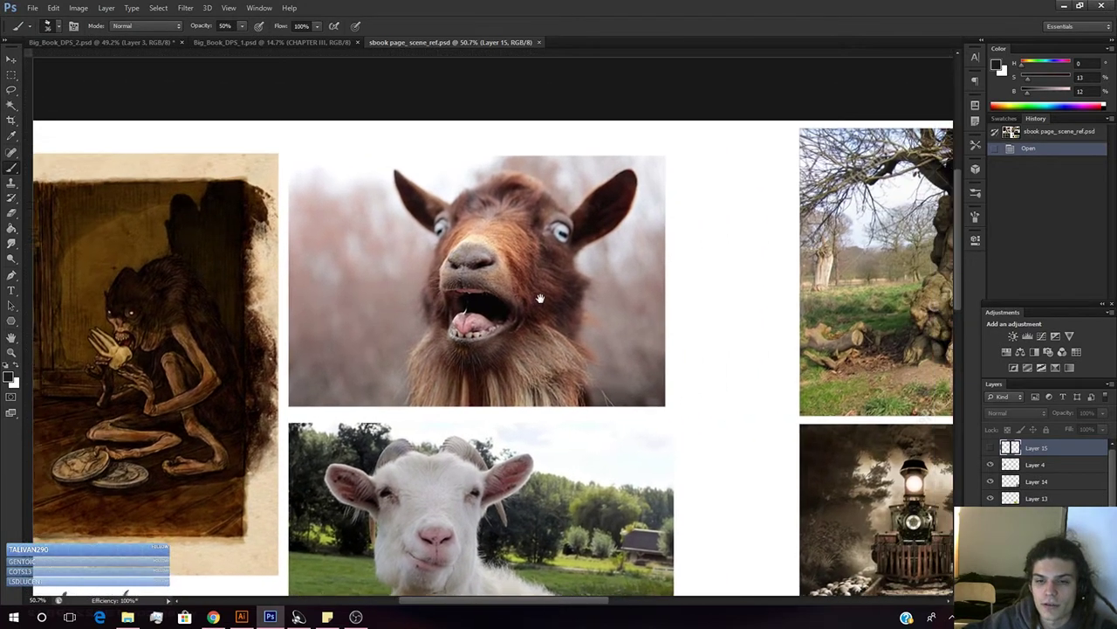
alt+click(526, 335)
mouse_move(528, 334)
mouse_down()
mouse_move(473, 342)
mouse_move(594, 315)
mouse_move(492, 344)
mouse_move(538, 336)
mouse_up()
key(z)
drag(443, 343, 435, 114)
drag(437, 452, 433, 277)
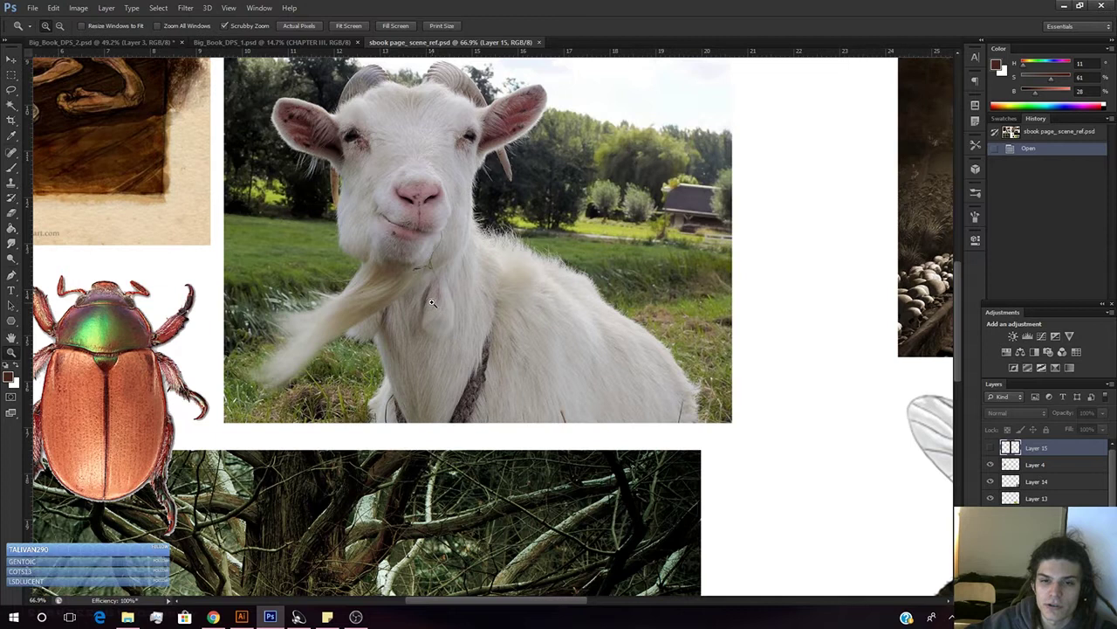
scroll(431, 302, down, 2)
drag(377, 269, 414, 294)
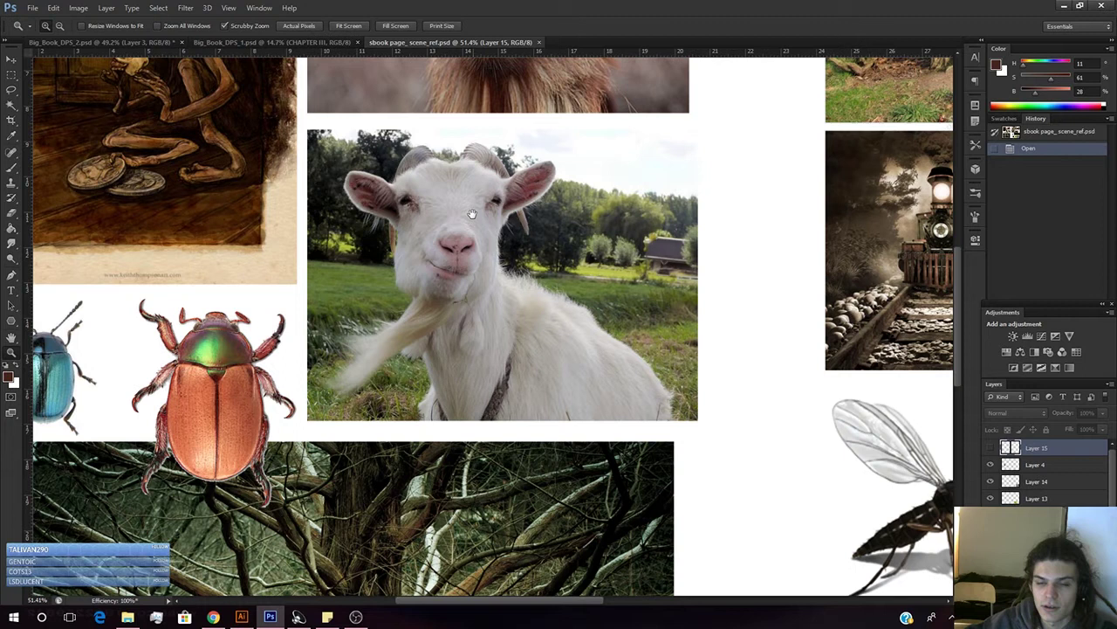
drag(455, 188, 471, 247)
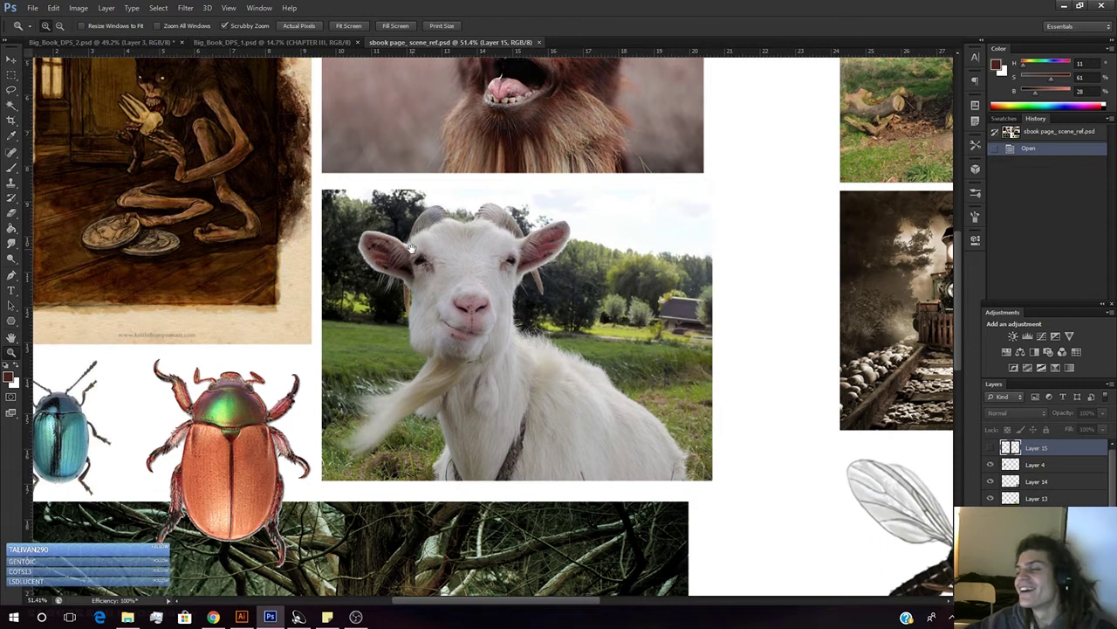
drag(411, 249, 458, 275)
drag(496, 219, 475, 302)
mouse_move(449, 339)
mouse_down()
mouse_move(506, 339)
mouse_move(451, 337)
mouse_up()
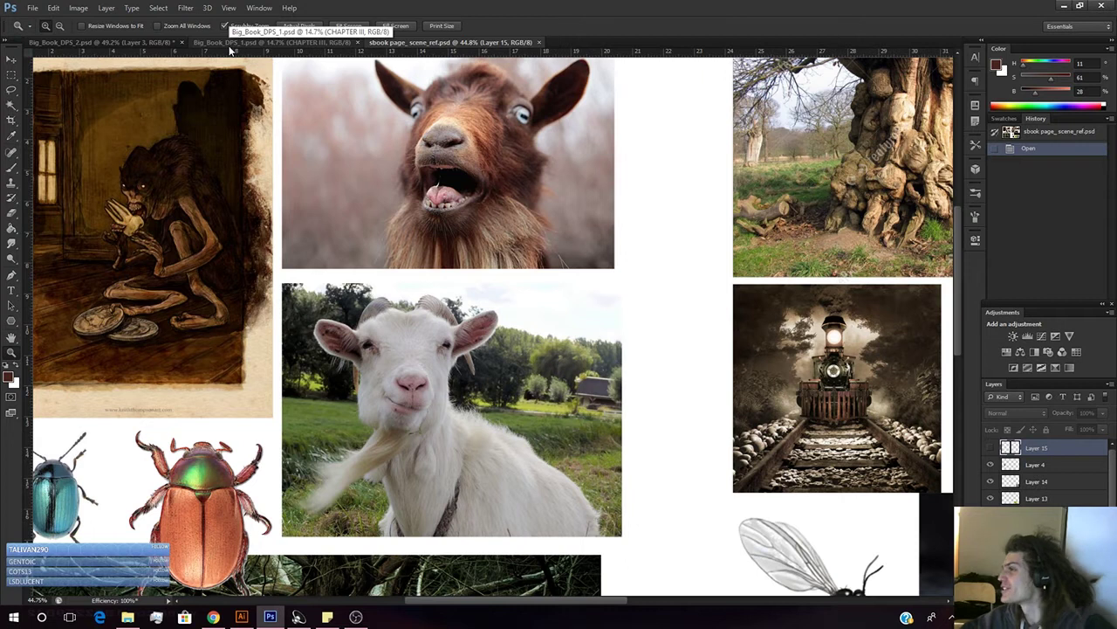
click(260, 43)
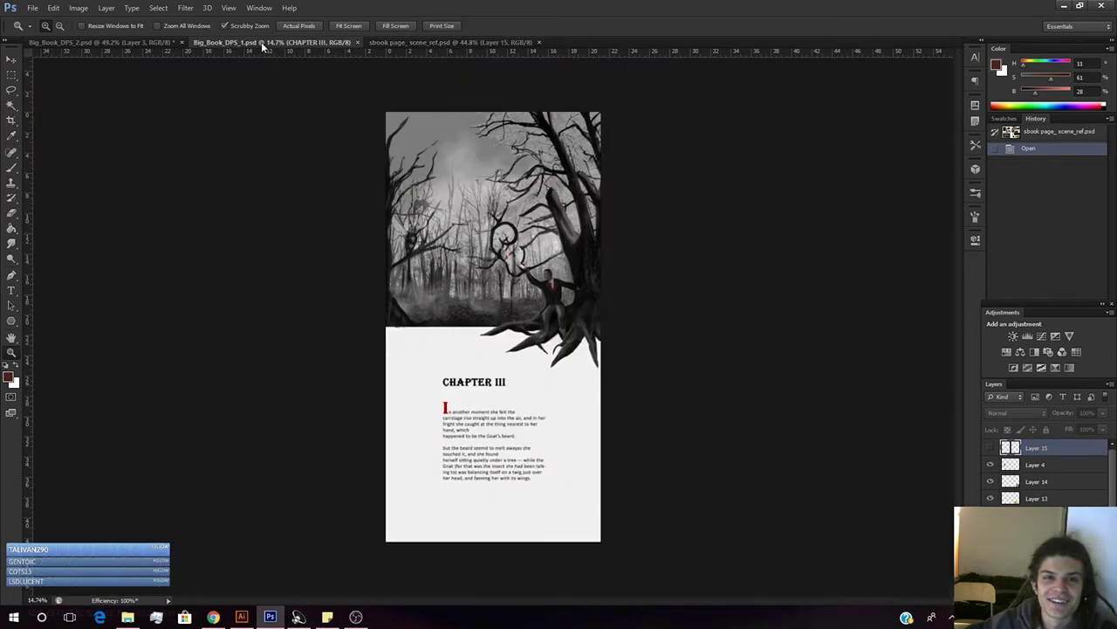
click(139, 42)
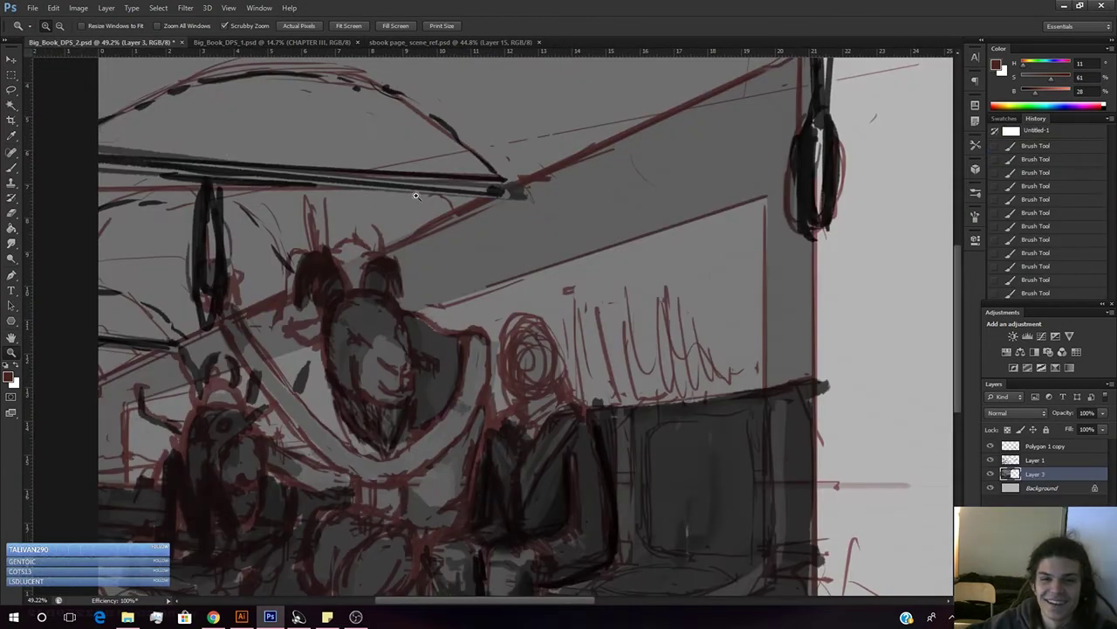
- Check the values without the sketch lines and darken the shadow beside the ram figure's face with a 14% brightness grey, raising brush opacity to 80%
click(990, 460)
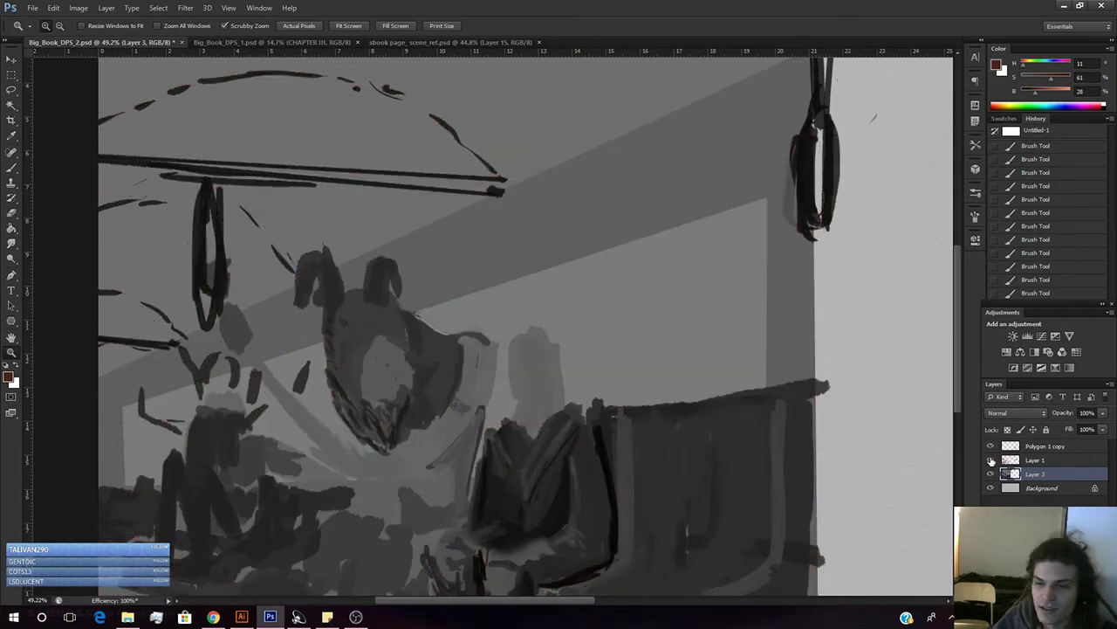
click(990, 460)
key(b)
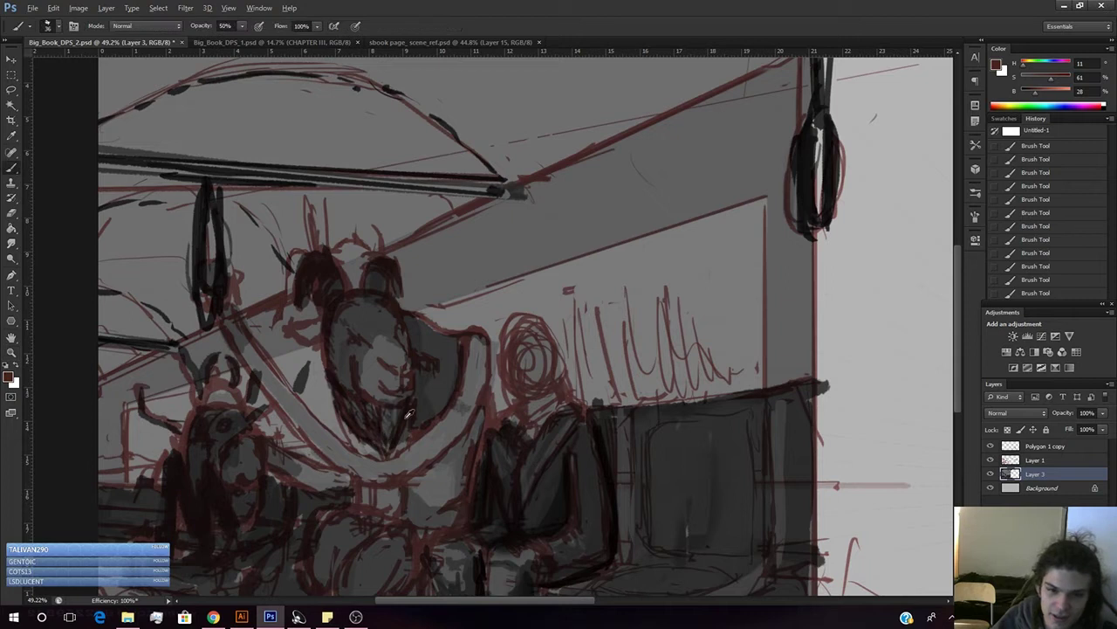
alt+click(374, 437)
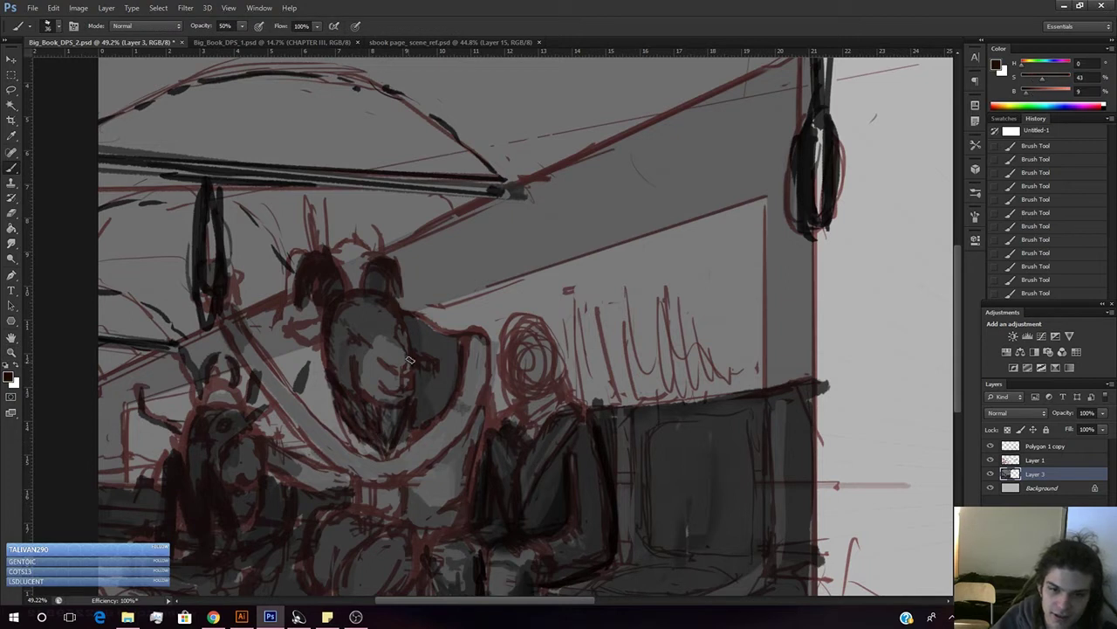
alt+click(444, 350)
click(1028, 92)
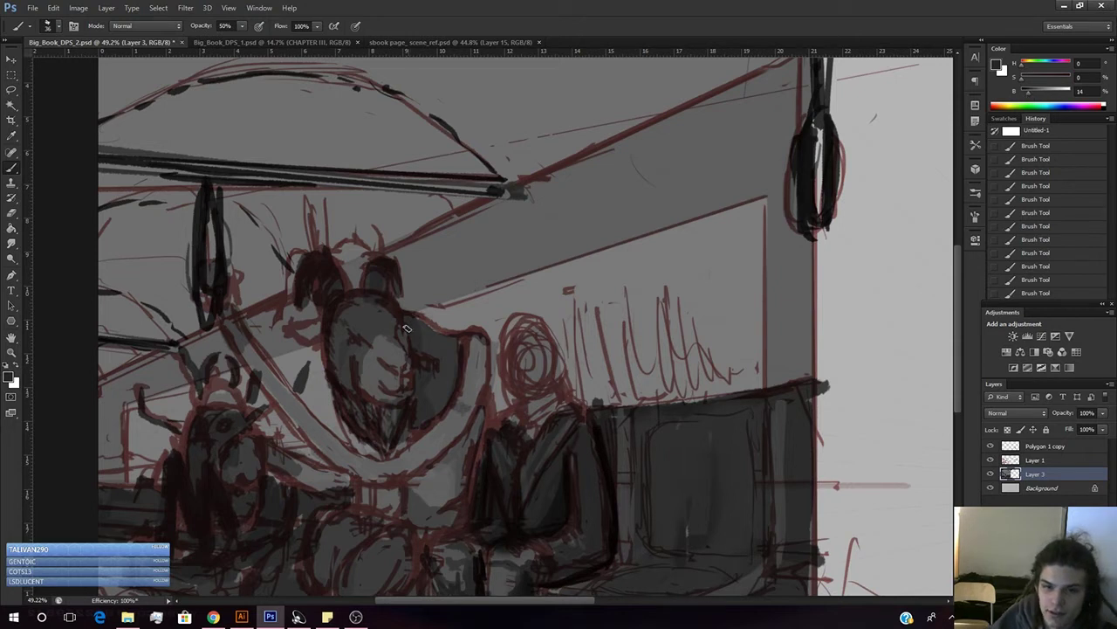
key(8)
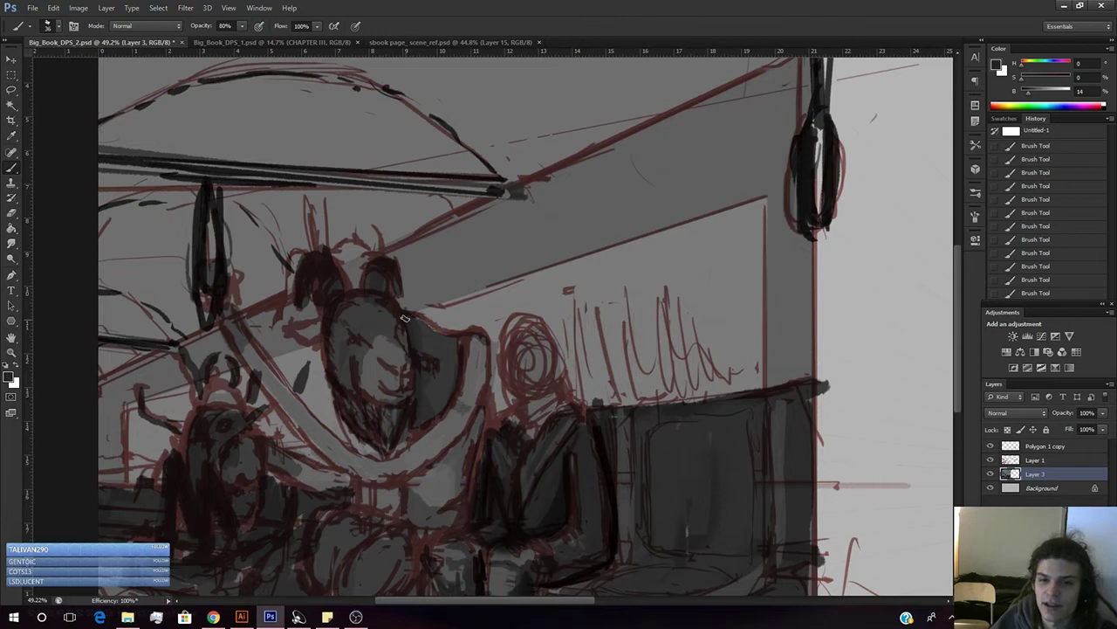
- Clean up the edge between the ram figure's head and shoulder, sampling a 37% brightness grey from the surrounding background
key(e)
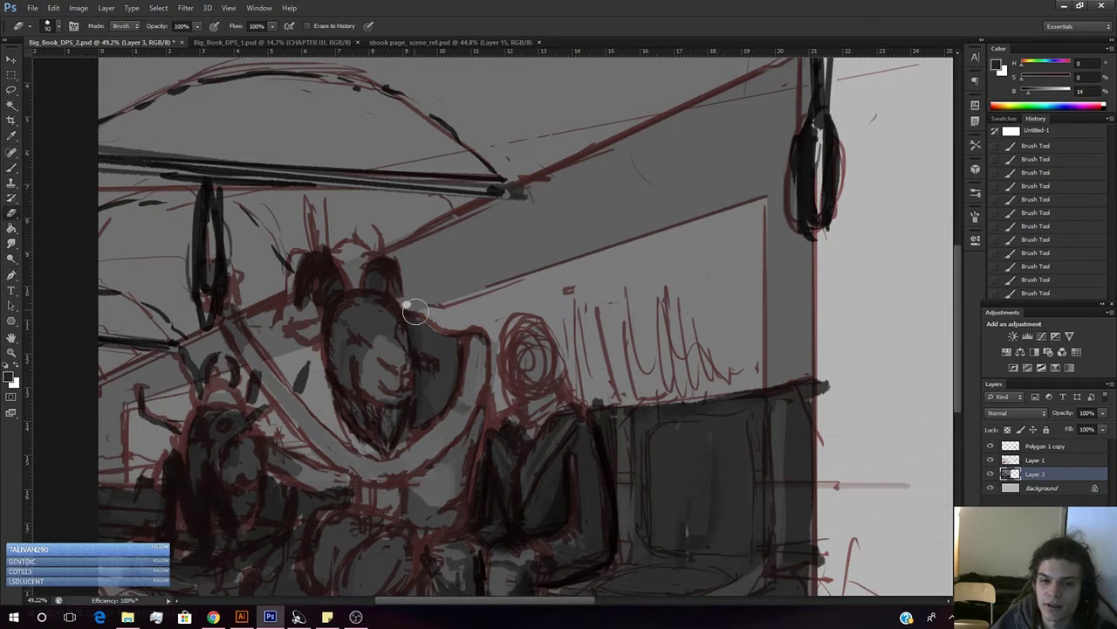
key(b)
alt+click(405, 305)
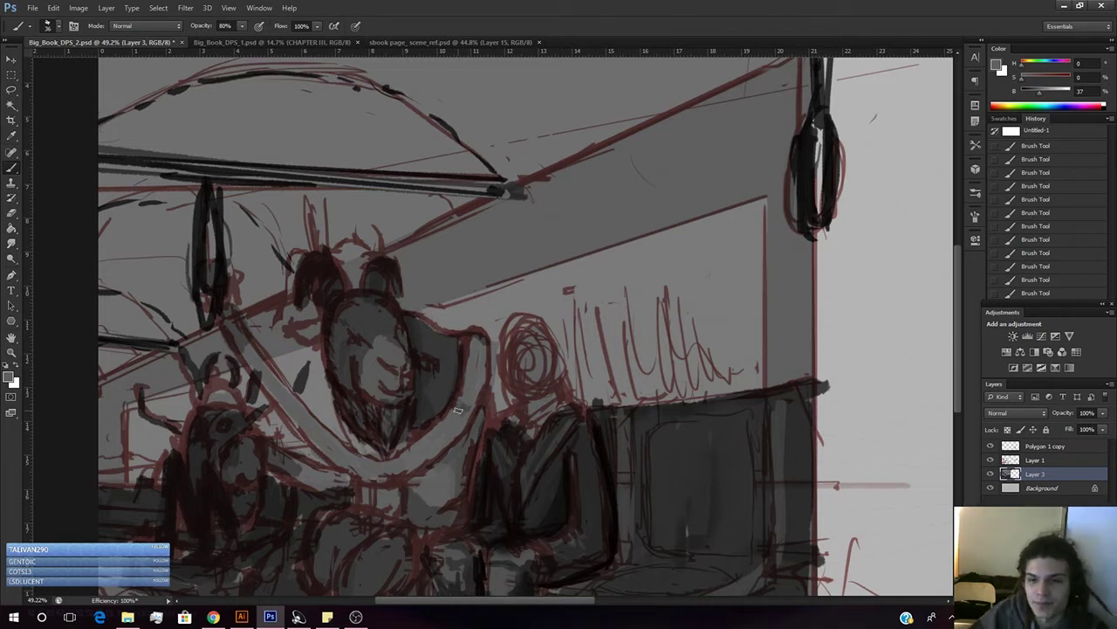
- Switch to a round size 30 brush and shade the ram figure's outstretched arm with 54%, 49% and 38% brightness greys
right_click(485, 366)
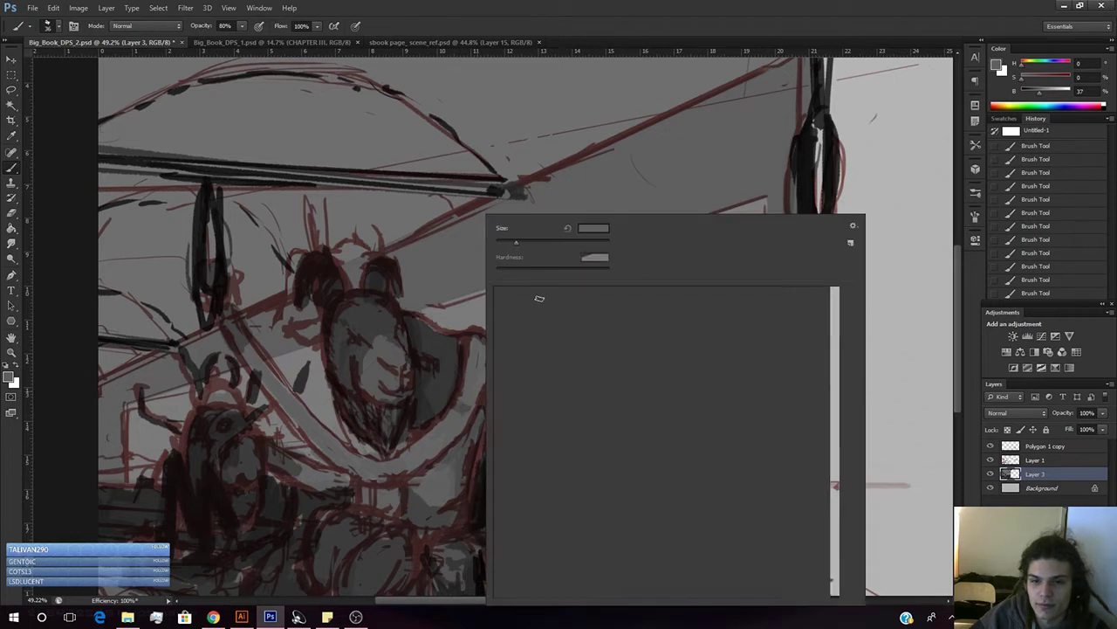
alt+click(483, 376)
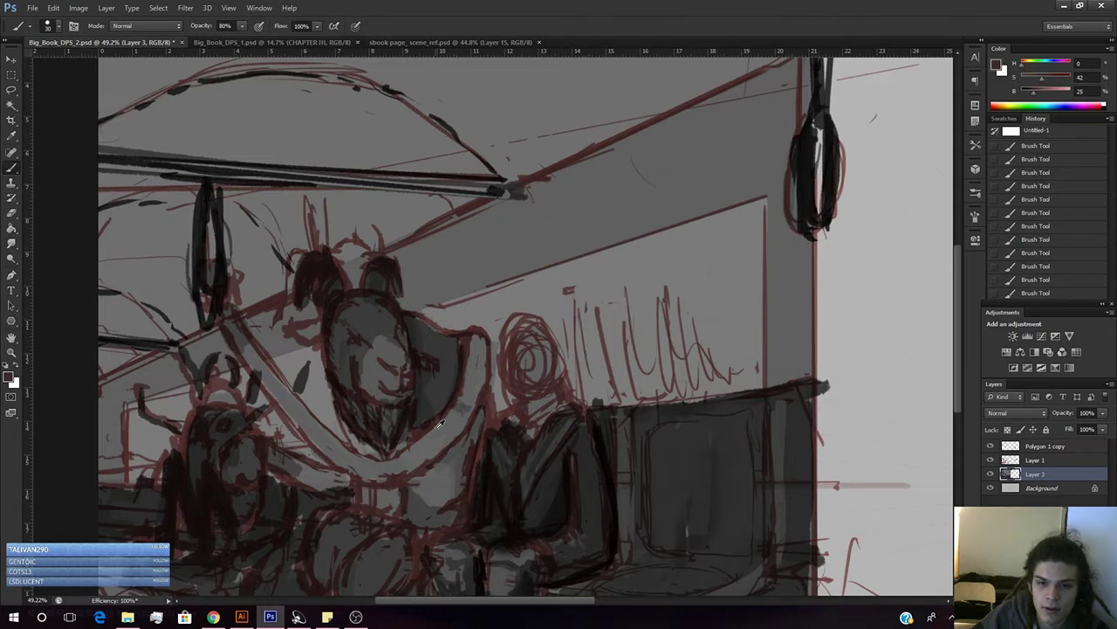
click(1047, 92)
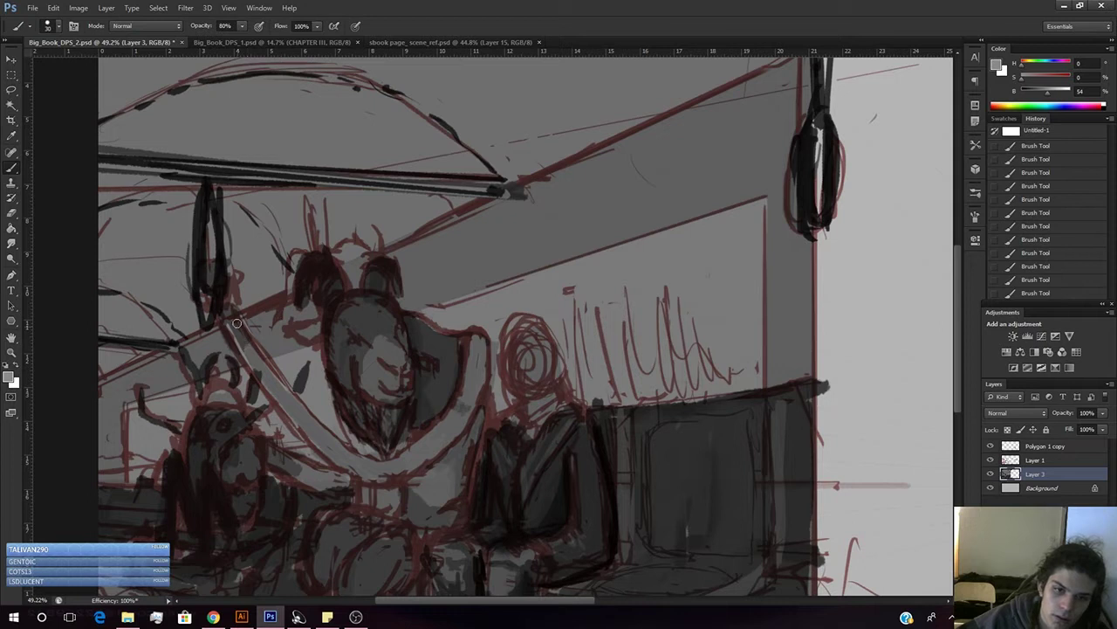
alt+click(302, 422)
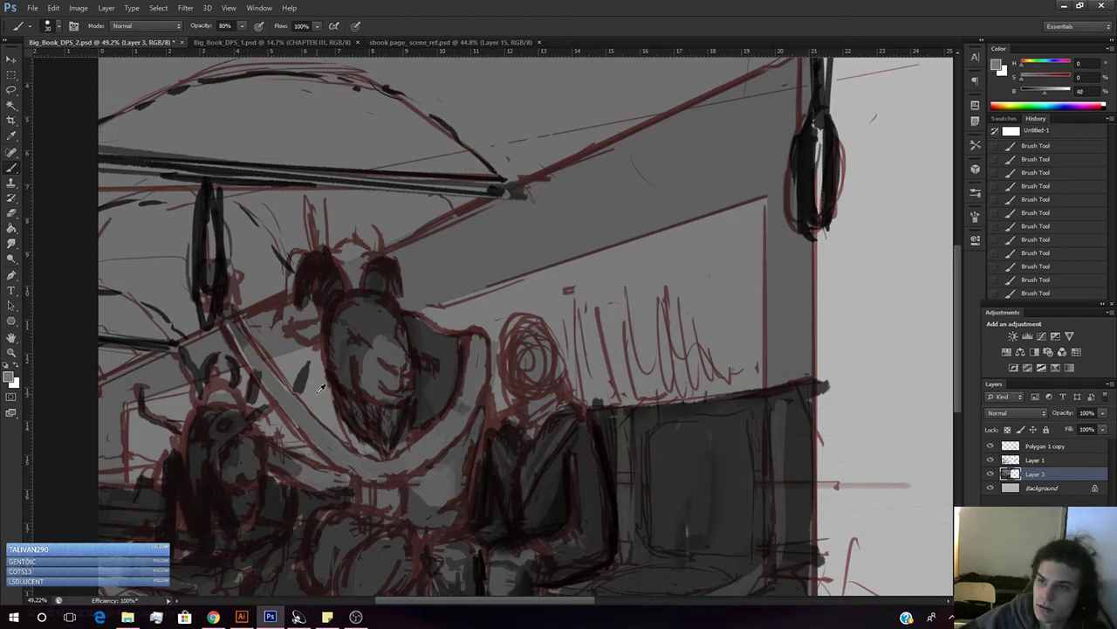
alt+click(244, 344)
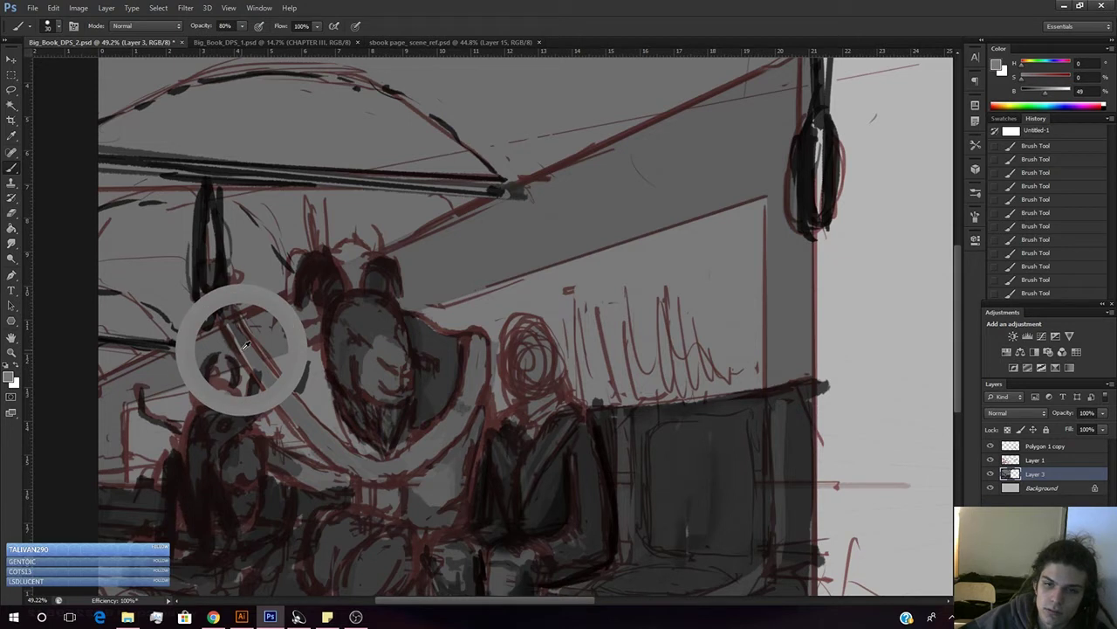
alt+click(261, 346)
alt+click(278, 379)
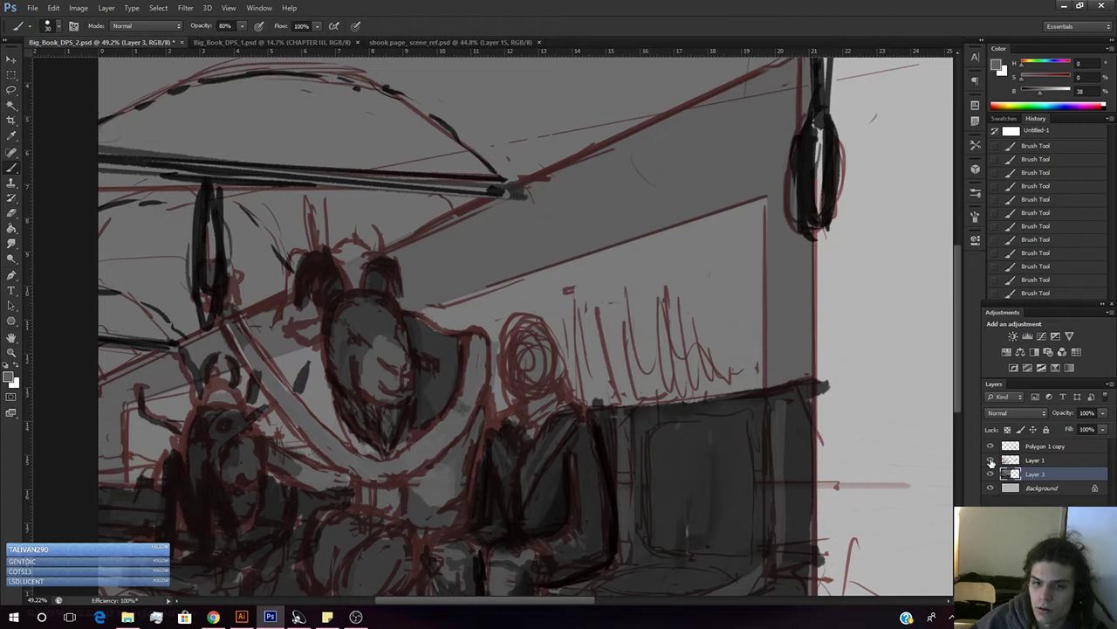
- Check the values without the red sketch lines and rework the shadow beside the ram figure's face with a sampled 17% brightness grey
click(990, 460)
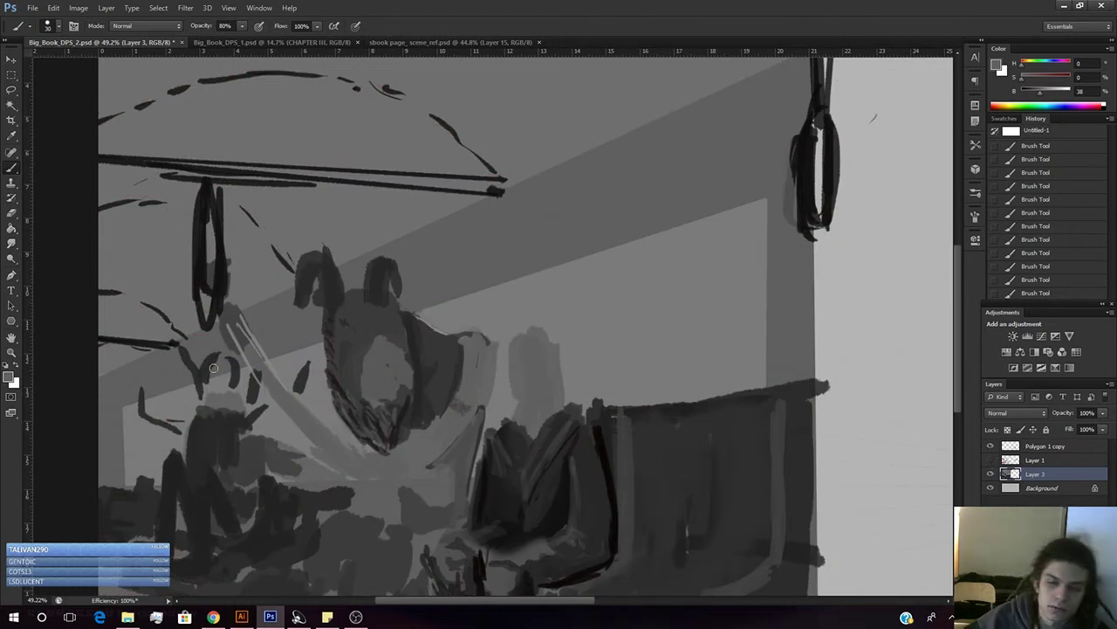
alt+click(295, 401)
drag(298, 402, 384, 282)
drag(421, 275, 344, 354)
alt+click(476, 295)
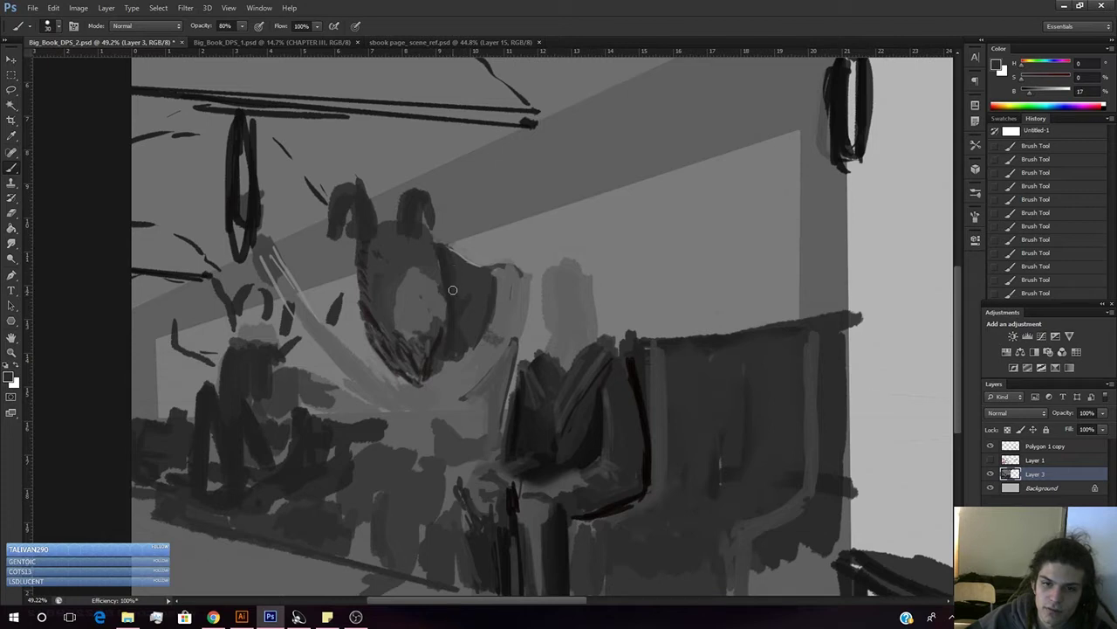
key(alt)
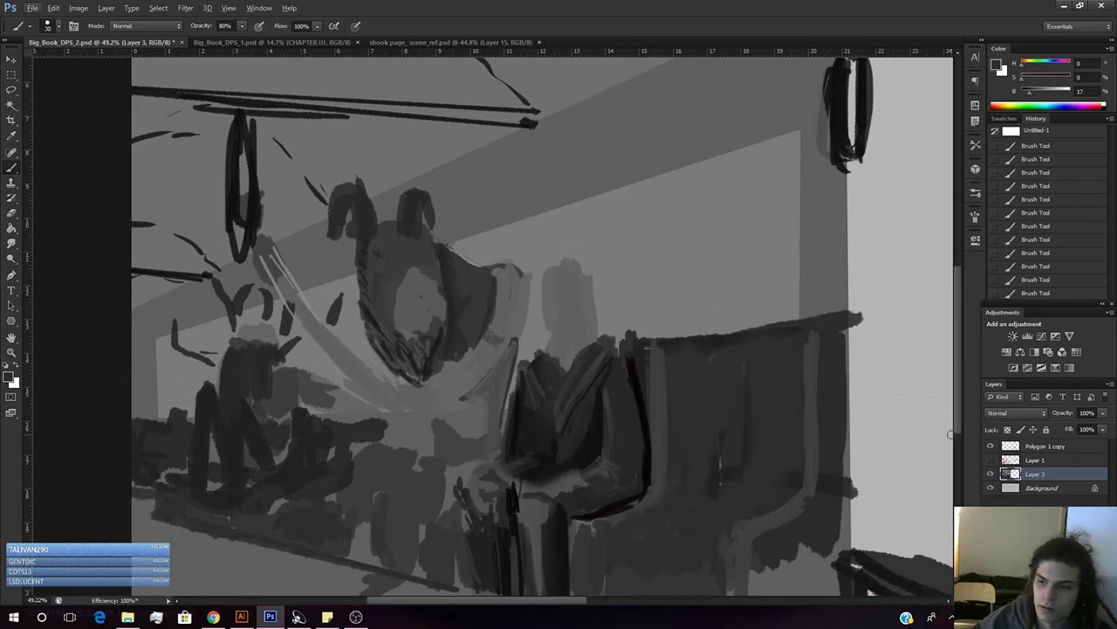
click(989, 459)
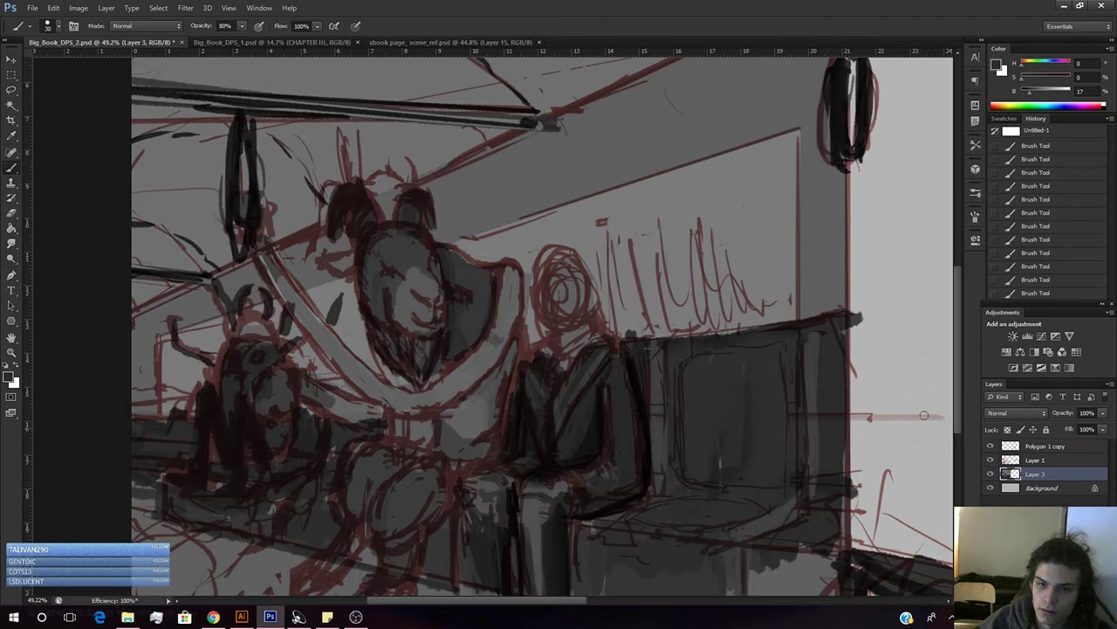
- Paint the ram figure's nose and mouth lines in 13% and 21% brightness greys, reducing the brush size to 26
alt+click(406, 370)
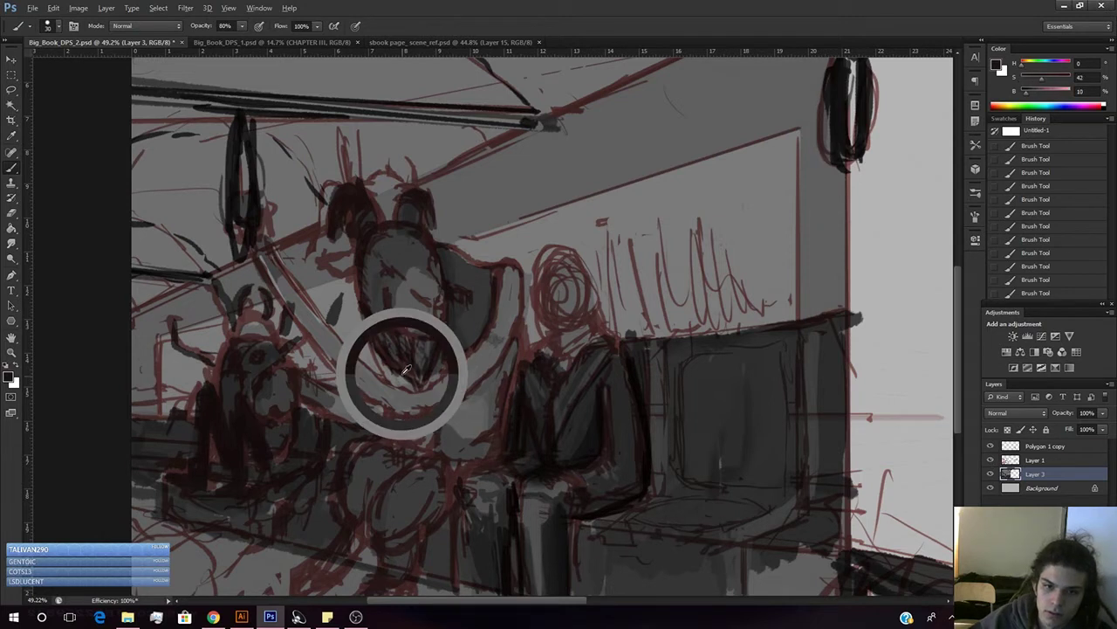
mouse_move(1026, 94)
mouse_down()
mouse_move(989, 84)
mouse_move(1025, 94)
mouse_up()
click(1026, 92)
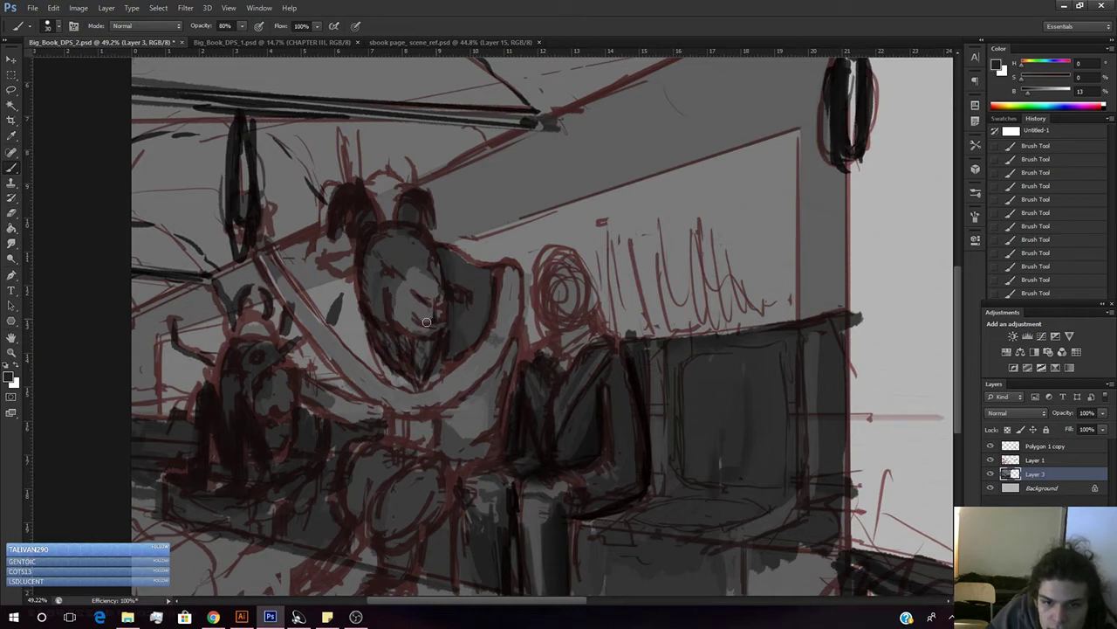
right_click(397, 293)
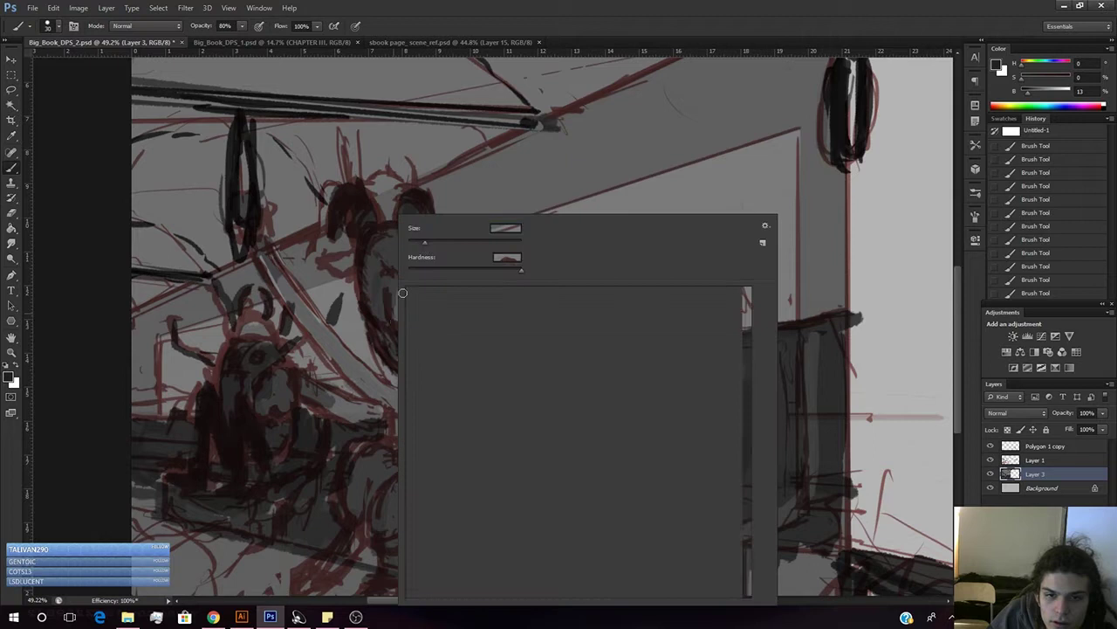
drag(425, 243, 423, 244)
click(395, 289)
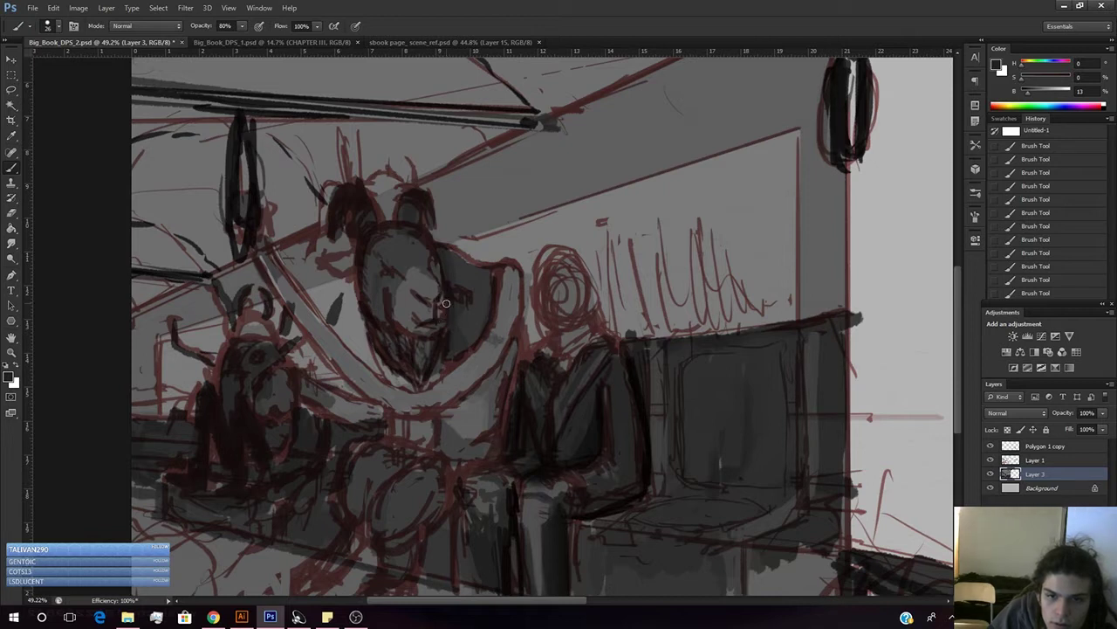
click(1032, 93)
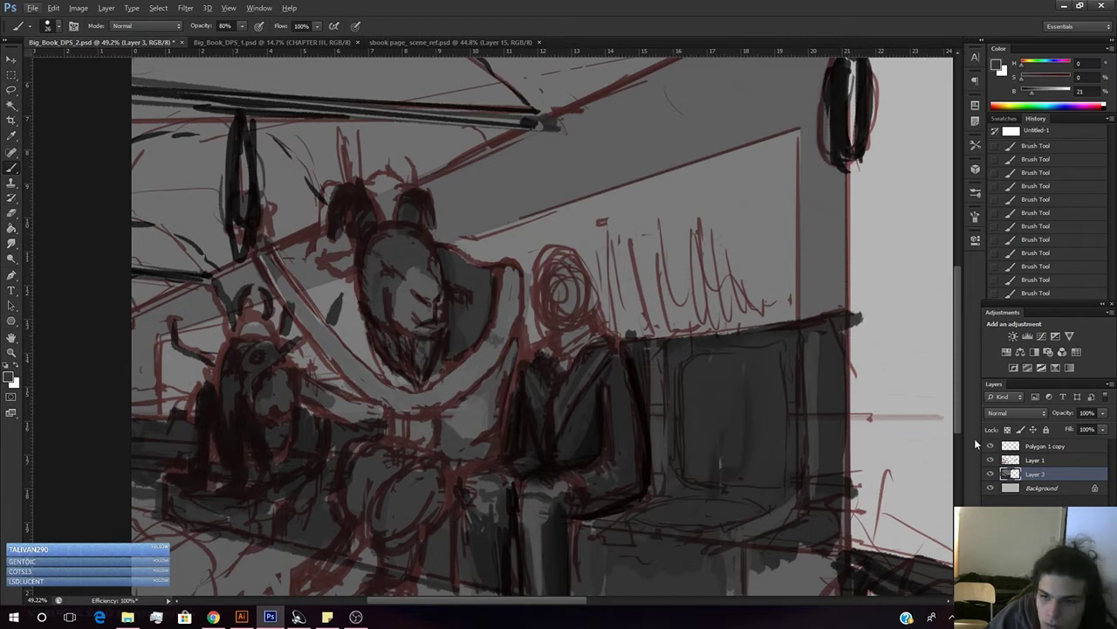
- Examine the ram figure's new facial features with Polygon 1 copy and the Layer 1 sketch lines temporarily hidden
click(990, 447)
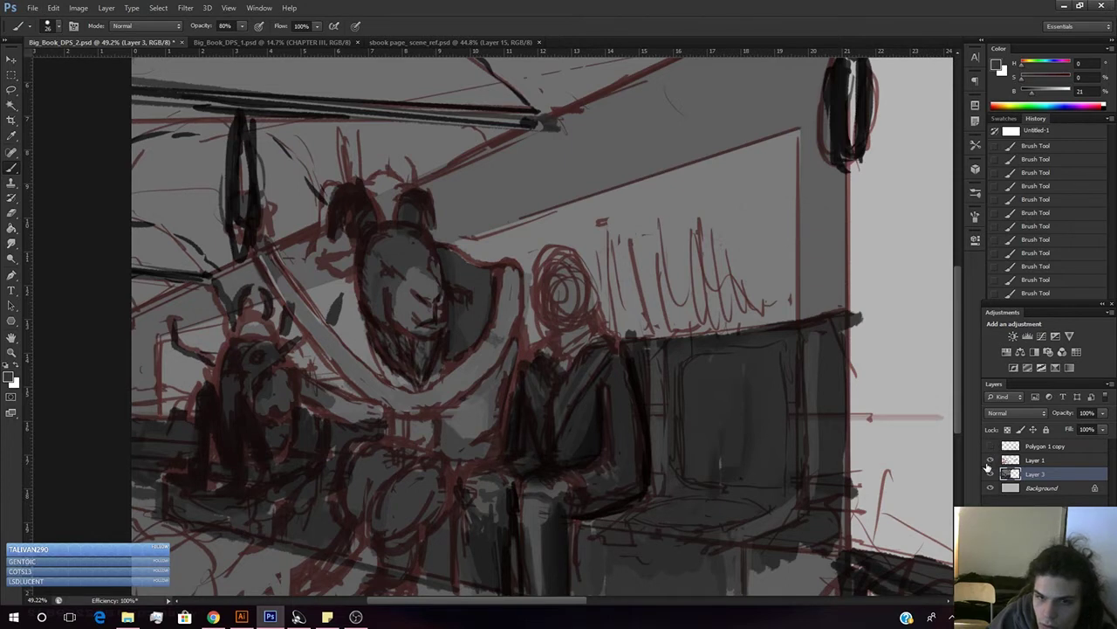
click(990, 461)
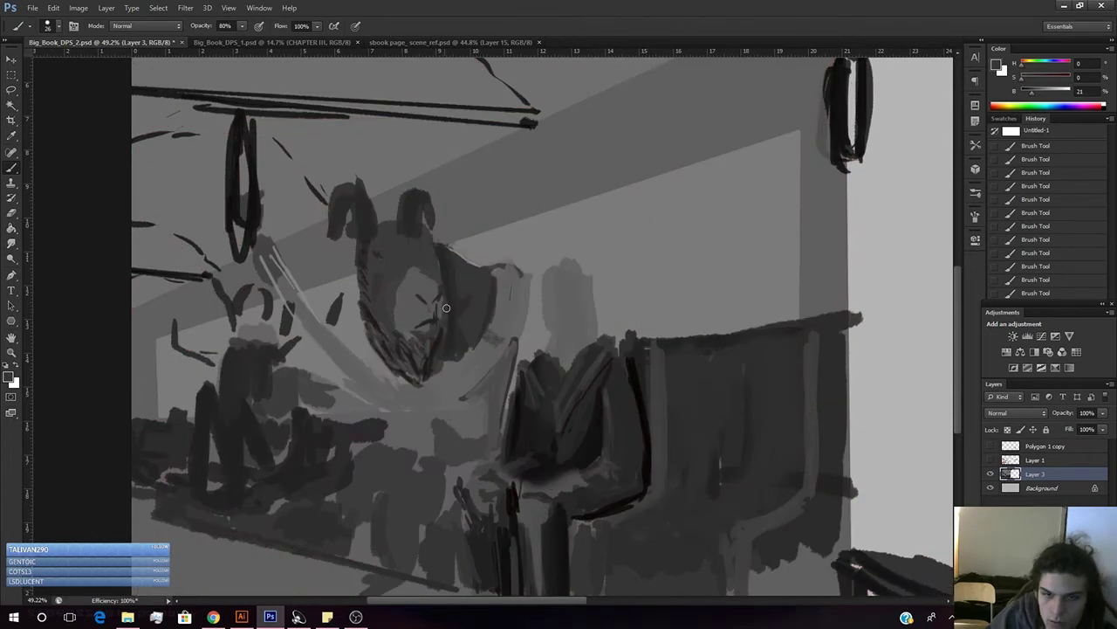
click(990, 446)
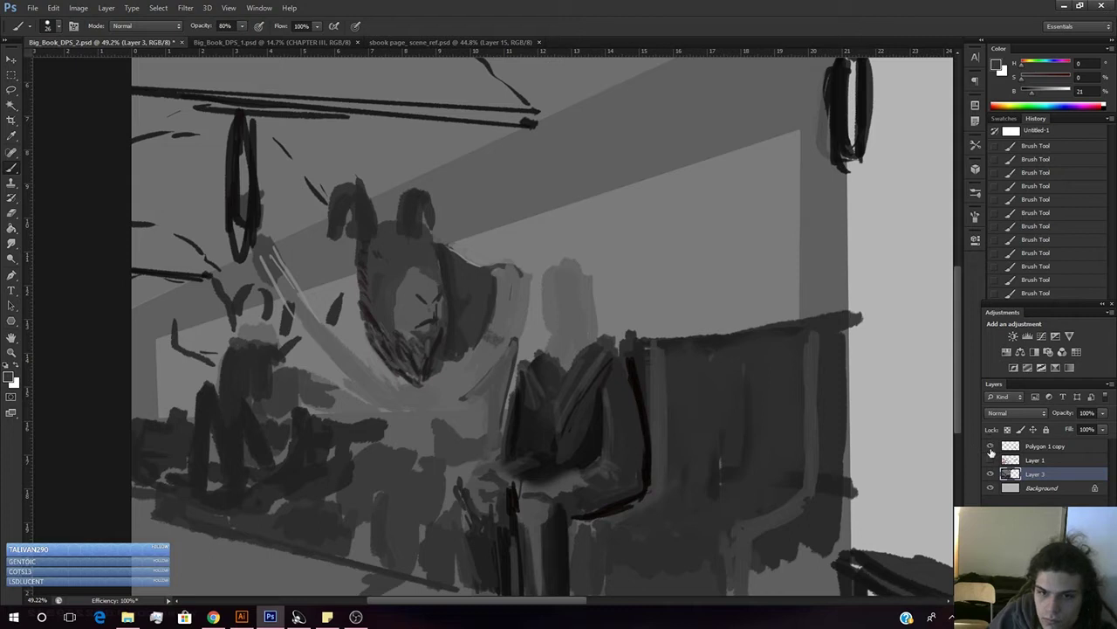
drag(990, 447, 990, 461)
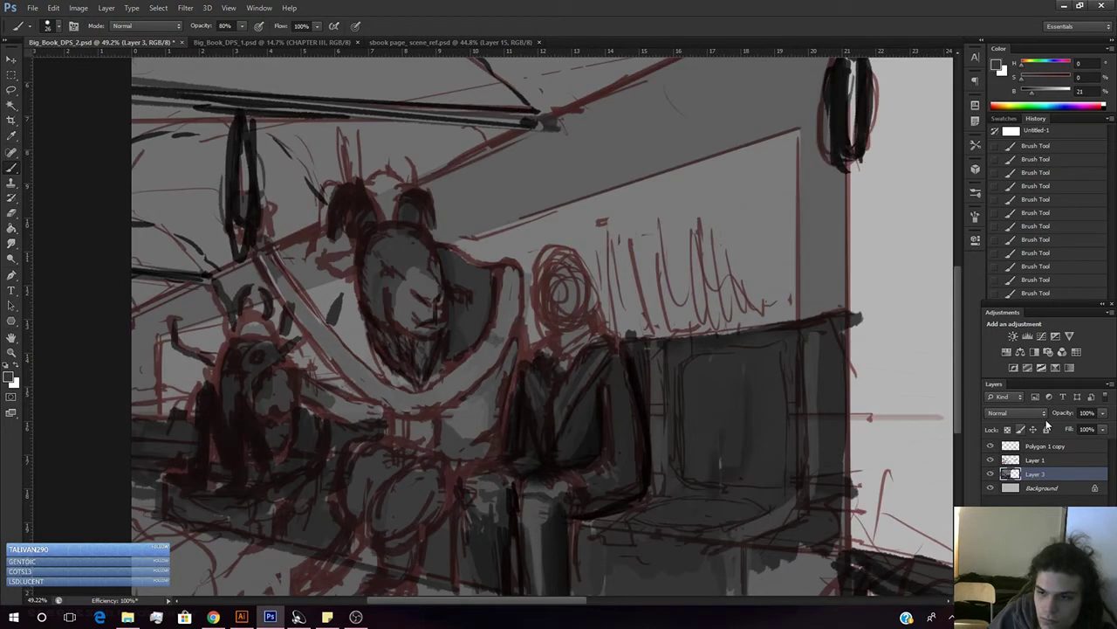
- Lower the opacity of the Layer 1 red sketch to 39%
mouse_move(1100, 426)
mouse_down()
mouse_move(1062, 427)
mouse_move(1108, 433)
mouse_move(1074, 431)
mouse_up()
click(1076, 459)
click(1103, 414)
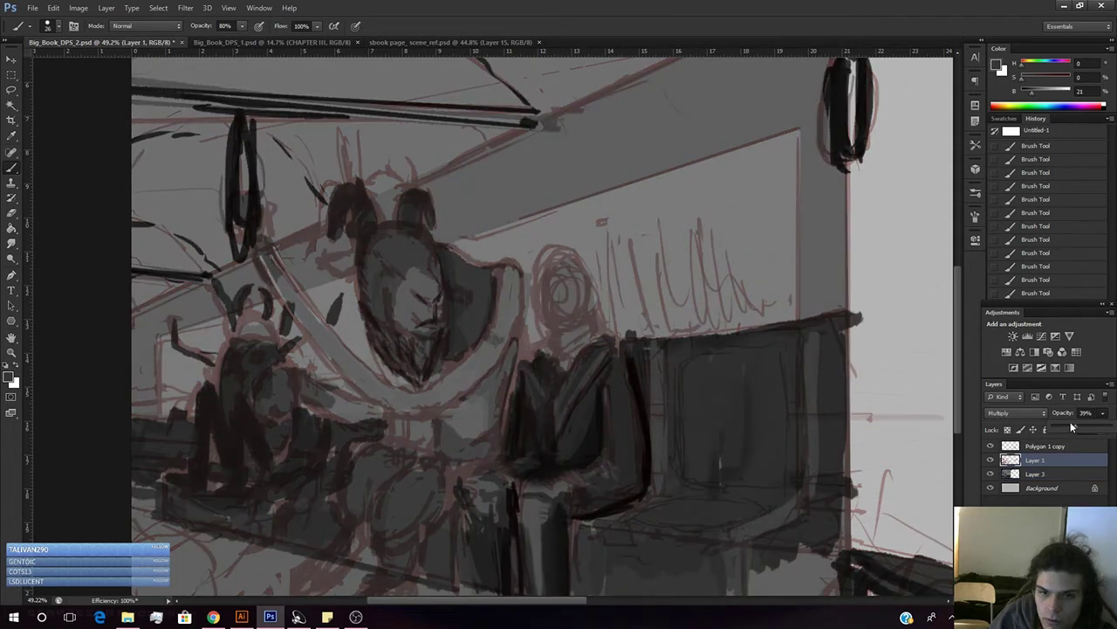
- Try to refine the ram figure's muzzle on Layer 1 with sampled 22%, 25% and 9% brightness tones
alt+click(389, 332)
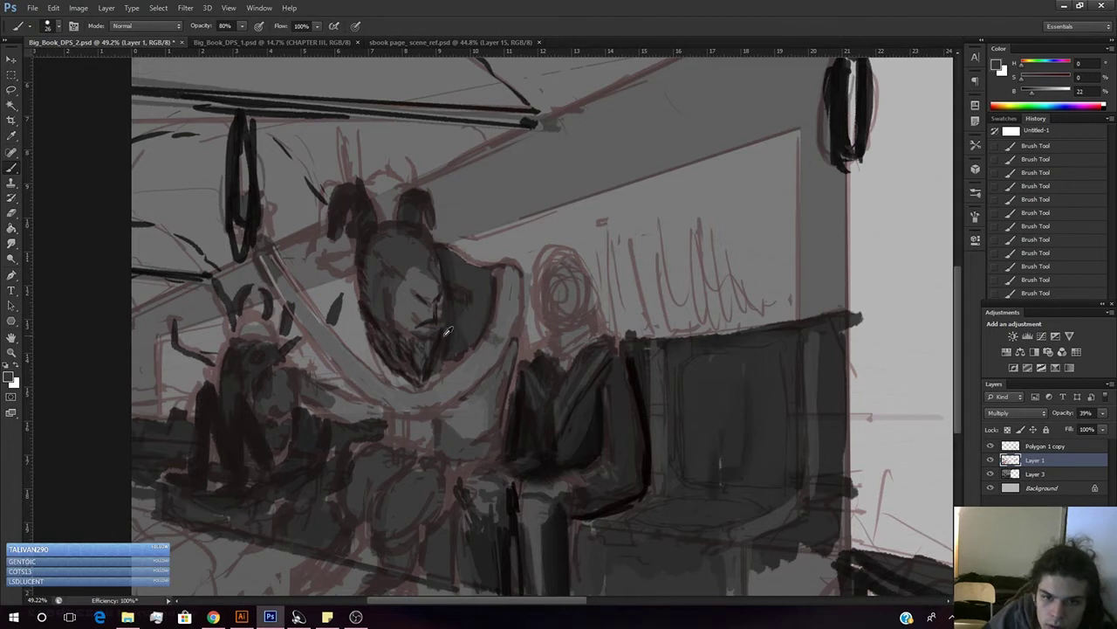
alt+click(410, 269)
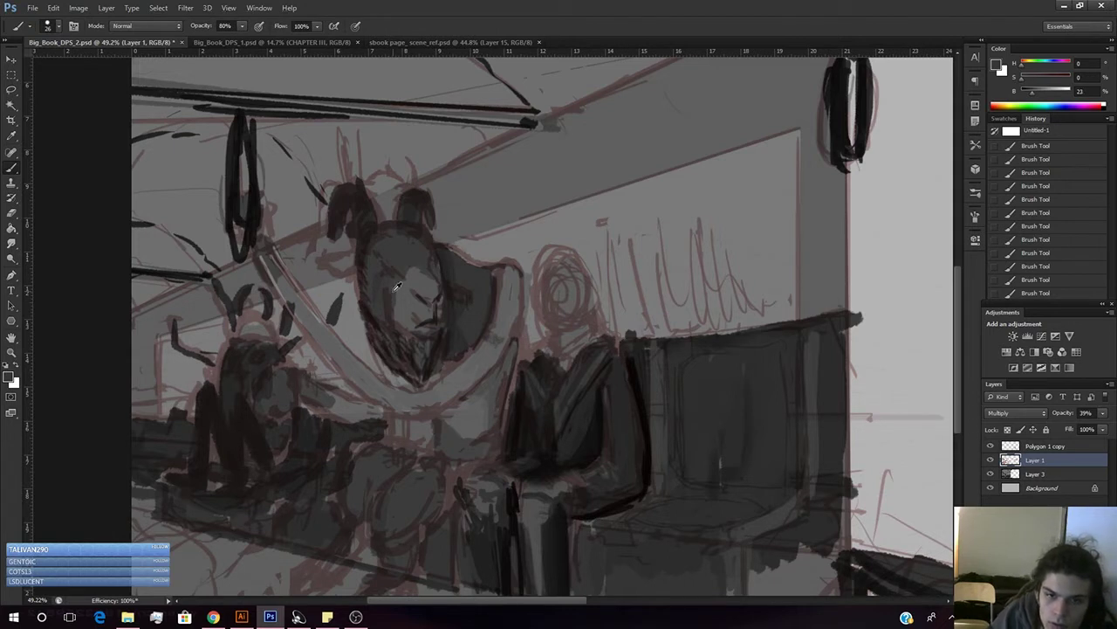
alt+click(398, 287)
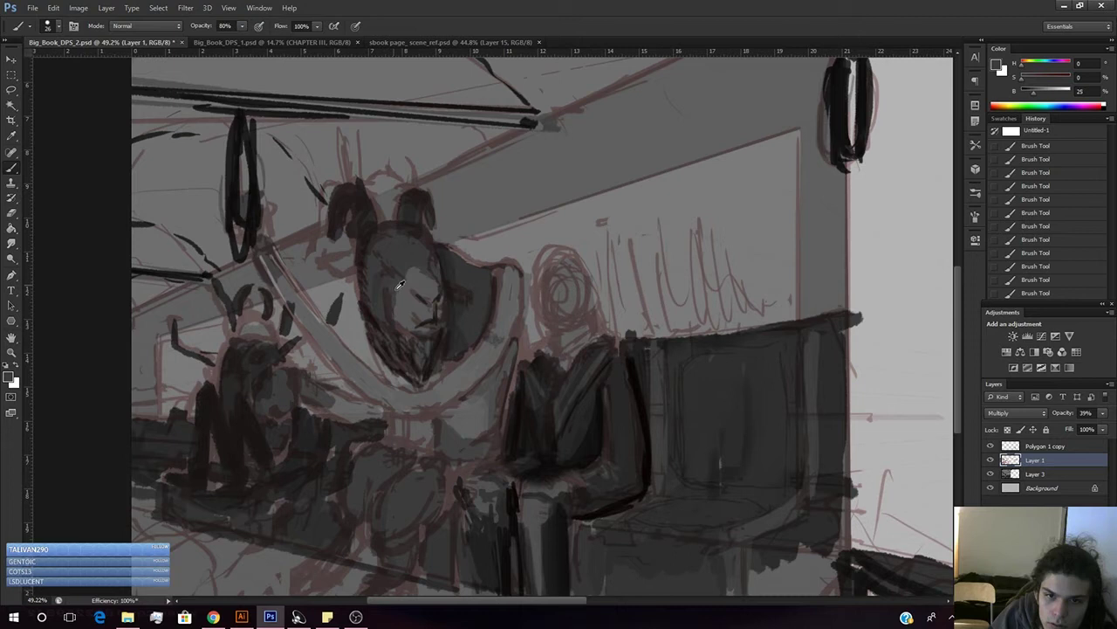
alt+click(429, 319)
alt+click(437, 316)
key(3)
key(9)
mouse_move(434, 319)
mouse_down()
mouse_move(452, 341)
mouse_move(440, 310)
mouse_move(433, 332)
mouse_move(444, 282)
mouse_up()
key(e)
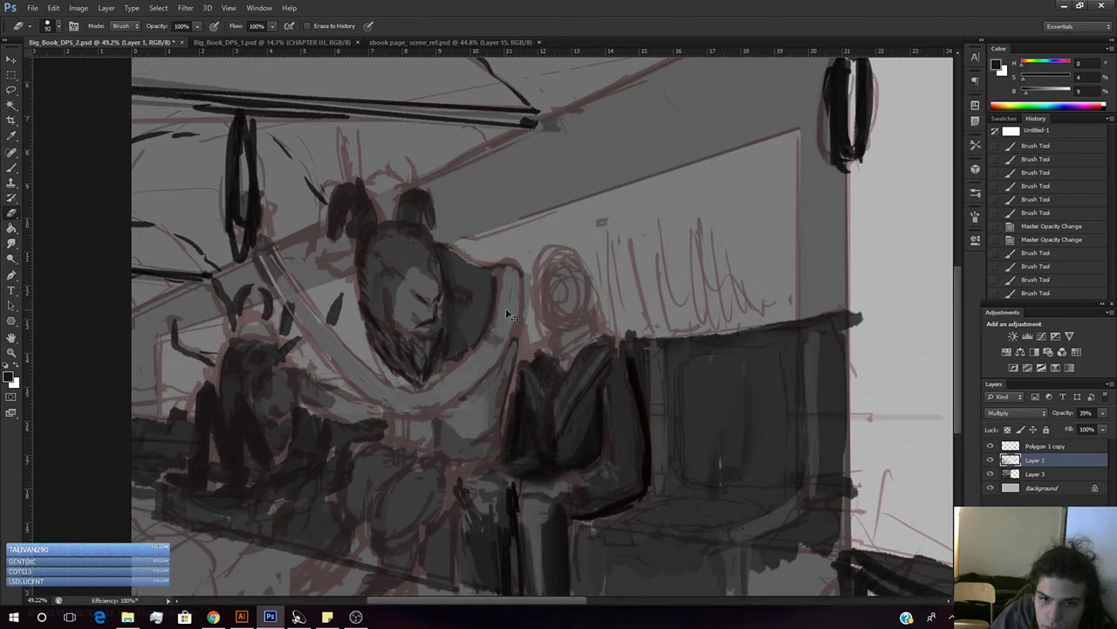
- Undo the strokes painted on the sketch layer along with its opacity changes
key(ctrl+alt+z)
key(ctrl+alt+z)
key(ctrl+alt+z)
key(ctrl+alt+z)
key(ctrl+alt+z)
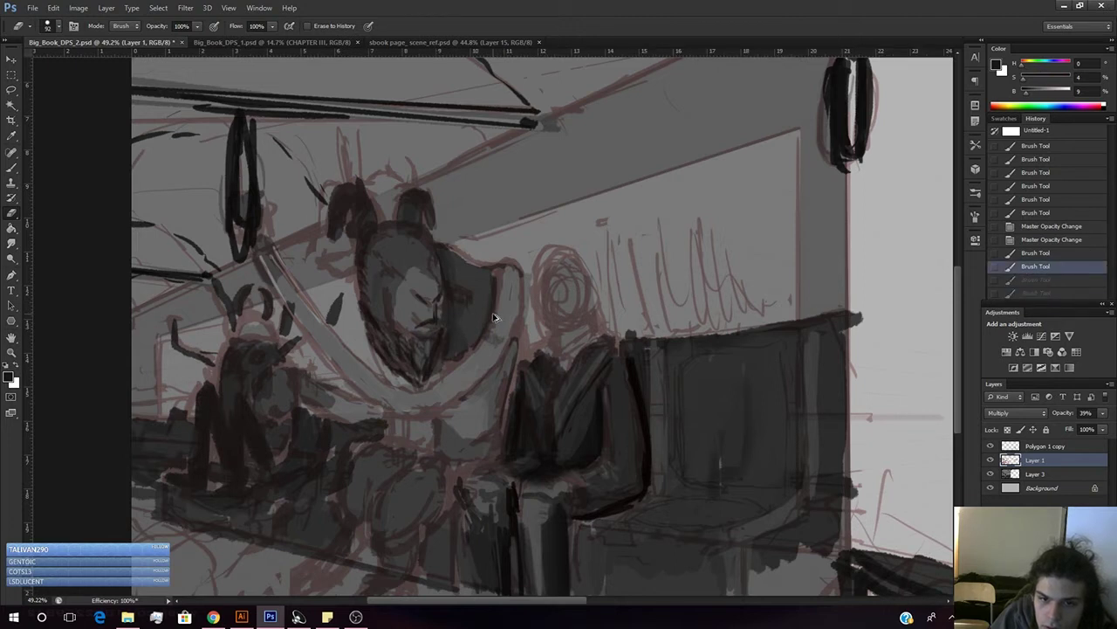
key(ctrl+alt+z)
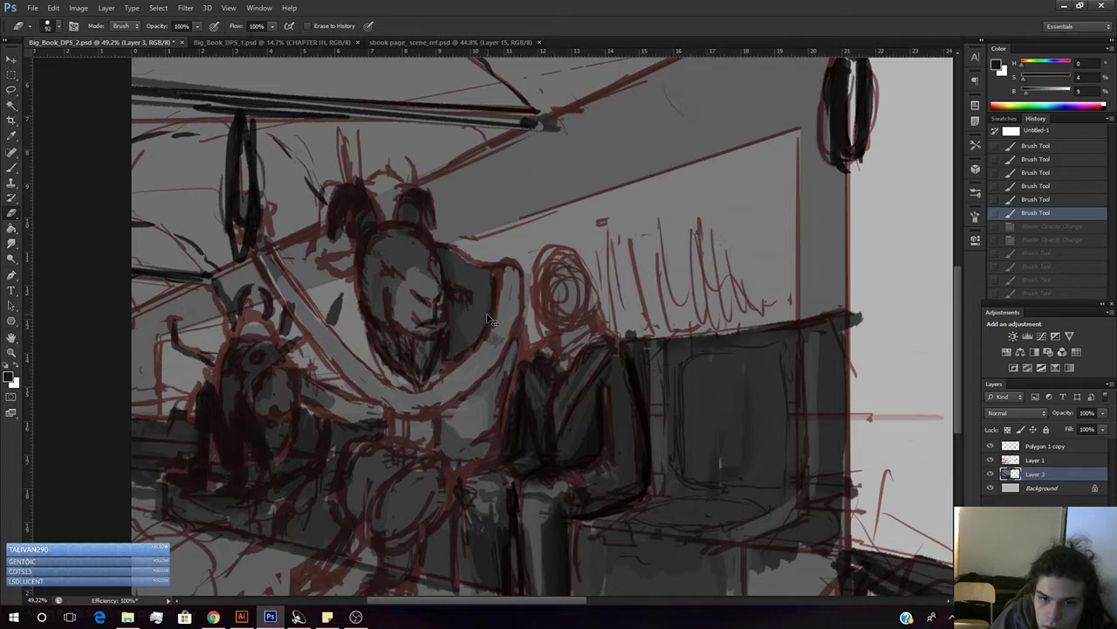
- Fade the red sketch lines again by setting Layer 1's opacity to 39%
key(ctrl+shift+z)
click(1101, 412)
mouse_move(1107, 426)
mouse_down()
mouse_move(1065, 431)
mouse_move(1106, 431)
mouse_move(1074, 428)
mouse_up()
click(1080, 461)
click(1101, 415)
click(1102, 412)
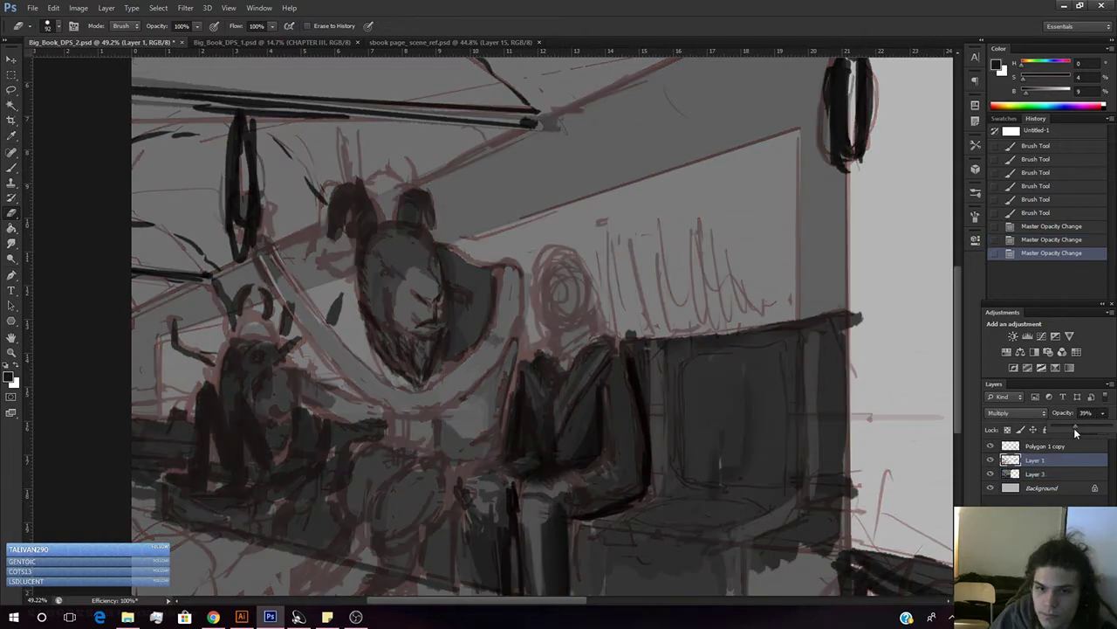
- Return to Layer 3 and darken the ram figure's nose and mouth edge with a sampled dark tone and a size 15 brush
click(1035, 473)
key(b)
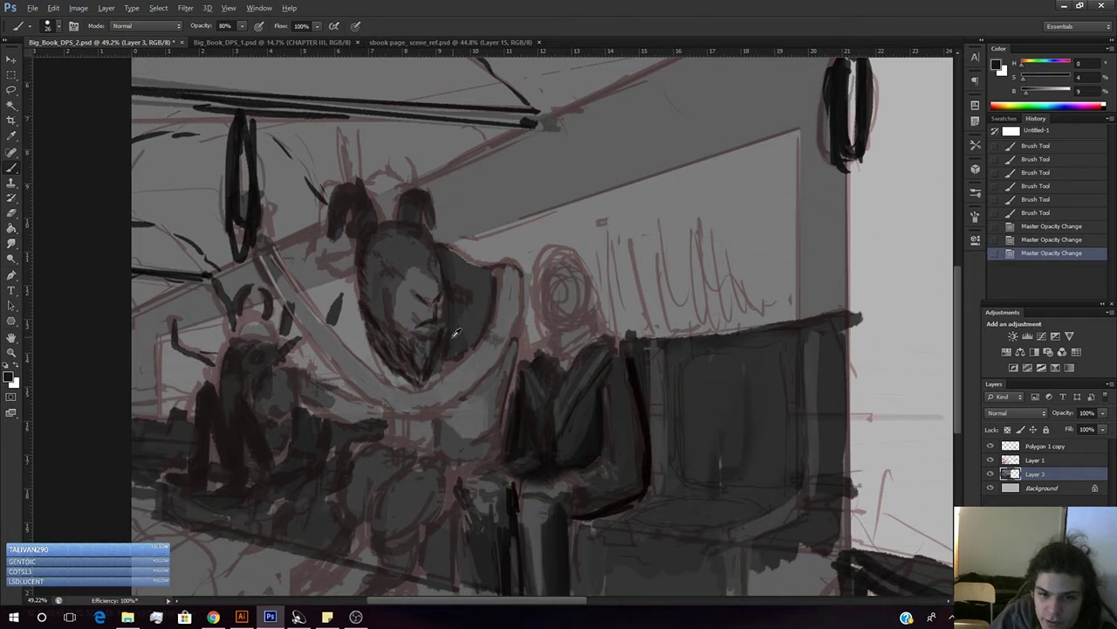
alt+click(419, 314)
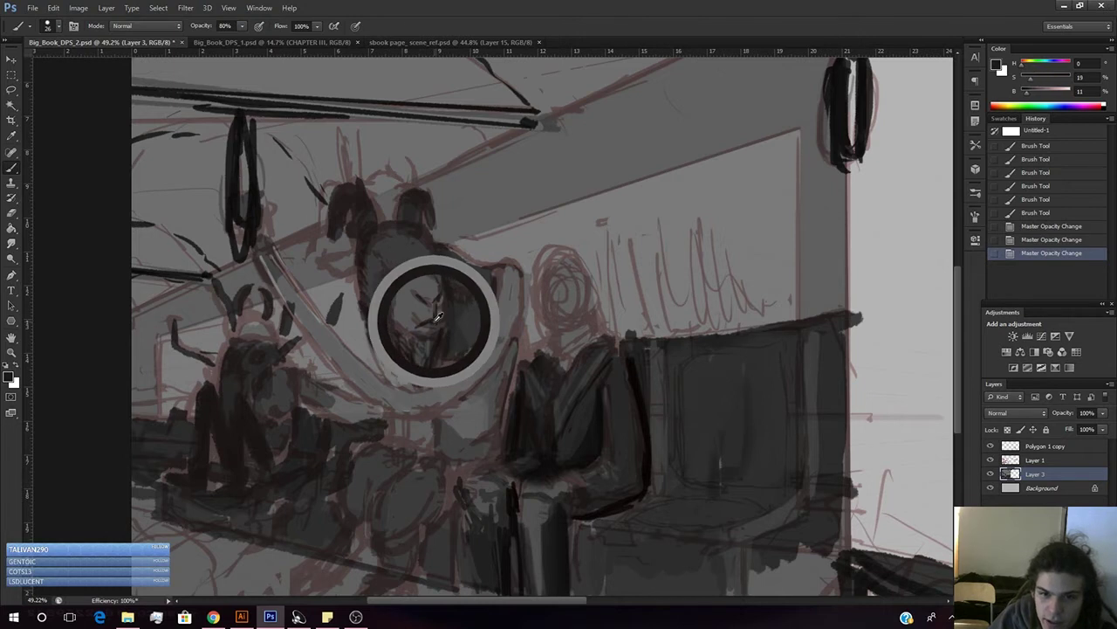
right_click(480, 206)
click(481, 243)
drag(437, 303, 438, 333)
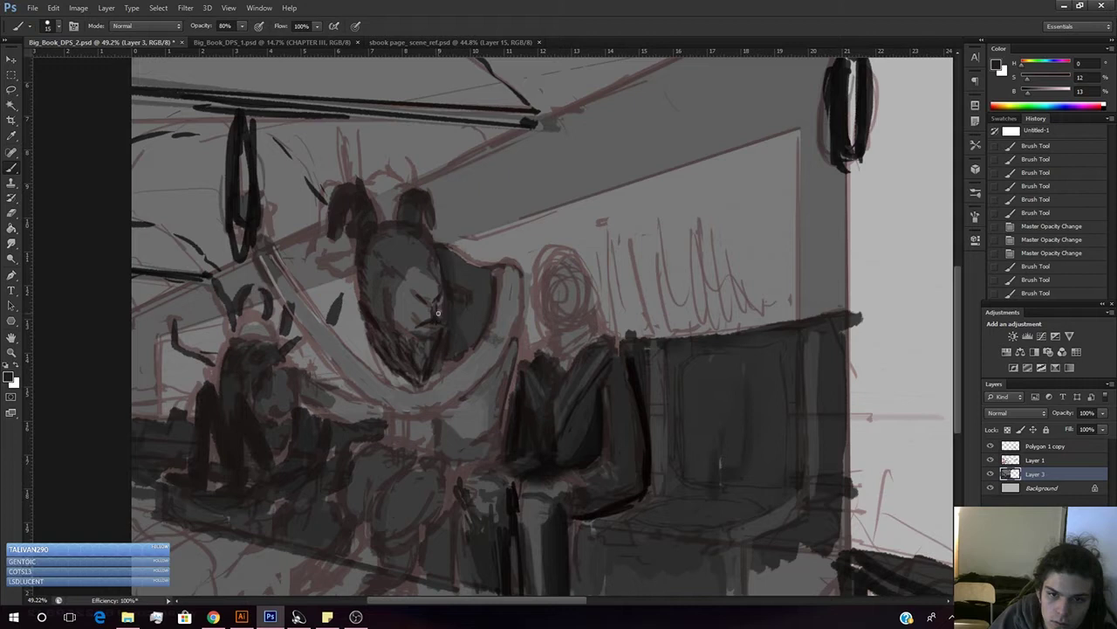
- Refine the ram figure's nose and mouth with sampled 34% and 13% brightness greys
key(e)
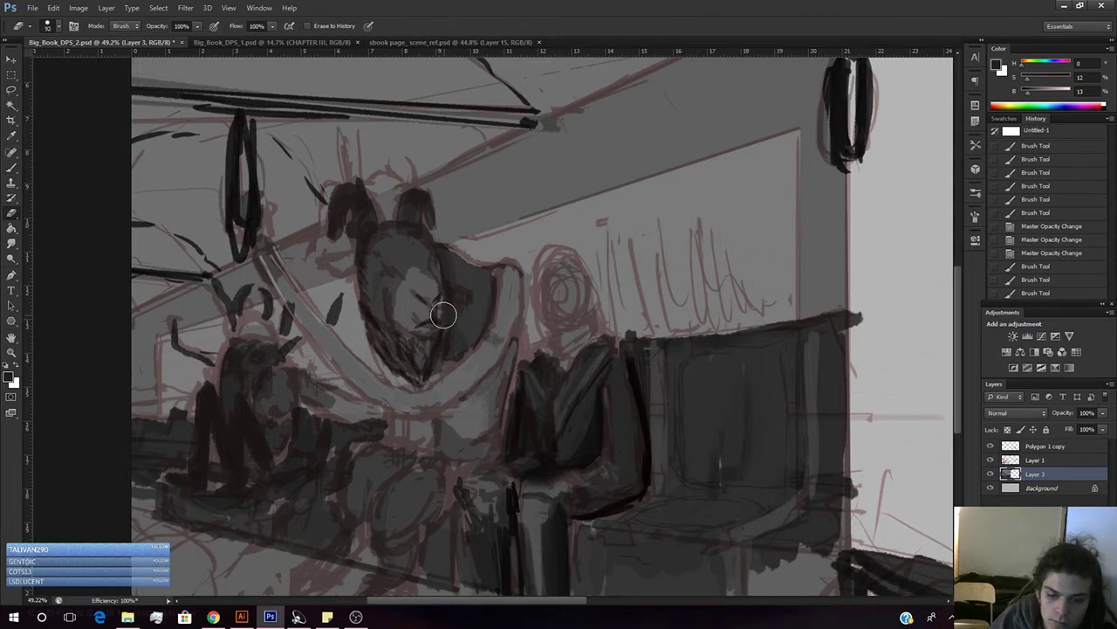
key(b)
alt+click(439, 311)
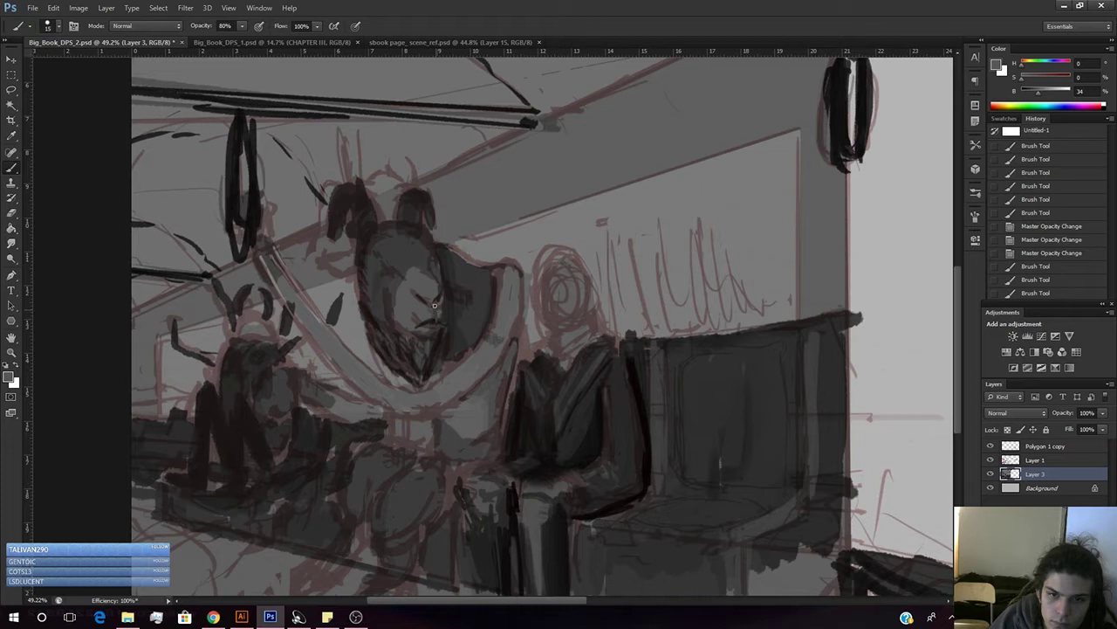
alt+click(437, 320)
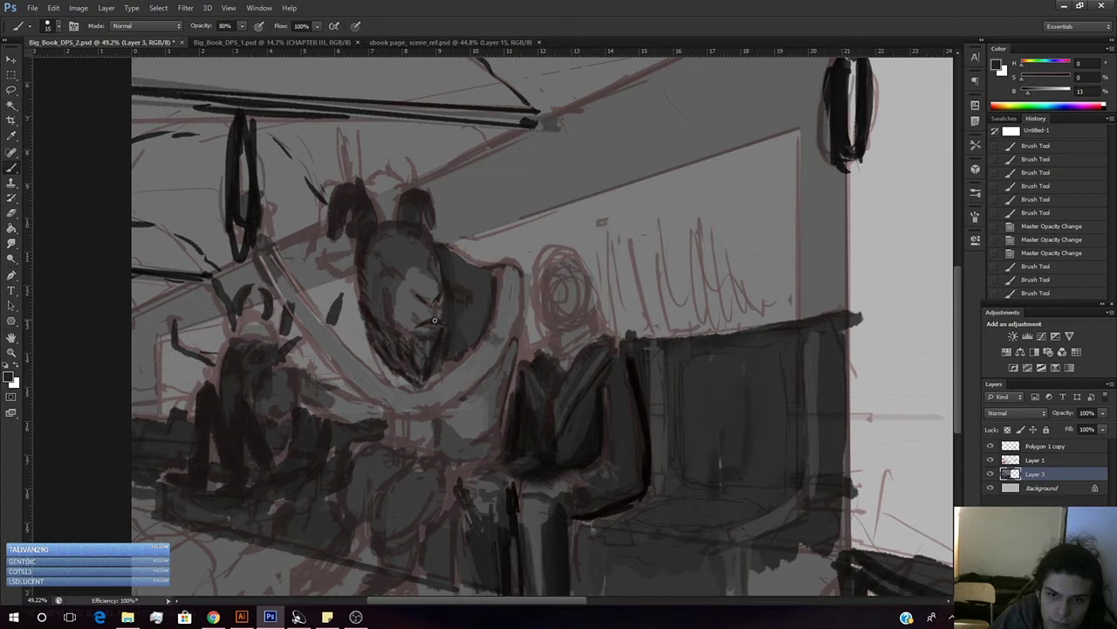
- Refine the ram figure's mouth corner and muzzle edge on Layer 3 with sampled 19% and 35% brightness tones
drag(435, 320, 444, 326)
drag(437, 323, 437, 327)
alt+click(444, 324)
drag(436, 328, 440, 326)
drag(440, 328, 443, 327)
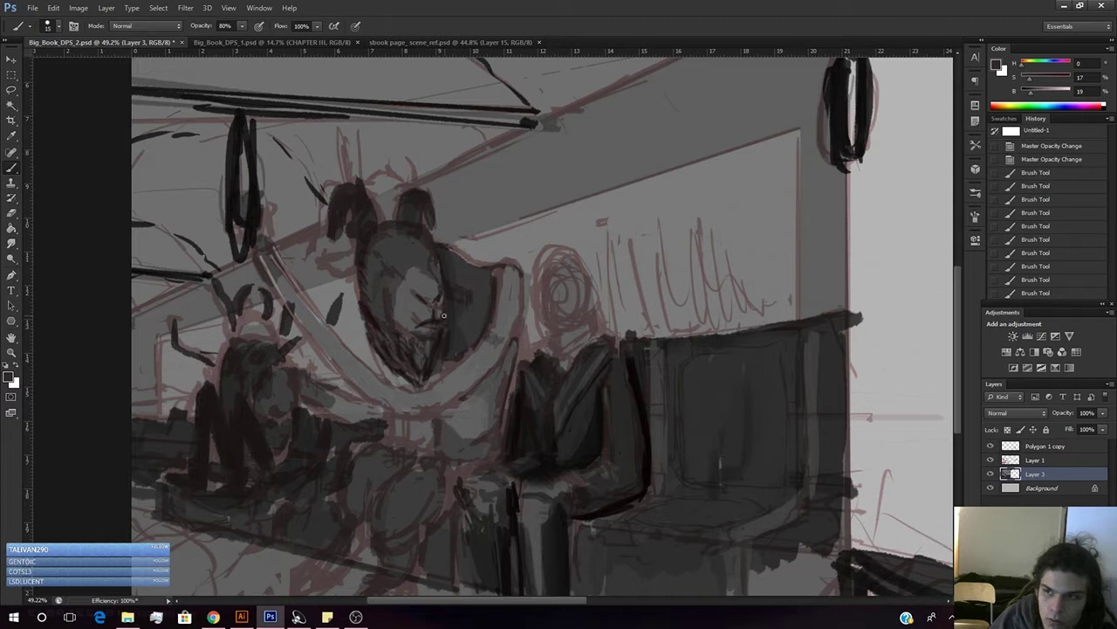
alt+click(444, 313)
drag(443, 307, 449, 305)
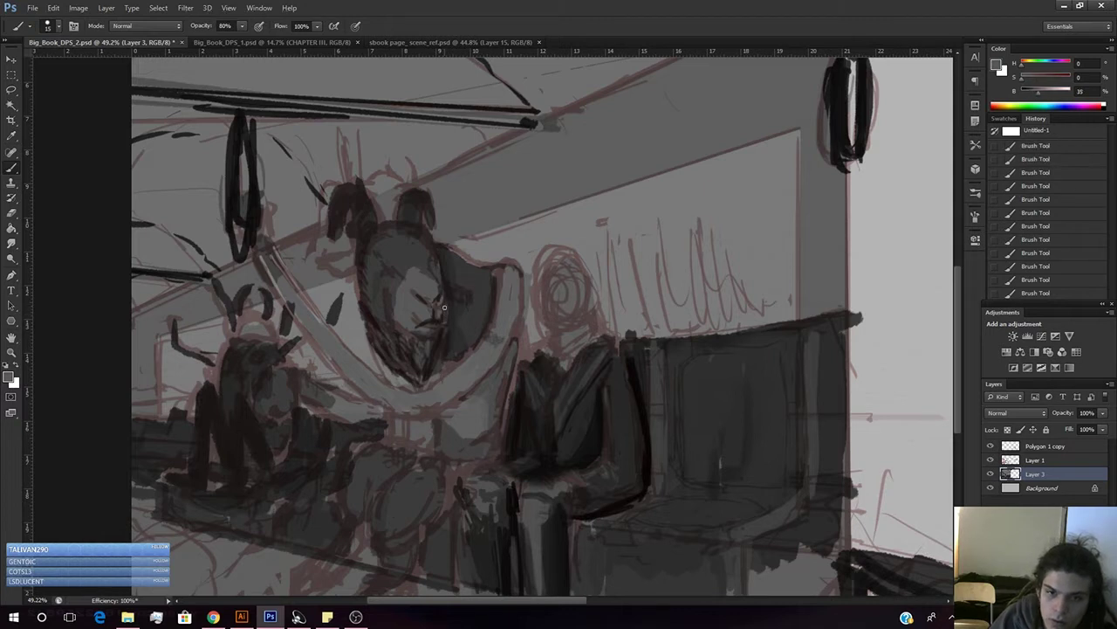
- Touch up the contour of the ram's nose and mouth with sampled dark greys of 23%, 14% and 15% brightness
alt+click(425, 266)
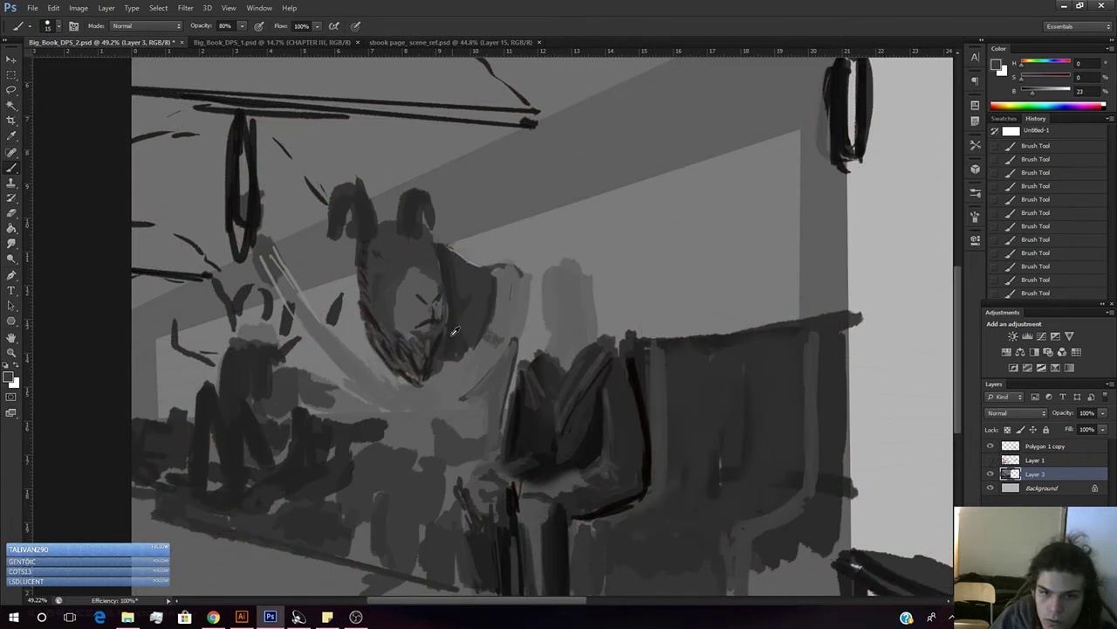
alt+click(438, 322)
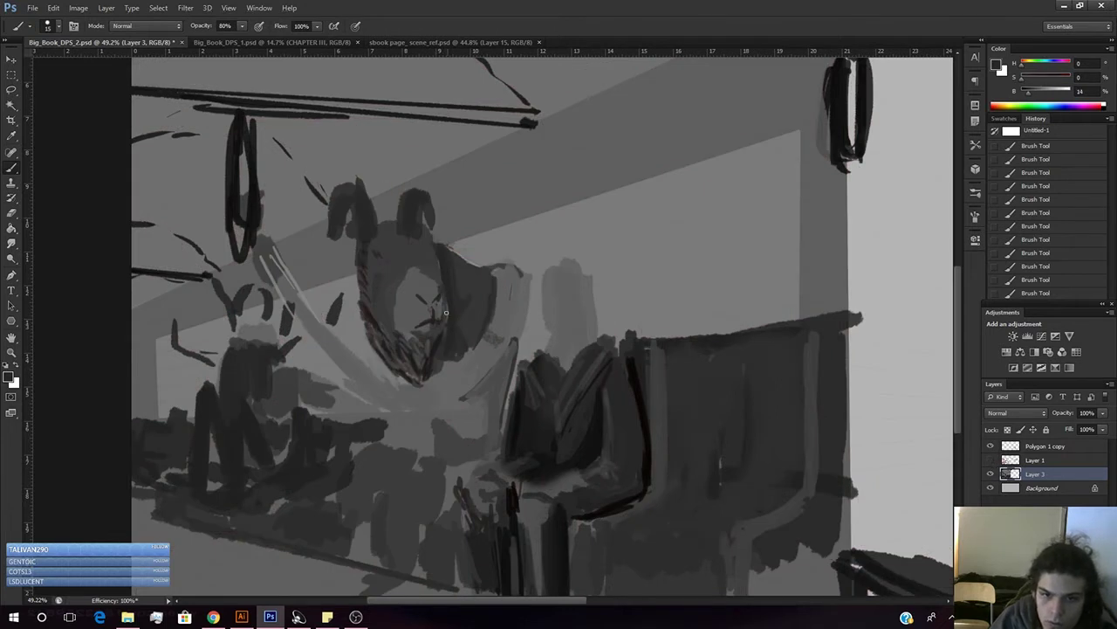
alt+click(446, 304)
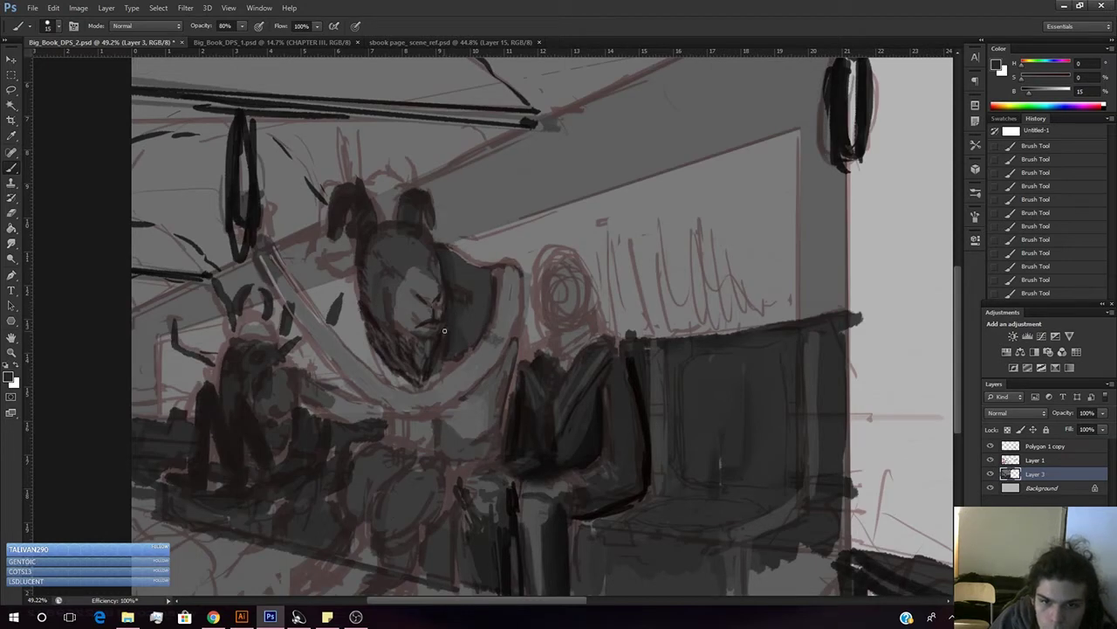
alt+click(445, 271)
alt+click(442, 318)
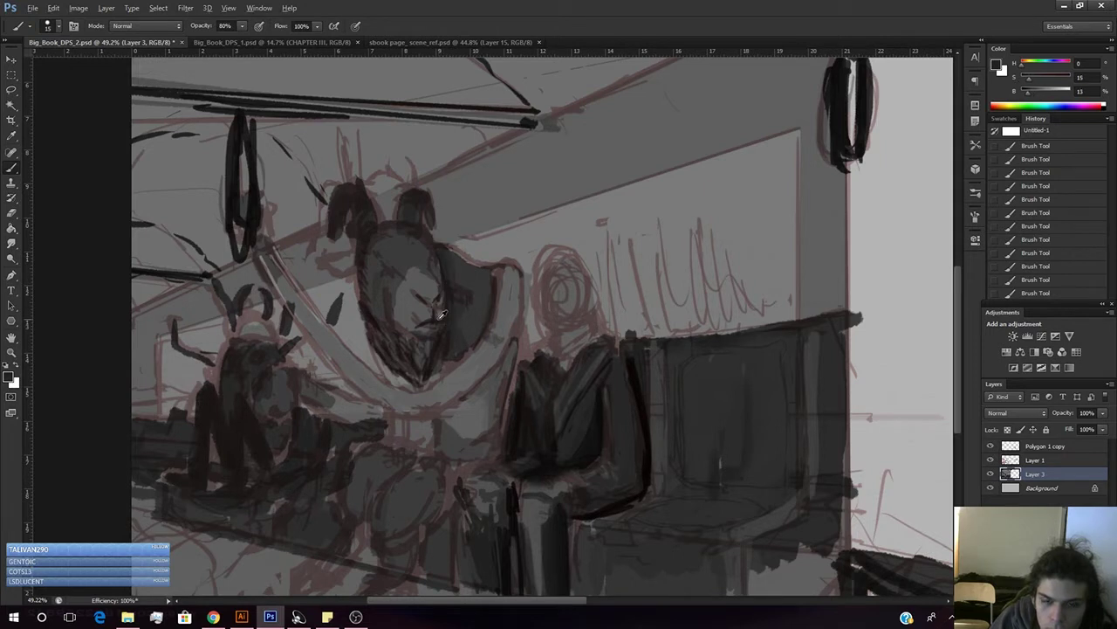
- Try darkening the edge between the ram's face and shoulder on Layer 1 with sampled greys and a 12% brightness tone
click(990, 459)
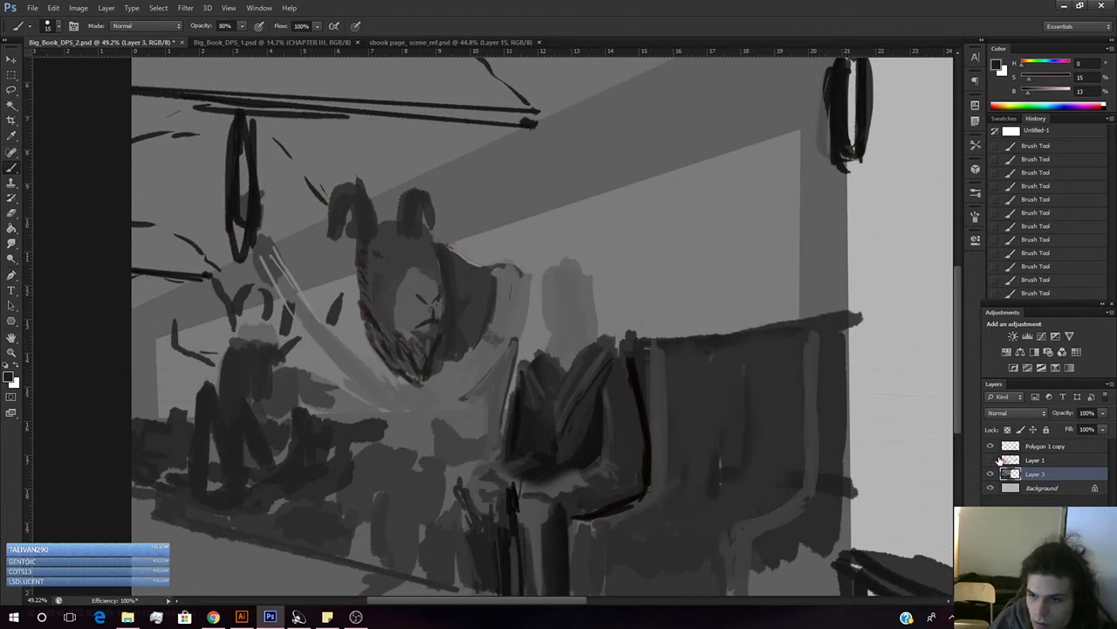
click(1034, 460)
click(990, 459)
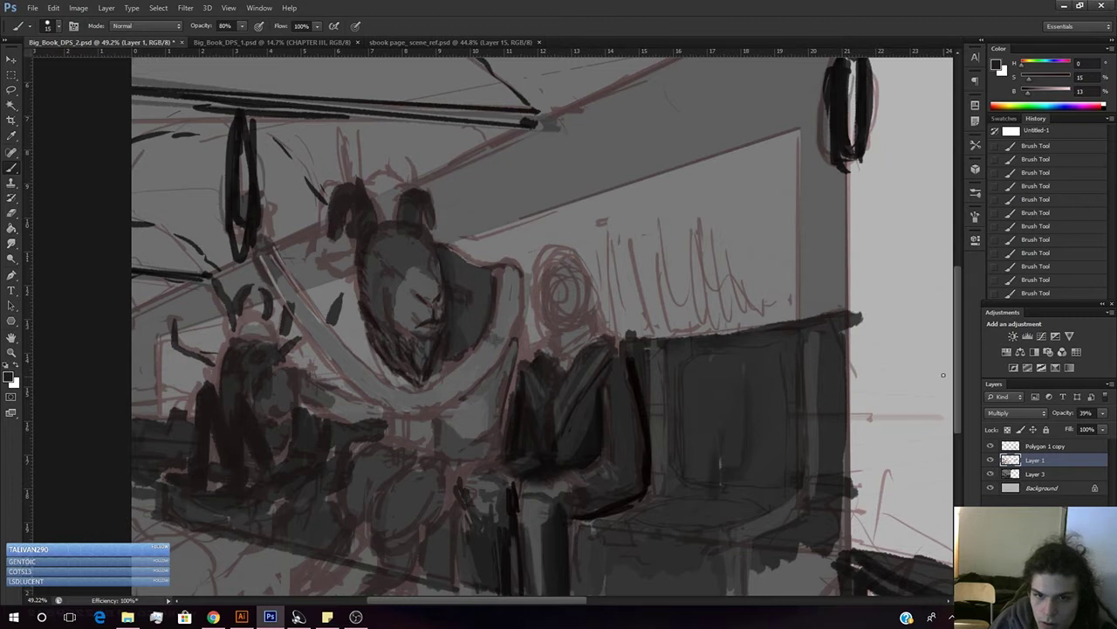
alt+click(442, 299)
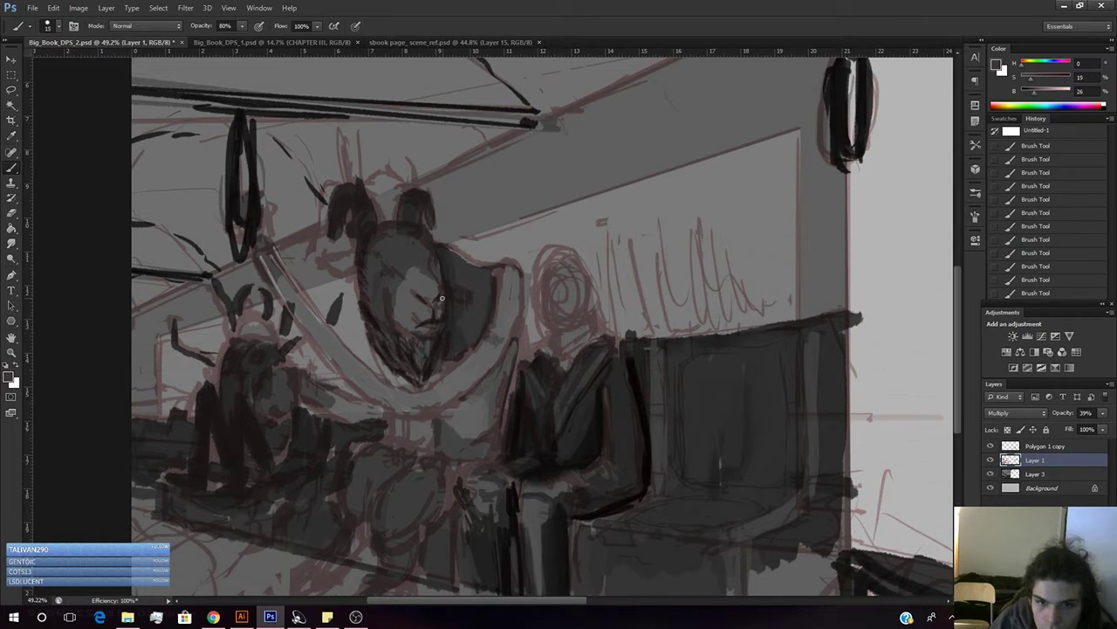
alt+click(442, 309)
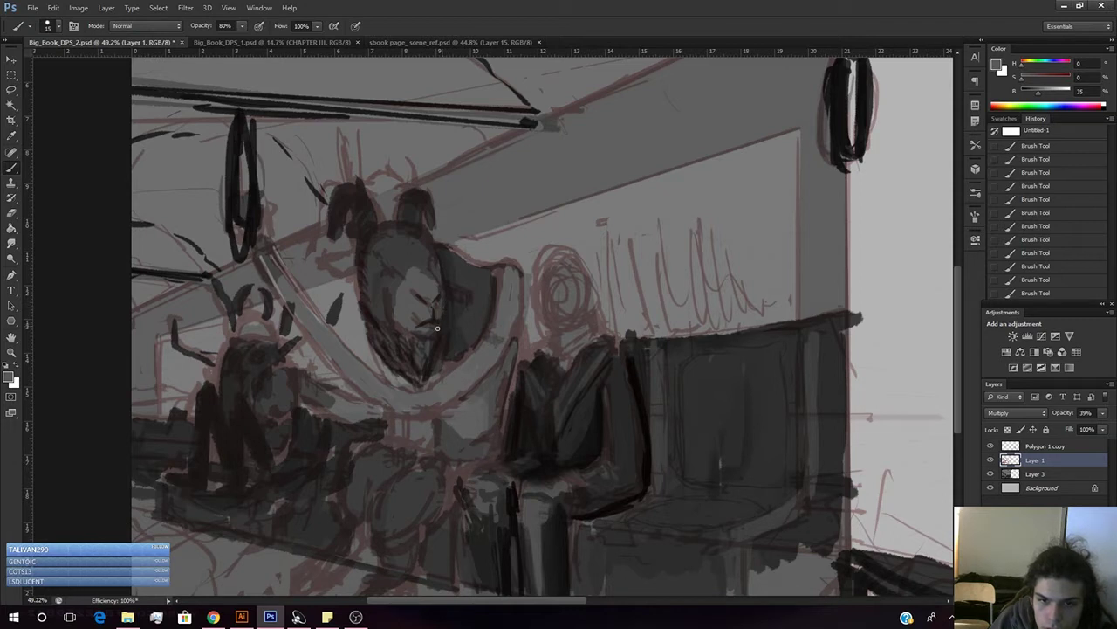
alt+click(444, 267)
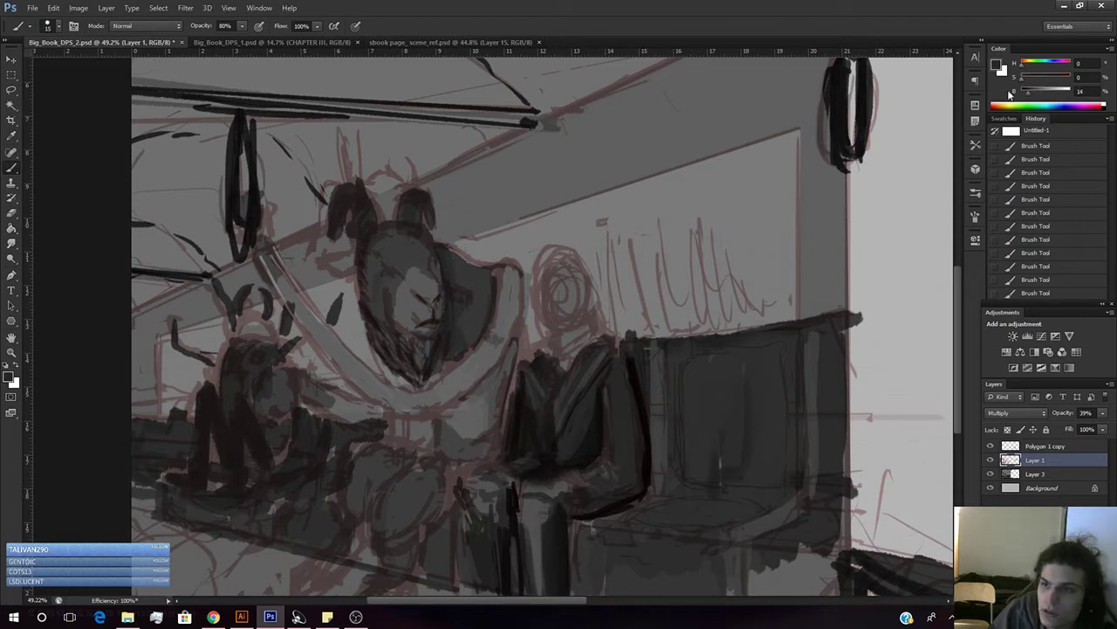
drag(1032, 98, 1027, 97)
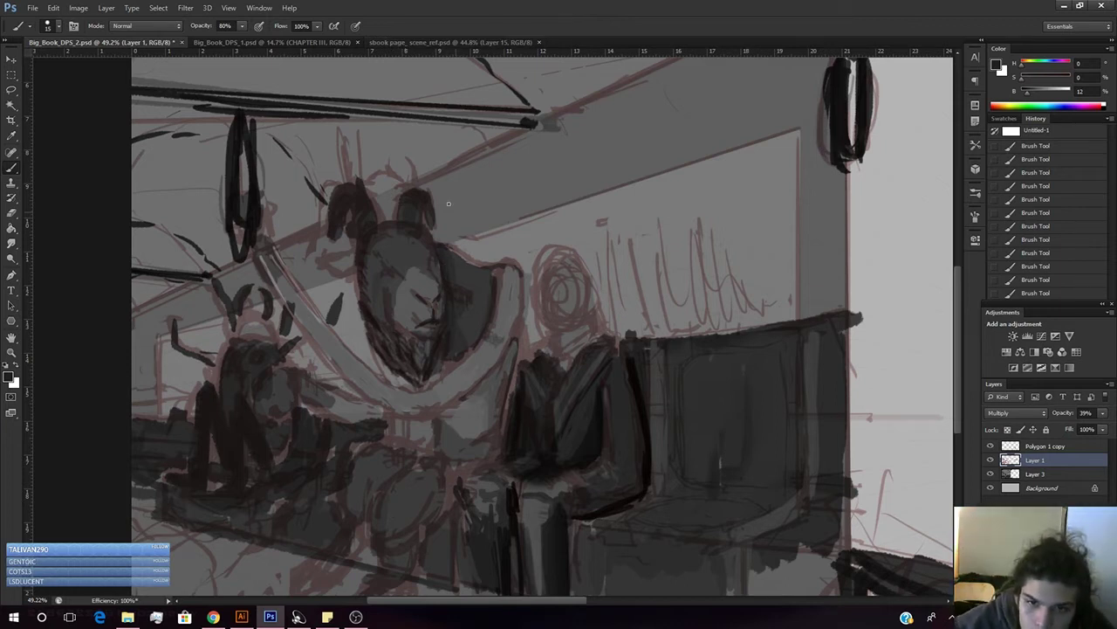
drag(445, 268, 441, 341)
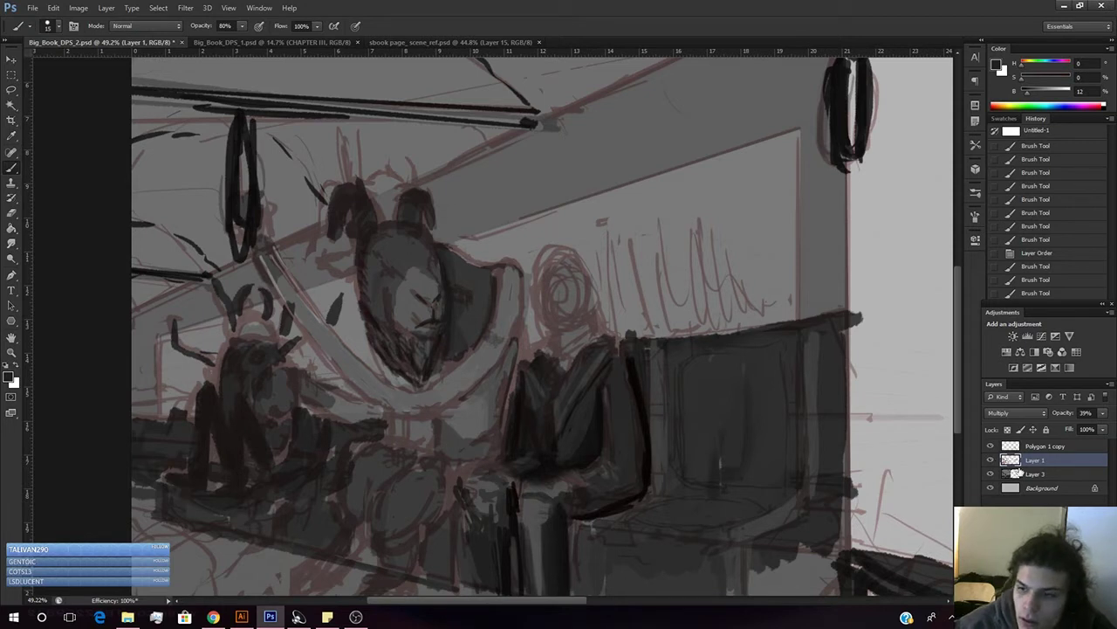
- Undo the strokes and layer order change made on Layer 1, stepping back to the state with Layer 3 active
click(1031, 477)
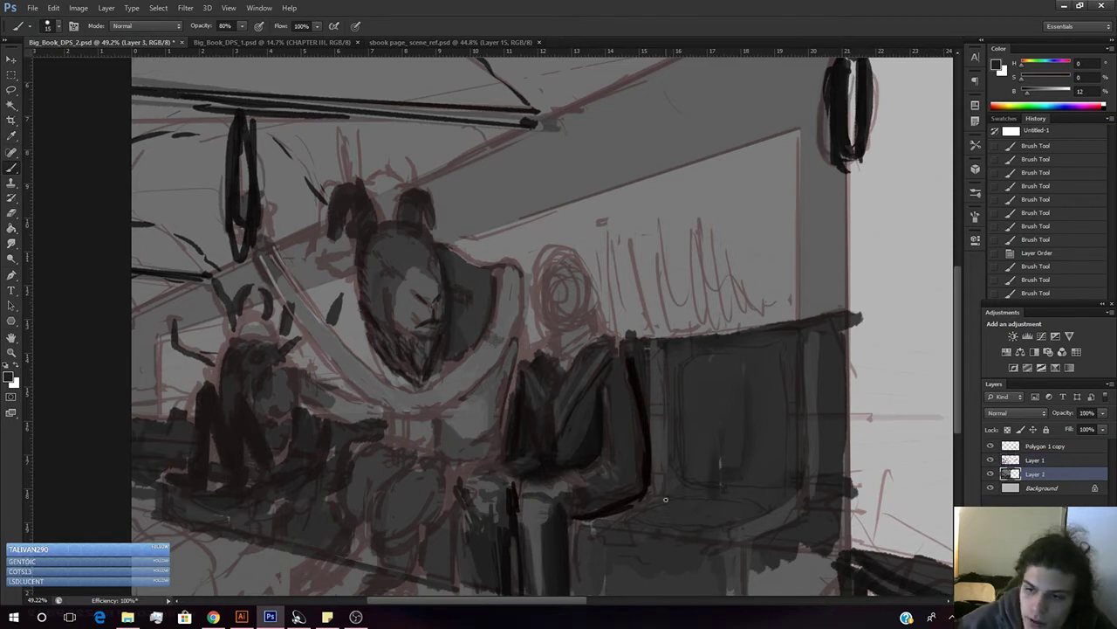
ctrl+click(539, 346)
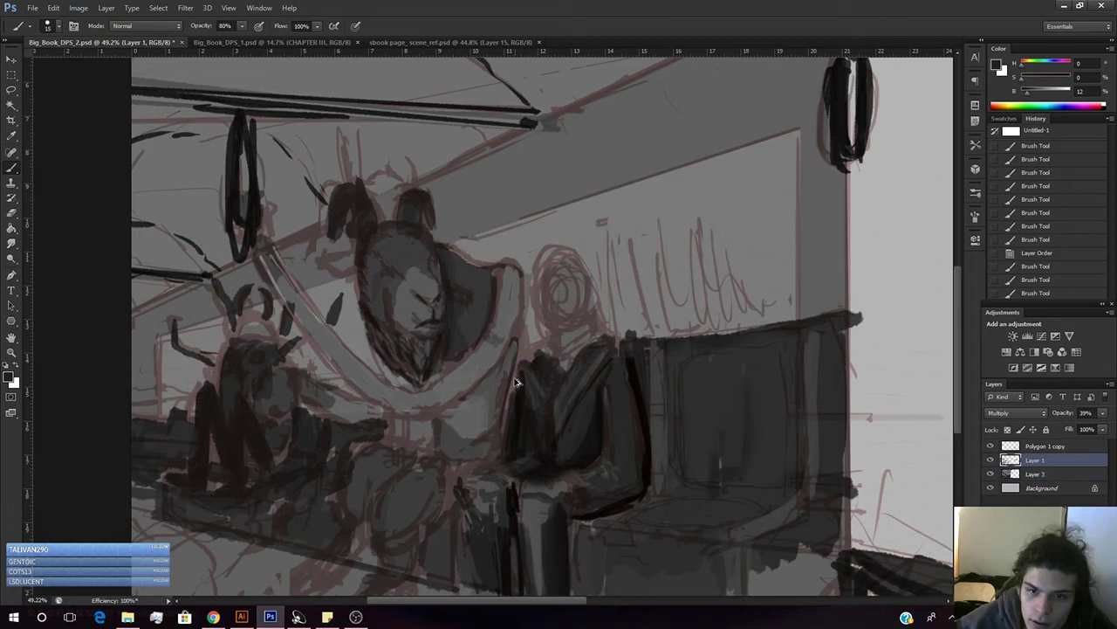
key(ctrl+alt+z)
key(ctrl+alt+z)
key(ctrl+alt+z)
key(ctrl+alt+z)
key(ctrl+alt+z)
key(ctrl+alt+z)
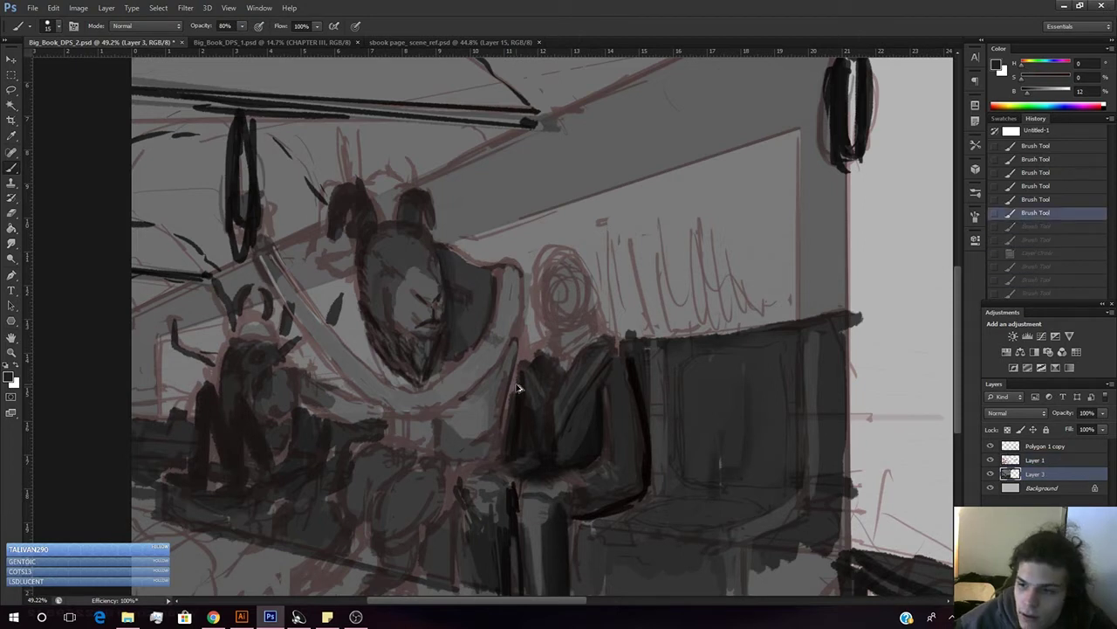
key(ctrl+shift+z)
key(ctrl+shift+z)
key(ctrl+shift+z)
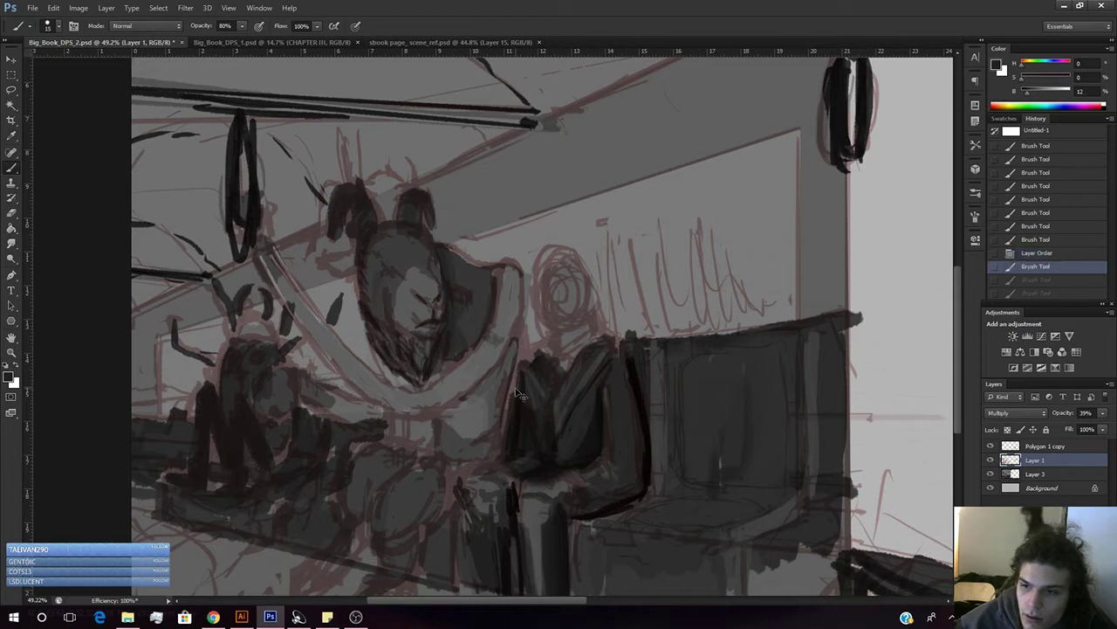
key(ctrl+alt+z)
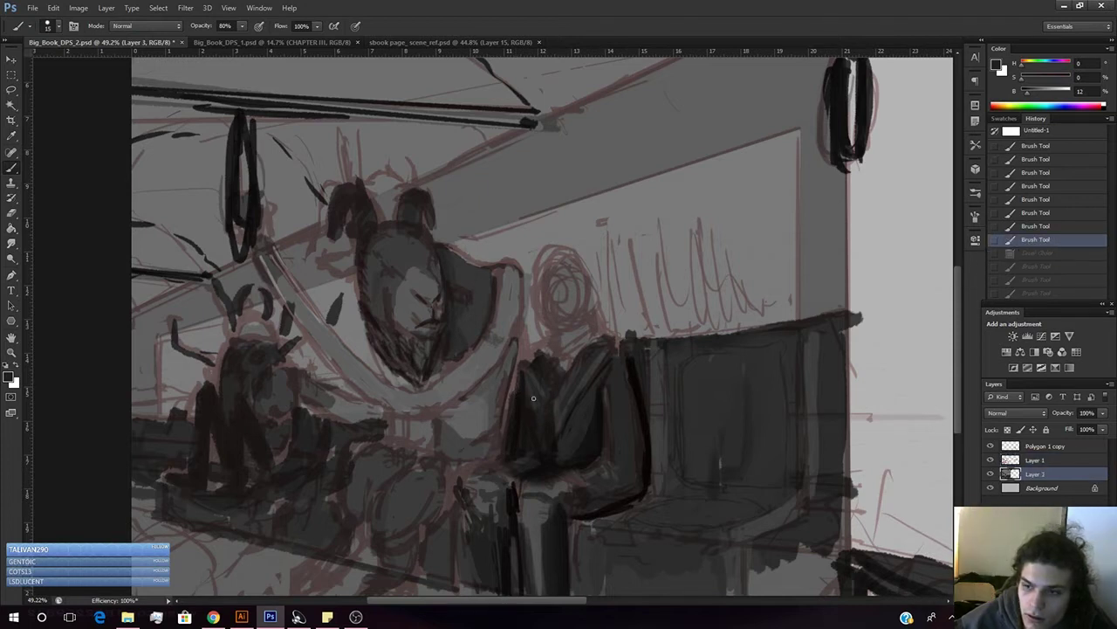
- Darken the shadow behind the ram's face and muzzle on Layer 3, lowering the brush colour to 7% brightness
click(448, 283)
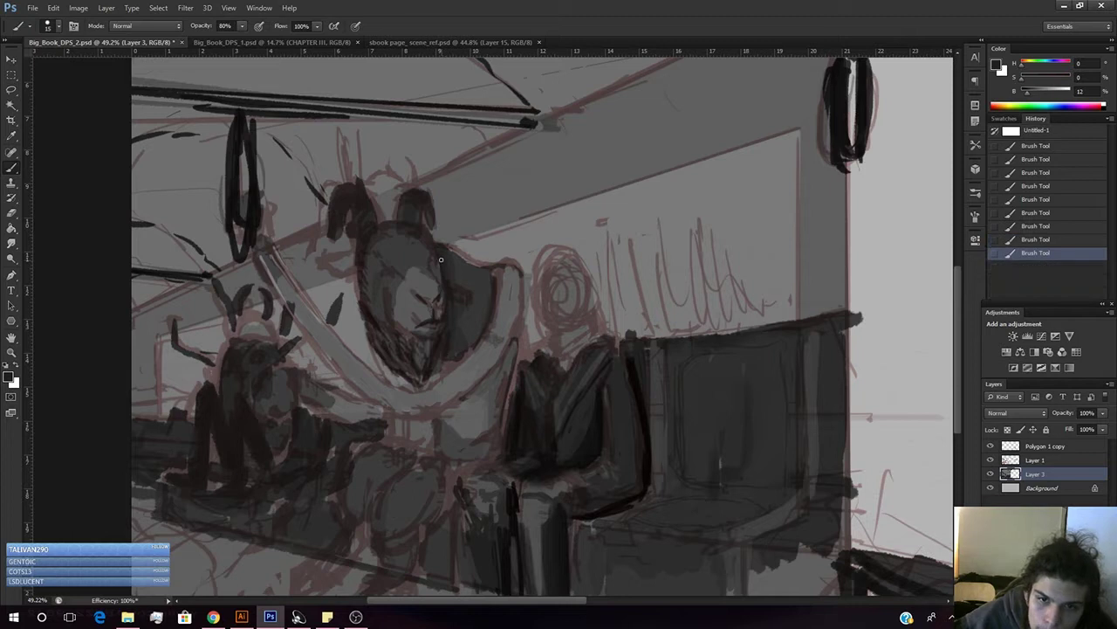
click(451, 284)
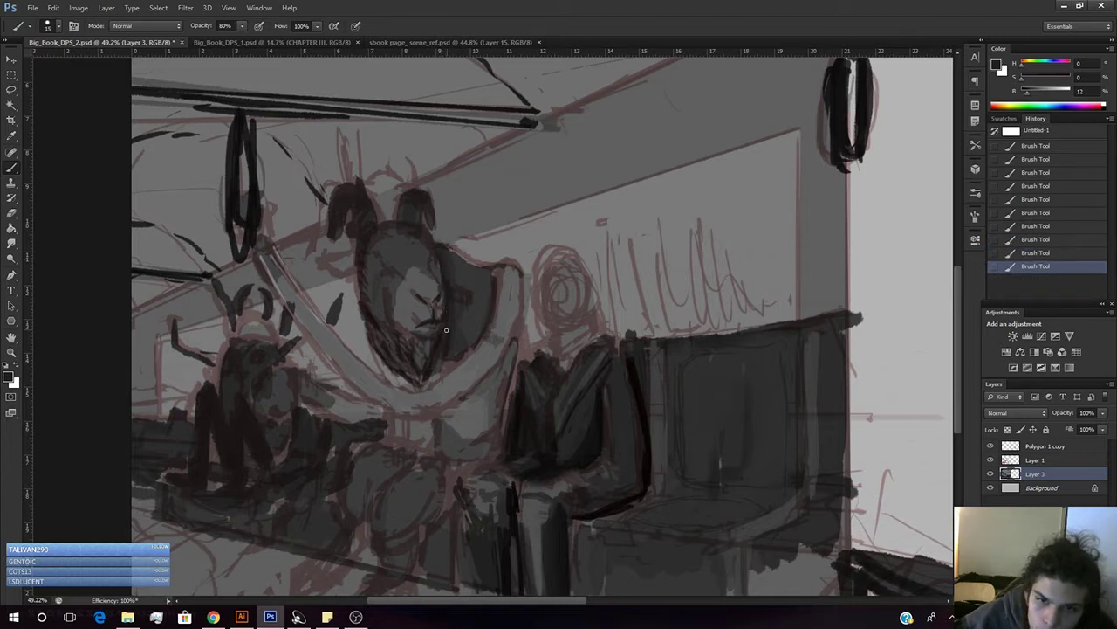
click(451, 318)
click(456, 316)
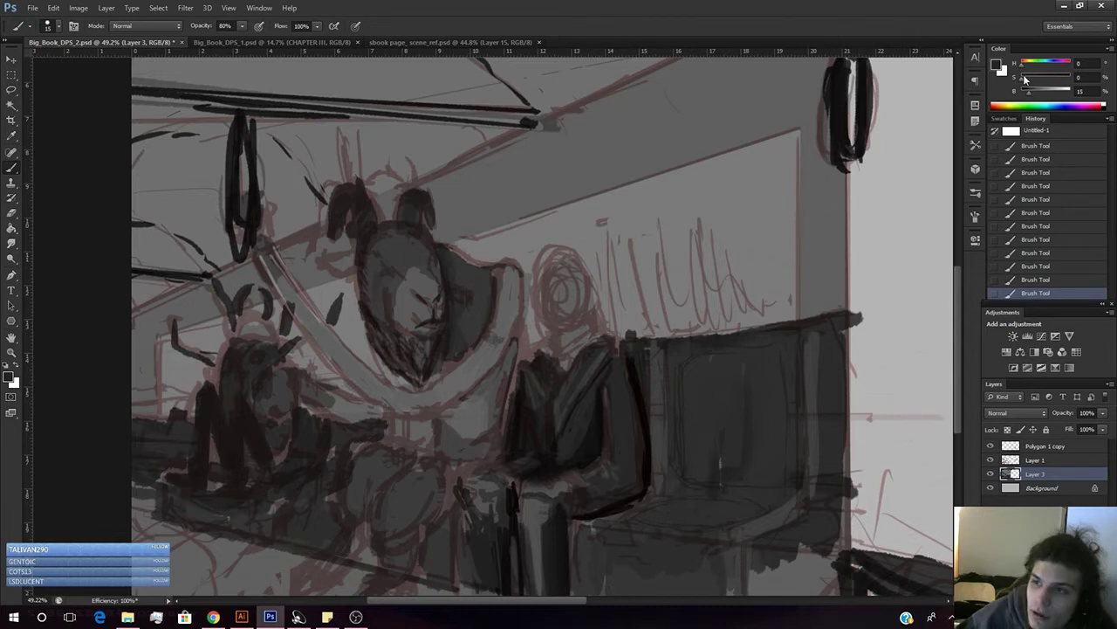
drag(1030, 94, 1023, 92)
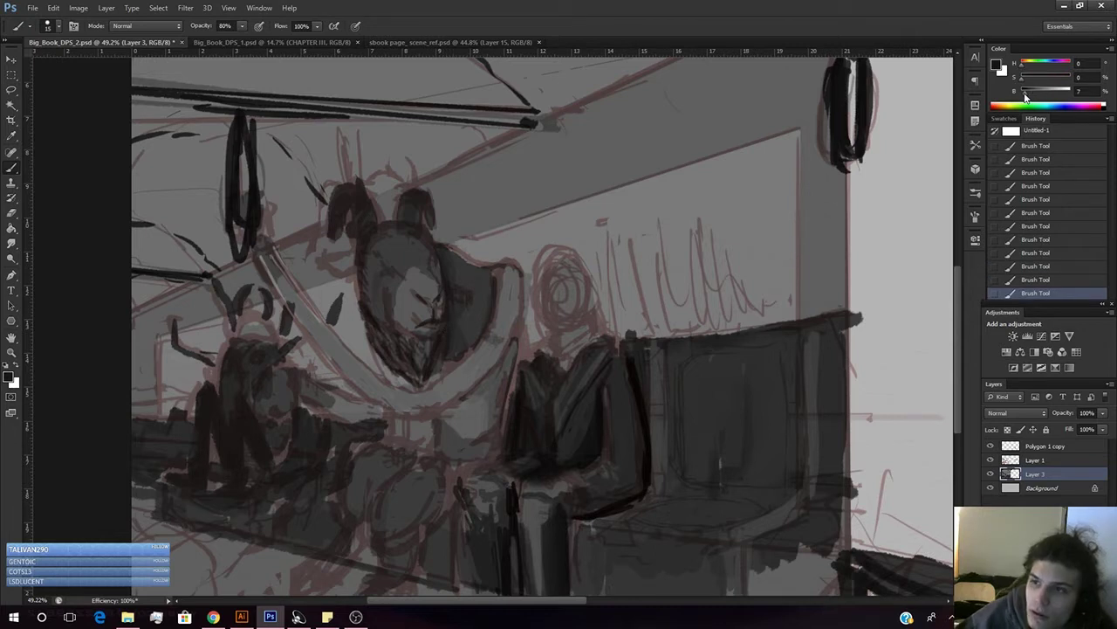
click(449, 282)
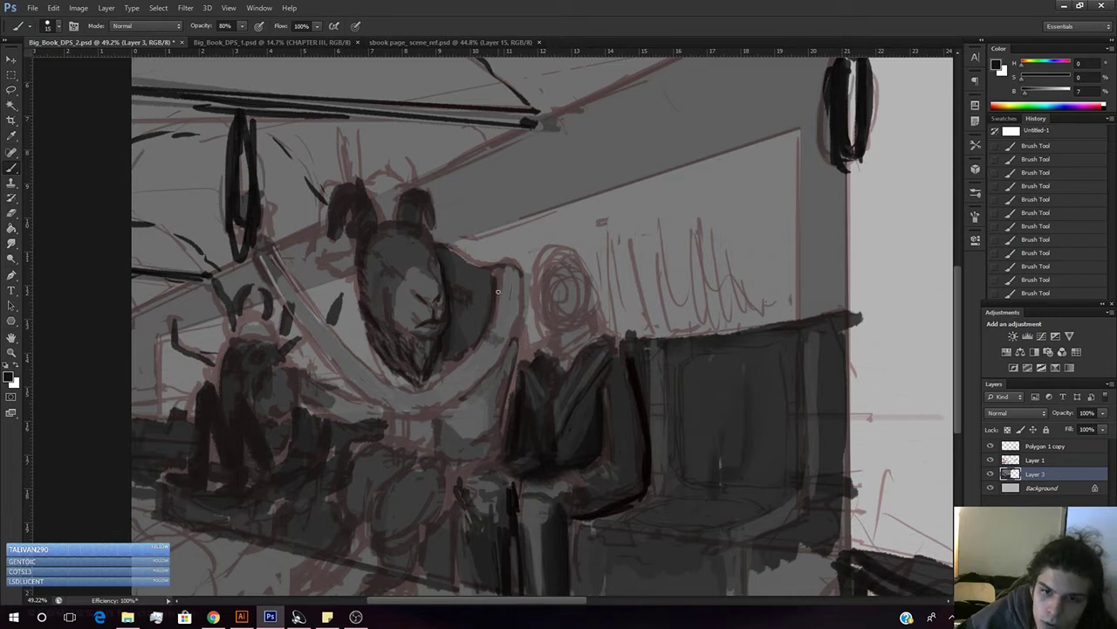
- Hide the Layer 1 sketch and refine the ram's muzzle and mouth with sampled 34%, 22%, 15% and 13% brightness greys
click(990, 460)
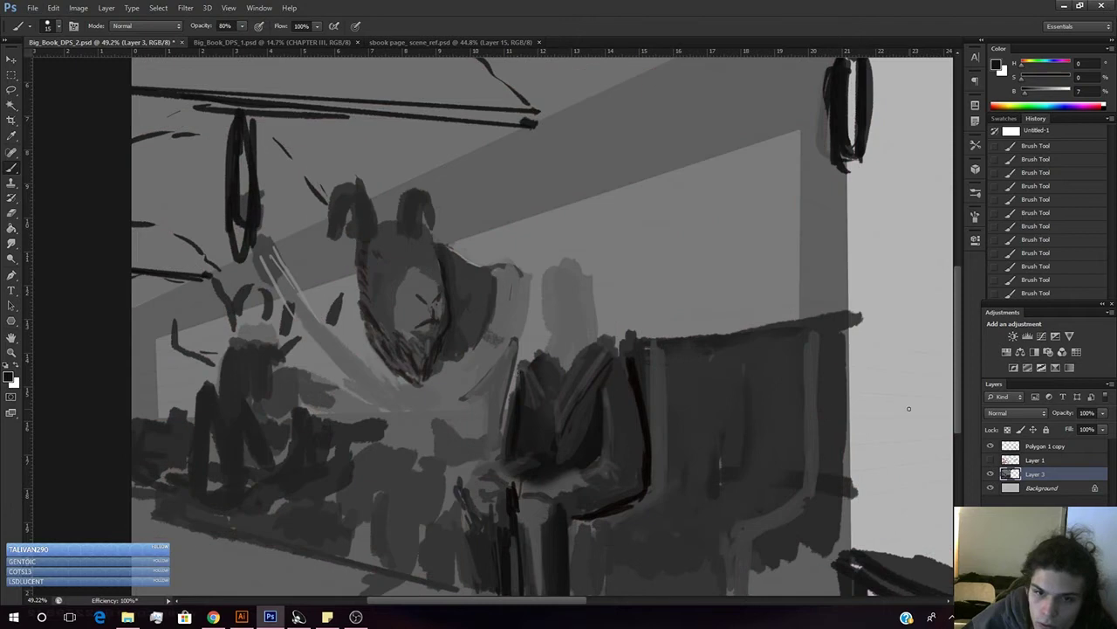
alt+click(434, 311)
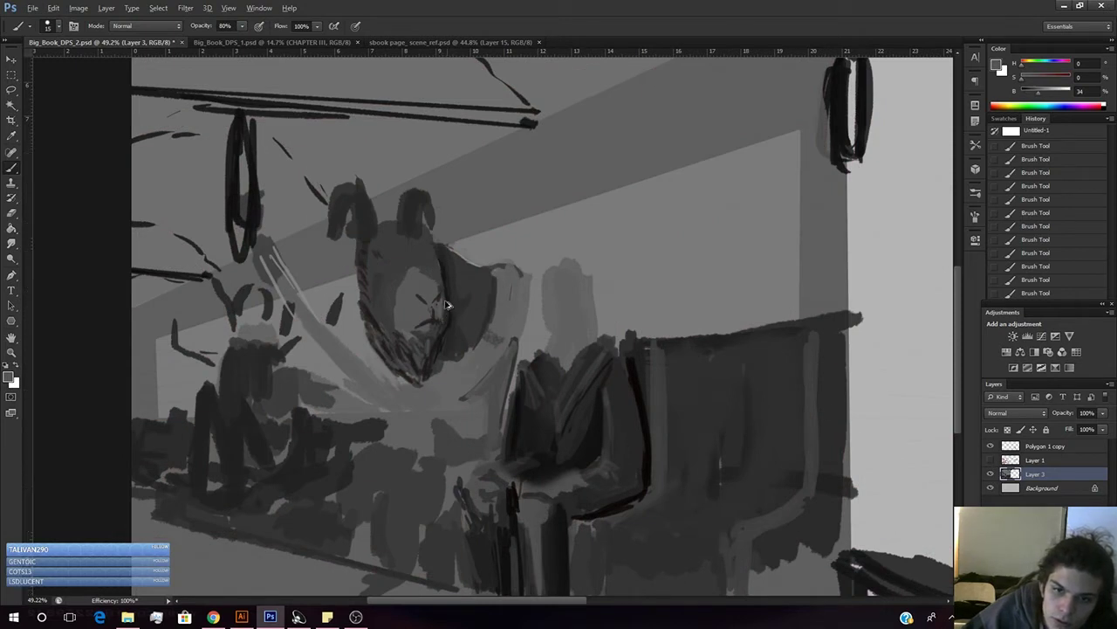
alt+click(445, 303)
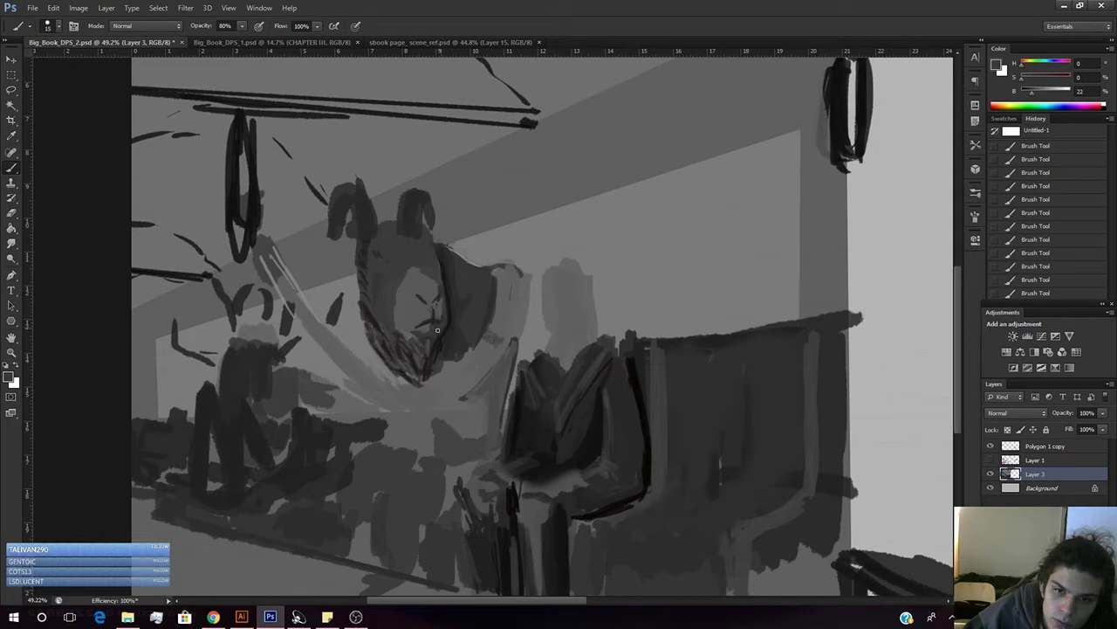
alt+click(436, 318)
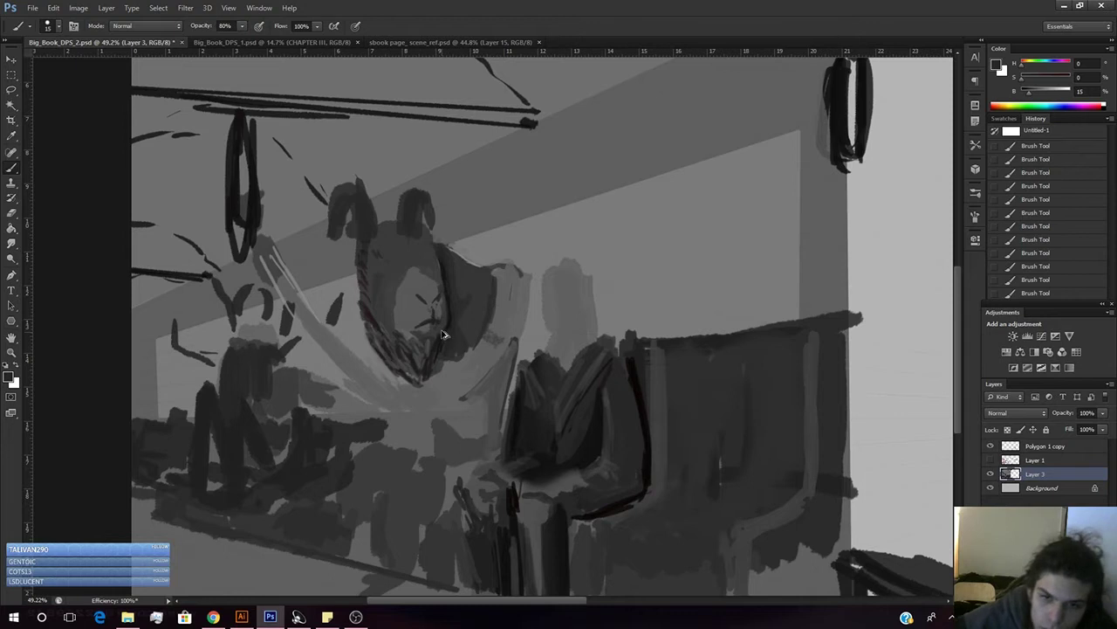
alt+click(437, 318)
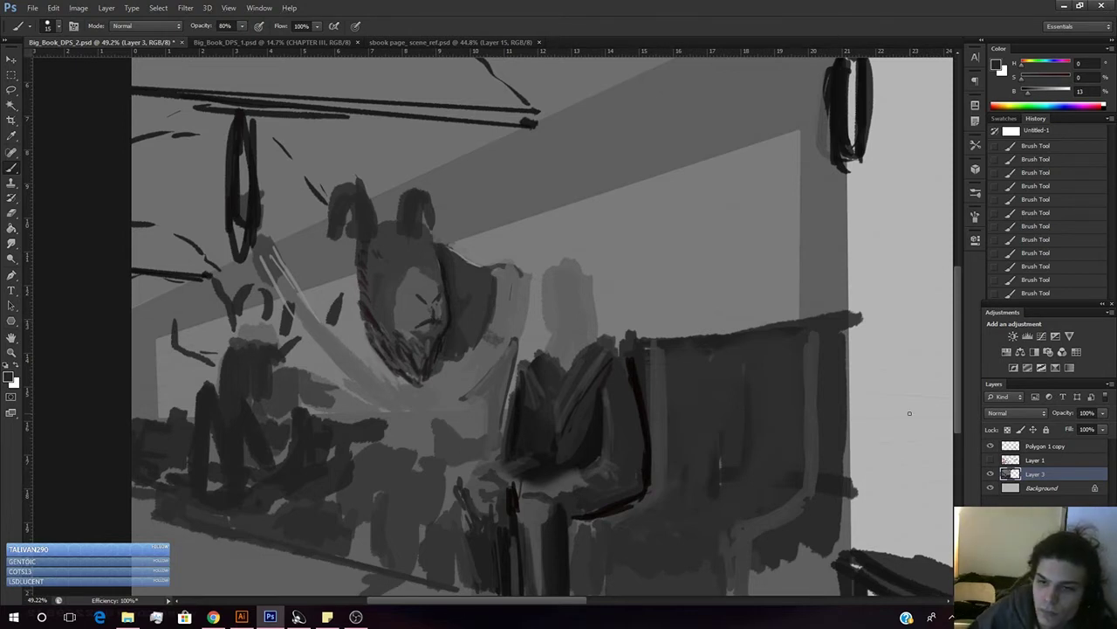
- Add the ram's eye and brow lines in 13% brightness grey, comparing the face with the Layer 1 sketch shown and hidden
click(990, 459)
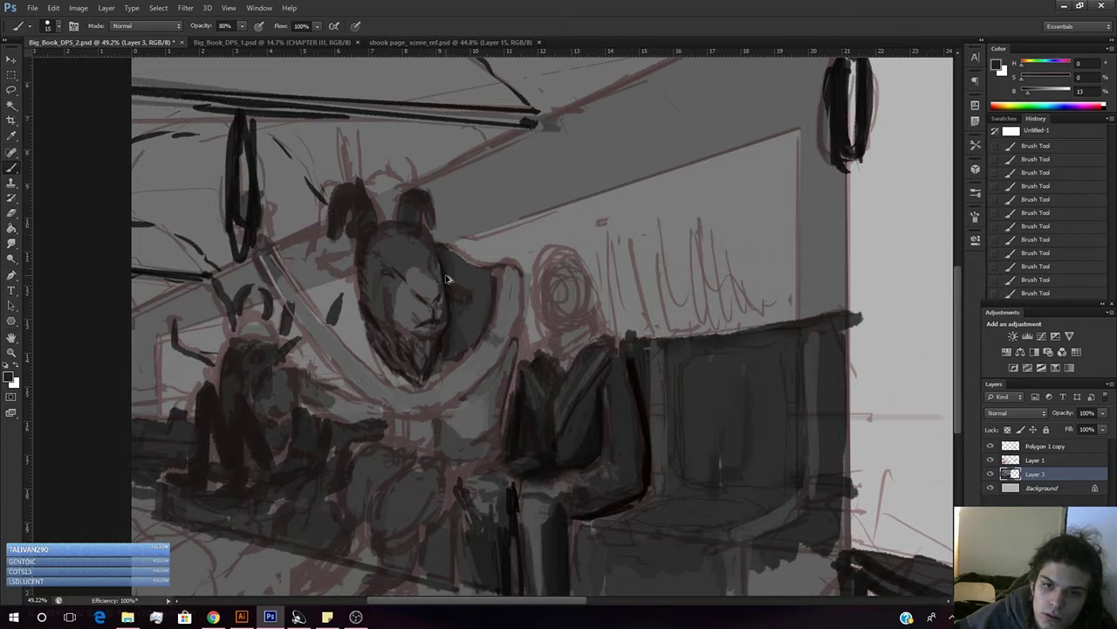
click(991, 460)
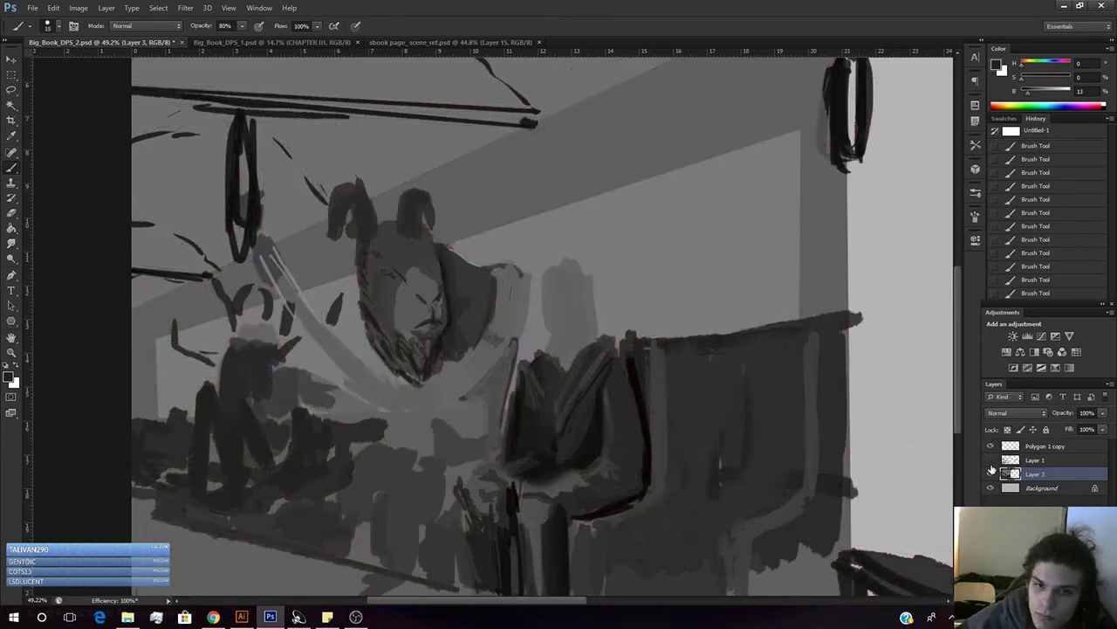
click(991, 460)
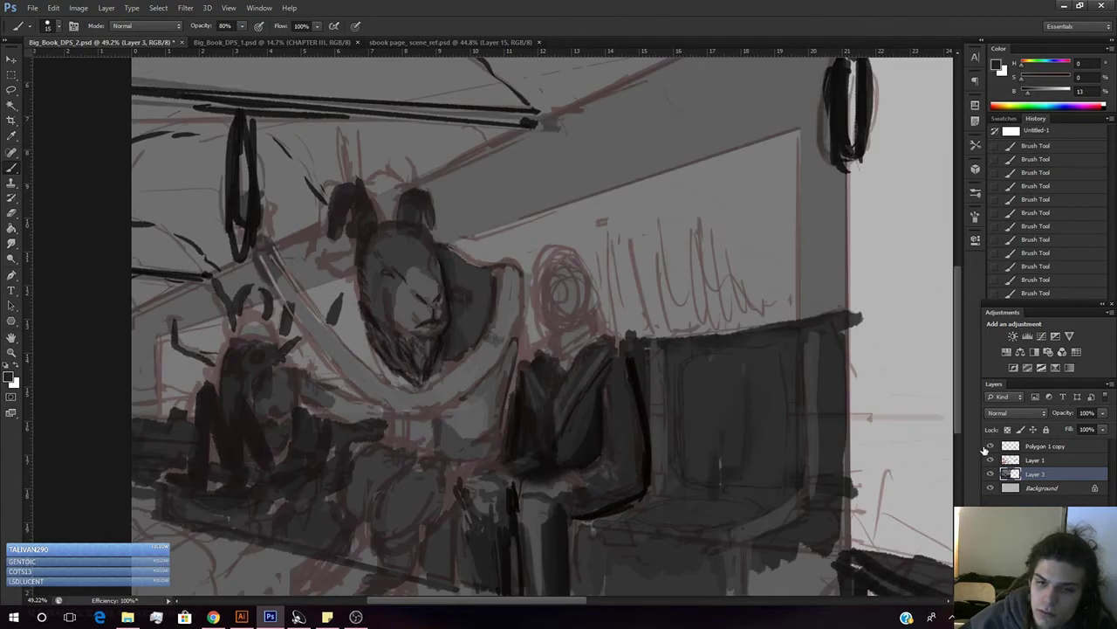
- Deepen the ram's mouth, beard and face edge with sampled 7% and 21% brightness tones and a 13% brightness grey
alt+click(443, 277)
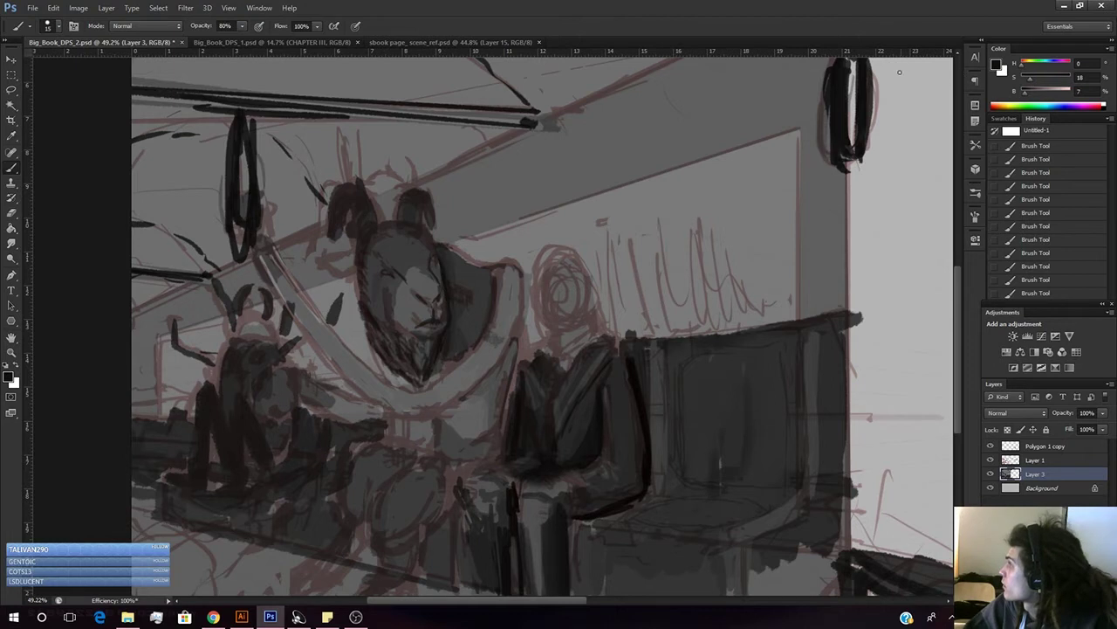
alt+click(472, 314)
alt+click(459, 311)
alt+click(471, 313)
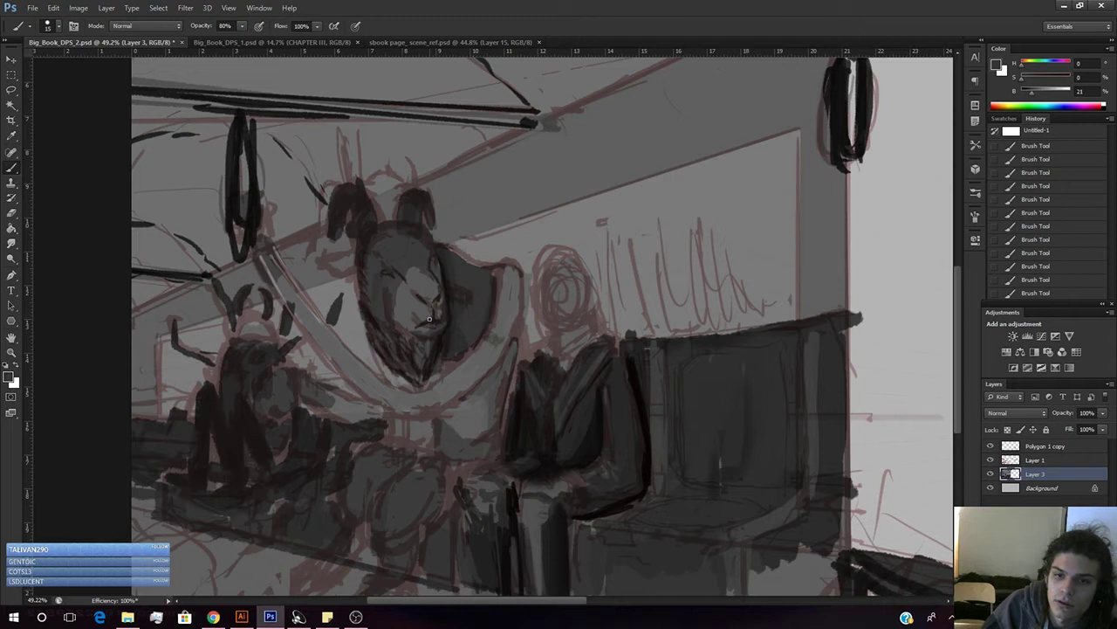
drag(1031, 94, 1028, 94)
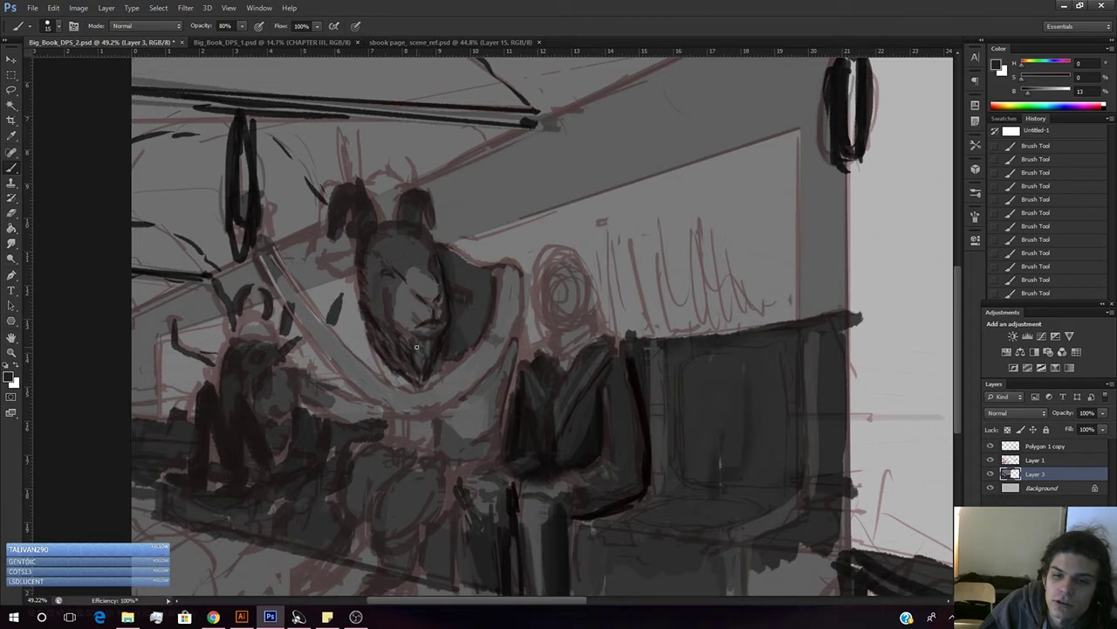
alt+click(440, 262)
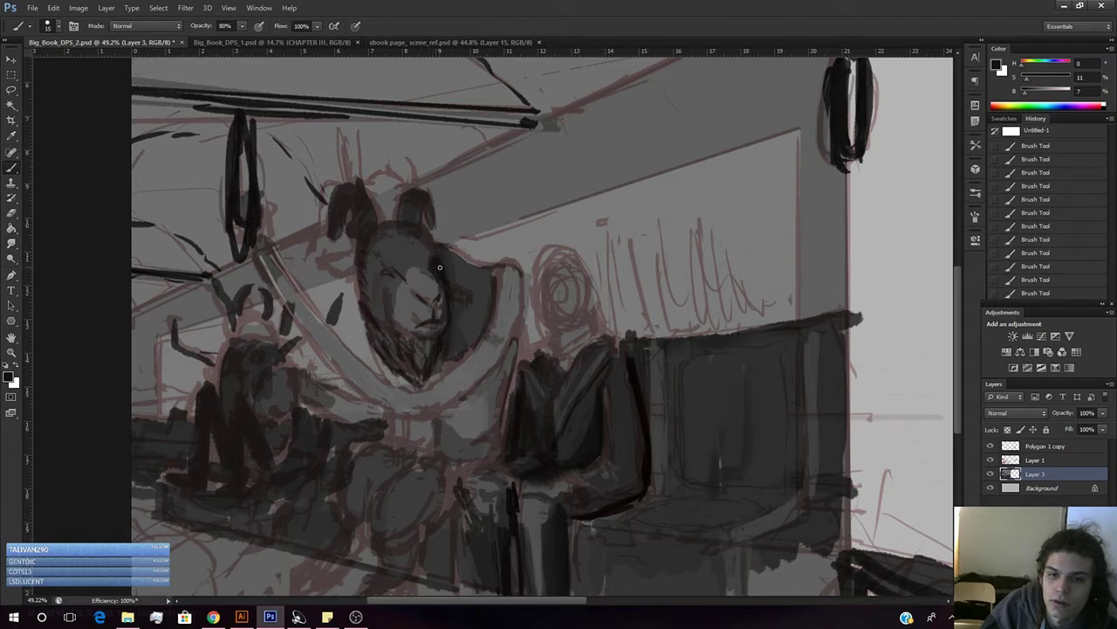
- Refine the edge of the ram's brow and upper face with sampled 35%, 23%, 13%, 8% and 6% brightness tones
alt+click(435, 268)
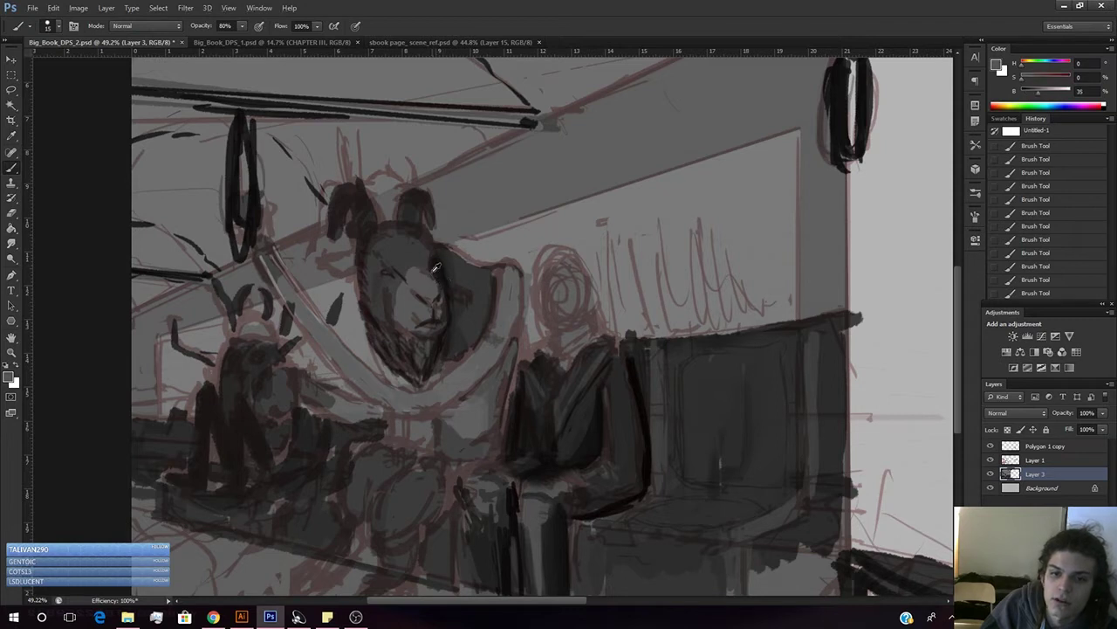
alt+click(440, 261)
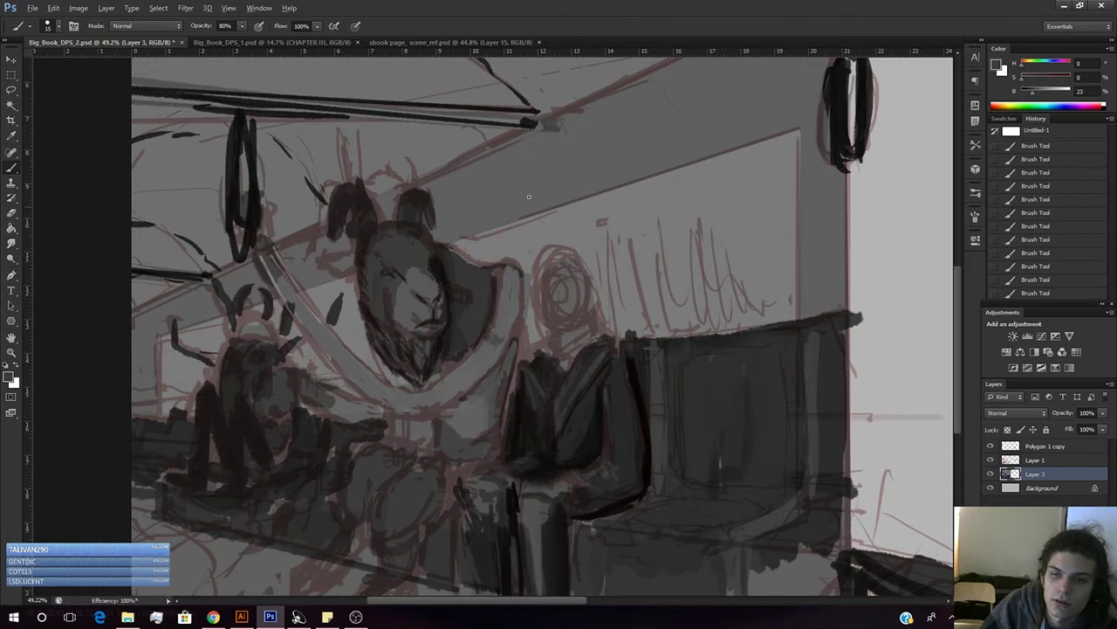
alt+click(441, 271)
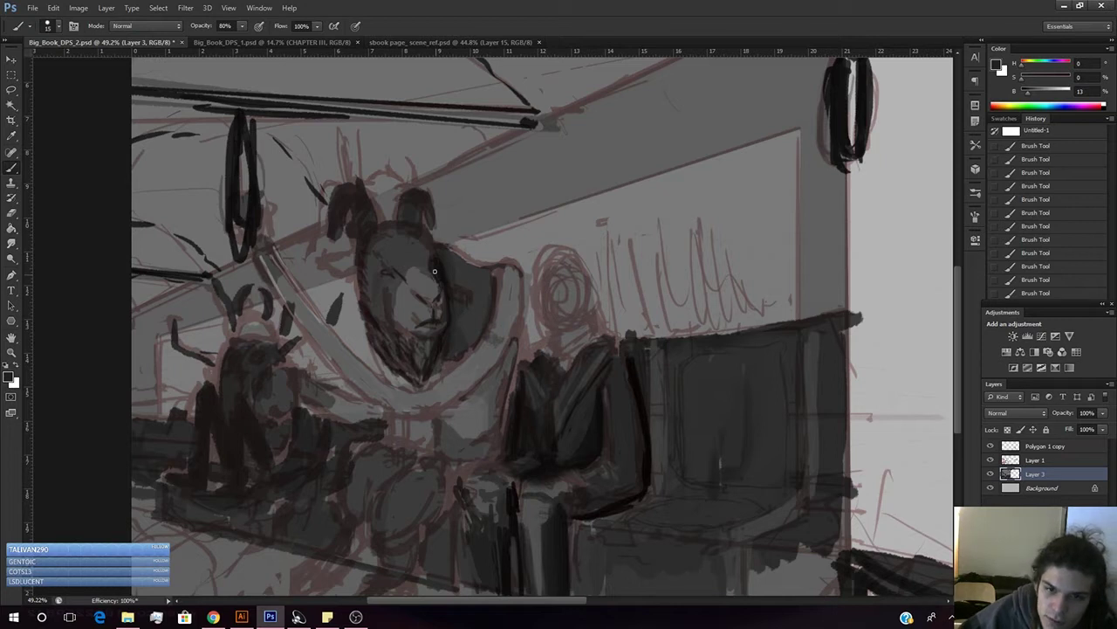
alt+click(437, 262)
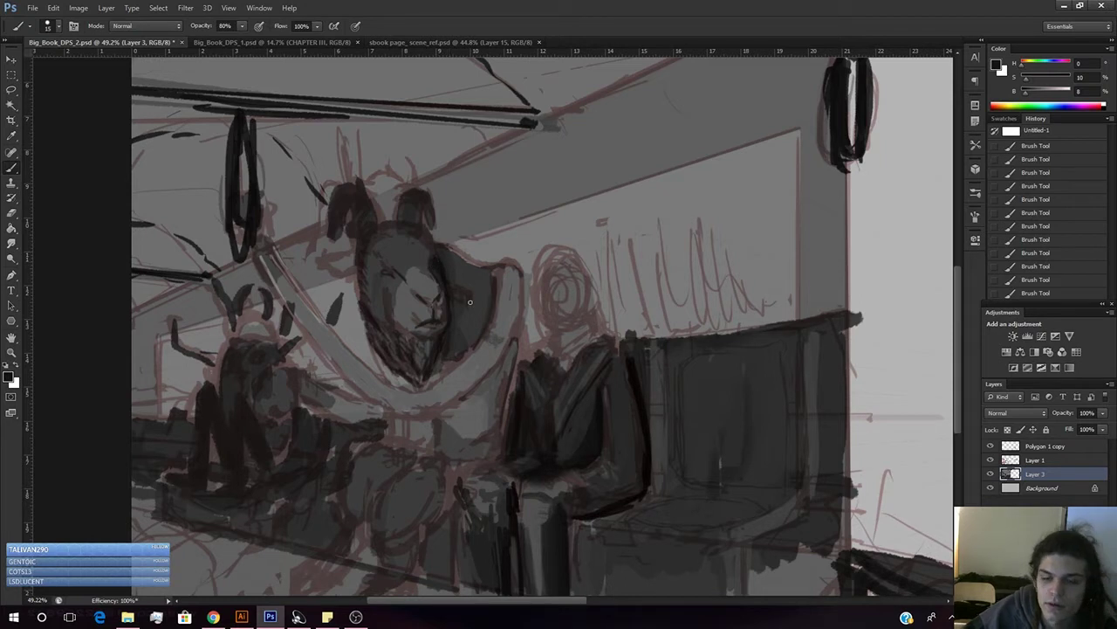
alt+click(448, 263)
alt+click(443, 264)
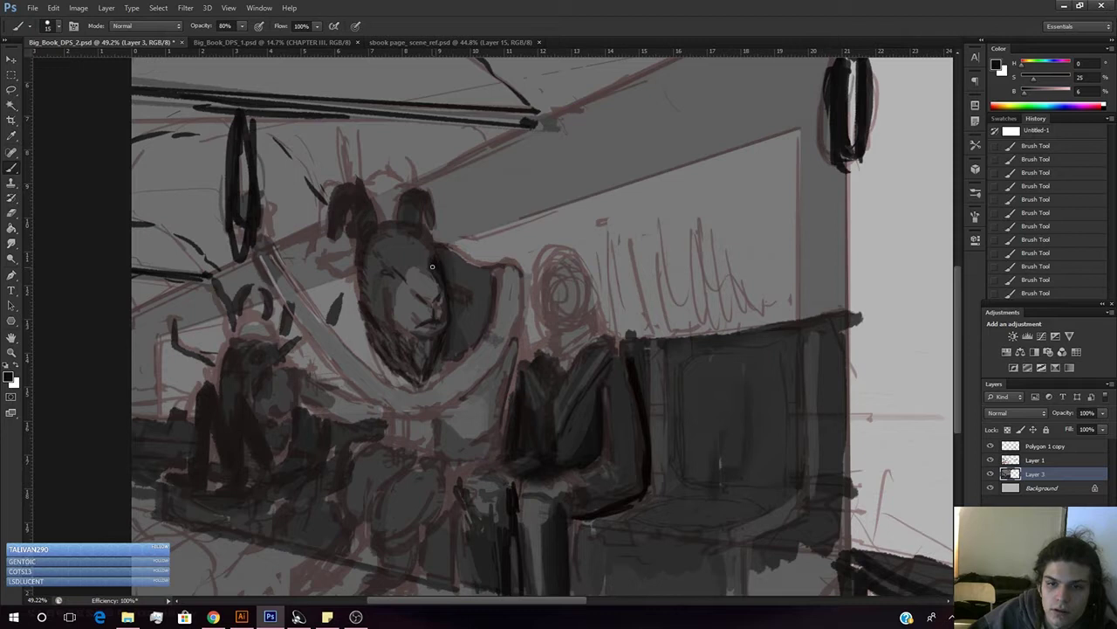
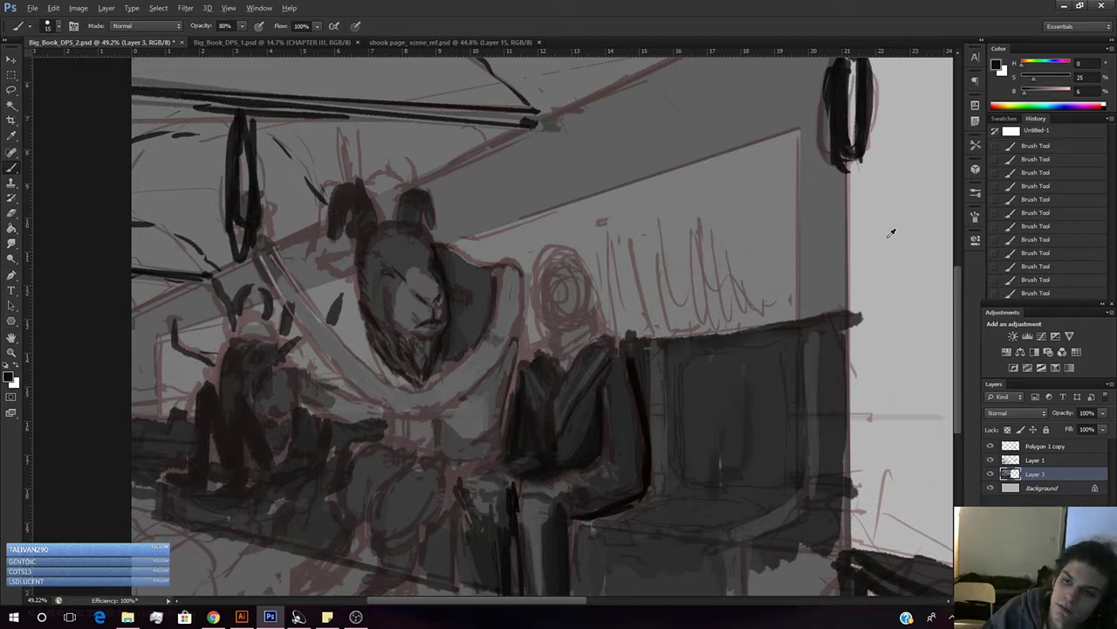
- Shade the ram's cheek and muzzle side on Layer 3 with sampled 22%, 23% and 35% brightness greys
alt+click(446, 252)
drag(374, 273, 400, 284)
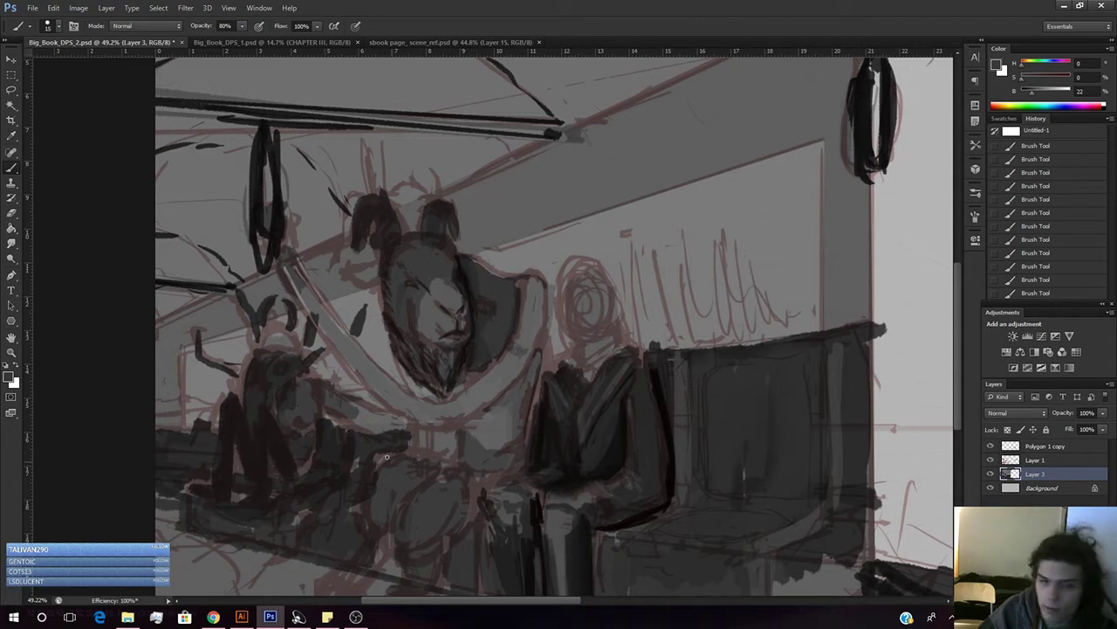
alt+click(417, 328)
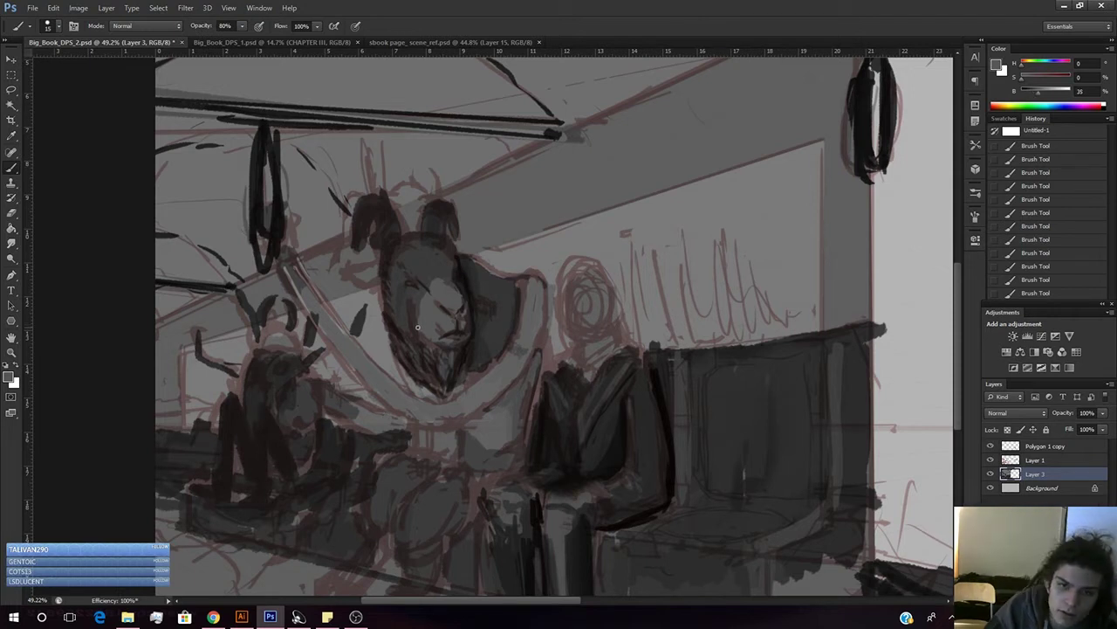
alt+click(426, 273)
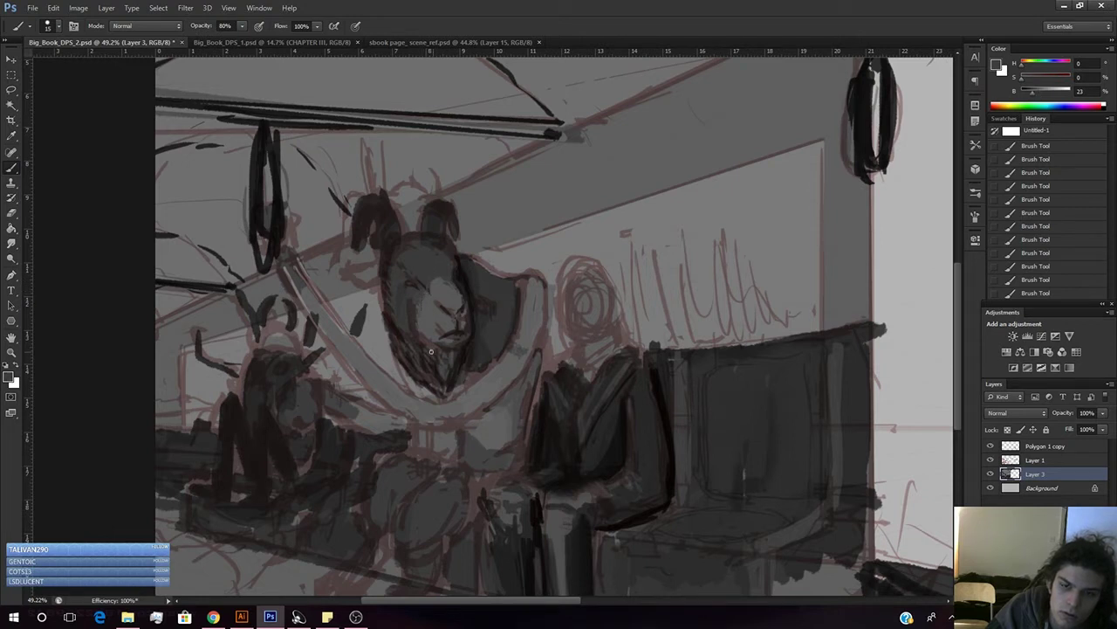
alt+click(444, 286)
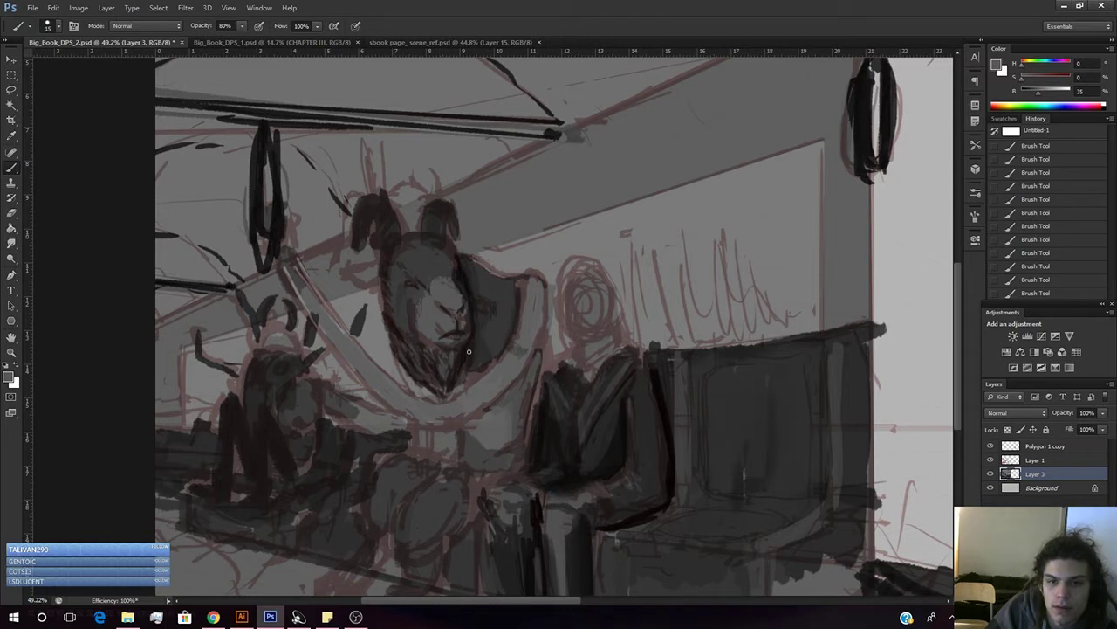
alt+click(439, 312)
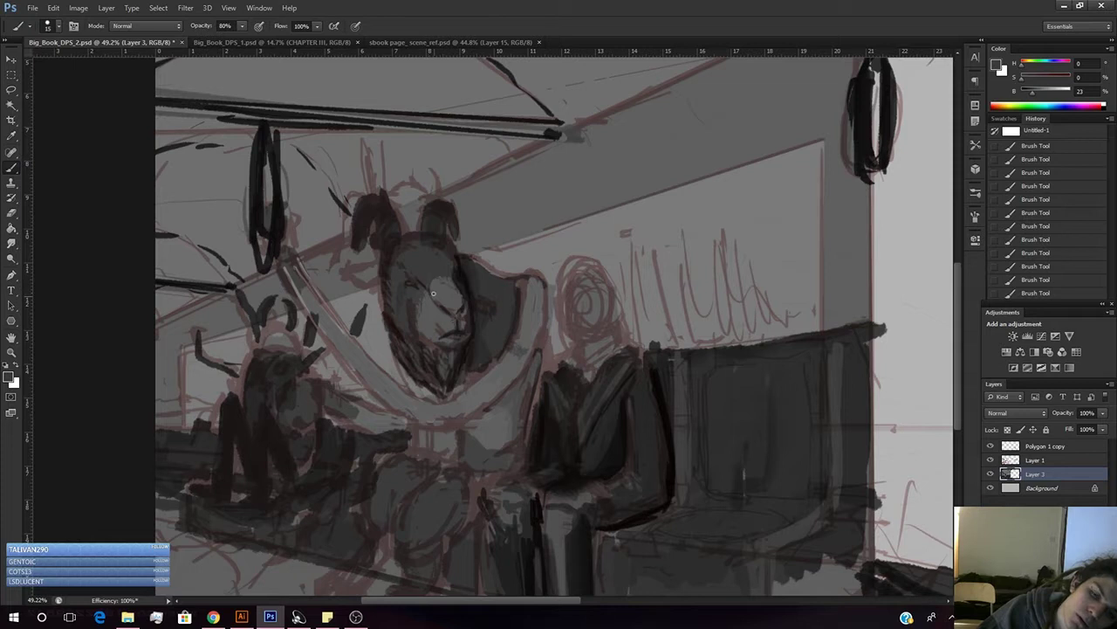
alt+click(419, 266)
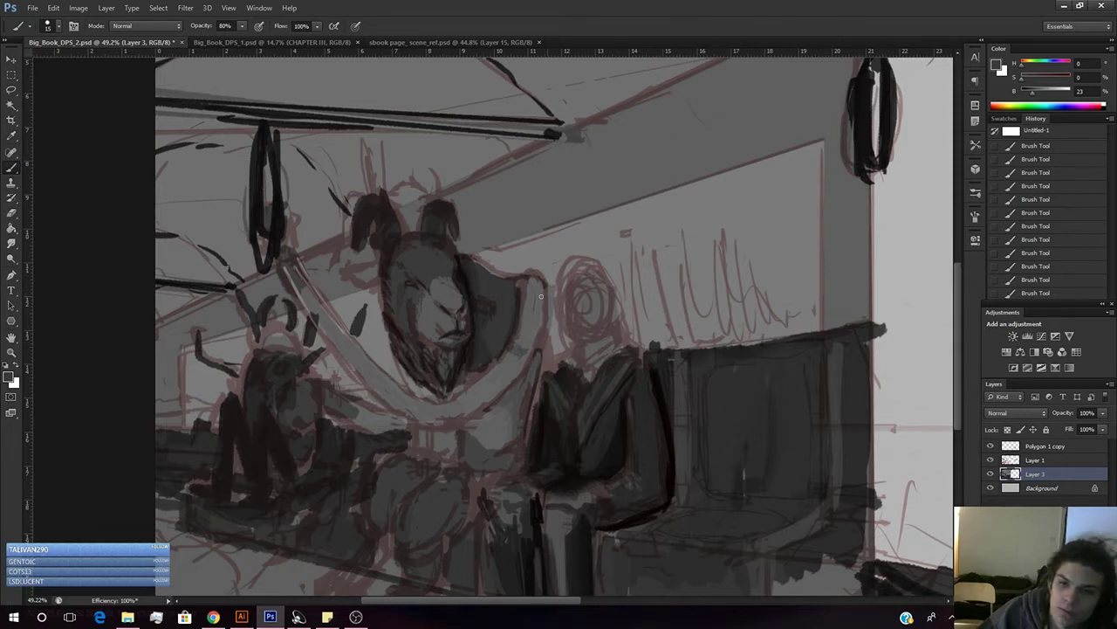
- Set the brush to 25 px and 20% opacity, and blend the ram's cheek beside the muzzle with sampled 35% brightness grey
right_click(540, 270)
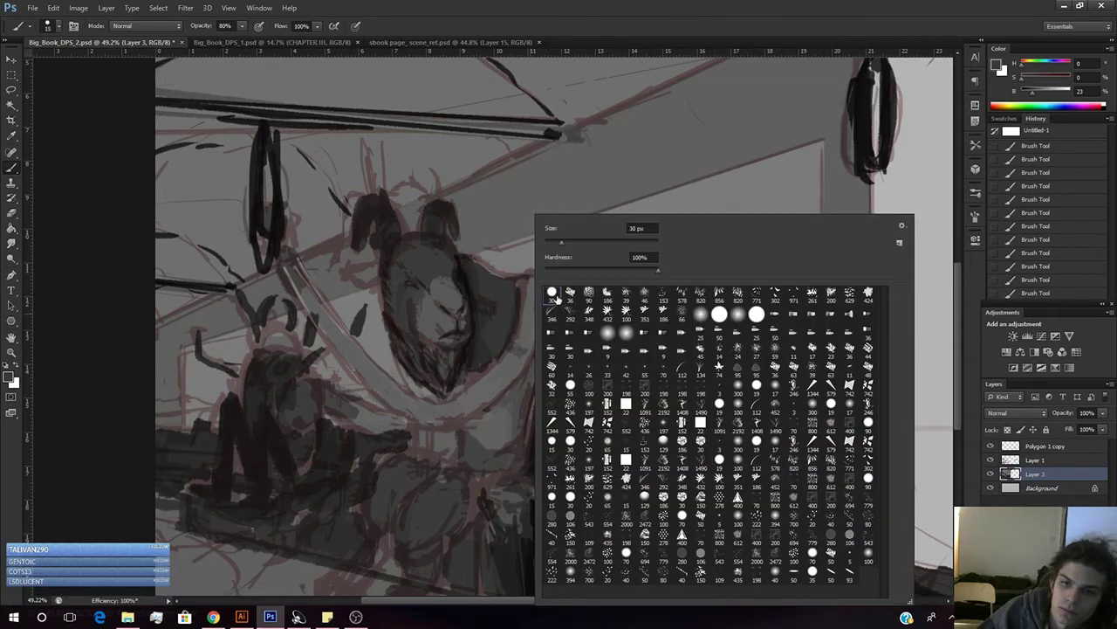
drag(560, 245, 556, 245)
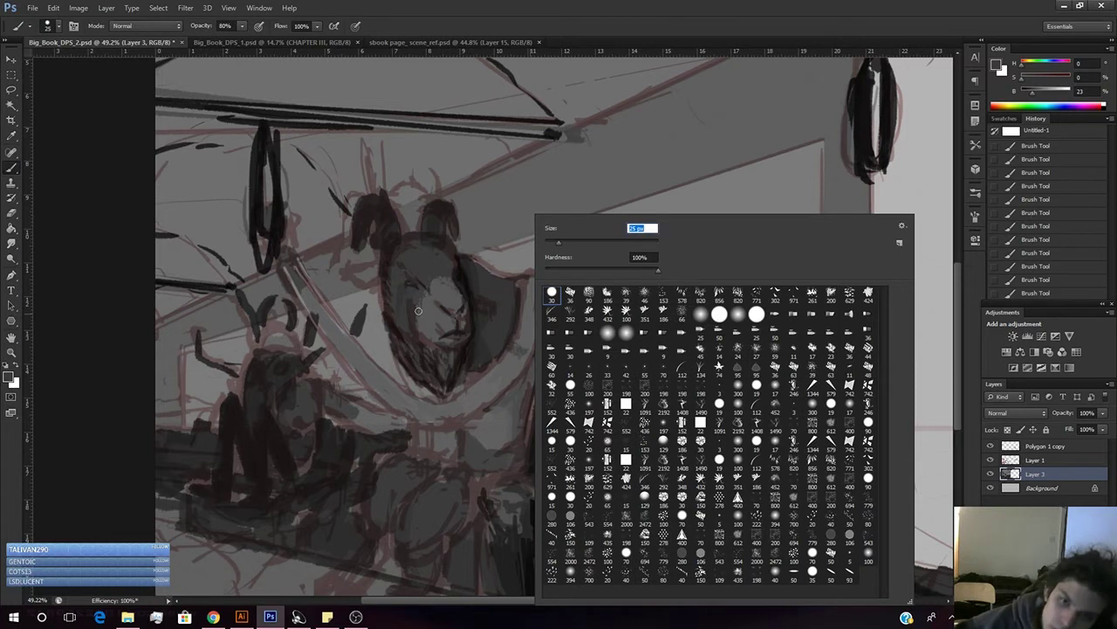
key(Return)
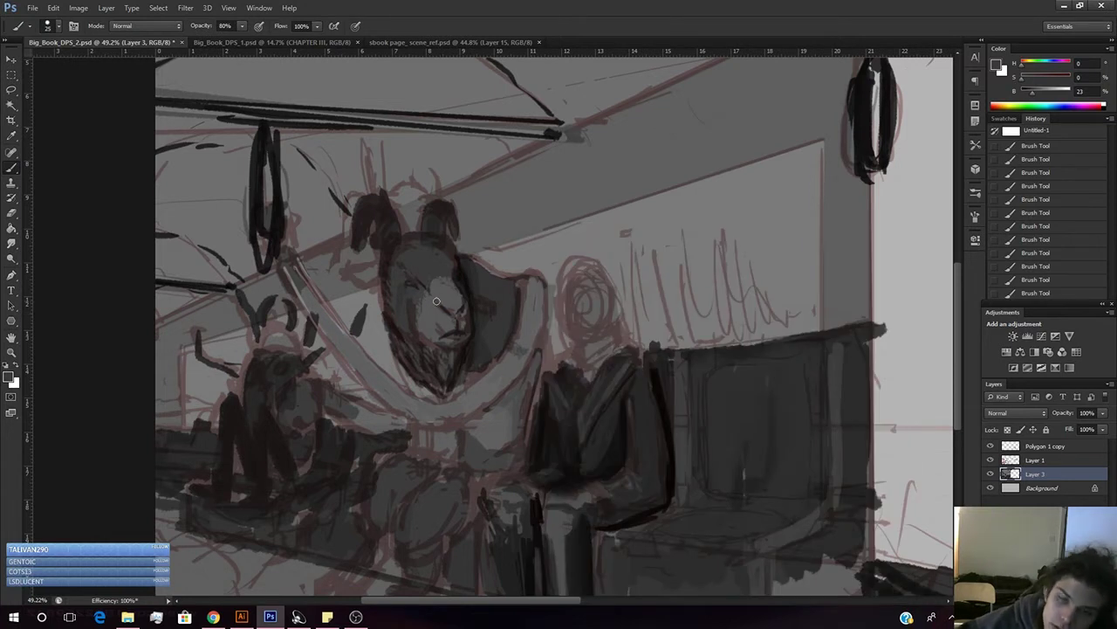
key(2)
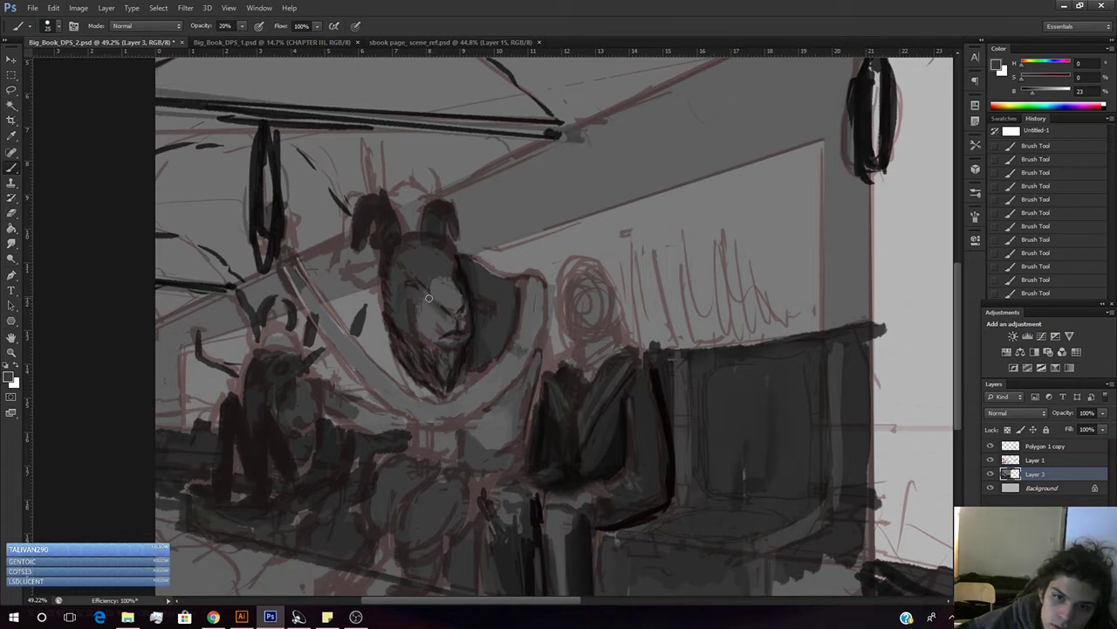
alt+click(436, 295)
drag(425, 301, 429, 320)
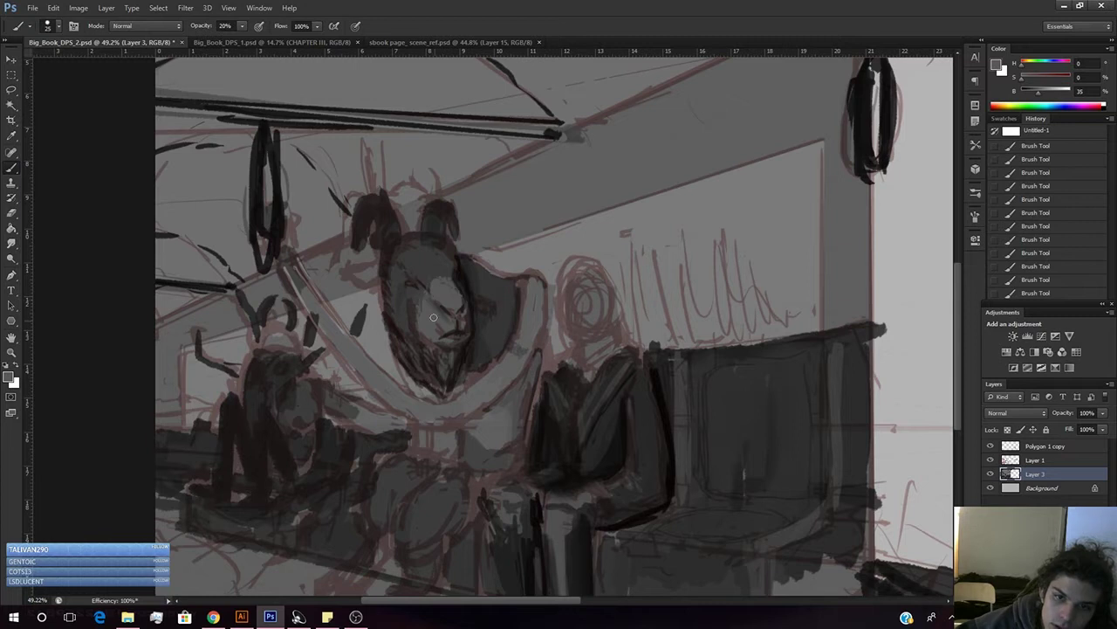
- Reduce the brush to 16 px and soften the ram's muzzle and cheek transitions with sampled 35% and 26% brightness greys
key(alt)
right_click(435, 302)
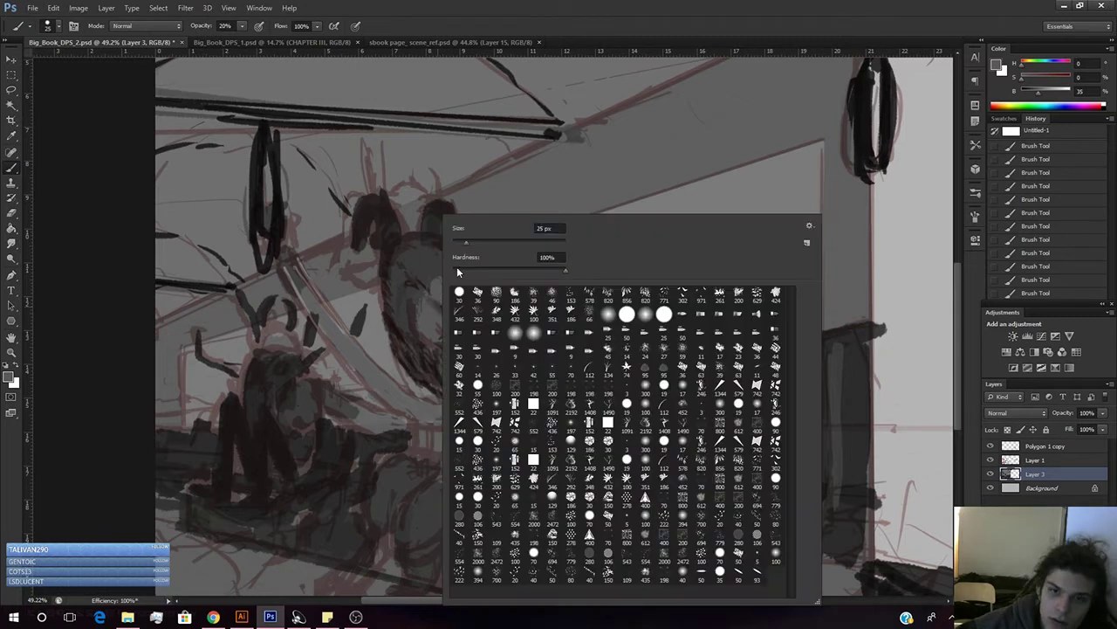
drag(460, 243, 461, 242)
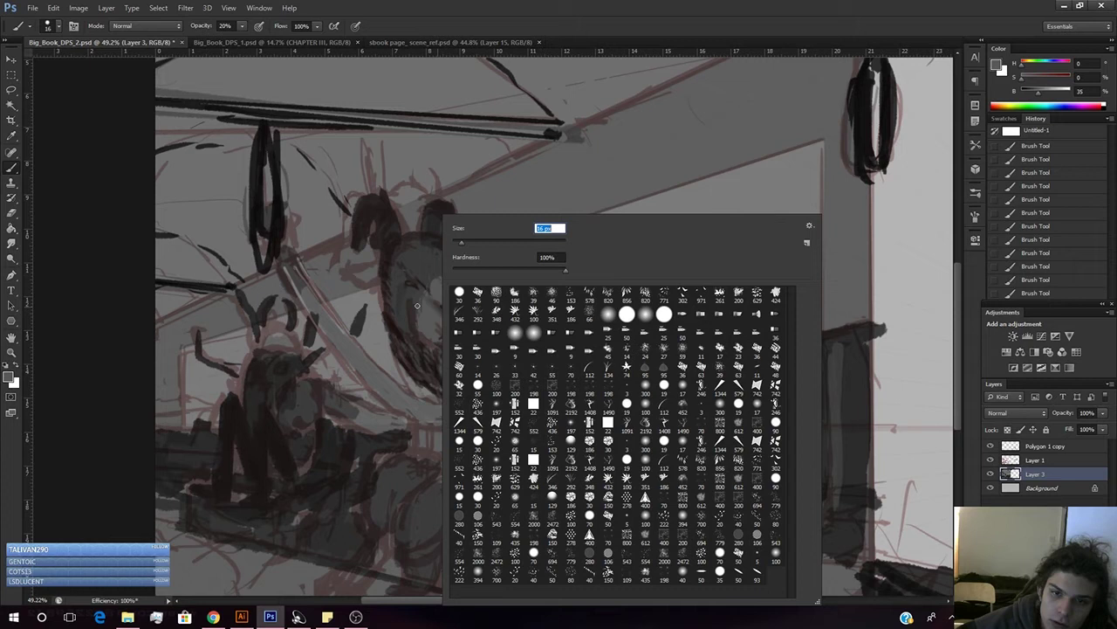
alt+click(442, 285)
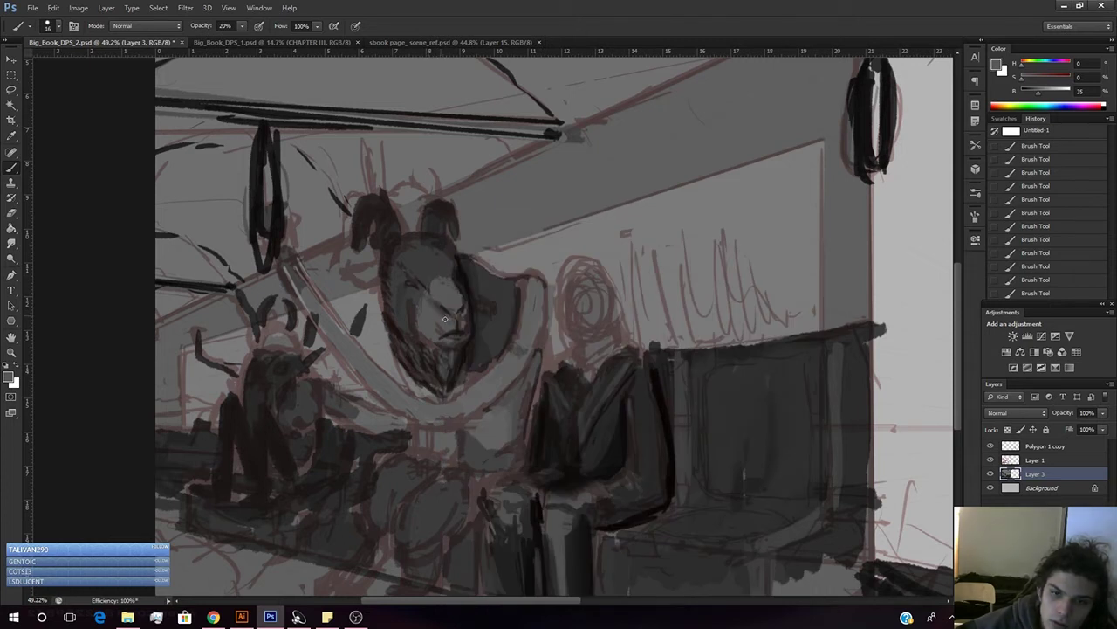
alt+click(436, 301)
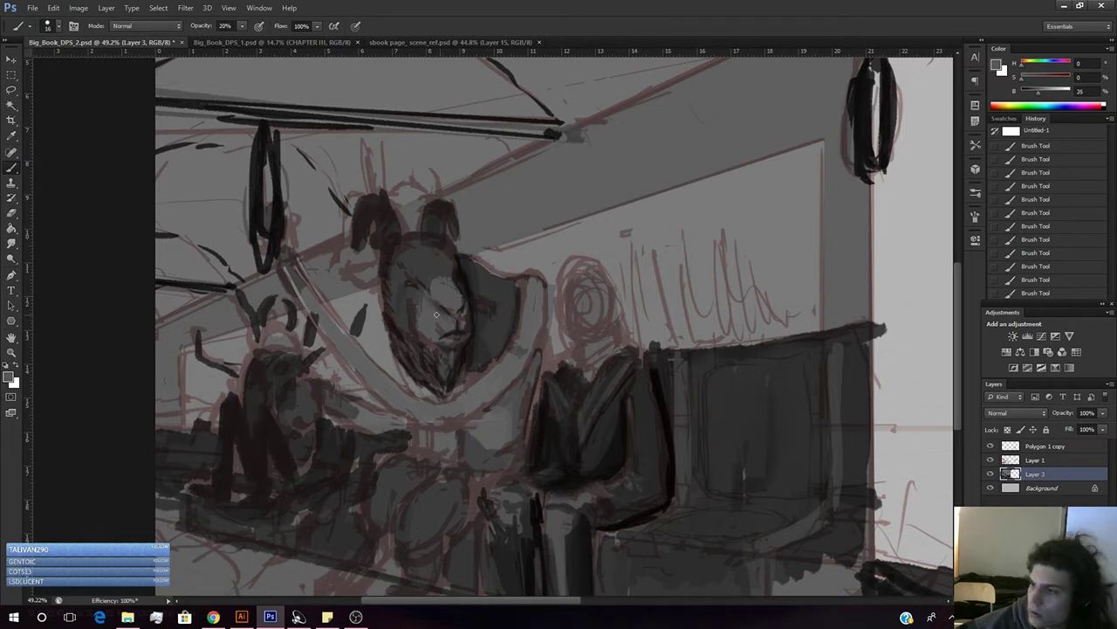
alt+click(411, 328)
alt+click(436, 316)
- Detach the sbook page_scene_ref.psd reference into its own window, and touch up the ram's nose bridge with sampled 34% grey at 80% opacity
key(8)
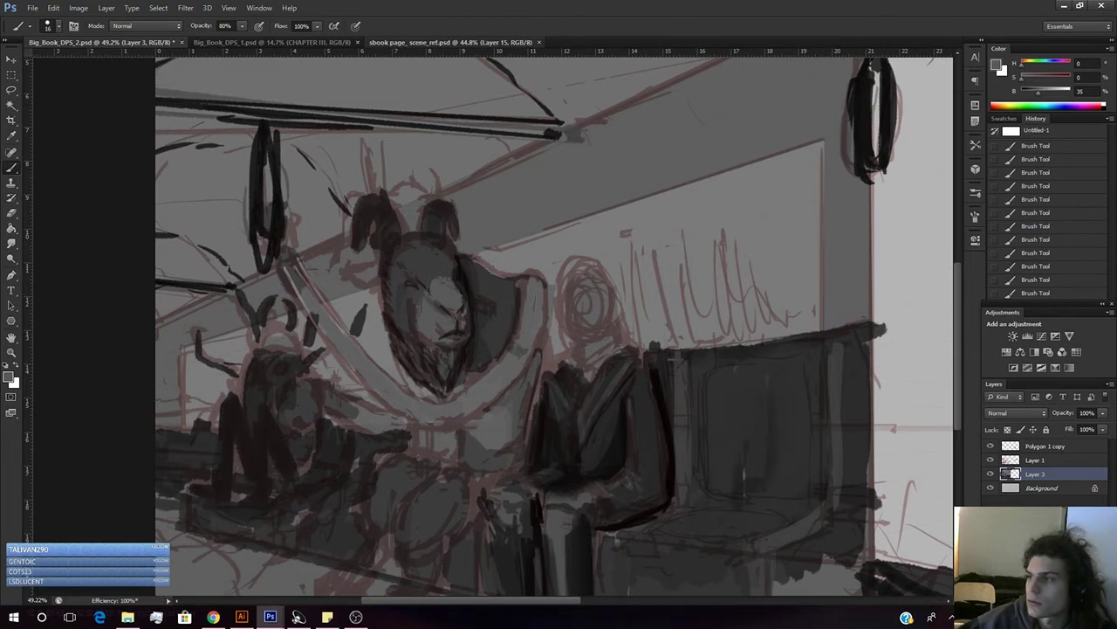
drag(450, 41, 1116, 52)
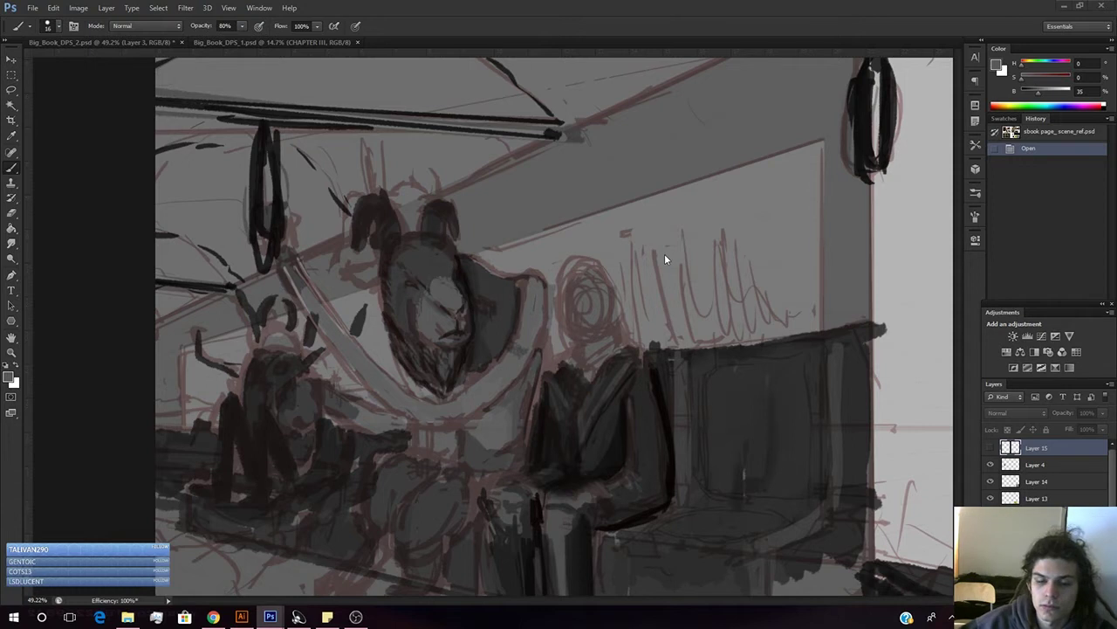
key(e)
click(437, 296)
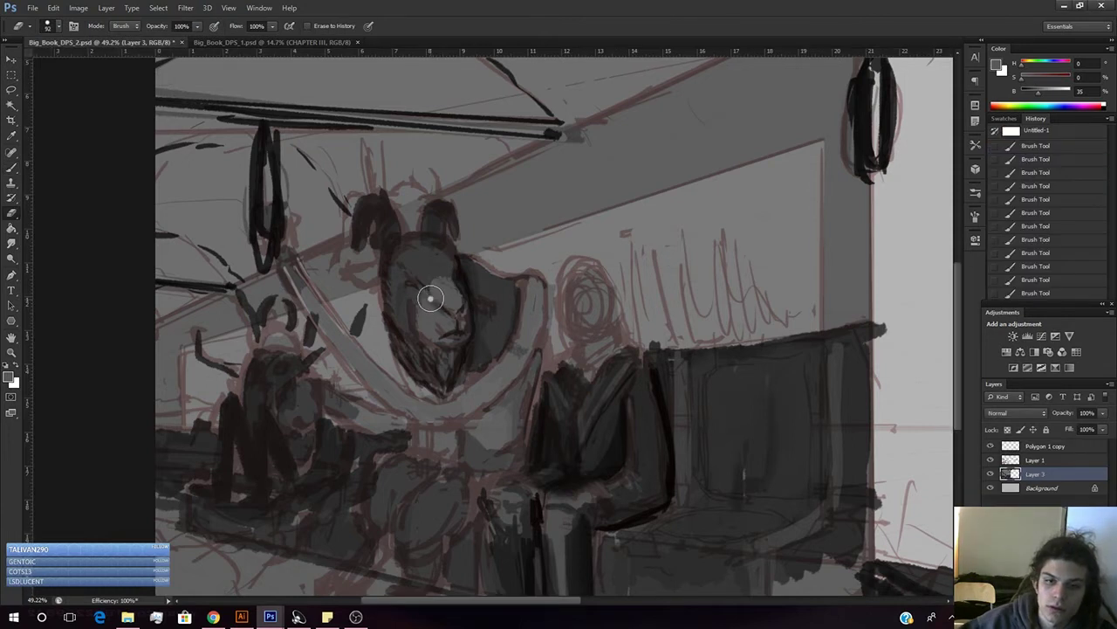
key(b)
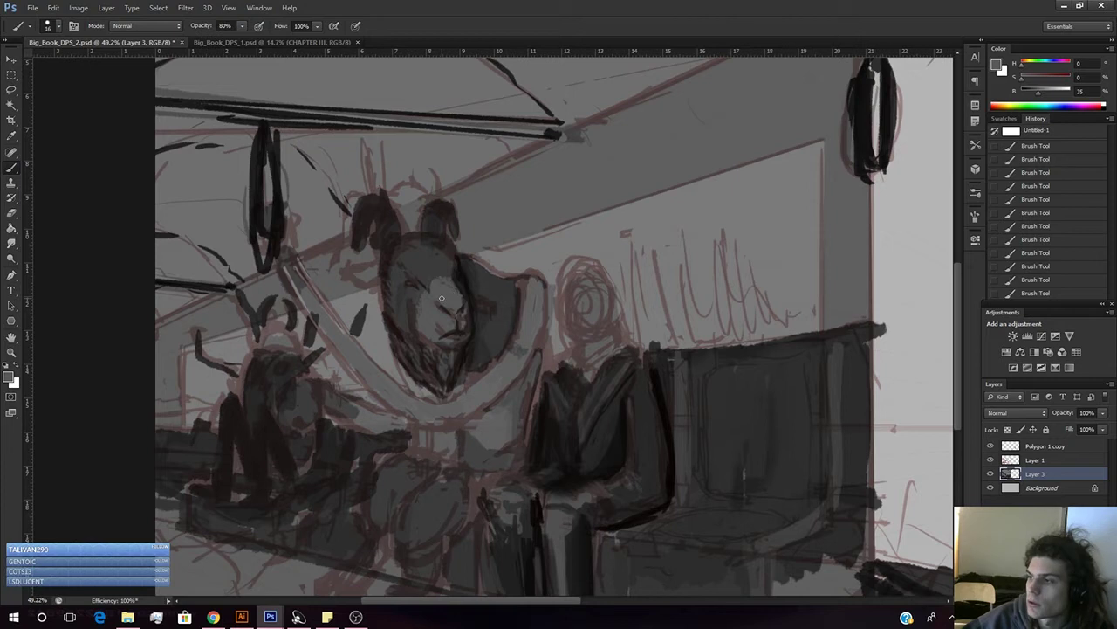
alt+click(452, 298)
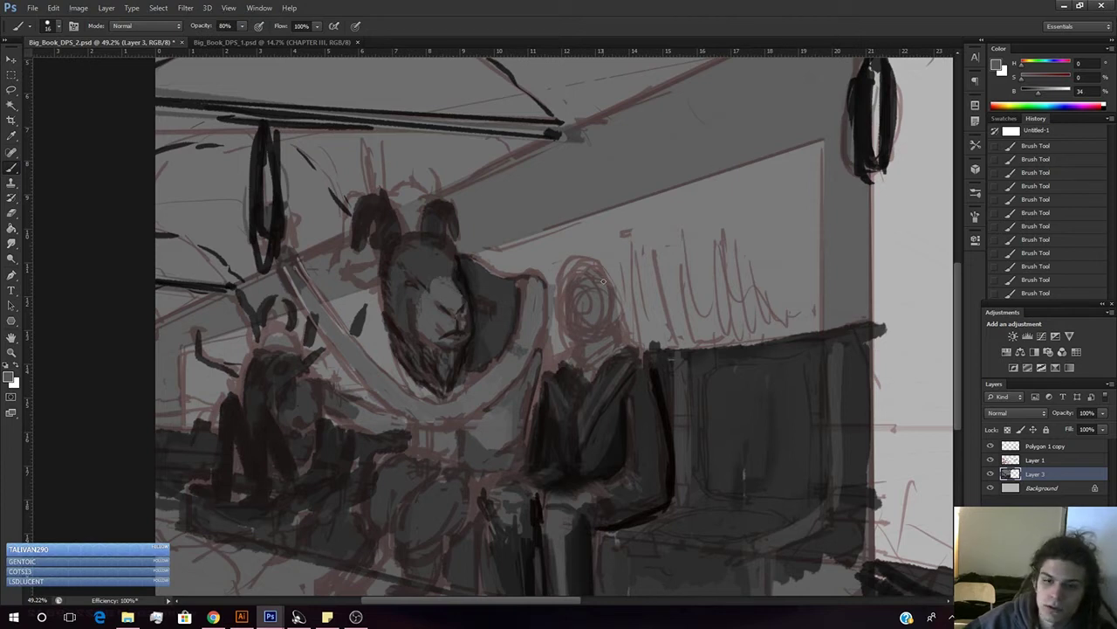
- Paint the ram's ear below the curved horn in sampled 23% brightness grey and trim its outline with 37% background grey
alt+click(422, 248)
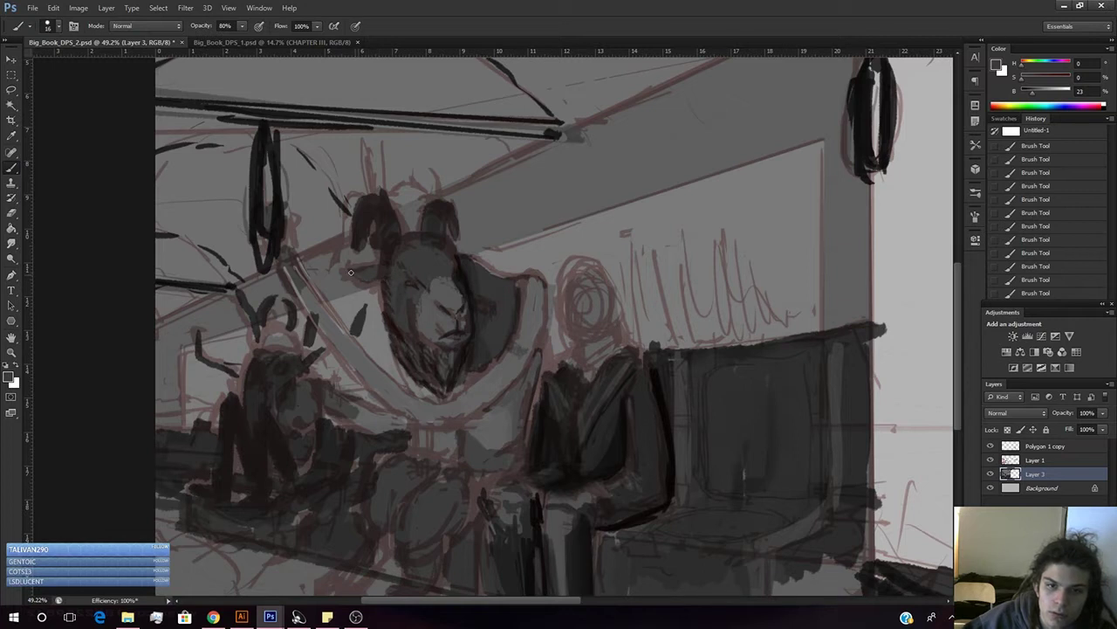
key(e)
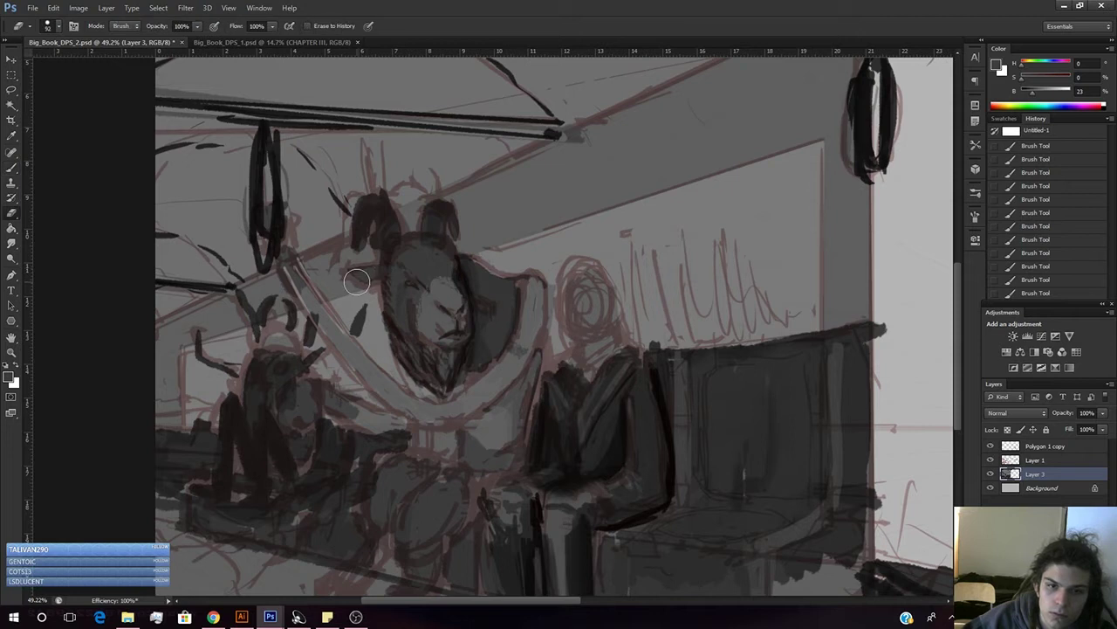
key(b)
alt+click(356, 280)
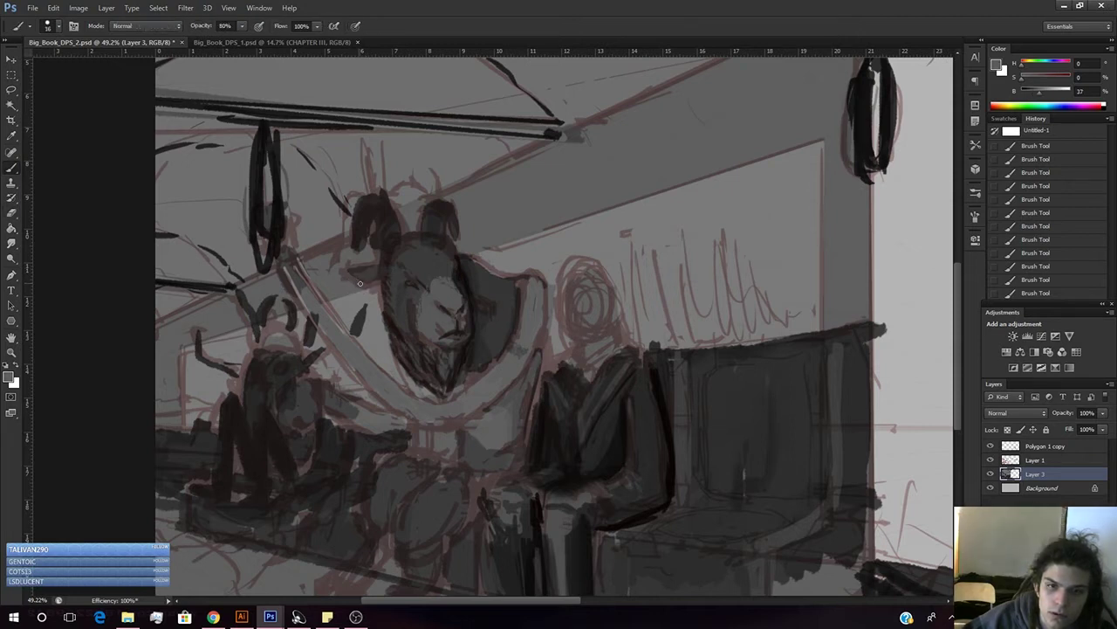
- Shade the inside of the ram's ear with 35%, 24% and 30% brightness greys, and sample the forehead's 23% grey for further painting
alt+click(368, 268)
drag(1034, 92, 1041, 92)
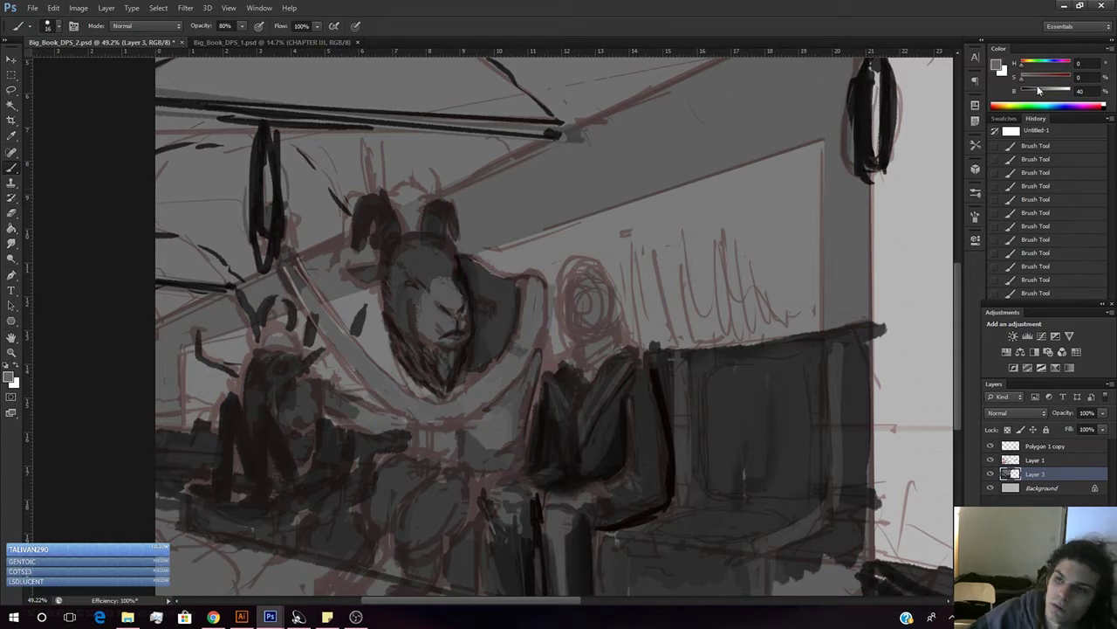
drag(1039, 97, 1037, 96)
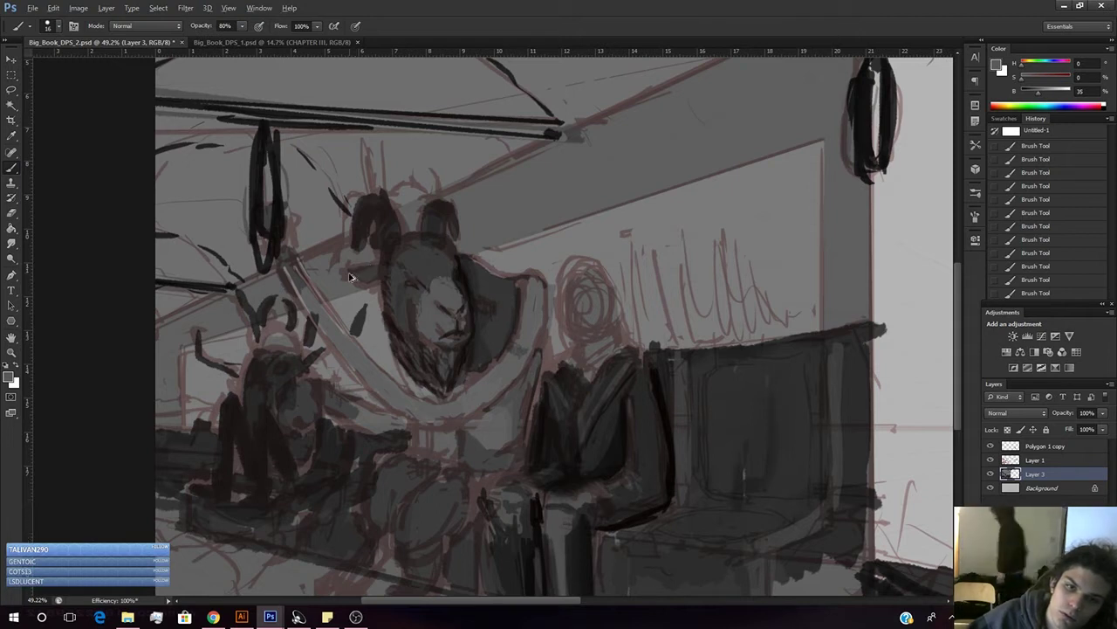
drag(1037, 96, 1031, 96)
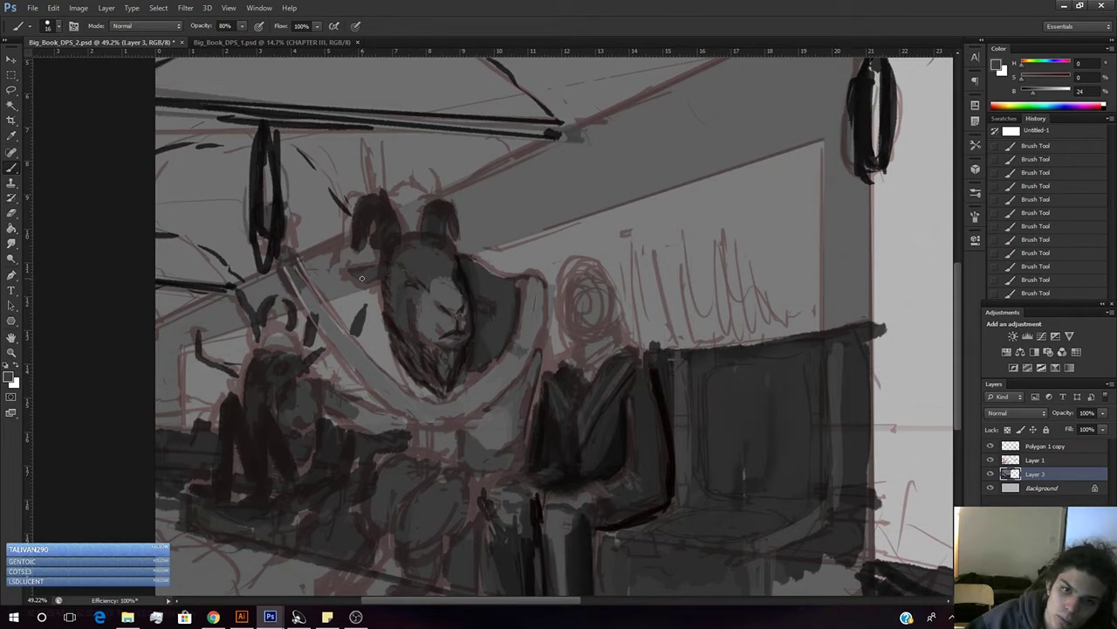
click(1037, 96)
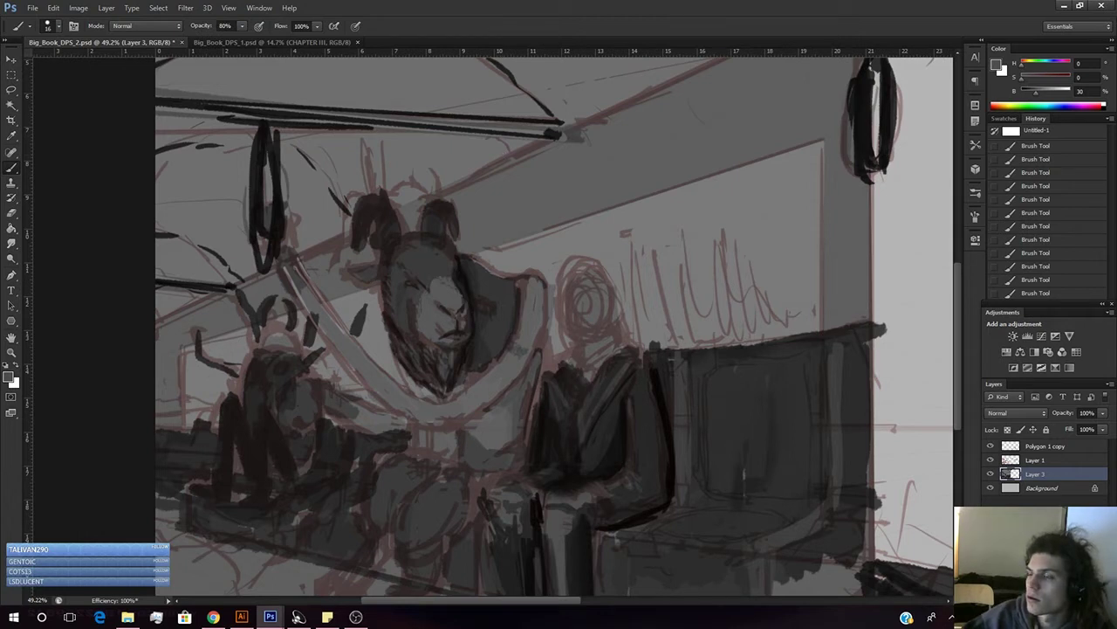
key(alt+Tab)
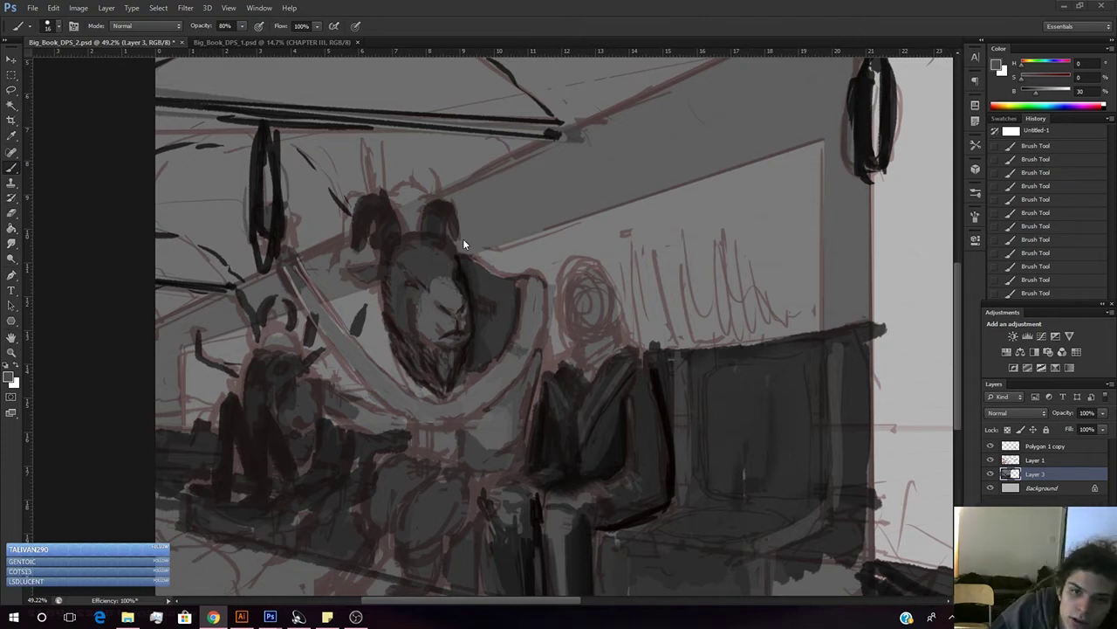
alt+click(426, 267)
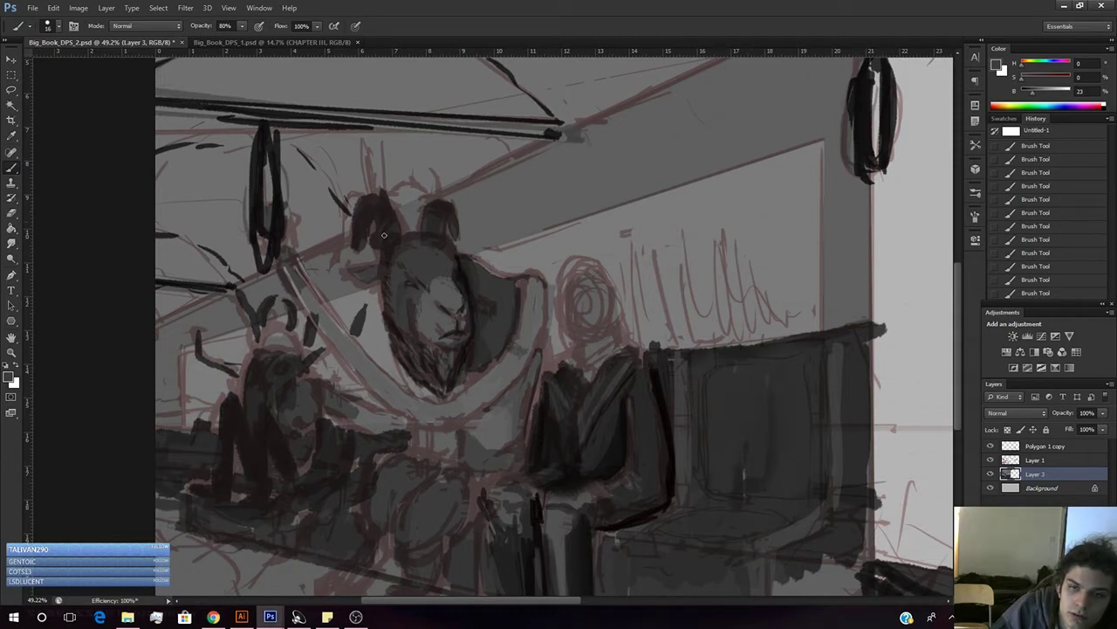
- Enlarge the round brush to 59 px and paint over the ram's forehead between the horns with its sampled 23% brightness grey
alt+click(420, 254)
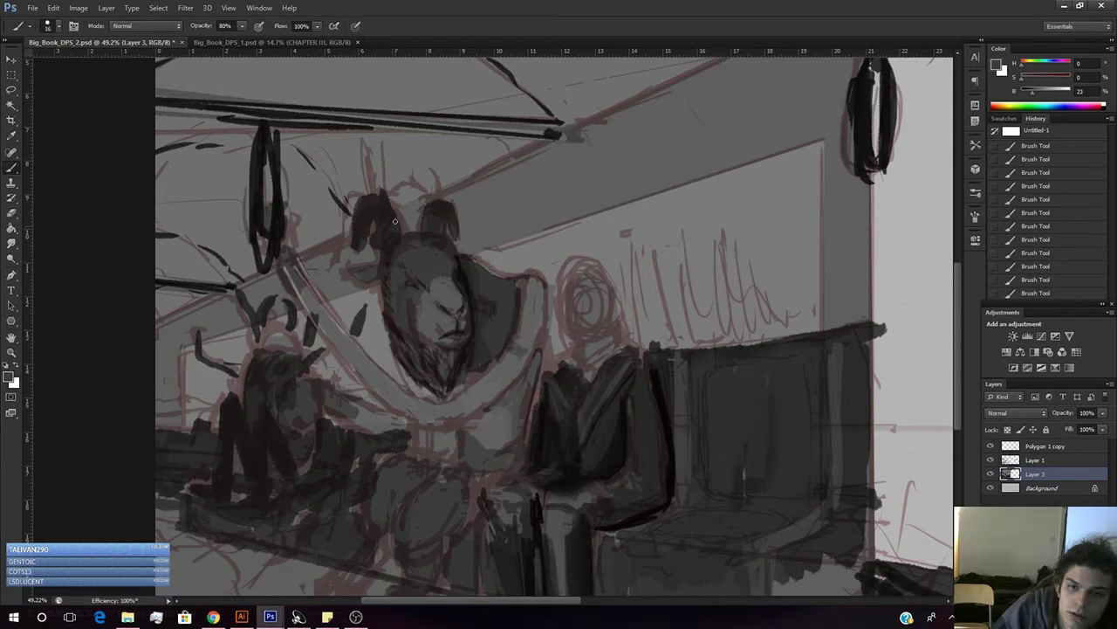
right_click(394, 221)
click(401, 296)
drag(414, 243, 422, 242)
click(420, 205)
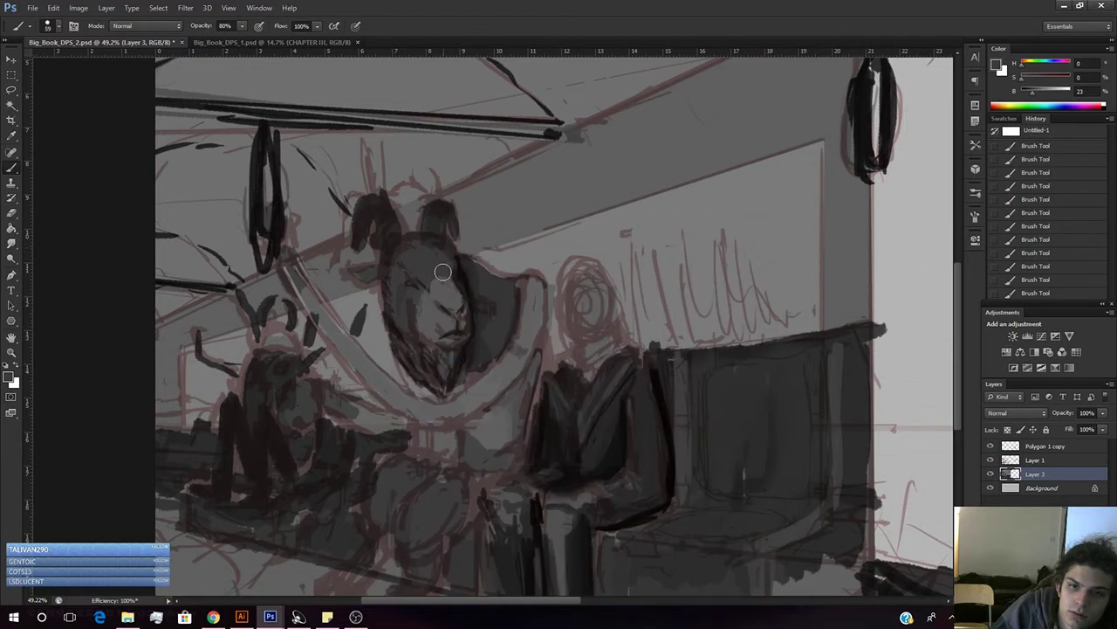
- Hide the red sketch on Layer 1 and darken the outer edge of the ram's cheek below the ear with 18% brightness grey
click(990, 460)
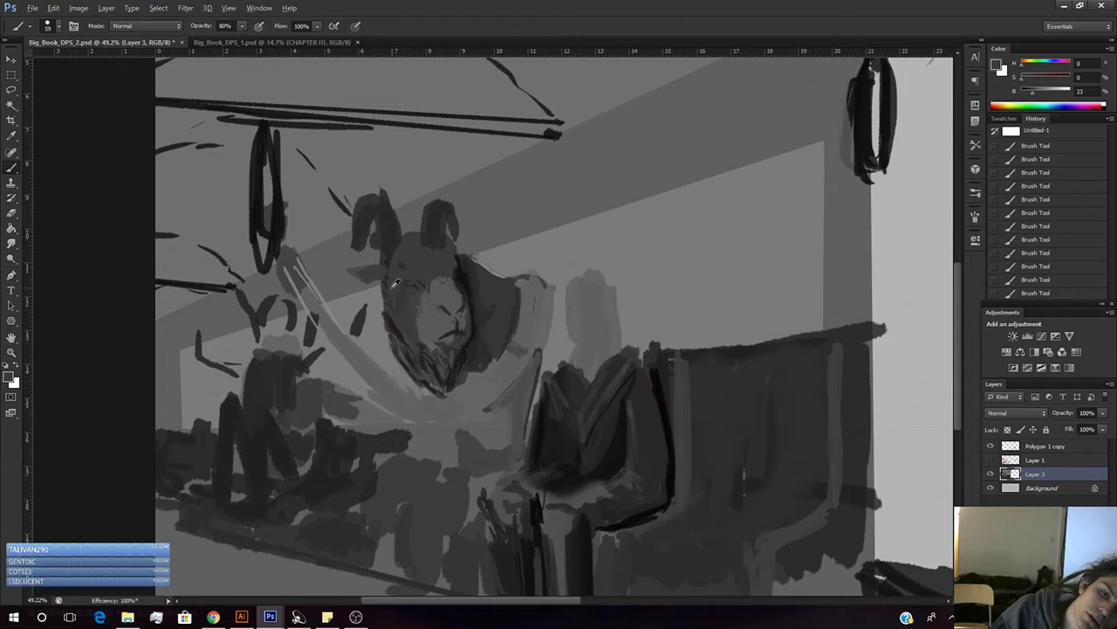
alt+click(386, 289)
alt+click(388, 284)
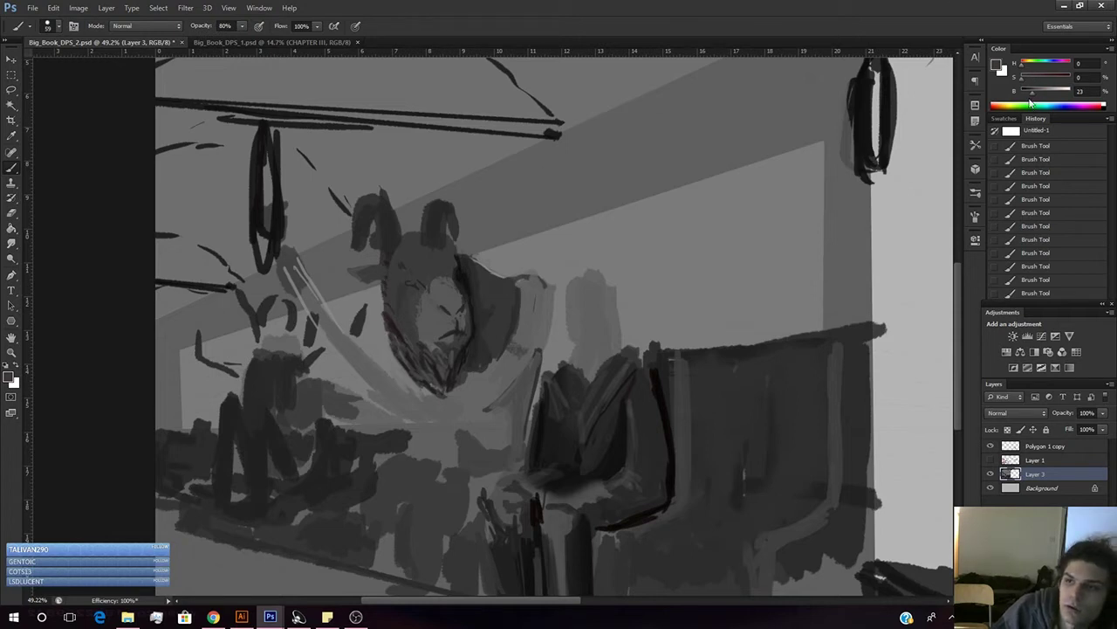
drag(1029, 97, 1026, 97)
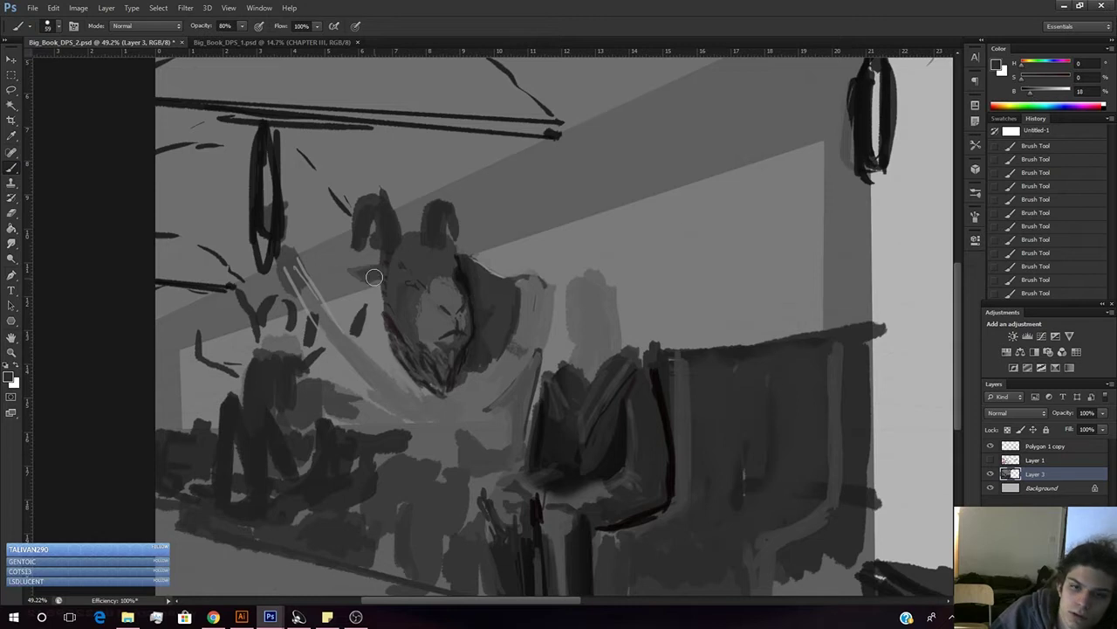
mouse_move(383, 285)
mouse_down()
mouse_move(408, 338)
mouse_move(395, 326)
mouse_up()
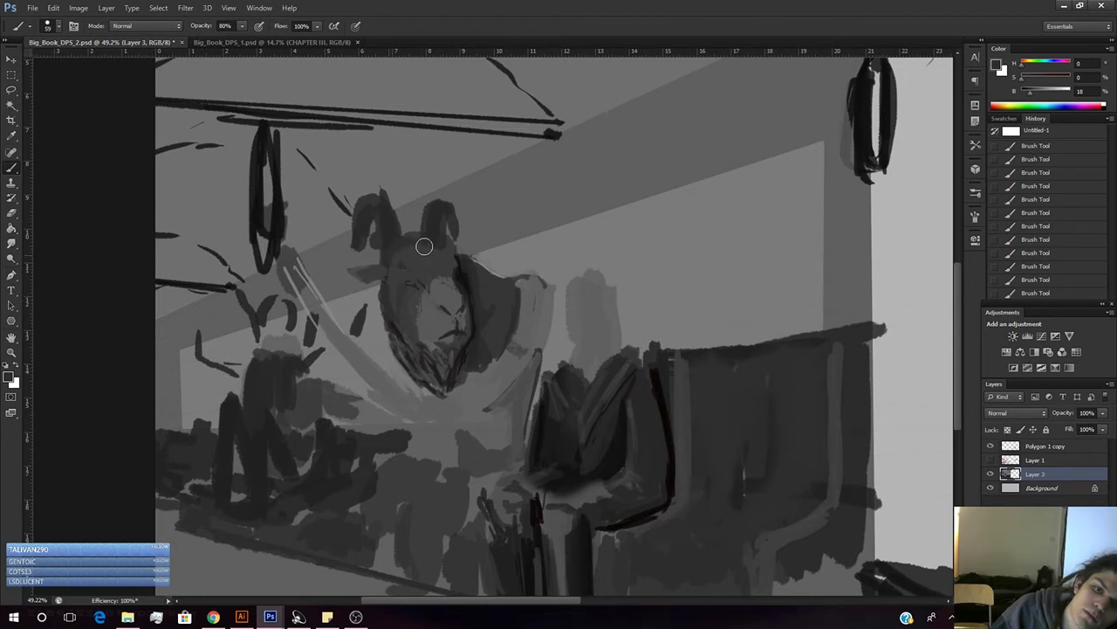
- Lighten the crown of the ram's head with 35% brightness grey and blend it into the forehead with sampled 22% grey
drag(1031, 93, 1041, 97)
click(1039, 93)
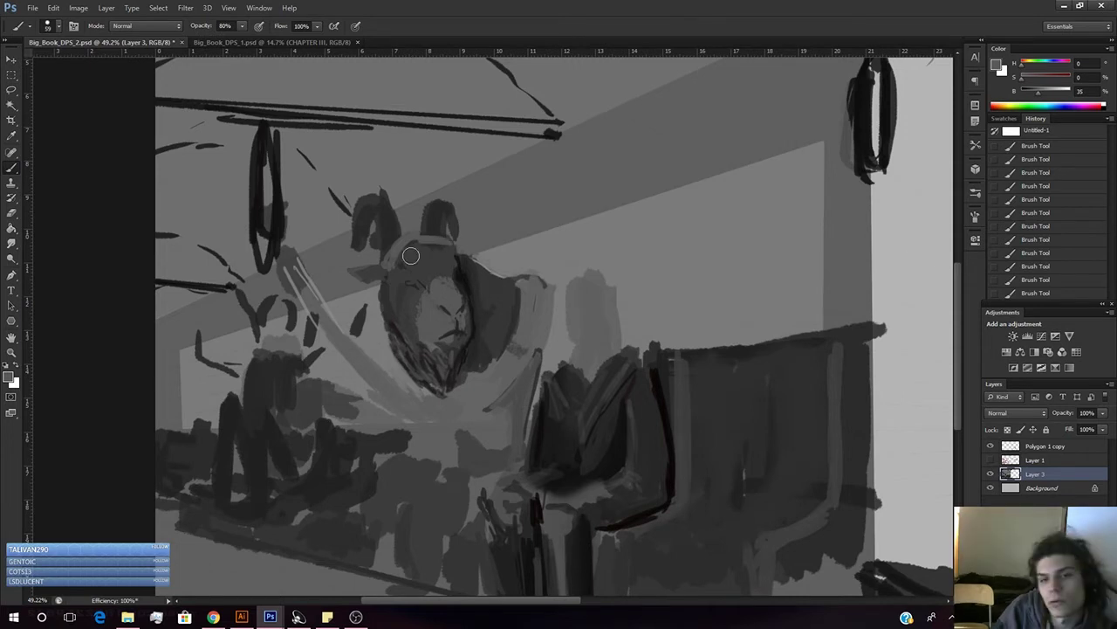
alt+click(449, 261)
mouse_move(448, 247)
mouse_down()
mouse_move(424, 260)
mouse_move(411, 246)
mouse_up()
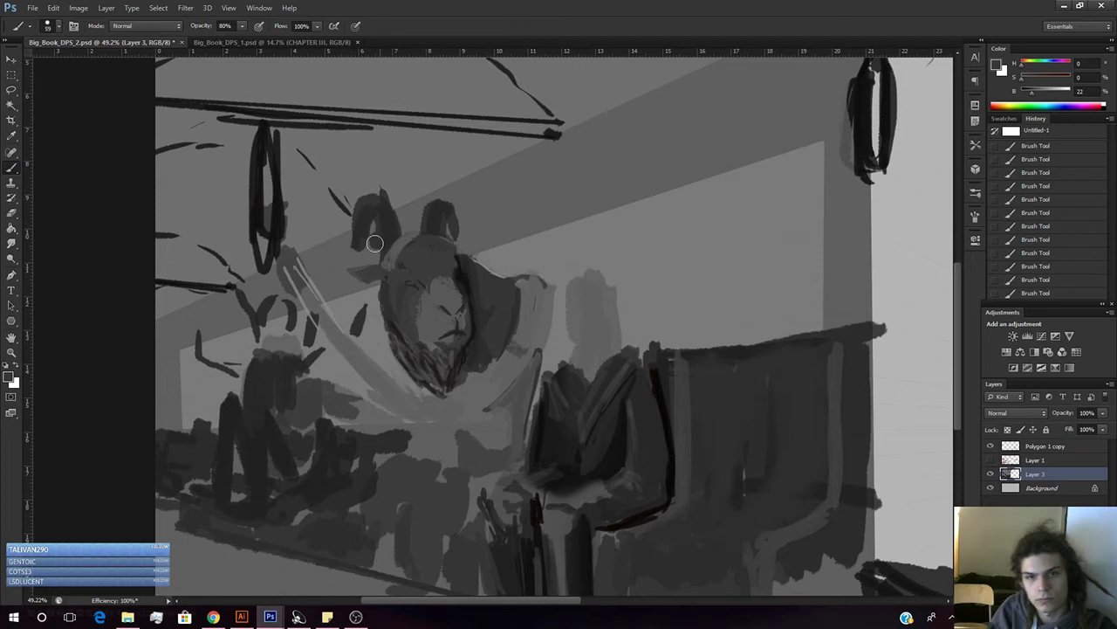
- Trim the outer and inner contours of the ram's curved horn above the ear with sampled 44% and 37% brightness background greys
alt+click(399, 187)
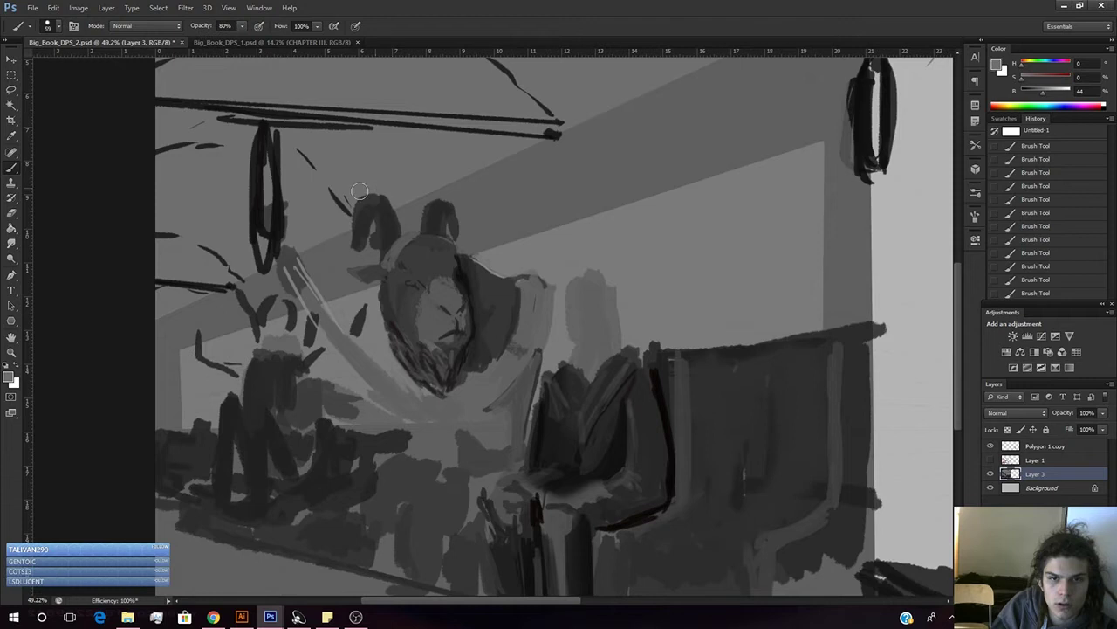
drag(373, 191, 355, 240)
key(ctrl+z)
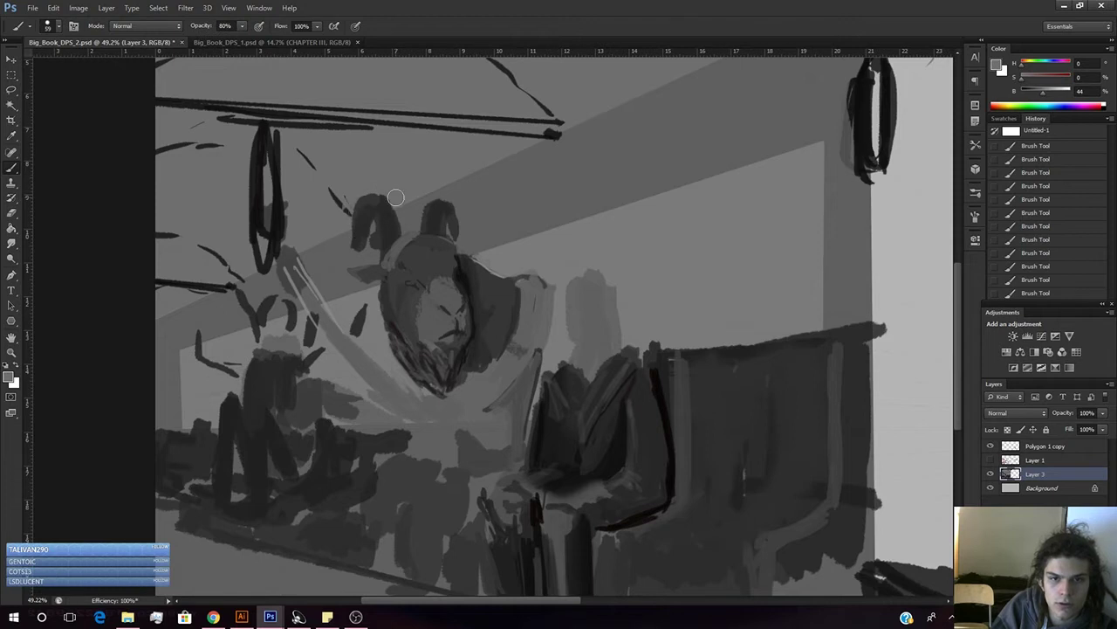
mouse_move(365, 196)
mouse_down()
mouse_move(351, 223)
mouse_move(373, 262)
mouse_up()
alt+click(360, 251)
drag(368, 223, 364, 240)
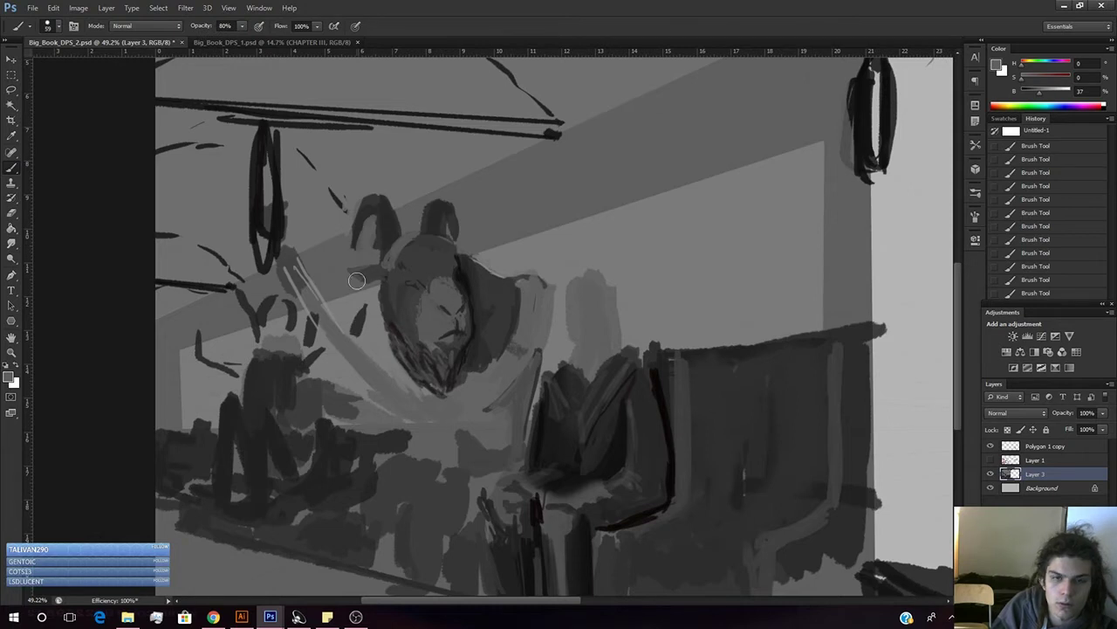
- Refine the ram's ear and the tip of the far horn with sampled 15% and 37% brightness greys
alt+click(385, 225)
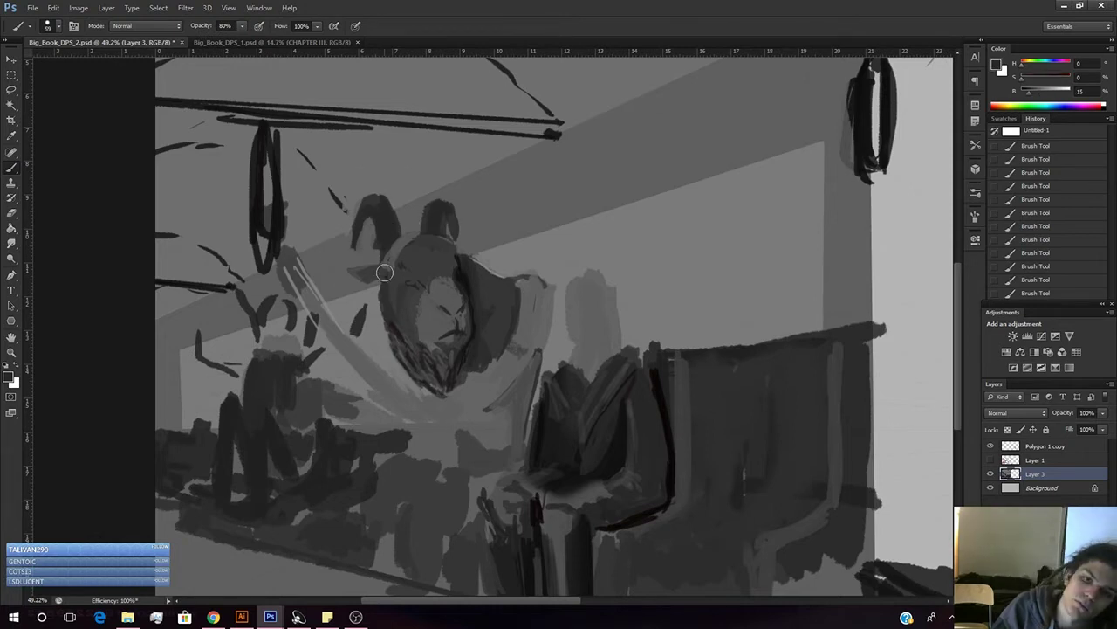
alt+click(374, 236)
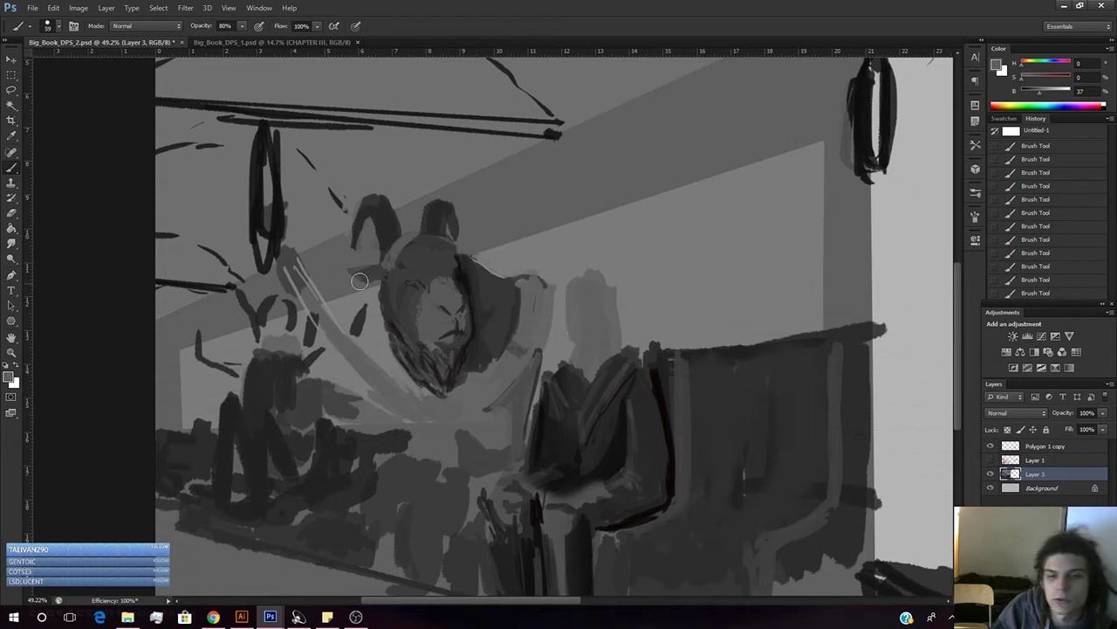
alt+click(431, 216)
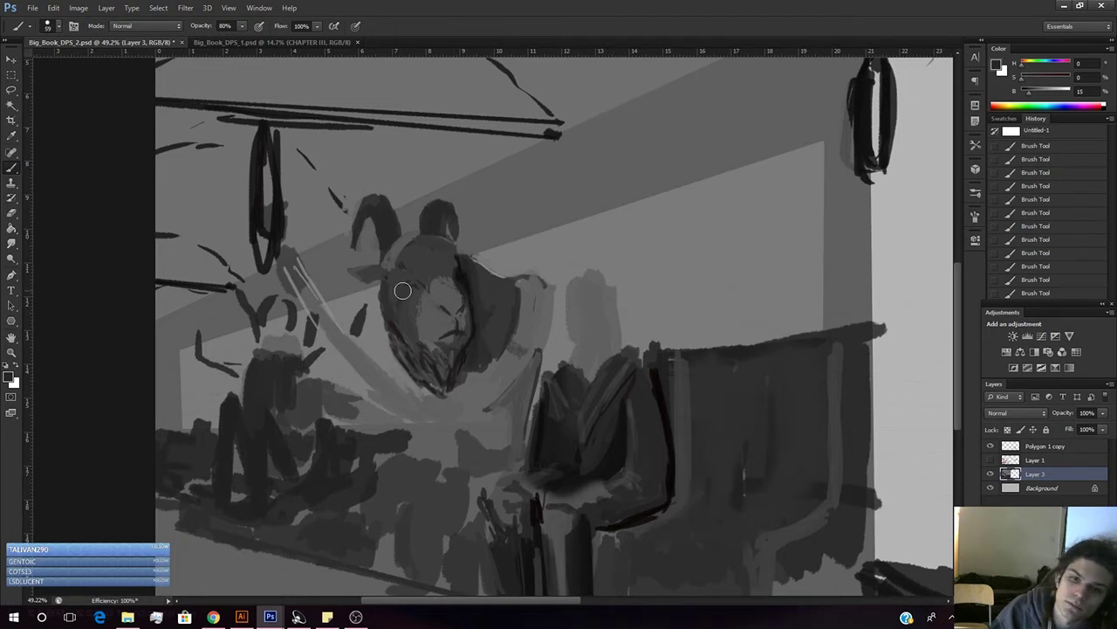
- Switch to a textured brush tip at 69 px and add sampled 35% brightness grey strokes to the ram's cheek below the eye
key(ctrl+space)
mouse_move(416, 289)
mouse_down()
mouse_move(444, 285)
mouse_move(389, 300)
mouse_up()
key(b)
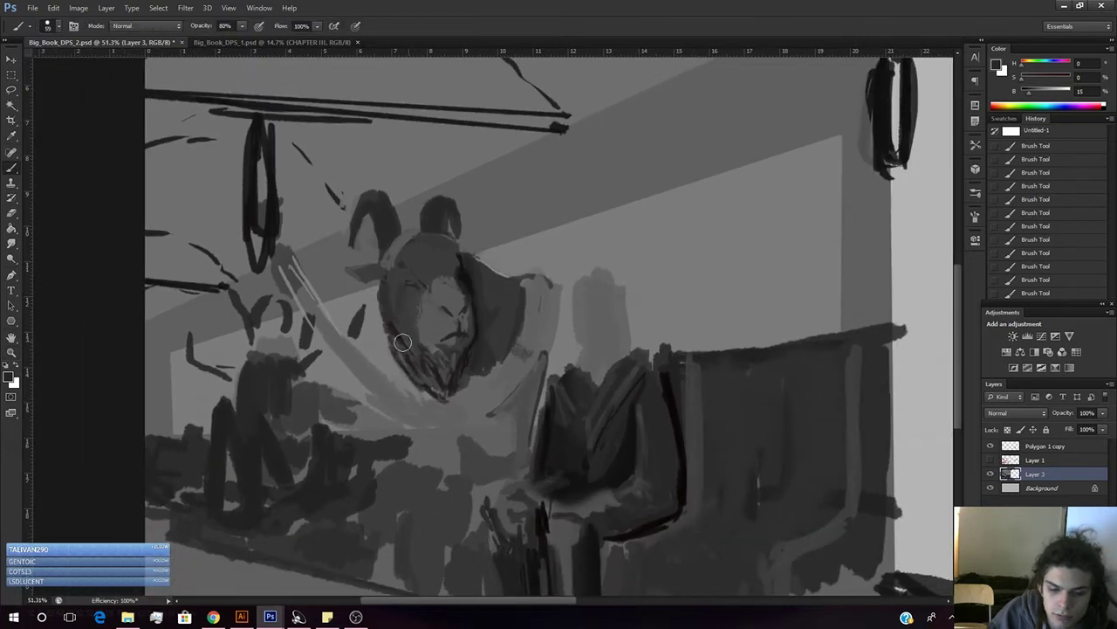
alt+click(427, 309)
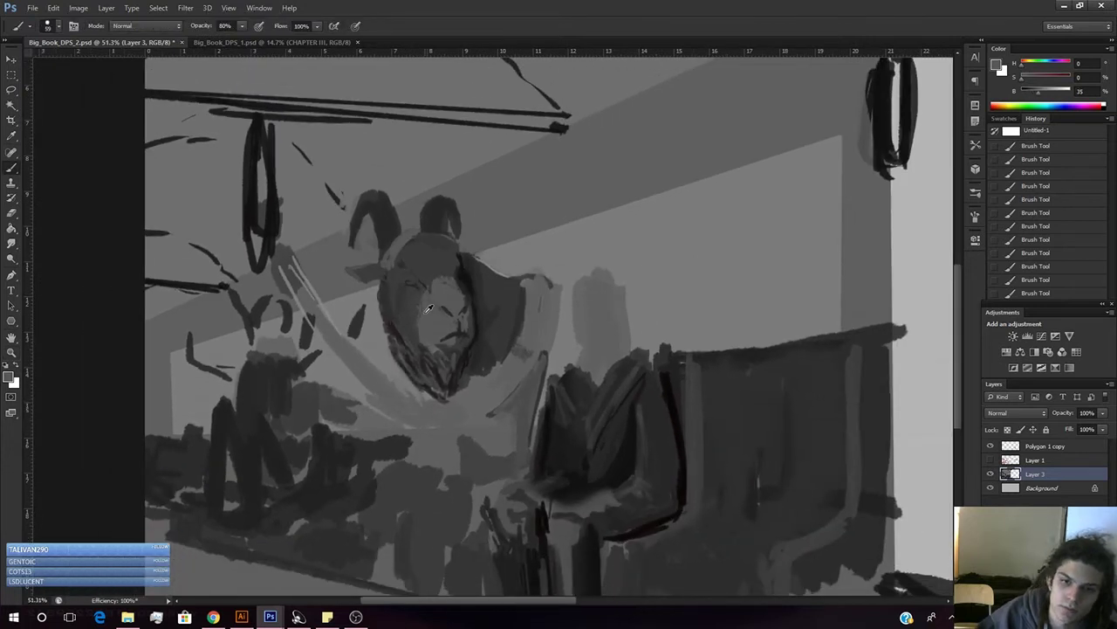
right_click(407, 307)
key(Escape)
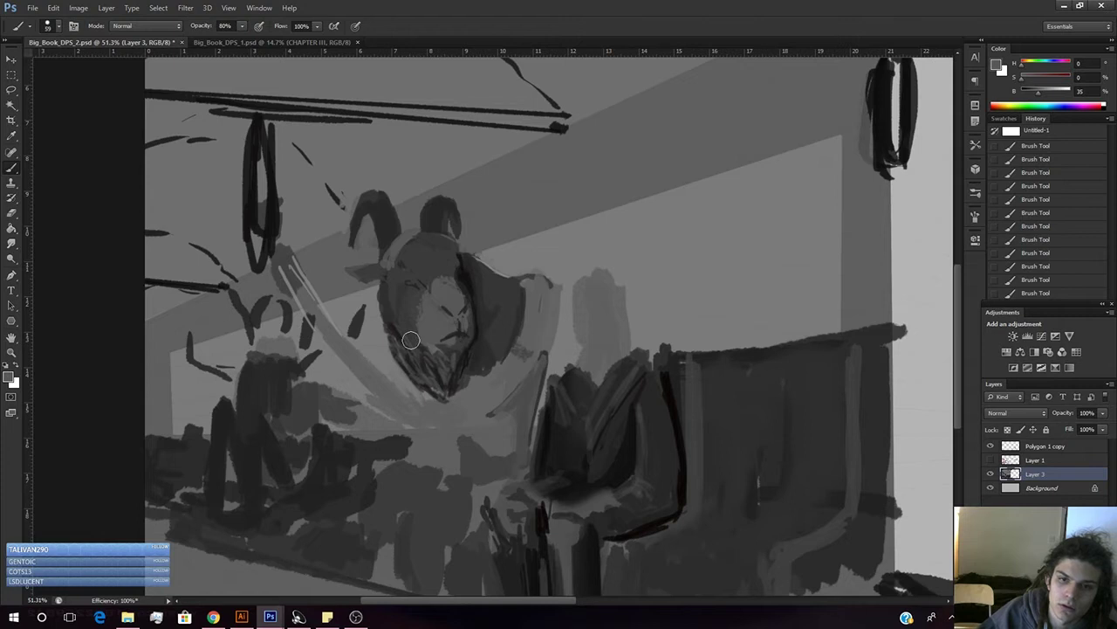
right_click(410, 288)
click(453, 297)
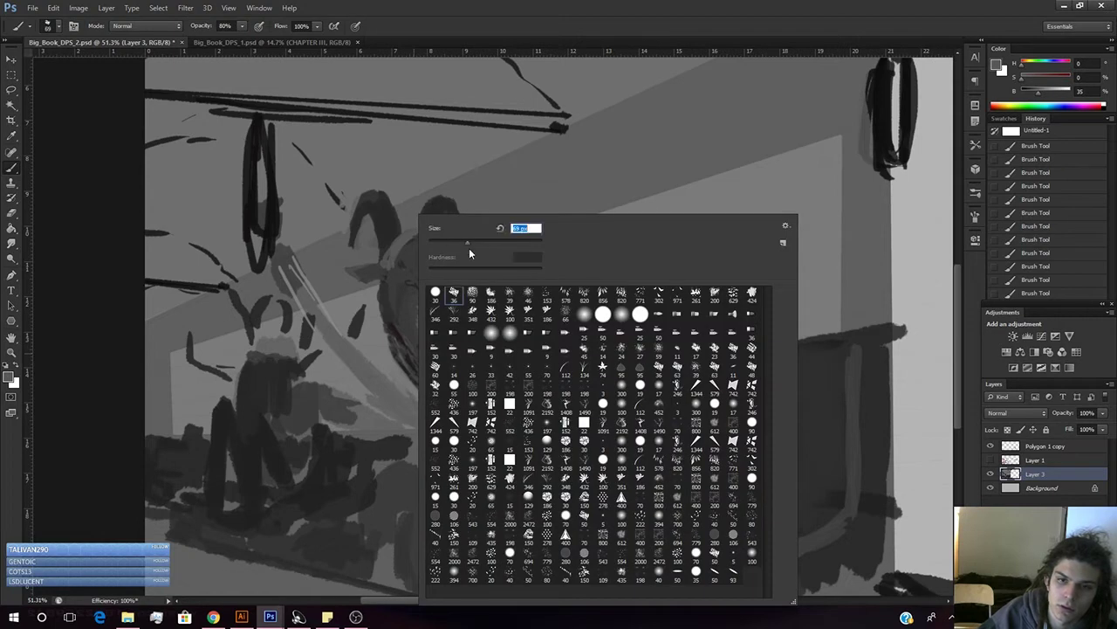
key(Return)
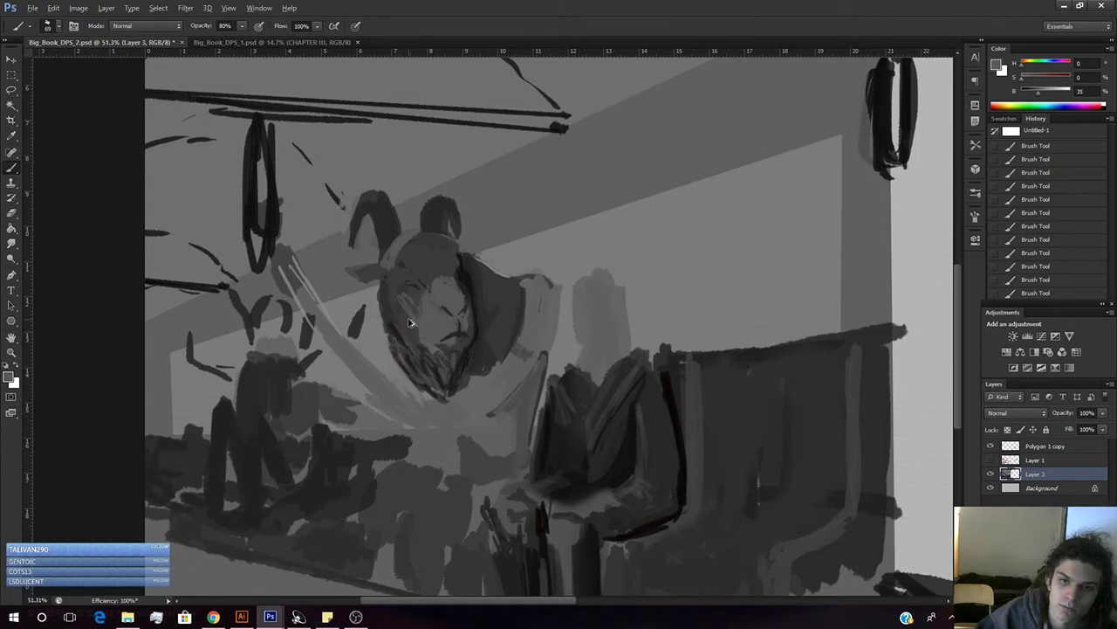
- Paint the top of the ram's beard beneath the mouth with sampled 20% brightness grey
alt+click(452, 349)
alt+click(451, 347)
drag(448, 353, 430, 355)
- Show the red sketch on Layer 1 again and set that layer's opacity to 69%
click(990, 459)
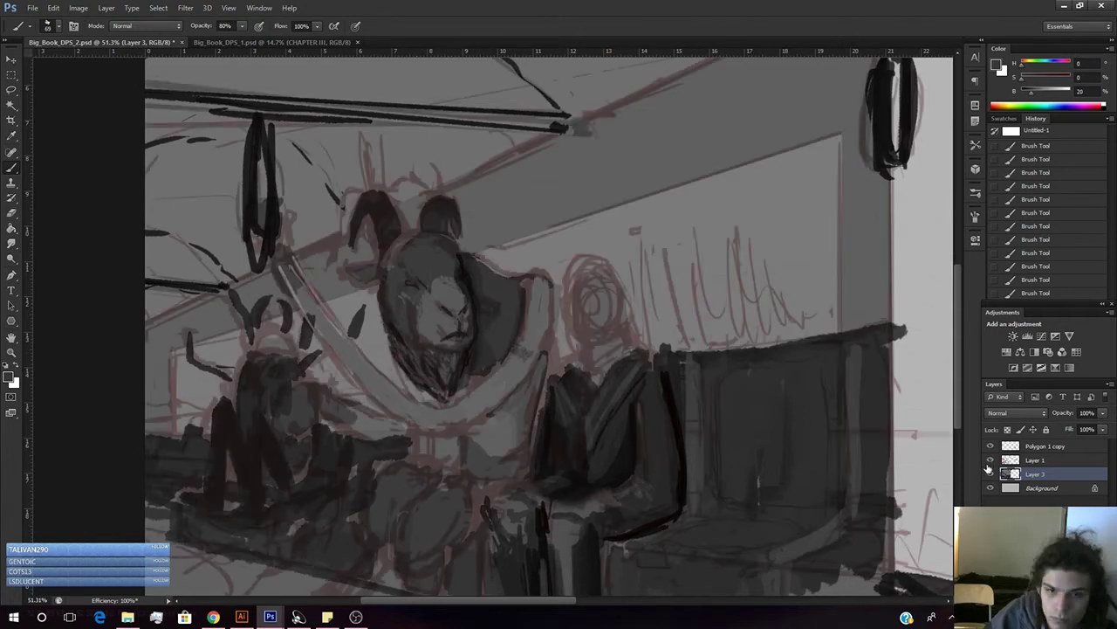
click(1048, 459)
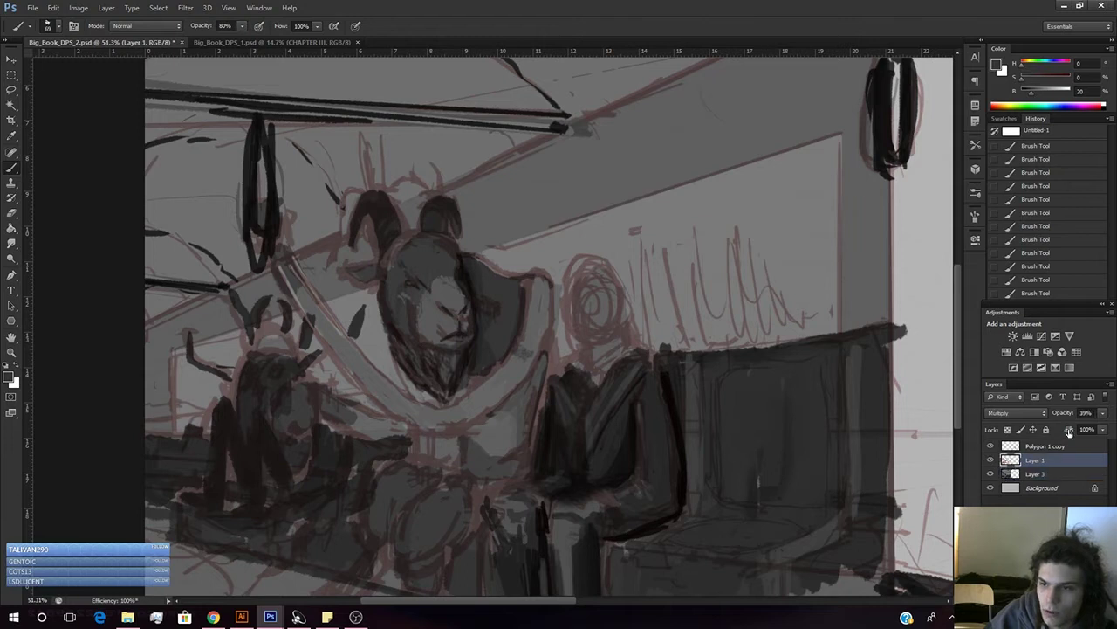
click(1101, 416)
drag(1098, 428, 1112, 429)
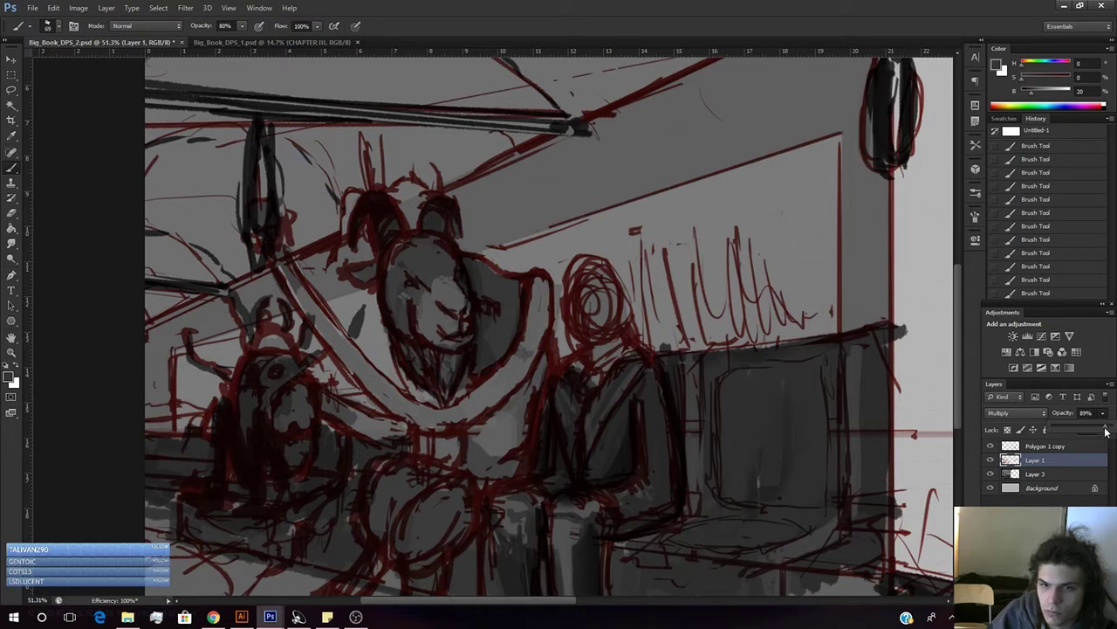
drag(1106, 431, 1091, 440)
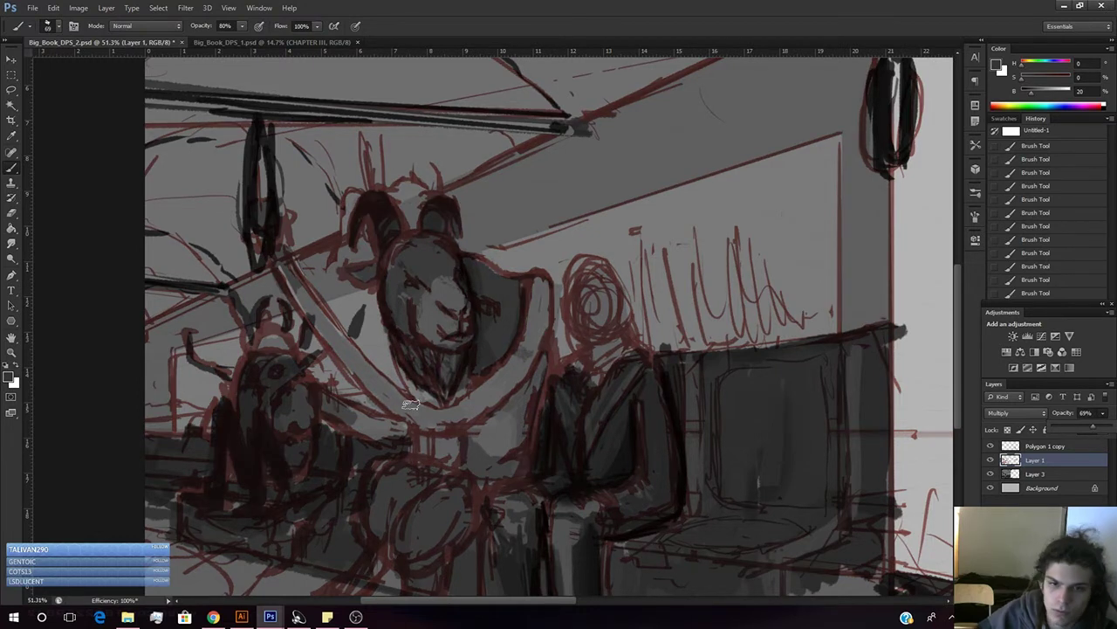
- Darken the ram's cheek beside the muzzle with 20% brightness grey and make Layer 3 the active painting layer
alt+click(399, 303)
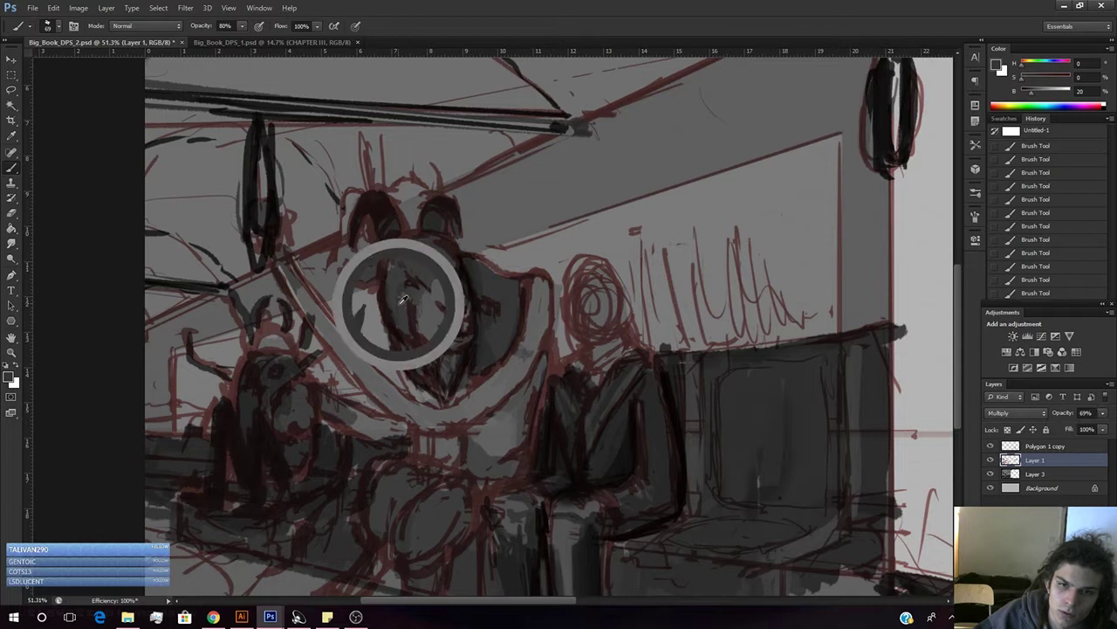
drag(404, 303, 417, 329)
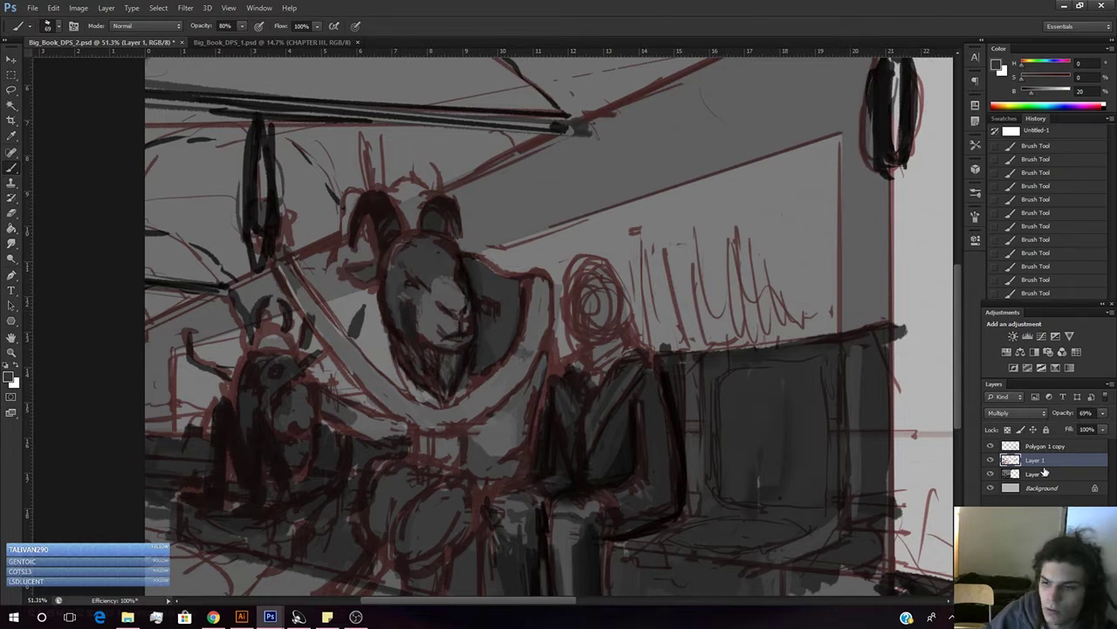
click(1036, 473)
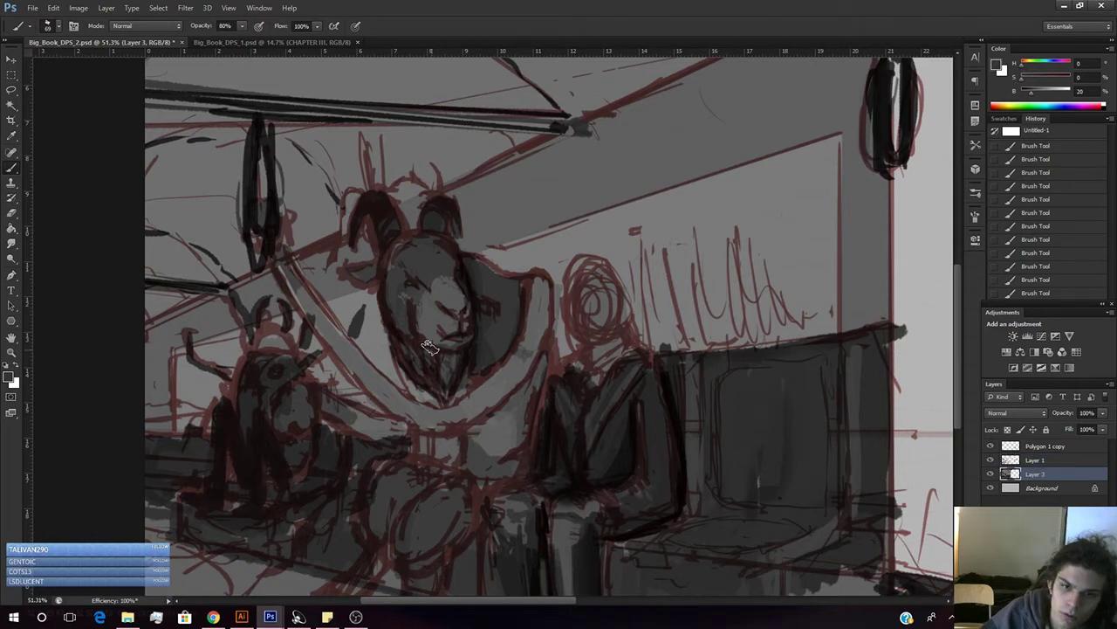
alt+click(404, 286)
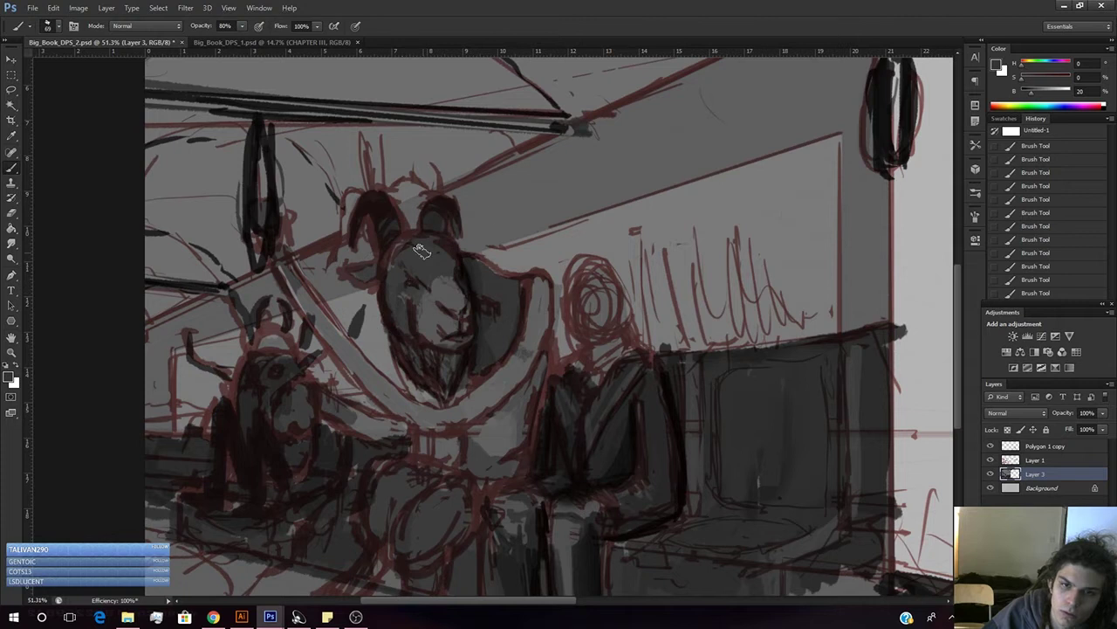
- Hide the sketch layer, reduce the textured brush to 33 px, and refine the ram's cheek and jaw with 15% and 35% brightness greys
drag(1031, 93, 1028, 98)
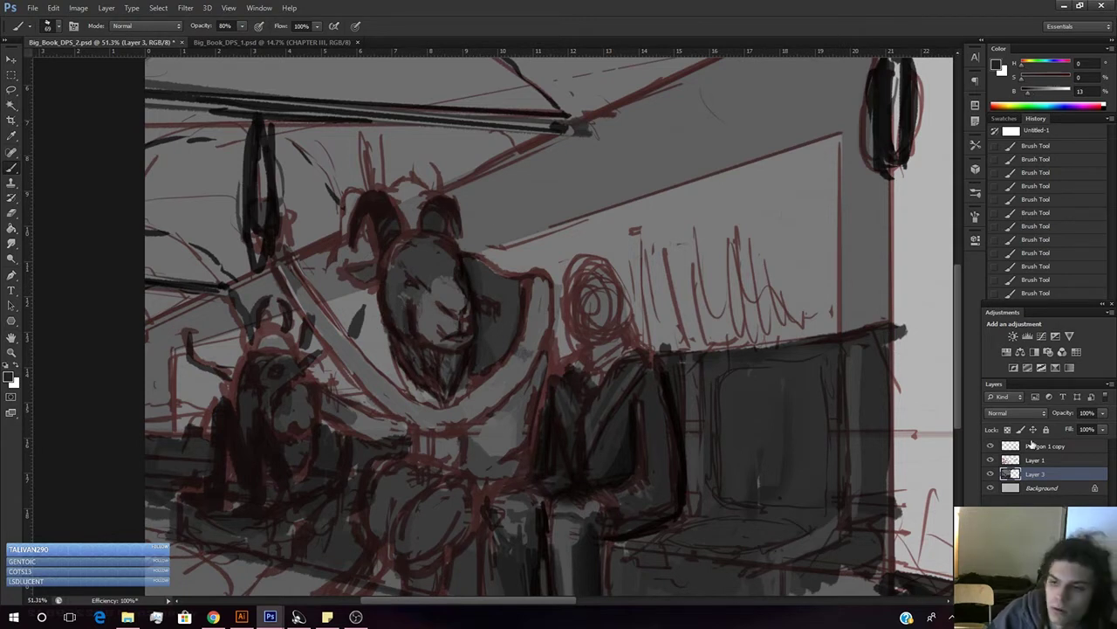
click(991, 460)
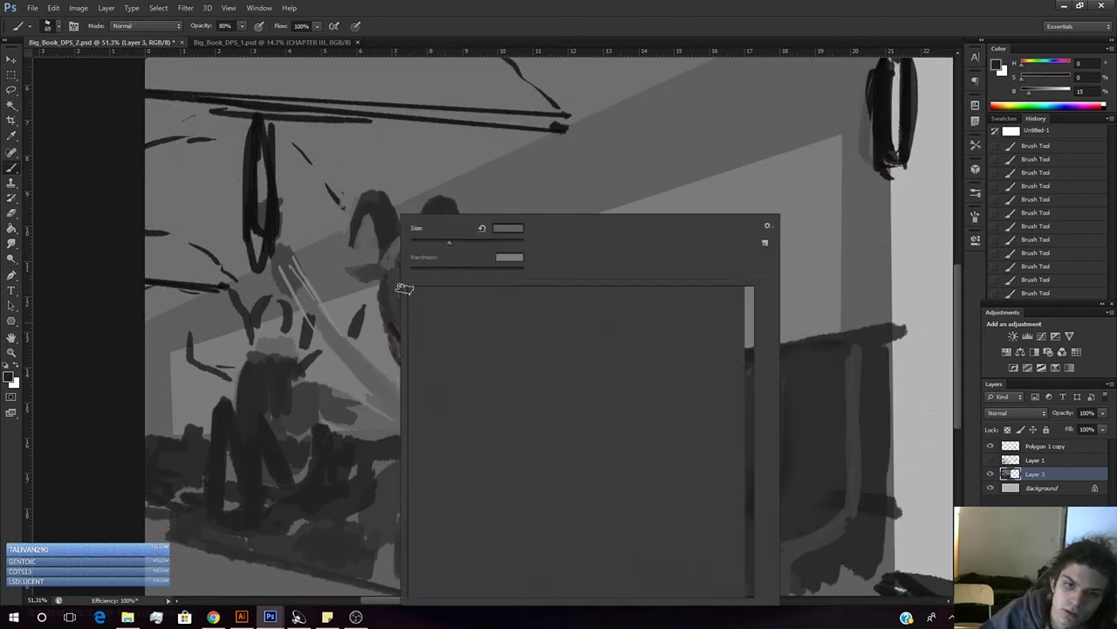
right_click(425, 323)
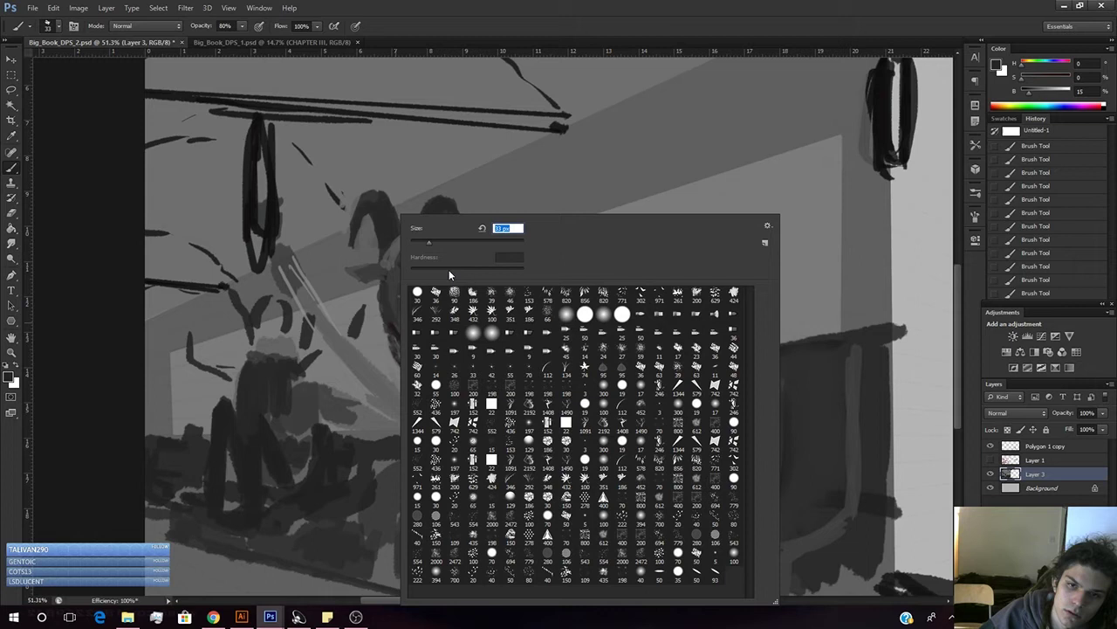
click(634, 6)
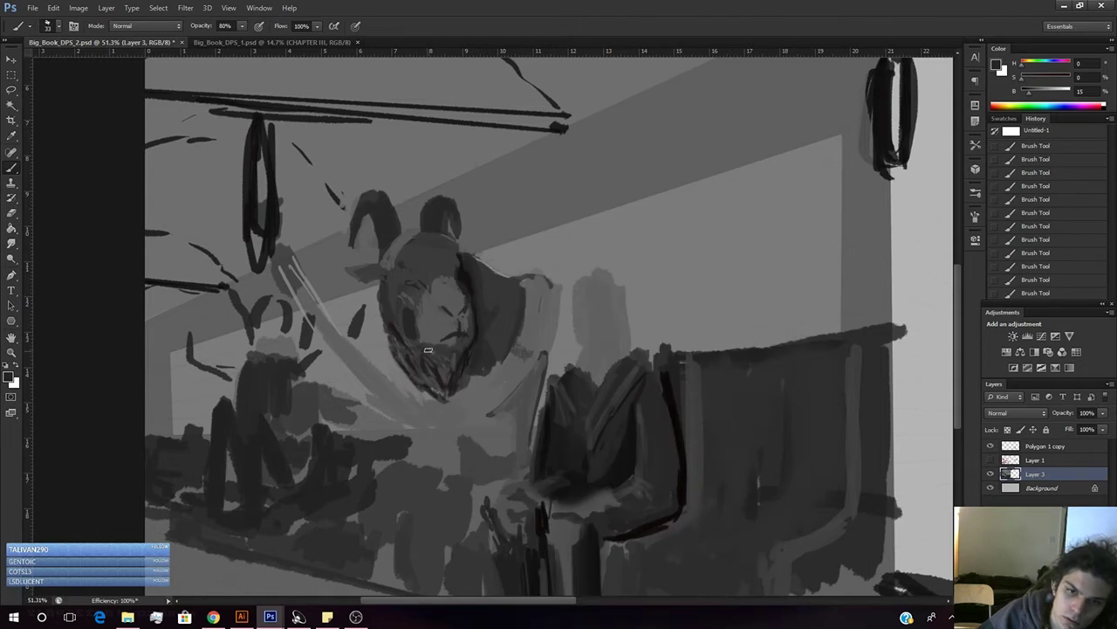
alt+click(419, 315)
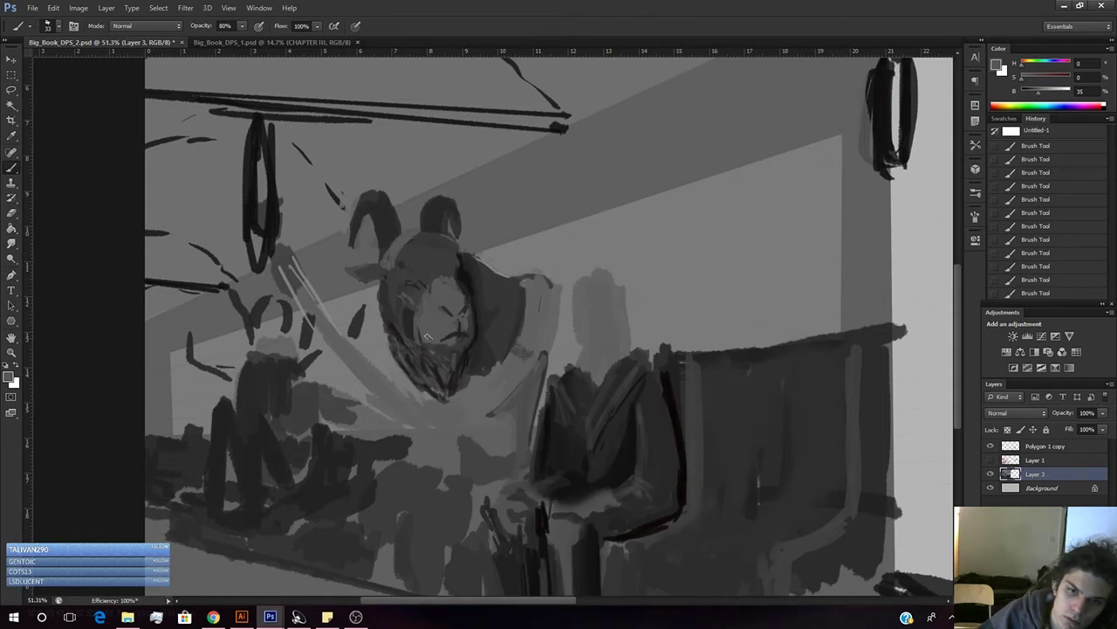
key(alt+0)
alt+click(411, 324)
mouse_move(413, 318)
mouse_down()
mouse_move(426, 358)
mouse_move(415, 336)
mouse_move(425, 346)
mouse_up()
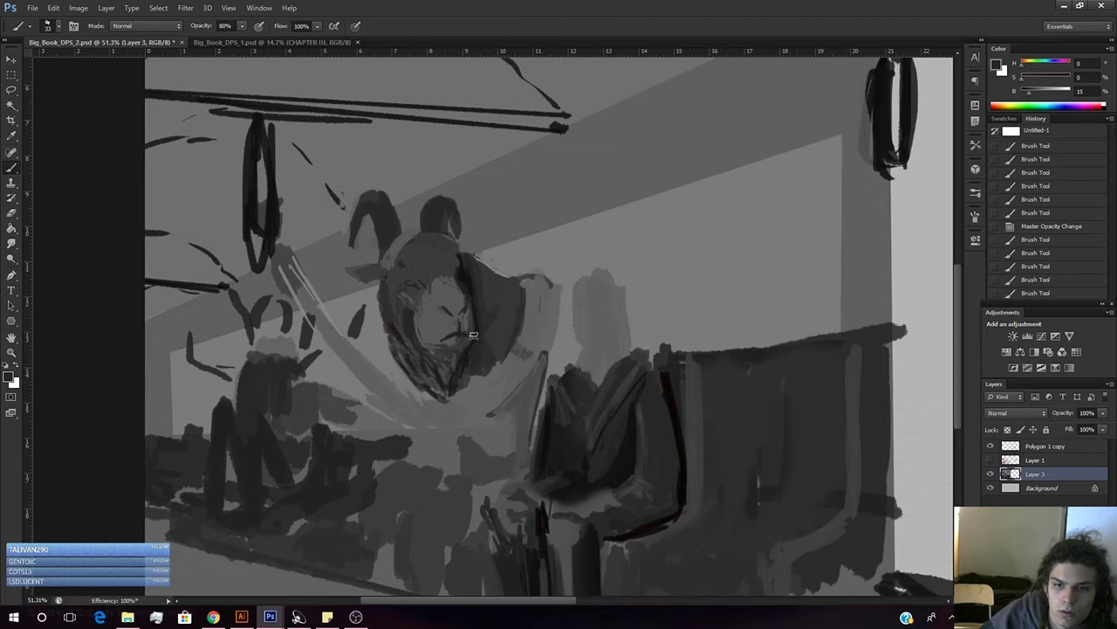
key(z)
drag(604, 365, 551, 444)
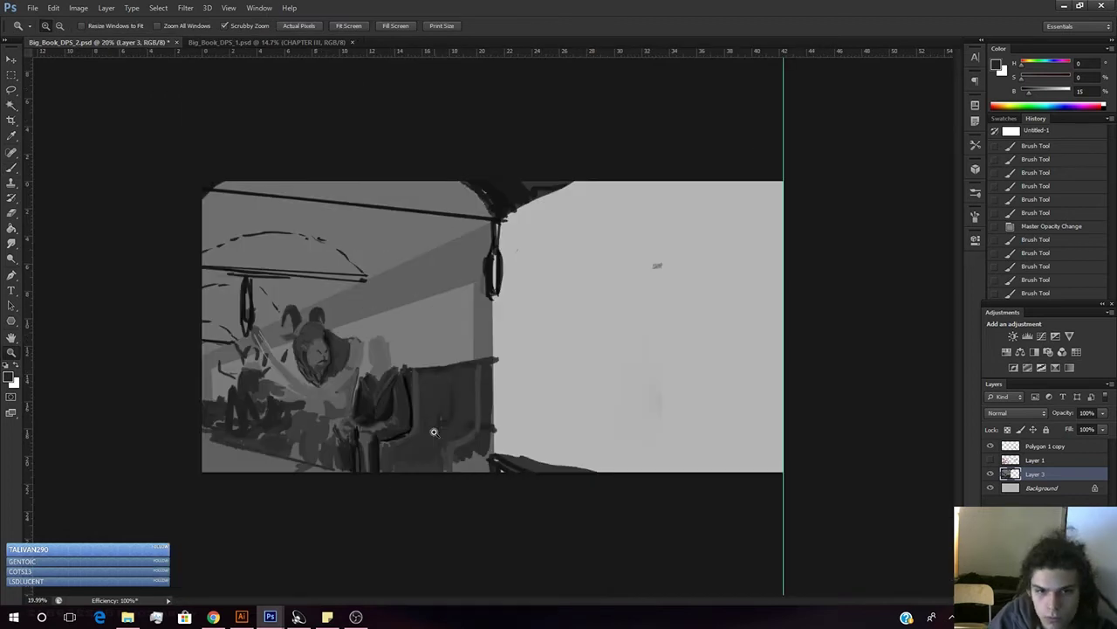
drag(353, 365, 345, 404)
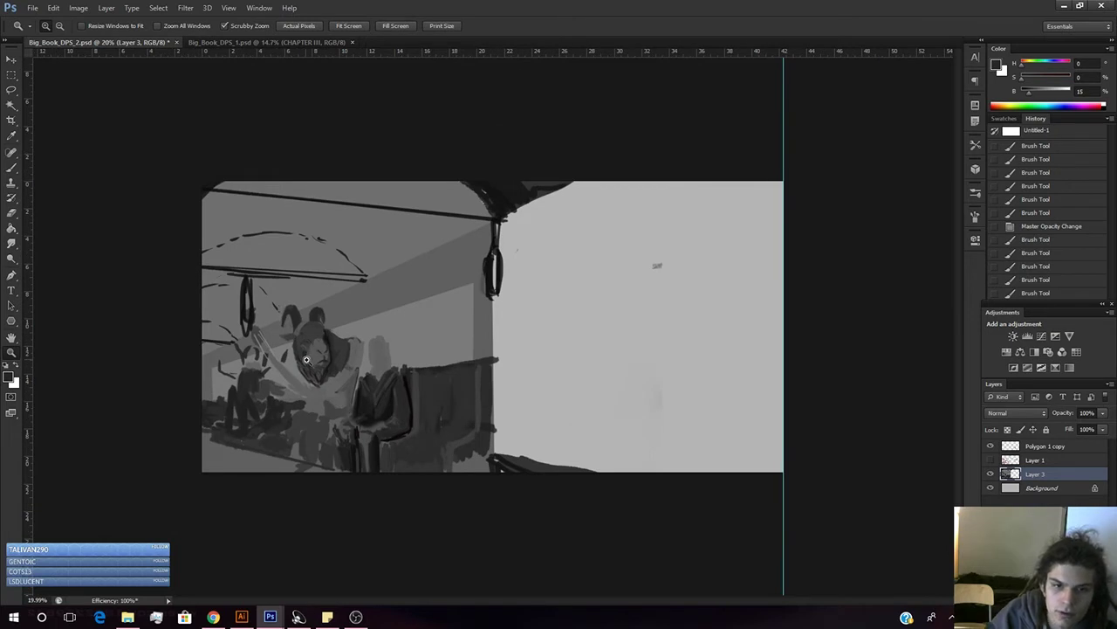
- Darken the ram's left-hand horn with 15% and 11% brightness greys using the textured brush
drag(307, 360, 354, 328)
drag(288, 386, 404, 358)
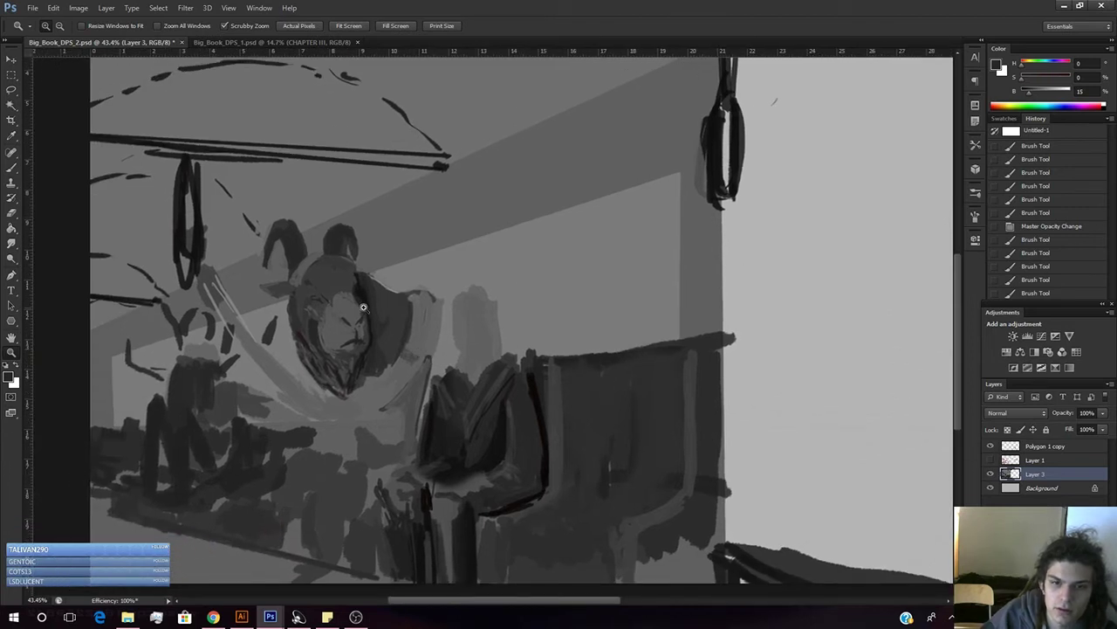
key(b)
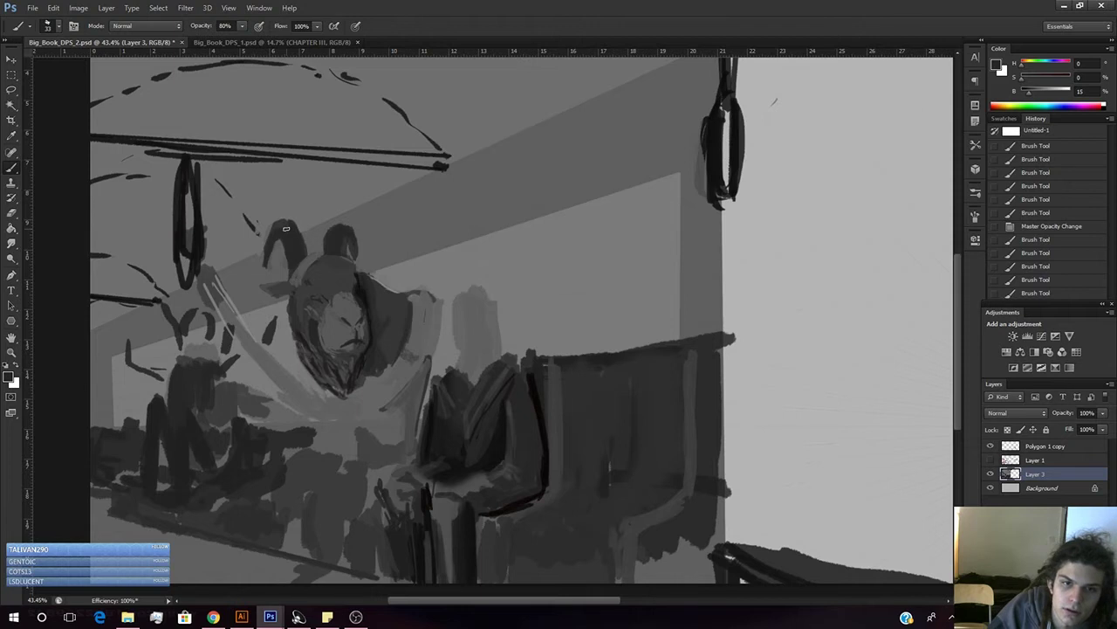
drag(269, 237, 291, 232)
click(277, 234)
click(278, 290)
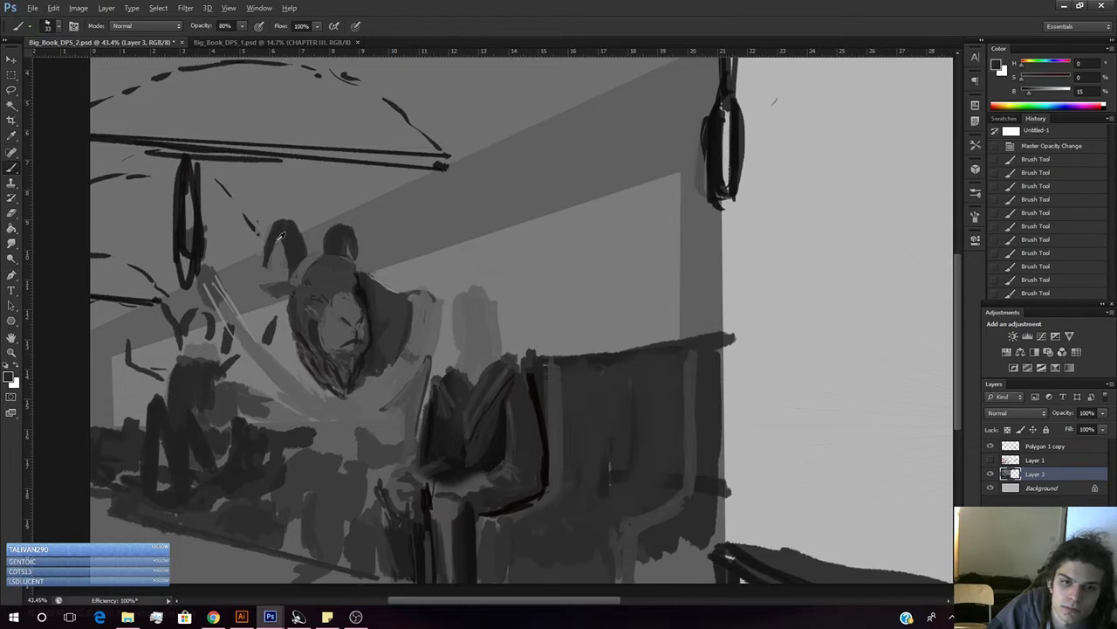
click(1036, 92)
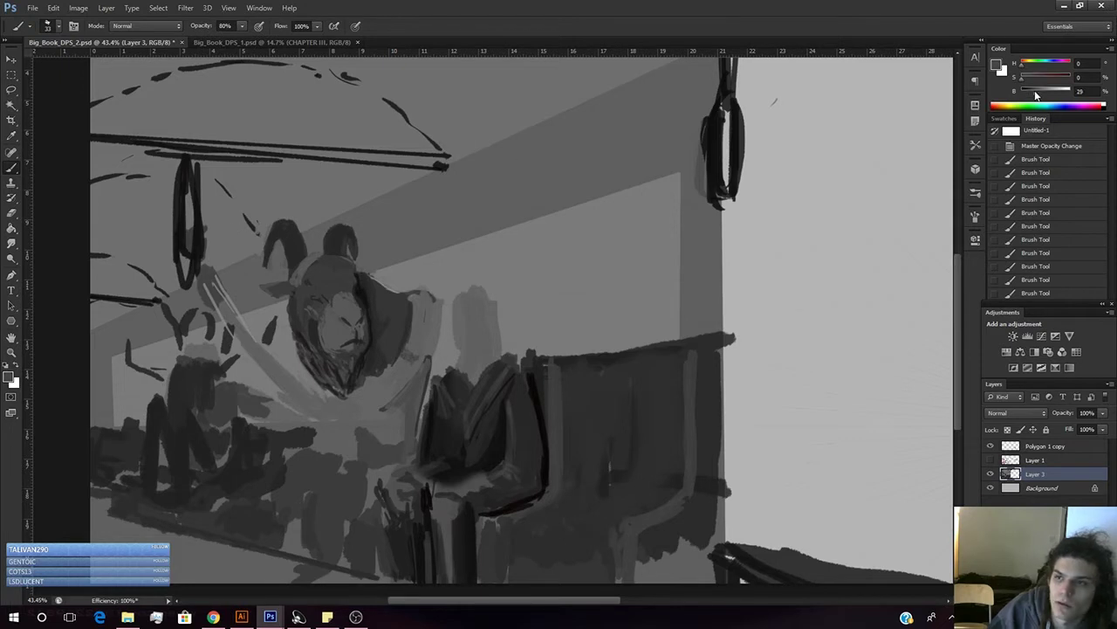
drag(1028, 99, 1026, 96)
drag(282, 235, 272, 248)
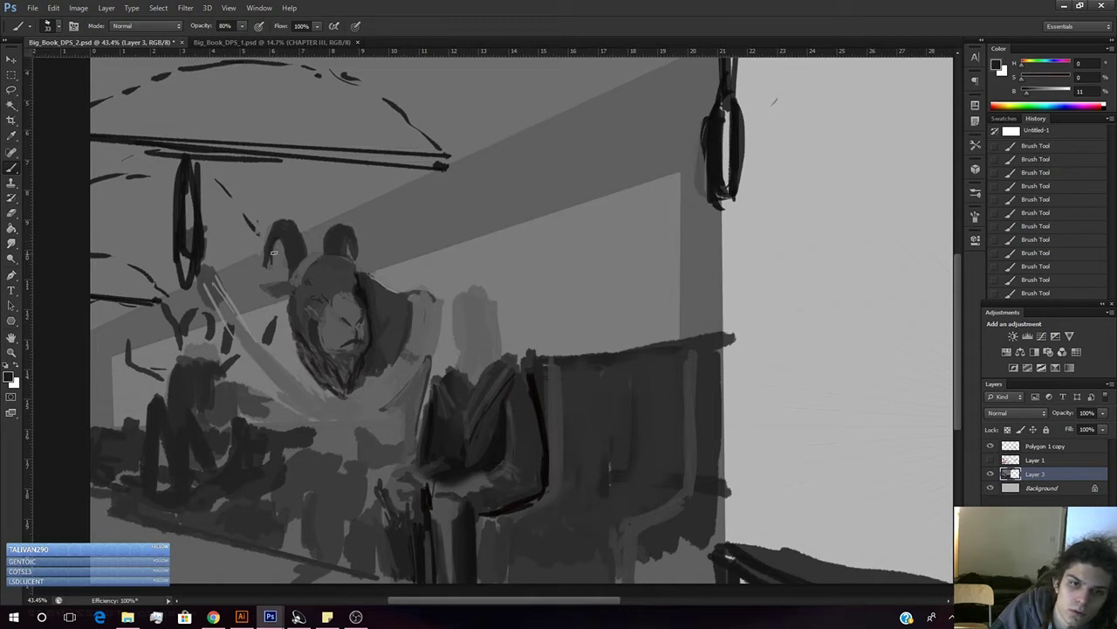
- Reshape the outer edge and tip of the ram's left-hand horn with sampled greys, including 44% and 37% brightness
alt+click(271, 248)
alt+click(269, 223)
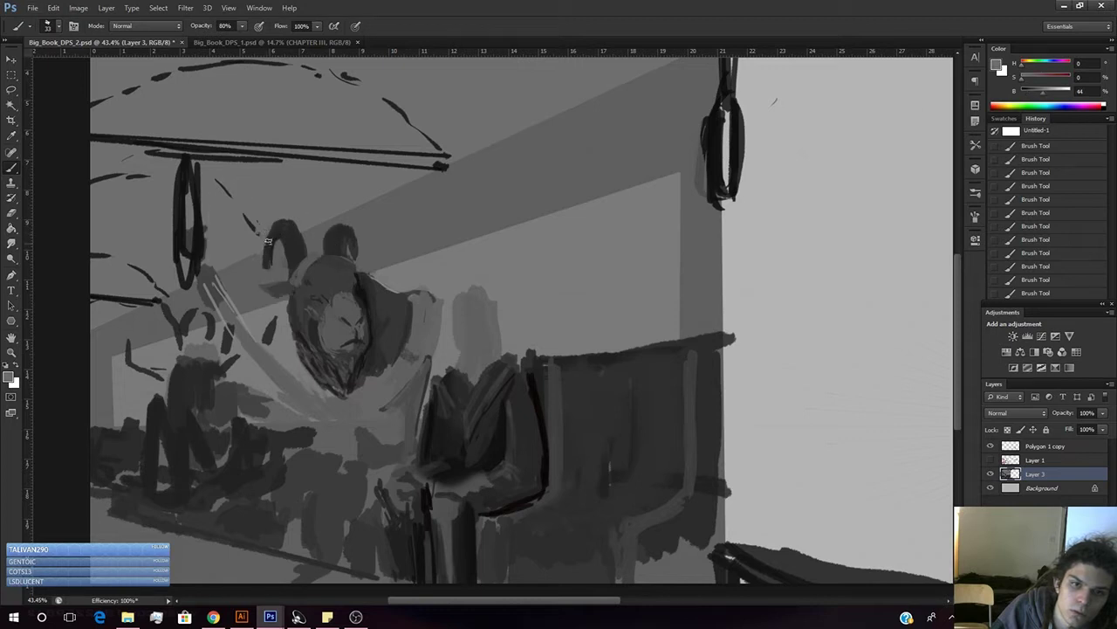
alt+click(266, 258)
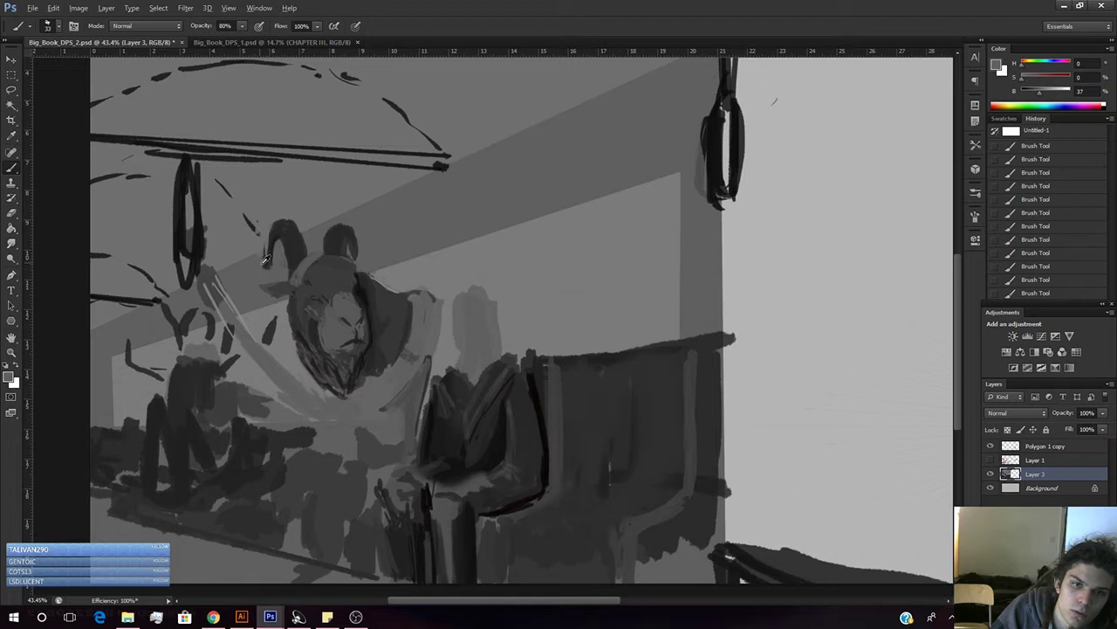
alt+click(263, 270)
alt+click(277, 238)
- Model the curve of the ram's left-hand horn with 22% to 30% brightness greys and clean its edge with sampled 37% grey
click(1036, 97)
drag(1035, 97, 1038, 97)
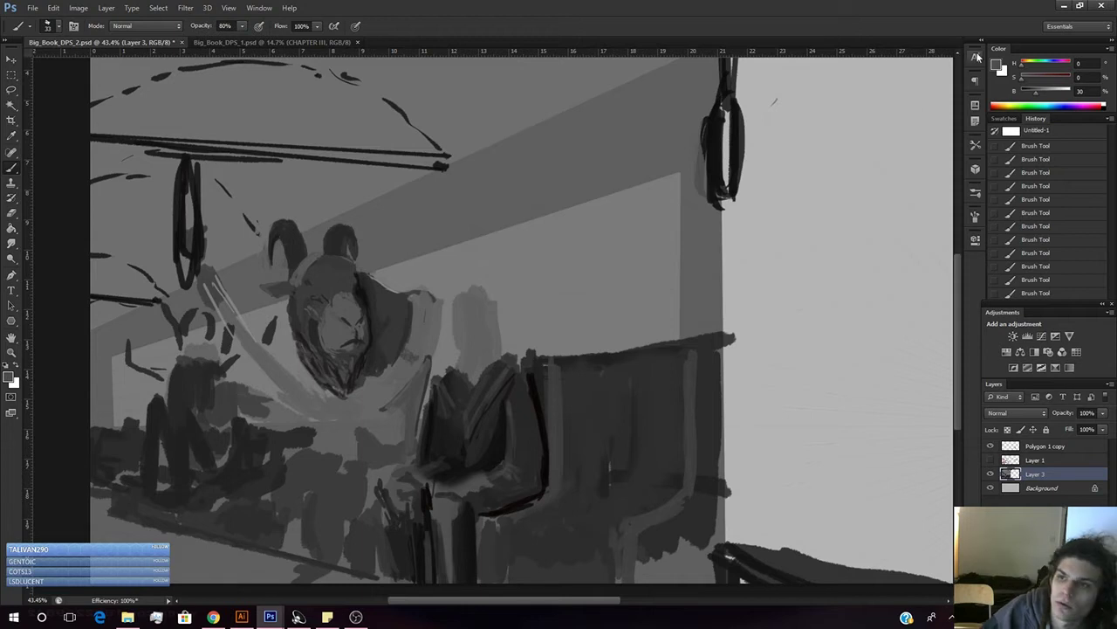
click(1033, 94)
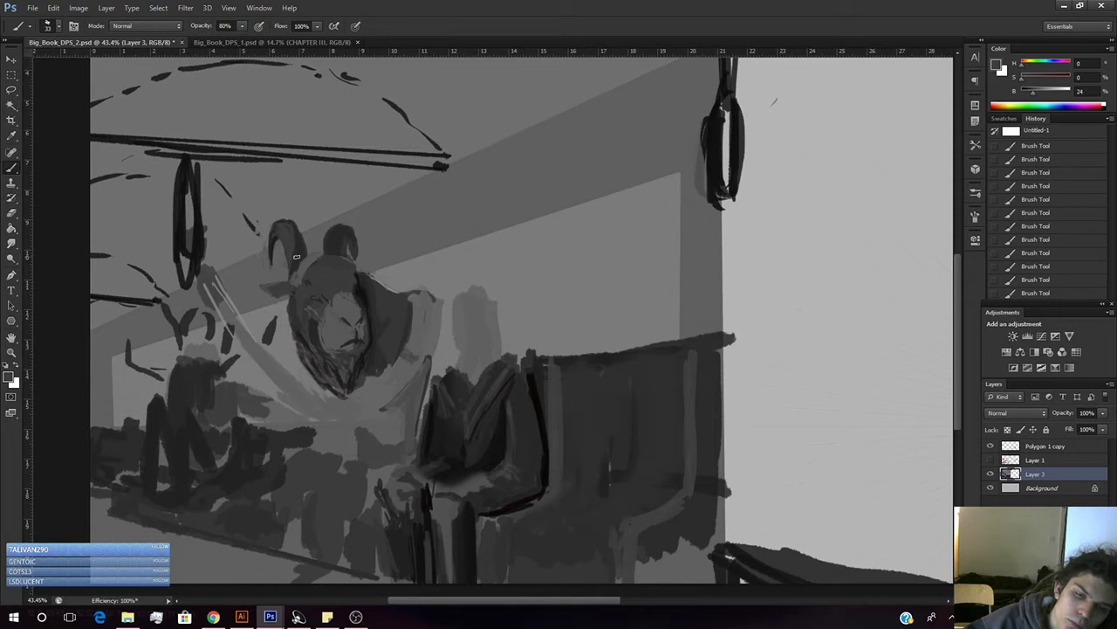
click(1033, 94)
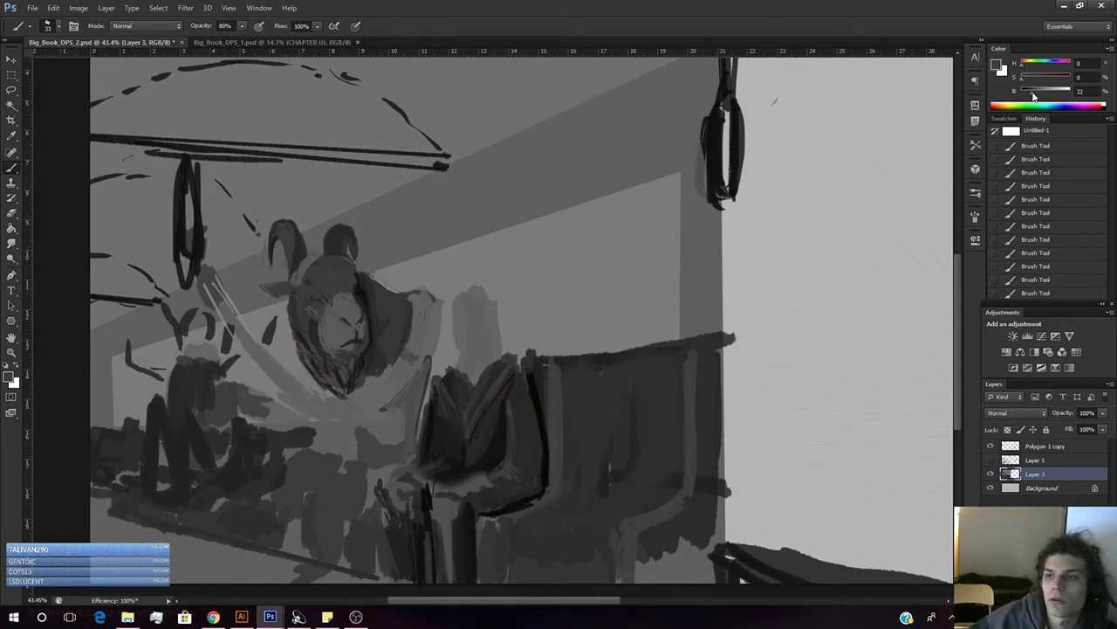
click(1035, 93)
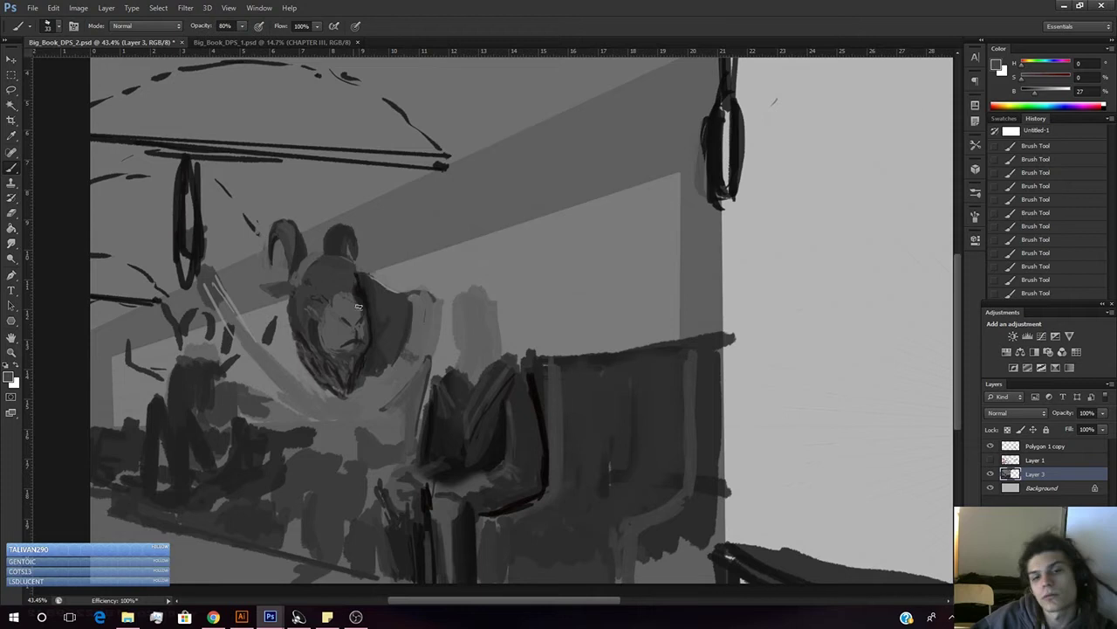
alt+click(283, 259)
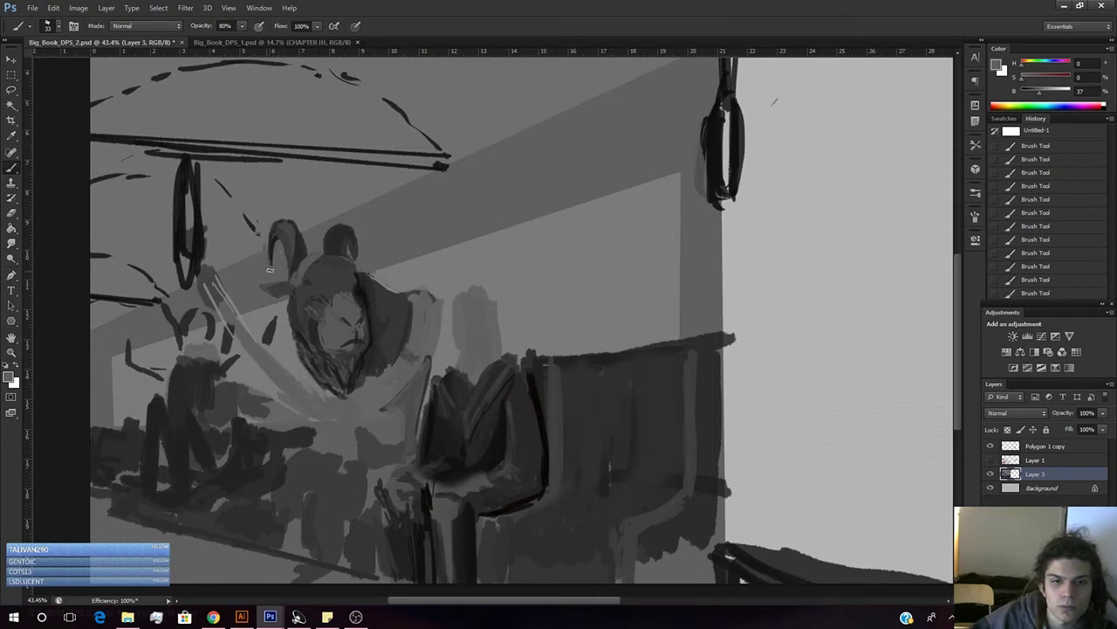
mouse_move(395, 328)
mouse_down()
mouse_move(346, 359)
mouse_move(359, 367)
mouse_move(394, 349)
mouse_up()
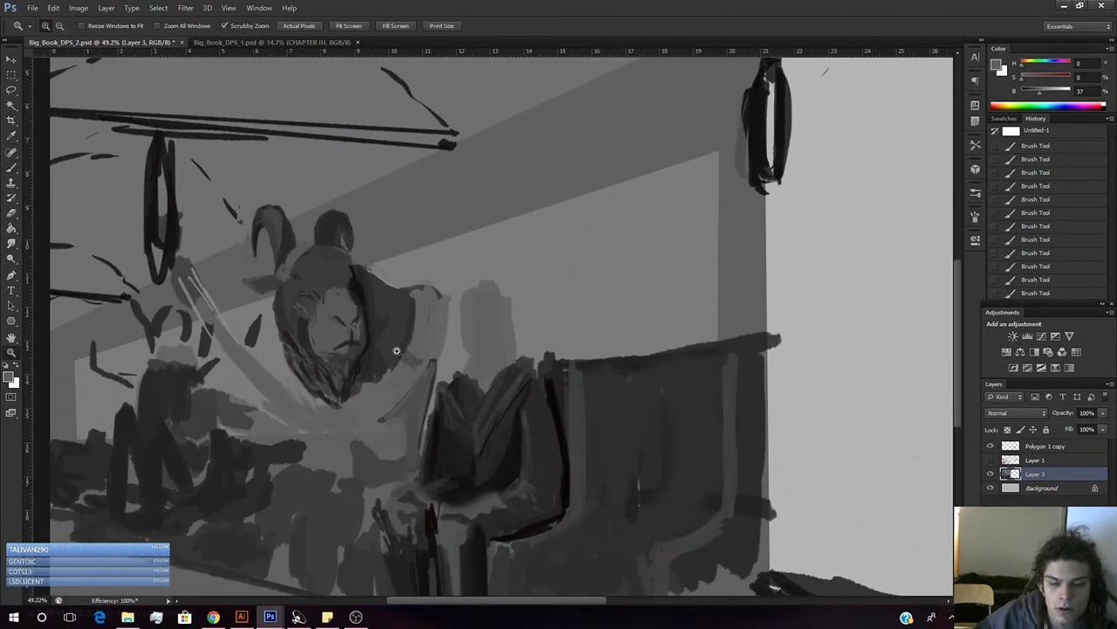
- Paint a dark grey stroke along the top edge of the horned figure's shoulder, using a tone sampled from the painting
key(b)
alt+click(397, 307)
mouse_move(414, 294)
mouse_down()
mouse_move(437, 286)
mouse_move(445, 306)
mouse_up()
key(z)
mouse_move(409, 342)
mouse_down()
mouse_move(340, 347)
mouse_move(393, 358)
mouse_up()
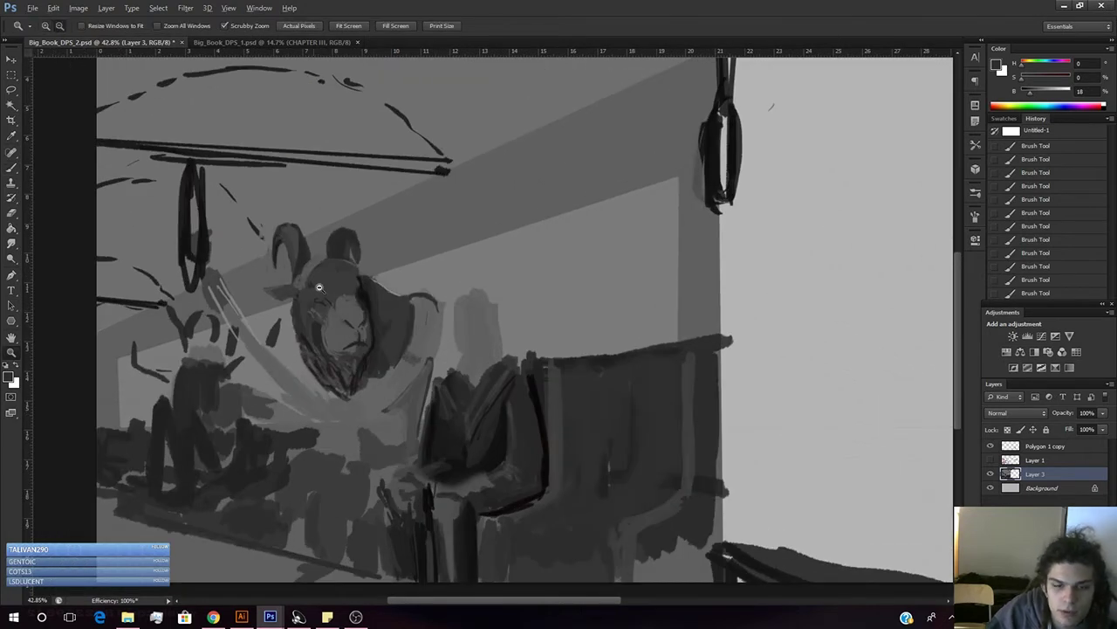
drag(325, 278, 308, 335)
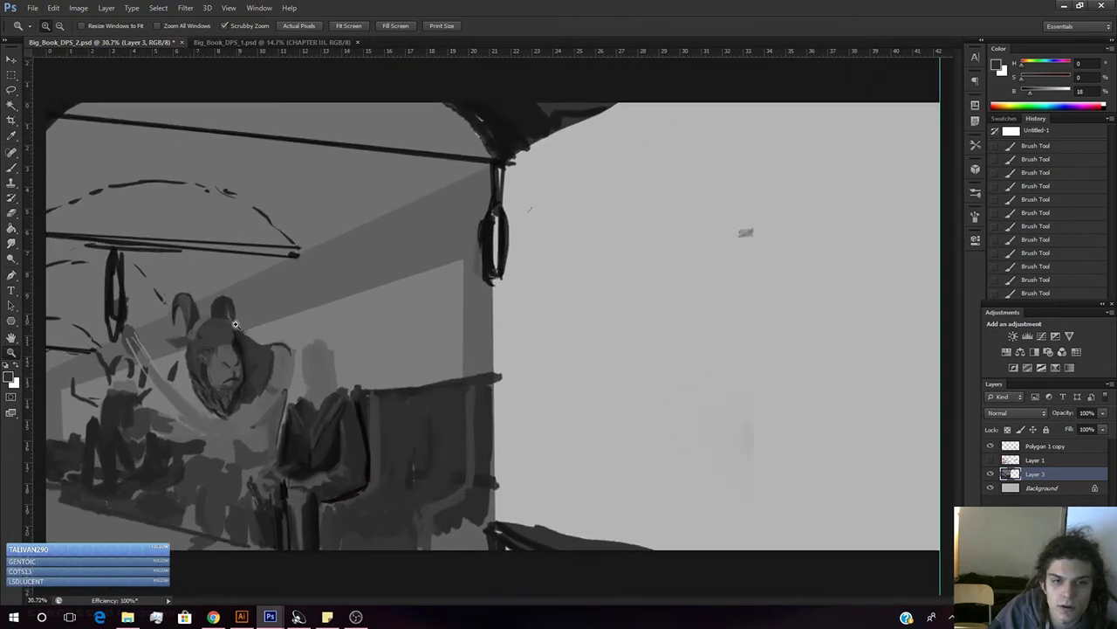
- Touch up the figure's horns with a light grey of 54% brightness and check them against the whole composition
key(b)
alt+click(185, 306)
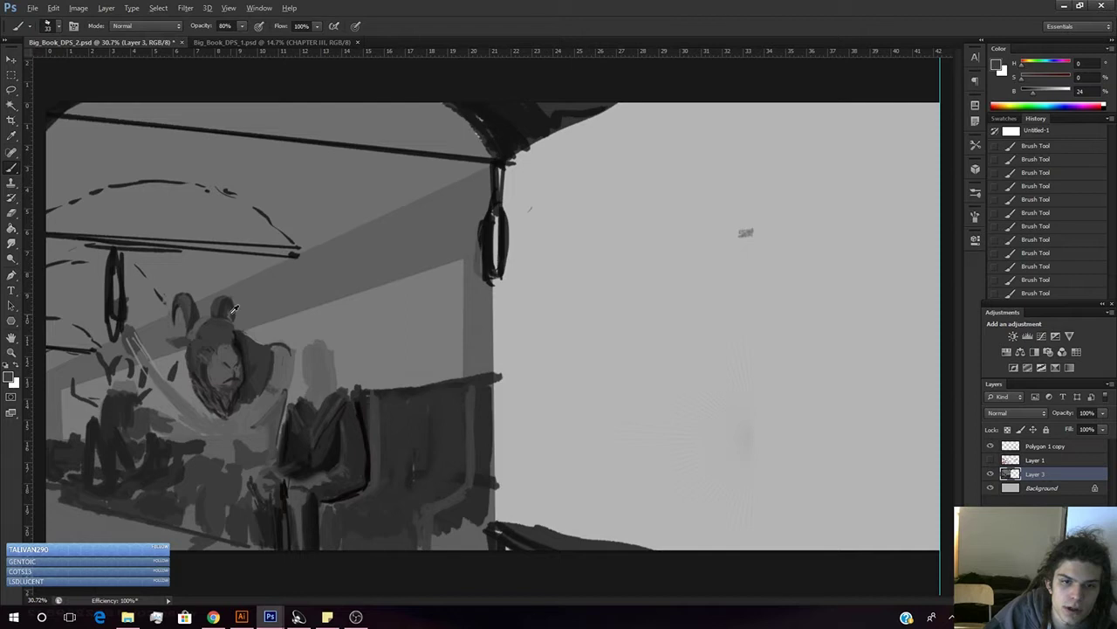
click(1048, 92)
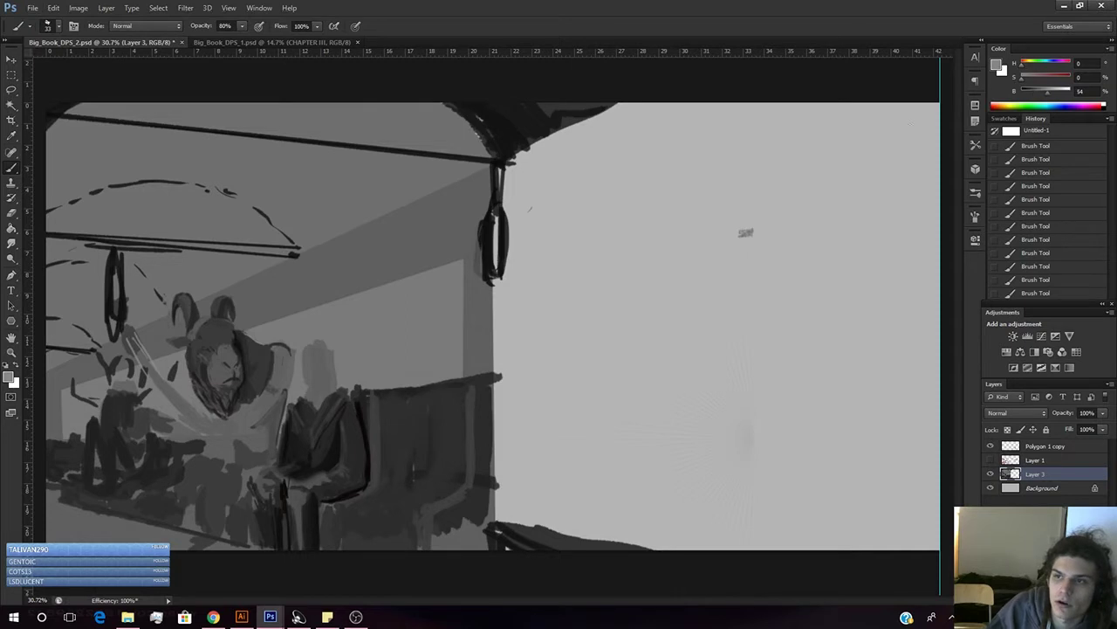
key(z)
click(232, 302)
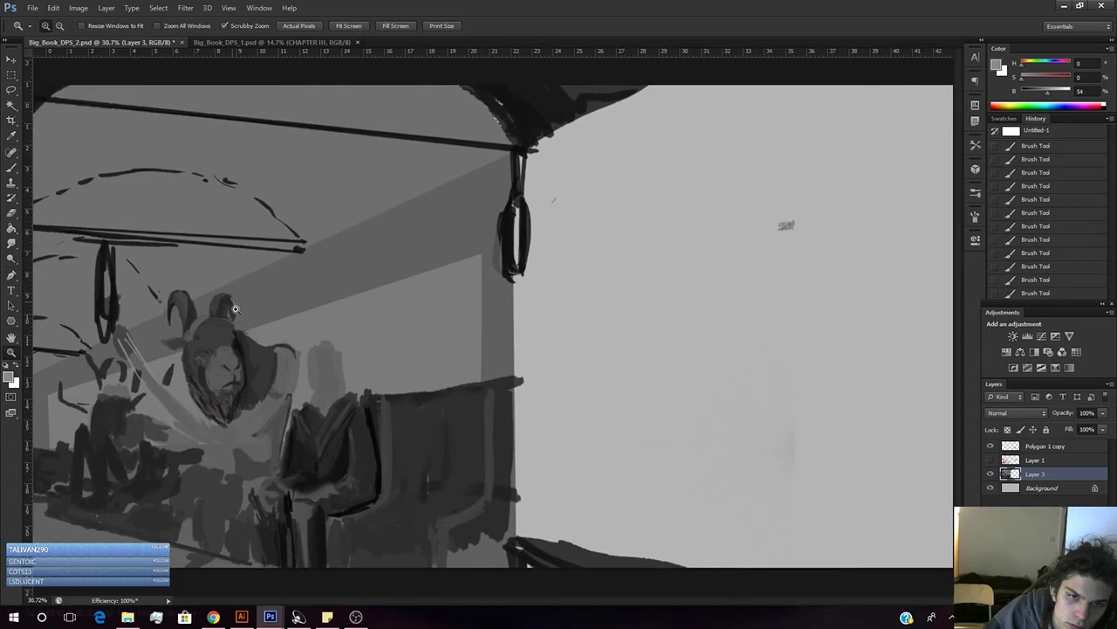
key(b)
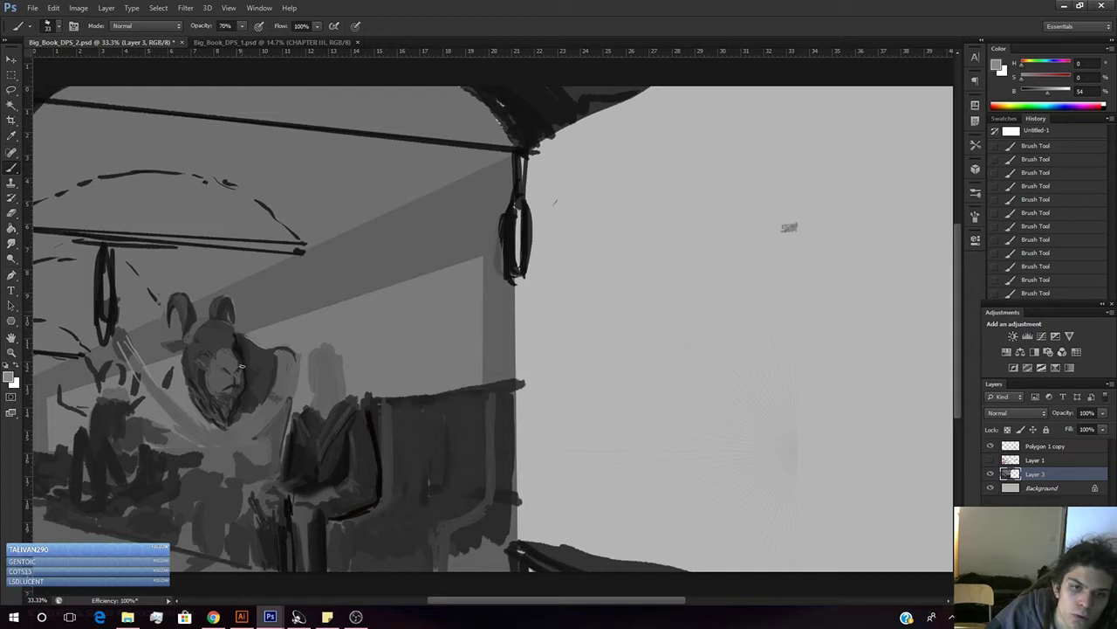
key(z)
drag(294, 359, 271, 382)
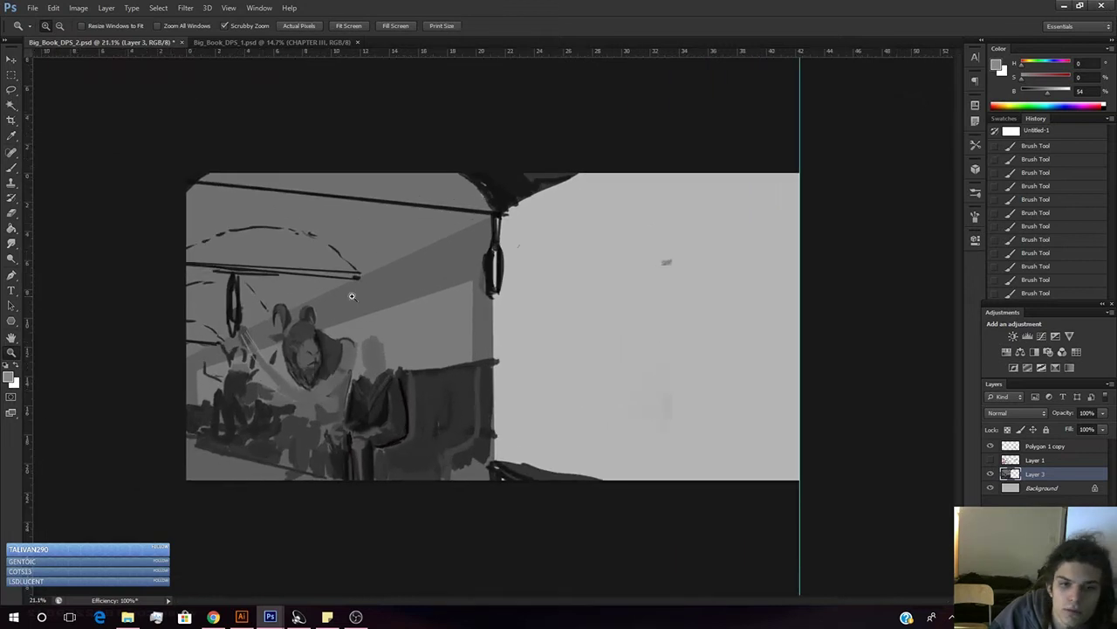
click(376, 371)
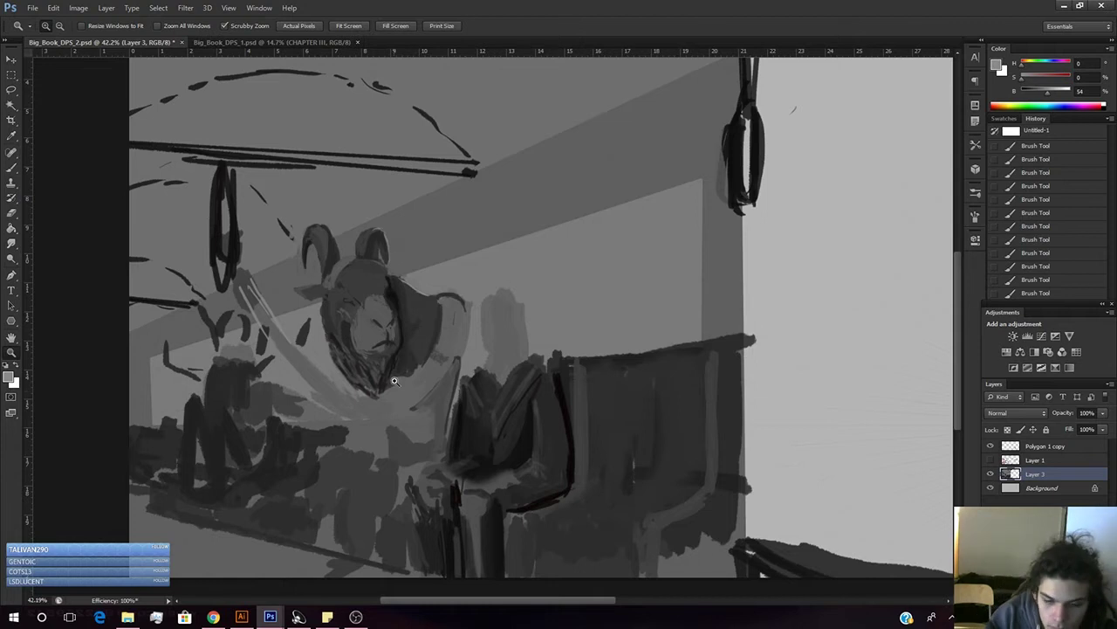
- Shade the hair along the goat's cheek with dark greys, setting the brush colour to brightnesses of 20%, 25% and 18%
key(b)
alt+click(351, 317)
alt+click(341, 334)
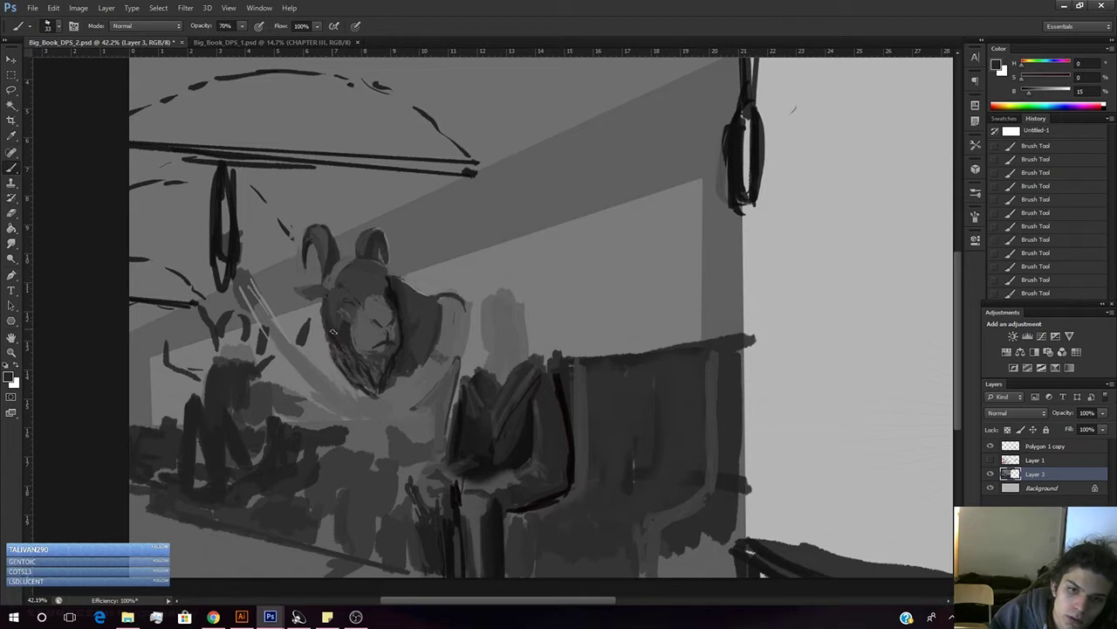
click(1023, 91)
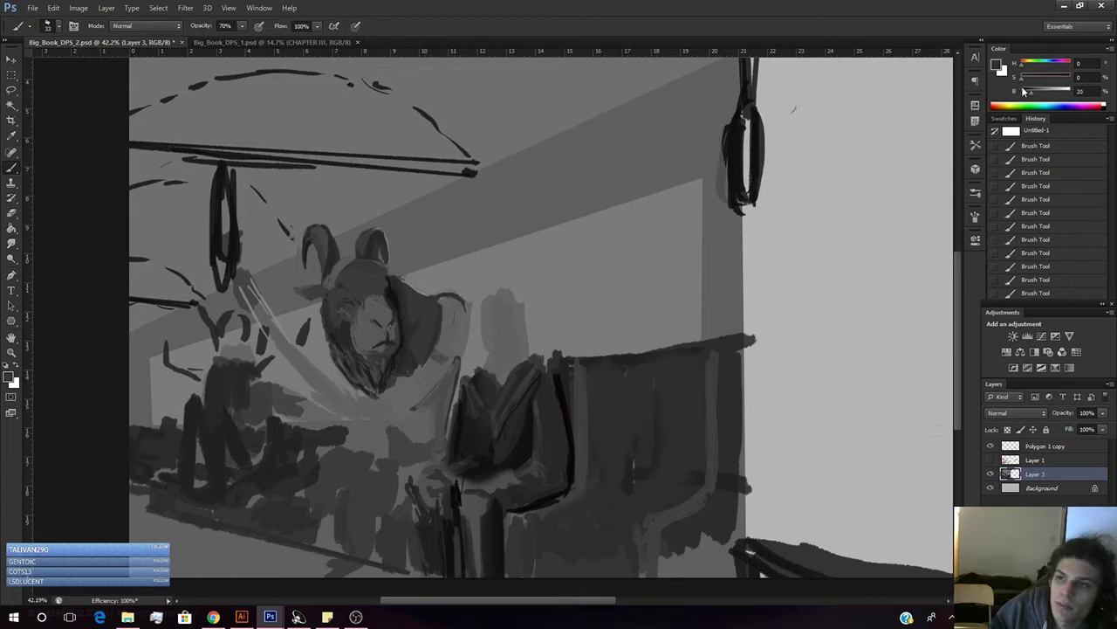
click(1034, 94)
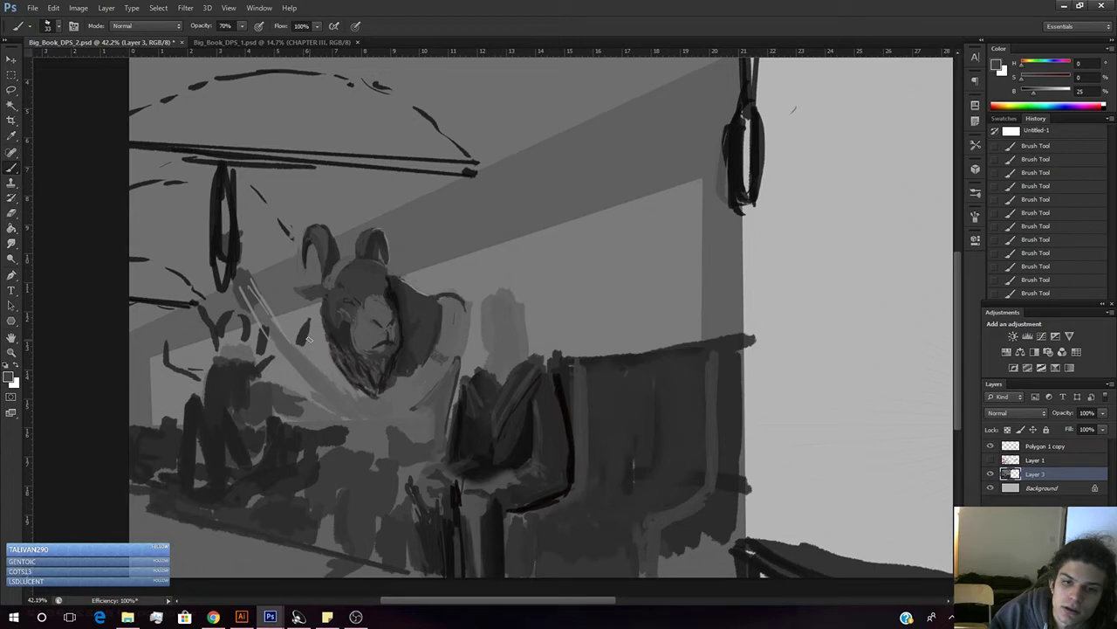
click(1030, 92)
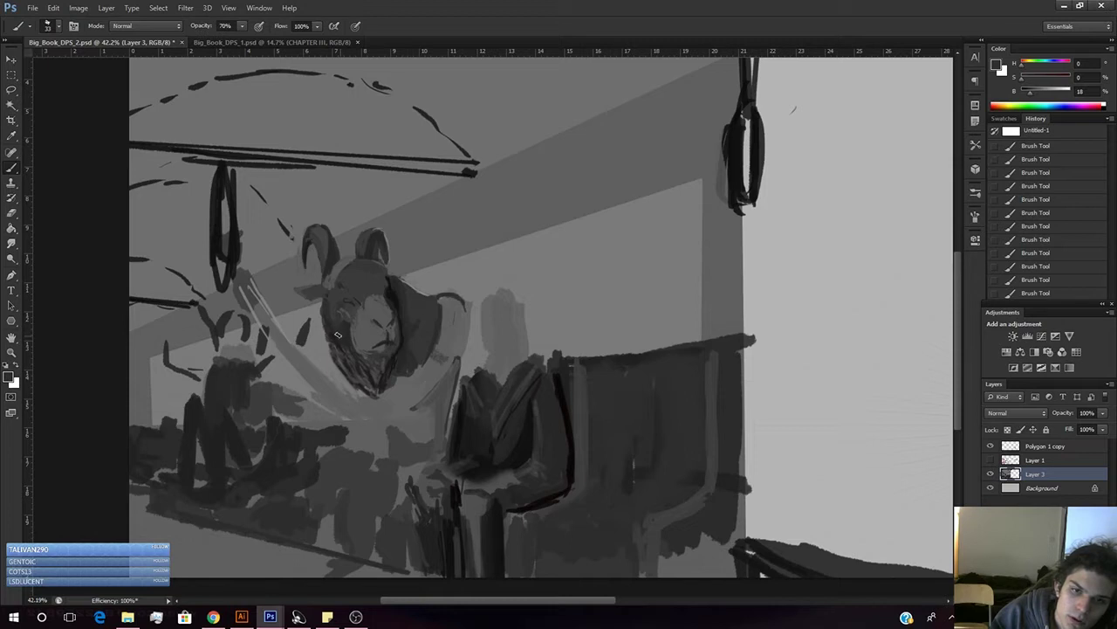
- Blend greys sampled from the face into the outer edge of the hair, from the cheek down toward the beard
alt+click(332, 302)
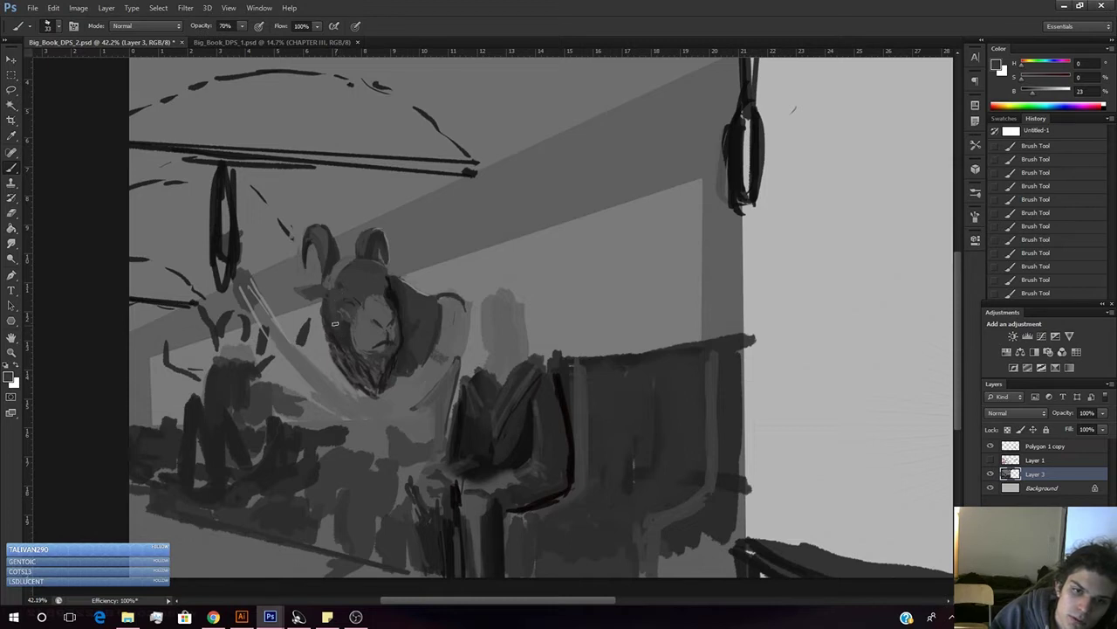
alt+click(339, 332)
alt+click(347, 335)
alt+click(342, 347)
mouse_move(326, 323)
mouse_down()
mouse_move(347, 366)
mouse_move(346, 357)
mouse_up()
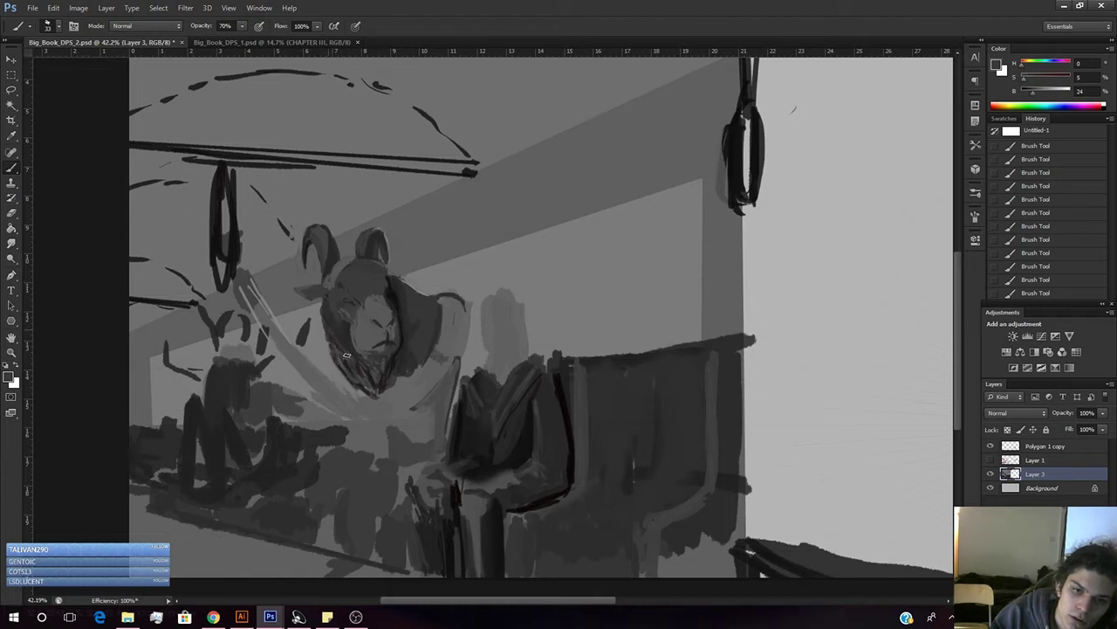
- Paint ridge details on the curved horn with sampled greys of 35% and 23% brightness
alt+click(346, 311)
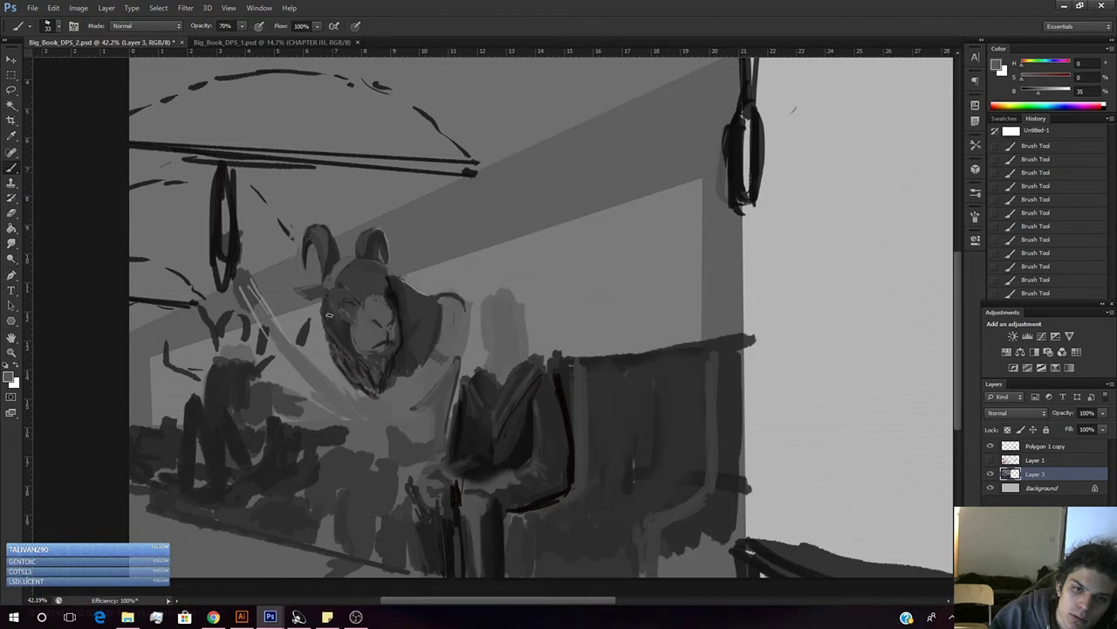
drag(356, 297, 404, 383)
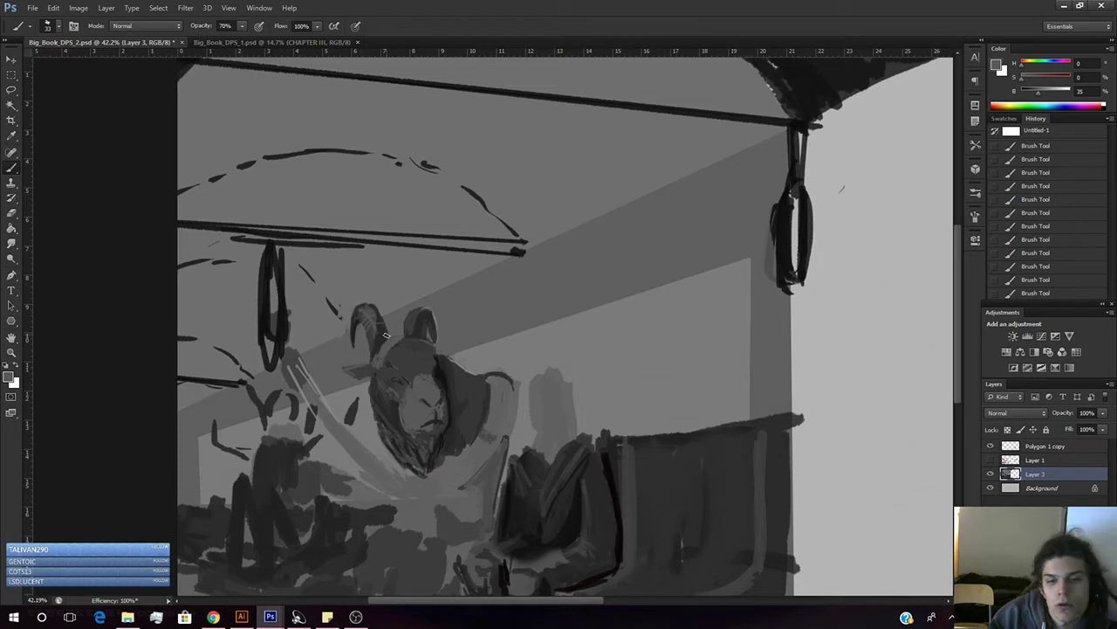
alt+click(361, 320)
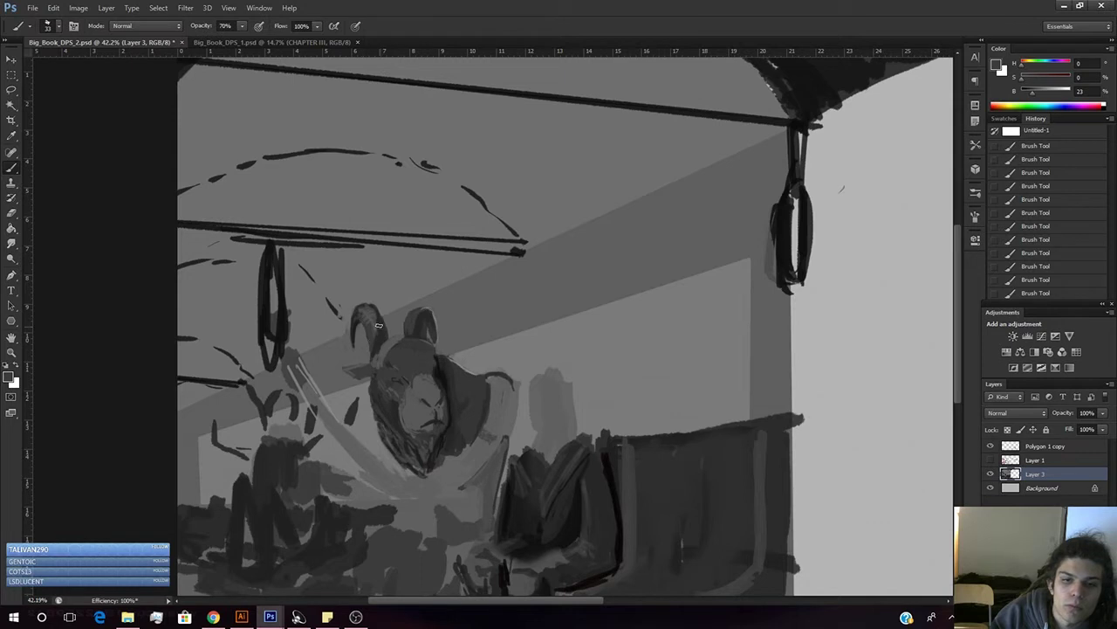
key(z)
mouse_move(402, 374)
mouse_down()
mouse_move(250, 385)
mouse_move(264, 366)
mouse_up()
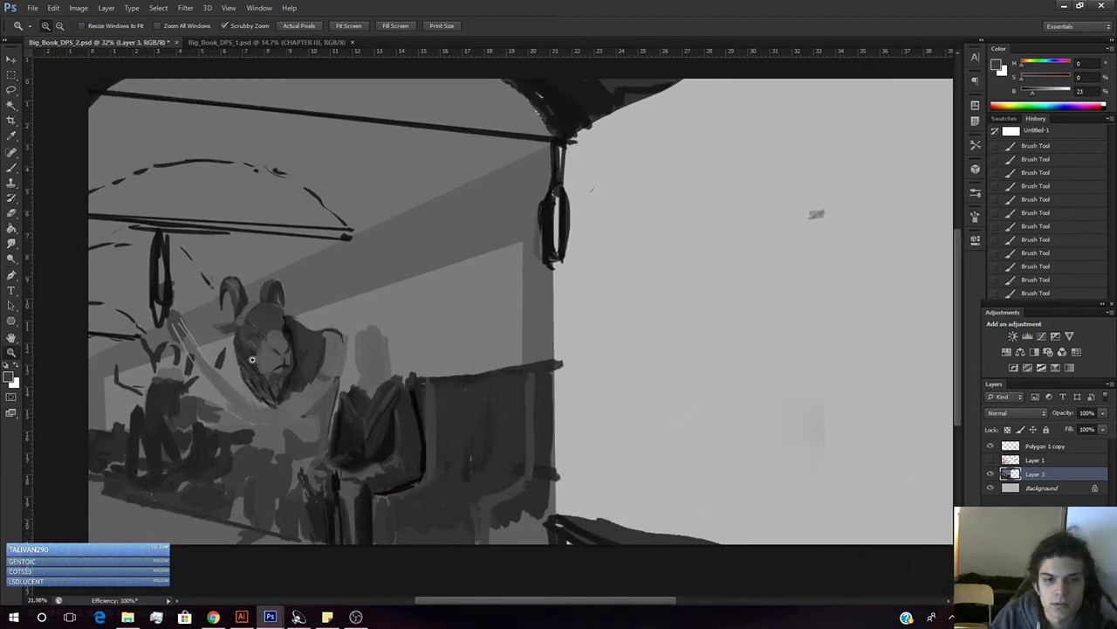
- Darken and reshape the outer edge of the beard below the cheek with dark and mid greys sampled from the fur
drag(256, 357, 344, 313)
key(b)
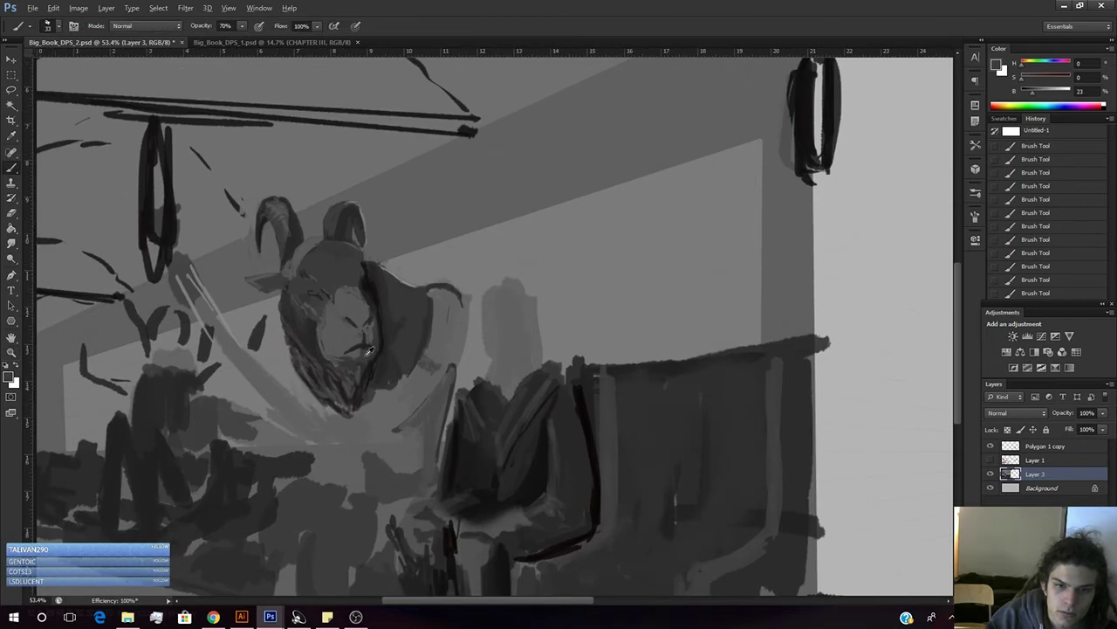
alt+click(316, 342)
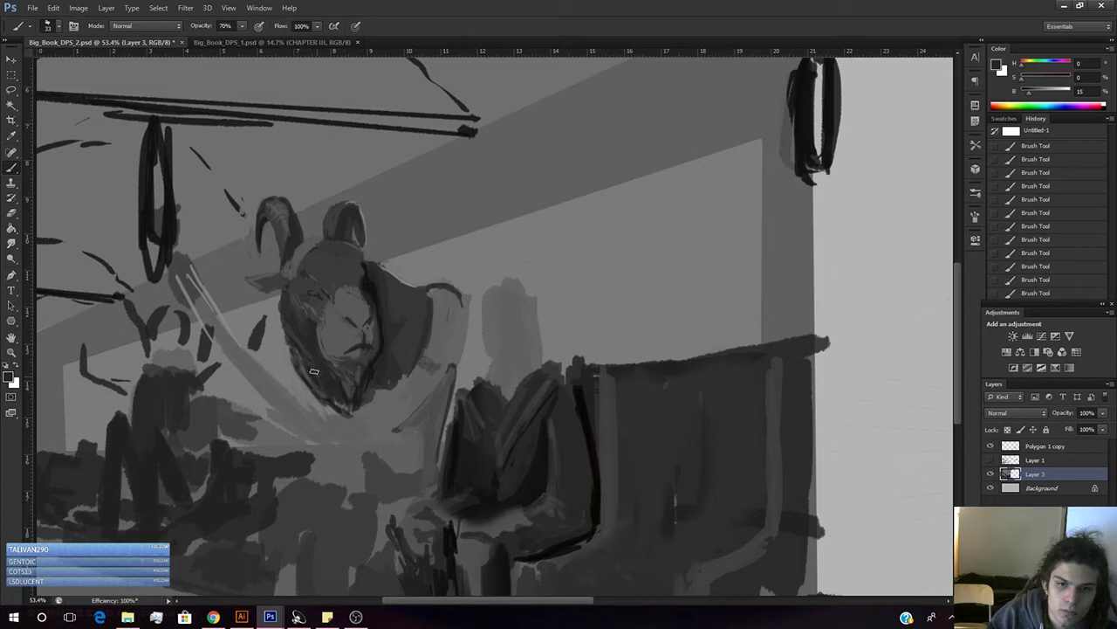
alt+click(318, 377)
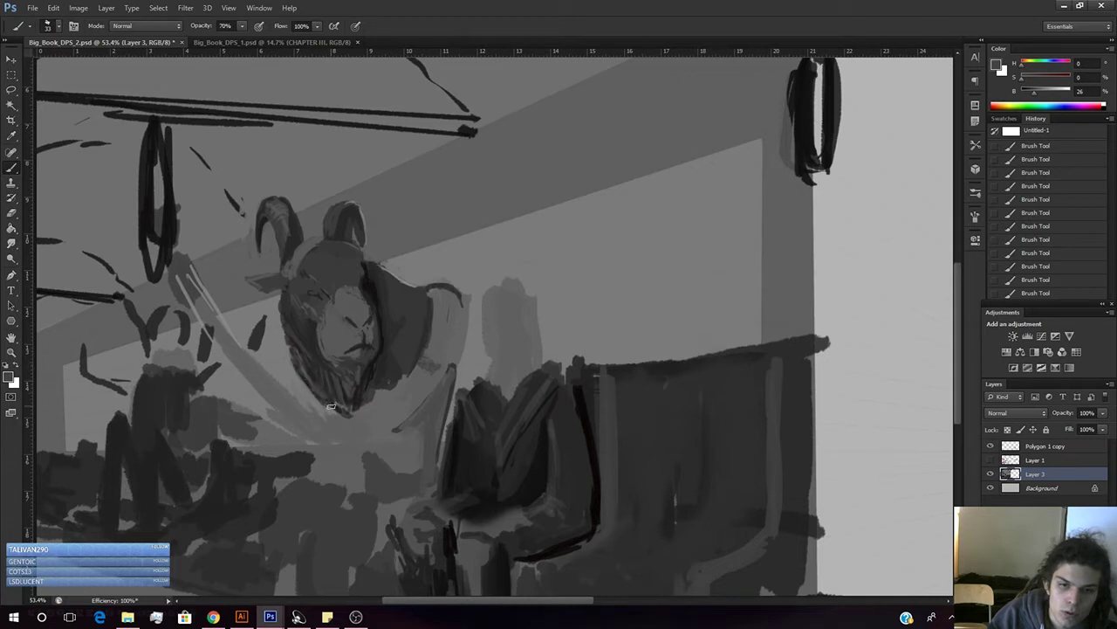
alt+click(303, 359)
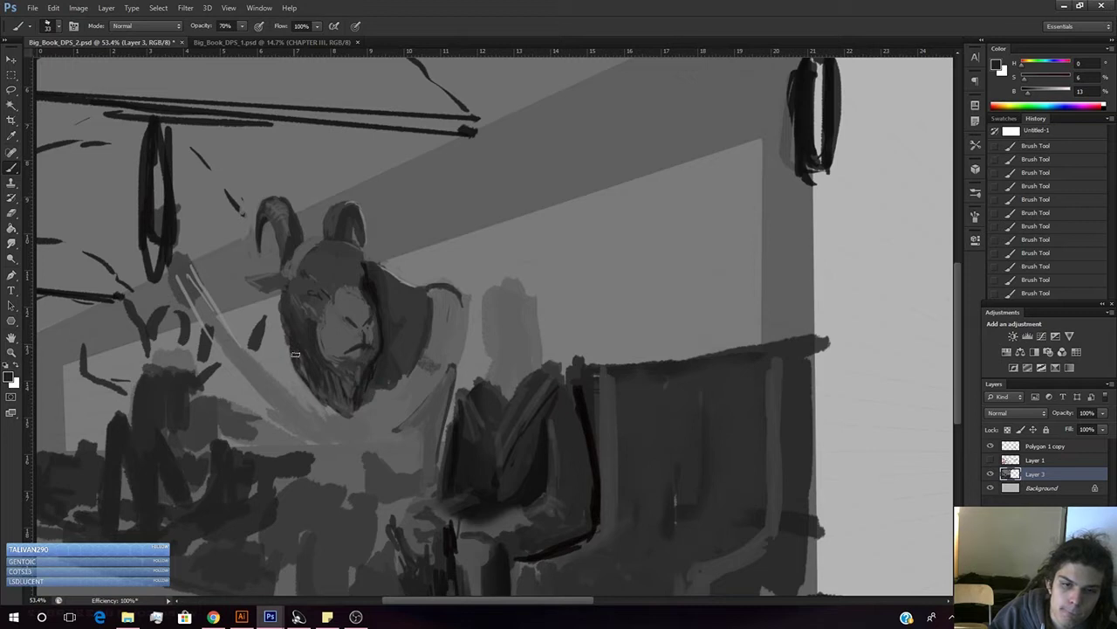
mouse_move(310, 367)
mouse_down()
mouse_move(317, 384)
mouse_move(293, 362)
mouse_up()
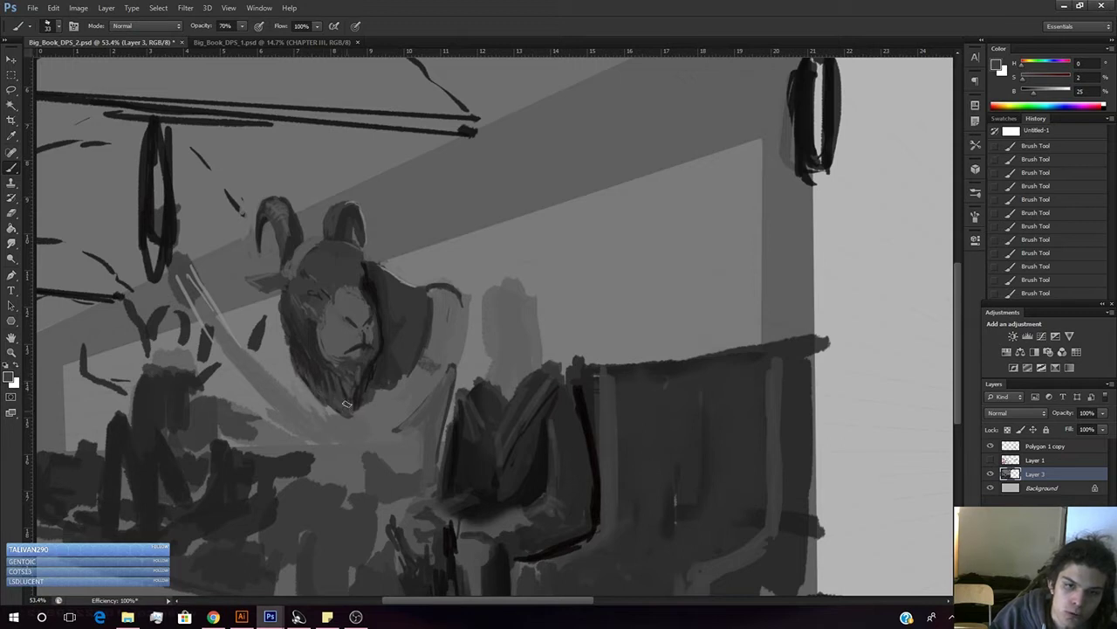
- Build up the fur at the chin and beard tip with short strokes in sampled dark greys
alt+click(341, 388)
alt+click(346, 381)
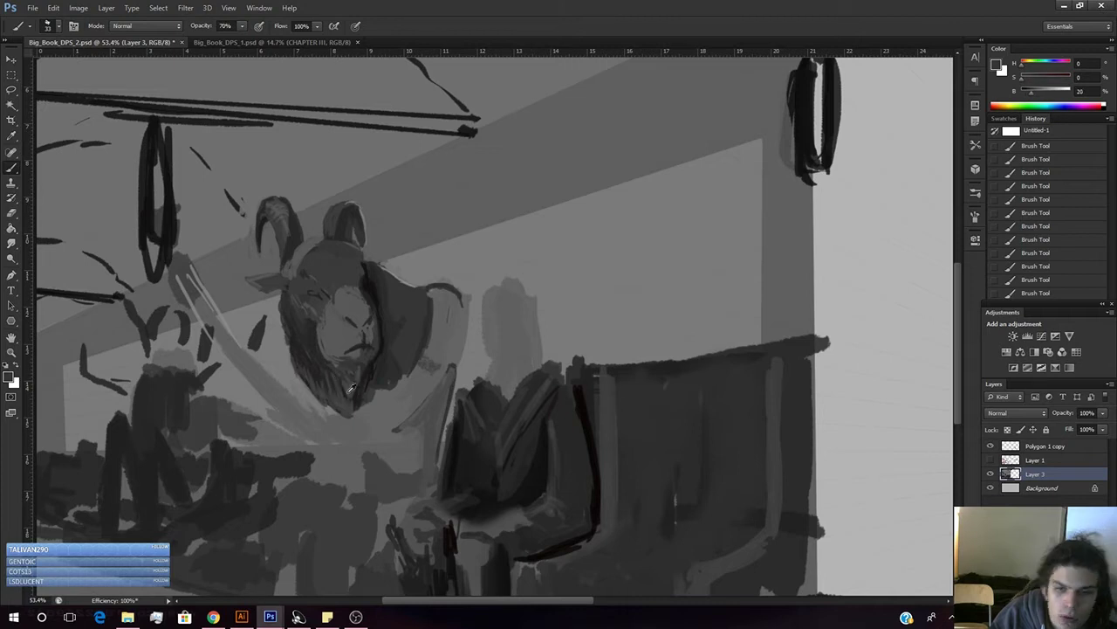
alt+click(365, 378)
alt+click(319, 362)
alt+click(359, 382)
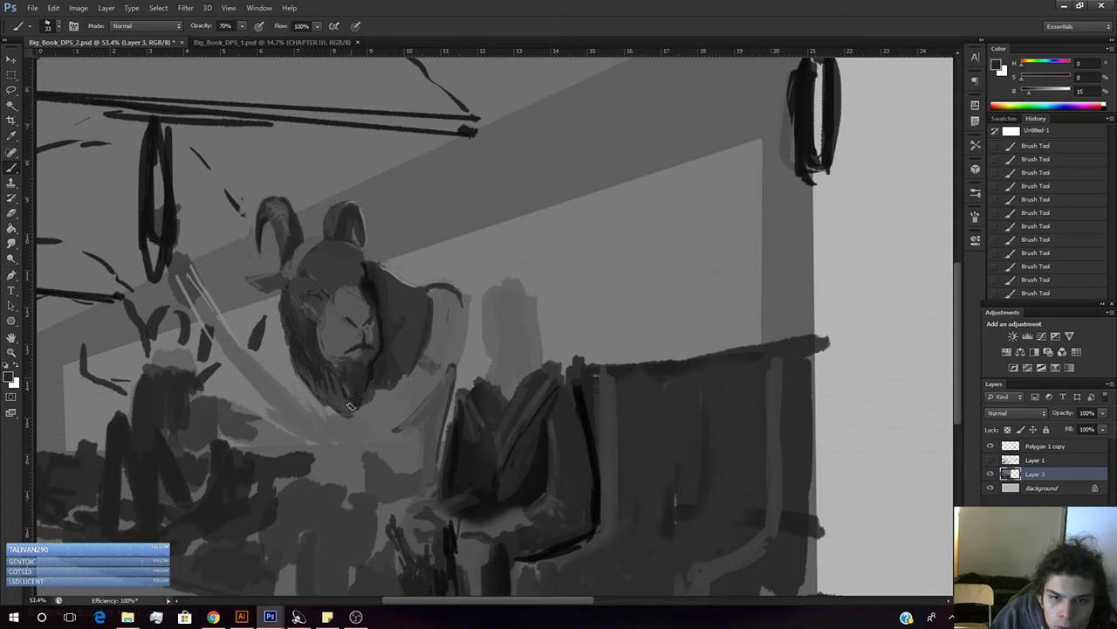
alt+click(344, 395)
drag(345, 394, 348, 412)
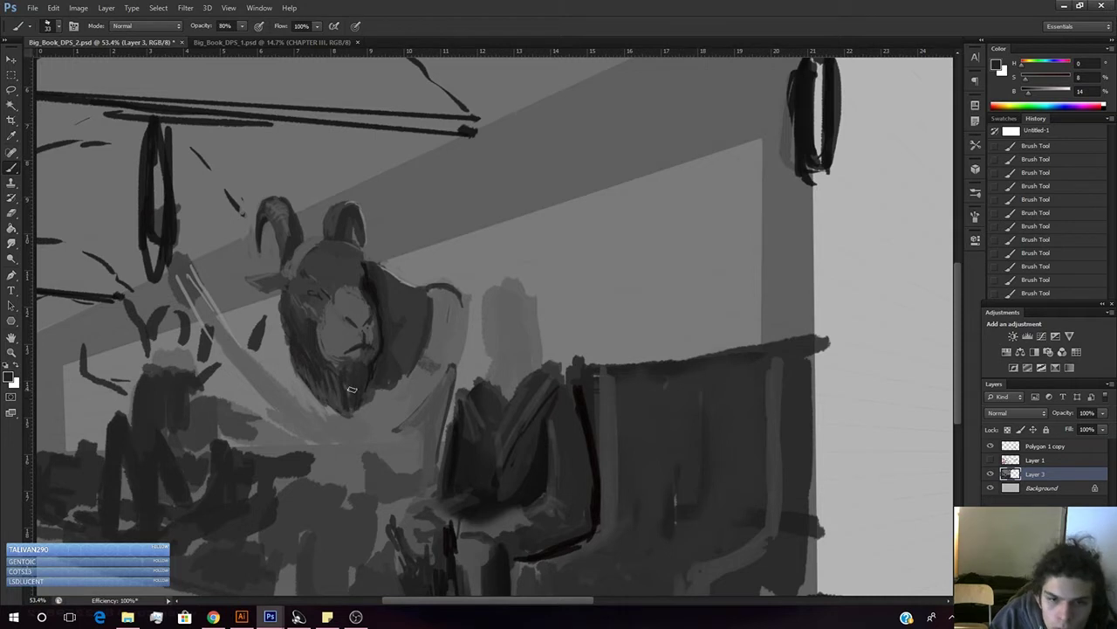
- Define the beard strands with near-black strokes of 7% brightness and lighter grey strokes of 26% and 38% brightness
alt+click(342, 395)
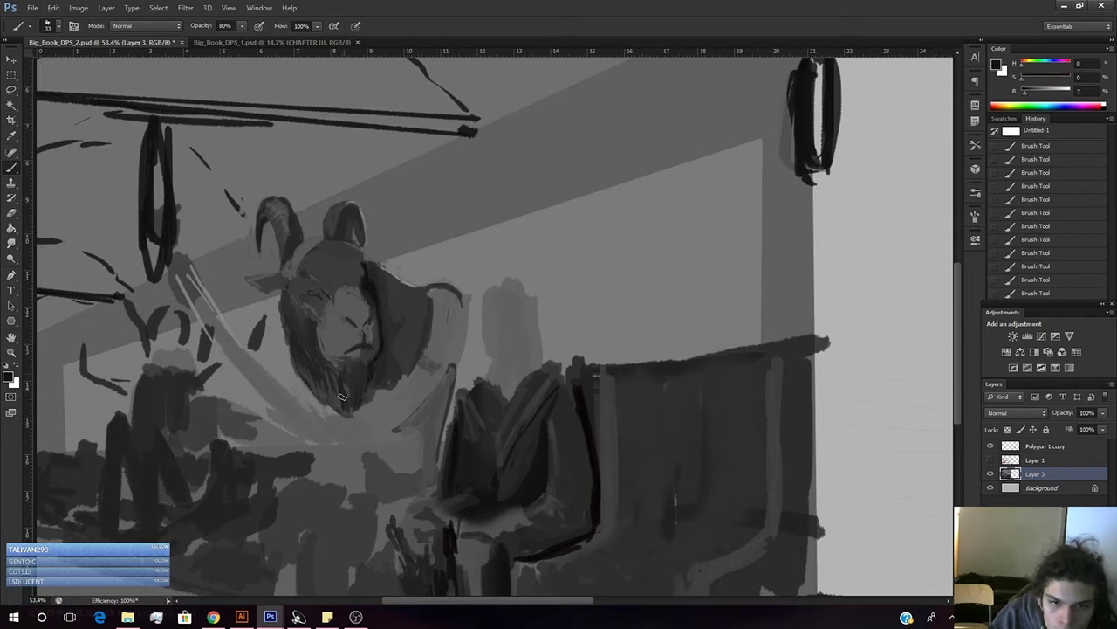
drag(349, 408, 346, 412)
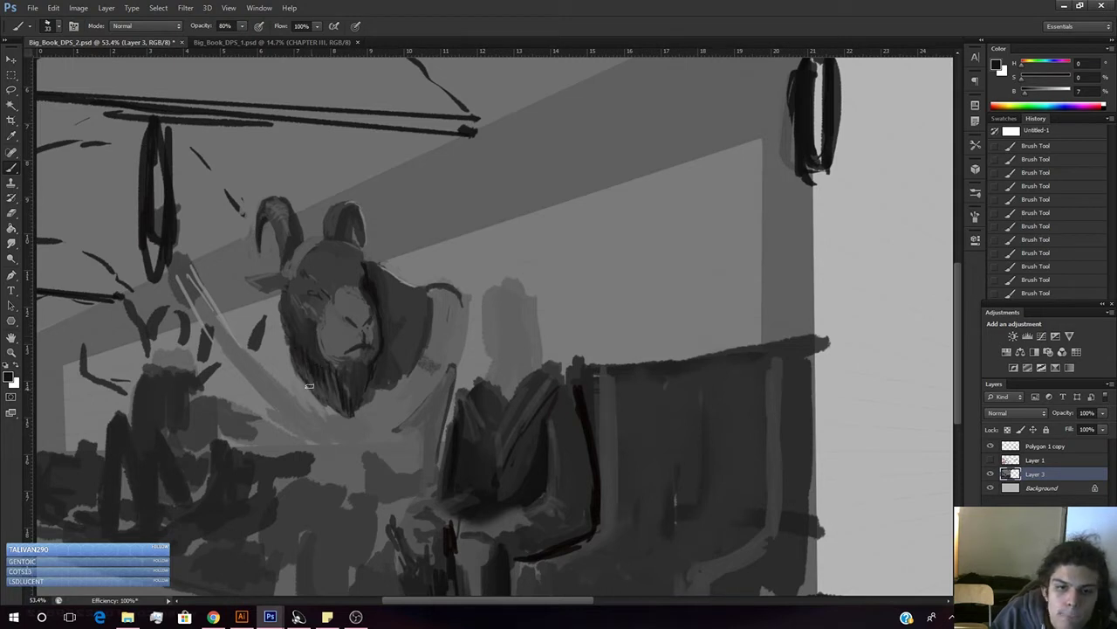
alt+click(354, 379)
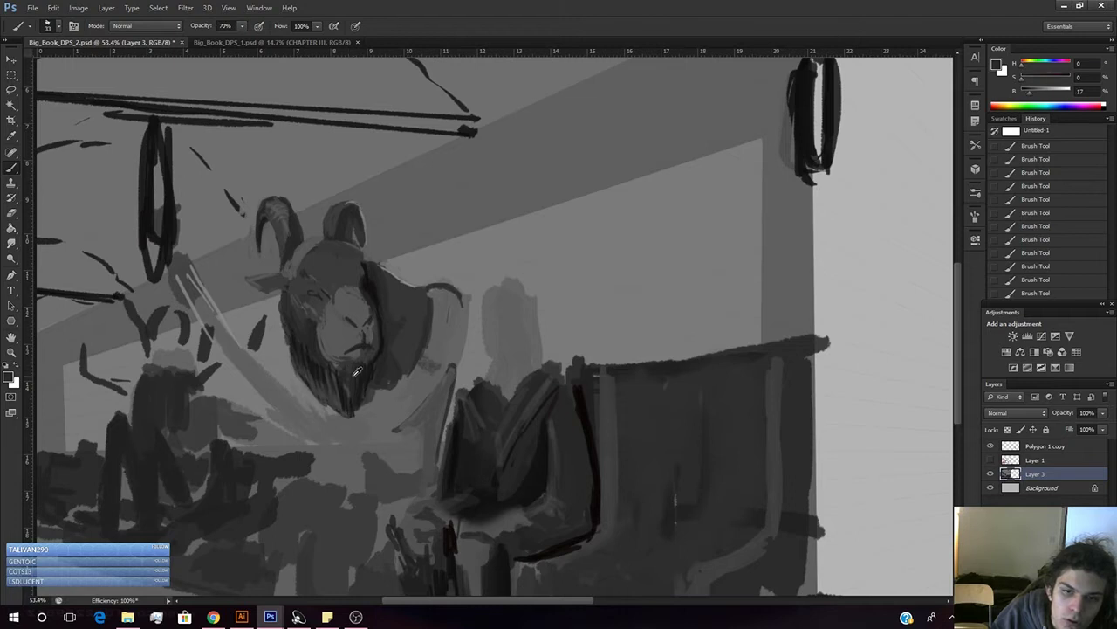
drag(1030, 92, 1036, 94)
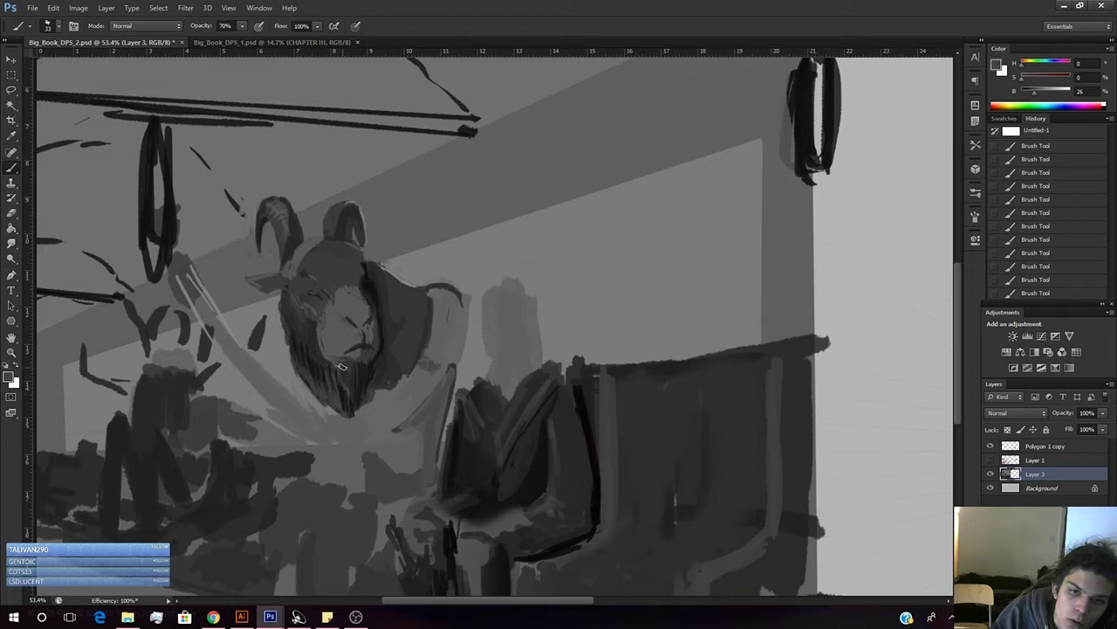
click(1040, 92)
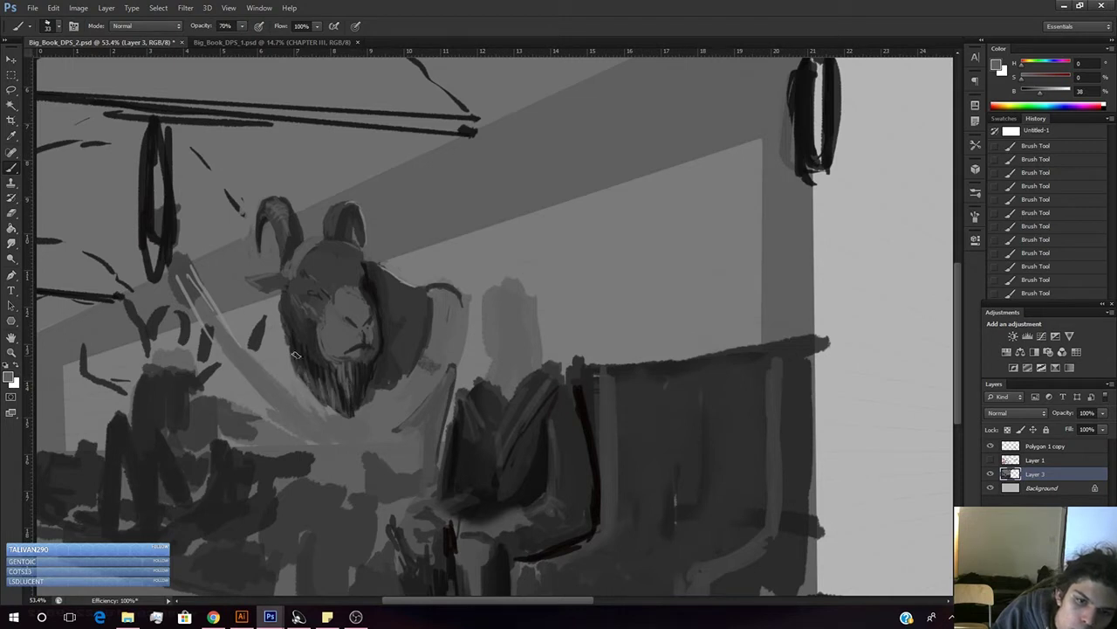
alt+click(322, 368)
- Review the repainted goat head against the whole composition and switch to Chrome
key(z)
drag(375, 414, 324, 426)
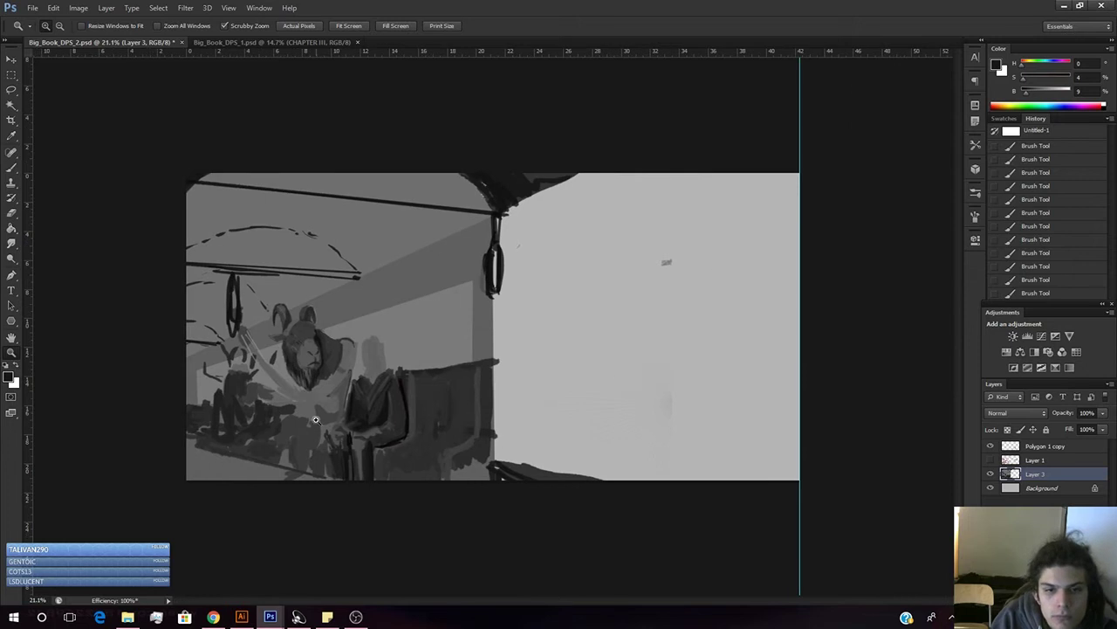
drag(291, 367, 322, 359)
mouse_move(306, 397)
mouse_down()
mouse_move(294, 419)
mouse_move(304, 382)
mouse_up()
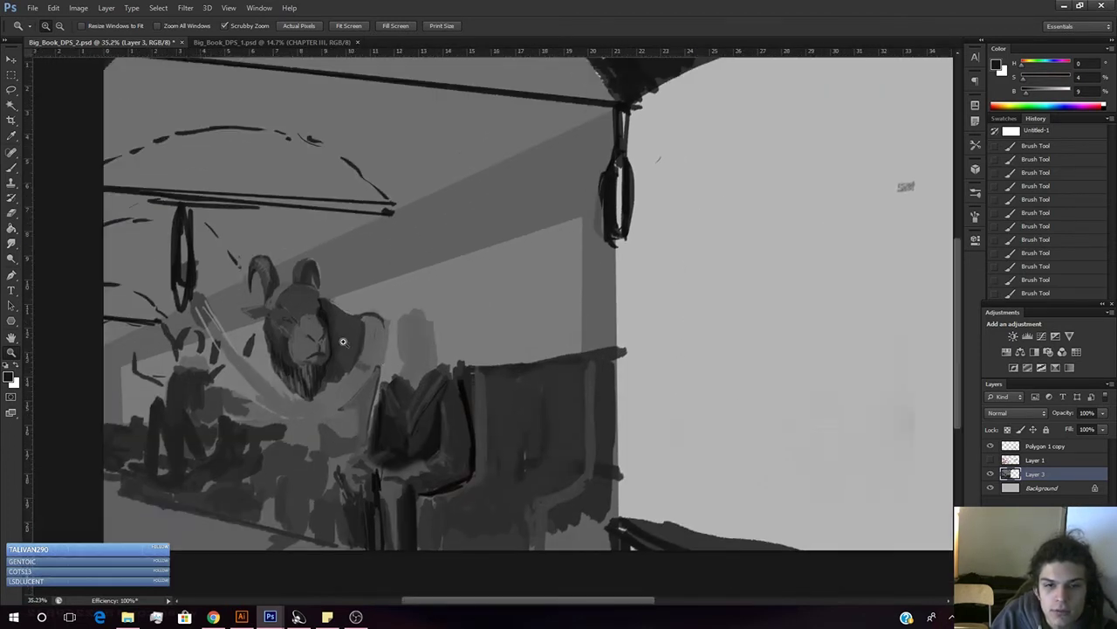
mouse_move(293, 369)
mouse_down()
mouse_move(299, 357)
mouse_move(282, 357)
mouse_up()
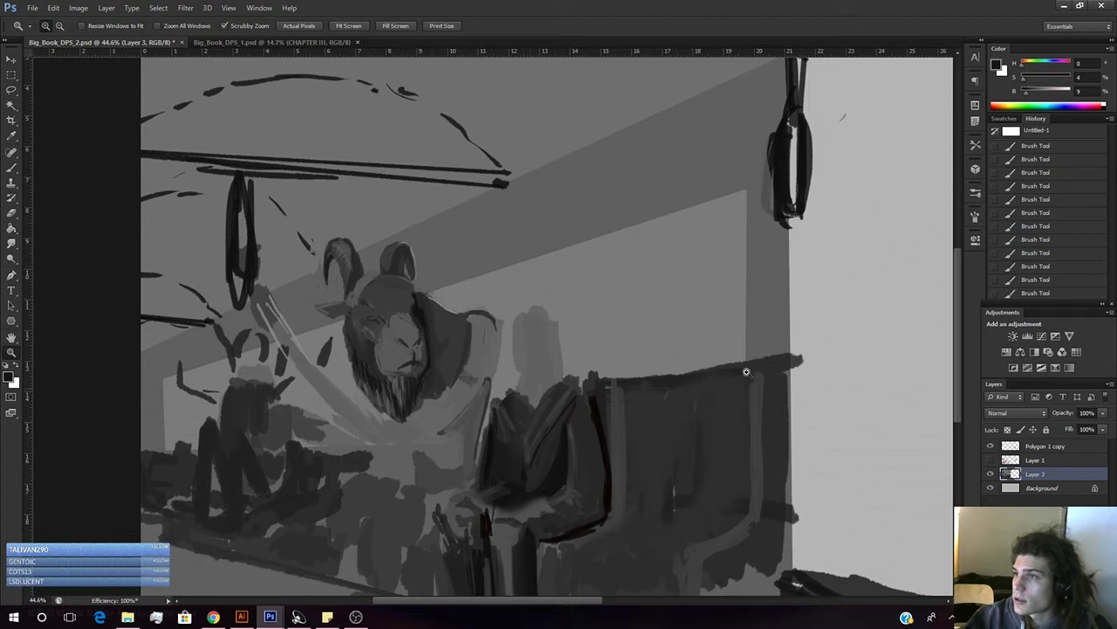
key(alt+Tab)
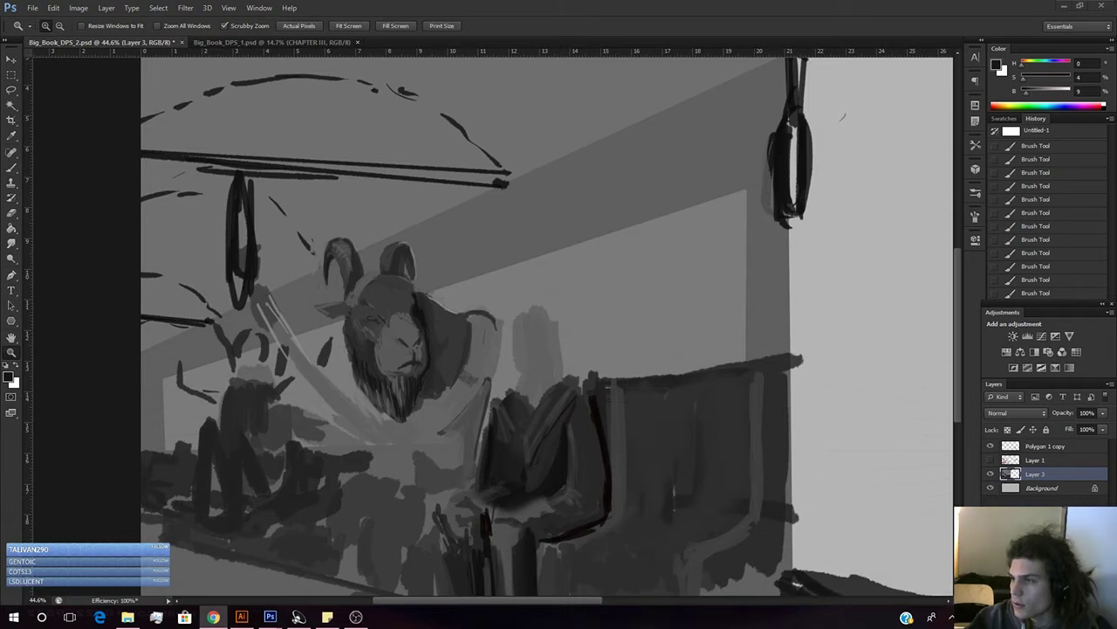
- Open the reference file sbook page_scene_ref.psd in its own document window and return to Big_Book_DPS_2.psd
drag(429, 345, 406, 340)
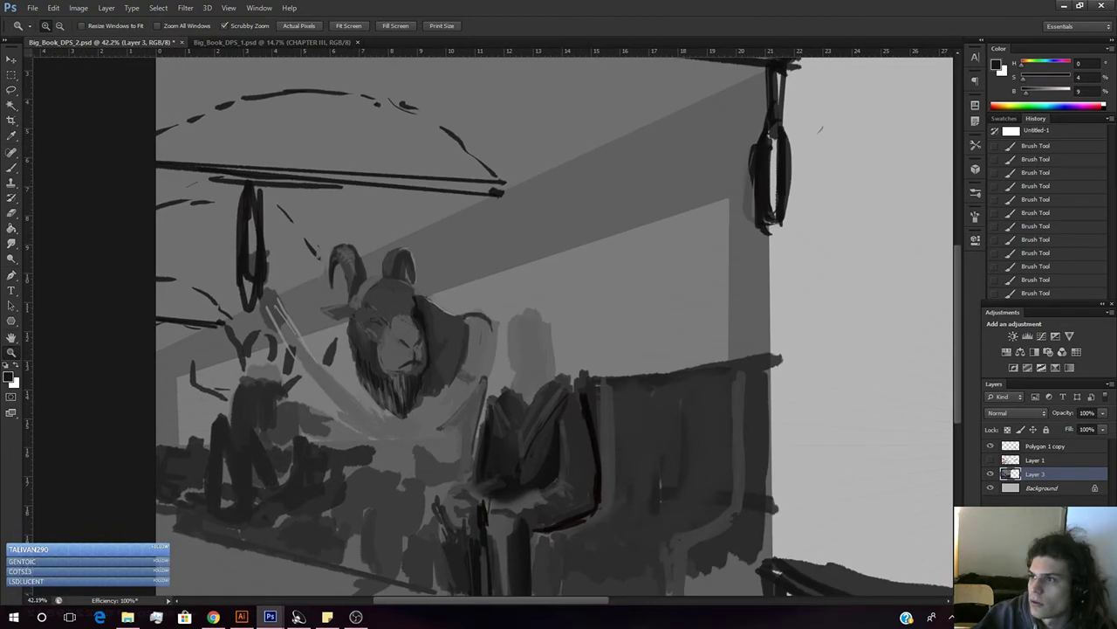
drag(0, 93, 432, 42)
click(89, 42)
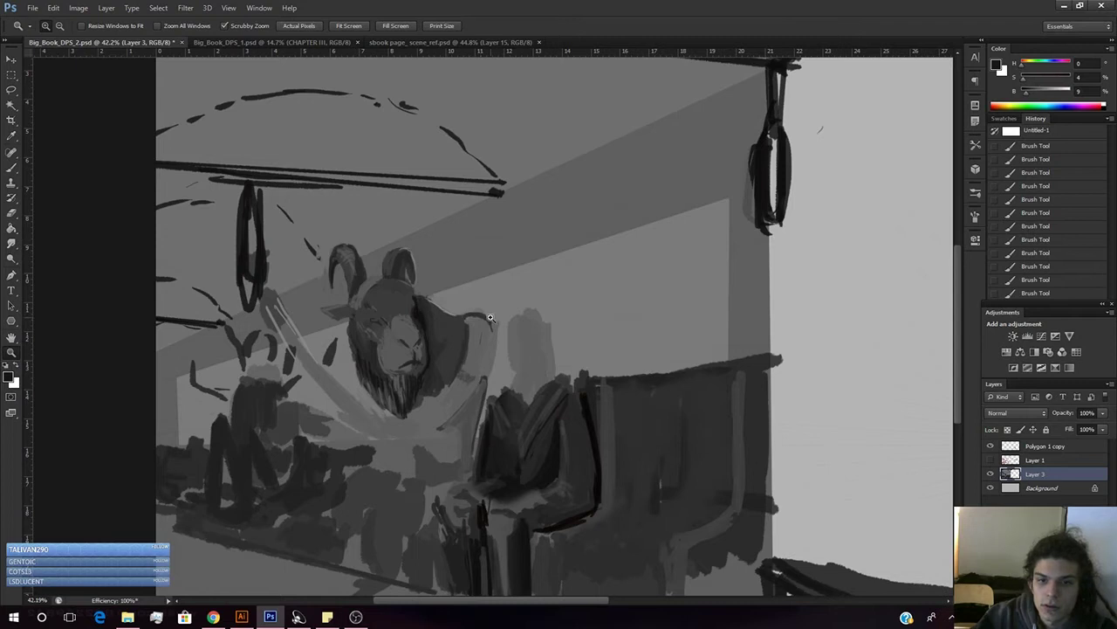
- Try a dark grey brush stroke down the outer edge of the goat's raised collar
key(b)
alt+click(458, 406)
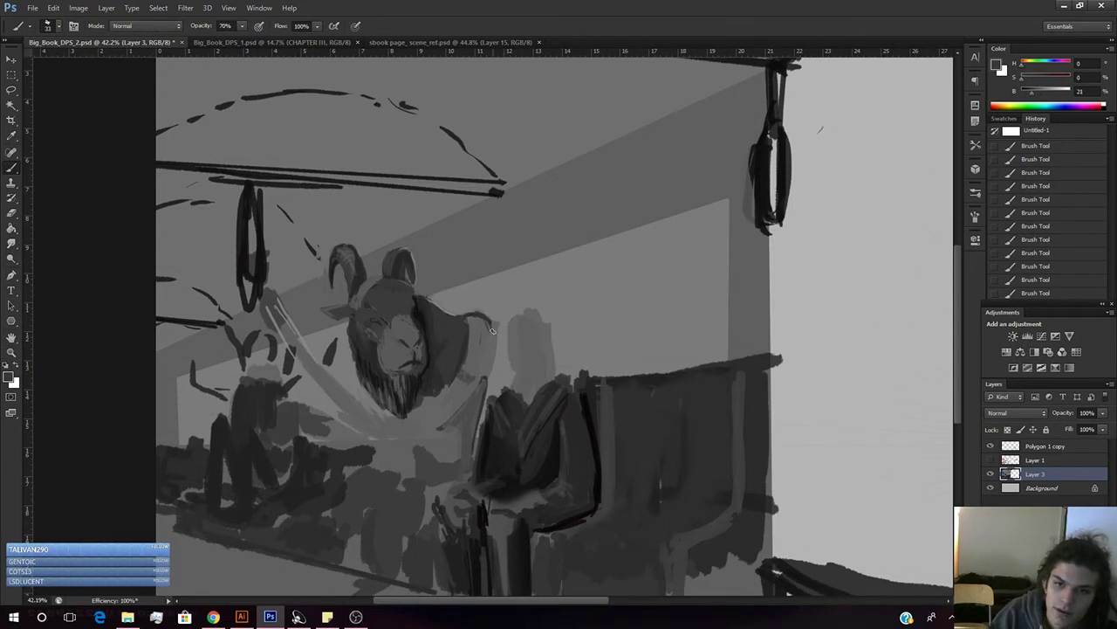
drag(491, 327, 491, 354)
key(ctrl+z)
- Clean up the upper edge of the dark collar between neck and shoulder with sampled greys, including 55% brightness
alt+click(450, 311)
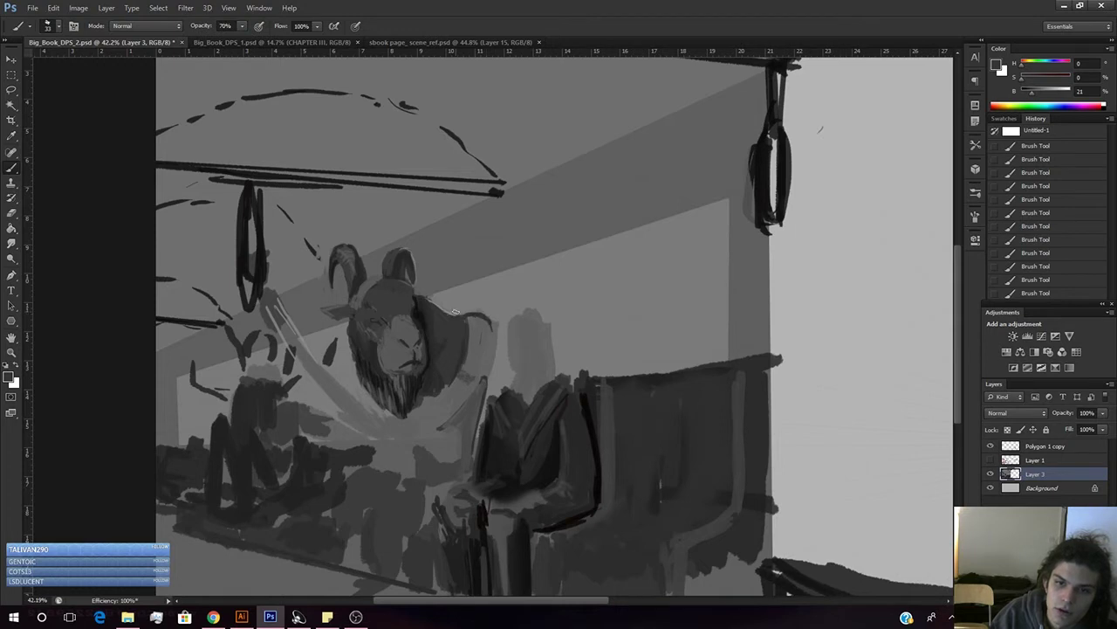
alt+click(447, 310)
alt+click(451, 309)
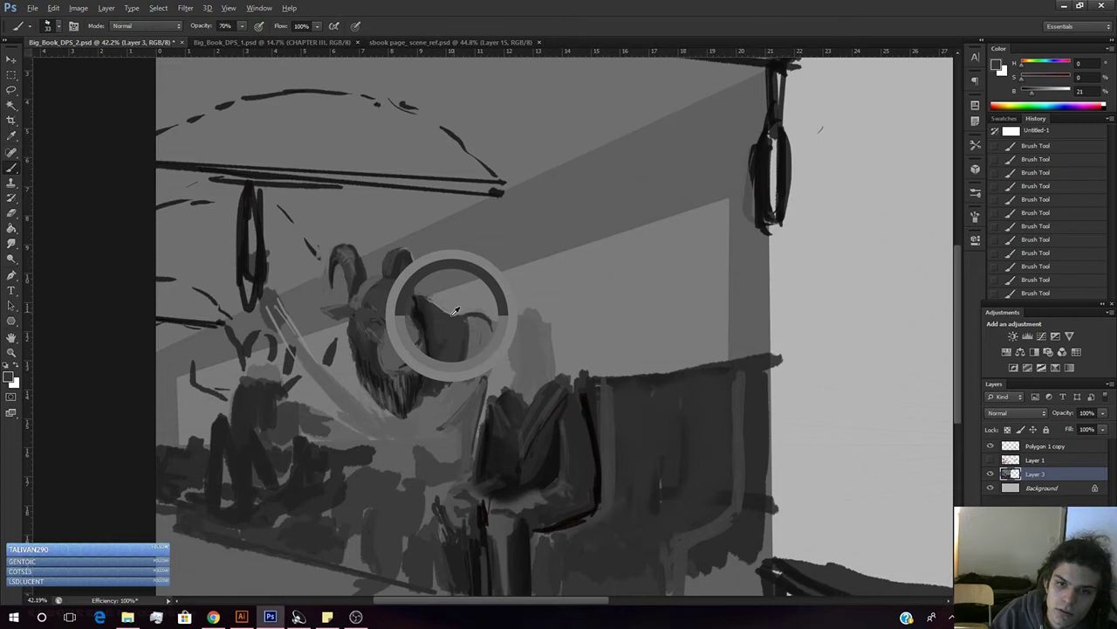
alt+click(454, 307)
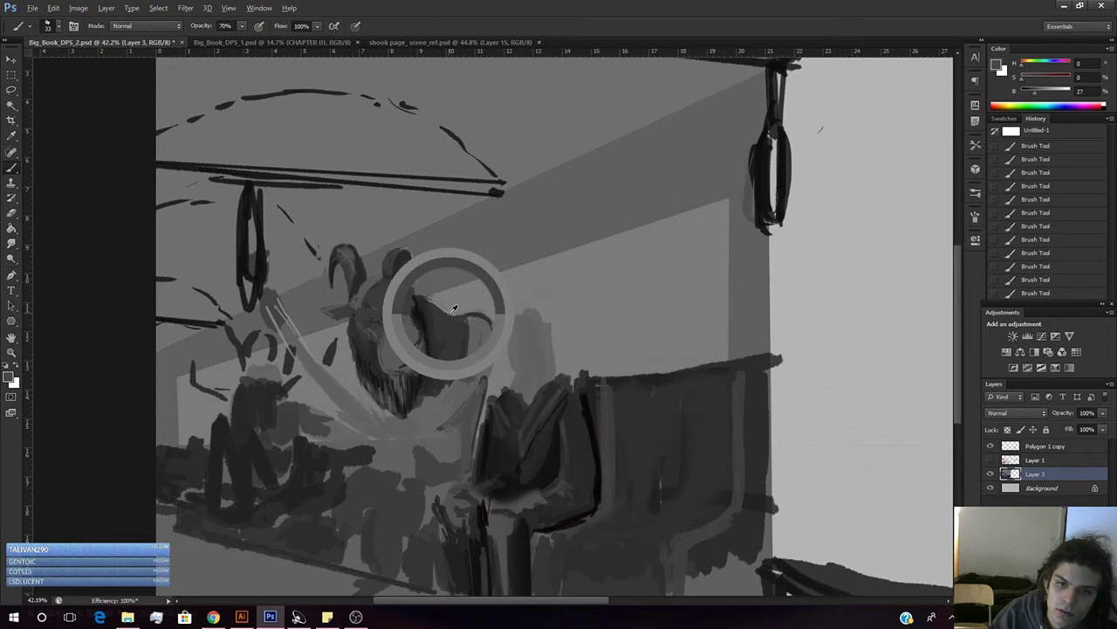
drag(452, 308, 493, 309)
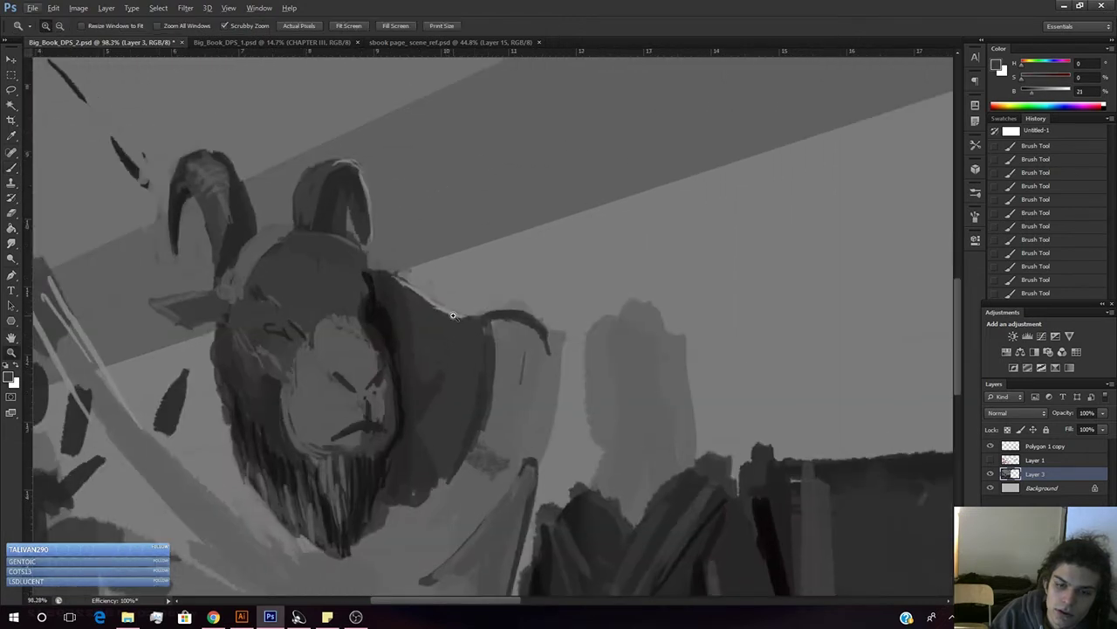
key(b)
alt+click(459, 310)
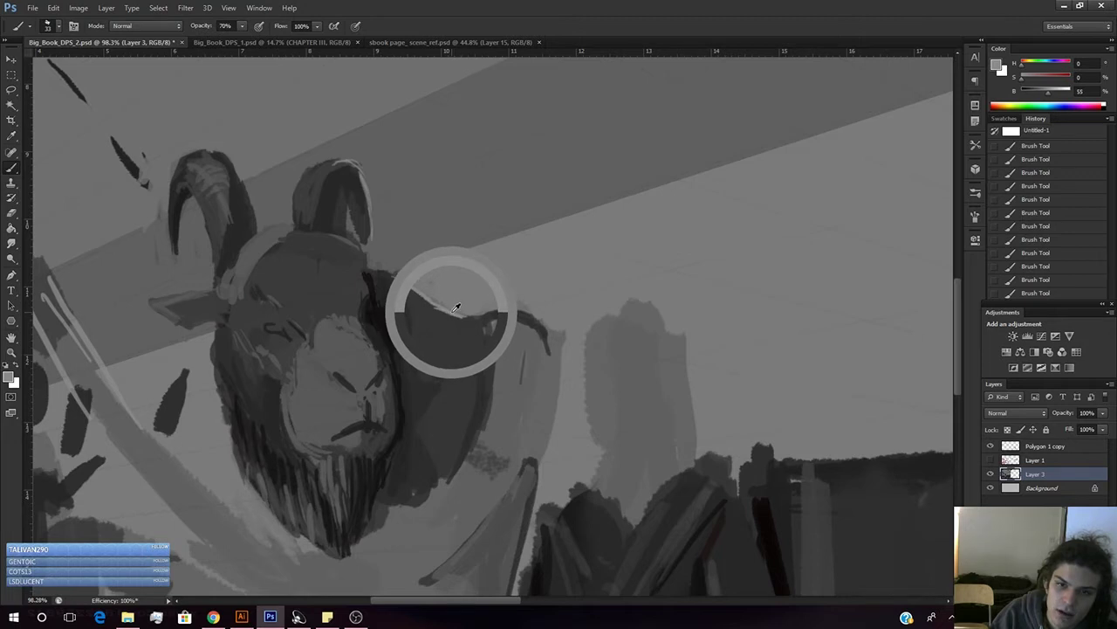
key(z)
alt+click(512, 349)
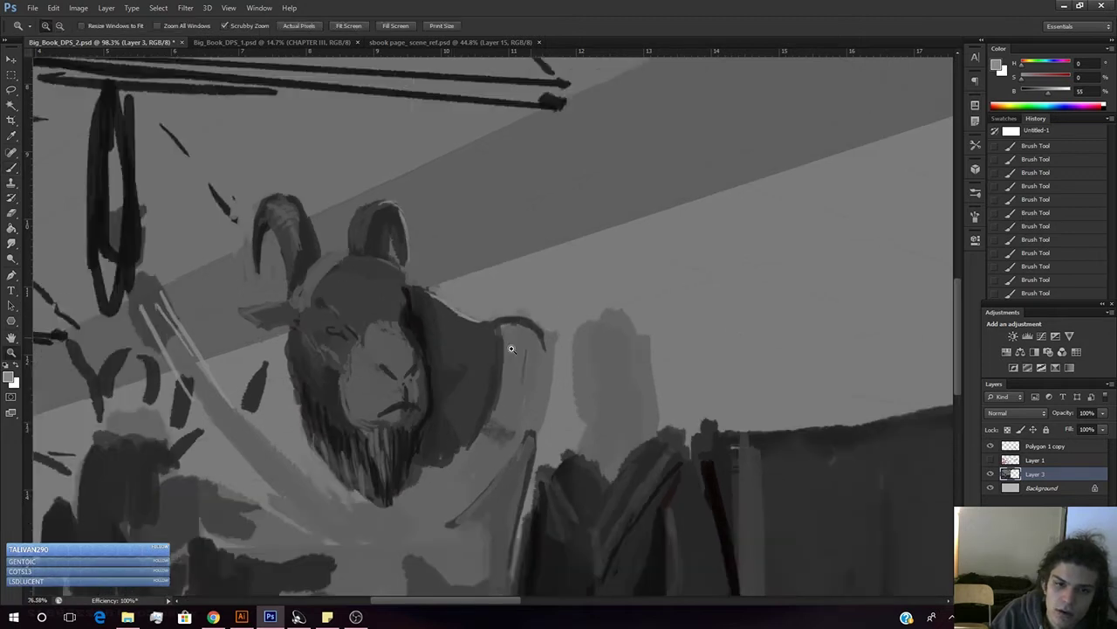
alt+click(511, 349)
key(b)
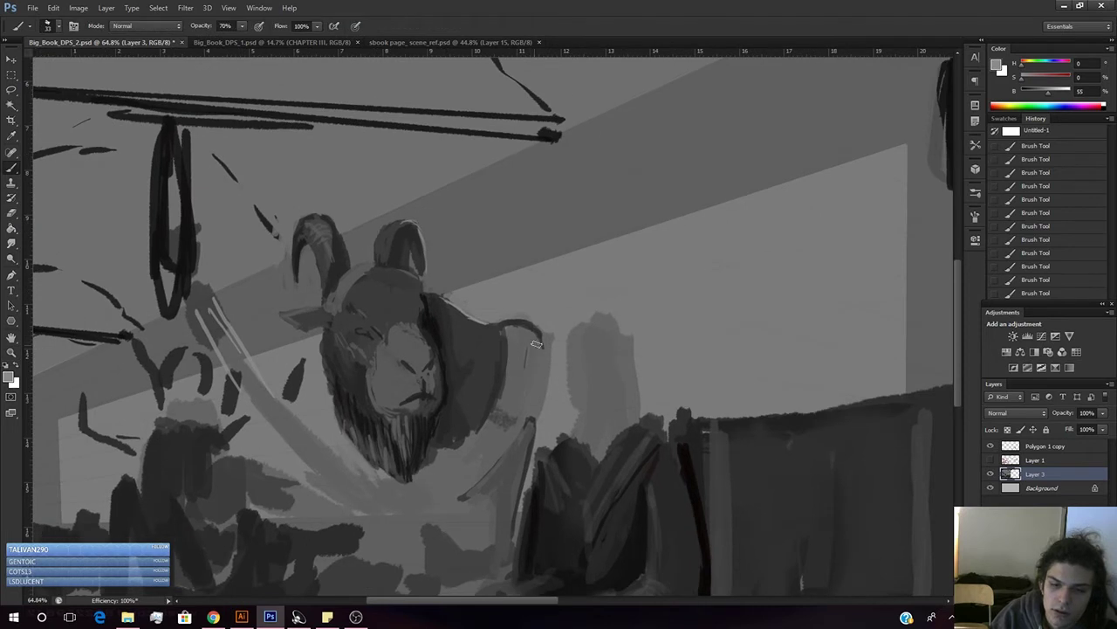
- Check the collar against the Layer 1 sketch and redefine its outer edge with strokes of 55% and 48% brightness
click(990, 460)
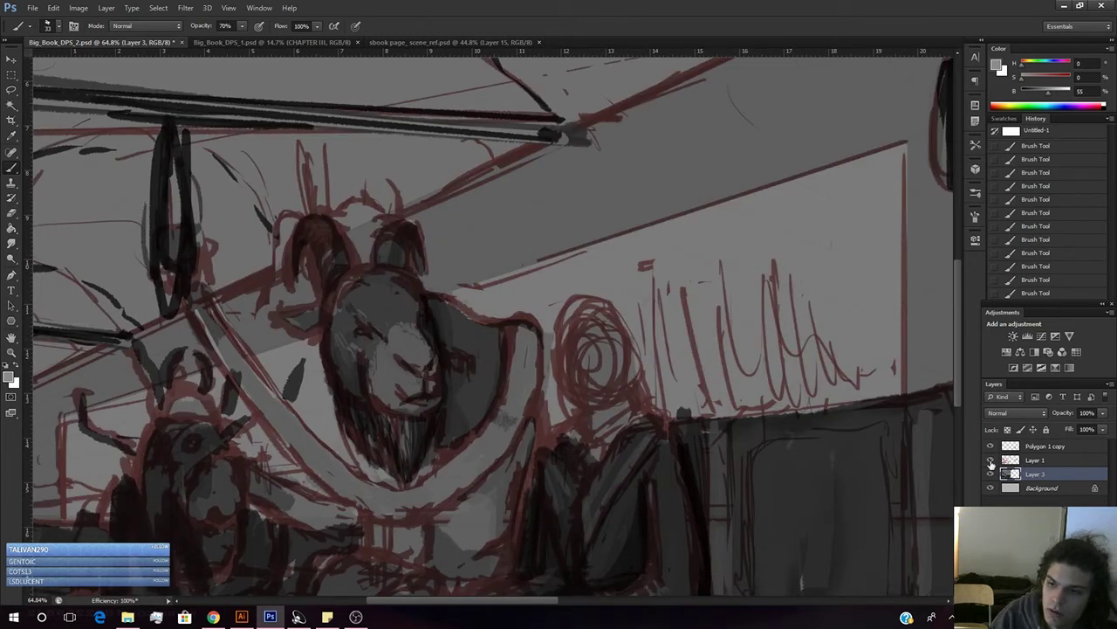
click(990, 460)
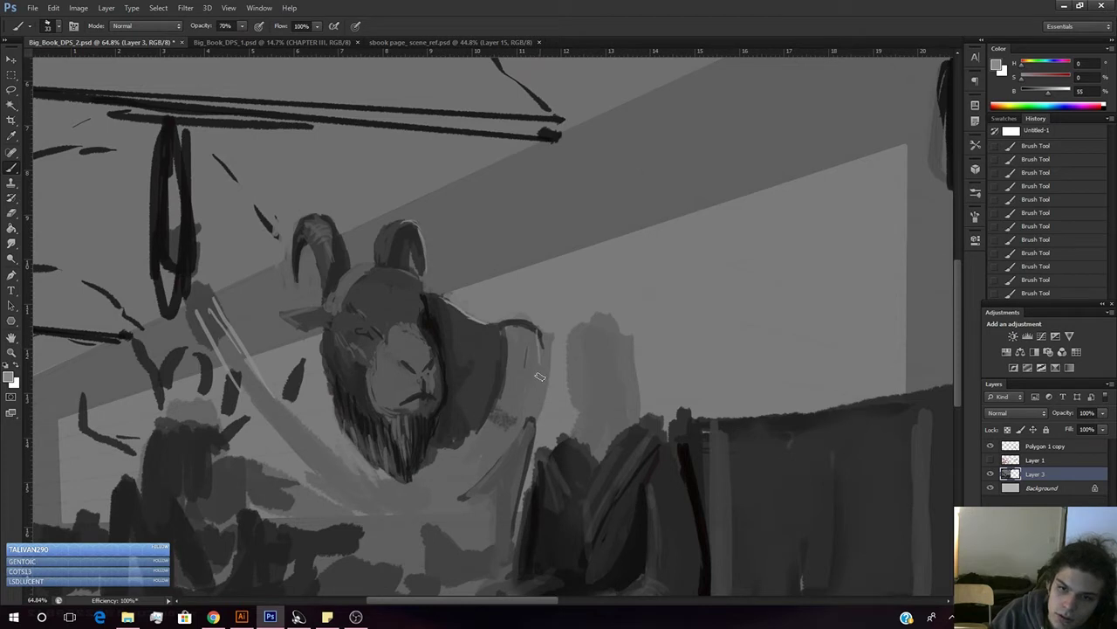
mouse_move(527, 326)
mouse_down()
mouse_move(543, 381)
mouse_move(536, 331)
mouse_move(523, 440)
mouse_move(544, 354)
mouse_move(531, 428)
mouse_up()
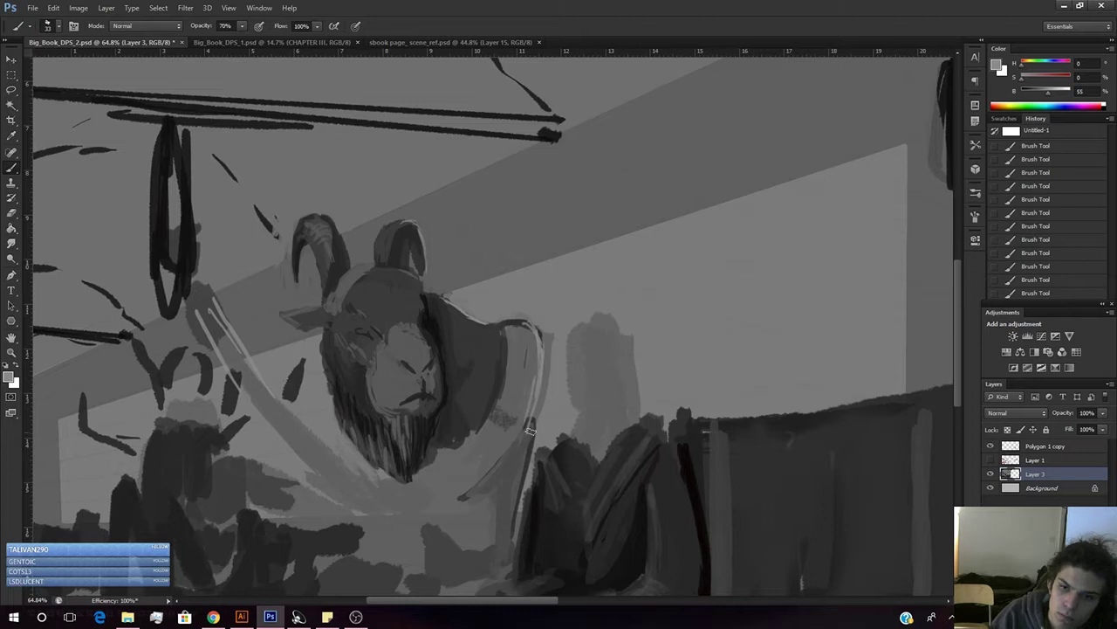
drag(540, 383, 531, 429)
drag(540, 340, 527, 421)
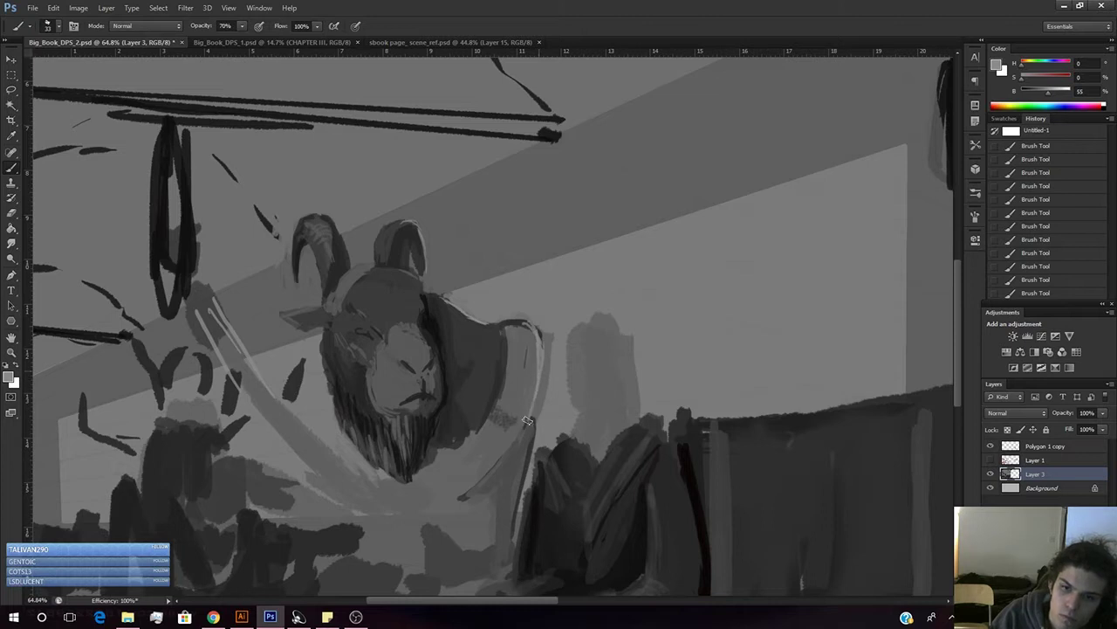
alt+click(559, 336)
drag(547, 336, 547, 398)
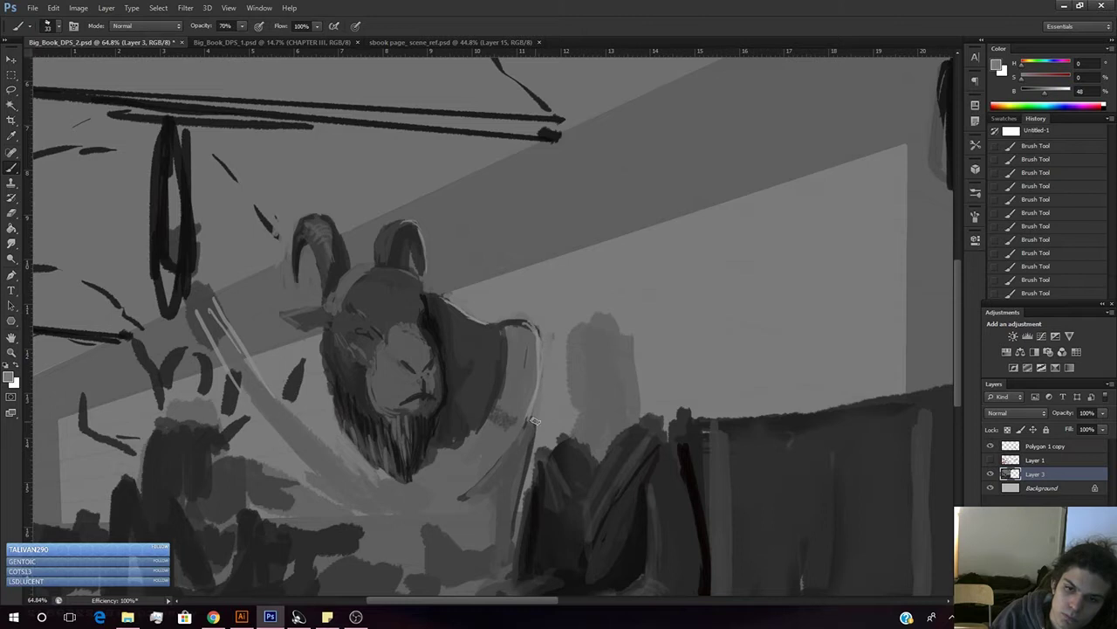
- Rework the shadow between the beard and the collar with greys sampled there, down to 16% and 17% brightness
key(z)
mouse_move(544, 387)
mouse_down()
mouse_move(506, 429)
mouse_move(518, 442)
mouse_up()
drag(446, 390, 463, 372)
drag(297, 373, 489, 365)
drag(472, 381, 386, 347)
drag(326, 374, 475, 324)
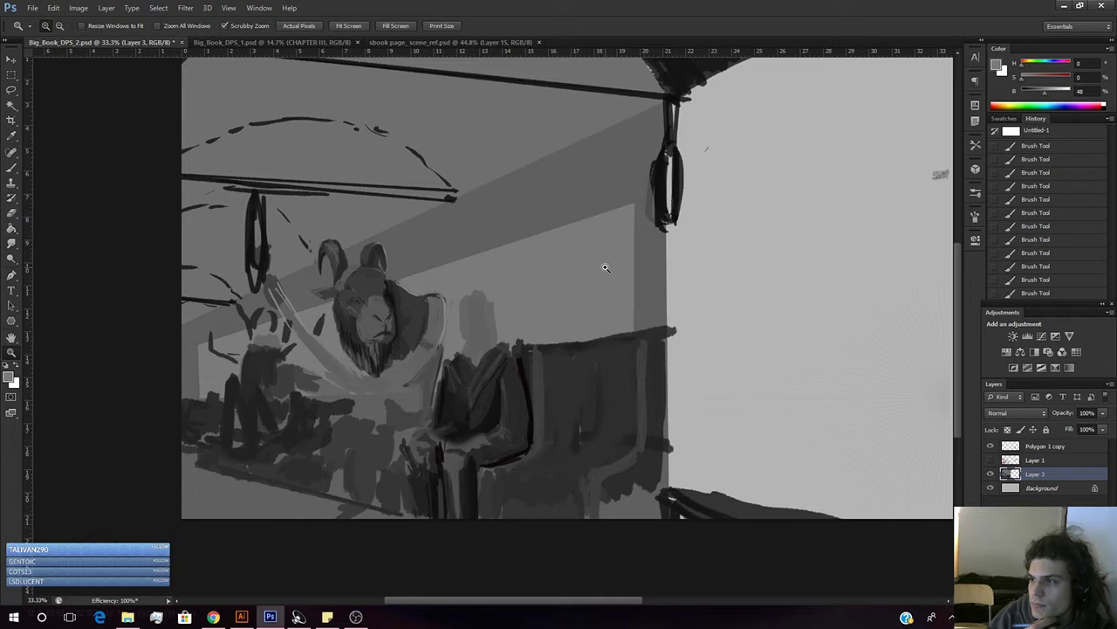
key(b)
alt+click(439, 322)
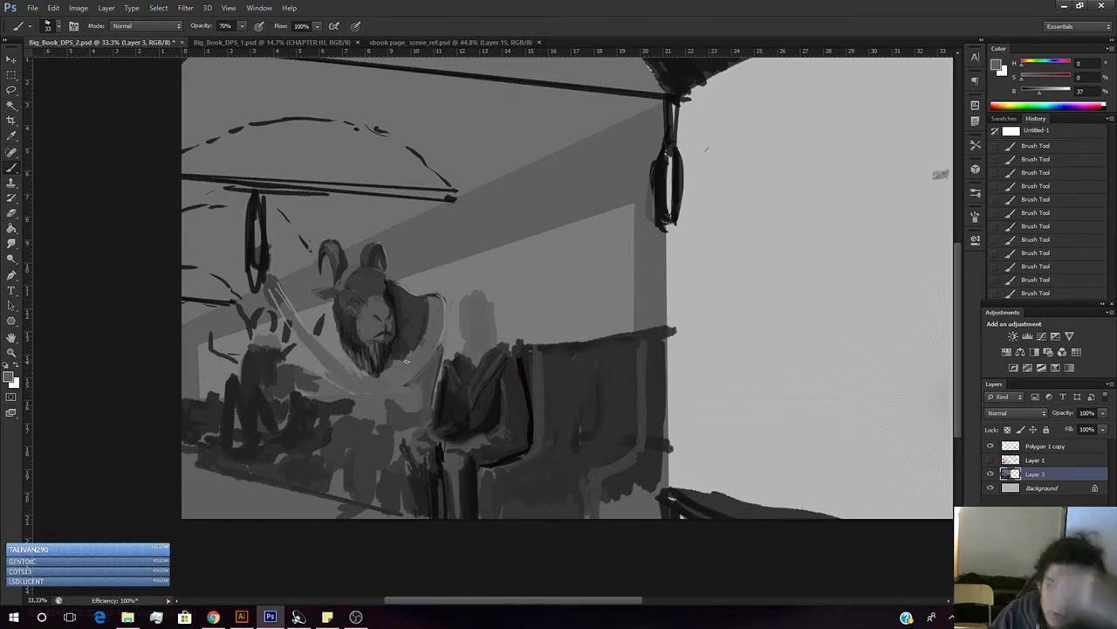
alt+click(397, 356)
alt+click(393, 356)
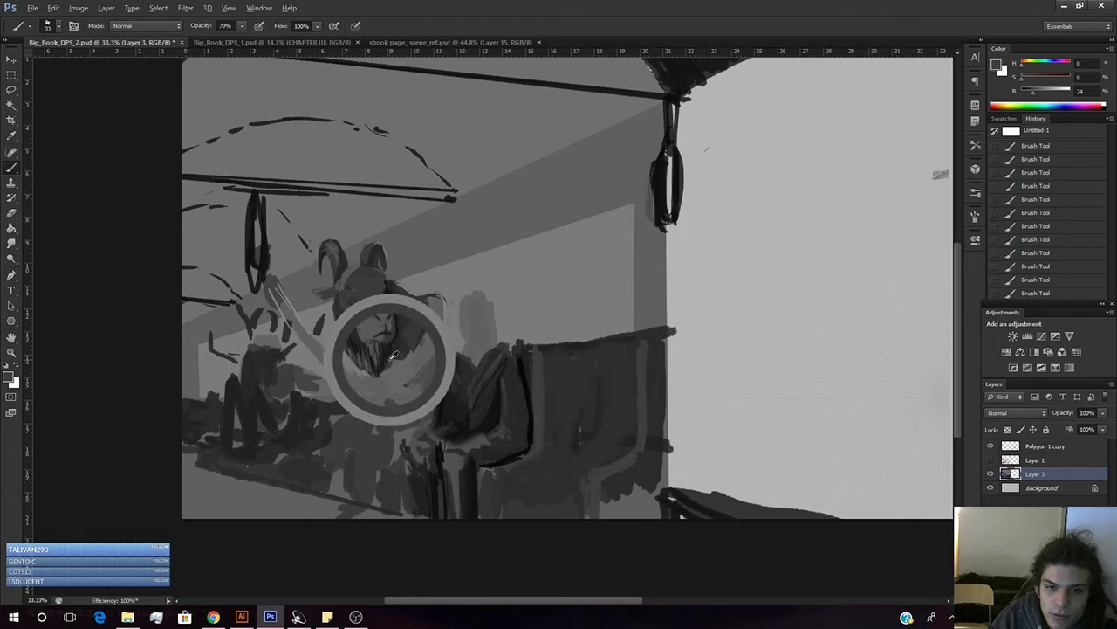
alt+click(395, 349)
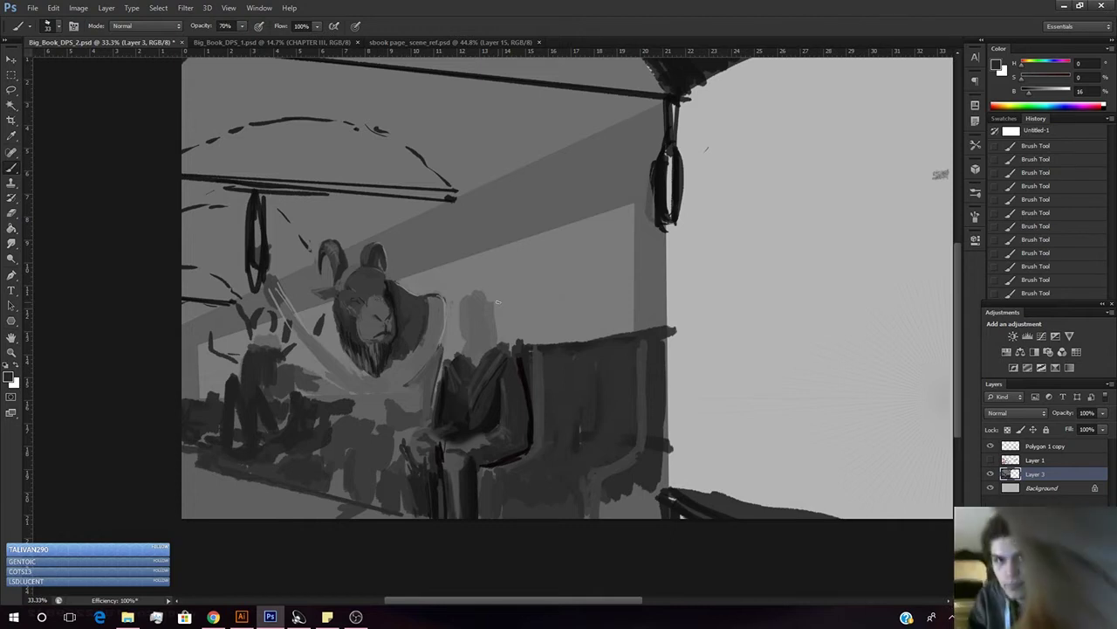
alt+click(402, 350)
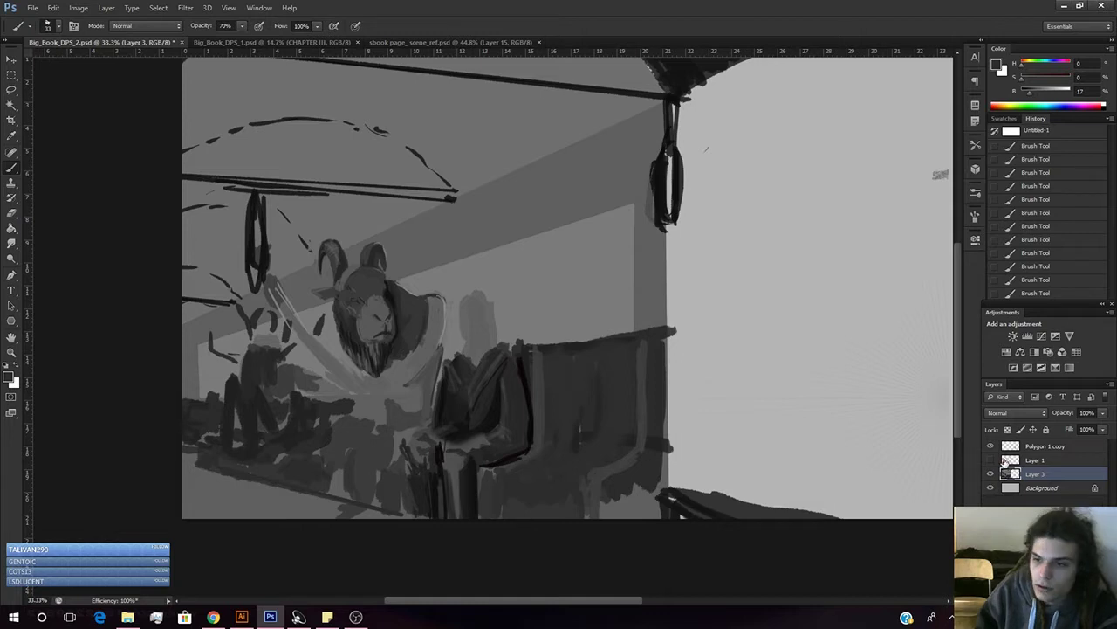
- Compare the painted figures with the red sketch on Layer 1 and leave the sketch hidden
click(990, 460)
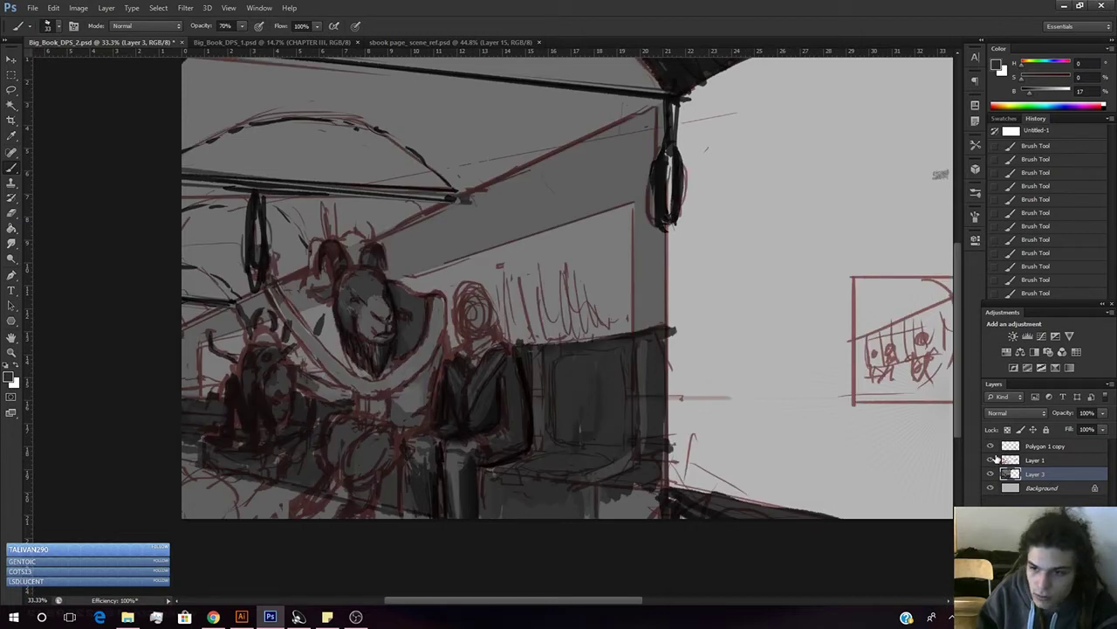
click(990, 461)
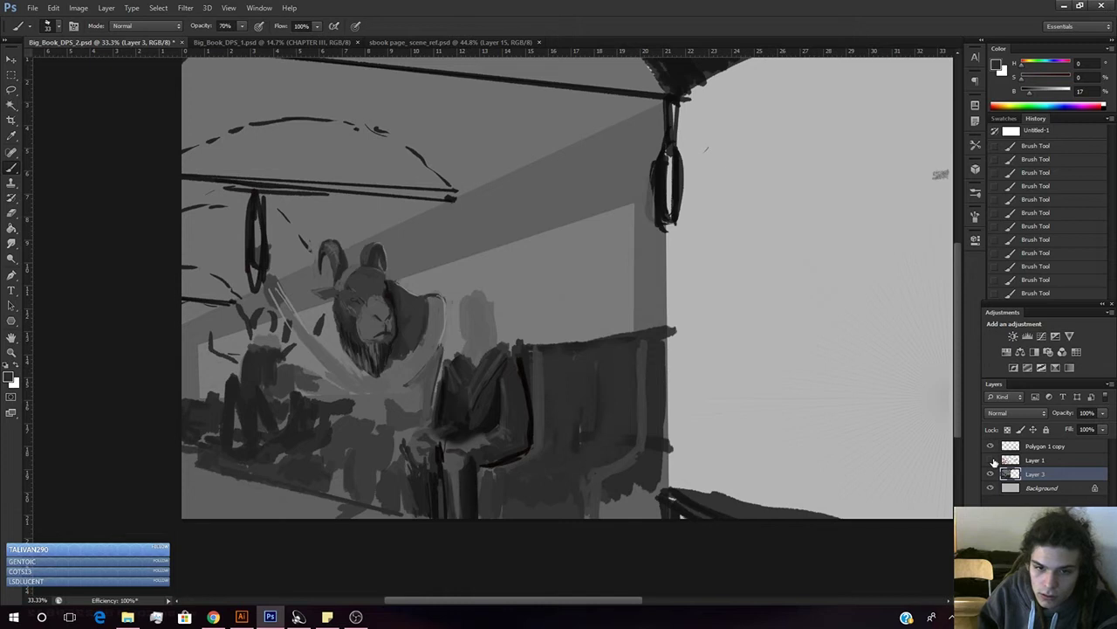
click(990, 460)
click(990, 460)
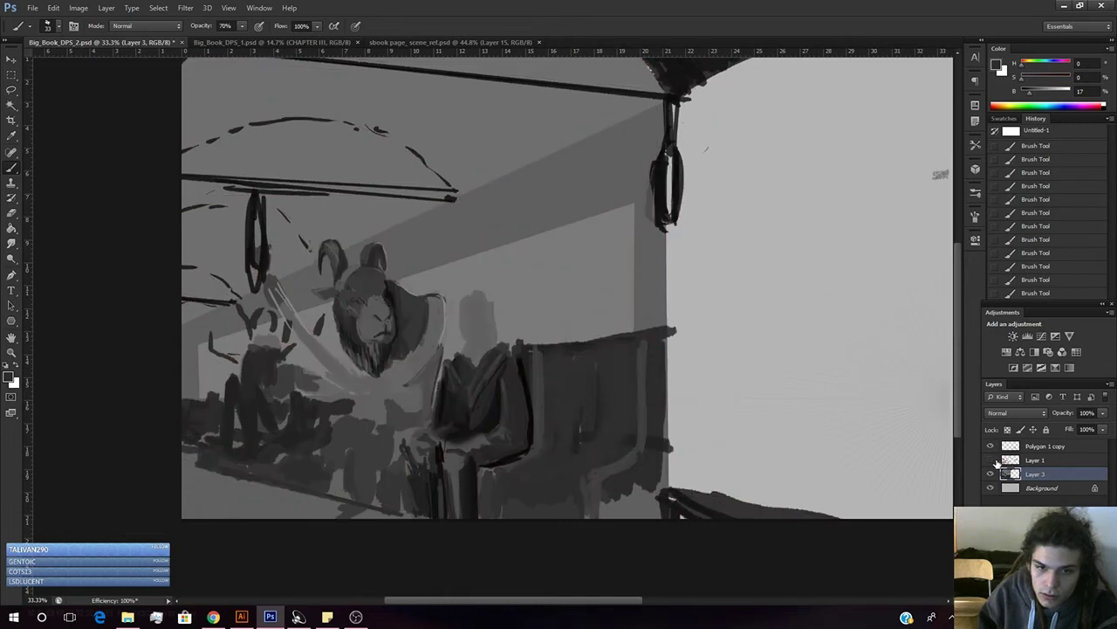
click(991, 460)
click(992, 459)
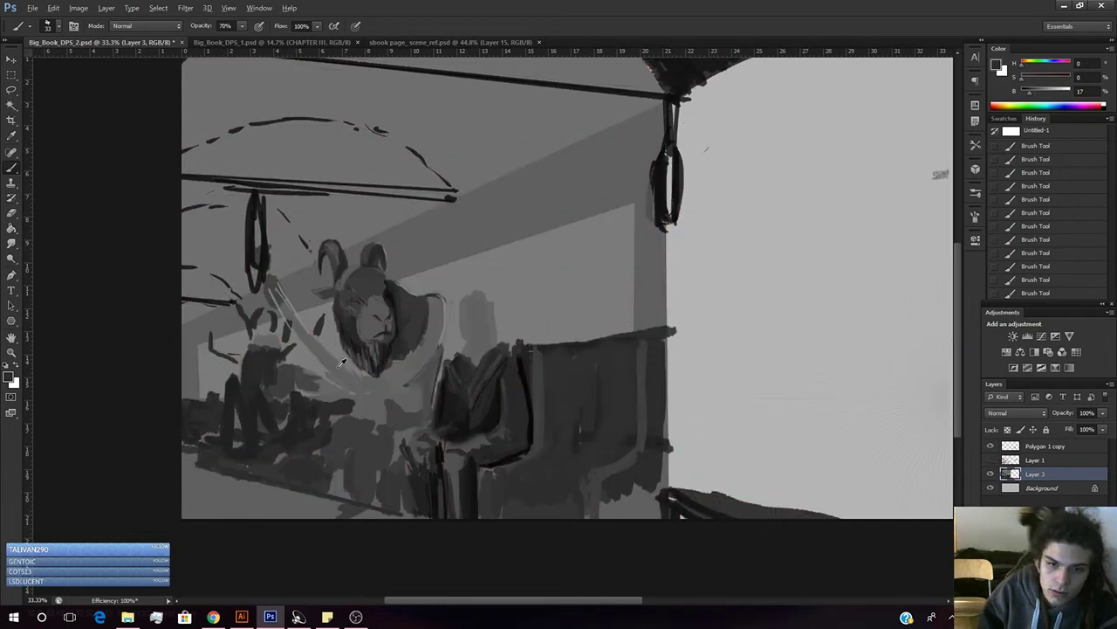
- Touch up the area around the beard tip with a sampled mid grey lightened to 51% brightness
alt+click(383, 374)
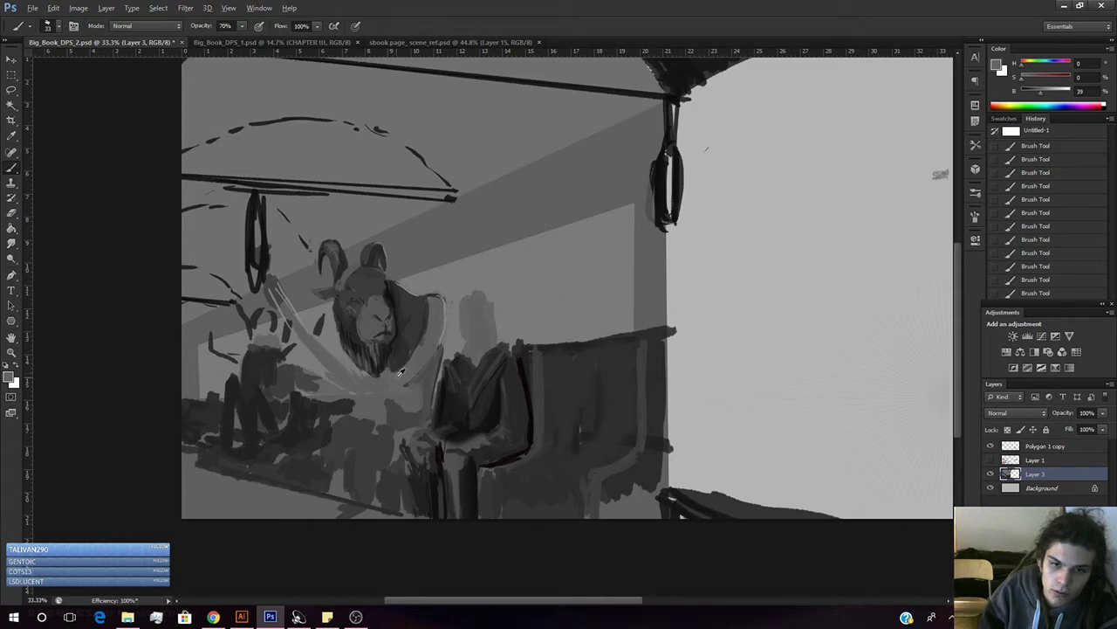
alt+click(389, 369)
drag(1040, 92, 1048, 92)
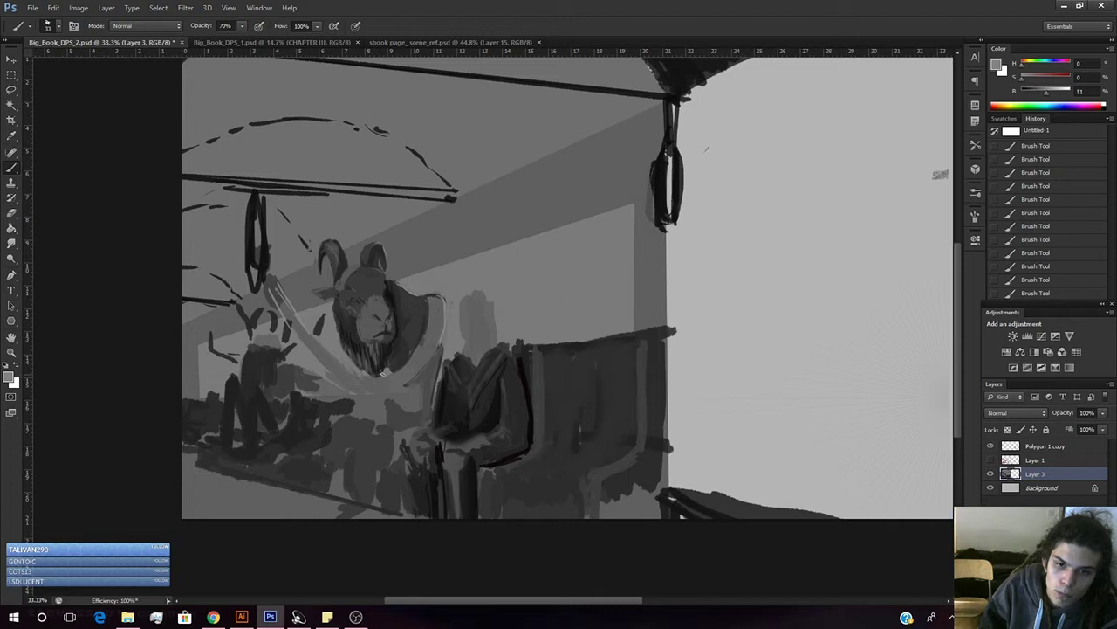
- Shade the beard tip and the adjoining collar shadow with dark greys of 19%, 24%, 21% and 15% brightness
alt+click(392, 370)
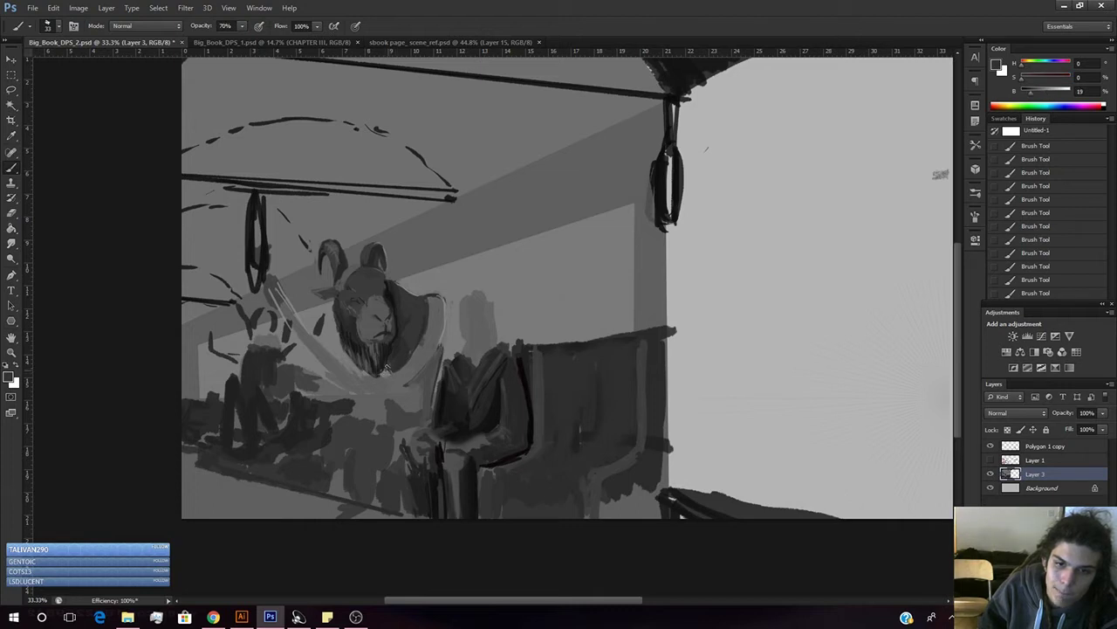
alt+click(391, 370)
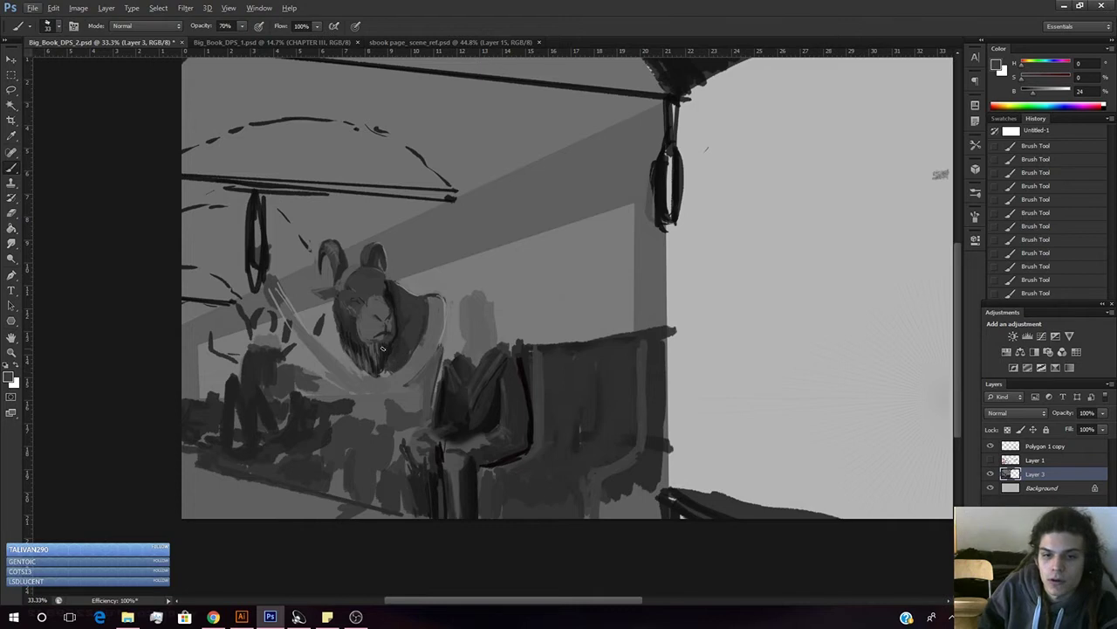
alt+click(394, 369)
drag(1031, 94, 1031, 95)
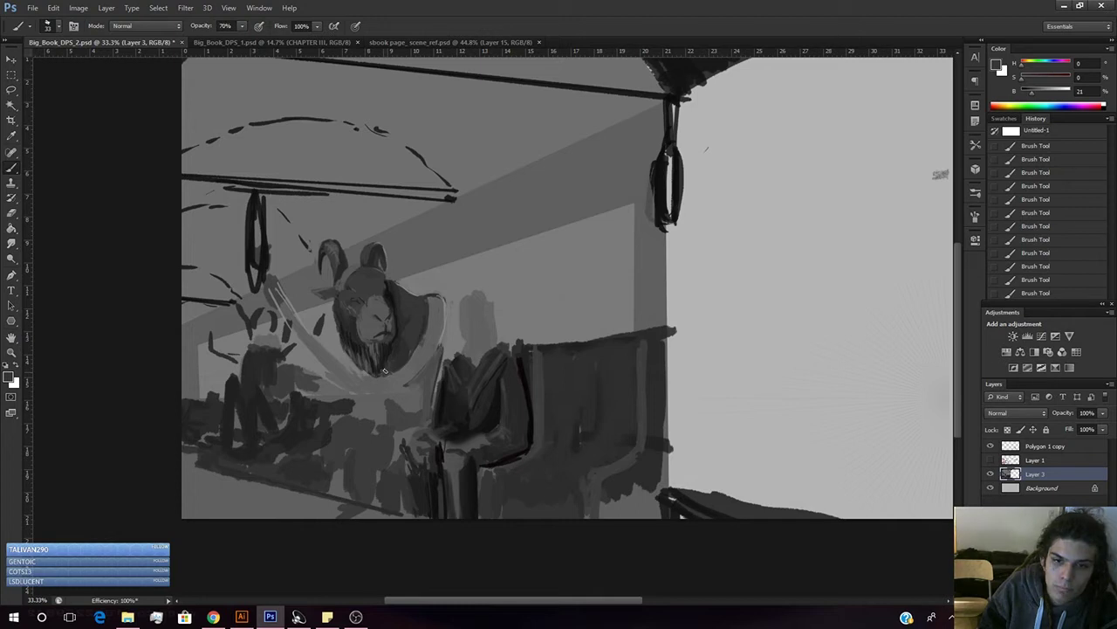
drag(1034, 96, 1028, 96)
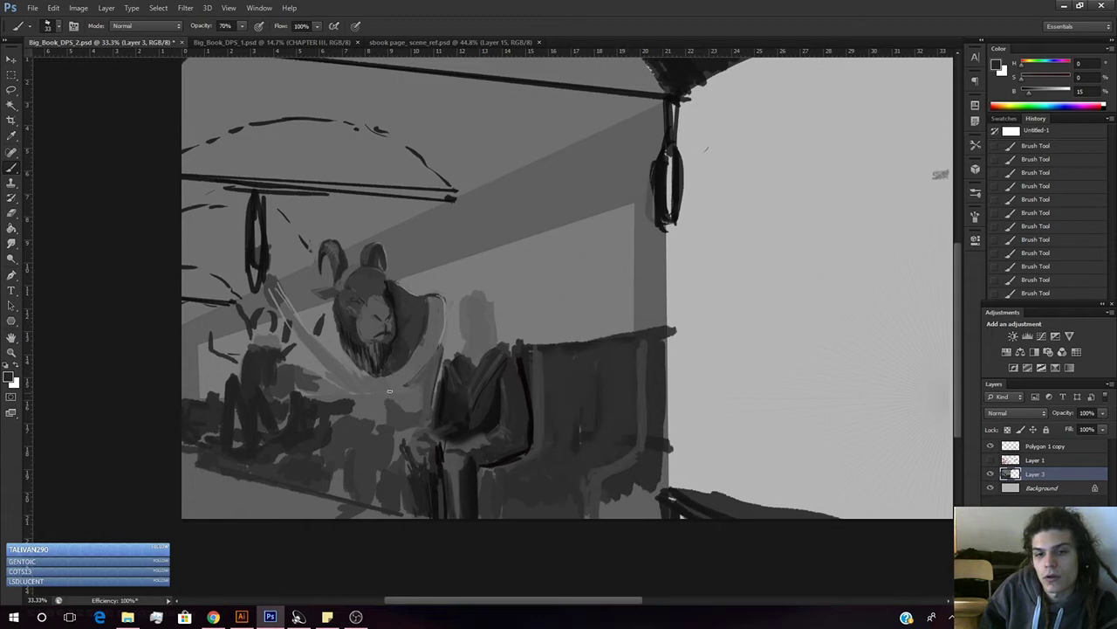
- Tone the collar's inner side with greys of 38%, 36%, 30% and 23% brightness, and show the Layer 1 sketch
alt+click(393, 384)
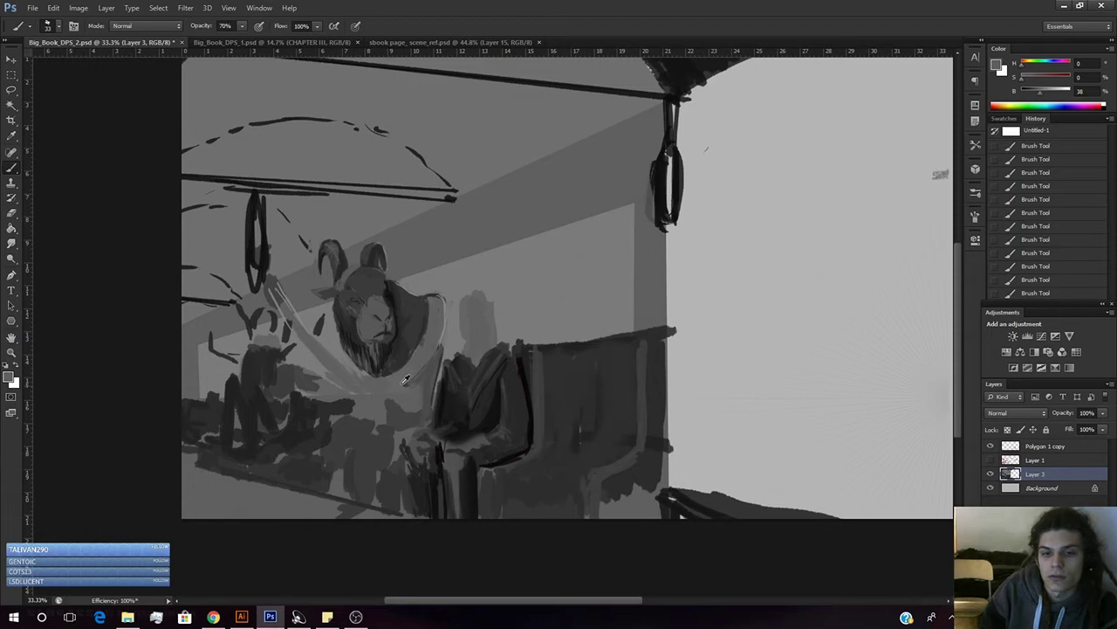
alt+click(414, 340)
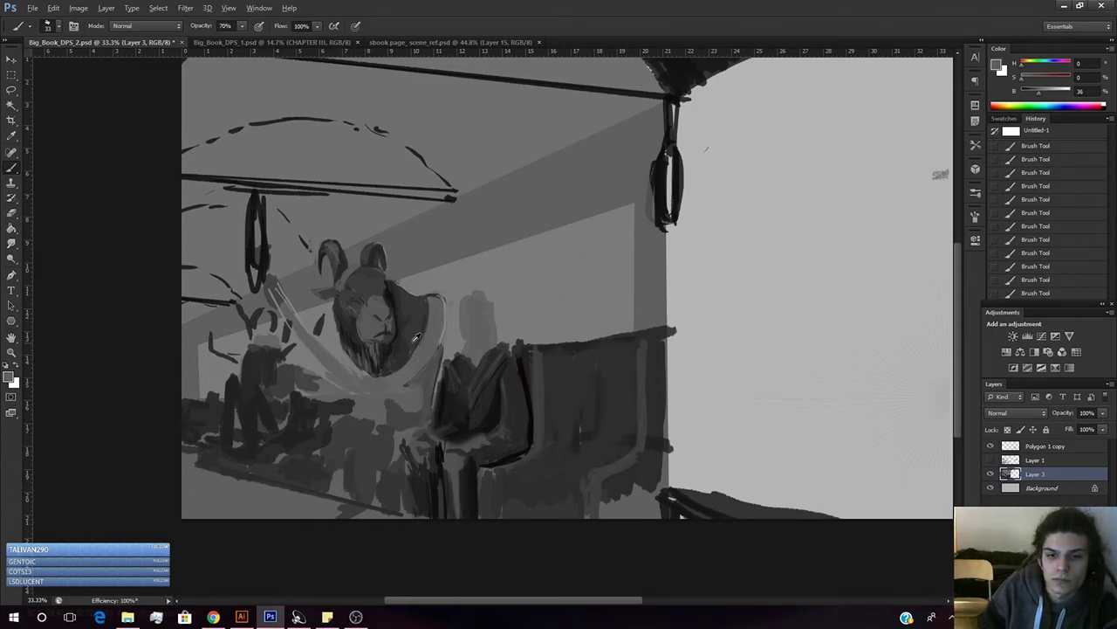
alt+click(421, 335)
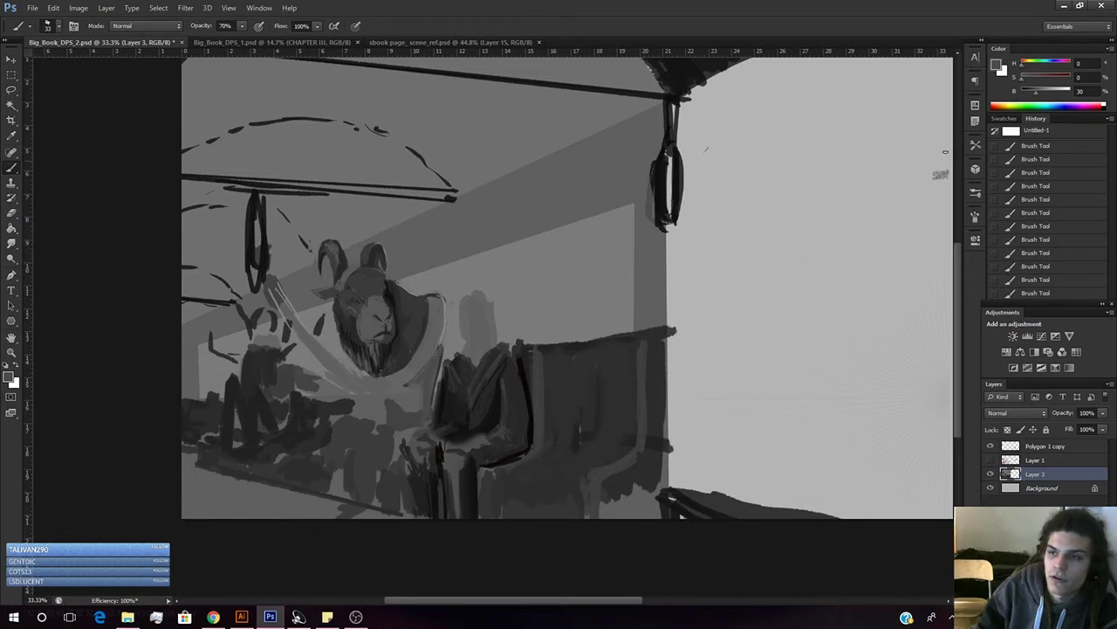
click(1036, 93)
drag(1036, 92, 1033, 93)
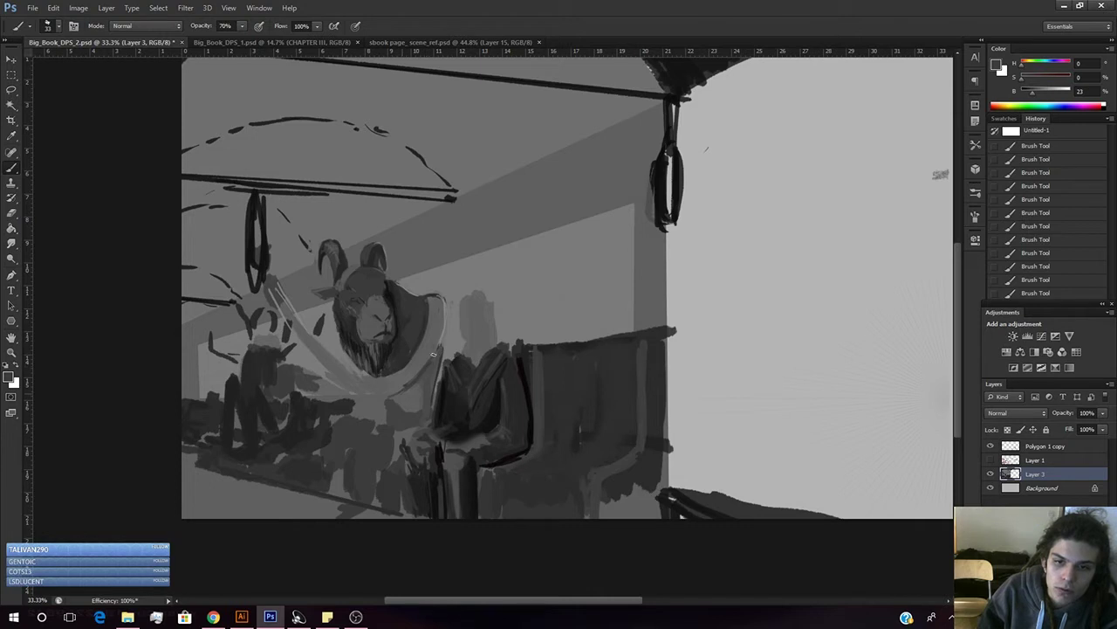
click(991, 459)
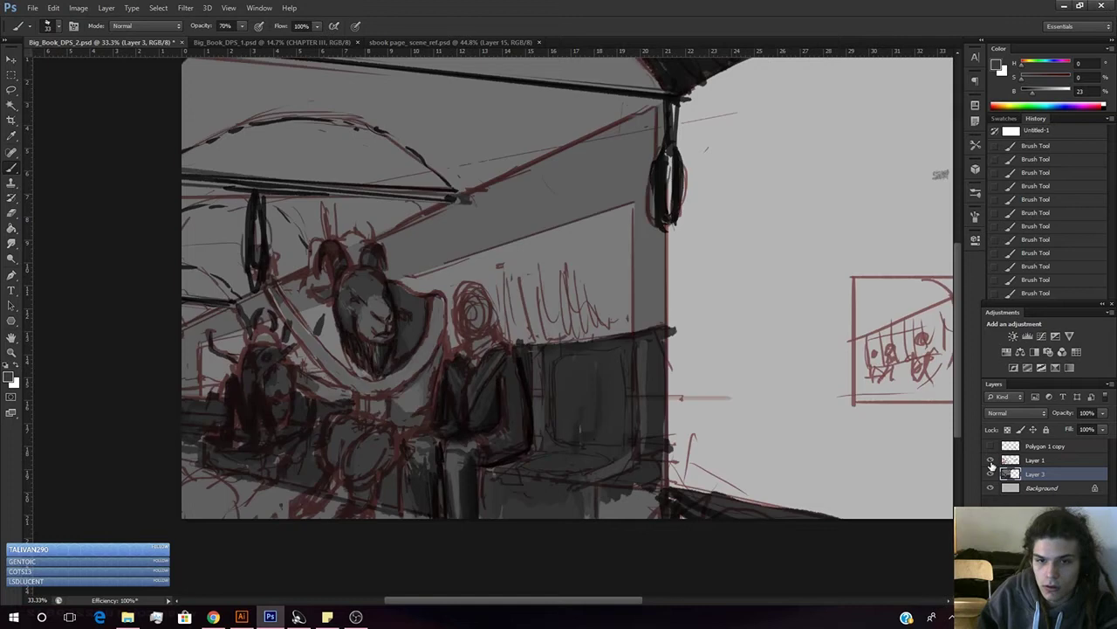
- Compare the painted goat figure with the red sketch on Layer 1 and leave the sketch hidden
click(992, 460)
click(992, 460)
click(991, 460)
click(992, 460)
click(991, 460)
- Sample greys of 48% and 37% brightness from the collar and switch to a hard round brush at 29 px
alt+click(449, 349)
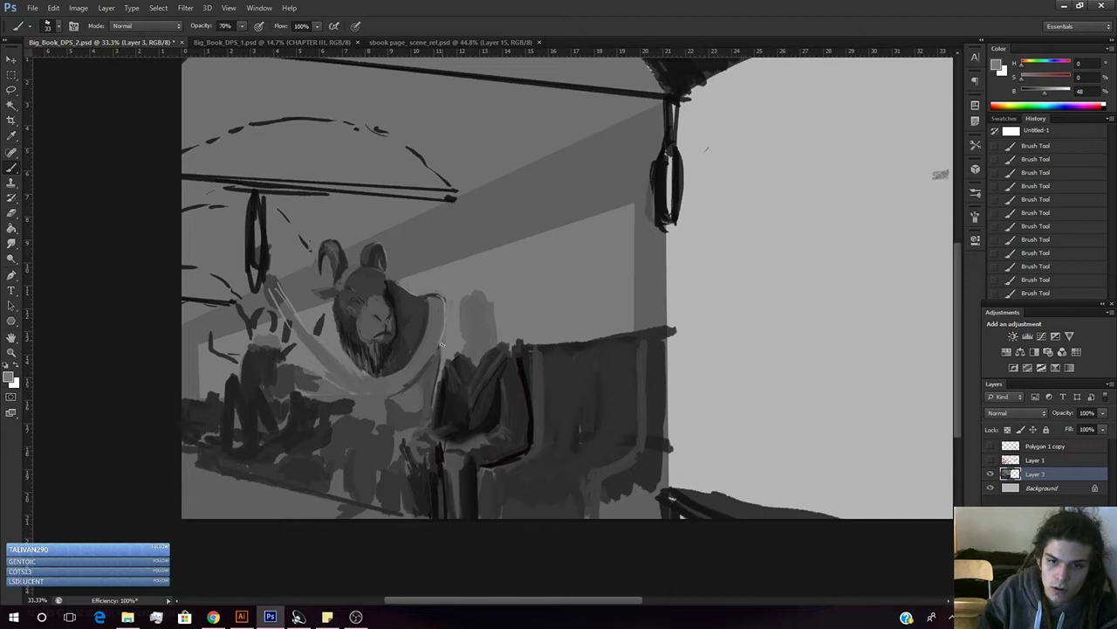
alt+click(441, 346)
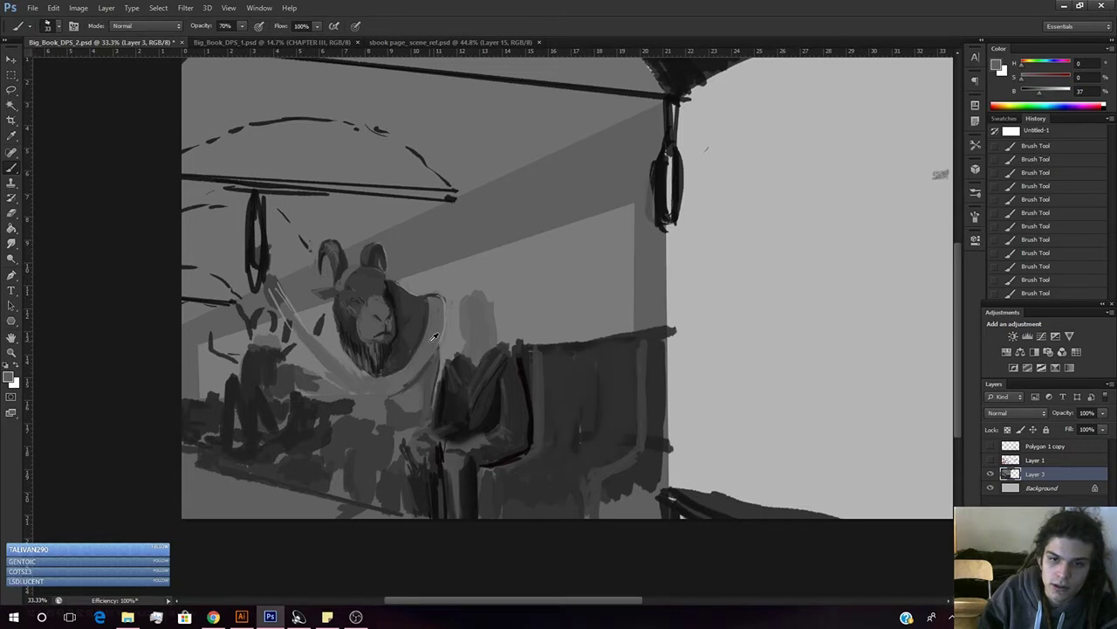
right_click(431, 266)
click(422, 293)
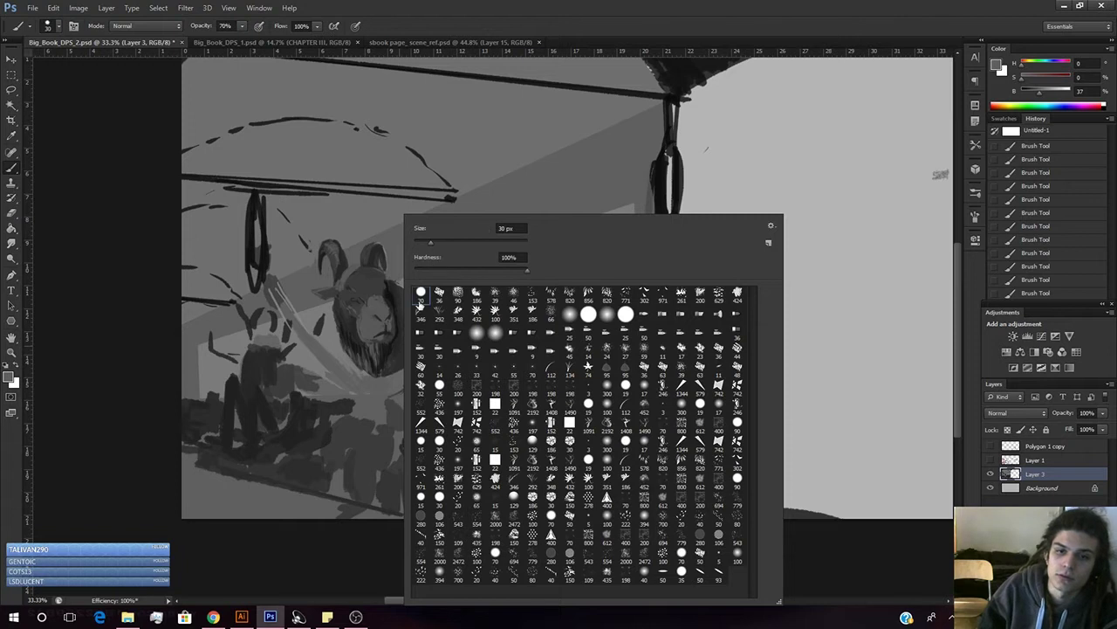
click(430, 243)
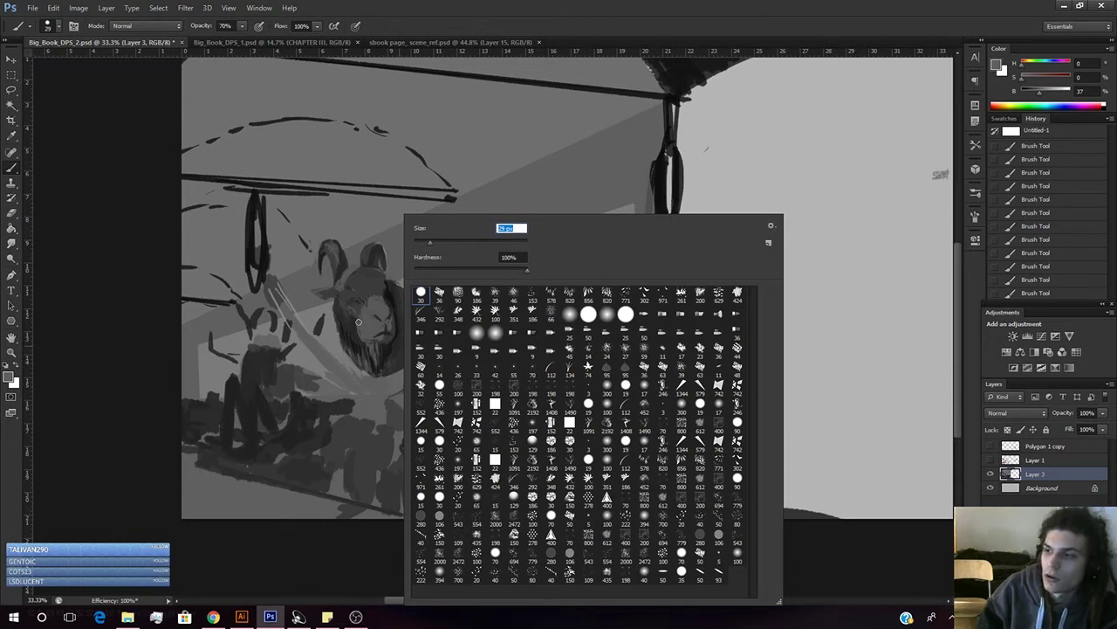
click(317, 559)
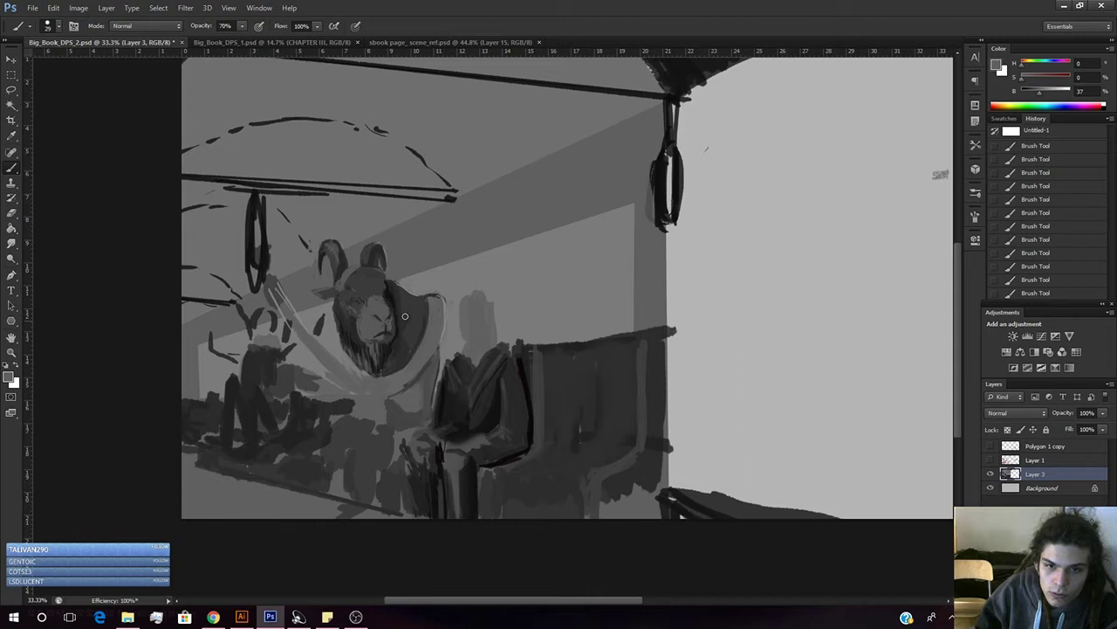
- Tone the collar's lower edge and the chest beneath it with sampled greys of 23% and 37% brightness
alt+click(422, 374)
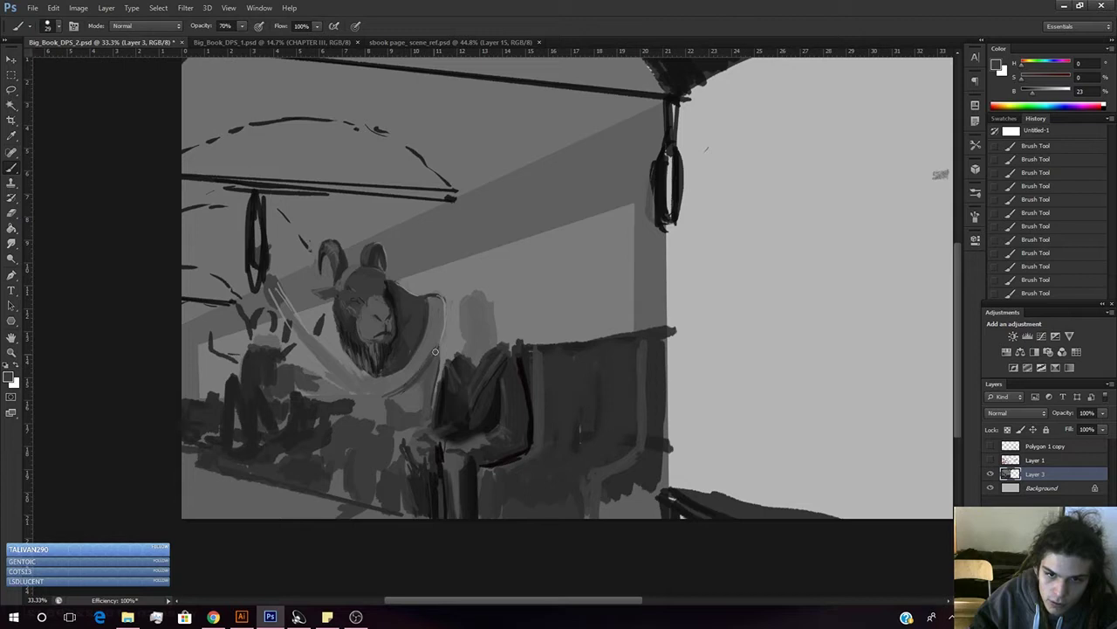
alt+click(436, 342)
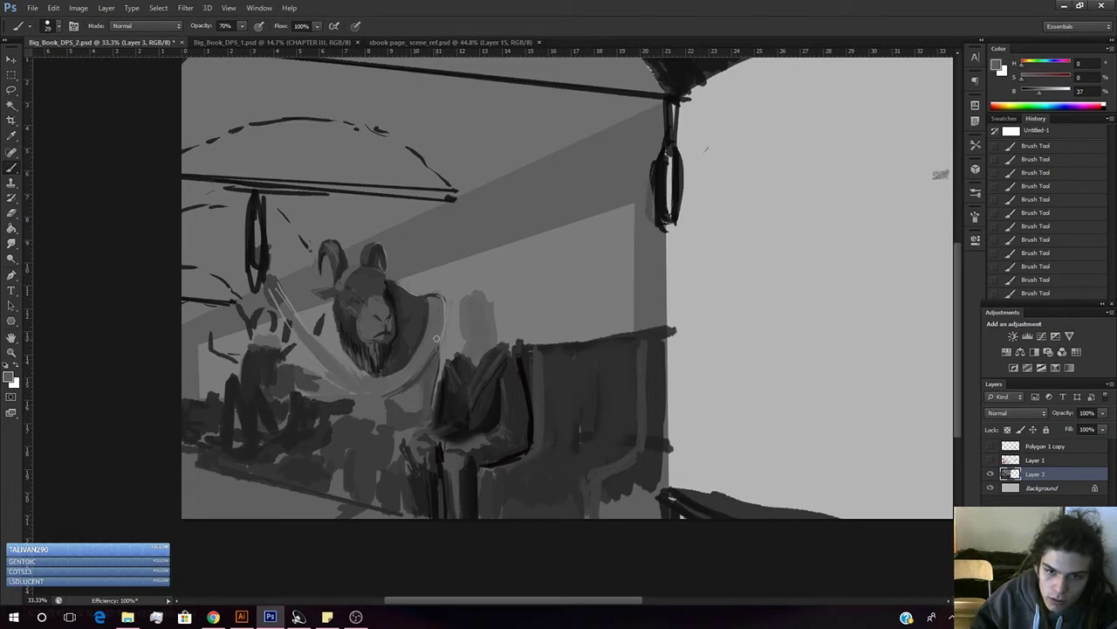
alt+click(420, 376)
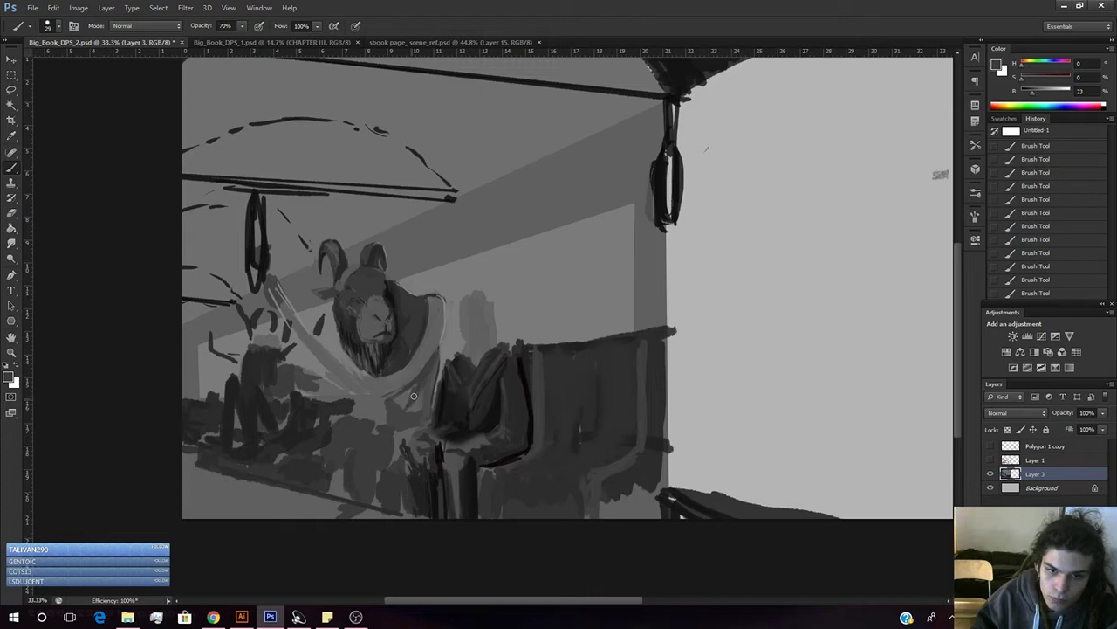
alt+click(398, 397)
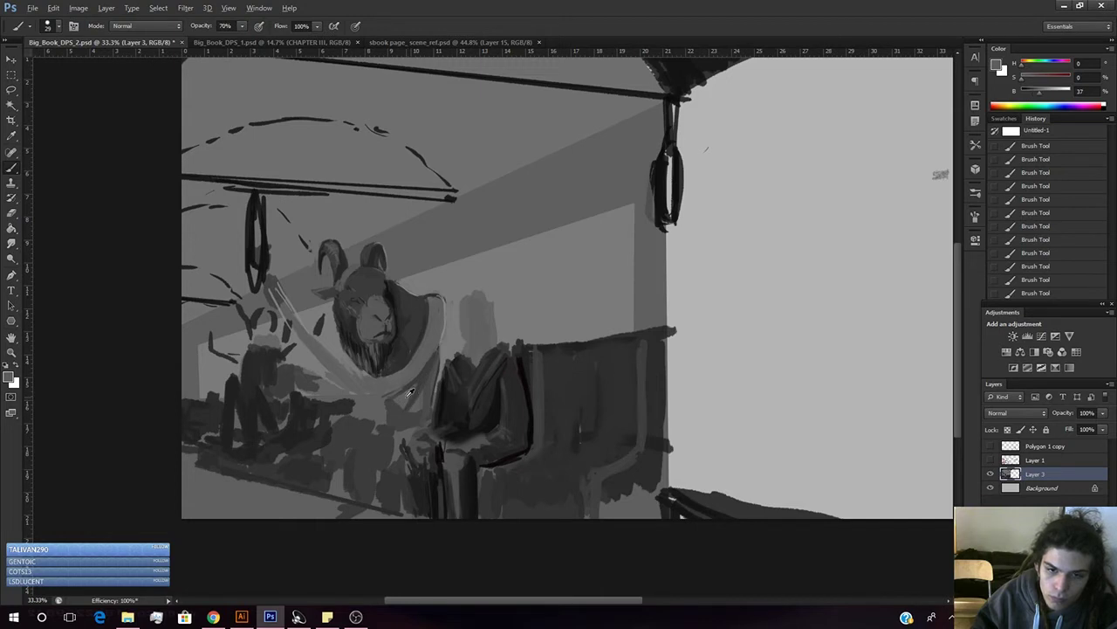
- Show the Layer 1 sketch and shade the goat's chest below the collar with sampled greys of 26%, 21%, 37% and 23% brightness
click(991, 460)
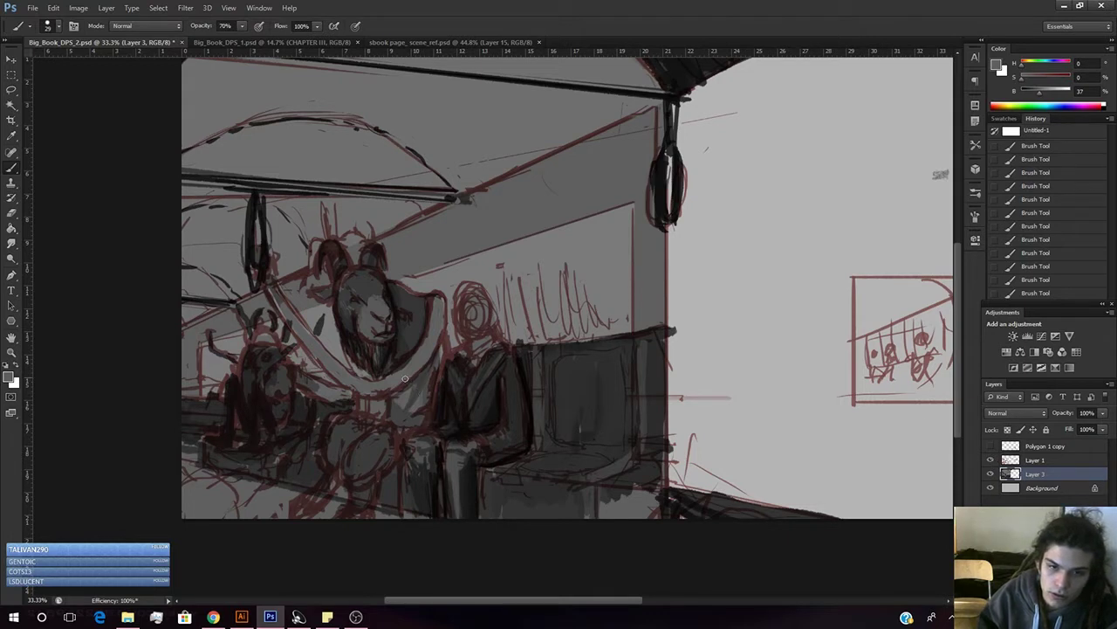
alt+click(398, 419)
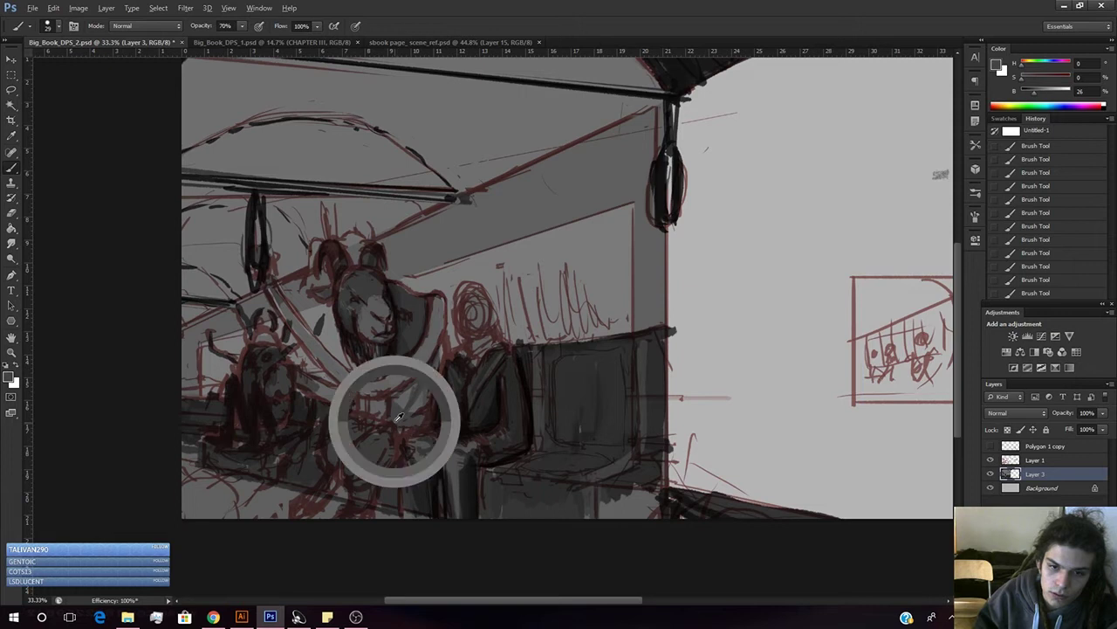
alt+click(413, 326)
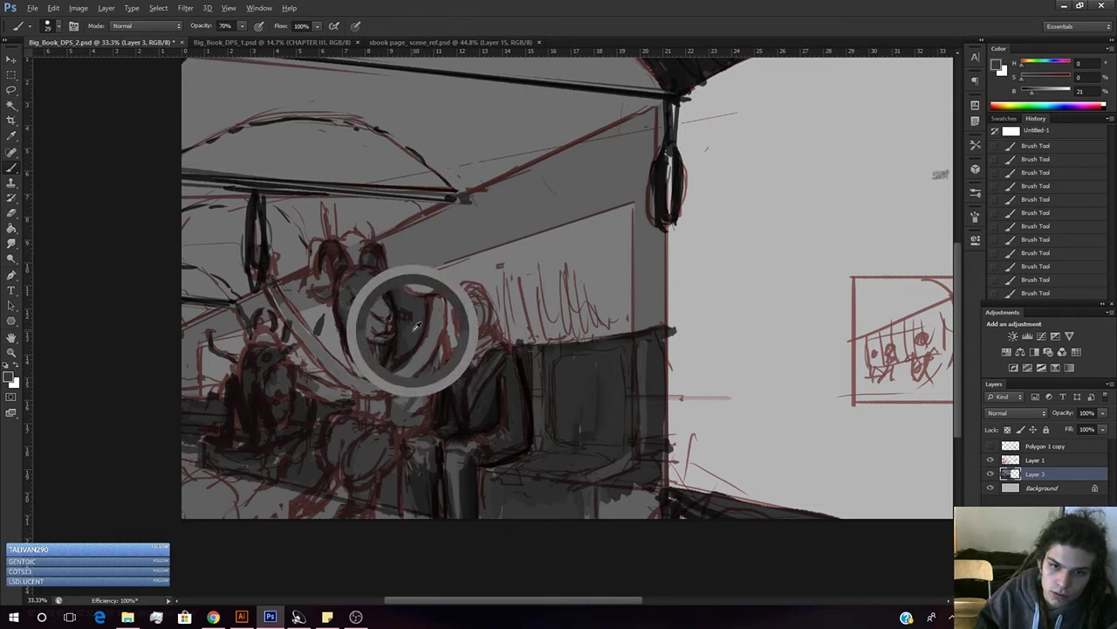
alt+click(412, 410)
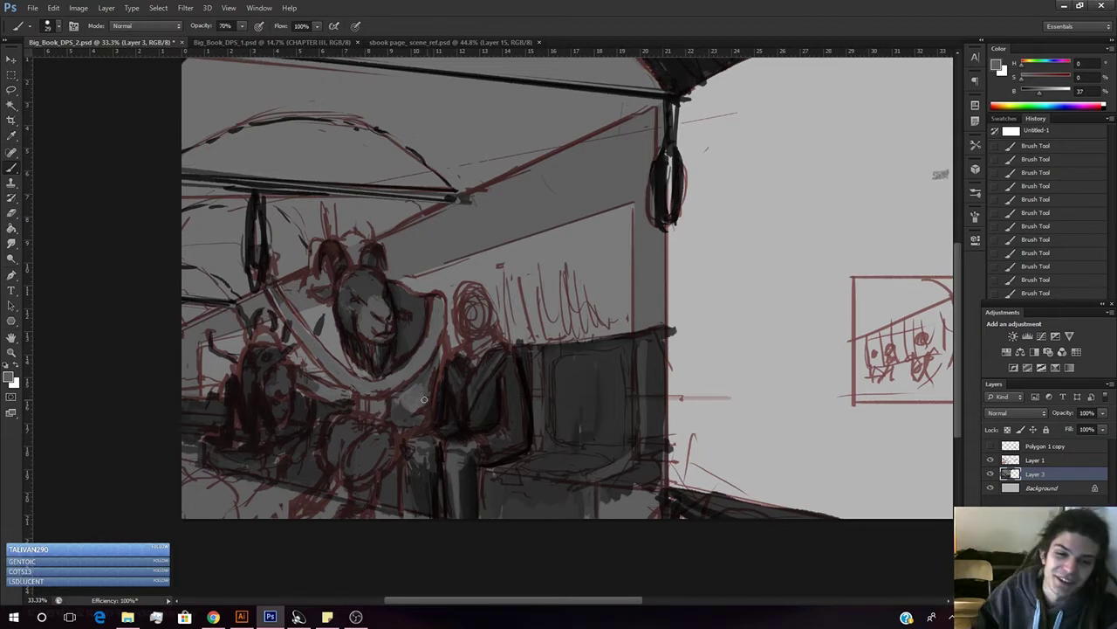
alt+click(422, 386)
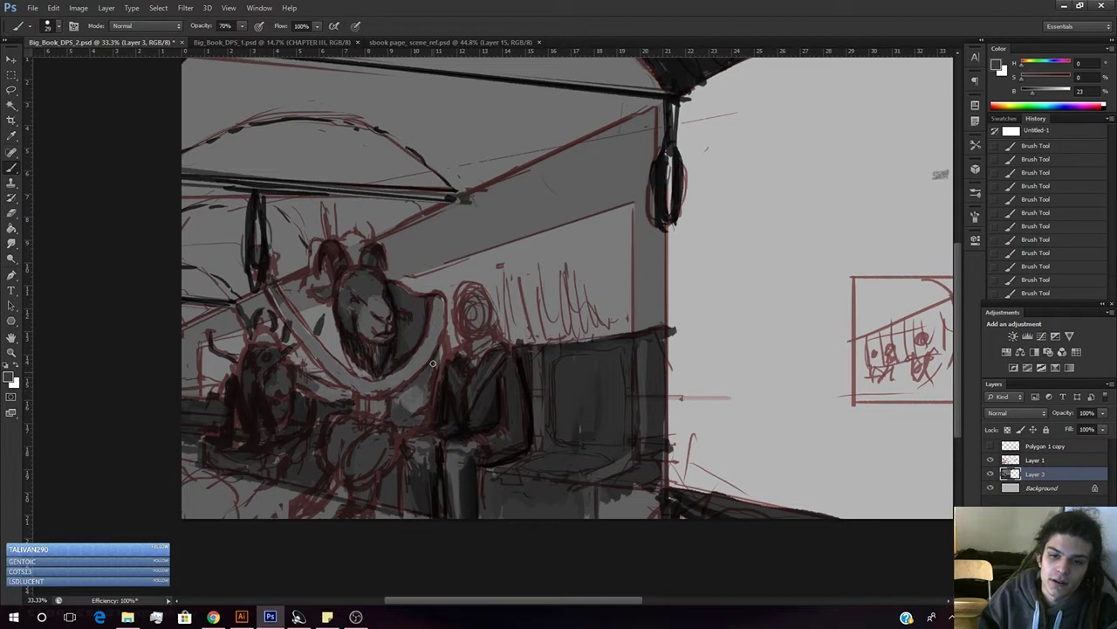
alt+click(428, 373)
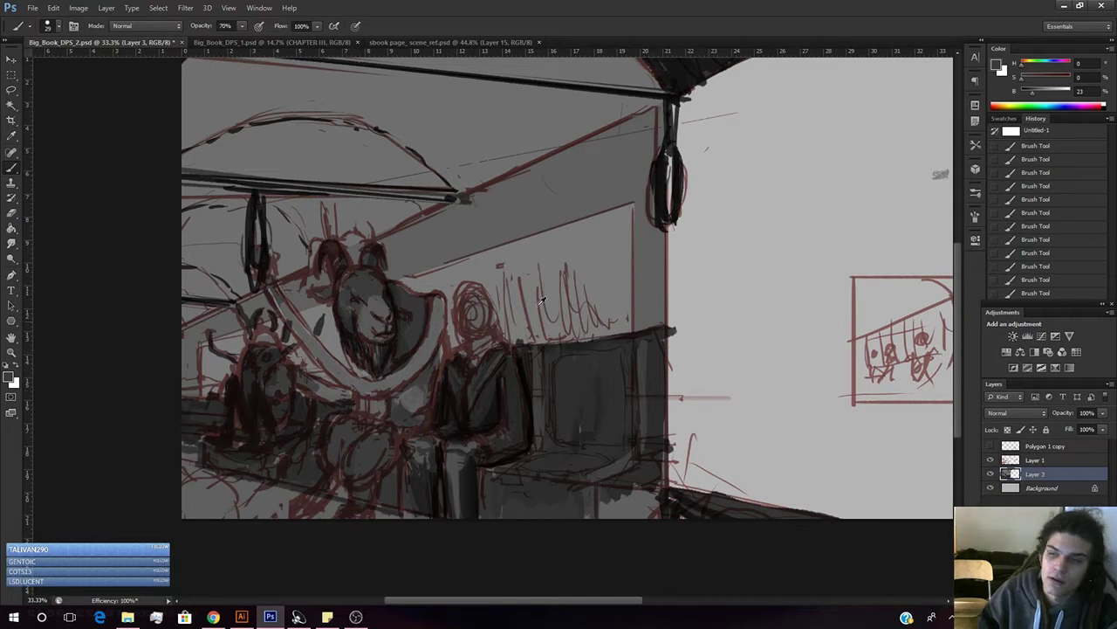
- Paint the chest and the collar's outer edge with greys of 46%, 39%, 61% and 33% brightness, hiding the Layer 1 sketch
click(1045, 91)
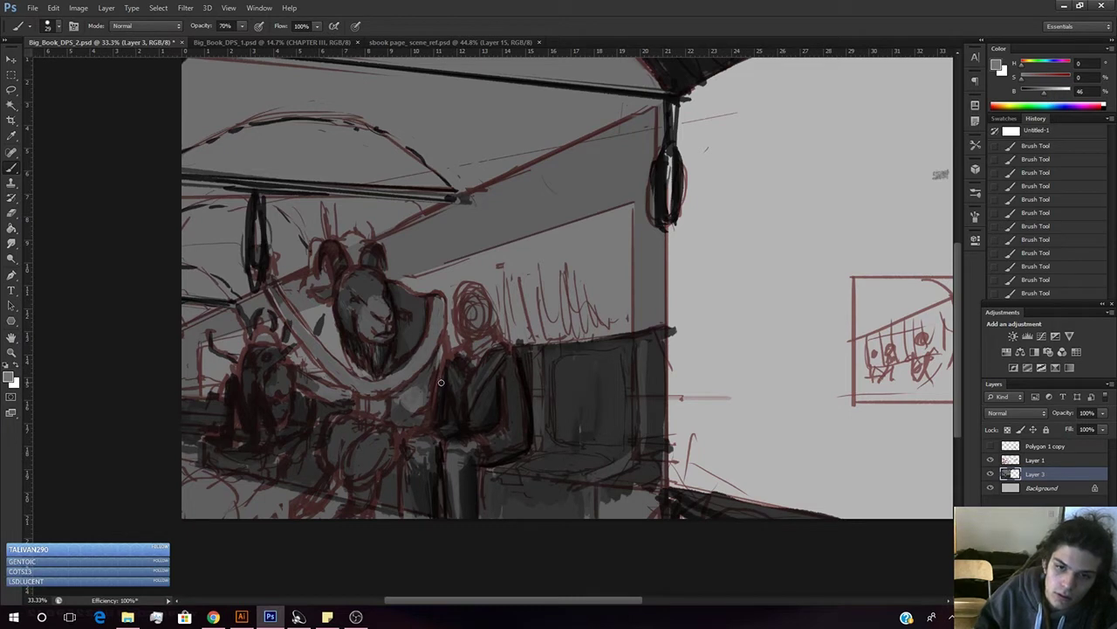
drag(1043, 93, 1039, 92)
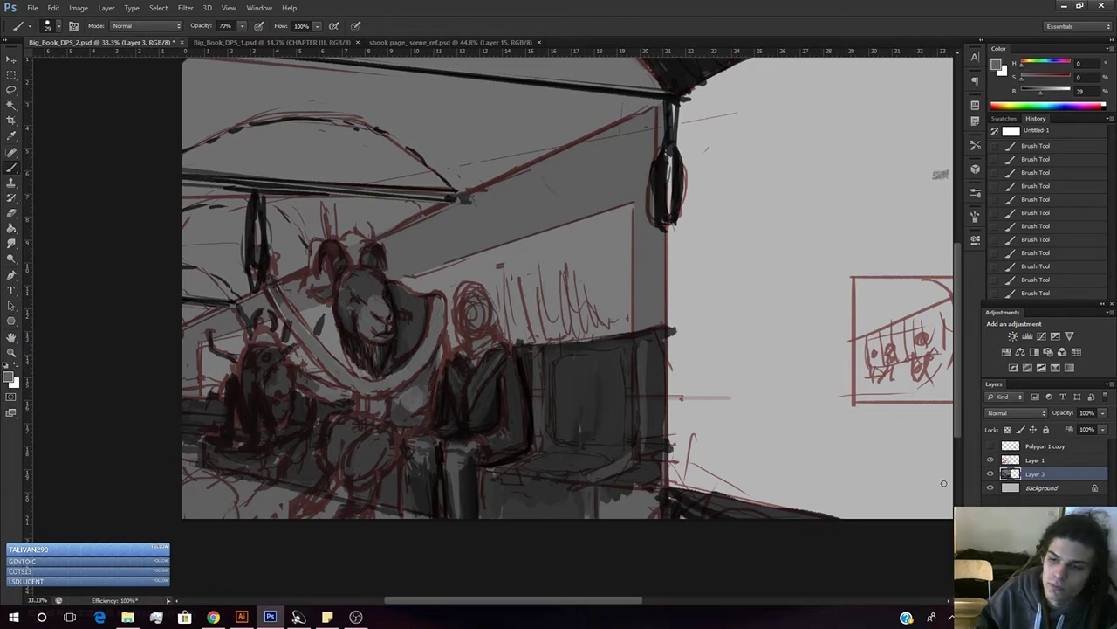
drag(990, 459, 981, 439)
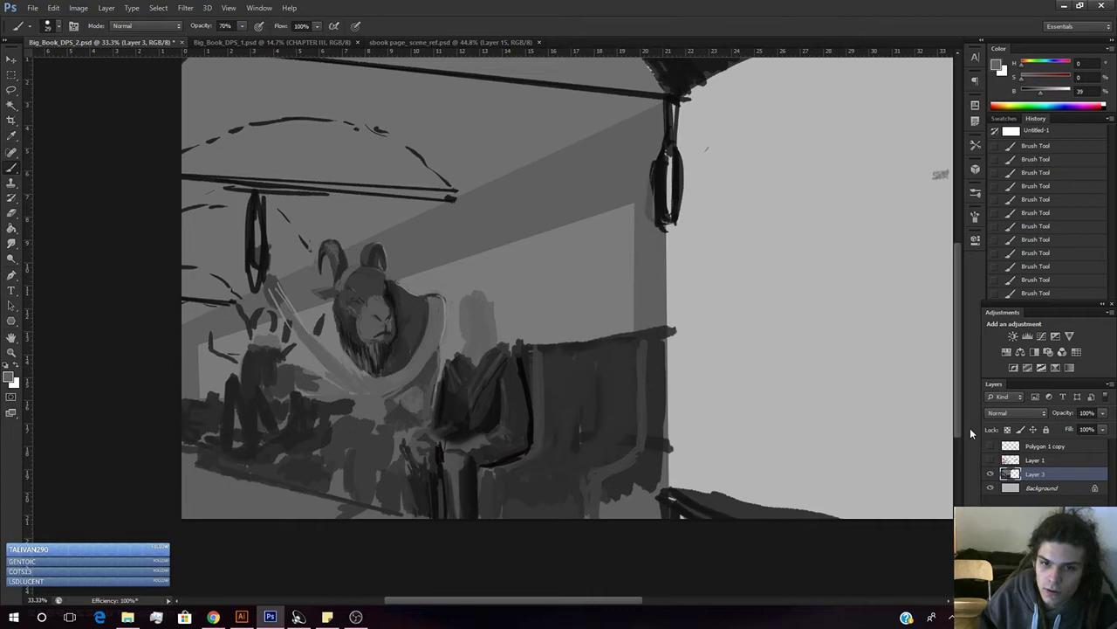
drag(1047, 97, 1053, 96)
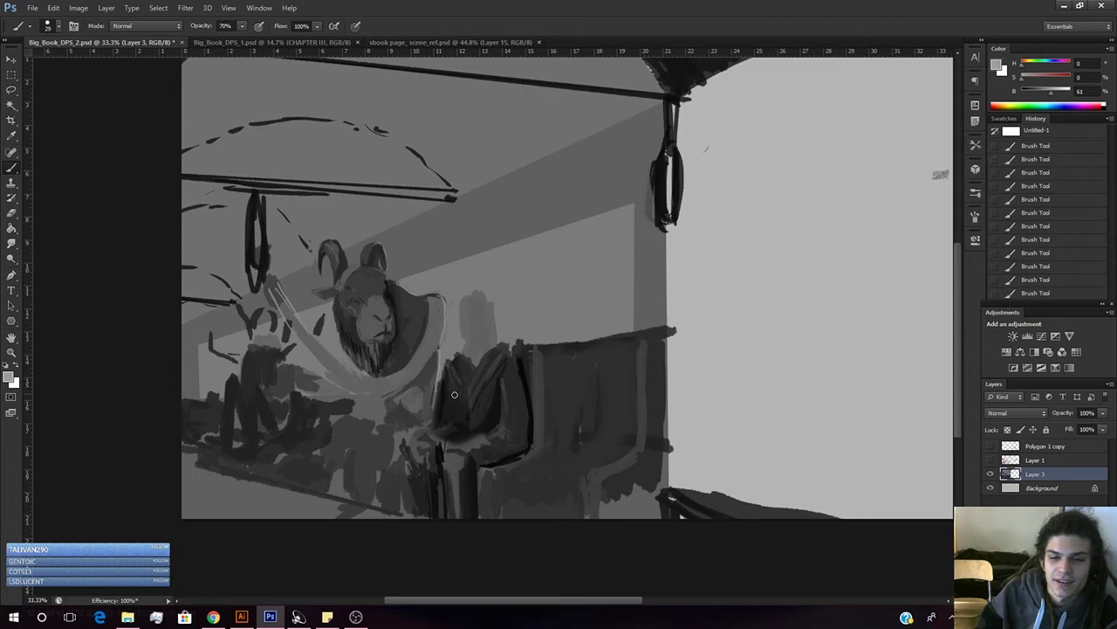
alt+click(415, 398)
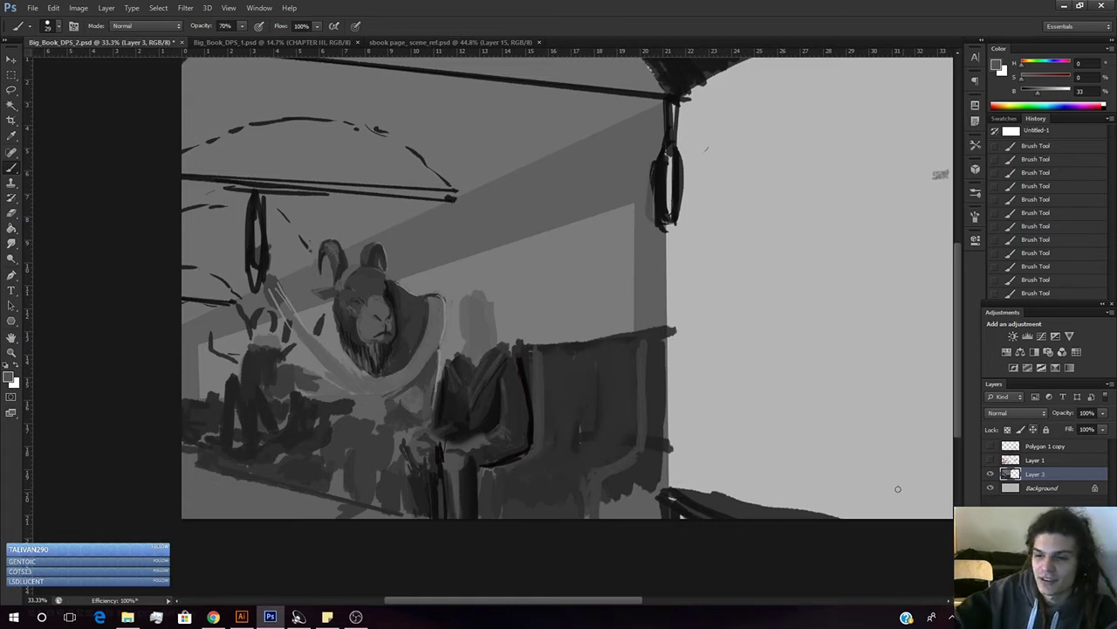
- Touch up the chest below the collar with a sampled grey of 36% brightness, checking it with and without the Layer 1 sketch
click(990, 459)
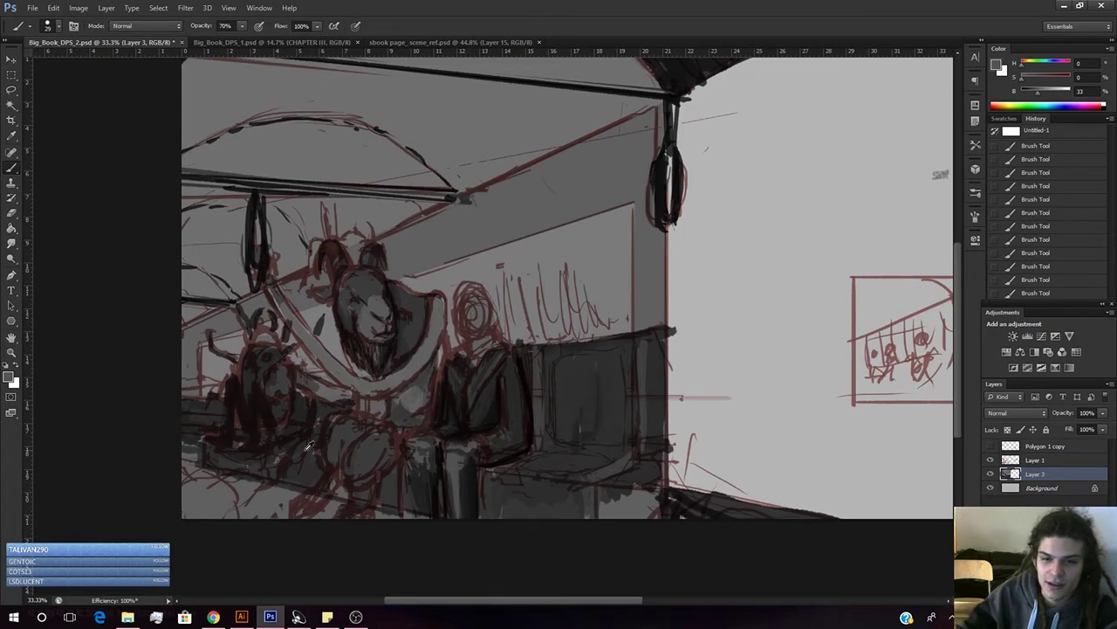
alt+click(414, 400)
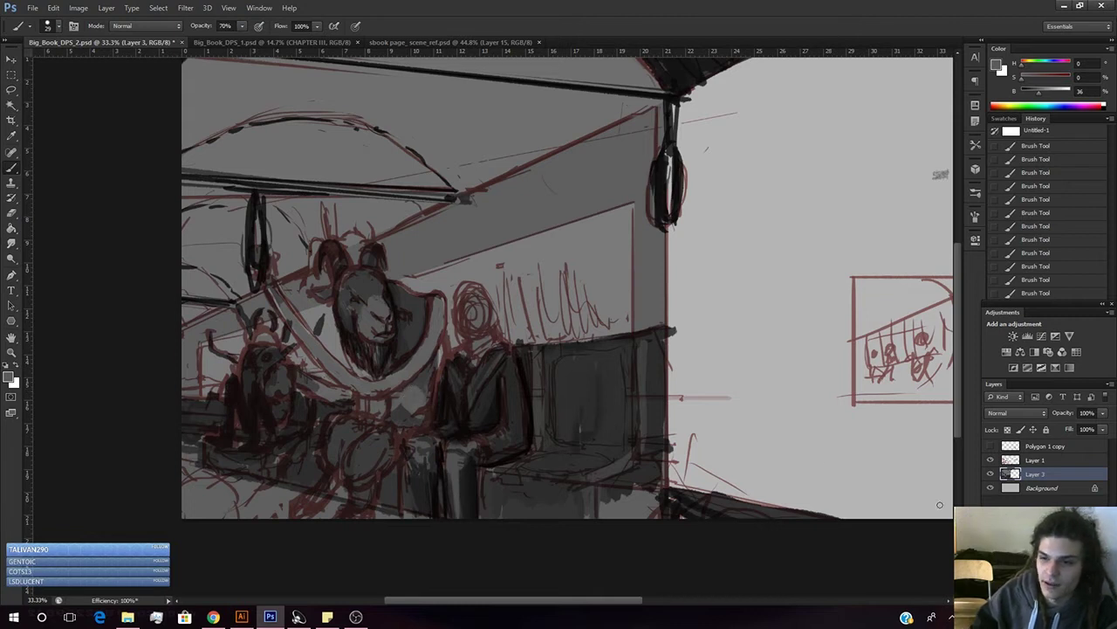
click(990, 460)
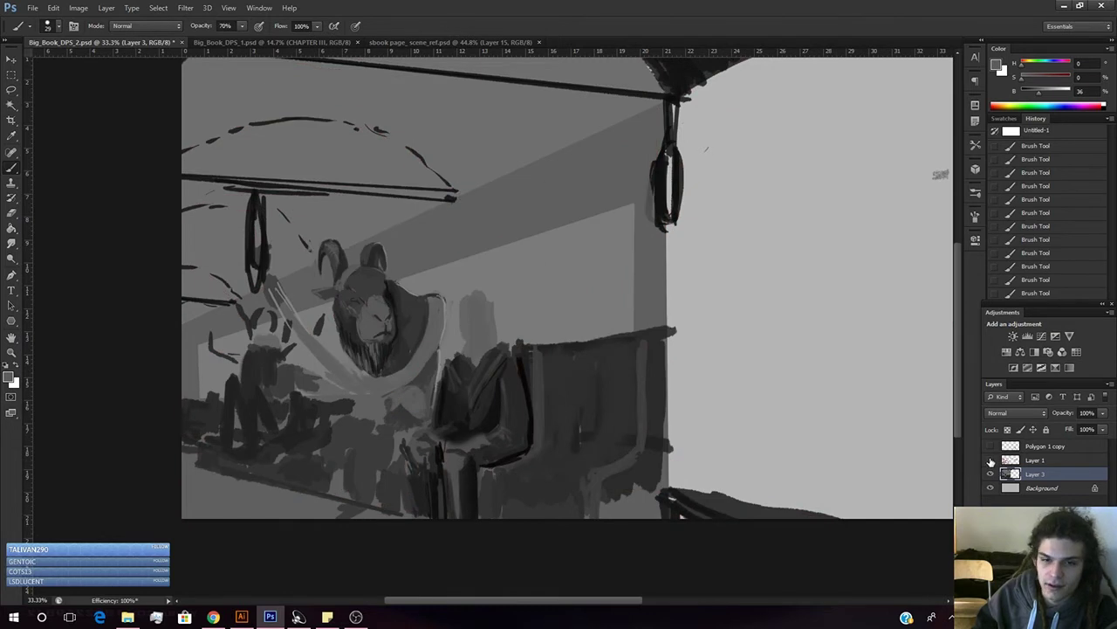
click(990, 459)
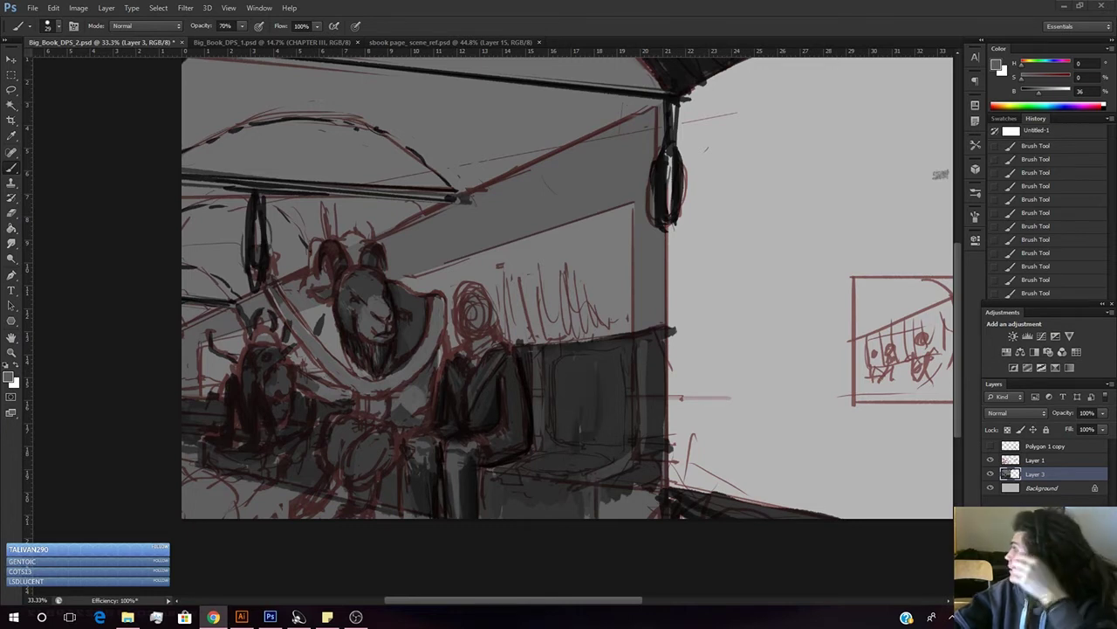
click(632, 24)
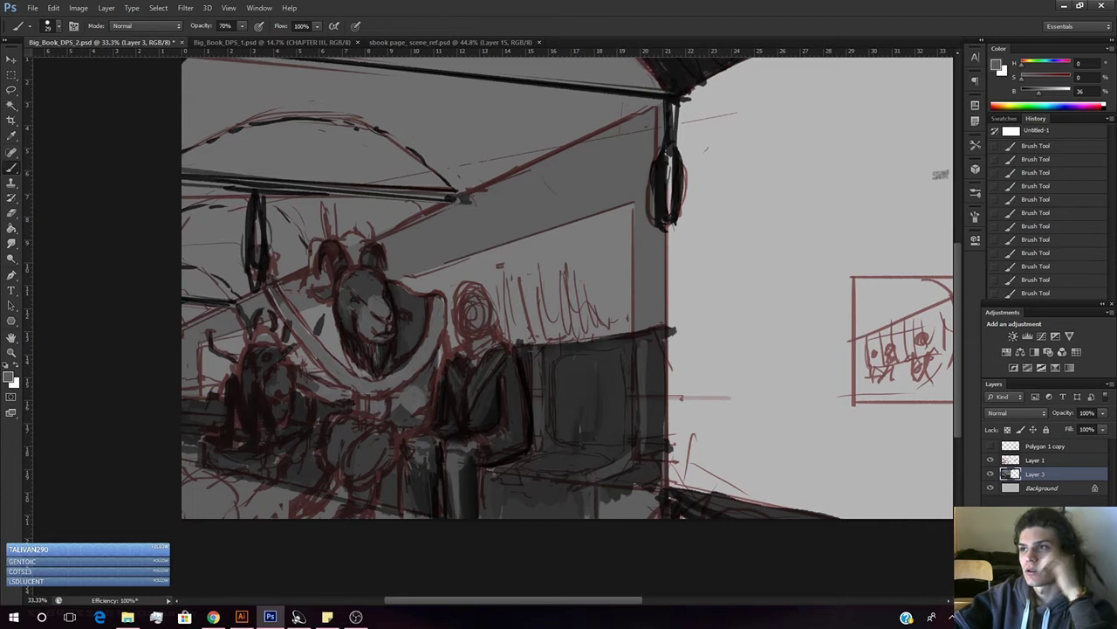
key(alt+Tab)
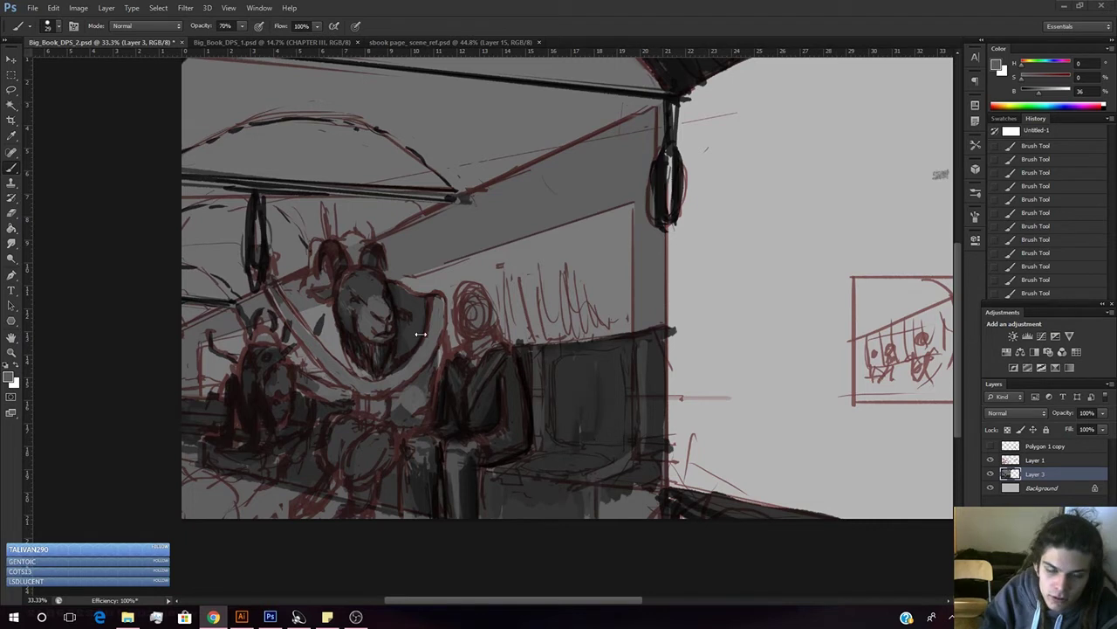
key(alt+Tab)
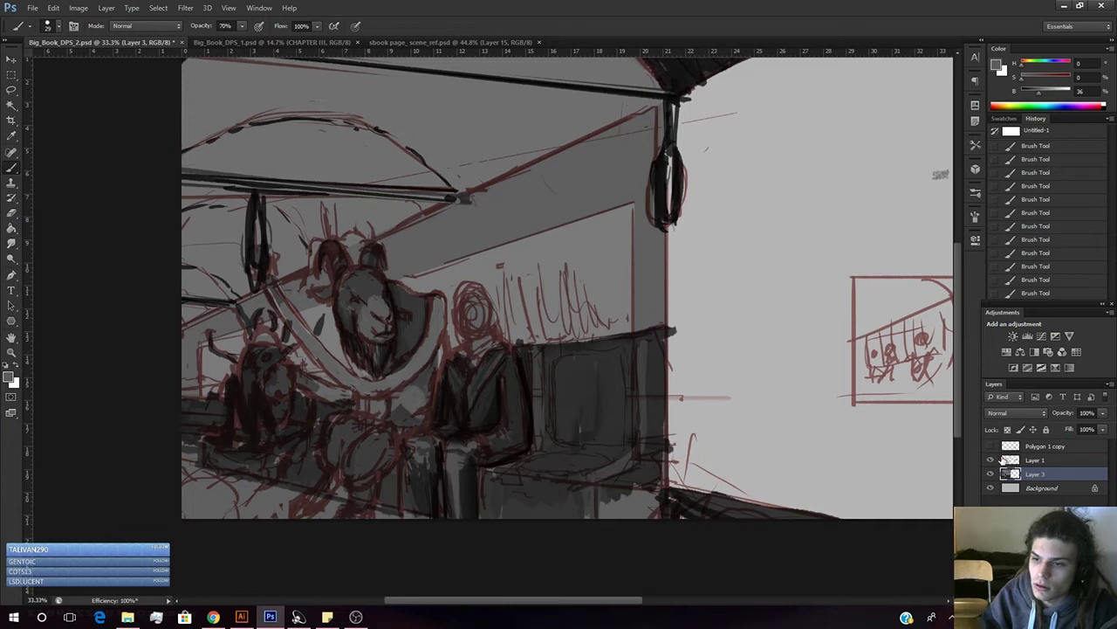
- Compare the reworked chest and collar with the Layer 1 sketch and leave the sketch shown
click(990, 459)
click(990, 460)
click(990, 460)
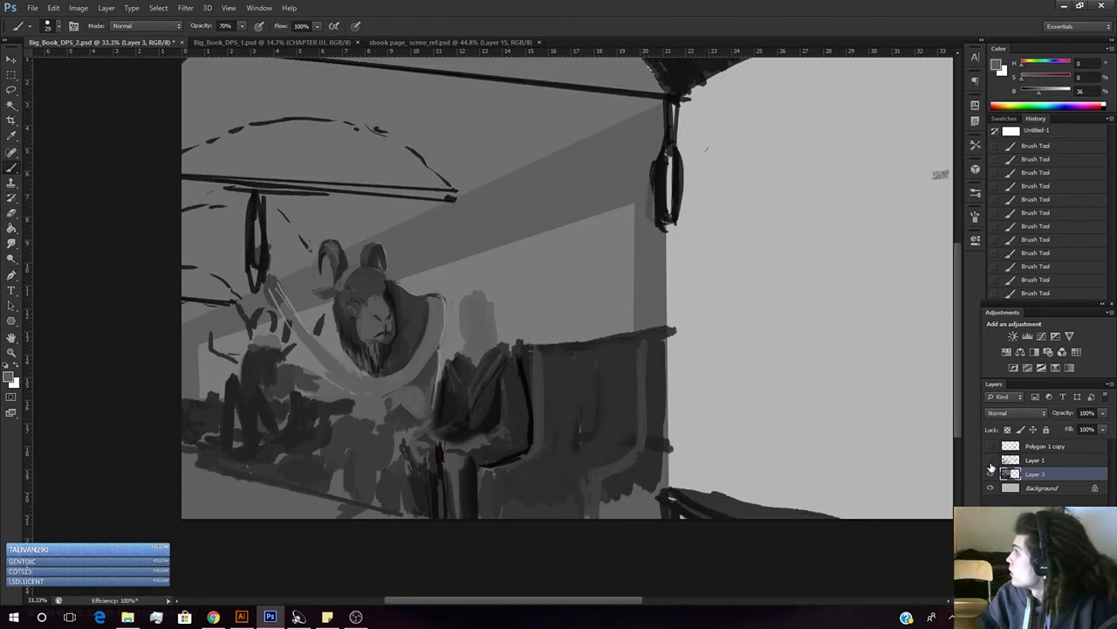
click(992, 462)
click(992, 461)
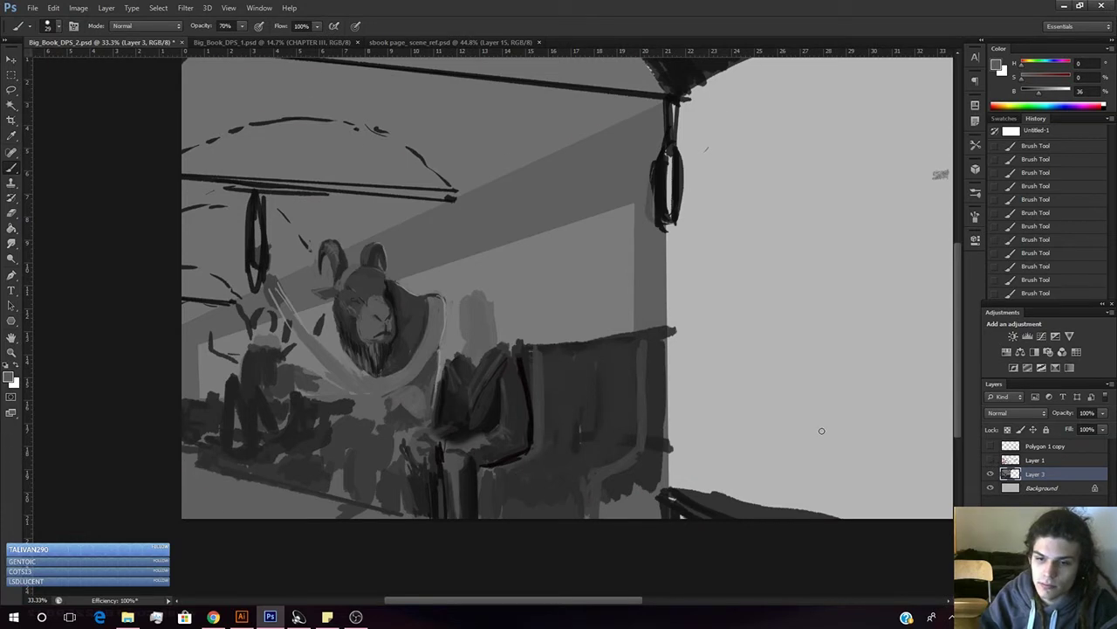
click(991, 460)
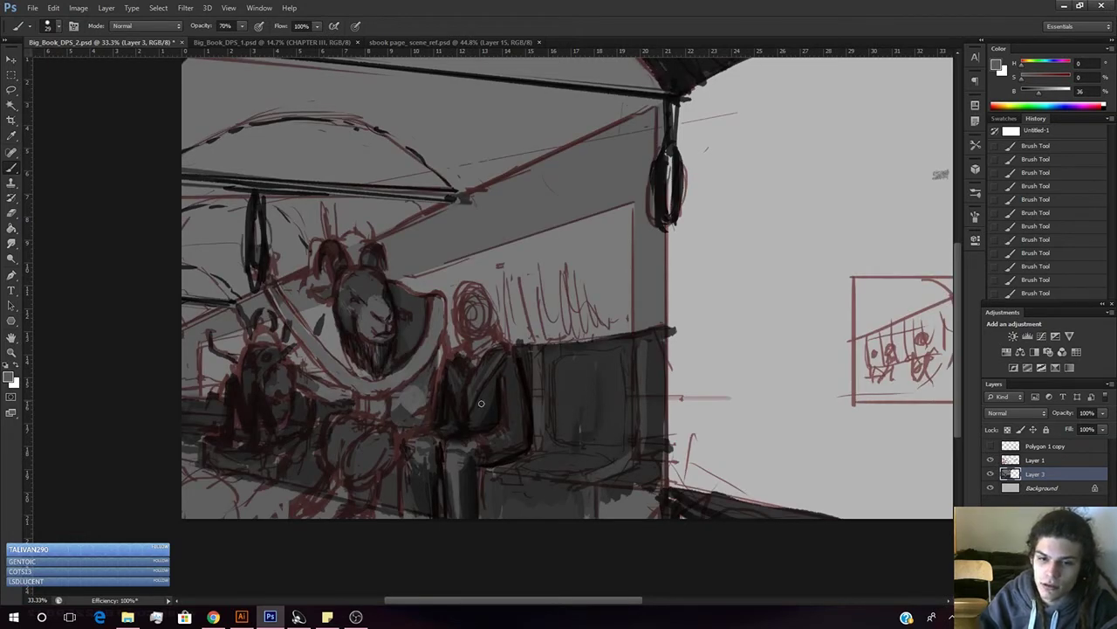
- Darken the collar's inner side beside the beard with a sampled grey of 17% brightness, and show the Polygon 1 copy layer
alt+click(404, 345)
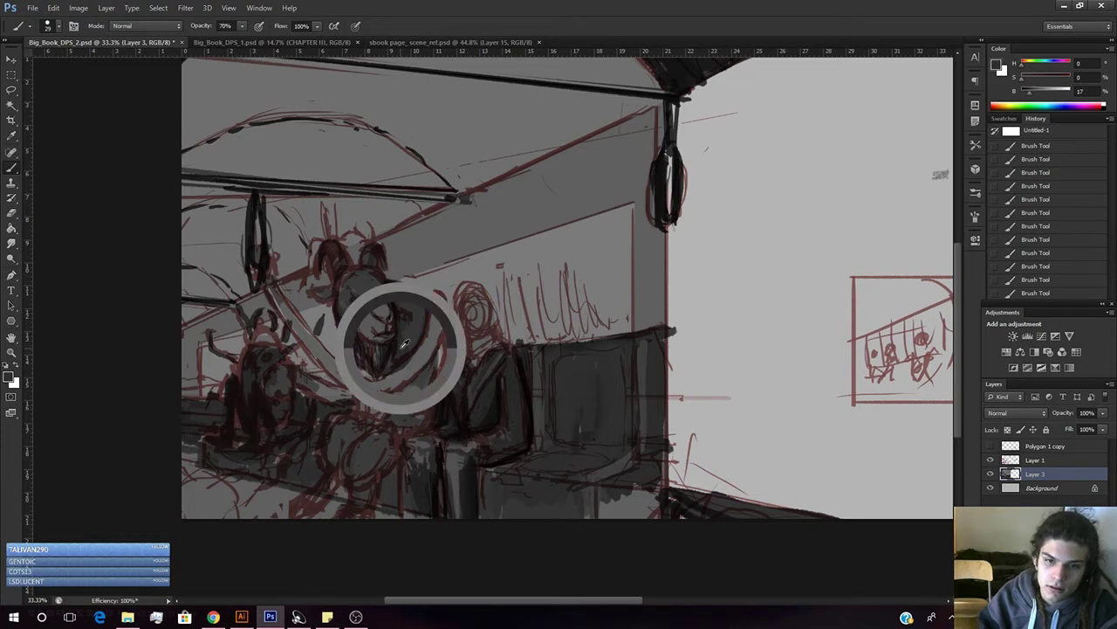
alt+click(407, 344)
alt+click(401, 350)
alt+click(404, 348)
alt+click(404, 347)
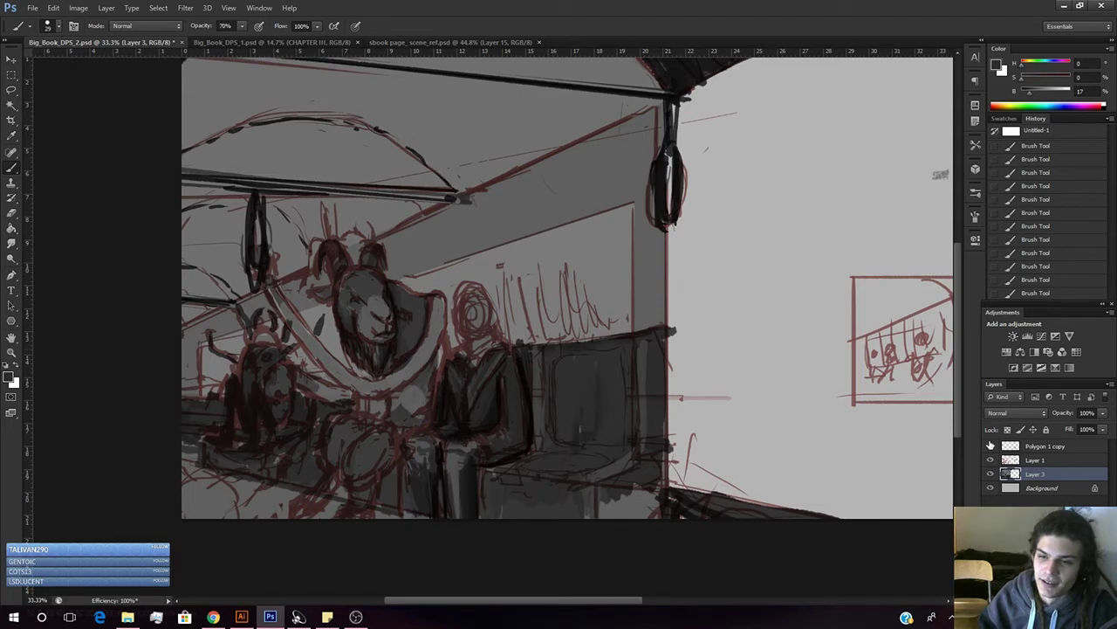
- Check the painting without the Layer 1 sketch, and deepen the shadow behind the goat's head with greys of 14% and 11% brightness
click(991, 460)
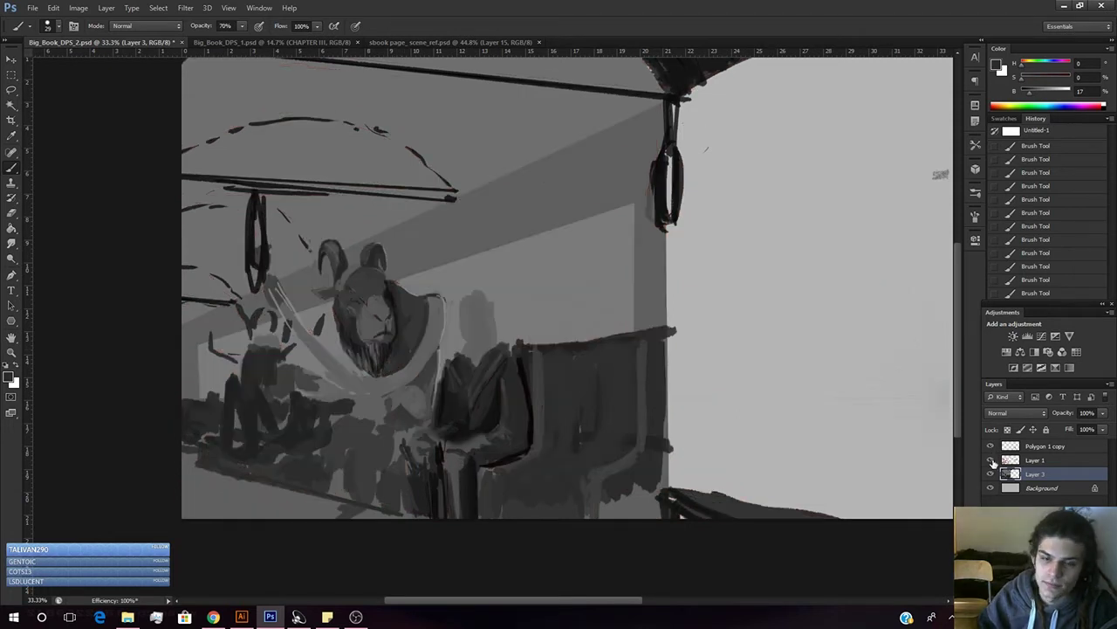
click(991, 460)
alt+click(395, 289)
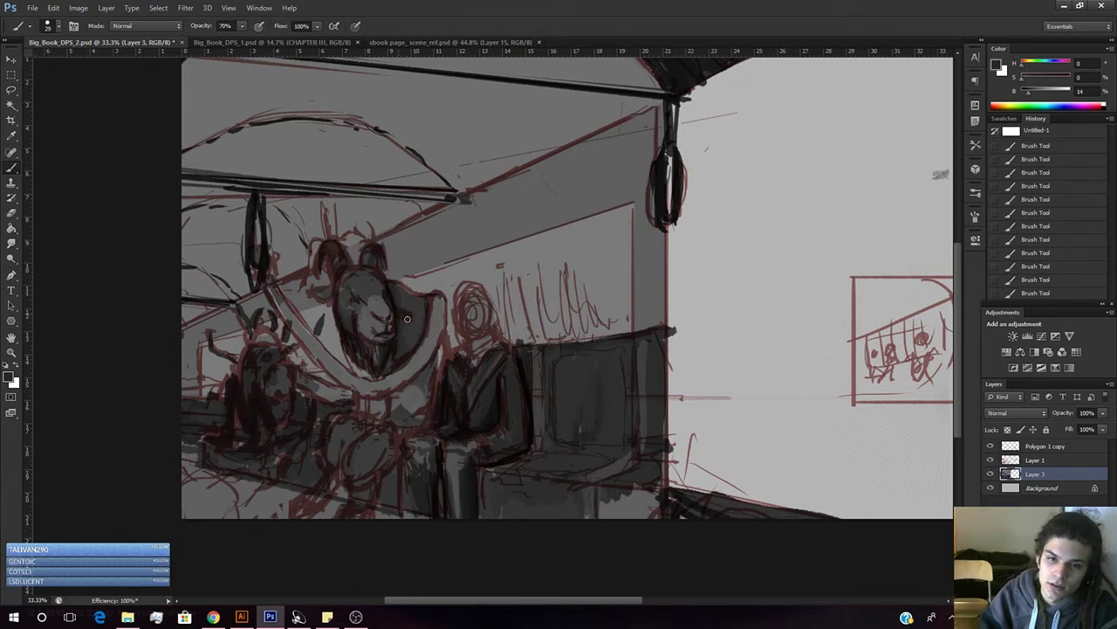
drag(1026, 93, 1023, 94)
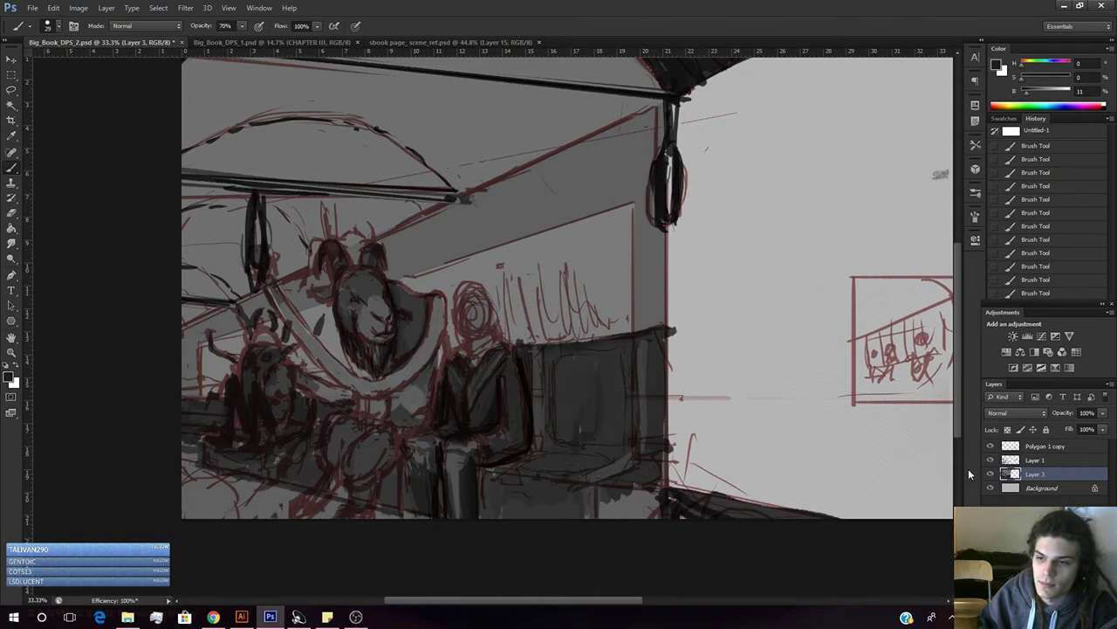
- Hide the Layer 1 sketch and sample a dark grey of 21% brightness behind the goat's head
click(991, 460)
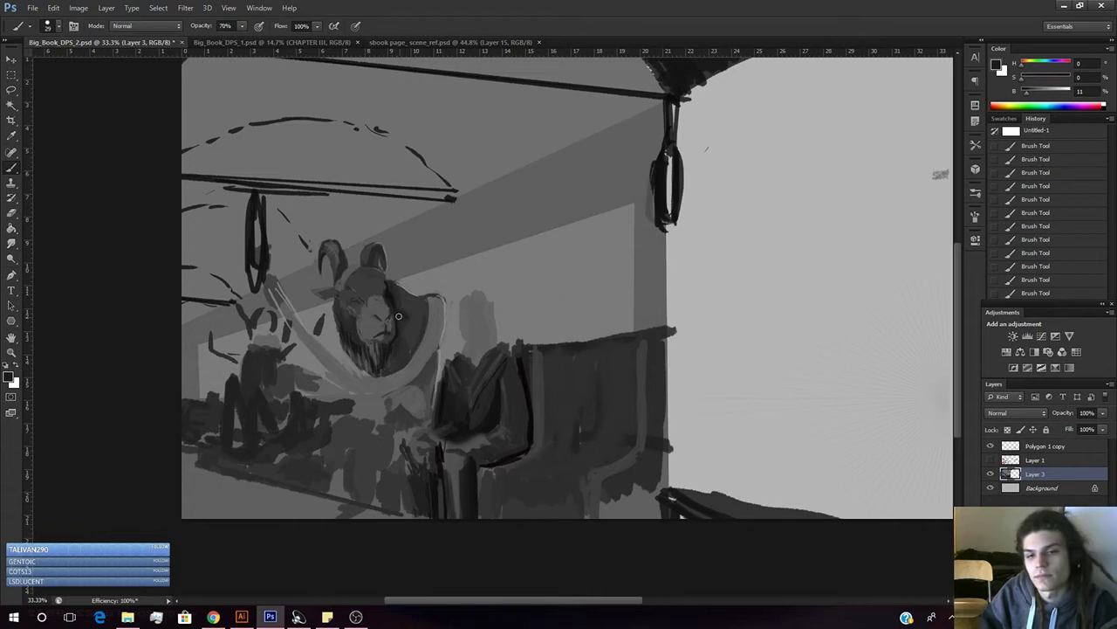
alt+click(417, 310)
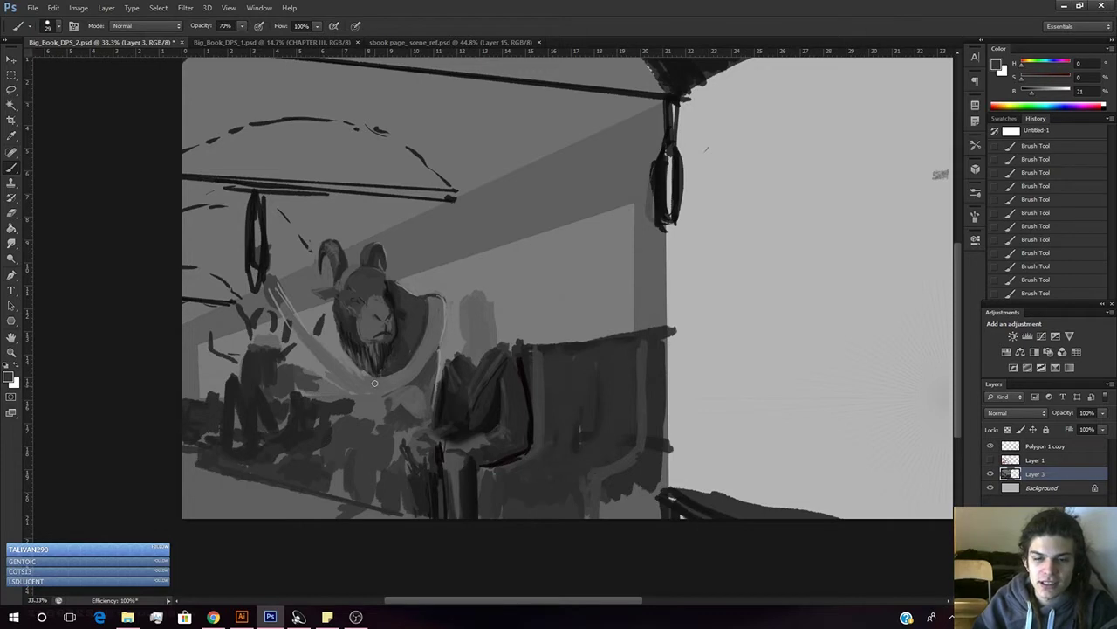
key(e)
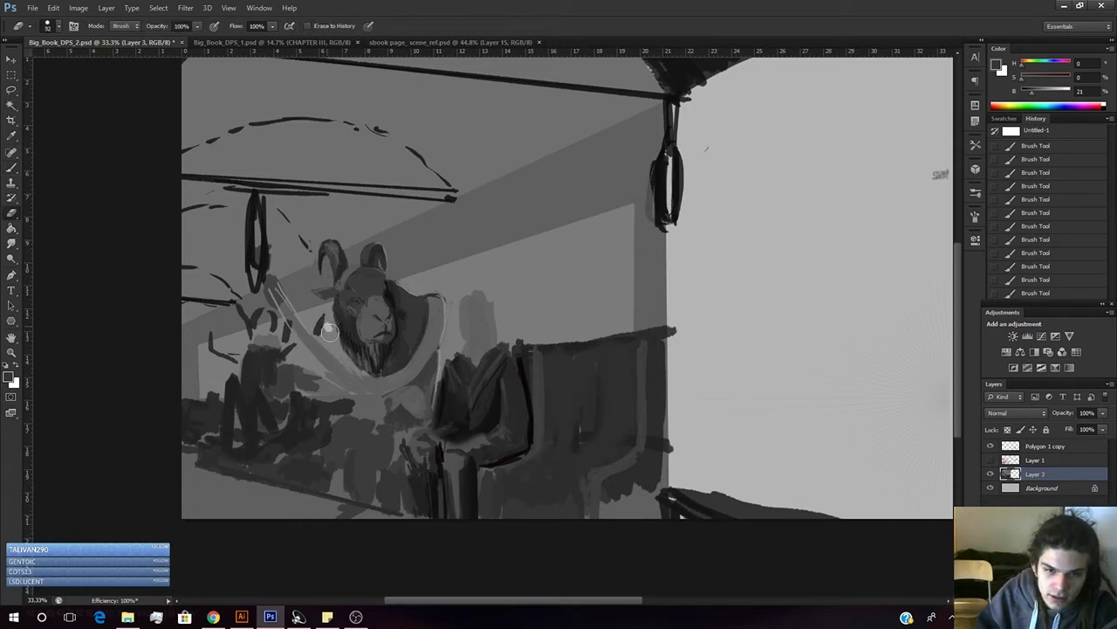
key(b)
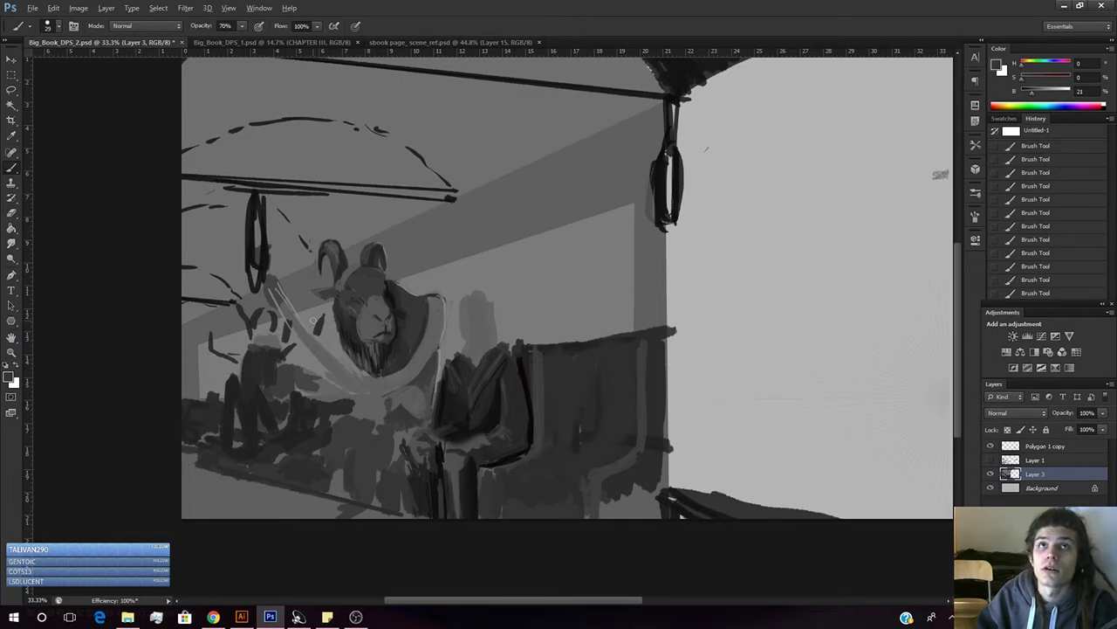
- Save the document and touch up the background beside the goat's cheek with a sampled grey of 48% brightness
key(alt)
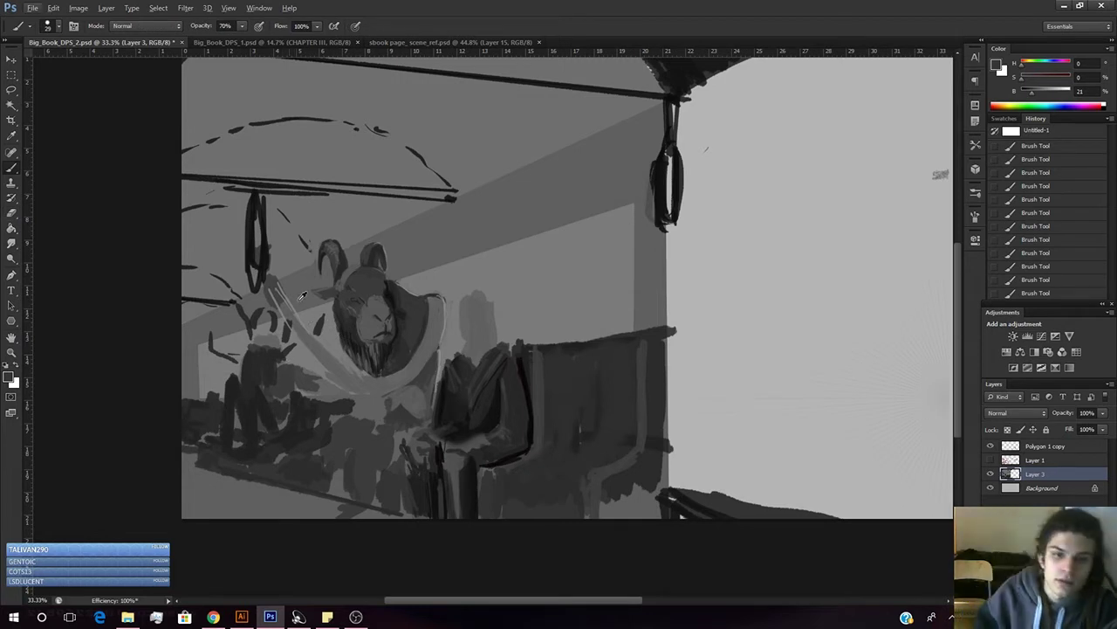
alt+click(332, 320)
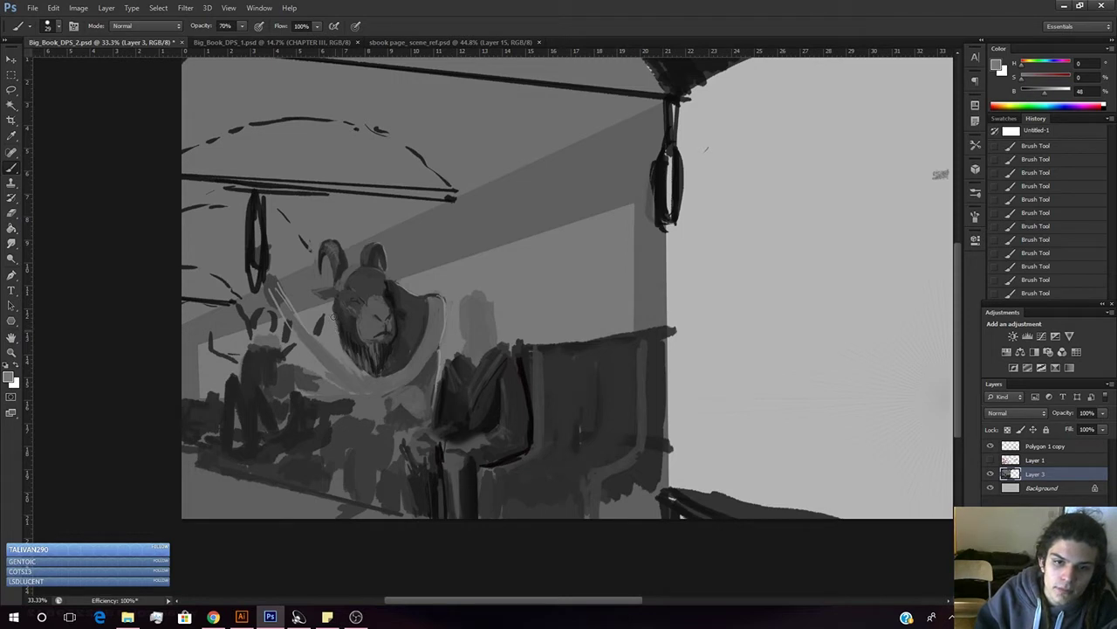
key(ctrl+s)
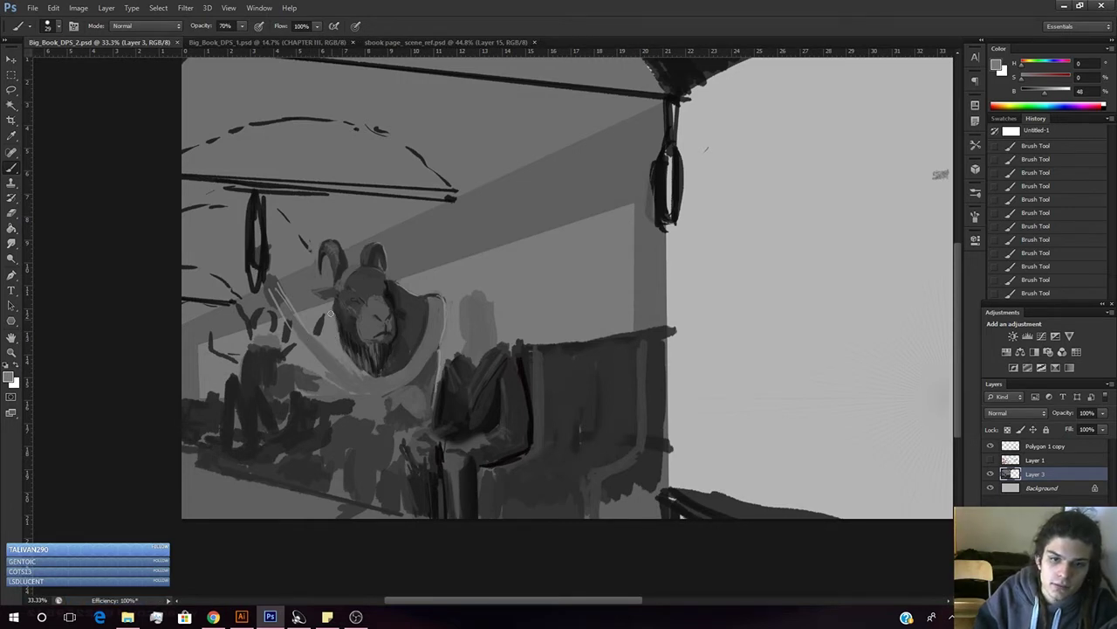
drag(332, 303, 330, 304)
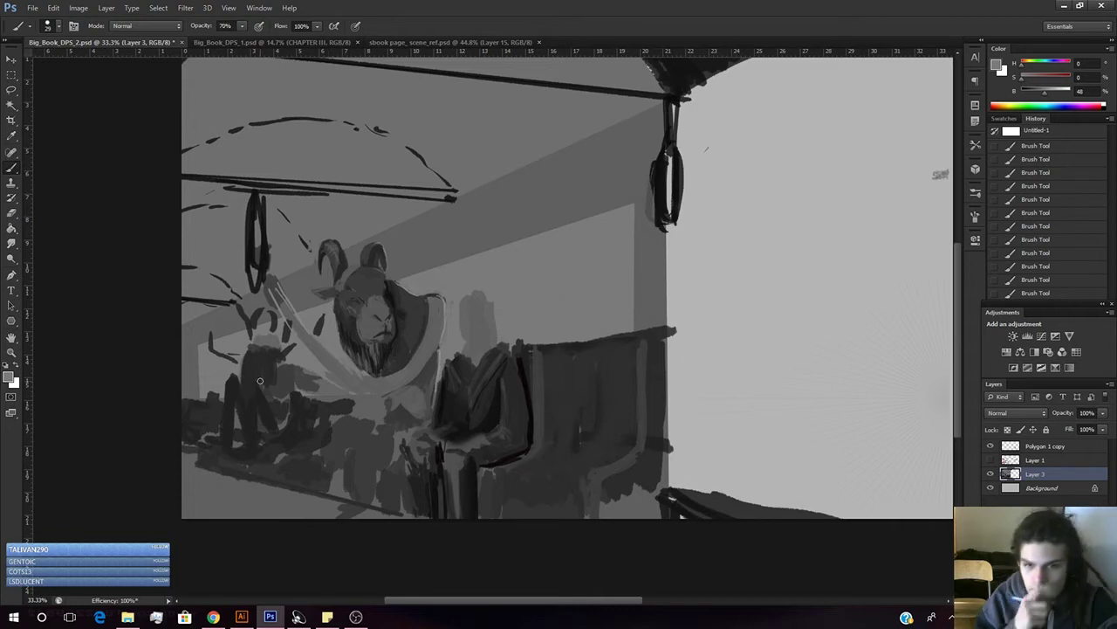
- Shade the collar's lower curve beside the beard with a 56 px brush in a grey of 25% brightness
alt+click(365, 322)
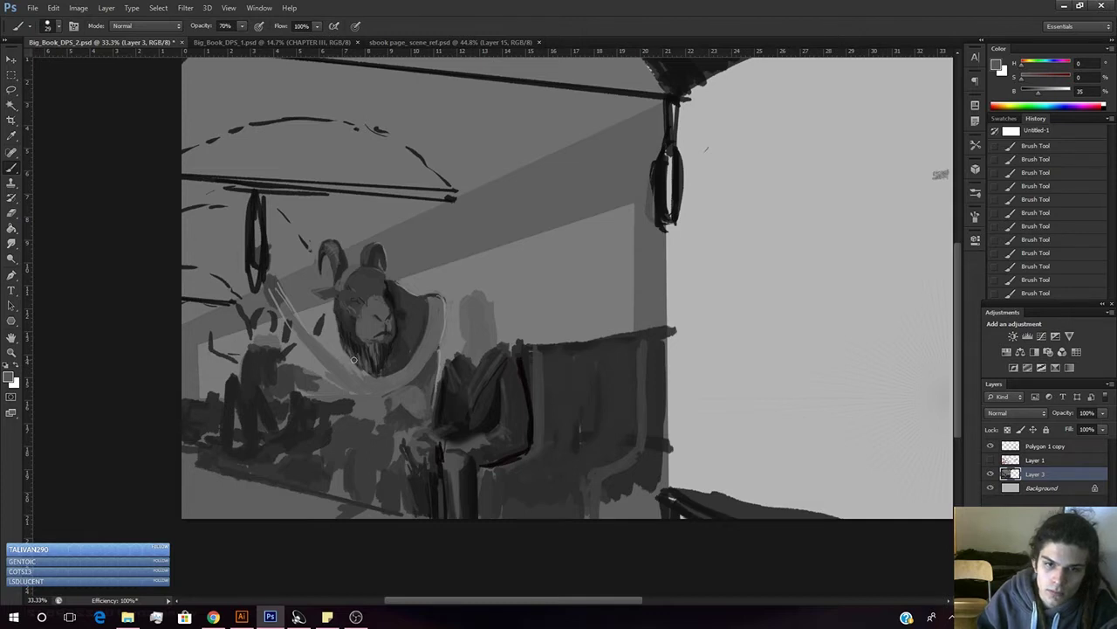
key(z)
mouse_move(404, 335)
mouse_down()
mouse_move(366, 389)
mouse_move(426, 369)
mouse_up()
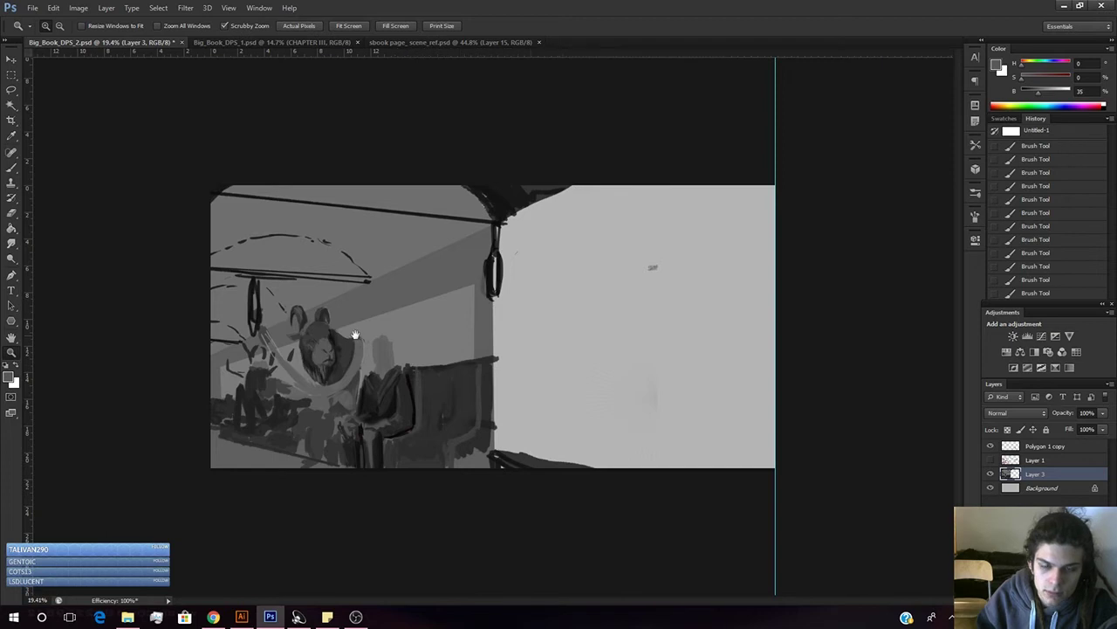
mouse_move(361, 356)
mouse_down()
mouse_move(405, 340)
mouse_move(411, 350)
mouse_up()
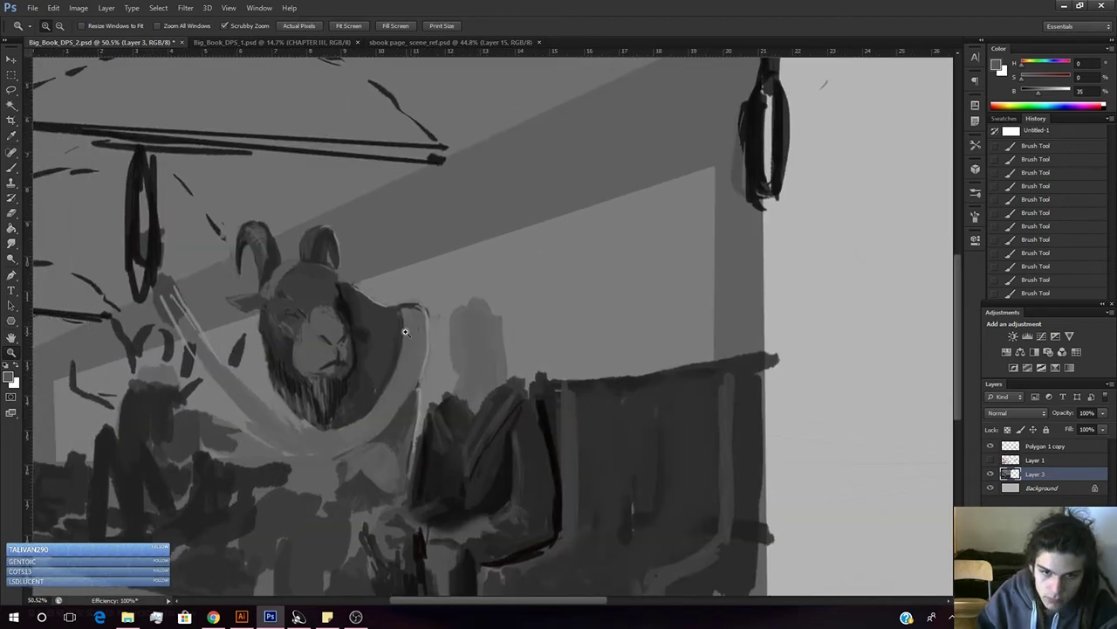
key(b)
alt+click(414, 360)
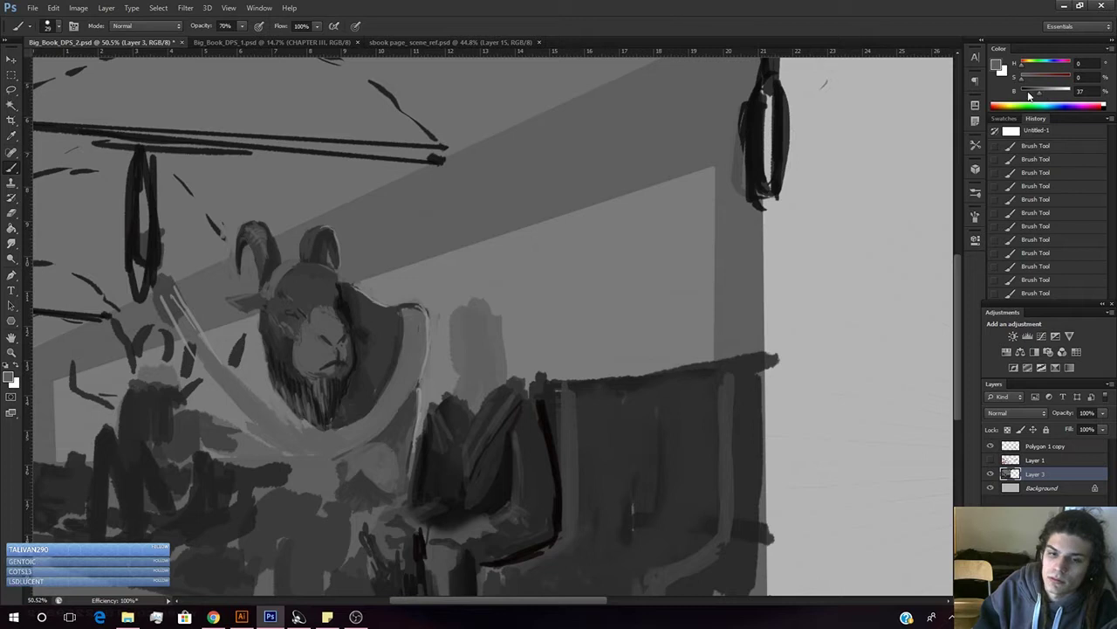
drag(1041, 94, 1035, 95)
right_click(406, 422)
right_click(416, 402)
click(457, 236)
click(468, 242)
click(398, 386)
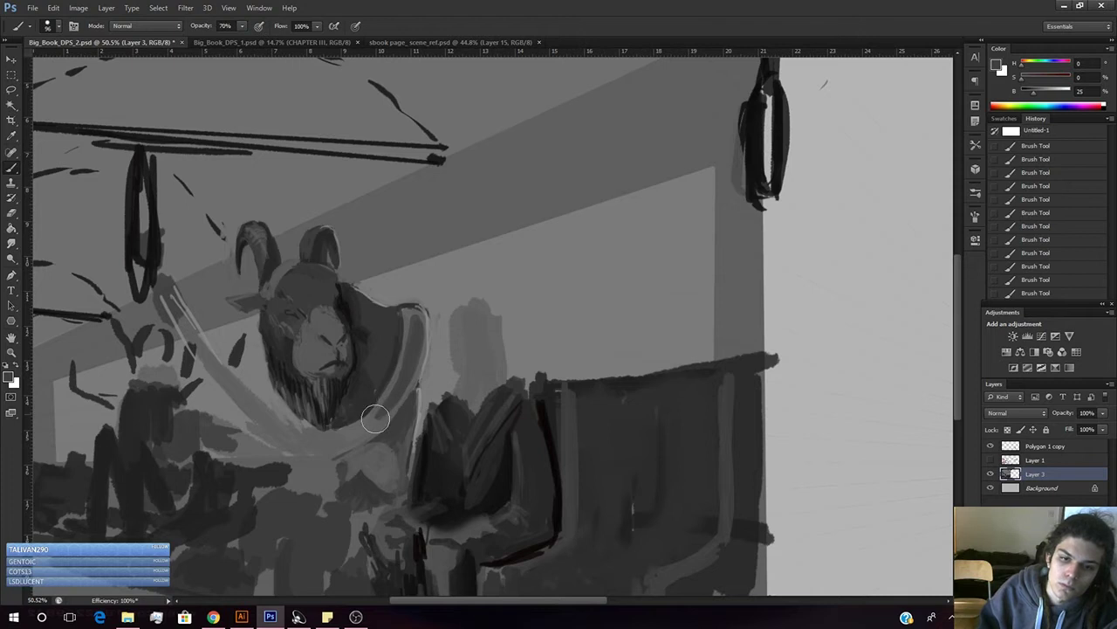
drag(387, 416, 363, 430)
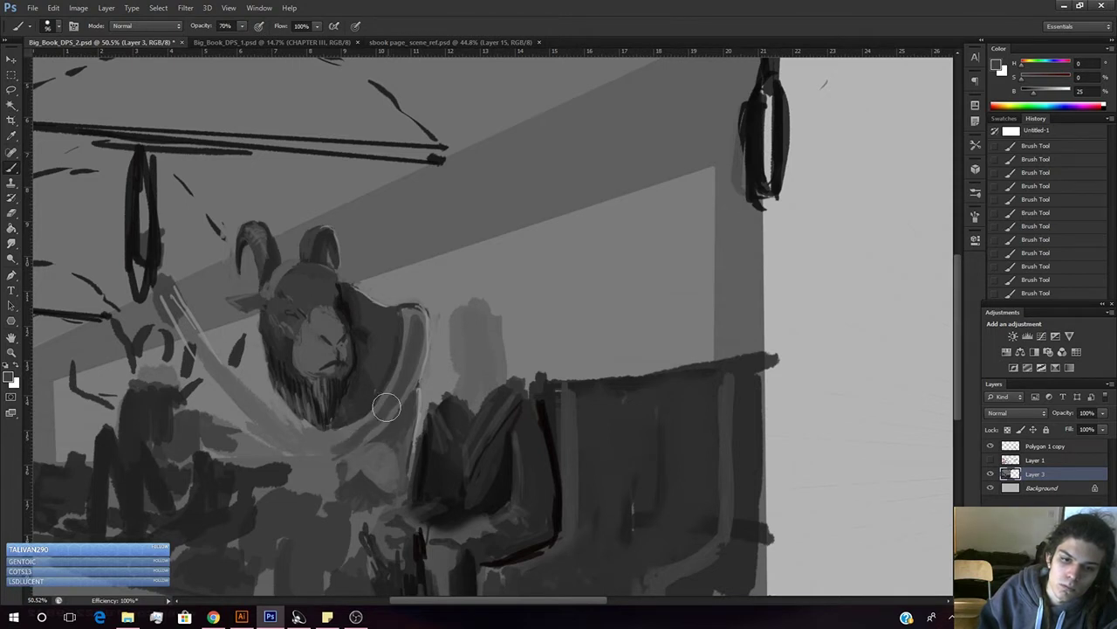
- Refine the collar's shaded band with a 52 px brush in sampled greys, and set the colour to 37% brightness
alt+click(413, 308)
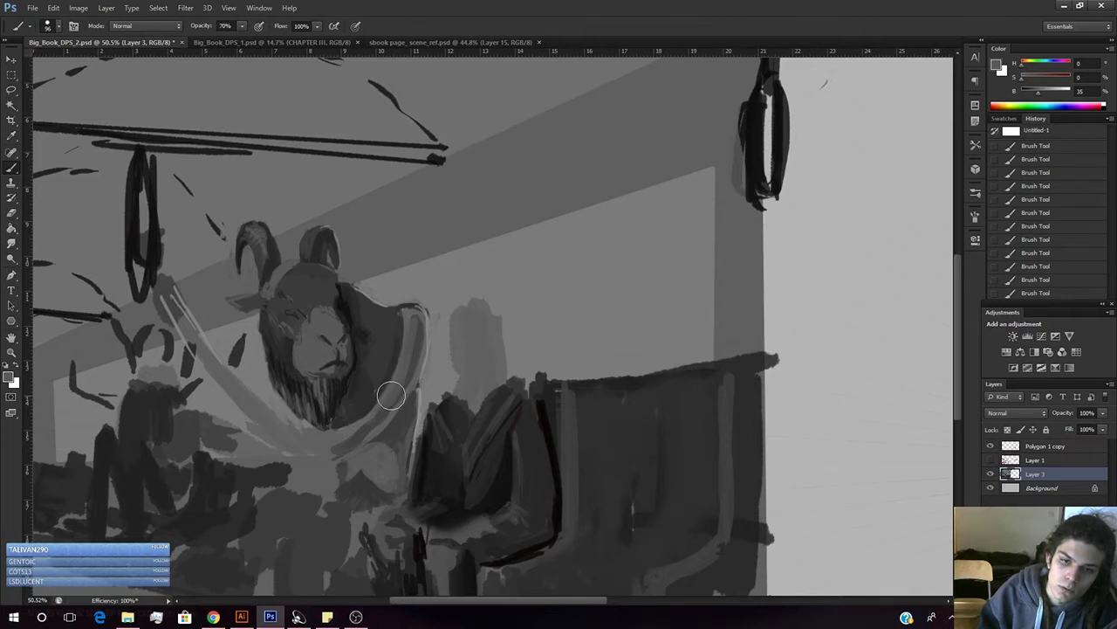
right_click(446, 323)
drag(505, 243, 490, 242)
click(411, 323)
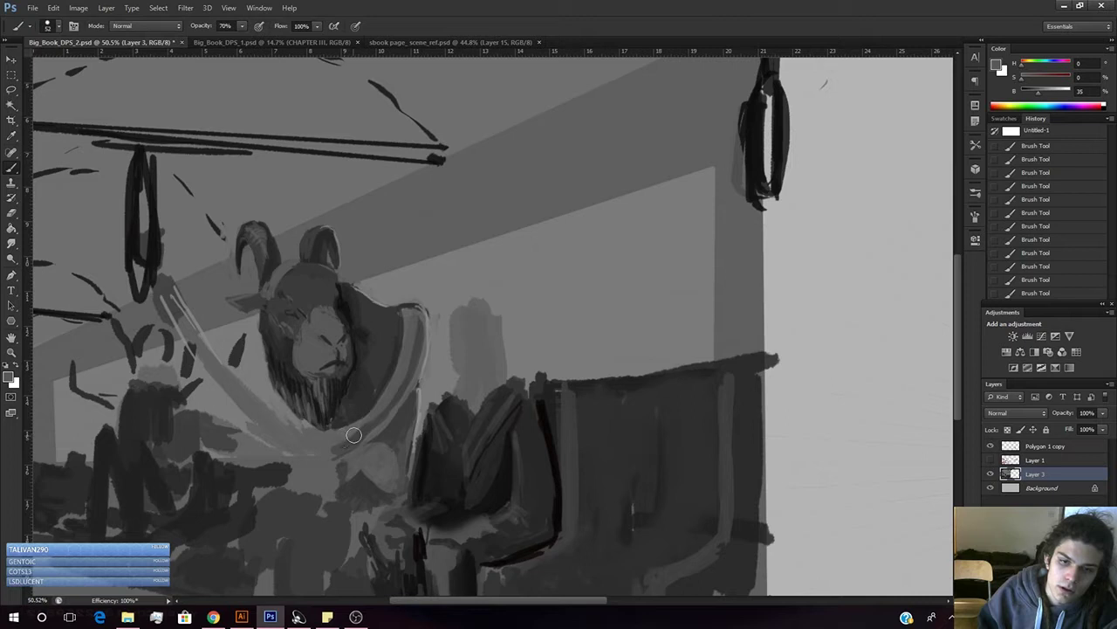
alt+click(408, 378)
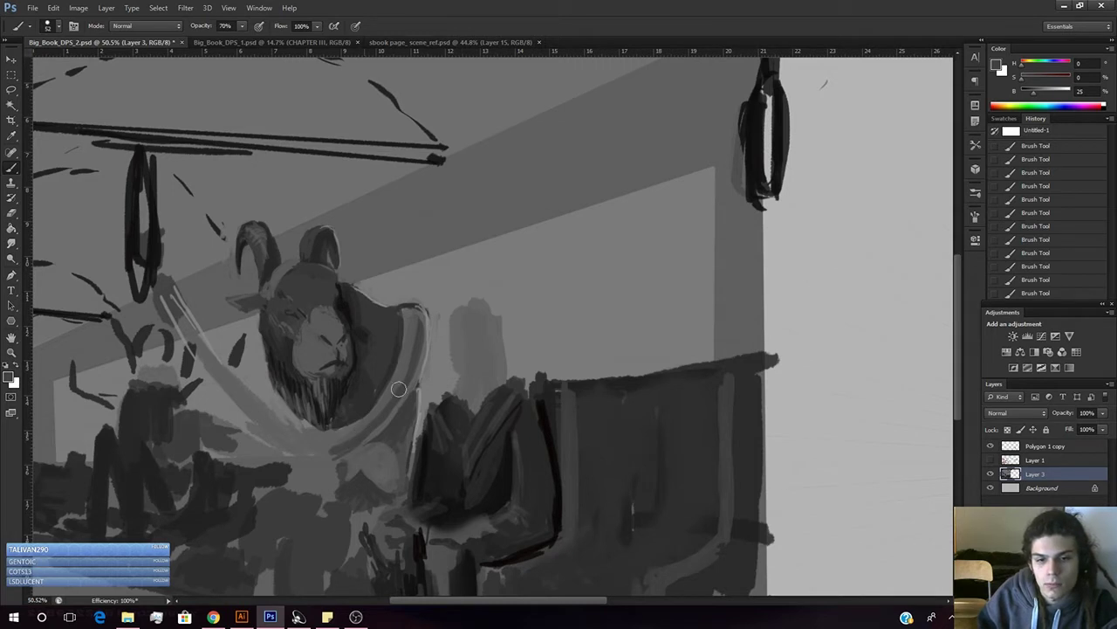
alt+click(376, 430)
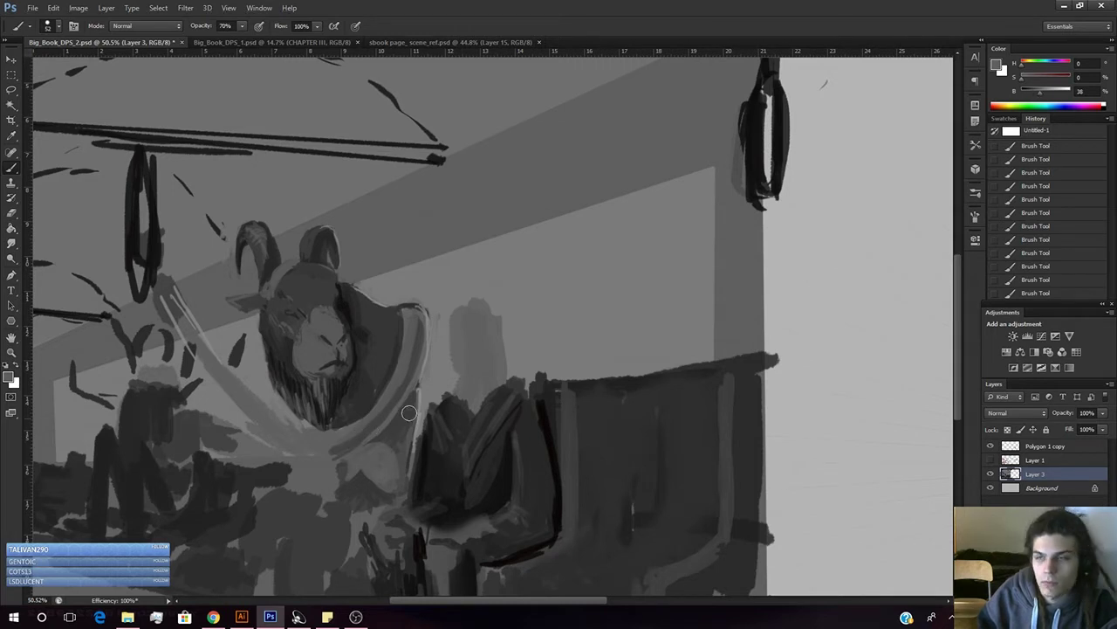
click(1041, 96)
- Make a freehand selection around the goat's face and collar, following the collar's outer edge
key(l)
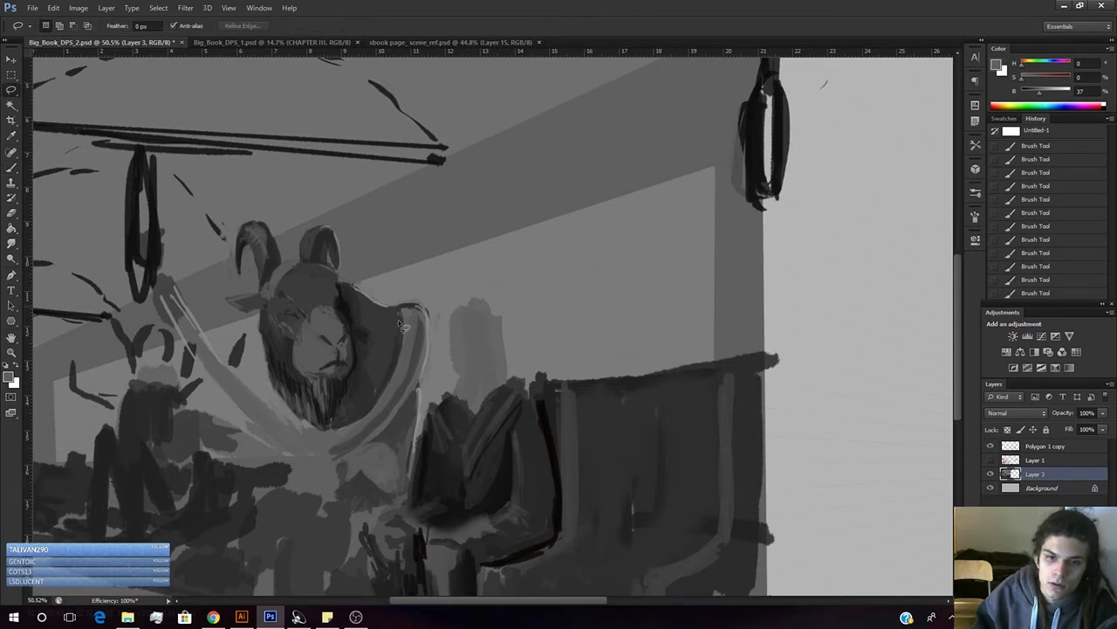
mouse_move(404, 418)
mouse_down()
mouse_move(349, 449)
mouse_move(286, 454)
mouse_move(210, 385)
mouse_move(215, 337)
mouse_move(353, 283)
mouse_move(423, 297)
mouse_move(439, 328)
mouse_move(431, 341)
mouse_up()
key(b)
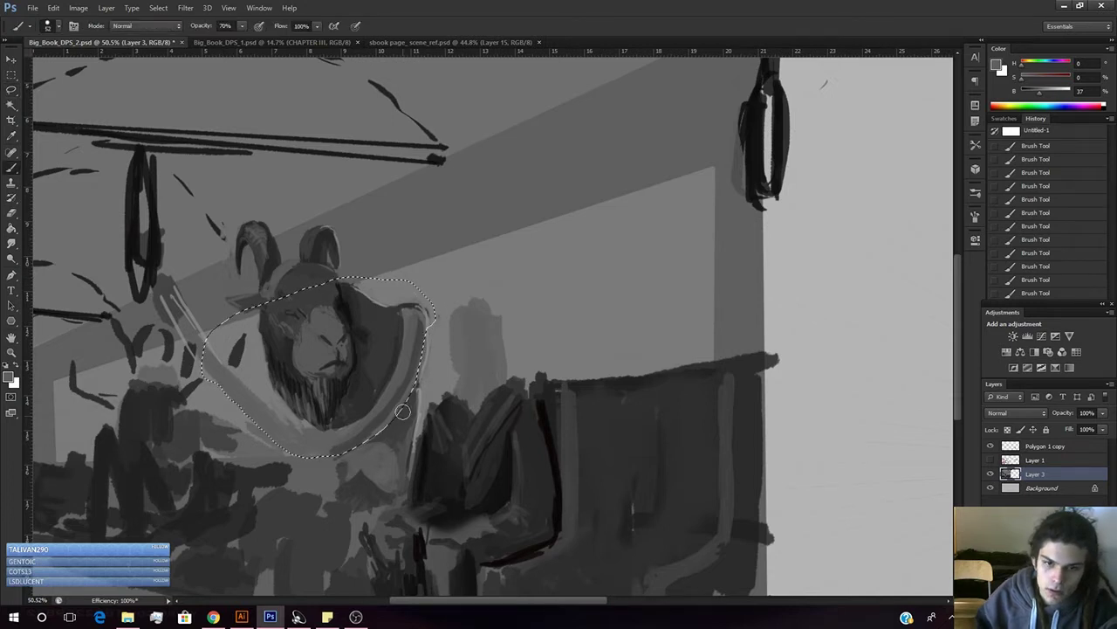
- Lighten the collar's outer edge inside the selection with a 319 px soft round brush in a grey of 64% brightness
right_click(429, 425)
right_click(438, 426)
click(510, 332)
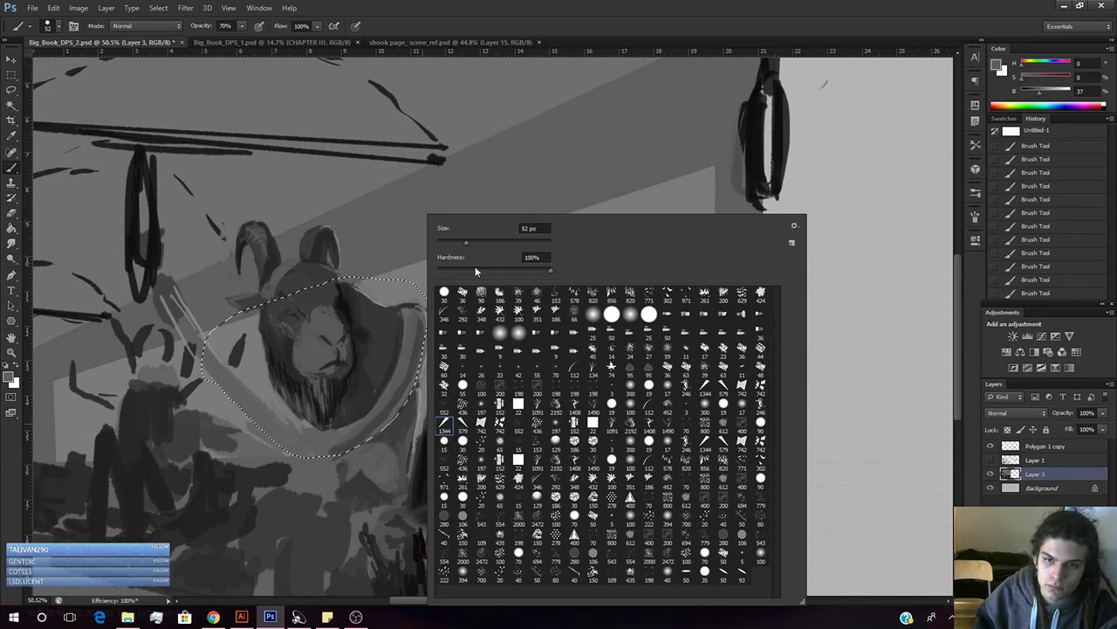
click(593, 314)
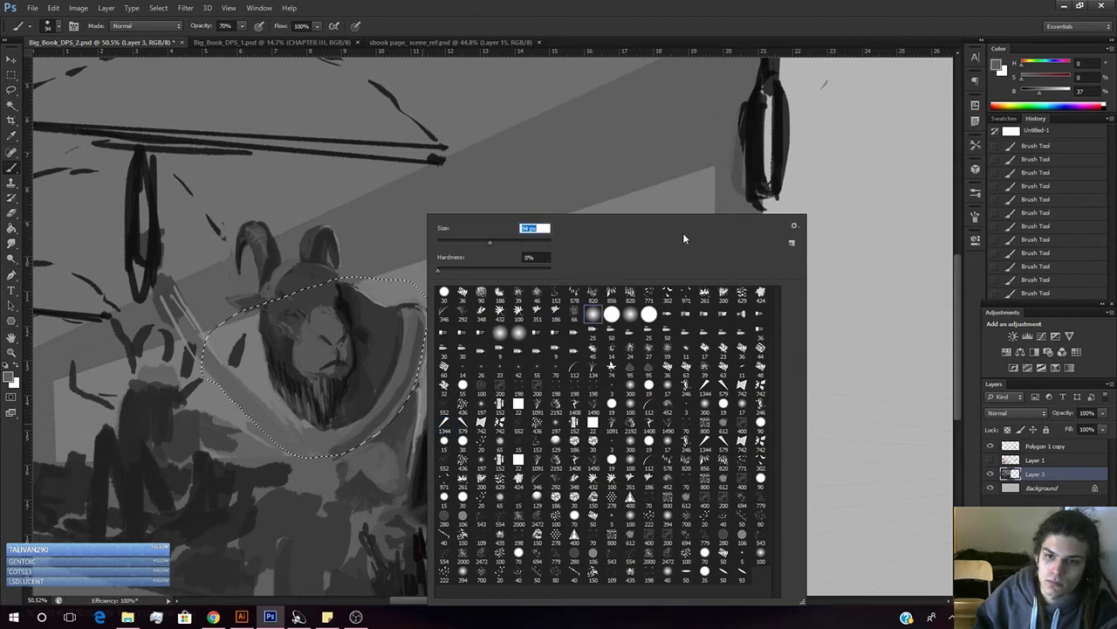
drag(489, 243, 511, 244)
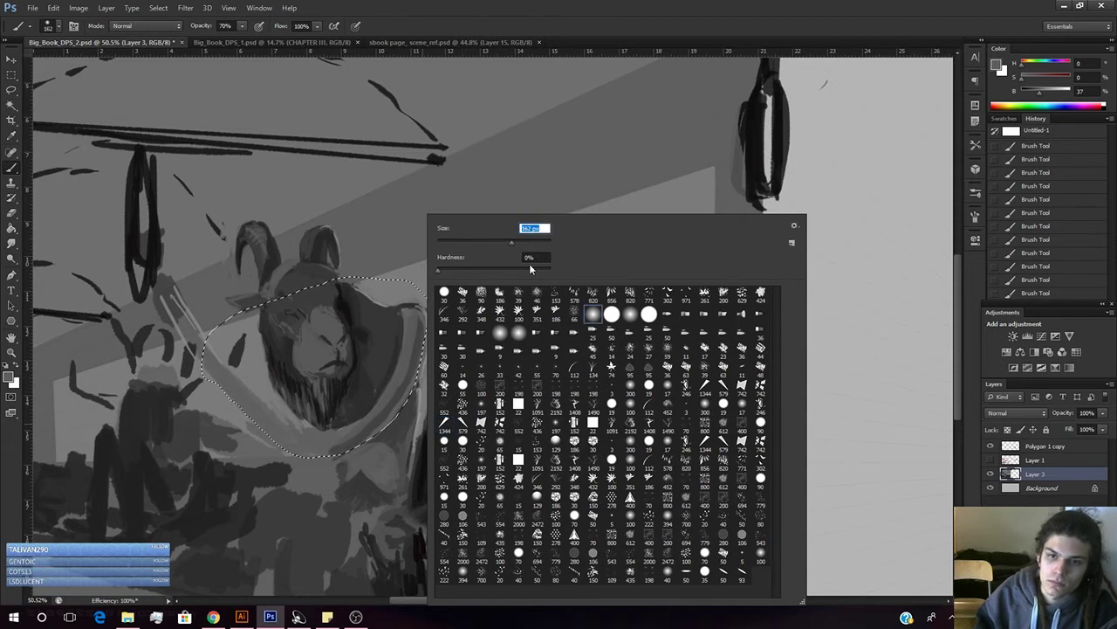
click(601, 184)
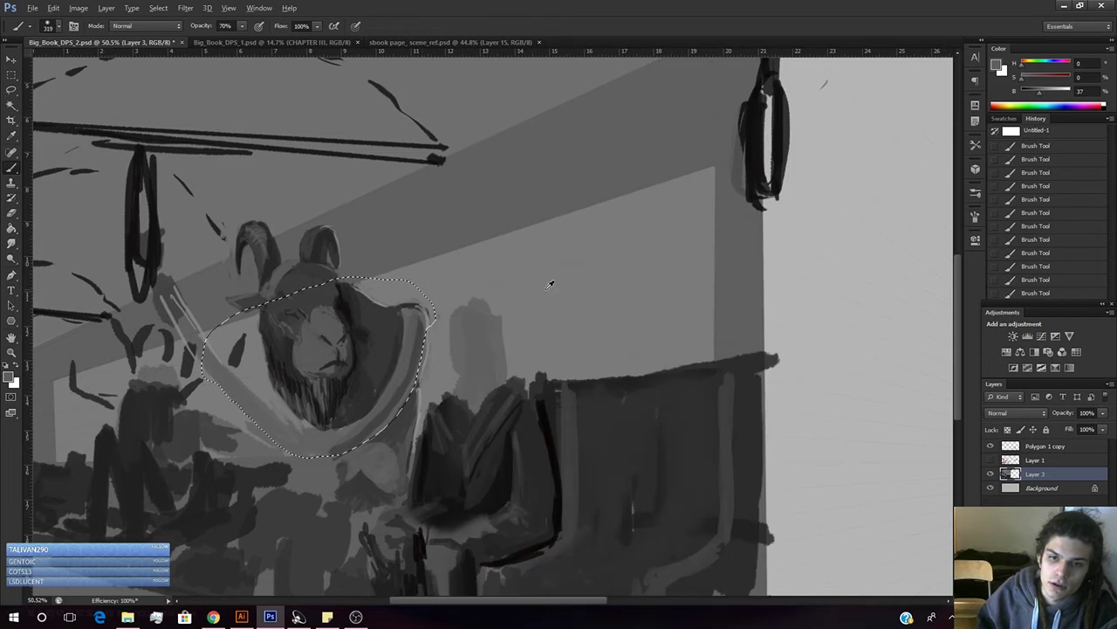
click(1053, 92)
drag(1053, 96, 1054, 96)
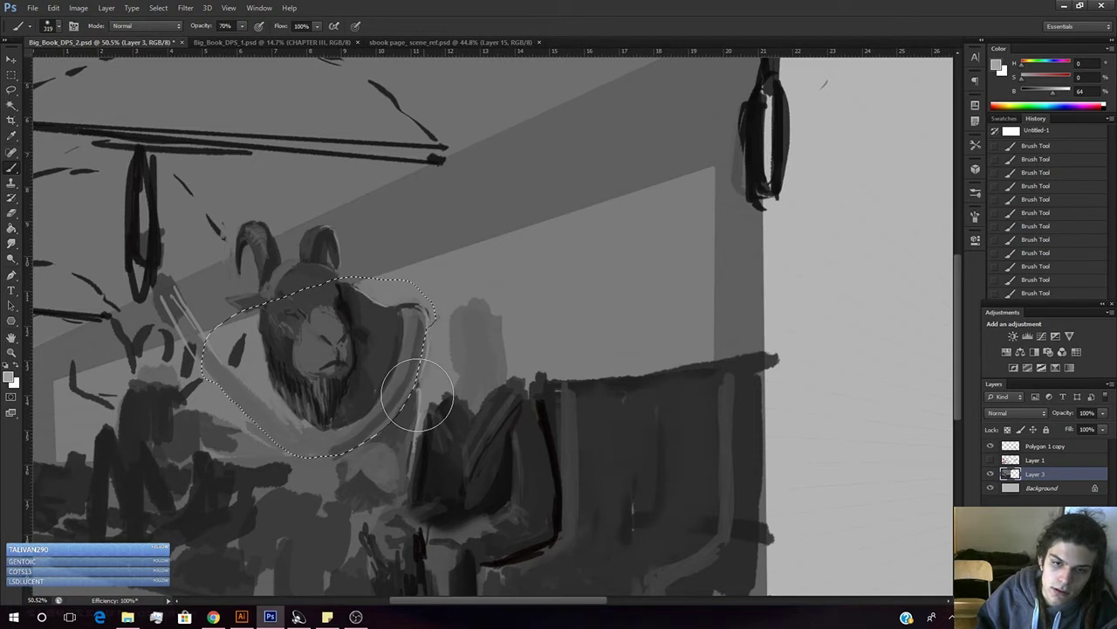
mouse_move(427, 418)
mouse_down()
mouse_move(334, 482)
mouse_move(334, 498)
mouse_move(317, 486)
mouse_up()
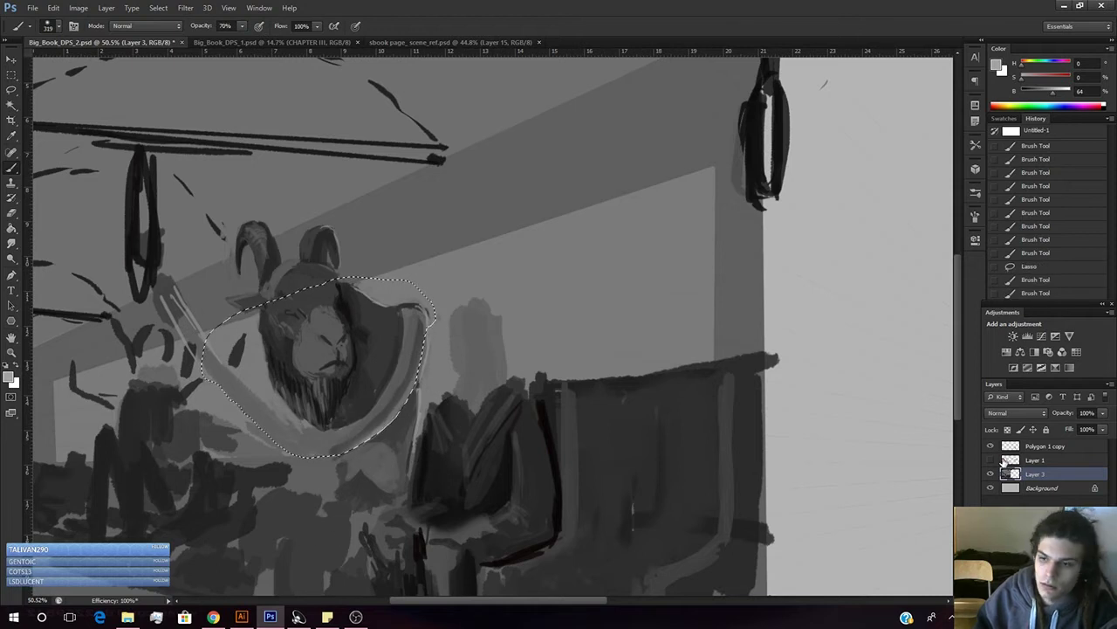
- Check the collar with the selection outline hidden, and brush more of the 64% grey along its outer edge
click(992, 459)
key(ctrl+d)
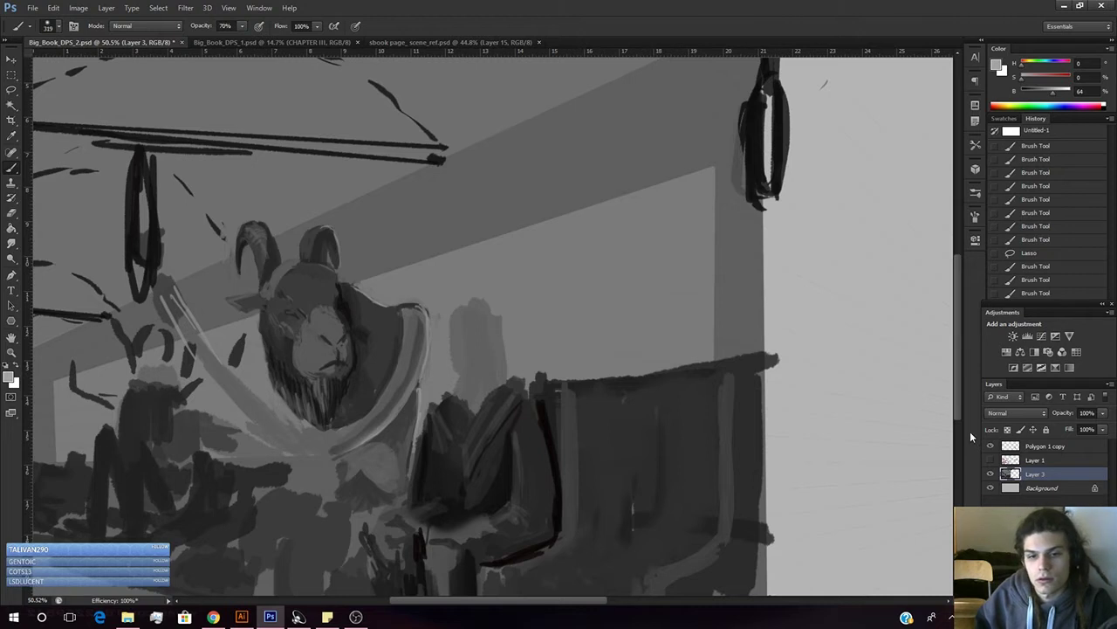
key(ctrl+shift+d)
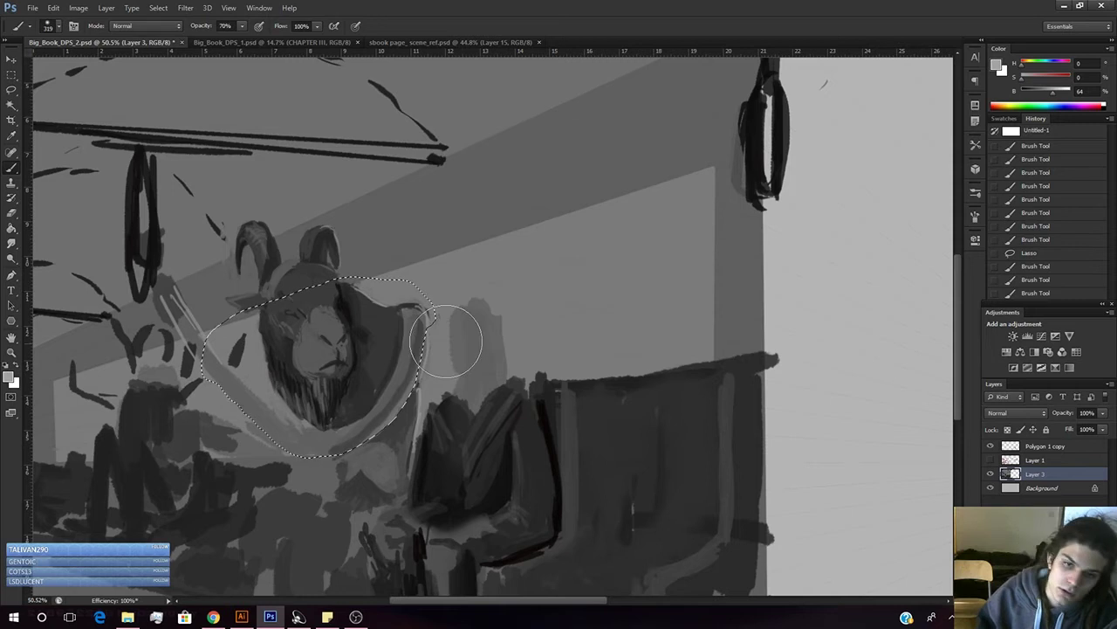
mouse_move(437, 381)
mouse_down()
mouse_move(421, 442)
mouse_move(439, 380)
mouse_move(400, 447)
mouse_up()
mouse_move(427, 412)
mouse_down()
mouse_move(402, 451)
mouse_move(412, 426)
mouse_up()
- Deepen the collar's lower curve beside the beard with a 79 px soft round brush in a sampled 27% grey, and deselect
alt+click(337, 424)
right_click(512, 282)
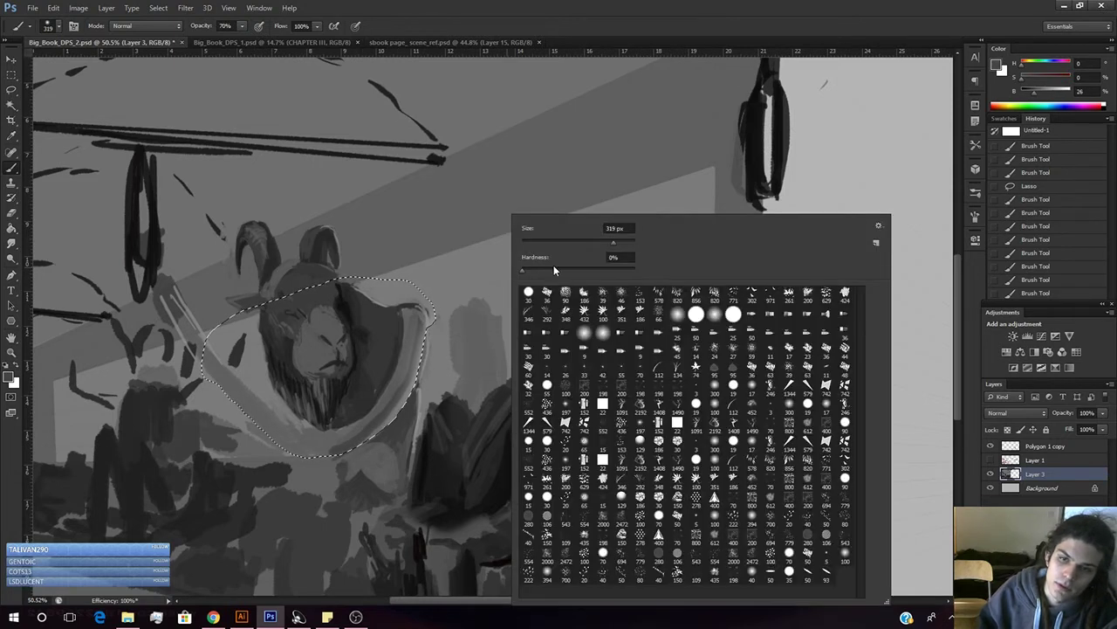
key(Return)
key(ctrl+d)
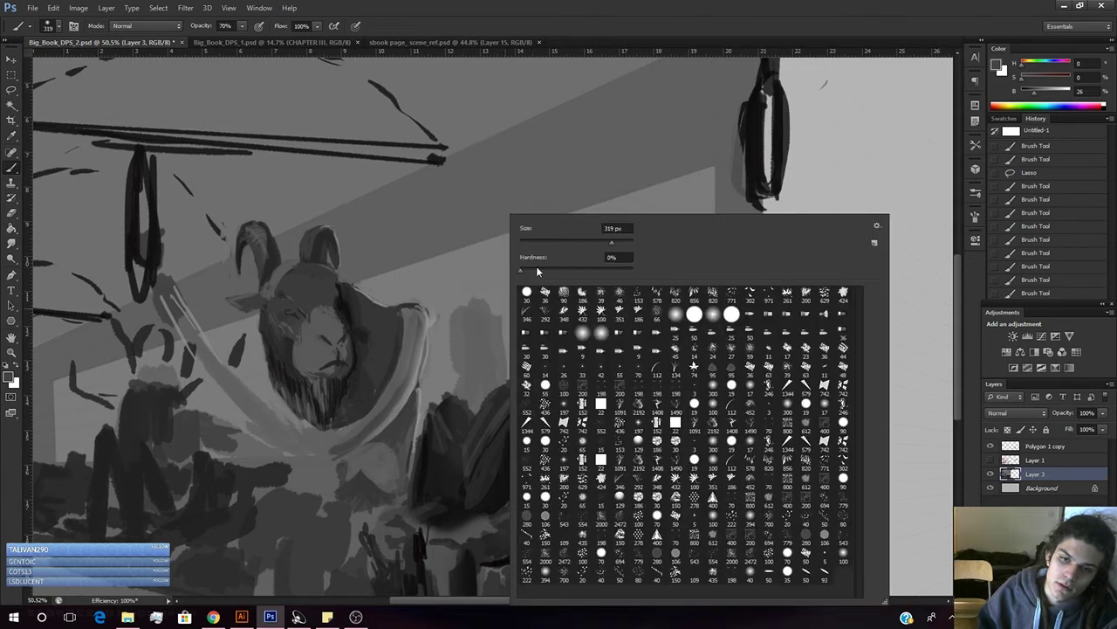
click(674, 314)
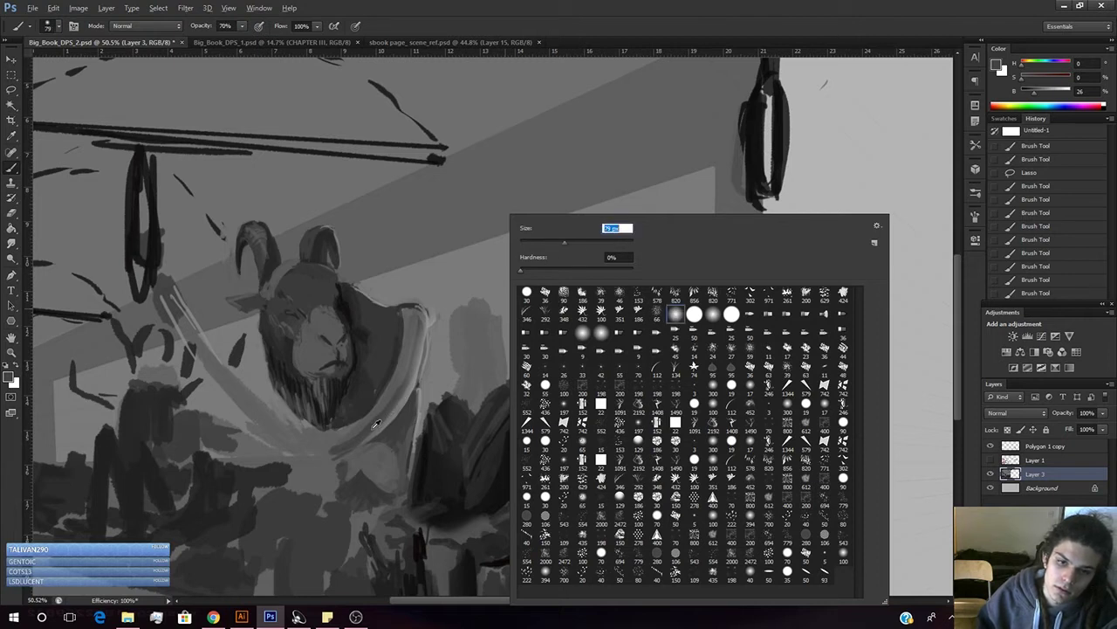
alt+click(376, 424)
drag(374, 428, 366, 433)
drag(369, 430, 391, 408)
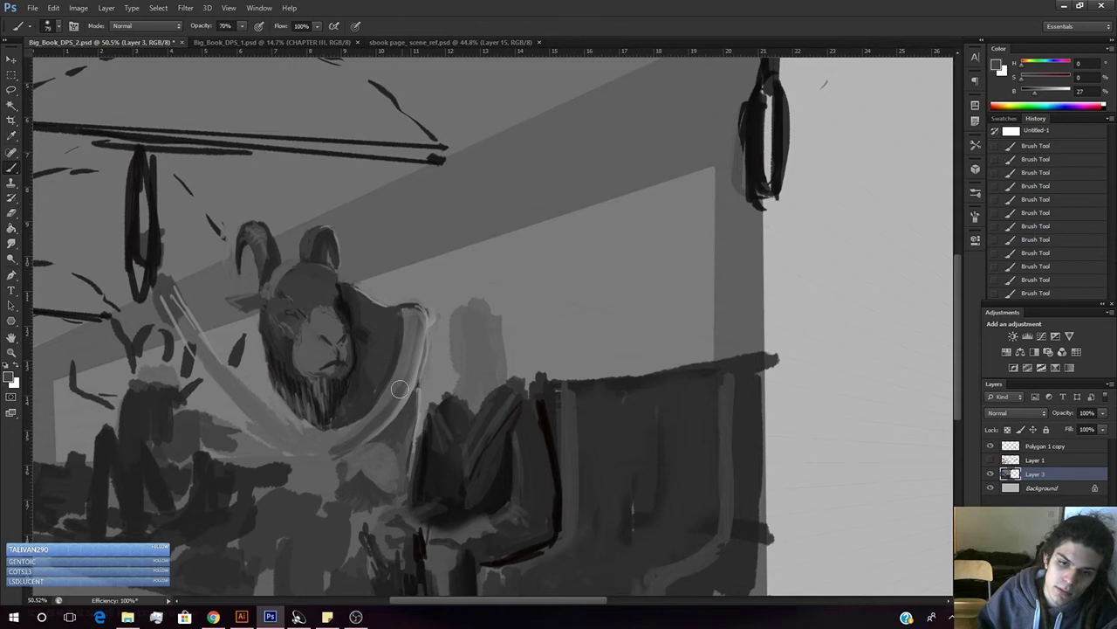
key(ctrl+d)
- Blend the upper collar band down towards the beard with sampled greys, including 40% brightness, and sample a 35% grey
alt+click(421, 339)
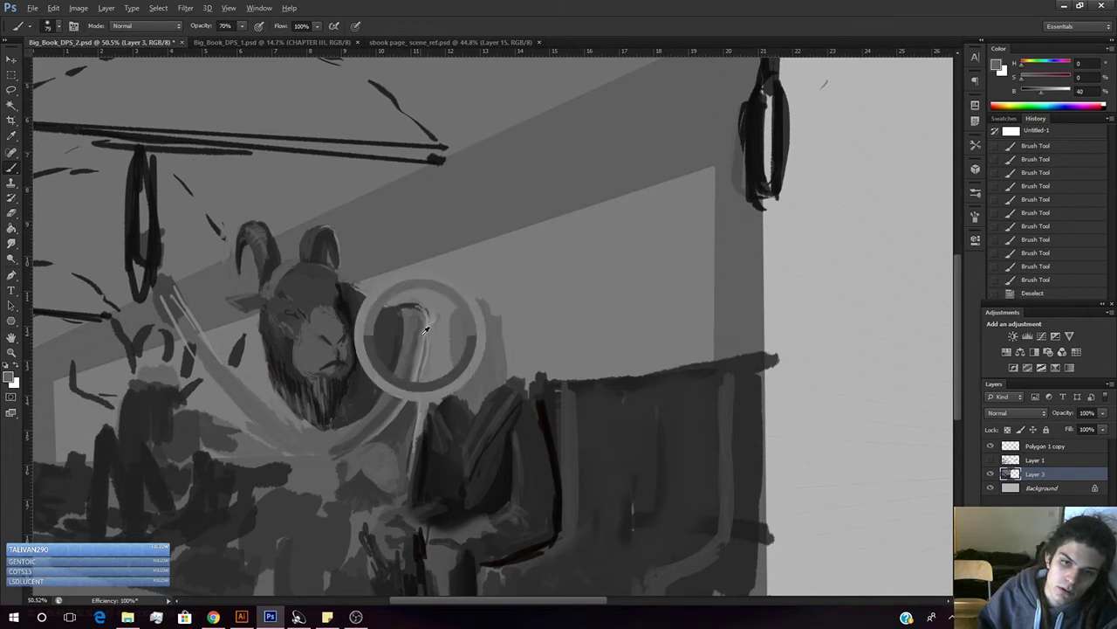
drag(422, 318, 418, 335)
drag(419, 330, 413, 344)
mouse_move(413, 344)
mouse_down()
mouse_move(416, 333)
mouse_move(392, 395)
mouse_up()
alt+click(407, 376)
alt+click(376, 408)
- Outline the collar band freehand, from beside the beard down around its lower curve to the opposite shoulder
key(l)
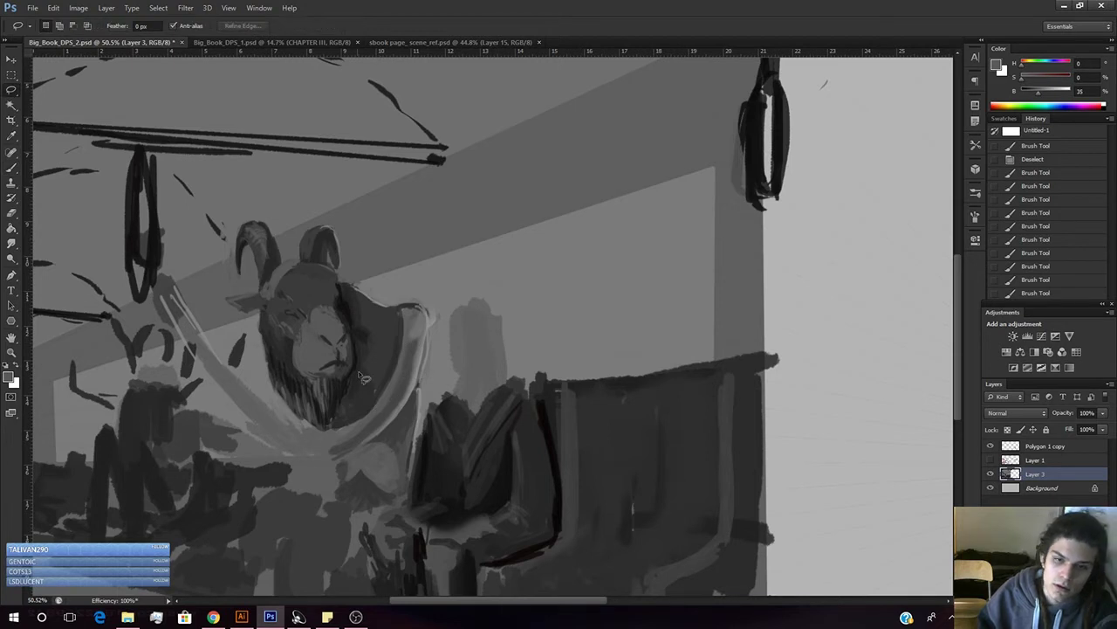
mouse_move(402, 358)
mouse_down()
mouse_move(369, 412)
mouse_move(327, 432)
mouse_move(236, 381)
mouse_up()
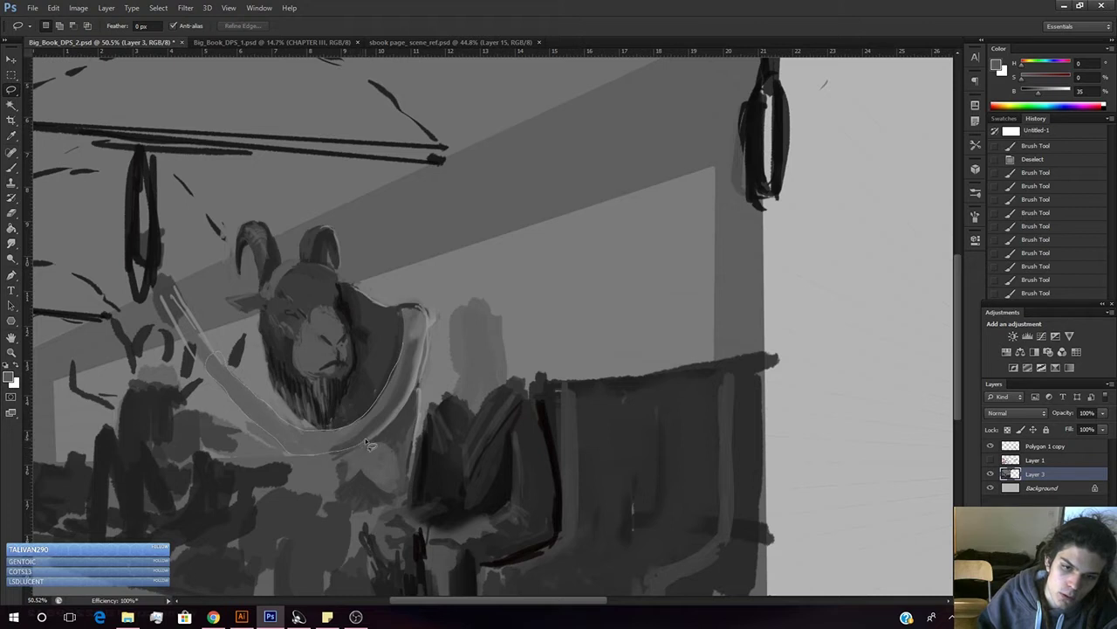
mouse_move(365, 437)
mouse_down()
mouse_move(403, 413)
mouse_move(214, 360)
mouse_up()
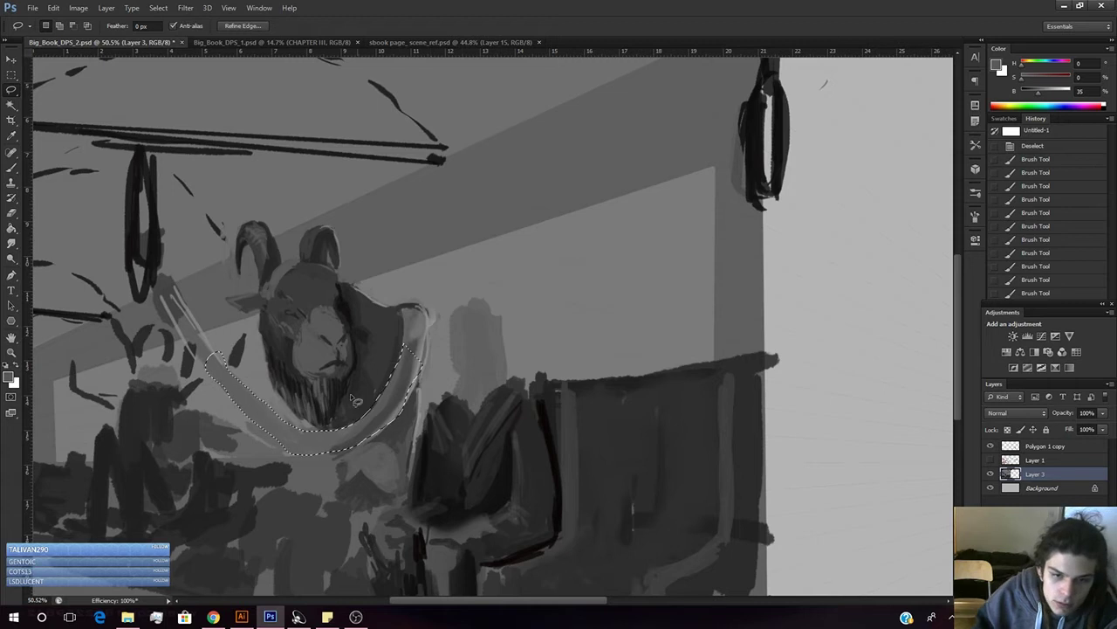
- Lighten the selected collar band with a 422 px soft round brush in a sampled grey of 57% brightness, and deselect
key(b)
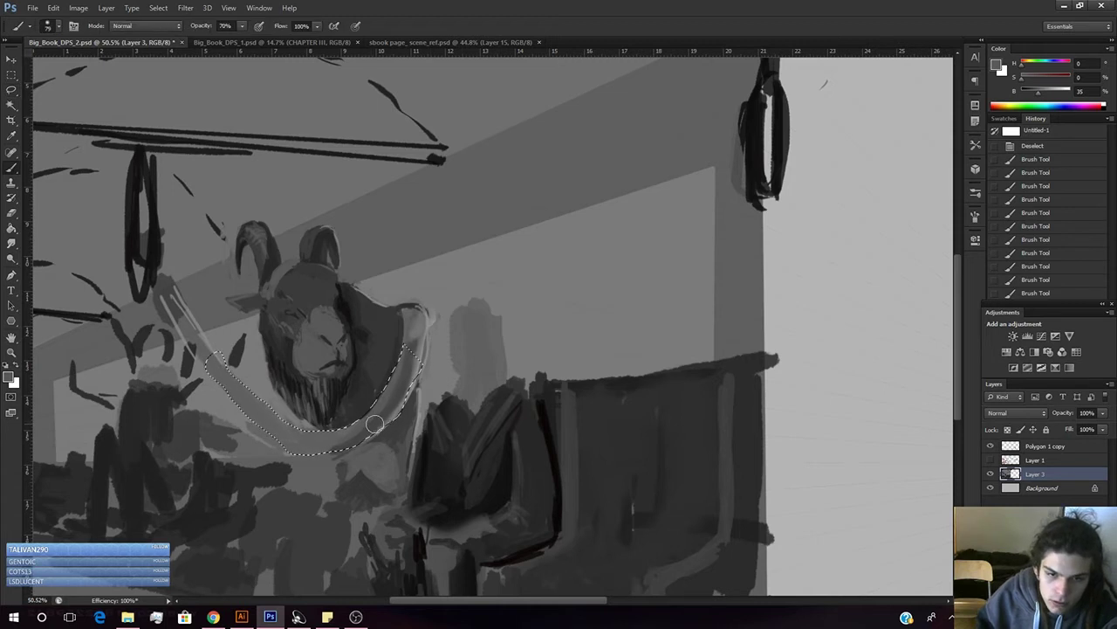
right_click(307, 398)
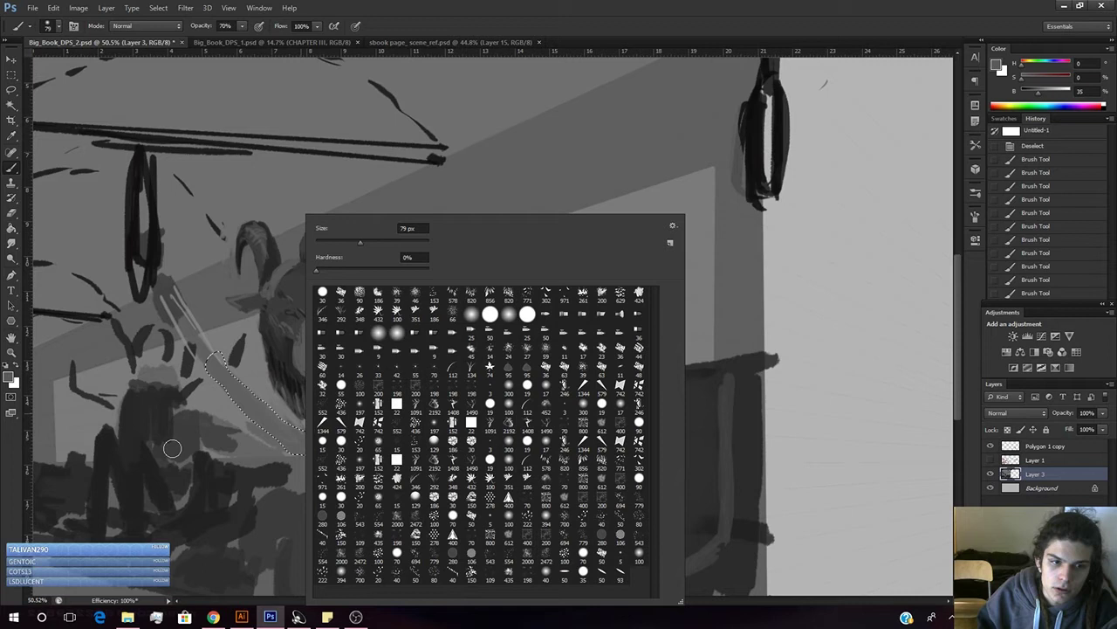
click(1, 511)
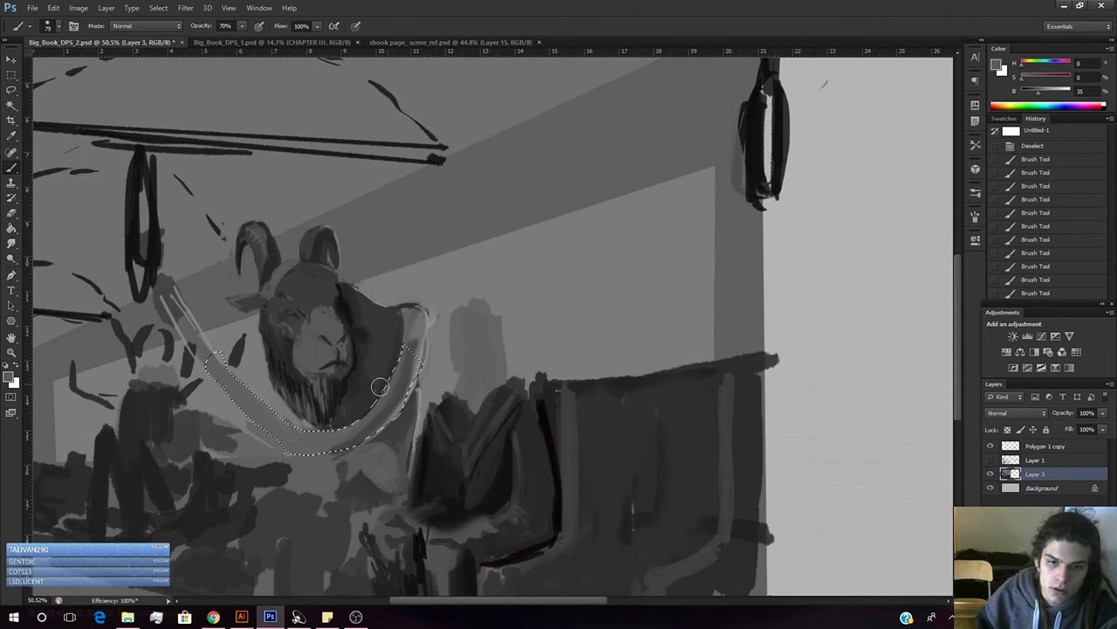
alt+click(420, 362)
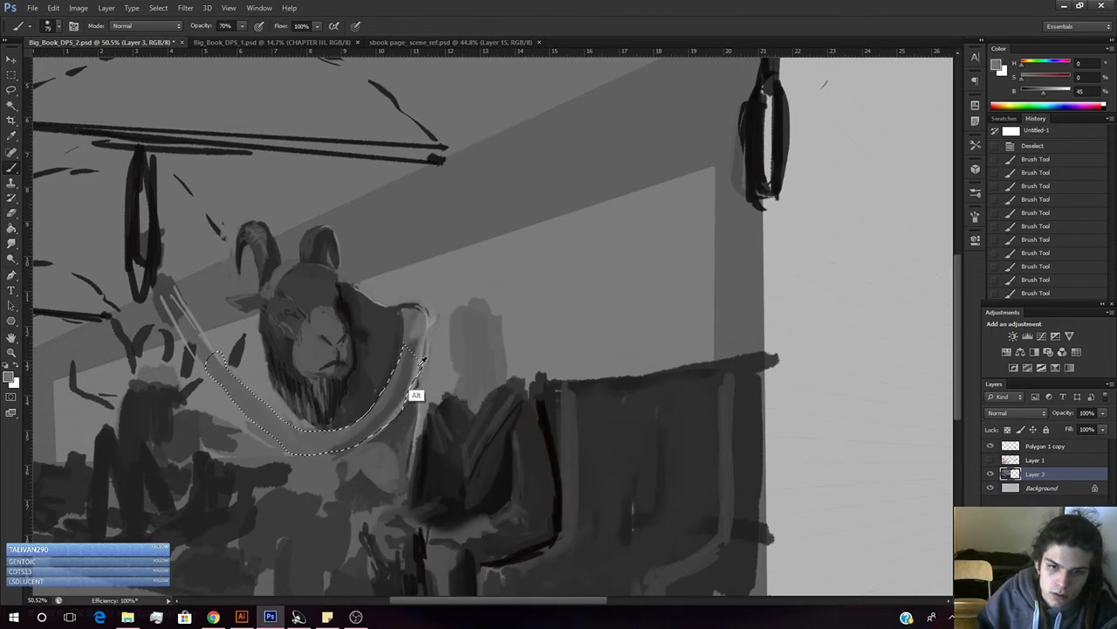
alt+click(432, 320)
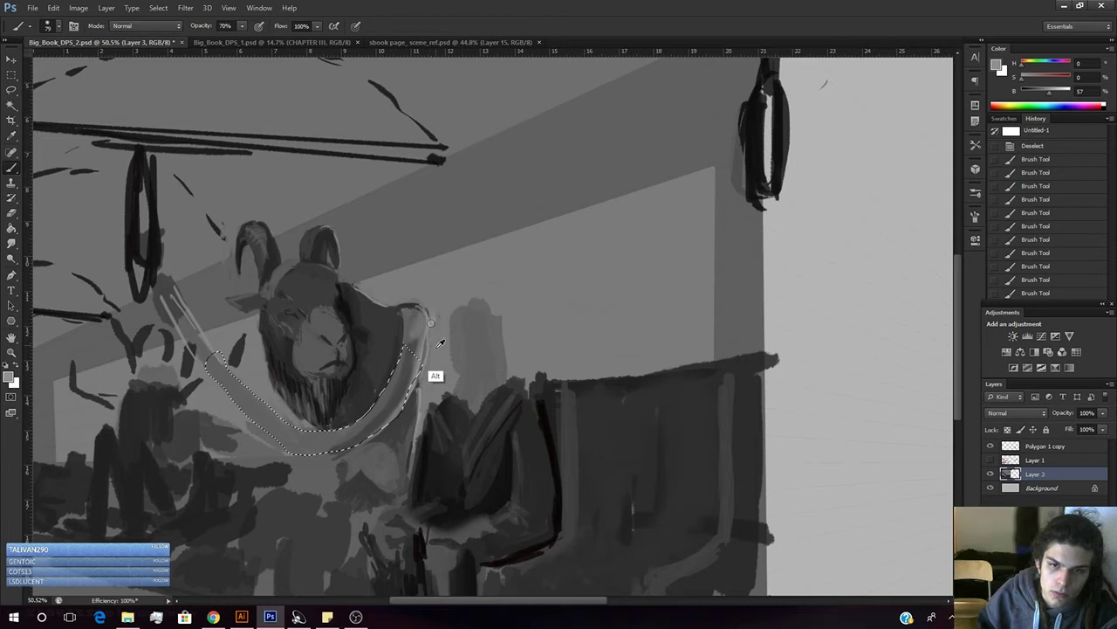
right_click(337, 382)
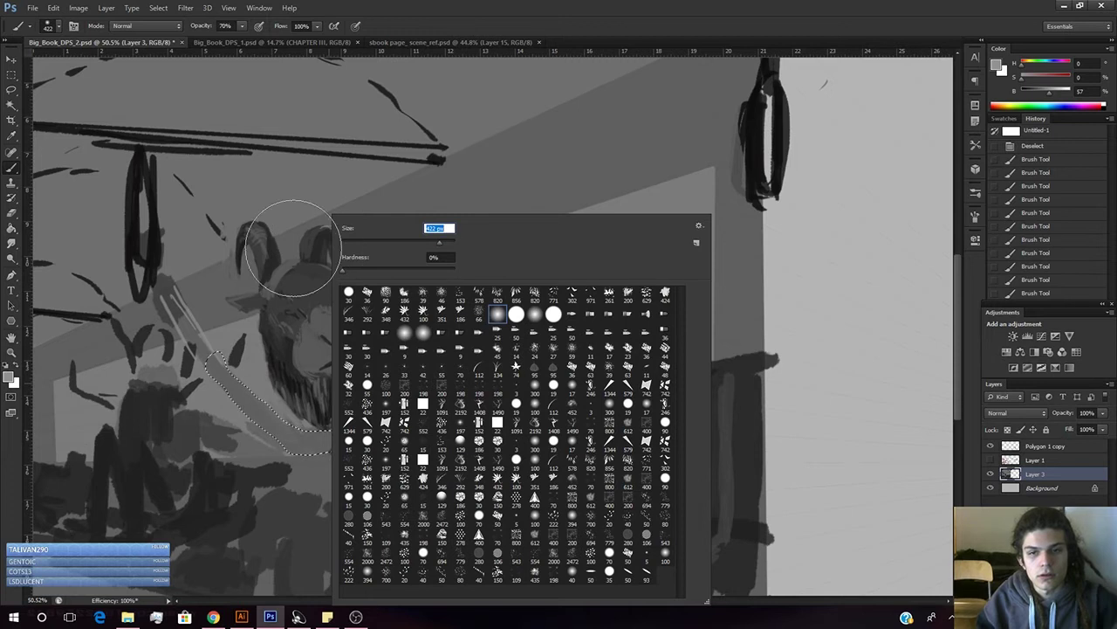
click(558, 25)
drag(272, 349, 303, 364)
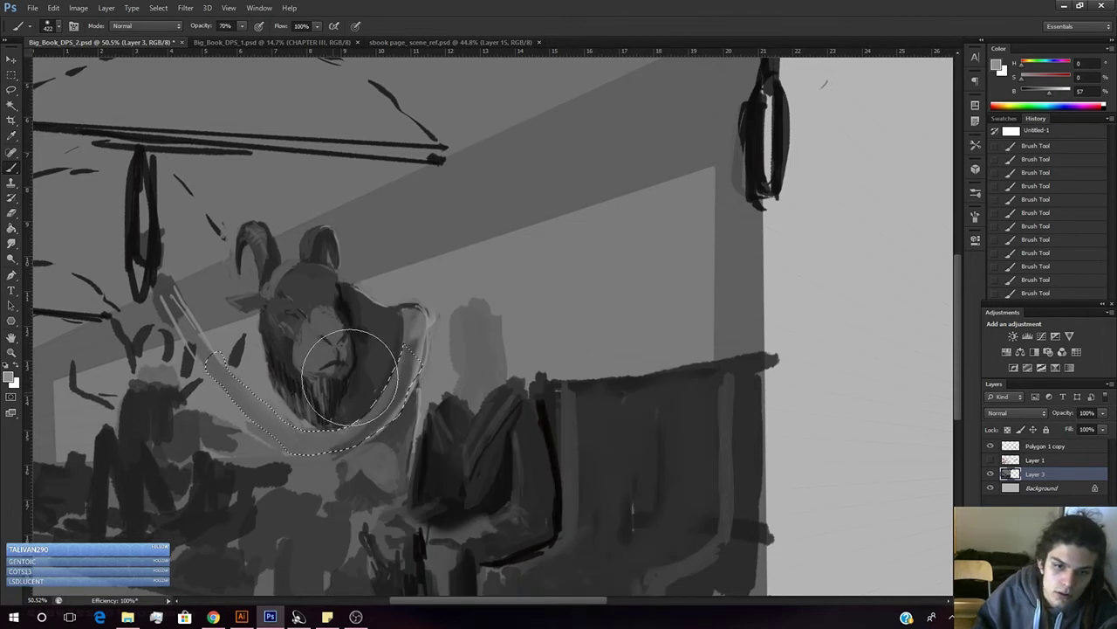
drag(320, 390, 351, 363)
mouse_move(351, 363)
mouse_down()
mouse_move(311, 404)
mouse_move(337, 362)
mouse_move(342, 371)
mouse_move(311, 374)
mouse_move(305, 337)
mouse_move(297, 358)
mouse_up()
mouse_move(196, 367)
mouse_down()
mouse_move(189, 393)
mouse_move(183, 380)
mouse_move(194, 409)
mouse_move(181, 389)
mouse_move(264, 493)
mouse_up()
key(ctrl+d)
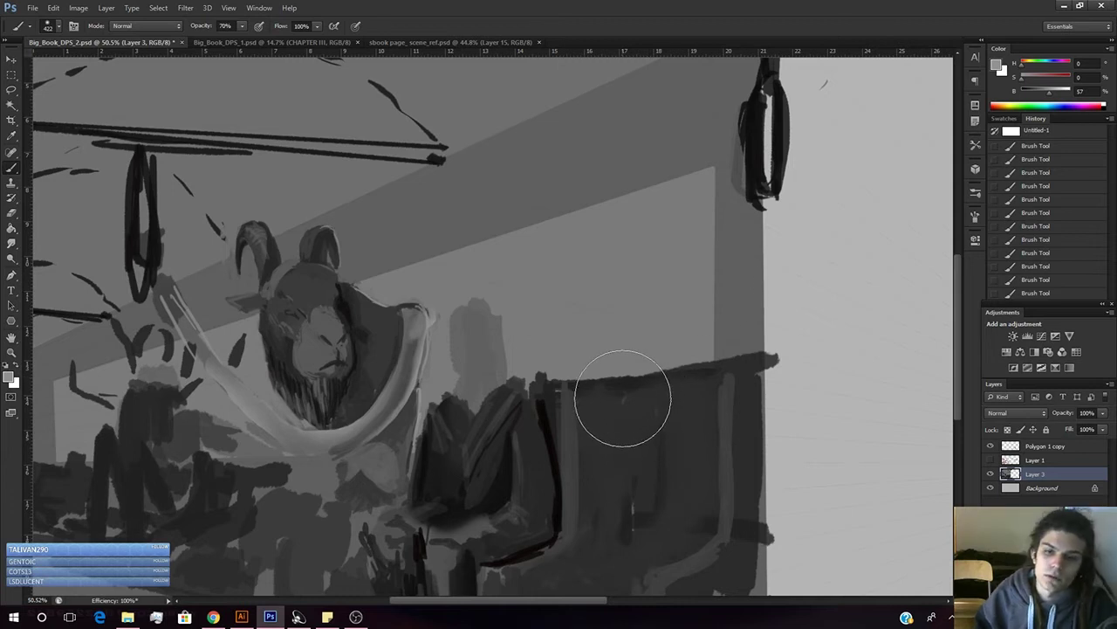
- Shade the collar with a soft round brush at 94 and 160 px, using sampled greys of 31% and 37% brightness
alt+click(390, 404)
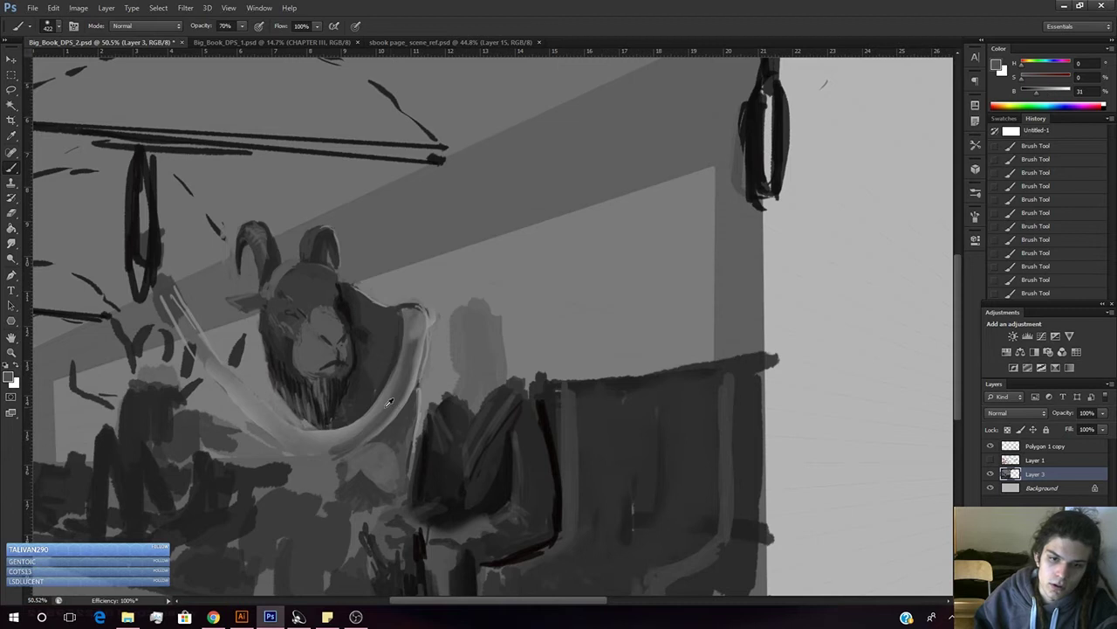
right_click(391, 406)
key(Escape)
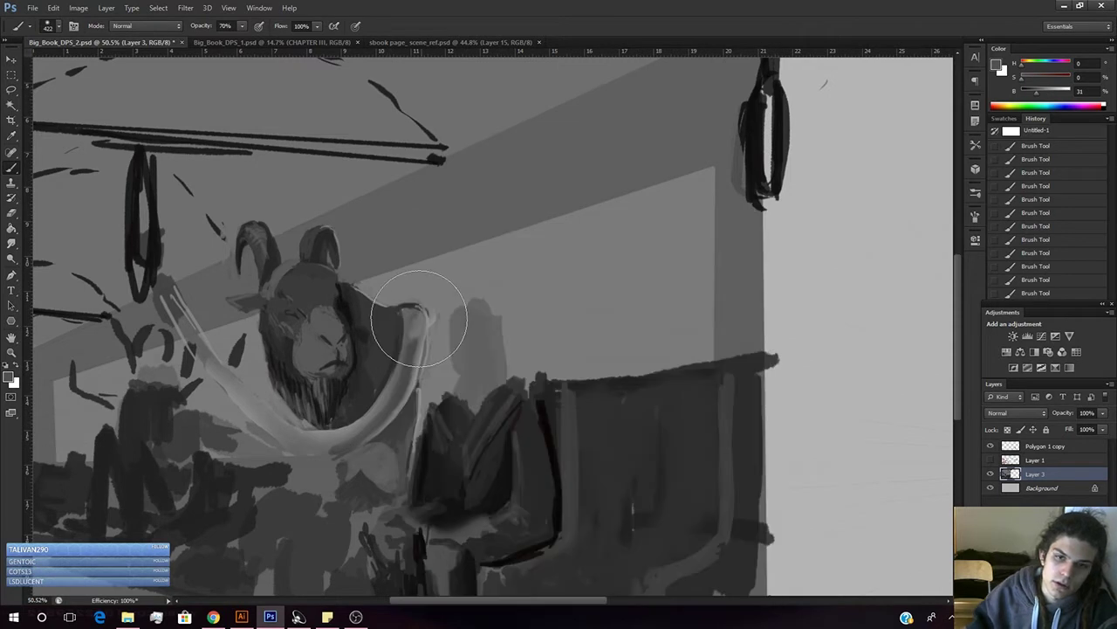
alt+click(388, 408)
right_click(377, 360)
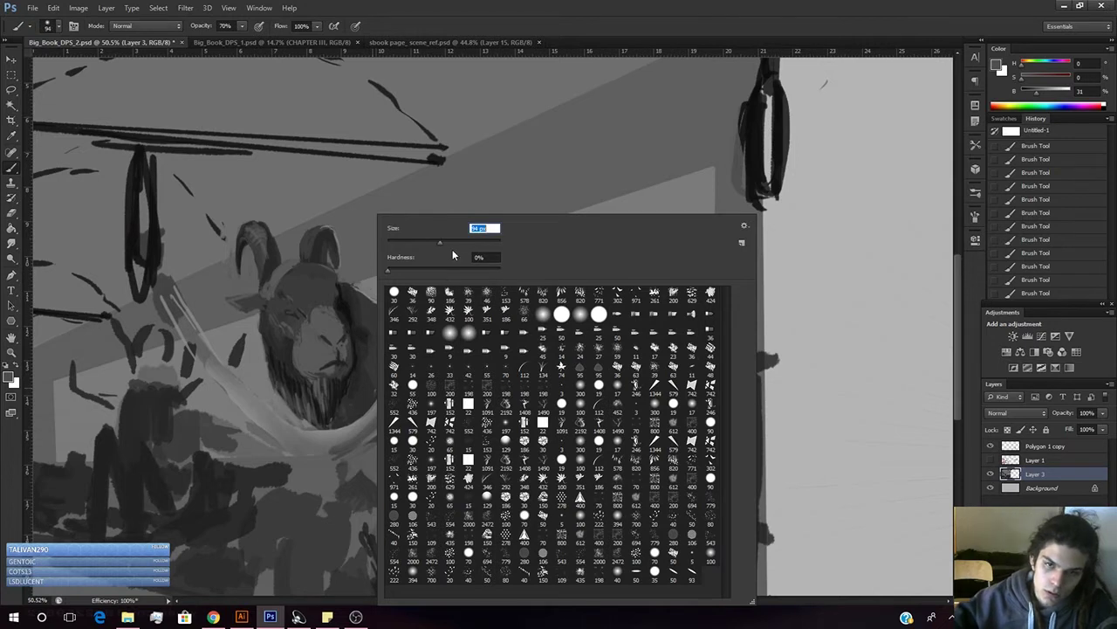
key(Return)
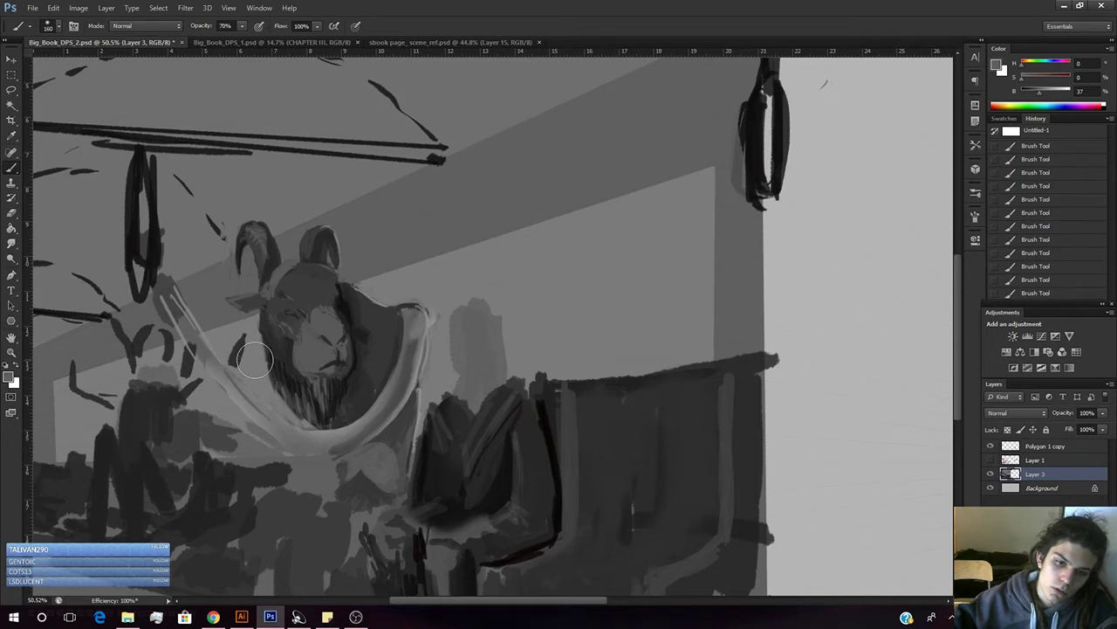
- Soften the collar beside and below the beard with a 90 px soft round brush in the 37% grey, undoing one stroke
right_click(298, 311)
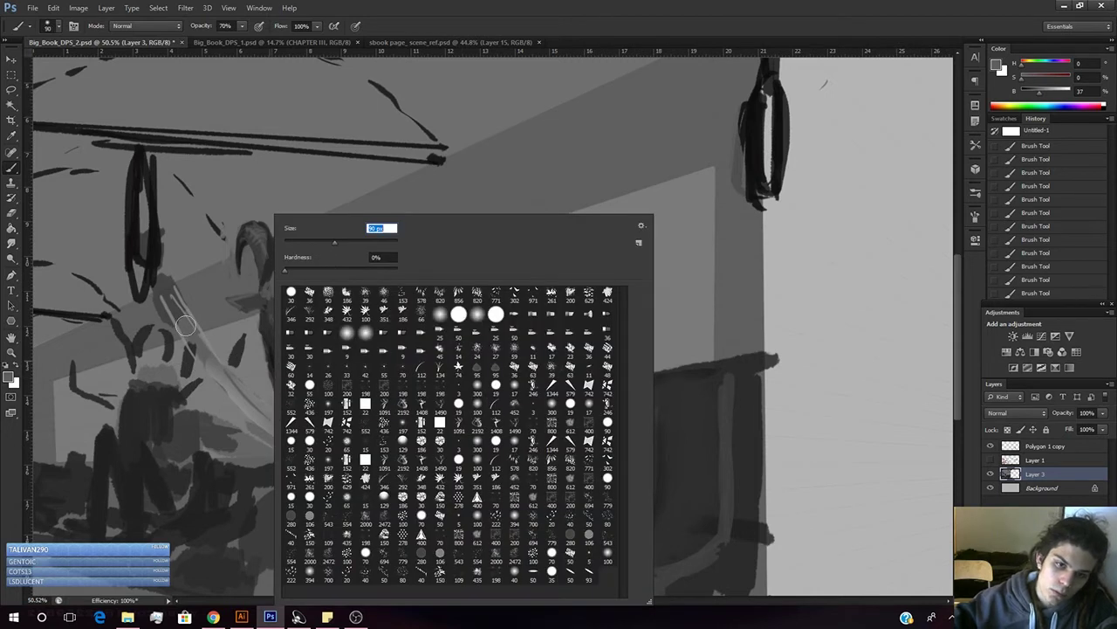
key(Return)
mouse_move(262, 425)
mouse_down()
mouse_move(208, 347)
mouse_move(248, 407)
mouse_up()
key(ctrl+z)
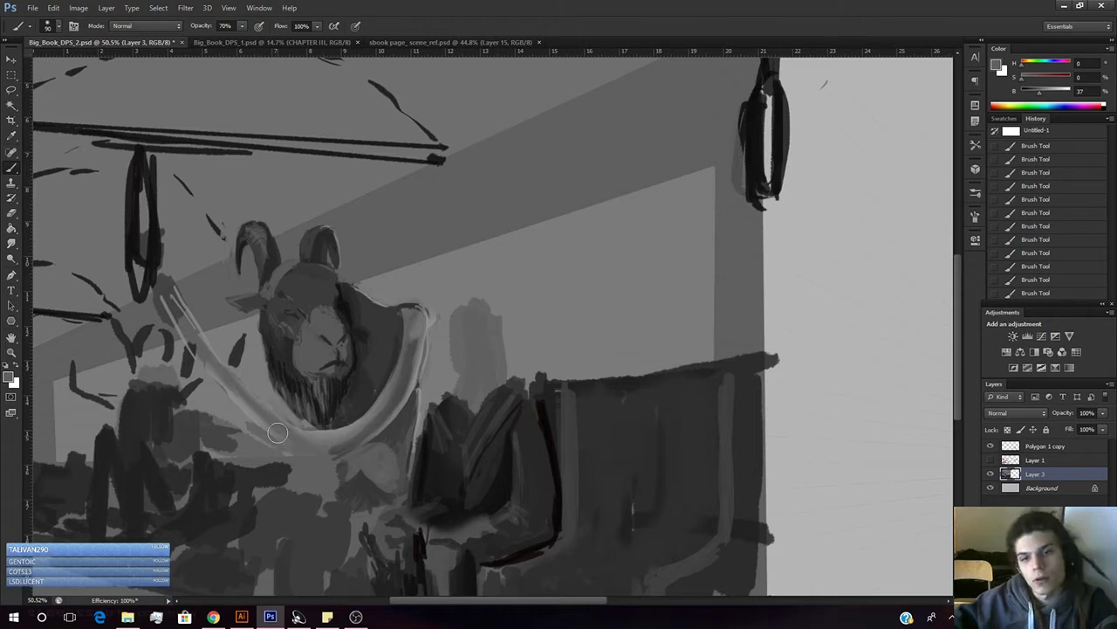
key(ctrl+d)
drag(343, 445, 325, 436)
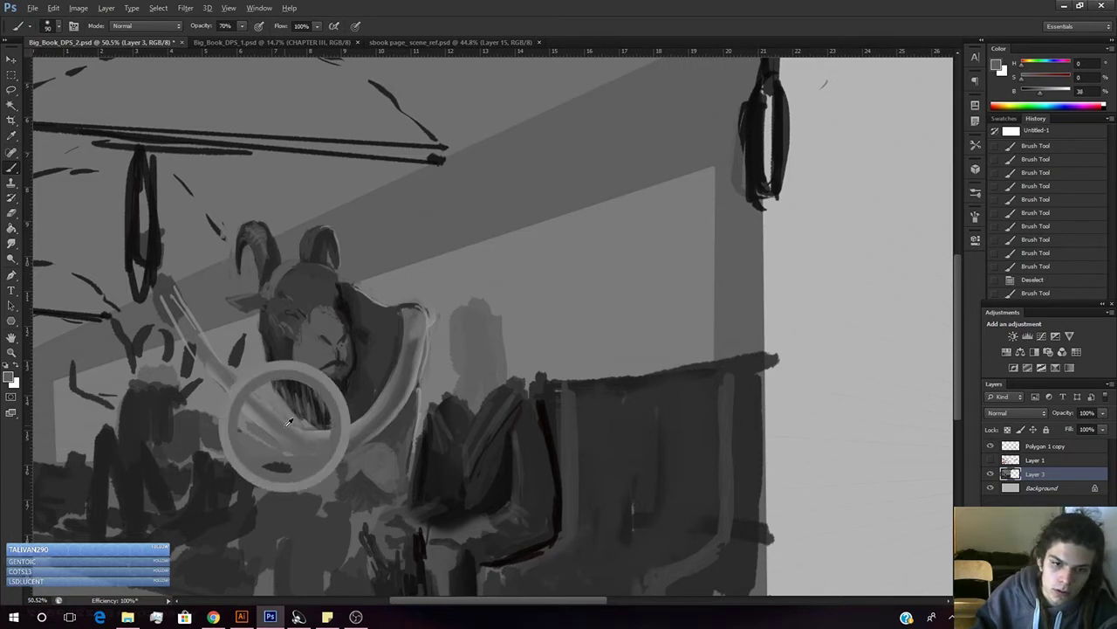
- Touch up the collar just below the beard with the textured 36 px brush in a sampled 38% grey
right_click(321, 358)
click(363, 293)
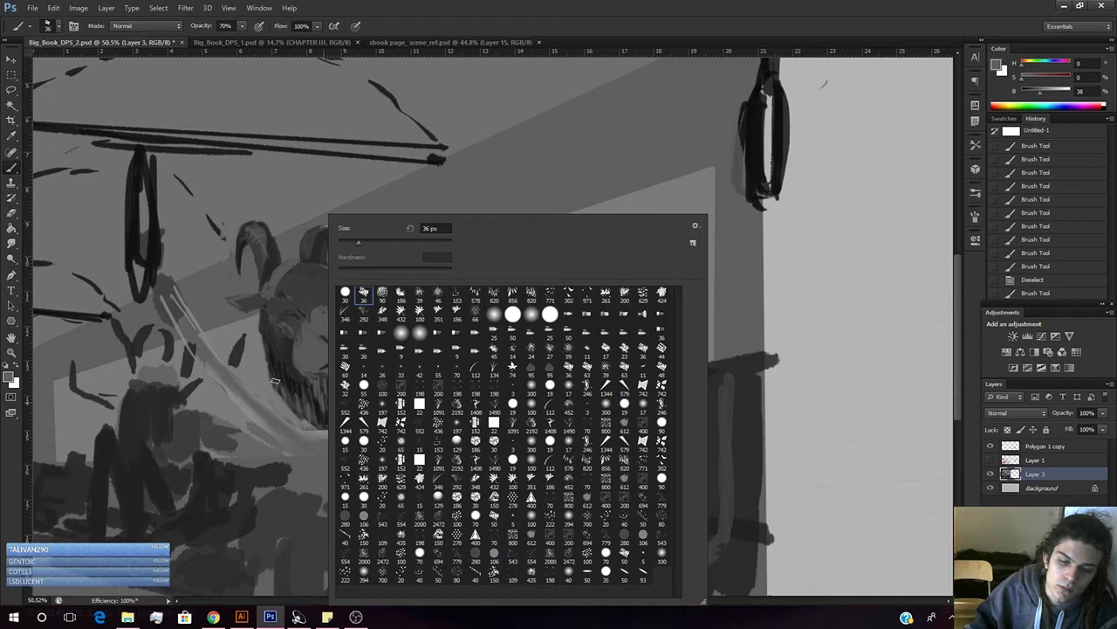
click(288, 445)
mouse_move(295, 438)
mouse_down()
mouse_move(286, 442)
mouse_move(312, 430)
mouse_up()
key(alt)
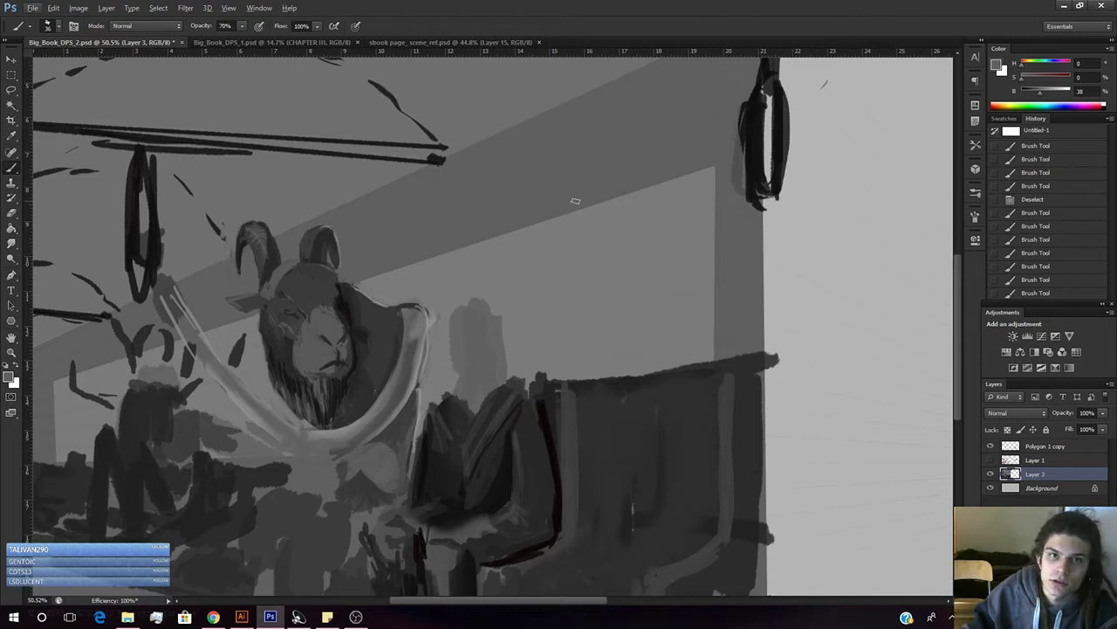
- Refine the collar fold under the beard at 80% opacity with a sampled near-black set to 31% brightness, and sample a 48% grey
right_click(382, 316)
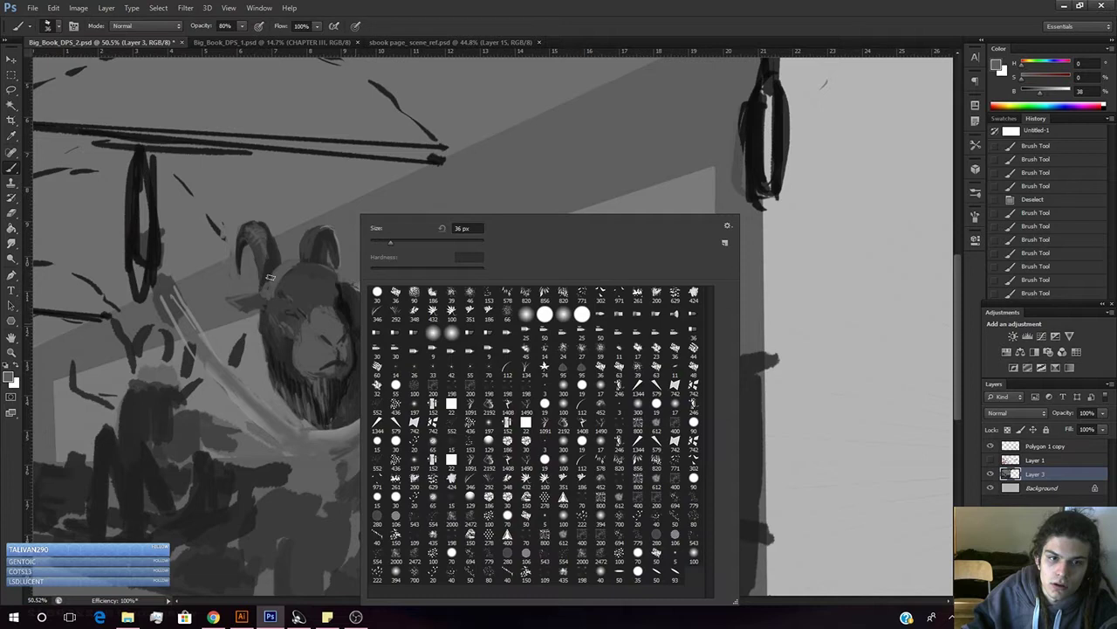
alt+click(151, 248)
drag(154, 245, 154, 244)
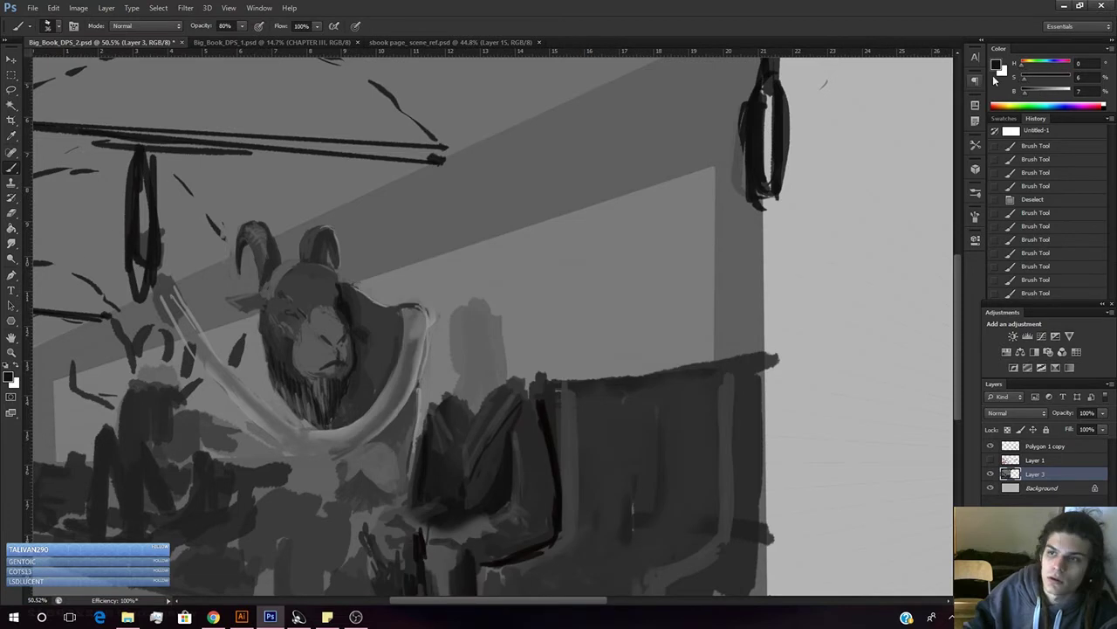
drag(305, 438, 316, 452)
click(1037, 92)
drag(1037, 94, 1038, 95)
mouse_move(300, 433)
mouse_down()
mouse_move(337, 436)
mouse_move(303, 430)
mouse_up()
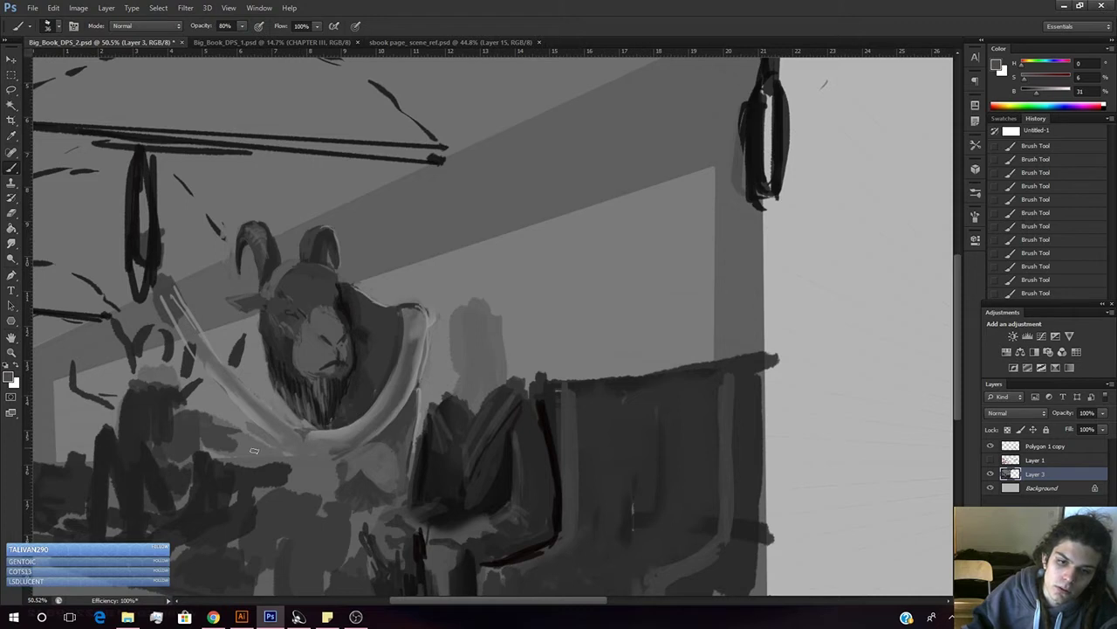
alt+click(307, 427)
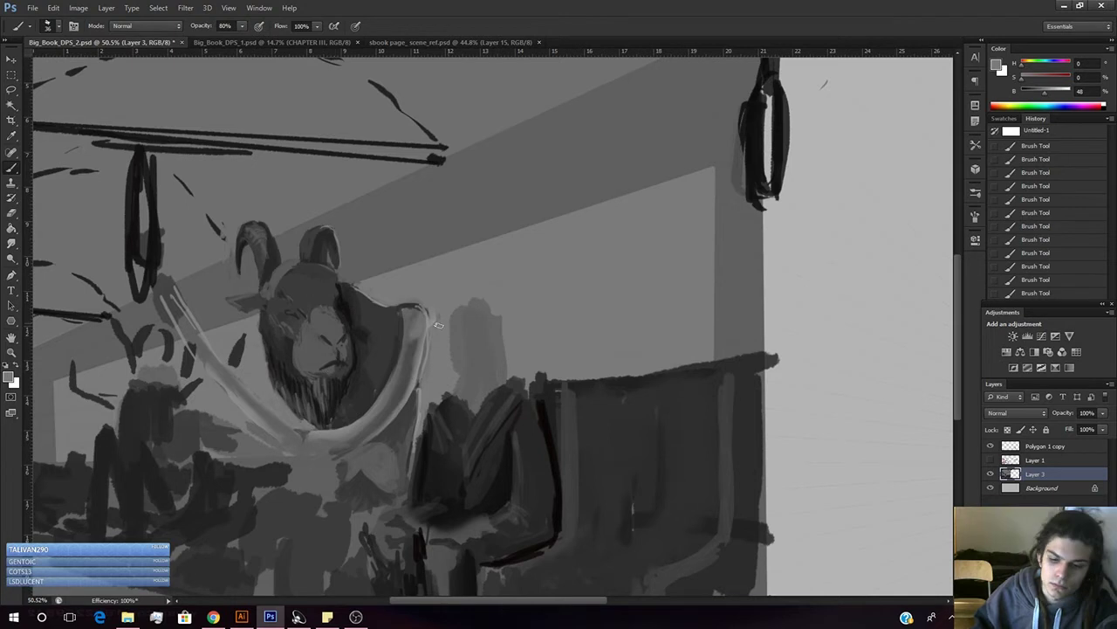
key(l)
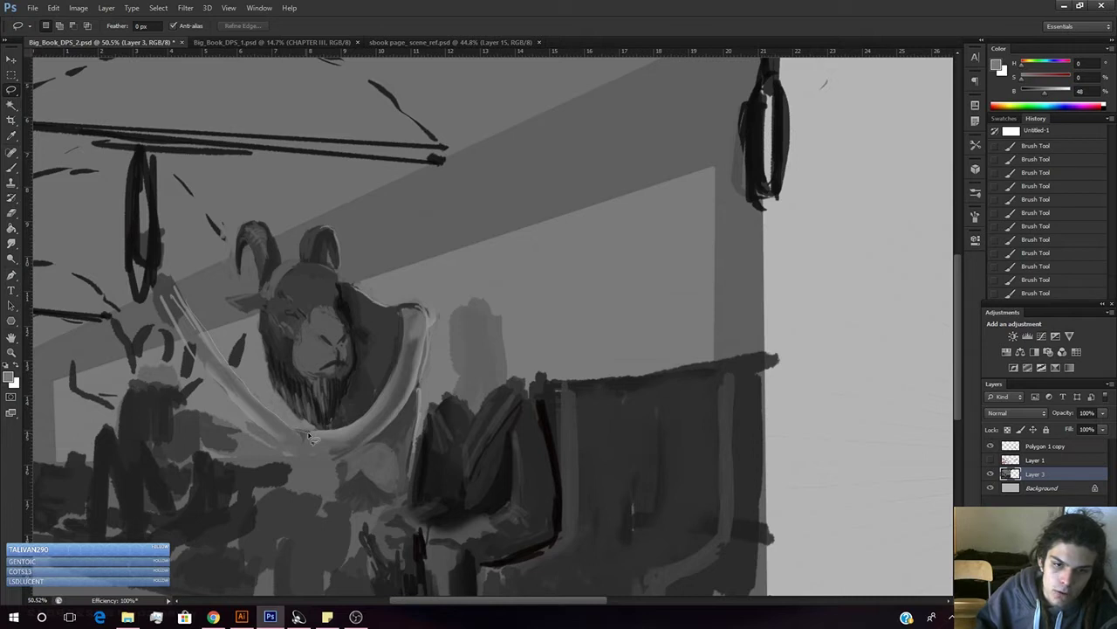
mouse_move(339, 441)
mouse_down()
mouse_move(279, 420)
mouse_move(187, 300)
mouse_up()
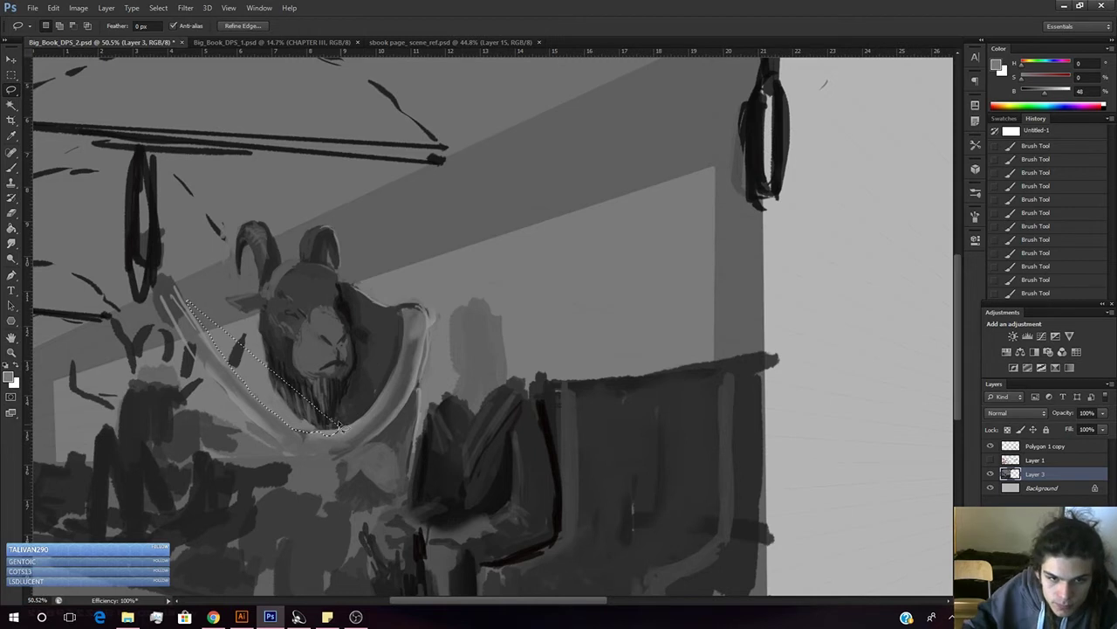
key(ctrl+d)
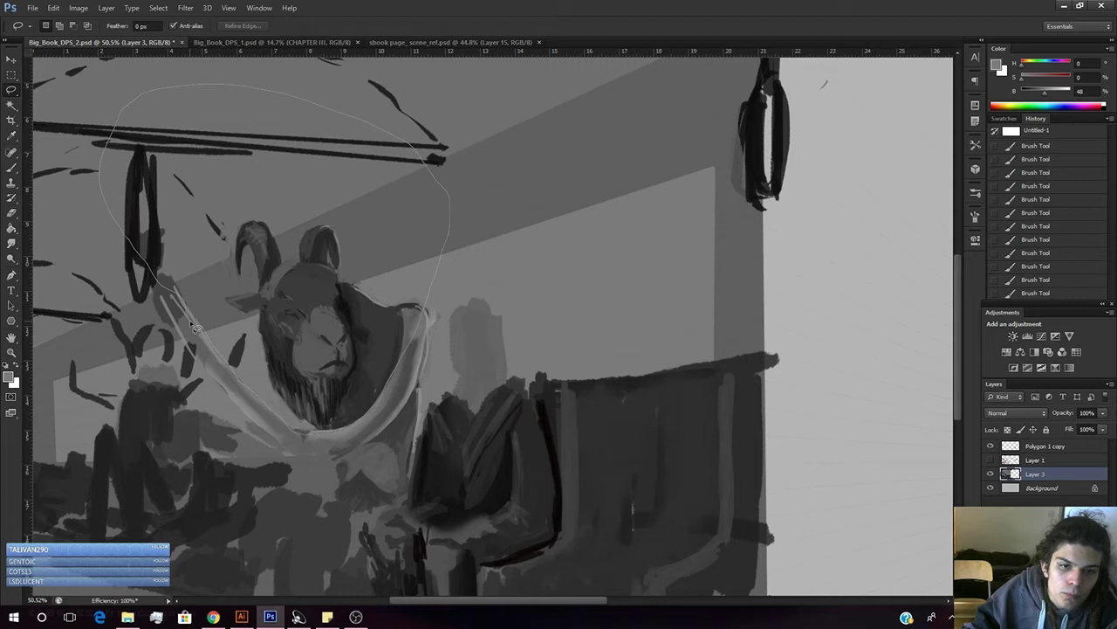
- Select the goat's head and surrounding background freehand along the collar's inner edge, adjusting the selection boundary below the beard
drag(199, 326, 197, 324)
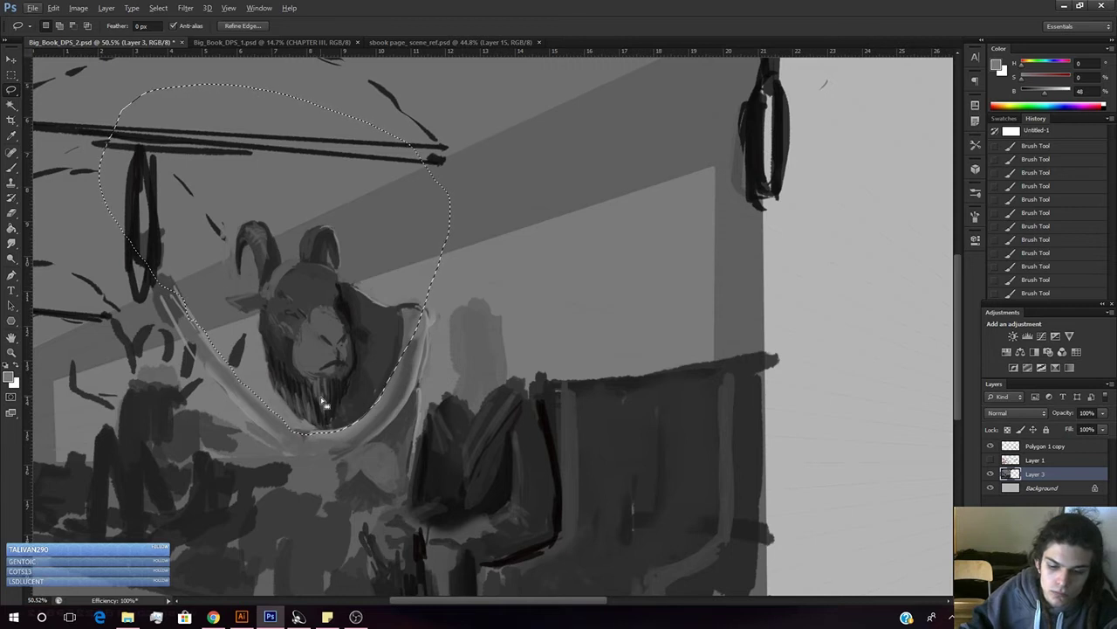
key(b)
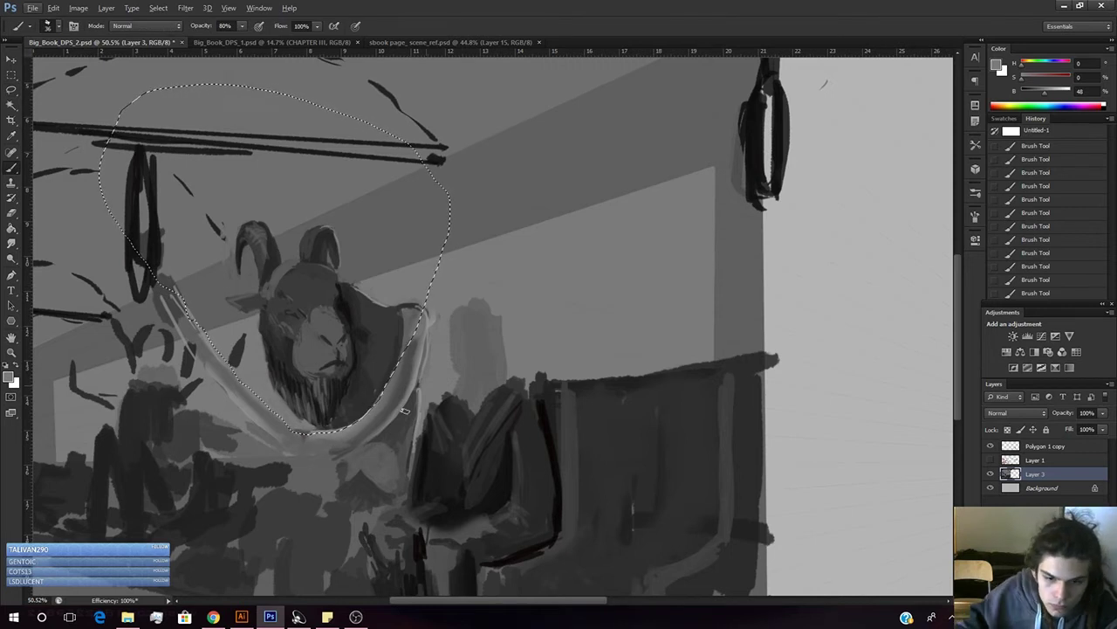
key(l)
key(Escape)
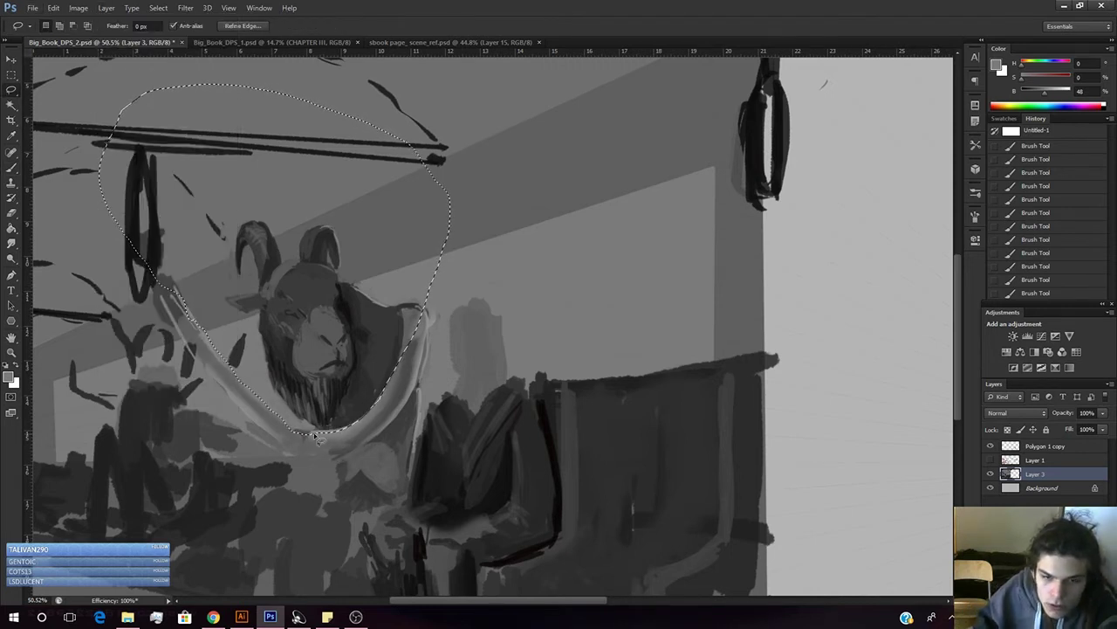
key(b)
key(l)
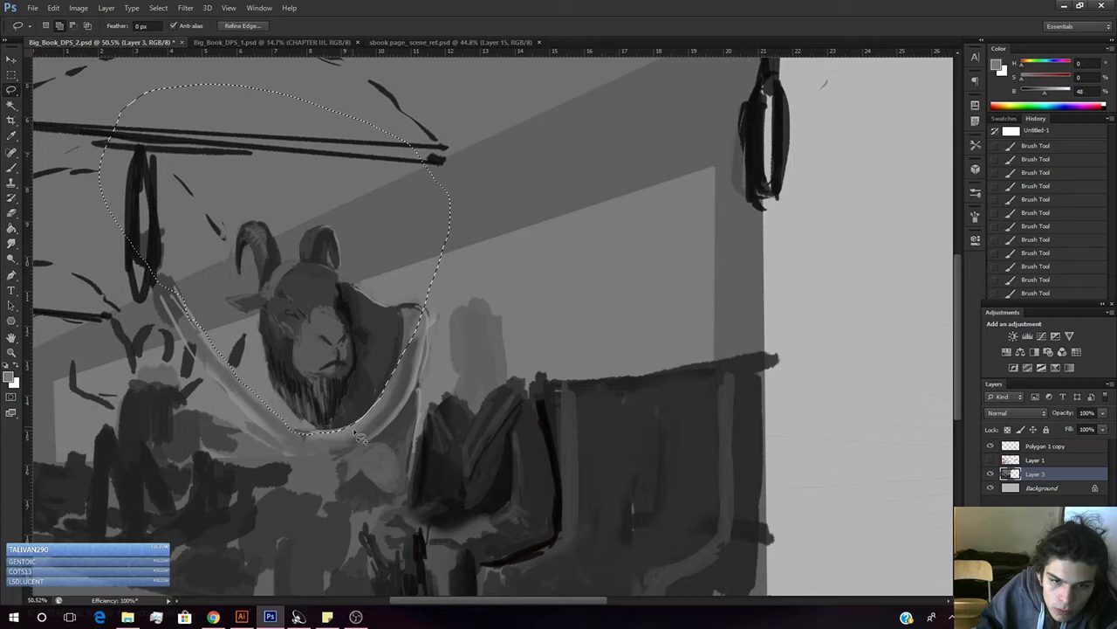
drag(303, 434, 294, 433)
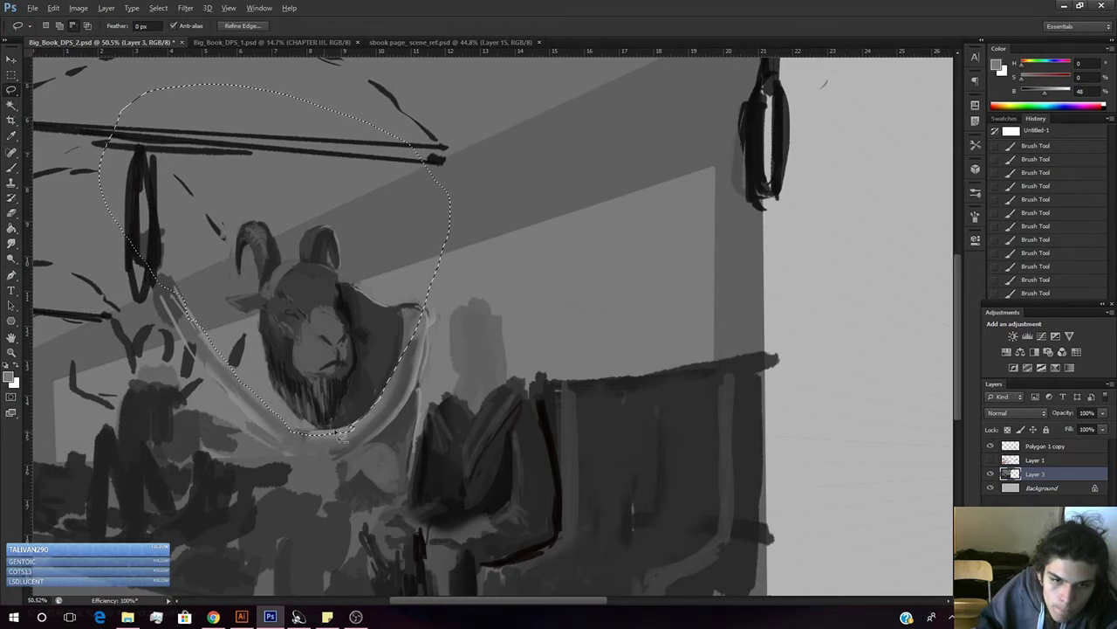
- Zoom in to 151% on the collar below the beard, swap the foreground and background colours, and clear the selection
key(z)
drag(328, 420, 339, 423)
key(x)
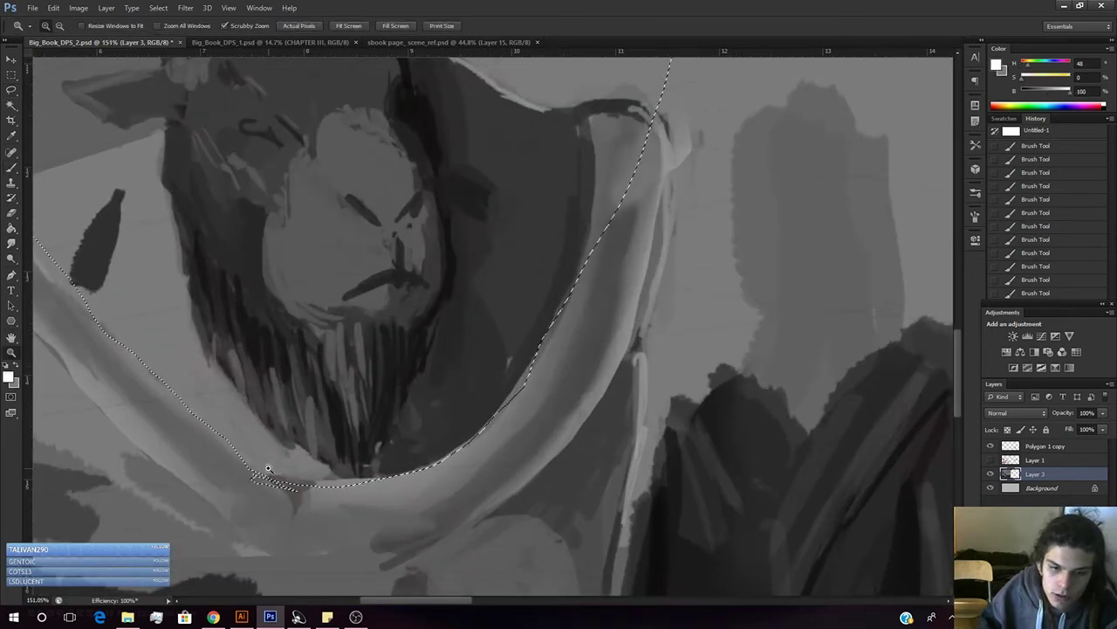
key(l)
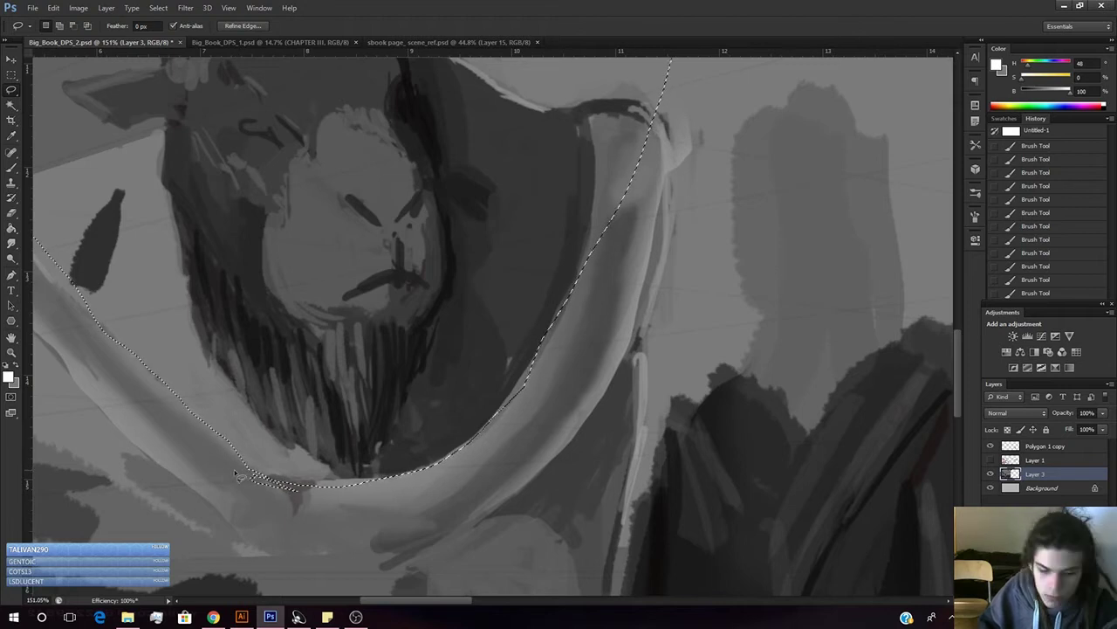
key(alt+Tab)
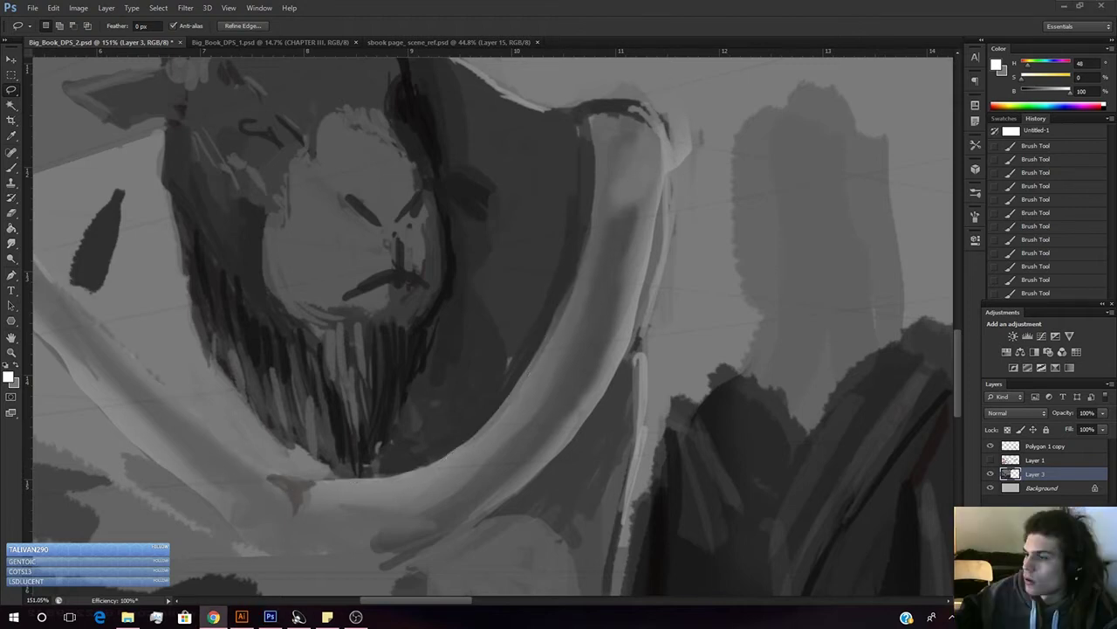
- Restore the cleared freehand selection around the goat's head and refine its boundary along the collar's inner edge below the beard
click(235, 513)
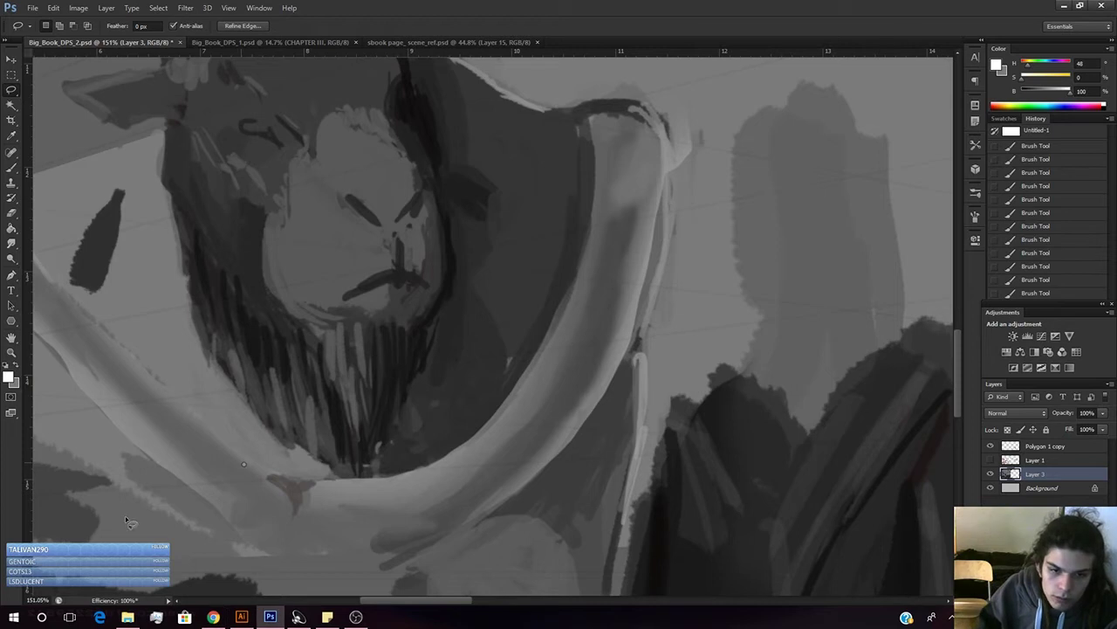
key(ctrl+z)
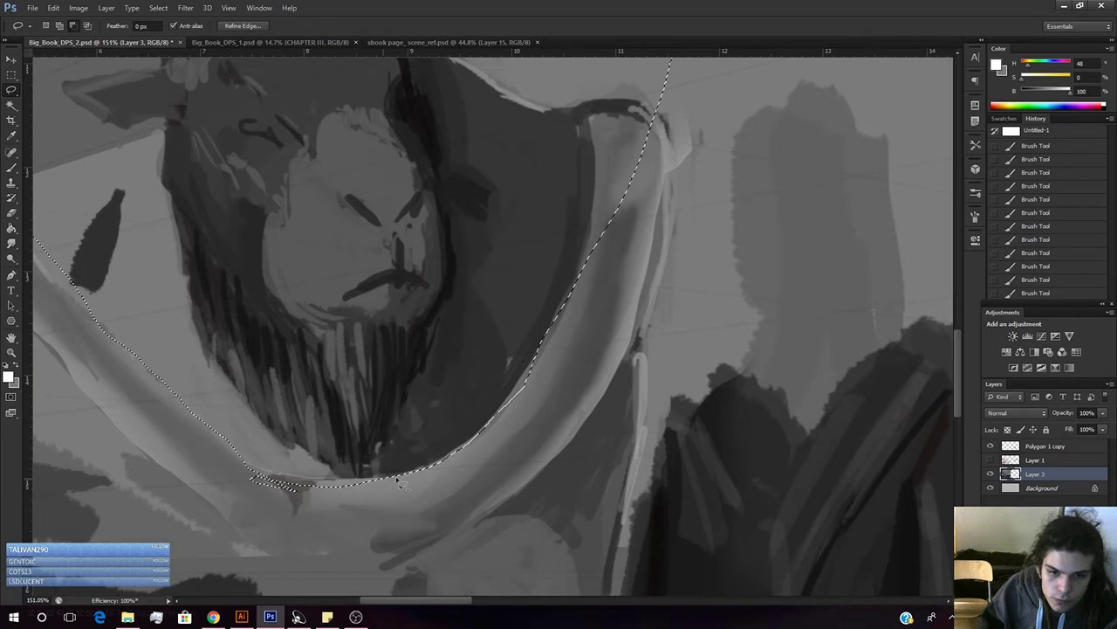
drag(255, 465, 260, 468)
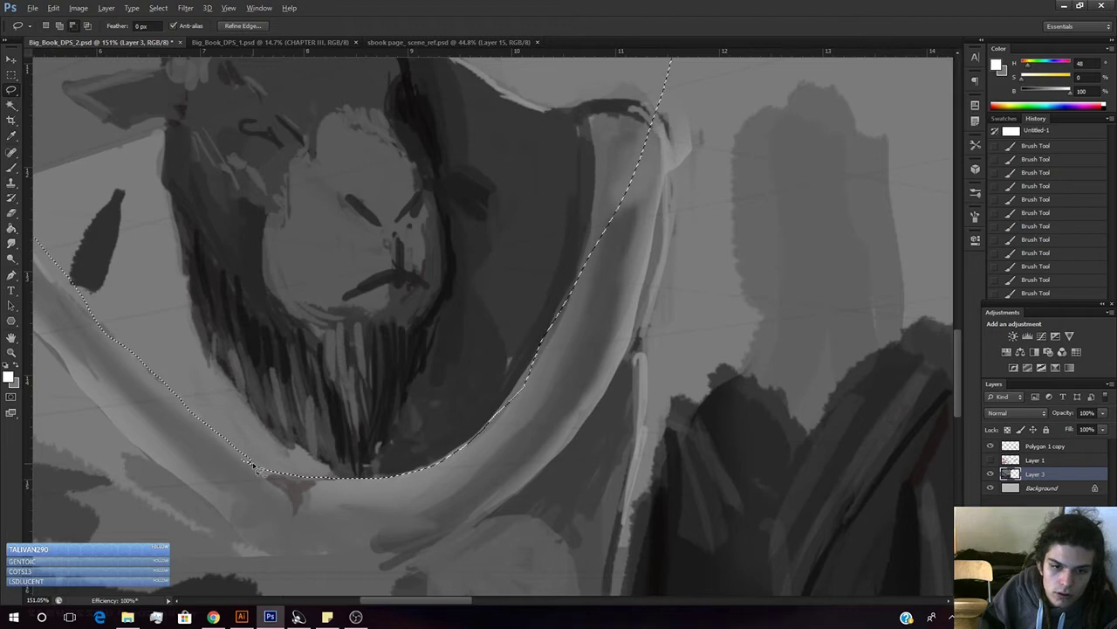
key(alt)
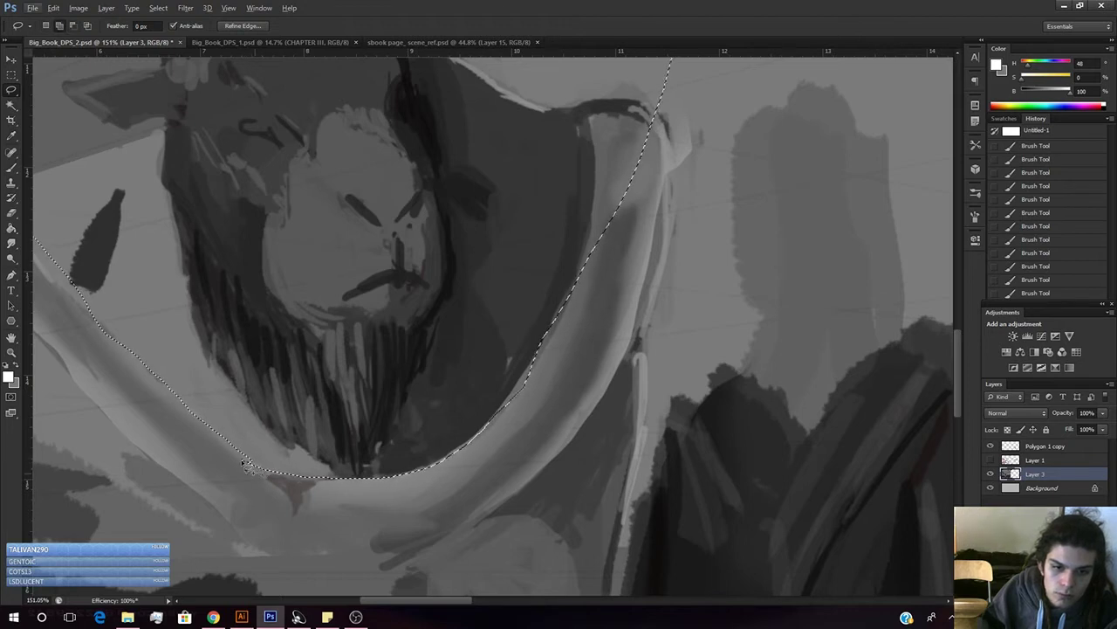
key(alt)
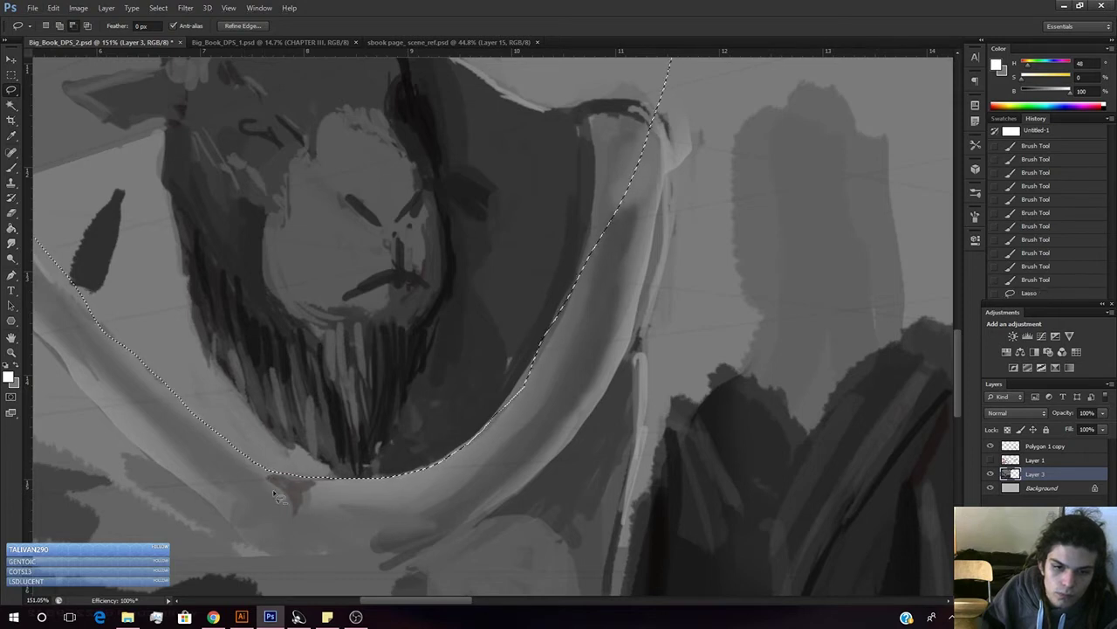
key(z)
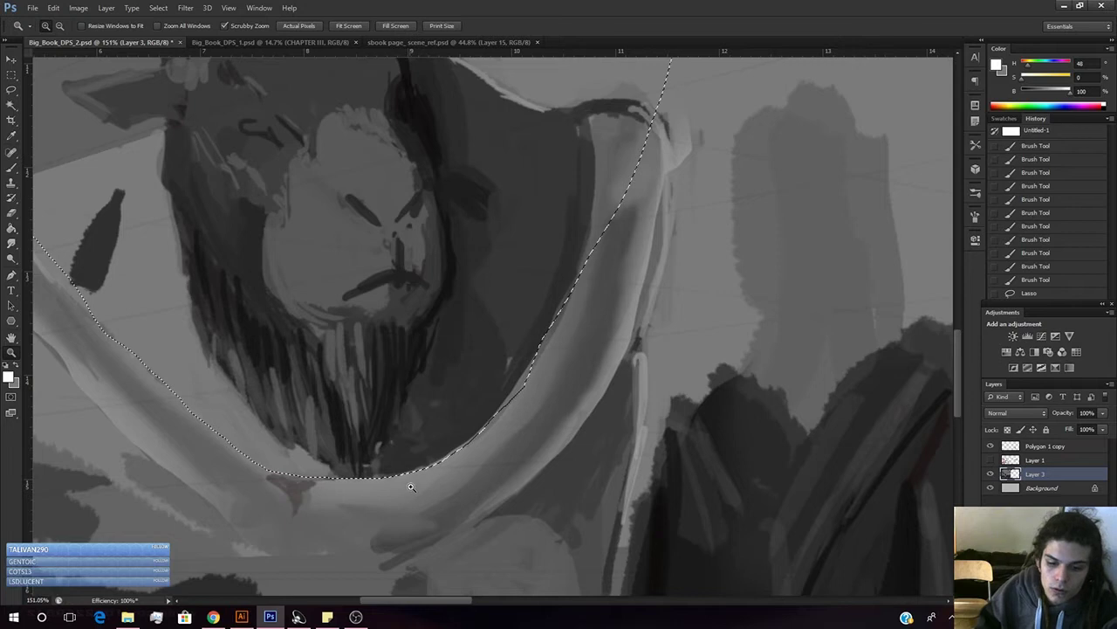
key(l)
key(alt)
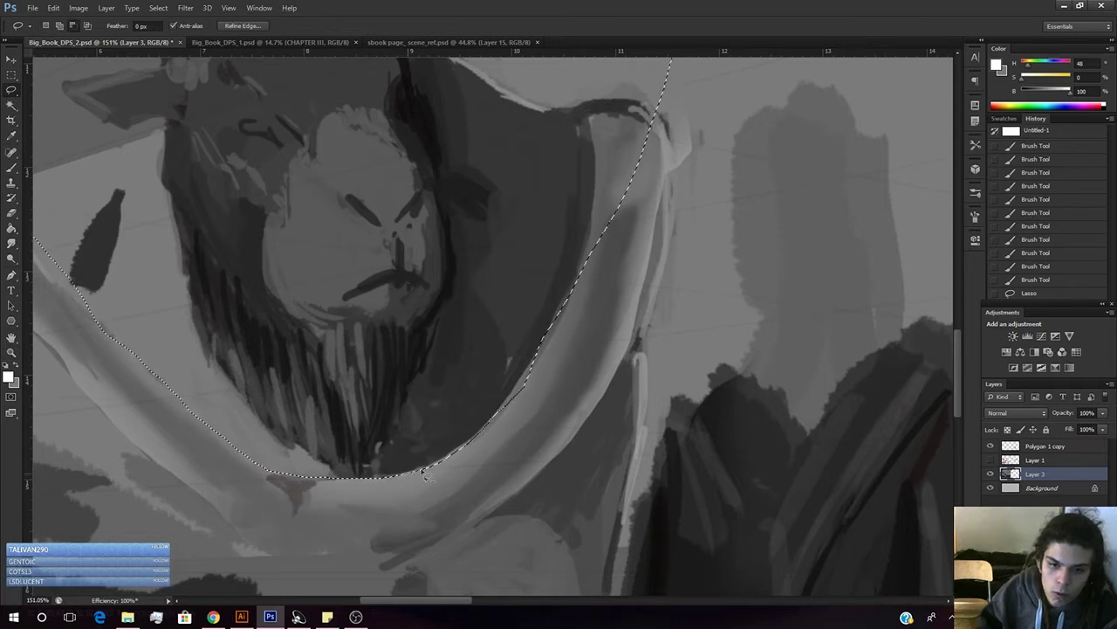
drag(423, 489, 409, 503)
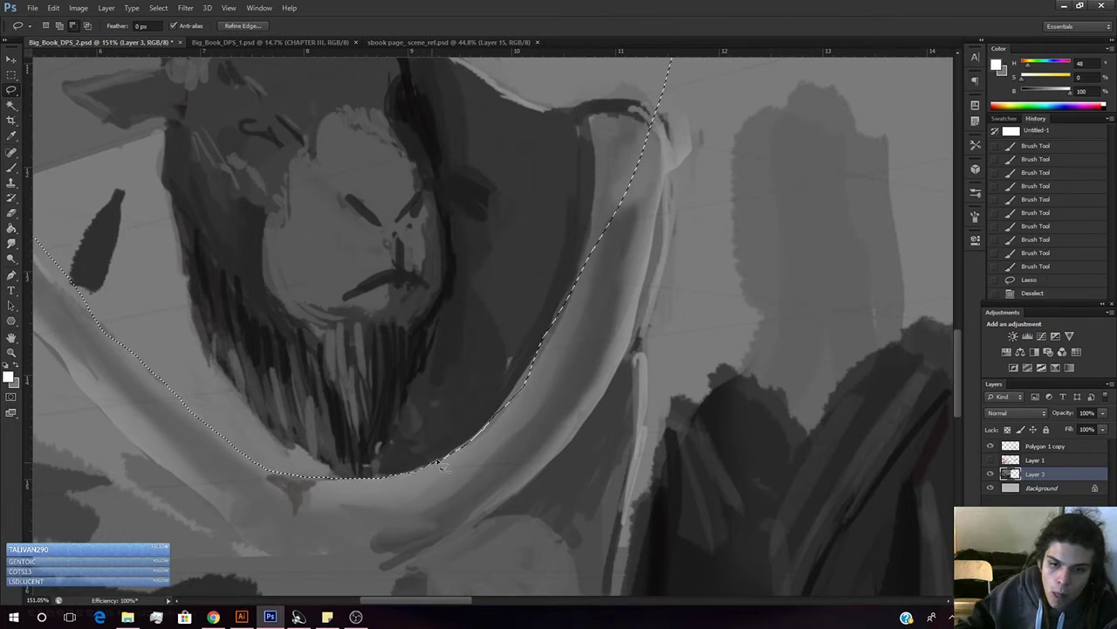
drag(451, 472, 482, 458)
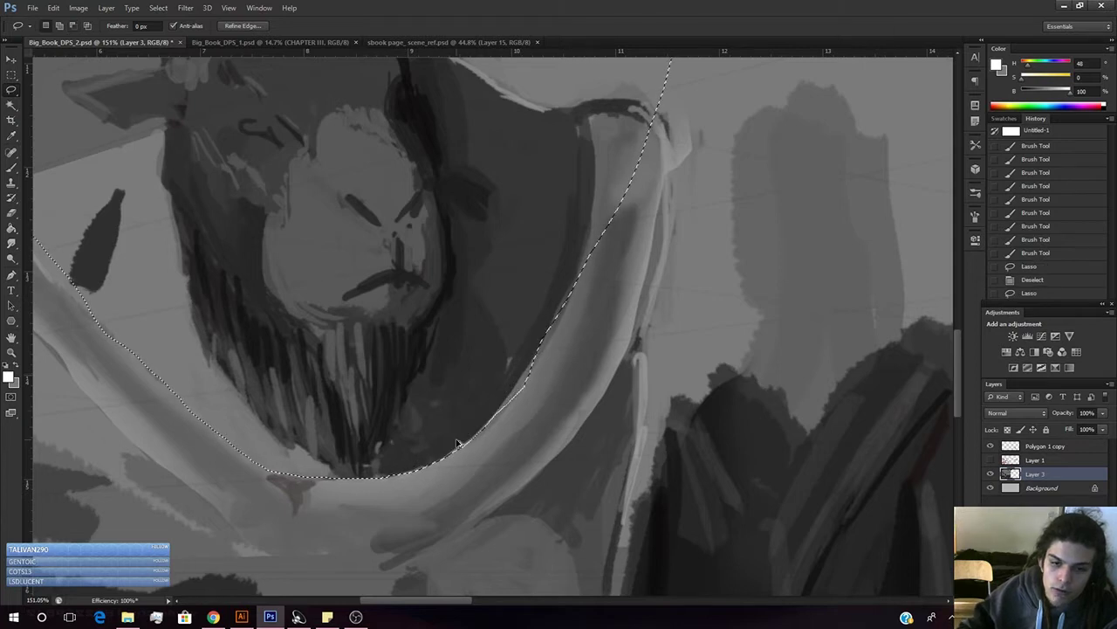
- Choose a soft round brush with 0% hardness and enlarge it to 1521 px
key(z)
drag(420, 430, 323, 400)
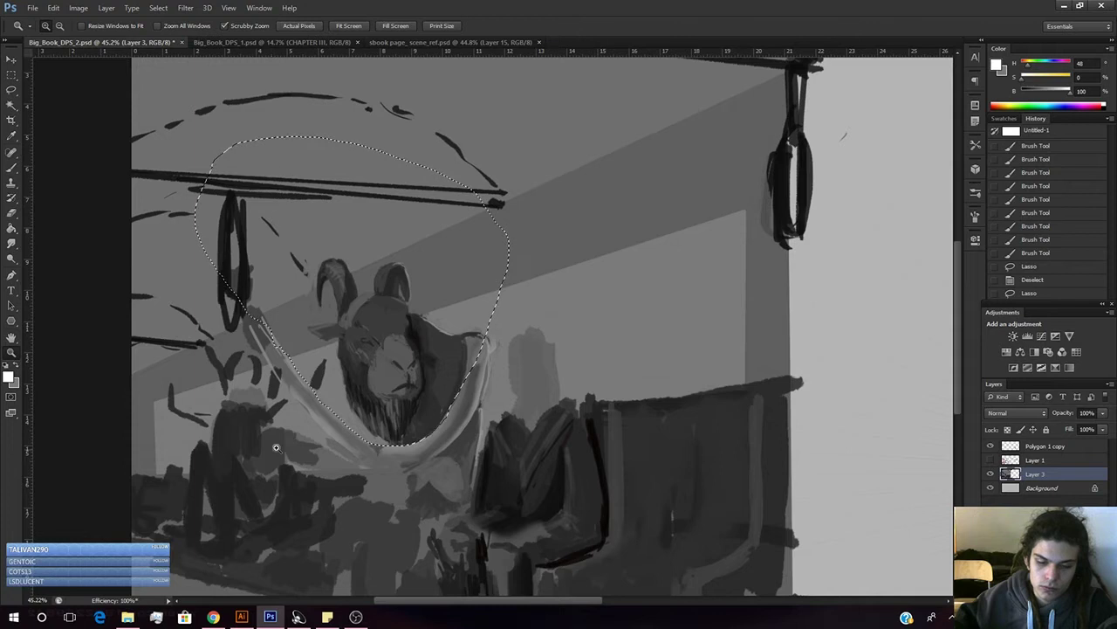
key(b)
right_click(327, 412)
click(486, 312)
click(425, 242)
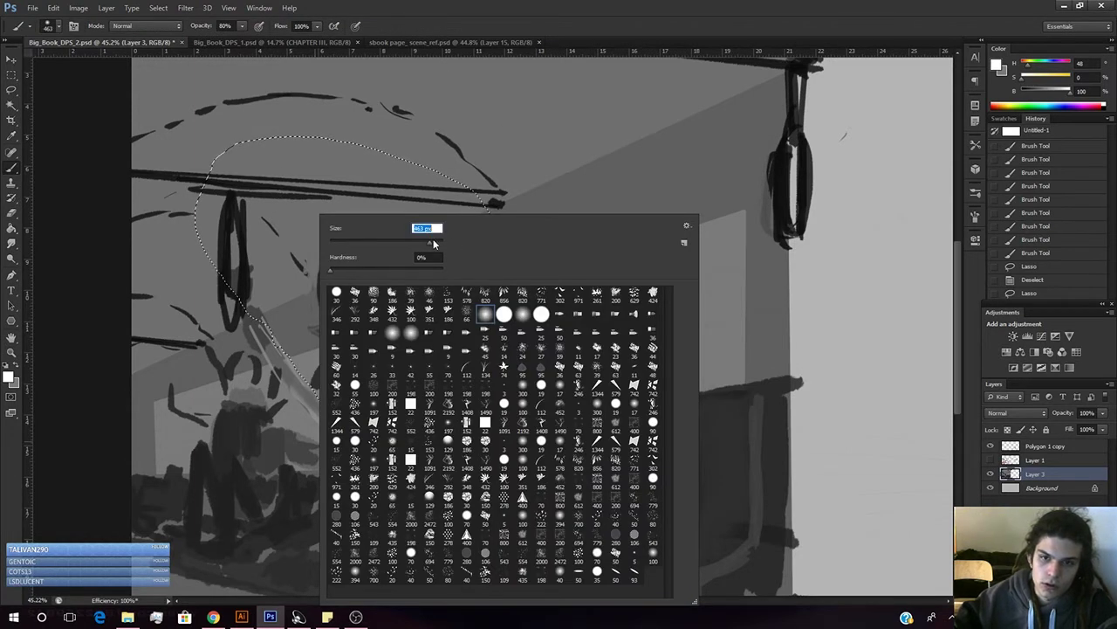
key(Return)
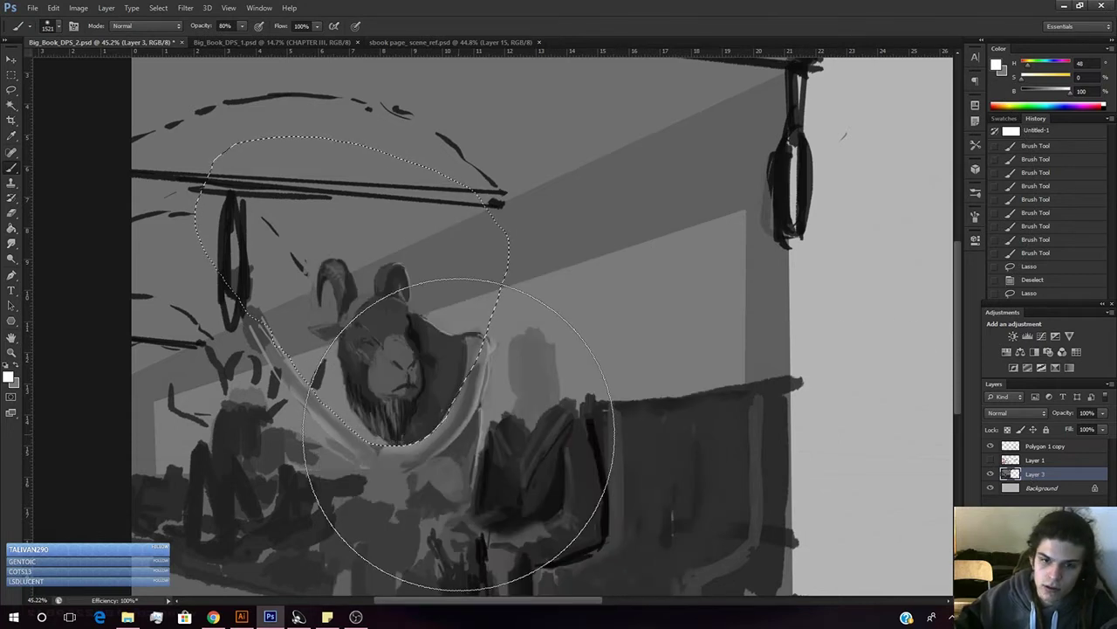
- On a new layer, brush a soft white glow at 10% opacity inside the selection around the goat's head, and save the document
key(ctrl+shift+n)
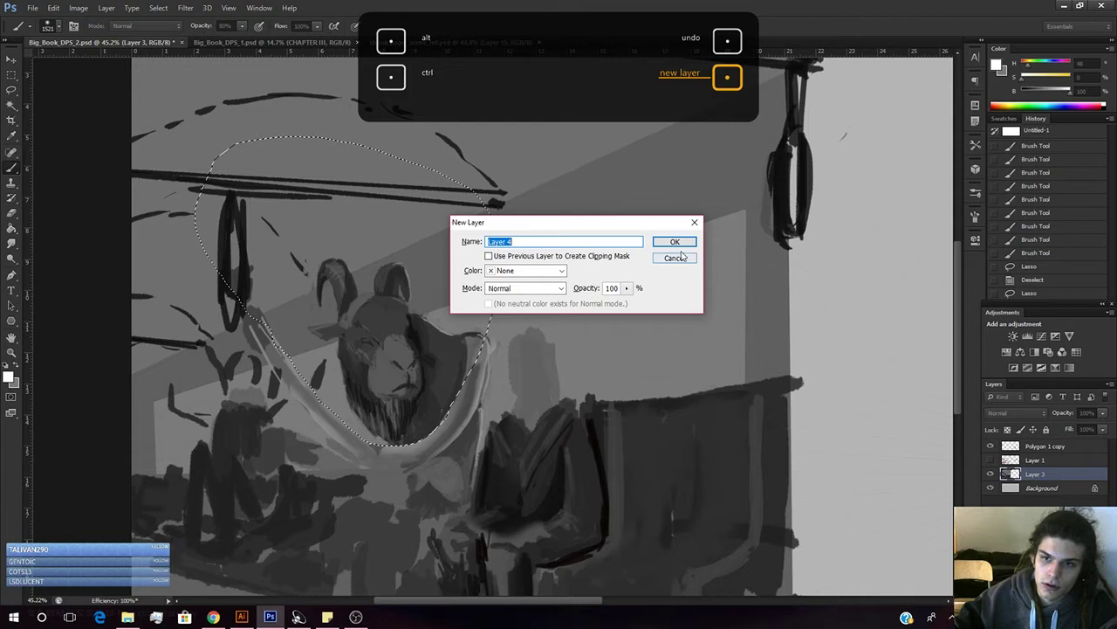
key(Return)
key(1)
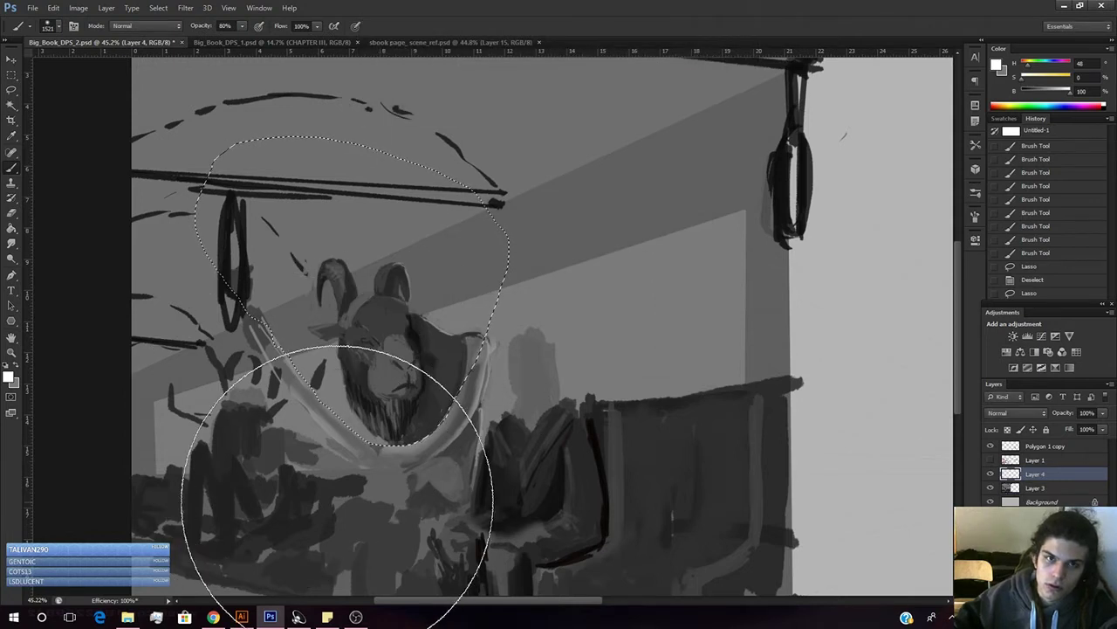
mouse_move(350, 496)
mouse_down()
mouse_move(337, 412)
mouse_move(349, 444)
mouse_move(289, 453)
mouse_move(275, 421)
mouse_move(257, 423)
mouse_move(238, 394)
mouse_move(256, 376)
mouse_move(229, 382)
mouse_move(237, 401)
mouse_move(270, 353)
mouse_move(182, 433)
mouse_move(233, 366)
mouse_move(315, 339)
mouse_move(308, 359)
mouse_move(254, 390)
mouse_move(232, 392)
mouse_move(183, 358)
mouse_move(214, 271)
mouse_move(194, 437)
mouse_move(201, 472)
mouse_move(252, 482)
mouse_move(260, 470)
mouse_move(256, 504)
mouse_move(373, 381)
mouse_move(419, 377)
mouse_up()
key(ctrl+s)
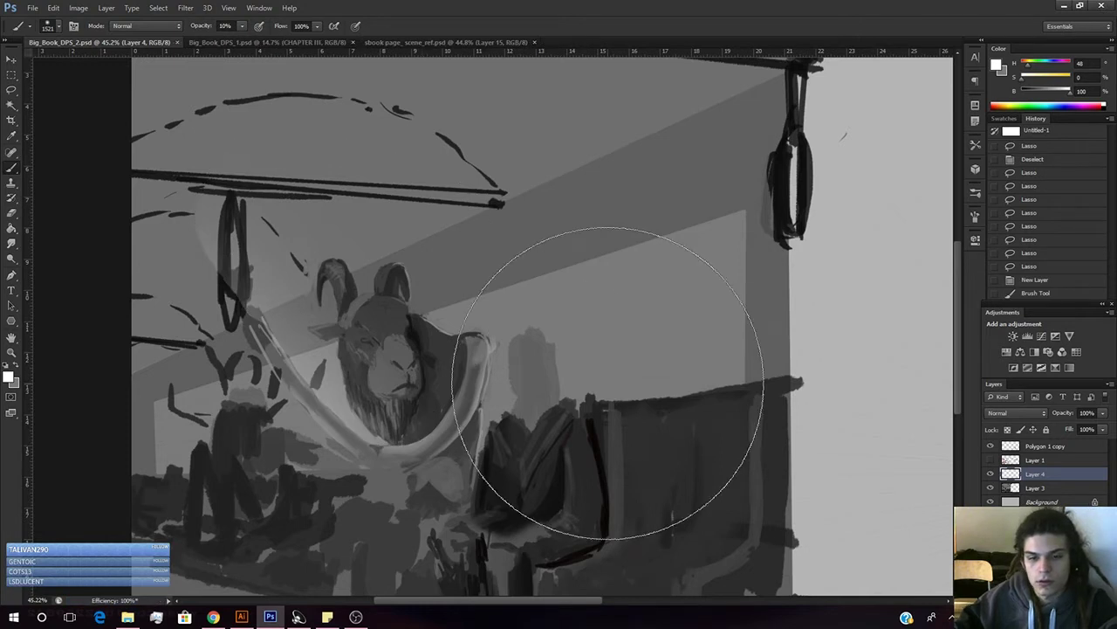
key(z)
drag(580, 382, 543, 392)
drag(318, 386, 298, 393)
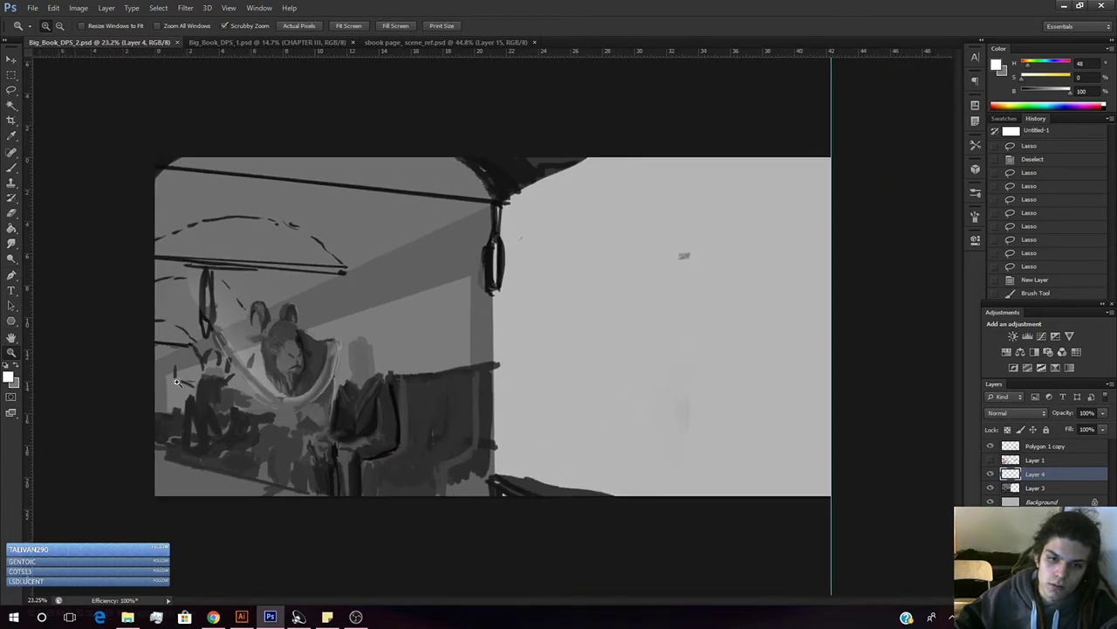
drag(242, 369, 259, 357)
key(l)
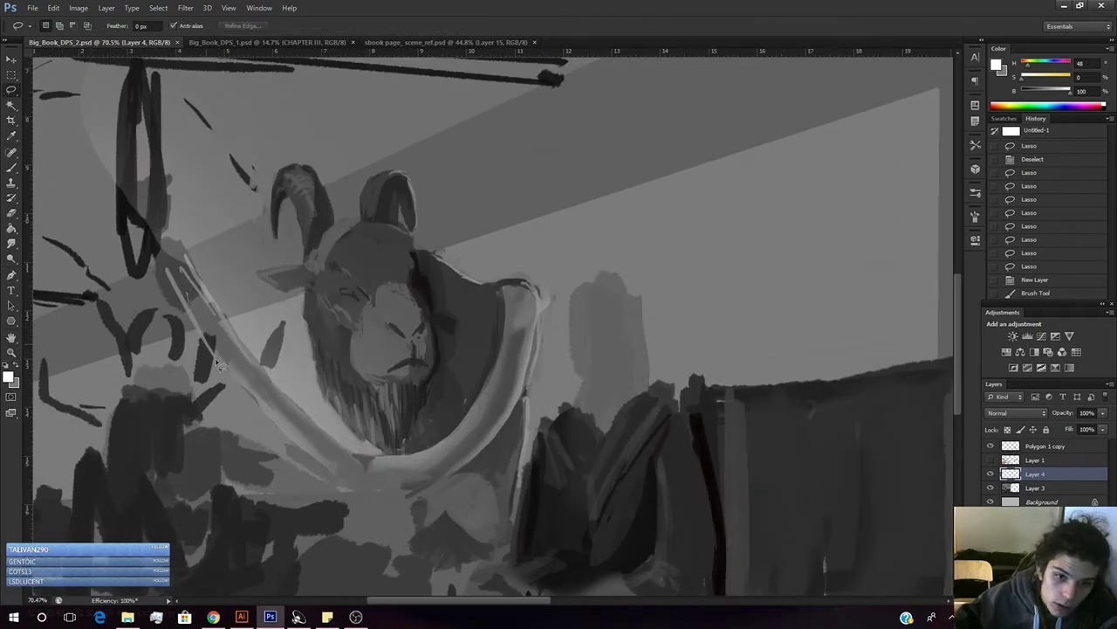
drag(421, 506, 445, 489)
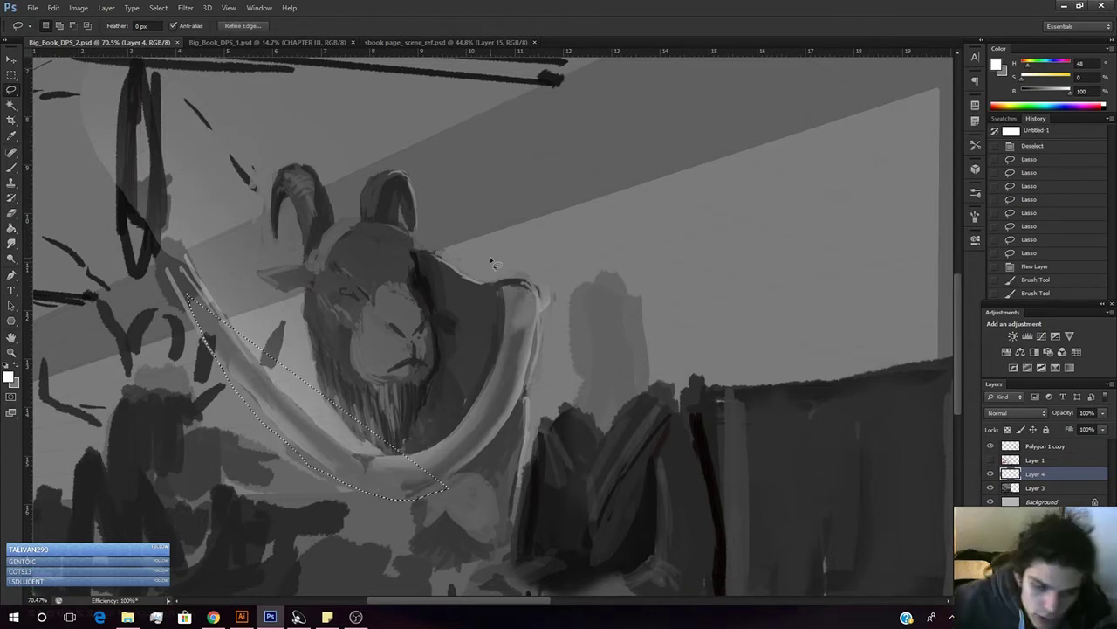
key(ctrl+d)
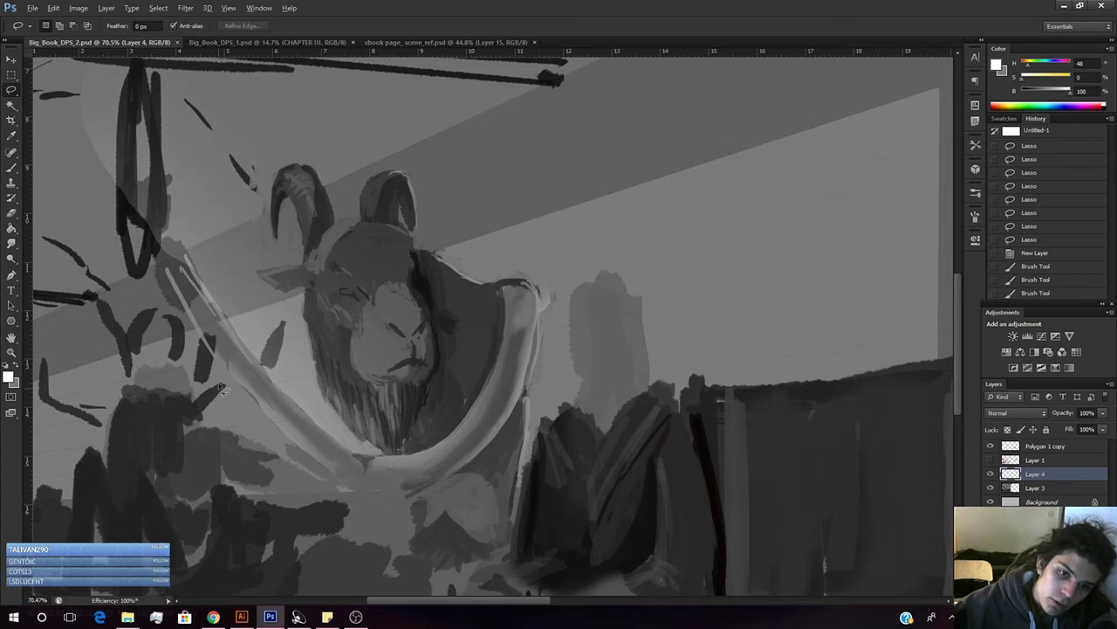
drag(271, 376, 282, 357)
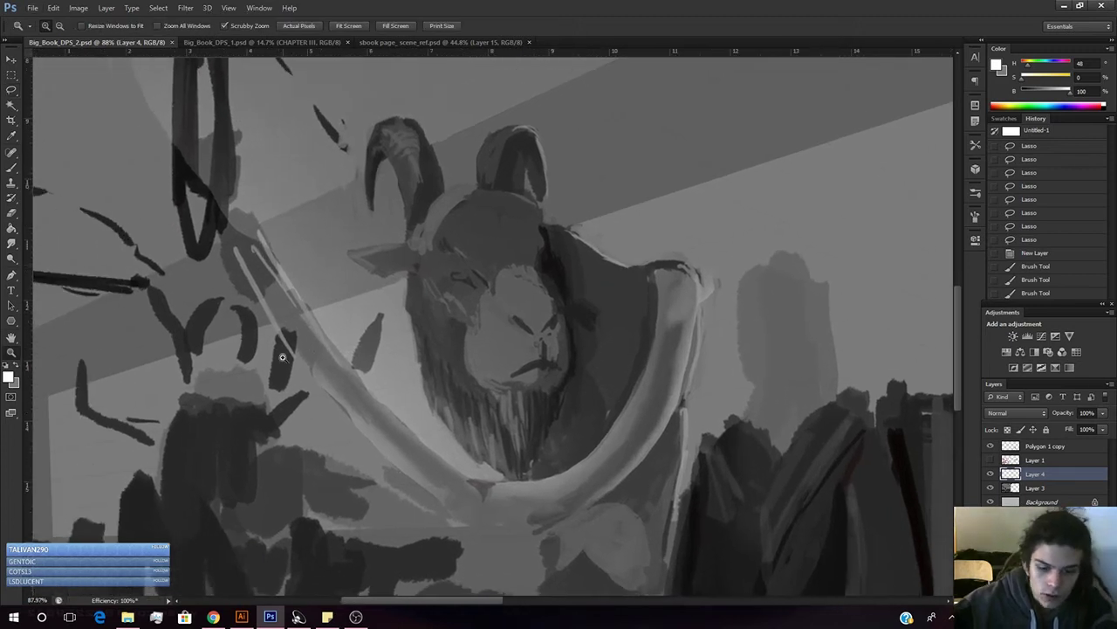
key(l)
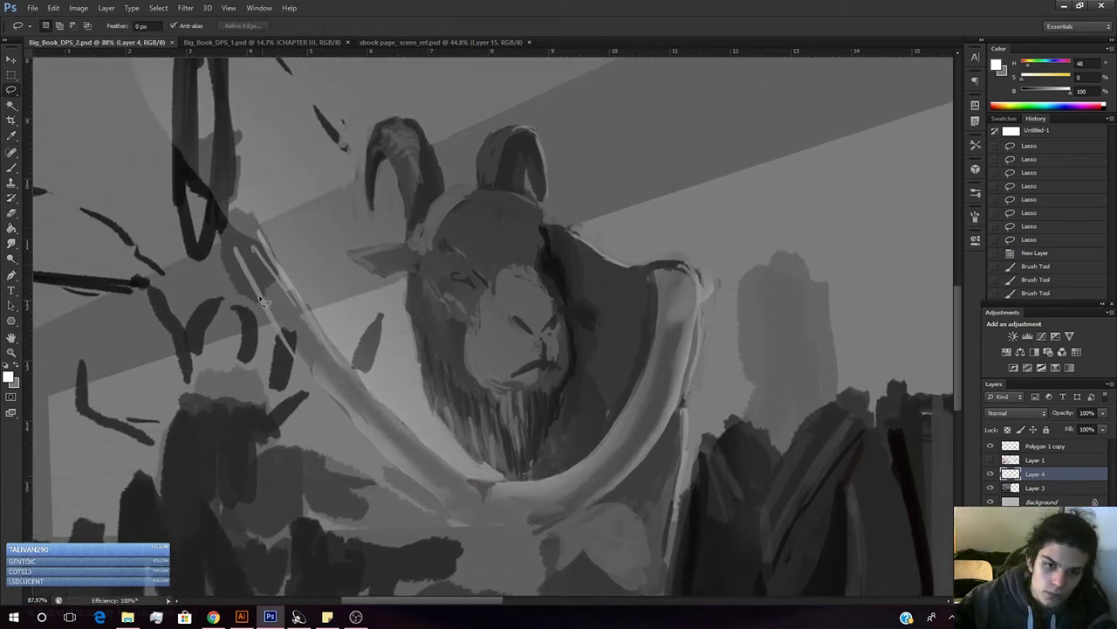
mouse_move(307, 353)
mouse_down()
mouse_move(265, 301)
mouse_move(305, 350)
mouse_up()
key(ctrl+d)
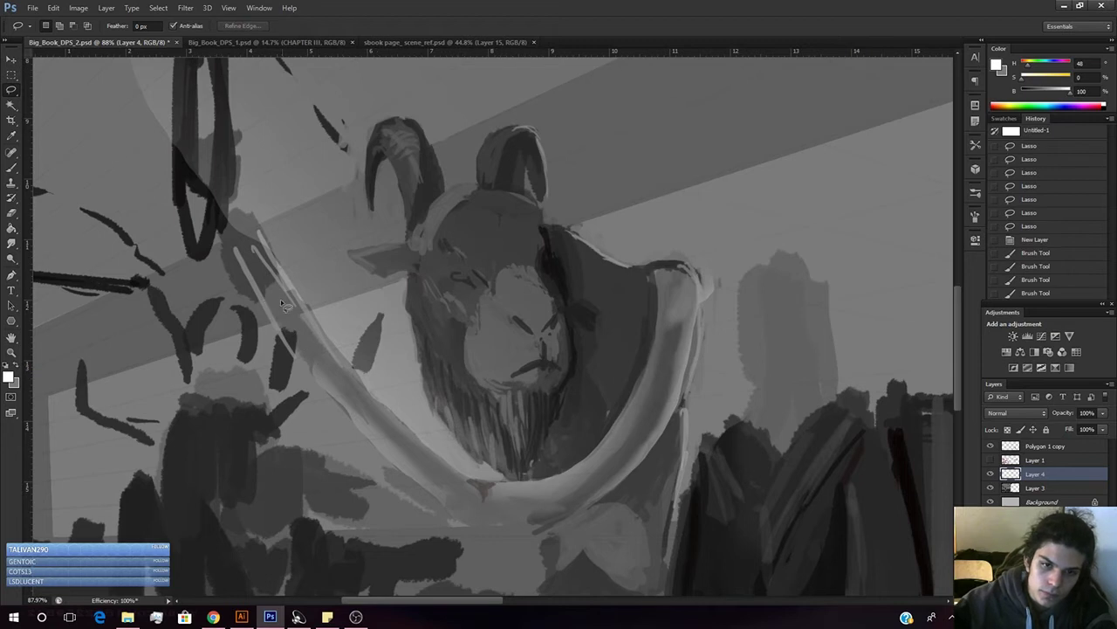
- Select the foreground area outside the collar's lower edge freehand, extending it to the canvas edges and refining the boundary near the collar's upper end
mouse_move(234, 244)
mouse_down()
mouse_move(252, 301)
mouse_move(244, 264)
mouse_up()
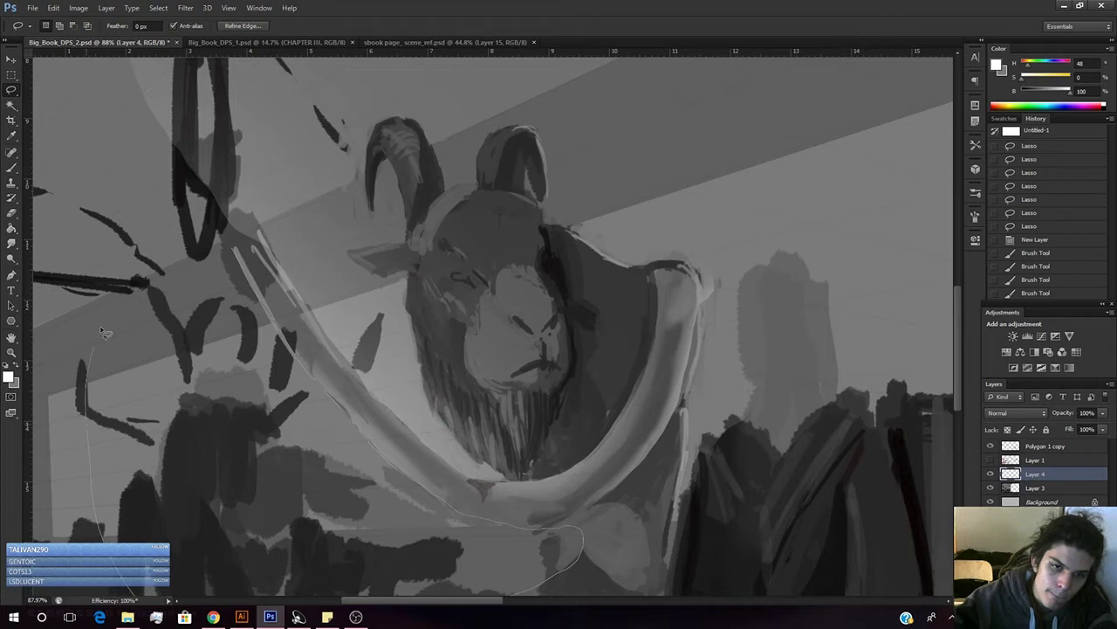
drag(232, 252, 235, 251)
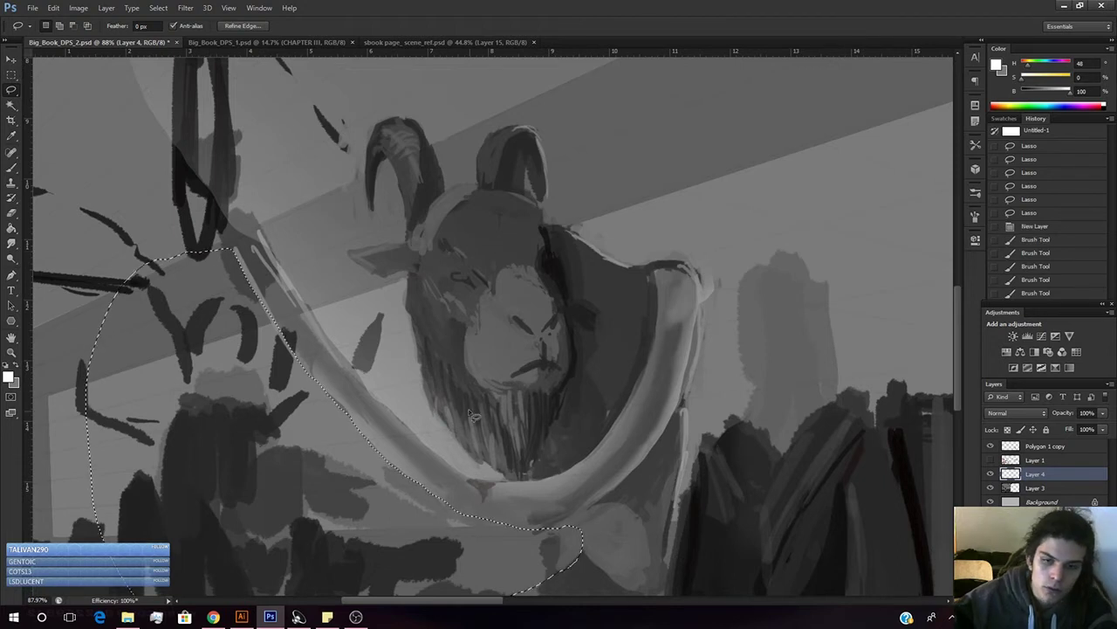
key(z)
drag(466, 390, 406, 417)
key(l)
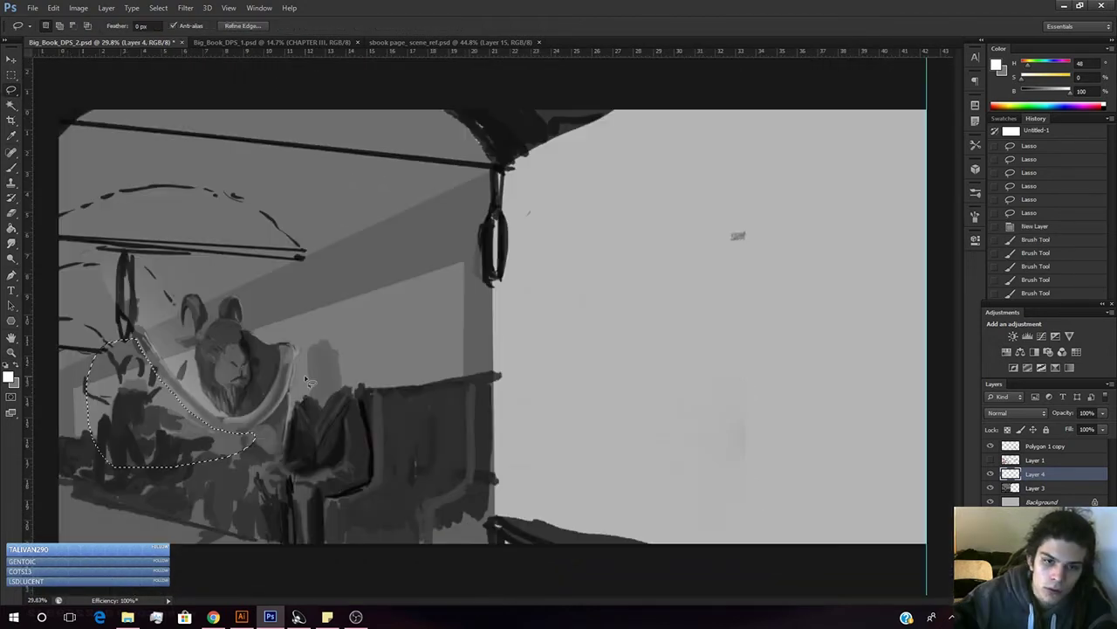
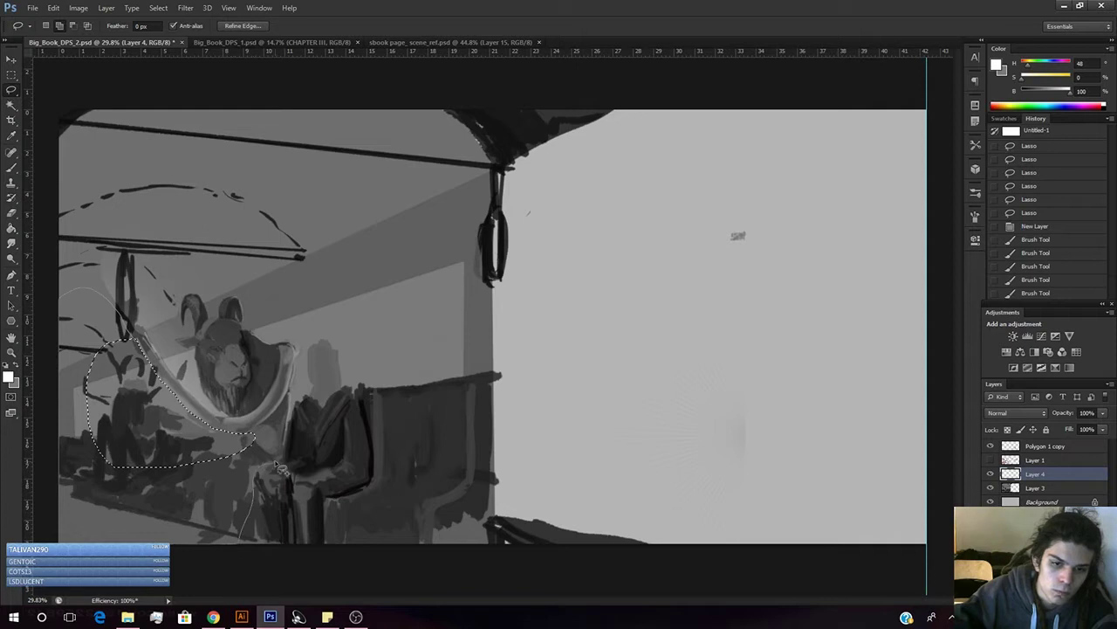
mouse_move(262, 447)
mouse_down()
mouse_move(252, 496)
mouse_move(131, 563)
mouse_move(39, 489)
mouse_move(43, 293)
mouse_up()
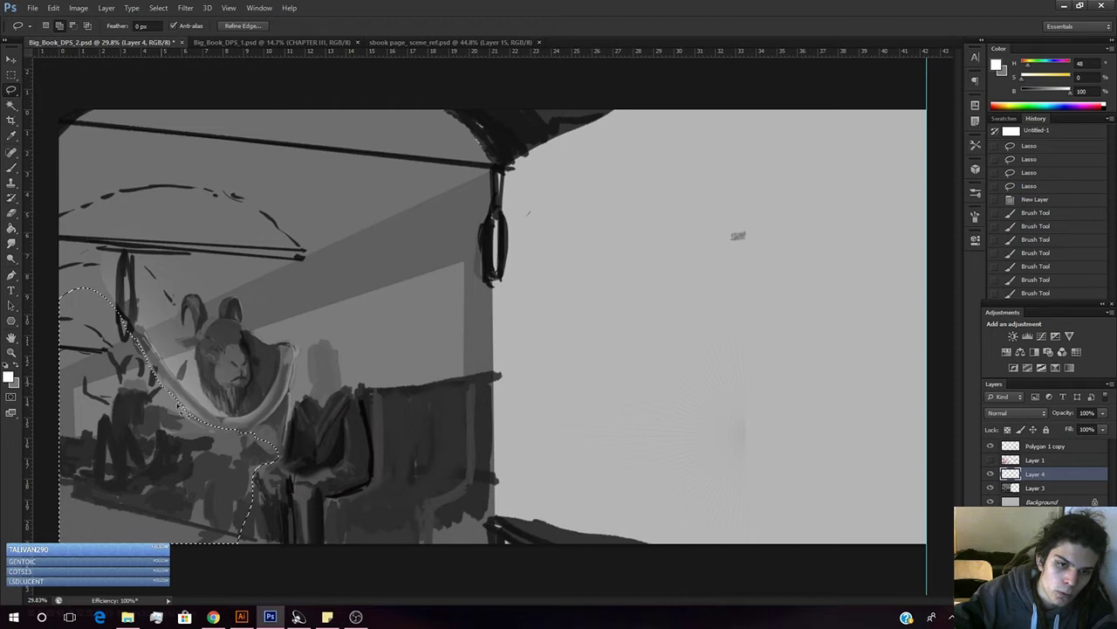
drag(140, 339, 150, 354)
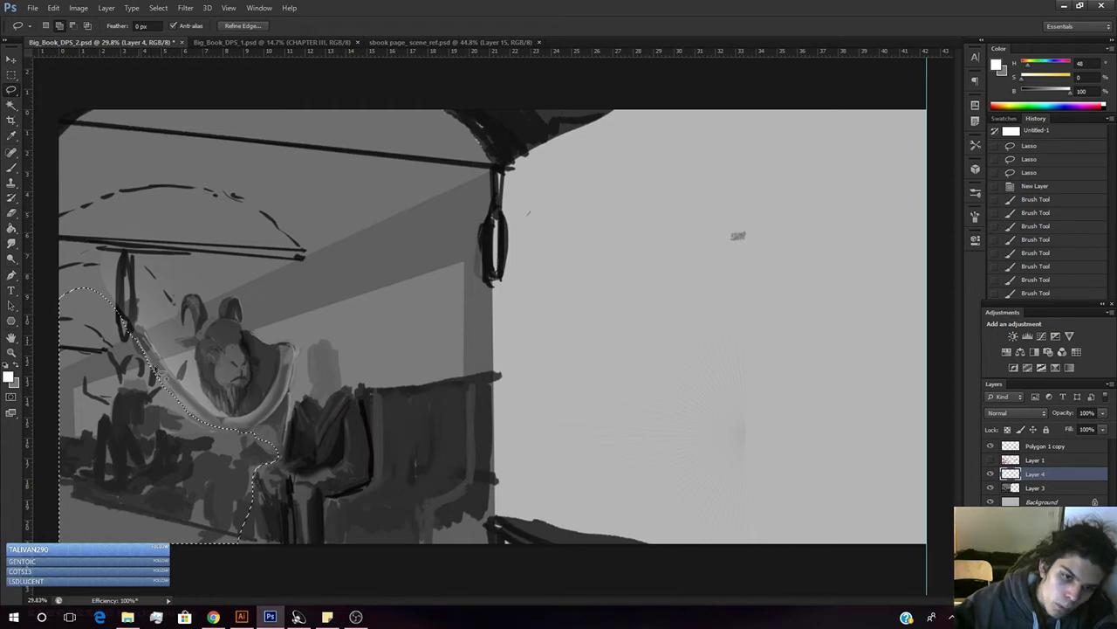
key(ctrl+d)
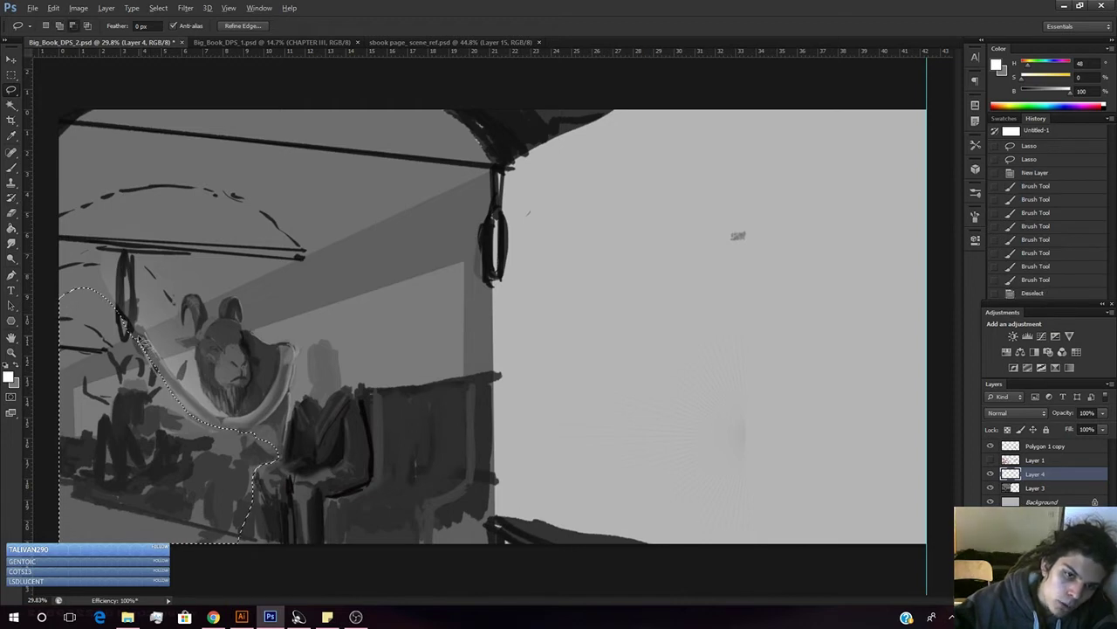
drag(141, 323, 135, 314)
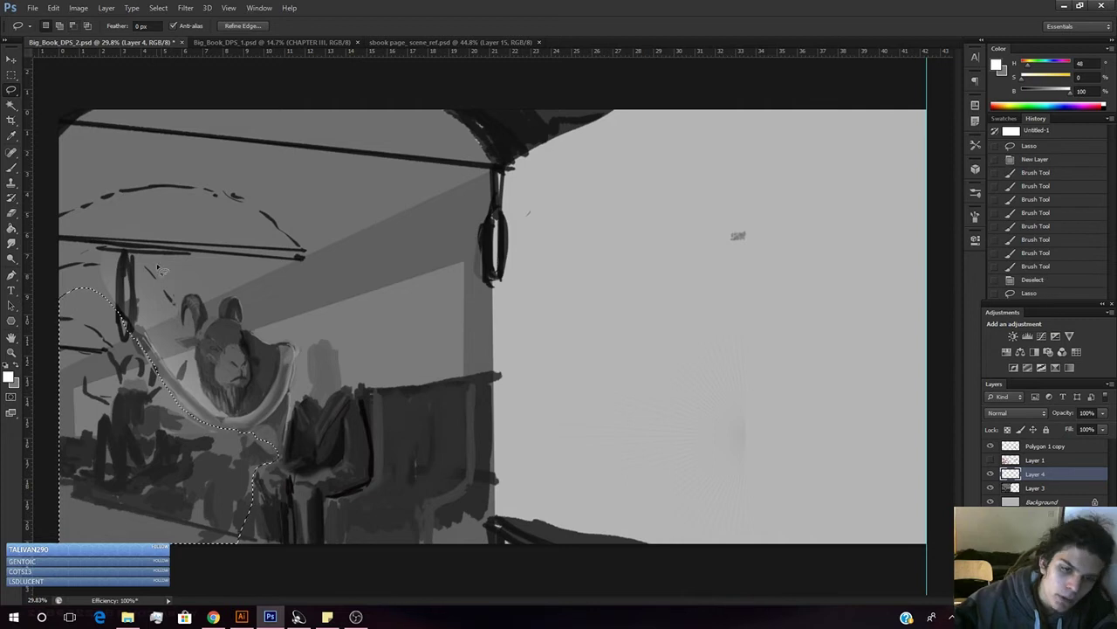
- Lighten the selected foreground below the collar with the soft white brush at 10% and 5% opacity, and clear the selection
key(b)
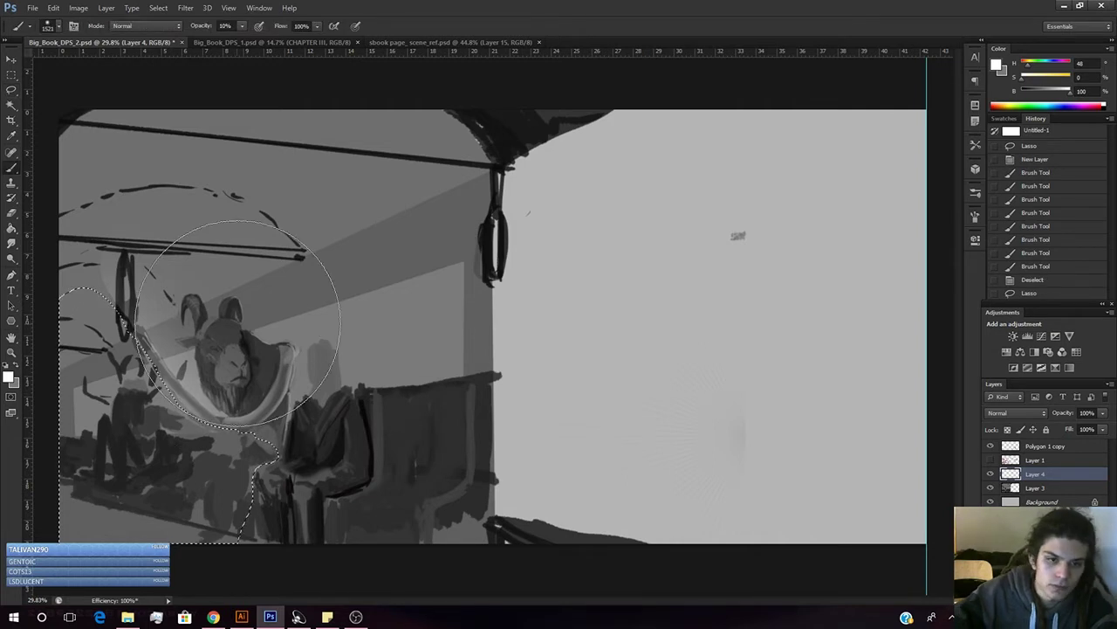
key(ctrl+d)
mouse_move(217, 390)
mouse_down()
mouse_move(158, 416)
mouse_move(188, 405)
mouse_move(192, 385)
mouse_move(114, 391)
mouse_move(111, 511)
mouse_up()
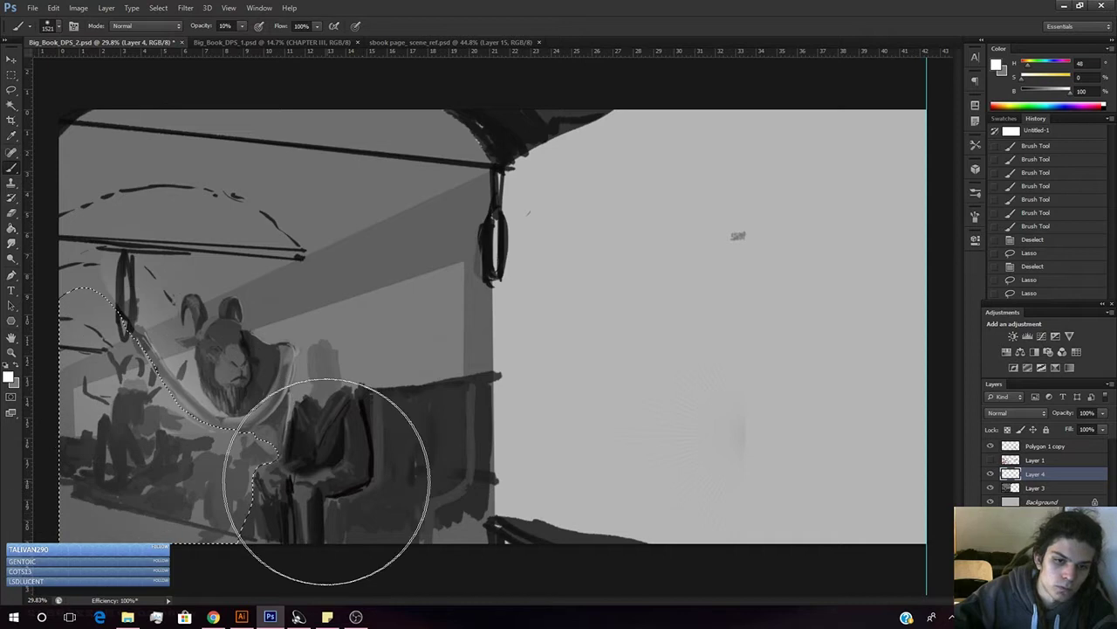
key(0)
key(5)
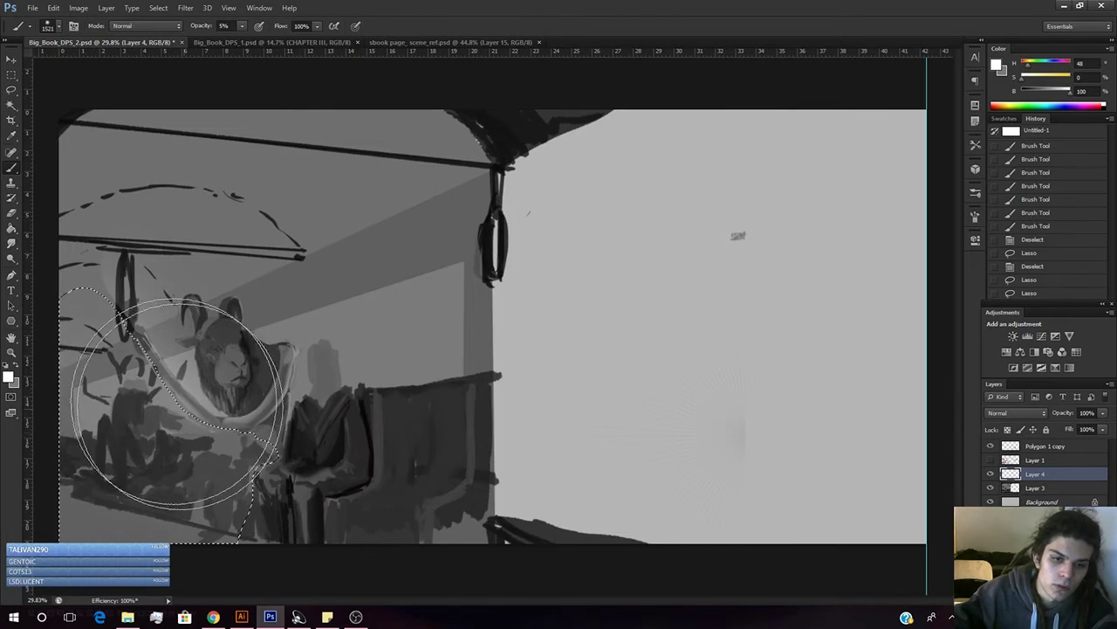
mouse_move(151, 377)
mouse_down()
mouse_move(121, 371)
mouse_move(114, 410)
mouse_up()
key(ctrl+d)
- Select the area around the goat's head inside the collar freehand, and nudge the selection outline sideways onto the collar's inner edge
key(z)
drag(357, 358, 357, 358)
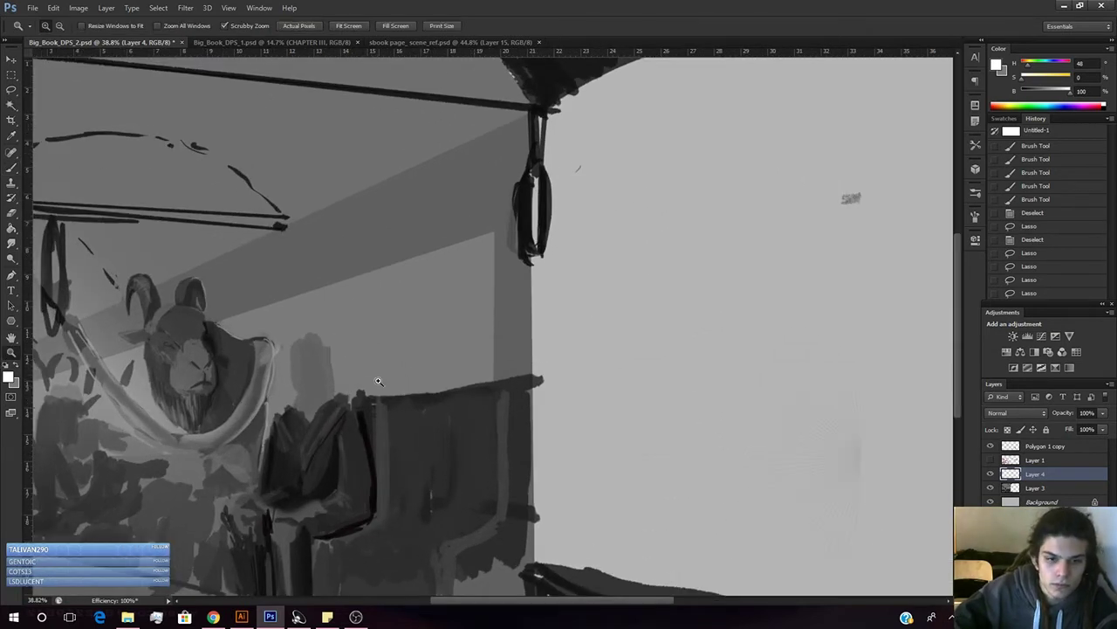
key(l)
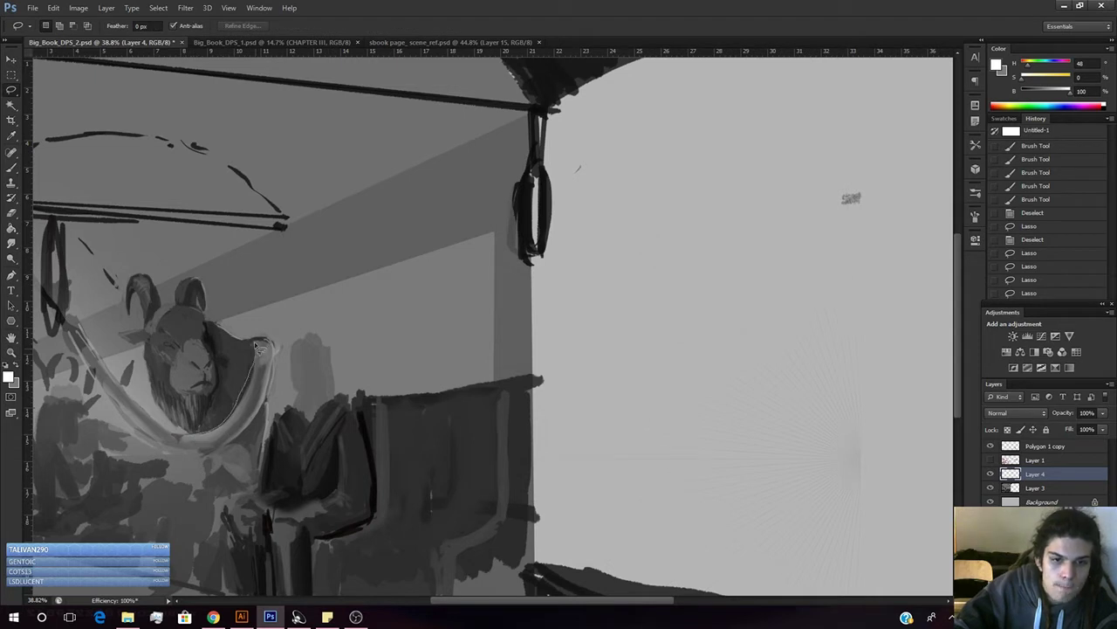
mouse_move(262, 291)
mouse_down()
mouse_move(235, 229)
mouse_move(35, 225)
mouse_up()
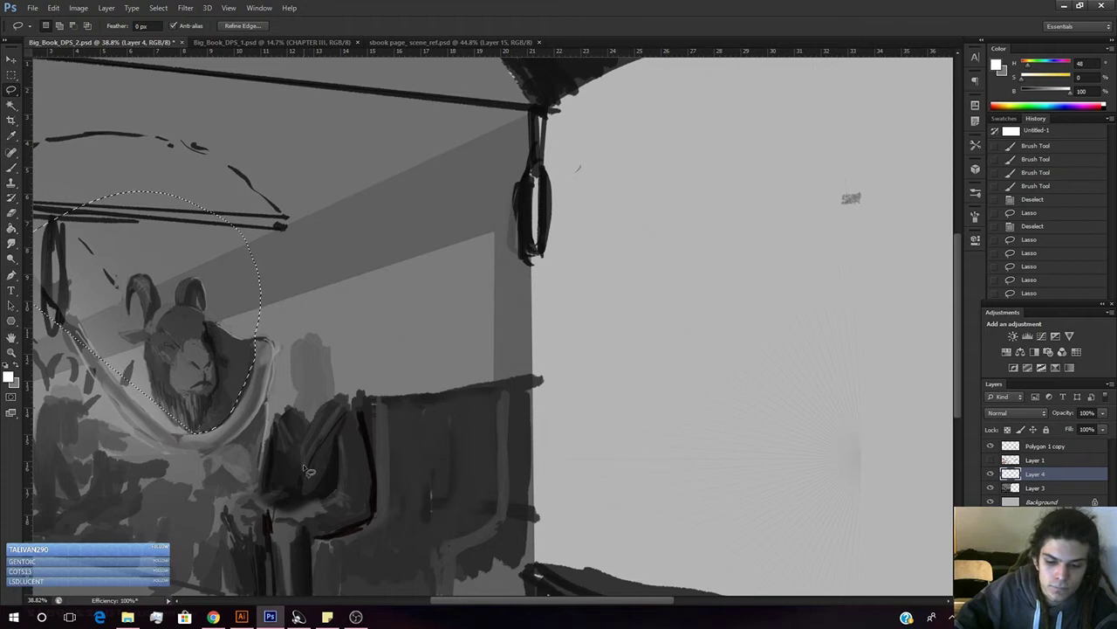
key(b)
key(w)
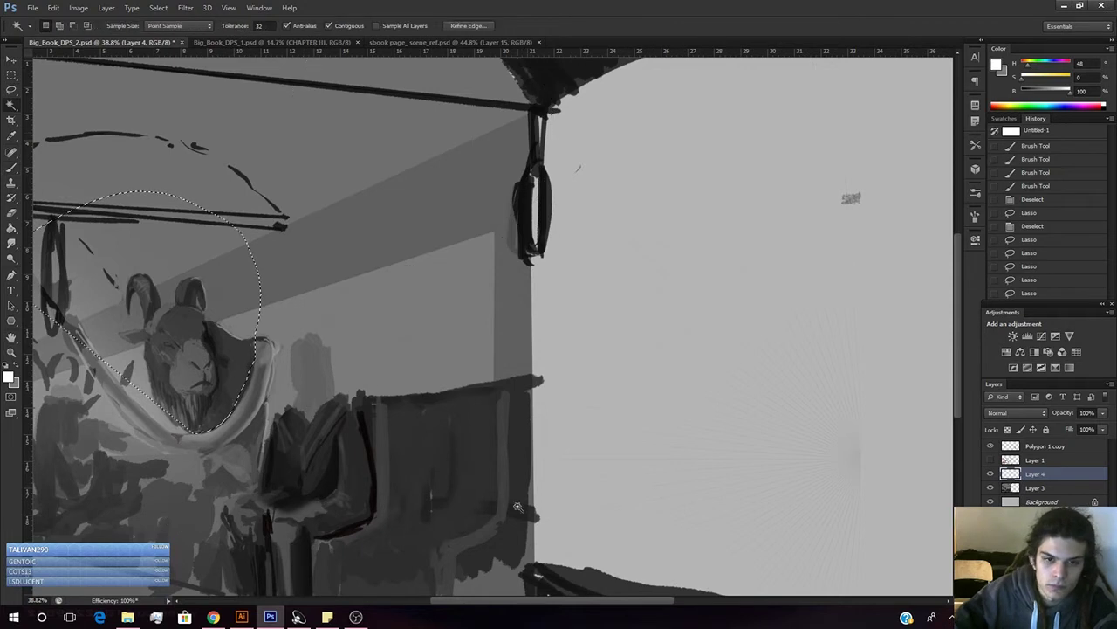
key(shift+Right)
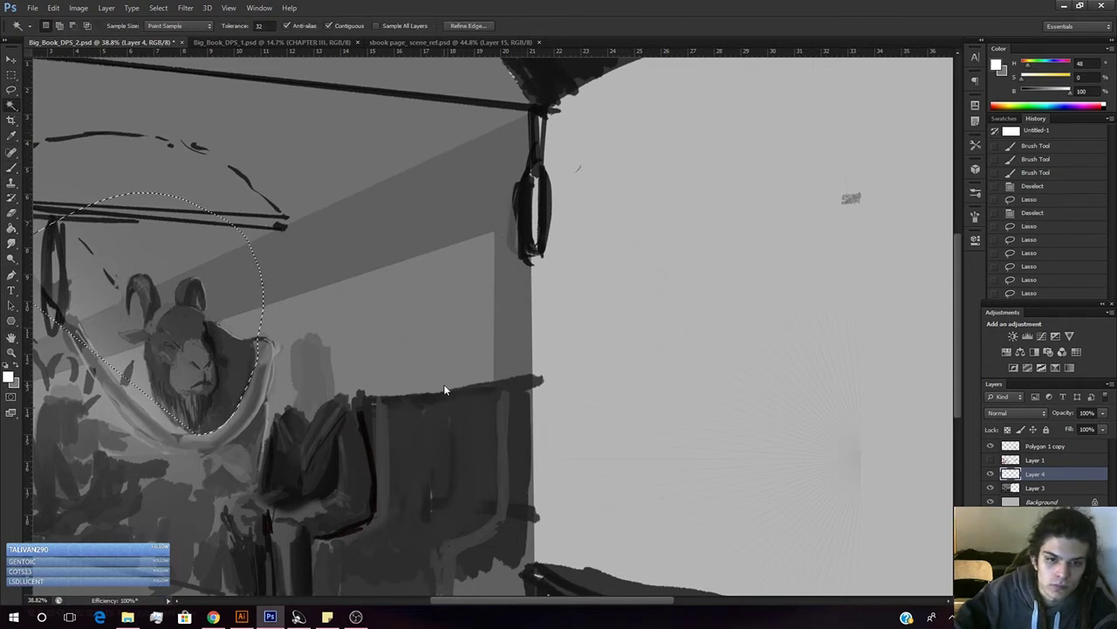
- Brush a soft white glow at 5% opacity inside the selection around the goat's head, save the document, and clear the selection
key(b)
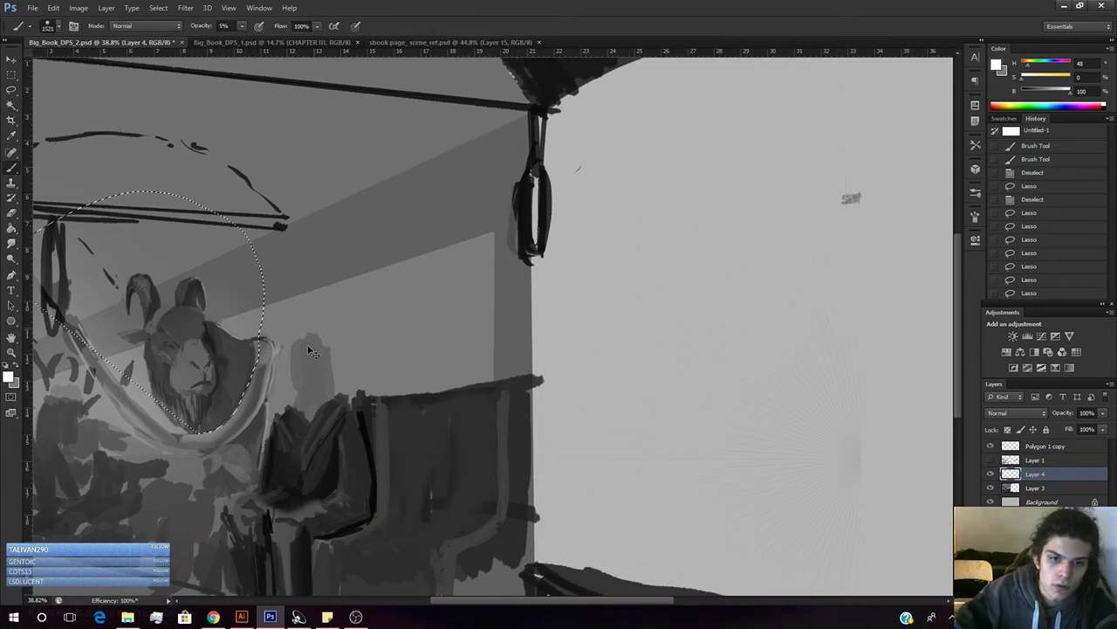
drag(250, 414, 267, 229)
key(ctrl+s)
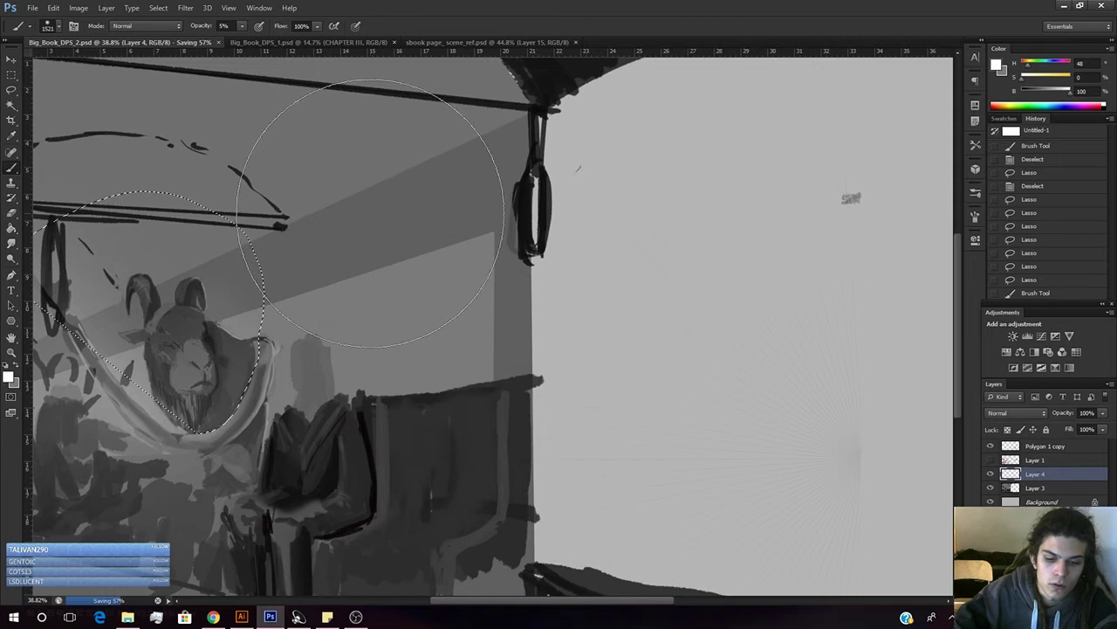
key(ctrl+d)
- Sample a grey from the goat's head, try a lower opacity on Layer 4, and return it to 100%
key(z)
drag(360, 361, 314, 443)
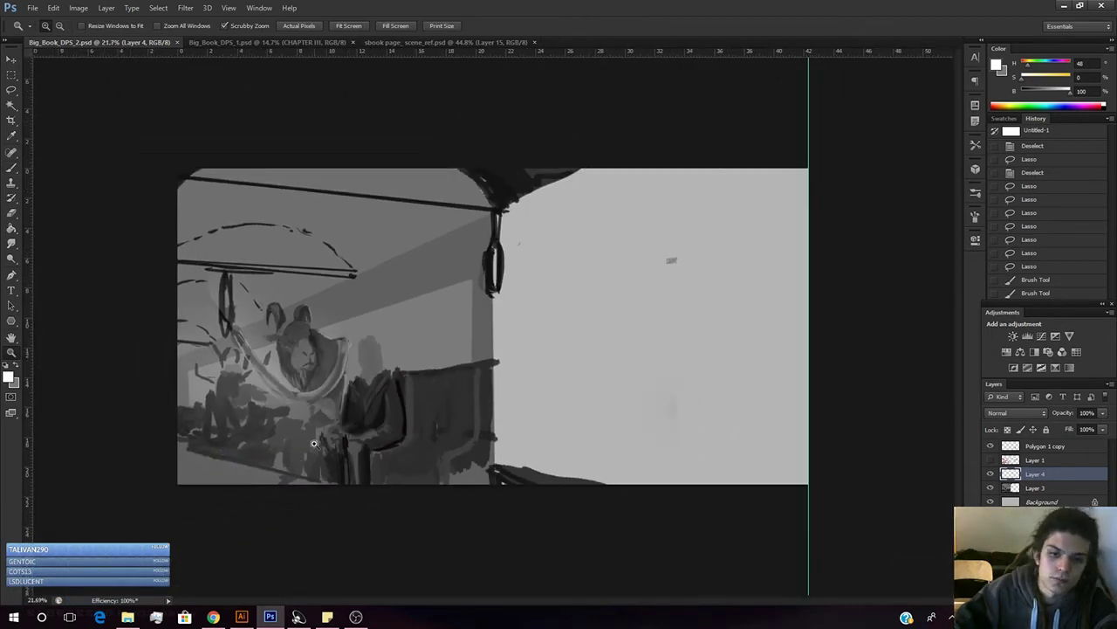
drag(311, 375, 305, 304)
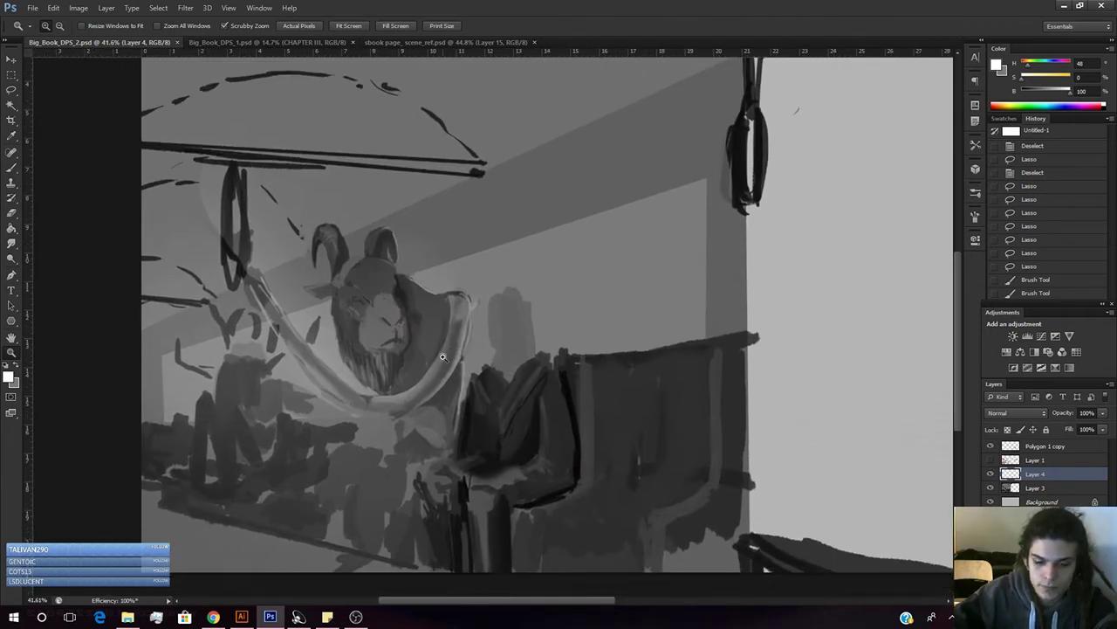
key(b)
key(bracketleft)
key(bracketleft)
key(bracketleft)
key(bracketleft)
alt+click(381, 308)
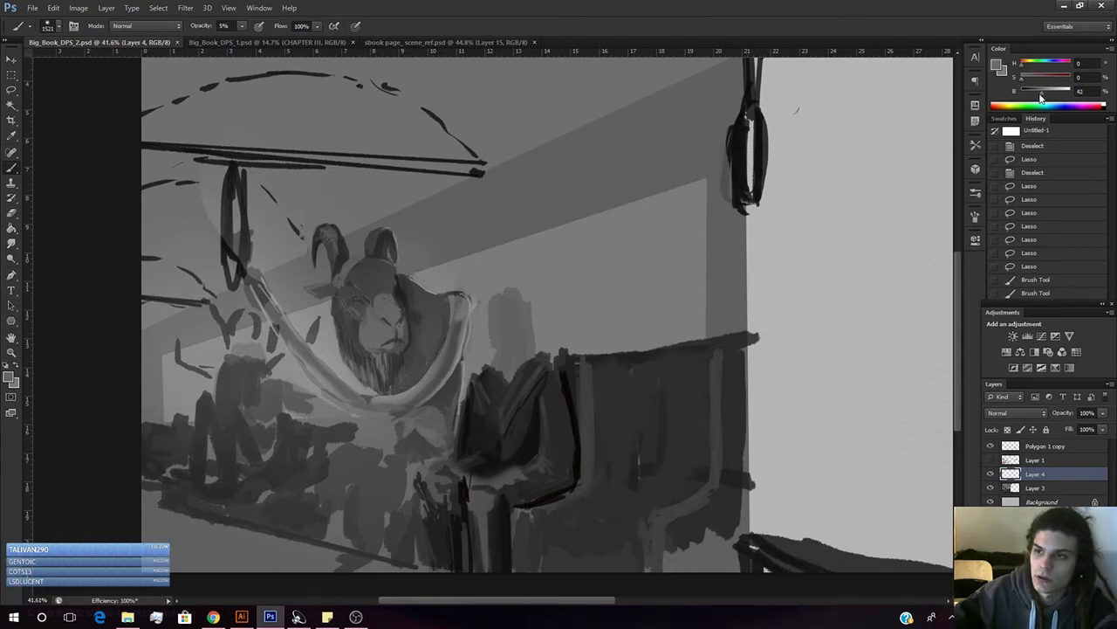
click(1102, 412)
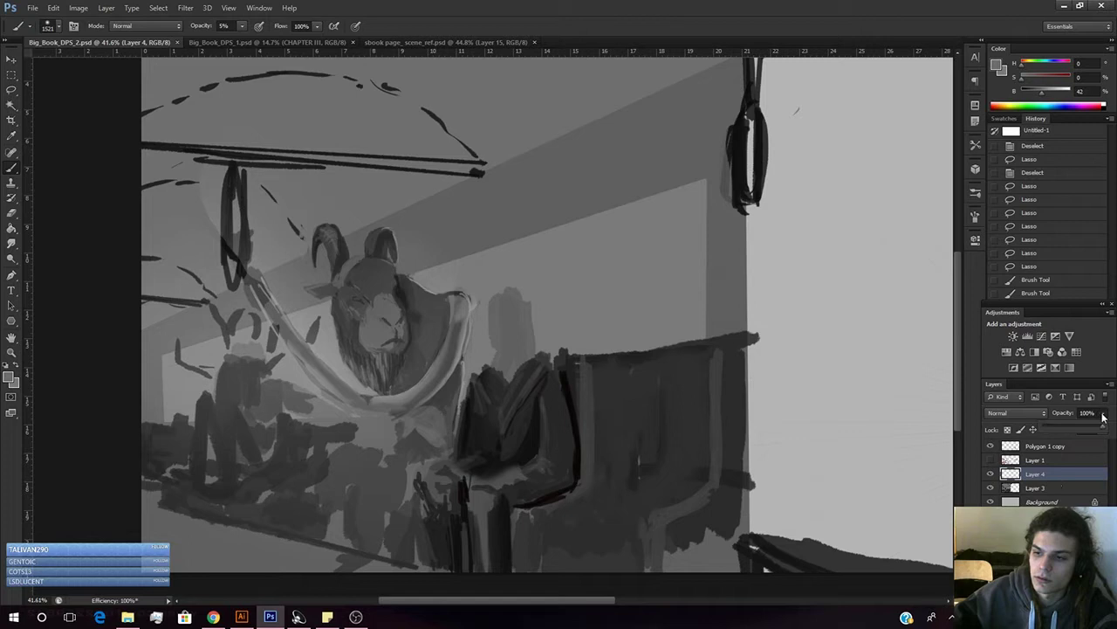
drag(1072, 428, 1100, 435)
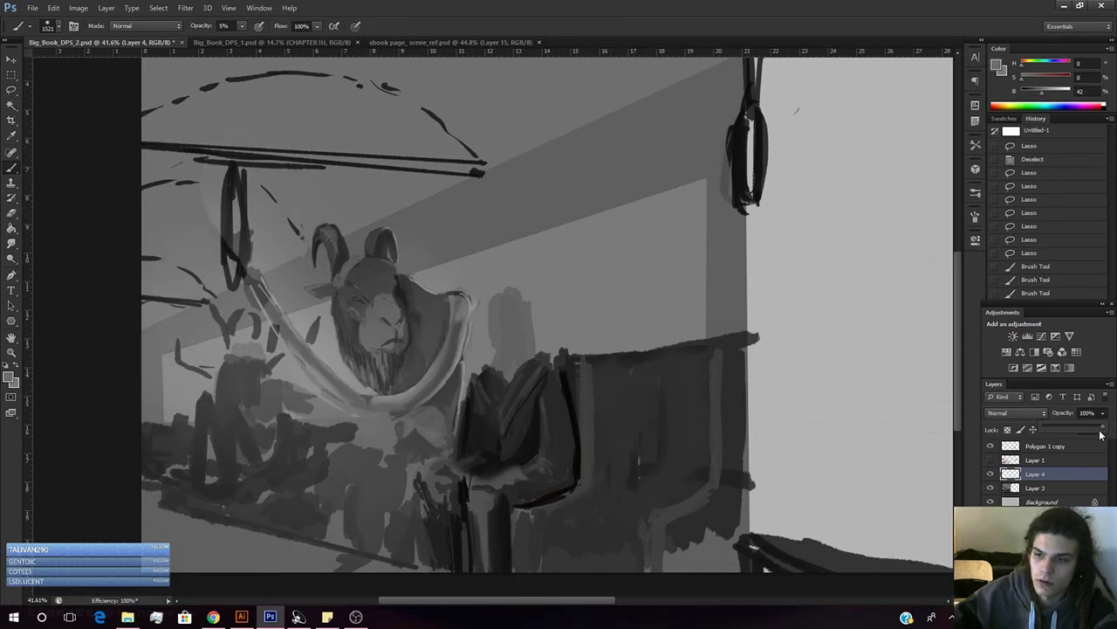
click(598, 393)
- Compare the whole painting with and without the soft light on Layer 4
key(z)
drag(597, 393, 573, 370)
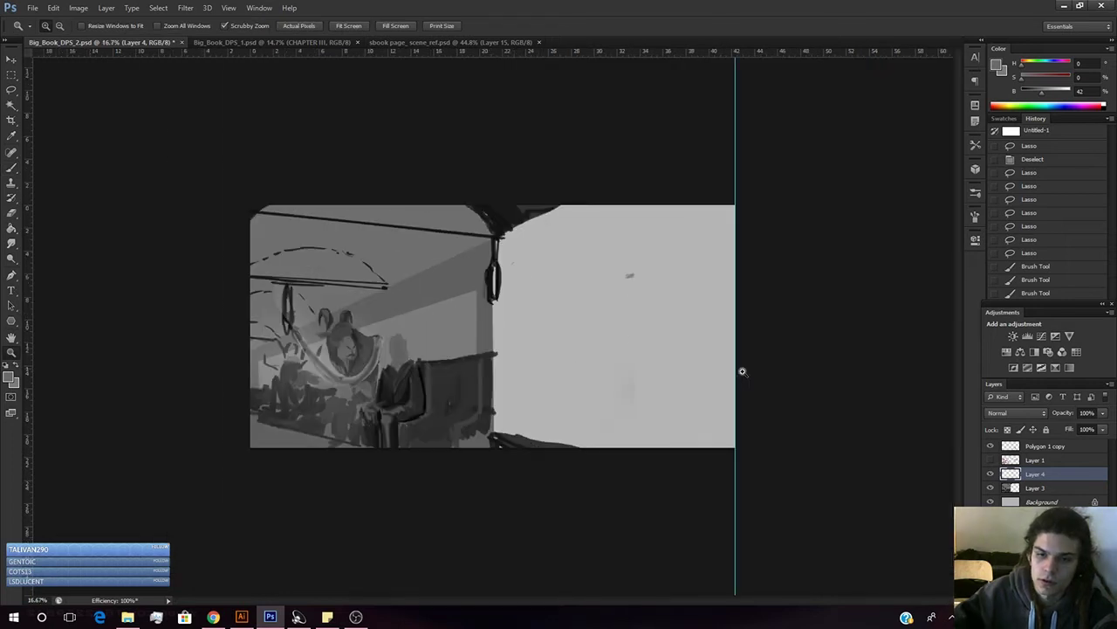
click(991, 474)
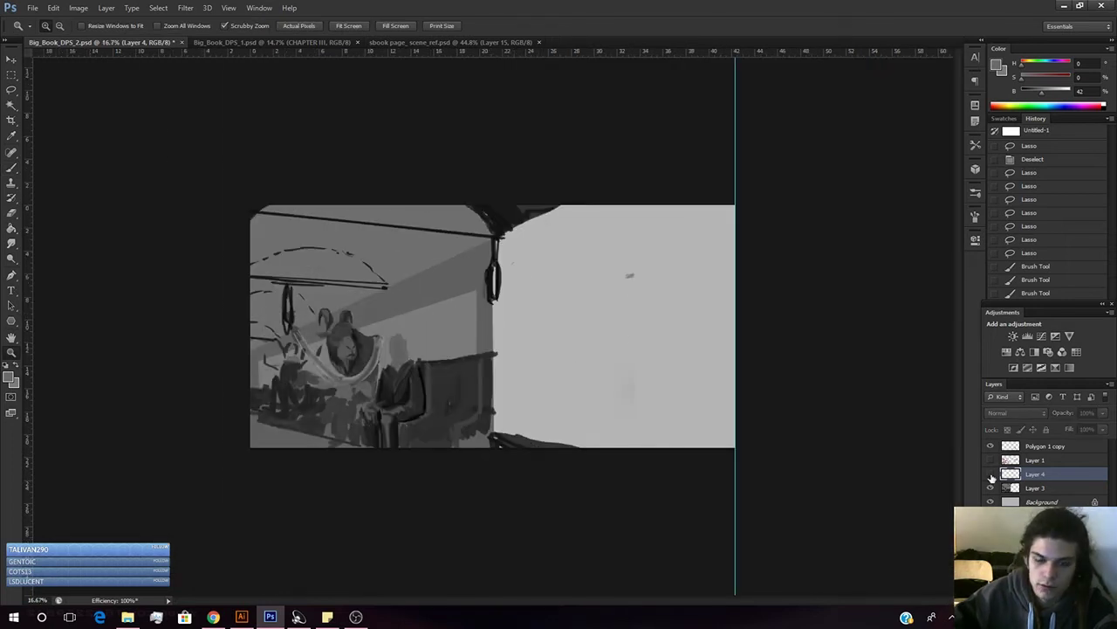
click(990, 480)
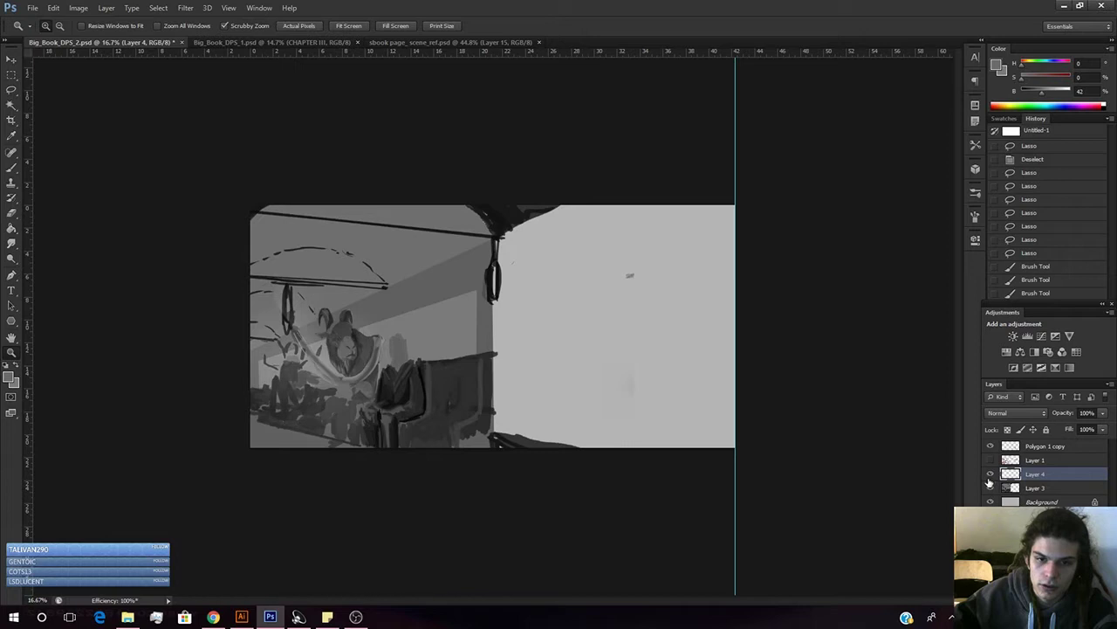
click(991, 477)
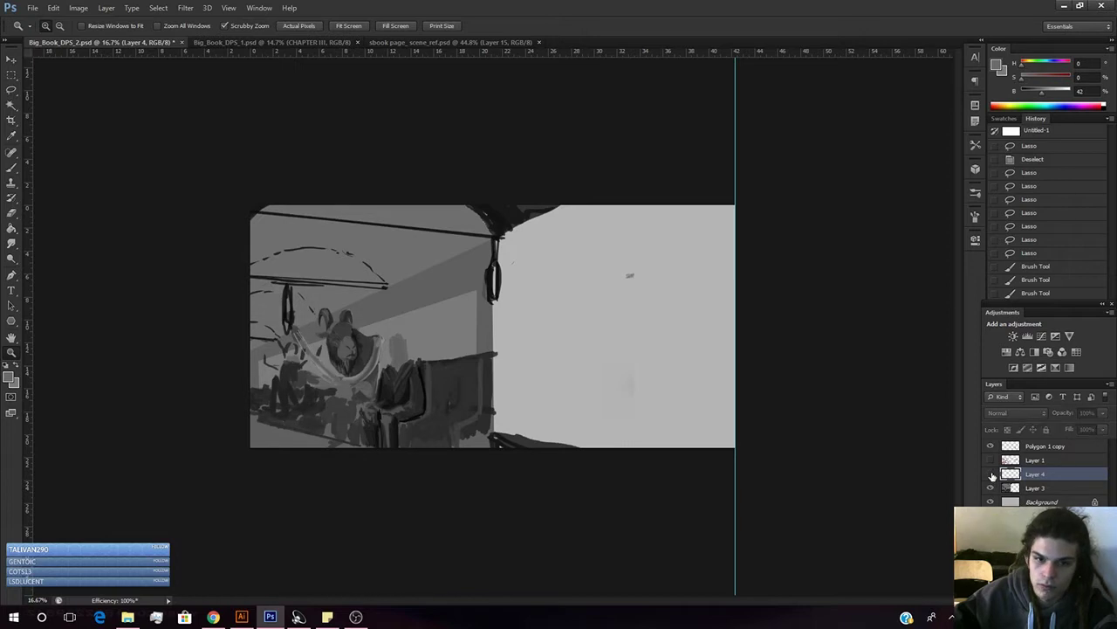
click(991, 476)
click(991, 476)
click(991, 476)
- Lower Layer 4's opacity to 10% and merge it down into Layer 3
click(1103, 414)
click(1067, 426)
drag(1061, 430, 1049, 428)
drag(401, 435, 443, 429)
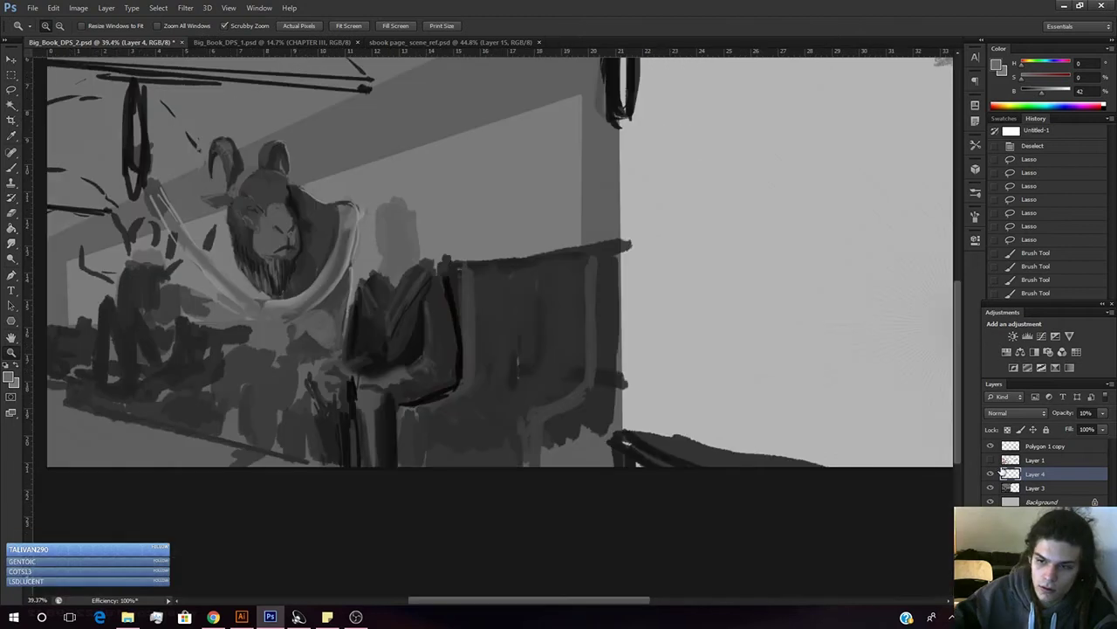
drag(400, 367, 562, 392)
right_click(1057, 476)
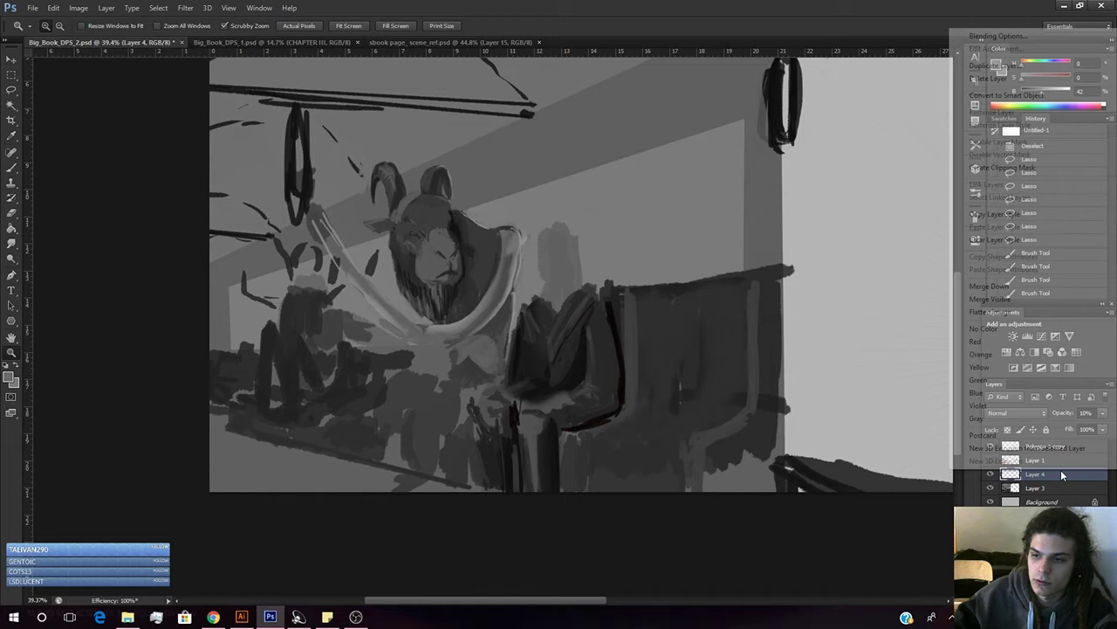
click(989, 288)
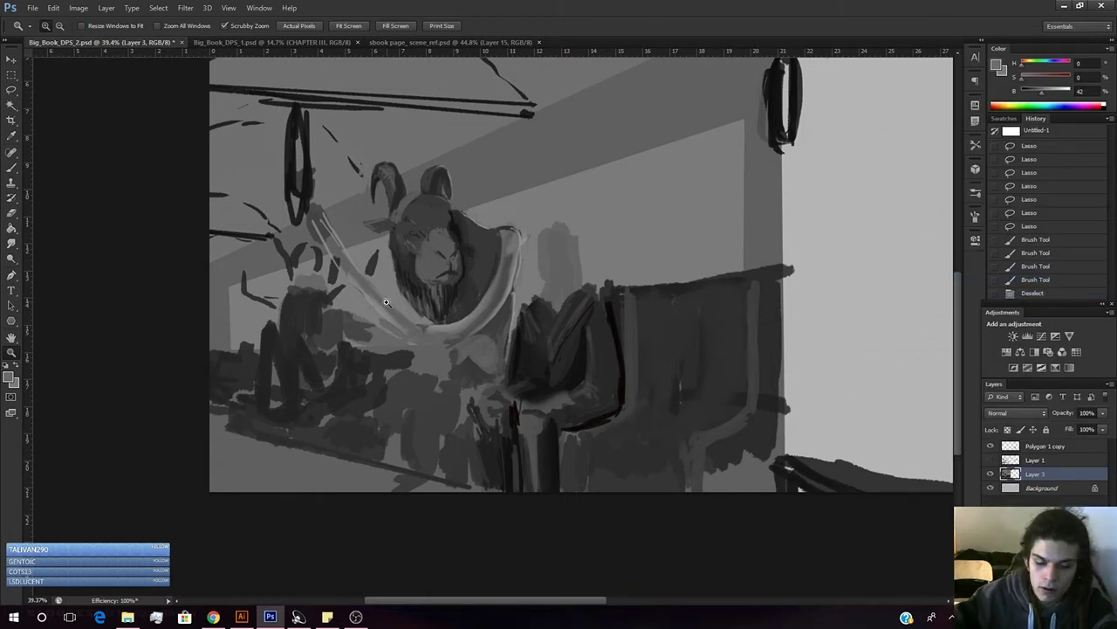
- Try erasing along the edge of the goat's beard with a 23 px eraser at 100% hardness
key(e)
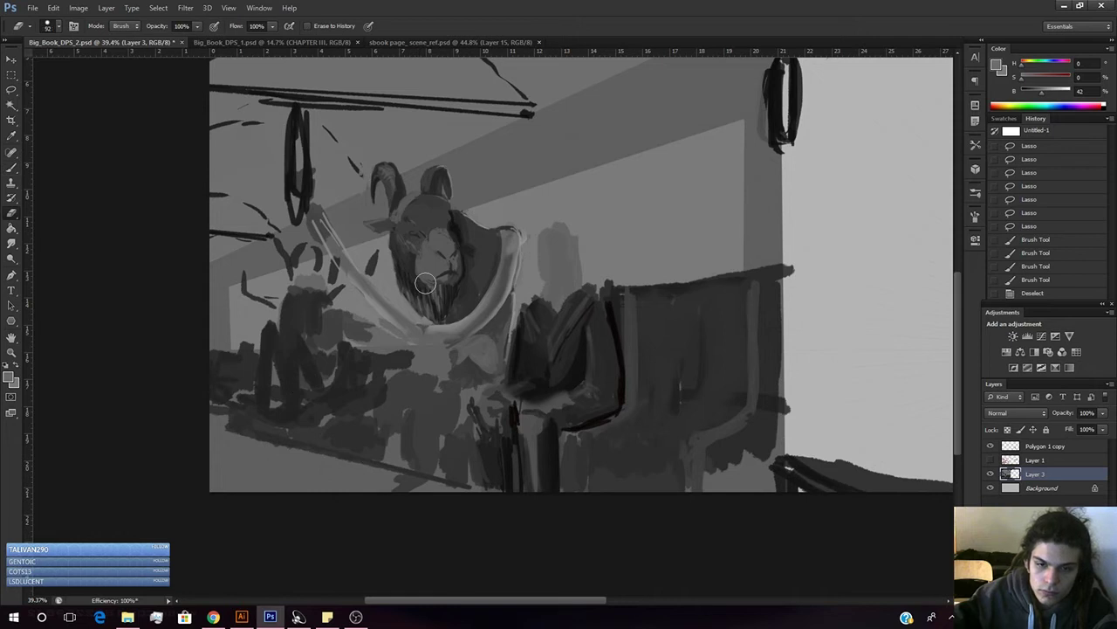
right_click(409, 334)
click(436, 243)
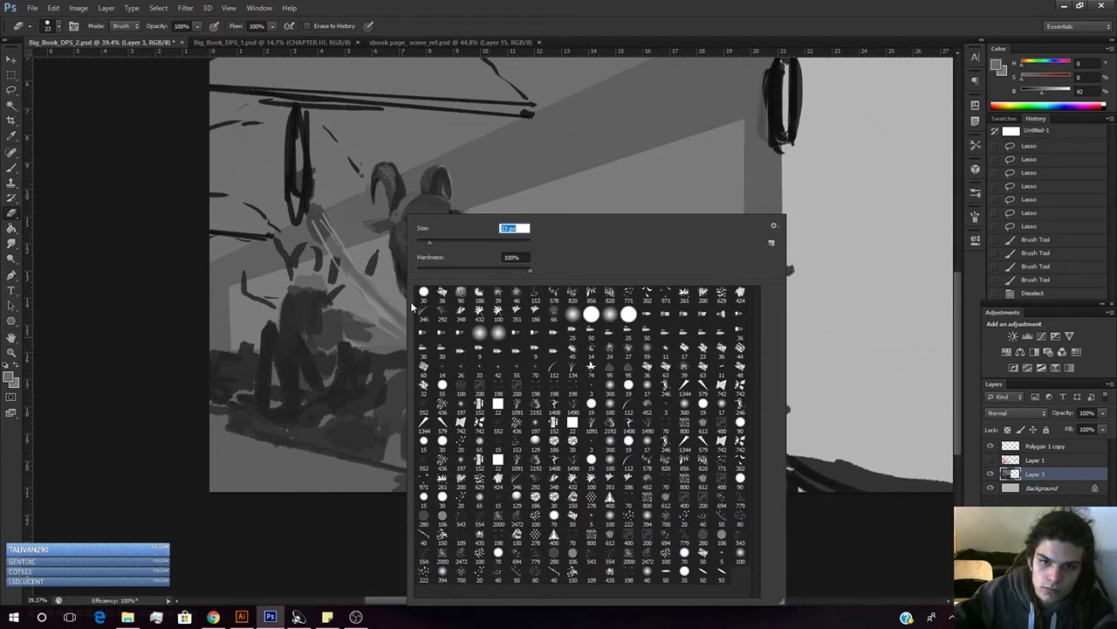
drag(401, 292, 402, 300)
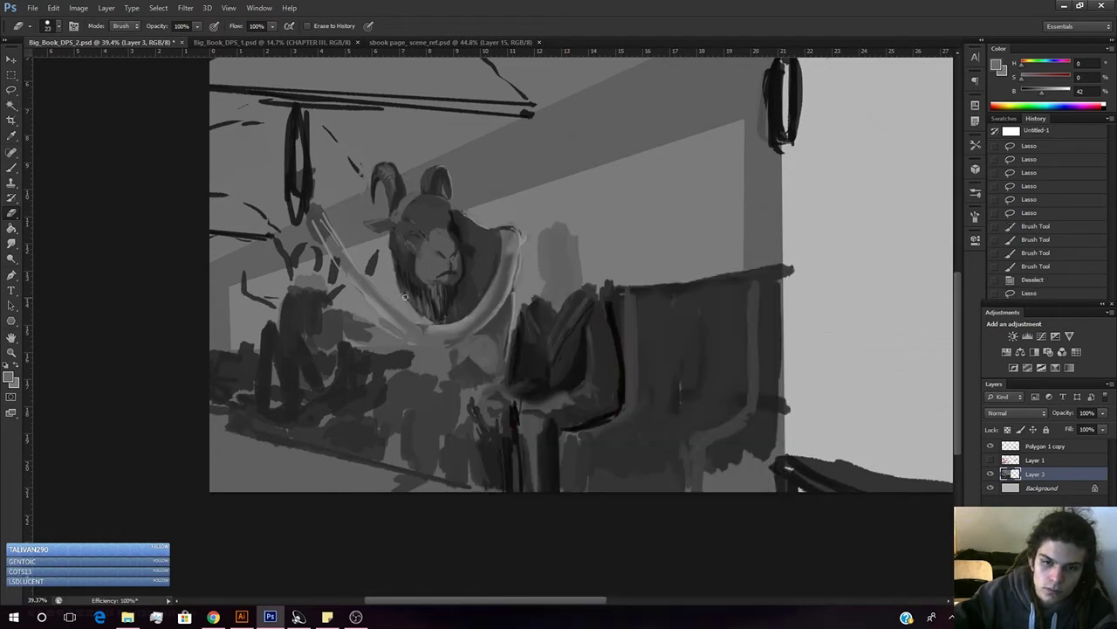
- Touch up the lower edge of the goat's beard in a sampled grey with a small hard brush at 5% opacity
key(b)
right_click(453, 293)
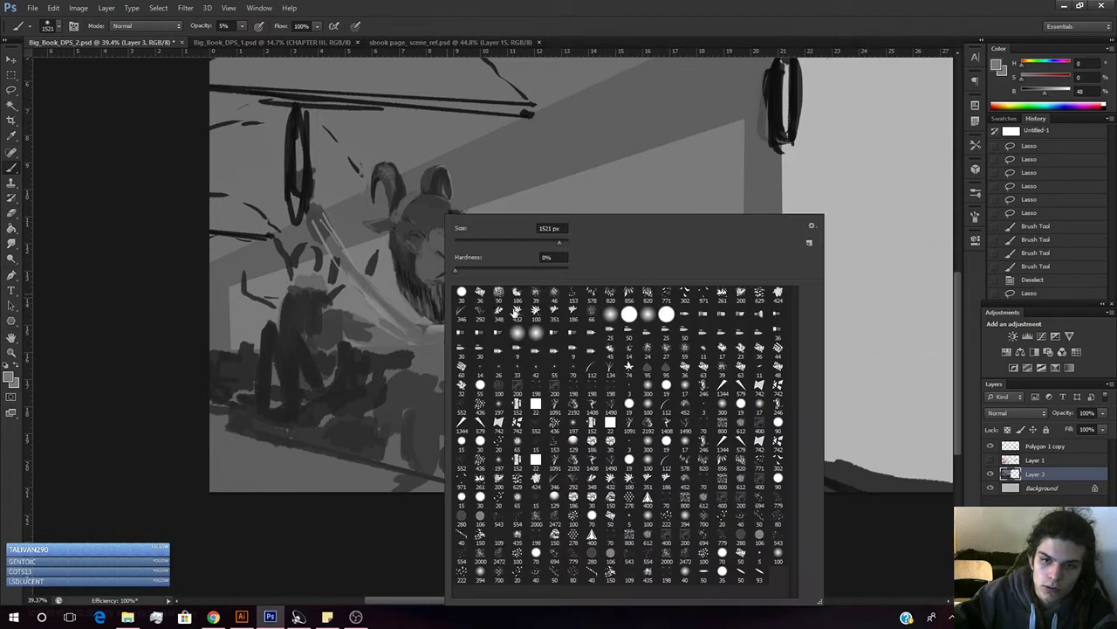
click(404, 296)
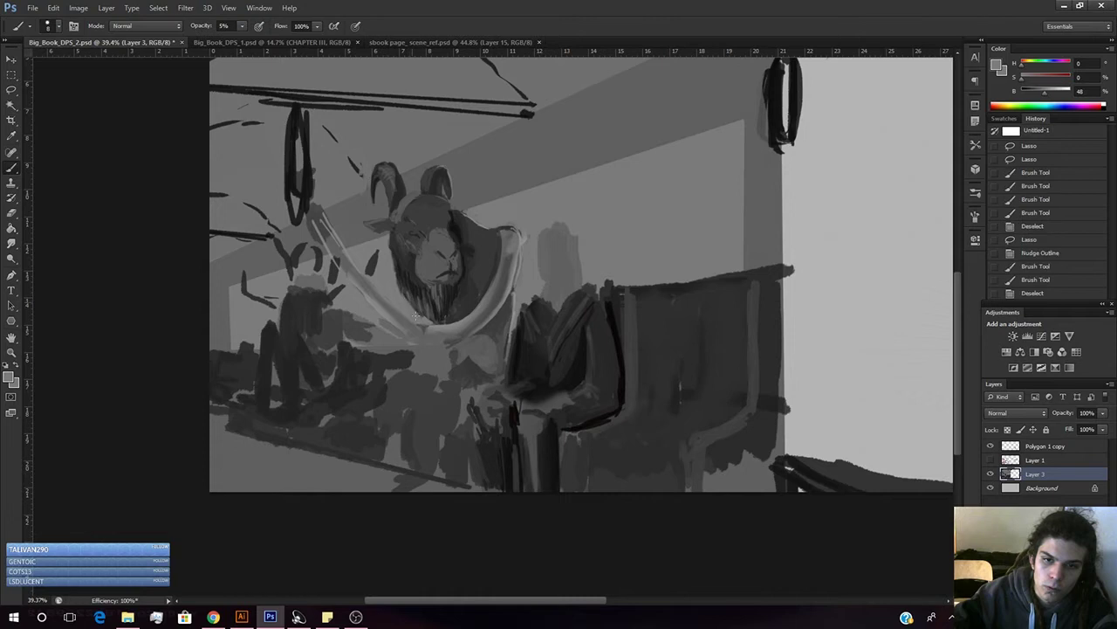
drag(421, 310, 427, 325)
drag(454, 384, 464, 421)
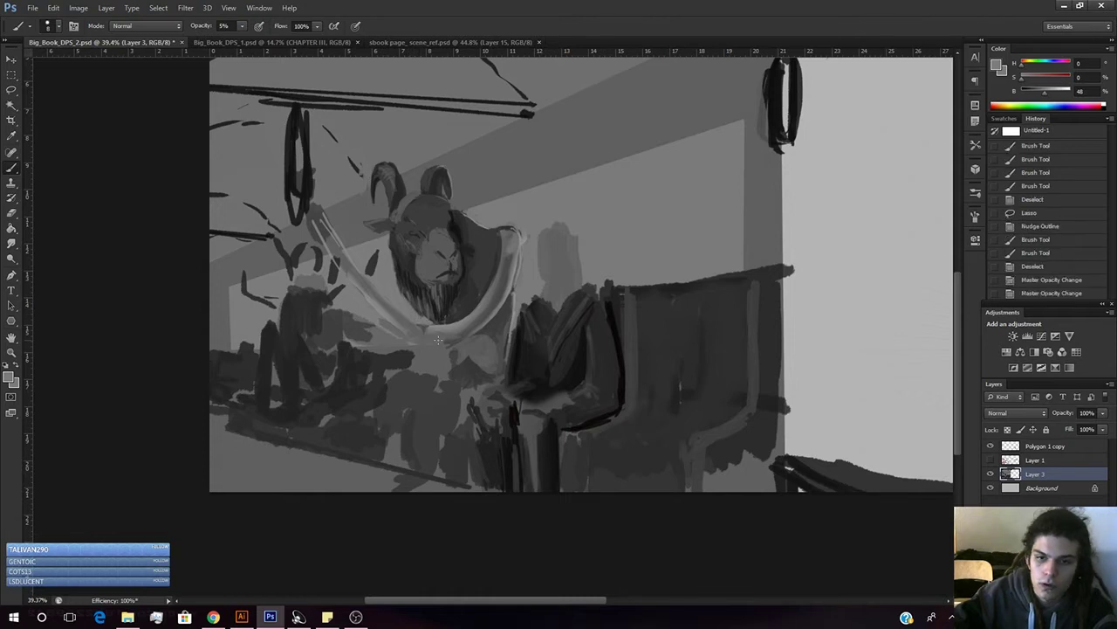
- Brush a grey sampled from the collar along its lower outer edge with a 45 px hard round brush at 5% opacity
alt+click(391, 321)
alt+click(366, 312)
right_click(444, 385)
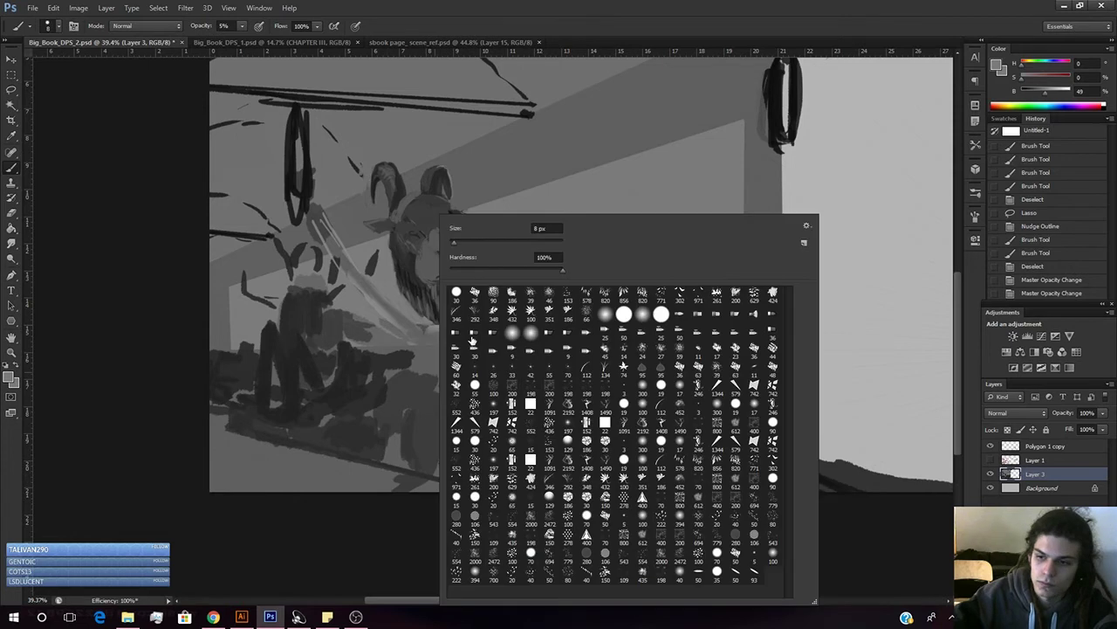
alt+click(381, 321)
drag(368, 306, 407, 340)
drag(390, 327, 419, 345)
- Raise the brush opacity to 80% and repaint the collar's lower edge beneath the beard
key(9)
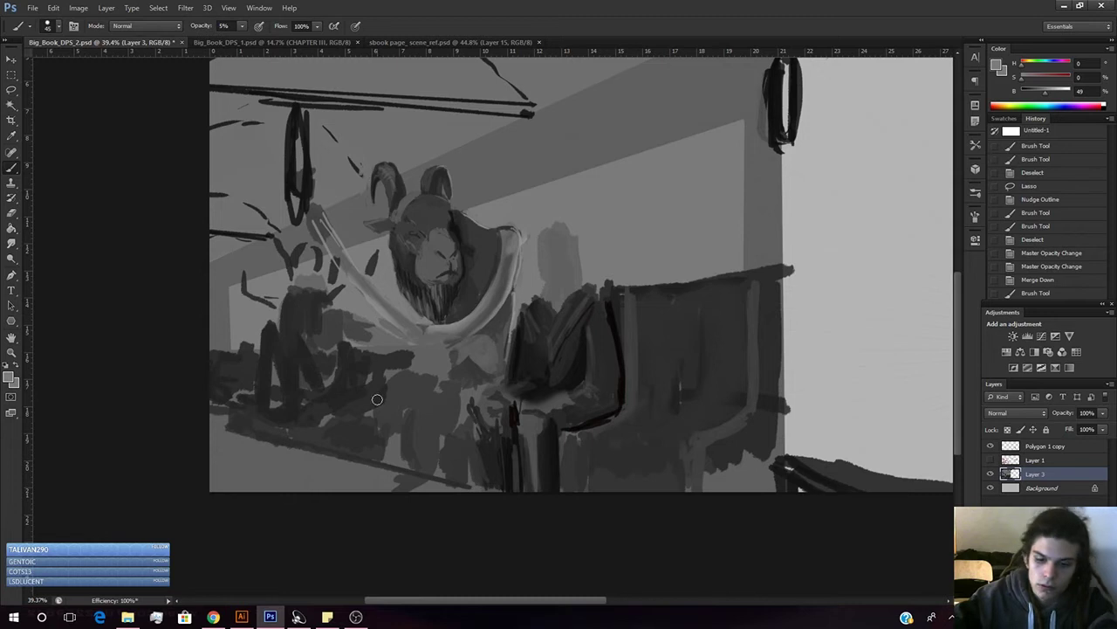
key(8)
drag(387, 326, 414, 345)
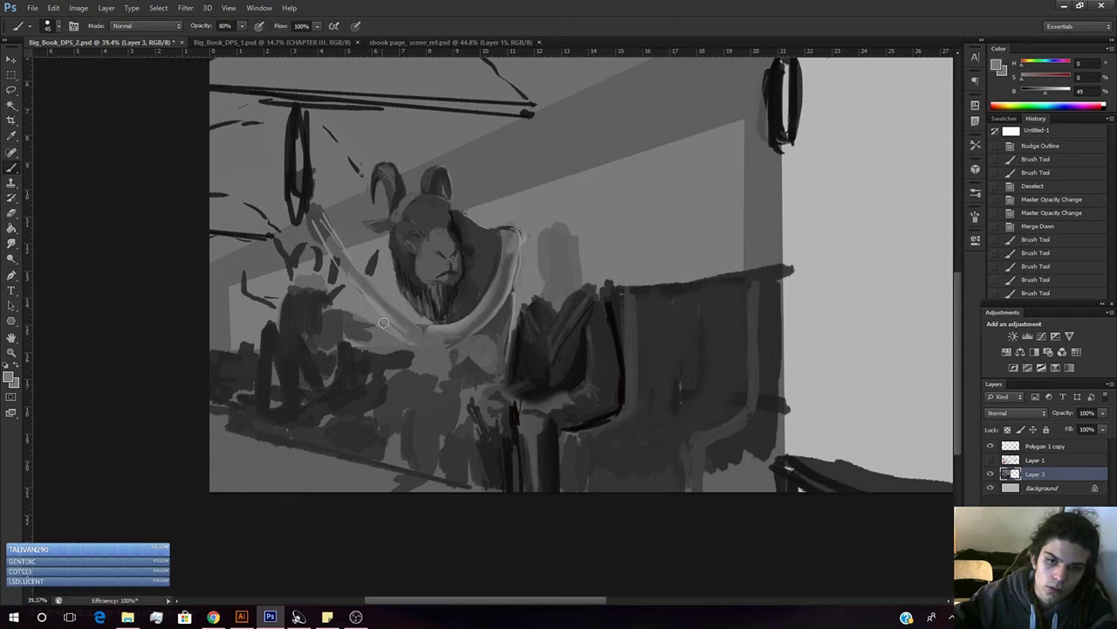
key(alt)
mouse_move(412, 342)
mouse_down()
mouse_move(387, 318)
mouse_move(427, 351)
mouse_move(408, 342)
mouse_move(435, 349)
mouse_up()
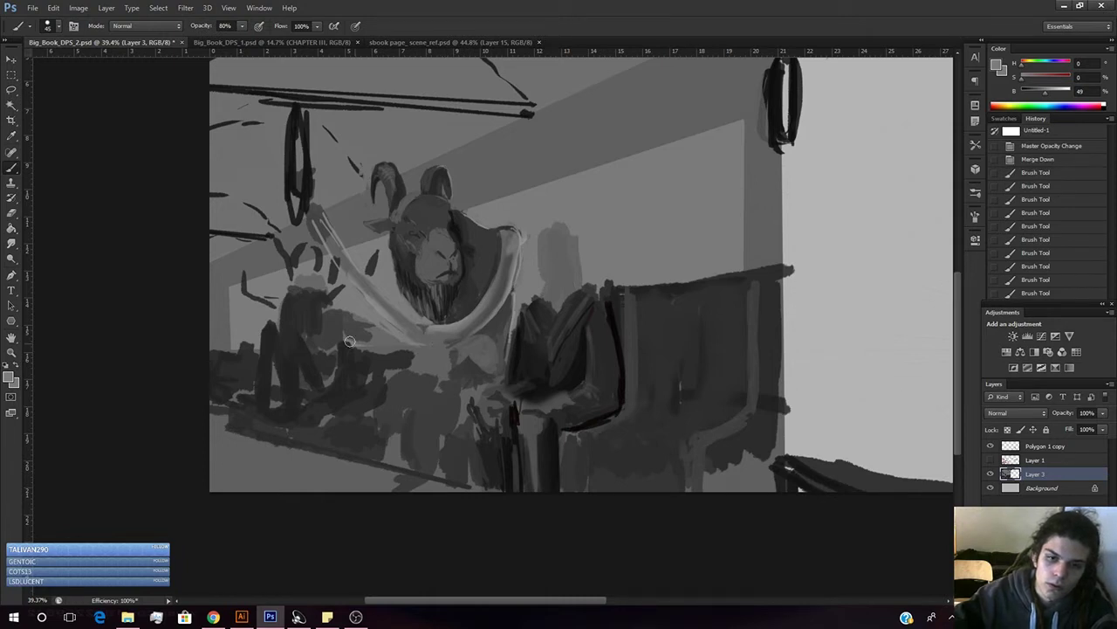
mouse_move(409, 339)
mouse_down()
mouse_move(388, 333)
mouse_move(413, 306)
mouse_up()
- Show the red sketch lines of Layer 1 over the painting, touch up the collar's edge, and sample a dark grey from the area below it
click(990, 460)
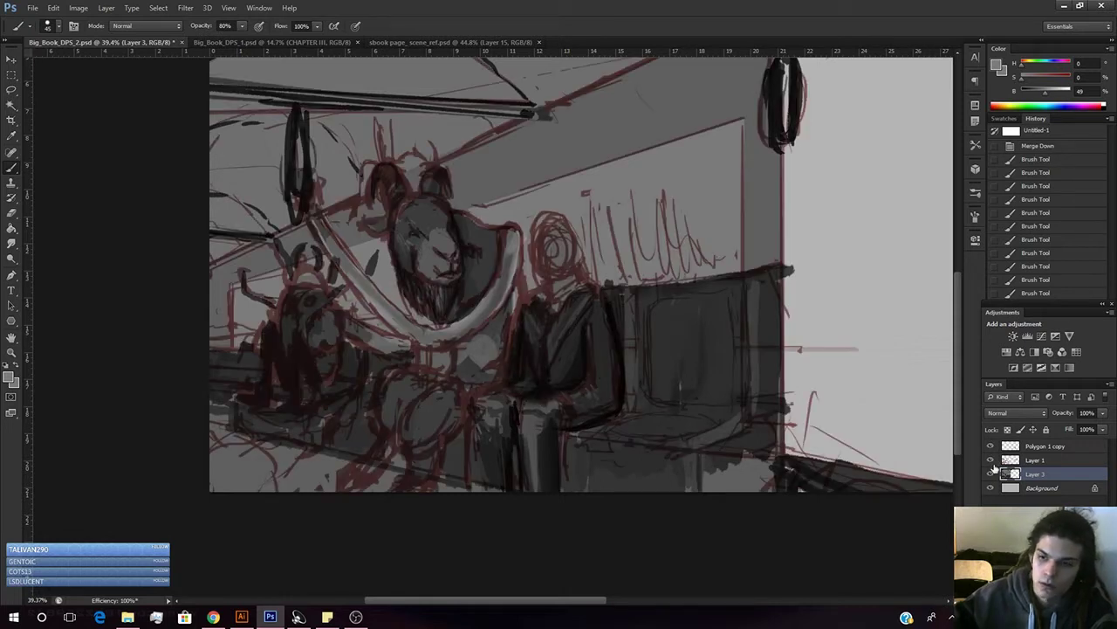
click(991, 460)
click(992, 460)
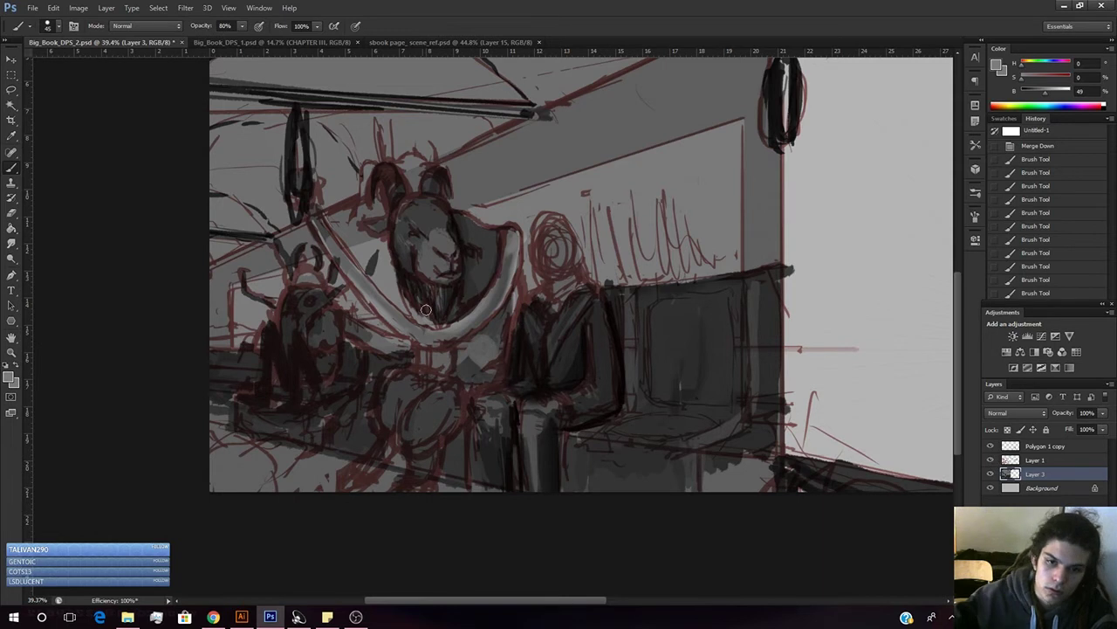
click(382, 325)
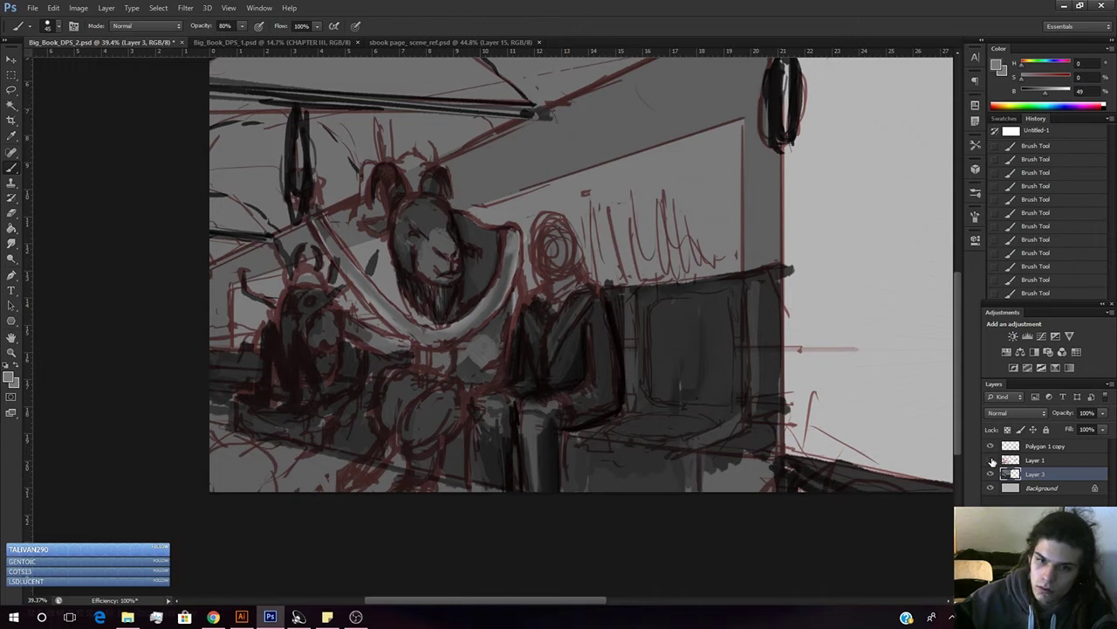
click(991, 461)
click(990, 460)
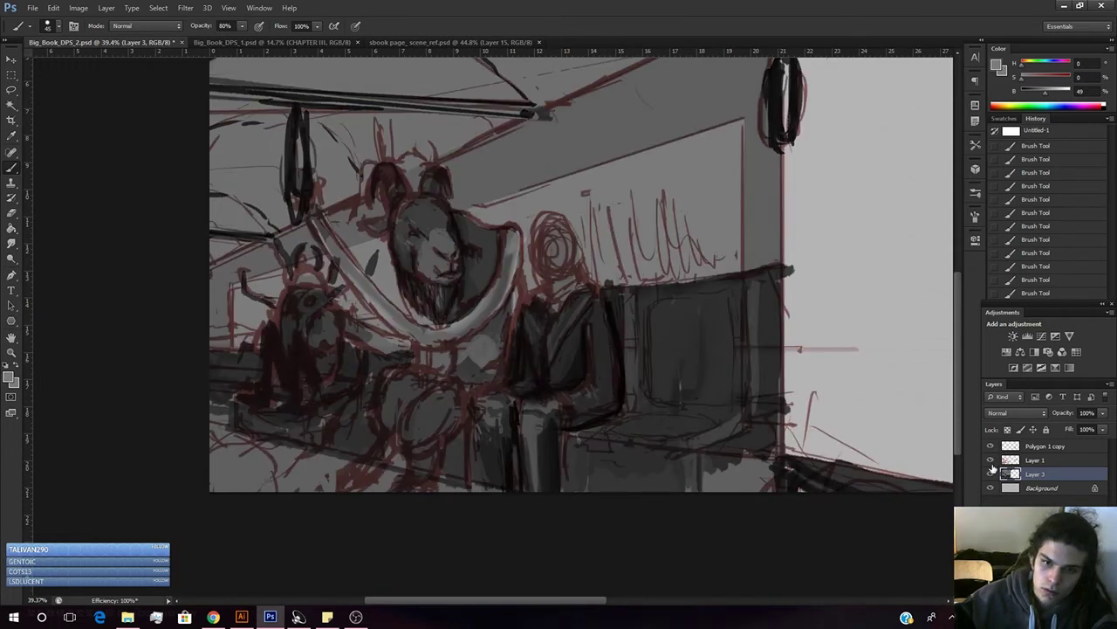
alt+click(382, 330)
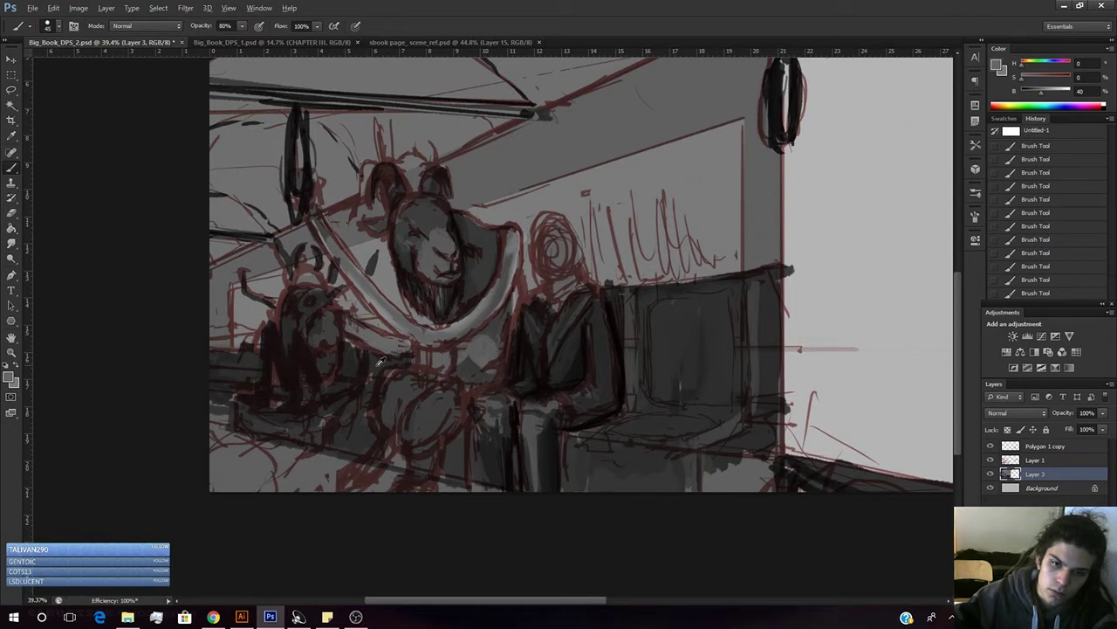
alt+click(354, 348)
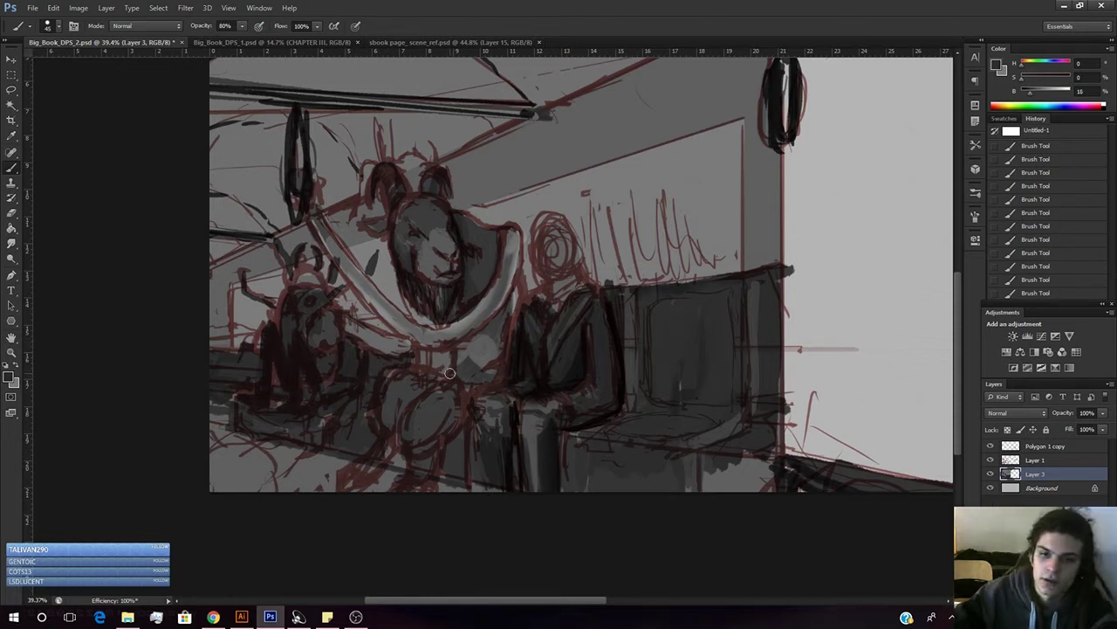
- Touch up the goat's collar and the clothing beneath it with greys sampled from both areas
alt+click(410, 320)
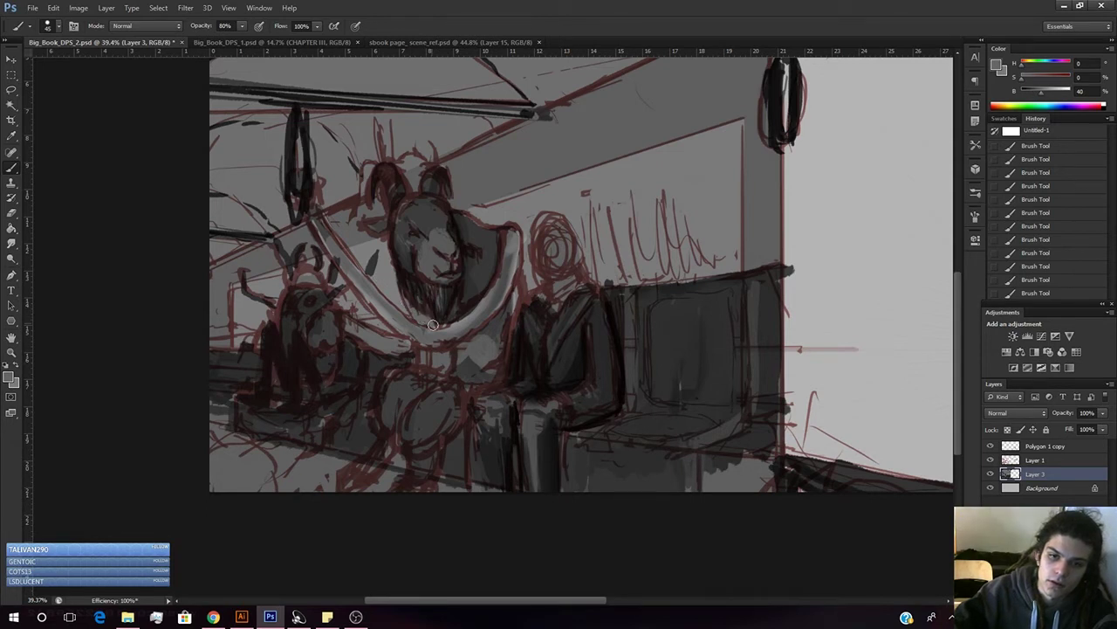
alt+click(488, 351)
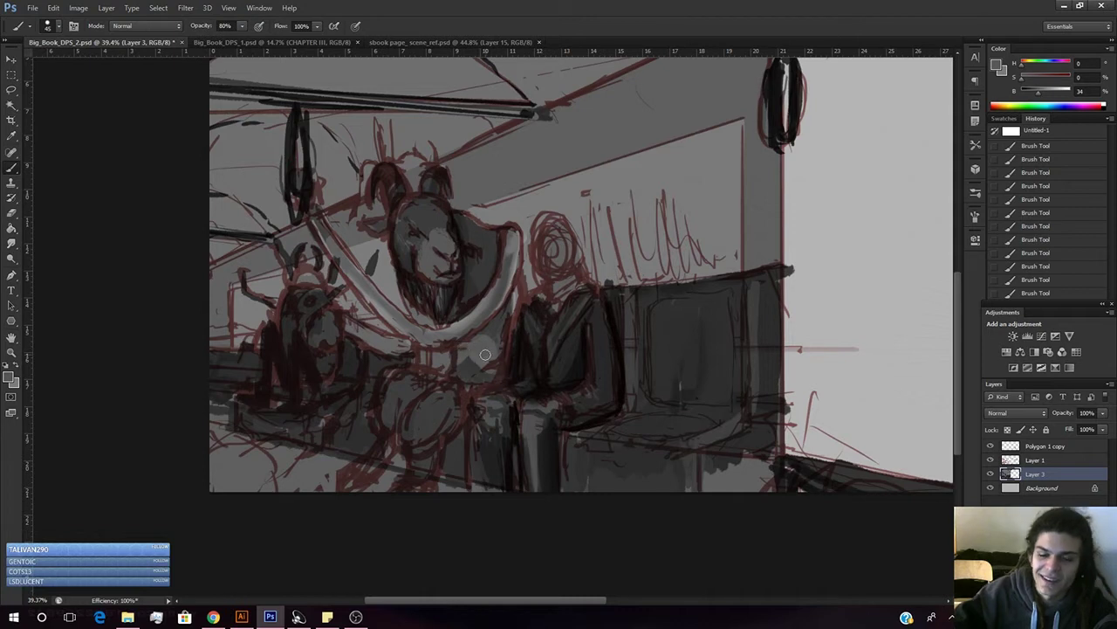
alt+click(483, 362)
alt+click(483, 363)
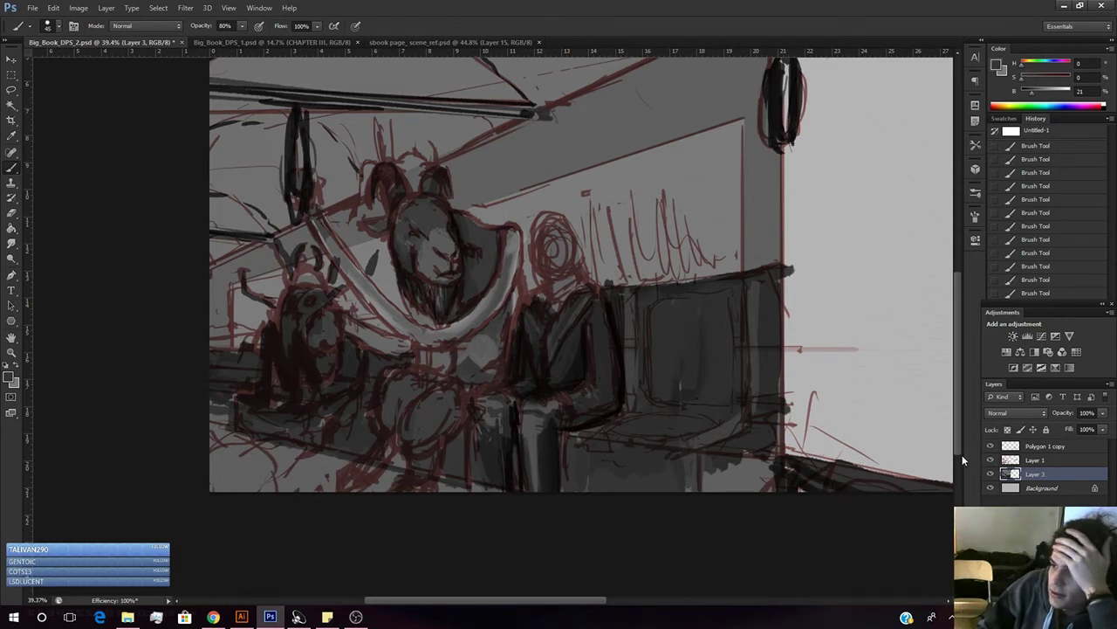
- Hide the red sketch of Layer 1 and touch up the collar with greys sampled along its band
click(990, 460)
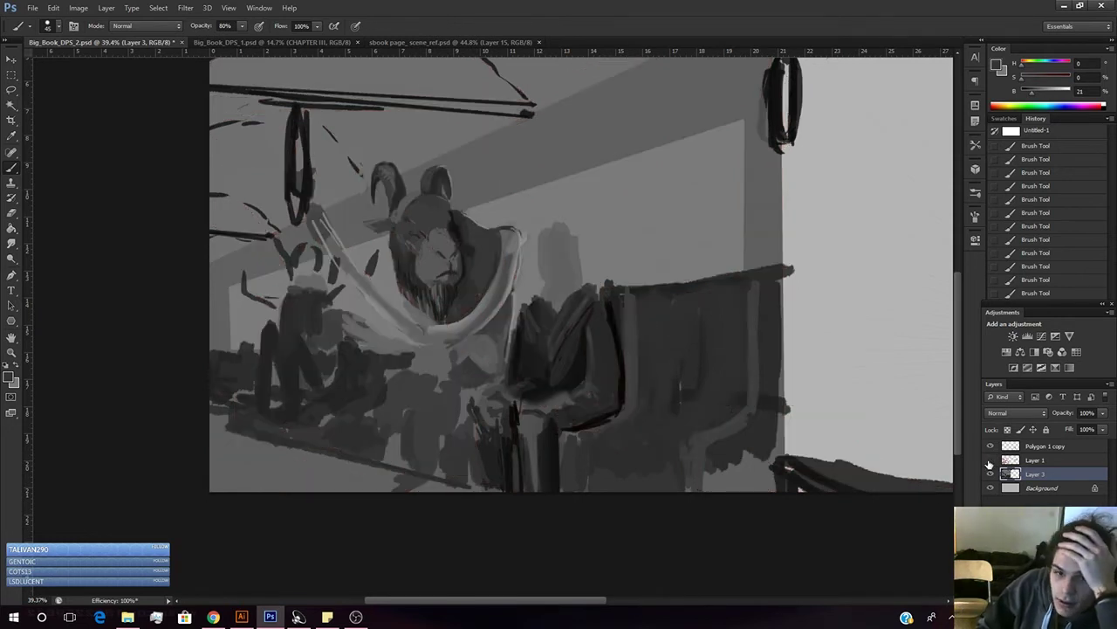
click(991, 460)
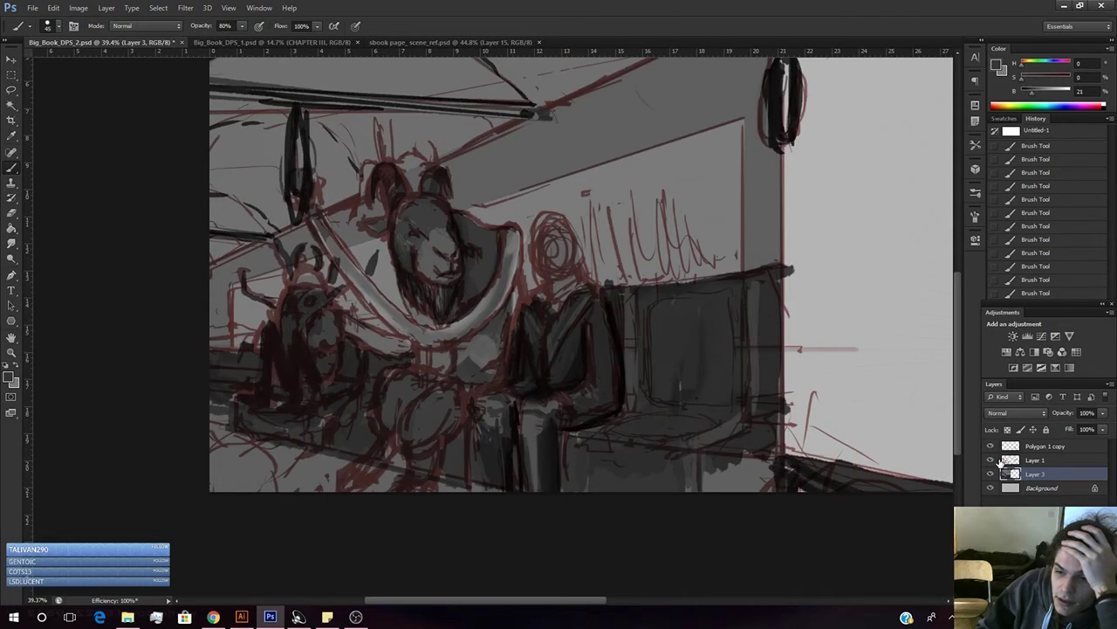
click(991, 461)
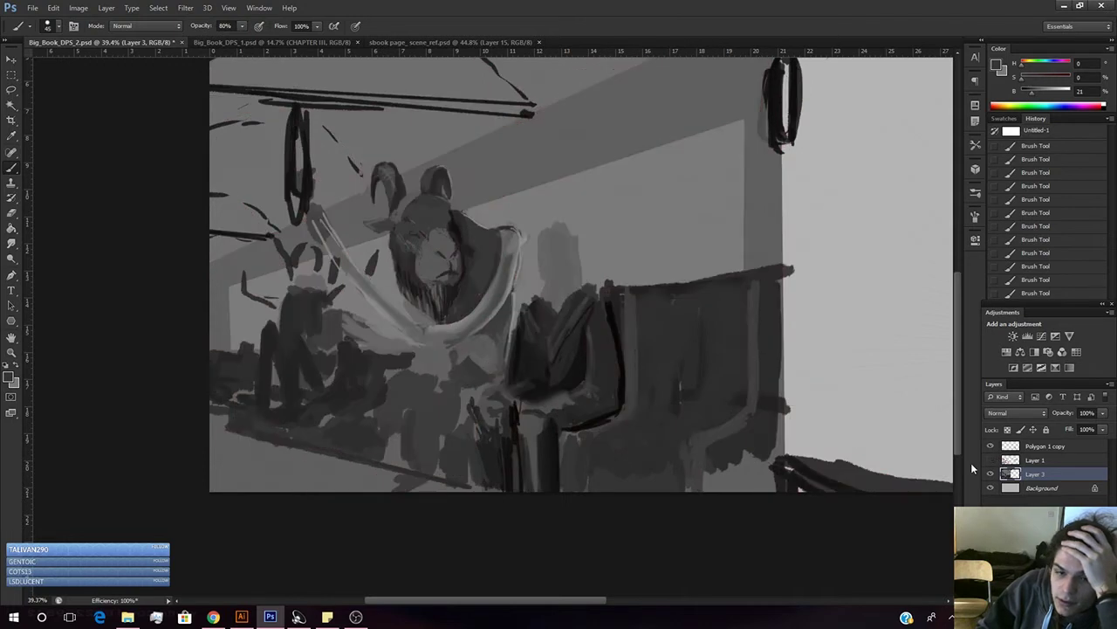
alt+click(371, 339)
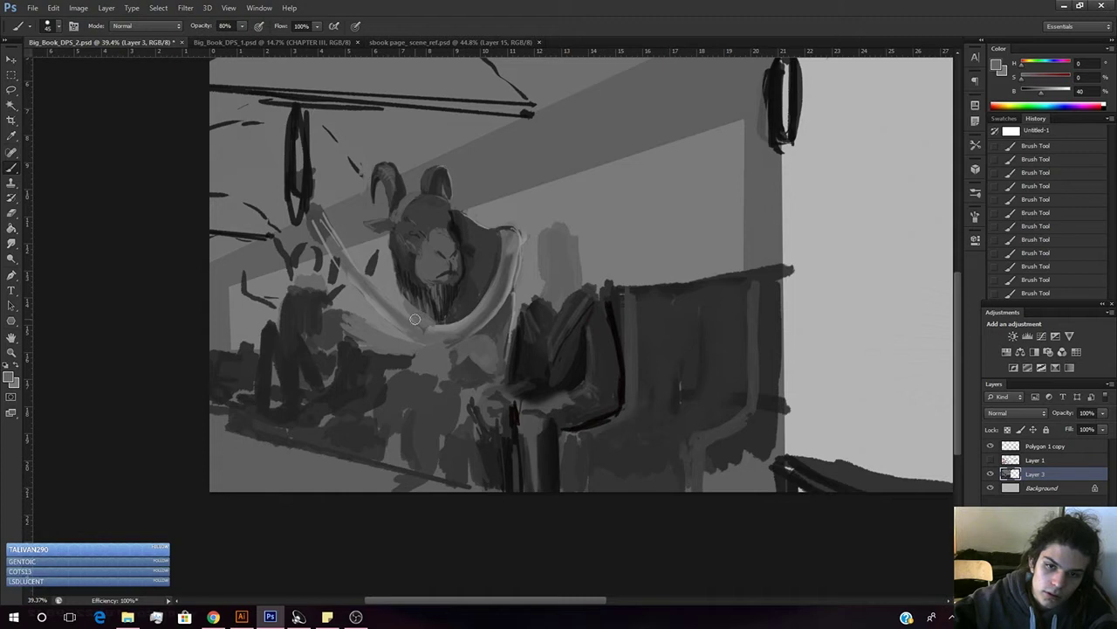
alt+click(519, 260)
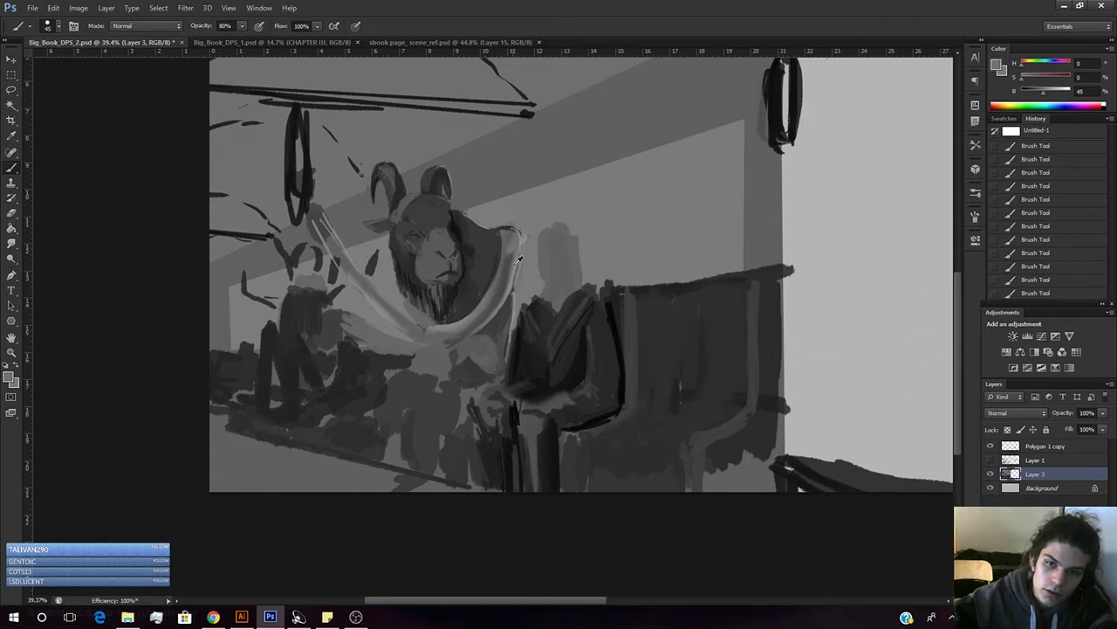
alt+click(512, 272)
alt+click(511, 291)
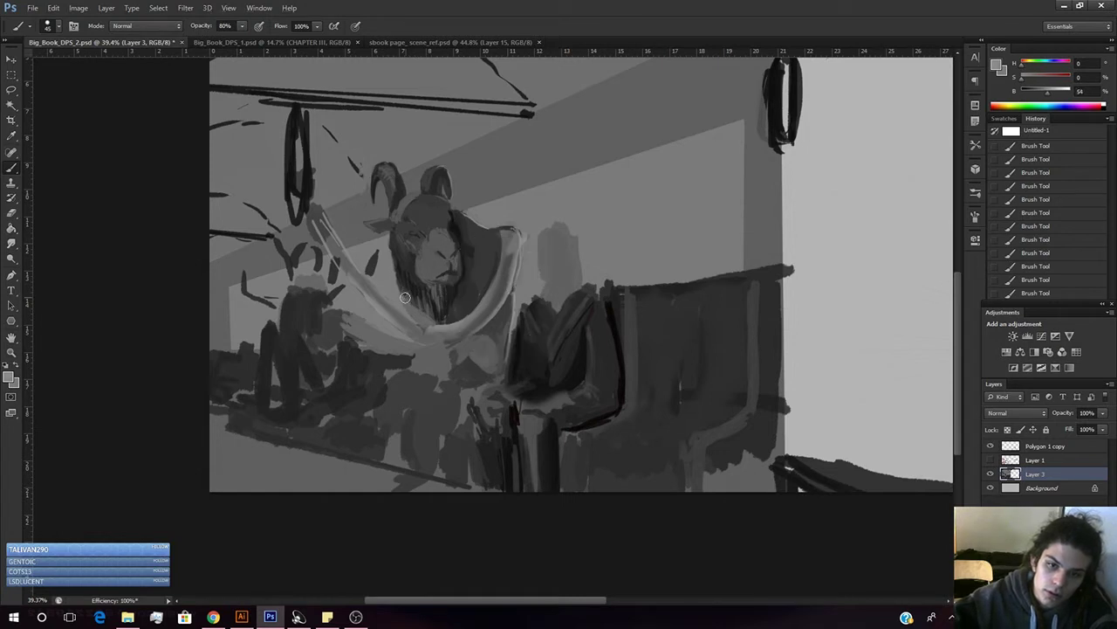
- Set the brush size to 23 px and refine the collar's lower edge and adjoining shoulder with sampled greys
right_click(430, 226)
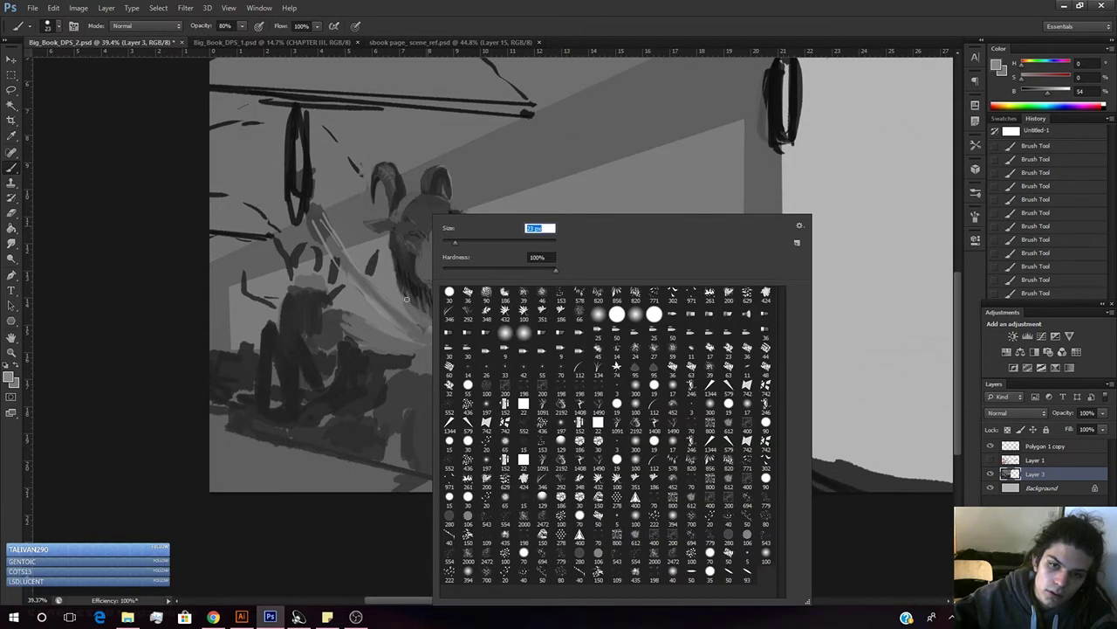
click(406, 301)
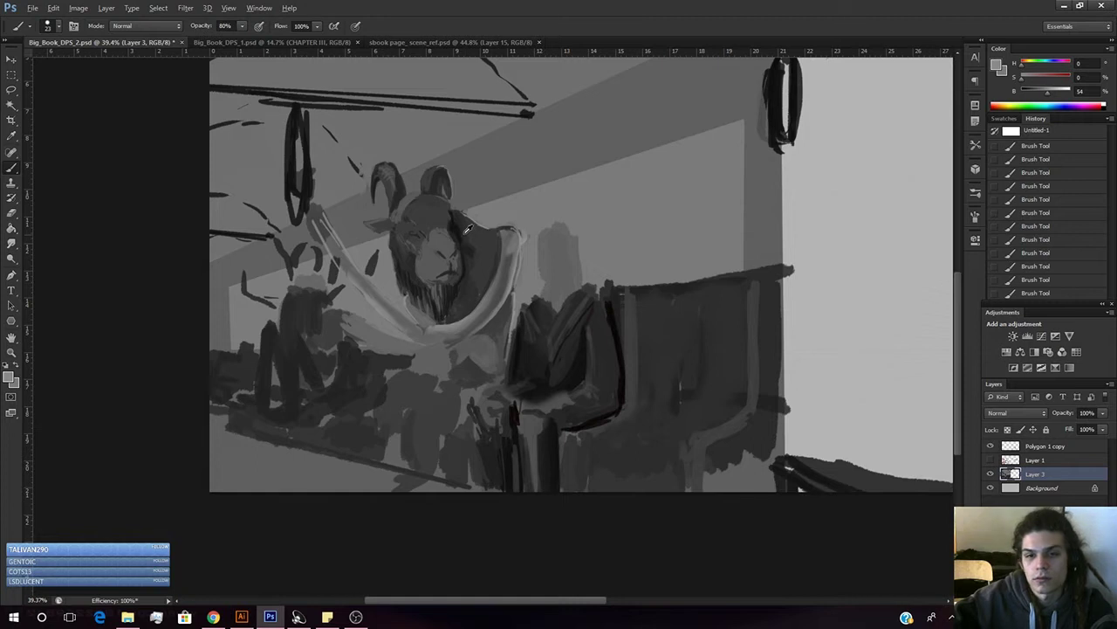
key(alt)
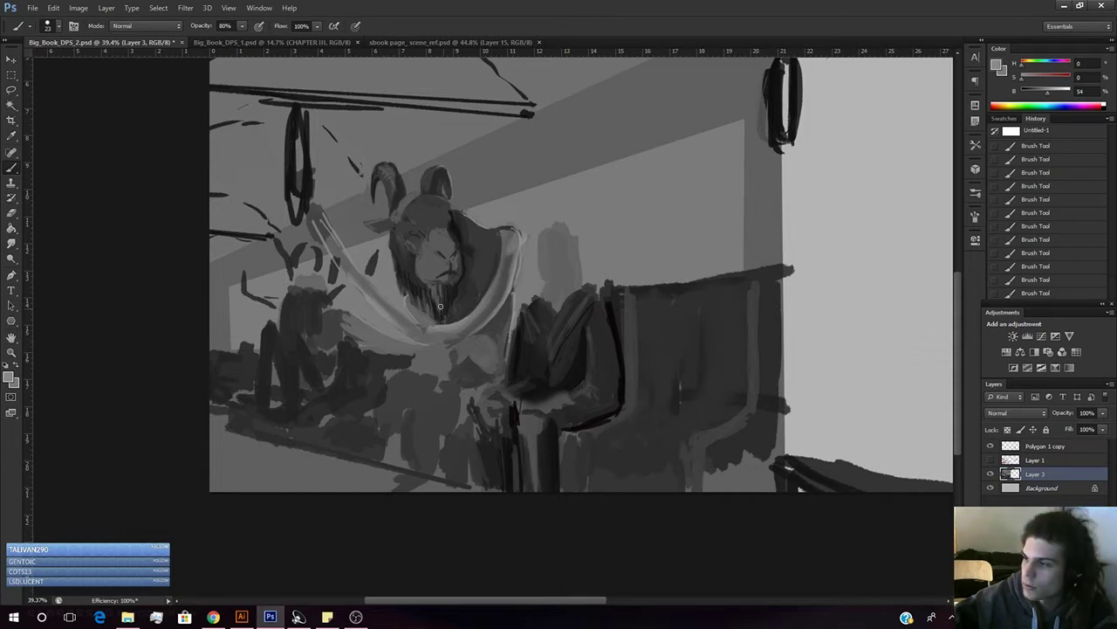
alt+click(368, 311)
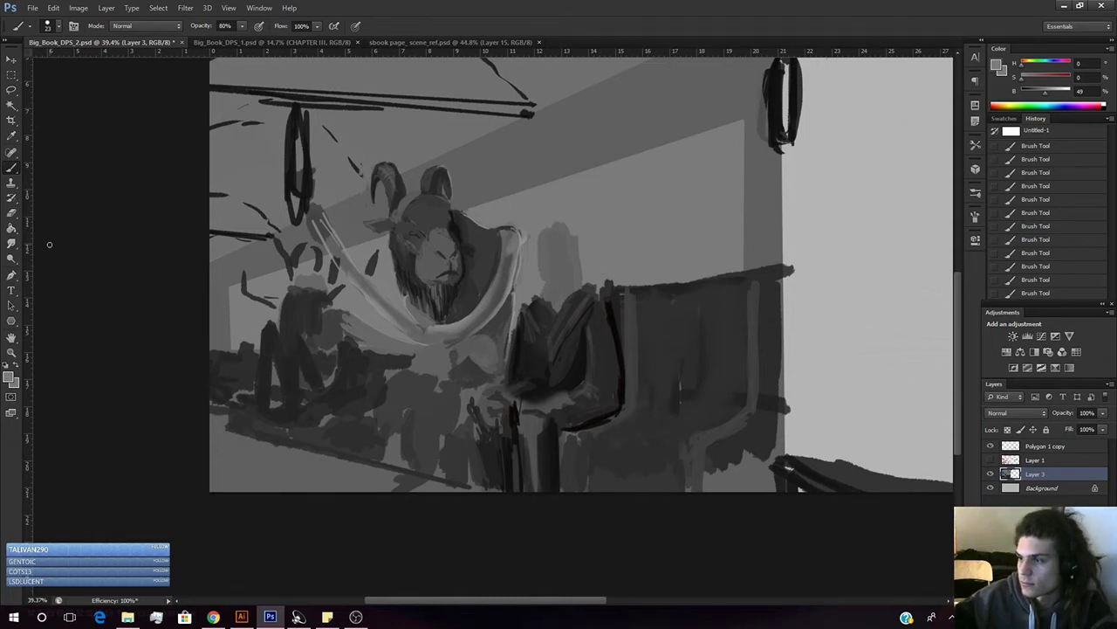
alt+click(408, 344)
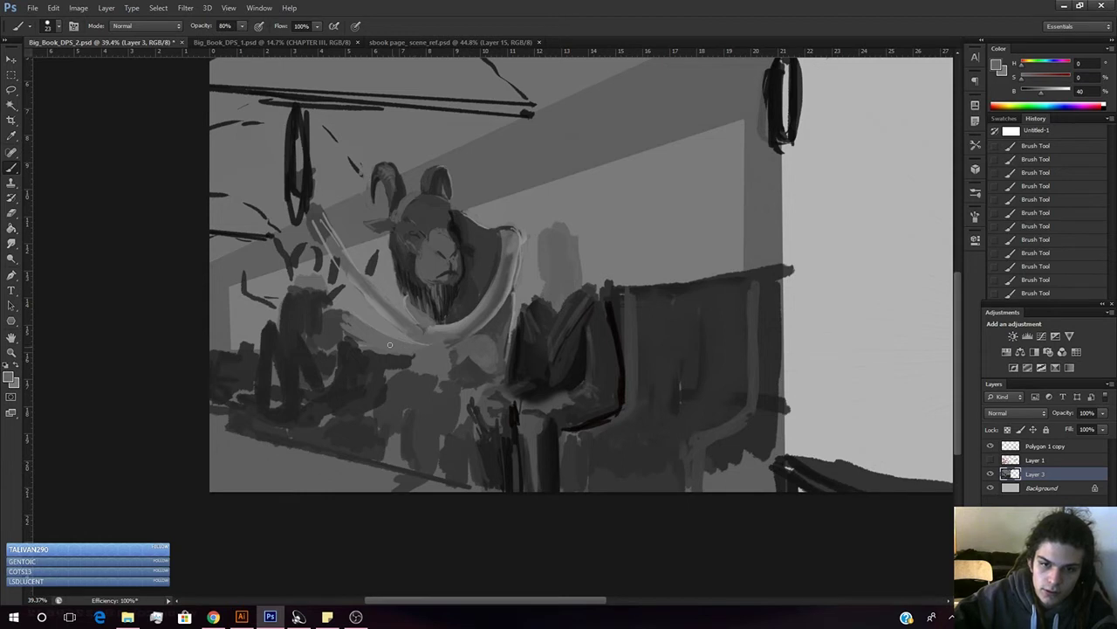
alt+click(340, 322)
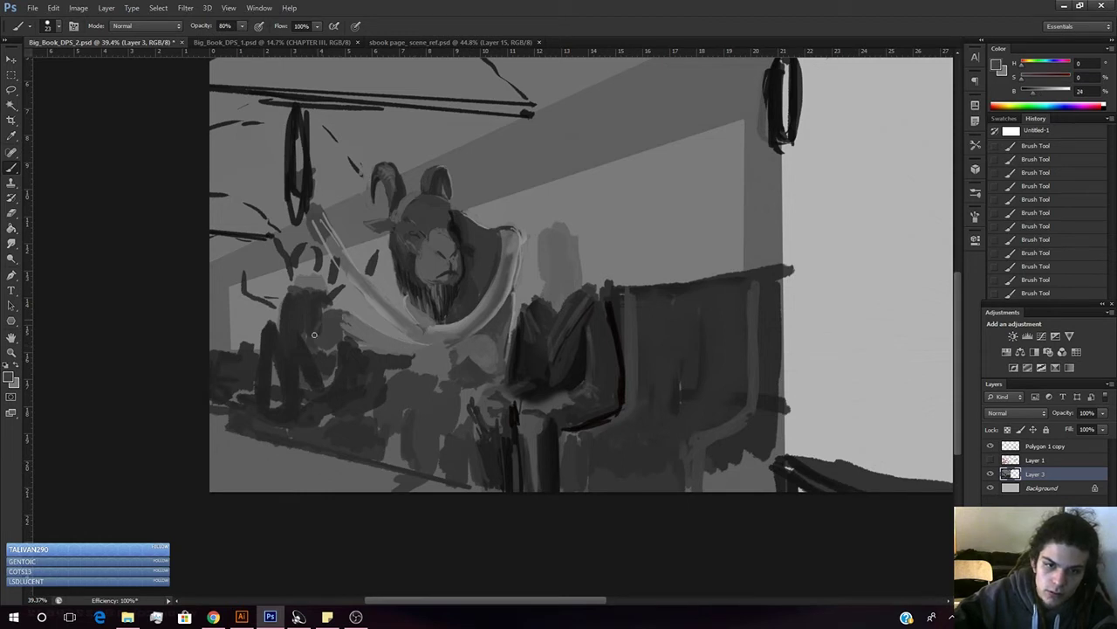
- Compare the painting with the red sketch of Layer 1 shown and hidden
click(990, 459)
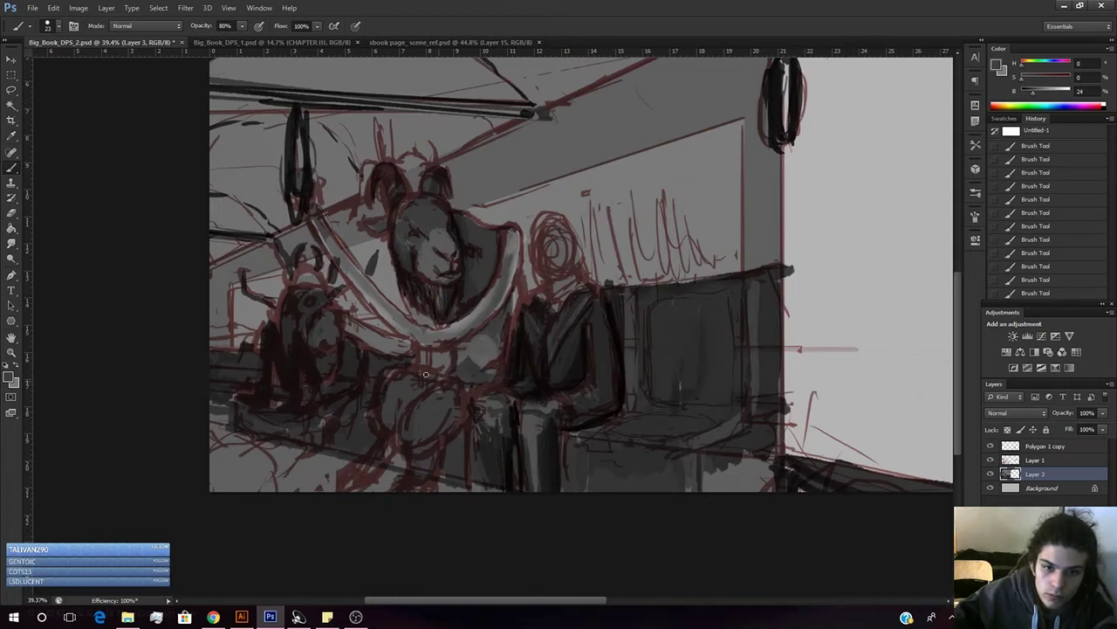
click(991, 473)
click(991, 473)
click(991, 460)
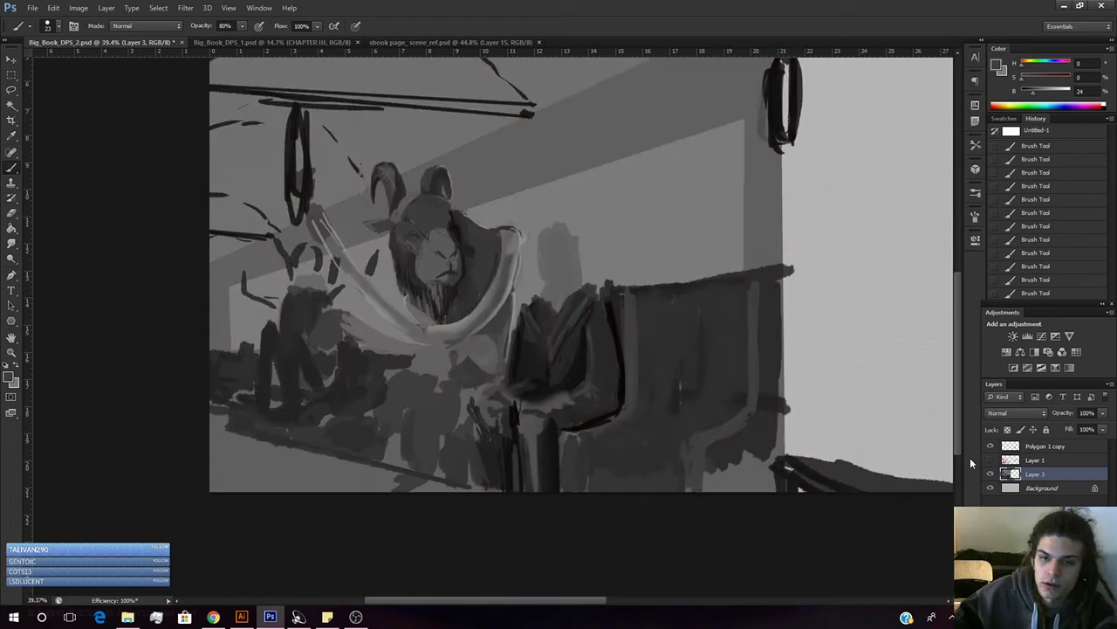
- Touch up the shoulder edge below the goat's collar with a sampled mid grey and a sampled dark grey
key(z)
mouse_move(461, 327)
mouse_down()
mouse_move(407, 349)
mouse_move(453, 342)
mouse_up()
drag(304, 389, 324, 388)
key(b)
alt+click(203, 406)
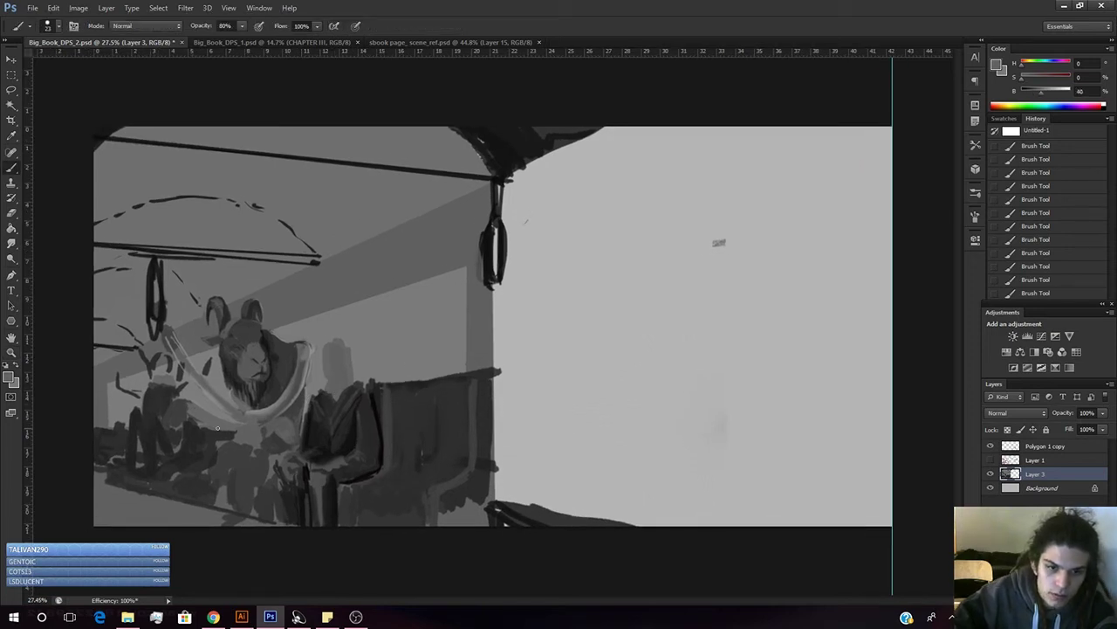
alt+click(234, 436)
- Show the red sketch of Layer 1 and rework the area between the collar and the goat's knees with sampled greys
click(990, 459)
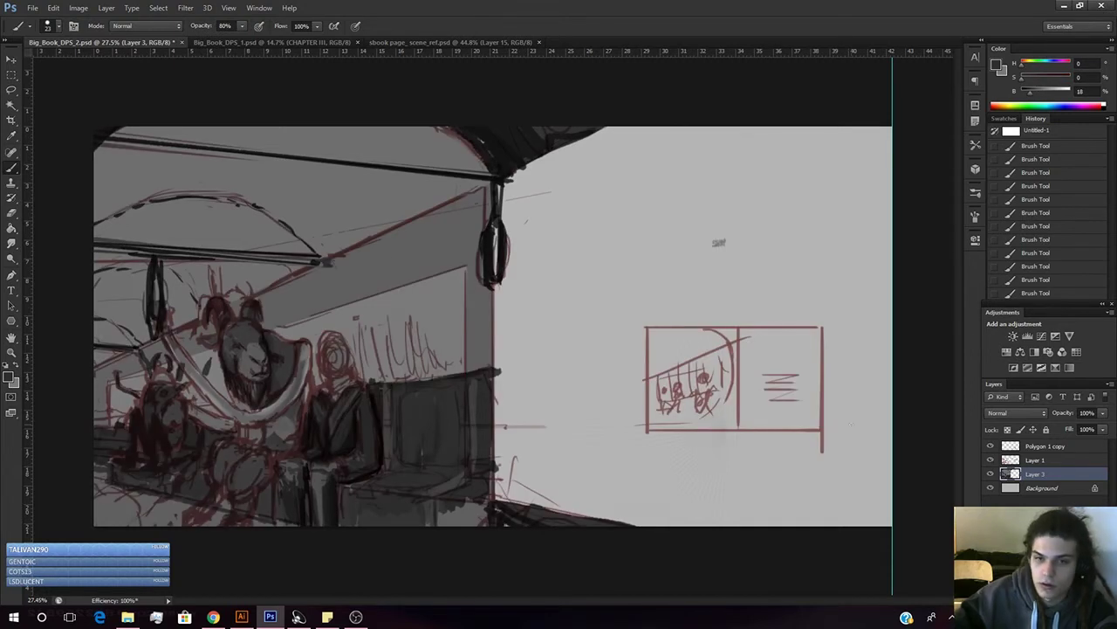
key(z)
mouse_move(314, 425)
mouse_down()
mouse_move(417, 379)
mouse_move(433, 389)
mouse_up()
key(b)
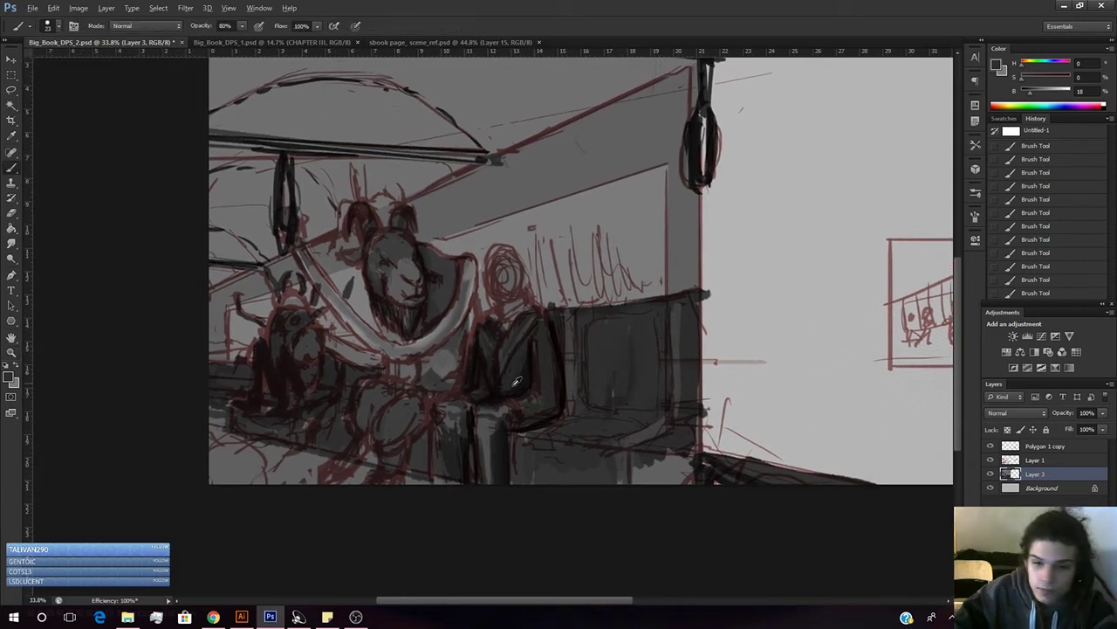
alt+click(428, 360)
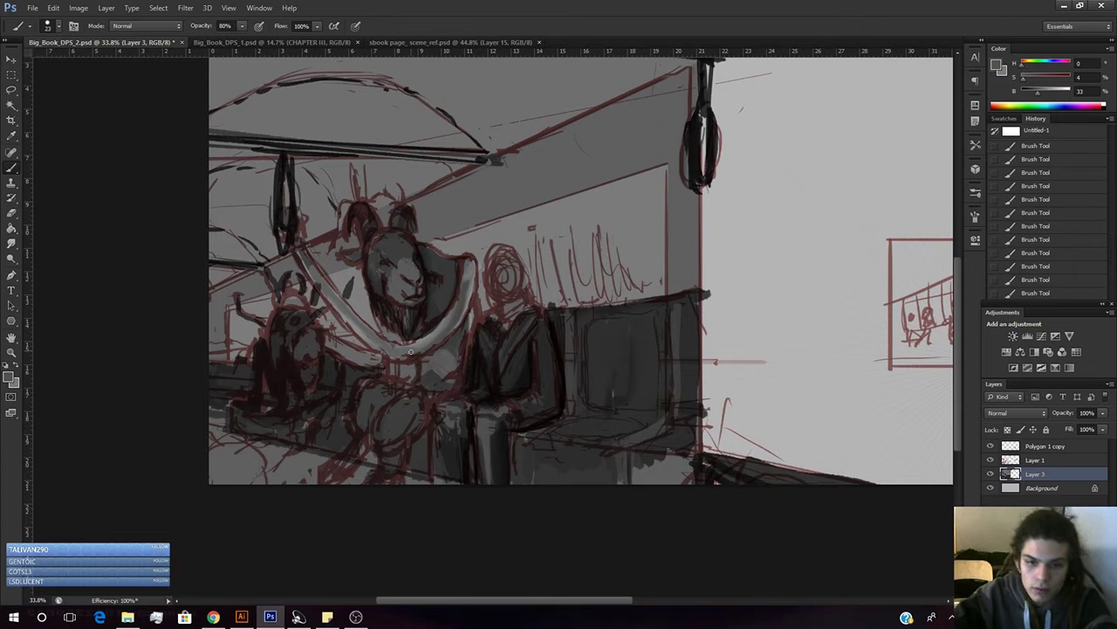
alt+click(422, 379)
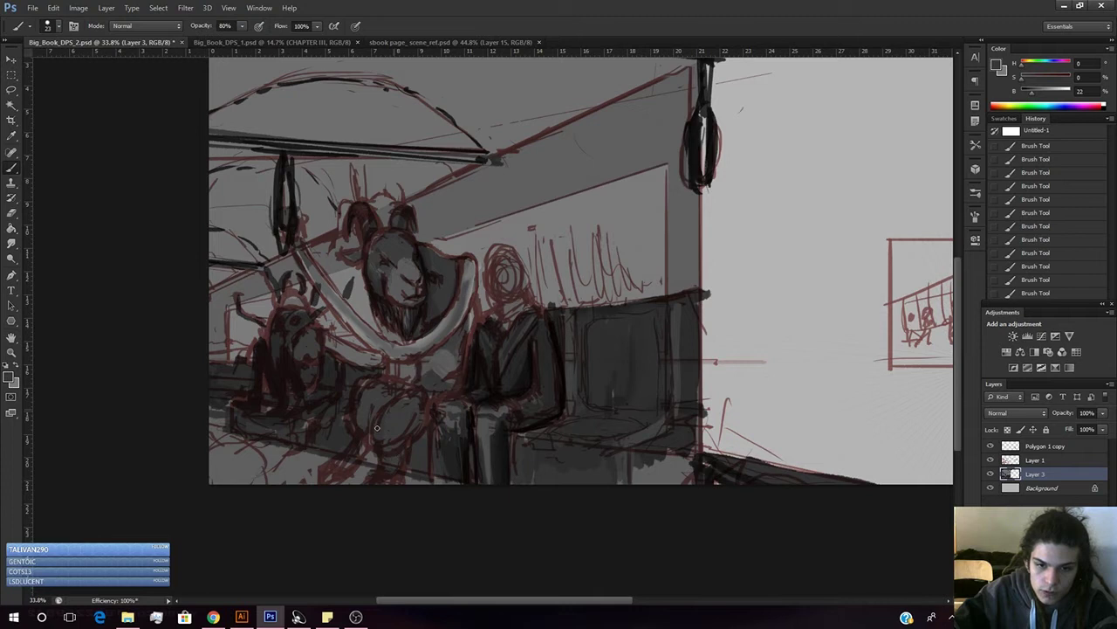
- Paint dark shading on the goat's knees with a 43 px brush, using 15% brightness and a grey sampled from the legs
drag(1033, 92, 1029, 94)
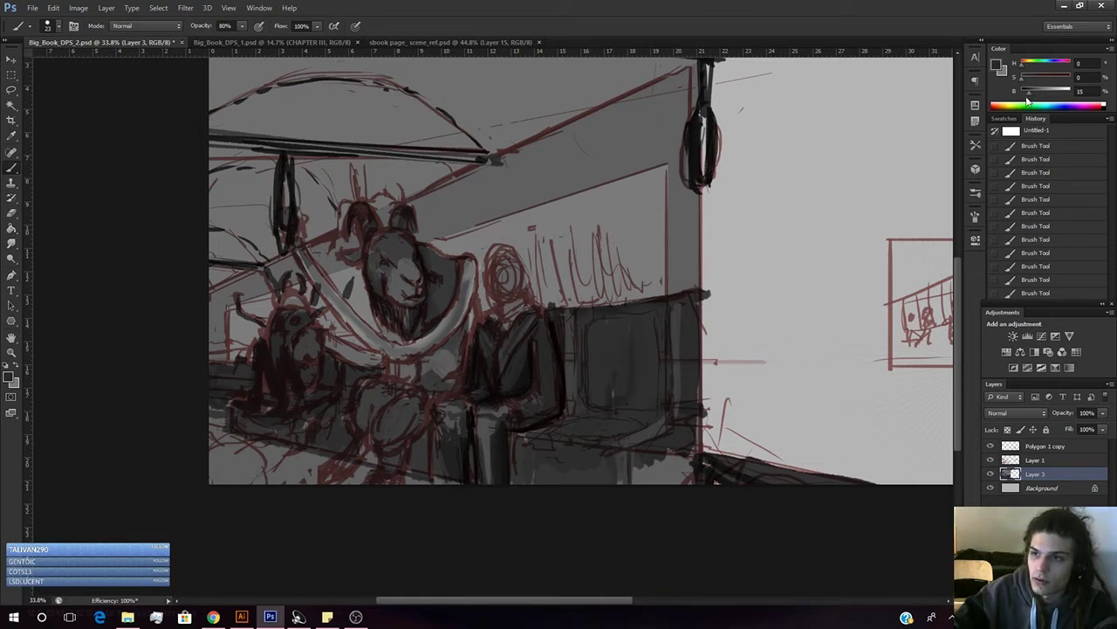
right_click(504, 359)
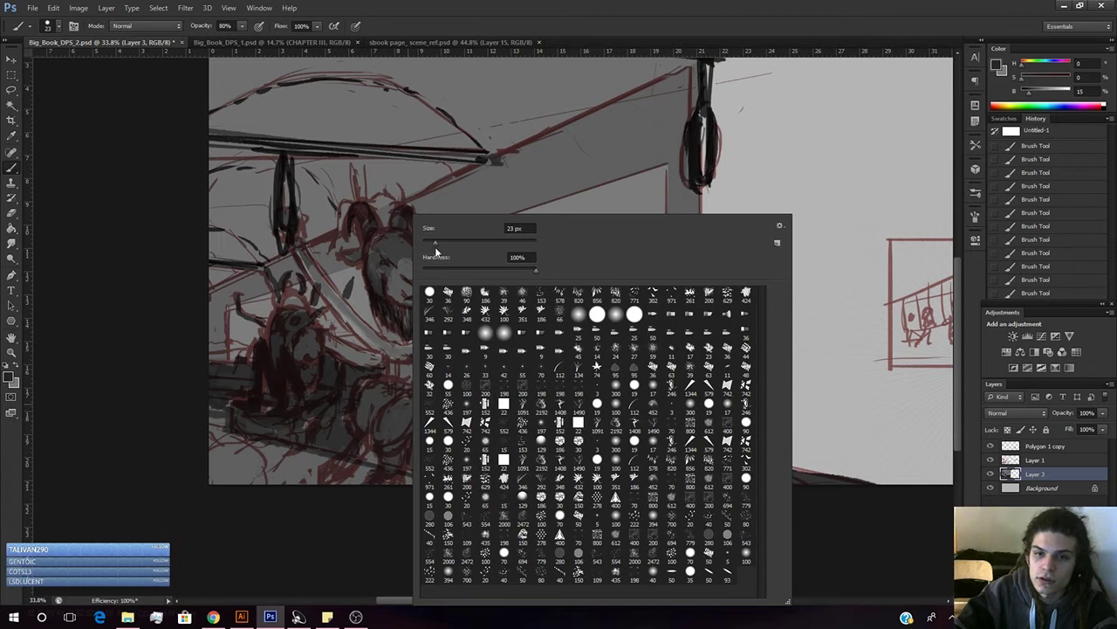
click(370, 424)
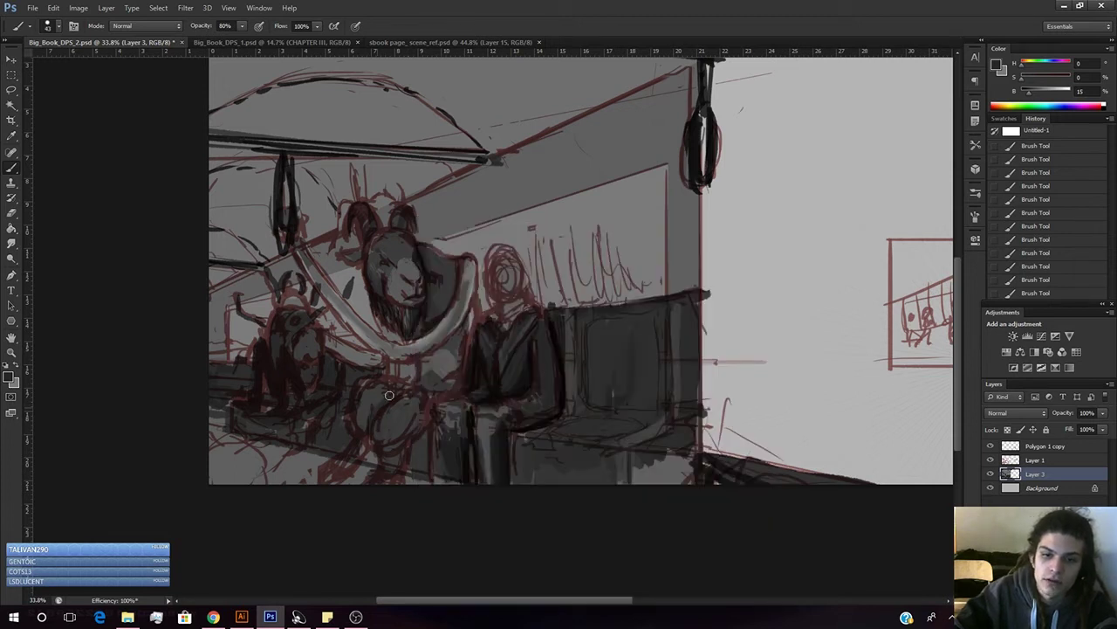
alt+click(393, 426)
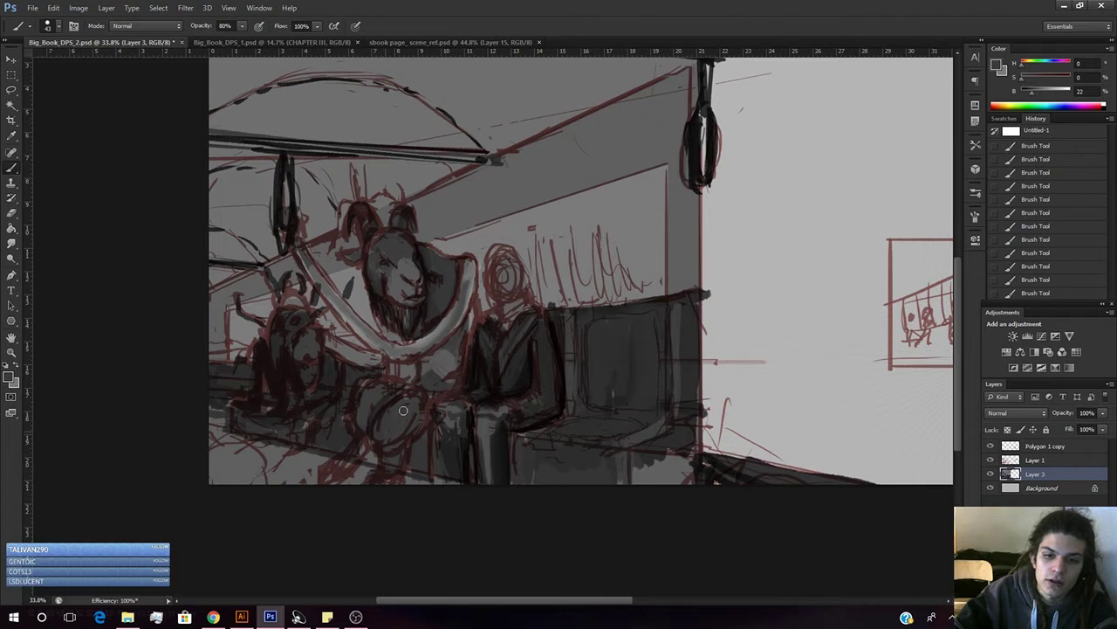
alt+click(386, 399)
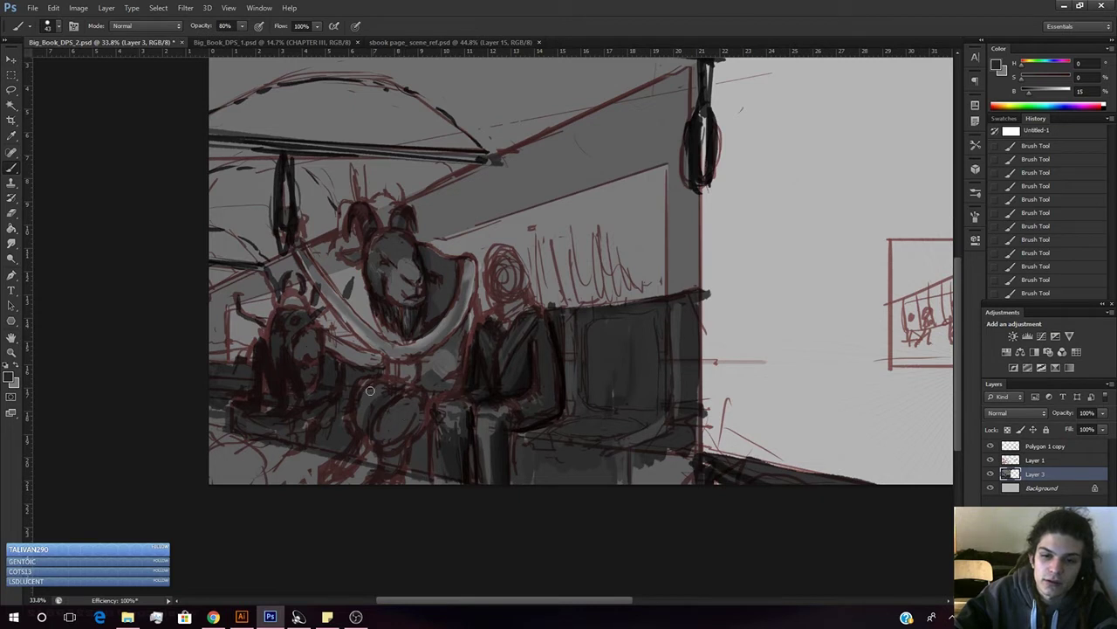
- Shade the folds and lower edges of the goat's legs with dark tones sampled from the knees
alt+click(431, 382)
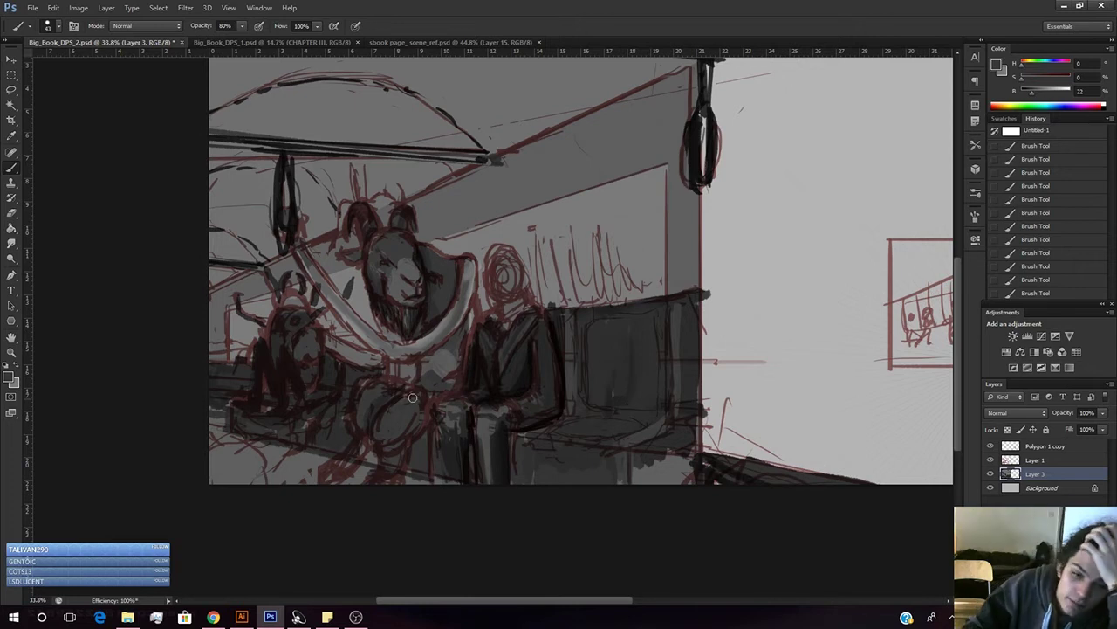
alt+click(377, 406)
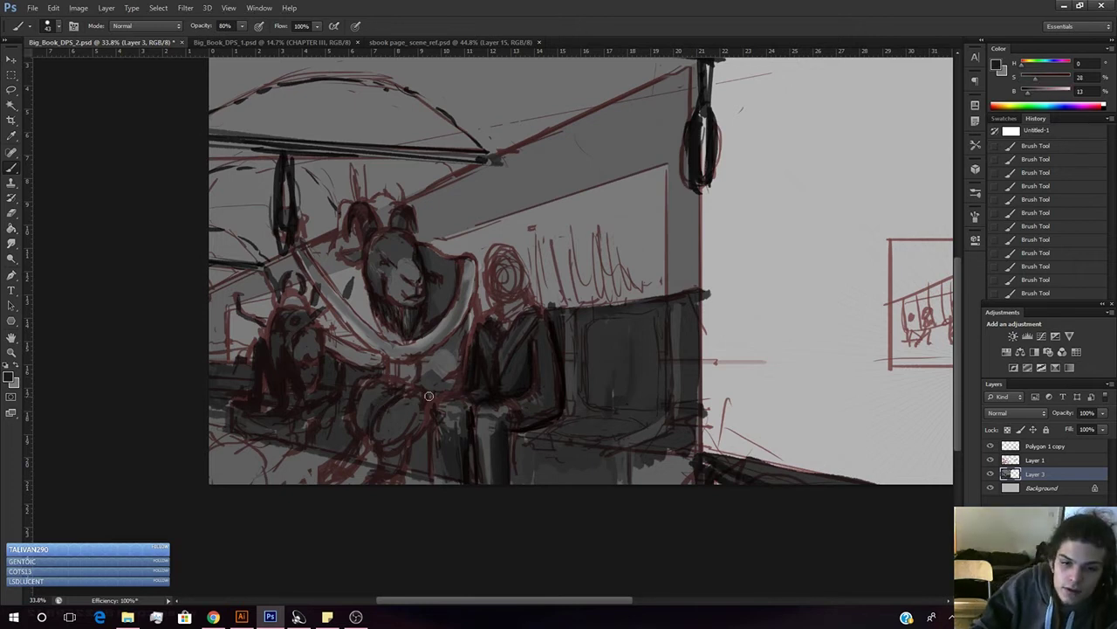
drag(419, 406, 409, 439)
key(alt)
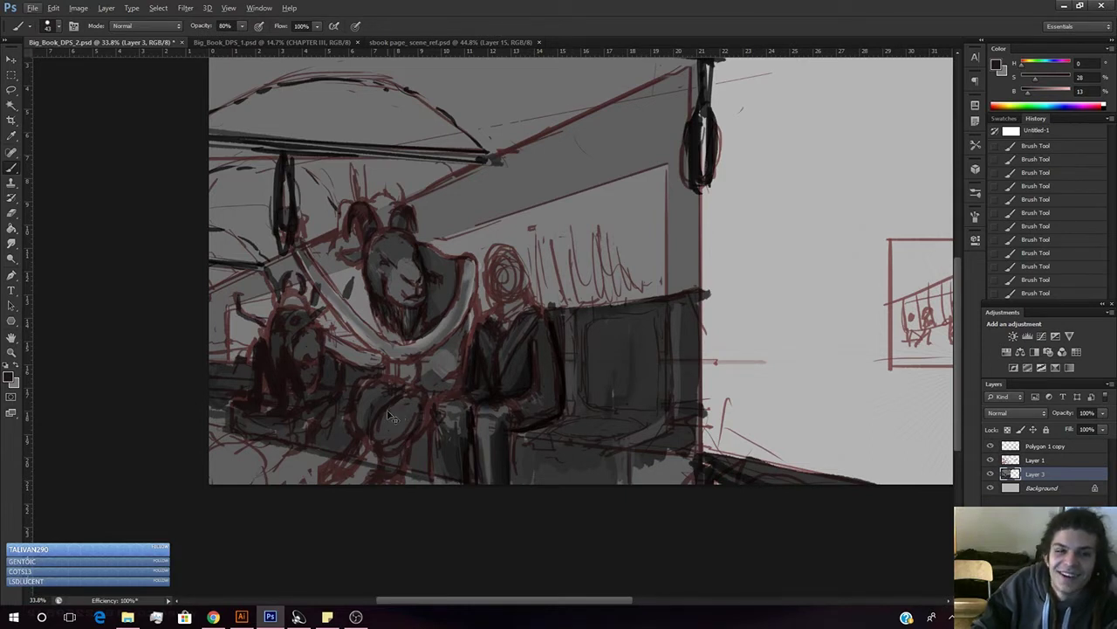
key(alt)
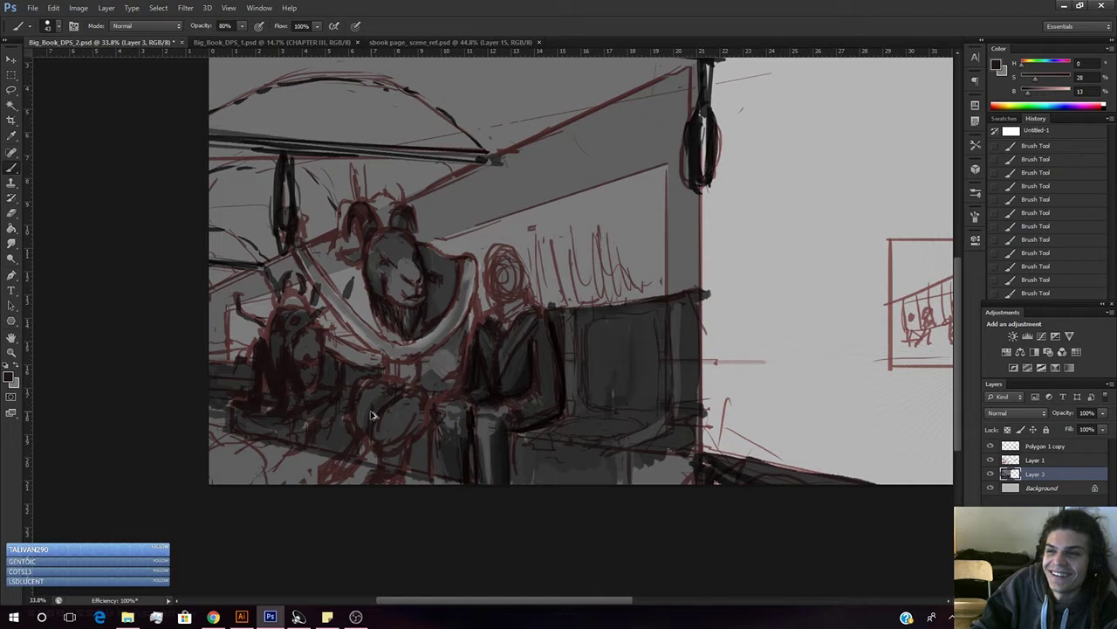
alt+click(375, 403)
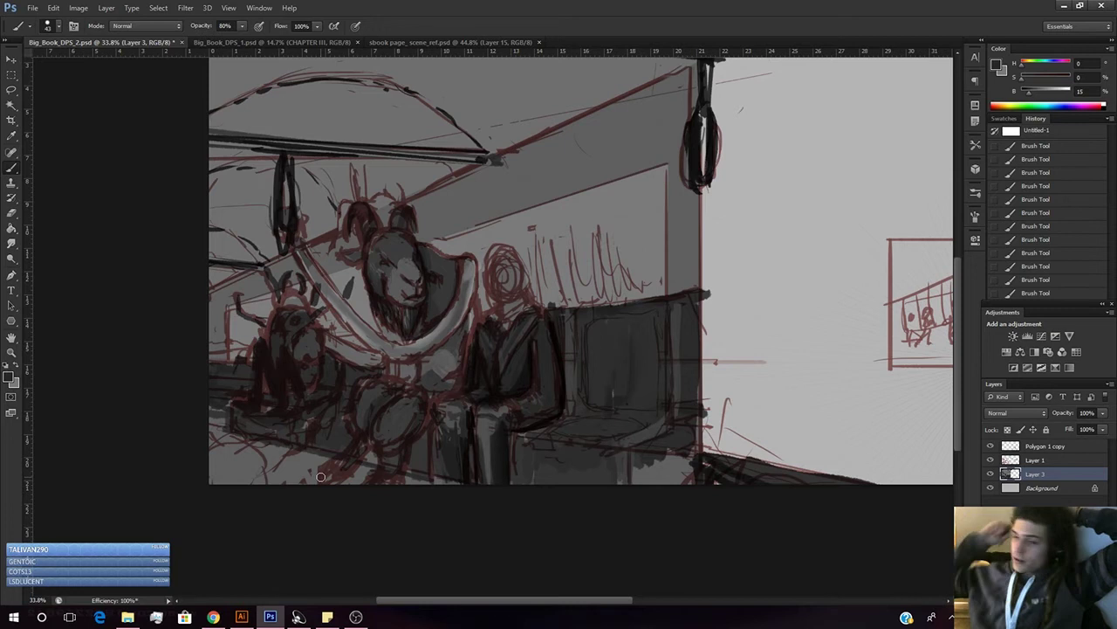
- Paint lighter accents on the goat's knees at 36% brightness, hide Layer 1, and sample a dark grey beside the legs
alt+click(411, 408)
drag(1033, 95, 1036, 98)
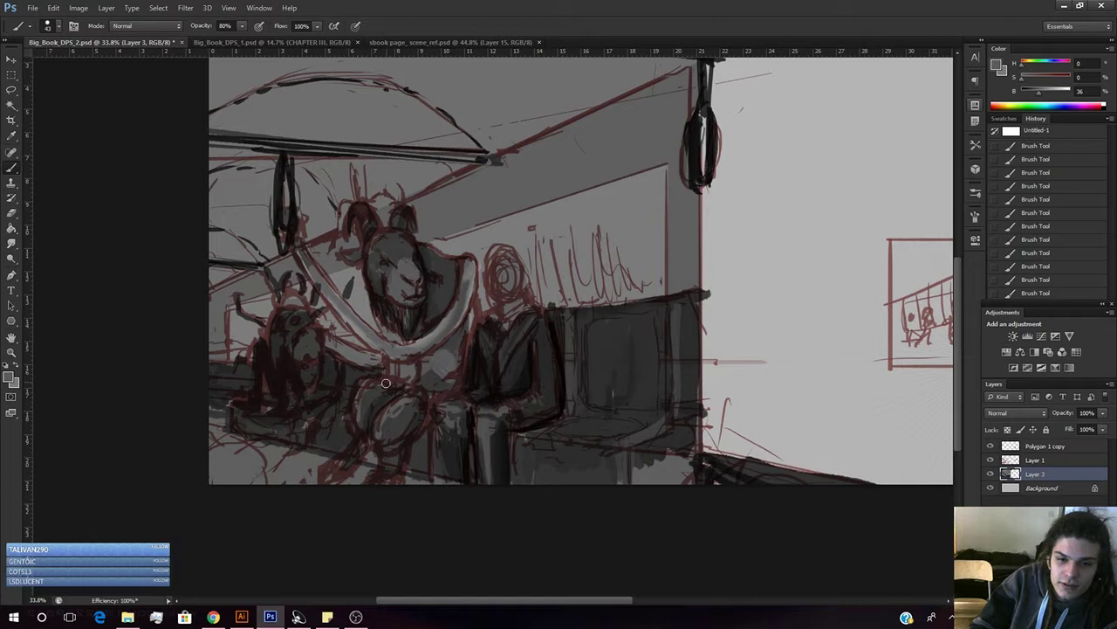
click(991, 461)
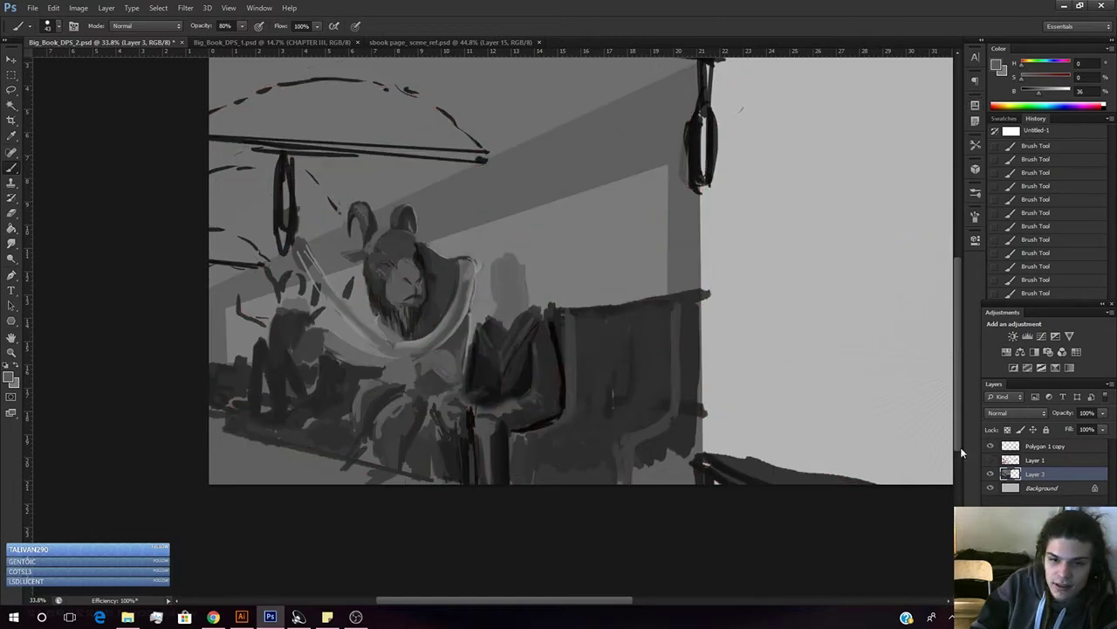
alt+click(358, 384)
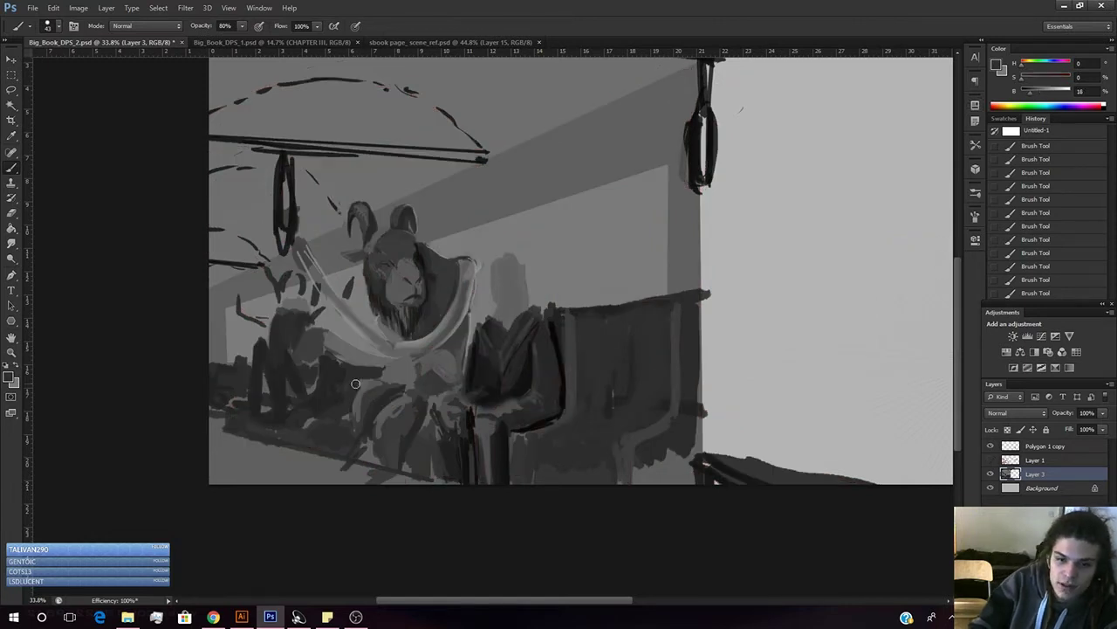
- Compare the painted figures with the red sketch by toggling Layer 1's visibility, and leave it hidden
drag(357, 383, 366, 382)
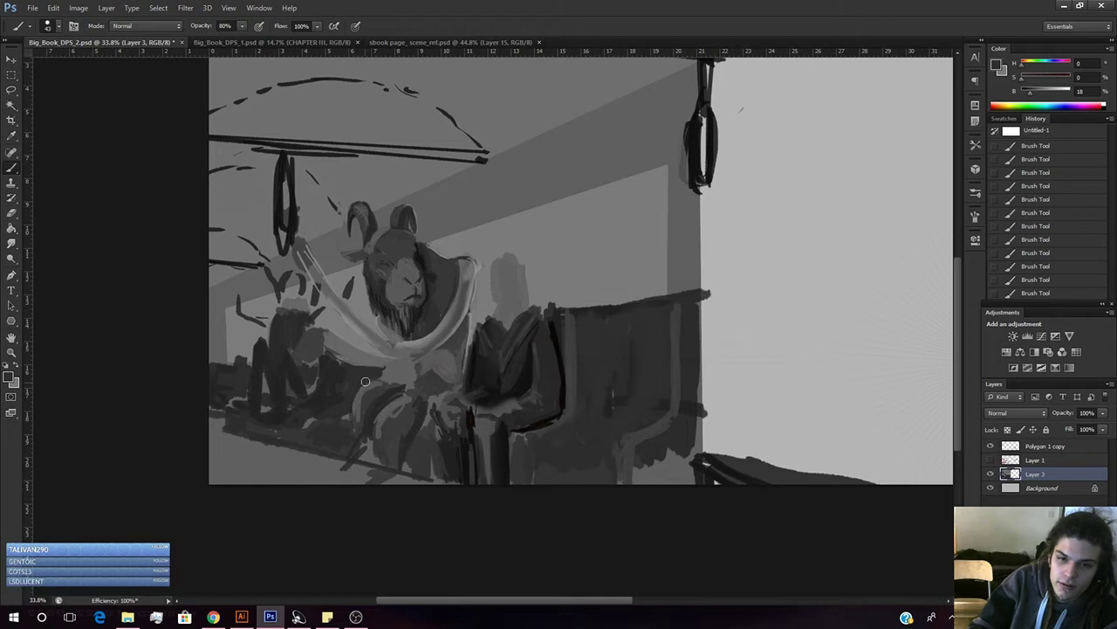
click(990, 459)
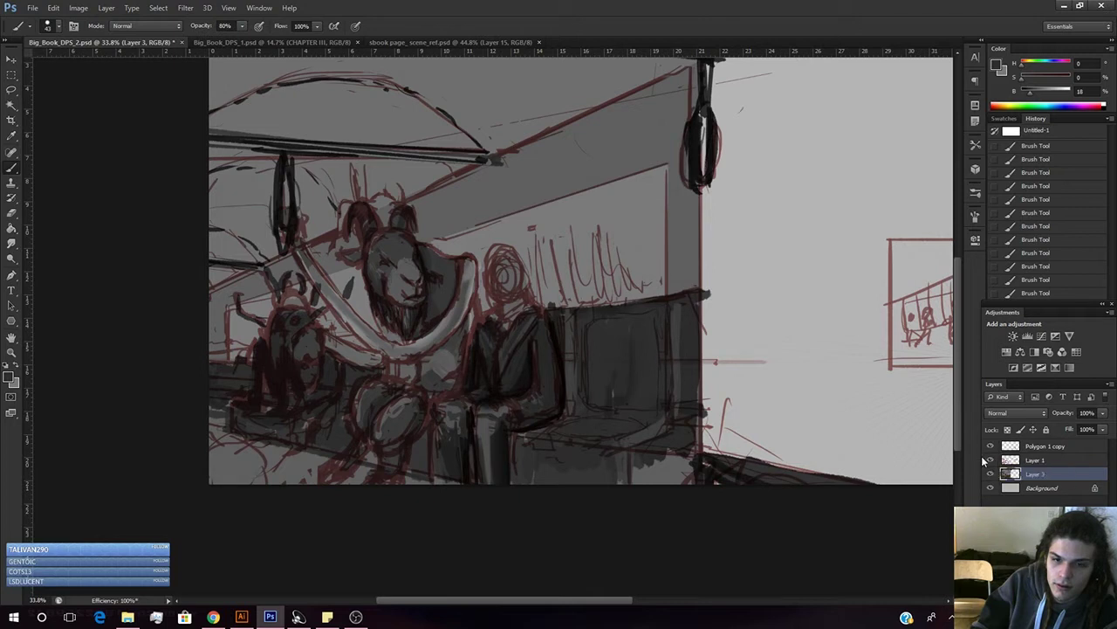
click(990, 460)
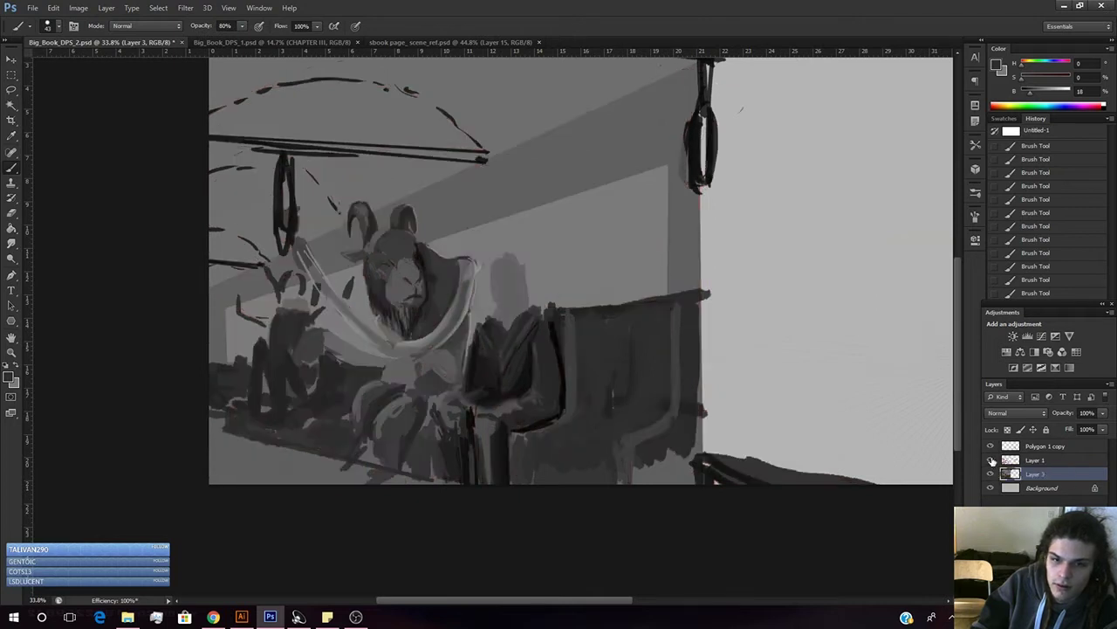
click(990, 459)
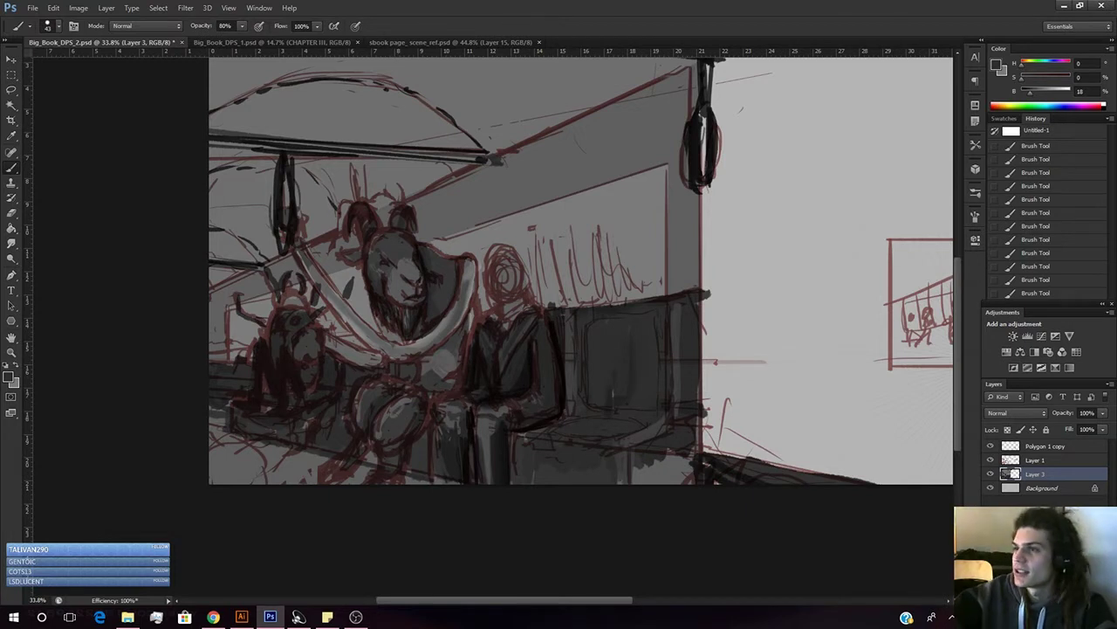
key(alt+Tab)
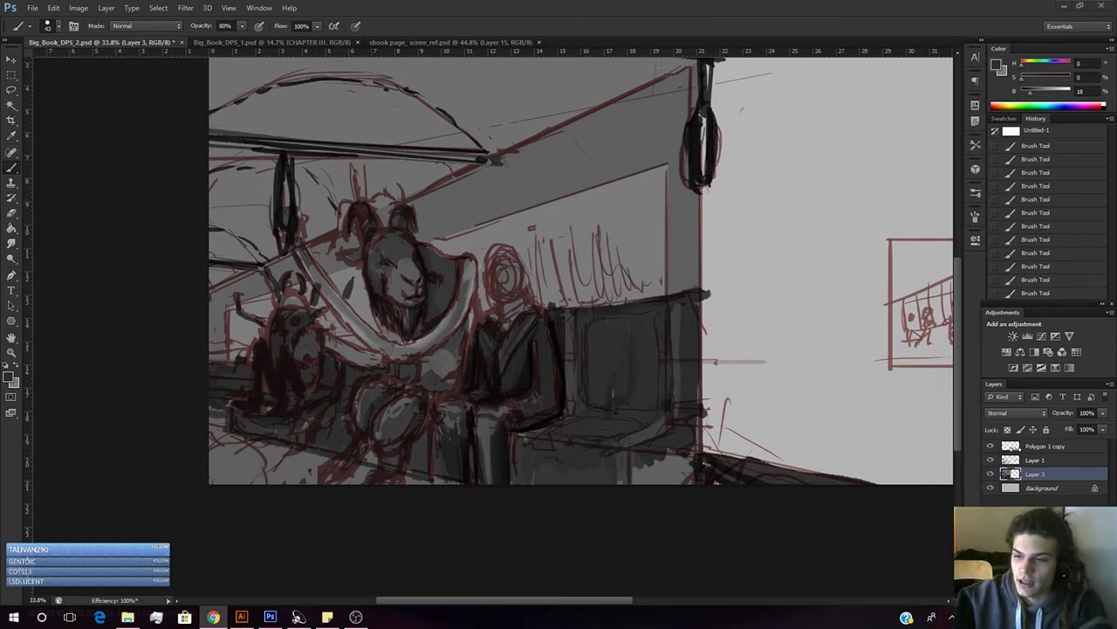
click(990, 461)
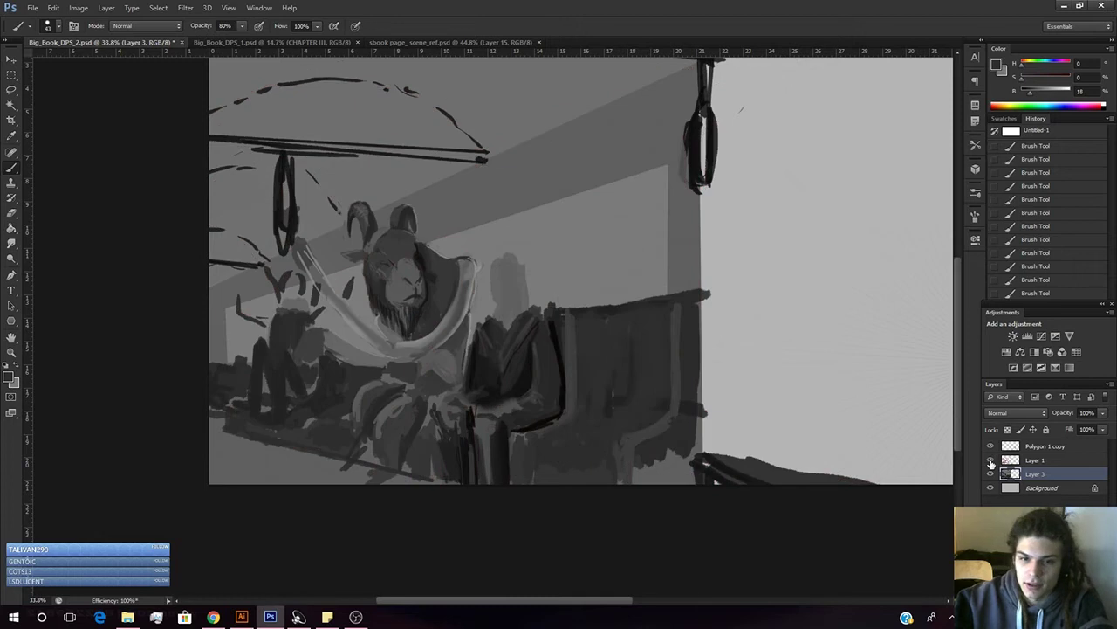
click(991, 461)
click(990, 461)
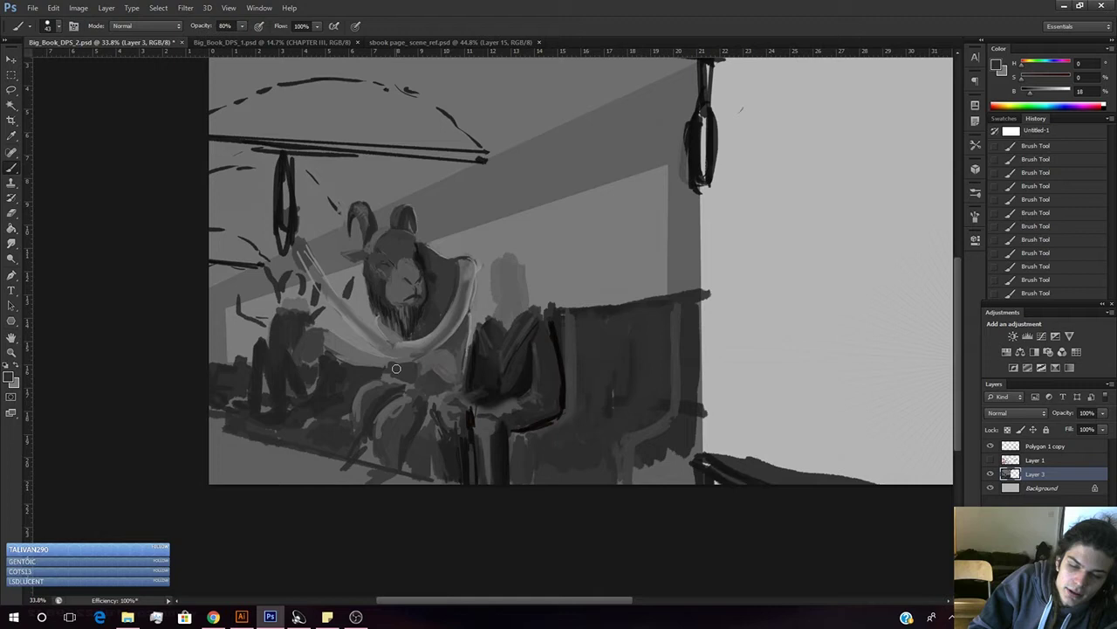
key(super)
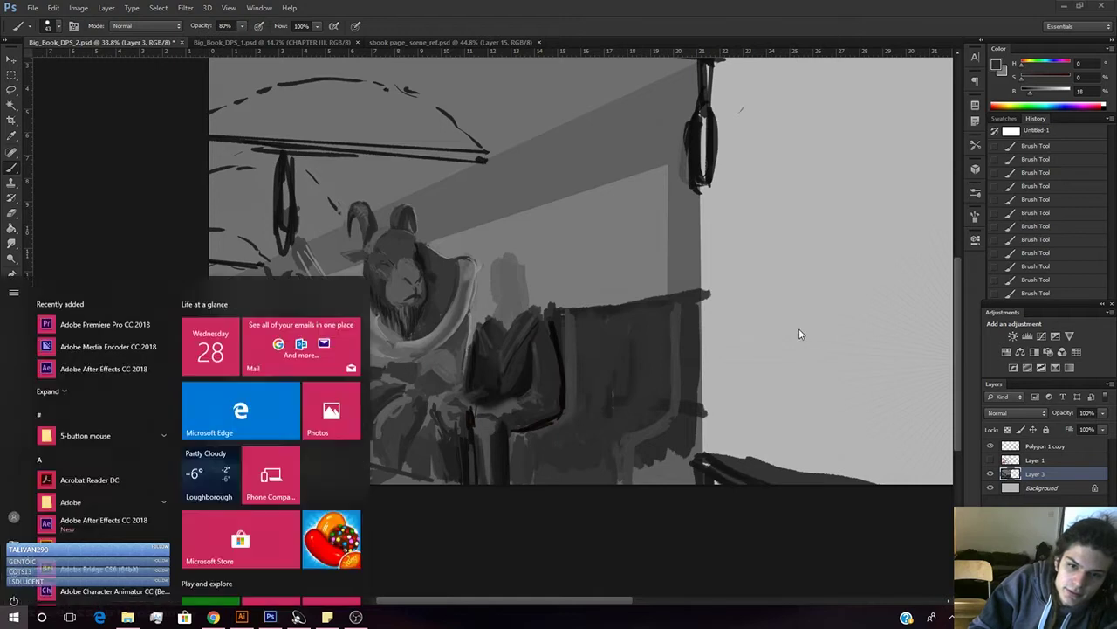
key(super)
alt+click(389, 362)
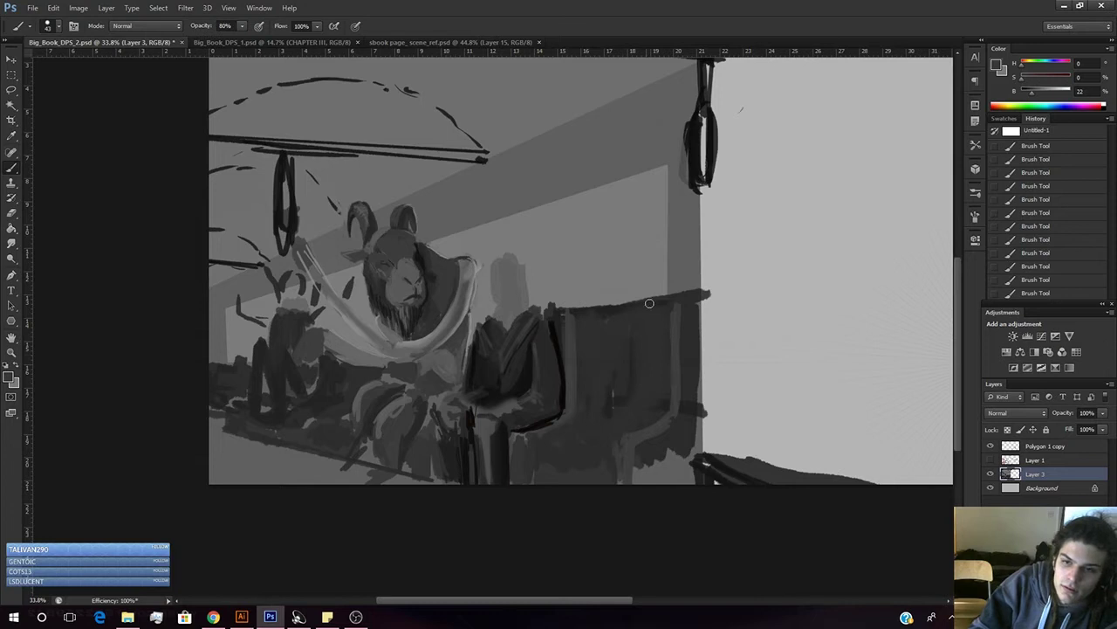
- Set the opacity of the Polygon 1 copy perspective grid layer to 83%
click(1042, 448)
click(1104, 414)
drag(1103, 426, 1102, 428)
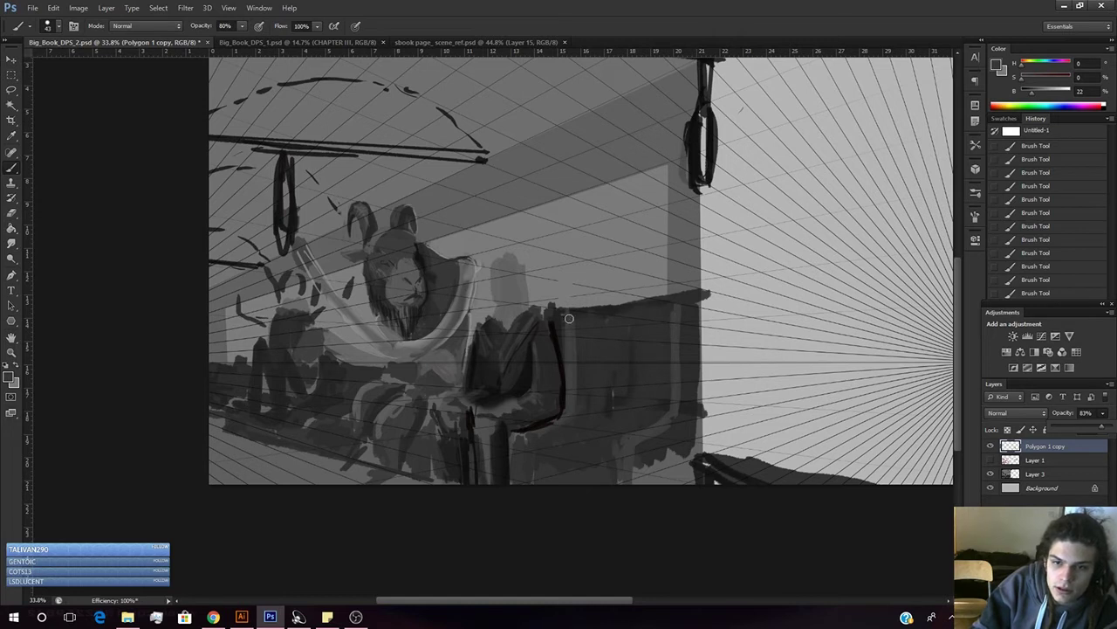
- Trim the upper edge of the seat back with a 48% brightness grey sampled from the wall above it
alt+click(584, 307)
key(e)
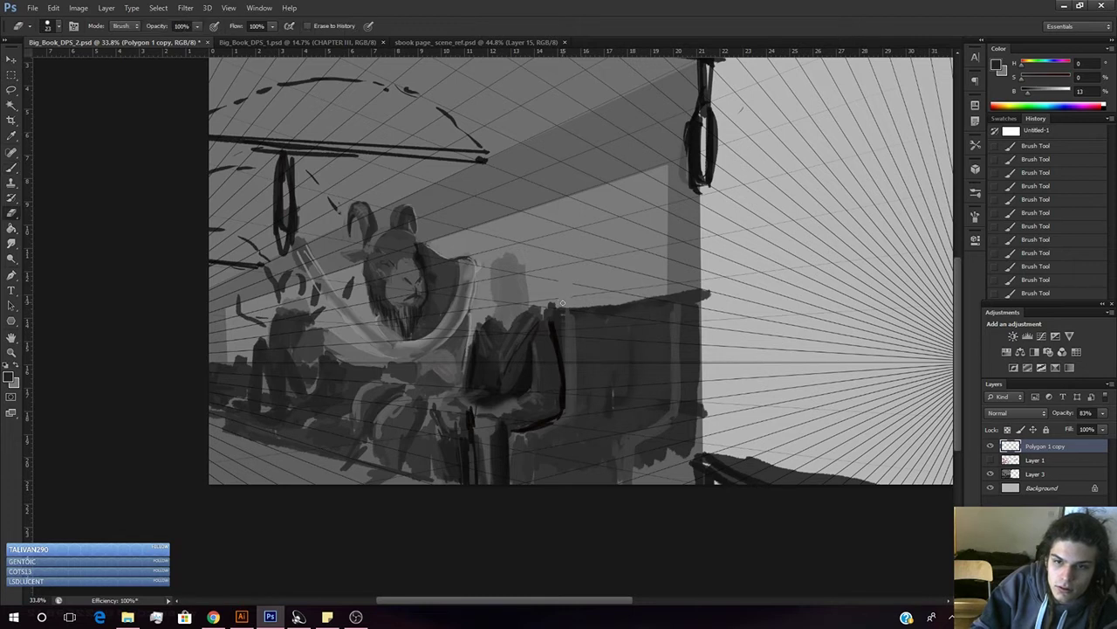
key(b)
alt+click(573, 302)
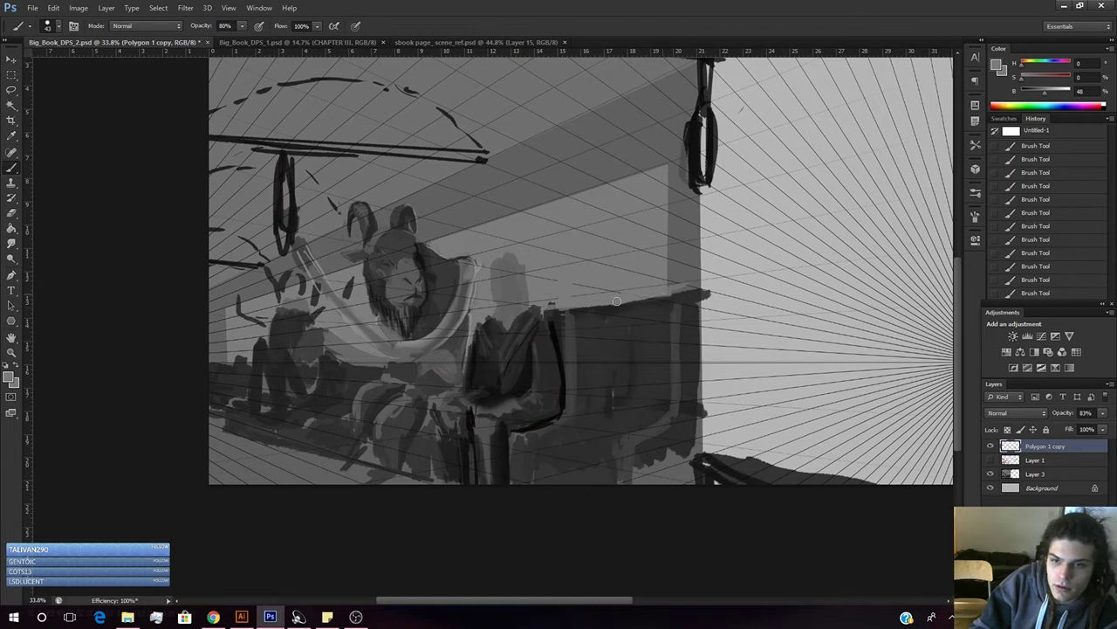
drag(571, 303, 657, 296)
alt+click(676, 272)
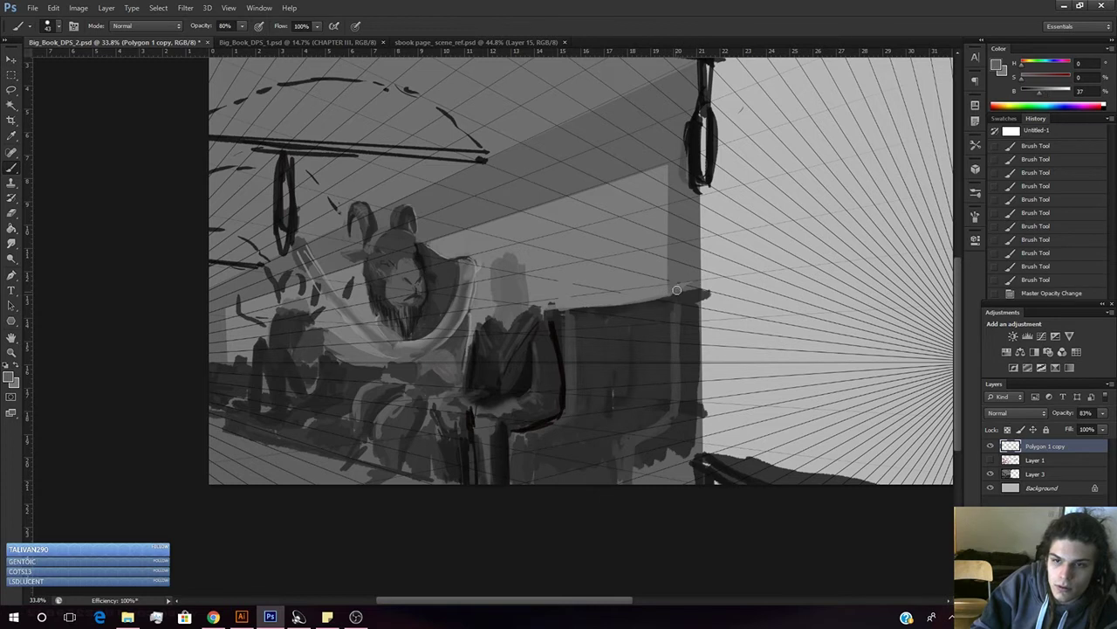
drag(708, 276, 707, 358)
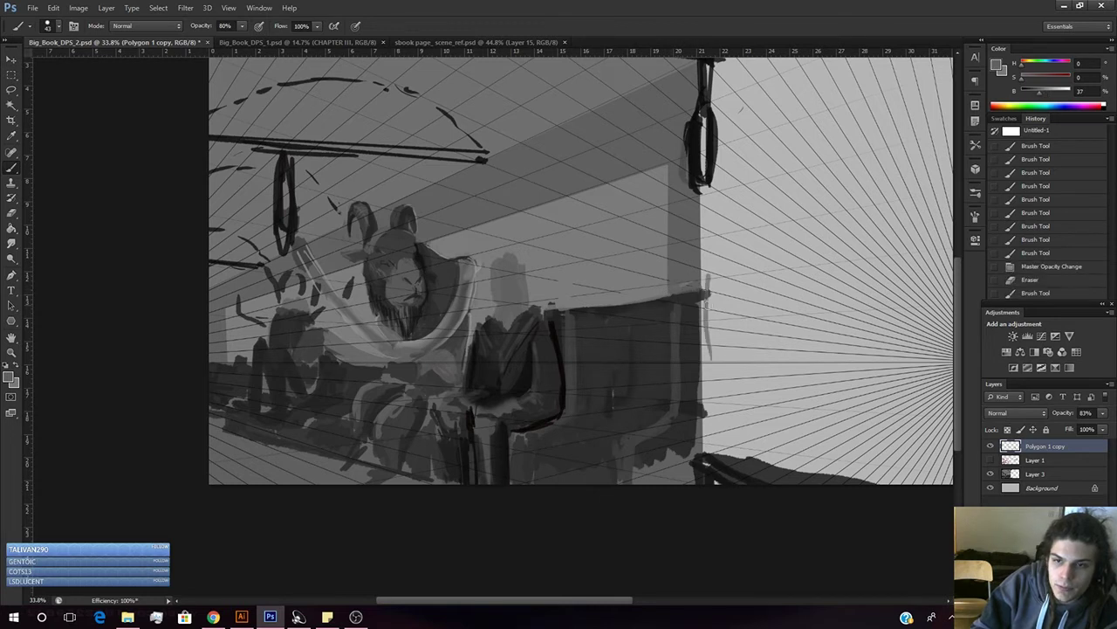
key(ctrl+z)
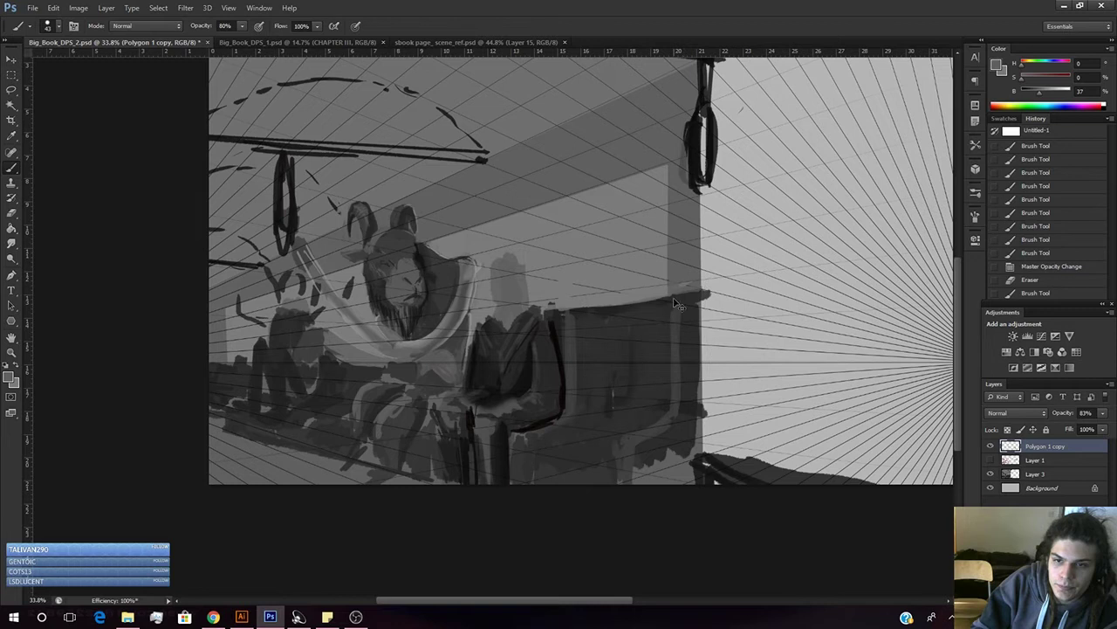
- Straighten the seat back's top edge along the perspective grid with sampled dark grey at 14% brightness
alt+click(591, 317)
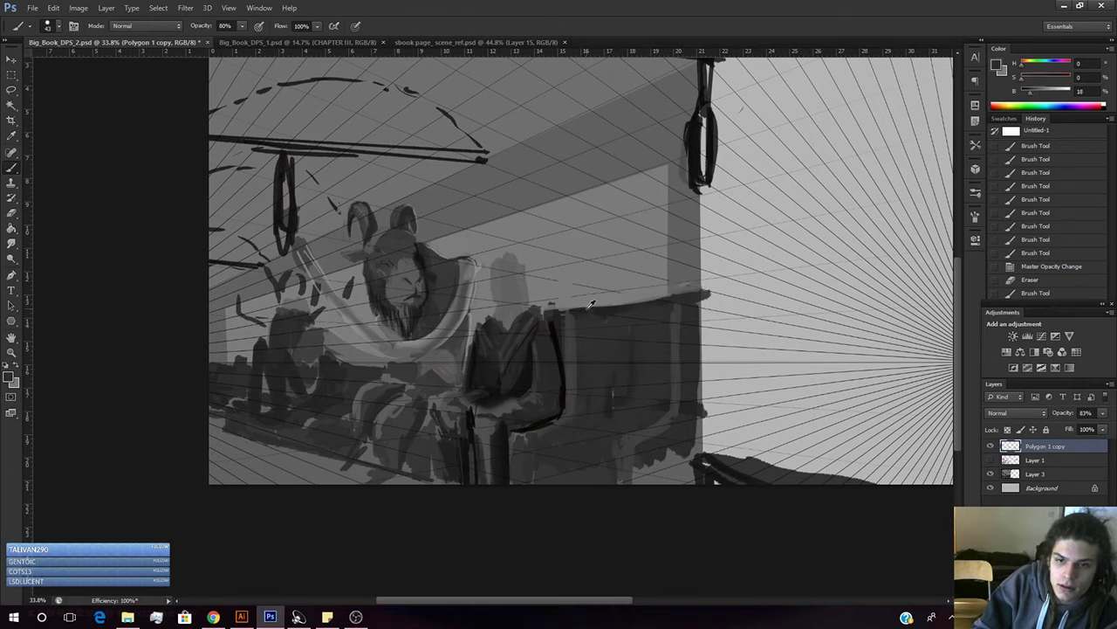
drag(542, 311, 633, 299)
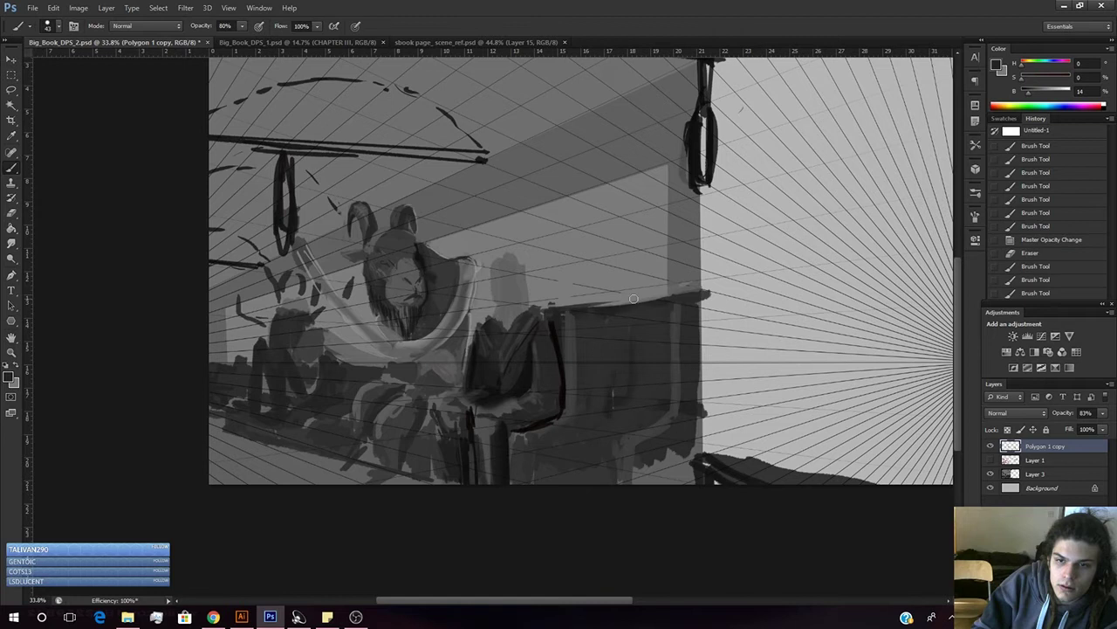
mouse_move(556, 308)
mouse_down()
mouse_move(720, 285)
mouse_move(561, 309)
mouse_move(652, 306)
mouse_move(674, 297)
mouse_move(545, 309)
mouse_move(579, 316)
mouse_up()
drag(579, 316, 677, 299)
drag(539, 310, 551, 320)
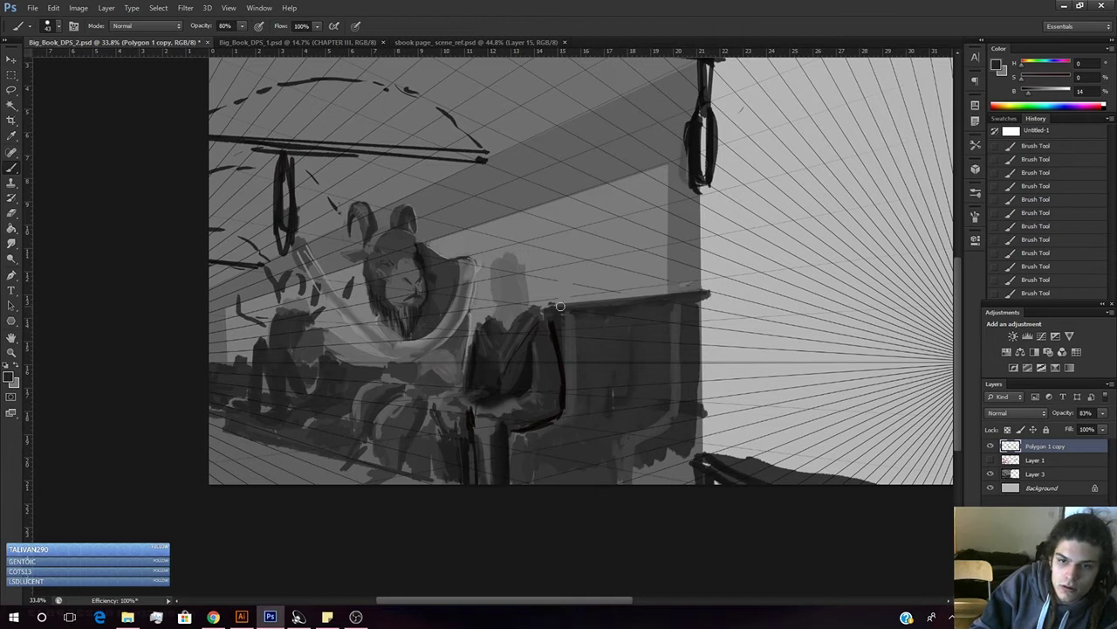
- Clean up the wall just above the seat back with 48% brightness grey, and resample the edge's dark grey
key(e)
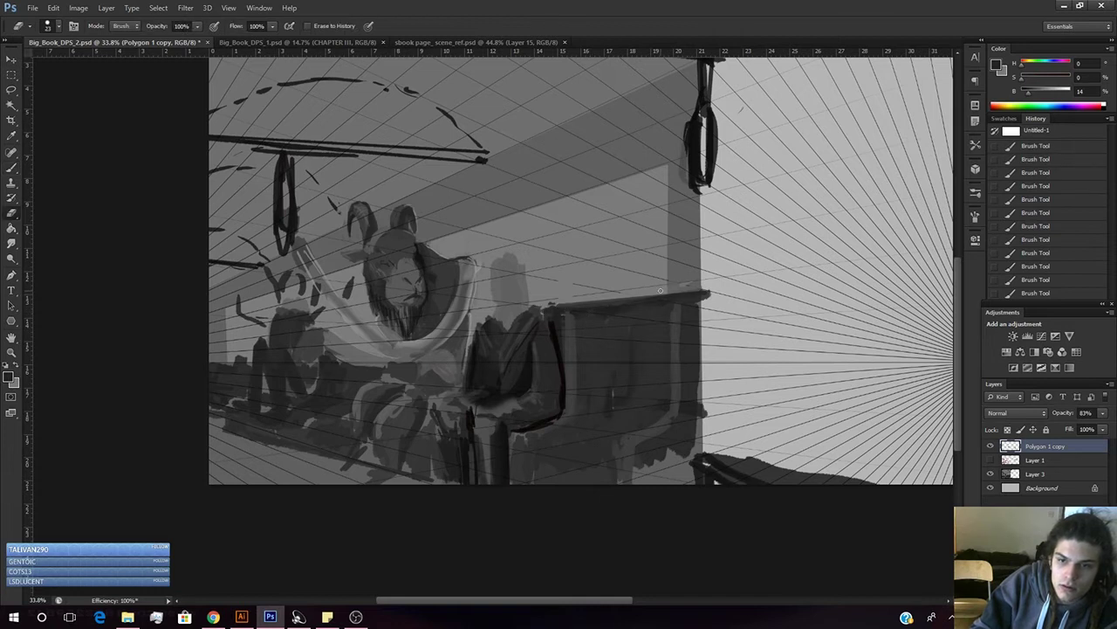
key(b)
mouse_move(669, 270)
mouse_down()
mouse_move(661, 306)
mouse_move(669, 288)
mouse_move(653, 294)
mouse_up()
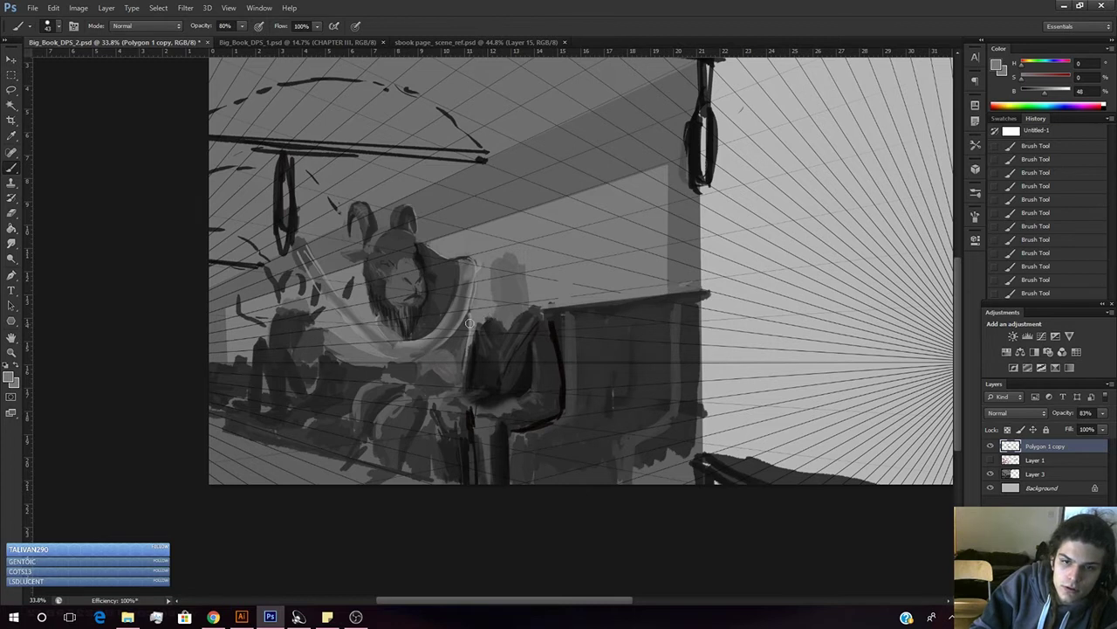
alt+click(612, 302)
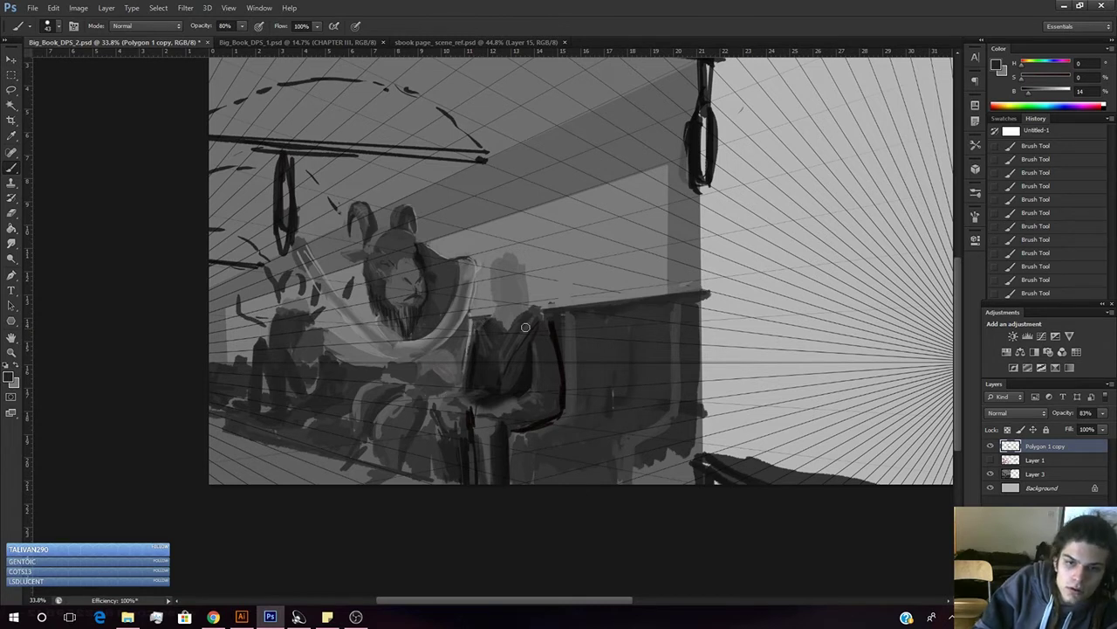
- Select the whole seating area below the seat back's top line with the Polygonal Lasso, extending the selection past the canvas's left edge
click(11, 75)
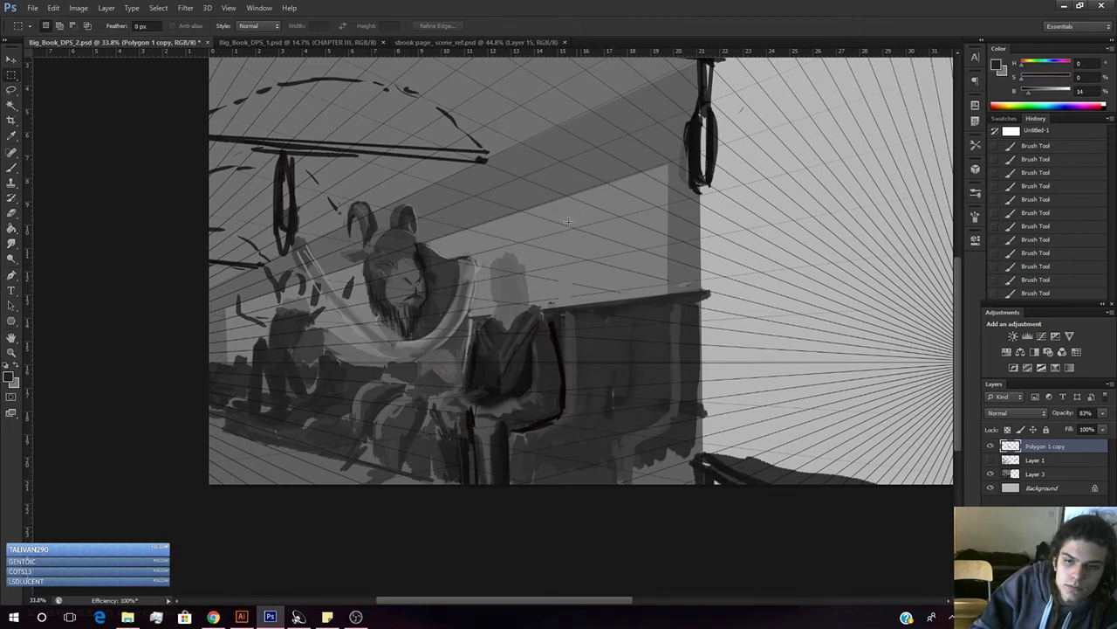
click(11, 89)
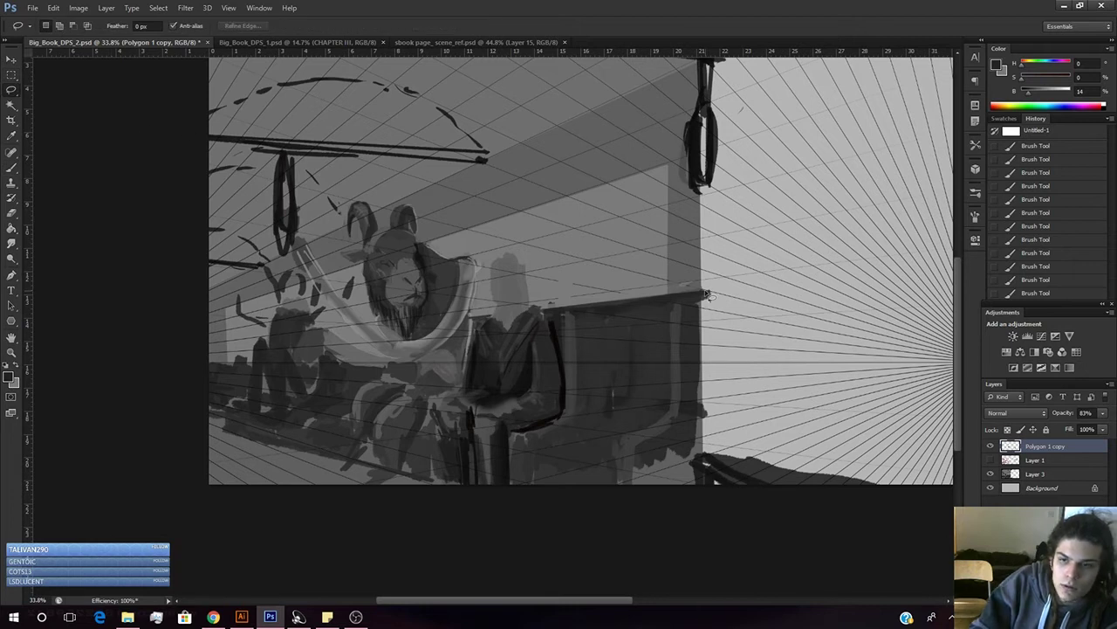
right_click(17, 96)
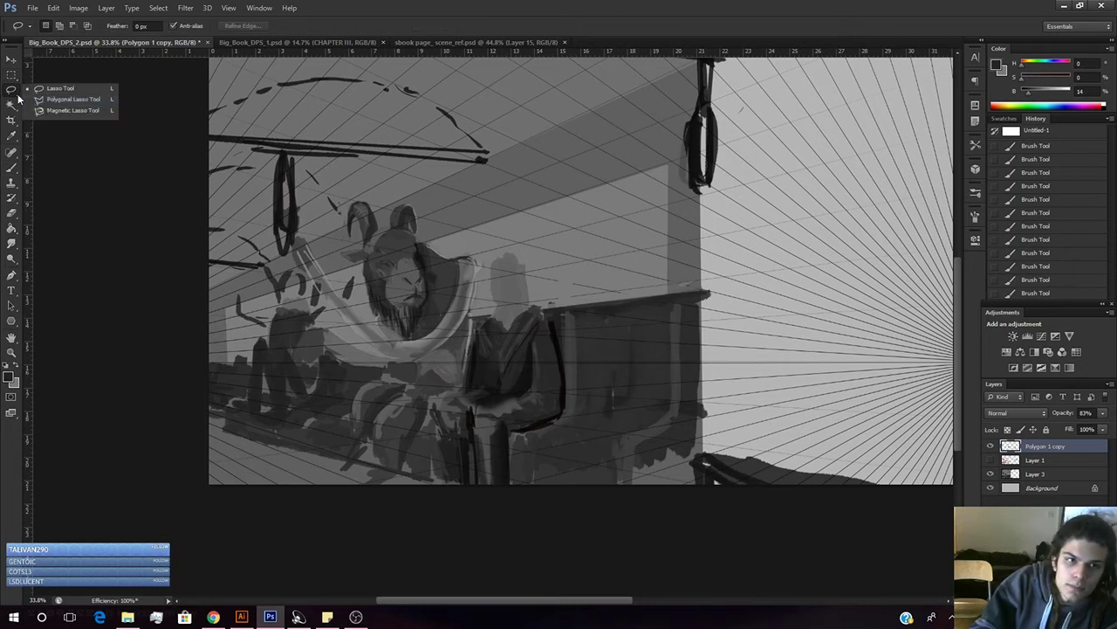
click(61, 99)
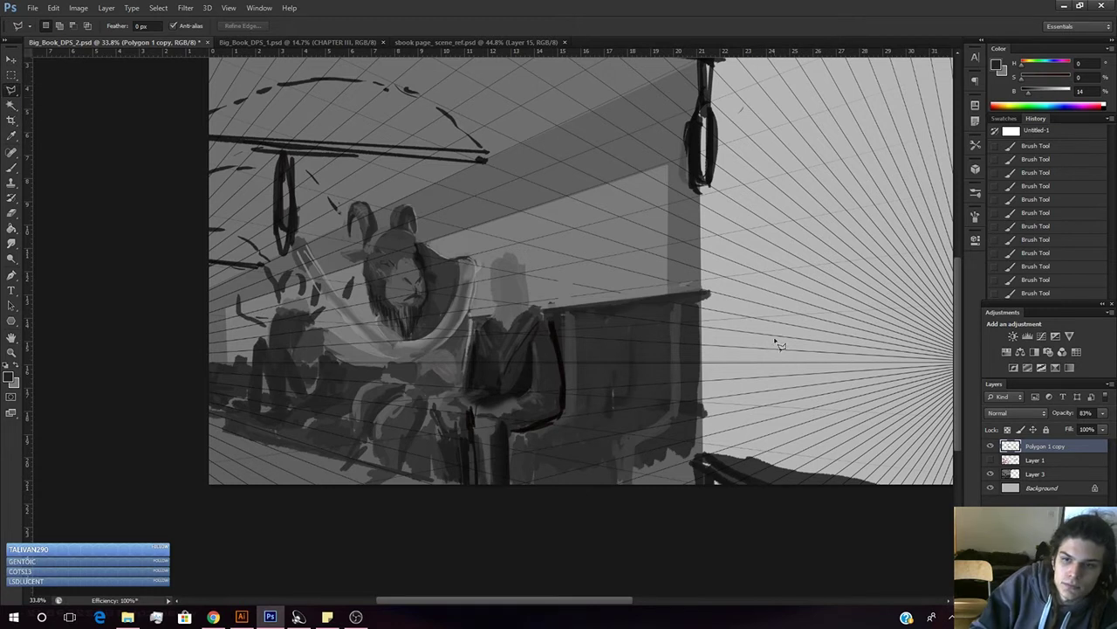
click(684, 287)
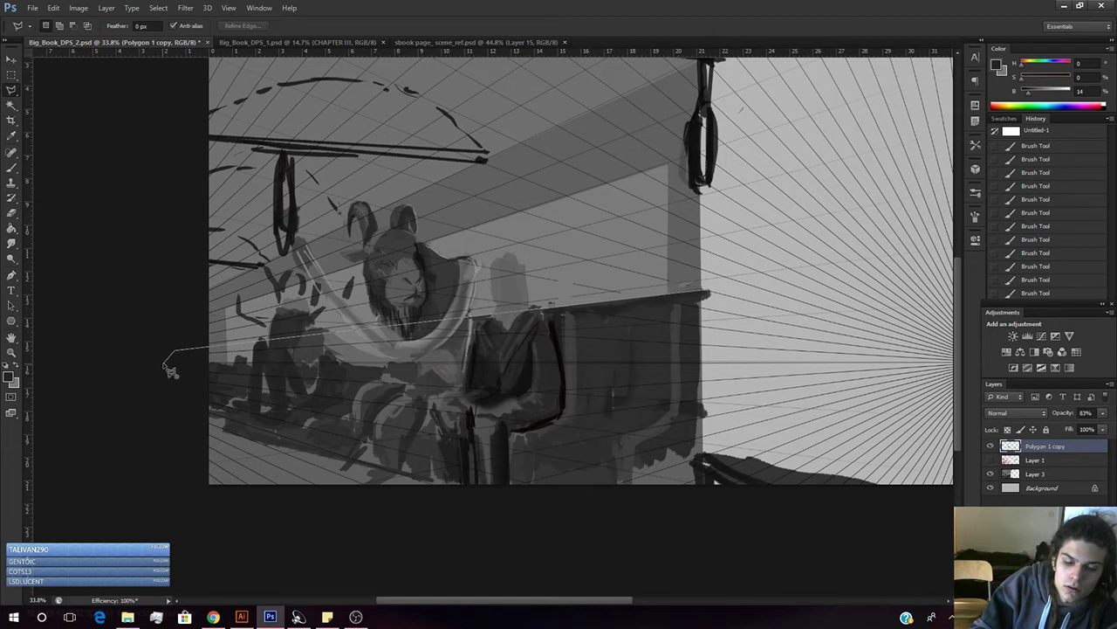
double_click(172, 358)
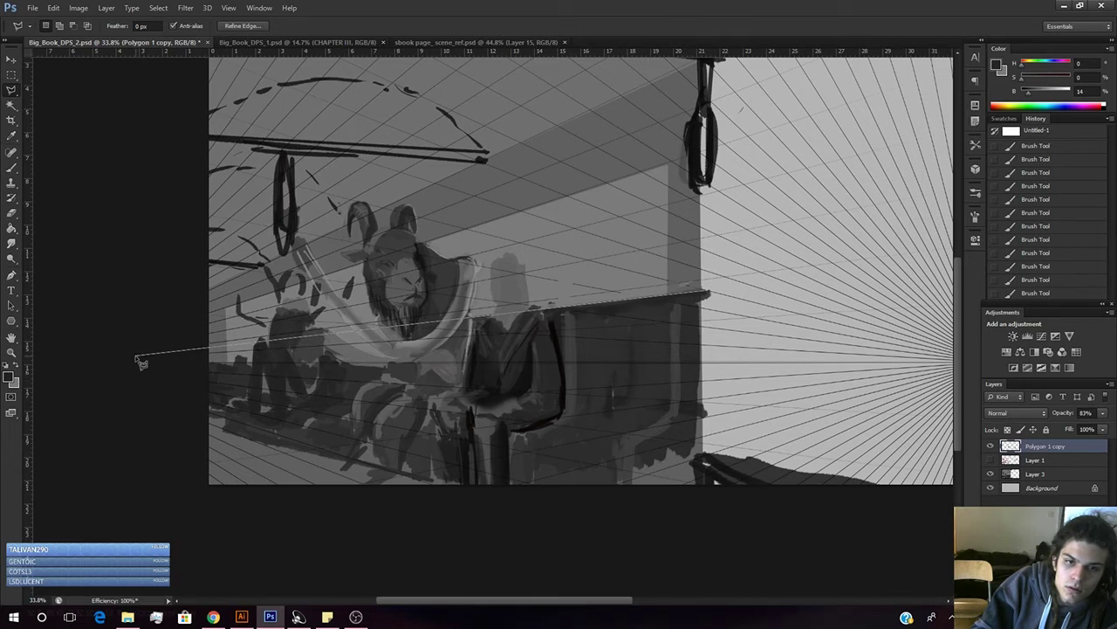
click(131, 356)
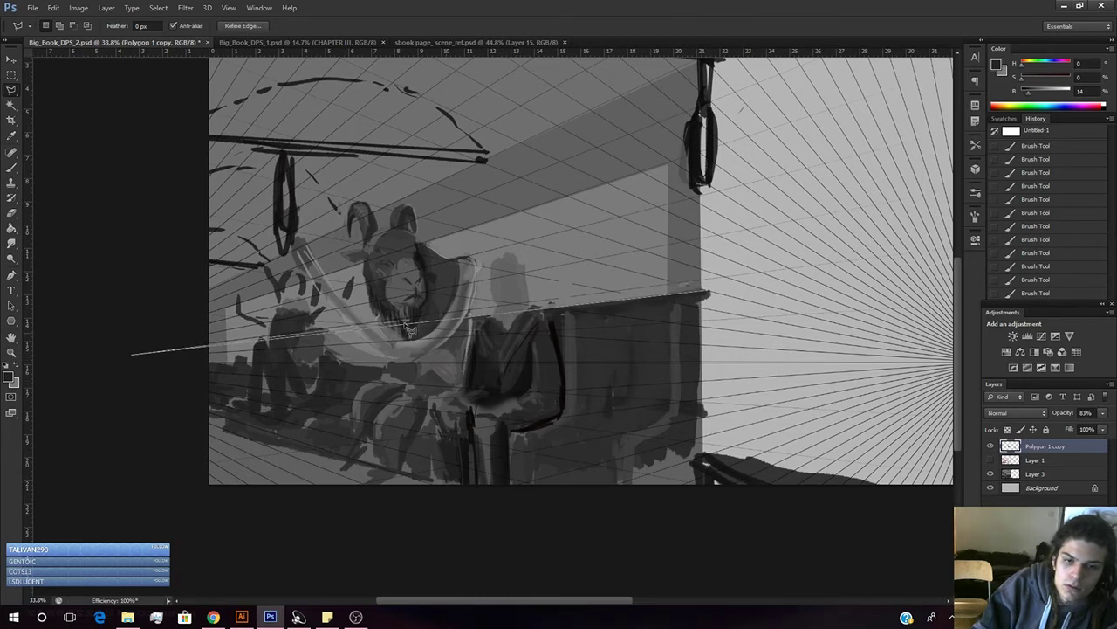
click(160, 482)
click(738, 474)
click(796, 279)
click(712, 295)
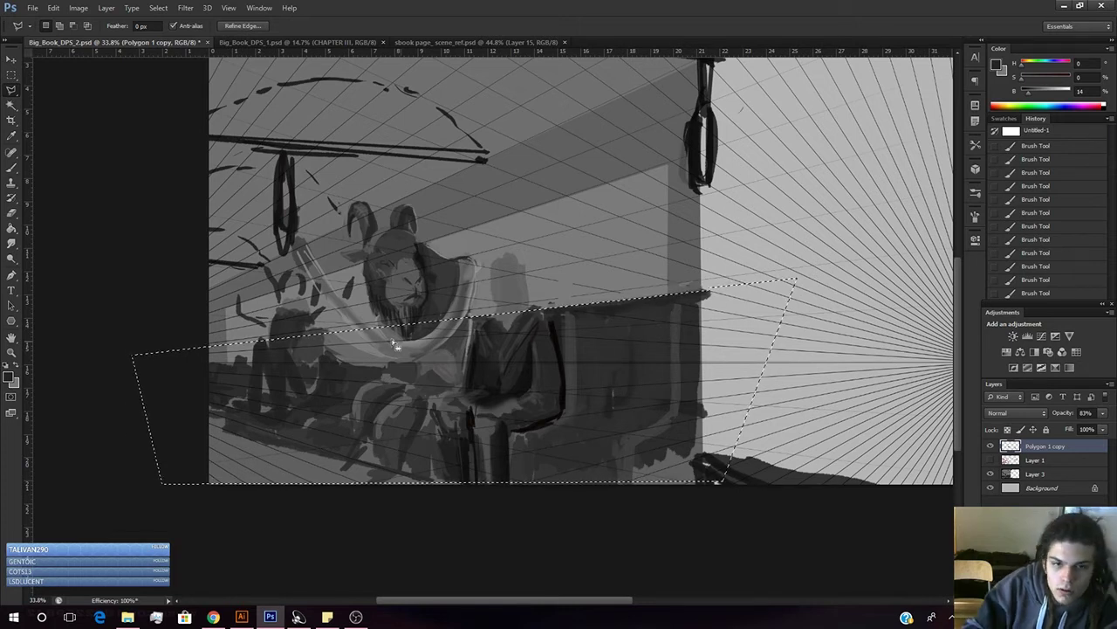
- Paint a dark diagonal band at 14% brightness inside the selection, along the lower left of the goat's collar beneath its beard
key(b)
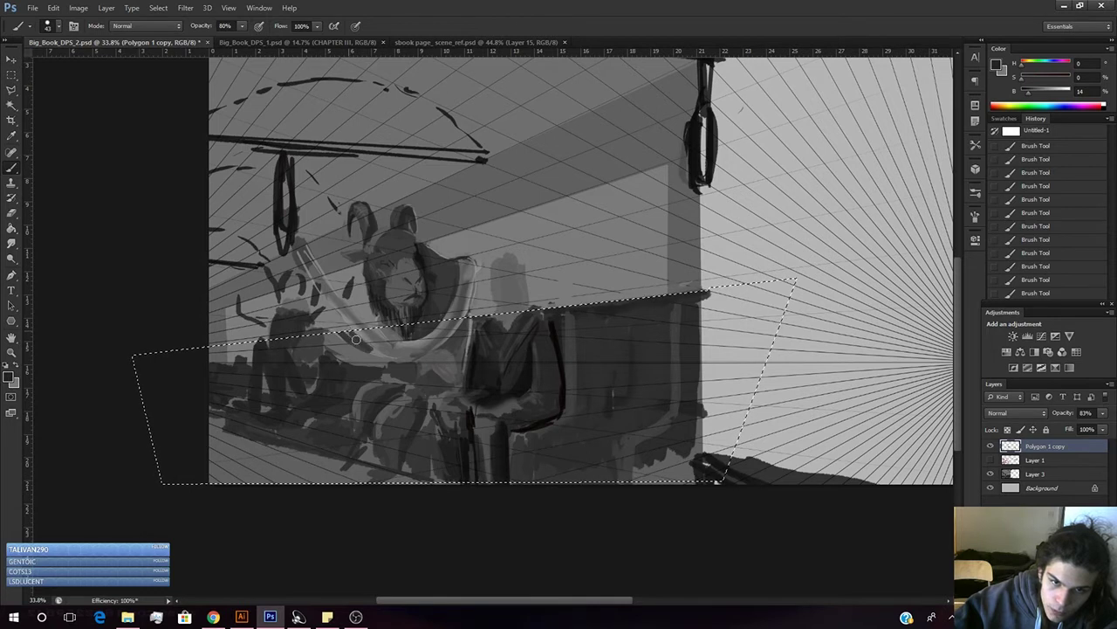
mouse_move(376, 332)
mouse_down()
mouse_move(402, 346)
mouse_move(383, 335)
mouse_up()
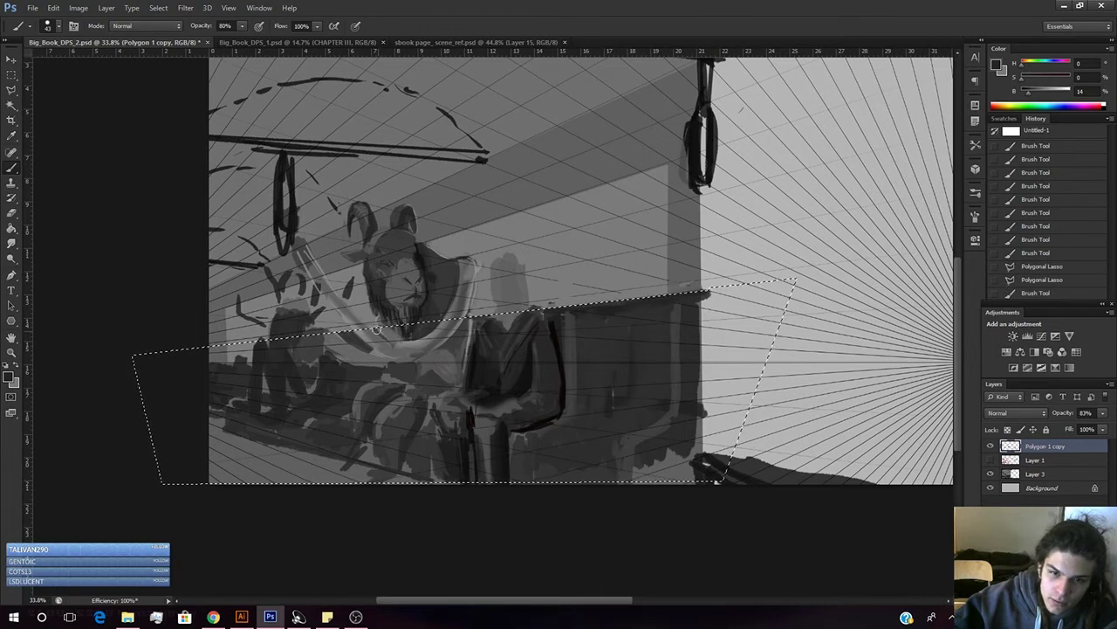
drag(390, 339, 396, 342)
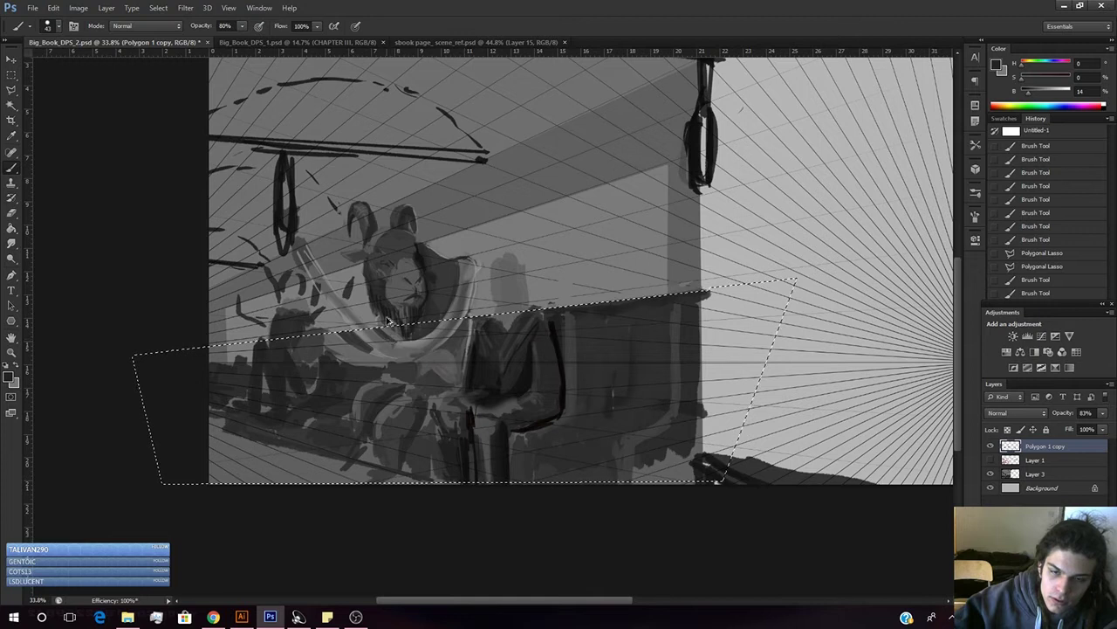
click(366, 319)
click(357, 324)
key(z)
drag(349, 328, 392, 330)
key(b)
drag(394, 378, 444, 406)
drag(354, 346, 451, 404)
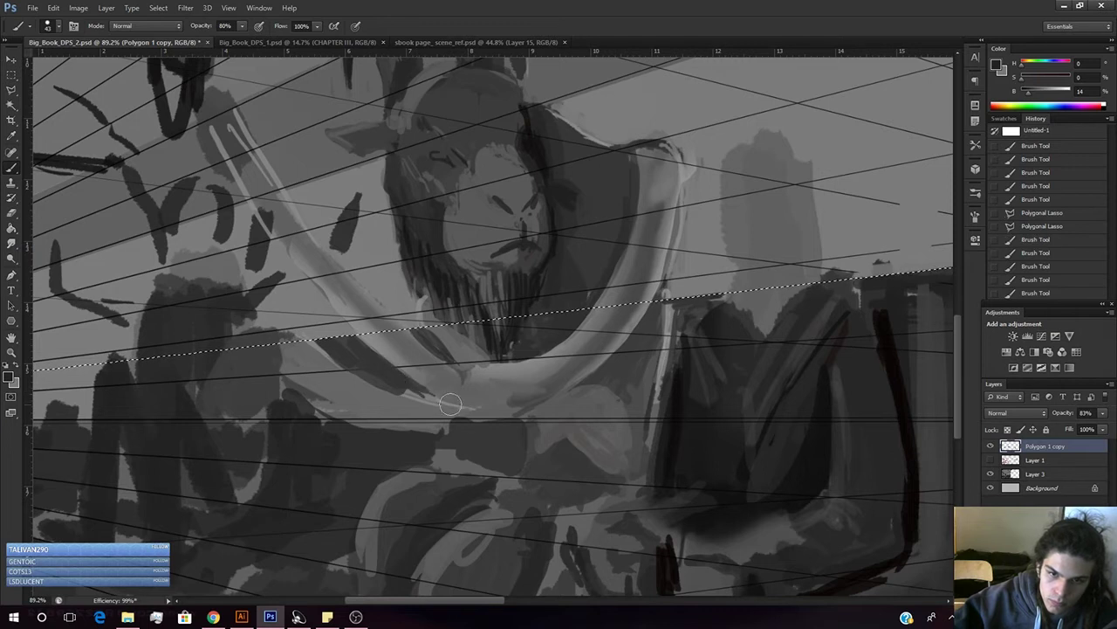
mouse_move(349, 344)
mouse_down()
mouse_move(374, 377)
mouse_move(327, 335)
mouse_move(399, 388)
mouse_up()
mouse_move(351, 357)
mouse_down()
mouse_move(388, 385)
mouse_move(335, 341)
mouse_move(401, 385)
mouse_move(311, 332)
mouse_move(400, 385)
mouse_move(458, 403)
mouse_up()
drag(388, 376, 467, 410)
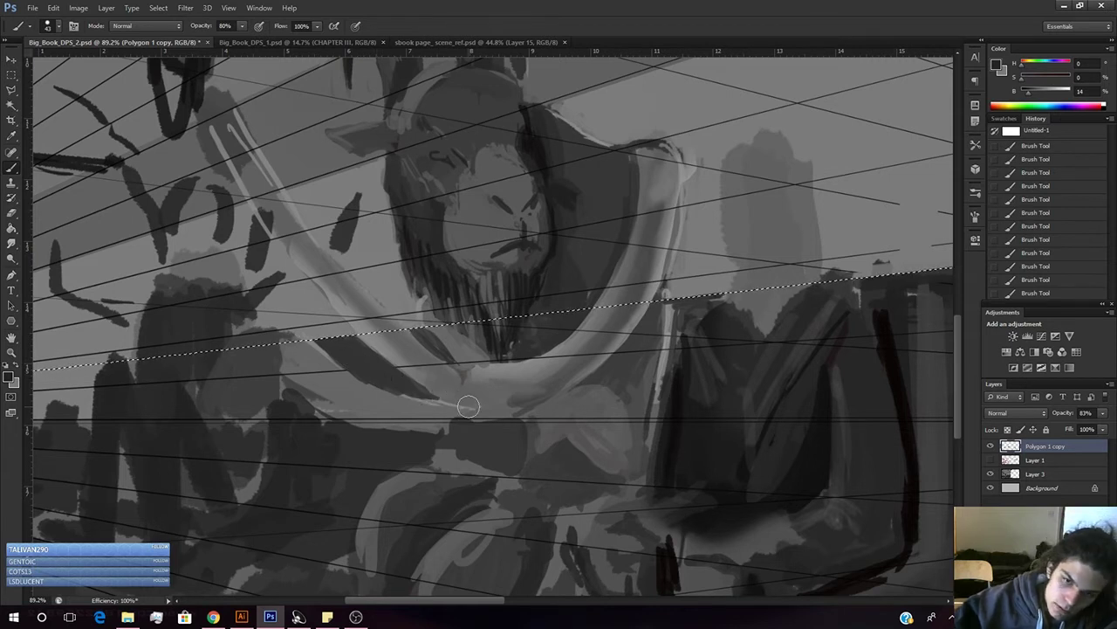
mouse_move(384, 381)
mouse_down()
mouse_move(484, 413)
mouse_move(421, 398)
mouse_up()
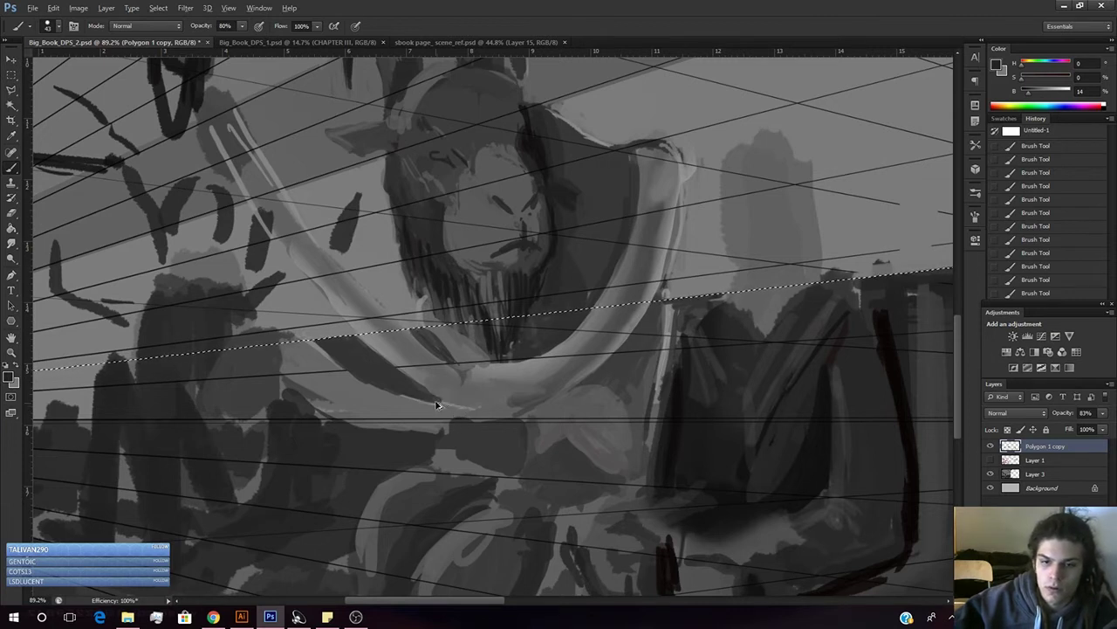
- Compare the whole spread with the red sketch by showing Layer 1 and hiding it again
key(ctrl+space)
mouse_move(469, 392)
mouse_down()
mouse_move(411, 423)
mouse_move(404, 432)
mouse_move(436, 407)
mouse_move(381, 457)
mouse_move(399, 446)
mouse_up()
click(990, 459)
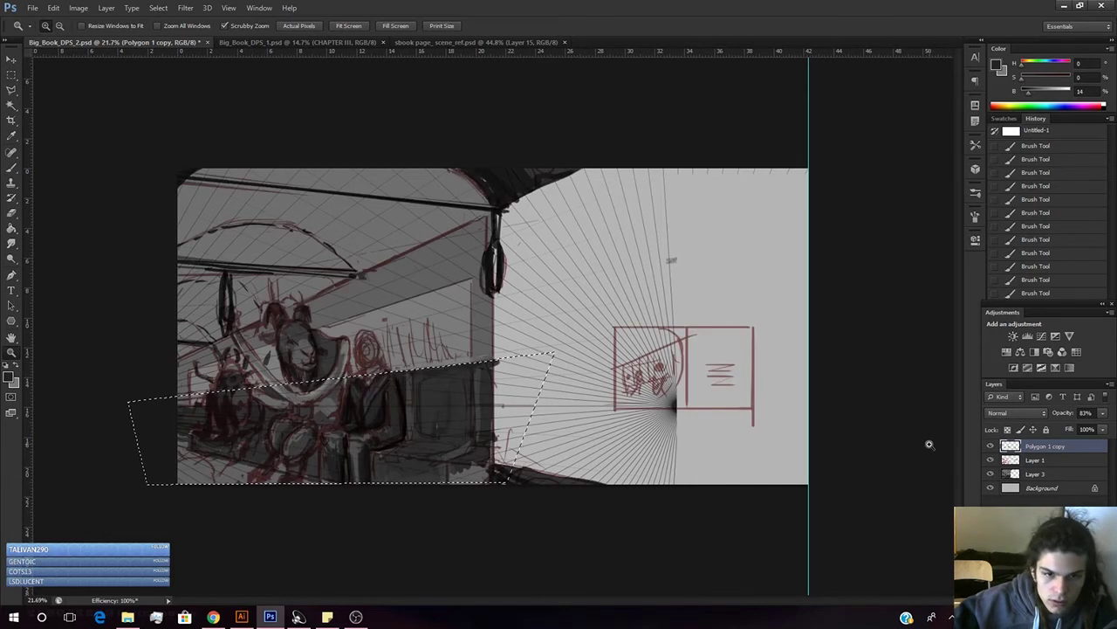
click(990, 459)
- Deselect the seating area and touch up the goat's upper arm beside the collar with dark grey at 18% brightness, then sample a 20% grey
drag(282, 395, 258, 428)
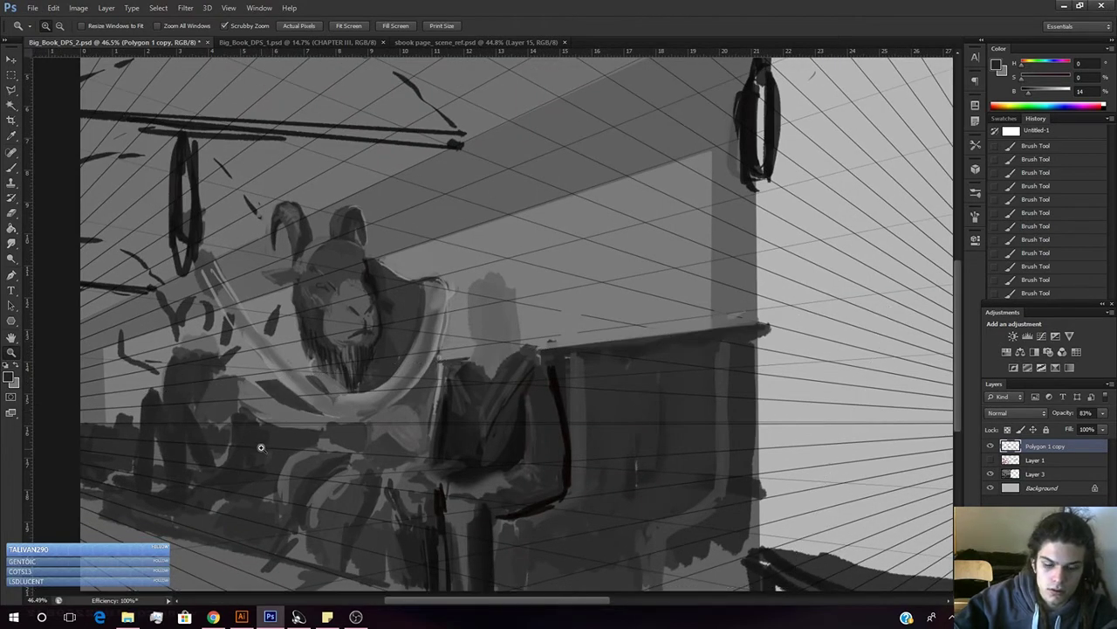
key(b)
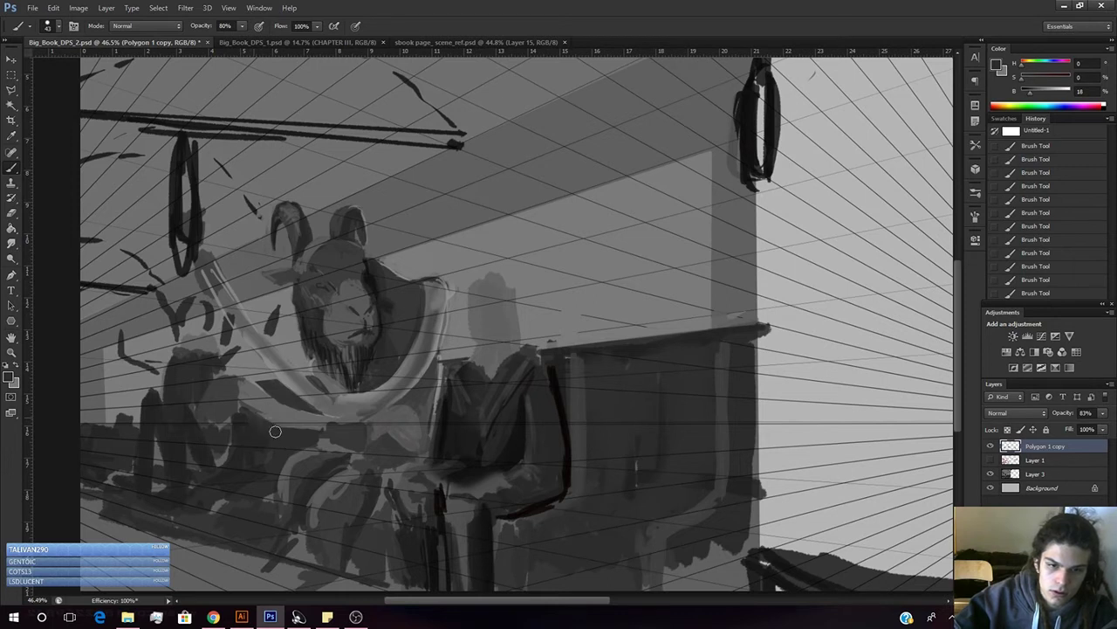
key(ctrl+d)
mouse_move(276, 389)
mouse_down()
mouse_move(287, 399)
mouse_move(256, 382)
mouse_up()
alt+click(279, 395)
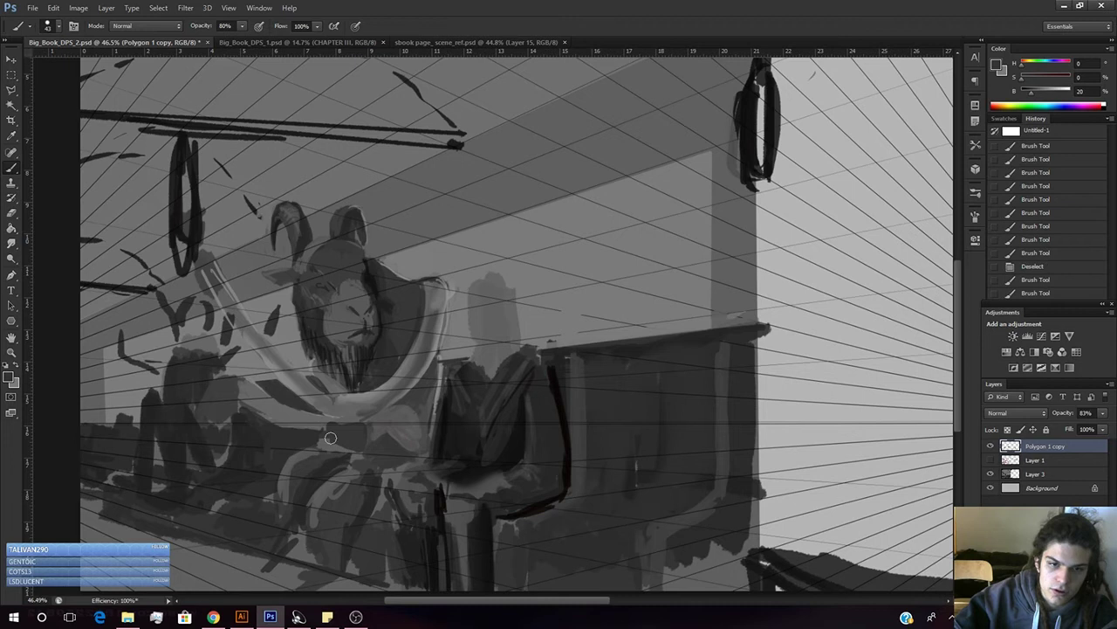
- Check the full composition against the Layer 1 sketch once more, leaving the sketch hidden
key(z)
drag(389, 426, 344, 446)
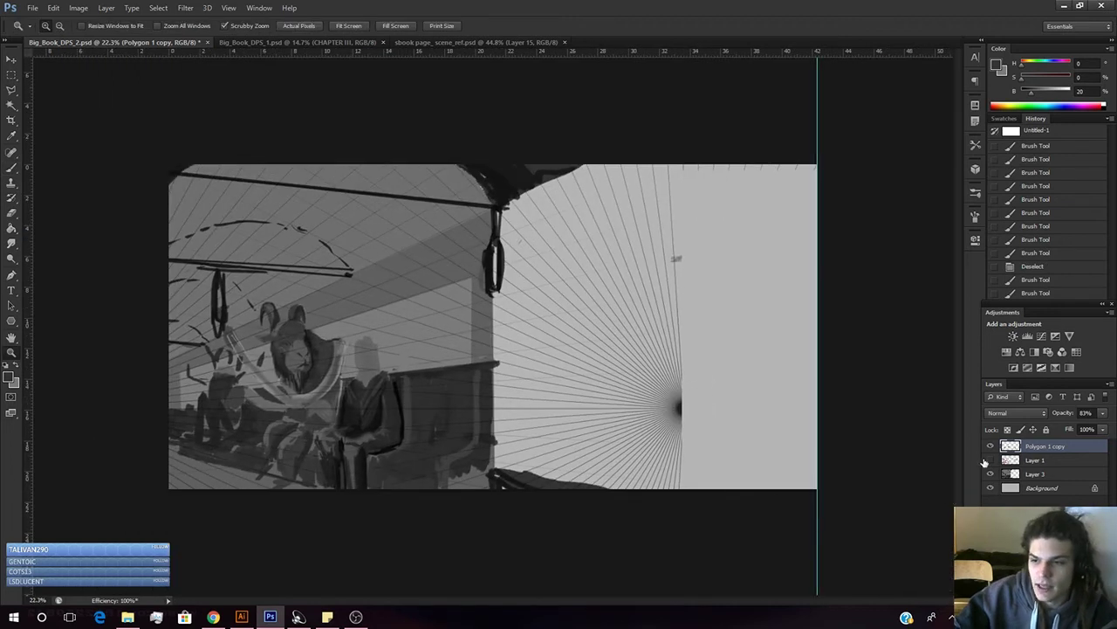
click(990, 460)
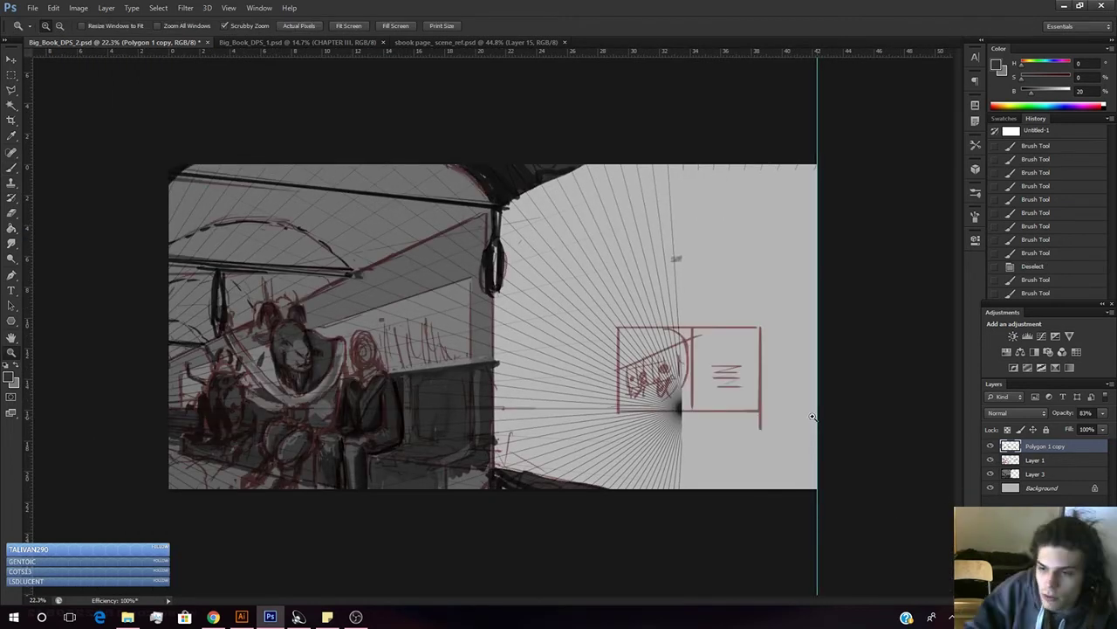
click(990, 460)
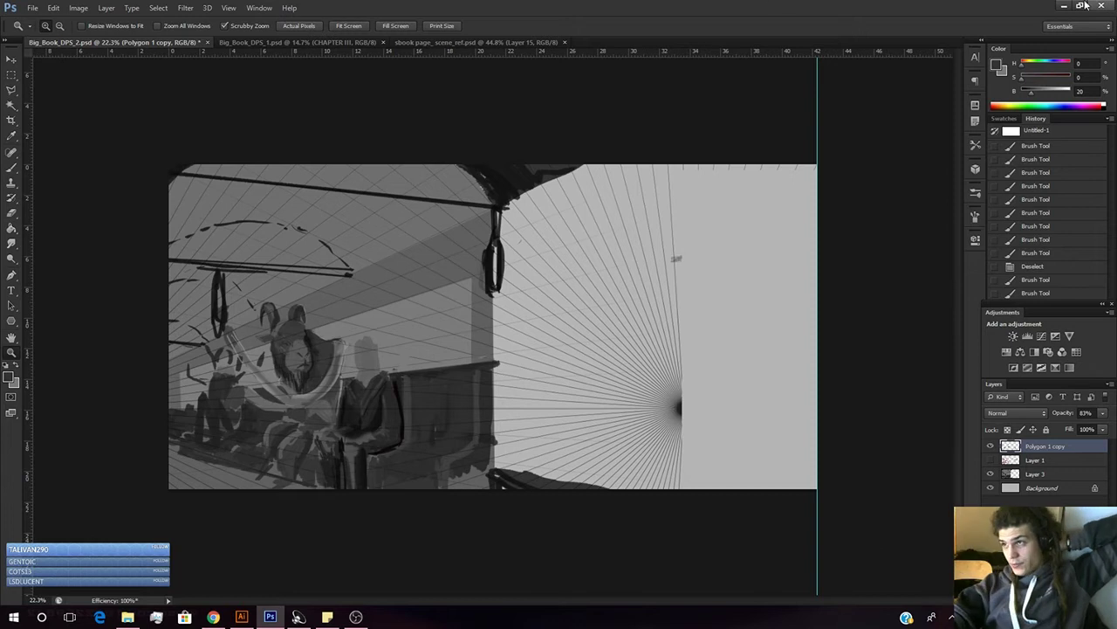
click(213, 616)
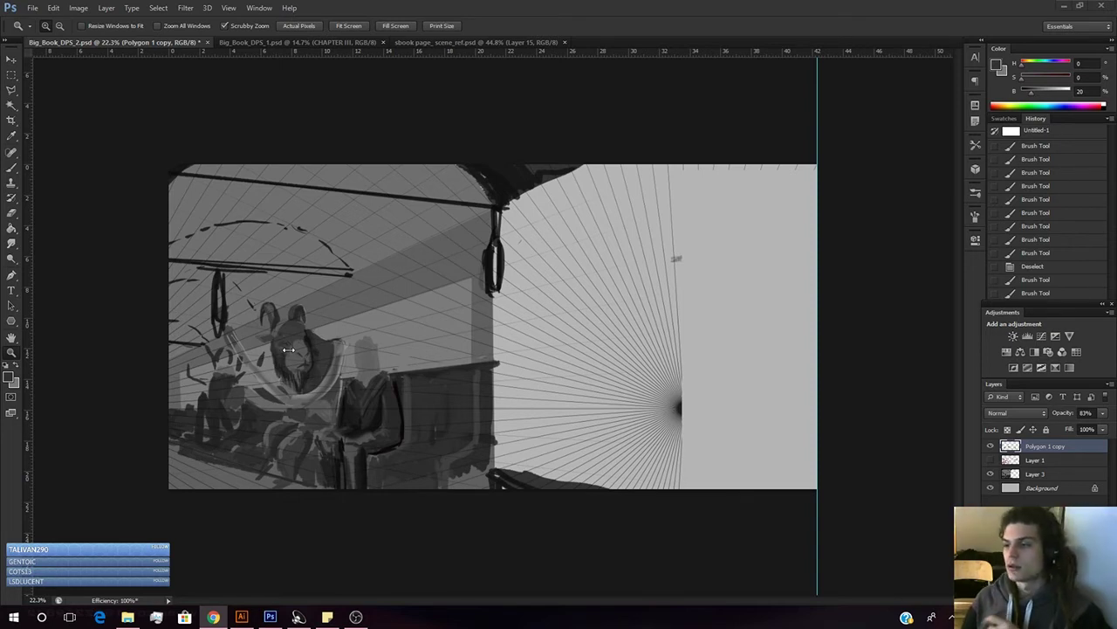
- On Layer 3, fill the area between the goat's arm and the neighbouring seated figure with sampled dark grey at 19% brightness
click(1047, 472)
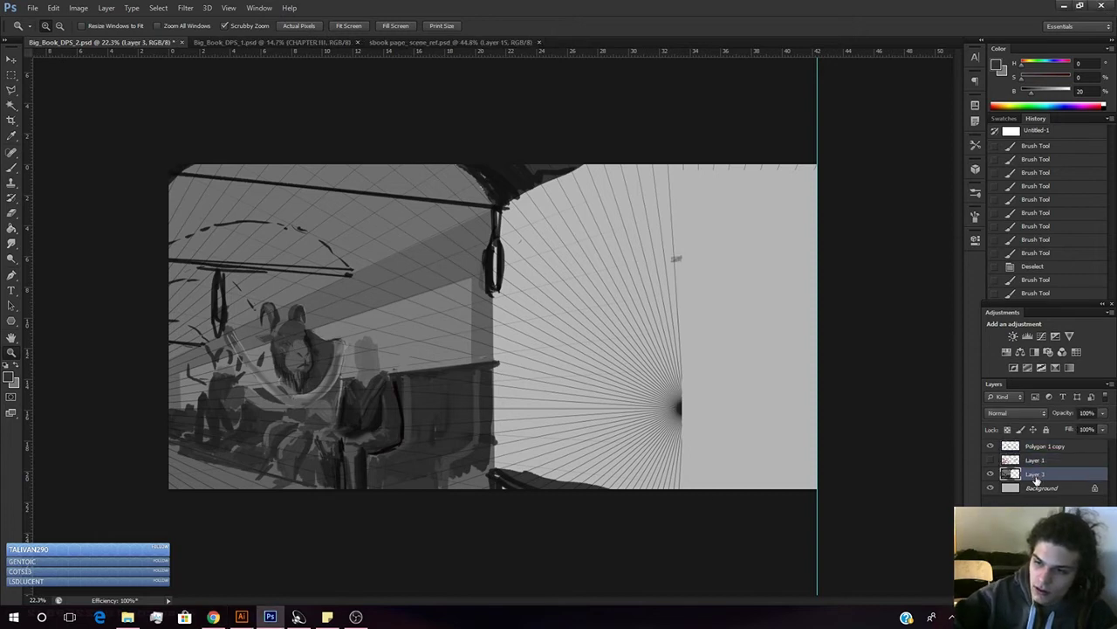
drag(207, 437, 455, 395)
key(alt)
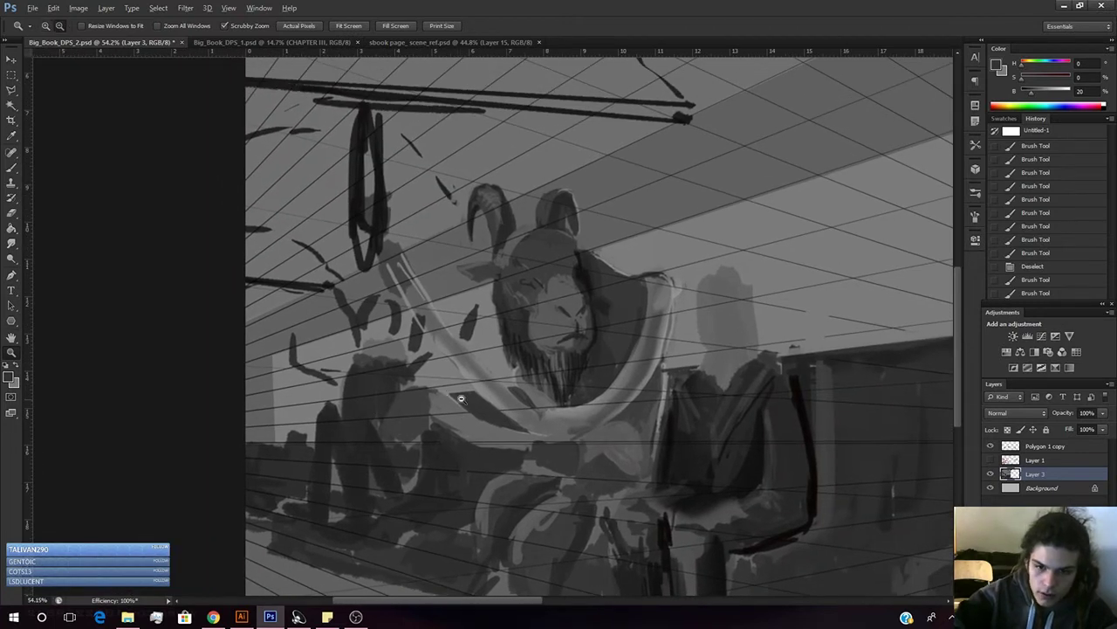
key(b)
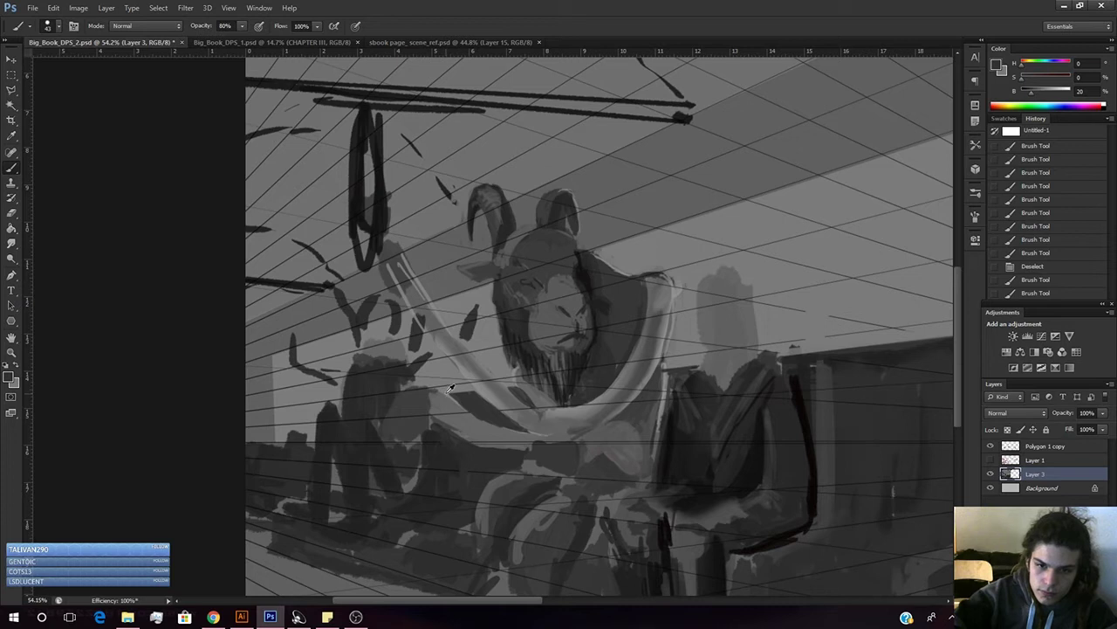
alt+click(440, 406)
mouse_move(412, 410)
mouse_down()
mouse_move(390, 428)
mouse_move(408, 395)
mouse_up()
drag(389, 437, 415, 393)
alt+click(401, 431)
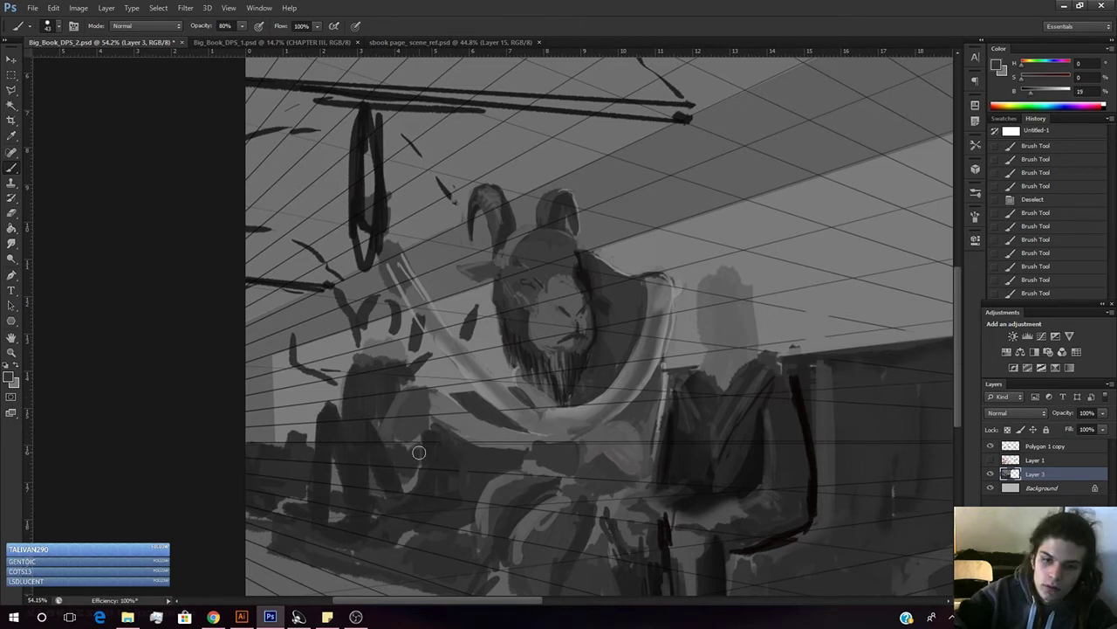
mouse_move(396, 436)
mouse_down()
mouse_move(398, 419)
mouse_move(421, 447)
mouse_move(390, 439)
mouse_move(411, 443)
mouse_up()
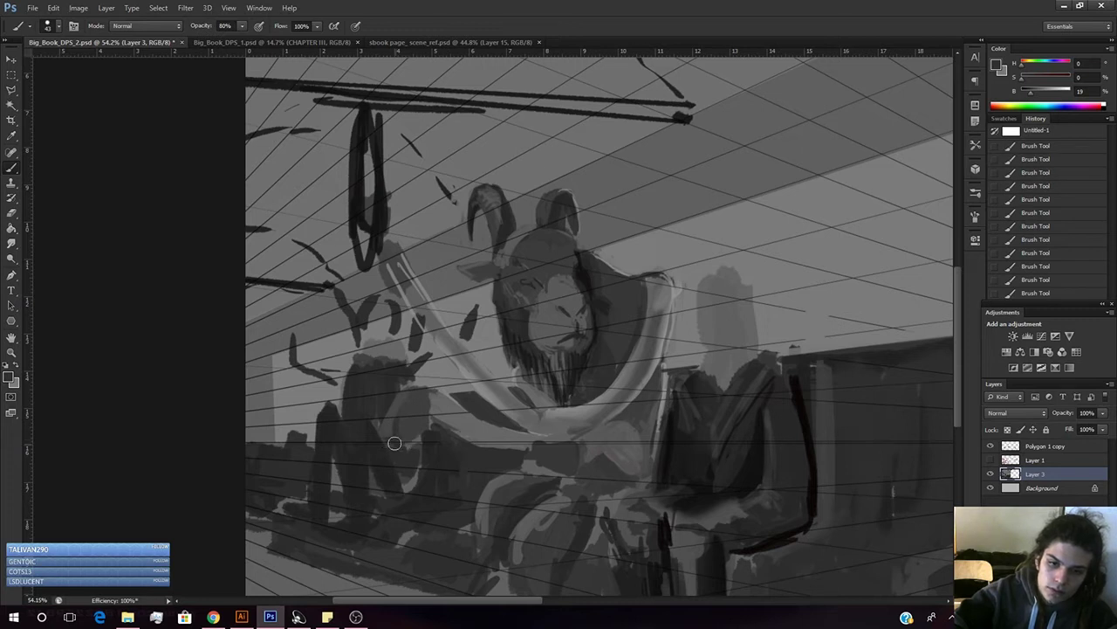
- Shade the edge of the goat's arm with 18% brightness grey, blending it with sampled greys at 20% and 24%
alt+click(390, 423)
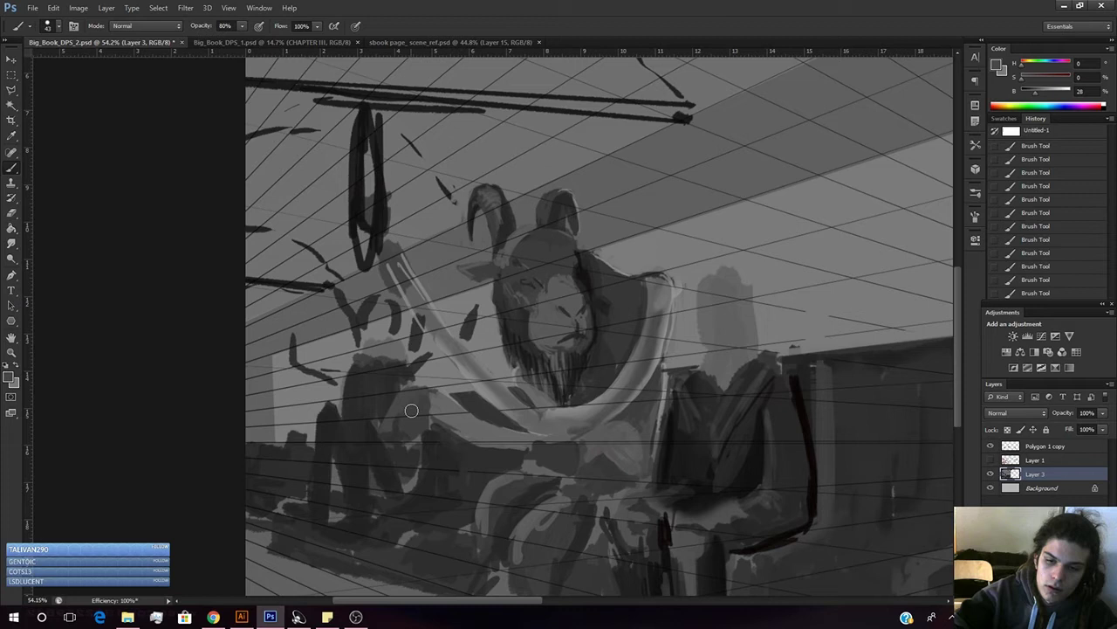
alt+click(419, 424)
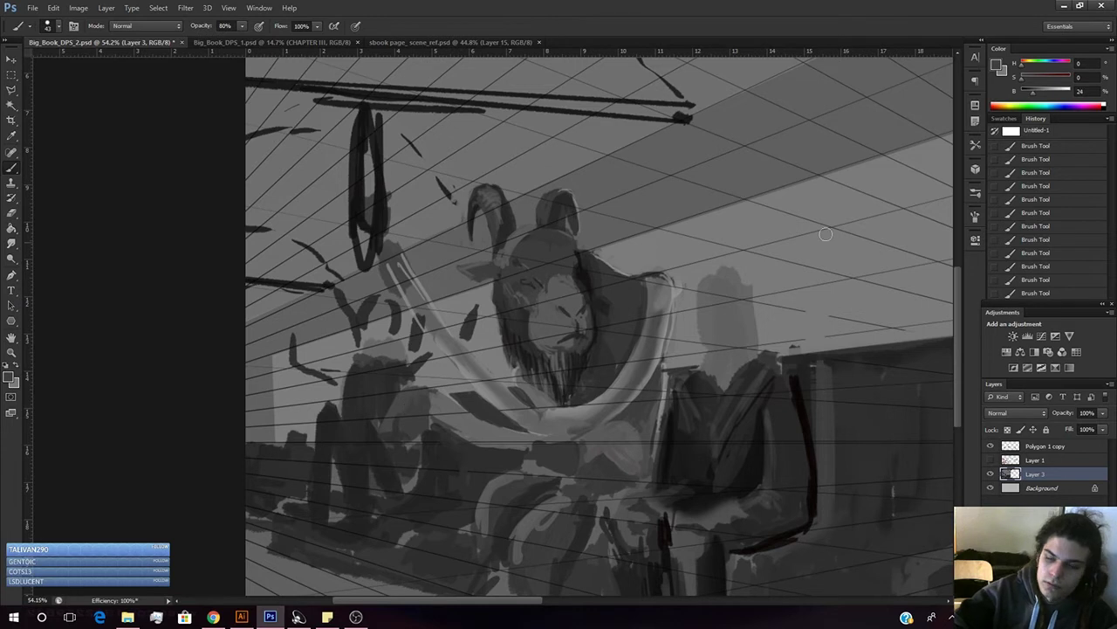
click(1024, 90)
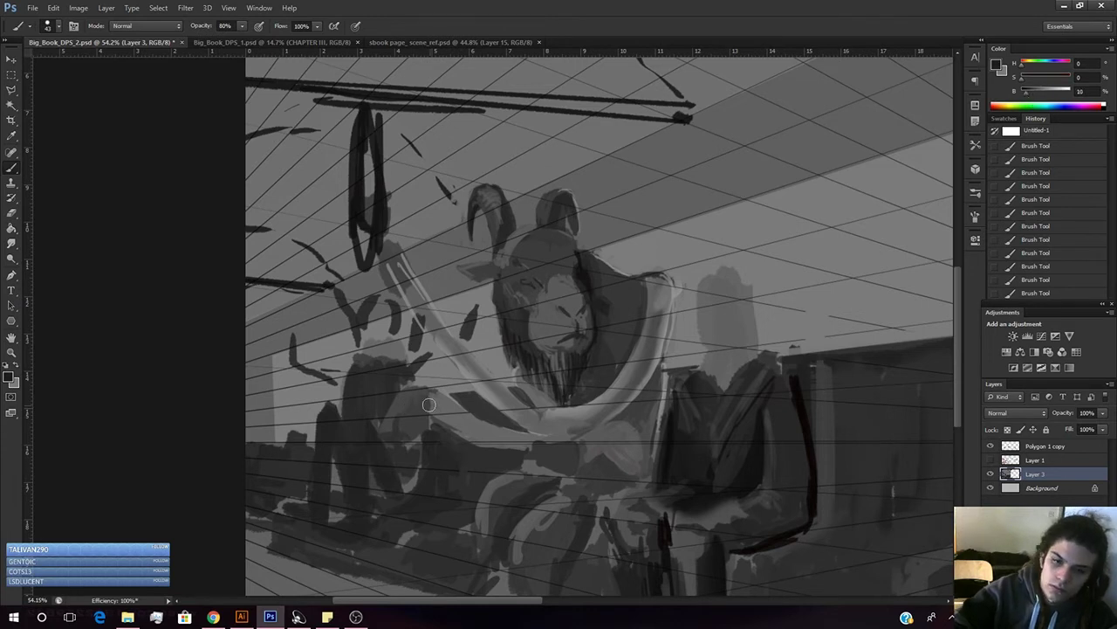
click(1029, 91)
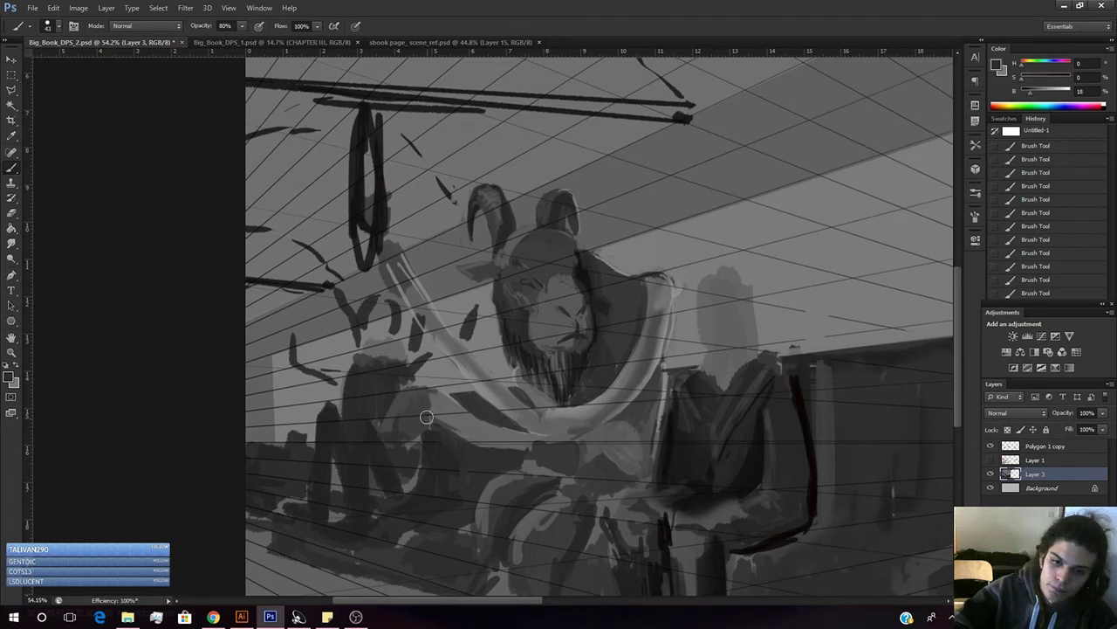
mouse_move(429, 411)
mouse_down()
mouse_move(429, 399)
mouse_move(427, 415)
mouse_up()
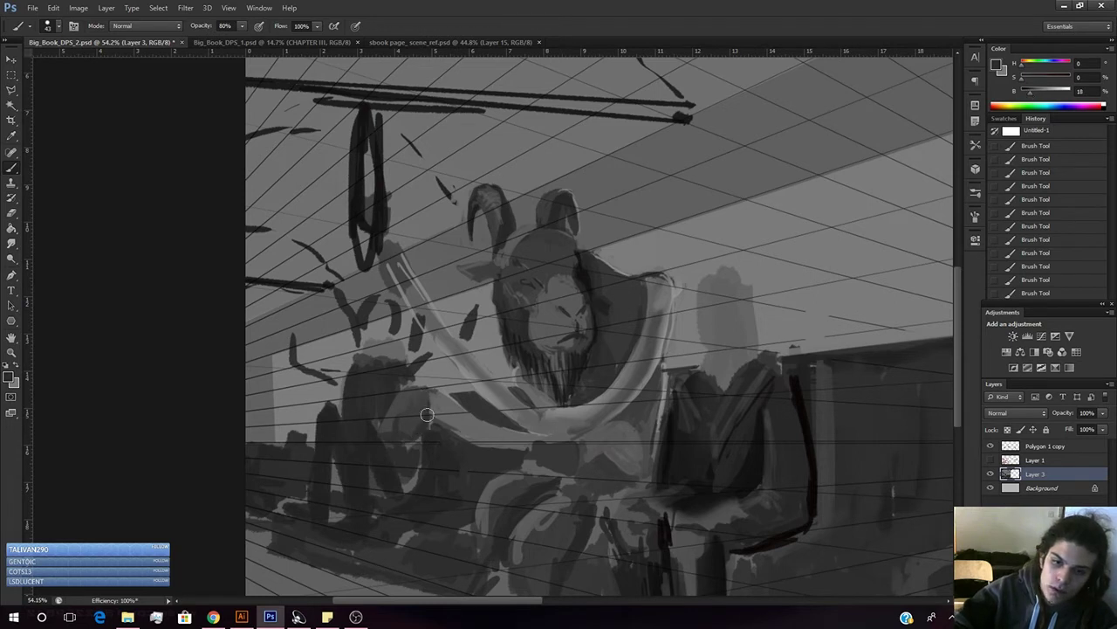
alt+click(410, 423)
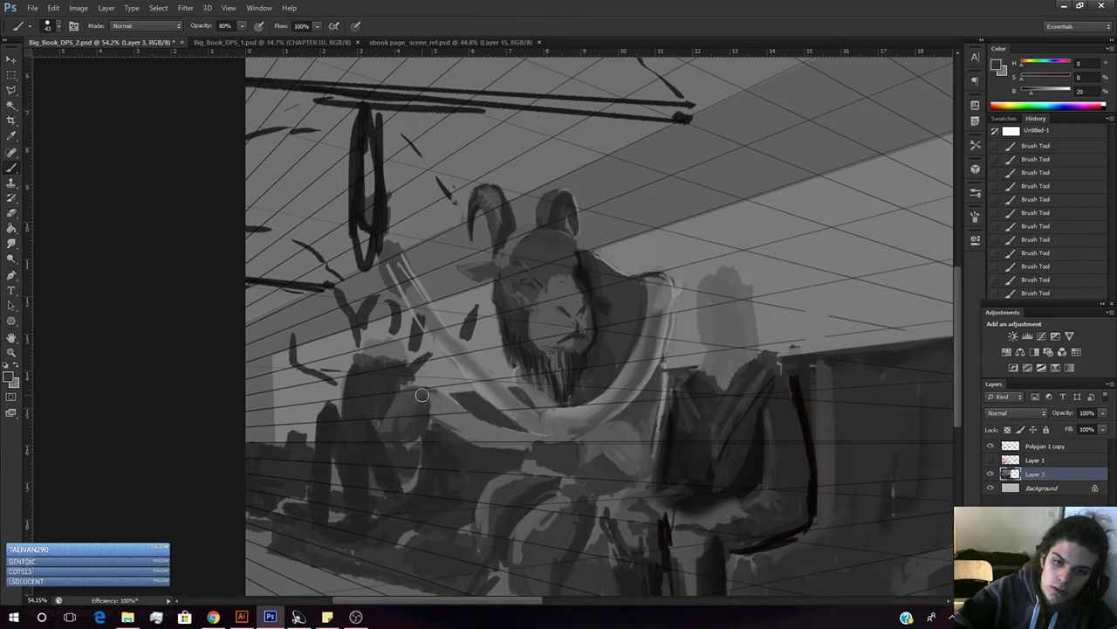
alt+click(405, 424)
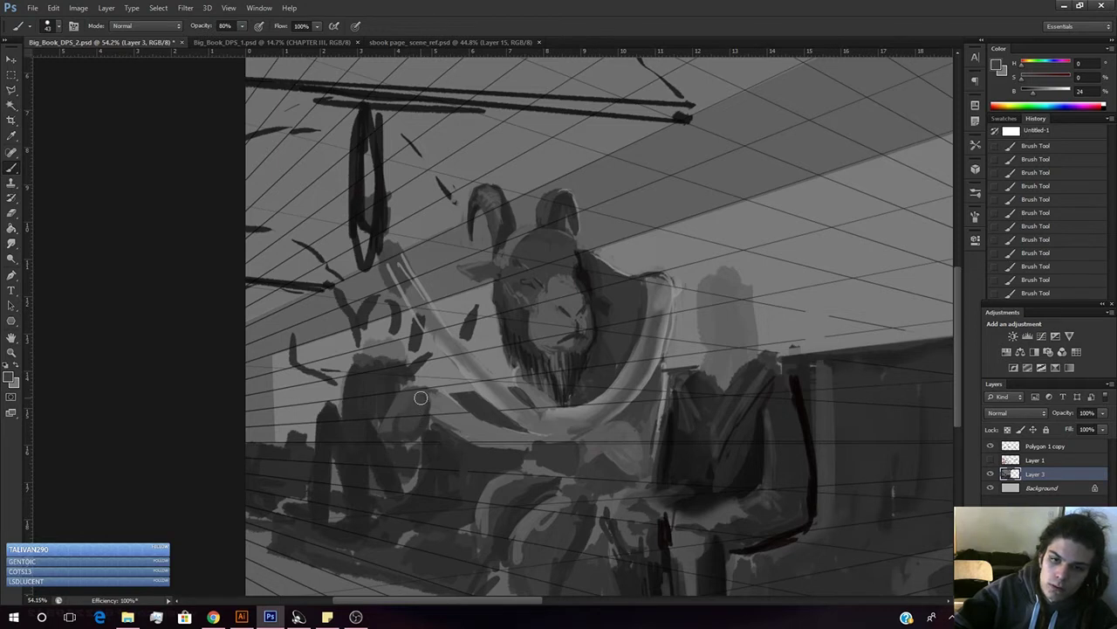
- Even out the goat's forehead and crown with greys at 27% and 23% brightness, tidying the outline between the horns with 35% wall grey
key(z)
mouse_move(478, 414)
mouse_down()
mouse_move(271, 410)
mouse_move(329, 388)
mouse_move(320, 367)
mouse_move(367, 392)
mouse_up()
key(b)
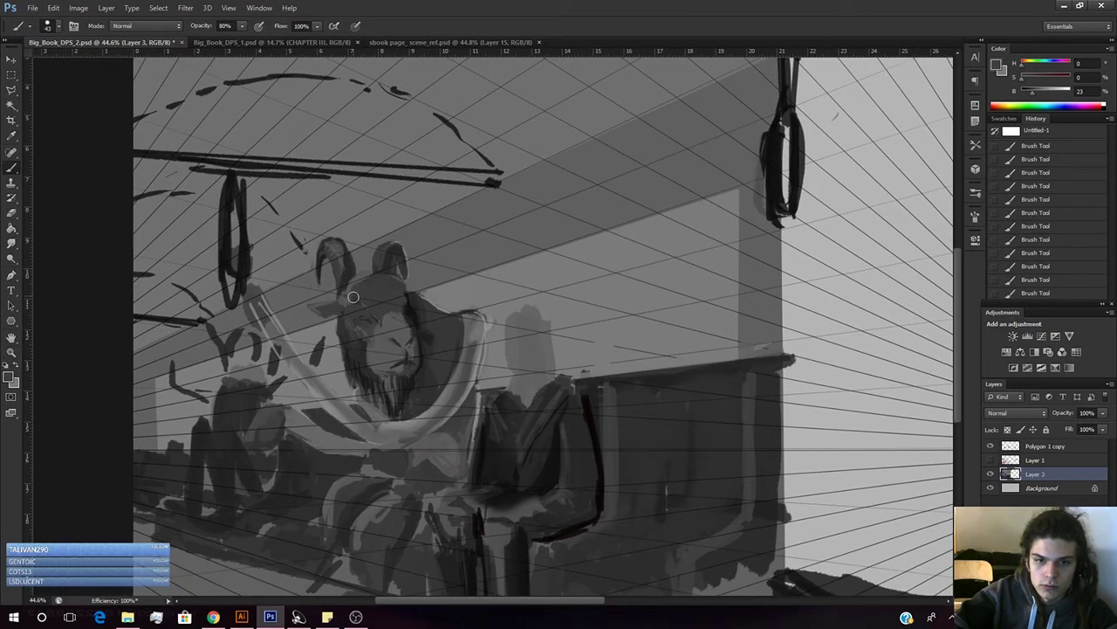
alt+click(348, 288)
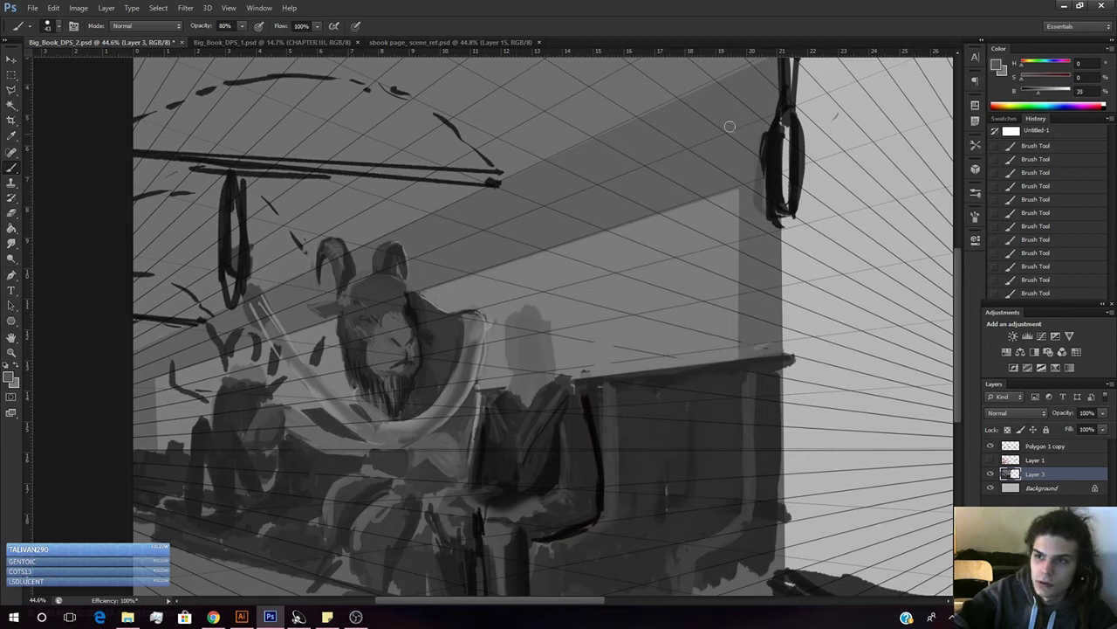
drag(1037, 95, 1031, 94)
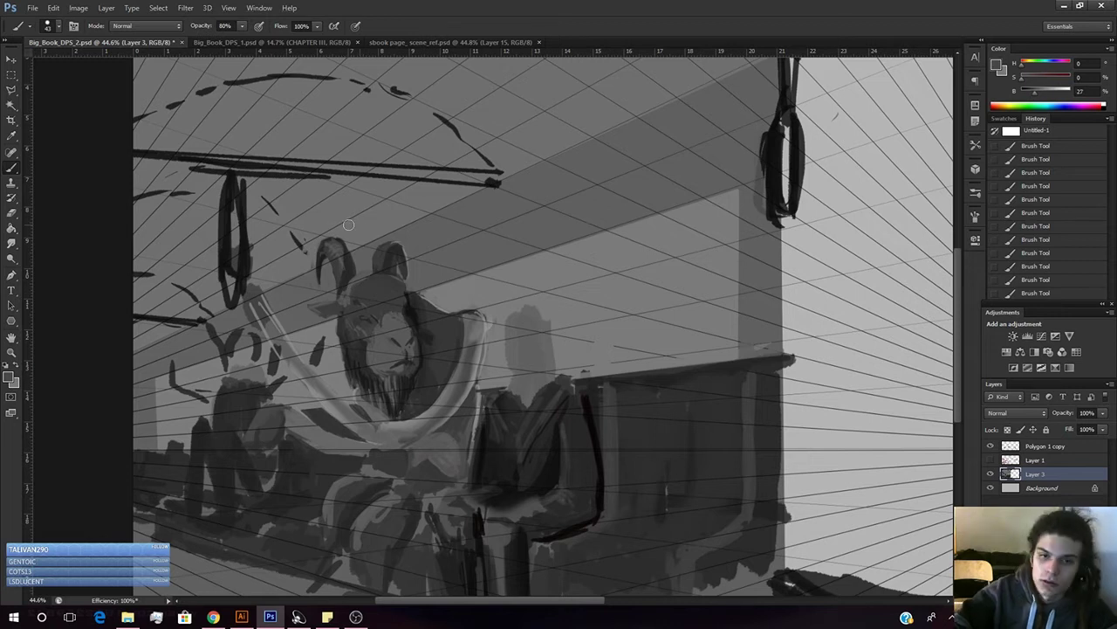
alt+click(362, 297)
alt+click(353, 305)
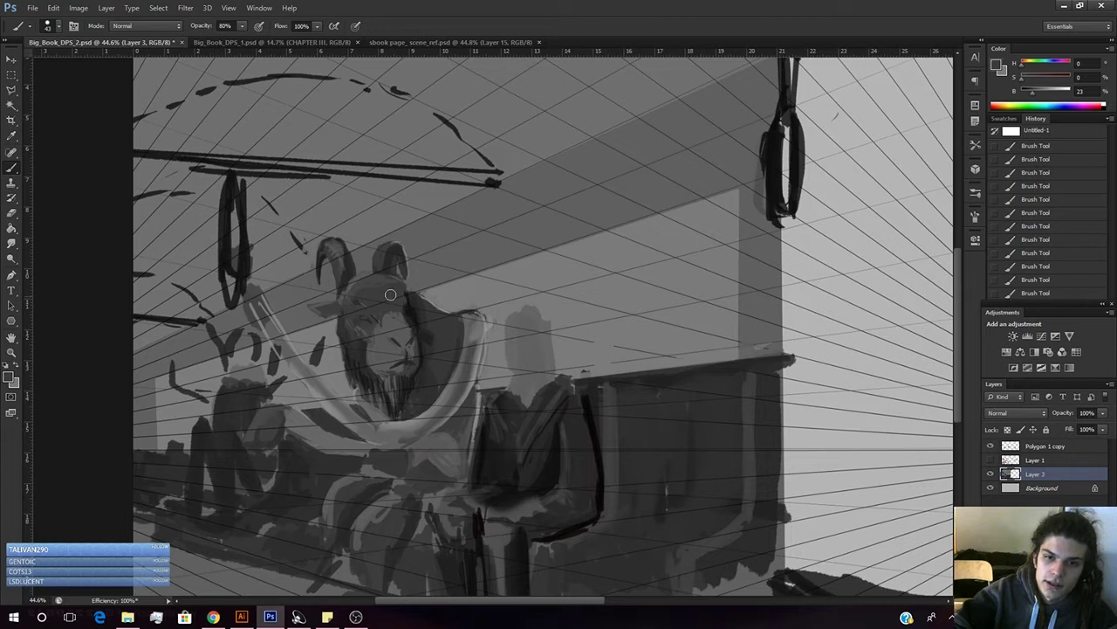
alt+click(373, 285)
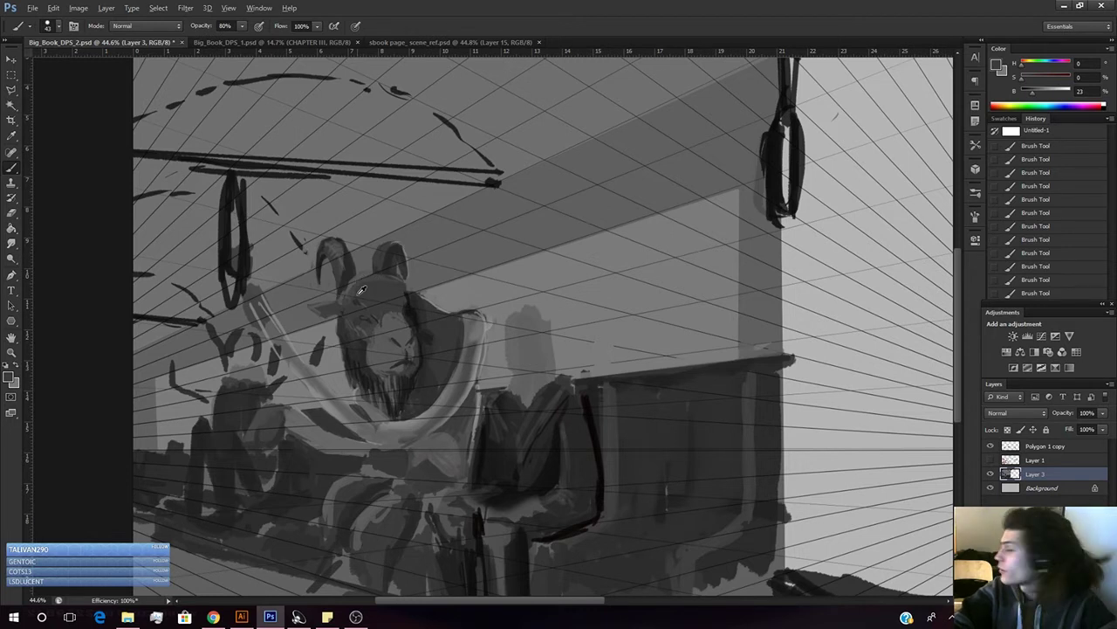
alt+click(369, 262)
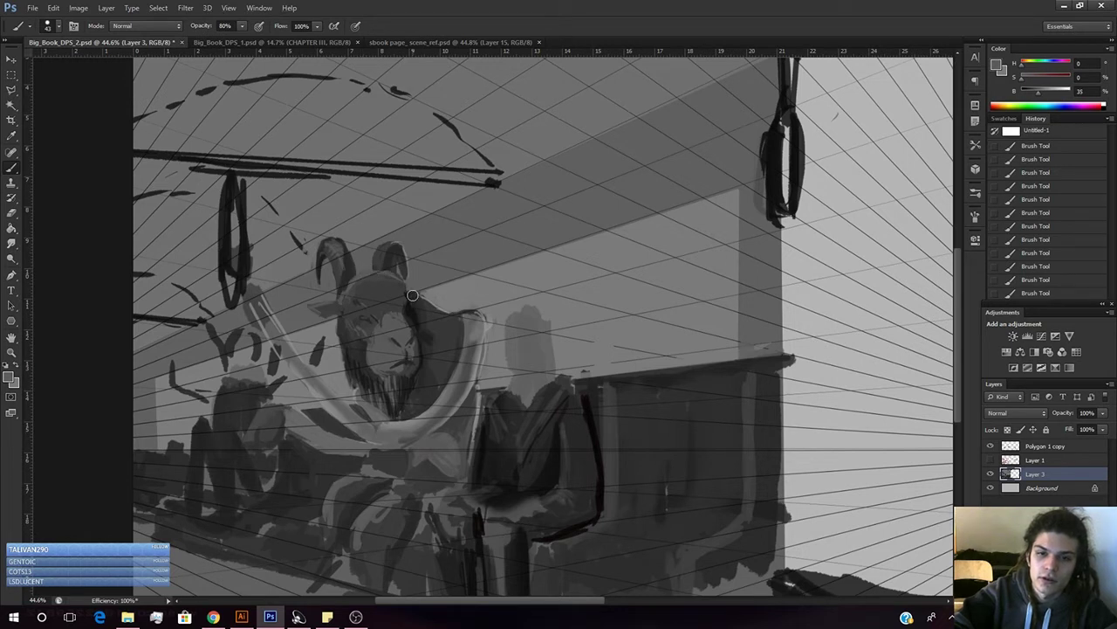
alt+click(385, 282)
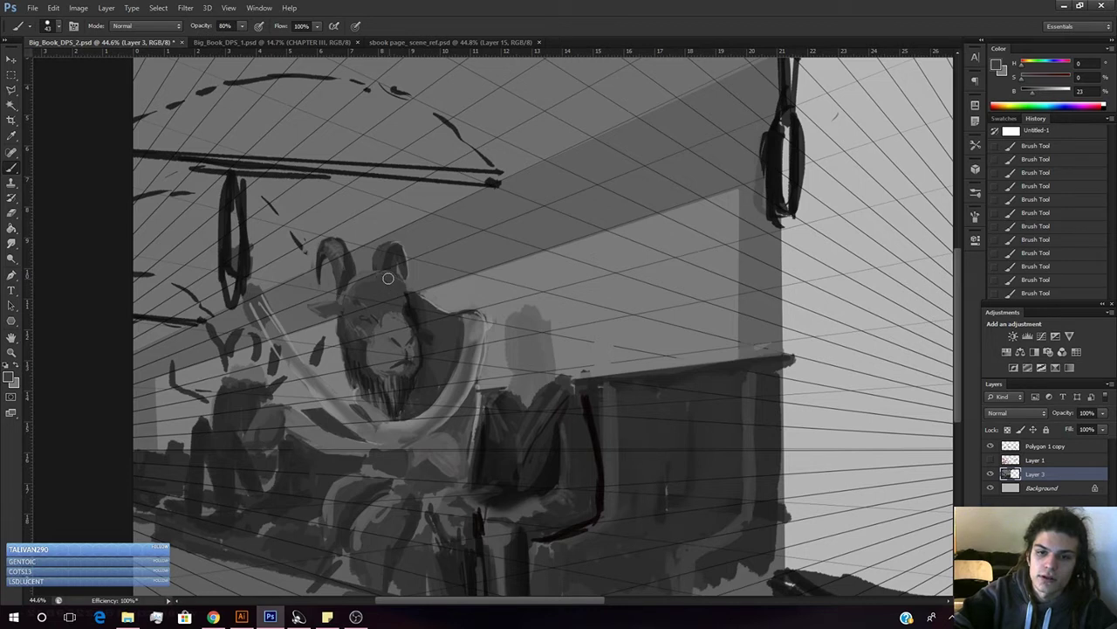
- Model the goat's two horns with sampled greys at 33% and 38% brightness
alt+click(342, 251)
alt+click(345, 255)
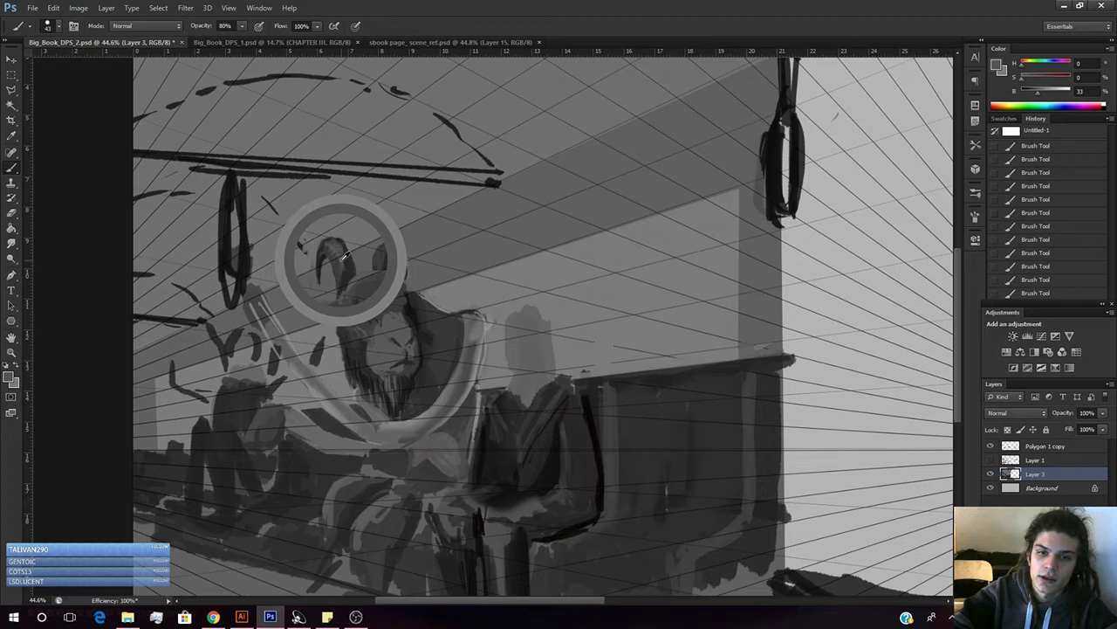
alt+click(400, 267)
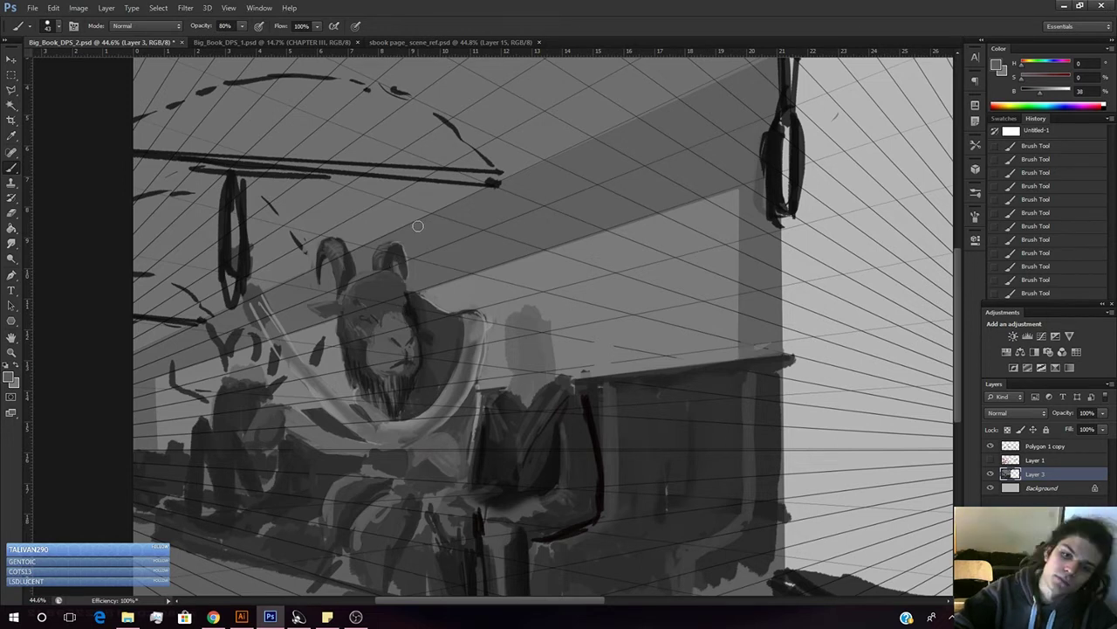
- Darken the horn nearer the wall panel with near-black at 12% brightness sampled from the other horn
key(z)
drag(412, 310, 358, 384)
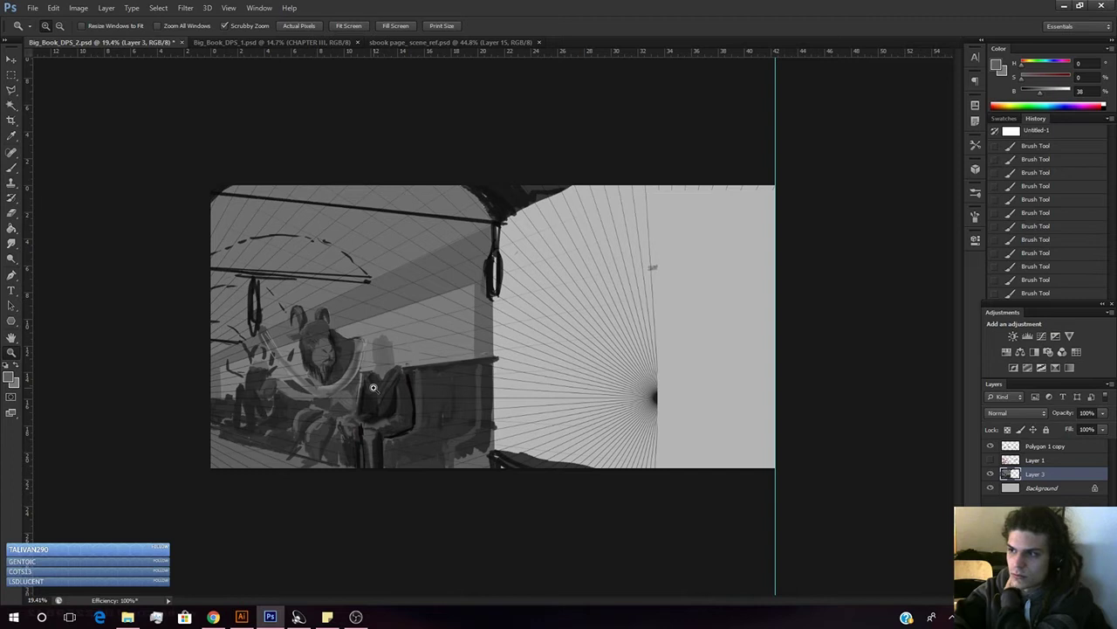
mouse_move(347, 310)
mouse_down()
mouse_move(407, 287)
mouse_move(356, 333)
mouse_up()
key(b)
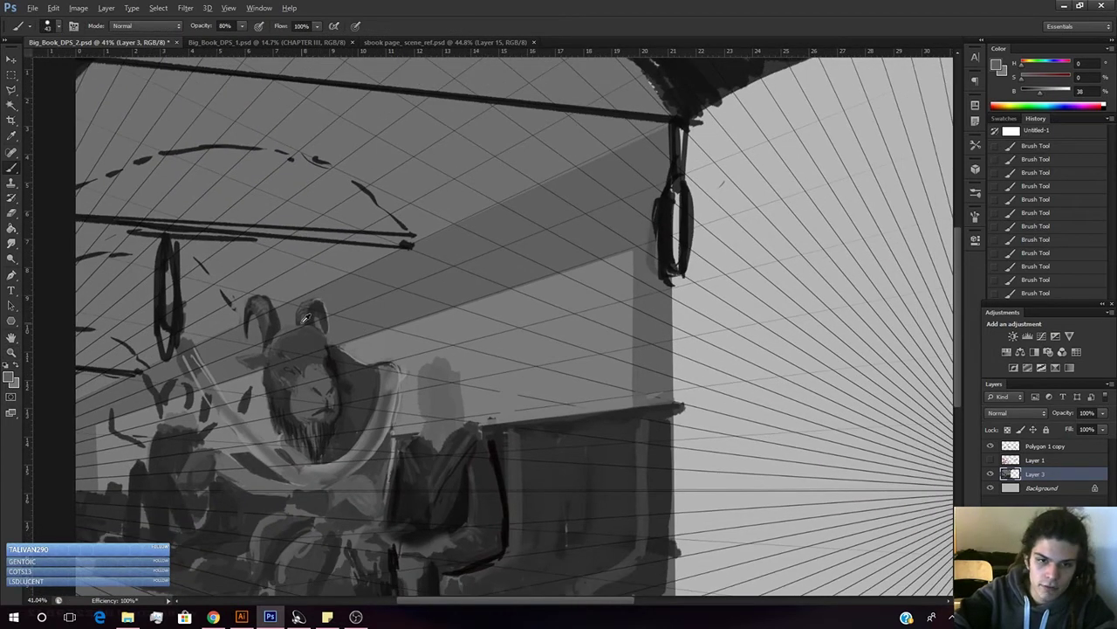
alt+click(247, 316)
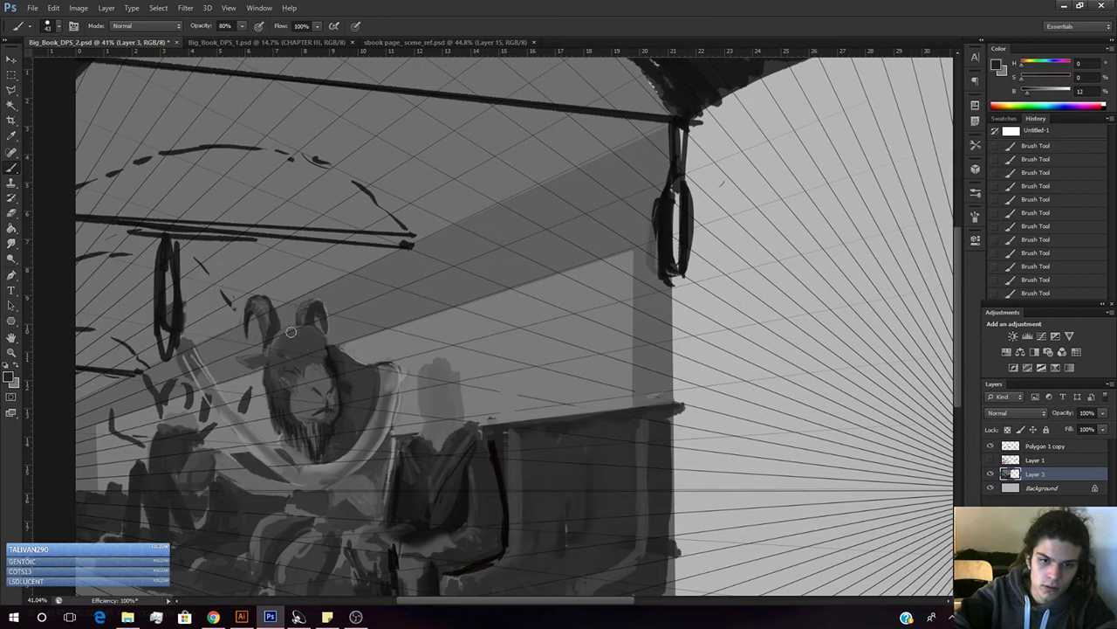
drag(317, 313, 324, 341)
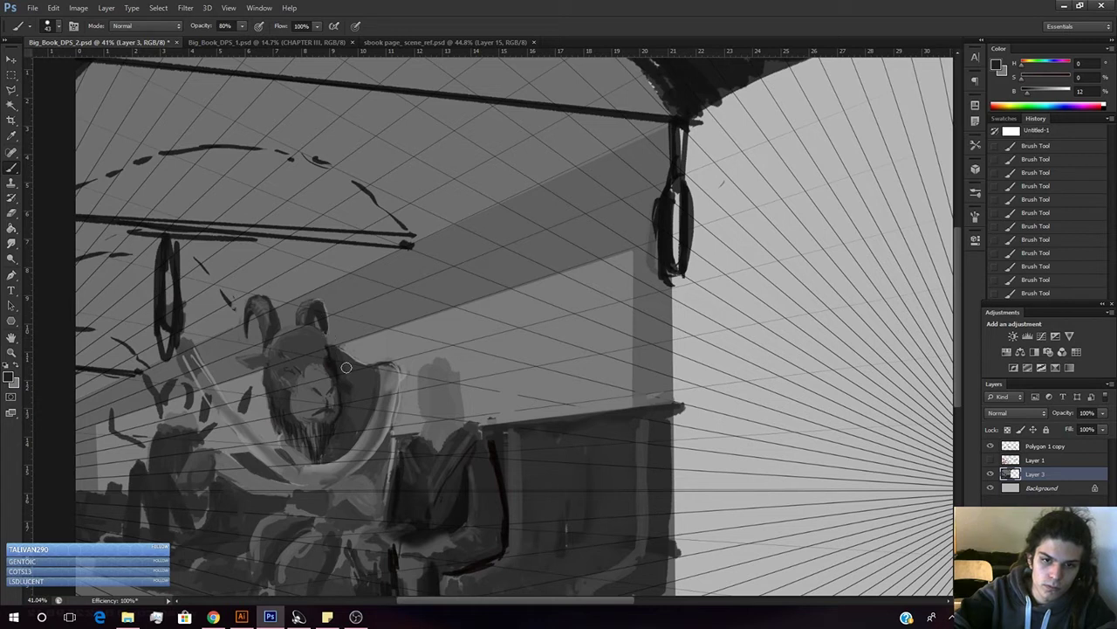
- Hide the Polygon 1 copy perspective grid to view the whole painting without guide lines
key(z)
drag(502, 476, 404, 484)
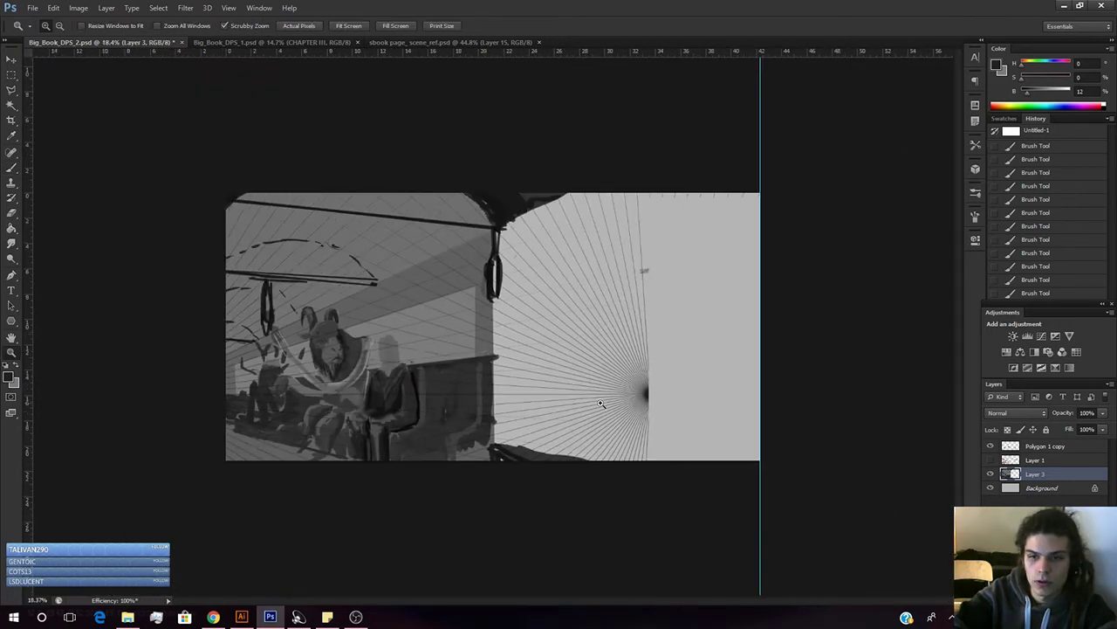
click(990, 450)
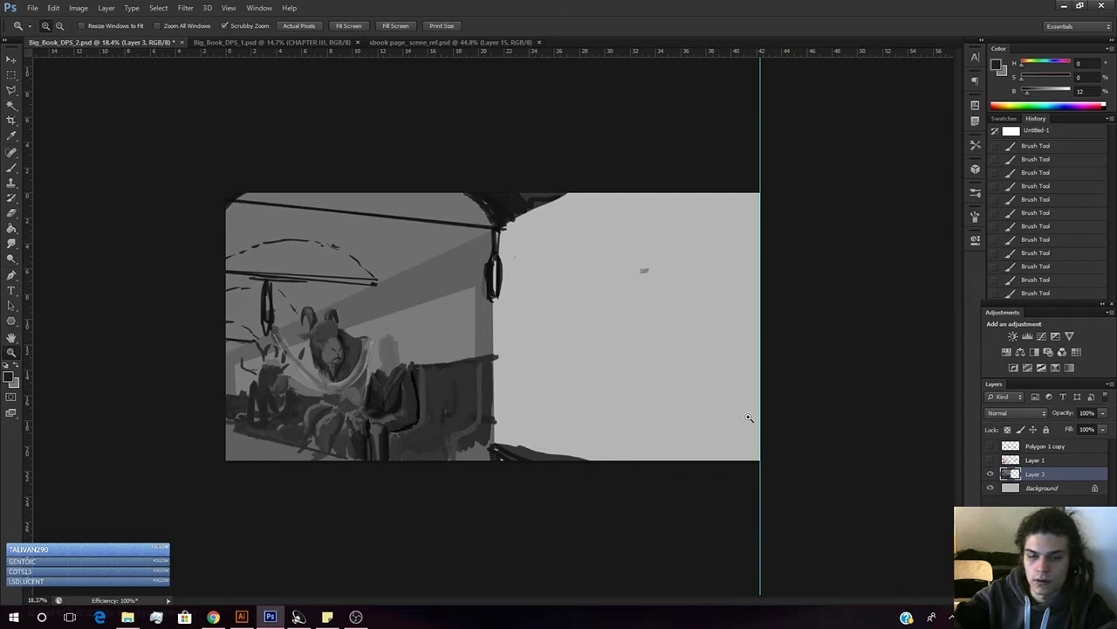
- Check the composition against the Layer 1 sketch and the Polygon 1 copy perspective grid, leaving only the grid shown over the painting
click(991, 446)
click(991, 447)
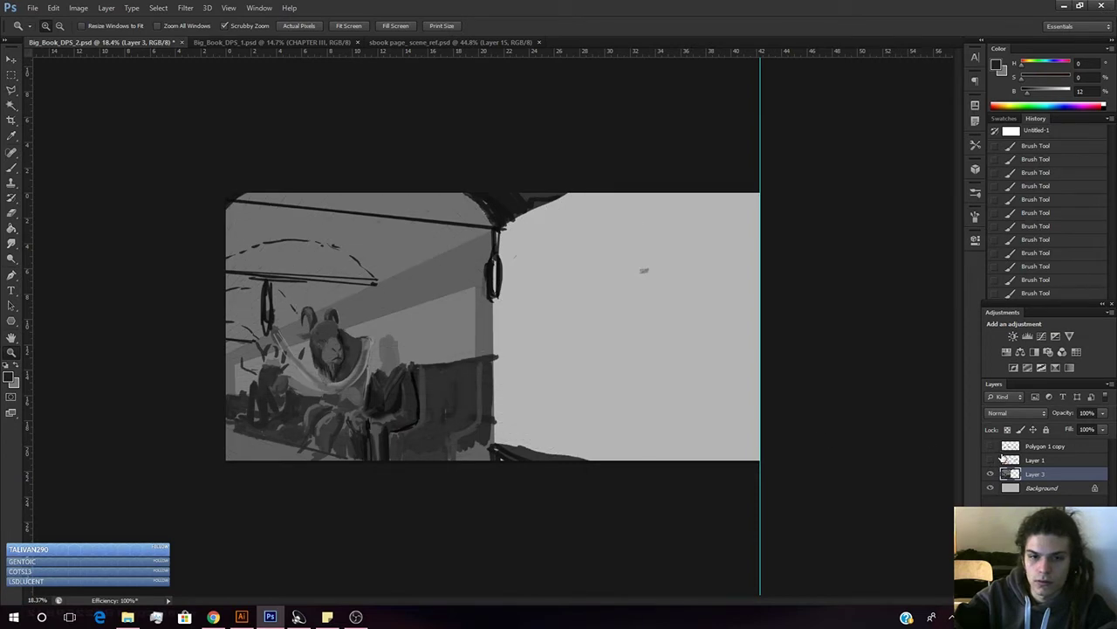
click(1006, 458)
click(991, 447)
click(992, 447)
click(1002, 448)
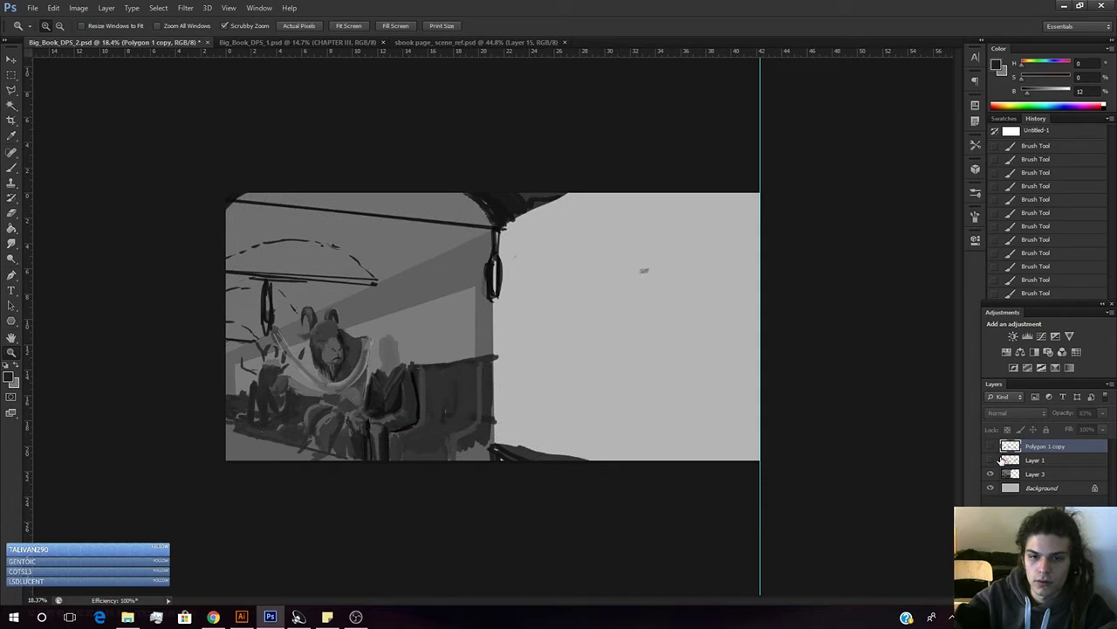
click(992, 447)
click(993, 447)
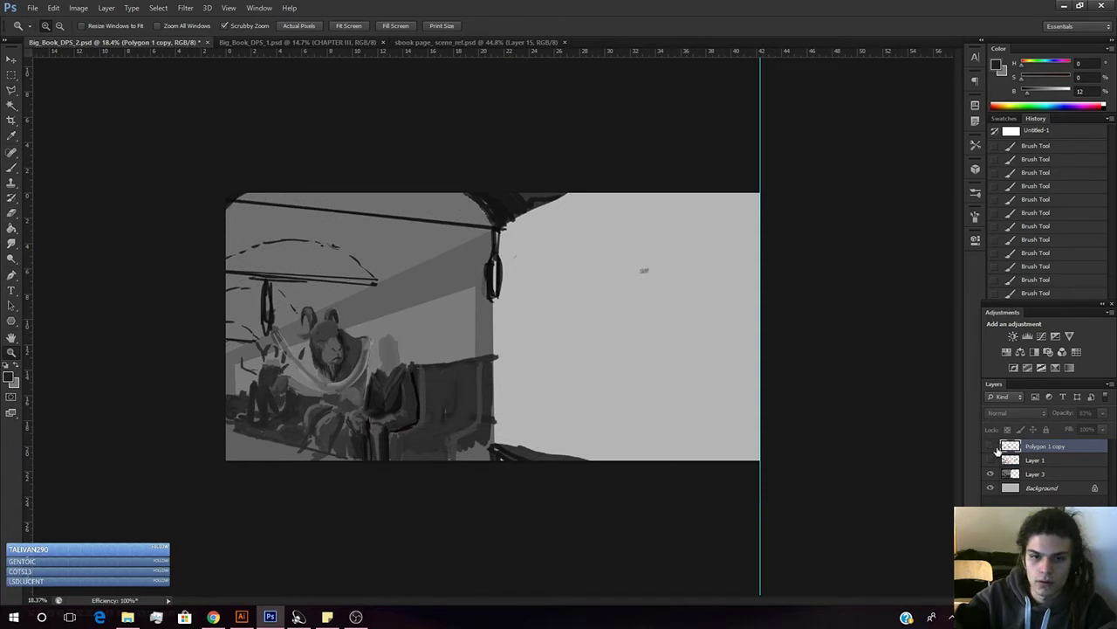
click(992, 447)
click(990, 460)
click(991, 460)
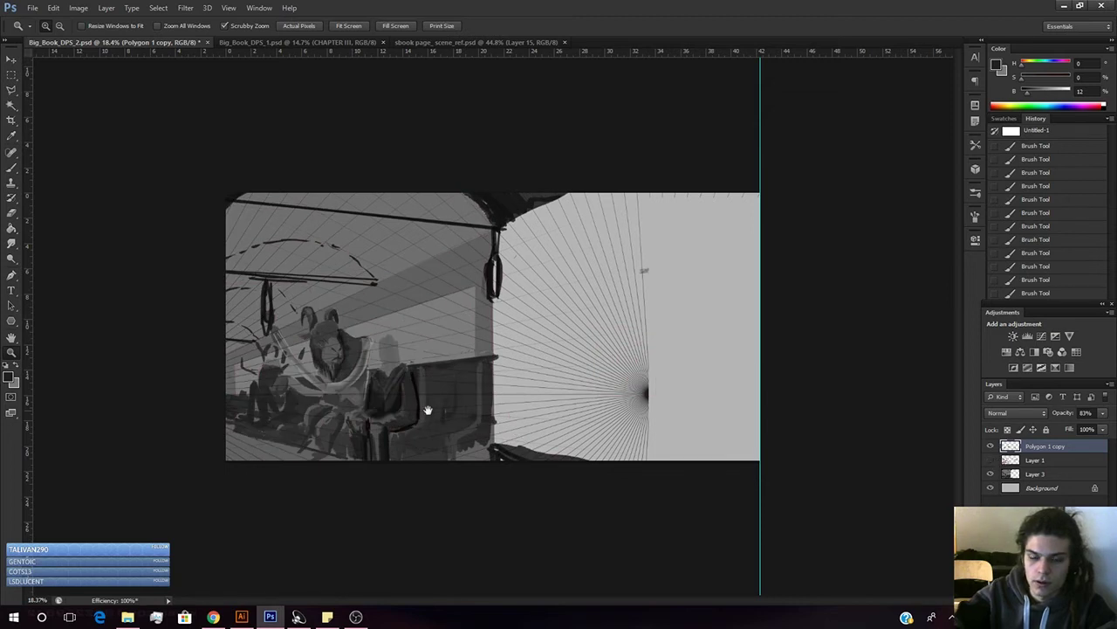
- Select the small dark gaps beneath the goat's curved light band and beside the chair, and fill them with 12% grey on a new layer
drag(329, 358, 399, 348)
key(w)
click(564, 422)
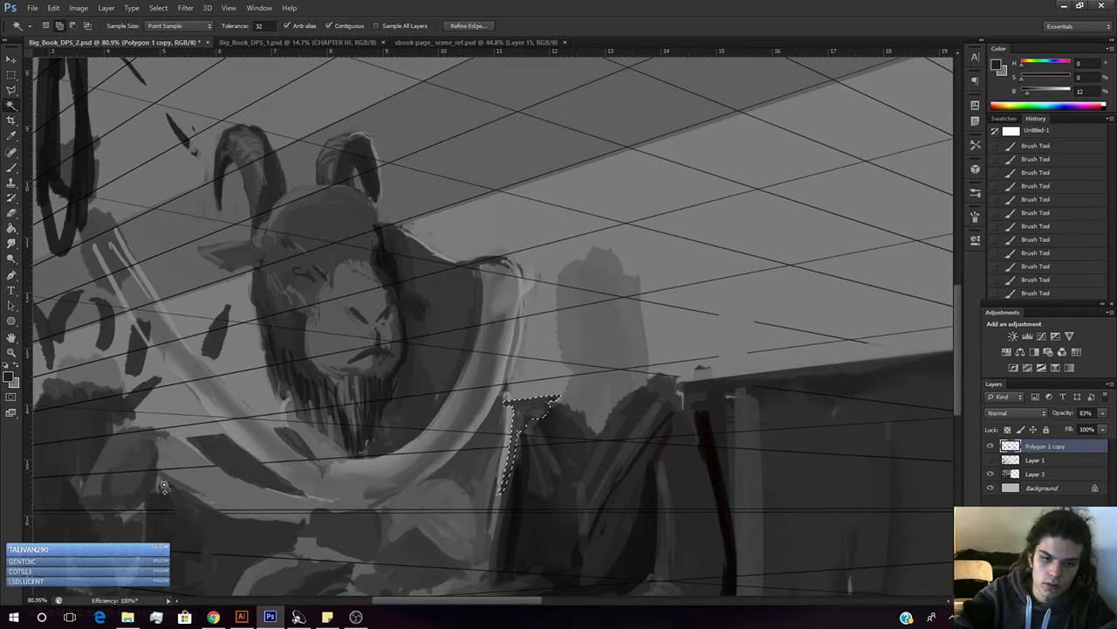
shift+click(295, 452)
shift+click(296, 450)
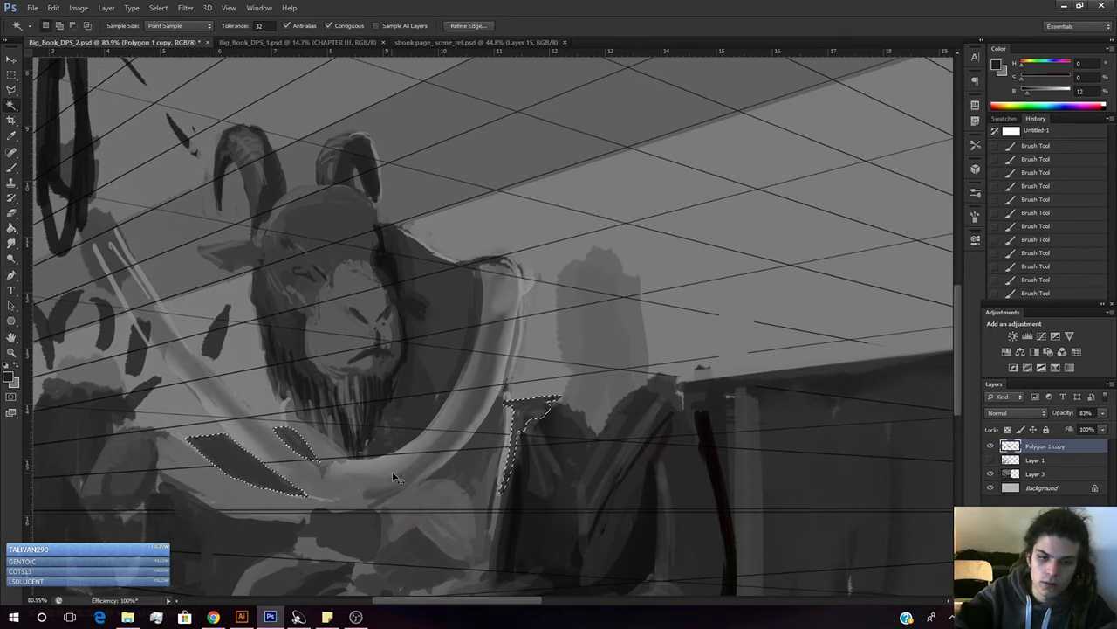
key(ctrl+shift+alt+n)
key(alt+BackSpace)
key(ctrl+d)
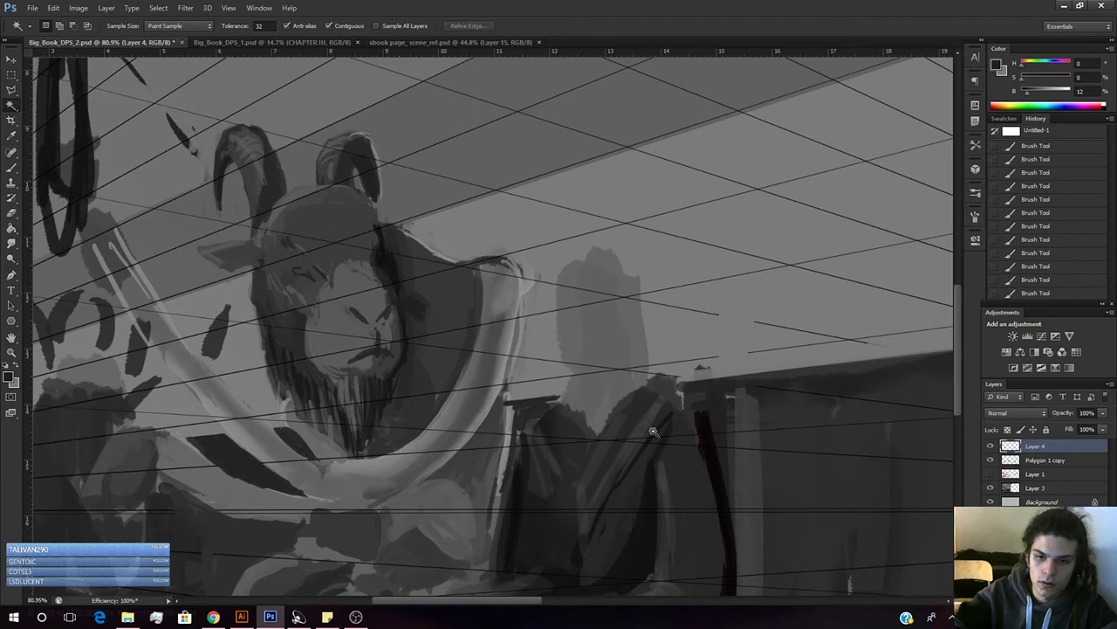
- Hide the Polygon 1 copy perspective grid and move Layer 4 directly above Layer 3 in the layer stack
click(1044, 460)
click(990, 461)
drag(1026, 461, 1047, 472)
click(1052, 473)
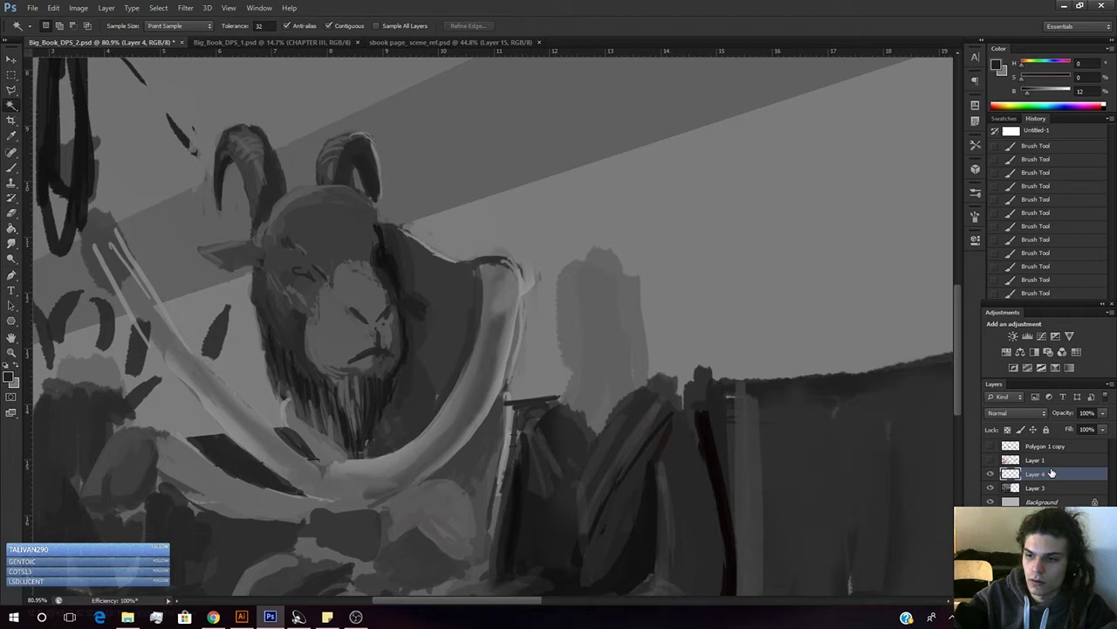
right_click(1036, 469)
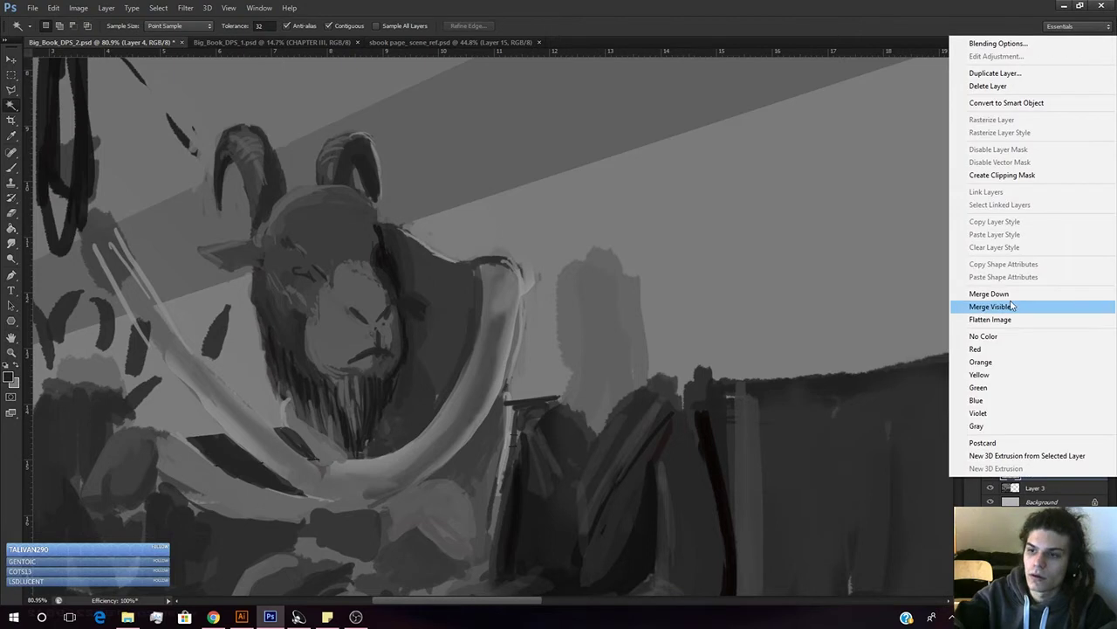
click(1002, 304)
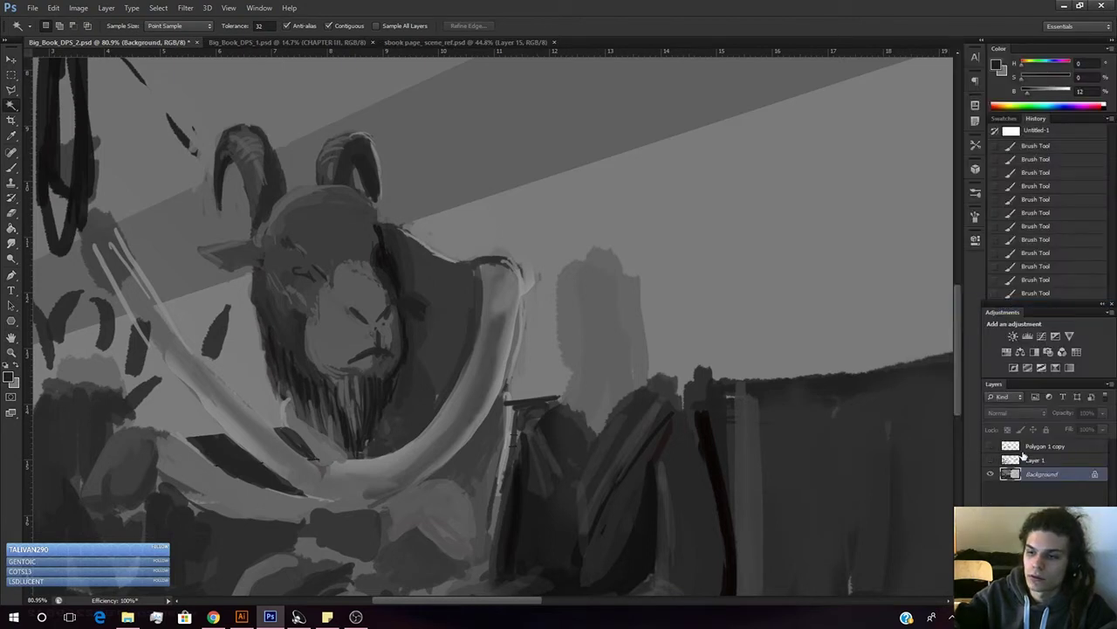
key(ctrl+z)
- Merge Layer 4 down into Layer 3
click(1040, 488)
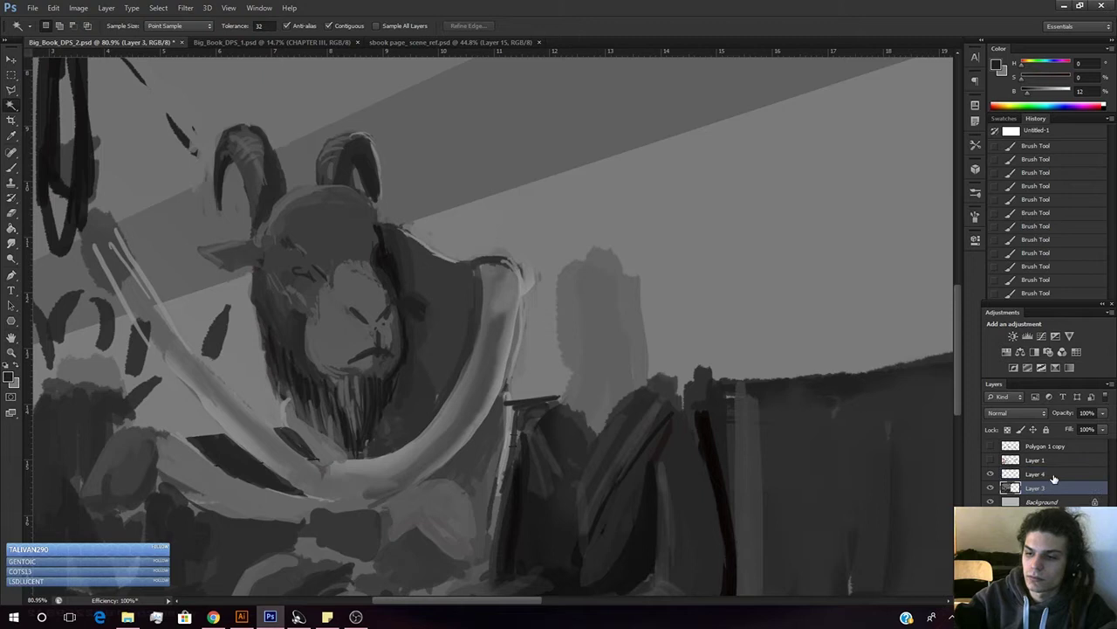
right_click(1057, 476)
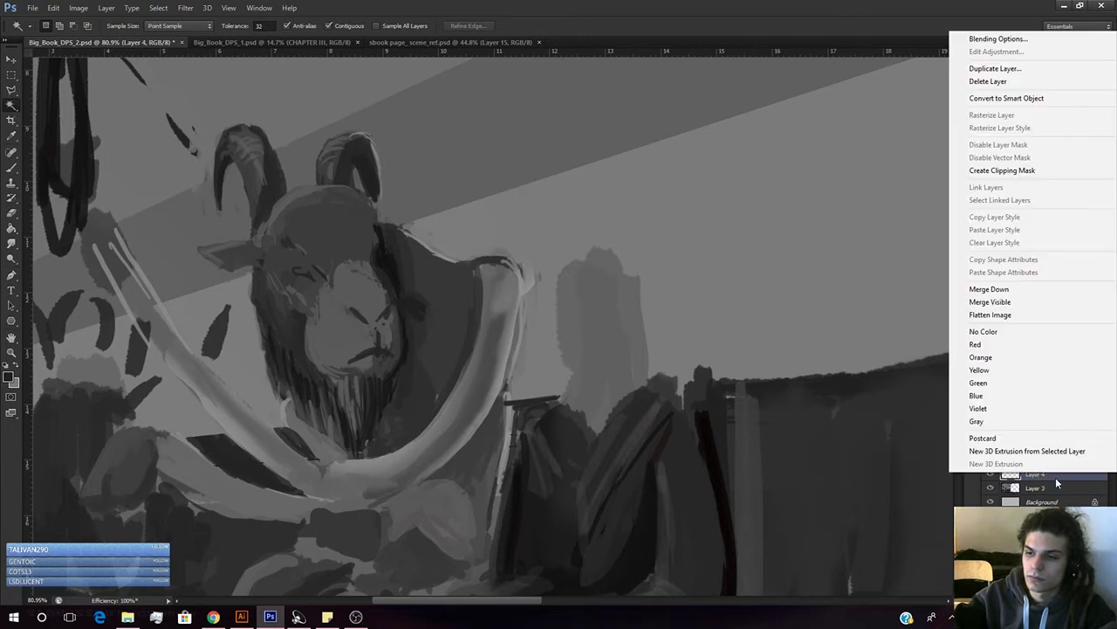
click(982, 292)
- Paint dark grey brush strokes into the shadow area below the pale collar, left of the goat's chest
key(z)
drag(652, 428, 550, 430)
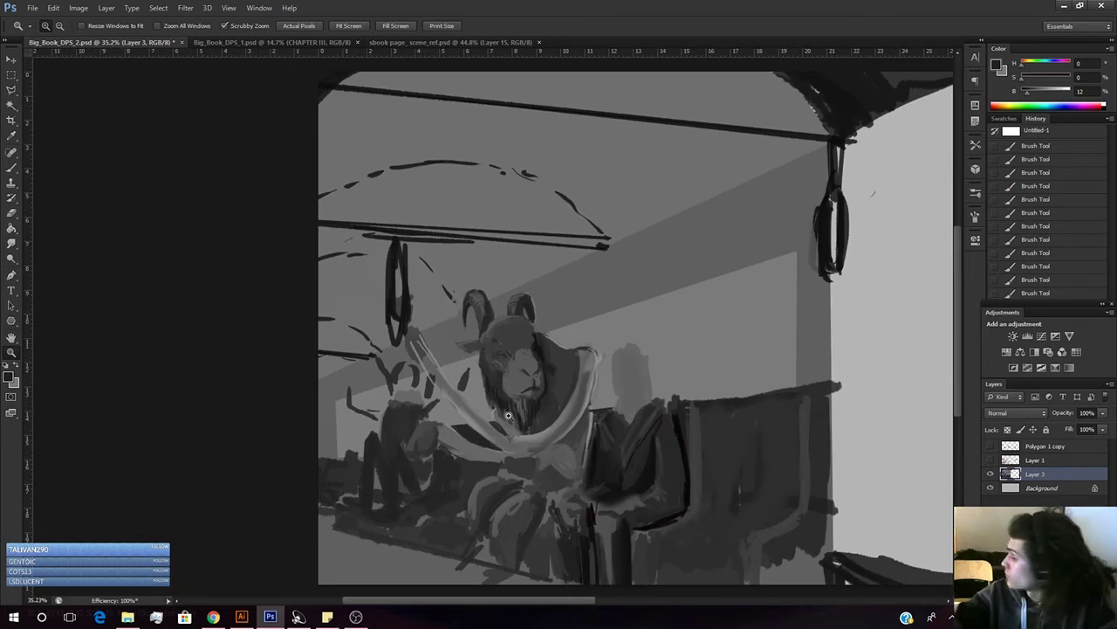
key(b)
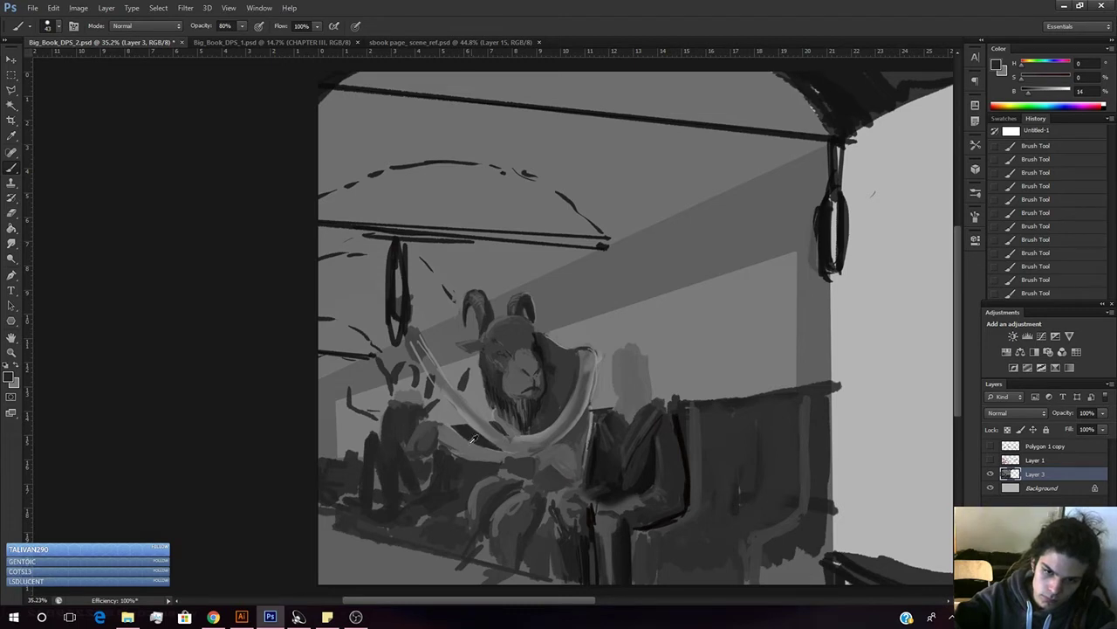
drag(445, 446, 477, 459)
click(444, 445)
click(449, 447)
key(ctrl+v)
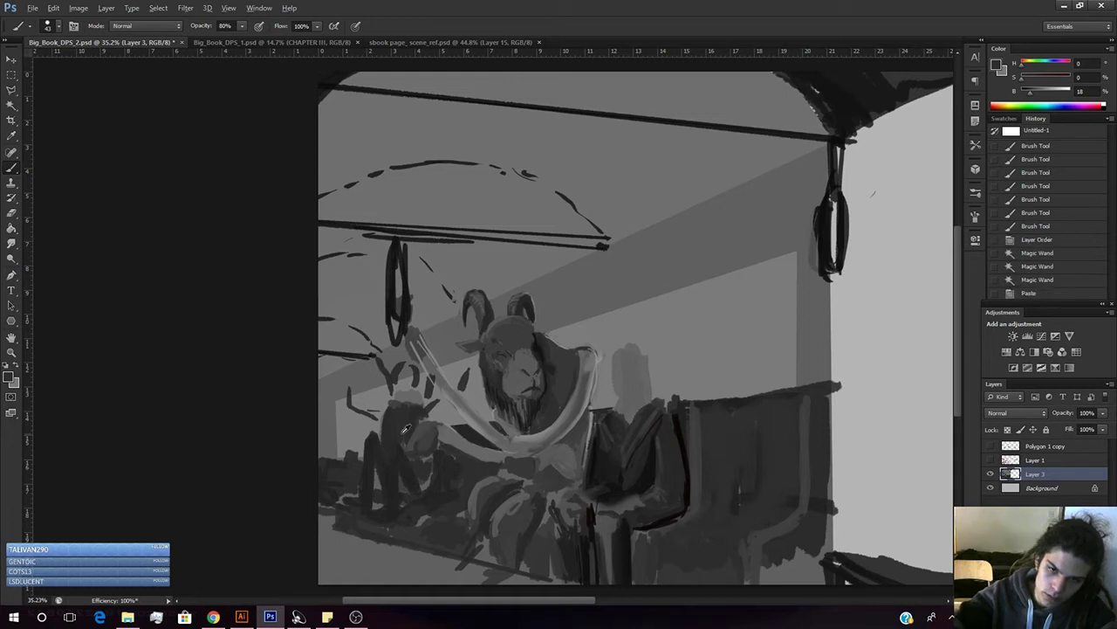
- Set the painting colour to a grey of 52% brightness and stroke highlights on the rounded form left of the goat's chest
alt+click(421, 428)
drag(1039, 92, 1048, 93)
drag(411, 451, 420, 424)
drag(414, 434, 414, 453)
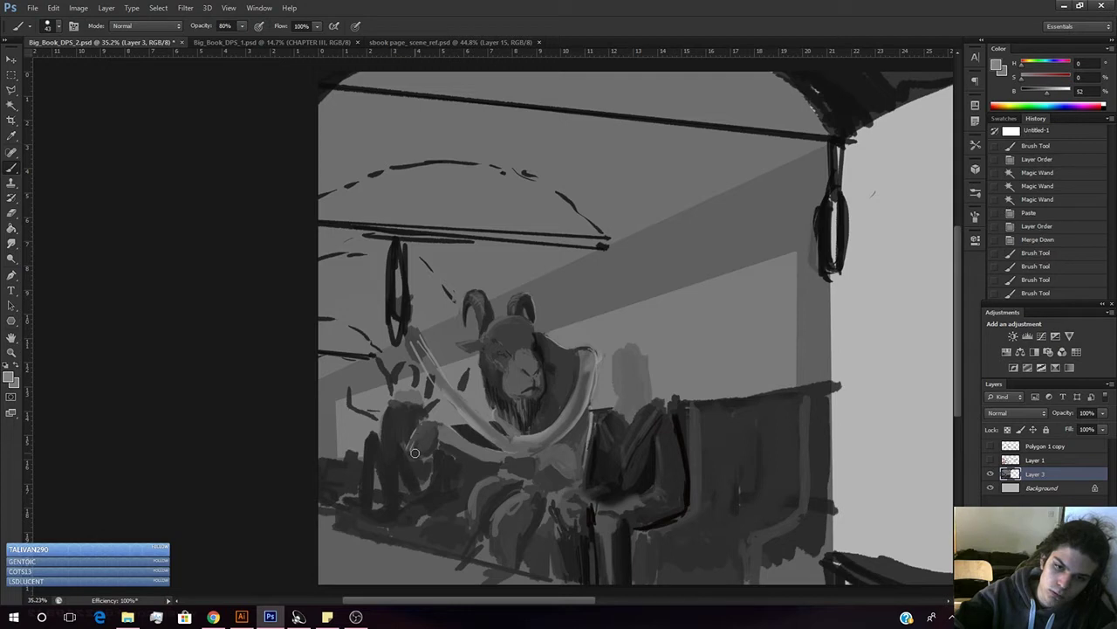
- Choose a soft round brush of 95 px with 0% hardness and dab a highlight on the rounded form
right_click(425, 410)
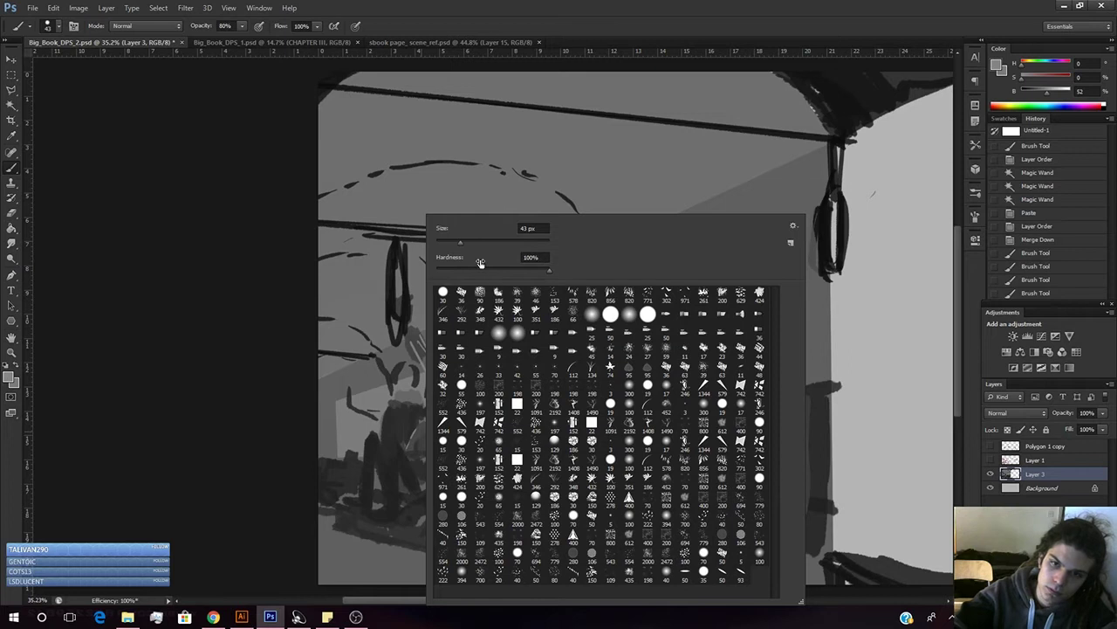
drag(468, 243, 490, 243)
click(592, 315)
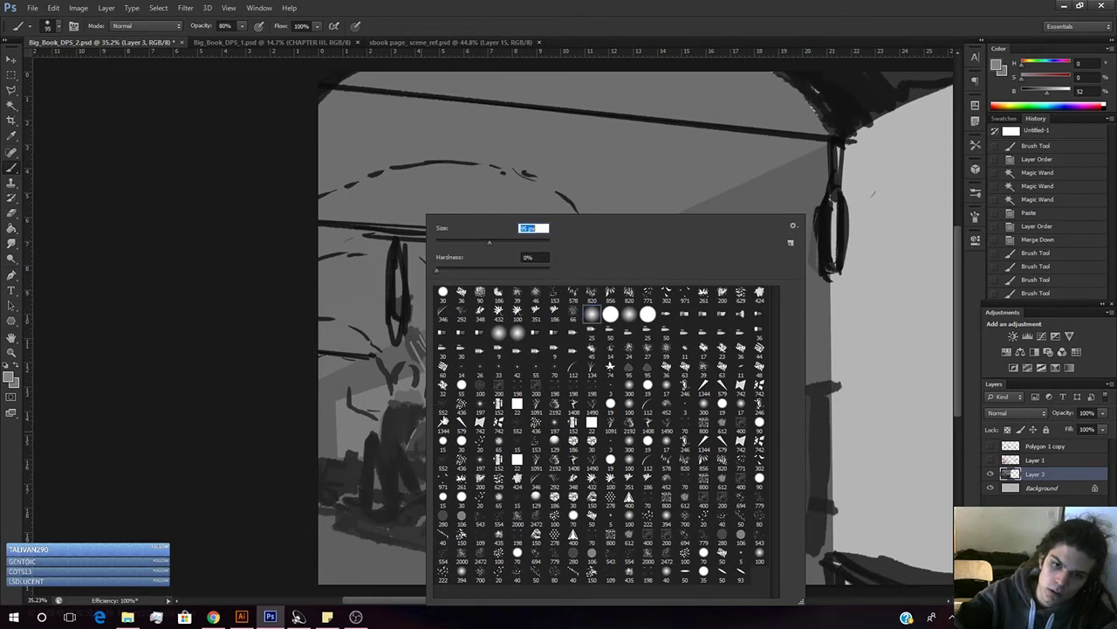
click(427, 427)
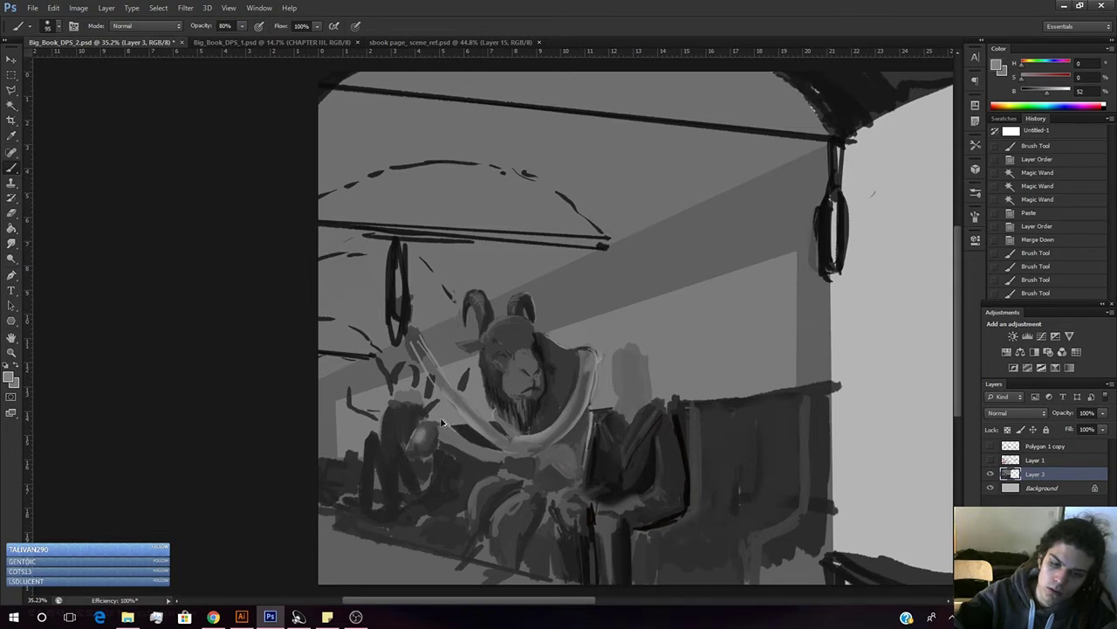
- Blend light and sampled dark grey over the rounded form using a soft 53 px brush at 20% opacity
key(5)
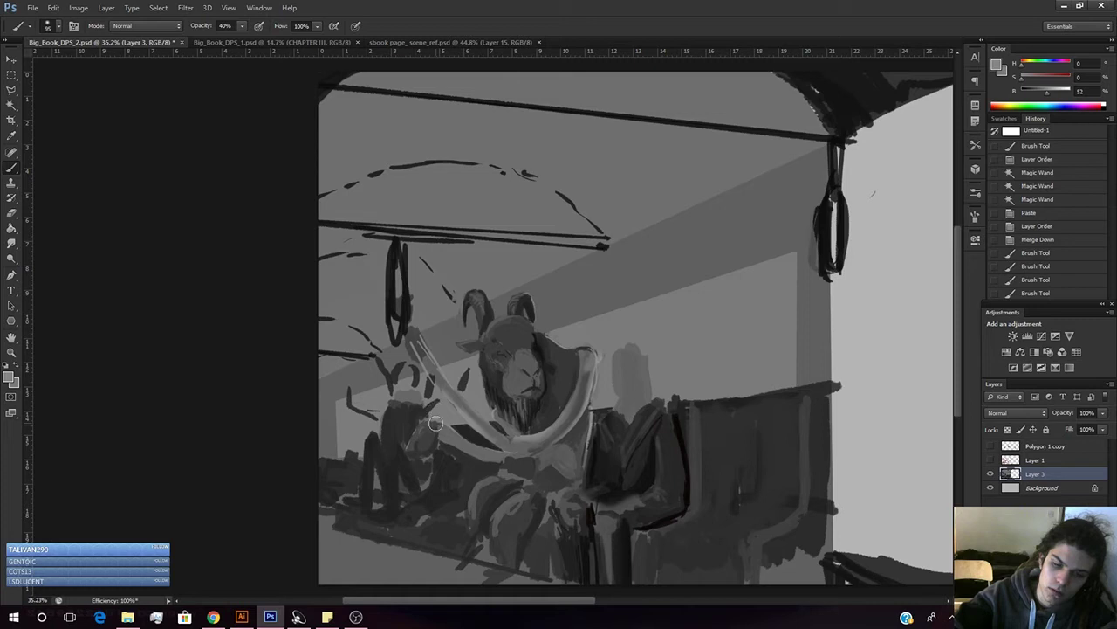
right_click(436, 423)
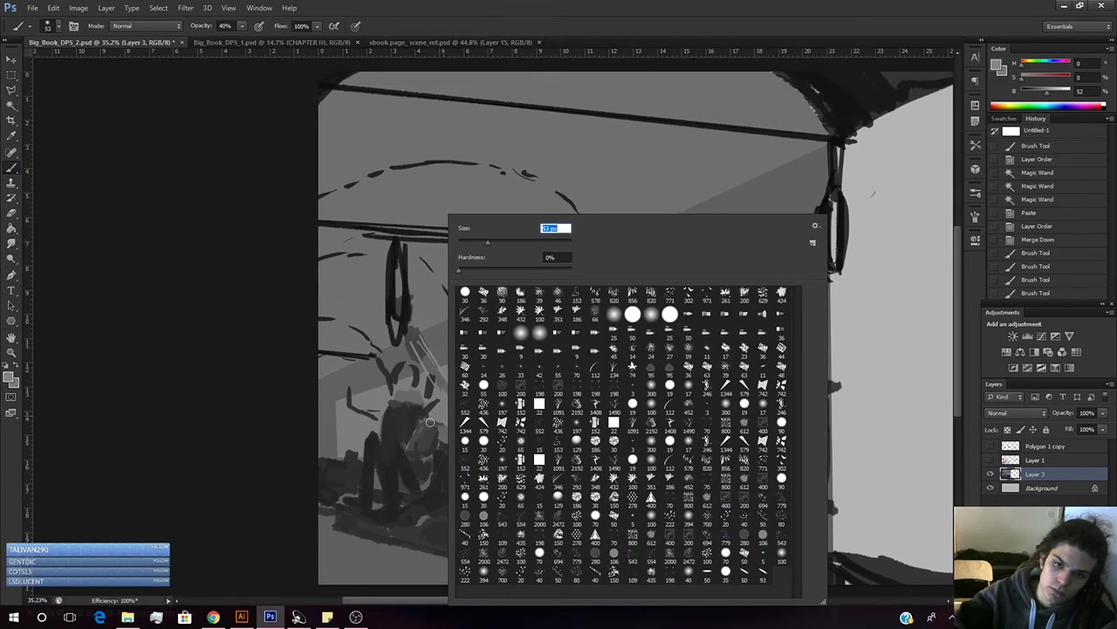
click(431, 422)
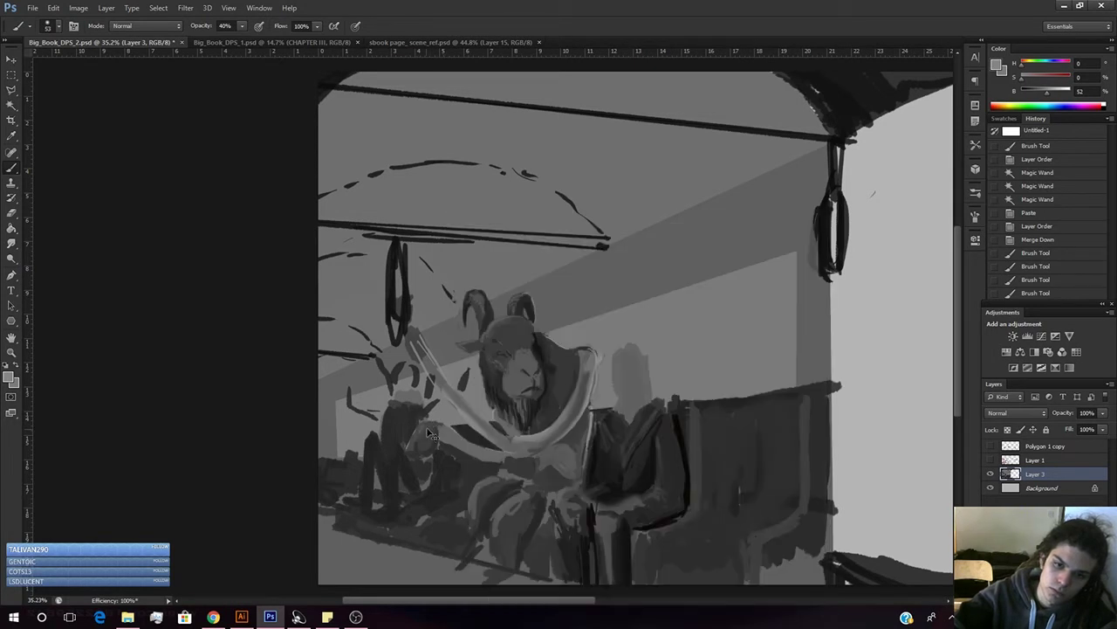
key(2)
mouse_move(423, 429)
mouse_down()
mouse_move(461, 388)
mouse_move(555, 352)
mouse_move(412, 442)
mouse_move(428, 470)
mouse_up()
alt+click(449, 465)
mouse_move(429, 428)
mouse_down()
mouse_move(431, 456)
mouse_move(428, 433)
mouse_up()
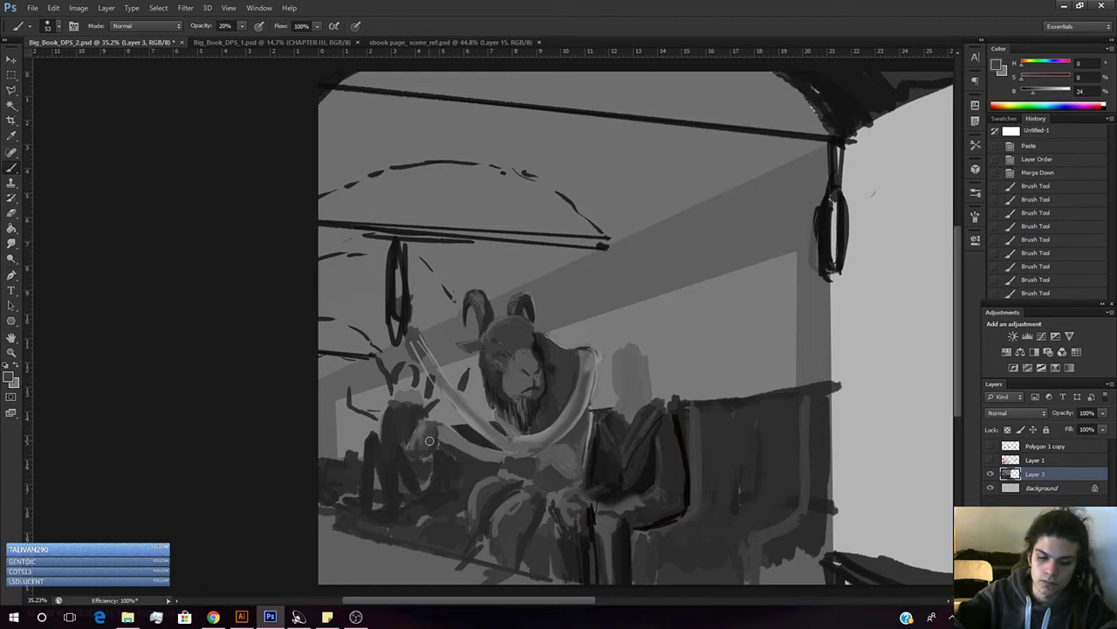
- Add small dark accents to the rounded form with a hard round 15 px brush, using a grey of 11% brightness
alt+click(420, 452)
click(1029, 95)
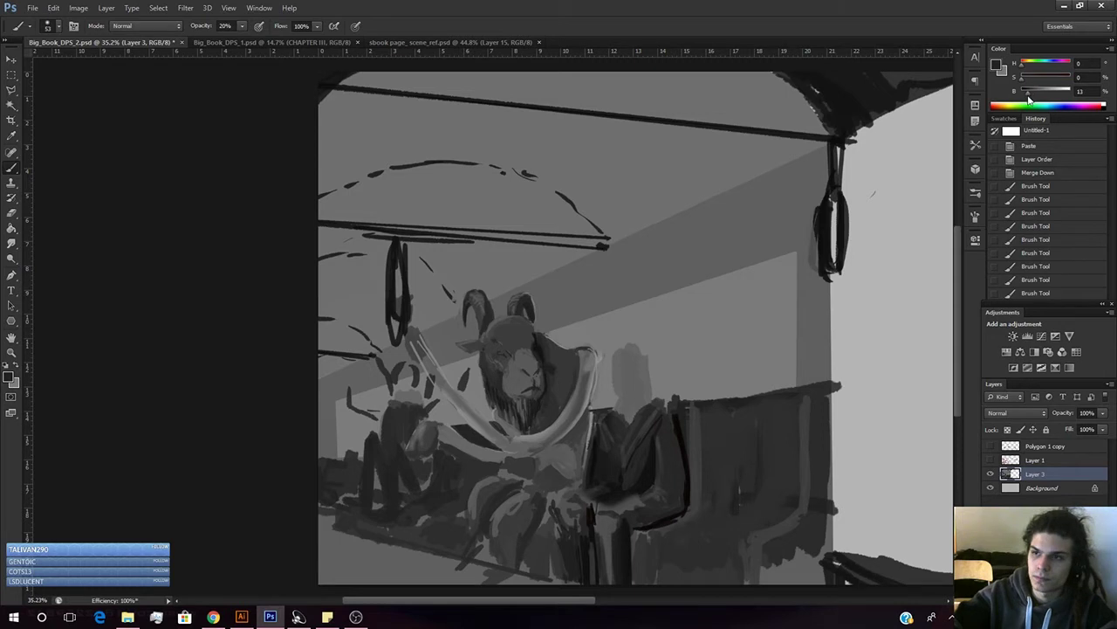
right_click(770, 283)
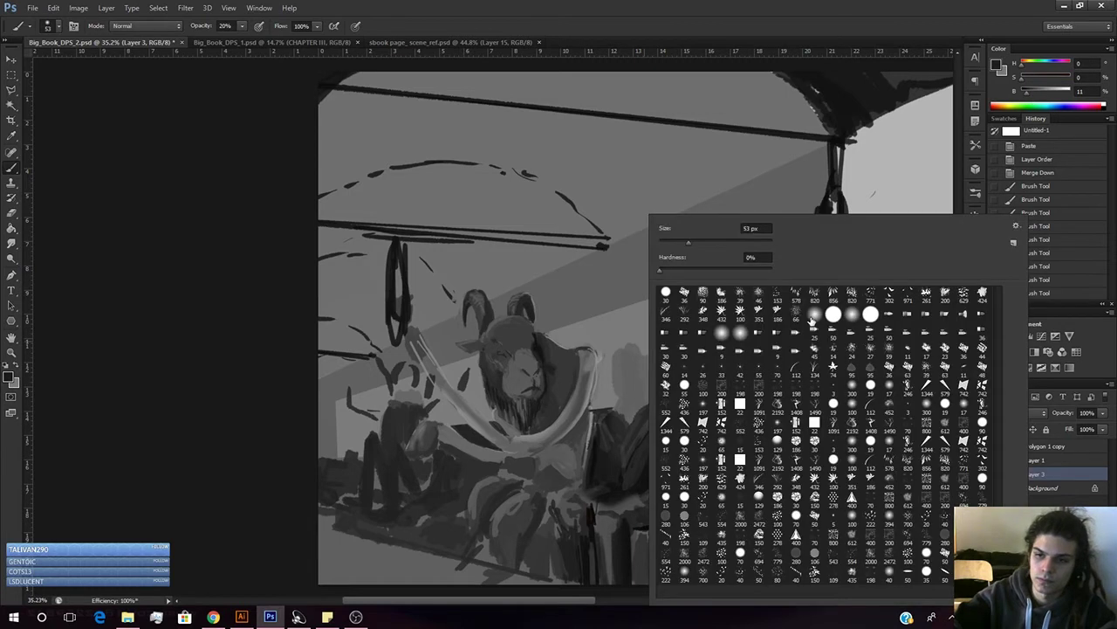
click(666, 293)
drag(678, 243, 671, 249)
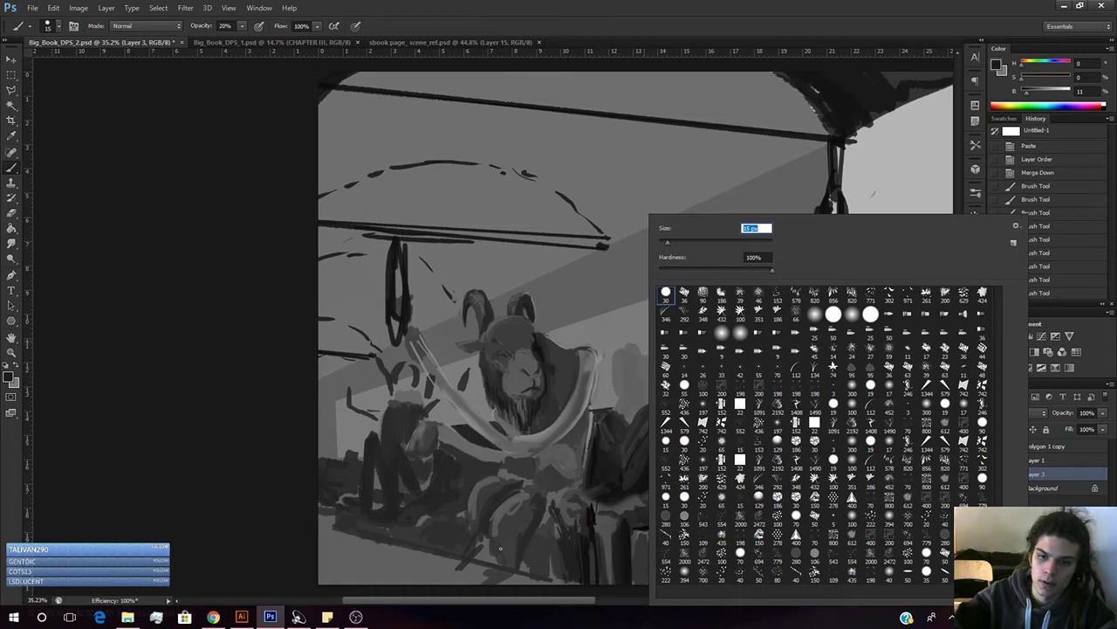
key(Return)
mouse_move(417, 443)
mouse_down()
mouse_move(422, 454)
mouse_move(415, 446)
mouse_up()
- Paint the dark area between the rounded form and the goat's hand in sampled greys, using a larger hard brush at 80% opacity
alt+click(452, 450)
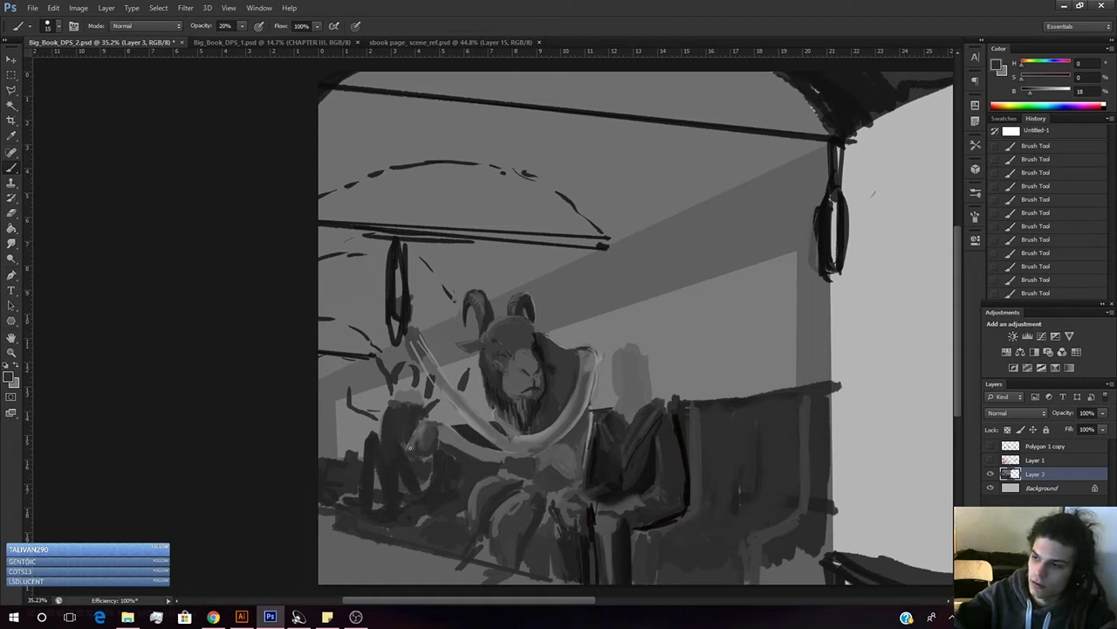
alt+click(457, 453)
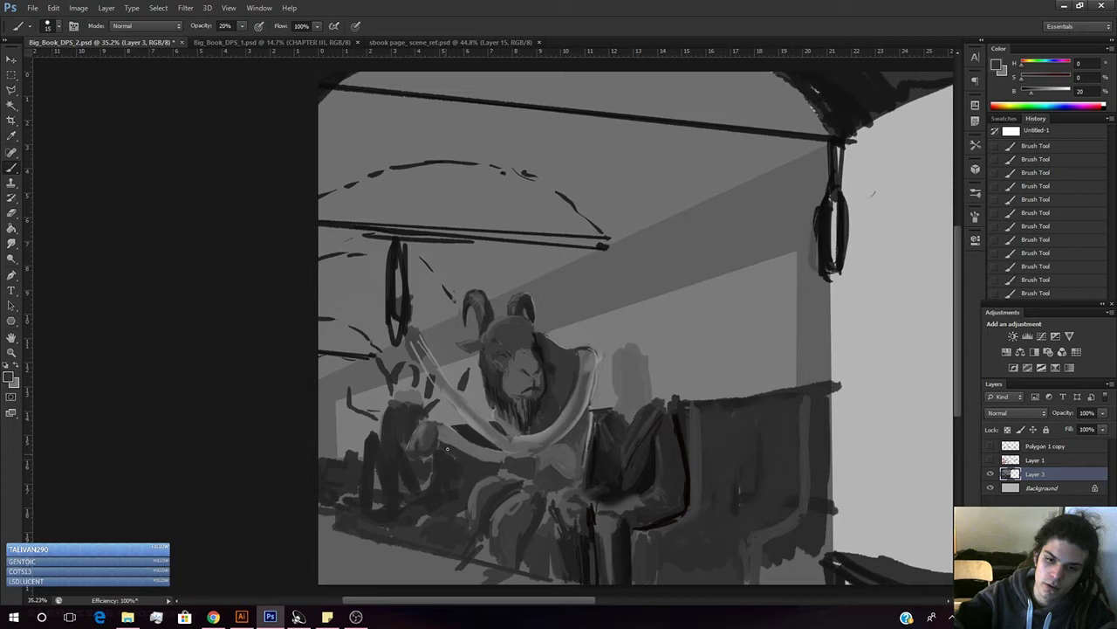
key(8)
alt+click(460, 454)
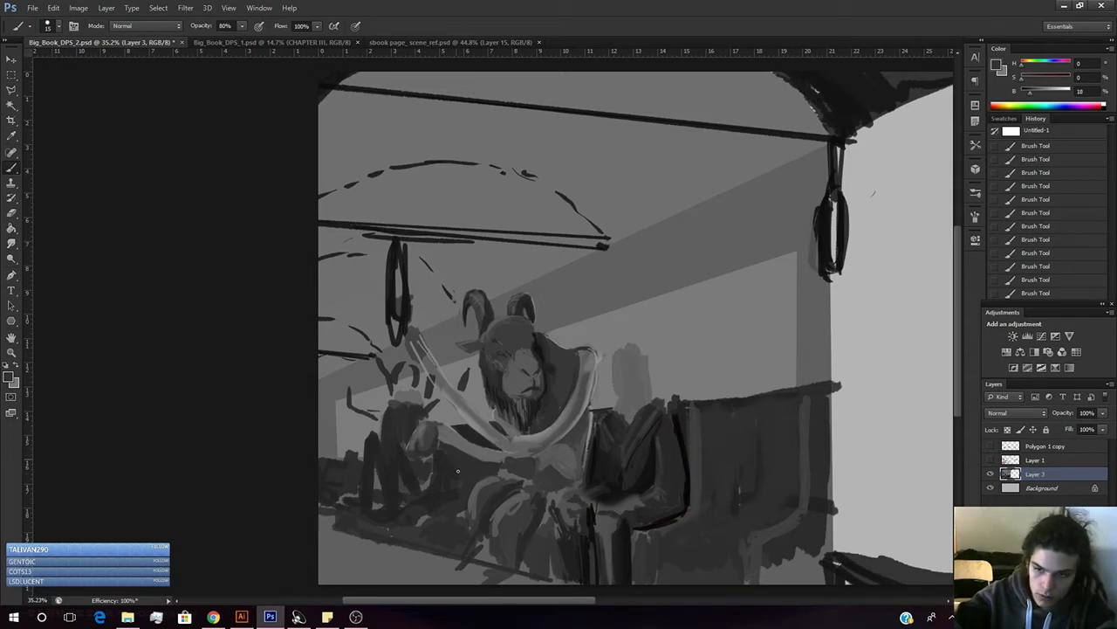
right_click(439, 479)
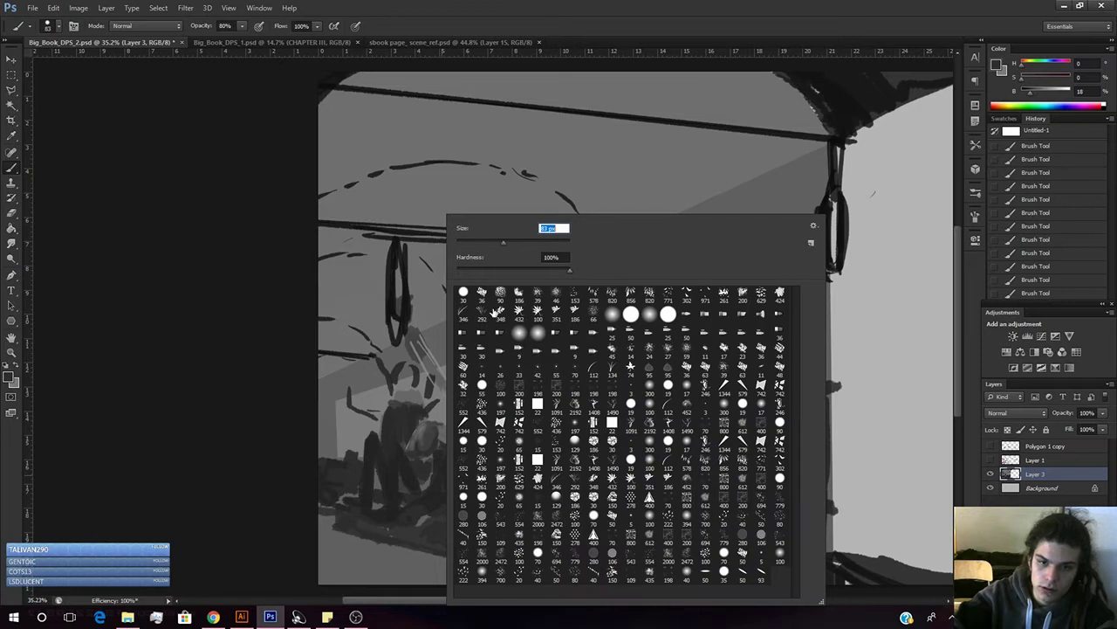
click(434, 504)
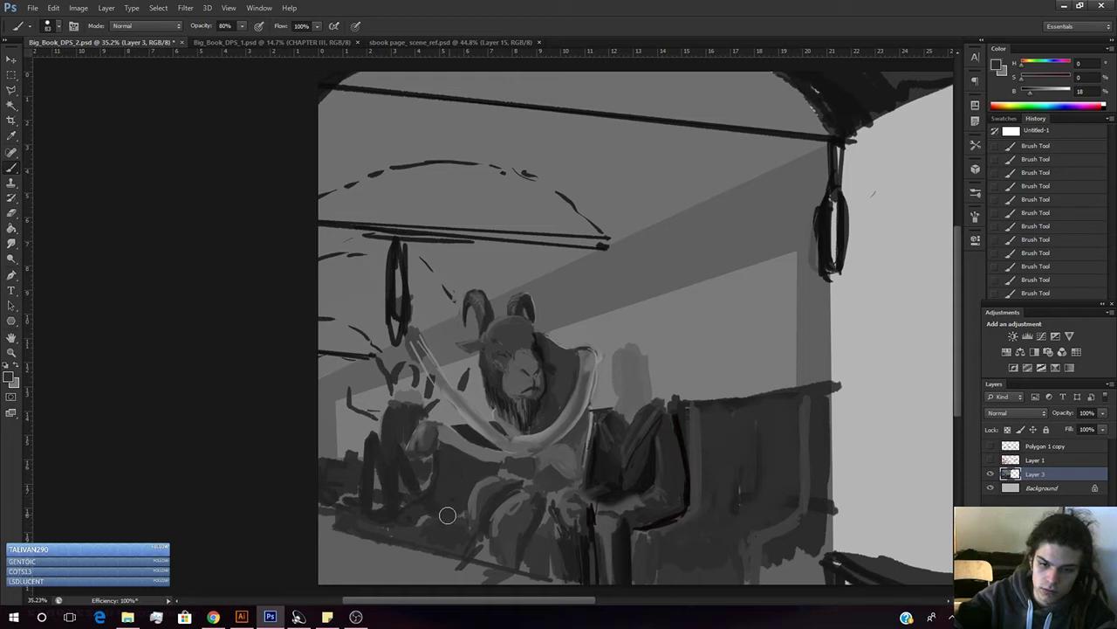
- Paint beside the armrest's dark outline with a grey of 21% brightness and rework the outline in sampled near-black
alt+click(695, 568)
drag(1027, 101, 1032, 103)
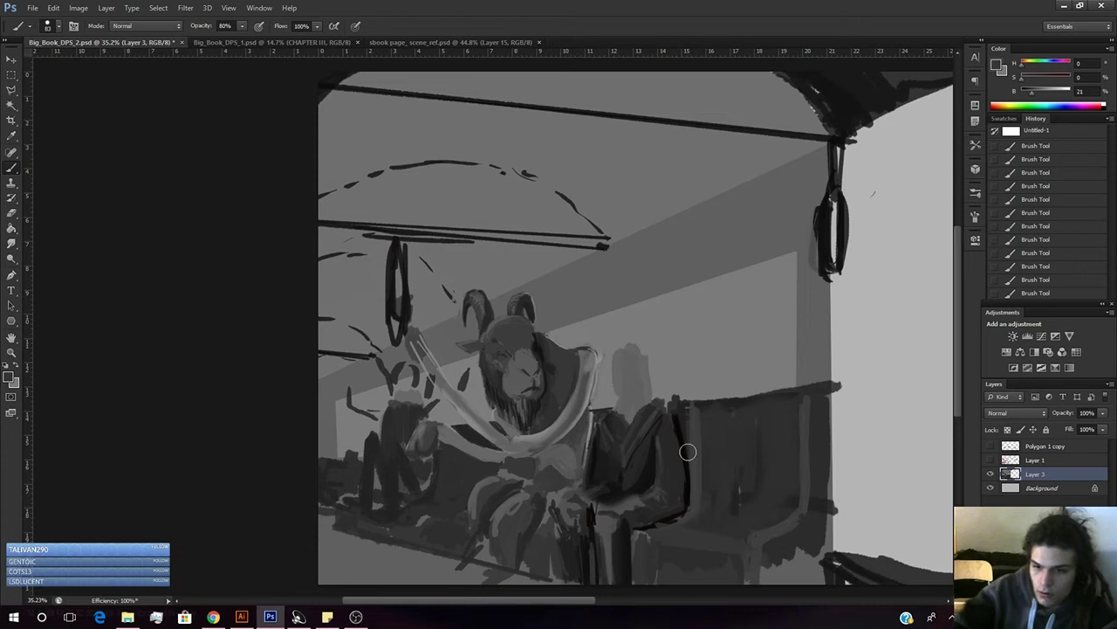
alt+click(657, 527)
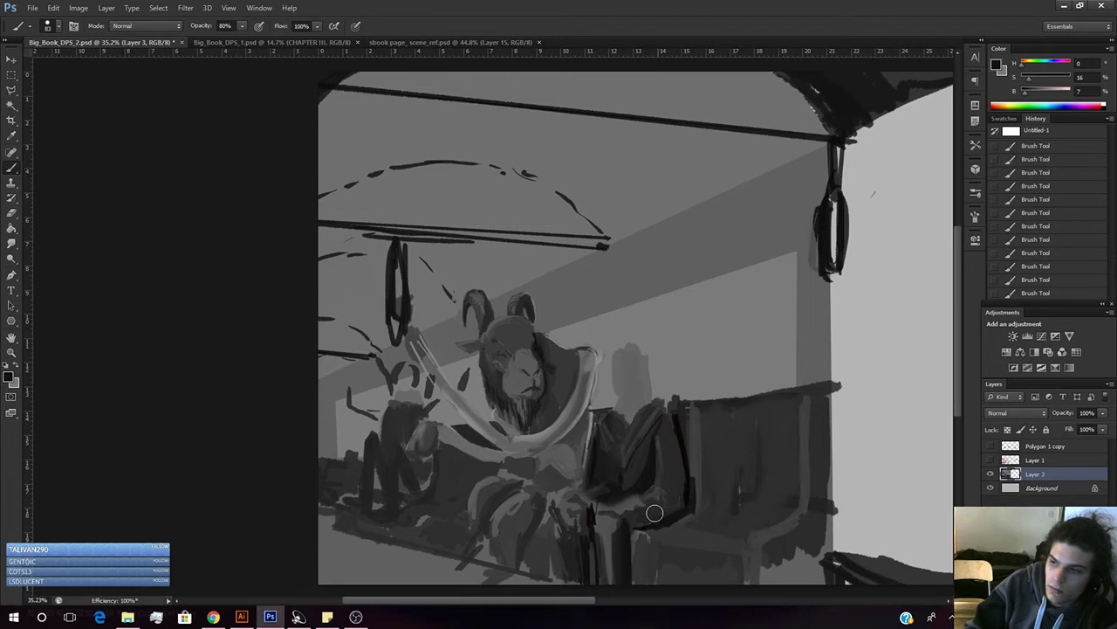
- Block in the cushion and front of the empty seat right of the goat with sampled dark greys
alt+click(725, 524)
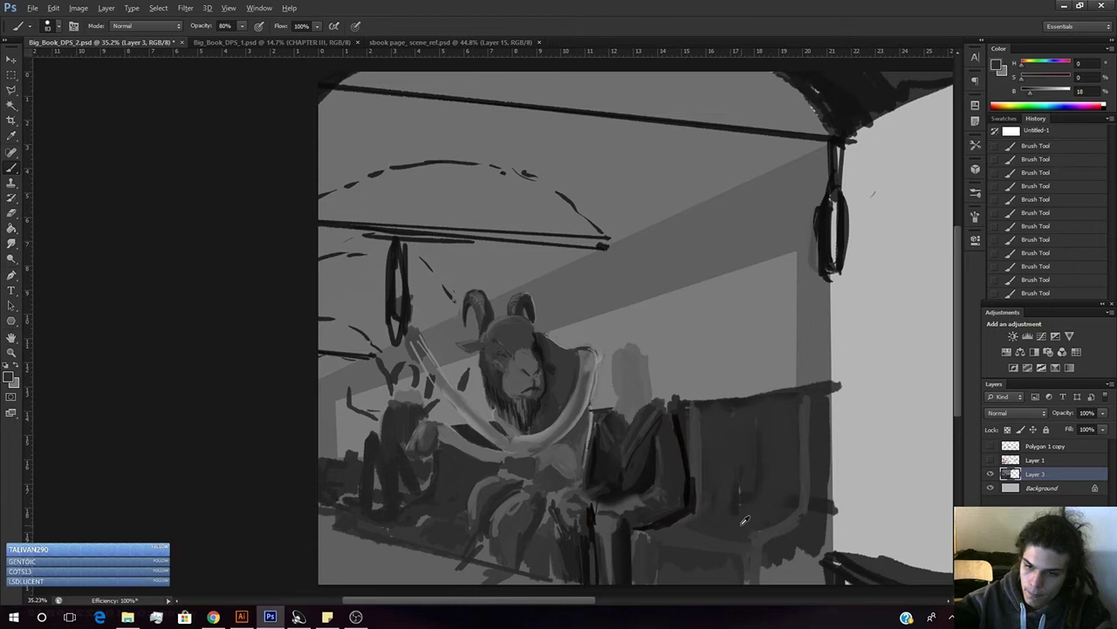
alt+click(701, 536)
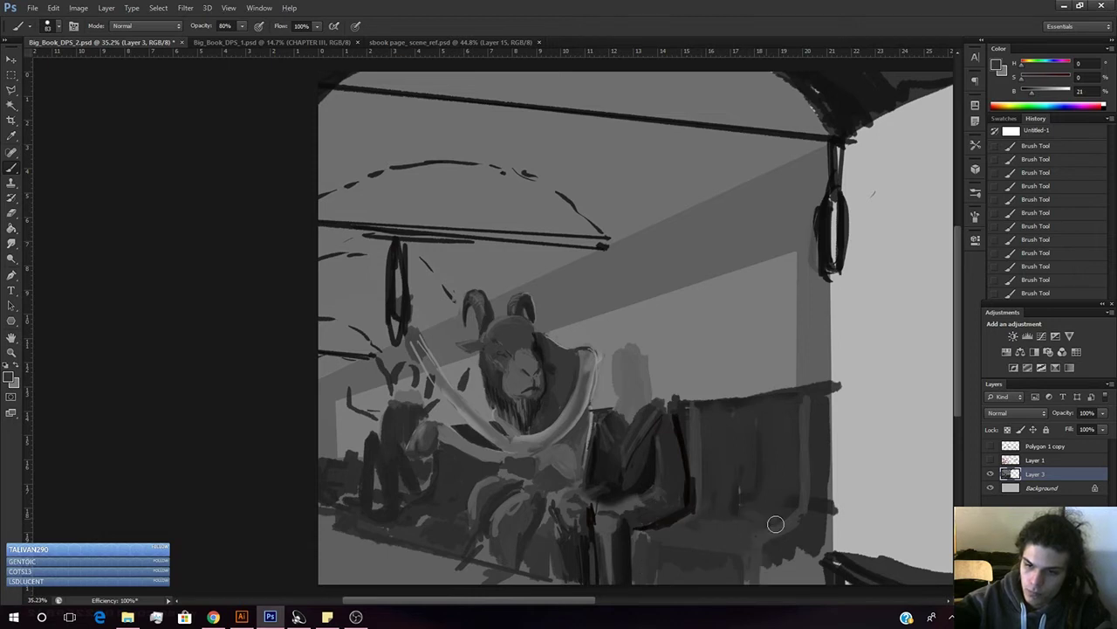
alt+click(705, 553)
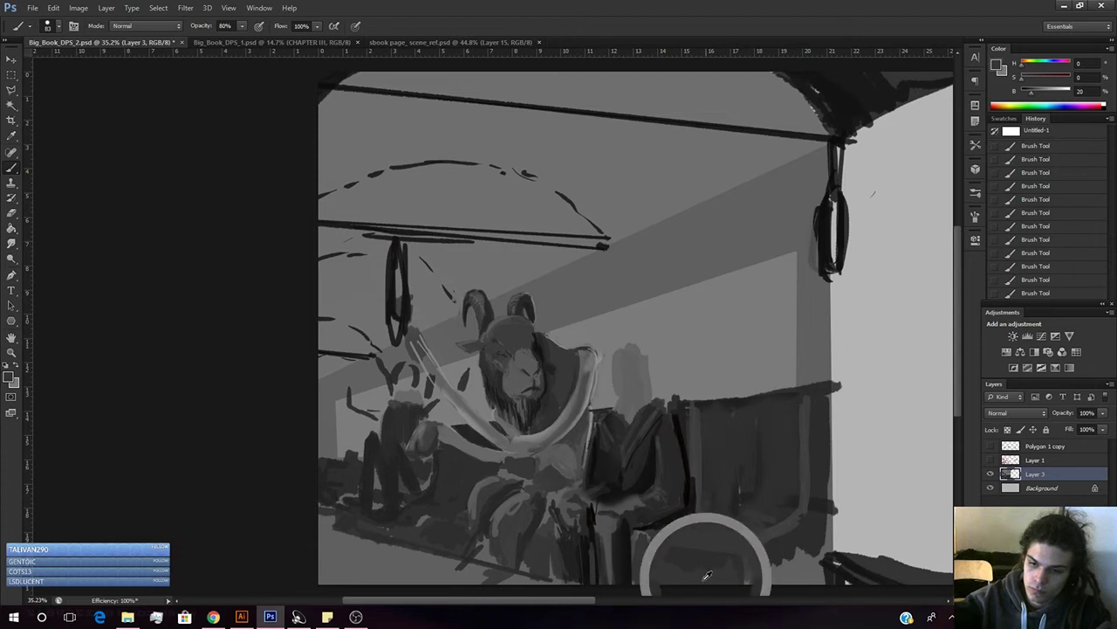
alt+click(715, 554)
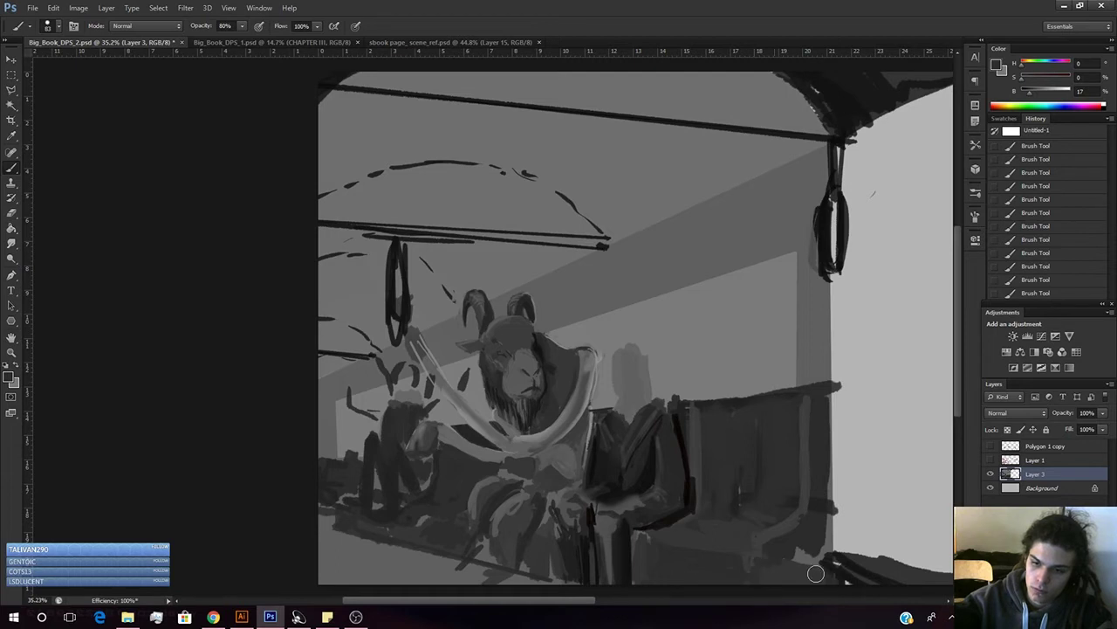
alt+click(764, 538)
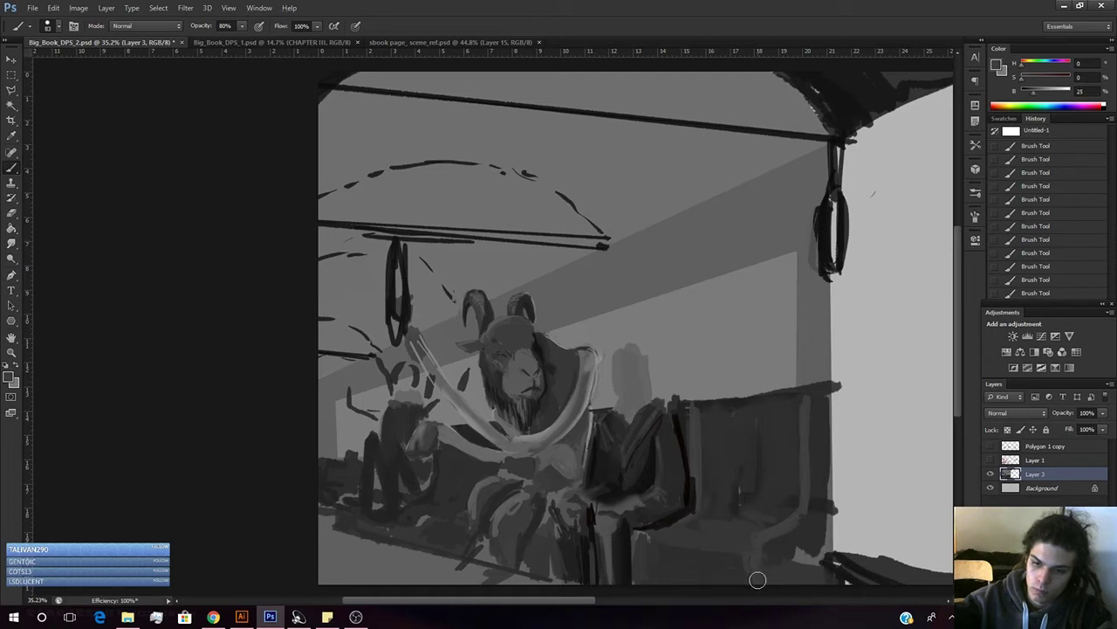
alt+click(808, 579)
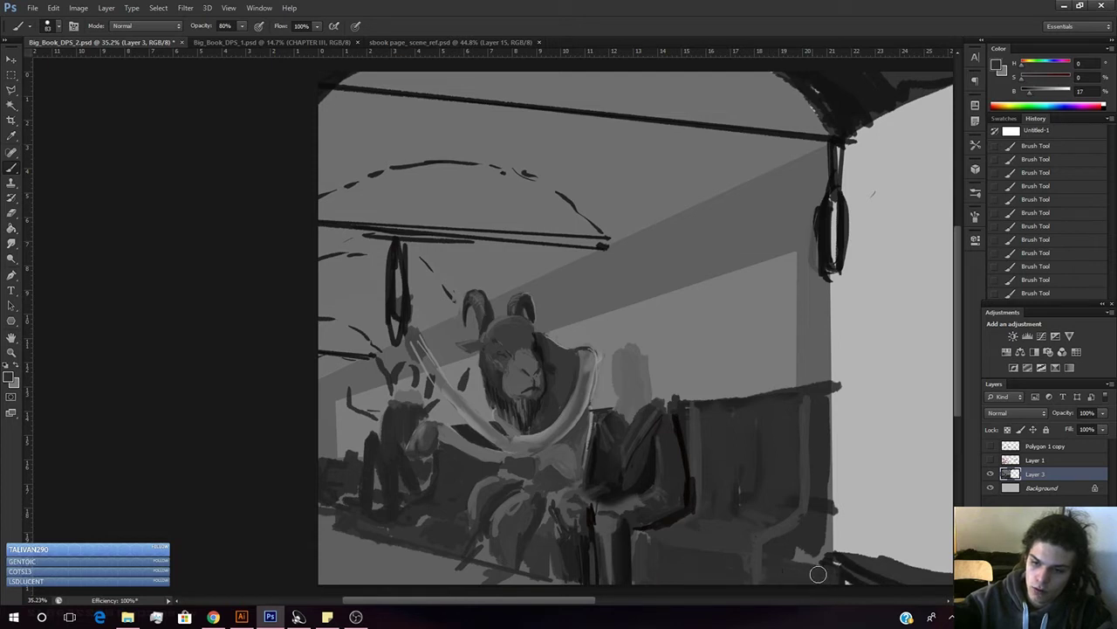
- Paint the seat's lower corner beside the pale wall in sampled dark greys and set the painting colour to 44% brightness
mouse_move(760, 512)
mouse_down()
mouse_move(655, 474)
mouse_move(661, 494)
mouse_move(756, 516)
mouse_move(689, 514)
mouse_move(648, 533)
mouse_up()
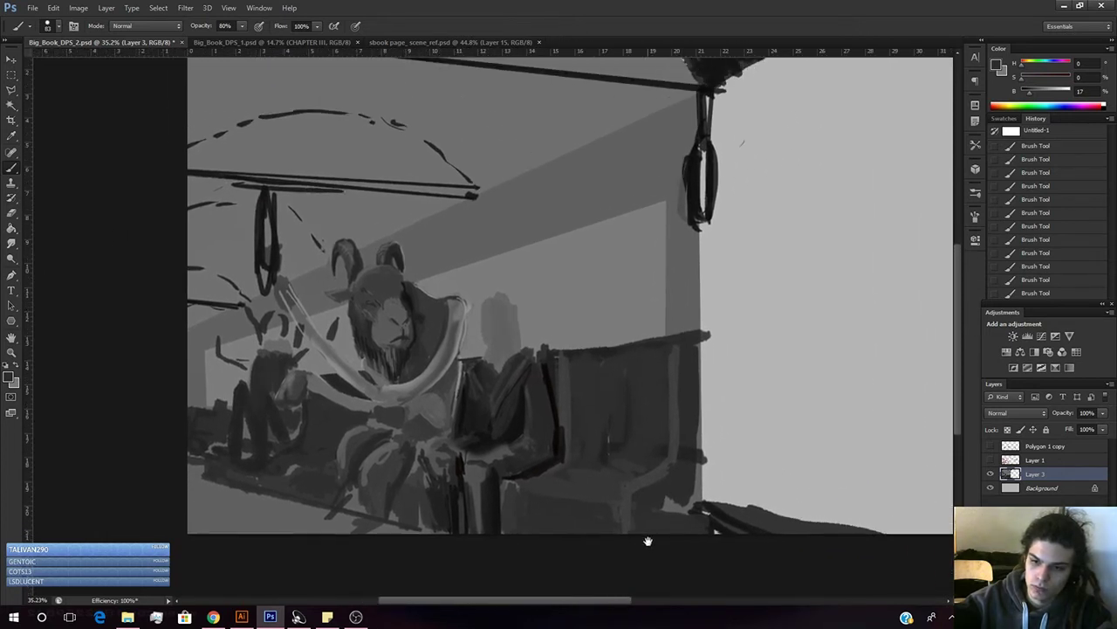
alt+click(593, 501)
mouse_move(640, 486)
mouse_down()
mouse_move(730, 512)
mouse_move(639, 495)
mouse_move(705, 509)
mouse_move(643, 501)
mouse_move(680, 486)
mouse_up()
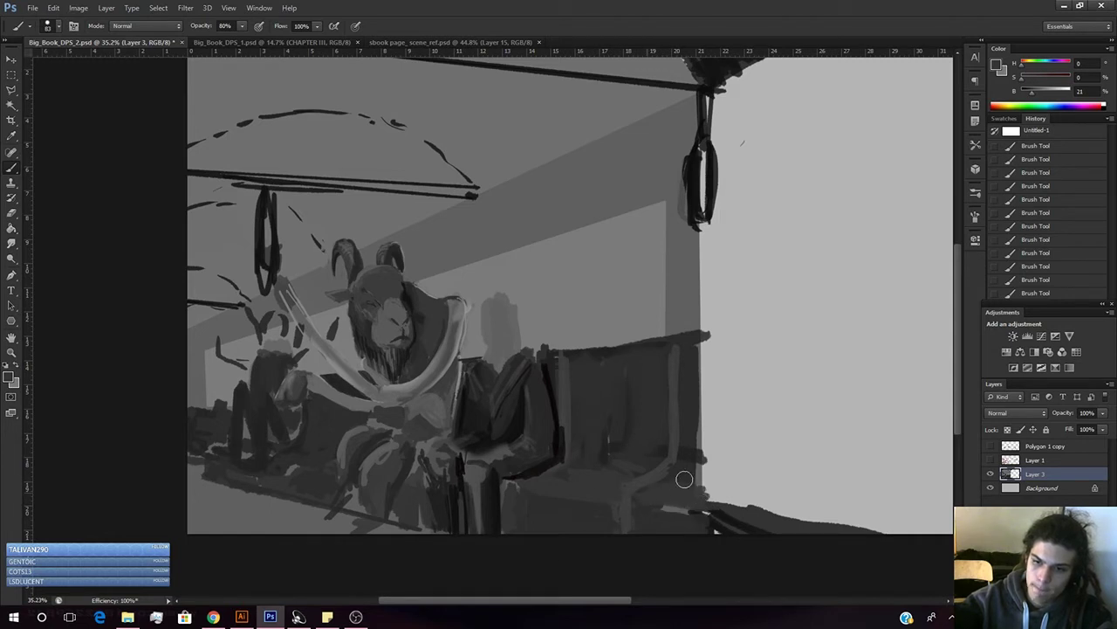
alt+click(667, 515)
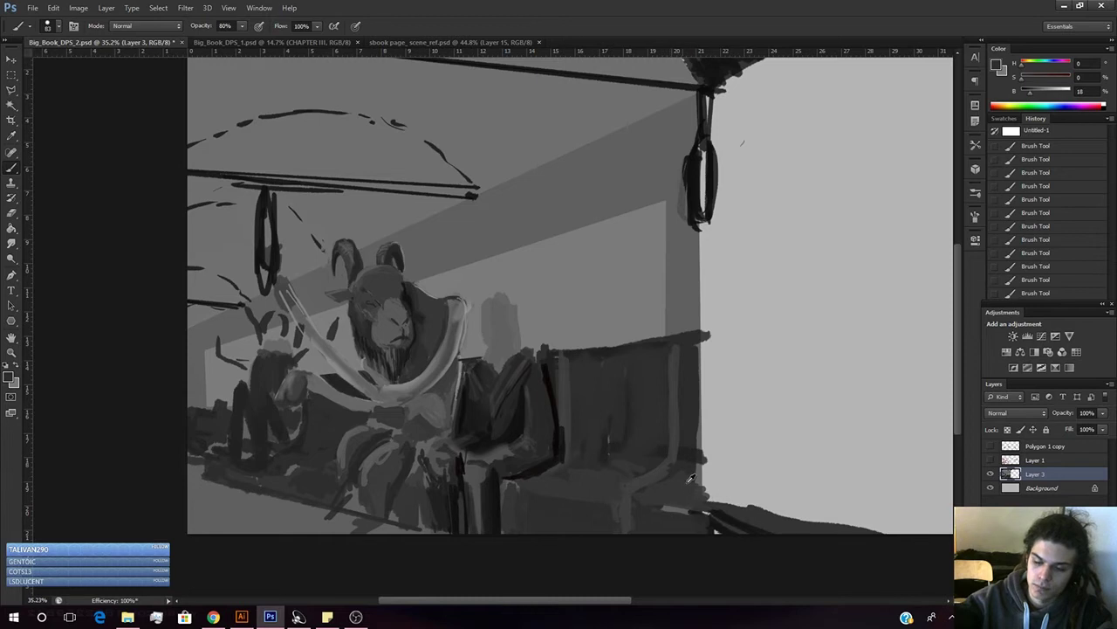
click(1043, 98)
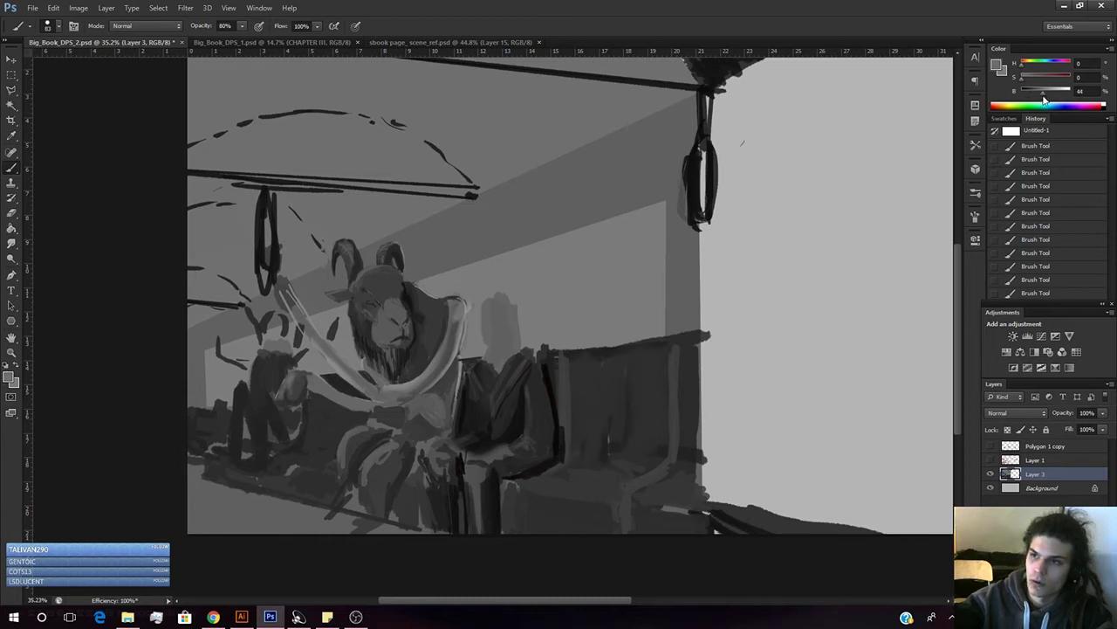
- Refine the empty seat's front corner and backrest in sampled dark greys, with a 29% brightness edge and a 21% brightness fill
alt+click(680, 524)
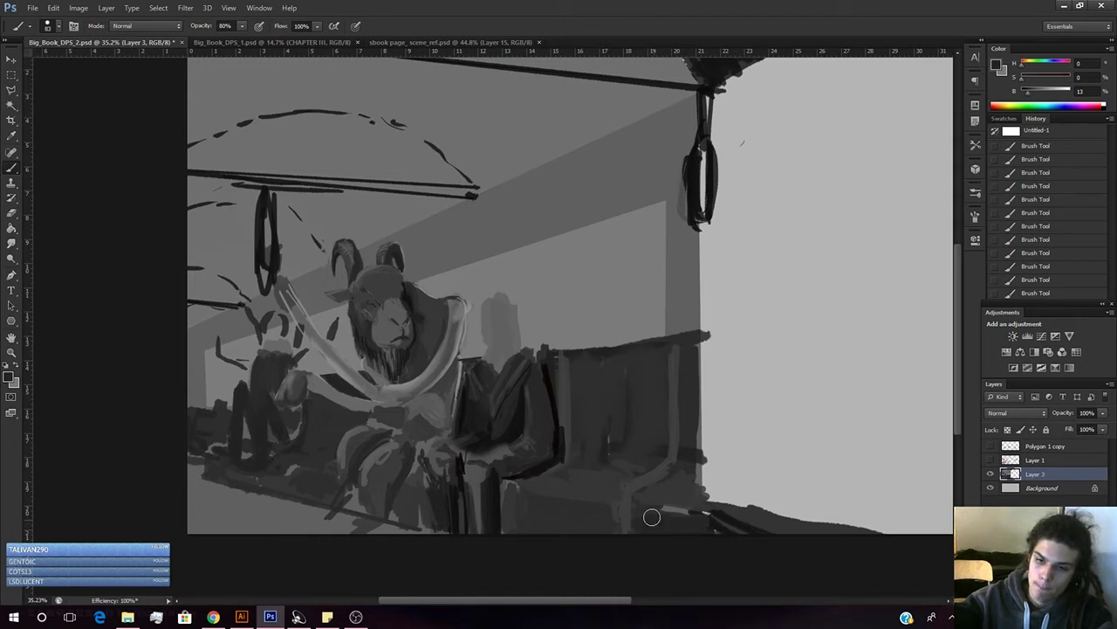
alt+click(678, 500)
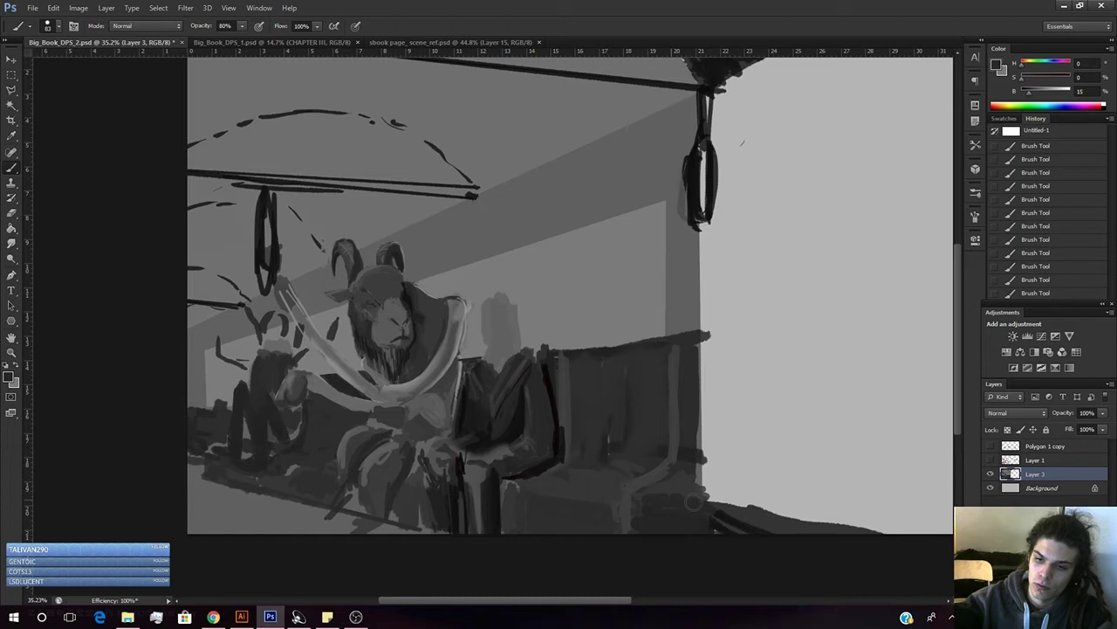
drag(1031, 99, 1027, 98)
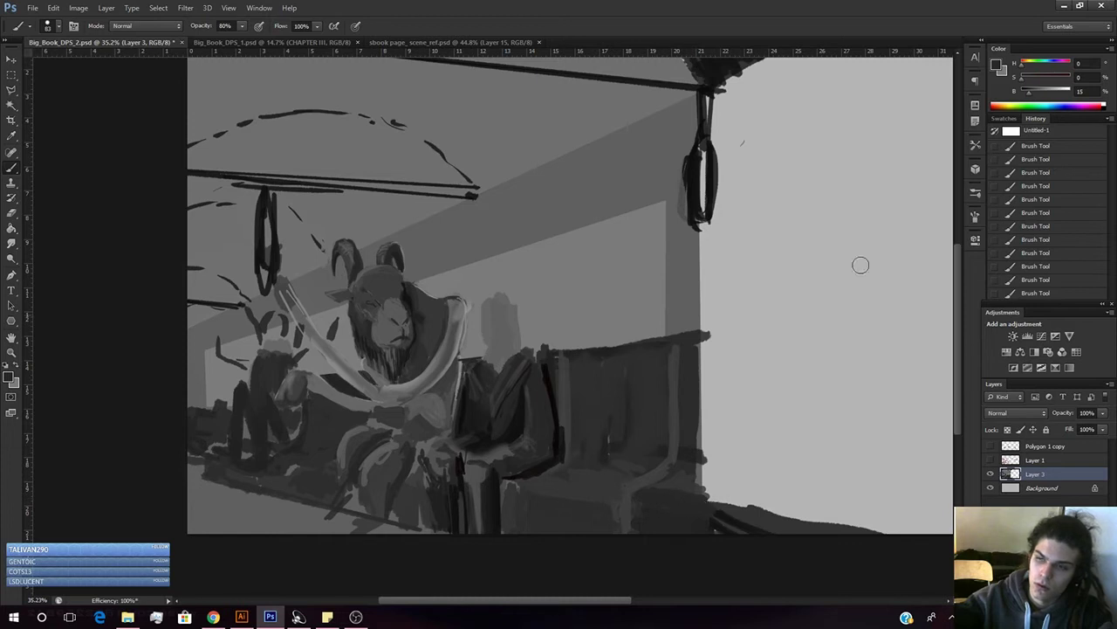
drag(1032, 97, 1038, 99)
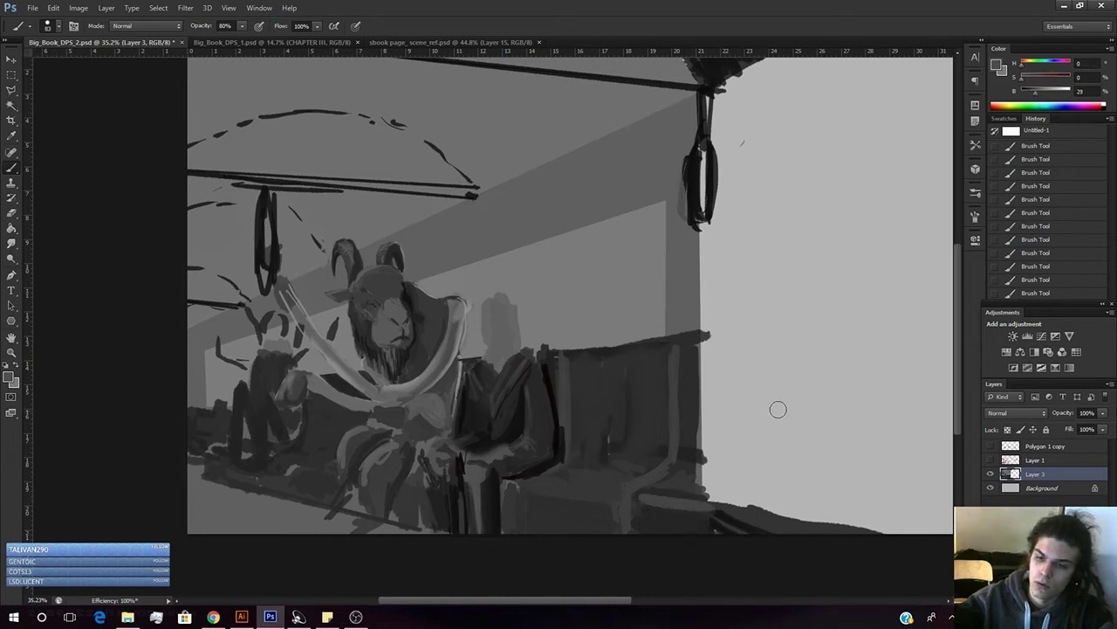
alt+click(703, 457)
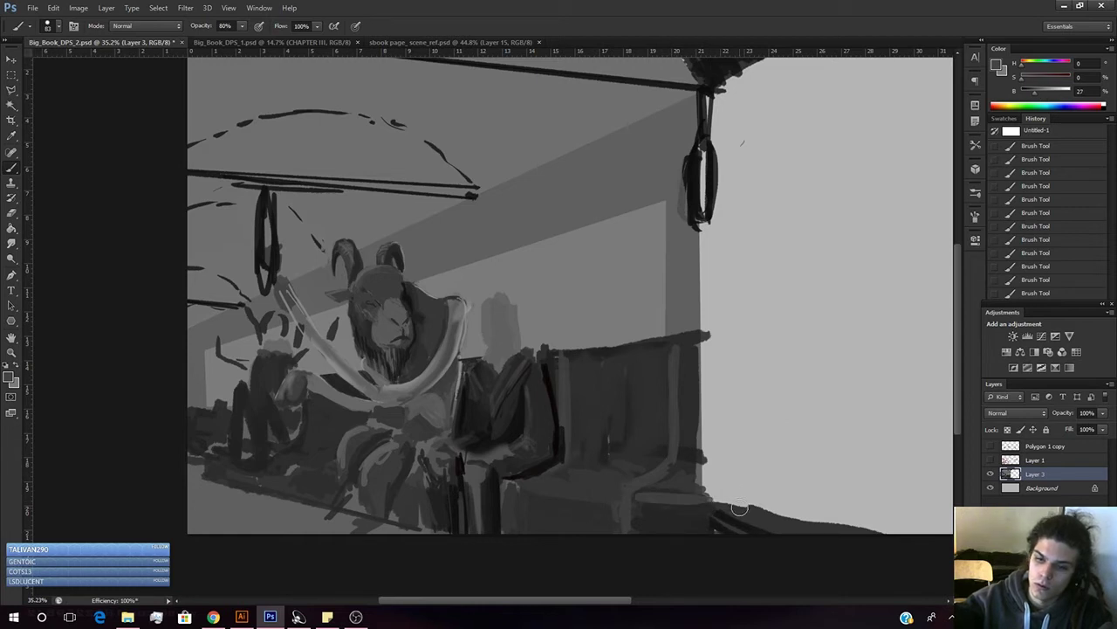
drag(1036, 97, 1031, 97)
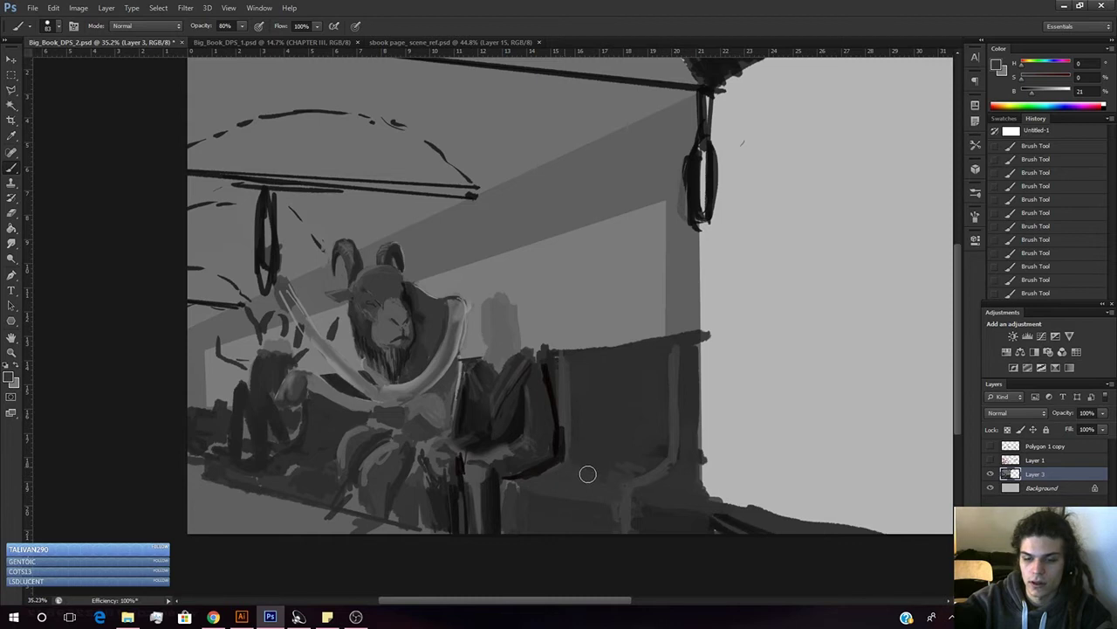
- Check the whole composition, then touch up the upper part of the goat's raised arm in sampled mid-greys
key(z)
mouse_move(635, 434)
mouse_down()
mouse_move(568, 464)
mouse_move(580, 466)
mouse_up()
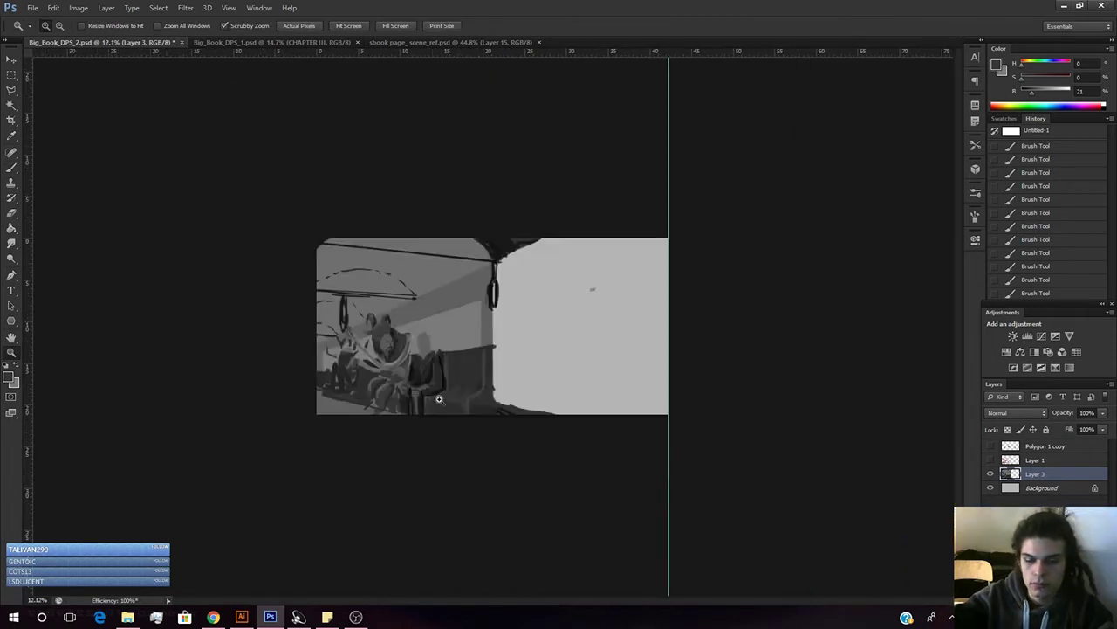
drag(446, 382, 480, 379)
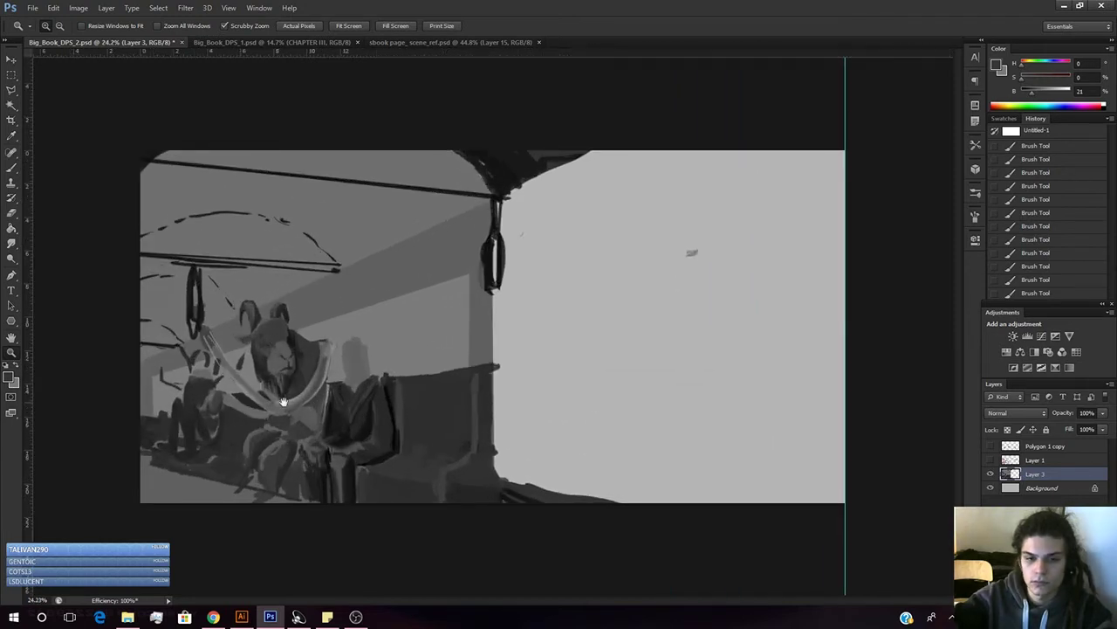
drag(318, 408, 463, 395)
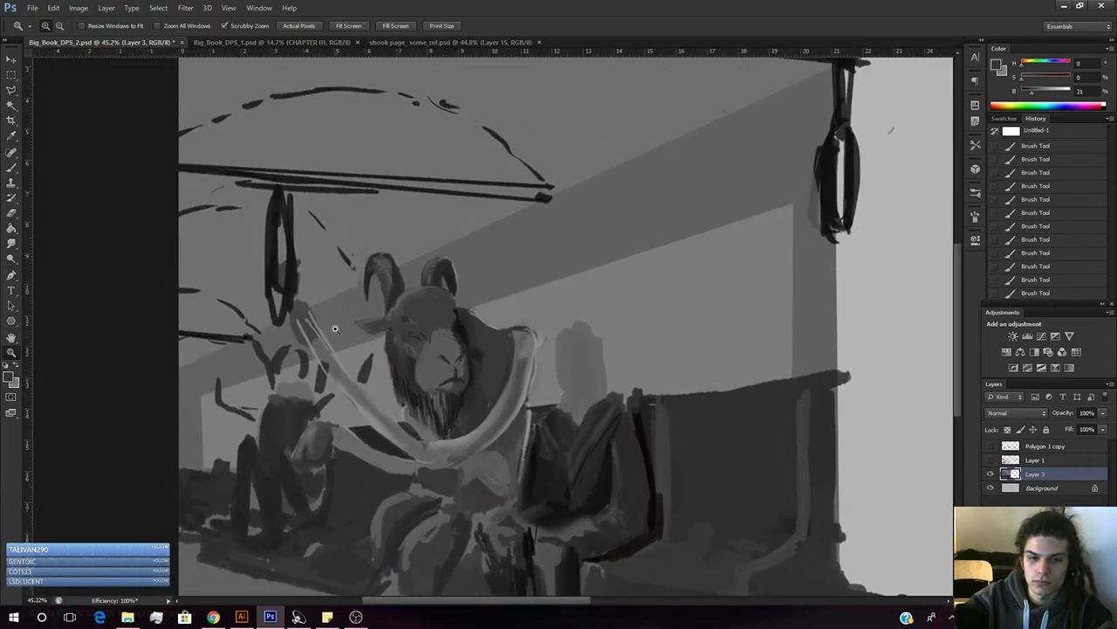
key(b)
alt+click(346, 383)
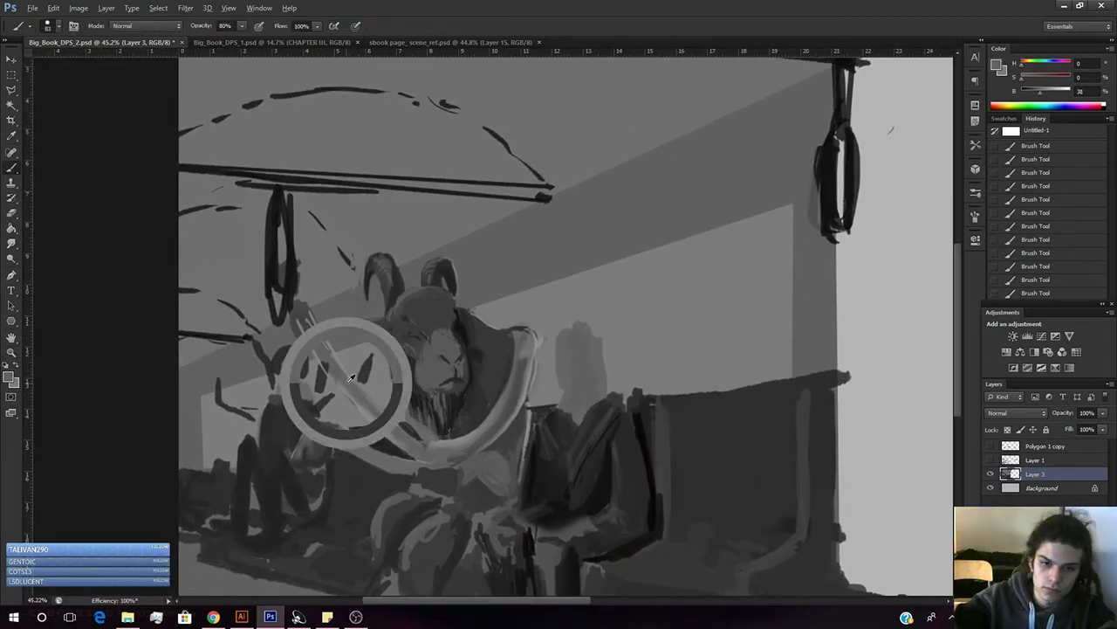
alt+click(332, 366)
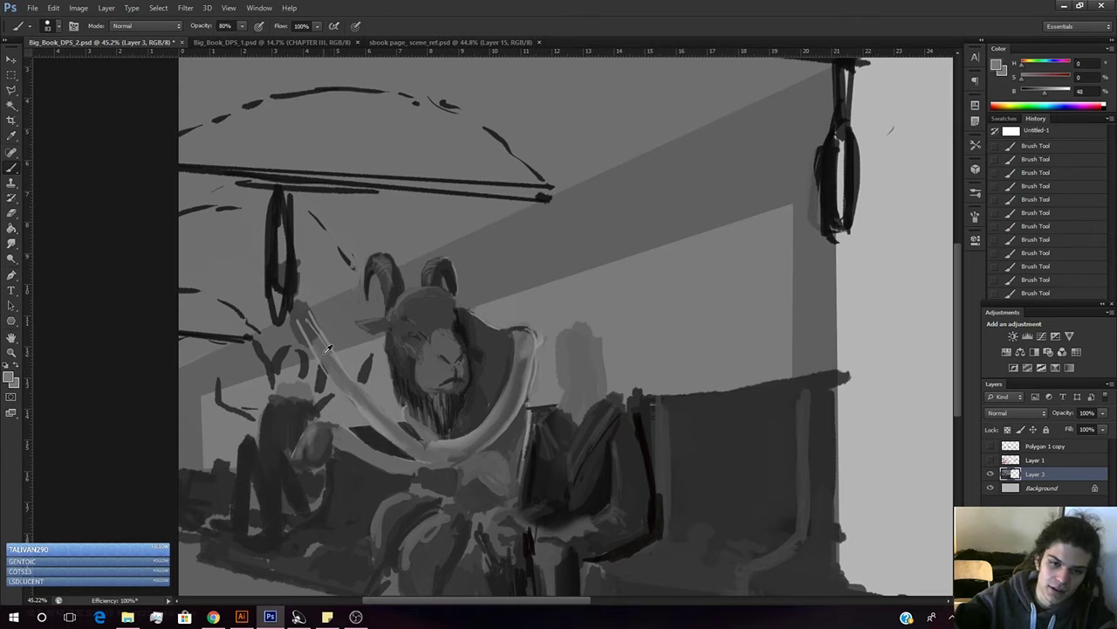
alt+click(321, 342)
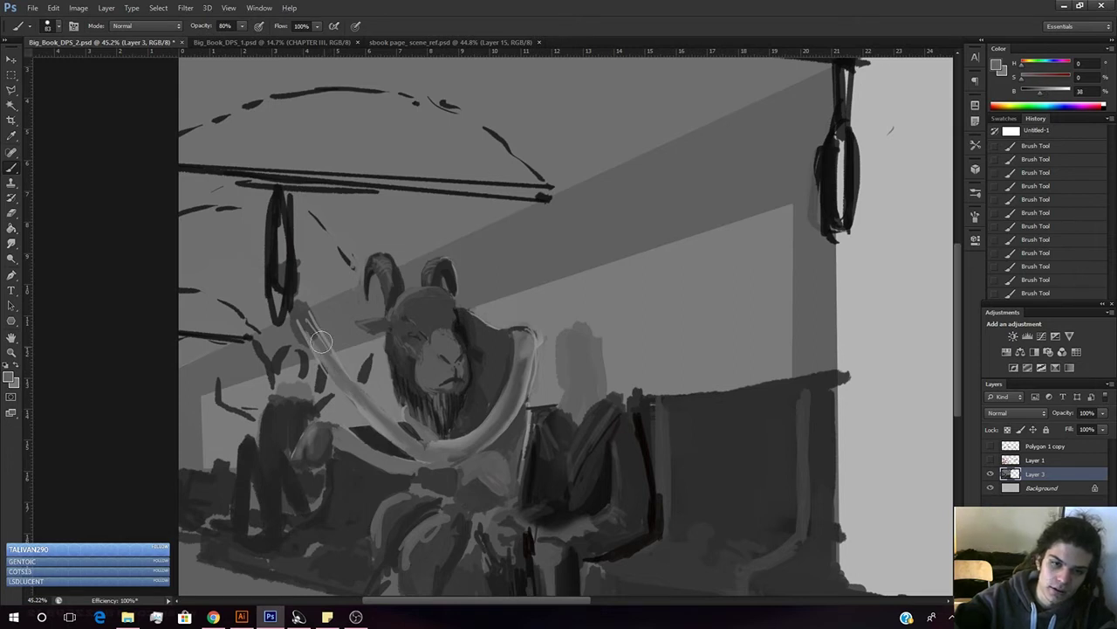
- Check the red sketch on Layer 1 and block in the raised hand below the hanging strap with sampled greys
click(991, 459)
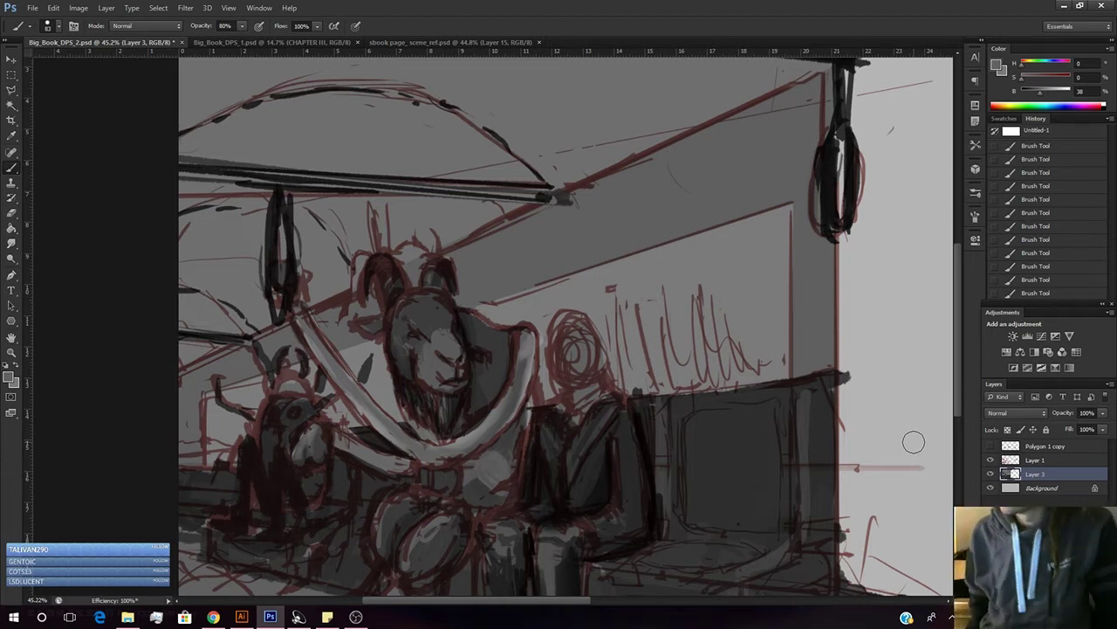
click(991, 460)
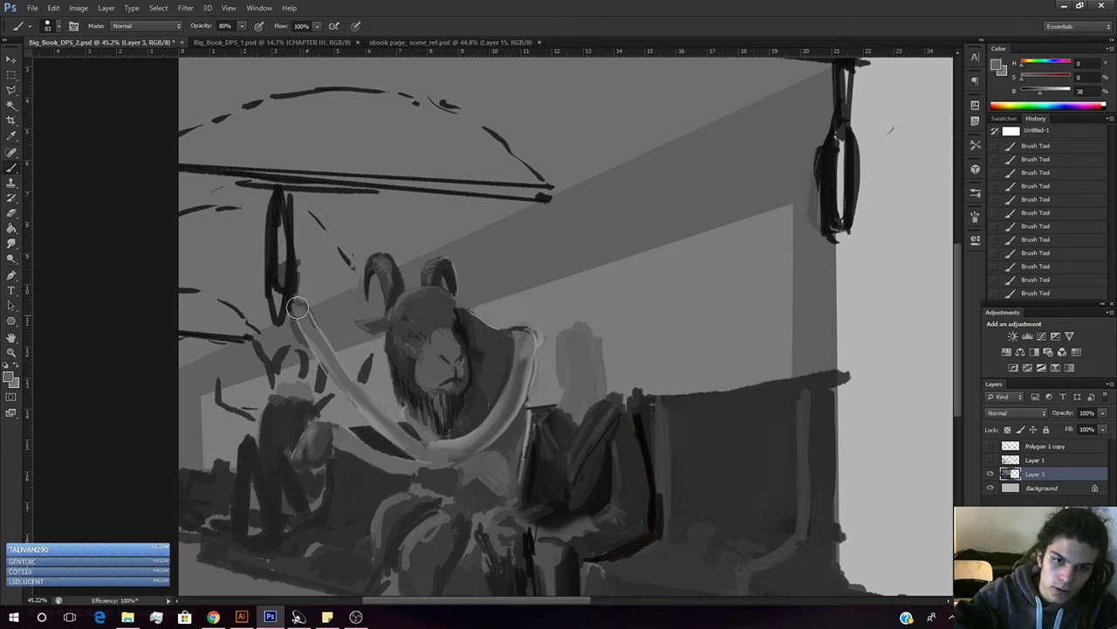
alt+click(285, 283)
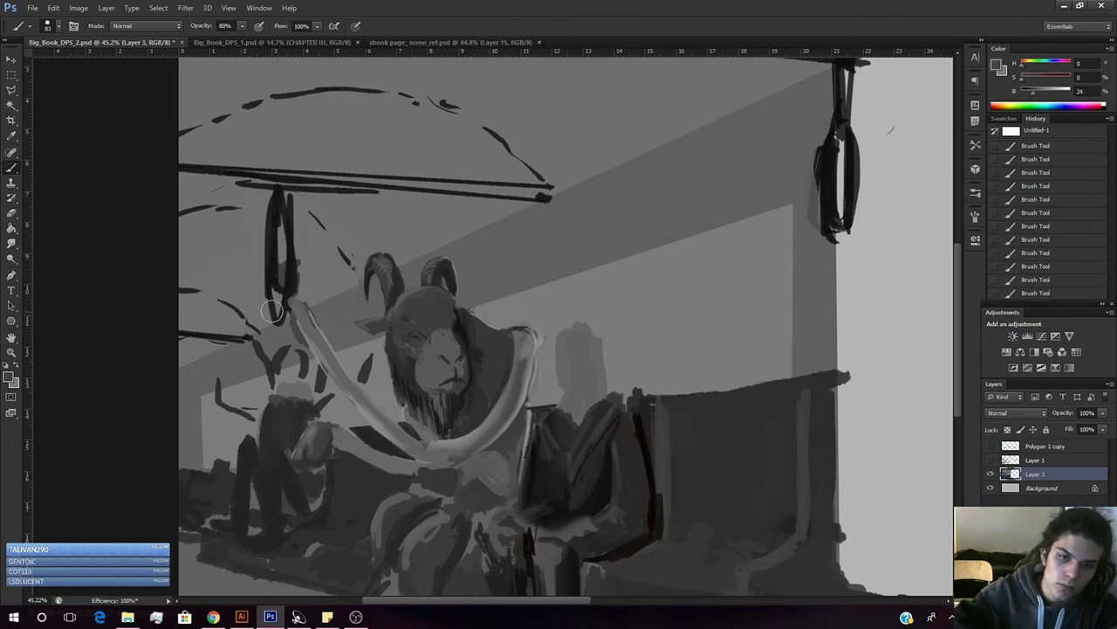
alt+click(273, 329)
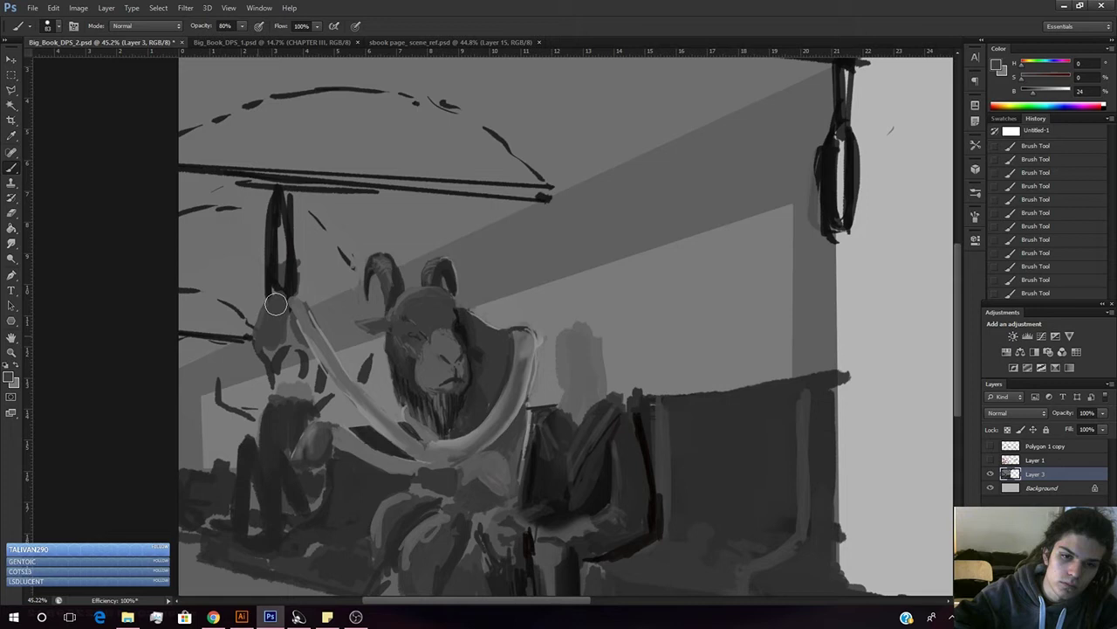
alt+click(260, 347)
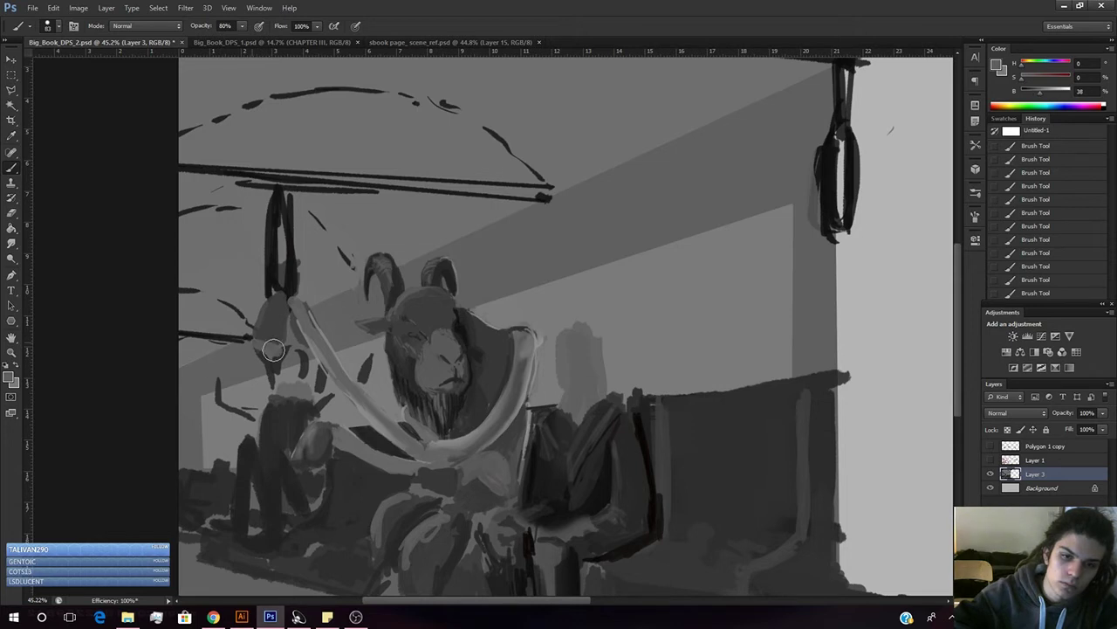
mouse_move(277, 350)
mouse_down()
mouse_move(258, 333)
mouse_move(293, 298)
mouse_up()
alt+click(298, 310)
- Rework the hanging strap above the hand in sampled near-black and trim its edges and opening with the wall's grey
alt+click(291, 295)
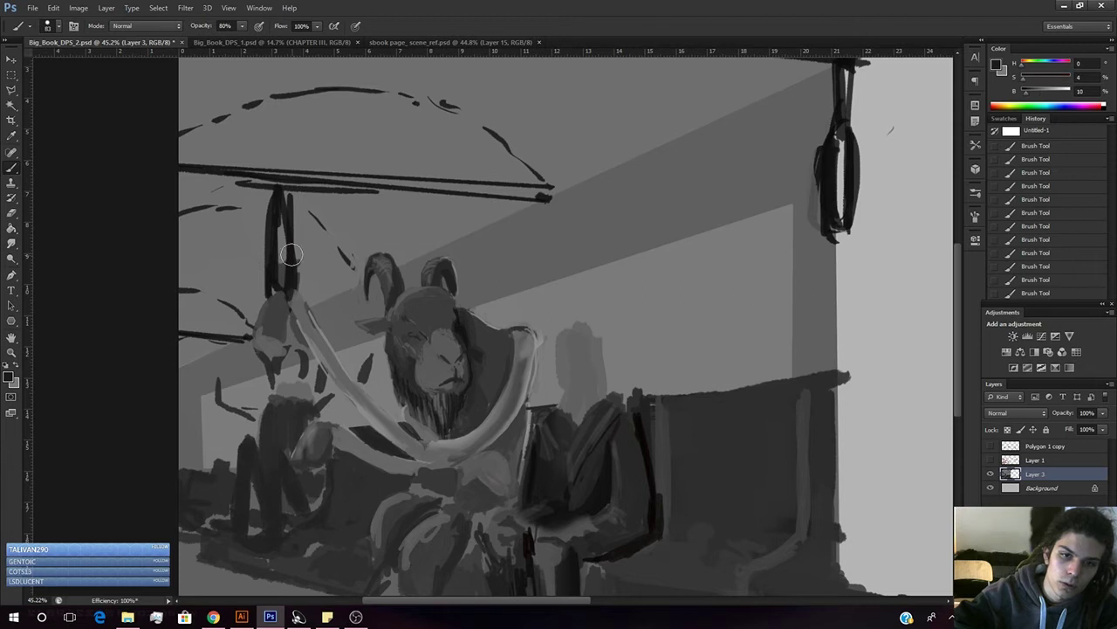
drag(288, 241, 289, 309)
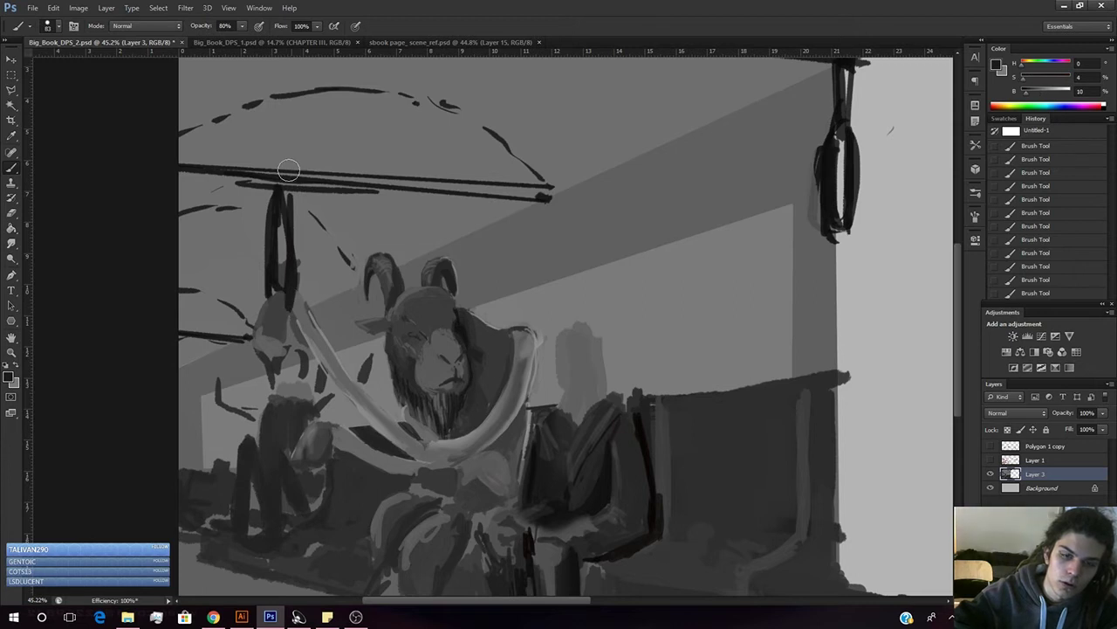
alt+click(301, 220)
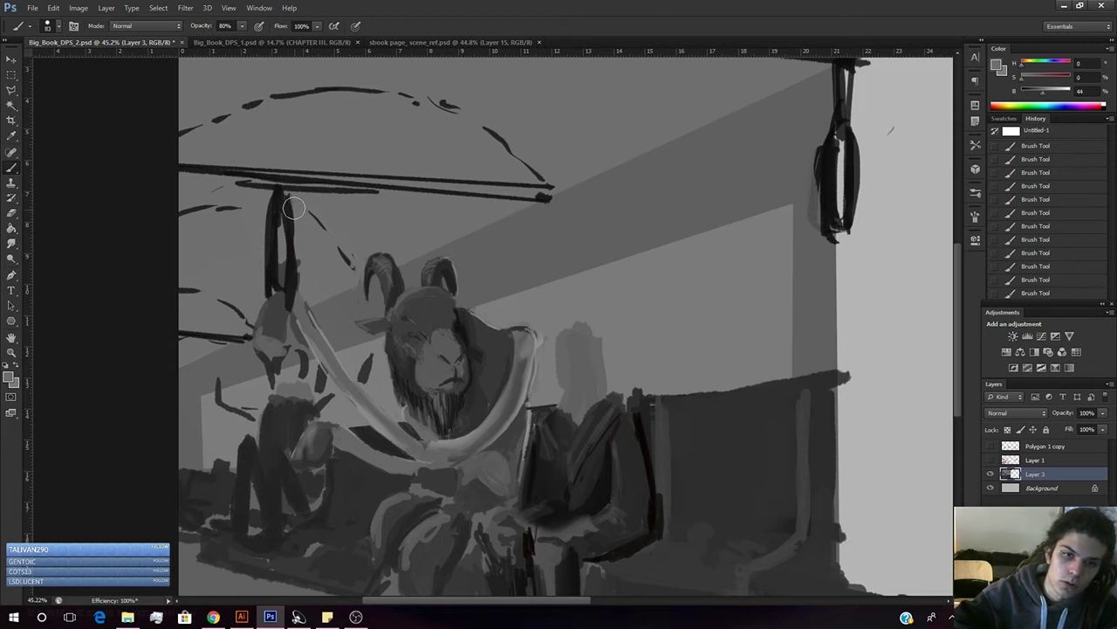
mouse_move(299, 229)
mouse_down()
mouse_move(303, 282)
mouse_move(280, 256)
mouse_up()
alt+click(283, 248)
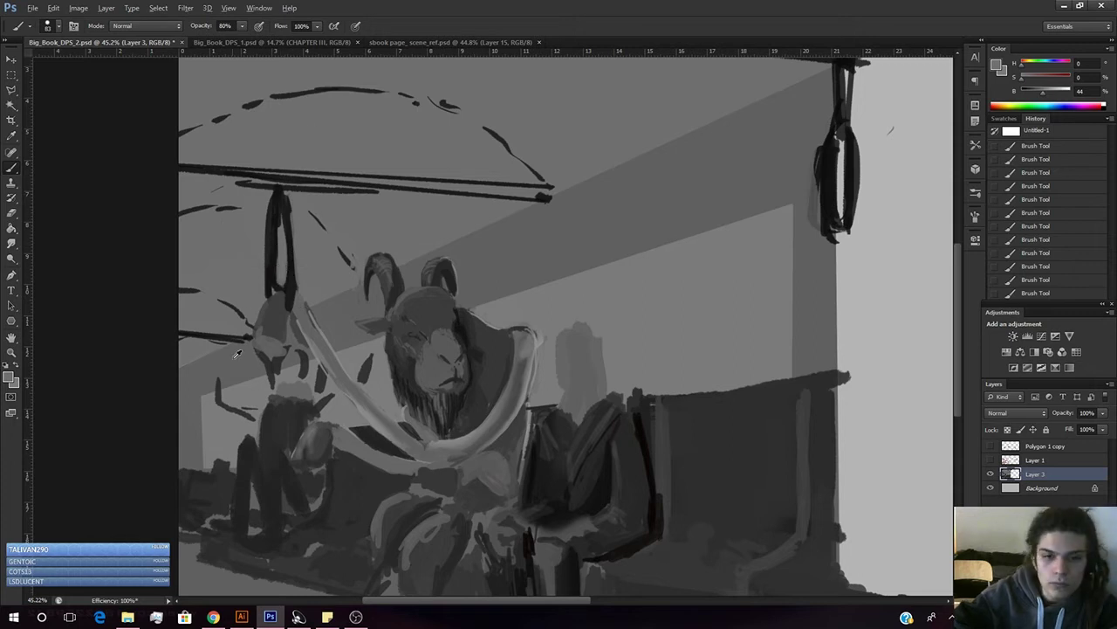
- Model the hand below the strap in sampled greys and add dark accents with 13% brightness
alt+click(272, 349)
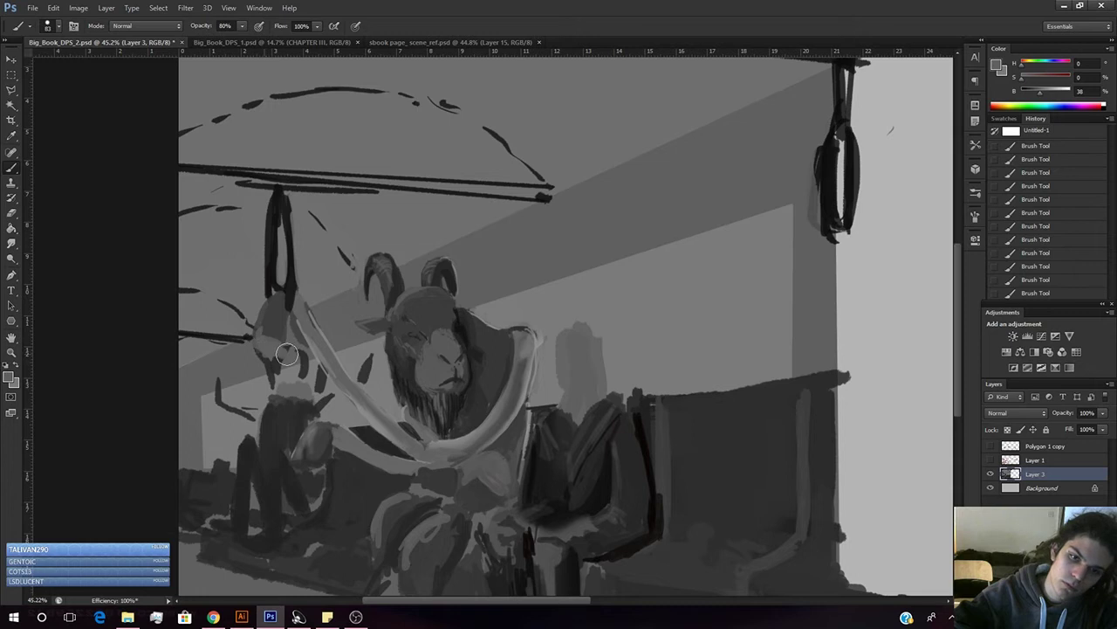
alt+click(282, 332)
alt+click(281, 336)
drag(1042, 96, 1030, 99)
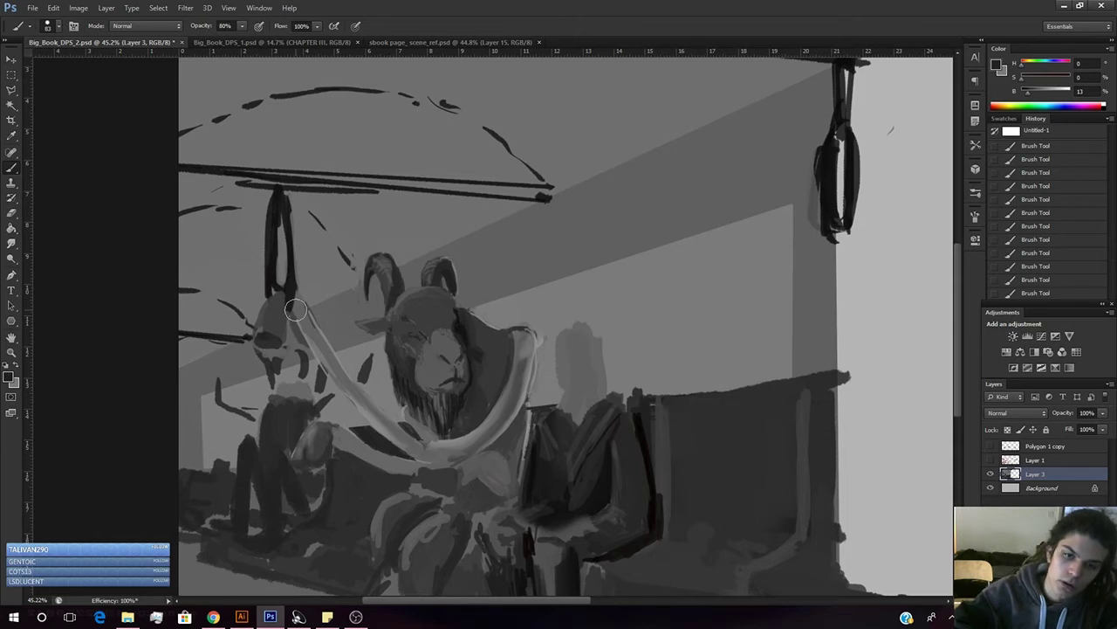
- Refine the hand's shadow with a 41 px hard brush in dark and sampled greys, undoing a stray stroke near the goat's head
right_click(356, 230)
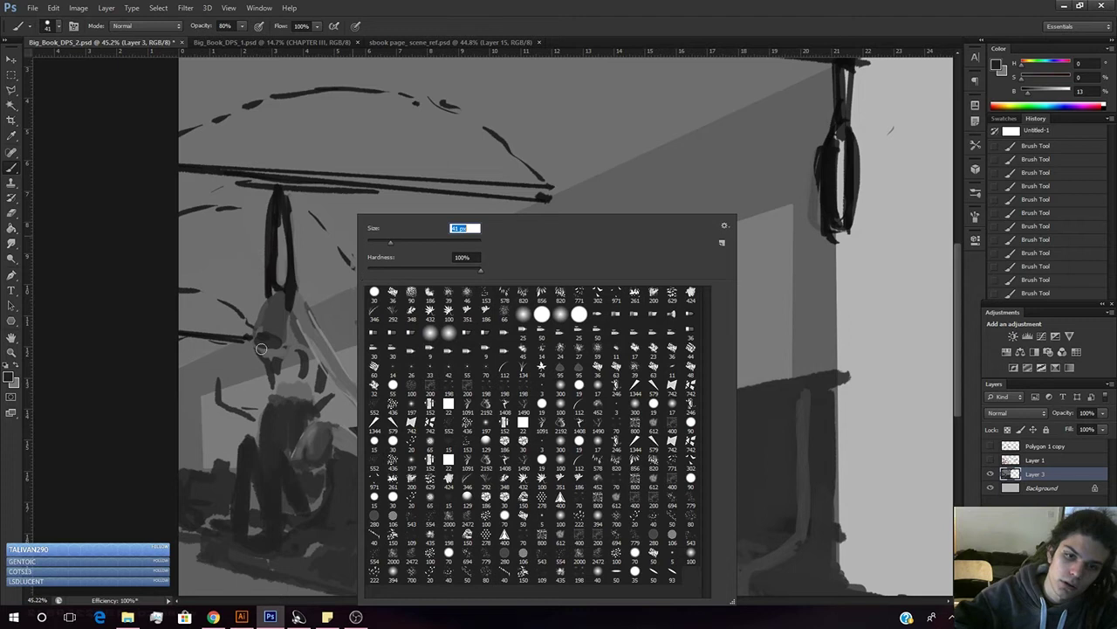
click(263, 343)
drag(268, 338, 264, 330)
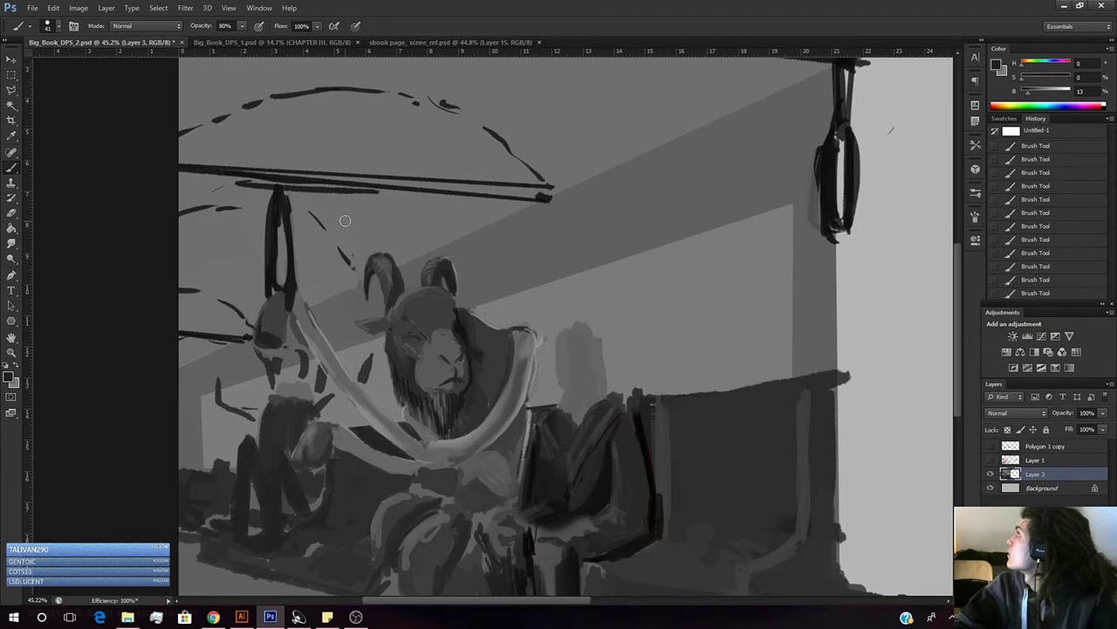
drag(483, 303, 466, 309)
key(ctrl+z)
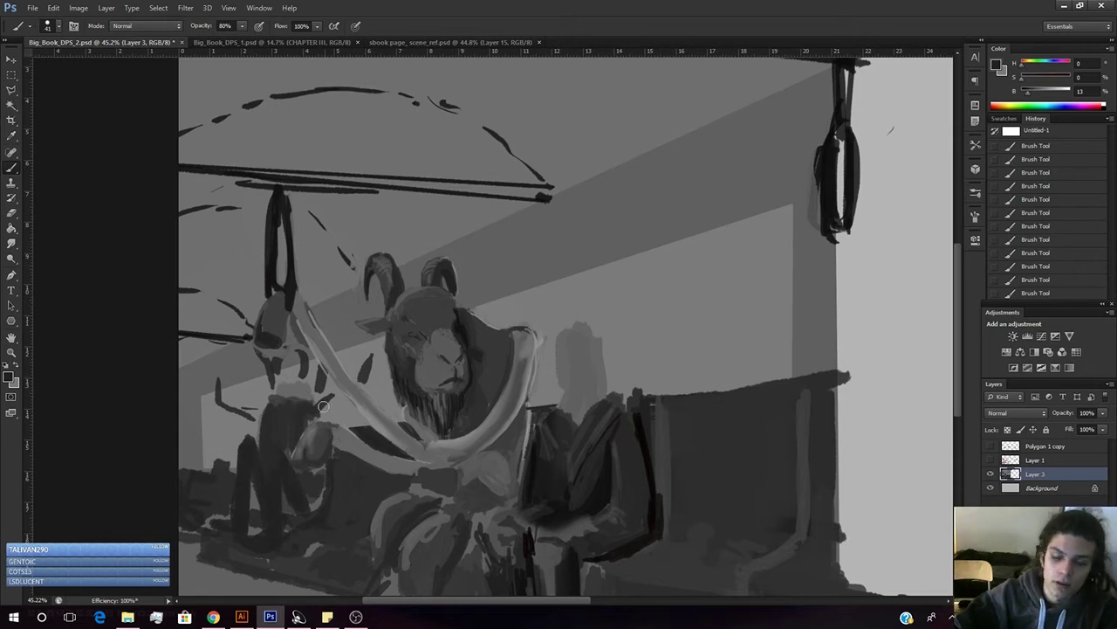
alt+click(262, 346)
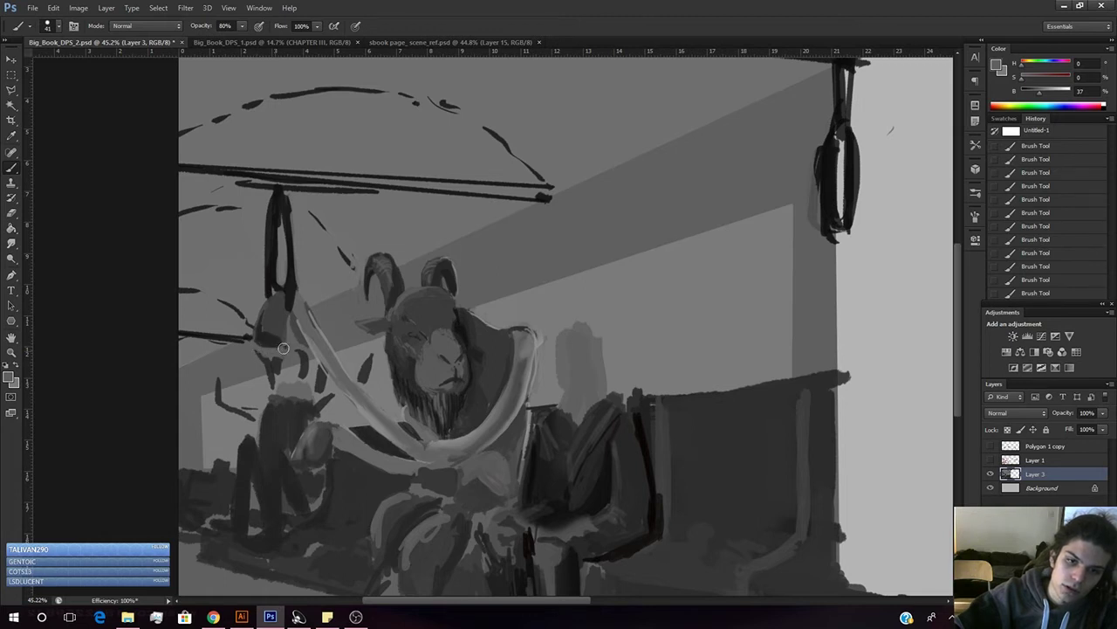
alt+click(268, 342)
- Show the perspective grid on the Polygon 1 copy layer and touch up the raised hand in sampled greys
key(z)
drag(421, 333, 371, 331)
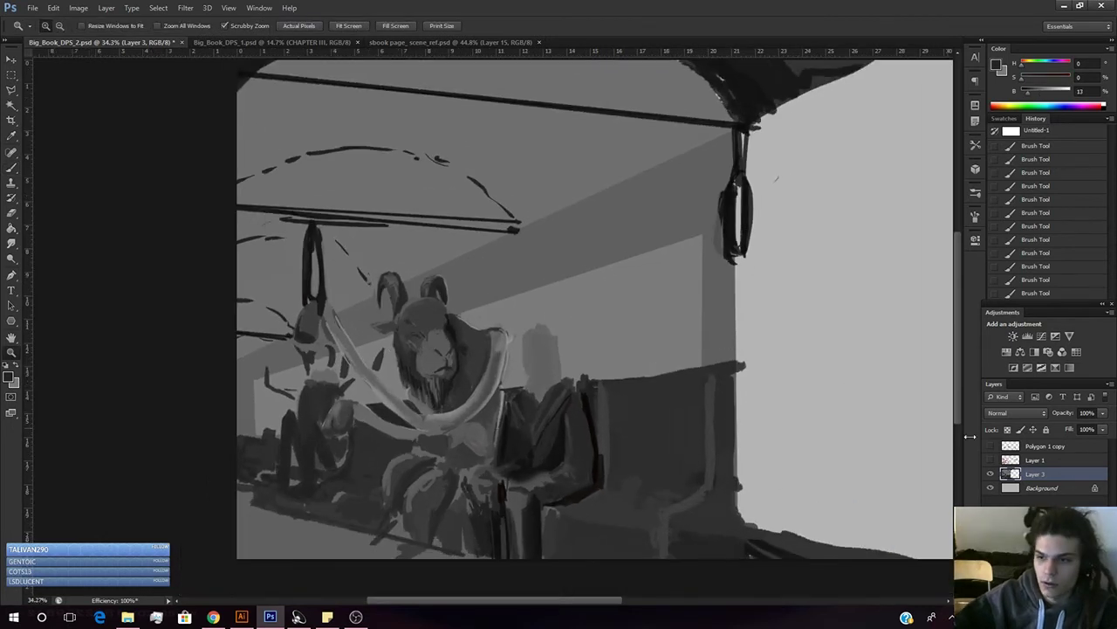
click(990, 446)
click(991, 446)
click(991, 446)
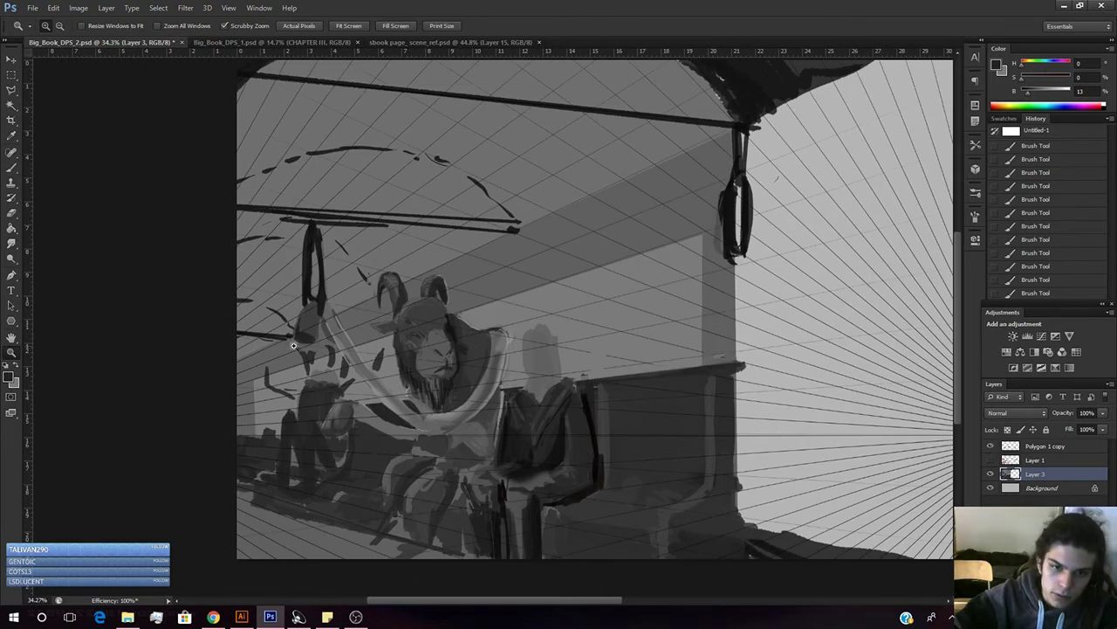
key(b)
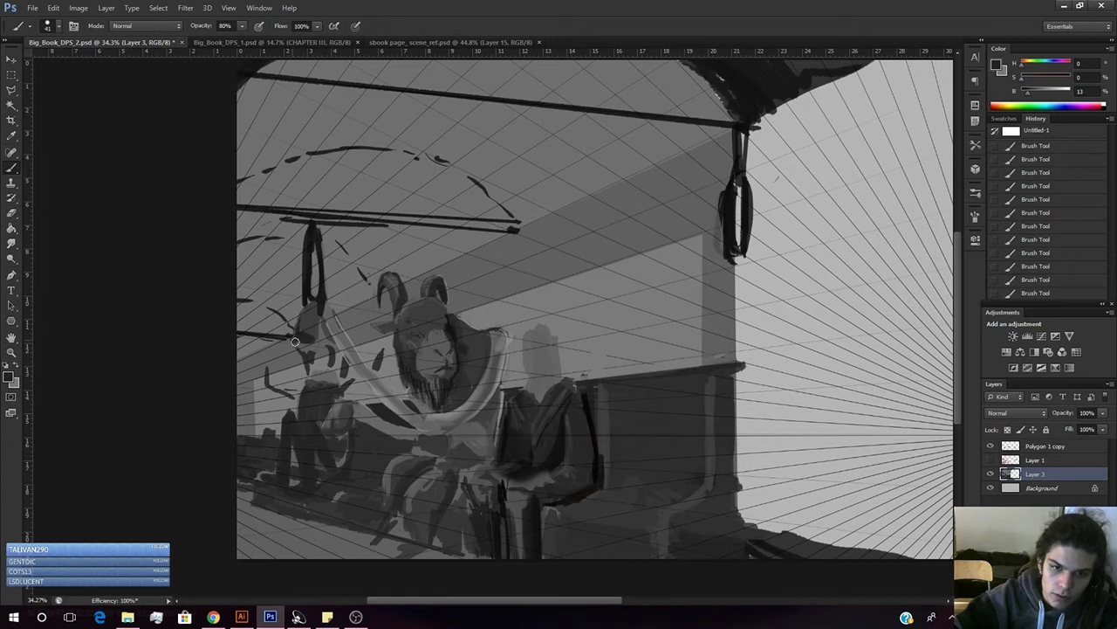
alt+click(293, 340)
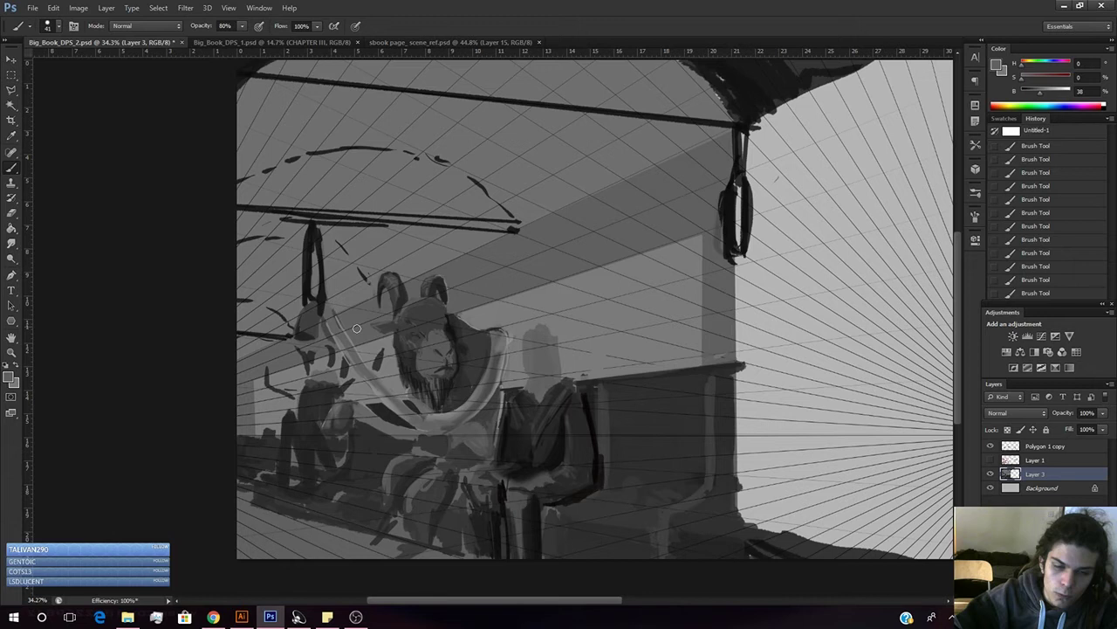
alt+click(316, 325)
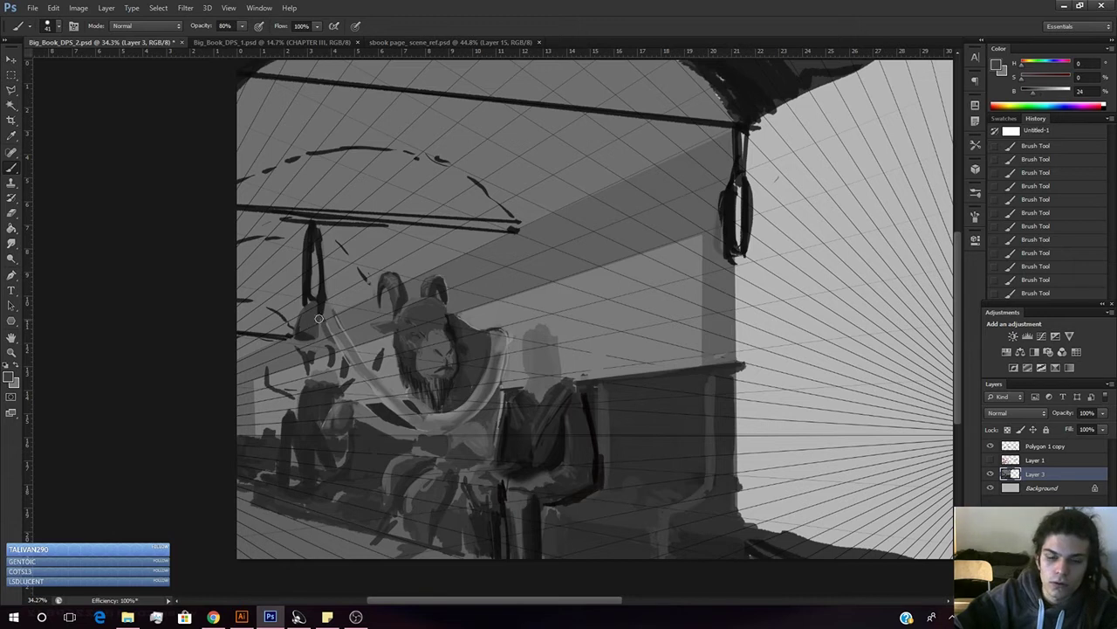
- Hide the perspective grid and compare the painting with the red sketch on Layer 1
click(990, 446)
click(990, 446)
click(990, 460)
click(990, 446)
click(990, 460)
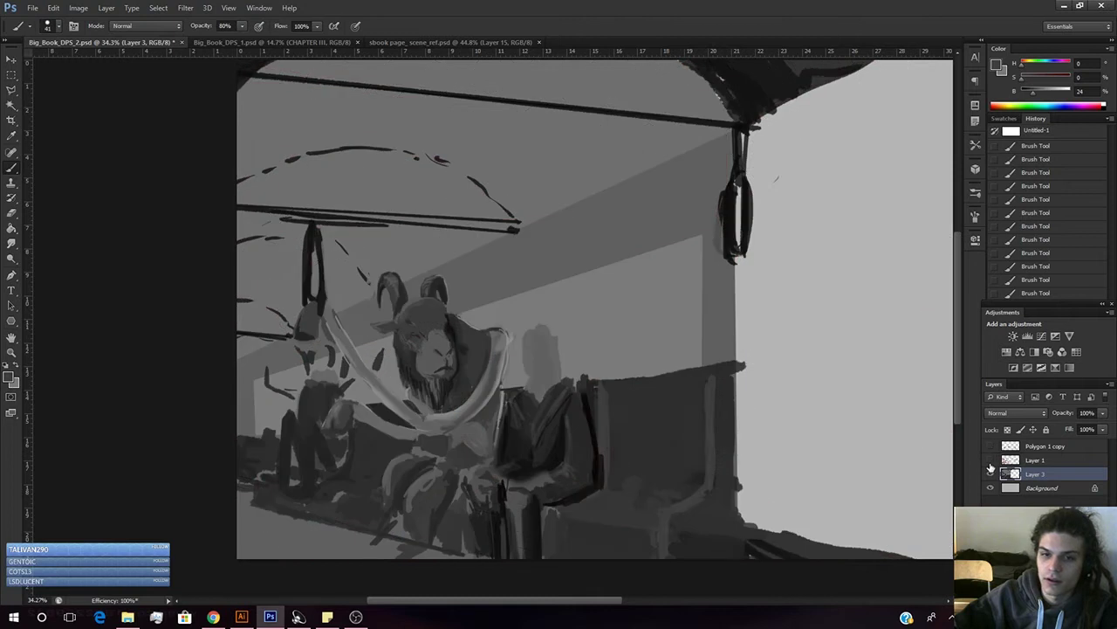
click(990, 460)
click(990, 460)
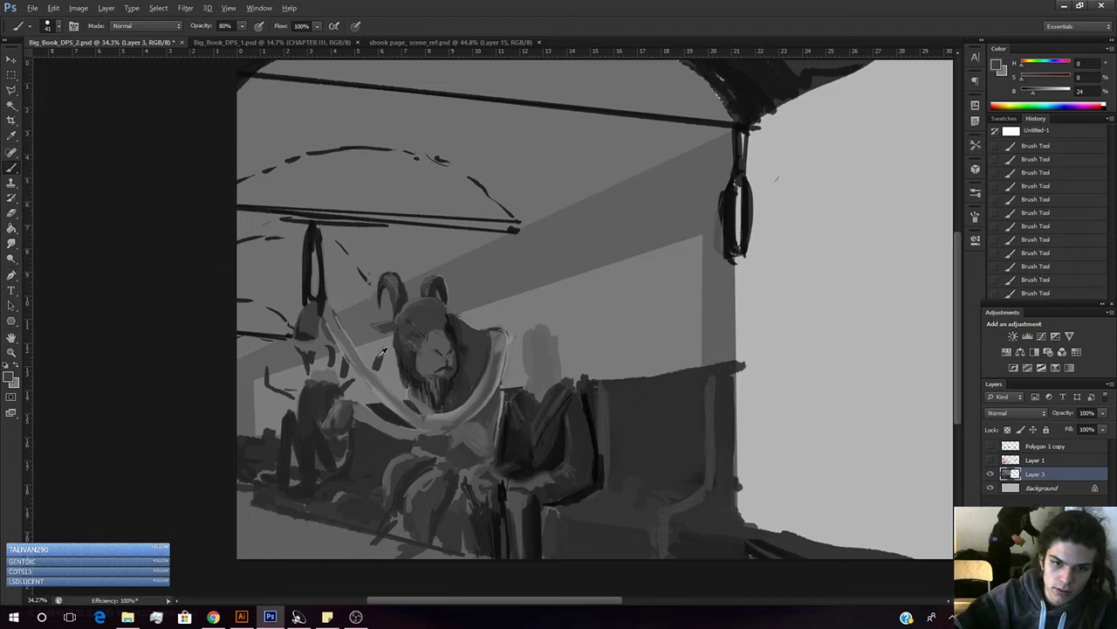
- Refine the upper stretch of the light curved band between the raised hand and the goat's beard in sampled greys
alt+click(337, 328)
drag(337, 328, 357, 364)
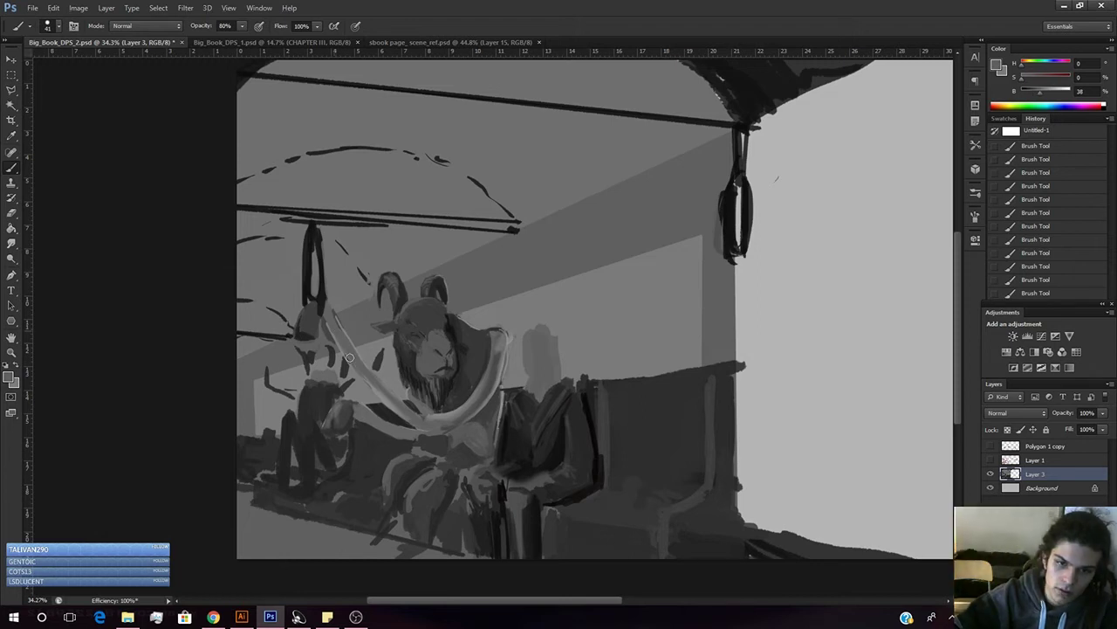
alt+click(380, 385)
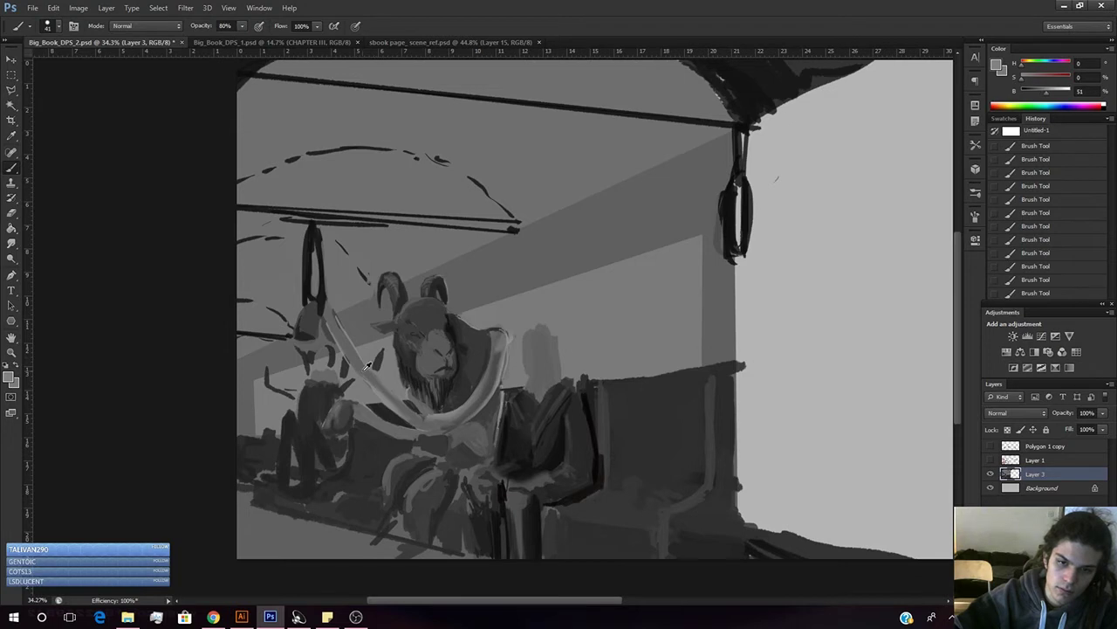
alt+click(391, 393)
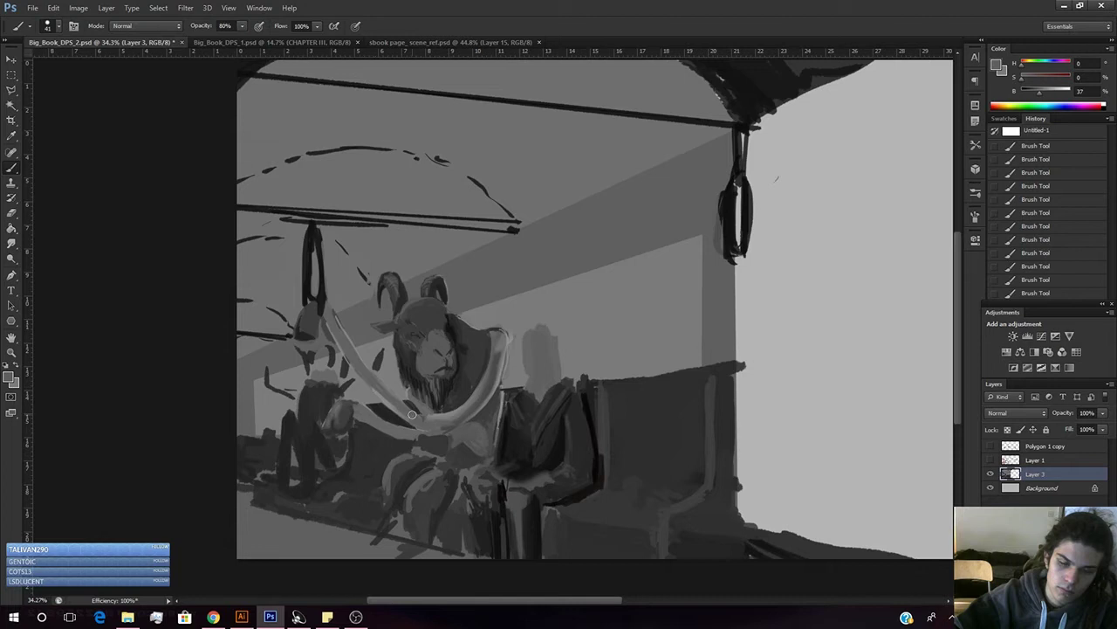
alt+click(377, 385)
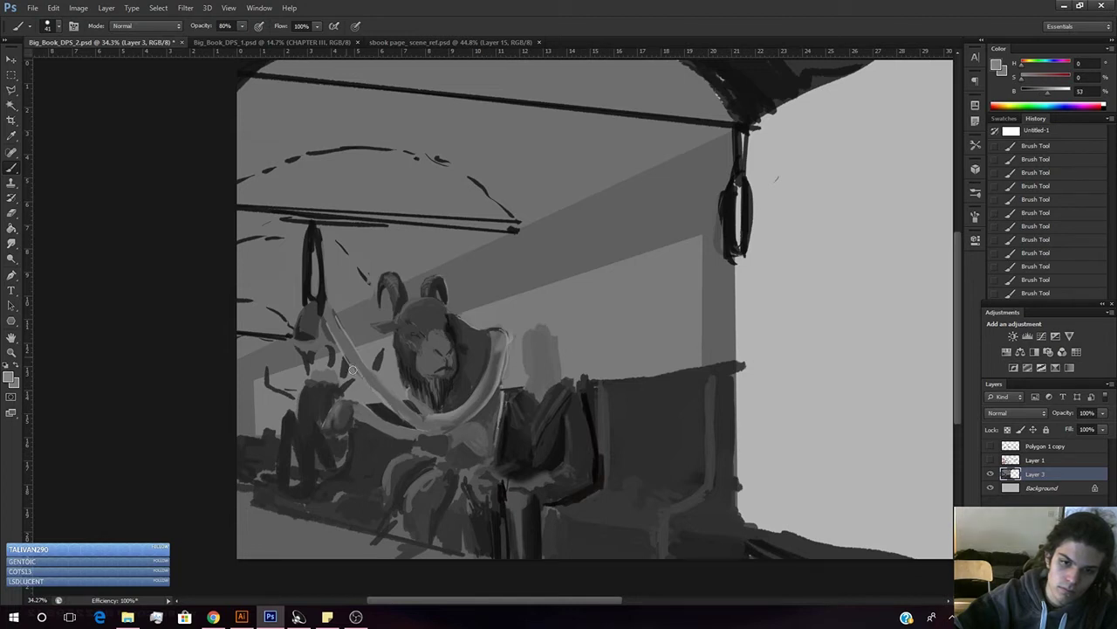
alt+click(367, 370)
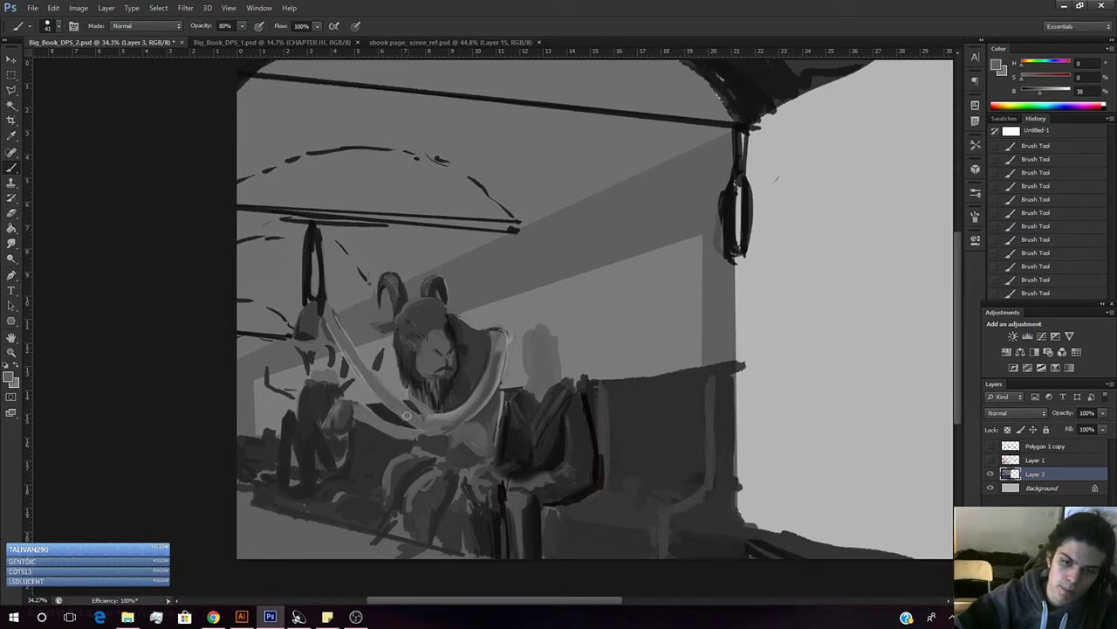
- Touch up the lower curve of the band beneath the beard in a sampled dark grey, undoing one stroke
alt+click(457, 423)
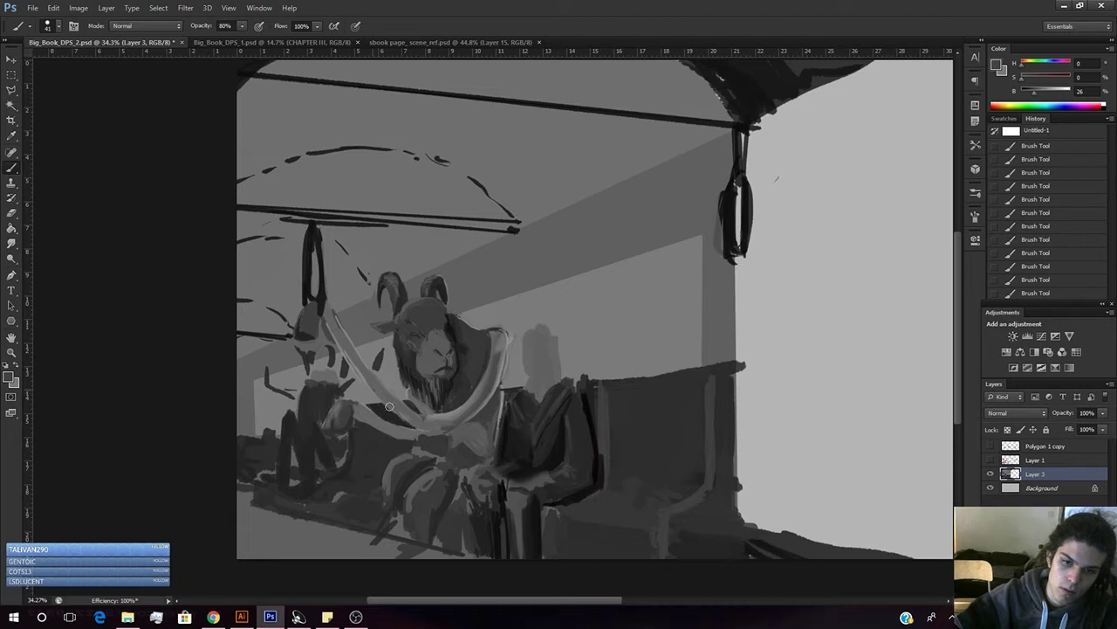
drag(394, 409, 415, 427)
key(ctrl+z)
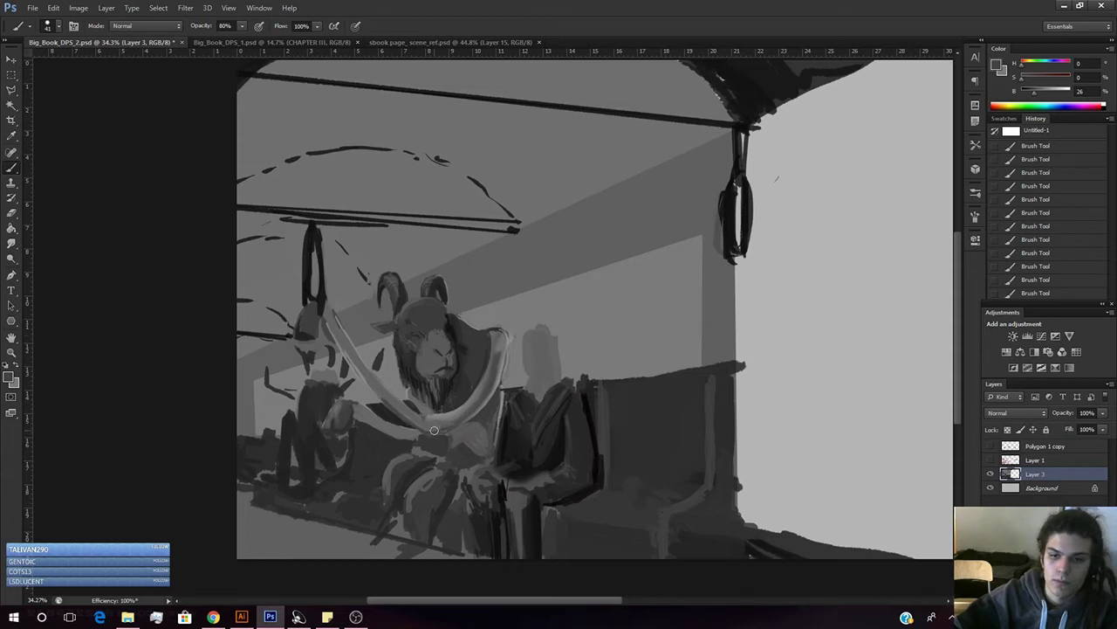
key(alt)
key(alt)
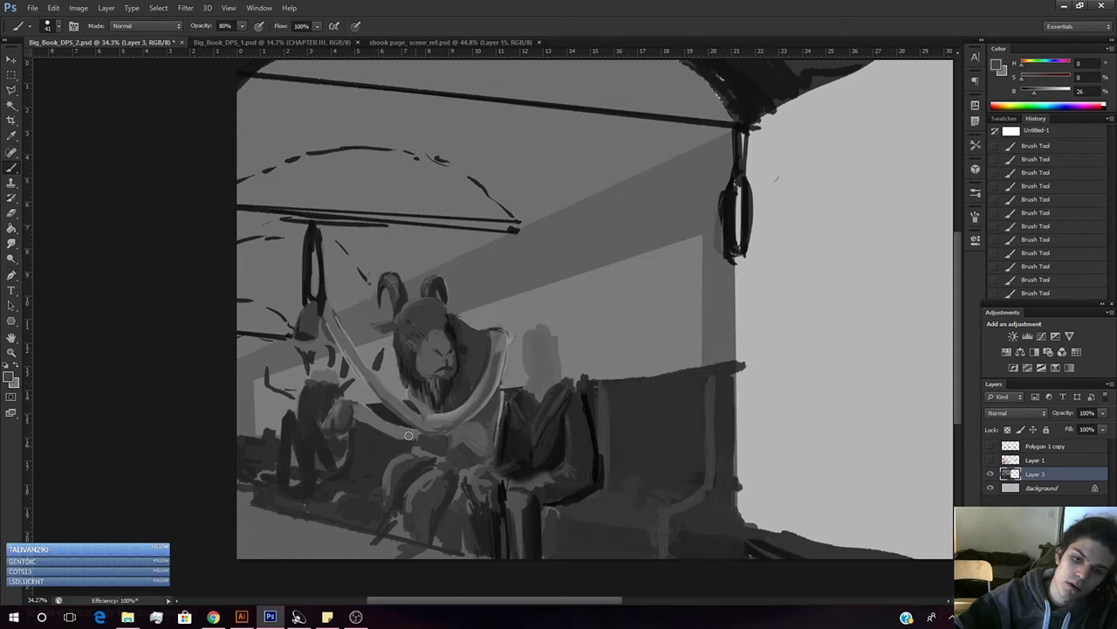
- Rework the band's edges near the raised hand in sampled greys and darker greys of 31% and 25% brightness
alt+click(340, 332)
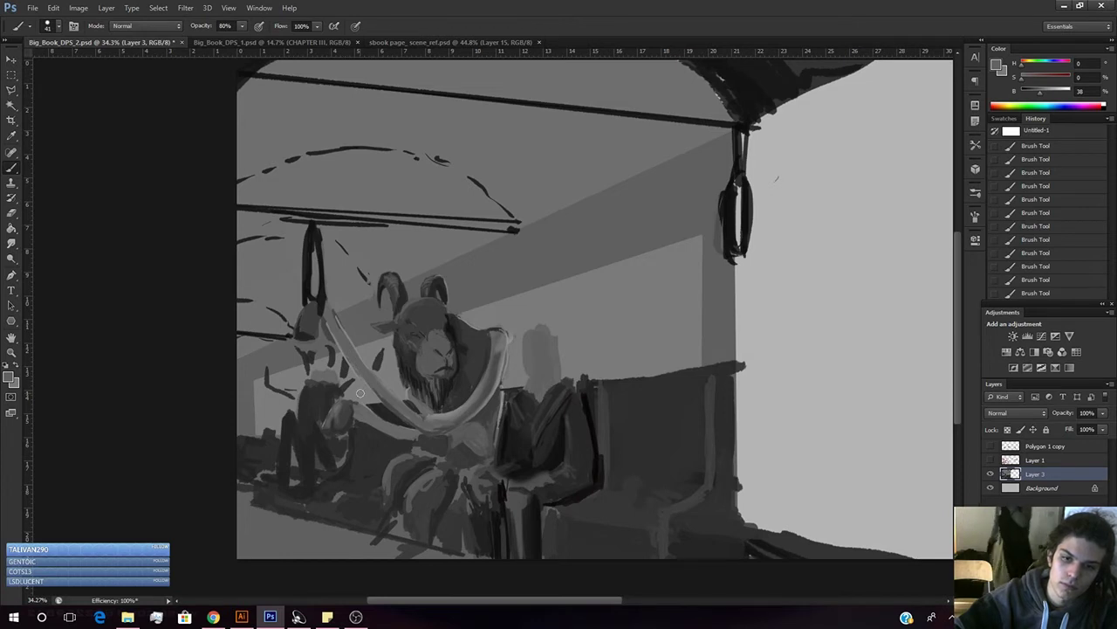
alt+click(351, 369)
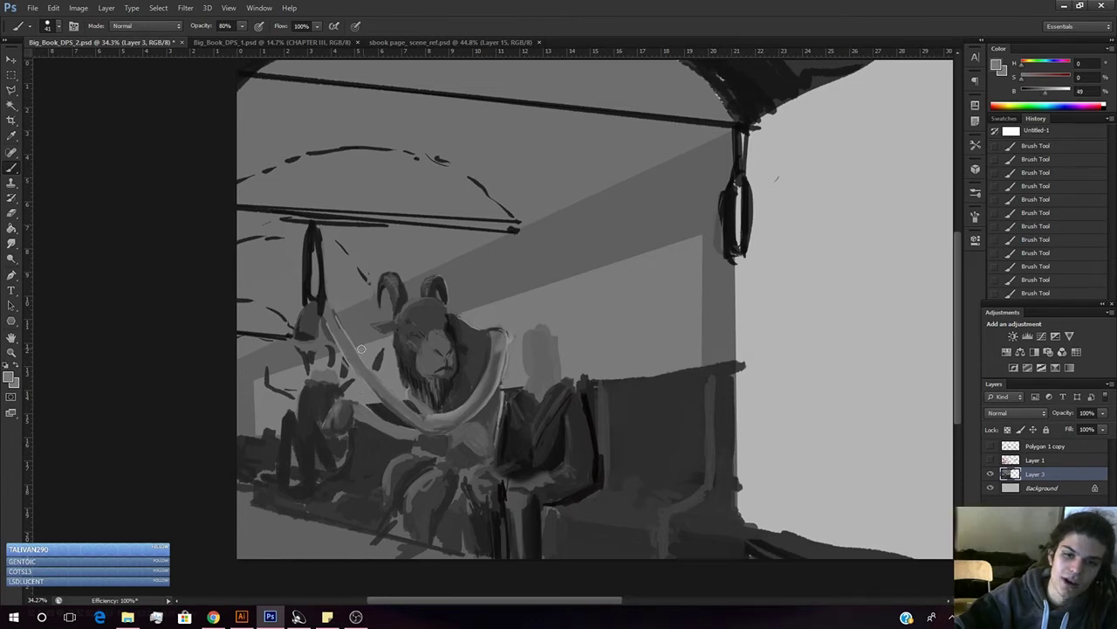
alt+click(320, 317)
alt+click(342, 339)
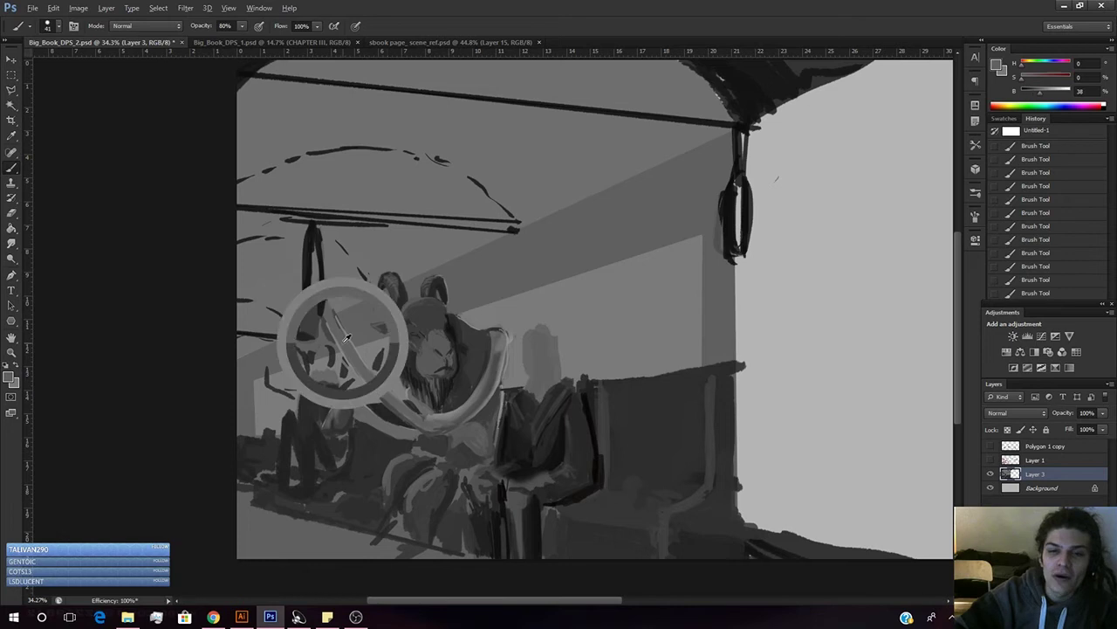
drag(1037, 99, 1034, 99)
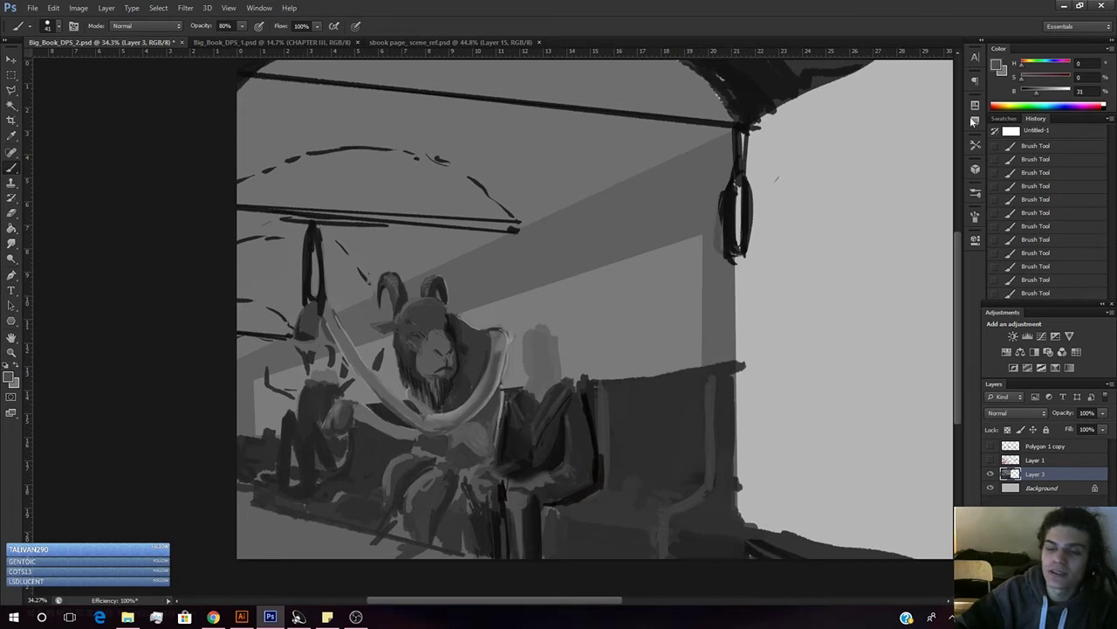
drag(325, 312, 358, 375)
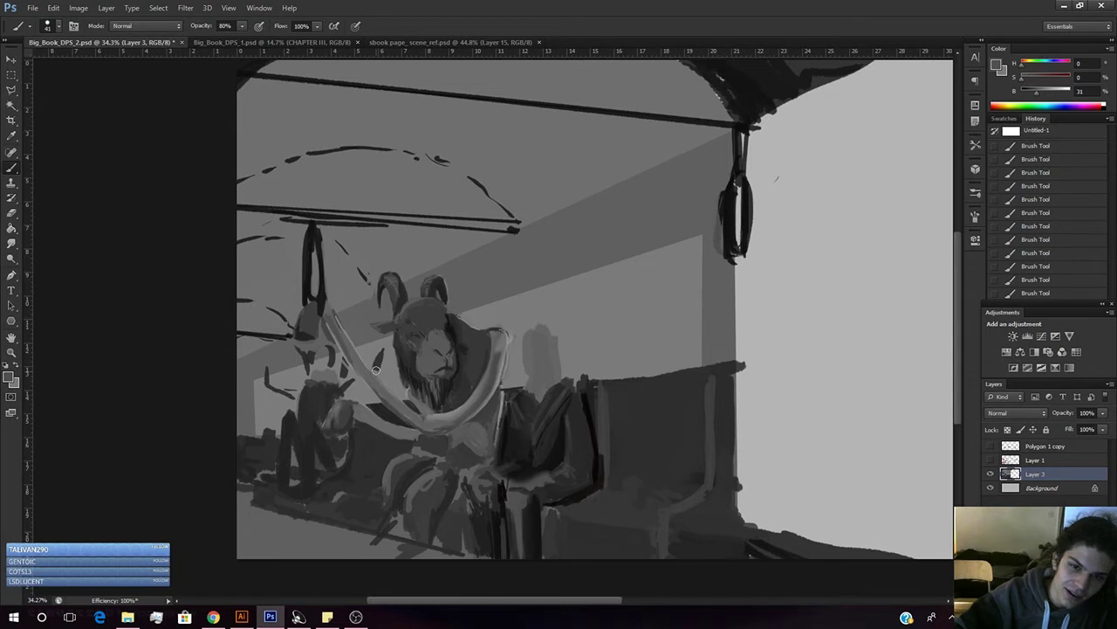
drag(1038, 94, 1034, 94)
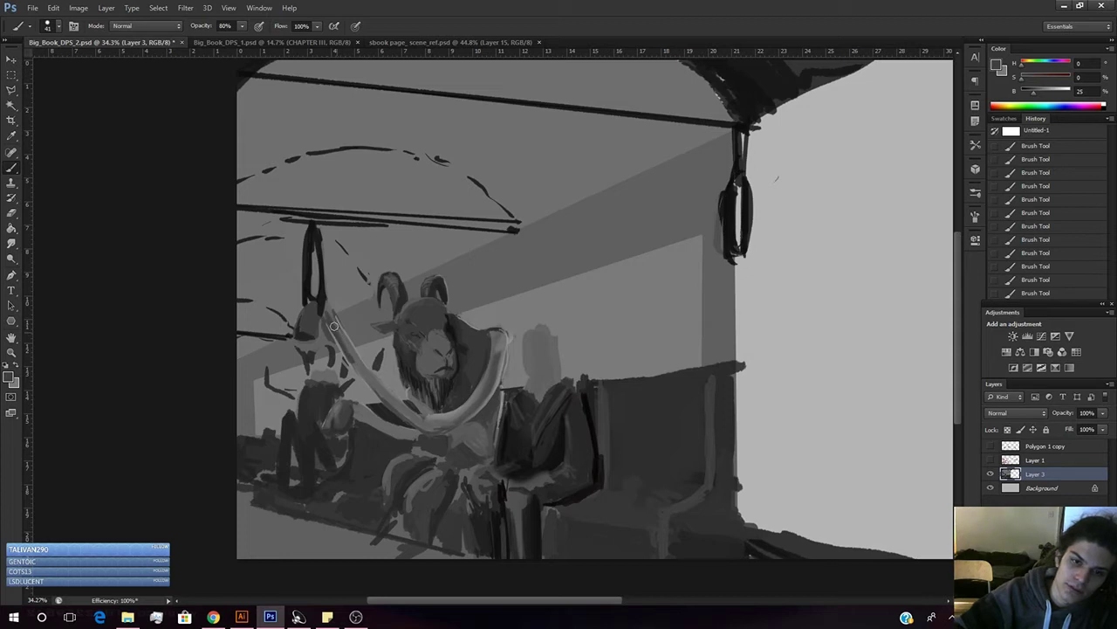
alt+click(347, 336)
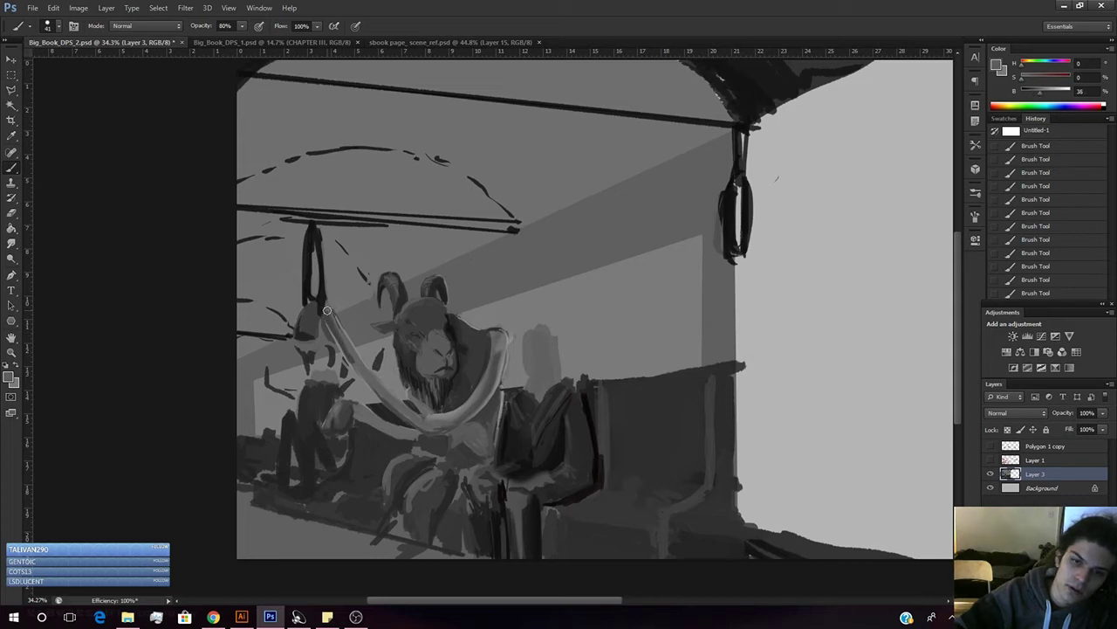
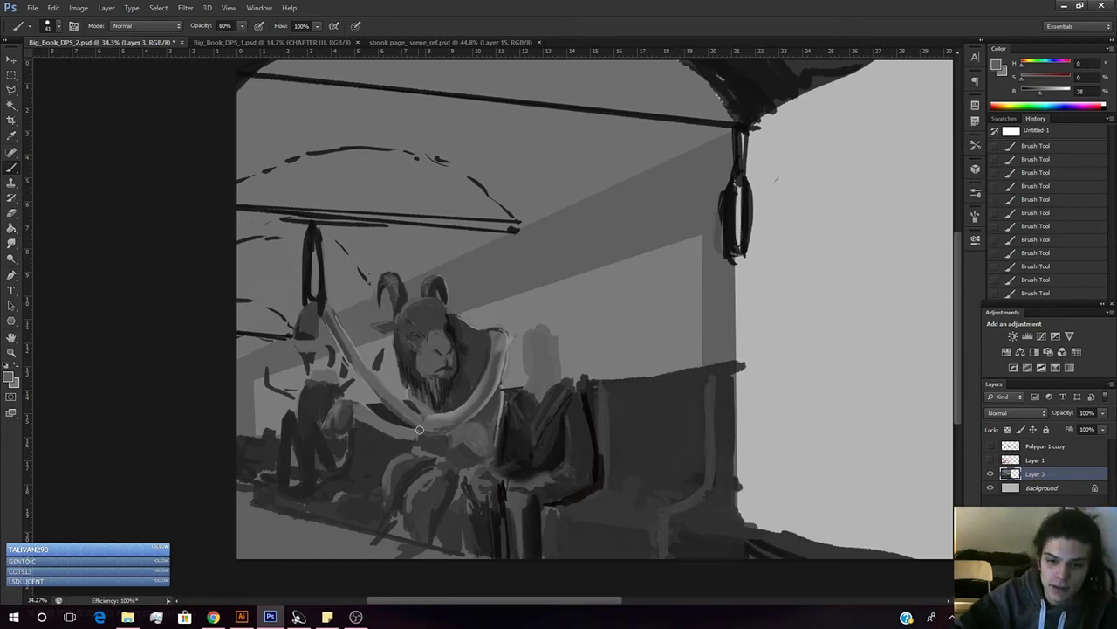
- Check the painted figures against the red sketch by toggling the visibility of Layer 1
click(990, 460)
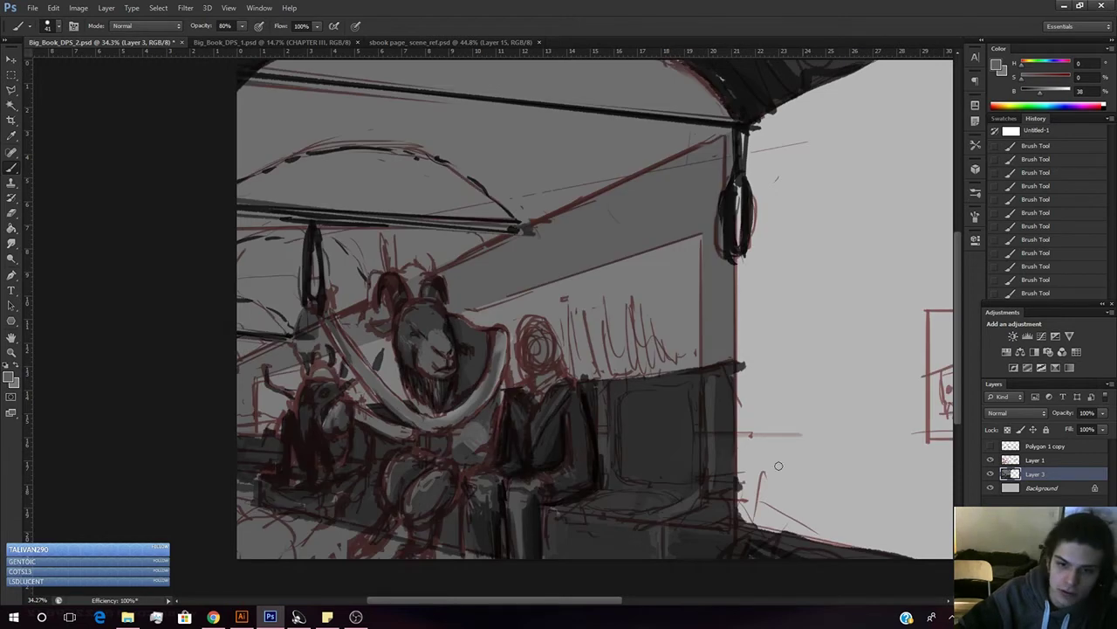
click(990, 460)
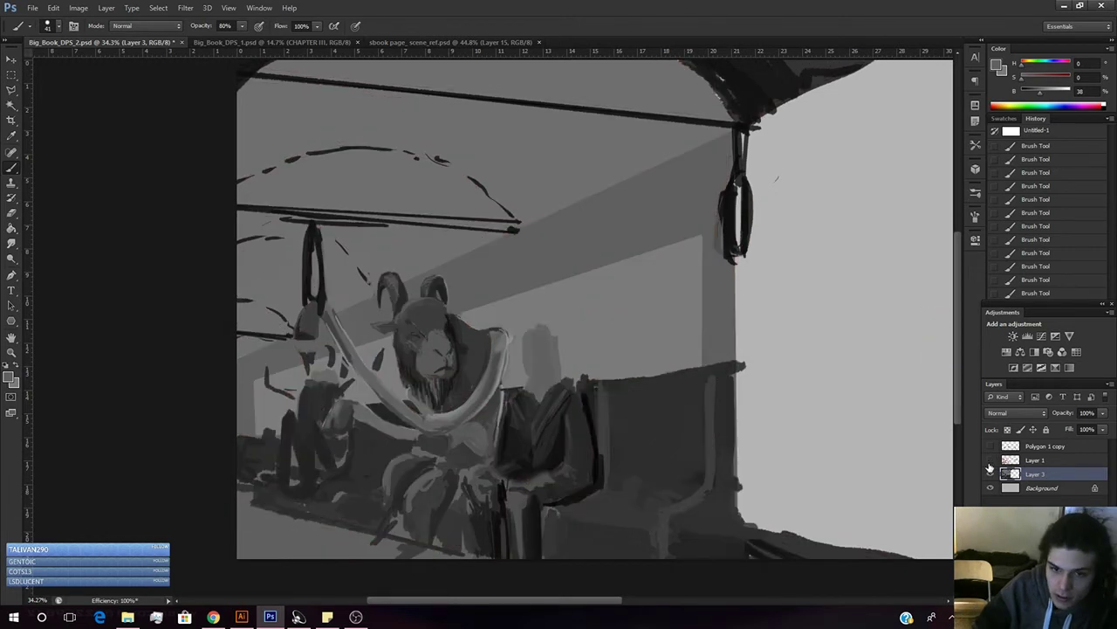
click(990, 460)
click(990, 460)
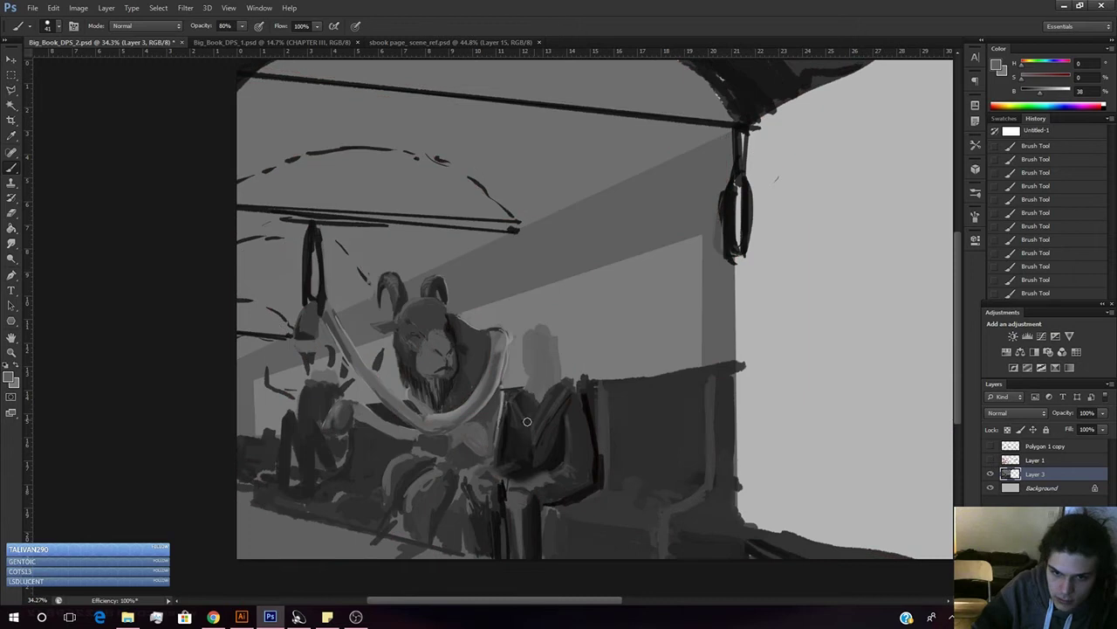
- Darken the goat's lap with a sampled grey and 13% brightness, checking it against the Layer 1 sketch
alt+click(460, 453)
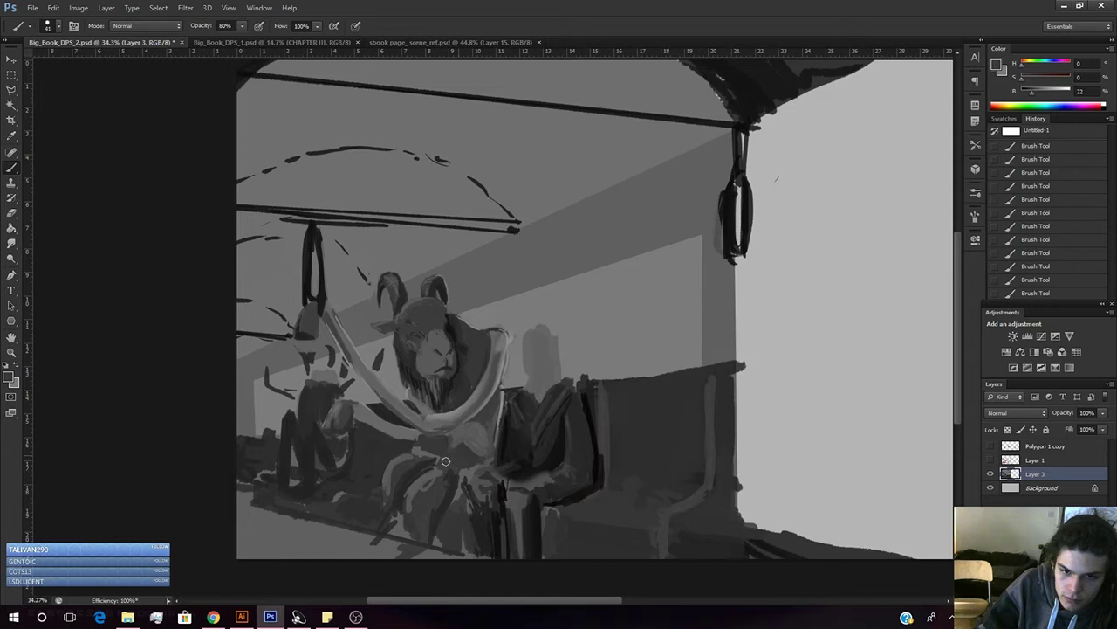
click(990, 460)
click(991, 460)
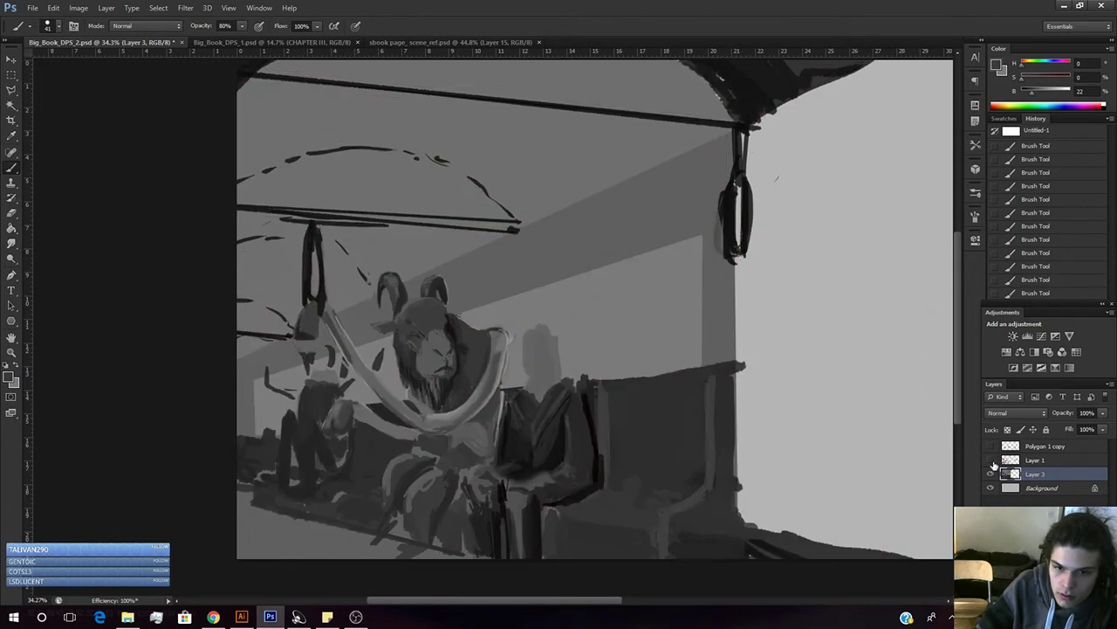
click(990, 460)
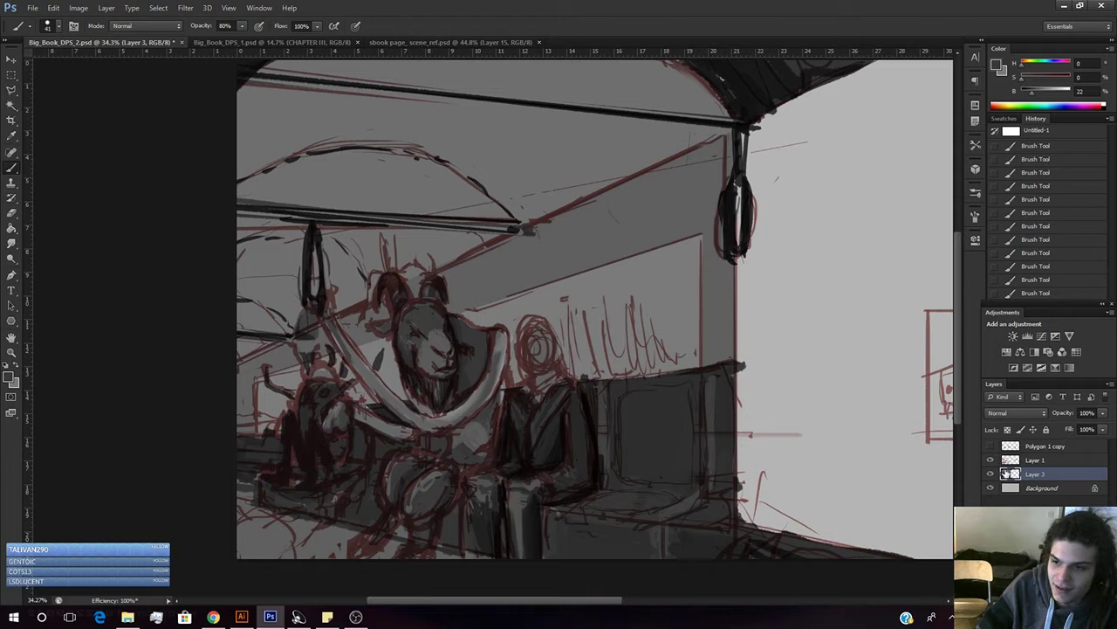
click(991, 461)
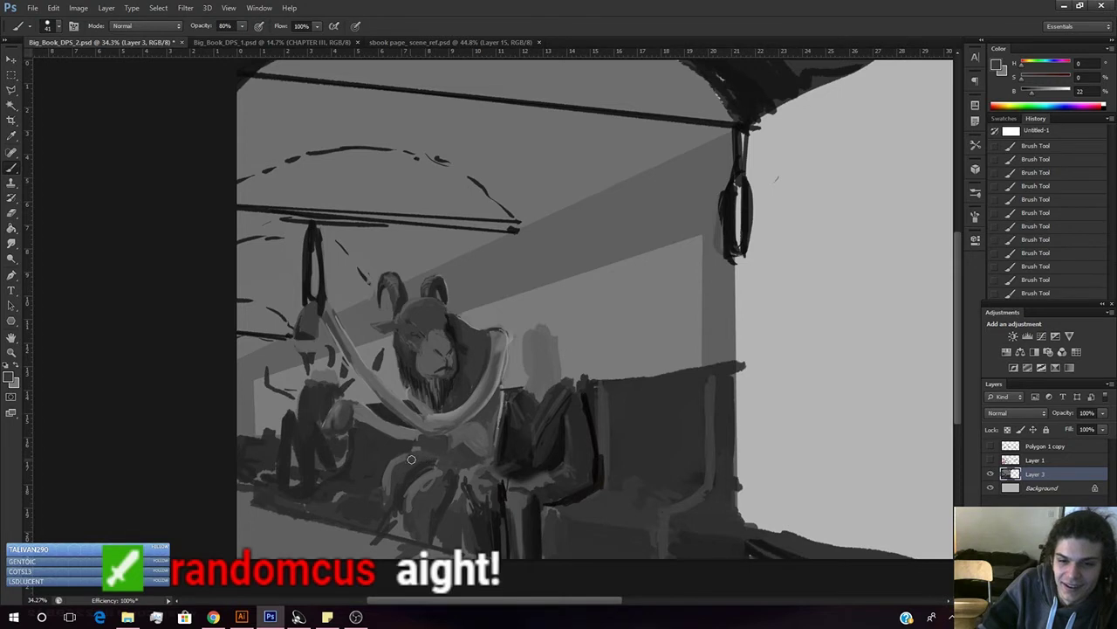
drag(1037, 91, 1027, 92)
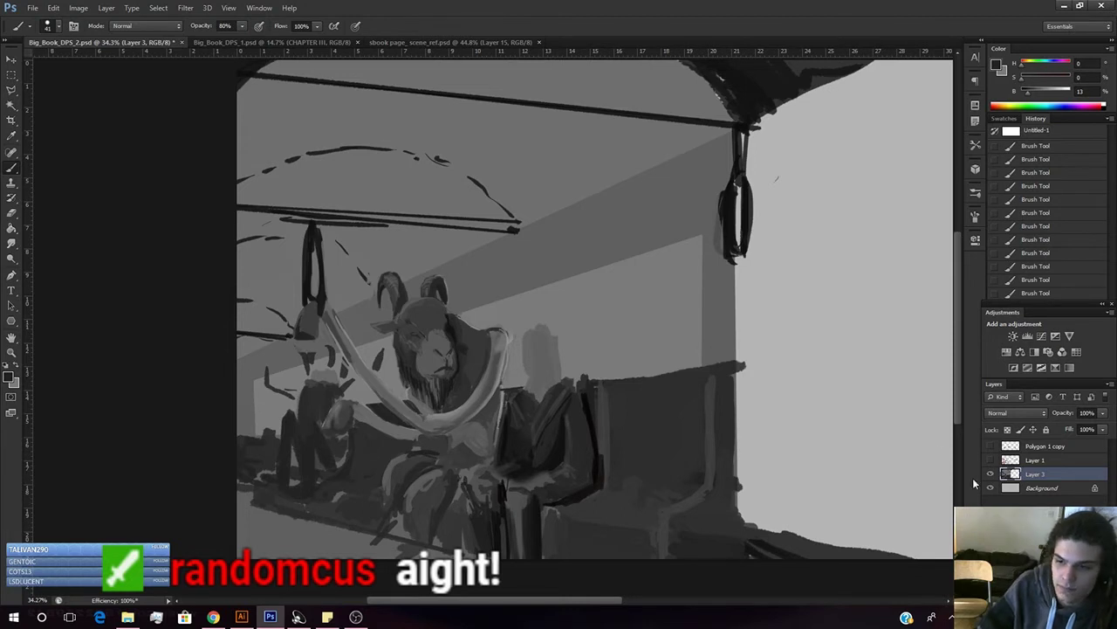
- Show the red sketch on Layer 1, reduce the brush size to 14 px and save the document
click(990, 460)
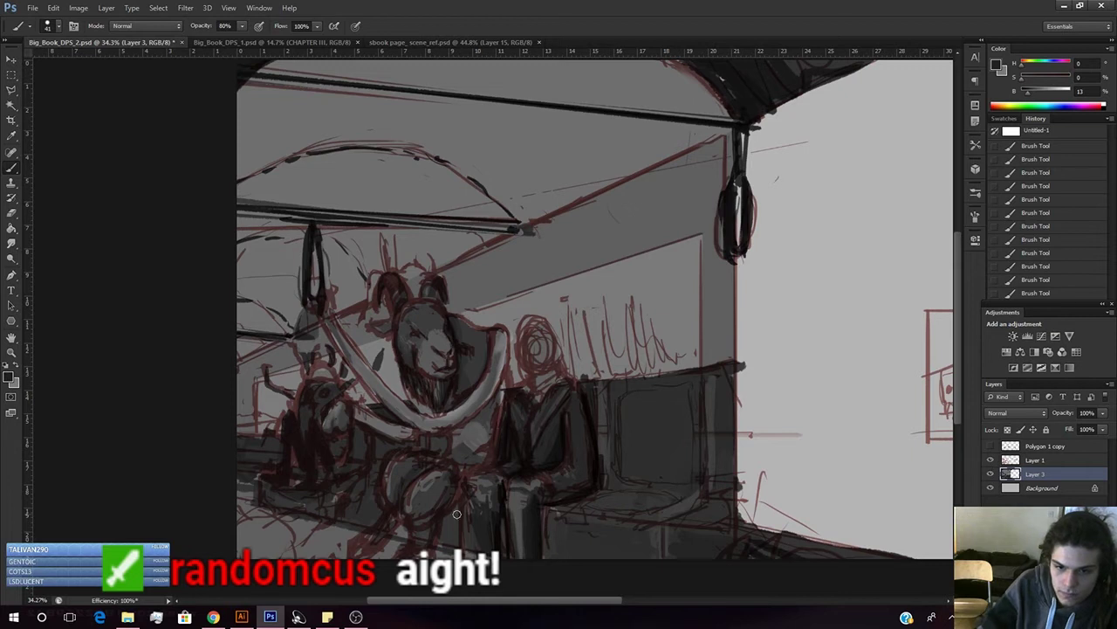
alt+click(463, 451)
right_click(567, 423)
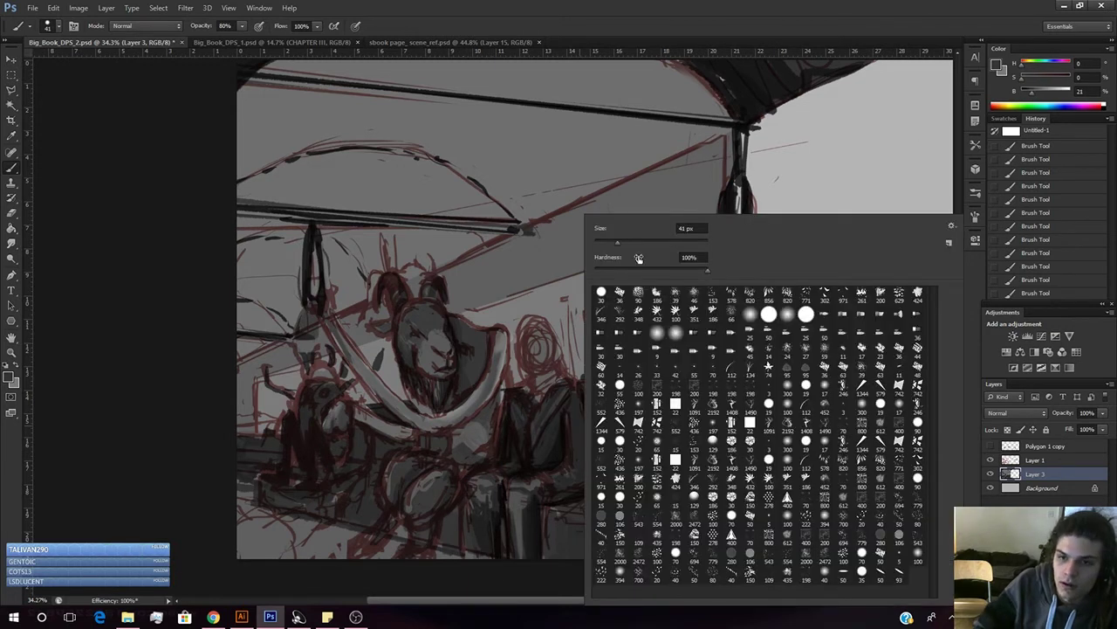
drag(614, 245, 602, 248)
key(ctrl+s)
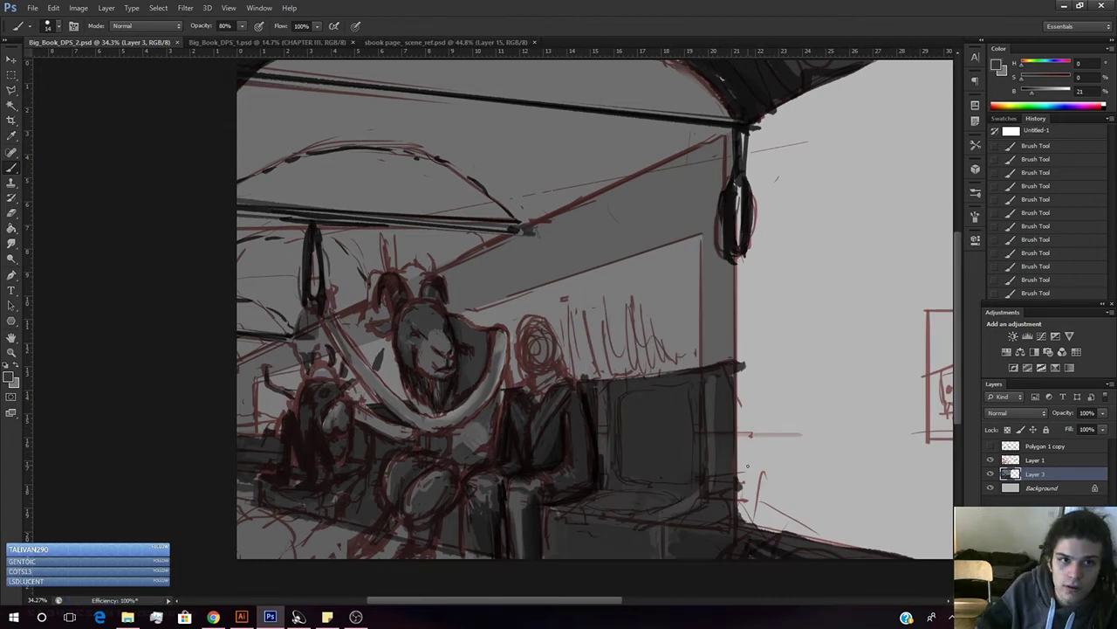
- Touch up the highlights on the goat's knee with the 14 px brush in sampled greys
alt+click(426, 474)
drag(426, 476, 435, 489)
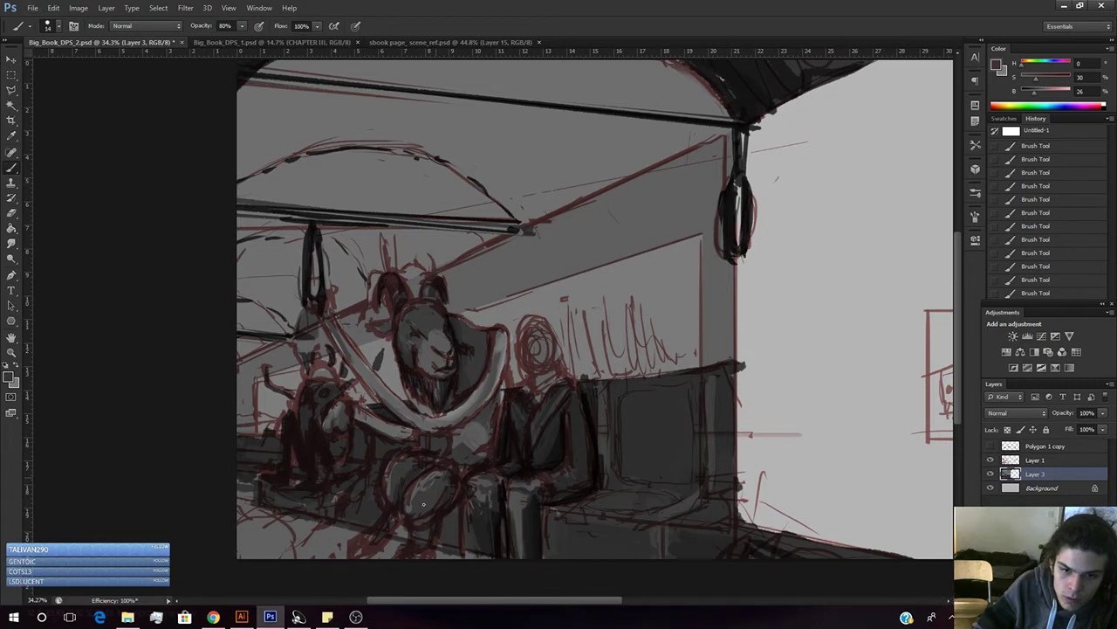
alt+click(428, 486)
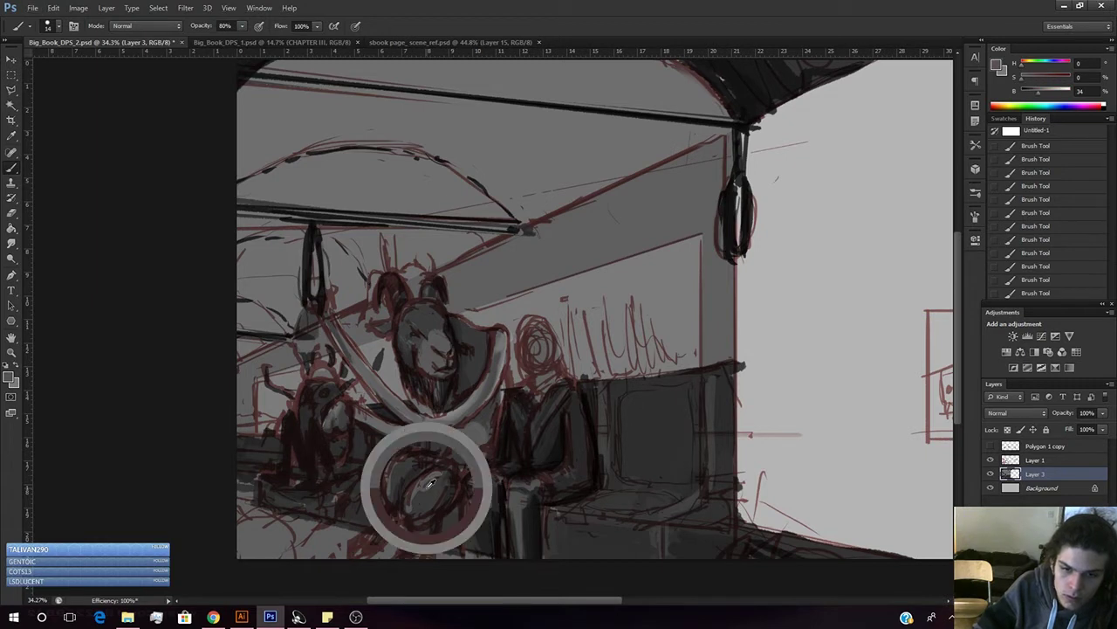
drag(428, 481, 437, 493)
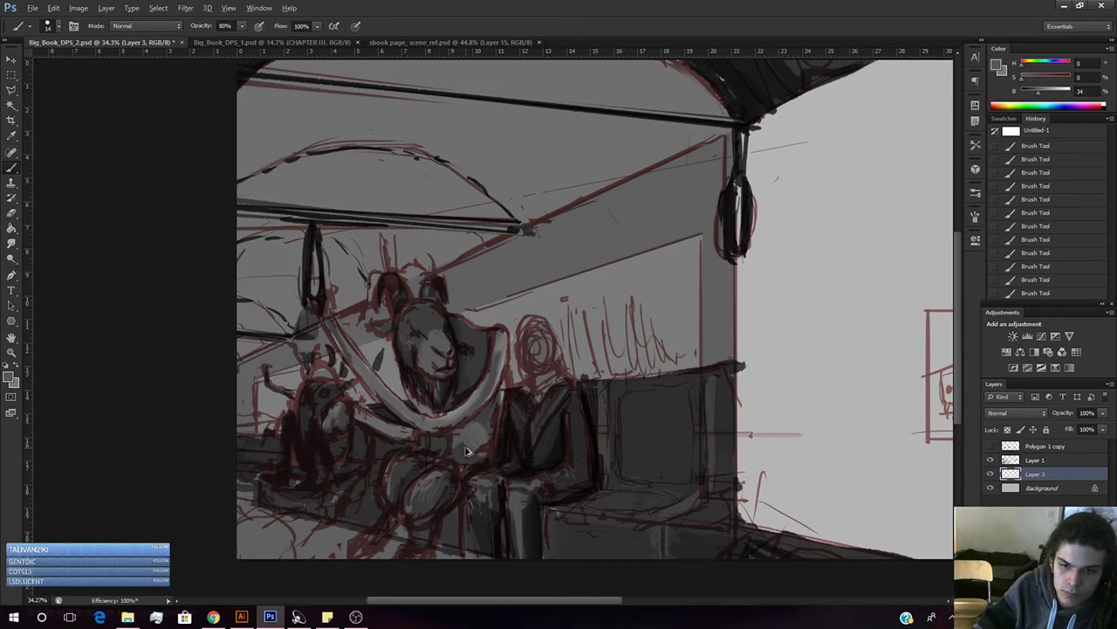
- Paint light strokes at 54% brightness on the dark patch above the goat's lap
key(z)
drag(470, 441, 499, 428)
key(b)
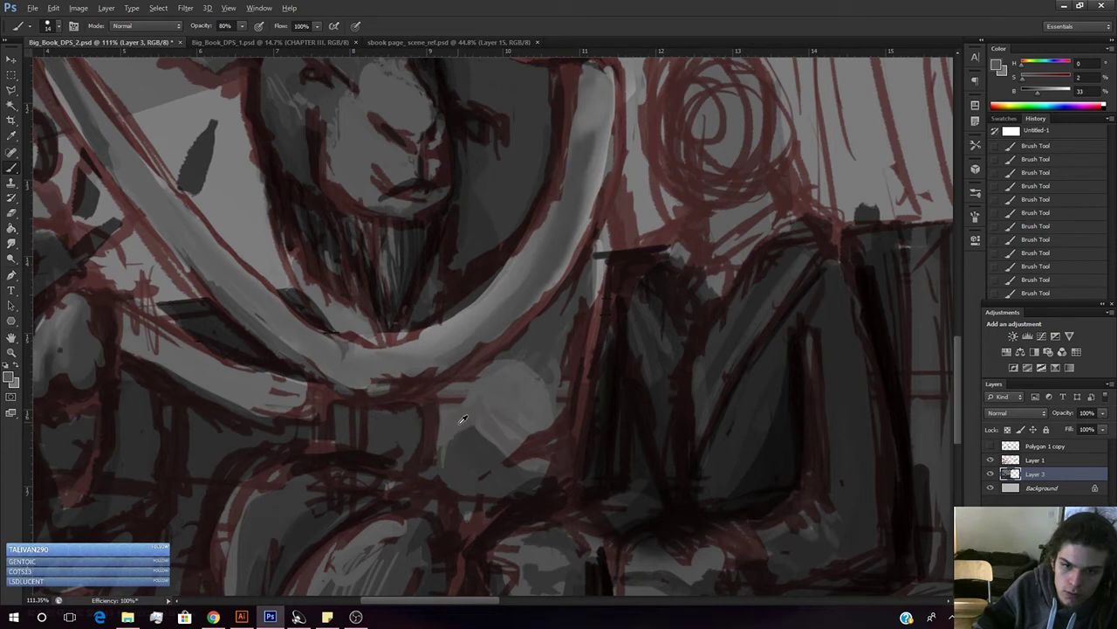
drag(1025, 91, 1034, 95)
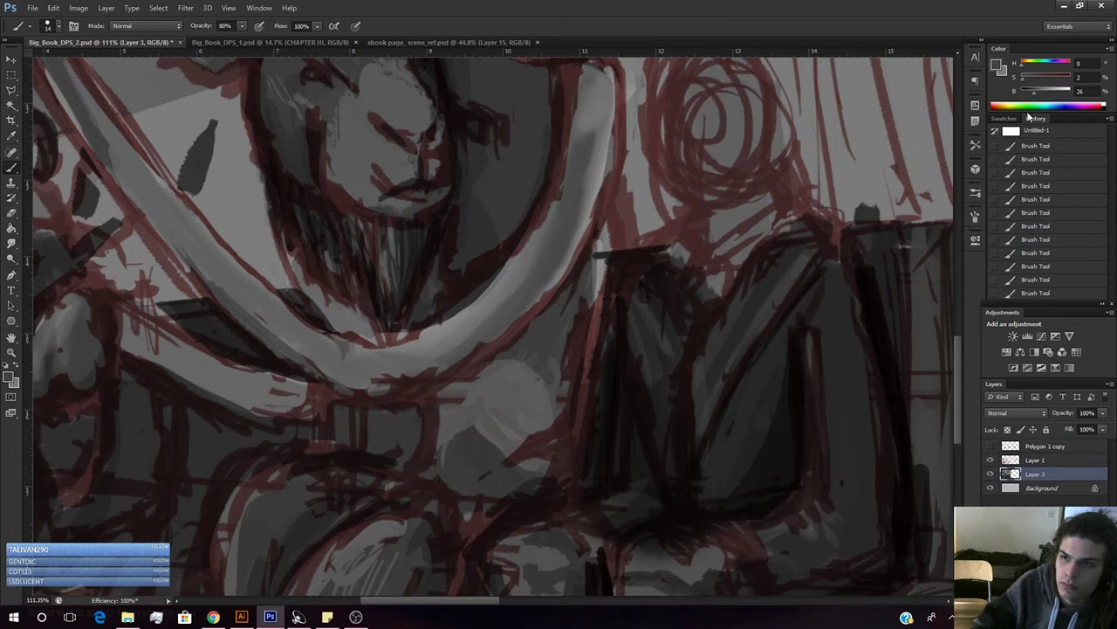
drag(1040, 99, 1049, 92)
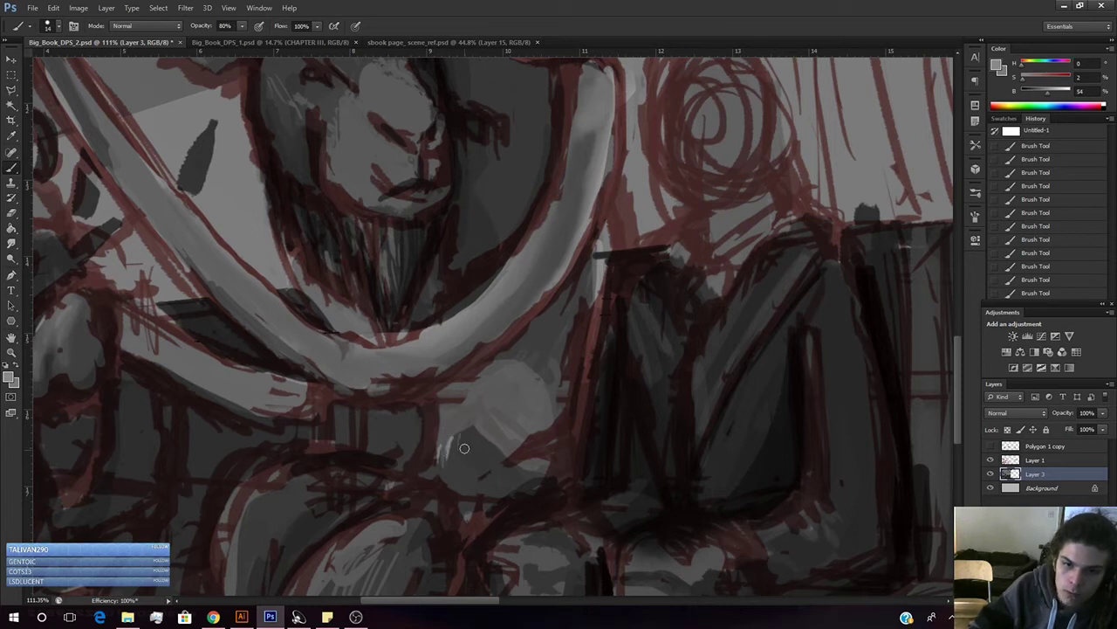
mouse_move(455, 456)
mouse_down()
mouse_move(466, 427)
mouse_move(467, 456)
mouse_move(479, 451)
mouse_move(478, 427)
mouse_move(496, 456)
mouse_up()
- Paint short light fur strokes along the upper edge of the dark patch above the goat's lap, lowering the brightness to 29%
drag(1040, 93, 1036, 92)
mouse_move(470, 434)
mouse_down()
mouse_move(480, 461)
mouse_move(485, 436)
mouse_move(492, 447)
mouse_move(448, 462)
mouse_up()
mouse_move(463, 430)
mouse_down()
mouse_move(459, 458)
mouse_move(471, 461)
mouse_up()
drag(1042, 92, 1036, 93)
mouse_move(472, 429)
mouse_down()
mouse_move(492, 465)
mouse_move(496, 441)
mouse_move(512, 465)
mouse_up()
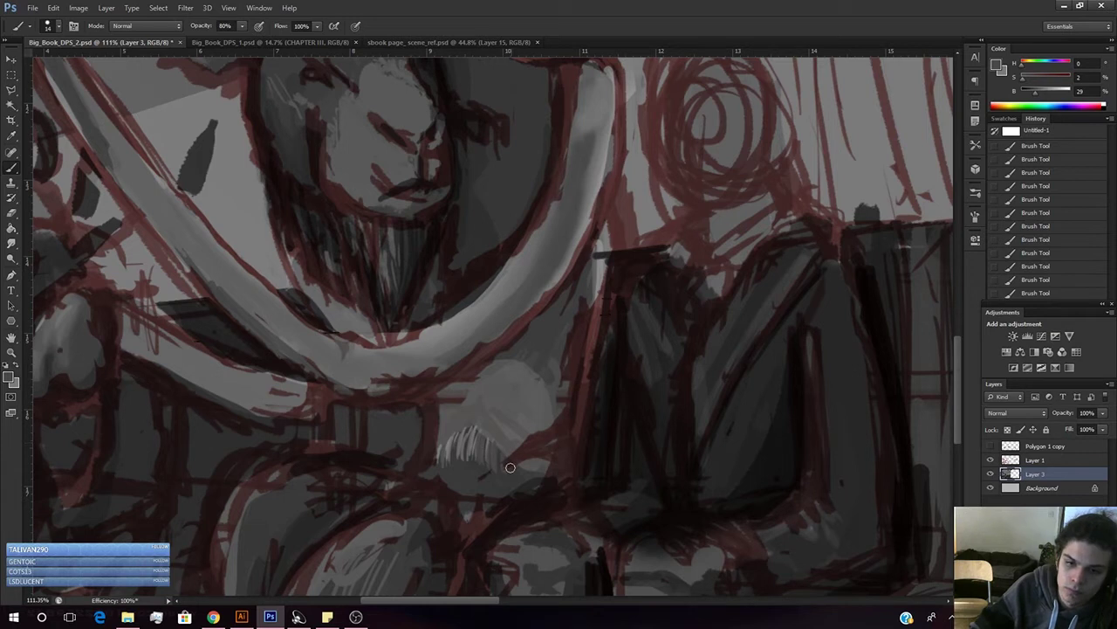
- Paint darker fur strokes beside the light tuft above the lap at 20%, 21% and 11% brightness
drag(1033, 98, 1029, 98)
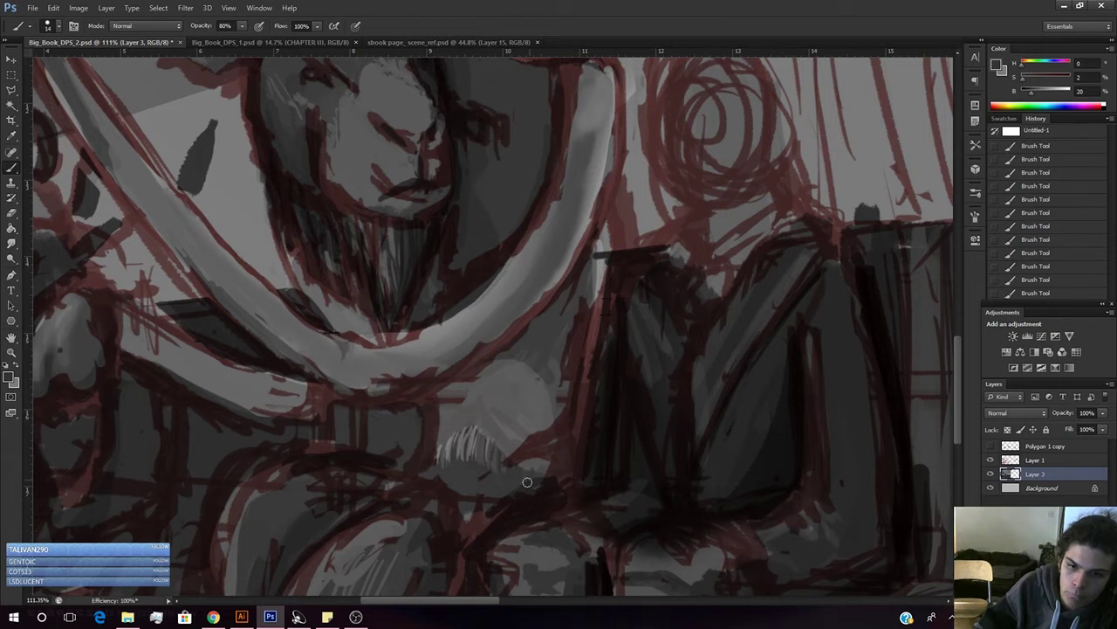
drag(1031, 94, 1032, 97)
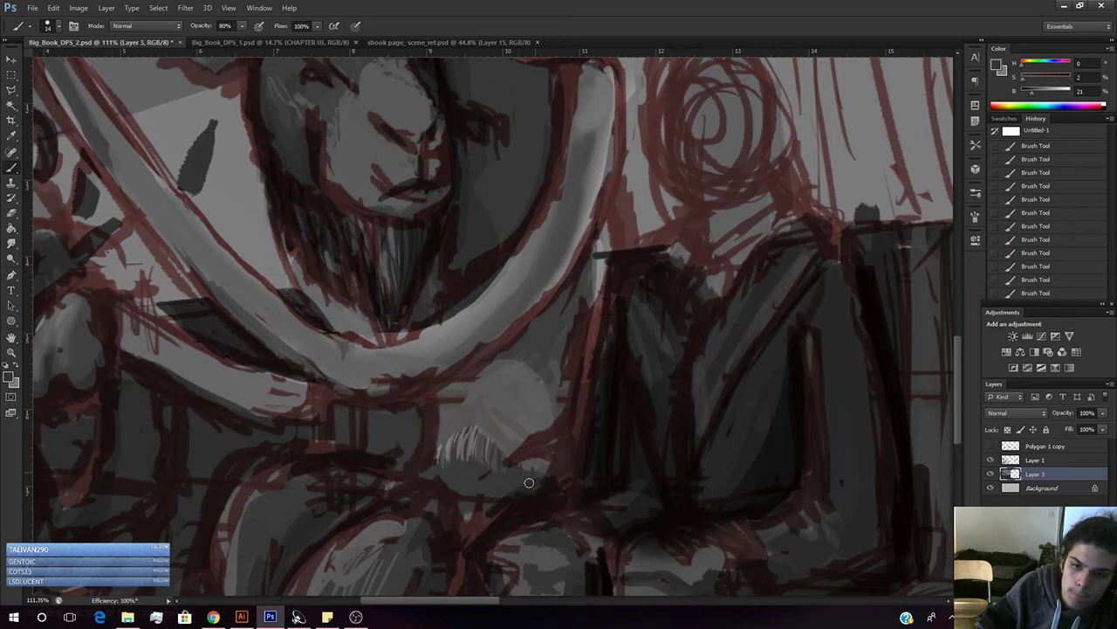
drag(1029, 91, 1021, 90)
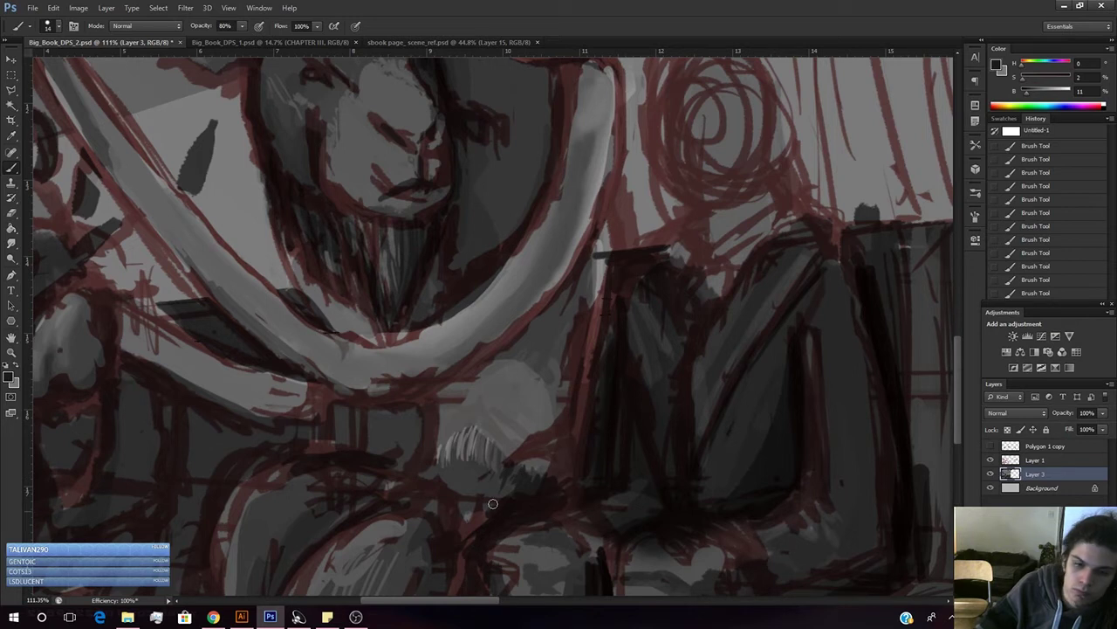
- Blend the fur tuft above the lap with sampled mid greys and hide the red sketch on Layer 1
alt+click(470, 467)
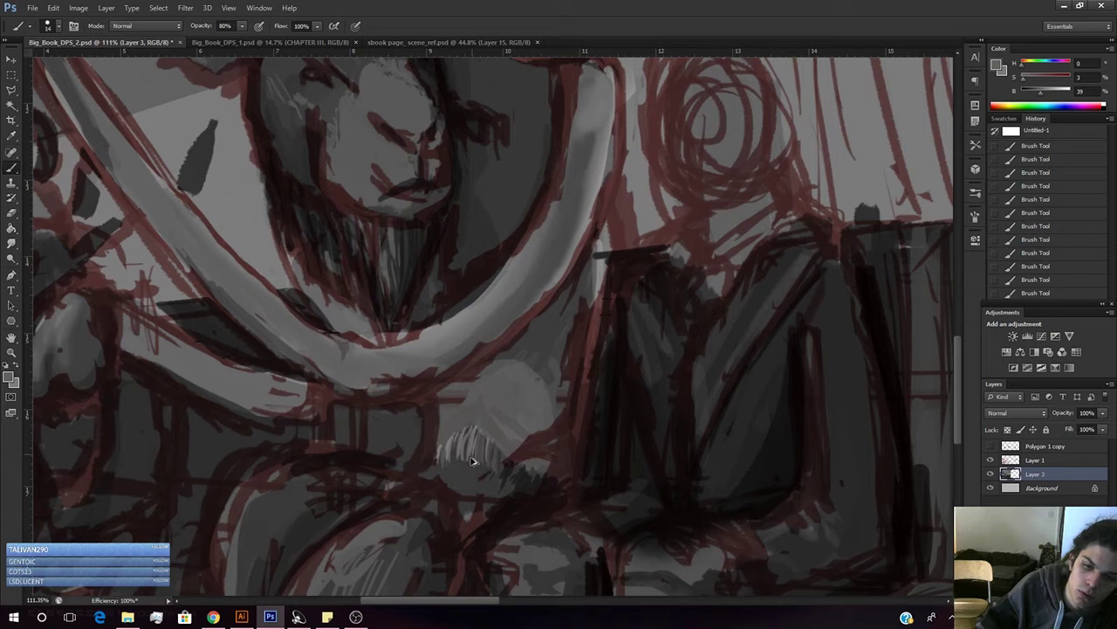
alt+click(458, 453)
alt+click(454, 450)
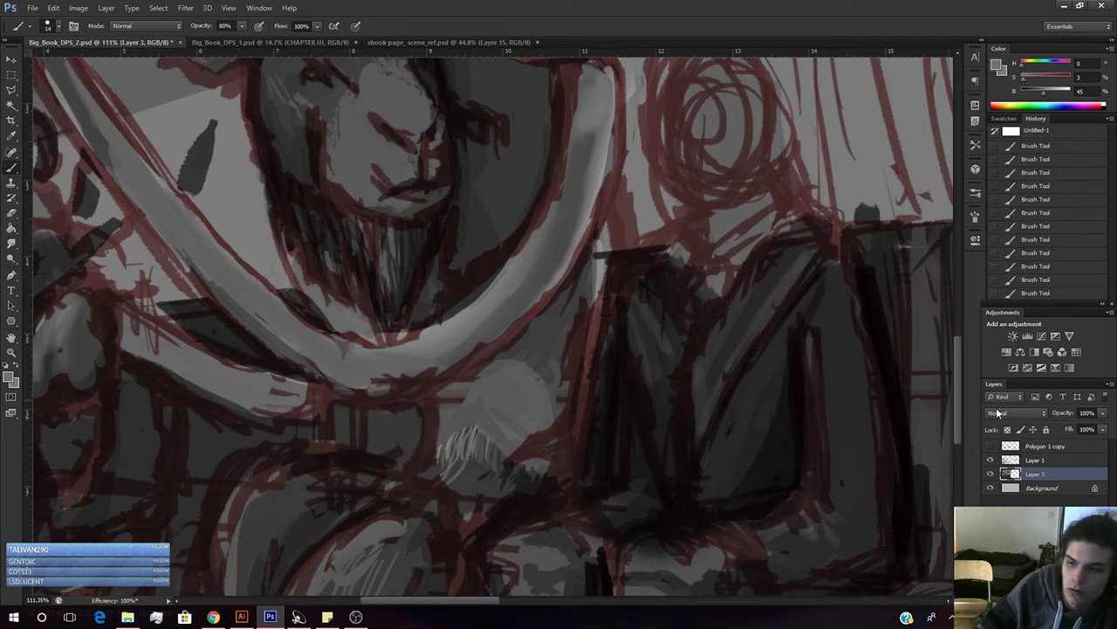
click(990, 460)
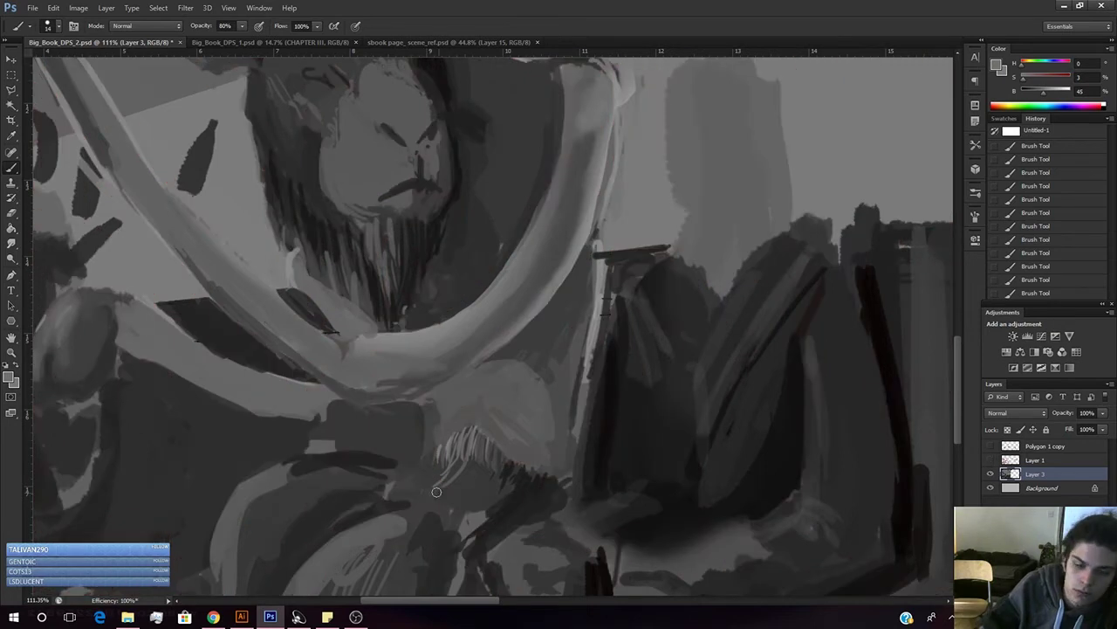
- Reshape the tip and lower edge of the pale arm beneath the curved band using alternating sampled light and dark greys
drag(392, 471, 430, 452)
alt+click(463, 409)
drag(477, 385, 488, 407)
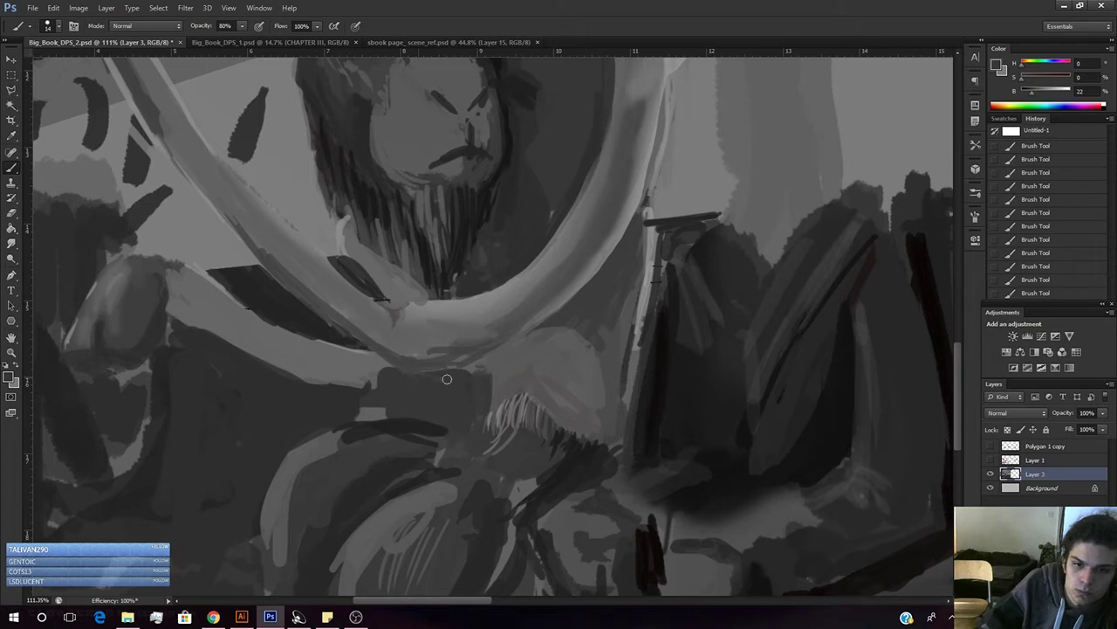
alt+click(376, 376)
mouse_move(398, 378)
mouse_down()
mouse_move(380, 369)
mouse_move(389, 376)
mouse_up()
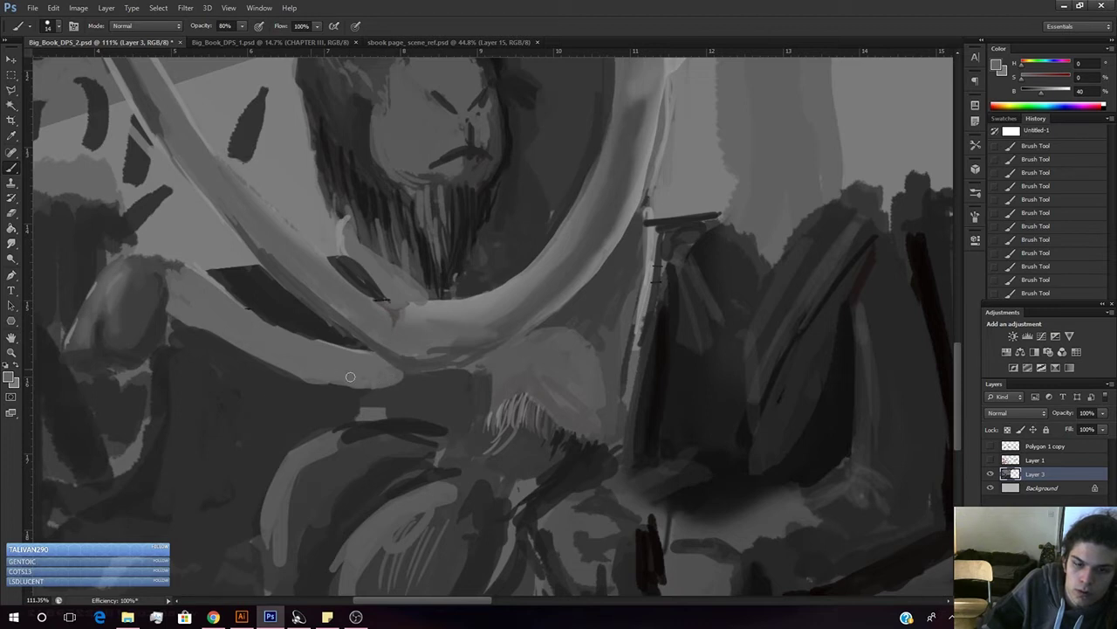
alt+click(268, 393)
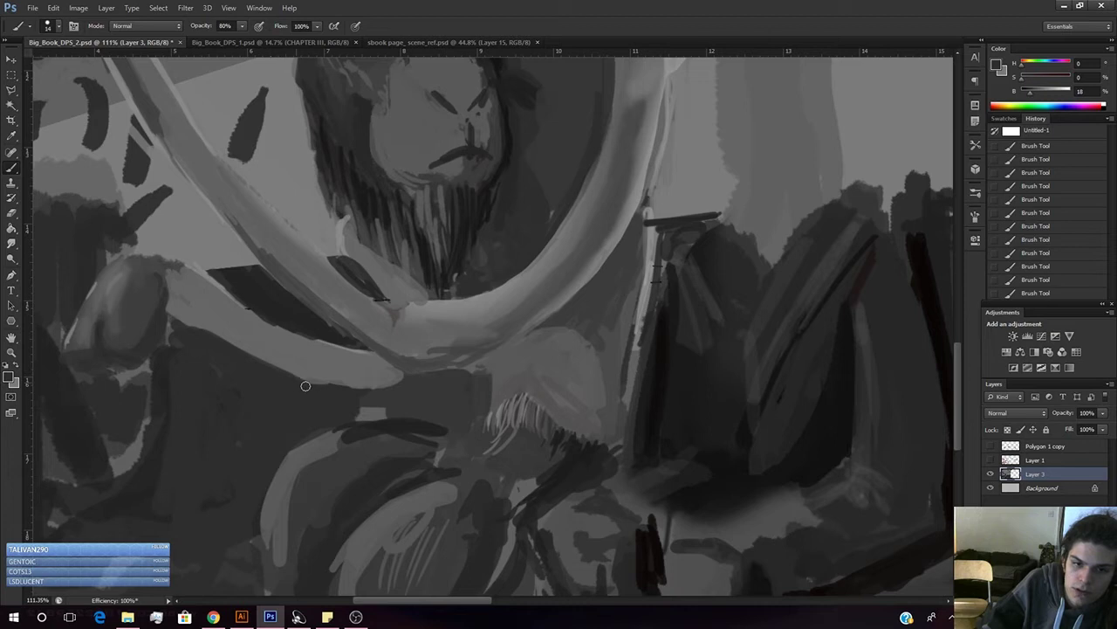
alt+click(401, 377)
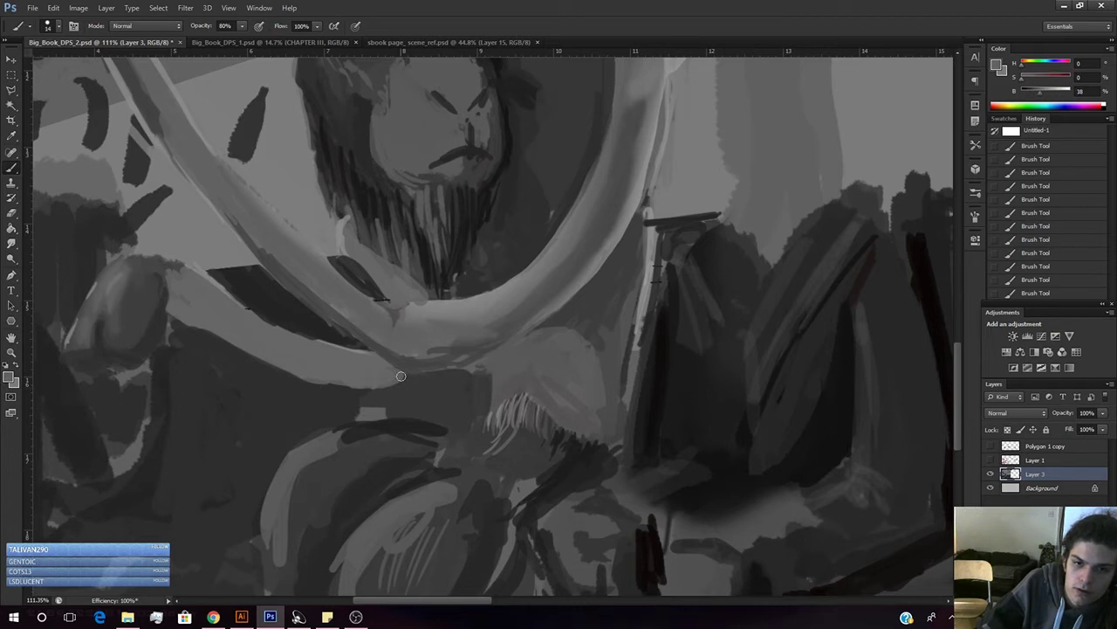
alt+click(344, 403)
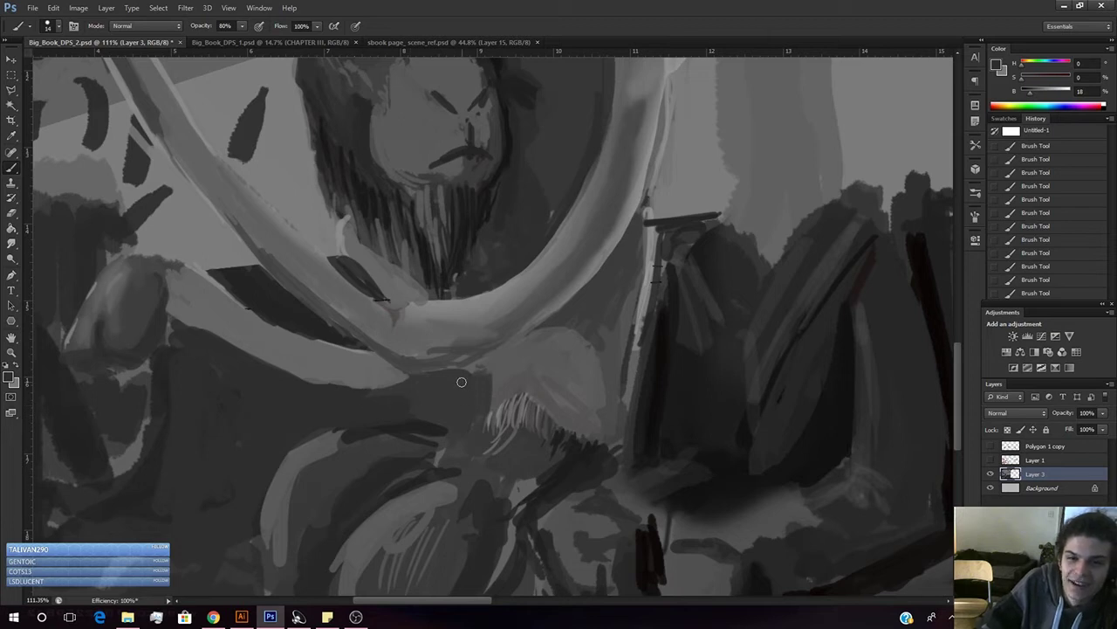
- Paint hair strokes along the goat's beard and cheek edge in sampled greys, covering the light line beside the beard
alt+click(380, 240)
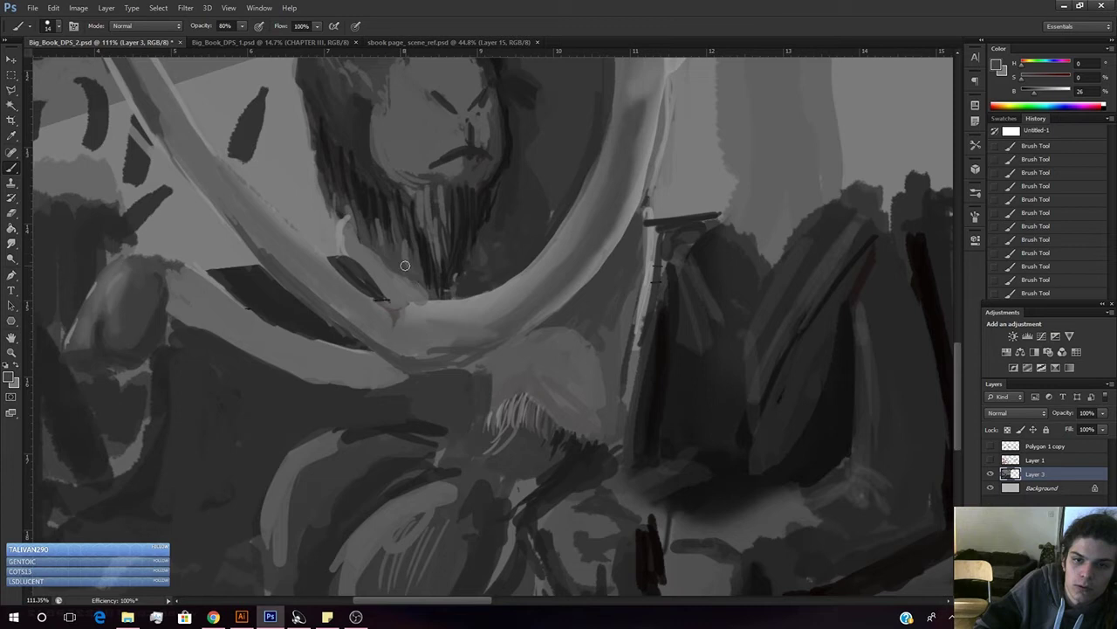
alt+click(412, 257)
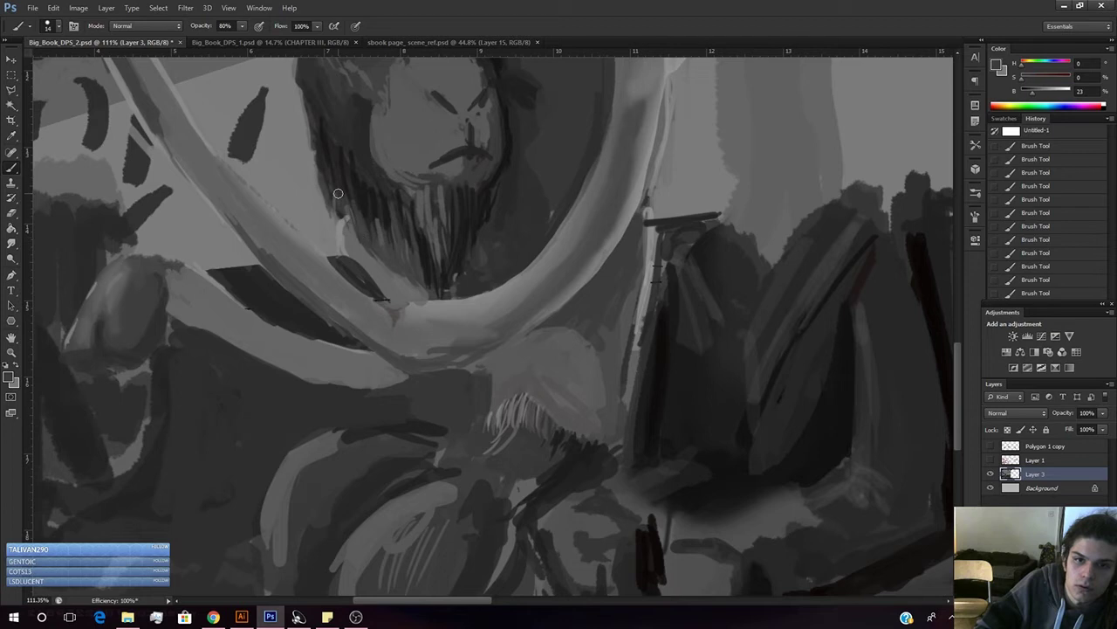
drag(330, 227, 332, 213)
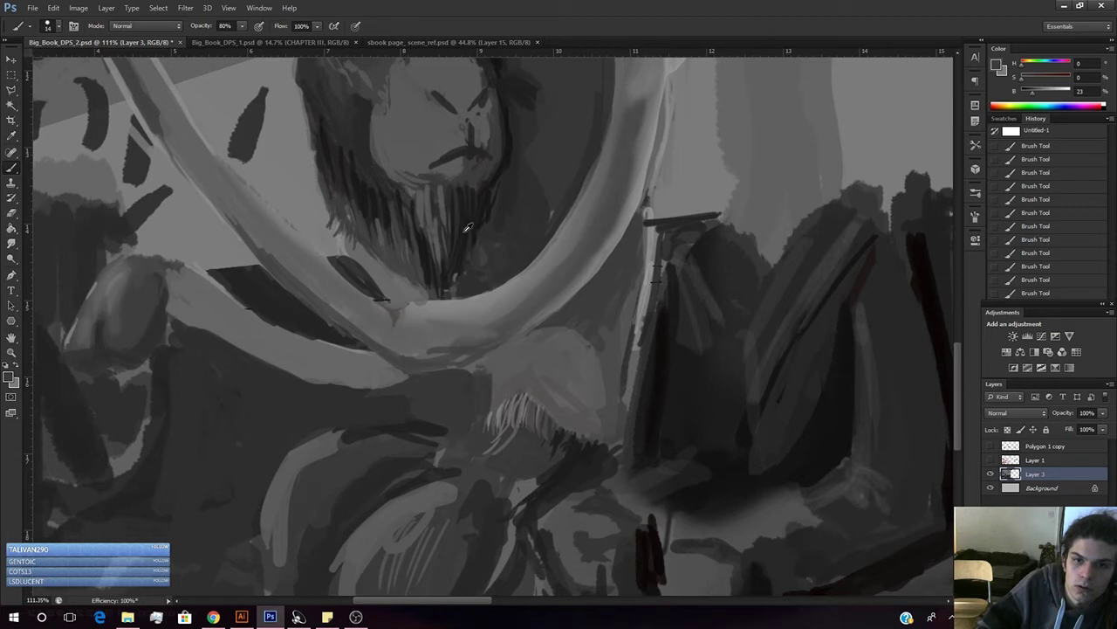
key(z)
mouse_move(425, 251)
mouse_down()
mouse_move(368, 291)
mouse_move(376, 269)
mouse_up()
key(b)
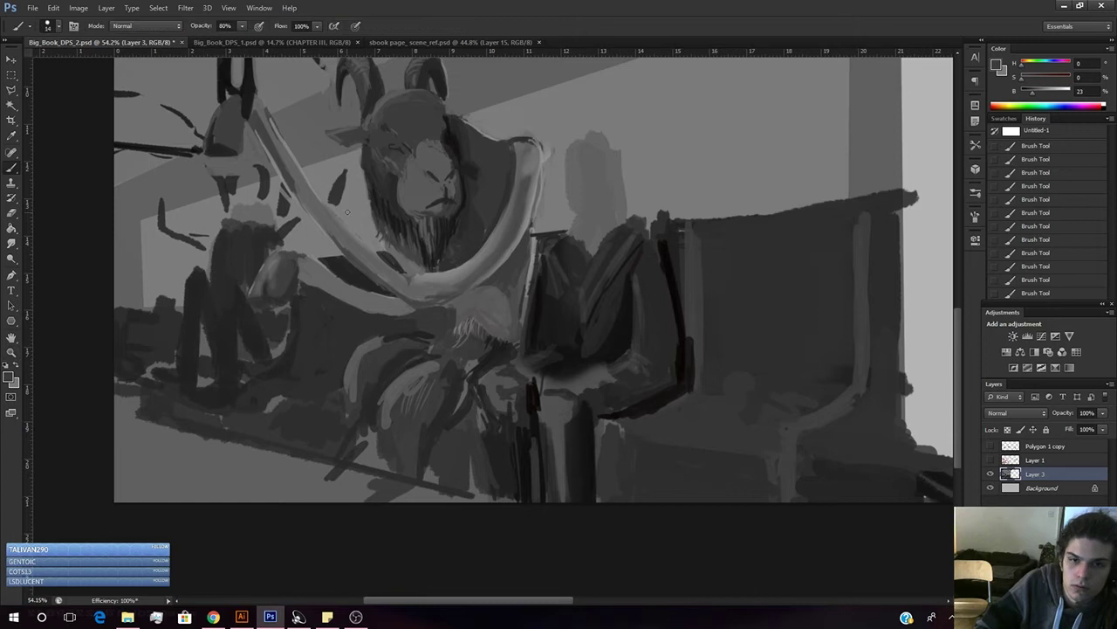
alt+click(377, 229)
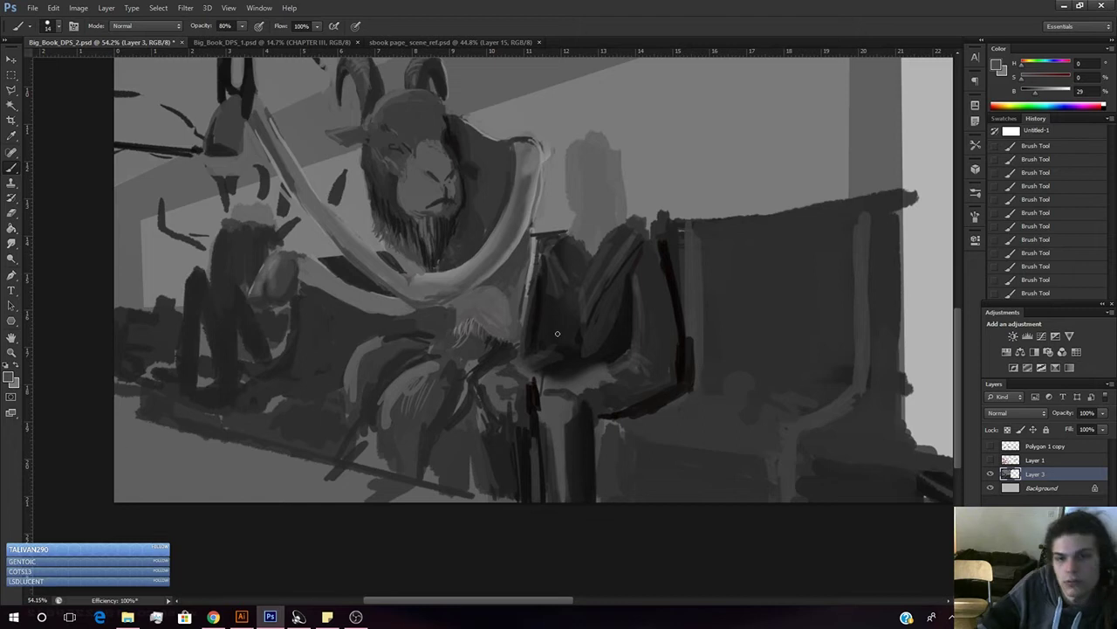
drag(392, 212, 390, 217)
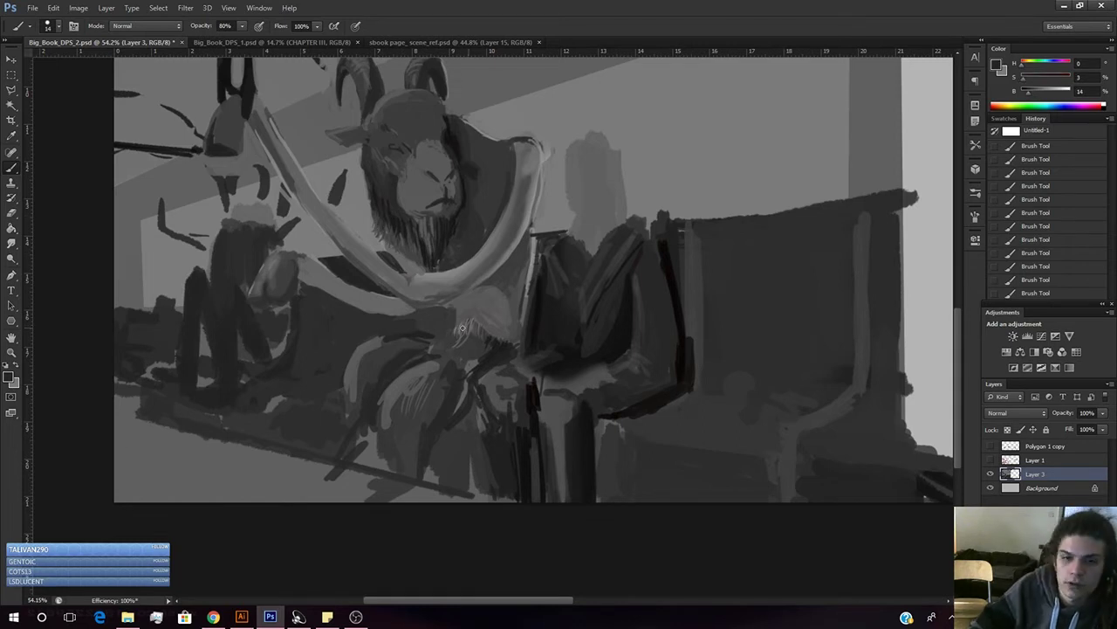
- Sample the grey under the beard, lower its brightness to 24% and set the brush size to 25 px
alt+click(412, 264)
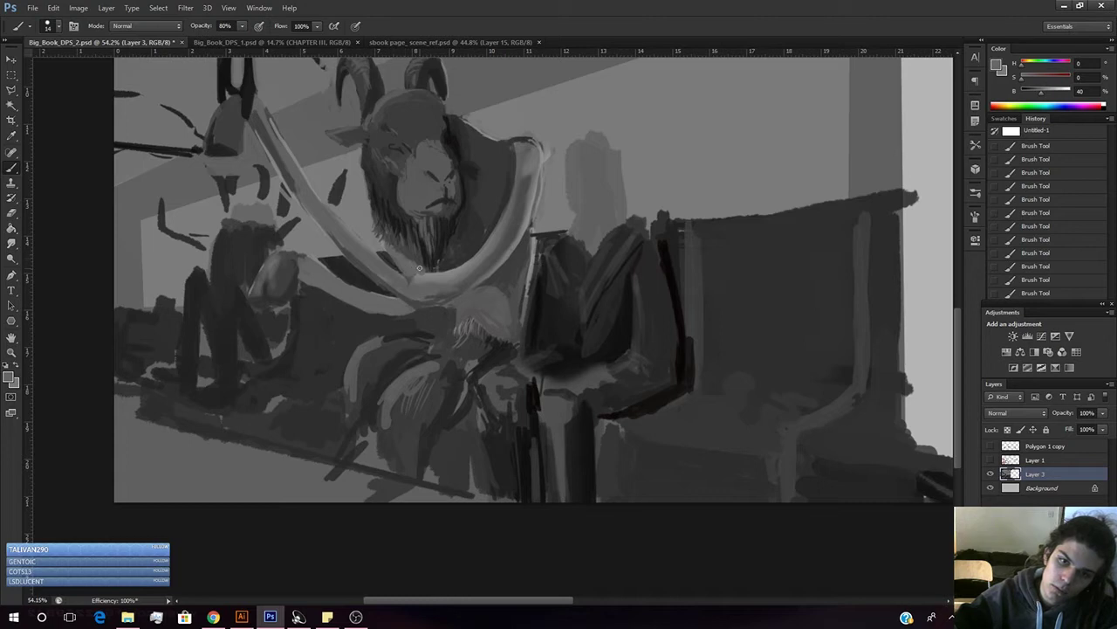
alt+click(412, 262)
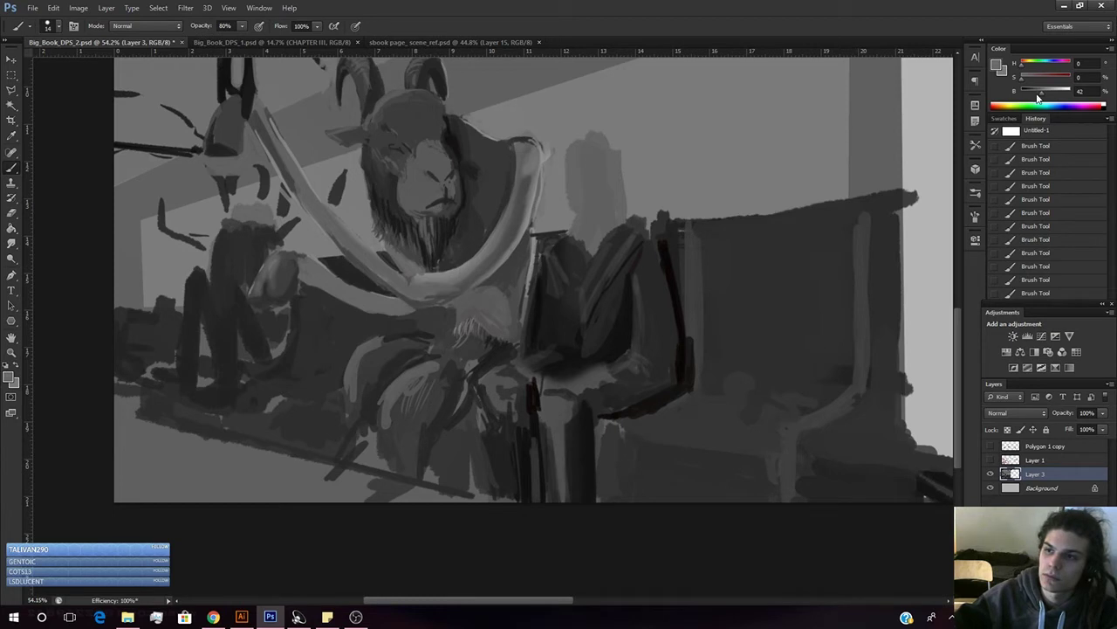
drag(1039, 100, 1033, 98)
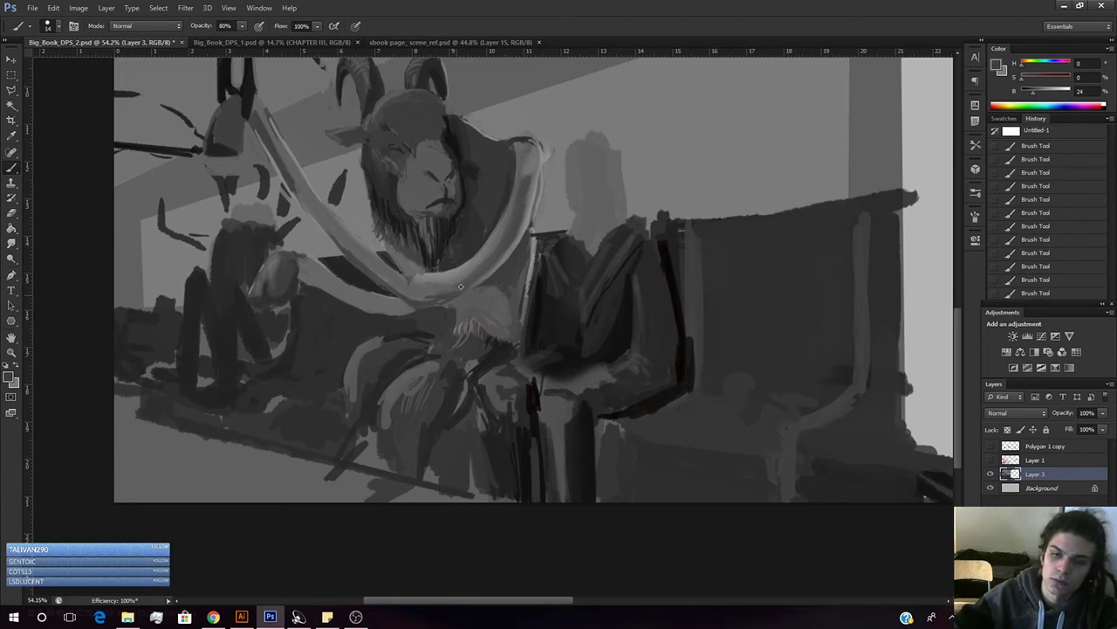
right_click(500, 253)
click(479, 245)
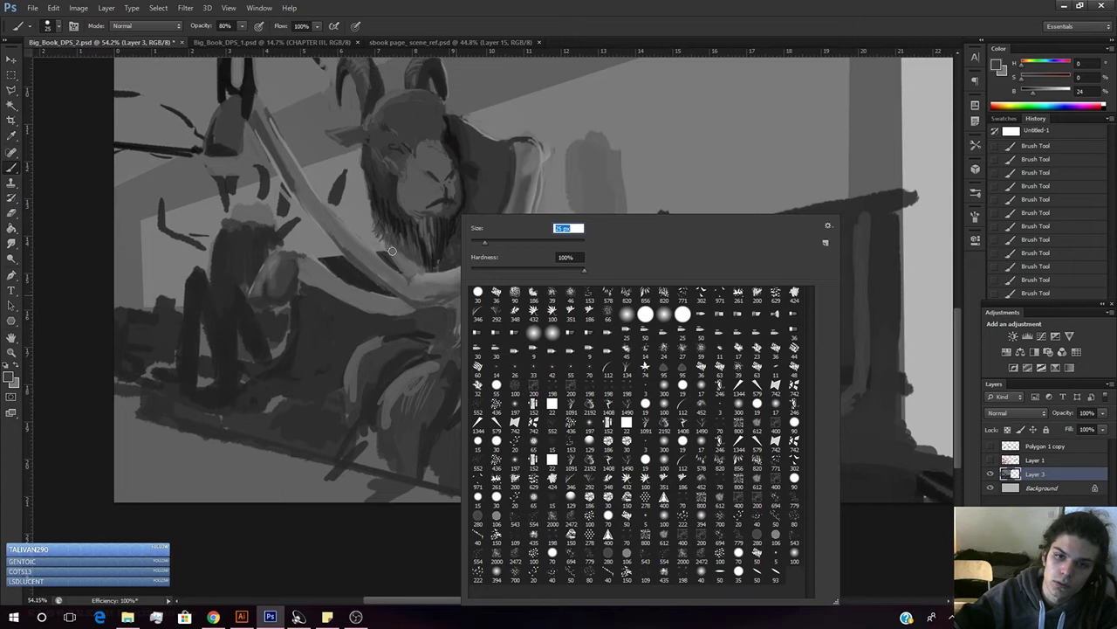
key(Return)
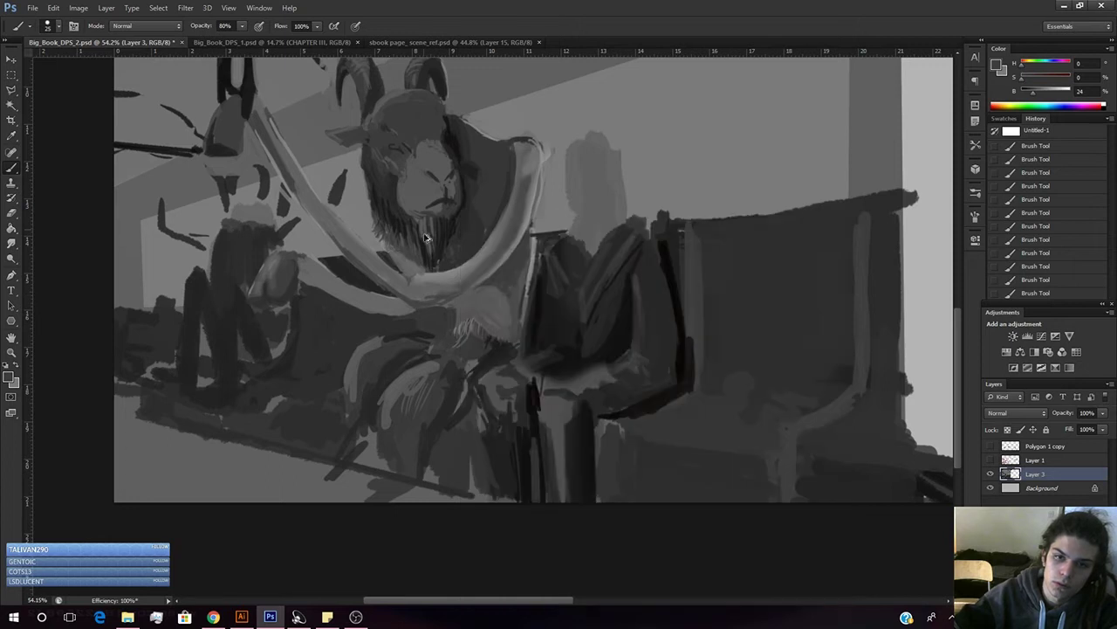
- Try a Magic Wand selection starting below the beard, save the document and clear the selection
key(w)
click(411, 276)
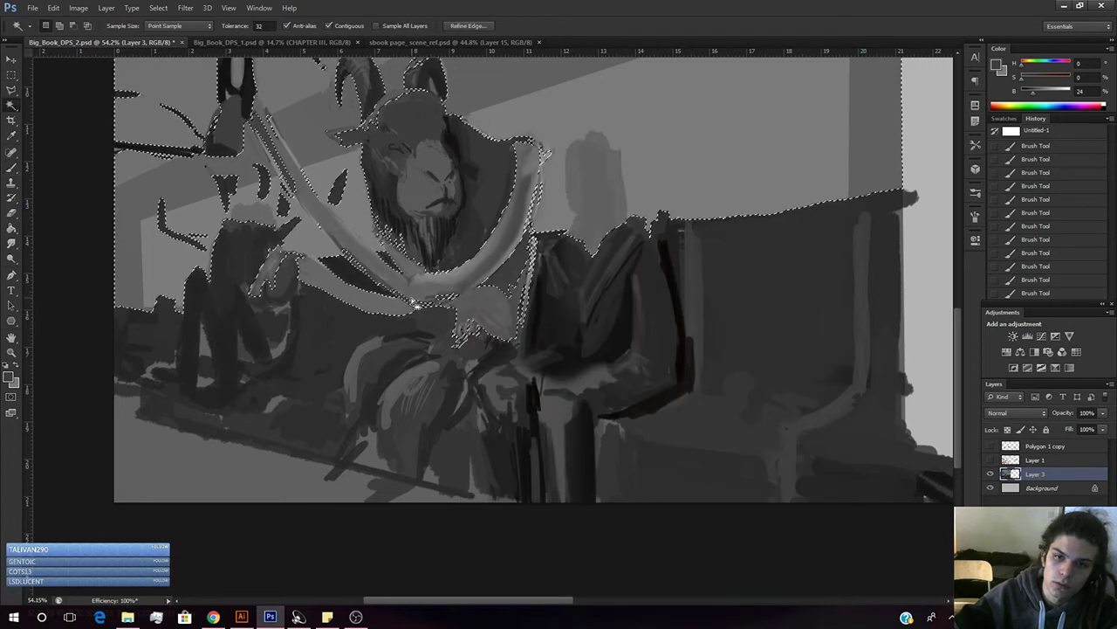
key(ctrl+s)
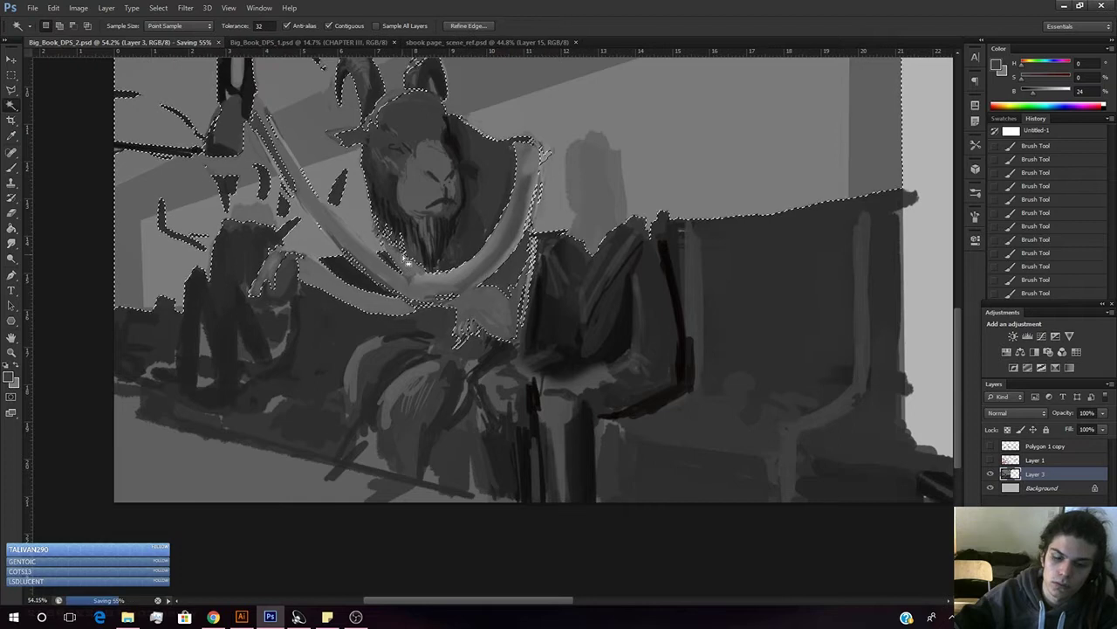
key(ctrl+d)
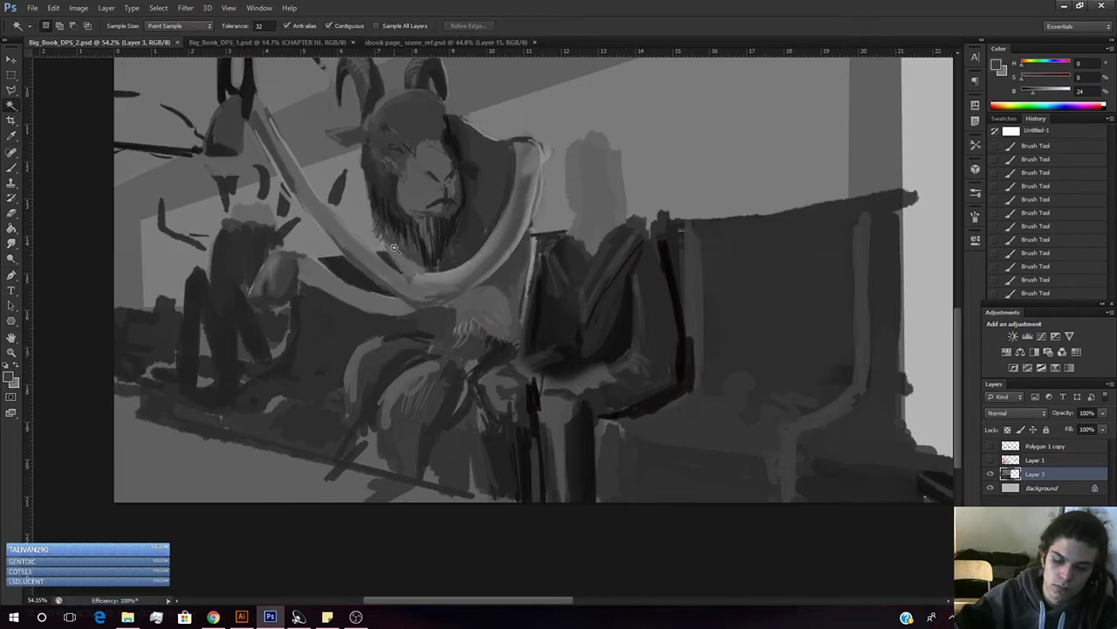
- Paint short strokes with the 25 px brush at 24% brightness between the beard and the curved band
key(b)
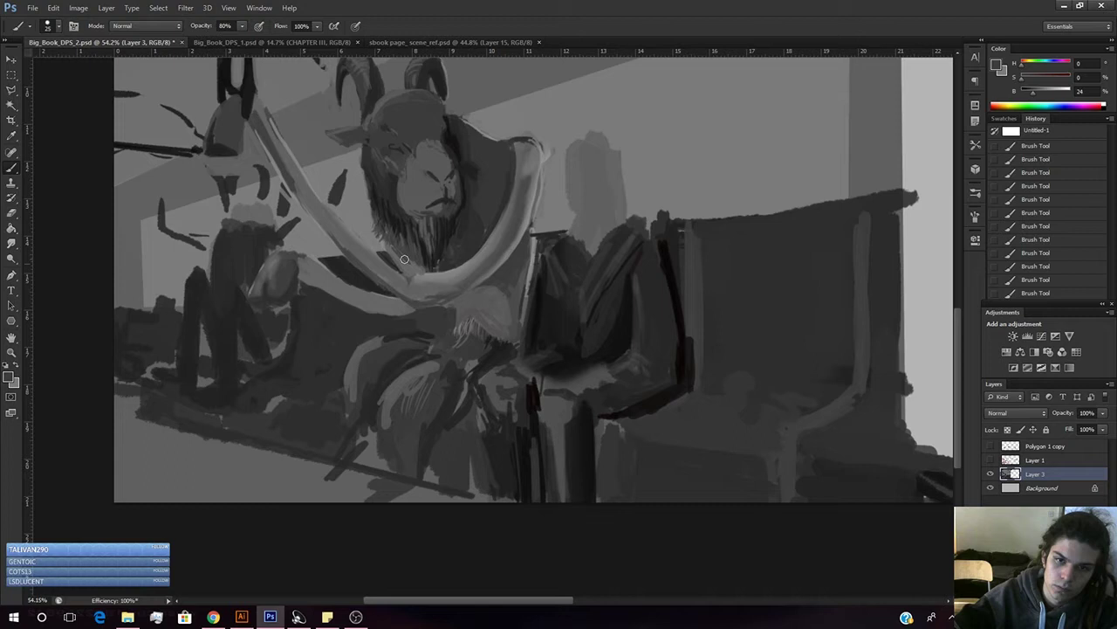
mouse_move(414, 265)
mouse_down()
mouse_move(424, 272)
mouse_move(401, 256)
mouse_up()
drag(393, 247, 399, 256)
drag(389, 244, 396, 255)
drag(388, 243, 393, 253)
drag(385, 242, 423, 271)
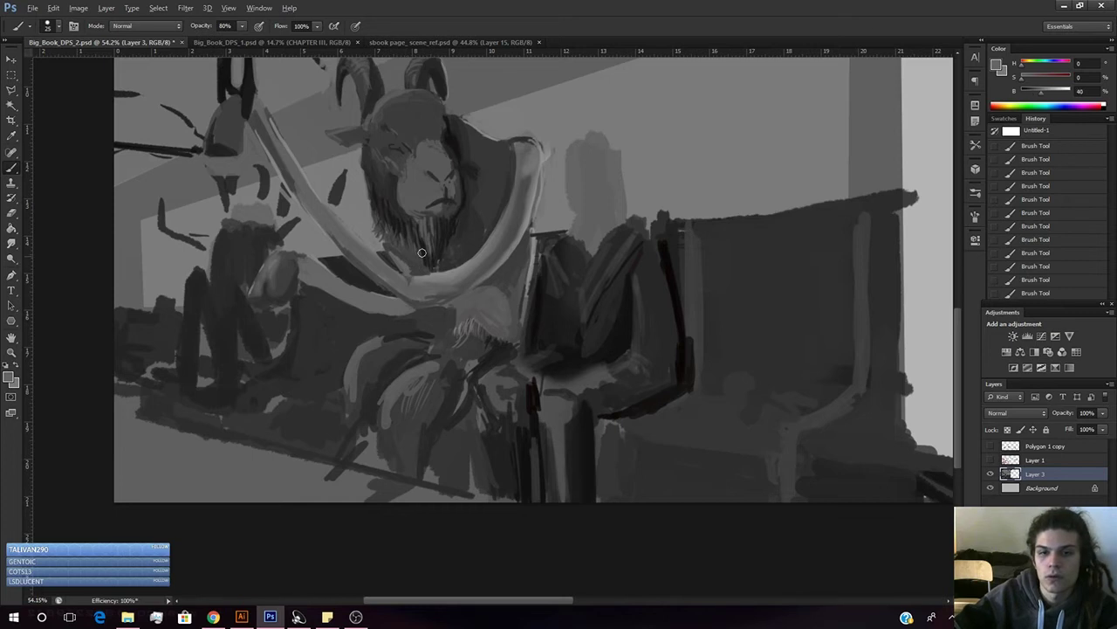
- Rework the tones beneath the beard using 35%, 31% and 24% brightness and a sampled grey
drag(1034, 92, 1039, 98)
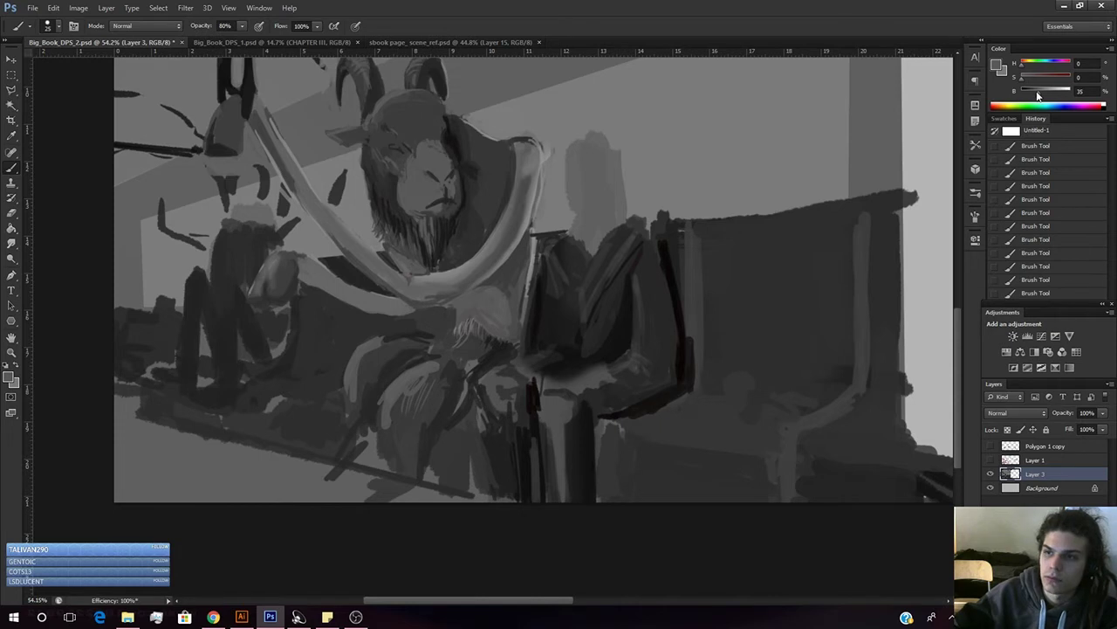
drag(1039, 97, 1036, 97)
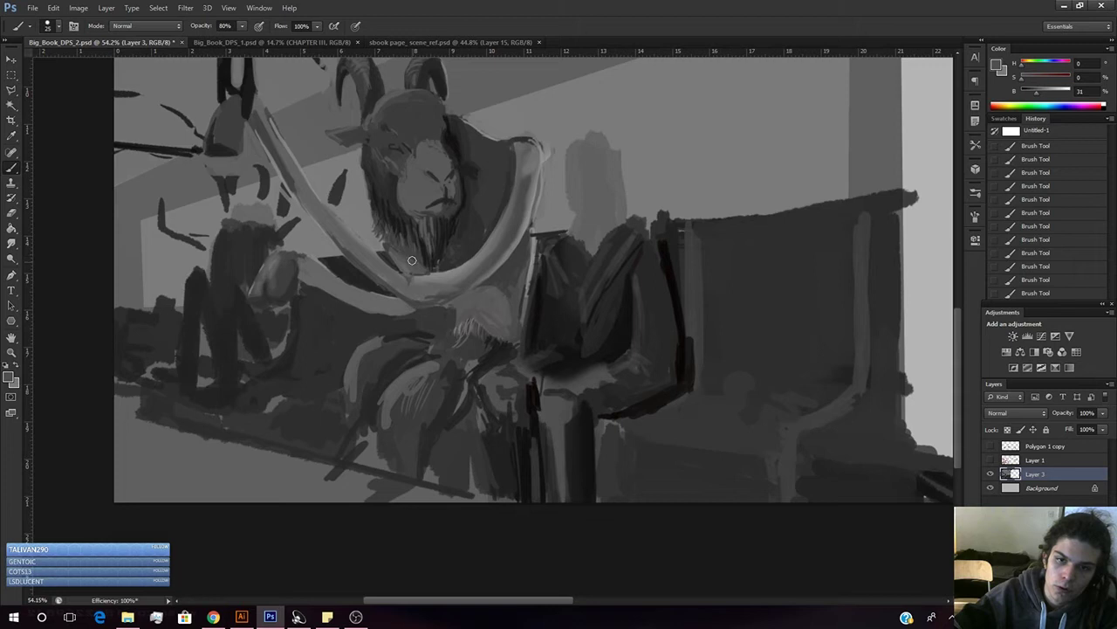
drag(1038, 98, 1033, 98)
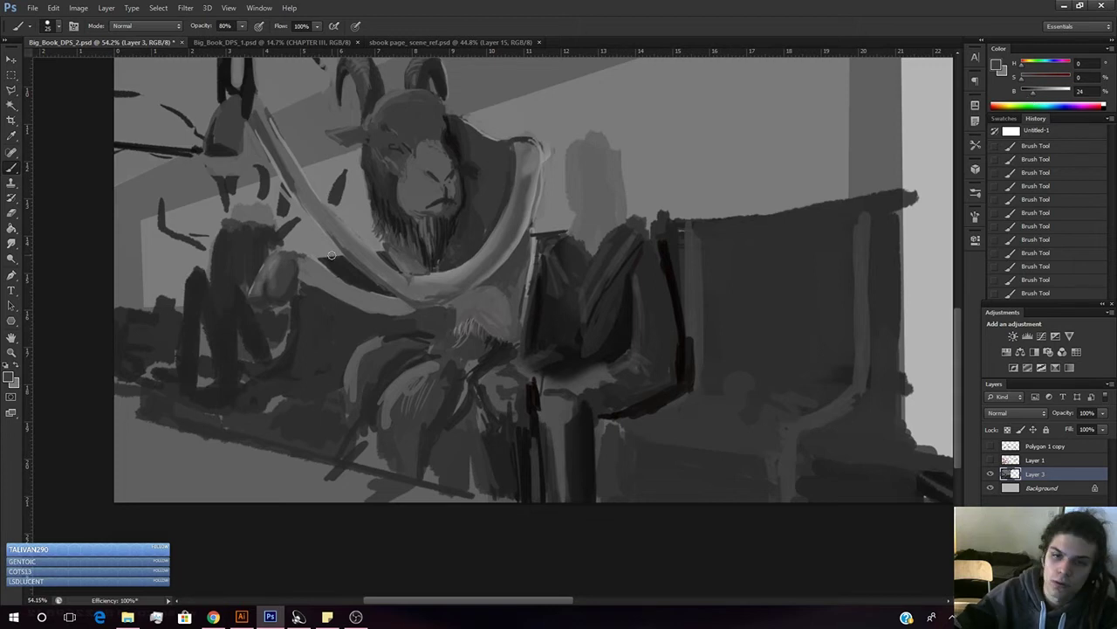
alt+click(400, 258)
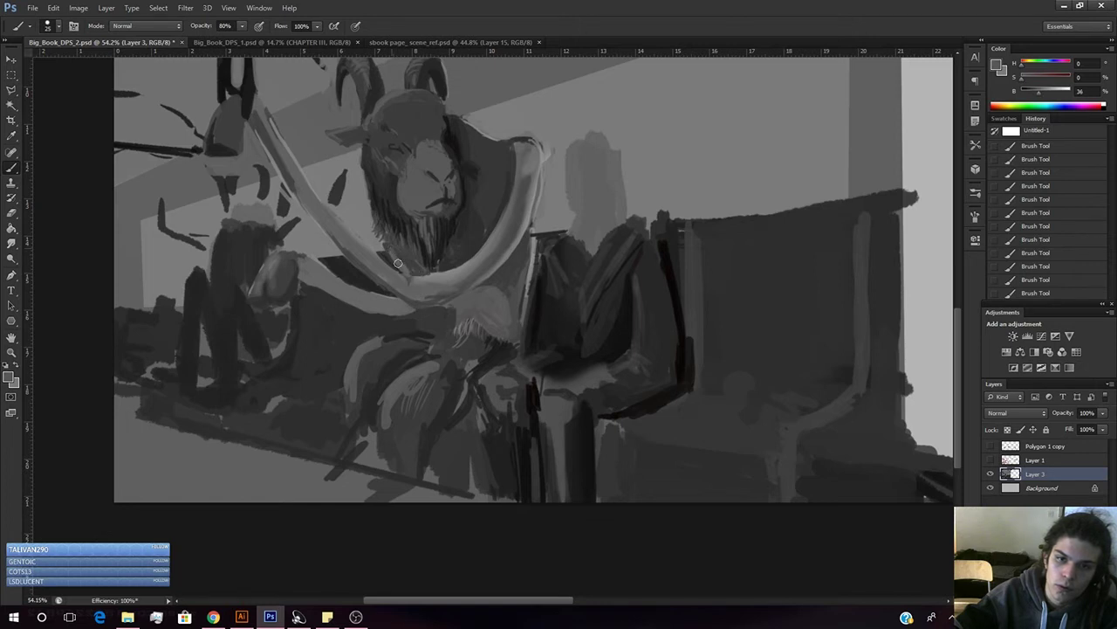
- Touch up the area around the beard and curved band using sampled greys of 25% and 49% brightness
key(z)
drag(511, 323, 483, 339)
key(b)
alt+click(449, 281)
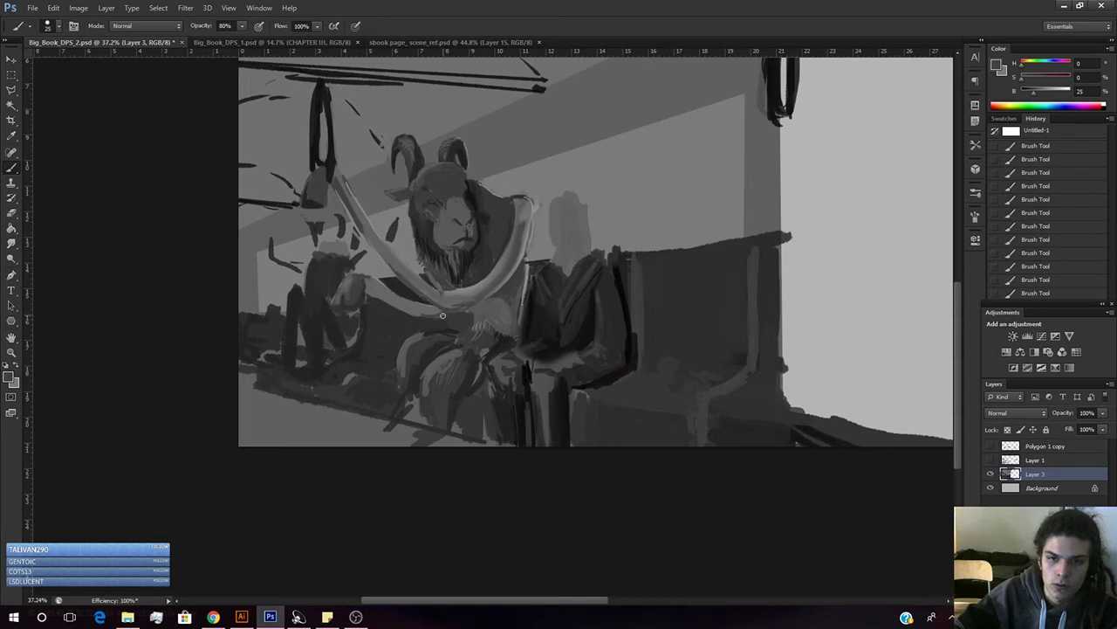
alt+click(420, 265)
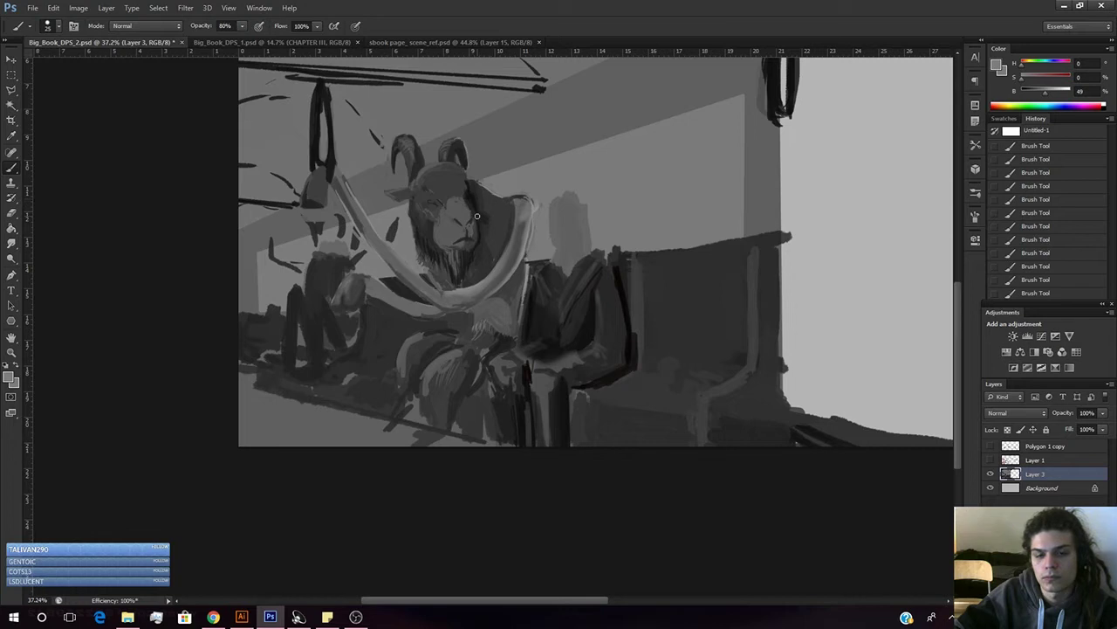
- Paint the raised hand at the hanging strap with a sampled 42% grey, and mix a dark tone at 15% brightness
alt+click(353, 284)
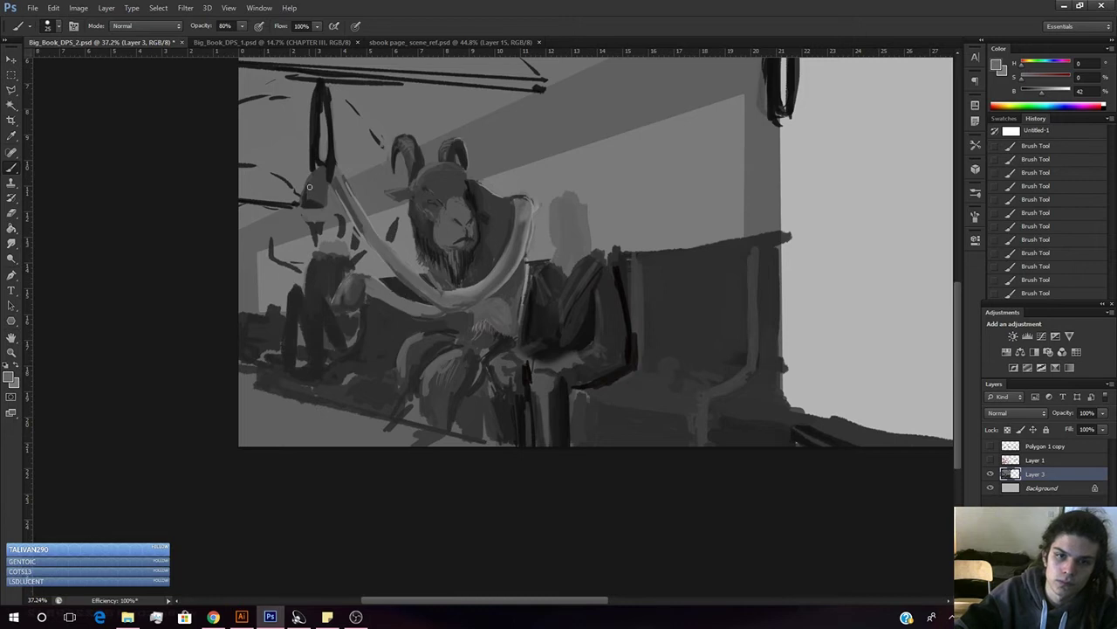
drag(306, 198, 321, 165)
alt+click(316, 155)
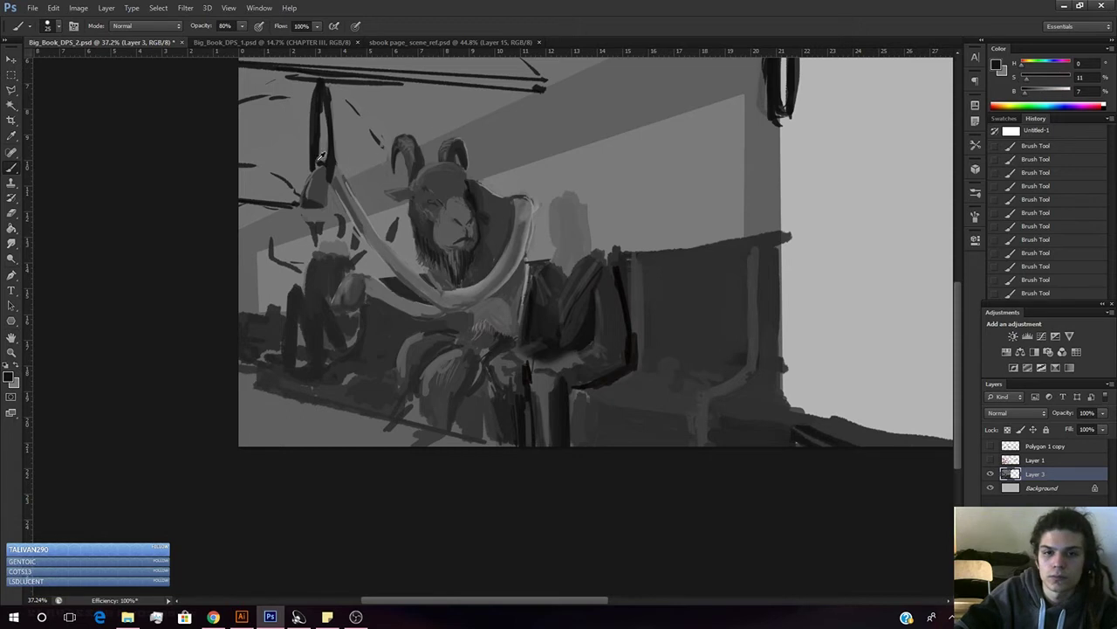
click(1029, 93)
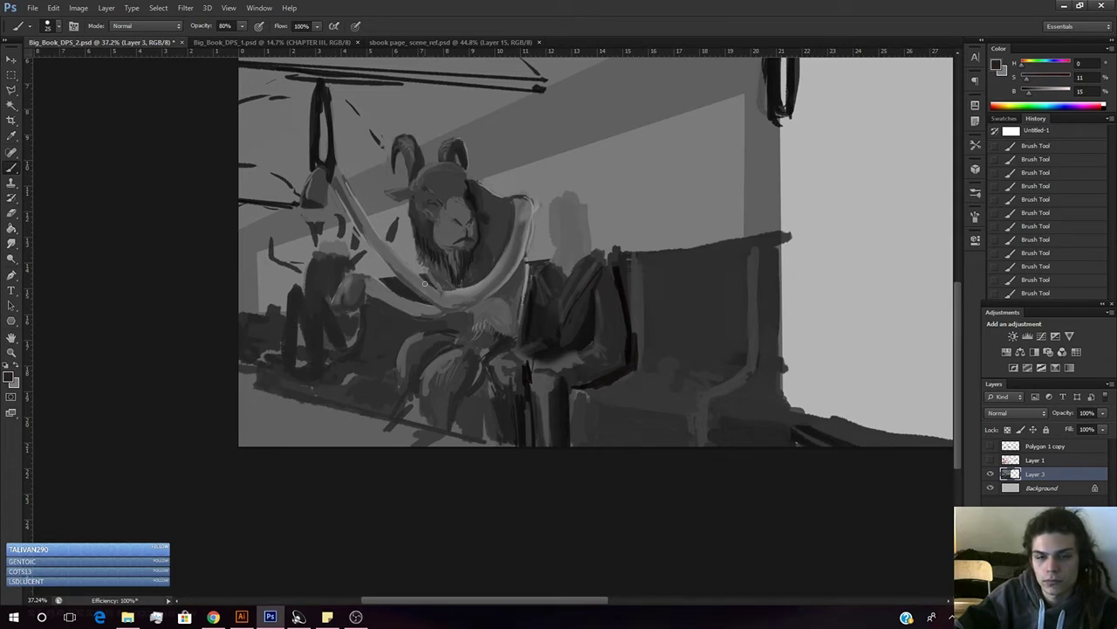
- Examine the whole composition and compare the painting with Layer 1 shown and hidden
drag(479, 298, 453, 293)
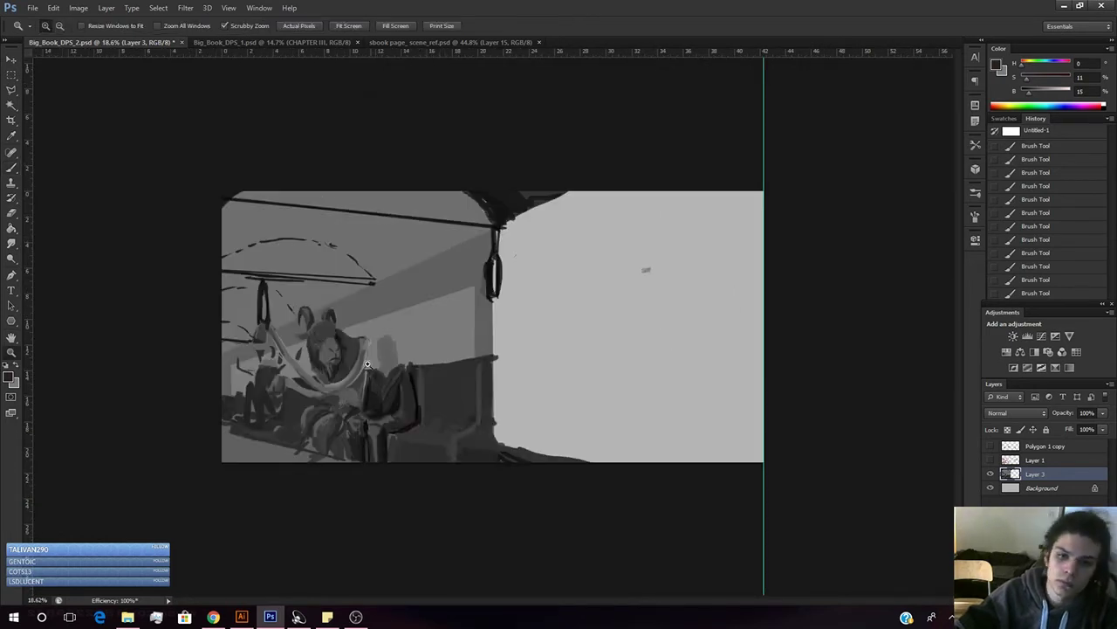
drag(368, 366, 378, 346)
click(330, 361)
drag(262, 390, 398, 310)
click(446, 355)
drag(407, 390, 414, 353)
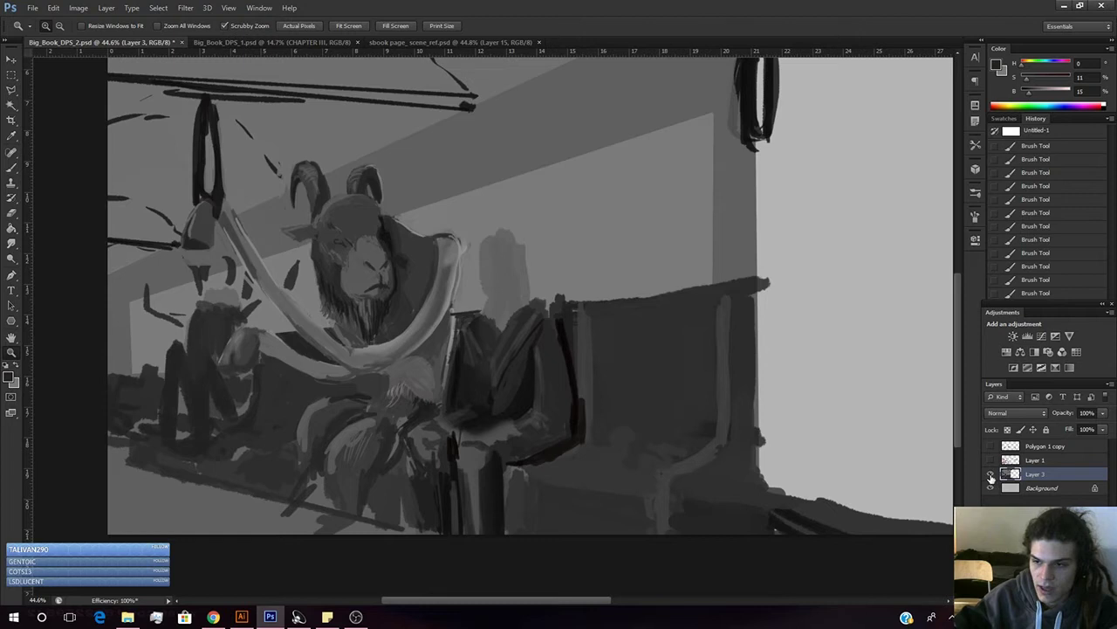
click(991, 460)
click(991, 460)
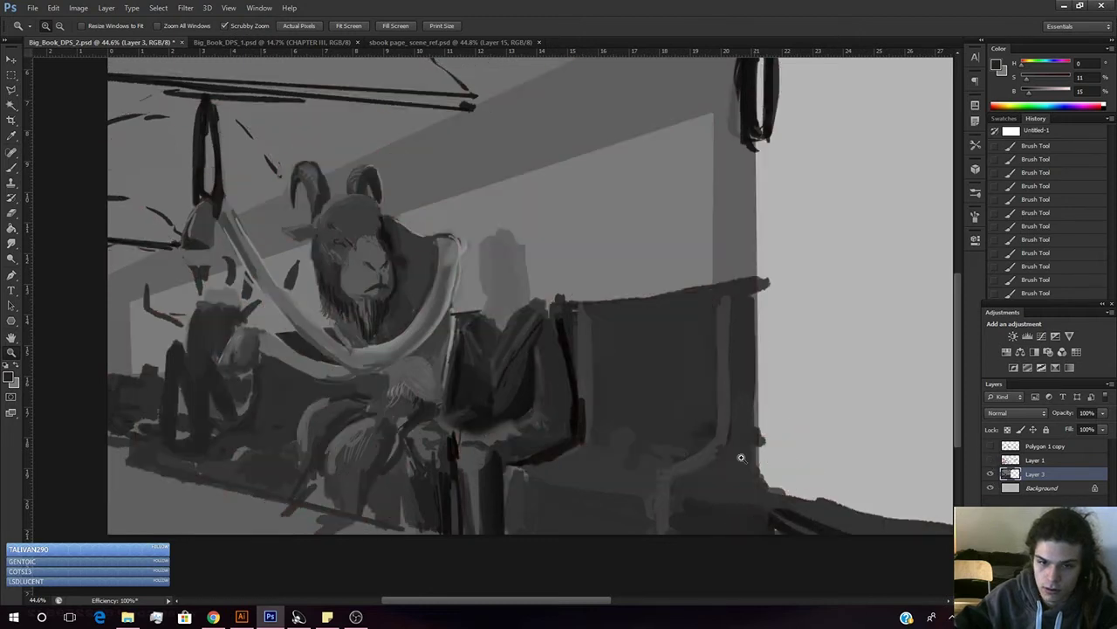
- Shade the goat's lap and front thigh with short strokes in sampled greys of 18%, 34% and 36% brightness
key(b)
alt+click(350, 387)
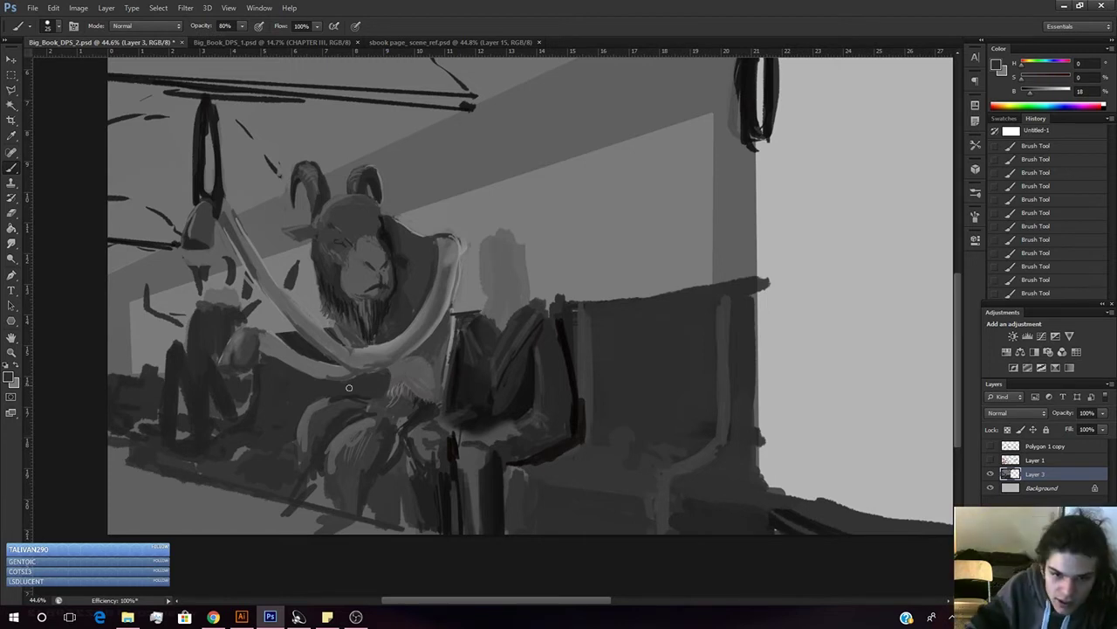
alt+click(321, 406)
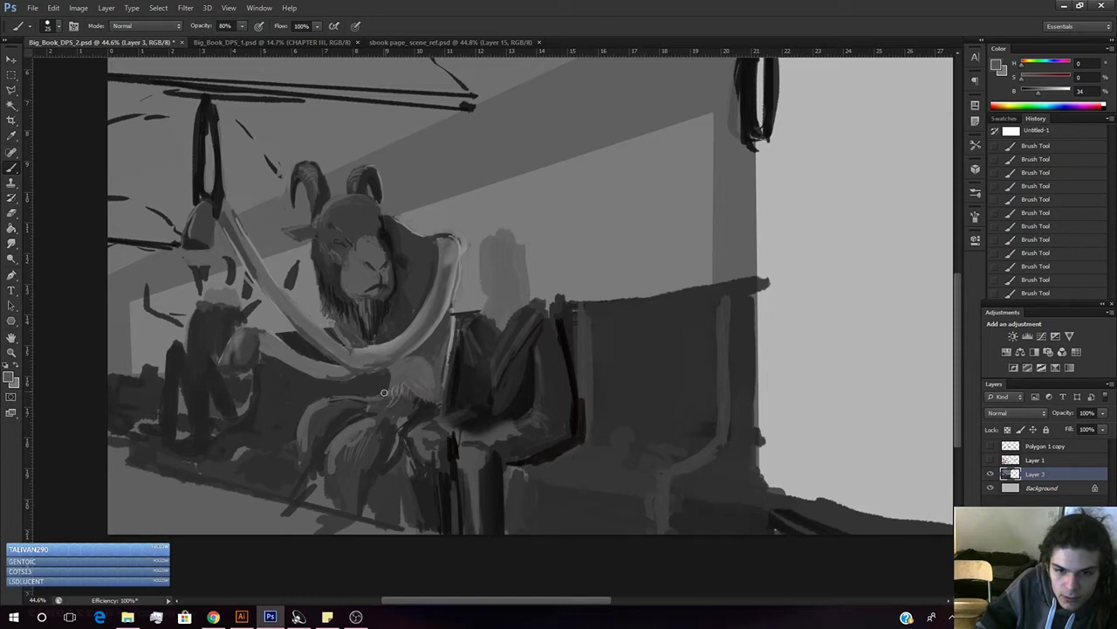
alt+click(343, 434)
drag(327, 455, 345, 509)
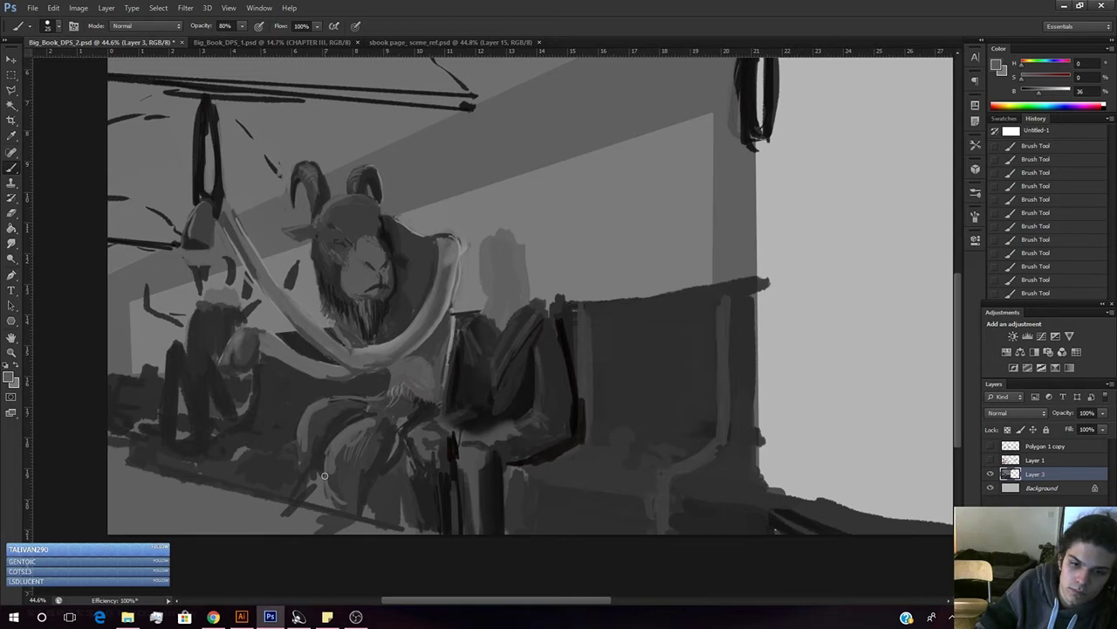
- Rework the lower end of the front leg at the canvas edge, alternating sampled dark and mid greys between 16% and 35% brightness
alt+click(359, 502)
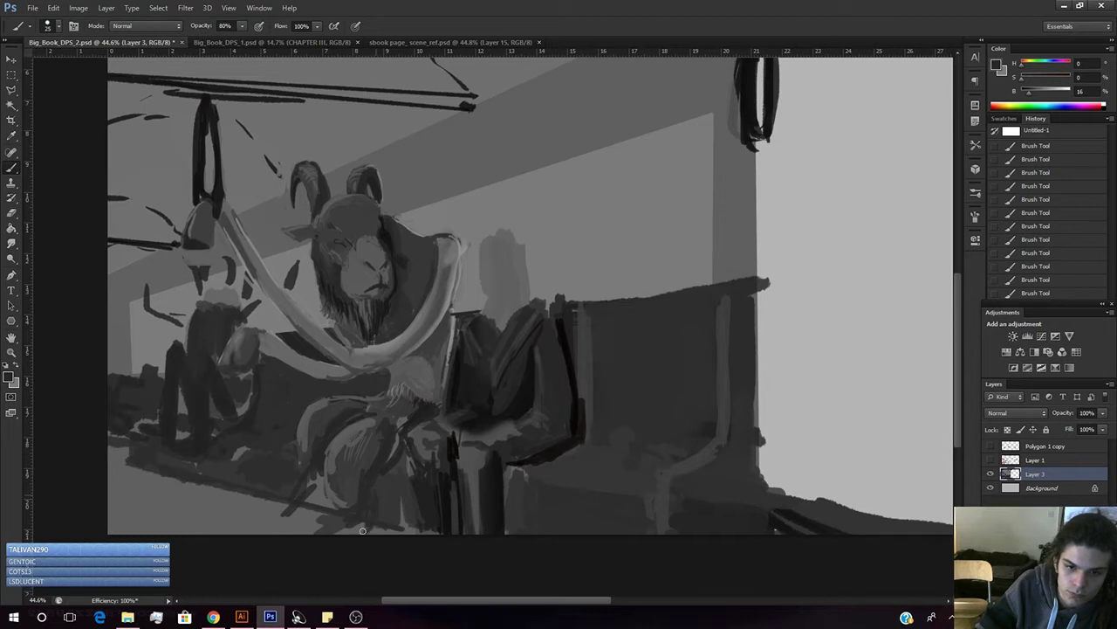
alt+click(344, 505)
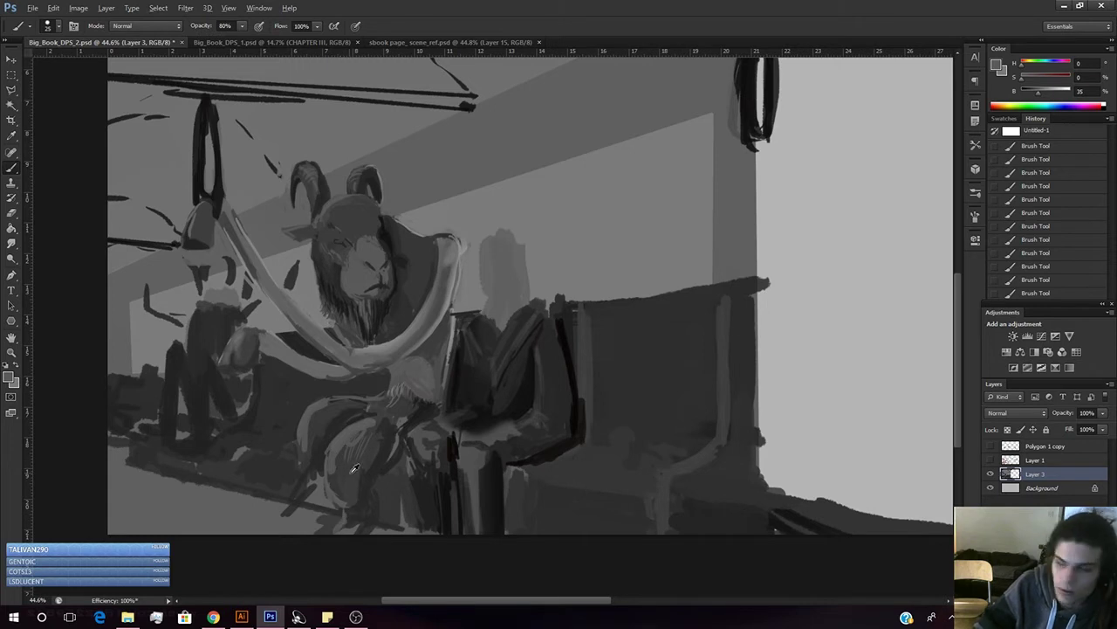
alt+click(358, 514)
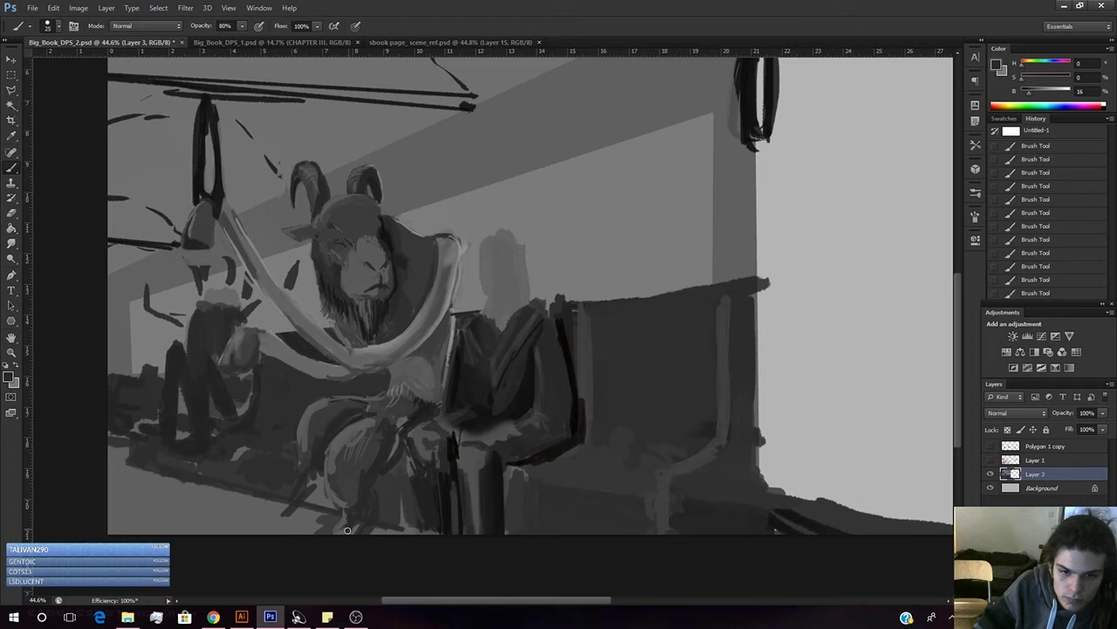
alt+click(346, 527)
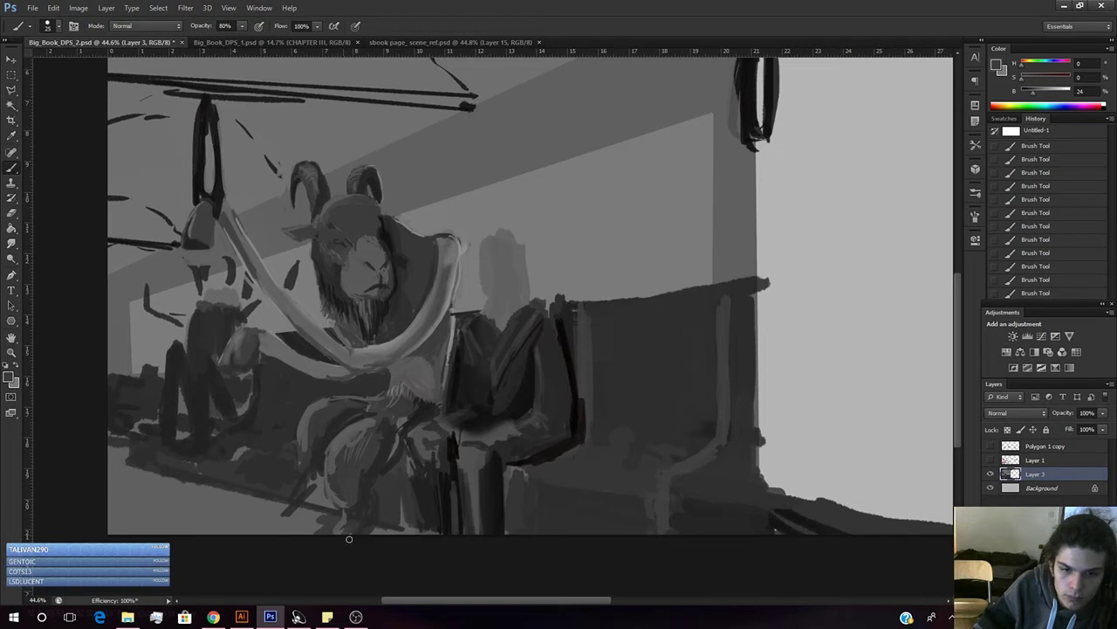
alt+click(376, 503)
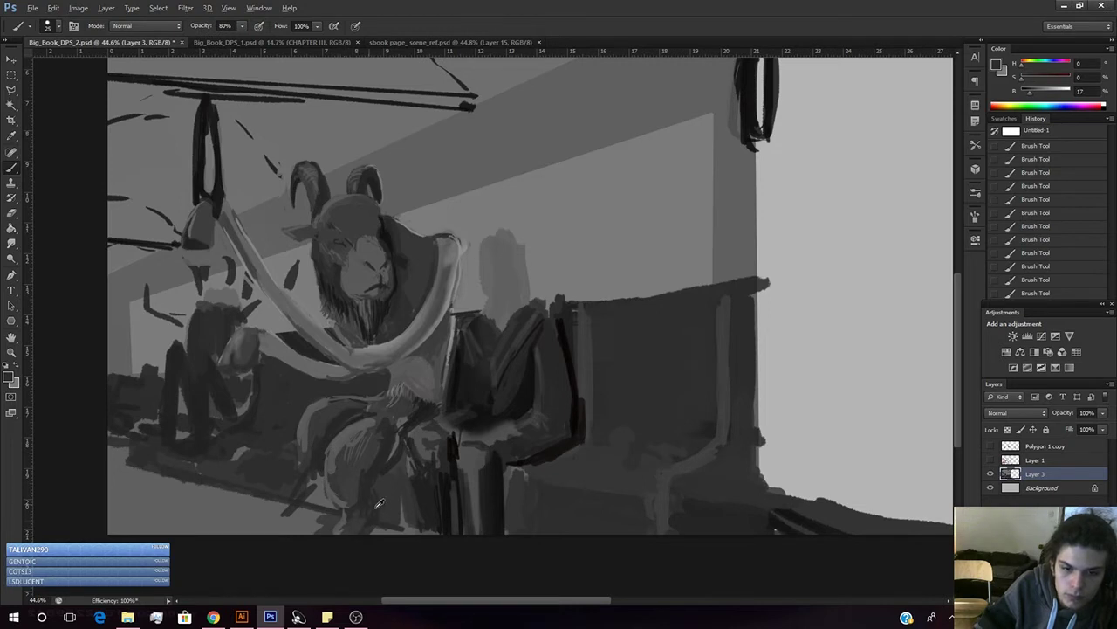
alt+click(367, 485)
alt+click(393, 503)
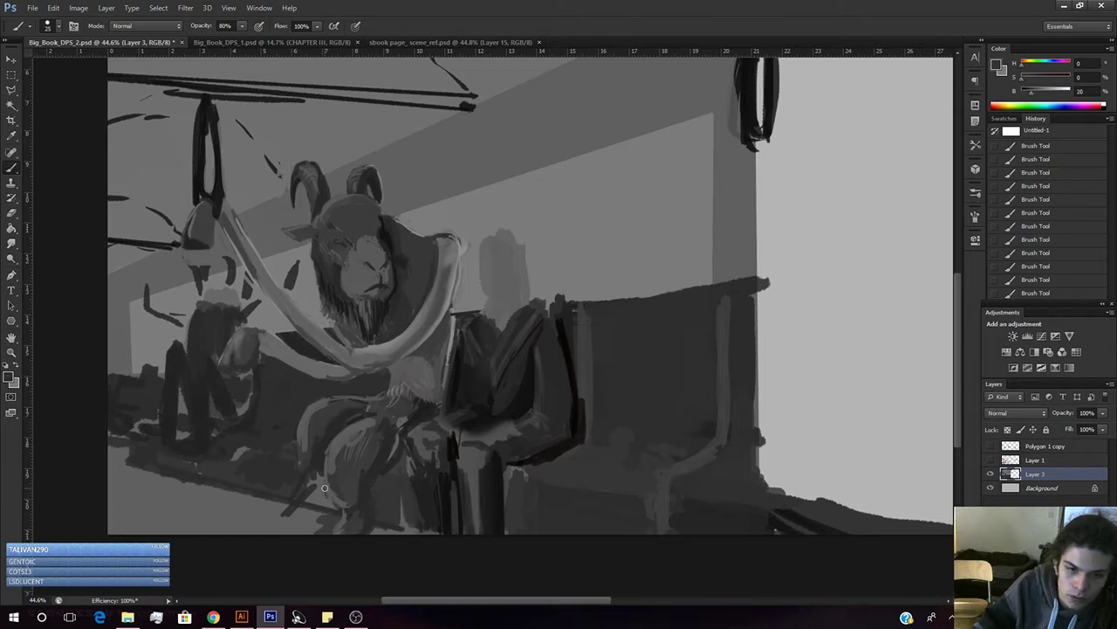
- Refine the outer edge of the rear thigh against the bench using sampled greys of 18% and 15% brightness
alt+click(306, 431)
mouse_move(302, 433)
mouse_down()
mouse_move(315, 490)
mouse_move(299, 448)
mouse_move(311, 486)
mouse_move(307, 477)
mouse_move(302, 439)
mouse_move(321, 490)
mouse_move(294, 443)
mouse_up()
alt+click(295, 457)
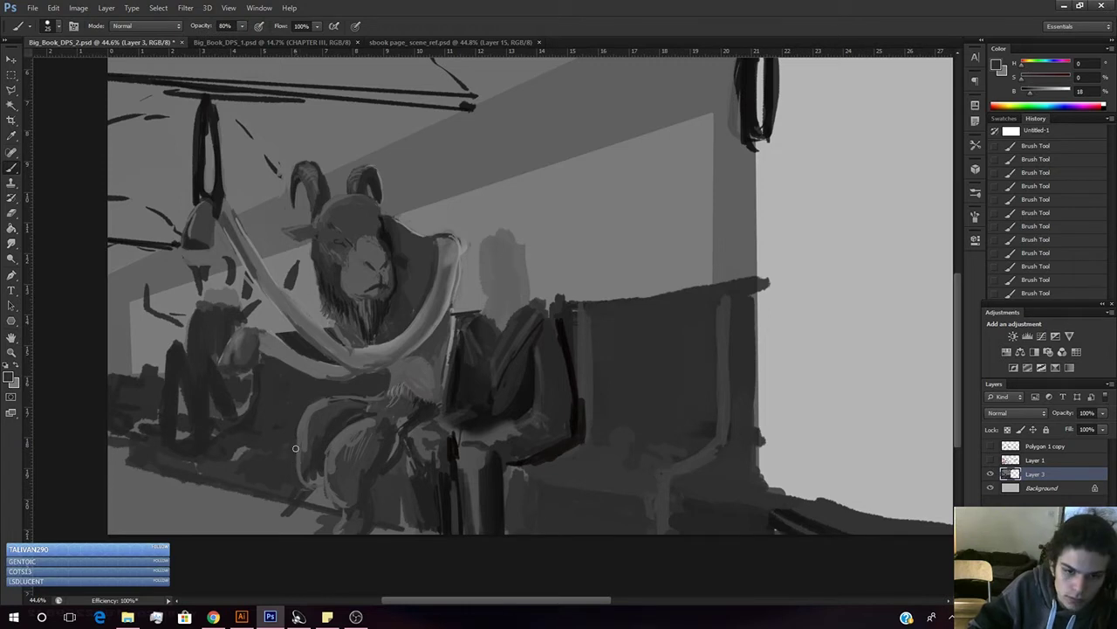
alt+click(323, 449)
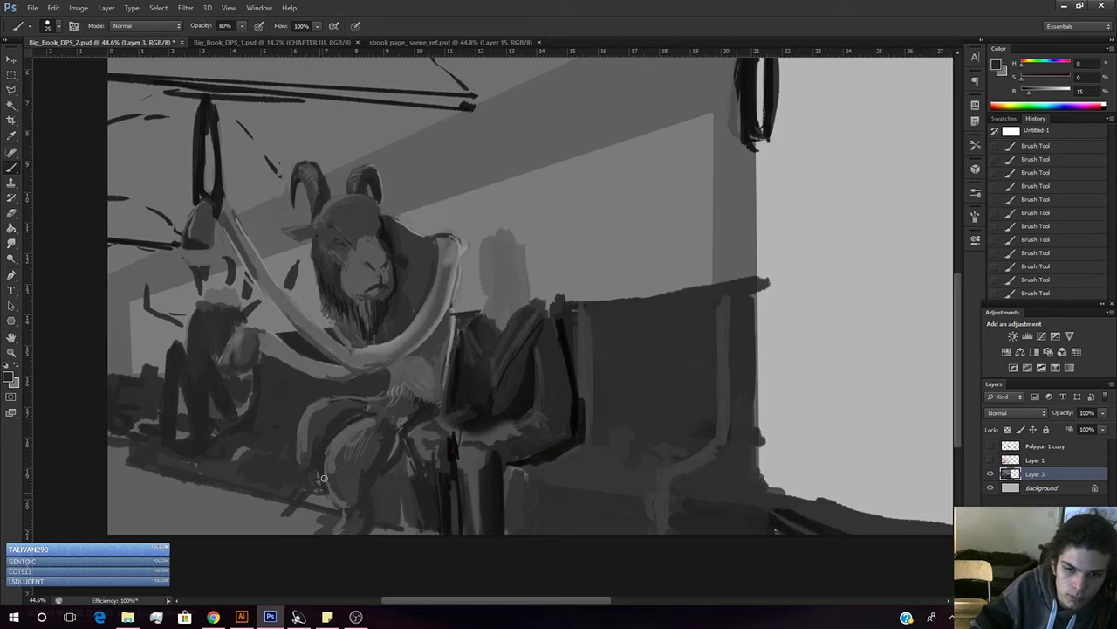
mouse_move(310, 499)
mouse_down()
mouse_move(285, 535)
mouse_move(306, 497)
mouse_move(299, 523)
mouse_move(321, 505)
mouse_move(316, 517)
mouse_move(302, 437)
mouse_move(285, 525)
mouse_move(309, 490)
mouse_move(306, 516)
mouse_up()
key(ctrl+alt+z)
key(ctrl+alt+z)
- Build up the lower part of the rear leg with sampled greys of 16%, 22% and 33% brightness
alt+click(305, 444)
alt+click(321, 481)
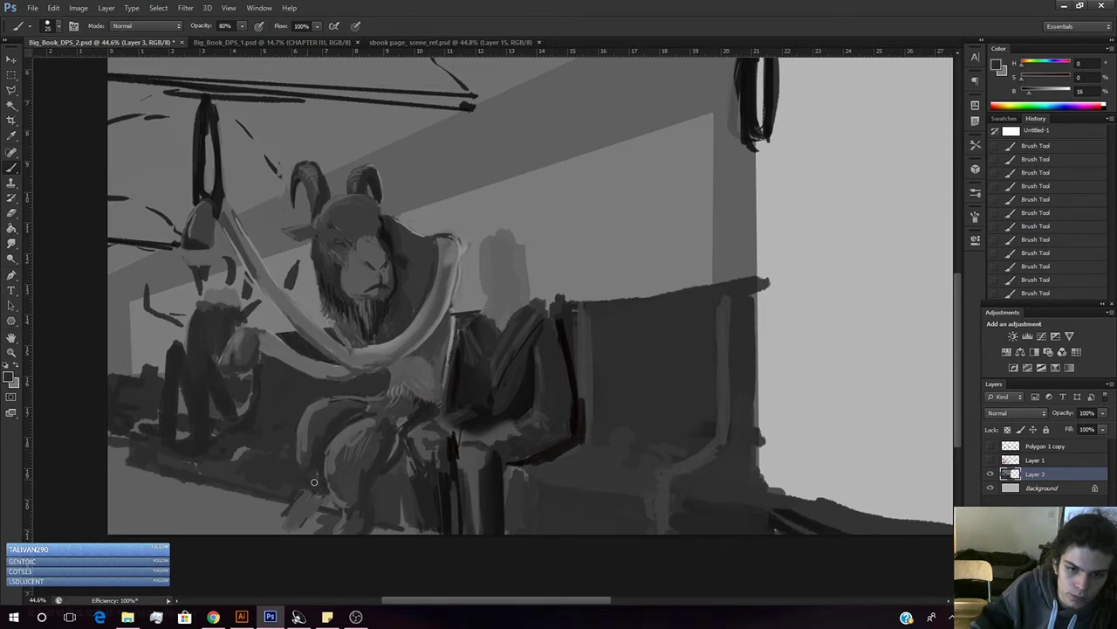
alt+click(307, 450)
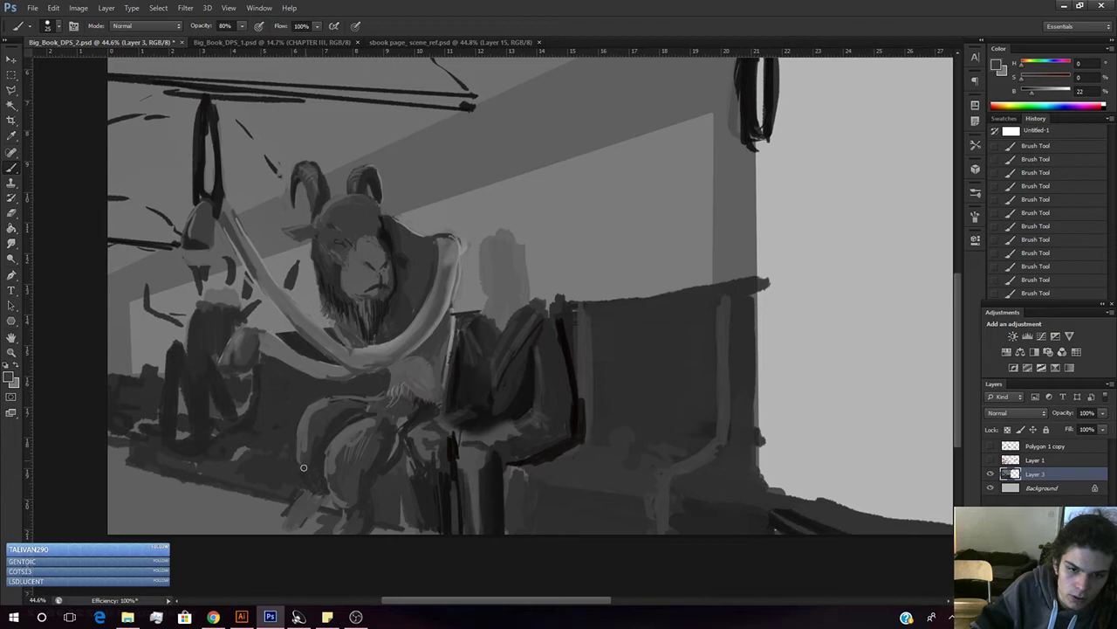
alt+click(301, 444)
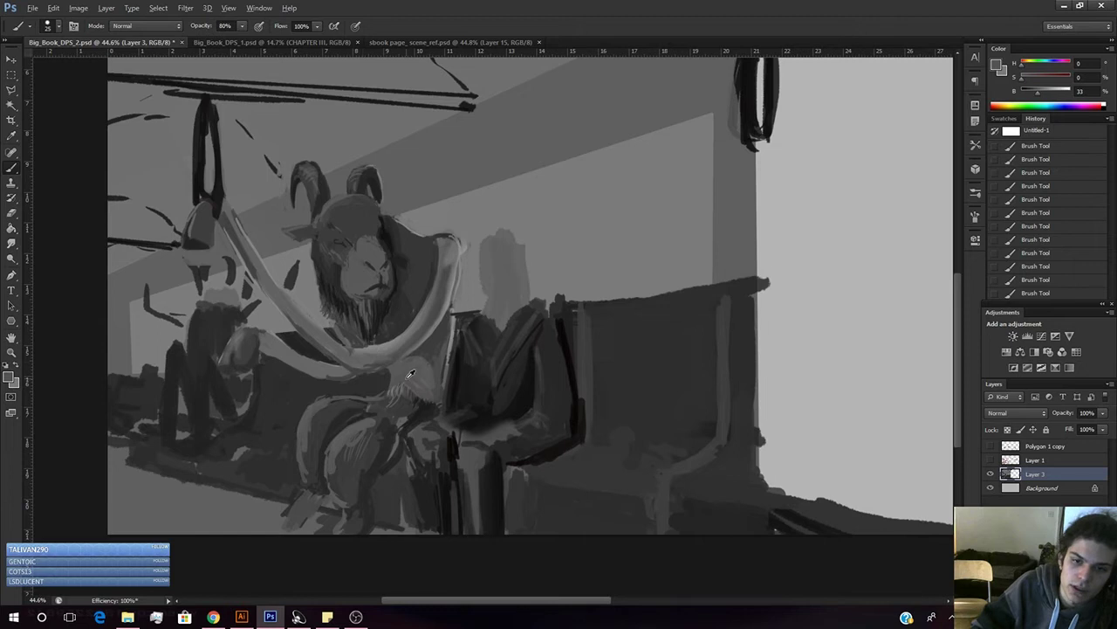
- Compare against Layer 1 by toggling its visibility, and touch up the front thigh with sampled greys of 13% and 23% brightness
click(990, 460)
click(990, 460)
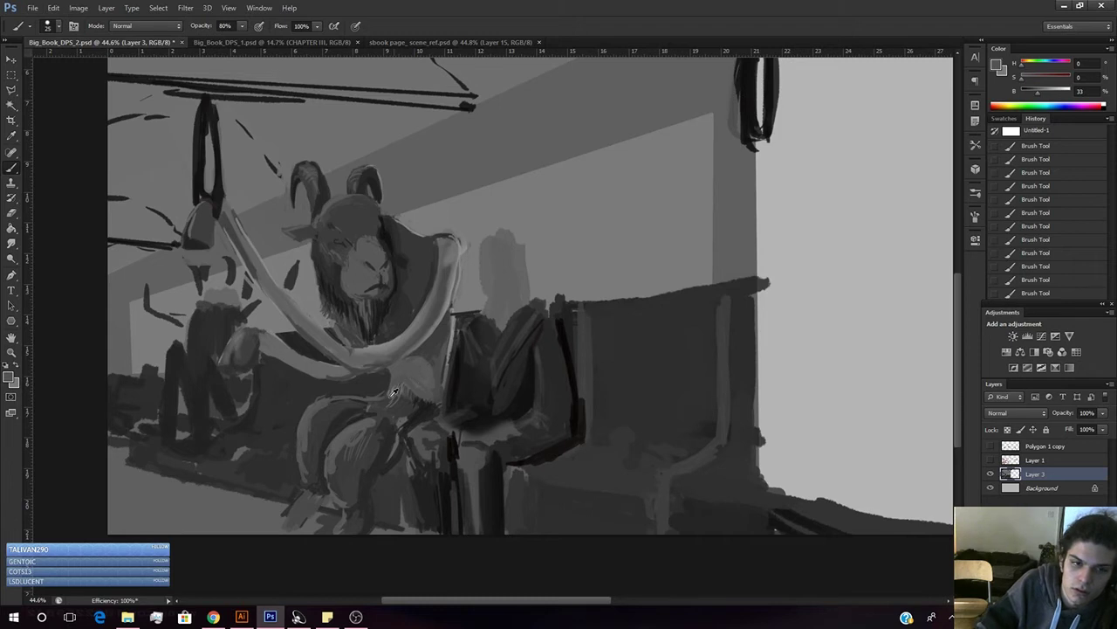
alt+click(429, 406)
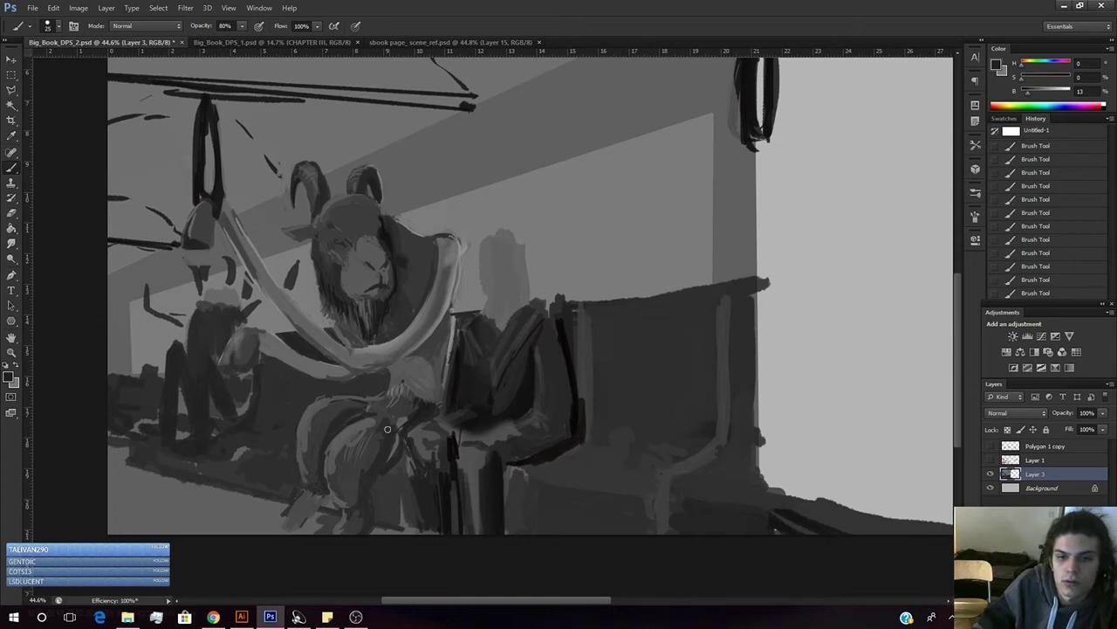
alt+click(360, 458)
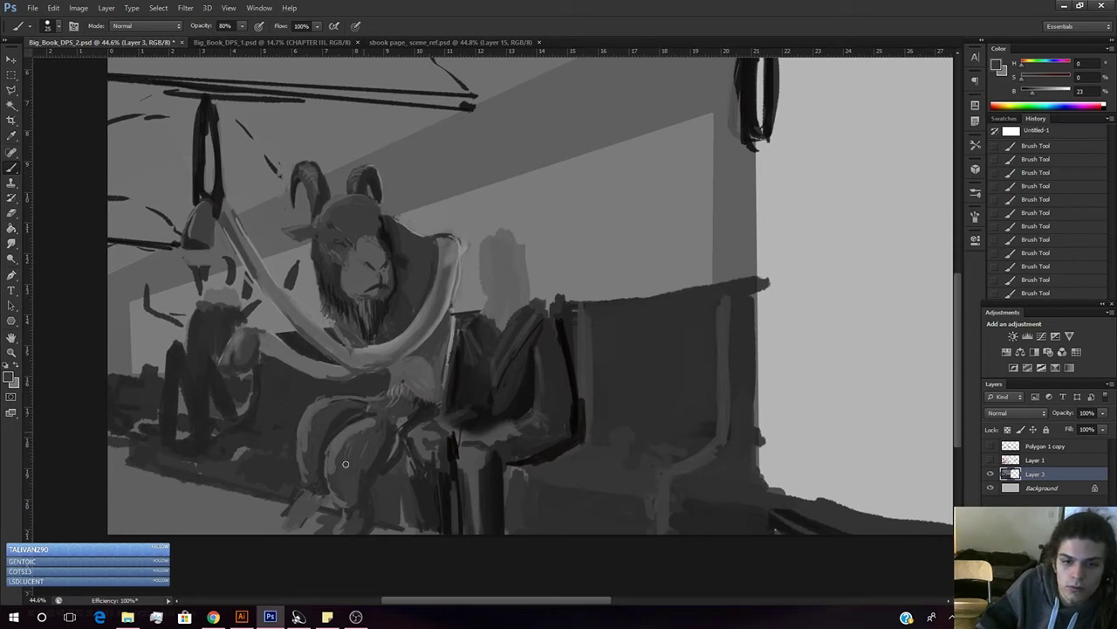
- Enlarge the brush and repaint the front thigh with broad strokes, a sampled 35% grey for the light side and darker greys for the shadow
alt+click(345, 449)
right_click(406, 320)
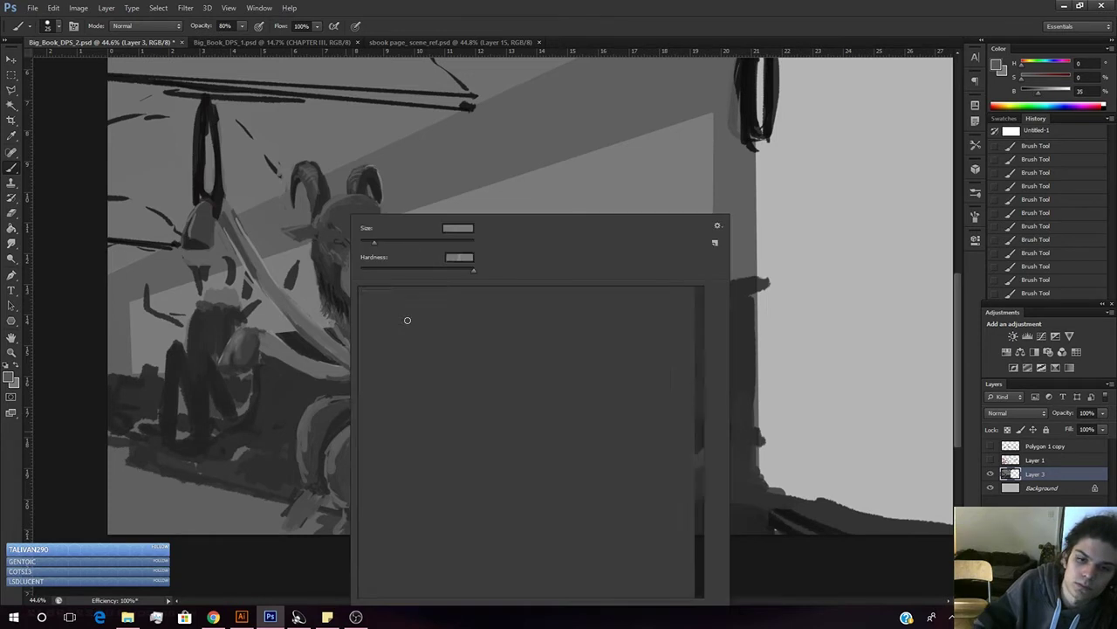
click(396, 242)
click(294, 555)
mouse_move(355, 435)
mouse_down()
mouse_move(348, 509)
mouse_move(349, 463)
mouse_move(366, 430)
mouse_move(347, 490)
mouse_move(370, 425)
mouse_move(352, 502)
mouse_move(336, 476)
mouse_move(349, 501)
mouse_move(337, 487)
mouse_move(379, 423)
mouse_move(345, 494)
mouse_up()
alt+click(361, 450)
alt+click(383, 464)
alt+click(382, 463)
drag(387, 435, 372, 459)
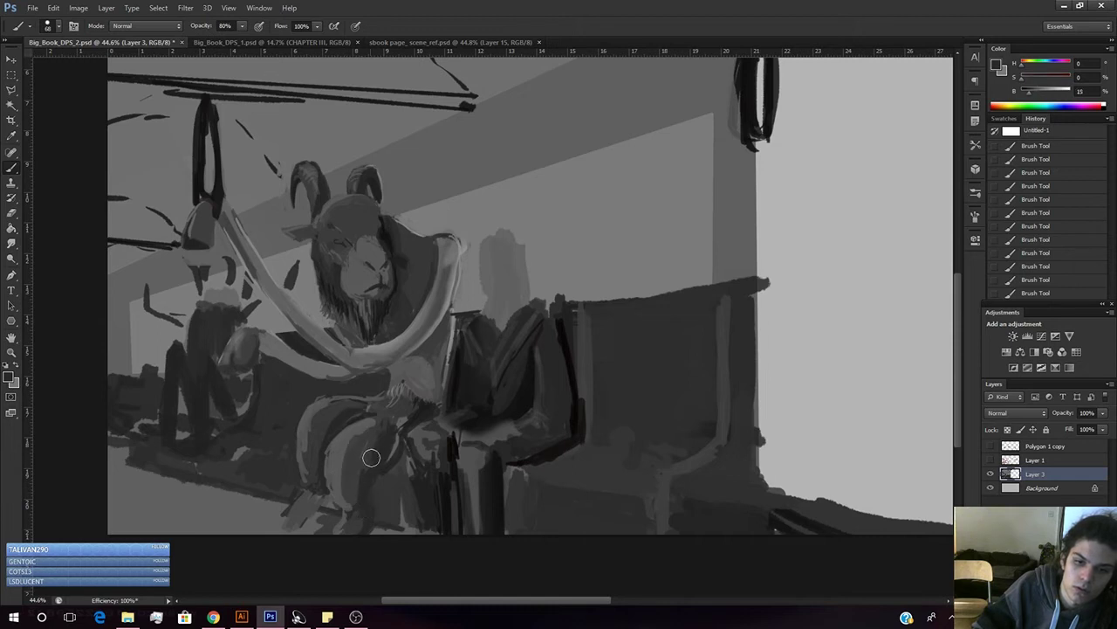
alt+click(411, 418)
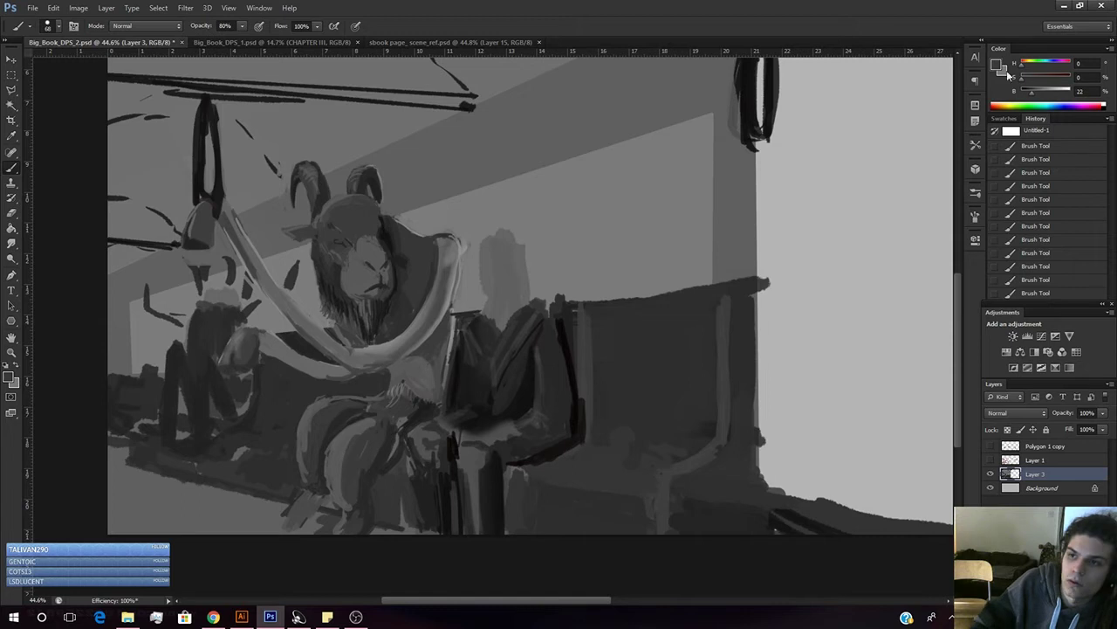
drag(373, 443, 354, 482)
key(ctrl+z)
- Deepen the shadow side of the front thigh at 11% brightness and blend it with a sampled 15% grey
alt+click(383, 456)
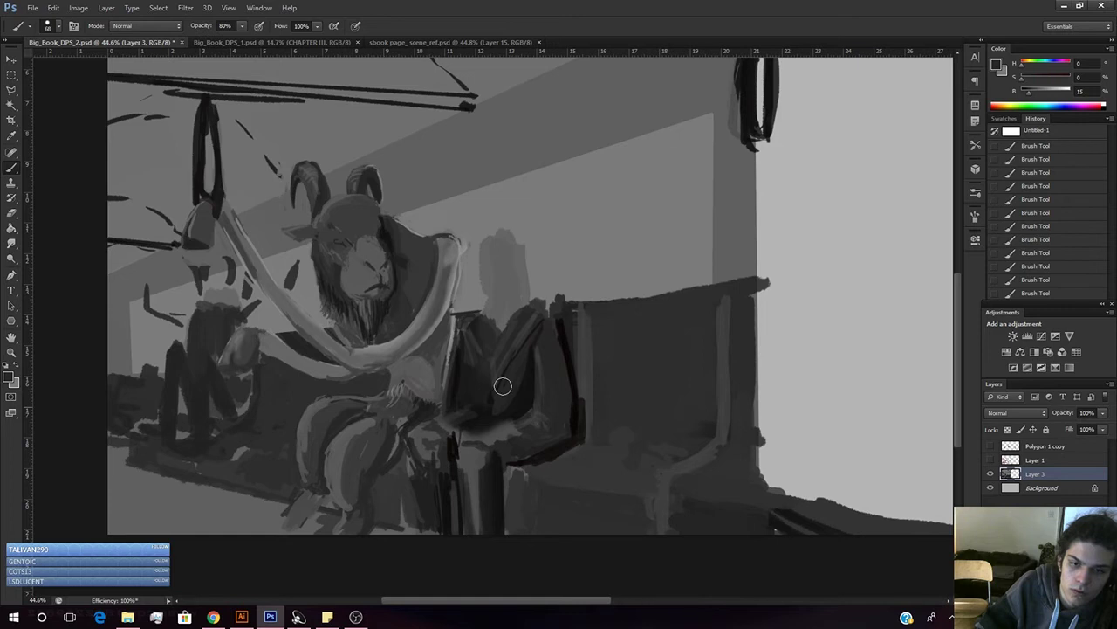
drag(1040, 93, 1026, 93)
mouse_move(391, 443)
mouse_down()
mouse_move(392, 459)
mouse_move(386, 450)
mouse_up()
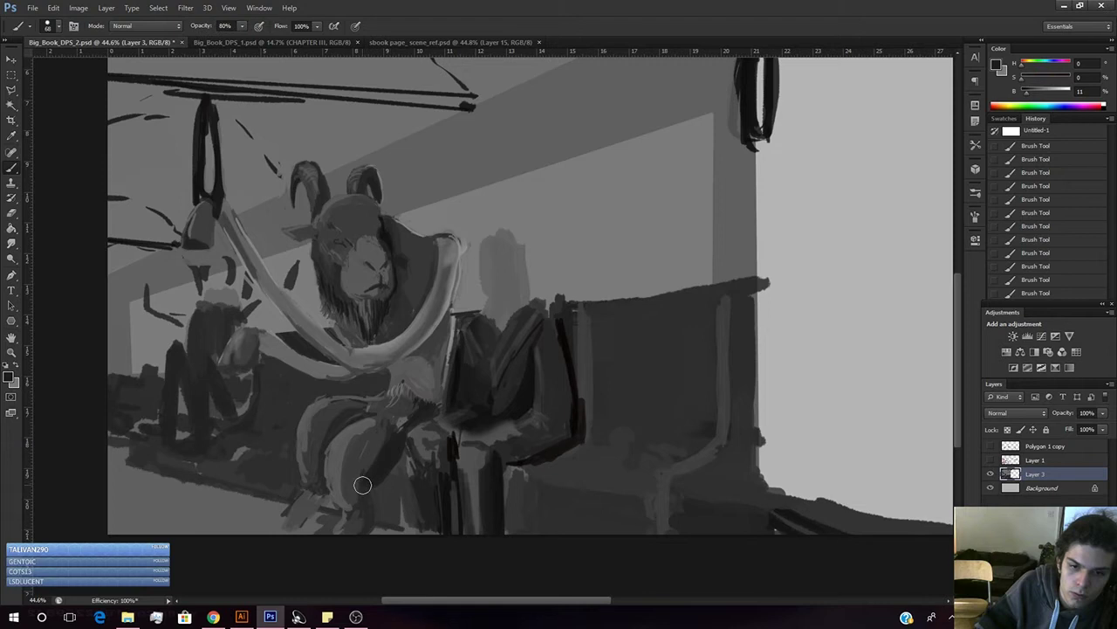
alt+click(368, 450)
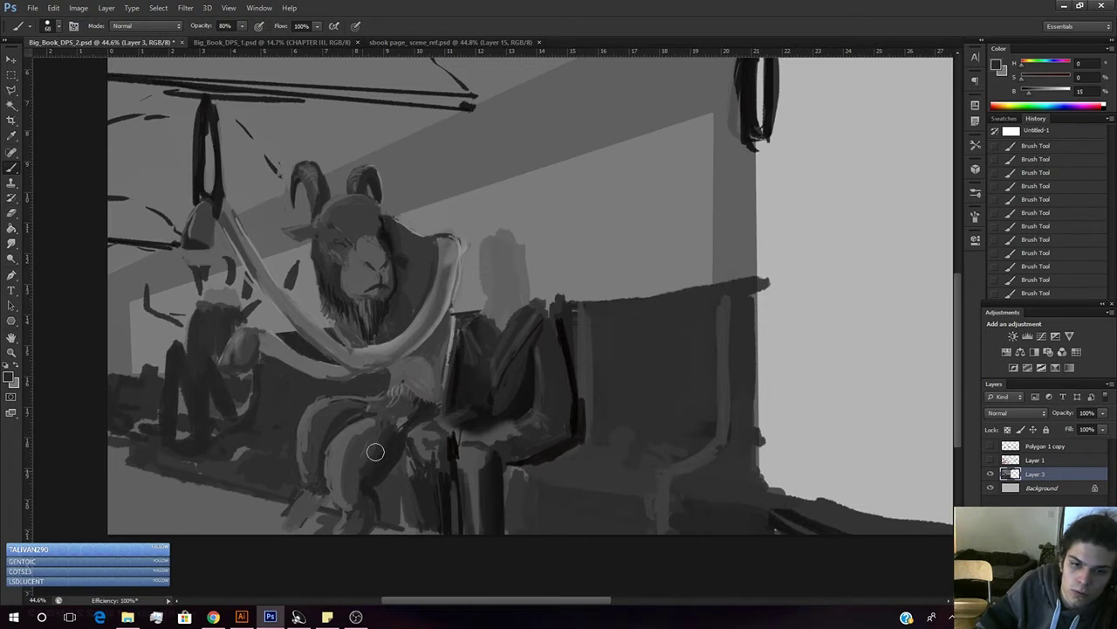
- Smooth the front thigh's light side down to the knee with sampled 24%, 35% and 23% greys and strokes at 30% brightness
alt+click(341, 499)
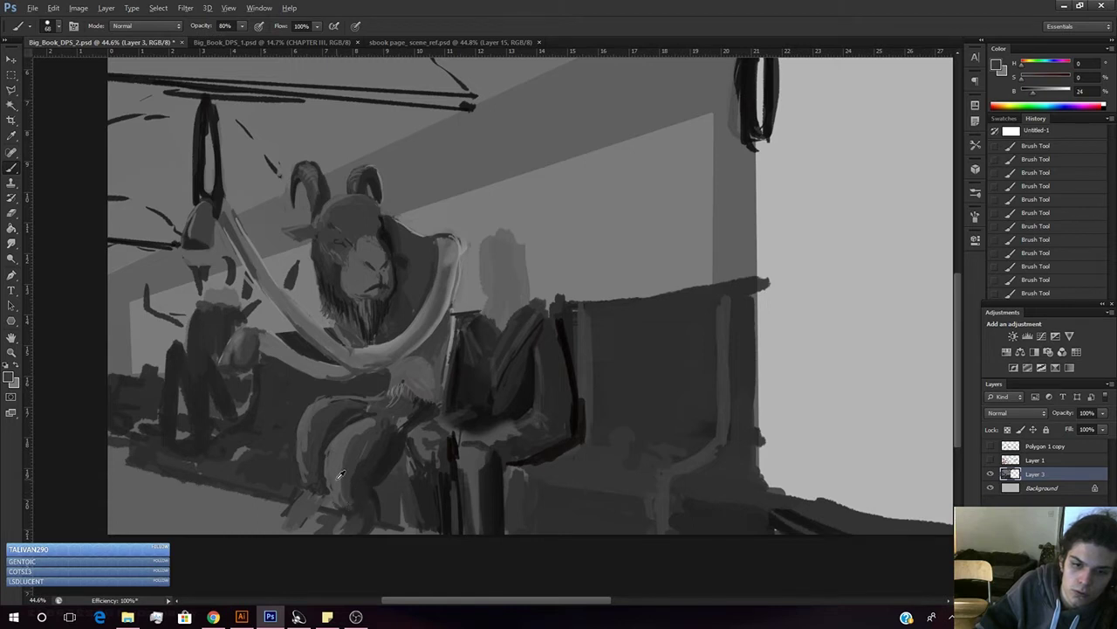
alt+click(339, 472)
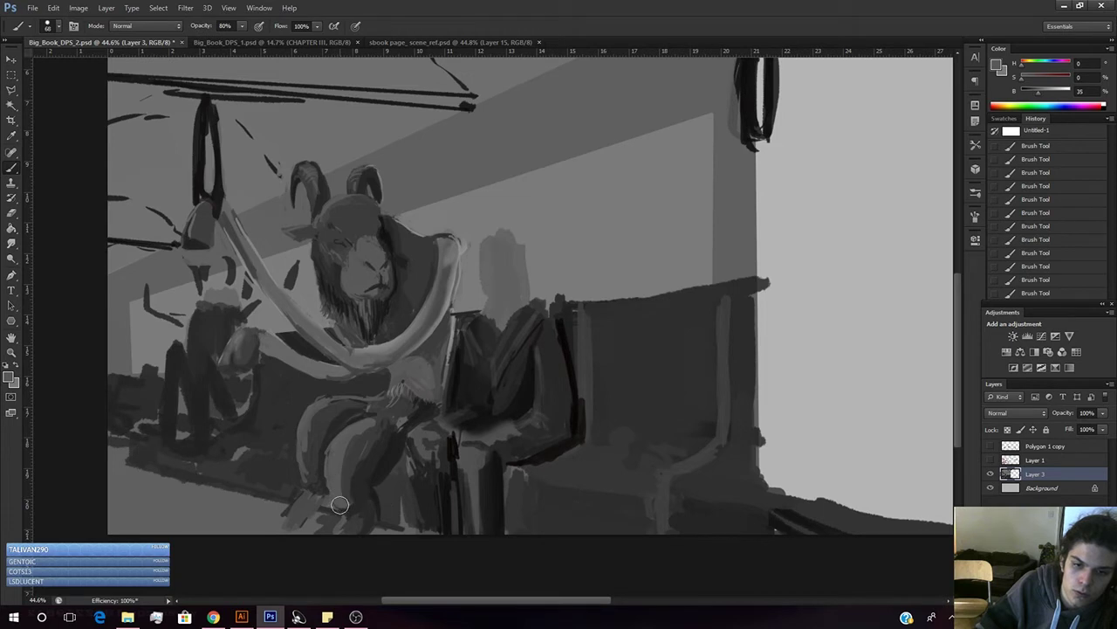
alt+click(354, 466)
drag(356, 443, 344, 494)
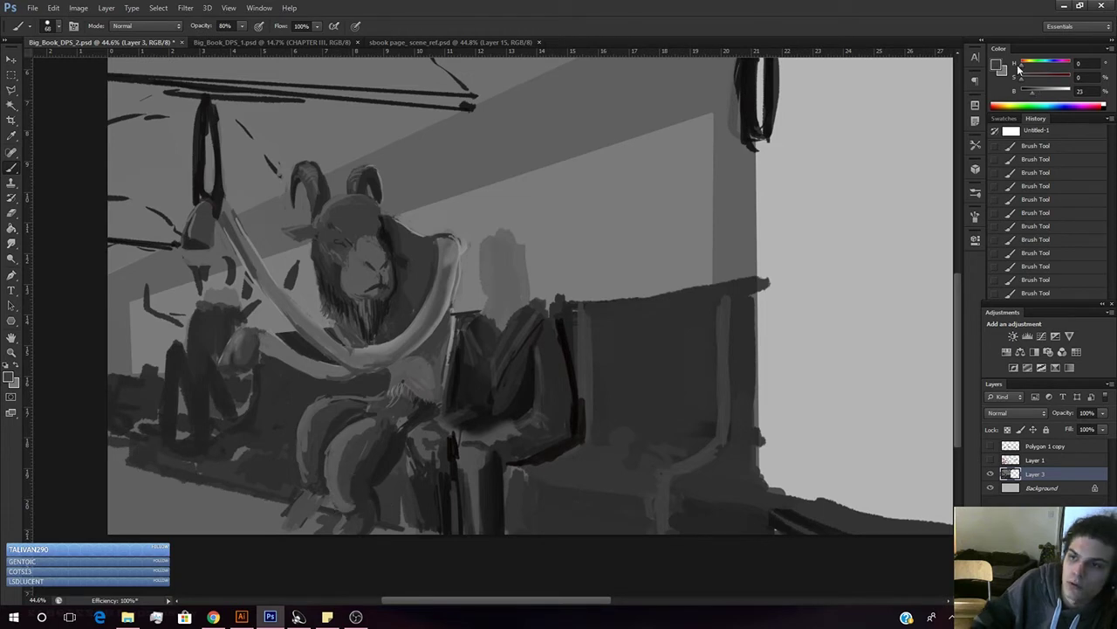
drag(1038, 96, 1043, 94)
drag(354, 437, 347, 510)
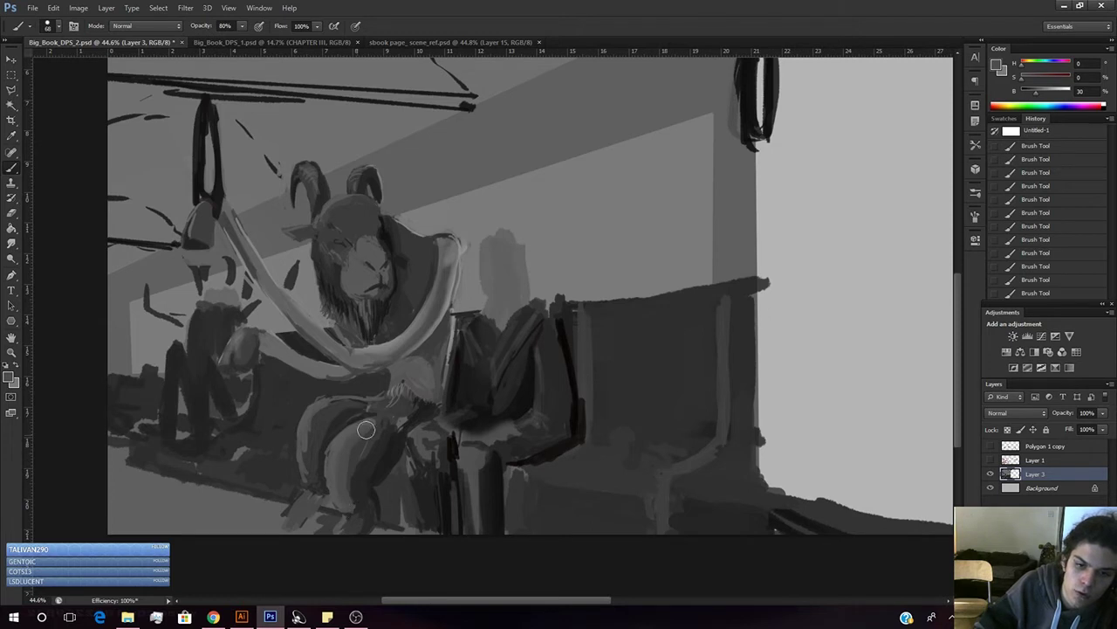
- Touch up the front thigh's light side down to the knee with sampled greys of 17%, 36% and 16% brightness
alt+click(324, 445)
drag(333, 429, 337, 476)
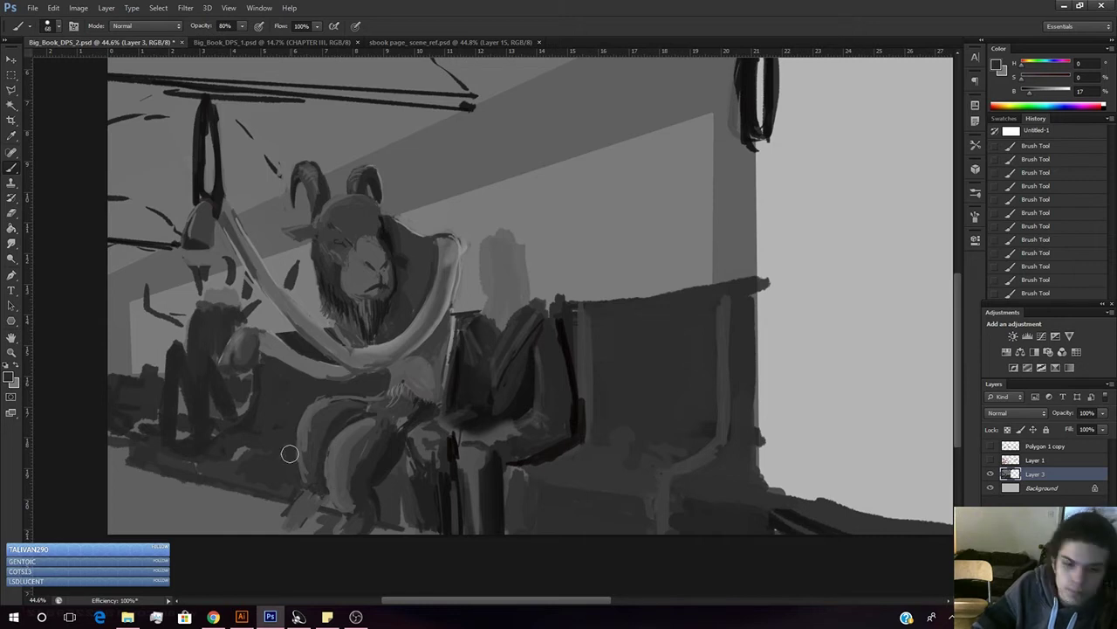
alt+click(344, 438)
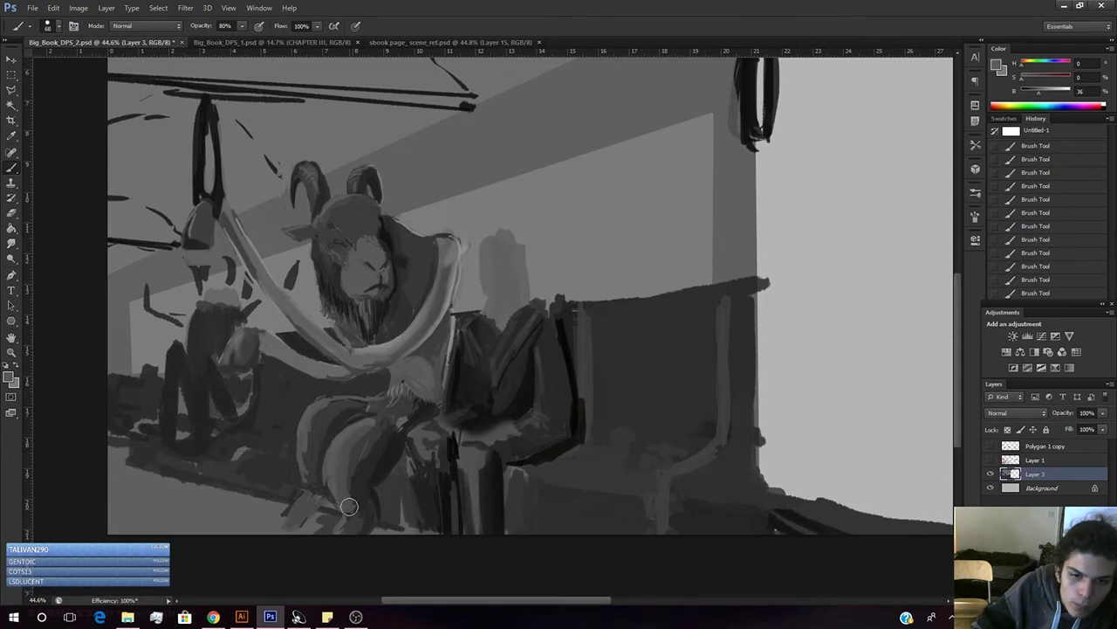
key(z)
mouse_move(399, 423)
mouse_down()
mouse_move(342, 468)
mouse_move(412, 431)
mouse_up()
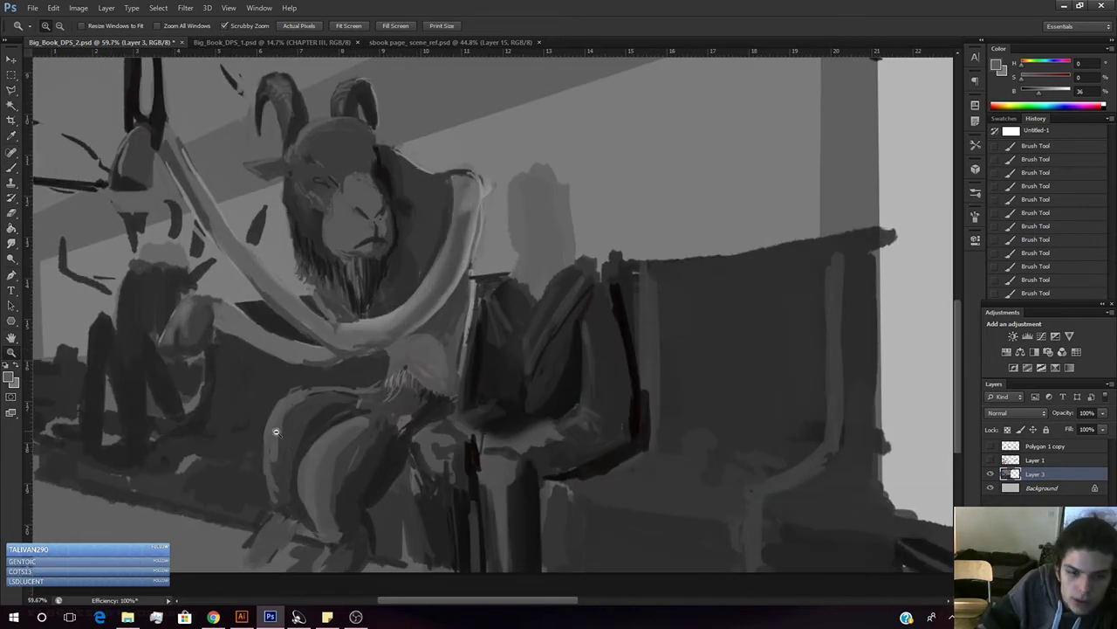
key(b)
alt+click(314, 432)
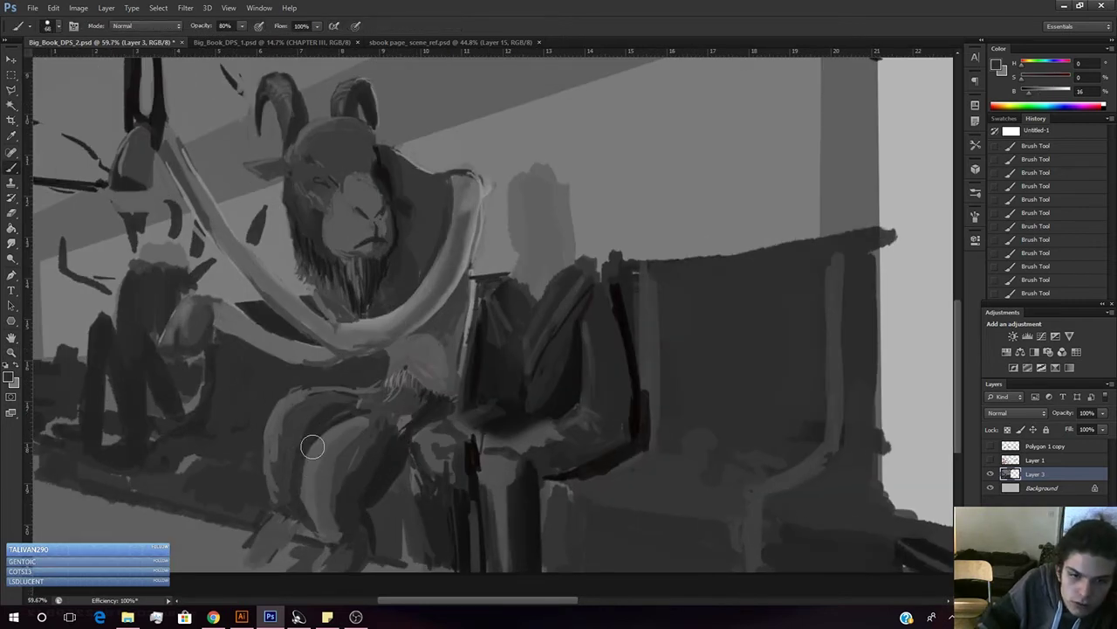
- Check the legs against the Layer 1 sketch by showing and hiding it, and sample an 11% dark grey below the knee
key(z)
drag(405, 458, 384, 527)
mouse_move(436, 452)
mouse_down()
mouse_move(387, 492)
mouse_move(437, 447)
mouse_up()
click(990, 460)
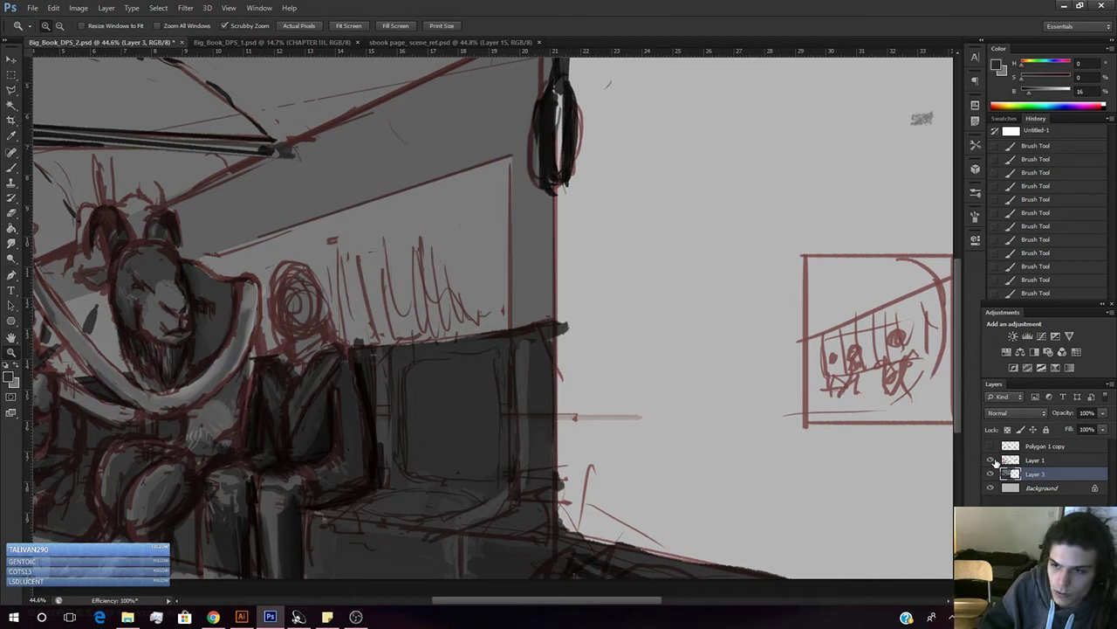
key(b)
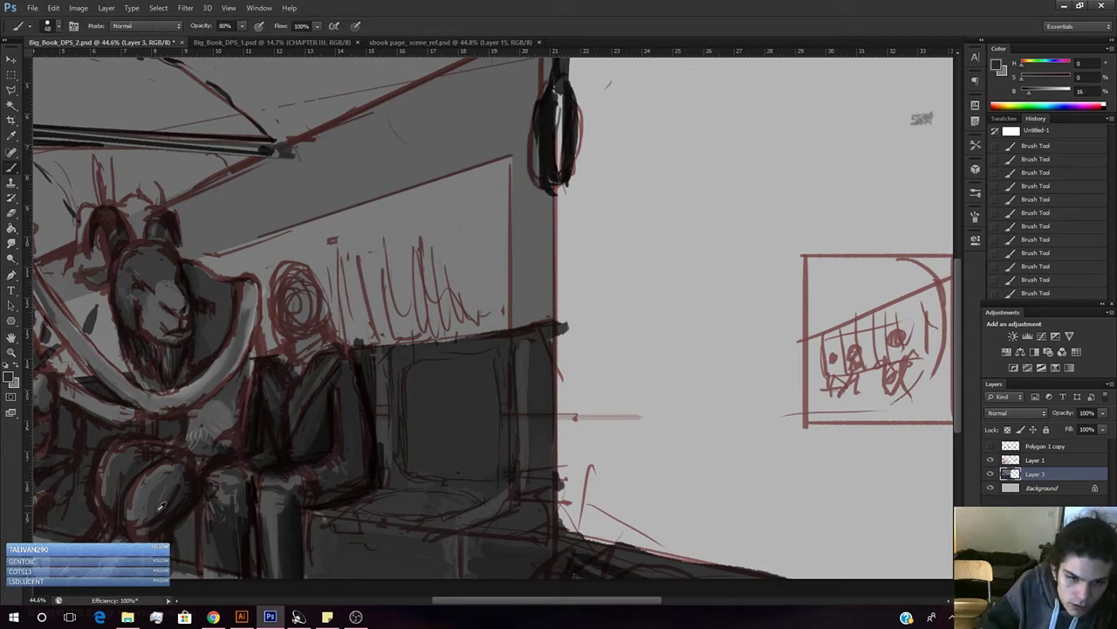
alt+click(155, 535)
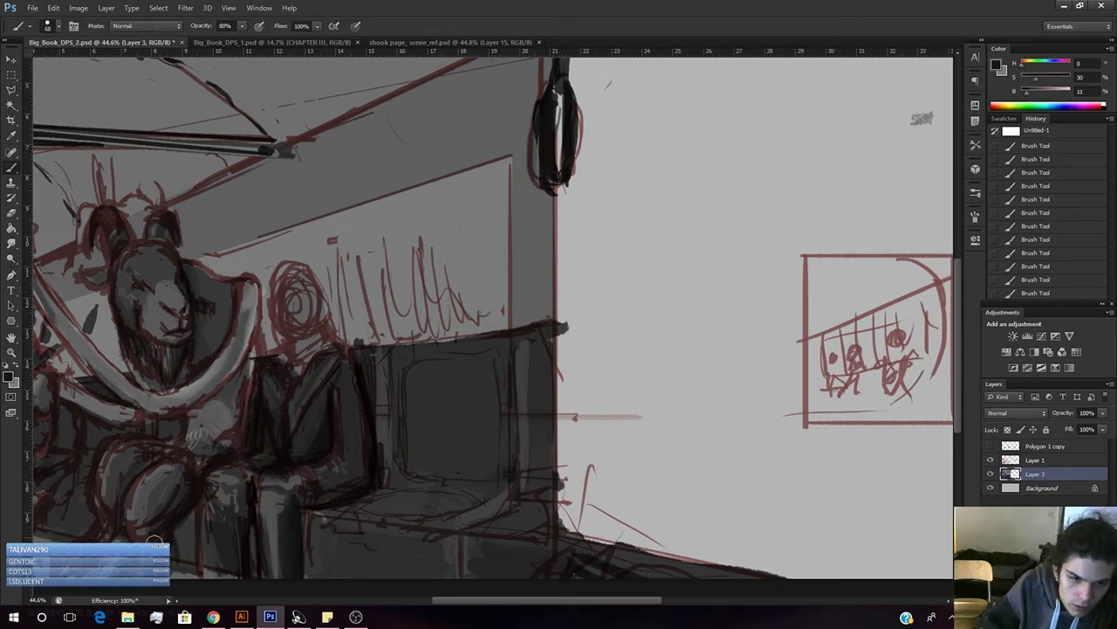
click(992, 459)
- Shade the knee and the top of the lower leg with sampled greys of 15%, 13% and 17% brightness
drag(264, 495, 357, 436)
alt+click(276, 455)
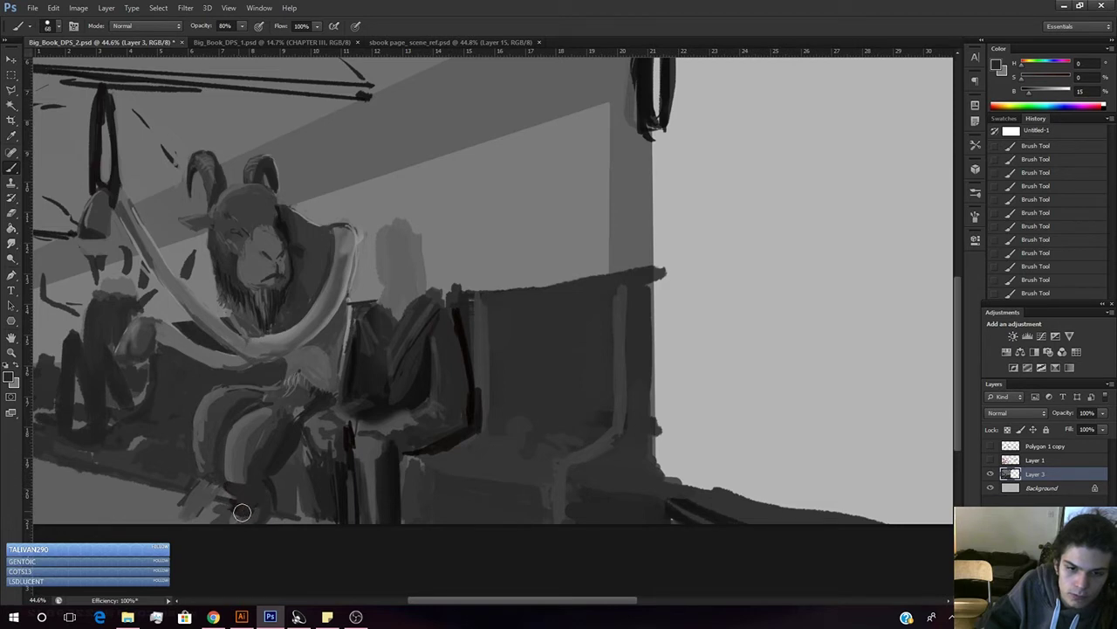
alt+click(239, 513)
alt+click(225, 470)
alt+click(225, 476)
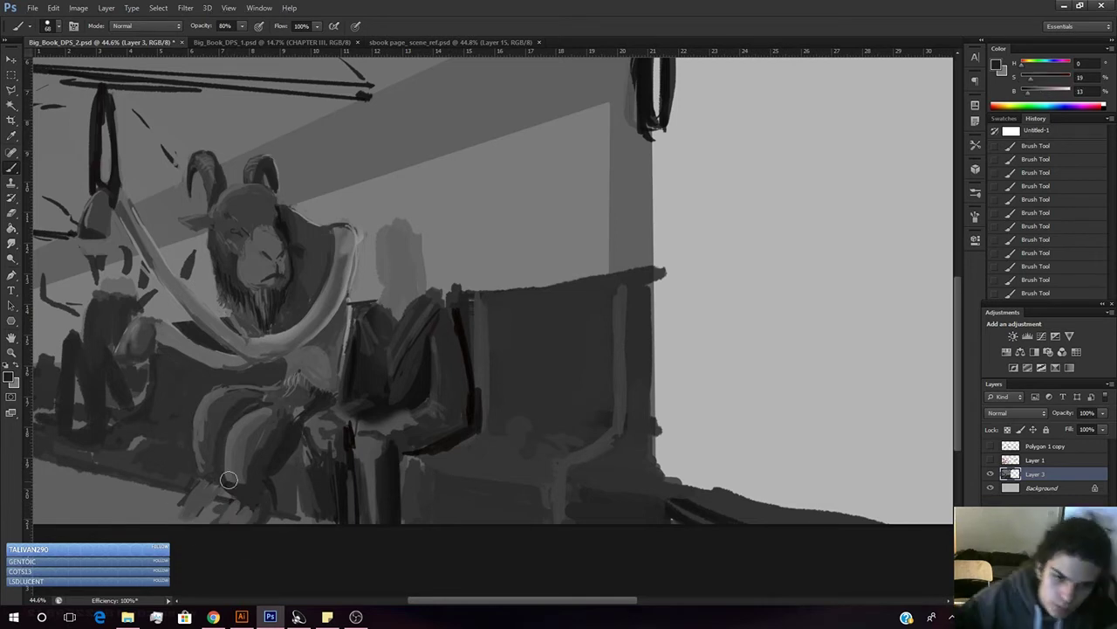
alt+click(213, 490)
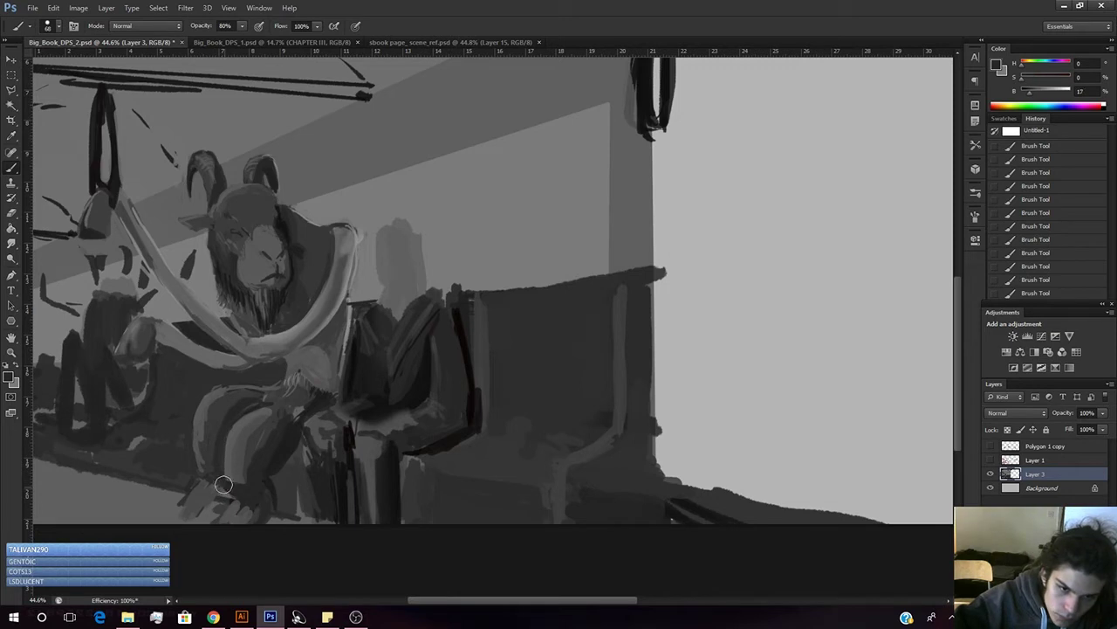
- Reduce the brush to 25 px and paint fine light strokes on the knee and thigh with a sampled 36% grey
alt+click(227, 477)
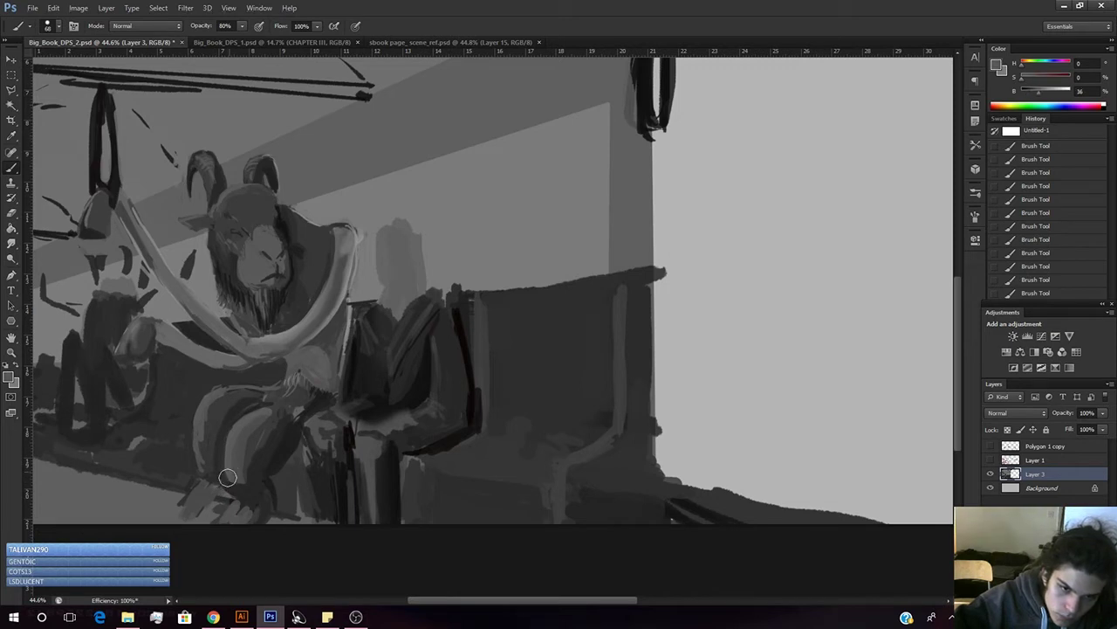
right_click(290, 419)
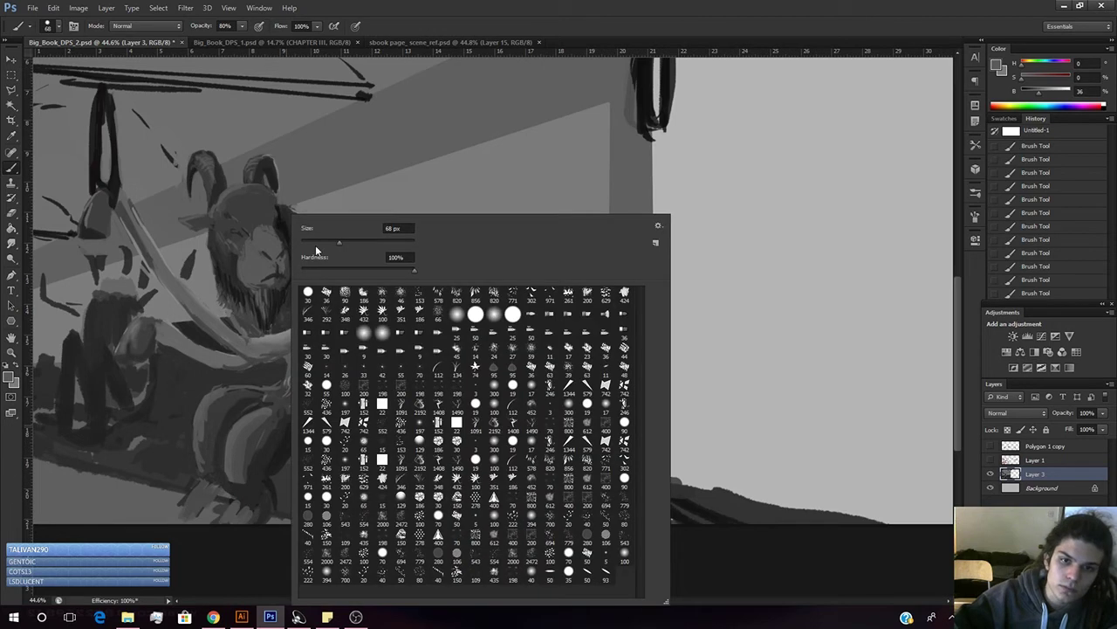
drag(317, 254, 307, 262)
click(225, 472)
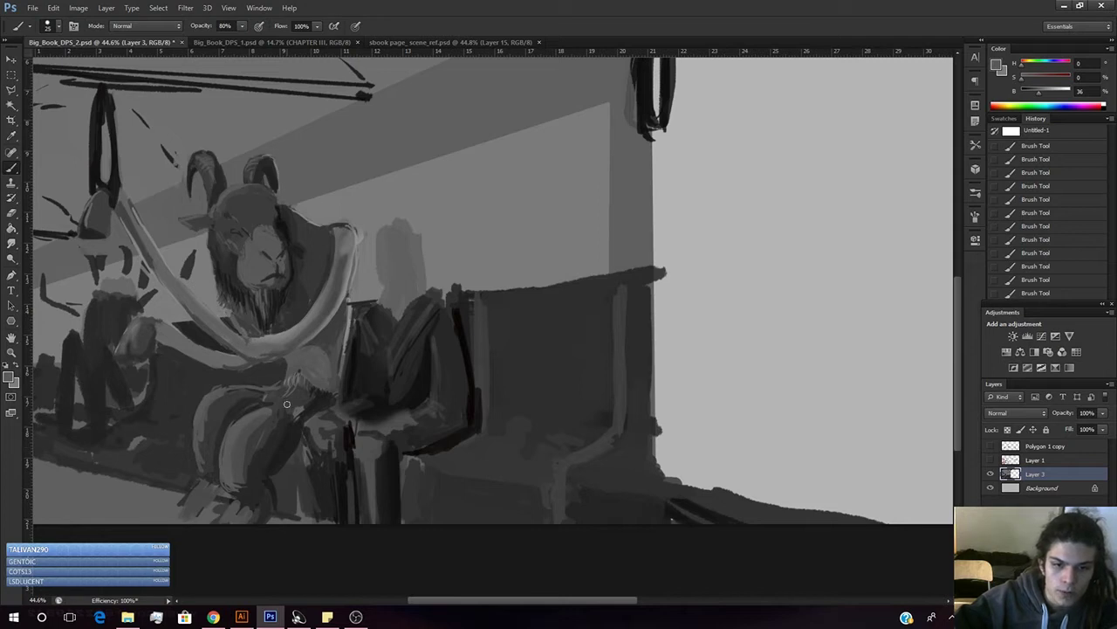
- Enlarge the brush and paint curved fold strokes across the front thigh towards the hand at 20% and 17% brightness
alt+click(341, 329)
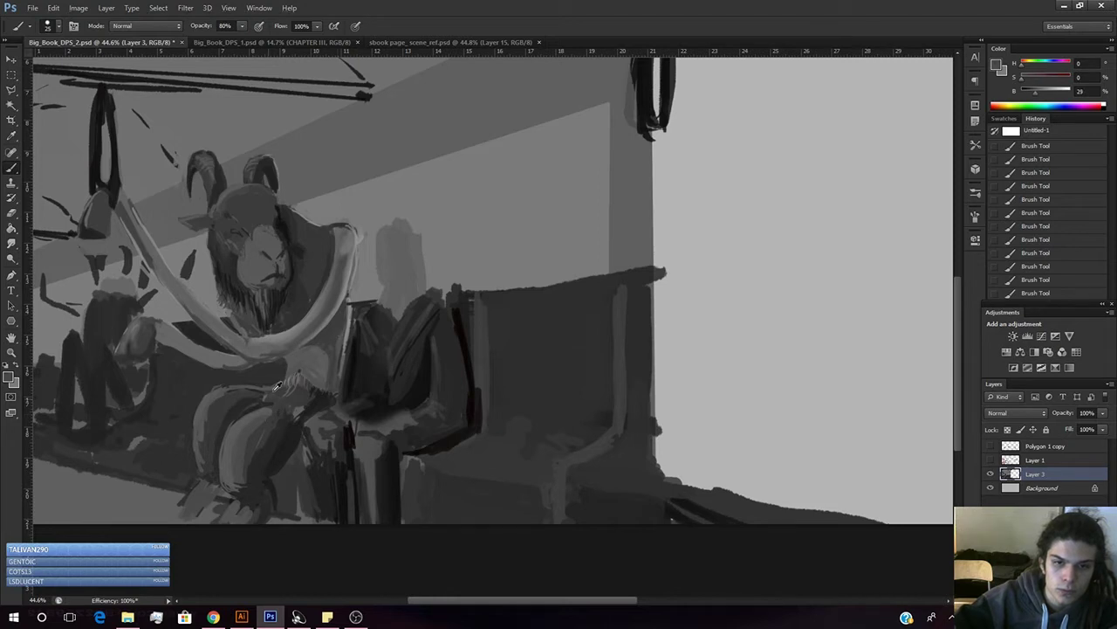
drag(1037, 94, 1031, 93)
right_click(420, 217)
right_click(434, 339)
click(482, 243)
click(478, 242)
mouse_move(238, 428)
mouse_down()
mouse_move(259, 424)
mouse_move(250, 416)
mouse_up()
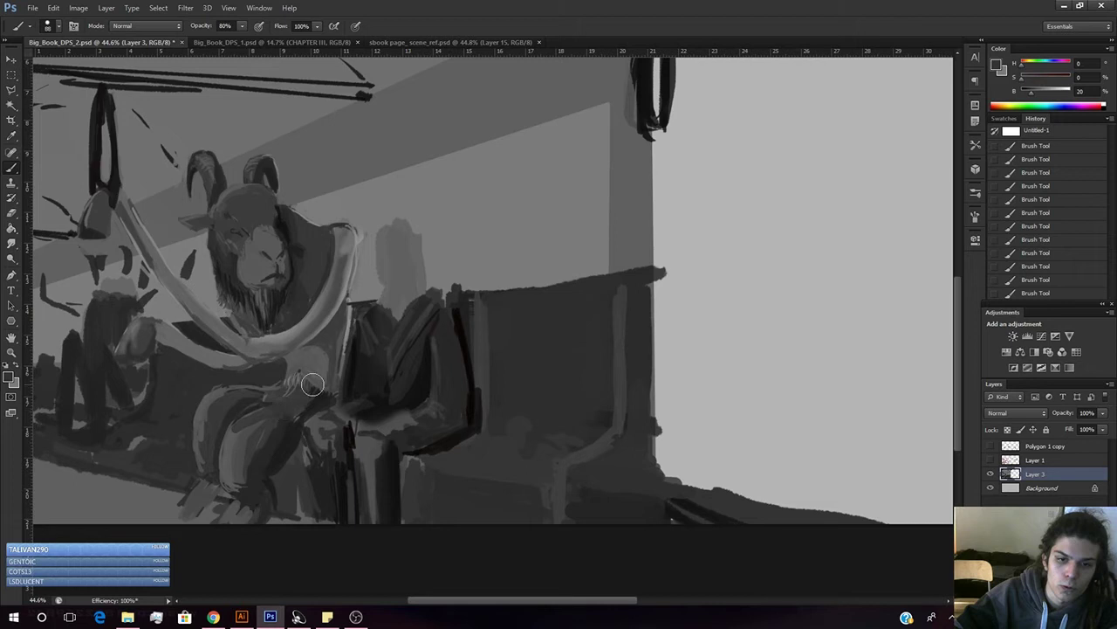
drag(231, 442, 298, 413)
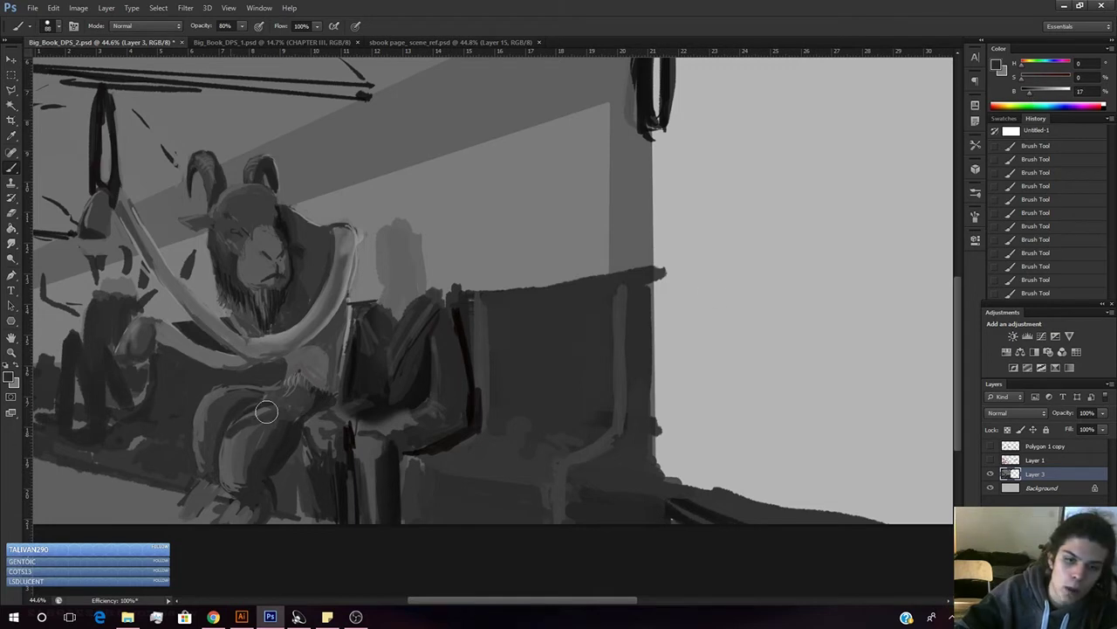
mouse_move(249, 422)
mouse_down()
mouse_move(311, 386)
mouse_move(299, 407)
mouse_move(316, 386)
mouse_up()
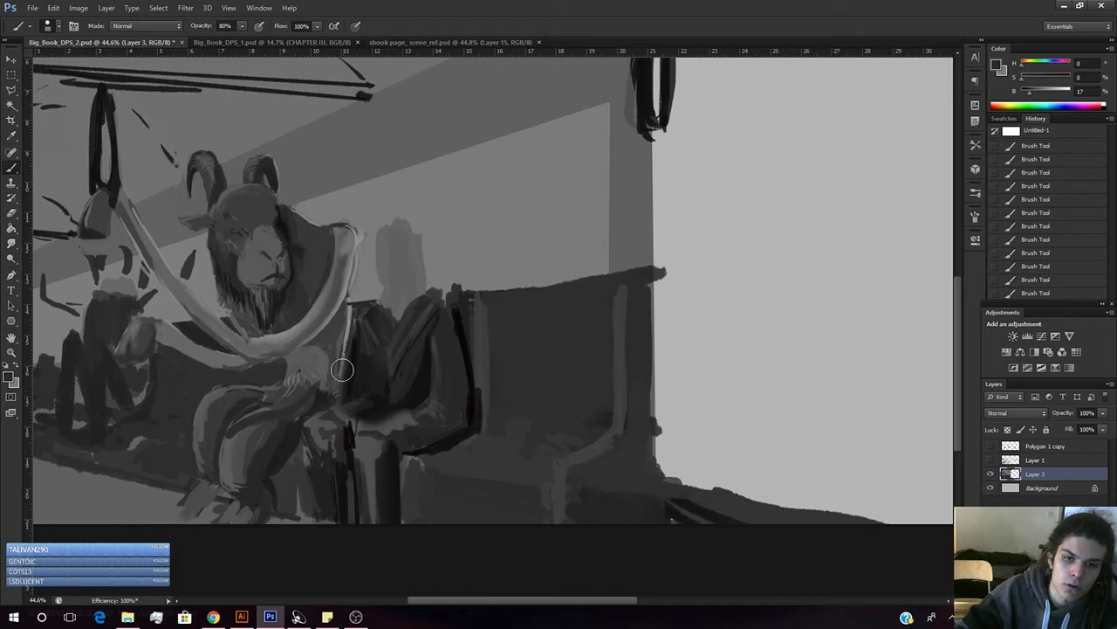
- Refine the contour of the hand and wrist on the lap at 30% brightness and with sampled 24% and 17% greys
click(1035, 93)
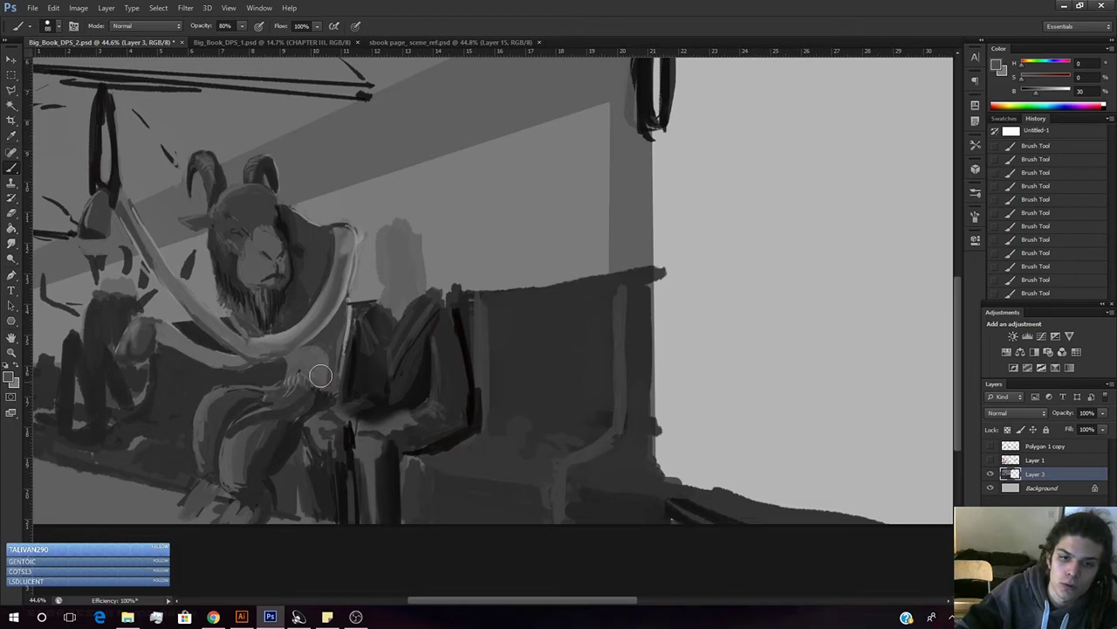
alt+click(332, 343)
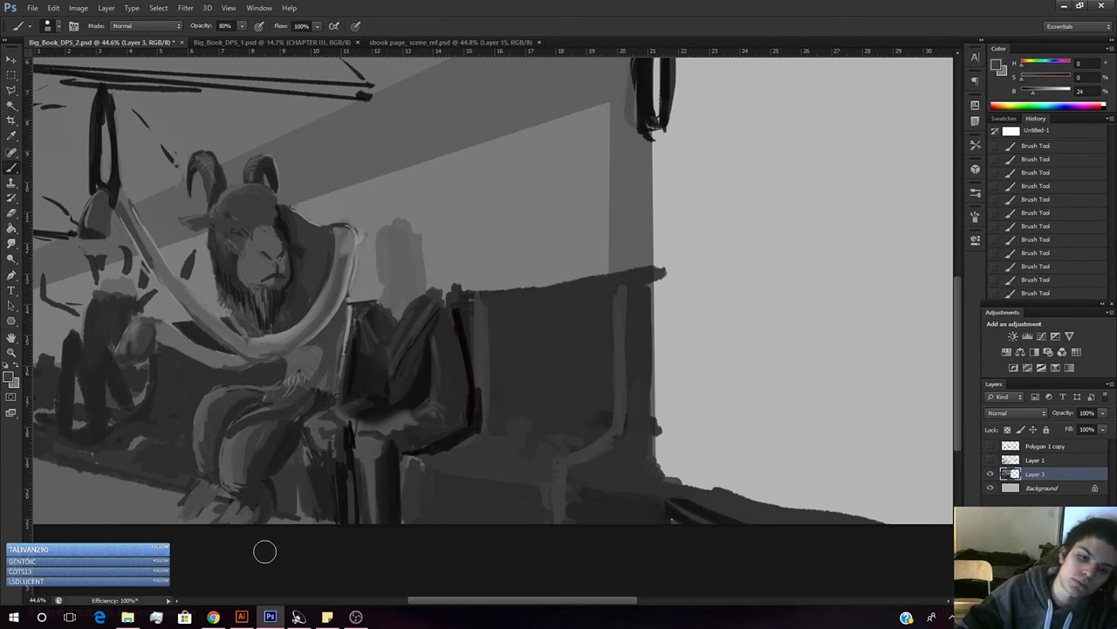
alt+click(293, 409)
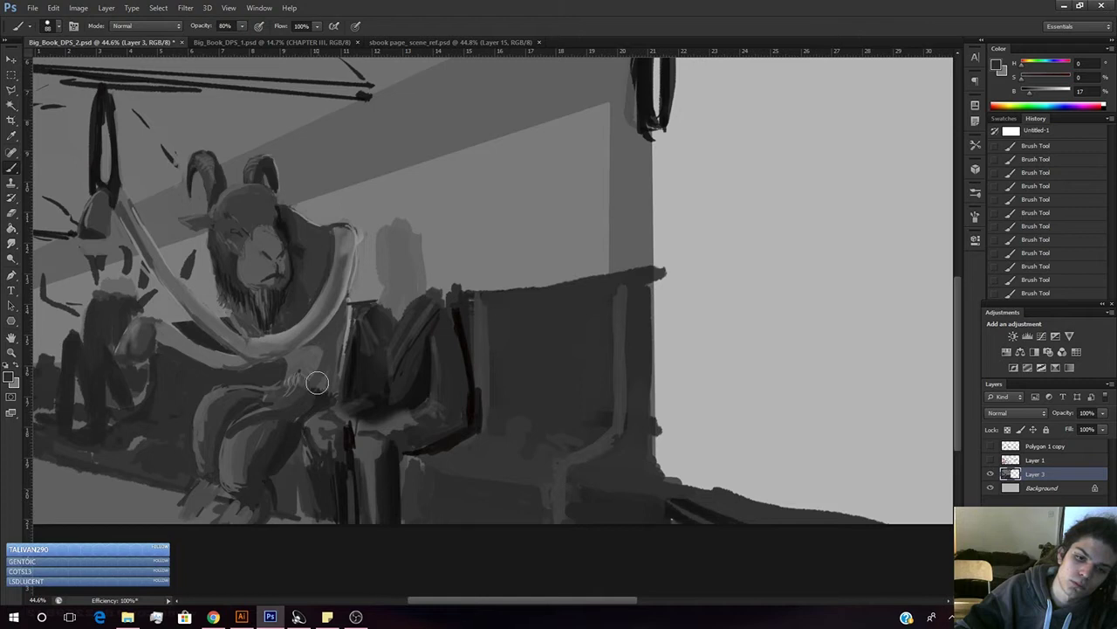
- Blend the folds on both thighs with sampled greys of 22%, 18% and 15% brightness
alt+click(287, 405)
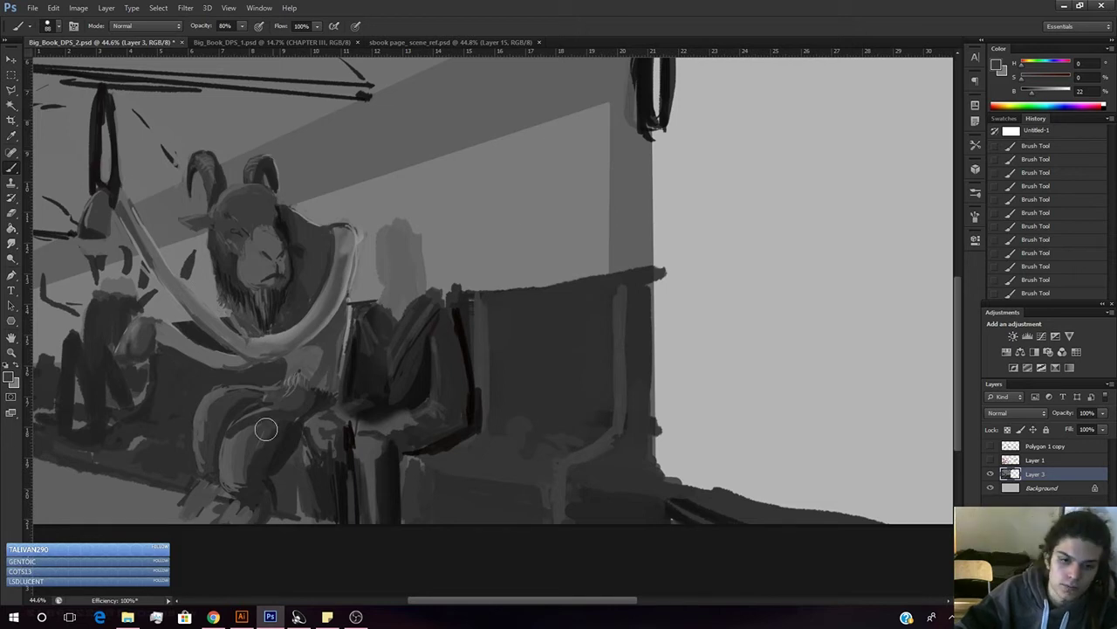
alt+click(234, 430)
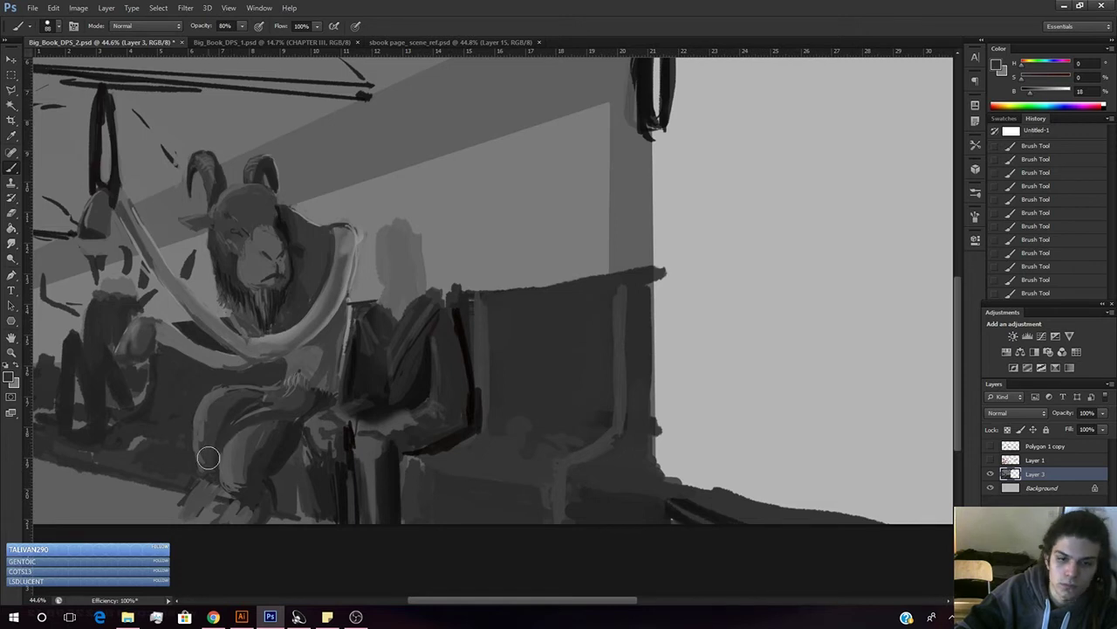
alt+click(234, 415)
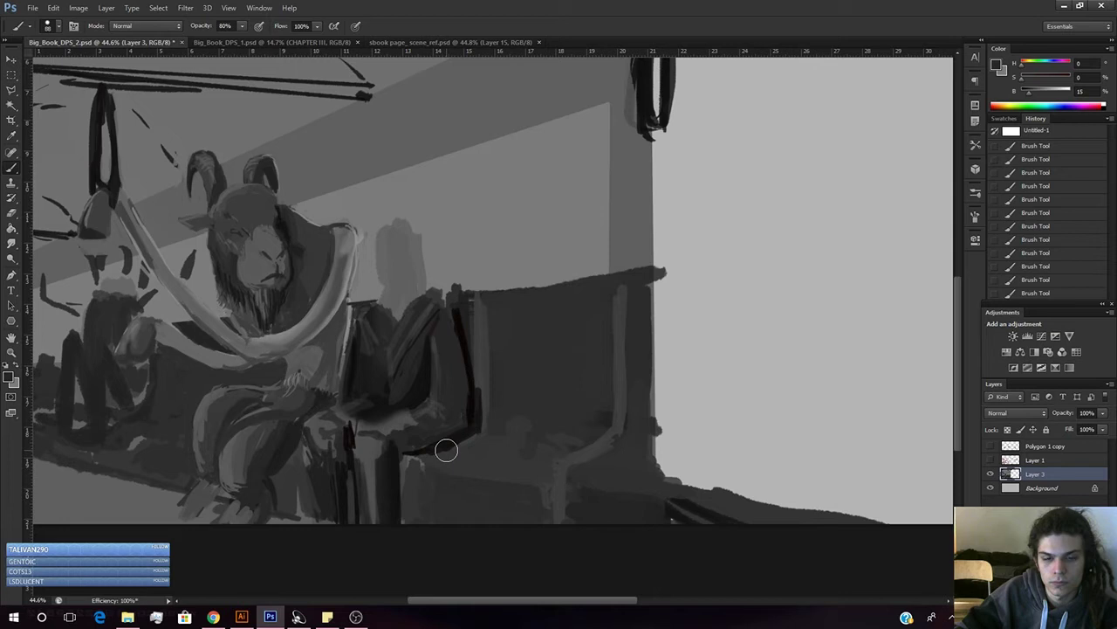
- Compare the painted figures with the Layer 1 sketch by toggling the layer's visibility
click(990, 460)
click(990, 459)
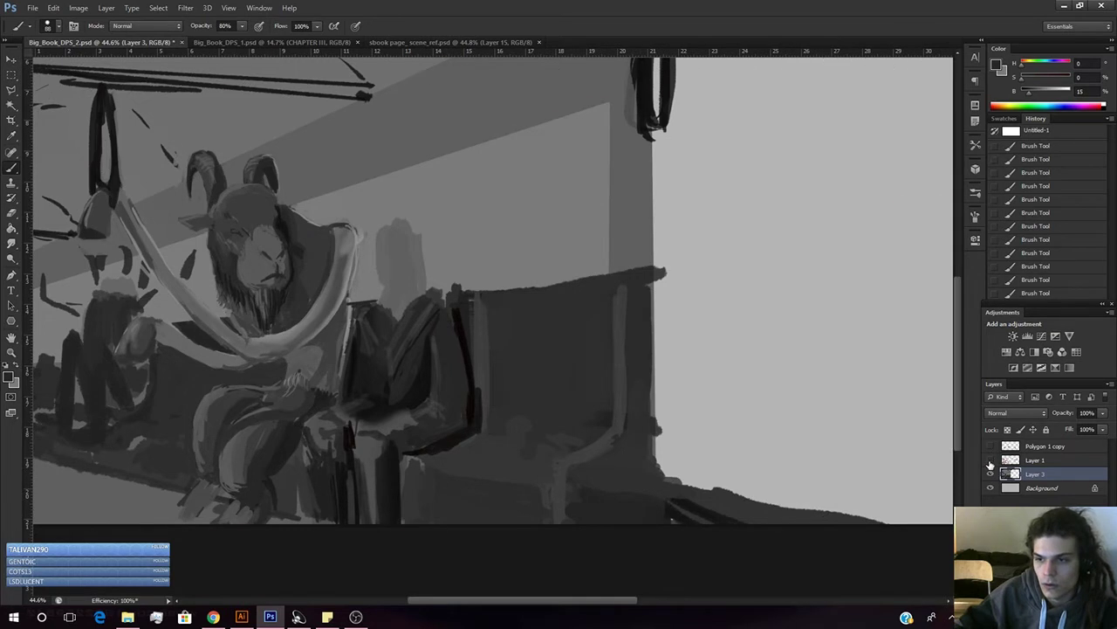
click(990, 459)
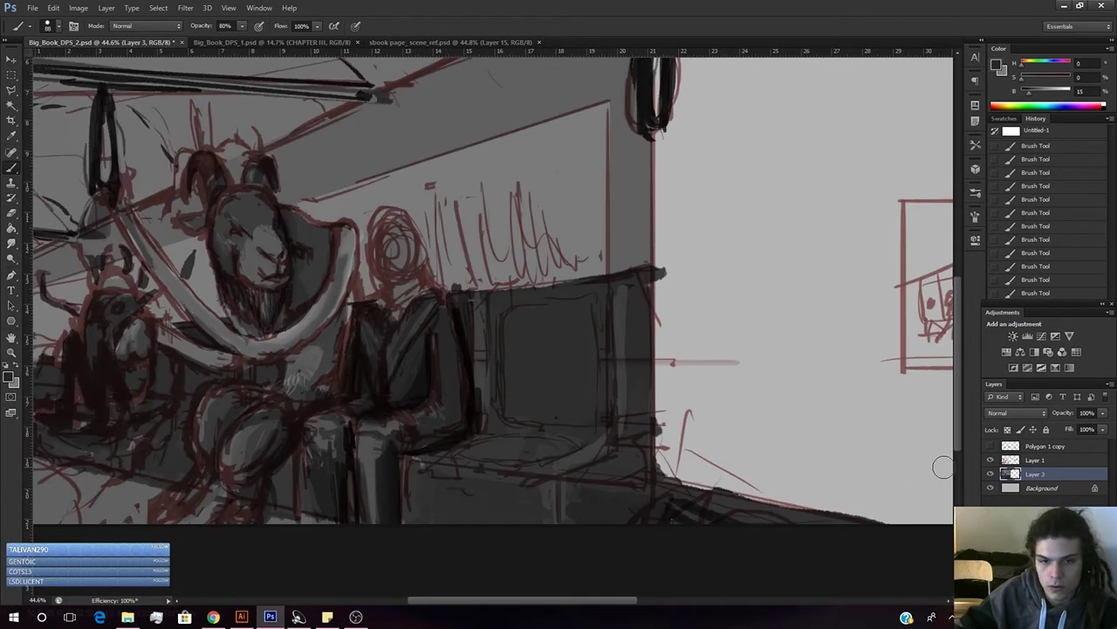
click(990, 459)
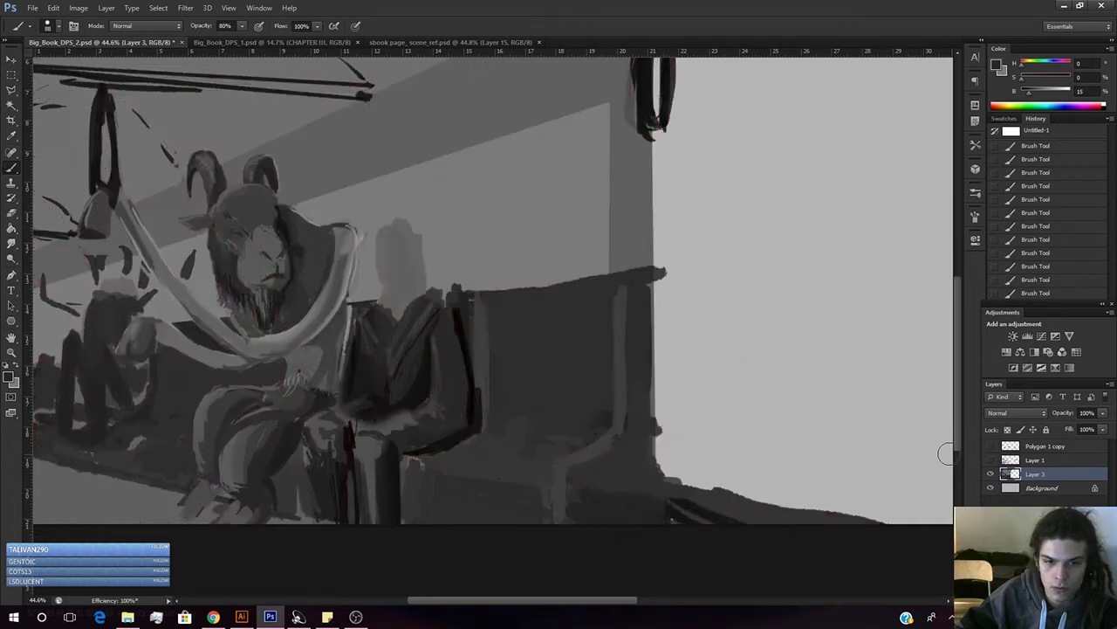
- Repaint the lower leg and its outer edges below the knee with sampled greys of 33%, 20% and 37% brightness
alt+click(232, 511)
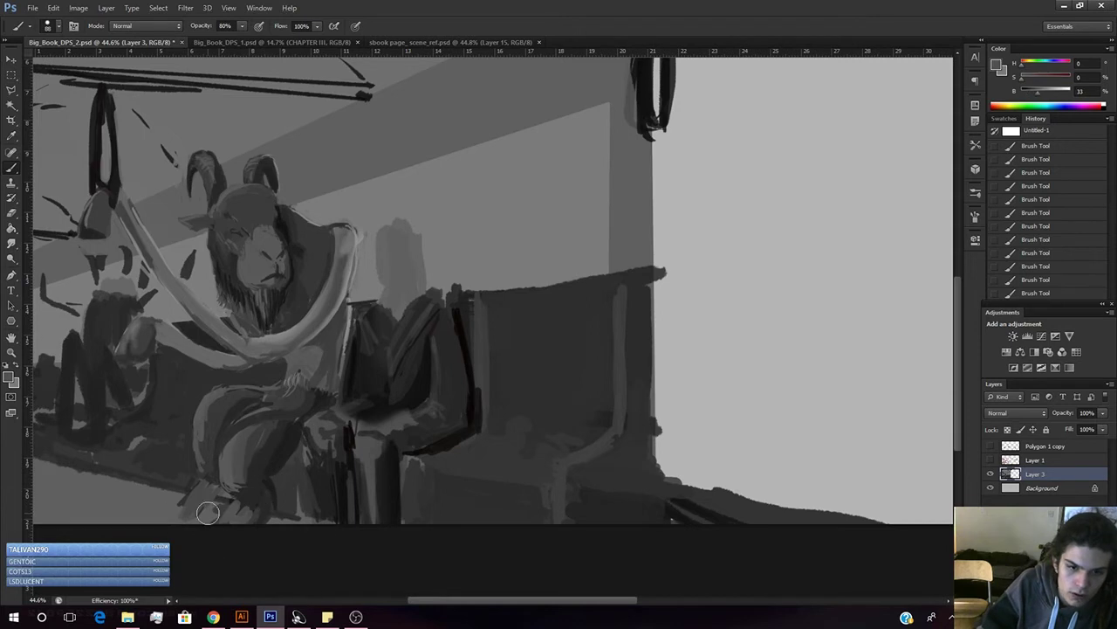
alt+click(271, 522)
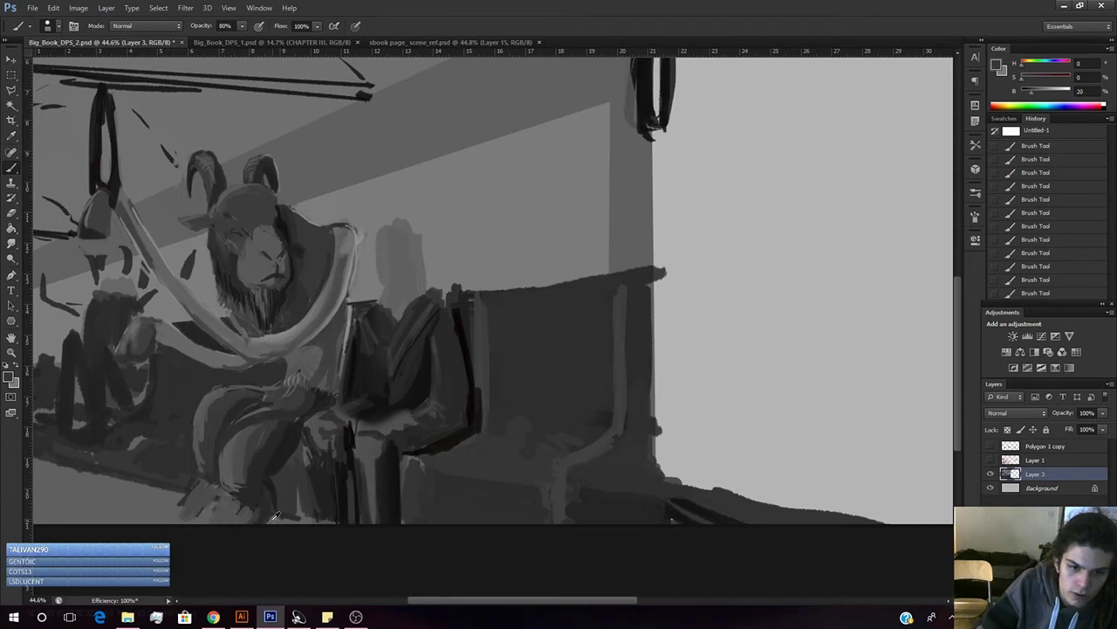
alt+click(284, 522)
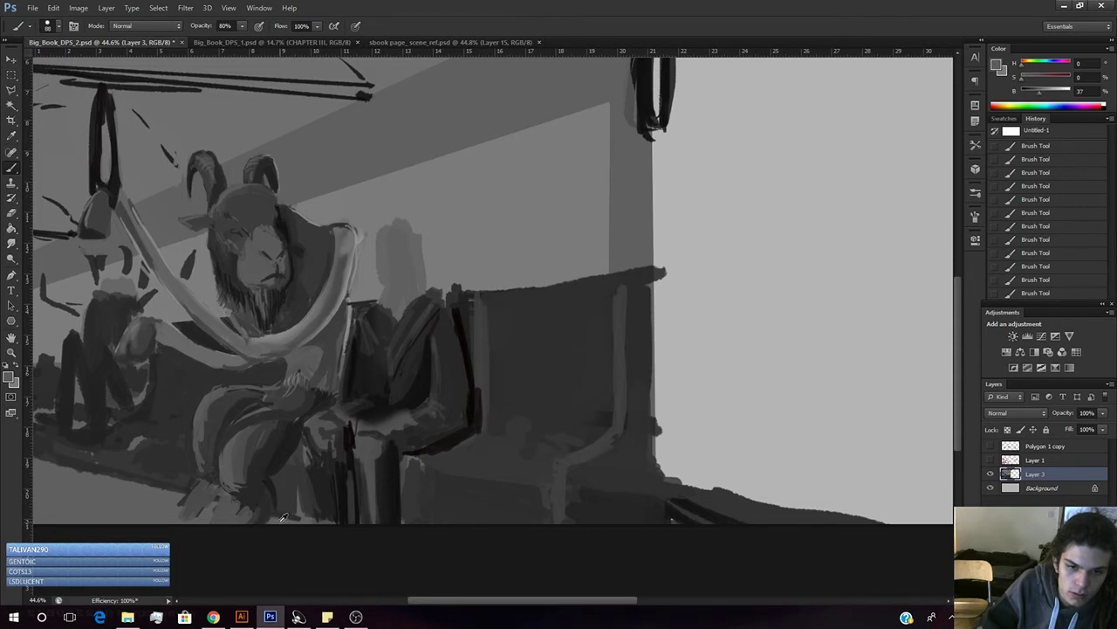
alt+click(275, 520)
alt+click(225, 509)
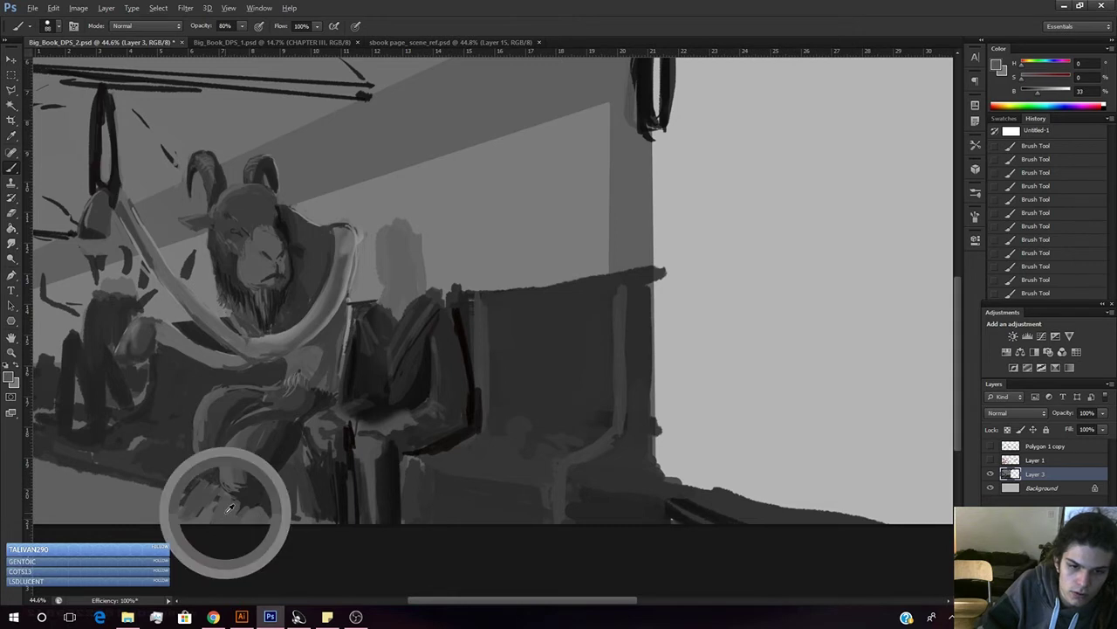
- Paint a highlight on the lower leg below the knee at 46% brightness with a 43 px hard round brush
click(1045, 90)
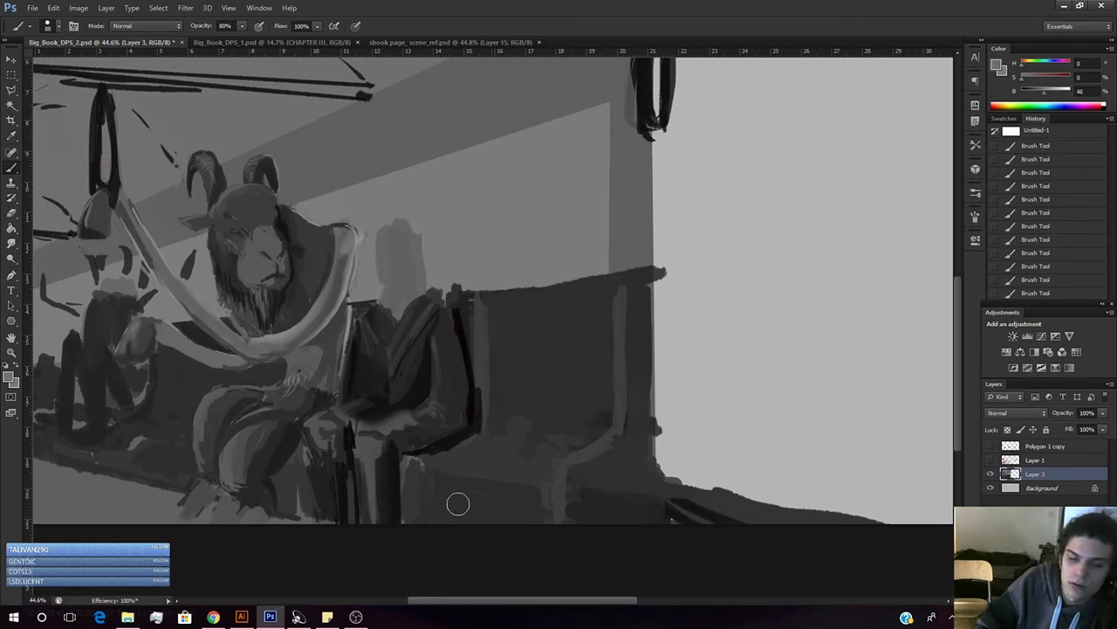
right_click(369, 404)
click(354, 292)
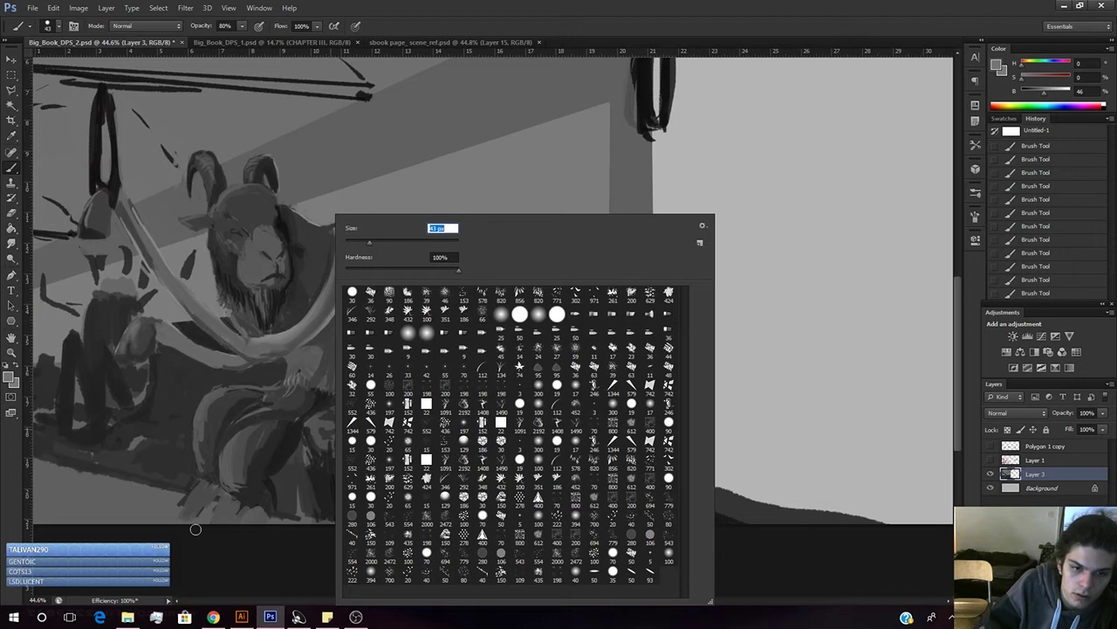
click(218, 503)
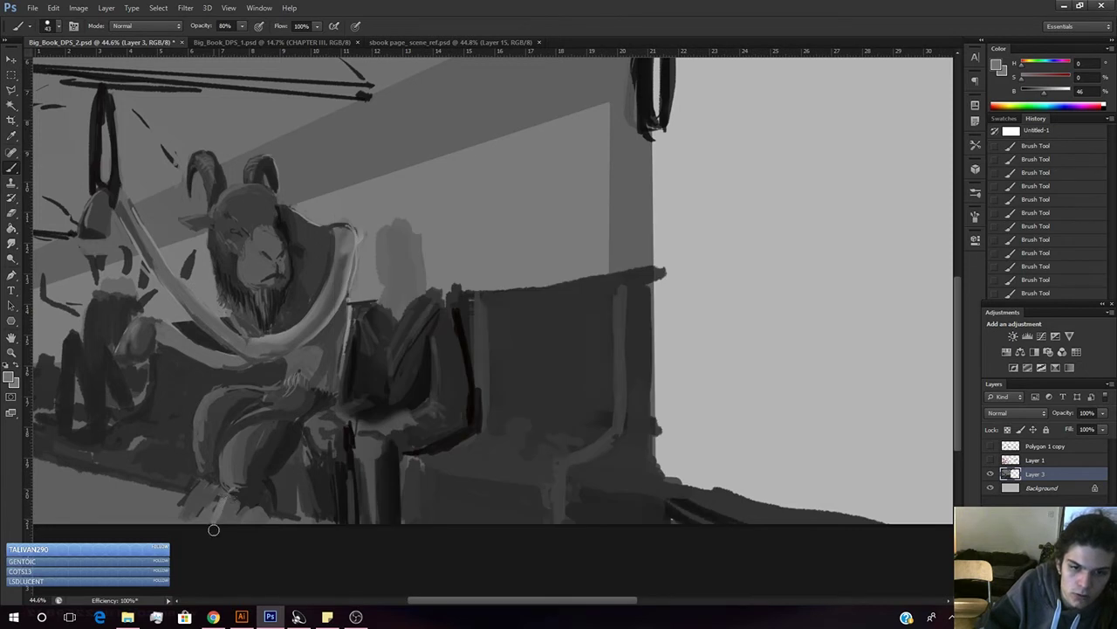
- Darken the shadow side of the lower leg at 20% brightness and with a sampled 11% grey
alt+click(231, 504)
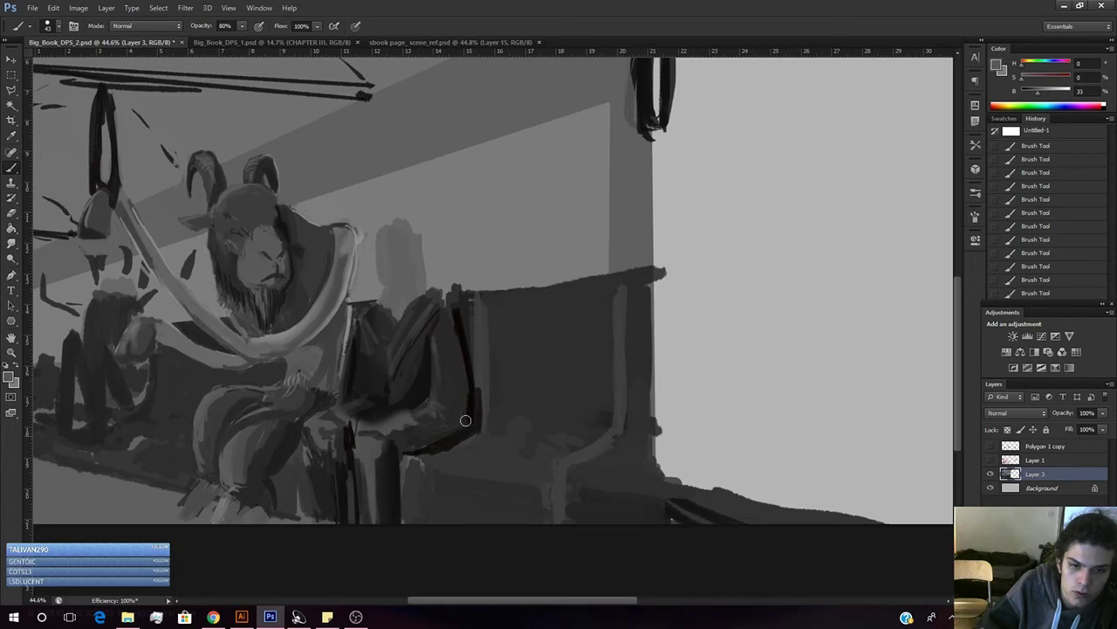
drag(1037, 92, 1031, 92)
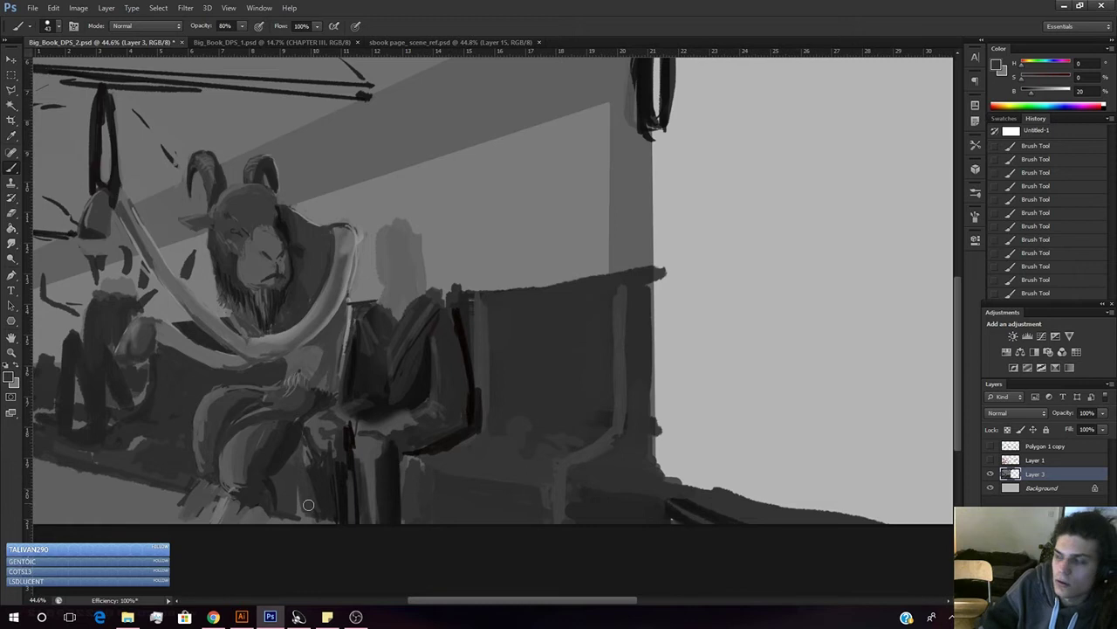
drag(258, 505, 239, 527)
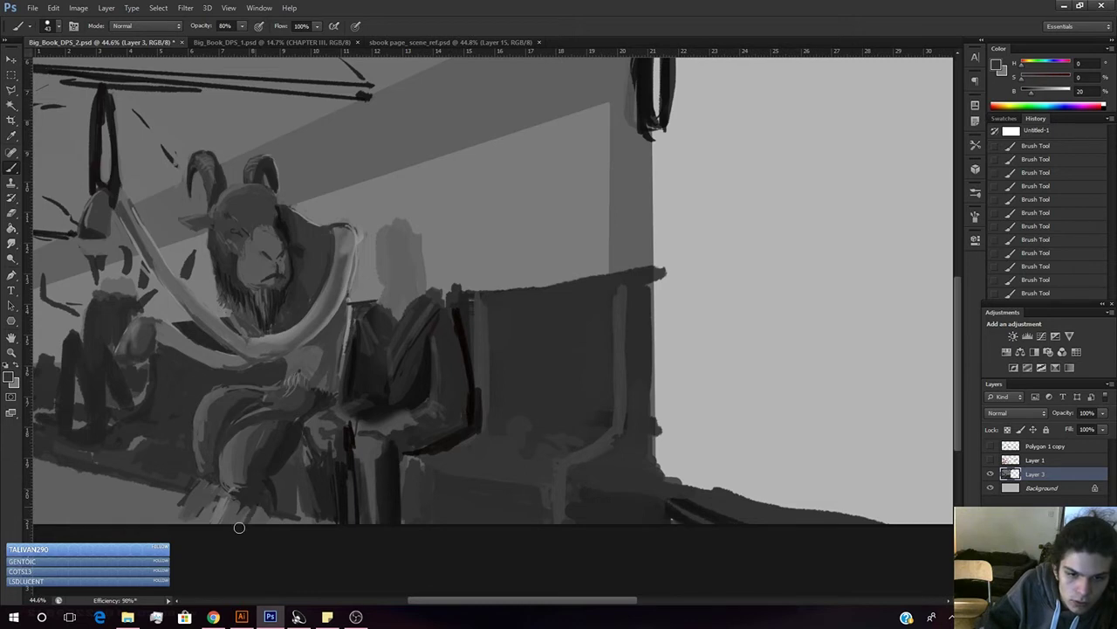
alt+click(267, 484)
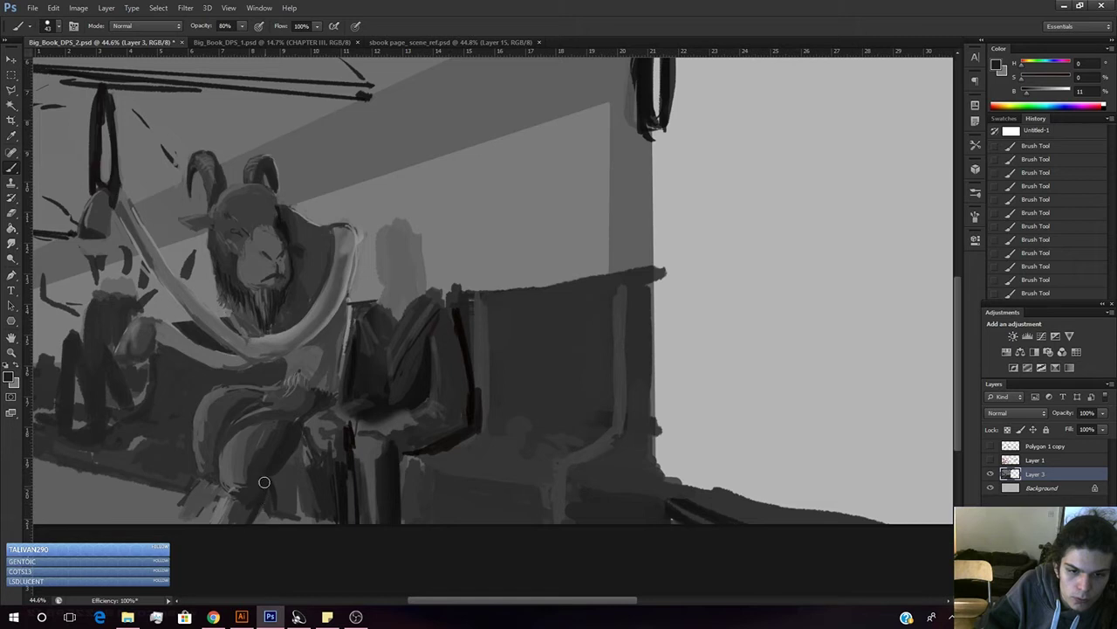
- Blend the front and outer edge of the lower leg with sampled greys of 43%, 29% and 21% brightness
alt+click(242, 511)
alt+click(222, 503)
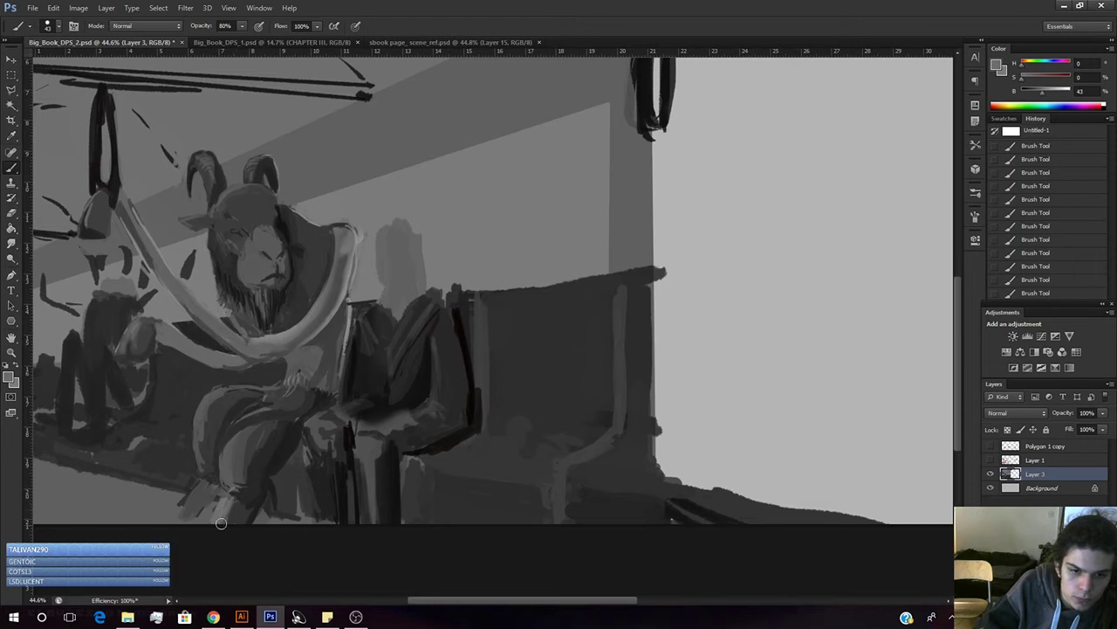
alt+click(207, 513)
alt+click(239, 514)
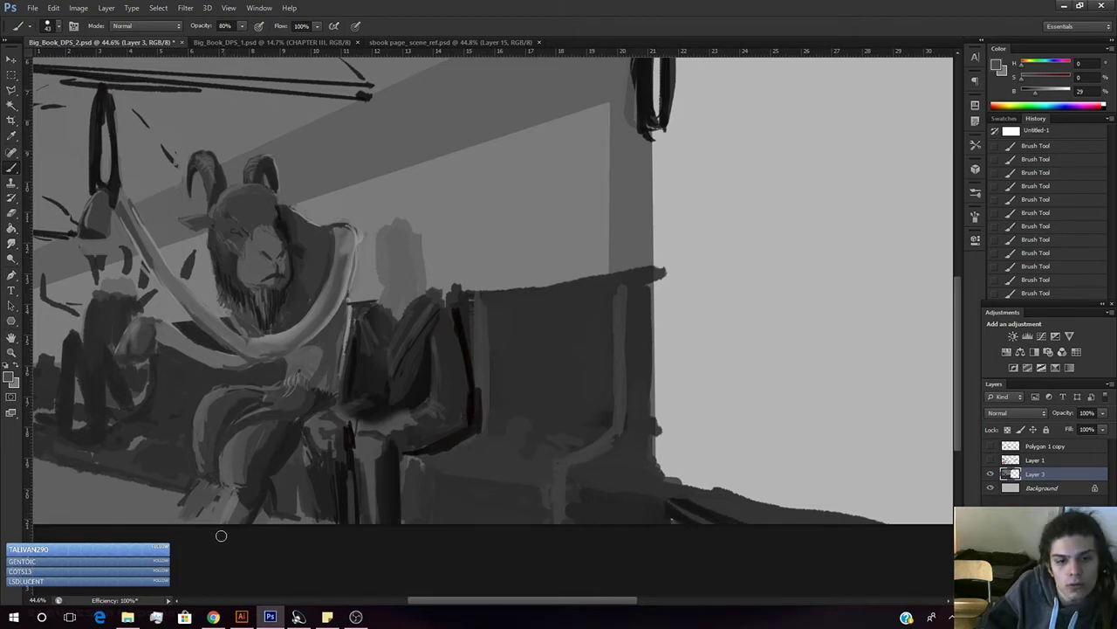
alt+click(217, 498)
alt+click(187, 475)
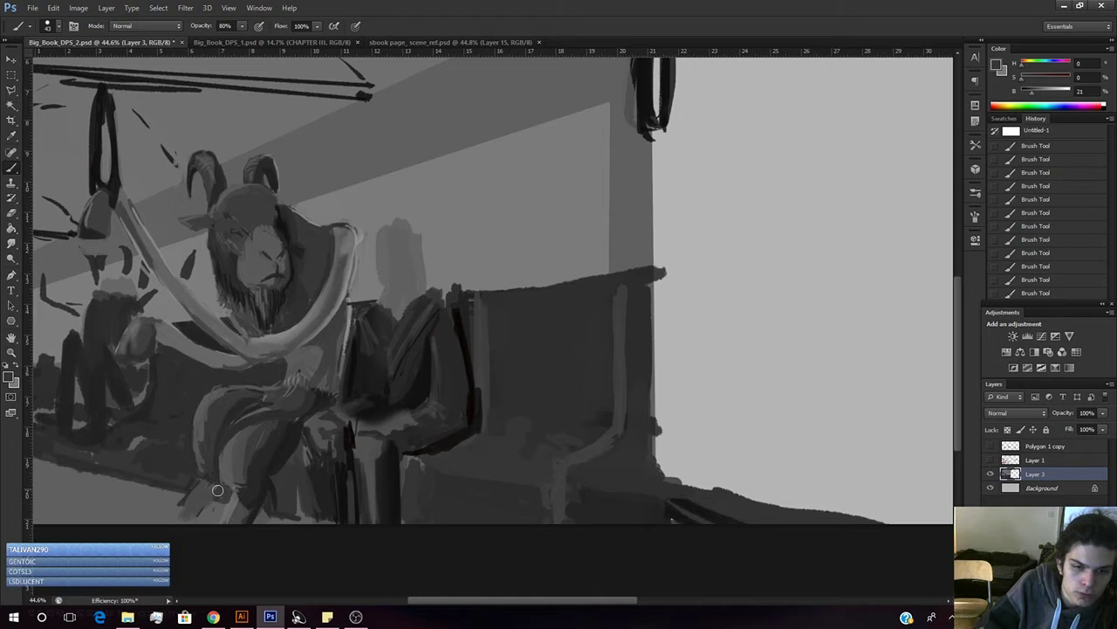
- Model the knee and upper calf with 15% and 12% greys and a sampled 24% grey
alt+click(220, 449)
alt+click(226, 419)
mouse_move(234, 422)
mouse_down()
mouse_move(224, 496)
mouse_move(228, 443)
mouse_move(219, 482)
mouse_up()
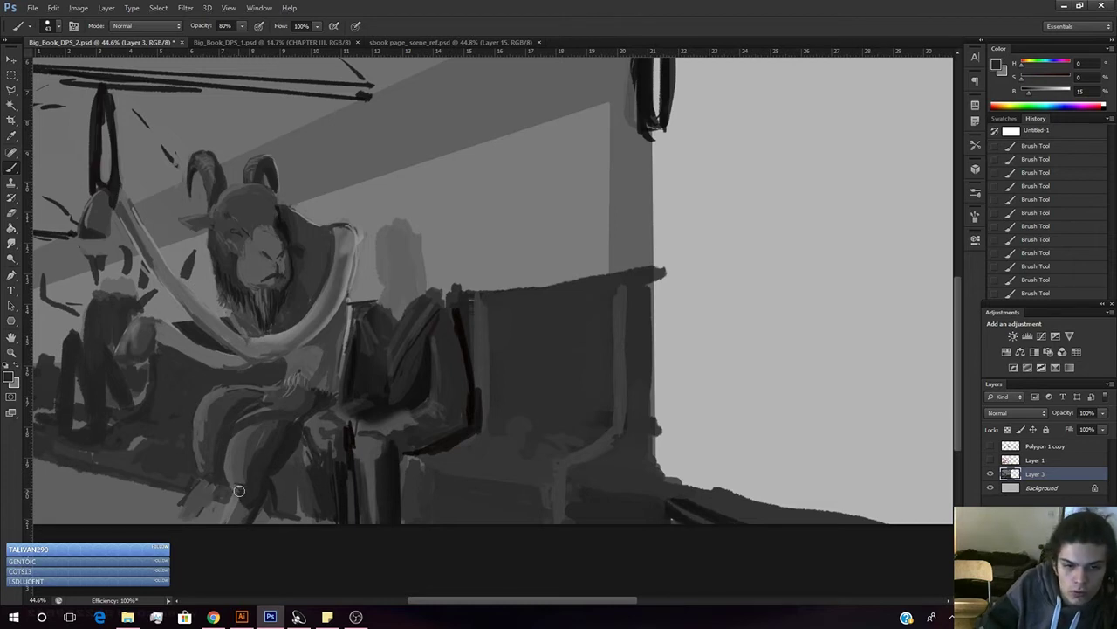
drag(1030, 93, 1027, 94)
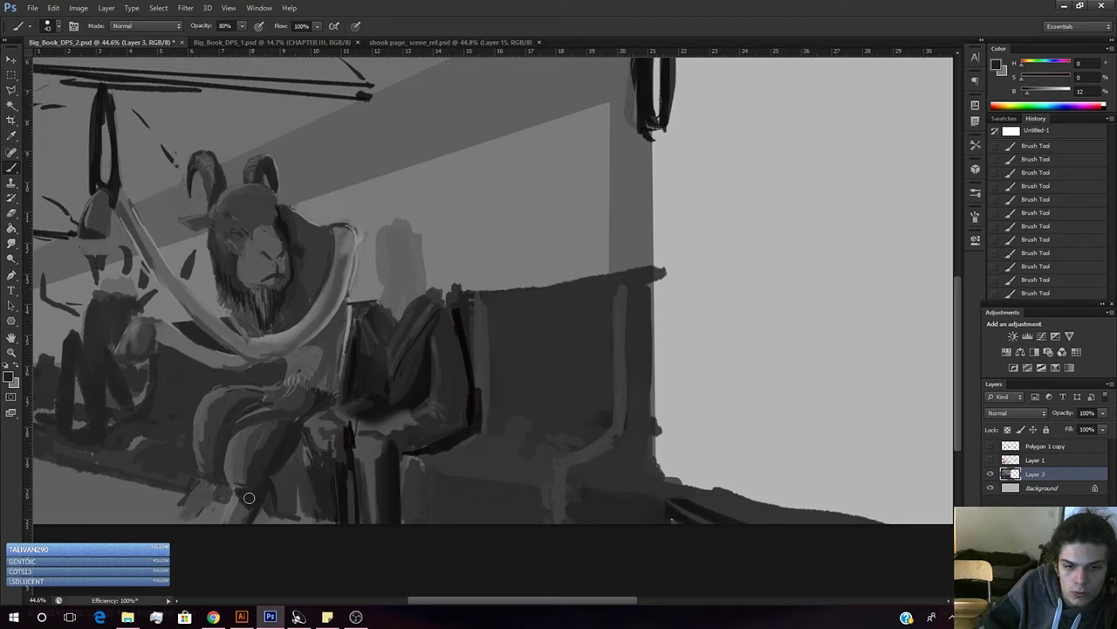
alt+click(234, 489)
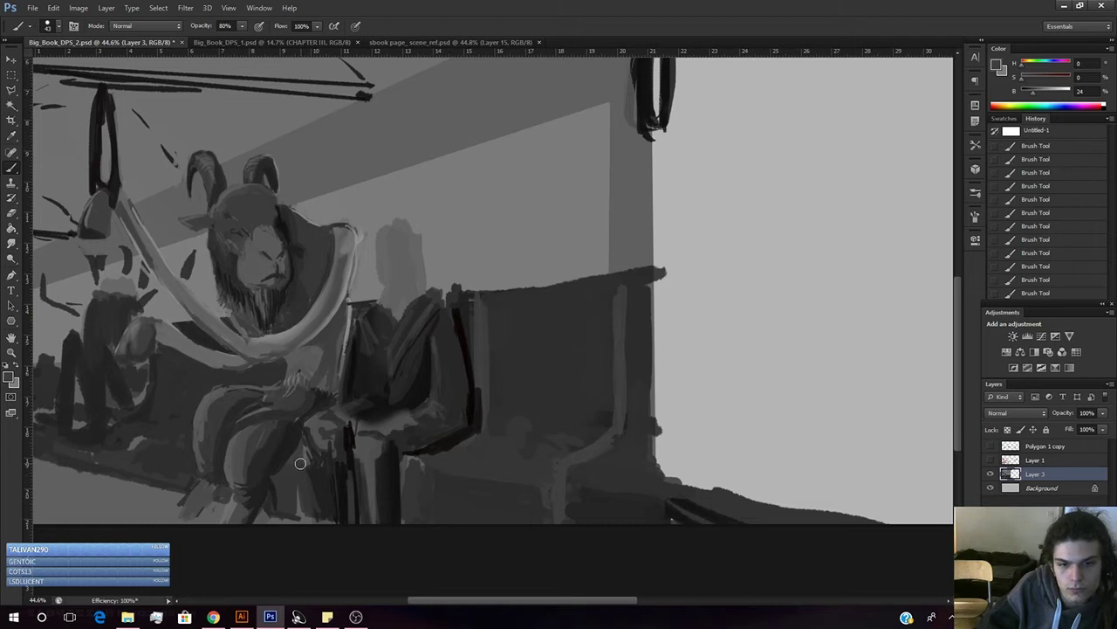
- Deepen the shadow under the thigh with a sampled 15% grey and with black at 20% brush opacity
alt+click(279, 434)
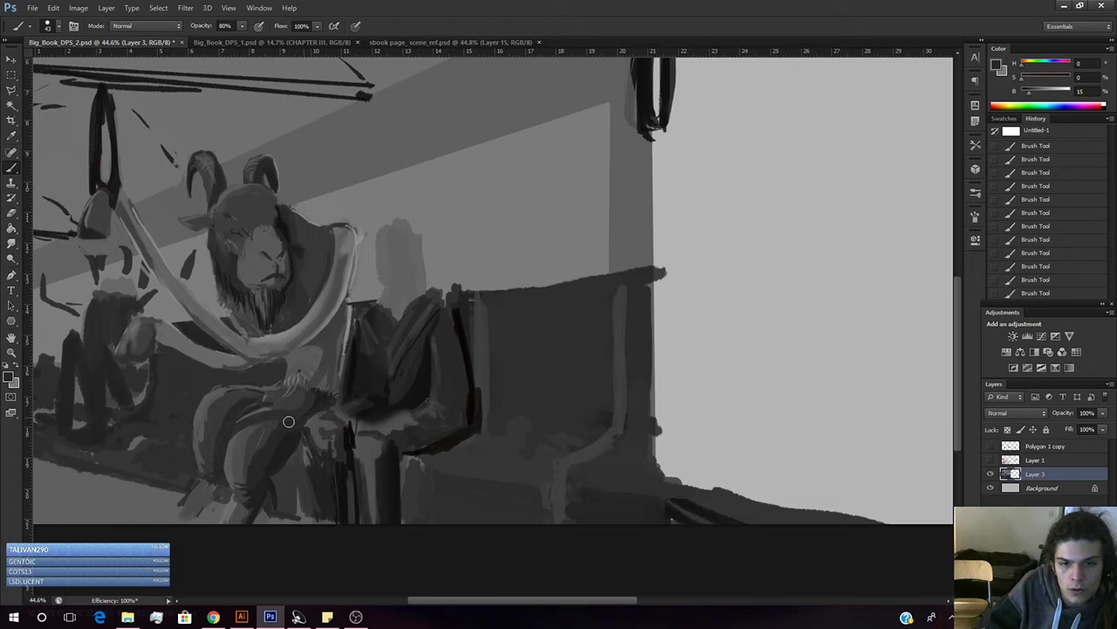
alt+click(323, 397)
alt+click(285, 438)
alt+click(284, 438)
drag(1028, 92, 1018, 95)
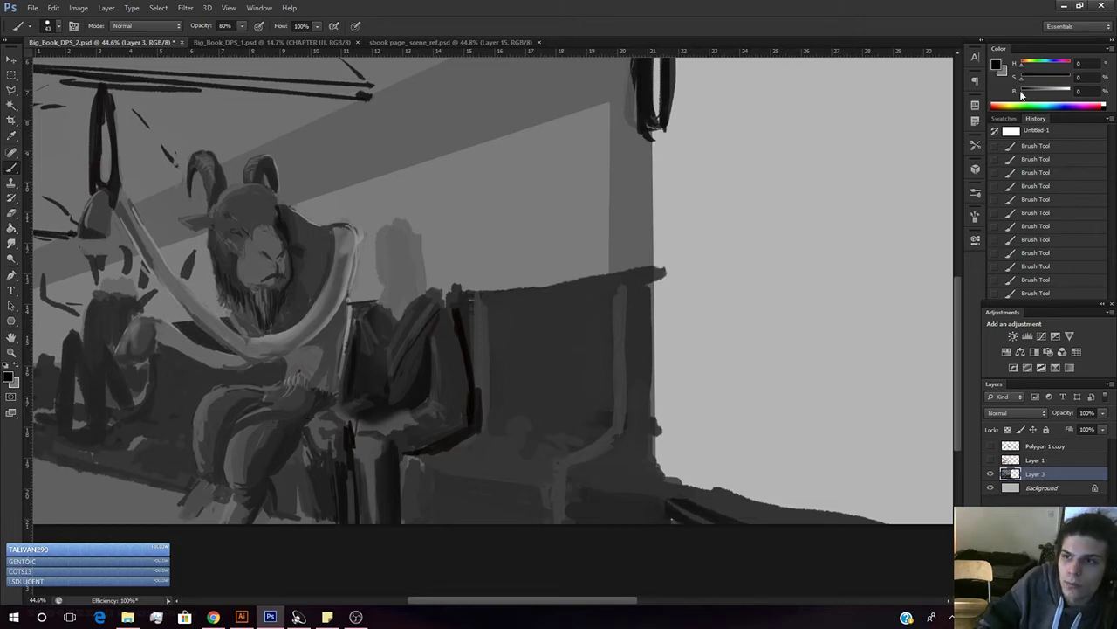
key(2)
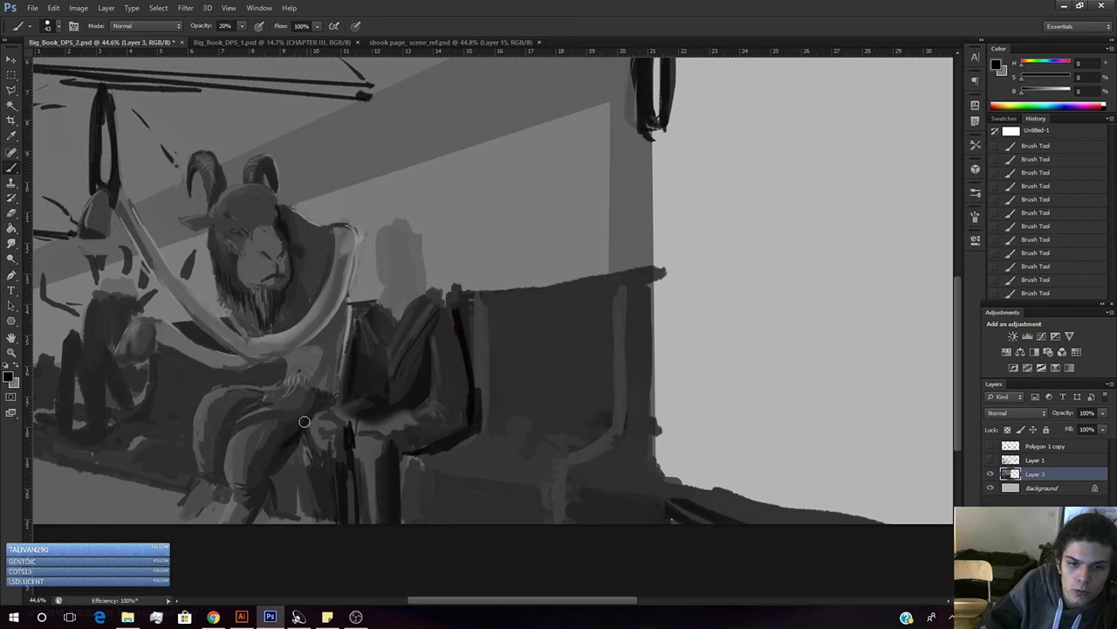
- Rework the thigh folds with sampled 13% and 18% greys at 80% brush opacity
alt+click(318, 406)
key(8)
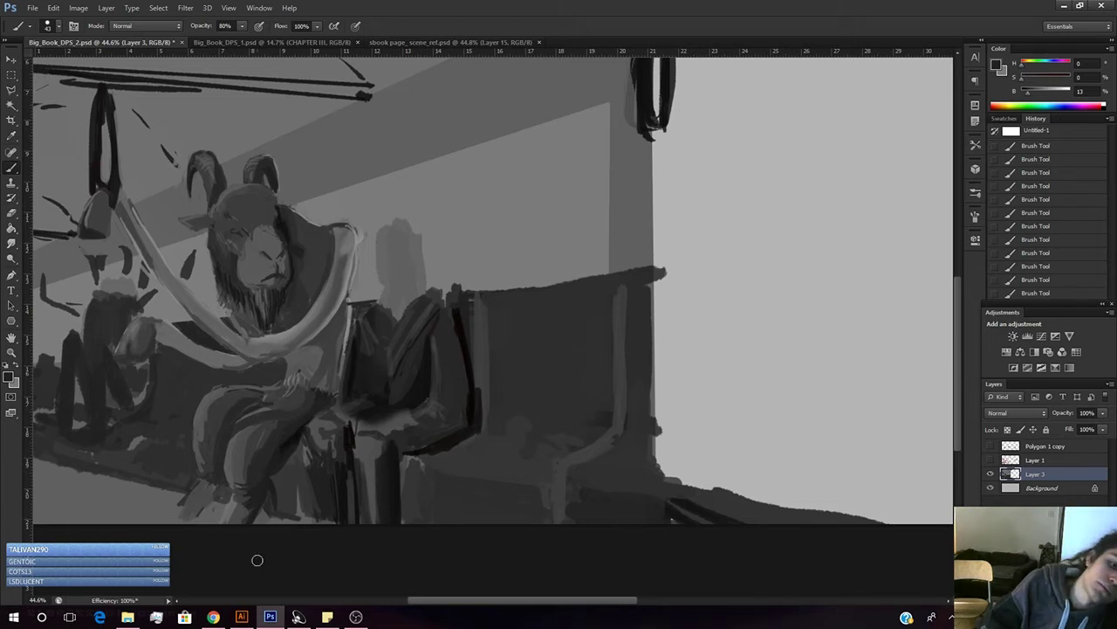
alt+click(241, 426)
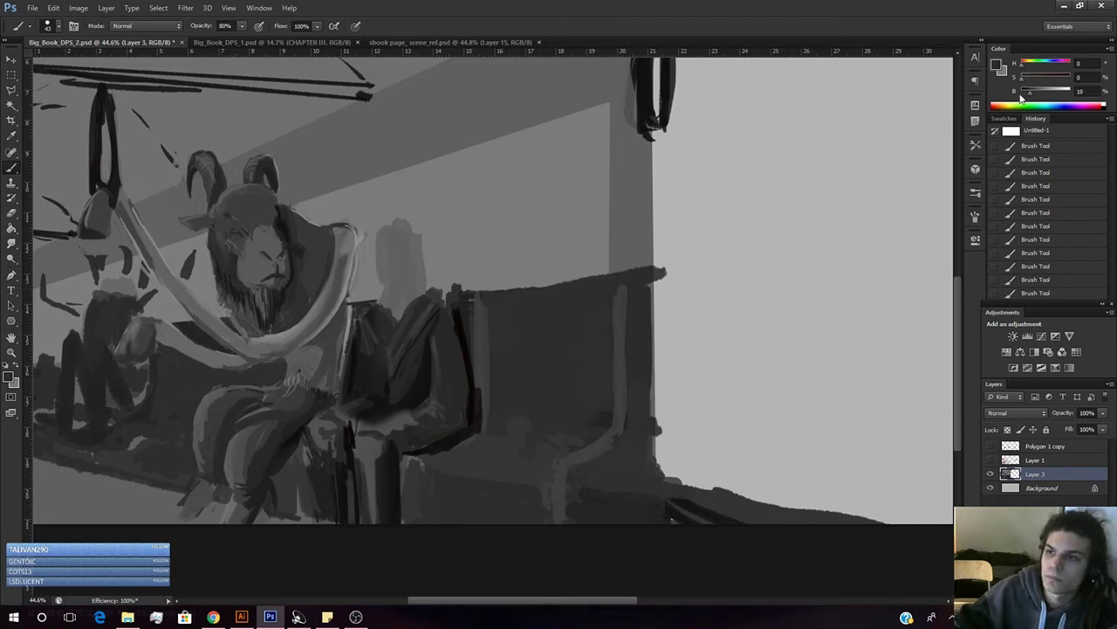
drag(1028, 102, 1029, 102)
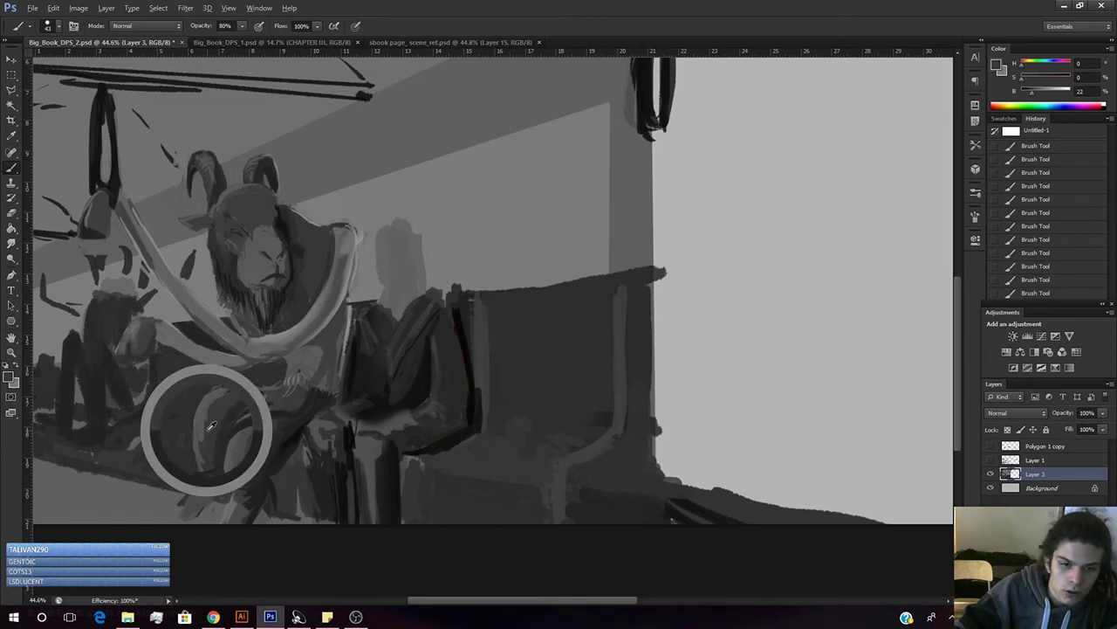
- Show the Layer 1 sketch over the painting and refine the outer thigh and knee edge with sampled 25% and 18% greys
click(990, 446)
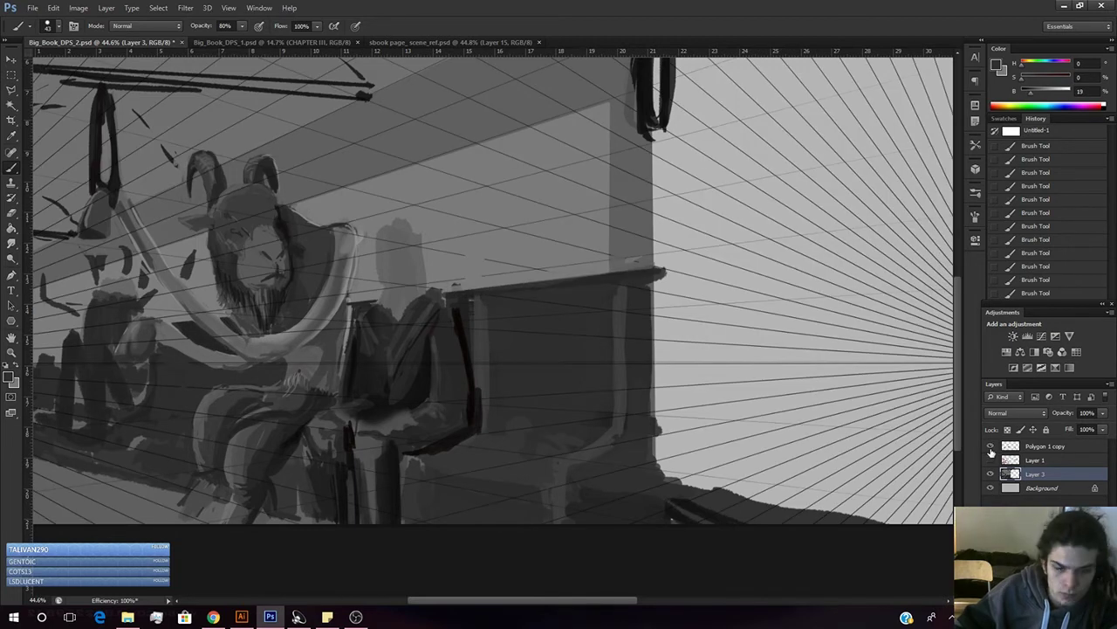
click(991, 446)
click(990, 459)
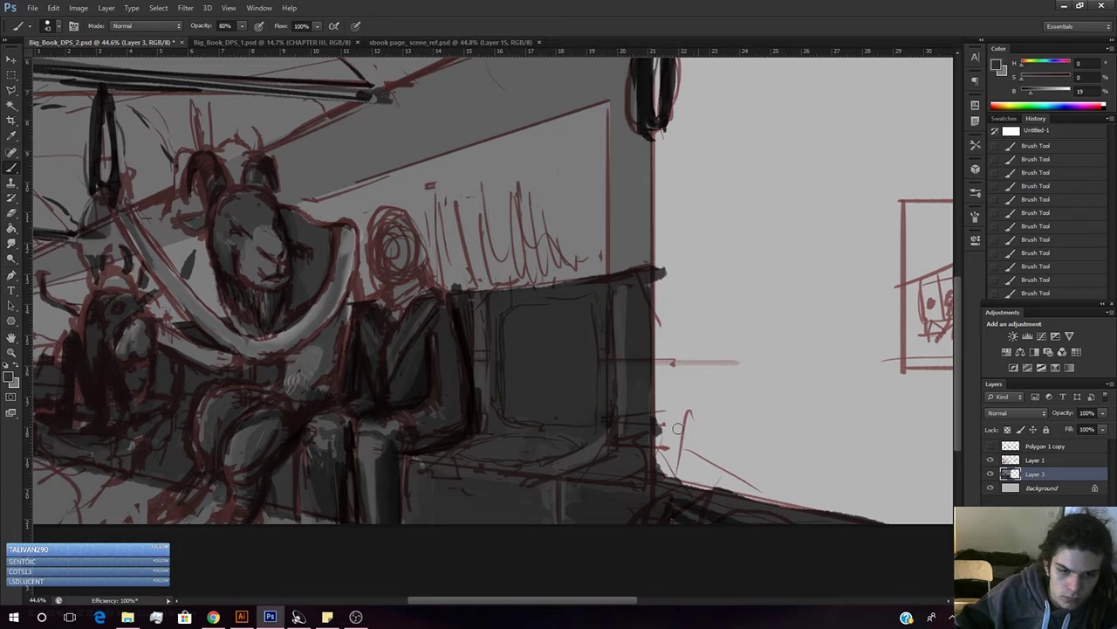
alt+click(200, 434)
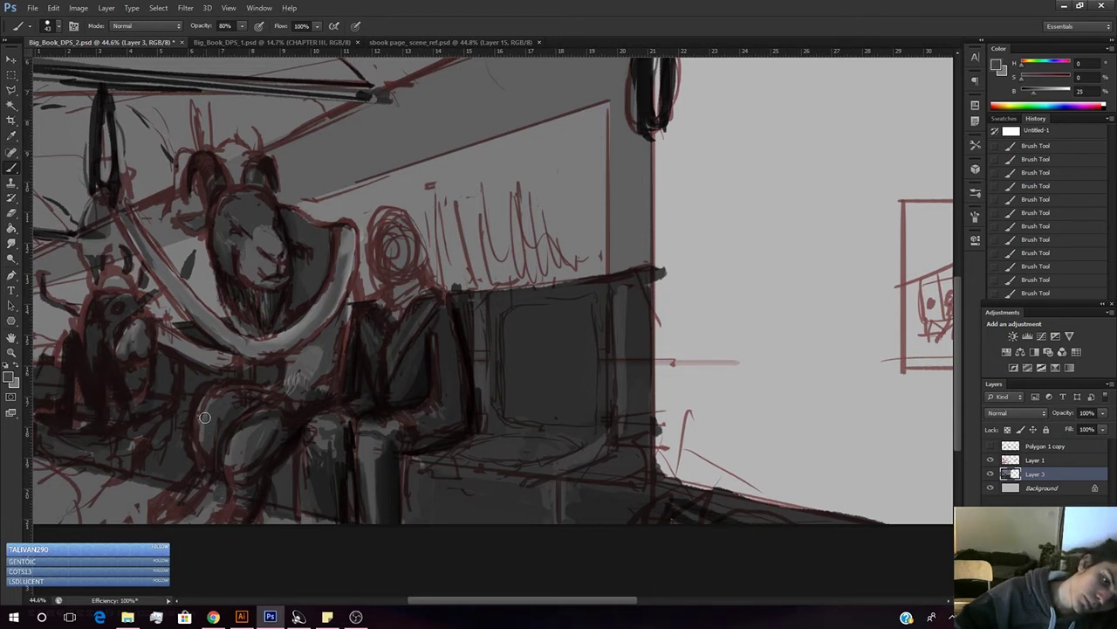
alt+click(177, 452)
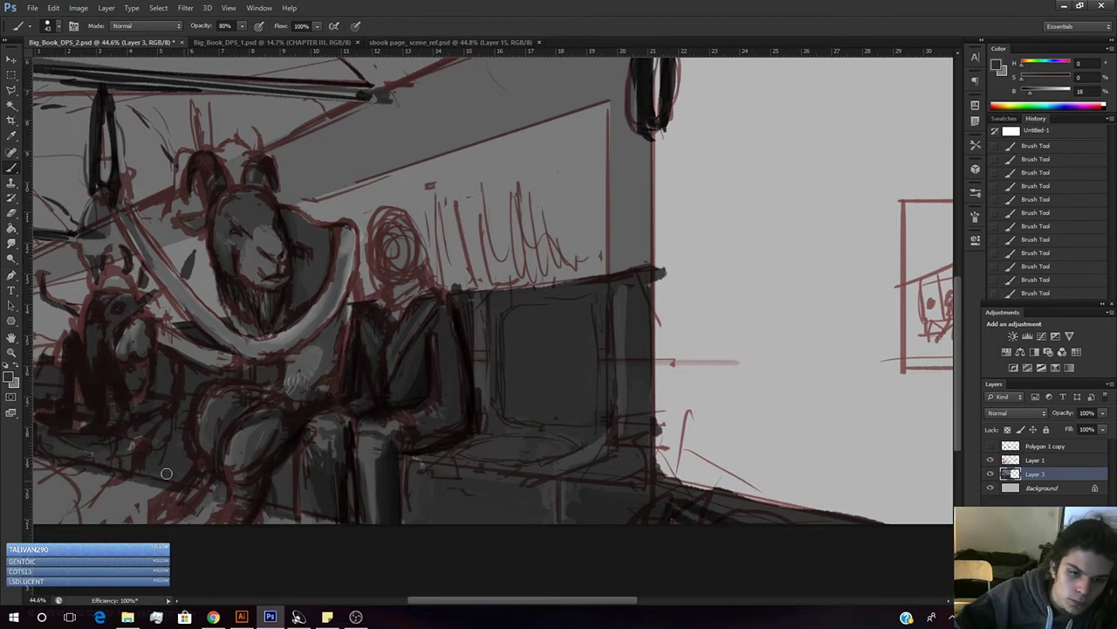
- Paint the second lower leg extending behind the front knee along the sketch with sampled 12%, 24% and 31% greys
alt+click(257, 507)
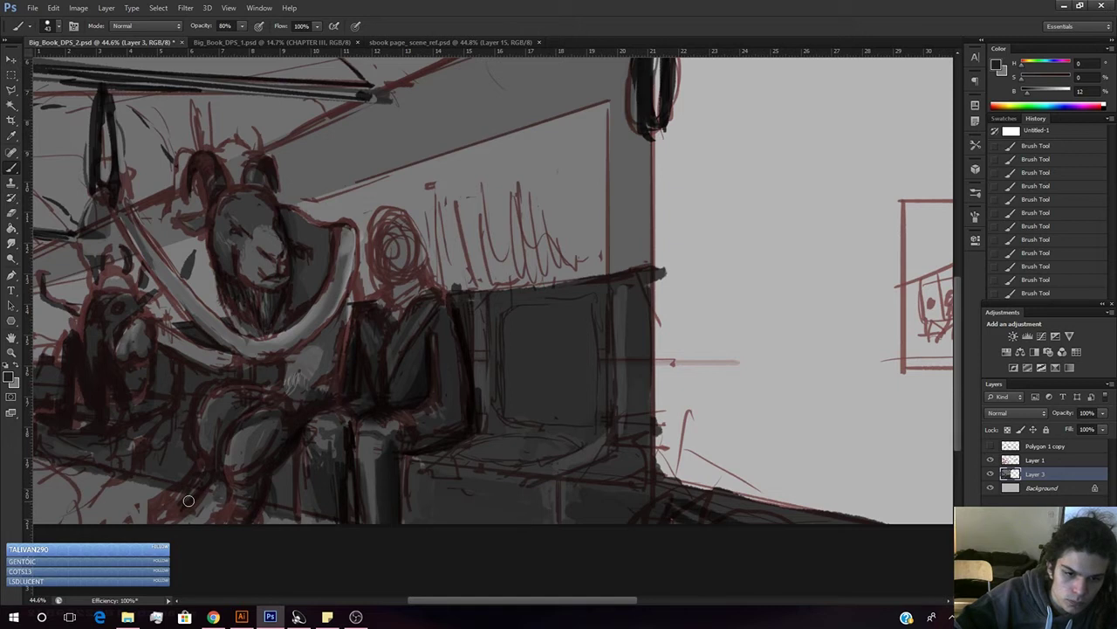
alt+click(246, 491)
alt+click(246, 490)
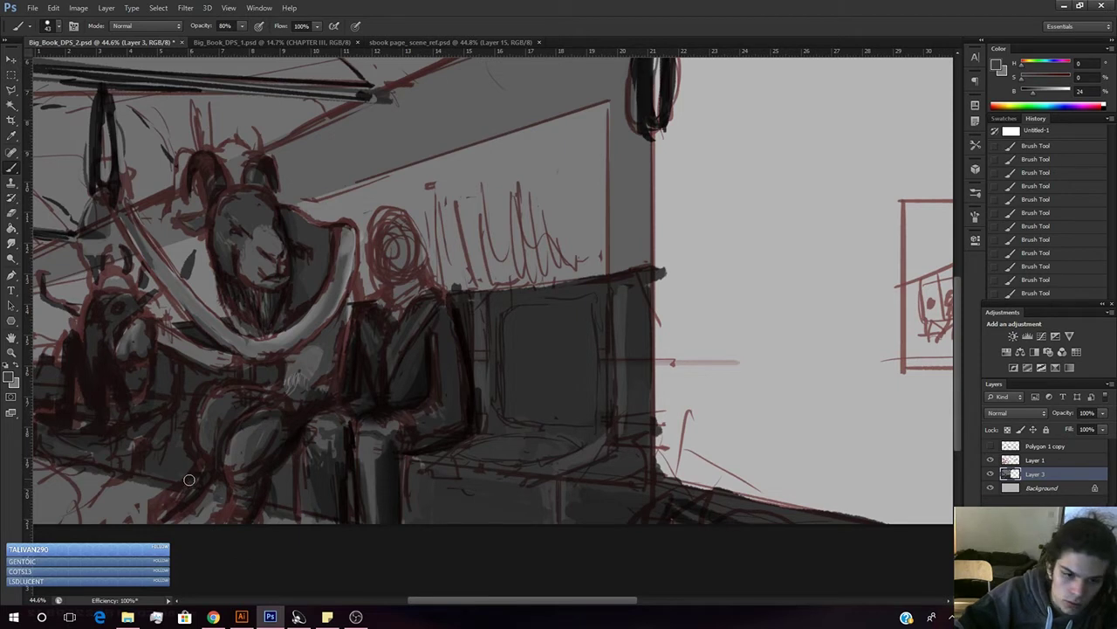
alt+click(211, 476)
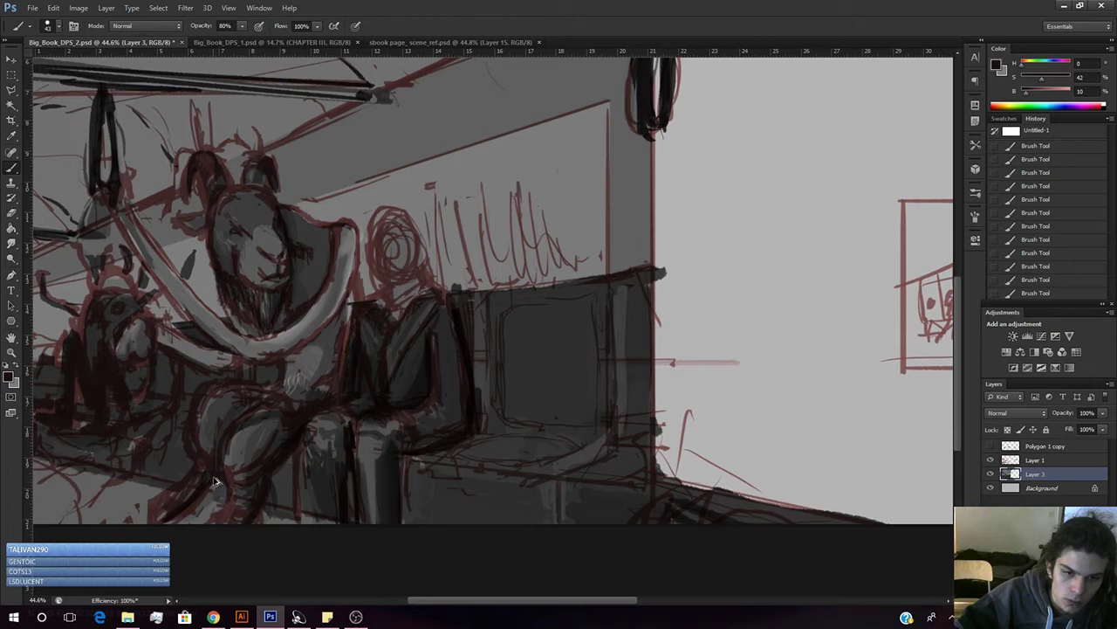
alt+click(210, 476)
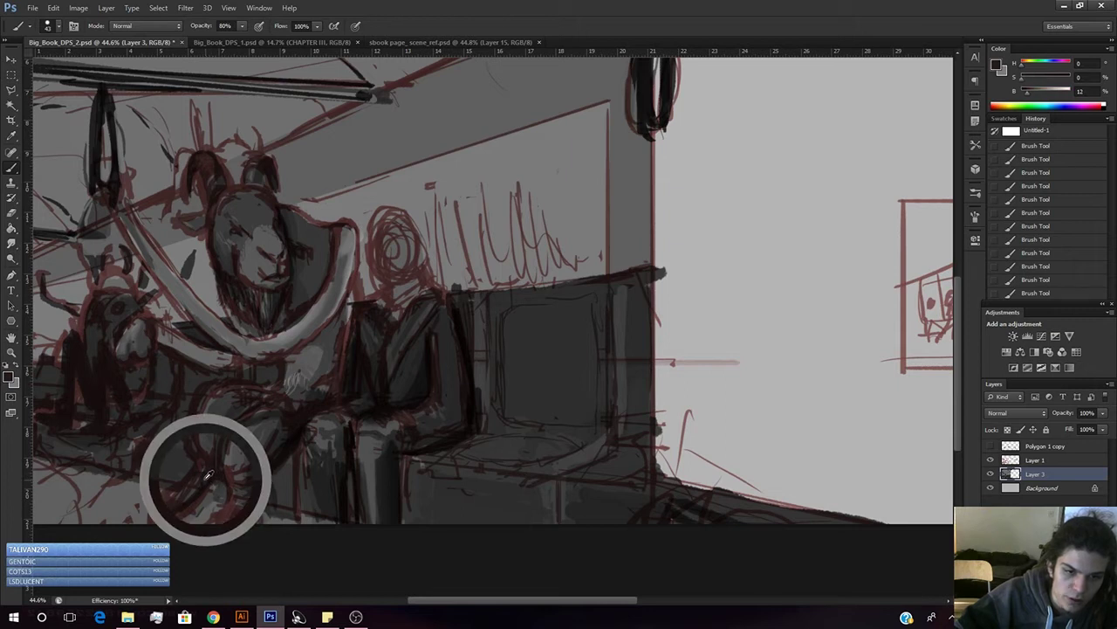
alt+click(236, 460)
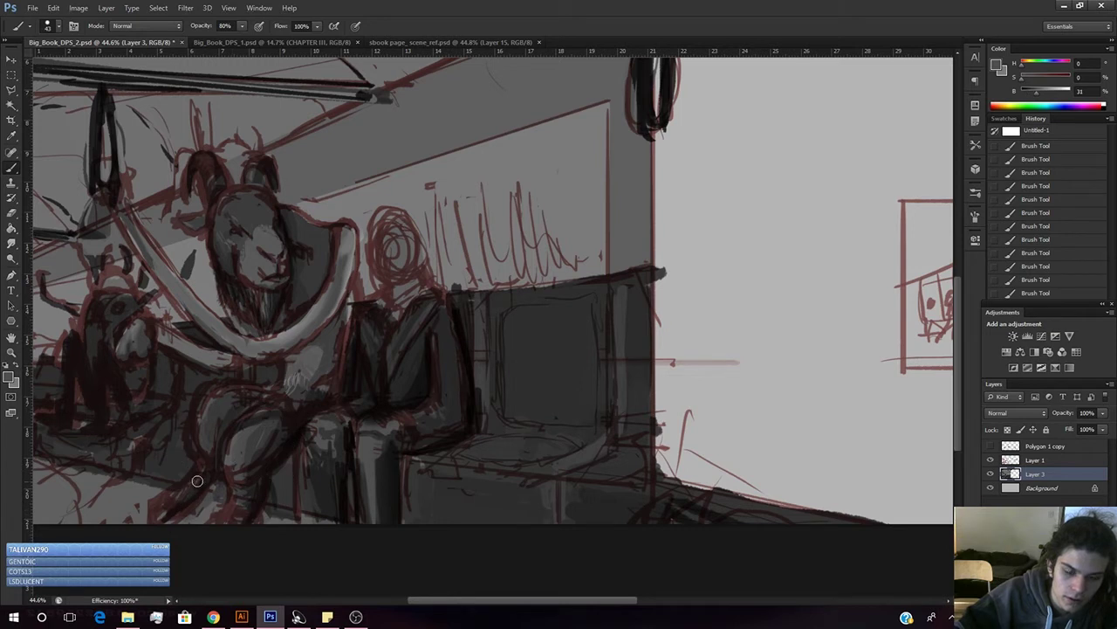
- Check the second lower leg against the Layer 1 sketch and clean up around it with a sampled 37% grey
click(990, 459)
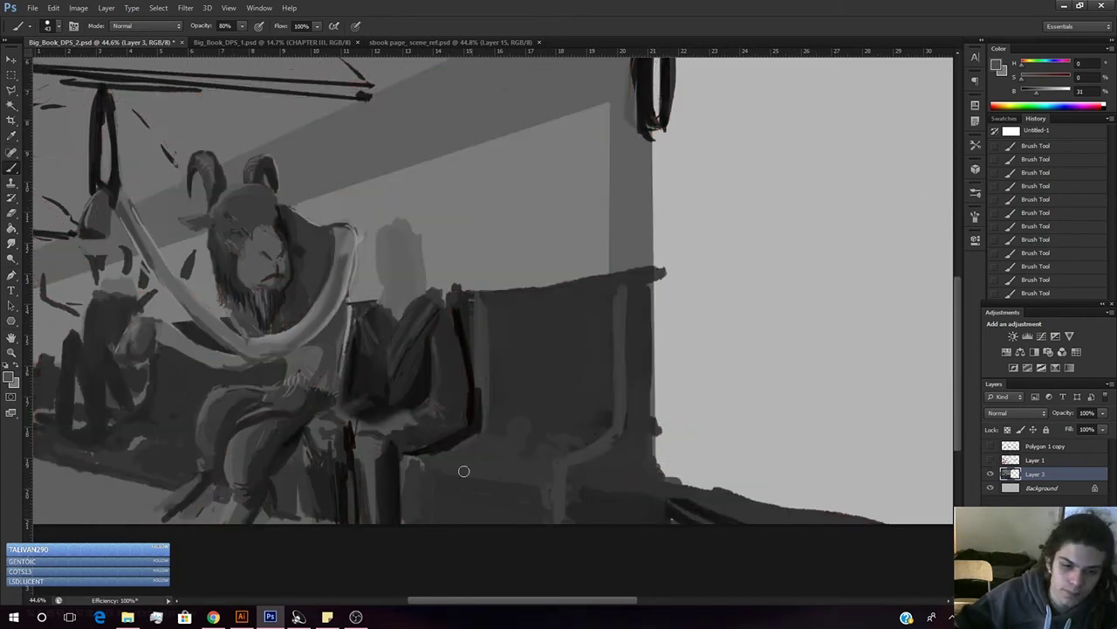
click(990, 459)
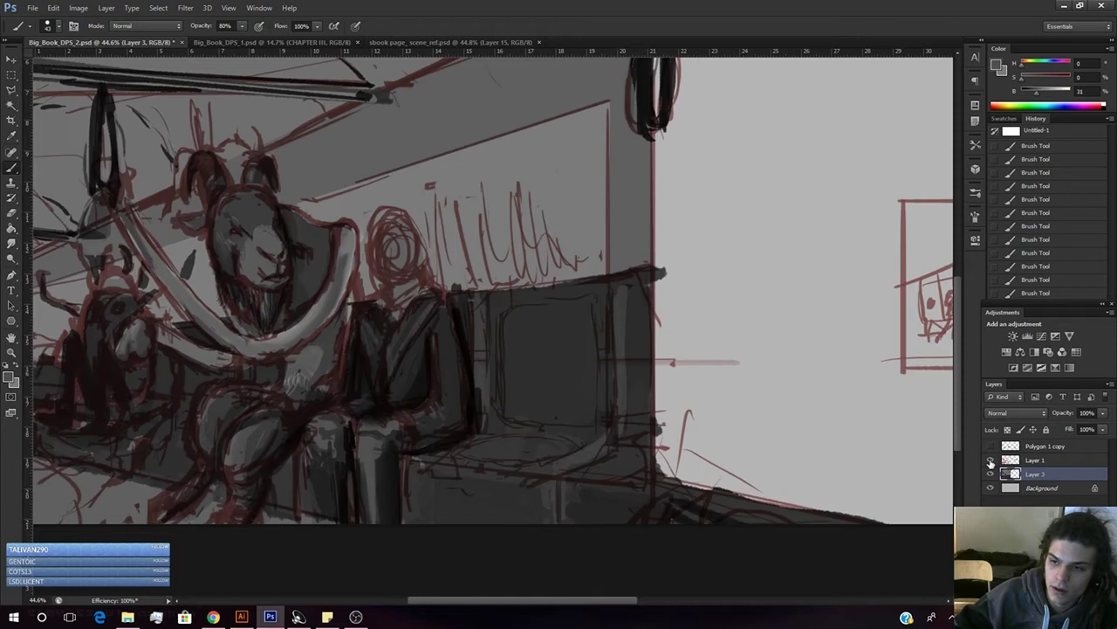
alt+click(204, 513)
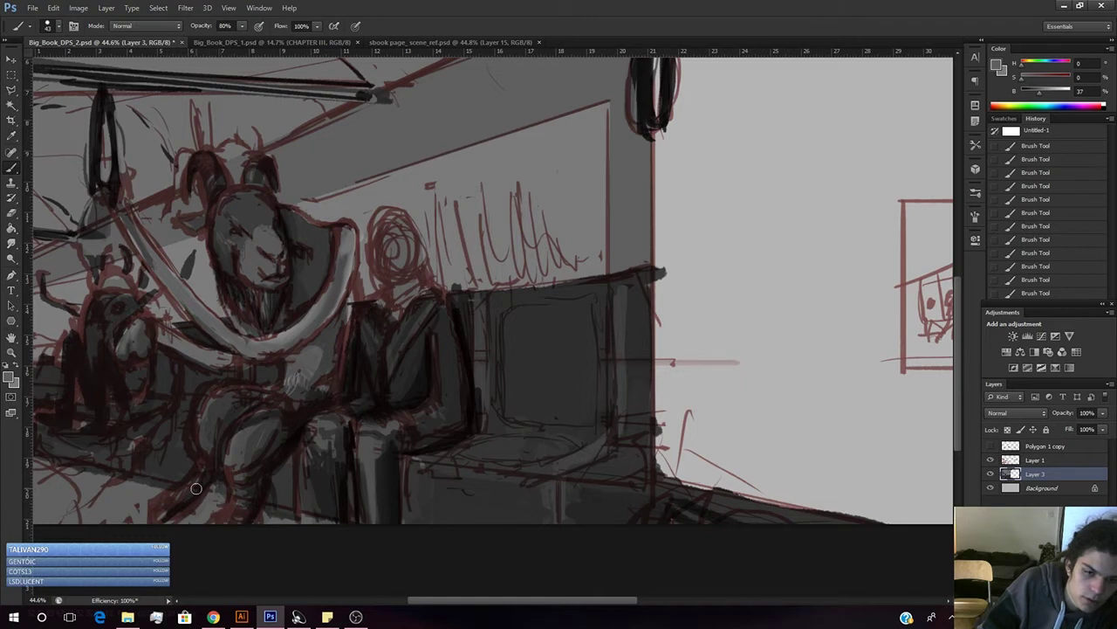
- Compare the repainted legs with the Layer 1 sketch by toggling the layer's visibility
click(991, 460)
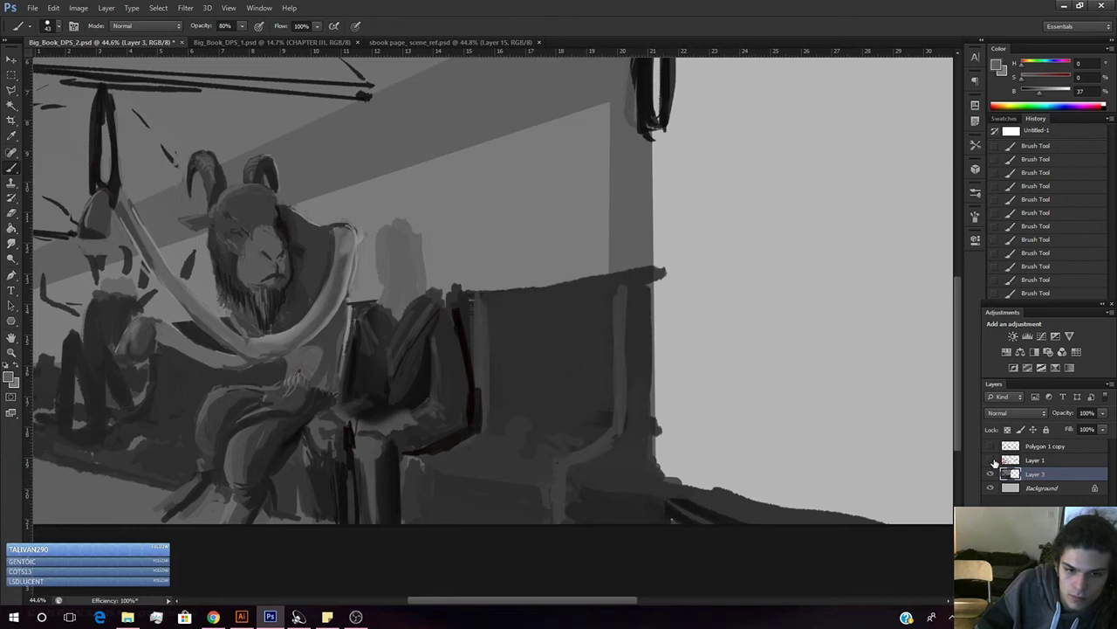
click(991, 460)
click(992, 460)
click(991, 460)
click(993, 461)
click(993, 460)
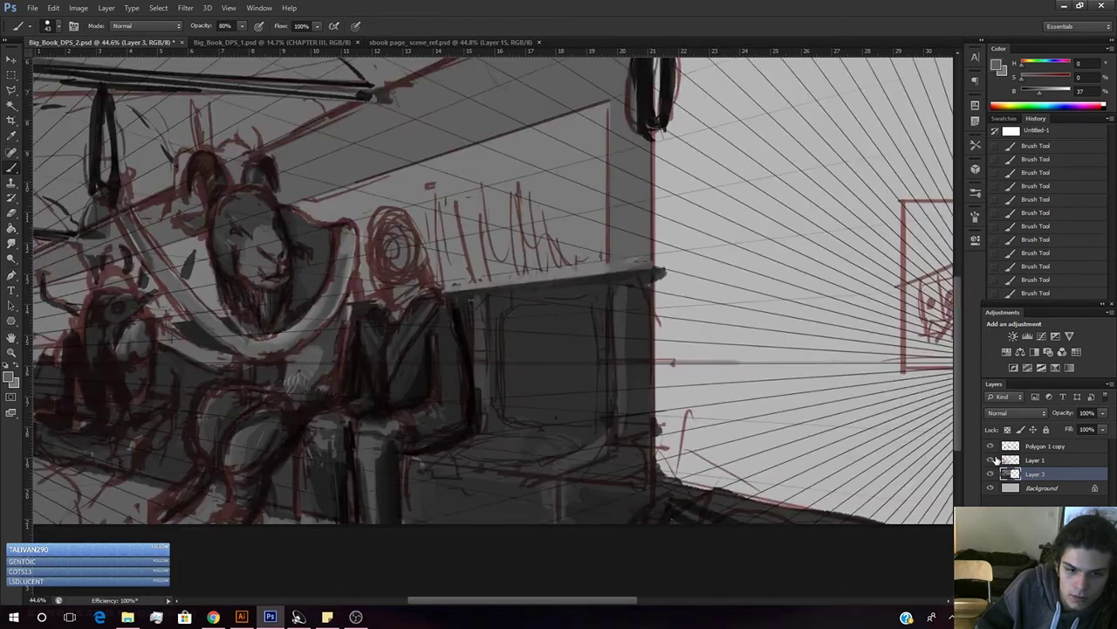
- Hide the Layer 1 sketch and inspect the whole canvas and the goat's legs against the Polygon 1 copy perspective grid
click(993, 460)
key(z)
drag(813, 469, 777, 496)
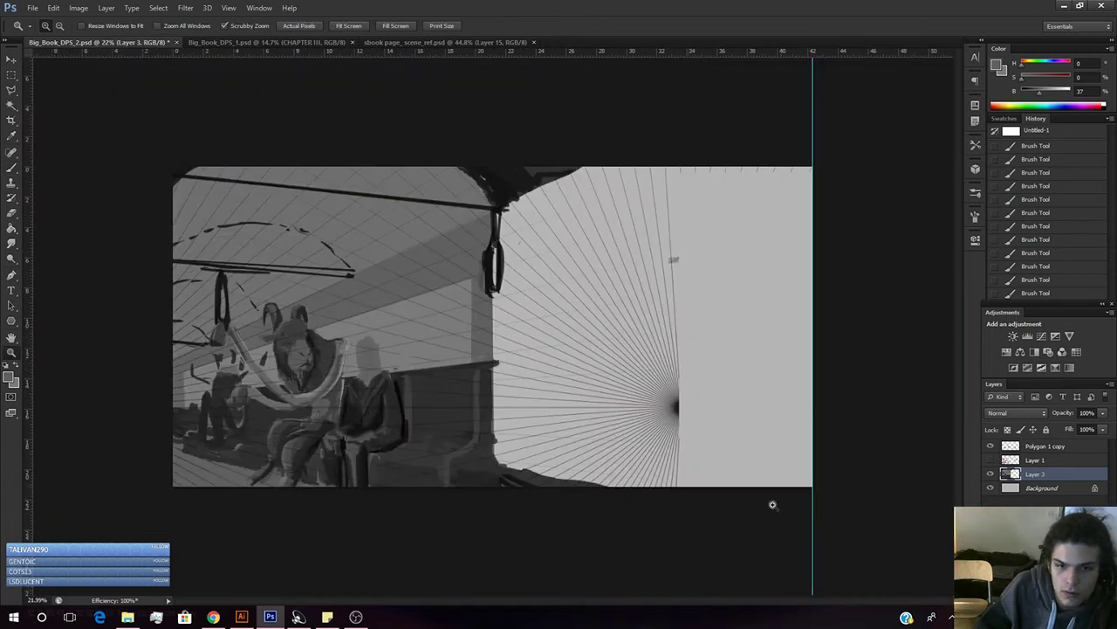
drag(330, 459, 355, 451)
drag(289, 486, 293, 482)
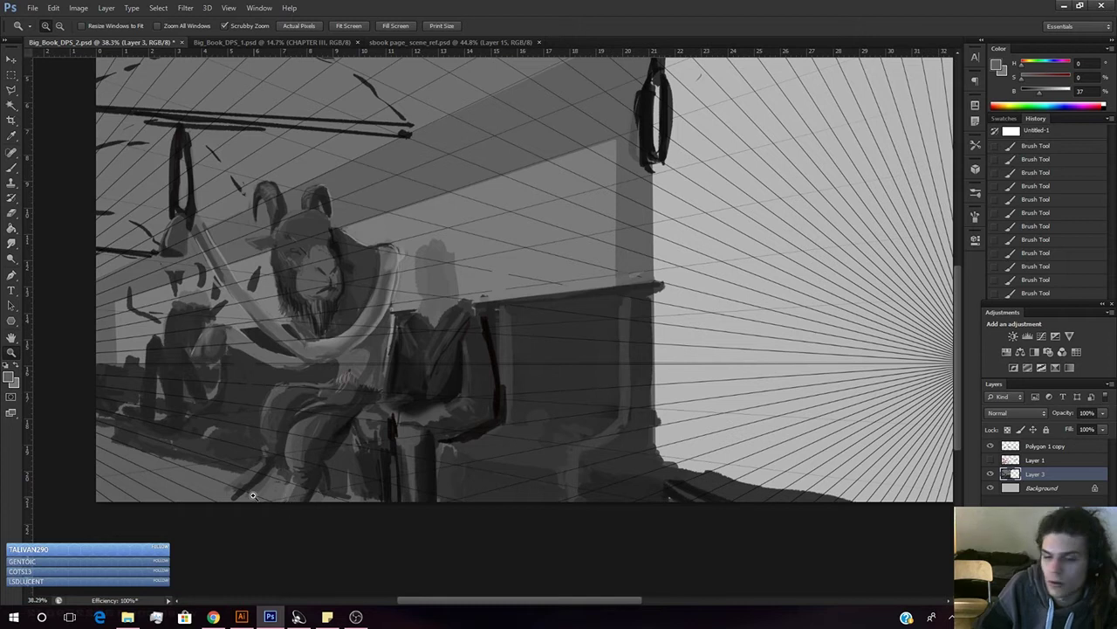
- Hide the Polygon 1 copy grid and shade the goat's rear knee with sampled 30%, 21% and 13% greys
key(b)
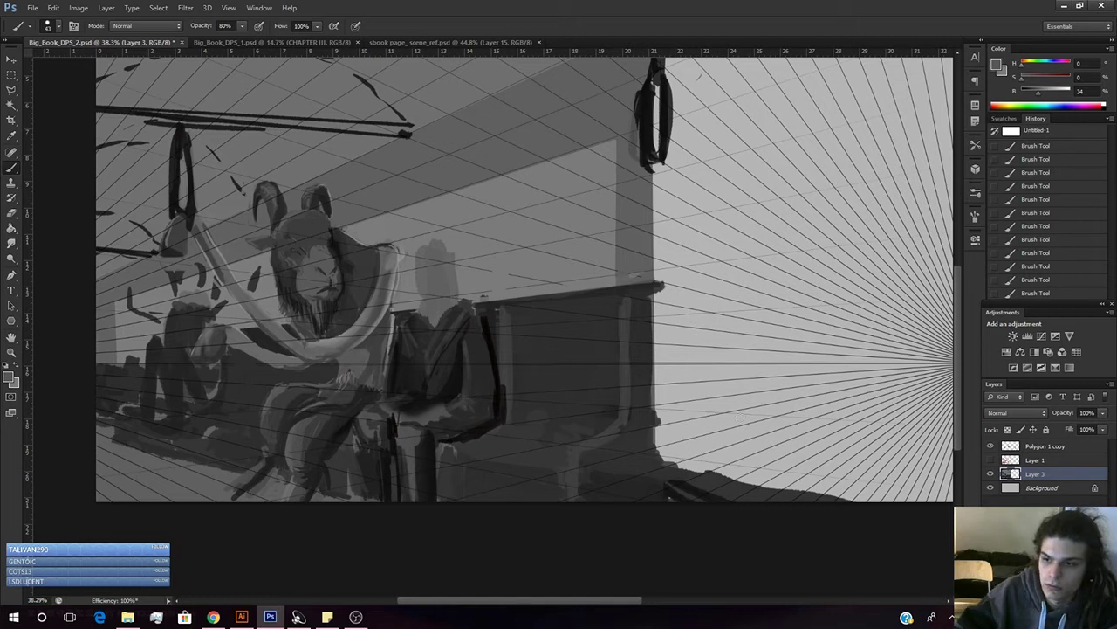
click(991, 446)
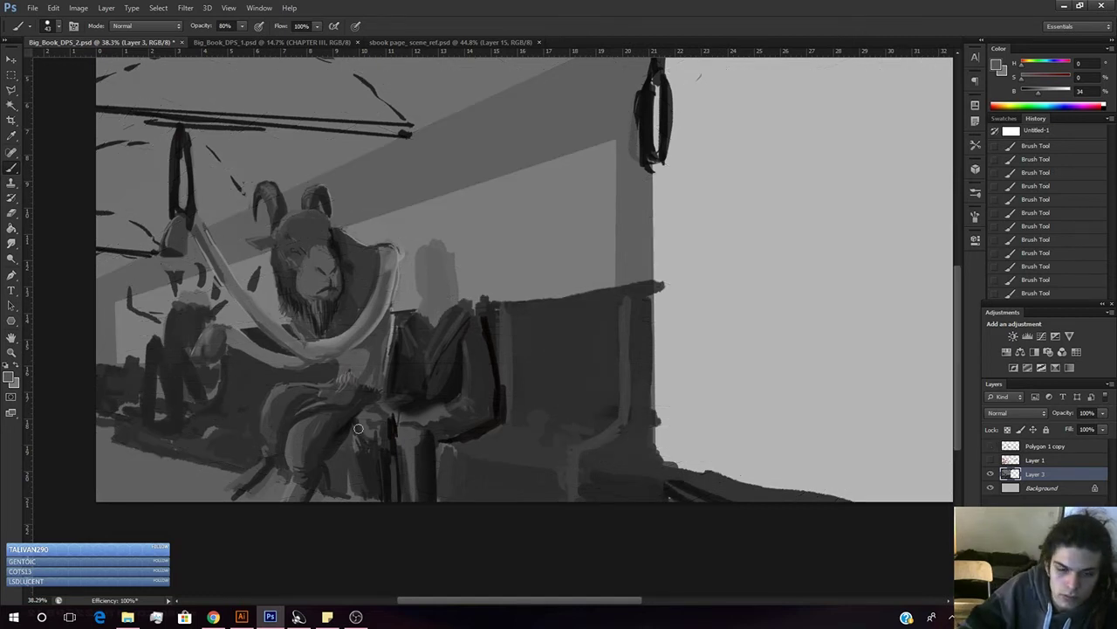
alt+click(262, 469)
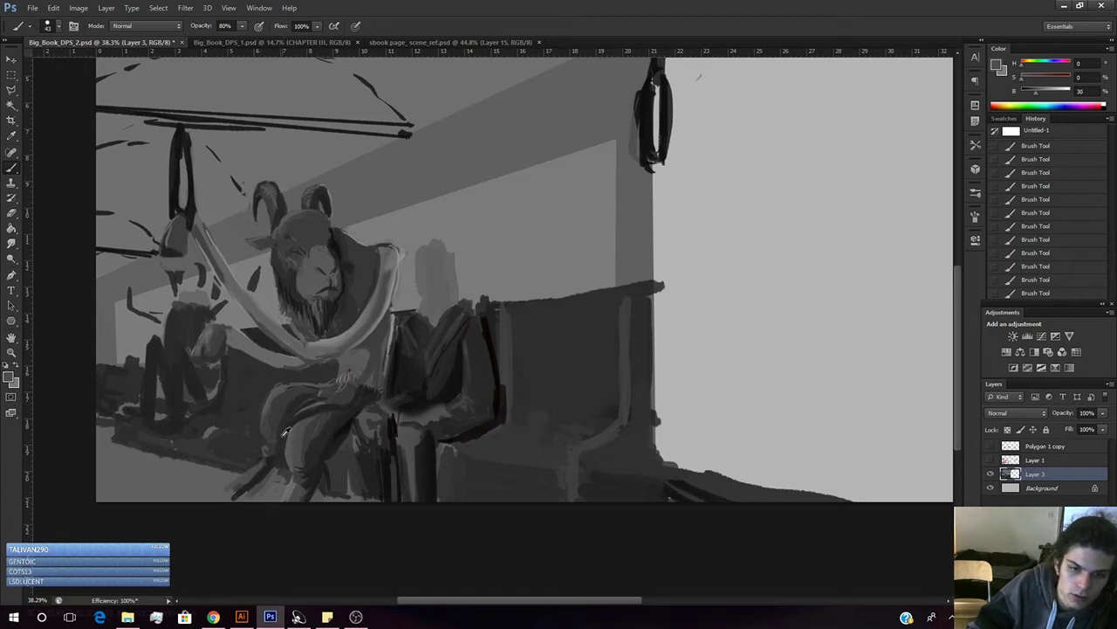
alt+click(274, 430)
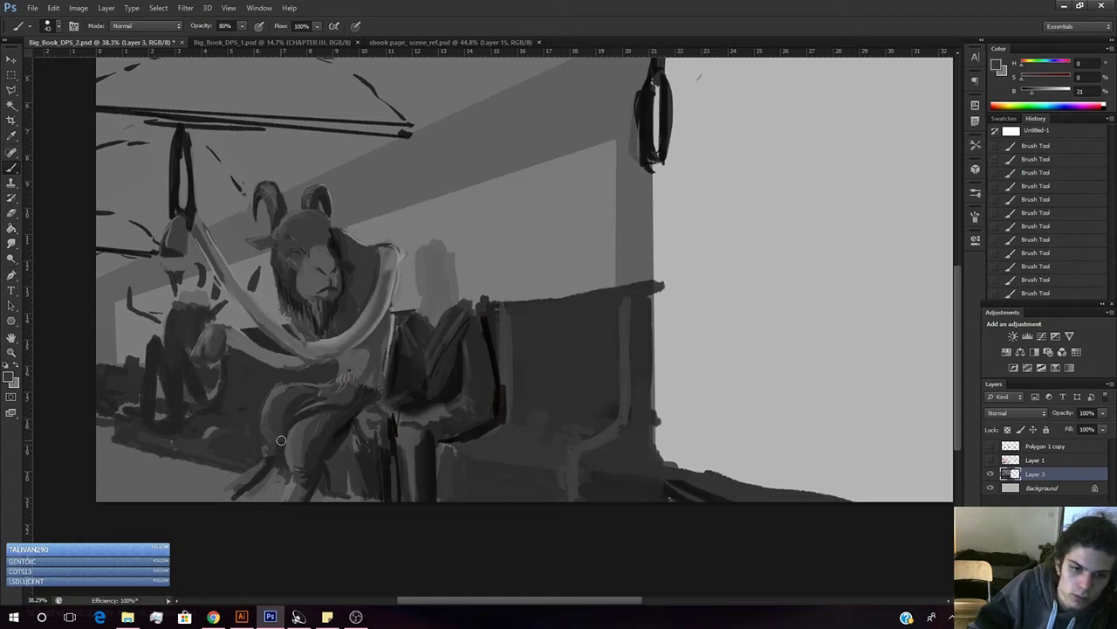
alt+click(282, 461)
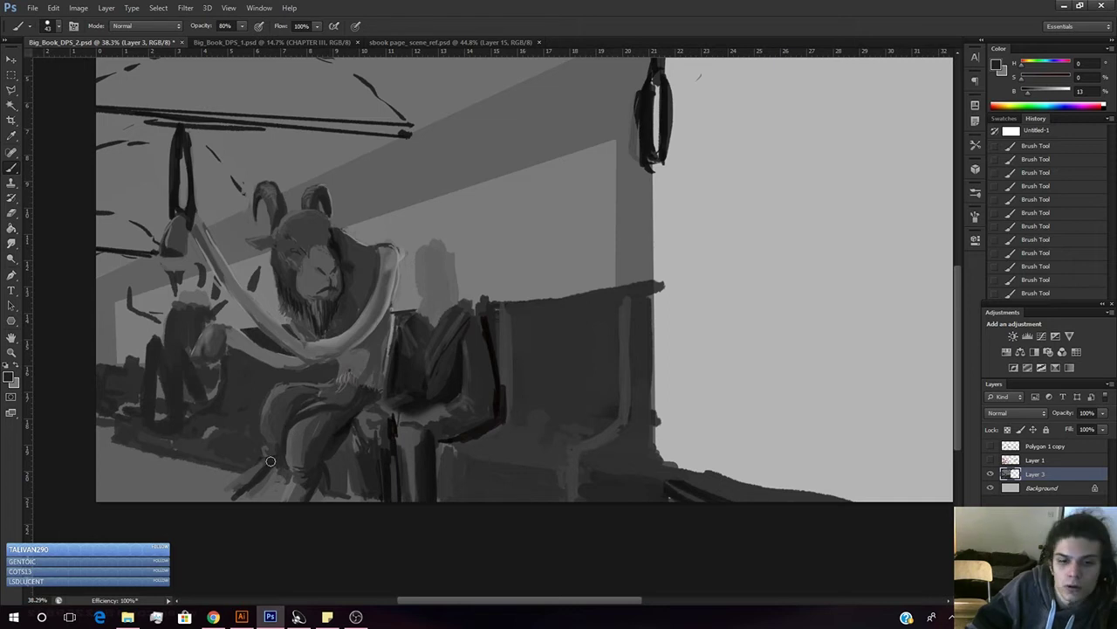
- Refine the rear thigh and knee folds with sampled 22%, 31% and 26% greys
alt+click(273, 399)
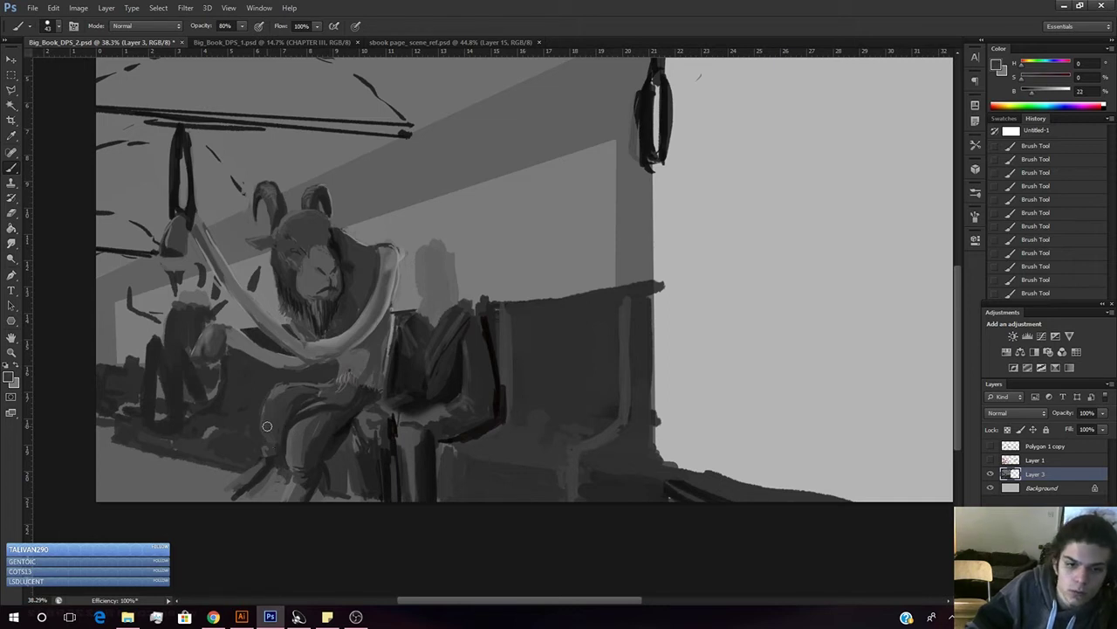
alt+click(280, 388)
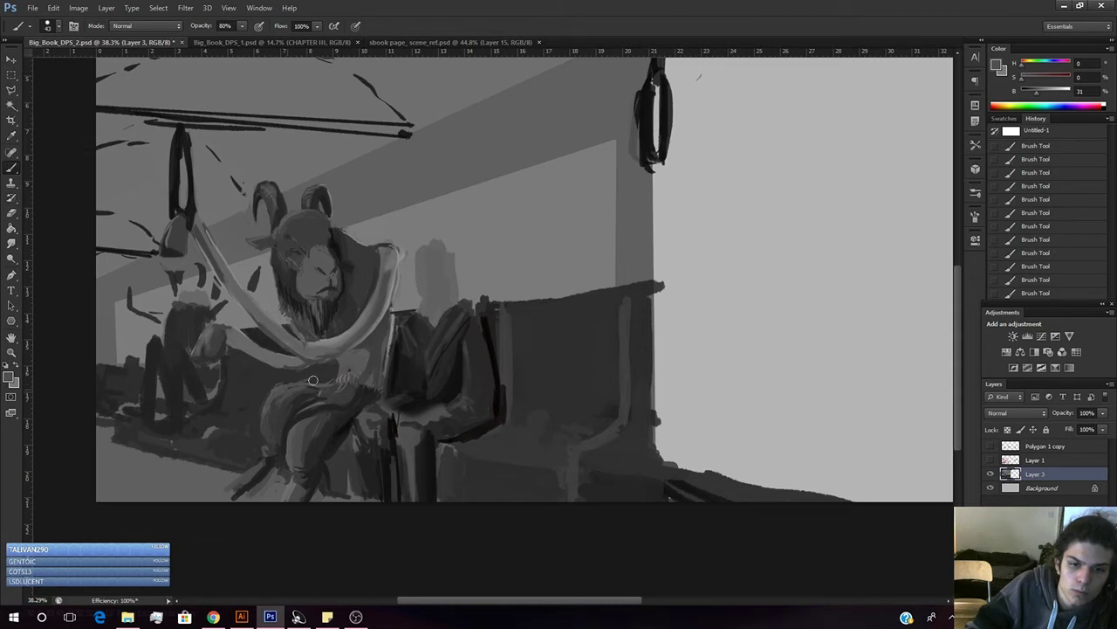
alt+click(281, 422)
drag(271, 437, 272, 425)
alt+click(272, 431)
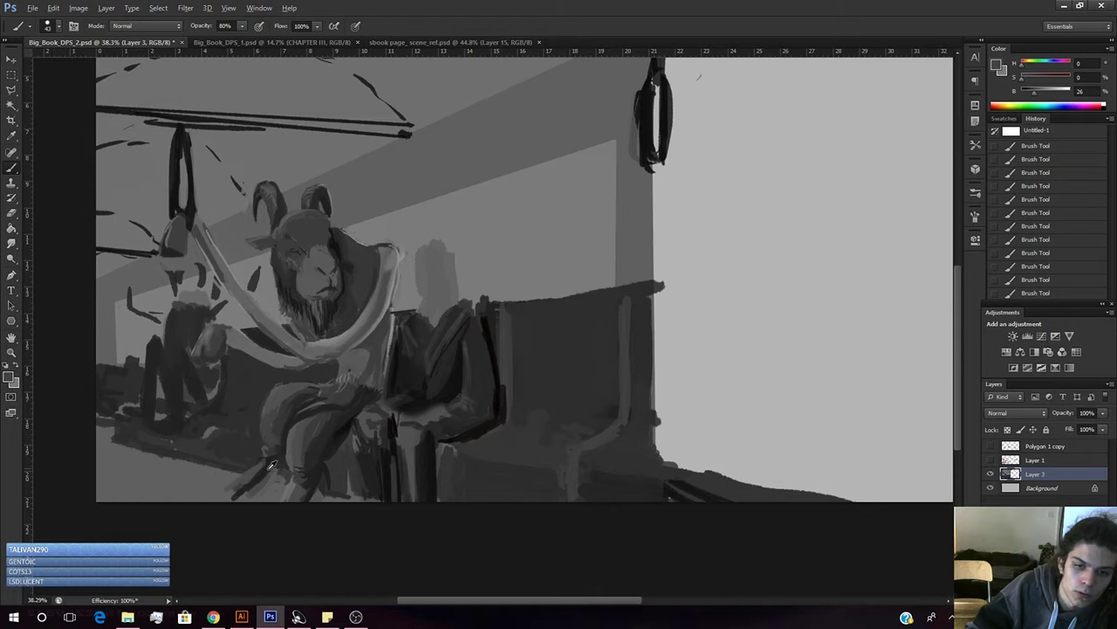
- Check the rear leg against the Layer 1 sketch and broaden its lower end with sampled 14%, 31% and 18% greys
click(990, 460)
alt+click(260, 473)
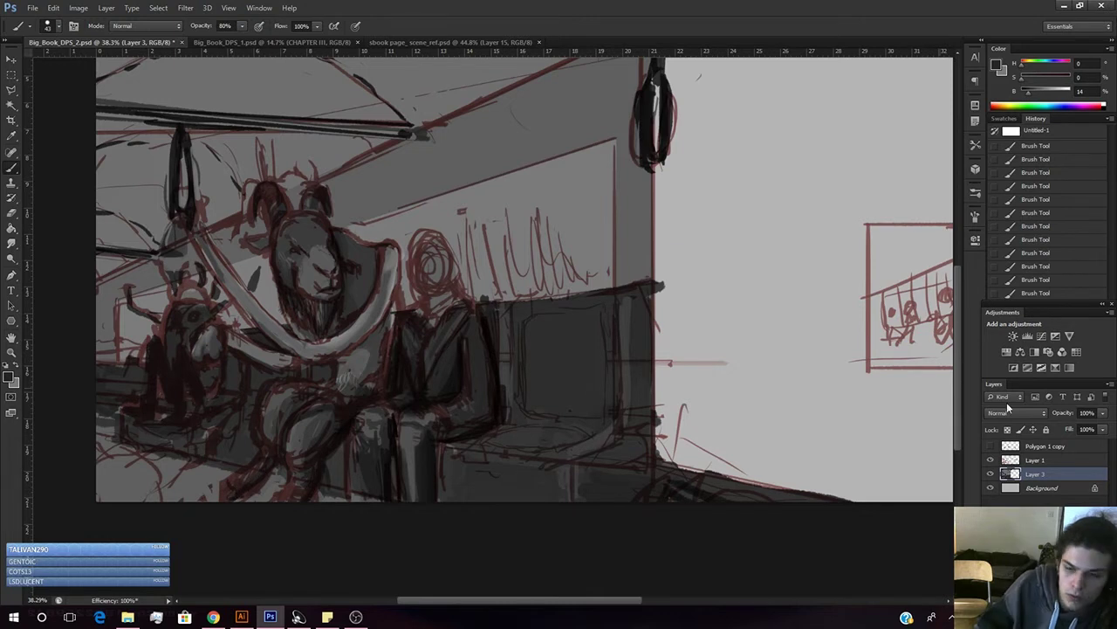
click(990, 459)
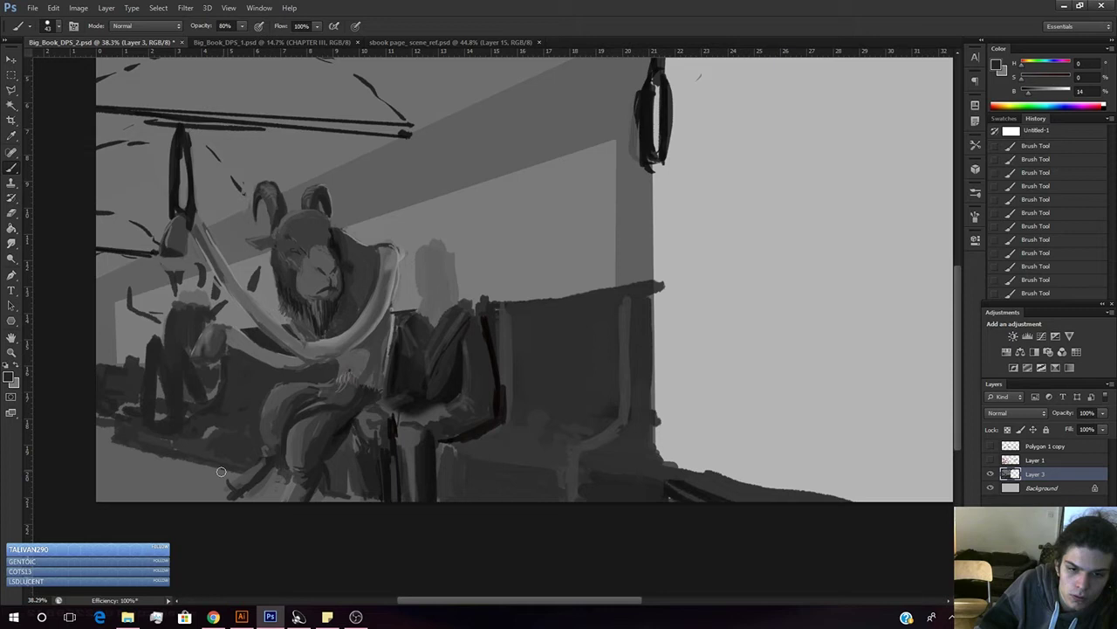
alt+click(225, 474)
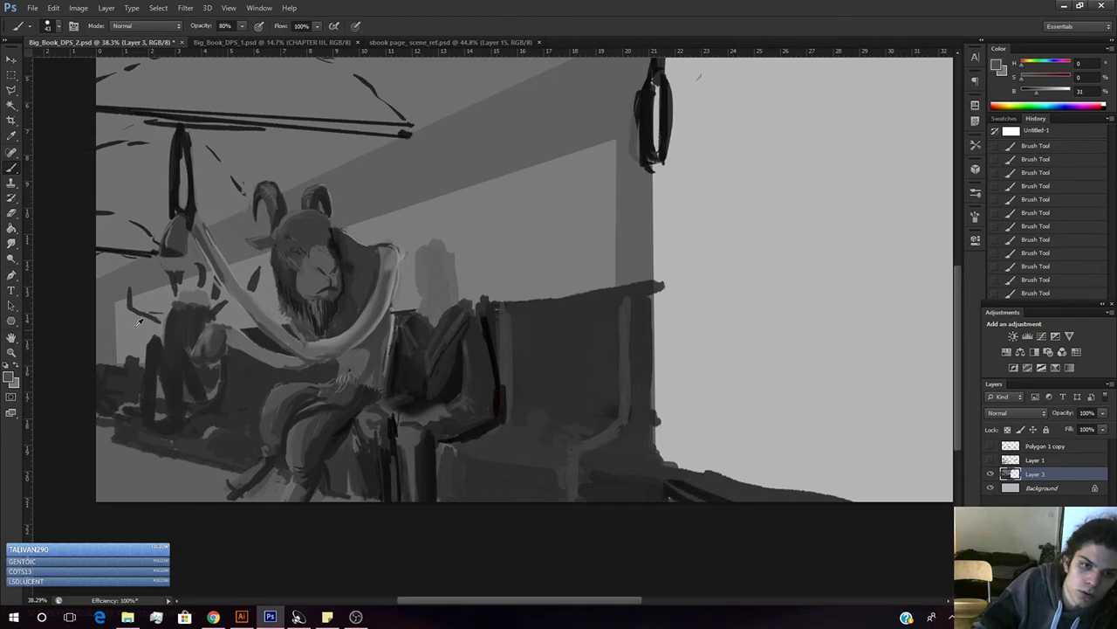
alt+click(231, 488)
drag(231, 488, 212, 503)
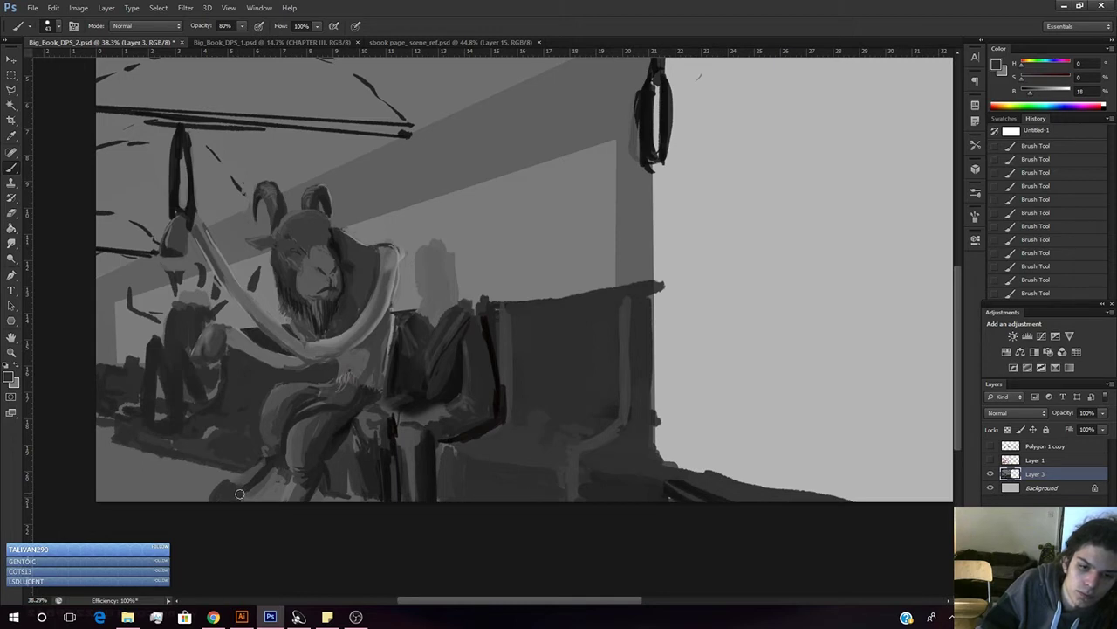
- Model the rear shin and the shadow beneath it with sampled 30%, 24%, 12% and 32% greys
alt+click(246, 476)
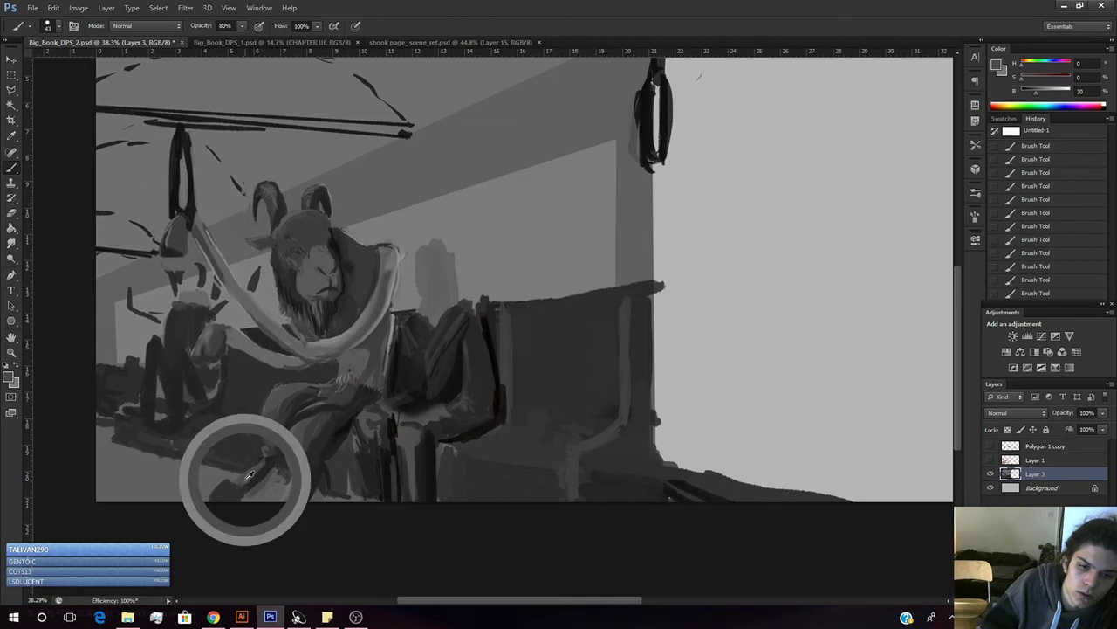
alt+click(265, 456)
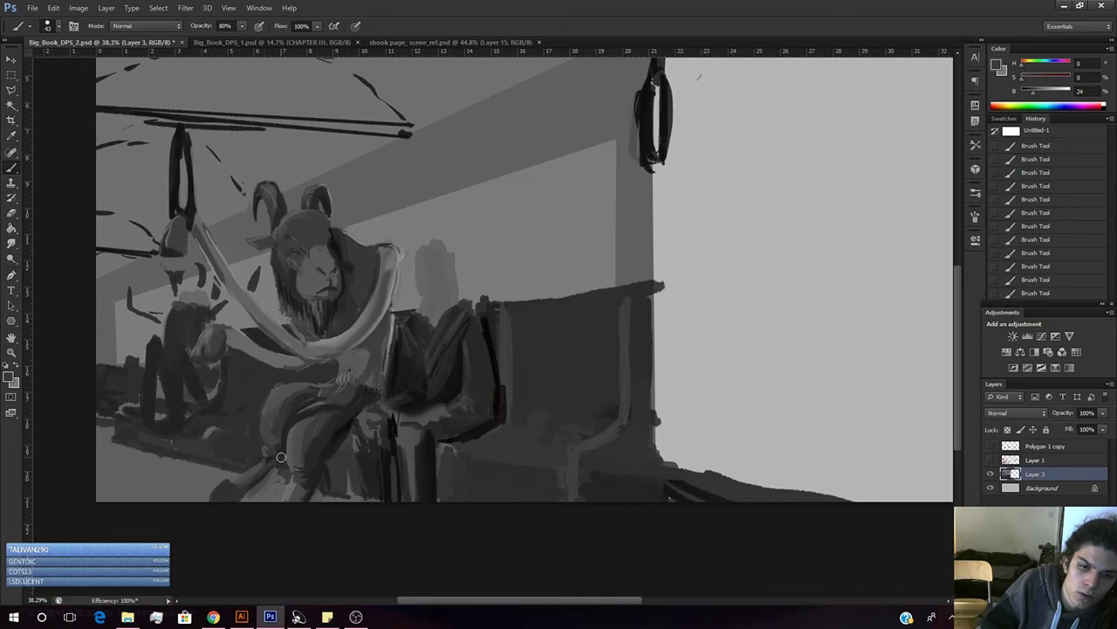
alt+click(273, 462)
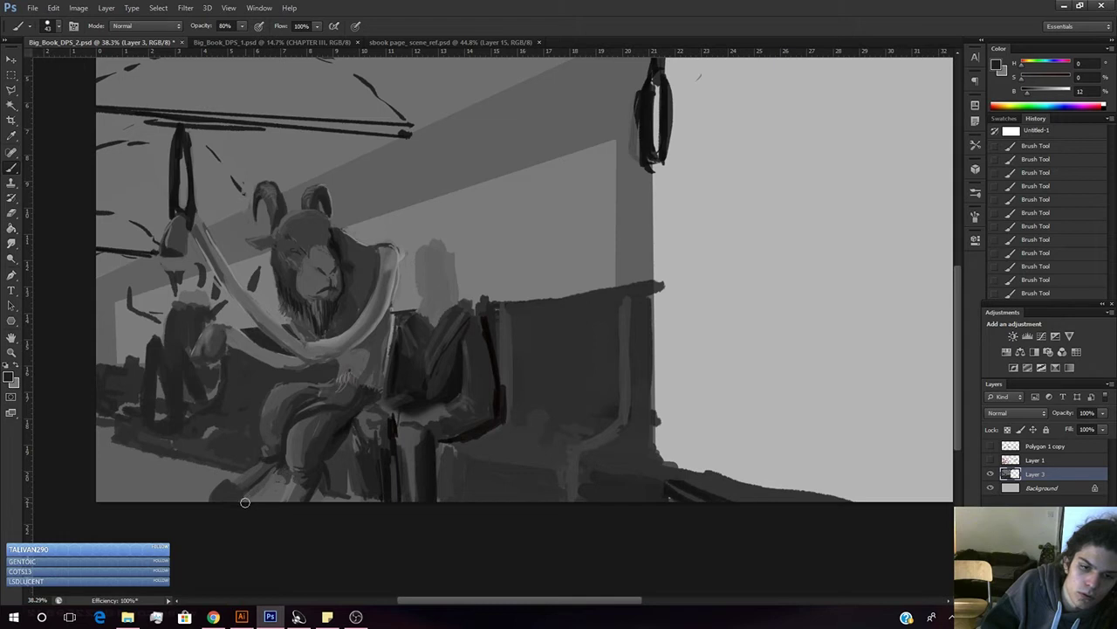
drag(257, 493, 286, 474)
alt+click(240, 485)
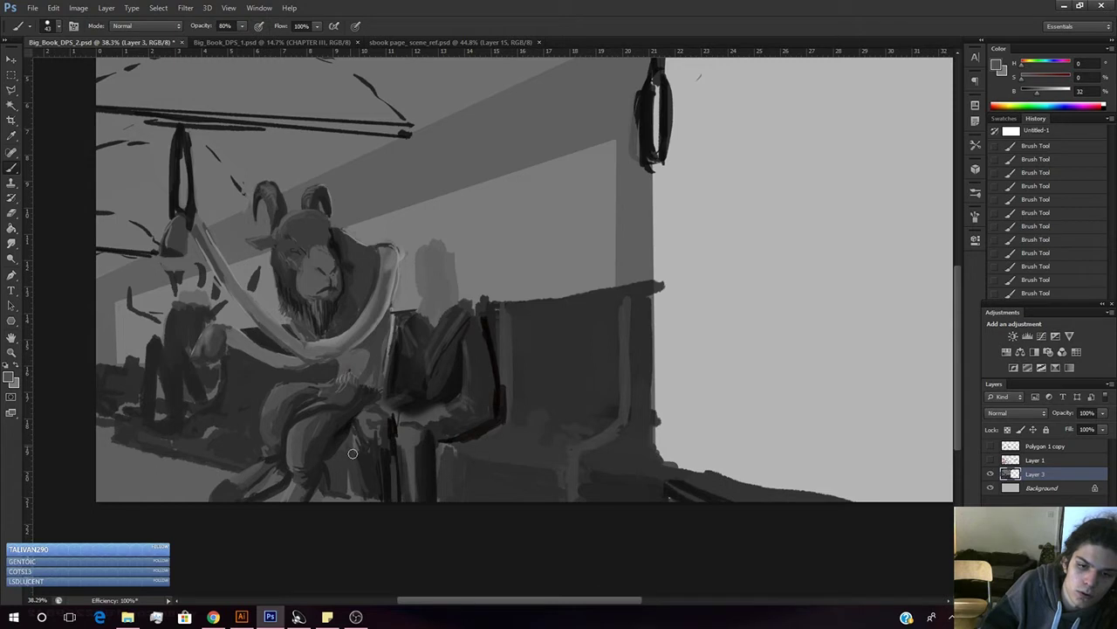
- Darken the folds around the front knee with 12% grey and rework the rear foot with 18%, 32%, 14% and 31% greys
alt+click(332, 472)
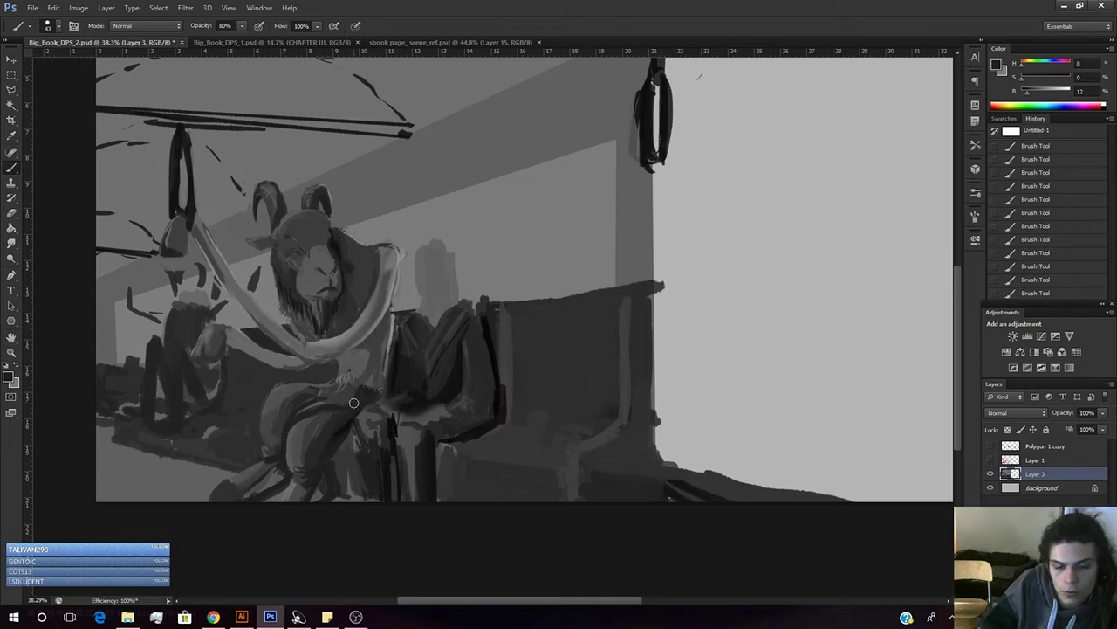
alt+click(224, 487)
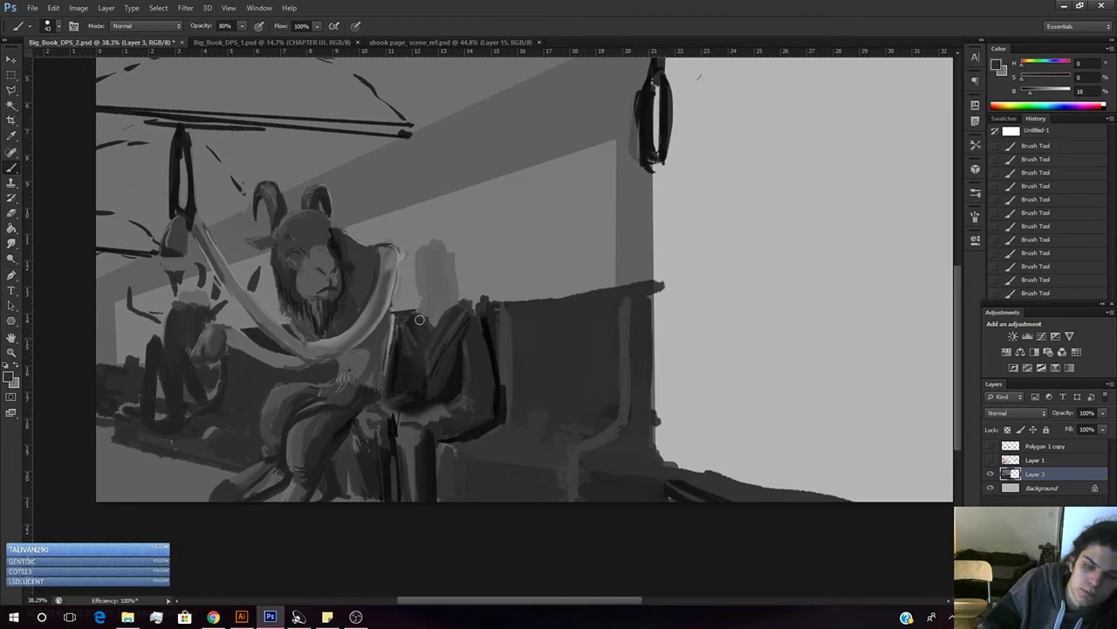
drag(1030, 93, 1037, 93)
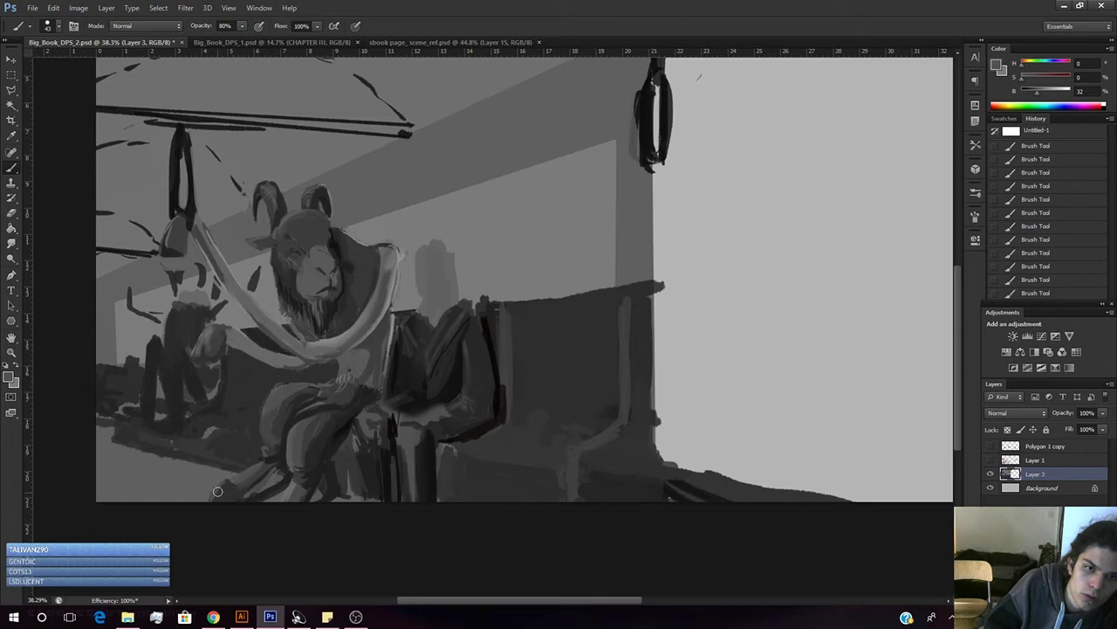
alt+click(179, 253)
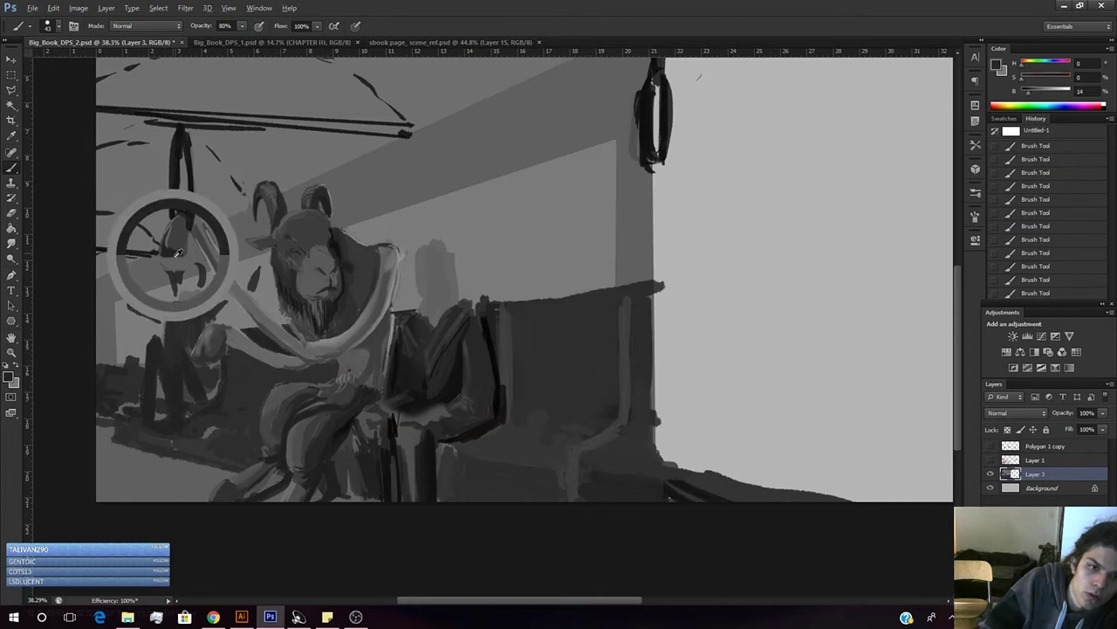
alt+click(212, 497)
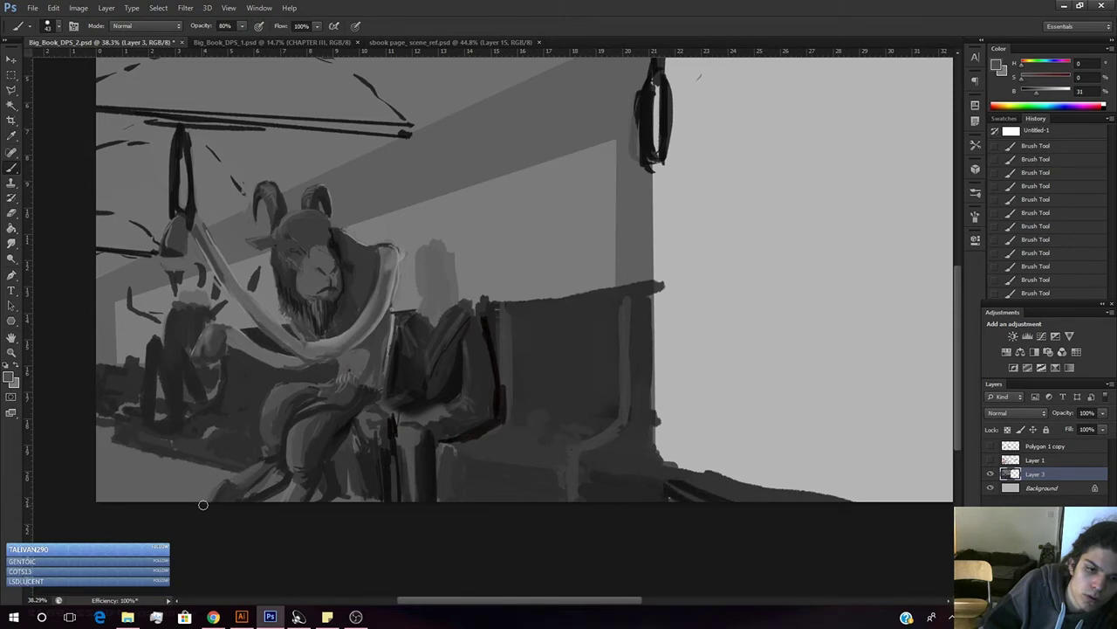
- Blend the rear foot and shin and clean their outer edge with sampled greys between 19% and 37%
alt+click(230, 489)
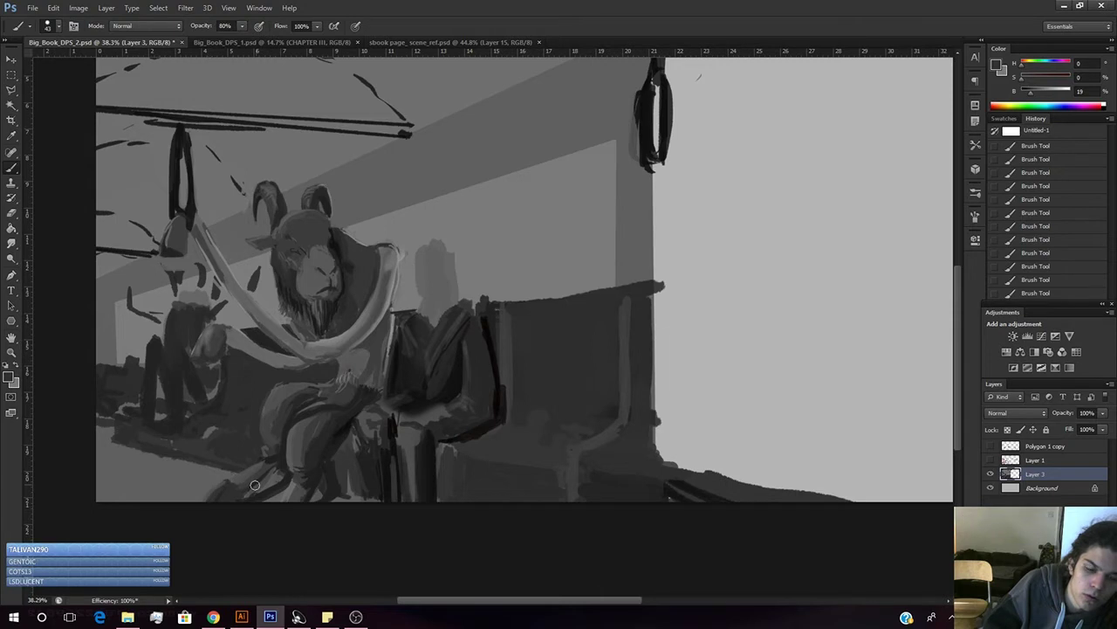
alt+click(234, 482)
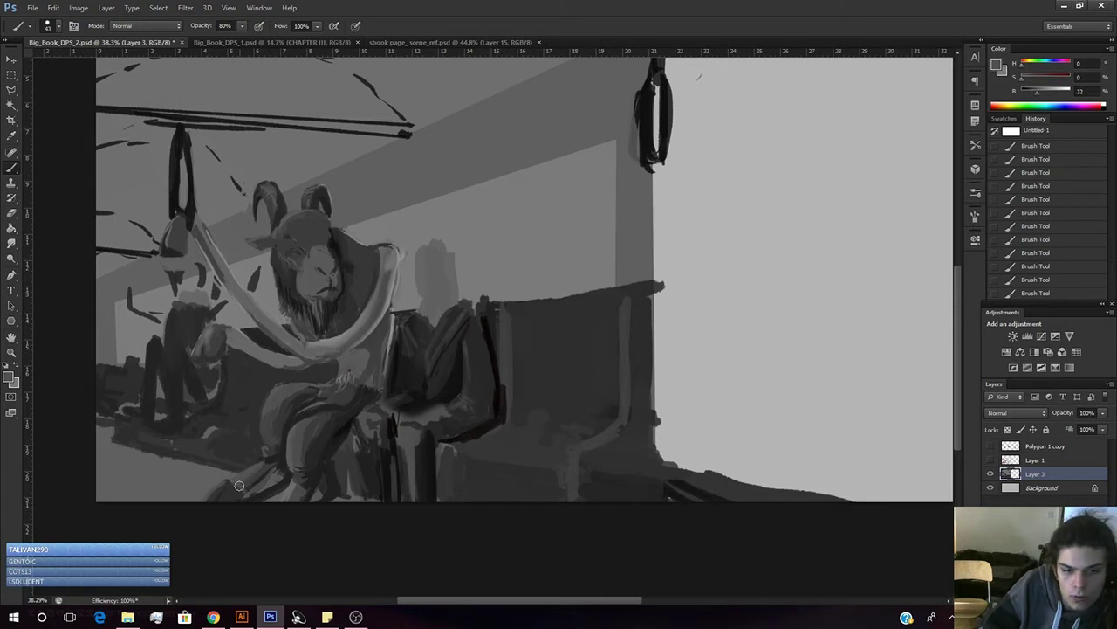
alt+click(225, 473)
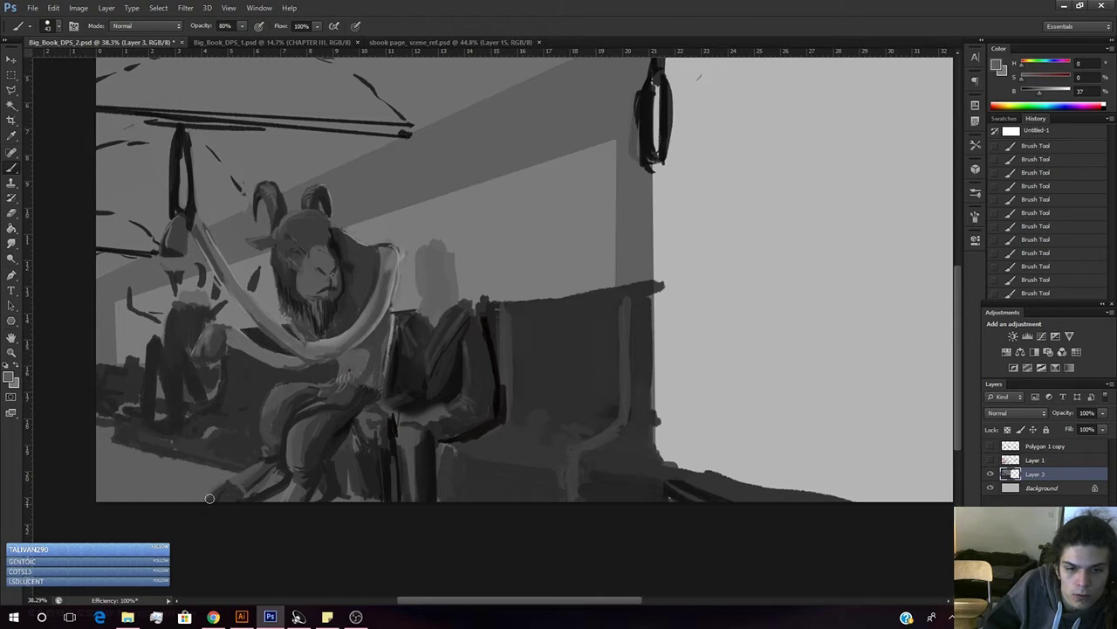
alt+click(244, 473)
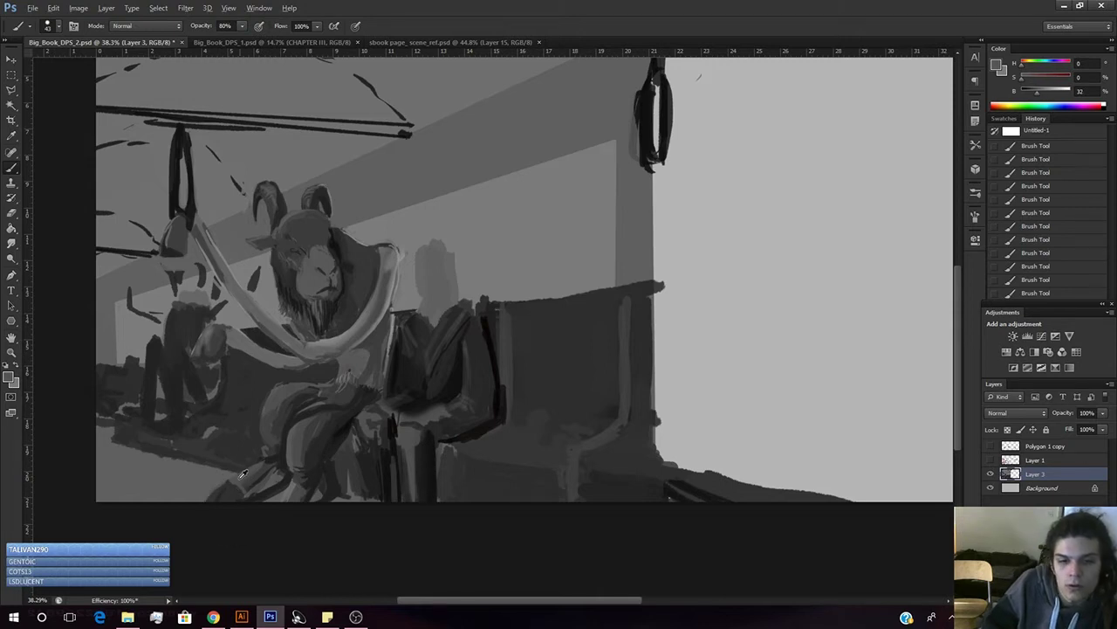
alt+click(231, 481)
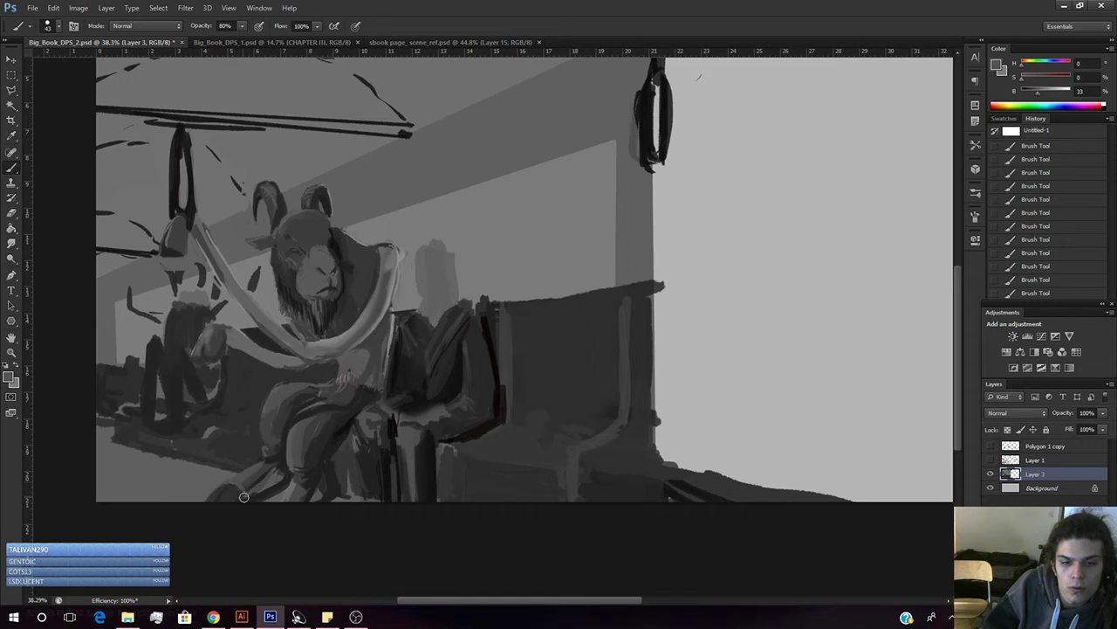
alt+click(243, 478)
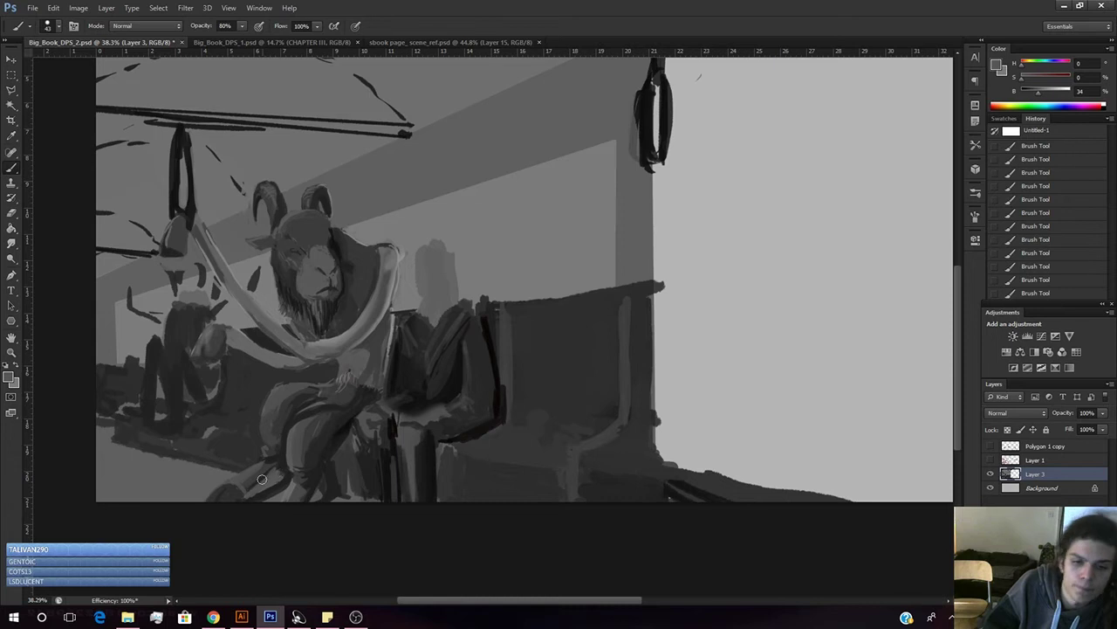
- Touch up the bench beside the goat's rear leg with a sampled 18% grey
key(z)
mouse_move(335, 469)
mouse_down()
mouse_move(302, 484)
mouse_move(345, 474)
mouse_move(336, 471)
mouse_up()
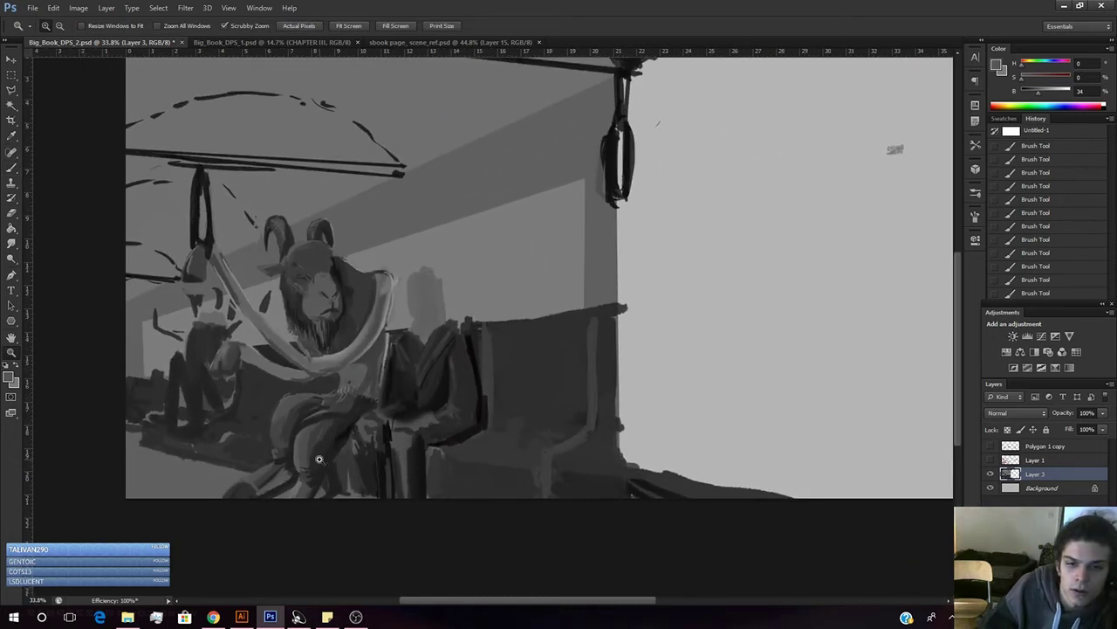
alt+click(259, 405)
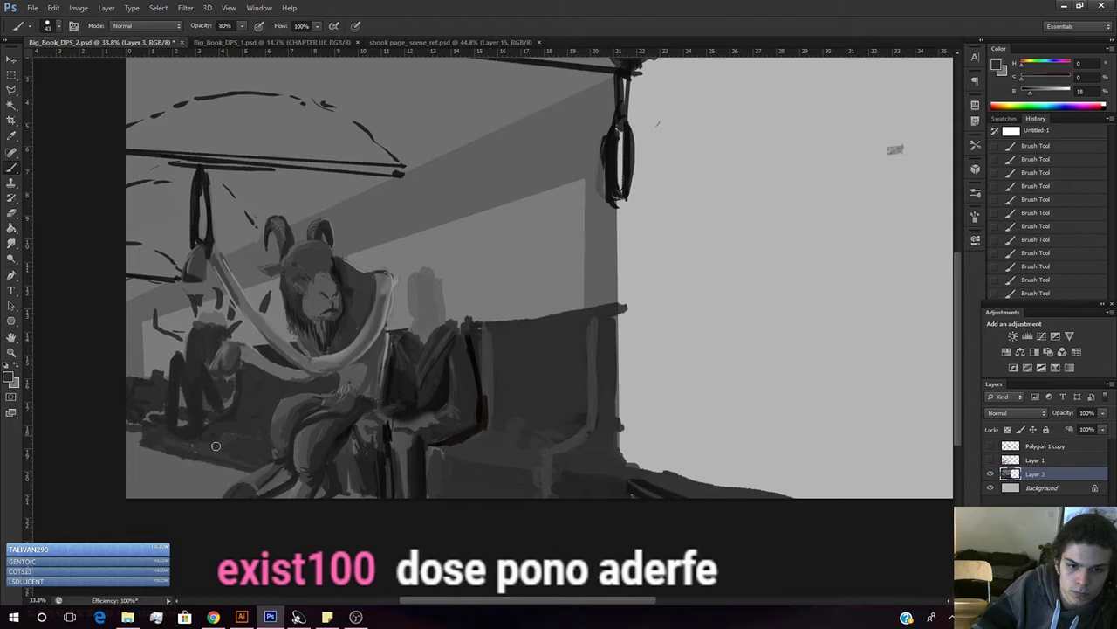
- Sample a 21% grey from the bench and make a polygonal selection whose straight lower side follows the bench's bottom edge, ready for brush painting
alt+click(492, 452)
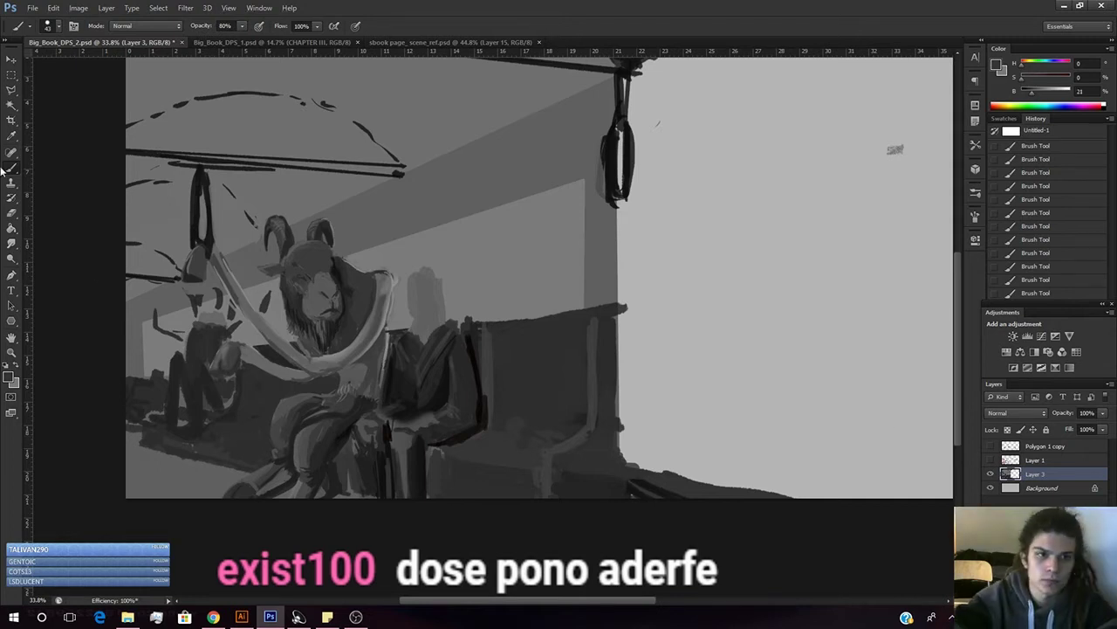
click(11, 91)
click(630, 479)
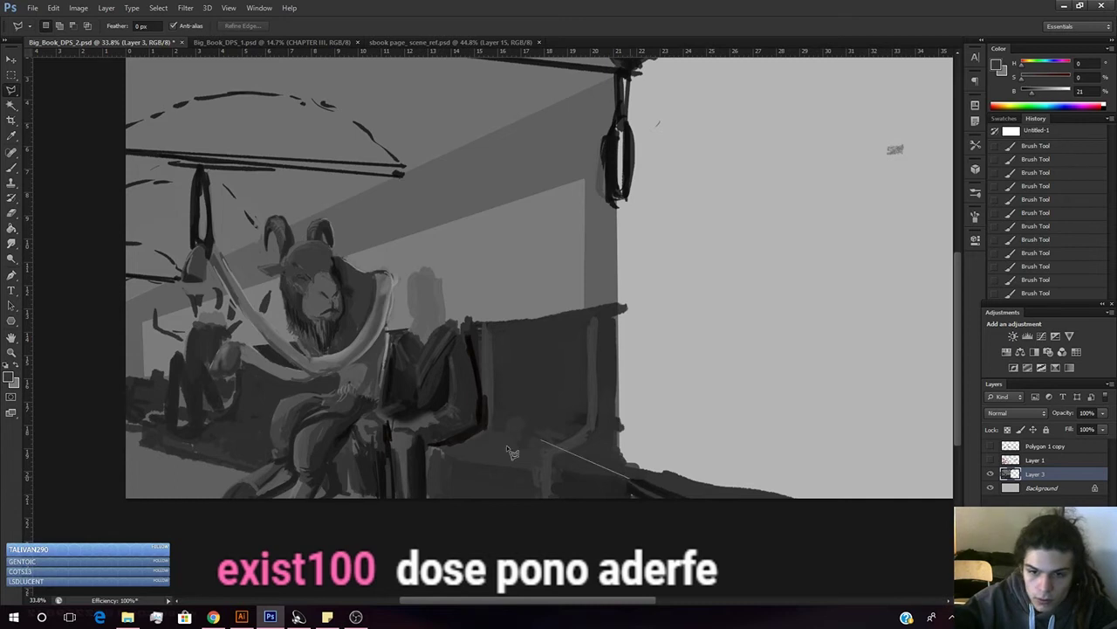
click(59, 421)
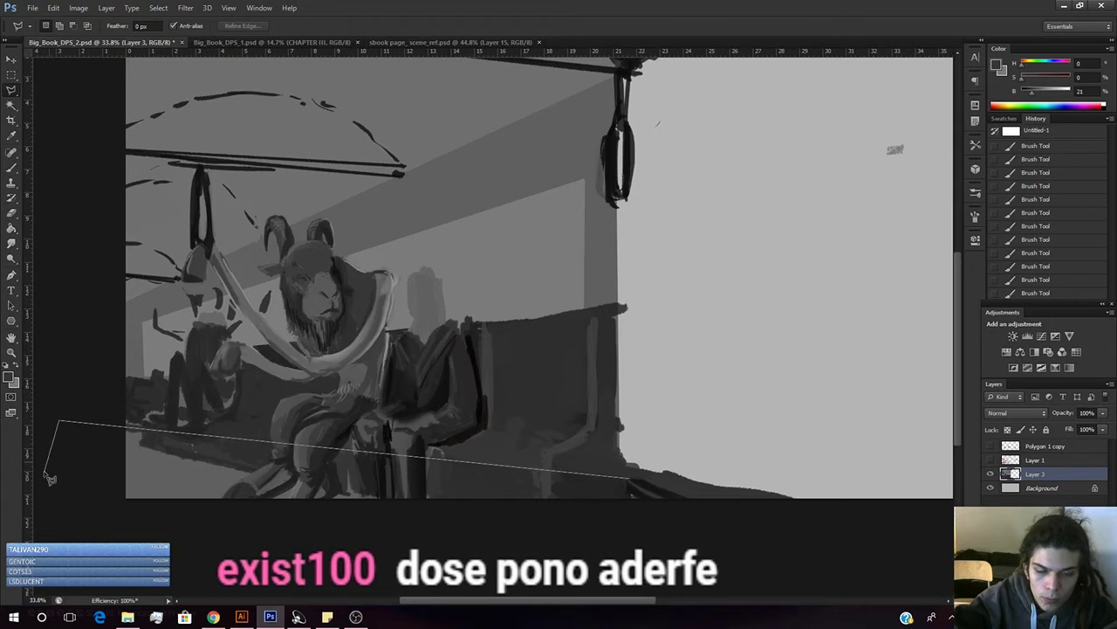
click(30, 264)
click(713, 86)
click(791, 356)
click(653, 477)
key(b)
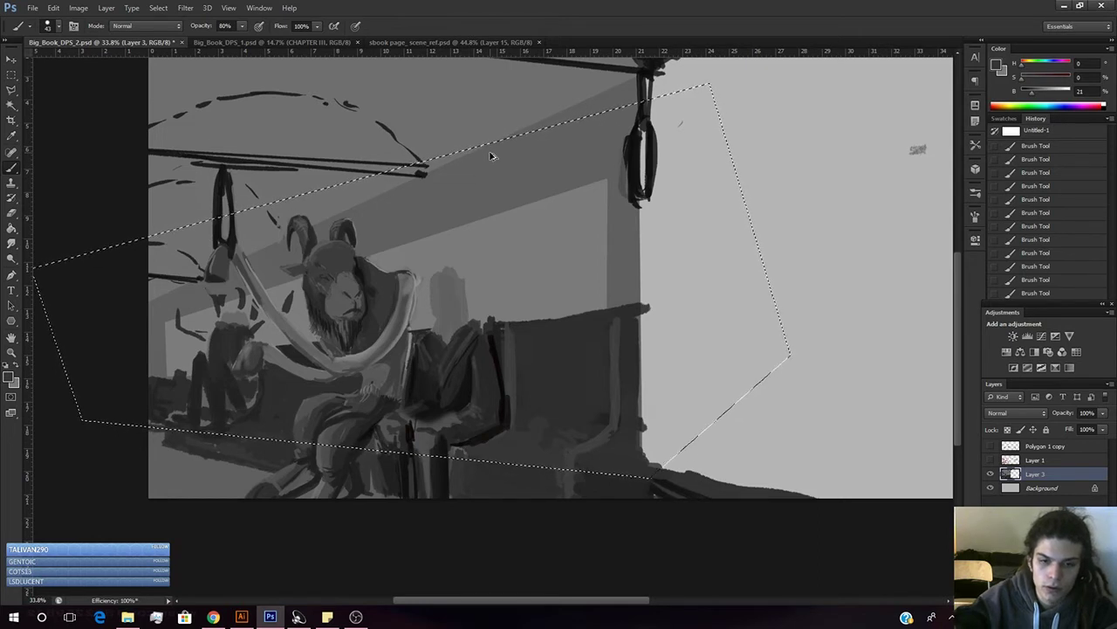
key(q)
key(w)
key(q)
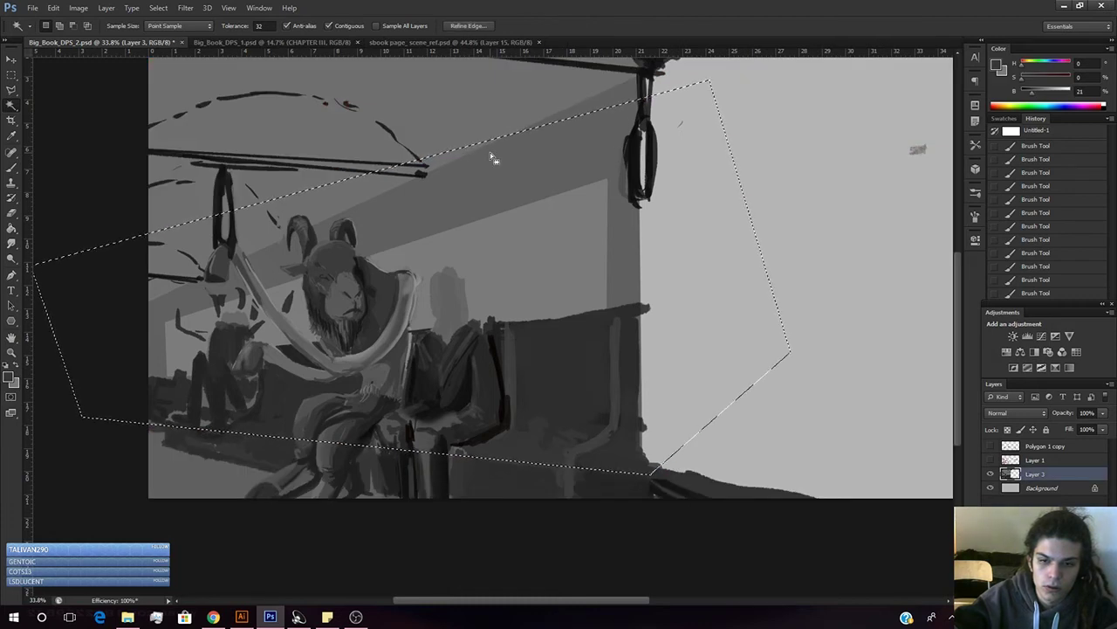
key(b)
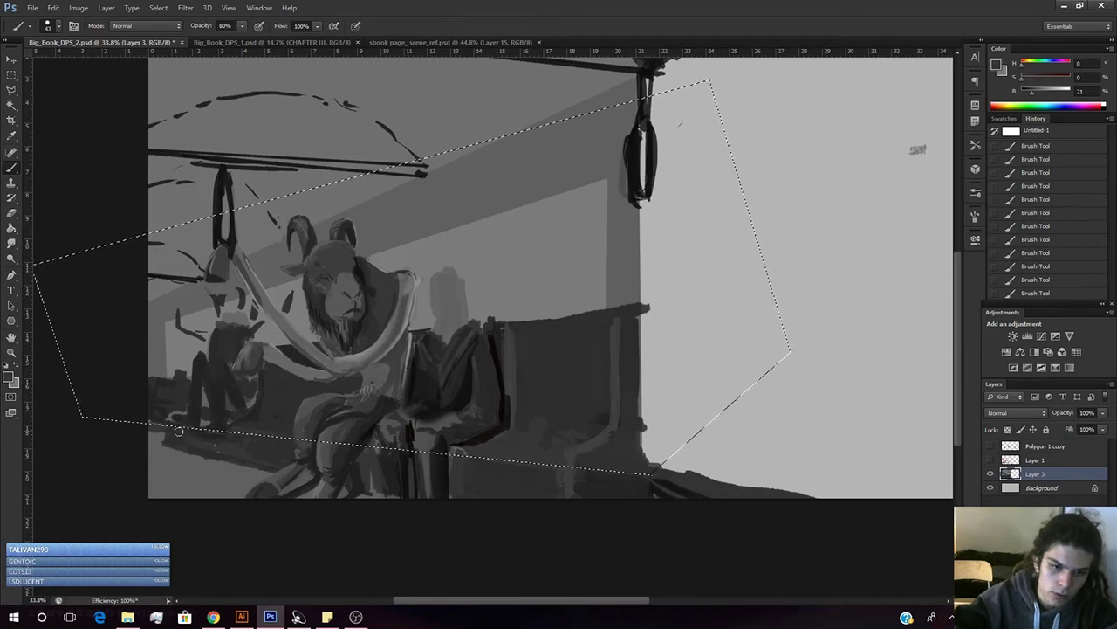
- Paint the bench seat and its front edge beside the goat's front knee inside the selection, using 21% and sampled 14% greys
drag(175, 428, 269, 437)
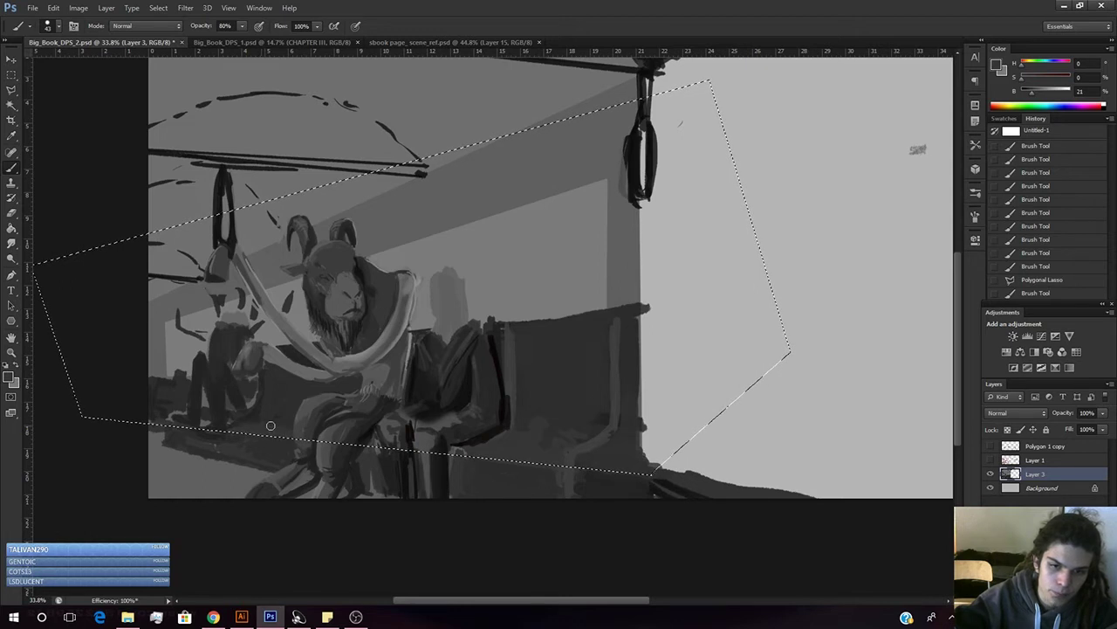
mouse_move(284, 424)
mouse_down()
mouse_move(258, 410)
mouse_move(267, 422)
mouse_move(253, 419)
mouse_move(288, 429)
mouse_up()
alt+click(295, 428)
key(Down)
mouse_move(179, 417)
mouse_down()
mouse_move(162, 408)
mouse_move(227, 426)
mouse_up()
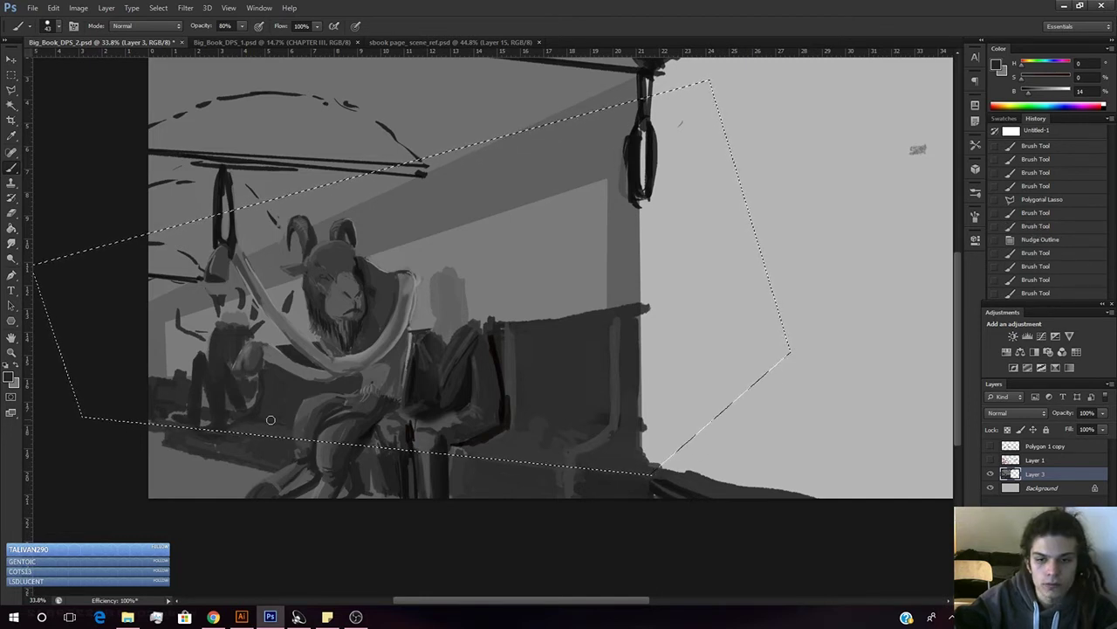
mouse_move(286, 420)
mouse_down()
mouse_move(297, 424)
mouse_move(256, 420)
mouse_up()
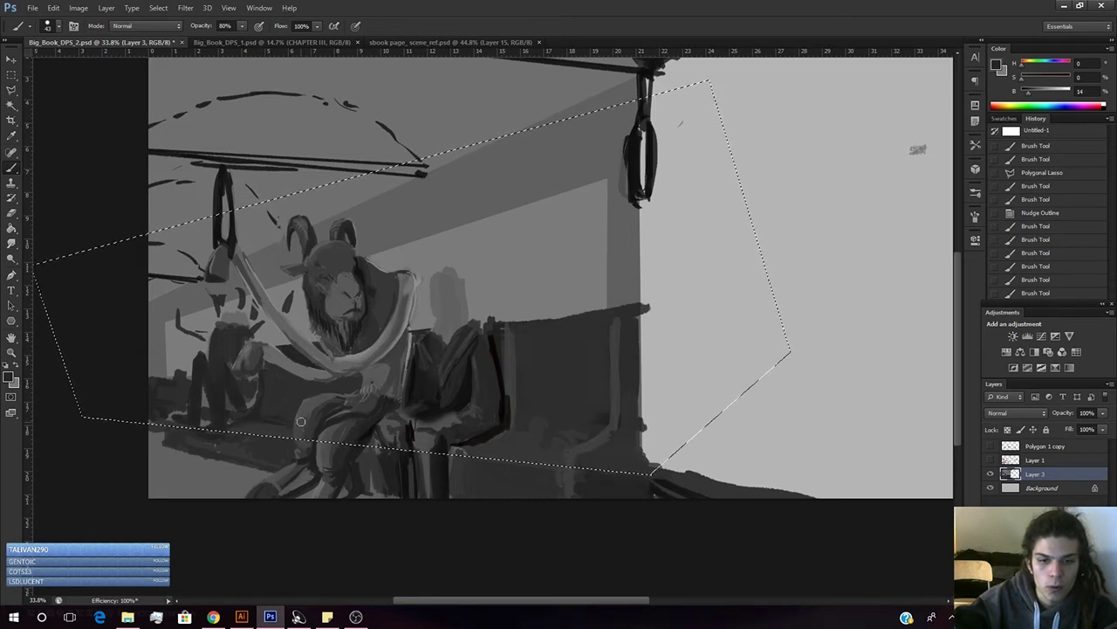
- Touch up the front knee's outer edge and the thigh folds with sampled 20%, 27% and 13% greys
alt+click(268, 425)
click(294, 430)
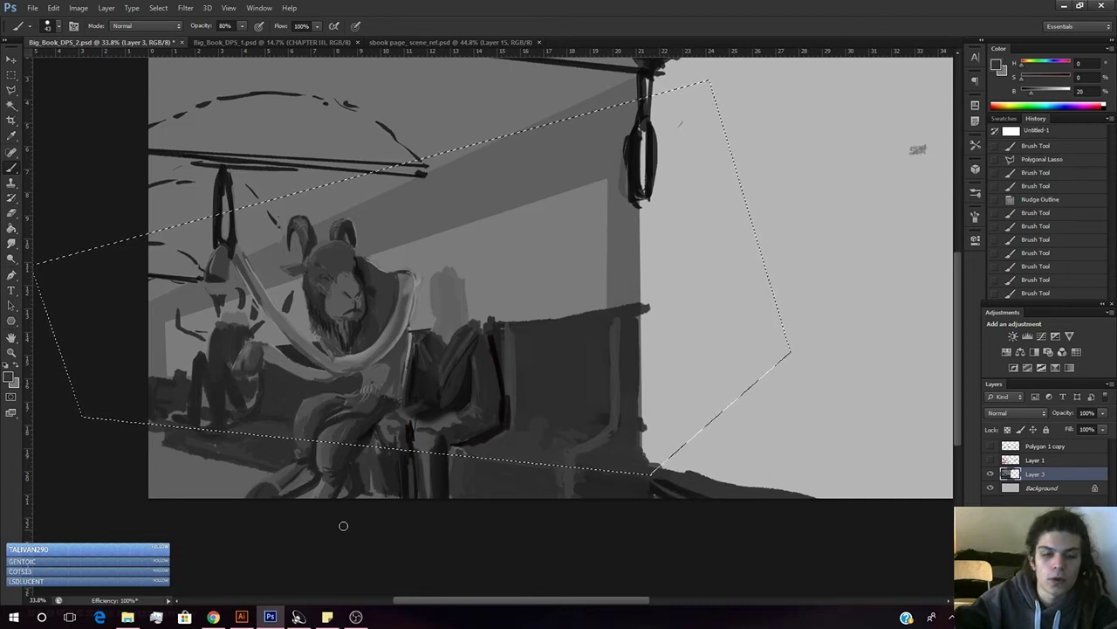
alt+click(303, 426)
click(302, 426)
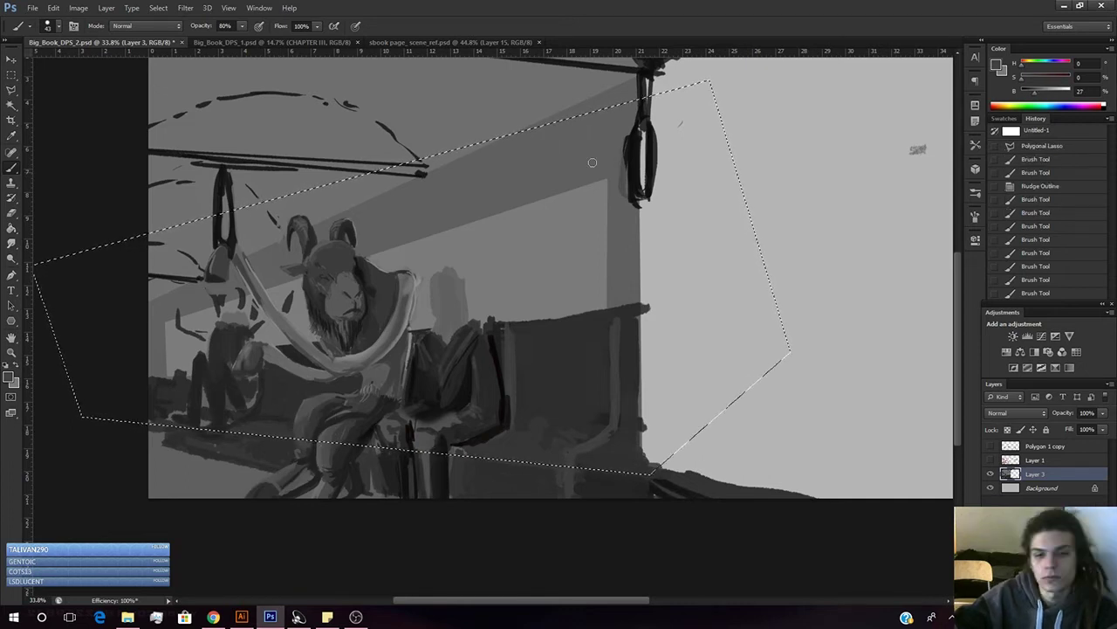
alt+click(328, 419)
click(331, 413)
click(331, 407)
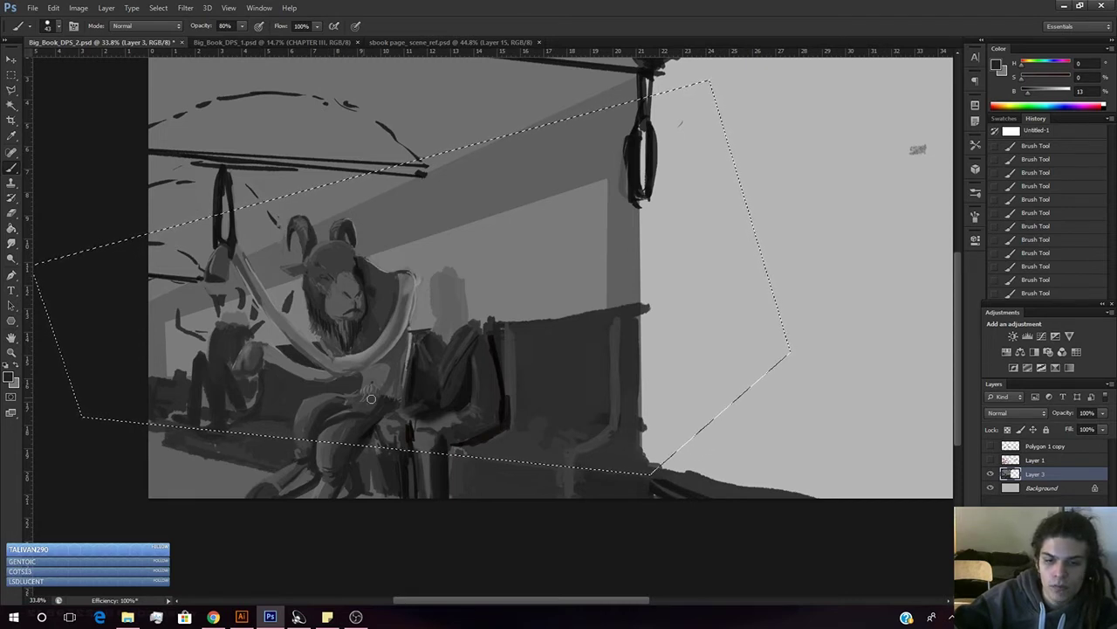
- Highlight the front knee with 31% and 46% greys, tidy its upper edge with a sampled 18% grey, and clear the selection
click(1037, 91)
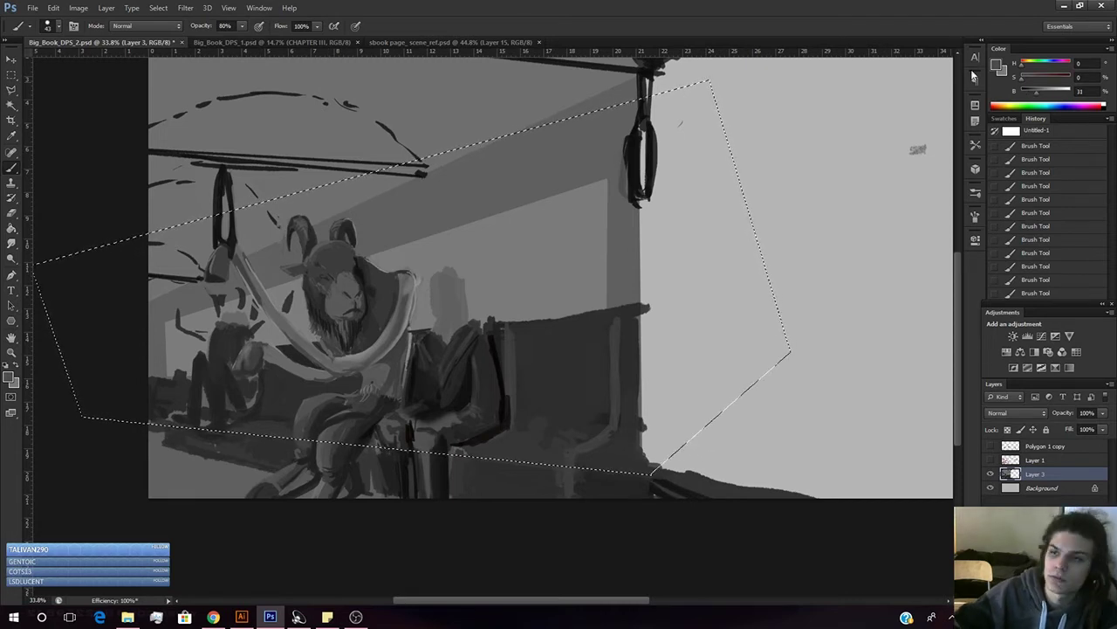
click(1044, 93)
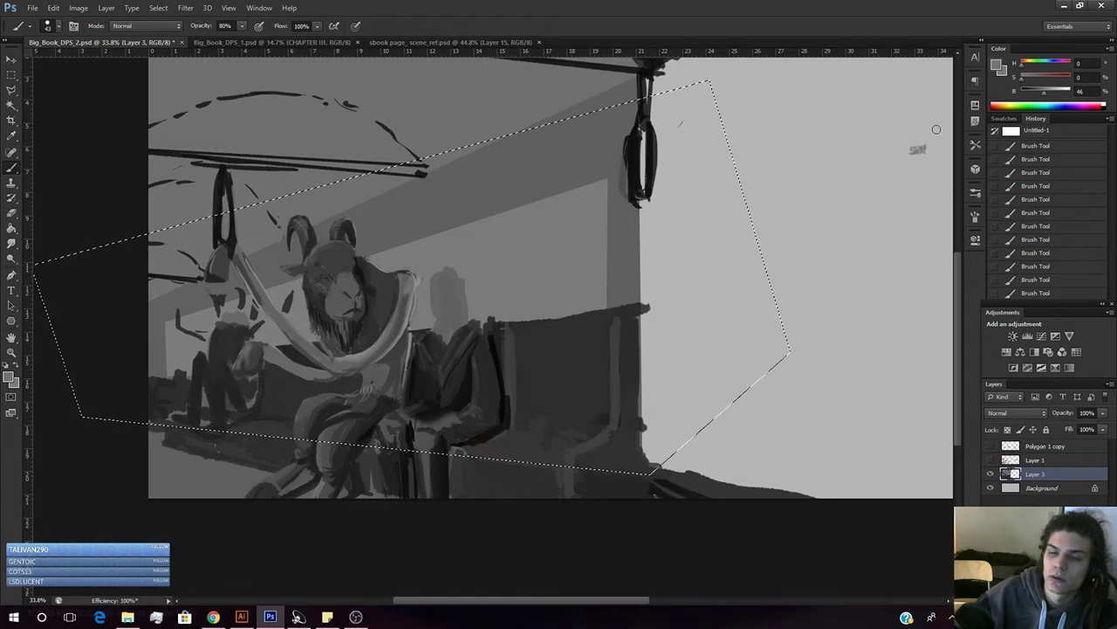
alt+click(301, 392)
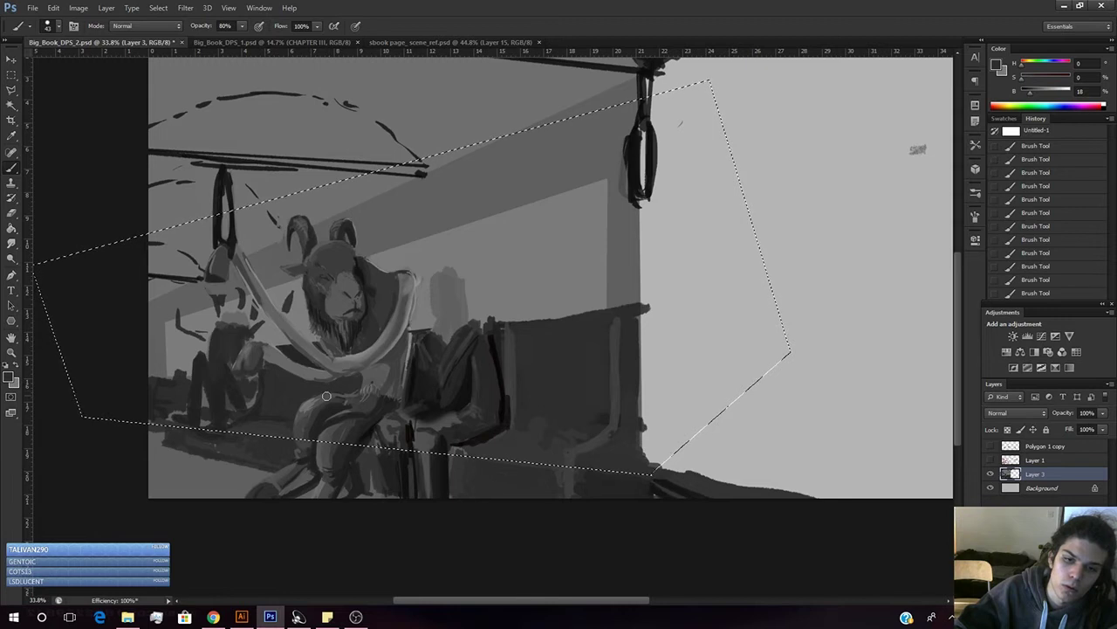
alt+click(304, 400)
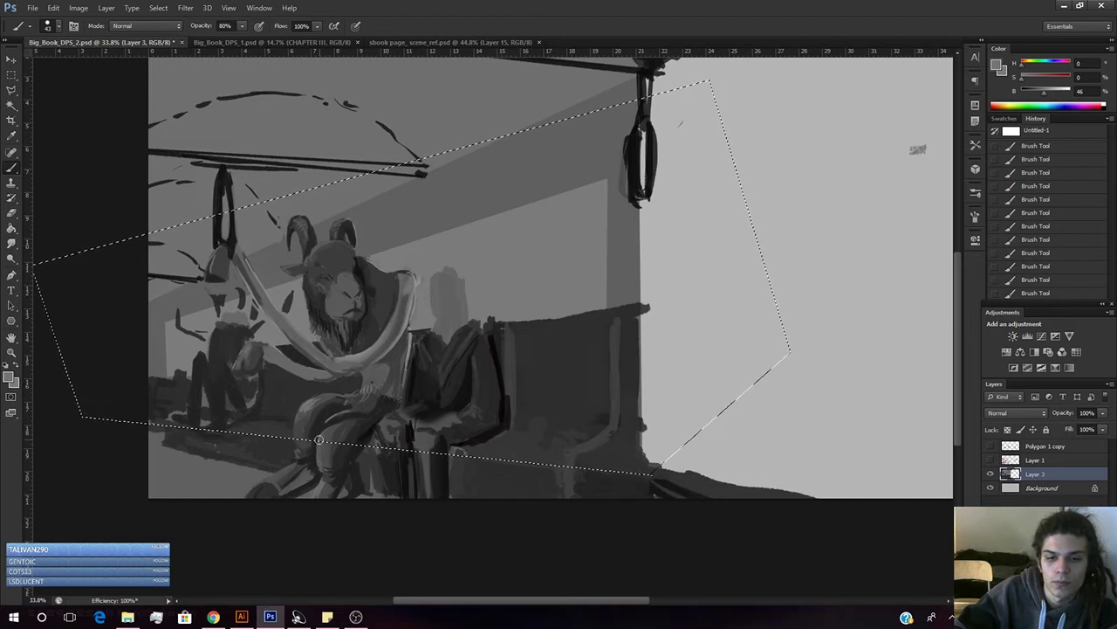
key(ctrl+d)
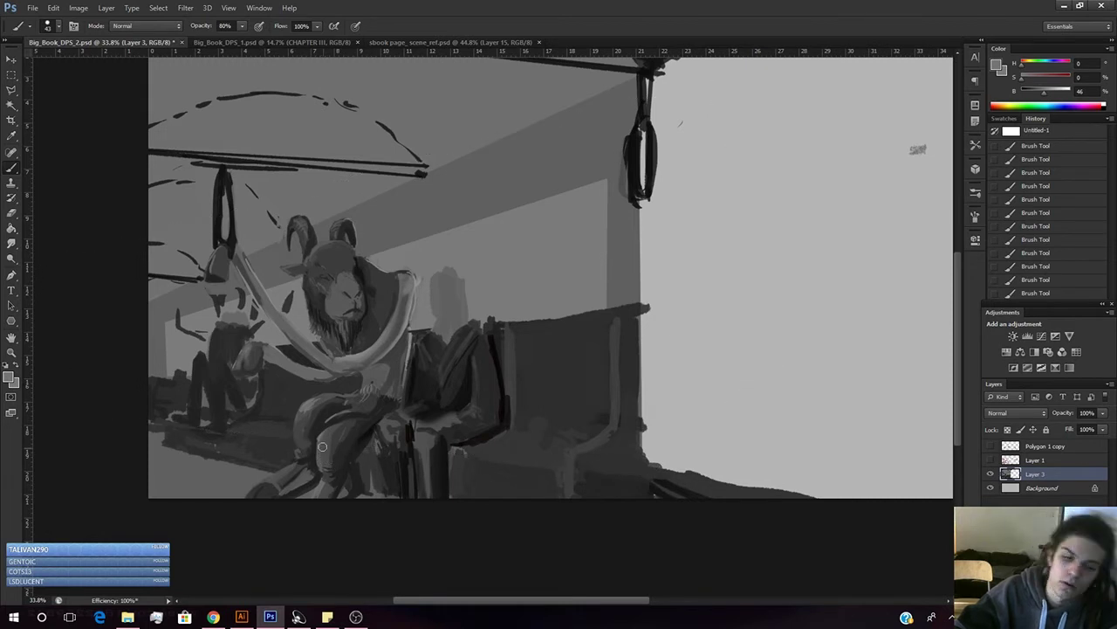
- Blend the shading down the goat's front shin with short strokes of sampled greys, including 23% and 24%
alt+click(337, 435)
alt+click(335, 435)
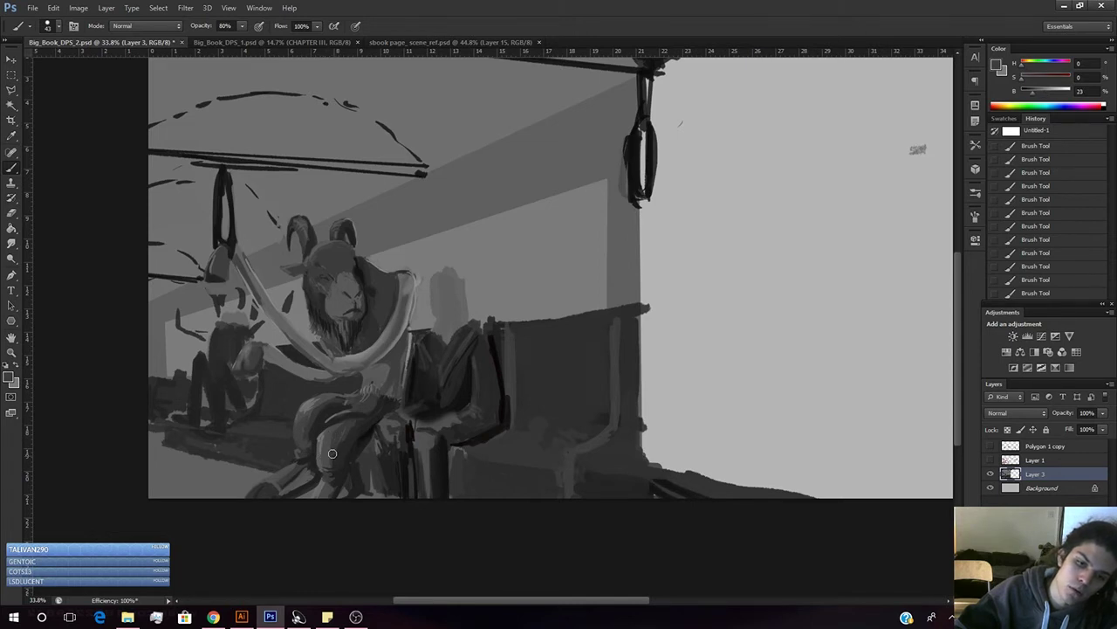
drag(328, 457, 333, 445)
alt+click(336, 437)
drag(334, 442, 331, 451)
drag(333, 449, 330, 461)
alt+click(342, 433)
drag(339, 436, 330, 455)
drag(332, 445, 329, 450)
drag(331, 437, 330, 465)
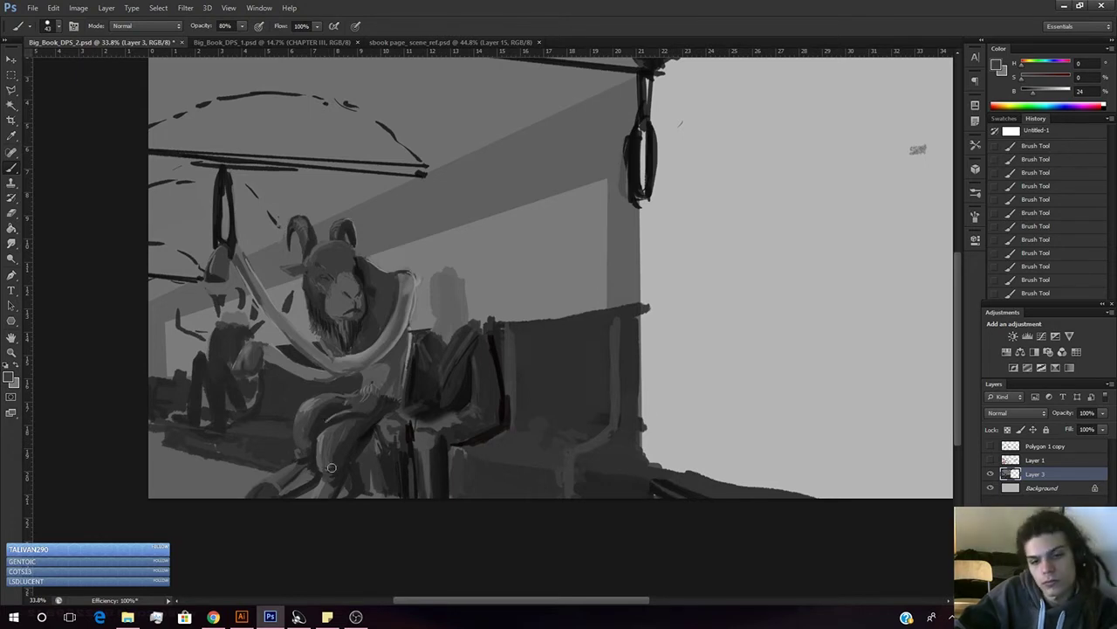
- Soften the light and shadow on the goat's bent knee and upper thigh with sampled greys such as 21% and 31%
alt+click(312, 416)
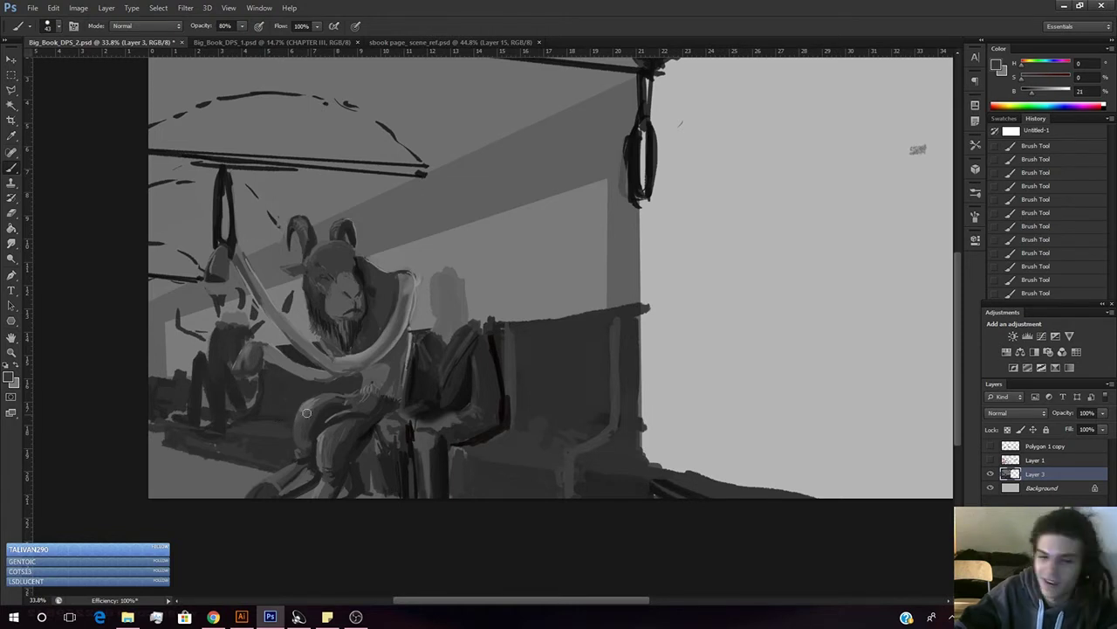
alt+click(308, 426)
alt+click(301, 426)
alt+click(316, 404)
alt+click(320, 402)
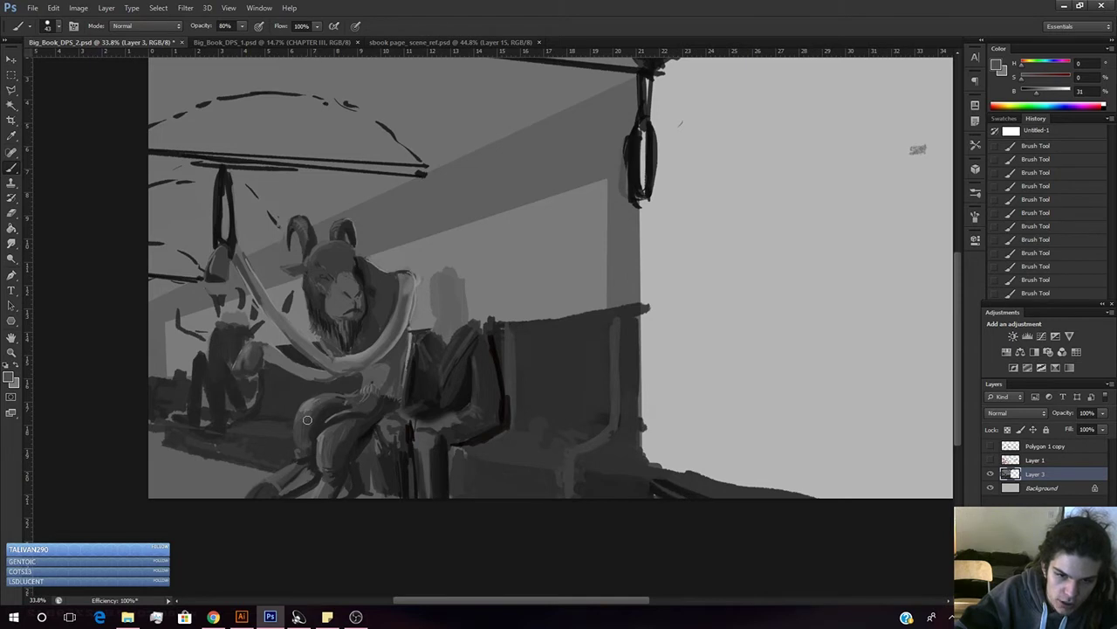
mouse_move(326, 405)
mouse_down()
mouse_move(410, 322)
mouse_move(414, 391)
mouse_move(338, 385)
mouse_move(375, 369)
mouse_move(365, 371)
mouse_move(371, 325)
mouse_move(412, 397)
mouse_move(364, 410)
mouse_move(384, 394)
mouse_move(362, 418)
mouse_up()
- Rework the goat's lower hand and forearm with sampled 48%, 40%, 18% and 24% greys and a 15% shadow grey
key(z)
drag(351, 362, 377, 335)
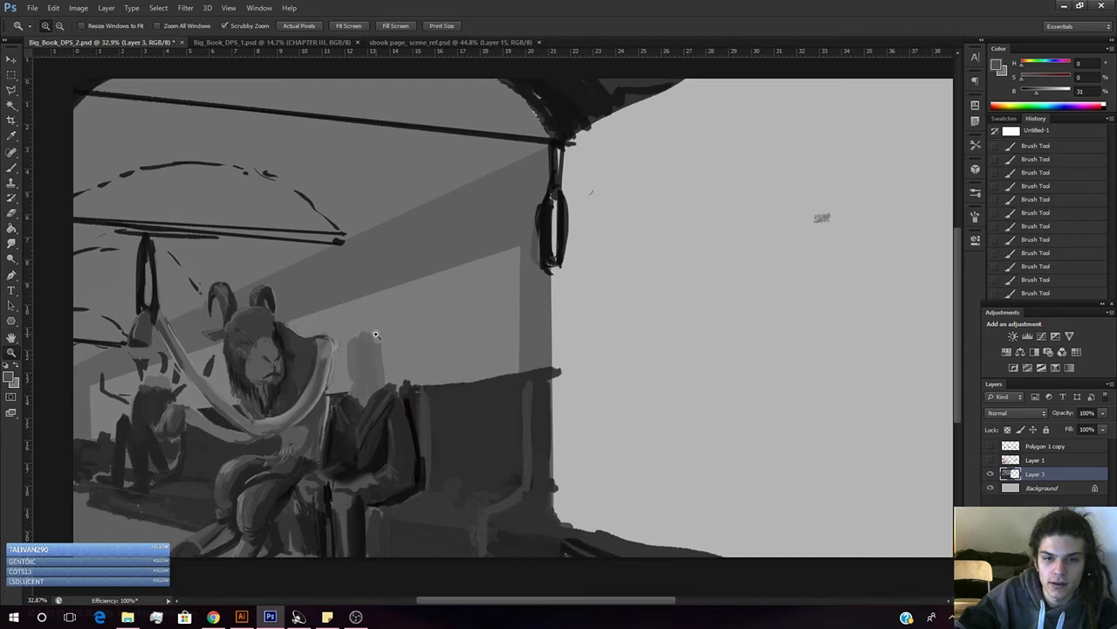
key(b)
alt+click(334, 340)
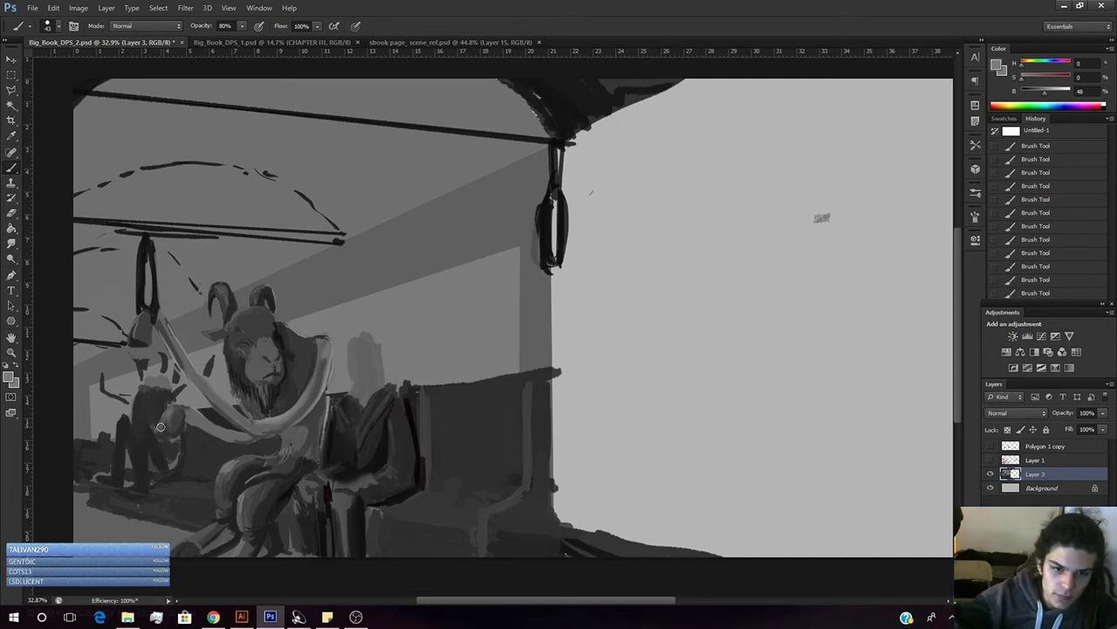
alt+click(210, 417)
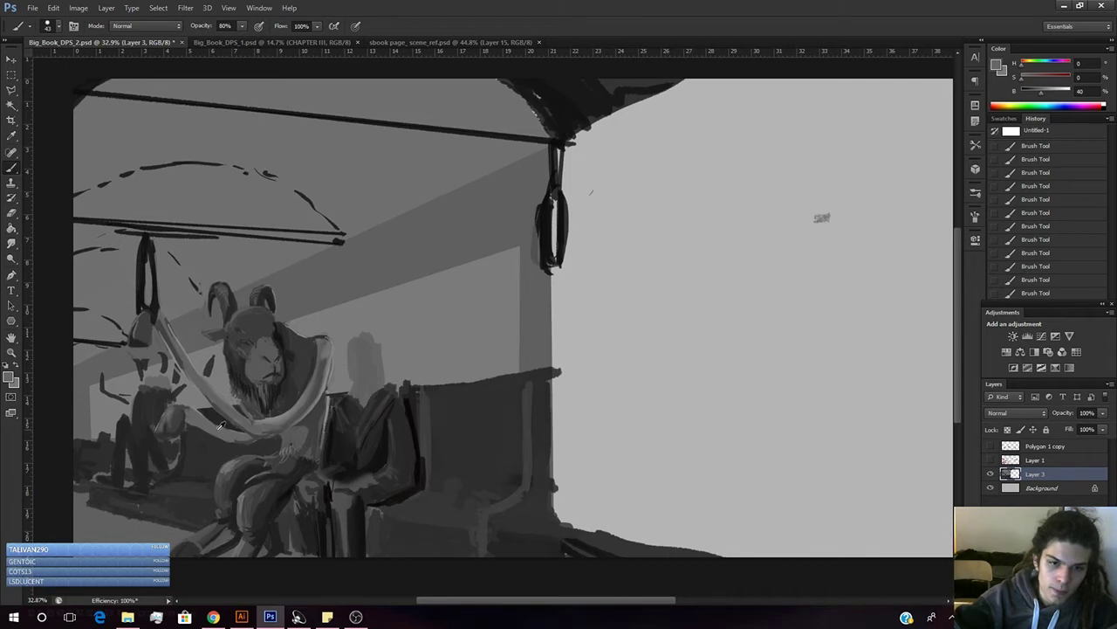
alt+click(199, 441)
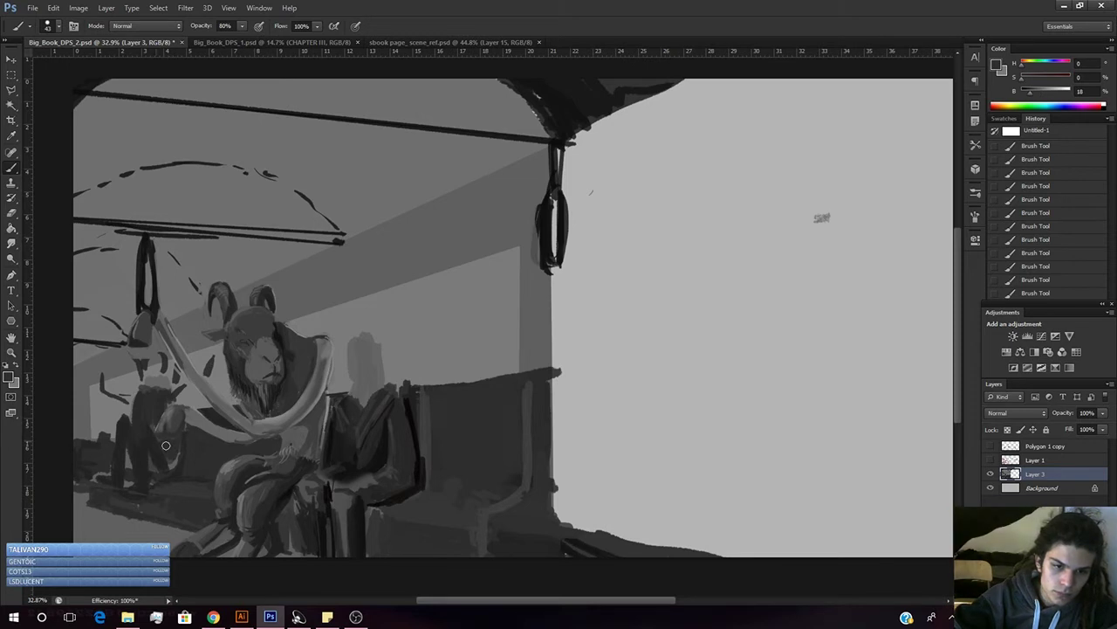
alt+click(172, 432)
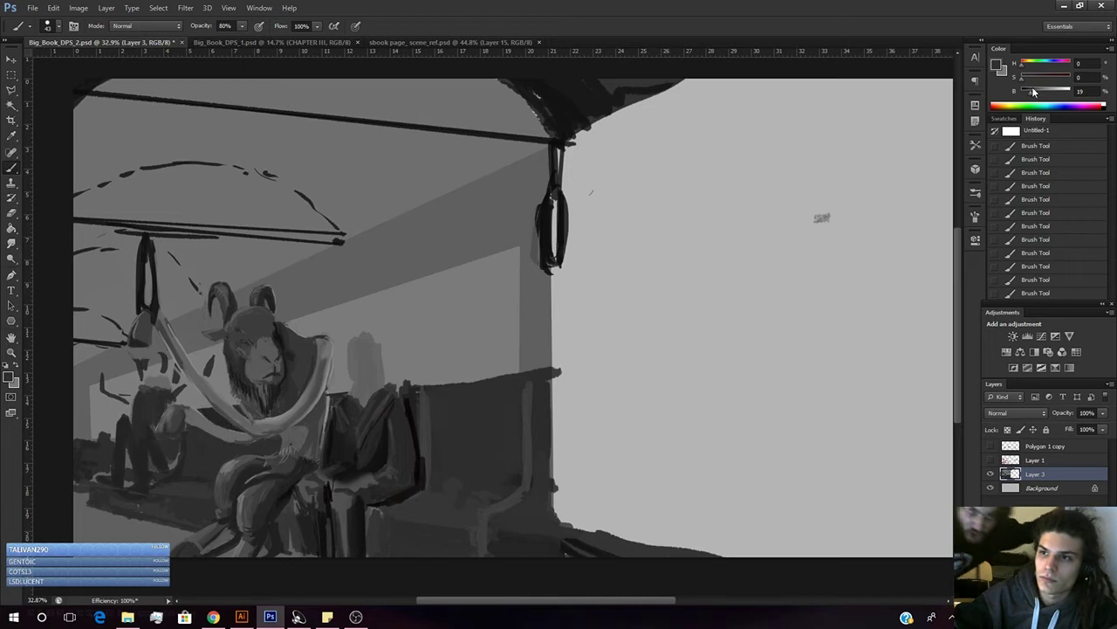
drag(1031, 99, 1028, 99)
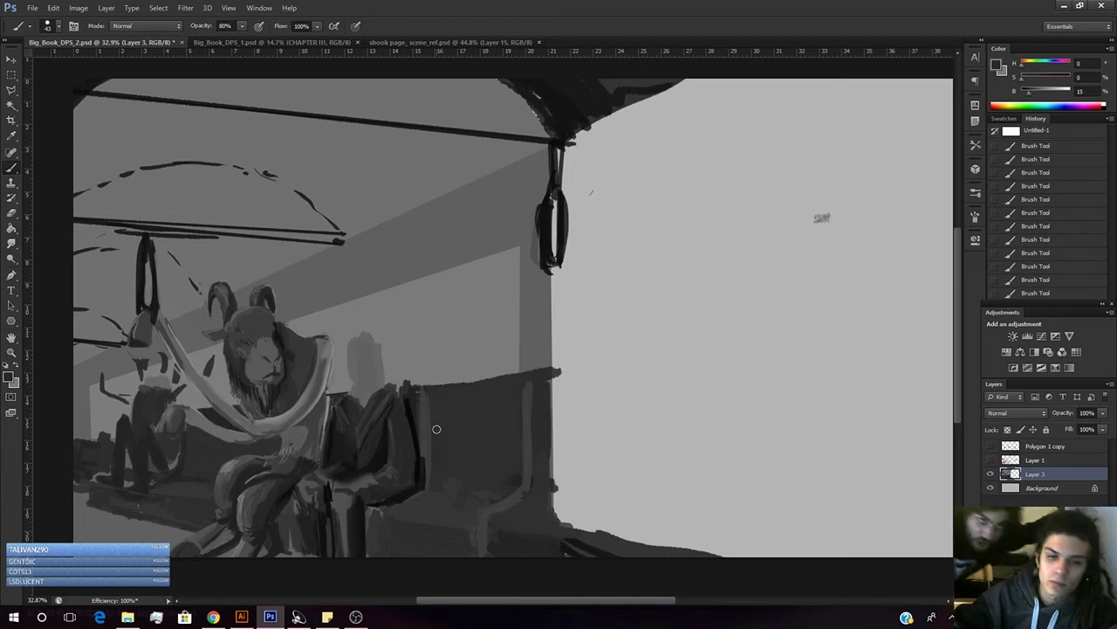
alt+click(179, 420)
- Refine the wrist and upper edge of the goat's lower forearm with sampled 18%, 37% and 49% greys
key(z)
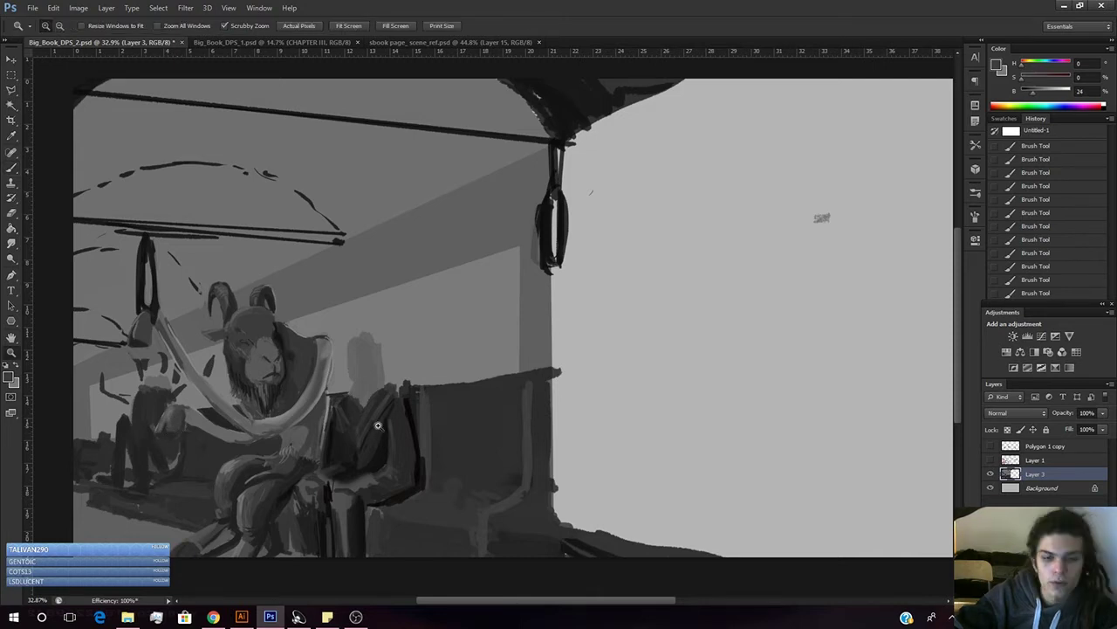
drag(377, 424, 328, 475)
drag(409, 367, 443, 379)
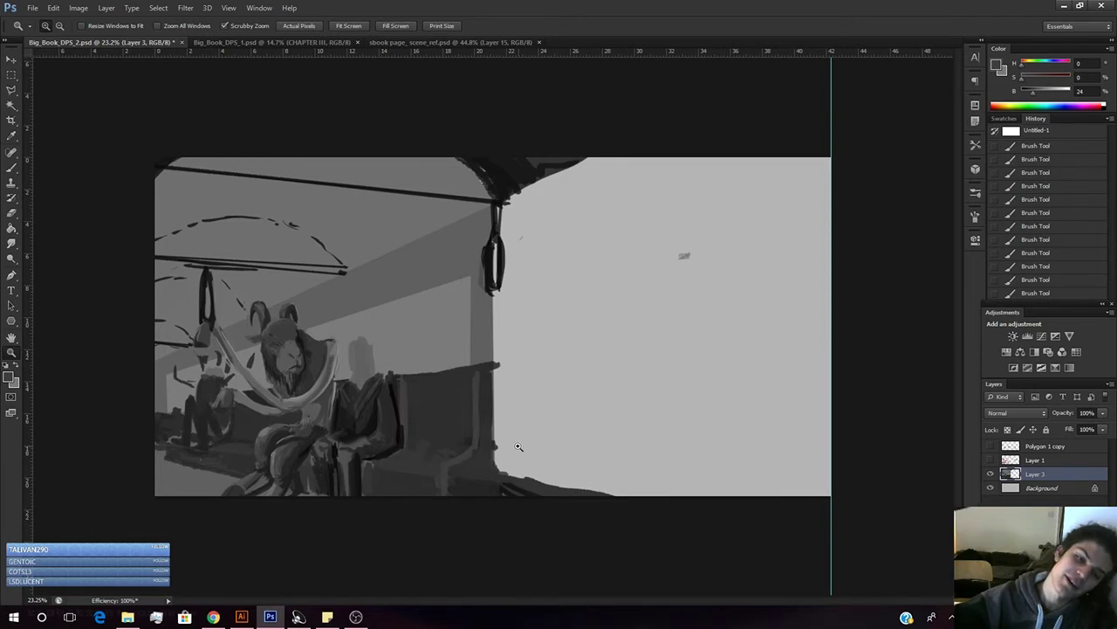
drag(278, 387, 363, 326)
drag(325, 340, 393, 339)
key(b)
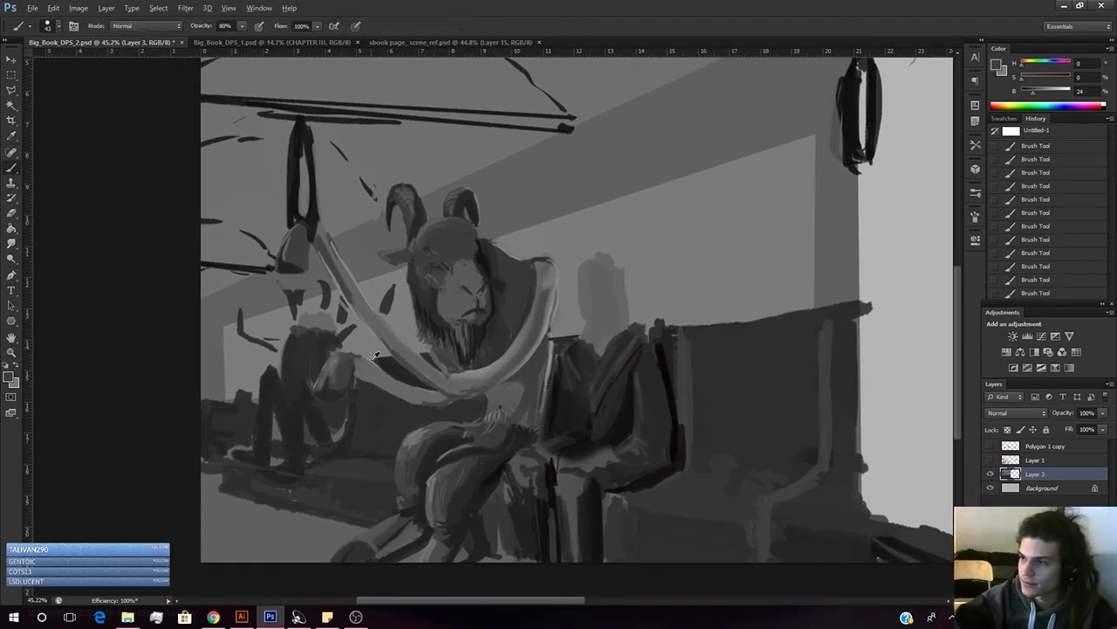
alt+click(377, 361)
alt+click(363, 389)
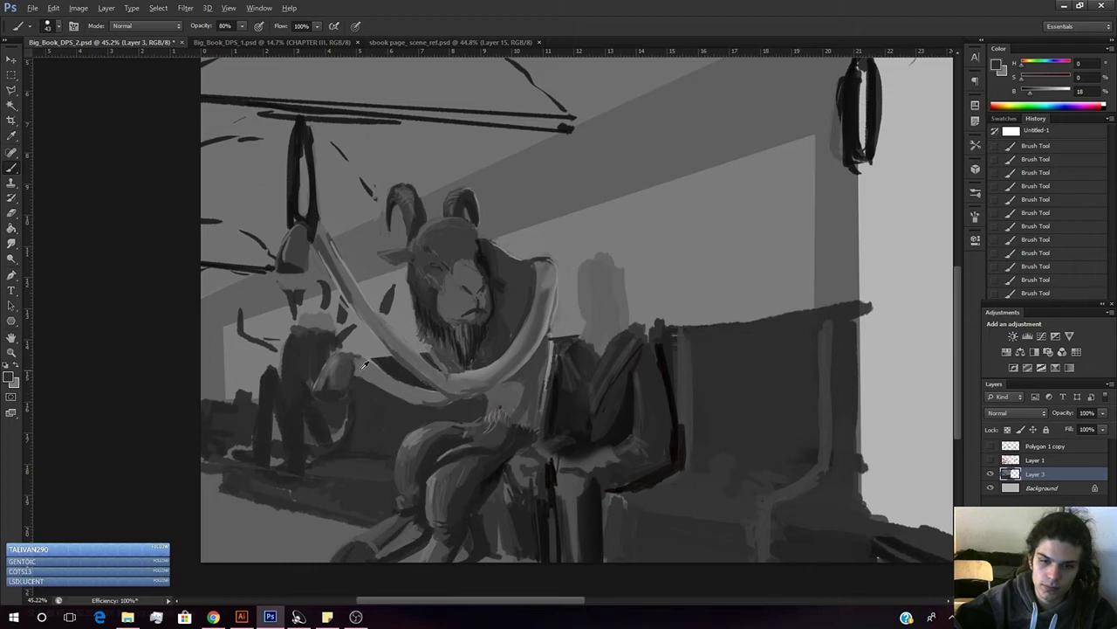
alt+click(365, 363)
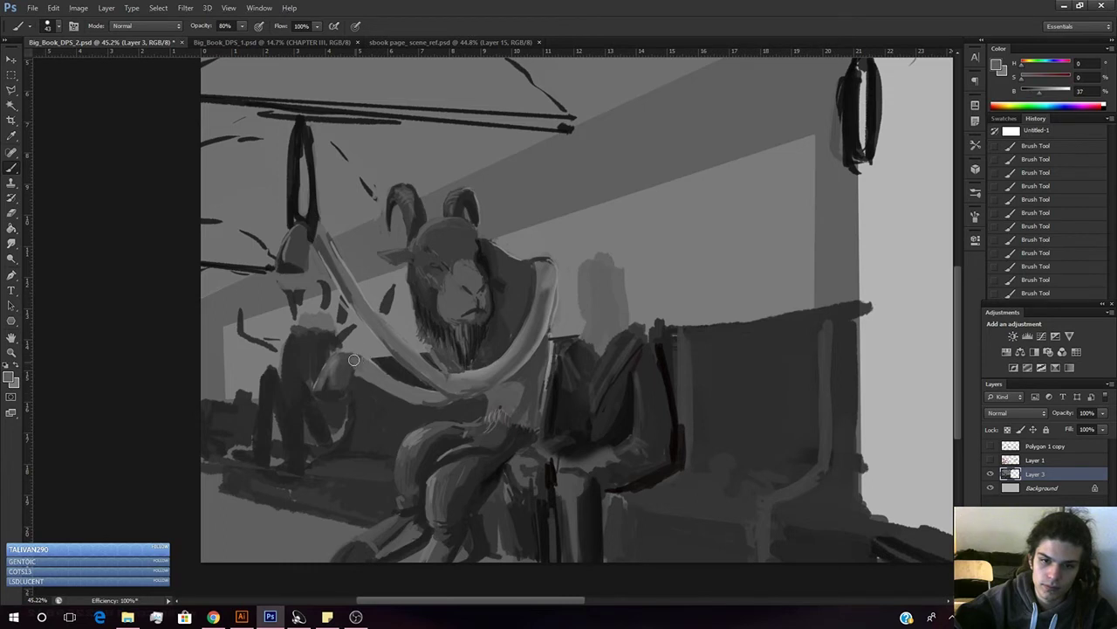
drag(357, 360, 372, 369)
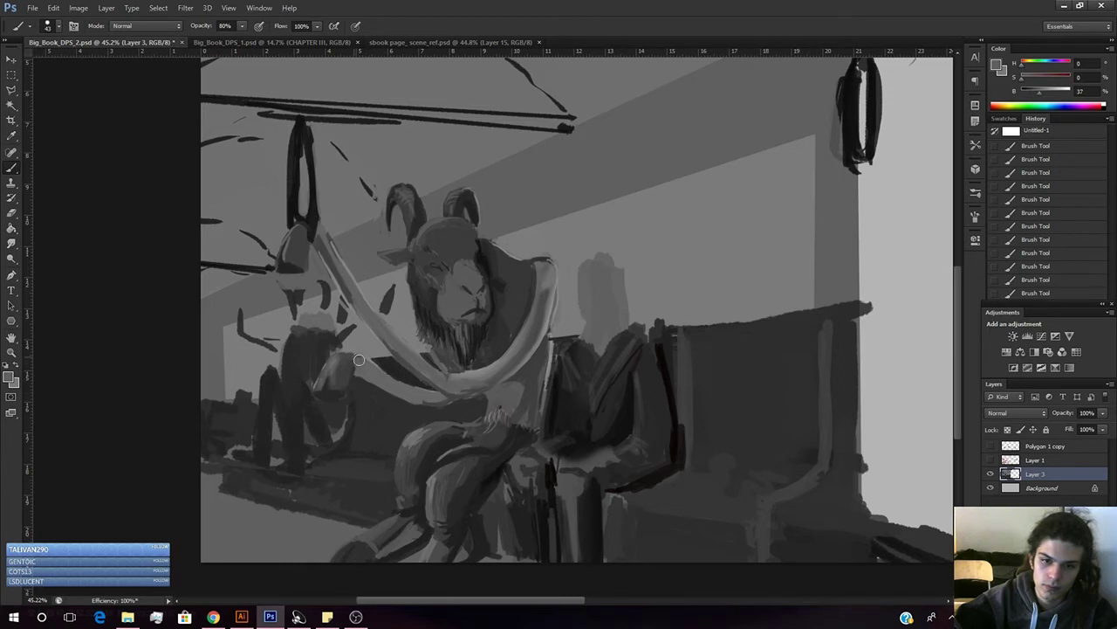
alt+click(360, 345)
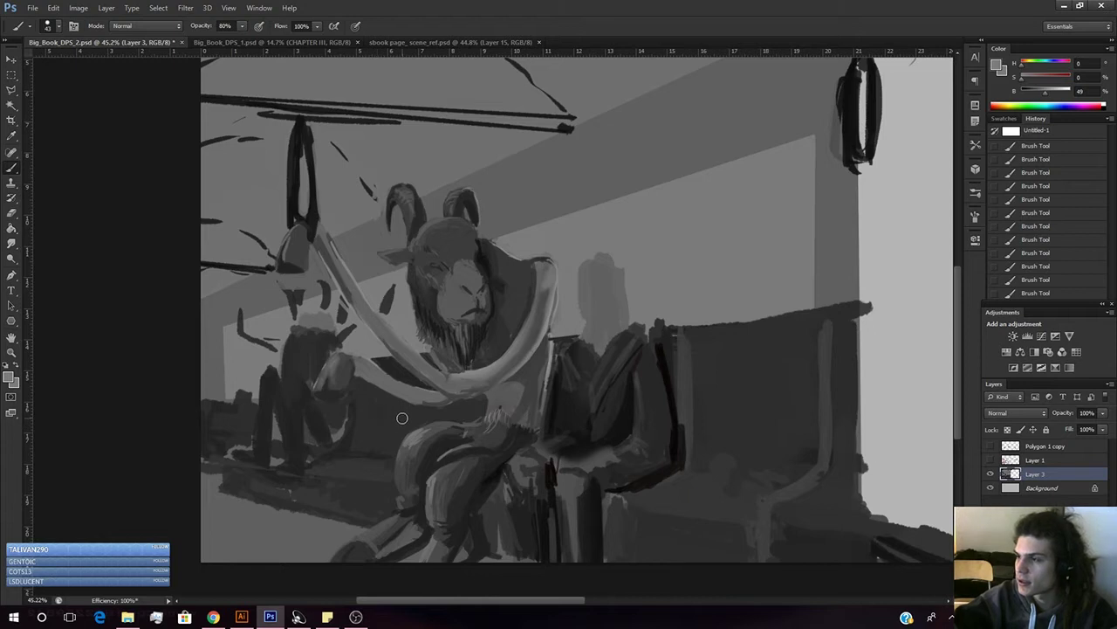
- Clean up the dark area beneath the goat's lower hand with sampled 17%, 14% and 18% greys
alt+click(367, 425)
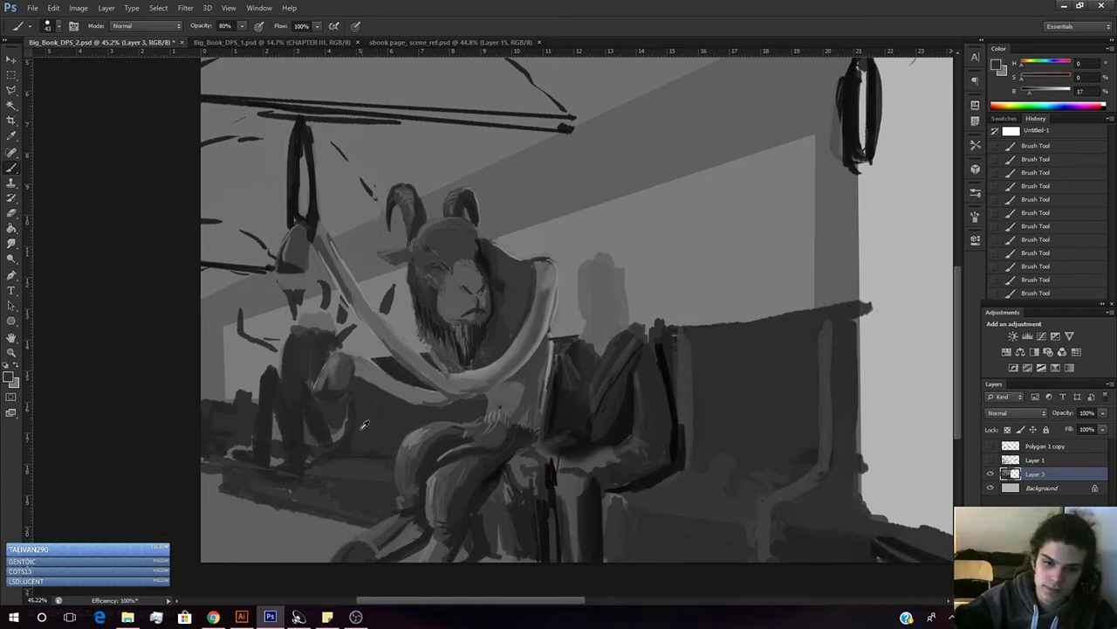
alt+click(343, 444)
key(bracketleft)
key(bracketleft)
key(bracketleft)
key(bracketleft)
key(bracketleft)
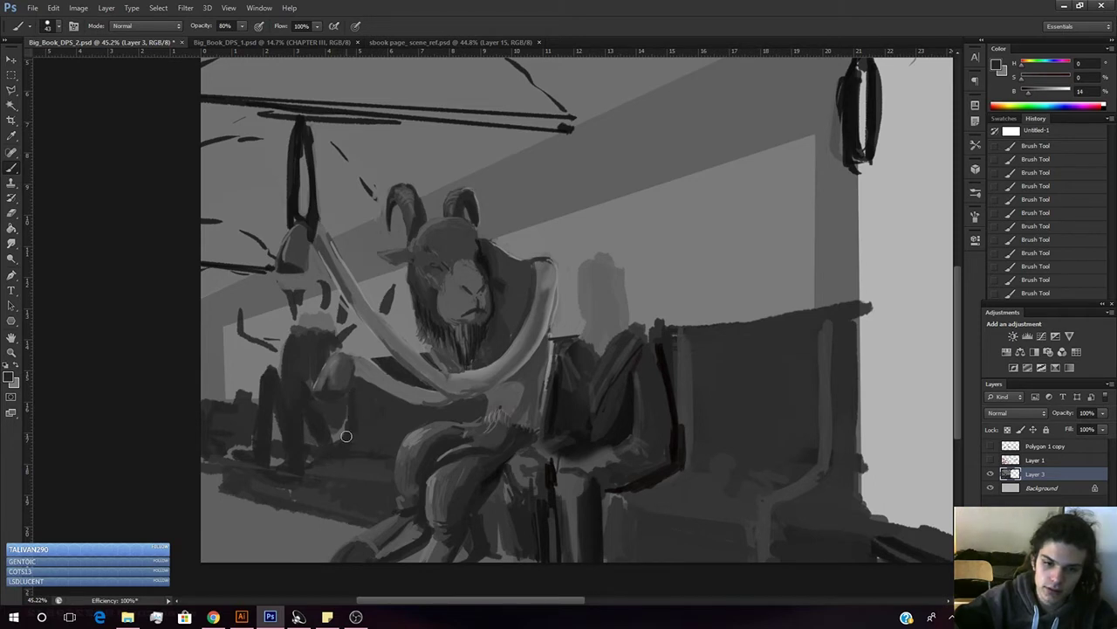
alt+click(342, 422)
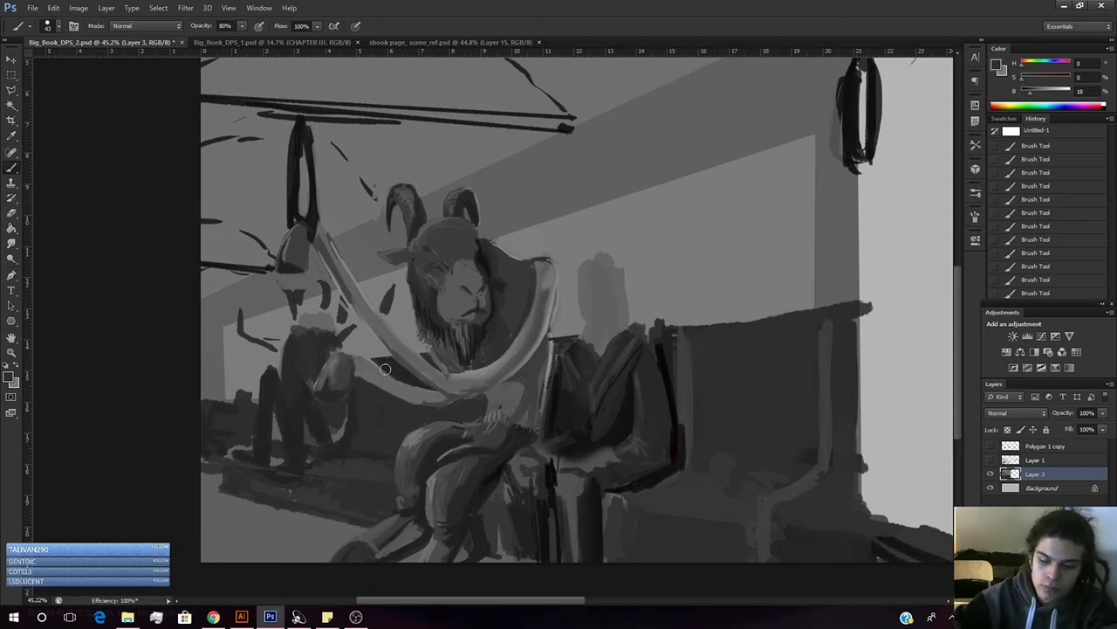
- Make a freehand lasso selection of the gap between the raised arm and face, adding the area around the lower hand and forearm
key(l)
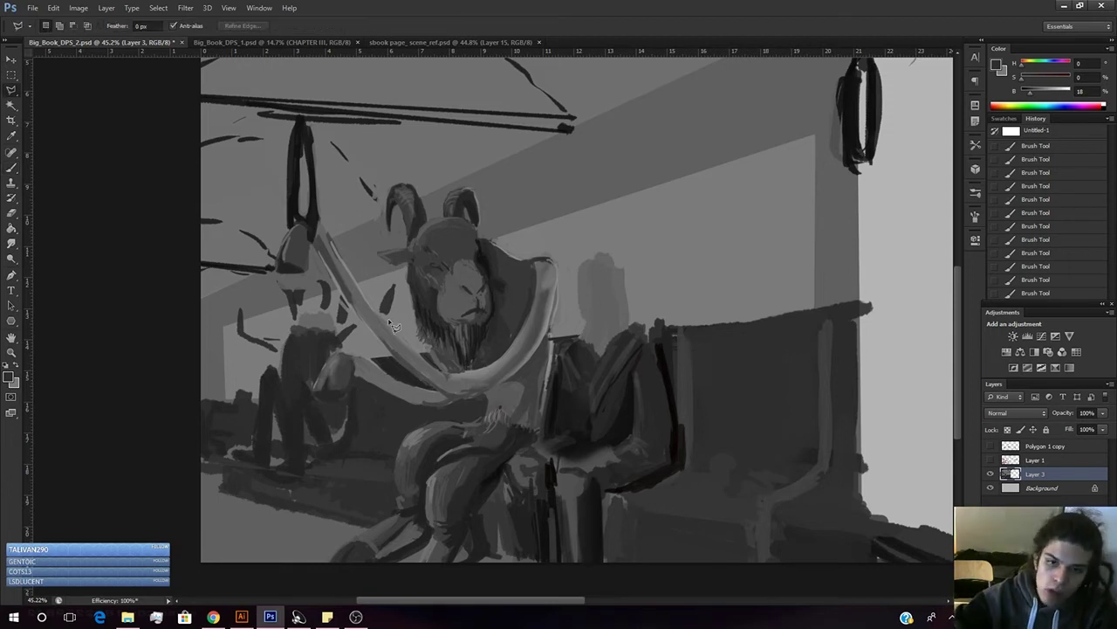
right_click(11, 90)
click(35, 89)
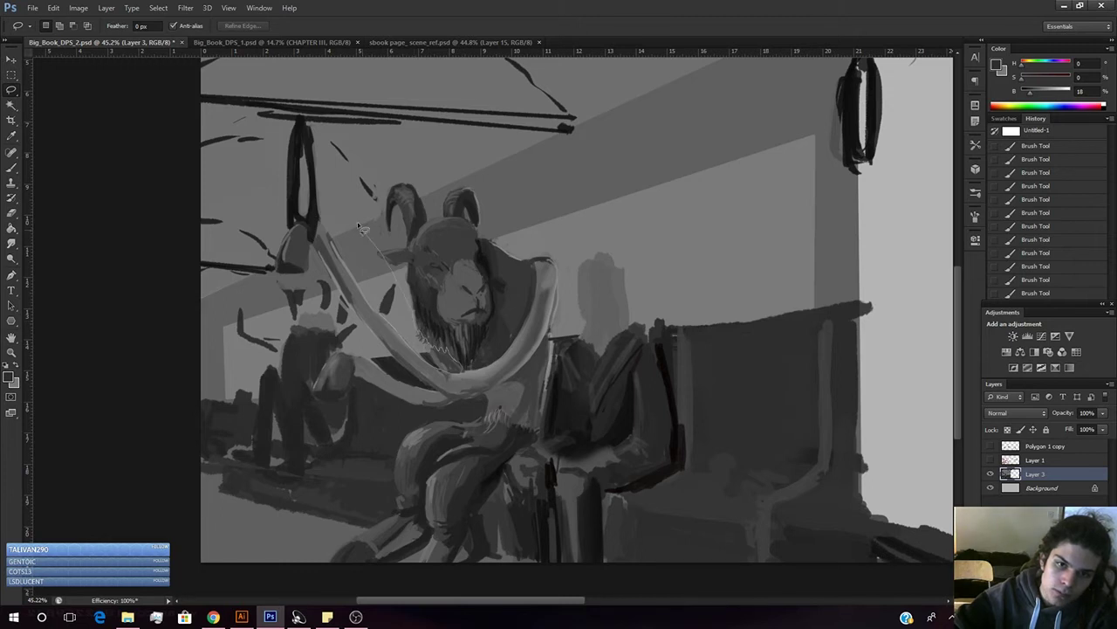
drag(381, 319, 345, 223)
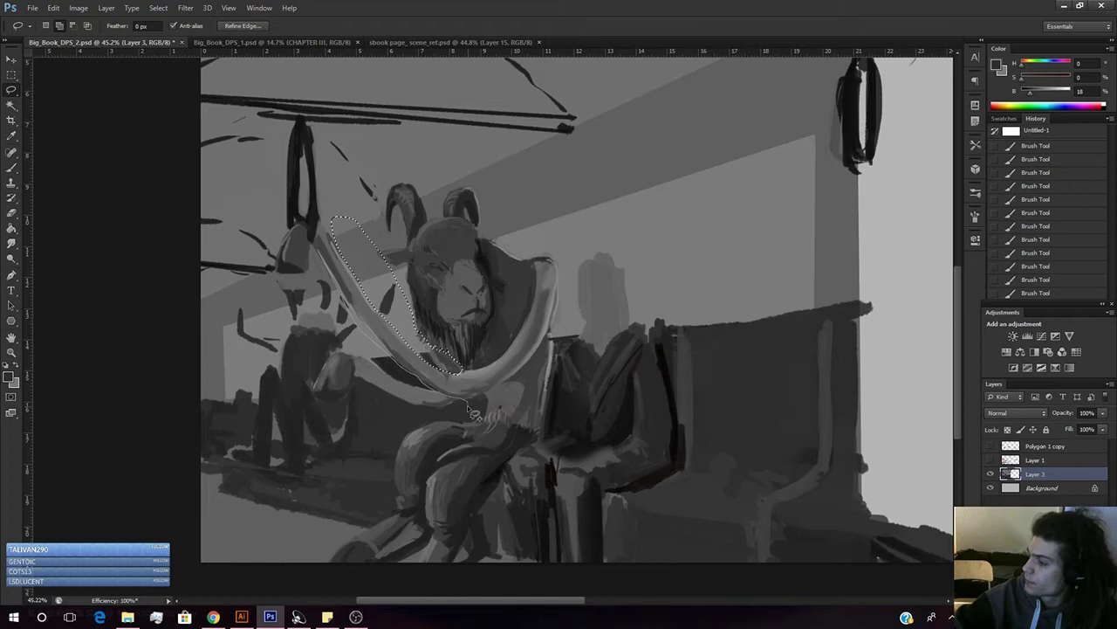
mouse_move(468, 411)
mouse_down()
mouse_move(336, 497)
mouse_move(276, 470)
mouse_move(237, 419)
mouse_move(222, 364)
mouse_move(224, 280)
mouse_move(251, 238)
mouse_move(286, 234)
mouse_move(326, 260)
mouse_move(424, 396)
mouse_move(369, 371)
mouse_up()
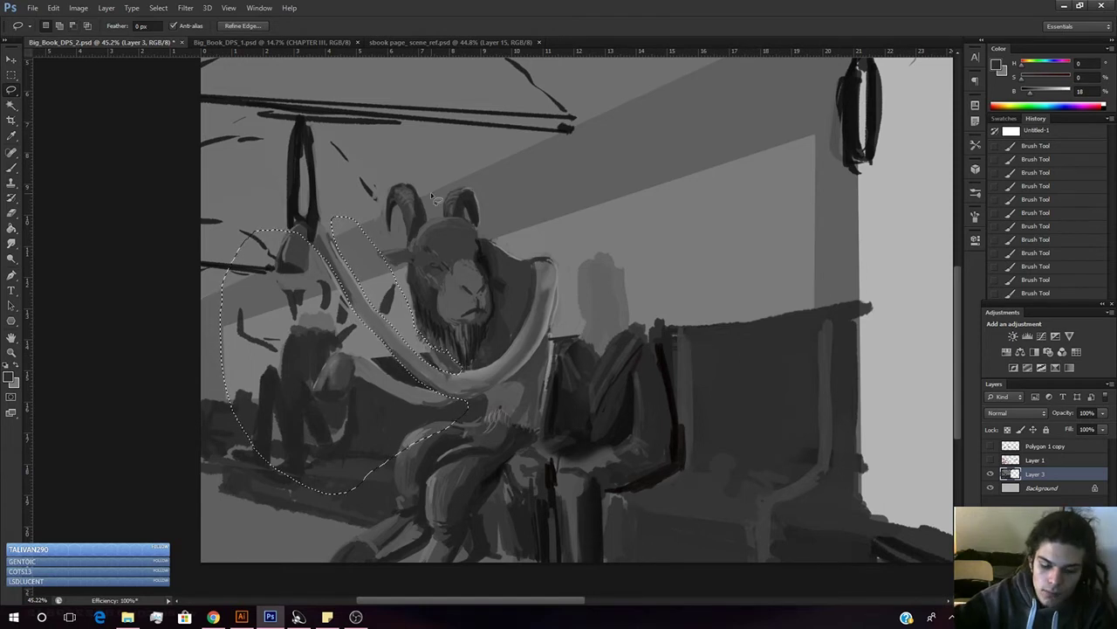
- Set up a soft round brush at 411 px with 0% hardness and a 96% light grey
key(b)
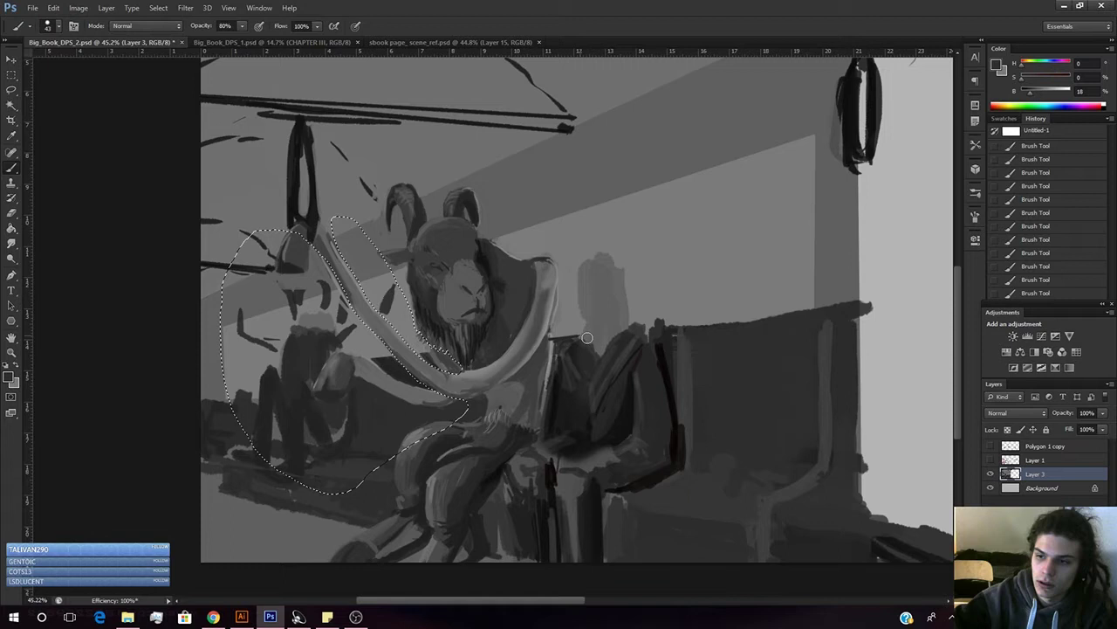
right_click(593, 369)
click(766, 313)
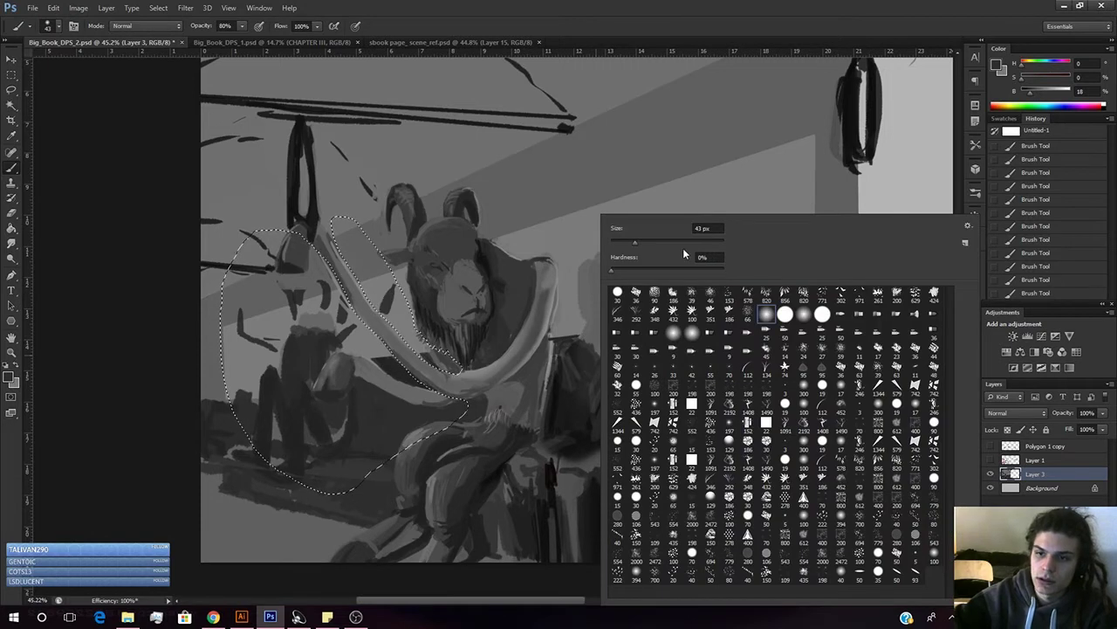
drag(697, 247, 706, 248)
alt+click(918, 152)
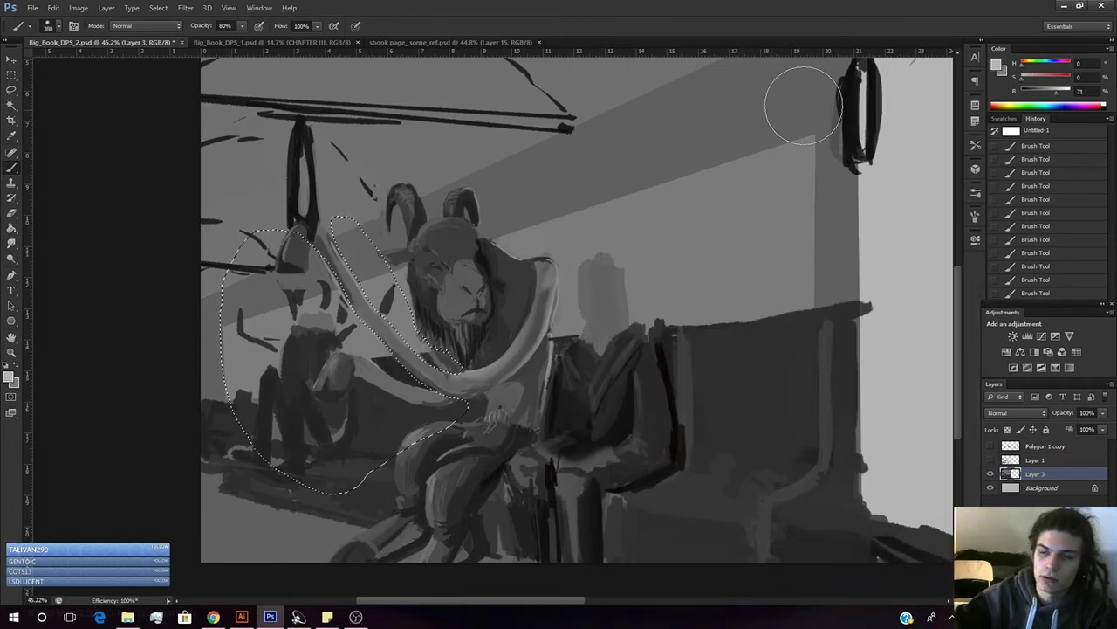
alt+click(458, 388)
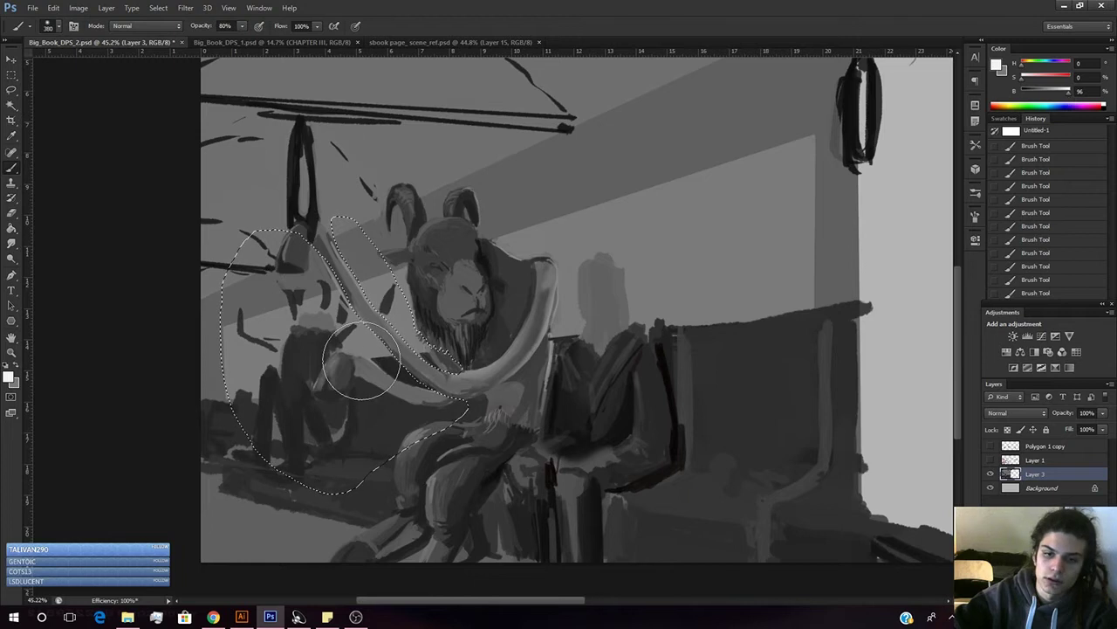
right_click(408, 345)
drag(518, 242, 515, 251)
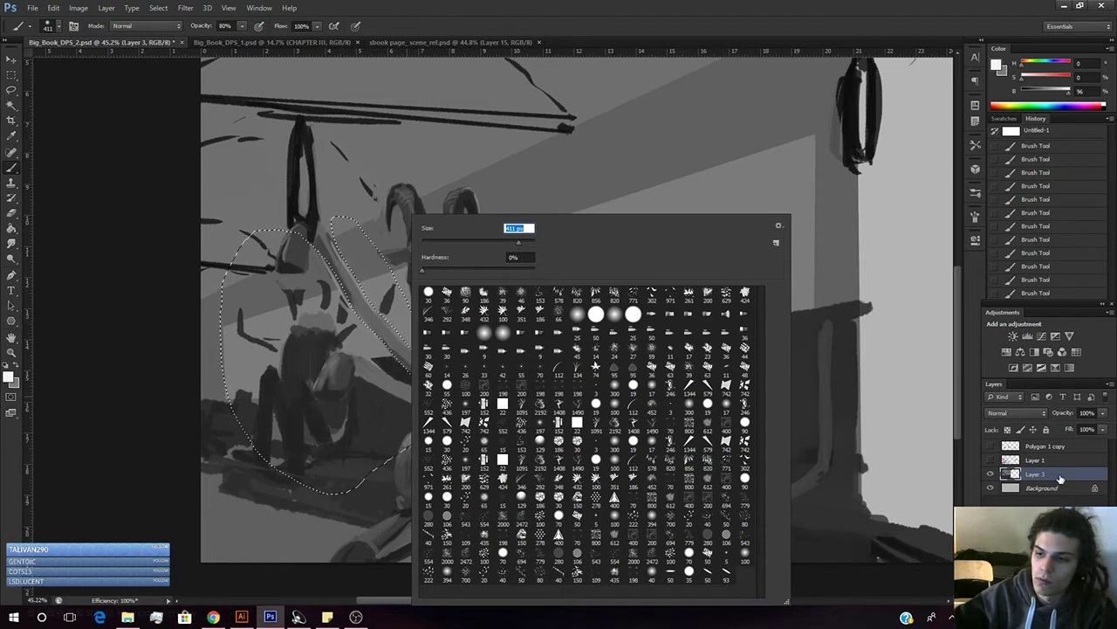
key(Return)
- Add a layer above Layer 3, faintly lighten the selected area around the goat's arms at 5% brush opacity, and hide the selection outline
key(ctrl+shift+n)
click(673, 244)
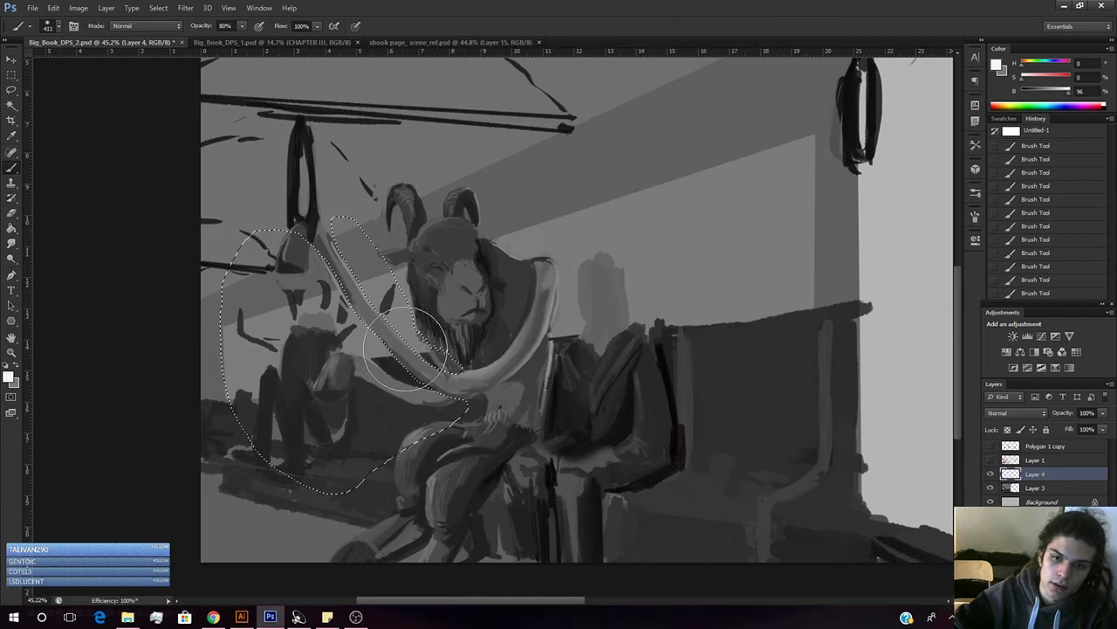
key(ctrl+z)
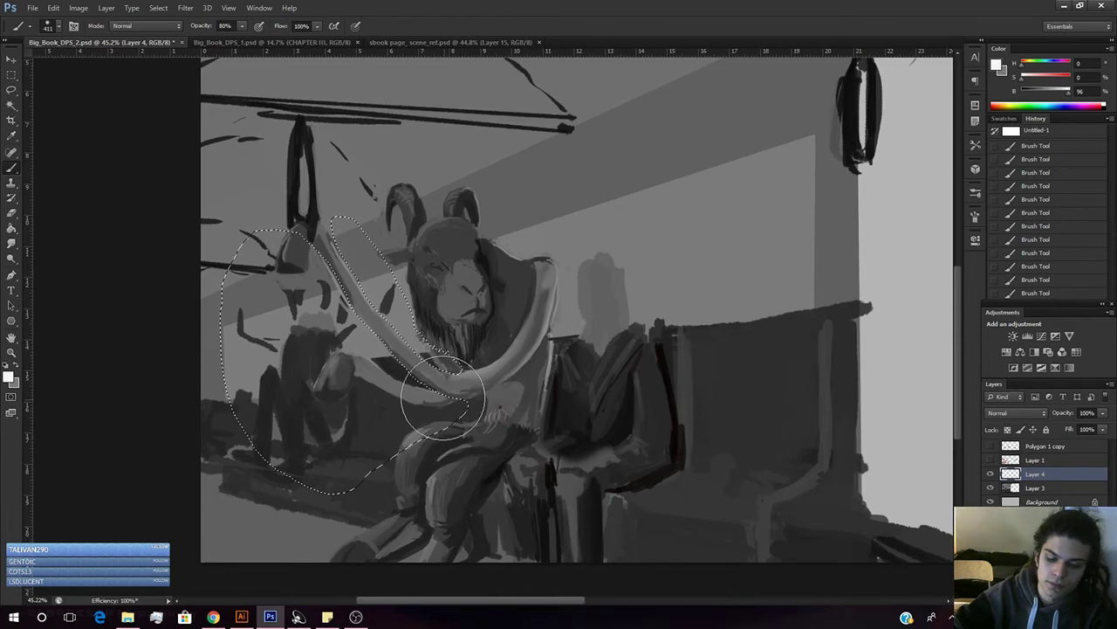
key(0)
key(5)
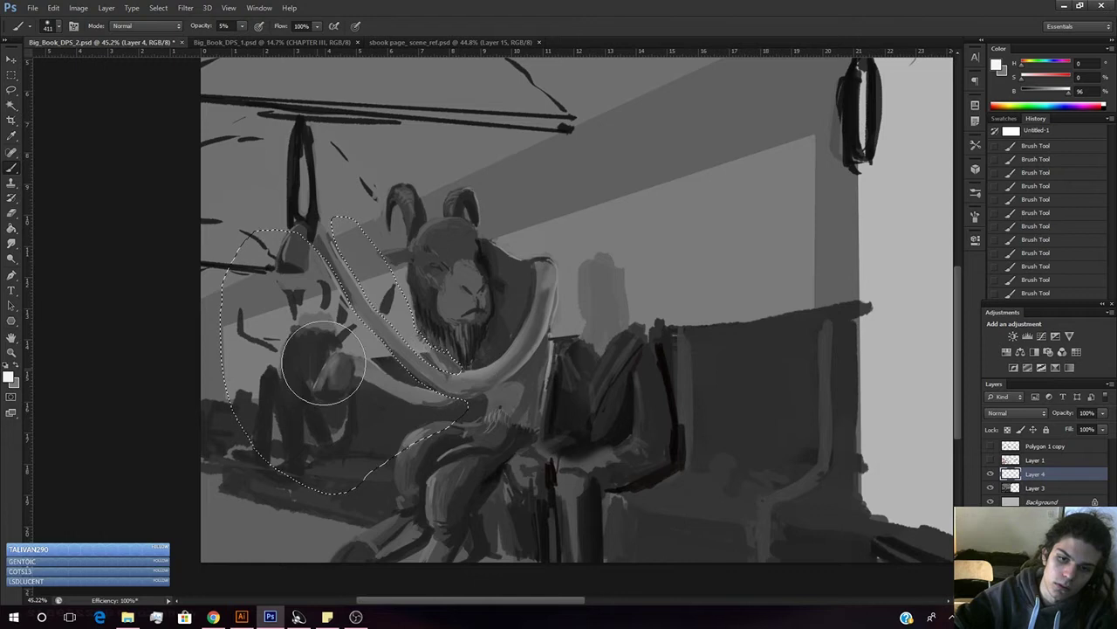
drag(451, 401, 399, 392)
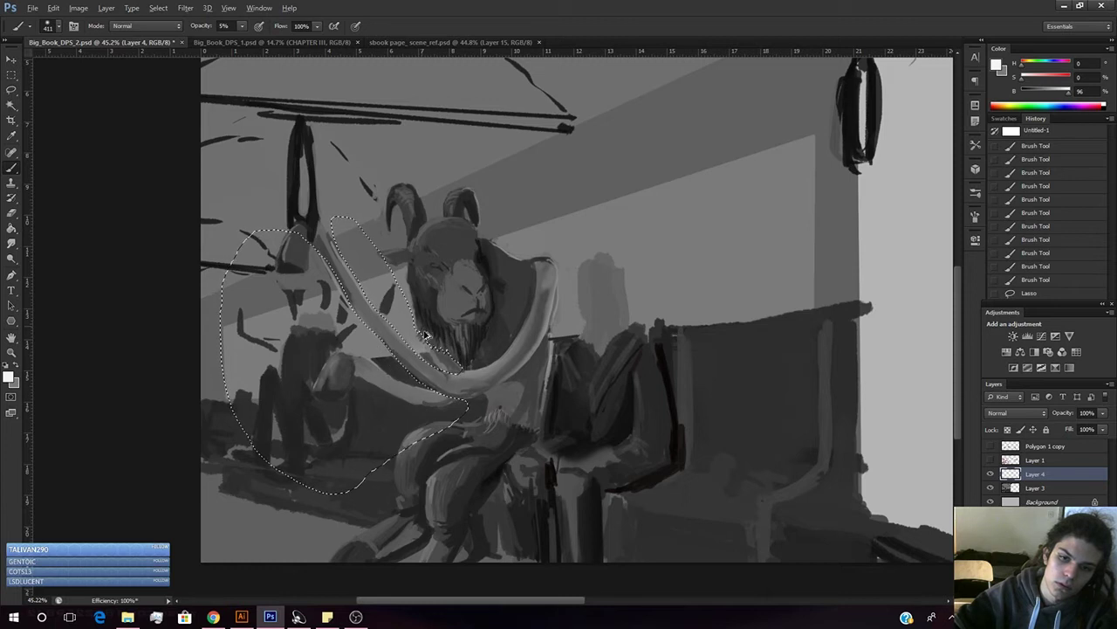
drag(384, 349, 437, 385)
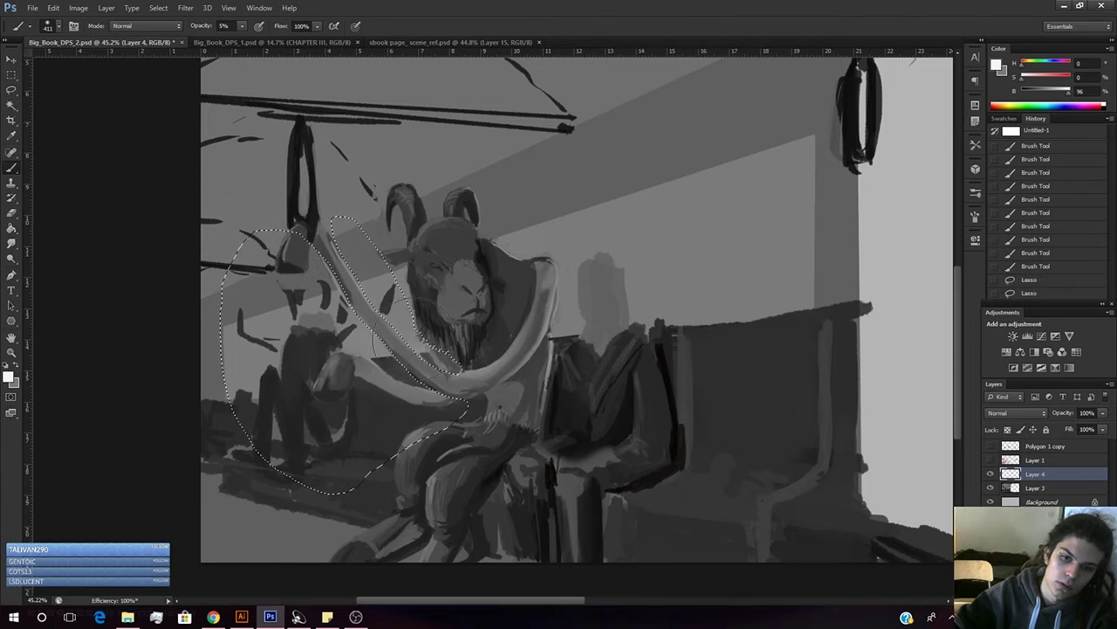
drag(349, 262, 381, 309)
drag(459, 394, 463, 392)
key(ctrl+h)
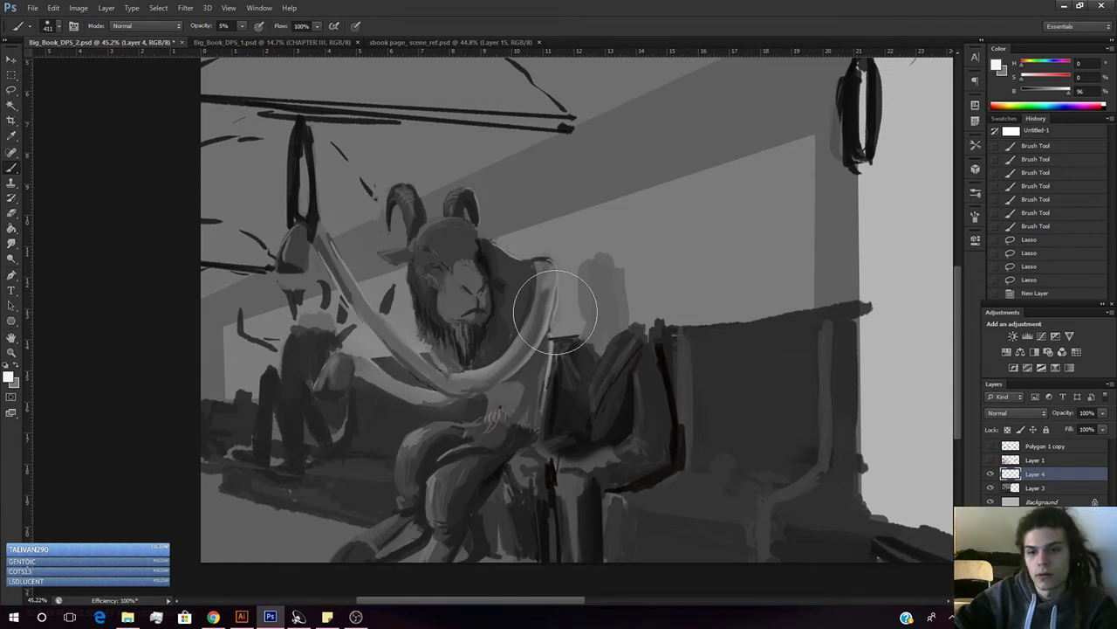
- Softly darken the area beneath the goat's lower forearm with a sampled 18% grey at 5% opacity
alt+click(462, 408)
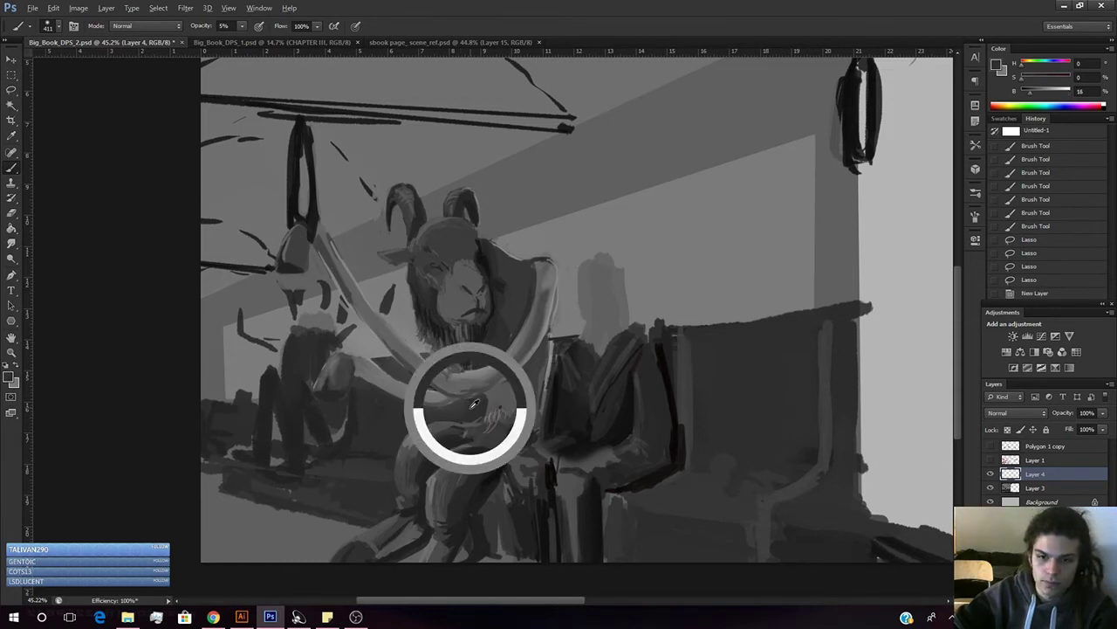
drag(467, 408, 474, 405)
drag(474, 405, 461, 410)
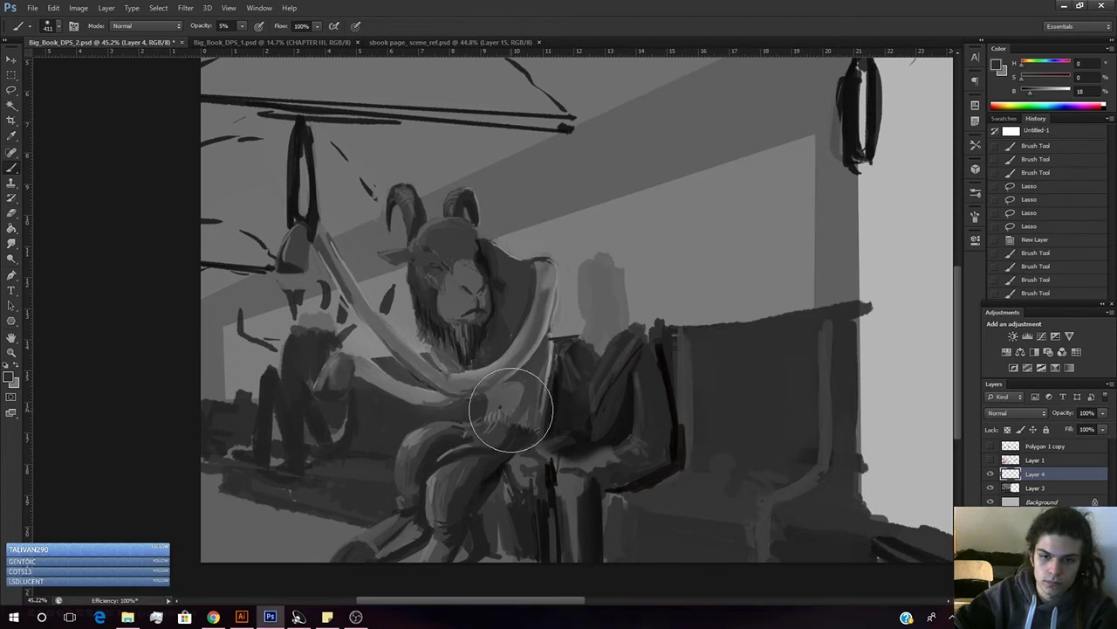
right_click(556, 362)
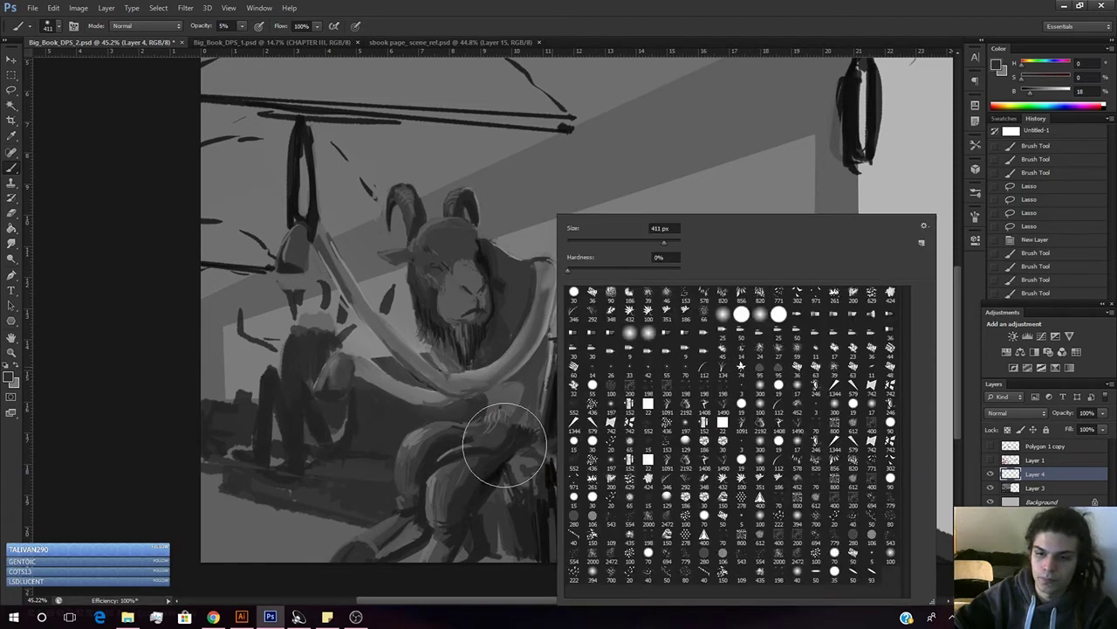
key(Escape)
- Erase the soft shading spilling over the goat's raised thigh and knee with a soft 147 px eraser
key(e)
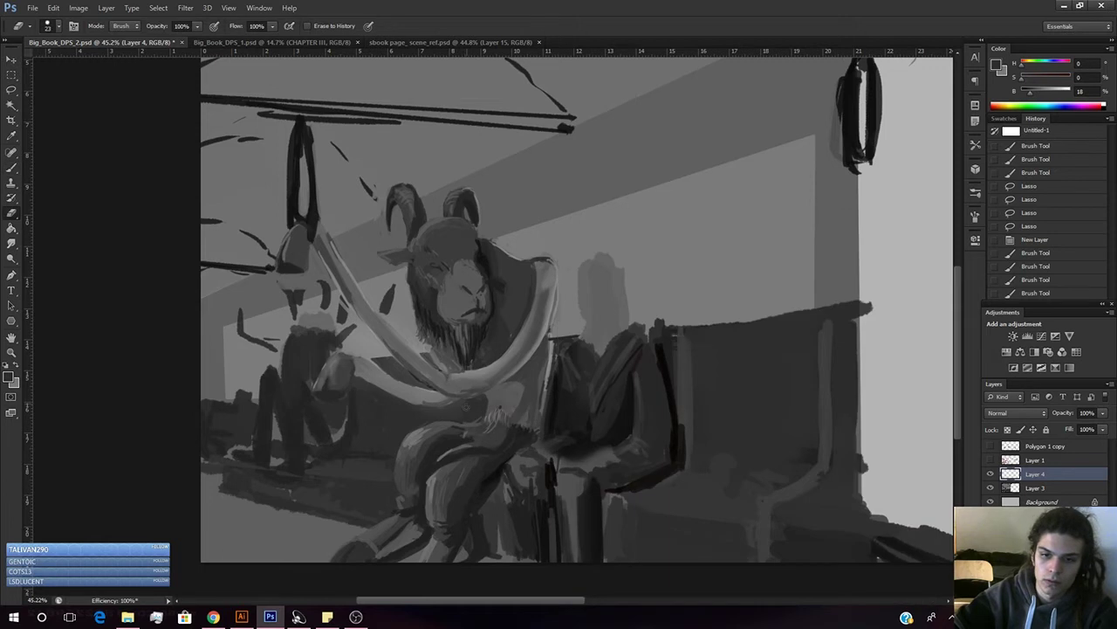
right_click(517, 312)
click(673, 313)
drag(584, 245, 587, 245)
click(472, 420)
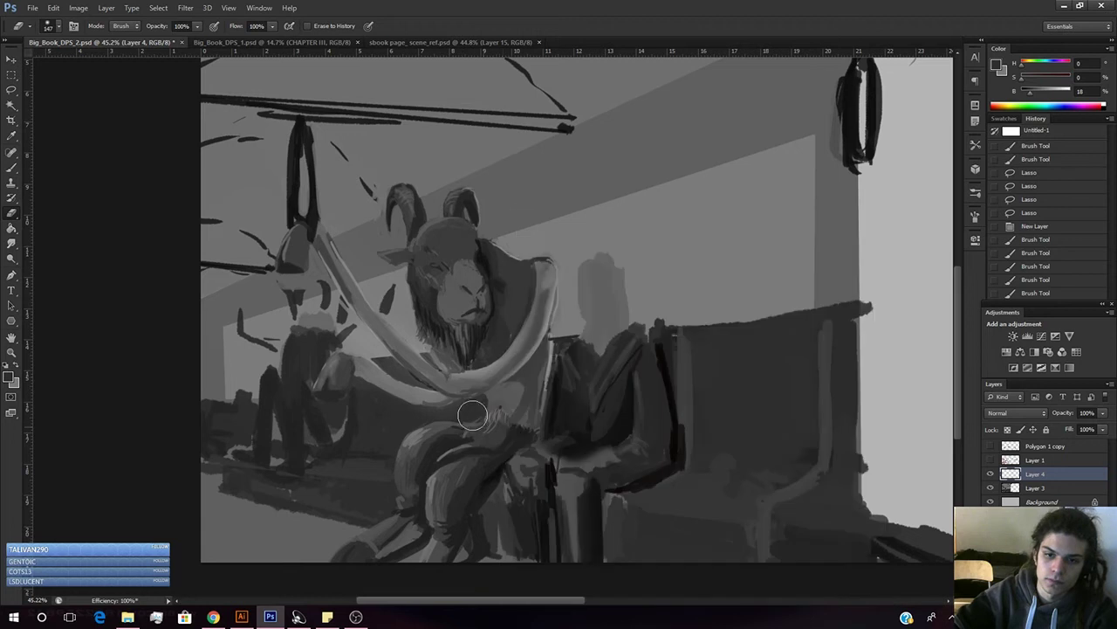
mouse_move(465, 414)
mouse_down()
mouse_move(435, 424)
mouse_move(409, 466)
mouse_up()
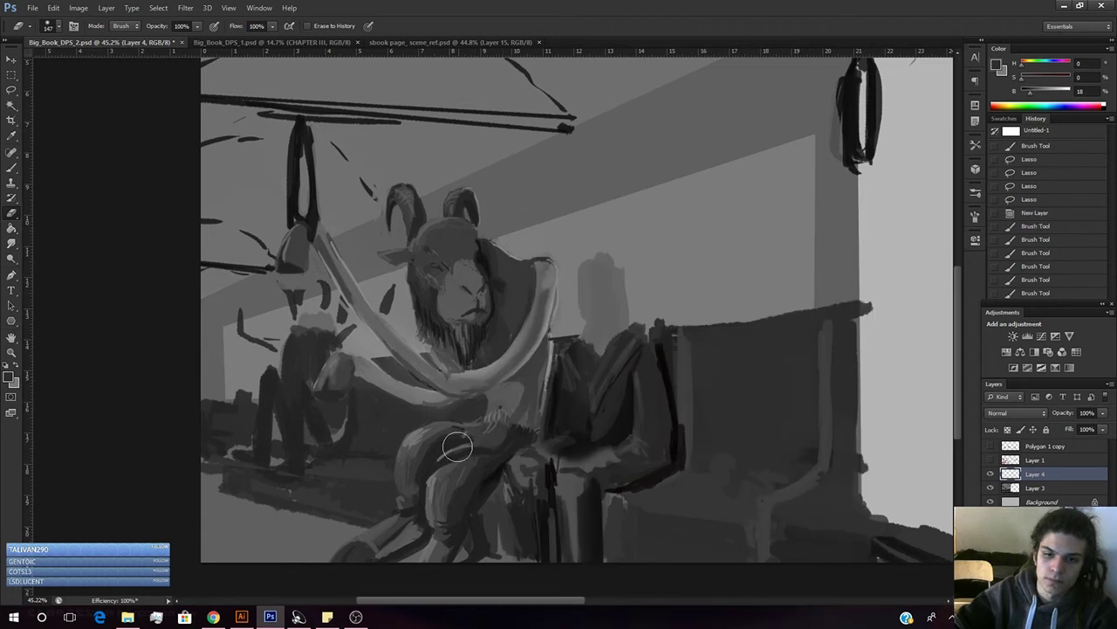
drag(470, 421, 389, 509)
- Make a freehand lasso selection of the background beside the goat, following its legs, the canvas edge and the lower hand
key(z)
drag(485, 453, 436, 480)
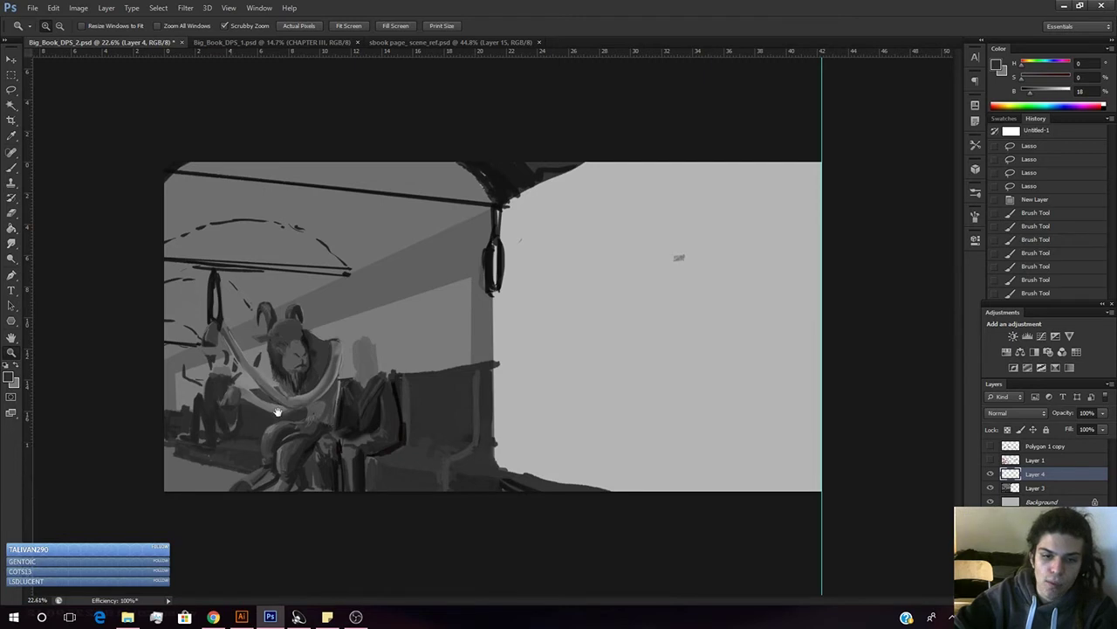
mouse_move(247, 422)
mouse_down()
mouse_move(302, 408)
mouse_move(262, 401)
mouse_move(238, 374)
mouse_move(281, 395)
mouse_move(223, 395)
mouse_up()
key(l)
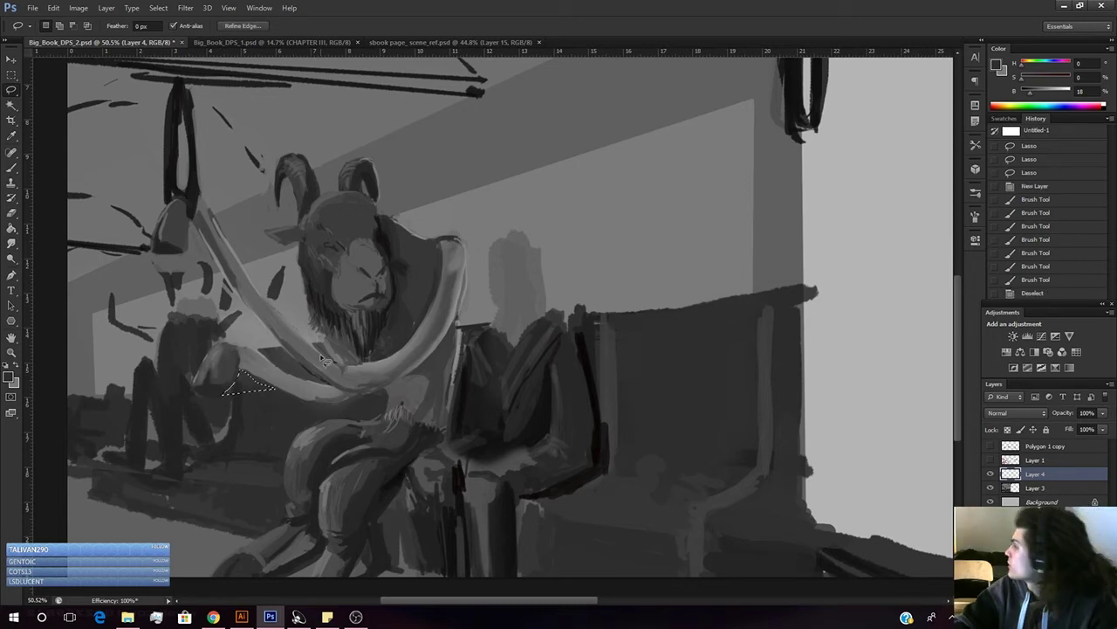
mouse_move(256, 347)
mouse_down()
mouse_move(291, 376)
mouse_move(251, 346)
mouse_up()
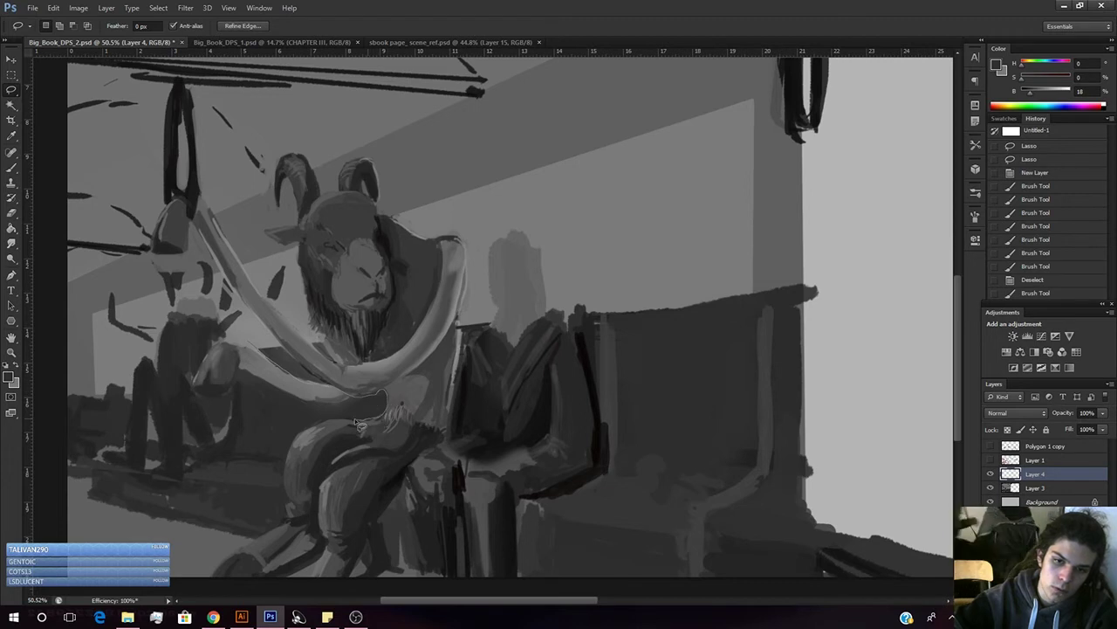
mouse_move(307, 438)
mouse_down()
mouse_move(280, 519)
mouse_move(185, 575)
mouse_move(110, 584)
mouse_move(52, 562)
mouse_move(30, 519)
mouse_move(26, 432)
mouse_move(63, 294)
mouse_up()
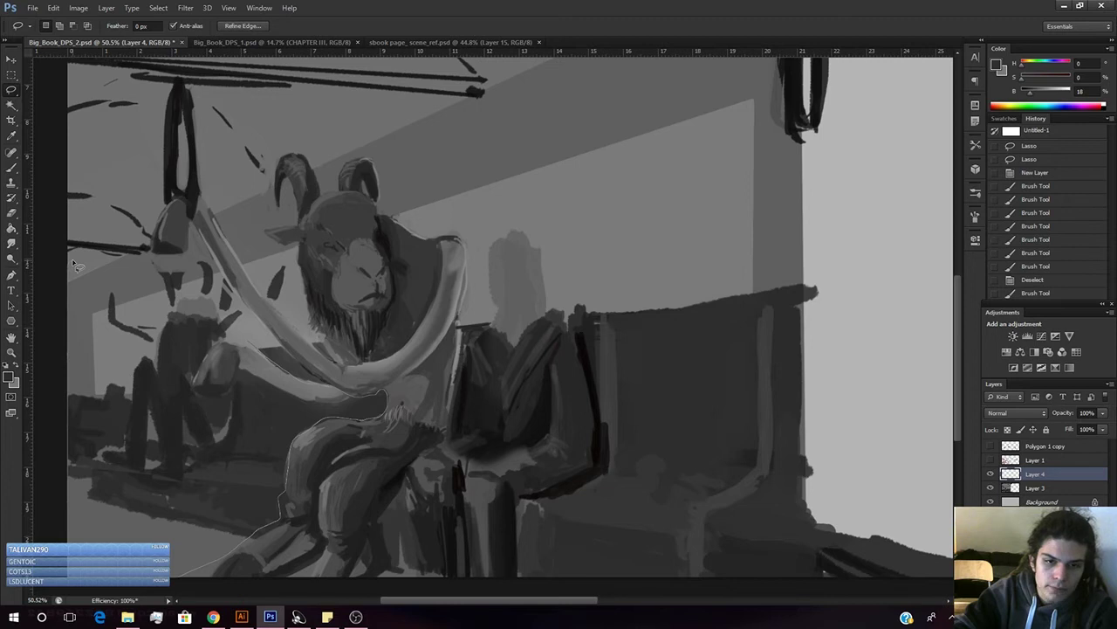
mouse_move(75, 266)
mouse_down()
mouse_move(162, 282)
mouse_move(212, 318)
mouse_up()
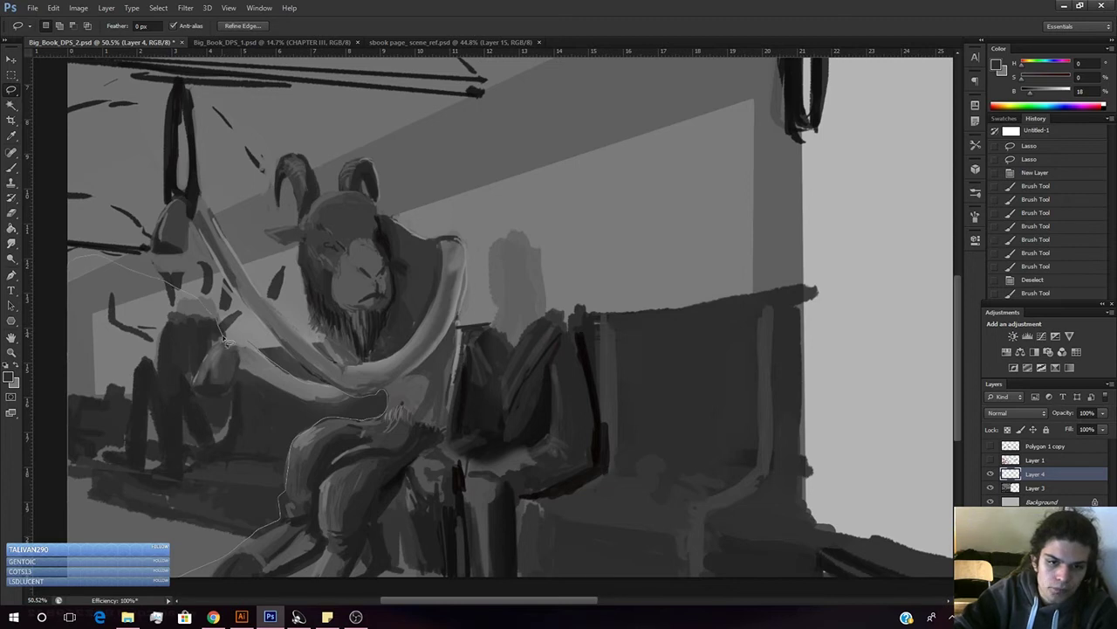
mouse_move(202, 396)
mouse_down()
mouse_move(242, 372)
mouse_move(319, 409)
mouse_move(352, 398)
mouse_move(233, 390)
mouse_move(213, 351)
mouse_move(242, 381)
mouse_move(224, 351)
mouse_up()
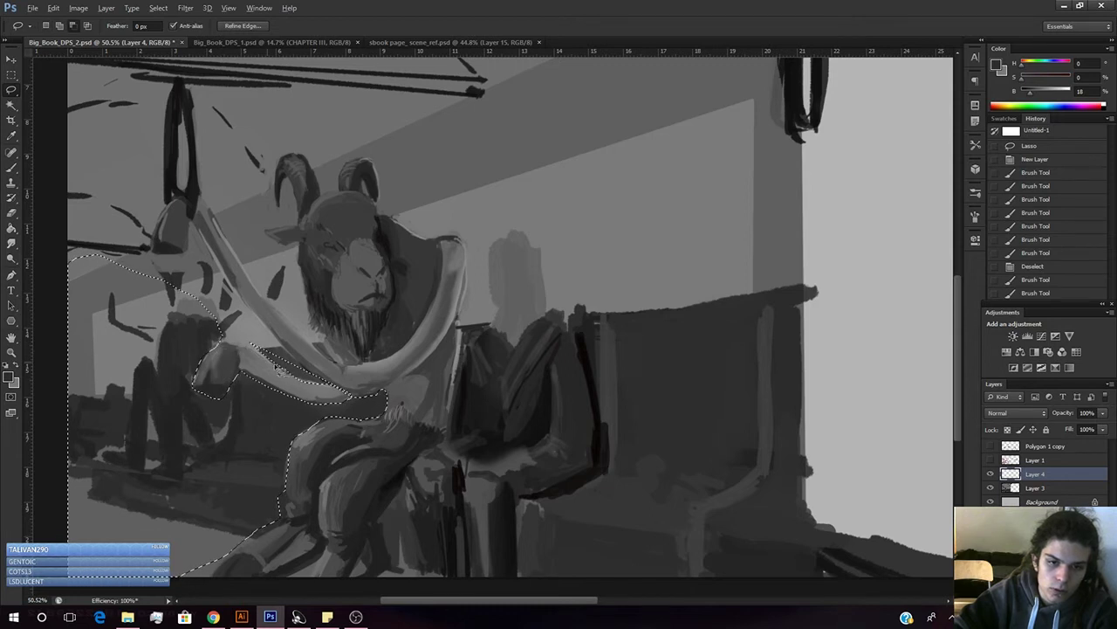
- Extend the lasso selection up to the raised arm and refine its edge along the lower forearm and hand
drag(330, 390, 253, 344)
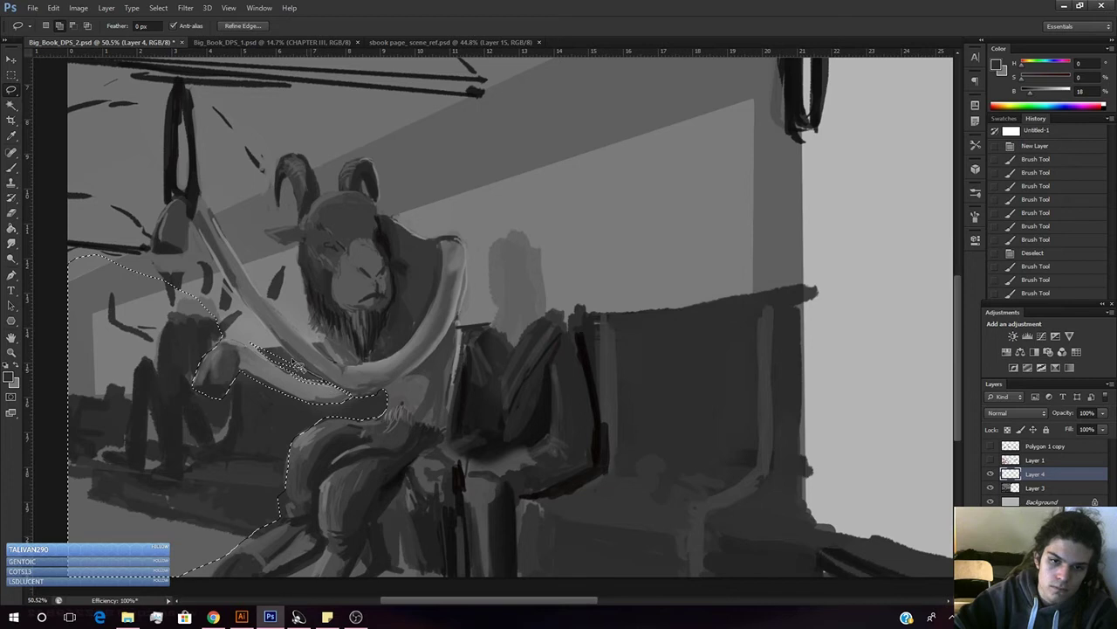
mouse_move(203, 232)
mouse_down()
mouse_move(187, 255)
mouse_move(139, 266)
mouse_up()
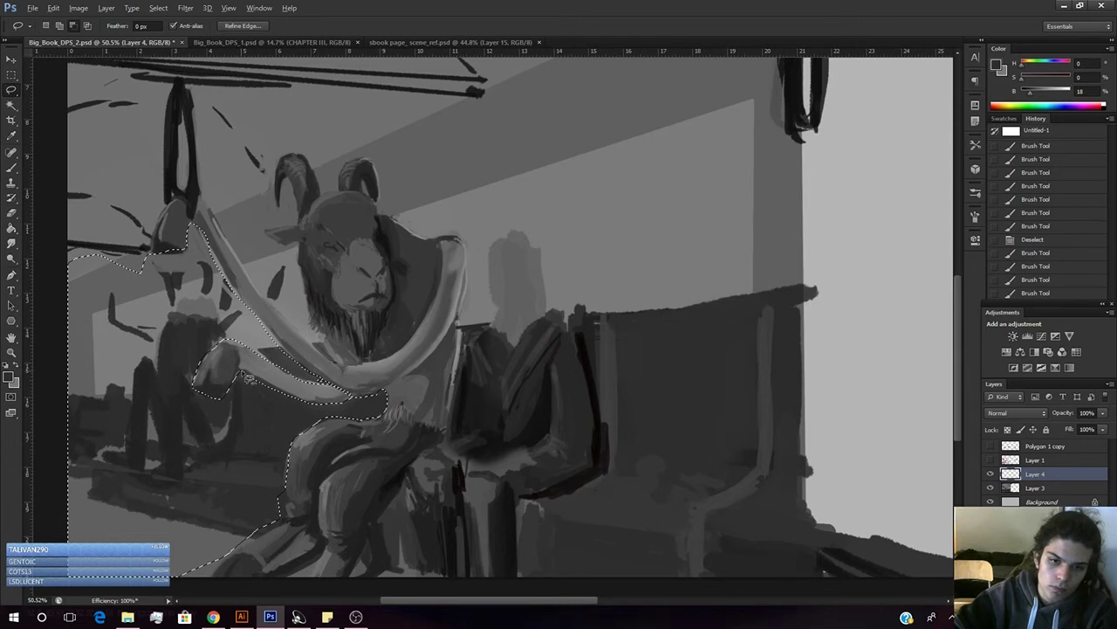
drag(275, 421, 265, 412)
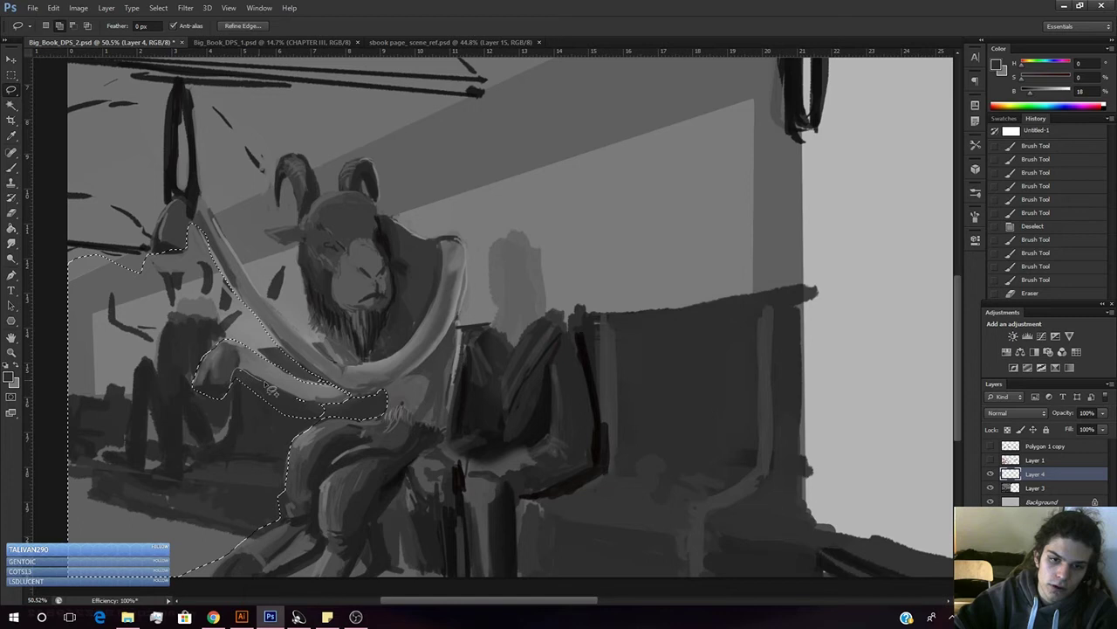
drag(244, 409, 234, 379)
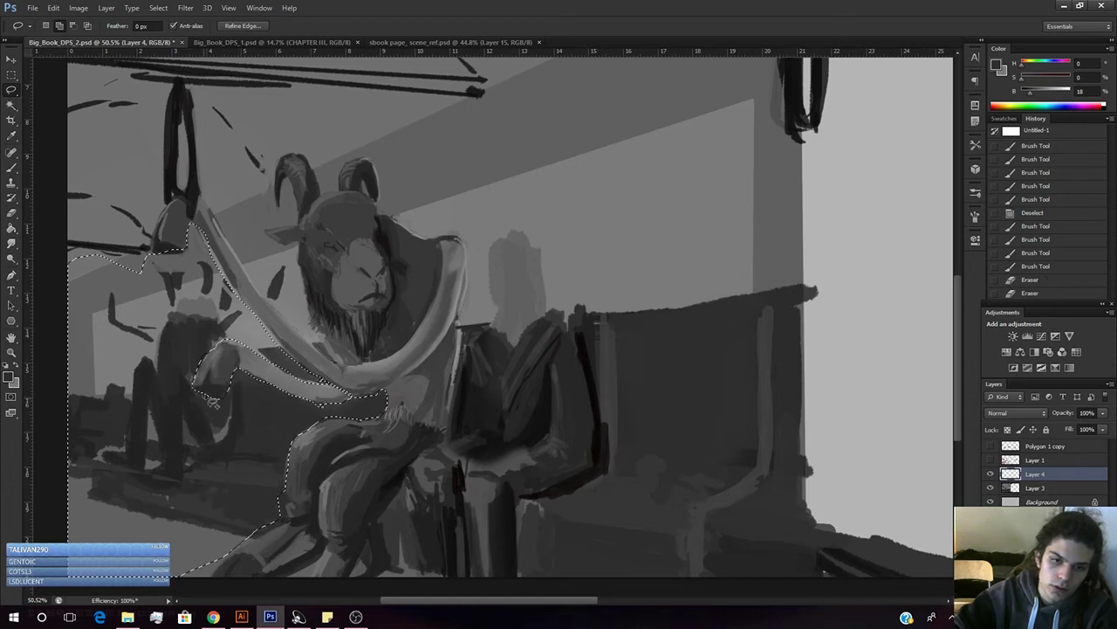
drag(210, 406, 204, 407)
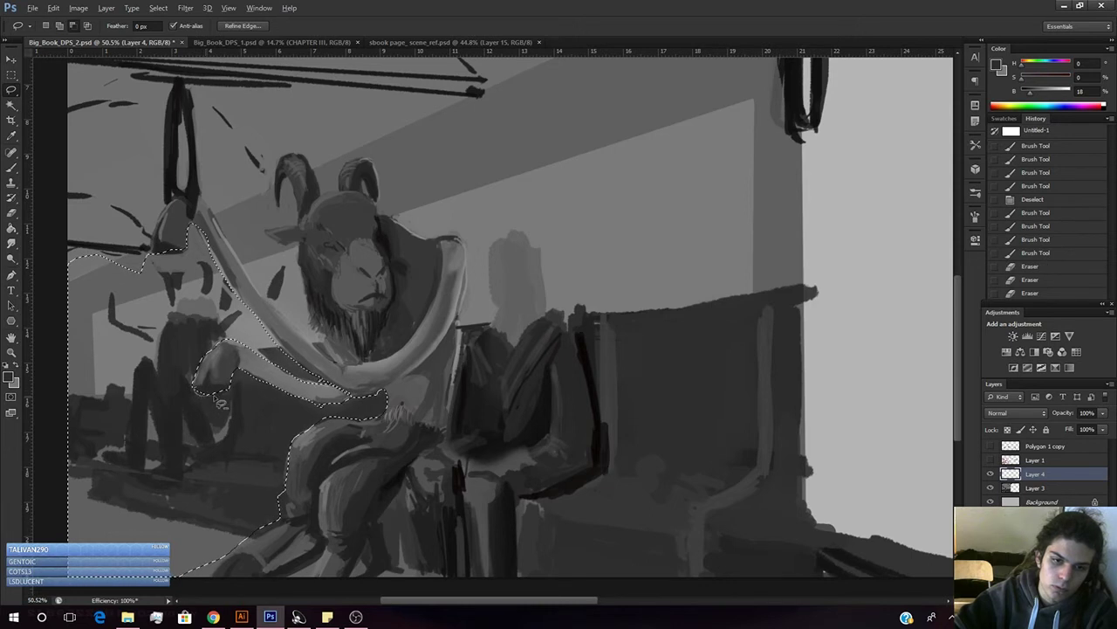
drag(231, 399, 230, 397)
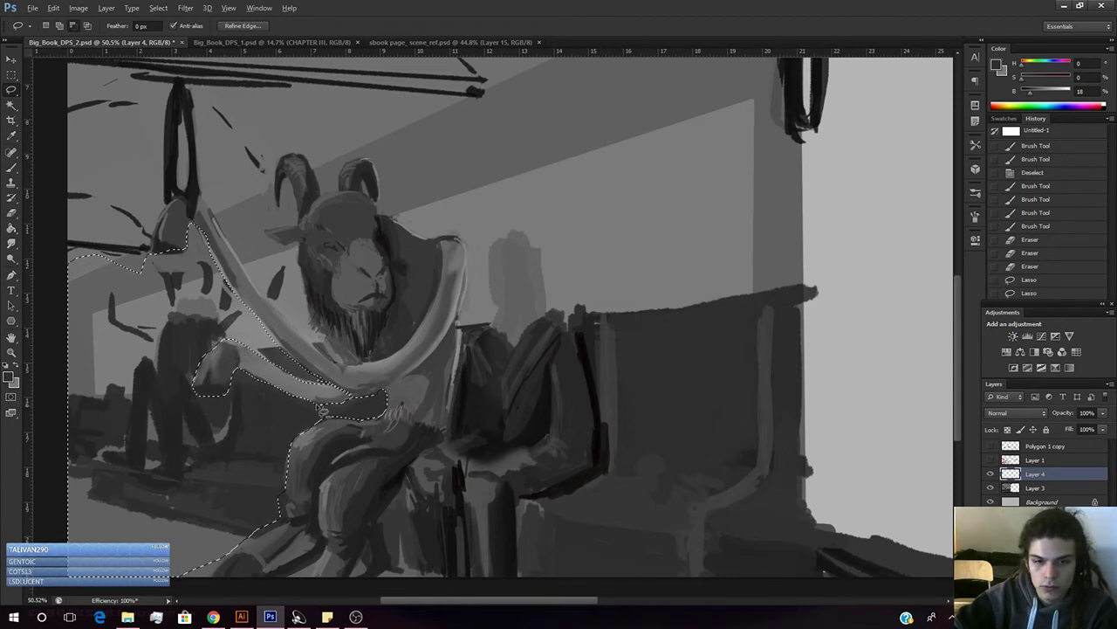
mouse_move(312, 406)
mouse_down()
mouse_move(324, 446)
mouse_move(298, 427)
mouse_move(307, 401)
mouse_move(312, 409)
mouse_move(294, 401)
mouse_move(300, 410)
mouse_move(279, 412)
mouse_move(247, 389)
mouse_move(239, 369)
mouse_move(277, 392)
mouse_move(247, 383)
mouse_move(276, 359)
mouse_move(264, 314)
mouse_move(322, 402)
mouse_move(285, 402)
mouse_up()
- Brush faint 18% grey shading at 5% opacity into the selected background beneath the goat's lower forearm
key(z)
key(b)
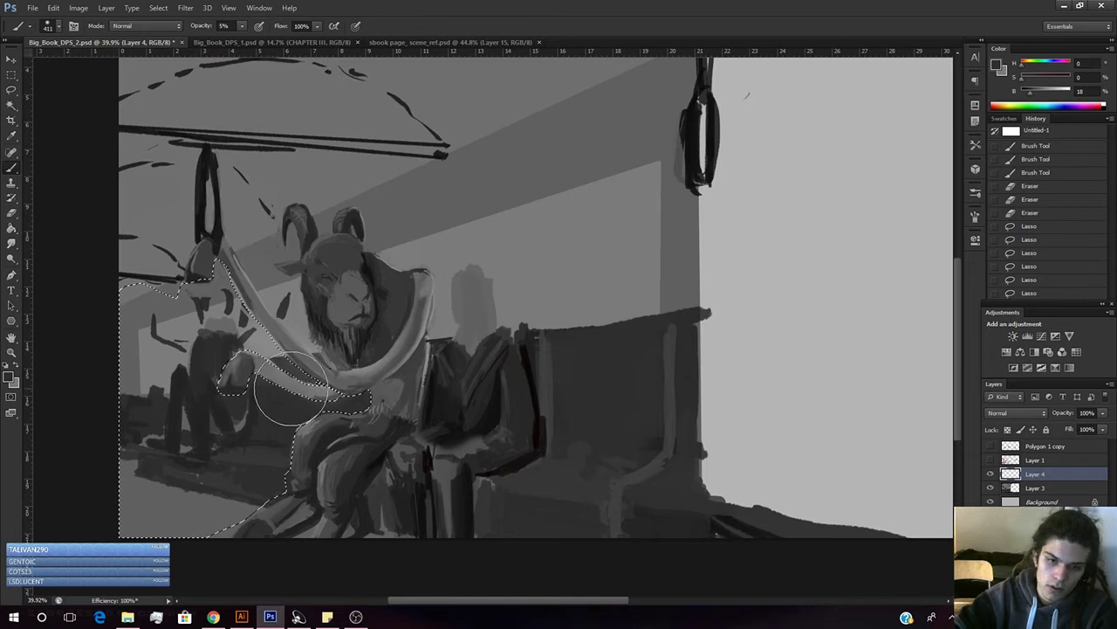
mouse_move(351, 406)
mouse_down()
mouse_move(364, 396)
mouse_move(318, 398)
mouse_up()
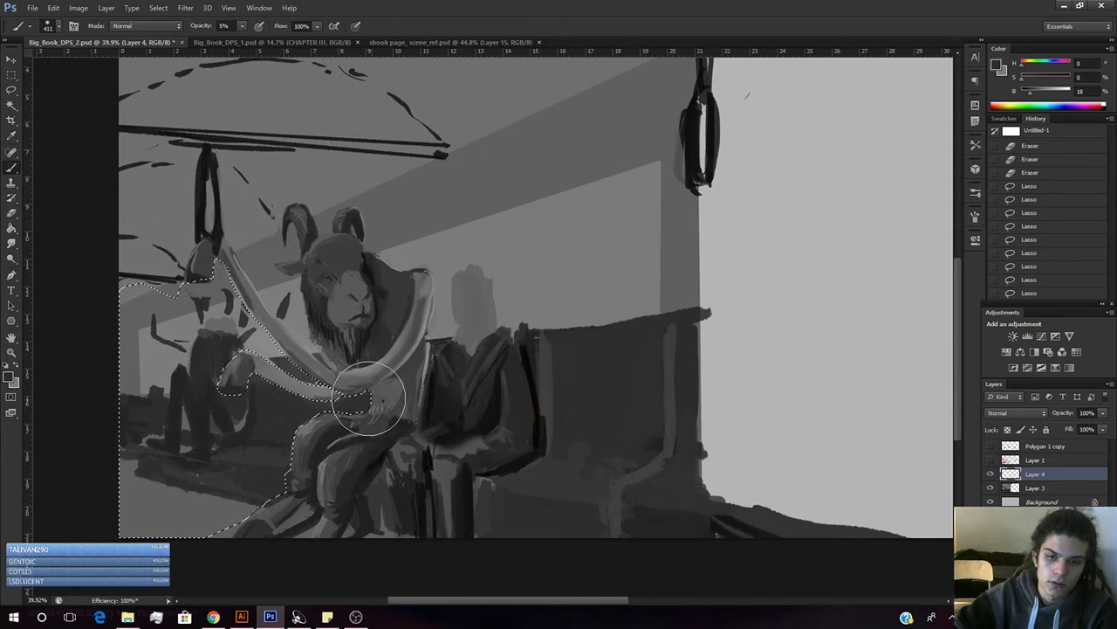
mouse_move(361, 448)
mouse_down()
mouse_move(337, 411)
mouse_move(291, 412)
mouse_up()
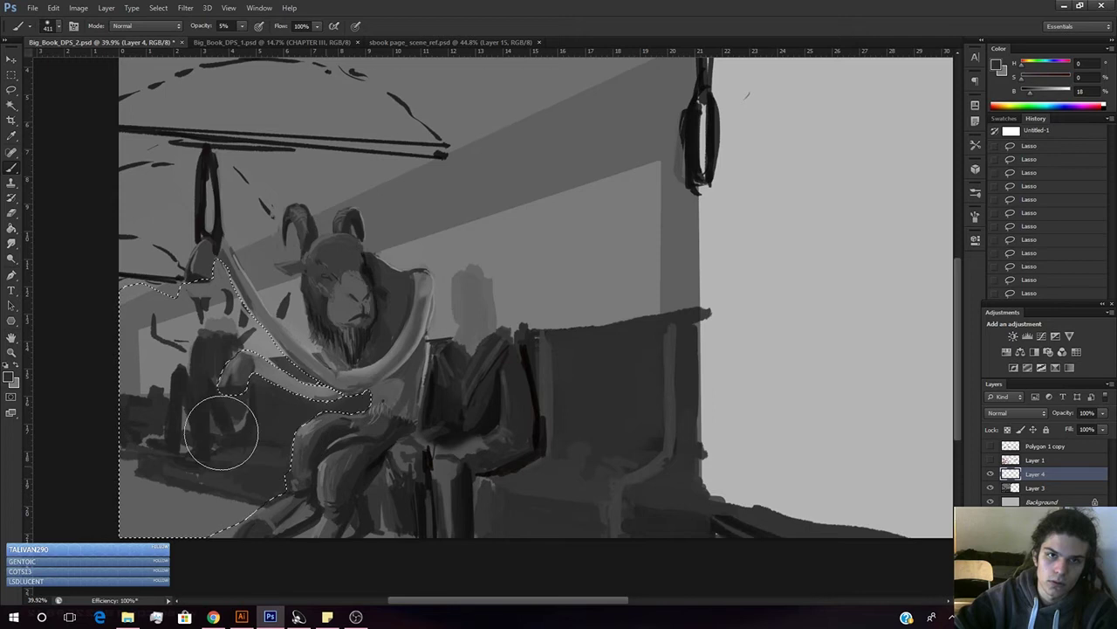
- Faintly lighten the selected background around the goat's lower forearm with 100% white at 5% opacity
alt+click(787, 345)
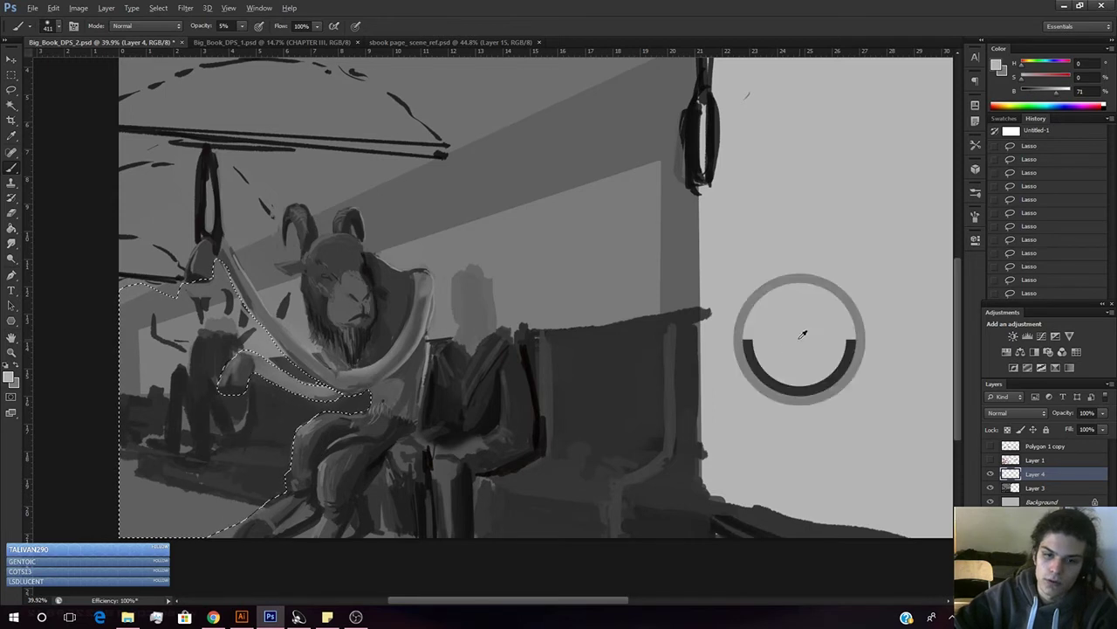
click(1062, 93)
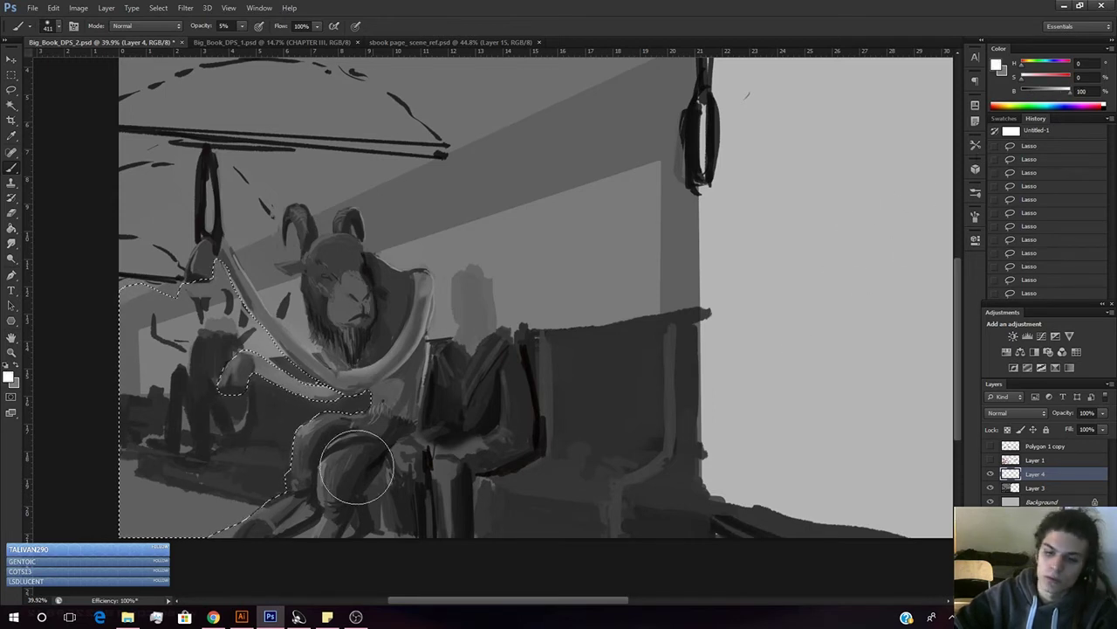
drag(389, 419, 357, 406)
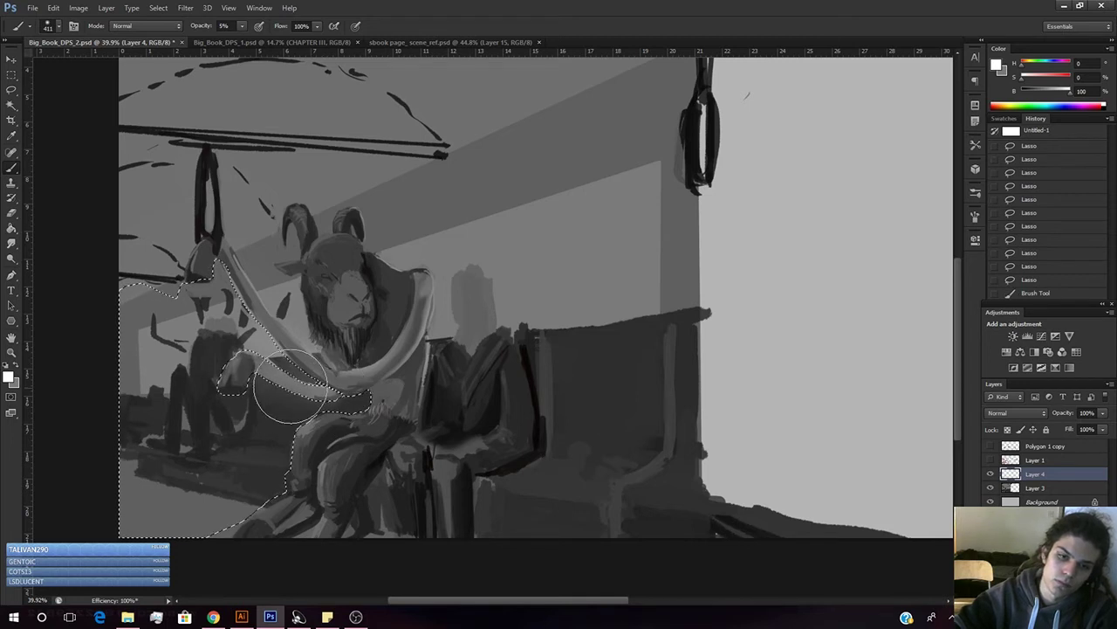
- Enlarge the soft brush to 1057 px and brush faint white haze at 5% opacity into the selected background around the goat's arms and legs
mouse_move(301, 381)
mouse_down()
mouse_move(237, 389)
mouse_move(285, 390)
mouse_up()
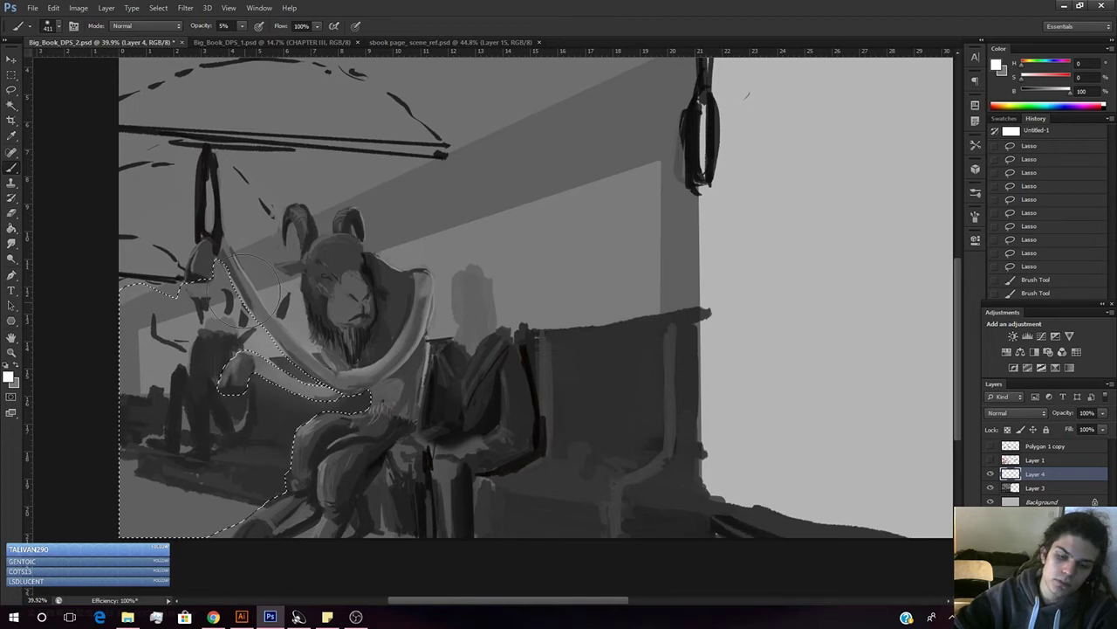
right_click(361, 319)
drag(433, 241, 458, 242)
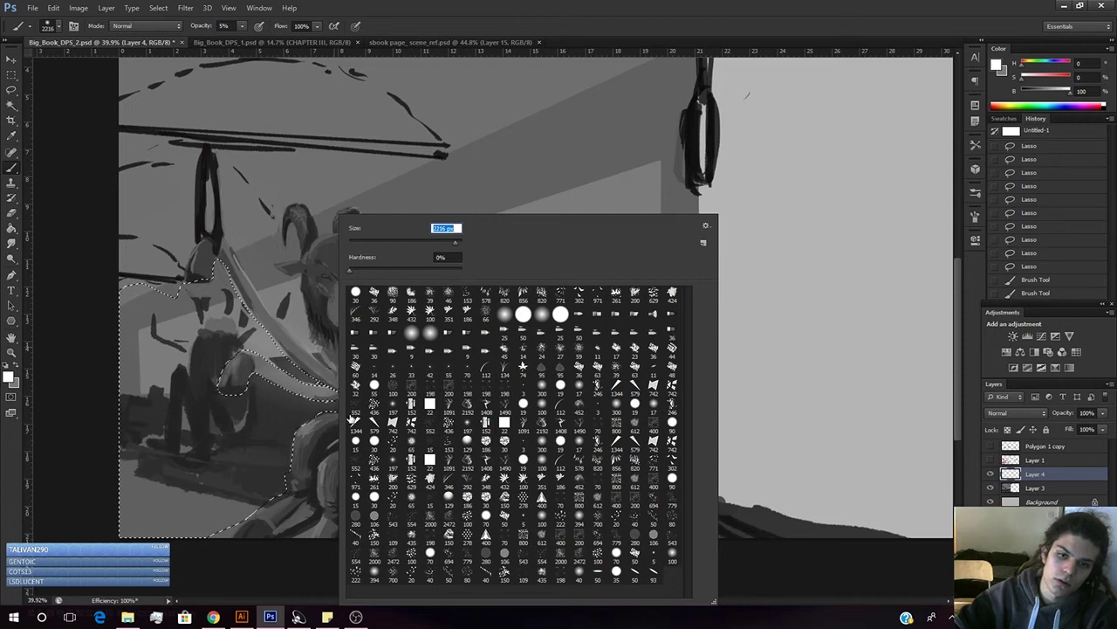
drag(454, 243, 452, 242)
mouse_move(300, 508)
mouse_down()
mouse_move(288, 461)
mouse_move(384, 438)
mouse_move(273, 423)
mouse_move(343, 426)
mouse_move(394, 395)
mouse_move(307, 421)
mouse_move(333, 429)
mouse_up()
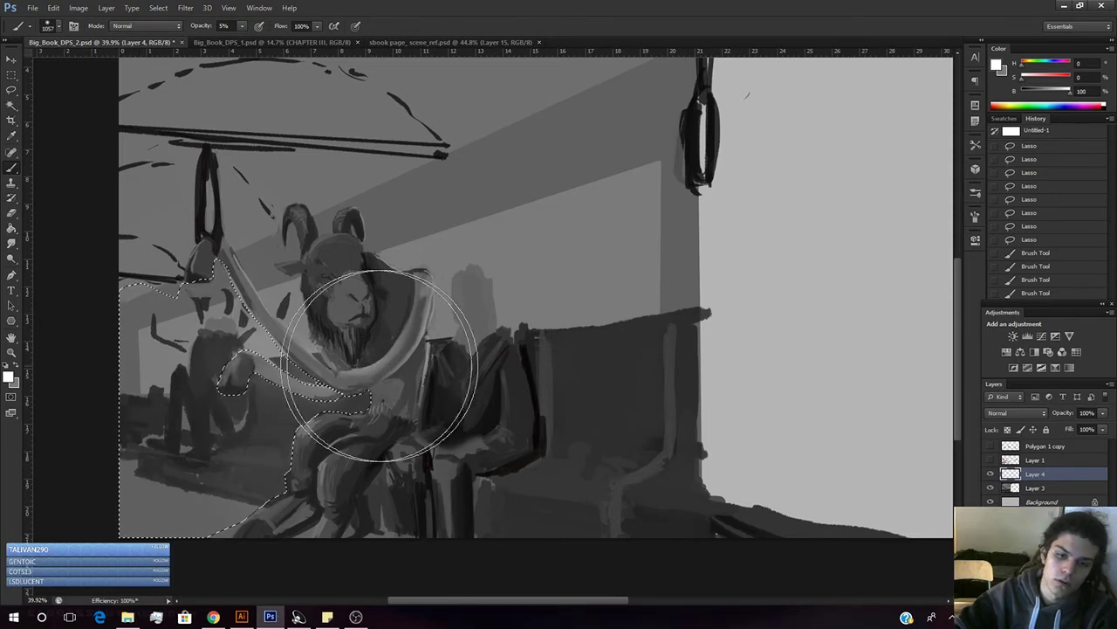
- Brush another faint layer of white at 5% opacity over the selected background beside the goat and clear the selection
key(ctrl+d)
key(z)
drag(504, 359, 451, 395)
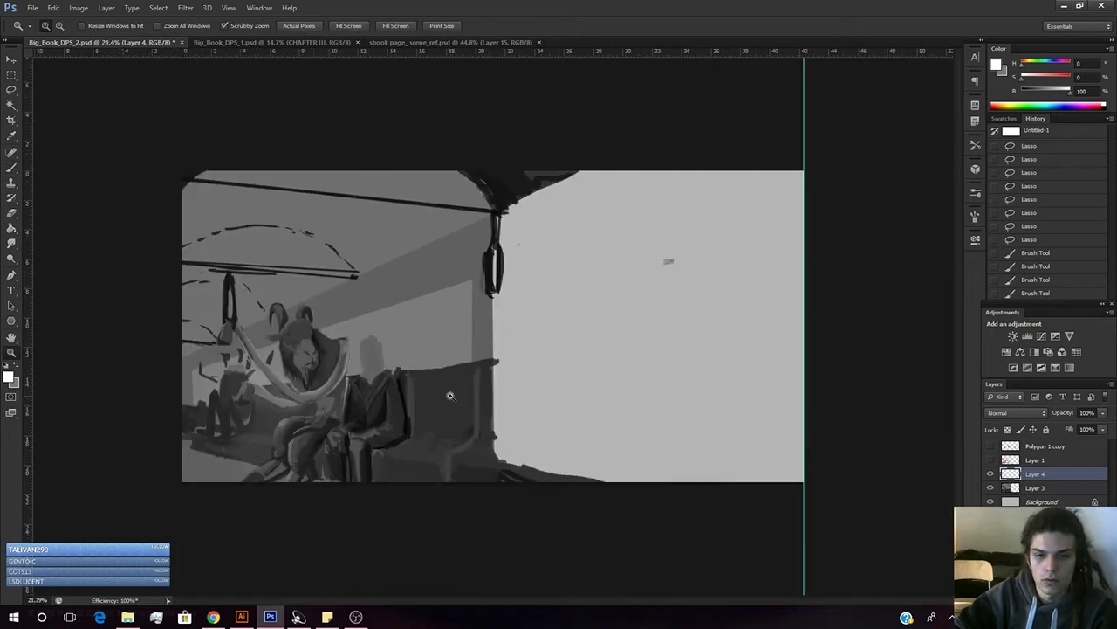
key(ctrl+z)
key(b)
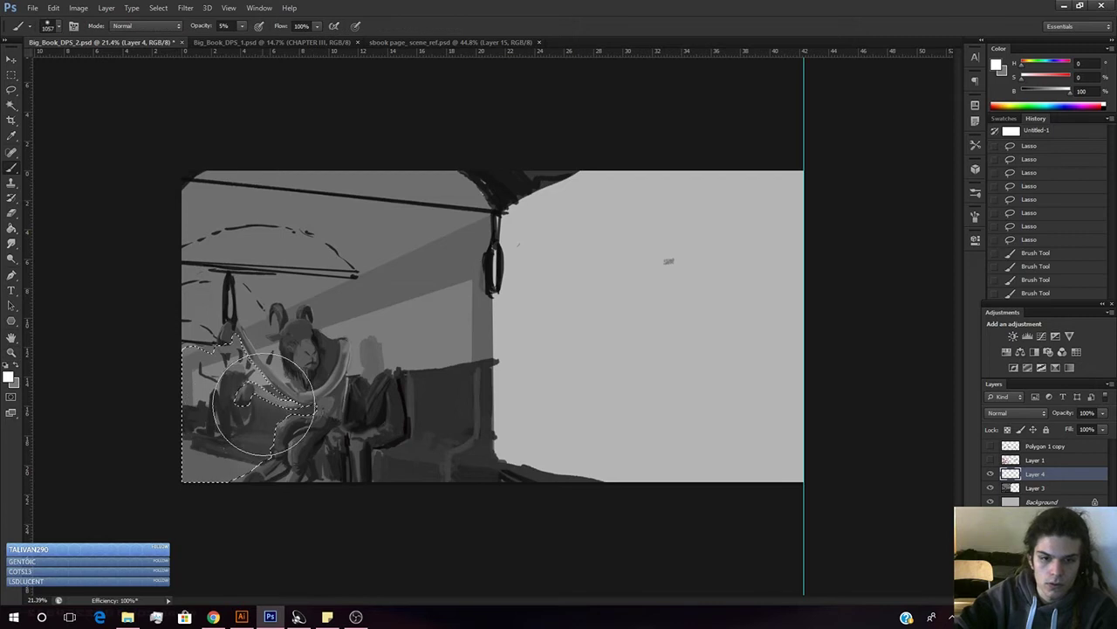
mouse_move(214, 372)
mouse_down()
mouse_move(239, 392)
mouse_move(174, 384)
mouse_up()
key(ctrl+d)
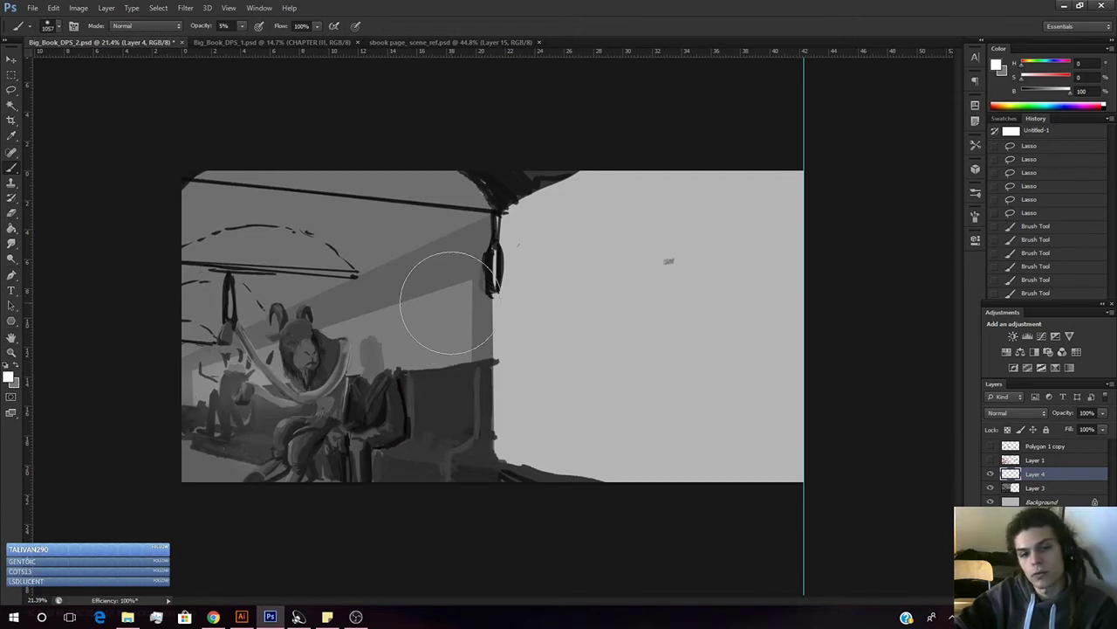
- Dab sampled greys at 5% opacity into the gap between the goat's arms with a 22 px round brush at 100% hardness
key(z)
mouse_move(336, 372)
mouse_down()
mouse_move(372, 379)
mouse_move(384, 363)
mouse_up()
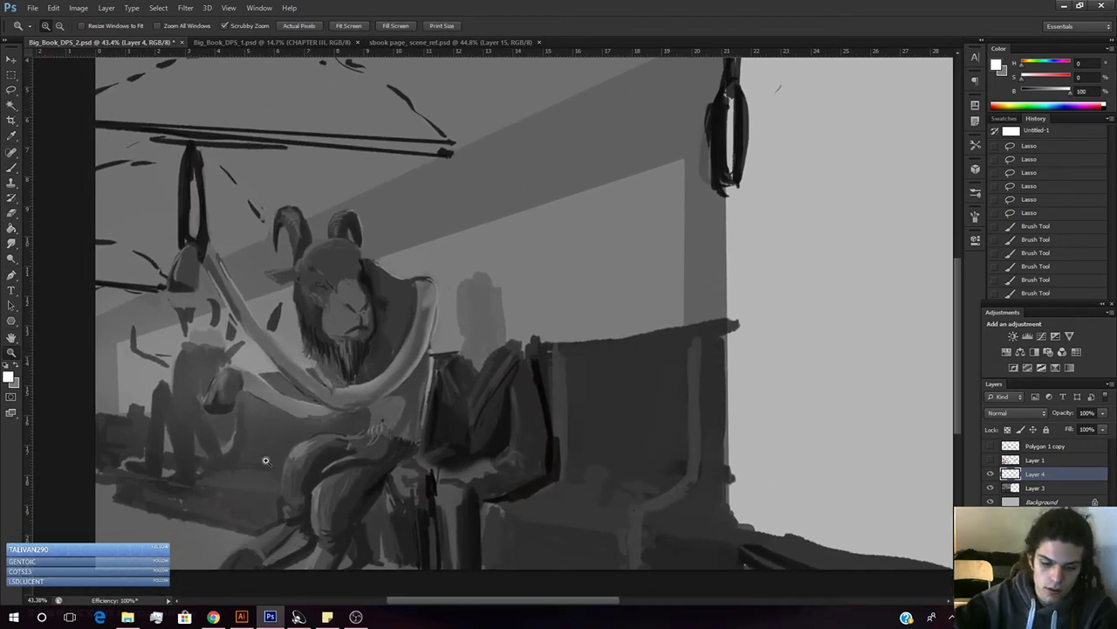
key(b)
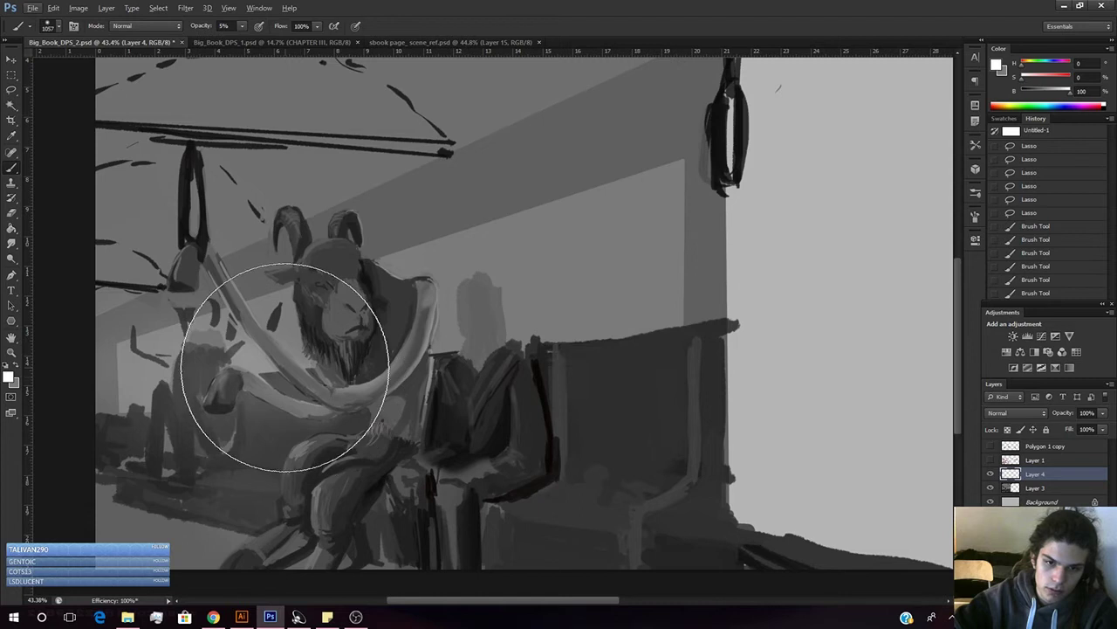
alt+click(297, 380)
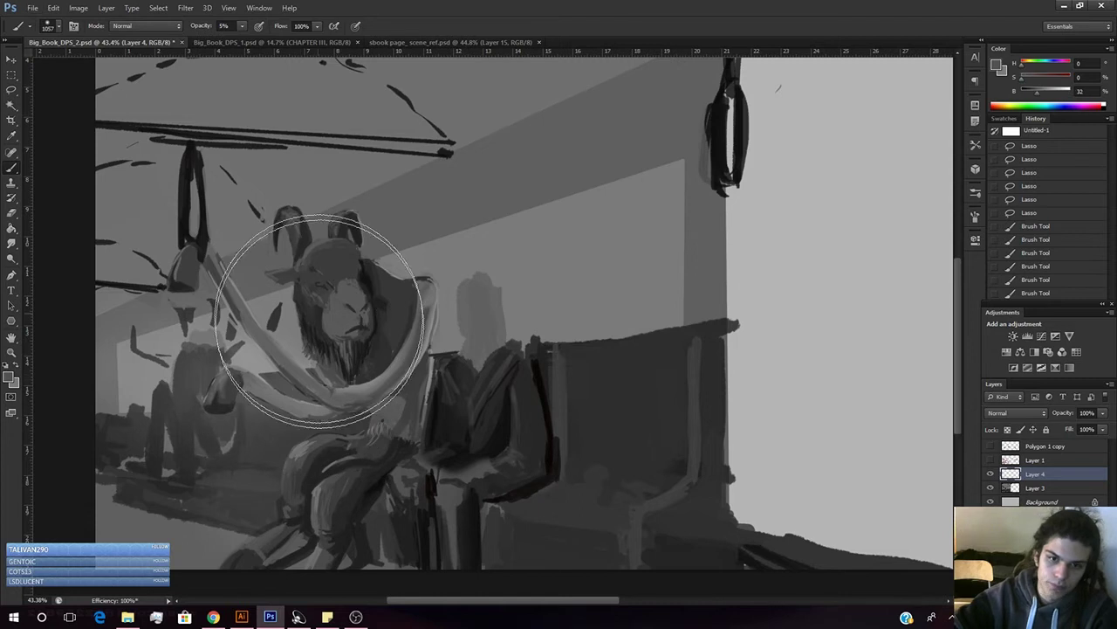
right_click(342, 301)
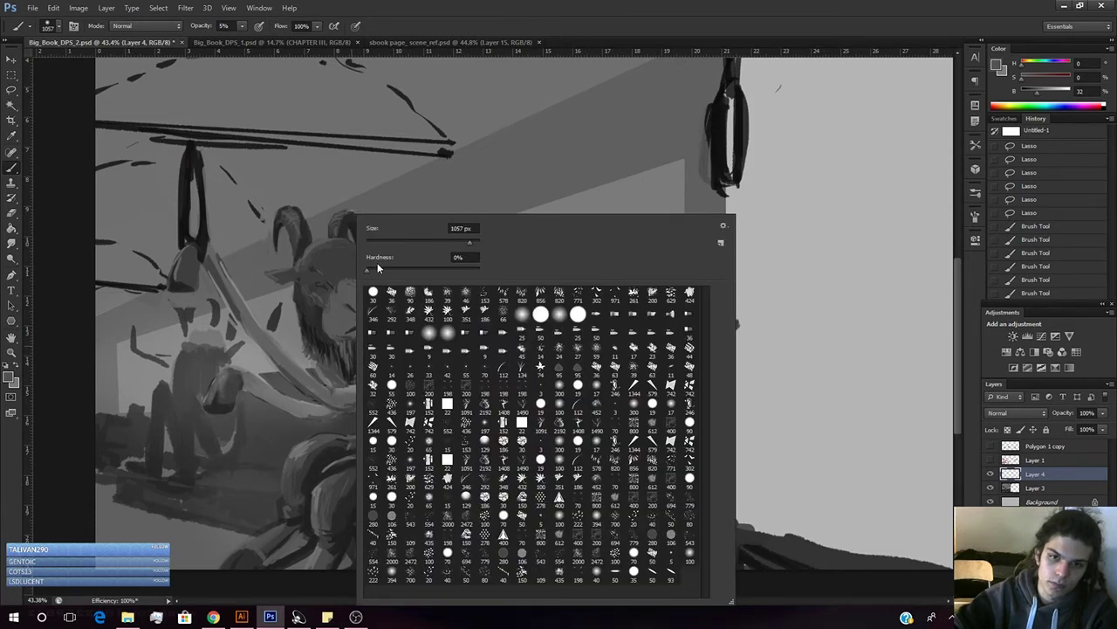
drag(384, 244, 379, 244)
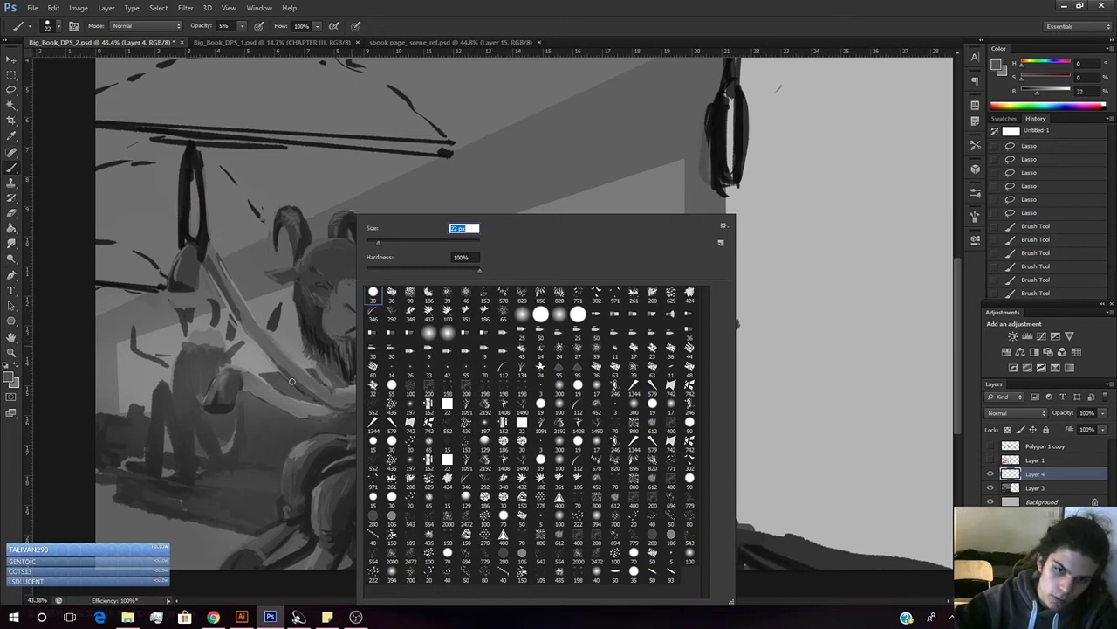
drag(304, 386, 320, 401)
click(313, 398)
alt+click(299, 391)
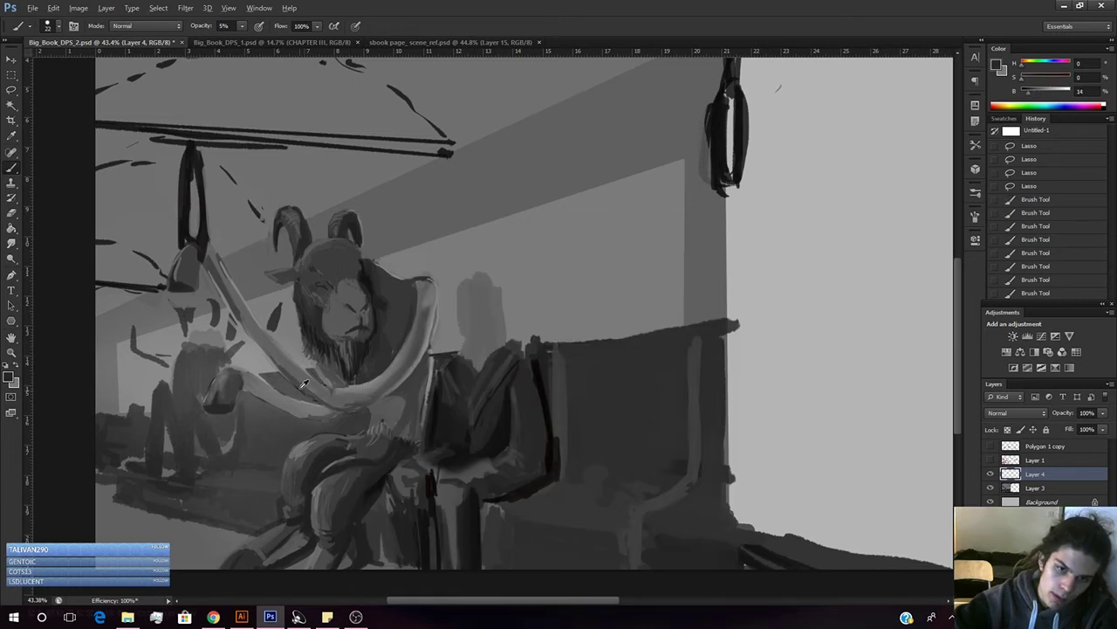
click(316, 399)
- Raise the brush opacity to 90% and touch up the narrow corner between the goat's arms with 29% grey
key(9)
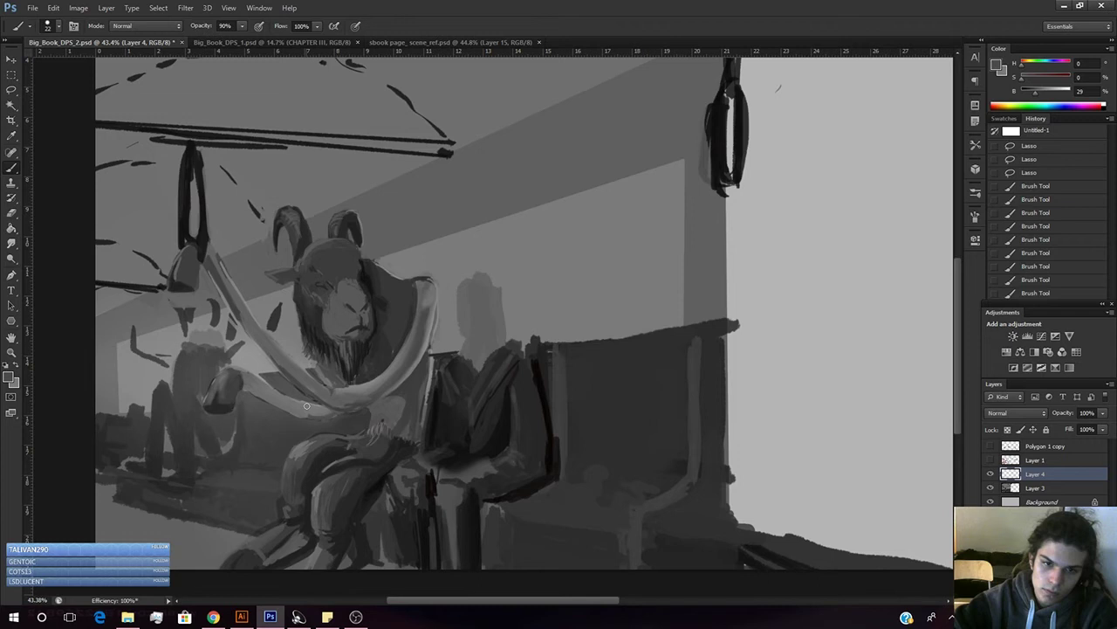
click(324, 404)
click(324, 405)
click(315, 399)
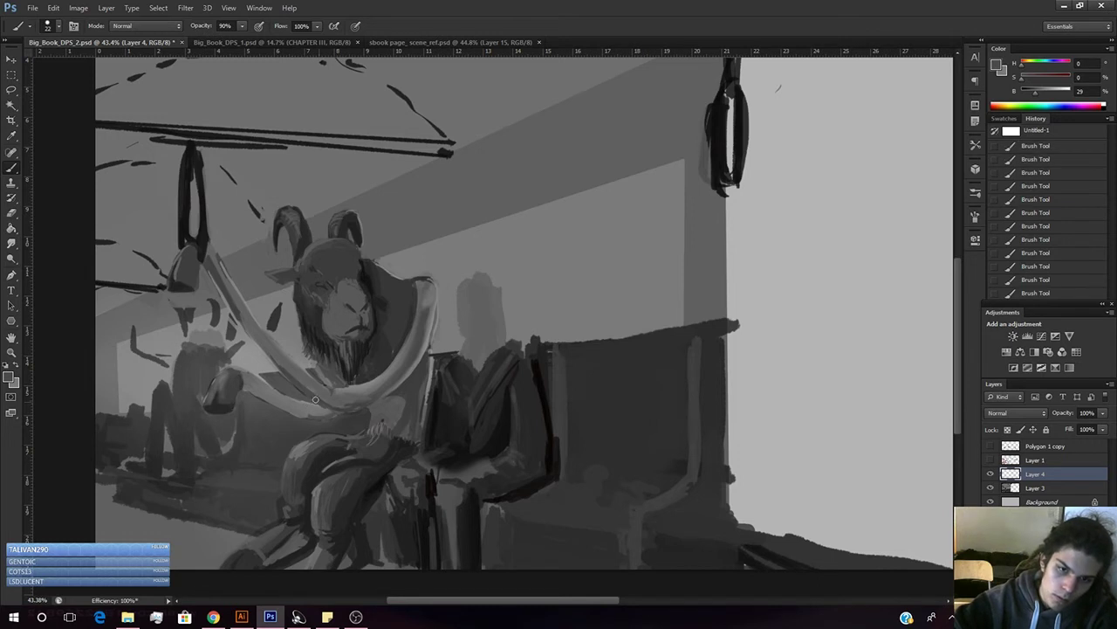
- Deselect, touch up the goat's lower forearm with a sampled mid-grey, and merge Layer 4 down into Layer 3
key(ctrl+d)
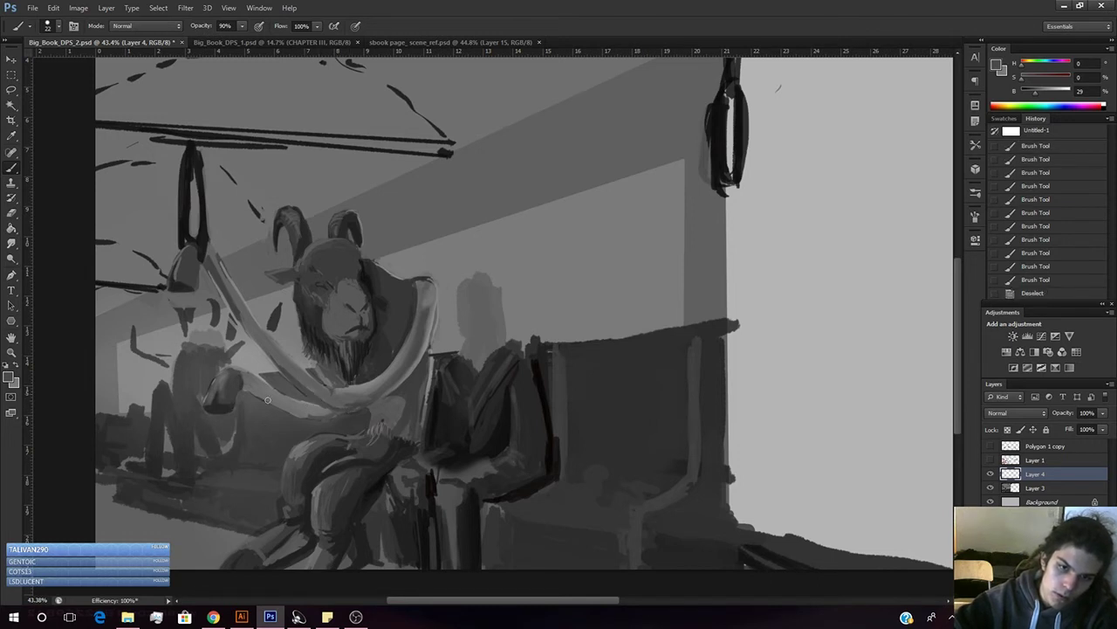
alt+click(269, 391)
drag(262, 393, 307, 417)
click(305, 416)
click(285, 409)
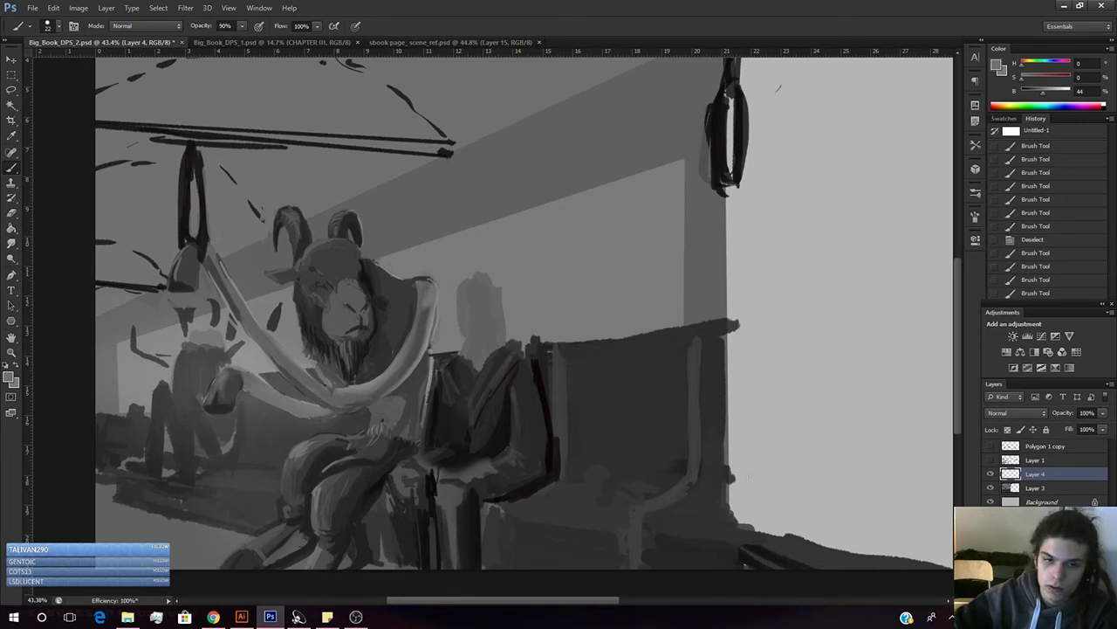
right_click(1004, 444)
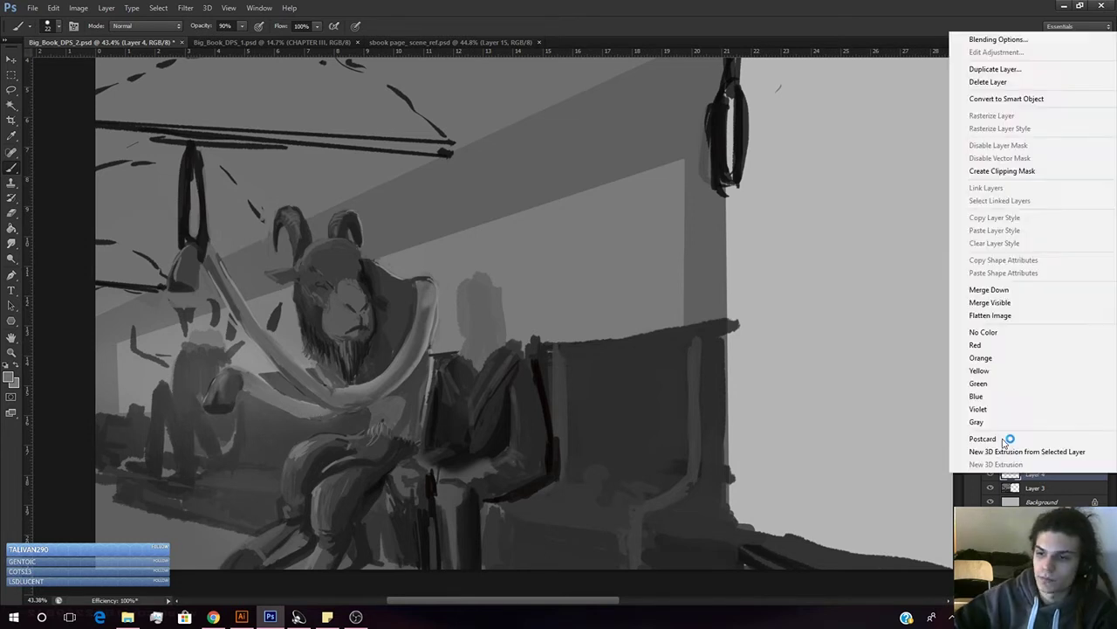
click(989, 289)
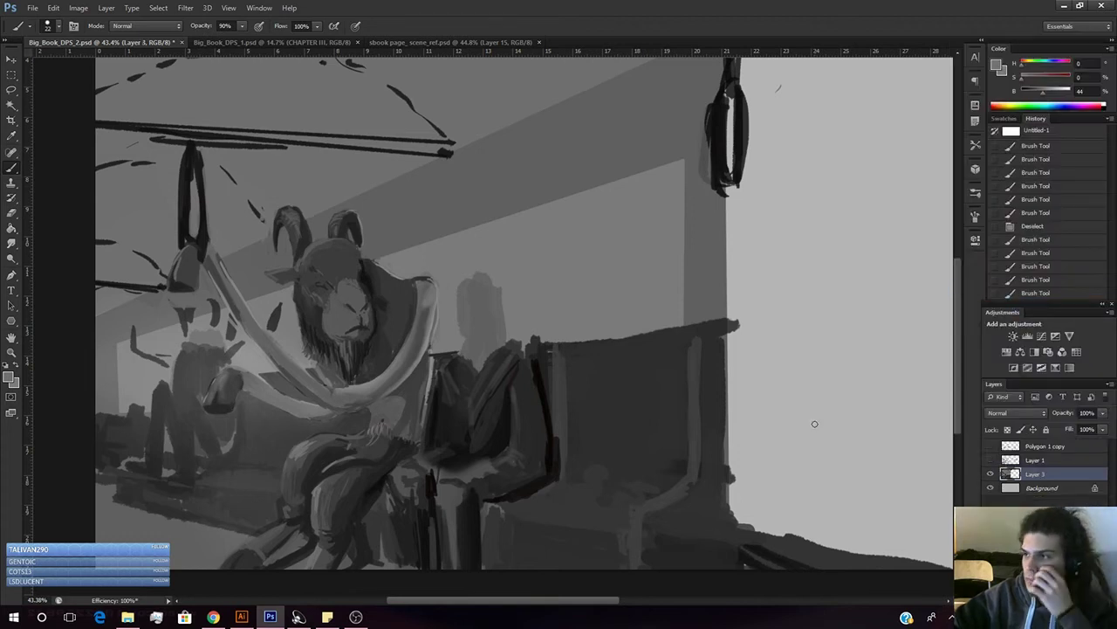
- Paint short strokes in a sampled dark grey along the underside of the goat's raised arm, near the beard
alt+click(303, 389)
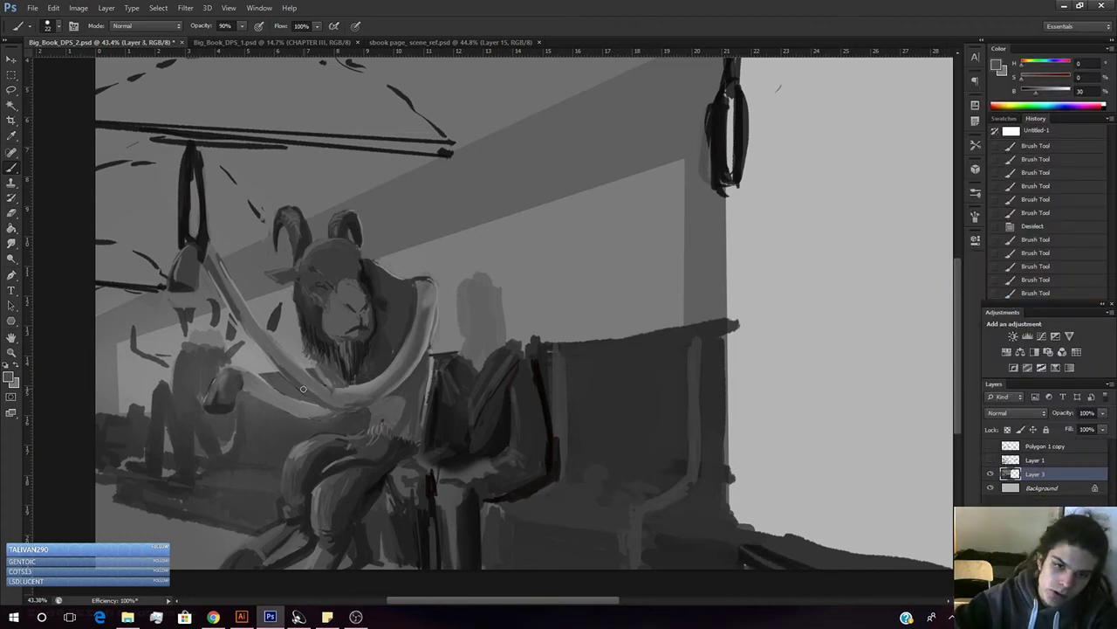
drag(314, 394, 319, 402)
drag(304, 391, 310, 399)
drag(293, 384, 300, 390)
drag(287, 375, 299, 385)
alt+click(310, 385)
key(ctrl+e)
click(317, 401)
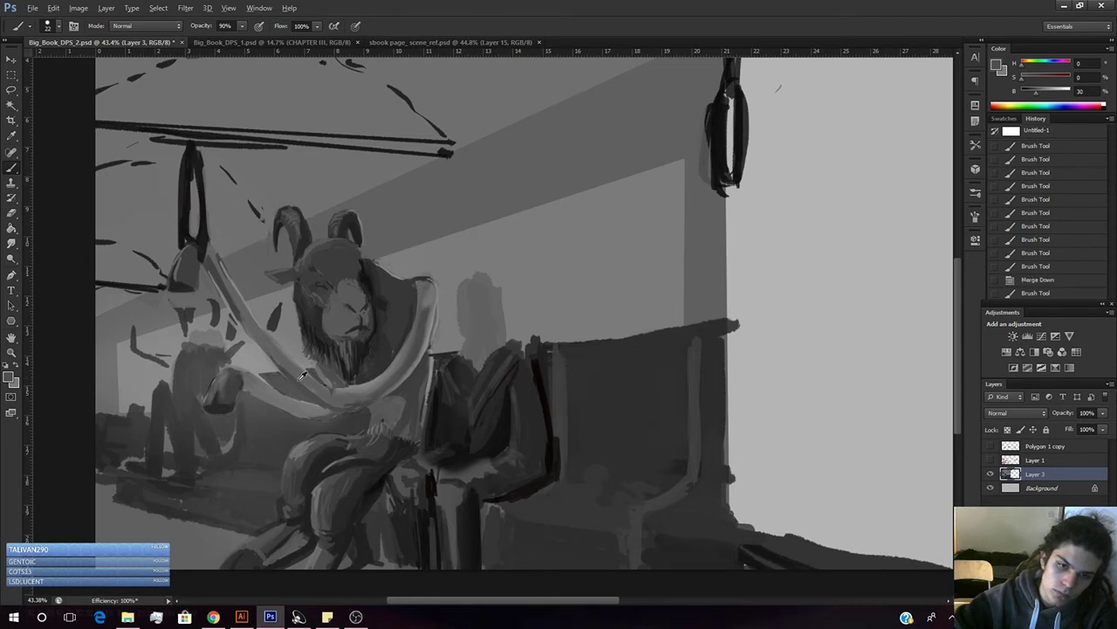
- Shade the lower forearm from wrist to elbow with greys of 23% and 36% brightness
drag(1037, 94, 1032, 95)
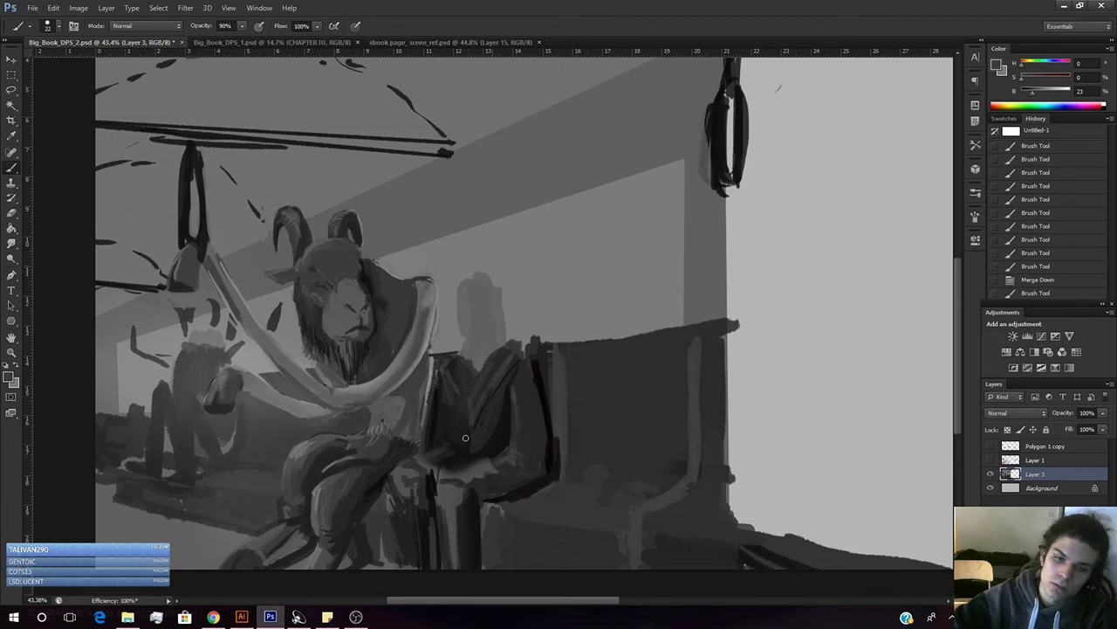
mouse_move(305, 394)
mouse_down()
mouse_move(328, 412)
mouse_move(293, 382)
mouse_move(338, 414)
mouse_move(315, 401)
mouse_move(360, 412)
mouse_up()
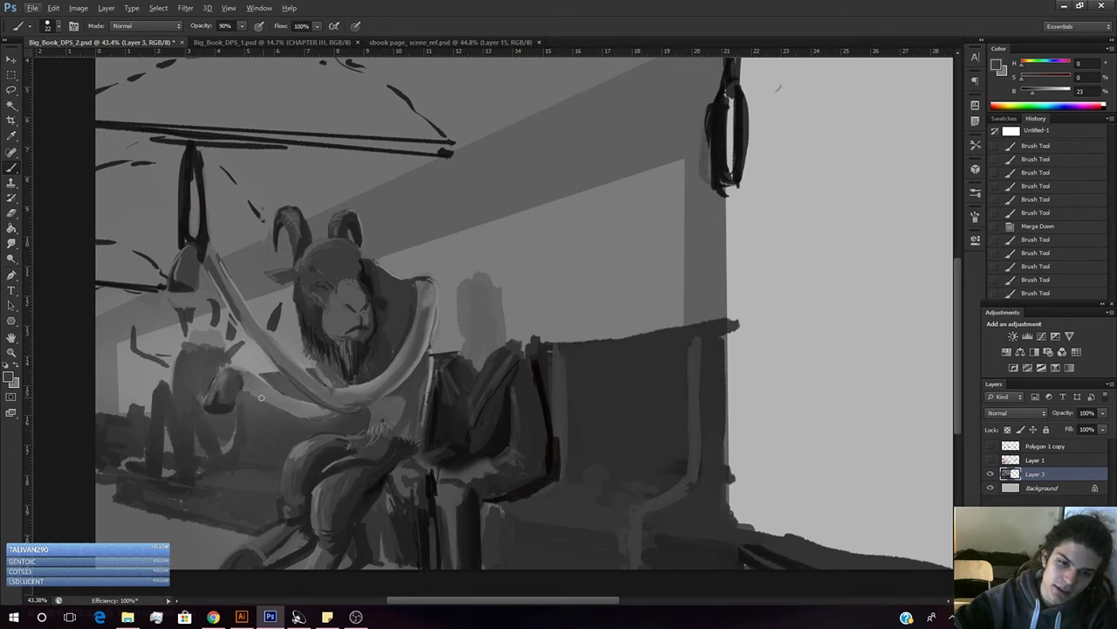
alt+click(274, 395)
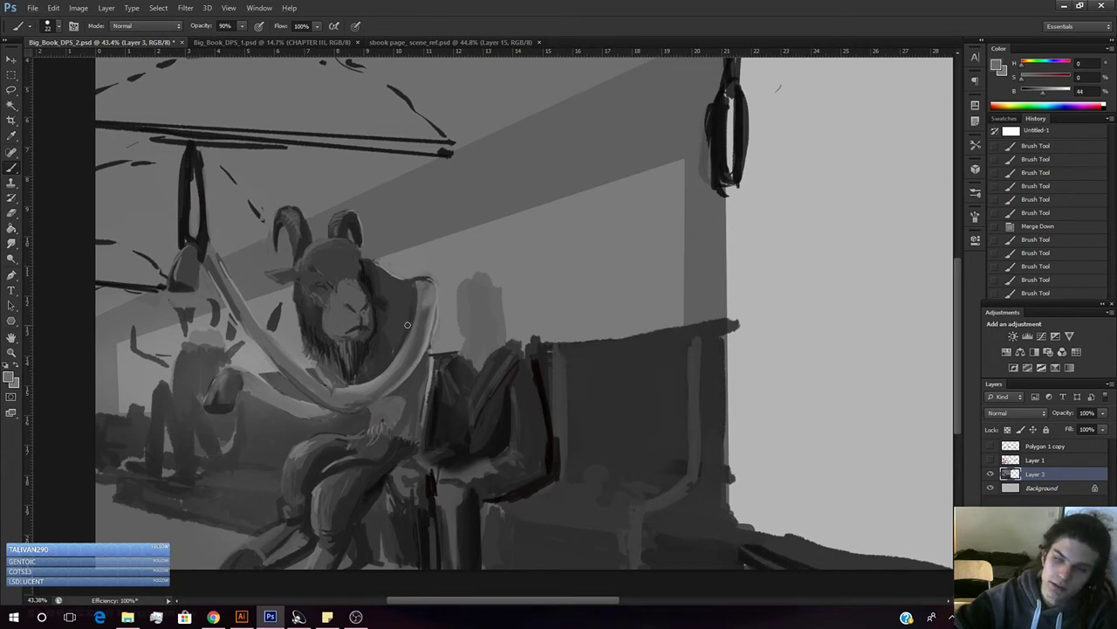
click(1038, 98)
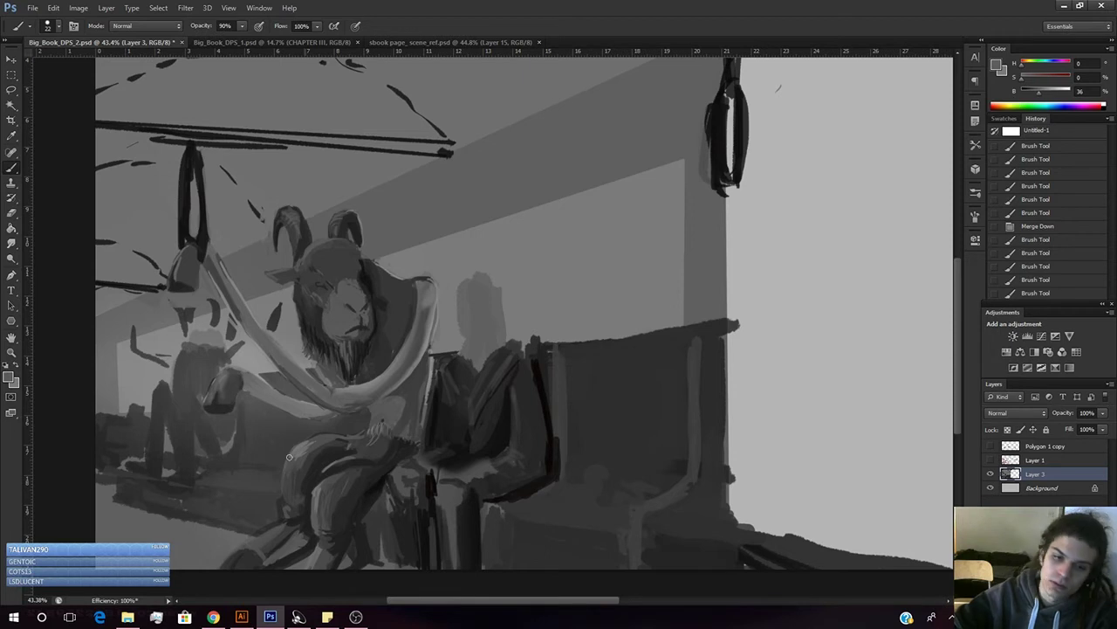
mouse_move(248, 393)
mouse_down()
mouse_move(344, 416)
mouse_move(335, 410)
mouse_up()
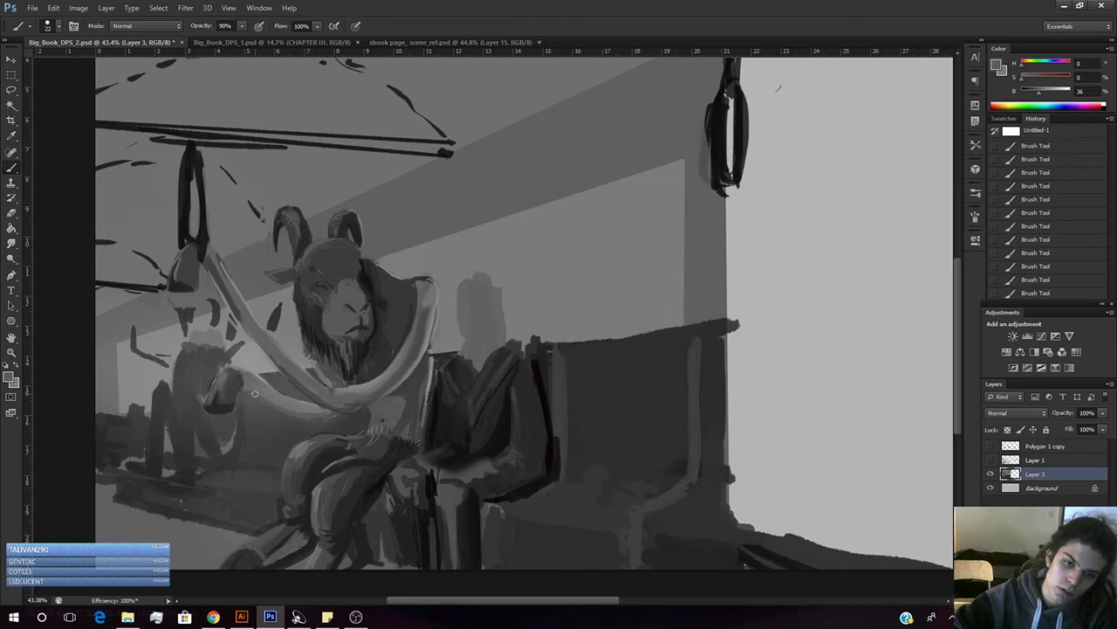
- Blend the forearm's underside into the torso with sampled greys and a darker grey of 29% brightness
alt+click(317, 422)
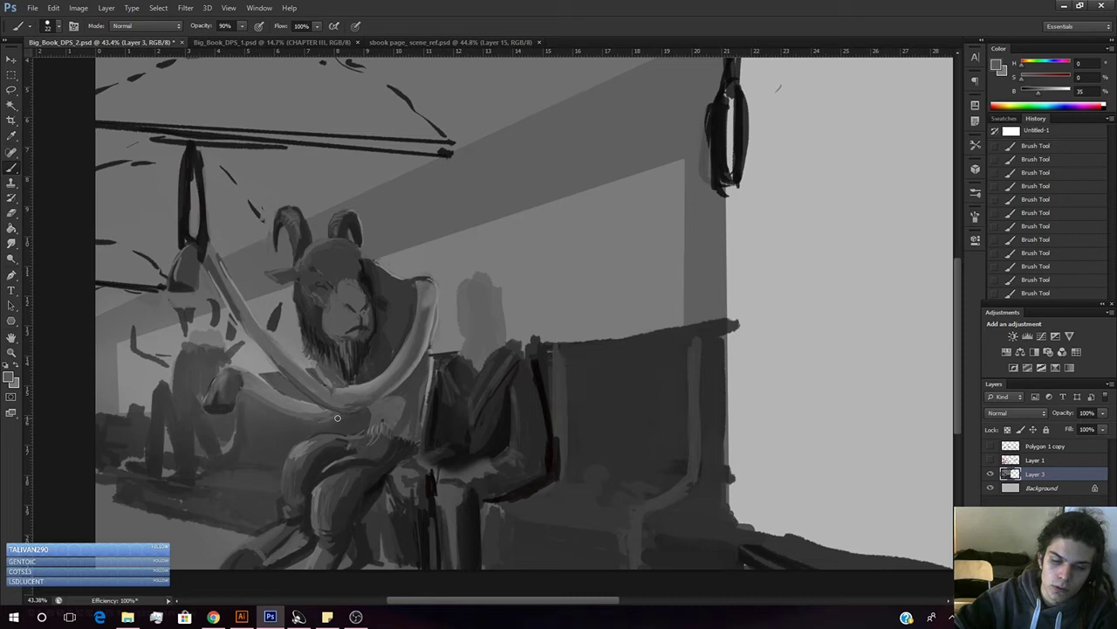
alt+click(330, 423)
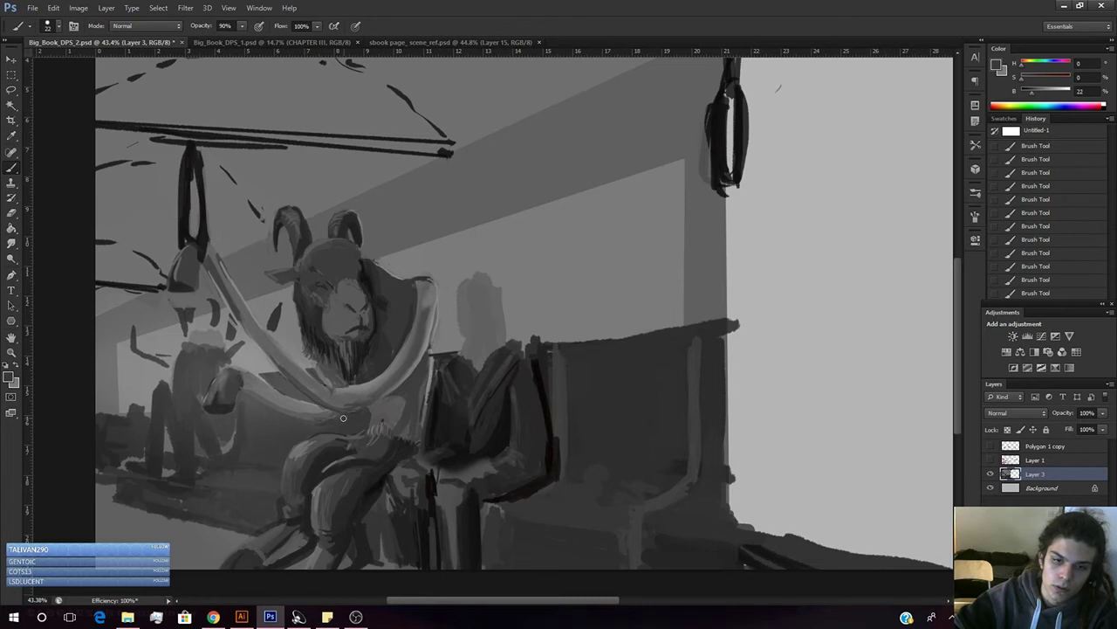
alt+click(320, 421)
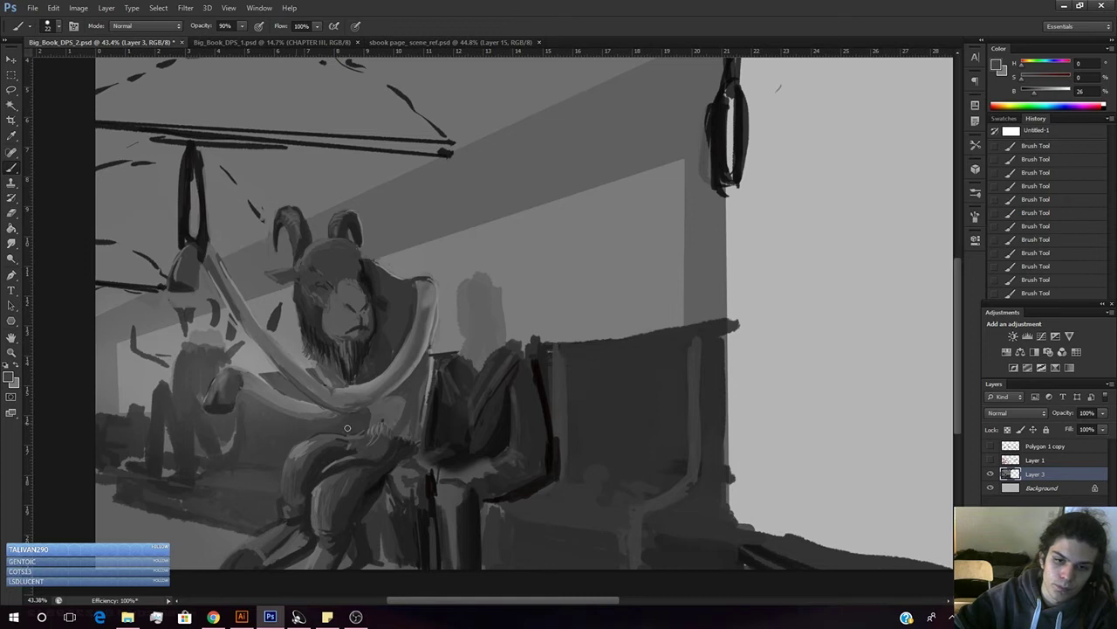
alt+click(306, 416)
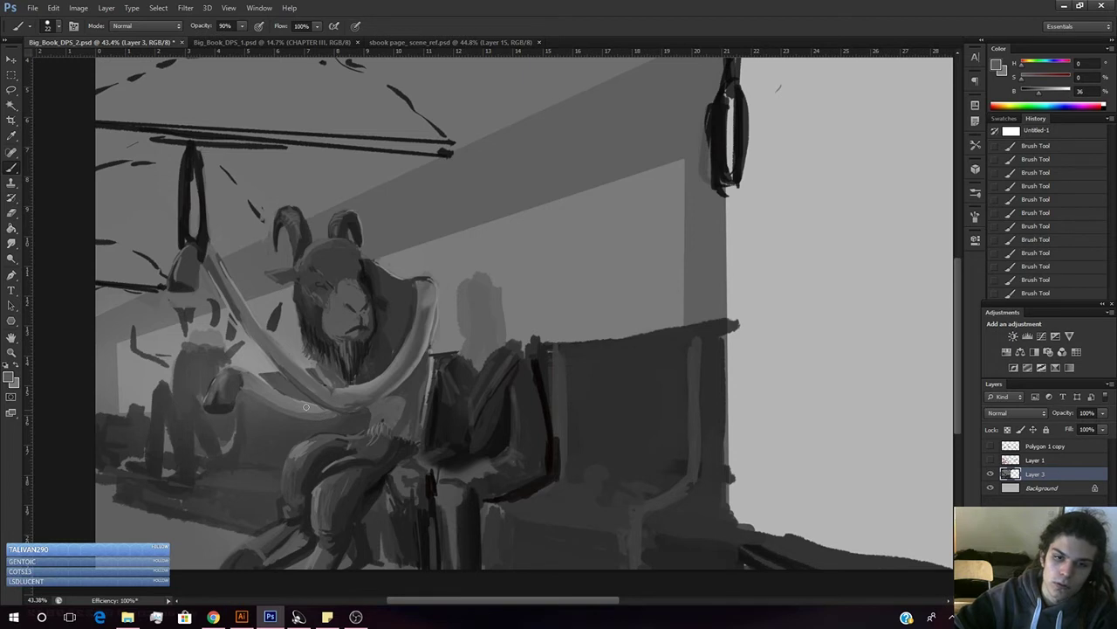
click(1031, 99)
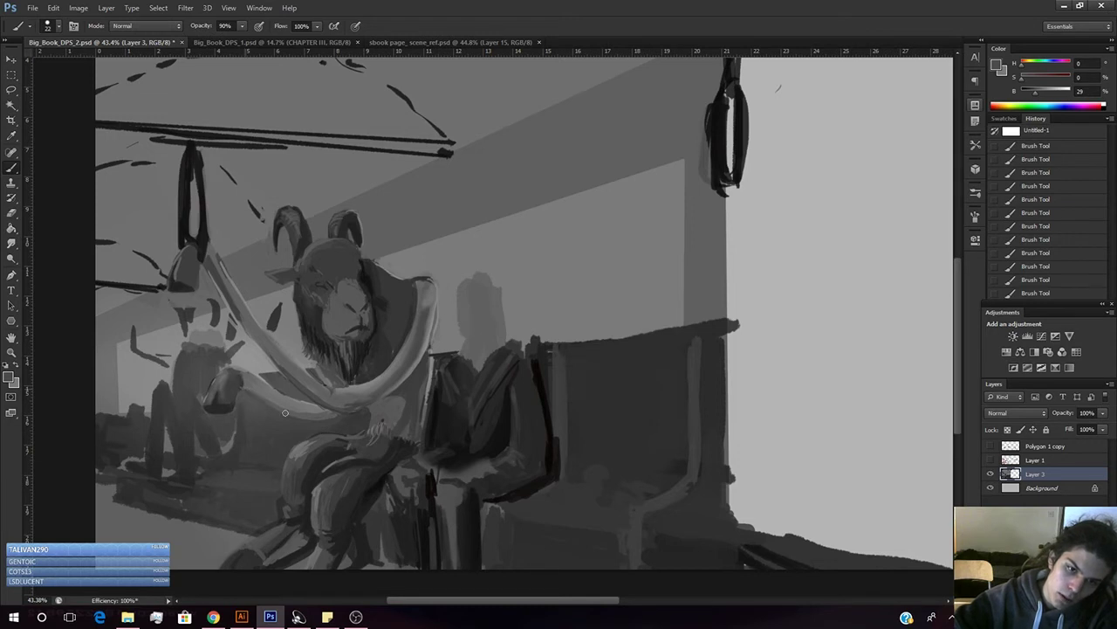
- Refine the forearm's edges near the hand using greys sampled from the arm, seat and window behind it
alt+click(248, 385)
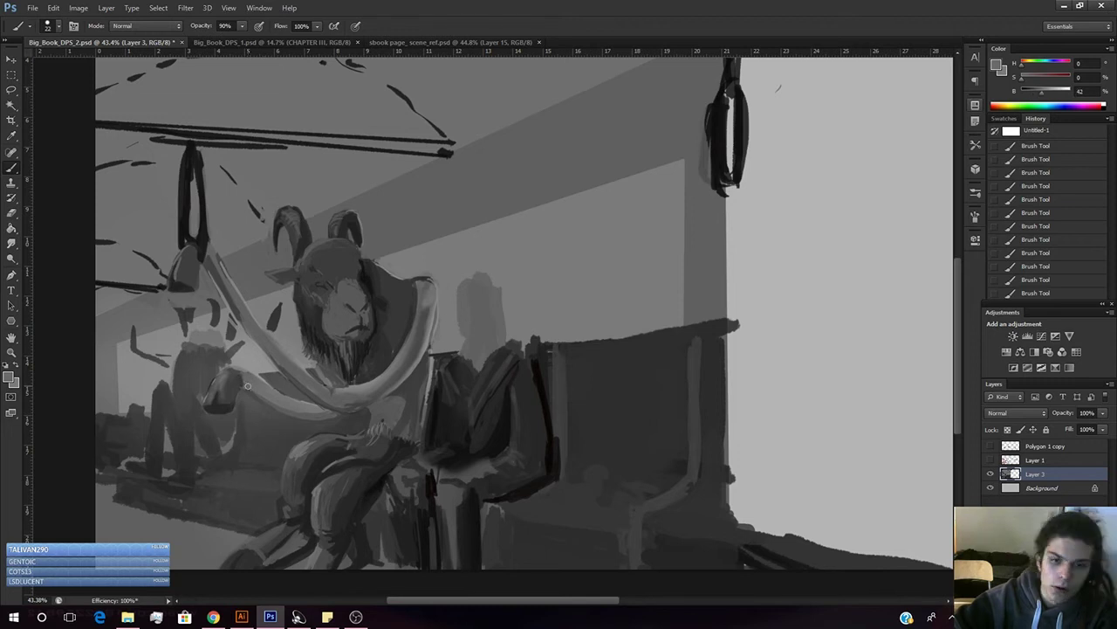
alt+click(273, 378)
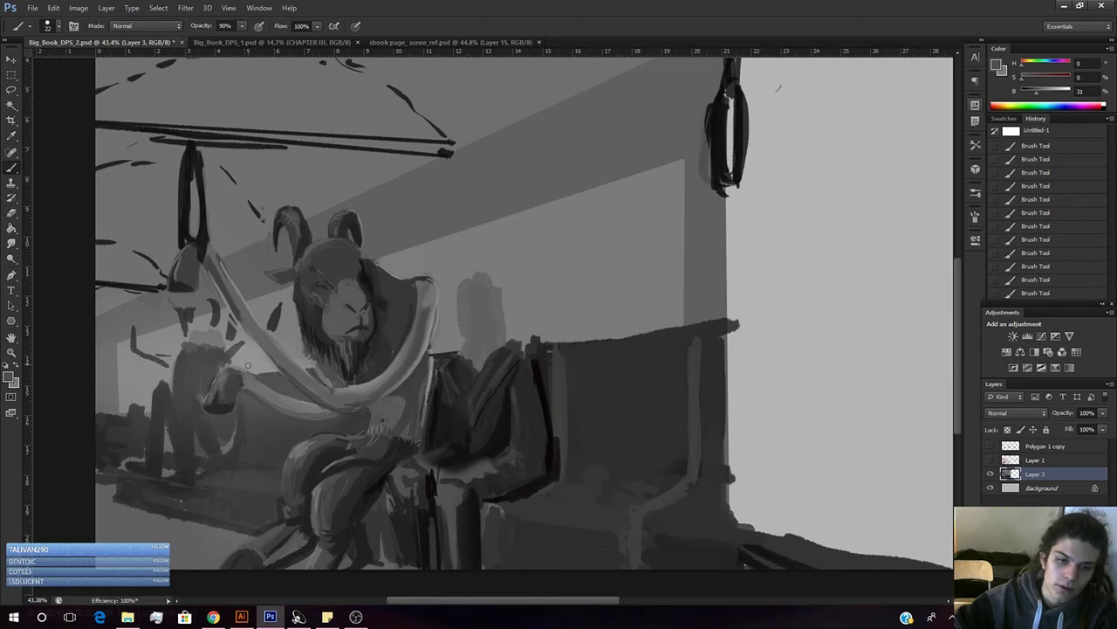
alt+click(251, 358)
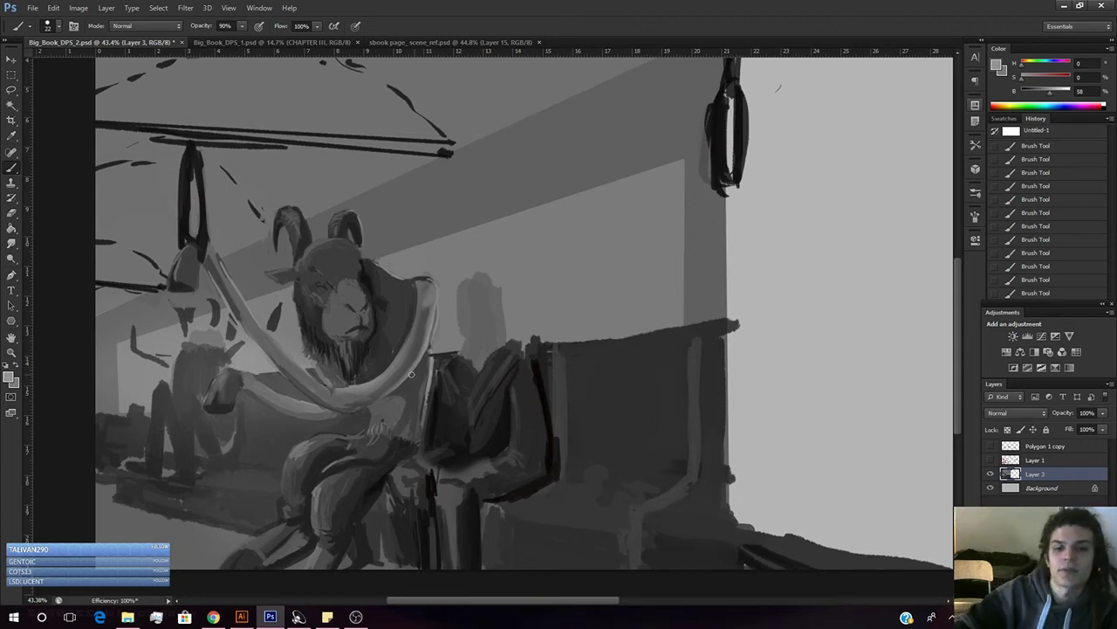
- Clean up the area where the goat's beard meets the raised arm, using light and dark greys sampled nearby
key(z)
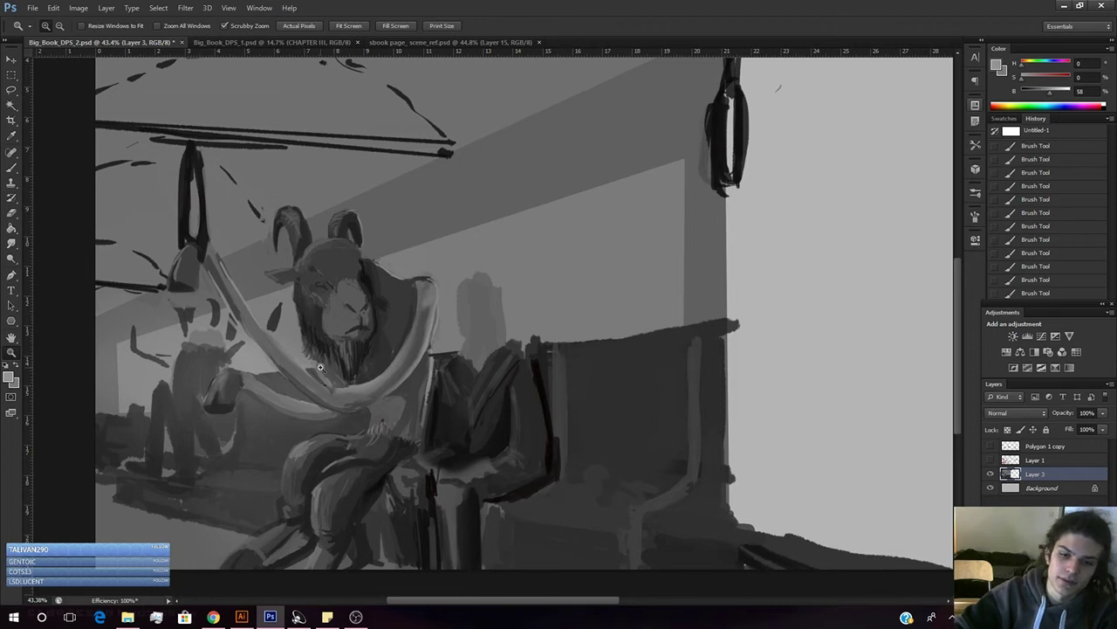
key(b)
alt+click(306, 407)
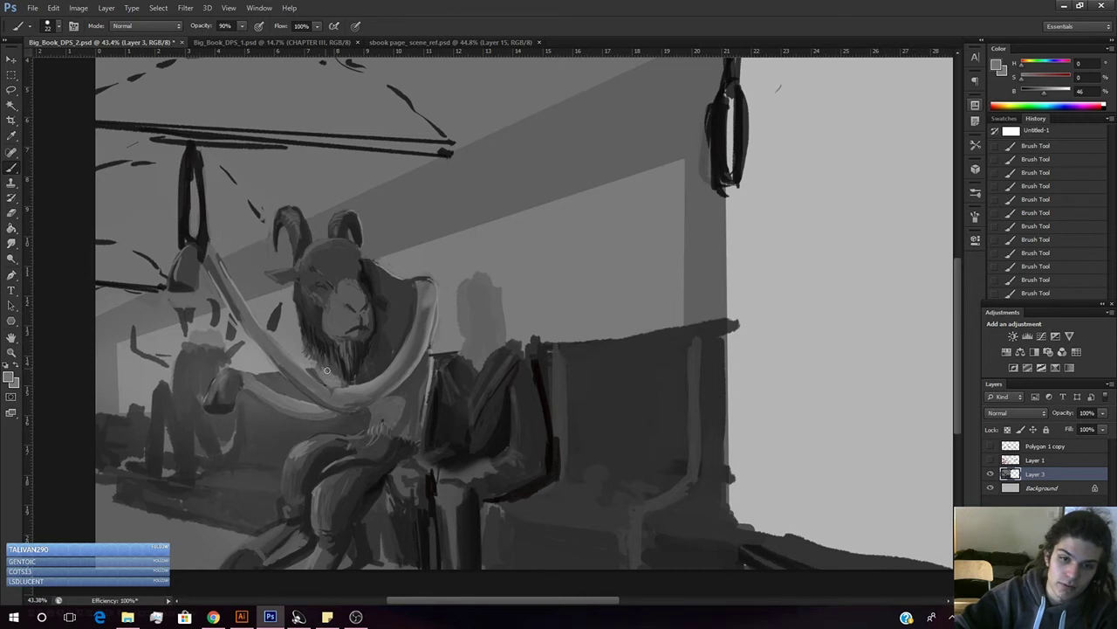
alt+click(348, 385)
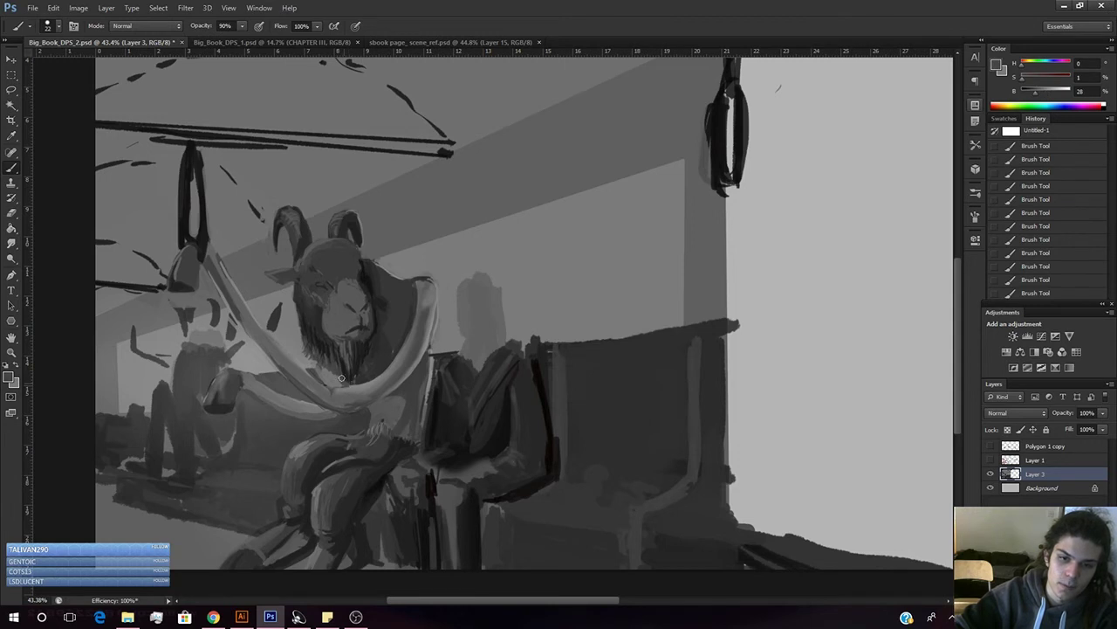
alt+click(334, 381)
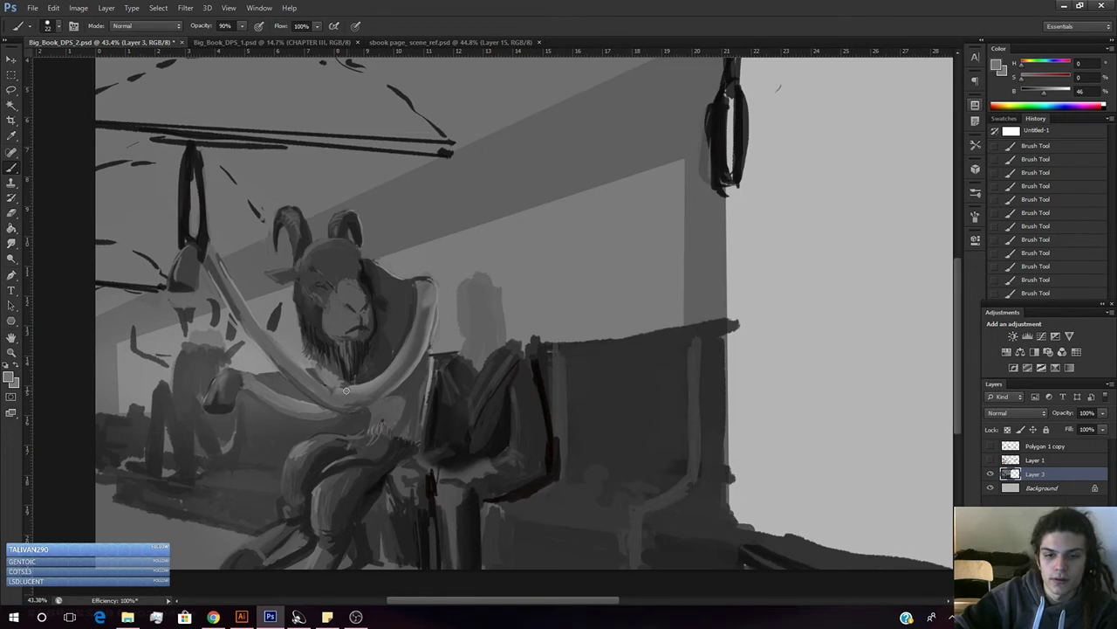
alt+click(336, 387)
alt+click(333, 389)
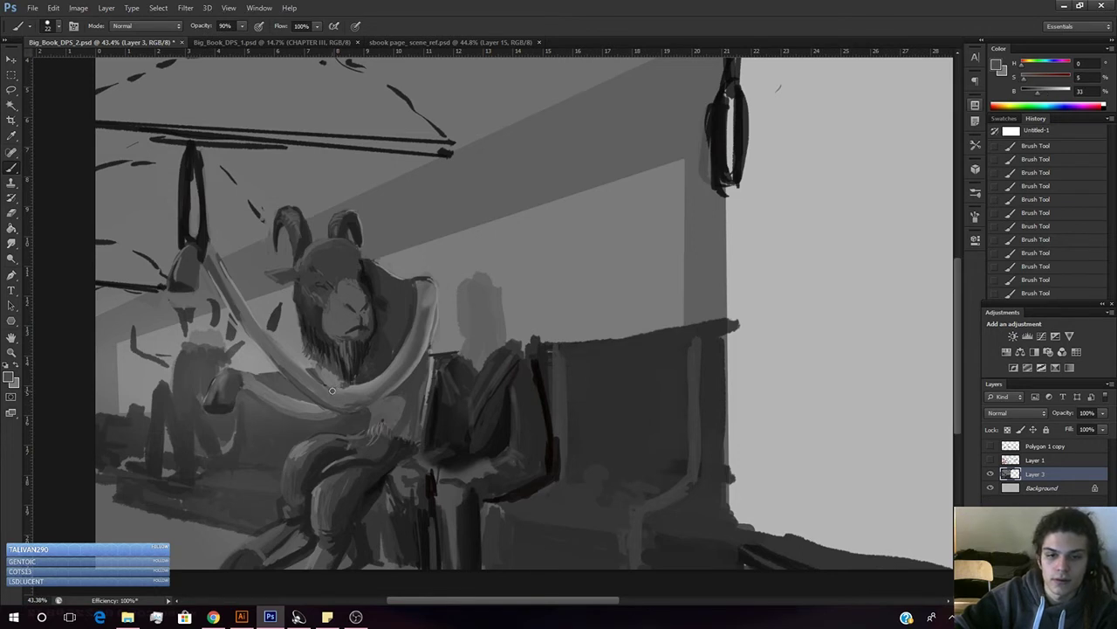
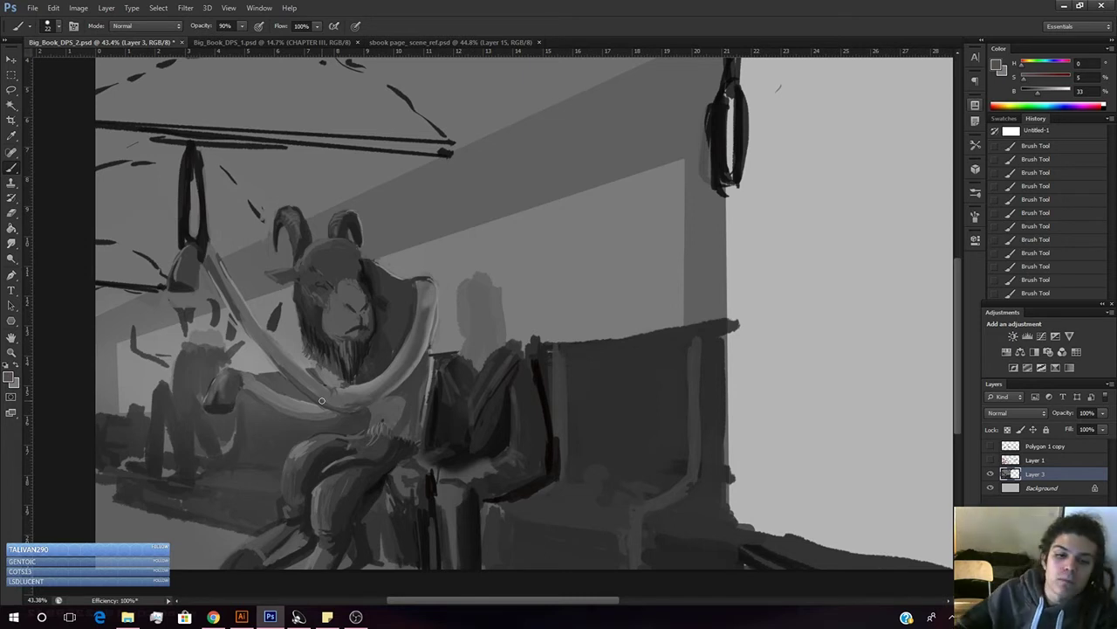
- Touch up the goat's lower leg and foot with greys sampled from the leg and floor
alt+click(278, 500)
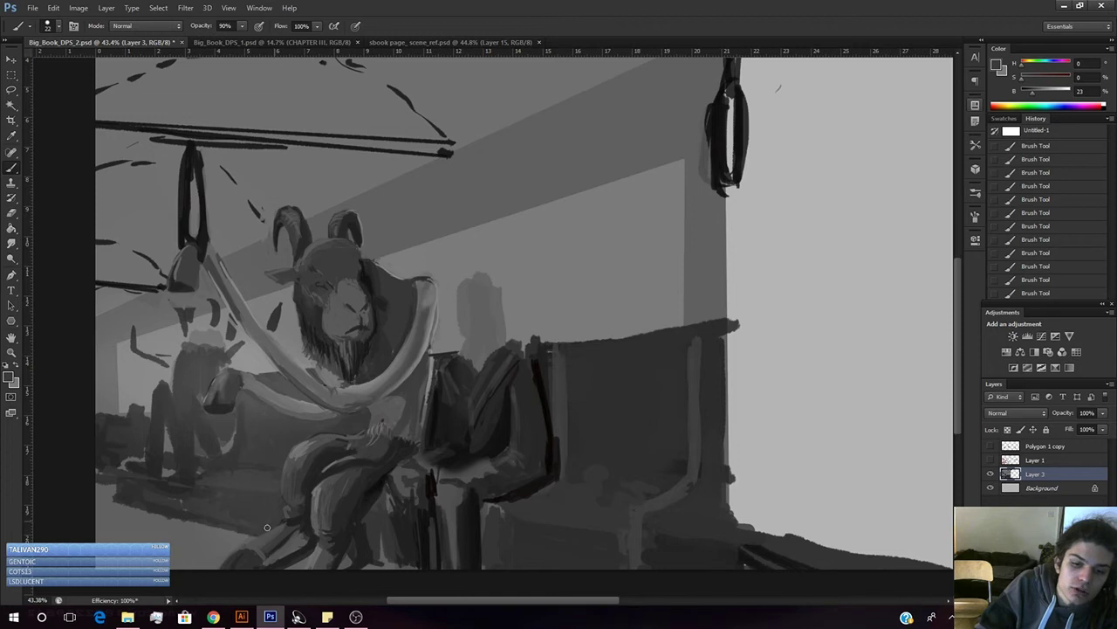
alt+click(237, 545)
- Toggle the red sketch on Layer 1 to compare it with the painting, leave it shown, and sample near-black from the human's jacket
key(z)
drag(366, 477, 318, 481)
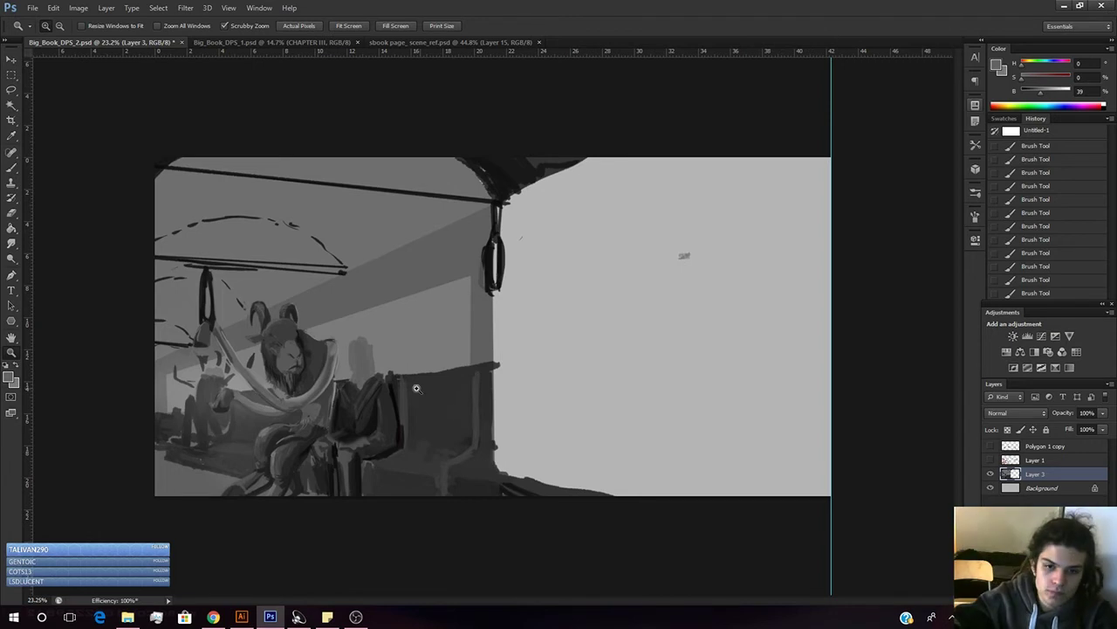
mouse_move(381, 422)
mouse_down()
mouse_move(432, 376)
mouse_move(444, 392)
mouse_move(410, 388)
mouse_move(393, 404)
mouse_up()
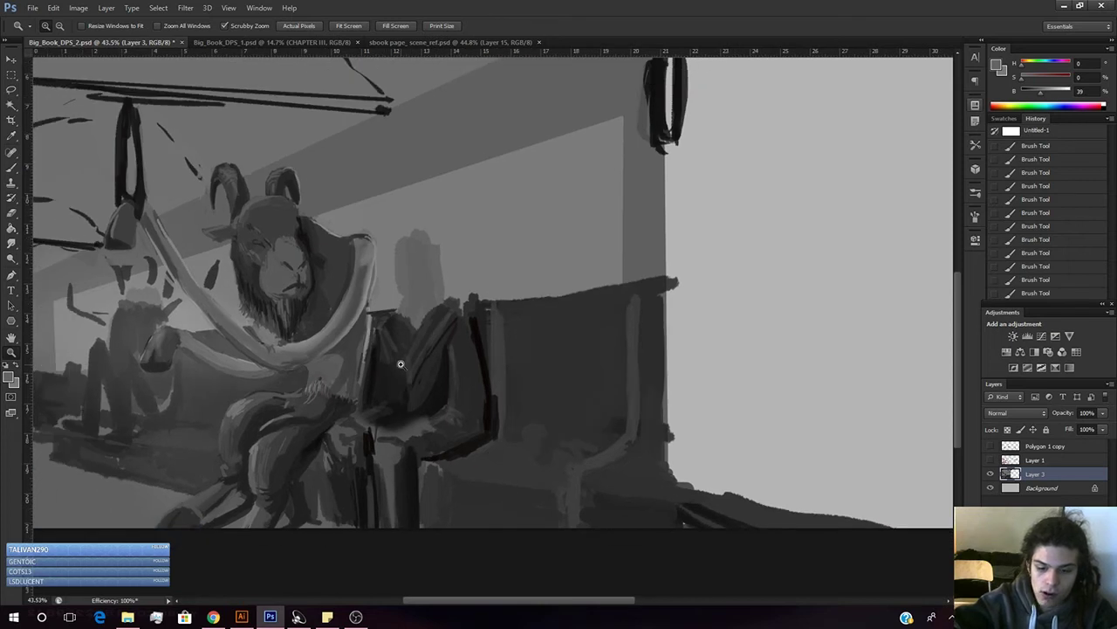
click(991, 460)
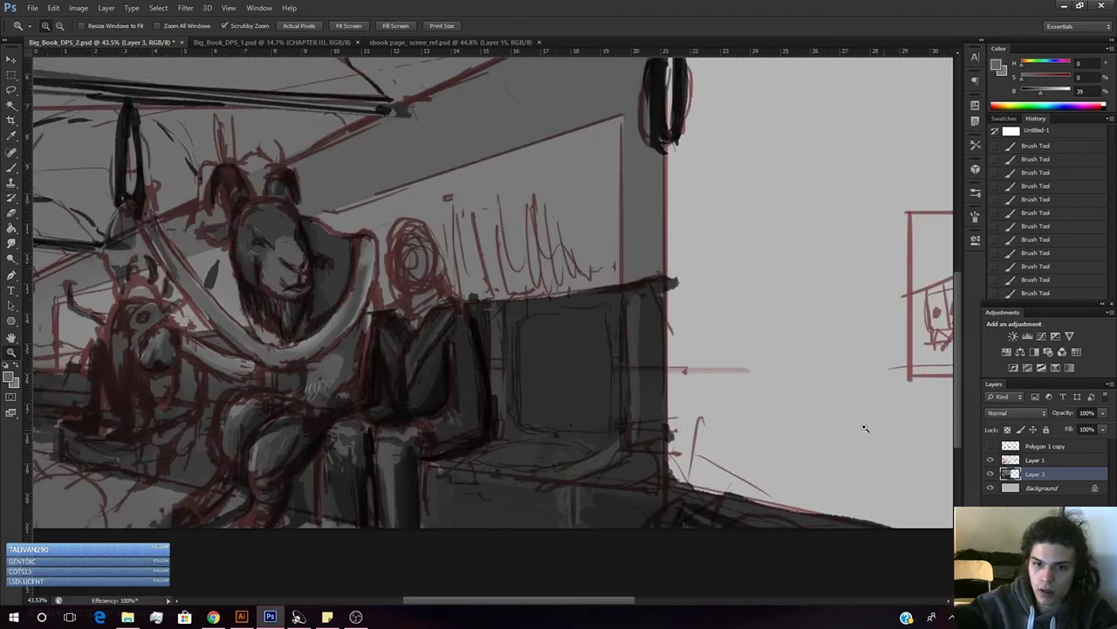
click(991, 460)
key(b)
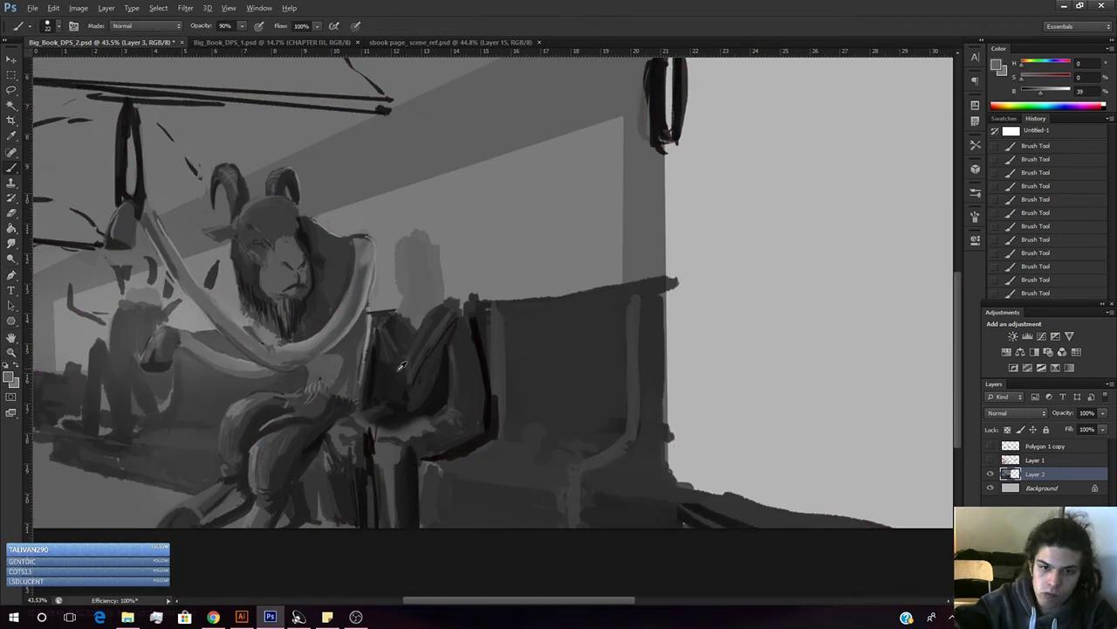
click(991, 460)
click(991, 460)
click(991, 460)
click(991, 460)
alt+click(374, 370)
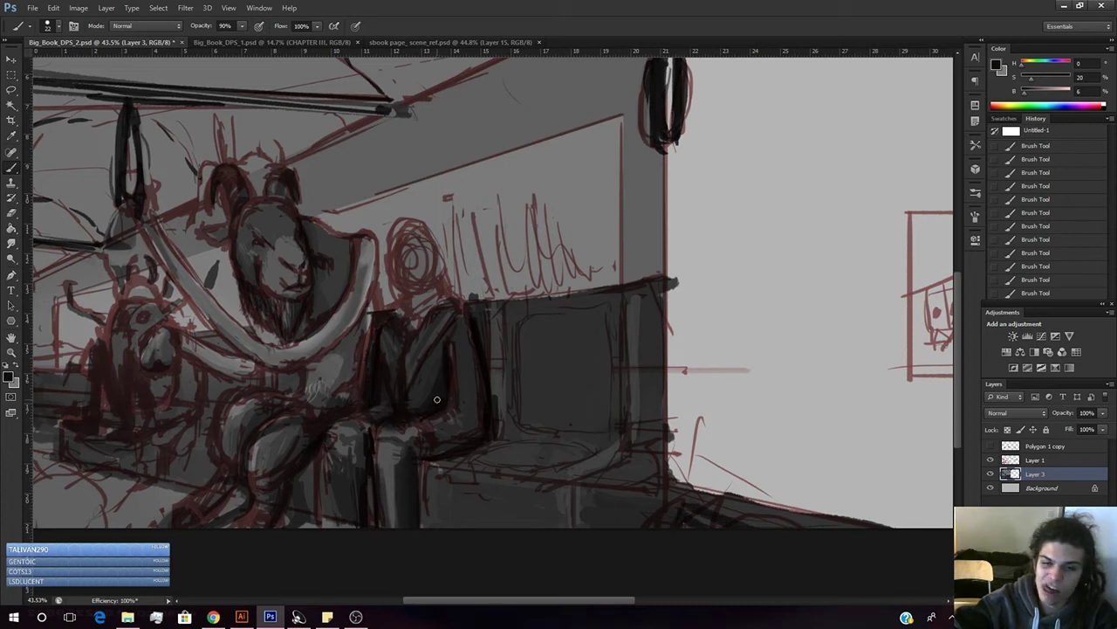
click(990, 459)
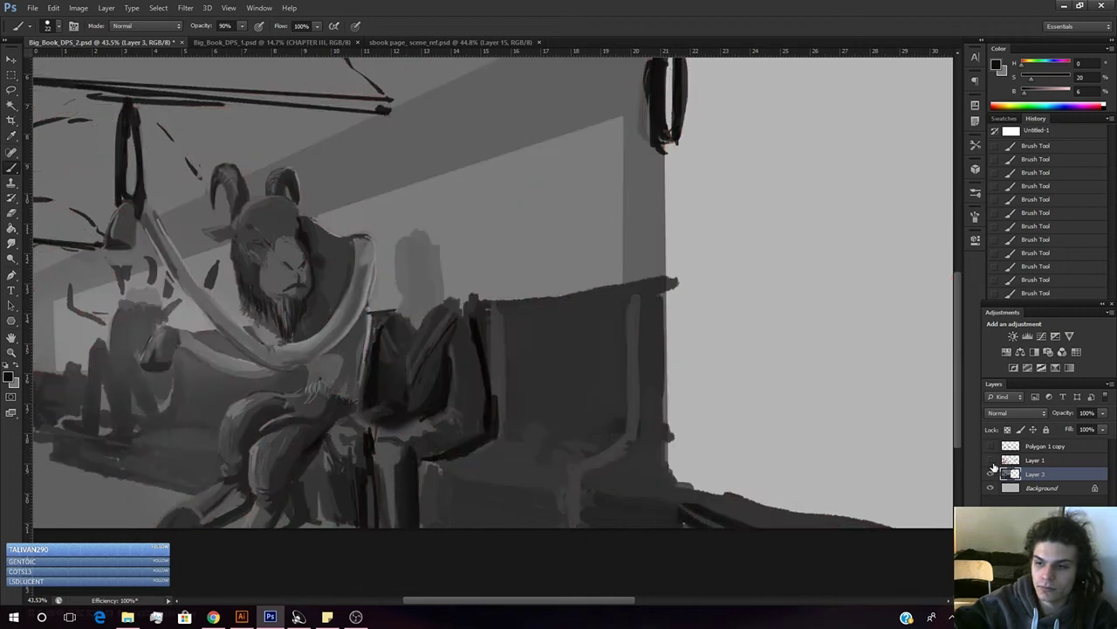
click(990, 460)
click(990, 460)
click(990, 460)
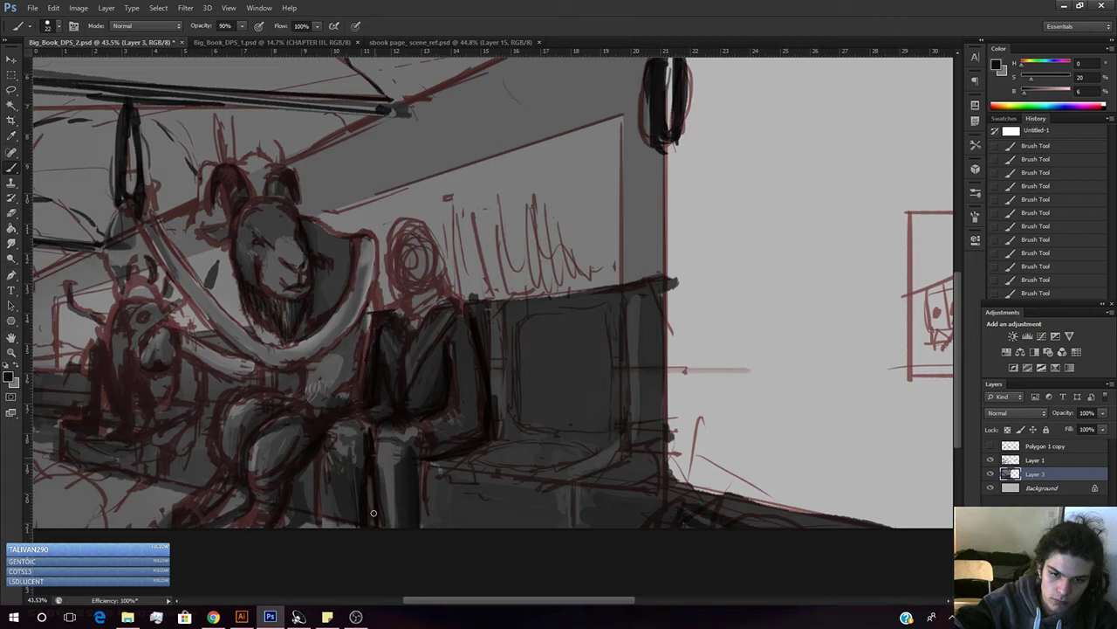
- Lay grey strokes on the human's trouser leg nearest the goat, using brightness values of 35% and 21%
mouse_move(372, 486)
mouse_down()
mouse_move(371, 513)
mouse_move(359, 492)
mouse_move(374, 522)
mouse_move(362, 475)
mouse_move(373, 455)
mouse_move(338, 525)
mouse_up()
key(ctrl+z)
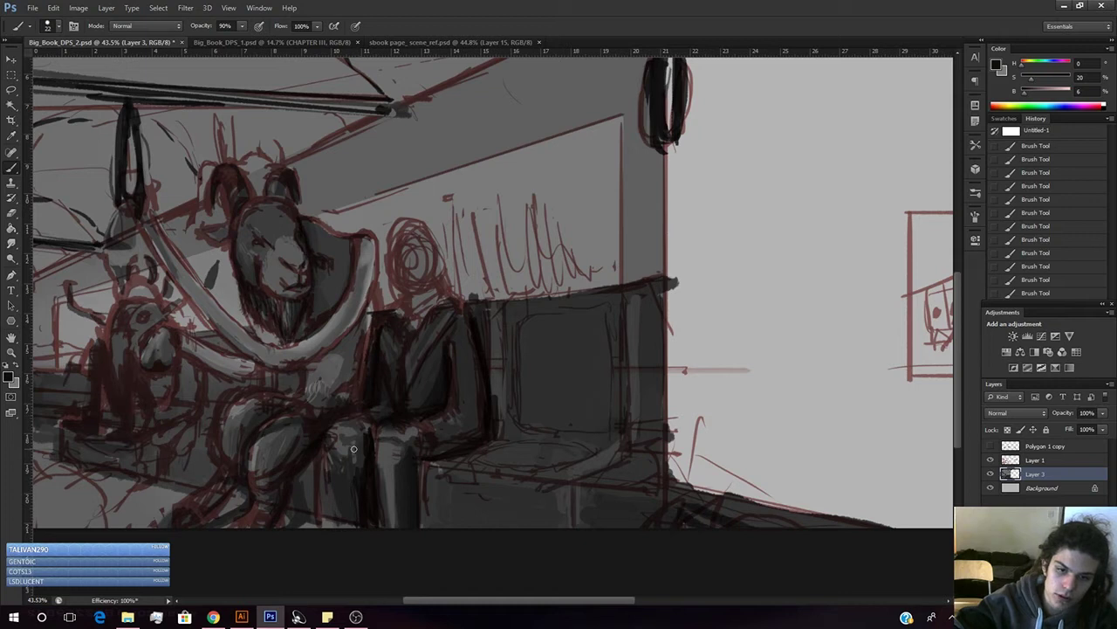
alt+click(338, 495)
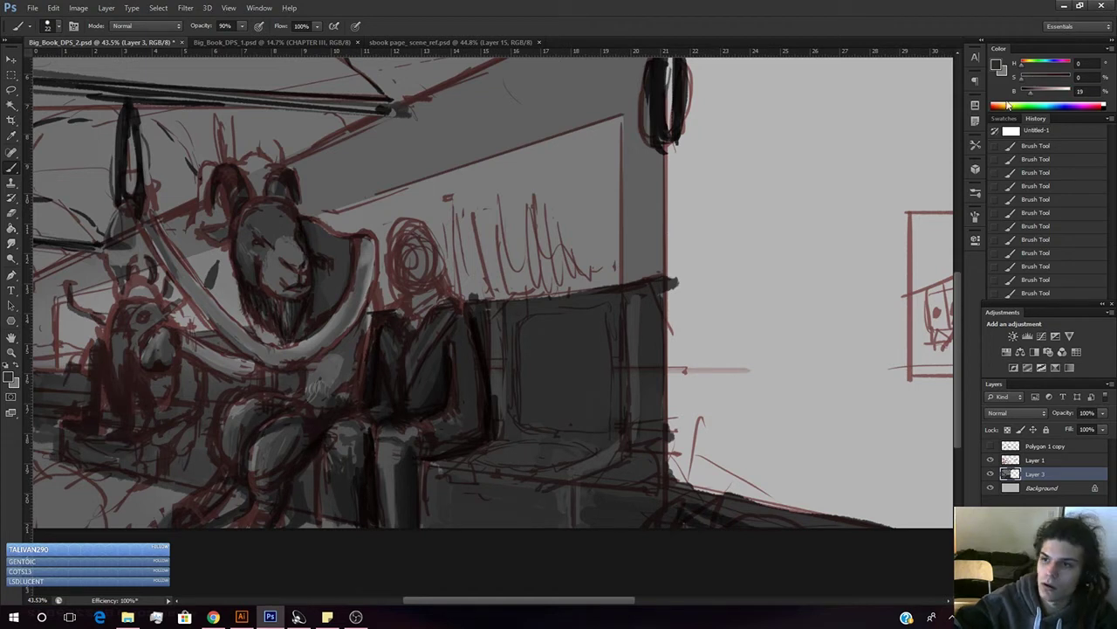
drag(1032, 90, 1038, 90)
mouse_move(328, 471)
mouse_down()
mouse_move(345, 520)
mouse_move(326, 454)
mouse_move(331, 441)
mouse_move(345, 452)
mouse_up()
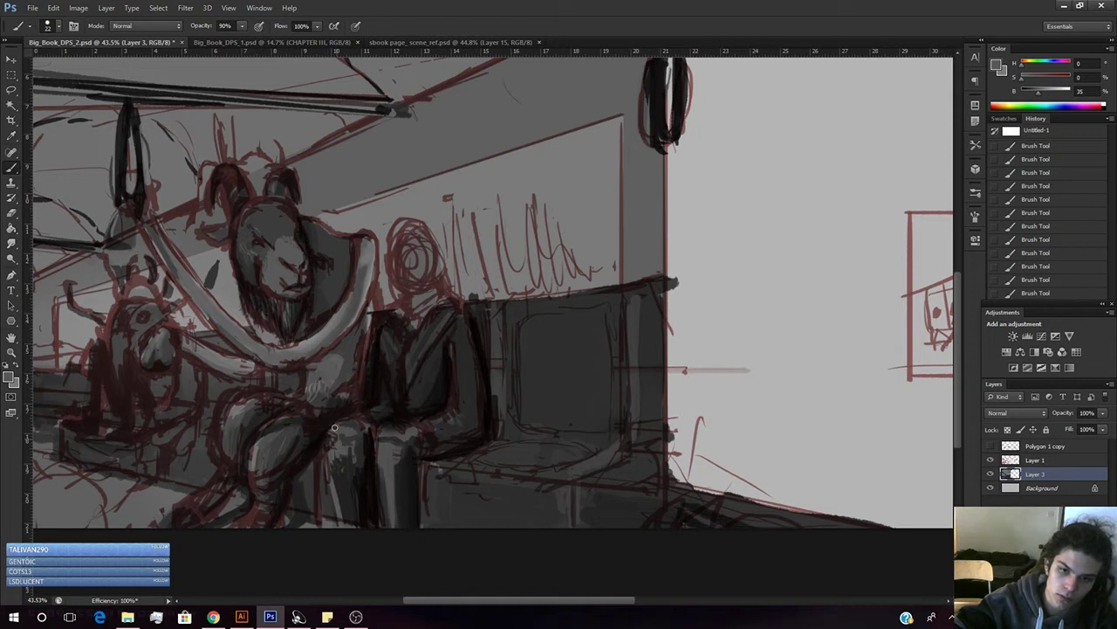
alt+click(339, 480)
alt+click(332, 484)
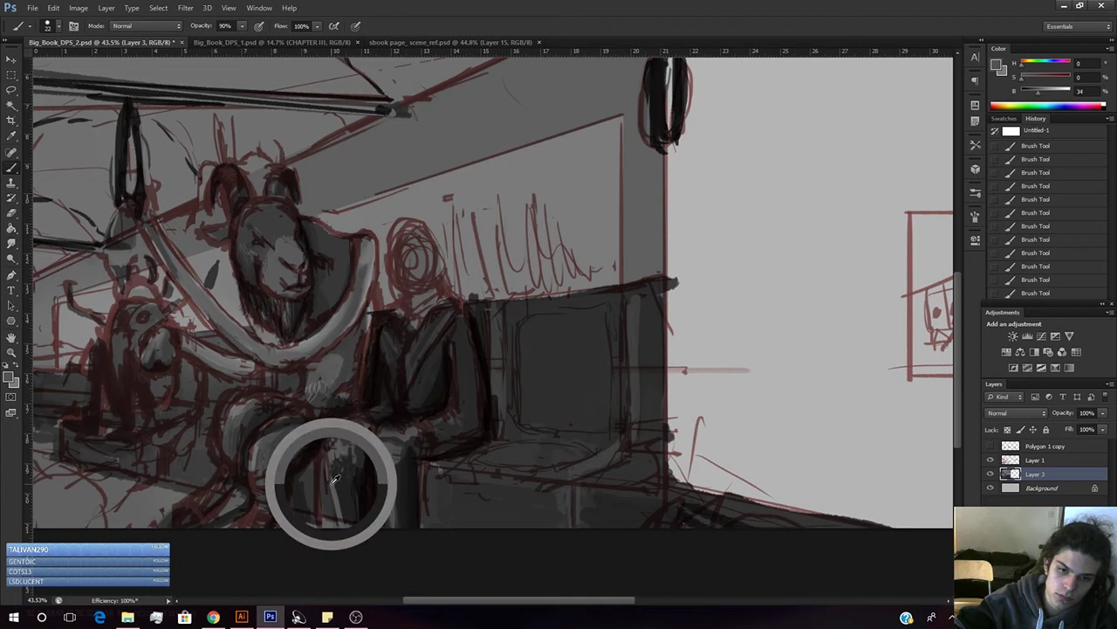
drag(1033, 98, 1027, 94)
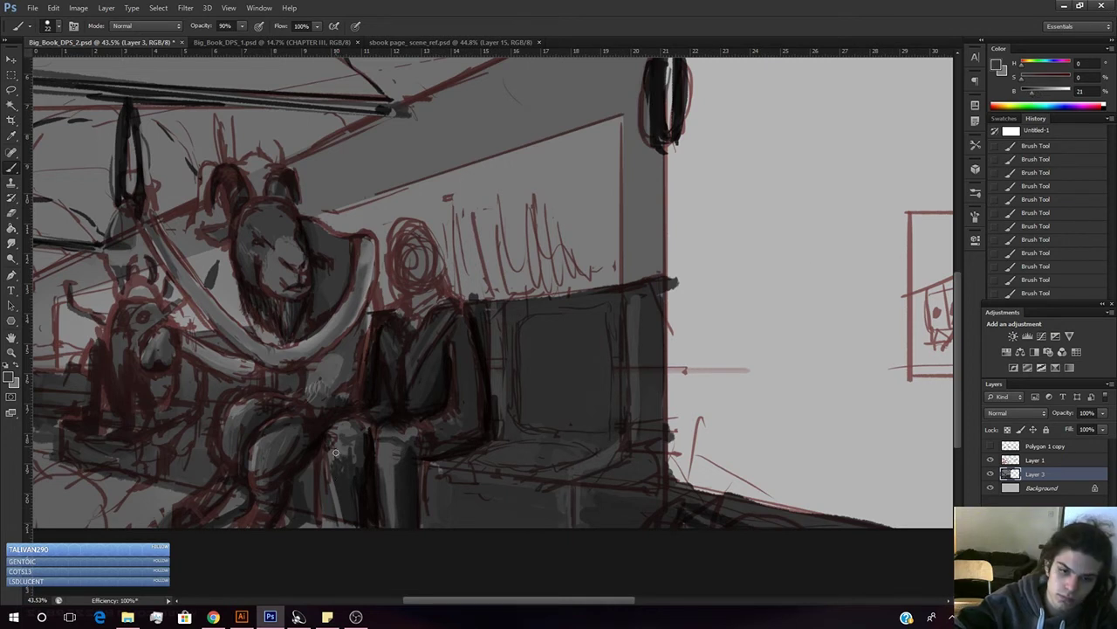
drag(331, 468, 334, 501)
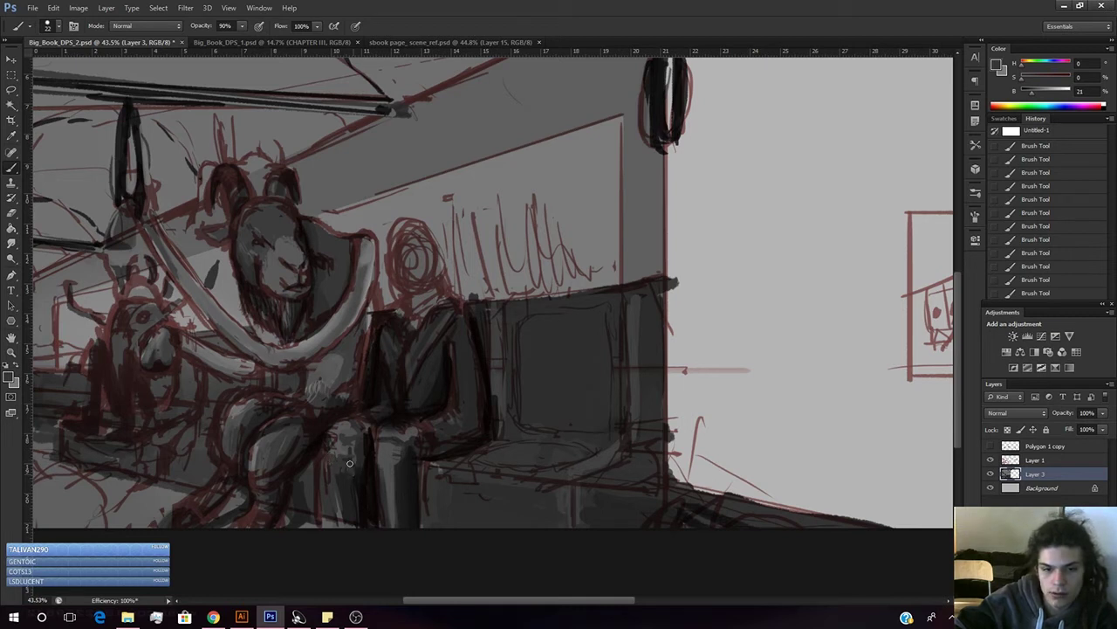
- Deepen the shading along that leg's inner edge and shin with near-black and dark greys sampled from the trousers
mouse_move(355, 471)
mouse_down()
mouse_move(370, 523)
mouse_move(365, 507)
mouse_up()
alt+click(363, 472)
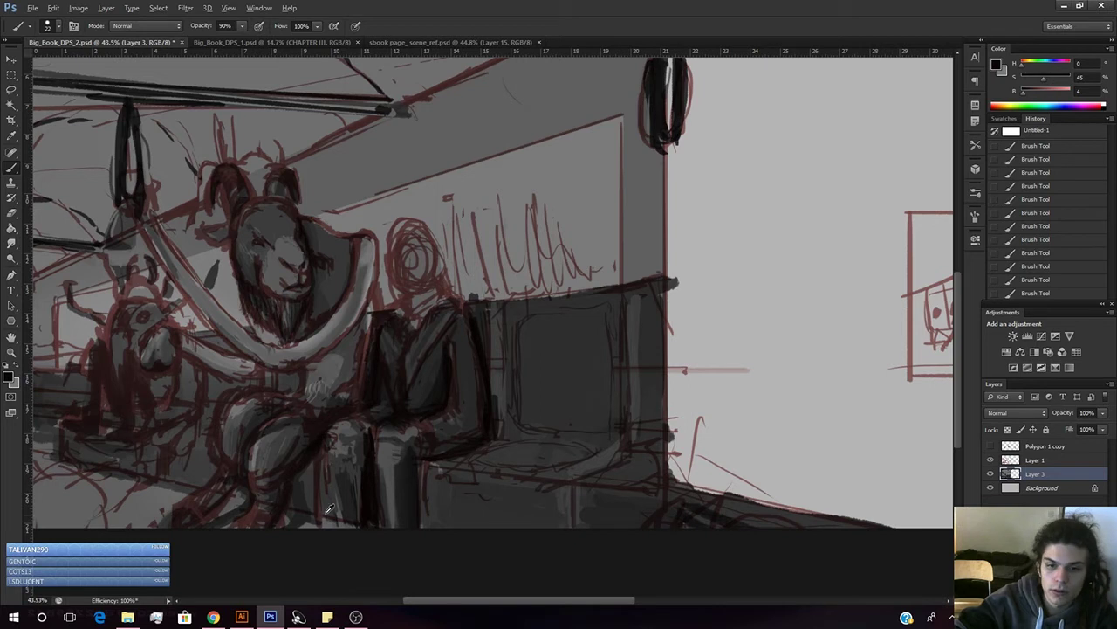
alt+click(418, 476)
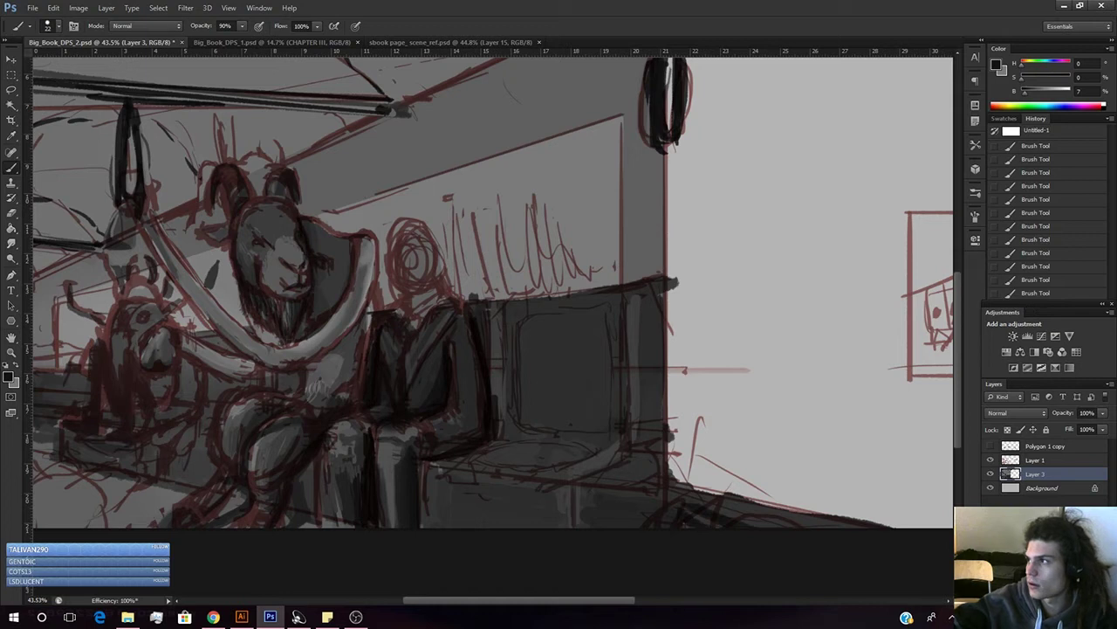
key(alt+Tab)
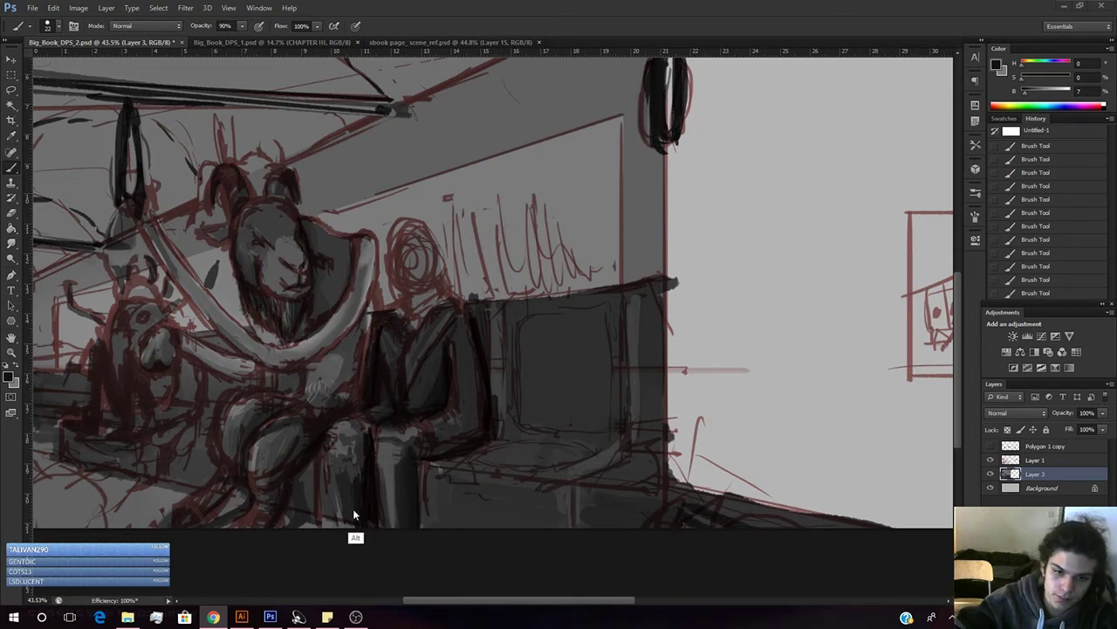
key(alt+Tab)
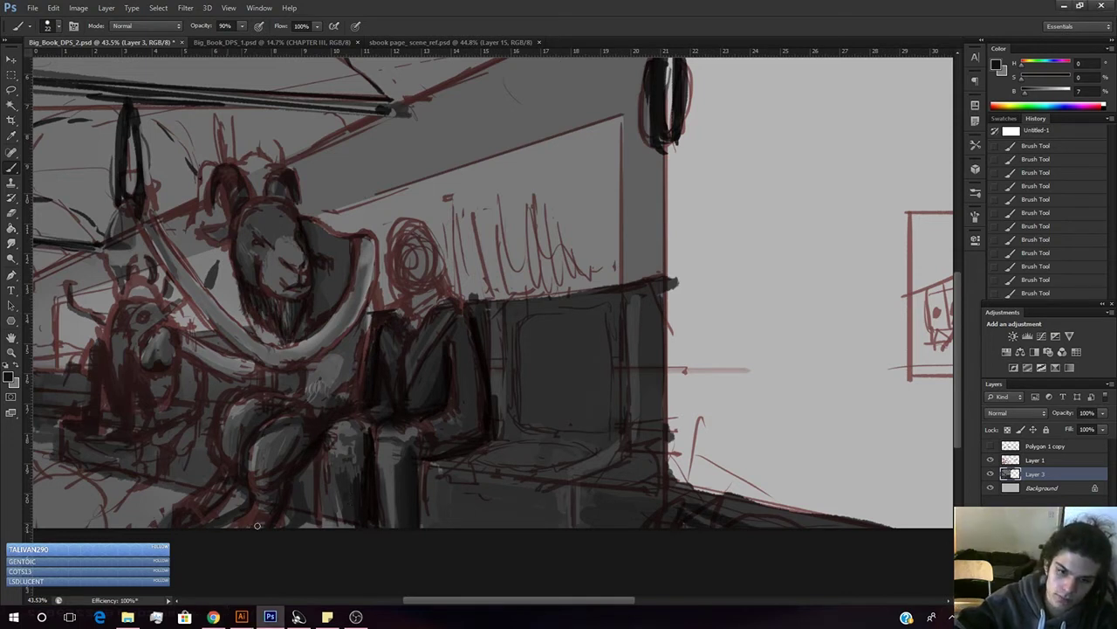
alt+click(336, 475)
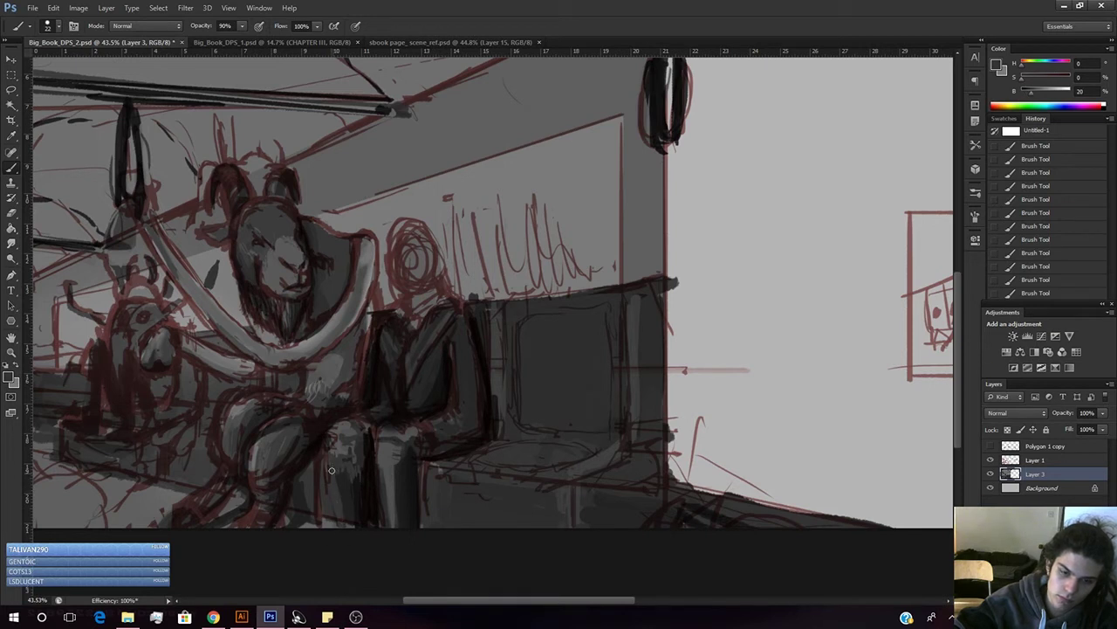
alt+click(337, 482)
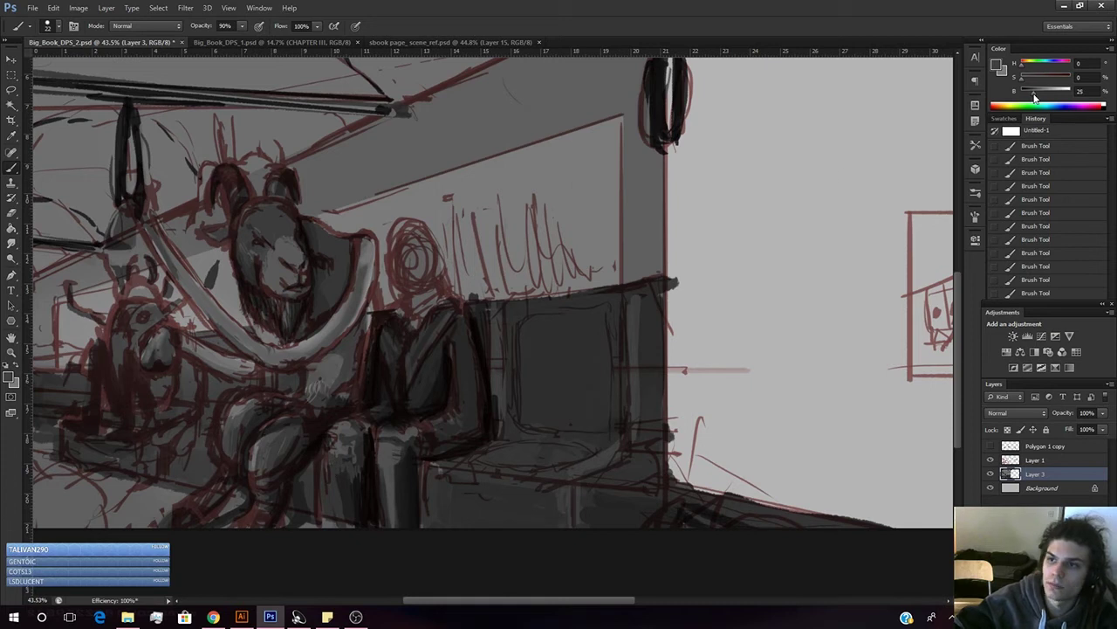
alt+click(349, 506)
drag(348, 515, 345, 526)
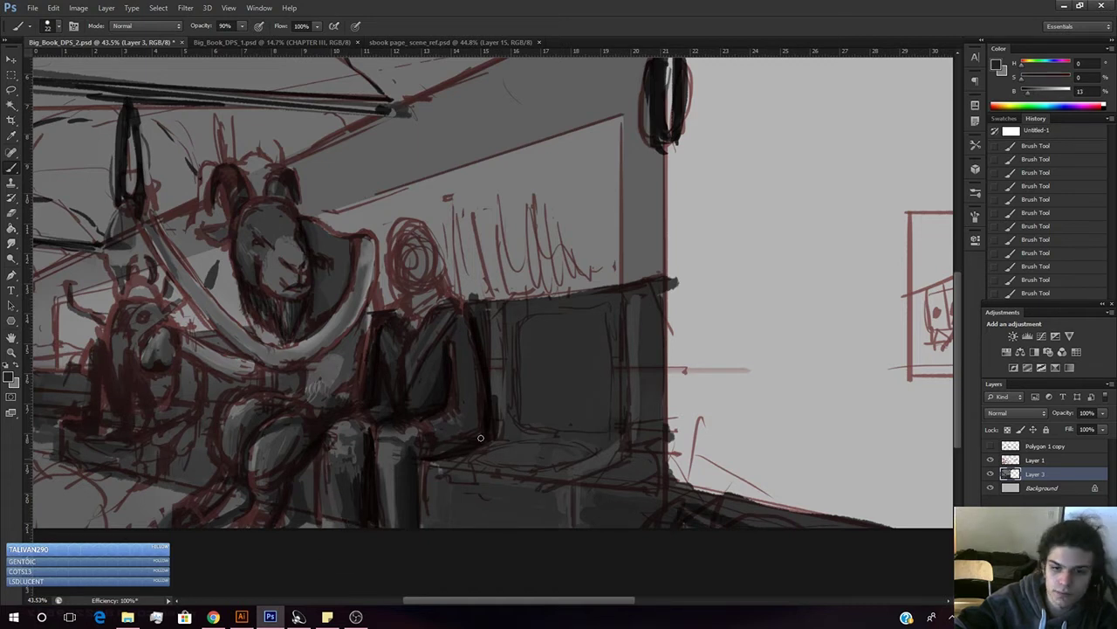
- Hide the red sketch on Layer 1 and refine the human's lower leg and the gap between the legs with sampled dark greys
click(991, 459)
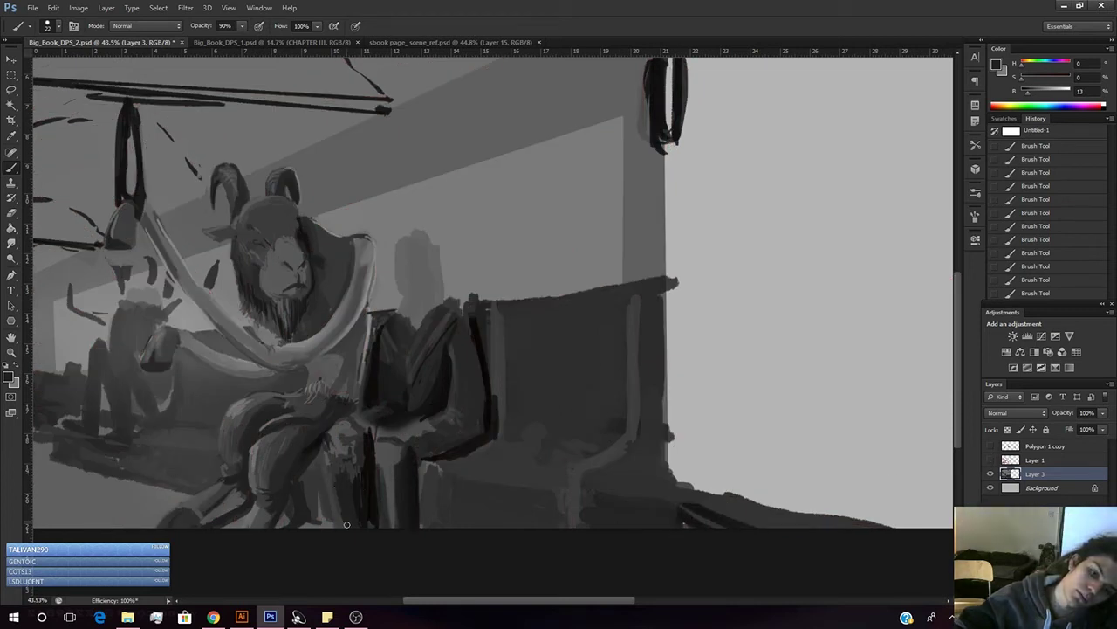
alt+click(329, 505)
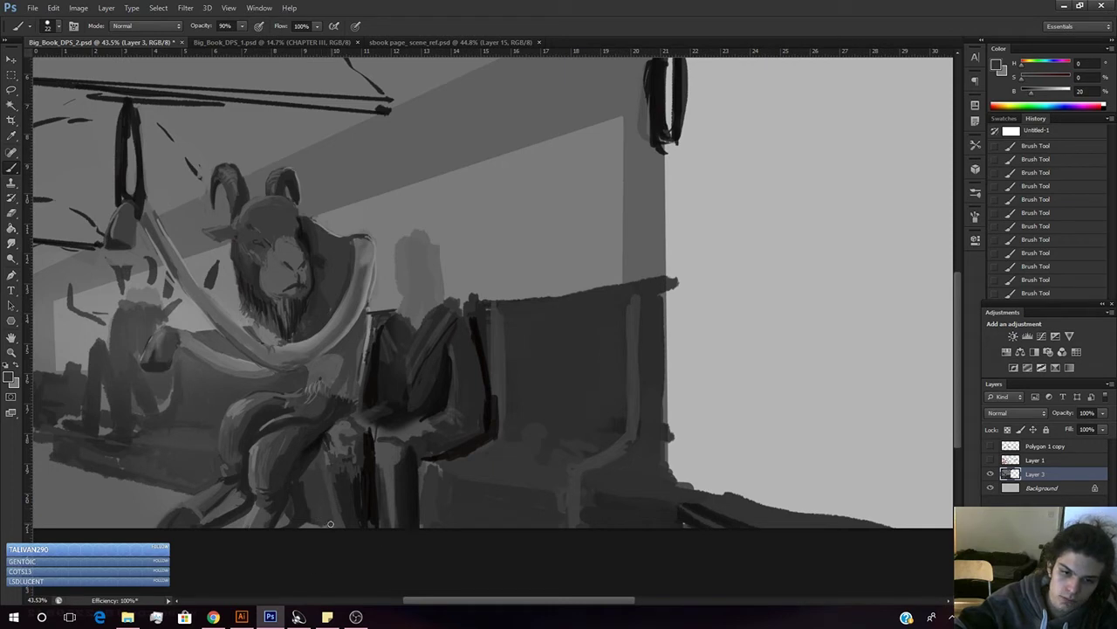
alt+click(313, 505)
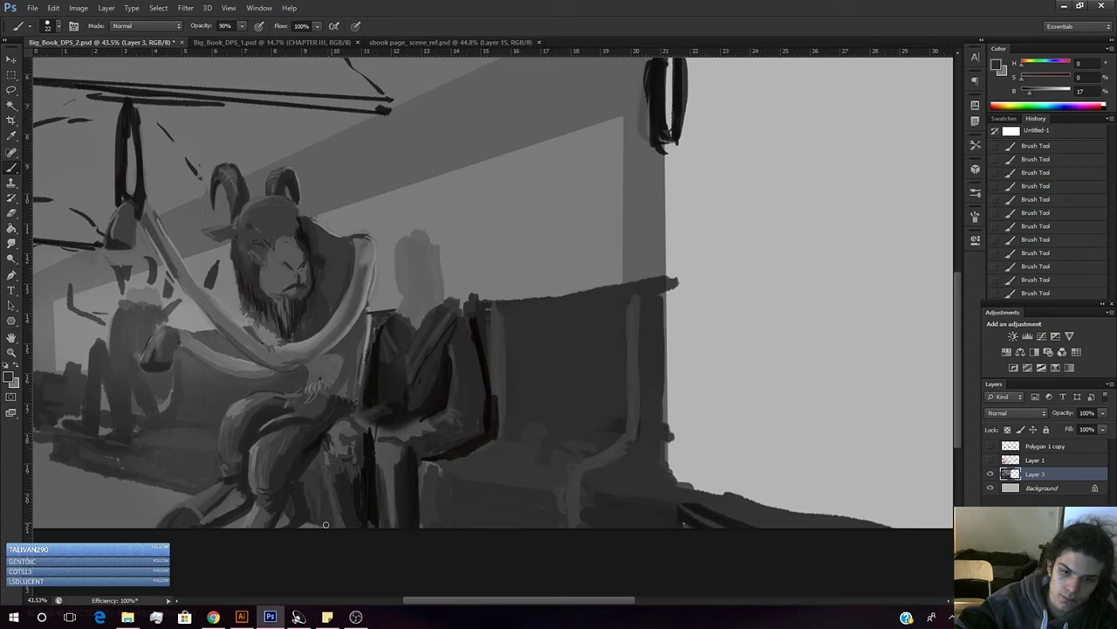
alt+click(370, 510)
alt+click(371, 522)
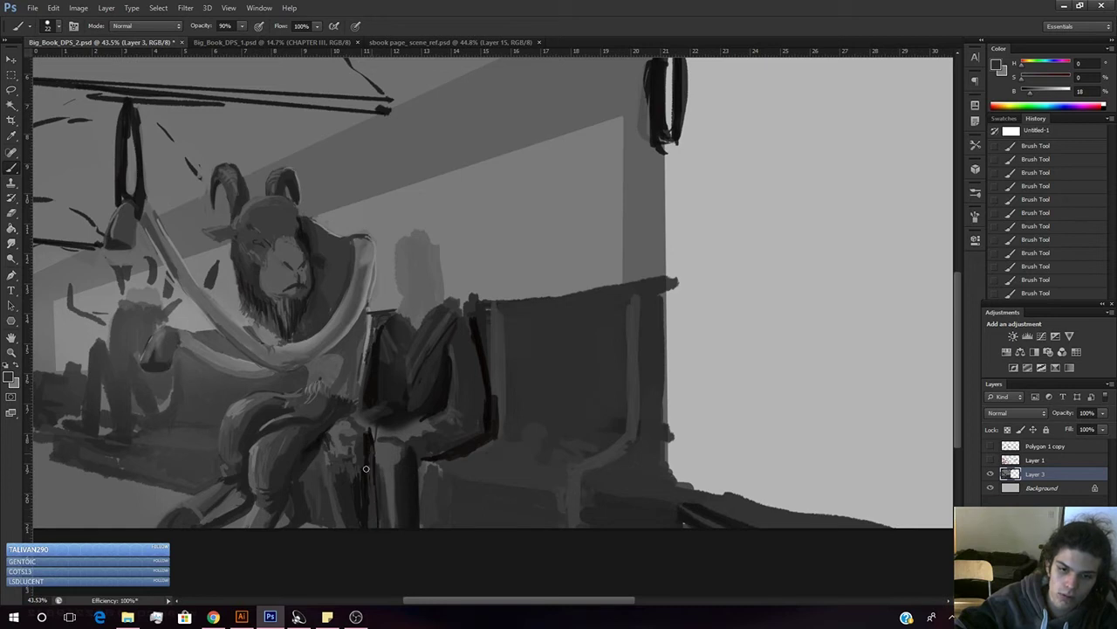
alt+click(351, 489)
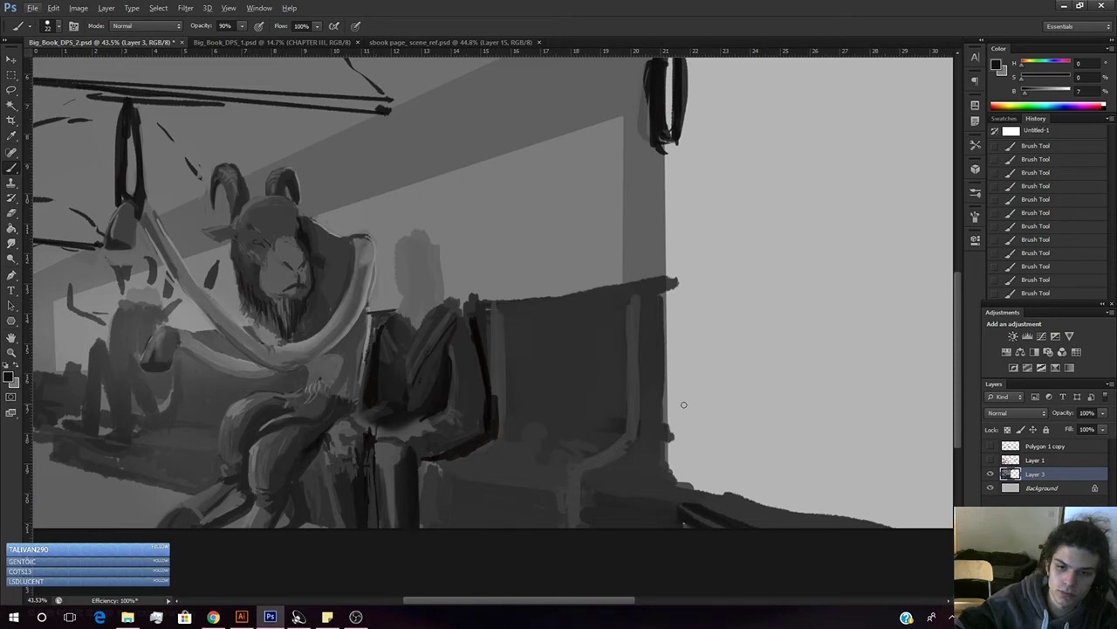
- Model the knee and shin of the human's leg nearest the goat with light and dark greys sampled around them
alt+click(349, 417)
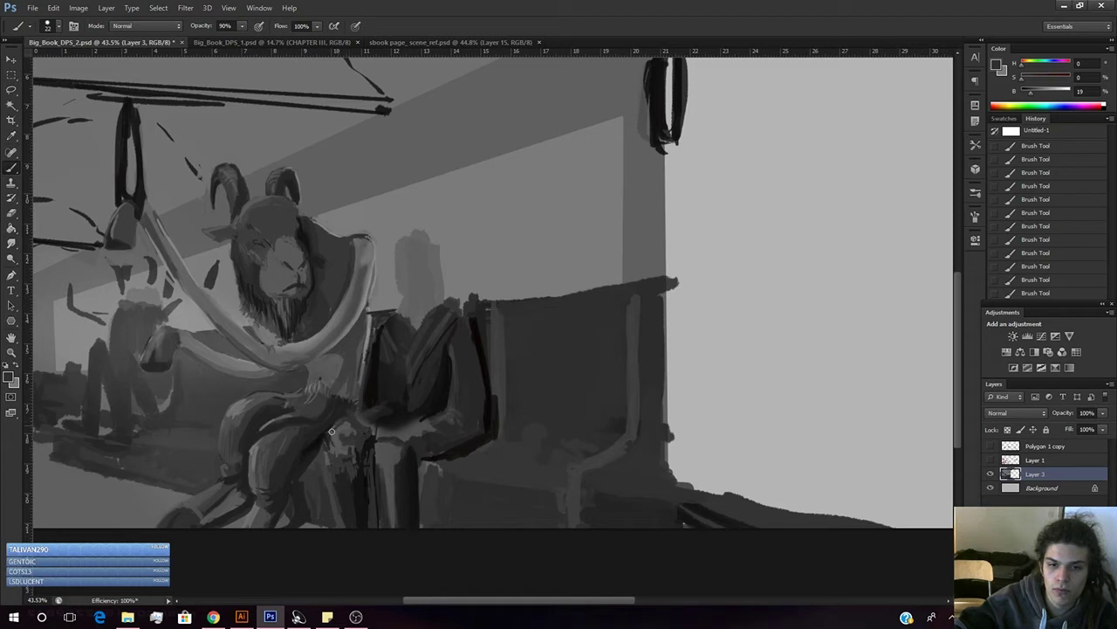
alt+click(354, 431)
alt+click(337, 432)
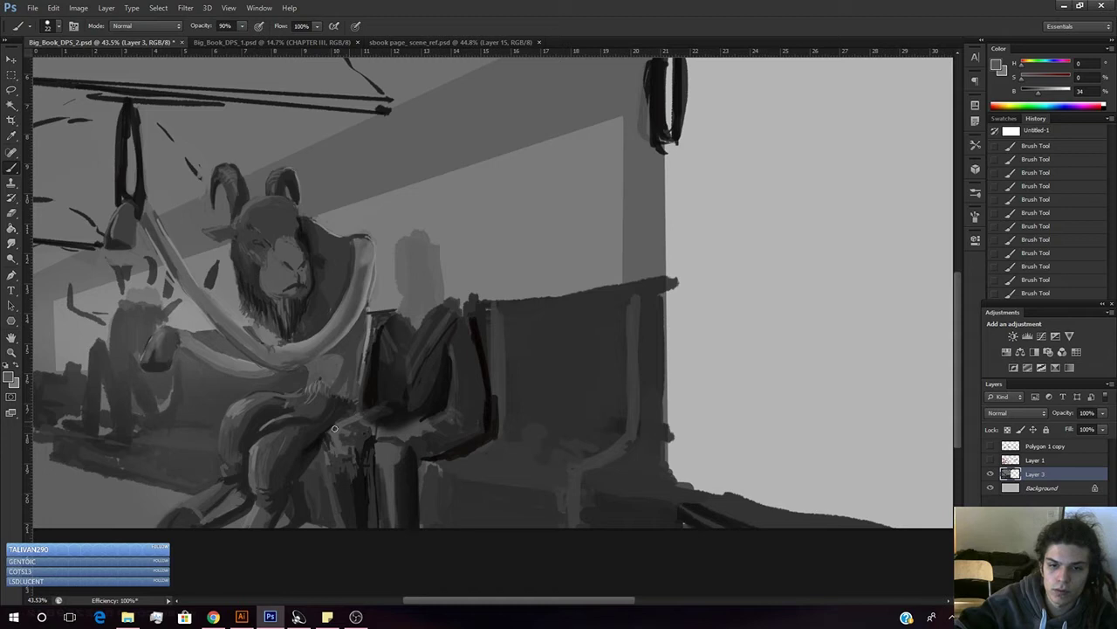
alt+click(330, 476)
alt+click(337, 499)
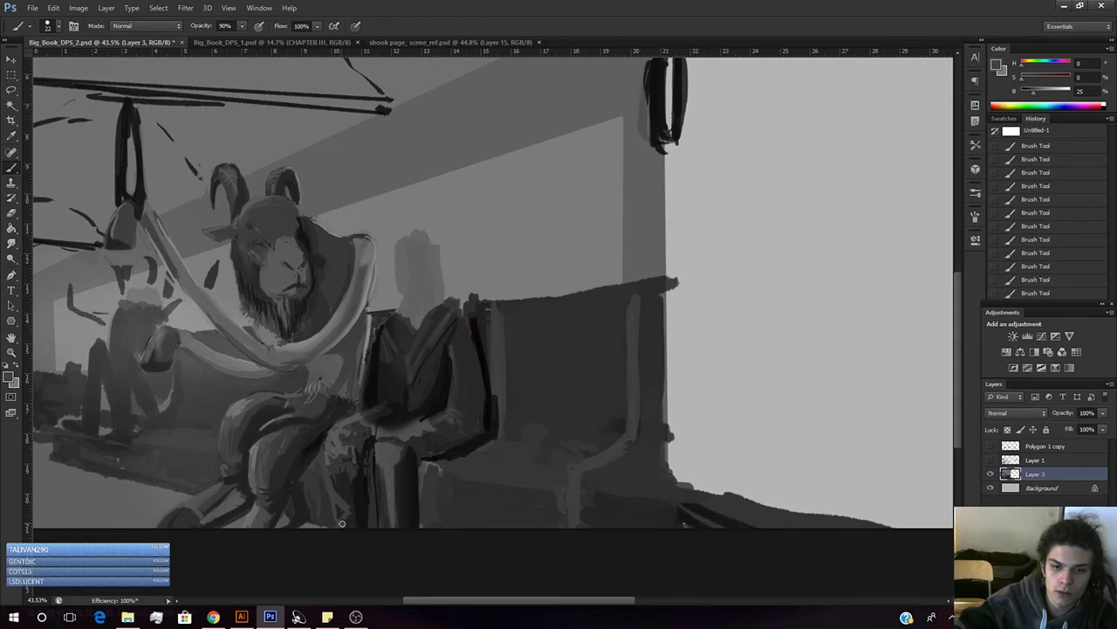
alt+click(341, 513)
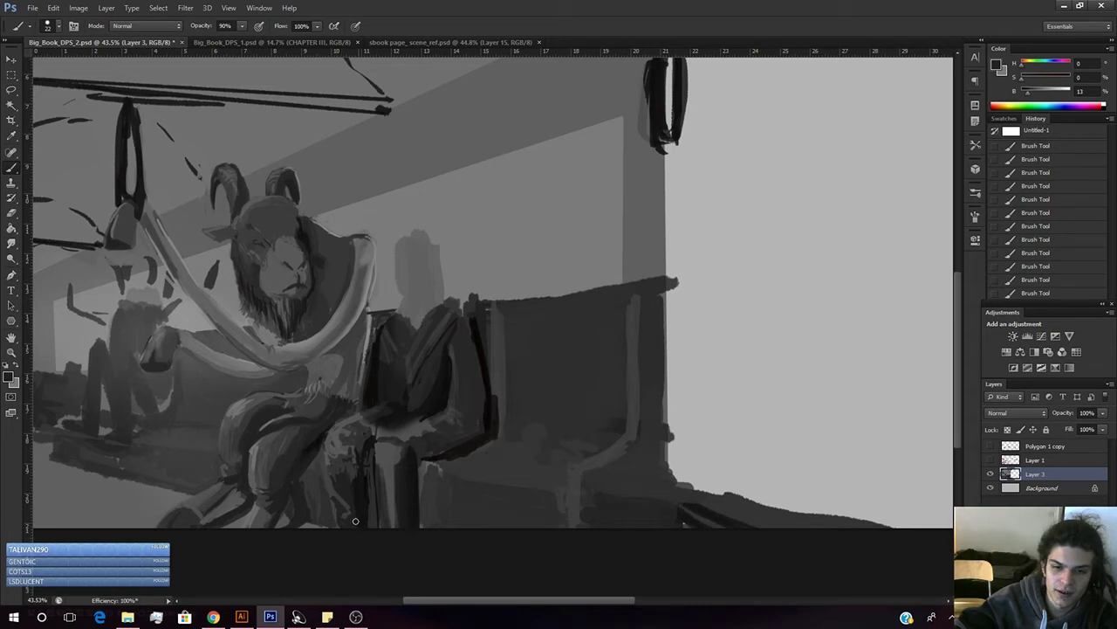
- Define the gap between the human's legs and shade the leg farther from the goat with greys sampled from the trousers
alt+click(362, 485)
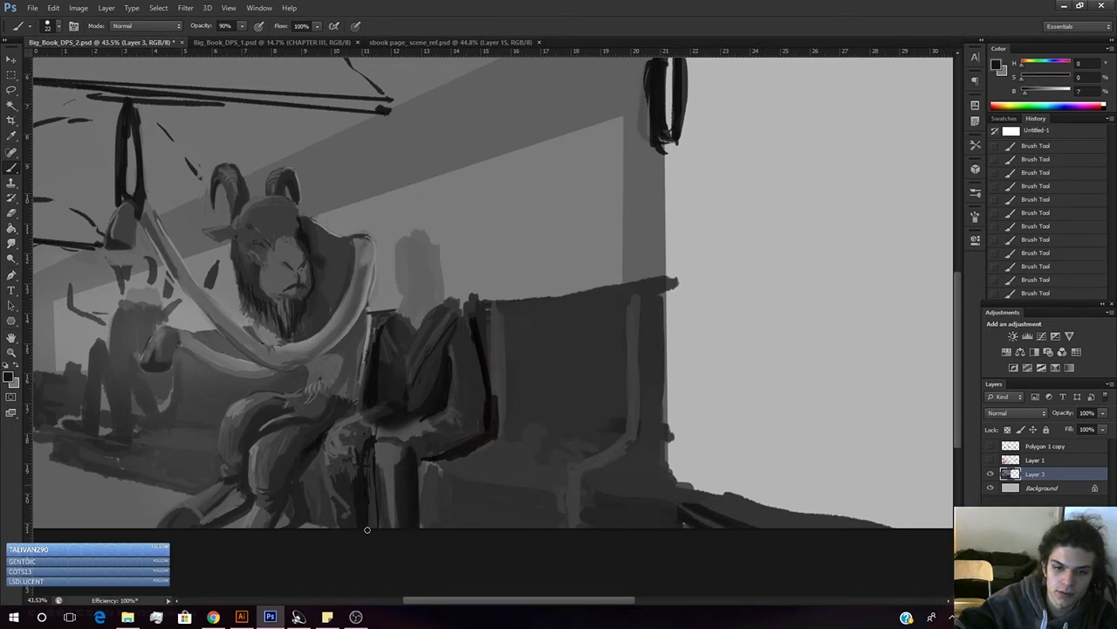
alt+click(370, 501)
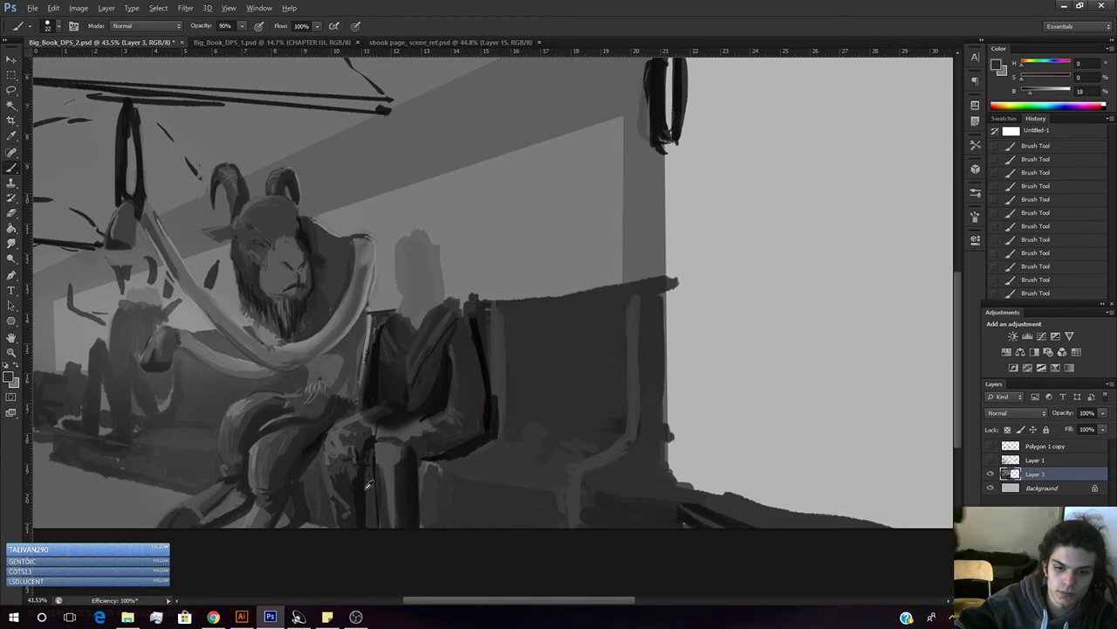
alt+click(330, 478)
drag(381, 473, 379, 487)
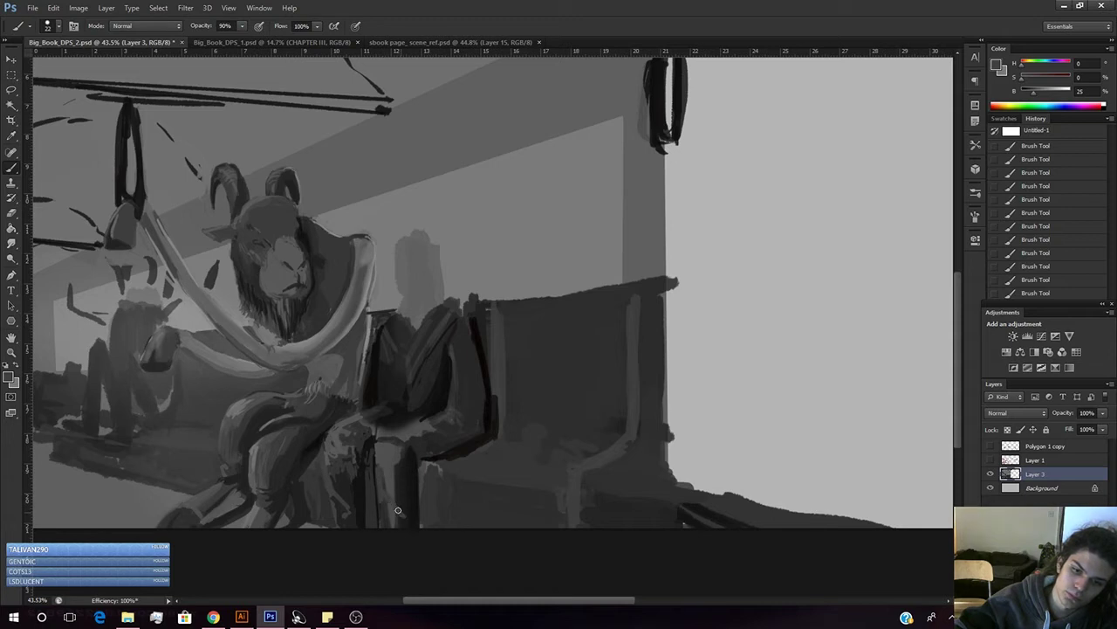
alt+click(389, 511)
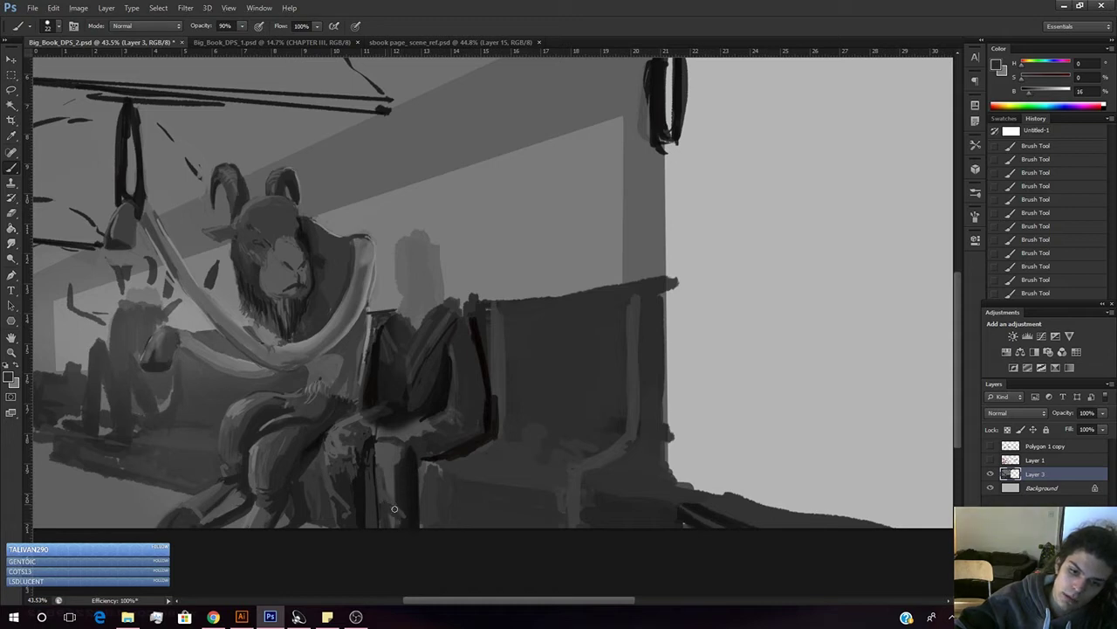
alt+click(396, 477)
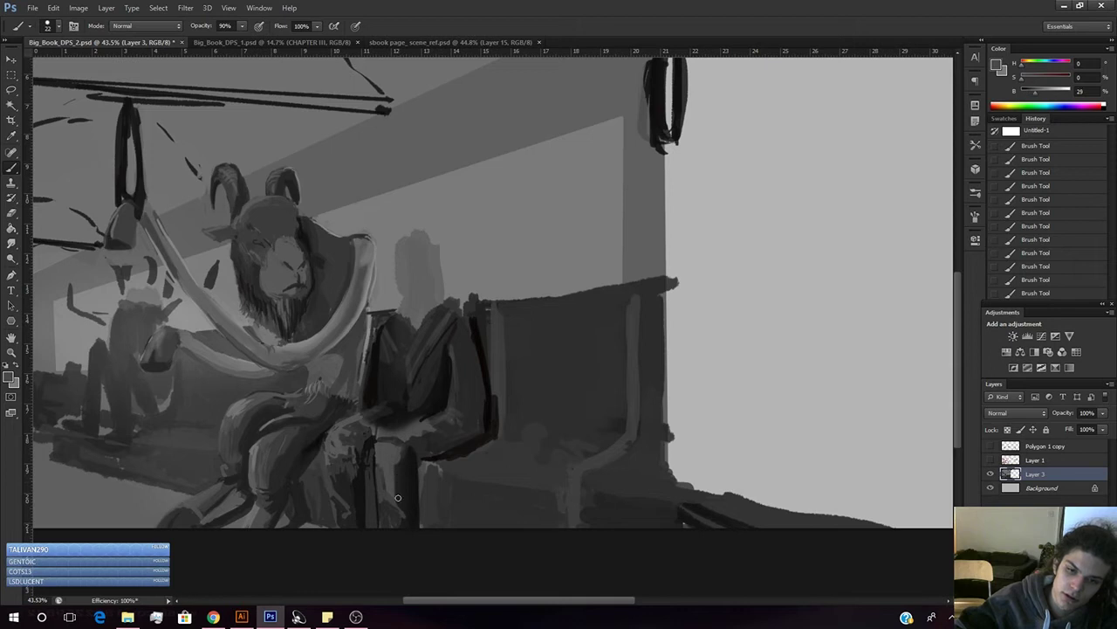
alt+click(397, 473)
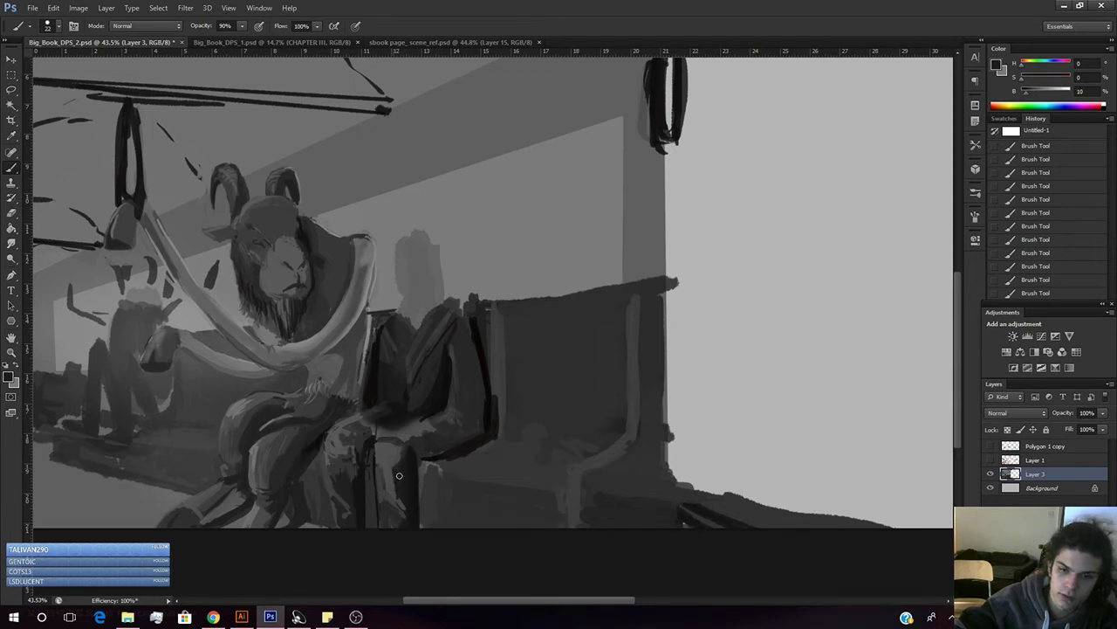
- Blend the shin nearest the goat with dark greys and near-black sampled from the same leg
alt+click(349, 482)
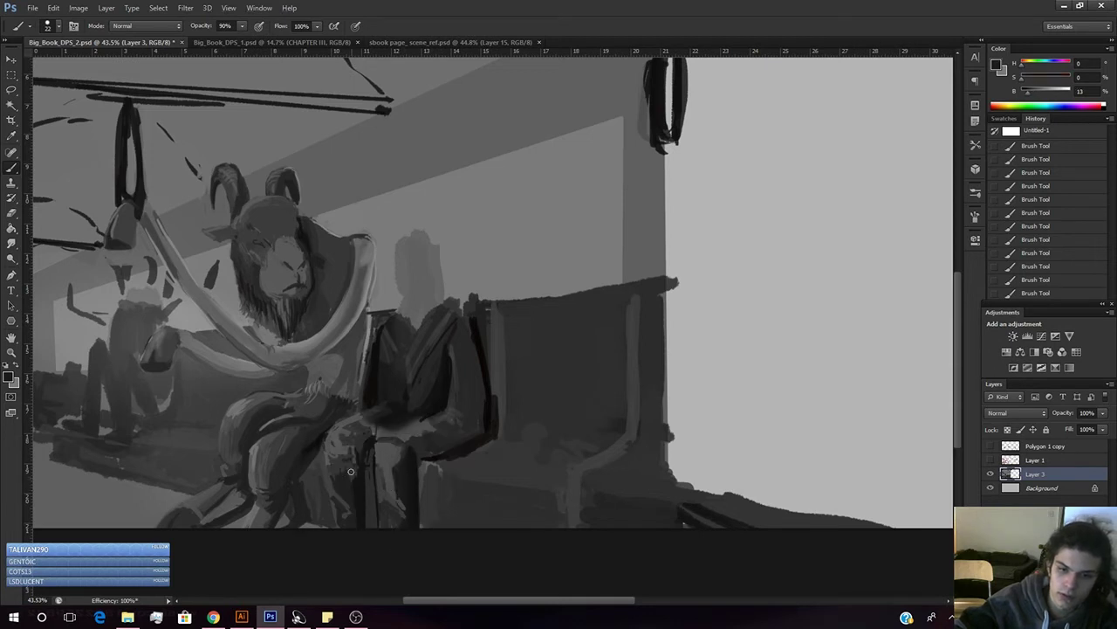
alt+click(352, 482)
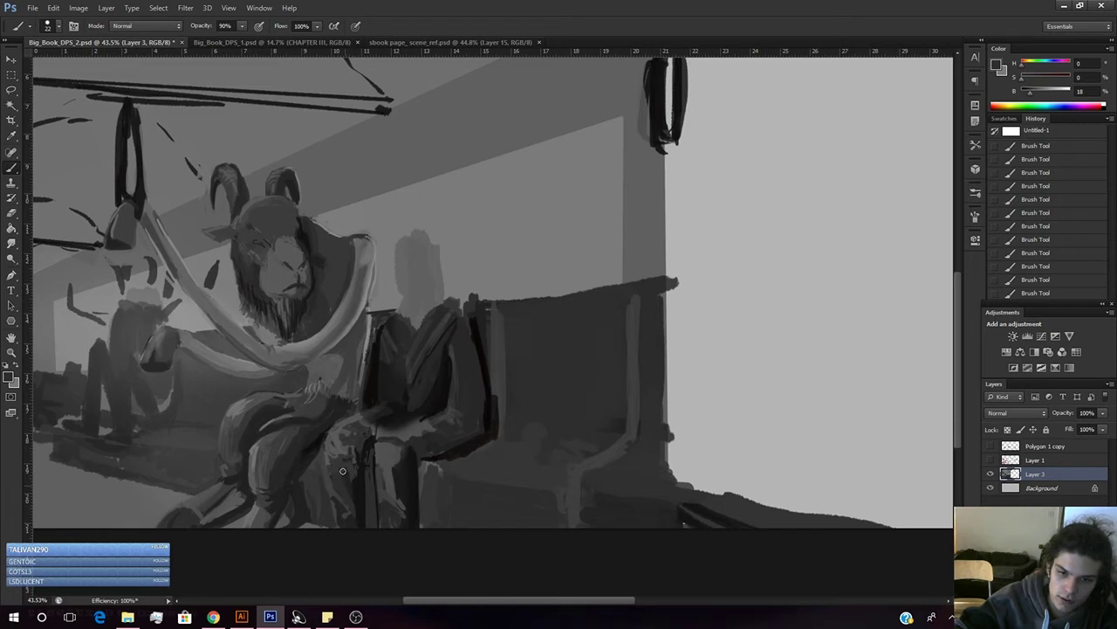
alt+click(353, 485)
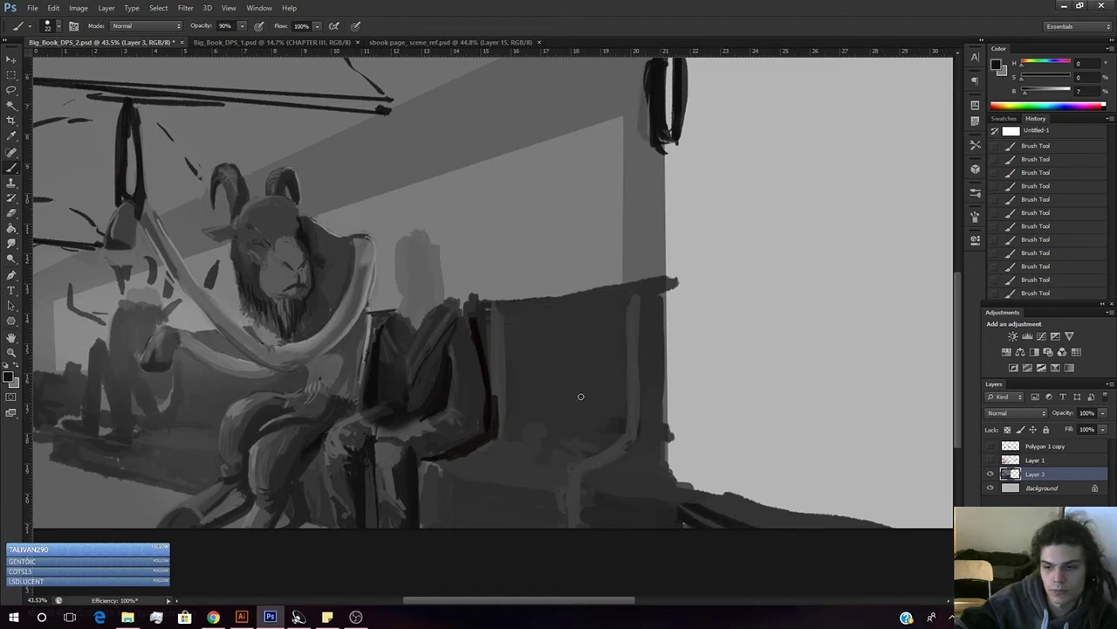
- Show the red sketch on Layer 1 and touch up the human's hand and the knee beneath it with sampled light grey and near-black
click(990, 459)
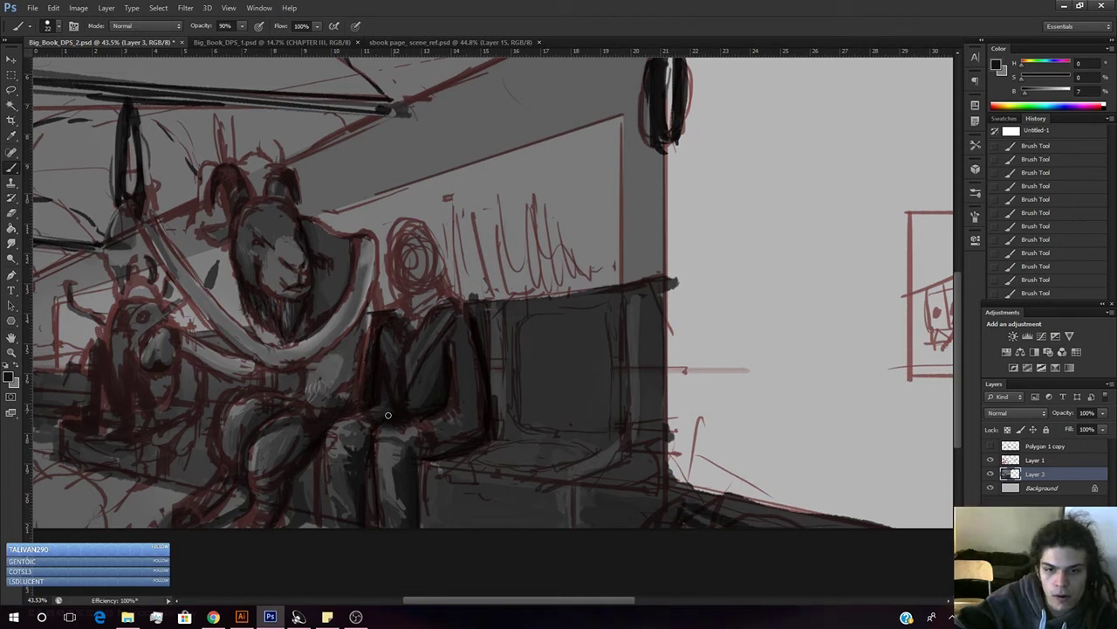
alt+click(361, 415)
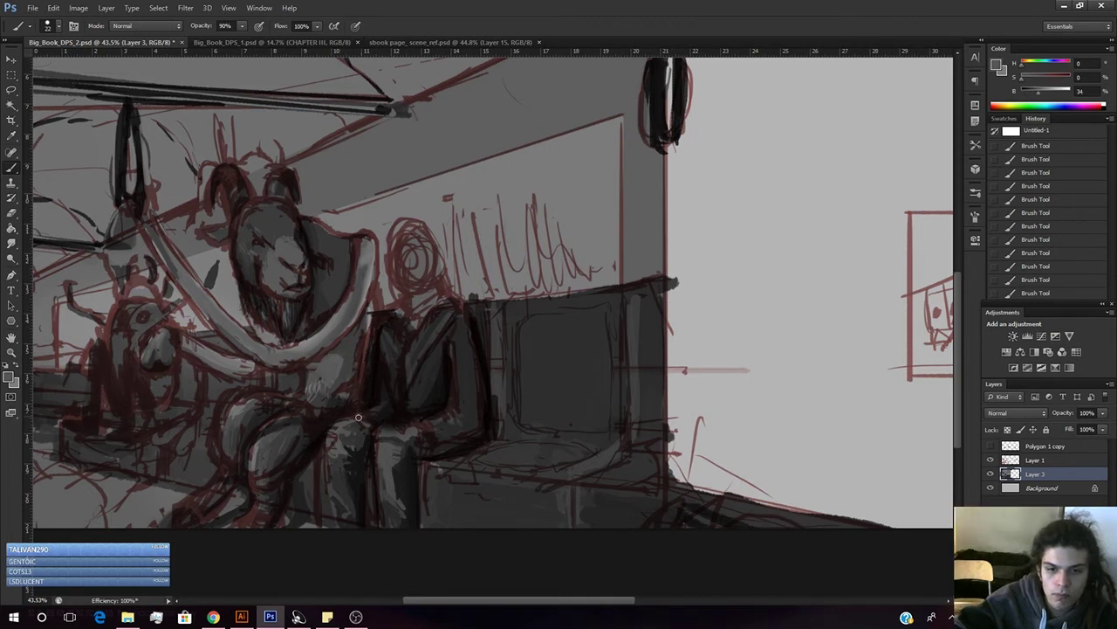
drag(368, 419, 383, 413)
key(alt)
alt+click(387, 414)
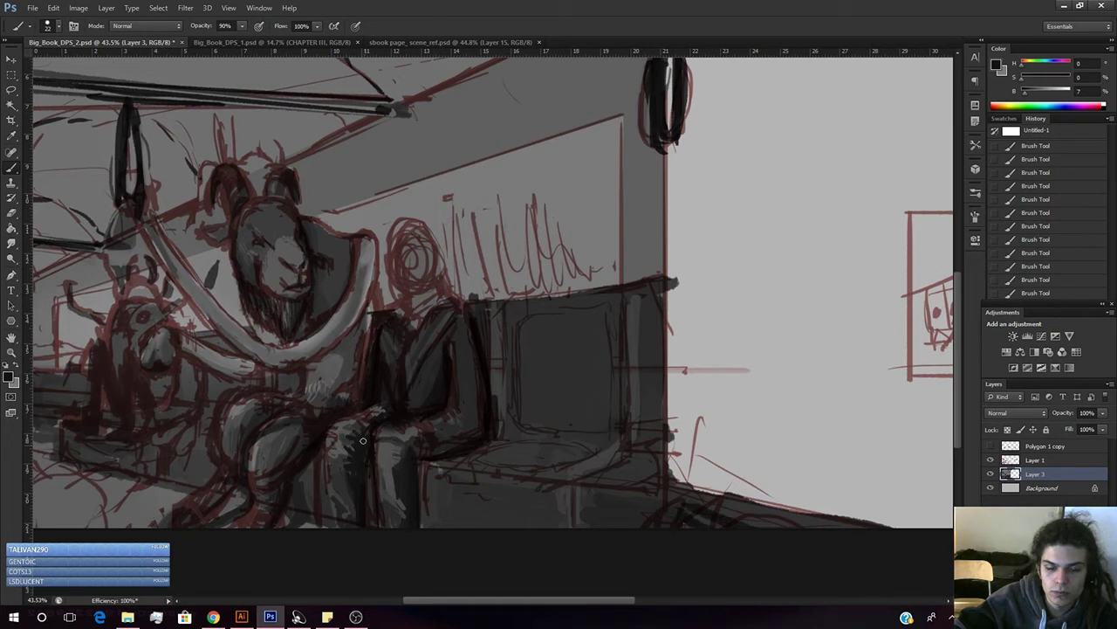
alt+click(340, 453)
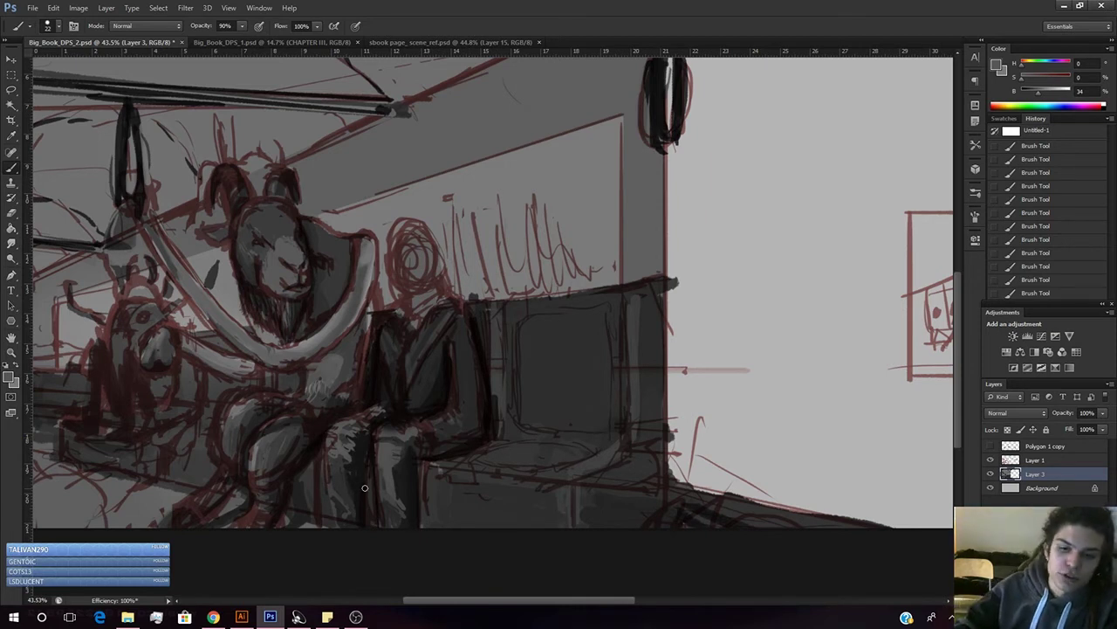
- Rework the knee of the human's leg nearest the goat with mid and dark greys sampled from the trousers
alt+click(362, 451)
alt+click(341, 447)
drag(346, 442, 330, 432)
key(super)
key(super)
alt+click(353, 454)
mouse_move(354, 437)
mouse_down()
mouse_move(348, 451)
mouse_move(352, 438)
mouse_up()
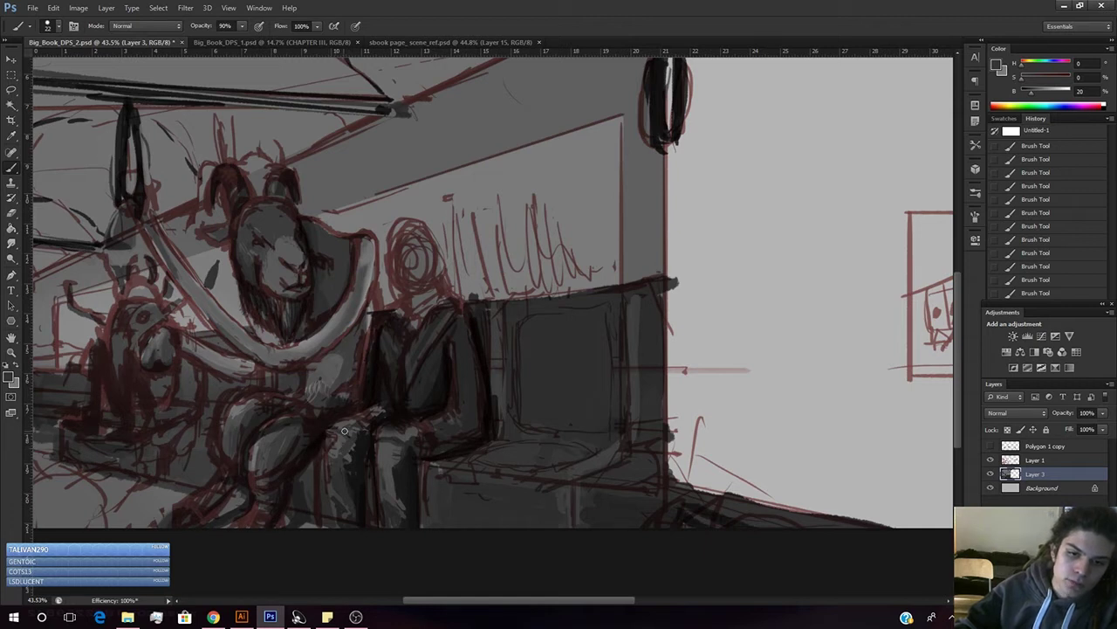
- Blend the lit top of that knee into the shin with sampled greys, lowering the brush colour's brightness to 24%
alt+click(343, 440)
mouse_move(336, 443)
mouse_down()
mouse_move(331, 434)
mouse_move(343, 438)
mouse_up()
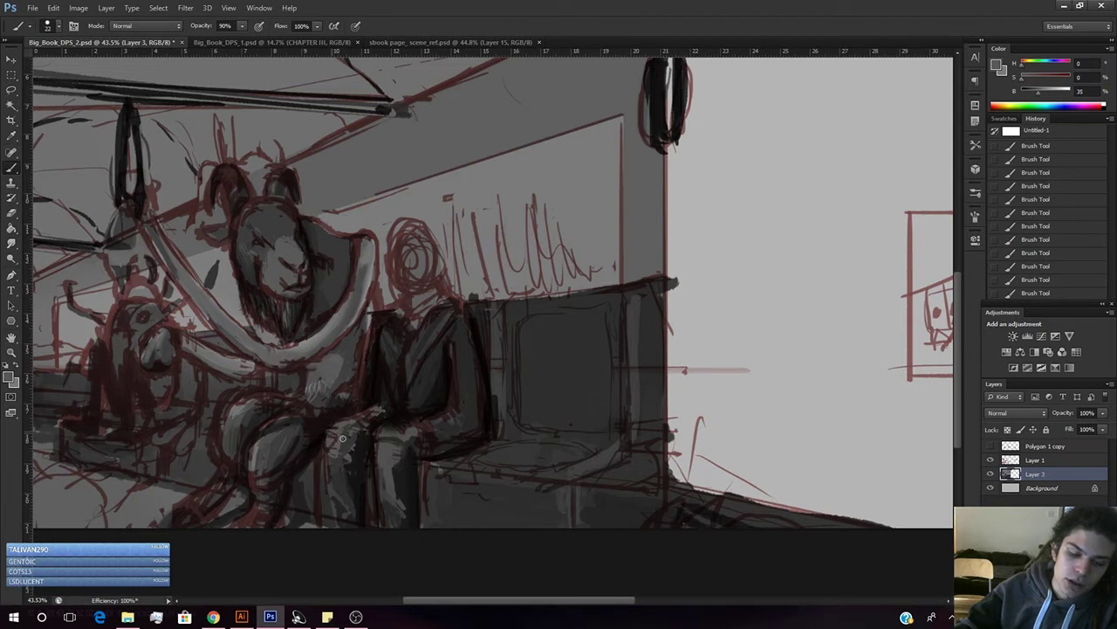
alt+click(344, 463)
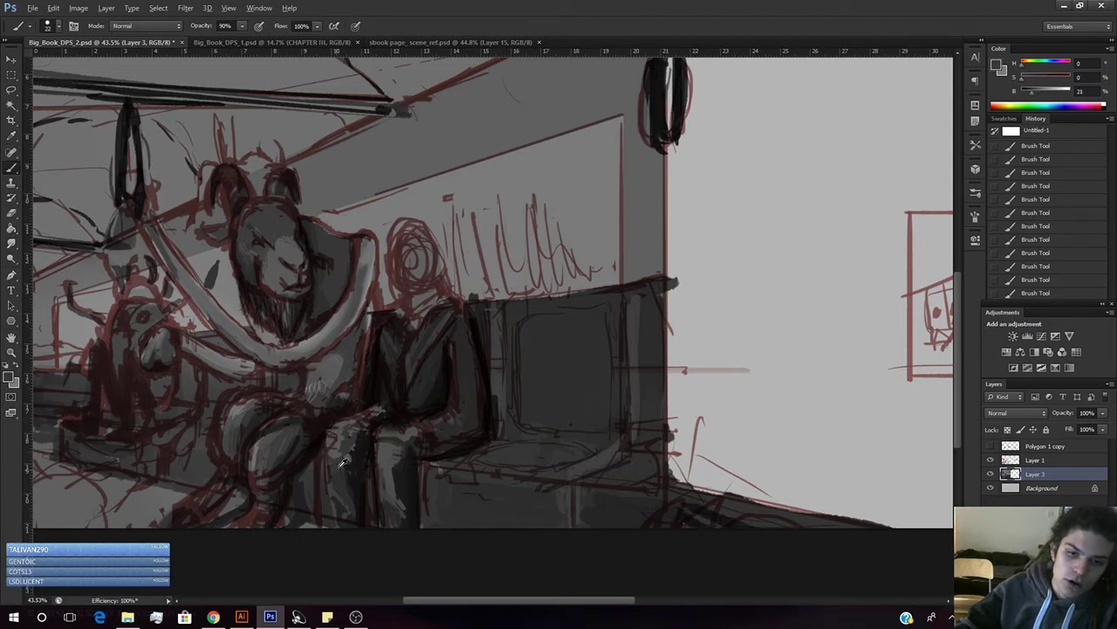
alt+click(343, 446)
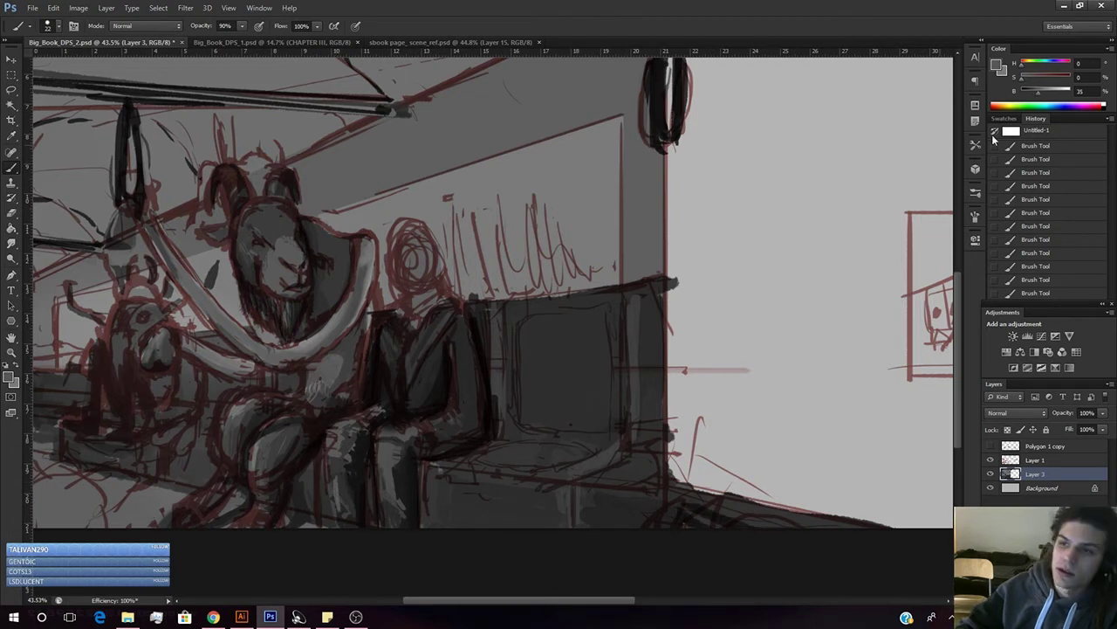
drag(1045, 91, 1036, 91)
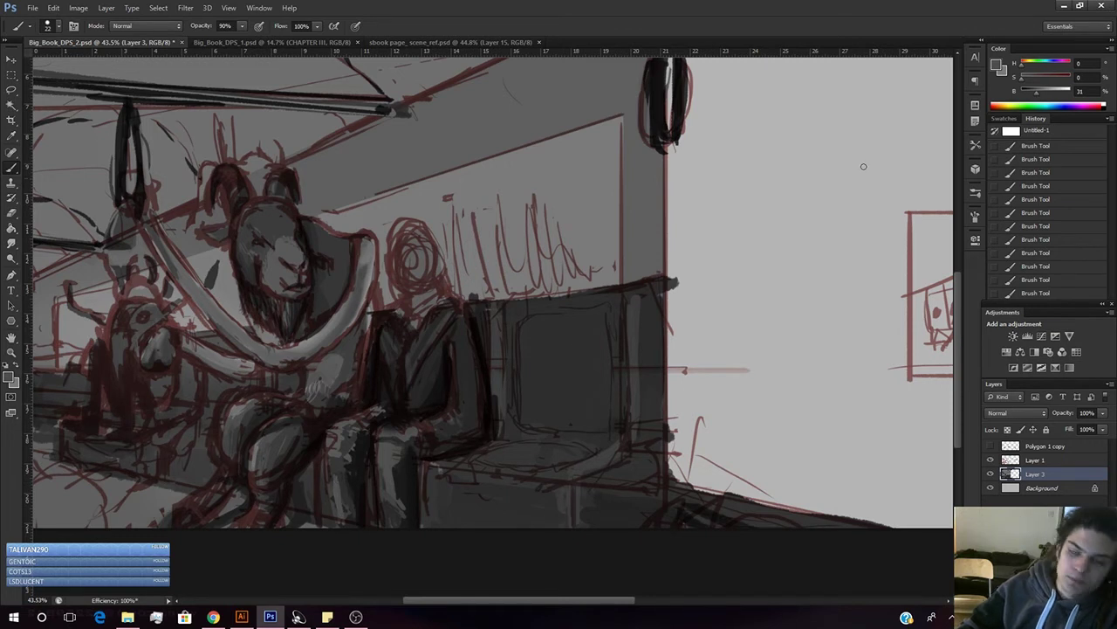
drag(1034, 94, 1030, 94)
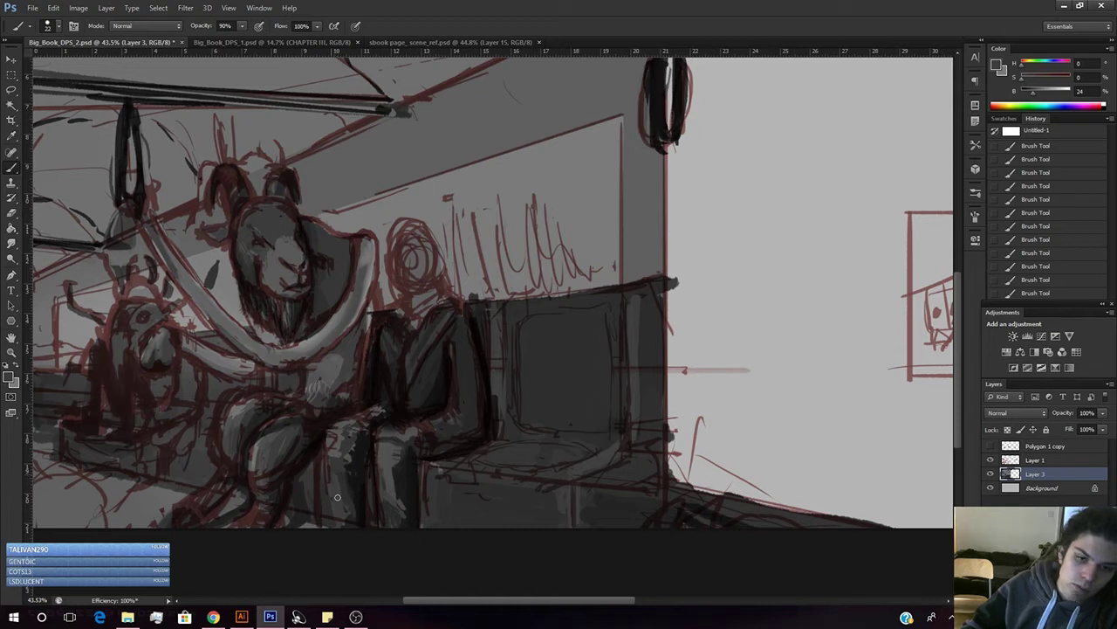
alt+click(305, 501)
alt+click(329, 496)
alt+click(327, 499)
alt+click(337, 489)
click(1048, 91)
drag(330, 476, 337, 516)
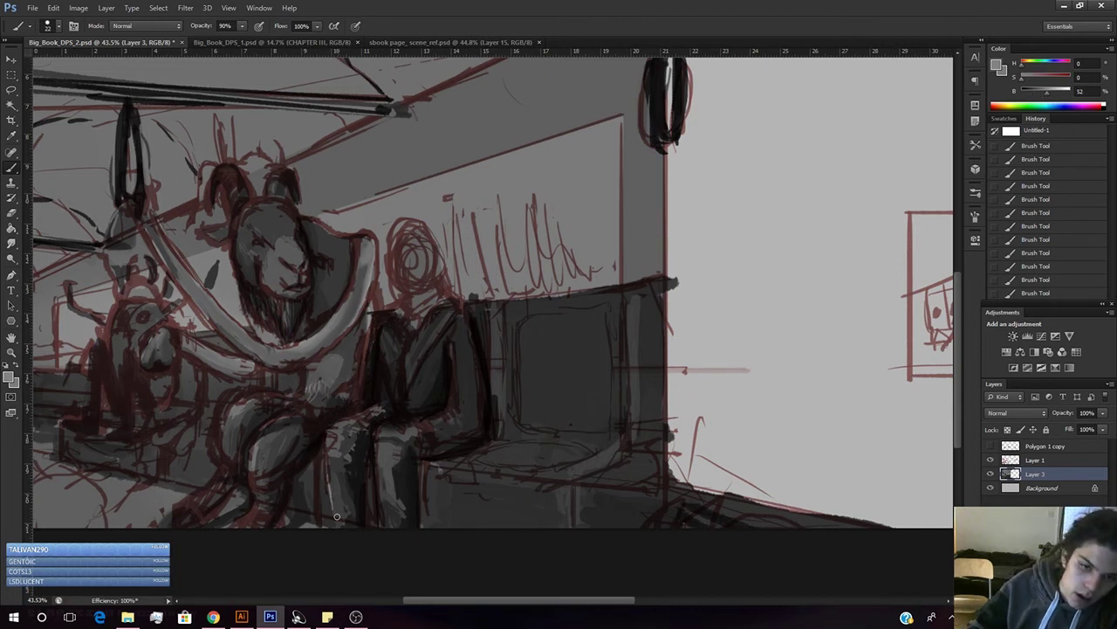
key(ctrl+z)
- Edge the shin nearest the goat with a 42% brightness grey, sample the adjacent dark grey, and set the brush opacity to 80%
click(1044, 91)
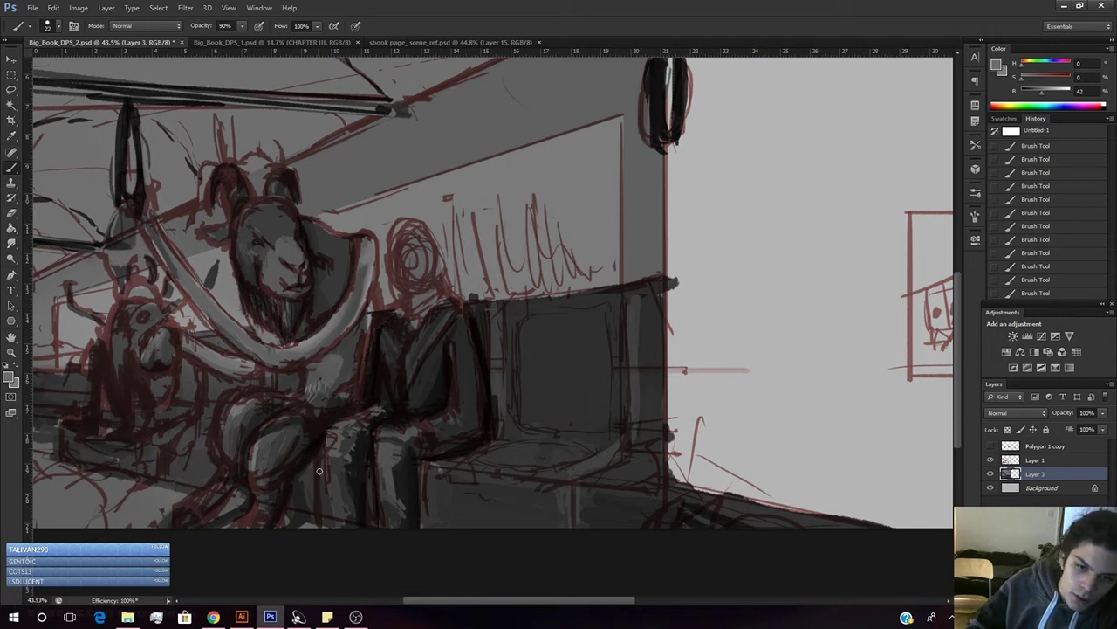
drag(330, 480, 337, 521)
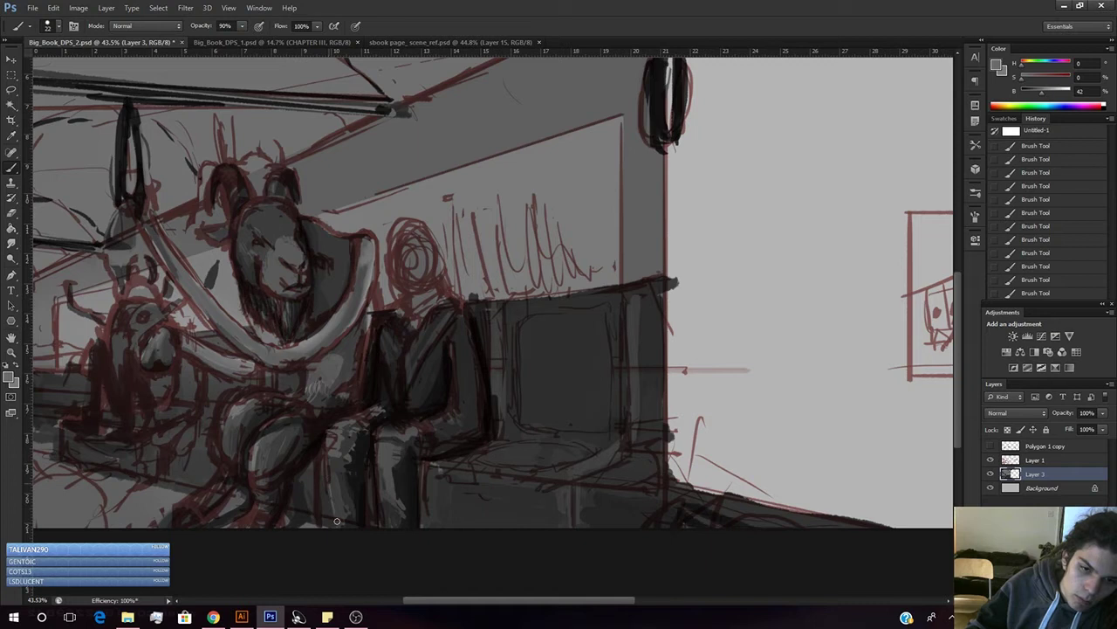
key(5)
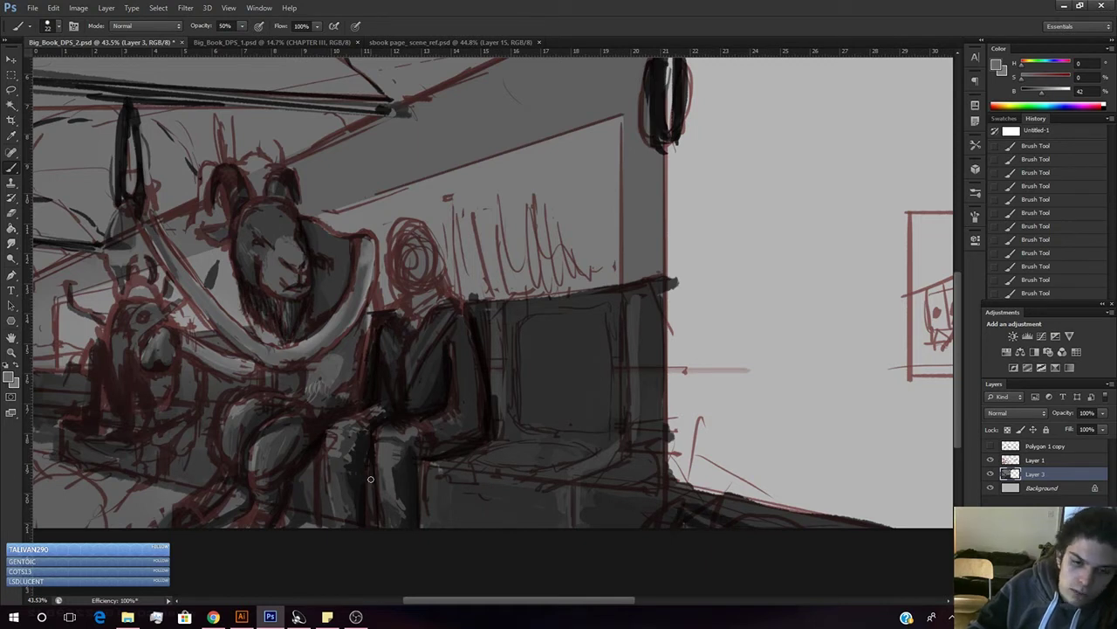
alt+click(333, 472)
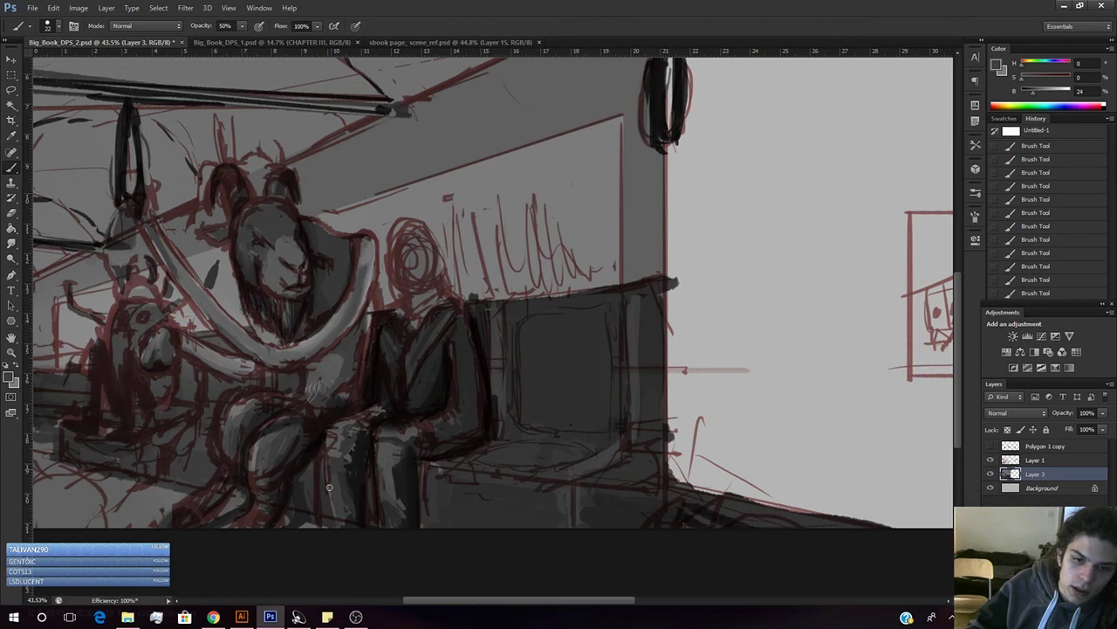
key(8)
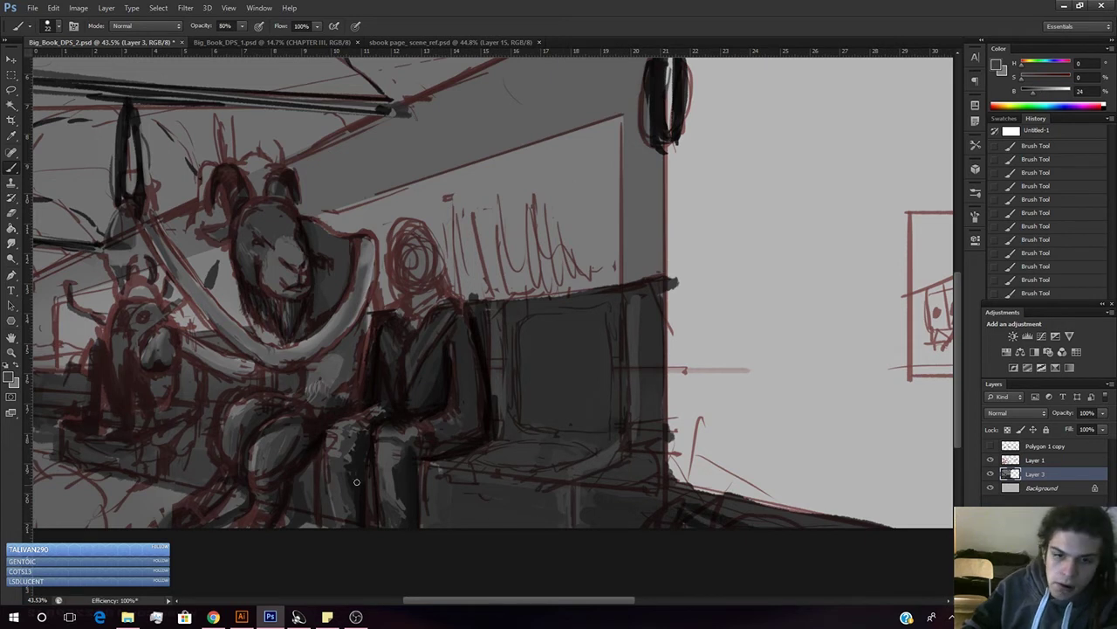
- Hide the red sketch on Layer 1 and smooth the knee and shin nearest the goat with sampled greys and a 17% brightness grey
click(990, 460)
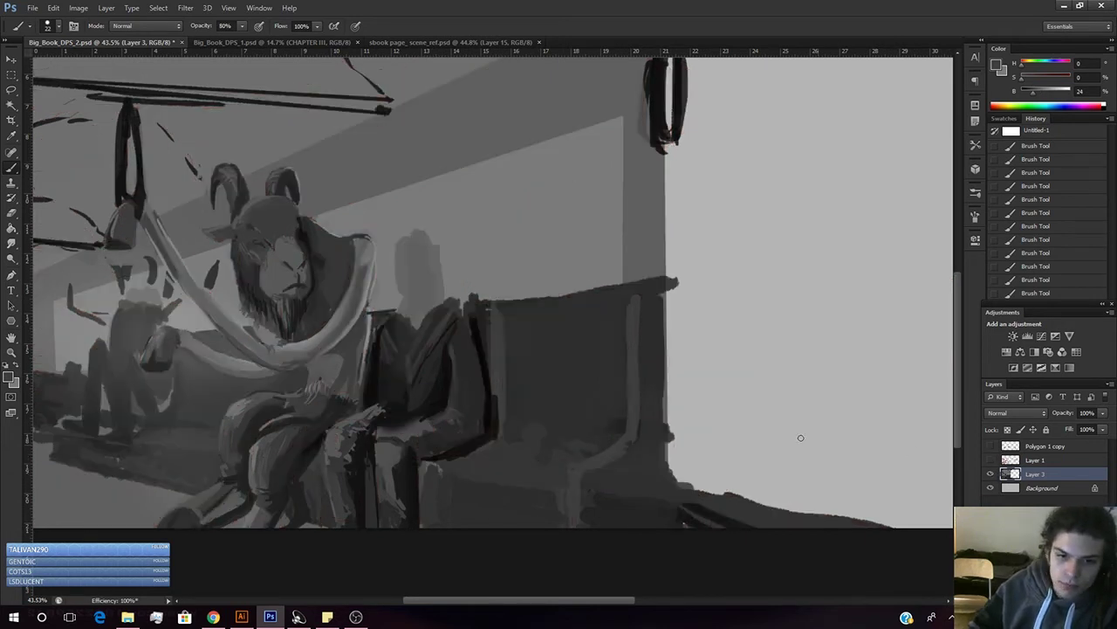
alt+click(348, 474)
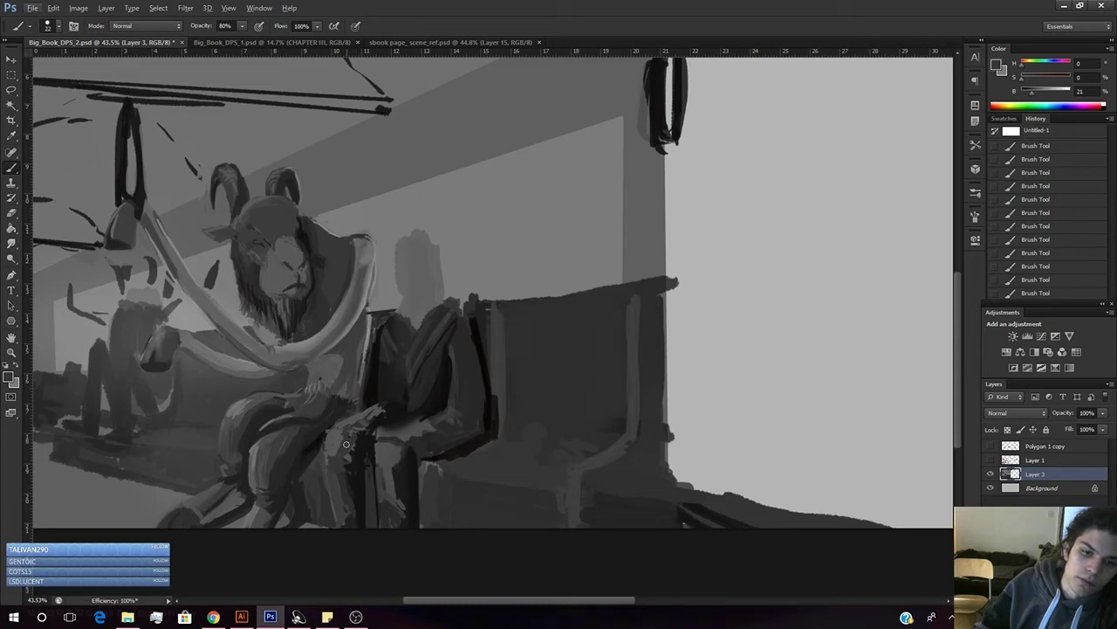
alt+click(332, 457)
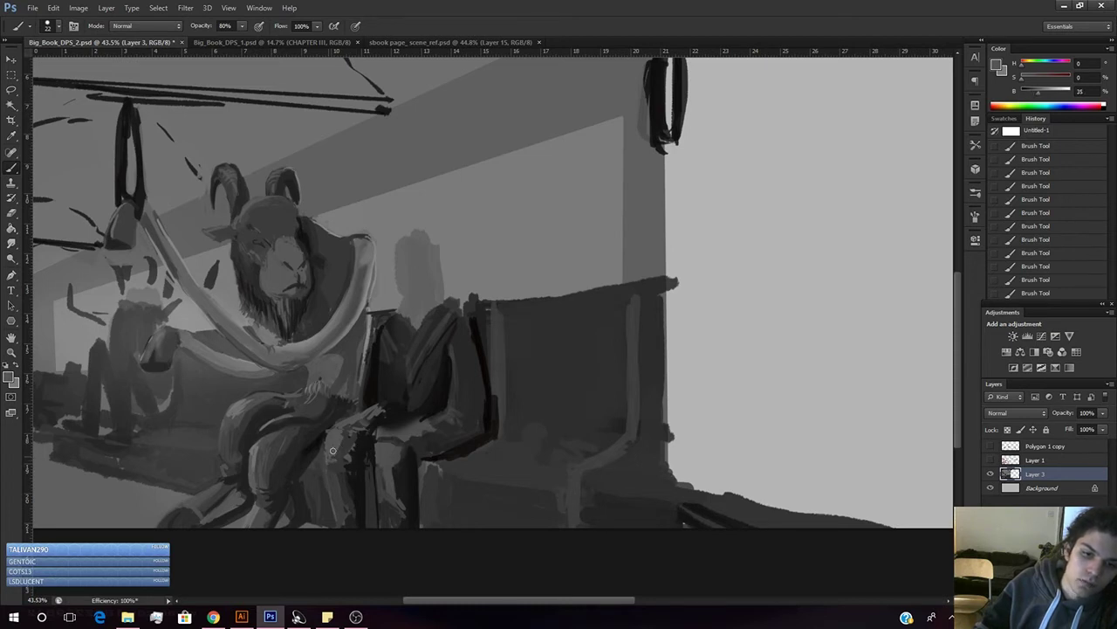
alt+click(349, 441)
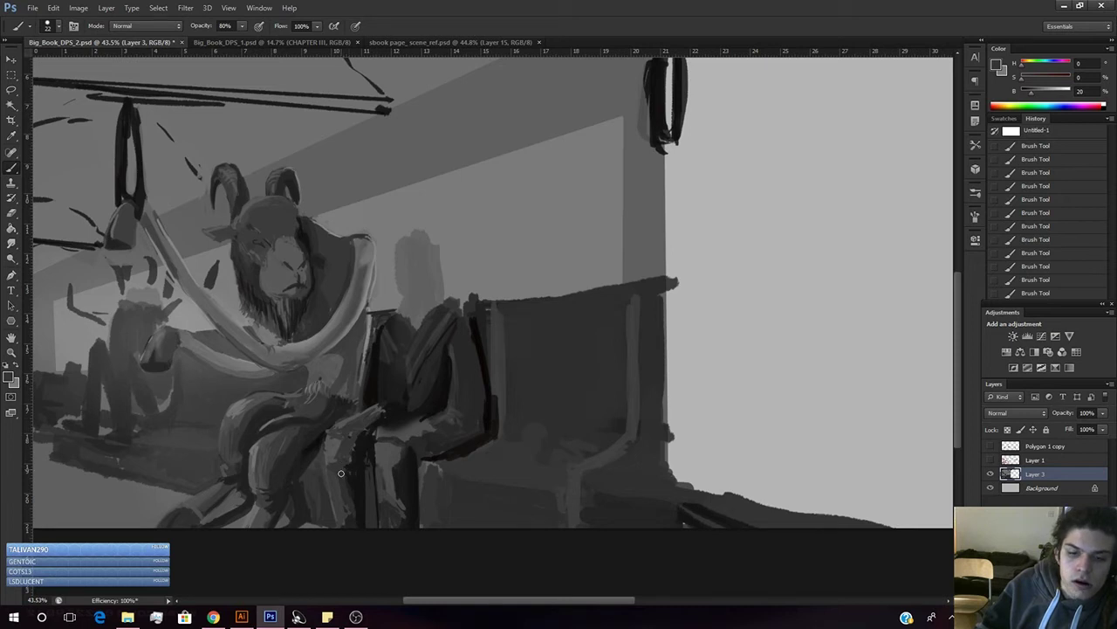
alt+click(360, 454)
alt+click(363, 448)
drag(1023, 93, 1032, 94)
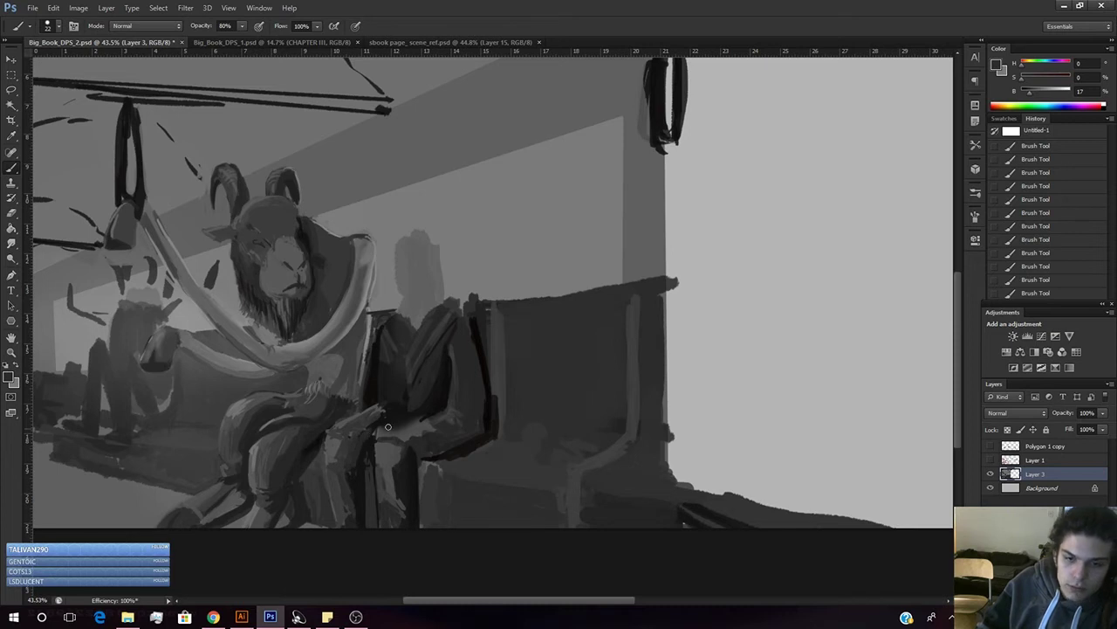
- Show the Layer 1 sketch, enlarge the brush to 52 px, and paint the human's farther thigh and knee with sampled 24% brightness grey
key(alt)
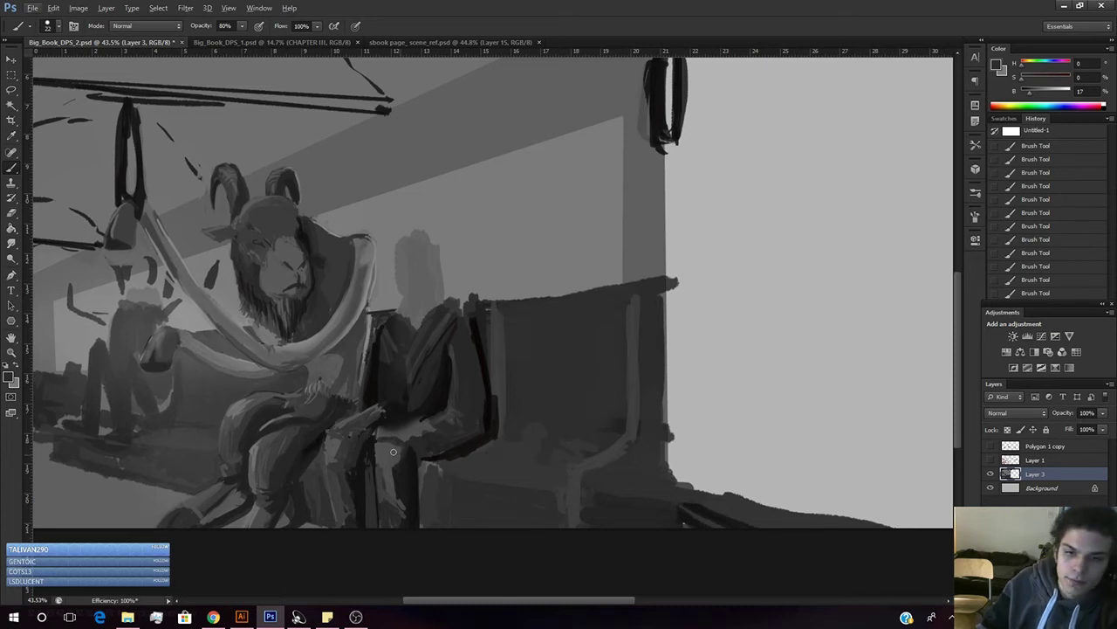
click(990, 460)
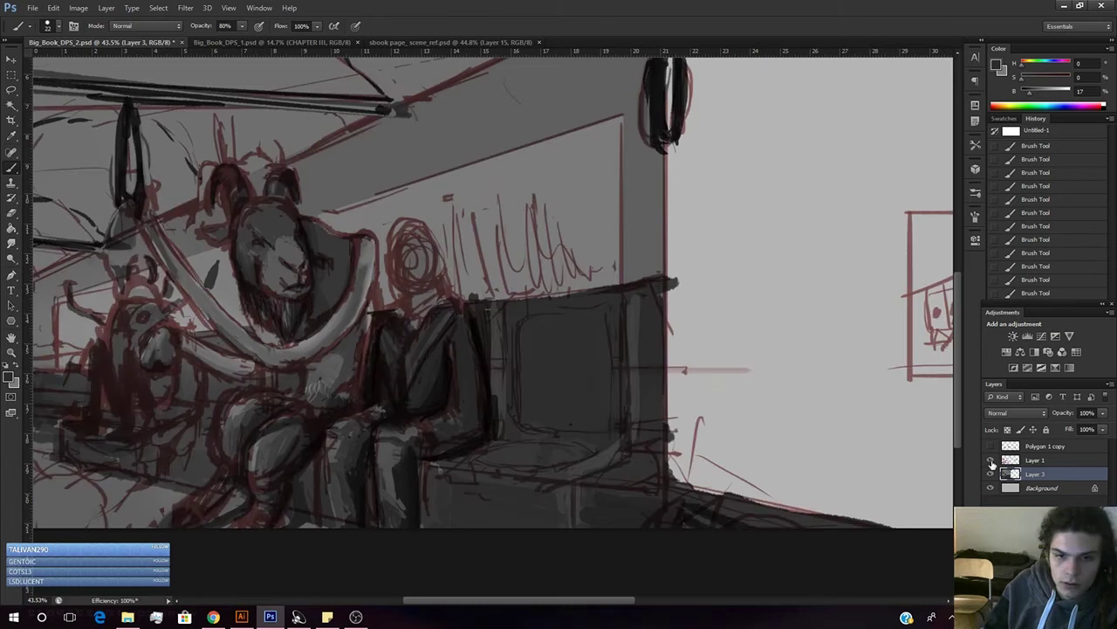
alt+click(389, 428)
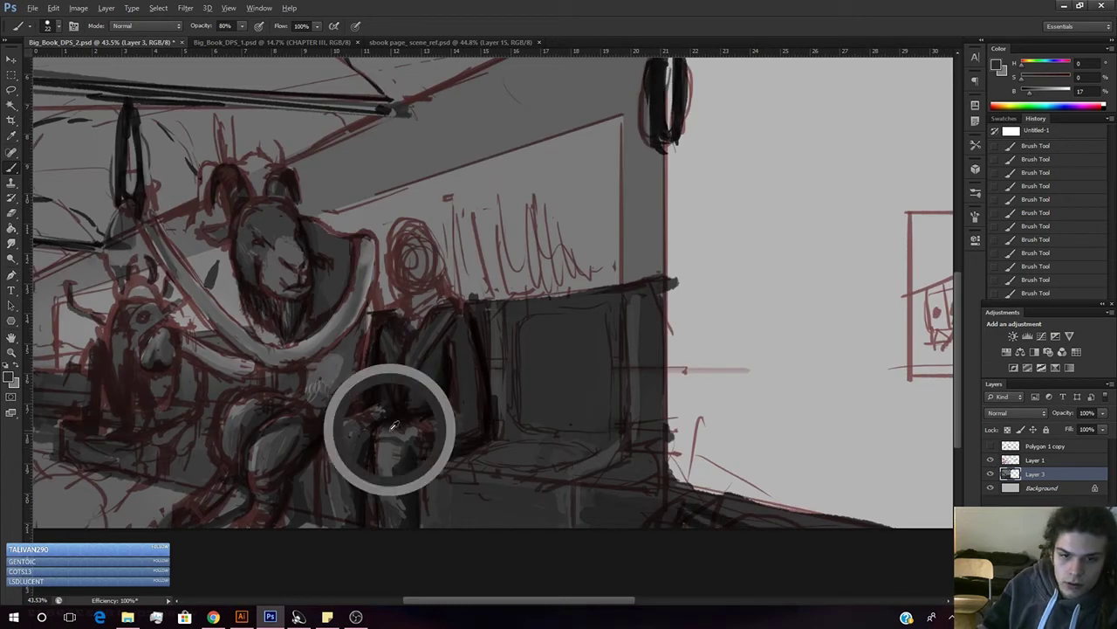
right_click(431, 305)
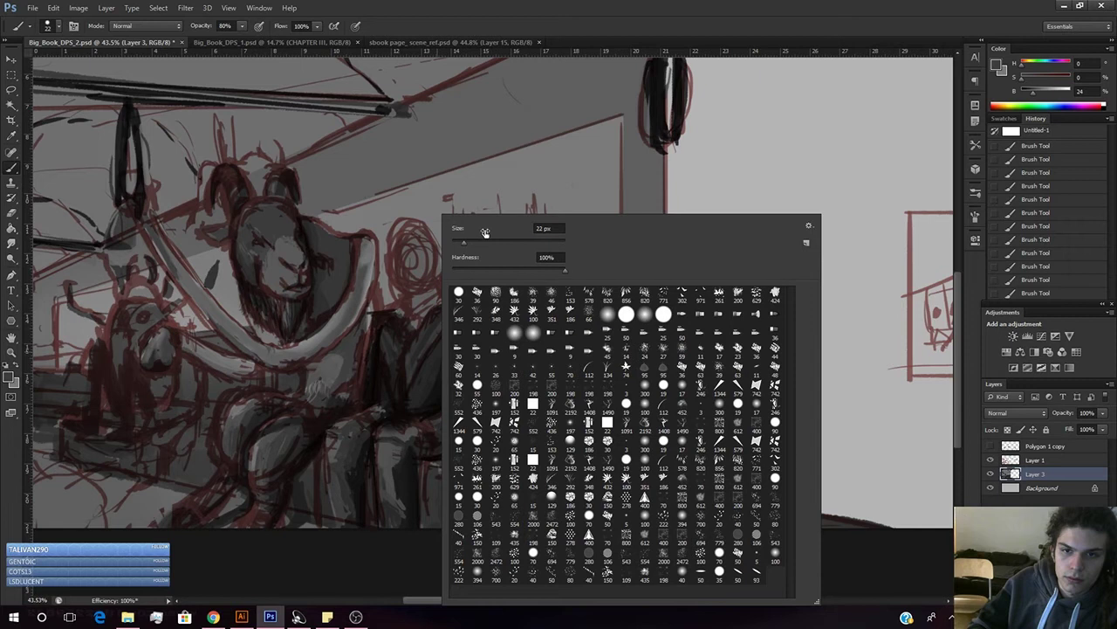
click(383, 447)
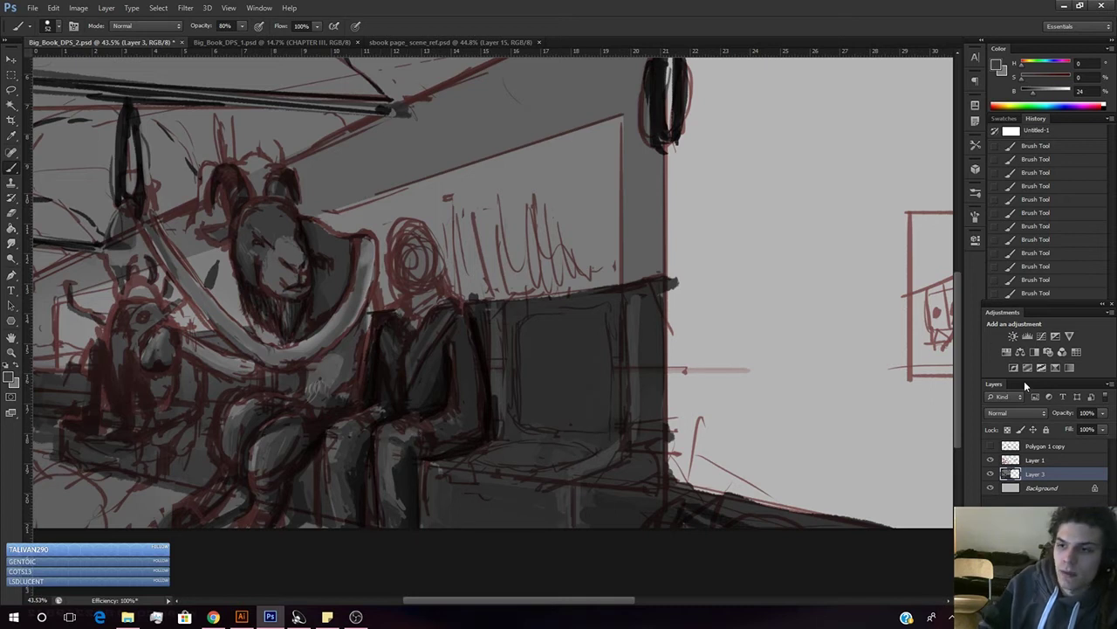
- Hide the Layer 1 sketch and clean up the gap between the human's shins with dark greys sampled around it
click(990, 460)
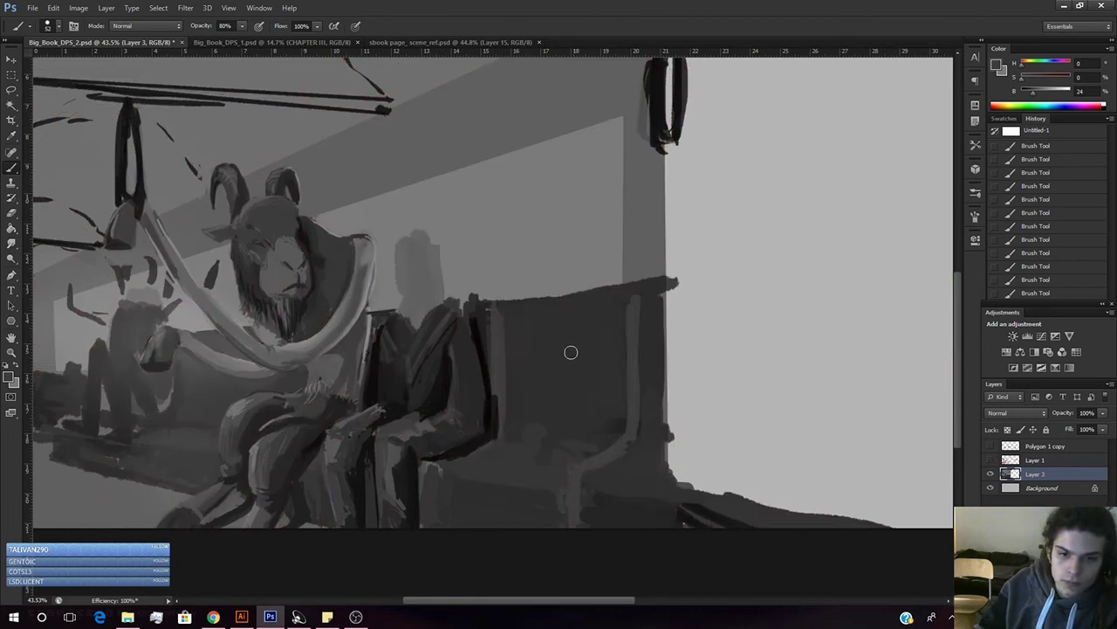
alt+click(362, 494)
alt+click(297, 503)
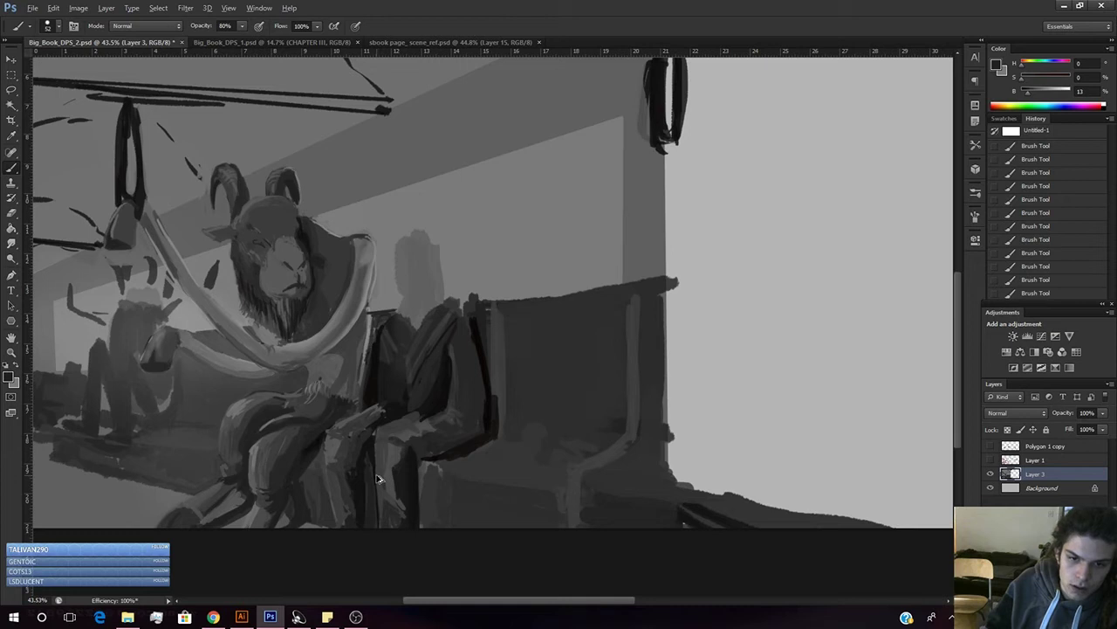
alt+click(368, 488)
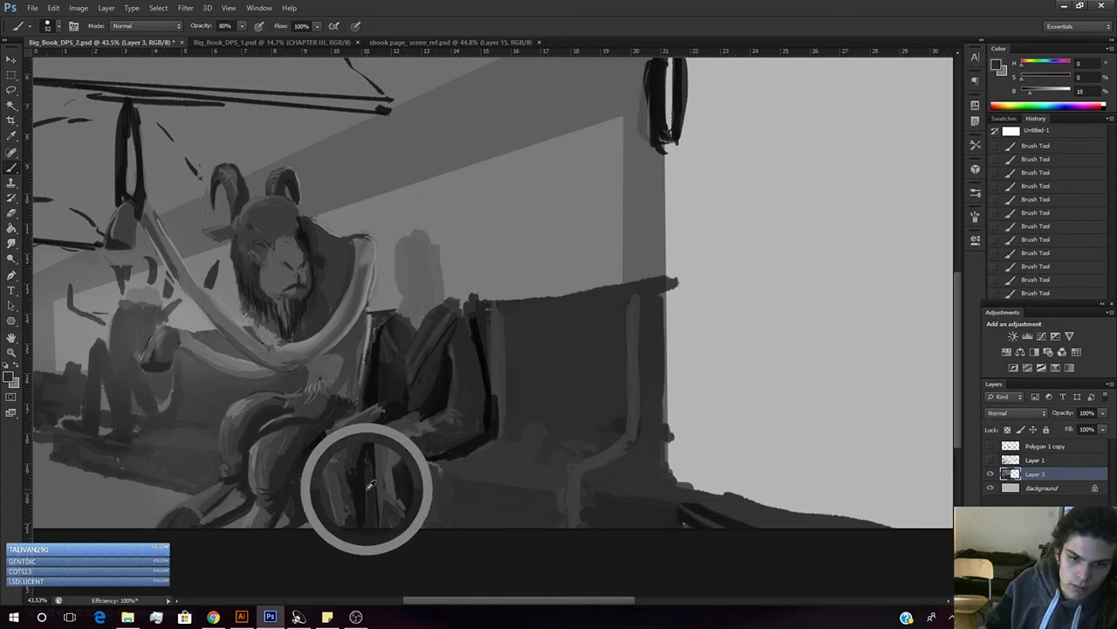
alt+click(318, 479)
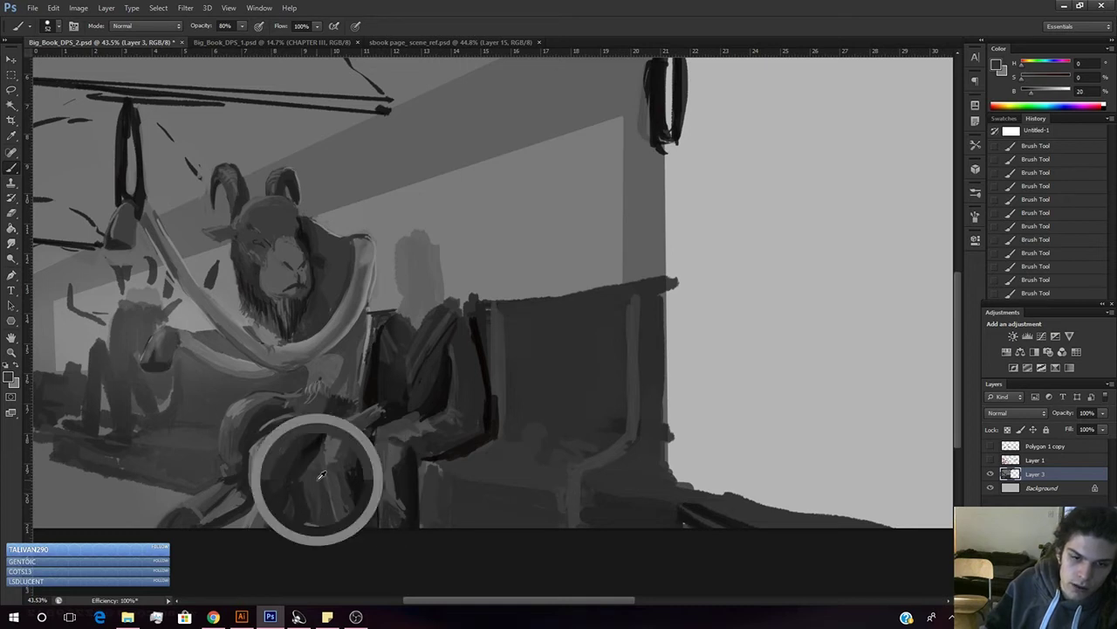
alt+click(377, 482)
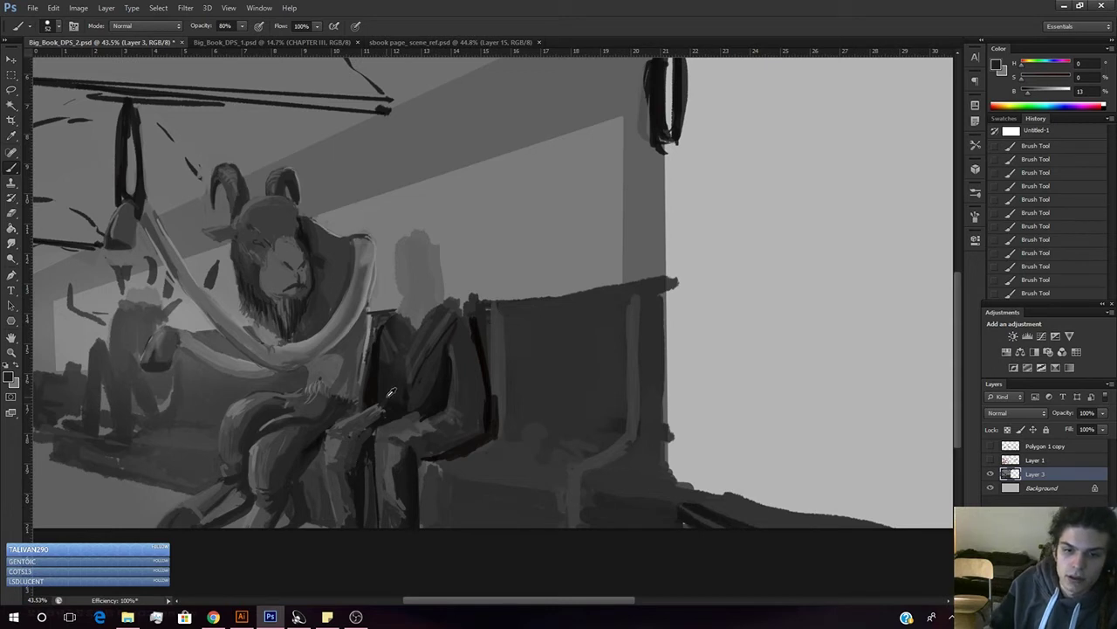
- Paint over the light hand strokes above the knee nearest the goat with sampled grey and near-black
alt+click(365, 419)
drag(374, 413, 382, 410)
alt+click(404, 415)
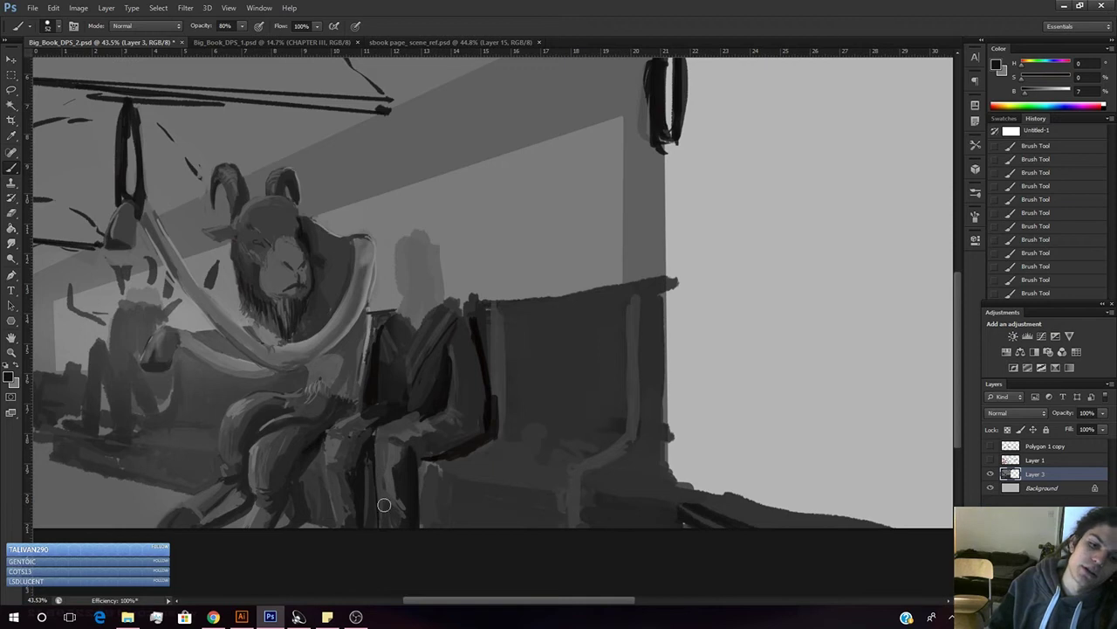
- Refine the human's knees, lap and the gap between the legs with sampled dark greys and near-black
key(z)
mouse_move(353, 478)
mouse_down()
mouse_move(387, 474)
mouse_move(324, 515)
mouse_move(312, 479)
mouse_up()
key(b)
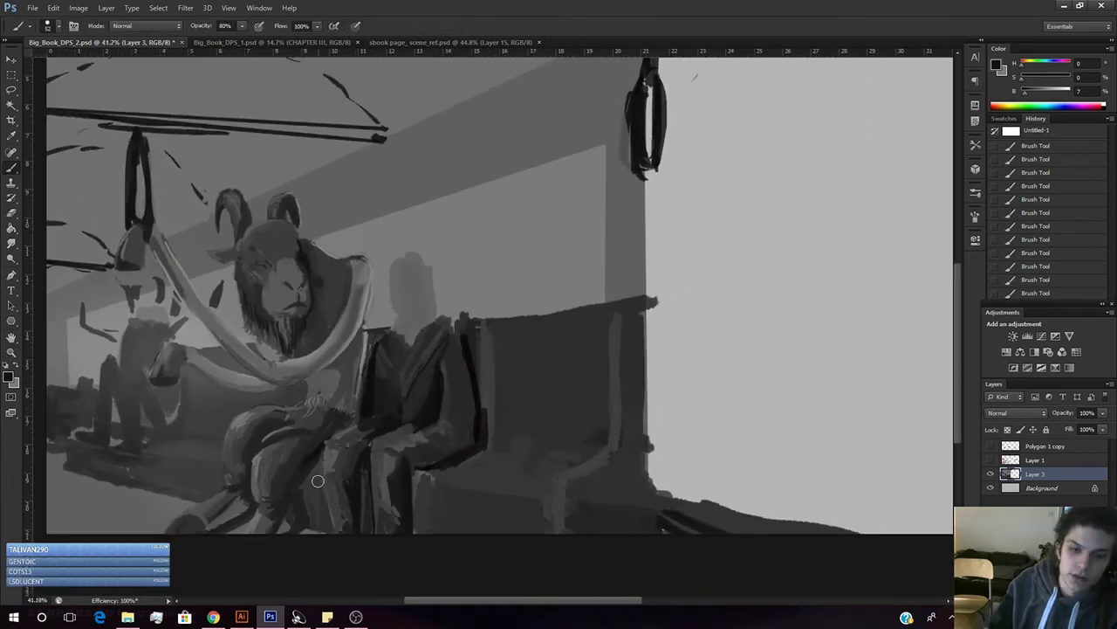
alt+click(362, 478)
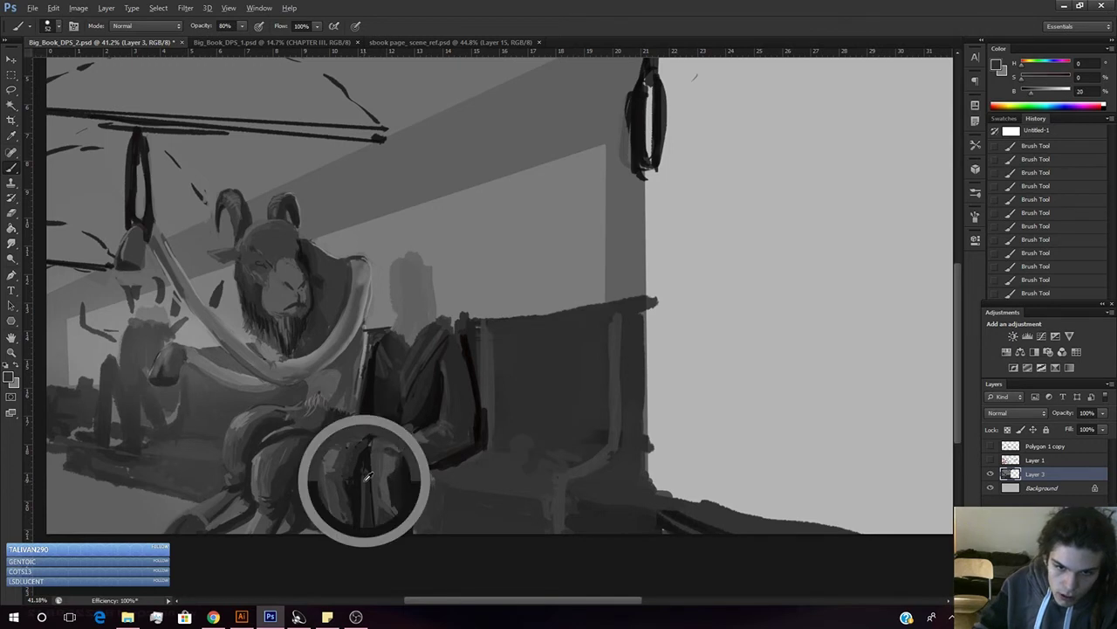
alt+click(368, 454)
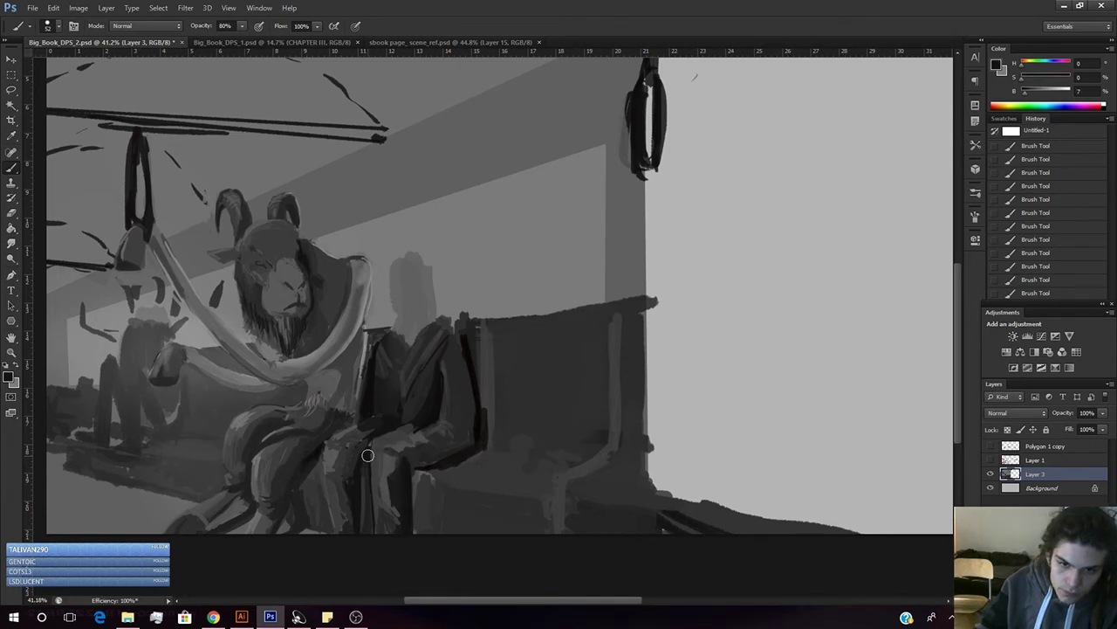
alt+click(356, 452)
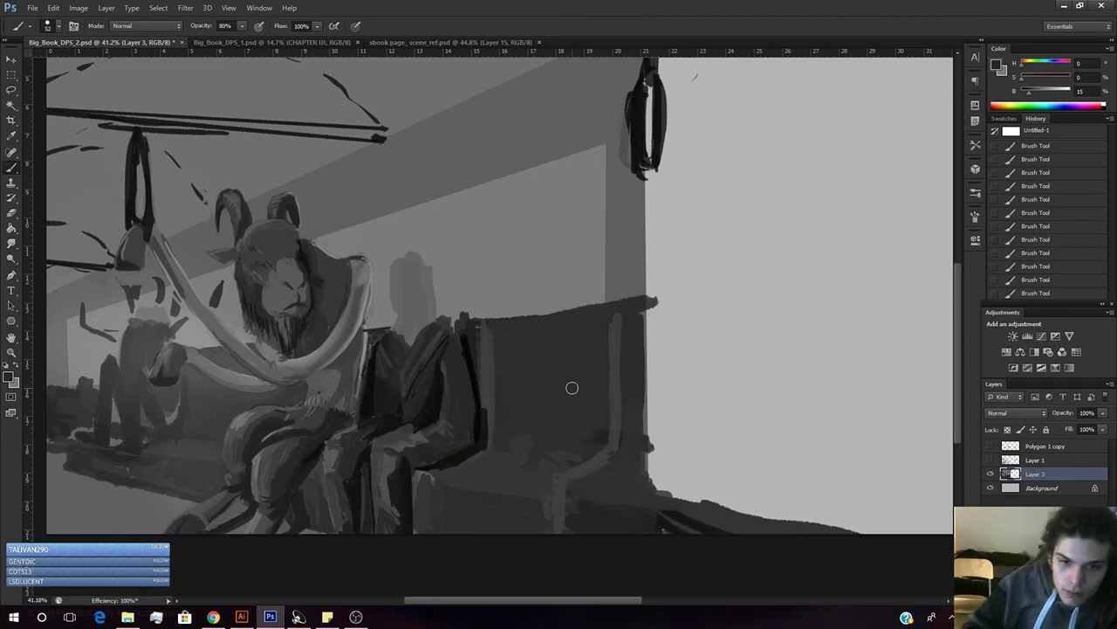
alt+click(389, 425)
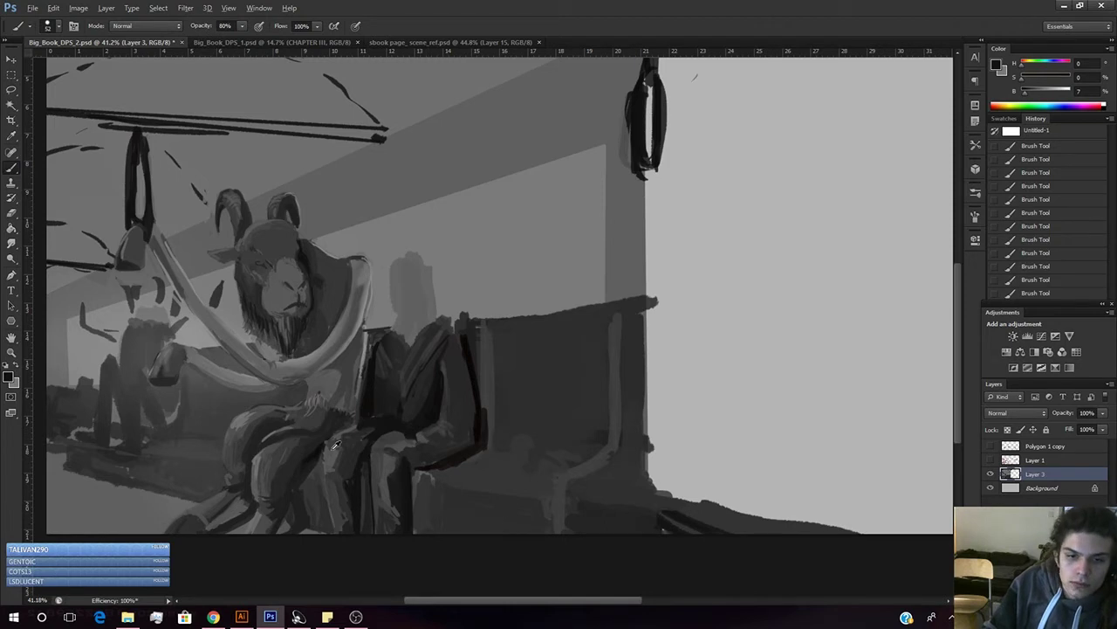
key(l)
key(alt+l)
click(351, 417)
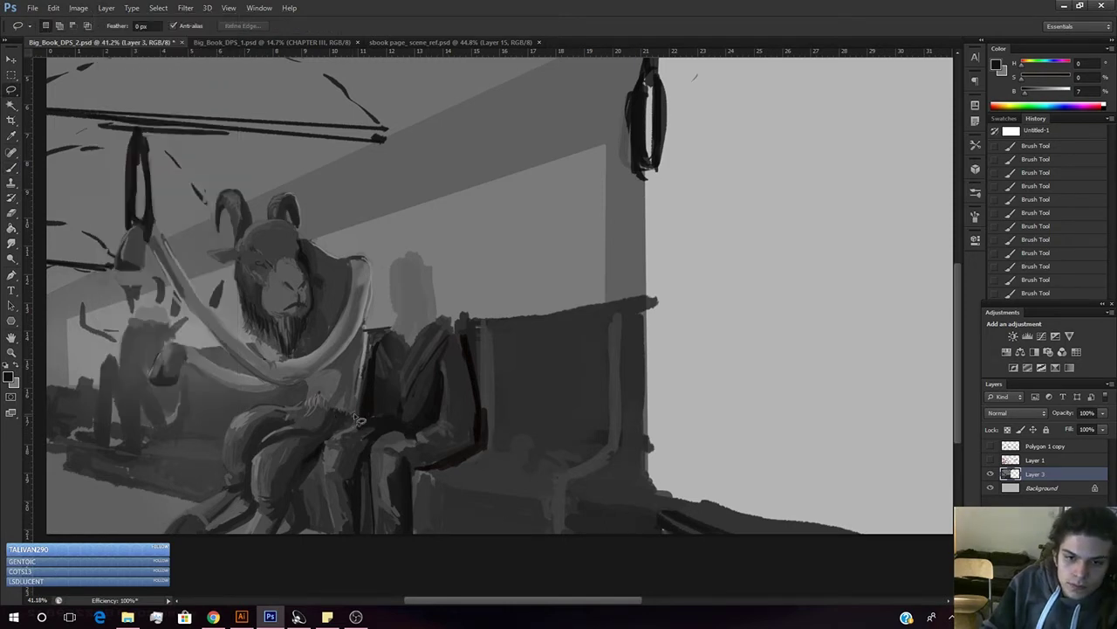
mouse_move(366, 398)
mouse_down()
mouse_move(330, 453)
mouse_move(337, 521)
mouse_move(341, 458)
mouse_up()
key(ctrl+d)
- Outline the human's leg nearest the goat, from the knee down to the canvas edge, with a polygonal lasso selection
right_click(11, 94)
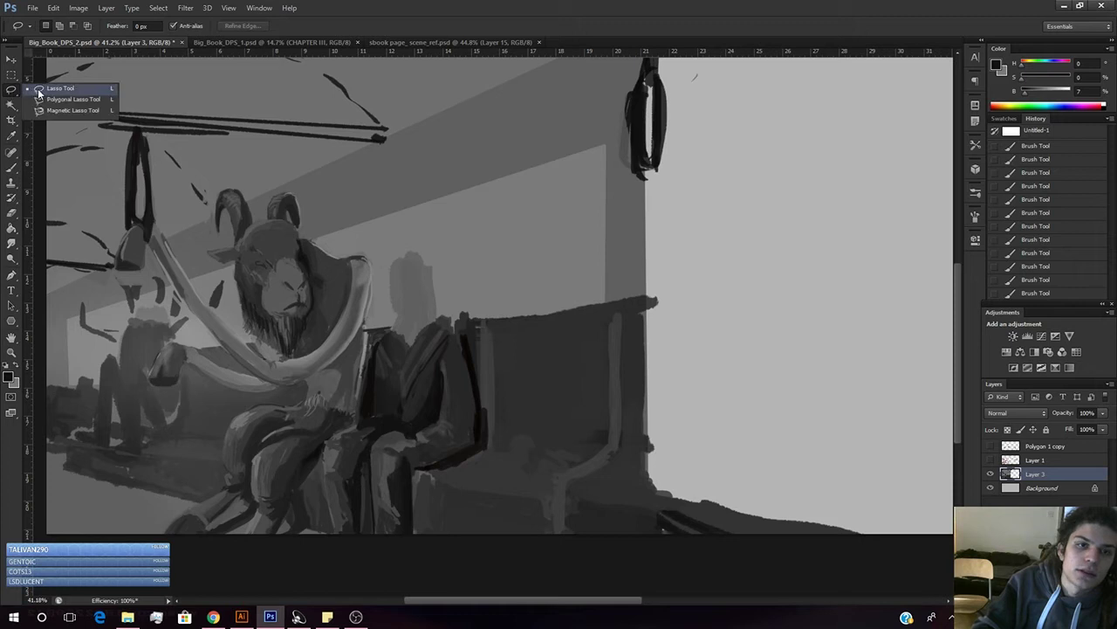
click(61, 101)
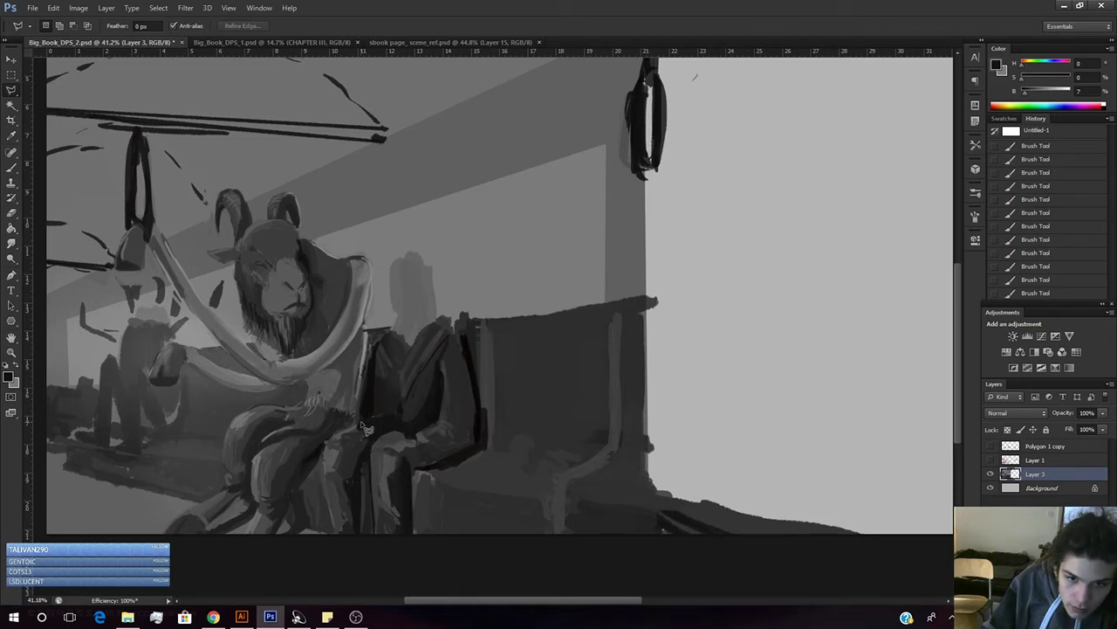
click(364, 426)
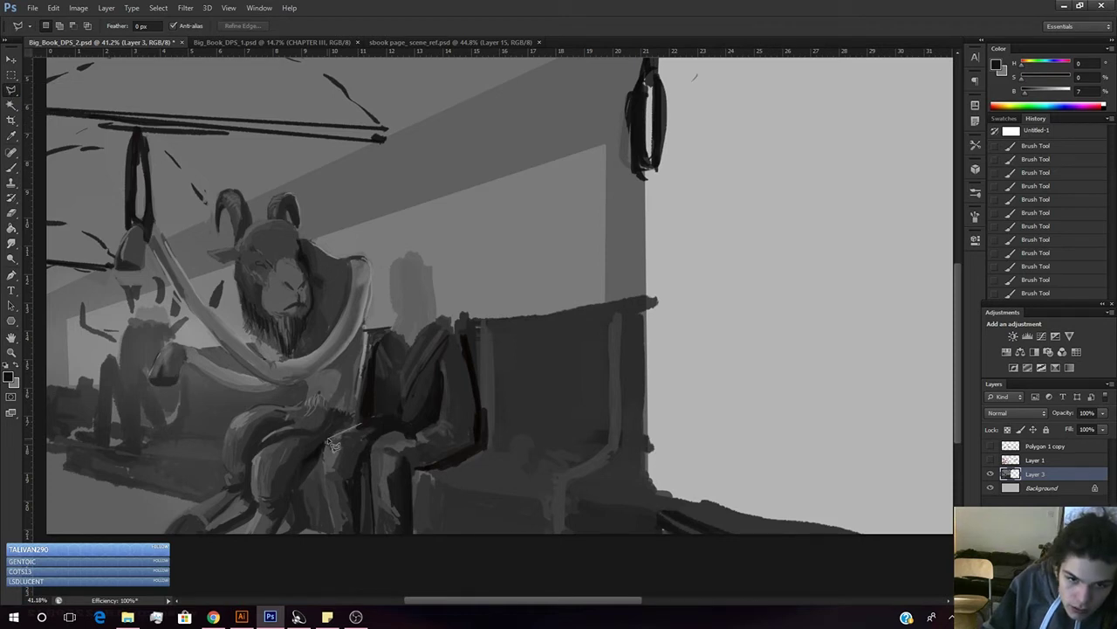
click(324, 443)
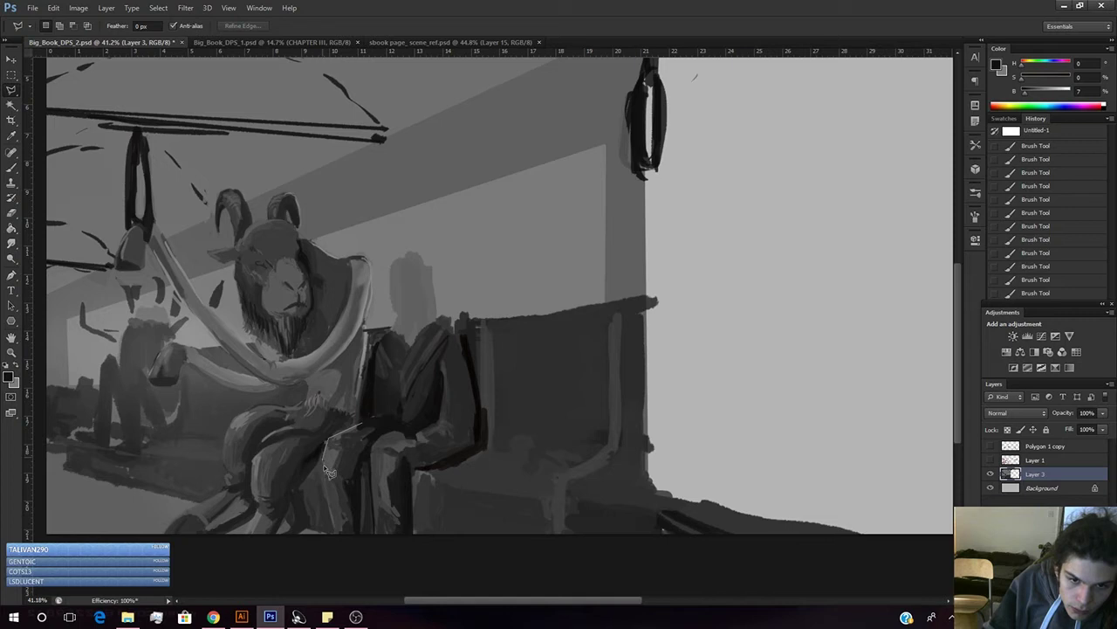
click(340, 534)
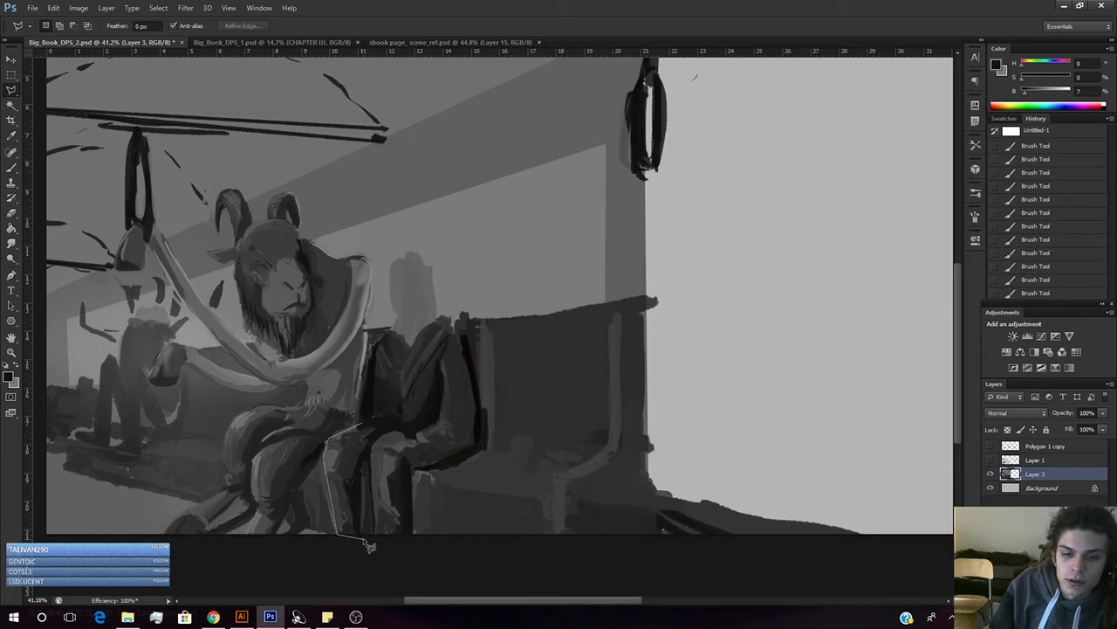
click(361, 534)
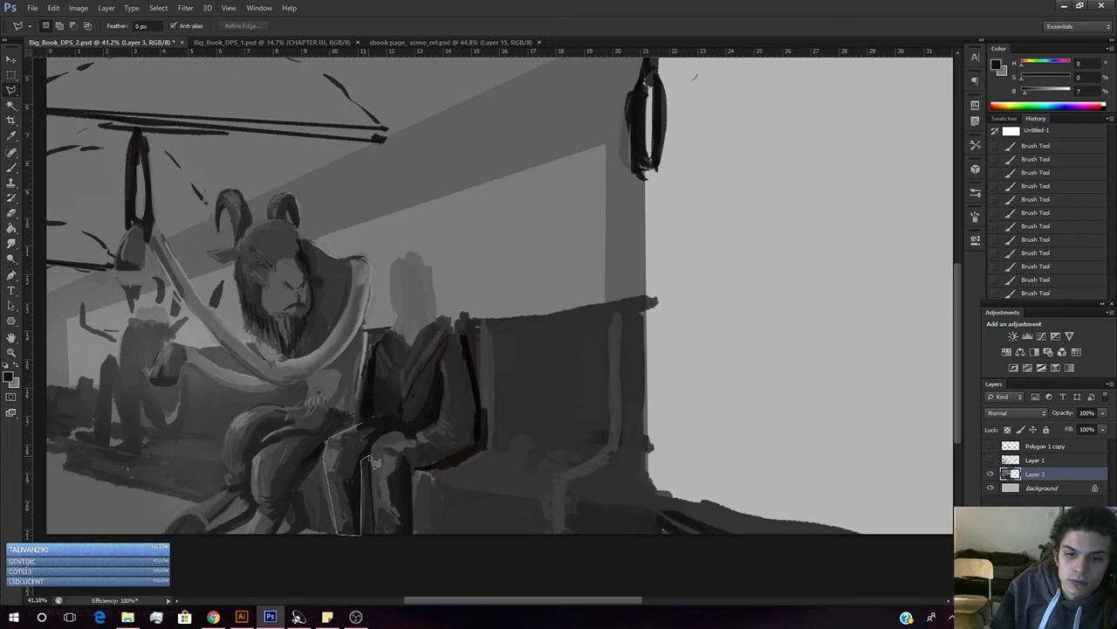
click(370, 437)
click(379, 431)
click(405, 430)
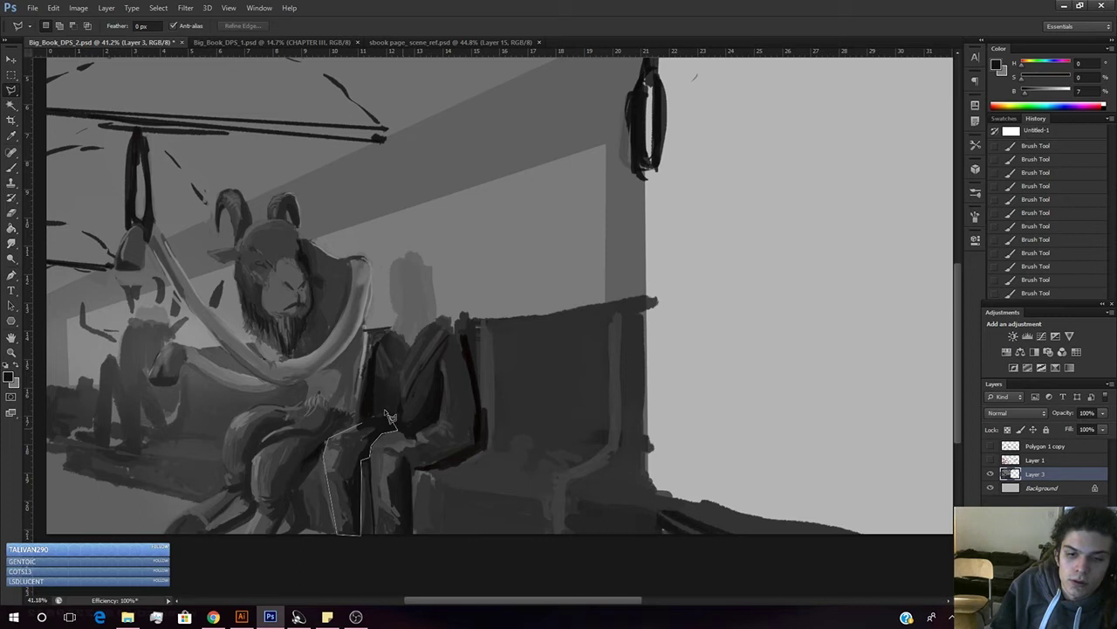
double_click(370, 428)
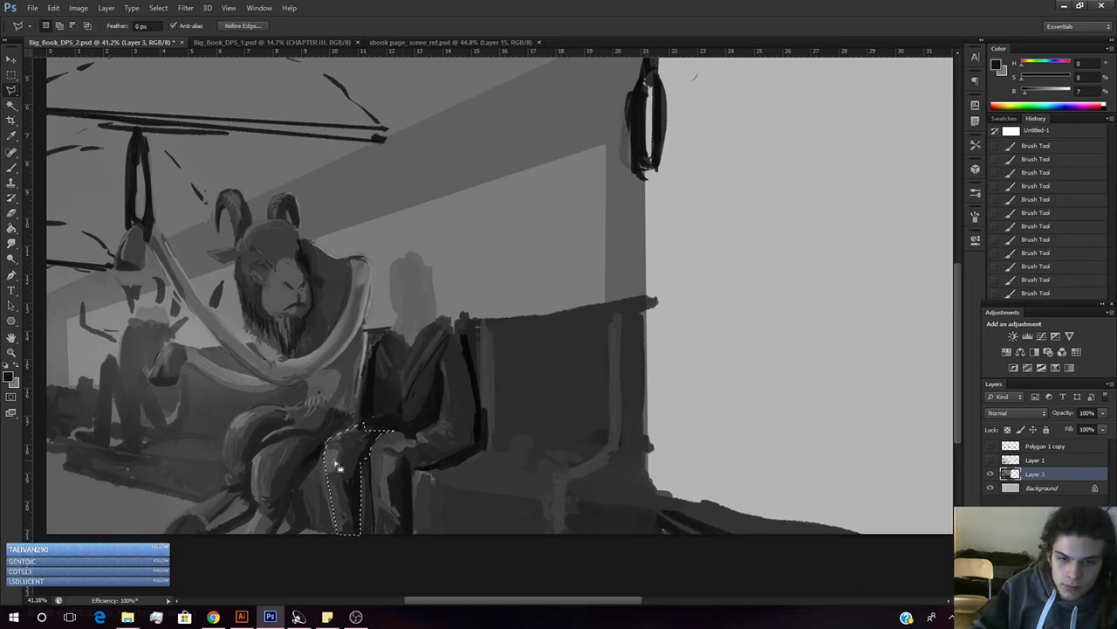
key(b)
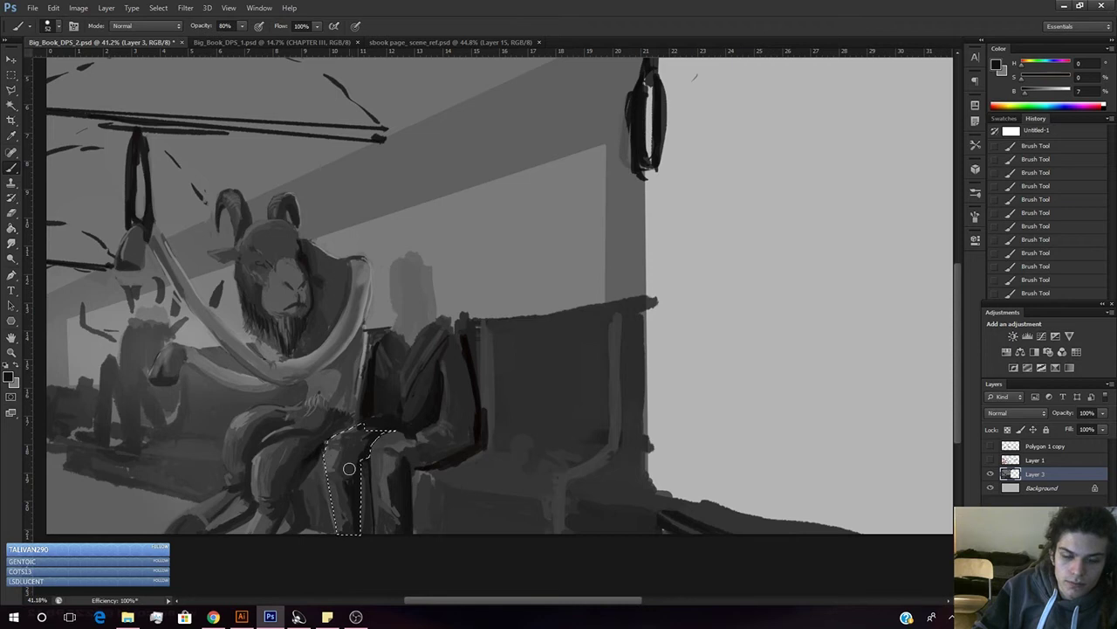
- Add the human's torso, lap and other leg to the selection with the Polygonal Lasso
key(l)
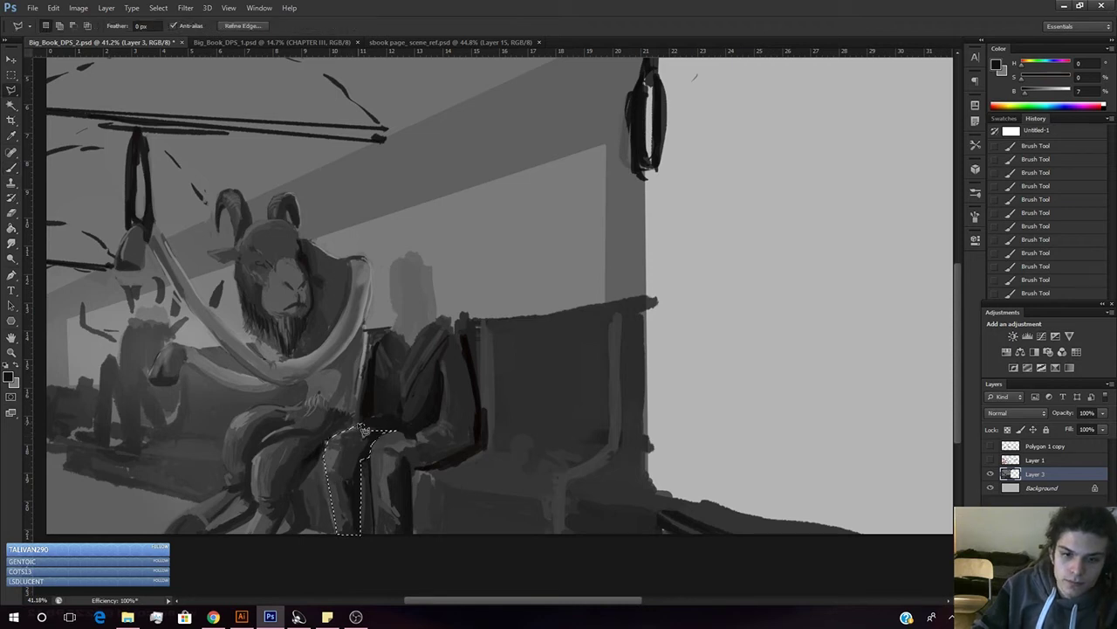
click(362, 427)
click(366, 329)
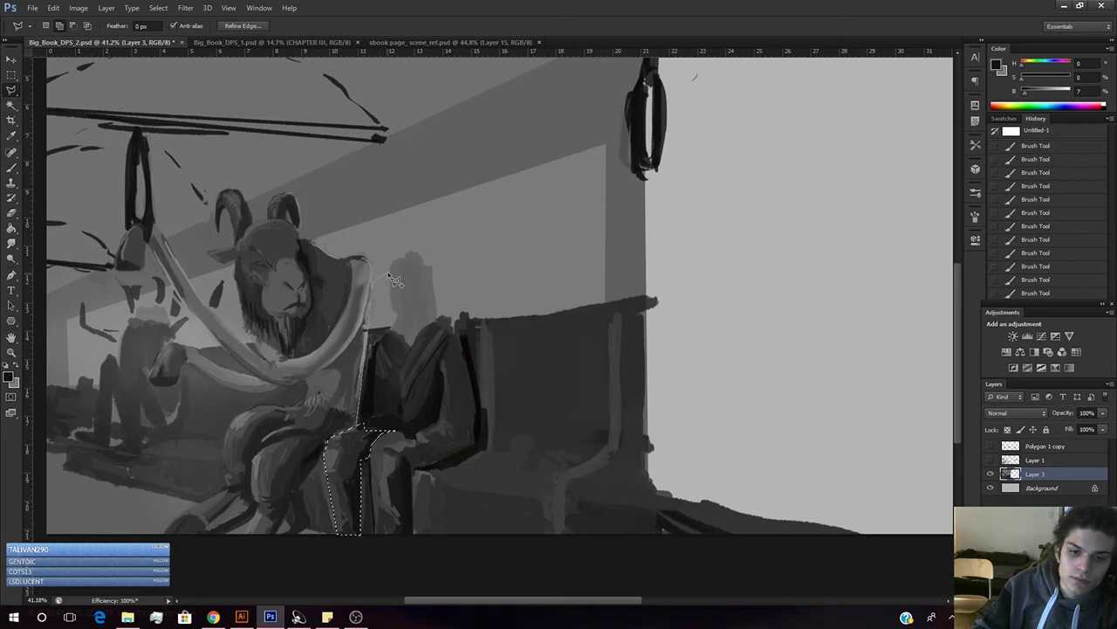
click(402, 337)
click(470, 346)
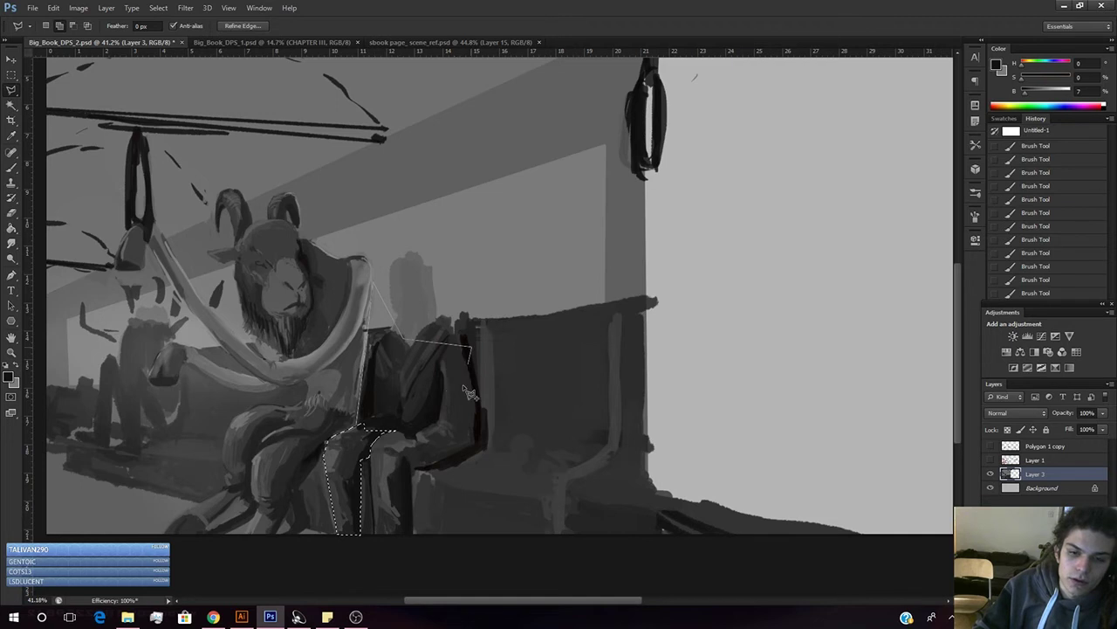
click(434, 547)
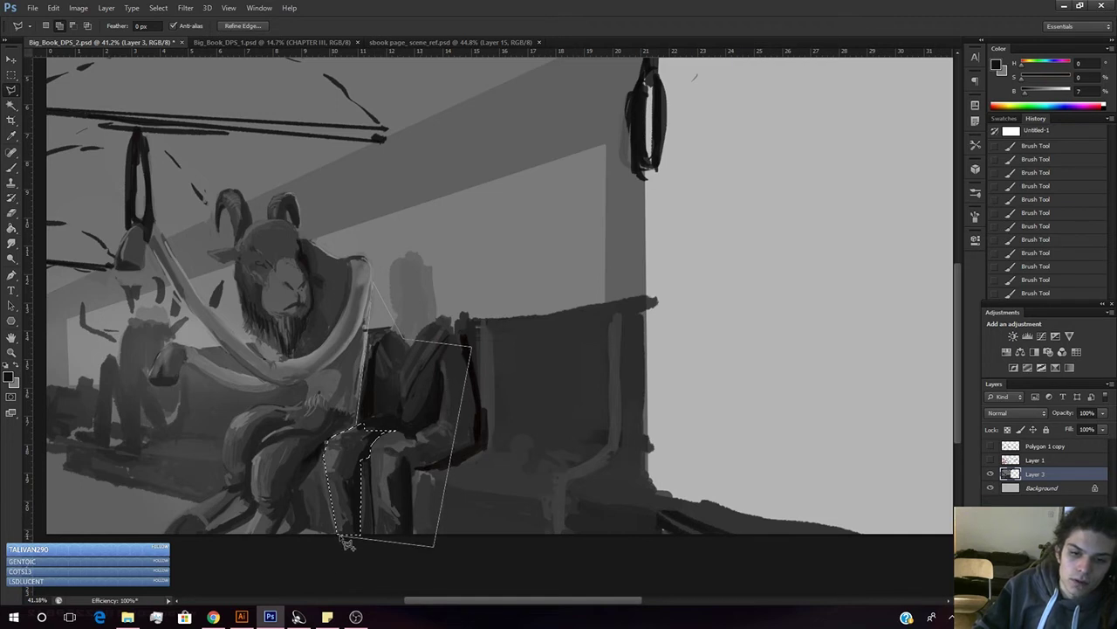
double_click(352, 526)
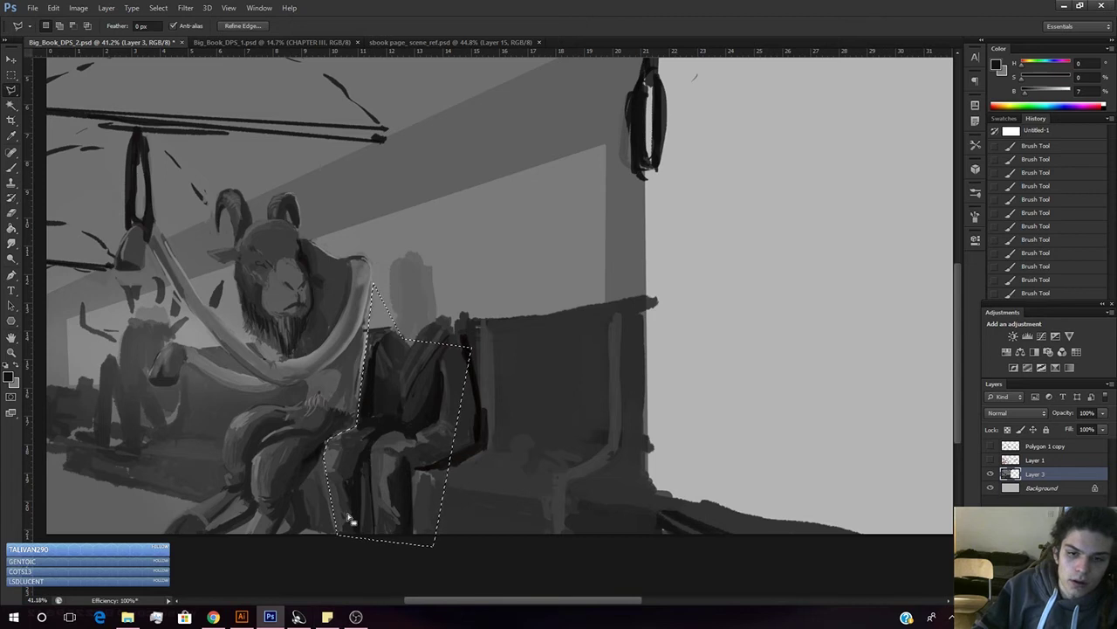
- Invert the selection so that everything around the human's torso and legs is selected, and return to the Brush tool
right_click(376, 441)
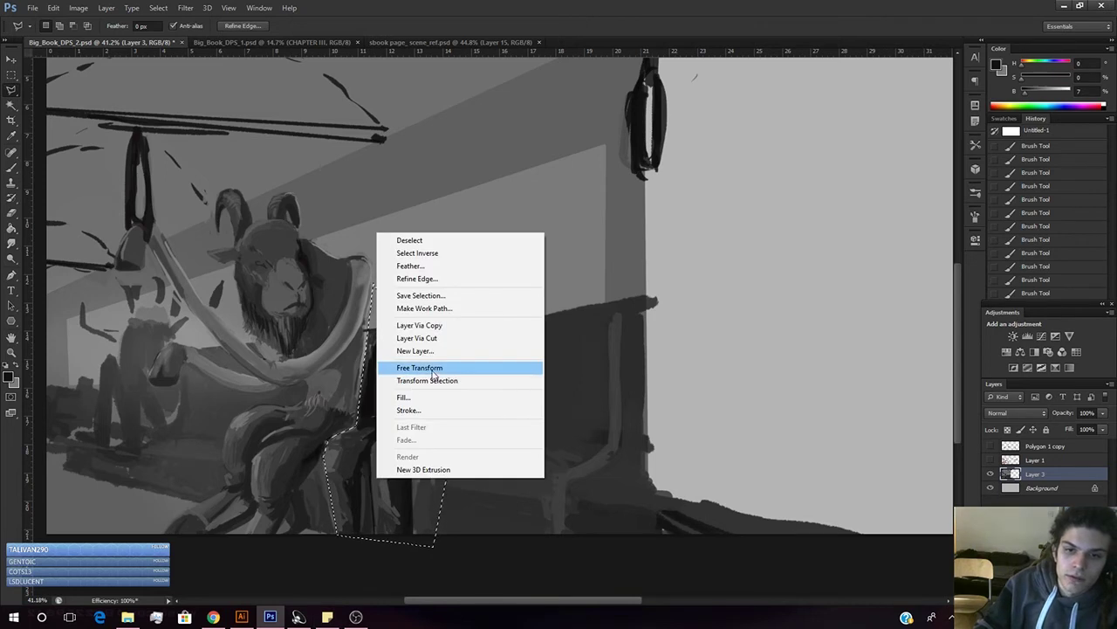
click(431, 295)
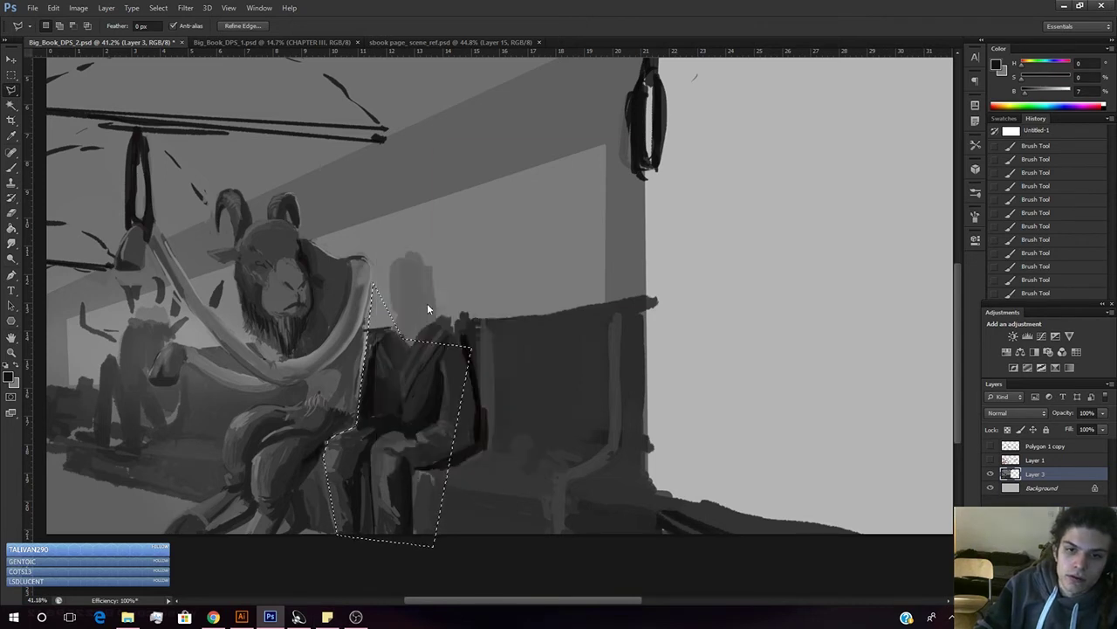
click(653, 192)
right_click(407, 462)
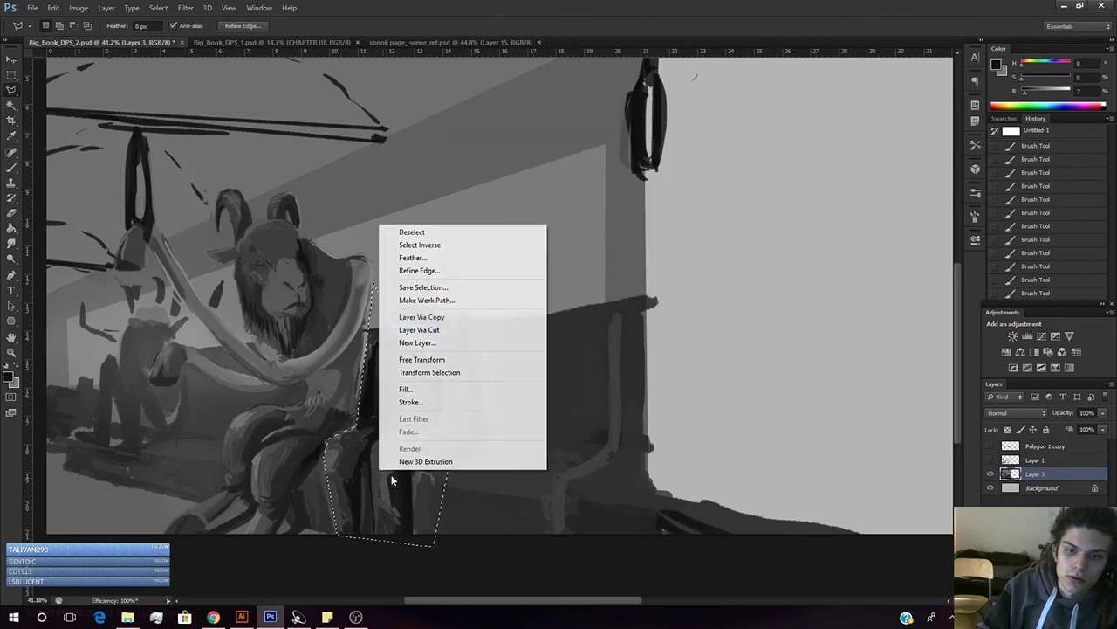
click(442, 245)
key(b)
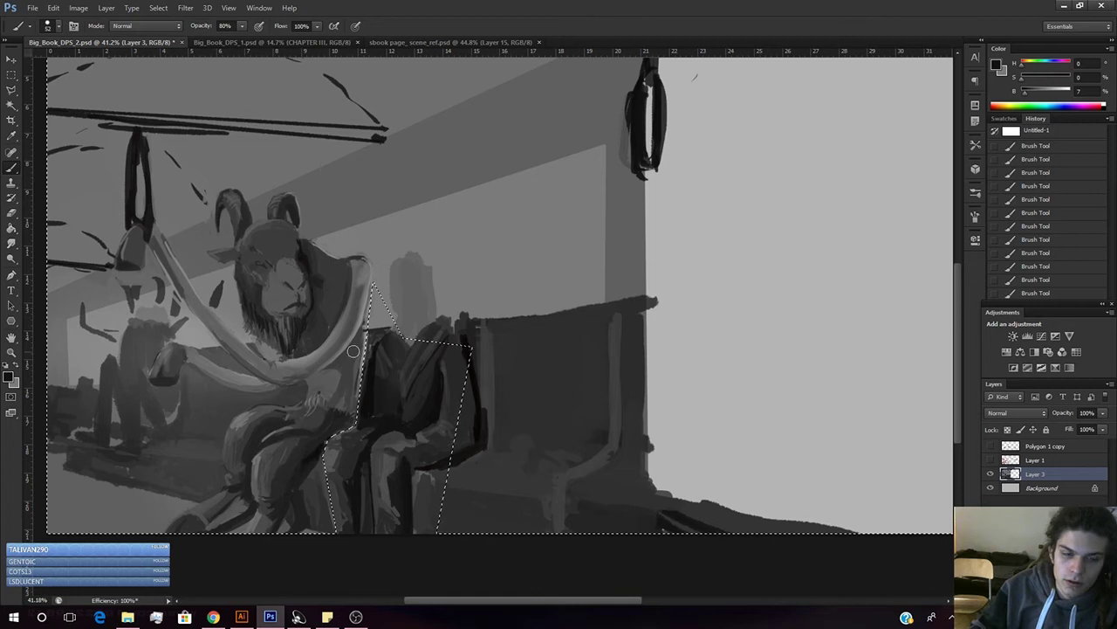
- Choose a soft round brush with 0% hardness and set its size to 494 px
right_click(456, 235)
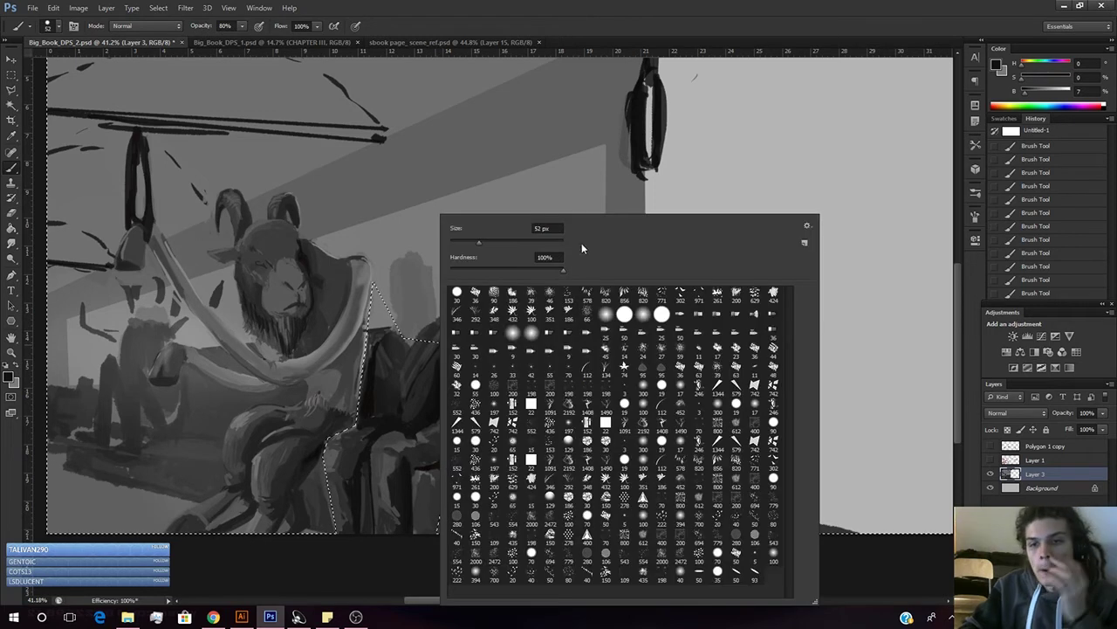
click(606, 313)
drag(489, 242, 551, 242)
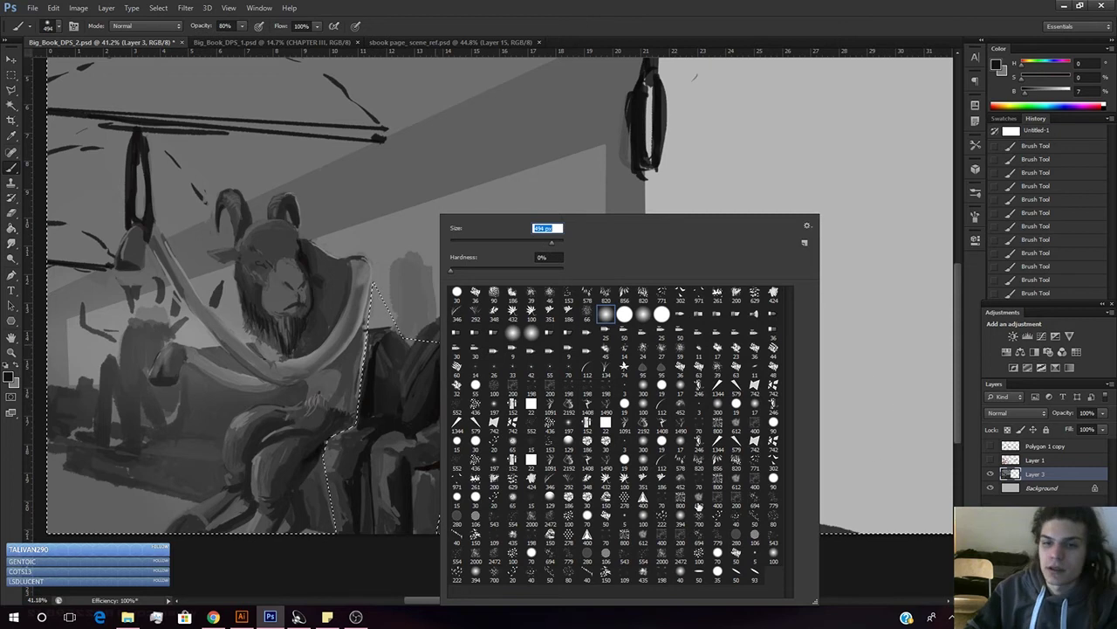
click(430, 576)
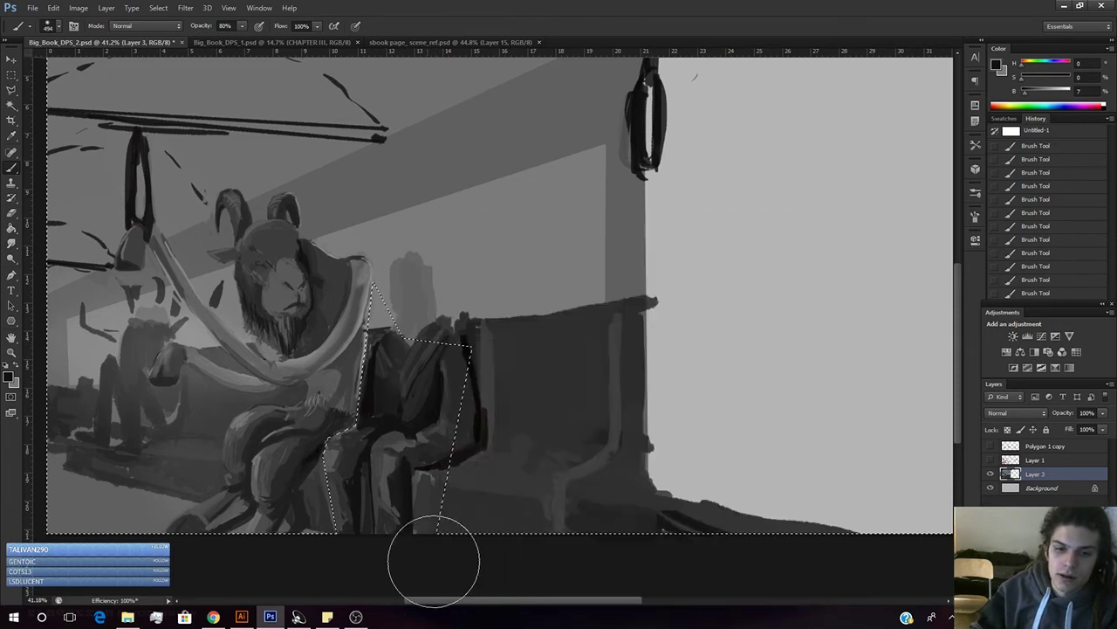
- Create a new Normal-mode layer above Layer 3 and enlarge the soft brush to 1521 px
key(ctrl+shift+n)
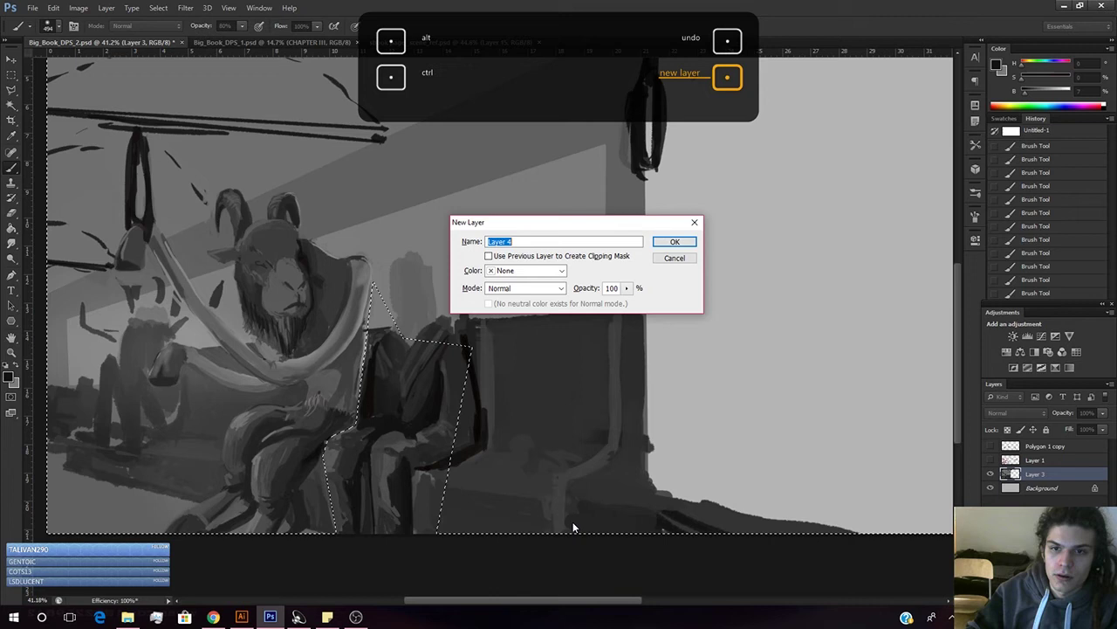
click(671, 244)
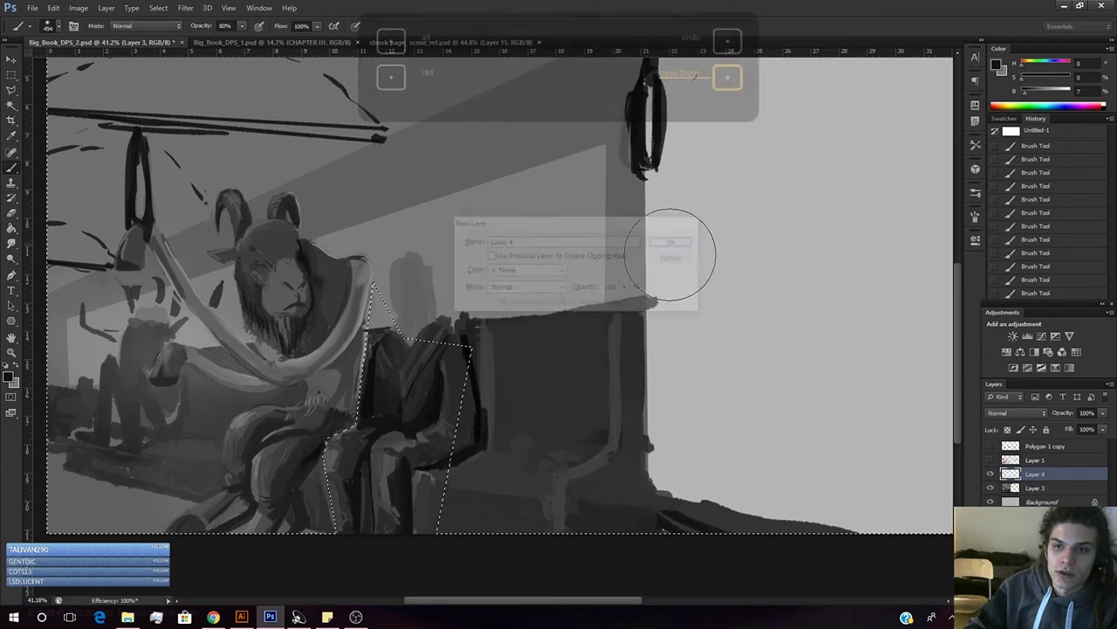
right_click(528, 402)
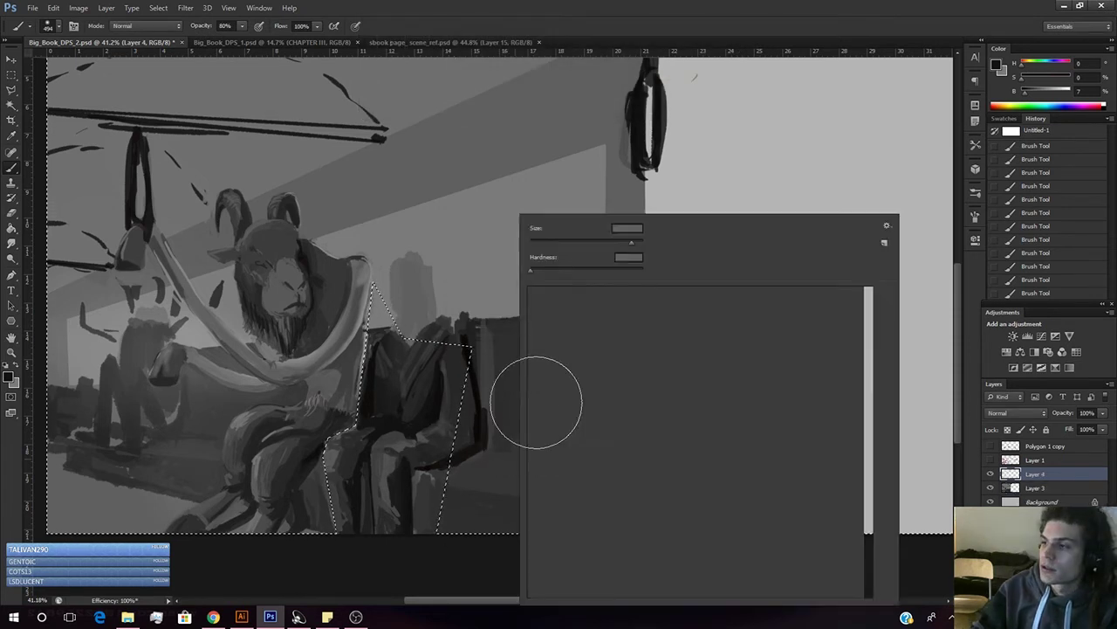
drag(632, 243, 636, 244)
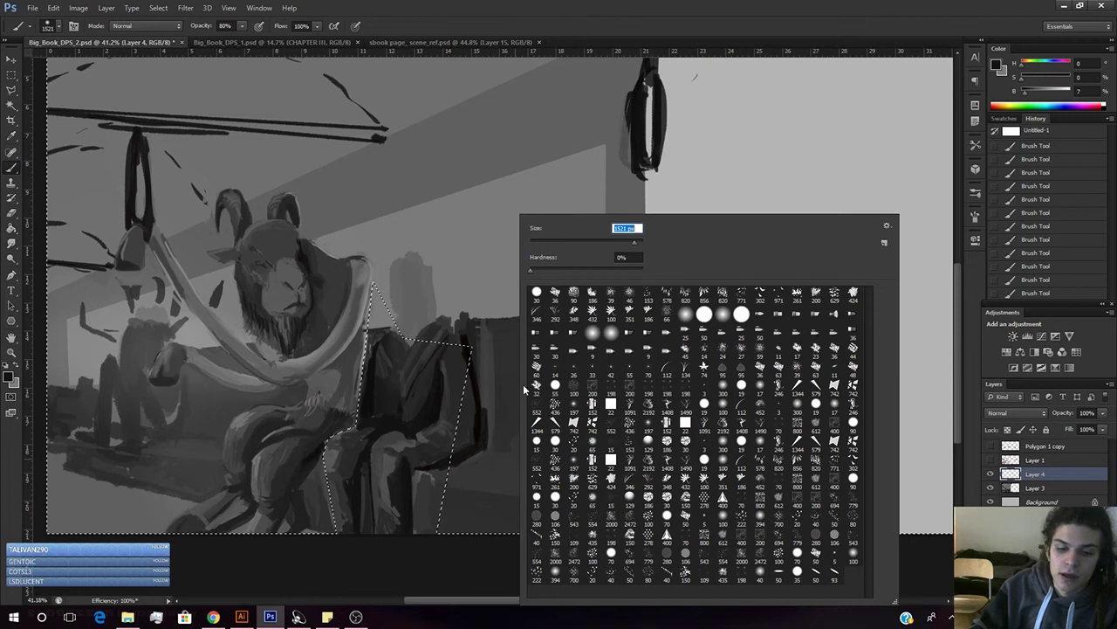
click(444, 550)
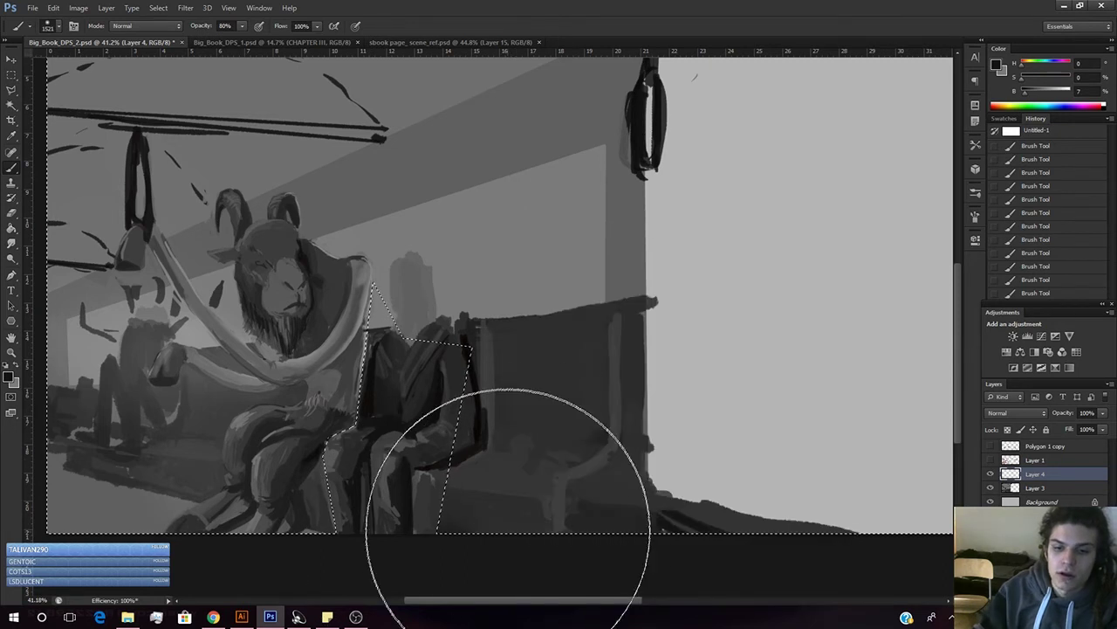
- Clear the selection and mirror the whole canvas back and forth to check the composition
key(ctrl+d)
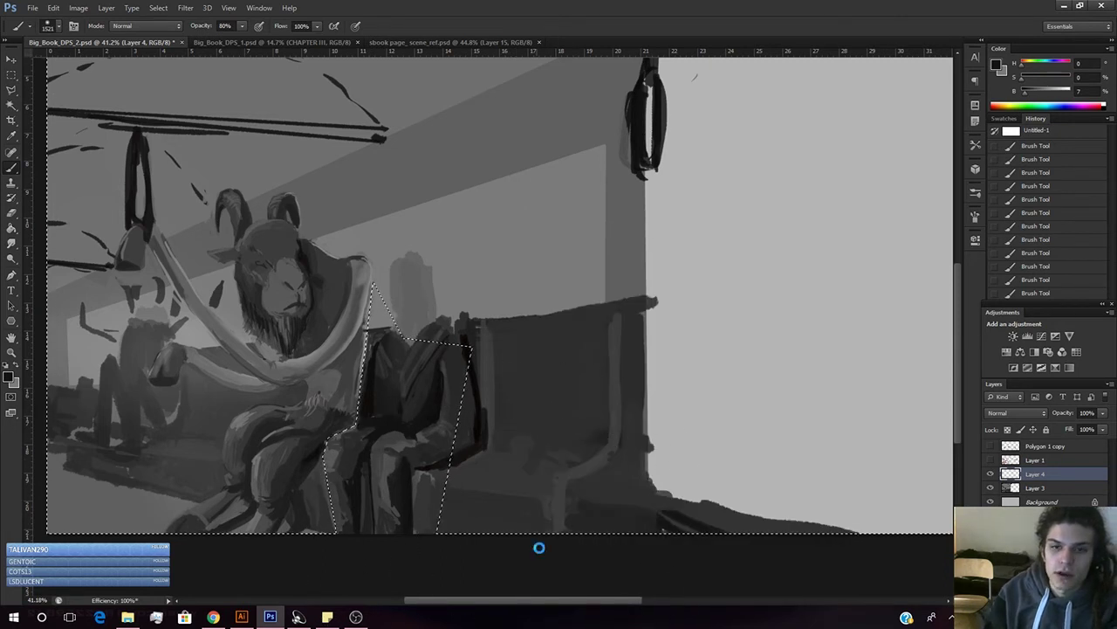
key(ctrl+shift+h)
key(z)
drag(569, 332, 602, 339)
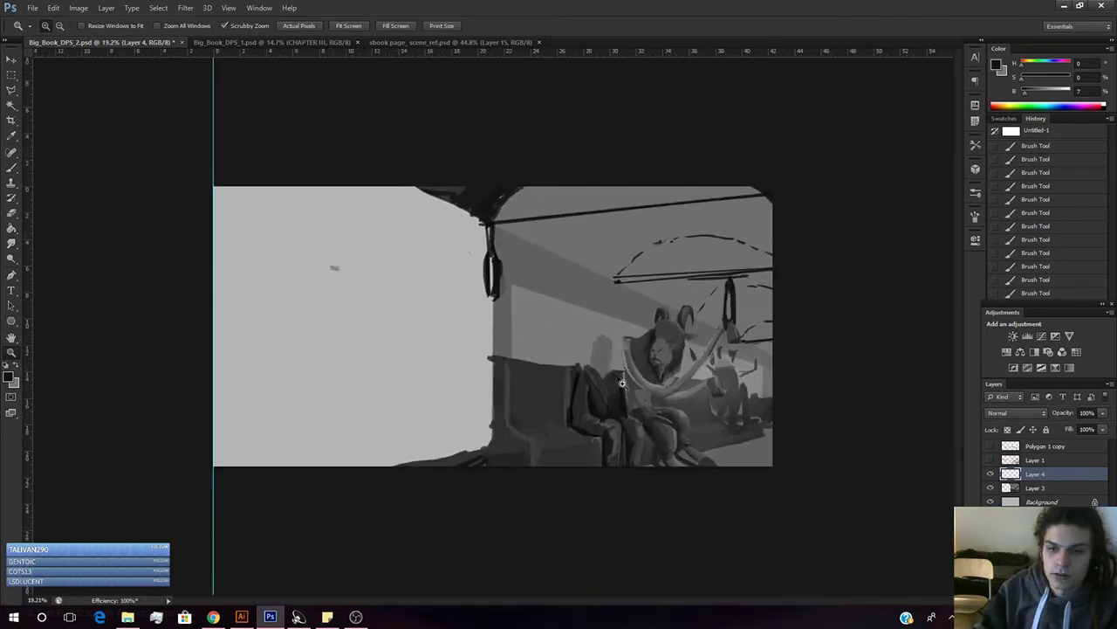
key(ctrl+shift+h)
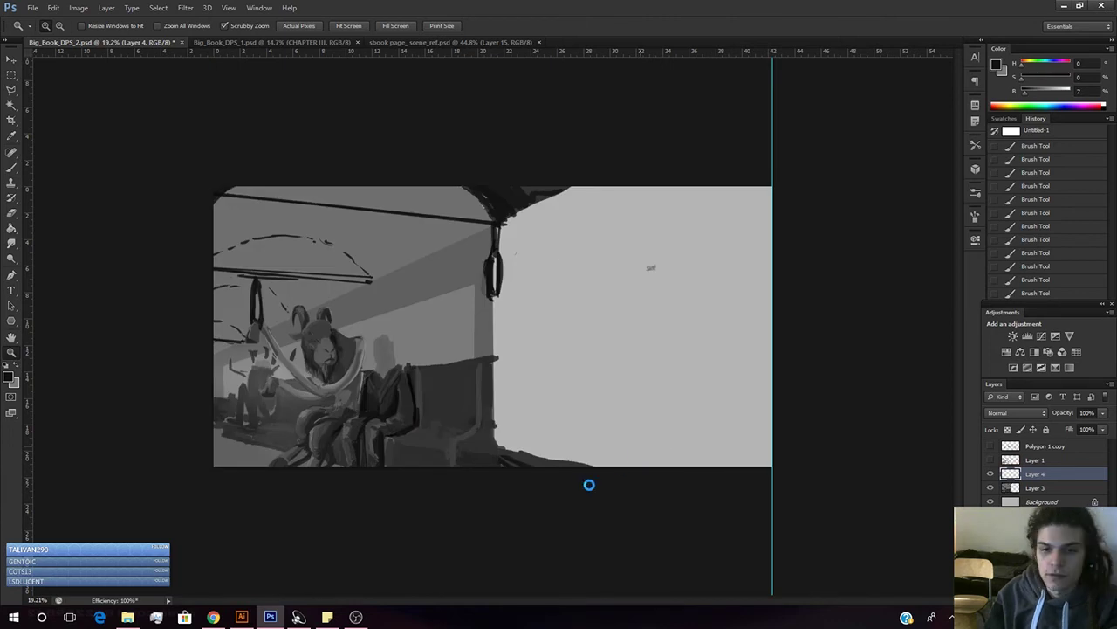
key(ctrl+shift+h)
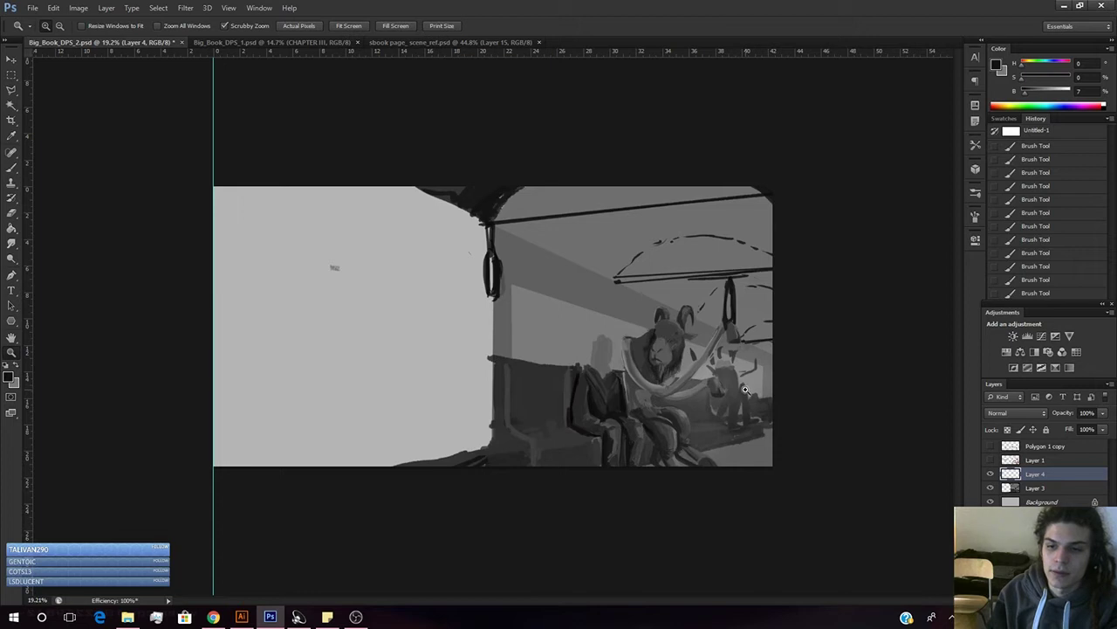
key(h)
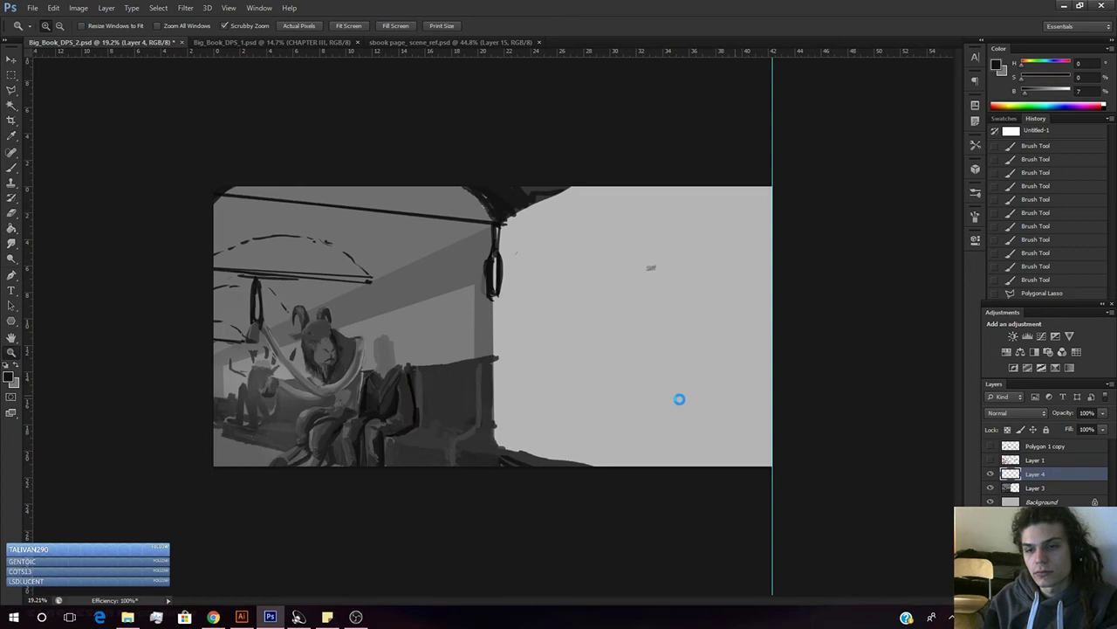
key(h)
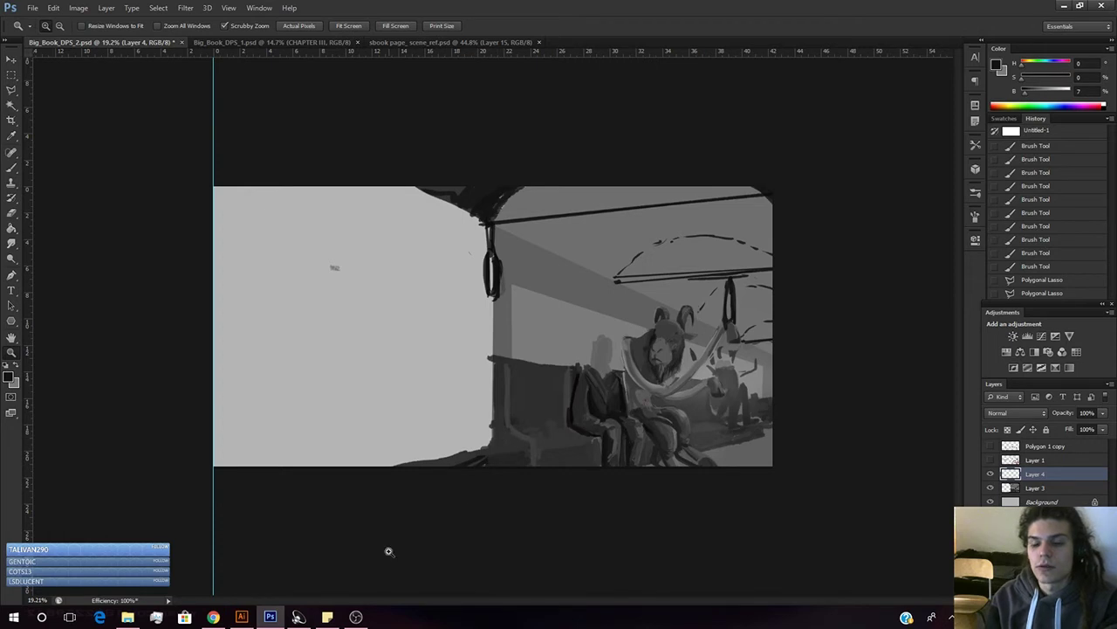
key(ctrl+shift+h)
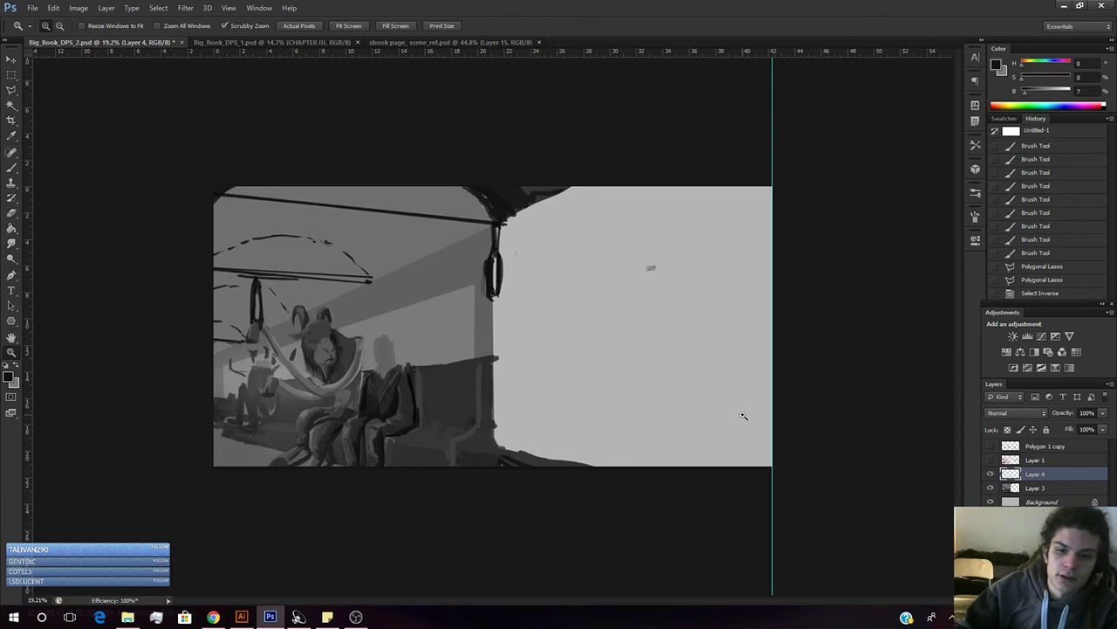
- Bring back the inverted selection around the human and merge Layer 4 down into Layer 3
mouse_move(383, 370)
mouse_down()
mouse_move(445, 378)
mouse_move(424, 353)
mouse_up()
key(b)
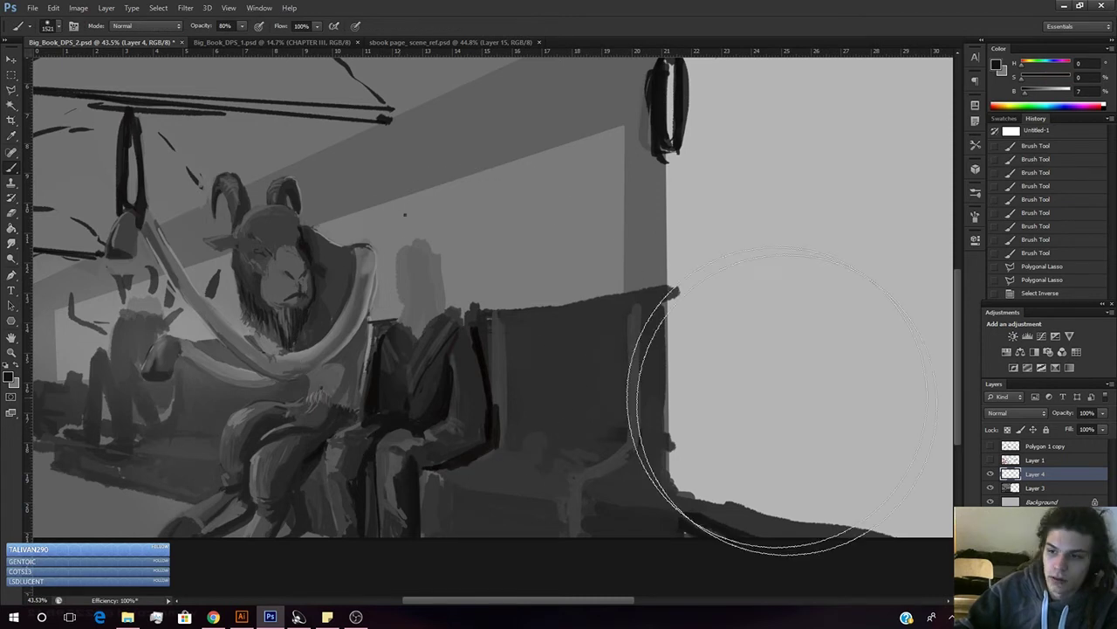
right_click(747, 471)
key(ctrl+shift+h)
key(ctrl+shift+h)
key(h)
key(h)
key(h)
key(h)
key(ctrl+e)
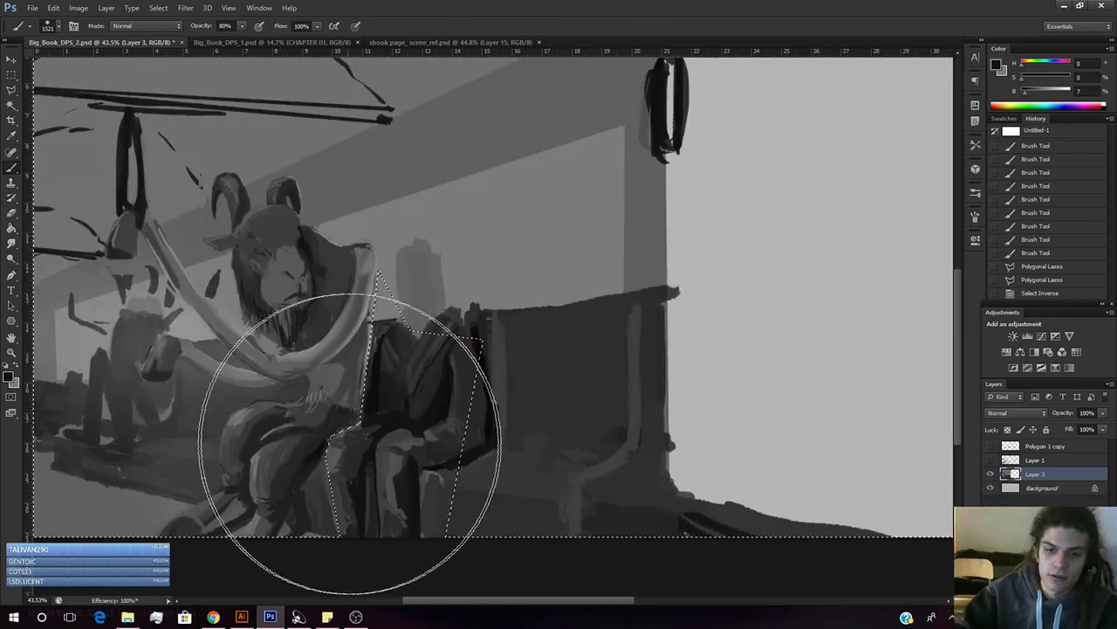
- Reduce the soft round brush to 1057 px and create a new Normal-mode layer above Layer 3
right_click(288, 411)
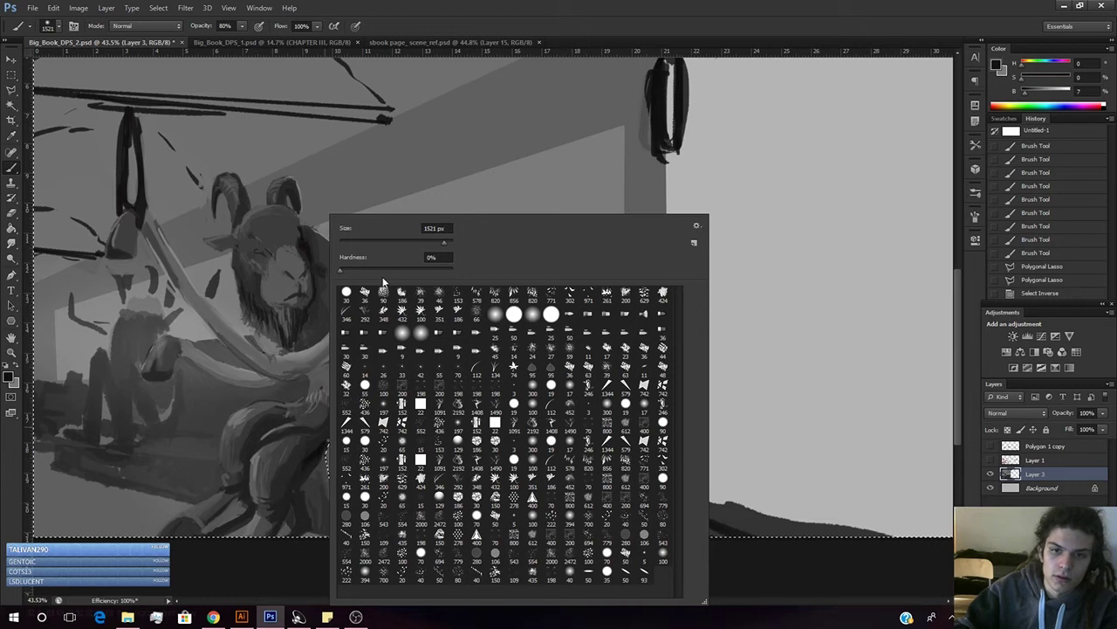
mouse_move(444, 248)
mouse_down()
mouse_move(453, 240)
mouse_move(445, 249)
mouse_up()
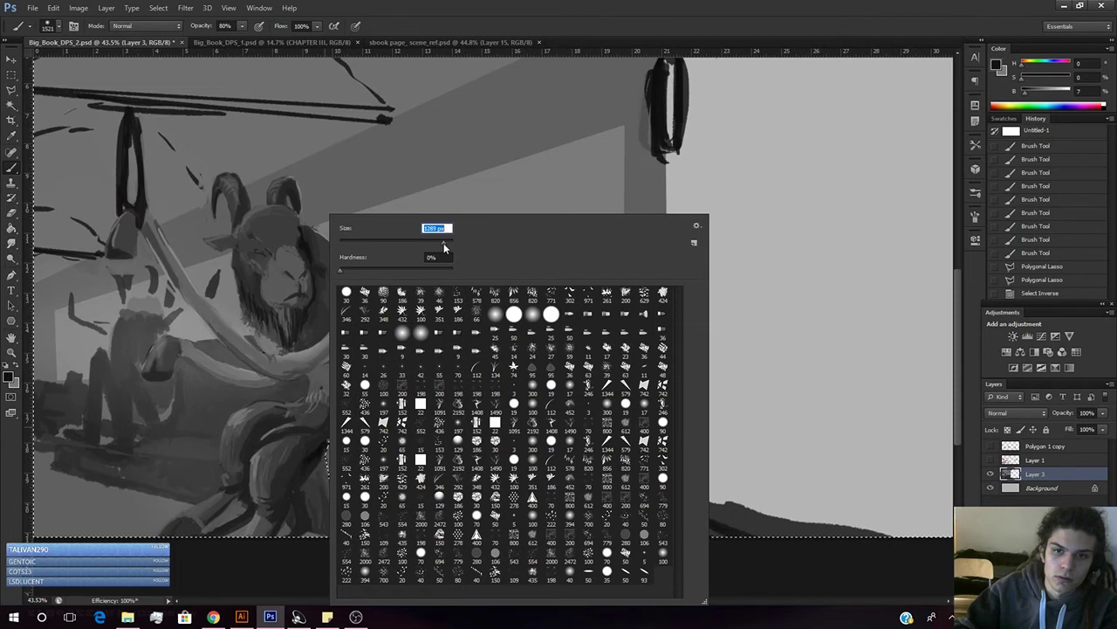
click(237, 569)
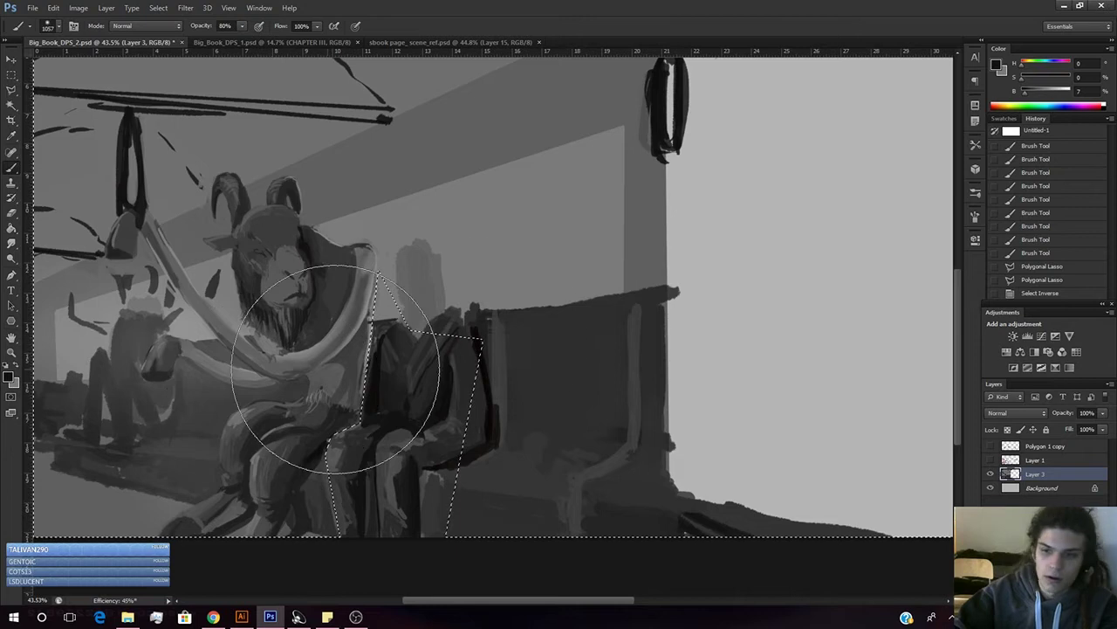
key(ctrl+shift+n)
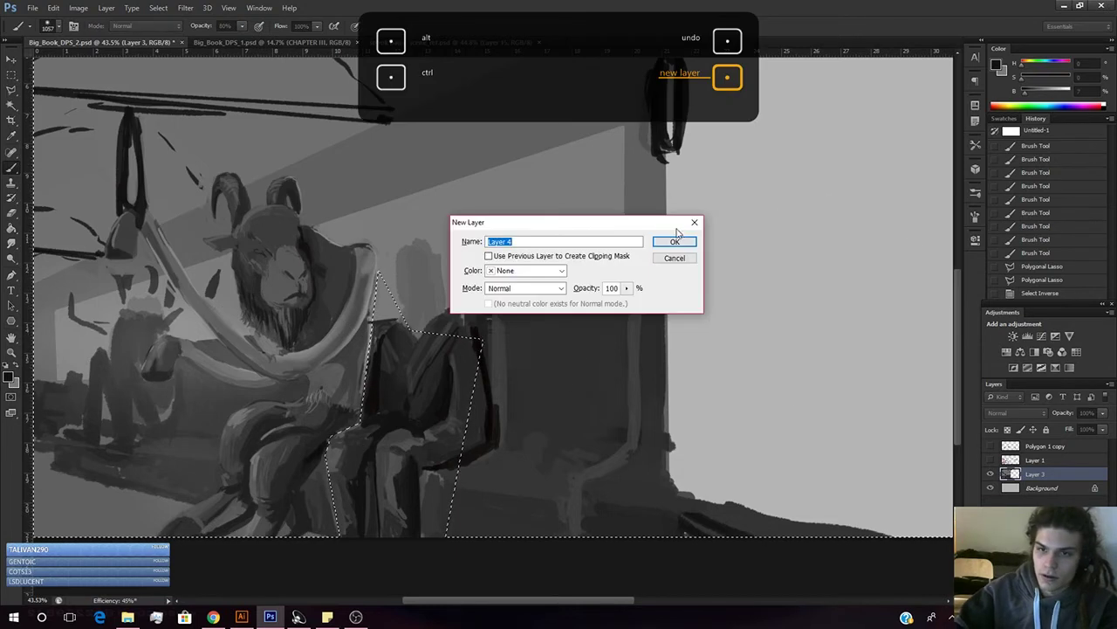
click(677, 242)
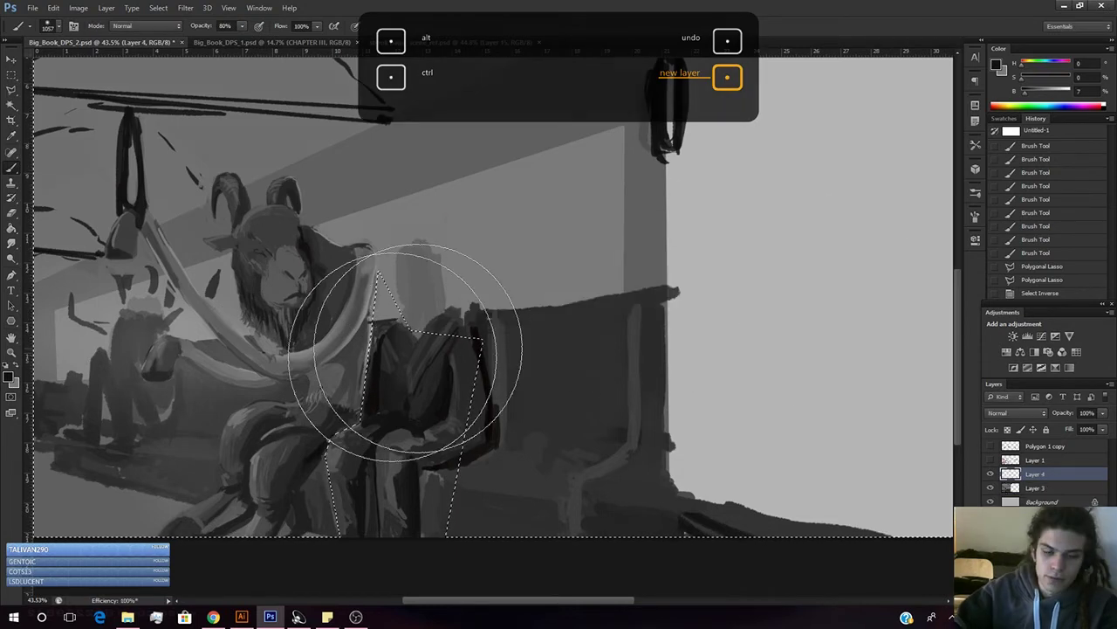
- Brush a faint white haze at 10% opacity over the goat figure's robe and legs around the human, and clear the selection
click(20, 367)
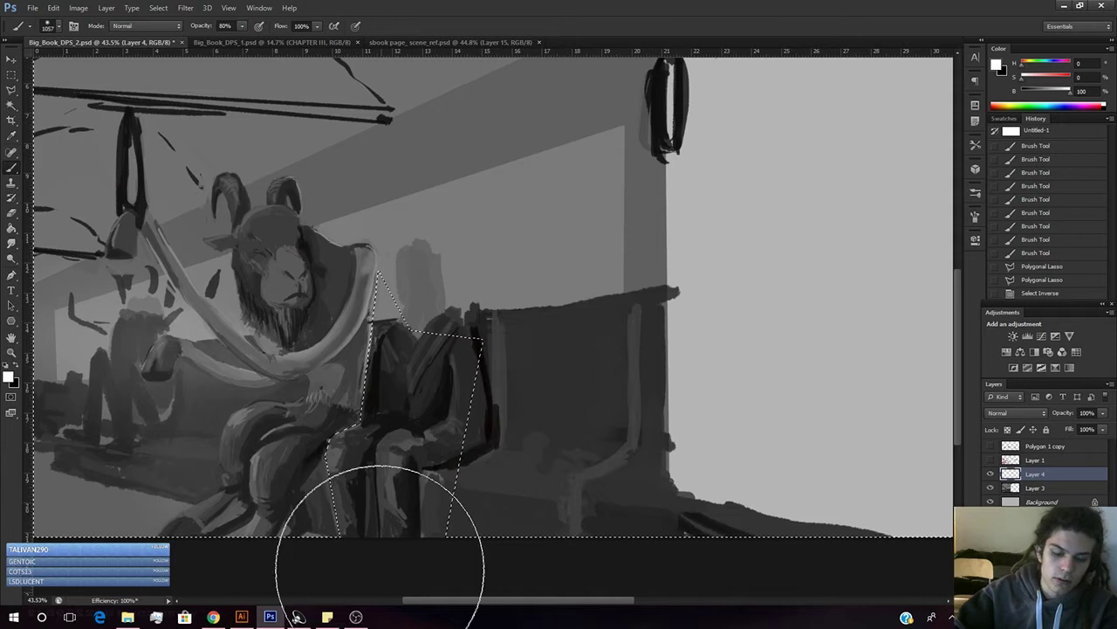
key(1)
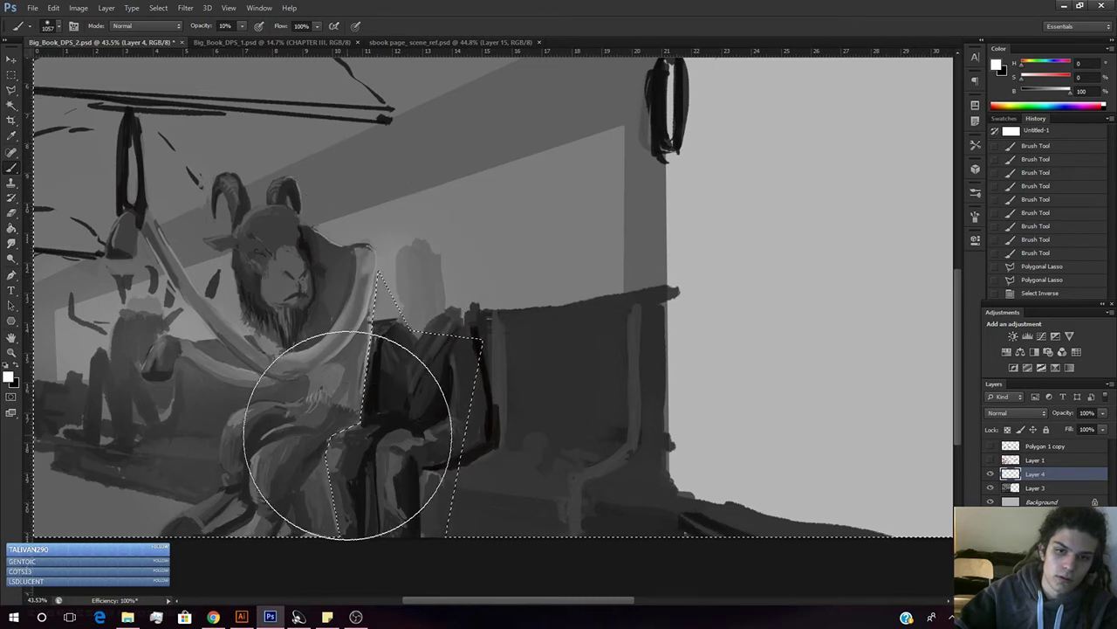
mouse_move(347, 447)
mouse_down()
mouse_move(340, 454)
mouse_move(388, 362)
mouse_up()
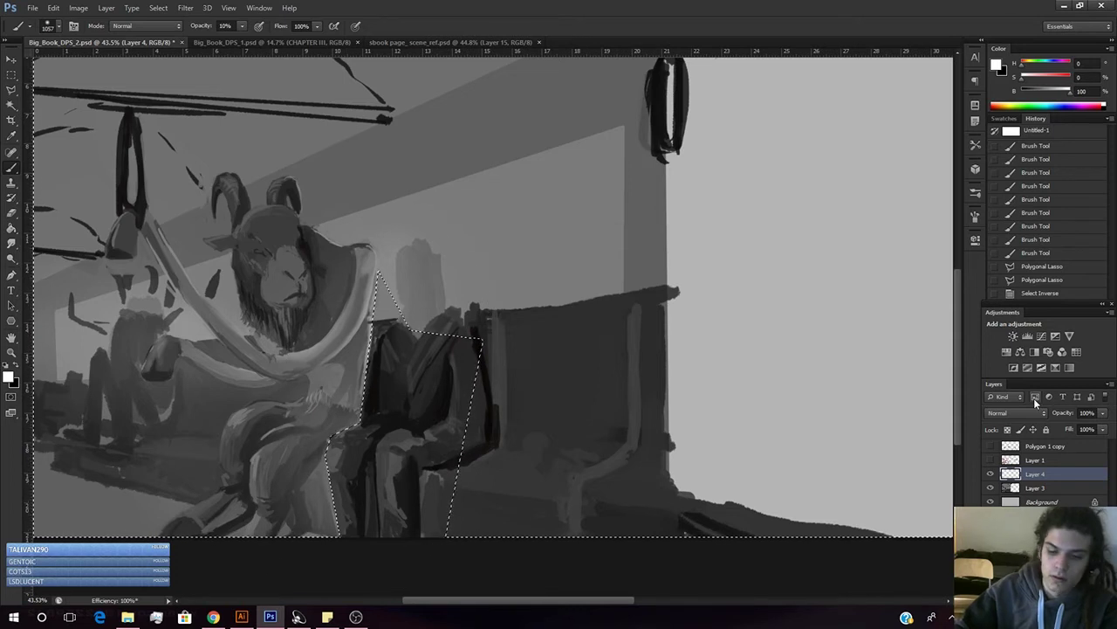
key(ctrl+d)
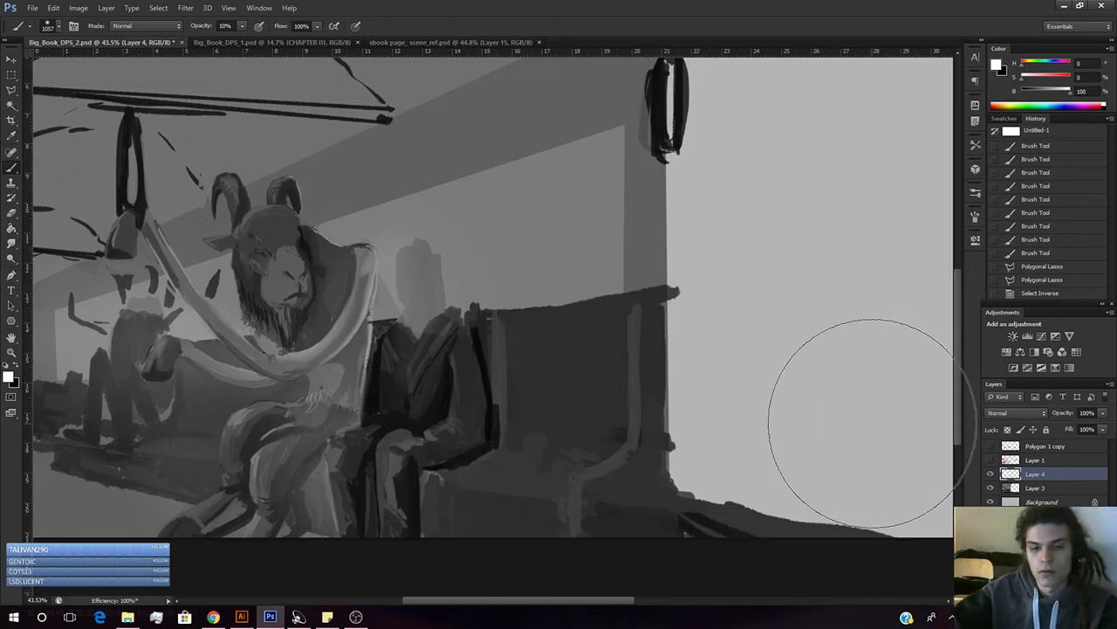
- Lower the opacity of Layer 4 to about 42%
key(z)
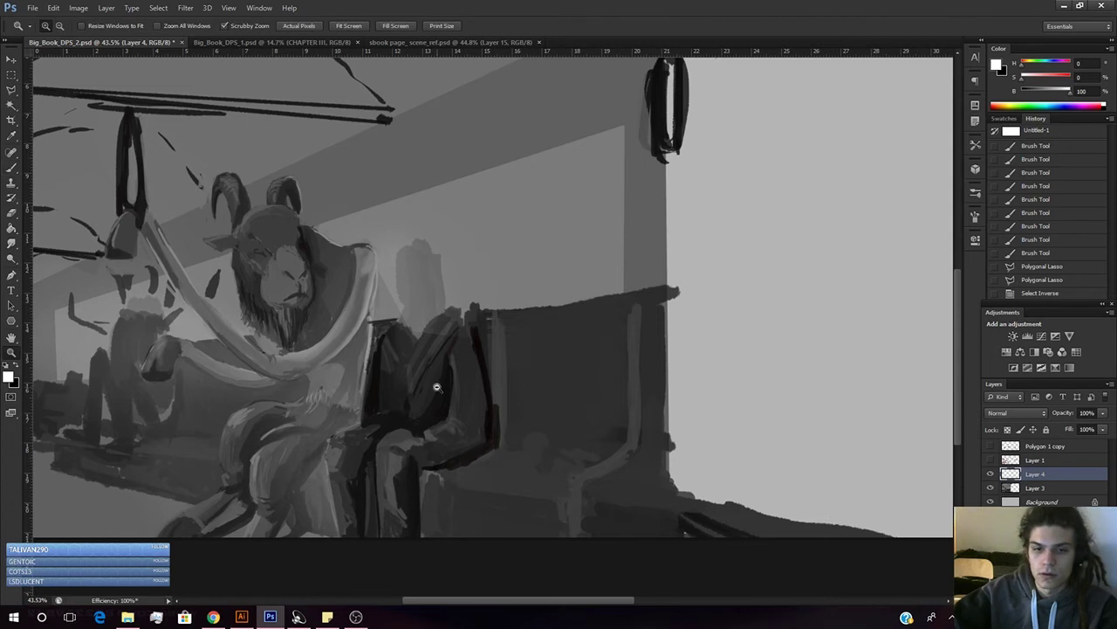
drag(466, 392, 444, 412)
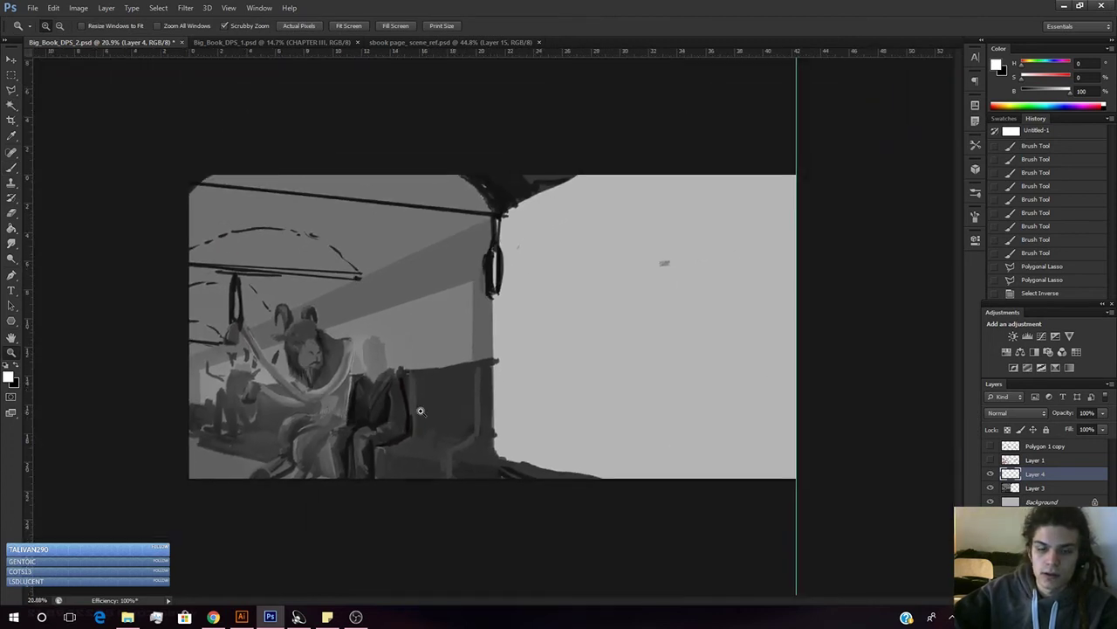
click(1103, 412)
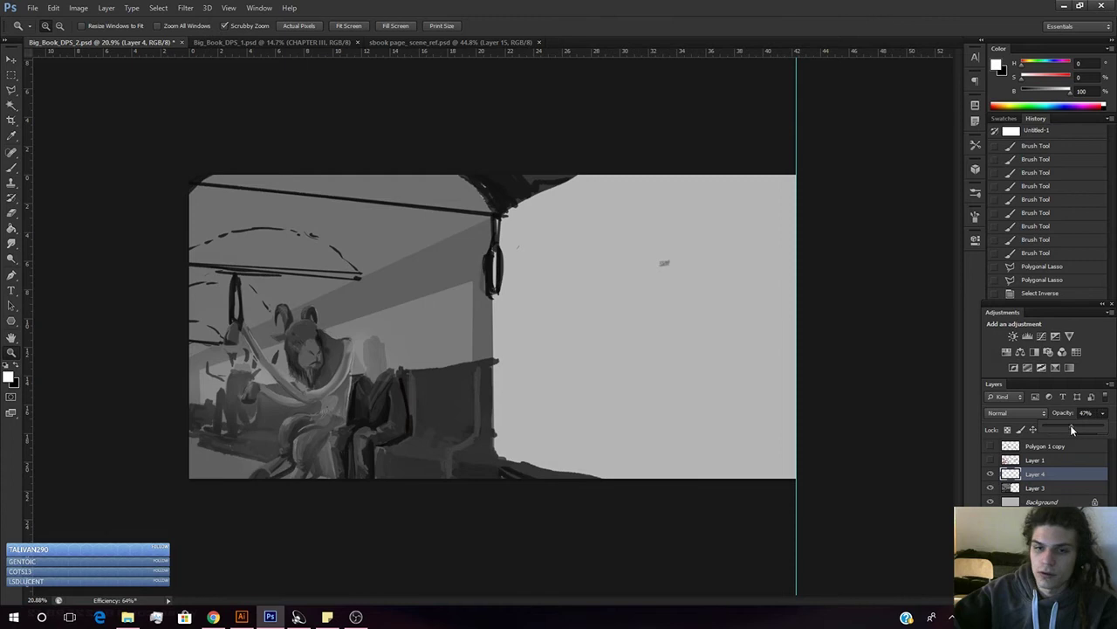
drag(1070, 425, 1065, 428)
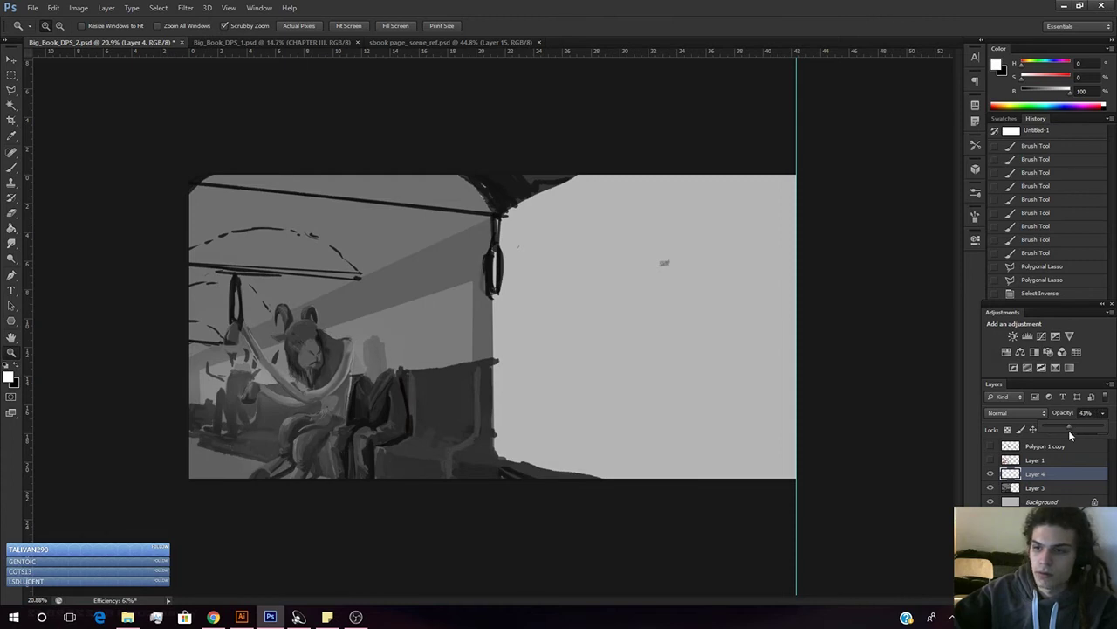
- Toggle the visibility of Layer 4 repeatedly to compare the picture with and without the haze
click(992, 474)
click(992, 474)
click(992, 474)
click(992, 474)
click(992, 474)
click(992, 474)
click(992, 474)
click(992, 474)
click(991, 474)
click(992, 474)
click(992, 474)
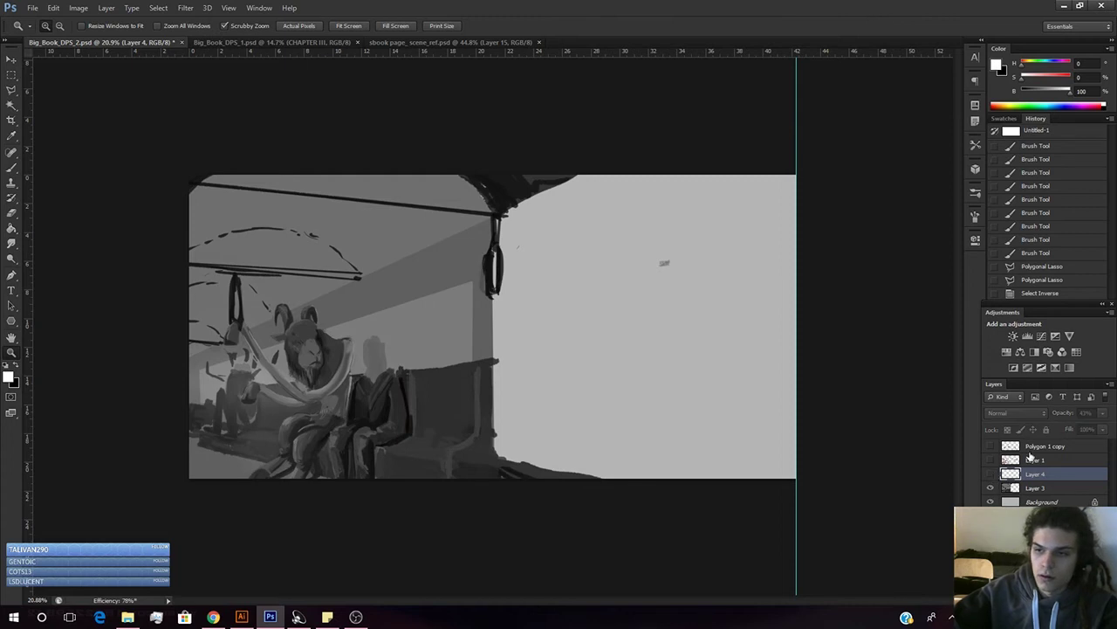
click(991, 474)
- Try a stronger opacity on Layer 4 and settle on 42%
mouse_move(1102, 419)
mouse_down()
mouse_move(1075, 428)
mouse_move(1087, 429)
mouse_up()
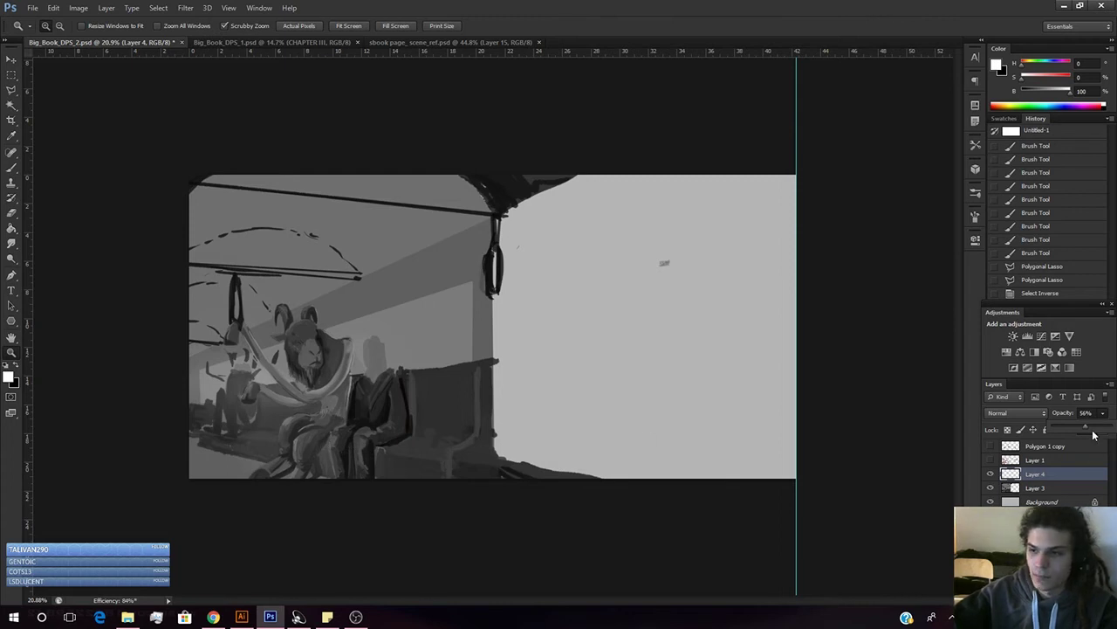
drag(1084, 431, 1075, 432)
click(495, 545)
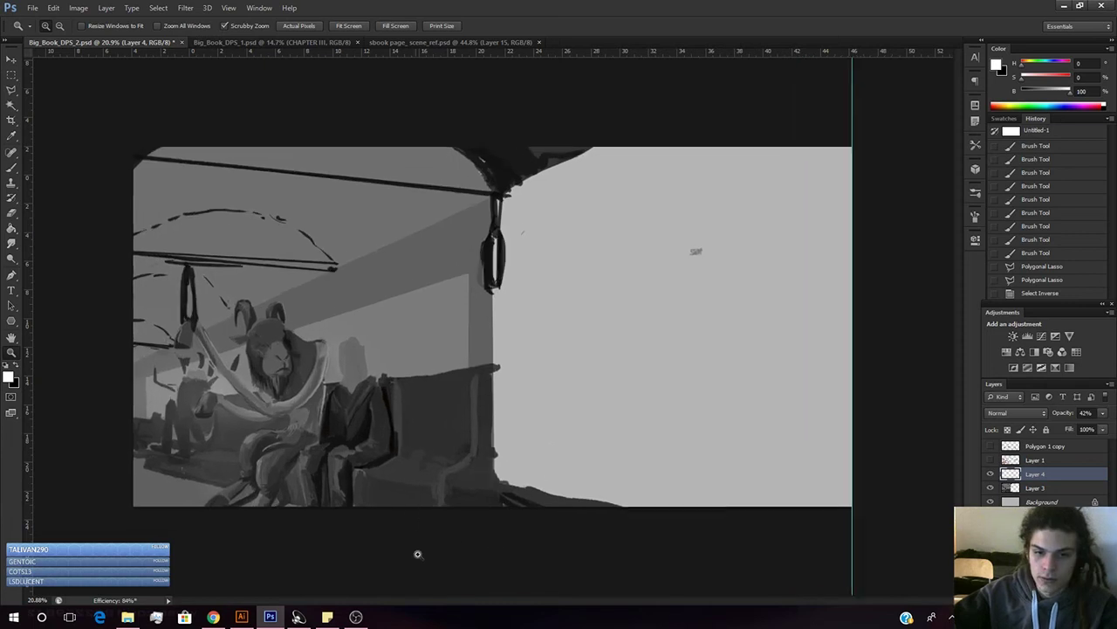
- Switch to a hard round brush at 22 px and sample a dark grey from the human's jacket
drag(336, 473, 338, 469)
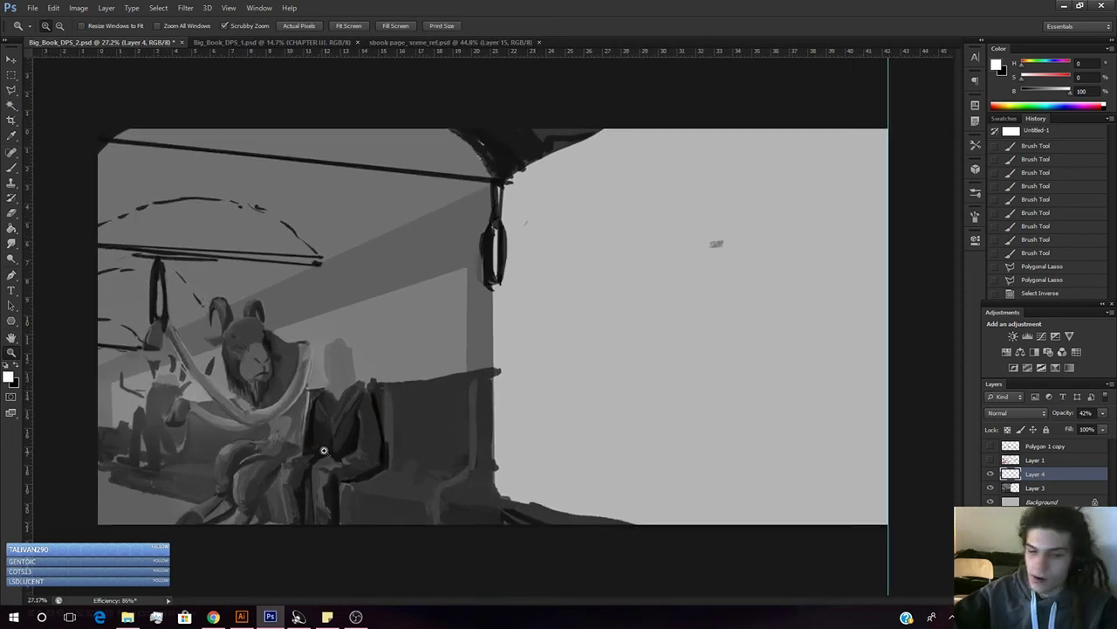
scroll(323, 450, up, 4)
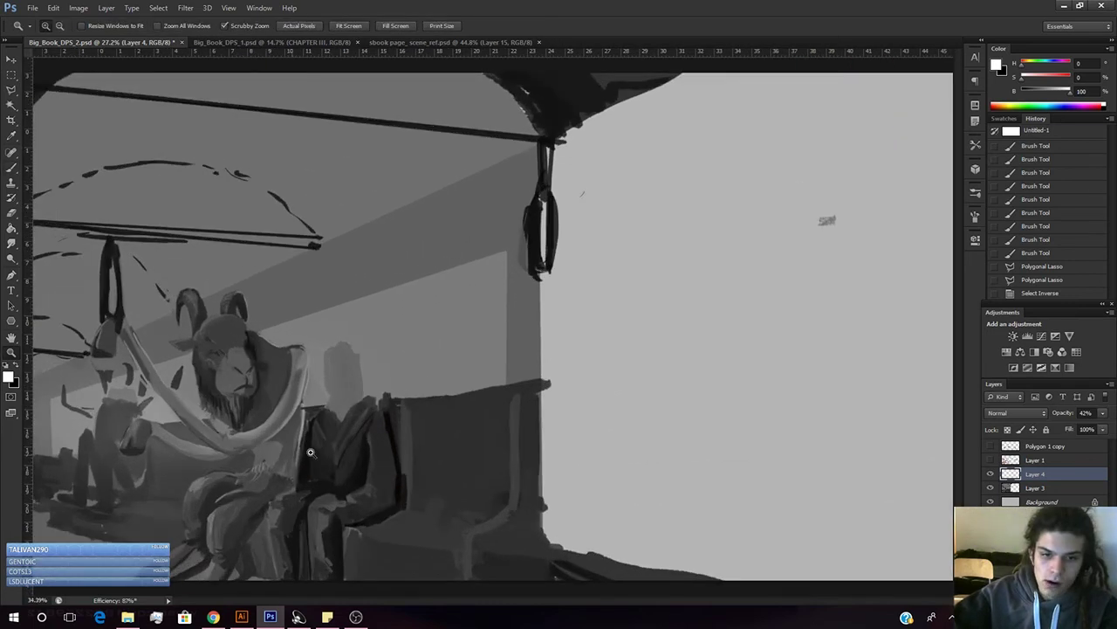
scroll(324, 449, up, 1)
key(b)
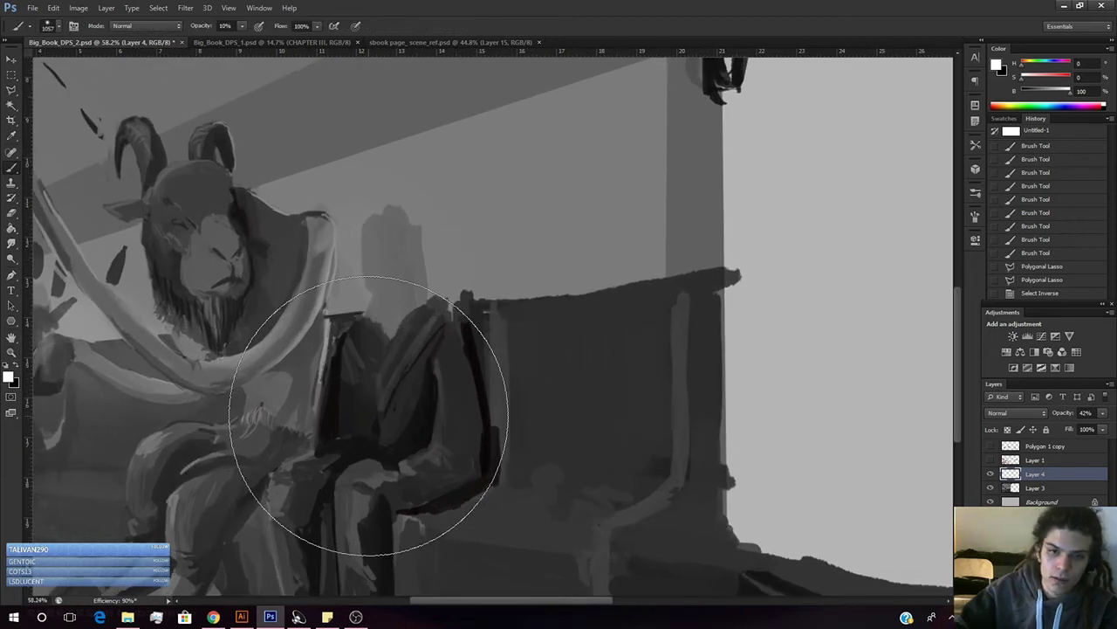
right_click(421, 378)
click(458, 295)
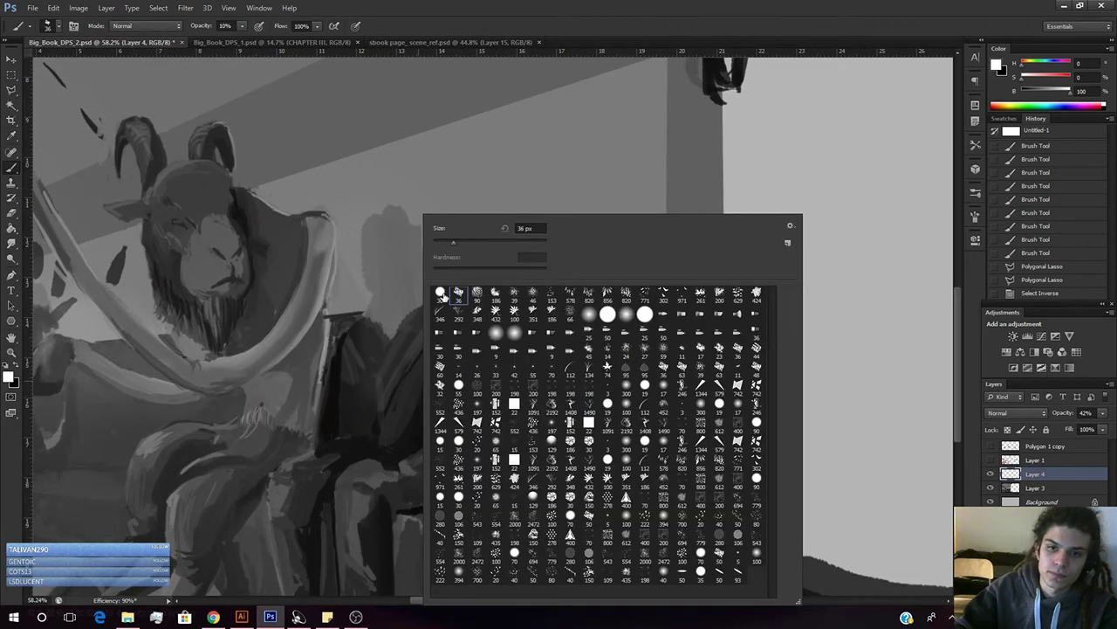
drag(445, 248, 439, 249)
alt+click(351, 406)
alt+click(352, 403)
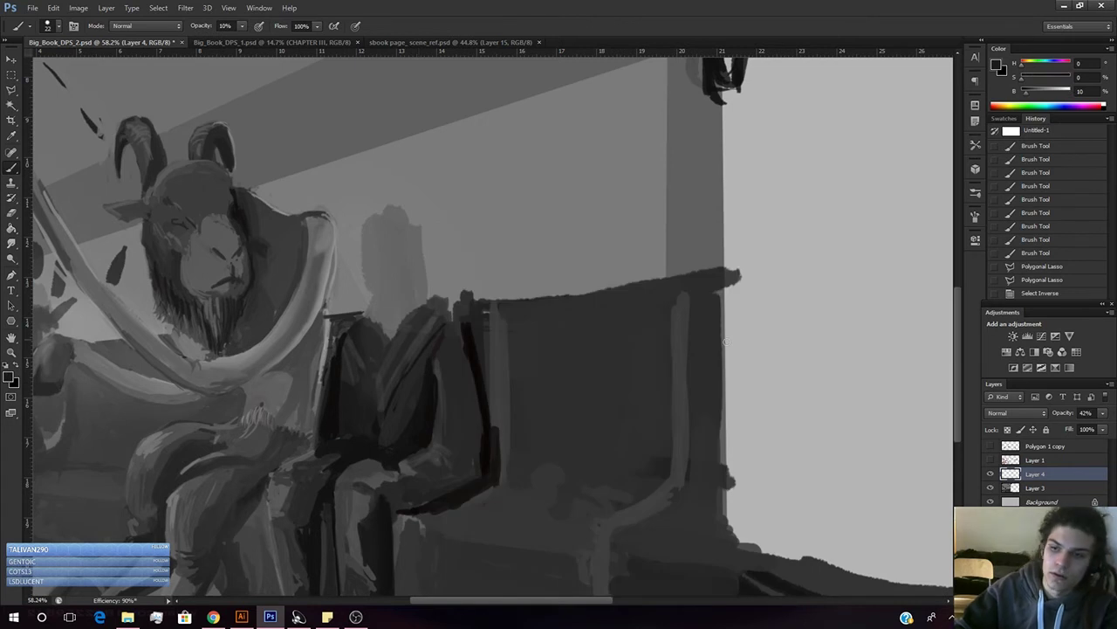
- Show the red sketch on Layer 1 and merge Layer 4 down into Layer 3
click(990, 460)
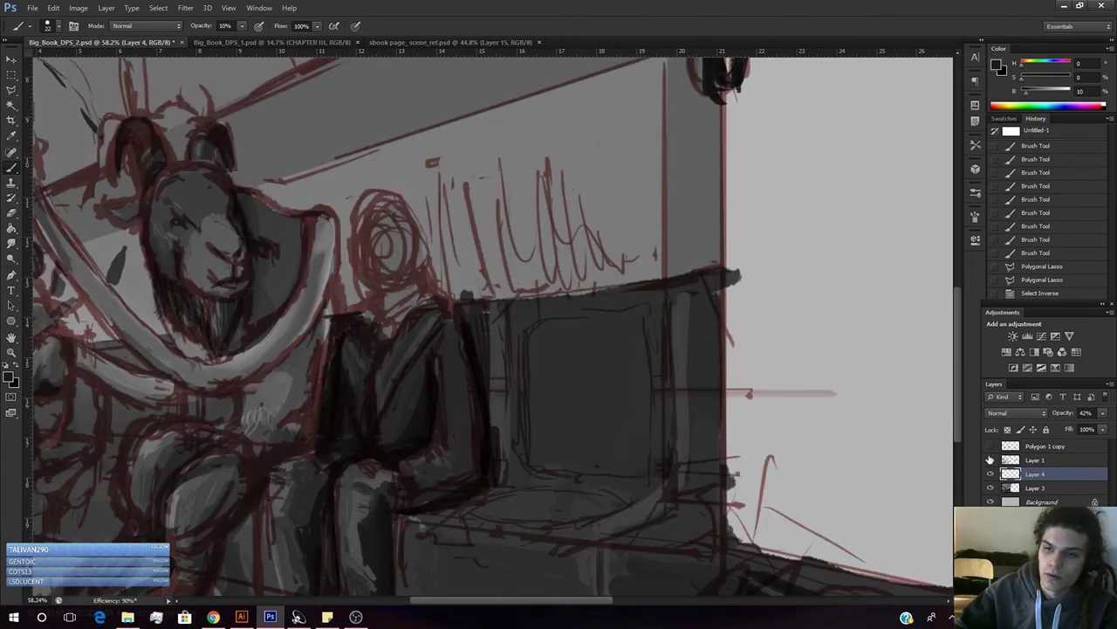
alt+click(429, 308)
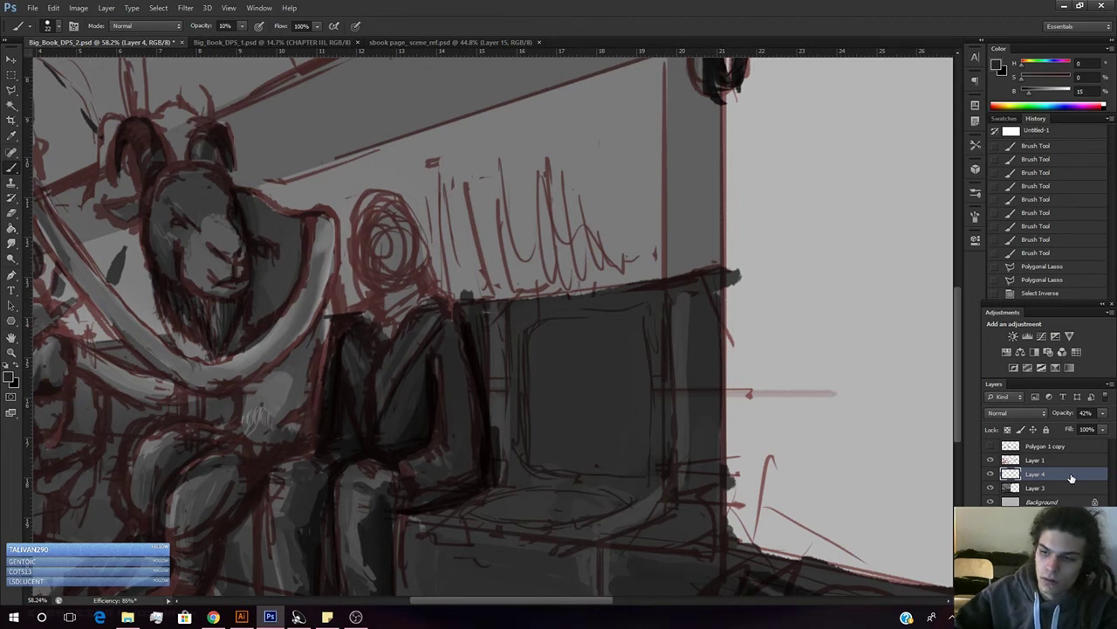
right_click(1035, 477)
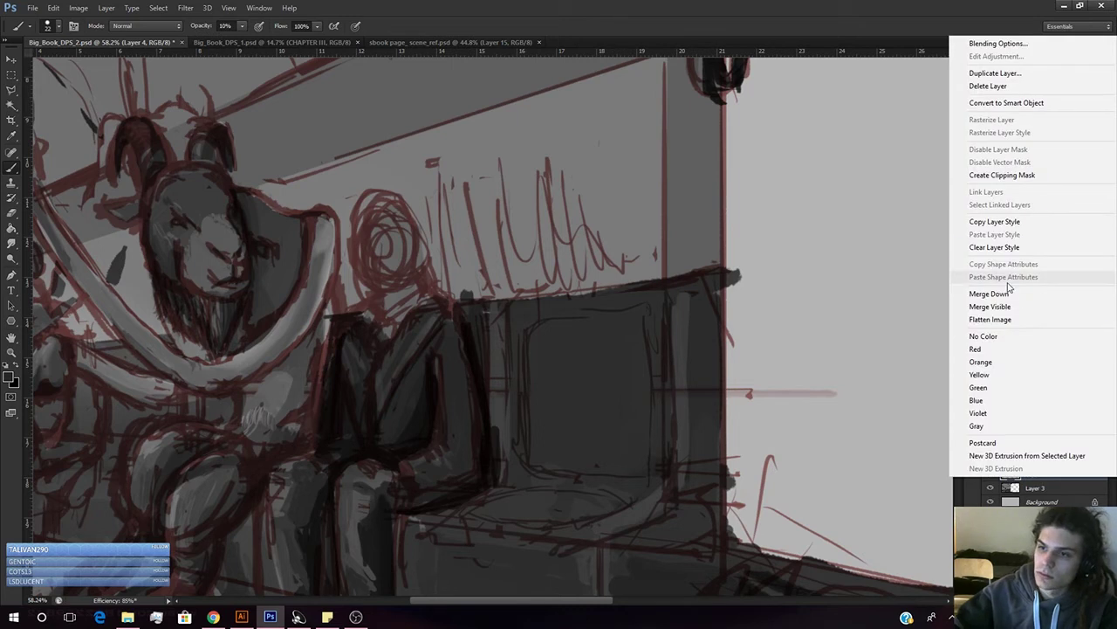
click(1012, 294)
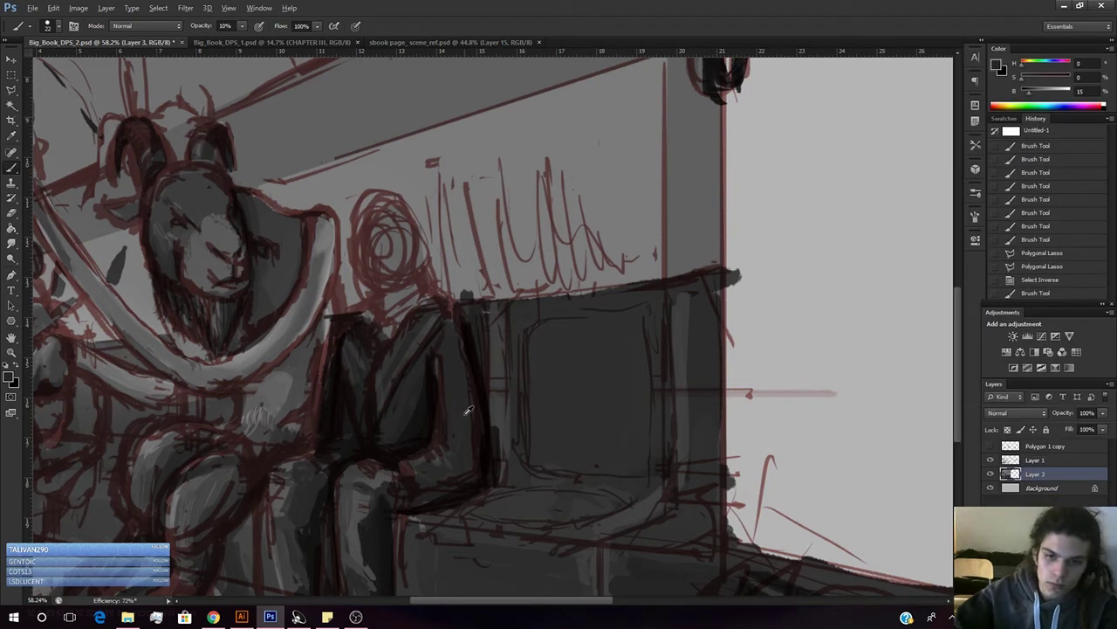
- Paint sampled dark greys around the human's sleeve cuff and knee, raising the brush opacity to 90%
drag(474, 442, 461, 457)
mouse_move(457, 454)
mouse_down()
mouse_move(429, 472)
mouse_move(392, 471)
mouse_move(396, 498)
mouse_up()
alt+click(385, 481)
key(ctrl+d)
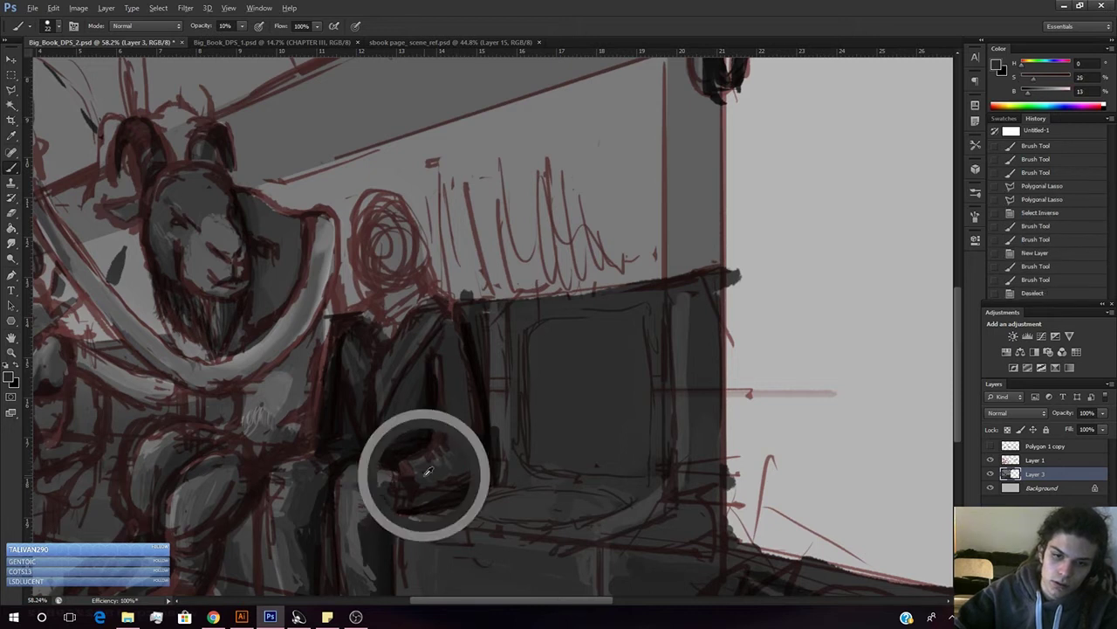
key(9)
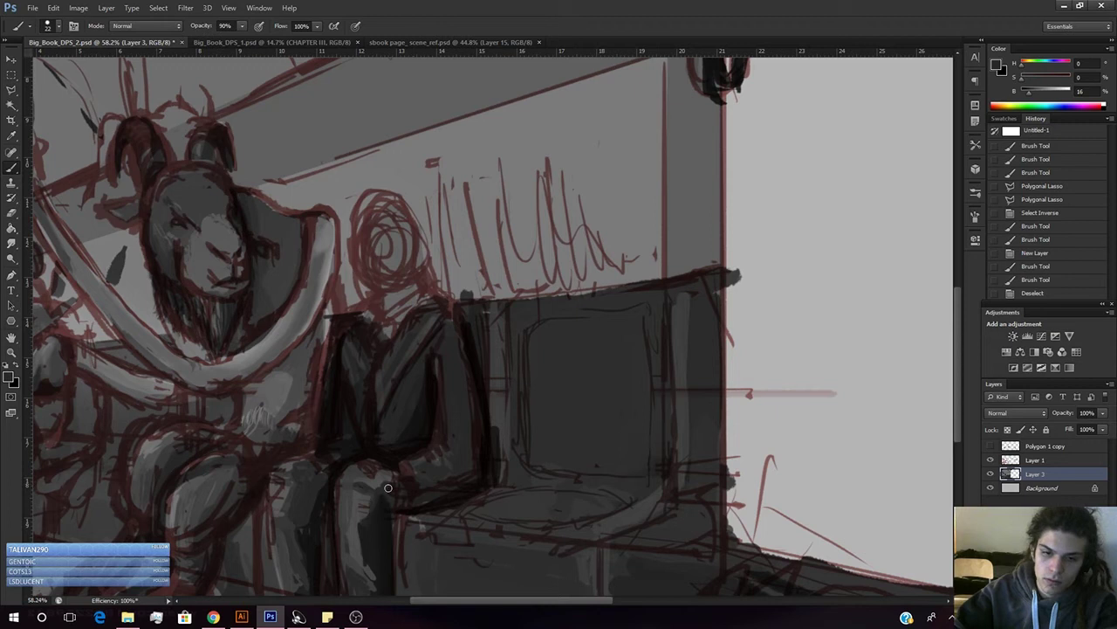
mouse_move(410, 504)
mouse_down()
mouse_move(443, 494)
mouse_move(409, 500)
mouse_up()
mouse_move(399, 496)
mouse_down()
mouse_move(394, 487)
mouse_move(406, 505)
mouse_move(418, 497)
mouse_move(403, 503)
mouse_up()
mouse_move(395, 497)
mouse_down()
mouse_move(386, 481)
mouse_move(394, 507)
mouse_move(395, 475)
mouse_up()
alt+click(393, 458)
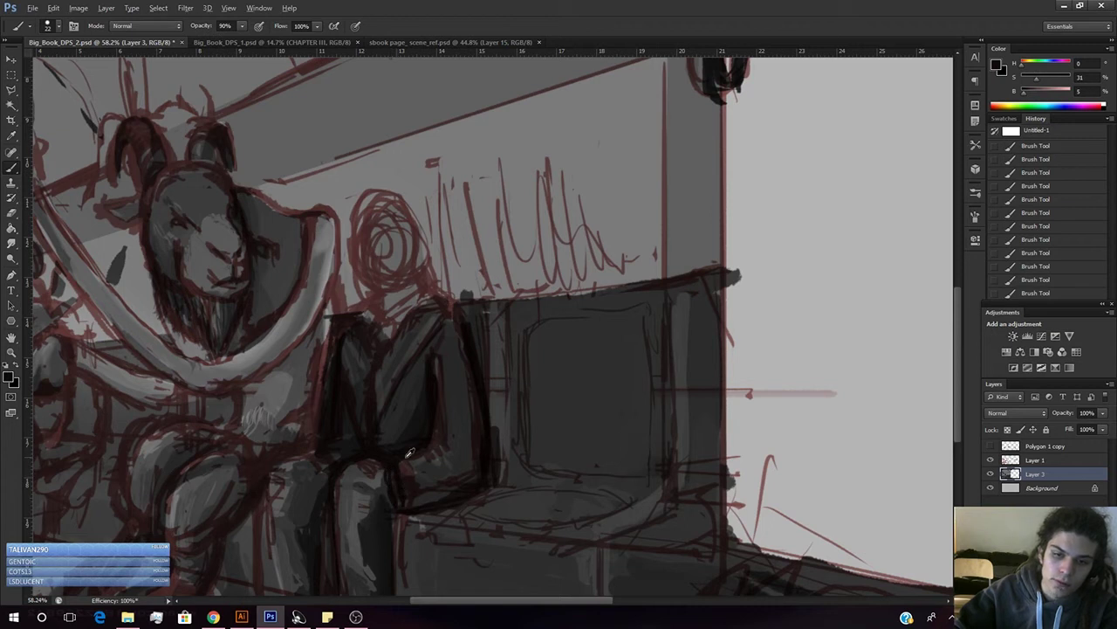
- Sample a lighter grey from the human's neck area and block in the hand resting on the knee
alt+click(396, 300)
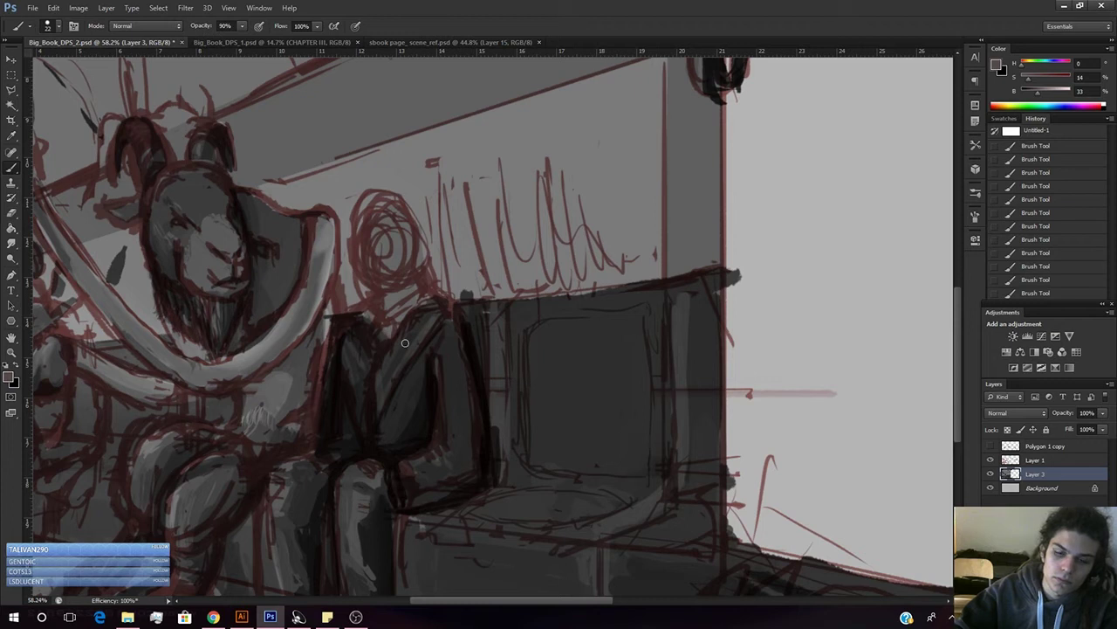
alt+click(397, 298)
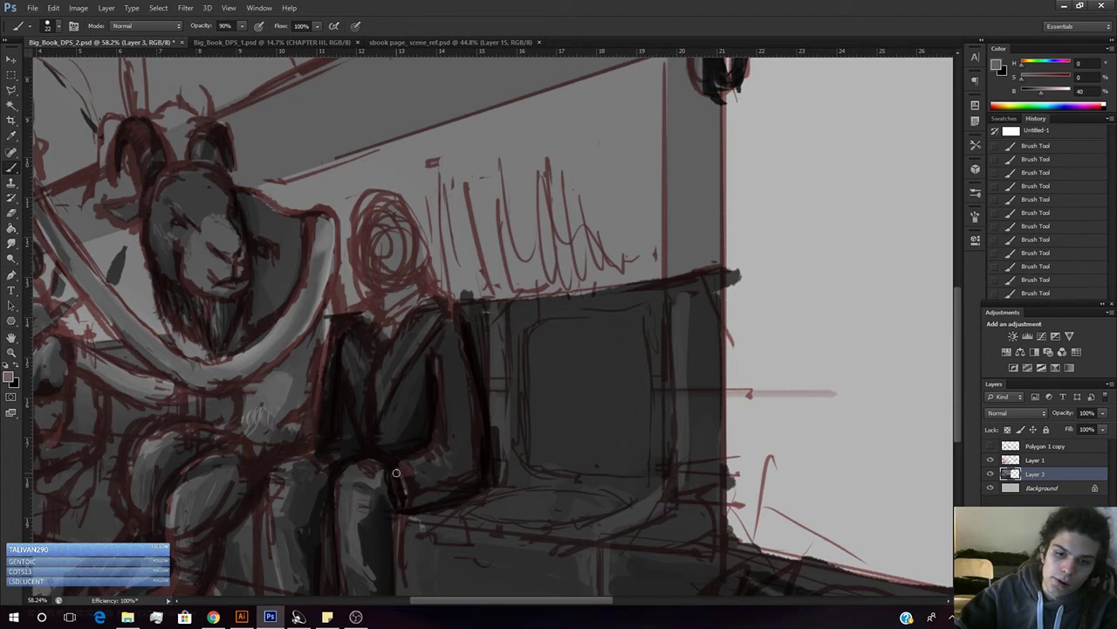
alt+click(394, 302)
mouse_move(392, 472)
mouse_down()
mouse_move(403, 504)
mouse_move(375, 497)
mouse_move(385, 507)
mouse_up()
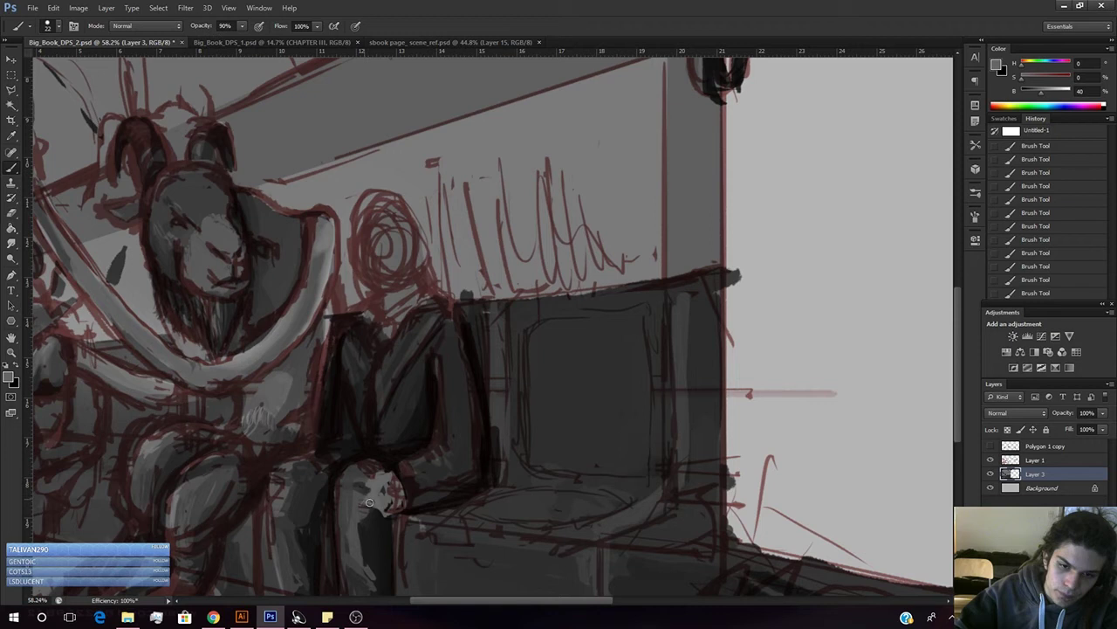
drag(371, 499, 377, 512)
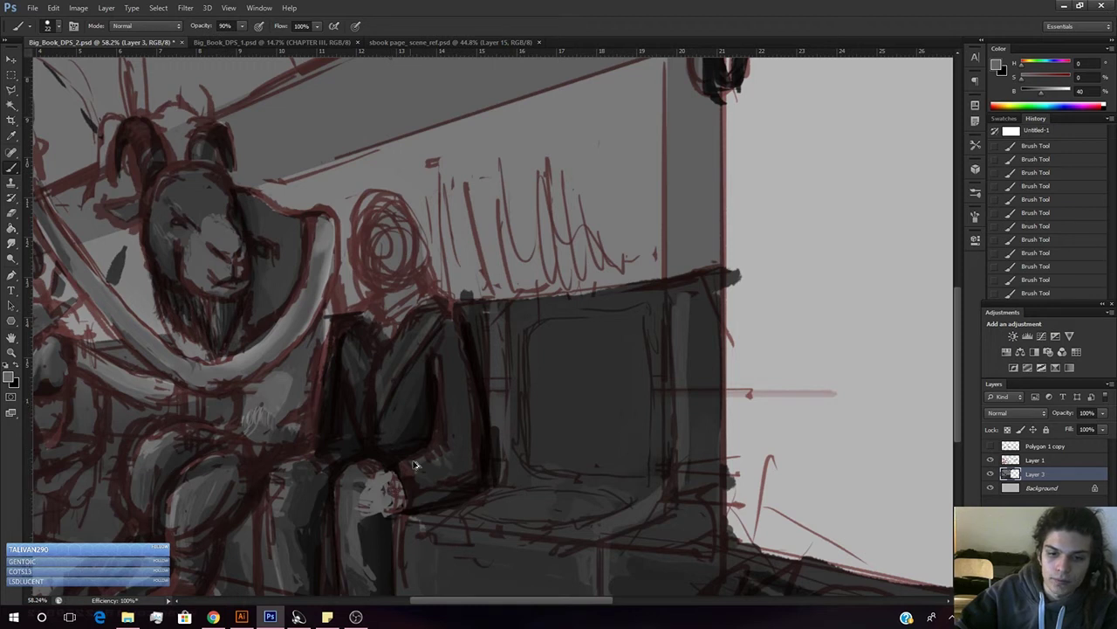
- Undo the most recent series of brush strokes on the human's hand
key(ctrl+z)
key(ctrl+alt+z)
key(ctrl+alt+z)
key(ctrl+alt+z)
key(ctrl+alt+z)
key(ctrl+alt+z)
key(ctrl+alt+z)
key(ctrl+alt+z)
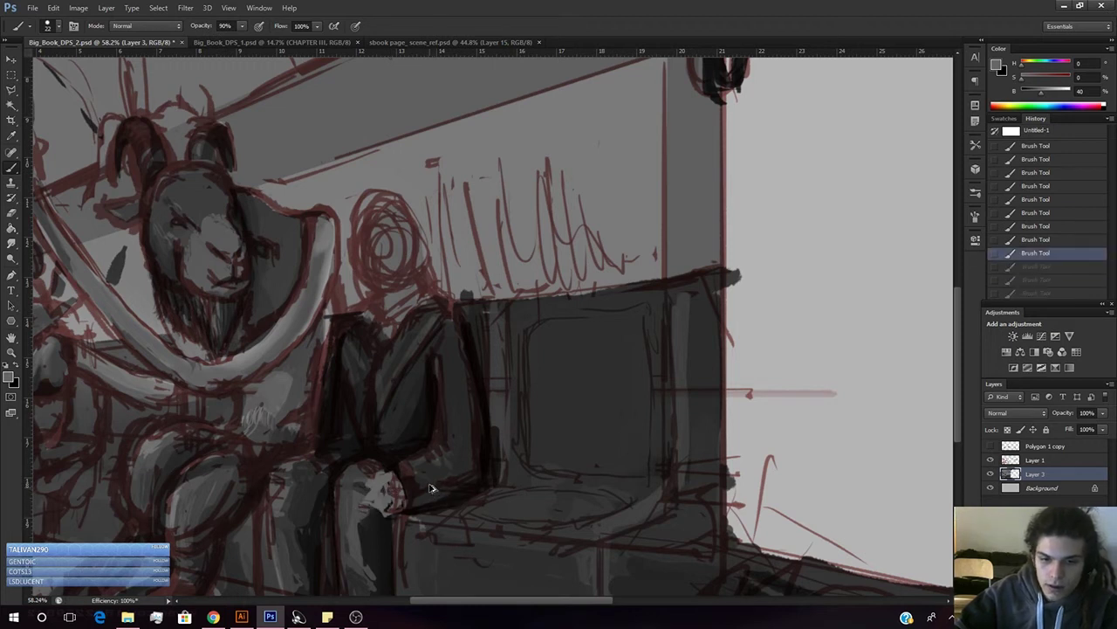
key(ctrl+z)
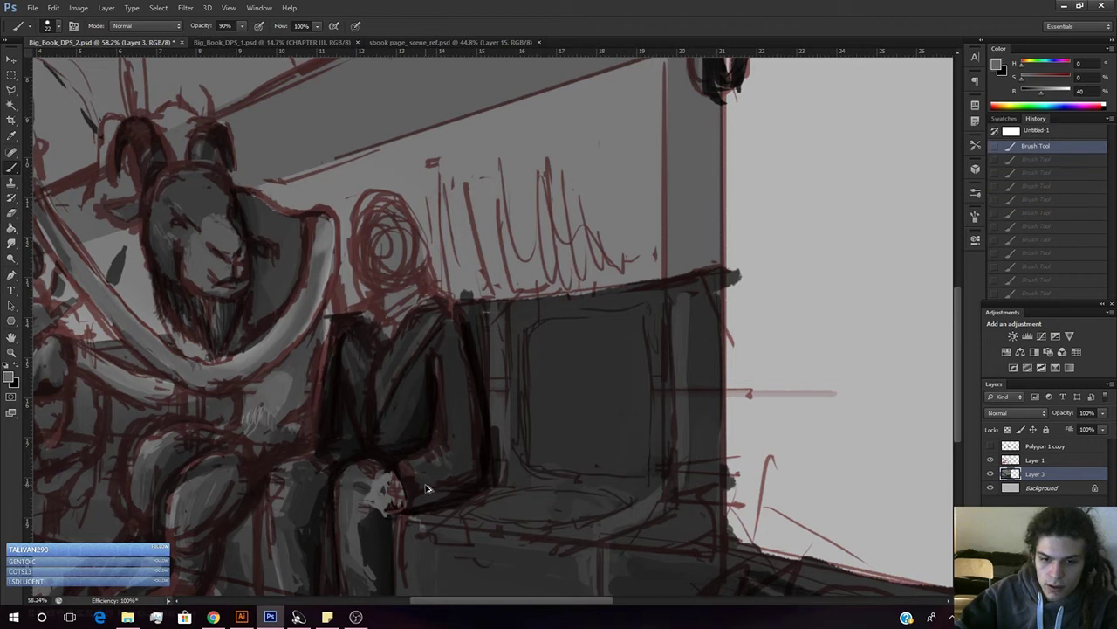
- Repaint the fingers and lower edge of the human's hand on the knee in the same light grey
drag(397, 498, 398, 495)
drag(398, 495, 377, 498)
drag(388, 511, 369, 505)
drag(384, 510, 384, 521)
mouse_move(391, 515)
mouse_down()
mouse_move(372, 507)
mouse_move(387, 514)
mouse_move(391, 501)
mouse_up()
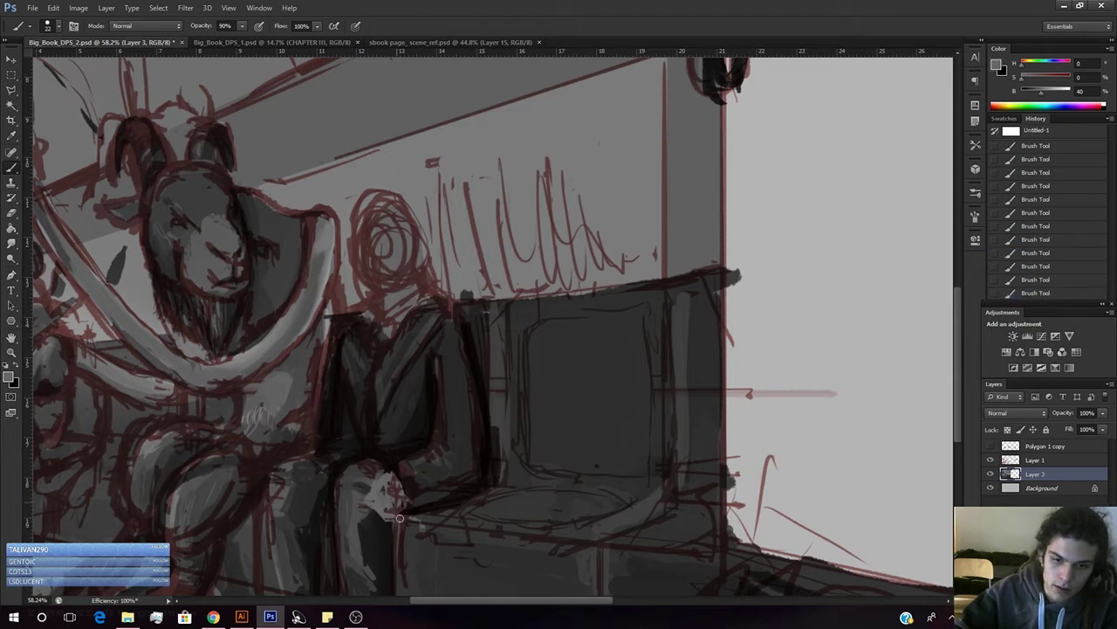
- Hide the red line sketch on Layer 1 and repaint the human's forearm and its dark underside with sampled greys
click(990, 459)
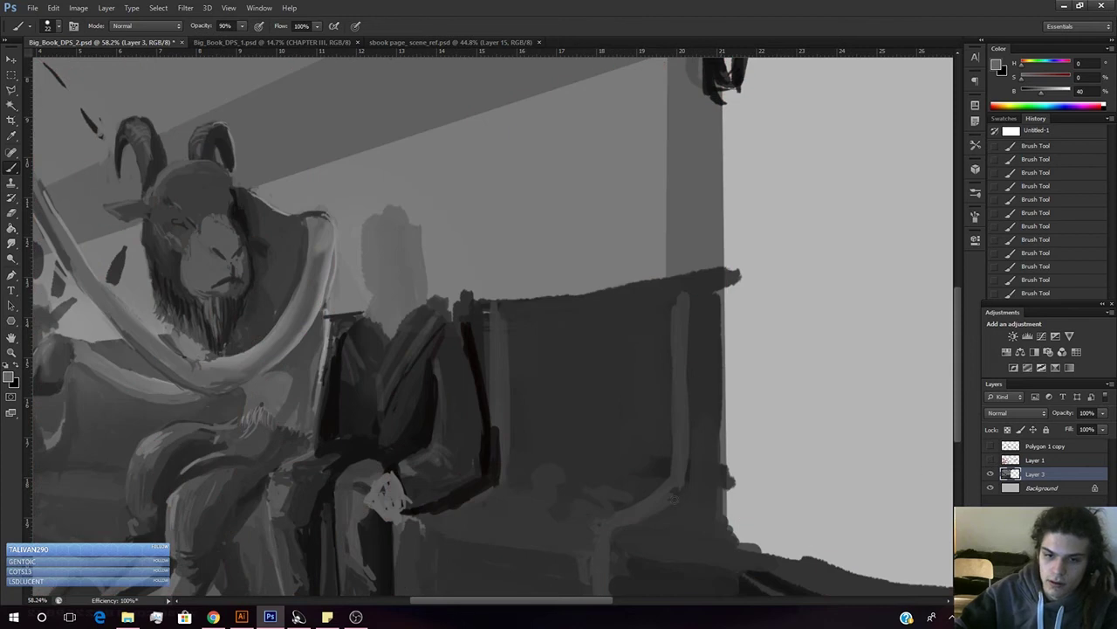
alt+click(414, 481)
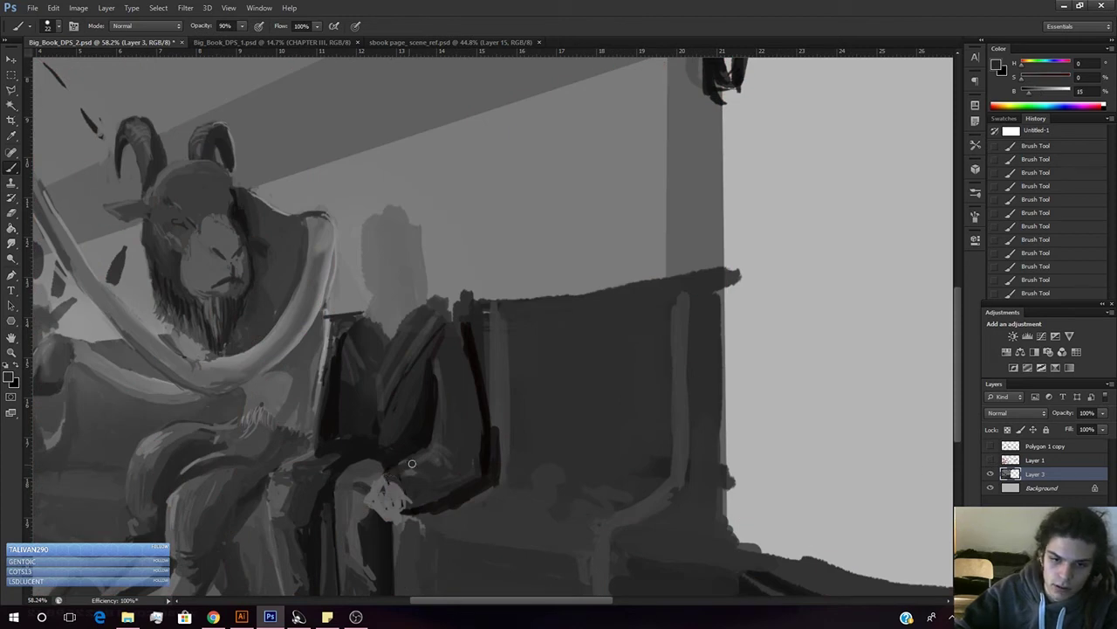
alt+click(434, 448)
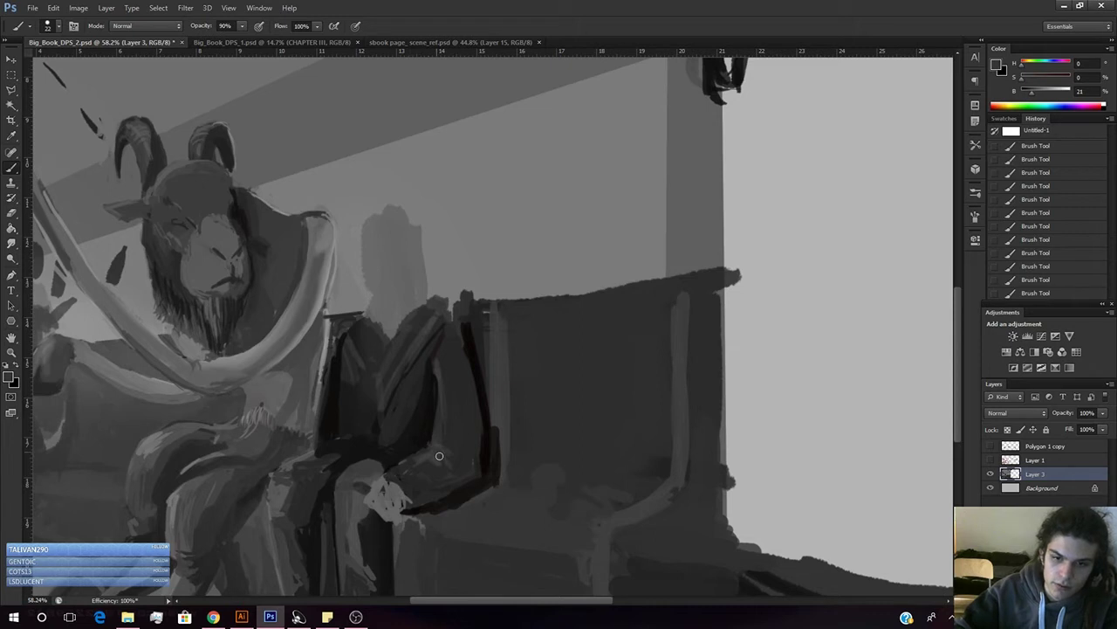
alt+click(414, 500)
alt+click(431, 504)
mouse_move(404, 514)
mouse_down()
mouse_move(470, 480)
mouse_move(443, 491)
mouse_up()
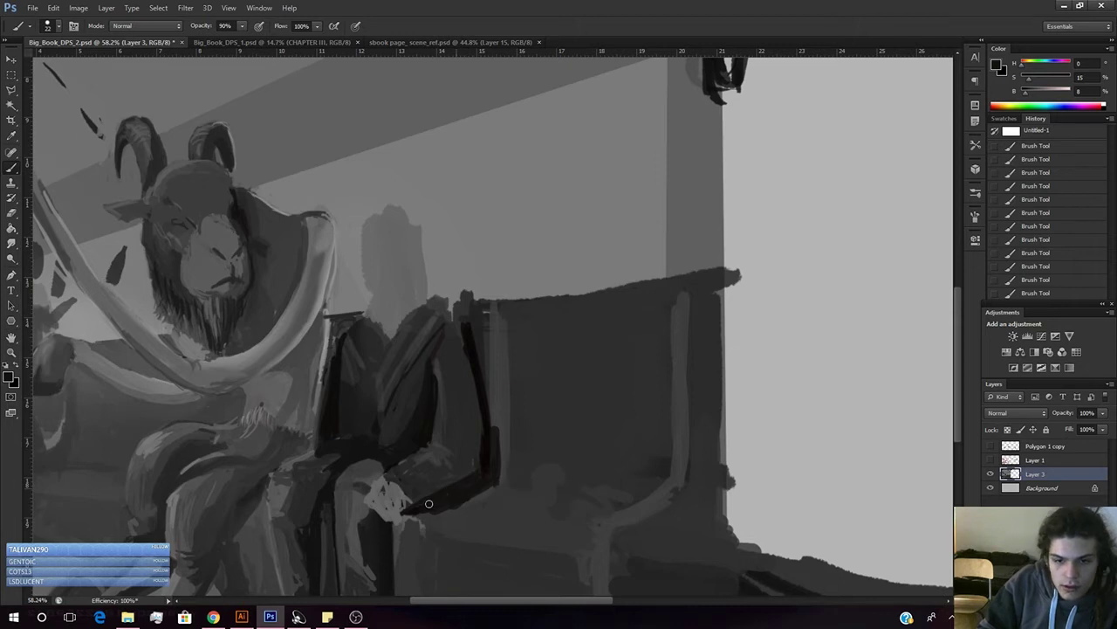
alt+click(486, 461)
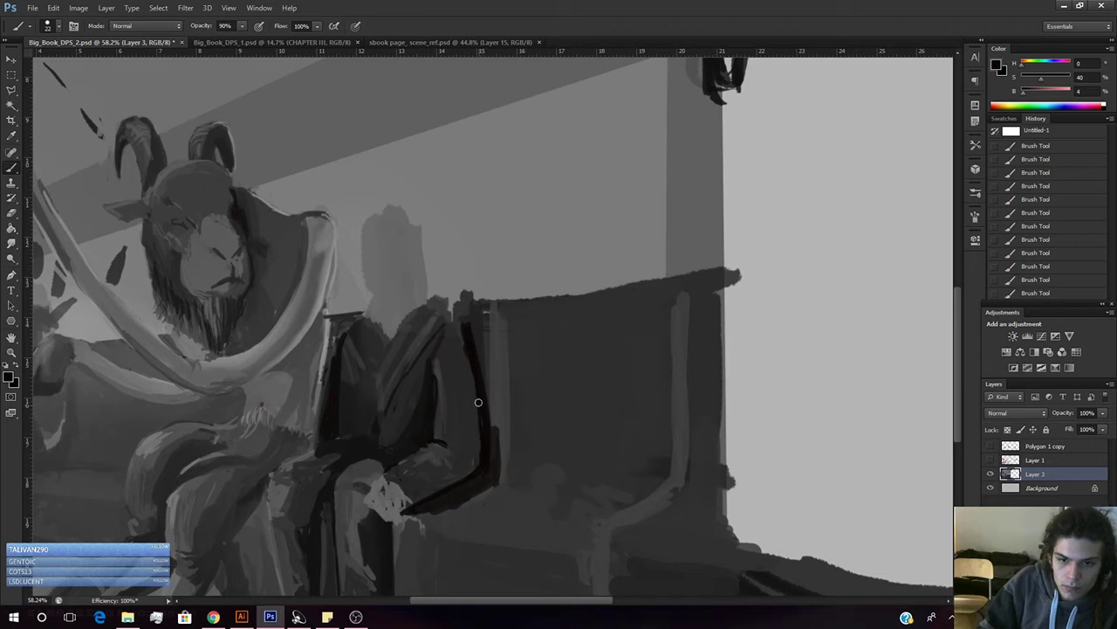
- Refine the human's hand and the seat edge below it with greys sampled from the hand and the seat
alt+click(400, 494)
alt+click(376, 488)
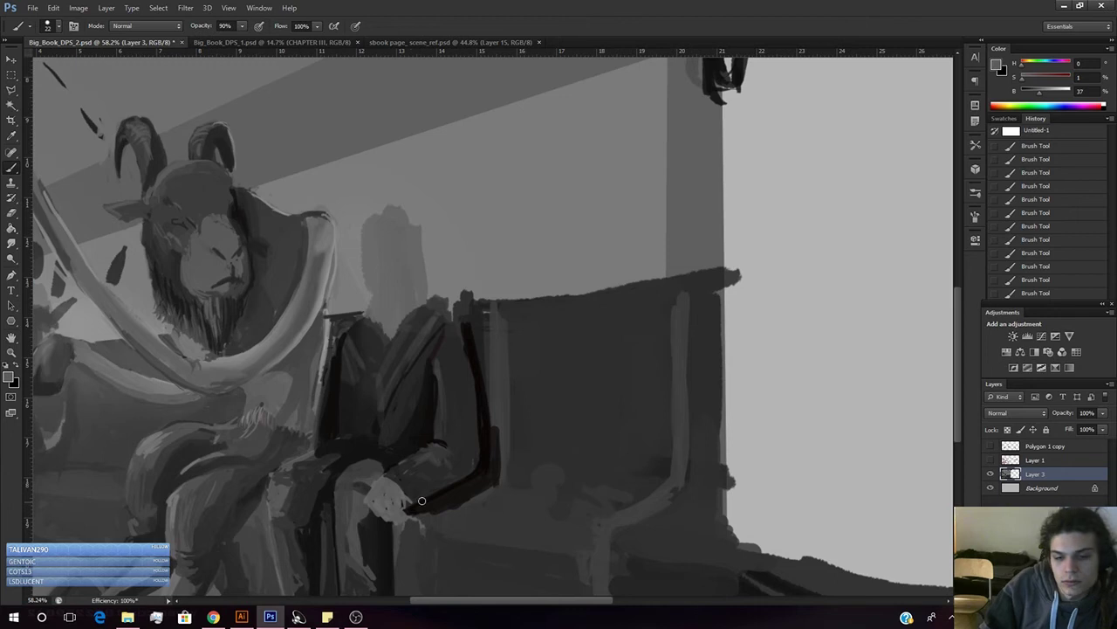
alt+click(403, 534)
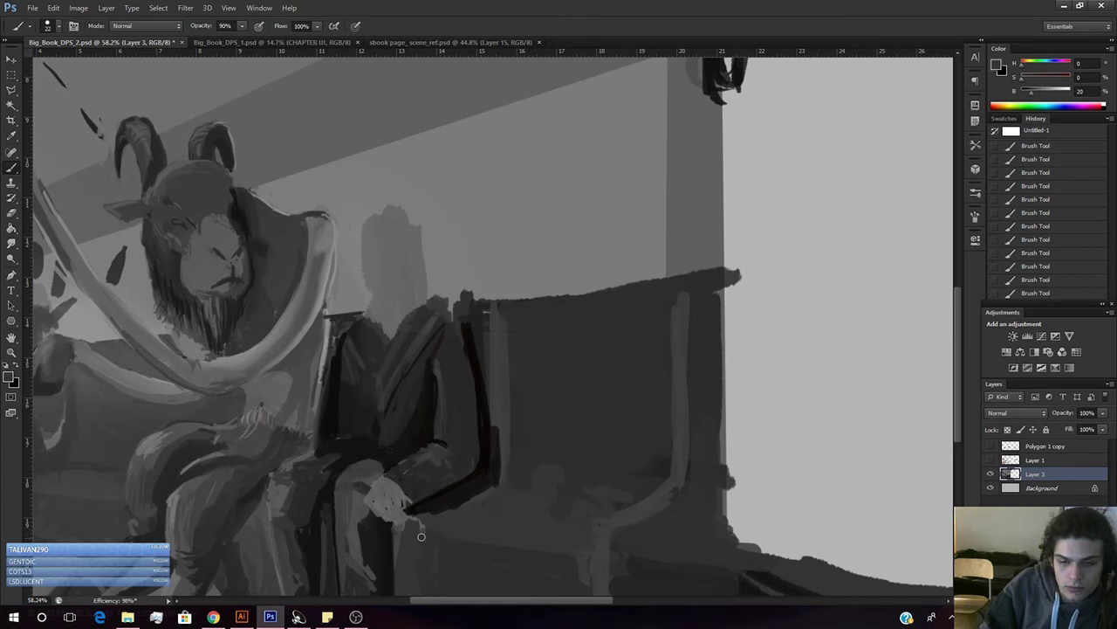
scroll(421, 536, down, 3)
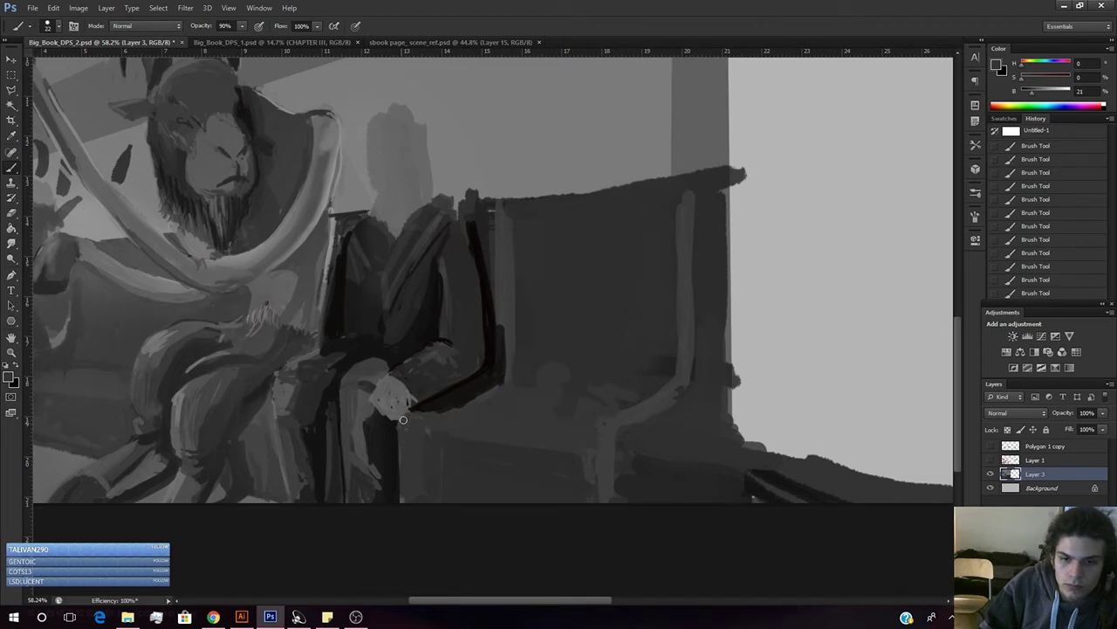
alt+click(380, 415)
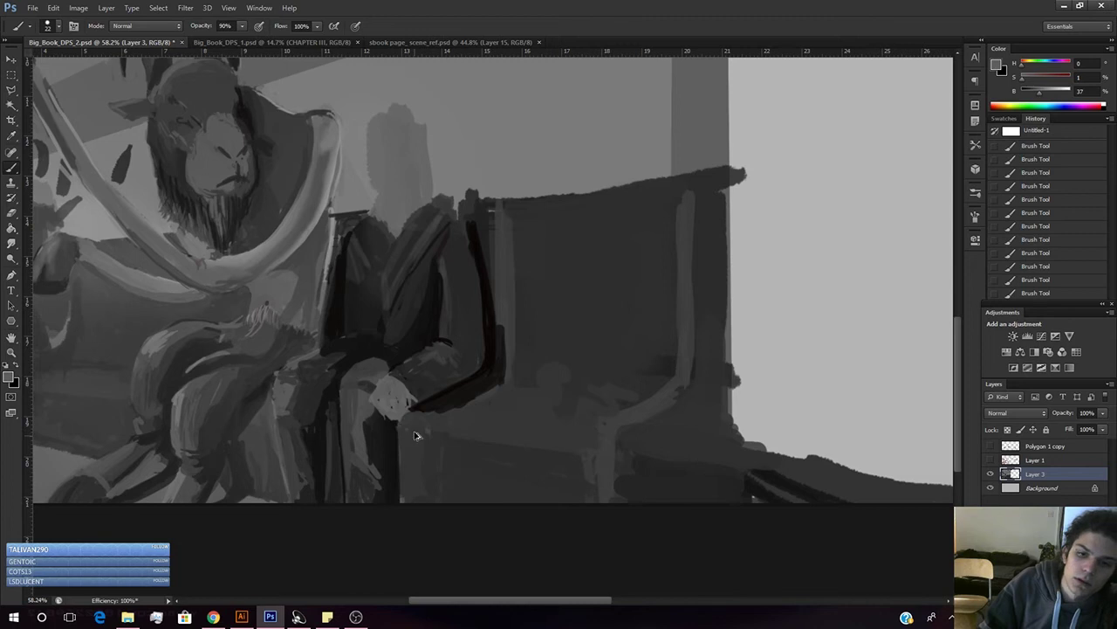
- Paint a light rim at 49% brightness around the outer knee and upper thigh of the human's leg nearest the goat figure, redoing the first strokes
key(z)
mouse_move(413, 412)
mouse_down()
mouse_move(375, 463)
mouse_move(396, 464)
mouse_move(369, 447)
mouse_move(391, 429)
mouse_up()
key(b)
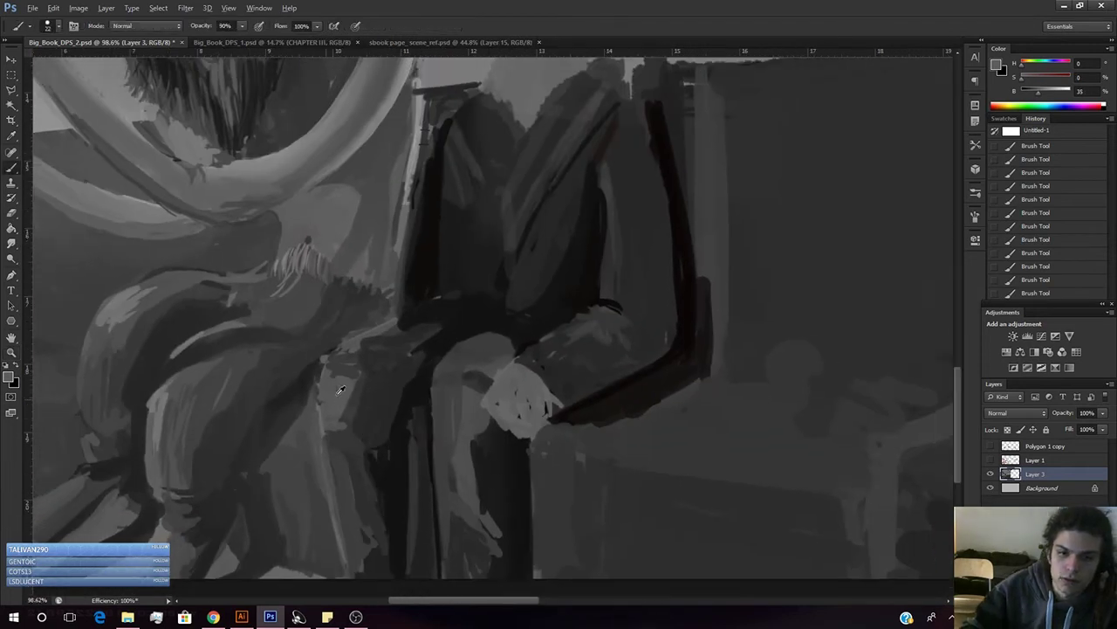
drag(1040, 92, 1046, 93)
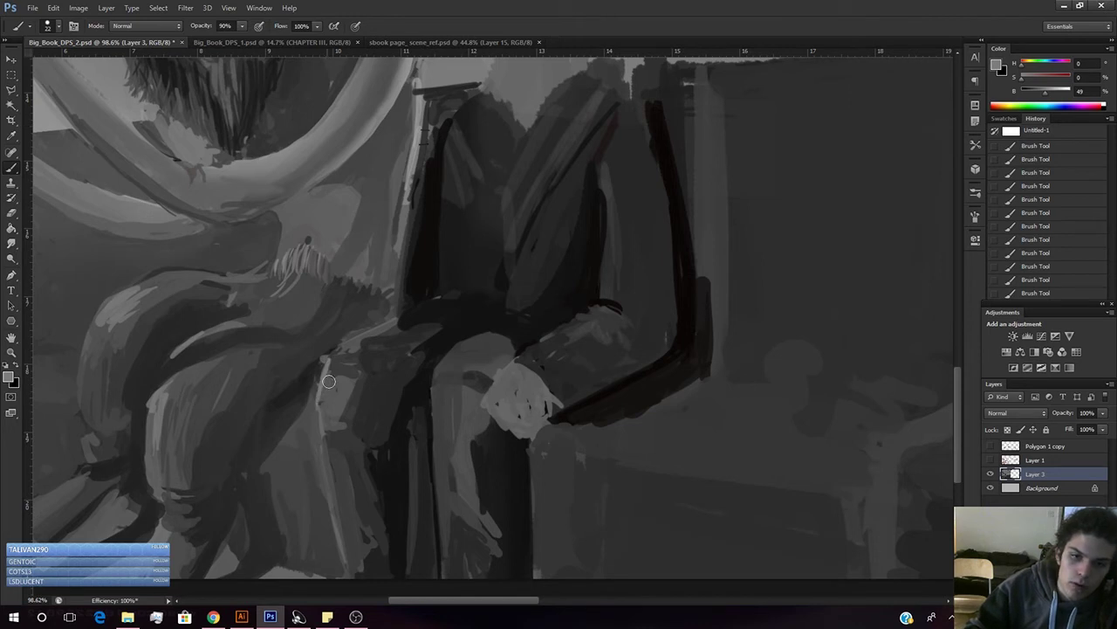
mouse_move(334, 359)
mouse_down()
mouse_move(359, 367)
mouse_move(333, 362)
mouse_move(385, 326)
mouse_up()
key(ctrl+alt+z)
key(ctrl+alt+z)
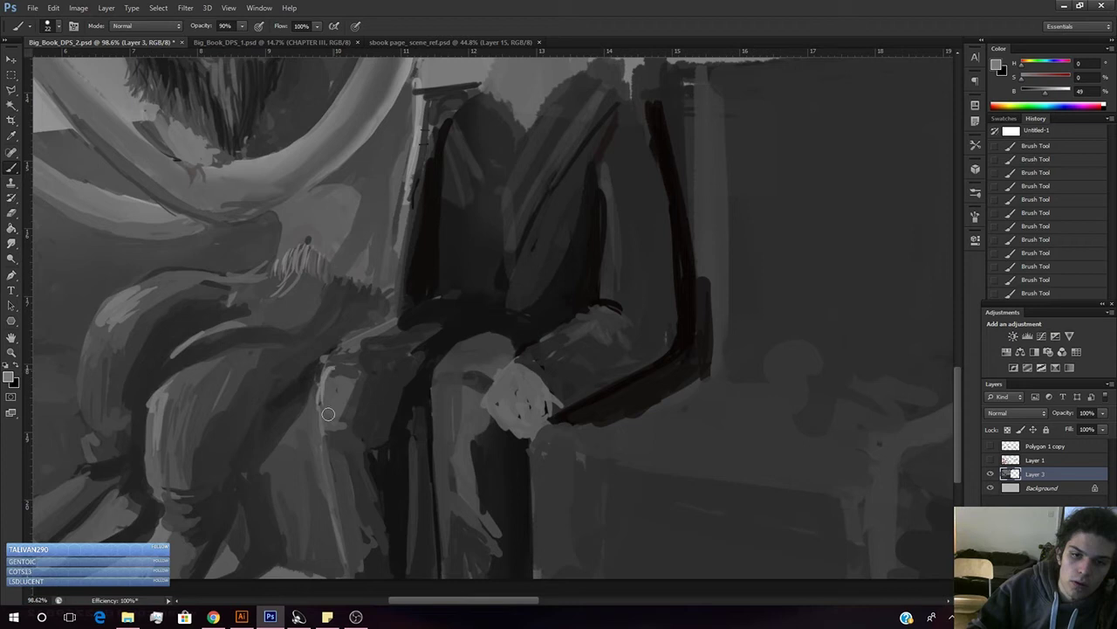
drag(318, 419, 336, 426)
drag(331, 362, 384, 323)
- Fill the top of the same thigh with dark greys sampled from the trousers, tidying the inside of the light rim
alt+click(387, 351)
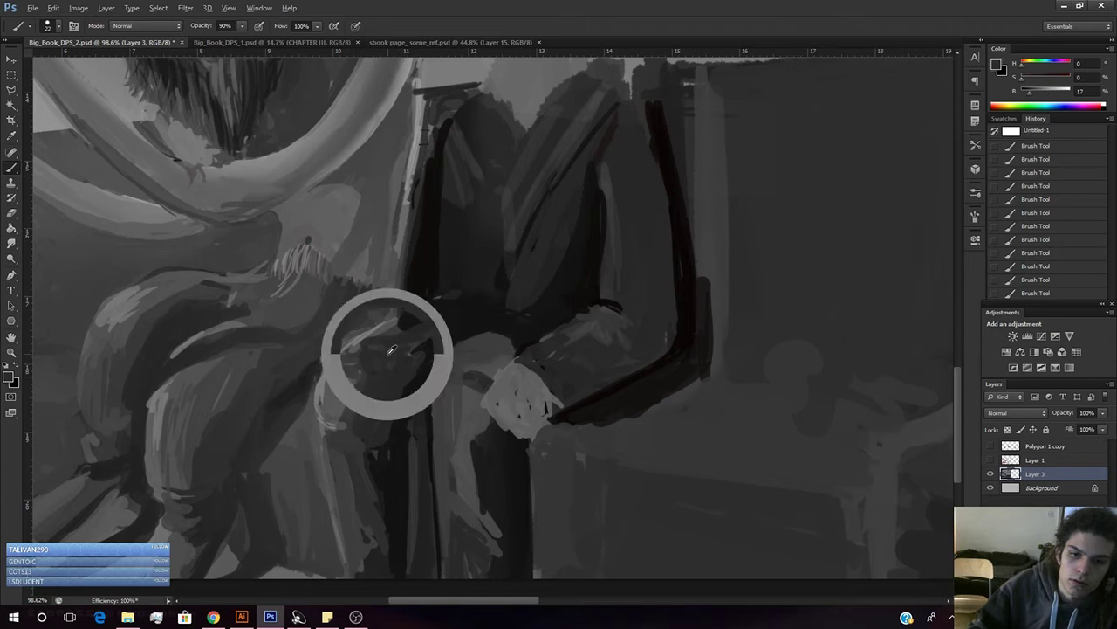
mouse_move(392, 367)
mouse_down()
mouse_move(427, 354)
mouse_move(433, 335)
mouse_move(404, 364)
mouse_move(413, 327)
mouse_up()
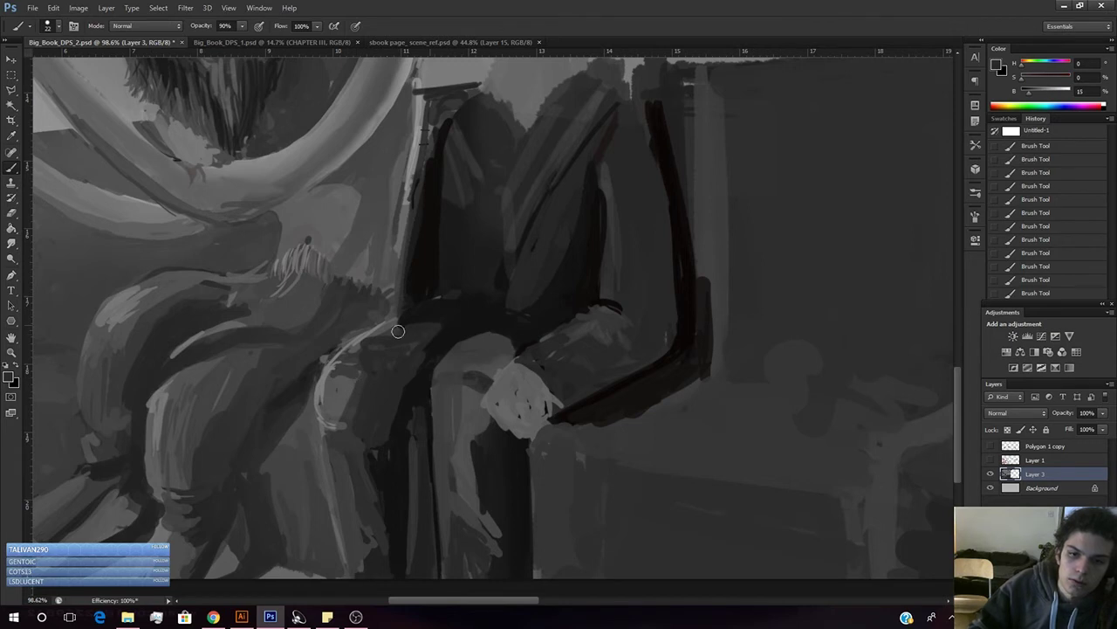
alt+click(378, 341)
mouse_move(364, 353)
mouse_down()
mouse_move(352, 364)
mouse_move(387, 352)
mouse_up()
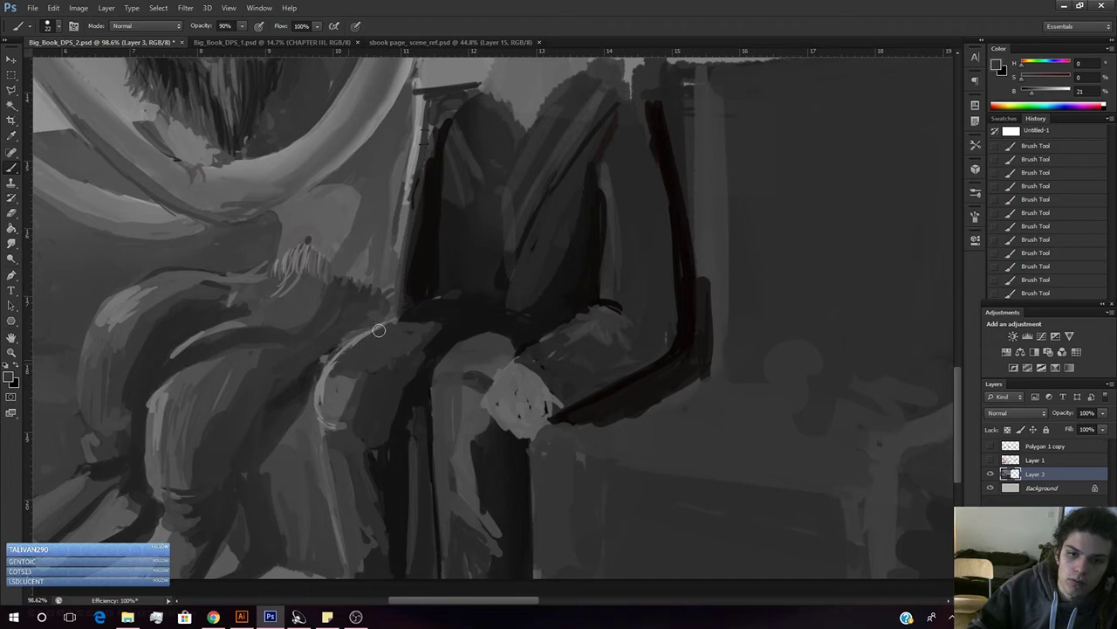
- Shade the shin below the knee with a 12% brightness grey, lowering the brush opacity to 20%
alt+click(361, 444)
alt+click(334, 438)
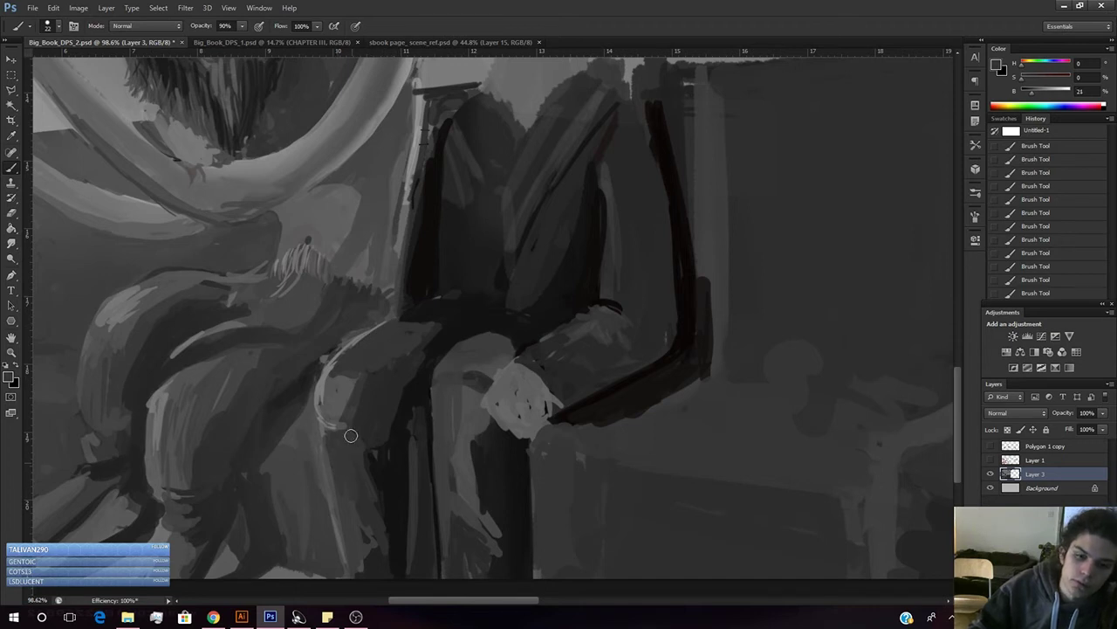
alt+click(372, 432)
drag(1031, 94, 1027, 93)
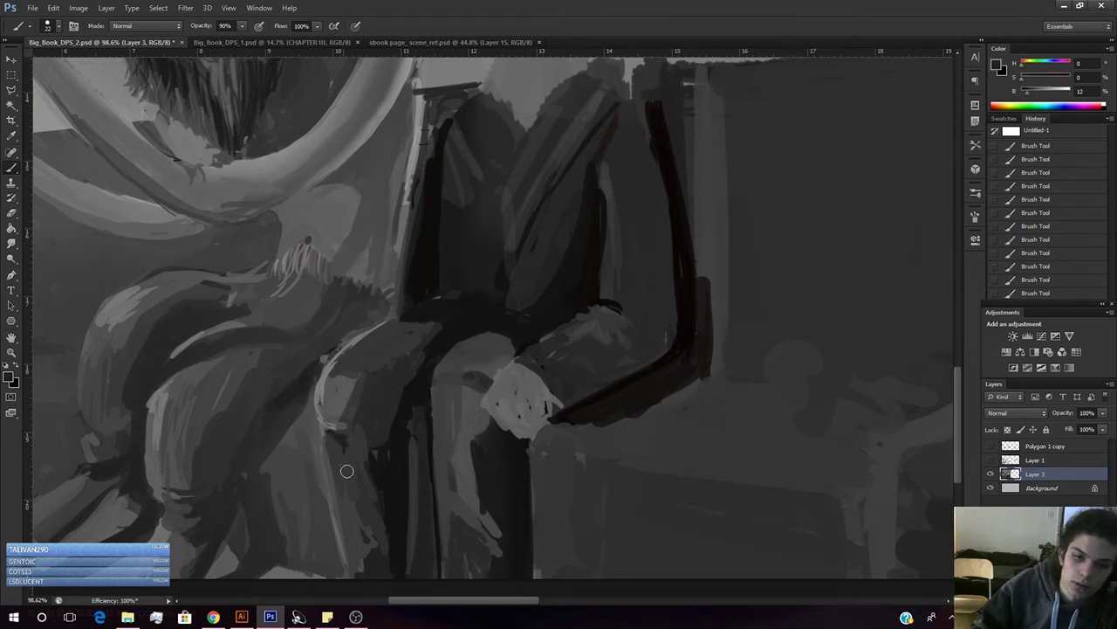
key(2)
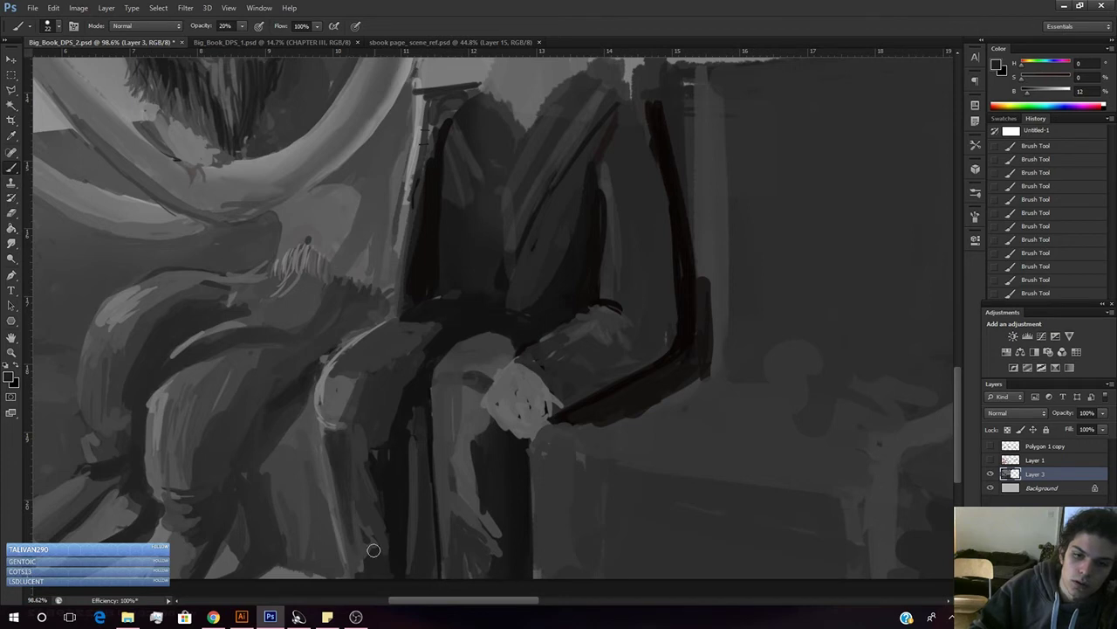
- Paint a highlight down the shin's outer edge at 80% opacity, using the sampled knee grey darkened to 32% brightness
alt+click(327, 425)
alt+click(321, 425)
drag(338, 499, 353, 572)
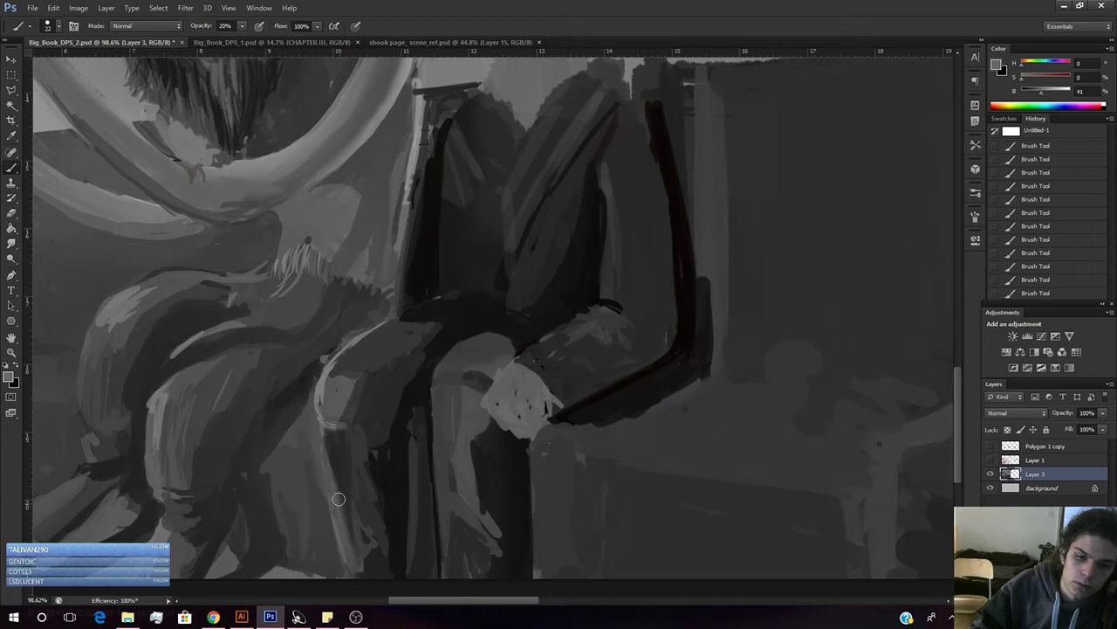
key(8)
drag(335, 509, 350, 568)
mouse_move(342, 495)
mouse_down()
mouse_move(345, 555)
mouse_move(353, 569)
mouse_move(343, 512)
mouse_move(366, 578)
mouse_up()
drag(1041, 92, 1037, 93)
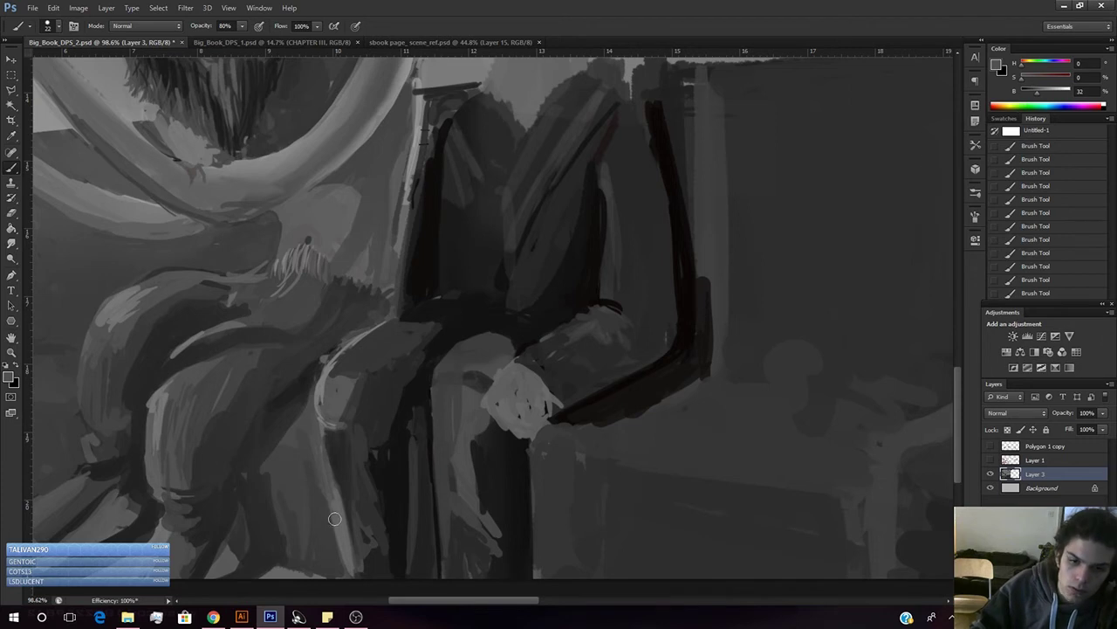
mouse_move(337, 510)
mouse_down()
mouse_move(347, 555)
mouse_move(347, 530)
mouse_move(357, 571)
mouse_up()
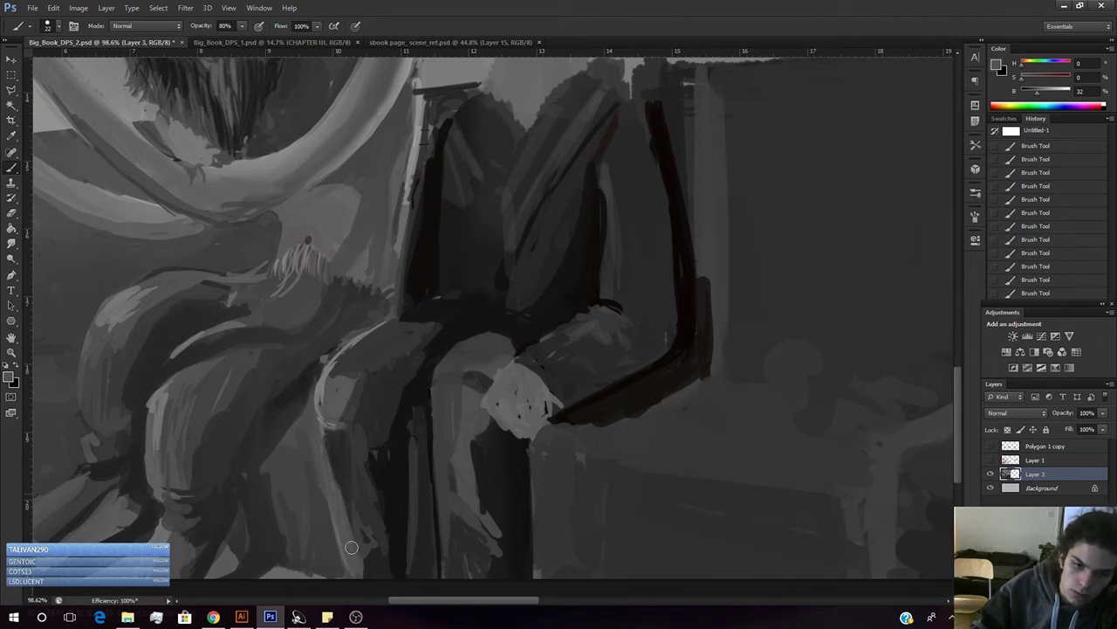
drag(330, 496, 349, 564)
- Trim the outer contour of the shin and knee with grey sampled from the area beside the leg
alt+click(317, 497)
drag(314, 492, 347, 587)
mouse_move(317, 461)
mouse_down()
mouse_move(341, 572)
mouse_move(318, 471)
mouse_up()
drag(317, 409, 321, 462)
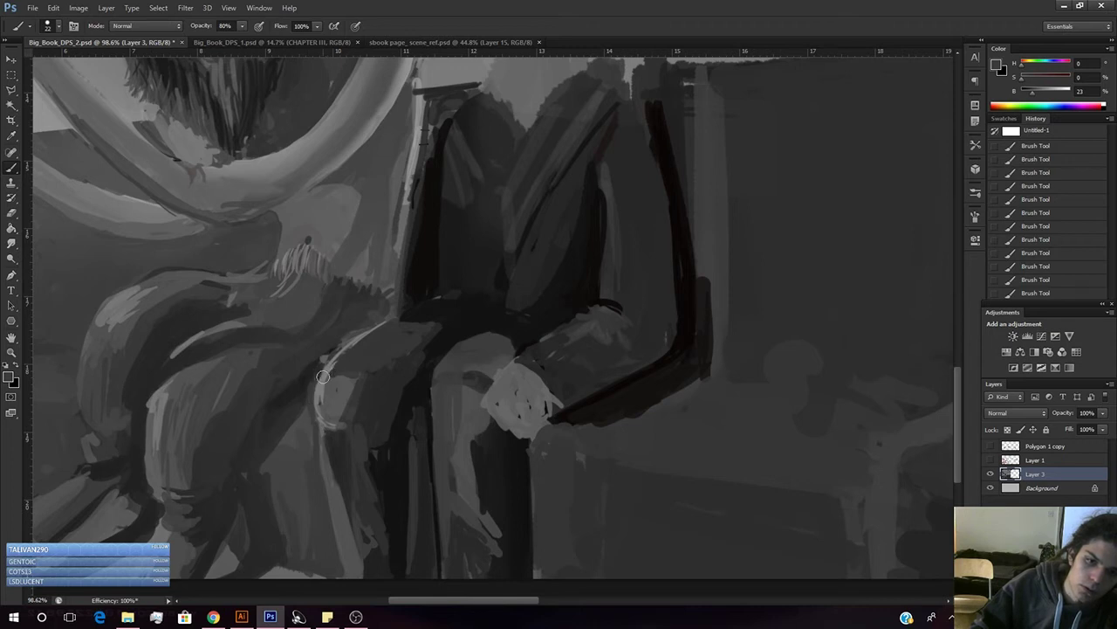
- Try a near-black contour at 7% brightness along the top of the human's thigh
alt+click(306, 389)
drag(1033, 96, 1023, 96)
drag(324, 374, 381, 313)
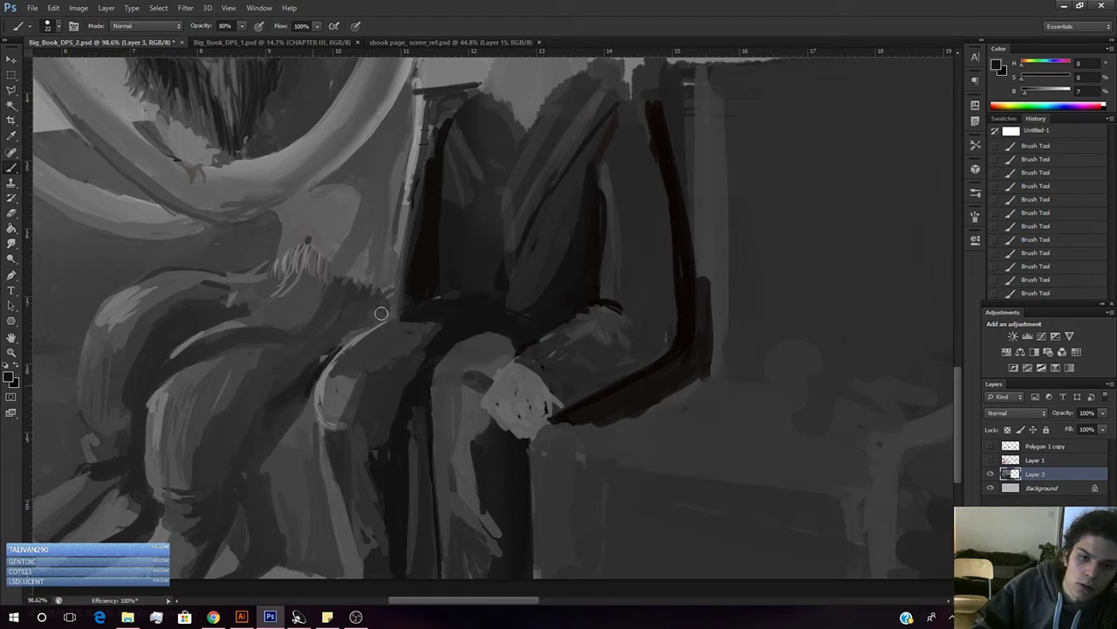
drag(328, 367, 401, 307)
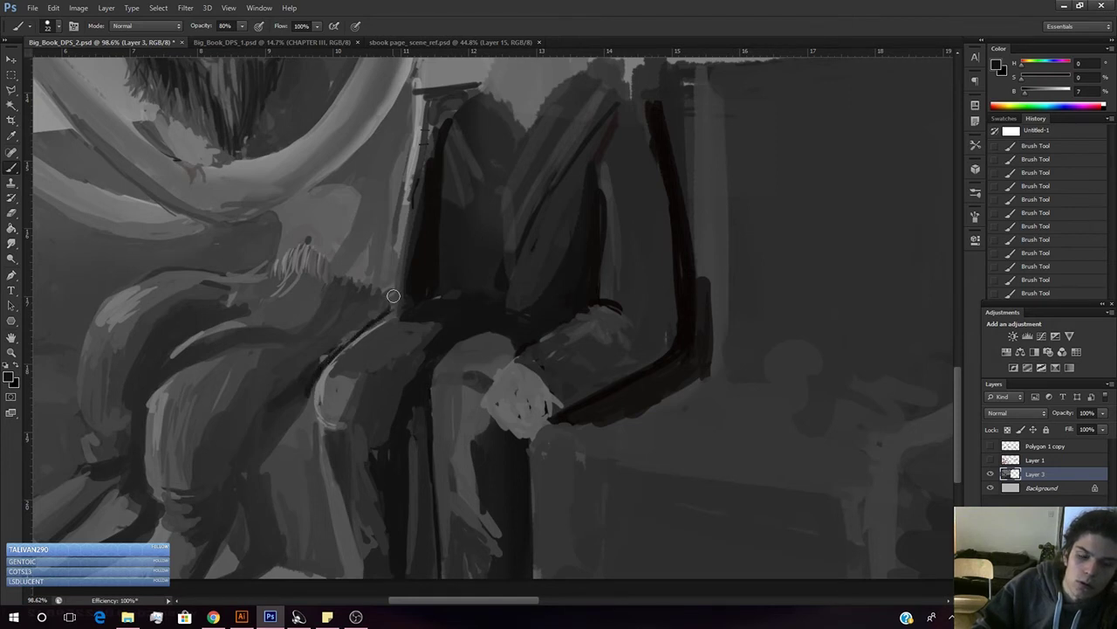
key(ctrl+alt+z)
key(ctrl+alt+z)
key(ctrl+alt+z)
key(ctrl+alt+z)
- Paint a softer shadow along the top of the human's thigh with a dark grey sampled beside the knee
alt+click(314, 382)
drag(326, 359, 393, 302)
key(ctrl+space)
mouse_move(414, 361)
mouse_down()
mouse_move(338, 410)
mouse_move(373, 403)
mouse_up()
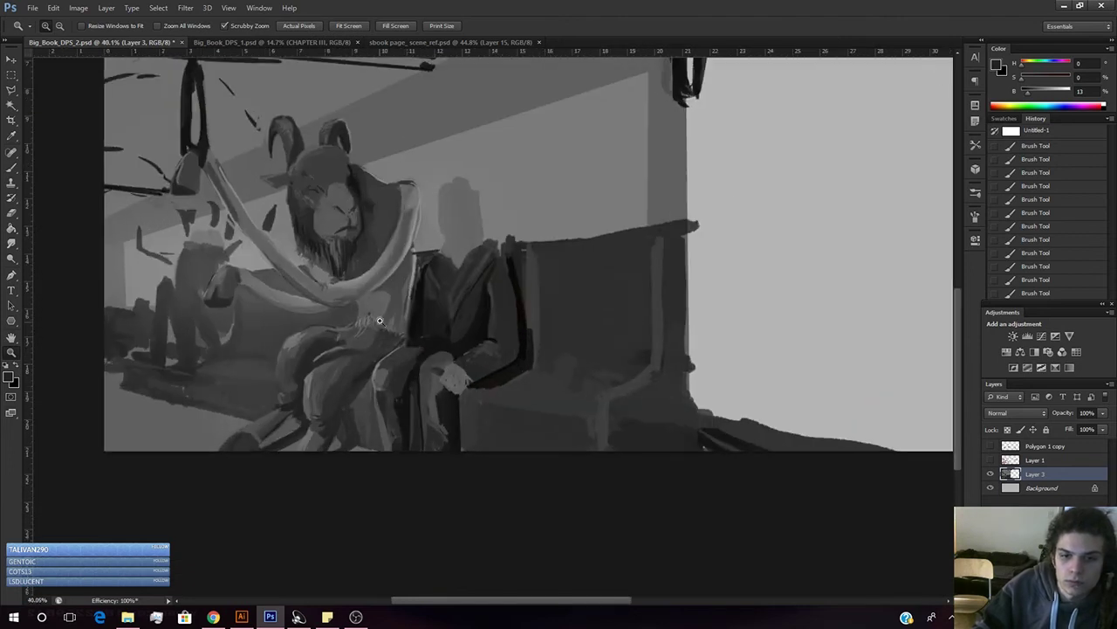
- Enlarge the brush to 47 px and deepen the shadow between the goat figure's legs and the human's knee with sampled greys
key(b)
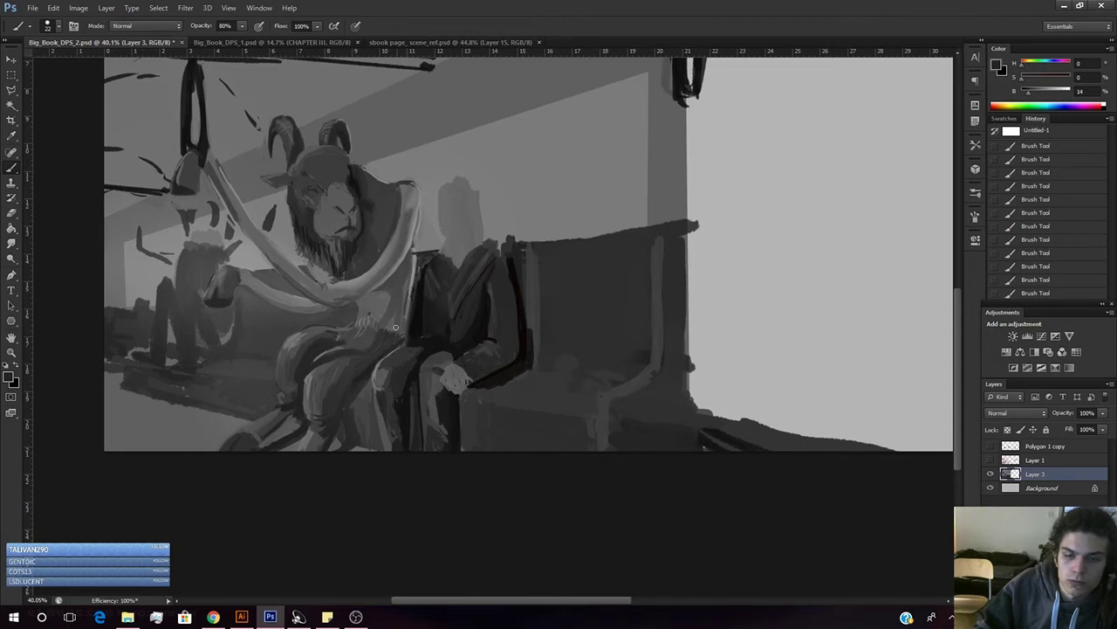
right_click(416, 323)
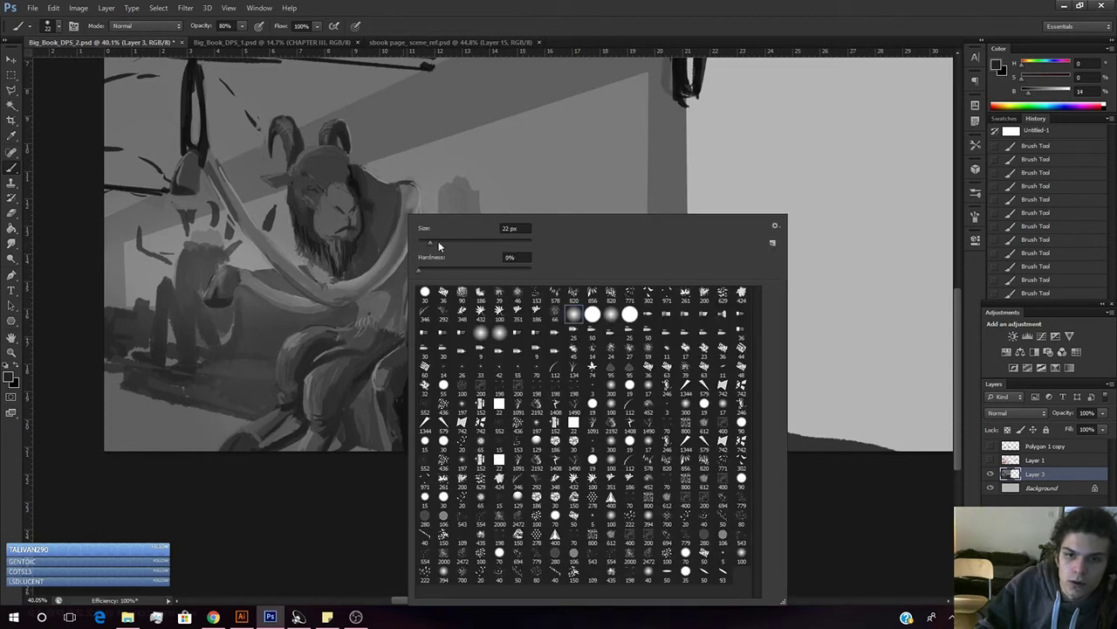
click(442, 243)
alt+click(375, 358)
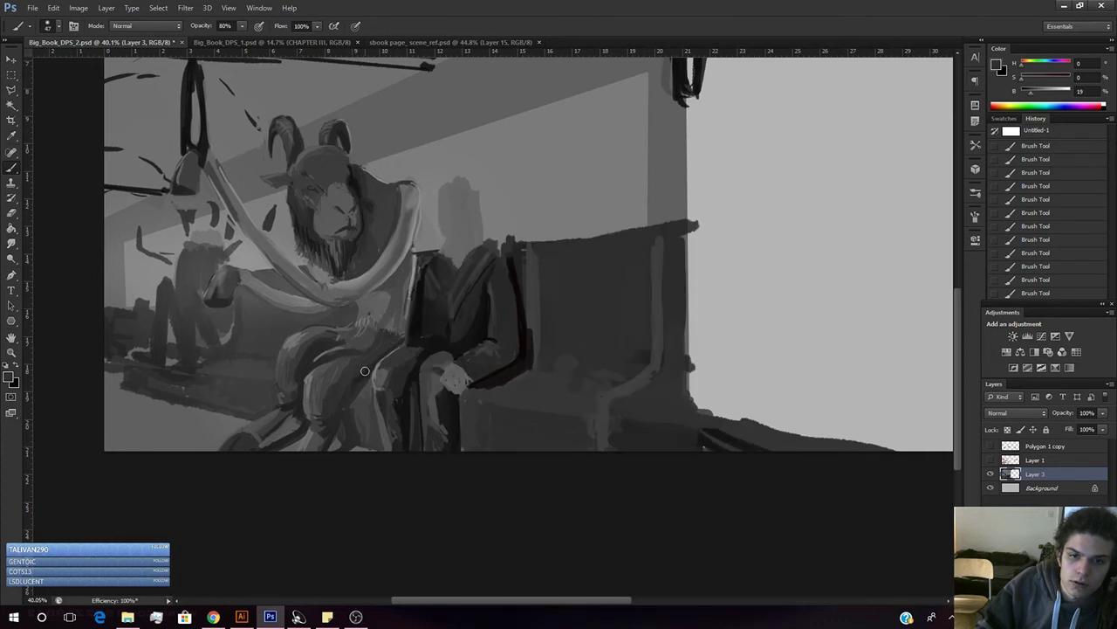
alt+click(370, 370)
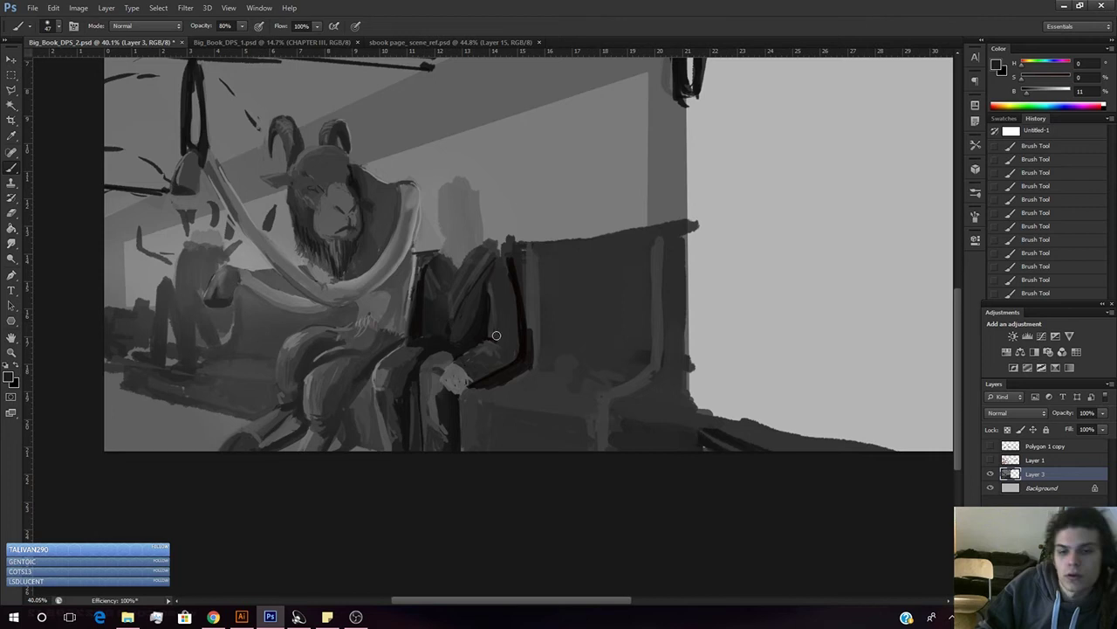
- Outline the human's thighs and lower legs with a freehand Lasso selection, following the knee, the lower canvas edge and the hand
key(z)
drag(438, 375, 404, 390)
key(b)
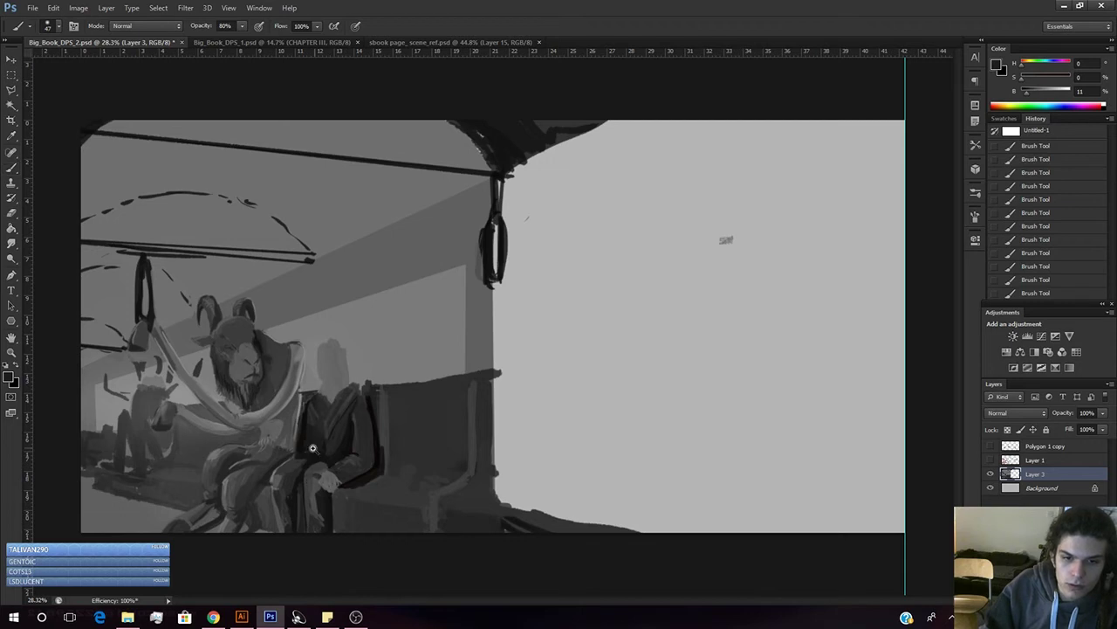
key(z)
mouse_move(302, 452)
mouse_down()
mouse_move(325, 436)
mouse_move(309, 442)
mouse_move(341, 366)
mouse_move(350, 382)
mouse_move(310, 420)
mouse_up()
key(b)
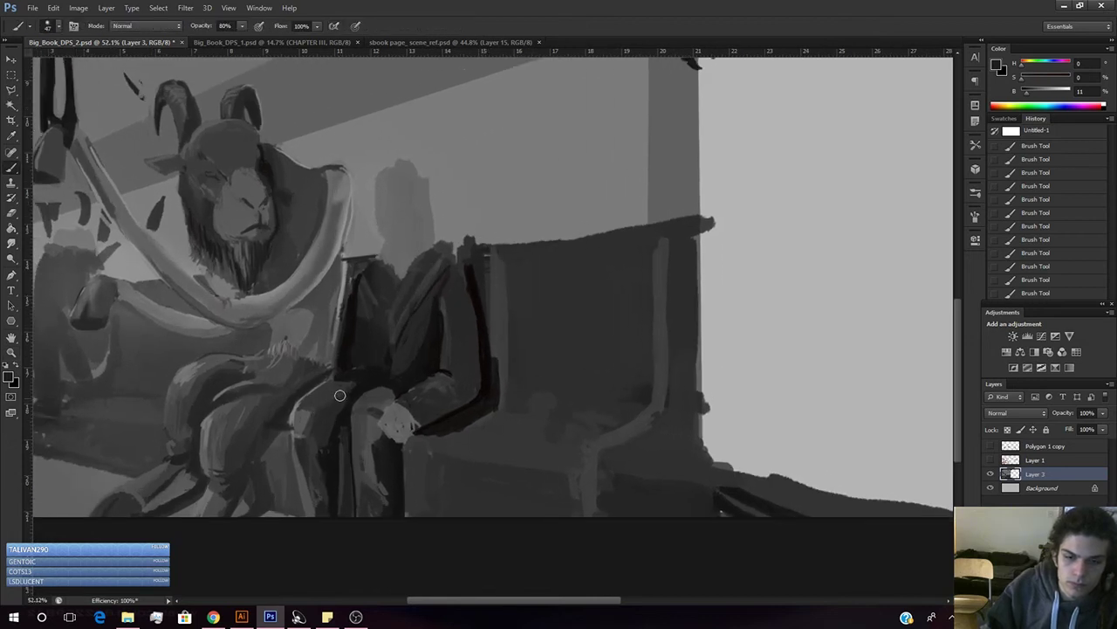
key(l)
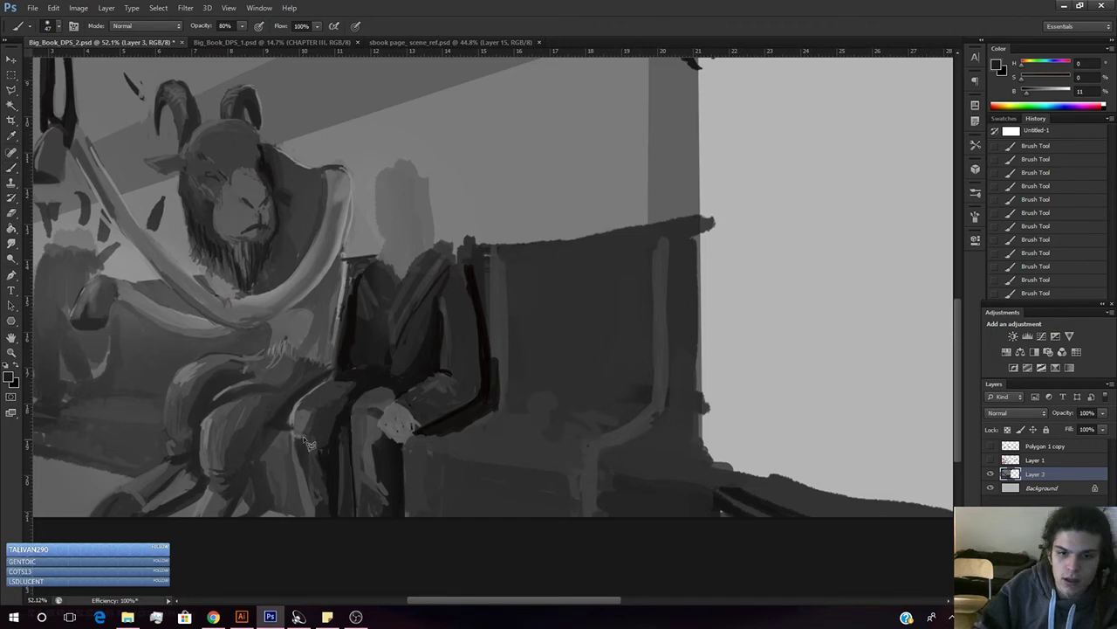
click(12, 91)
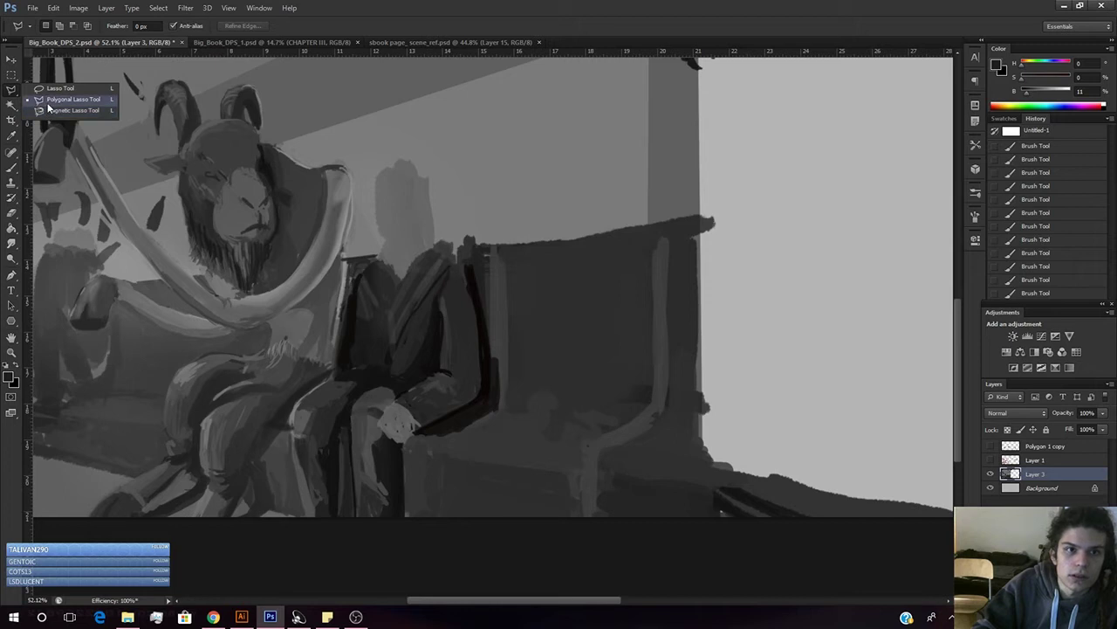
click(58, 88)
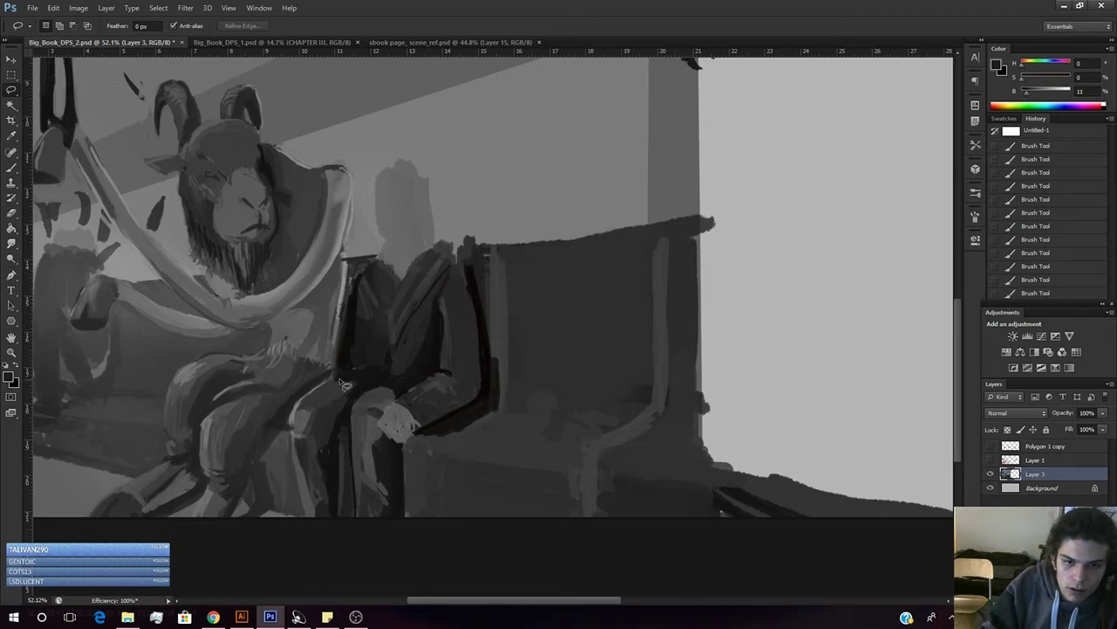
mouse_move(300, 407)
mouse_down()
mouse_move(305, 511)
mouse_move(332, 535)
mouse_up()
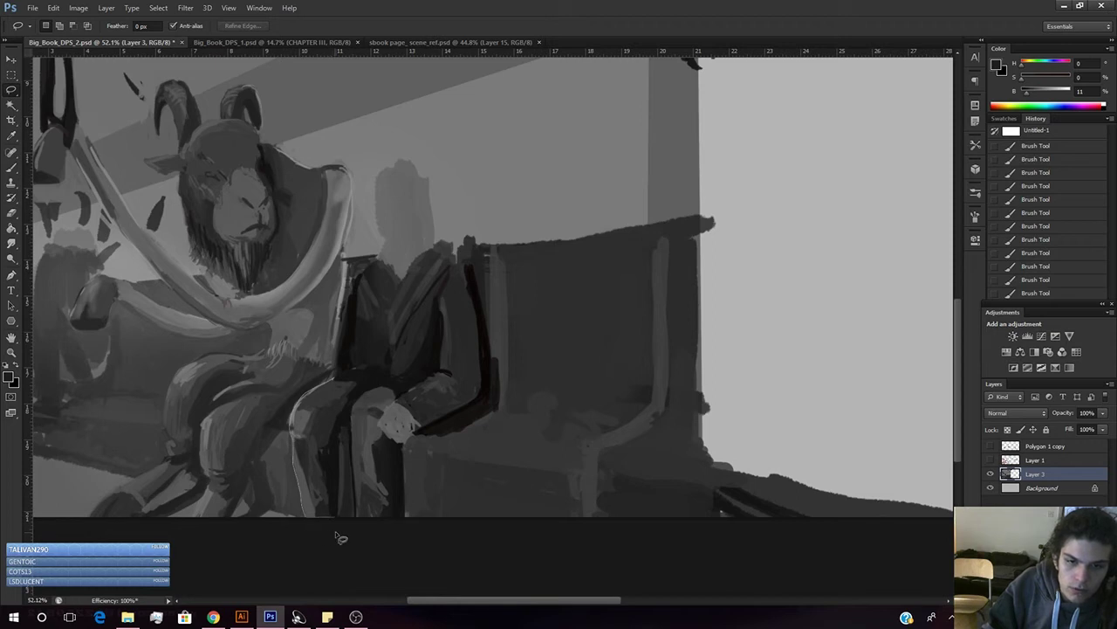
mouse_move(341, 538)
mouse_down()
mouse_move(400, 539)
mouse_move(406, 446)
mouse_move(389, 422)
mouse_move(406, 399)
mouse_up()
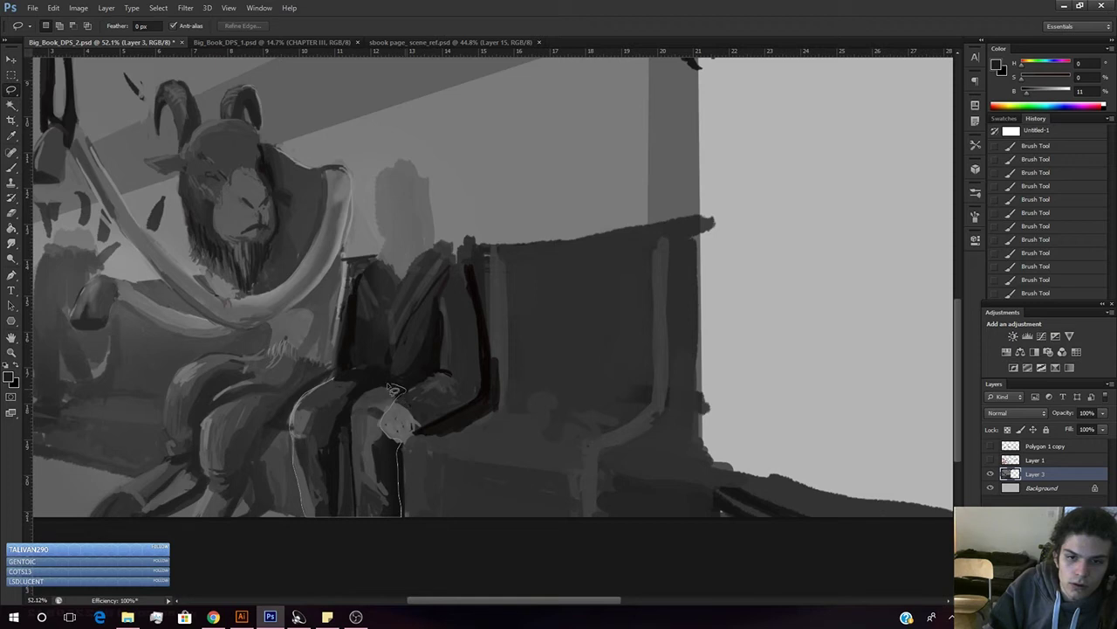
drag(345, 384, 347, 383)
- Nudge the selected legs slightly left and down with the Move tool and deselect them
key(v)
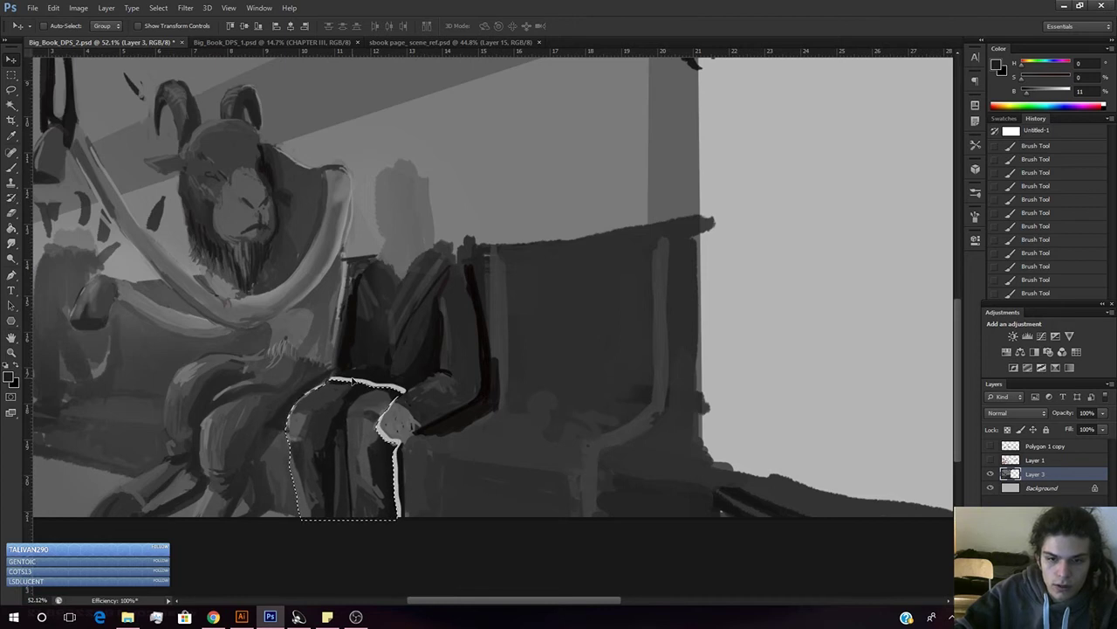
key(Left)
key(Left)
key(Left)
key(Left)
key(Left)
key(Left)
key(Down)
key(Down)
key(Down)
key(Down)
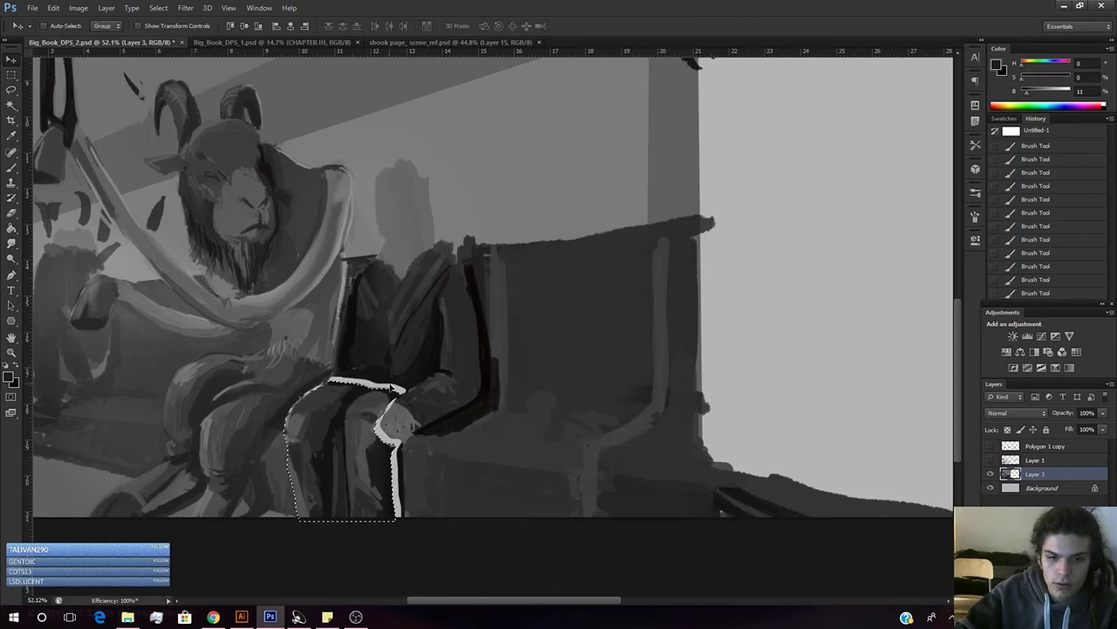
key(ctrl+d)
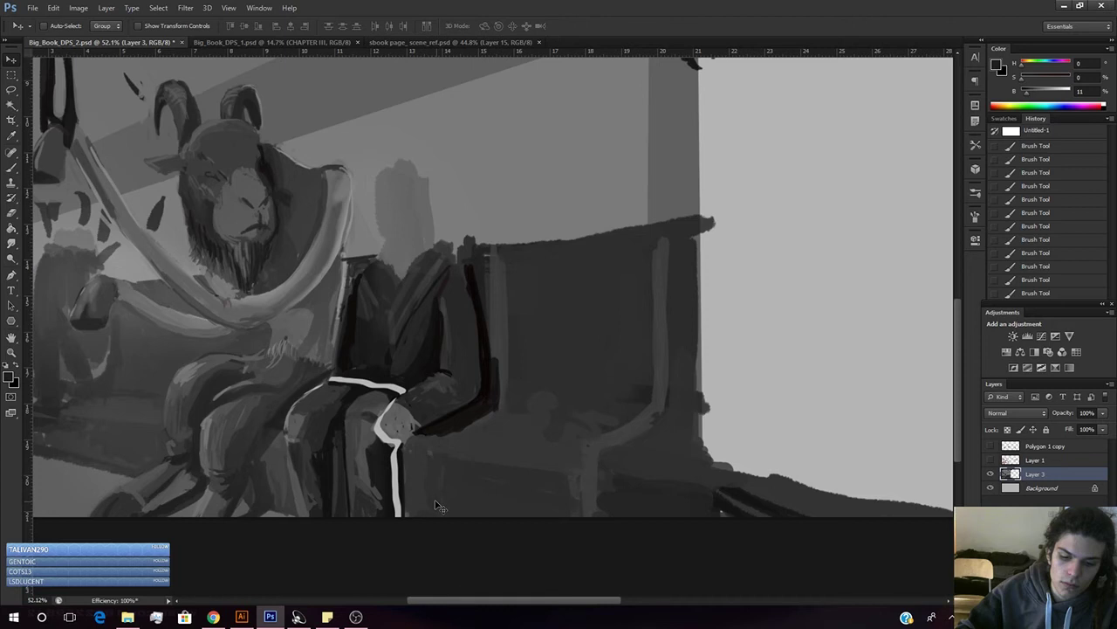
- Switch to the 30 px brush preset and paint over the bare gap around the hand and leg with greys sampled nearby
key(b)
alt+click(384, 460)
mouse_move(395, 457)
mouse_down()
mouse_move(397, 519)
mouse_move(385, 424)
mouse_up()
alt+click(377, 420)
right_click(385, 424)
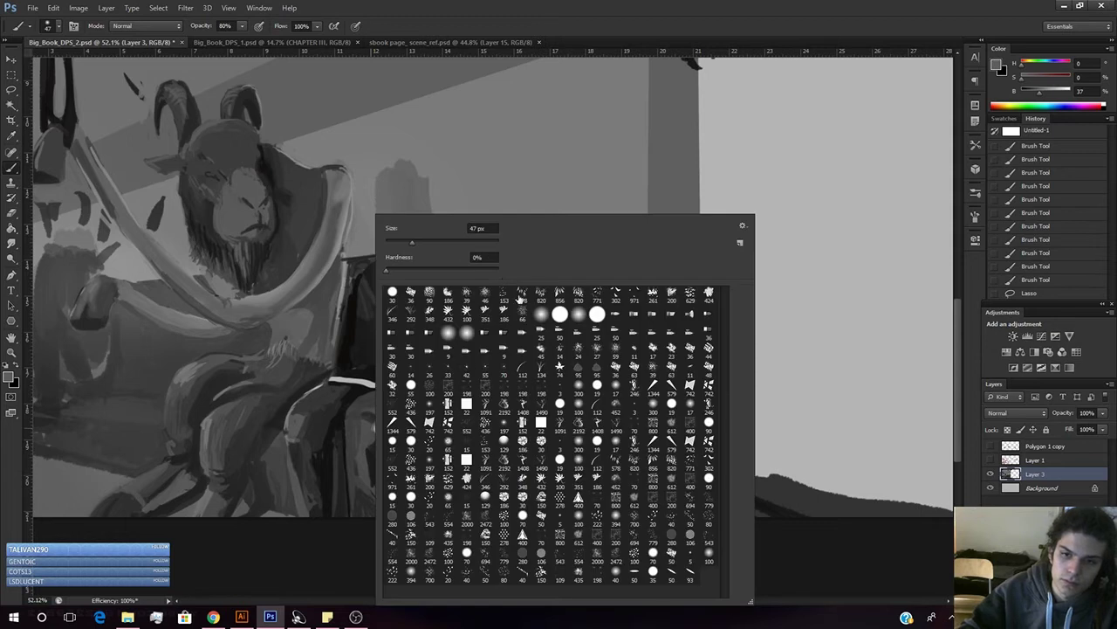
click(393, 294)
alt+click(359, 455)
alt+click(399, 419)
drag(377, 426, 389, 435)
- Cover the bare gap along the top of the human's thighs with dark greys sampled from the lap
alt+click(359, 390)
mouse_move(357, 386)
mouse_down()
mouse_move(403, 385)
mouse_move(333, 382)
mouse_move(405, 389)
mouse_move(413, 377)
mouse_move(403, 396)
mouse_move(408, 386)
mouse_move(337, 389)
mouse_up()
key(ctrl+d)
mouse_move(335, 387)
mouse_down()
mouse_move(326, 384)
mouse_move(346, 389)
mouse_move(337, 402)
mouse_move(353, 394)
mouse_up()
alt+click(331, 396)
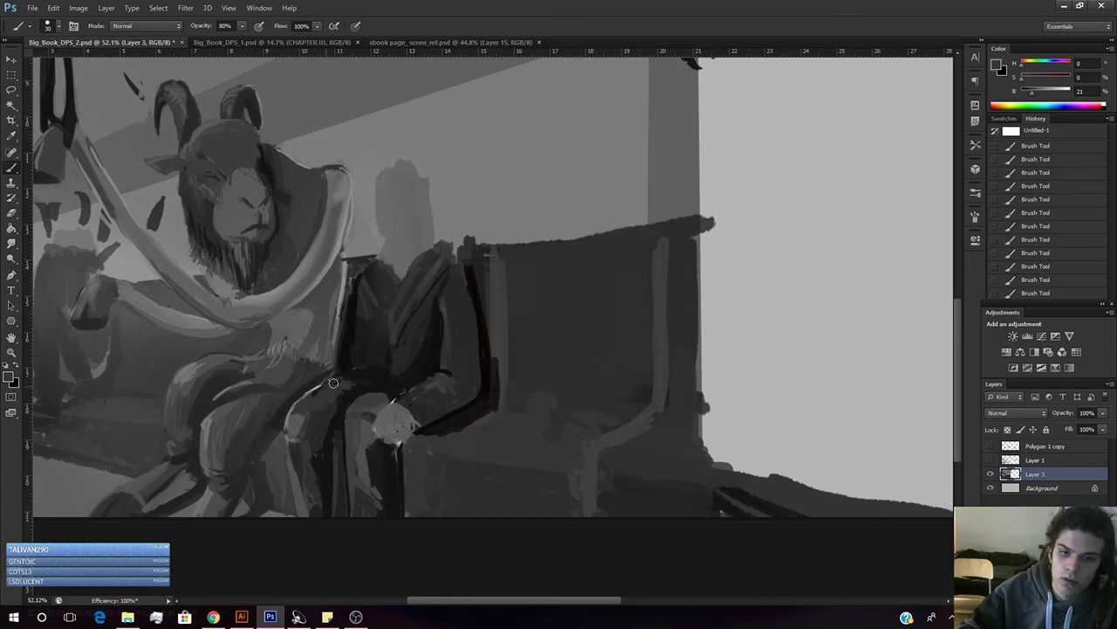
- Deepen the shadow between the human's knees with a sampled near-black at 7% brightness
key(alt)
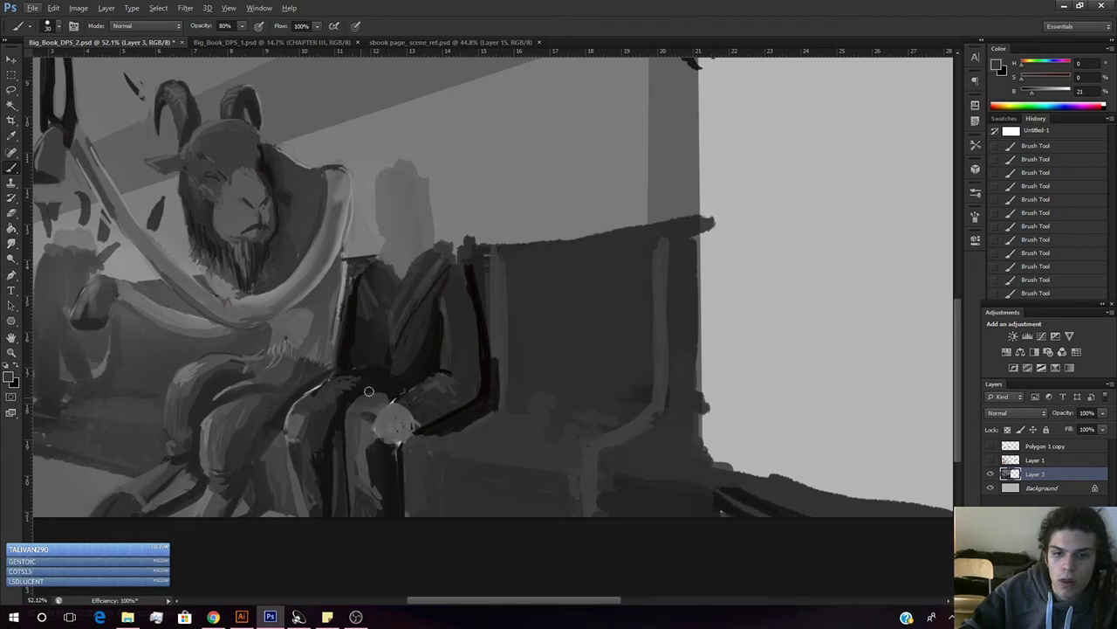
key(alt)
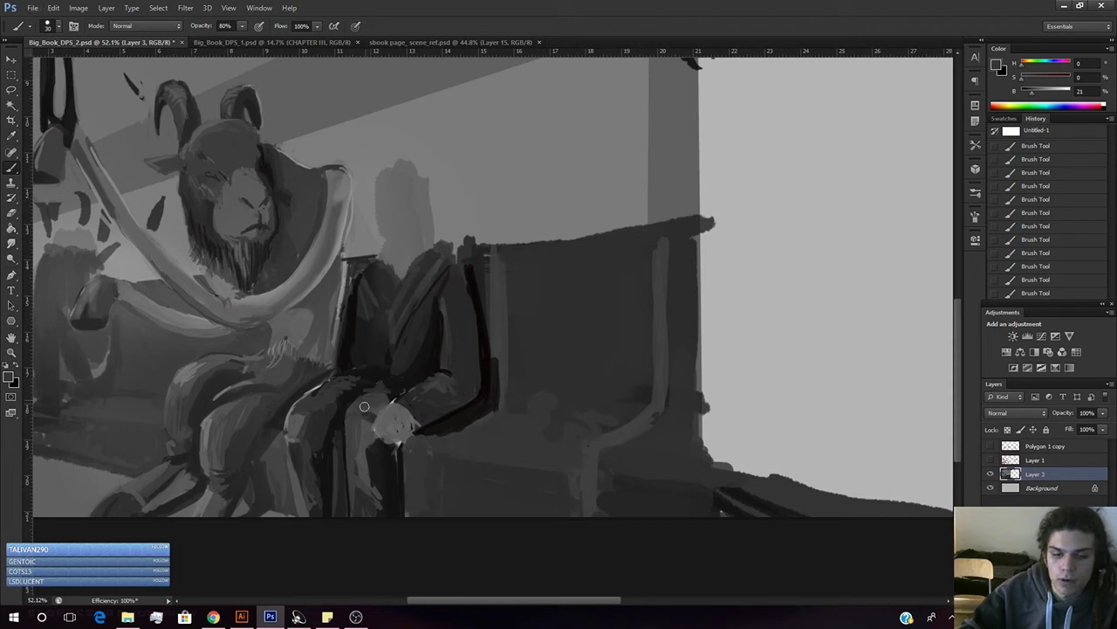
alt+click(349, 407)
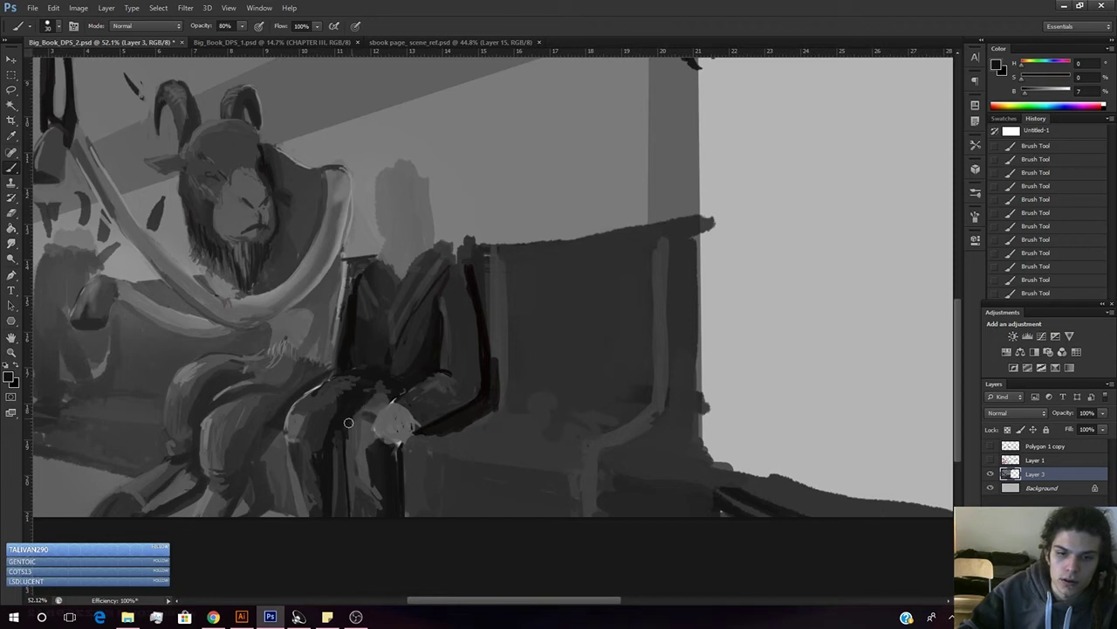
alt+click(349, 423)
- Rework the outer edge of the human's leg below the hand with sampled greys at 20% and 10% brightness
key(z)
drag(382, 405, 329, 496)
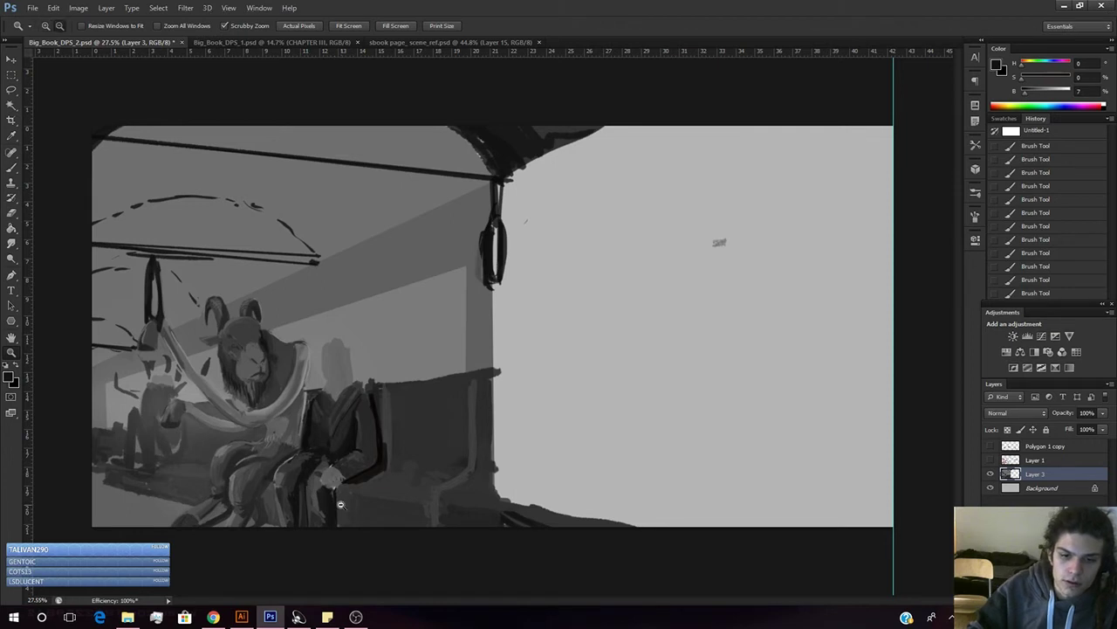
key(b)
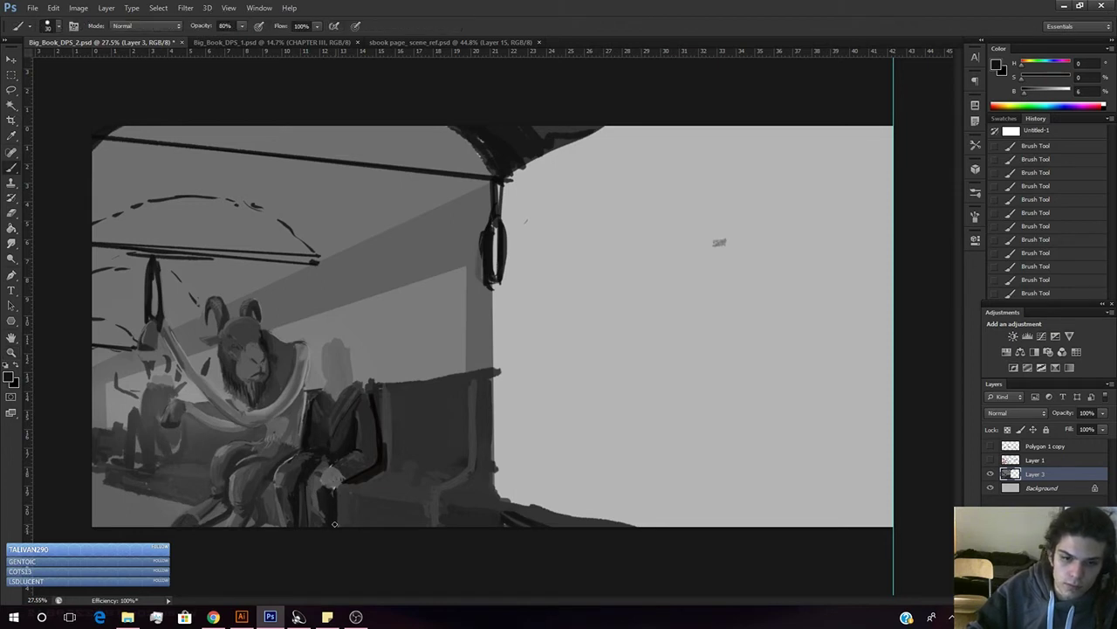
alt+click(336, 501)
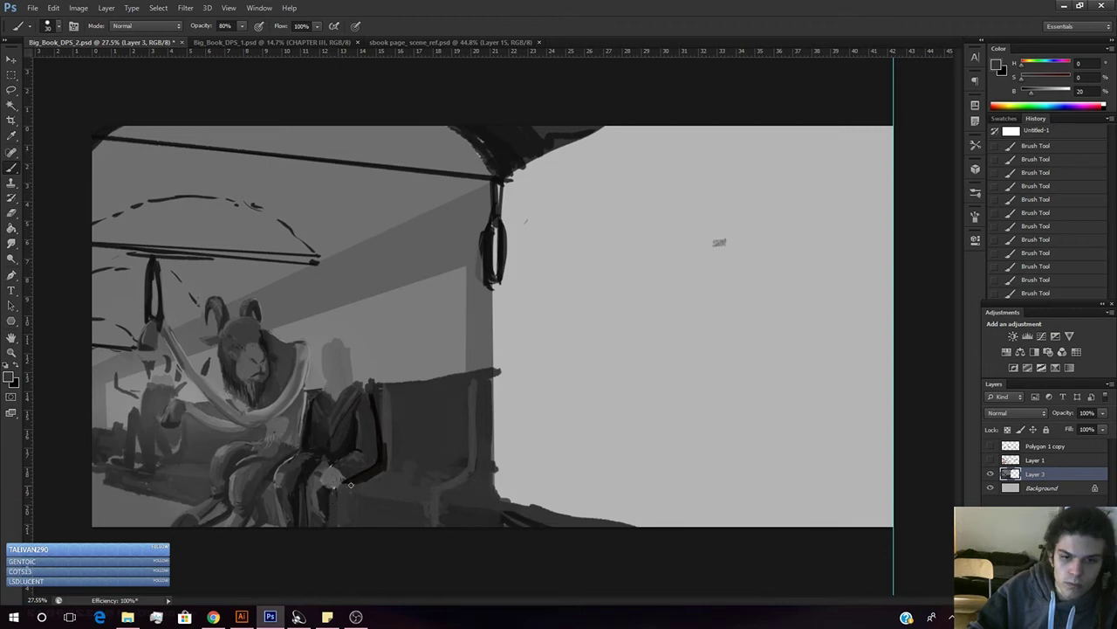
alt+click(327, 506)
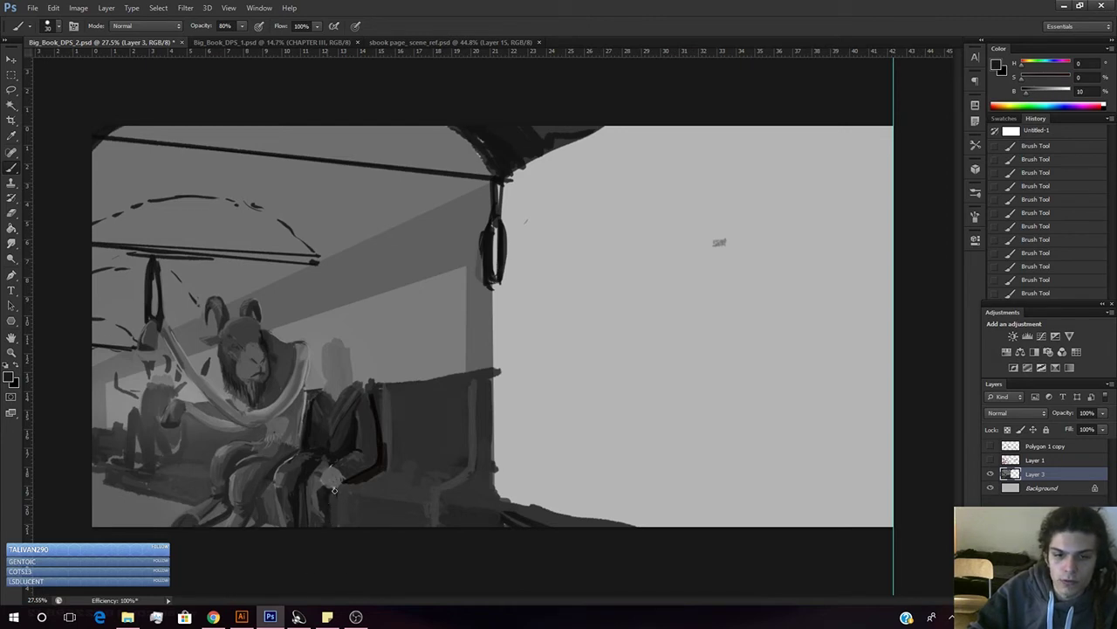
- Paint the human's shin beside the goat figure with dark greys sampled from the knee and lower leg
key(z)
mouse_move(334, 506)
mouse_down()
mouse_move(318, 519)
mouse_move(336, 524)
mouse_move(355, 452)
mouse_move(388, 431)
mouse_move(354, 459)
mouse_move(374, 455)
mouse_up()
key(b)
alt+click(354, 397)
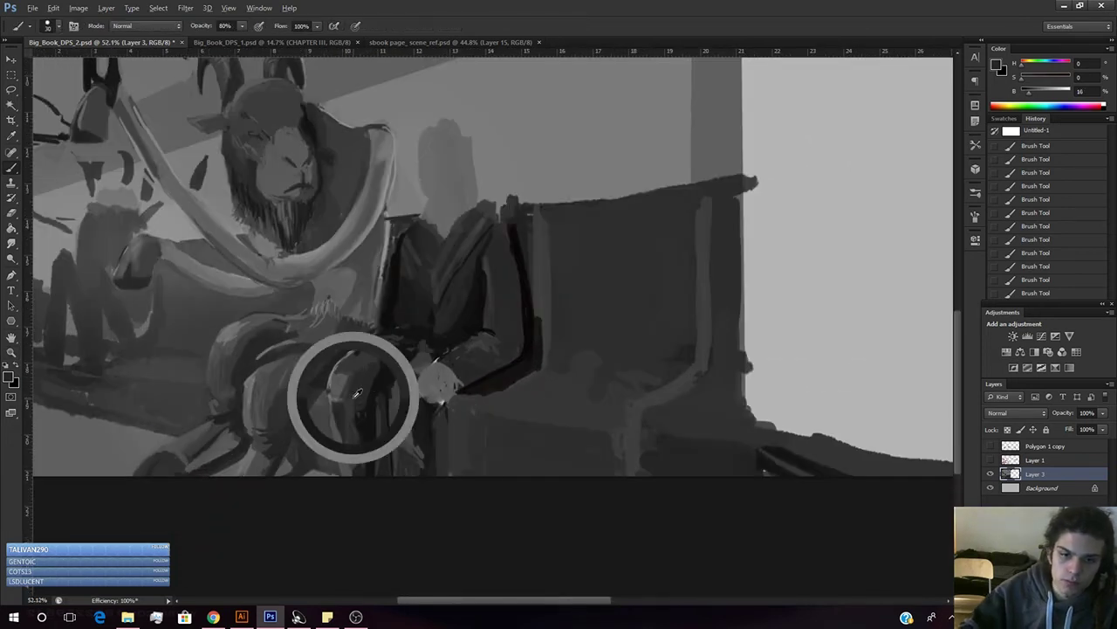
drag(360, 471, 363, 430)
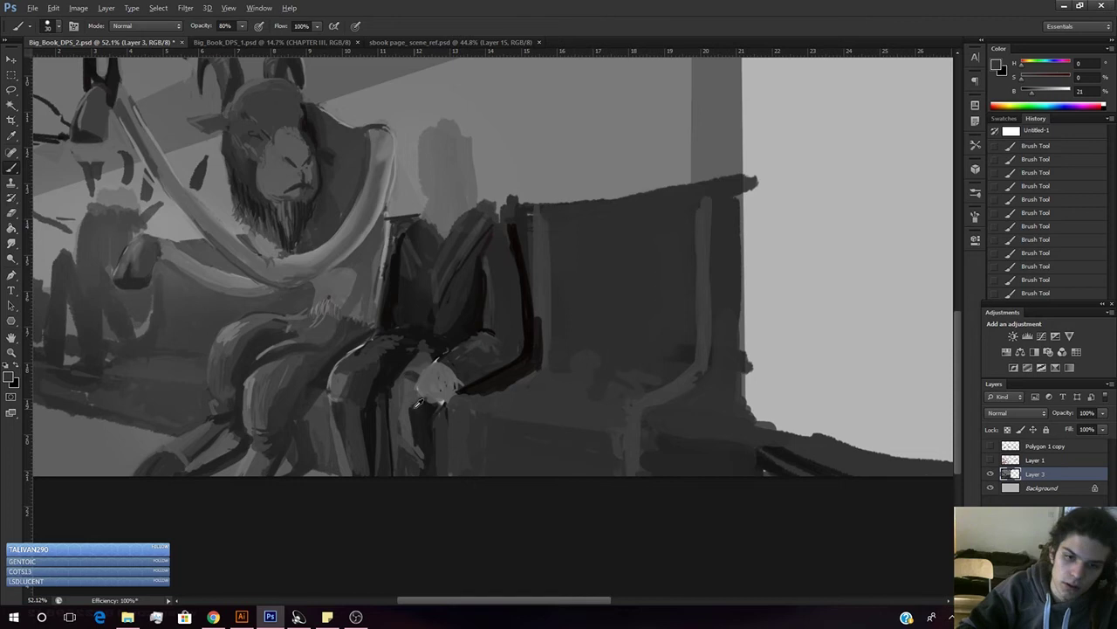
alt+click(360, 445)
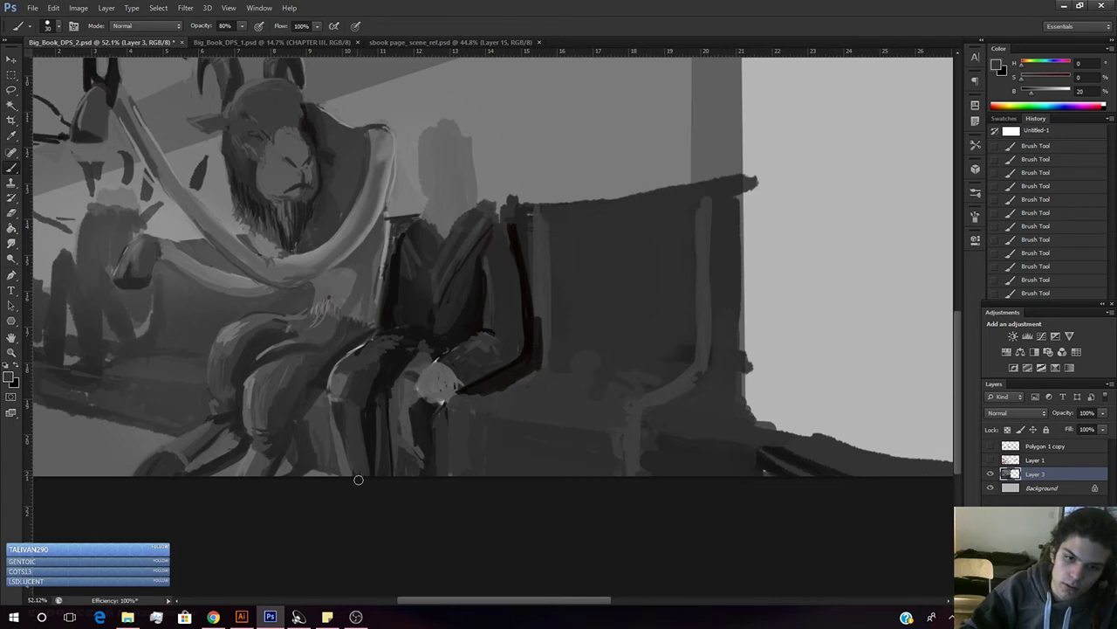
- Launch Discord through the system search and return to the painting in Photoshop
key(alt+Tab)
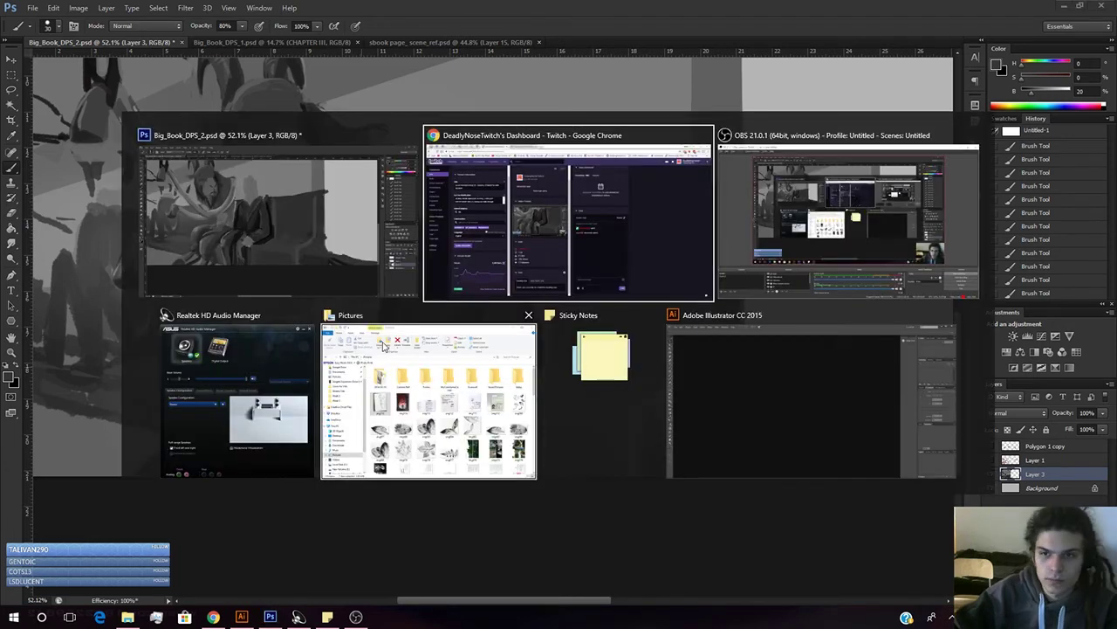
key(super)
text(discord)
key(Return)
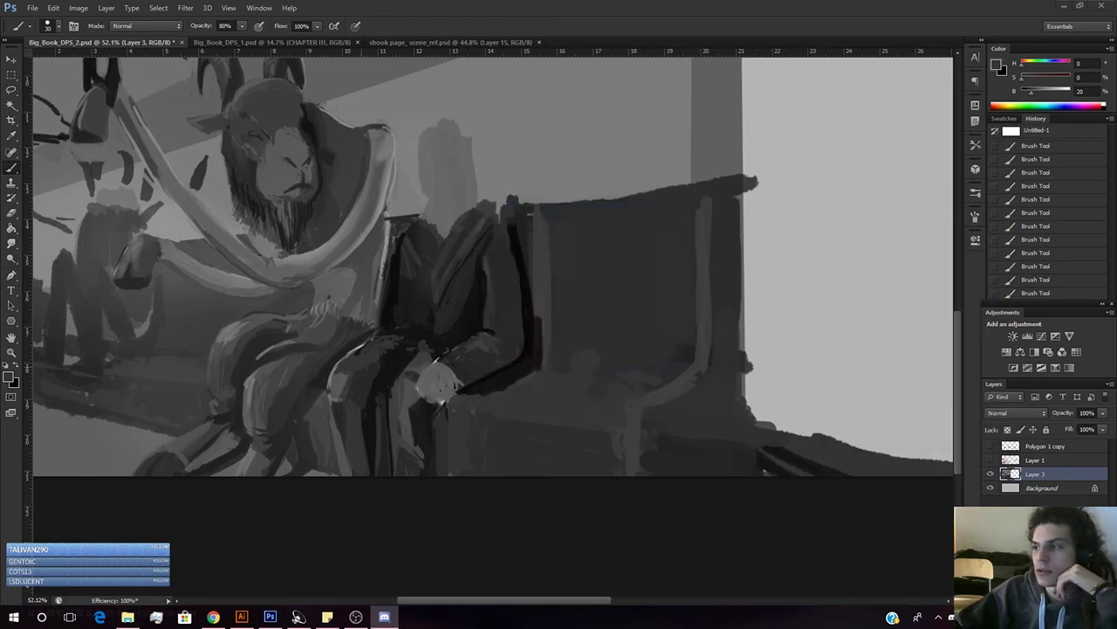
click(524, 6)
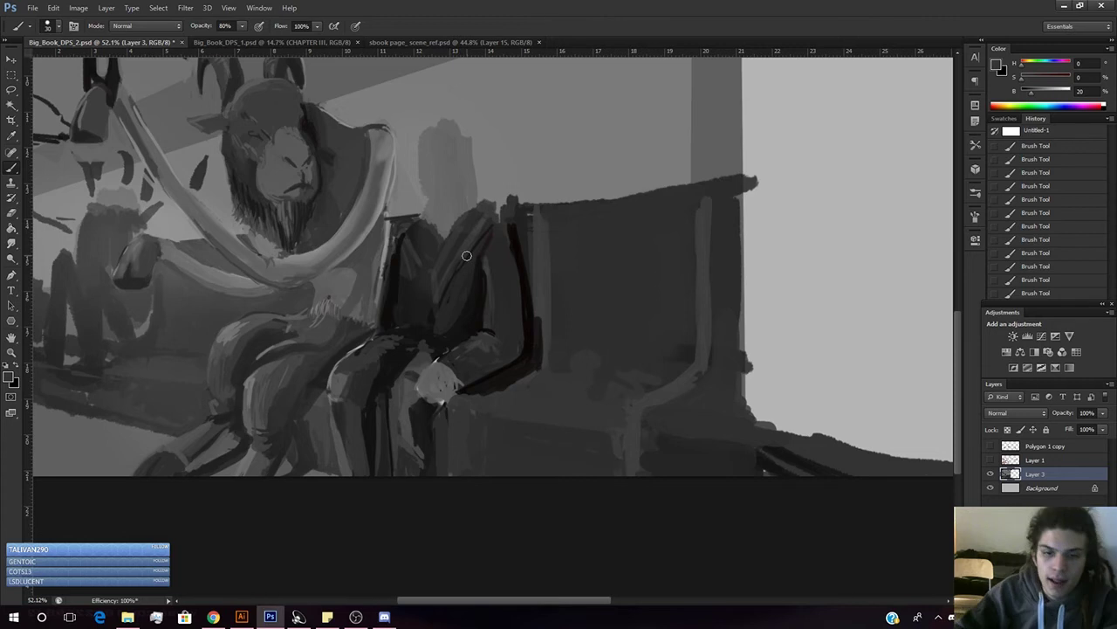
alt+click(394, 357)
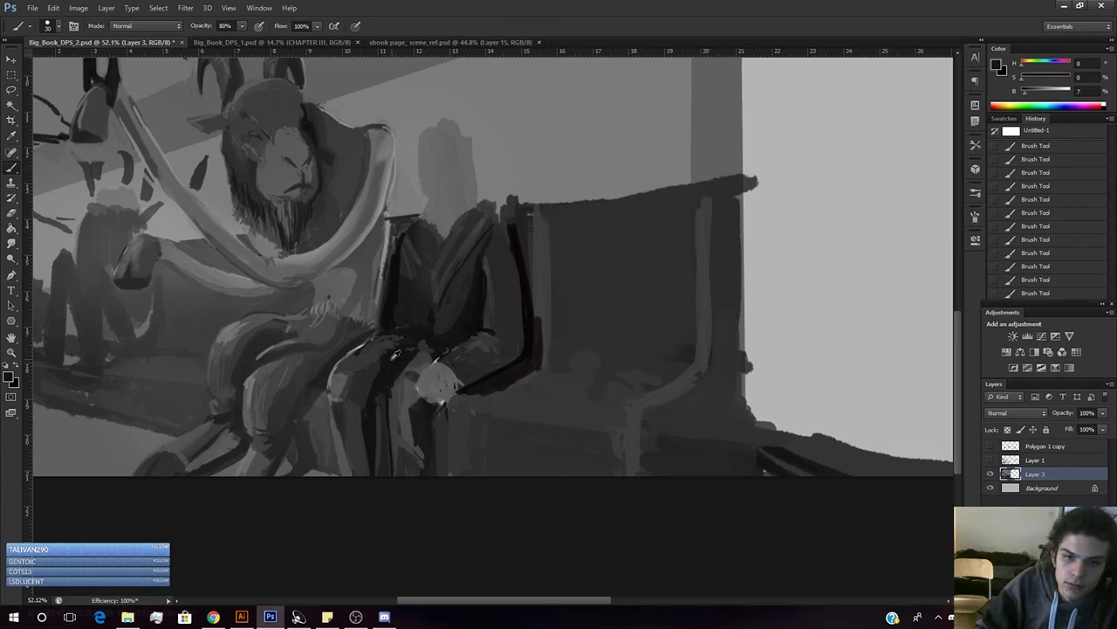
alt+click(811, 307)
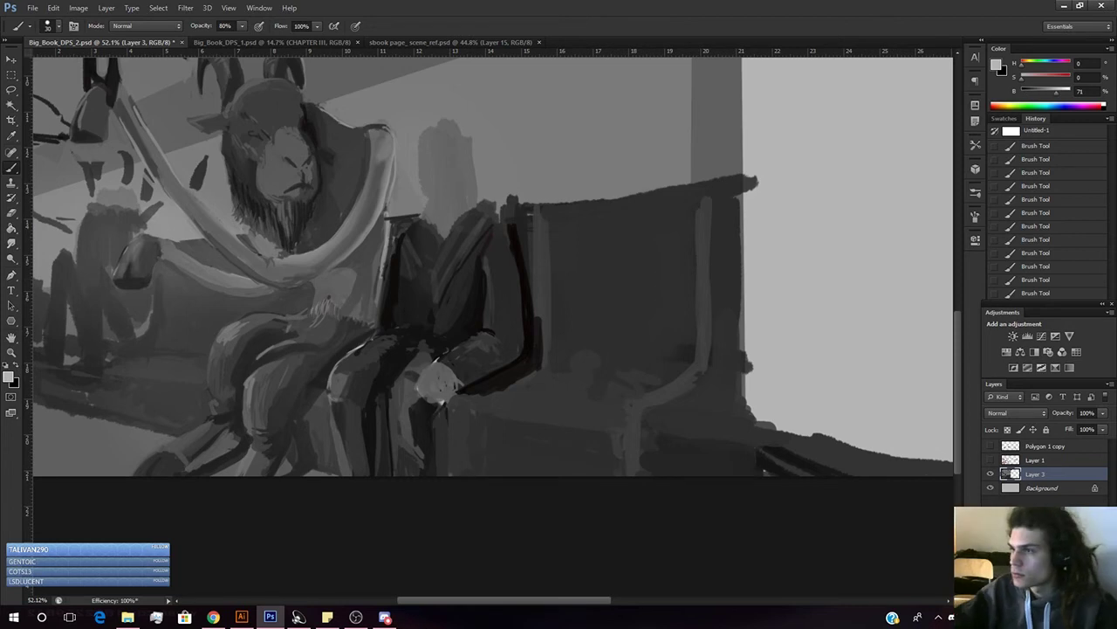
key(alt+Tab)
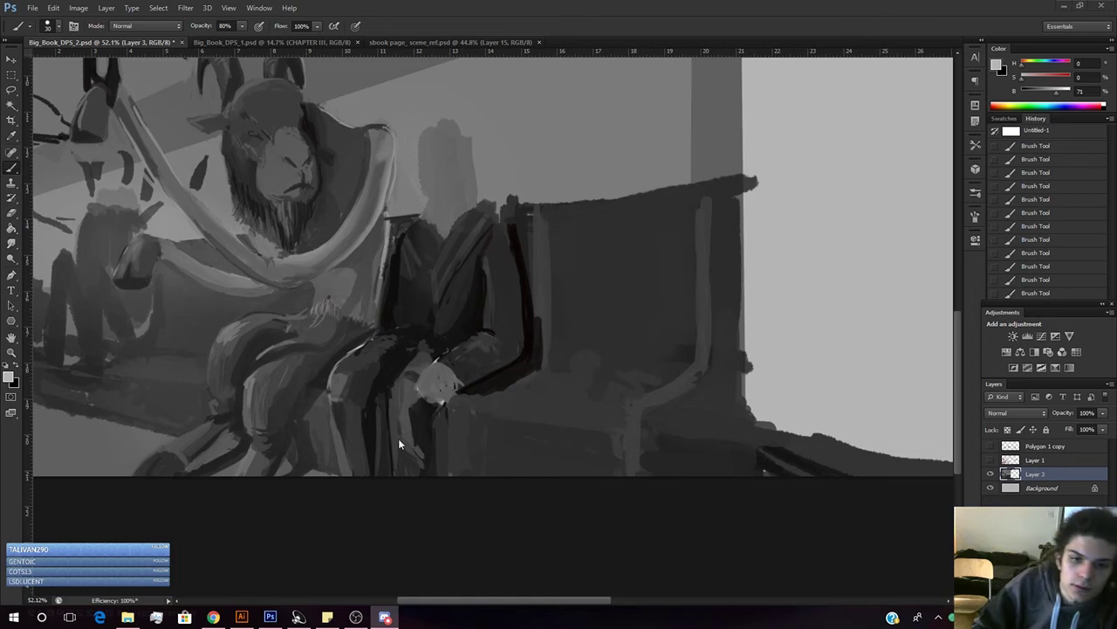
click(360, 371)
key(ctrl+z)
- Refine the knee and shin edges of the human's leg beside the goat figure with sampled greys between 16% and 35% brightness
alt+click(366, 366)
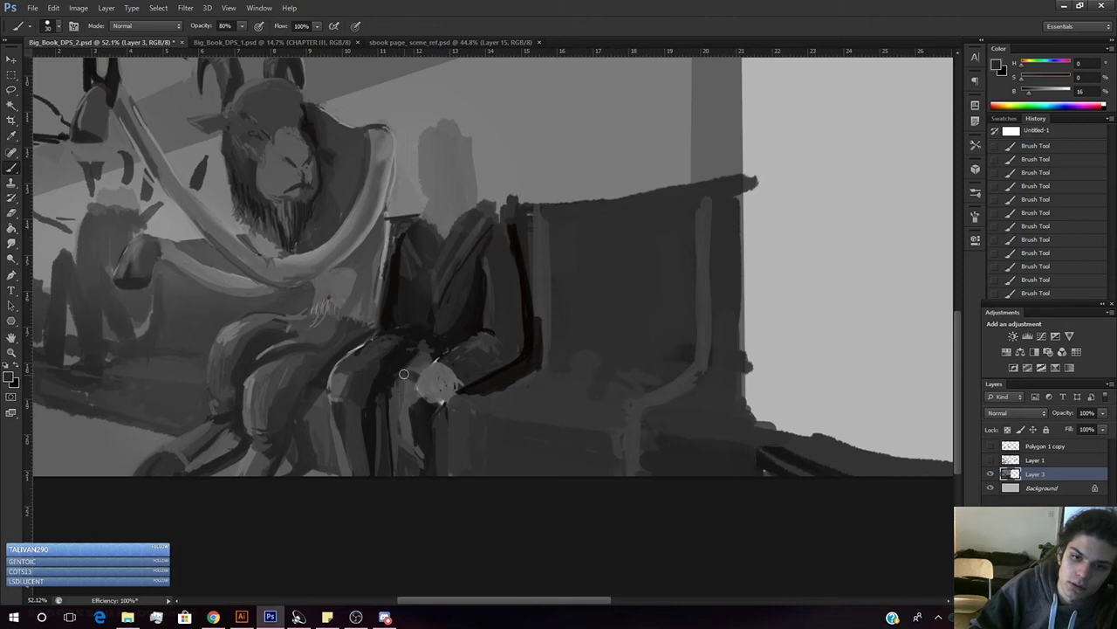
alt+click(341, 382)
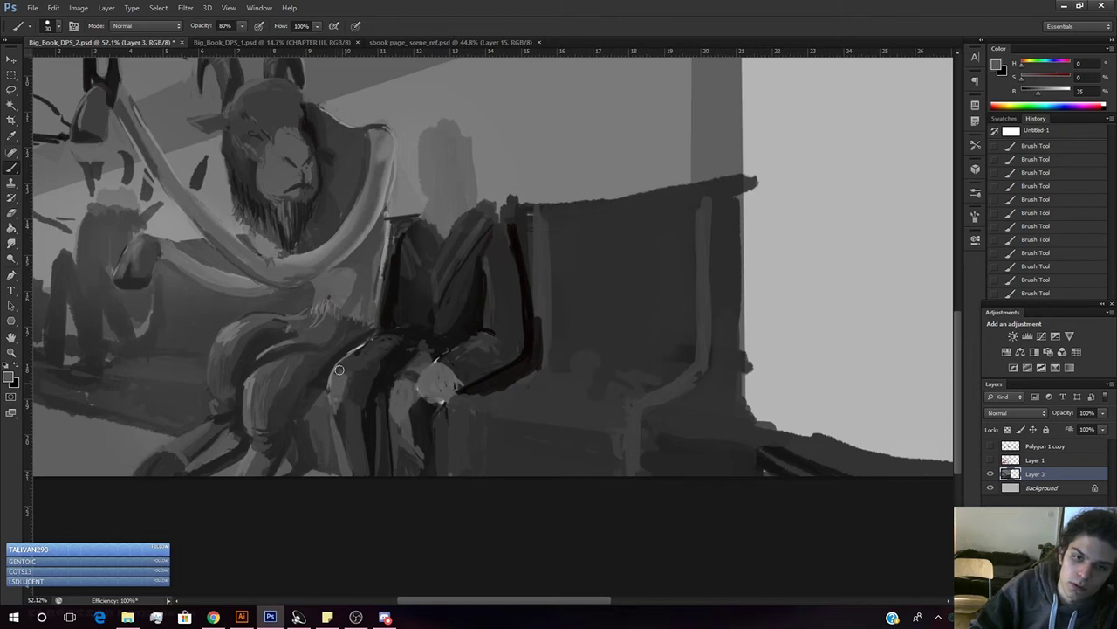
alt+click(347, 411)
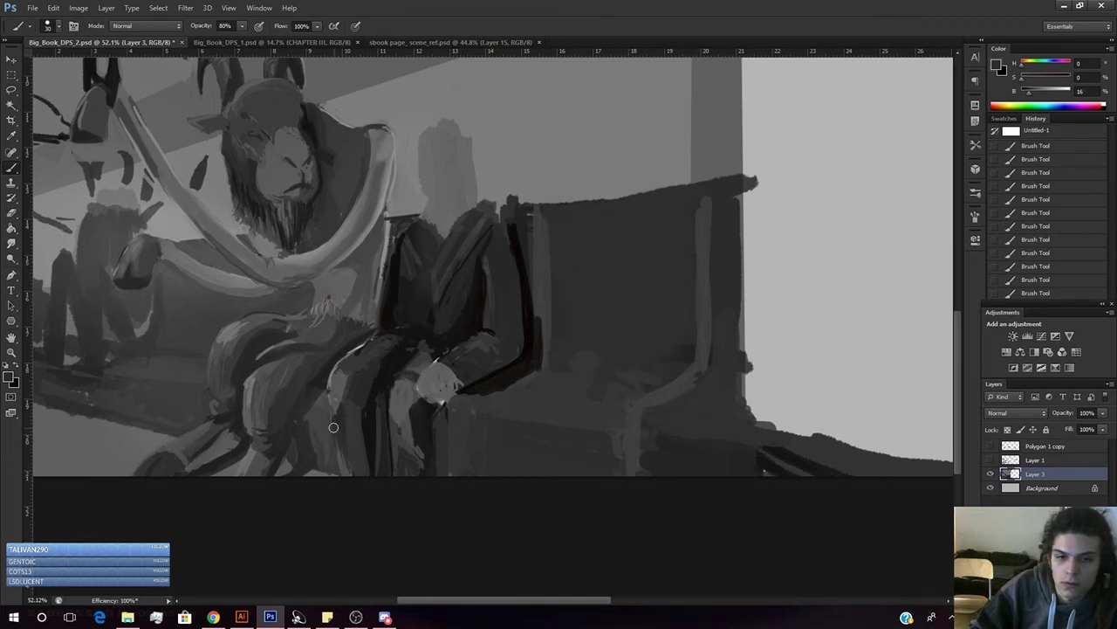
alt+click(342, 467)
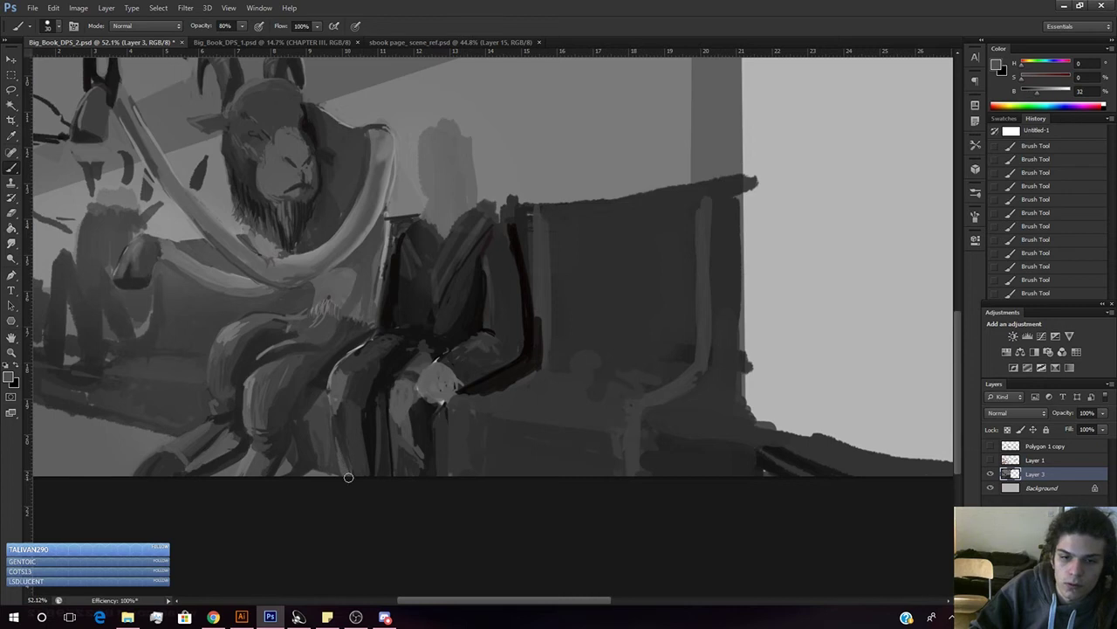
alt+click(348, 415)
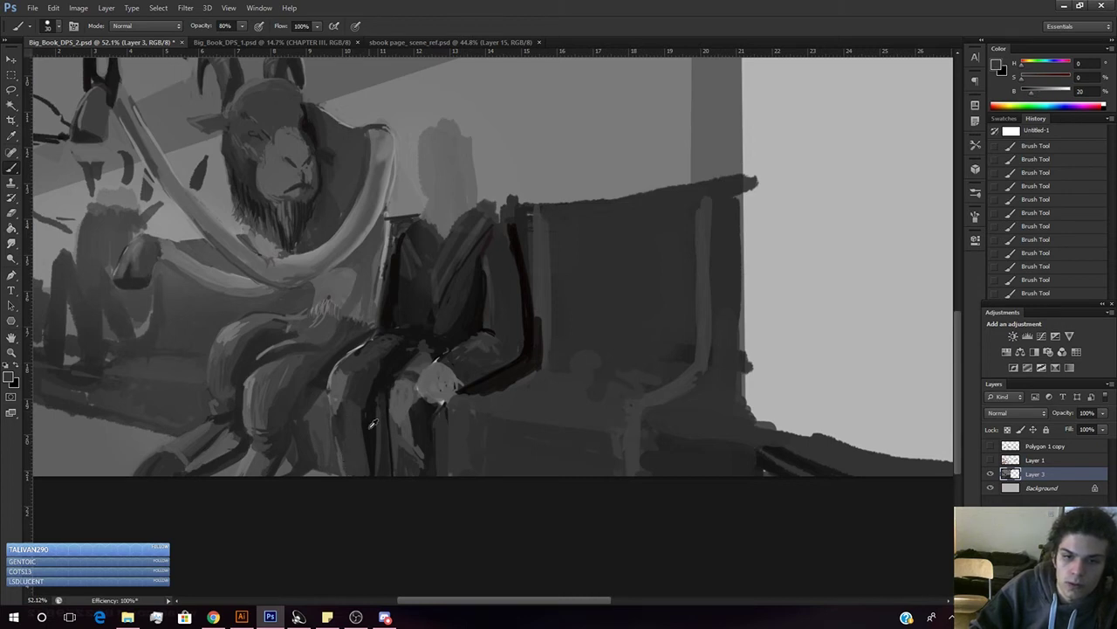
- Set the paint brightness to 19% and choose a soft round brush at 64 px with 0% hardness
click(1031, 95)
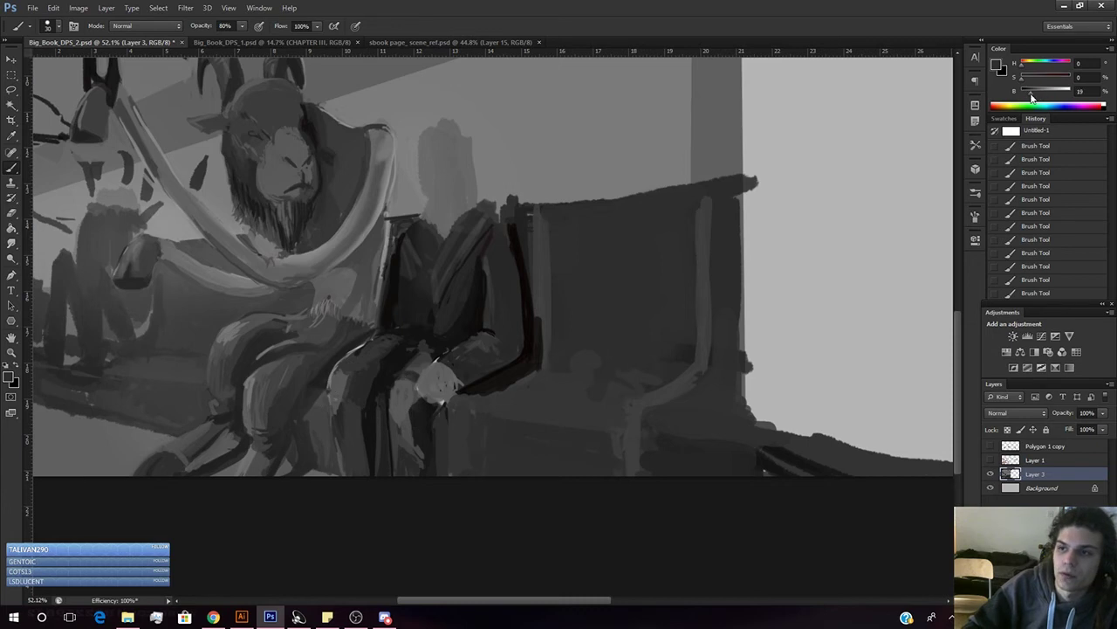
right_click(428, 445)
right_click(416, 442)
click(589, 315)
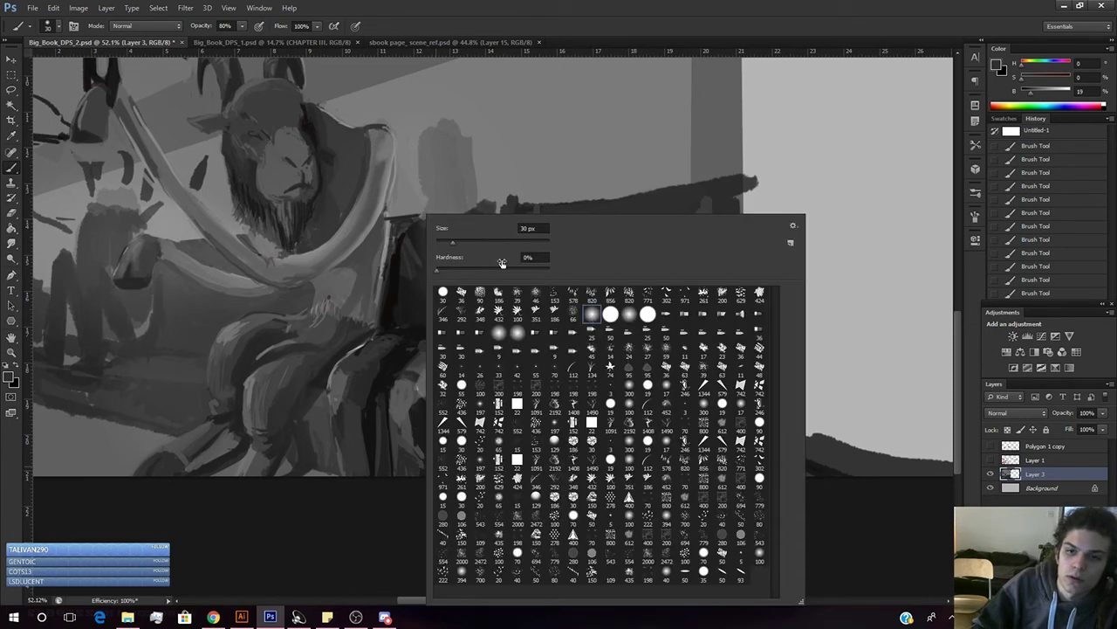
click(472, 245)
click(368, 430)
- Shade the human's knee and shin softly at 50% opacity, using sampled greys at 7%, 20% and 18% brightness
alt+click(359, 415)
drag(361, 464, 361, 418)
key(ctrl+z)
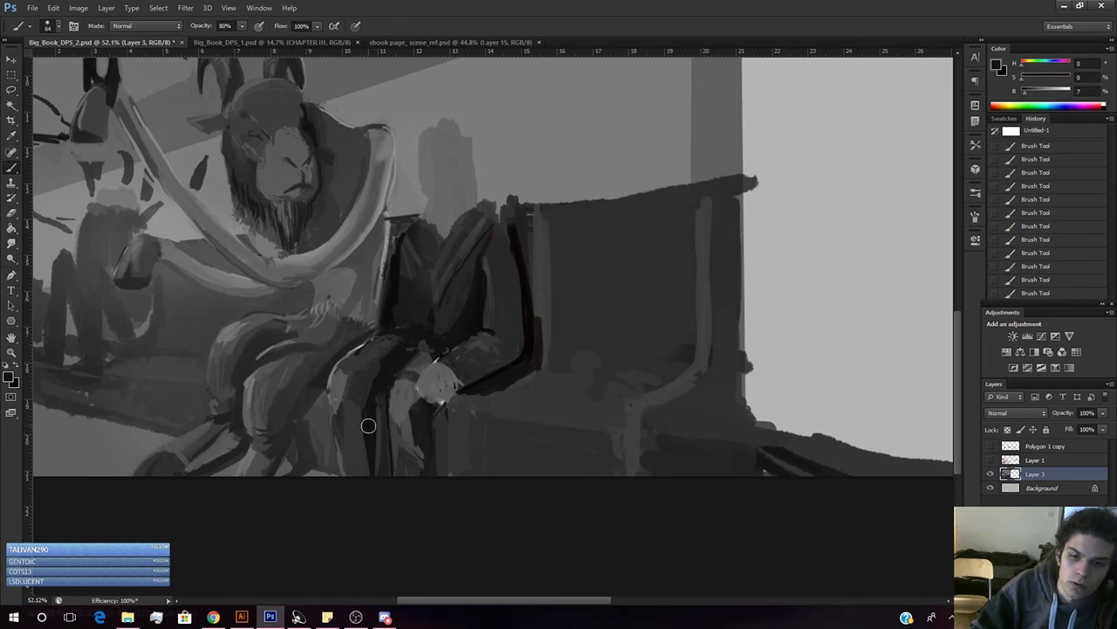
key(5)
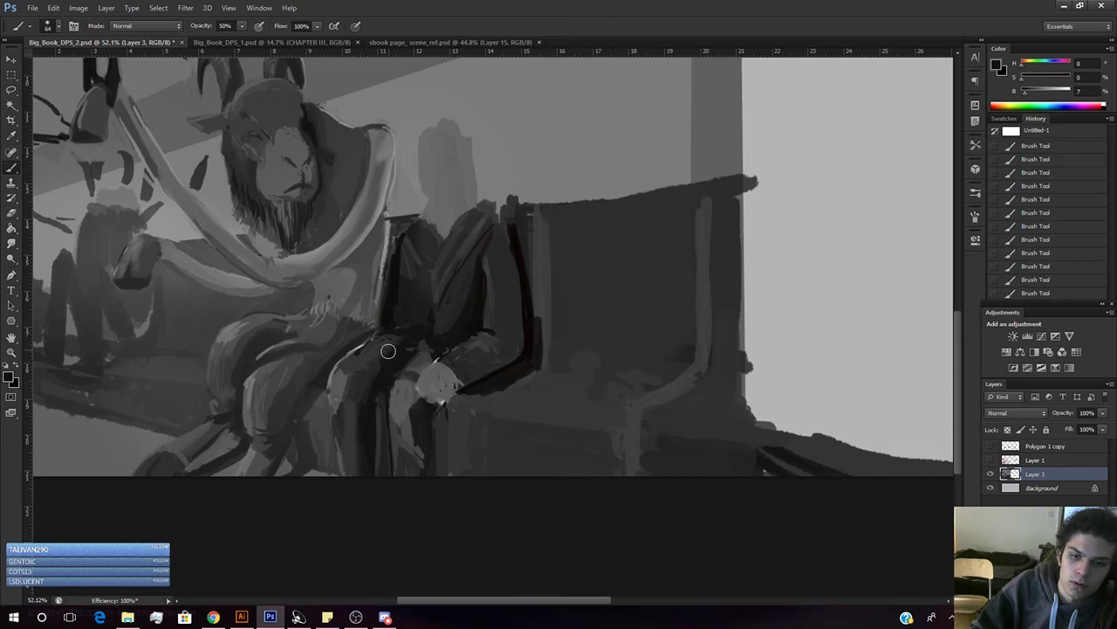
alt+click(351, 435)
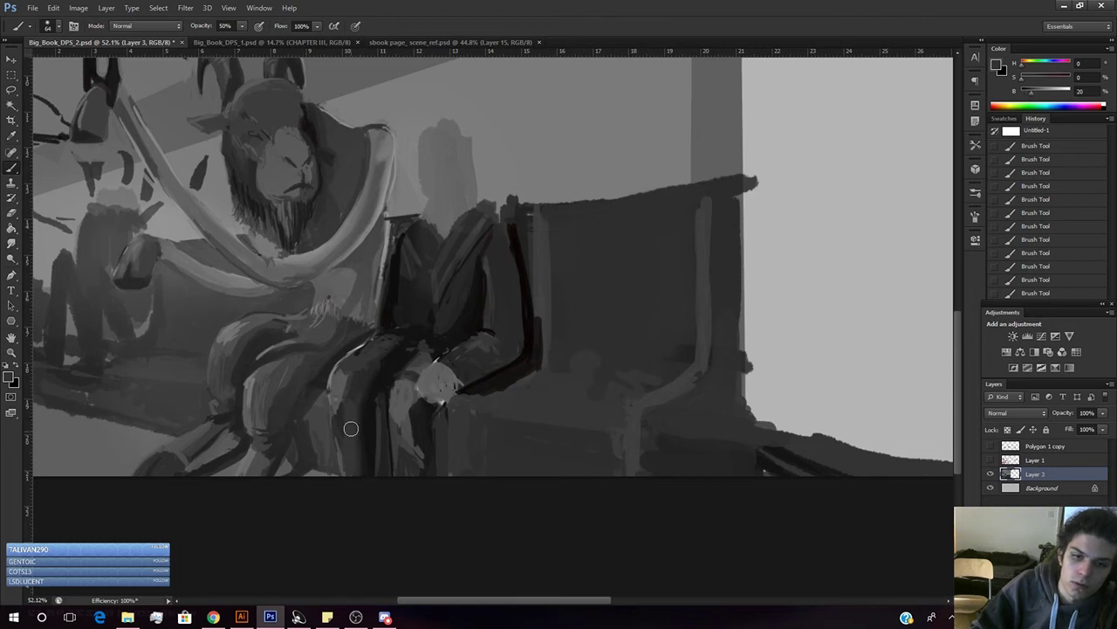
alt+click(364, 399)
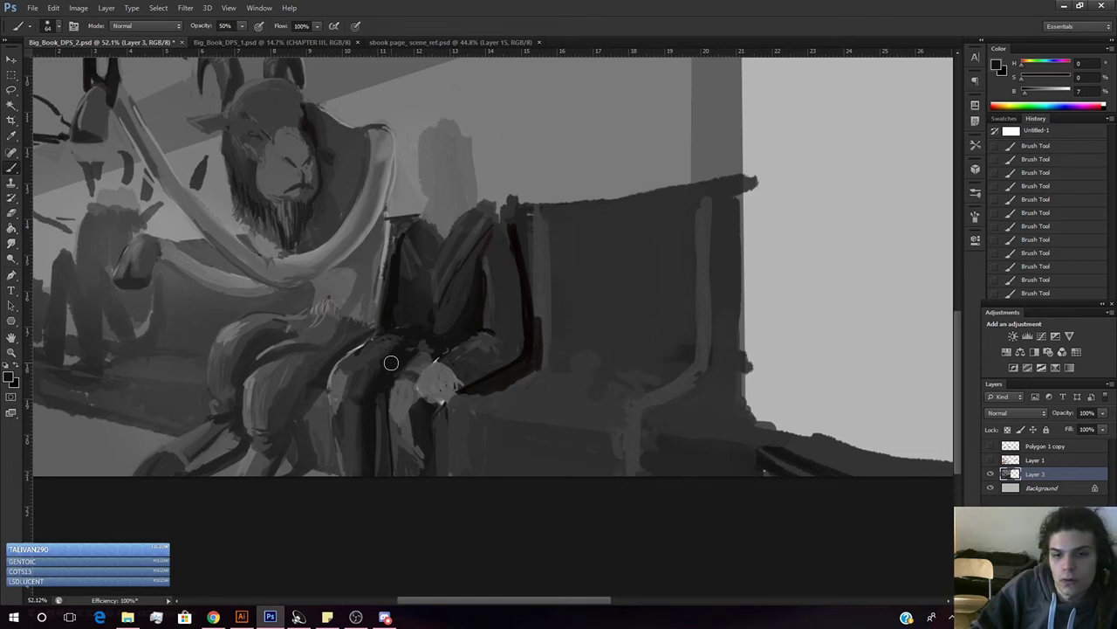
alt+click(367, 389)
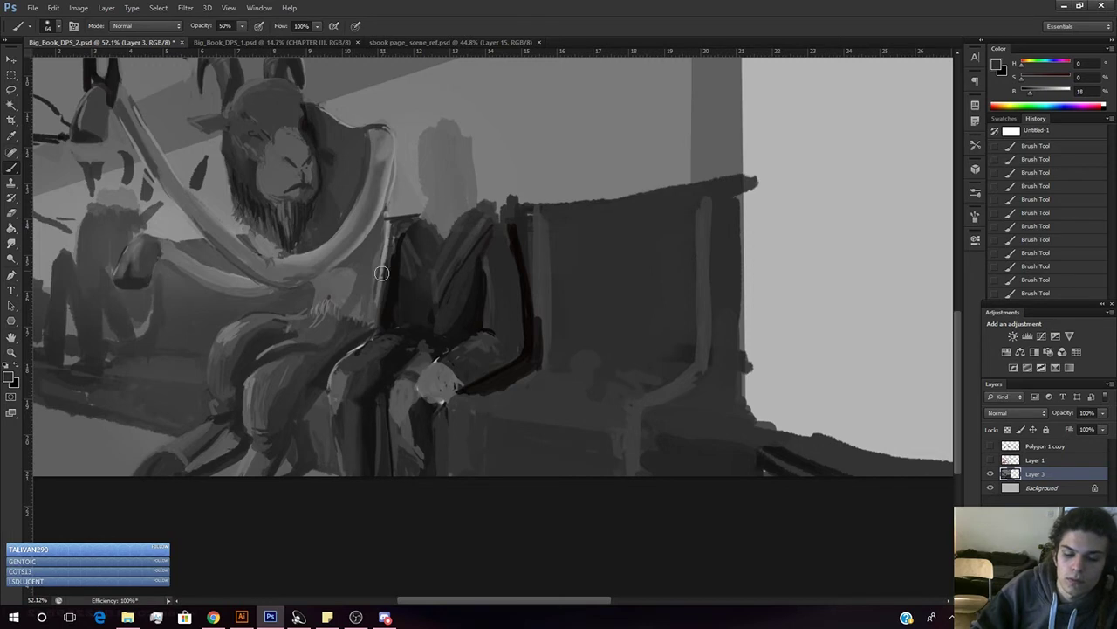
- Switch to the 30 px hard round brush and refine the human's lower legs with sampled greys at 8% and 18% brightness
right_click(471, 356)
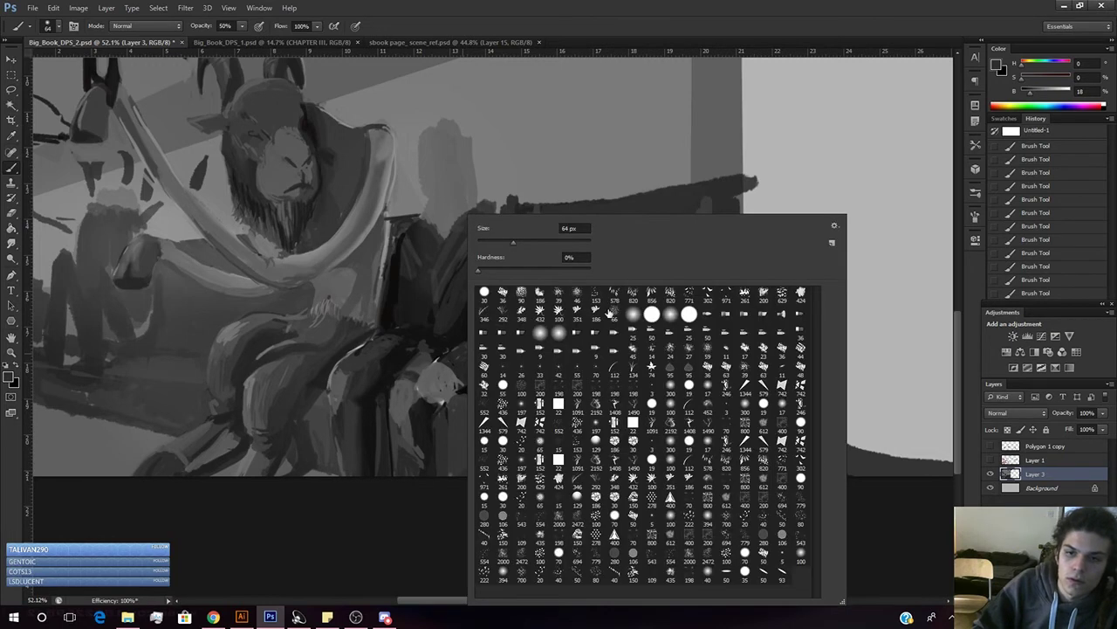
click(485, 293)
alt+click(365, 384)
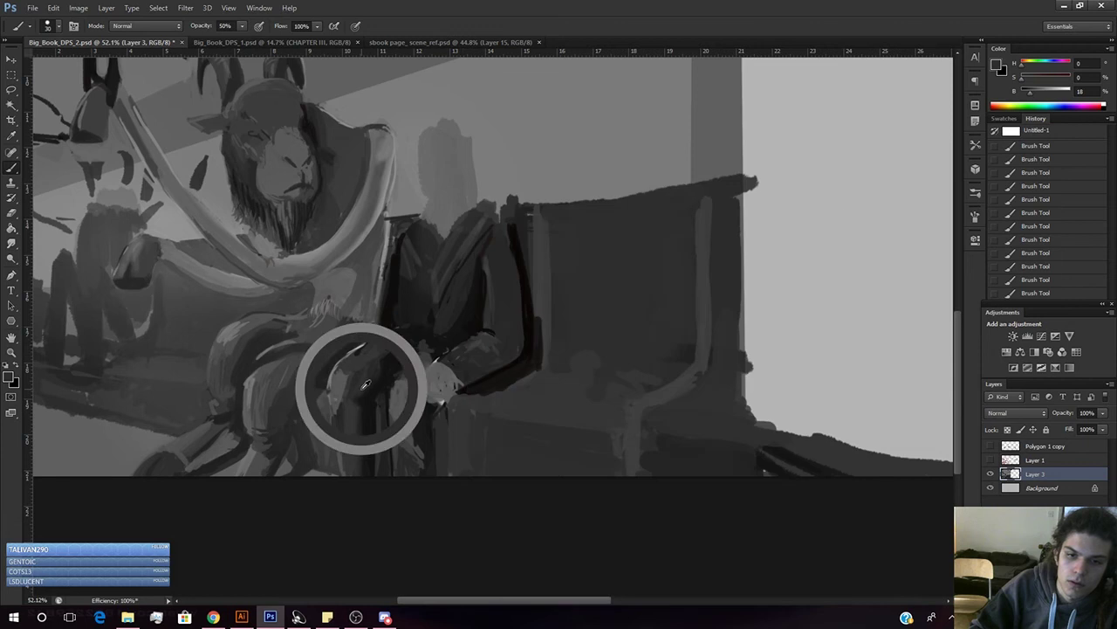
alt+click(362, 401)
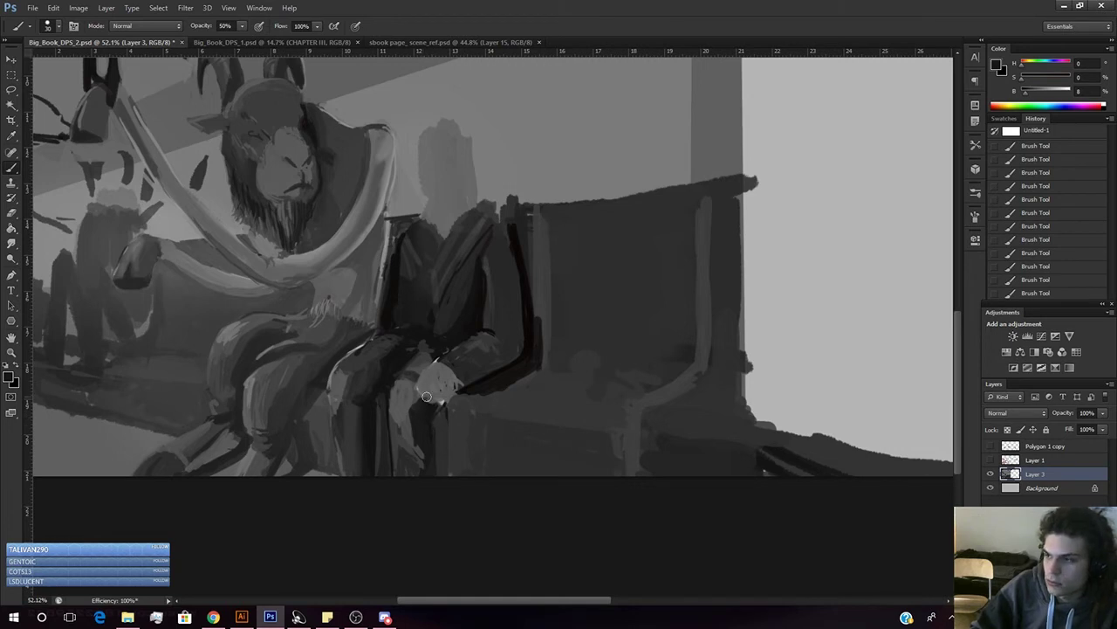
alt+click(442, 438)
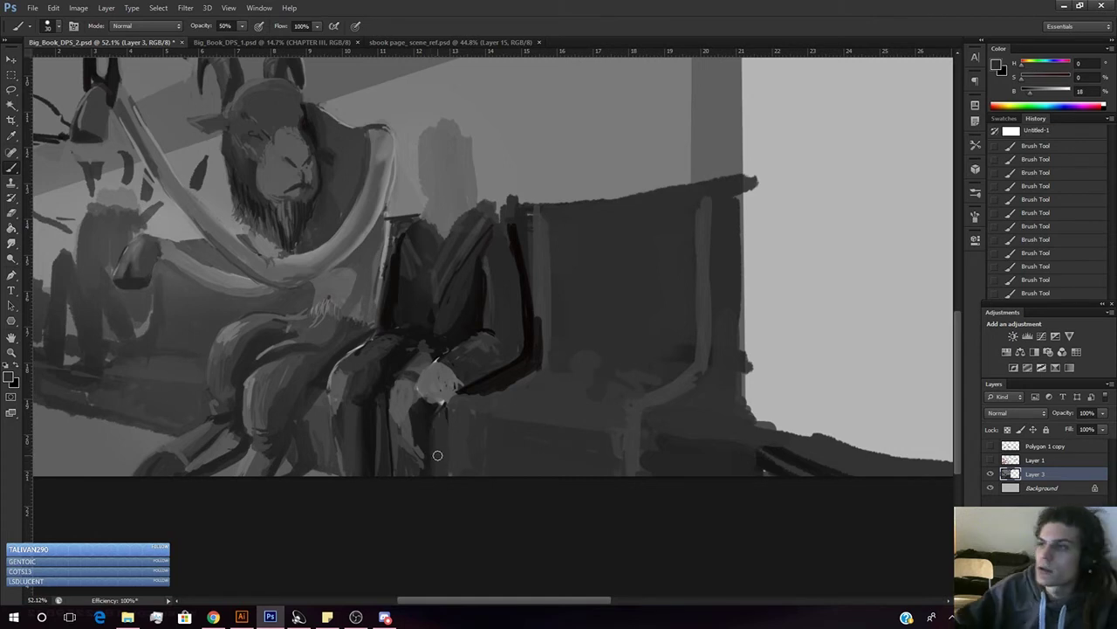
- Return to the painting in Photoshop and examine the whole carriage composition
key(alt+Tab)
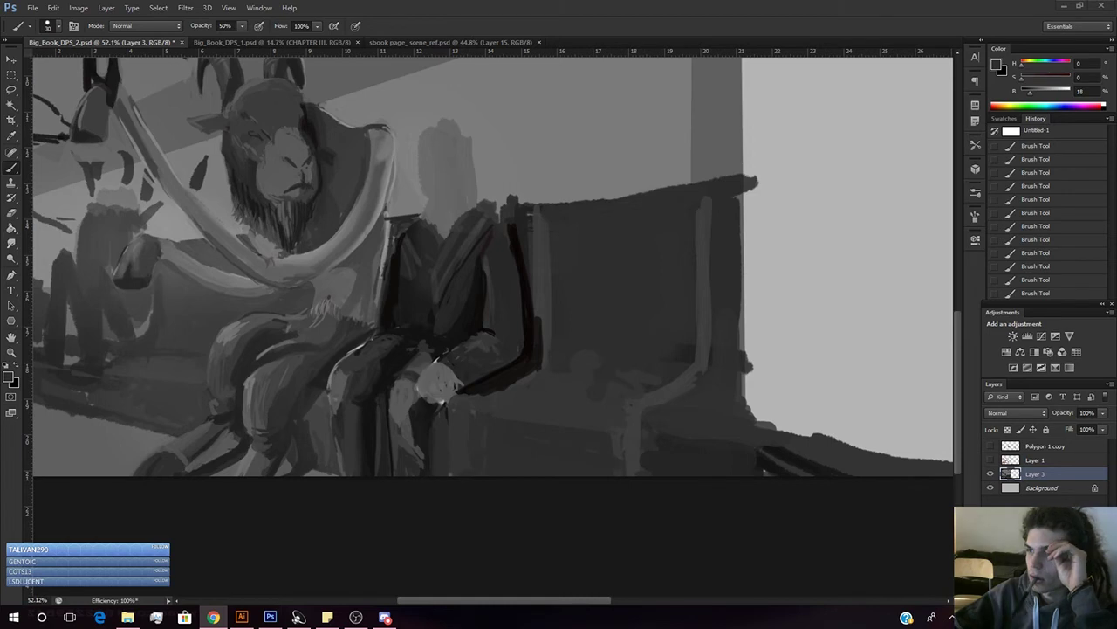
click(515, 15)
key(z)
drag(487, 258, 456, 297)
drag(551, 81, 429, 231)
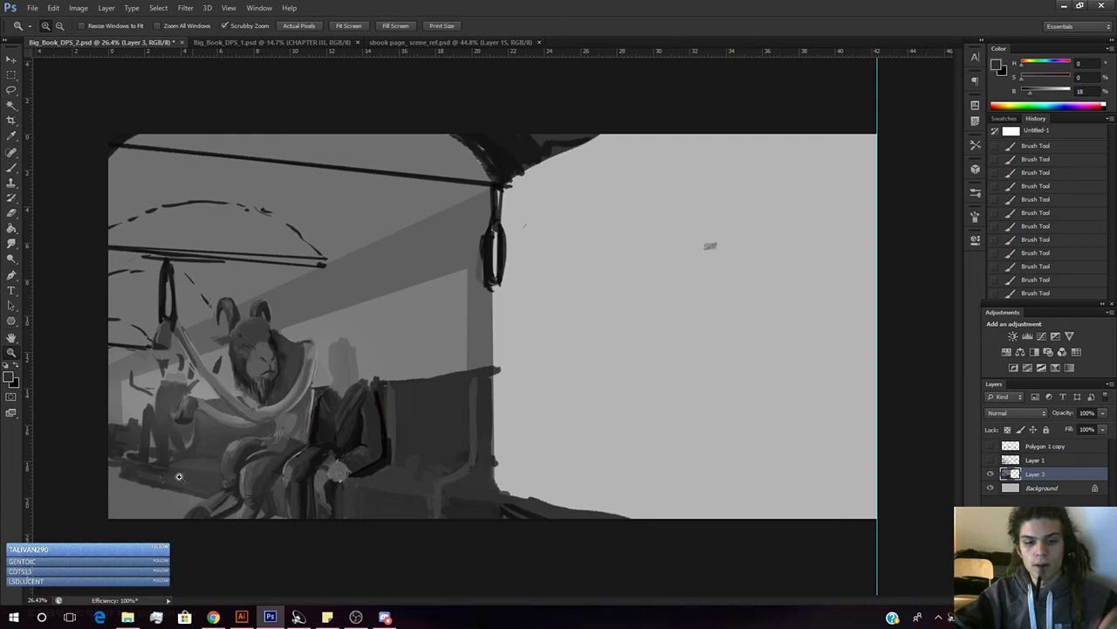
- Open the Windows sound settings through a system search for "audio" and set 2369M-4 as the default playback device
click(41, 618)
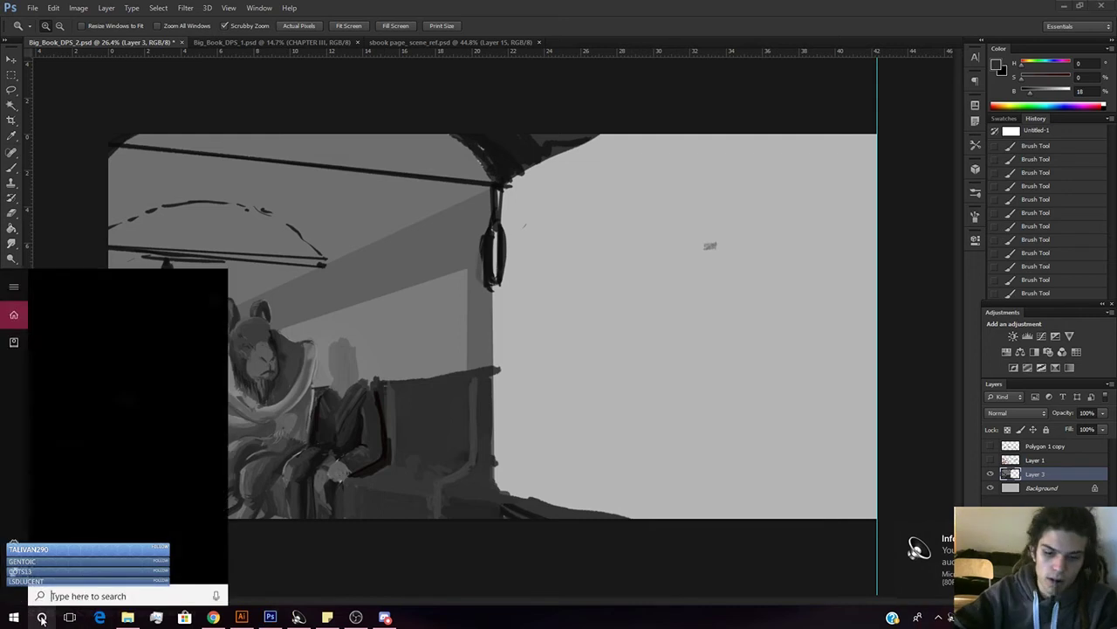
text(audio)
click(41, 618)
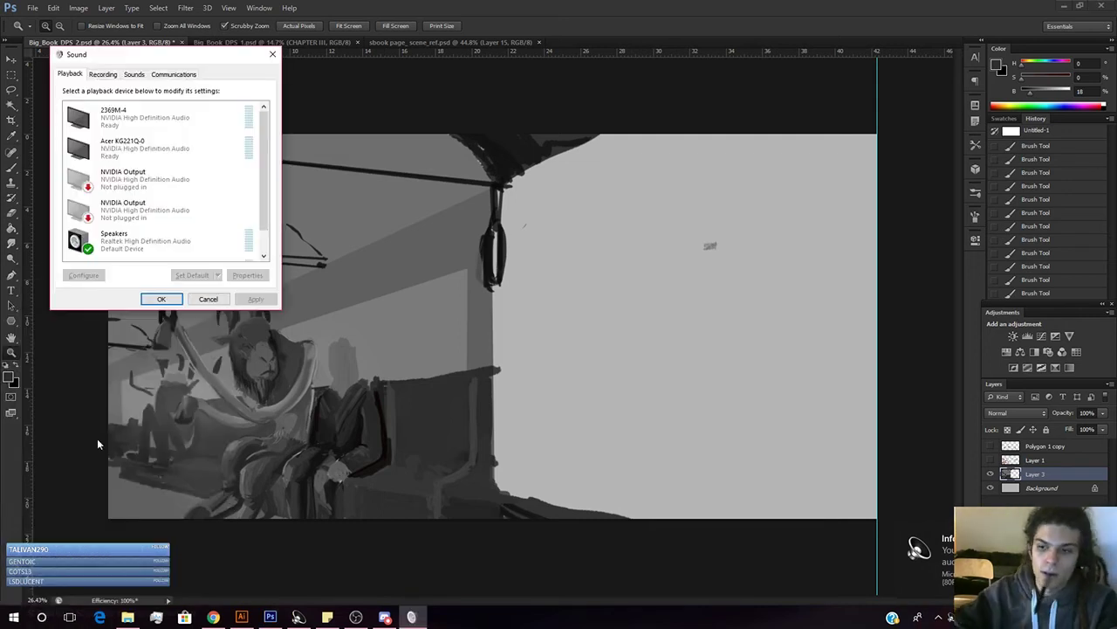
click(144, 149)
click(144, 118)
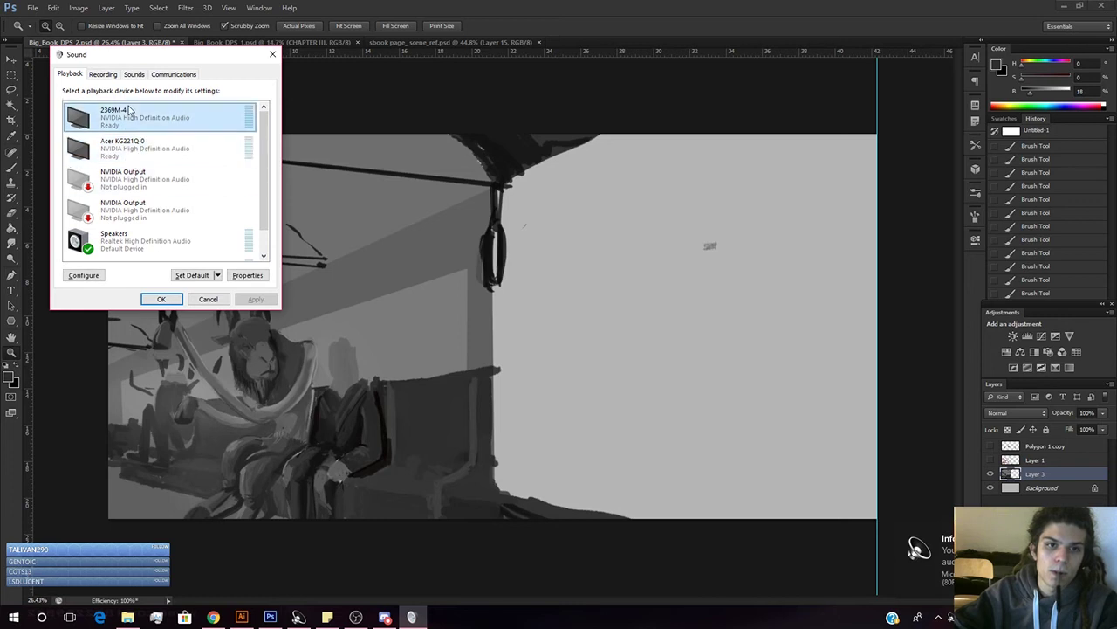
click(192, 275)
click(177, 300)
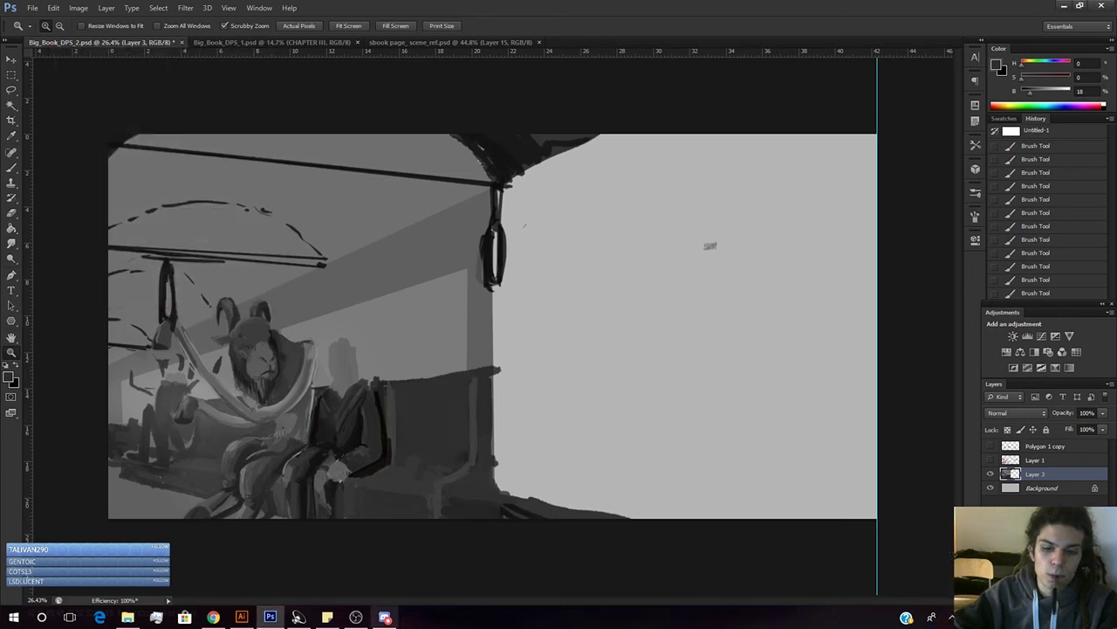
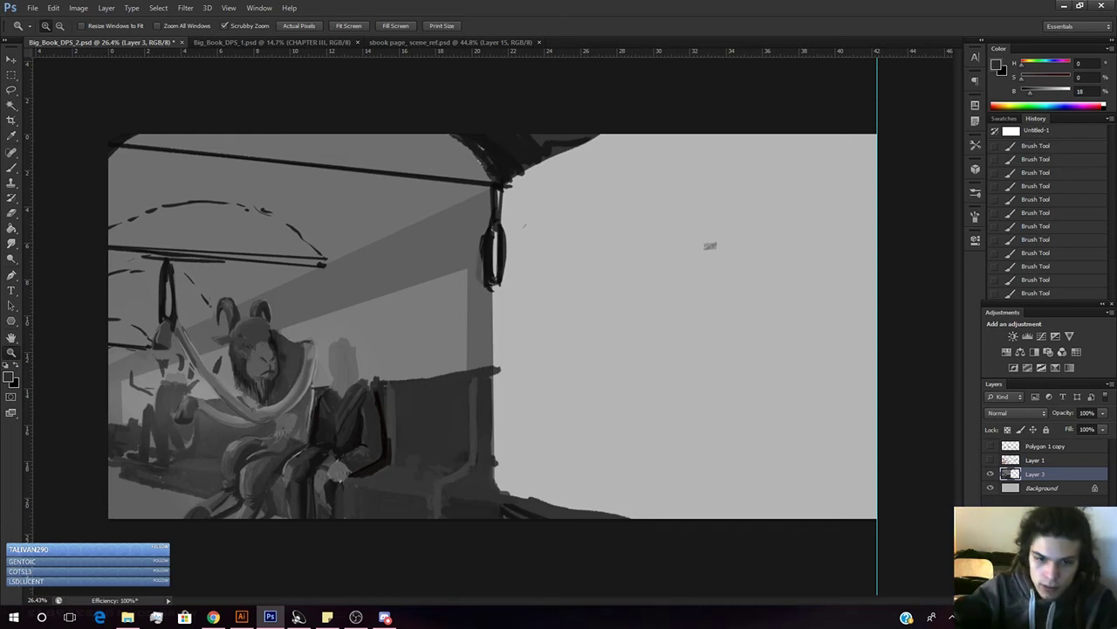
- Darken the human's jacket edge beside the goat figure with 7% brightness grey, checking it against the red sketch on Layer 1
drag(338, 412, 381, 436)
key(b)
alt+click(374, 473)
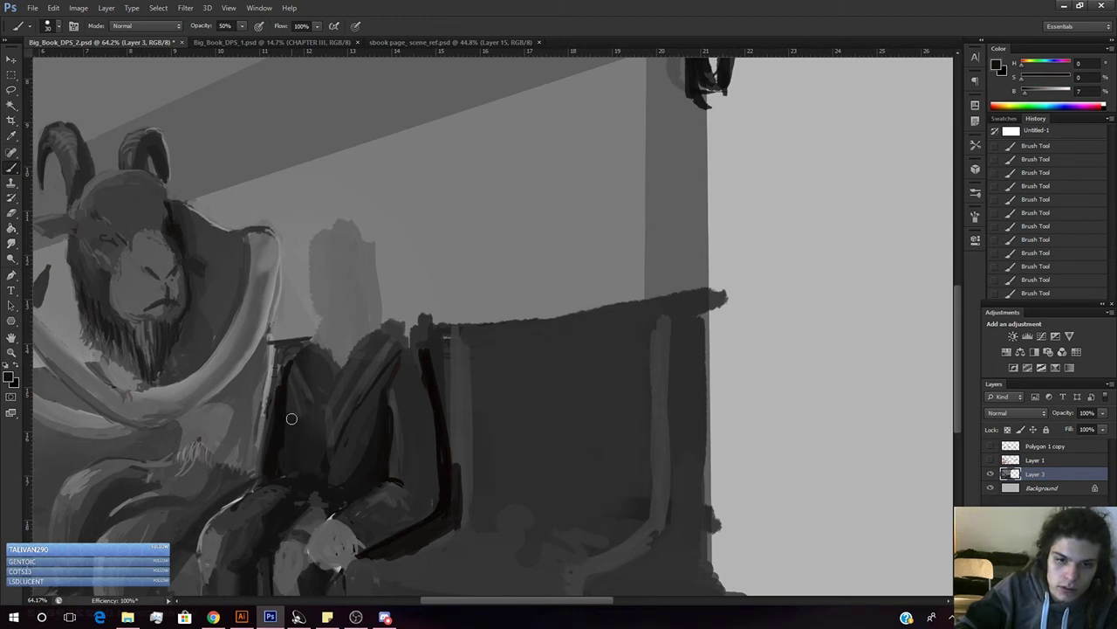
click(990, 460)
click(990, 460)
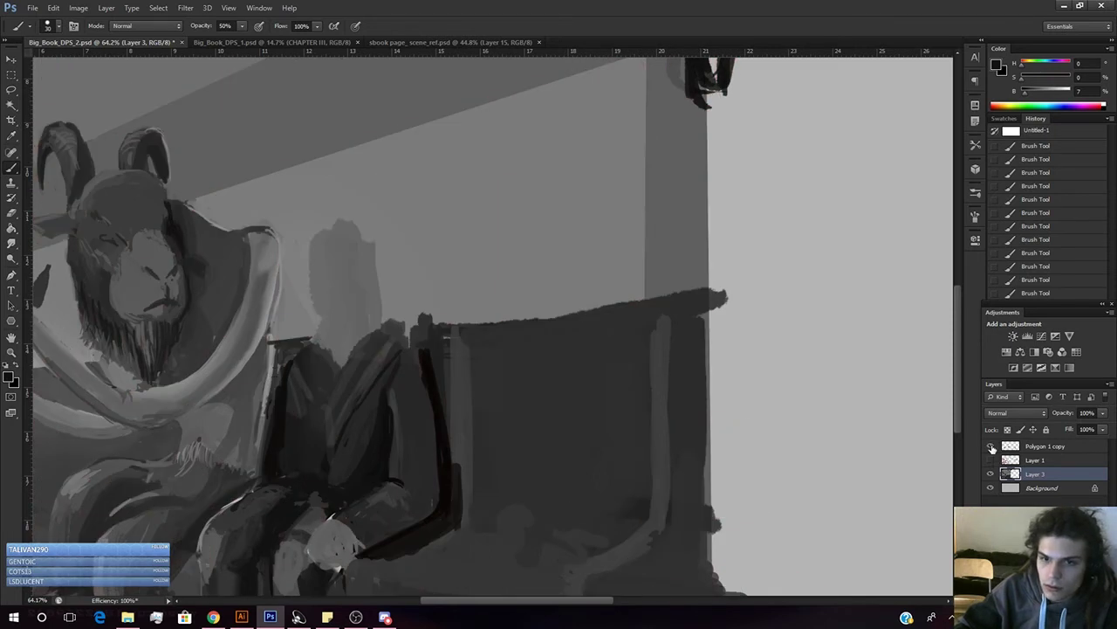
click(991, 446)
click(991, 446)
click(990, 460)
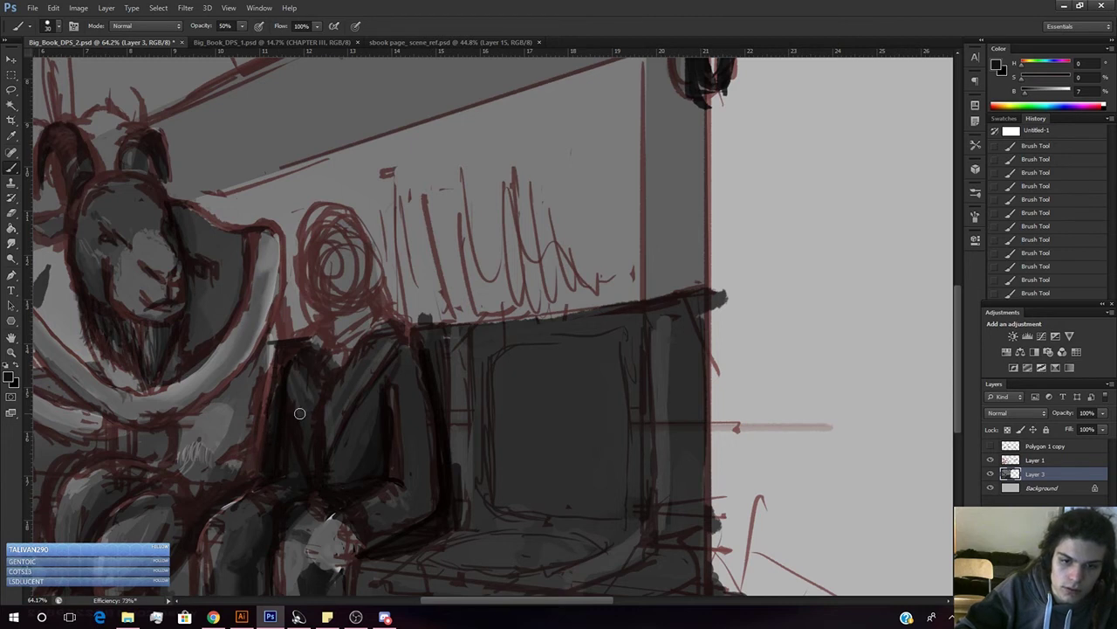
alt+click(381, 454)
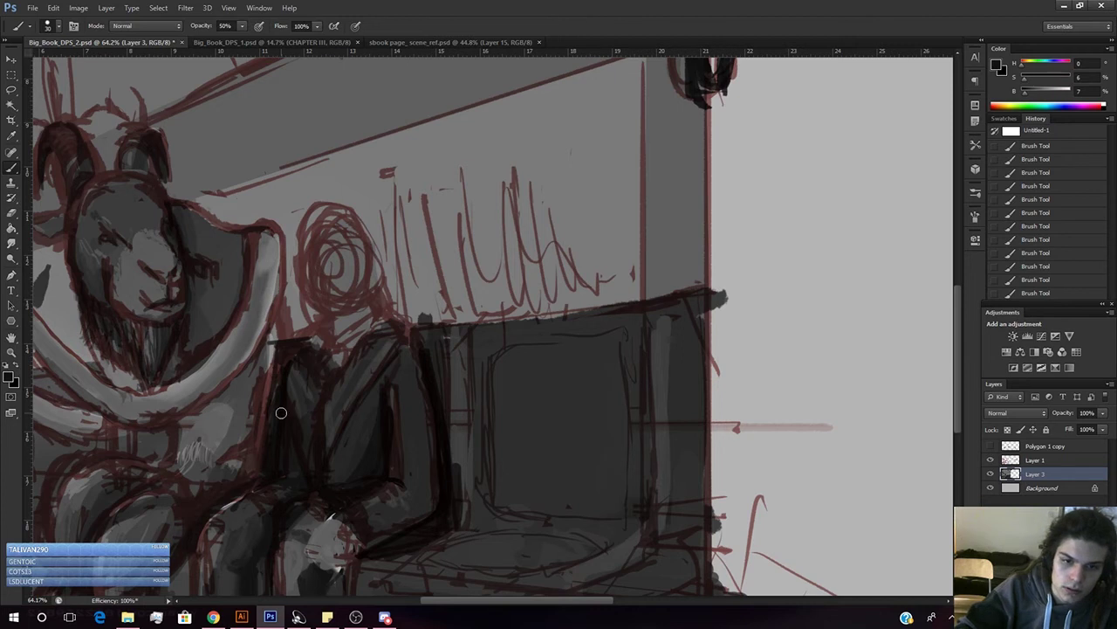
click(990, 459)
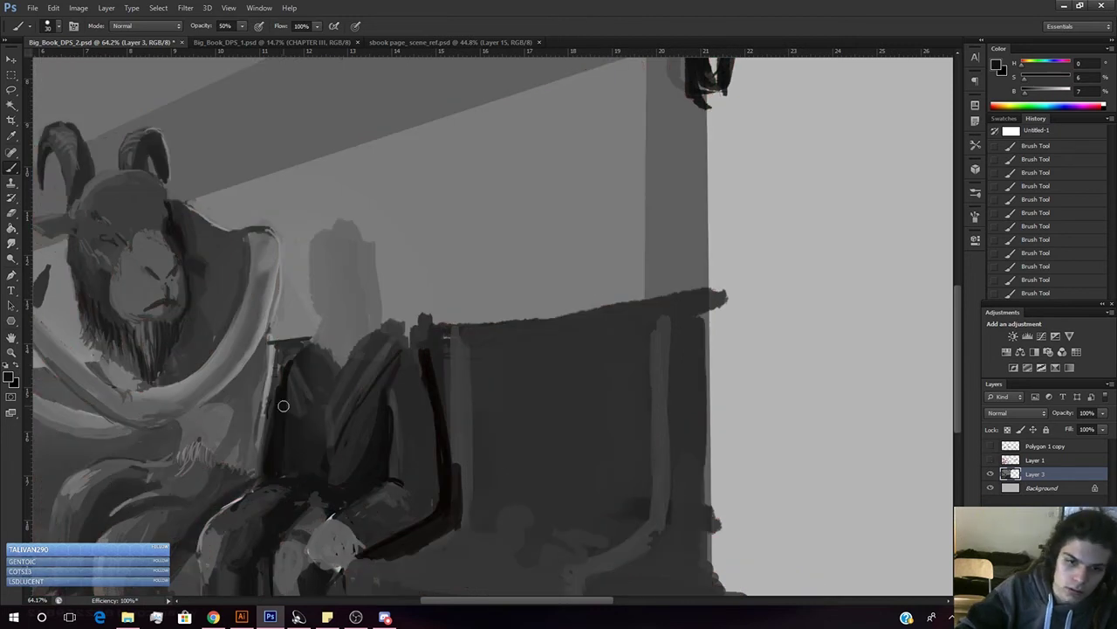
- Repaint the human's jacket front nearest the goat figure at 80% opacity with sampled dark greys between 7% and 11% brightness
alt+click(303, 362)
drag(298, 363, 287, 374)
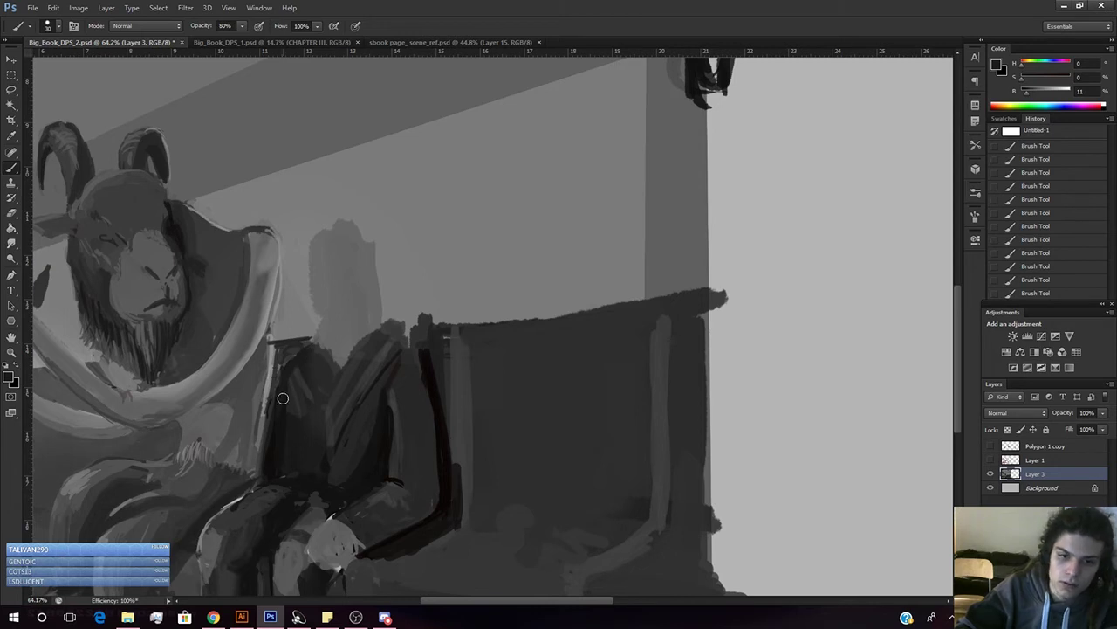
key(8)
alt+click(279, 436)
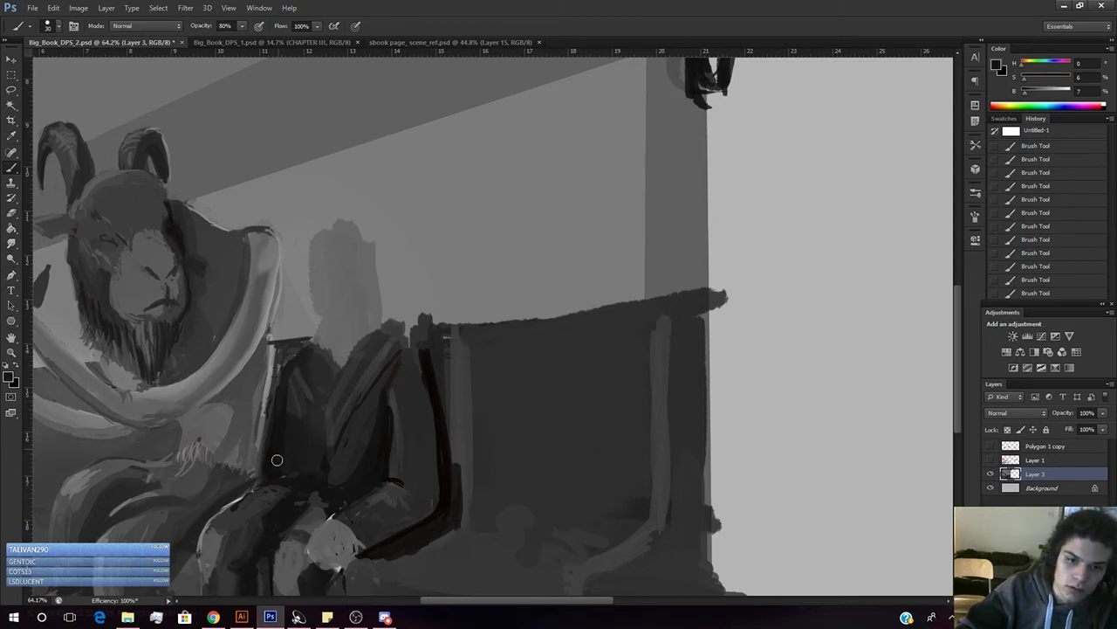
alt+click(285, 398)
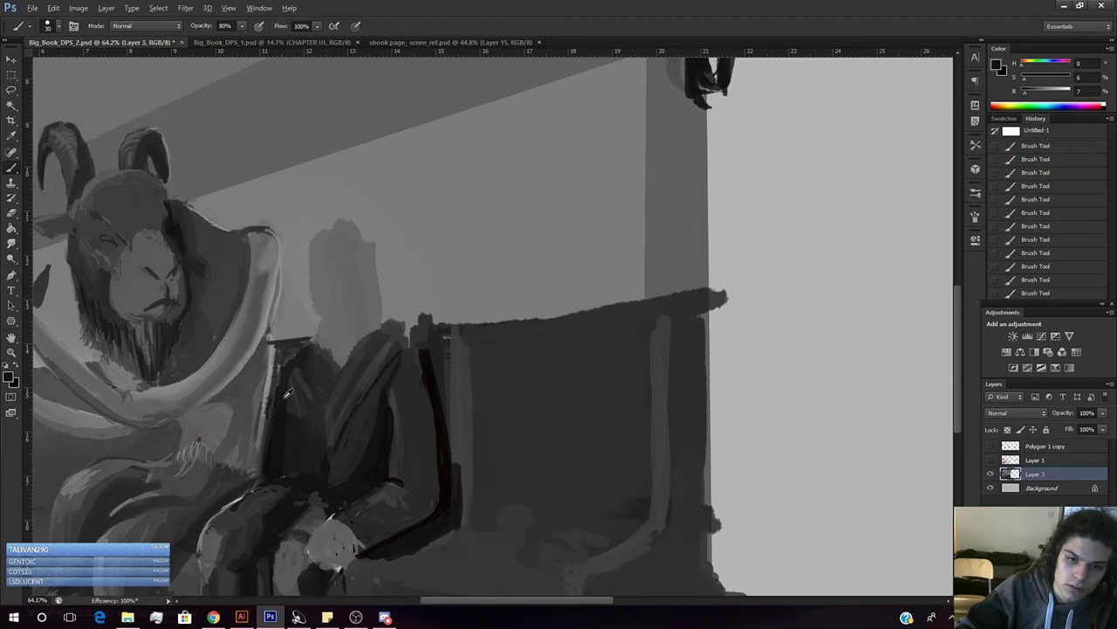
drag(292, 367, 299, 400)
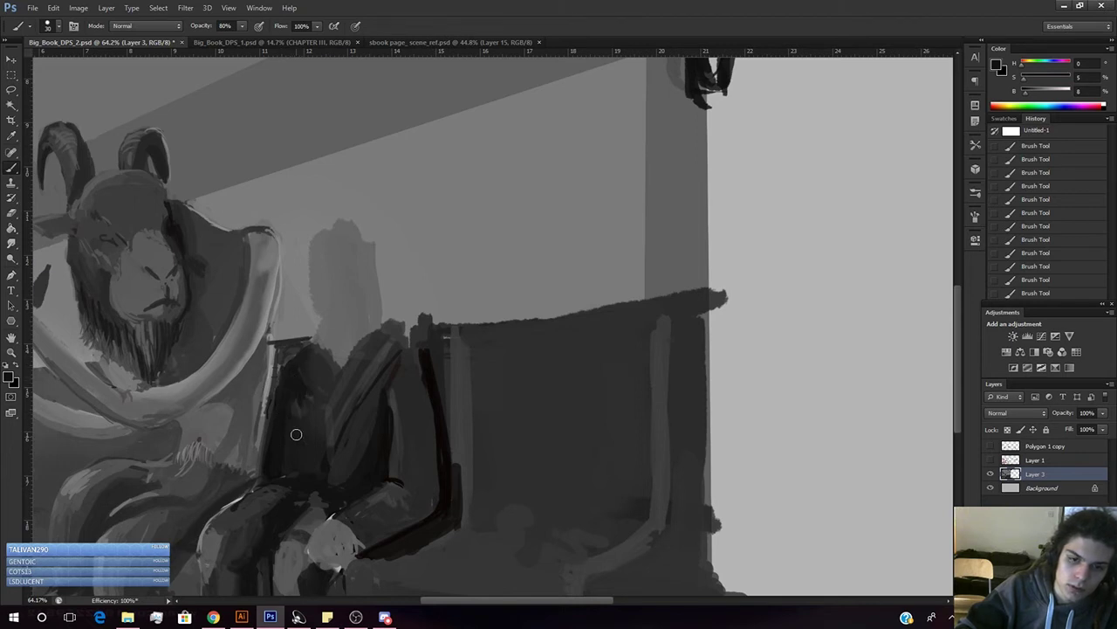
alt+click(295, 417)
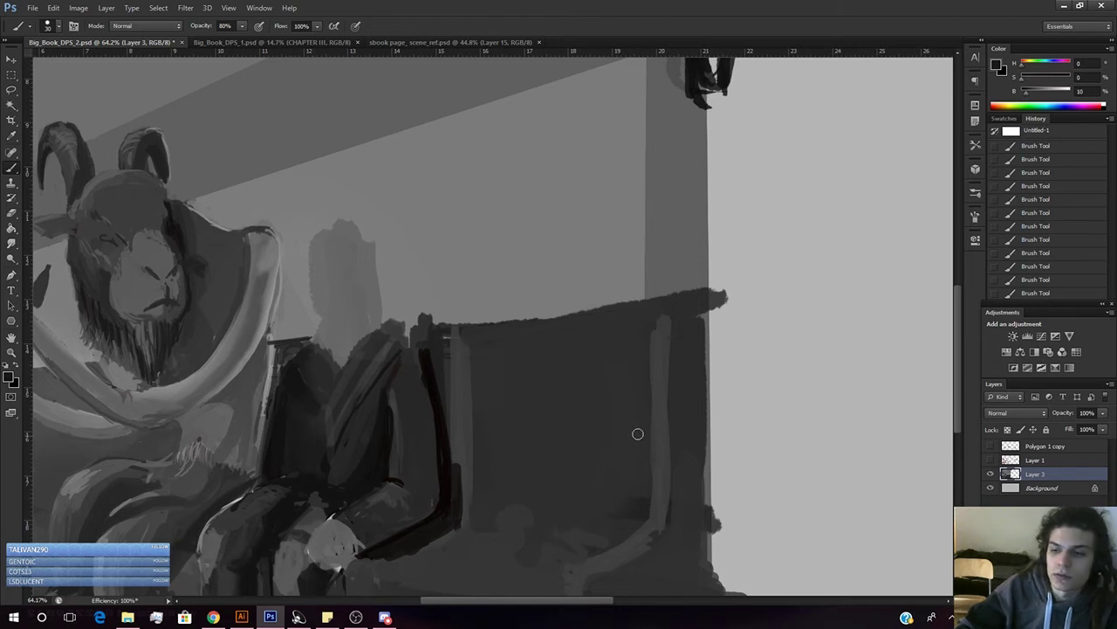
- Check the Layer 1 sketch and examine the suited man's jacket in Big_Book_DPS_1.psd as a reference
click(991, 460)
click(991, 460)
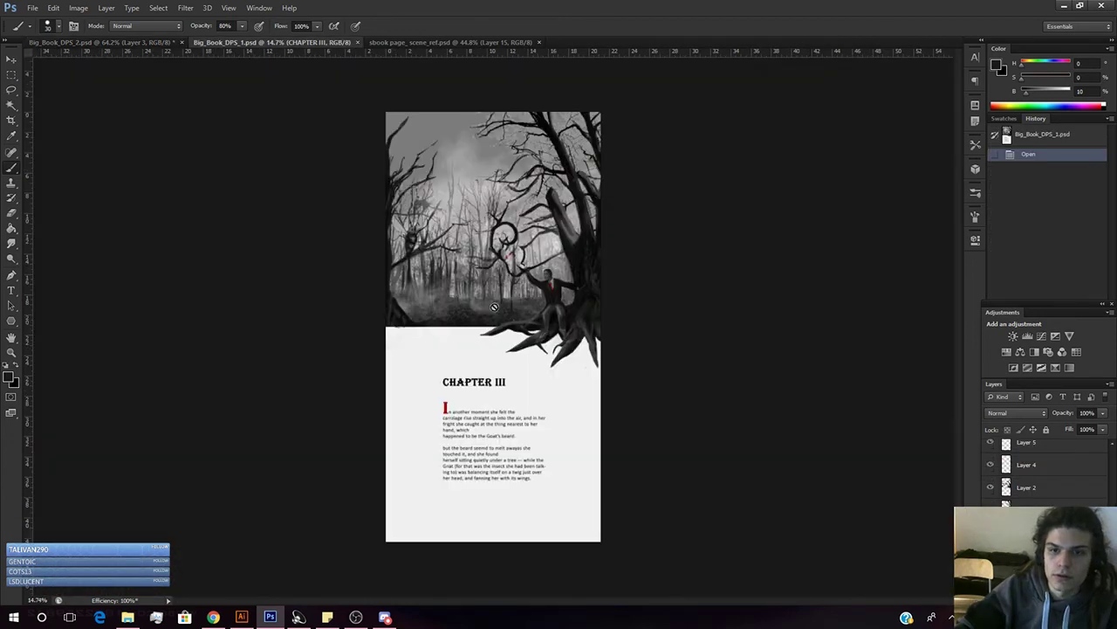
key(z)
drag(494, 306, 641, 299)
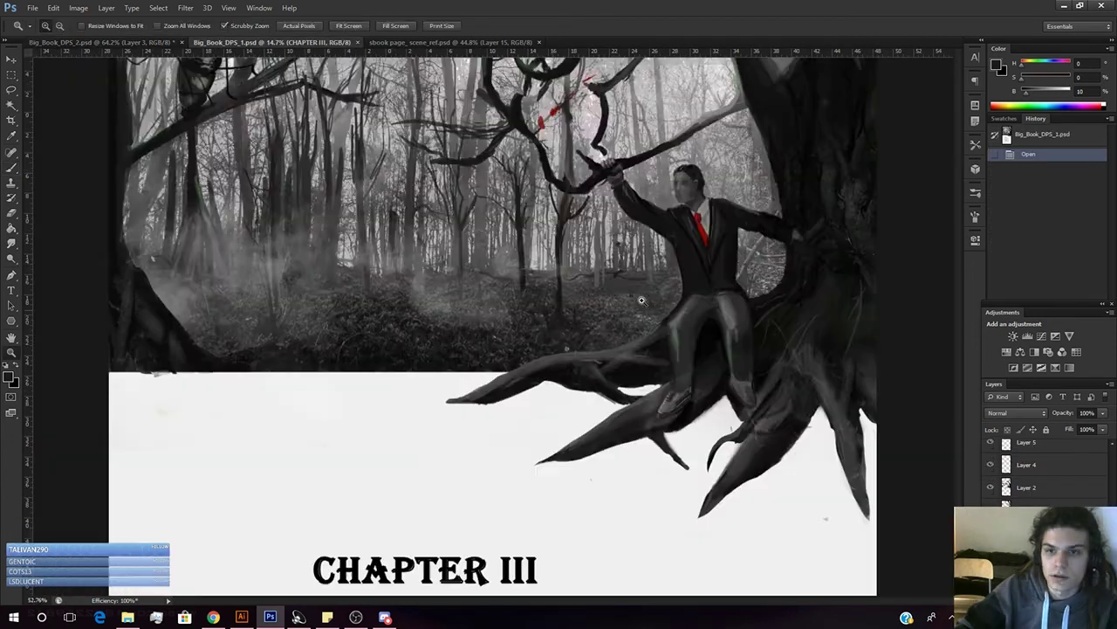
click(755, 236)
click(720, 247)
drag(688, 249, 564, 233)
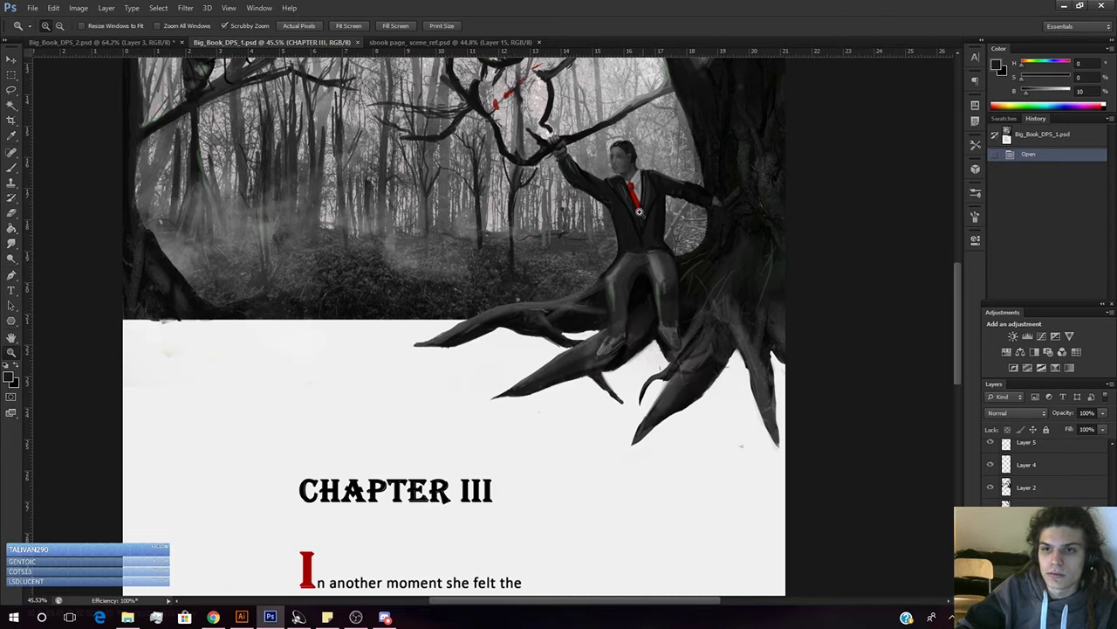
- Paint a dark diagonal lapel line on the human's jacket in Big_Book_DPS_2.psd with 8% brightness grey, comparing it with Big_Book_DPS_1.psd
click(131, 42)
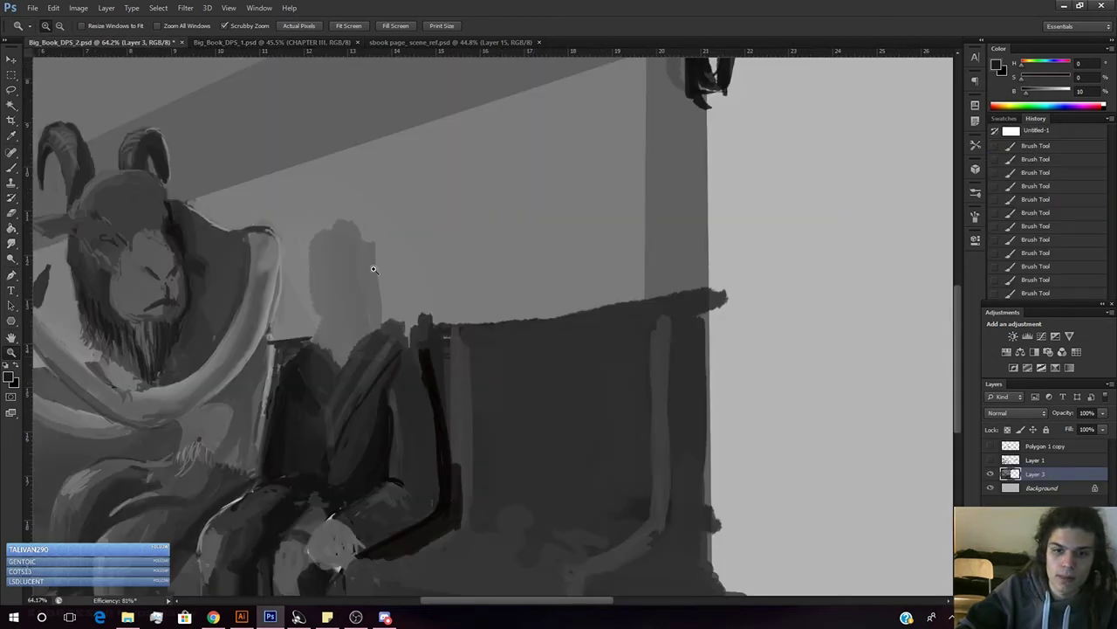
key(b)
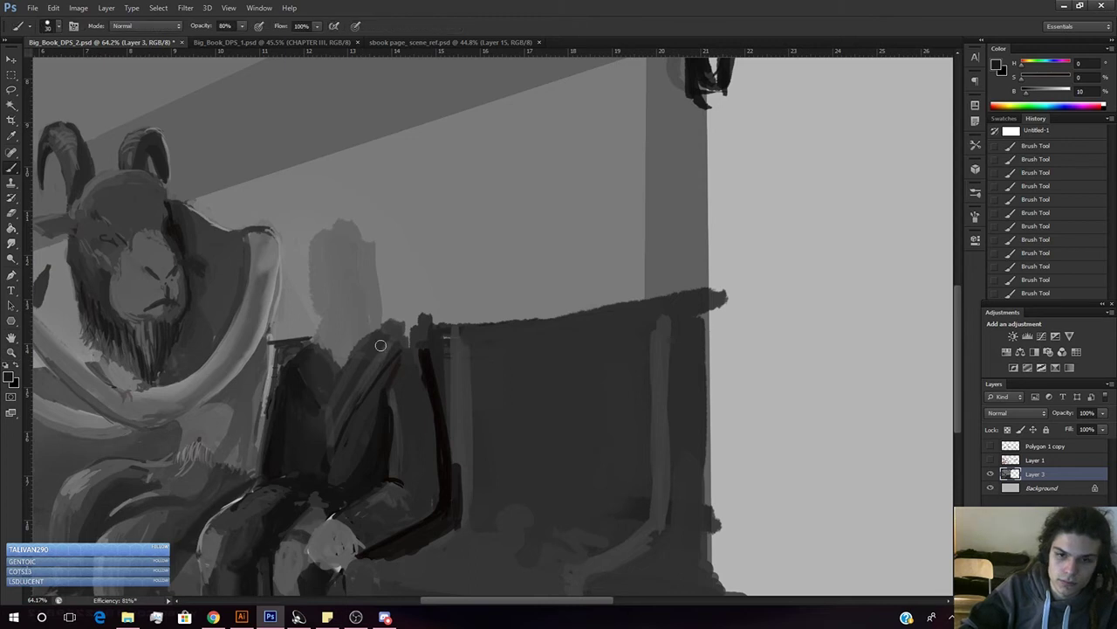
alt+click(386, 365)
mouse_move(392, 339)
mouse_down()
mouse_move(400, 370)
mouse_move(344, 422)
mouse_up()
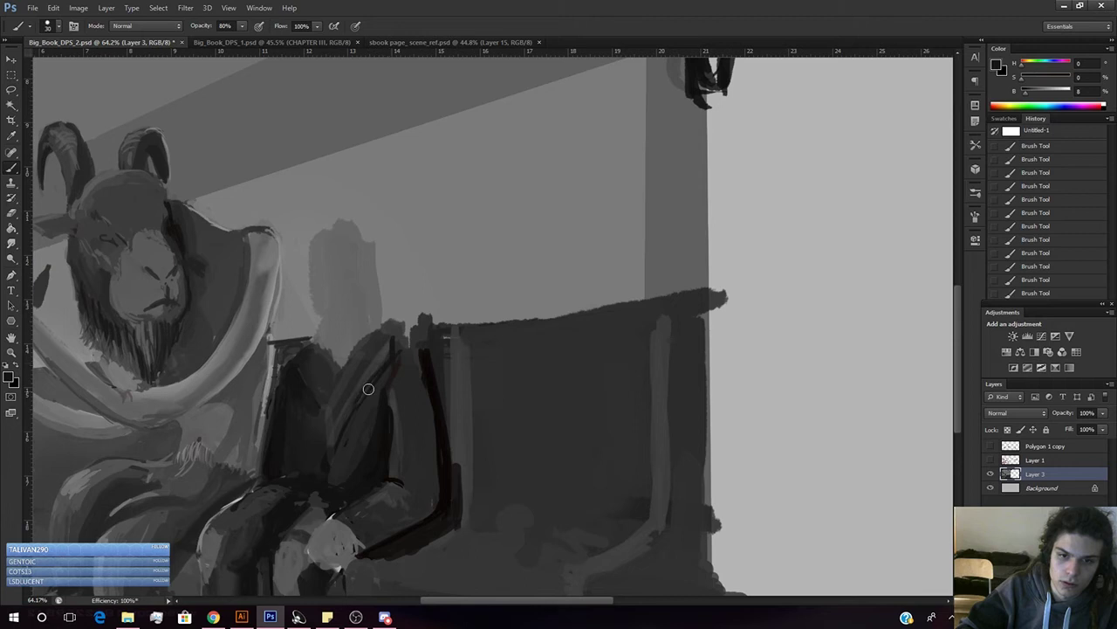
click(261, 42)
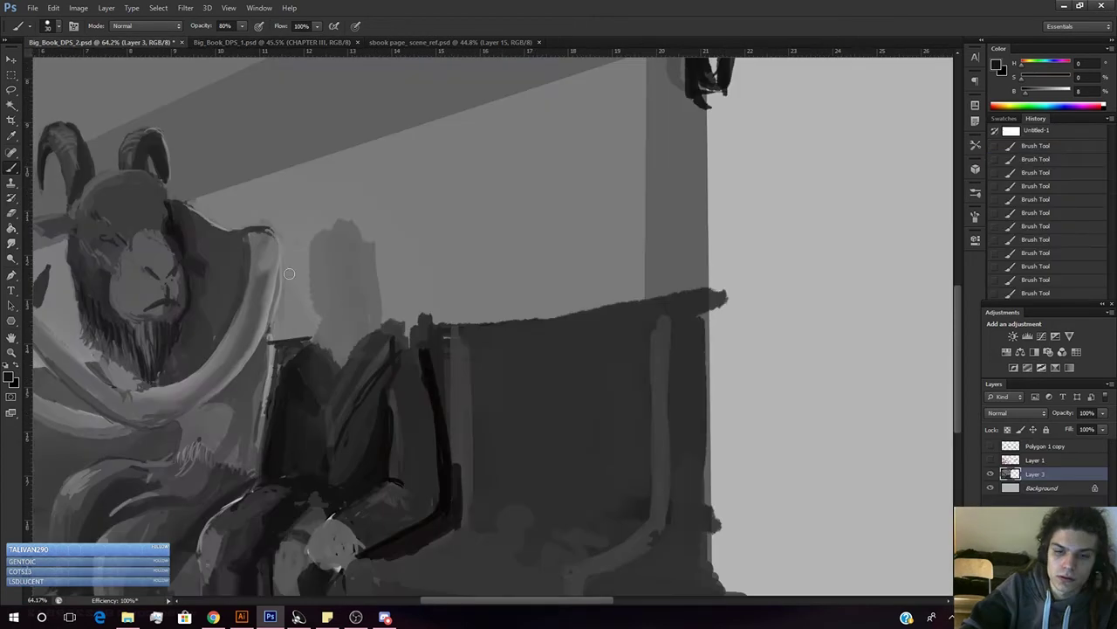
- Paint the lapel edge and upper shoulder line on the jacket half nearest the goat figure in Big_Book_DPS_2.psd with 9% brightness grey
click(100, 43)
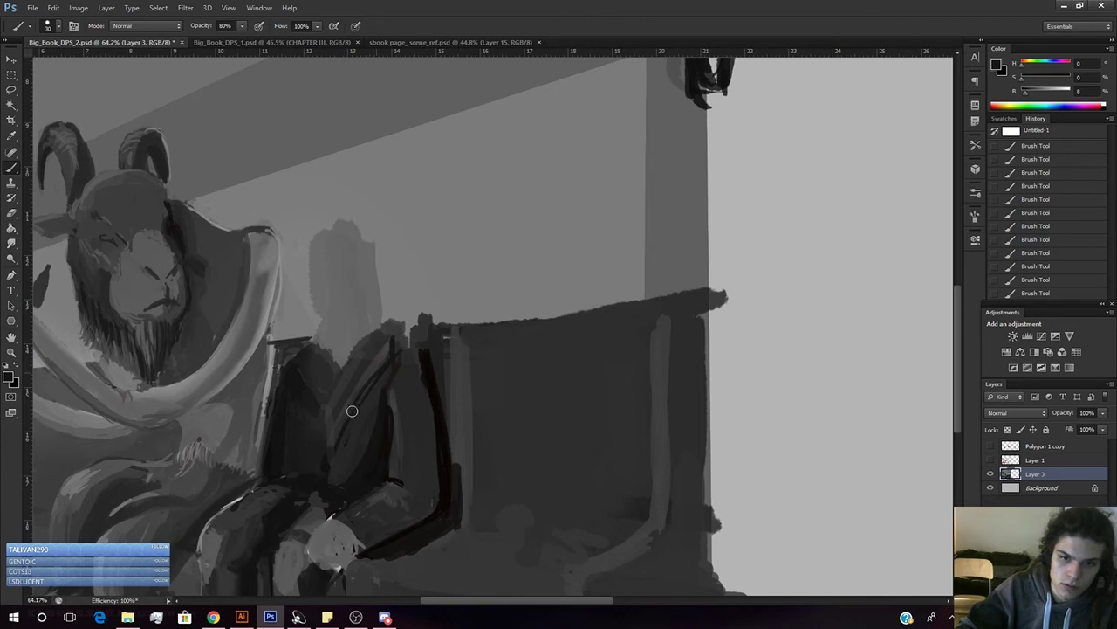
alt+click(316, 375)
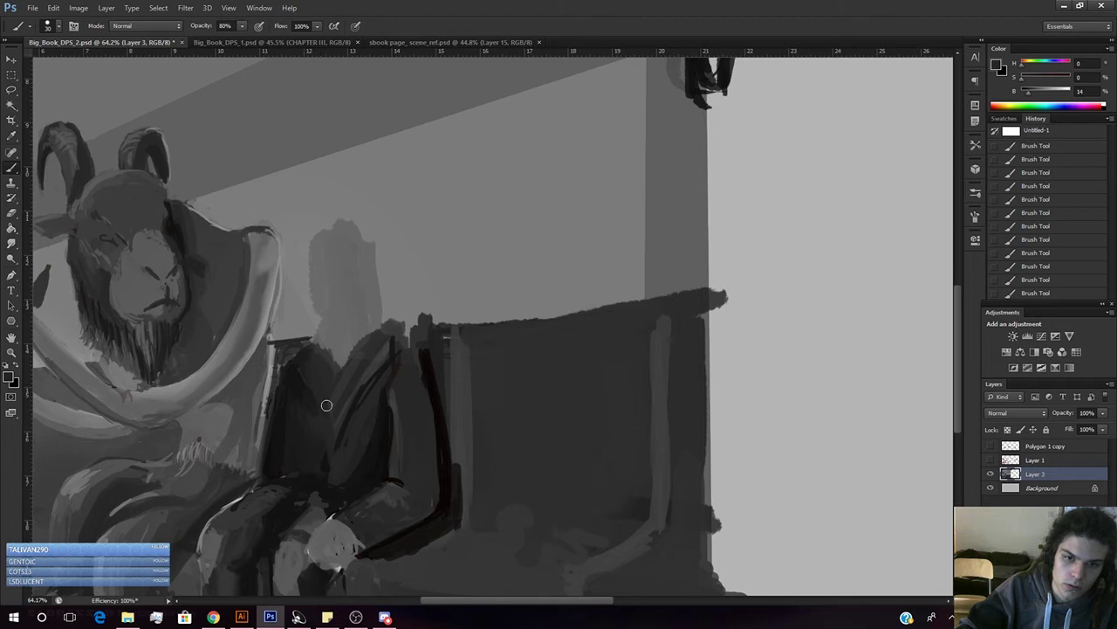
alt+click(333, 461)
drag(325, 362, 328, 468)
drag(335, 363, 344, 464)
drag(337, 404, 346, 482)
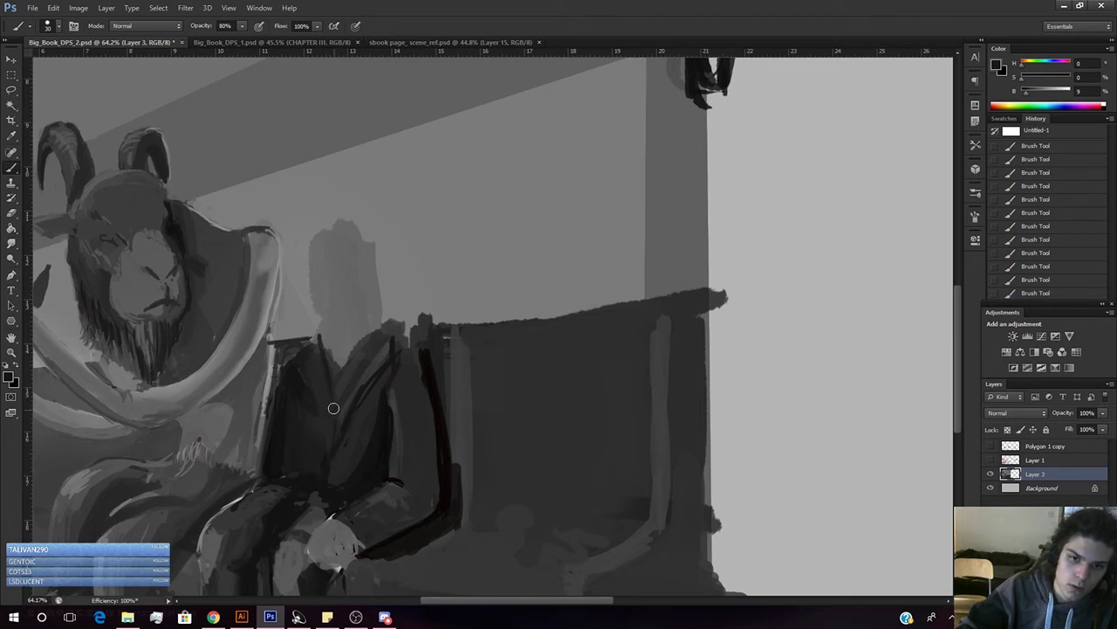
mouse_move(322, 350)
mouse_down()
mouse_move(333, 429)
mouse_move(286, 362)
mouse_up()
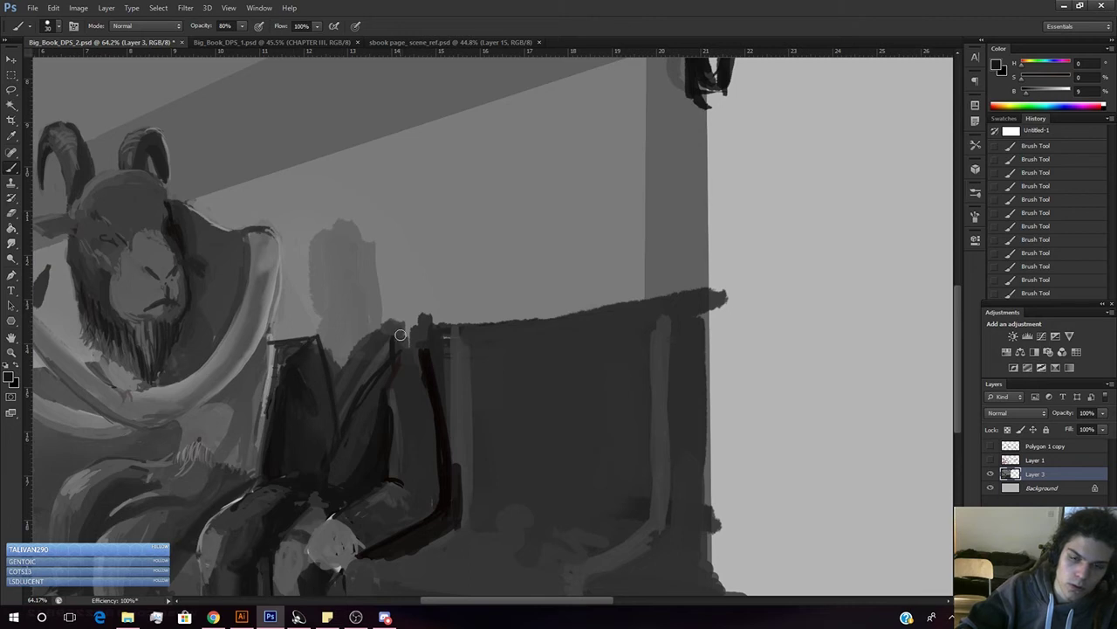
- Fill the gap between the human's outer shoulder and the seat back with sampled 13% brightness grey
alt+click(410, 335)
alt+click(421, 338)
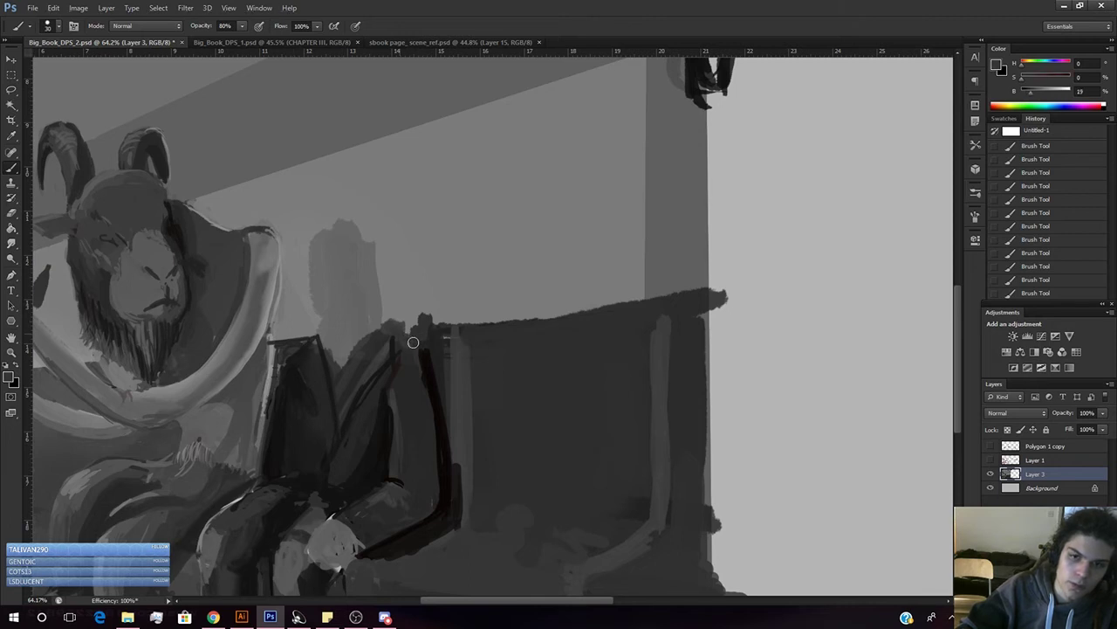
alt+click(436, 346)
mouse_move(423, 334)
mouse_down()
mouse_move(394, 329)
mouse_move(413, 348)
mouse_up()
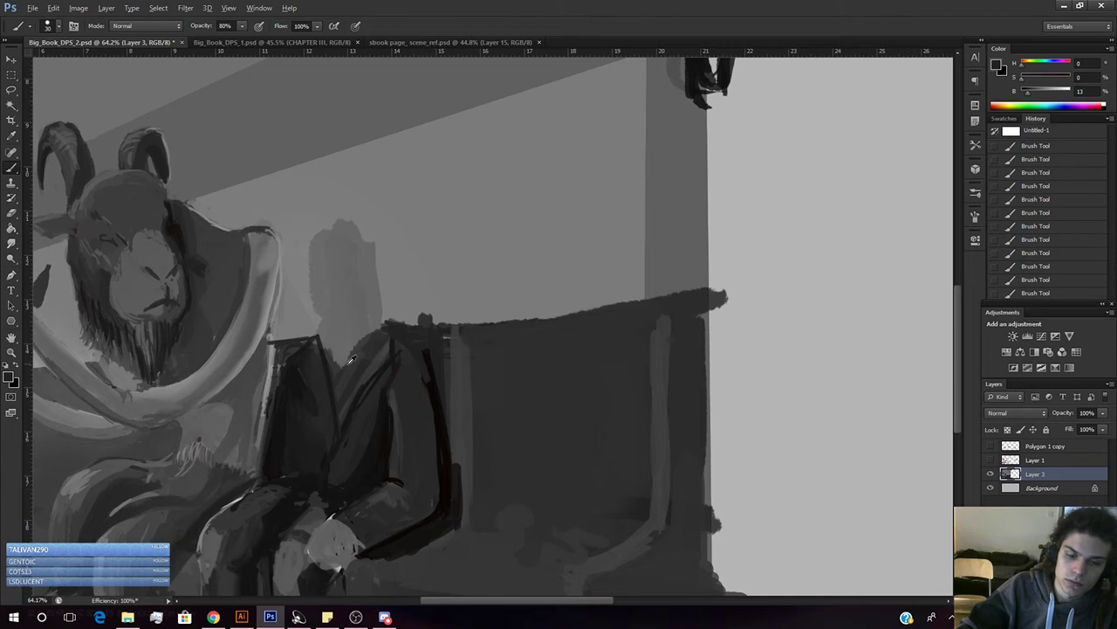
- Reduce the brush size to 14 and define the jacket's front closure below the lapels with sampled greys between 9% and 15% brightness
alt+click(294, 356)
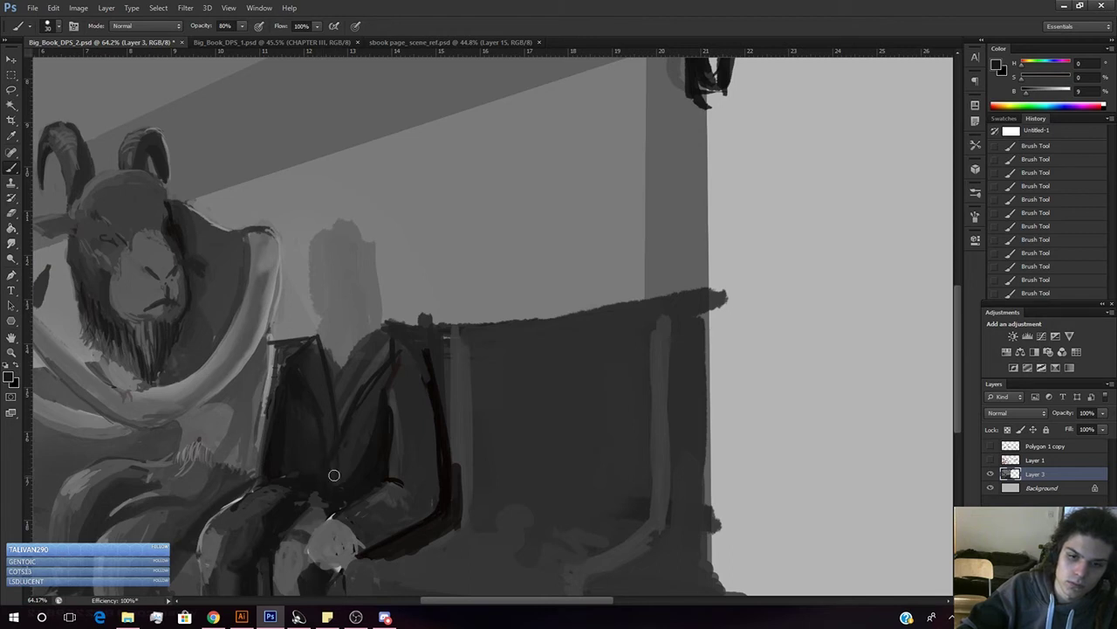
key(e)
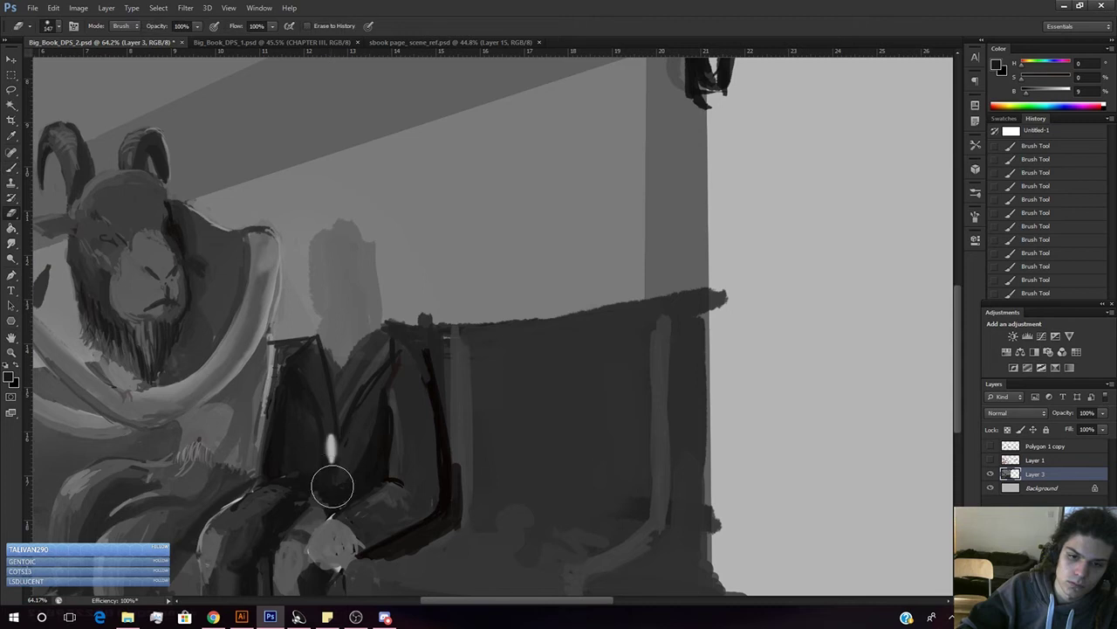
key(b)
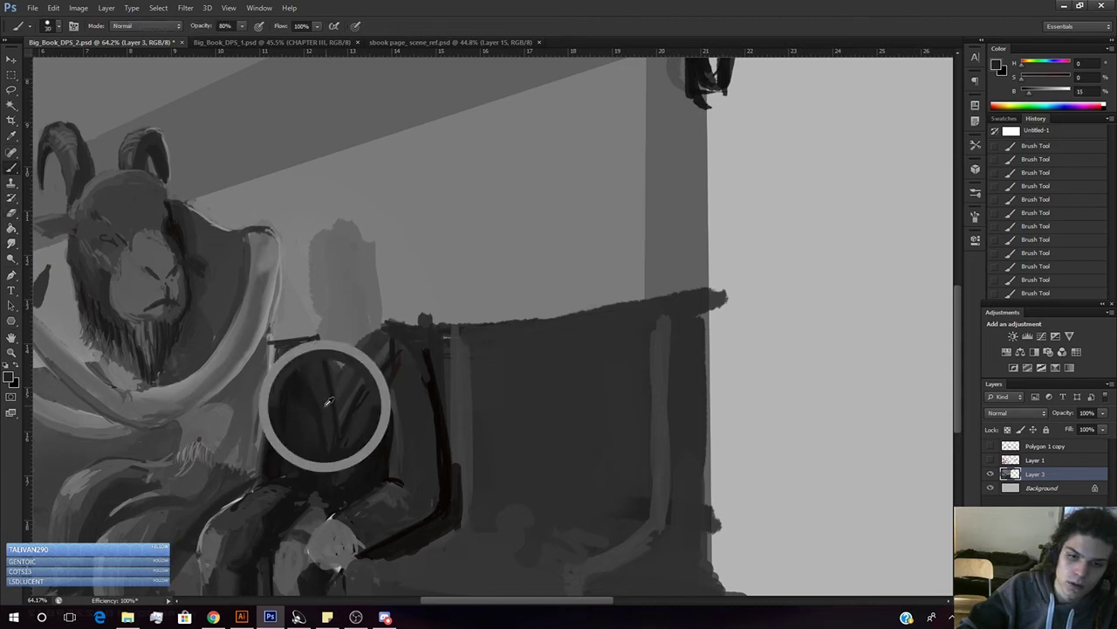
right_click(329, 358)
drag(363, 243, 354, 244)
alt+click(336, 427)
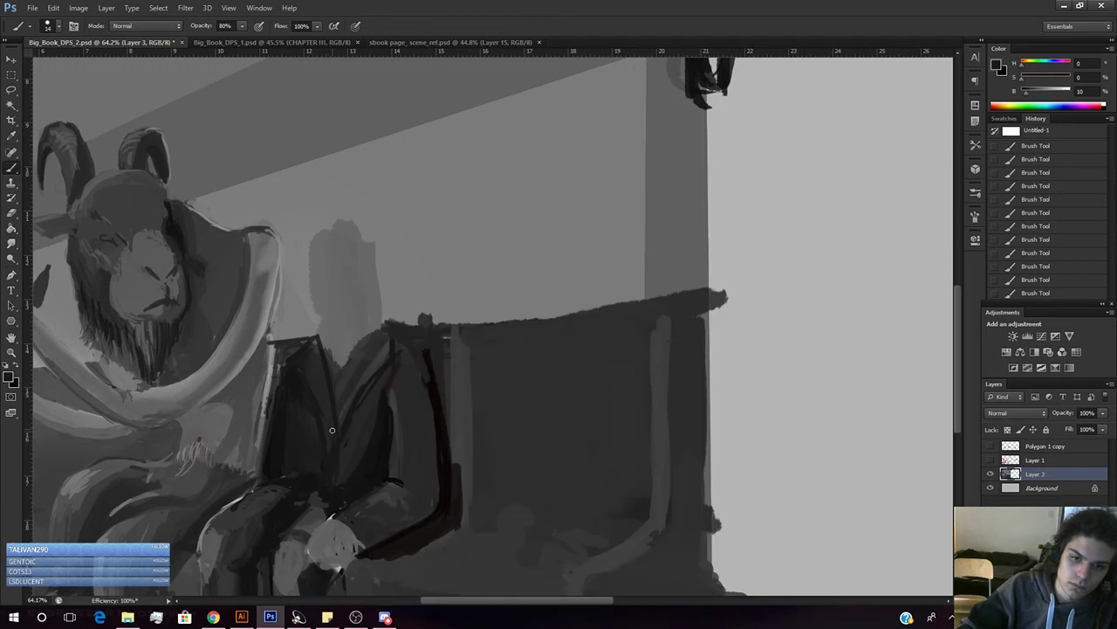
alt+click(328, 426)
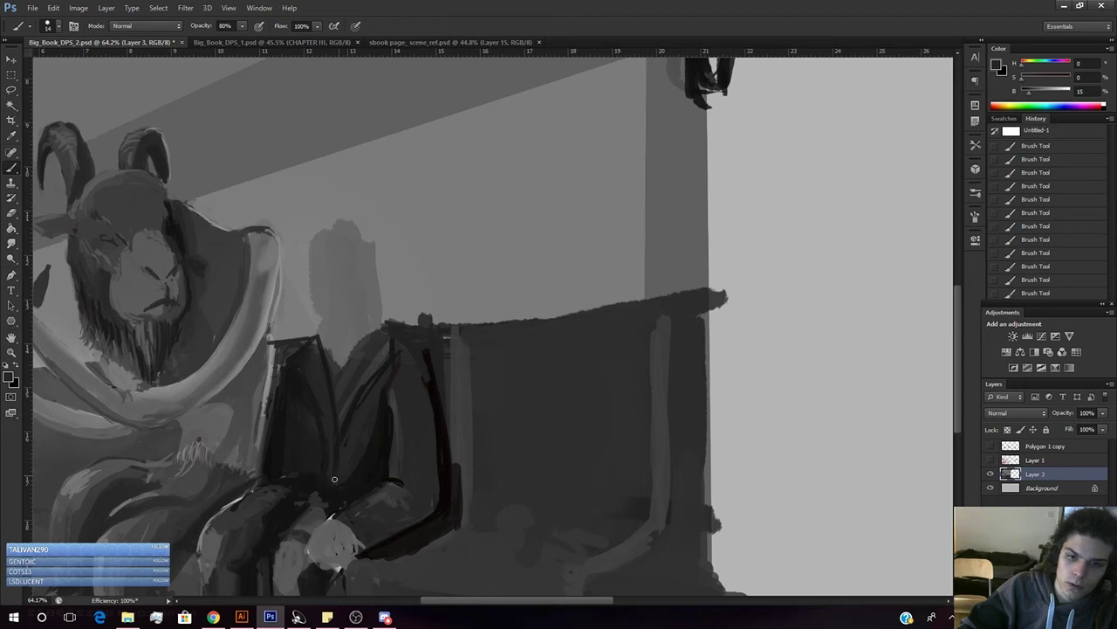
alt+click(326, 456)
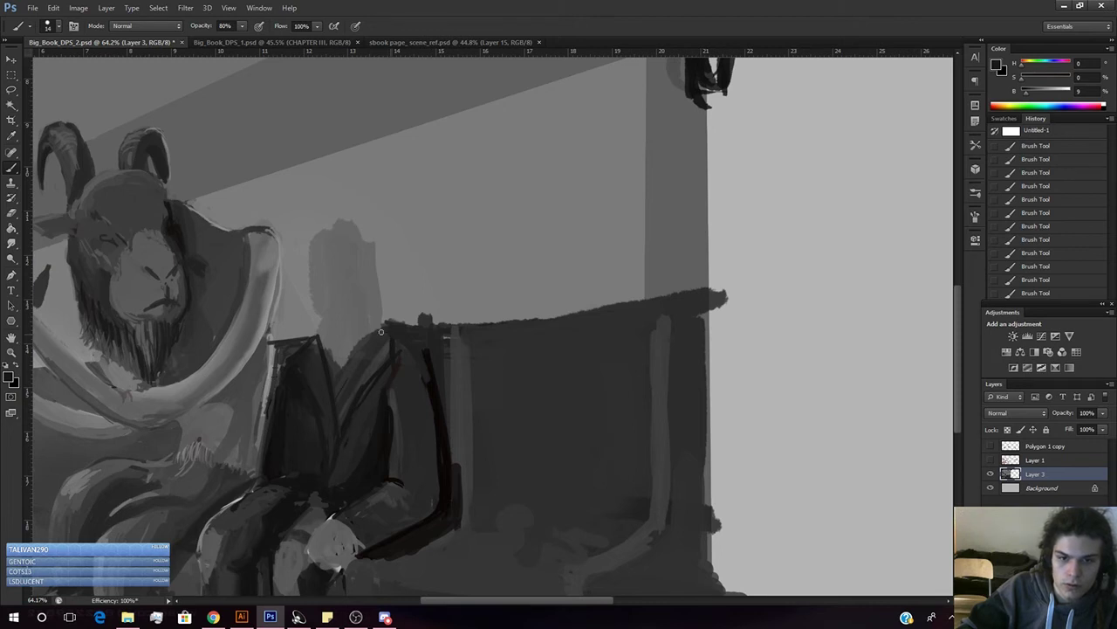
- Outline the jacket lapel farther from the goat figure with 9% brightness grey, from the shoulder down to the front closure
mouse_move(381, 331)
mouse_down()
mouse_move(368, 335)
mouse_move(345, 387)
mouse_up()
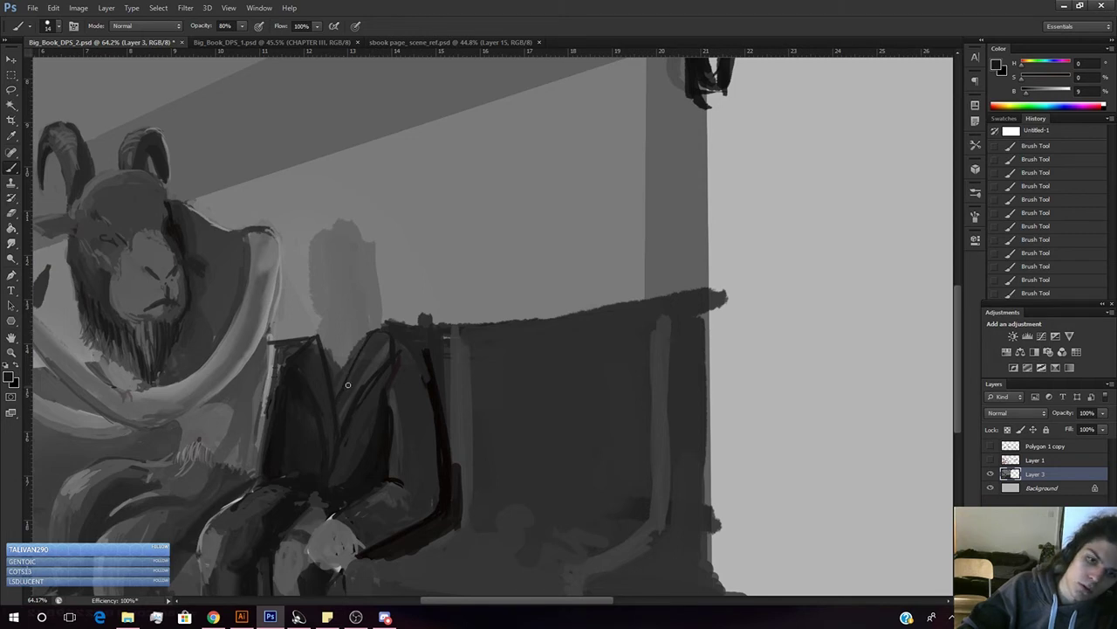
drag(375, 336, 331, 441)
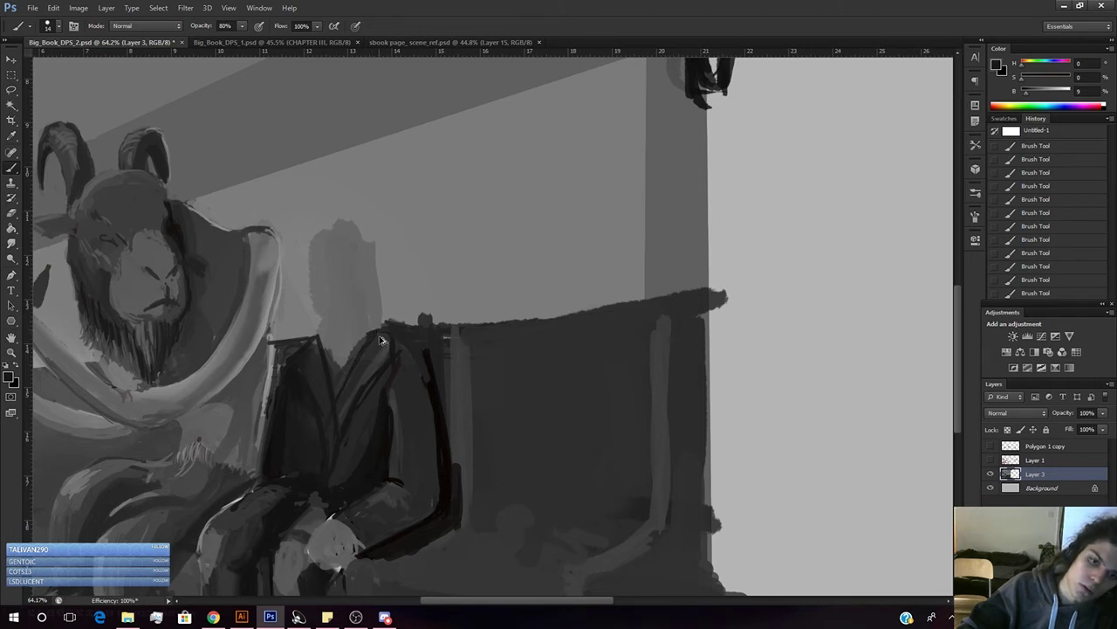
key(ctrl+z)
drag(376, 336, 346, 409)
drag(381, 339, 339, 411)
key(e)
key(ctrl+z)
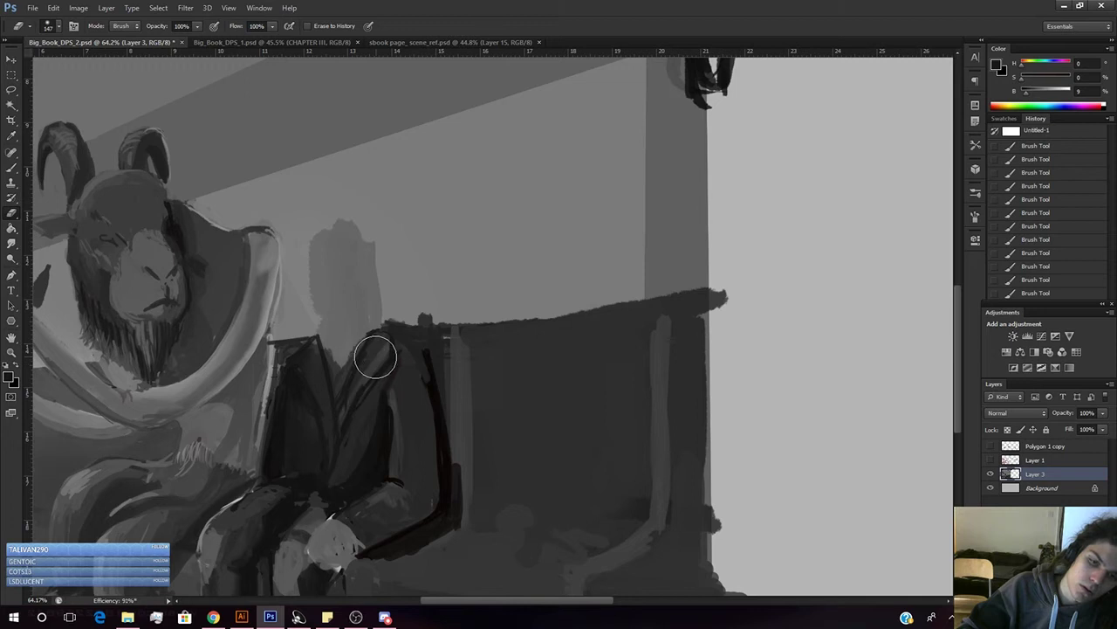
- Fill the inside of the far lapel with sampled 17% brightness grey
key(b)
alt+click(371, 356)
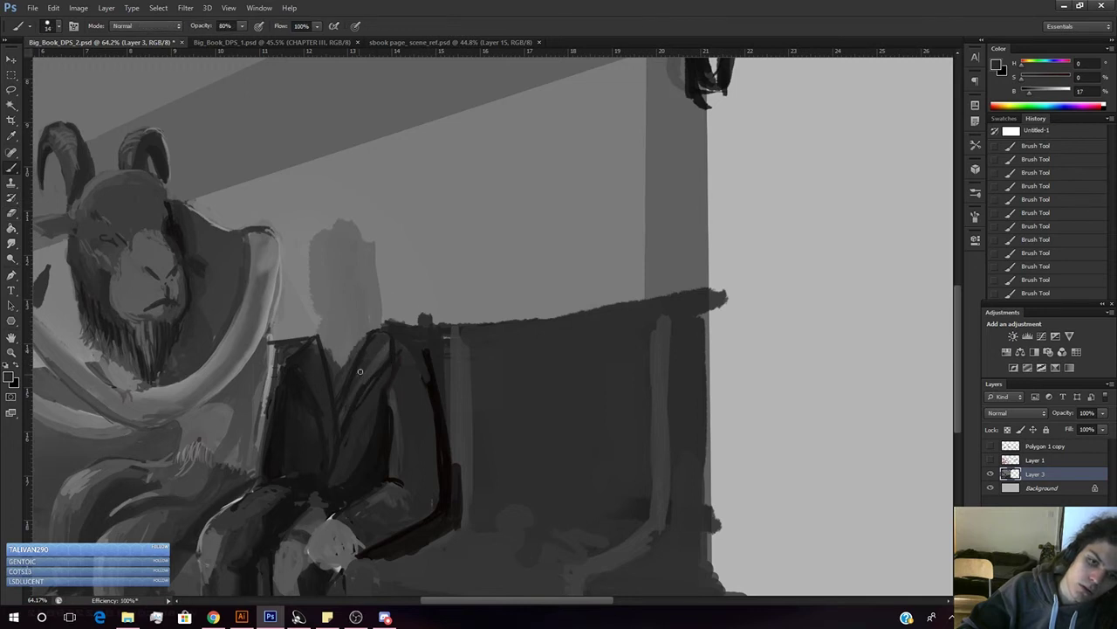
drag(378, 350, 380, 361)
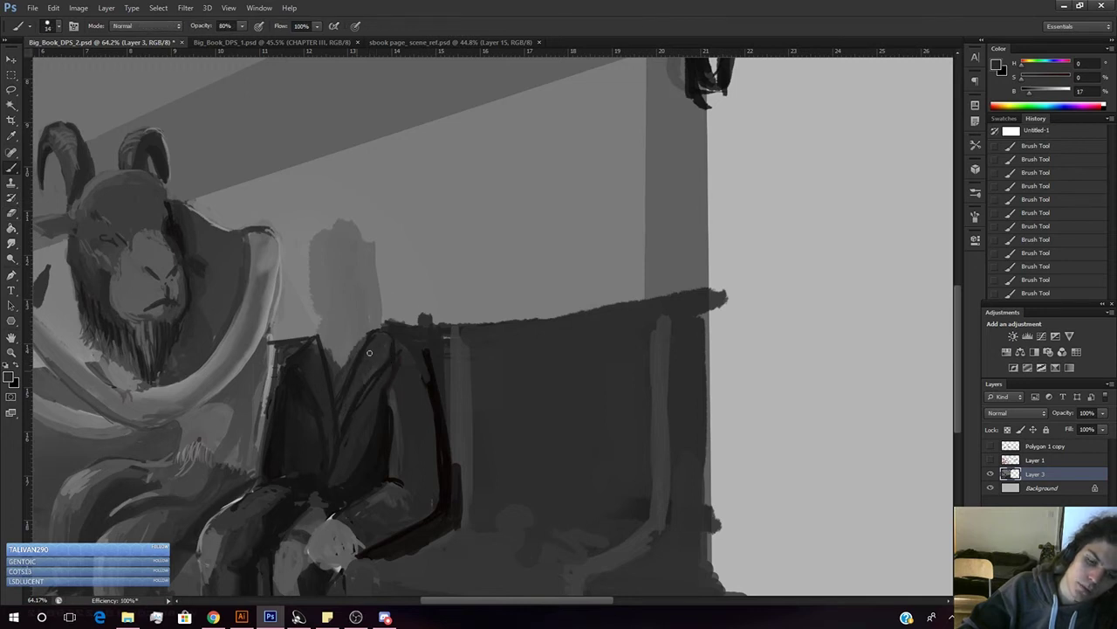
- Paint the V-shaped shirt opening between the lapels with 33% brightness grey and shape the collar with sampled 25% and 30% greys
click(1036, 91)
click(1039, 92)
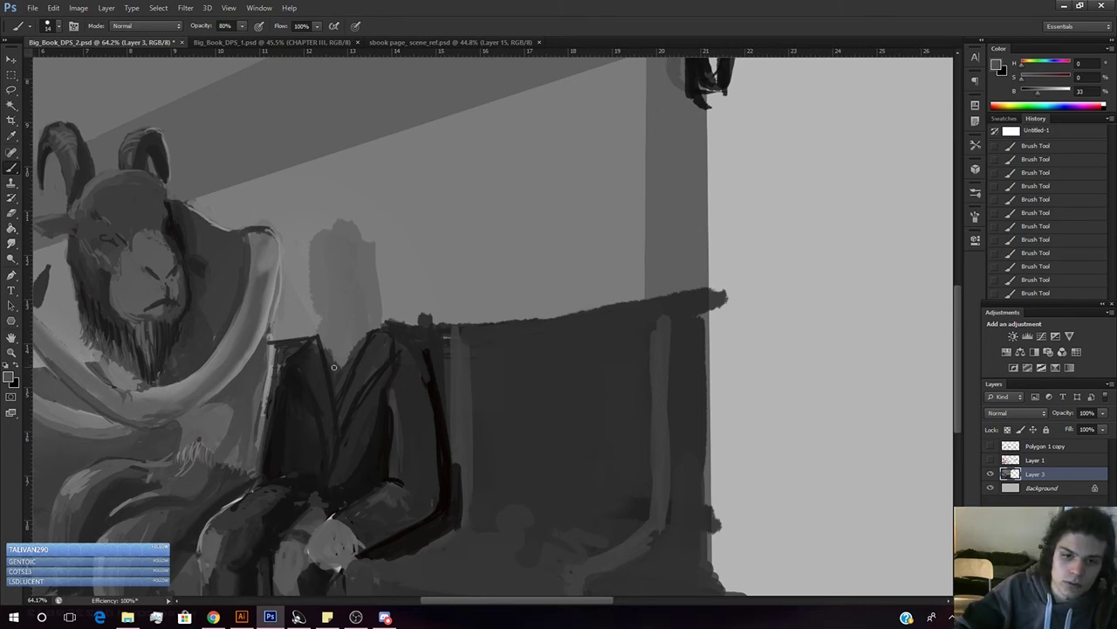
key(ctrl+z)
mouse_move(328, 363)
mouse_down()
mouse_move(320, 340)
mouse_move(333, 399)
mouse_up()
key(ctrl+z)
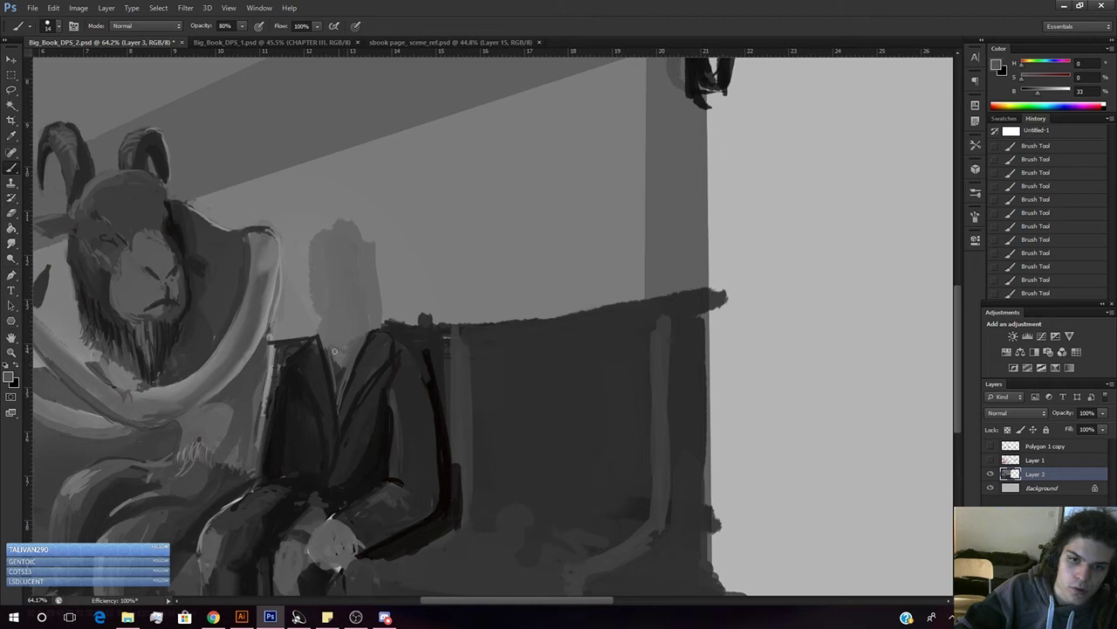
drag(322, 337, 339, 402)
key(ctrl+z)
mouse_move(330, 351)
mouse_down()
mouse_move(335, 386)
mouse_move(355, 355)
mouse_up()
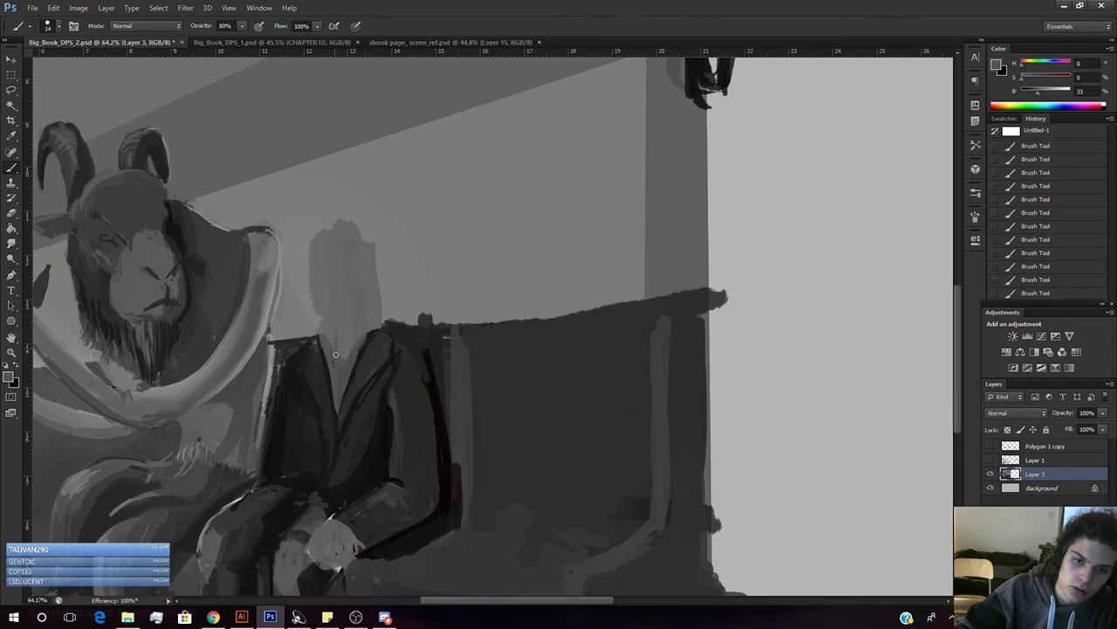
alt+click(516, 363)
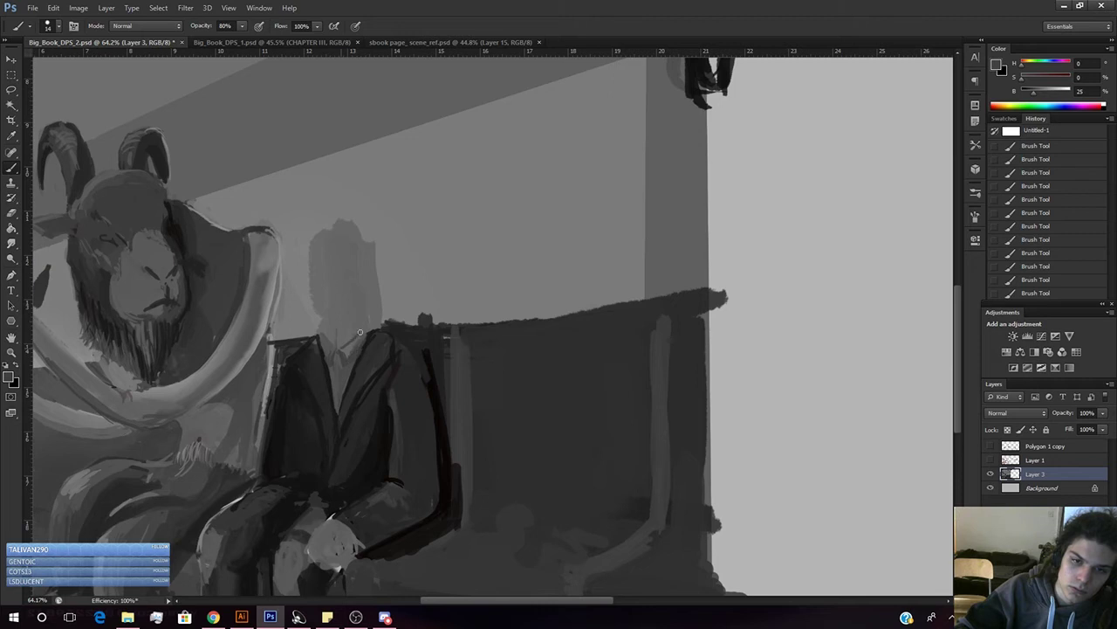
alt+click(358, 342)
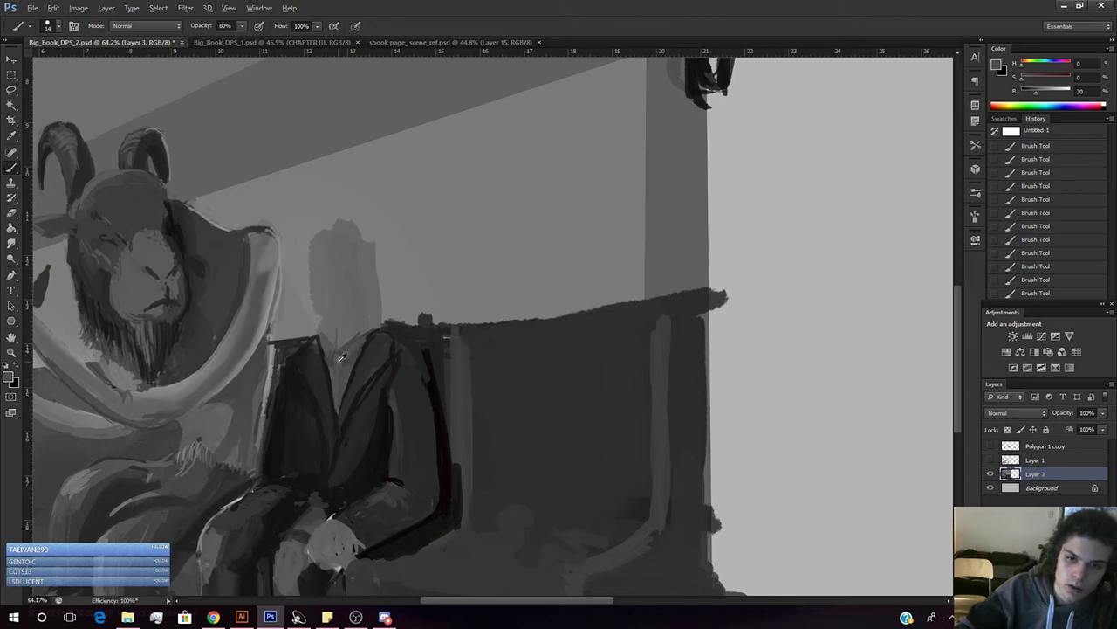
- Paint a tie in the shirt opening with red at 83% saturation and 63% brightness, filling it out with sampled red
mouse_move(1040, 81)
mouse_down()
mouse_move(1055, 81)
mouse_move(1053, 91)
mouse_up()
click(1059, 77)
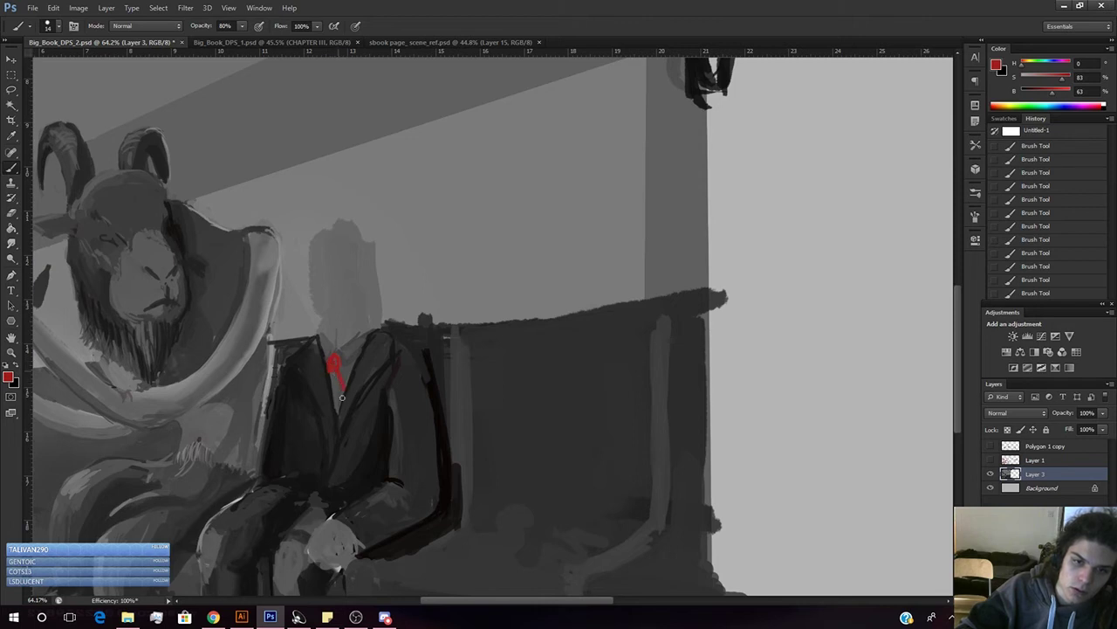
alt+click(331, 401)
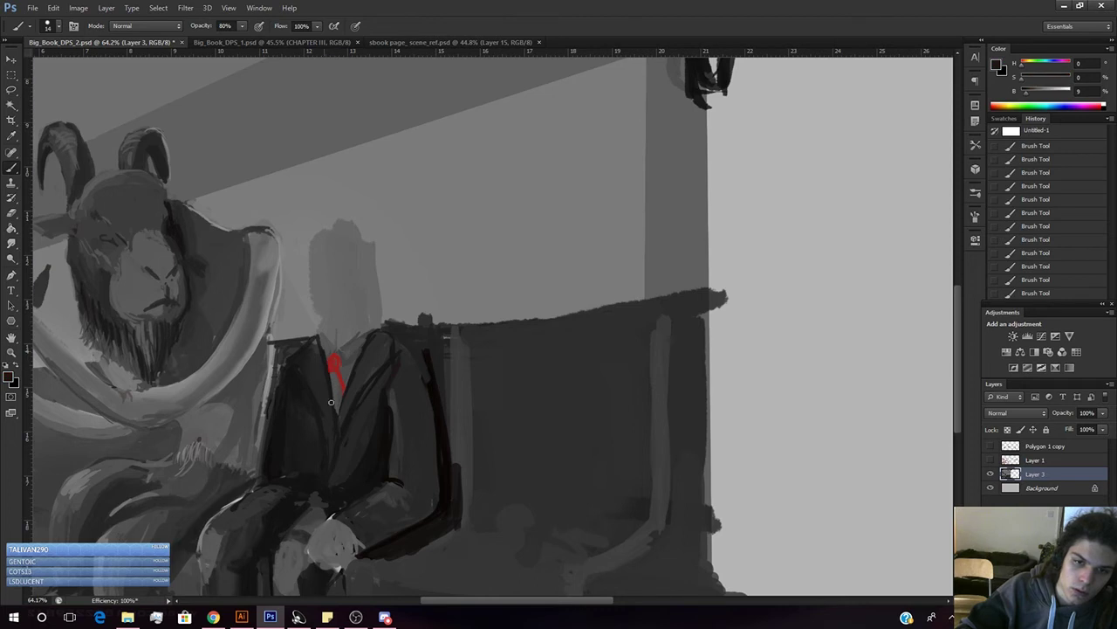
alt+click(341, 383)
alt+click(333, 367)
drag(334, 368, 340, 394)
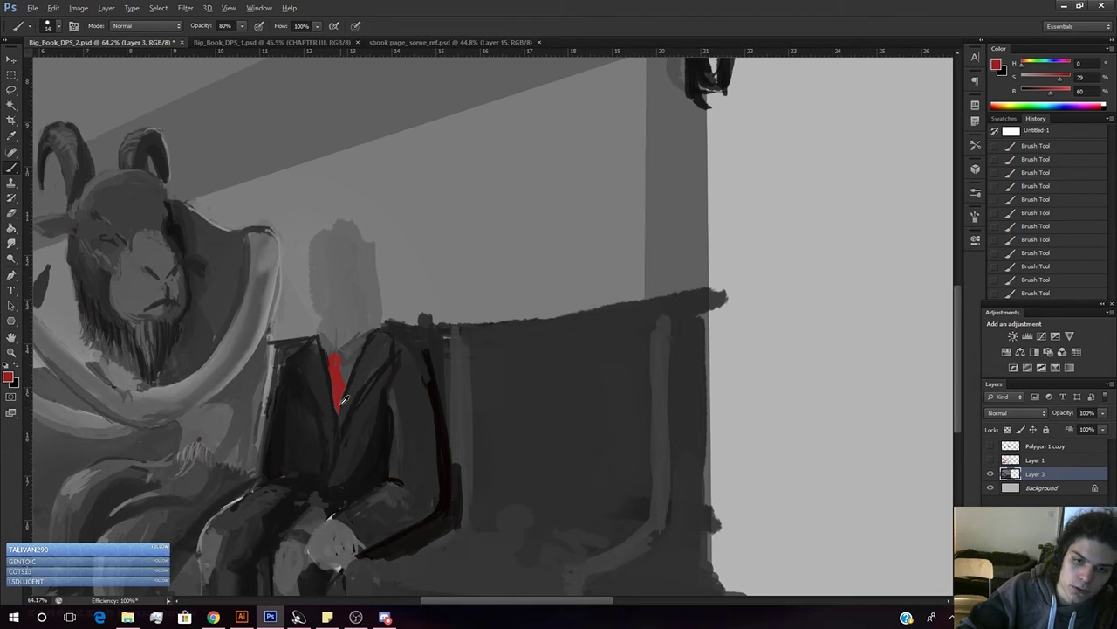
- Refine the red tie's edges and knot with colours sampled from the tie and shirt, including 32% and 26% brightness greys
key(alt)
key(alt)
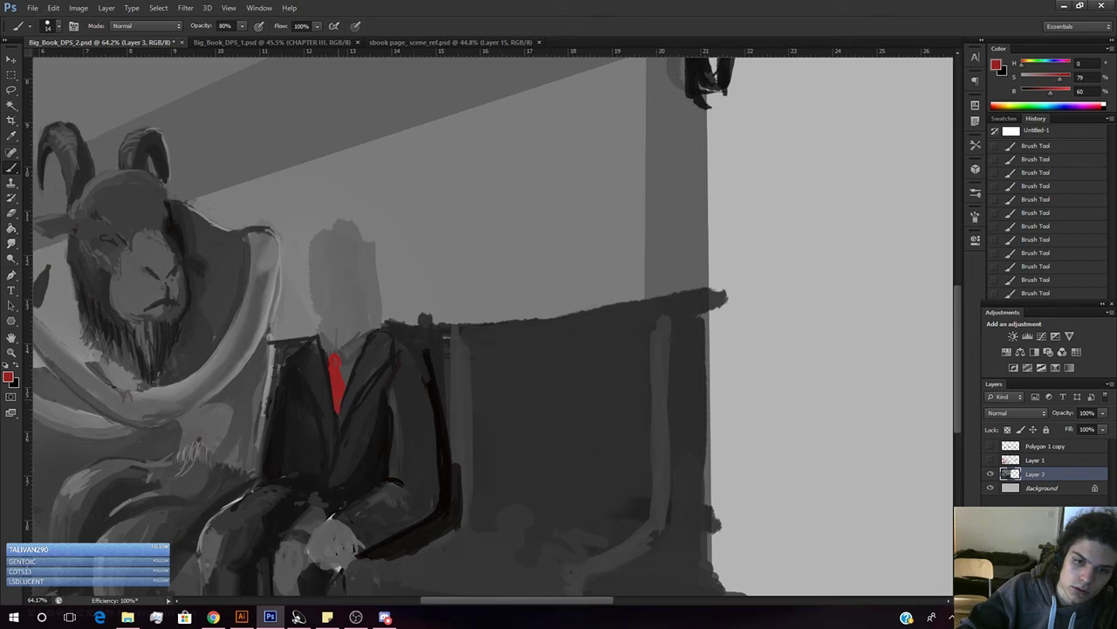
alt+click(348, 397)
alt+click(335, 375)
alt+click(346, 367)
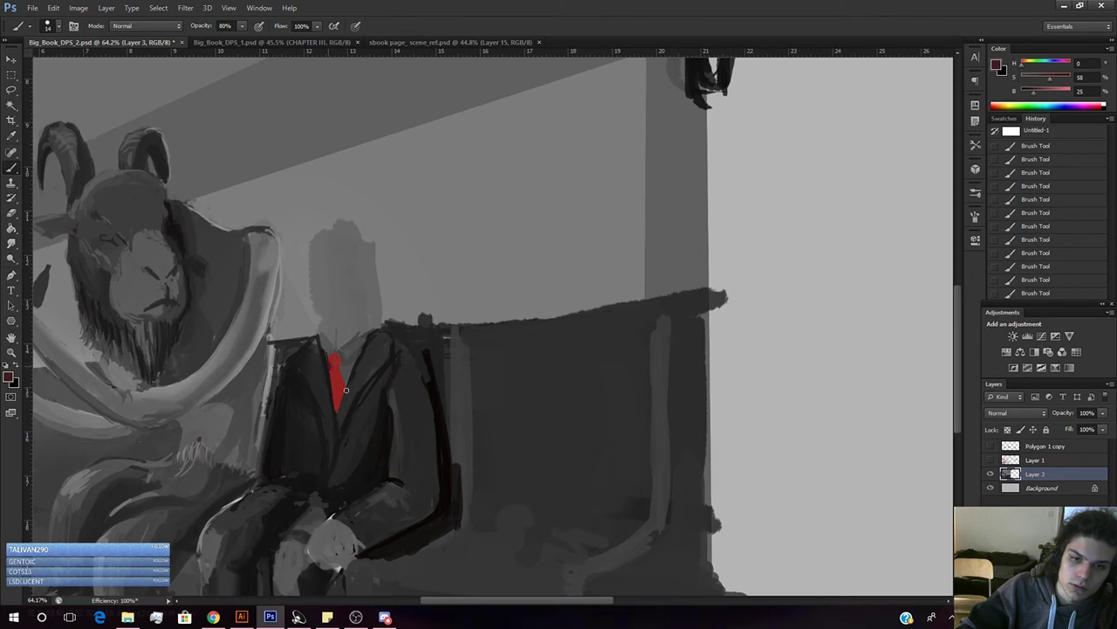
alt+click(332, 345)
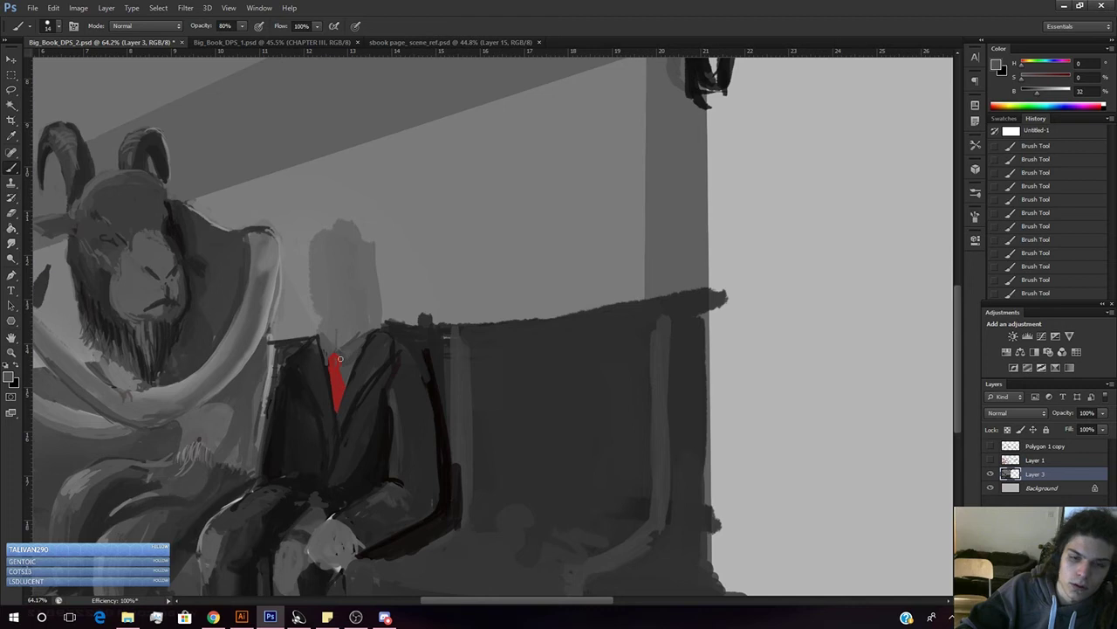
alt+click(344, 363)
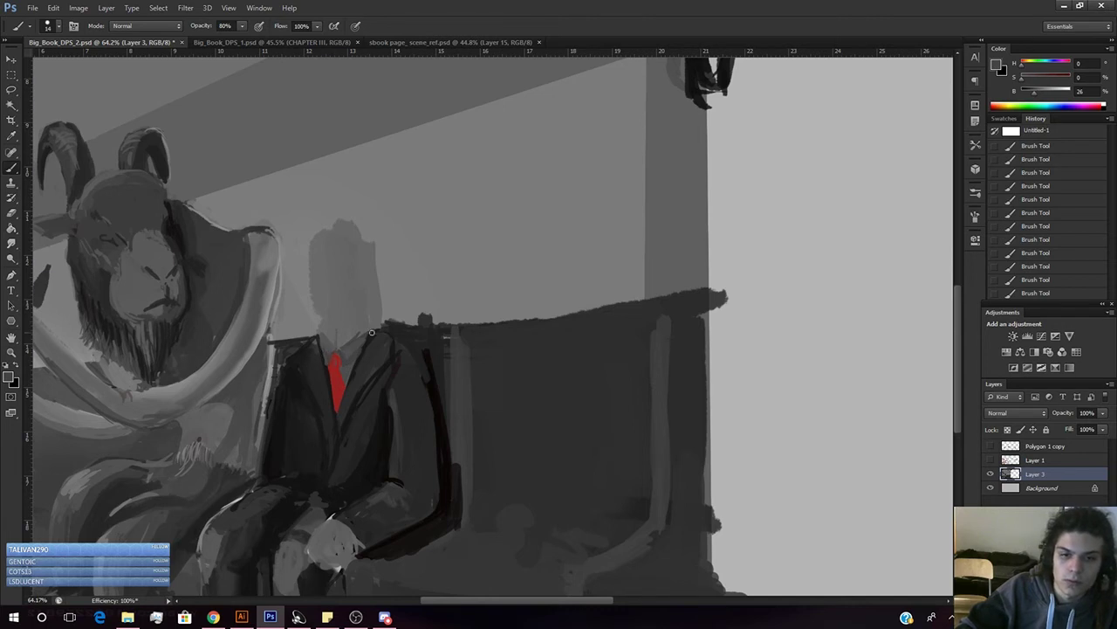
- Lighten the shirt beside the red tie with brighter greys, setting the brightness to 51% and then 43%
key(z)
drag(360, 369, 306, 423)
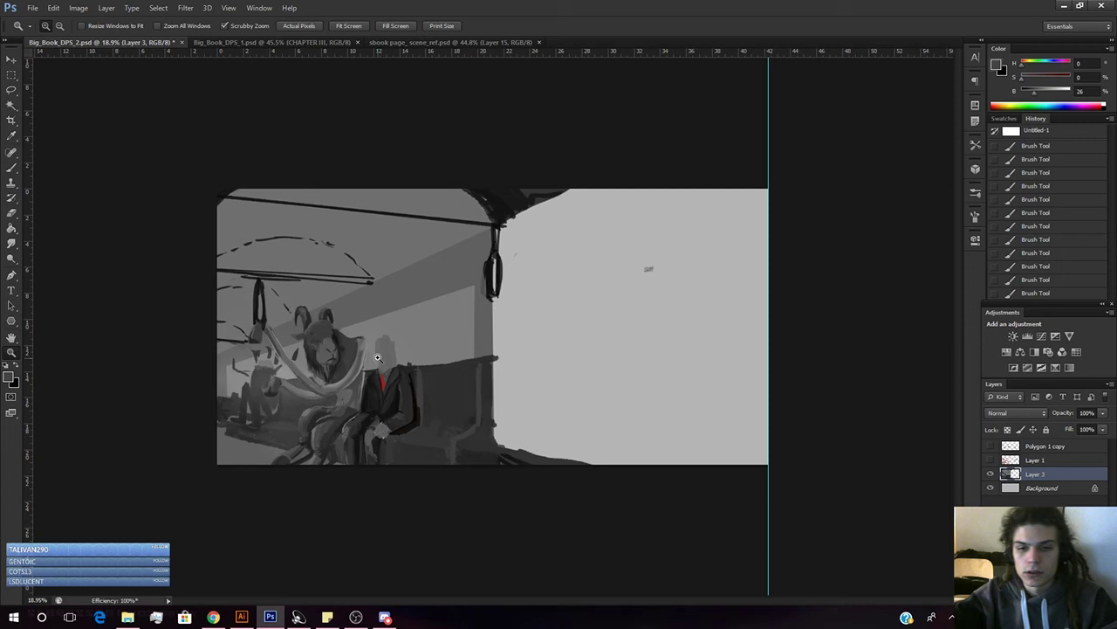
drag(381, 347, 418, 317)
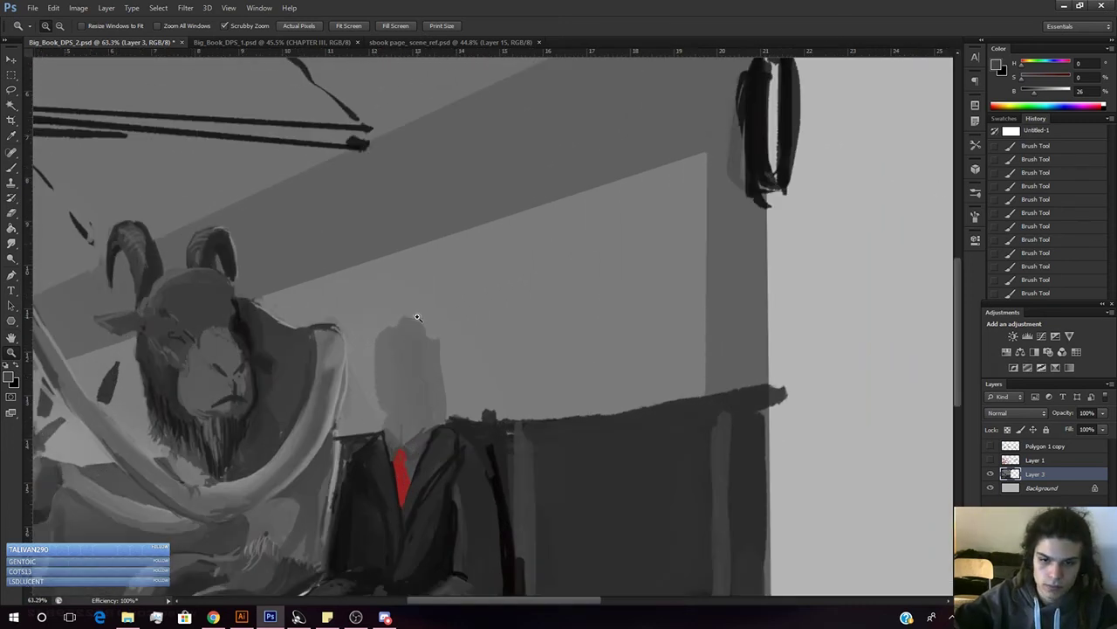
key(b)
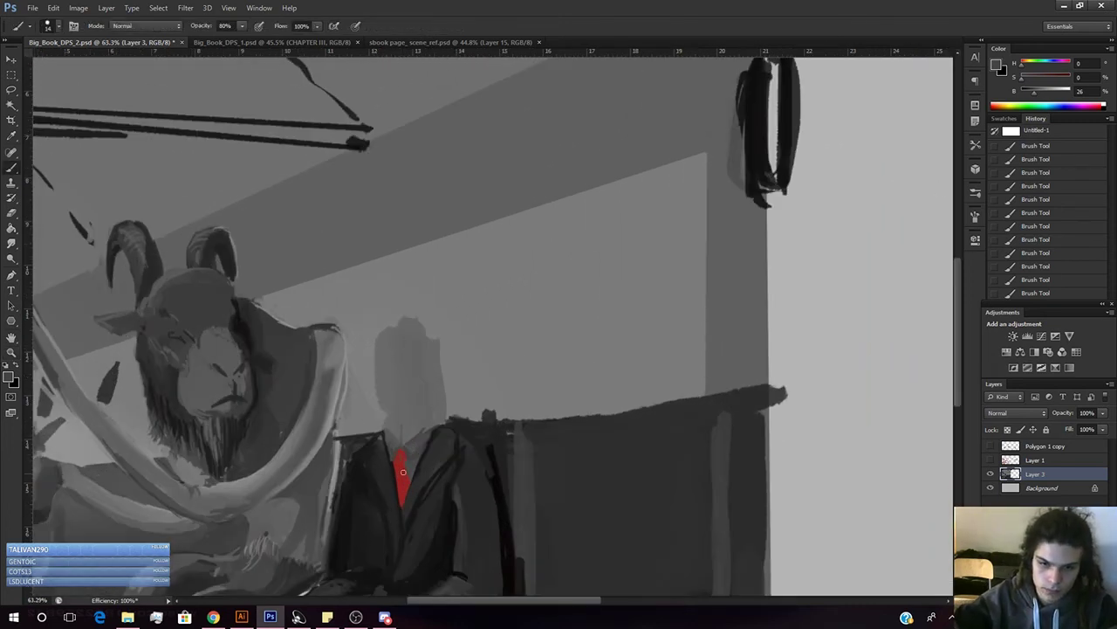
alt+click(415, 466)
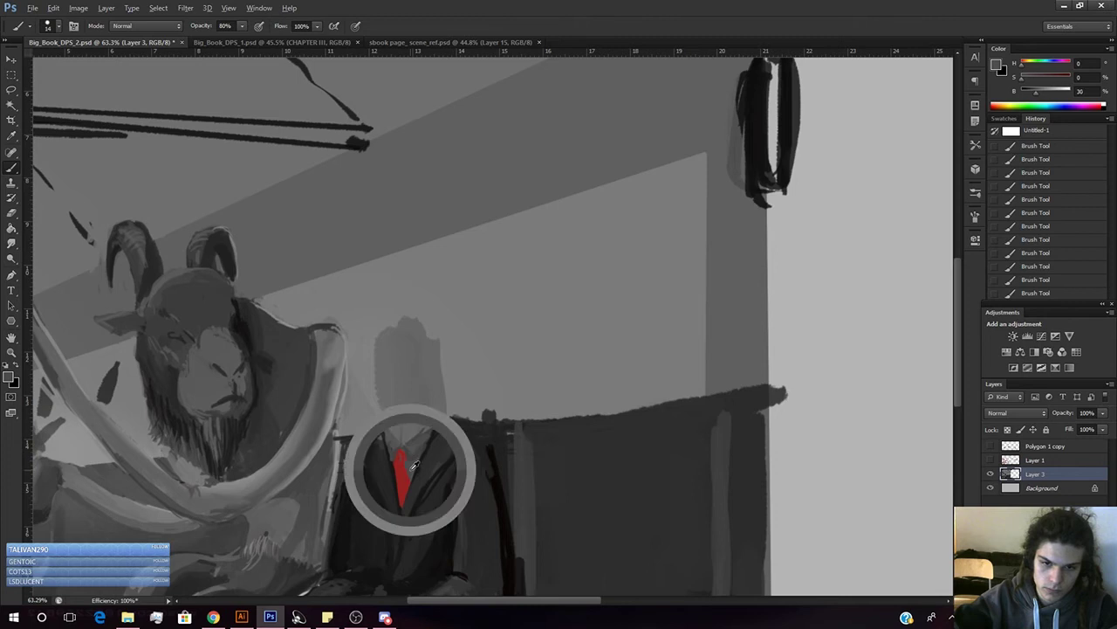
click(1046, 93)
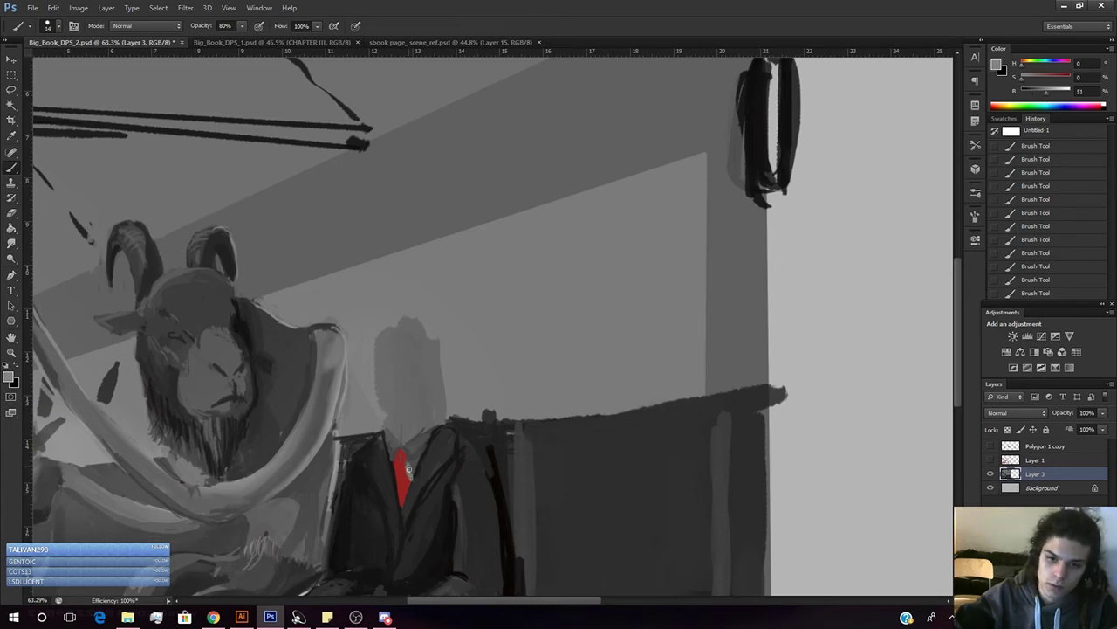
click(1044, 91)
click(1042, 92)
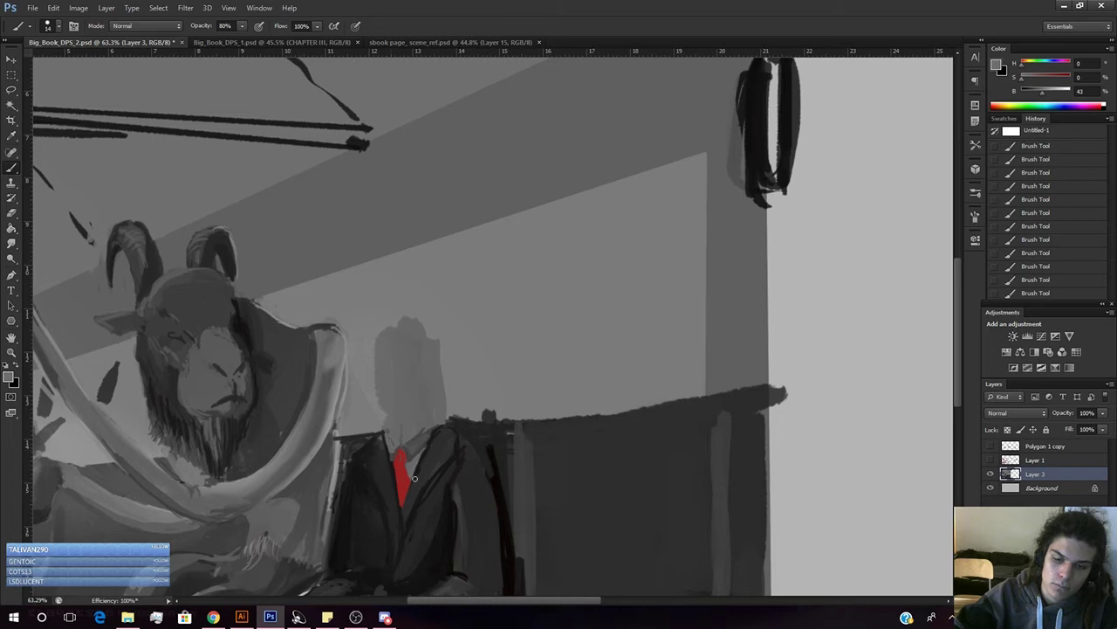
- Check the suited man with the red tie in Big_Book_DPS_1.psd as reference, and return to the train carriage painting in Big_Book_DPS_2.psd
alt+click(416, 416)
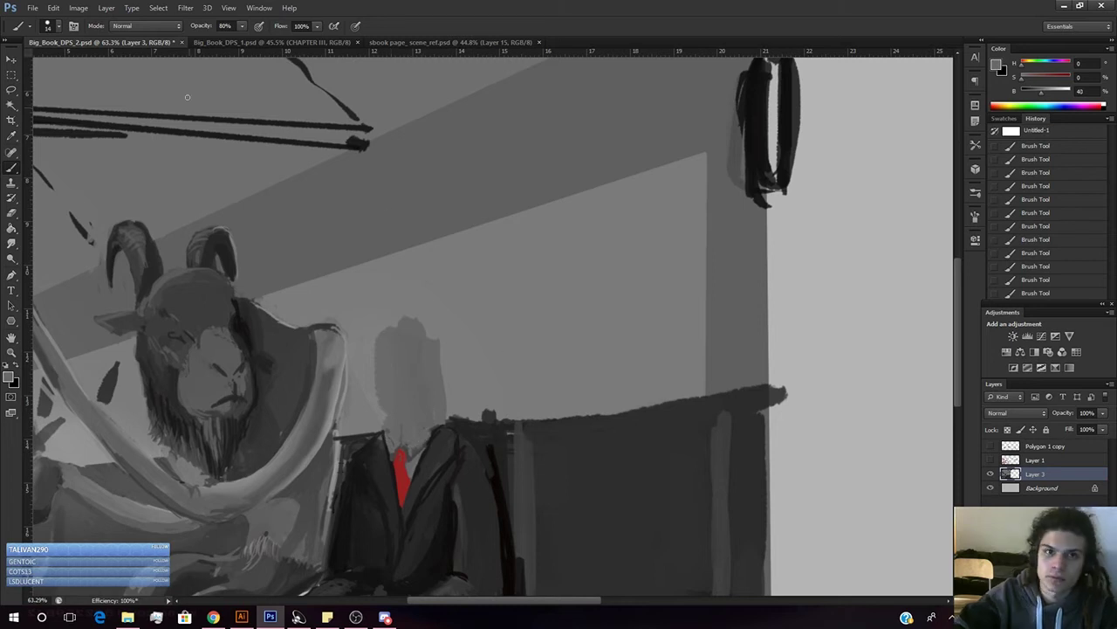
click(419, 42)
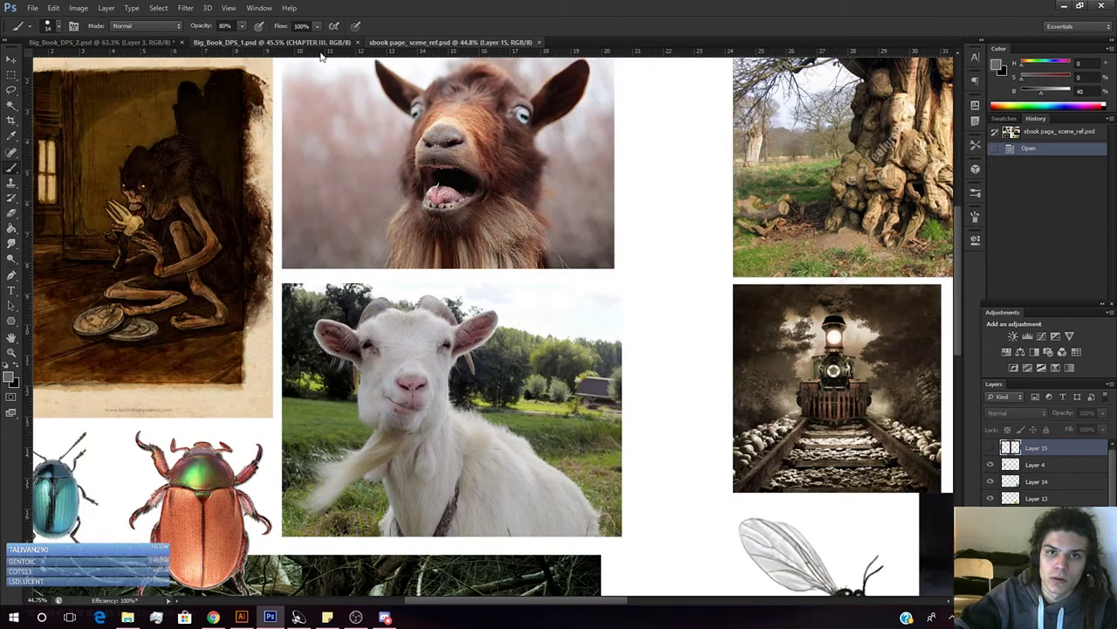
click(320, 42)
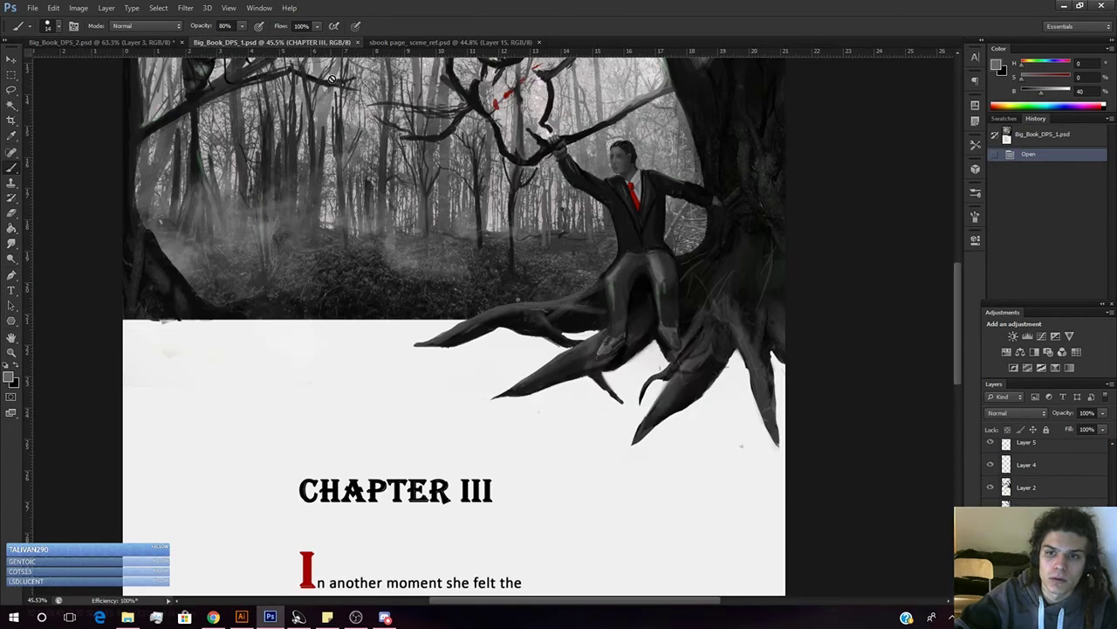
click(146, 44)
key(z)
drag(475, 342, 458, 337)
key(b)
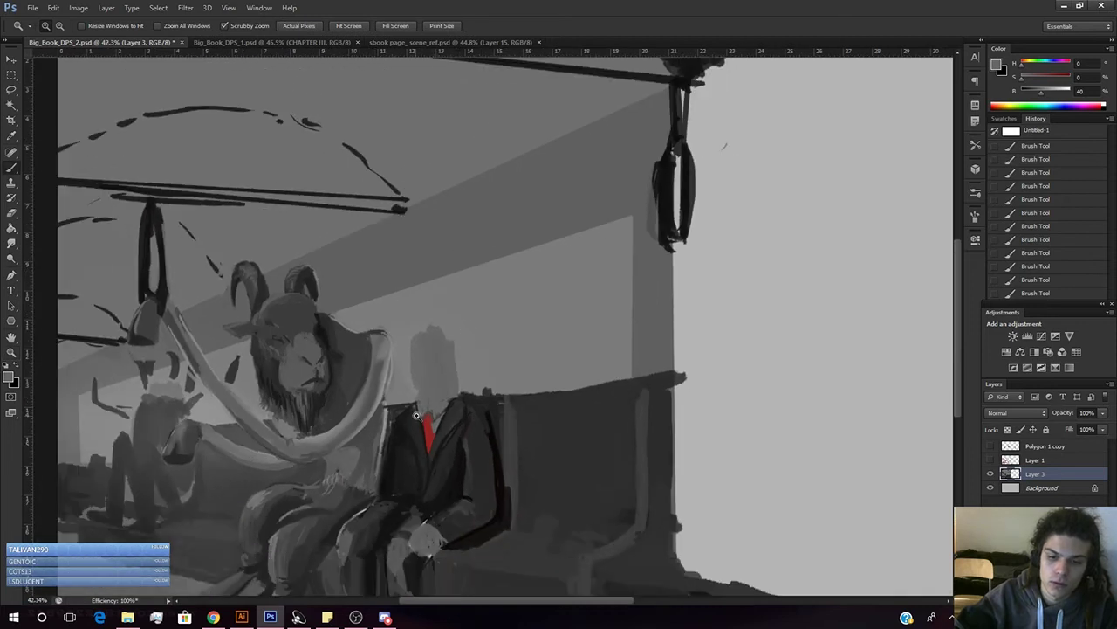
- Paint the human's head and neck shape with 30% brightness grey, using the Layer 1 sketch as a temporary guide
alt+click(434, 390)
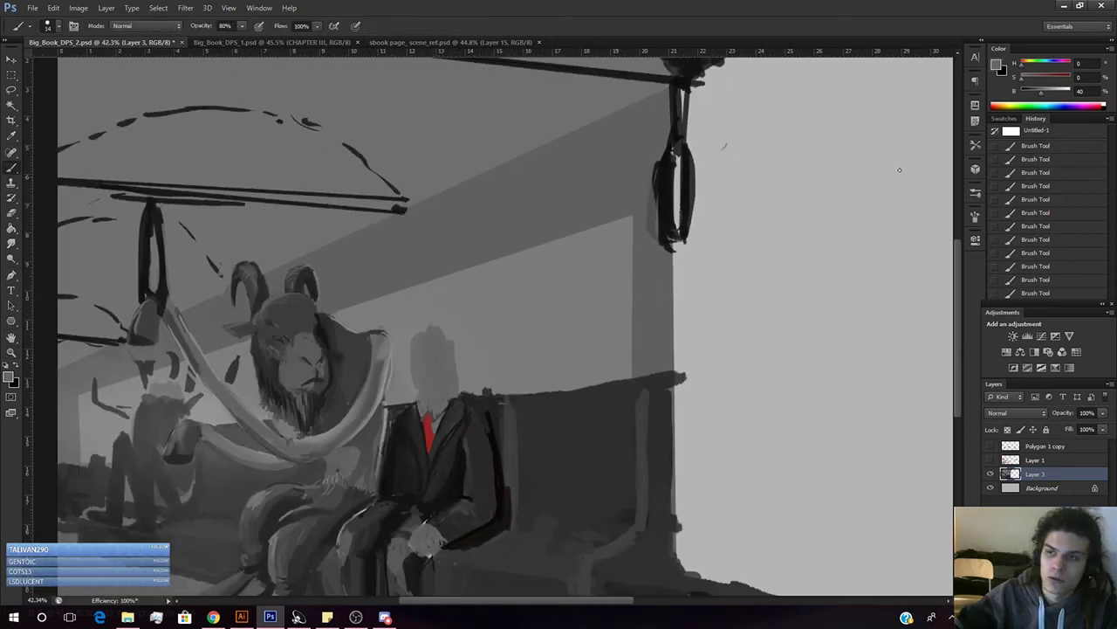
drag(1042, 93, 1036, 93)
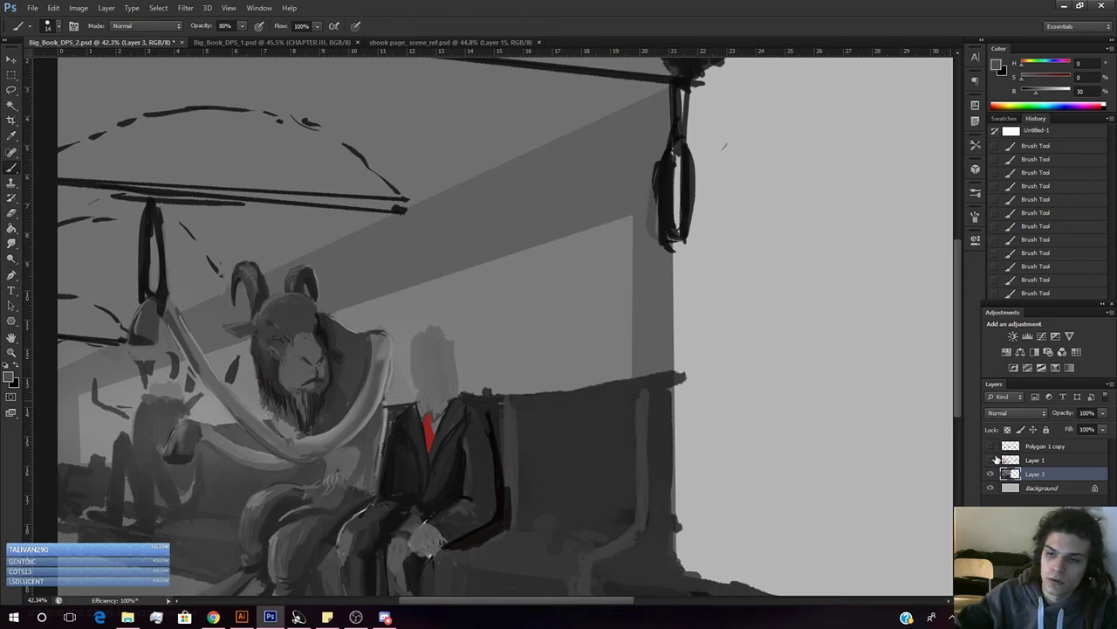
click(991, 460)
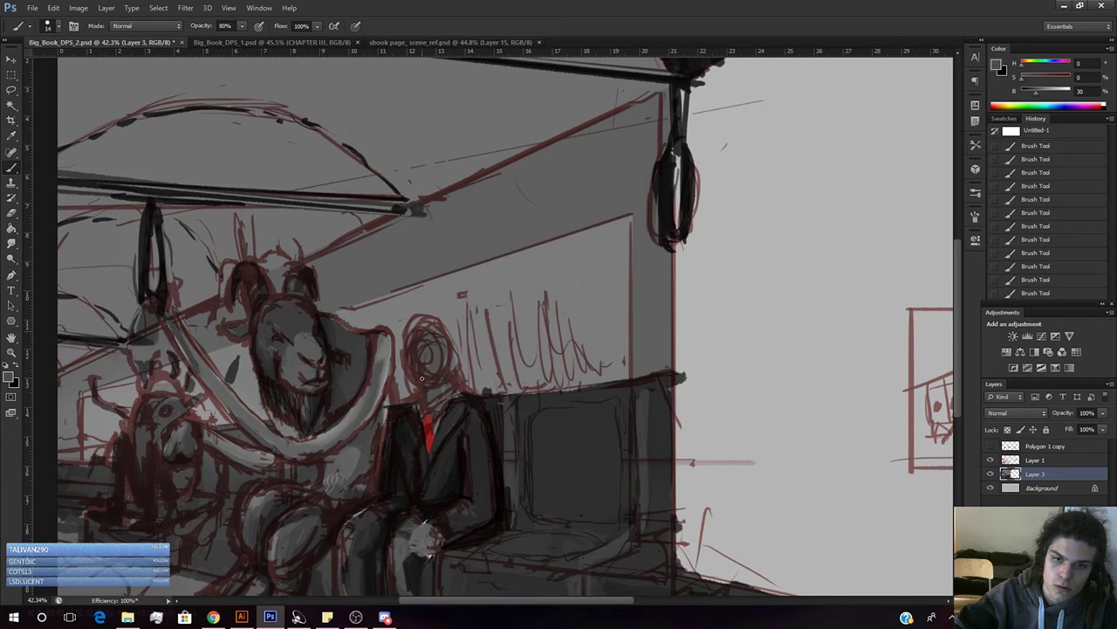
click(990, 447)
click(991, 459)
click(991, 447)
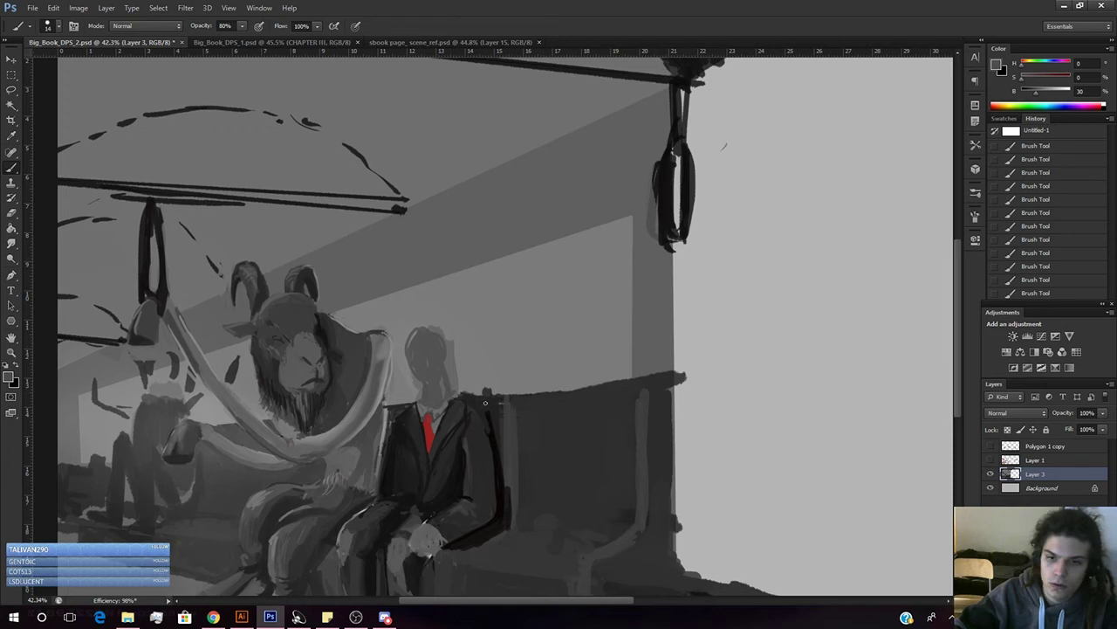
- Show the Layer 1 sketch and refine the shirt collar and jacket lapels with sampled 40%, 17% and 9% brightness greys
click(991, 460)
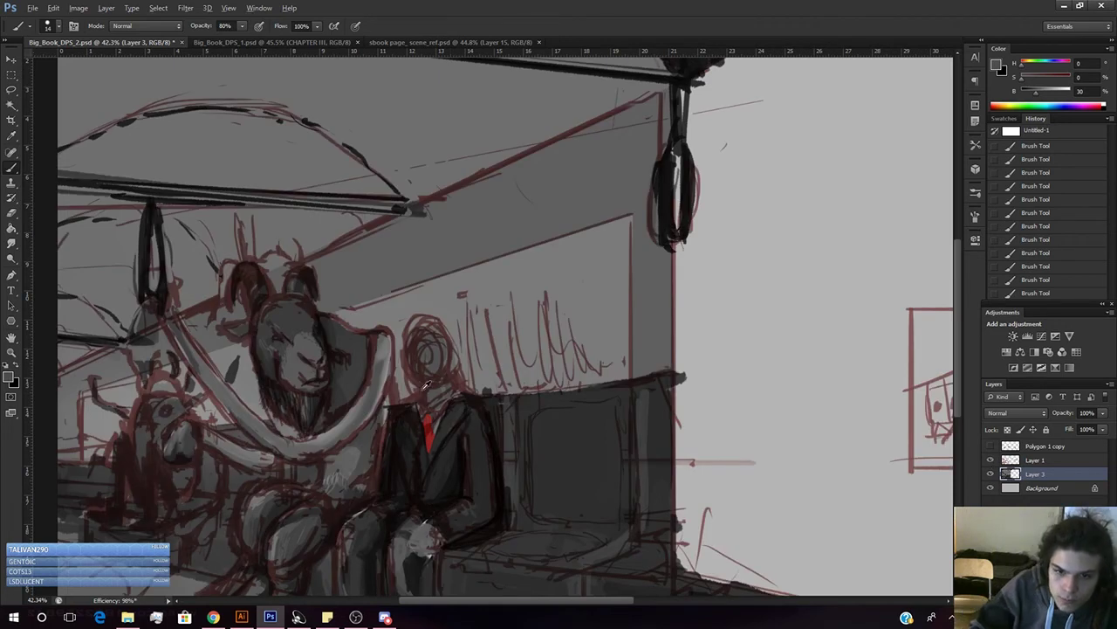
alt+click(437, 433)
drag(437, 427, 433, 431)
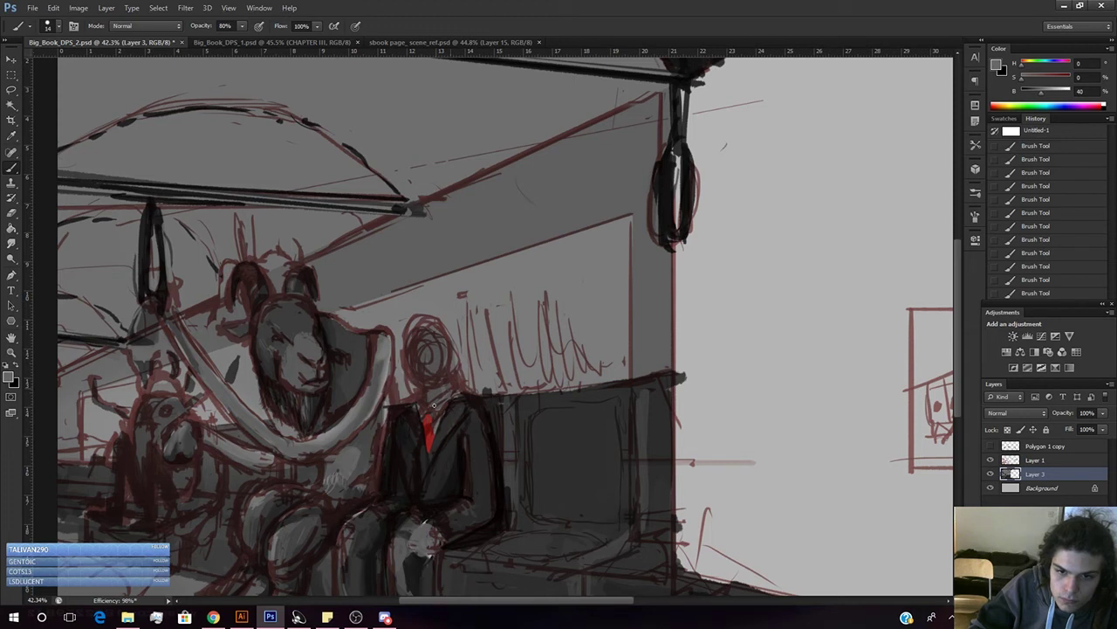
alt+click(451, 415)
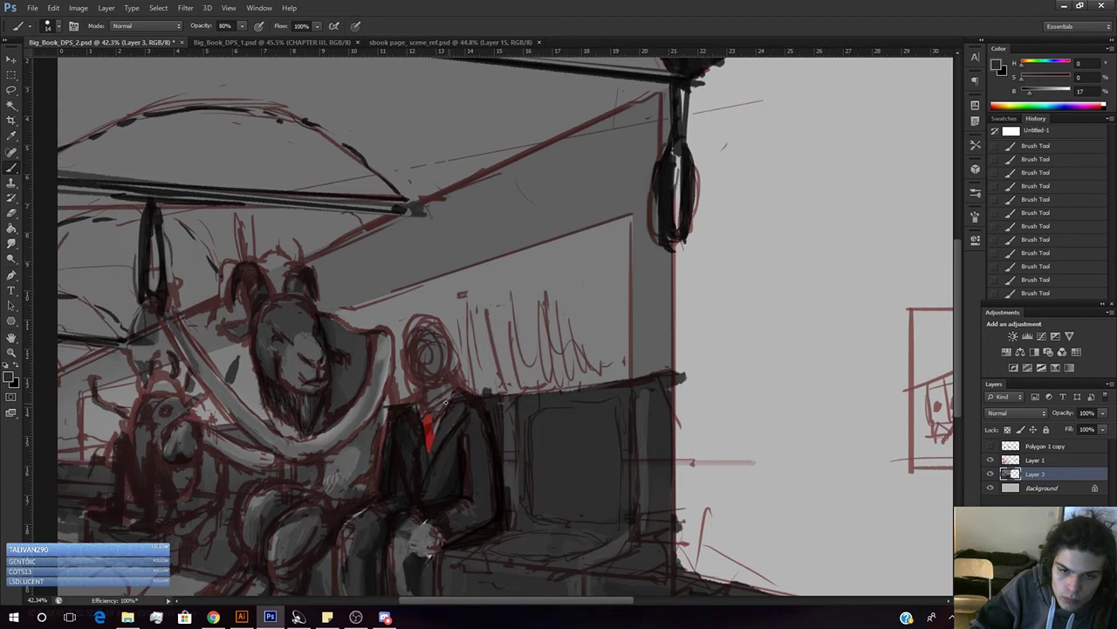
alt+click(412, 426)
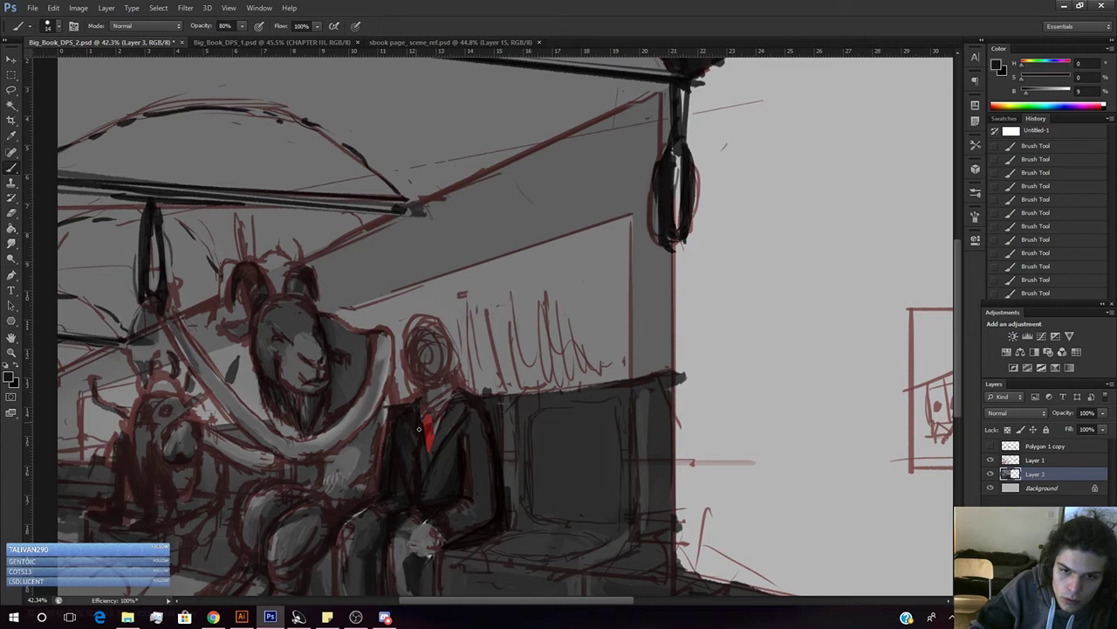
alt+click(437, 423)
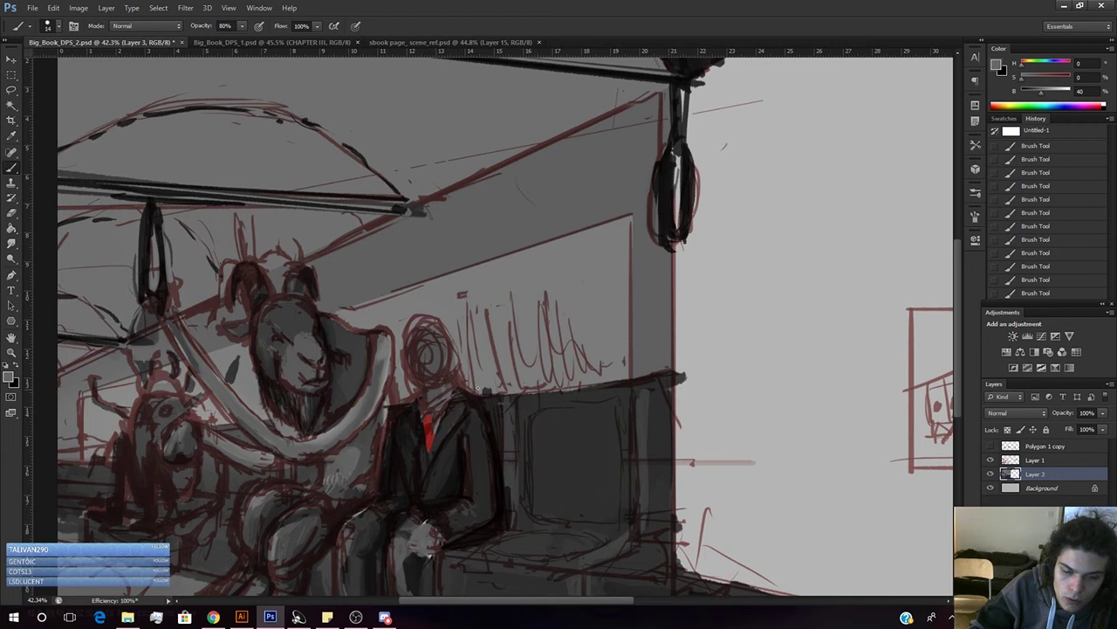
- Compare the human's head and collar with earlier brush states in the history and with the Layer 1 sketch
click(1017, 213)
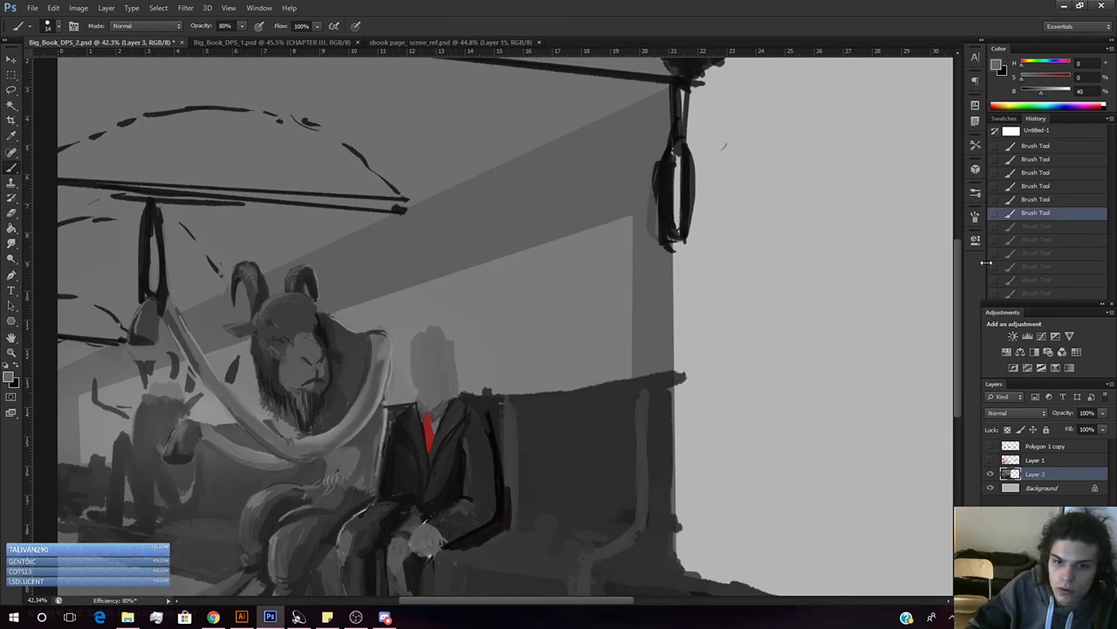
click(1056, 296)
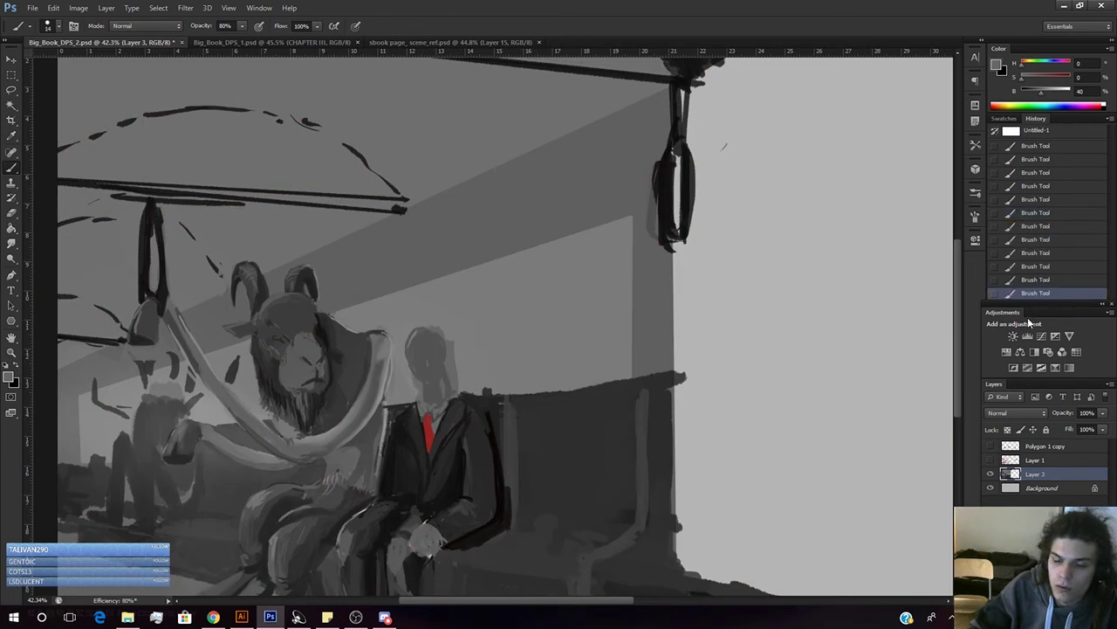
click(1057, 278)
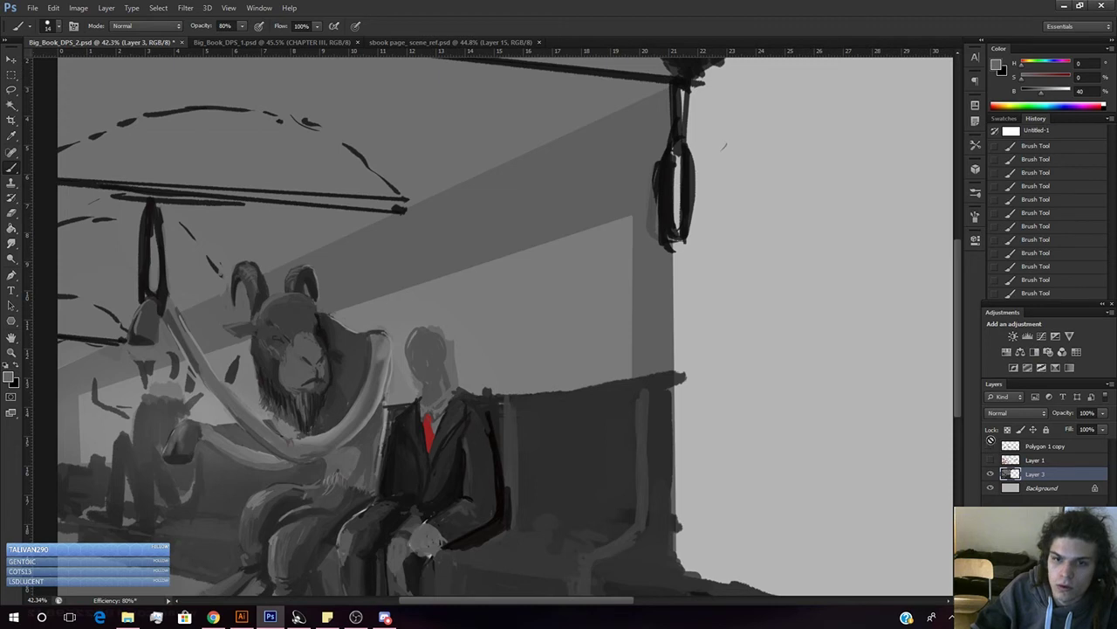
key(ctrl+shift+z)
key(ctrl+z)
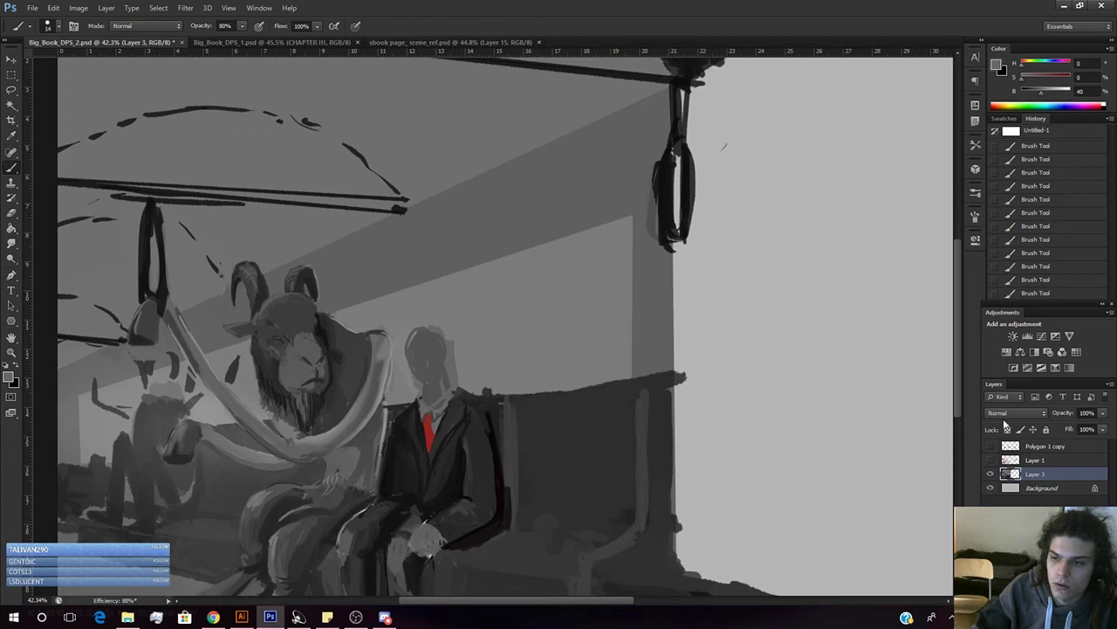
click(991, 459)
click(990, 459)
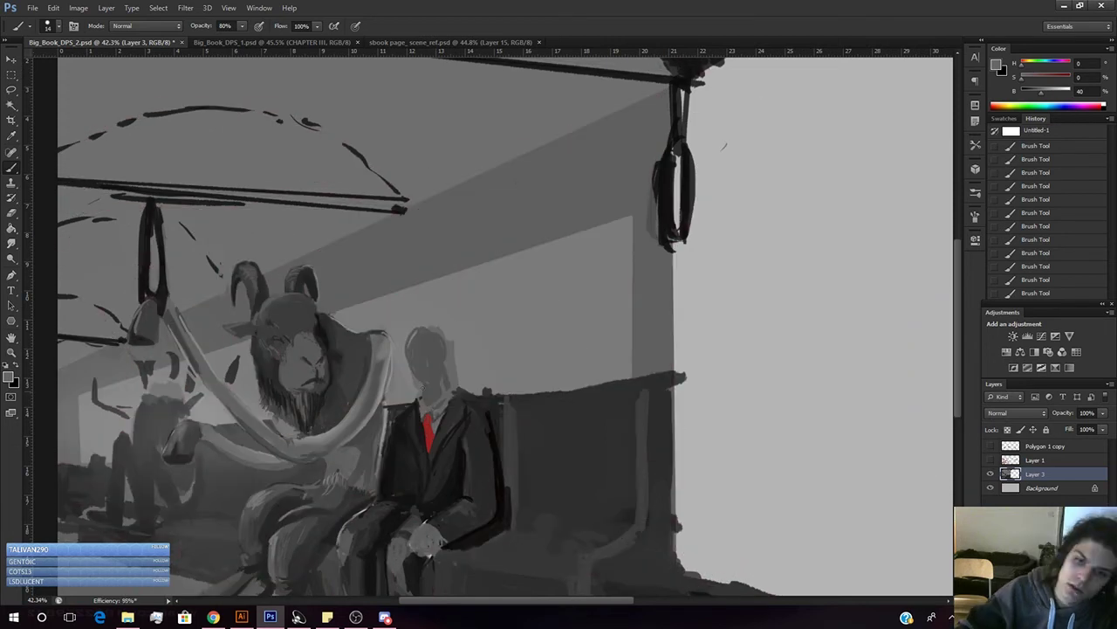
- Build up the jacket shoulder nearest the goat figure with sampled 8% brightness dark grey, guided by the Layer 1 sketch
click(990, 459)
alt+click(476, 437)
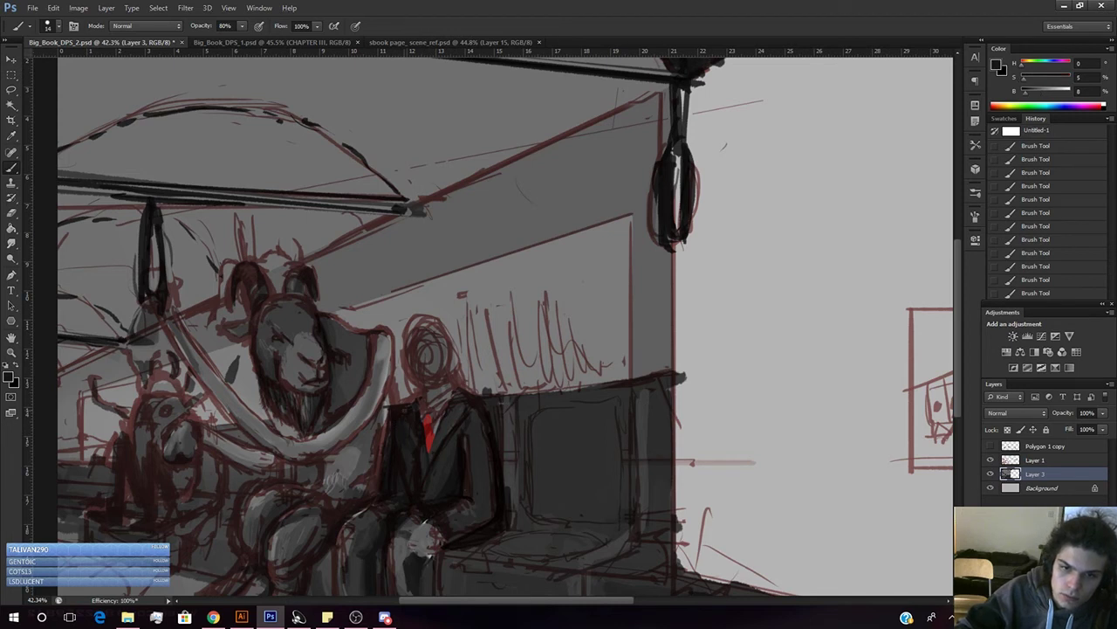
drag(397, 412, 410, 400)
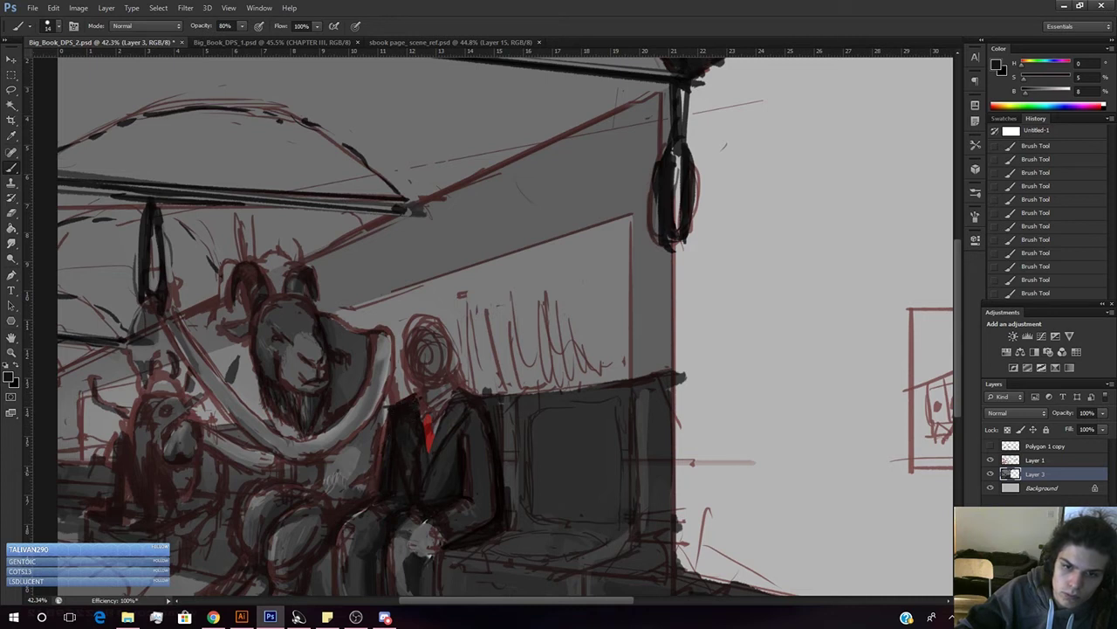
click(990, 459)
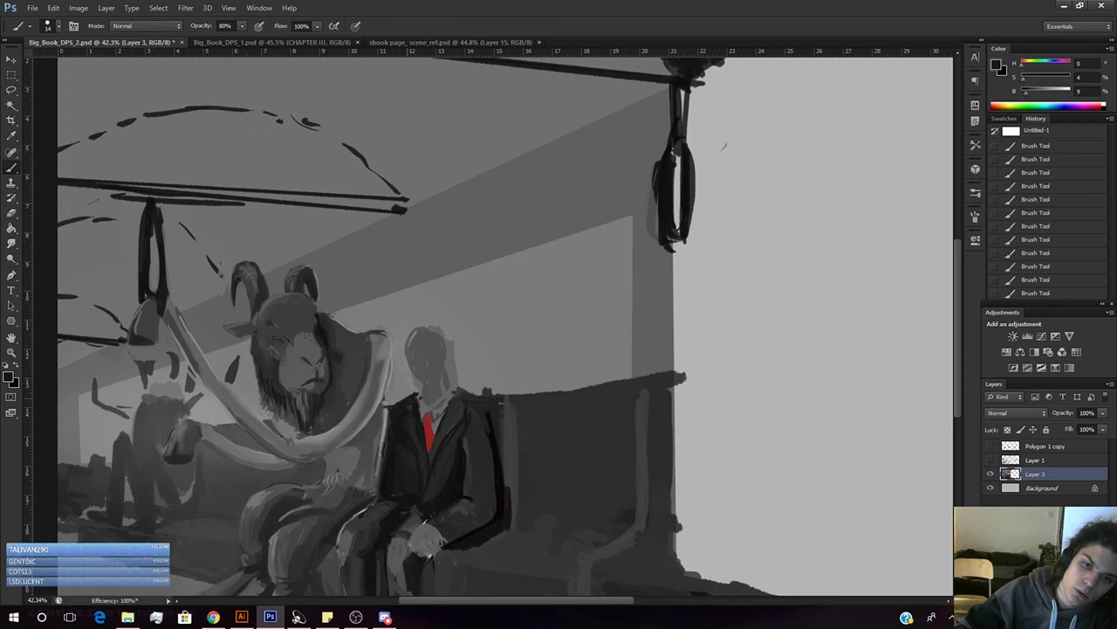
- Shade the same jacket shoulder softly with 25% brightness grey using a 67 px brush at 30% opacity, blending with sampled darker greys
alt+click(415, 422)
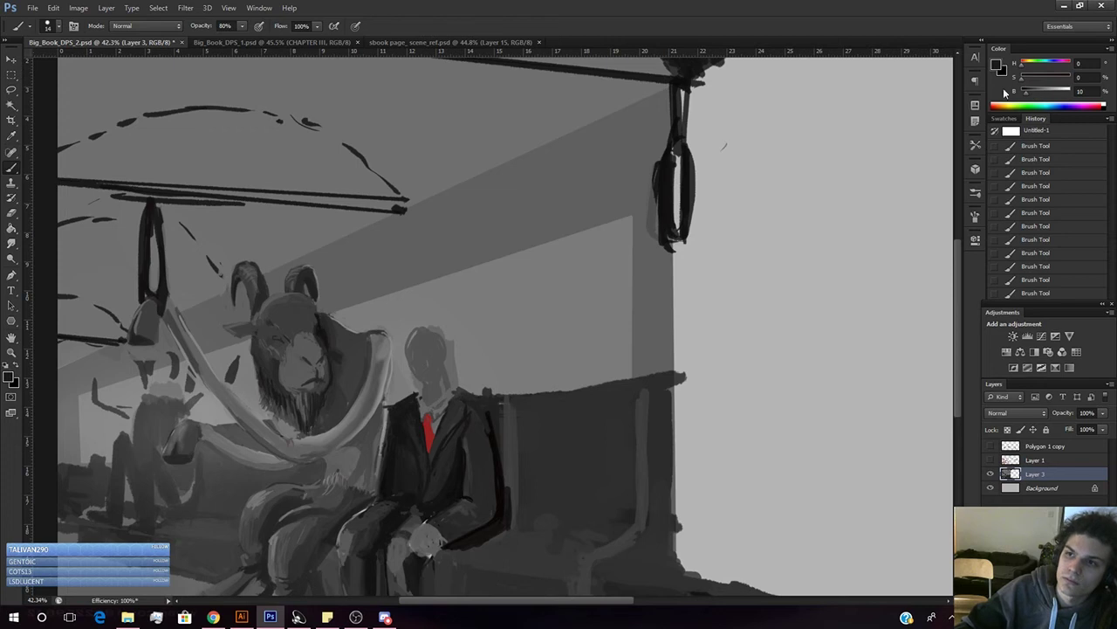
click(1045, 90)
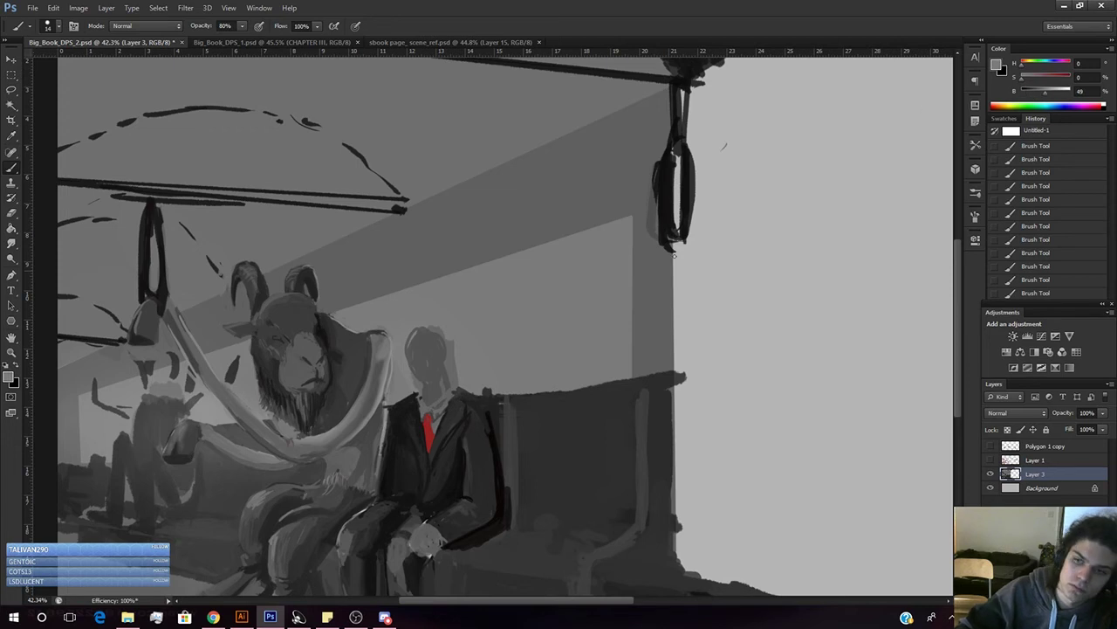
drag(1045, 91, 1034, 91)
right_click(477, 259)
click(471, 242)
click(399, 414)
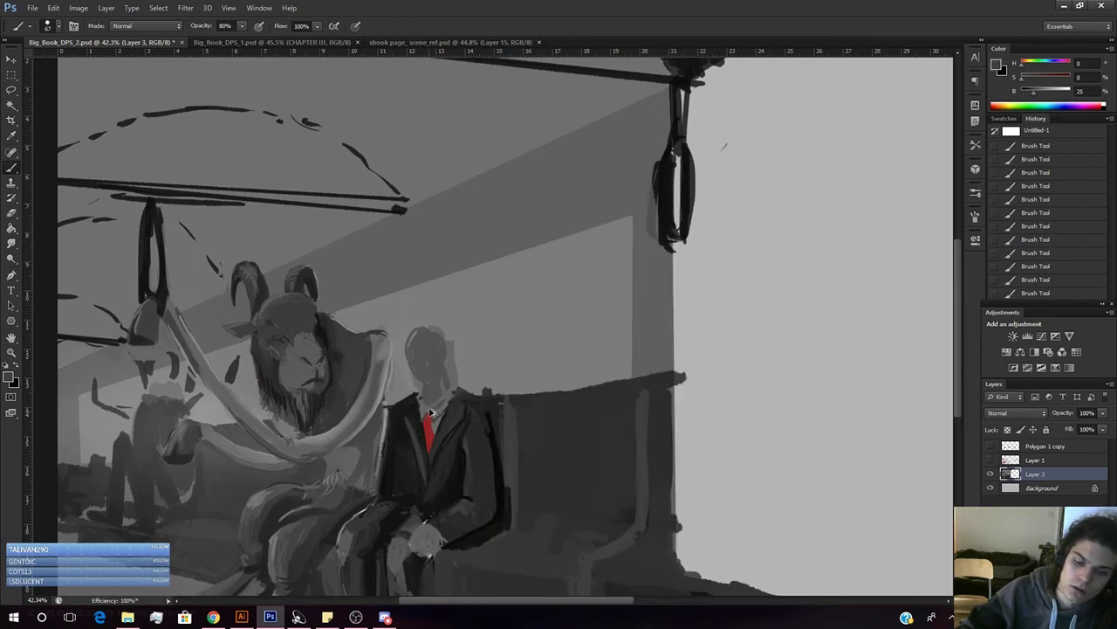
key(3)
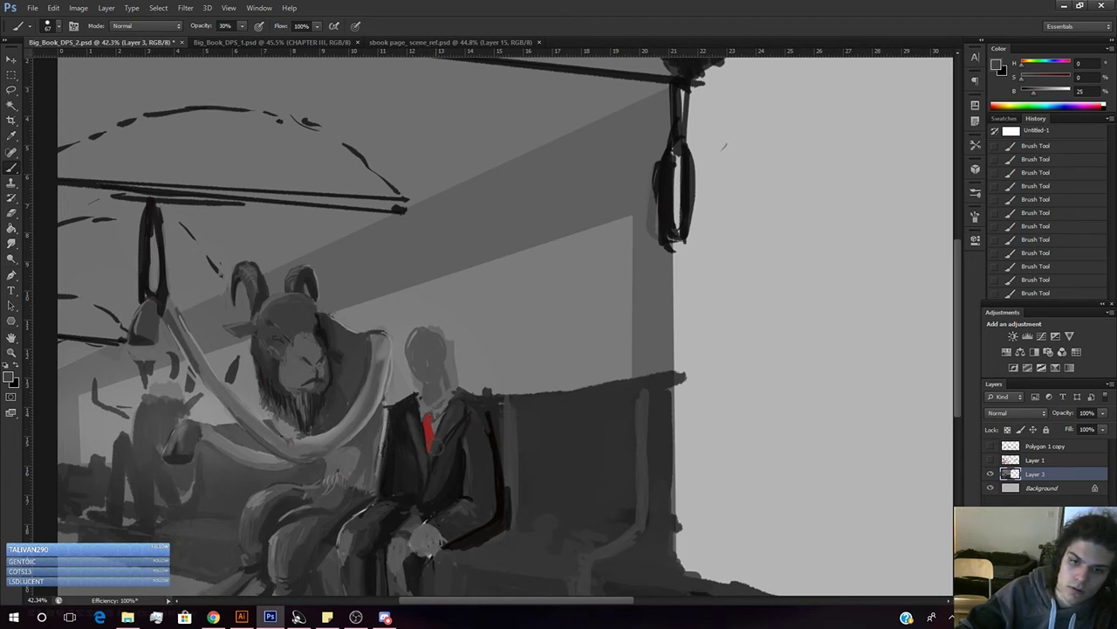
alt+click(403, 412)
alt+click(410, 417)
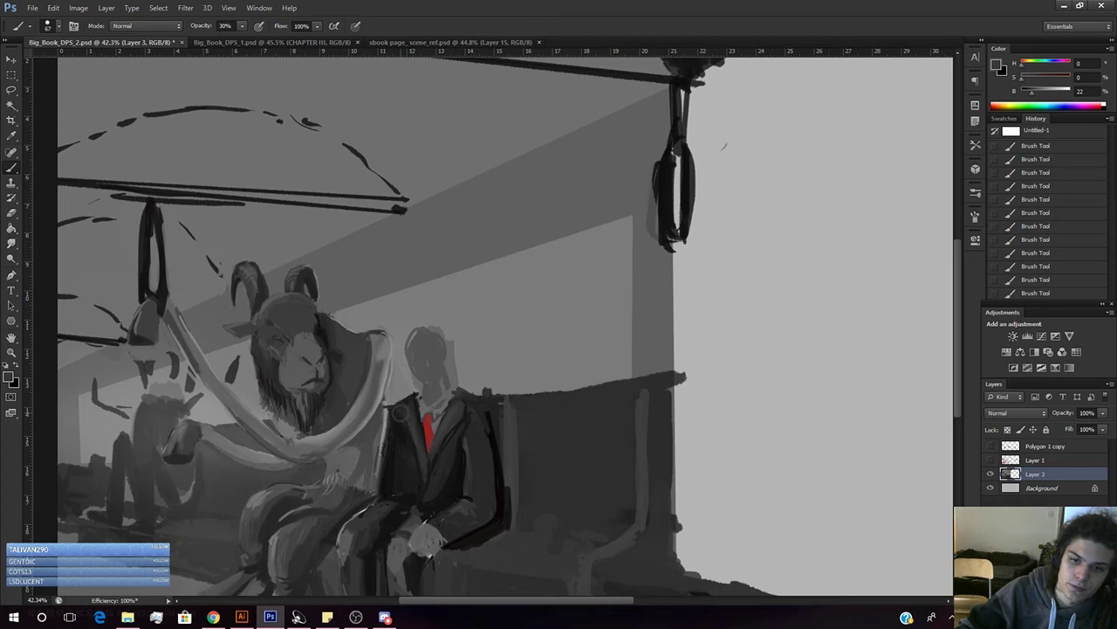
alt+click(402, 412)
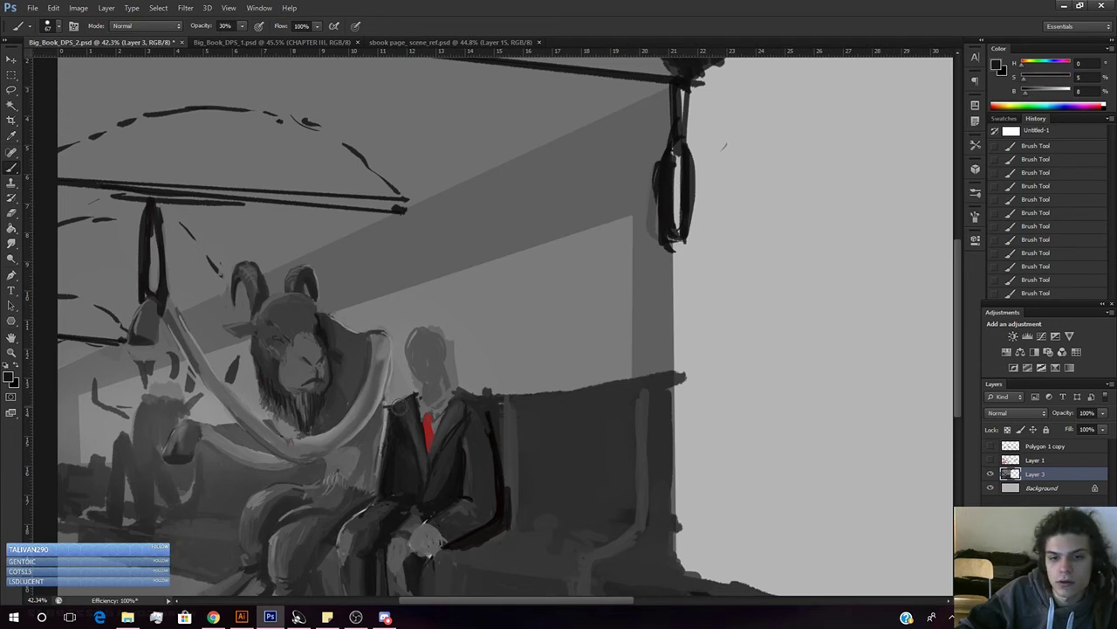
- Touch up the neck and collar edge with sampled greys using a 34 px brush at 98% opacity
key(e)
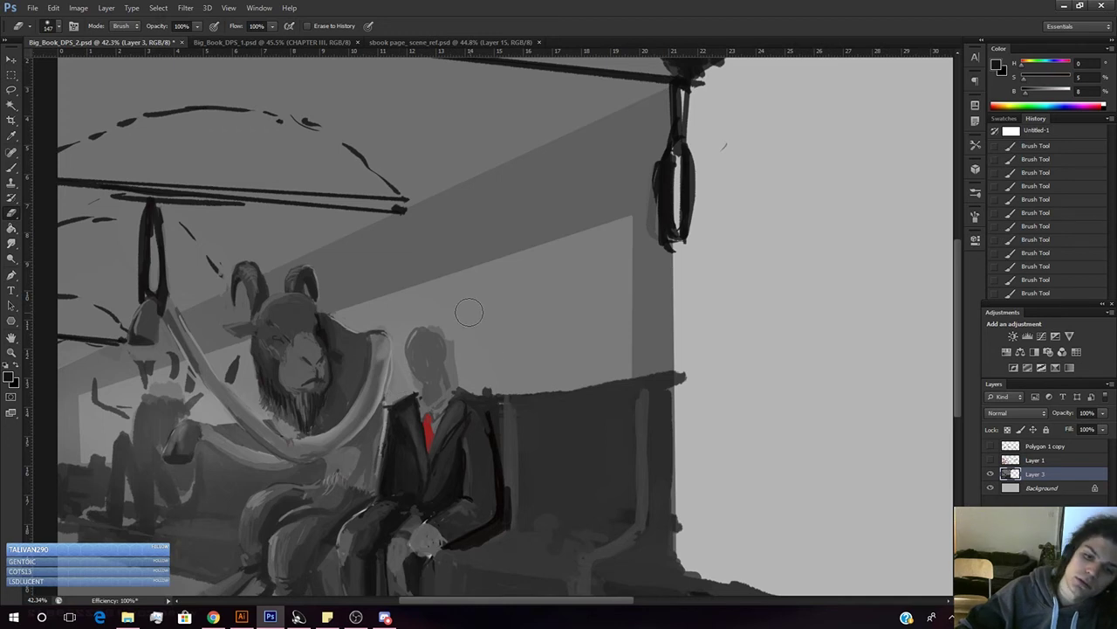
key(b)
alt+click(421, 390)
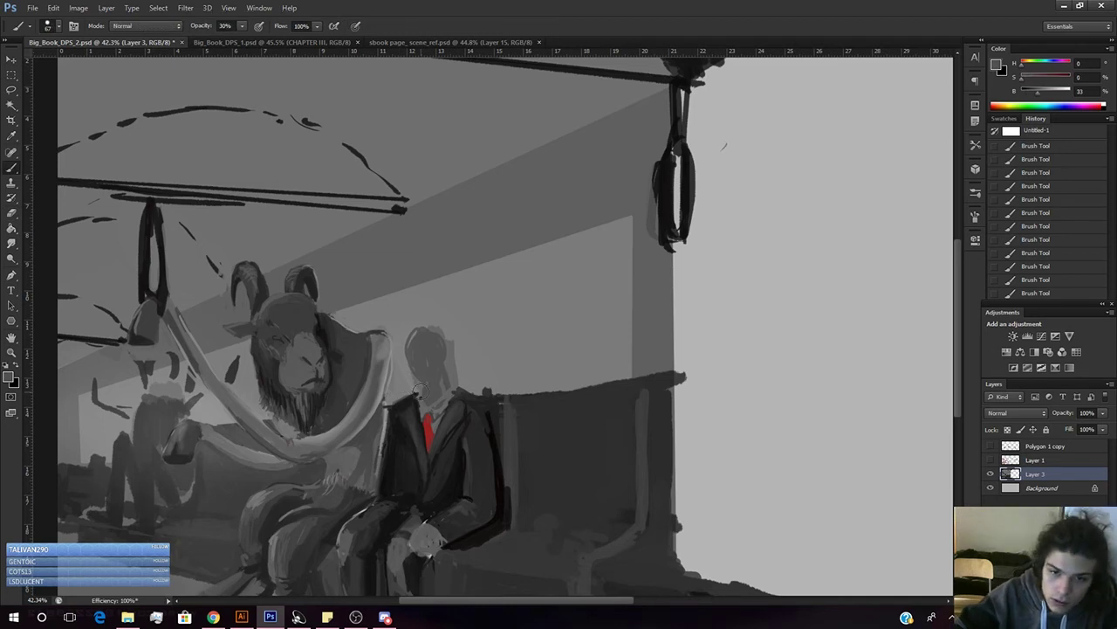
right_click(476, 306)
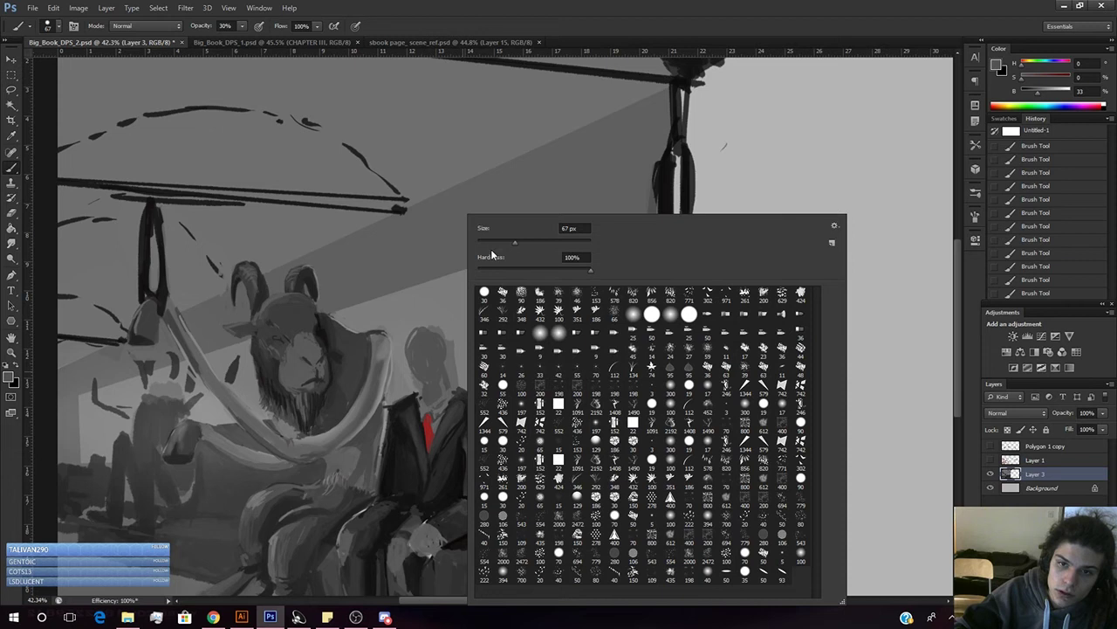
key(Return)
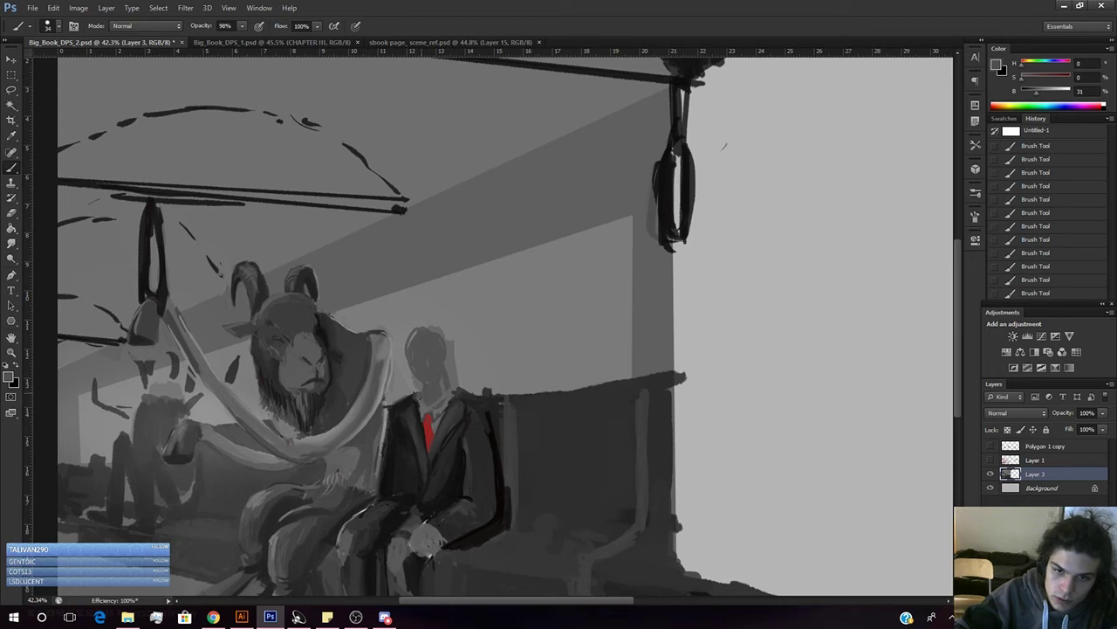
alt+click(426, 404)
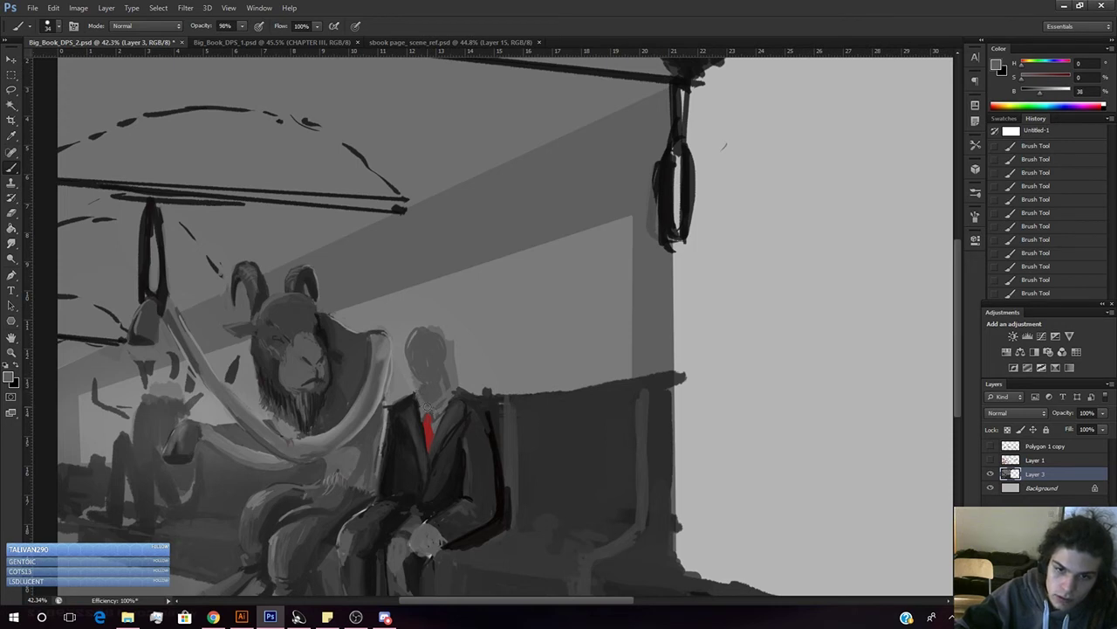
- Brighten the shirt collar around the red tie with 62% and 51% brightness greys
click(1052, 91)
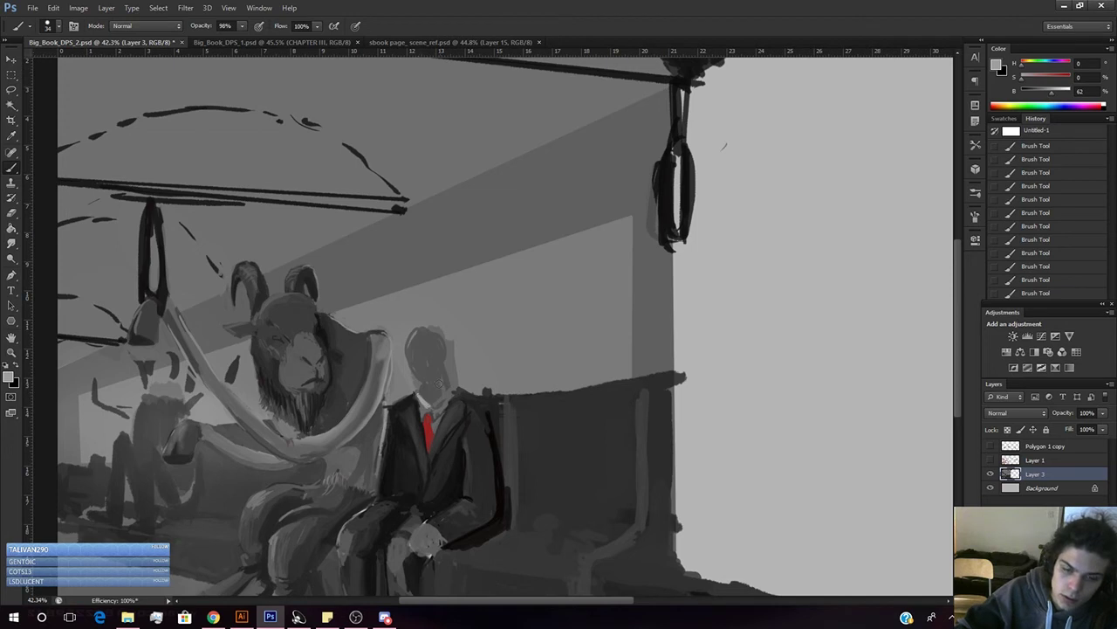
click(1047, 94)
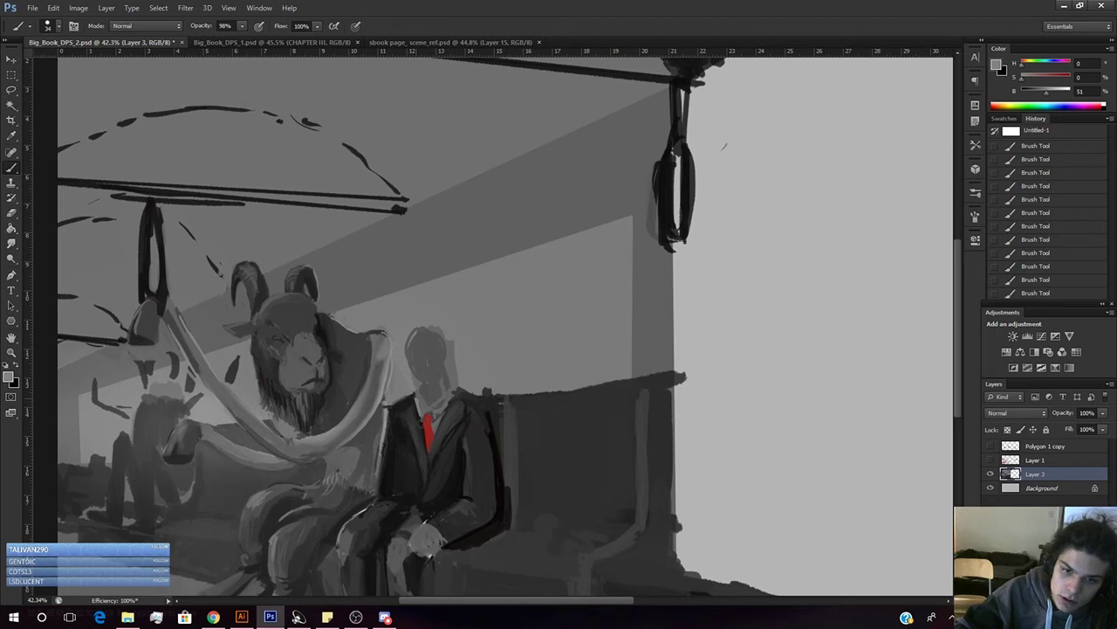
drag(419, 410, 416, 396)
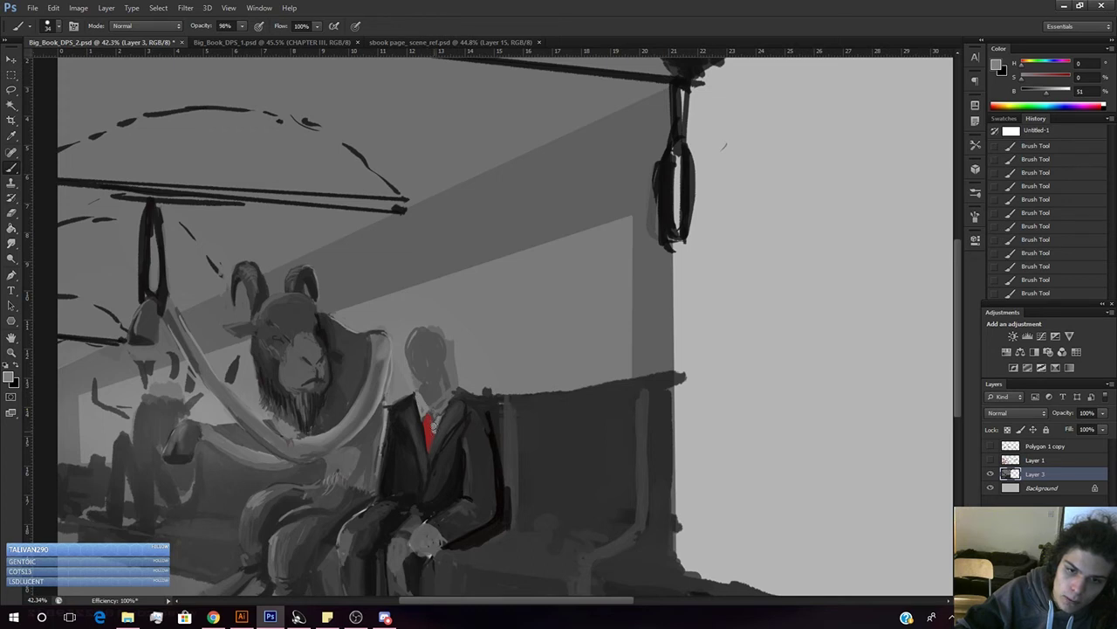
- Touch up the jacket edge beside the neck with 16% brightness grey and even out the human's head with sampled 32% grey
alt+click(454, 396)
alt+click(452, 395)
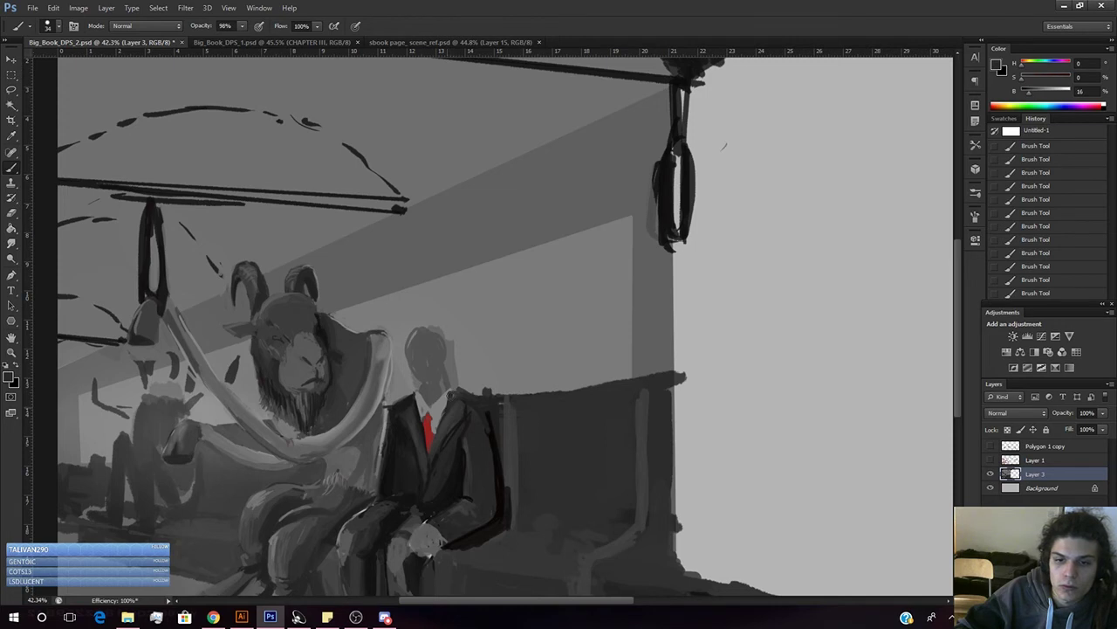
alt+click(432, 367)
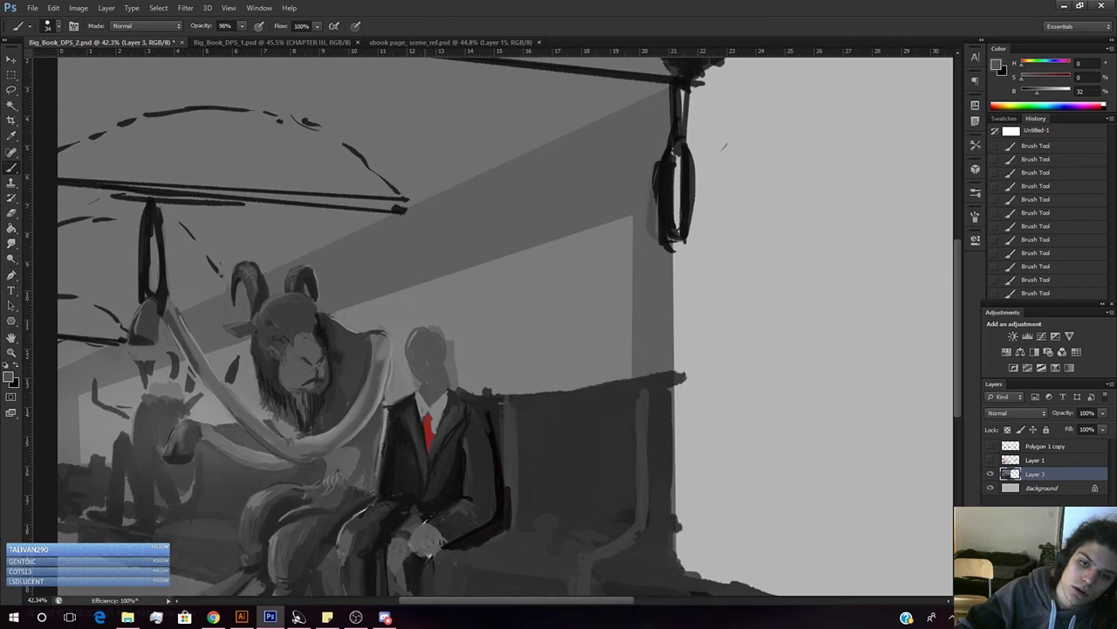
drag(407, 358, 414, 332)
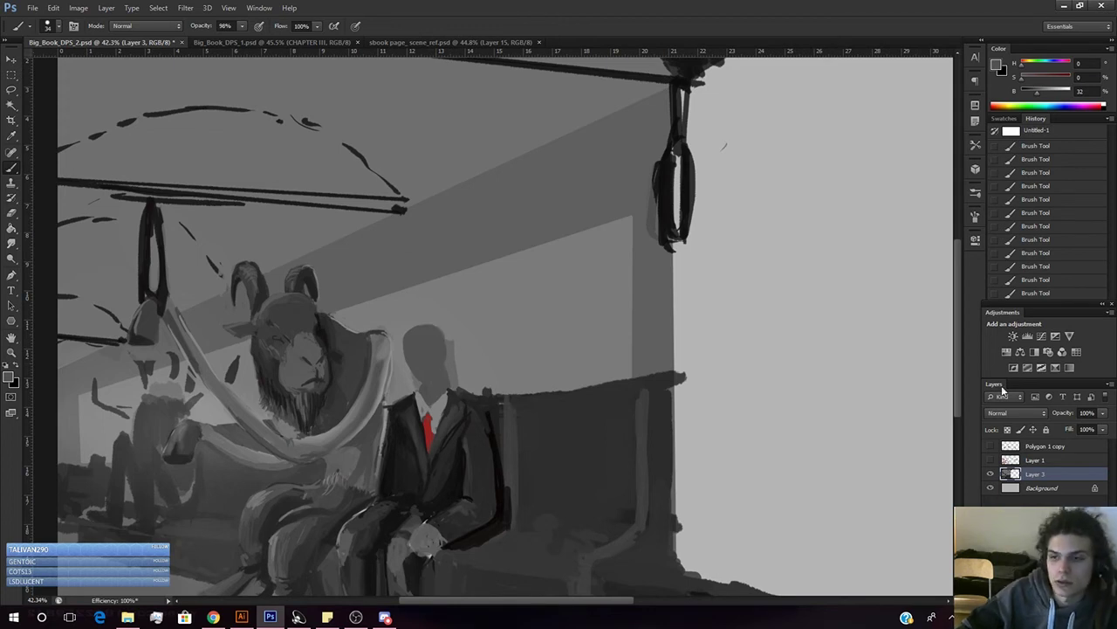
- Check the Polygon 1 copy and Layer 1 guides, and refine the human's jaw and neck with sampled 31% and 50% brightness greys
click(991, 446)
click(990, 446)
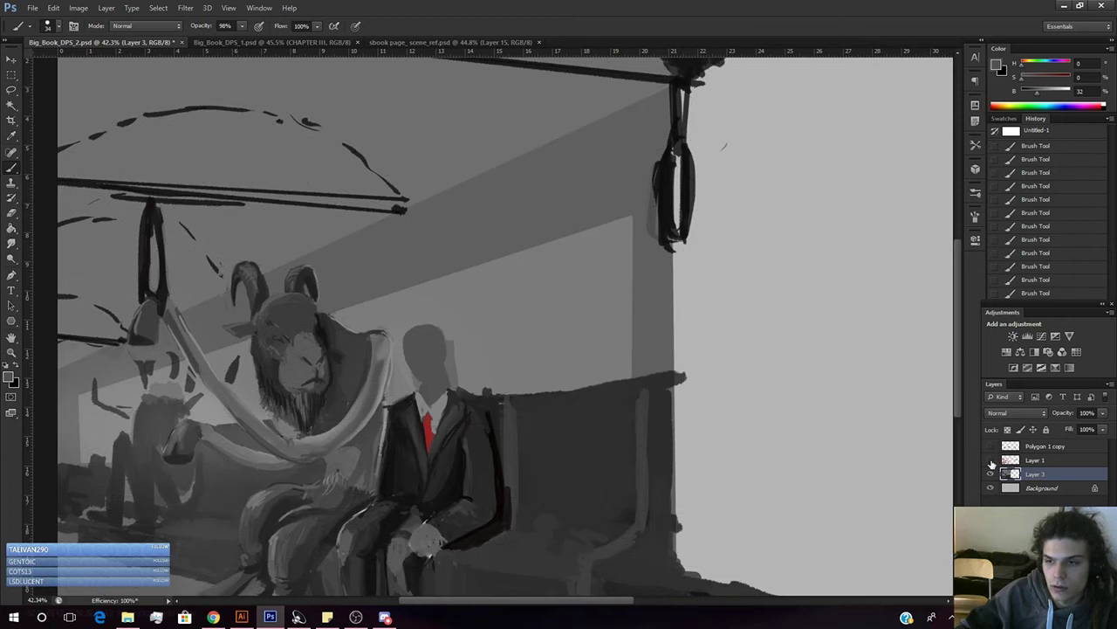
click(991, 460)
click(991, 460)
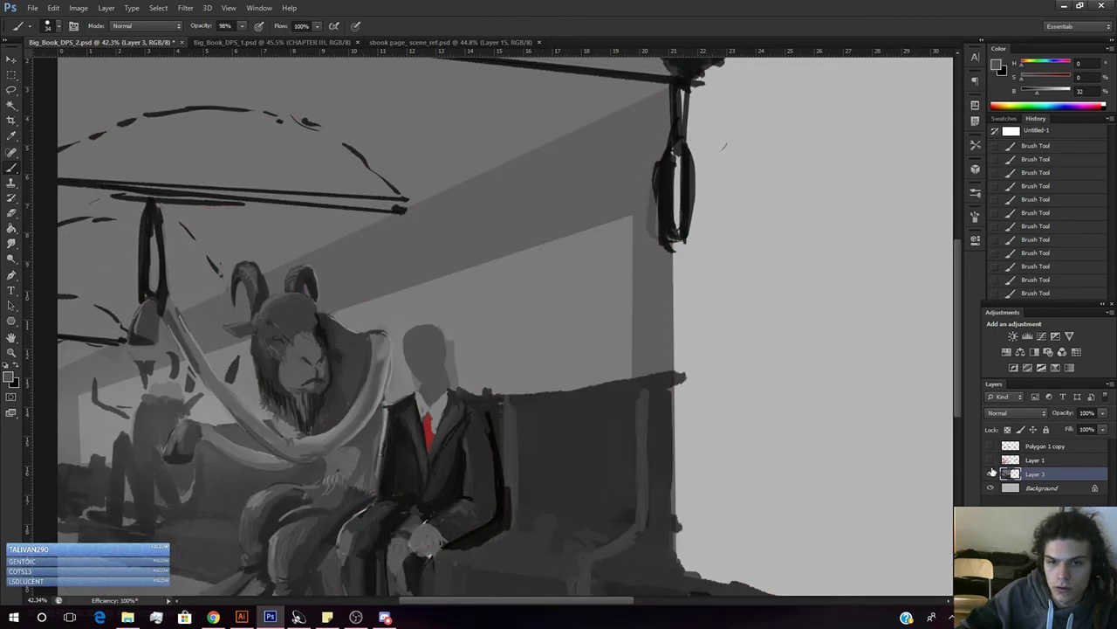
alt+click(438, 376)
drag(434, 384, 427, 389)
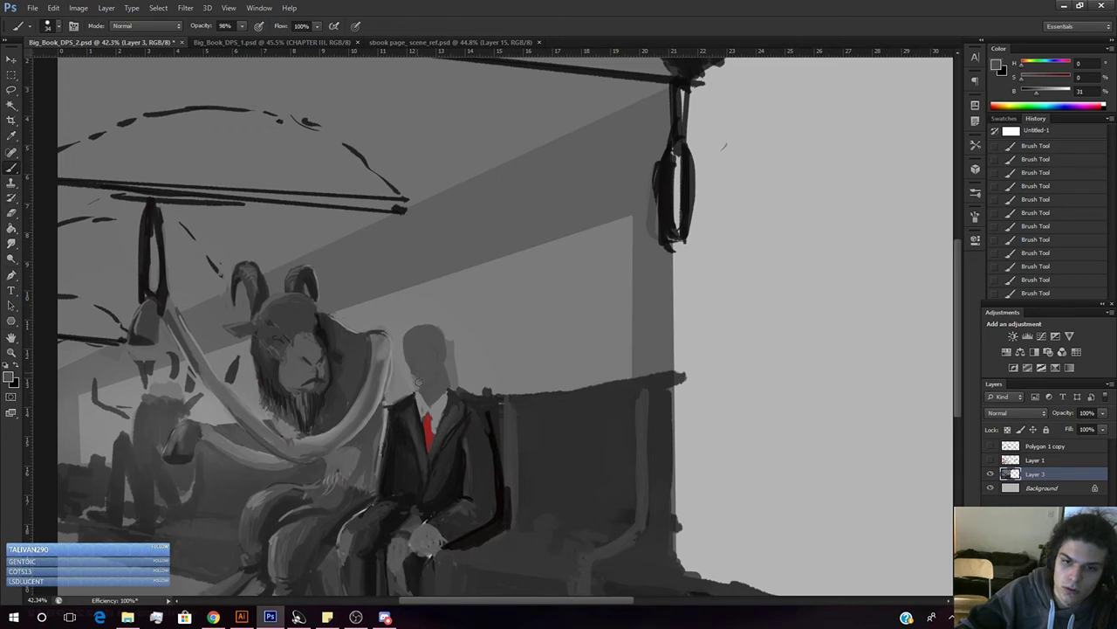
alt+click(425, 355)
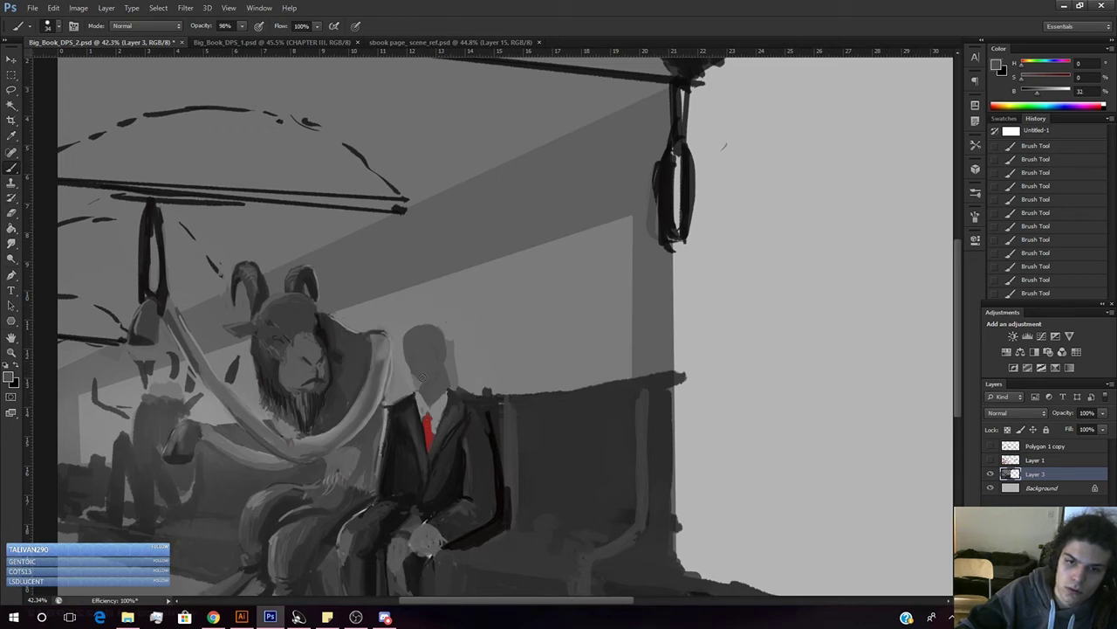
alt+click(408, 384)
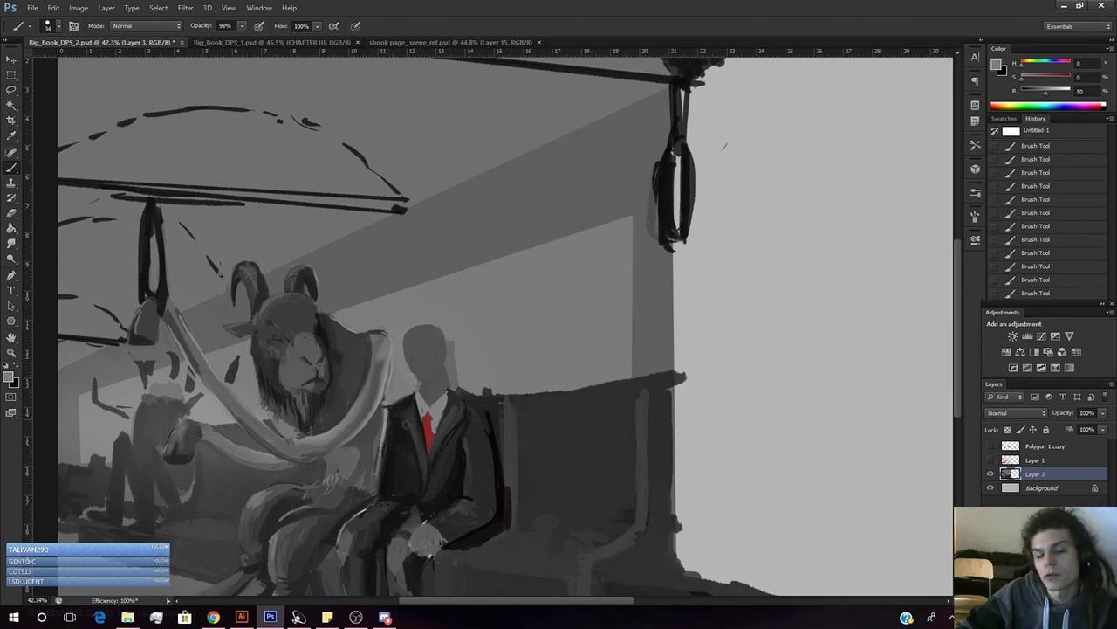
alt+click(425, 368)
drag(425, 368, 422, 375)
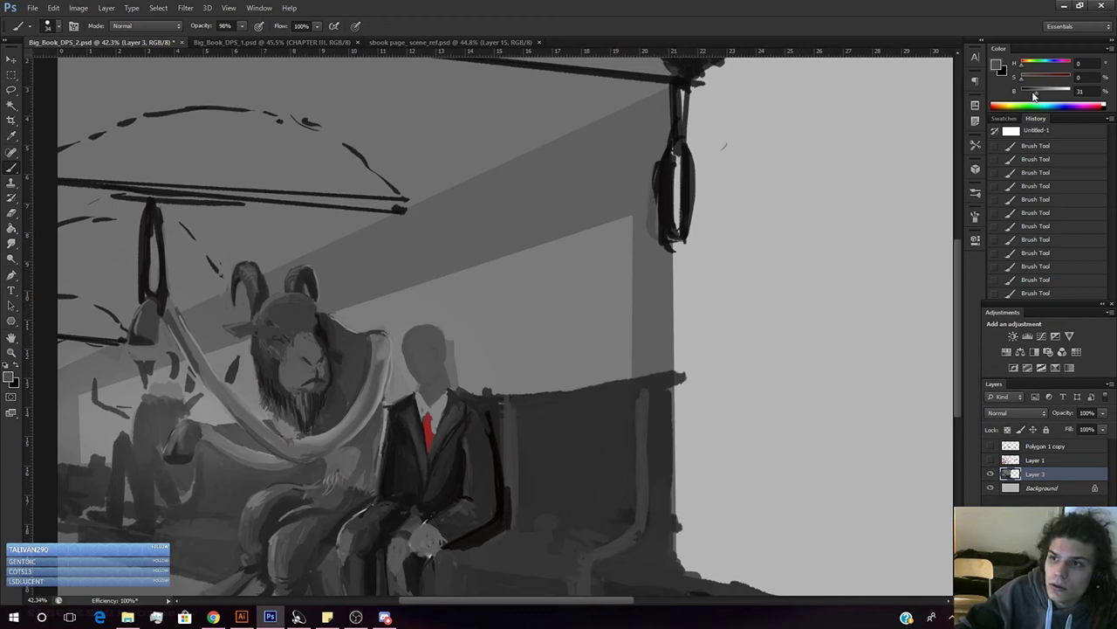
key(w)
click(415, 367)
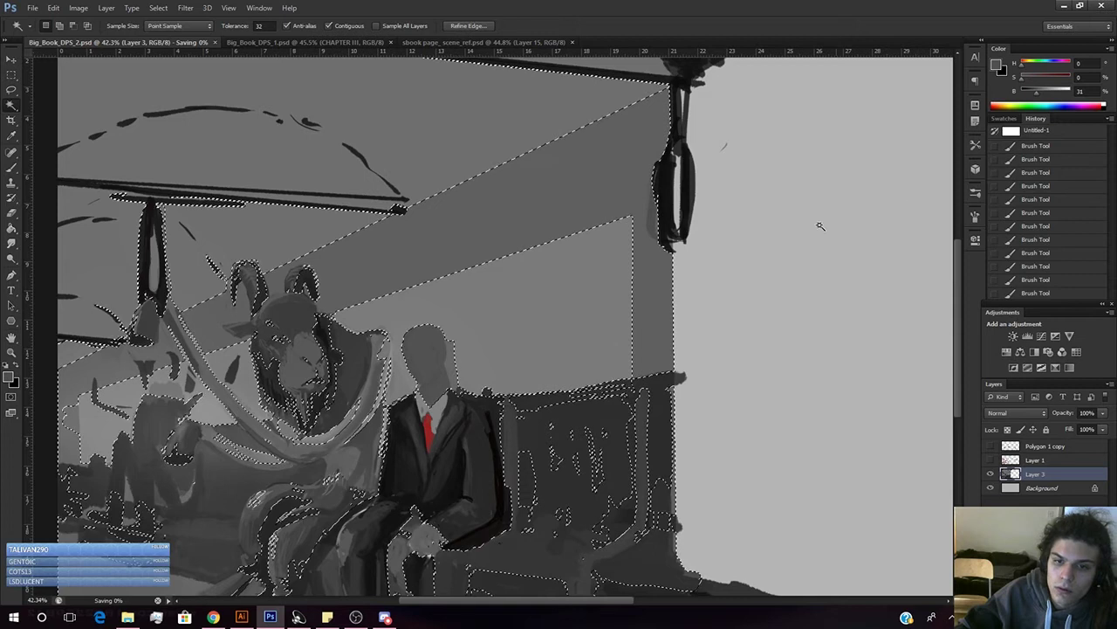
key(ctrl+d)
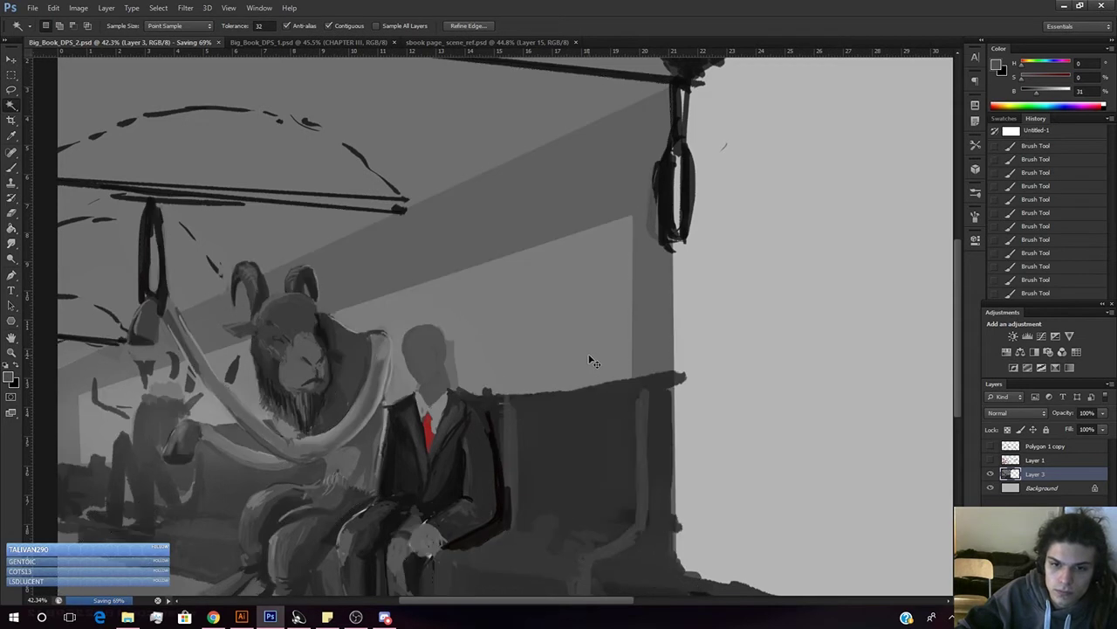
click(433, 396)
key(ctrl+d)
key(b)
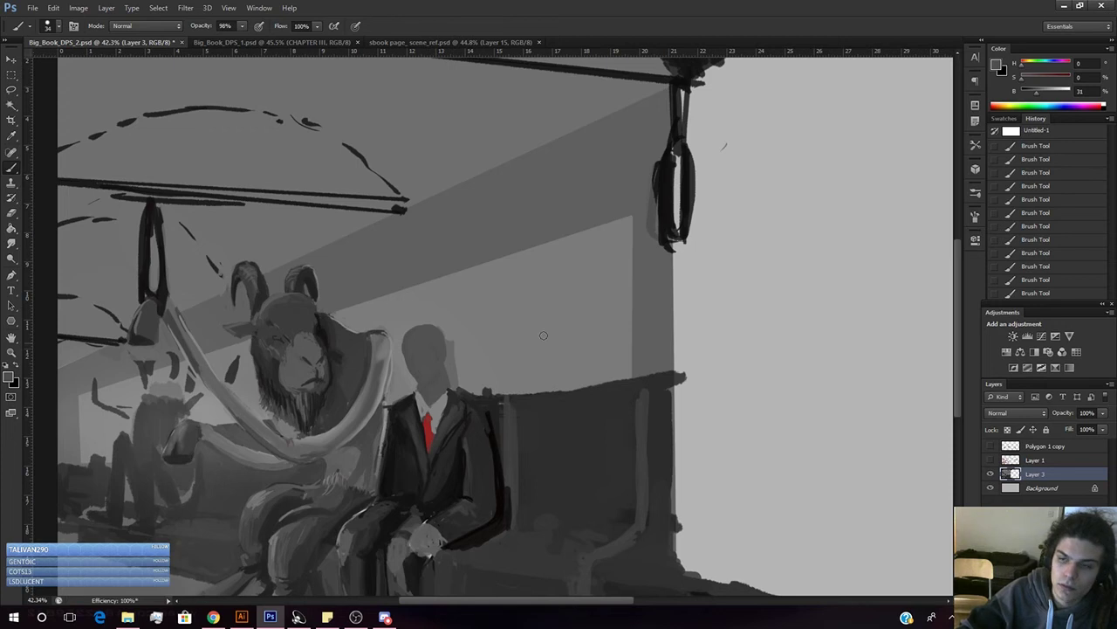
- Set up a 19 px brush with 18% brightness dark grey for painting around the human's head
drag(1036, 94, 1031, 94)
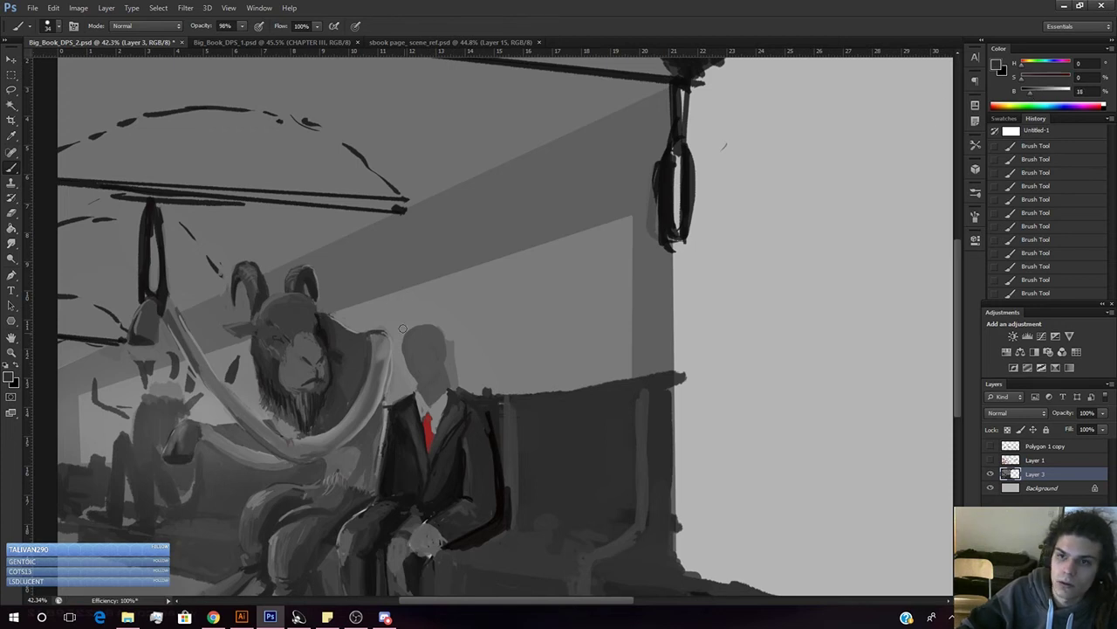
right_click(446, 303)
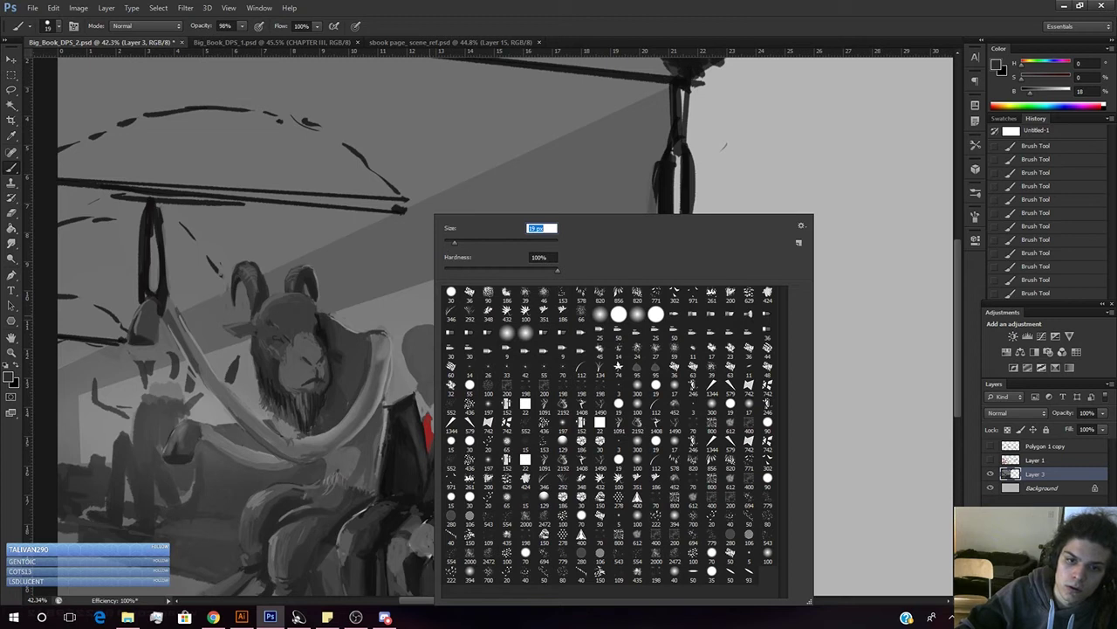
key(Escape)
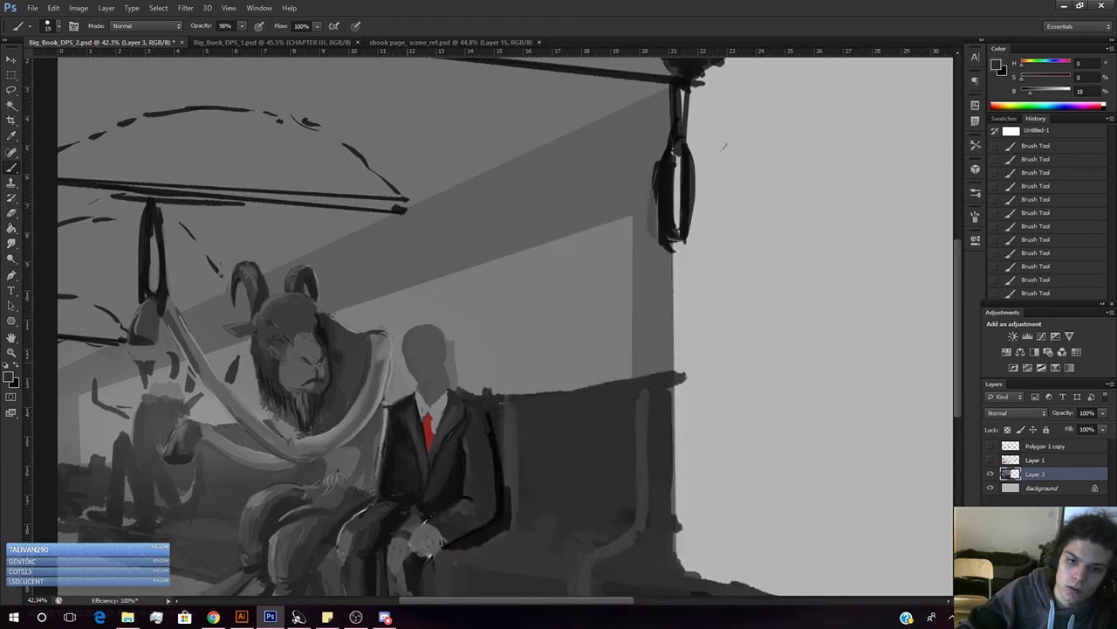
- Set the brush opacity to 20% and try Magic Wand selections on the suited man's head, clearing each one
click(426, 385)
key(2)
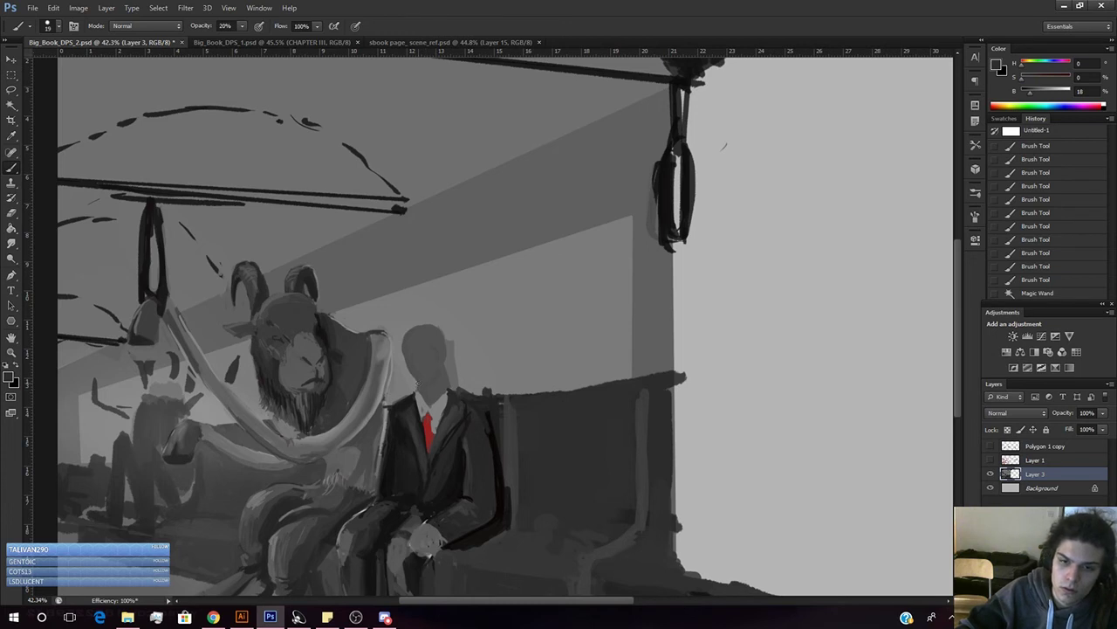
key(ctrl+d)
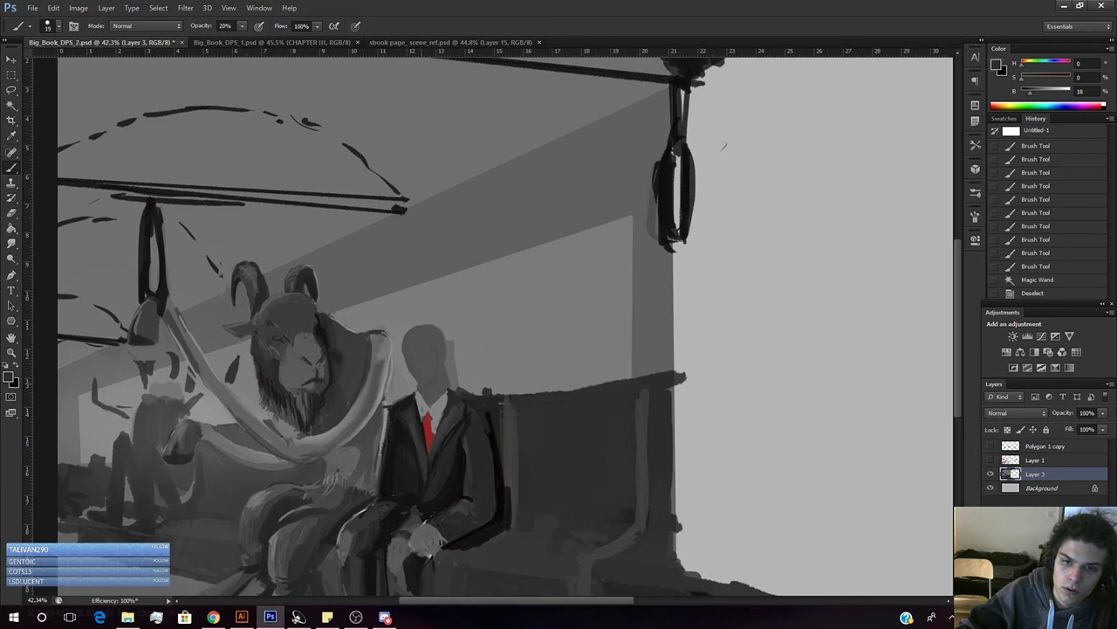
click(443, 358)
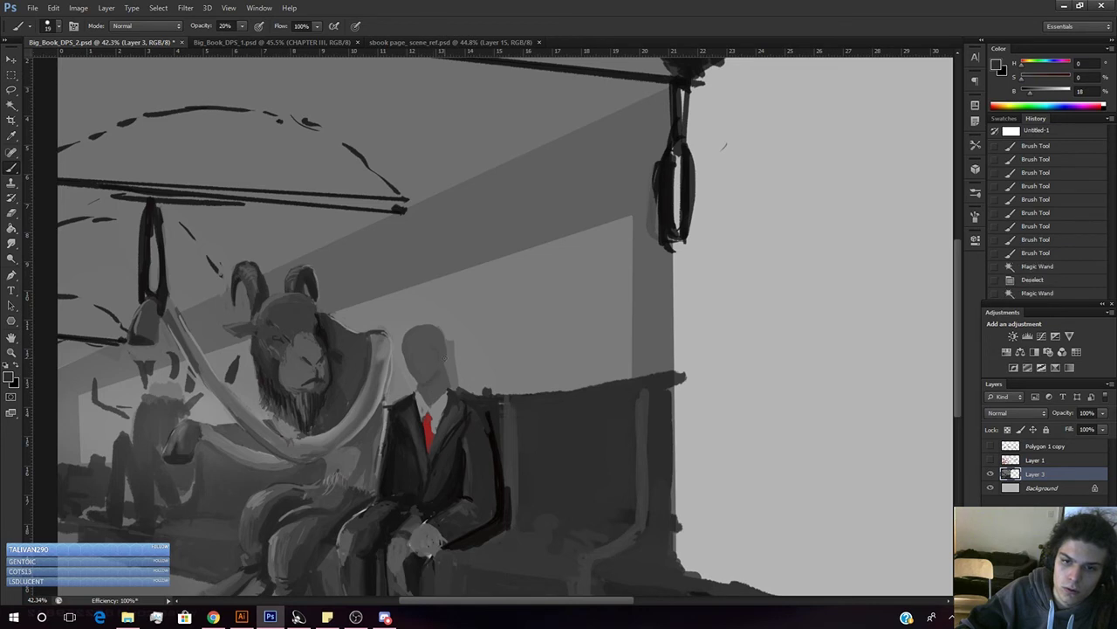
key(ctrl+d)
- Shade the man's face, jaw and neck with dark low-opacity strokes, undoing the last three and repainting the jaw shadow
mouse_move(446, 337)
mouse_down()
mouse_move(449, 367)
mouse_move(424, 387)
mouse_up()
drag(439, 375, 432, 385)
drag(443, 375, 434, 389)
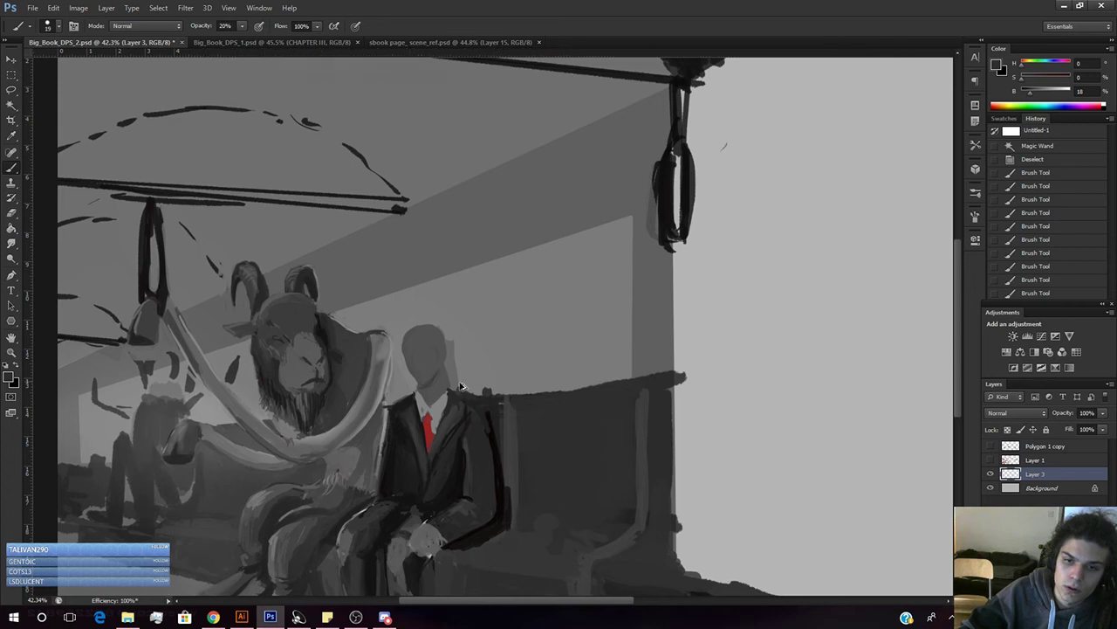
key(ctrl+alt+z)
key(ctrl+alt+z)
key(ctrl+alt+z)
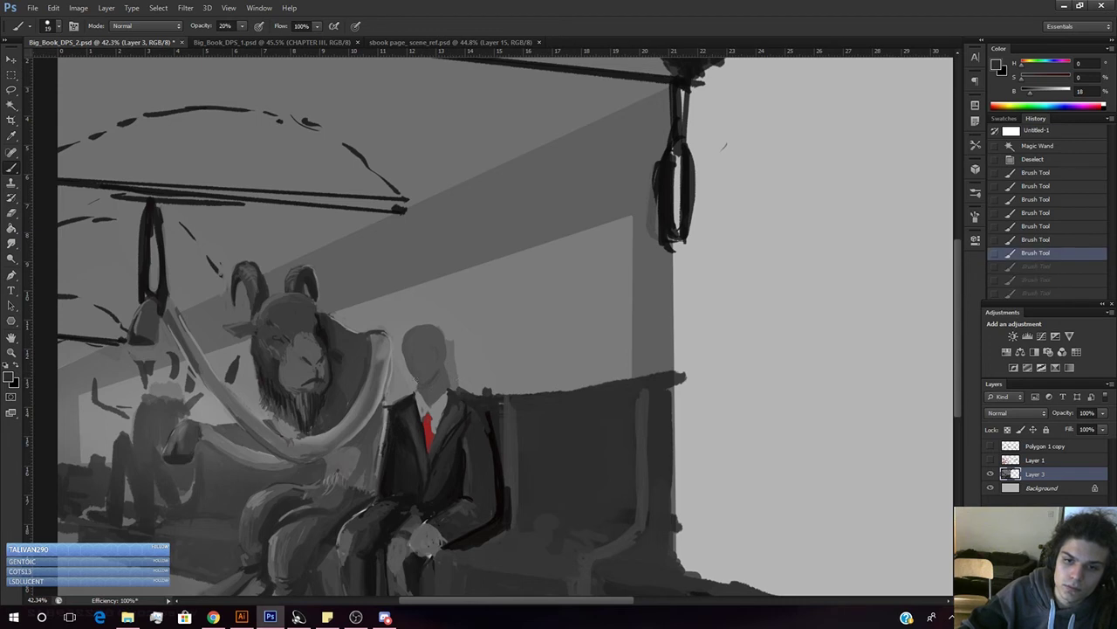
drag(442, 376, 433, 388)
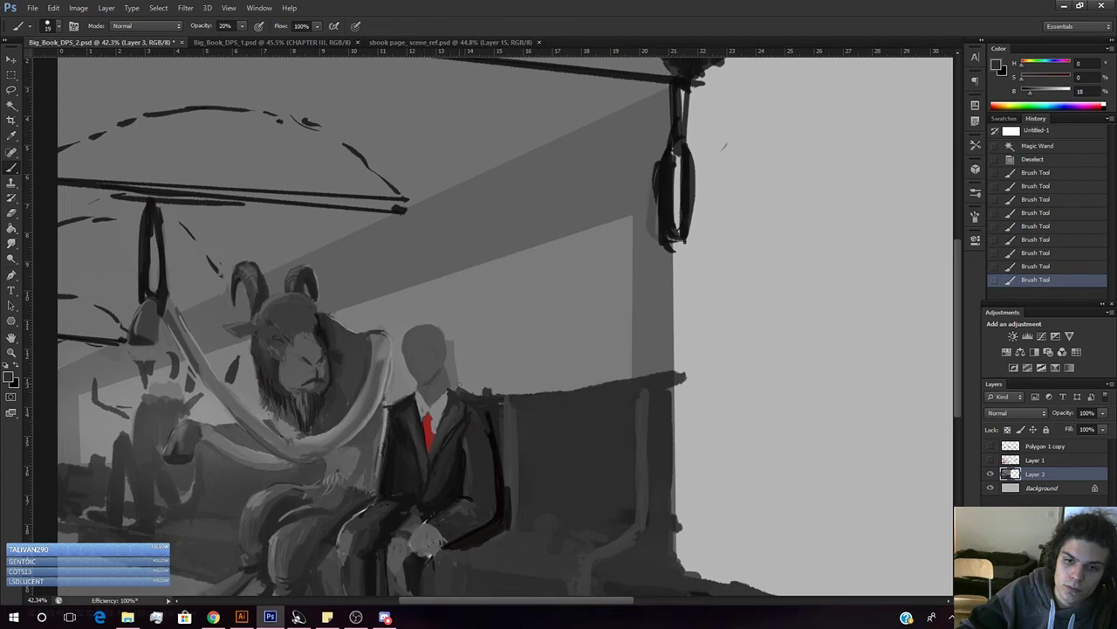
- Clean up the area beside the man's neck and the seat back's upper edge with sampled greys, raising brush opacity to 80%
alt+click(462, 371)
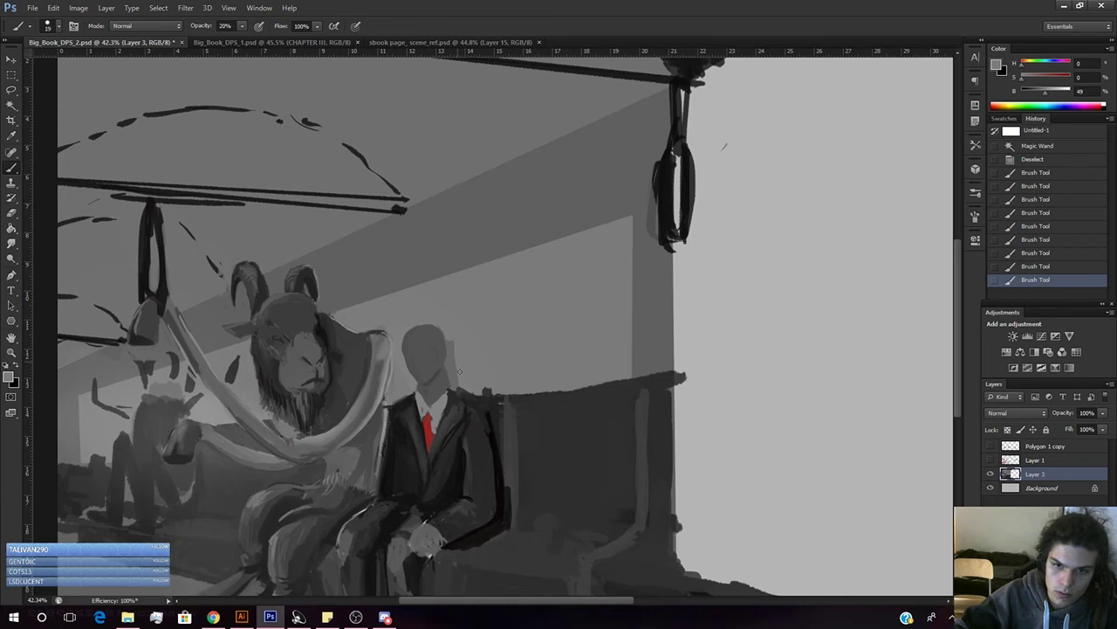
click(456, 379)
key(8)
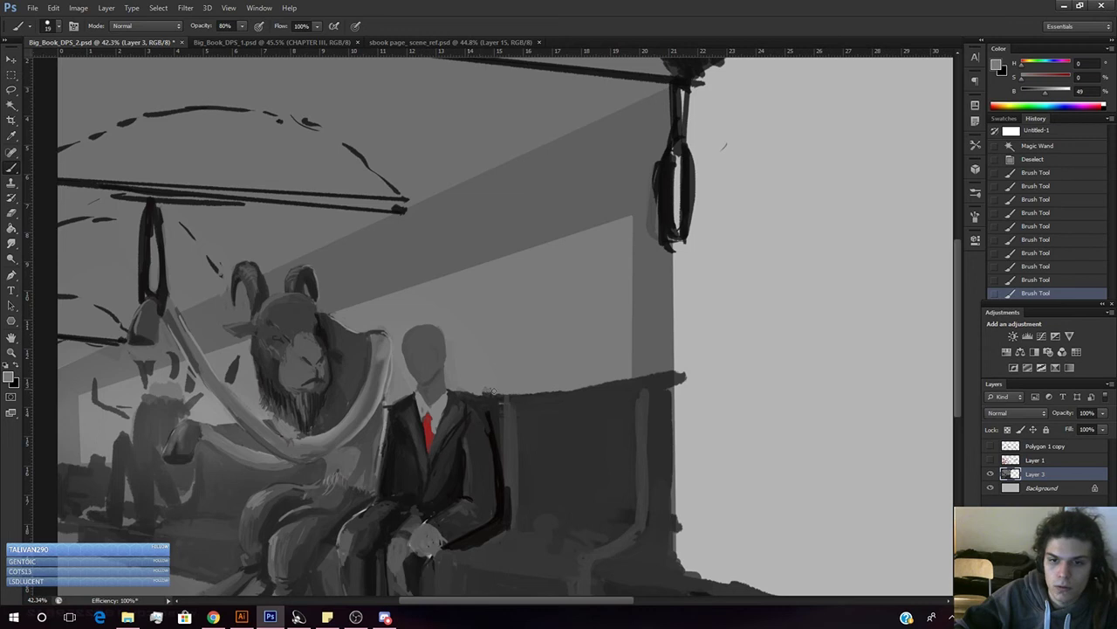
click(493, 394)
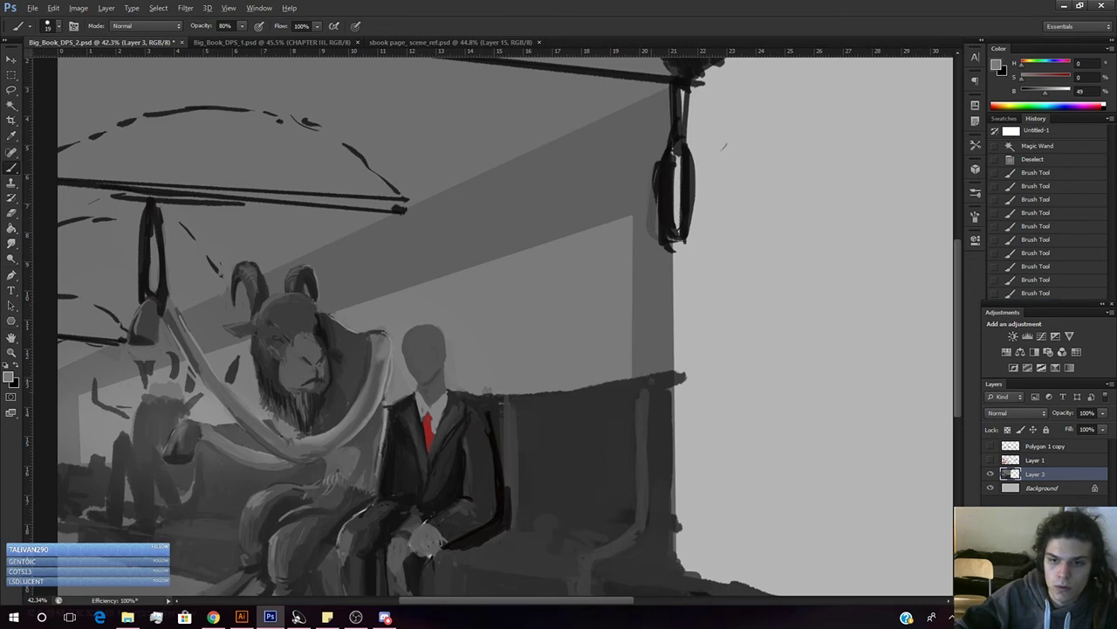
alt+click(656, 376)
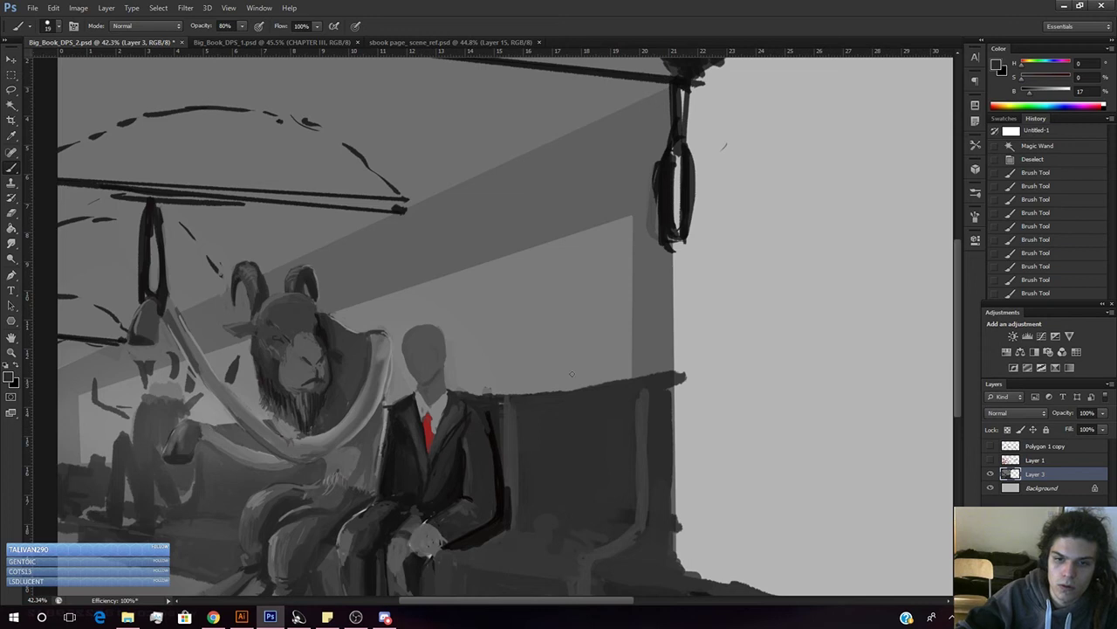
drag(688, 370, 673, 373)
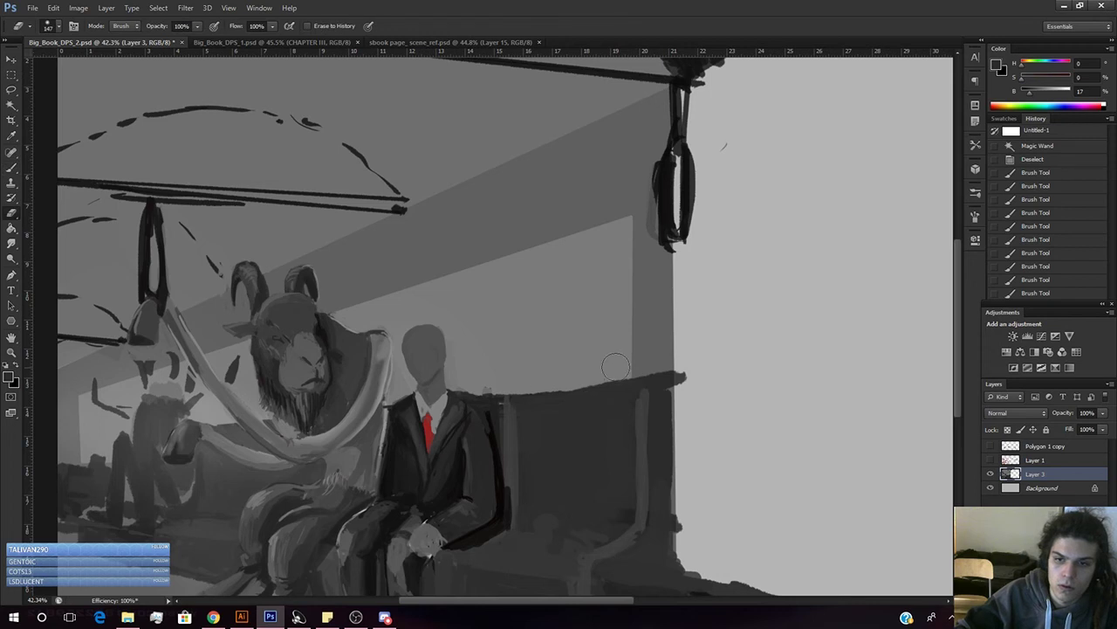
- Tidy the seat back's upper edge and the background around the man's head with the sampled window grey
alt+click(608, 357)
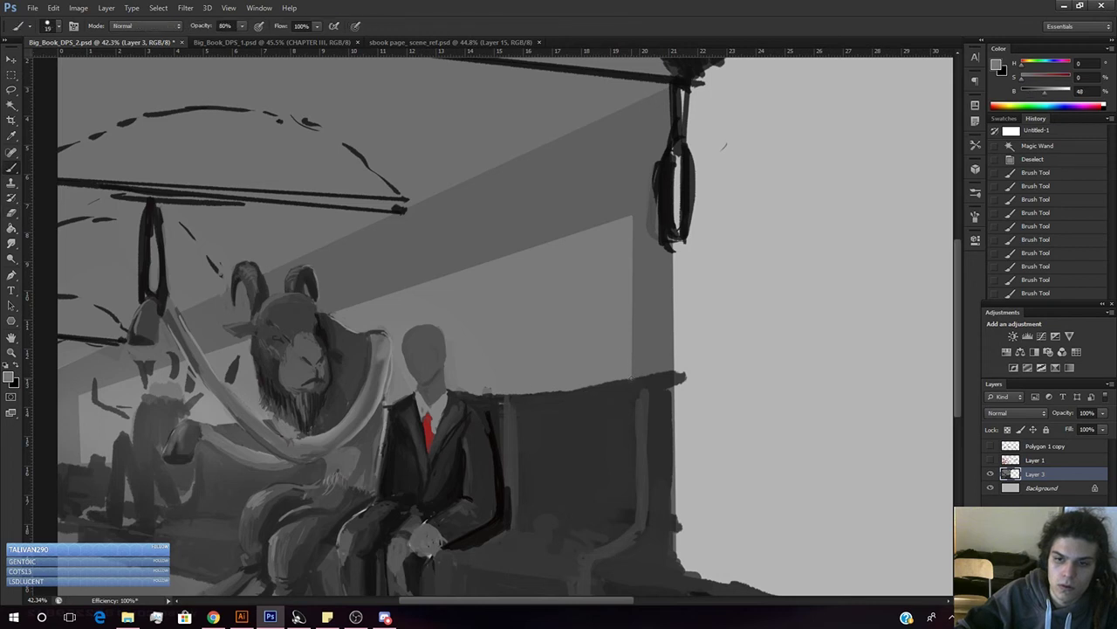
drag(633, 375, 573, 388)
key(ctrl+z)
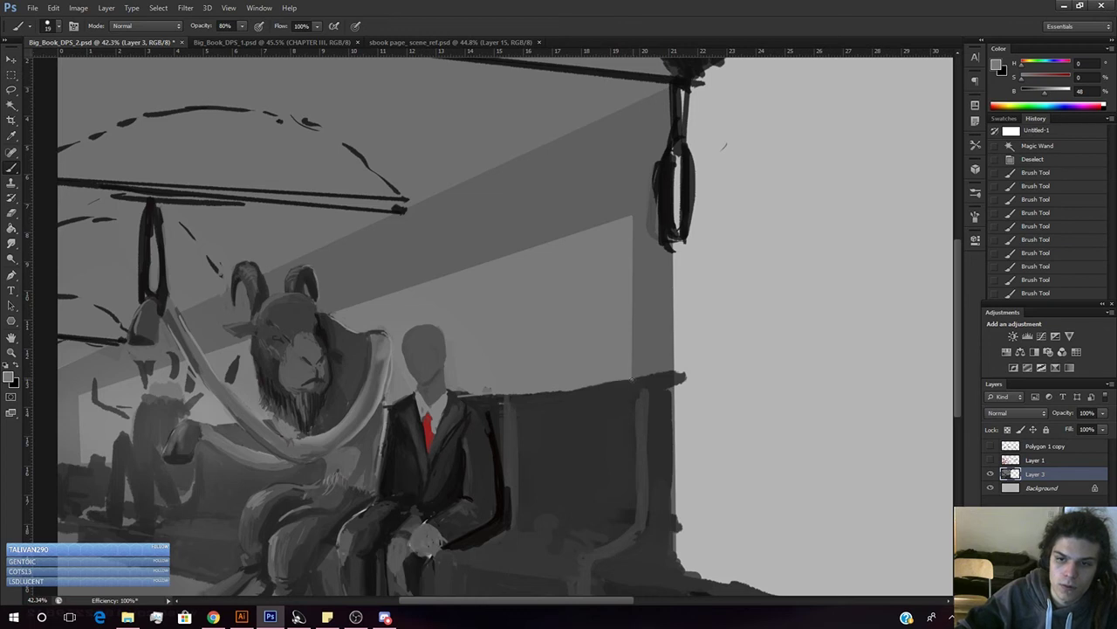
drag(465, 396, 491, 395)
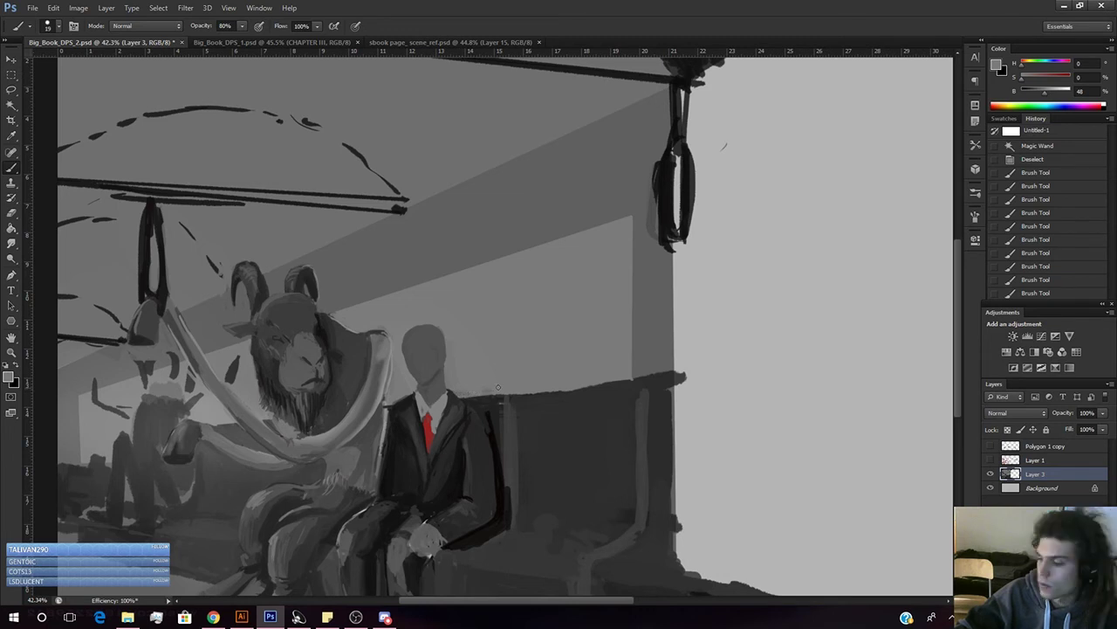
drag(498, 385, 606, 375)
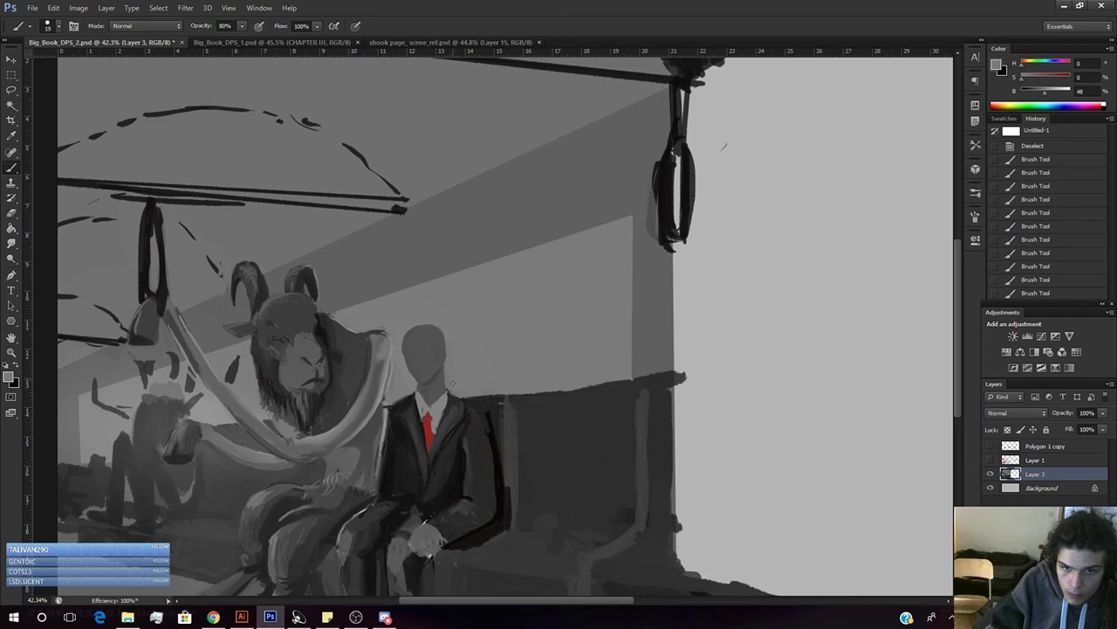
click(439, 328)
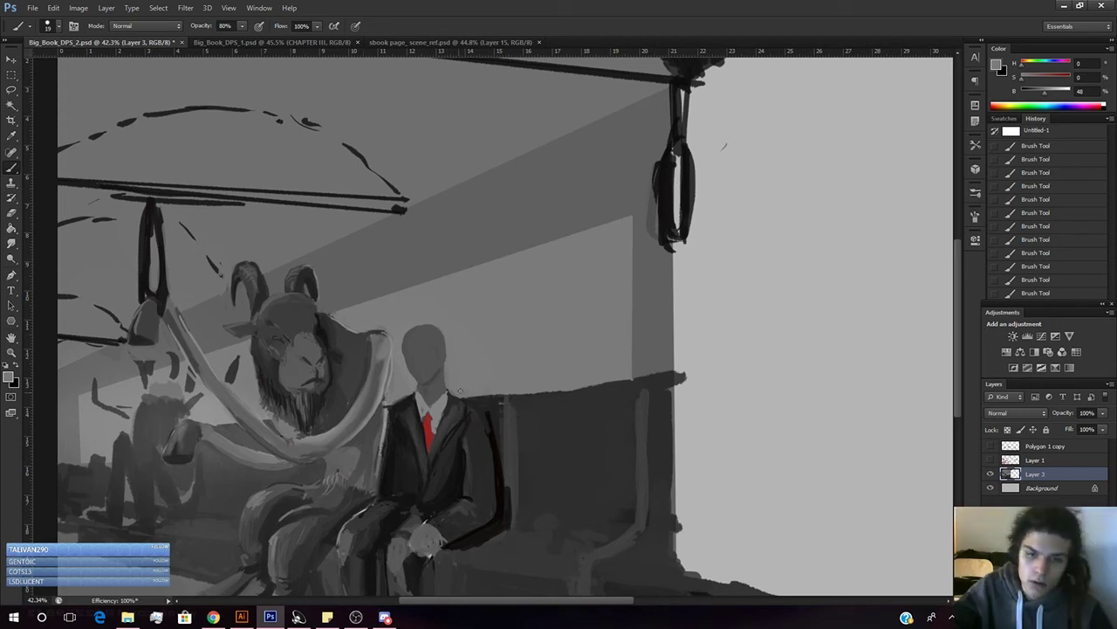
- Sample the man's face grey and darken it to 24% brightness for shading the side of his face
key(z)
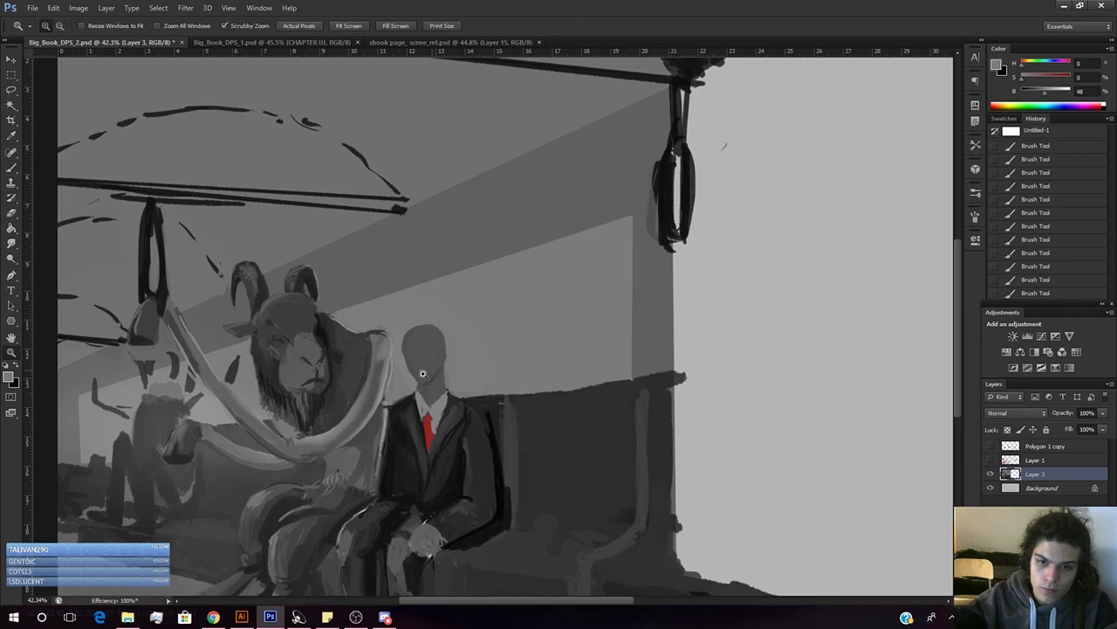
drag(427, 379, 468, 352)
key(b)
alt+click(394, 353)
drag(1039, 94, 1038, 98)
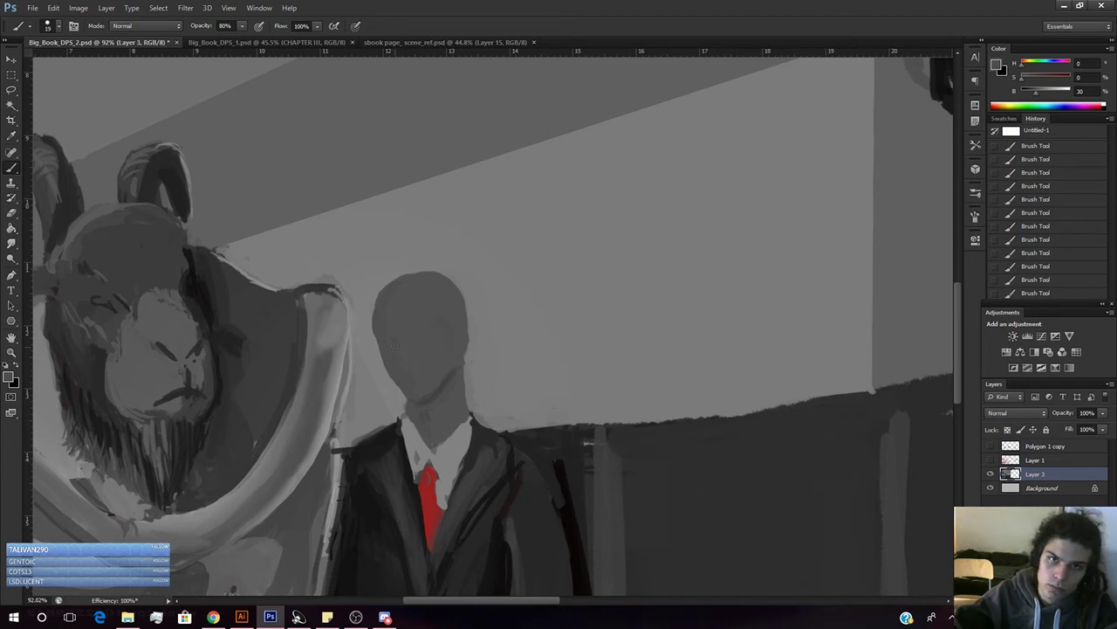
drag(1036, 92, 1036, 103)
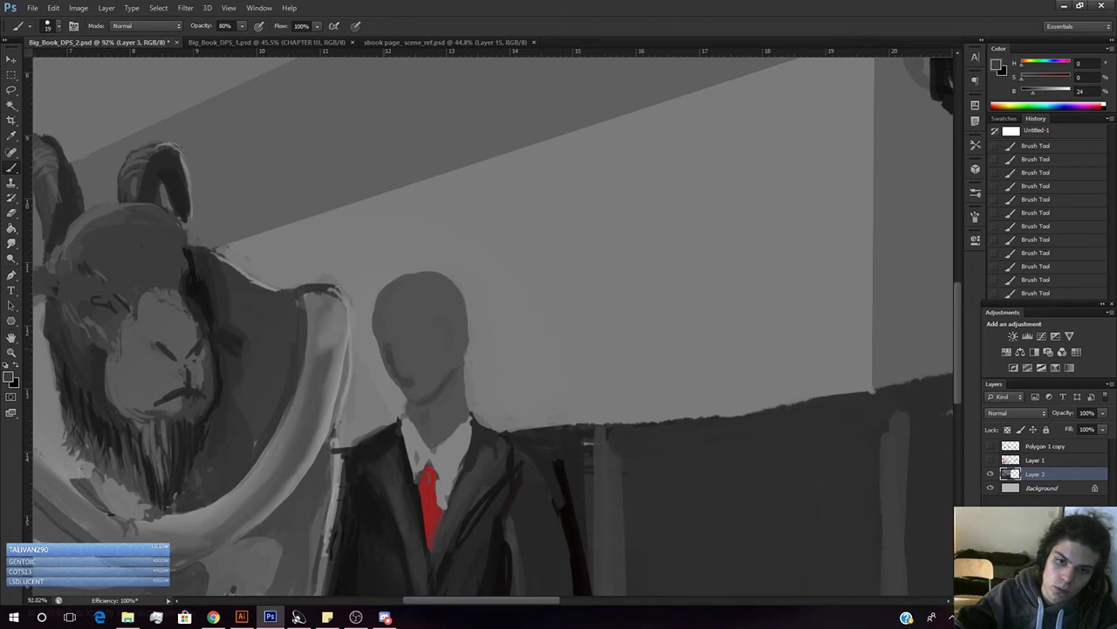
- Select the man's head area with the Magic Wand and paint dark shading under his chin
key(w)
click(392, 326)
key(b)
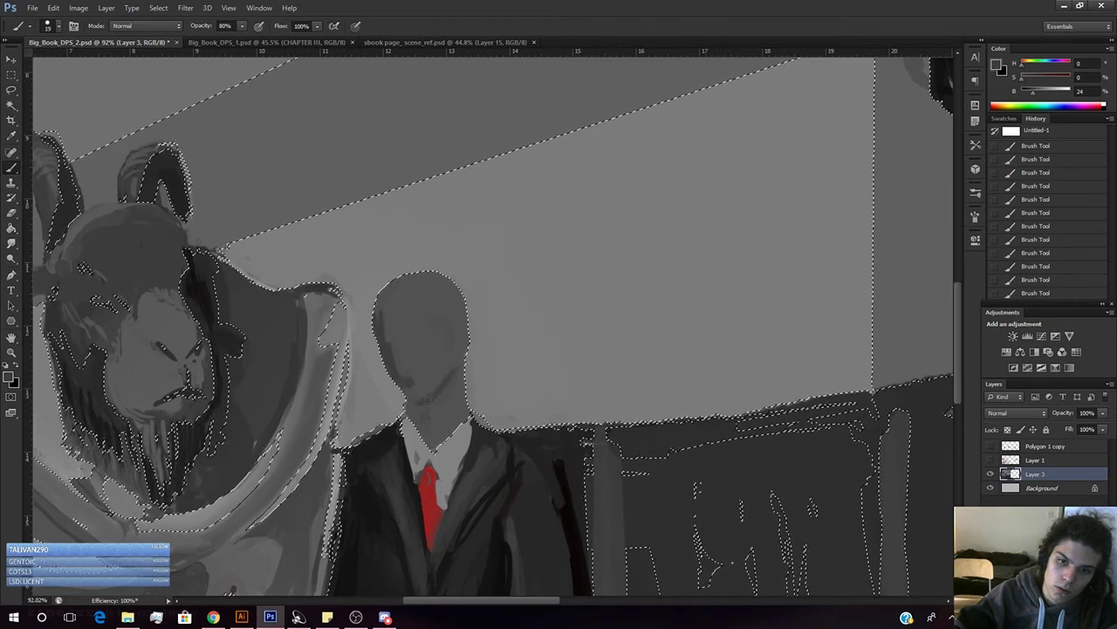
drag(415, 400, 421, 406)
drag(417, 403, 421, 406)
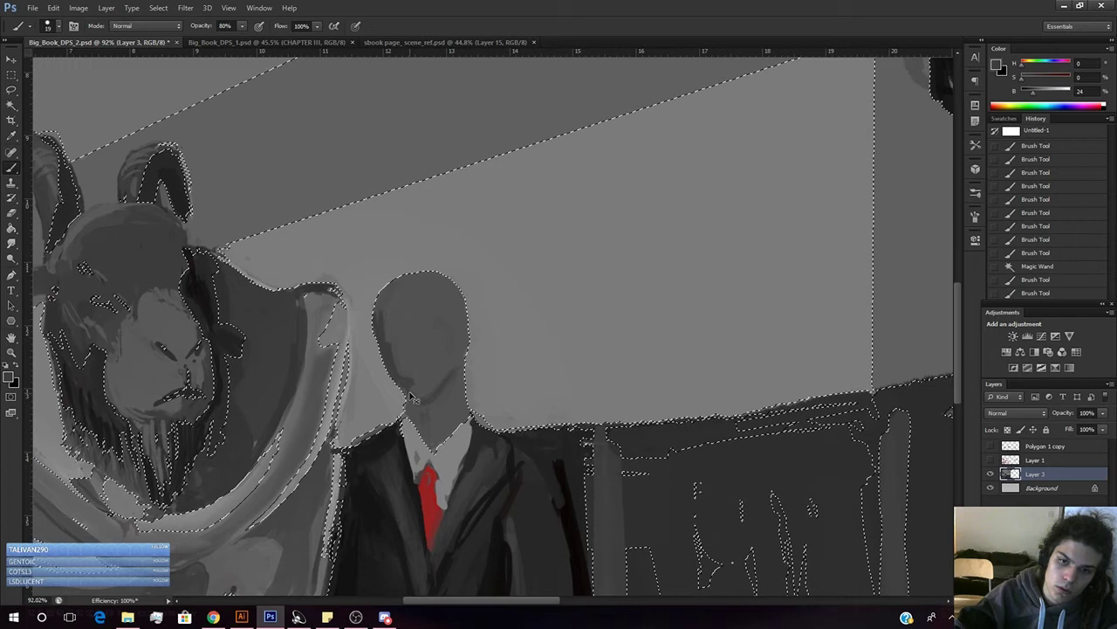
drag(423, 400, 424, 399)
drag(419, 400, 425, 396)
- Compare the chin strokes by stepping through the history, and darken the shadow along the man's jaw below the ear
key(ctrl+shift+z)
key(ctrl+shift+z)
key(ctrl+shift+z)
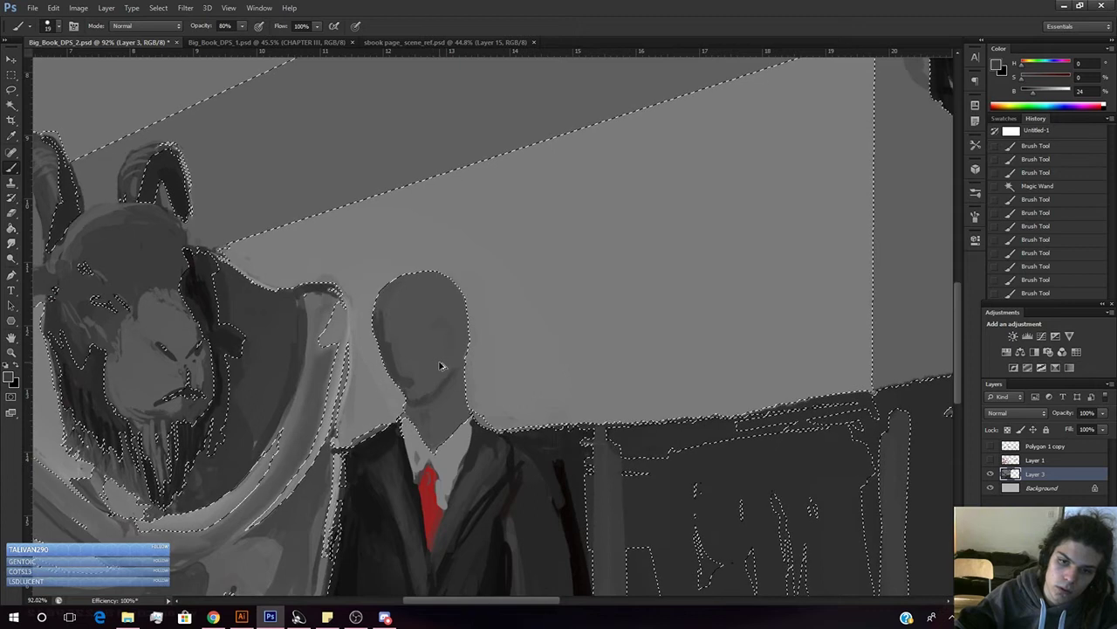
key(ctrl+shift+z)
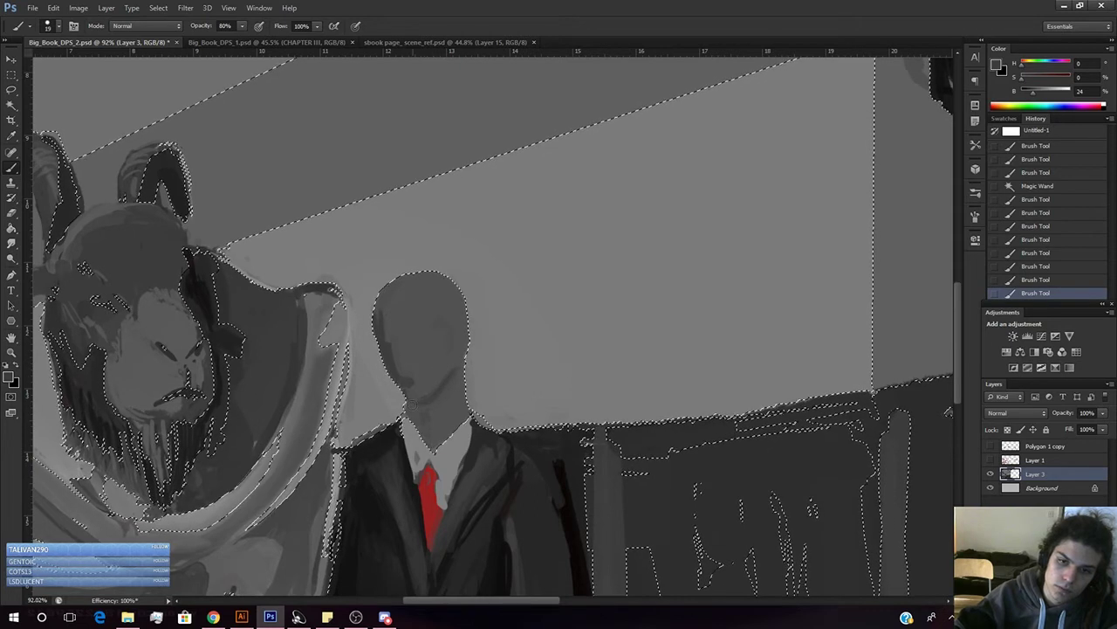
key(ctrl+alt+z)
key(ctrl+shift+z)
key(ctrl+alt+z)
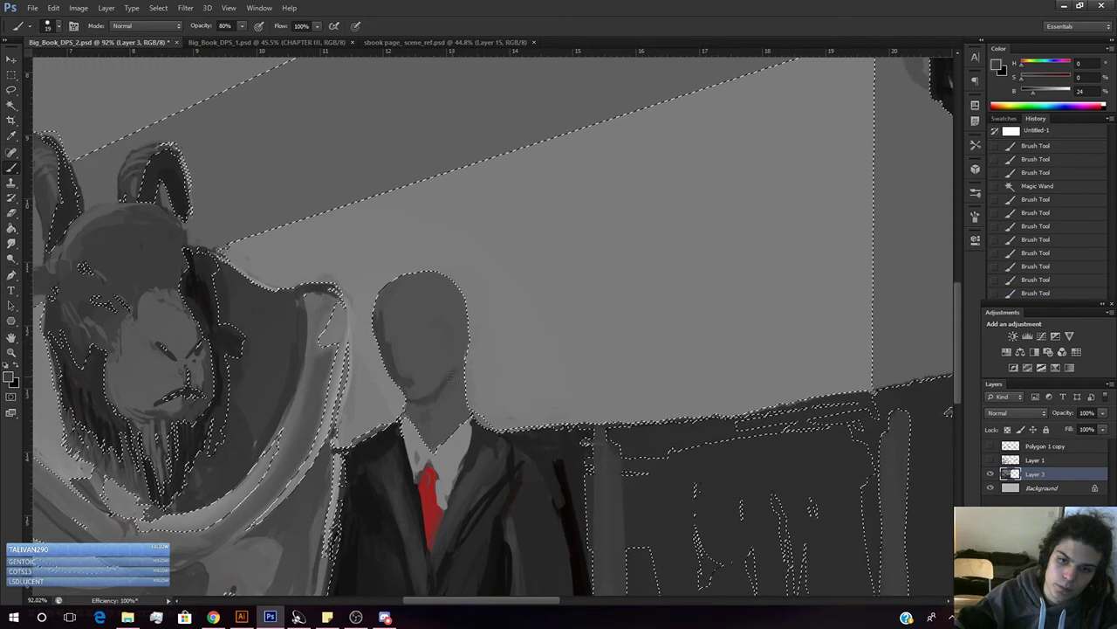
drag(453, 371, 436, 396)
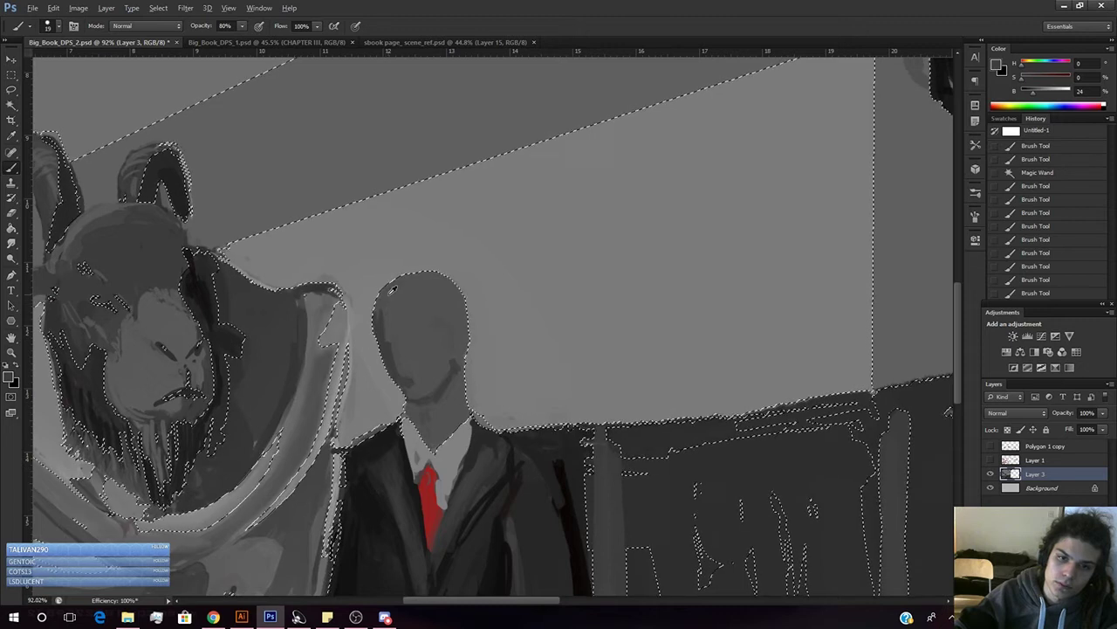
- Sample the near-black beside the goat's head and paint the man's hairline, ear outline and hair inside the selection
alt+click(200, 292)
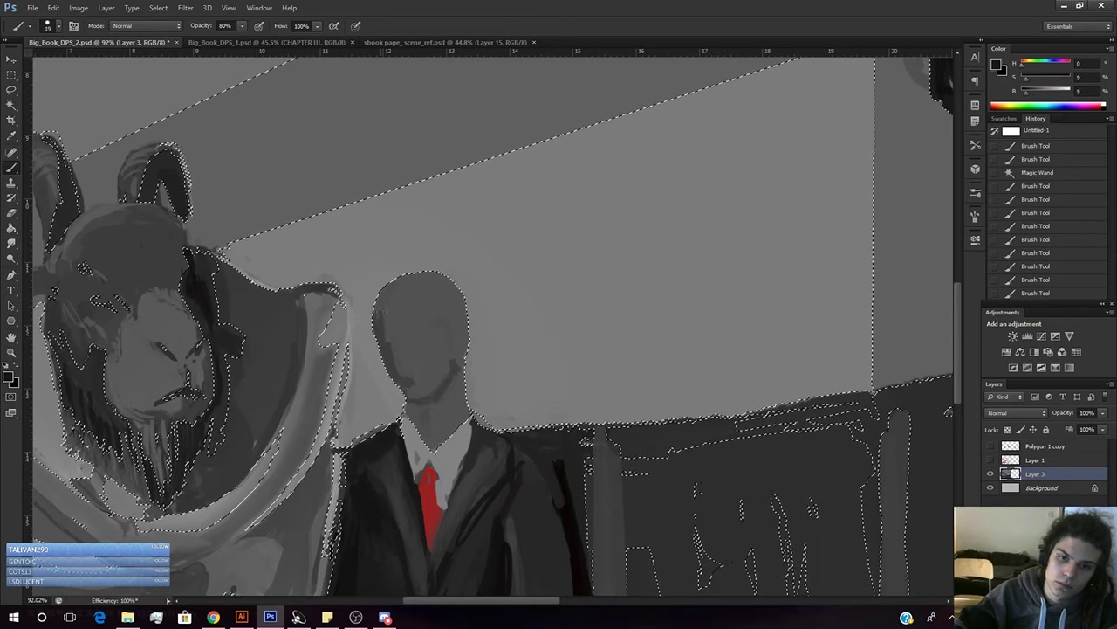
mouse_move(386, 309)
mouse_down()
mouse_move(422, 324)
mouse_move(434, 348)
mouse_up()
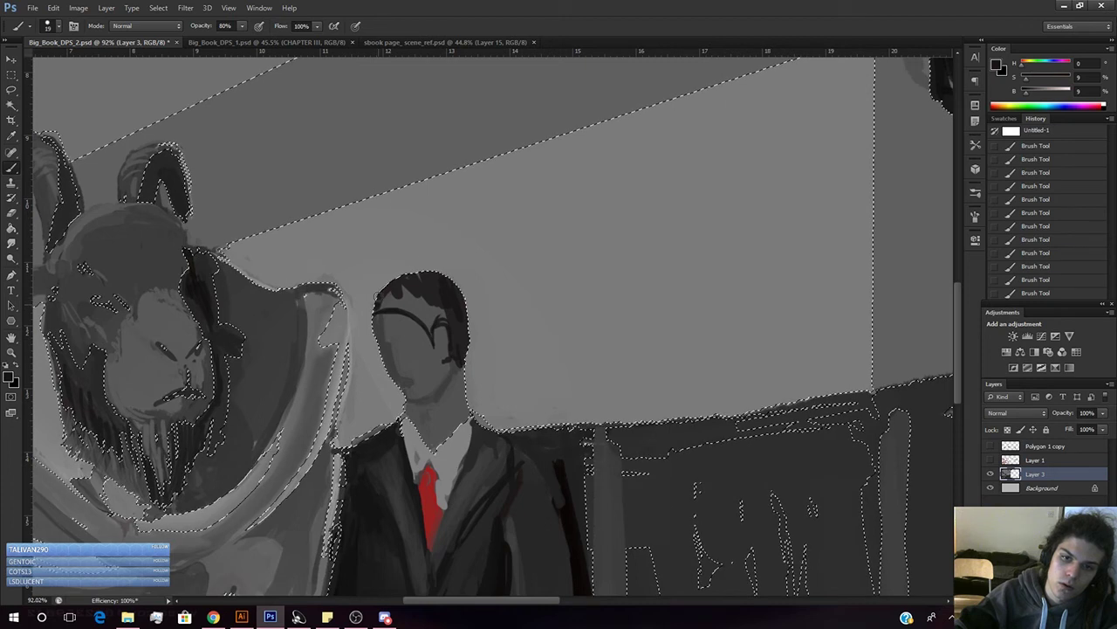
mouse_move(411, 275)
mouse_down()
mouse_move(402, 301)
mouse_move(414, 306)
mouse_up()
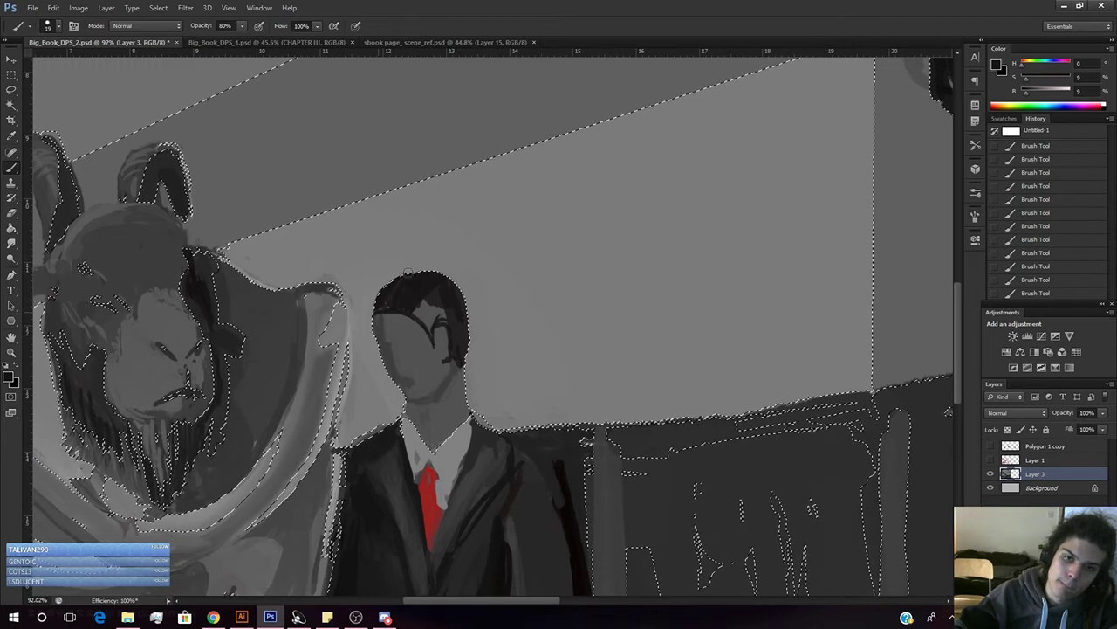
- Clear the selection, extend the hair past the forehead outline, and fill the remaining gaps down to the sideburn
key(ctrl+d)
mouse_move(384, 302)
mouse_down()
mouse_move(406, 286)
mouse_move(381, 301)
mouse_up()
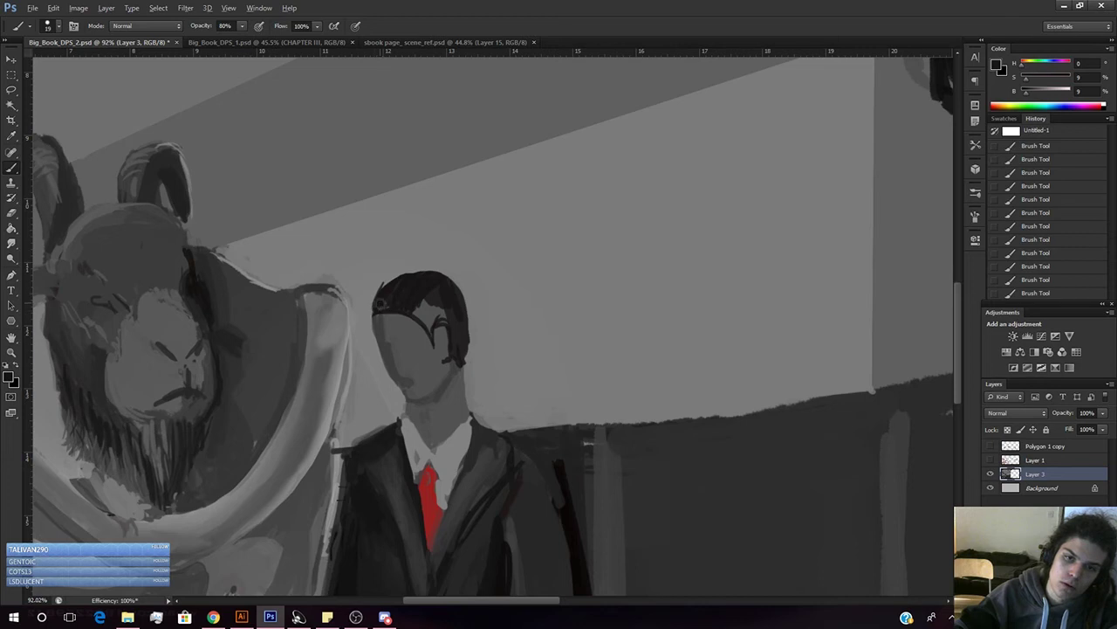
drag(375, 307, 391, 298)
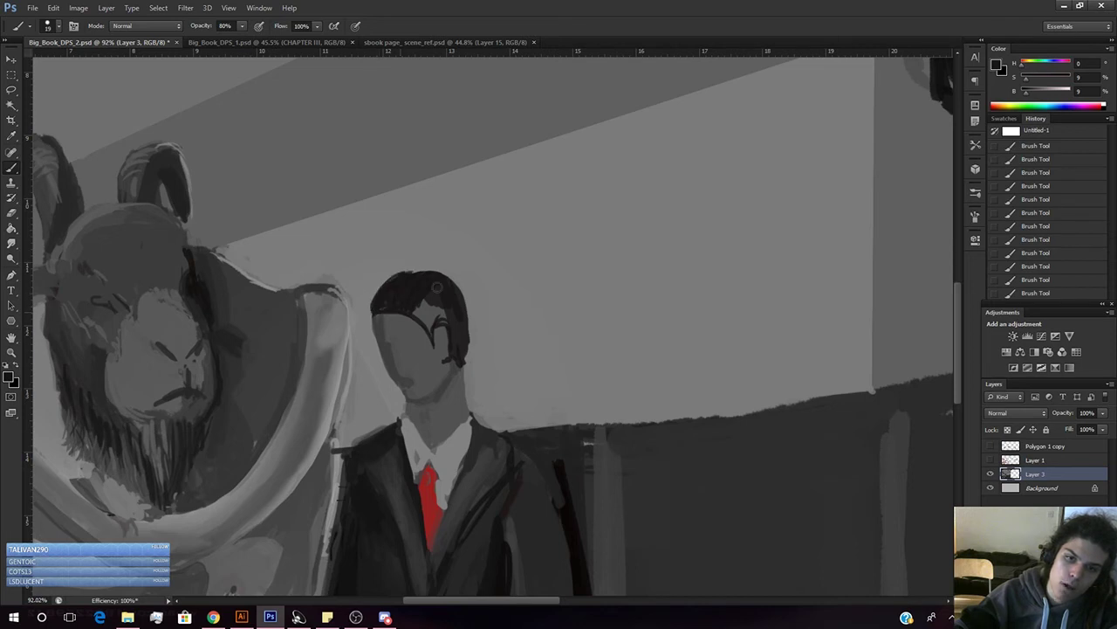
key(ctrl+d)
mouse_move(436, 298)
mouse_down()
mouse_move(430, 337)
mouse_move(443, 325)
mouse_up()
drag(448, 312, 445, 330)
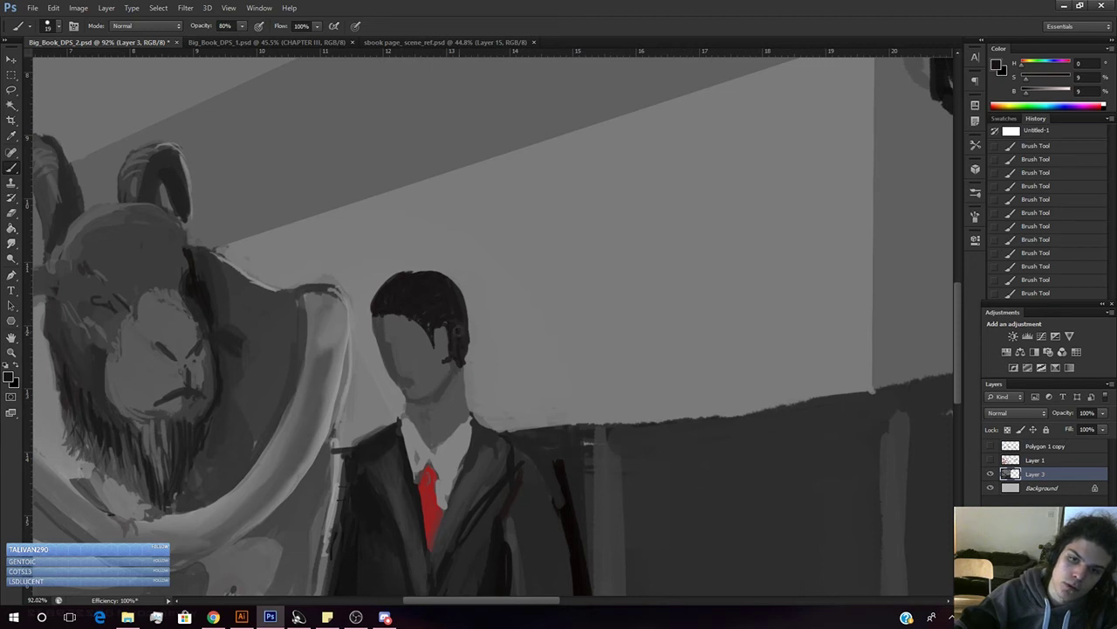
- Sample greys around the man's shoulders and the seat, and paint dark grey over the outer edge of his sleeve beside the goat
key(ctrl+space)
mouse_move(490, 342)
mouse_down()
mouse_move(429, 374)
mouse_move(466, 354)
mouse_move(429, 324)
mouse_move(444, 312)
mouse_move(416, 342)
mouse_up()
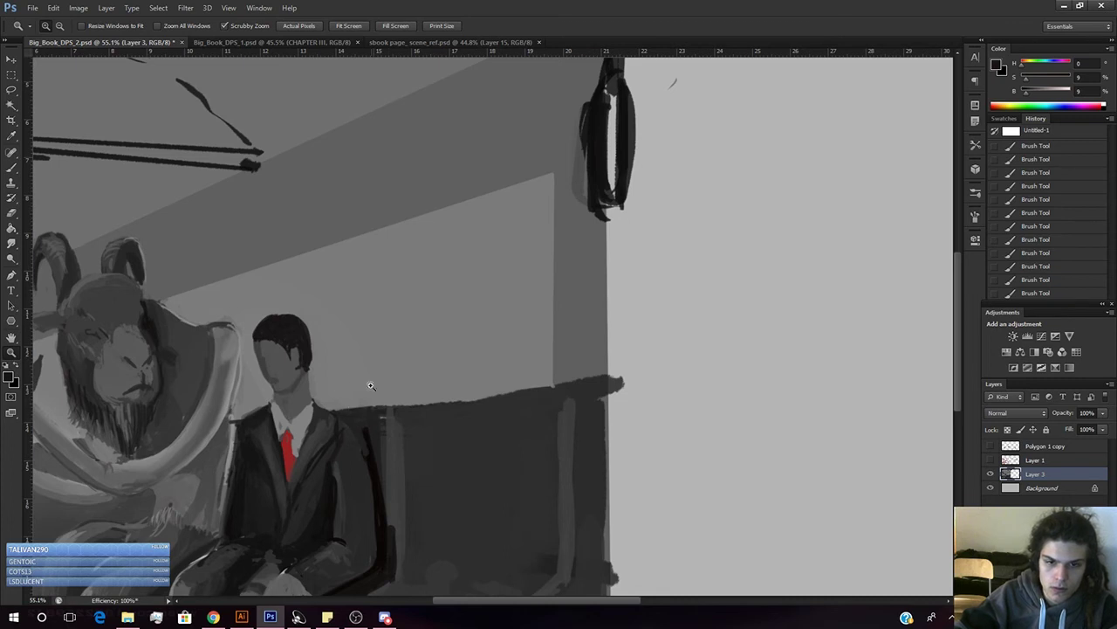
key(b)
alt+click(349, 445)
alt+click(336, 419)
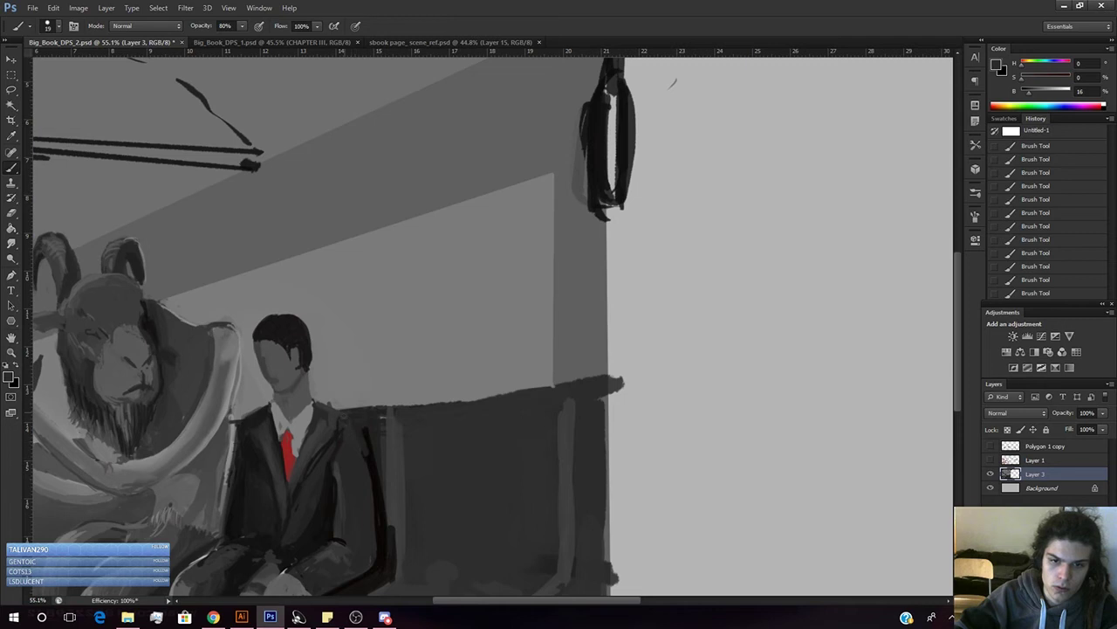
alt+click(252, 406)
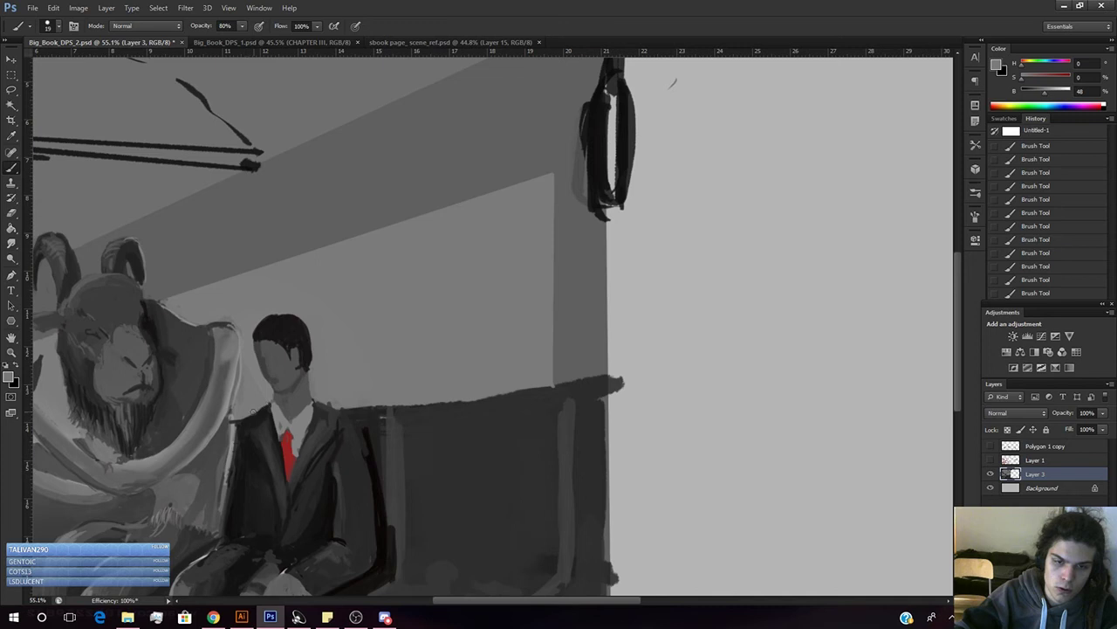
alt+click(236, 421)
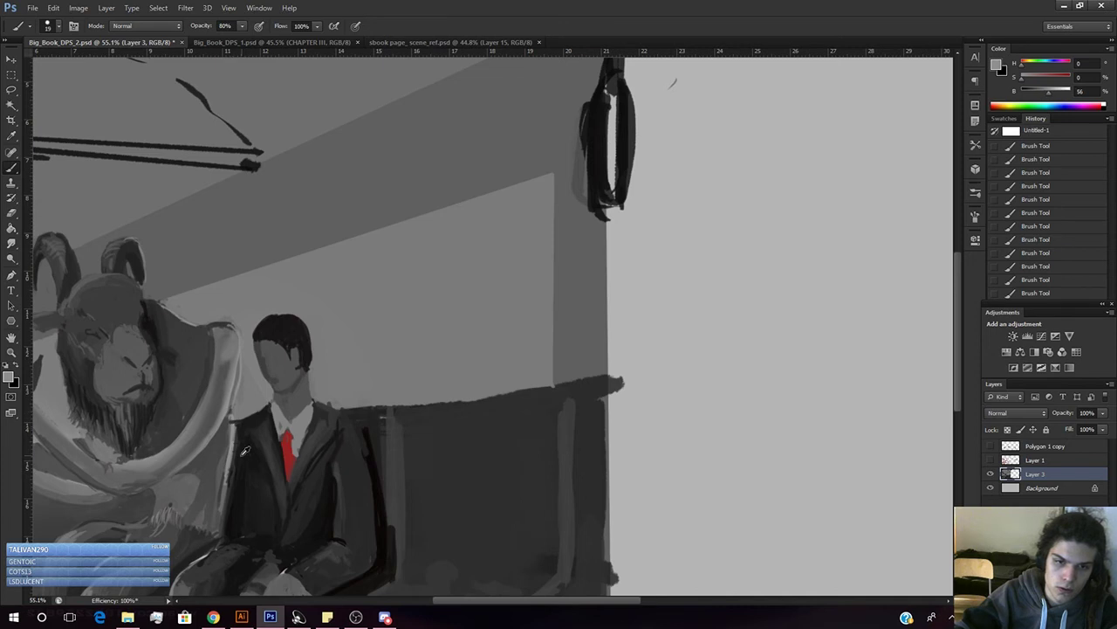
alt+click(235, 425)
alt+click(384, 418)
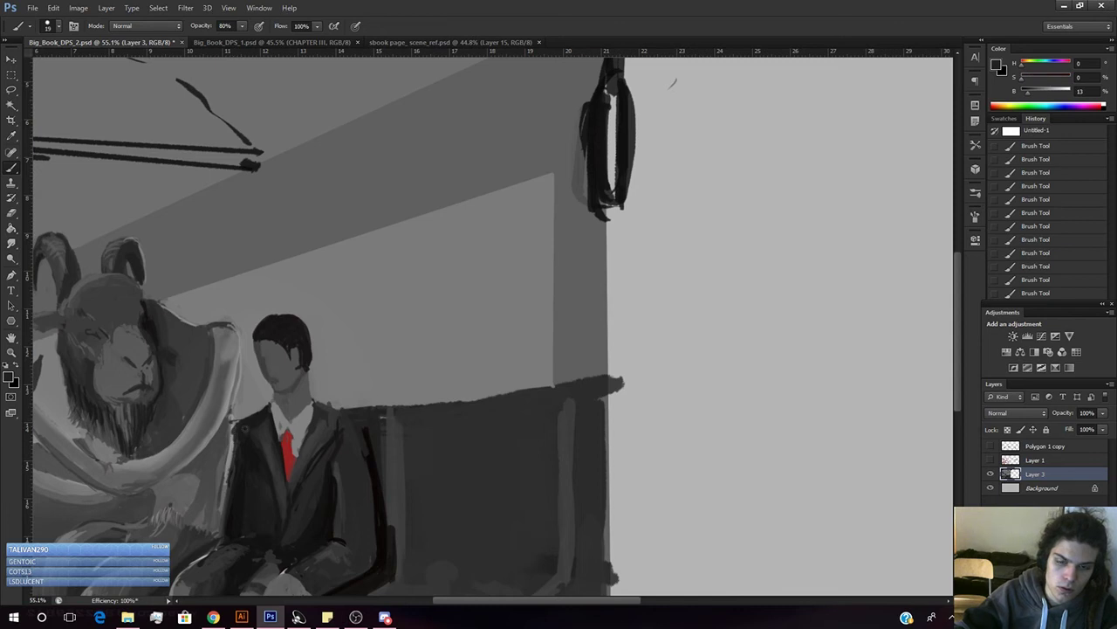
alt+click(437, 428)
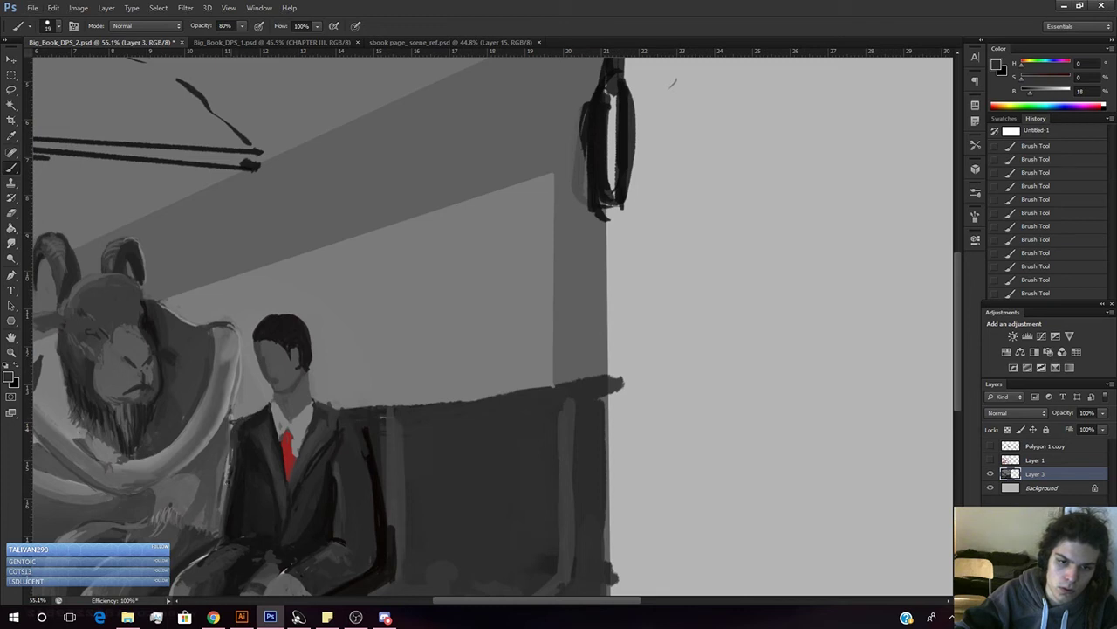
drag(229, 445, 224, 504)
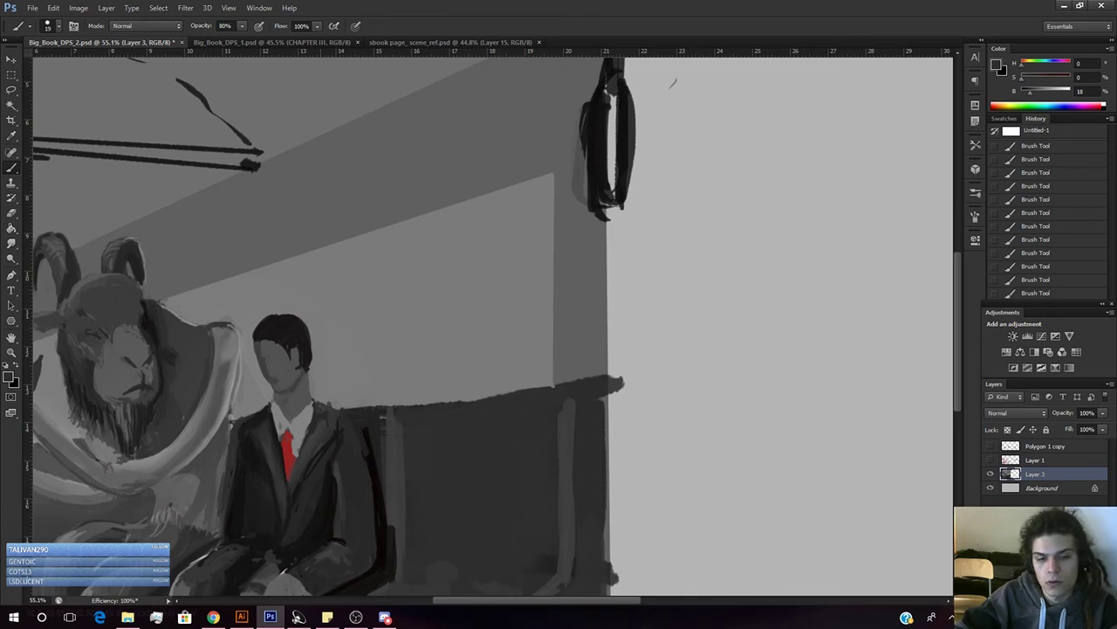
- Try a near-black stroke, sampled from the suit, along the sleeve edge beside the goat at 60% brush opacity
key(z)
mouse_move(350, 432)
mouse_down()
mouse_move(249, 429)
mouse_move(327, 427)
mouse_up()
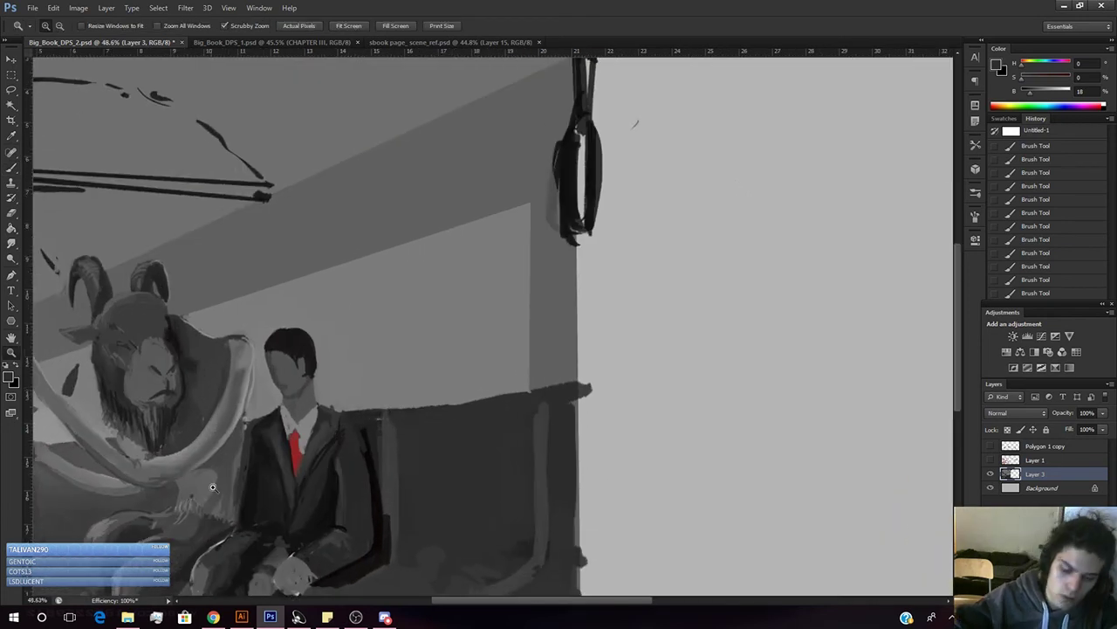
key(b)
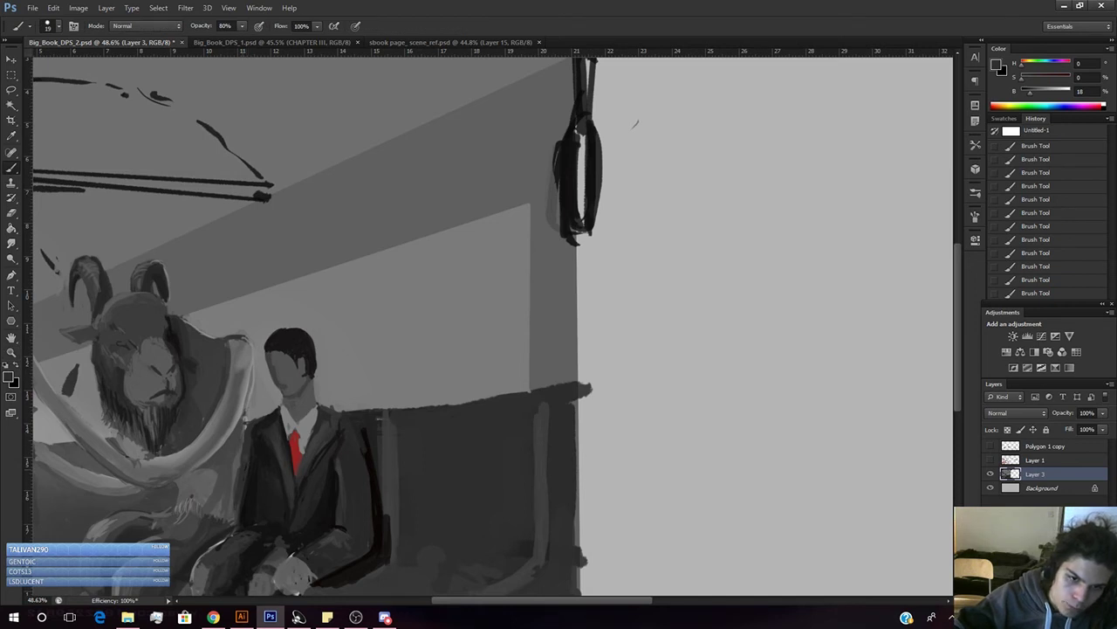
alt+click(262, 484)
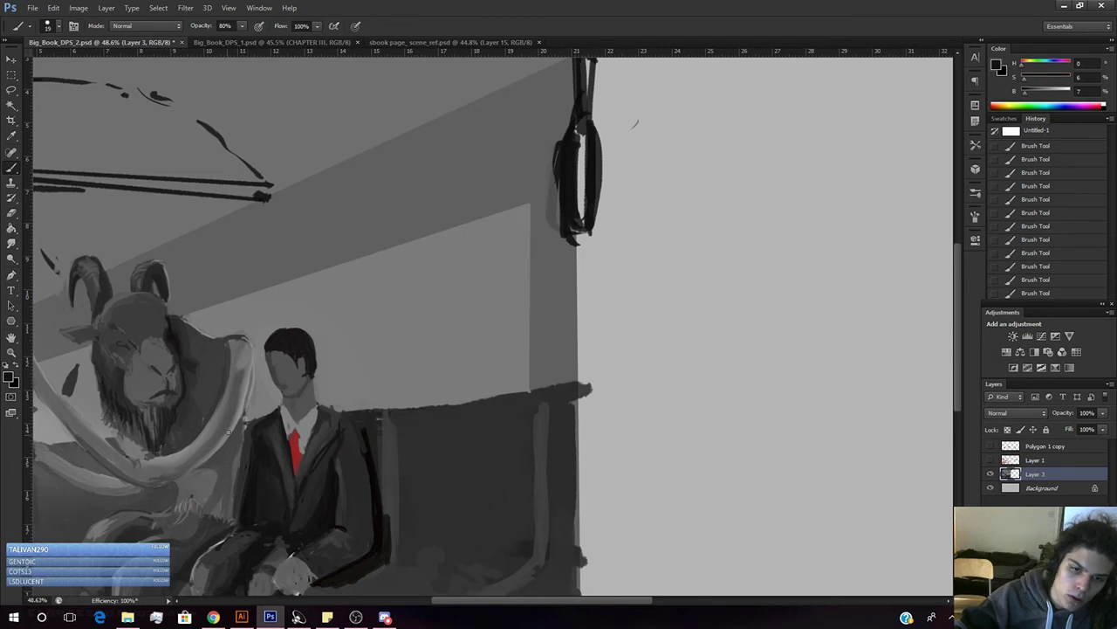
key(7)
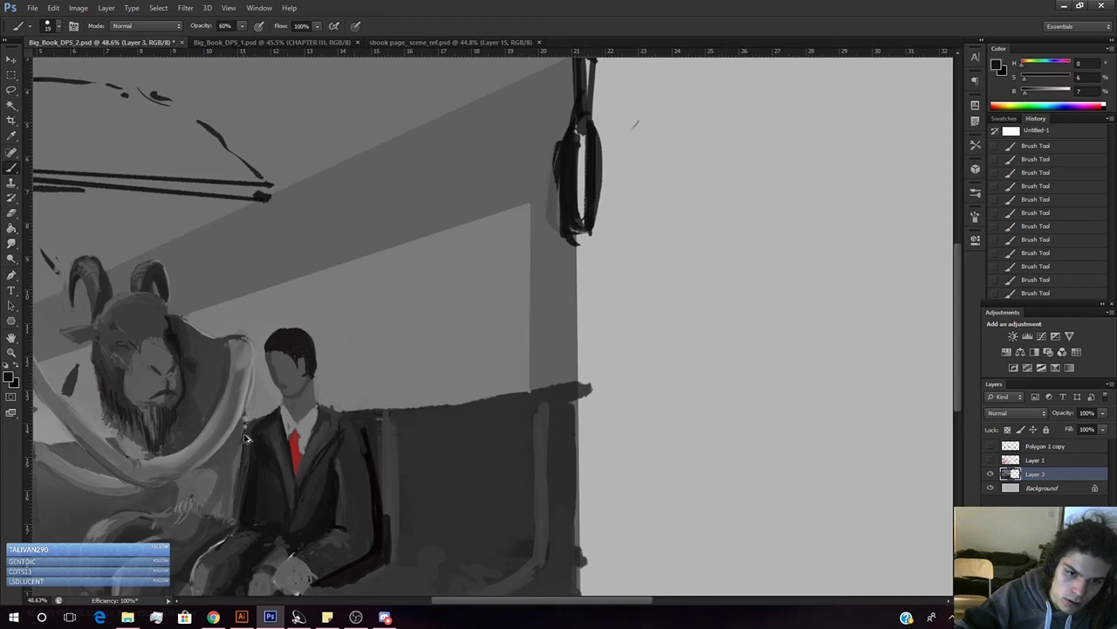
drag(244, 439, 234, 504)
key(ctrl+z)
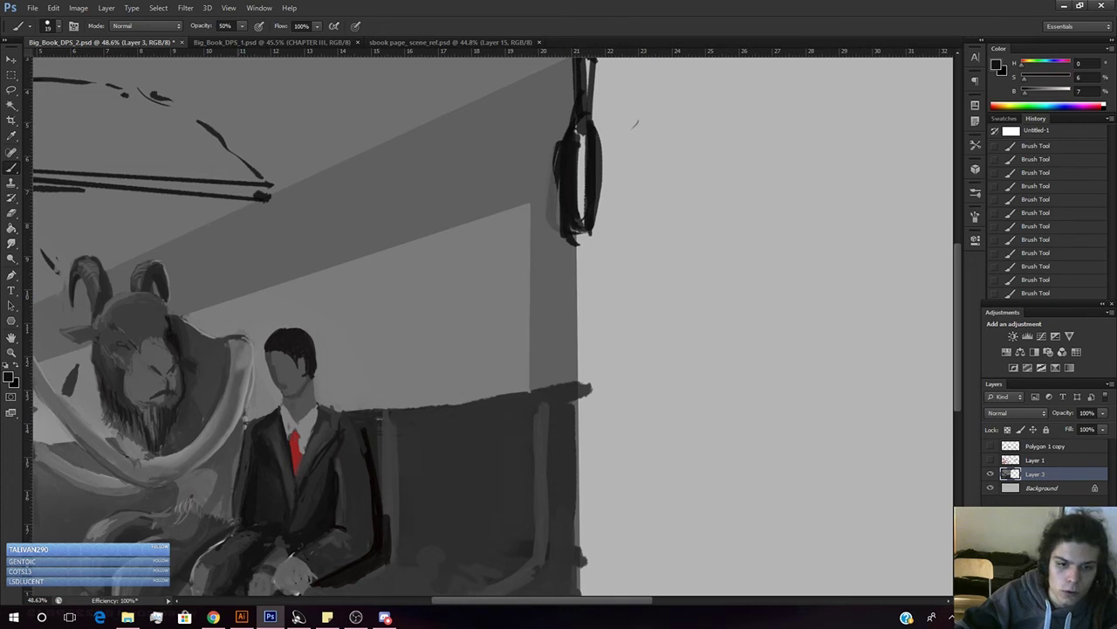
- Examine the whole carriage composition and how the goat and the suited man read against the background
key(z)
drag(360, 454, 320, 486)
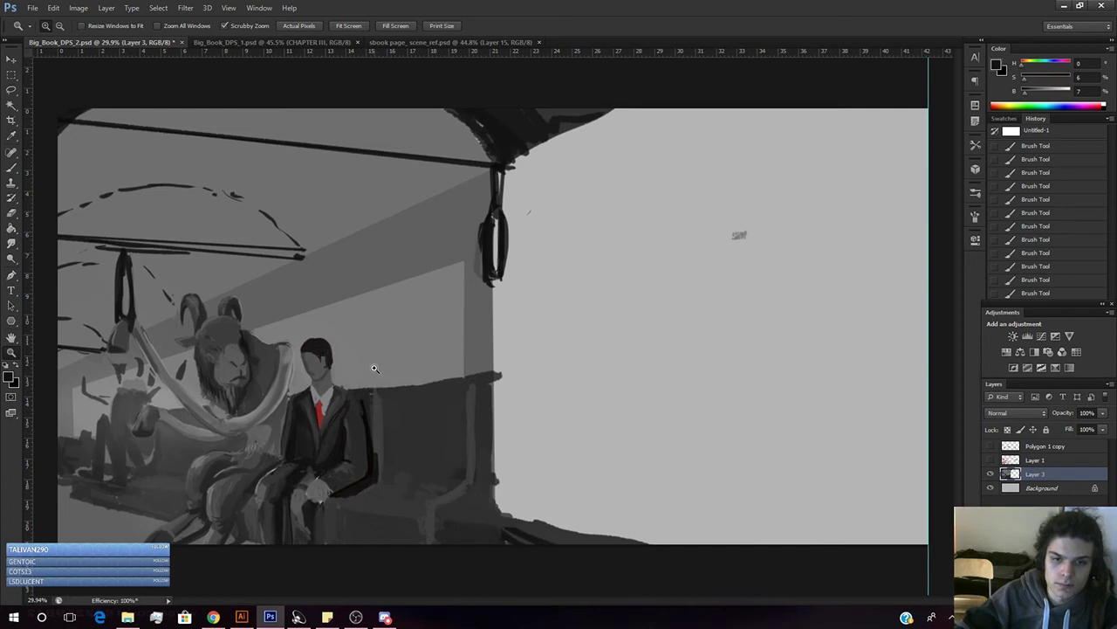
drag(344, 348, 354, 331)
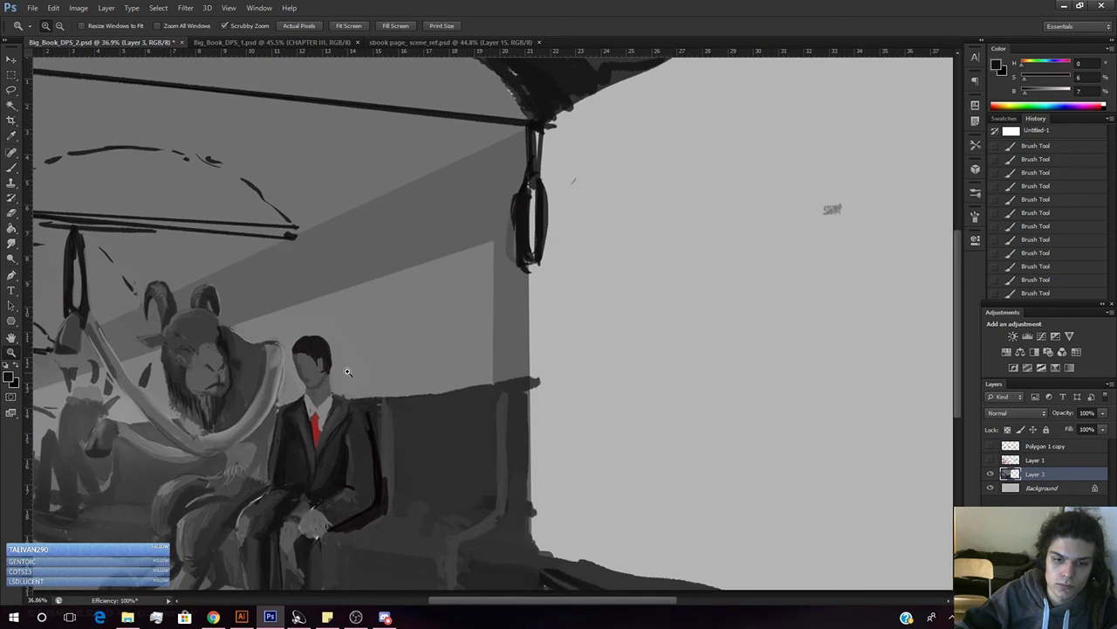
drag(340, 393, 322, 419)
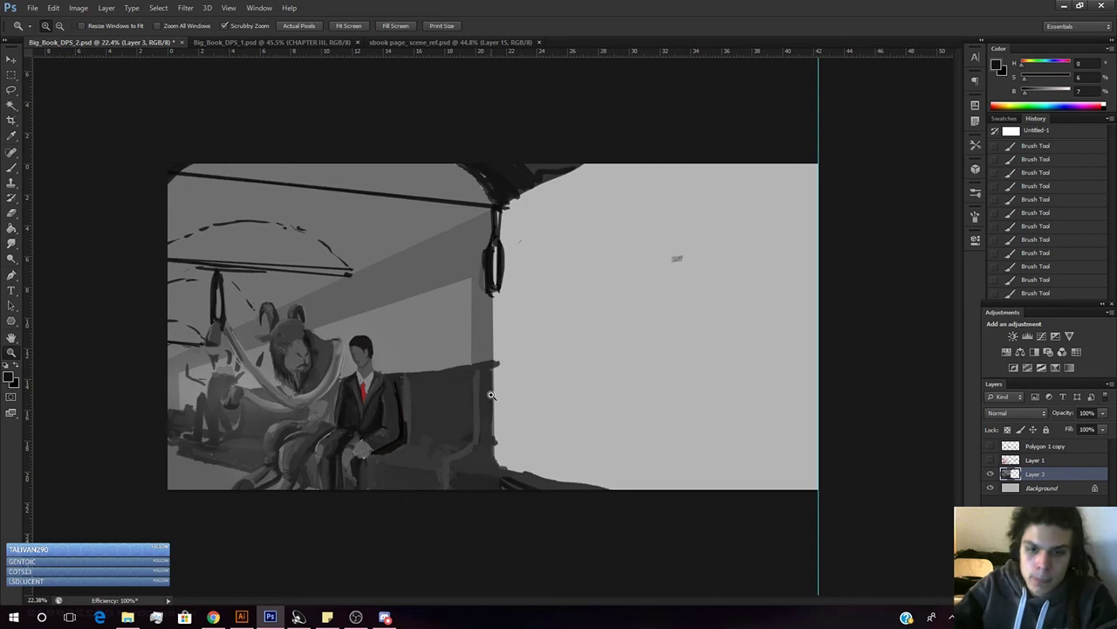
drag(358, 406, 385, 370)
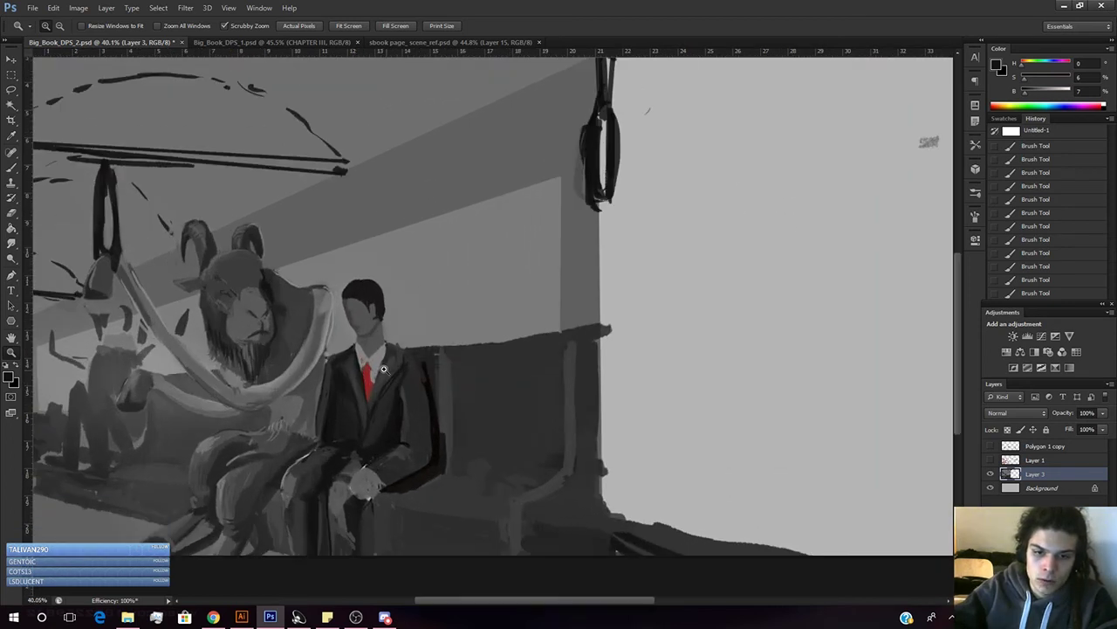
drag(383, 436, 431, 359)
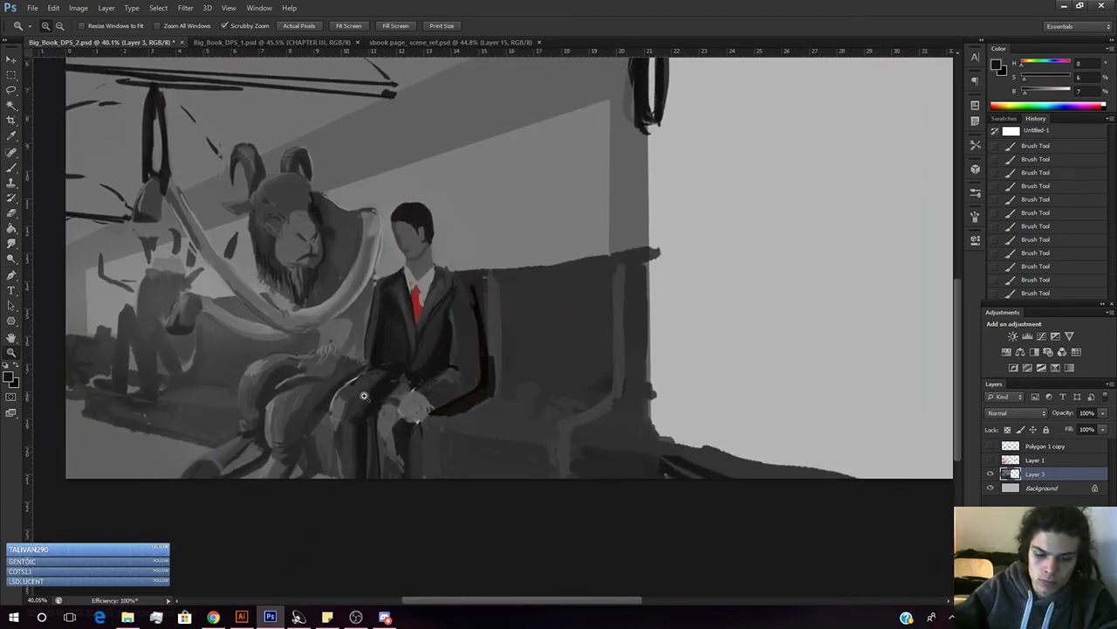
key(b)
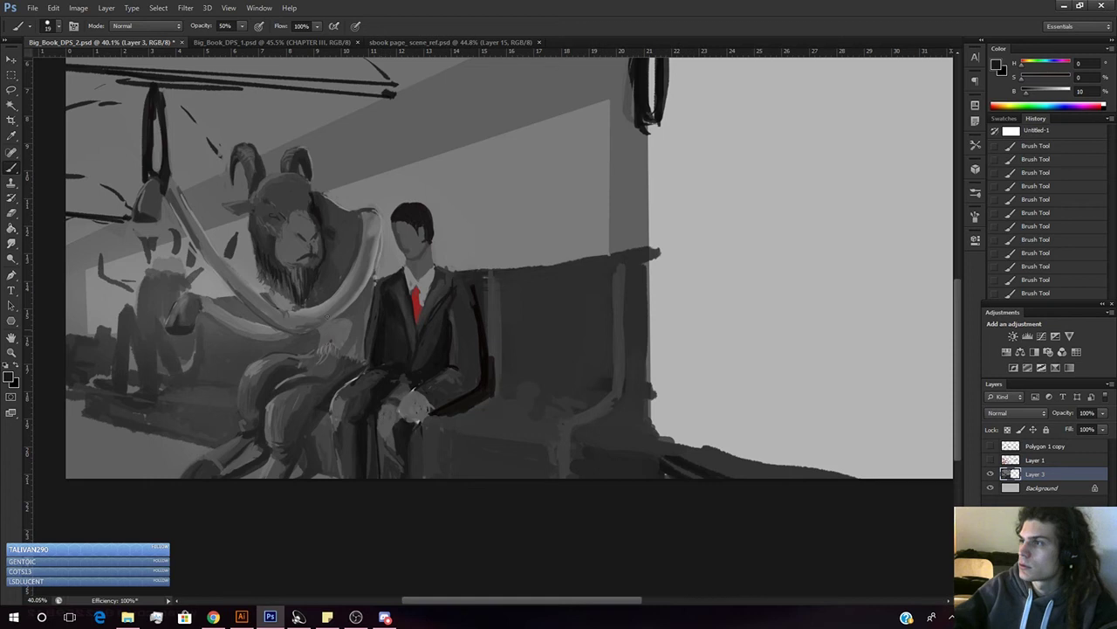
key(alt+Tab)
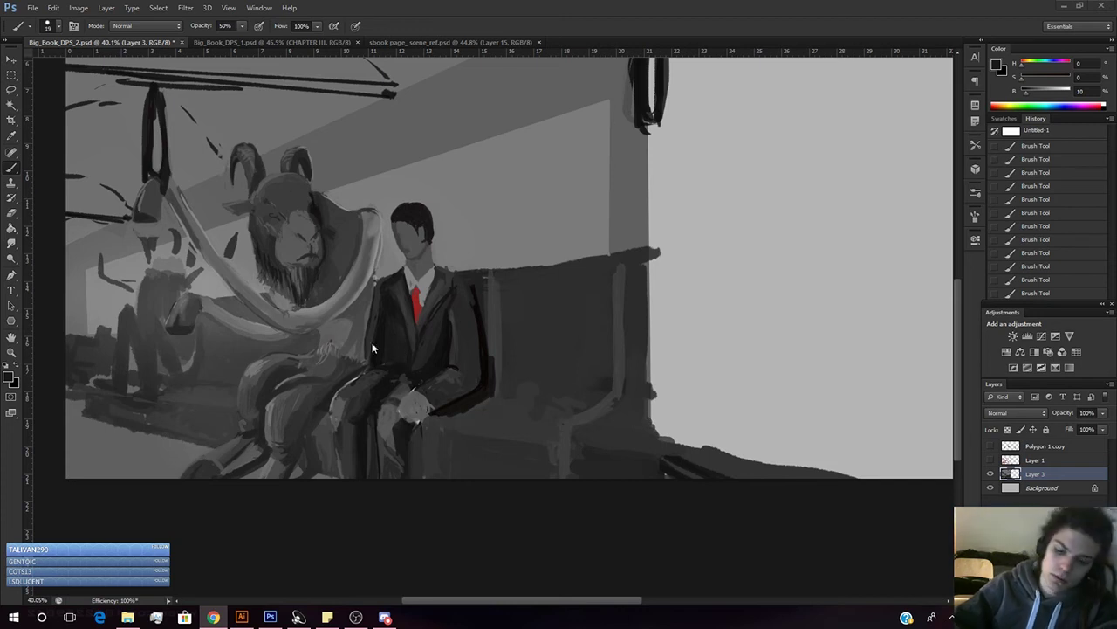
key(alt+Tab)
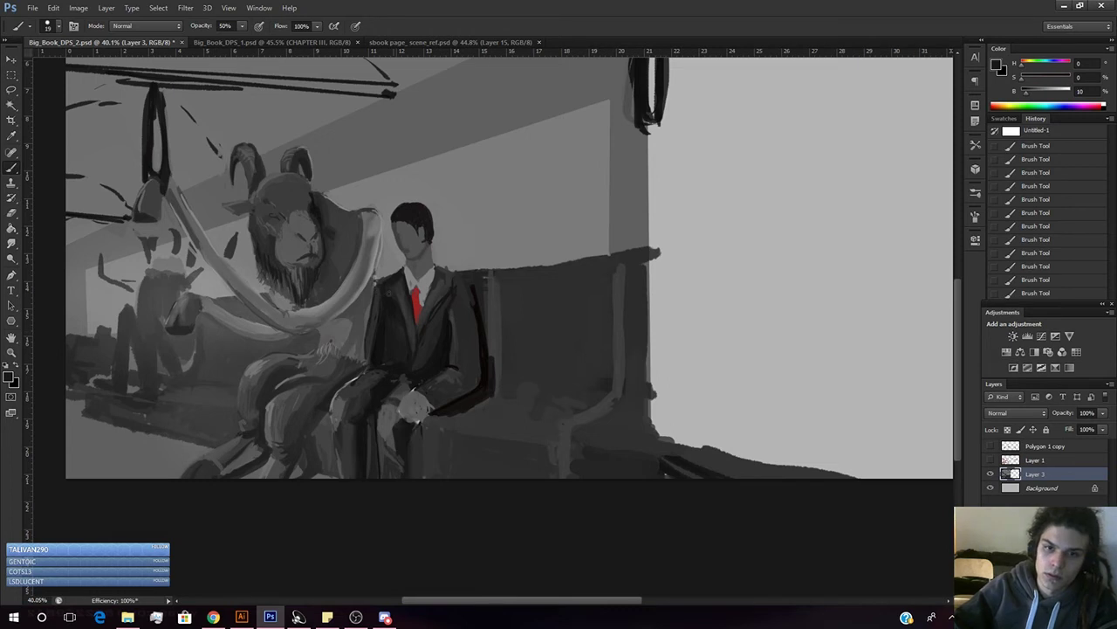
- Lasso the goat creature along the man's silhouette and choose a soft round 453 px brush with 0% hardness
key(l)
mouse_move(385, 278)
mouse_down()
mouse_move(374, 363)
mouse_move(337, 412)
mouse_move(312, 485)
mouse_move(217, 115)
mouse_move(367, 117)
mouse_move(406, 258)
mouse_move(393, 281)
mouse_up()
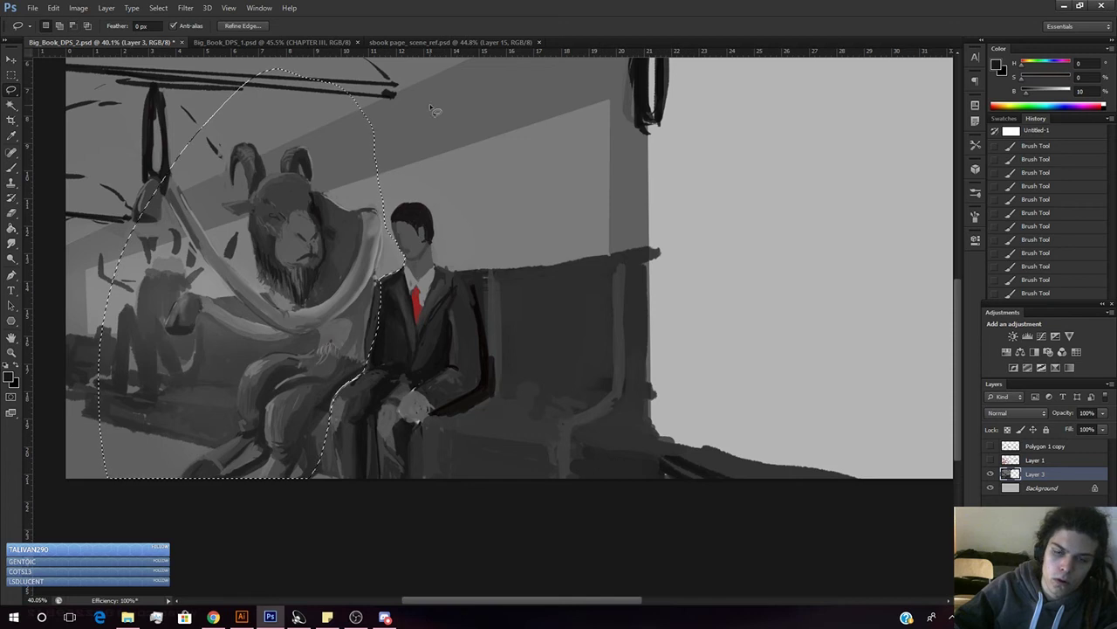
key(b)
right_click(378, 304)
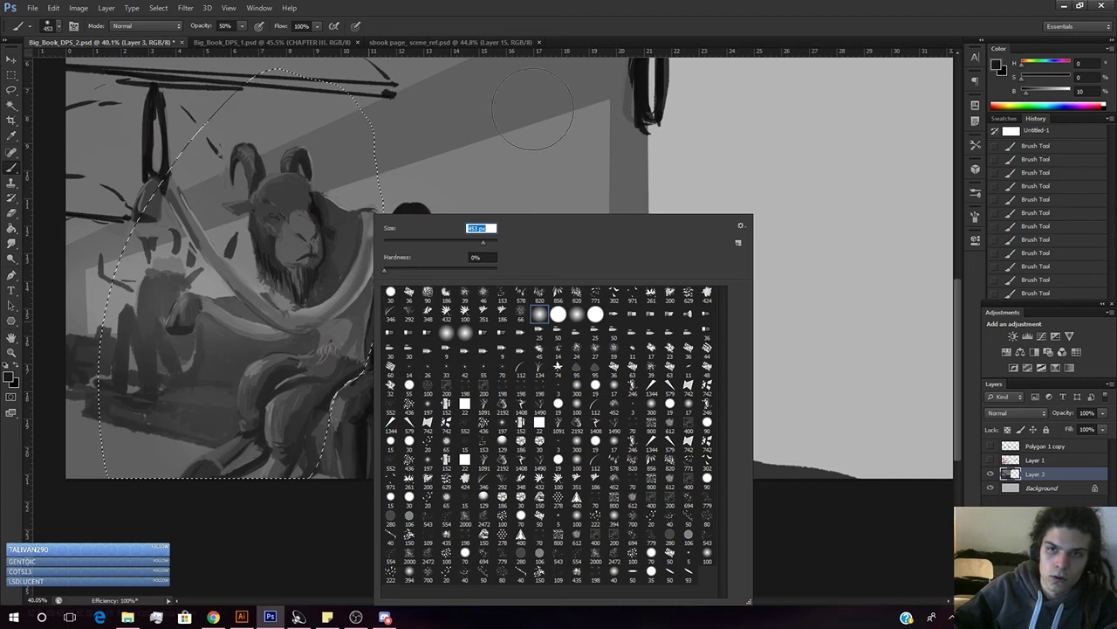
click(688, 5)
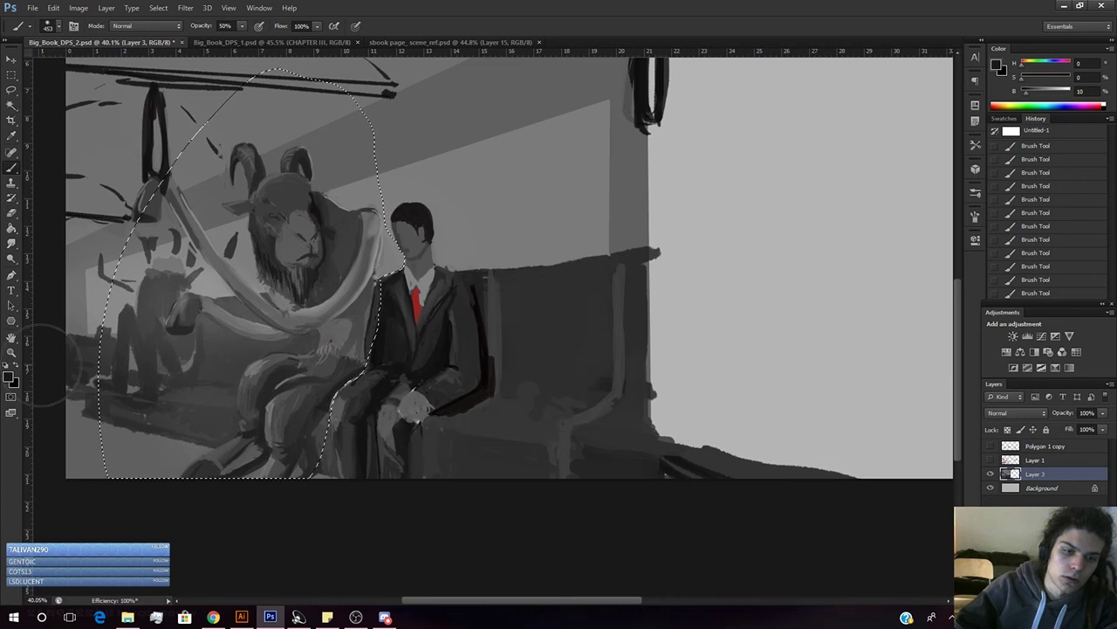
- Set the foreground colour to pure white (ffffff) and the brush opacity to 10%
click(10, 376)
drag(83, 247, 77, 231)
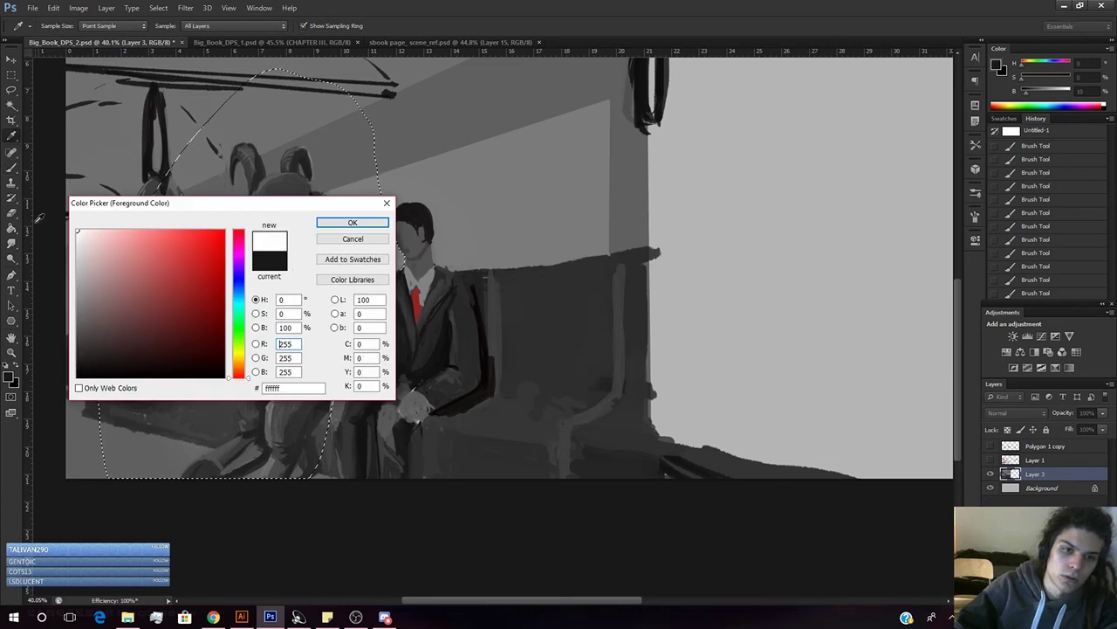
click(352, 223)
key(8)
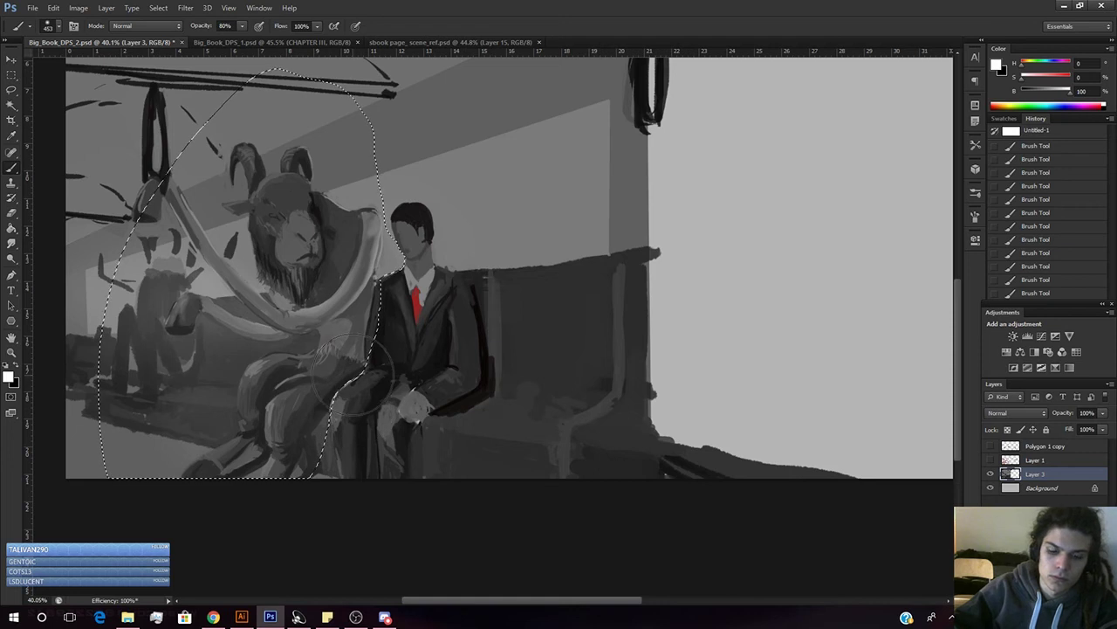
key(1)
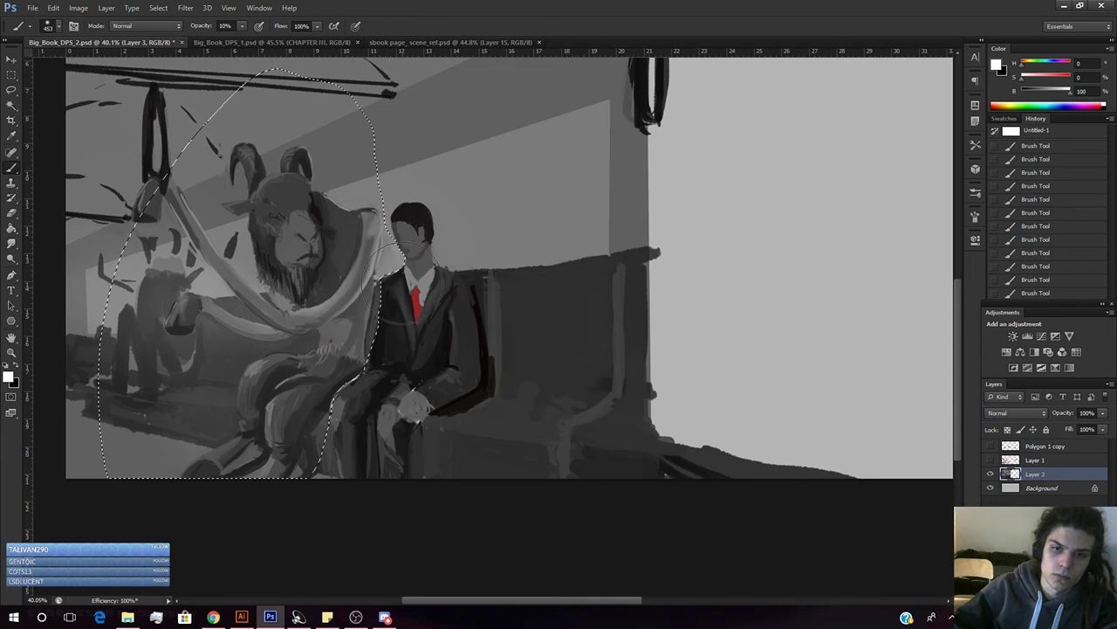
- Brush a faint white glow between the goat and the man's face, and check it with the selection temporarily cleared
drag(404, 240, 395, 245)
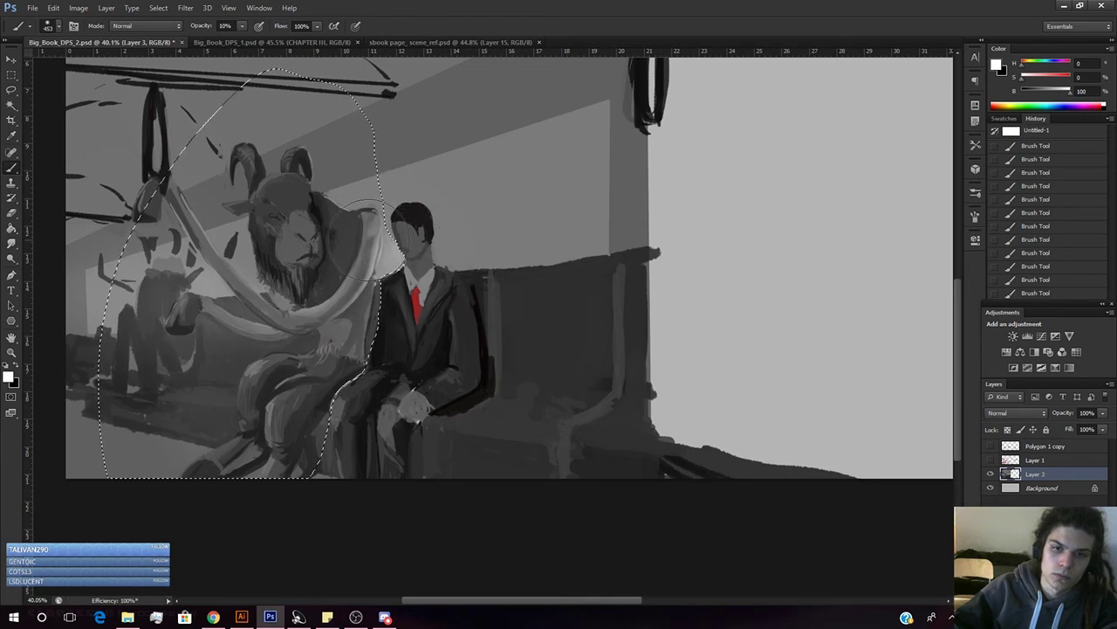
key(ctrl+d)
key(bracketright)
key(bracketright)
key(bracketright)
key(bracketright)
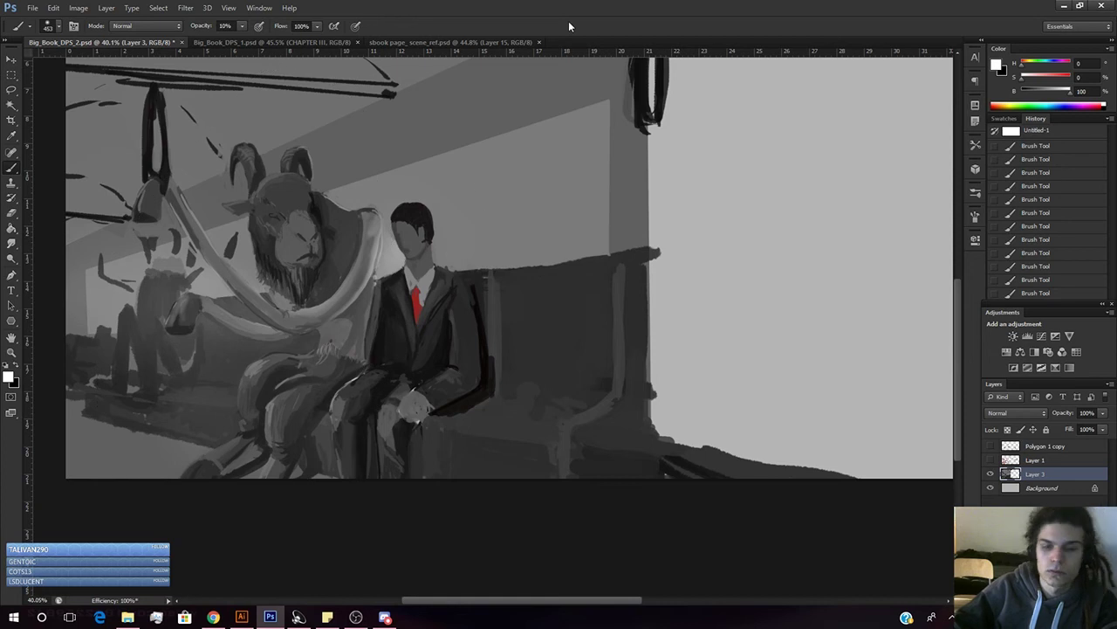
key(z)
key(ctrl+z)
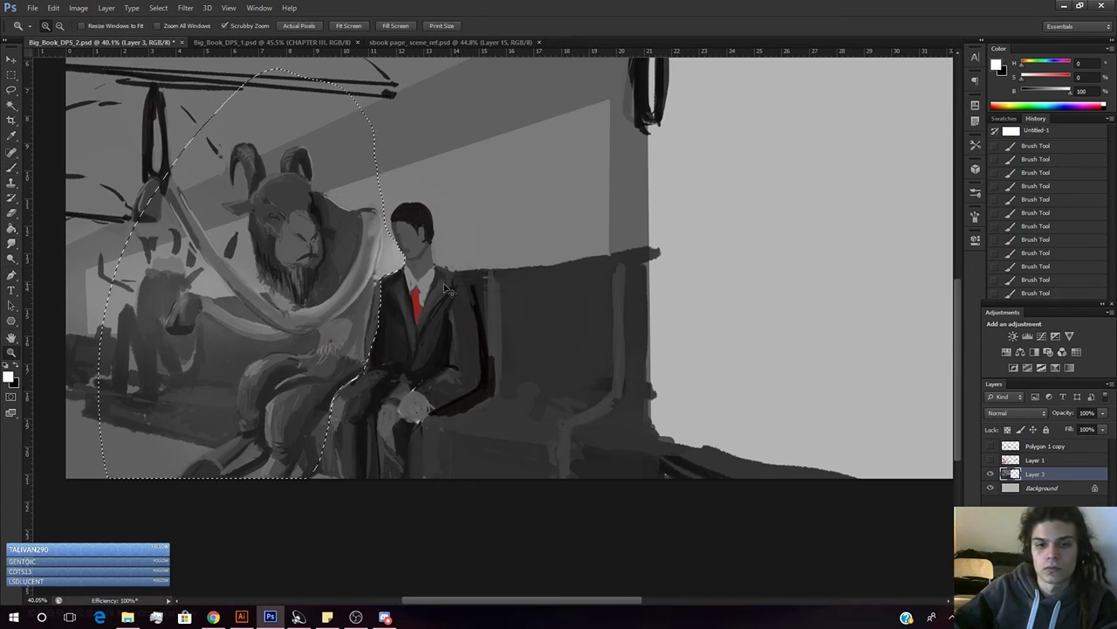
- Lighten the goat's side along the man's silhouette with soft white strokes inside the selection, save the document and deselect
key(b)
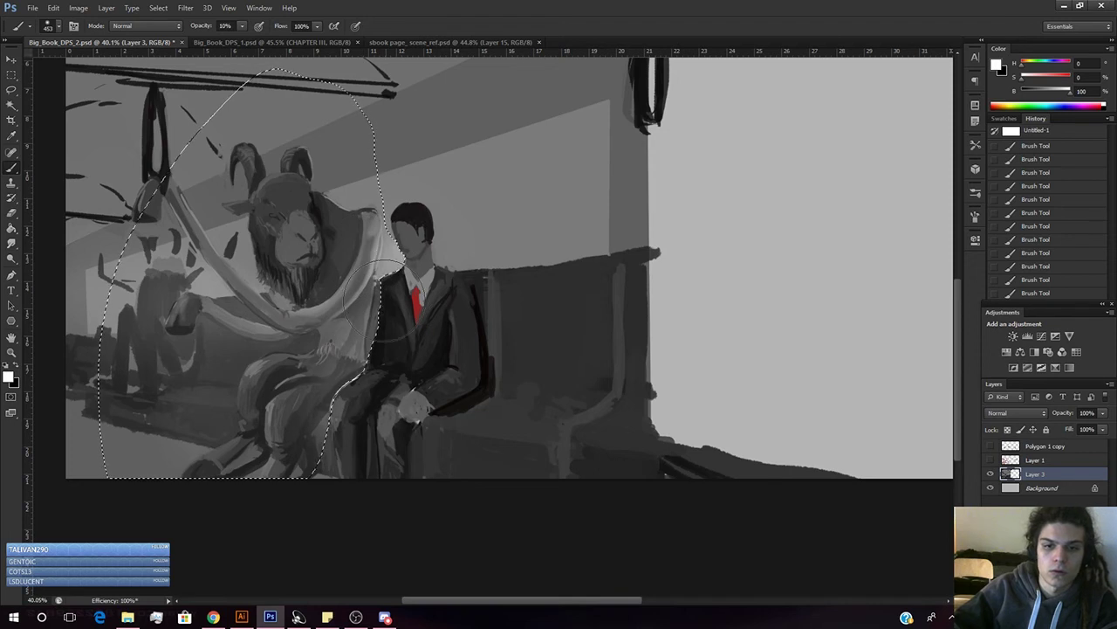
drag(384, 181, 370, 292)
drag(380, 181, 363, 399)
key(ctrl+s)
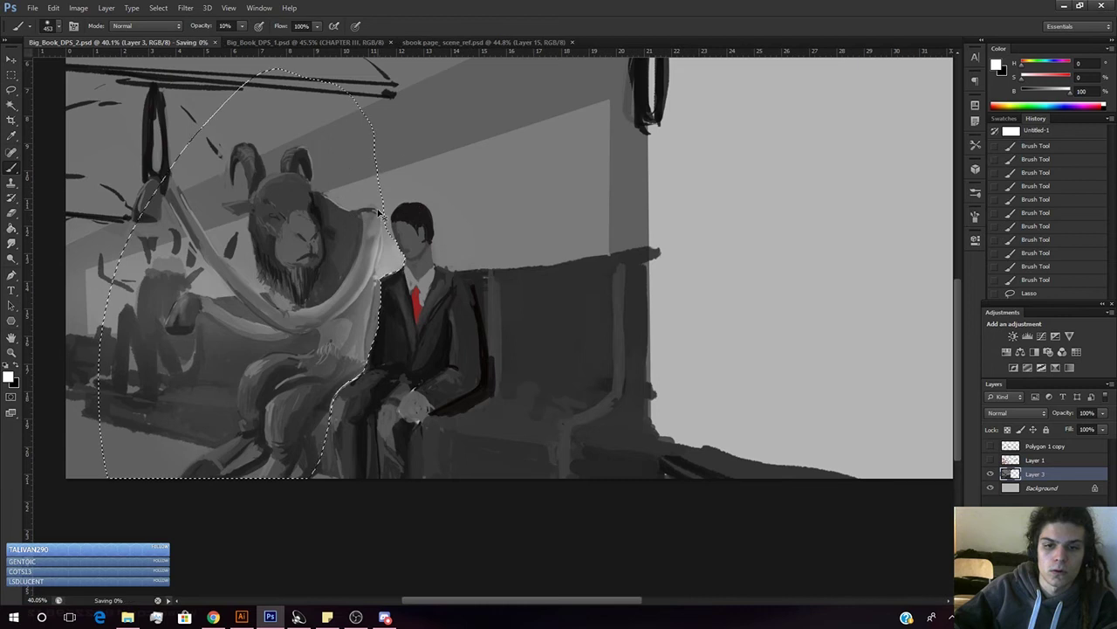
key(ctrl+d)
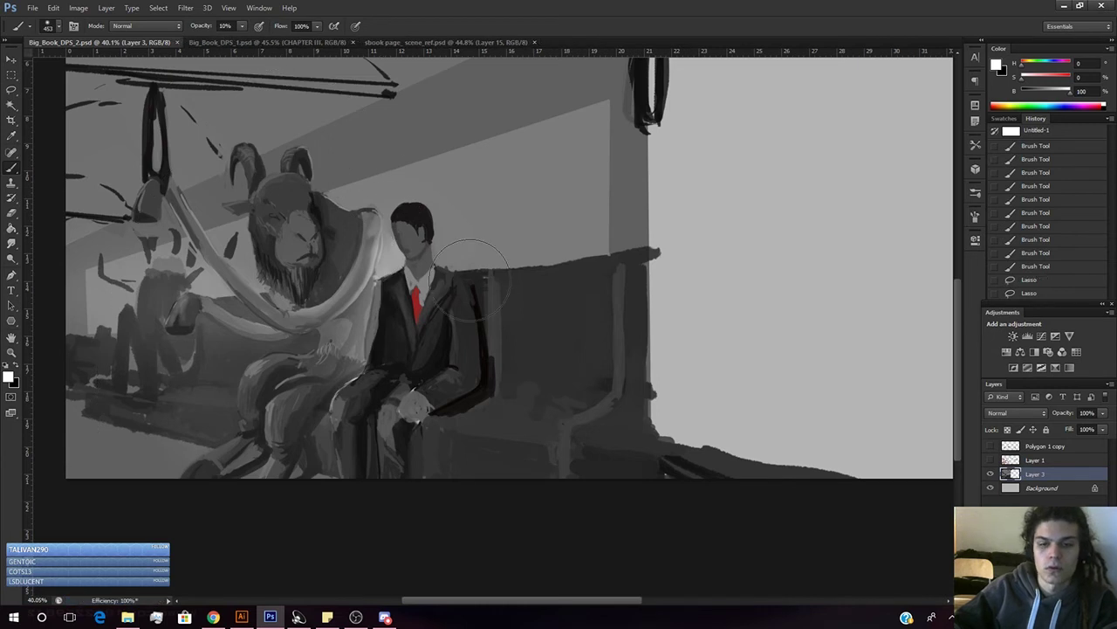
- Brush a faint diagonal streak of white light across the window and the empty seat beside the man
key(z)
drag(479, 307, 384, 314)
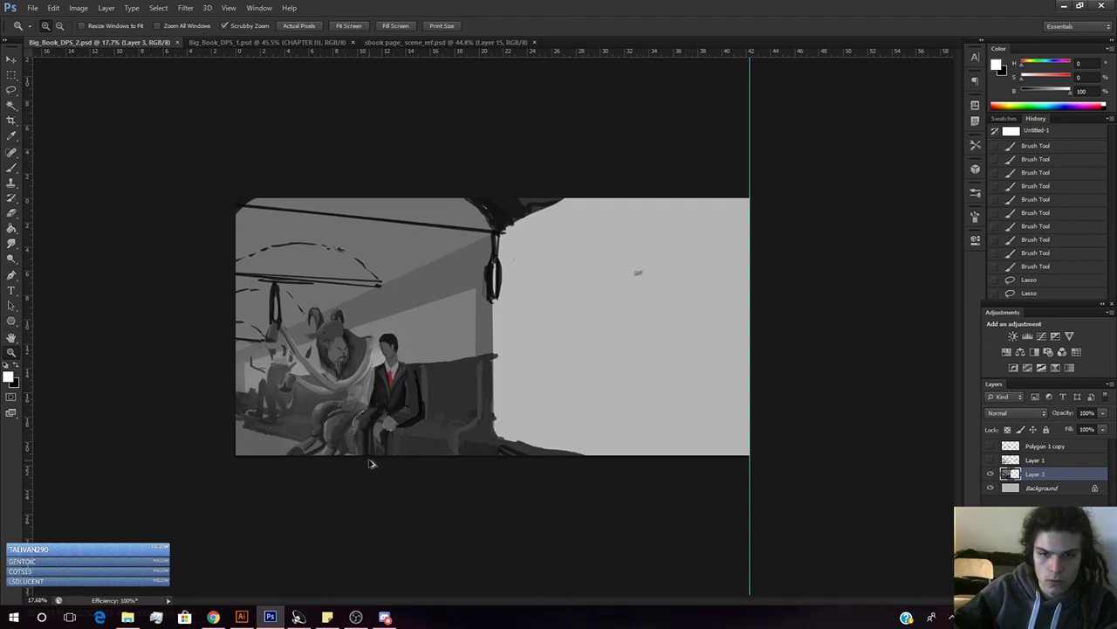
key(b)
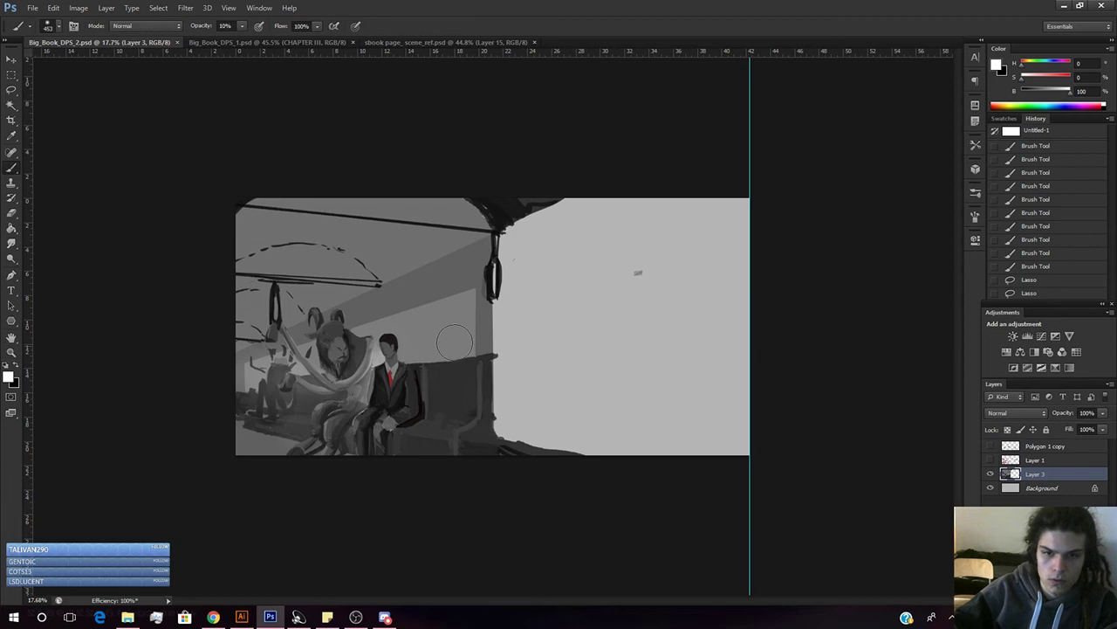
drag(417, 413, 429, 398)
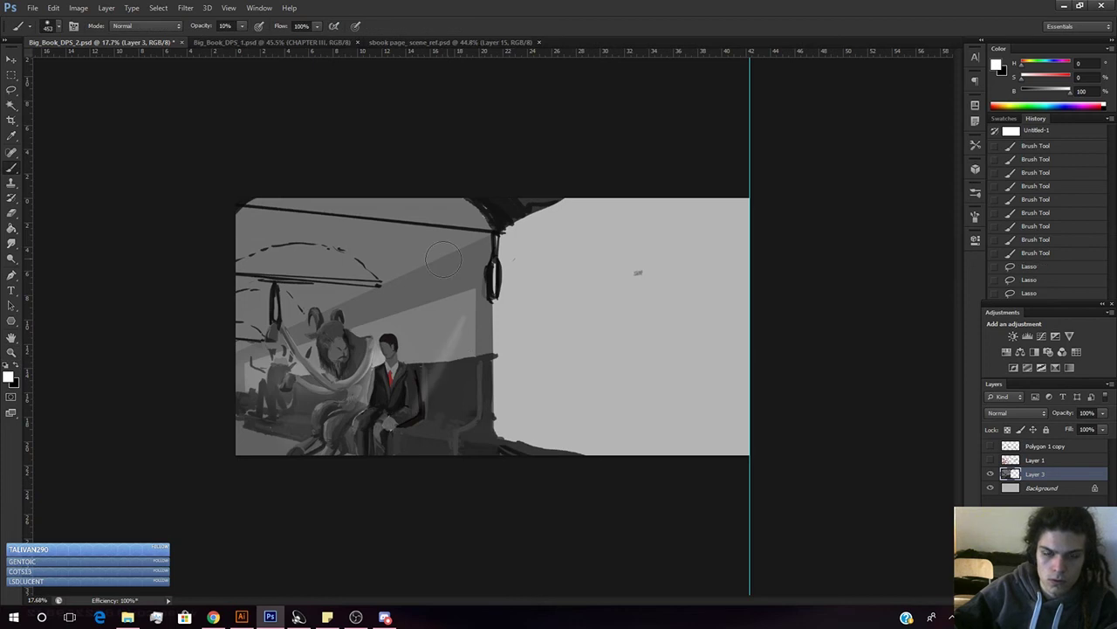
- Enlarge the soft brush and try broad diagonal streaks of white light across the window and the empty seat, undoing each one
right_click(445, 323)
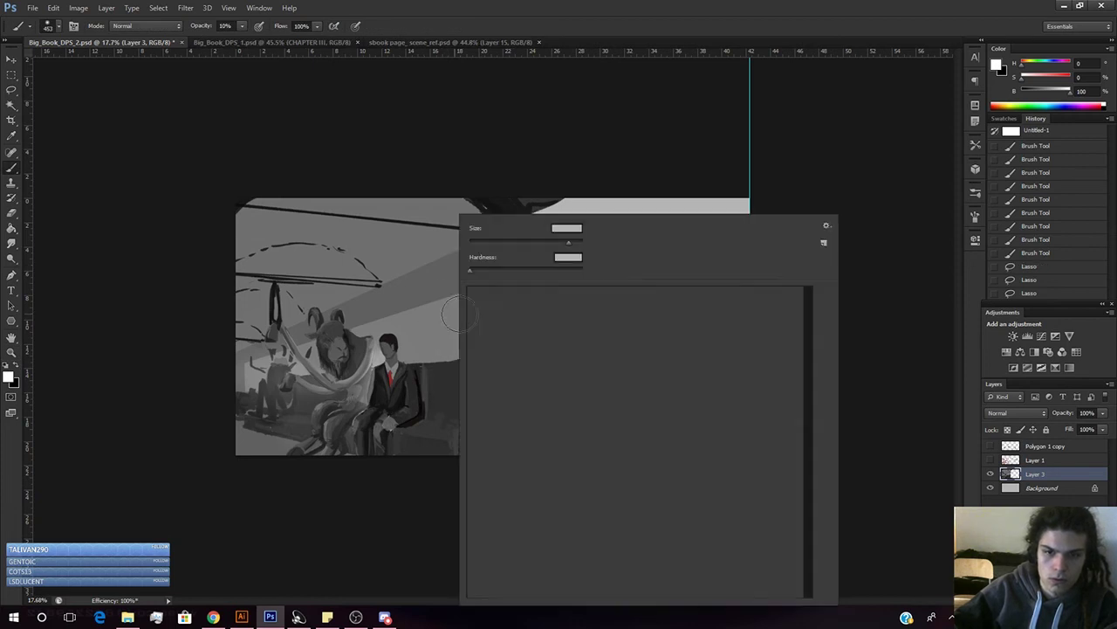
drag(577, 244, 568, 244)
click(576, 243)
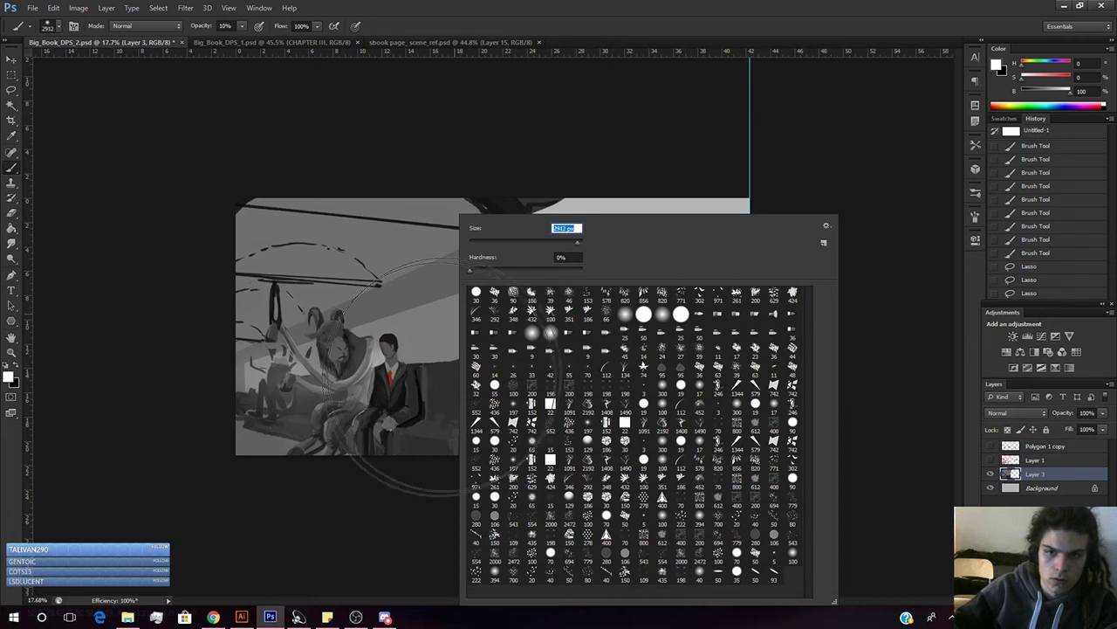
click(572, 244)
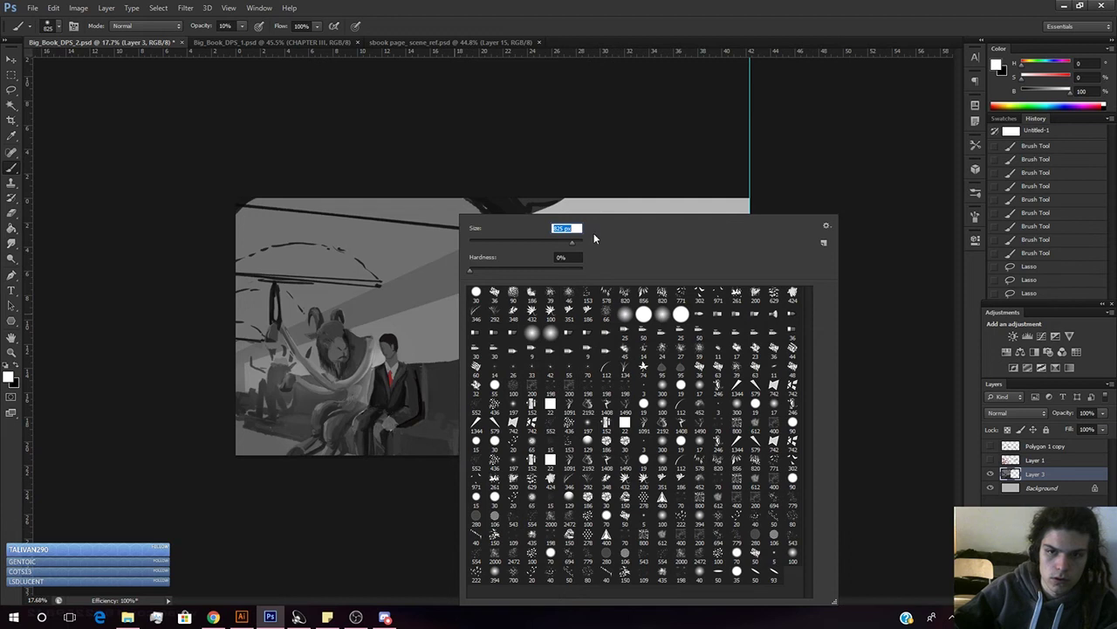
click(446, 326)
drag(445, 338, 379, 464)
key(ctrl+z)
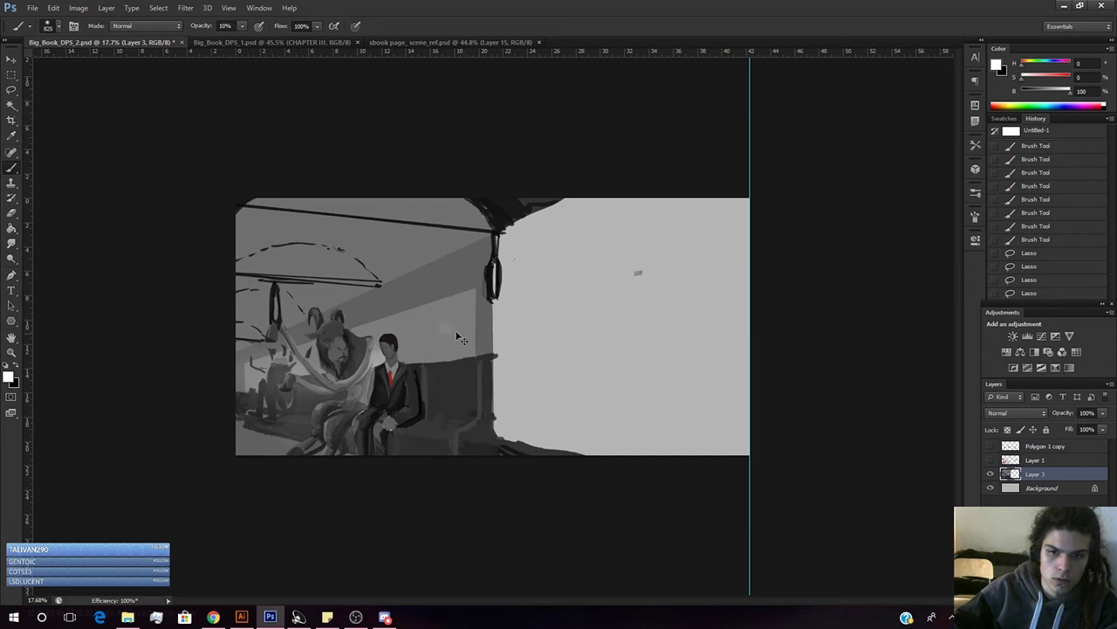
drag(441, 332, 388, 528)
key(ctrl+z)
drag(455, 325, 402, 556)
key(ctrl+z)
drag(464, 309, 401, 490)
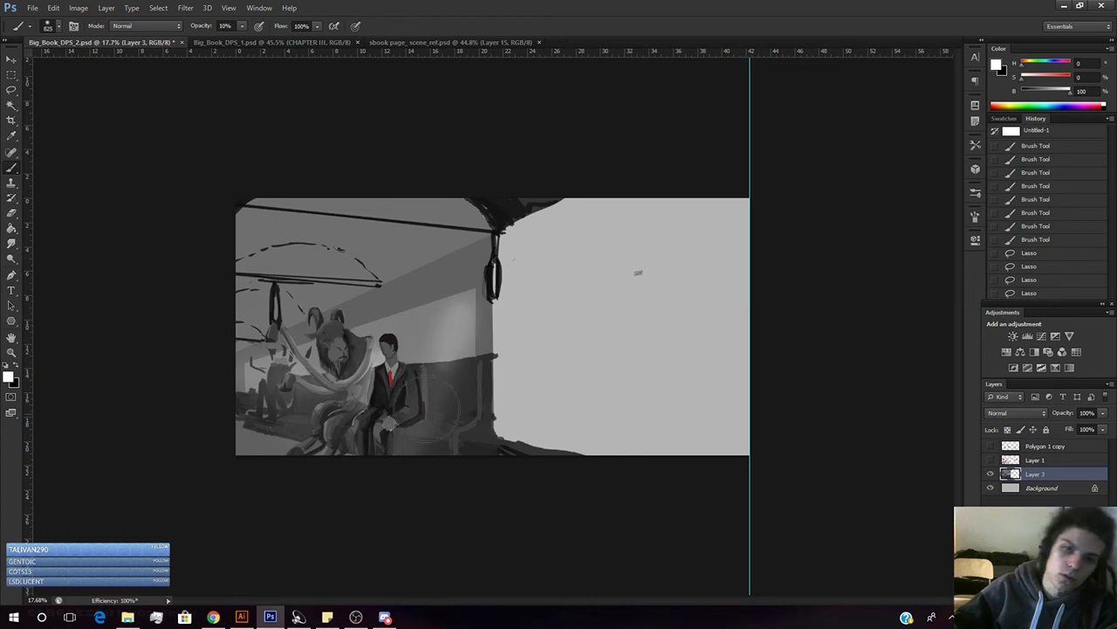
key(ctrl+z)
drag(471, 332, 434, 555)
key(ctrl+z)
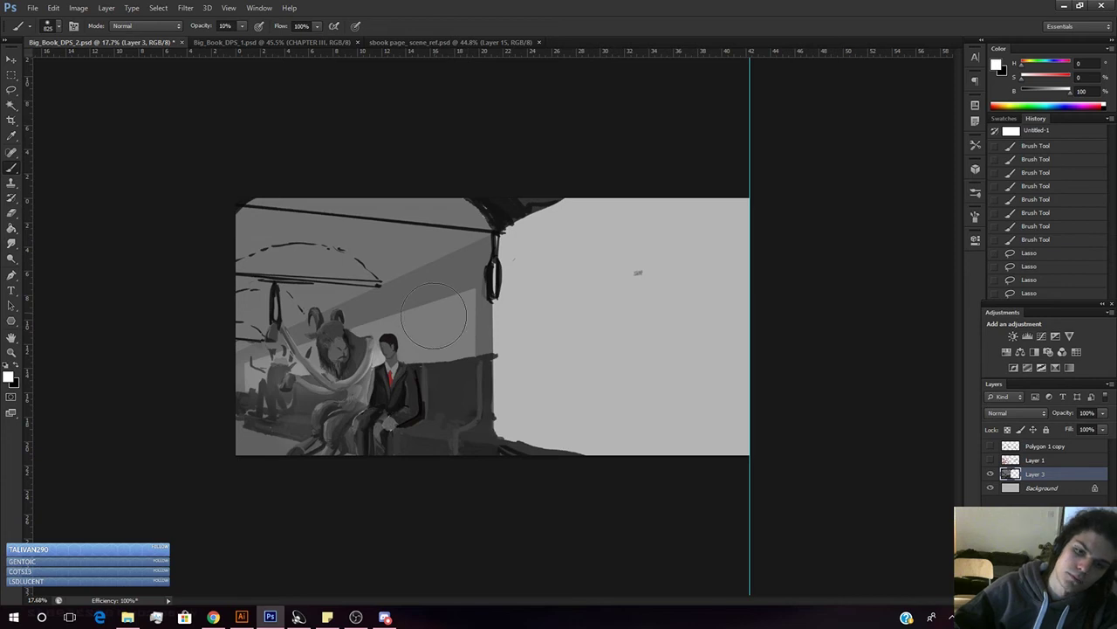
- Sample a dark grey from the man's face and switch to a hard round brush sized 19 px
key(z)
drag(425, 382, 452, 353)
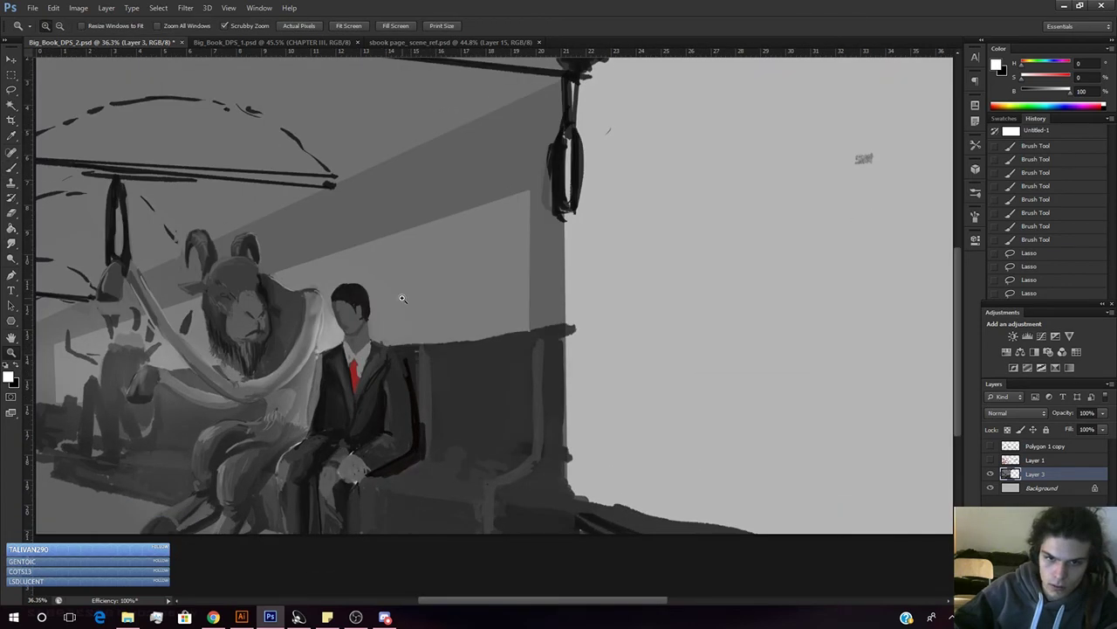
drag(342, 346, 361, 338)
key(b)
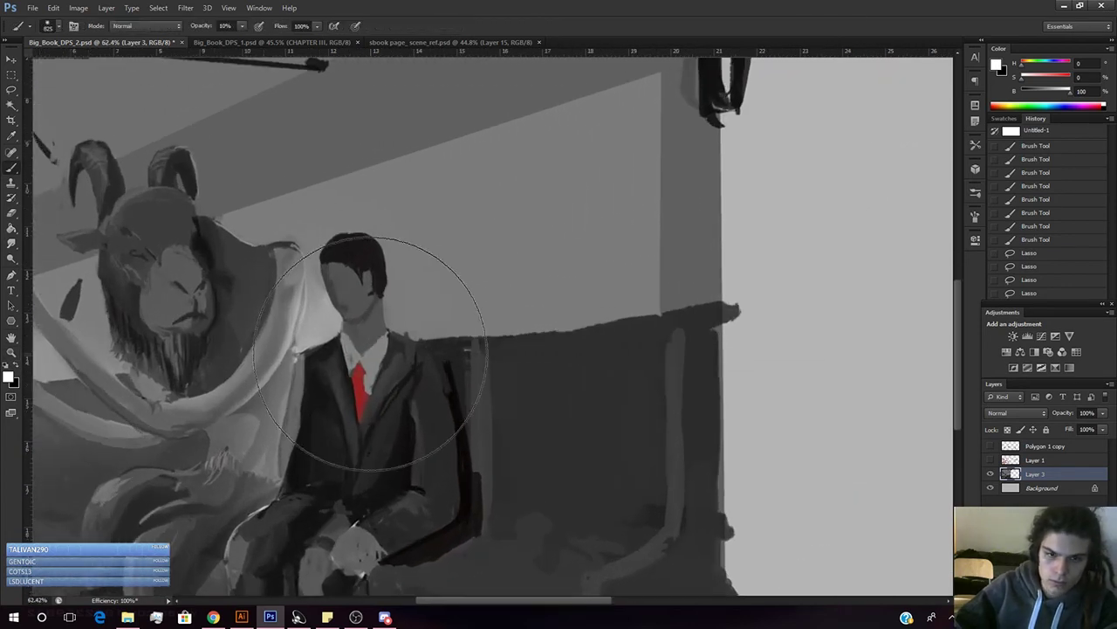
alt+click(332, 292)
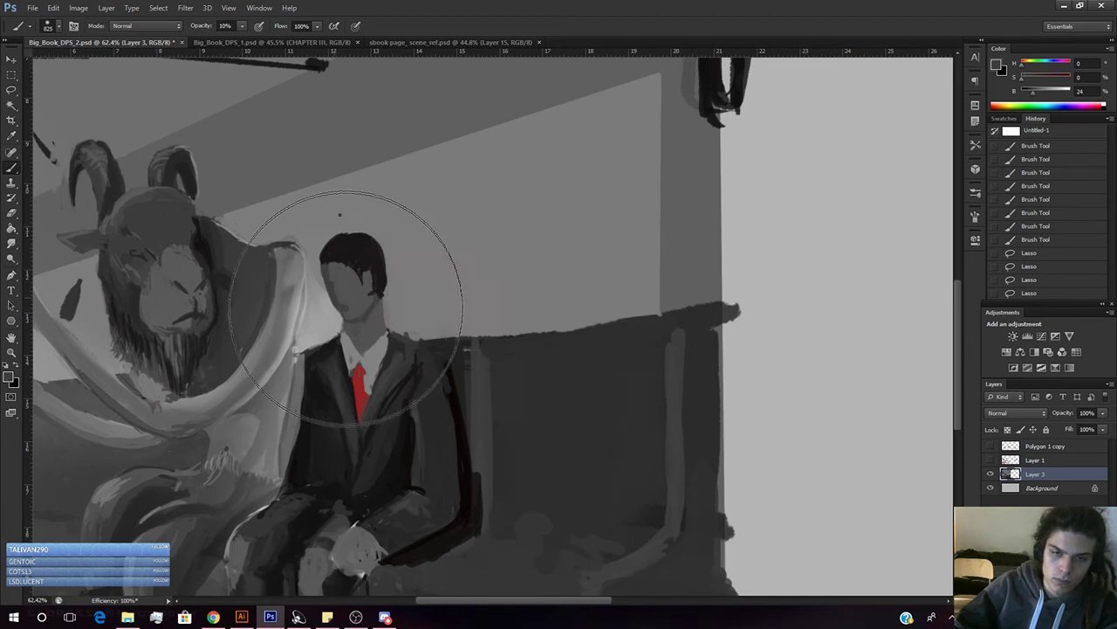
right_click(346, 309)
click(374, 291)
click(355, 292)
drag(358, 252, 355, 251)
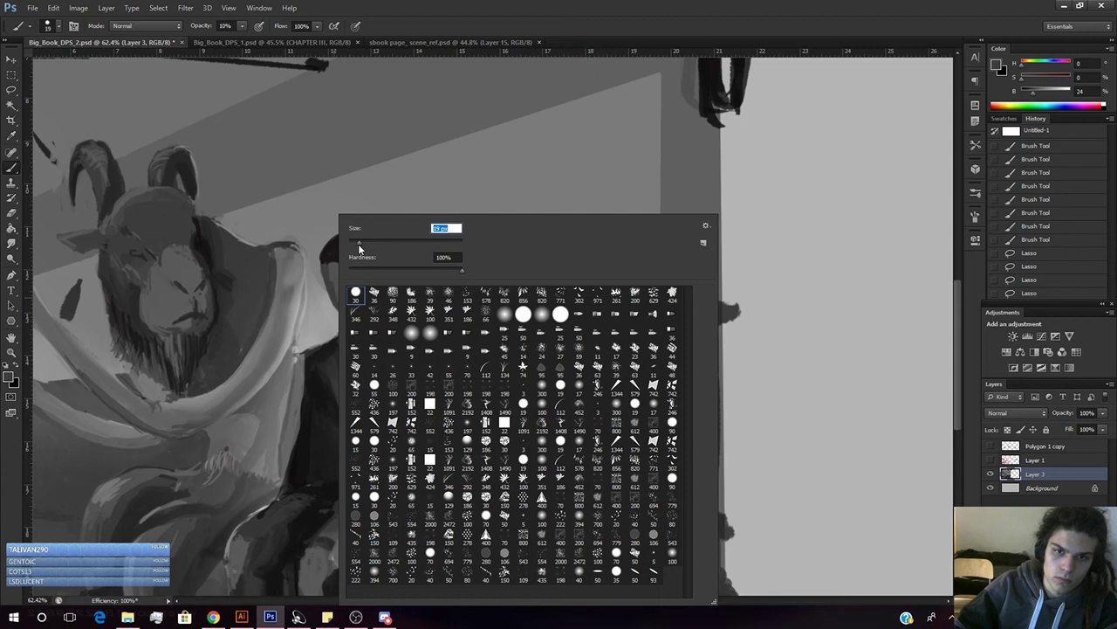
click(509, 16)
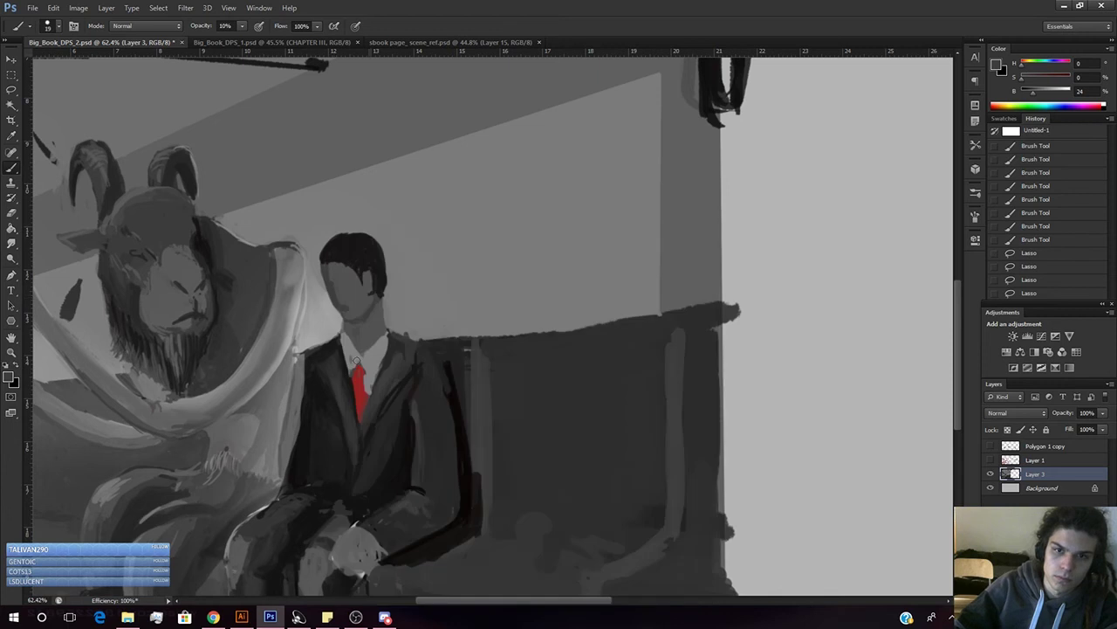
- Paint the first shading around the man's eyes and nose in sampled grey at 80% opacity, clearing any selection
alt+click(348, 298)
key(8)
drag(337, 293, 349, 305)
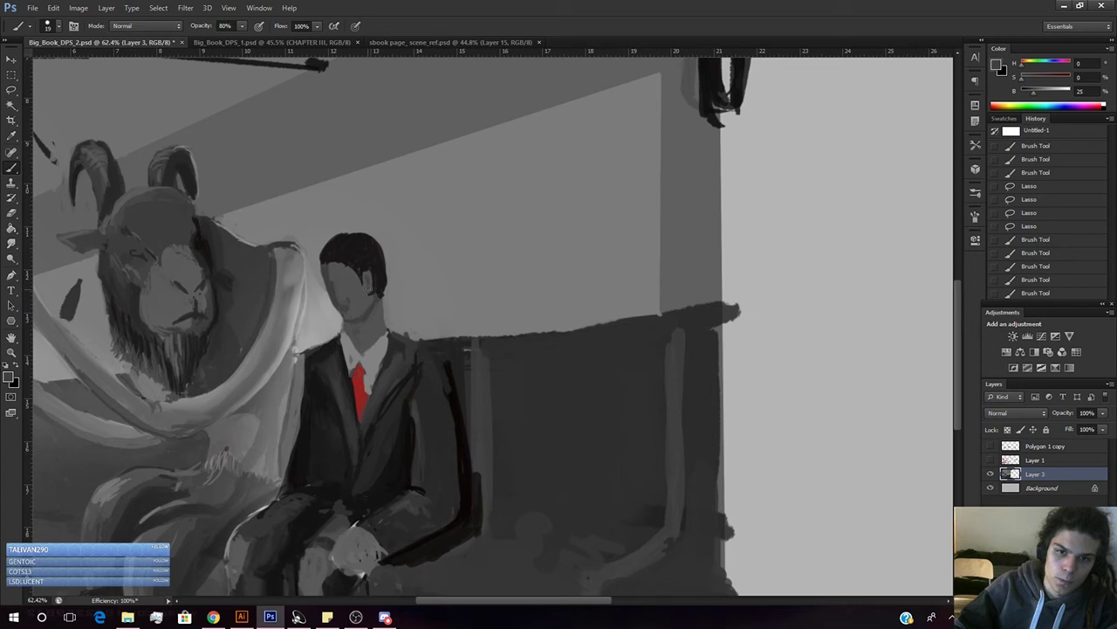
key(ctrl+d)
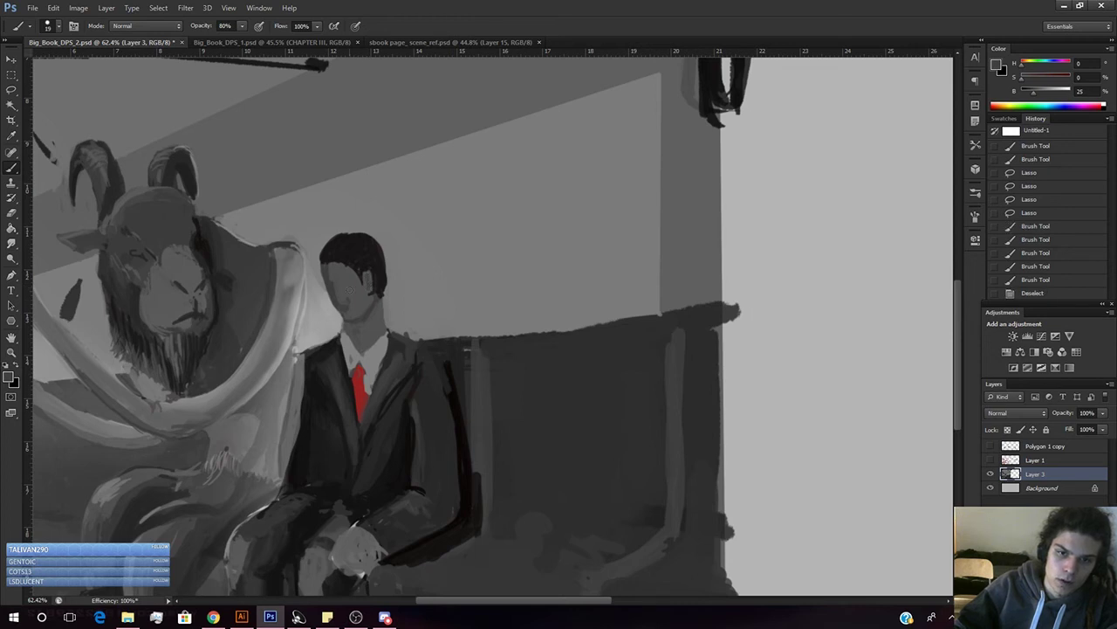
click(342, 288)
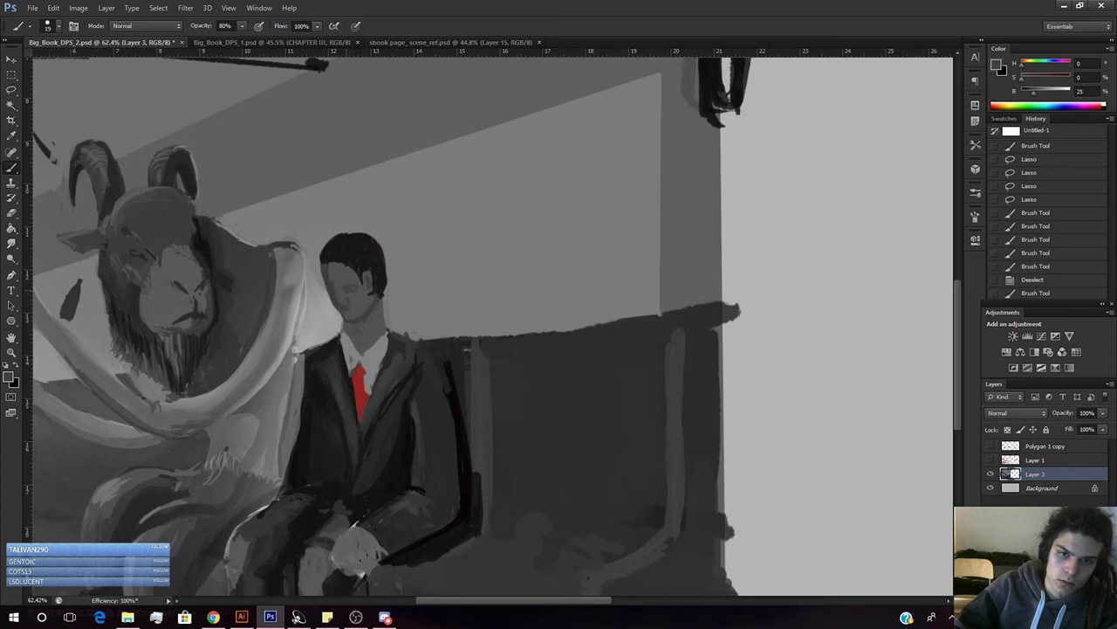
click(358, 286)
click(351, 297)
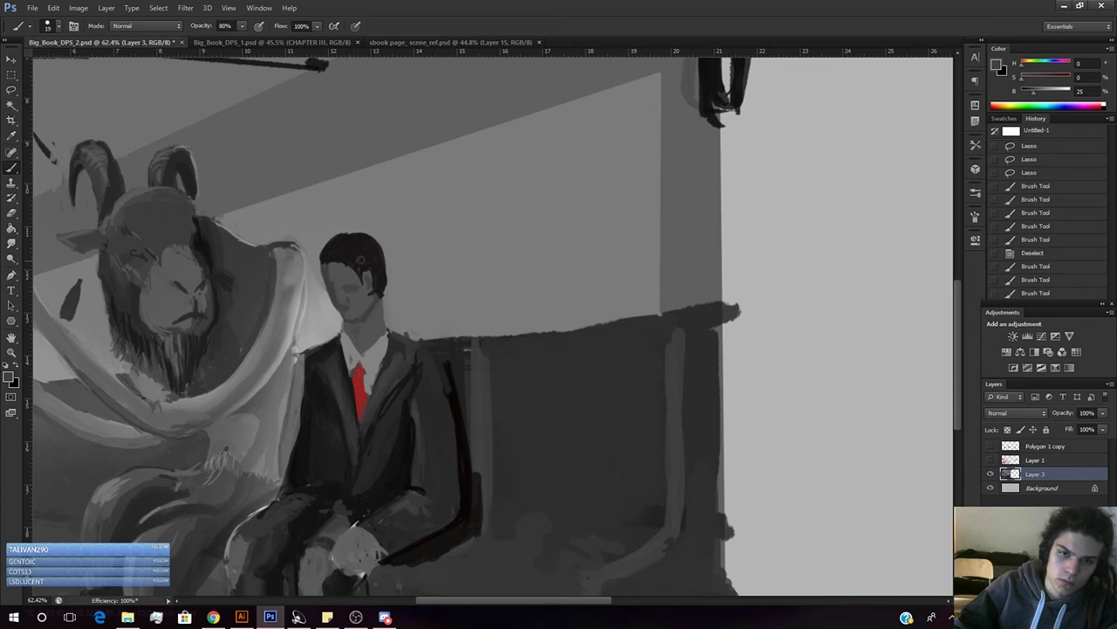
- Brush a slightly lighter sampled grey over the man's face
key(z)
mouse_move(372, 289)
mouse_down()
mouse_move(308, 340)
mouse_move(375, 323)
mouse_up()
key(b)
alt+click(400, 395)
mouse_move(398, 403)
mouse_down()
mouse_move(419, 405)
mouse_move(394, 456)
mouse_up()
key(z)
drag(423, 408, 456, 379)
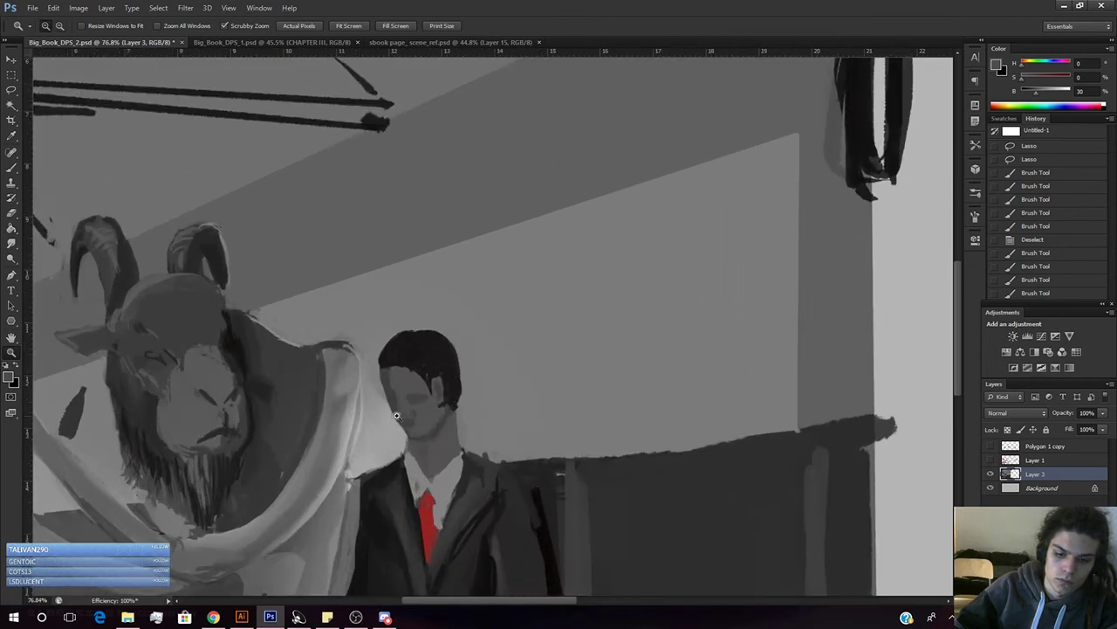
- Dab darker grey sampled from the man's face around his nose and chin, and check the result in the wider scene
key(b)
alt+click(398, 404)
click(428, 462)
click(407, 422)
click(406, 422)
click(406, 422)
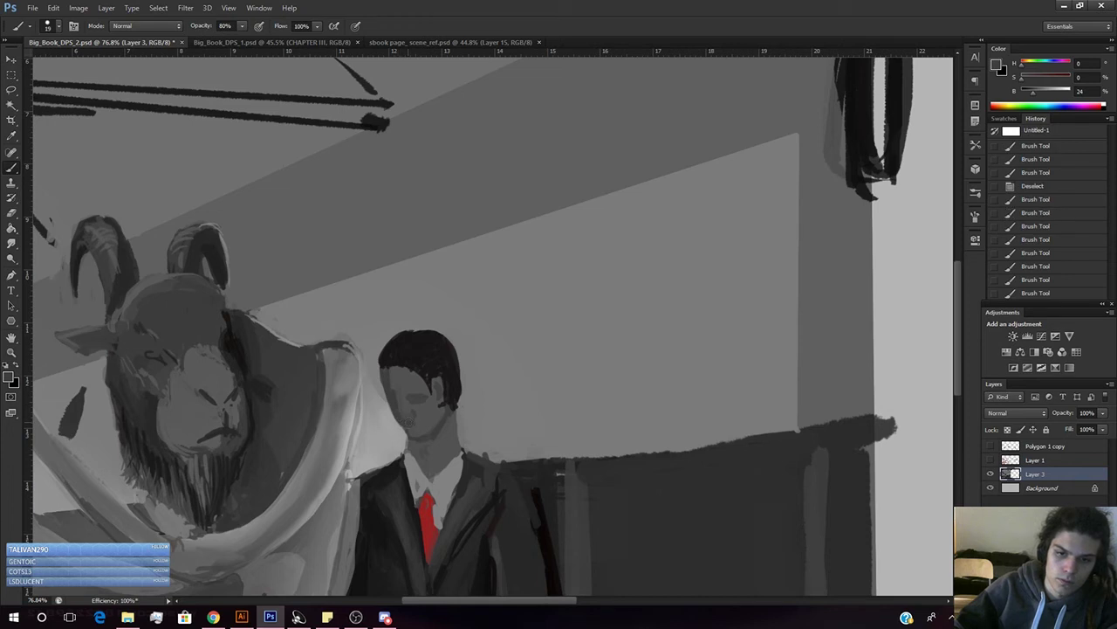
key(z)
mouse_move(426, 410)
mouse_down()
mouse_move(390, 419)
mouse_move(418, 427)
mouse_move(393, 393)
mouse_up()
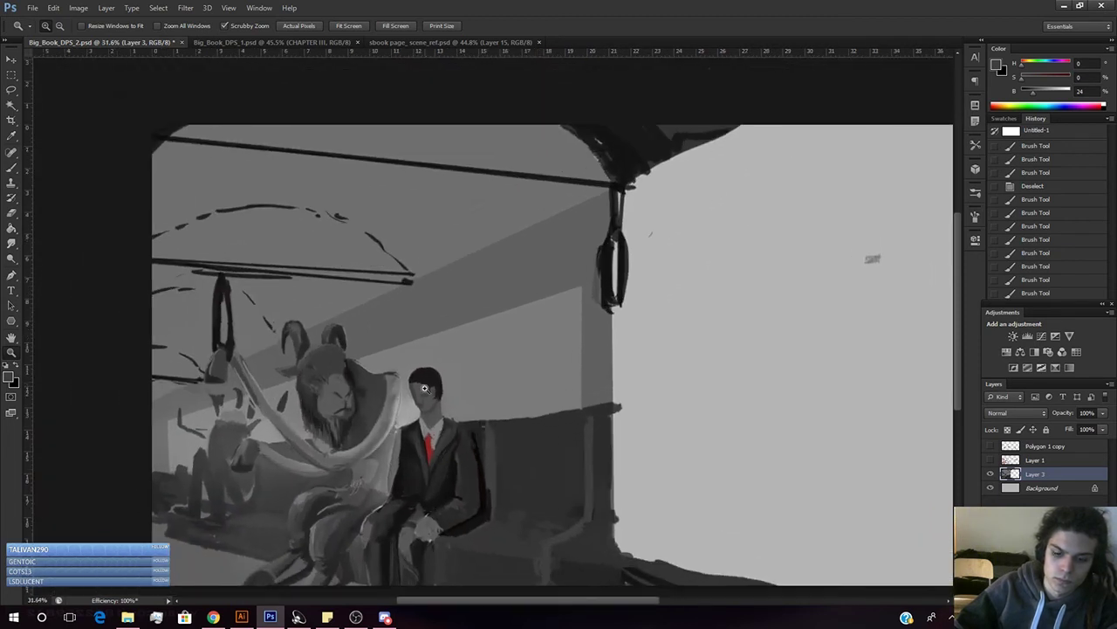
- Set the foreground to a 48% brightness grey and brush a highlight on the man's forehead with a 70 px brush
key(b)
drag(1034, 91, 1045, 91)
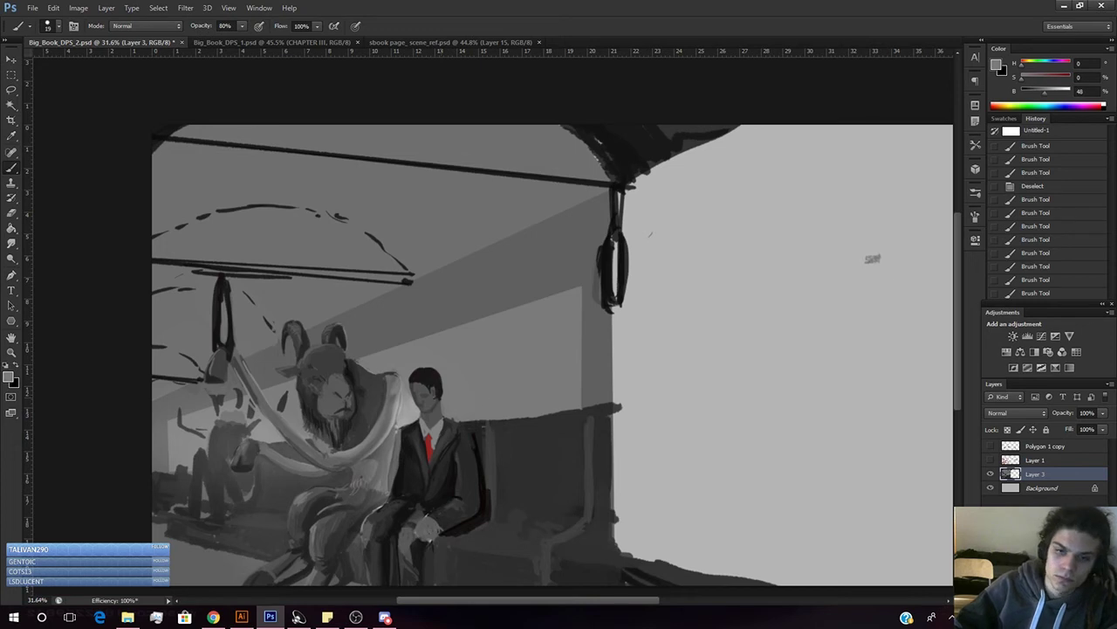
right_click(485, 237)
drag(511, 246, 518, 243)
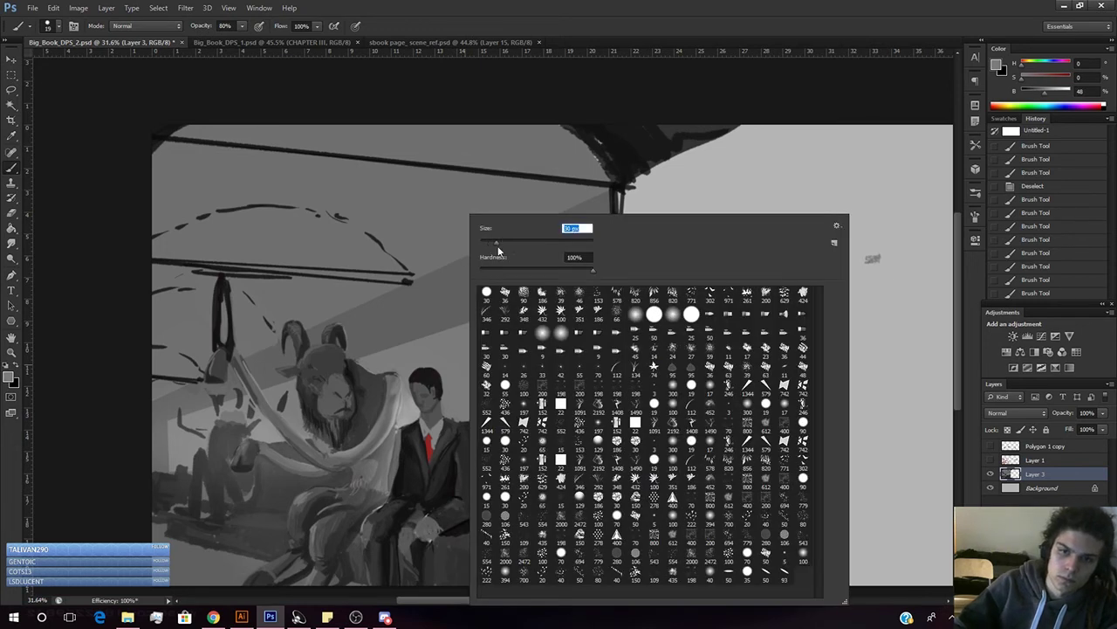
drag(417, 385, 416, 393)
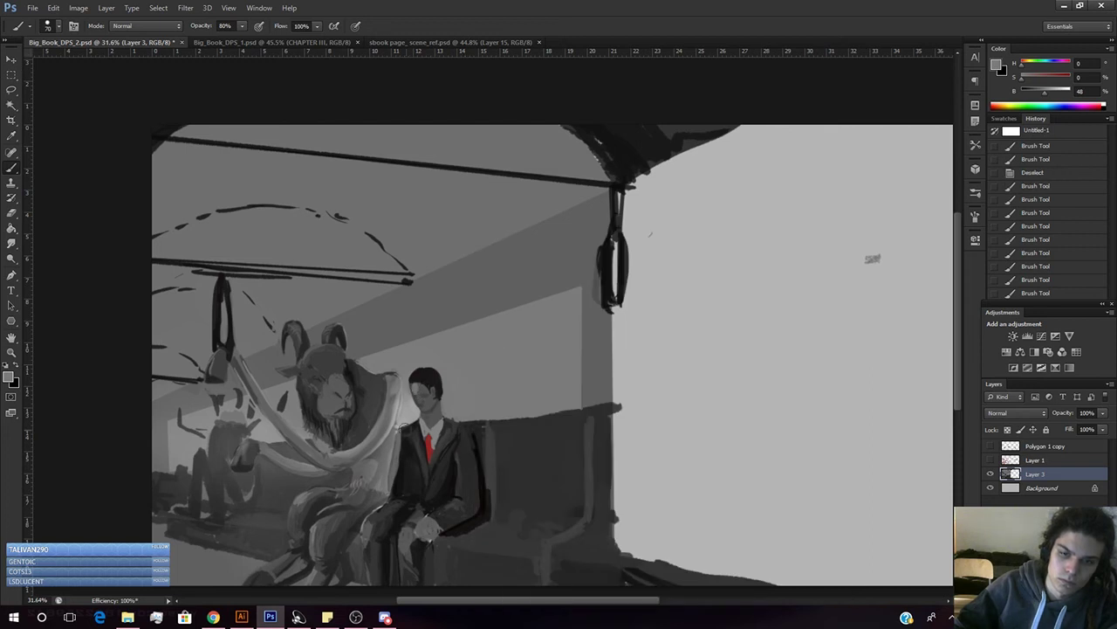
- Softly lighten the front of the man's face with the same grey, using a 52 px brush at 30% opacity
key(3)
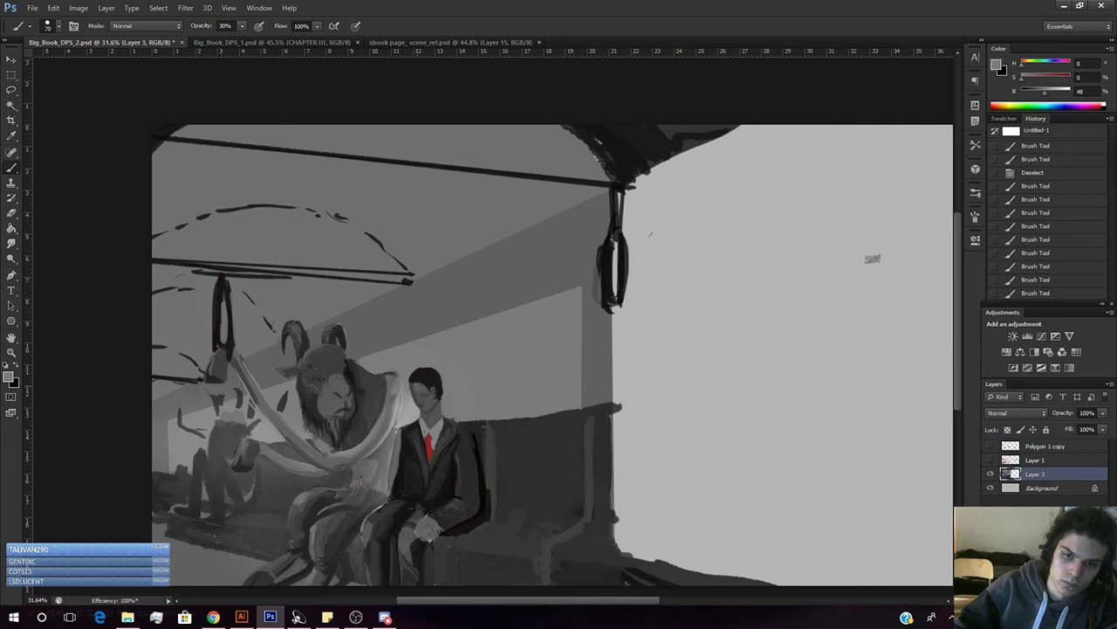
key(z)
drag(407, 371, 452, 326)
right_click(434, 414)
key(Escape)
key(b)
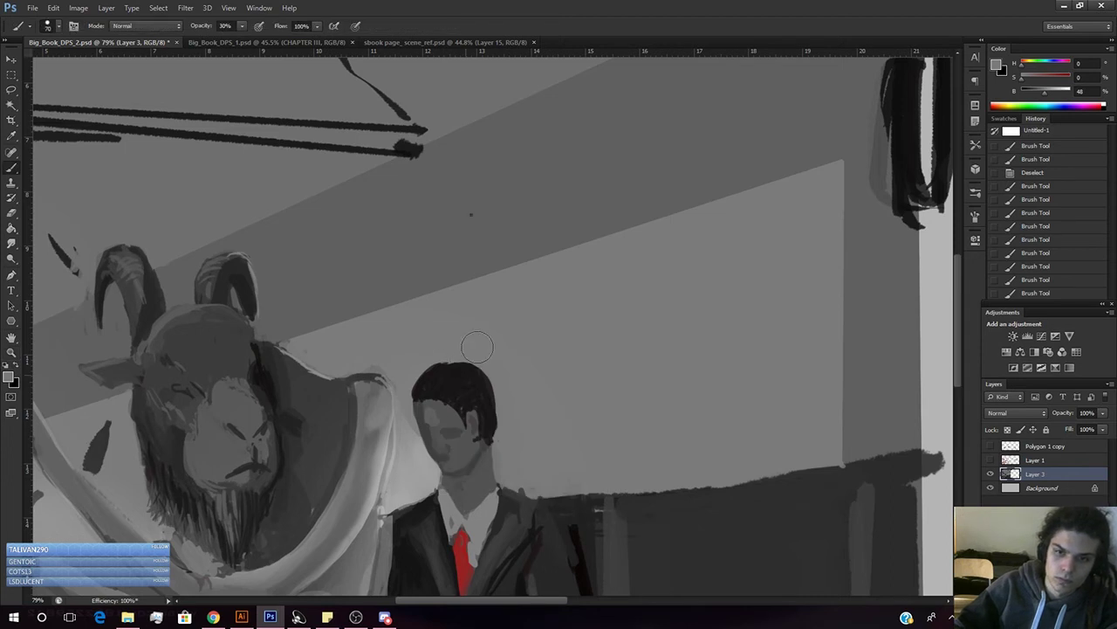
right_click(476, 347)
click(514, 243)
drag(525, 7, 518, 10)
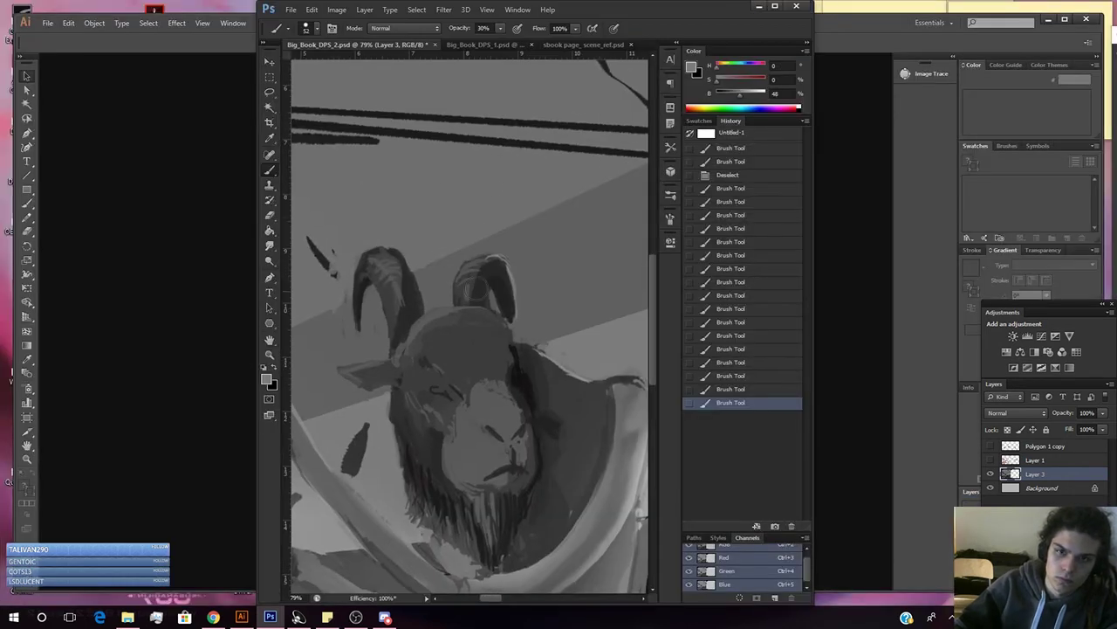
double_click(579, 8)
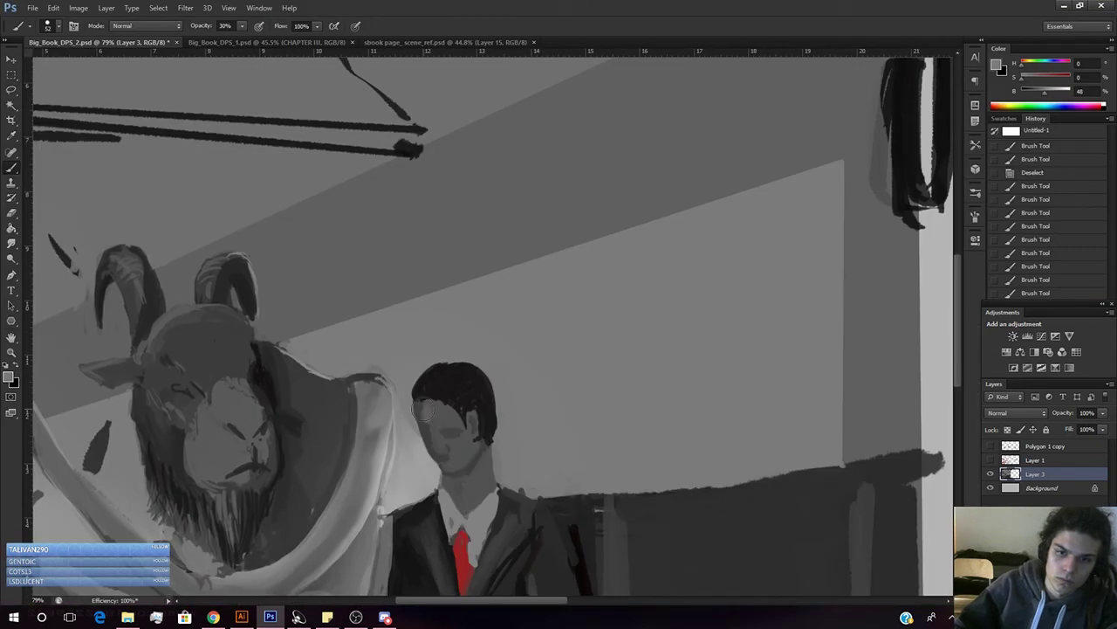
drag(427, 418, 433, 447)
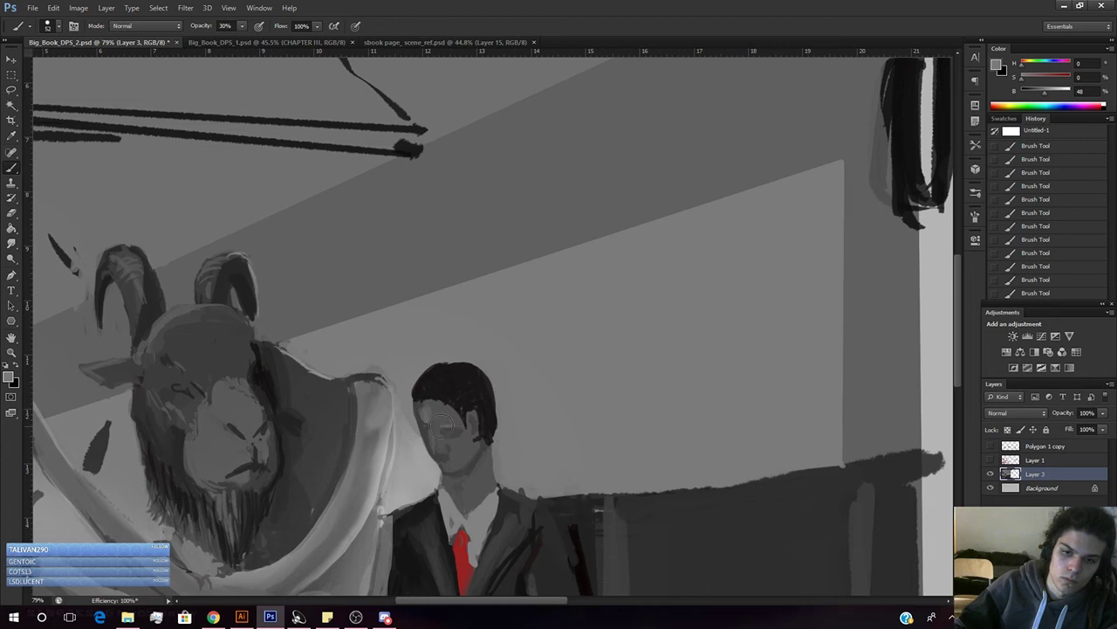
- Touch up the edge of the man's face with a sampled dark grey, using a 15 px brush at 70% opacity
alt+click(427, 436)
drag(418, 433, 426, 456)
key(ctrl+z)
right_click(463, 395)
click(487, 243)
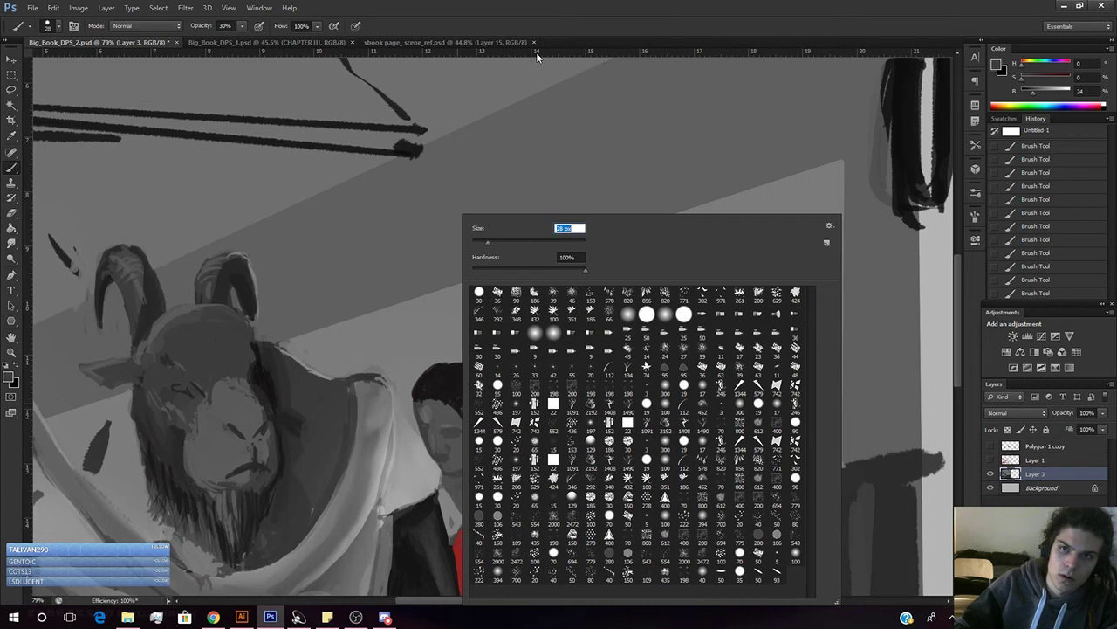
click(561, 32)
key(7)
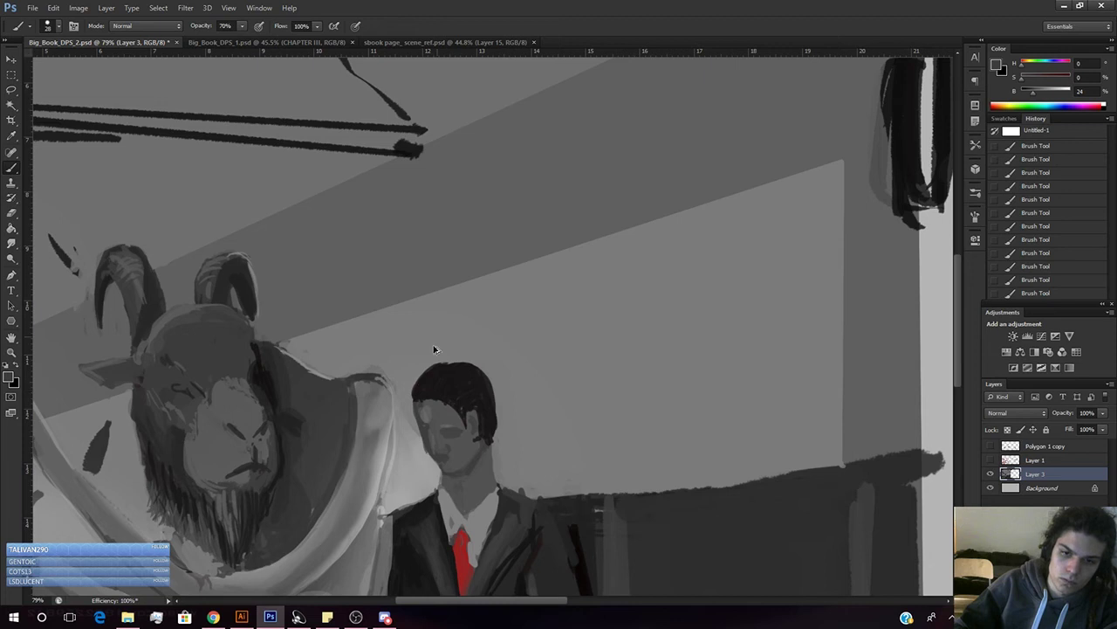
right_click(543, 316)
click(541, 244)
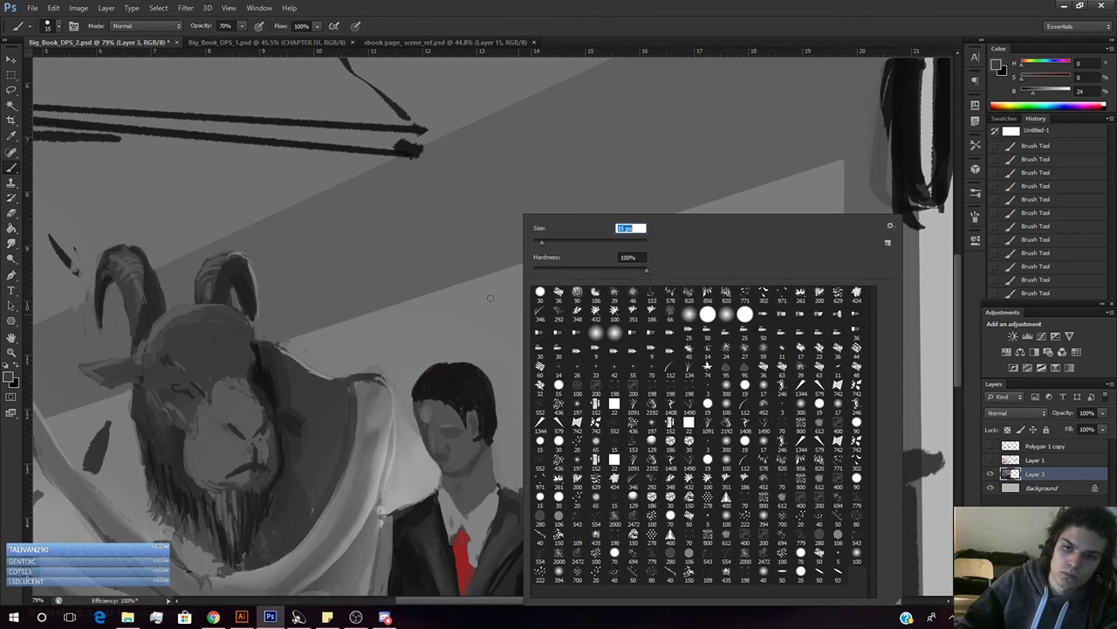
click(427, 452)
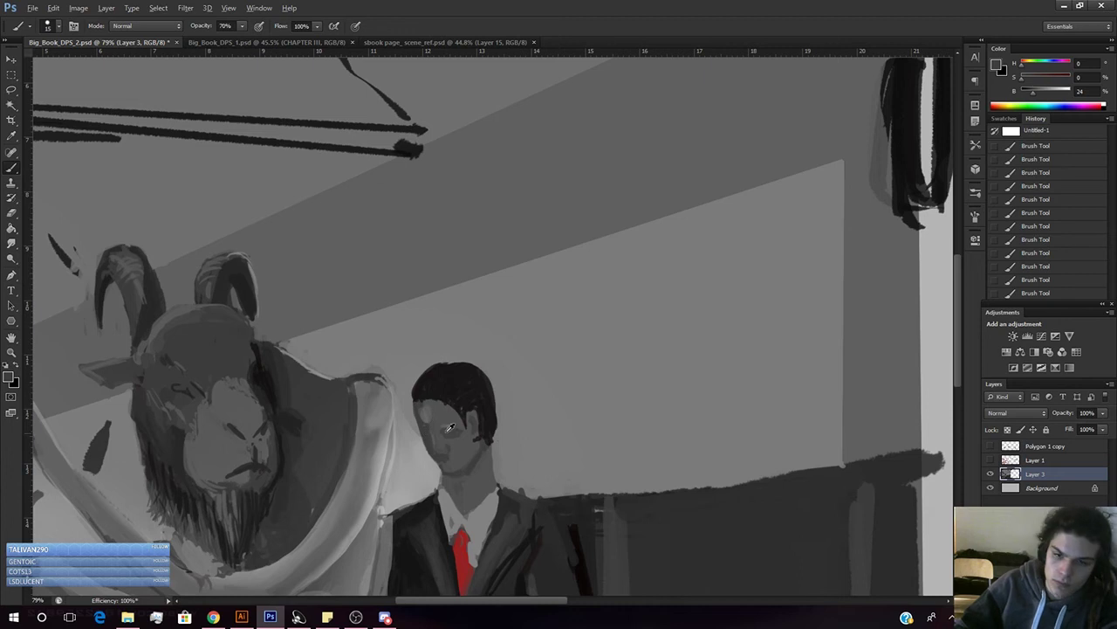
- Refine the man's forehead and brow with small strokes in alternating light and dark greys sampled from his face
alt+click(424, 413)
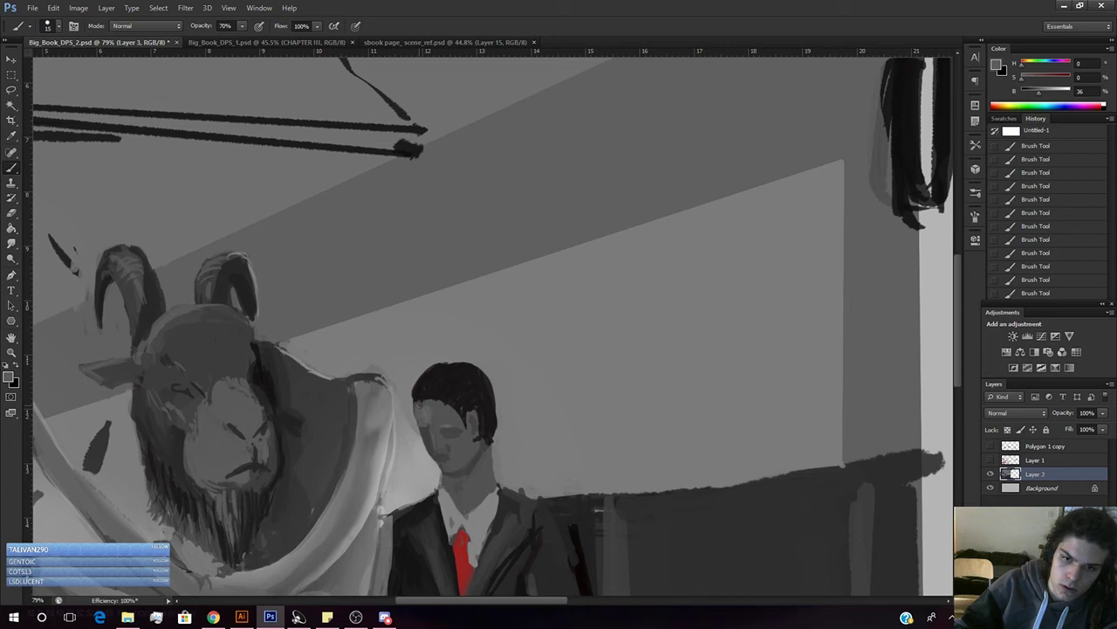
alt+click(428, 423)
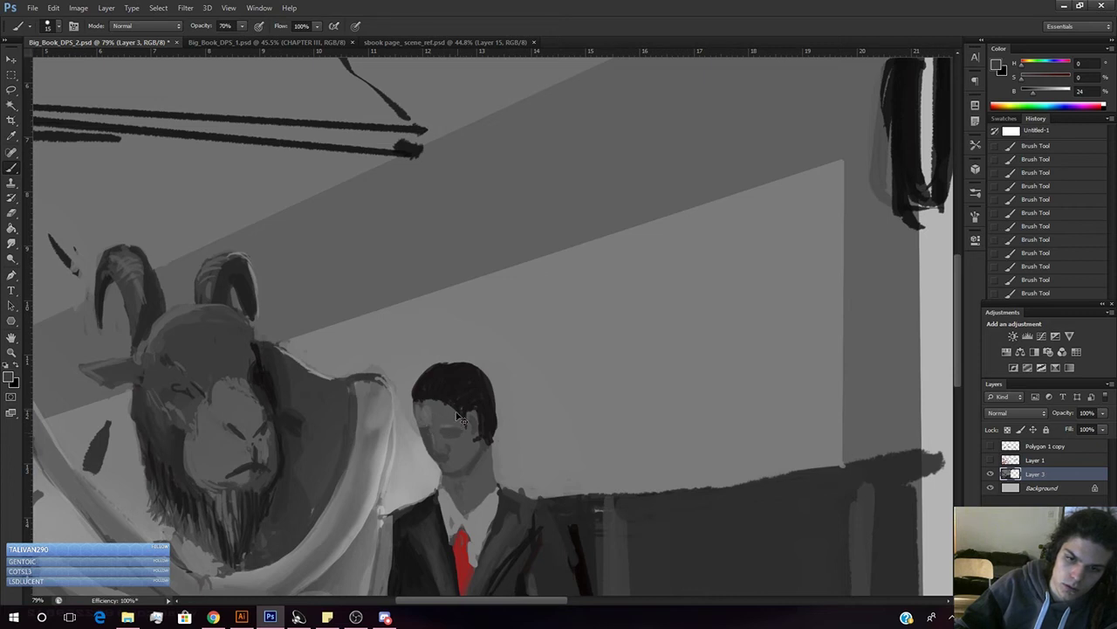
alt+click(432, 426)
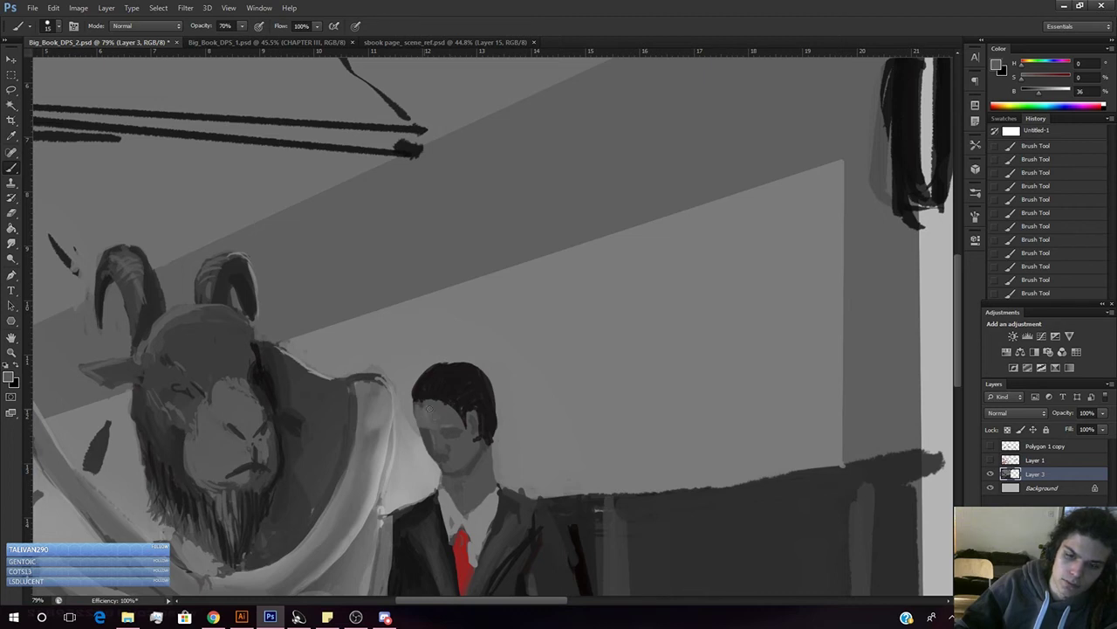
key(alt+space)
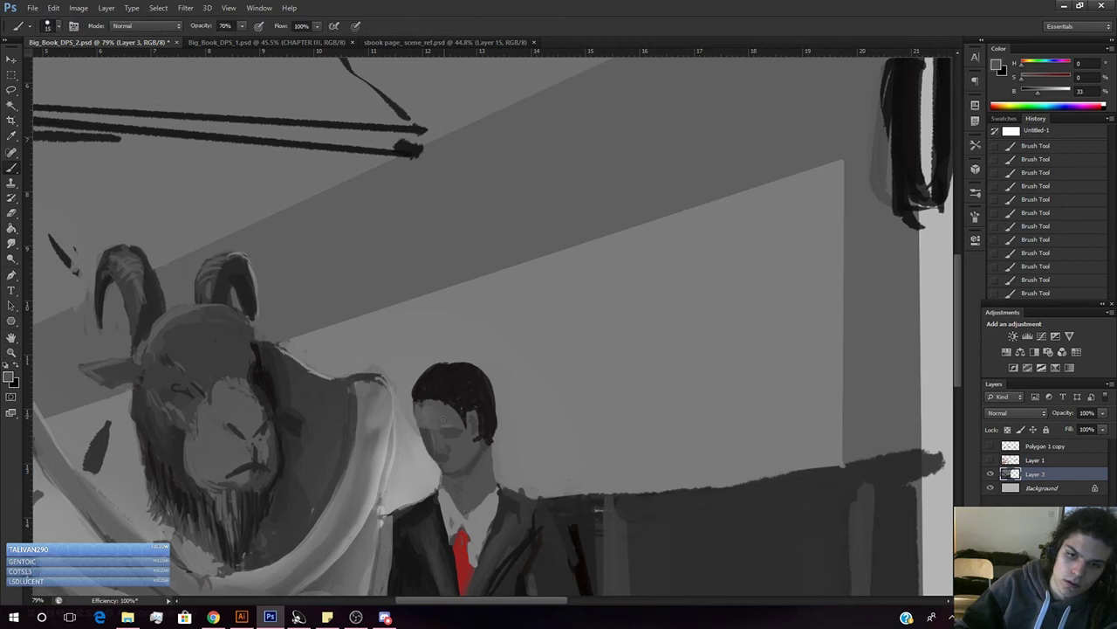
alt+click(430, 425)
key(z)
drag(462, 416, 417, 500)
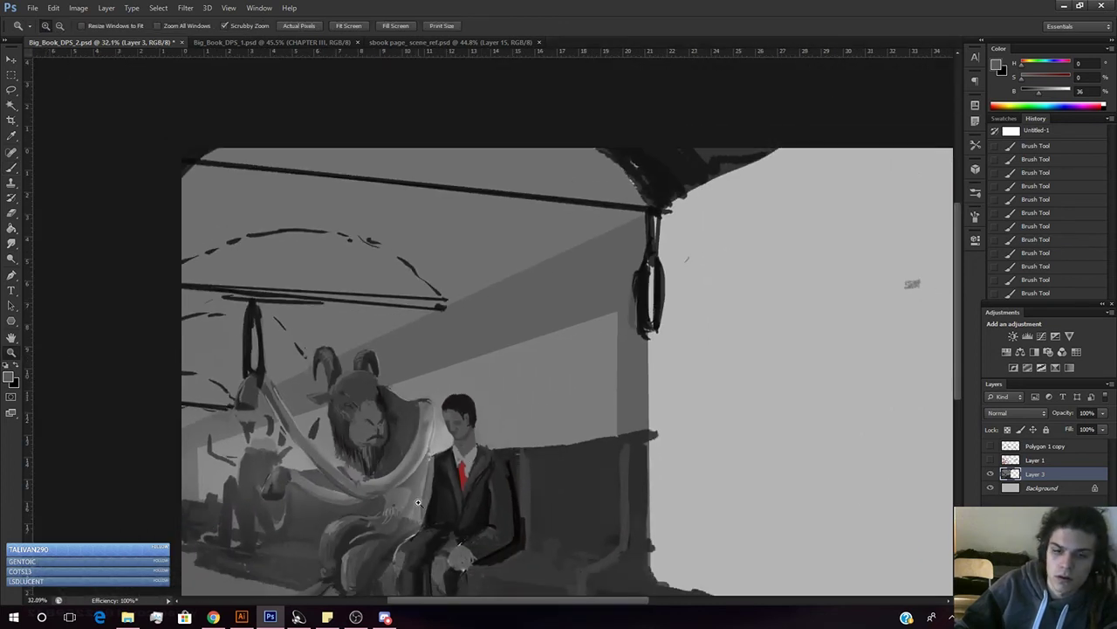
- Sample a 24% brightness dark grey around the man's head and set the brush to 52 px
click(458, 452)
key(b)
key(super)
key(super)
key(super)
key(super)
alt+click(469, 424)
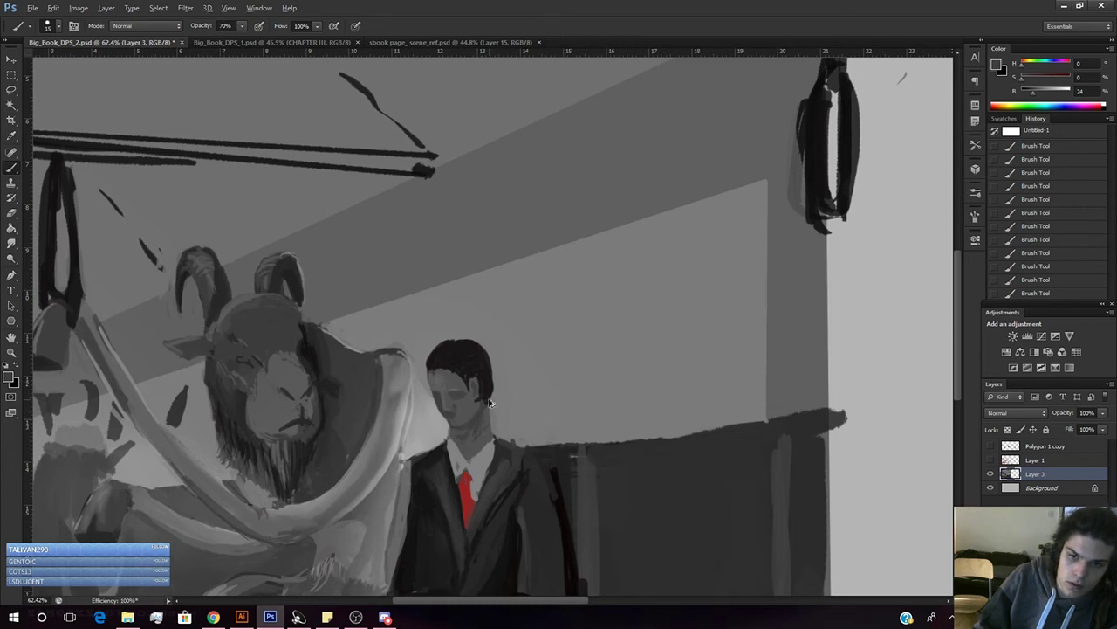
right_click(478, 447)
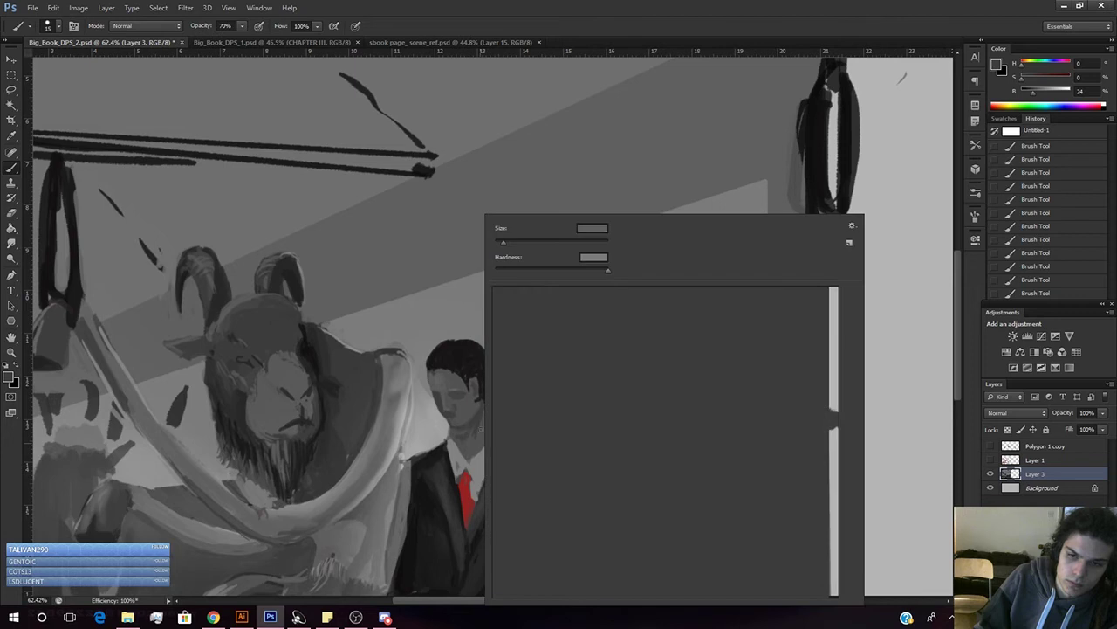
click(473, 446)
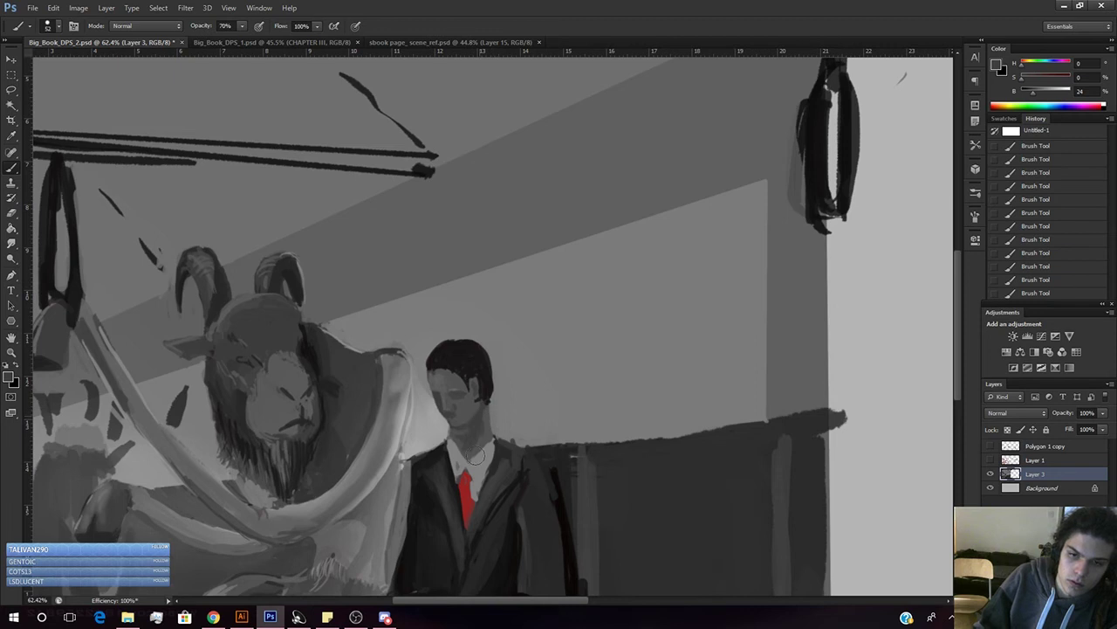
- Try a light edge stroke behind the man's neck with a 58% brightness grey and a 23 px brush, undoing the last stroke
drag(1034, 93, 1052, 94)
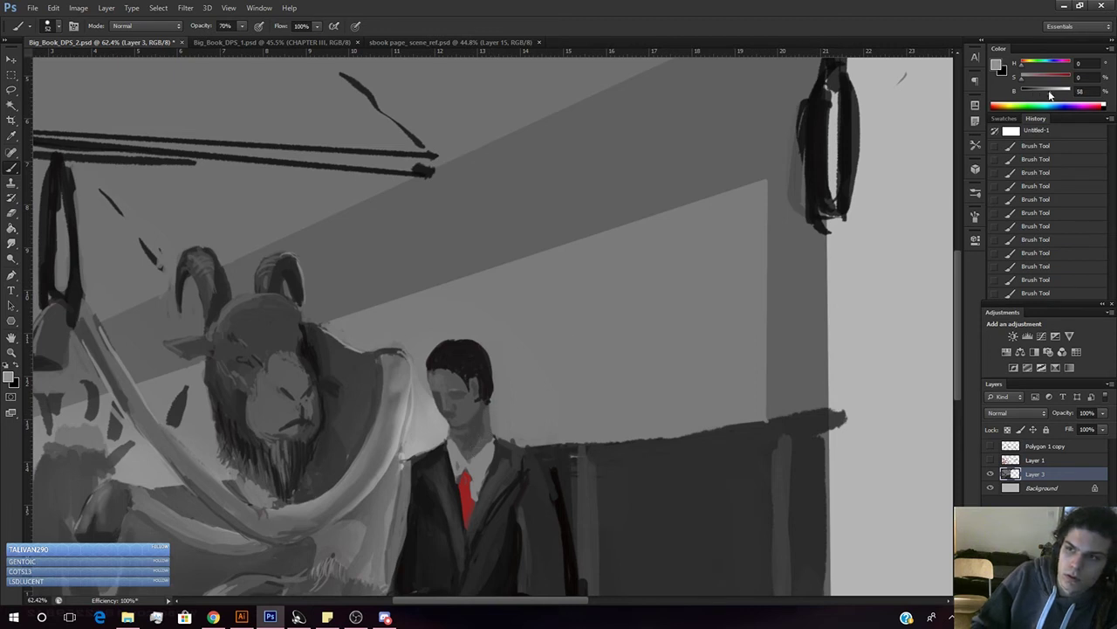
right_click(578, 306)
drag(605, 245, 603, 244)
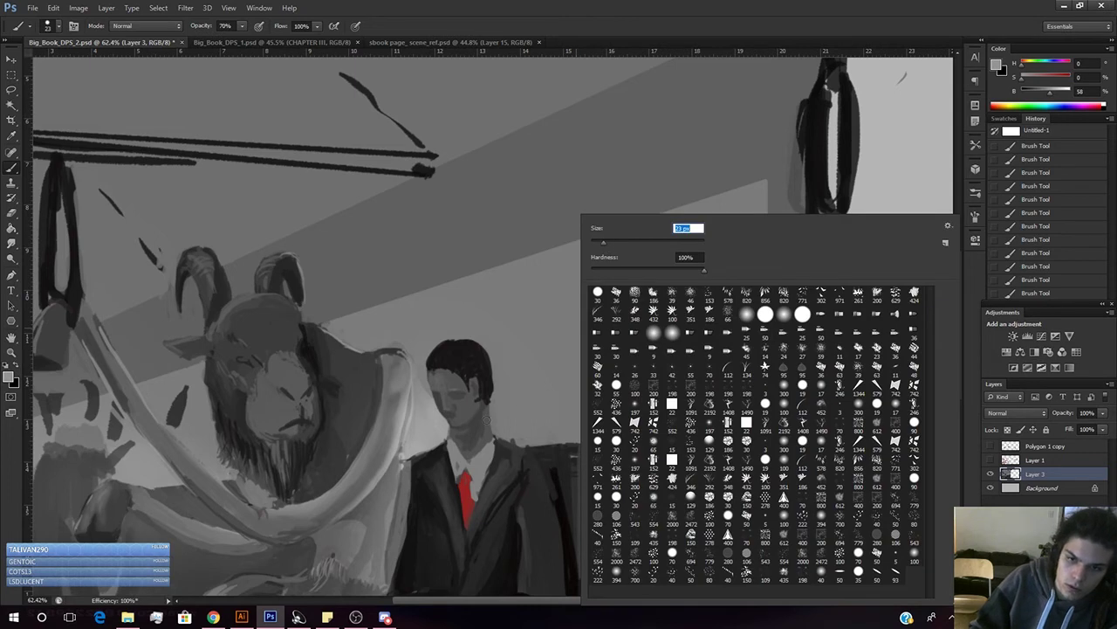
key(Return)
key(z)
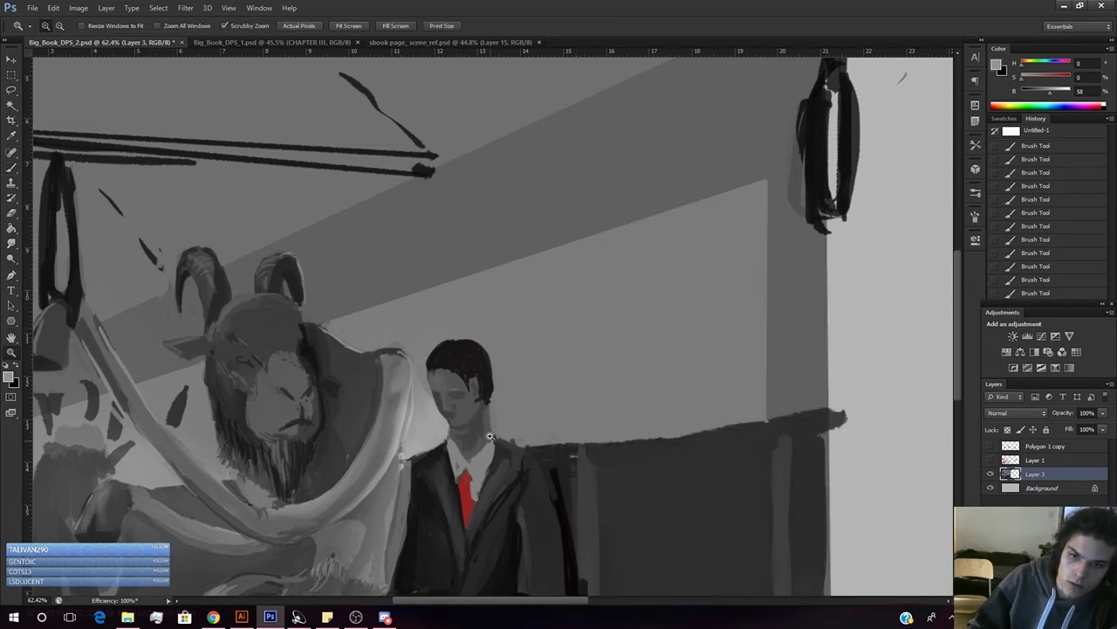
key(b)
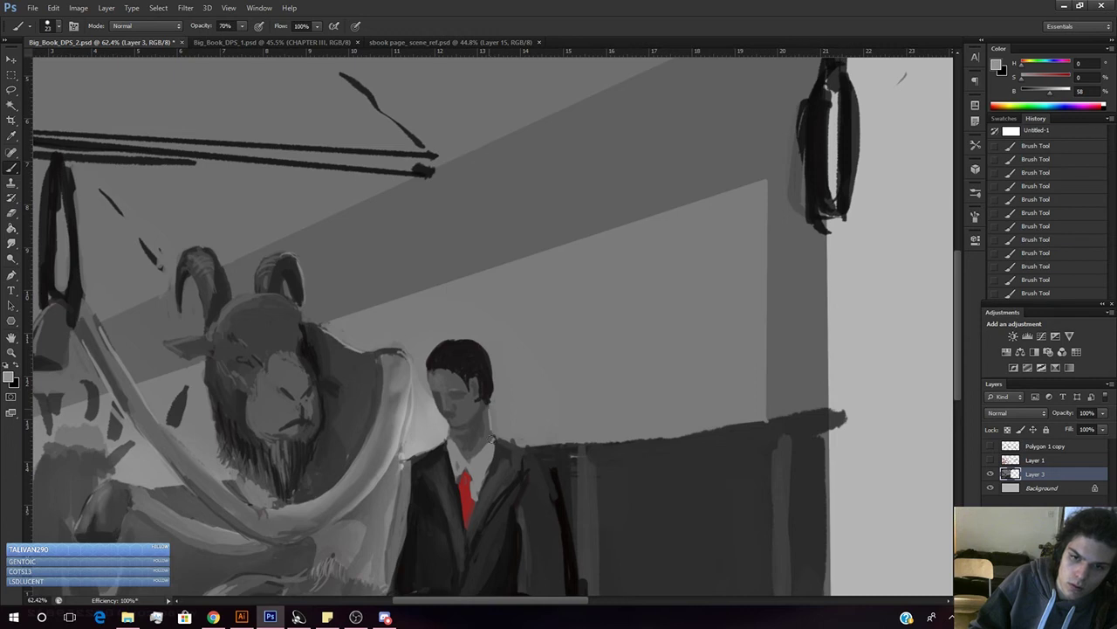
key(ctrl+z)
- Brush rim highlights on the man's hair and neck with greys up to 57% brightness, using the 23 px brush at 80% opacity
drag(1050, 92, 1039, 94)
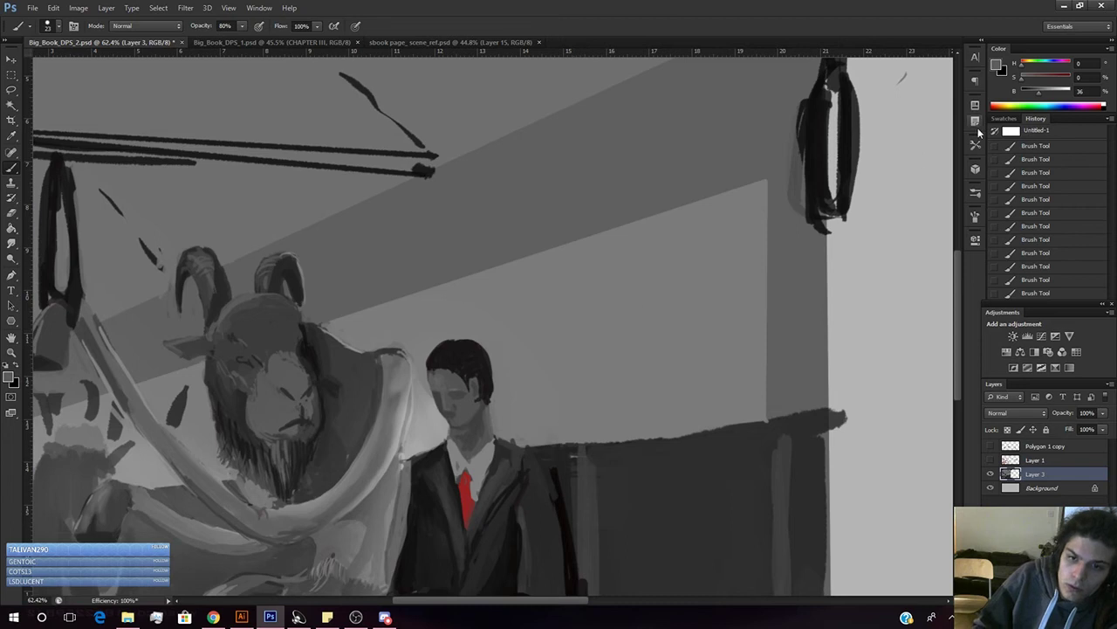
click(1045, 93)
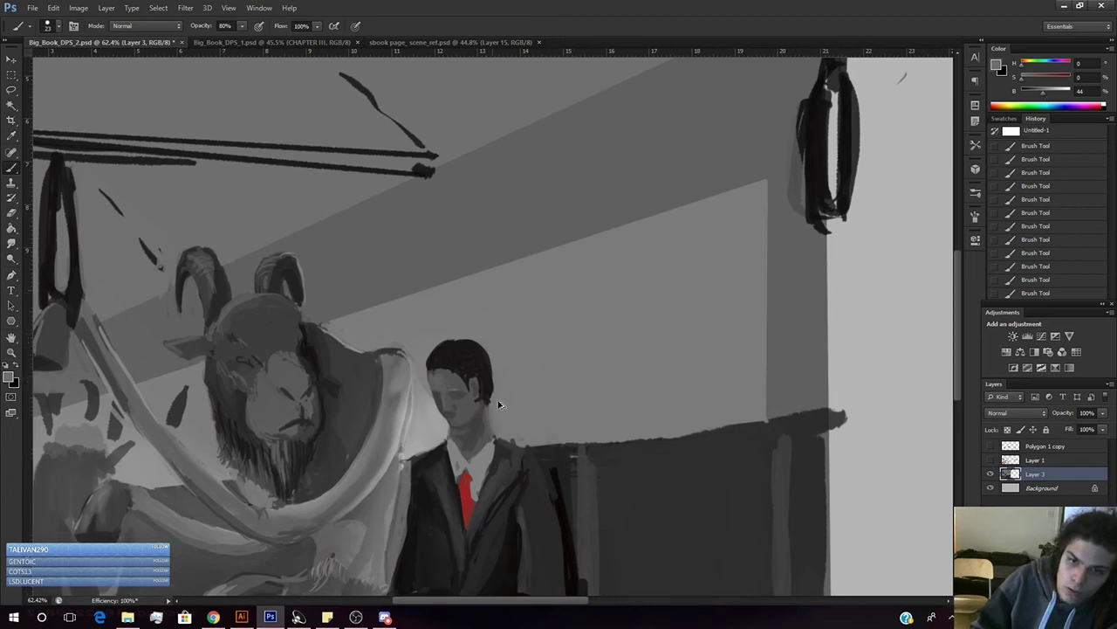
click(1050, 93)
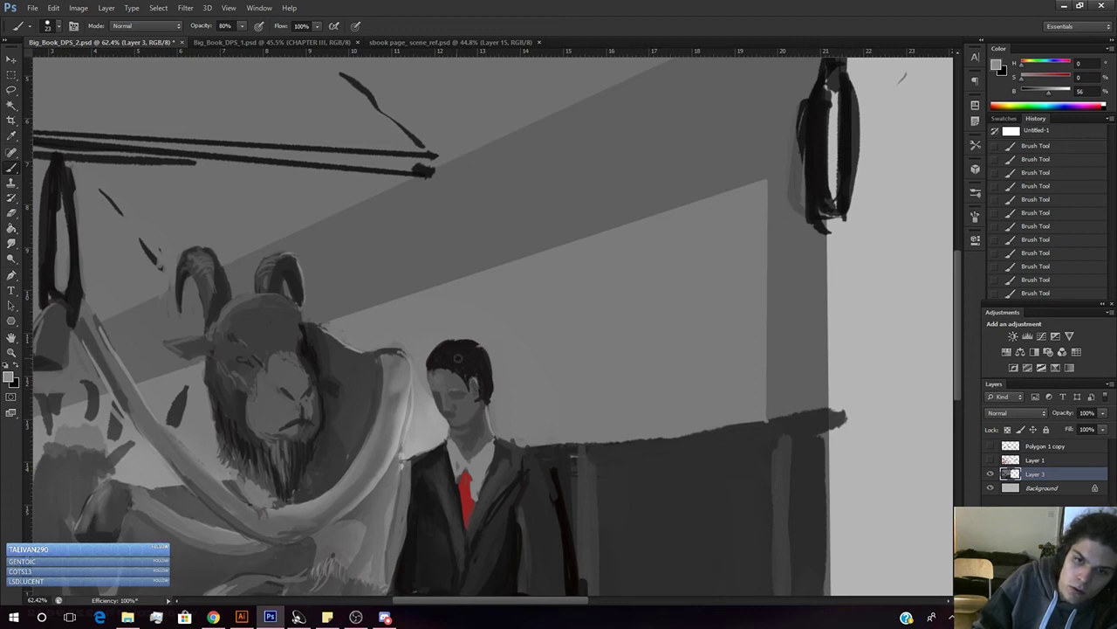
alt+click(591, 314)
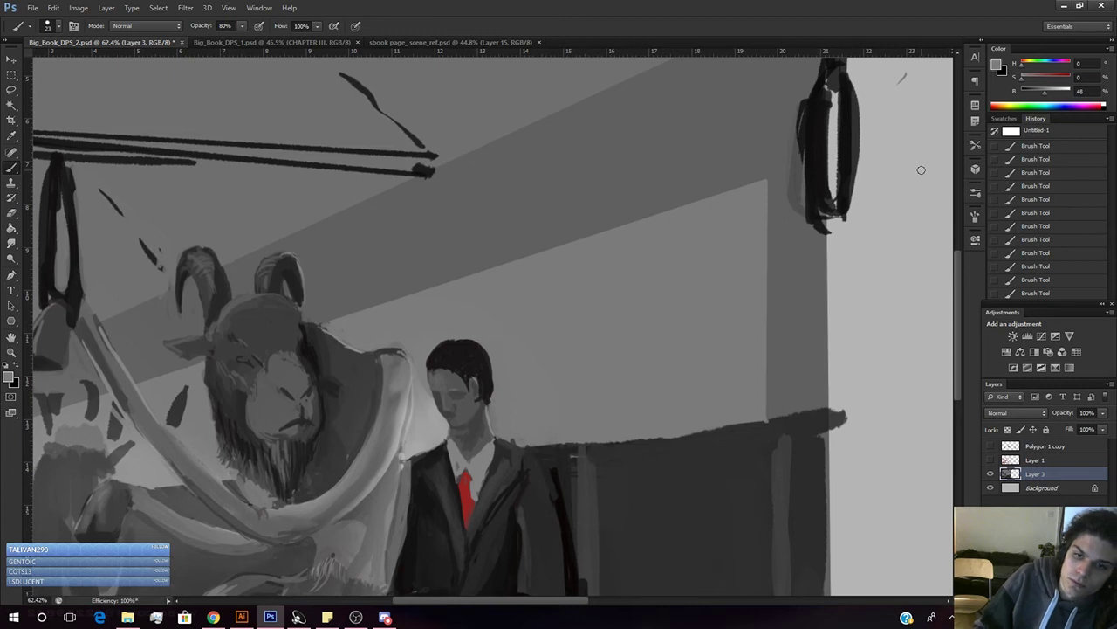
click(1050, 91)
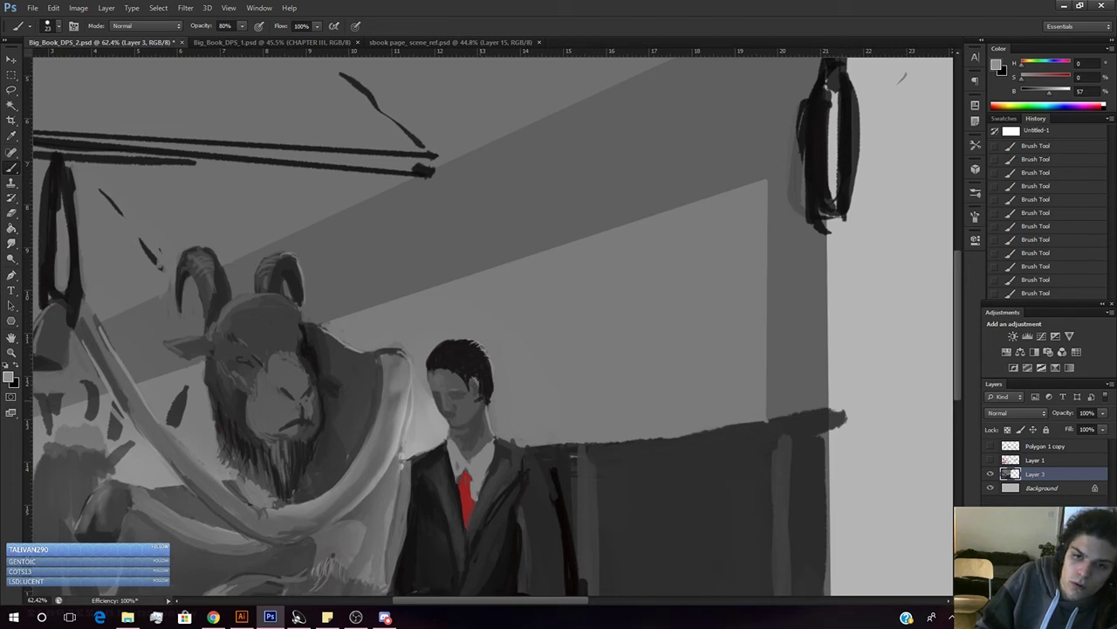
- Touch up the man's jacket beside the shirt collar with a dark grey sampled from the suit and set to 21% brightness
drag(508, 397, 461, 388)
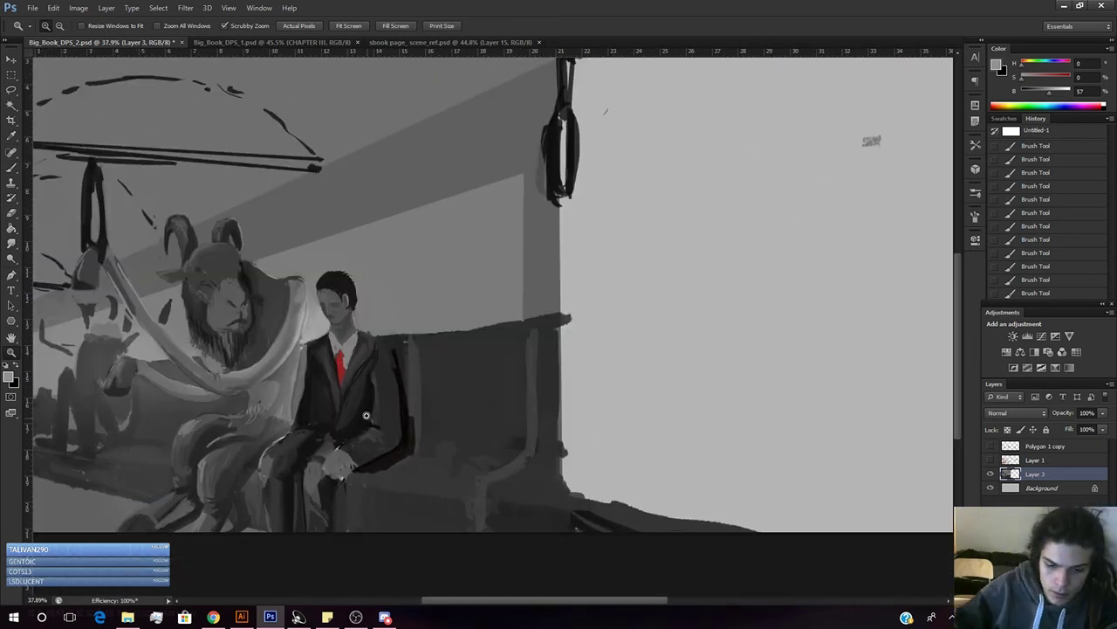
key(b)
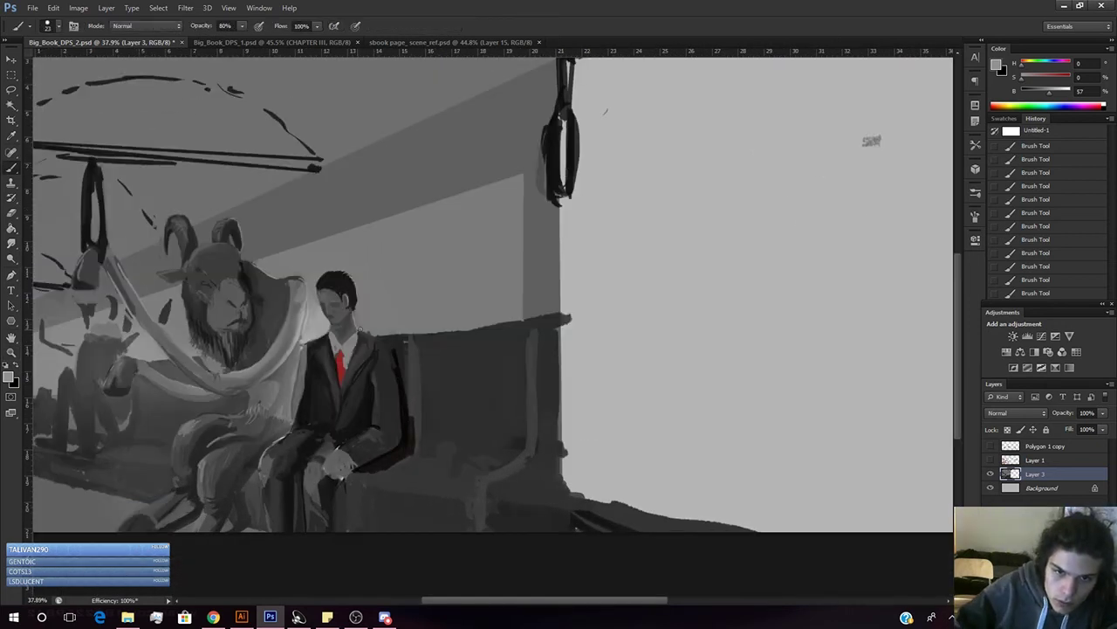
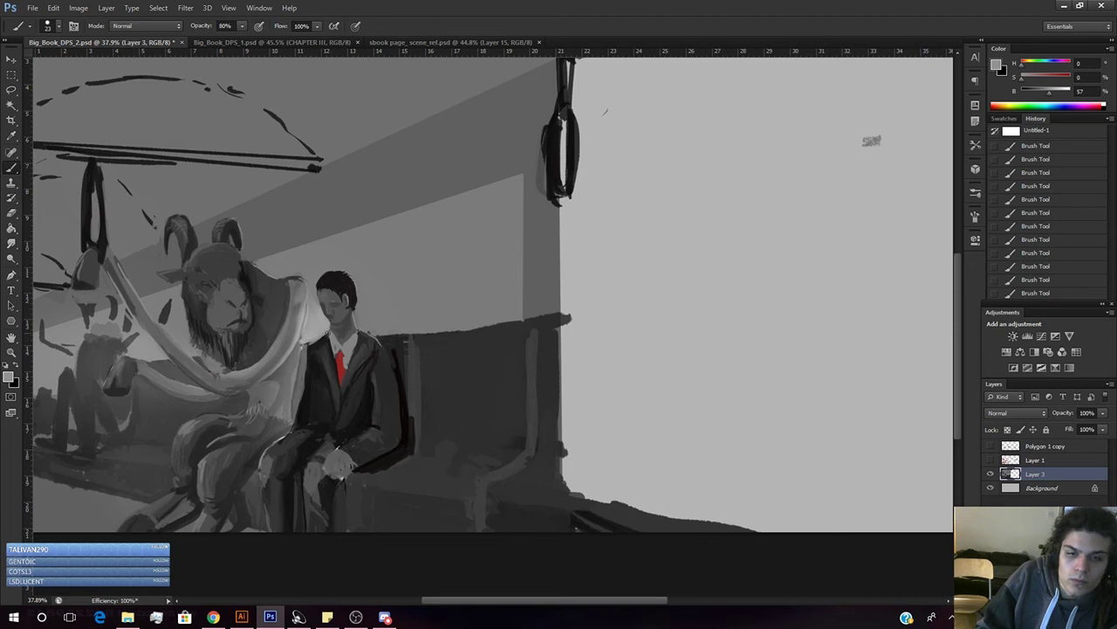
alt+click(325, 340)
click(1030, 93)
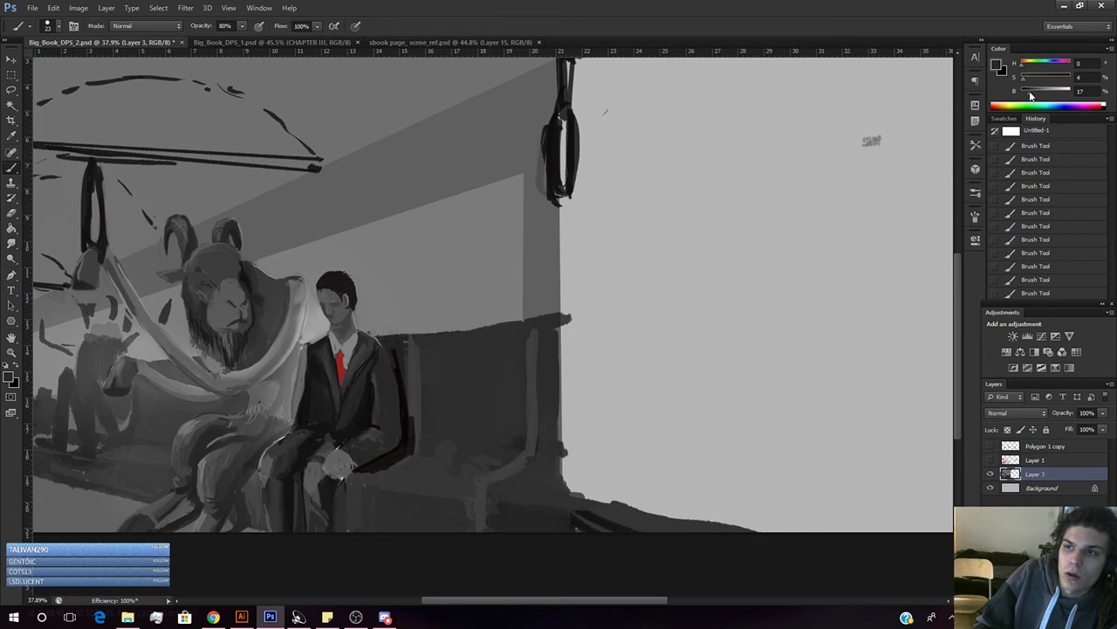
click(1034, 93)
drag(1034, 96, 1031, 96)
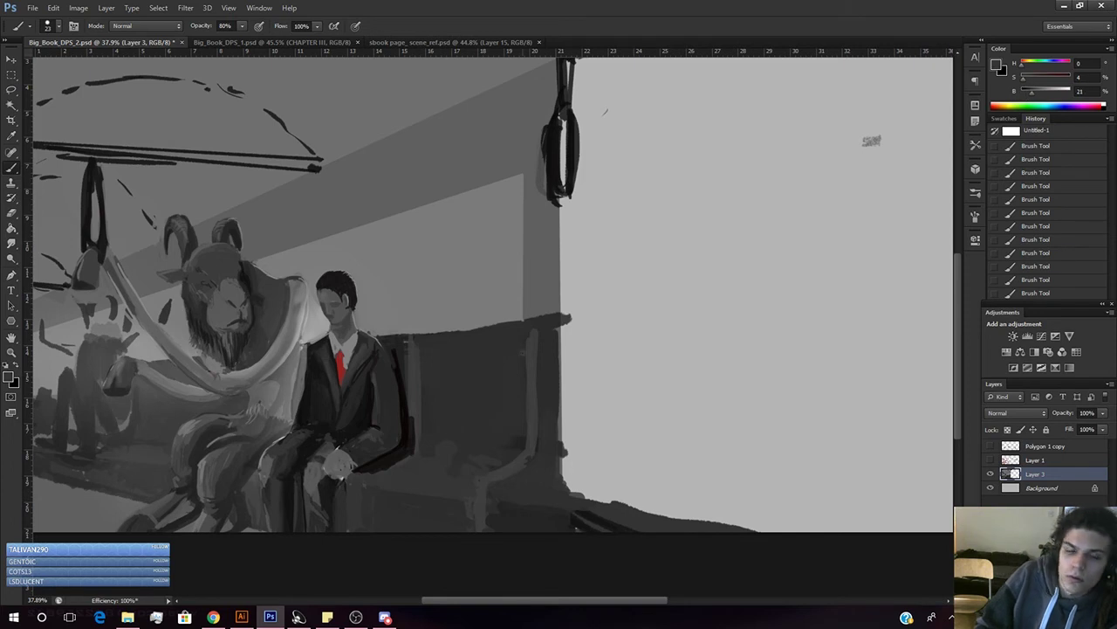
mouse_move(323, 339)
mouse_down()
mouse_move(311, 343)
mouse_move(327, 346)
mouse_up()
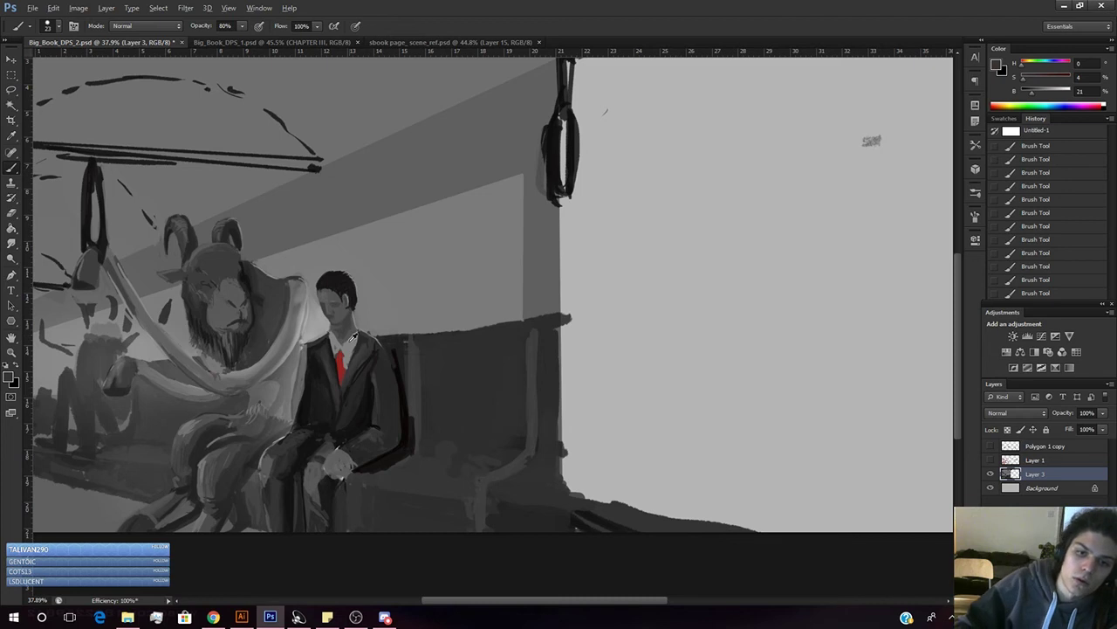
- Refine the man's shirt collar with sampled 51% and 24% greys and a darker 31% brightness grey
alt+click(343, 348)
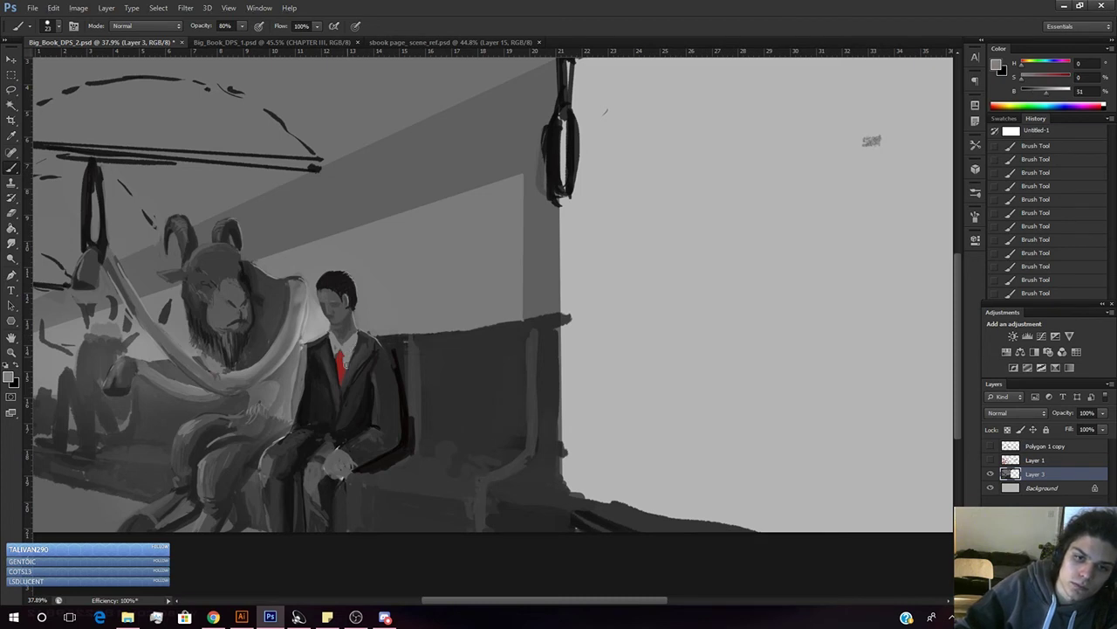
alt+click(354, 351)
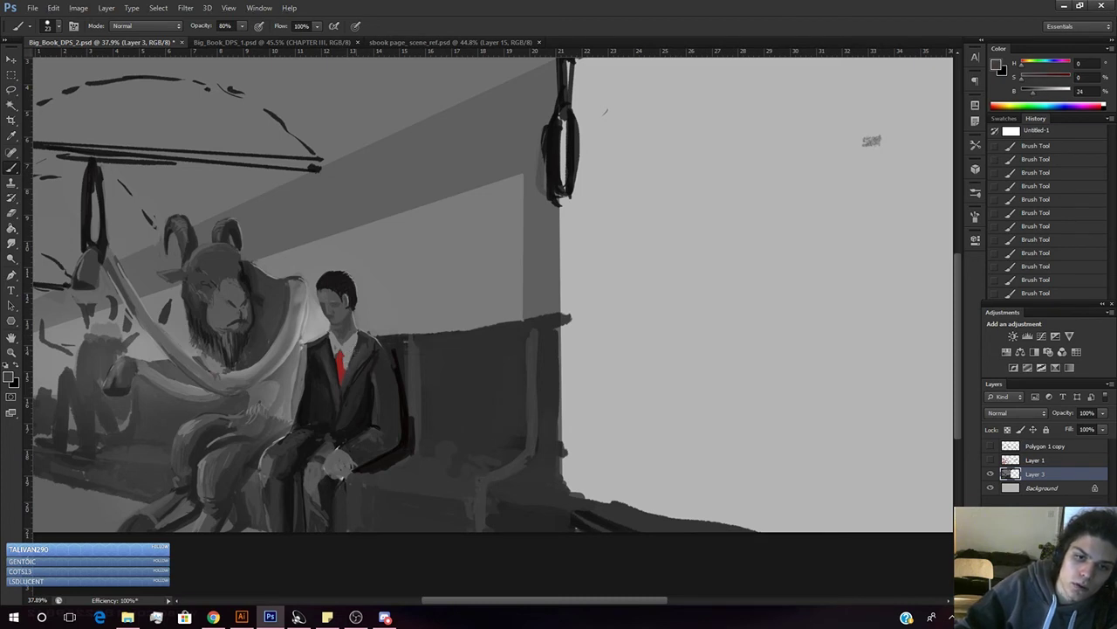
alt+click(346, 352)
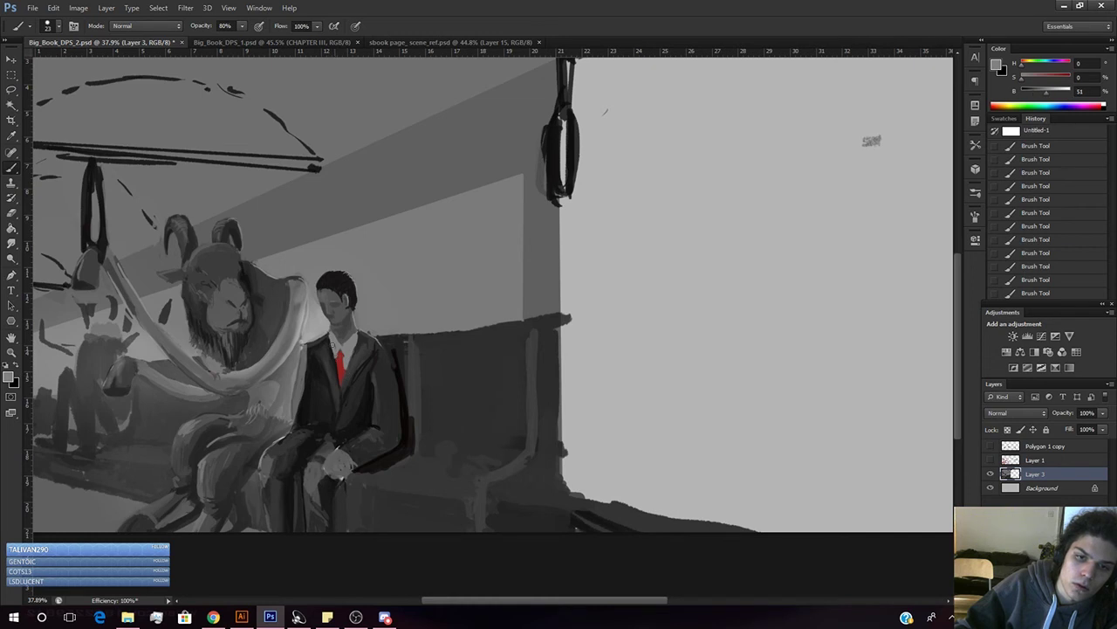
drag(1047, 91, 1036, 91)
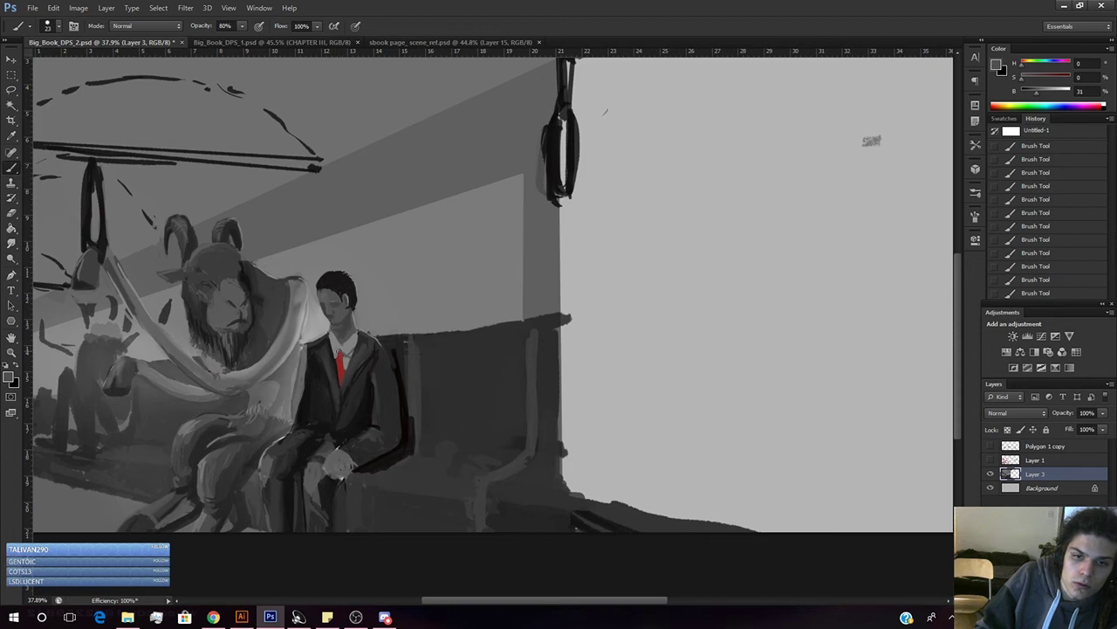
- Clean up the edges between tie, shirt and lapels with the tie's red and the shirt and jacket greys sampled from the painting
alt+click(339, 356)
alt+click(340, 359)
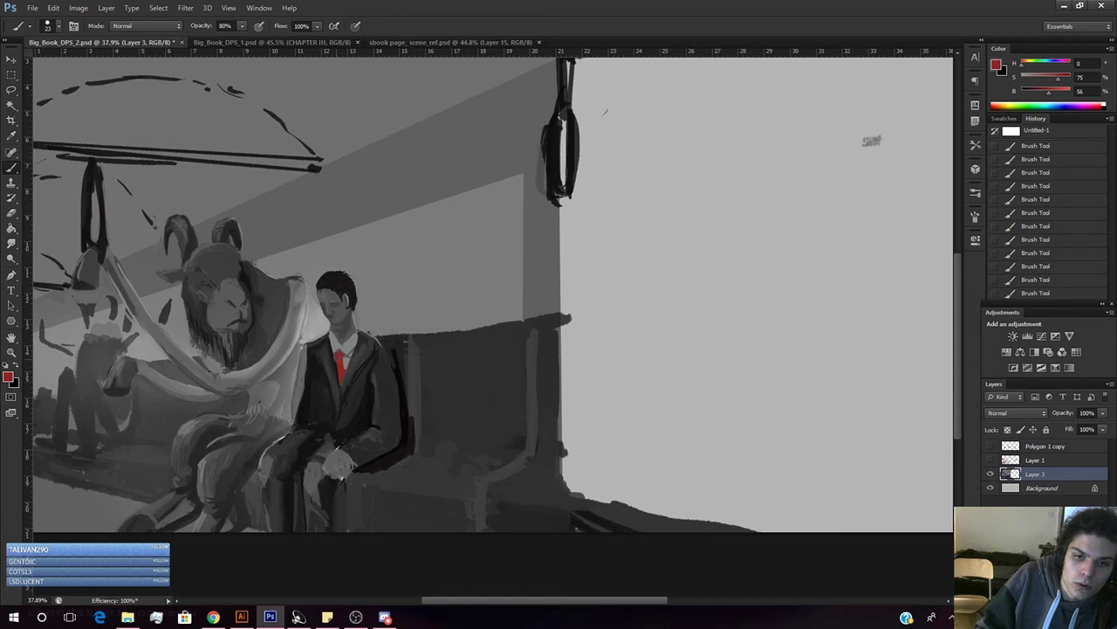
alt+click(332, 358)
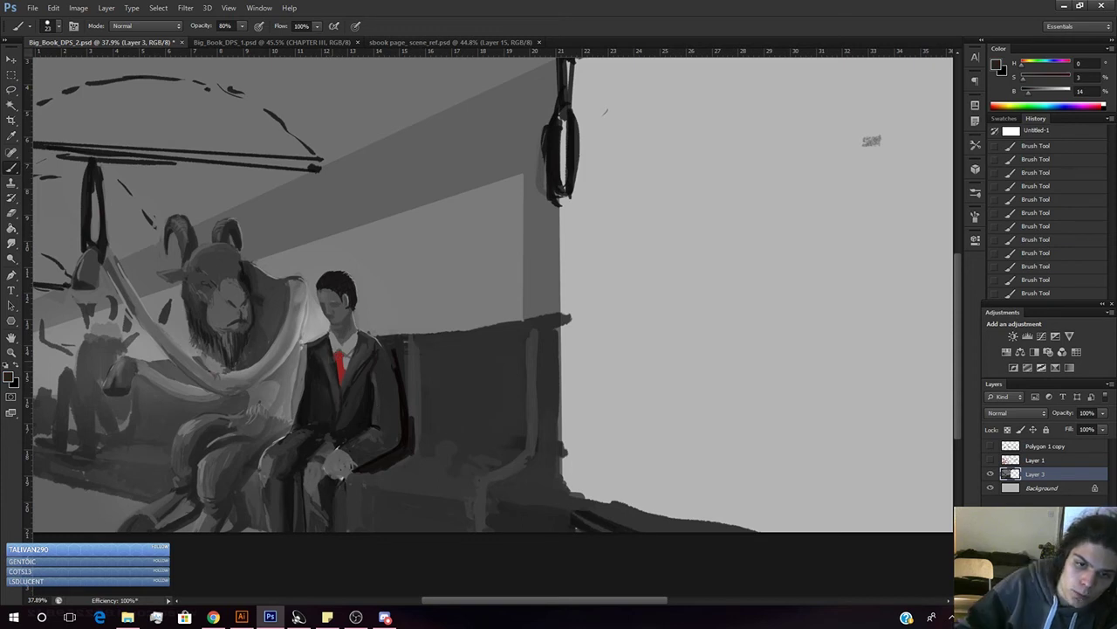
alt+click(346, 356)
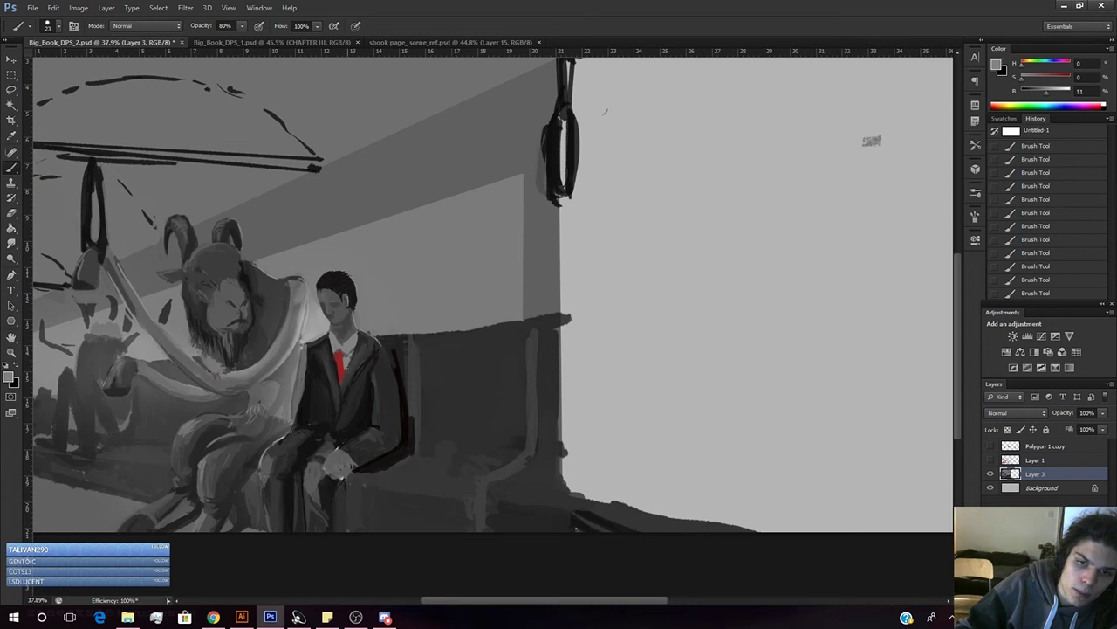
alt+click(345, 368)
alt+click(351, 373)
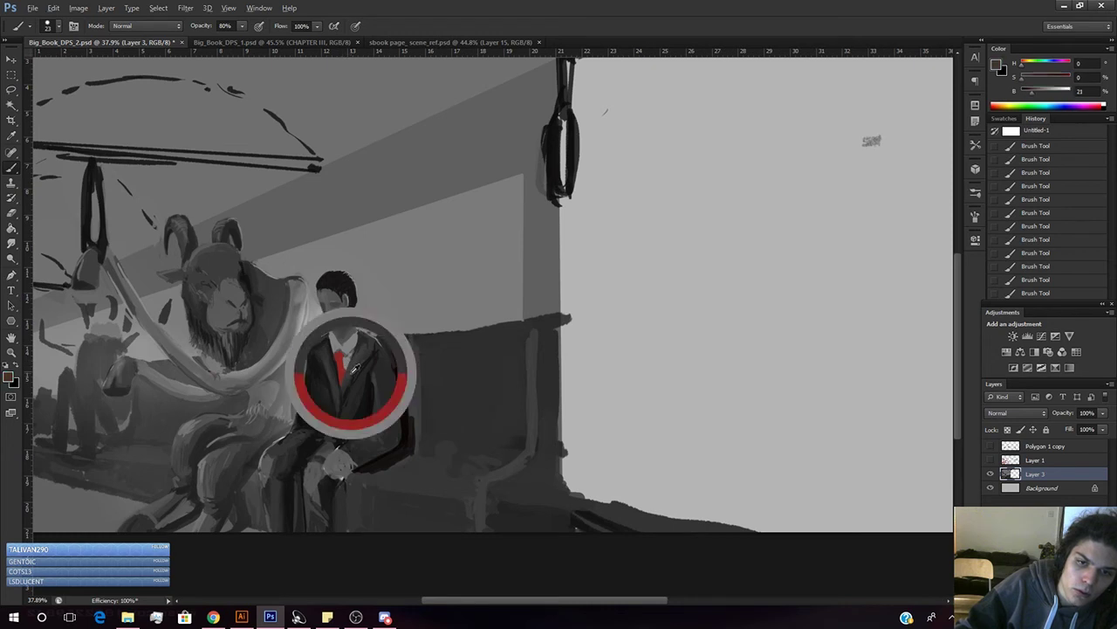
- Darken the man's jacket around the lapel with an 8% brightness near-black sampled from the suit
key(z)
drag(338, 372, 379, 371)
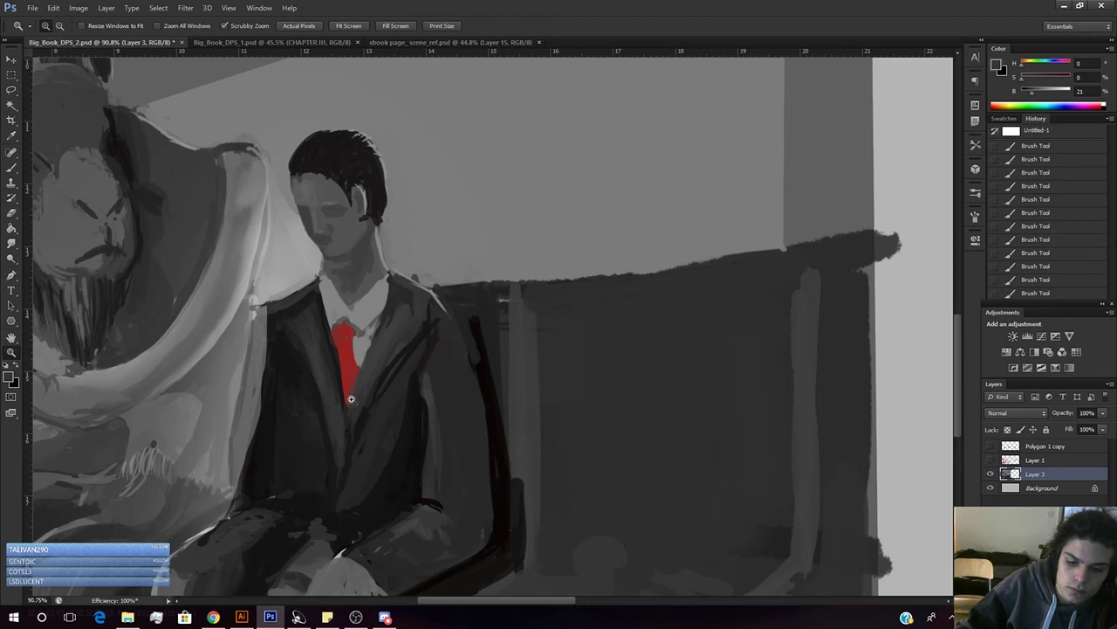
key(b)
alt+click(359, 428)
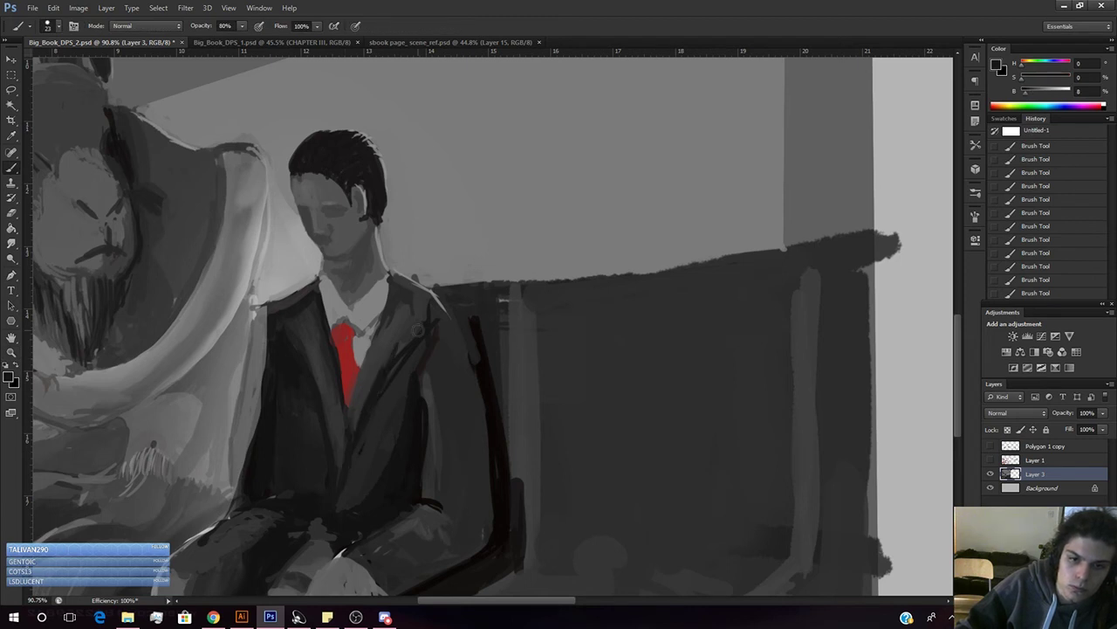
- Shade the side of the tie below the knot with its sampled red darkened to 45% brightness
alt+click(345, 334)
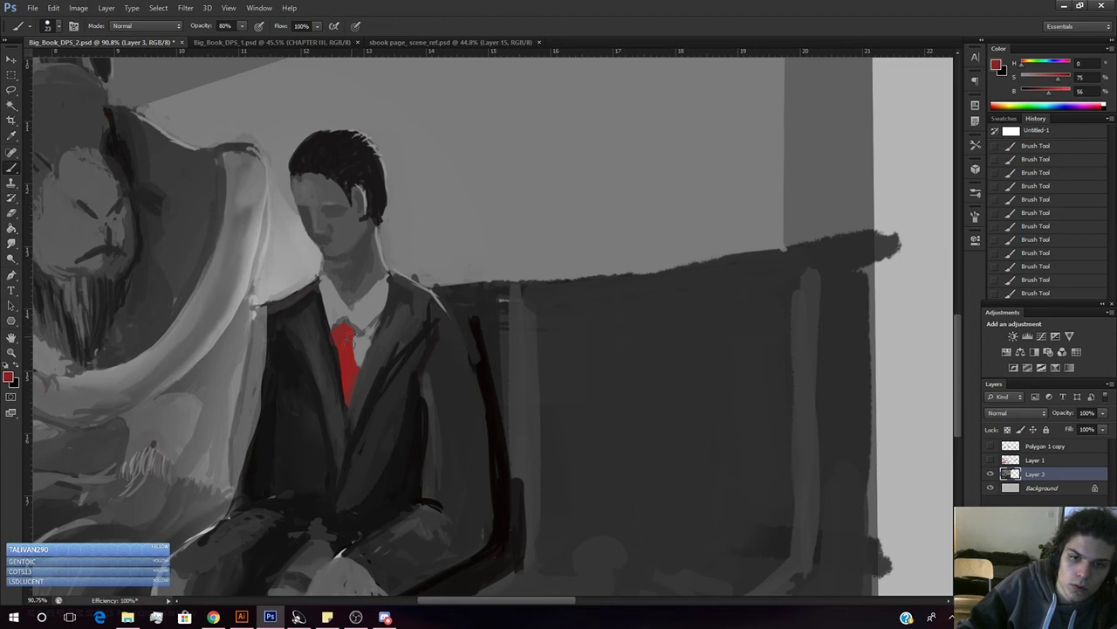
alt+click(352, 349)
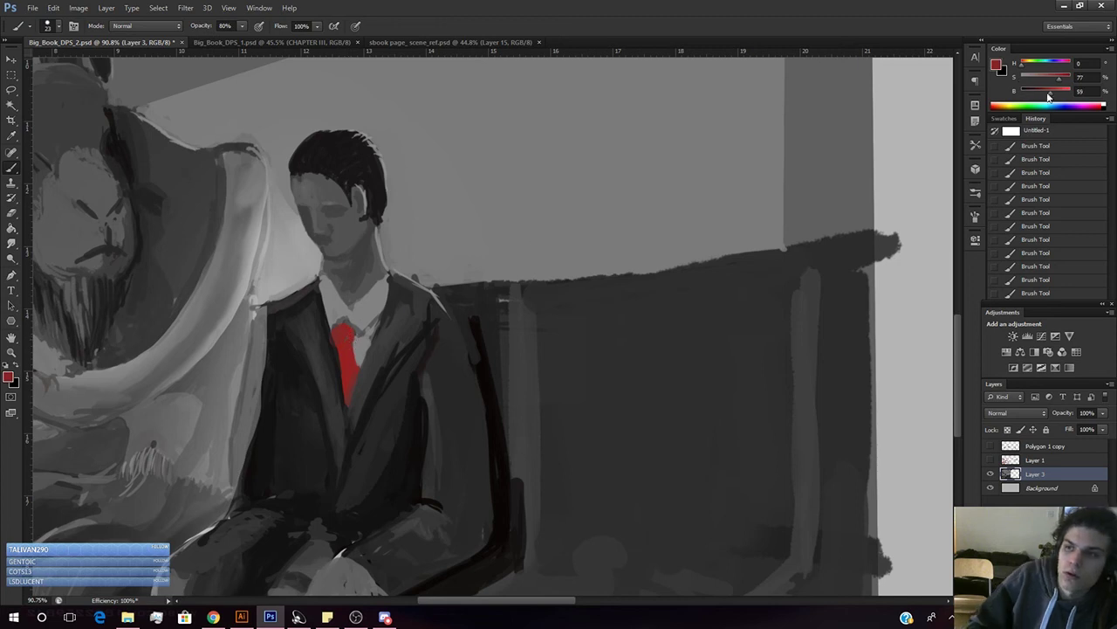
drag(1047, 96, 1043, 95)
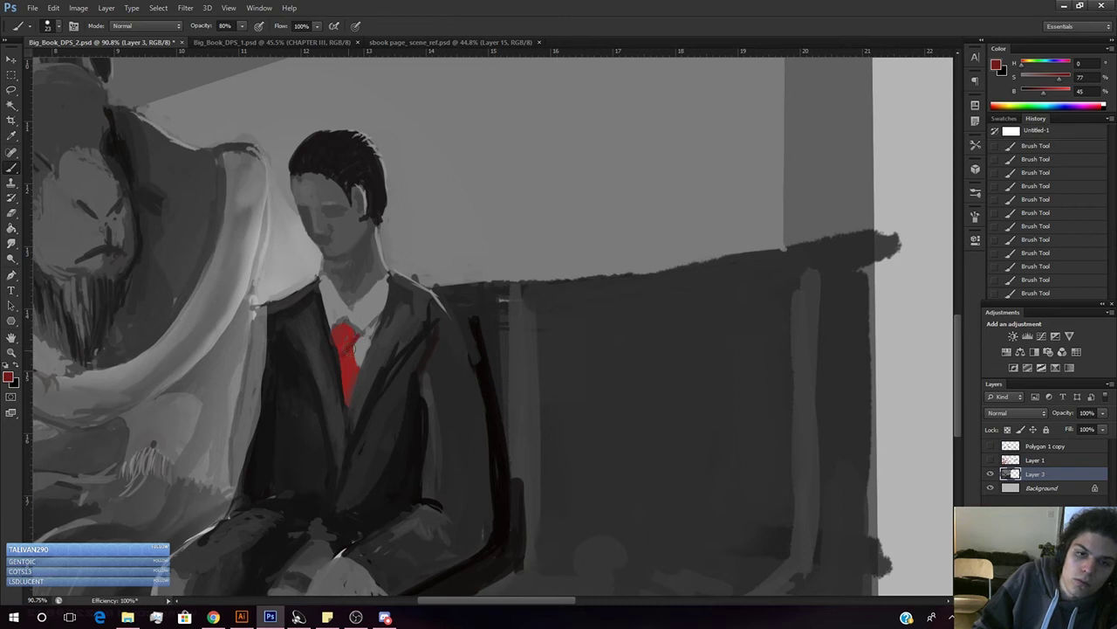
drag(355, 349, 356, 364)
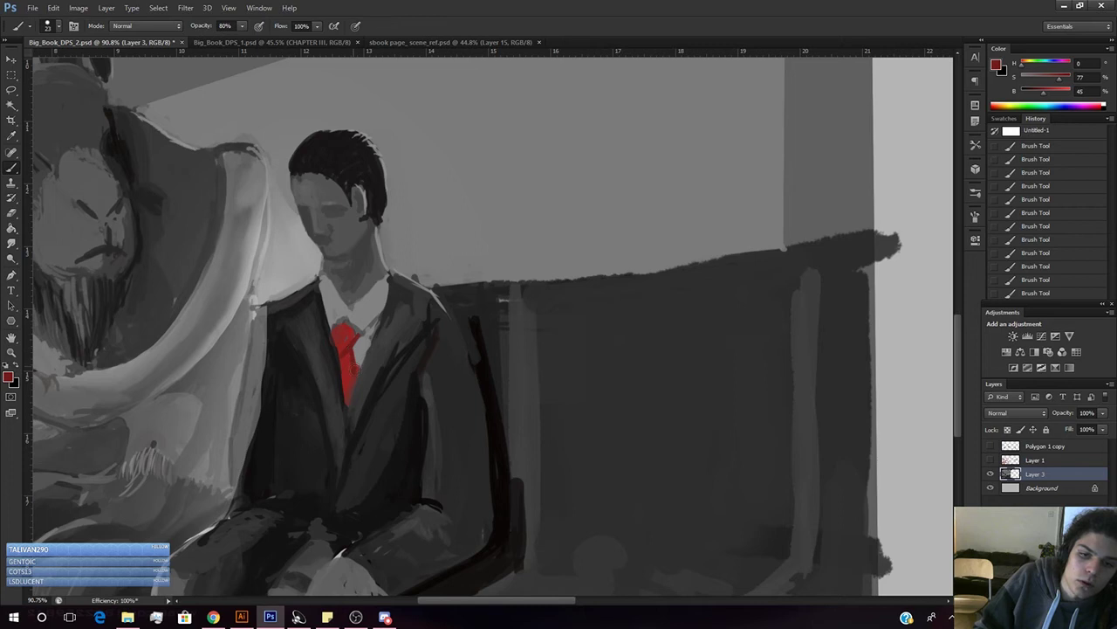
- Refine the tie's lower edge and tip with a dark grey sampled from the jacket and the tie's 45% brightness red
alt+click(392, 319)
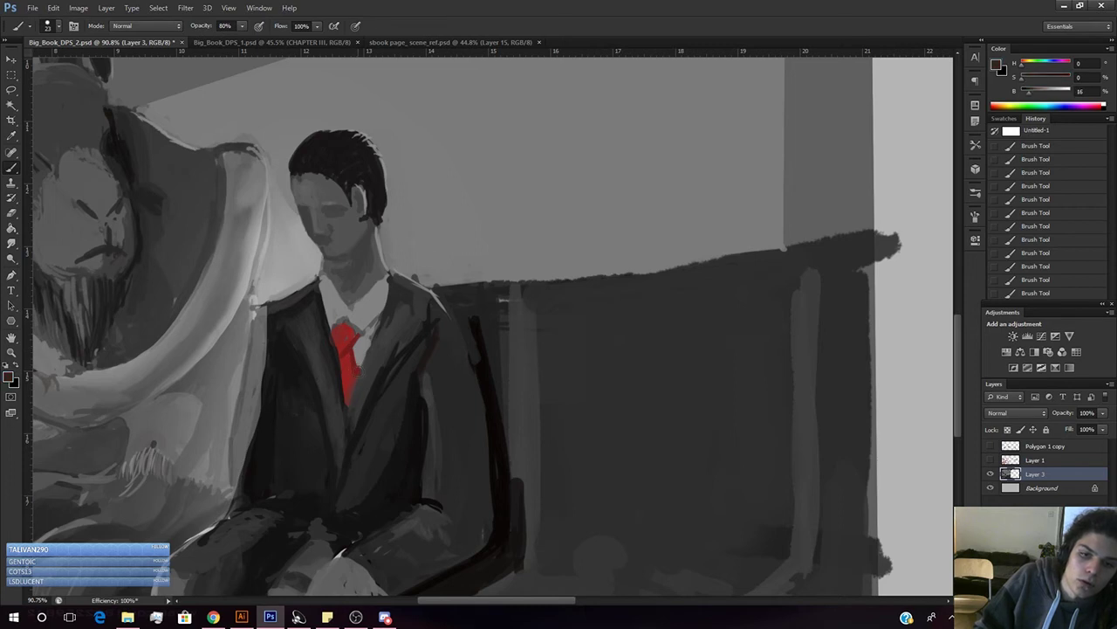
alt+click(358, 367)
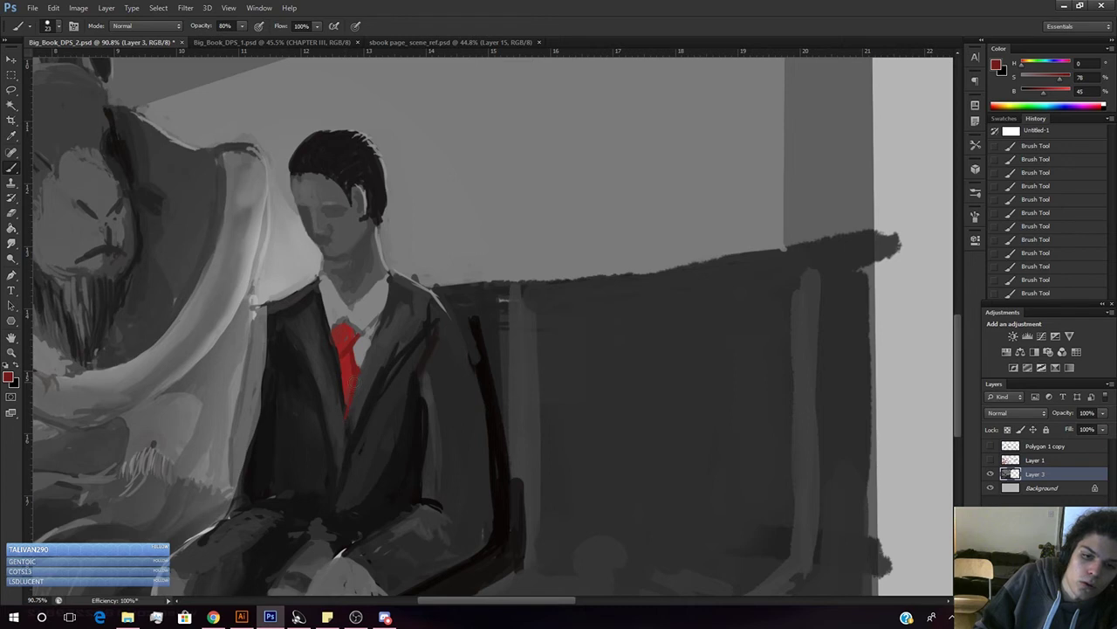
key(z)
mouse_move(398, 337)
mouse_down()
mouse_move(349, 373)
mouse_move(384, 357)
mouse_up()
key(b)
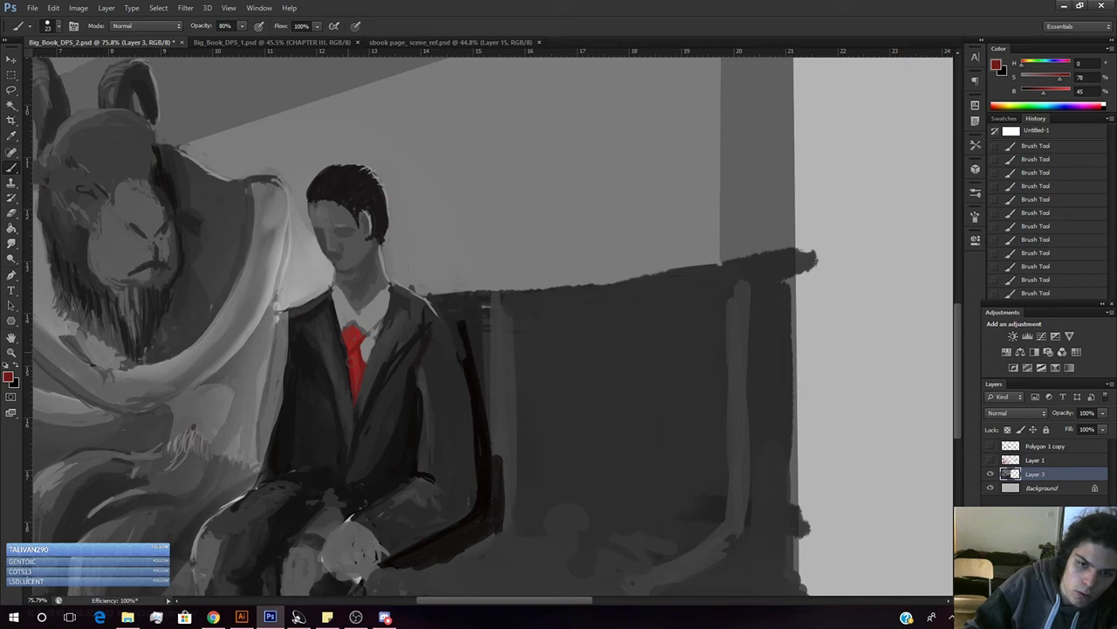
- Refine the tie's knot with its sampled reds and a 35% brightness grey, and darken the adjoining lapel with 9% brightness near-black
alt+click(360, 325)
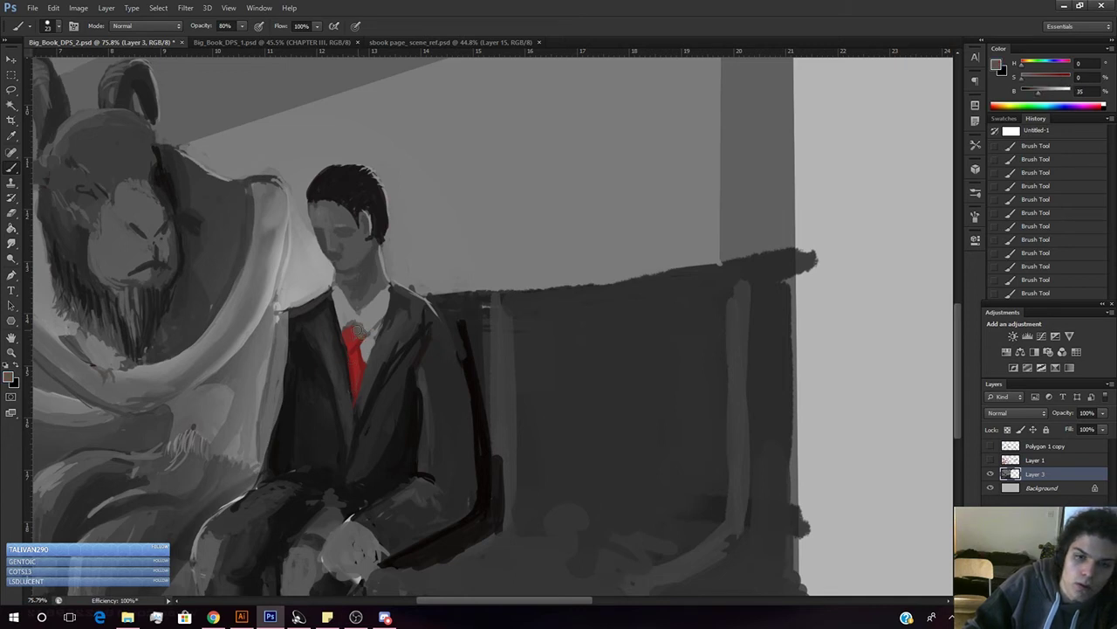
alt+click(356, 359)
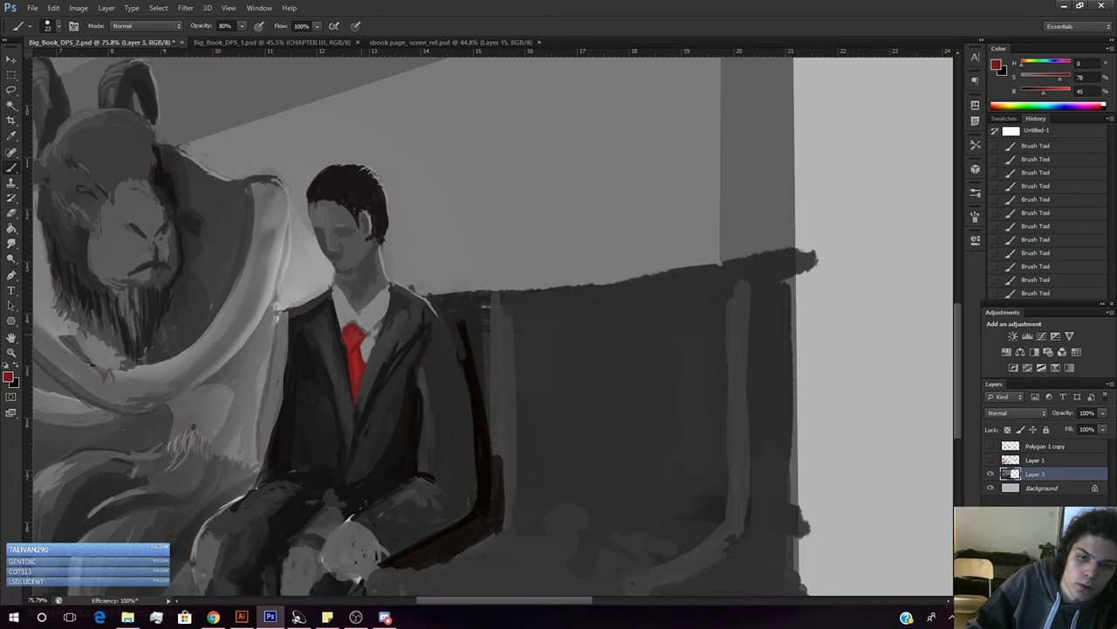
alt+click(356, 331)
drag(1049, 93, 1055, 95)
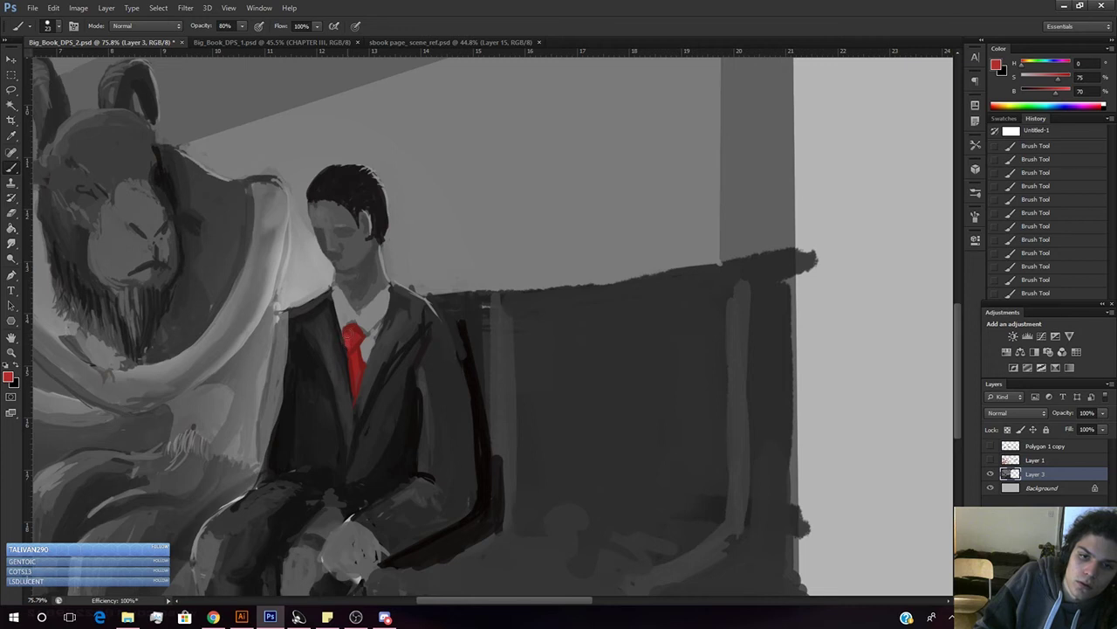
alt+click(340, 325)
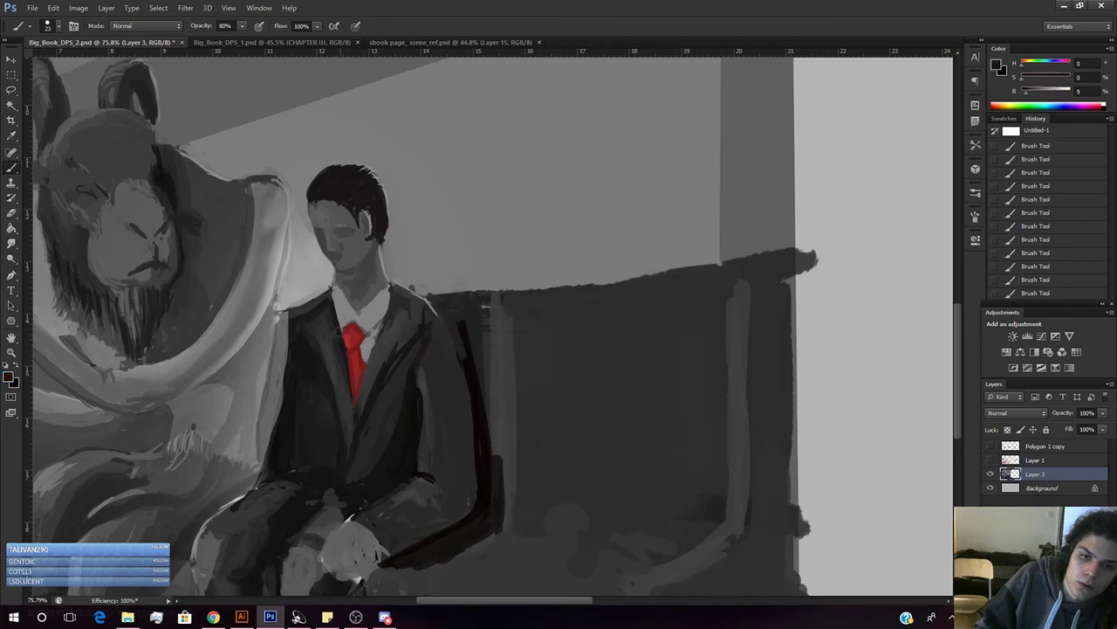
mouse_move(344, 347)
mouse_down()
mouse_move(346, 402)
mouse_move(315, 402)
mouse_up()
- Shade the shirt beside the tie with a sampled 35% brightness grey and clean up the lapel edge with a tone sampled there
key(z)
drag(386, 401, 424, 364)
key(b)
alt+click(370, 312)
alt+click(394, 324)
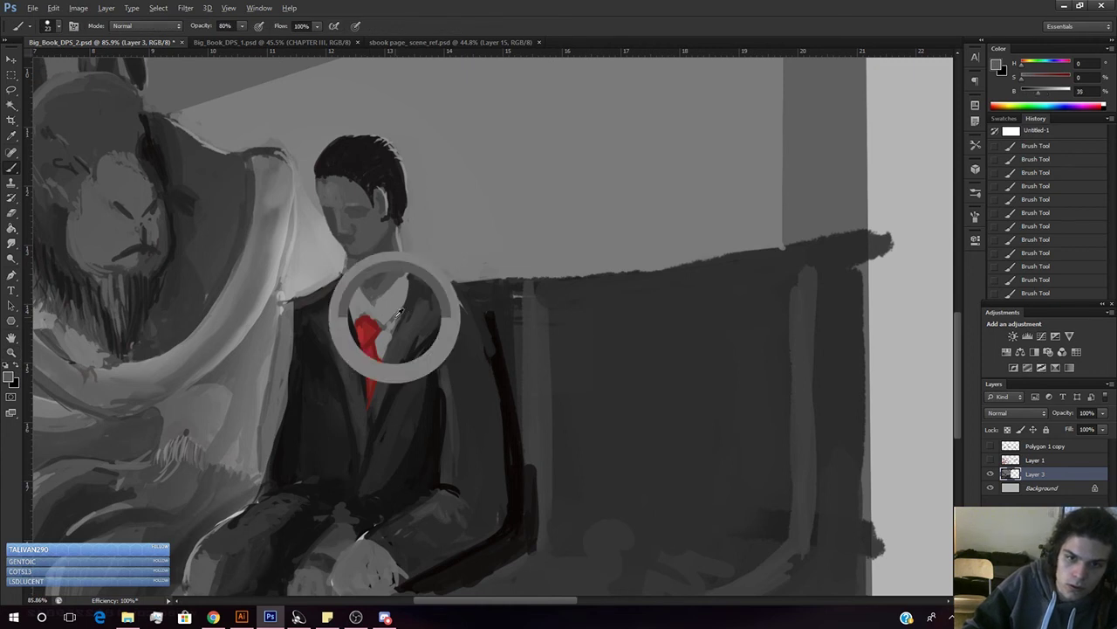
drag(390, 317, 392, 346)
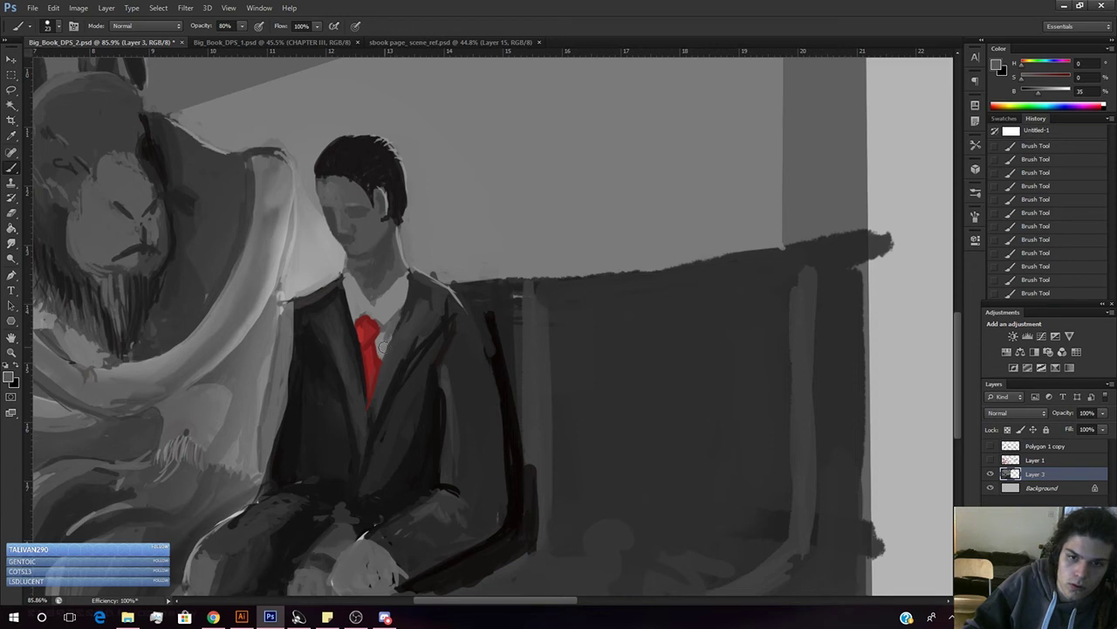
alt+click(397, 345)
drag(404, 316, 391, 344)
- Soften the shirt collar's shading with a sampled 36% brightness grey, using a 54 px soft brush at 40% opacity
alt+click(382, 326)
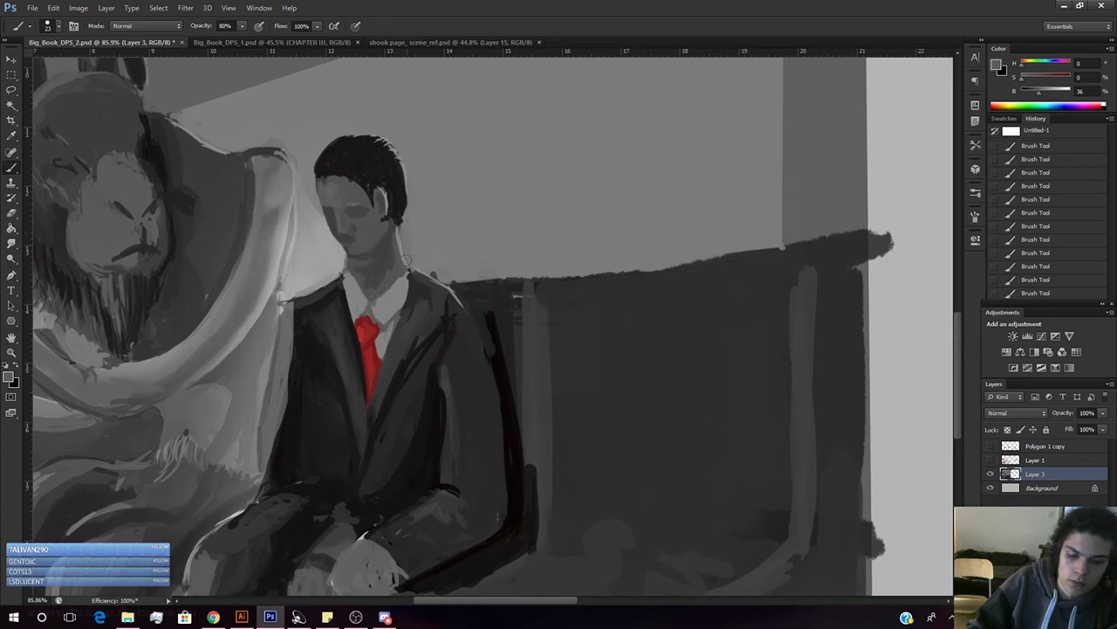
key(4)
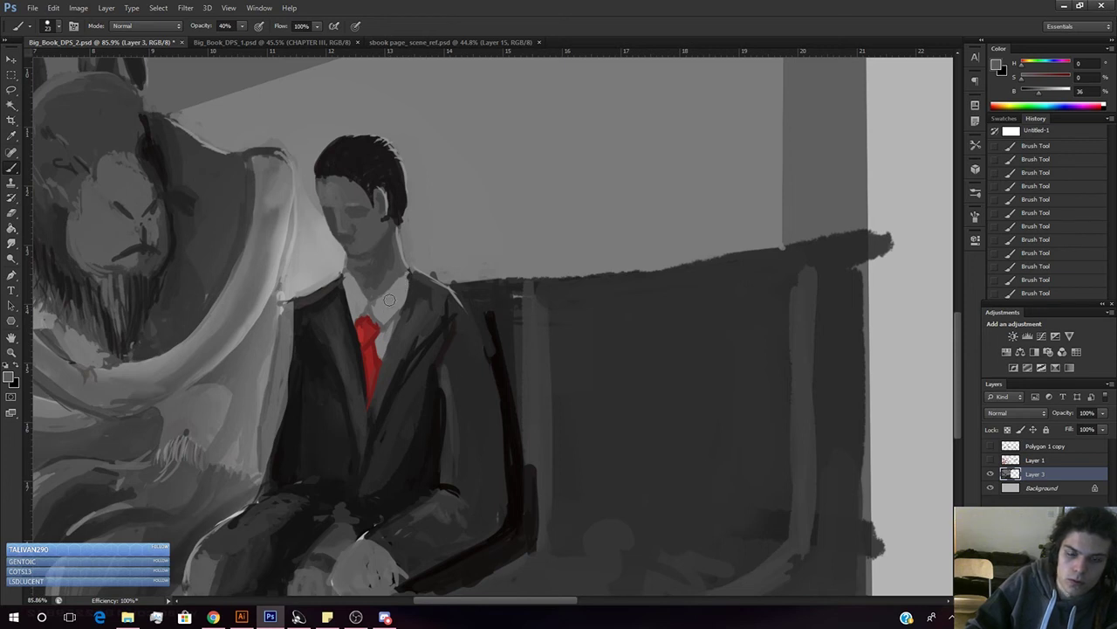
right_click(389, 300)
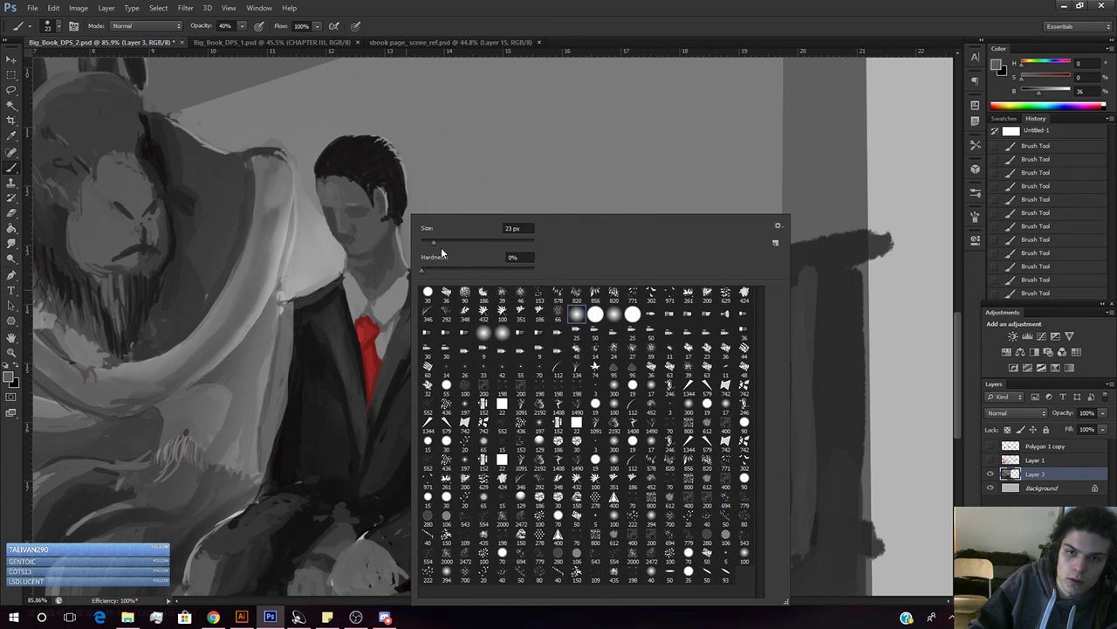
click(384, 309)
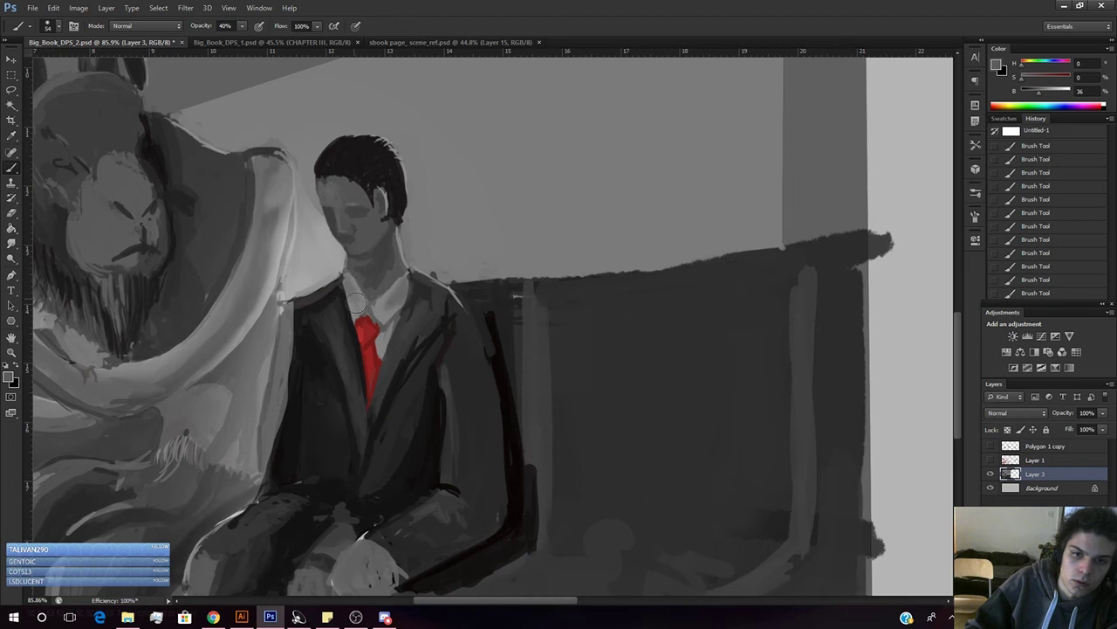
key(z)
drag(427, 293, 338, 308)
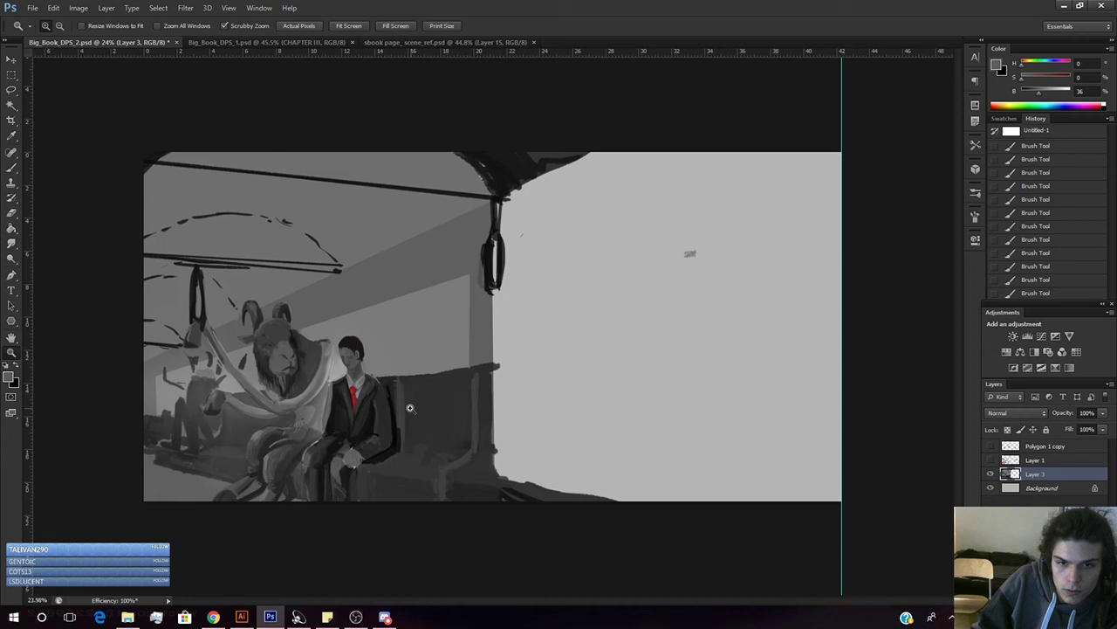
- Shade the man's jacket with a 24% brightness grey sampled from the painting, using a 30 px brush at 40% opacity
drag(411, 394, 435, 390)
key(b)
alt+click(183, 348)
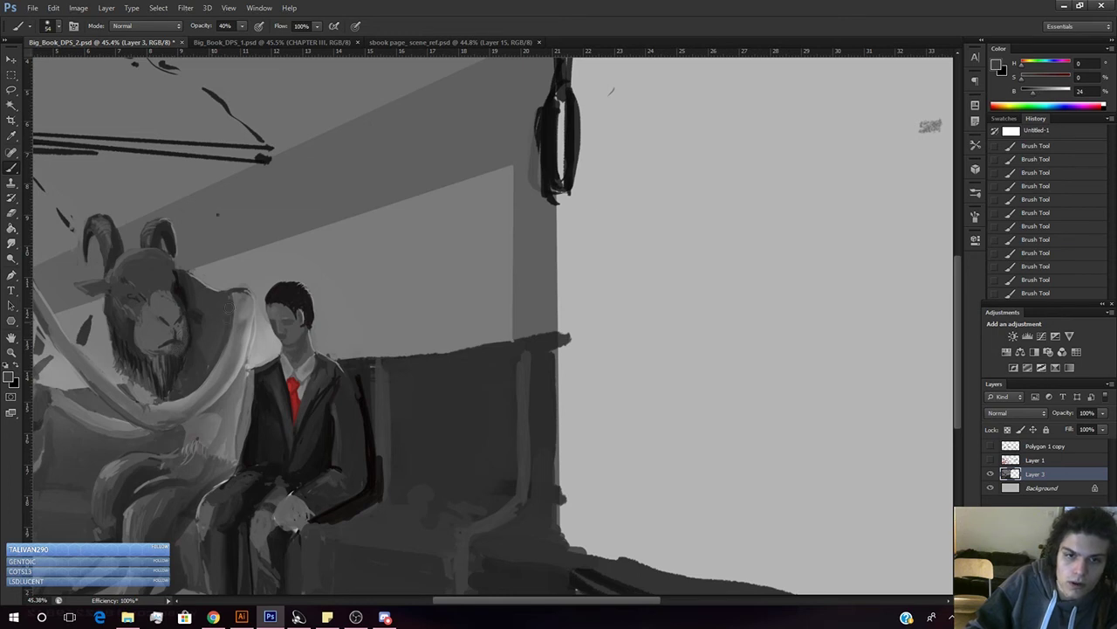
right_click(278, 278)
click(244, 243)
drag(404, 13, 251, 21)
drag(489, 8, 502, 1)
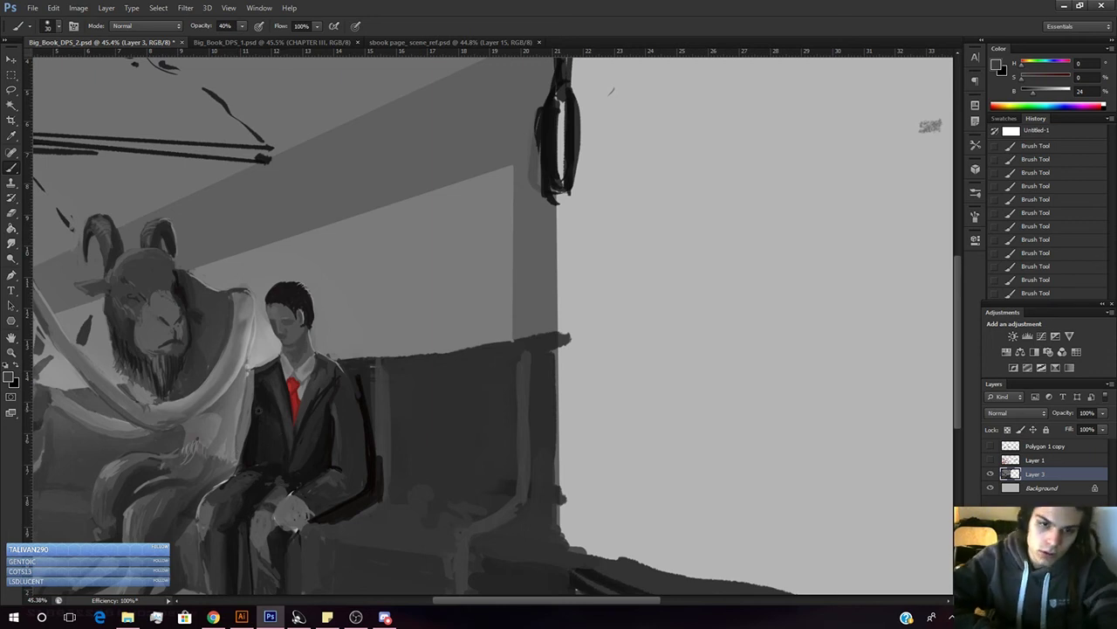
- Darken the man's jacket on the goat's side with a sampled 7% brightness near-black at 80% opacity
alt+click(249, 436)
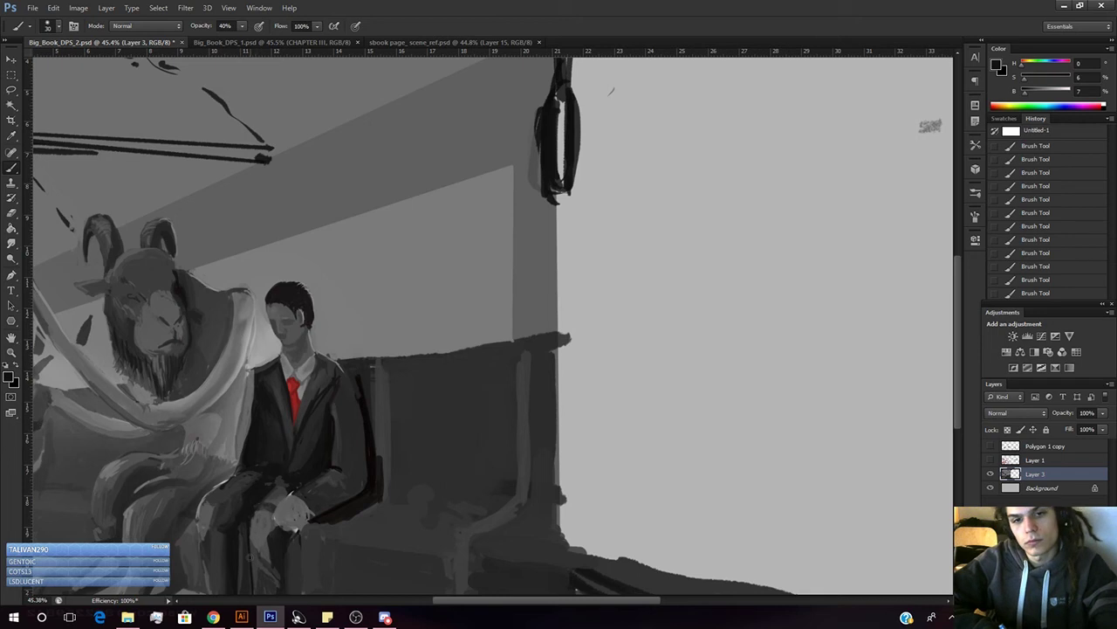
key(8)
alt+click(260, 424)
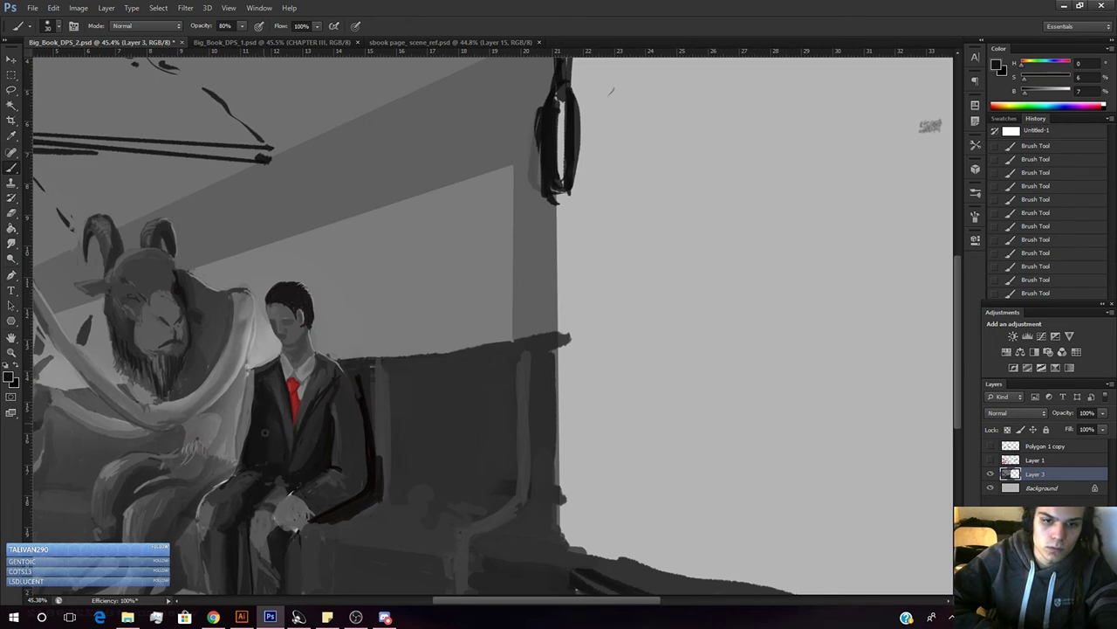
key(z)
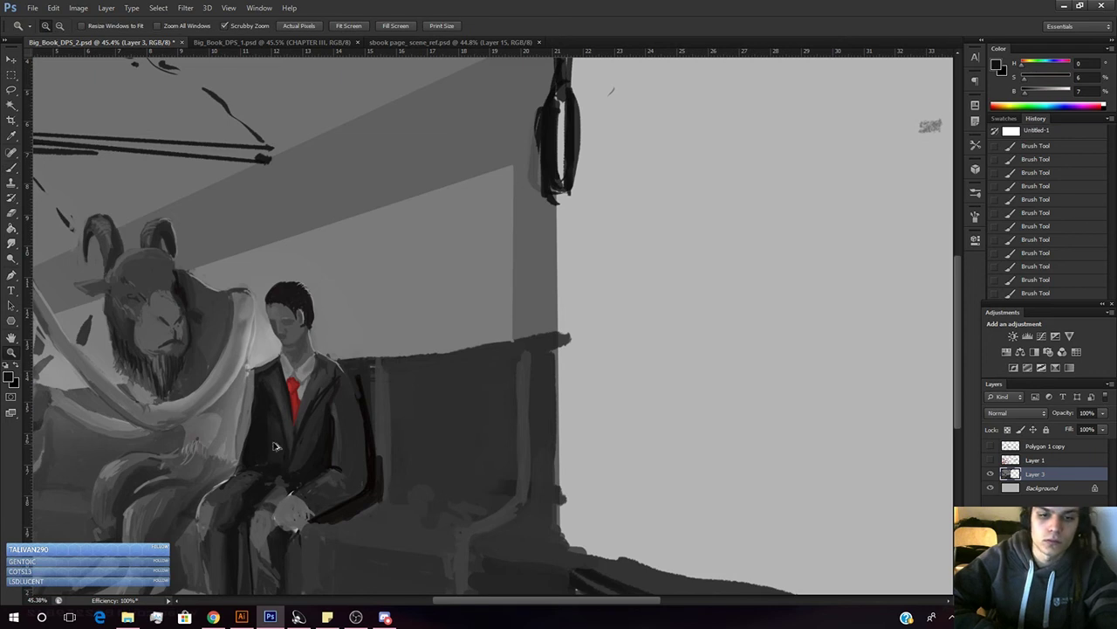
key(b)
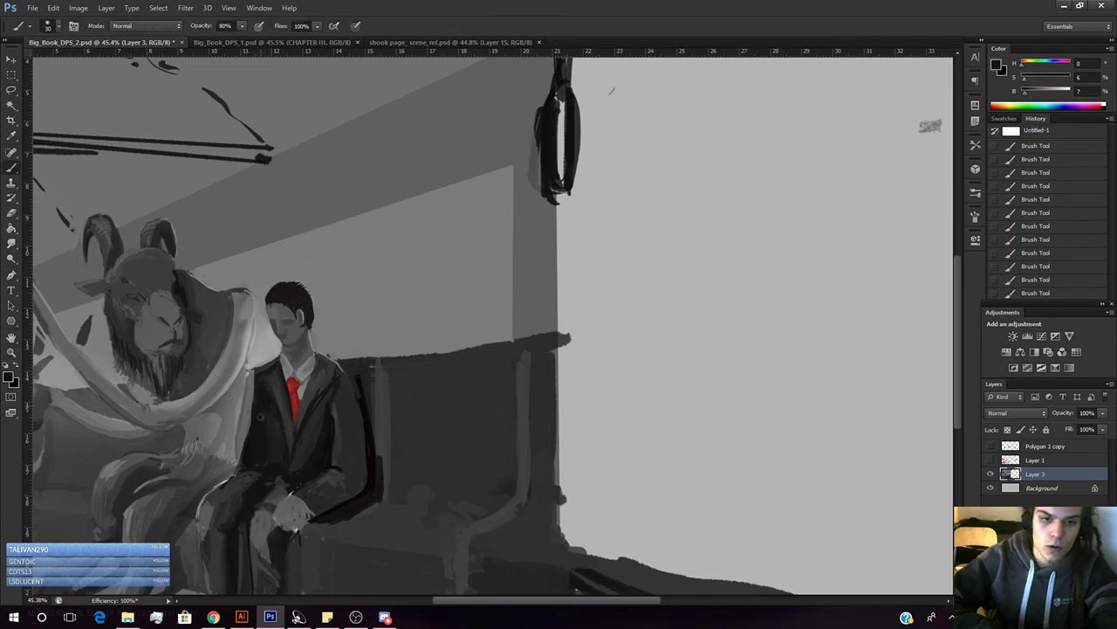
- Lasso the sleeve and side of the man's jacket next to the goat creature
key(z)
mouse_move(315, 445)
mouse_down()
mouse_move(274, 477)
mouse_move(265, 504)
mouse_up()
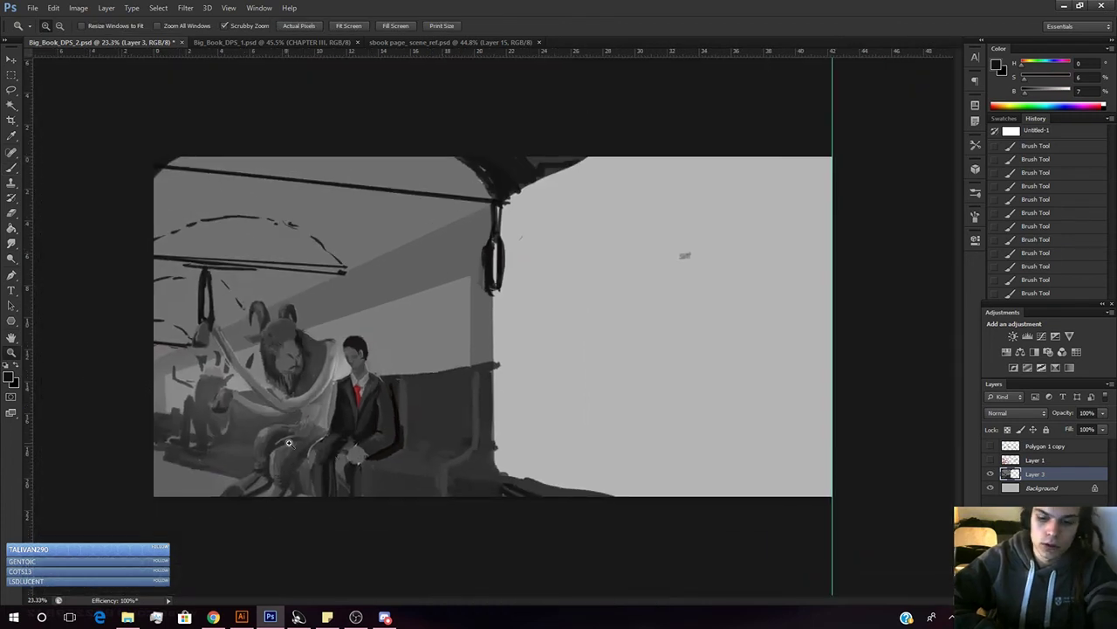
key(l)
mouse_move(347, 411)
mouse_down()
mouse_move(349, 429)
mouse_move(332, 442)
mouse_move(339, 380)
mouse_up()
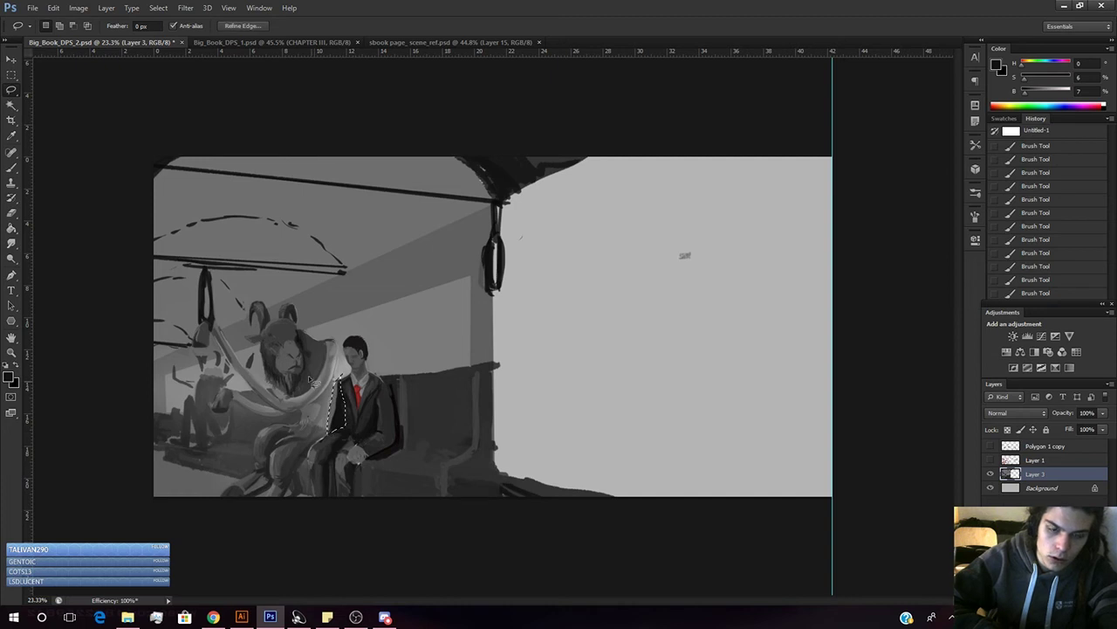
- Lighten the selected jacket area with an 85% brightness grey, using a 236 px brush at 0% hardness and 5% opacity
key(b)
right_click(331, 401)
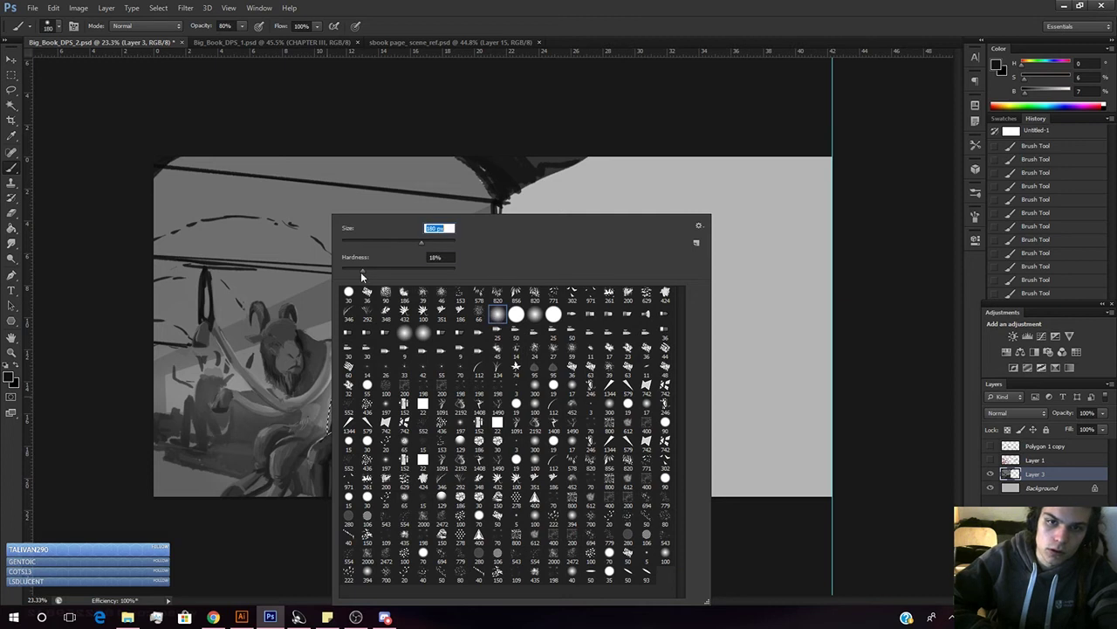
drag(362, 272, 335, 272)
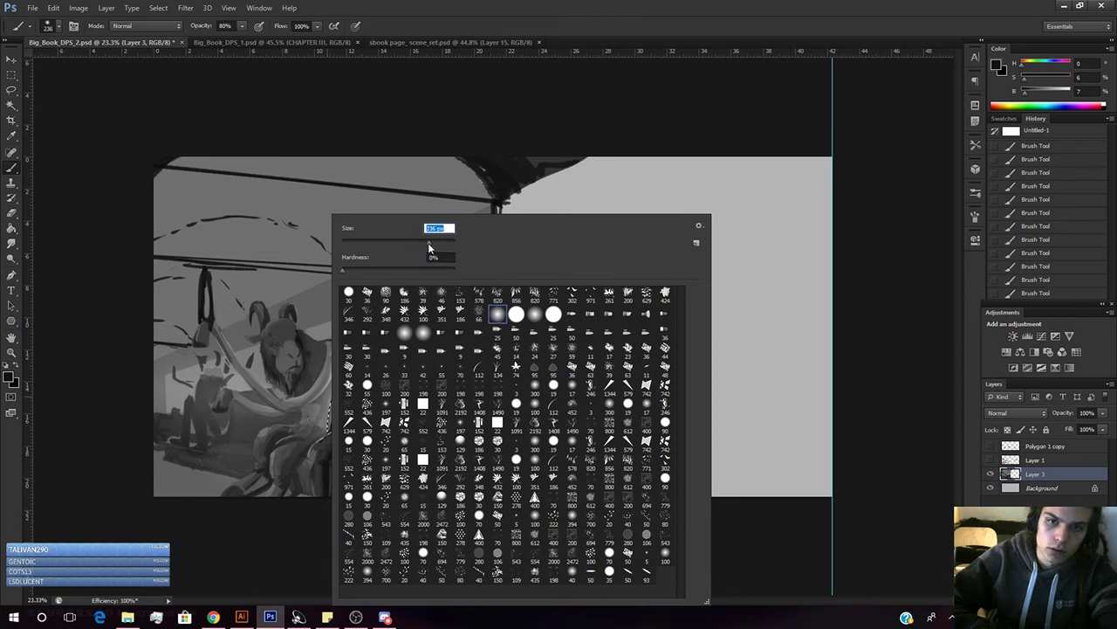
click(732, 161)
click(1063, 91)
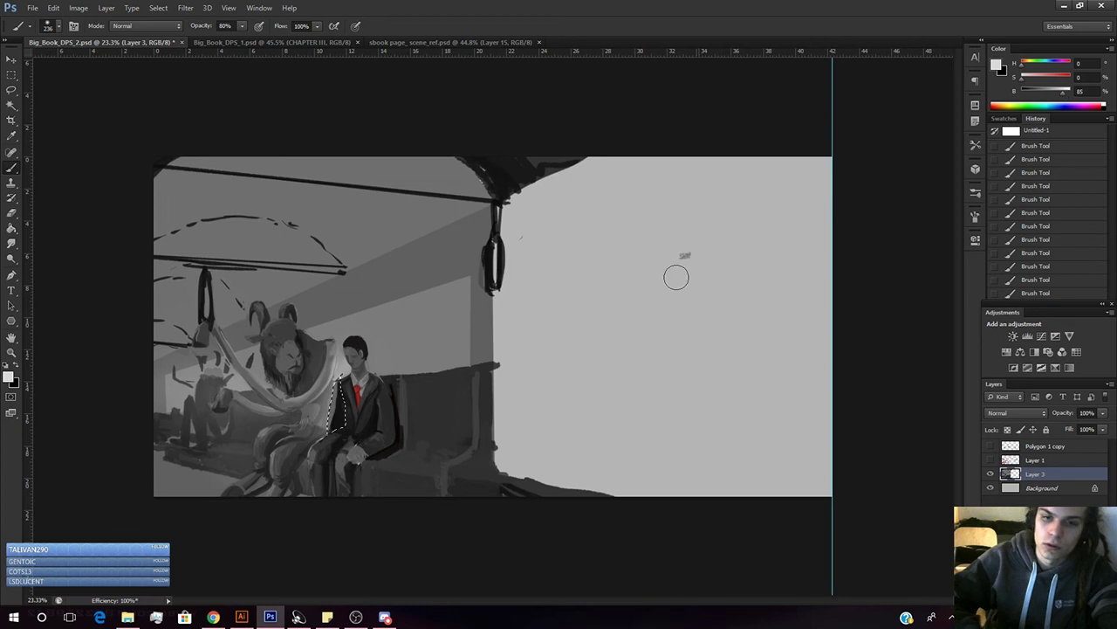
key(0)
key(5)
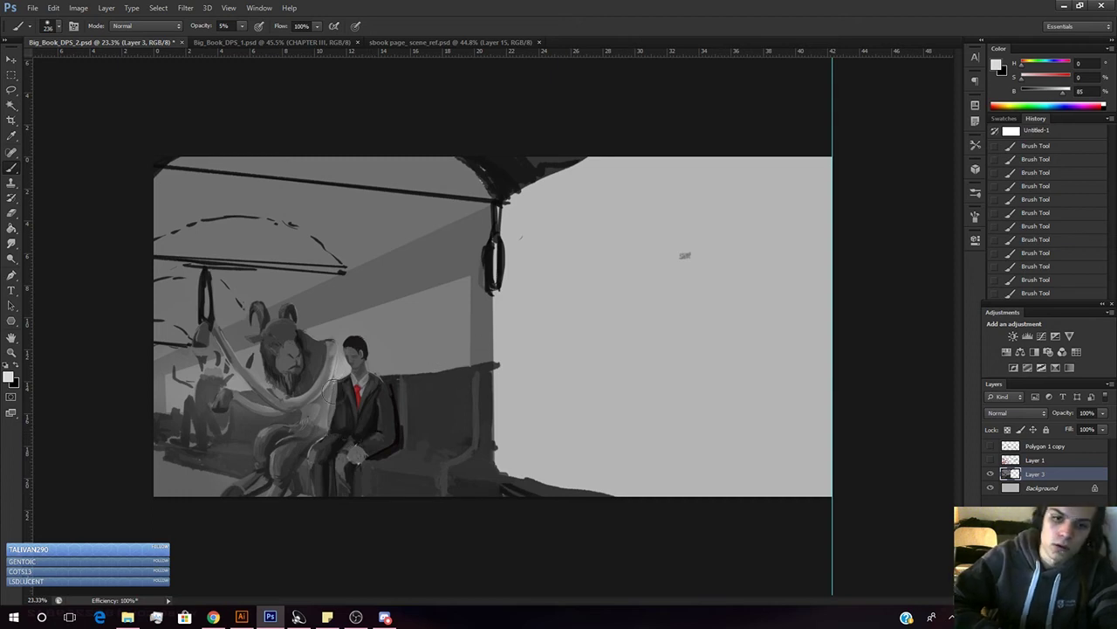
- Blend the edge between the goat's pale cloth and the man's shoulder with sampled greys and a 19 px brush
key(e)
scroll(332, 389, up, 6)
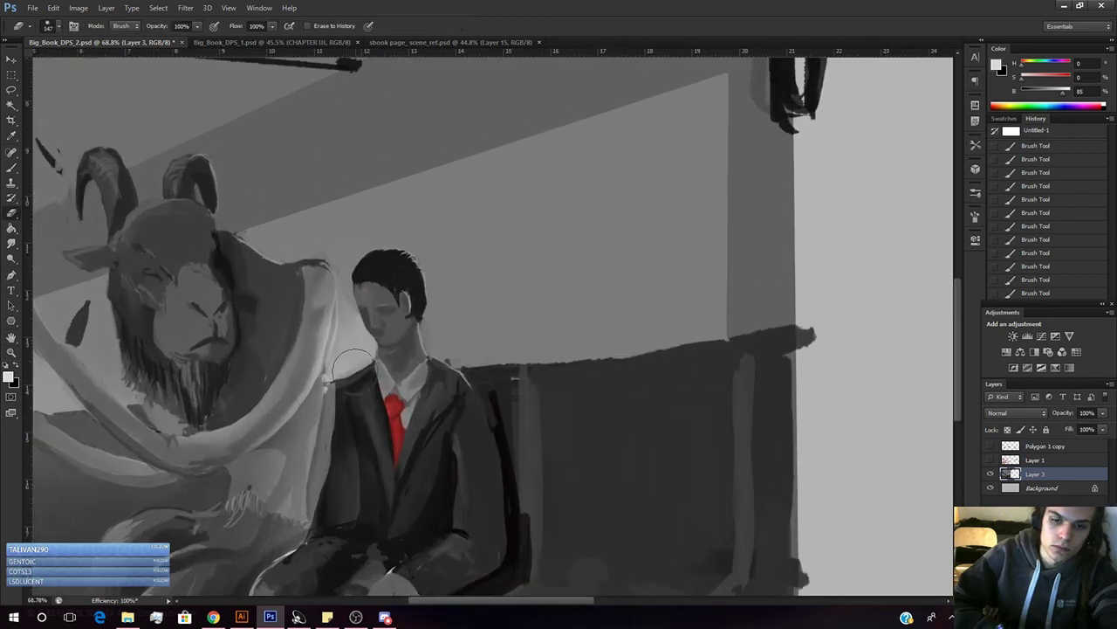
key(b)
alt+click(332, 402)
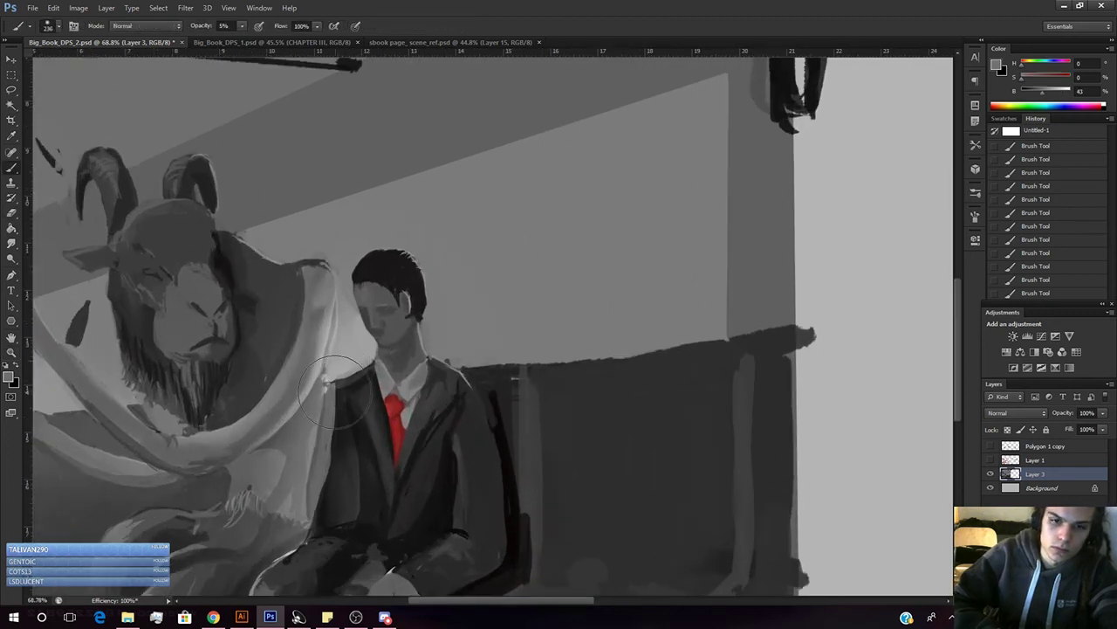
right_click(380, 219)
click(400, 246)
alt+click(329, 397)
alt+click(344, 372)
alt+click(331, 388)
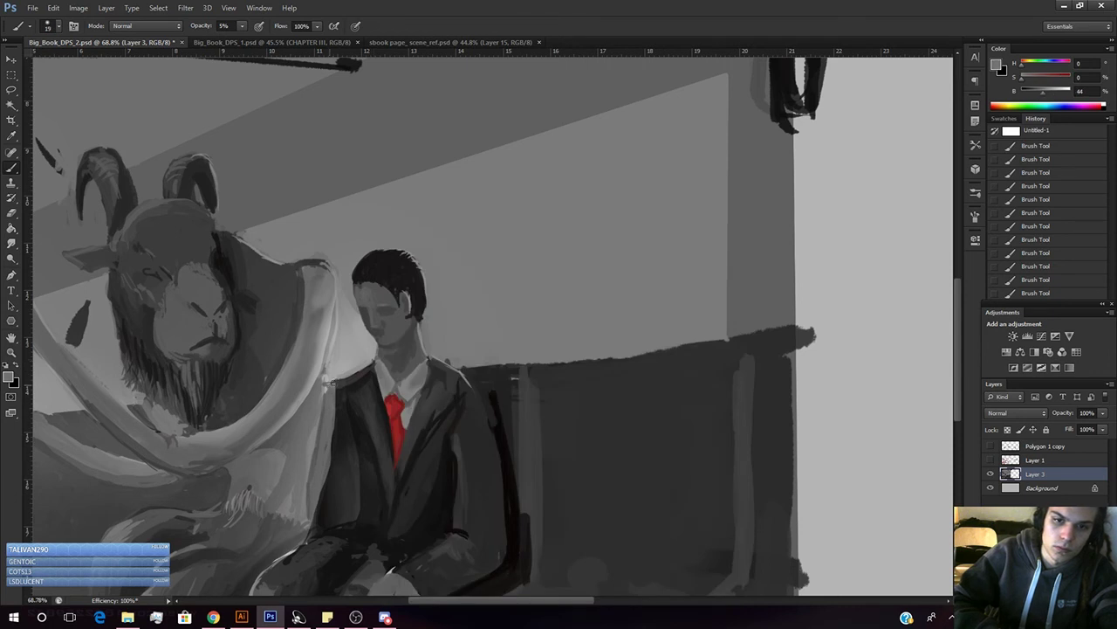
- Clean up the shoulder's upper edge with a sampled 63% brightness grey at 90% opacity and clear the selection
key(9)
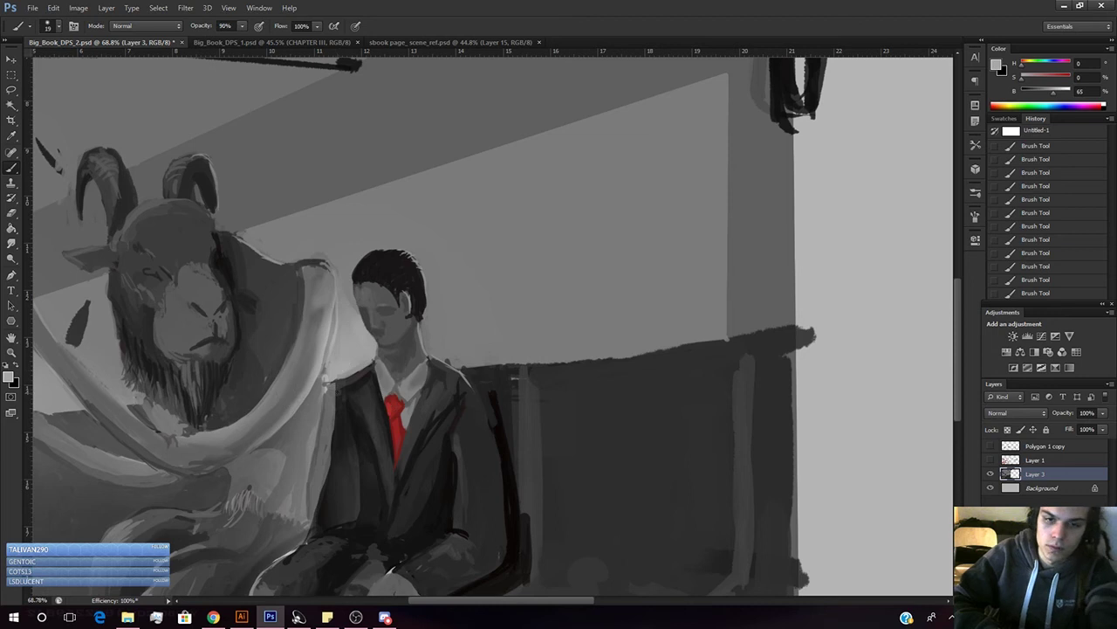
alt+click(332, 384)
alt+click(341, 378)
drag(362, 366, 346, 373)
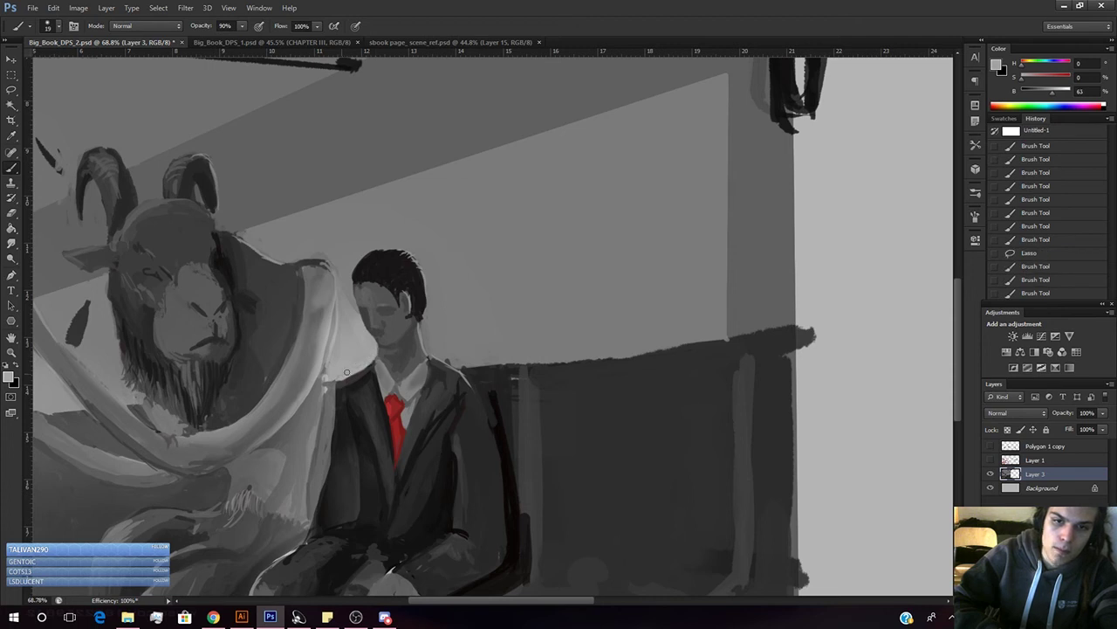
key(ctrl+d)
- Paint the inner edge of the man's far sleeve up towards the shoulder with a sampled 24% brightness grey
key(z)
mouse_move(410, 381)
mouse_down()
mouse_move(258, 388)
mouse_move(392, 387)
mouse_up()
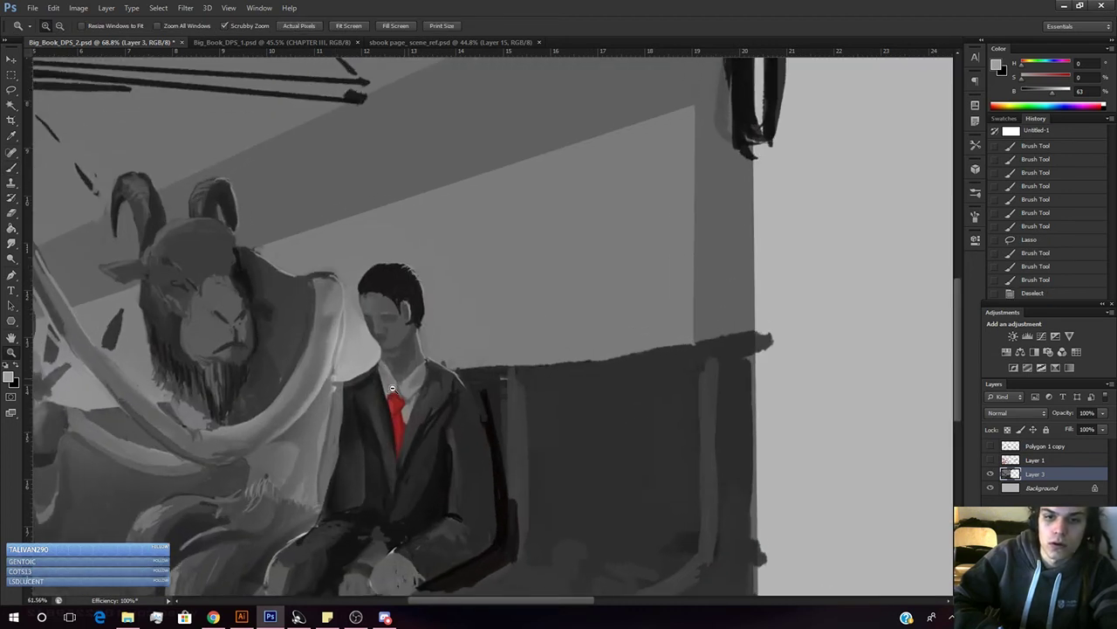
key(b)
alt+click(454, 436)
alt+click(451, 440)
drag(450, 441, 449, 428)
drag(449, 424, 466, 387)
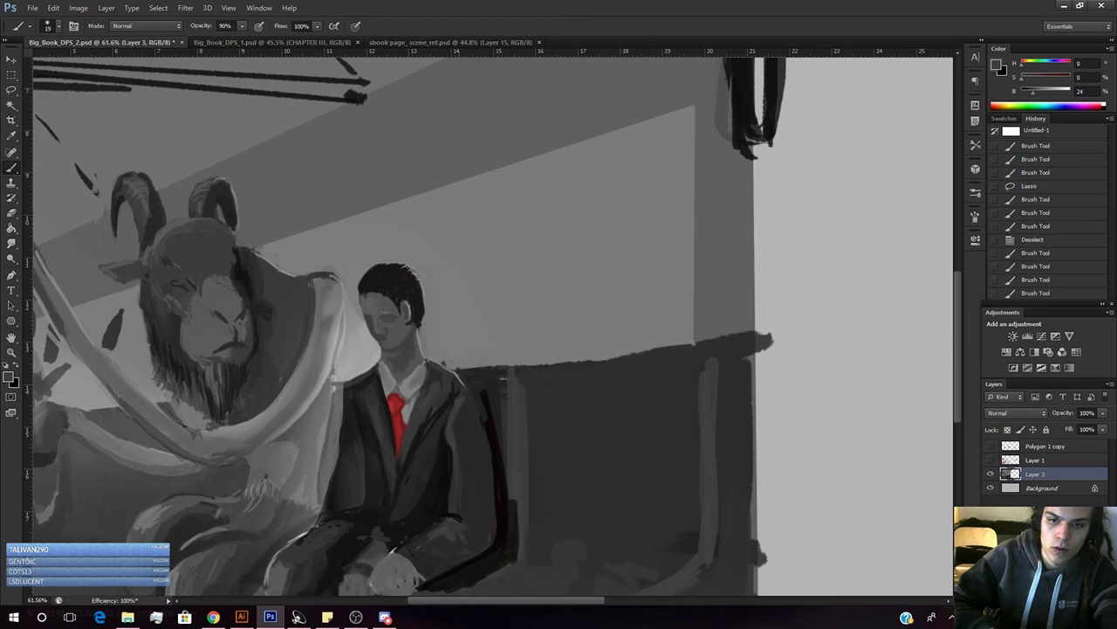
- Touch up the jacket with a sampled 15% brightness dark grey, using the 30 px hard round brush at 90% opacity
alt+click(469, 442)
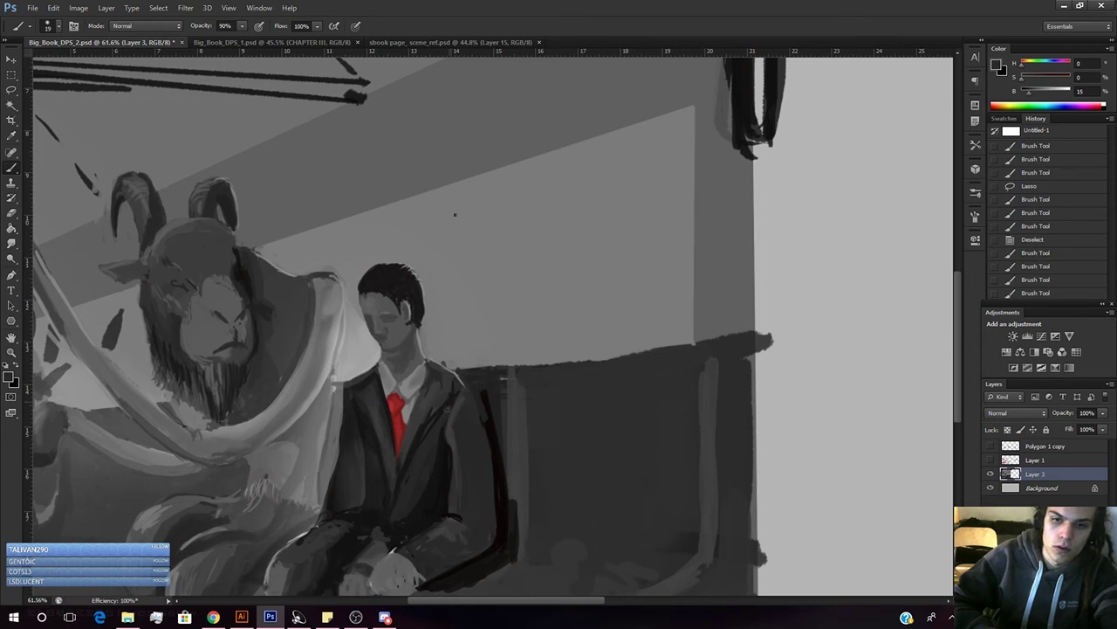
right_click(453, 214)
click(472, 292)
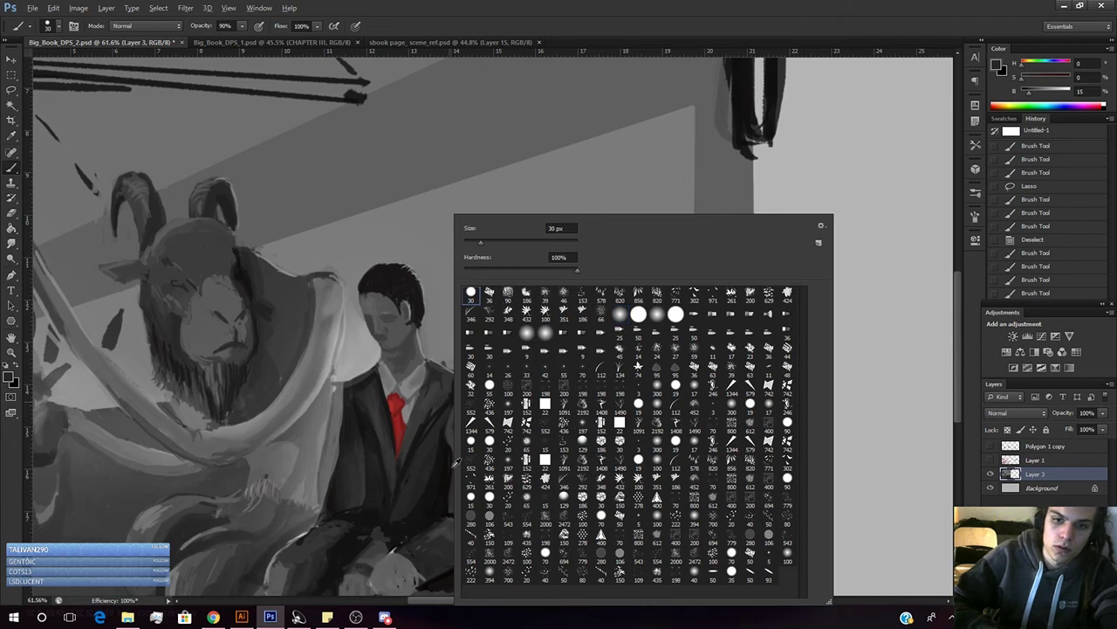
click(353, 453)
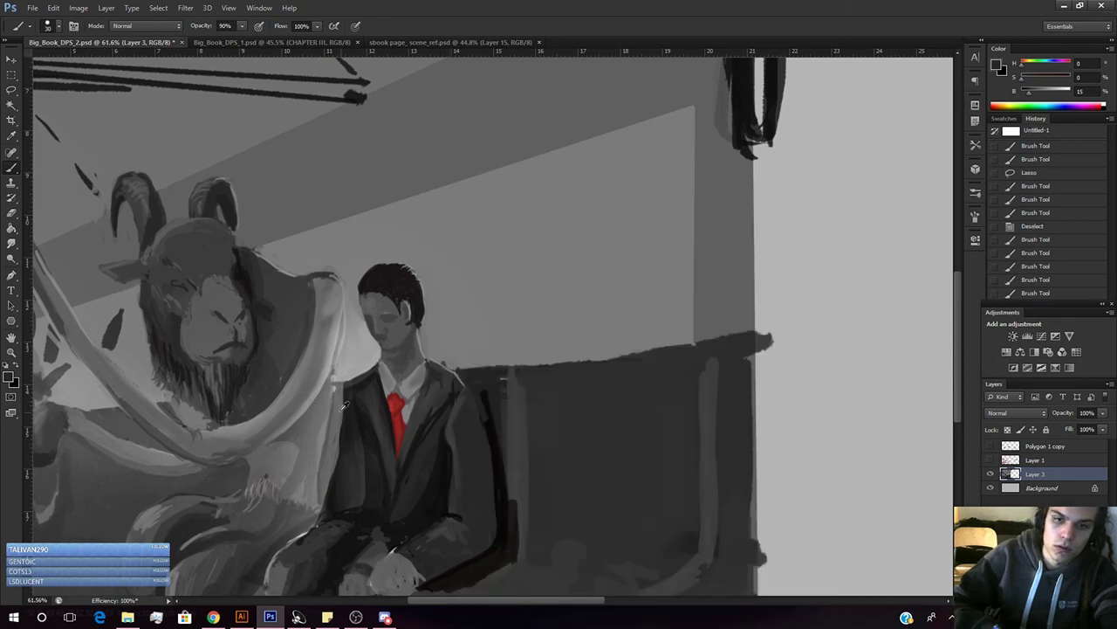
alt+click(359, 386)
mouse_move(357, 385)
mouse_down()
mouse_move(371, 376)
mouse_move(348, 391)
mouse_up()
alt+click(348, 384)
key(ctrl+alt+z)
key(ctrl+alt+z)
key(ctrl+alt+z)
- Repaint the top of the man's shoulder beside the pale cloth with a 16% brightness dark grey sampled from the lapel
alt+click(374, 381)
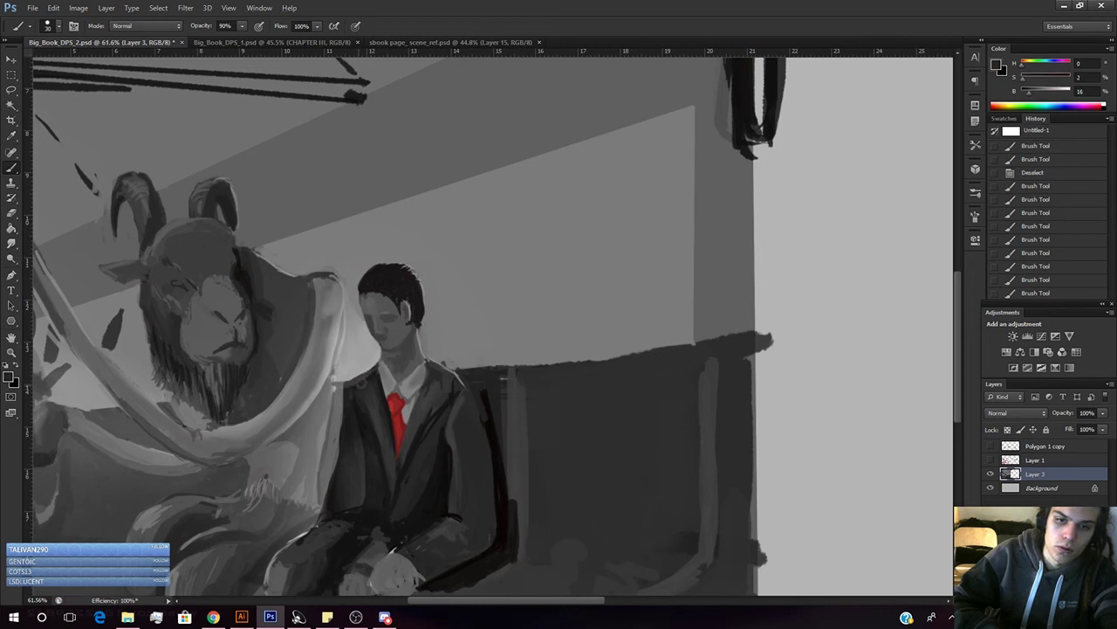
drag(359, 386, 364, 389)
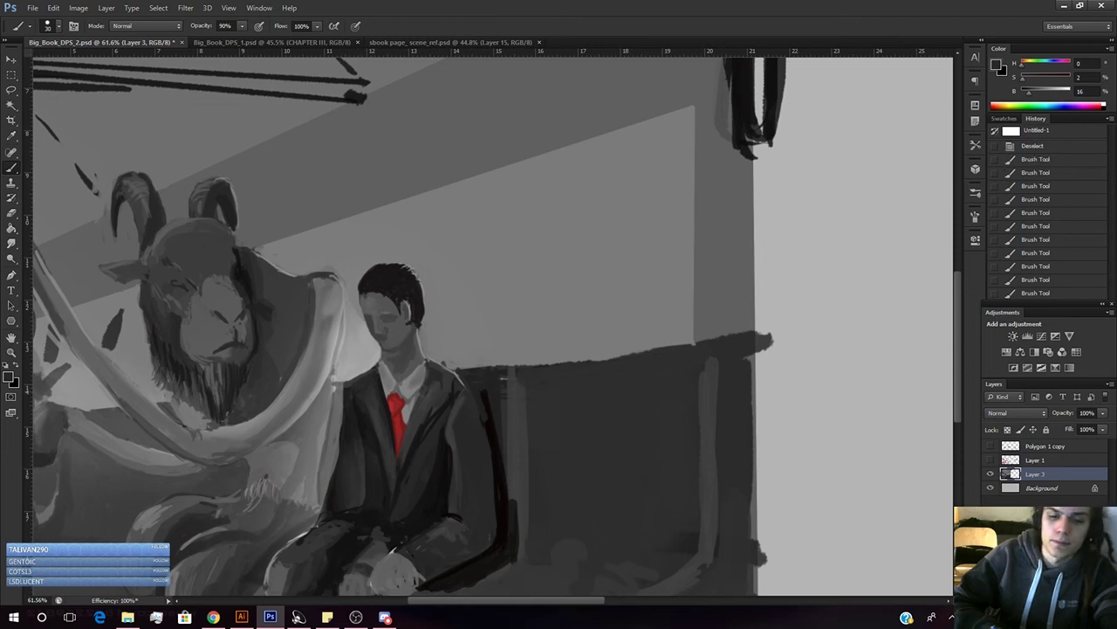
- Blend the man's far sleeve from the shoulder down to the elbow with sampled dark greys of 21% to 24% brightness
alt+click(453, 428)
drag(461, 419, 468, 411)
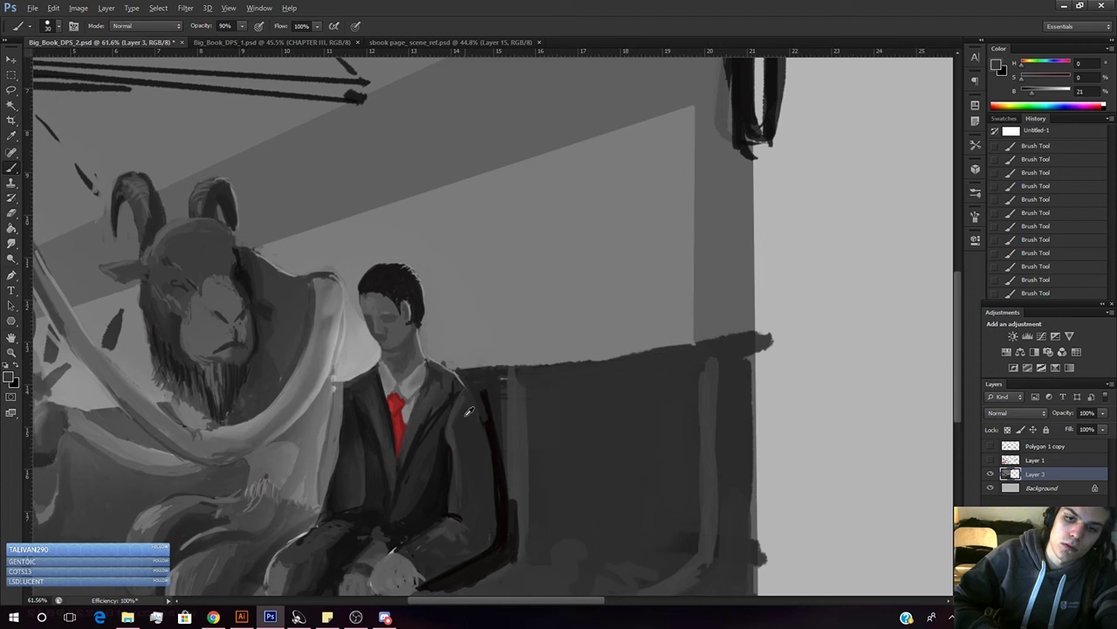
alt+click(461, 463)
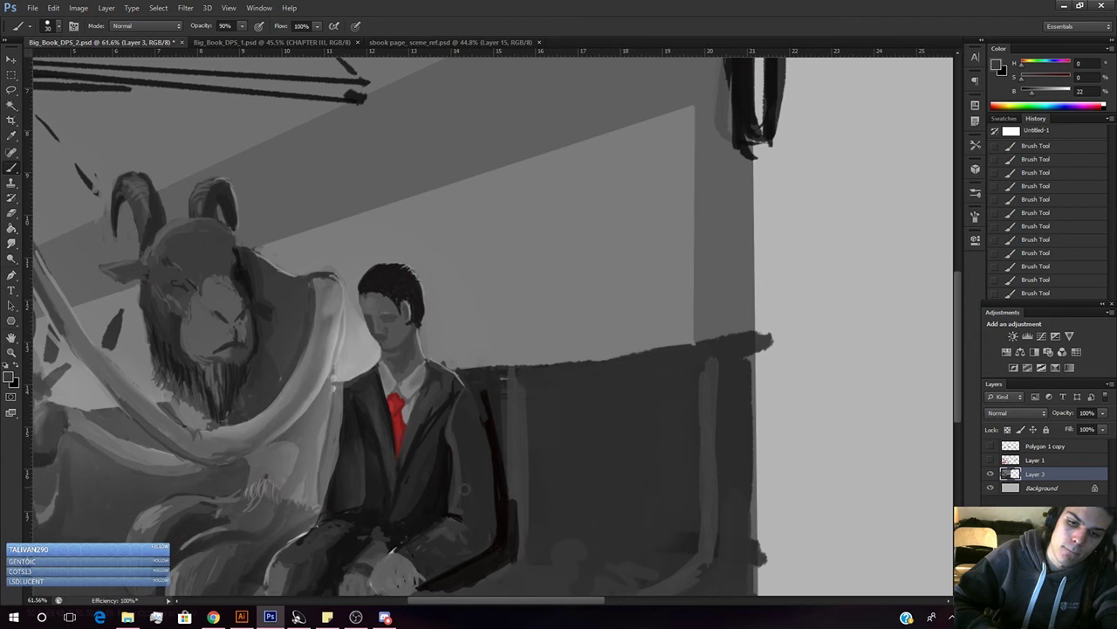
alt+click(450, 413)
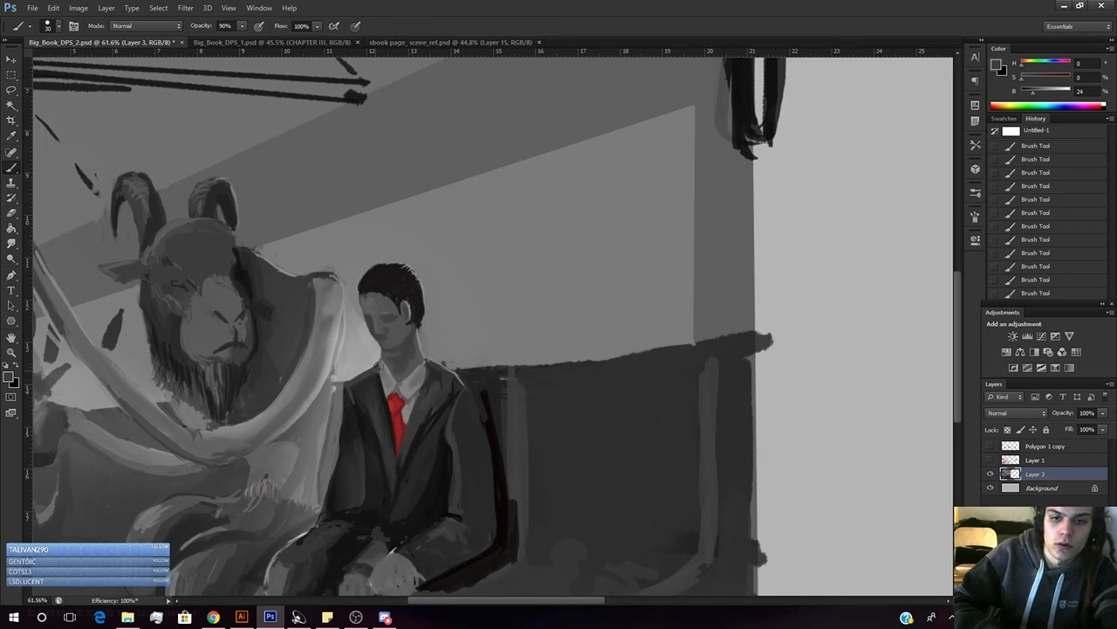
- Repaint the dark shadow on the seat behind the man's far arm with sampled near-black tones of 4% to 8% brightness
key(z)
mouse_move(449, 377)
mouse_down()
mouse_move(405, 363)
mouse_move(418, 354)
mouse_move(409, 365)
mouse_up()
key(space)
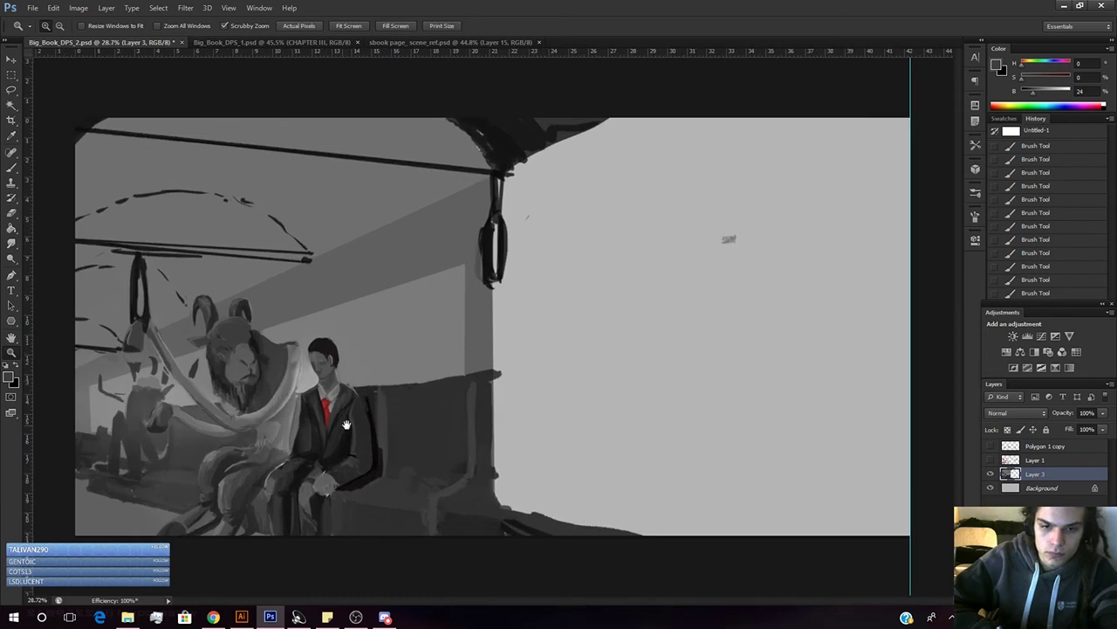
click(357, 423)
drag(337, 436, 429, 373)
key(b)
alt+click(386, 399)
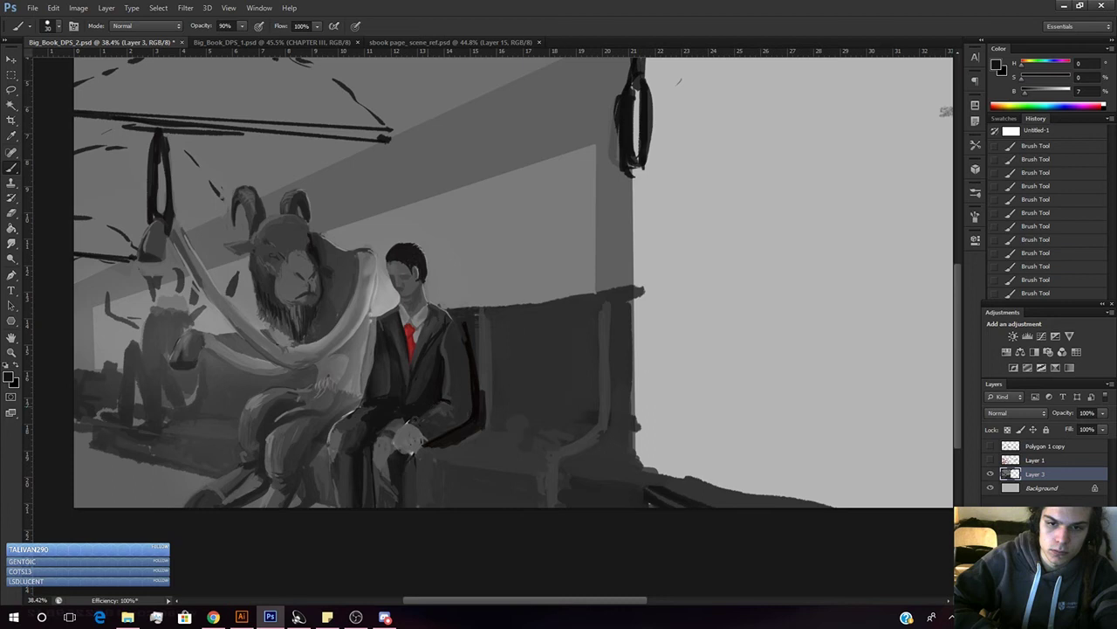
alt+click(472, 412)
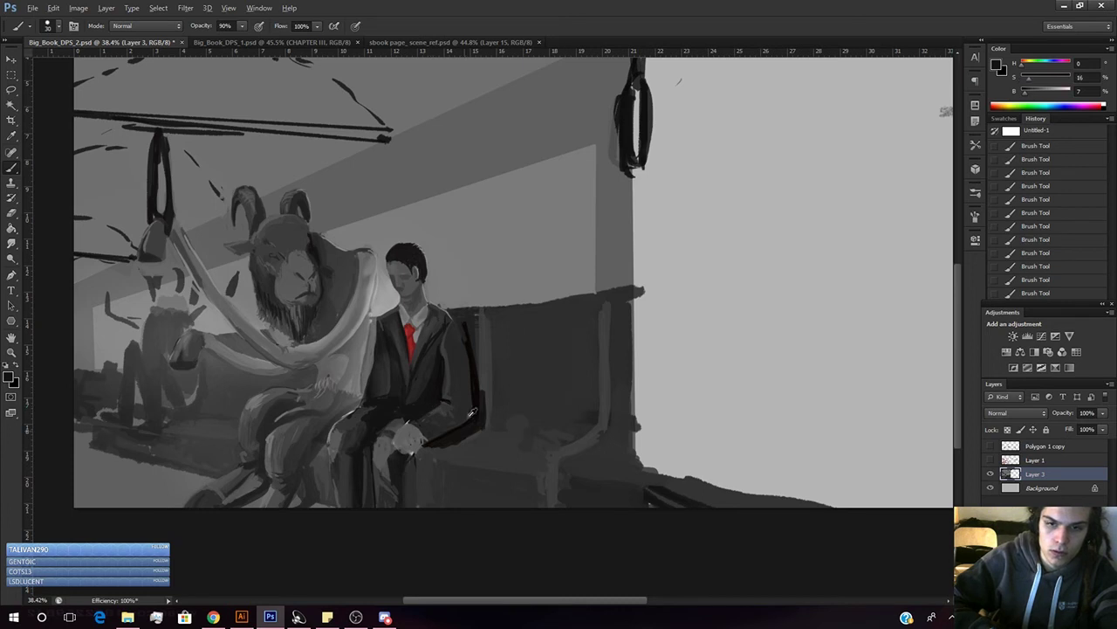
alt+click(478, 386)
drag(470, 353, 471, 410)
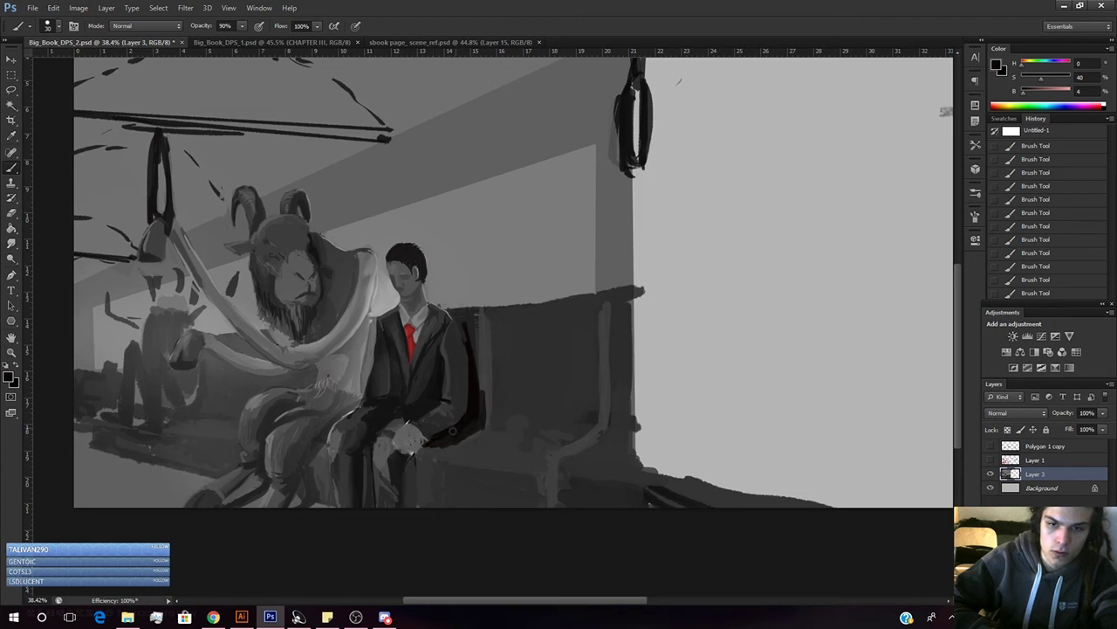
alt+click(463, 428)
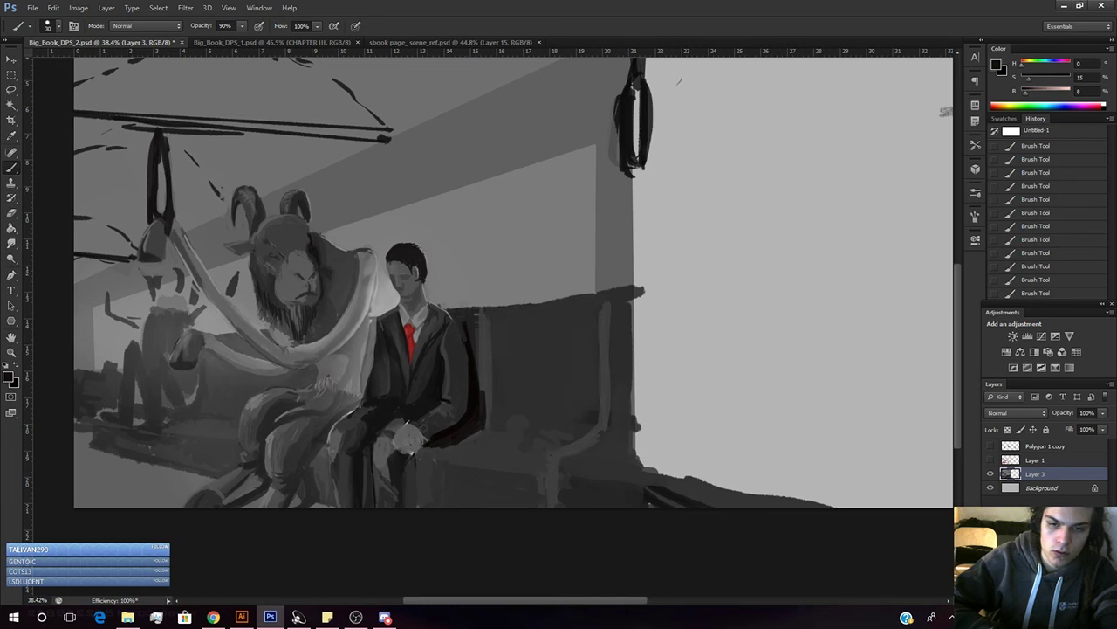
- Reshape the man's clasped hands and the dark trousers around them with sampled 26% and 8% brightness greys
alt+click(399, 423)
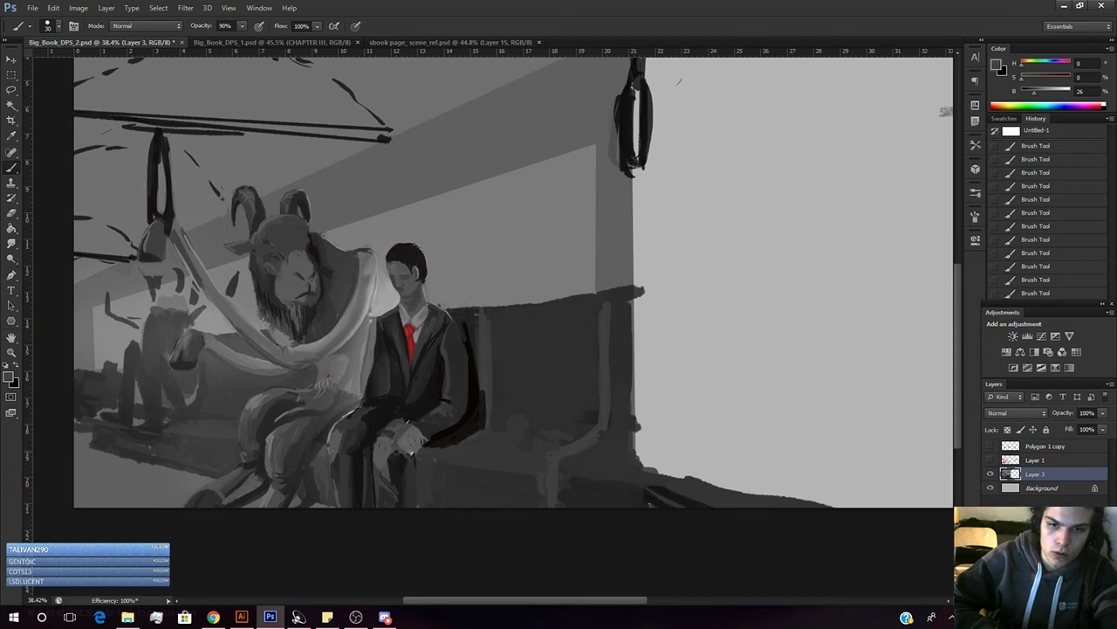
alt+click(400, 453)
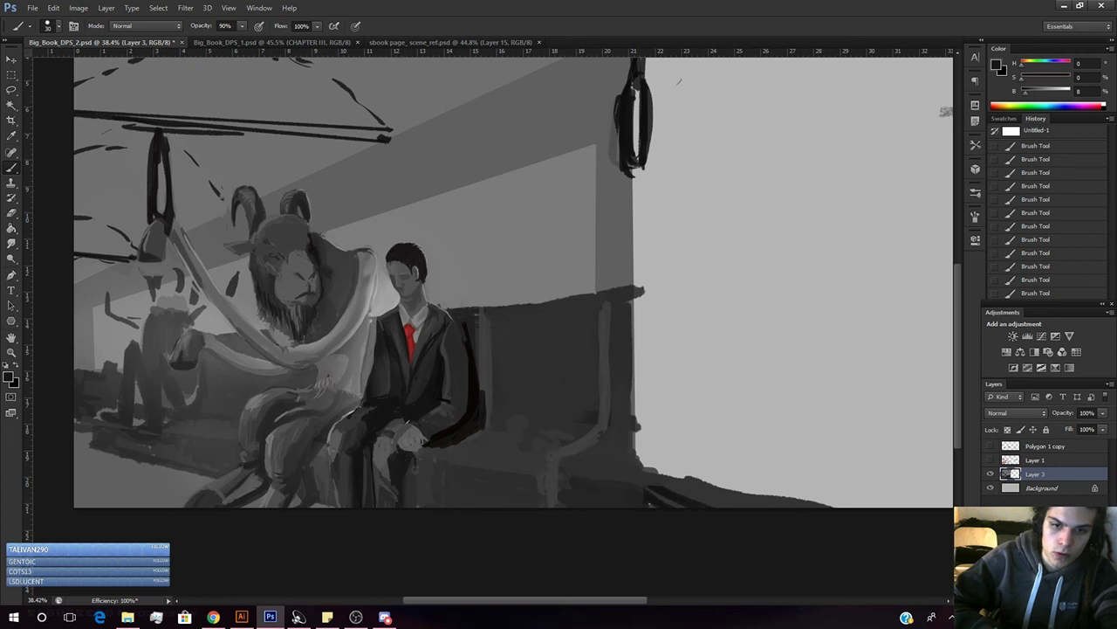
alt+click(417, 456)
alt+click(406, 459)
alt+click(444, 400)
alt+click(478, 366)
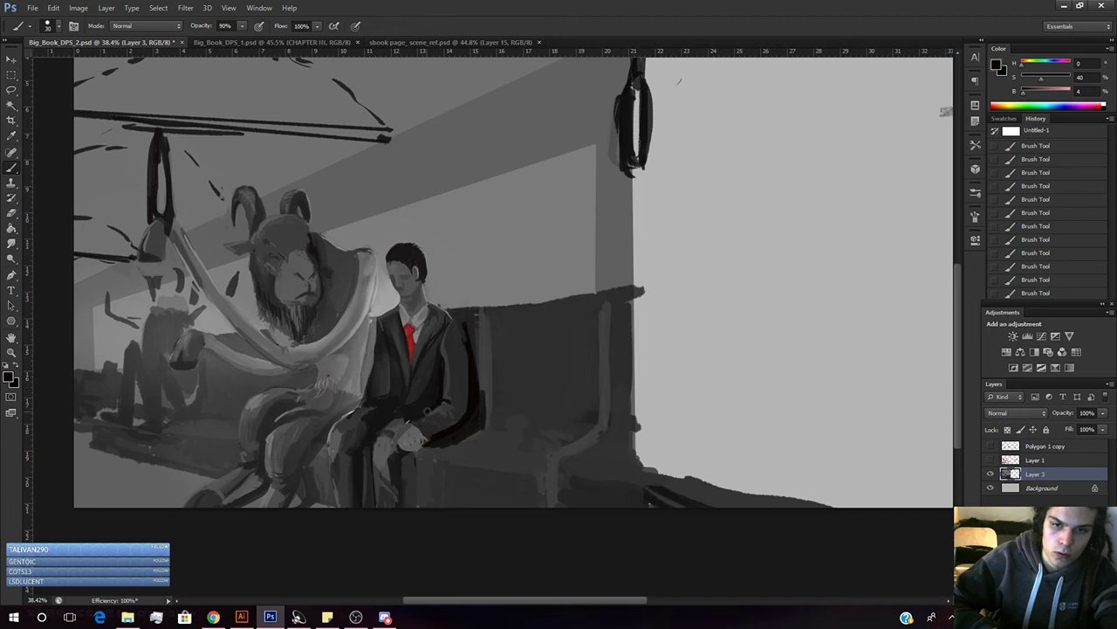
- Paint the man's far forearm and cuff above the hands with sampled 33% and 24% brightness greys
alt+click(417, 427)
alt+click(418, 427)
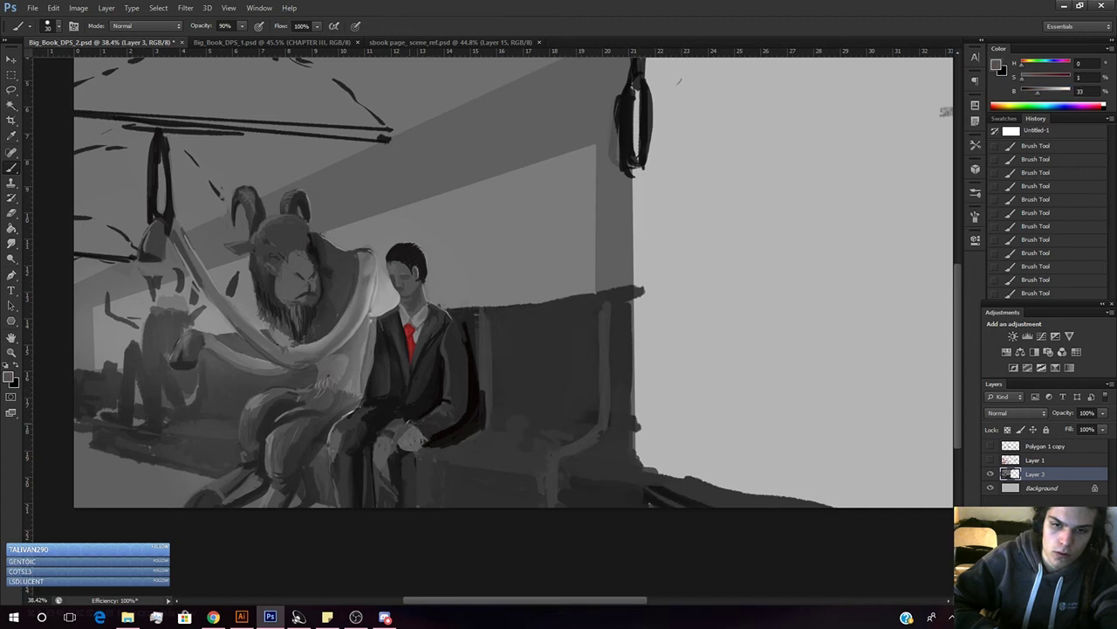
alt+click(426, 427)
alt+click(445, 400)
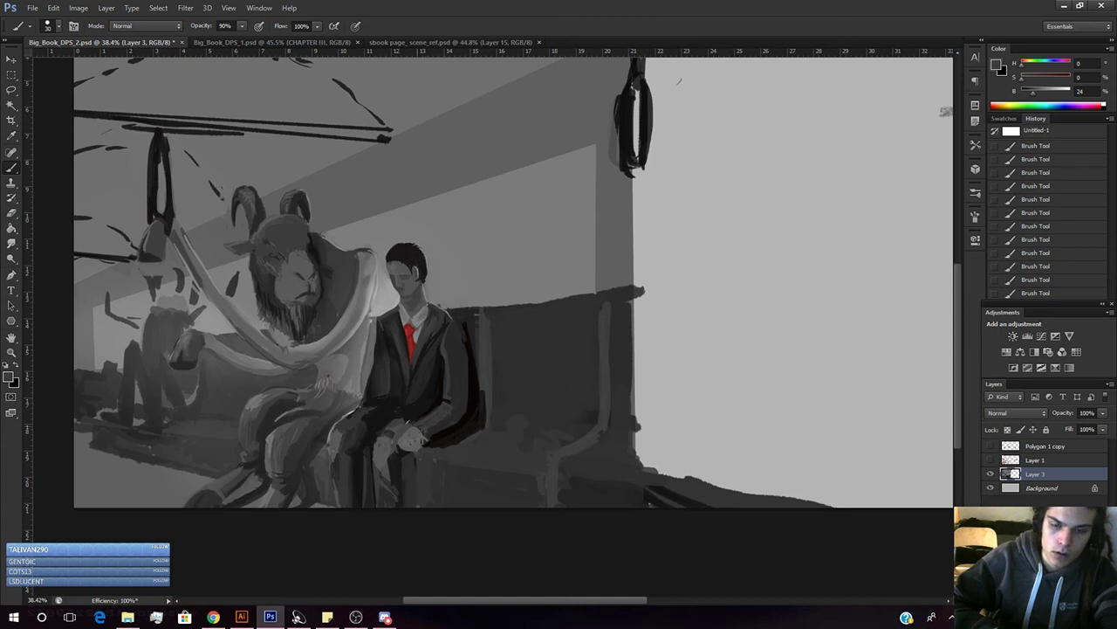
- Refine the man's front hand with a sampled 38% brightness grey and clean its edges with a 13% brightness dark grey
alt+click(416, 433)
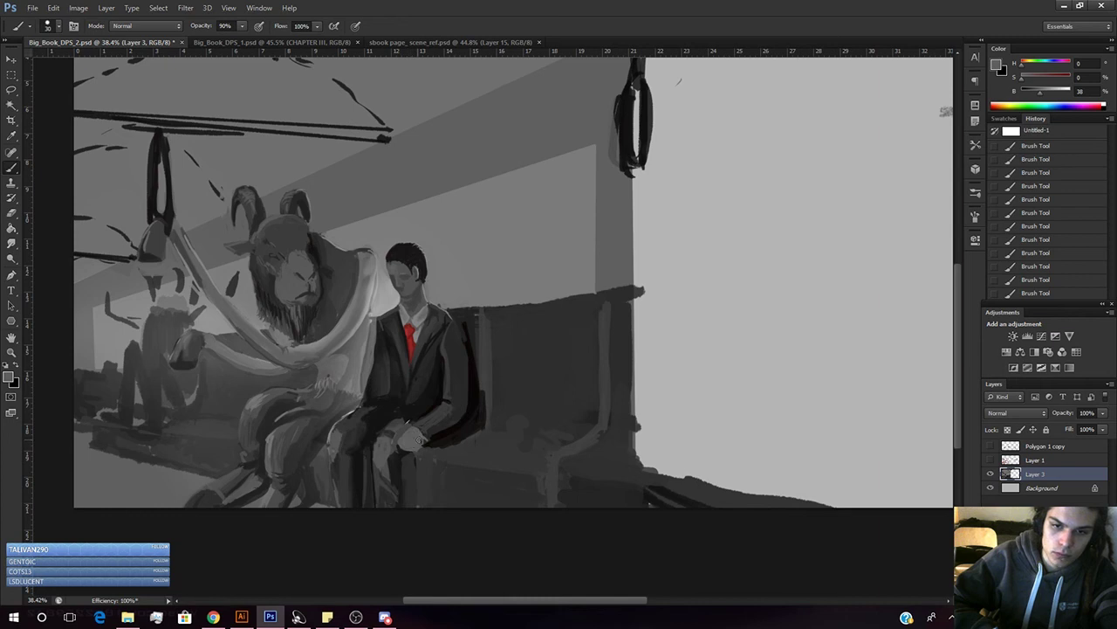
alt+click(421, 445)
alt+click(422, 464)
alt+click(405, 458)
alt+click(434, 438)
alt+click(431, 435)
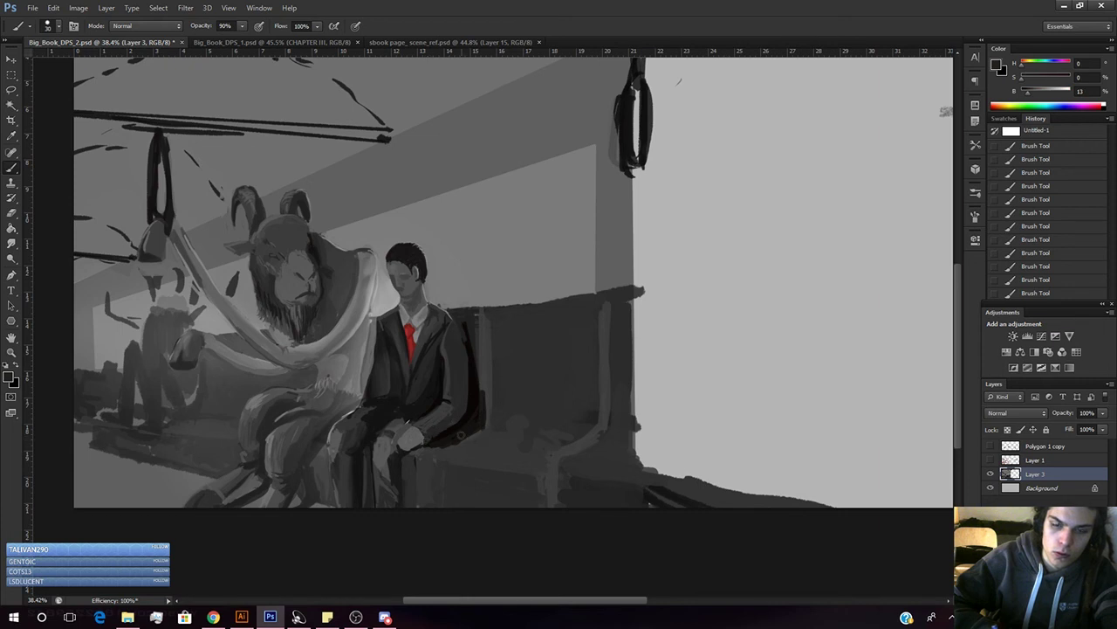
- Repaint the seat shadow beside the man's far sleeve with a sampled dark grey lowered to 10% brightness
alt+click(458, 383)
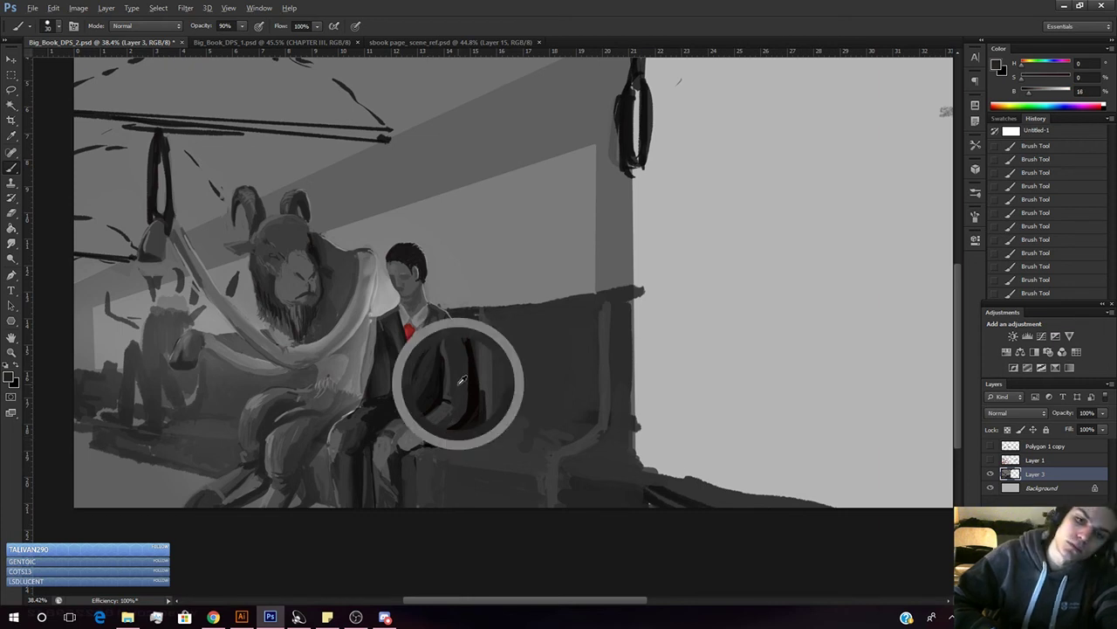
drag(1029, 94, 1026, 94)
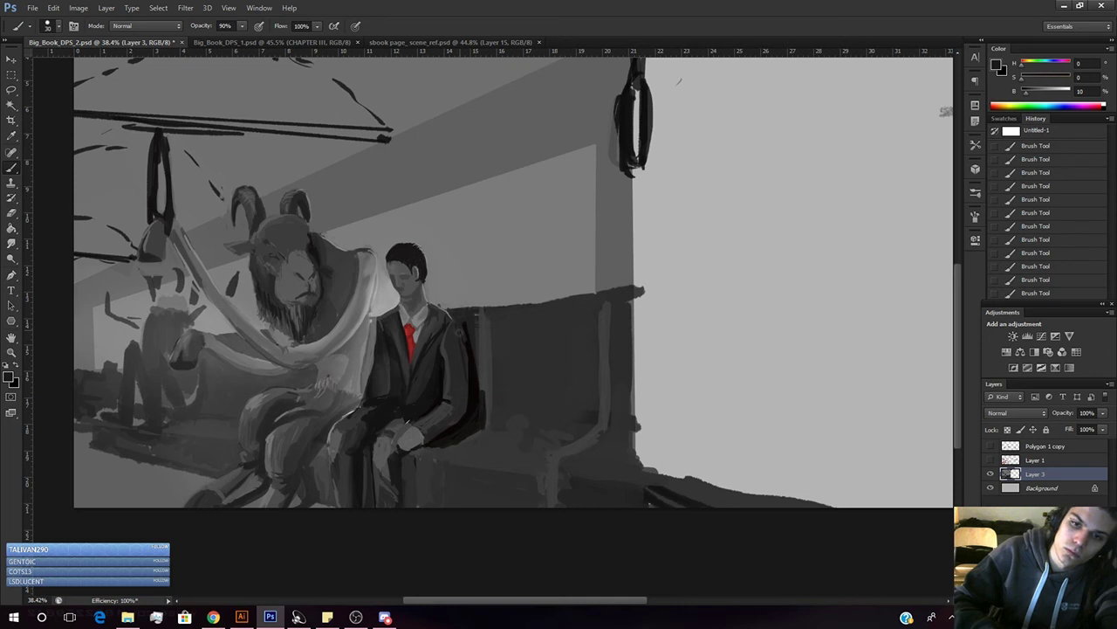
alt+click(474, 352)
drag(463, 325, 475, 390)
alt+click(478, 380)
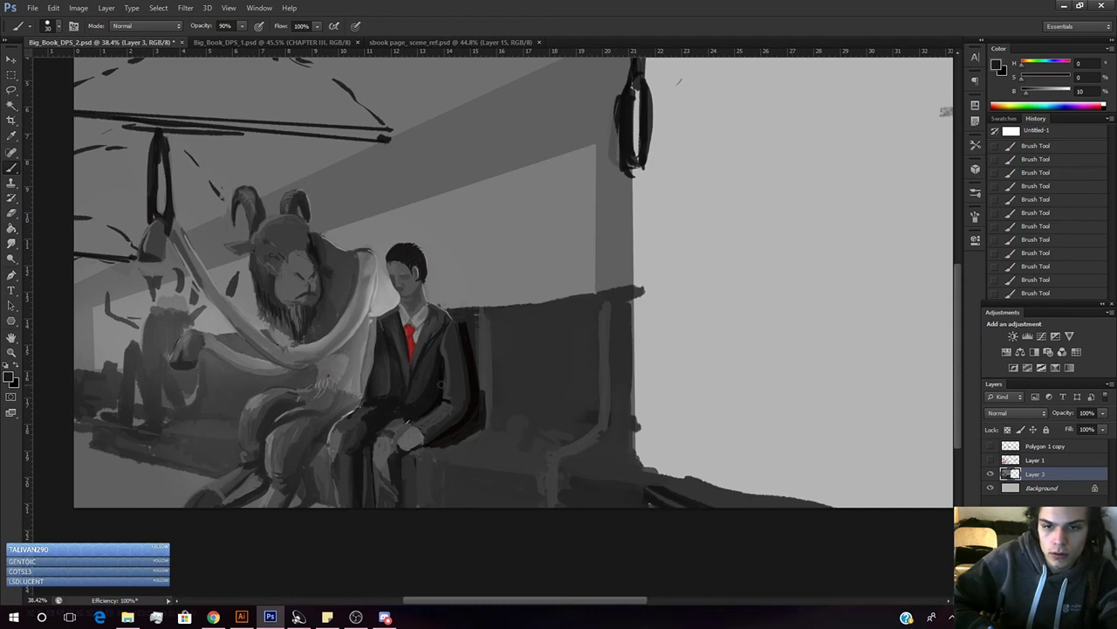
- Touch up the man's far sleeve and the area around his hands with sampled greys of 23%, 11% and 27% brightness
alt+click(452, 387)
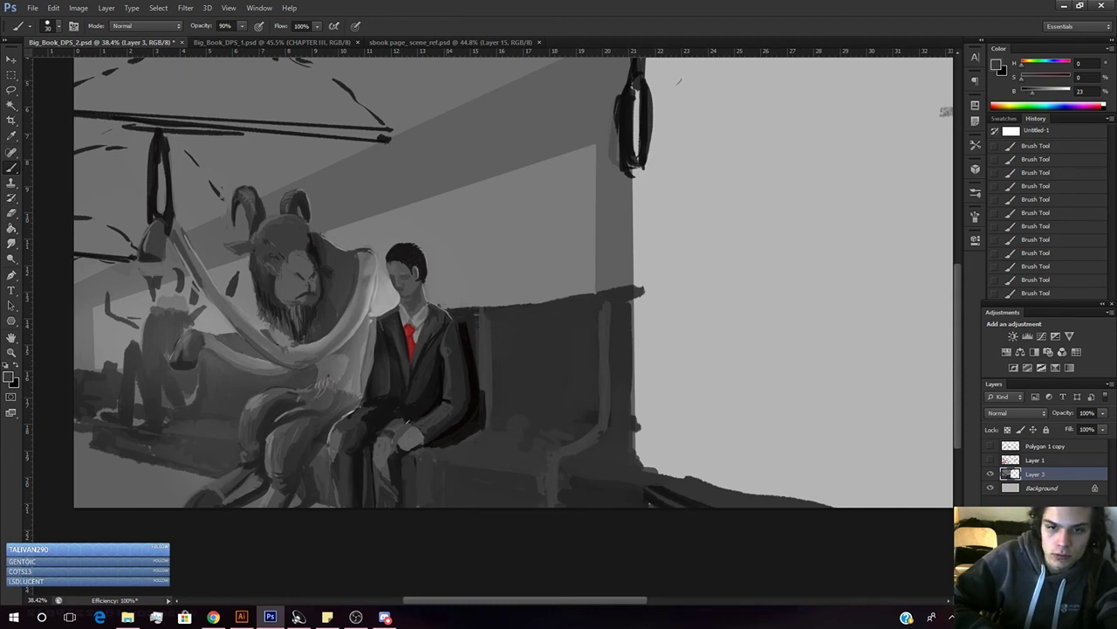
alt+click(454, 406)
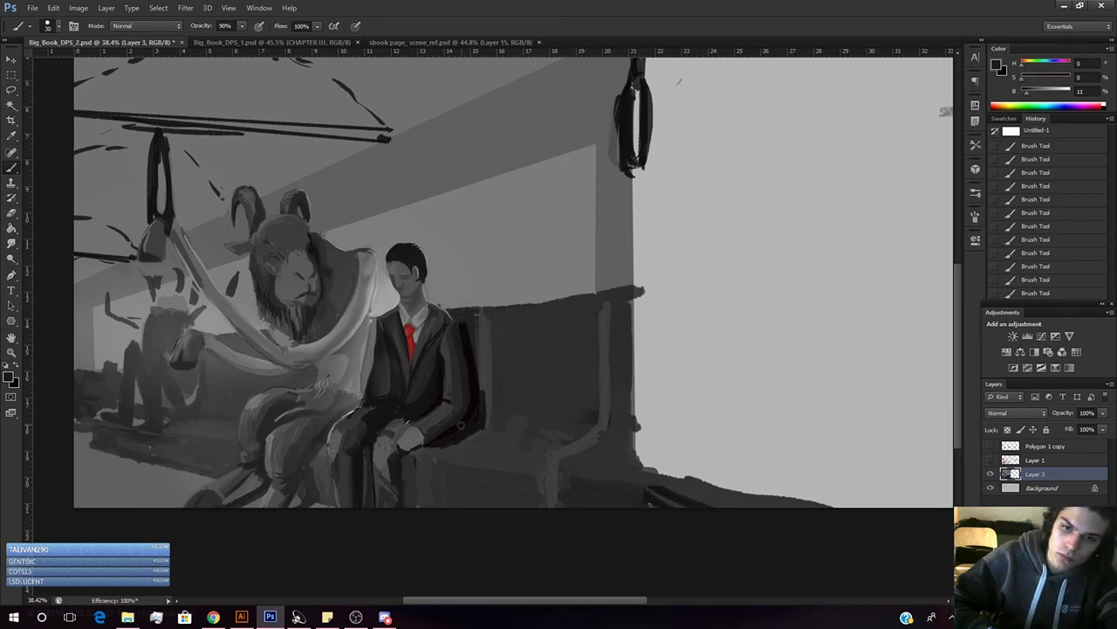
alt+click(408, 440)
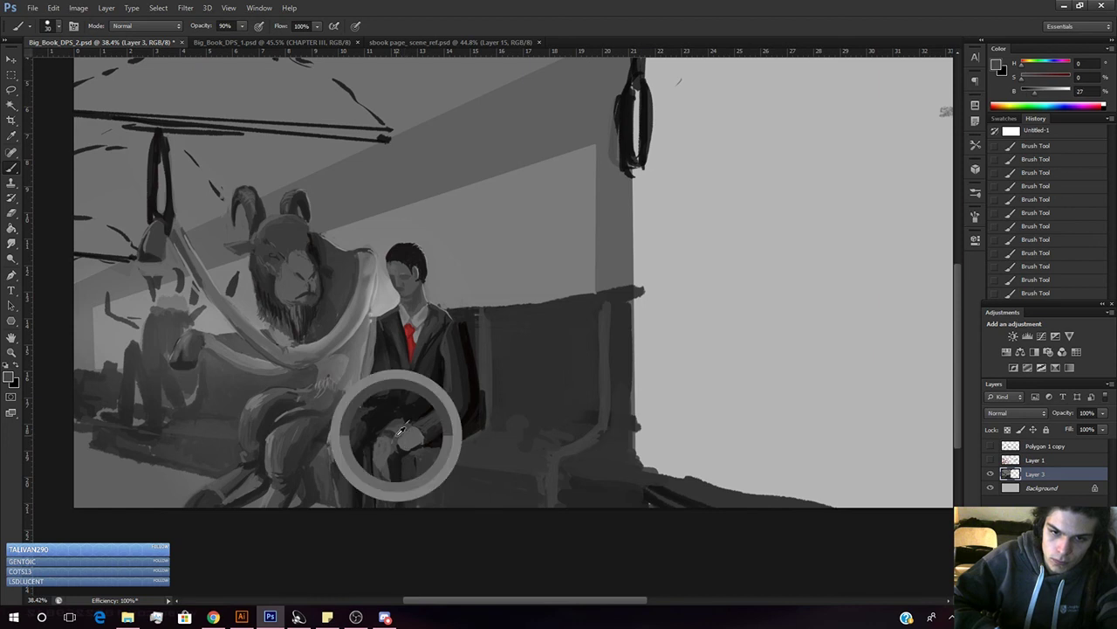
alt+click(394, 423)
alt+click(387, 415)
alt+click(431, 405)
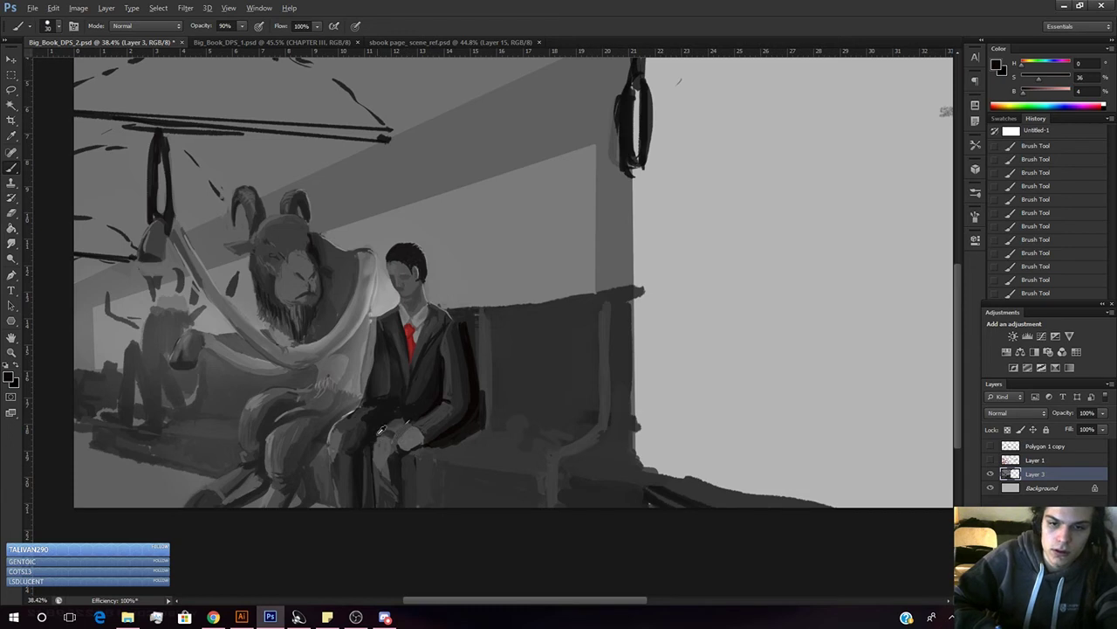
- Darken the man's lap and thighs with sampled 4% and 7% brightness near-blacks and lower the brush opacity to 50%
alt+click(474, 400)
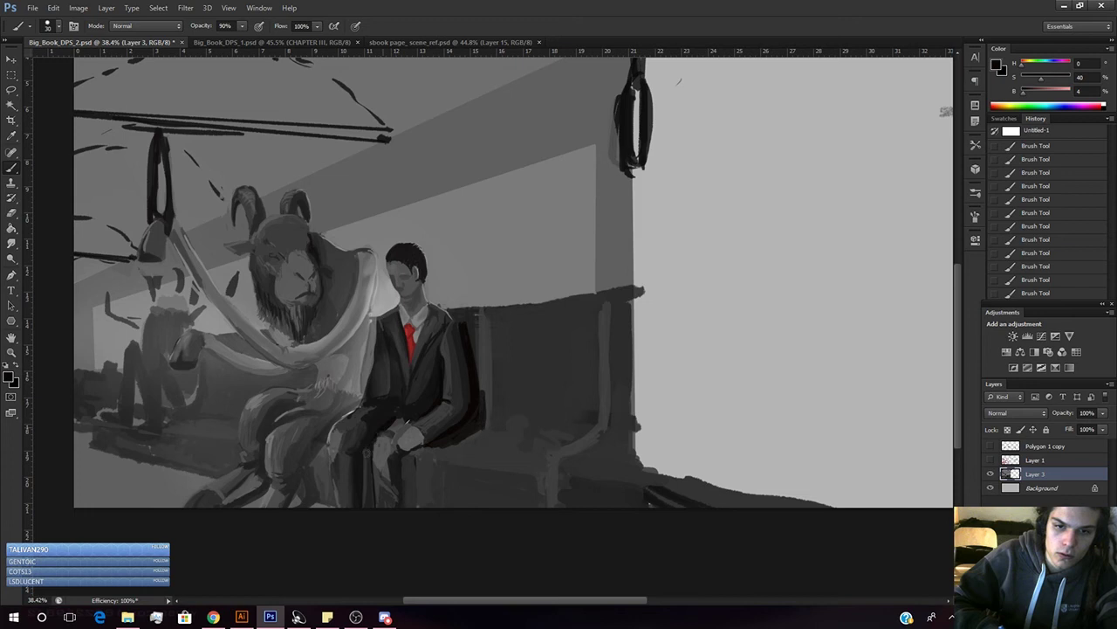
alt+click(380, 420)
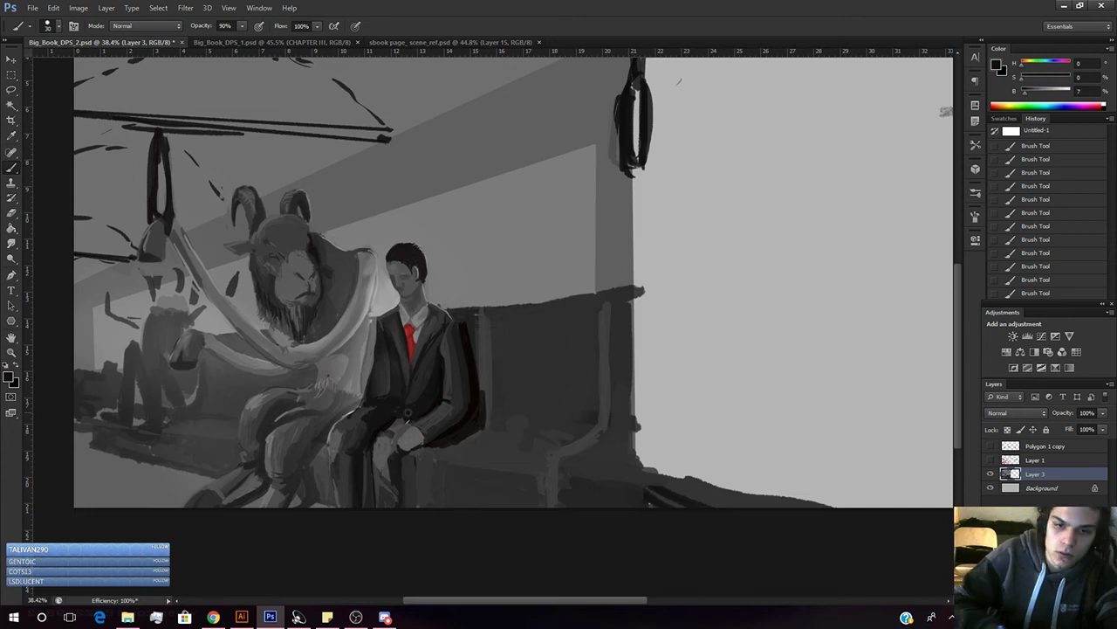
alt+click(376, 434)
key(5)
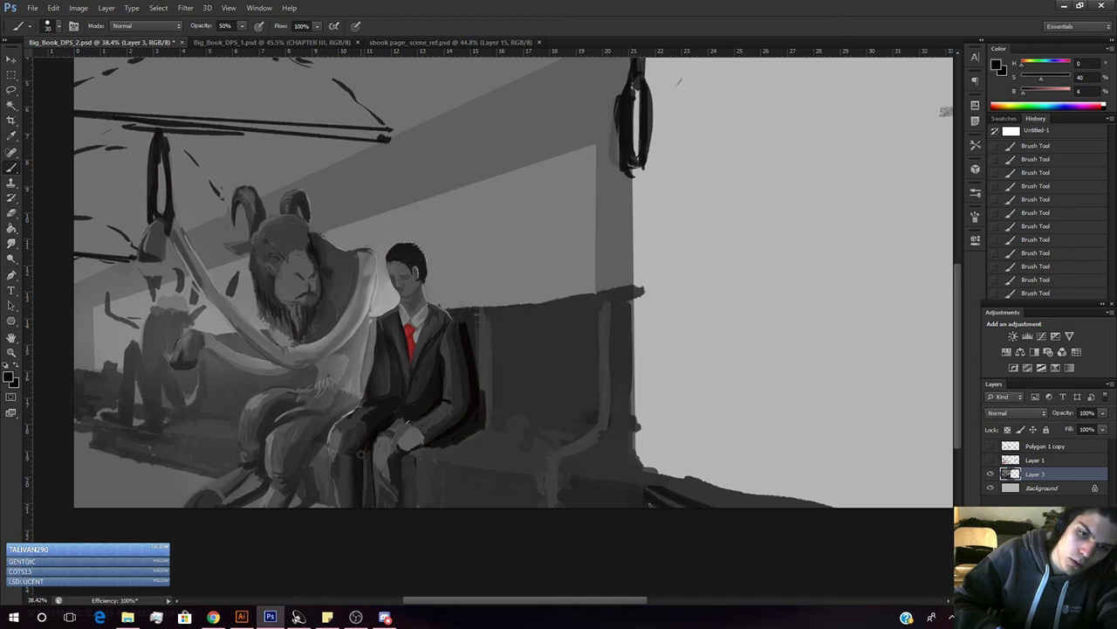
- Soften the man's near side against the goat's pale cloth with sampled 53%, 8% and 39% brightness greys at 50% opacity
key(z)
drag(432, 443, 356, 484)
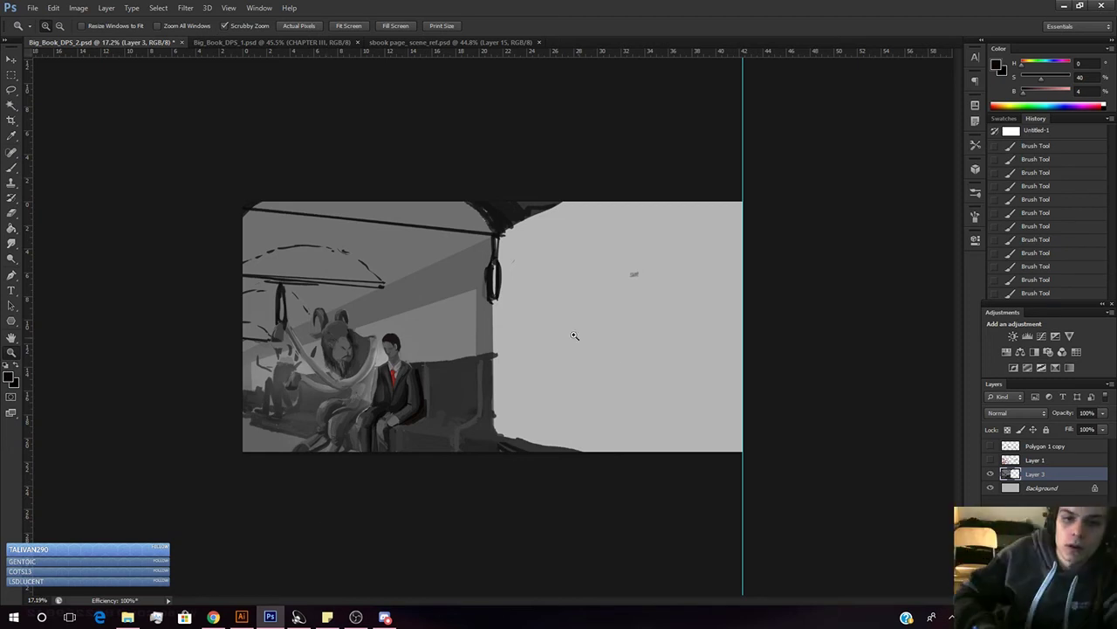
drag(423, 362, 449, 321)
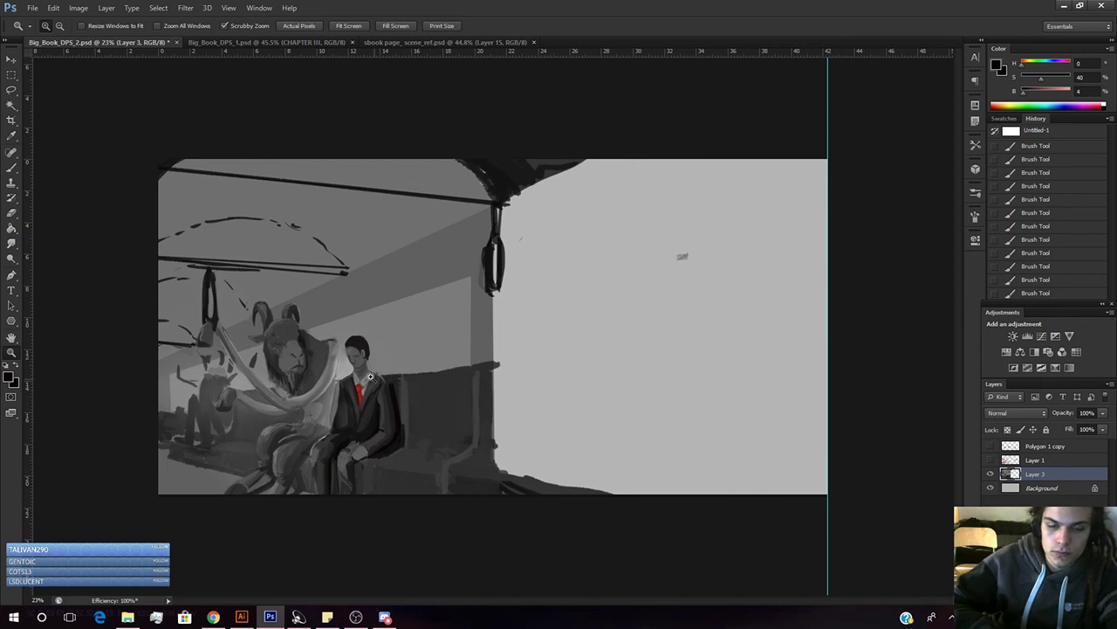
drag(373, 378, 399, 382)
key(b)
alt+click(316, 365)
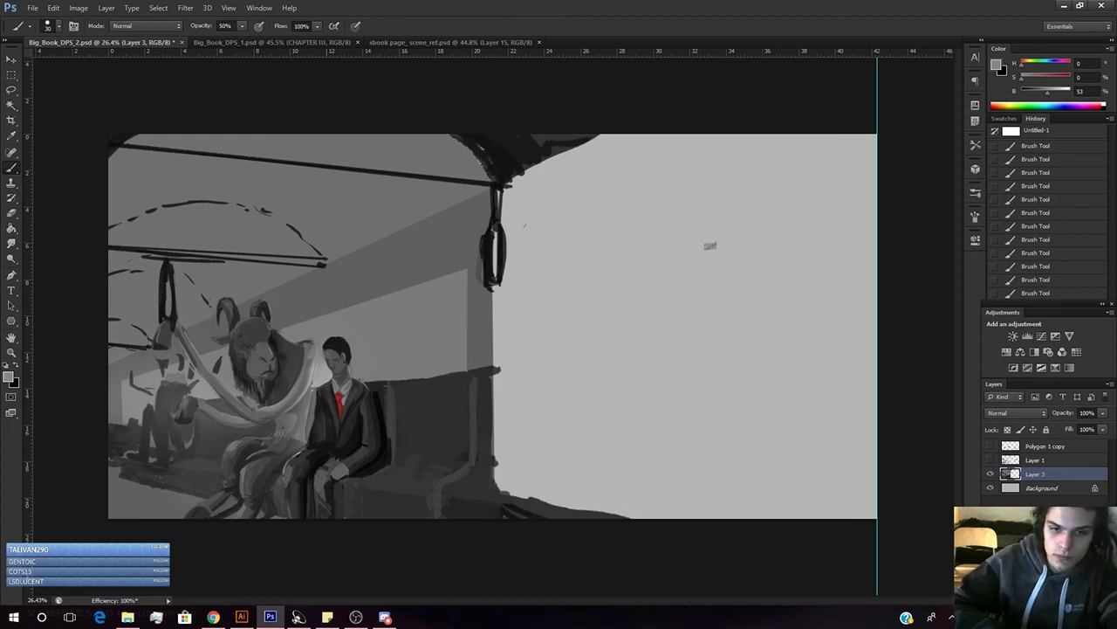
alt+click(321, 426)
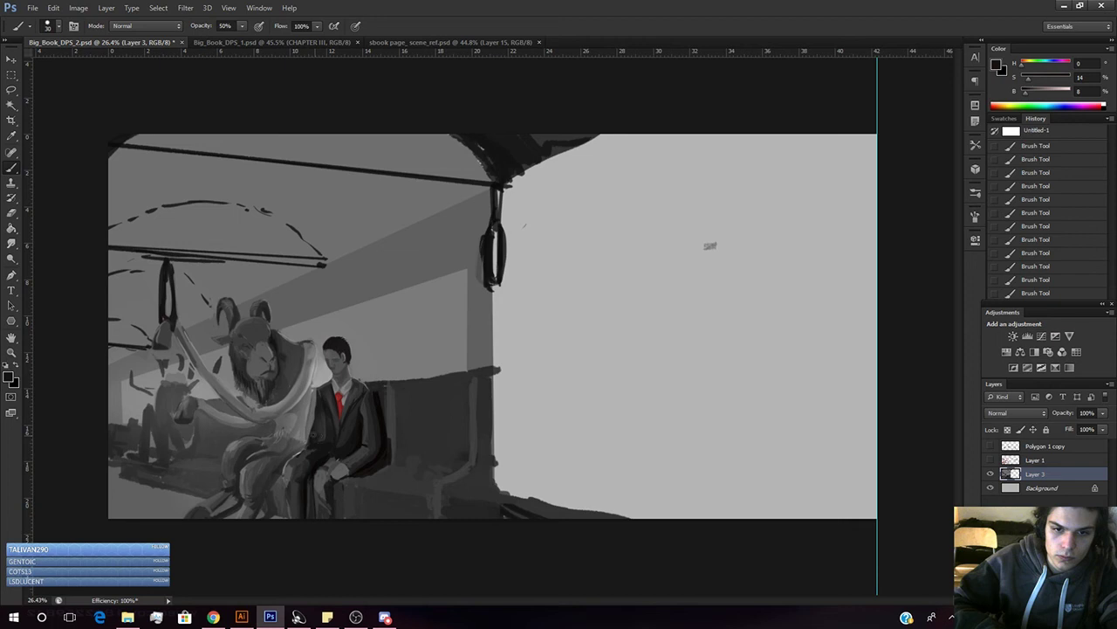
alt+click(317, 423)
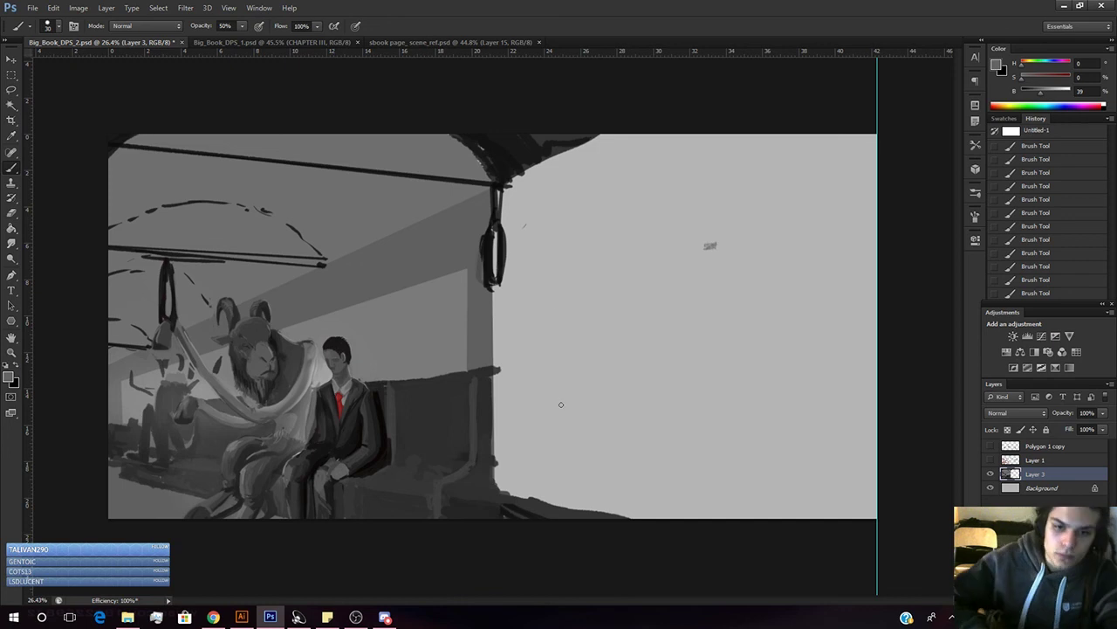
- Retouch the shadow between the man's far sleeve and the seat with sampled 11% and 15% brightness dark greys
alt+click(378, 428)
alt+click(378, 428)
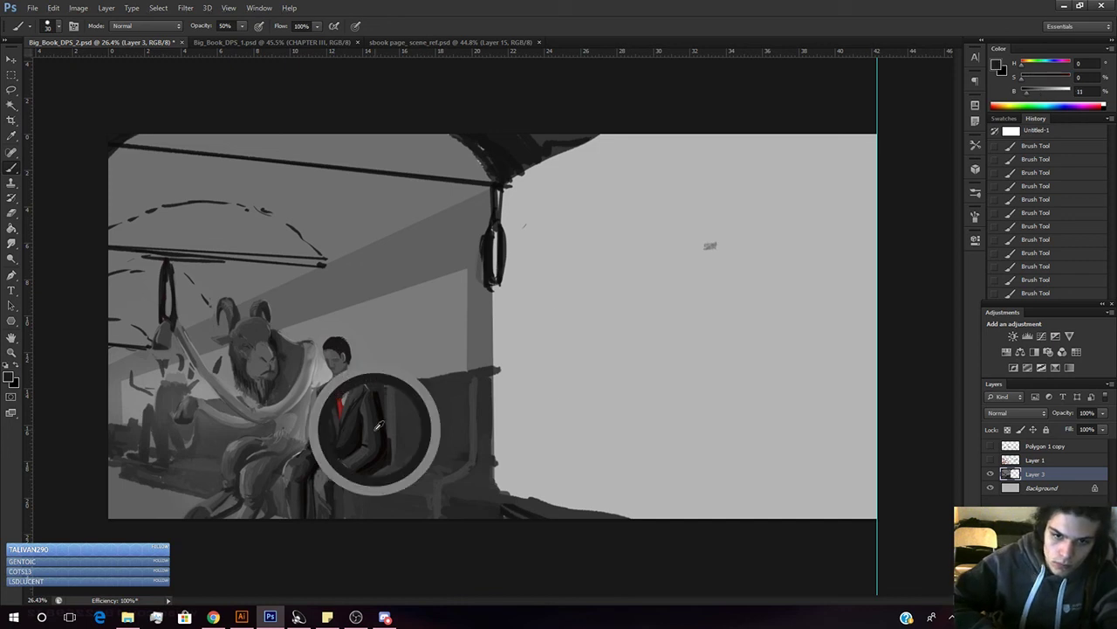
alt+click(378, 427)
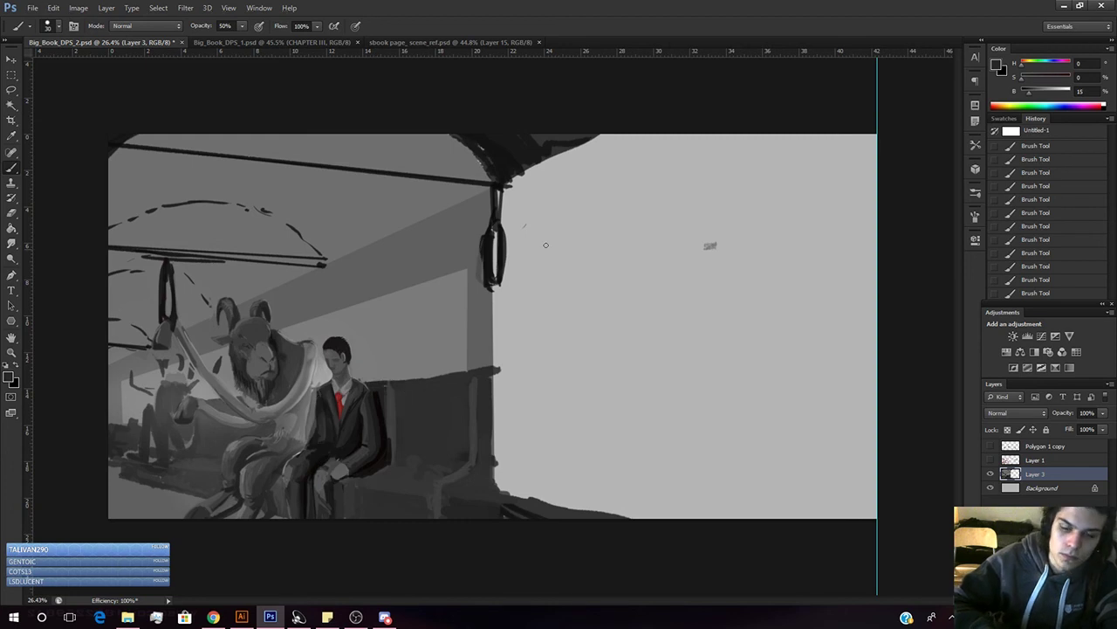
- Soften the man's far sleeve and the adjoining seat shadow with a 69 px, 0% hardness brush and sampled 23% and 13% brightness greys
right_click(580, 214)
click(744, 320)
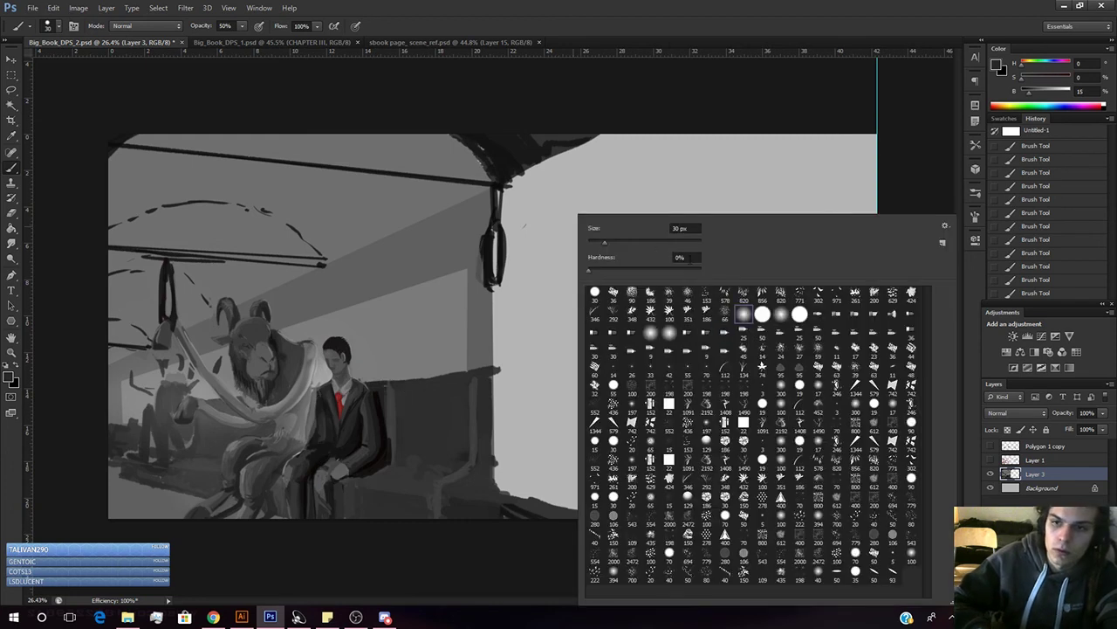
click(397, 214)
right_click(398, 214)
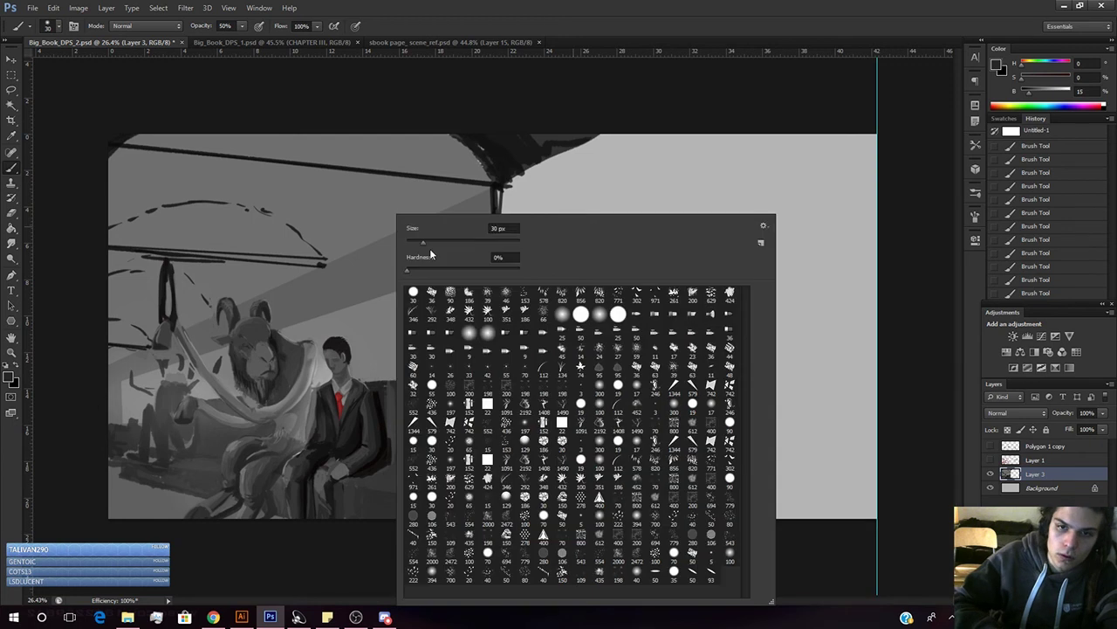
drag(435, 241, 445, 241)
key(alt)
alt+click(370, 423)
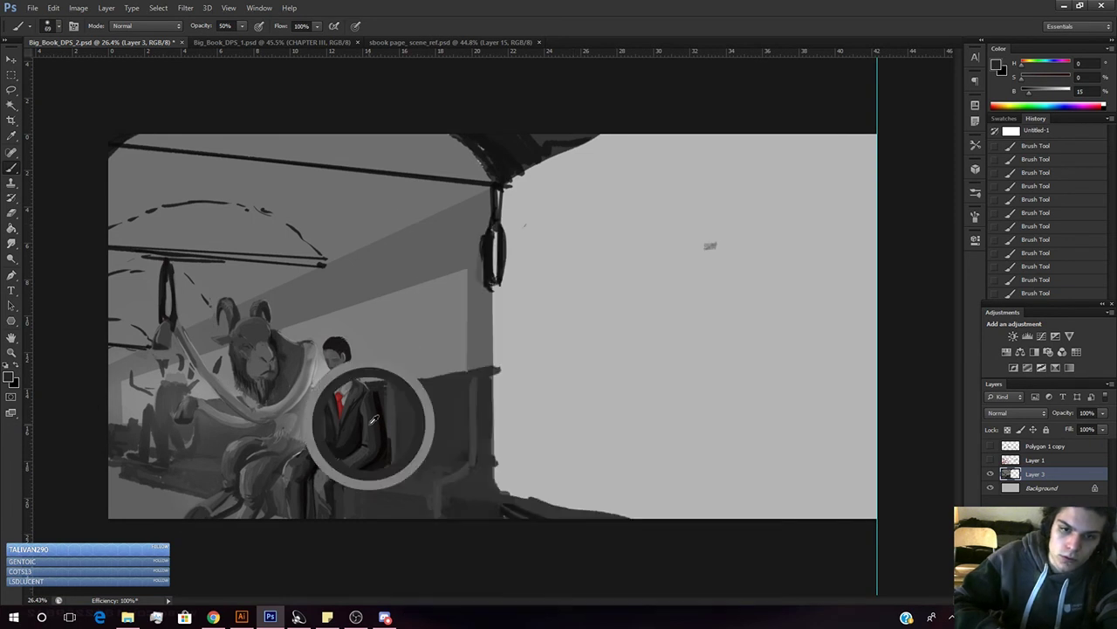
alt+click(371, 417)
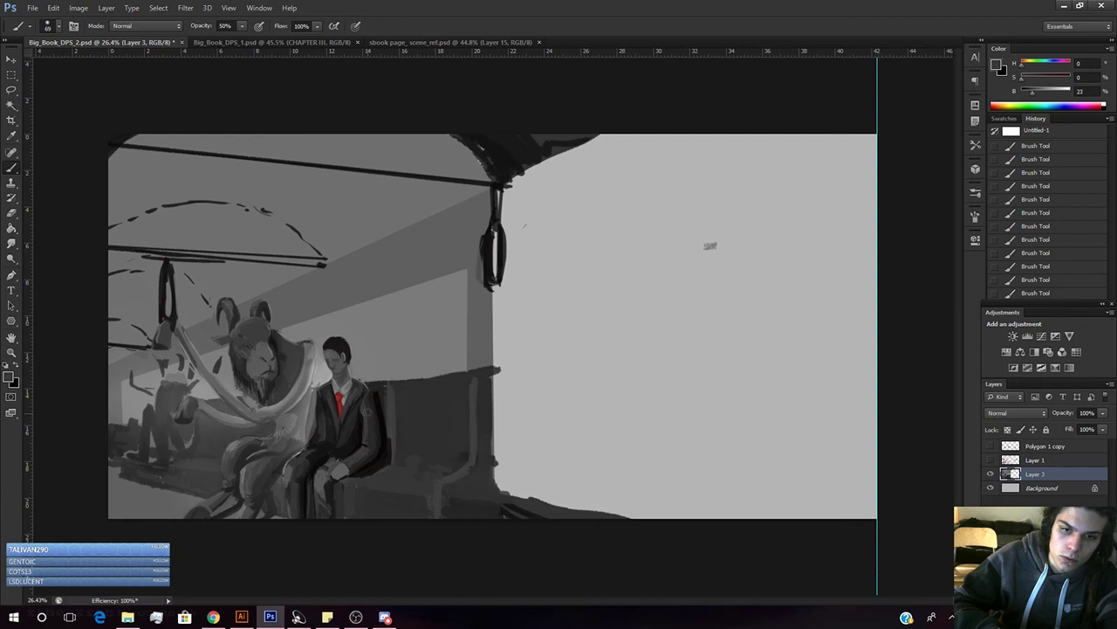
alt+click(357, 464)
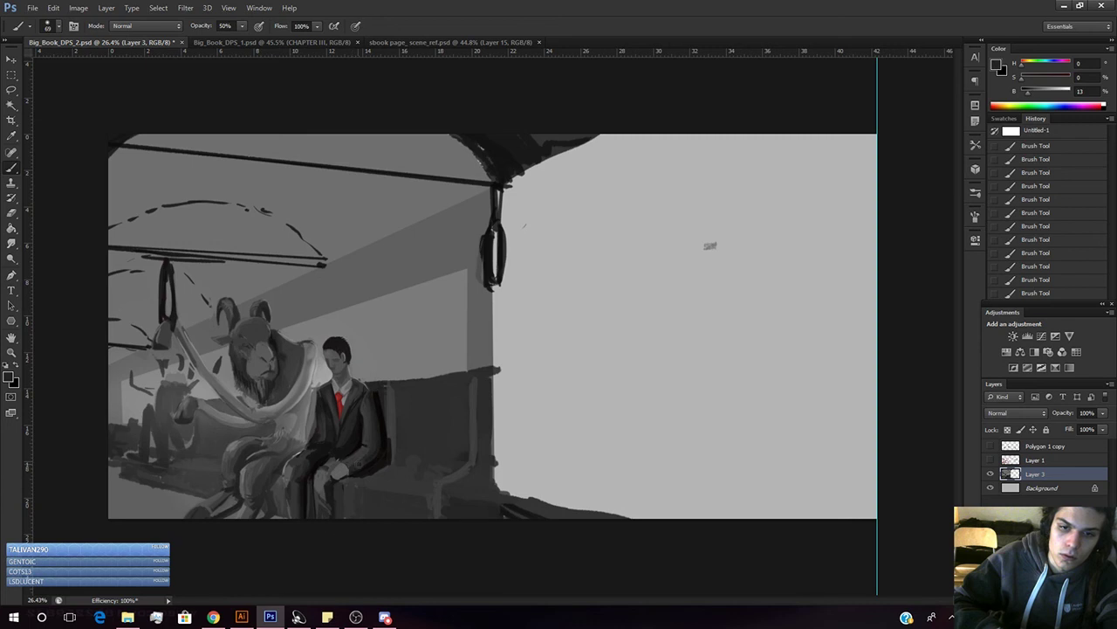
drag(392, 407, 391, 417)
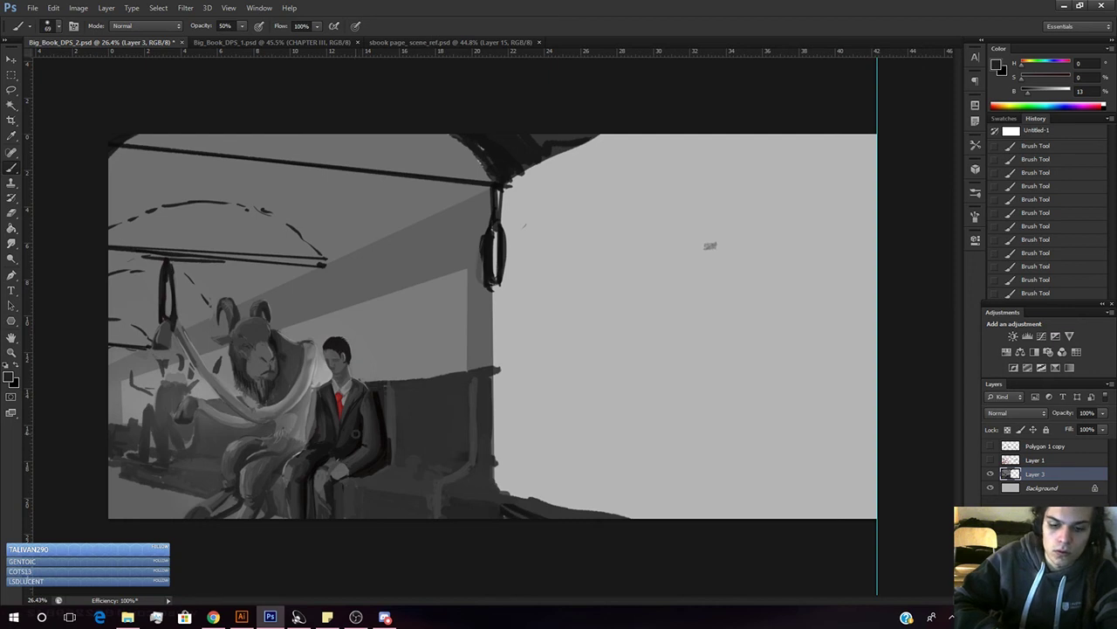
- Blend the man's jacket and far sleeve with sampled 7% and 17% brightness dark greys
alt+click(358, 441)
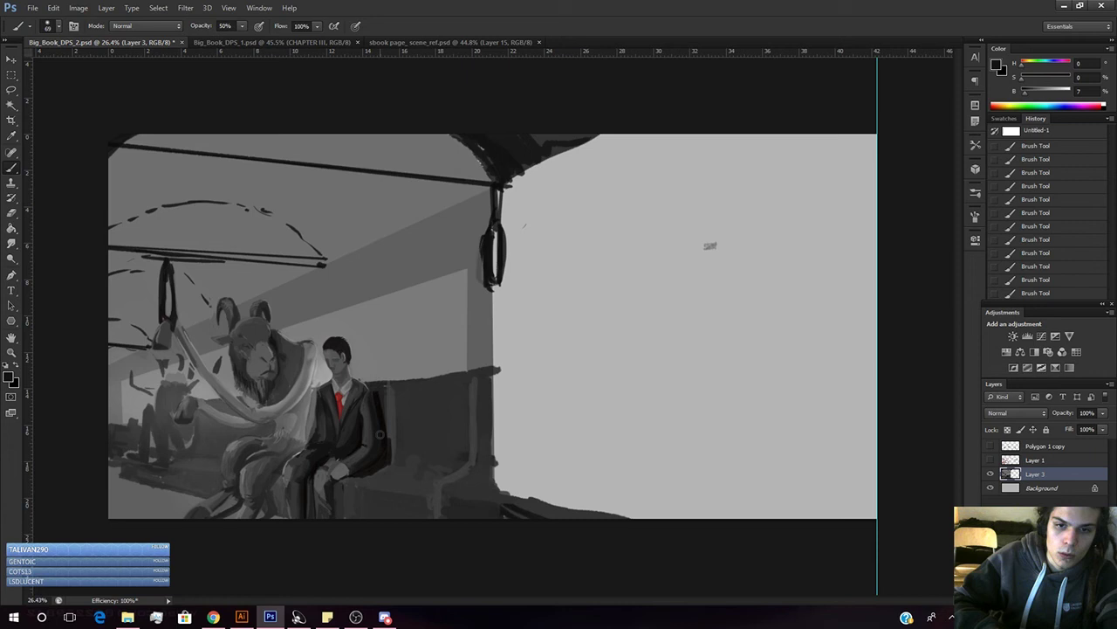
drag(373, 436, 371, 415)
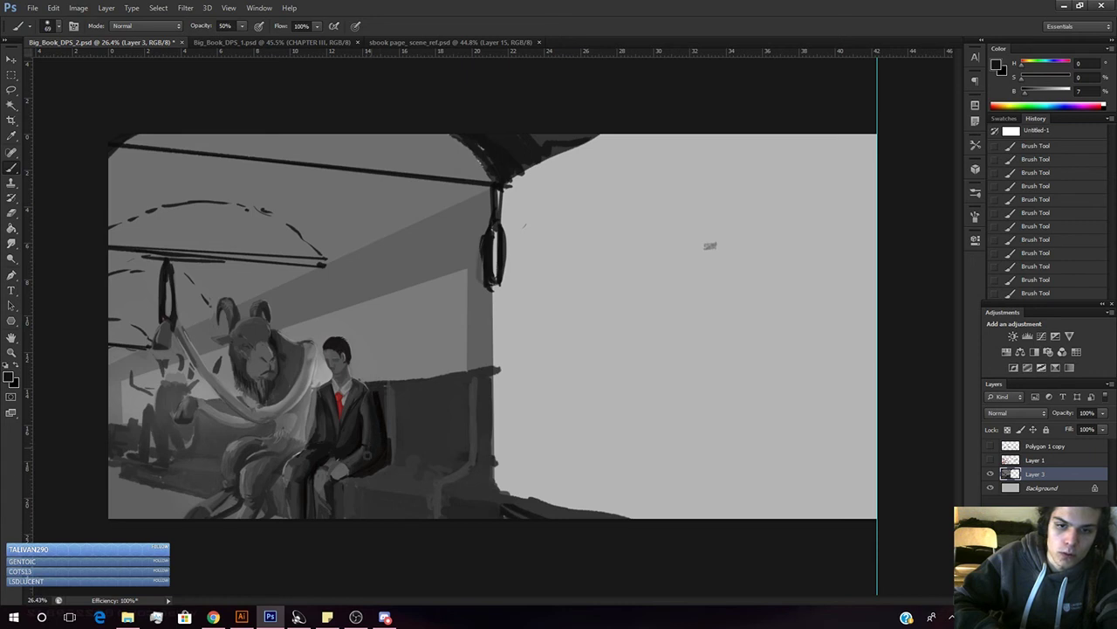
drag(375, 424, 372, 416)
alt+click(370, 417)
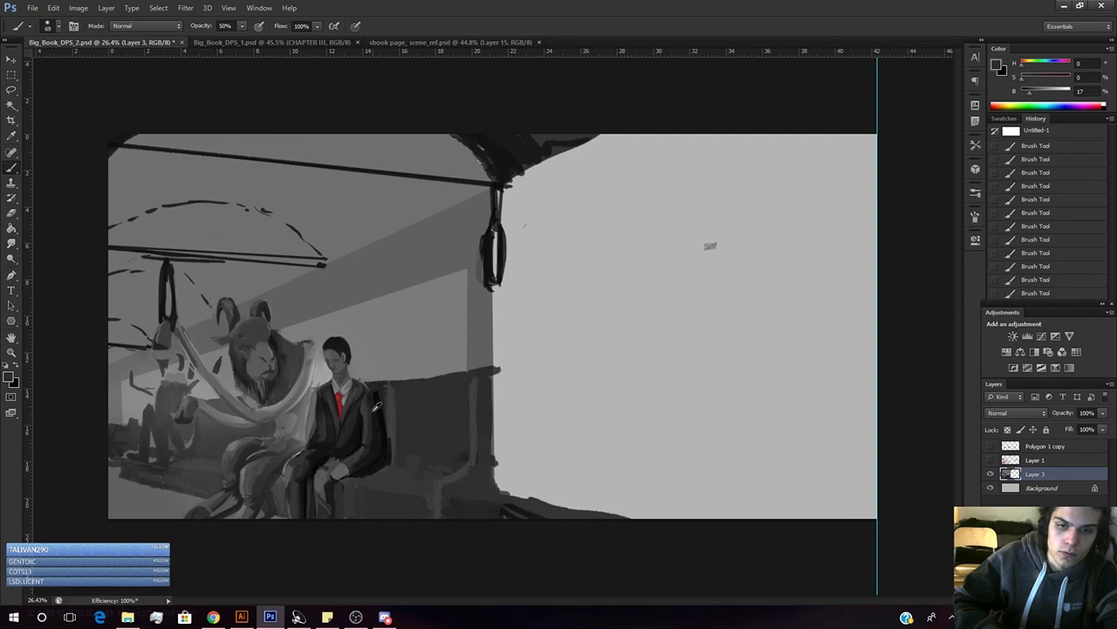
key(z)
drag(343, 419, 333, 424)
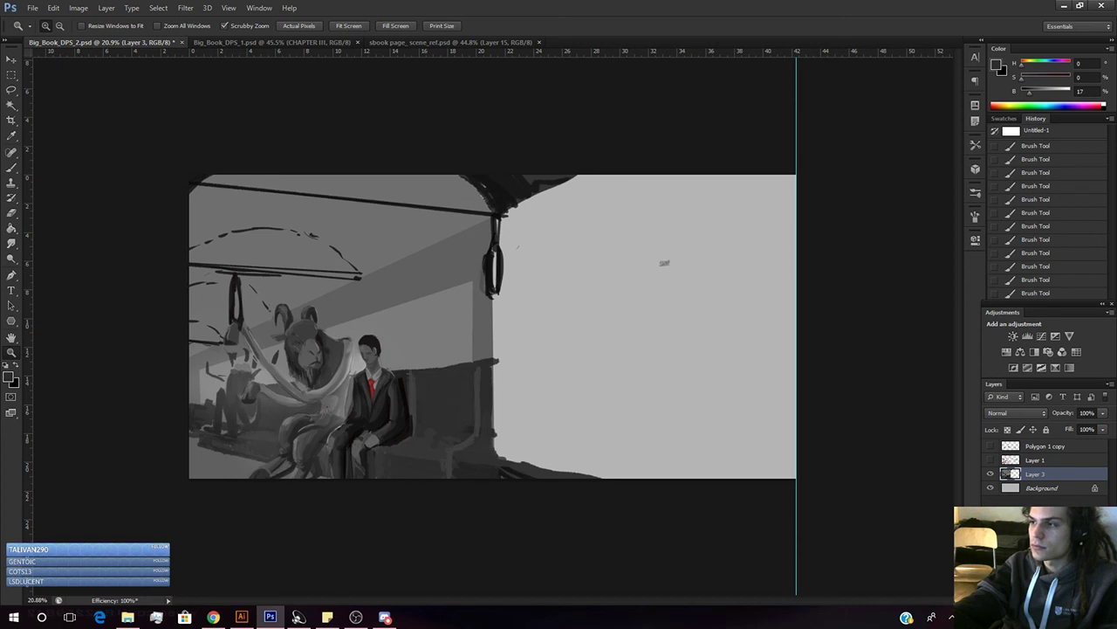
- Hide the layer properties covering the canvas and look over the carriage painting and its upper layers
key(alt+Tab)
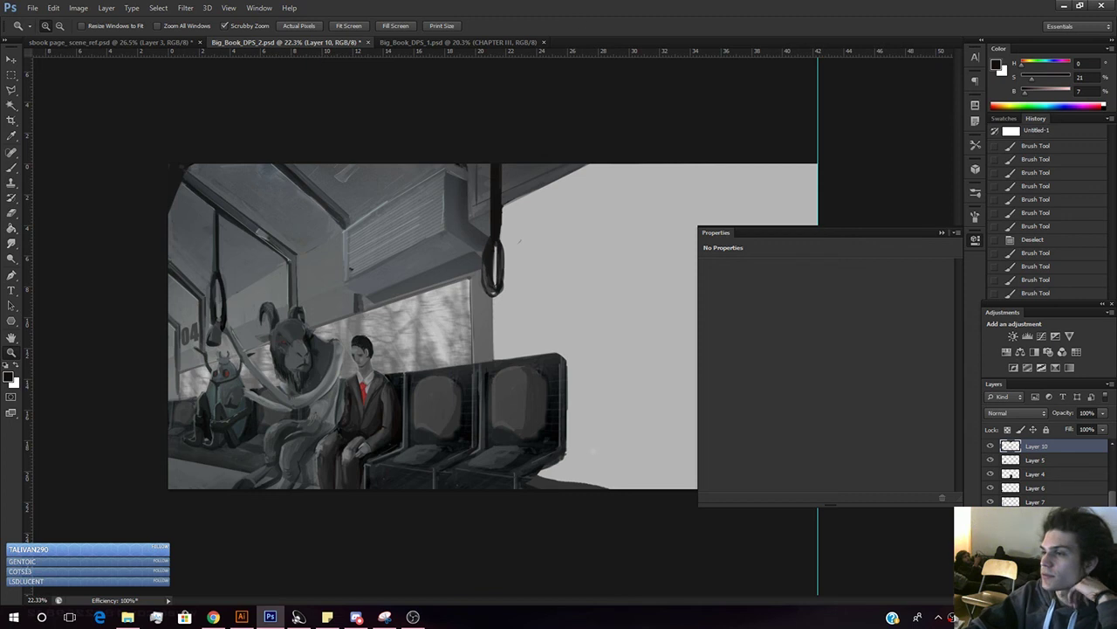
key(alt+Tab)
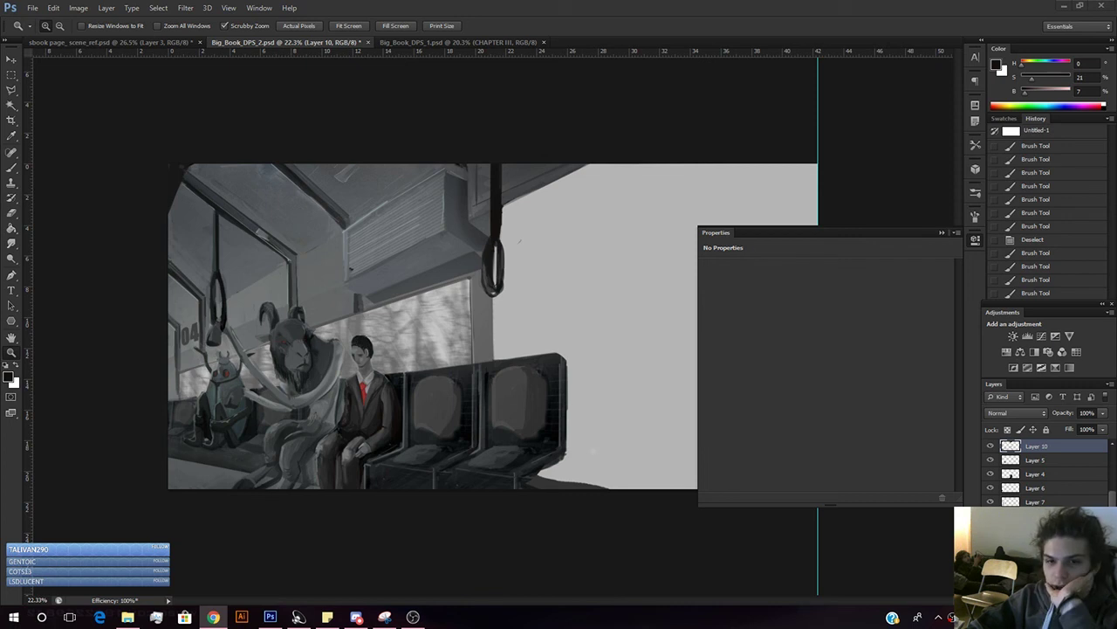
click(976, 240)
drag(766, 314, 722, 331)
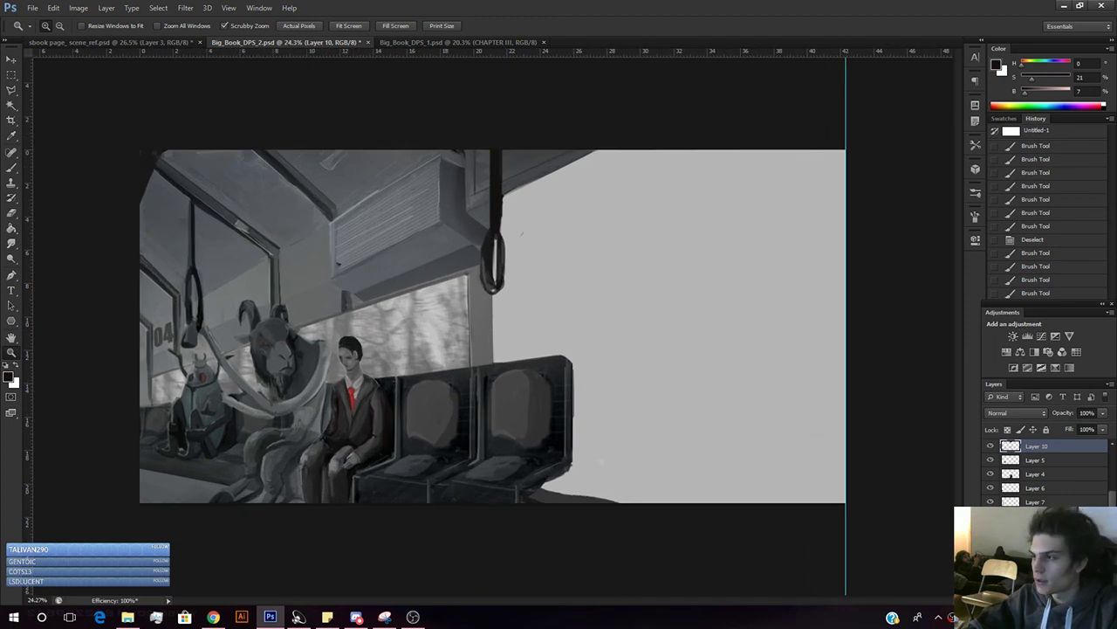
key(alt+Tab)
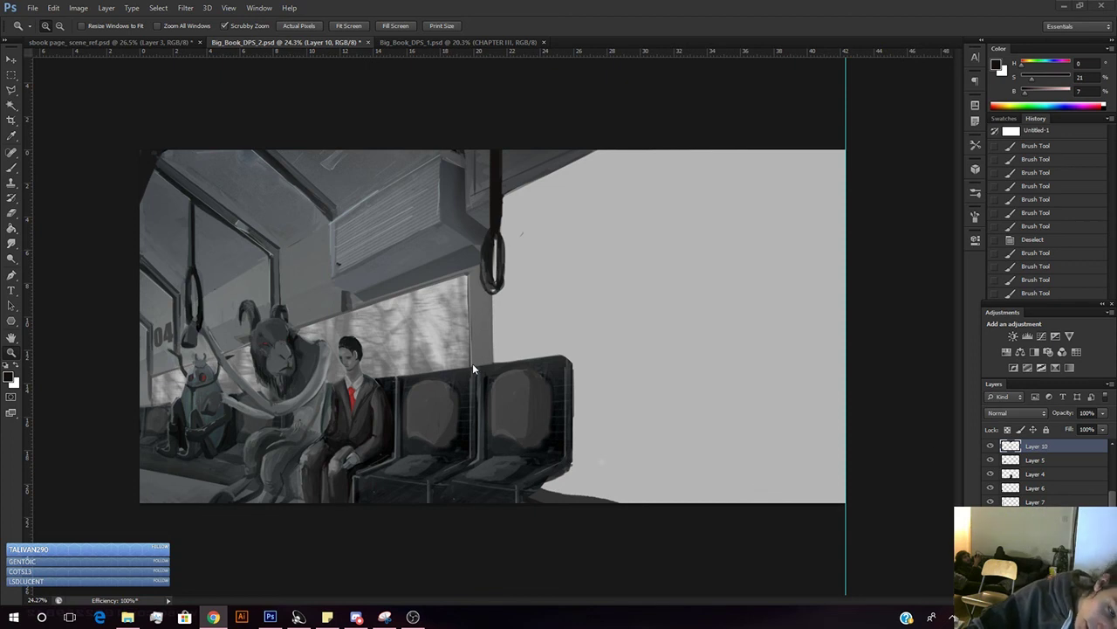
scroll(1048, 472, up, 3)
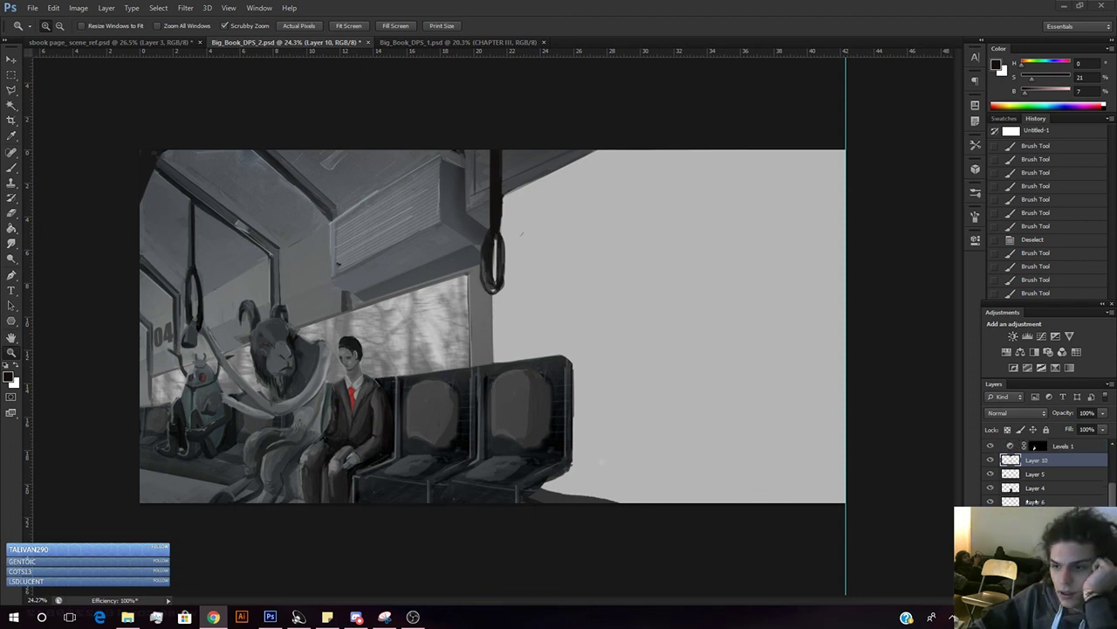
scroll(1016, 474, up, 1)
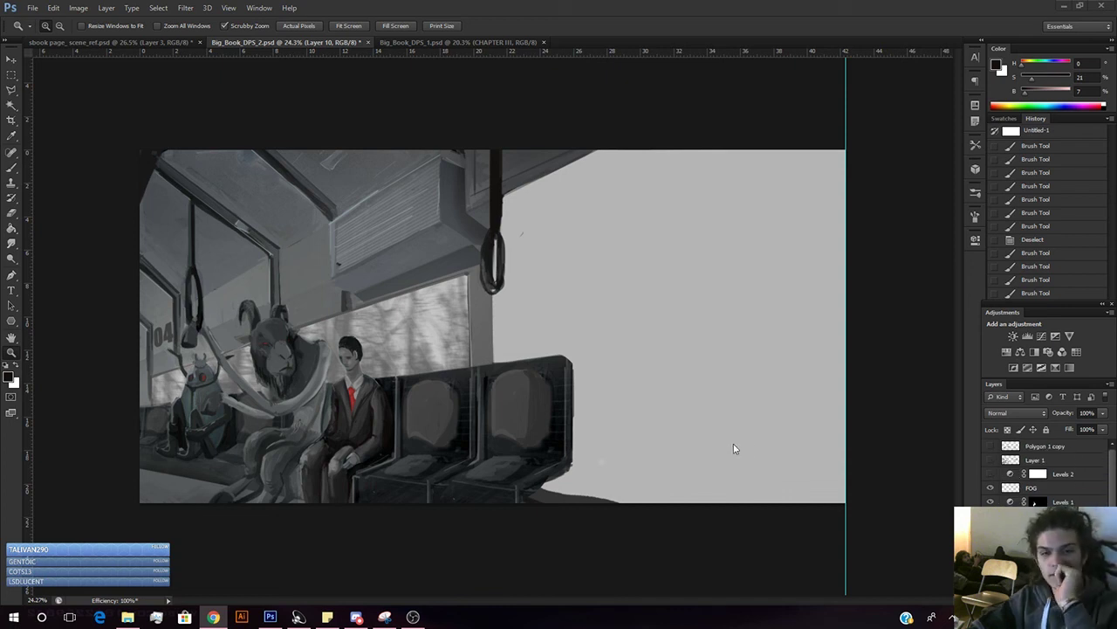
- Compare the carriage painting's tones with the forest illustration in Big_Book_DPS_1.psd and examine that page's layers and full layout
click(423, 41)
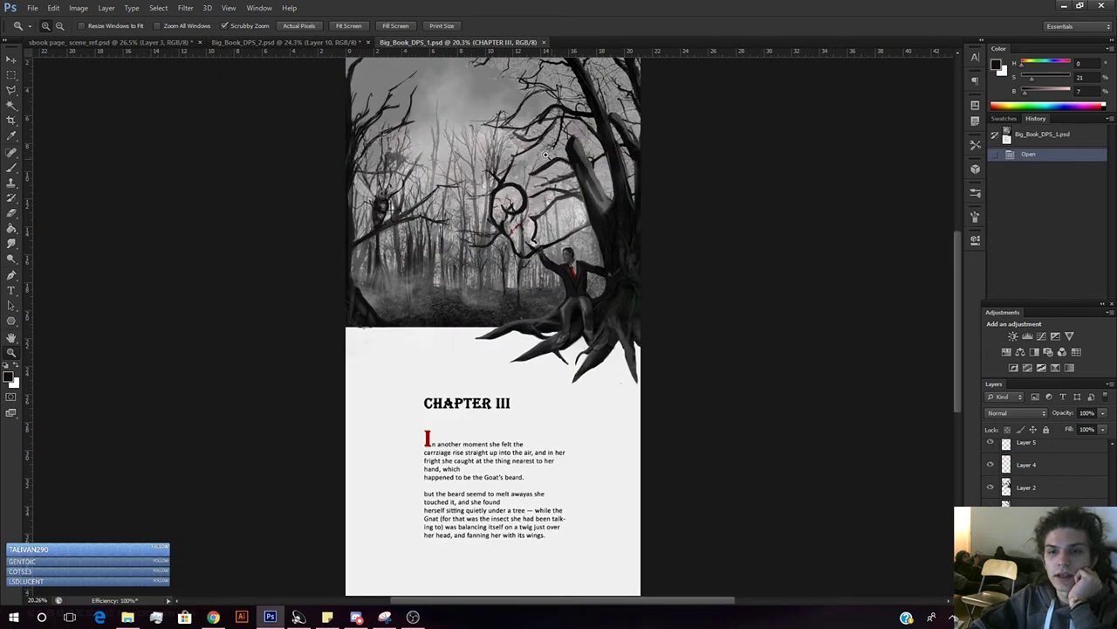
click(227, 42)
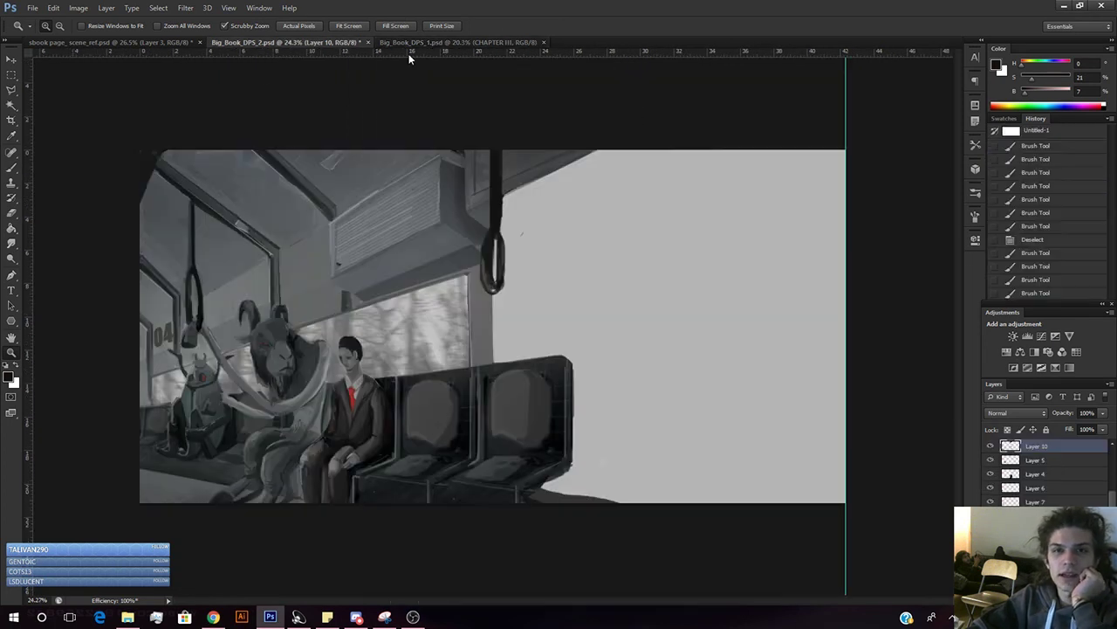
click(417, 41)
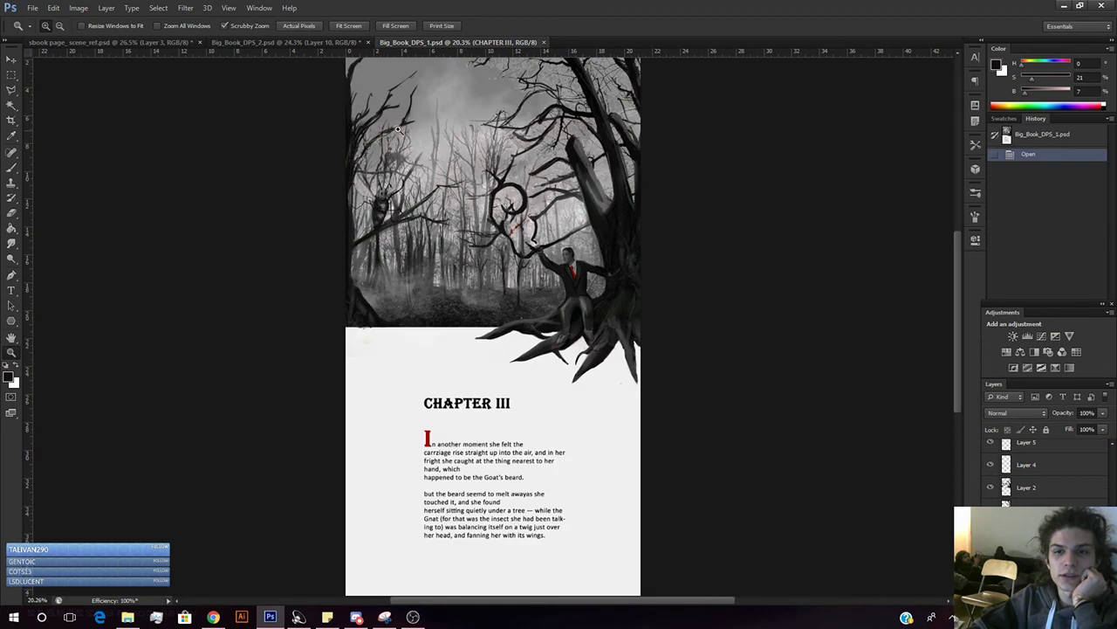
click(287, 42)
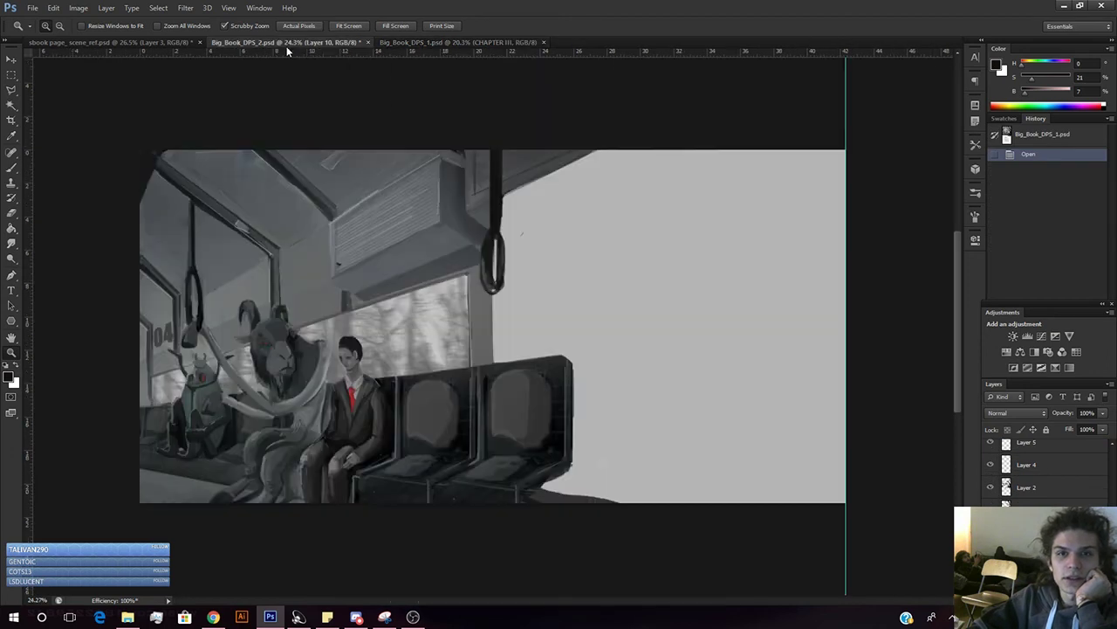
click(437, 43)
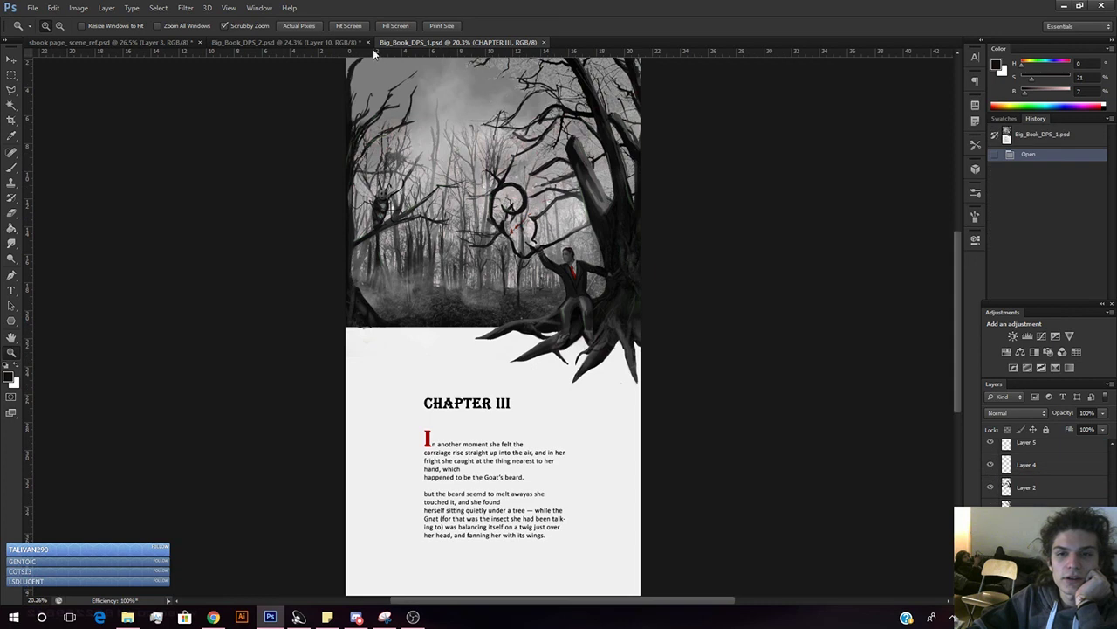
click(328, 43)
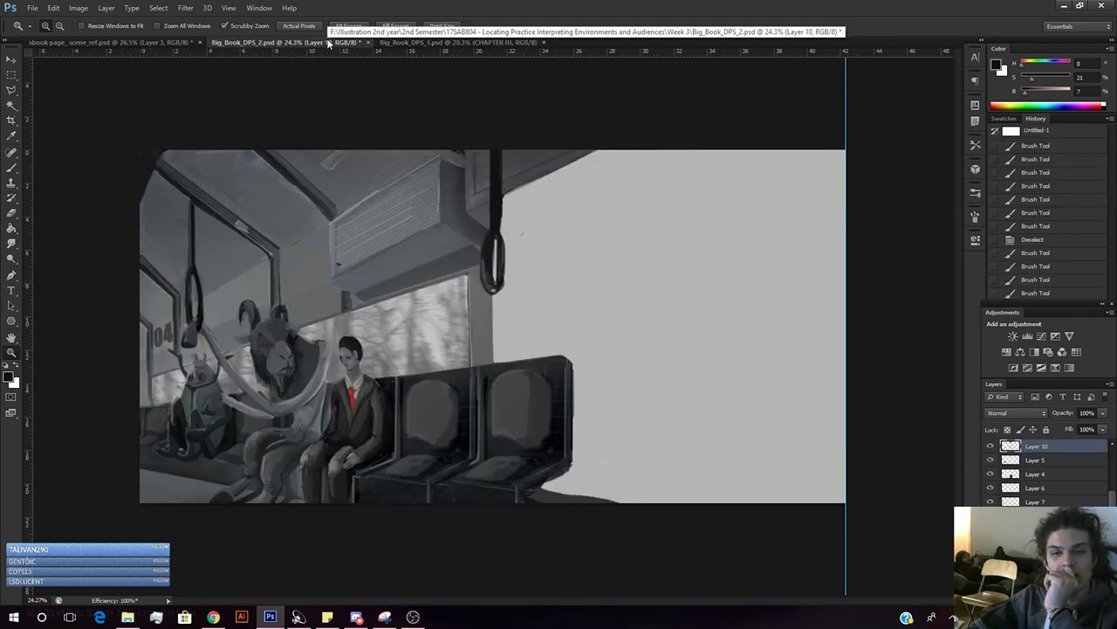
click(392, 43)
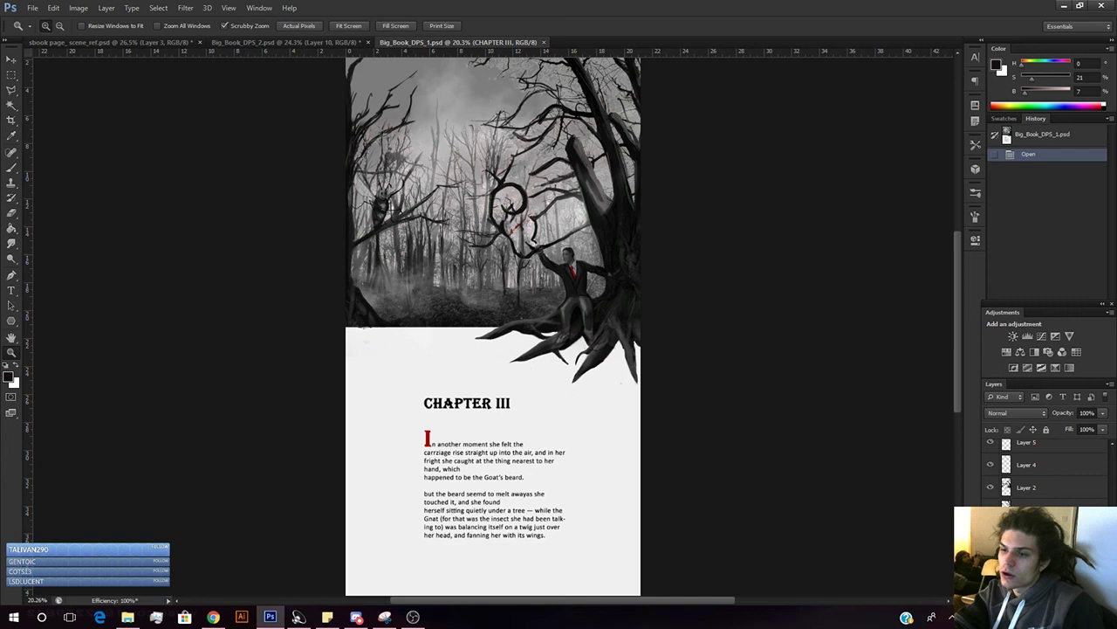
scroll(1048, 472, up, 1)
scroll(1066, 484, up, 5)
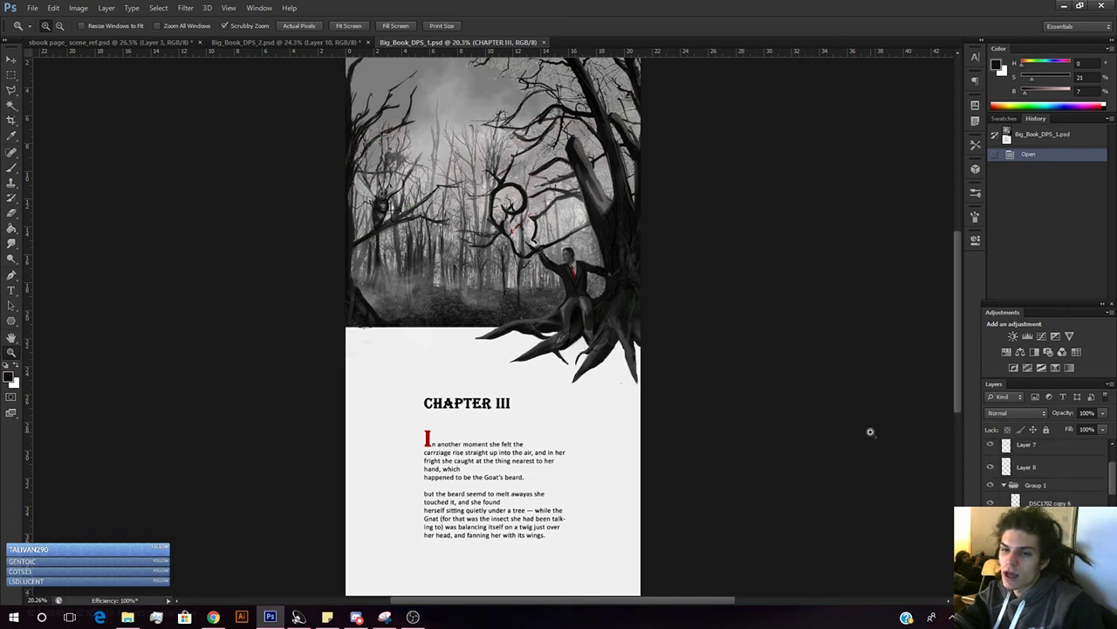
scroll(868, 428, up, 2)
scroll(751, 397, down, 3)
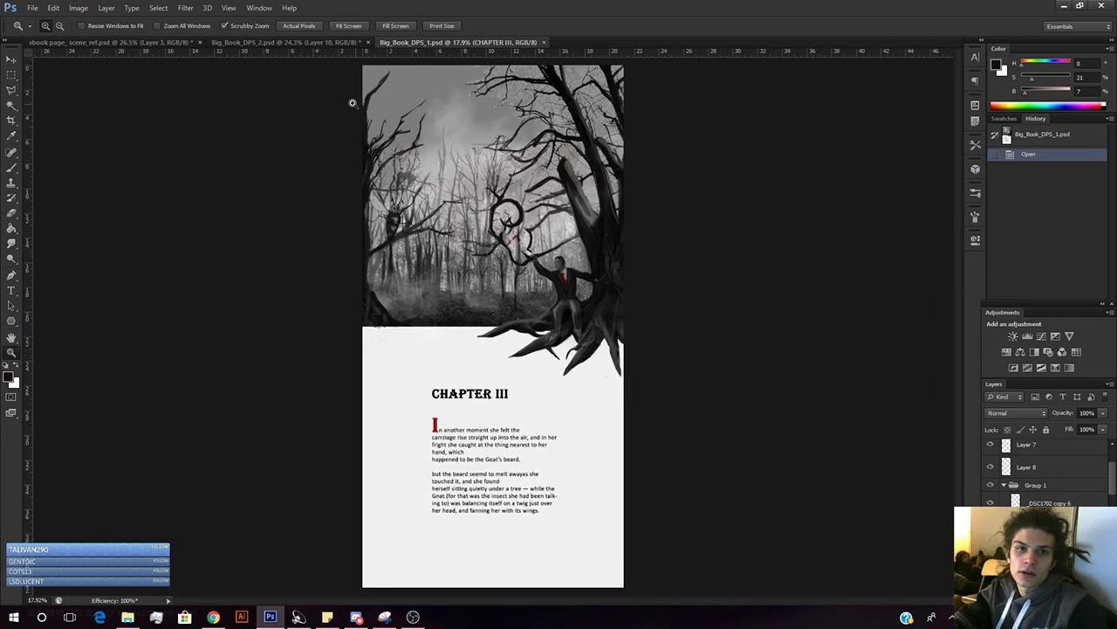
- Return to Big_Book_DPS_2.psd and show the Levels 2 adjustment layer over the carriage painting
click(248, 44)
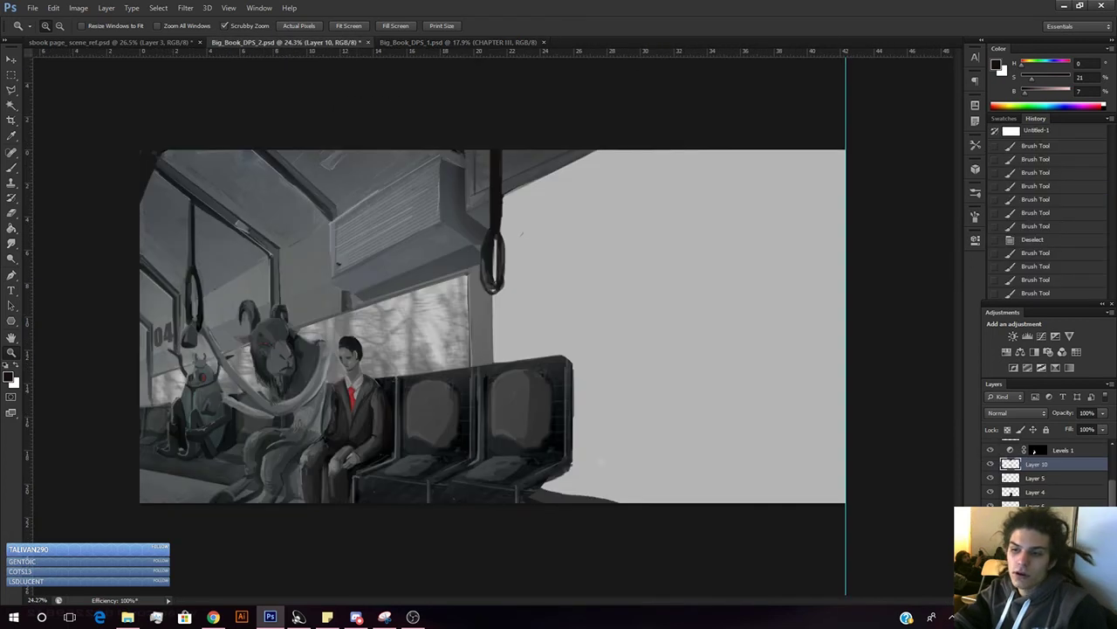
scroll(1011, 480, up, 3)
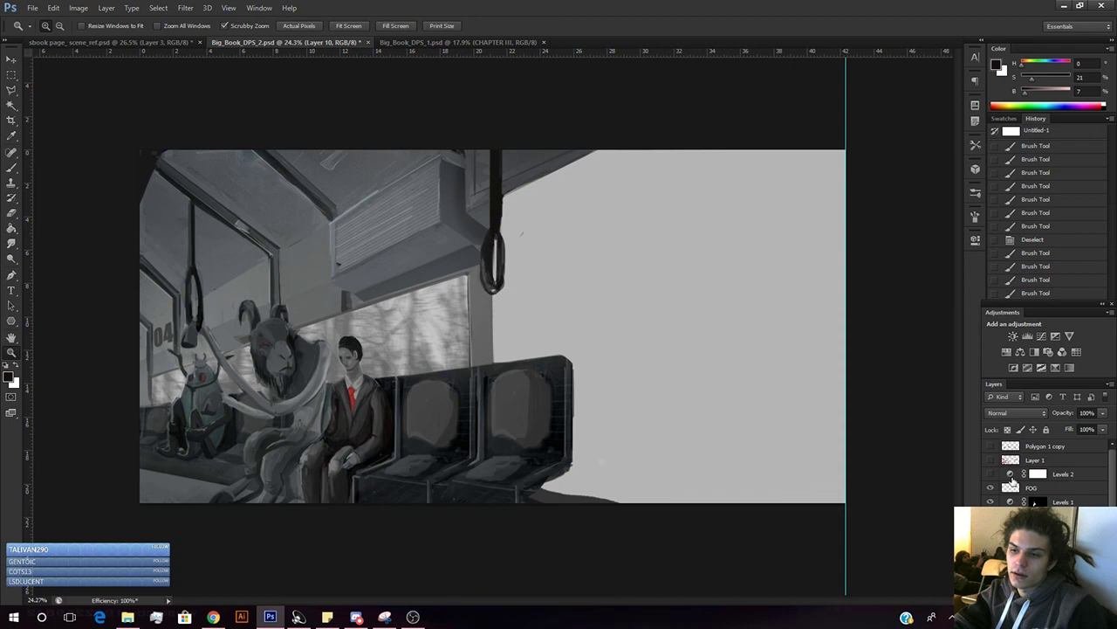
click(991, 475)
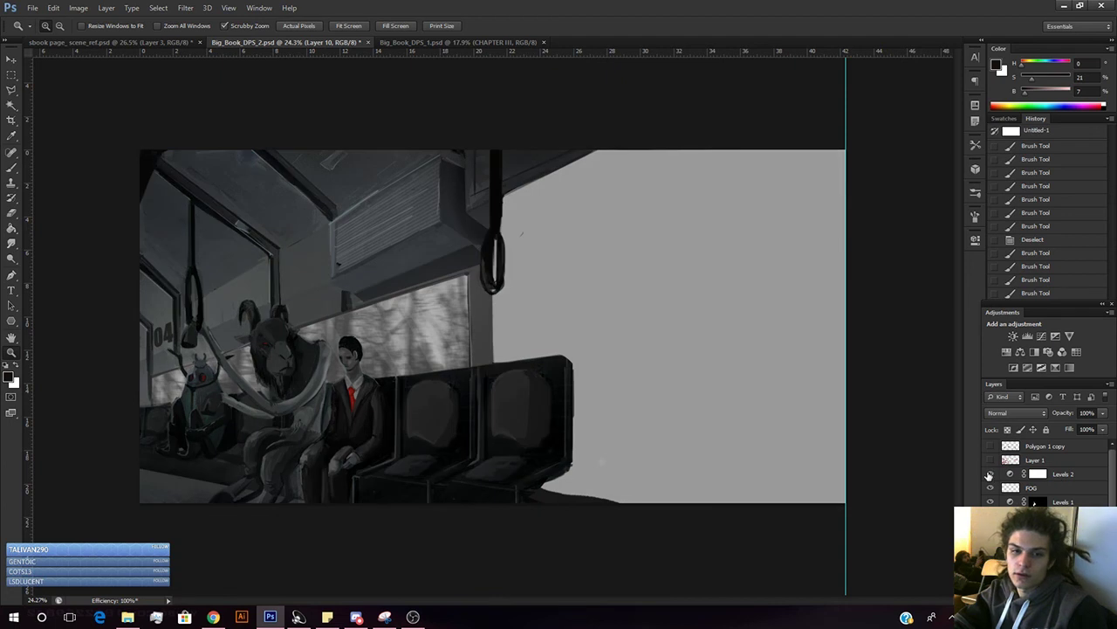
mouse_move(708, 358)
mouse_down()
mouse_move(673, 357)
mouse_move(700, 364)
mouse_up()
- Set the Levels 1 adjustment's midtone input to 1.51 and hide that layer
double_click(1037, 502)
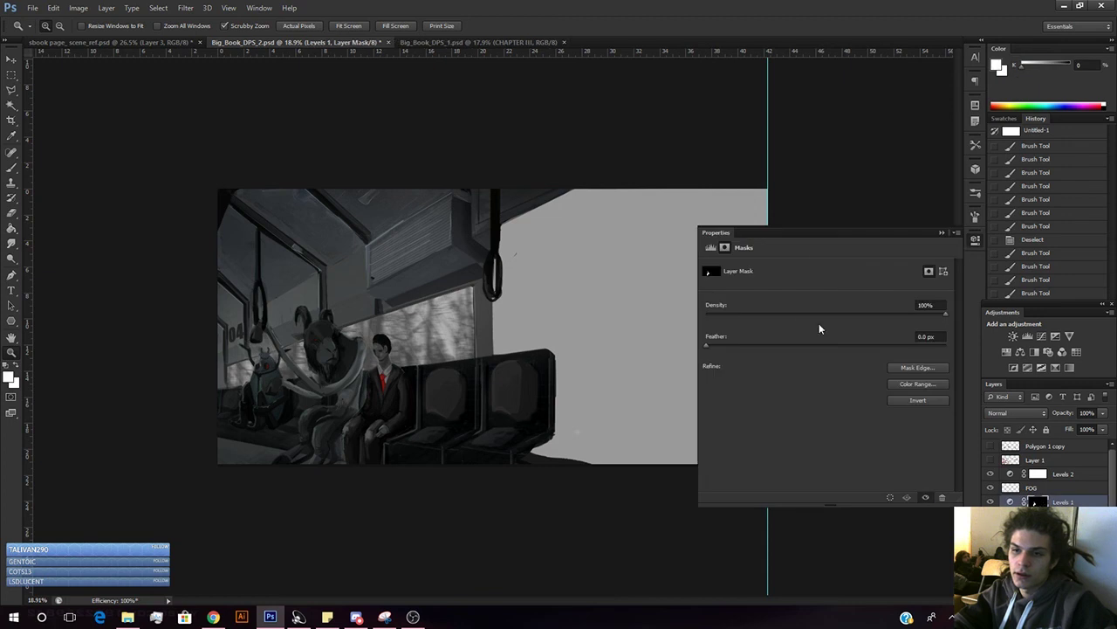
click(1009, 500)
drag(828, 352, 812, 350)
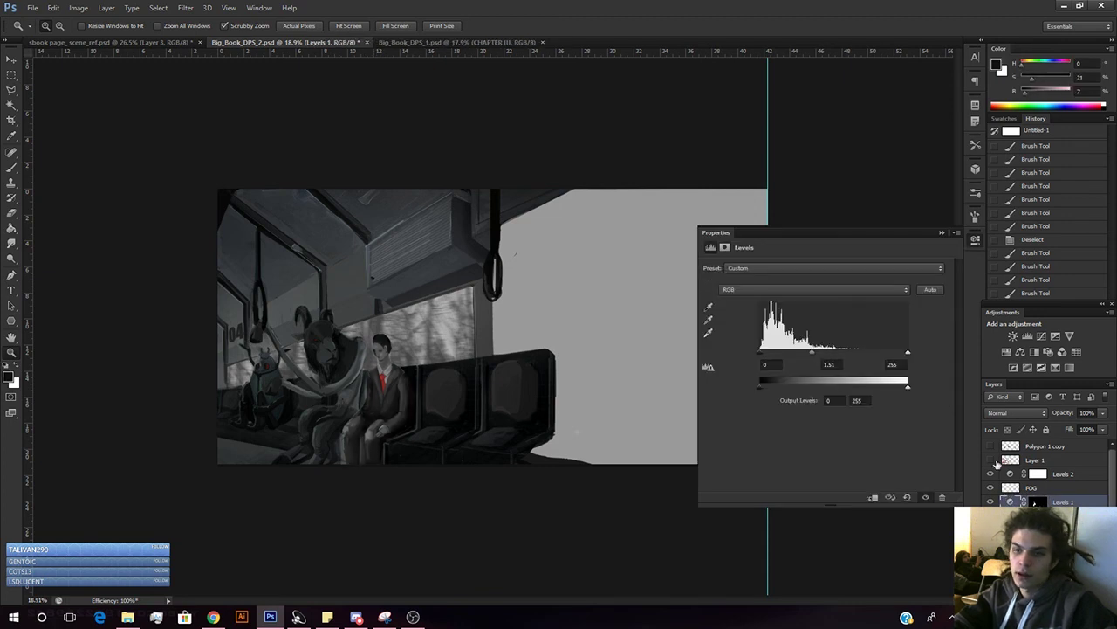
click(991, 501)
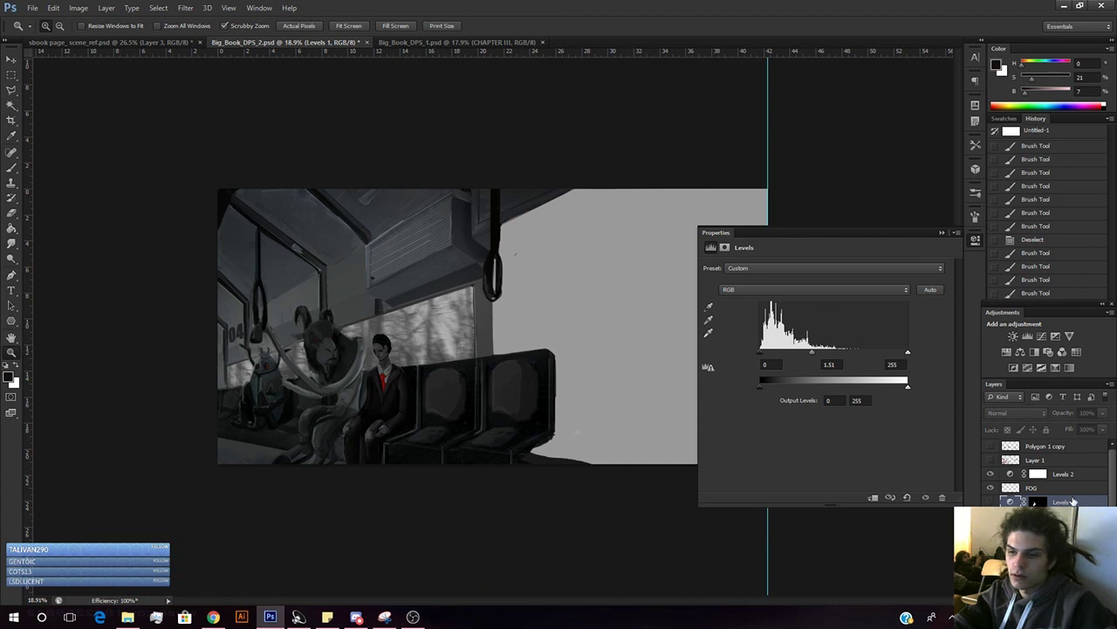
- Set the Levels 2 midtone input to 0.82 and compare the painting with and without the adjustment
click(1023, 473)
mouse_move(835, 353)
mouse_down()
mouse_move(852, 357)
mouse_move(843, 353)
mouse_up()
click(927, 496)
click(927, 495)
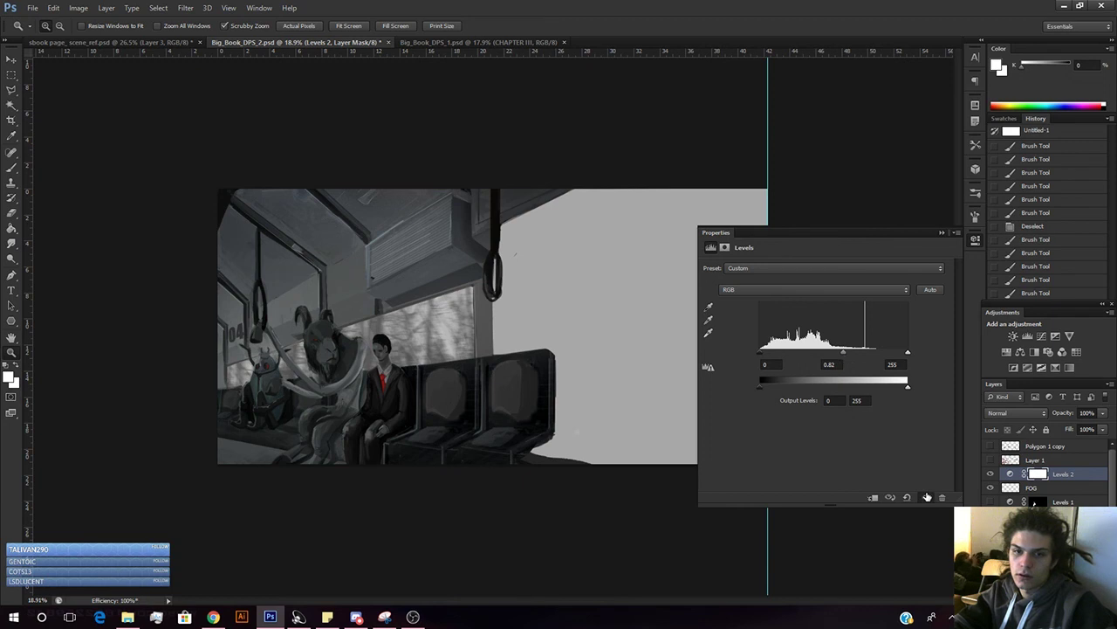
click(927, 496)
click(927, 497)
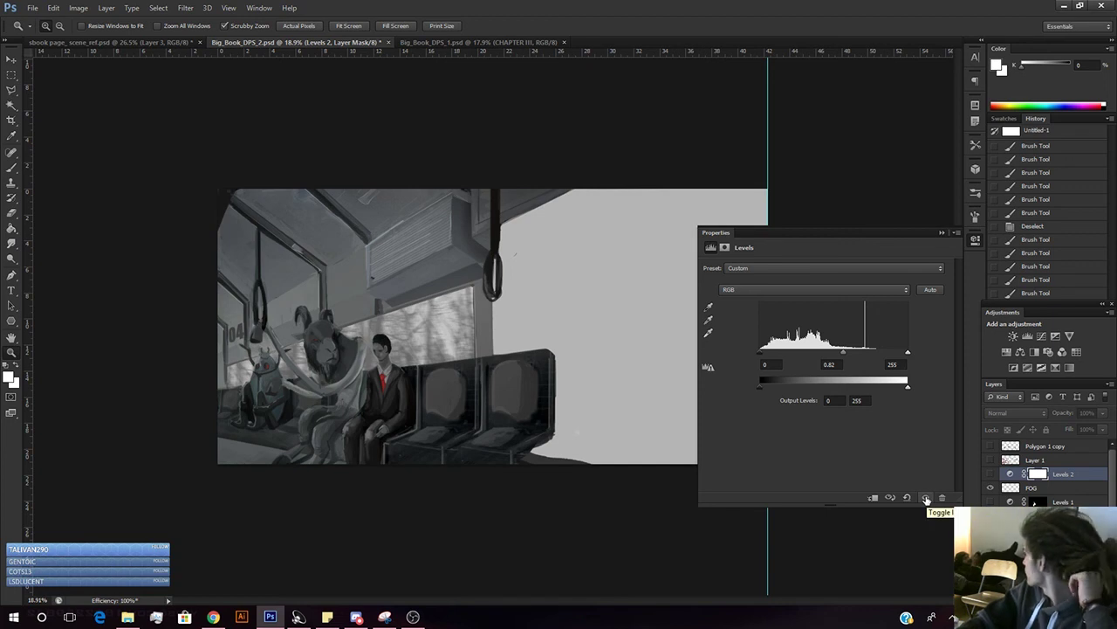
click(924, 499)
click(924, 500)
click(925, 499)
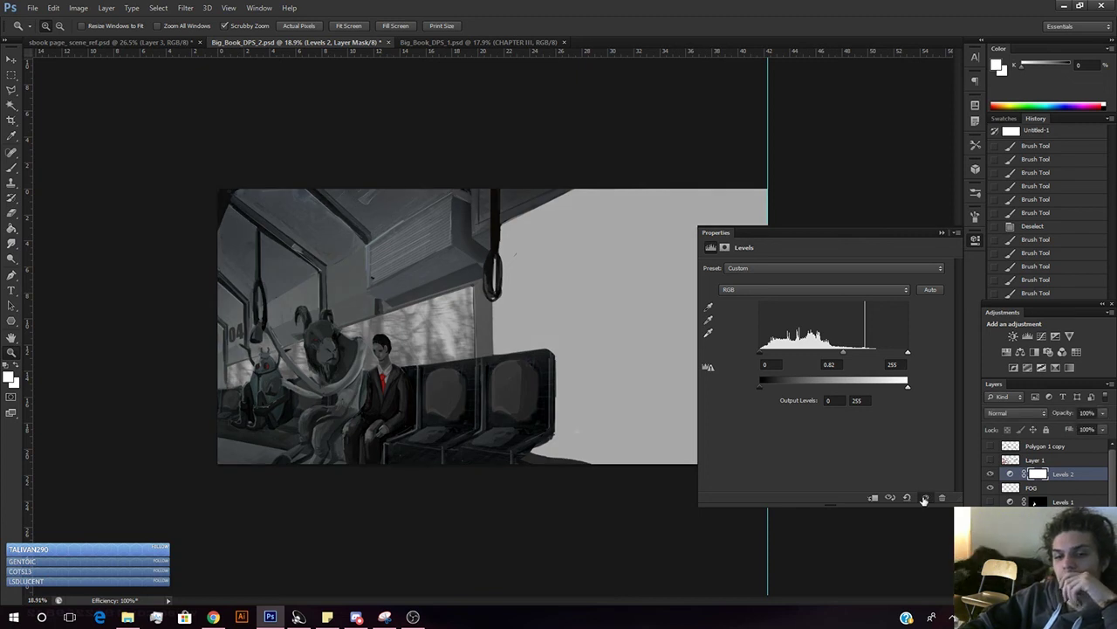
click(925, 499)
click(924, 500)
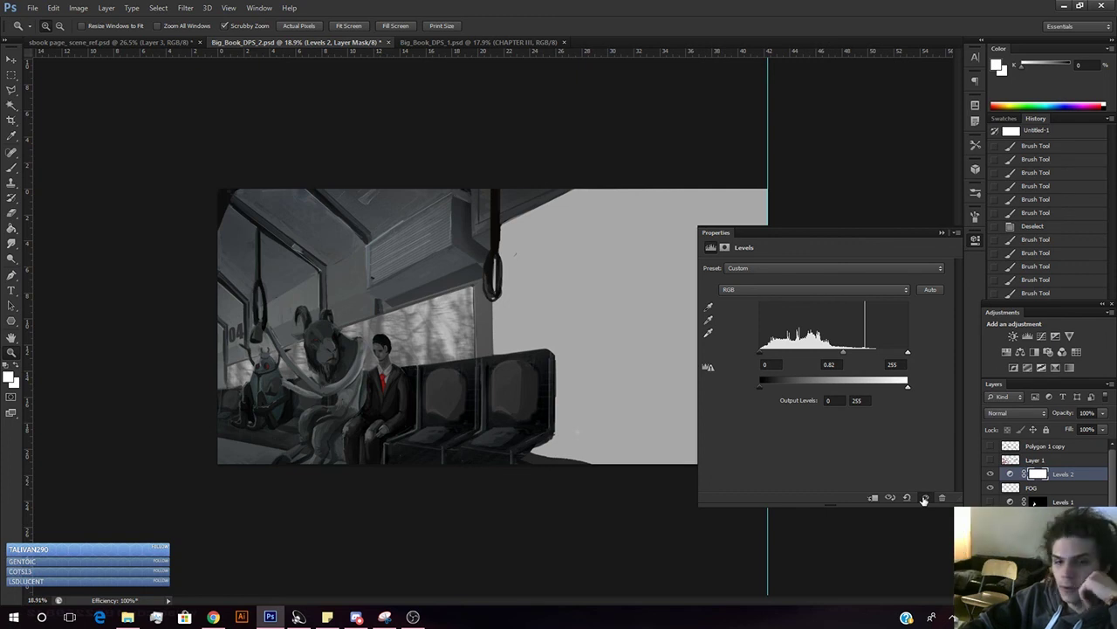
- Compare the painting with and without the Levels 2 adjustment and set its midtone input to 0.85
click(924, 499)
click(925, 499)
click(924, 500)
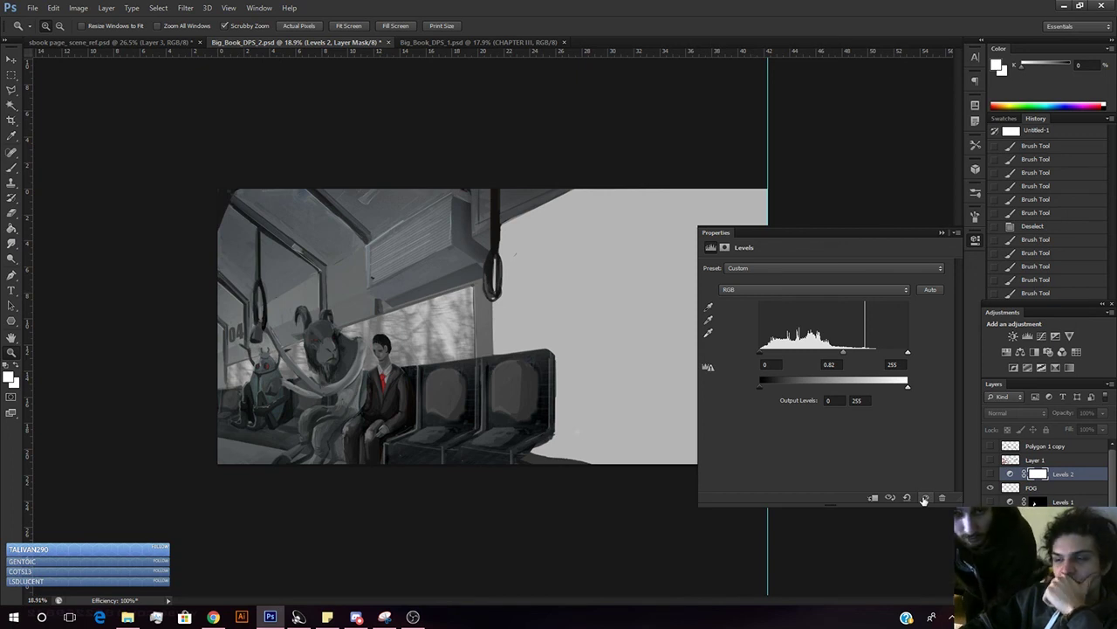
click(924, 500)
click(925, 499)
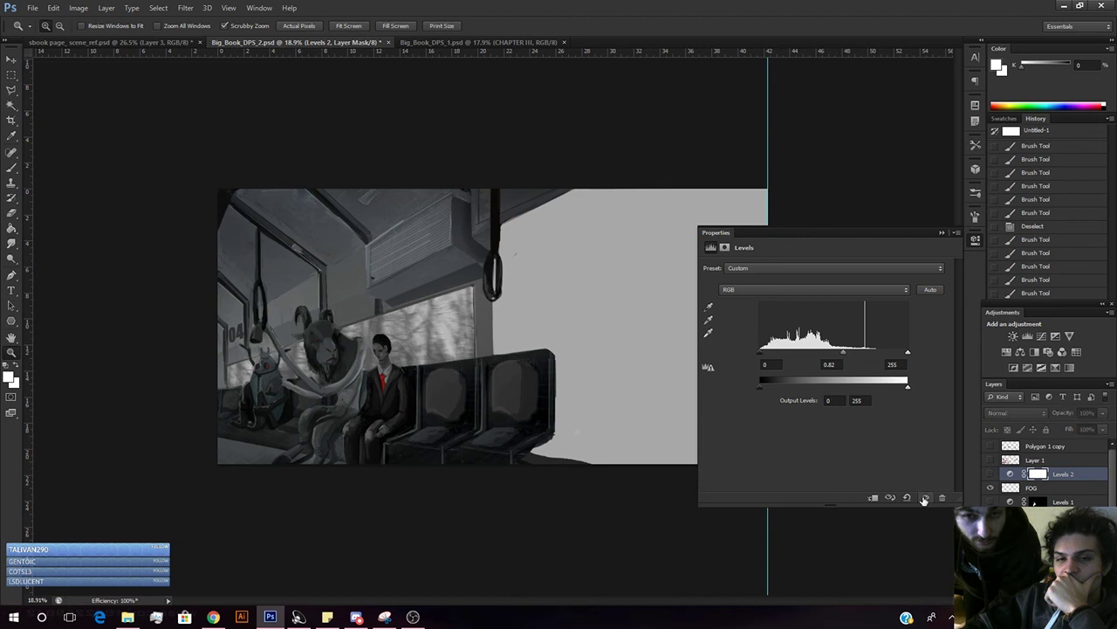
click(925, 499)
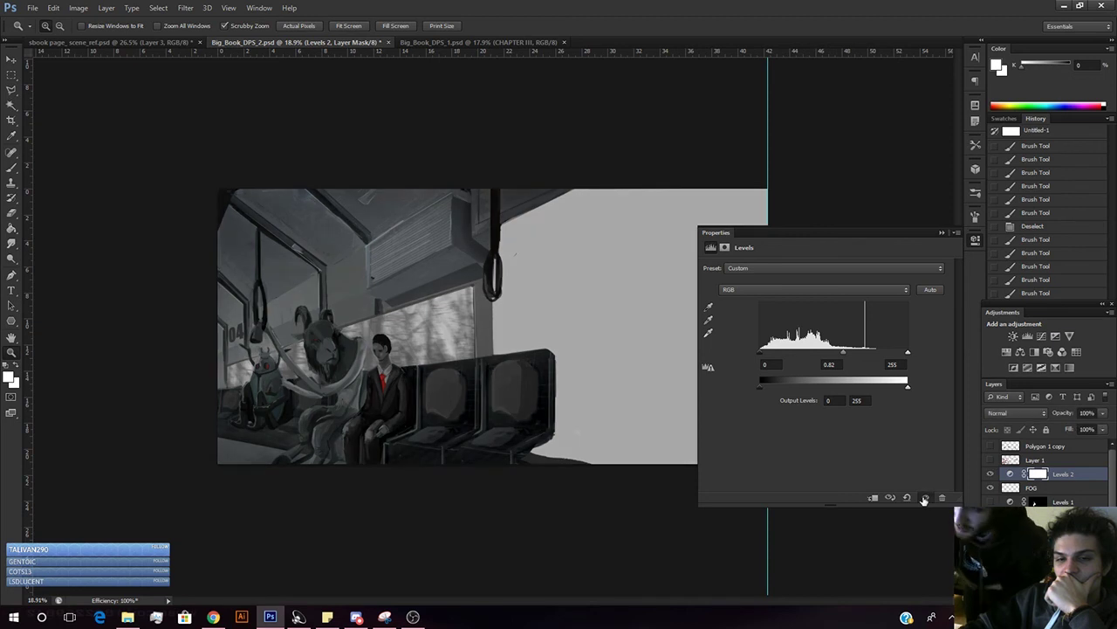
click(924, 499)
click(924, 499)
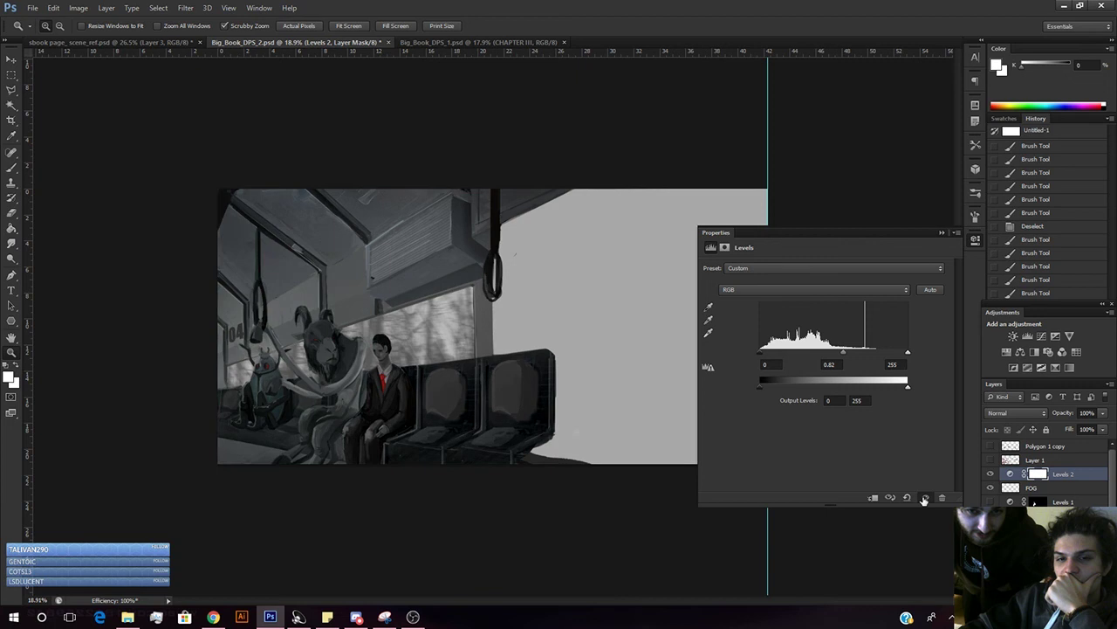
click(925, 499)
click(924, 499)
click(924, 500)
click(925, 499)
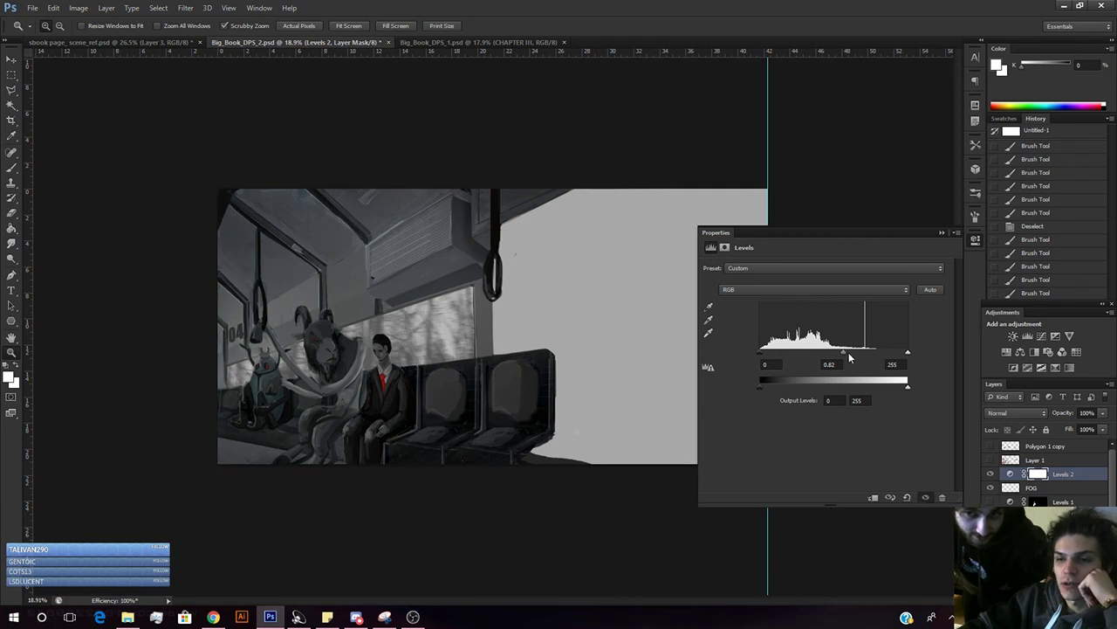
drag(843, 356, 841, 356)
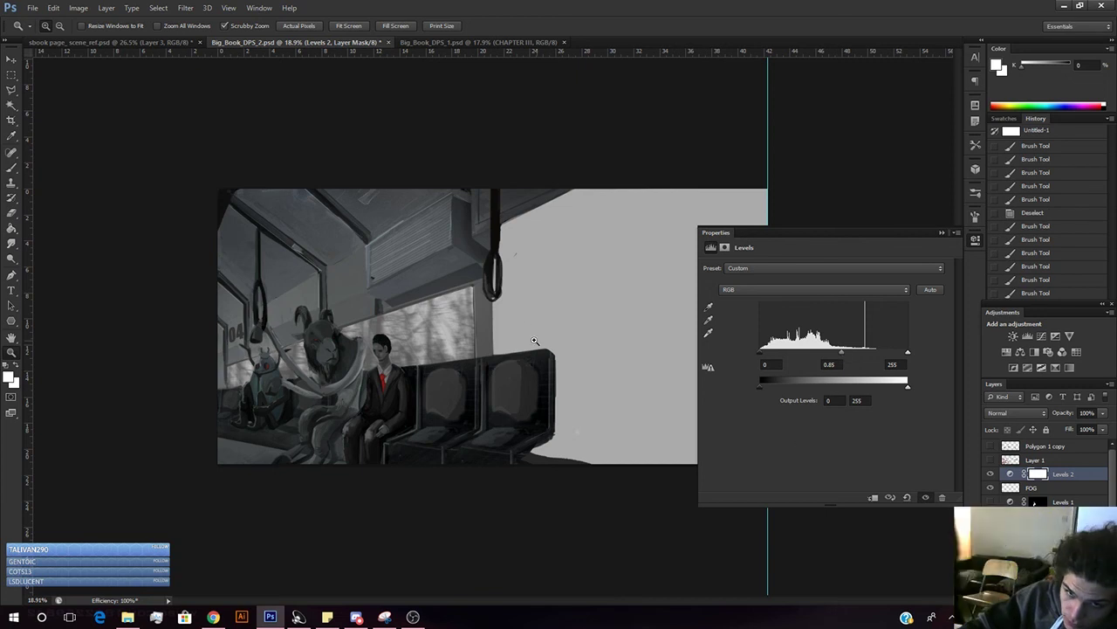
click(974, 239)
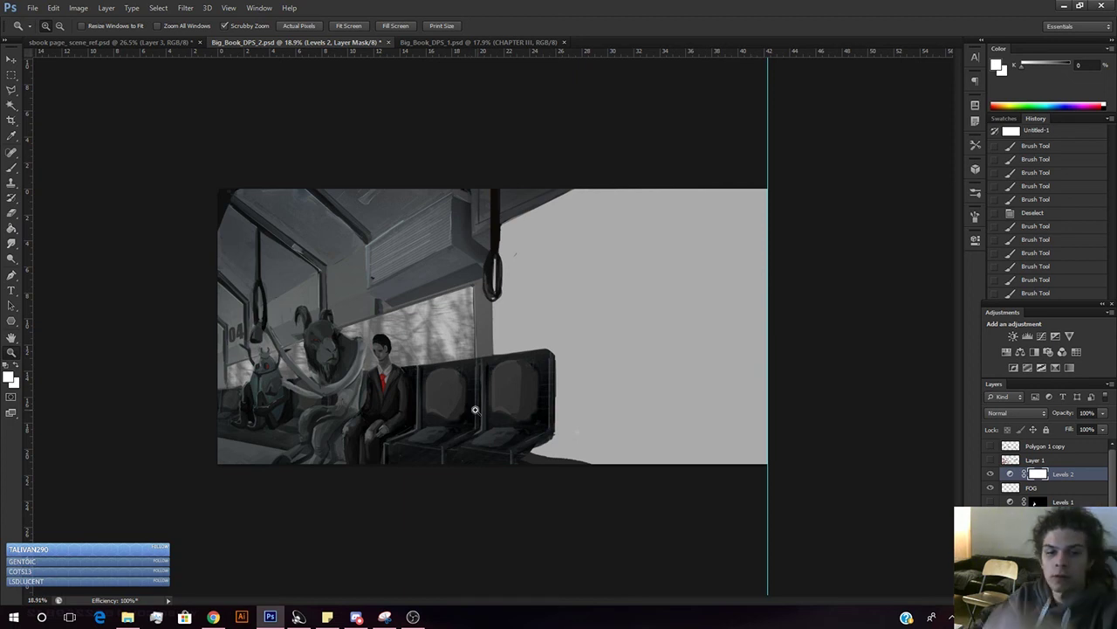
- On Layer 10, paint dark strokes beneath the small seated creature with a 56 px brush and a tone sampled from the shadow beside it
key(b)
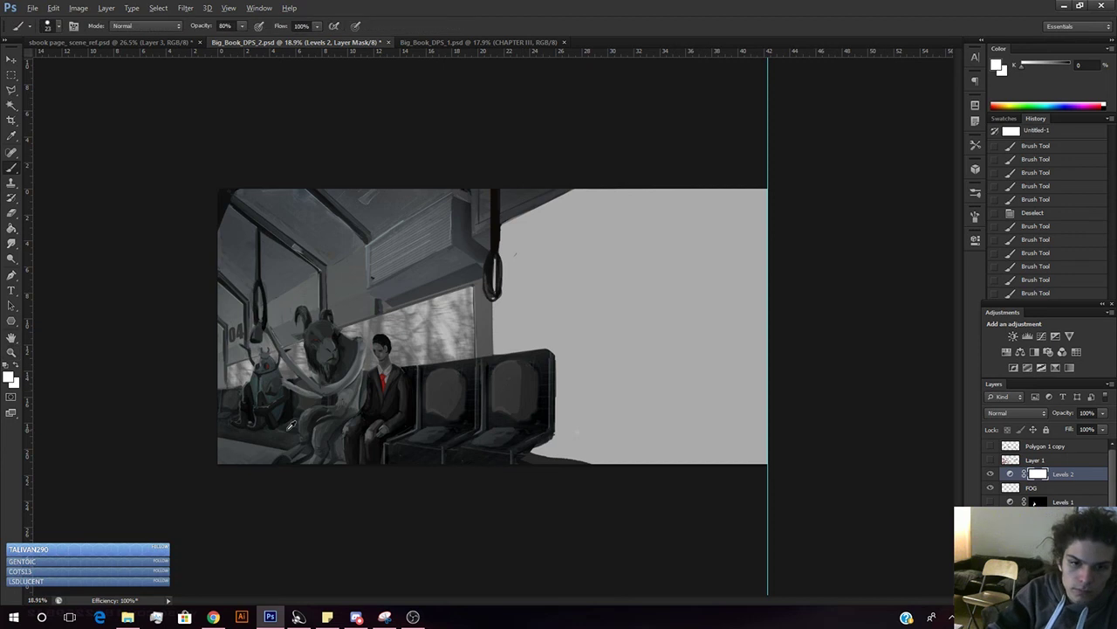
right_click(254, 413)
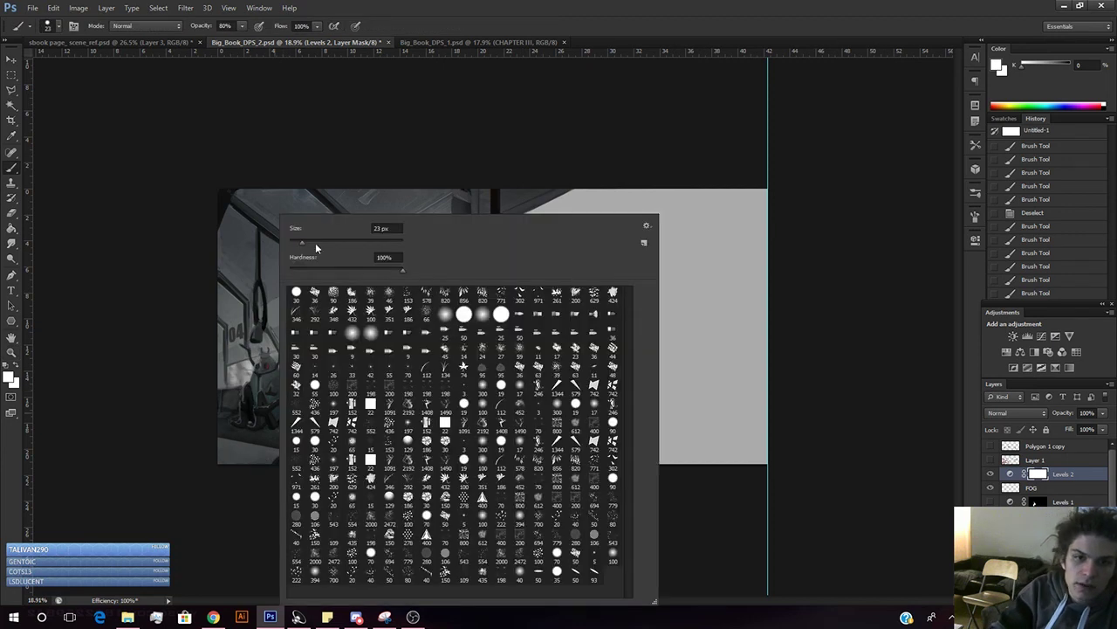
click(259, 429)
alt+click(287, 418)
click(288, 419)
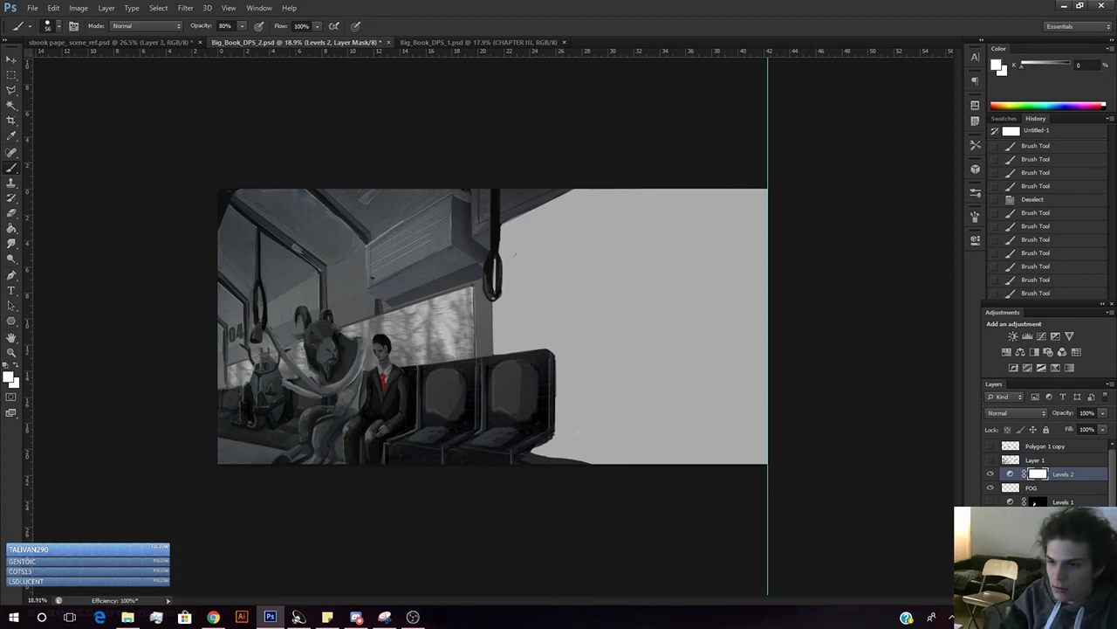
click(1037, 529)
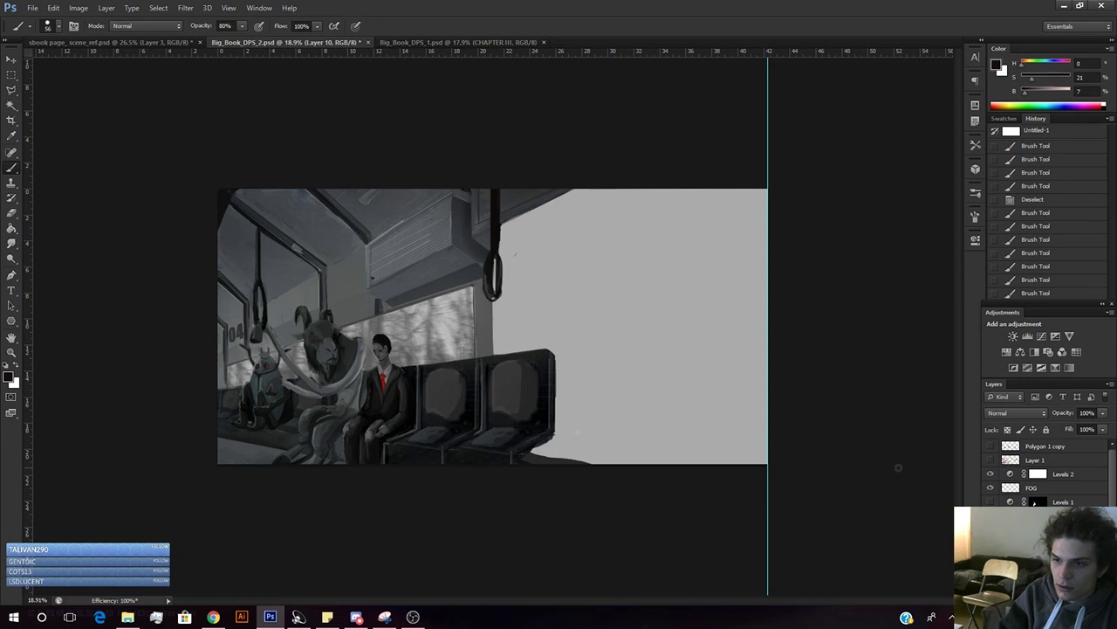
alt+click(294, 411)
drag(255, 429, 273, 432)
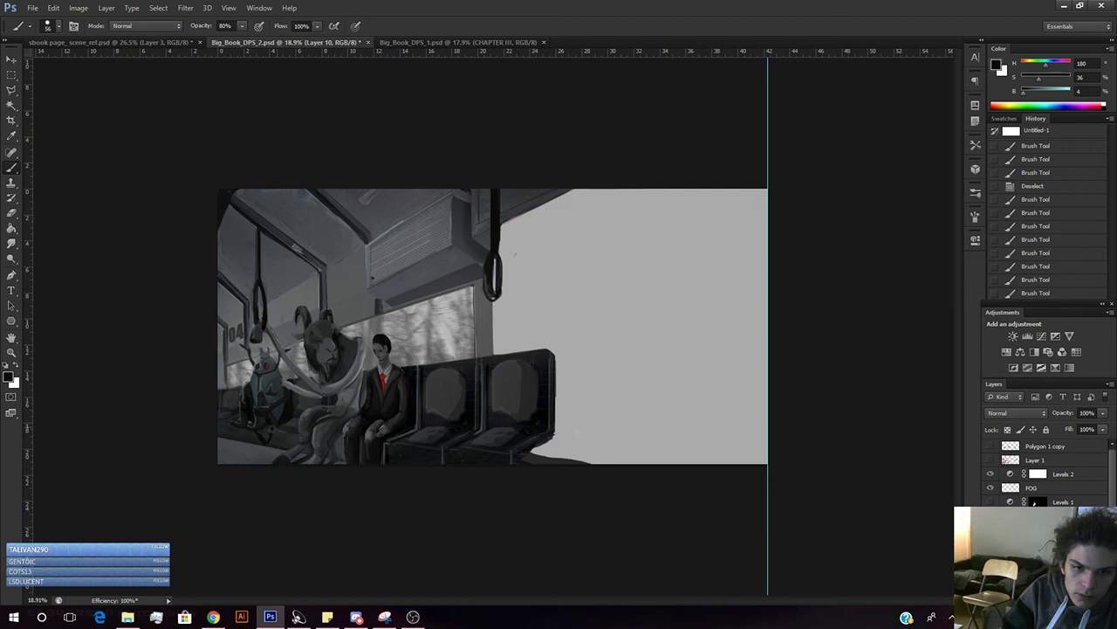
- Reselect Layer 10 and add another dark stroke at the small creature's feet
key(alt+bracketleft)
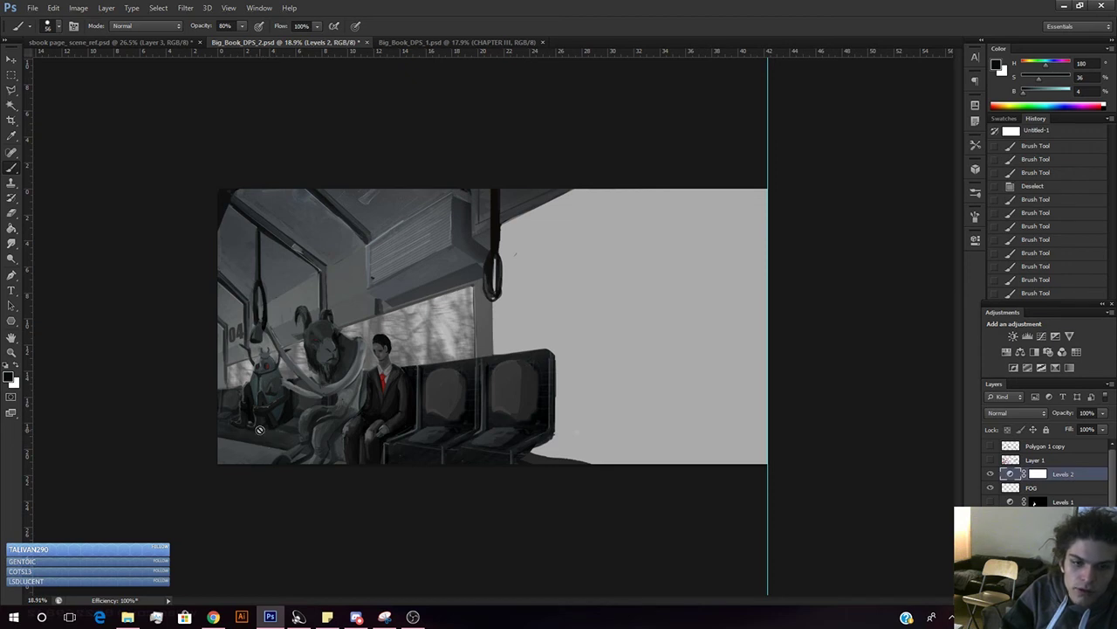
click(259, 430)
click(540, 231)
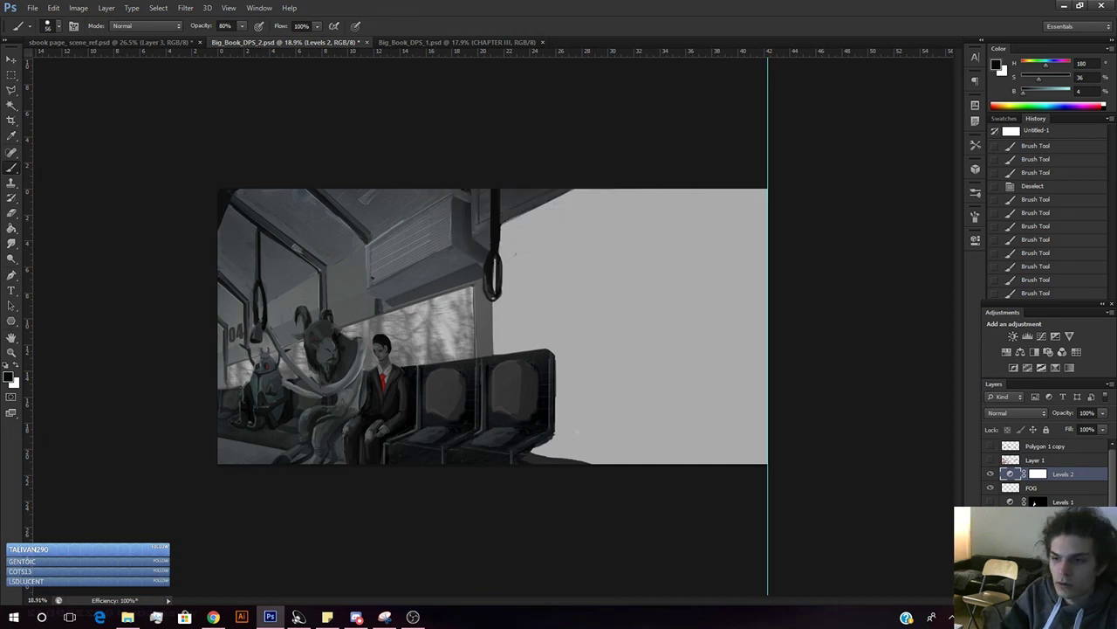
click(1048, 530)
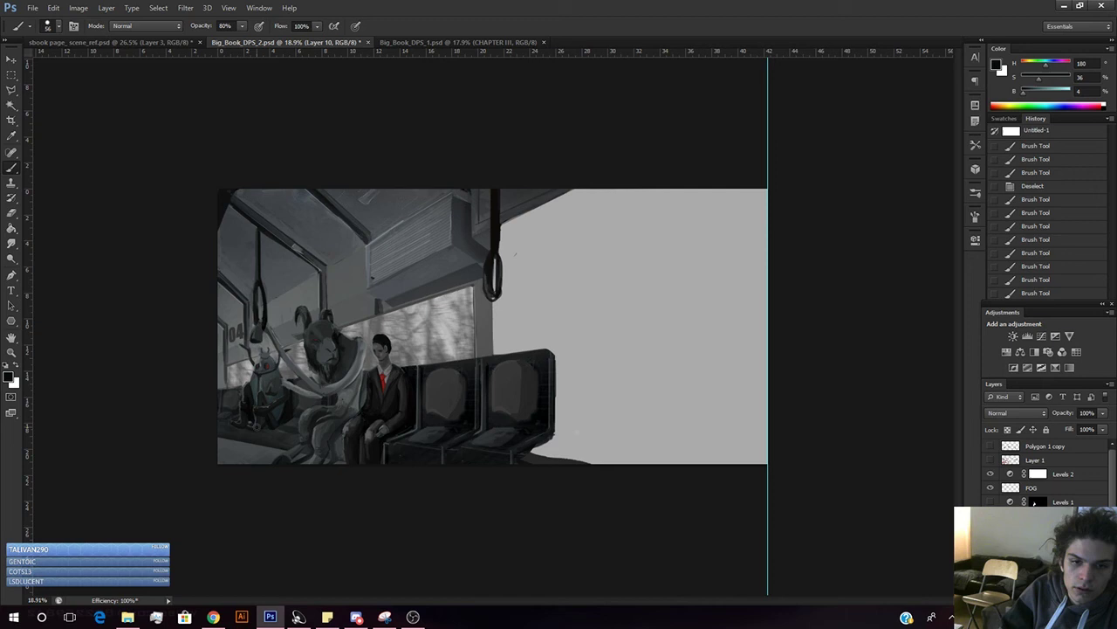
drag(257, 427, 266, 424)
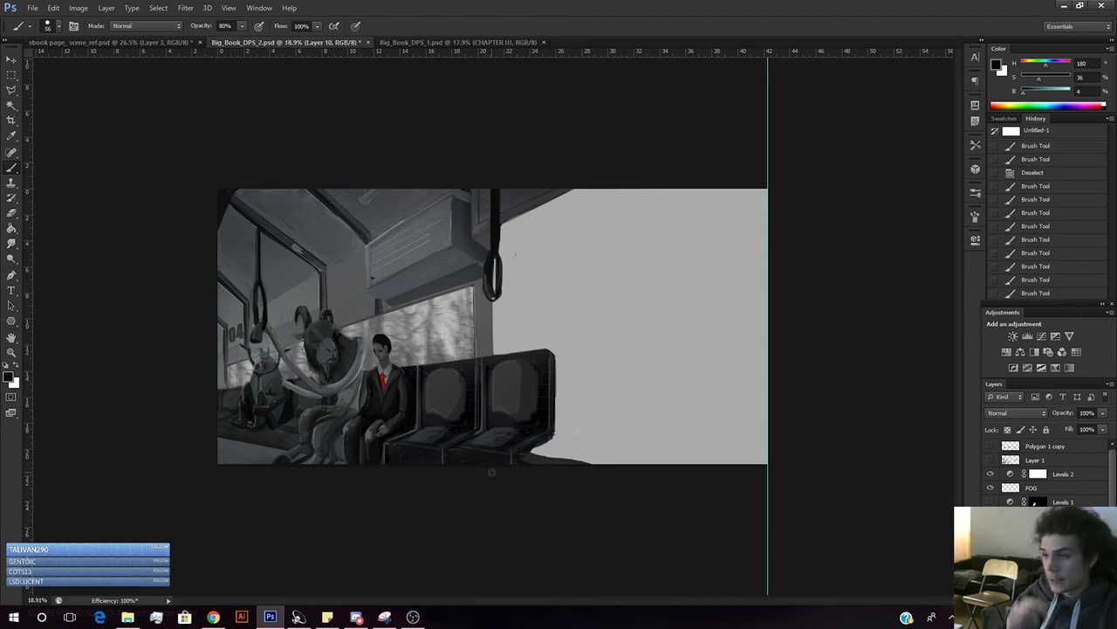
- Add vertical guides at about 21, 27, 31.5 and 36 on the ruler to divide the blank grey half of the spread
key(ctrl+space)
mouse_move(404, 435)
mouse_down()
mouse_move(386, 440)
mouse_move(397, 439)
mouse_up()
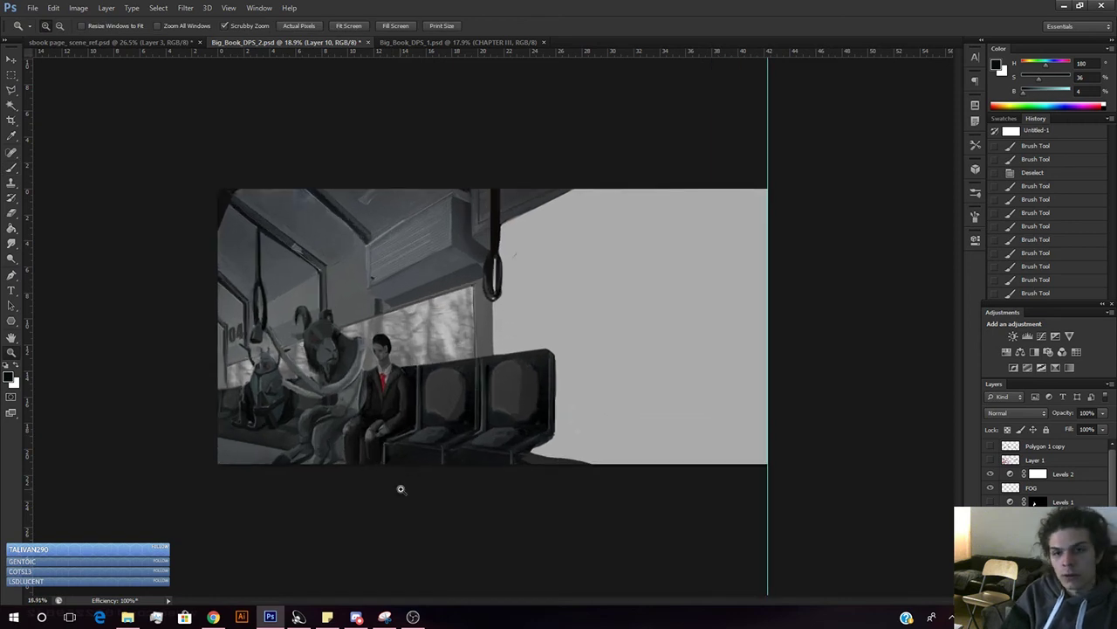
drag(422, 481, 427, 456)
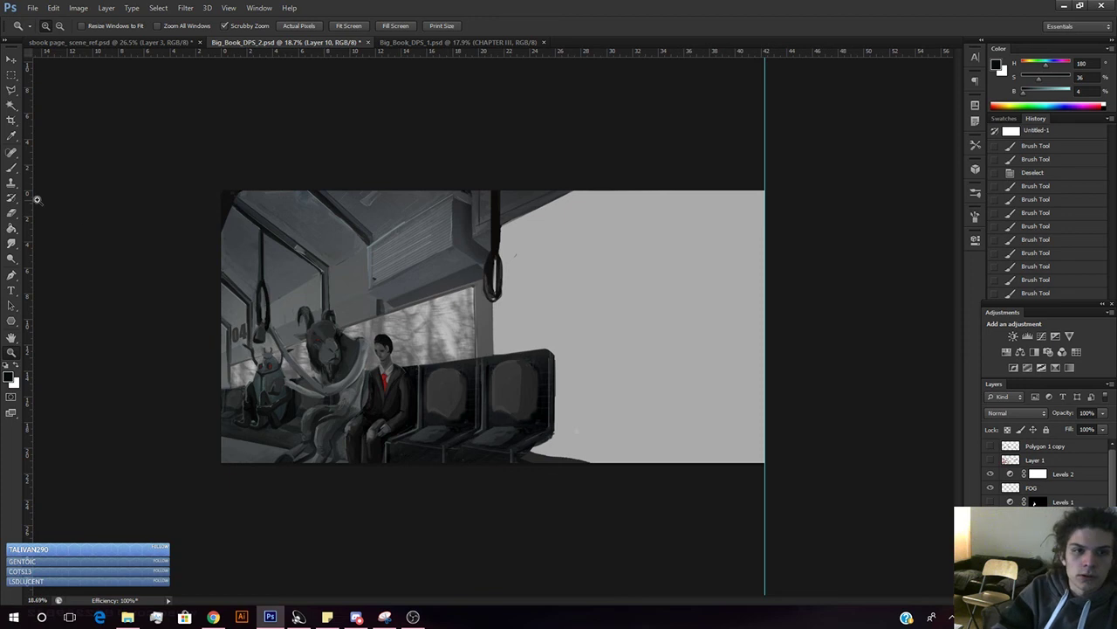
drag(26, 219, 493, 234)
drag(27, 242, 629, 321)
drag(32, 264, 573, 351)
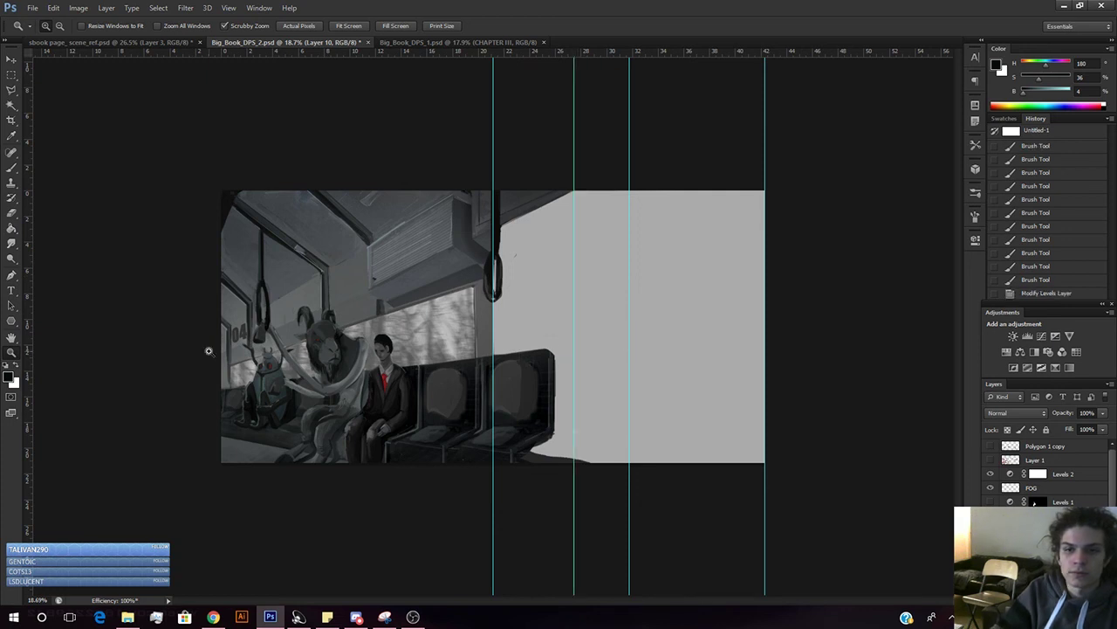
drag(32, 295, 687, 312)
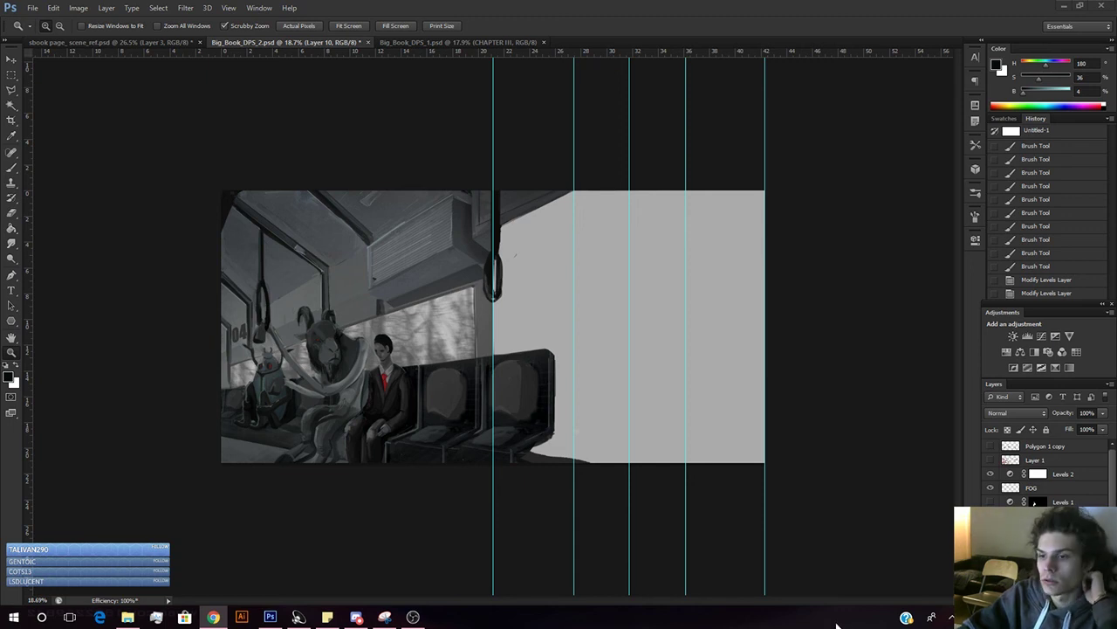
scroll(1034, 504, up, 5)
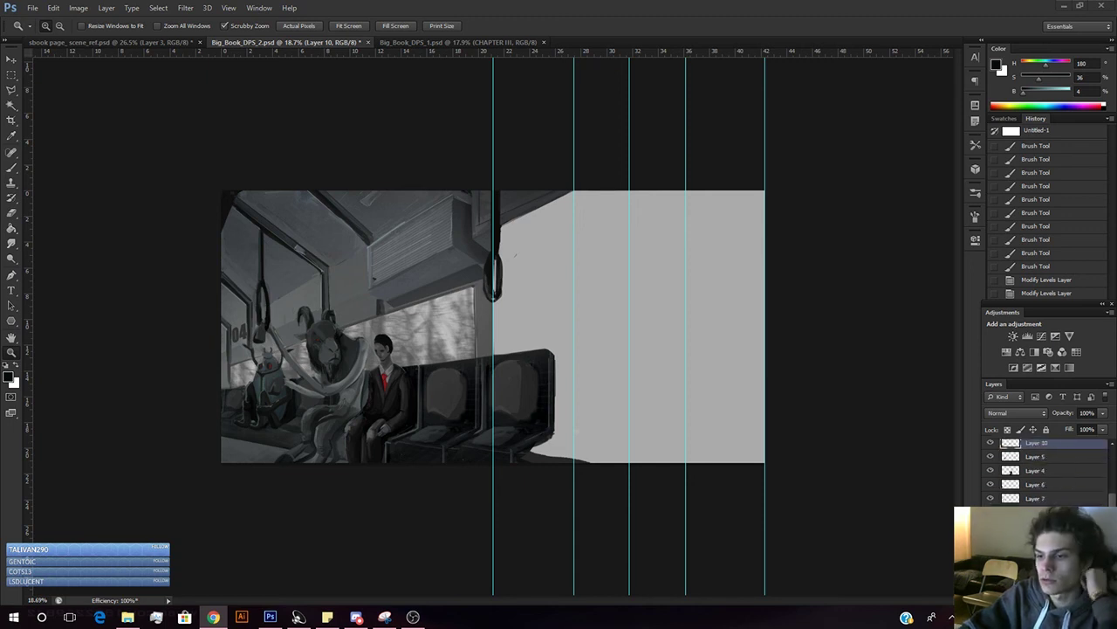
key(alt+Tab)
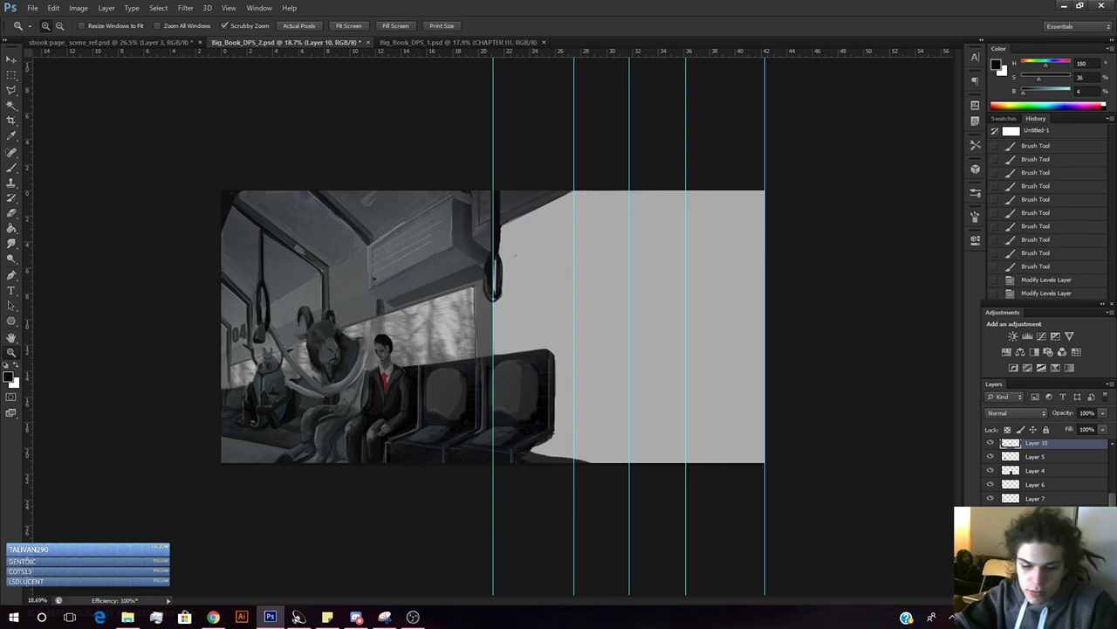
key(e)
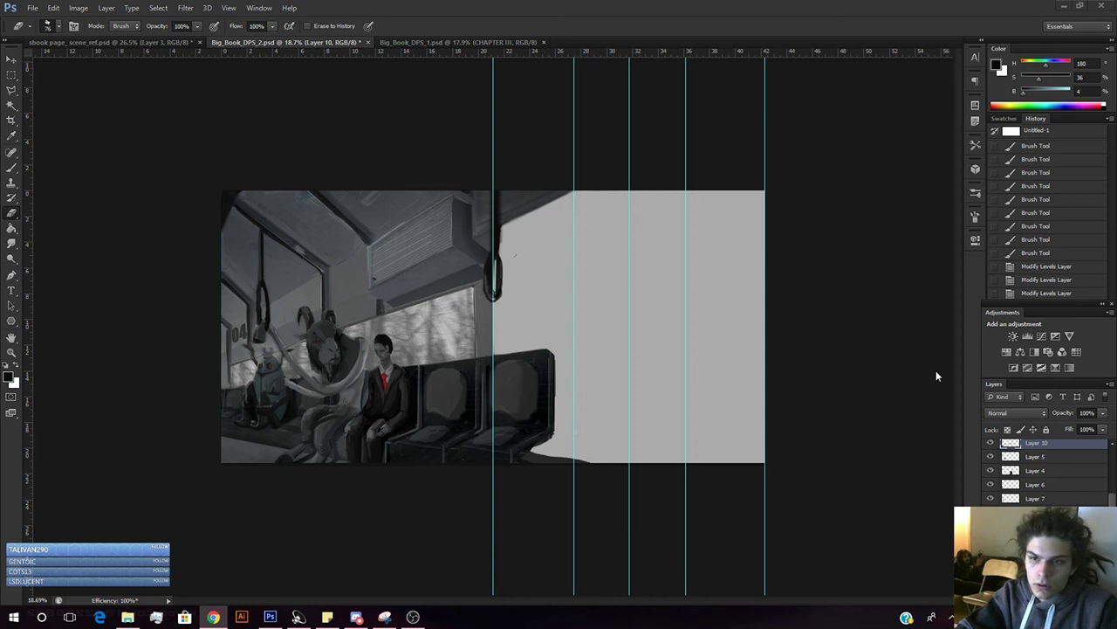
- Above Layer 1, create a paragraph text box between the guides at about 27 and 36 on the blank half, with 9 pt text
scroll(1043, 467, down, 5)
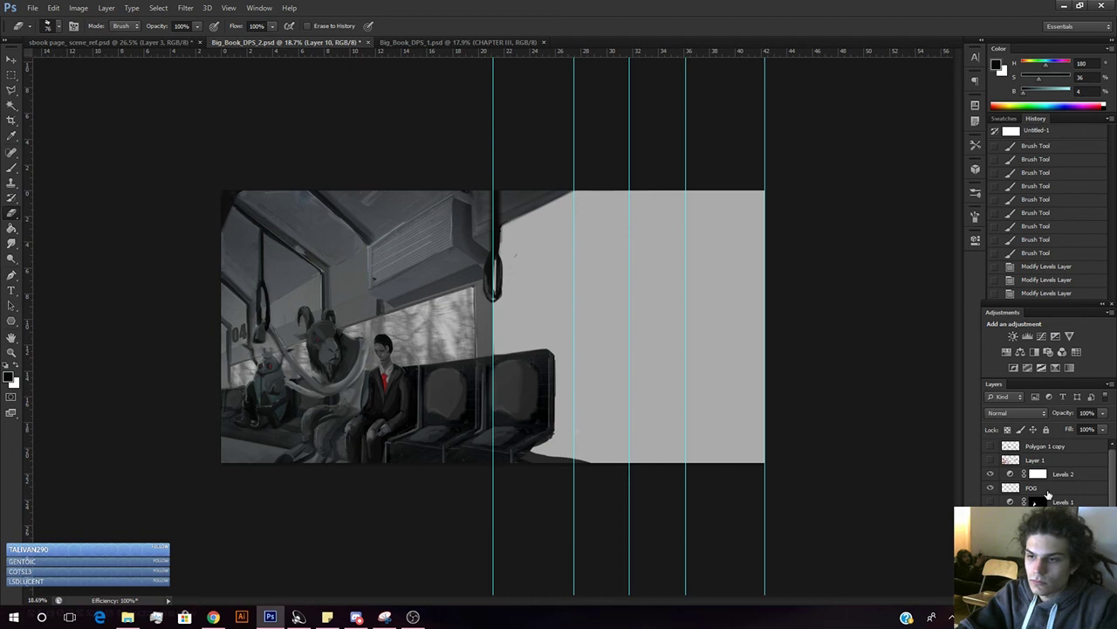
click(1046, 491)
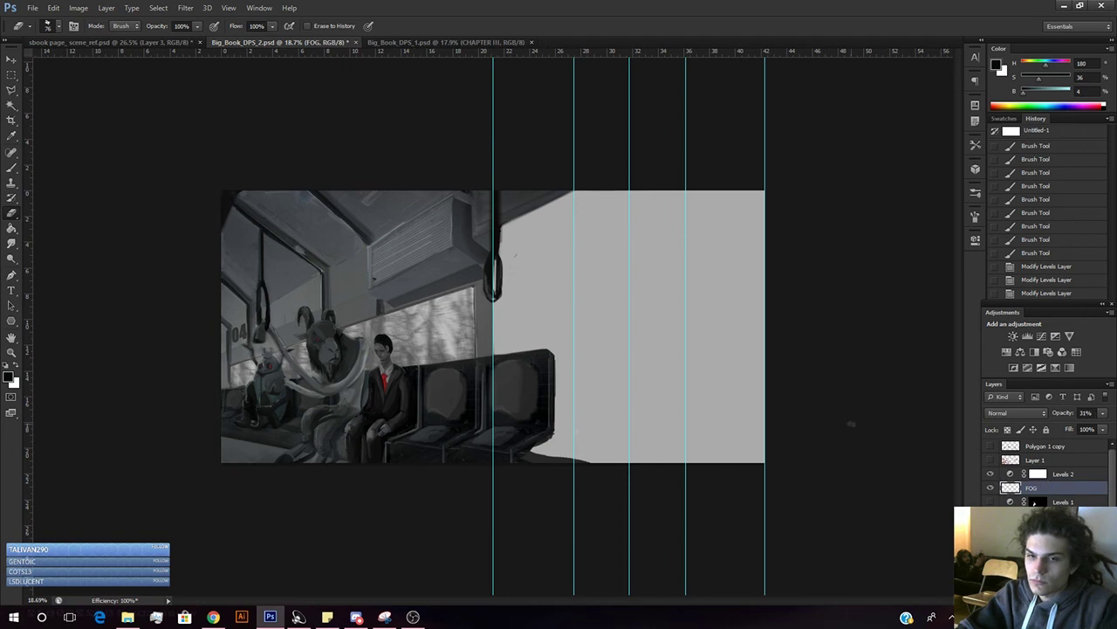
click(1027, 460)
key(t)
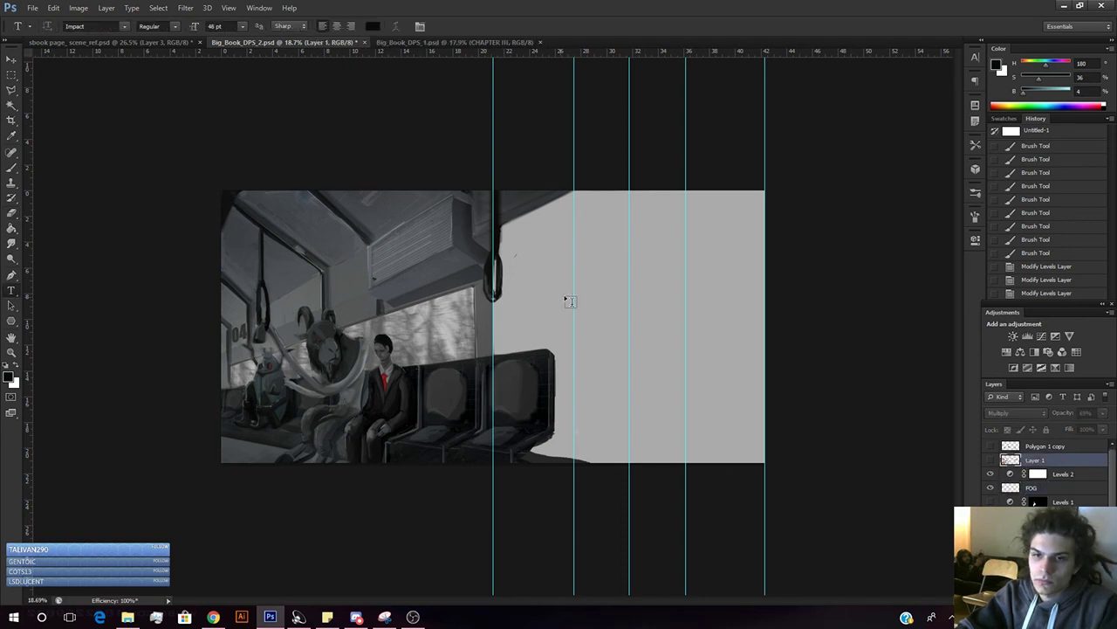
drag(575, 291, 691, 396)
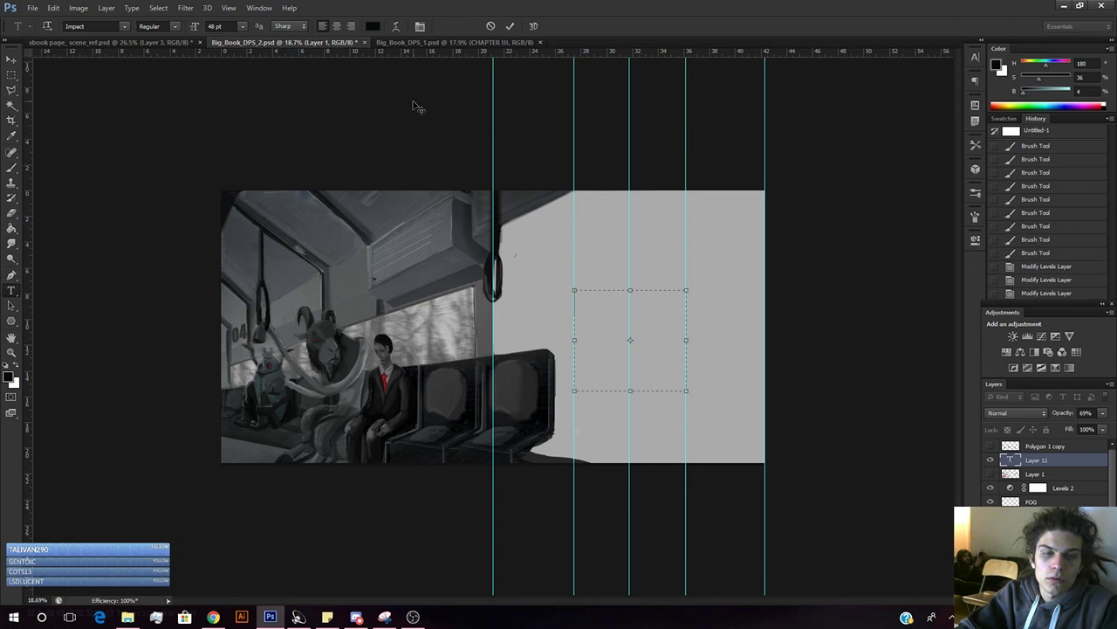
click(243, 26)
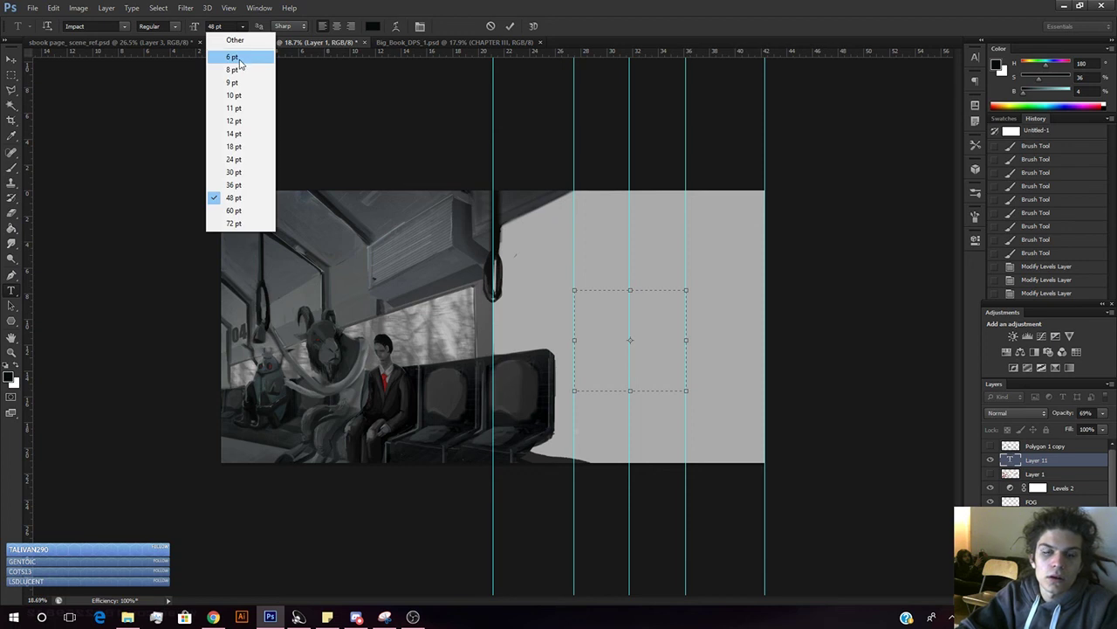
click(233, 82)
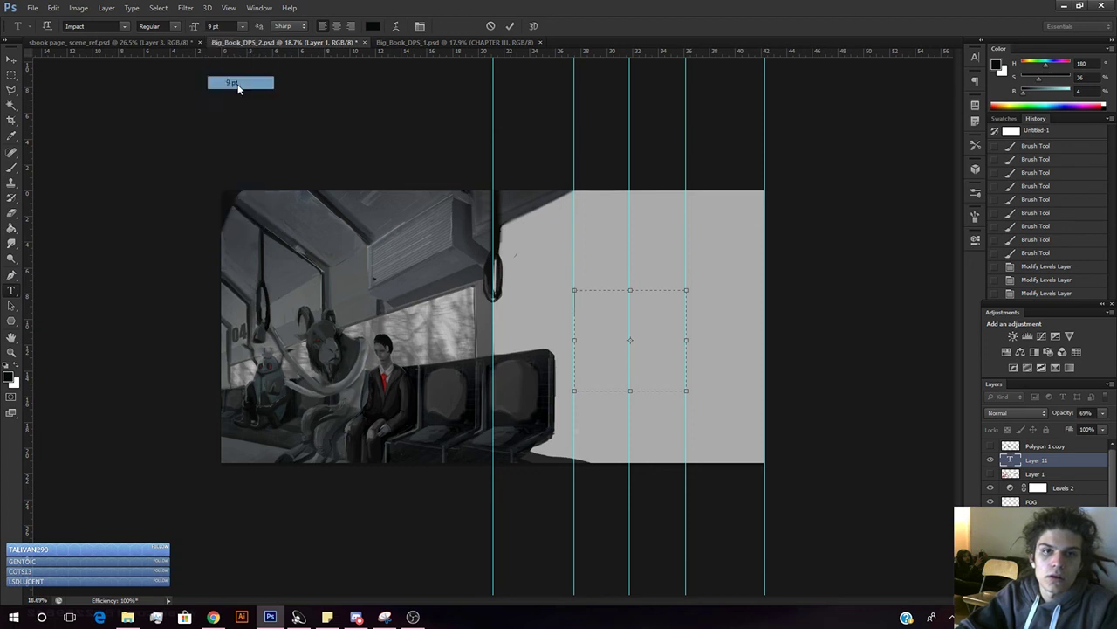
- Check the font and size of the Chapter III body text in Big_Book_DPS_1.psd and return to Big_Book_DPS_2.psd
click(391, 43)
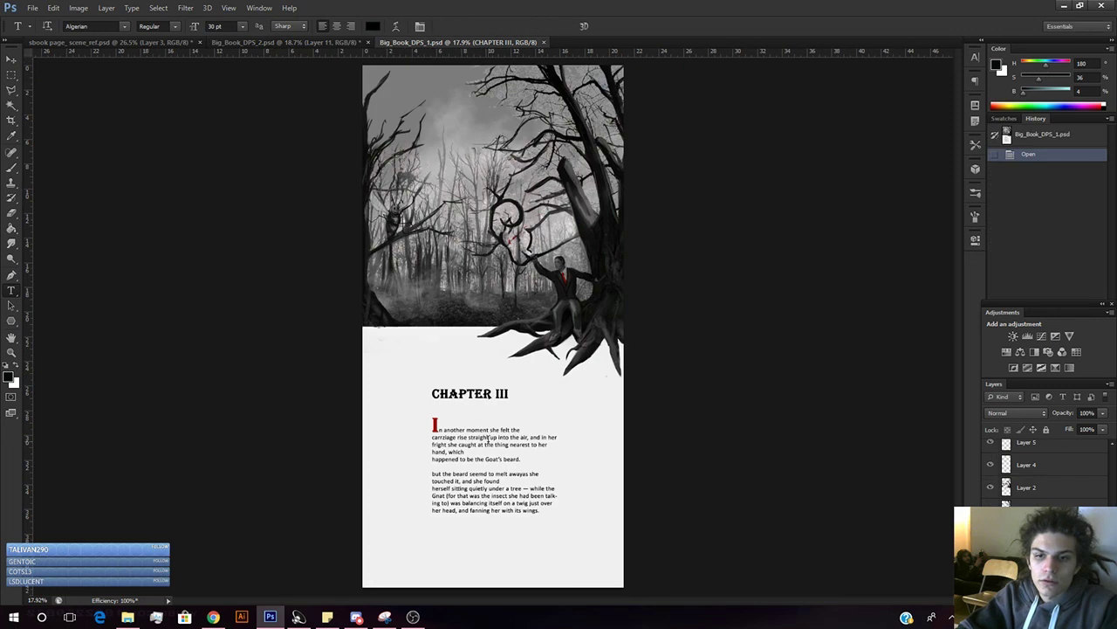
click(490, 437)
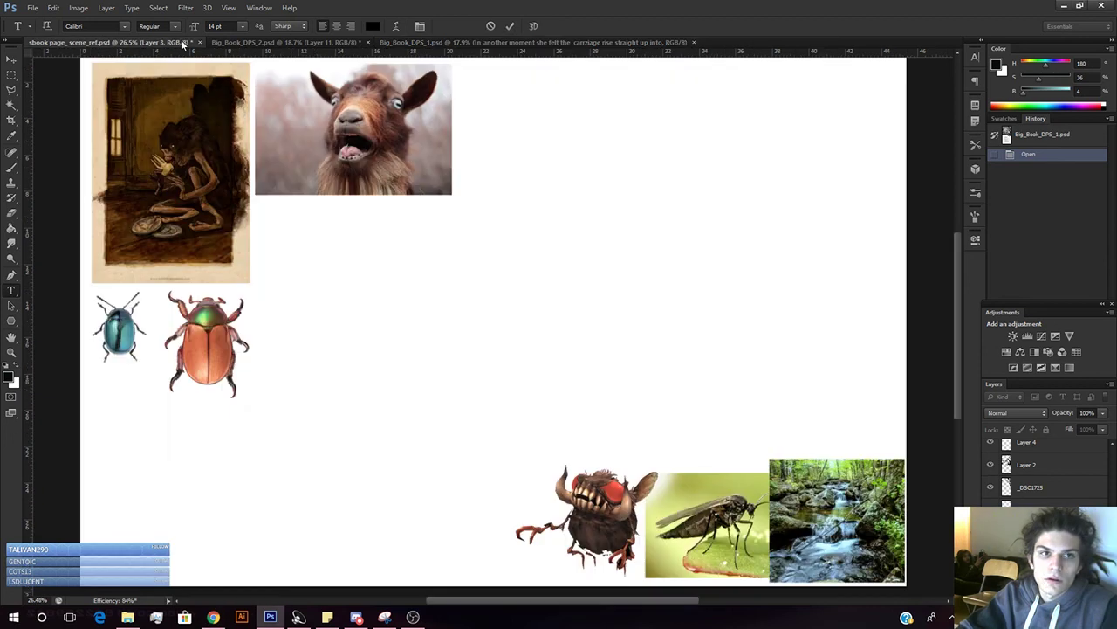
click(184, 42)
click(287, 42)
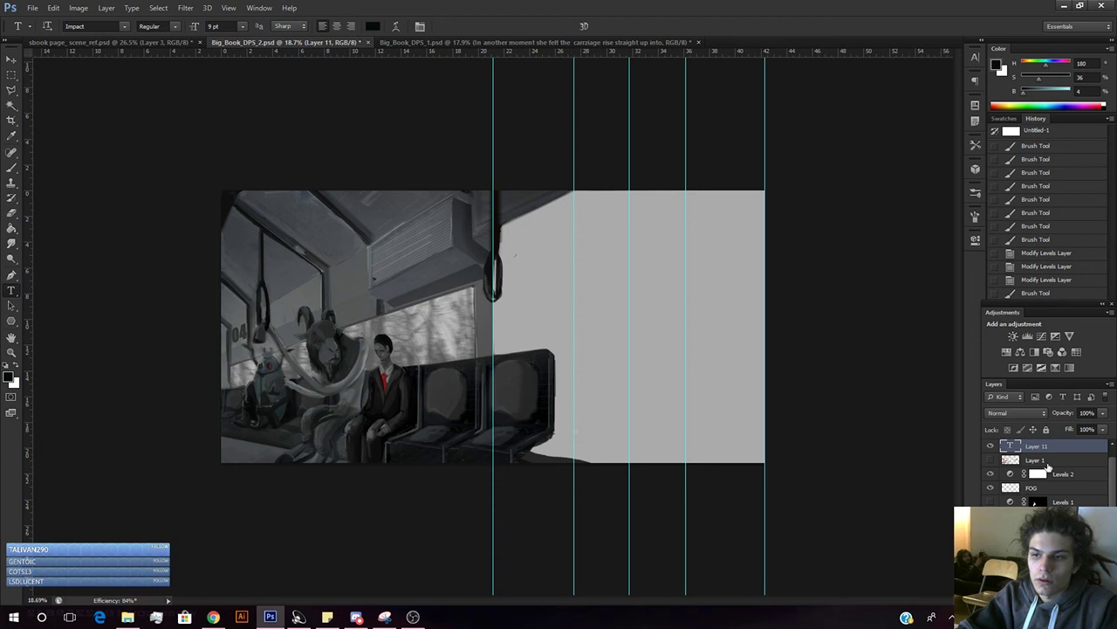
- Create a paragraph text box between the guides at about 27 and 36 on the blank half, using 14 pt Calibri
drag(574, 290, 686, 391)
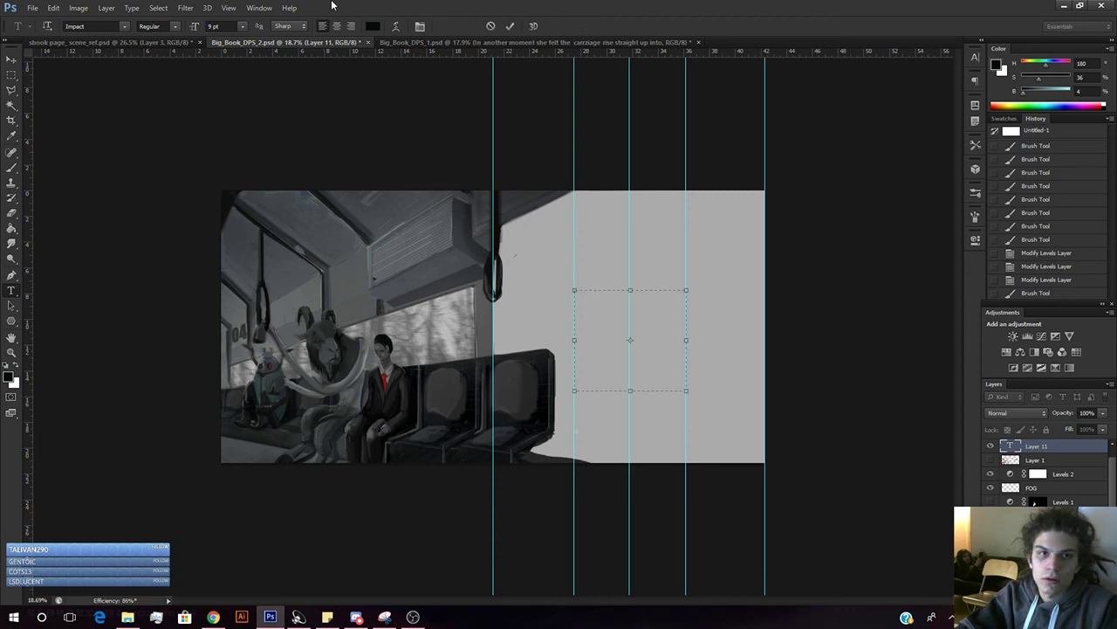
click(113, 23)
text(Calibri)
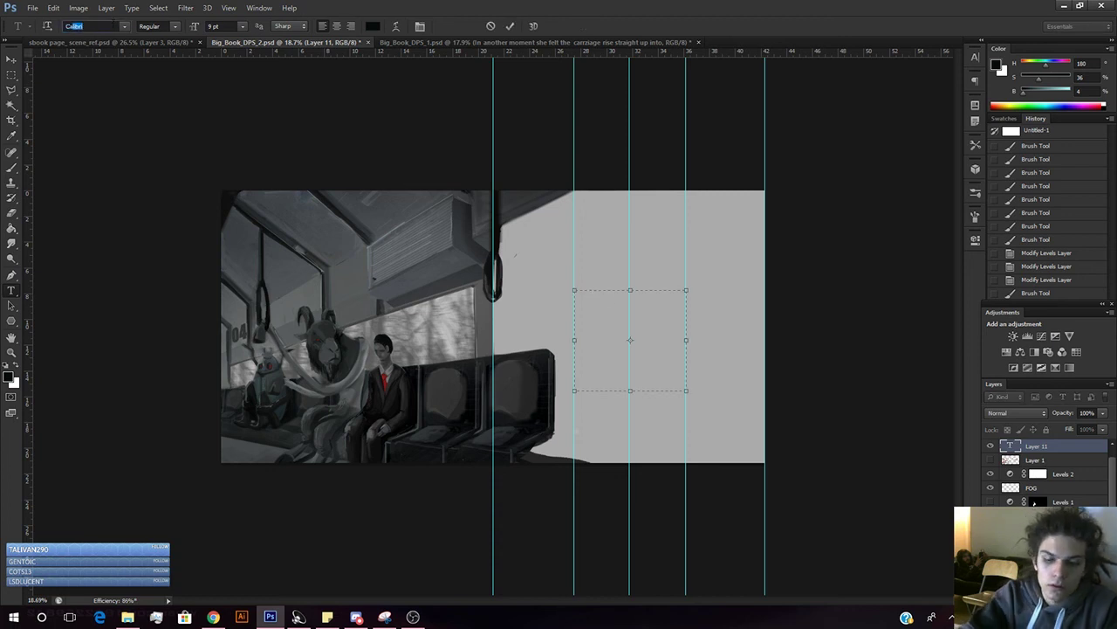
key(Return)
click(220, 26)
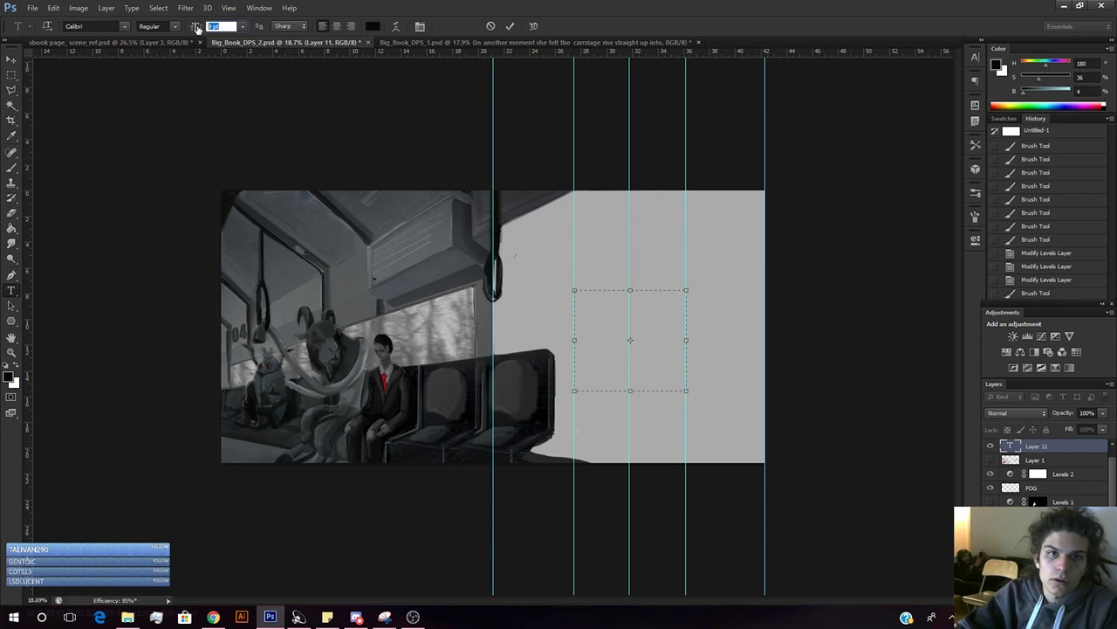
text(14)
key(Return)
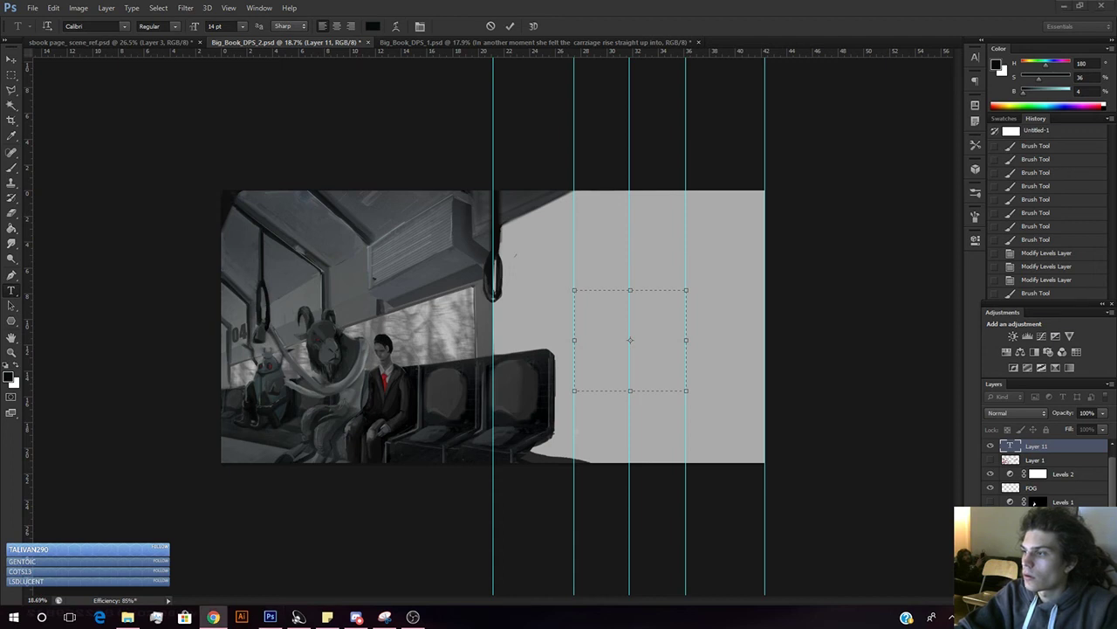
- Fill the text box with the book's Goat and Beetle paragraphs, remove the stray final character and nudge the box slightly down
click(680, 13)
text(A Goat, that was sitting next to the gentleman in white, shut his eyes and said in a loud voice, 'She ought to know her way to the ticket-office, even if she doesn't know her alphabet!'  There was a Beetle sitting next to the Goat (it was a very queer carriage-full of passengers altogether), and, as the rule seemed to be that they should all speak in turn, he went on with 'She'll have to go back from here as luggage!')
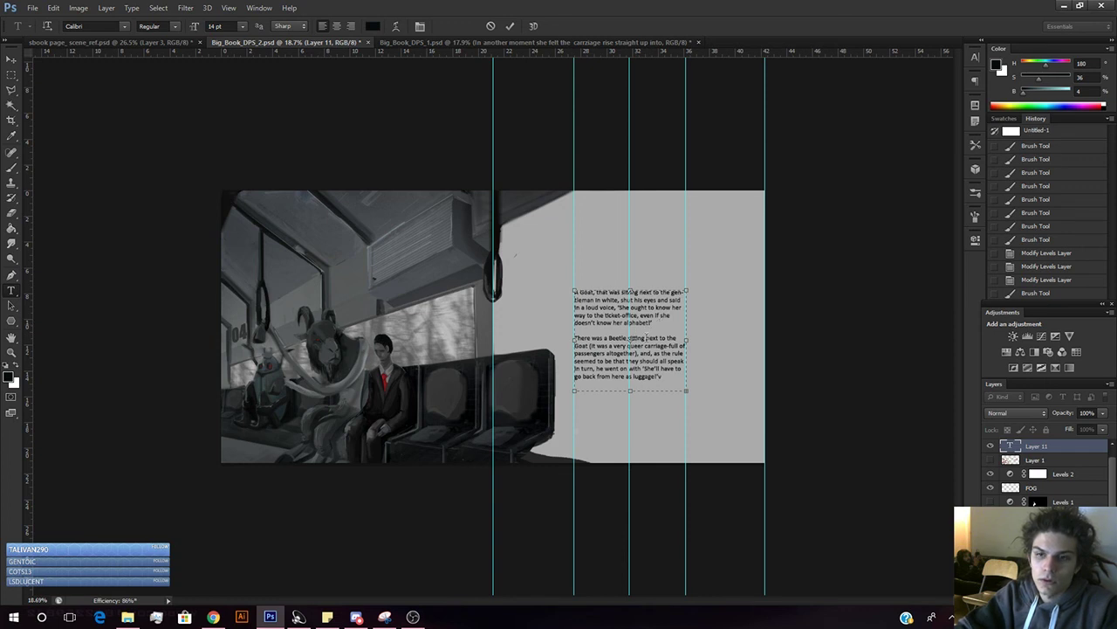
key(BackSpace)
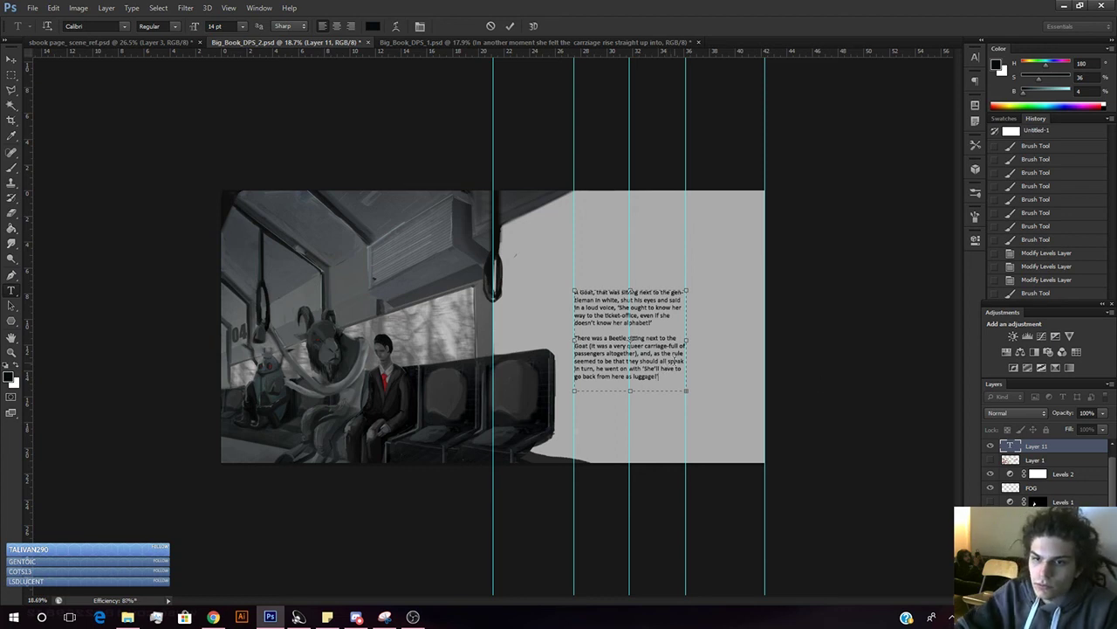
drag(628, 378, 628, 365)
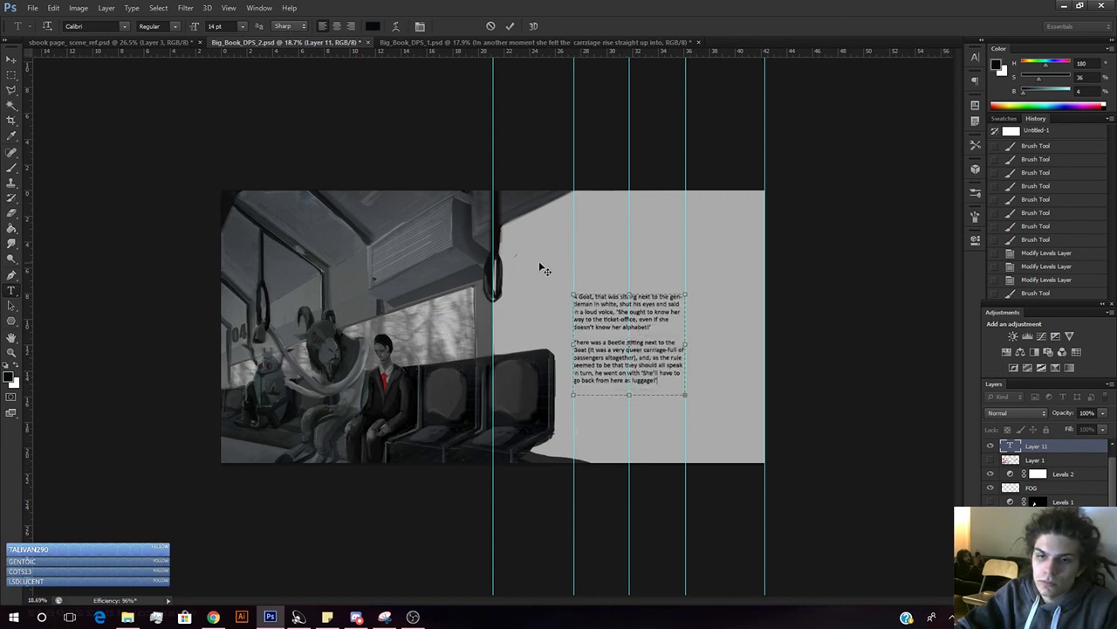
- On the Background layer, select the spread's right half from the guide at 21, fill it with white at 100% opacity and deselect
scroll(1023, 475, down, 5)
click(11, 59)
click(11, 75)
drag(702, 476, 827, 581)
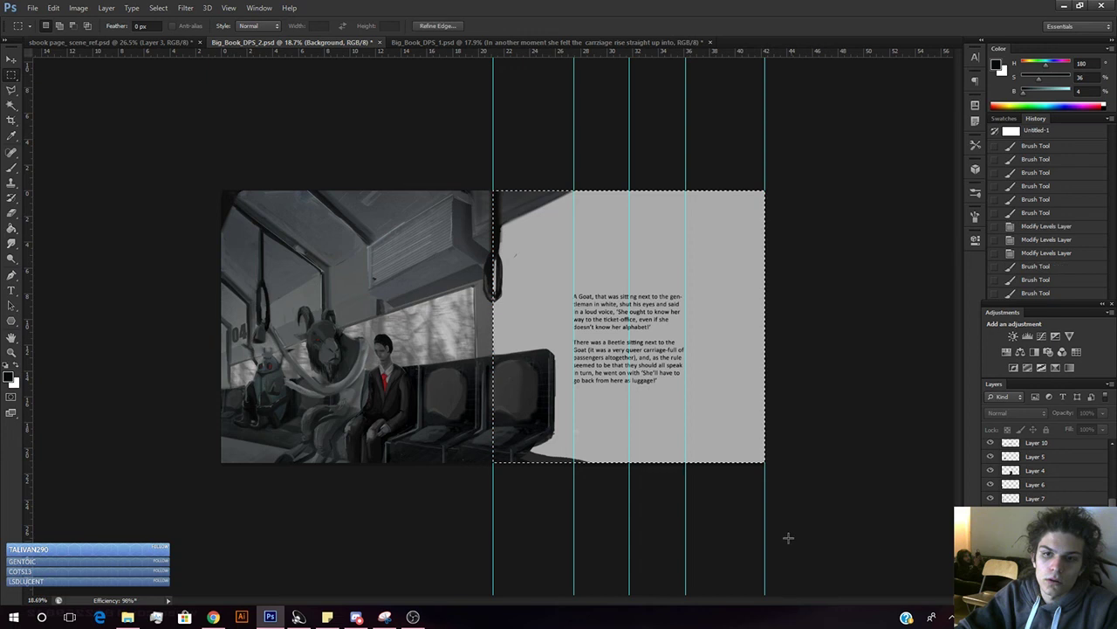
key(g)
key(x)
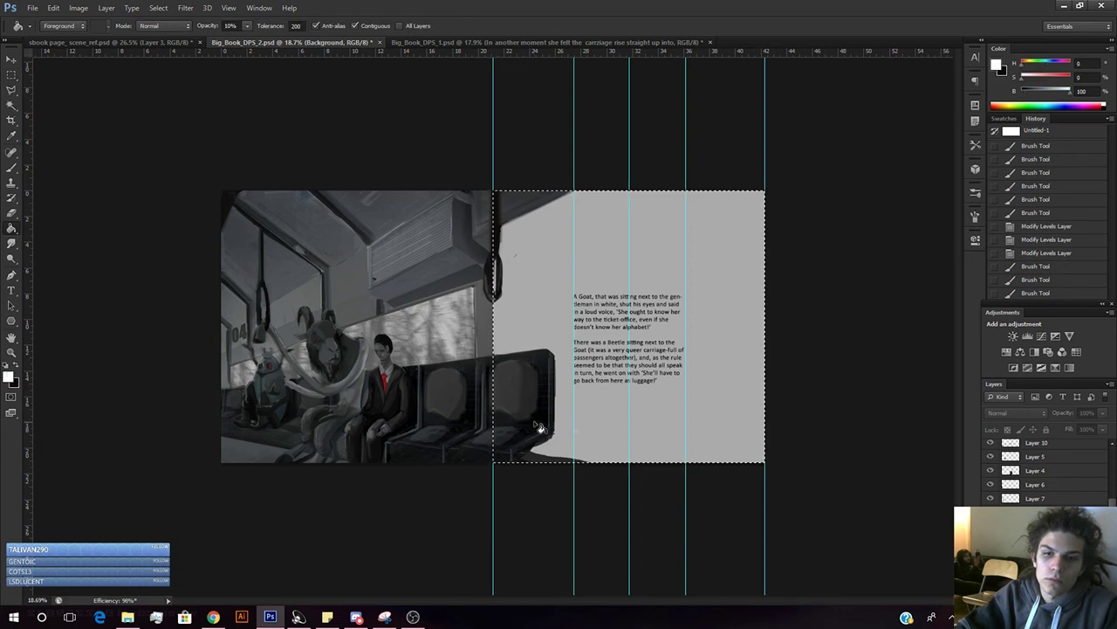
click(622, 447)
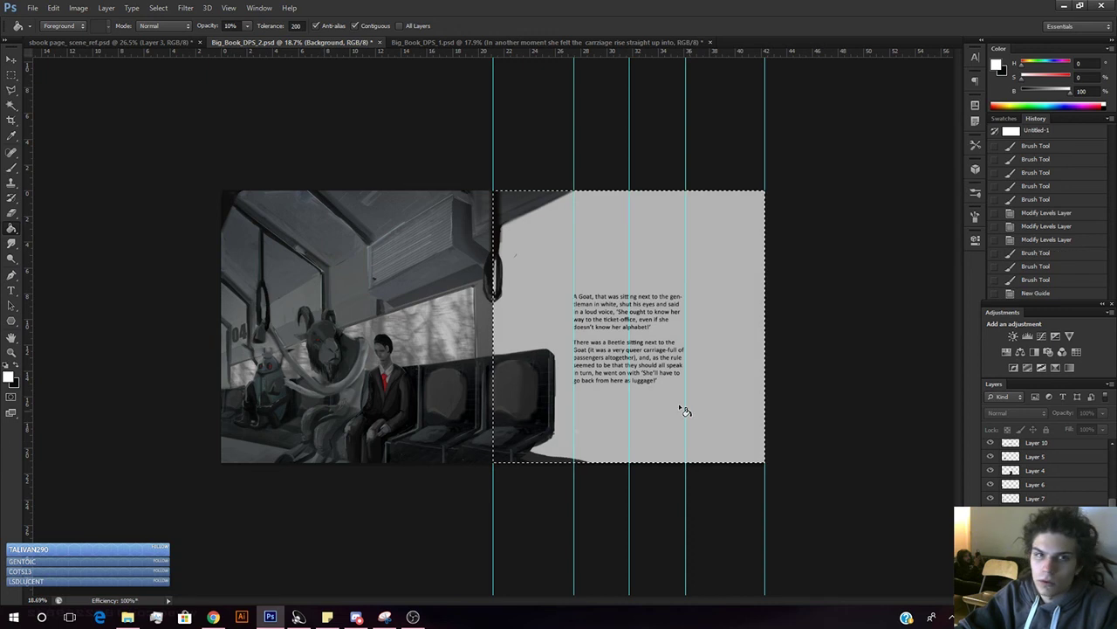
click(247, 26)
drag(248, 38, 305, 44)
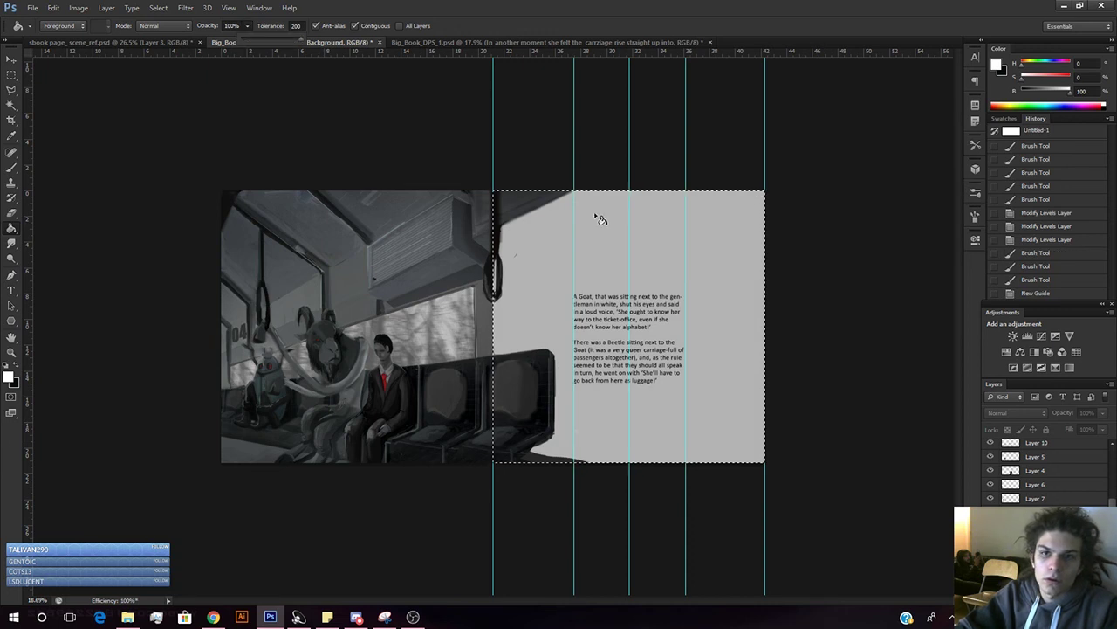
click(613, 234)
key(ctrl+d)
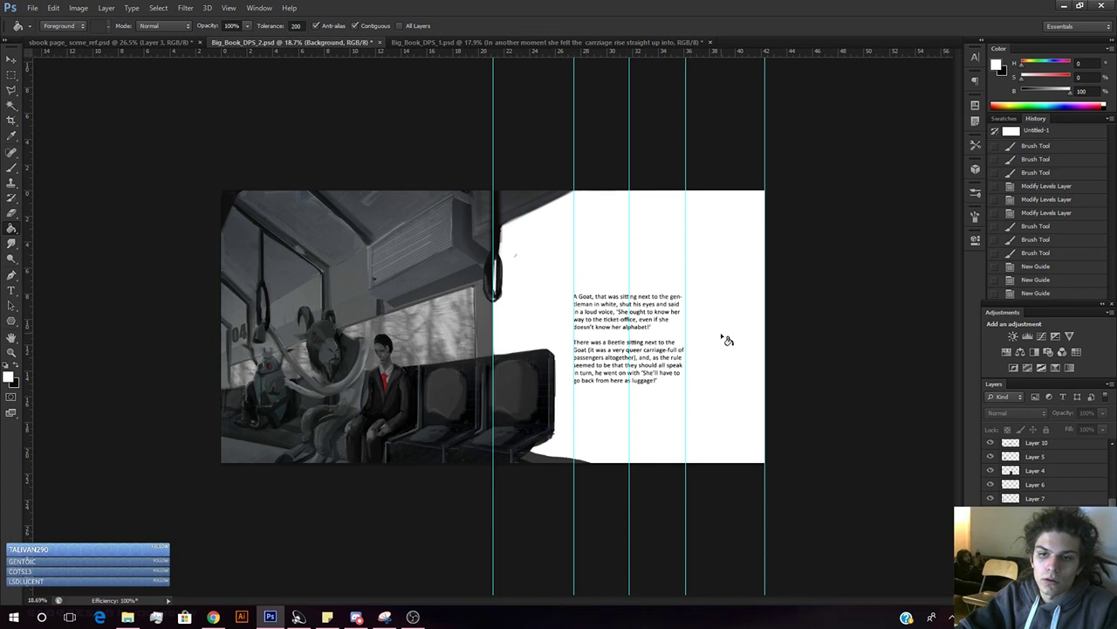
- Remove the vertical guide at about 31.5 that runs through the middle of the text column
scroll(1023, 489, up, 5)
key(v)
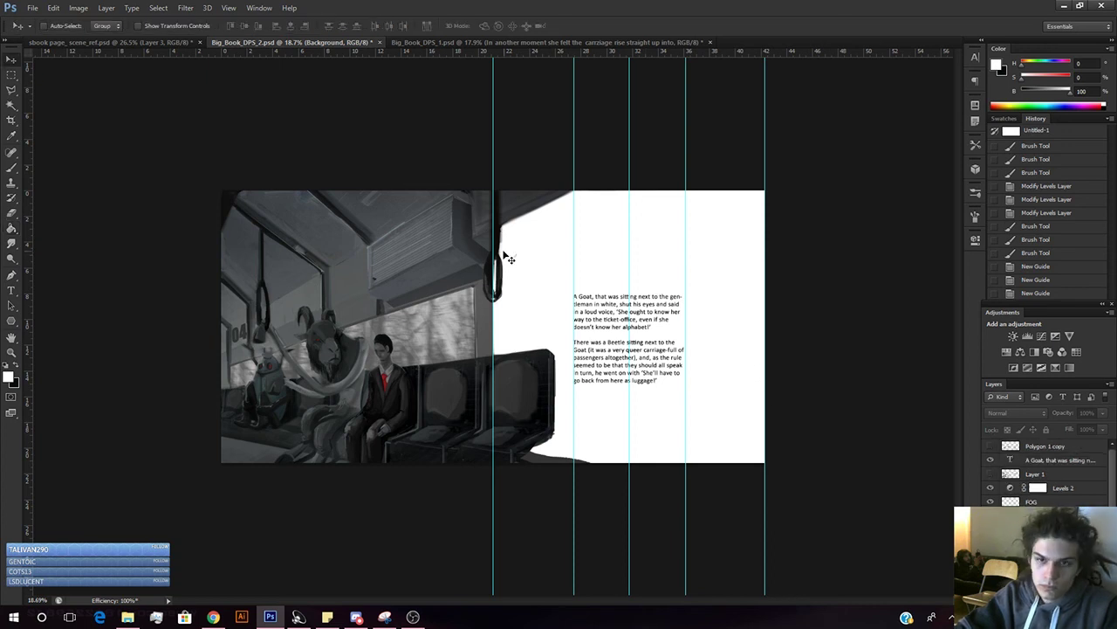
drag(631, 265, 35, 272)
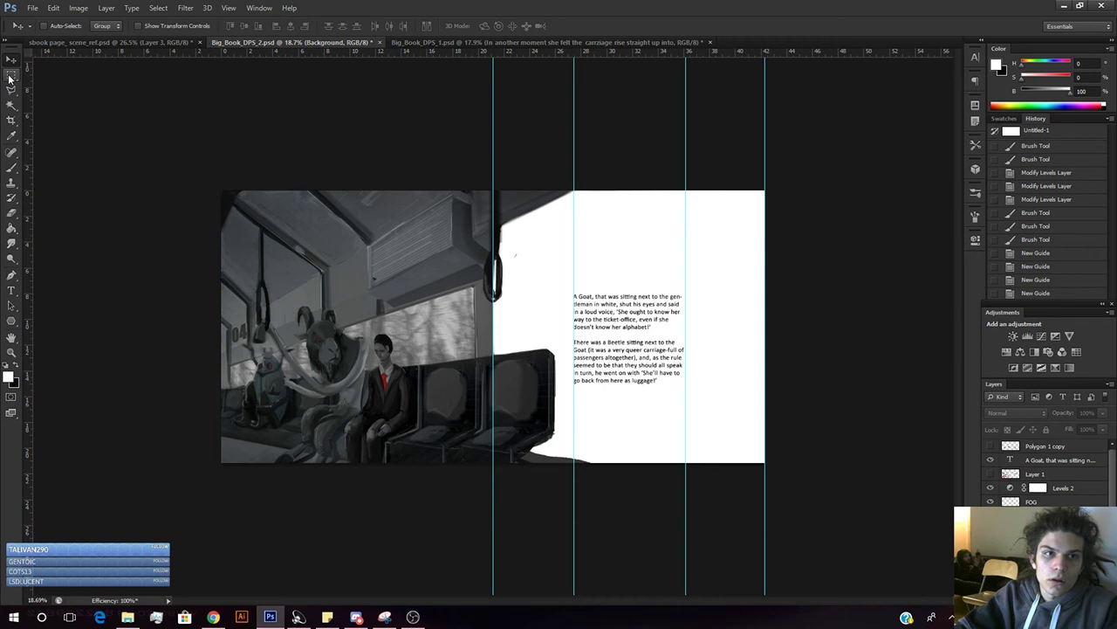
key(t)
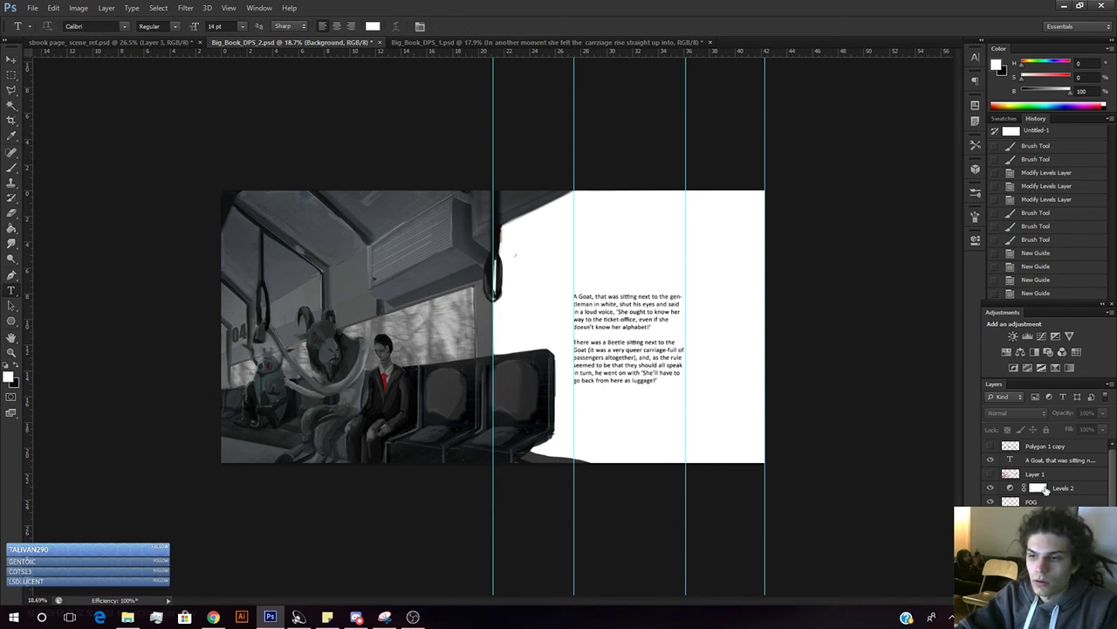
click(1039, 459)
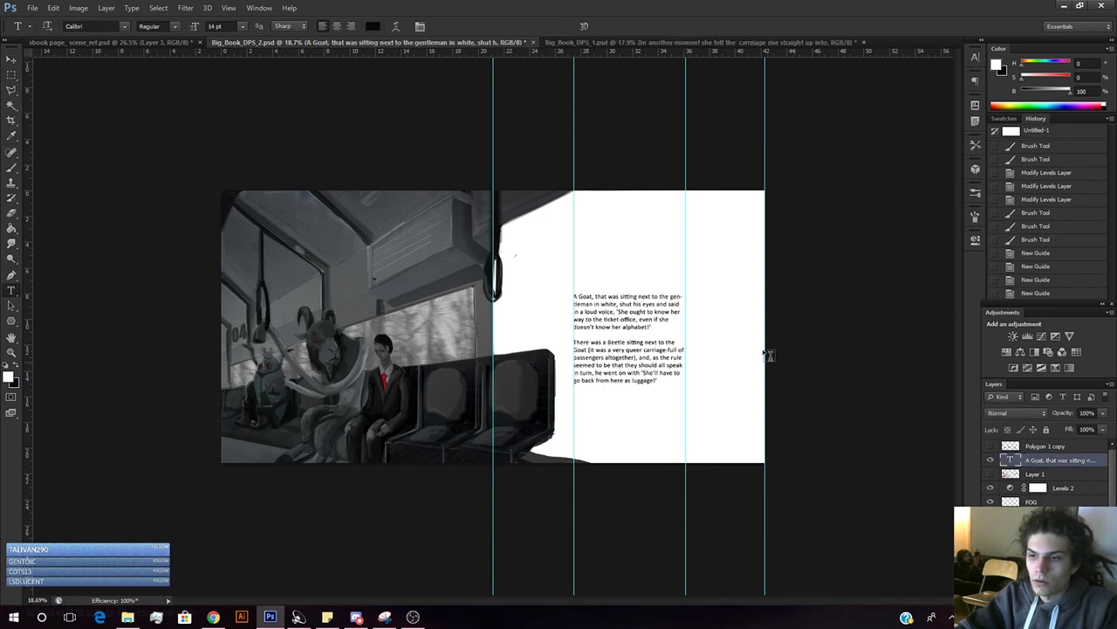
drag(580, 265, 685, 280)
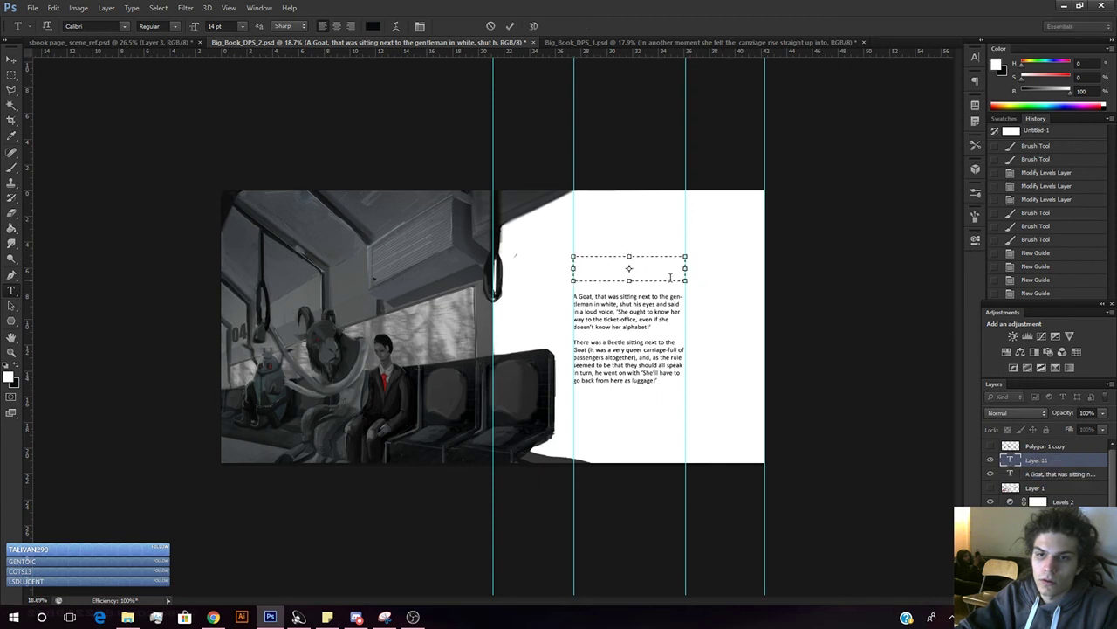
- Check the font and size of the CHAPTER III heading in Big_Book_DPS_1.psd, copy its text and return to Big_Book_DPS_2.psd
click(565, 42)
click(495, 392)
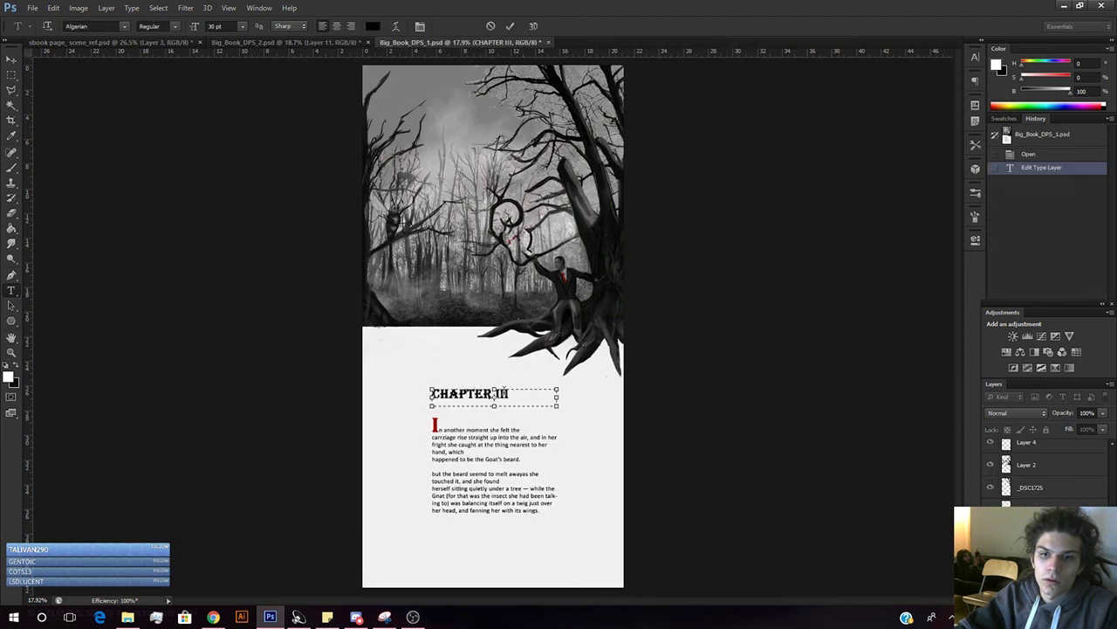
drag(517, 394, 429, 395)
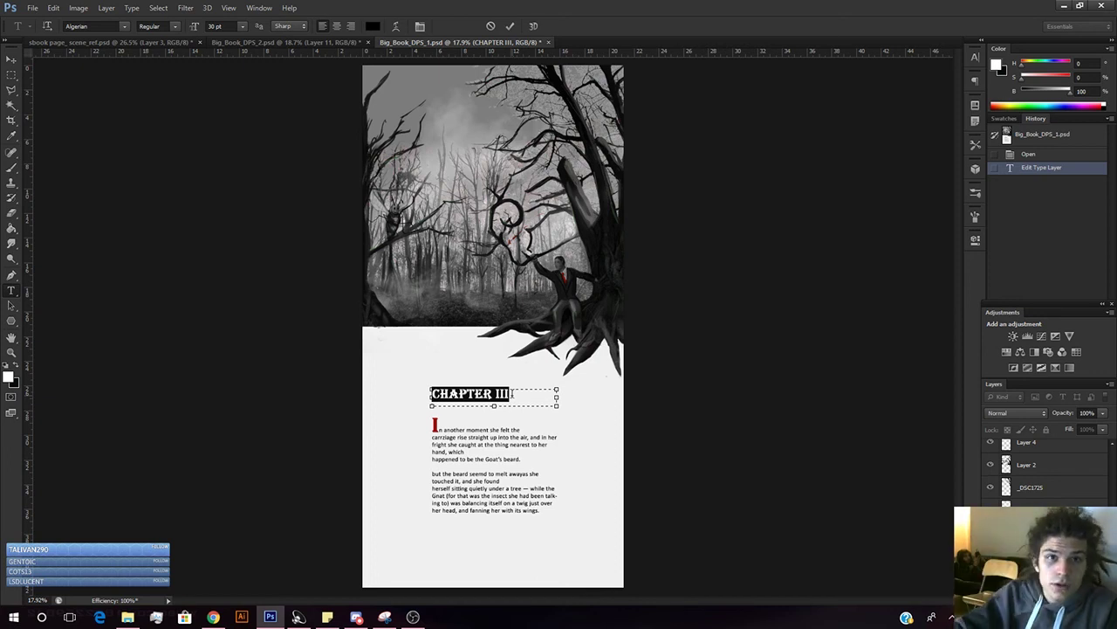
key(alt+Tab)
key(alt+Tab)
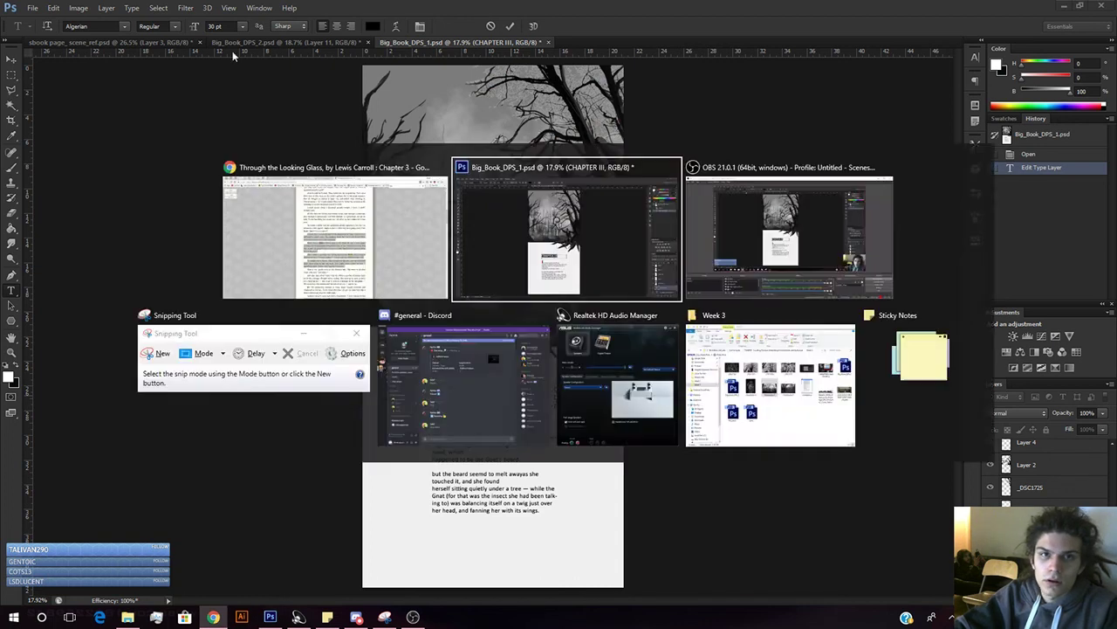
key(ctrl+Tab)
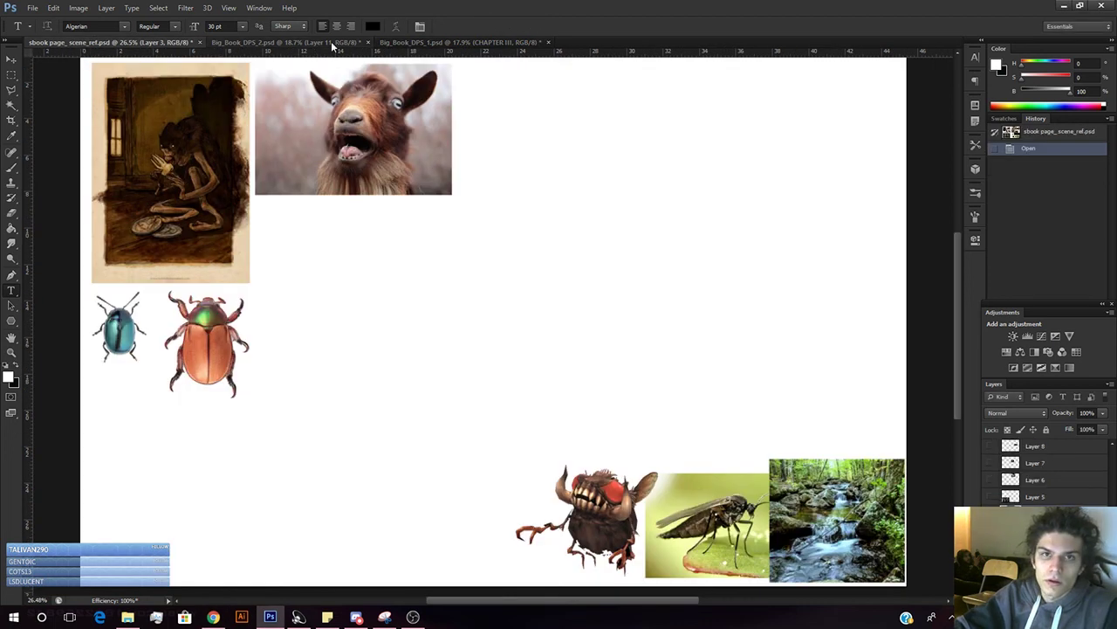
click(335, 42)
- Create a text box above the body text between the guides at about 27 and 36, containing "CHAPTER III"
key(z)
mouse_move(598, 301)
mouse_down()
mouse_move(587, 301)
mouse_move(600, 302)
mouse_up()
double_click(1026, 449)
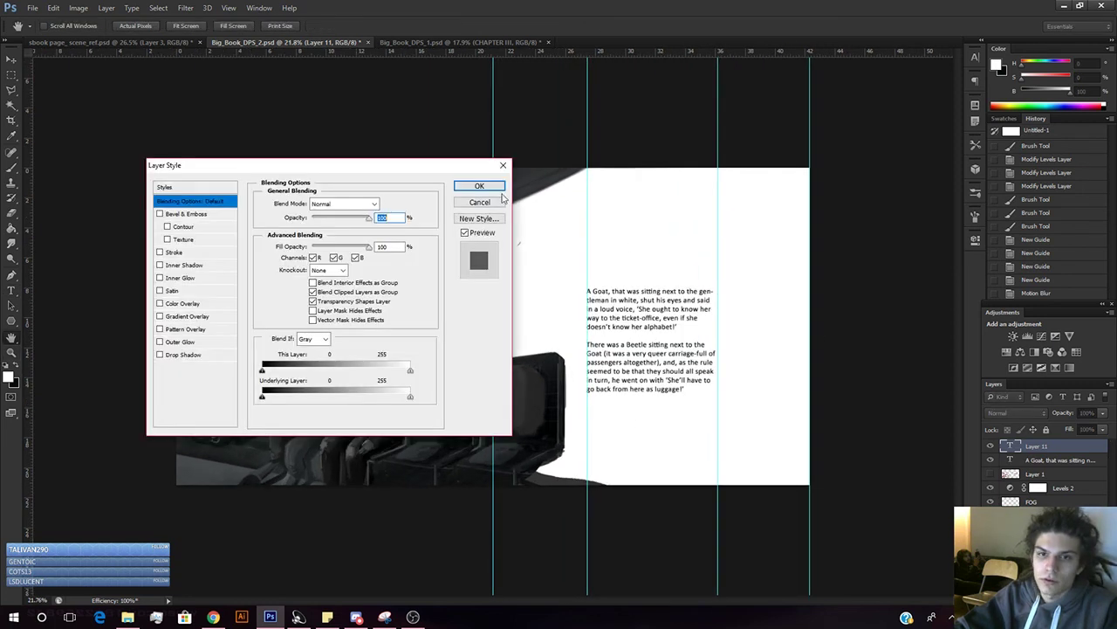
click(479, 202)
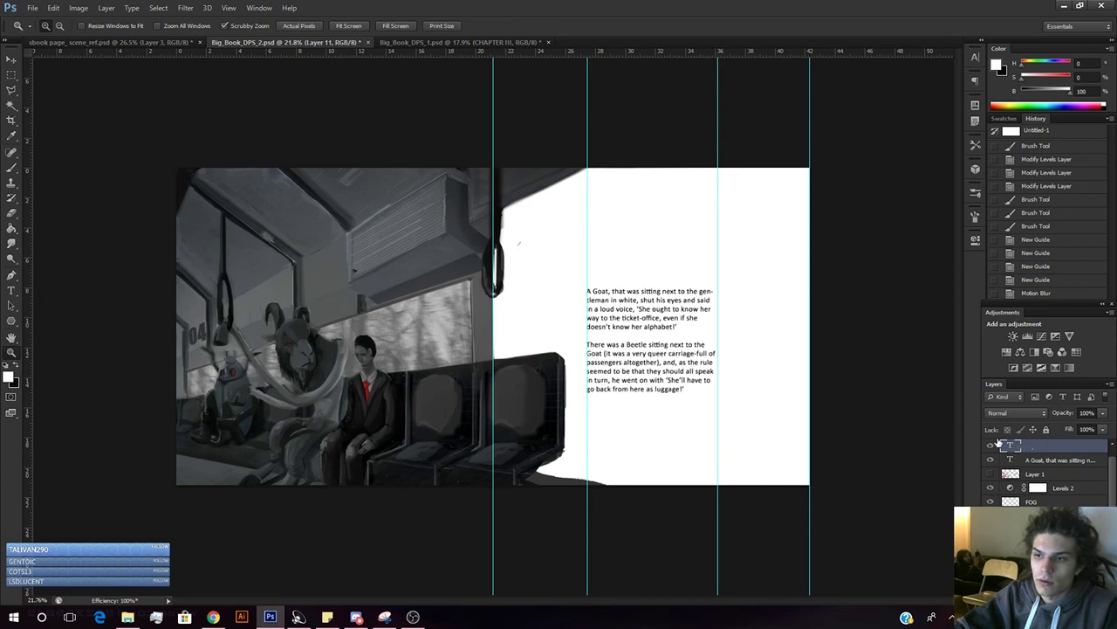
key(t)
drag(585, 244, 717, 272)
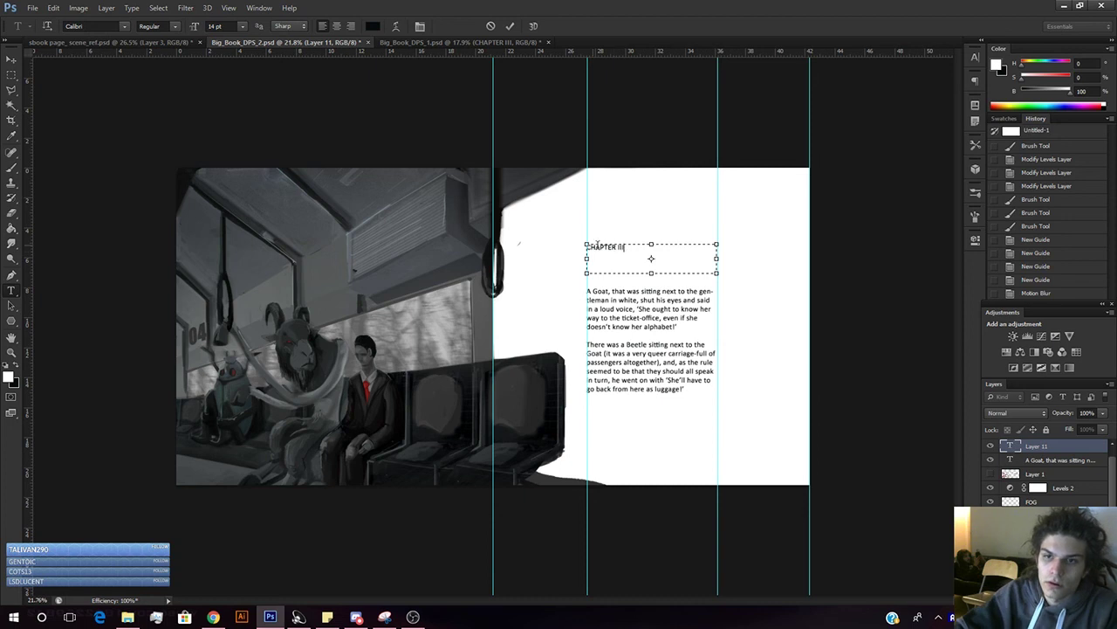
- Set the CHAPTER III heading to 30 pt Algerian and commit the text
drag(622, 252, 445, 230)
click(223, 27)
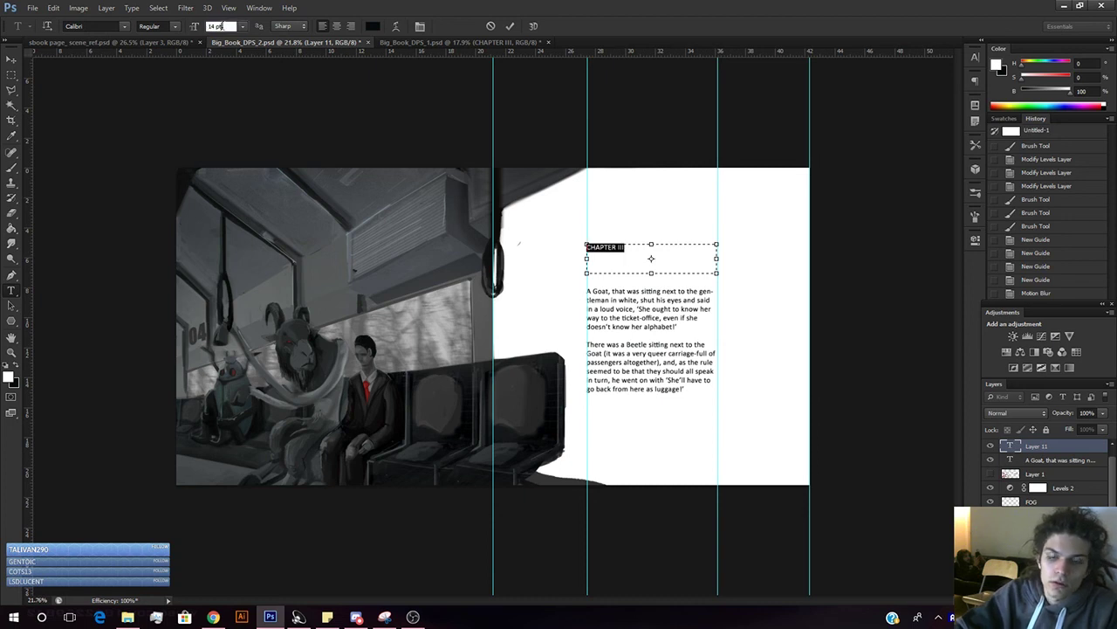
text(130)
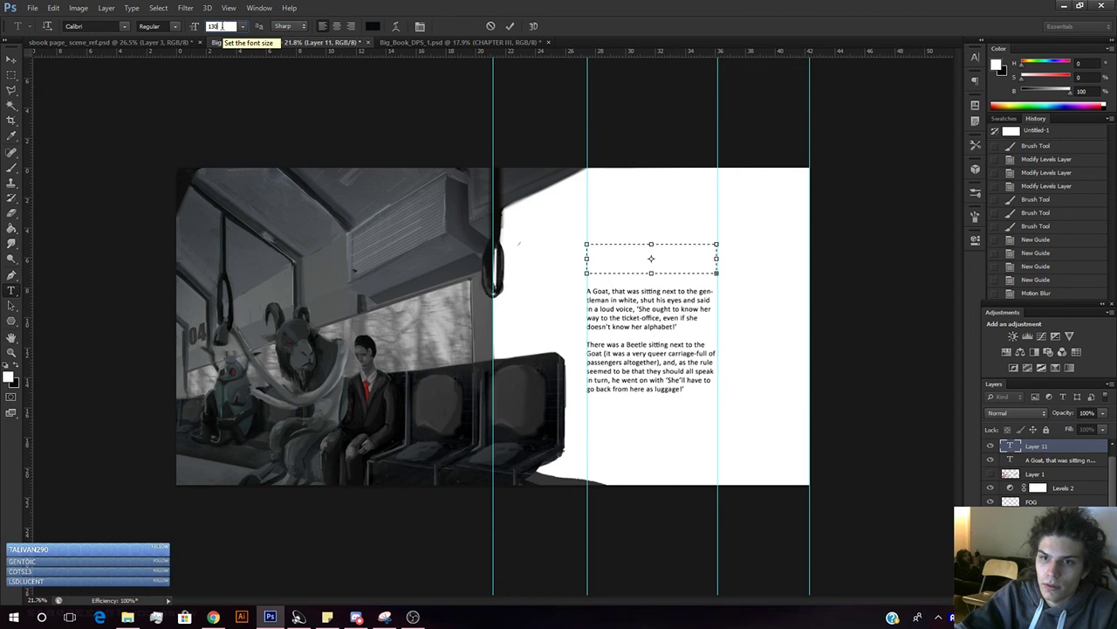
key(Return)
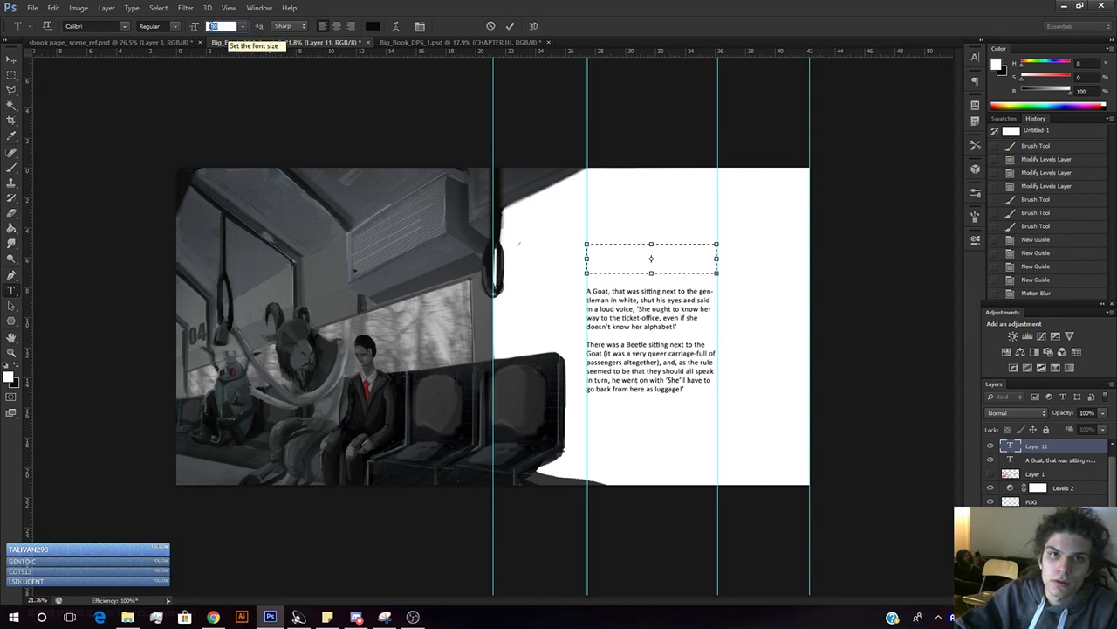
text(30)
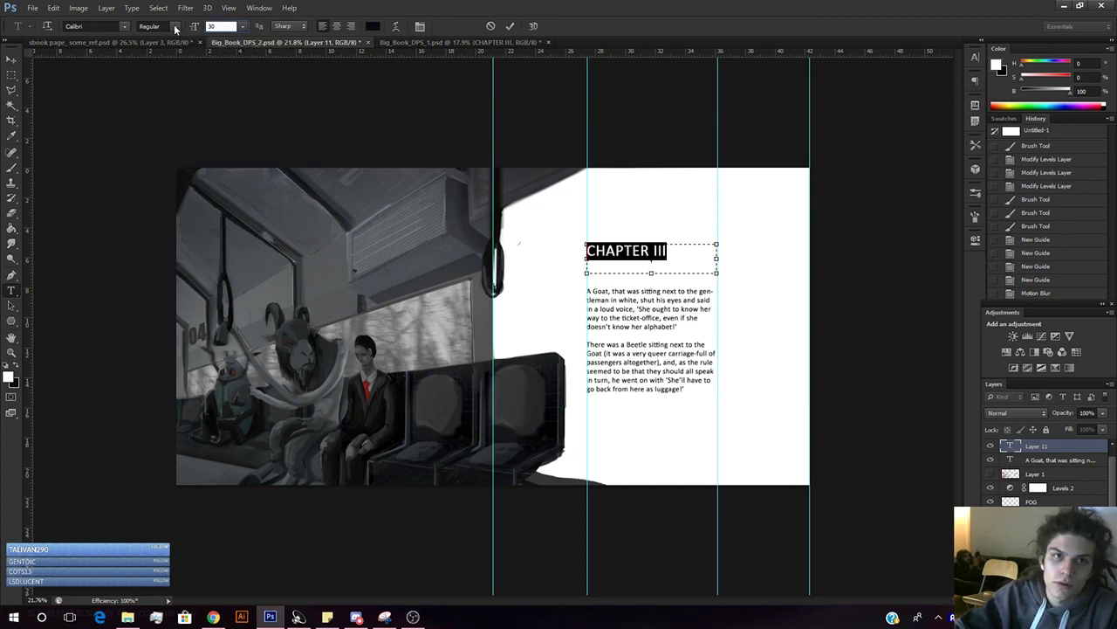
click(123, 28)
click(115, 32)
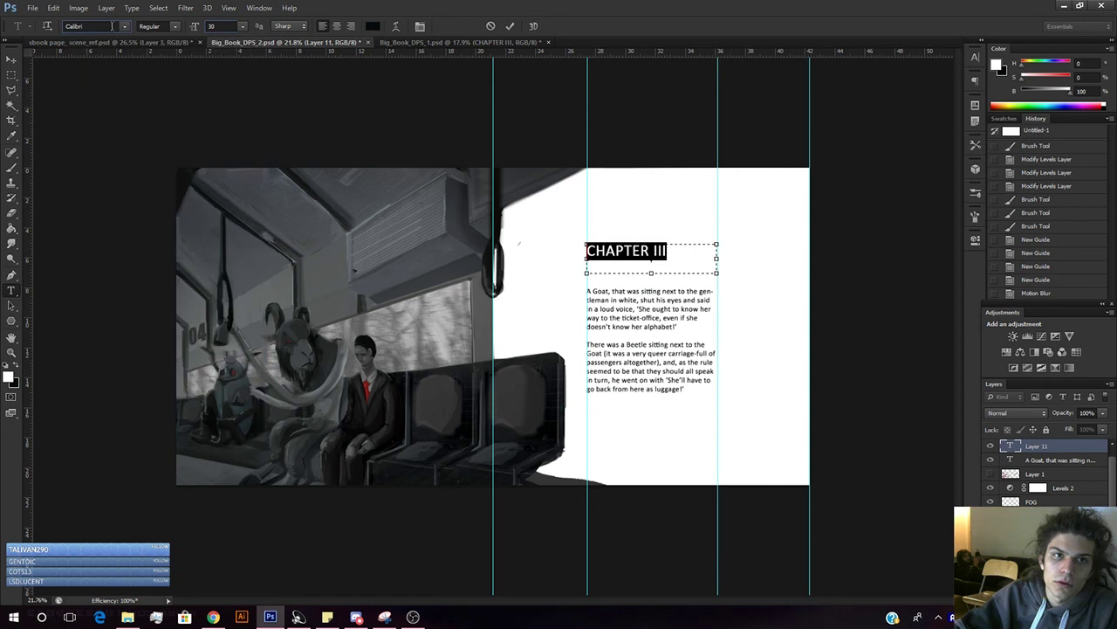
text(Algerian)
key(Return)
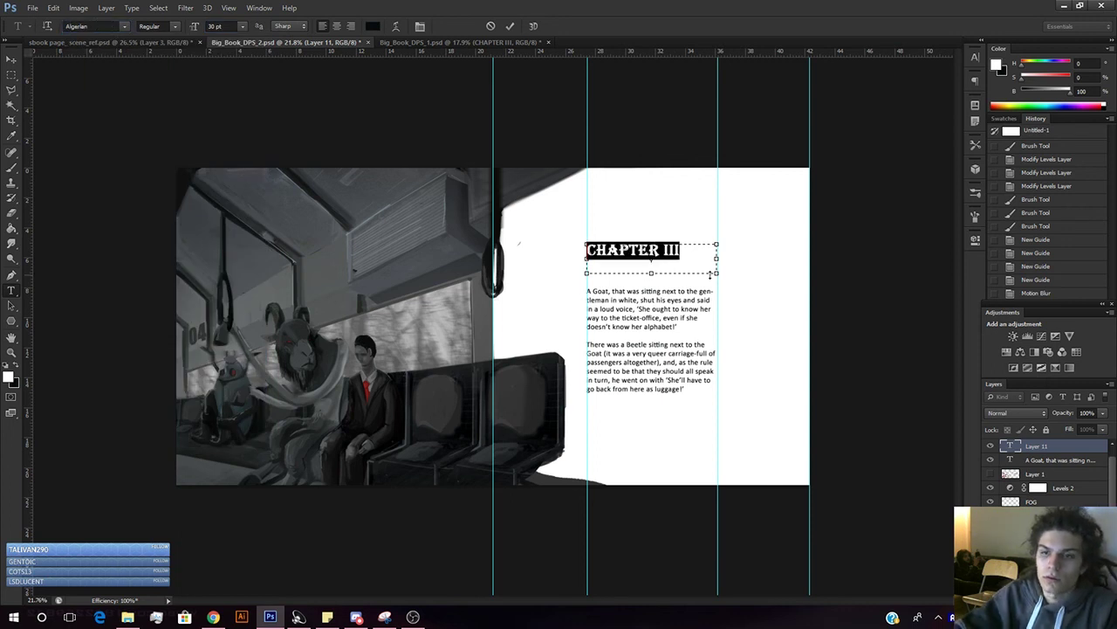
key(ctrl+Return)
- Move the CHAPTER III heading straight down about 0.97 cm, closer to the body text
key(z)
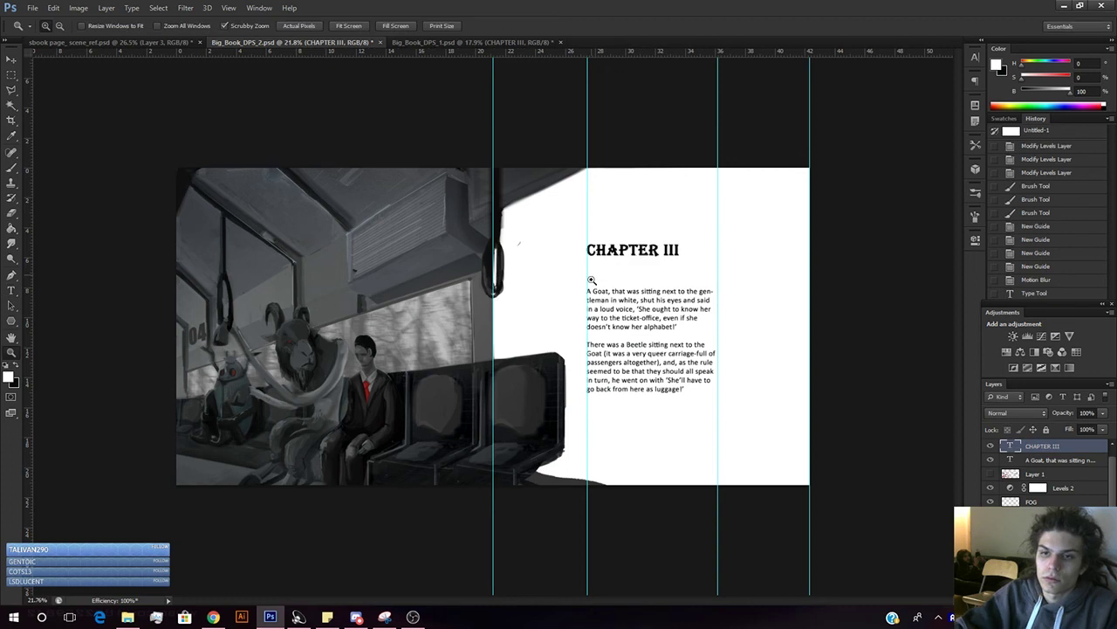
key(v)
drag(646, 250, 644, 265)
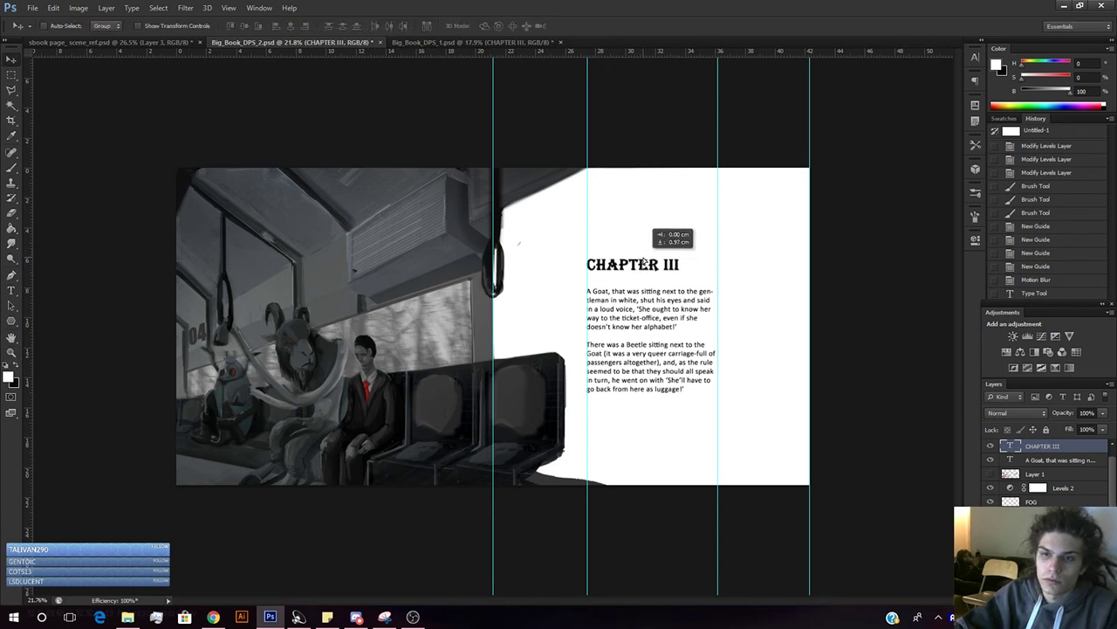
- Recolour the initial letter "A" of the body text dark red, hex 850707
key(t)
click(628, 312)
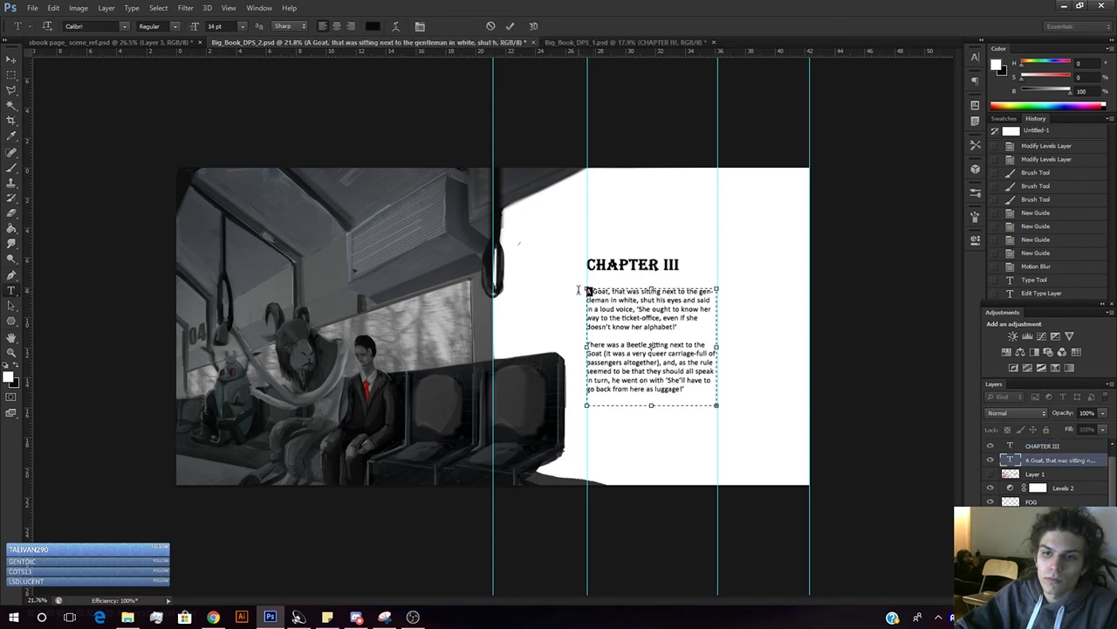
key(BackSpace)
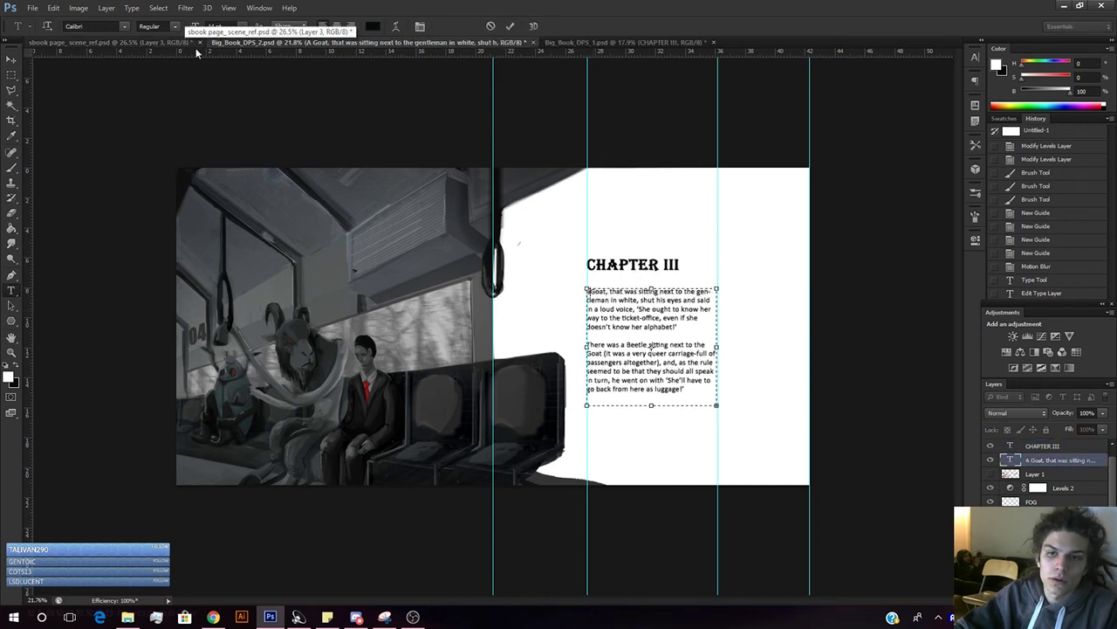
key(Delete)
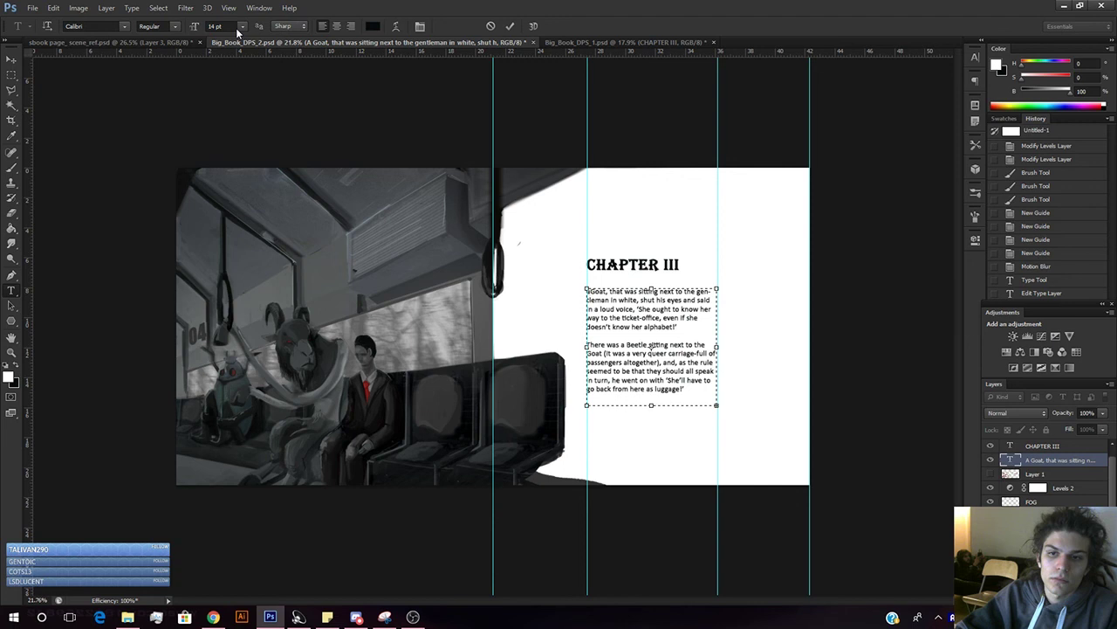
key(ctrl+z)
key(ctrl+z)
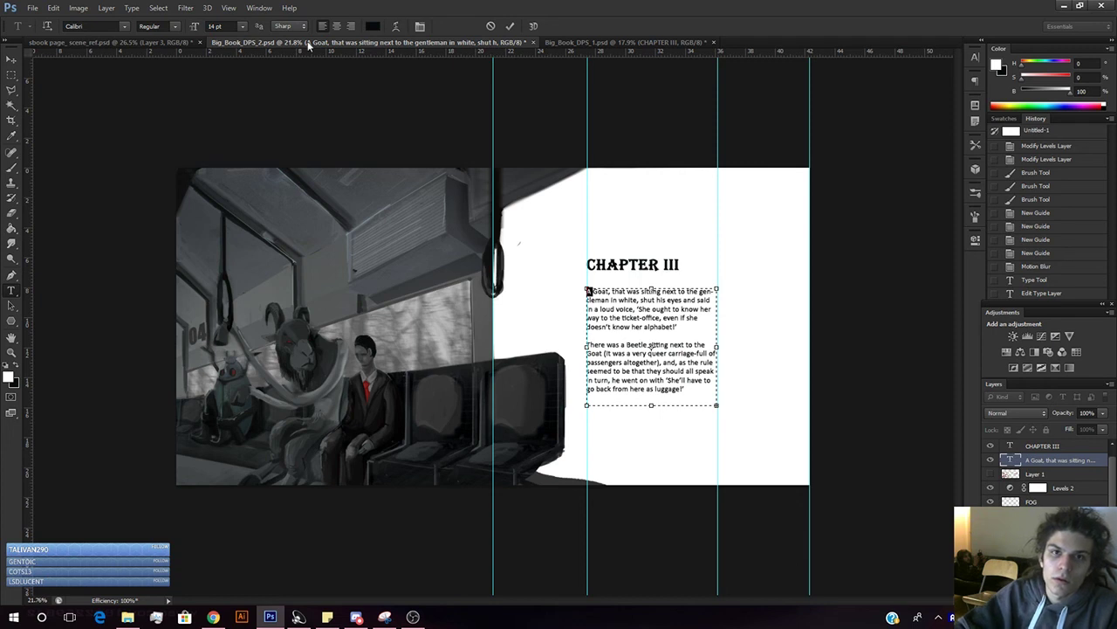
click(371, 26)
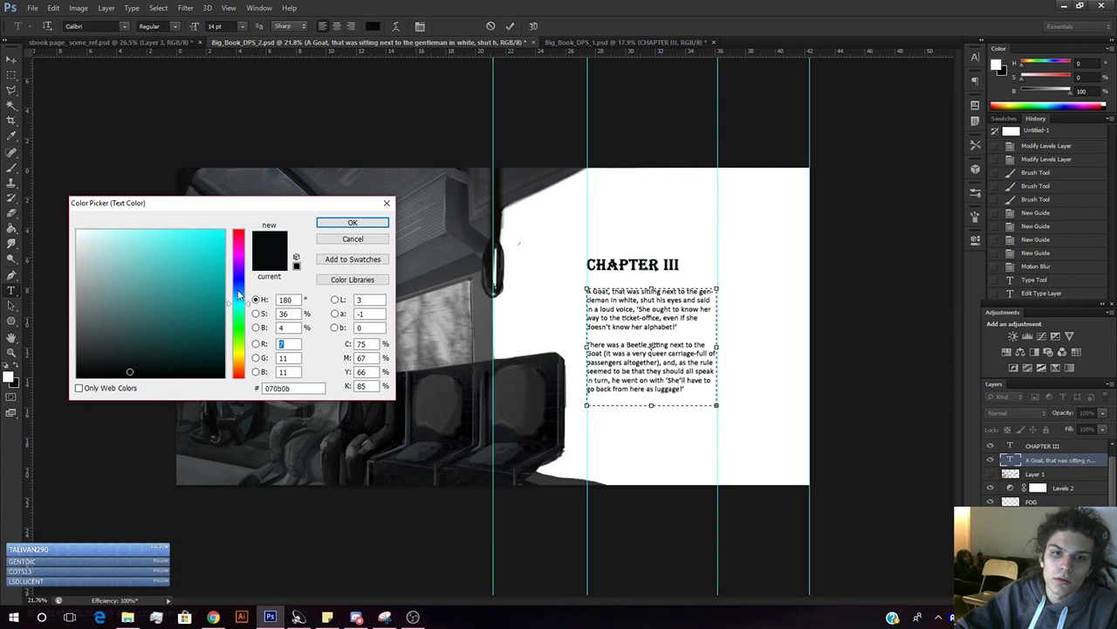
drag(239, 295, 240, 377)
drag(196, 281, 217, 300)
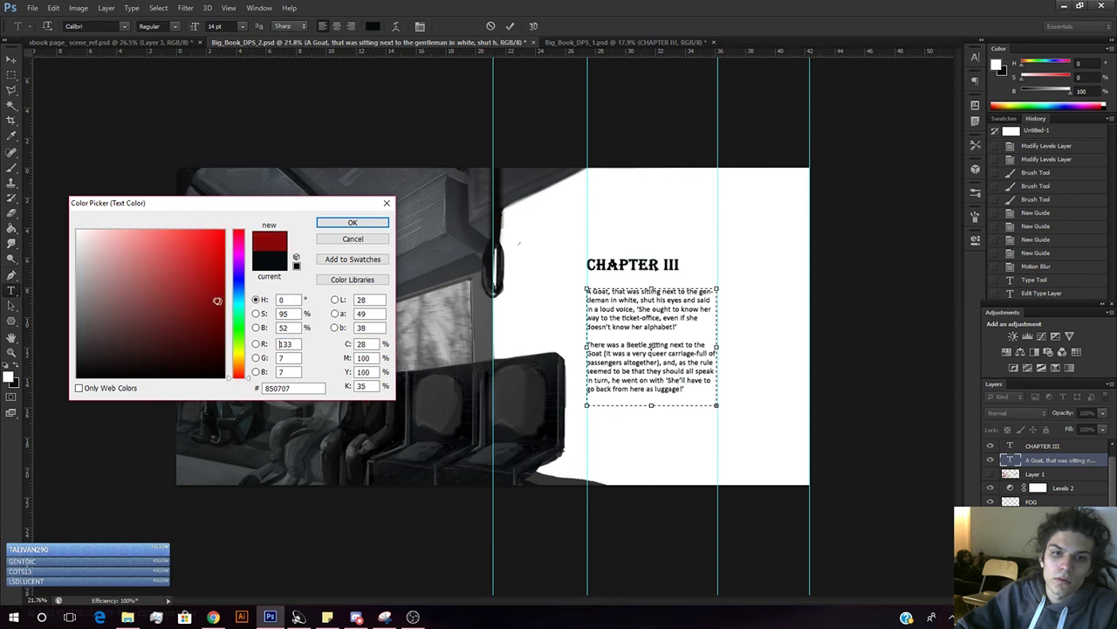
click(352, 222)
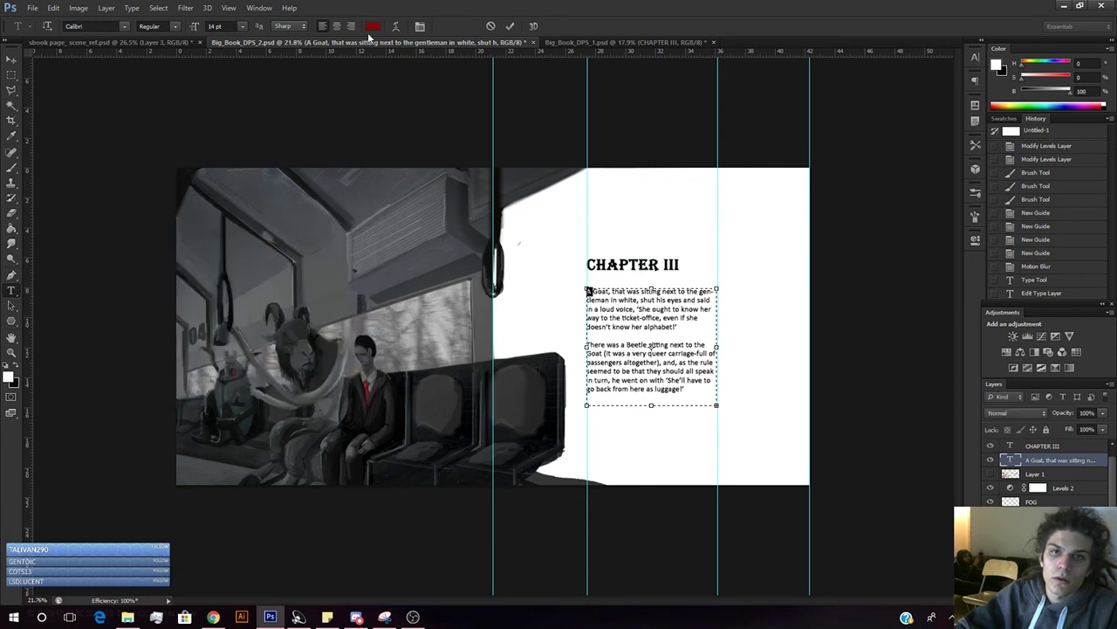
- Check the font and size of the red initial letter in Big_Book_DPS_1.psd and return to Big_Book_DPS_2.psd
click(624, 42)
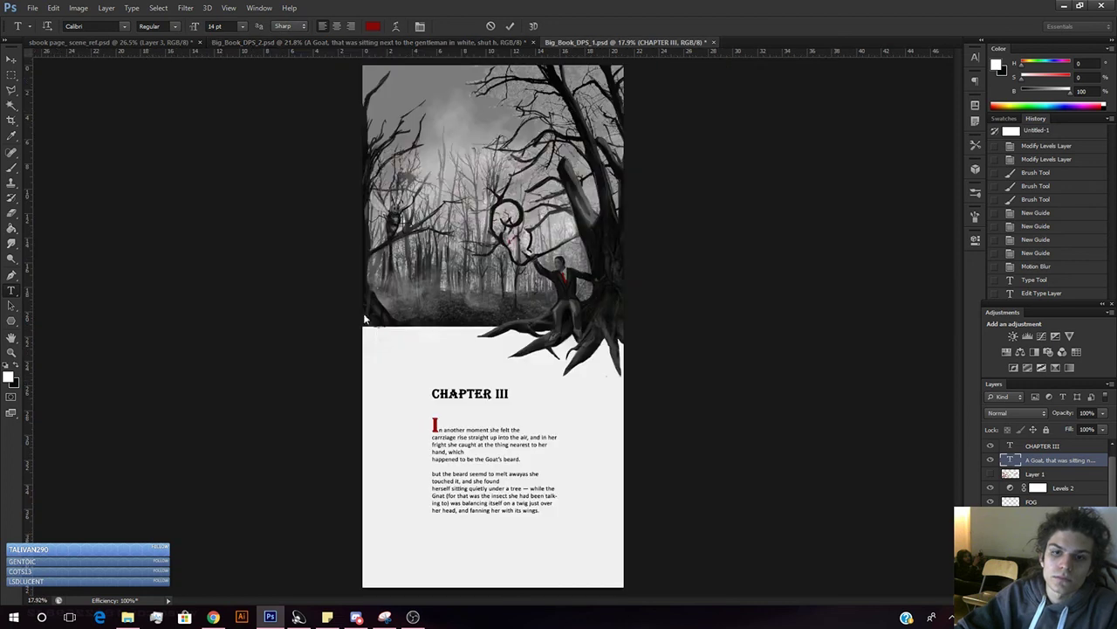
click(438, 418)
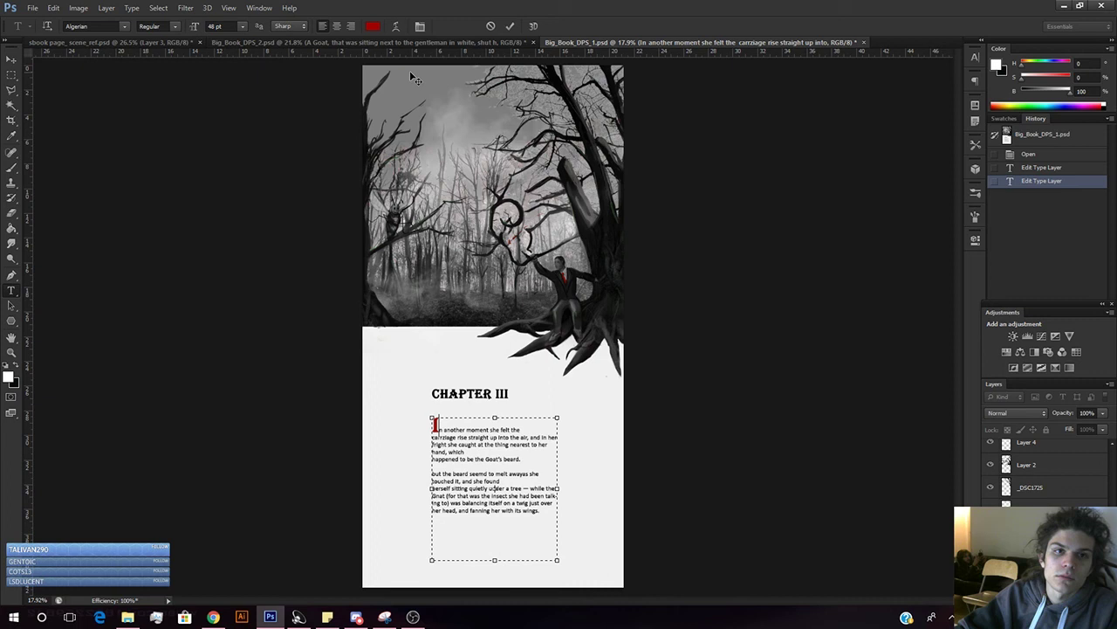
click(182, 44)
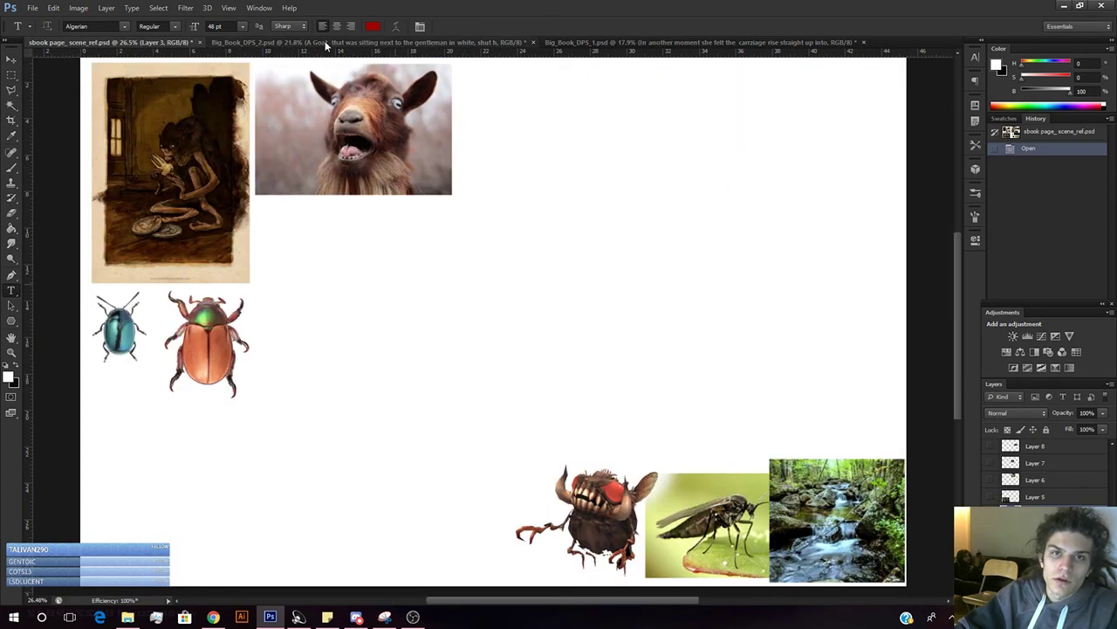
click(324, 42)
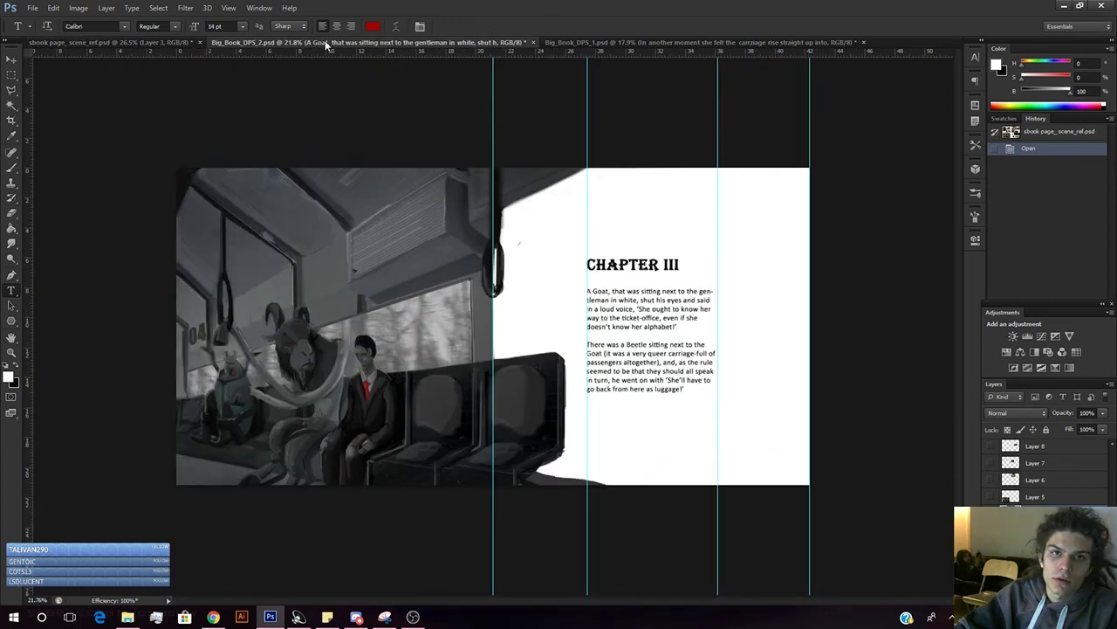
- Set the initial "A" of the body text to 48 pt and commit the text
click(589, 291)
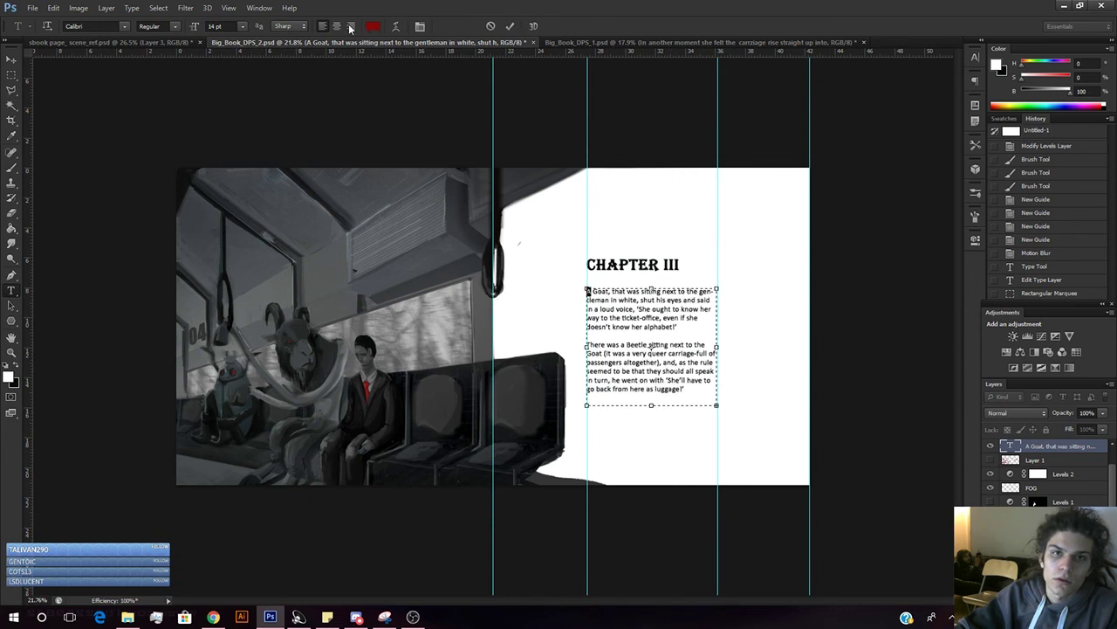
click(243, 27)
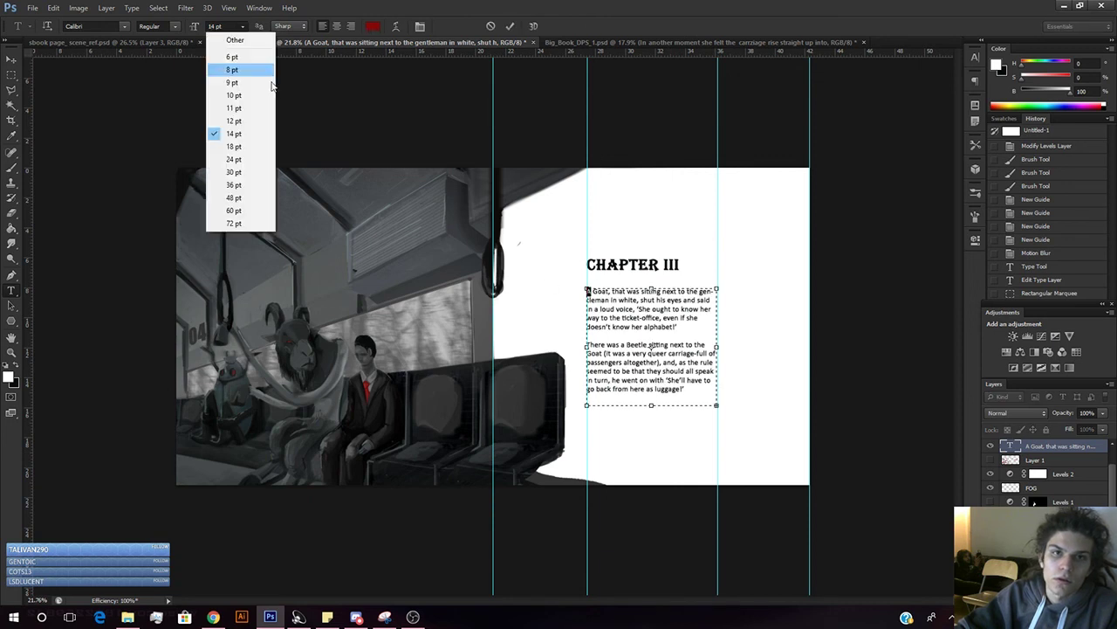
click(246, 199)
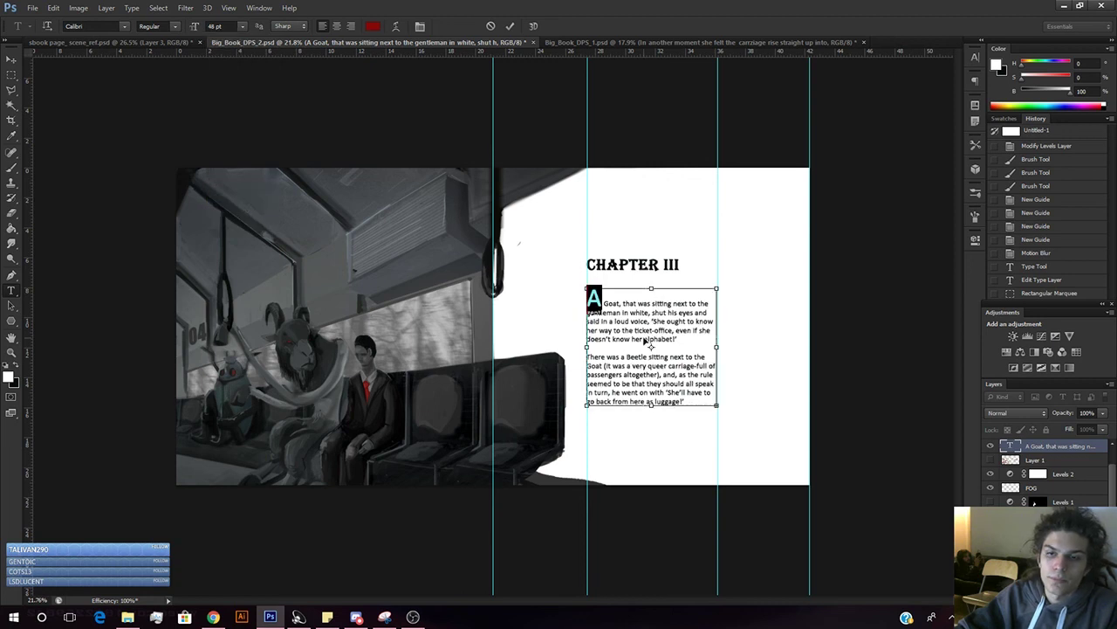
click(1044, 448)
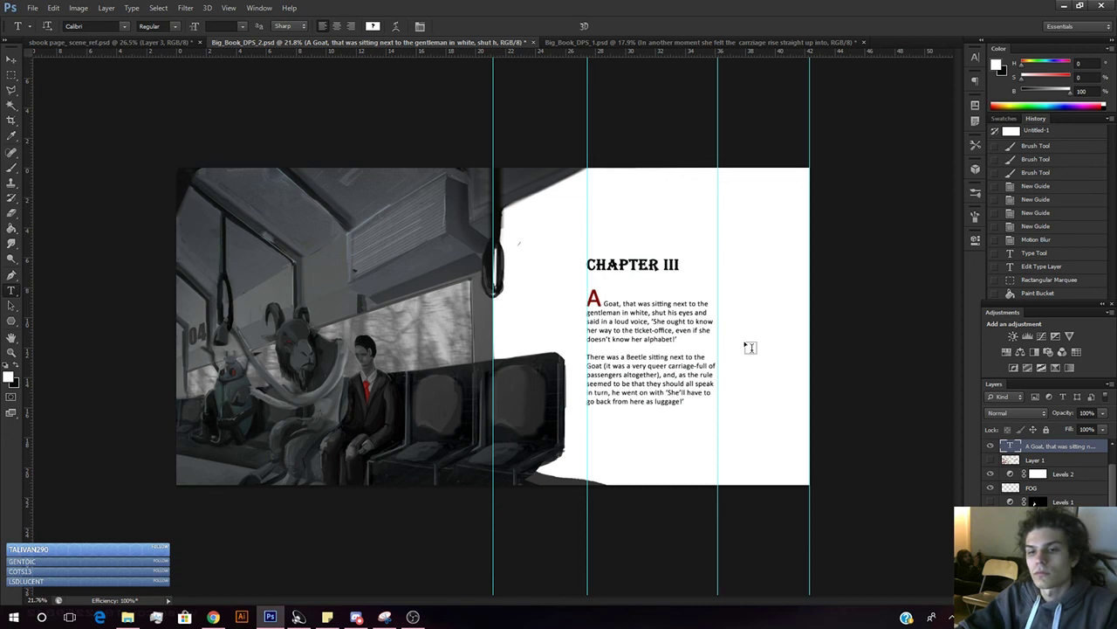
- Remove all four vertical guides from the spread
key(v)
drag(587, 220, 579, 48)
drag(719, 131, 695, 48)
drag(810, 124, 783, 48)
drag(493, 137, 494, 48)
- Identify Layer 3 by toggling its visibility and erase the small stray mark on the white area beside the hanging strap
key(z)
drag(661, 202, 641, 206)
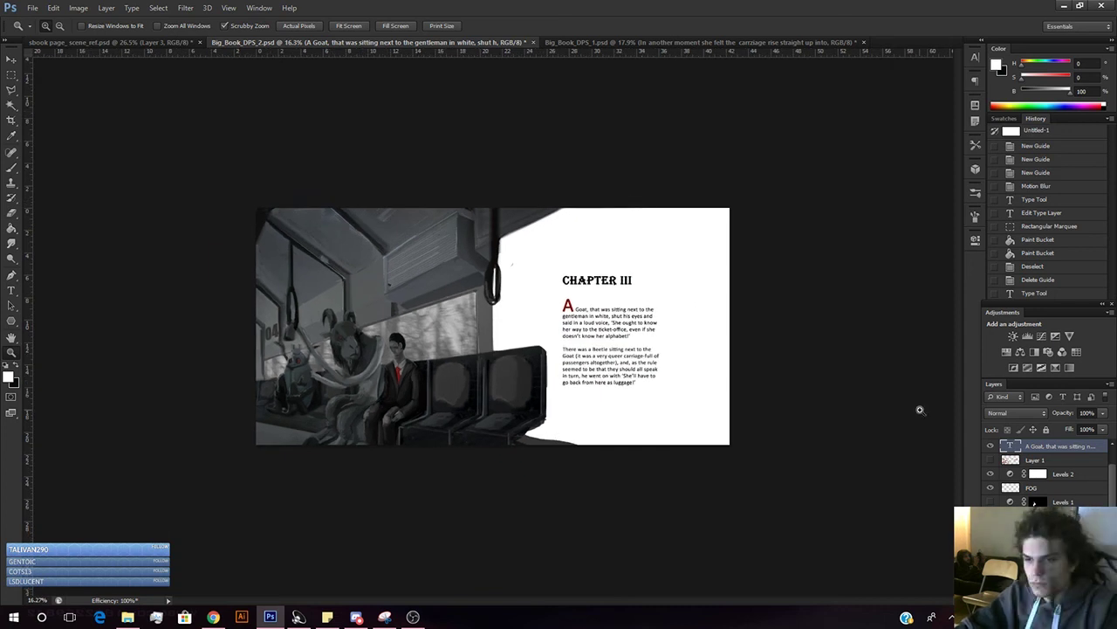
scroll(1034, 503, down, 5)
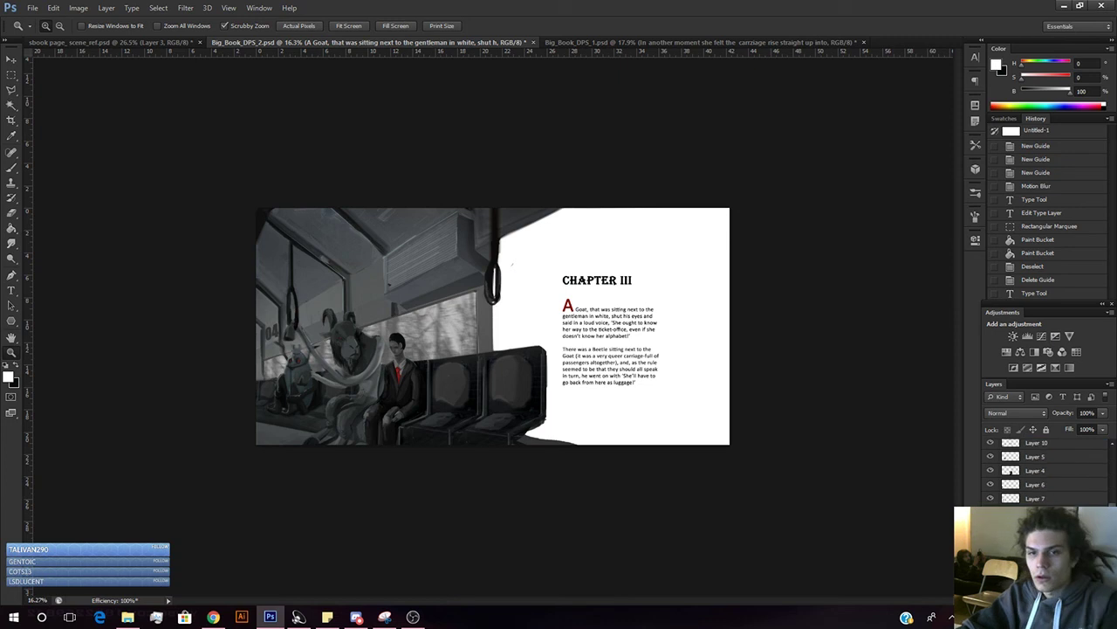
click(989, 513)
click(990, 512)
click(1036, 512)
key(e)
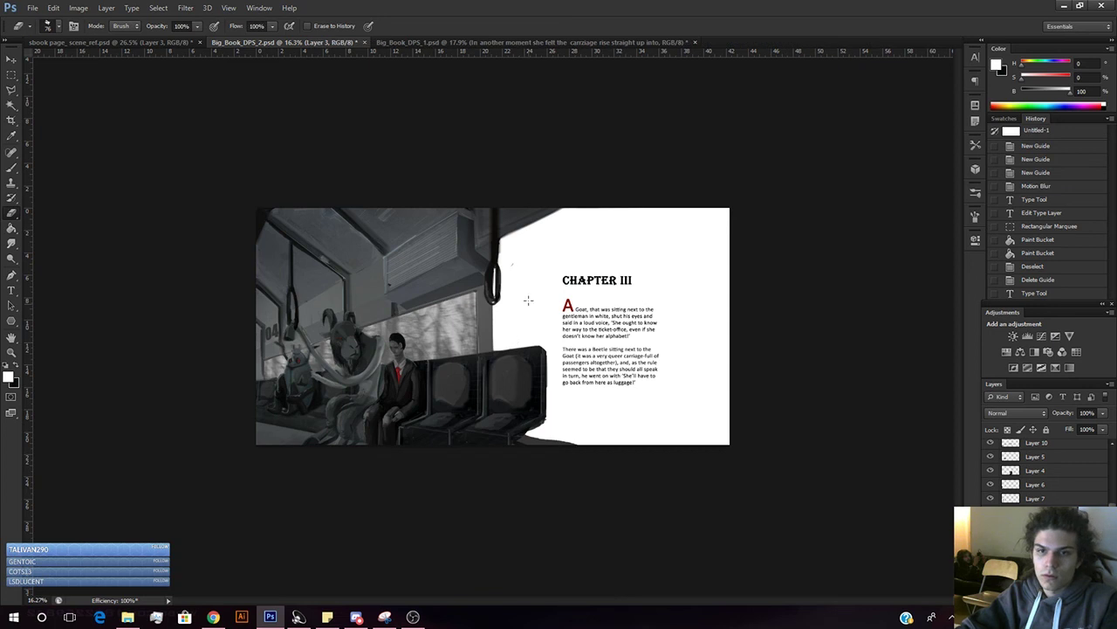
click(515, 249)
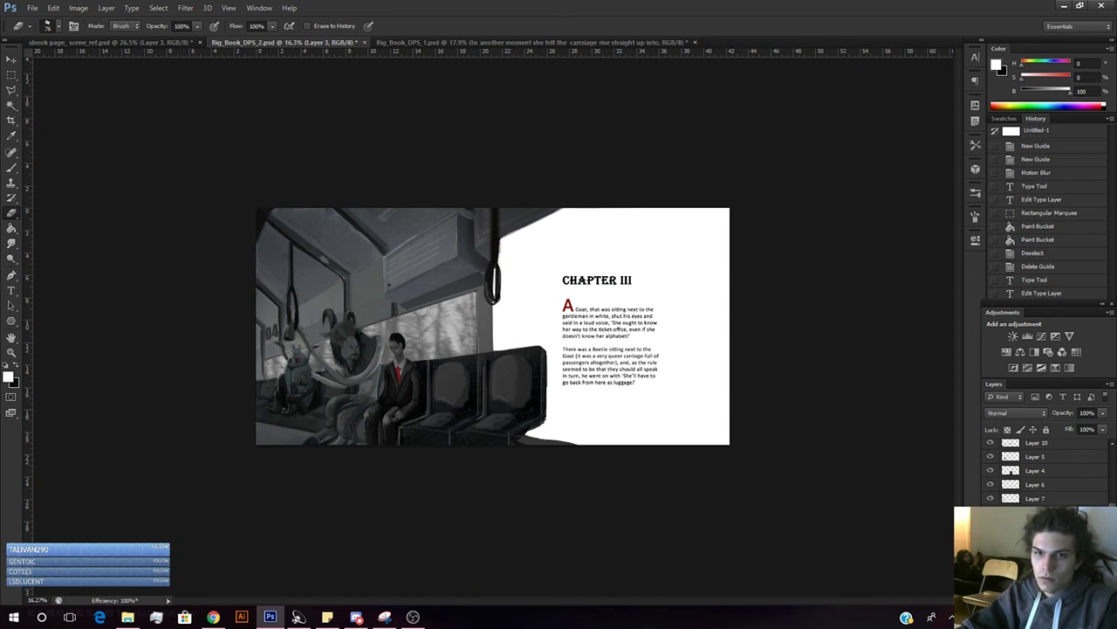
- Toggle Layer 10's visibility to check its content and select it for retouching the hanging strap at the ceiling edge
scroll(1035, 485, up, 2)
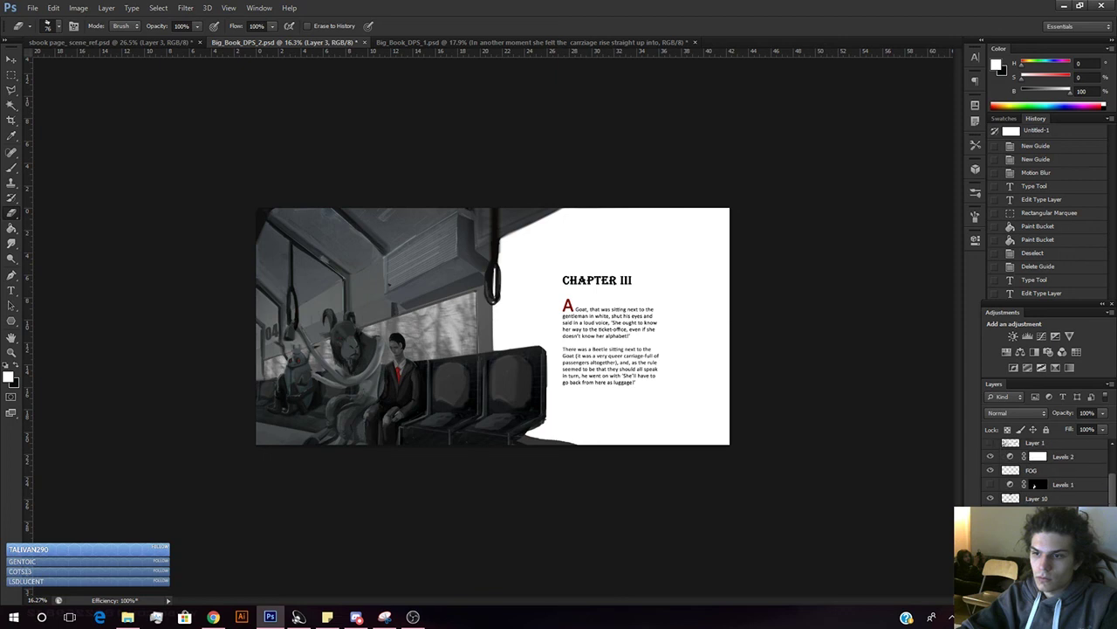
click(991, 498)
click(991, 498)
click(1034, 499)
key(z)
drag(509, 249, 553, 235)
drag(505, 79, 556, 317)
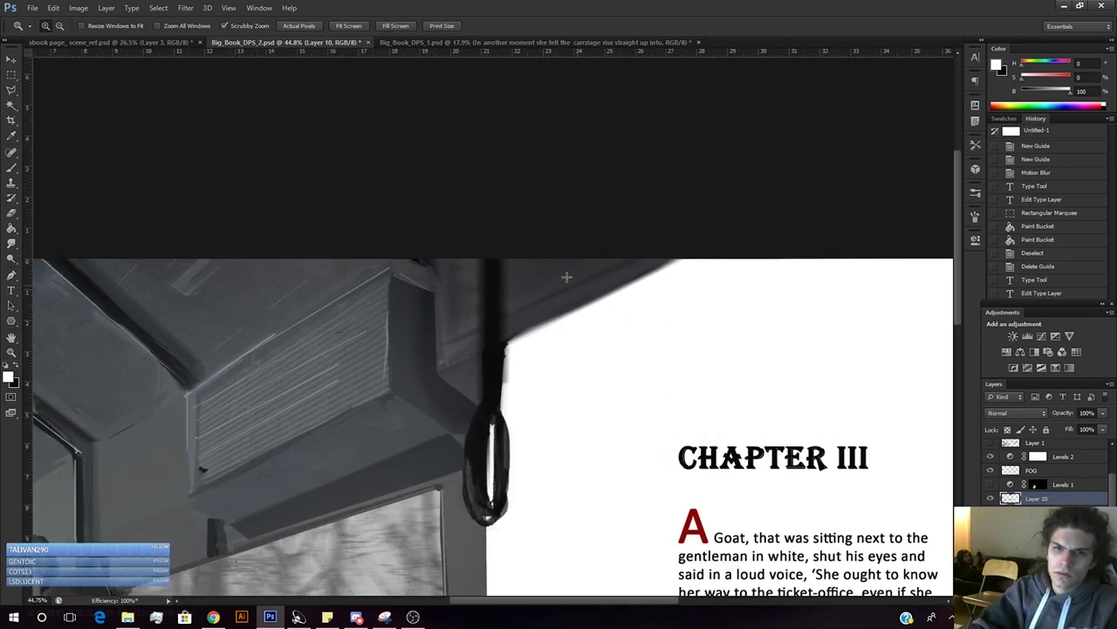
key(e)
drag(510, 304, 513, 252)
key(ctrl+z)
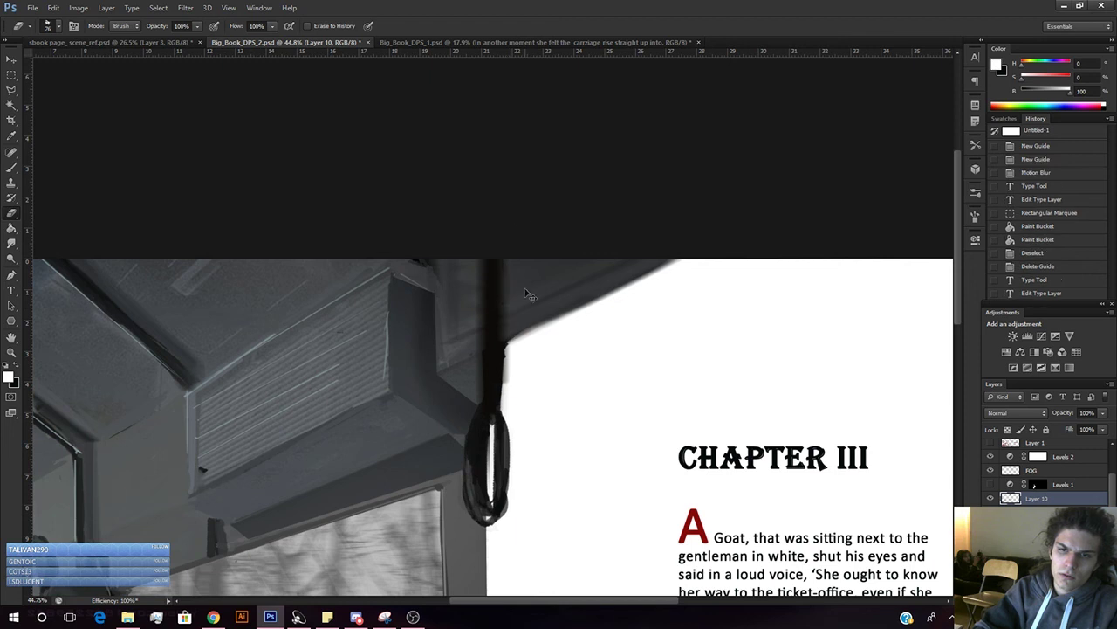
- Sample the dark ceiling grey, enlarge the brush to 94 px and paint along the upper part of the hanging strap
key(b)
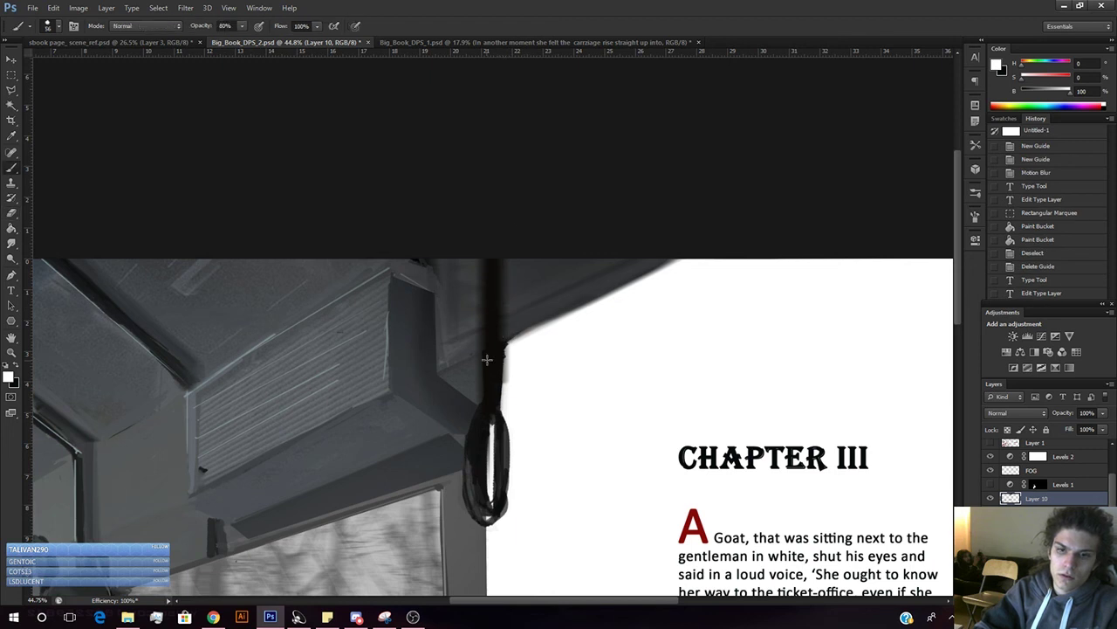
key(alt)
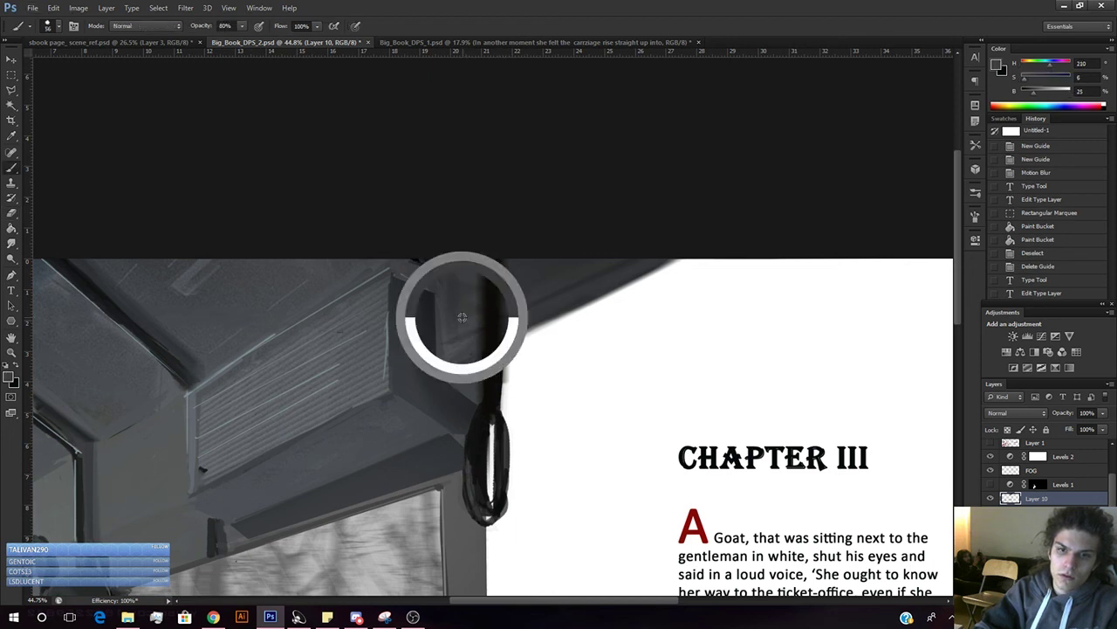
key(Tab)
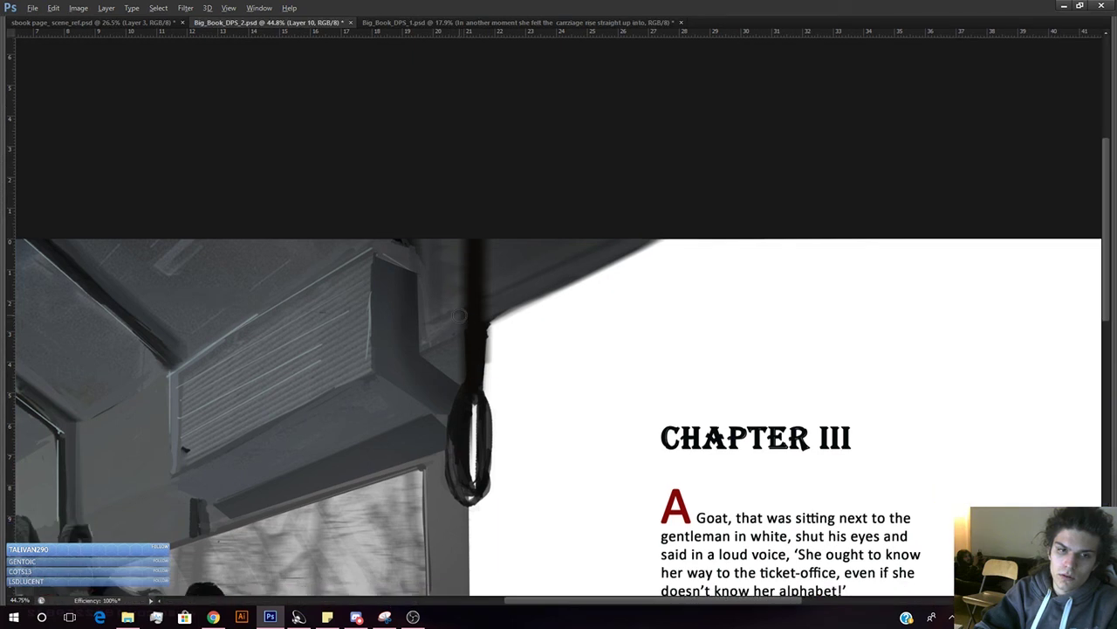
key(Tab)
alt+click(464, 307)
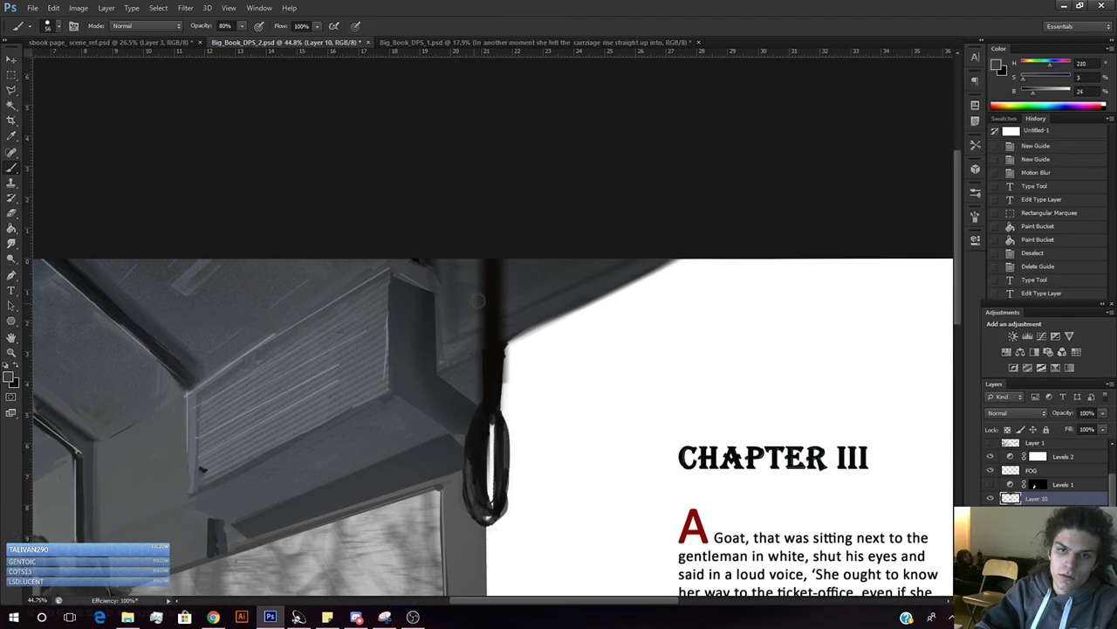
right_click(467, 301)
click(539, 242)
click(468, 287)
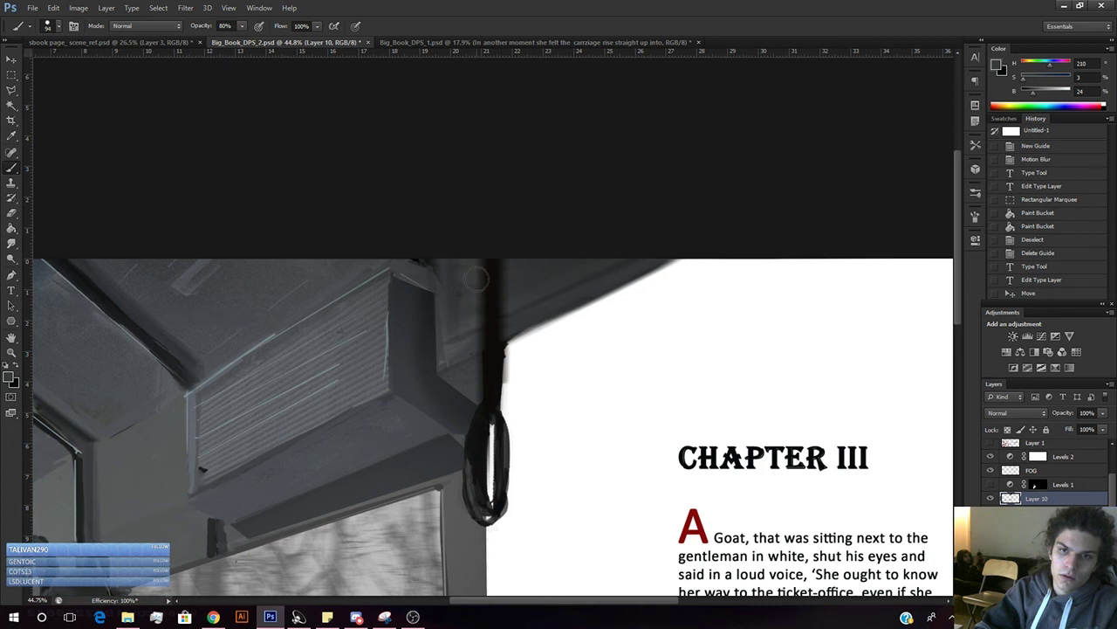
ctrl+click(476, 278)
alt+click(474, 274)
drag(476, 265, 487, 372)
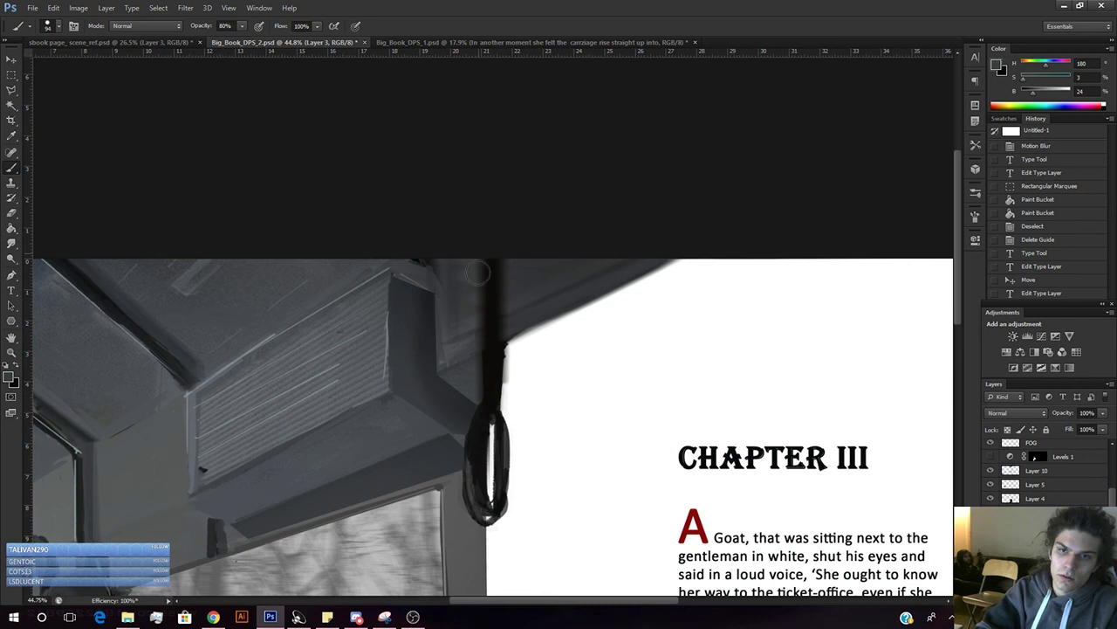
- Paint sampled grey on Layer 10 along both sides of the hanging strap to sharpen its blurry edges
click(1053, 475)
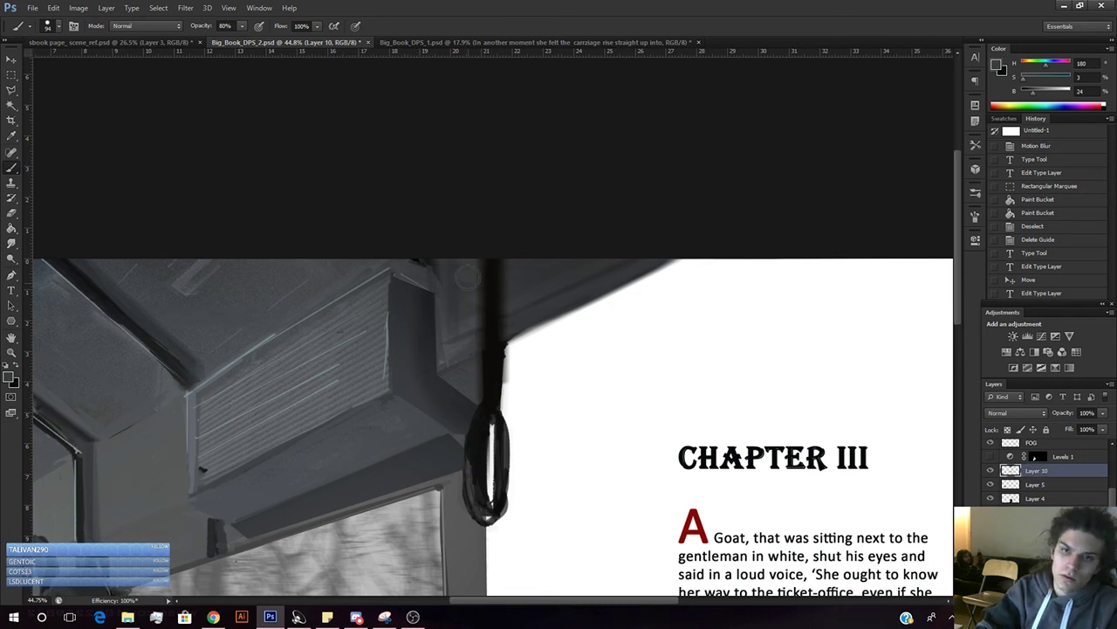
ctrl+click(493, 294)
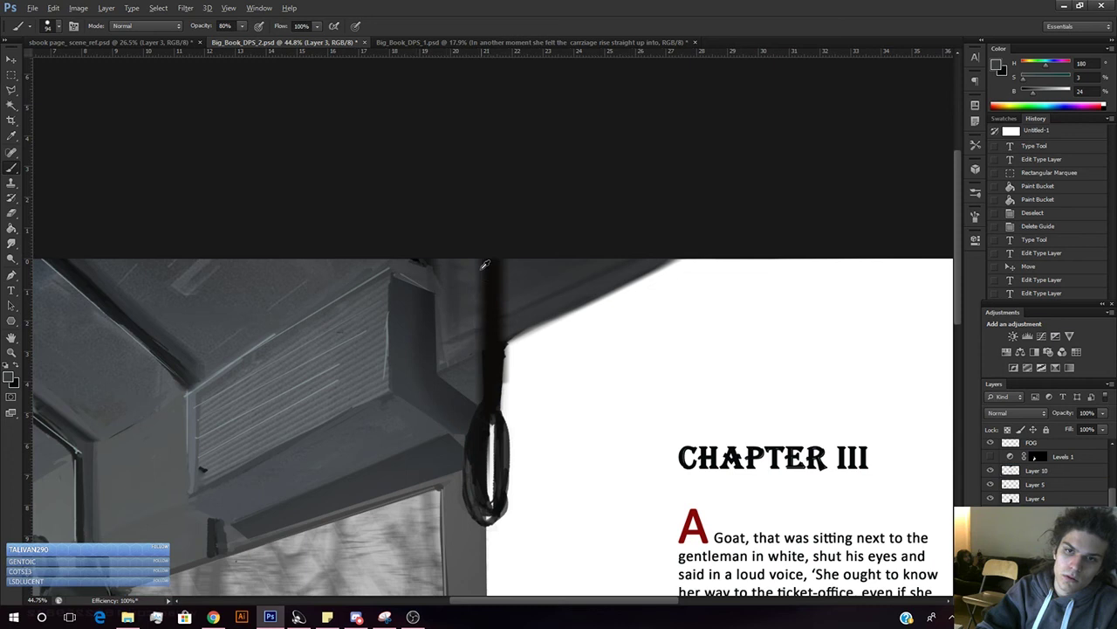
mouse_move(480, 279)
mouse_down()
mouse_move(479, 311)
mouse_move(476, 260)
mouse_up()
click(1037, 471)
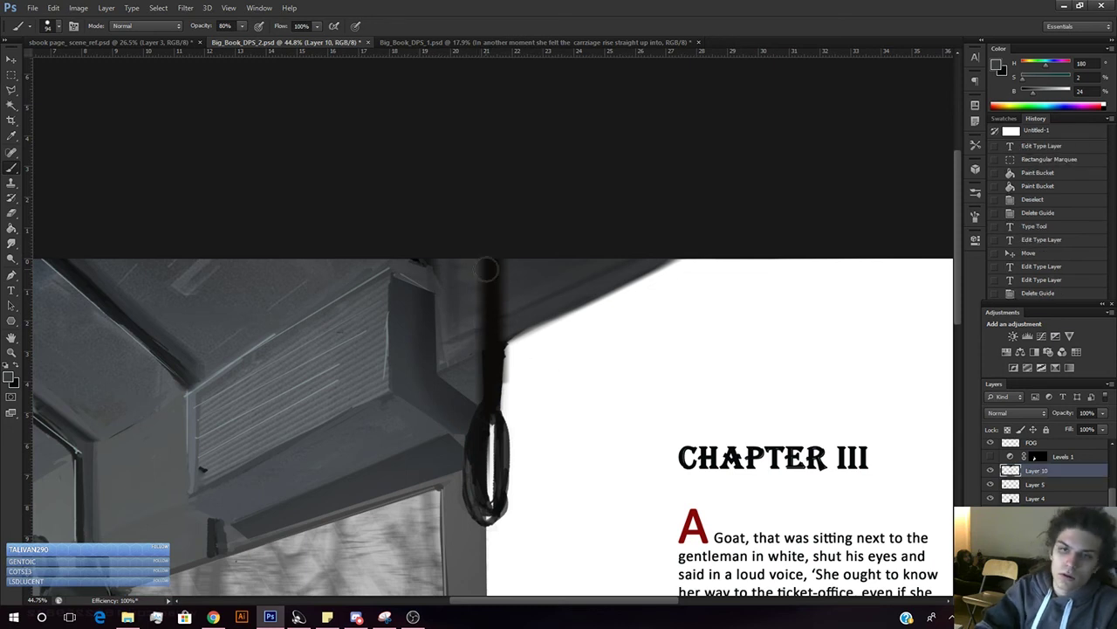
drag(483, 343, 478, 247)
drag(510, 300, 512, 341)
alt+click(471, 378)
mouse_move(478, 393)
mouse_down()
mouse_move(481, 358)
mouse_move(472, 396)
mouse_move(472, 377)
mouse_up()
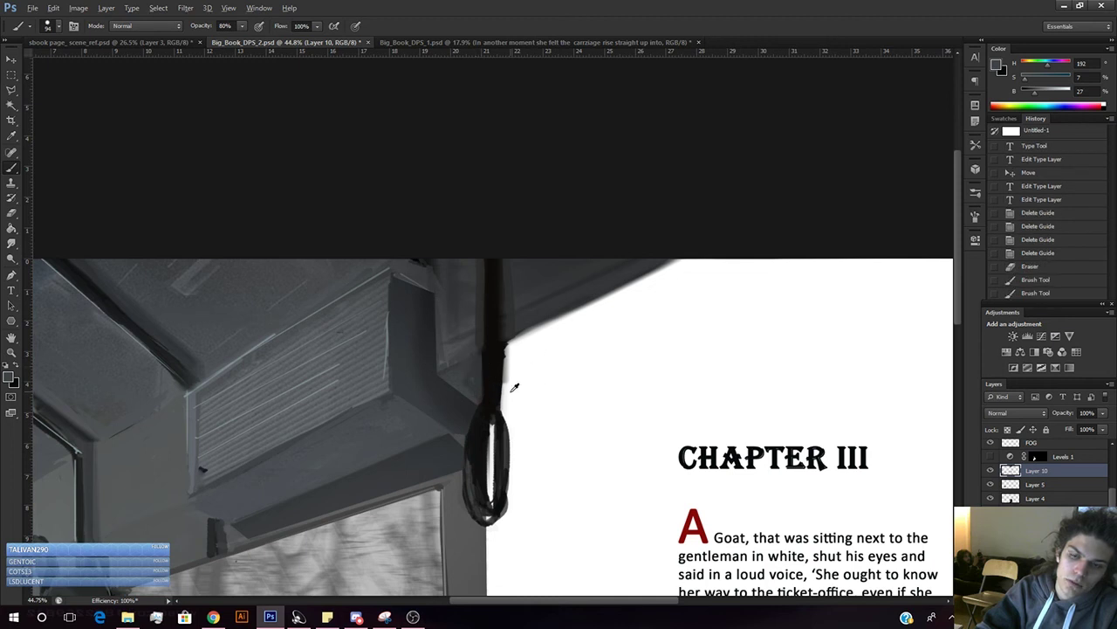
- Clean up the hanging strap on Layer 10 just below the ceiling edge, erasing the grey smudge on the white beside it
key(alt+e)
click(513, 392)
key(b)
click(511, 389)
click(512, 390)
key(e)
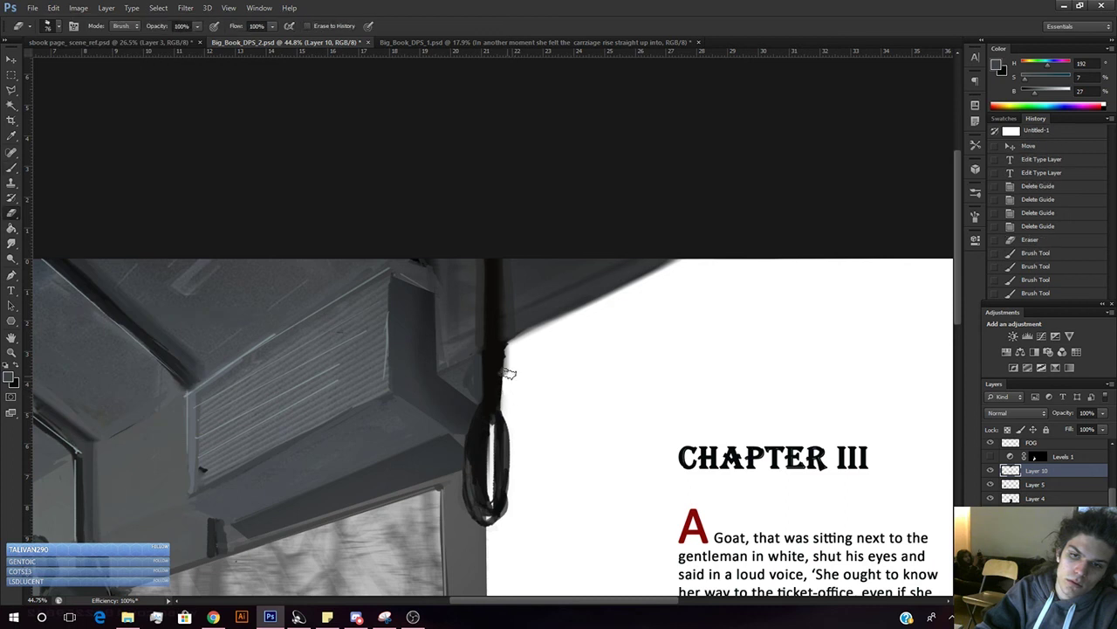
mouse_move(509, 358)
mouse_down()
mouse_move(519, 344)
mouse_move(510, 363)
mouse_move(481, 353)
mouse_move(470, 380)
mouse_up()
key(b)
alt+click(469, 344)
key(z)
drag(541, 367, 497, 362)
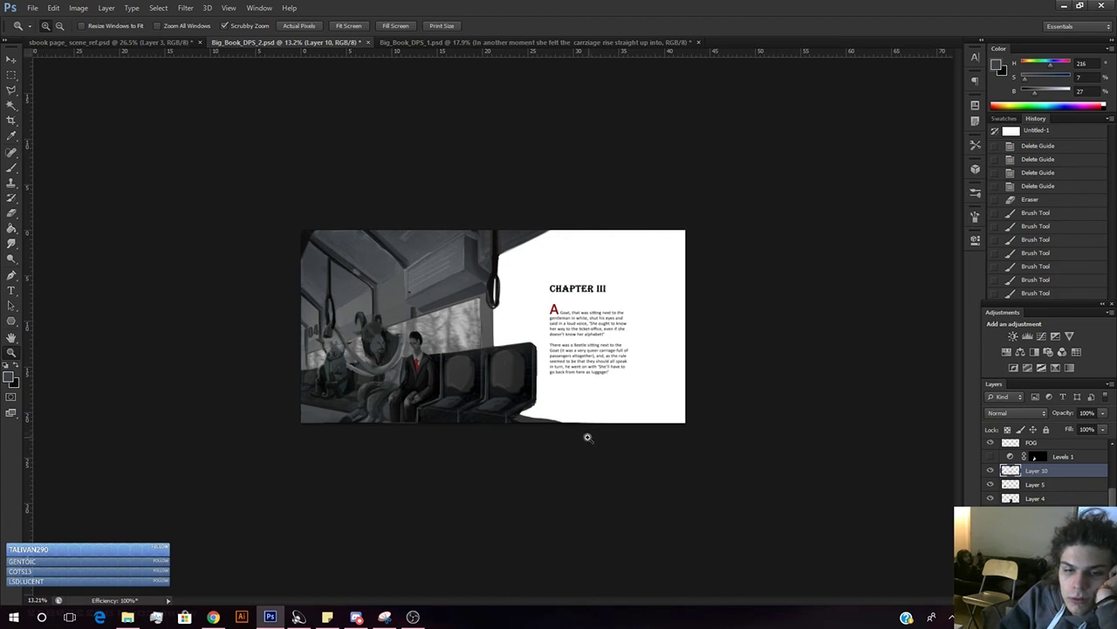
- Lower the FOG layer's opacity to 84%
click(1030, 445)
click(1103, 412)
mouse_move(1102, 426)
mouse_down()
mouse_move(1080, 429)
mouse_move(1089, 430)
mouse_up()
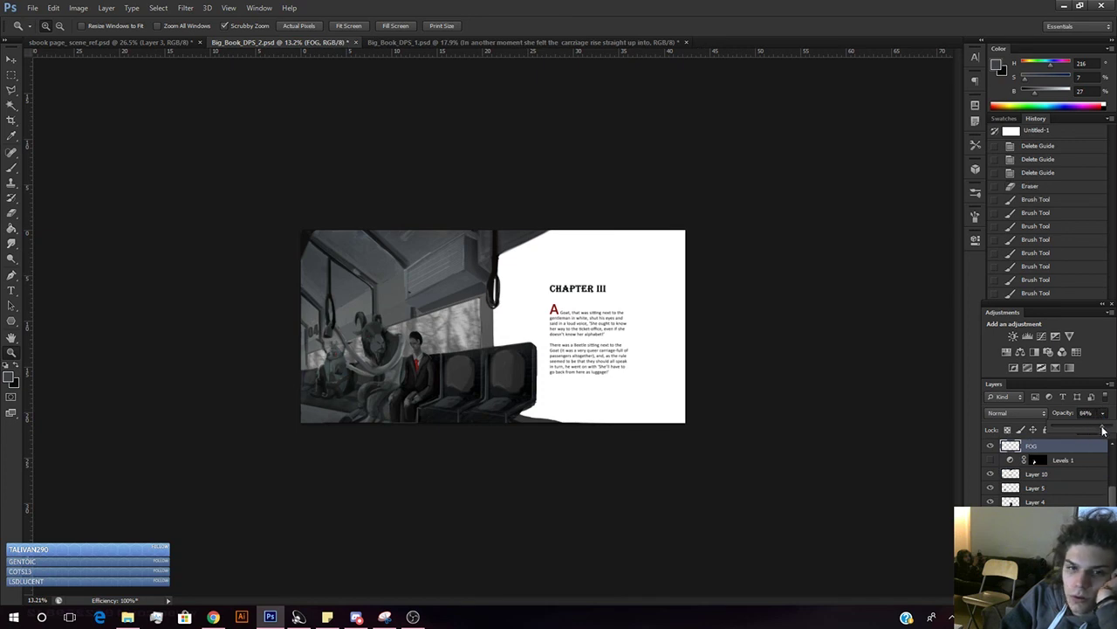
- Erase fog around the figures and floor in the carriage's left part on the FOG layer, using a 329 px soft round eraser
key(e)
right_click(326, 324)
click(411, 244)
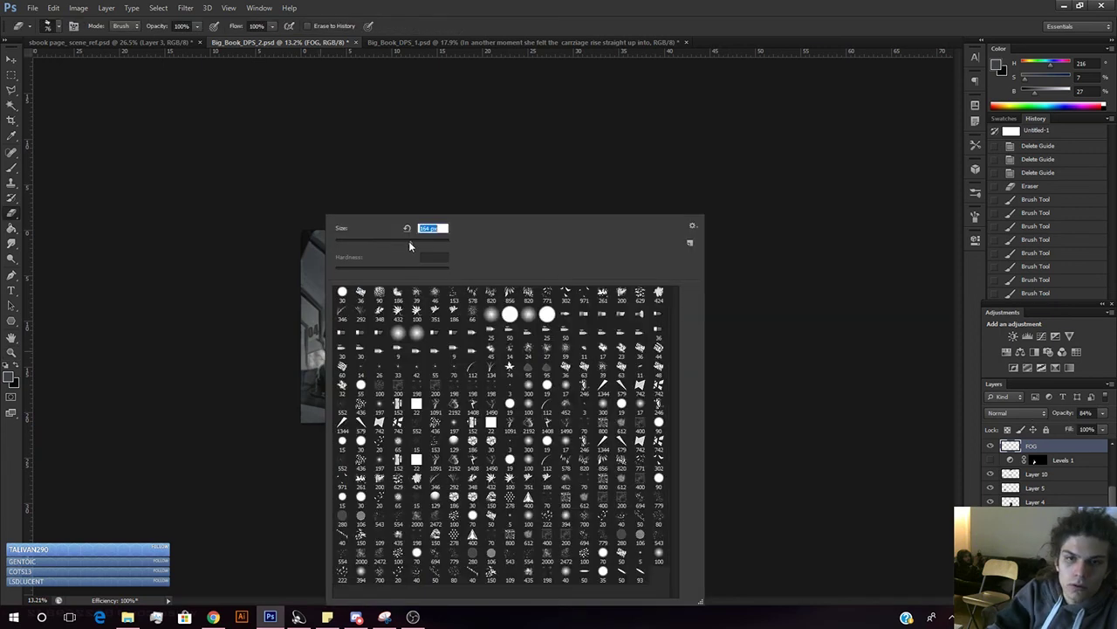
click(491, 315)
click(427, 245)
click(290, 353)
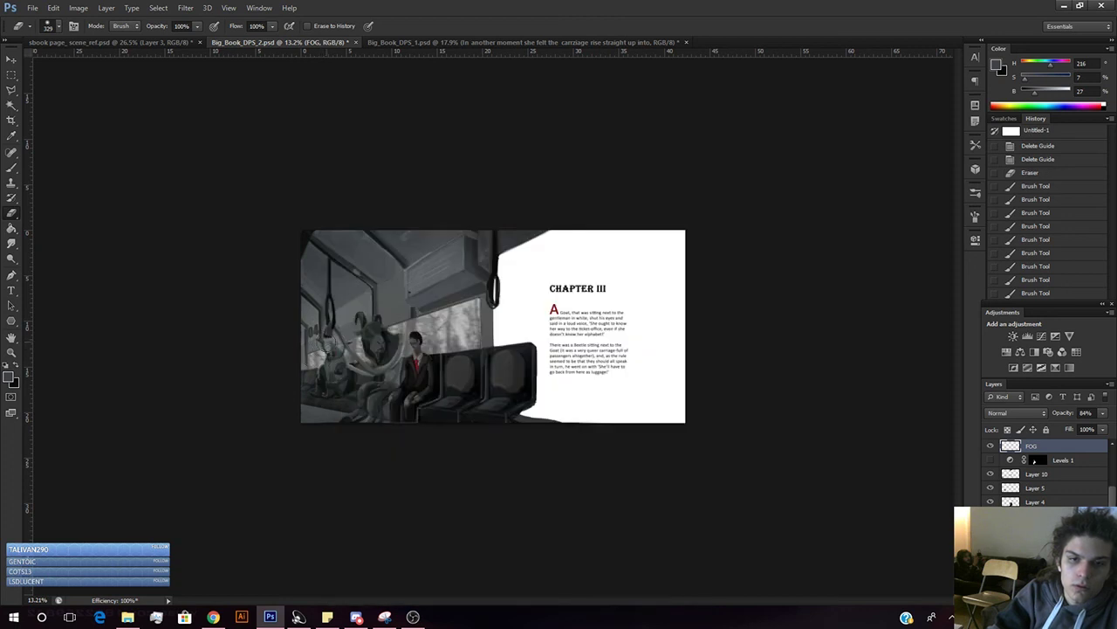
click(331, 350)
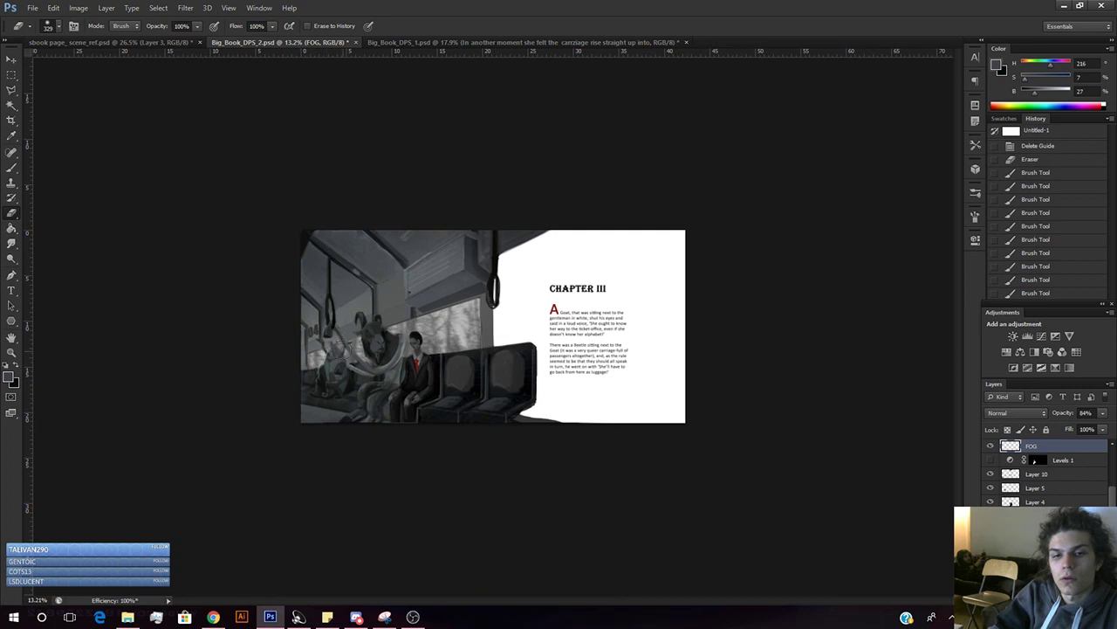
mouse_move(337, 394)
mouse_down()
mouse_move(329, 426)
mouse_move(364, 429)
mouse_move(305, 444)
mouse_up()
- Sample a near-black tone beside the seated figures and paint it over the lower-left carriage floor on the FOG layer
key(z)
mouse_move(399, 420)
mouse_down()
mouse_move(387, 421)
mouse_move(399, 424)
mouse_up()
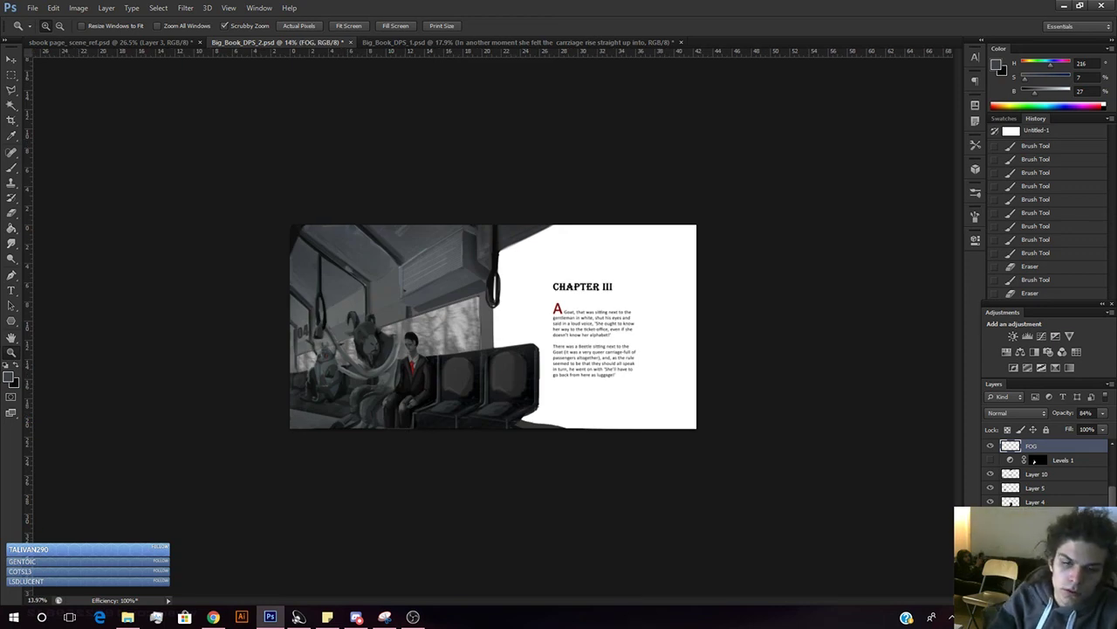
key(b)
alt+click(343, 390)
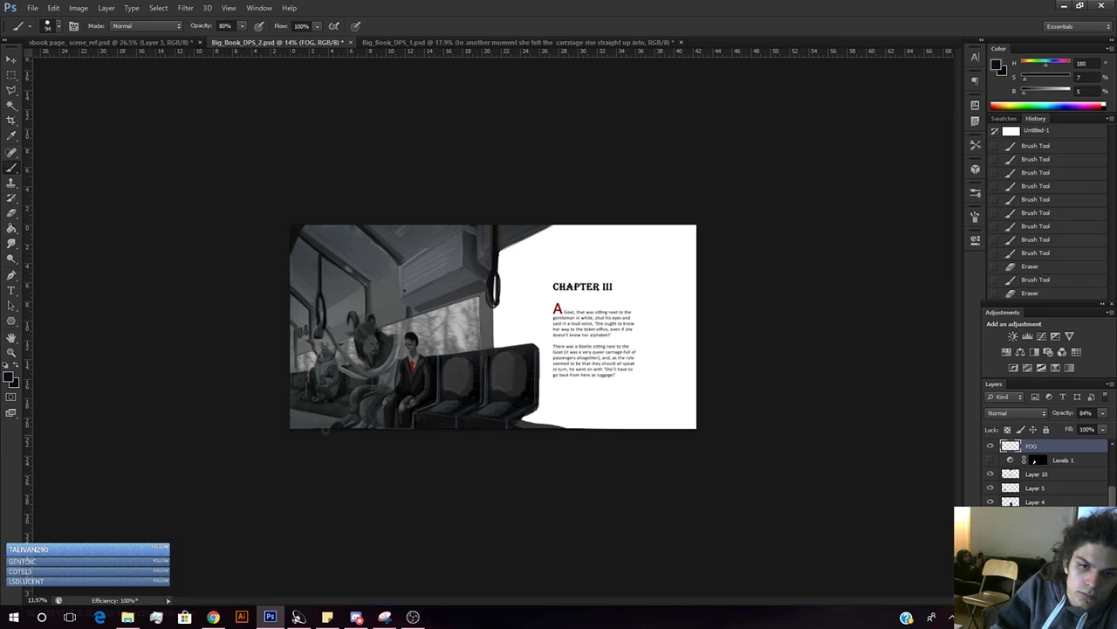
click(315, 410)
click(314, 411)
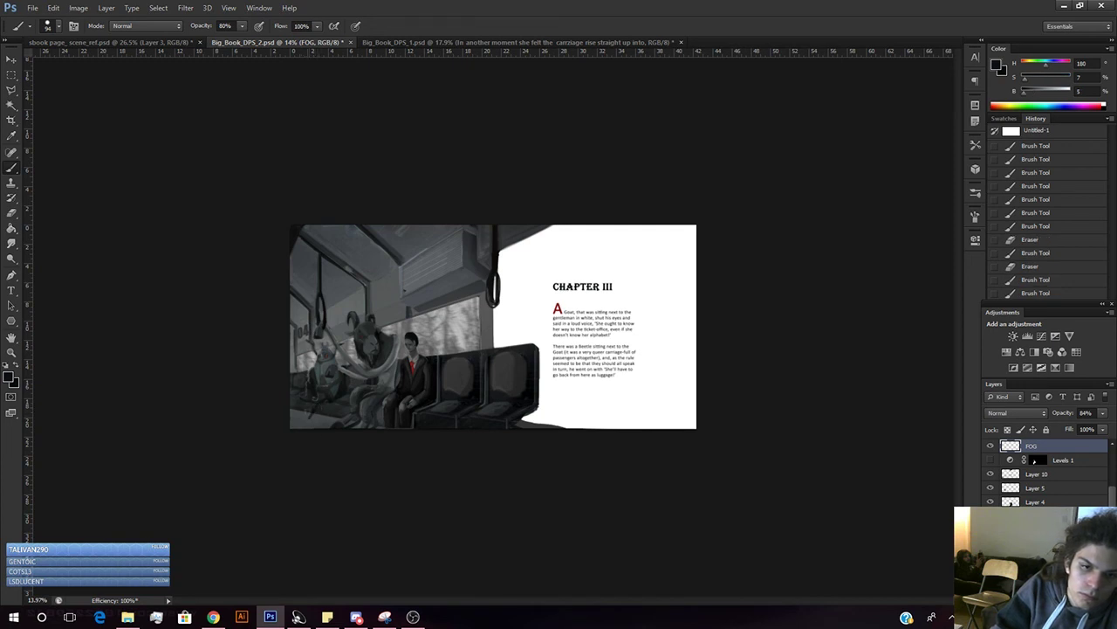
mouse_move(305, 404)
mouse_down()
mouse_move(320, 404)
mouse_move(305, 424)
mouse_up()
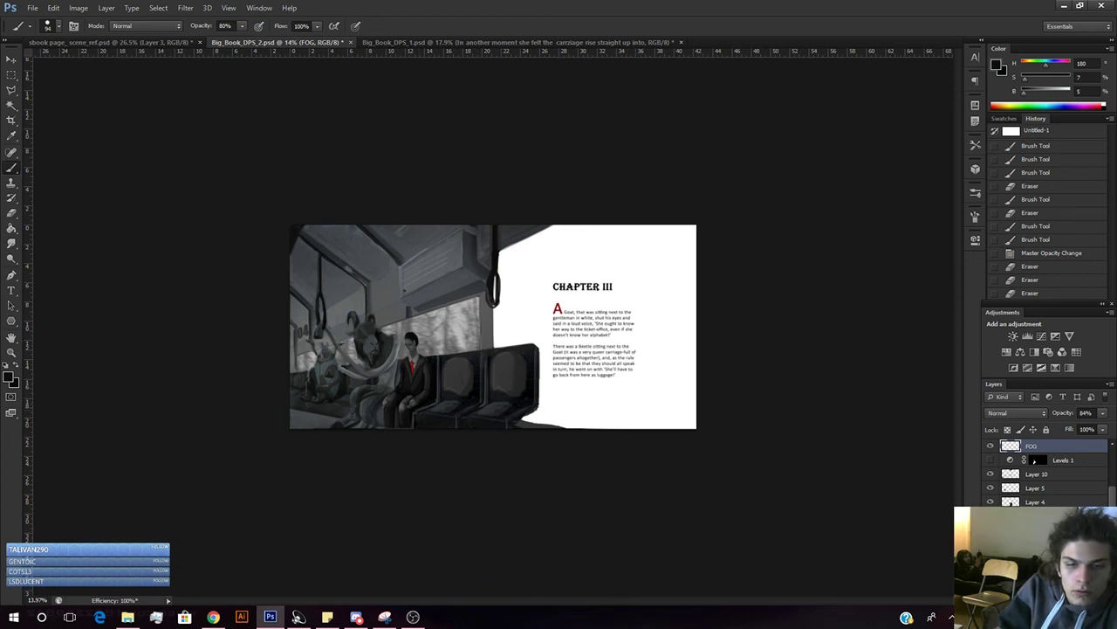
- Compare the whole carriage spread with the forest page in Big_Book_DPS_1.psd
key(z)
drag(408, 437, 370, 461)
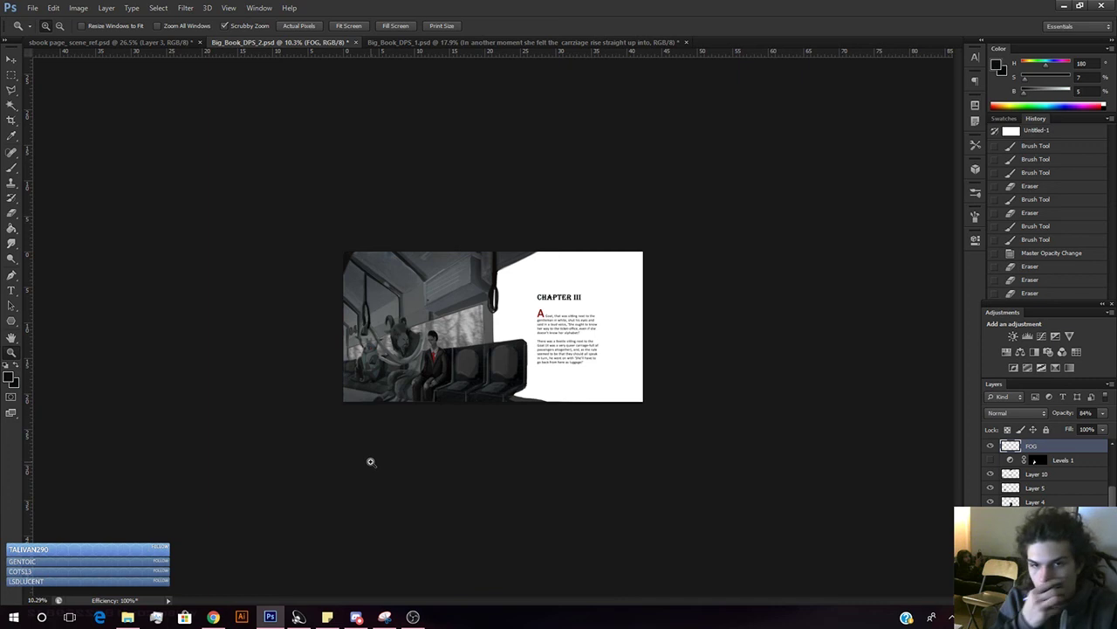
click(416, 45)
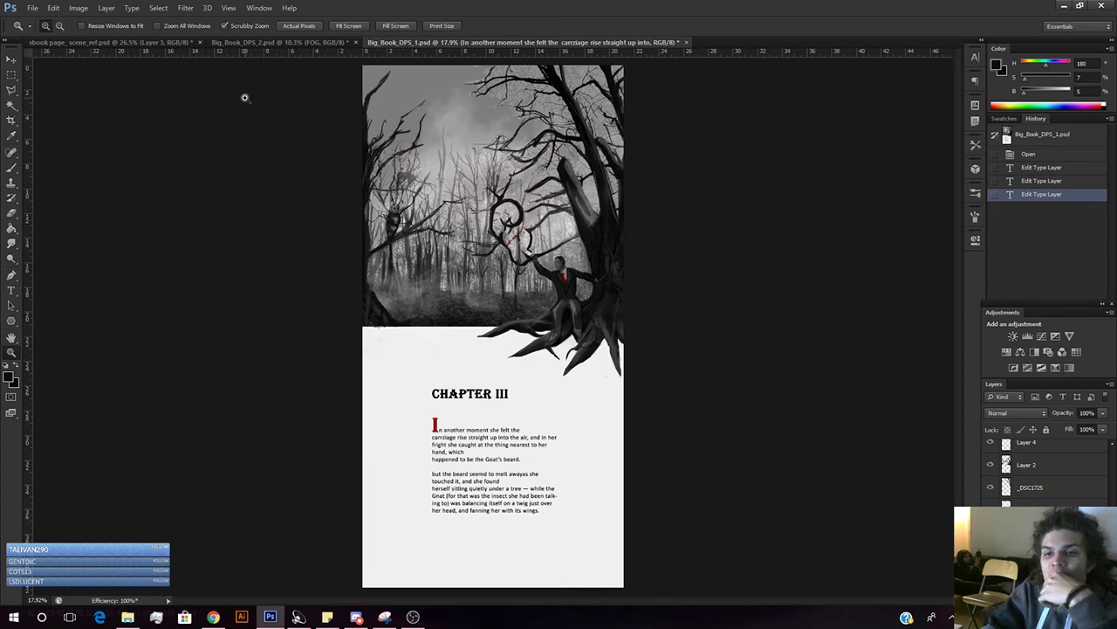
click(274, 43)
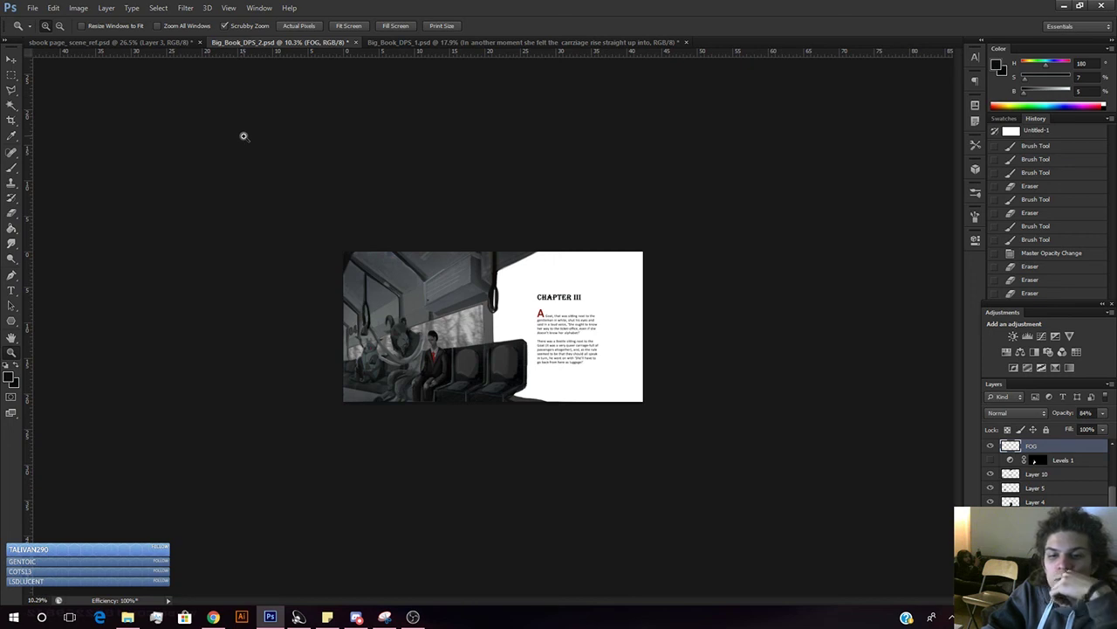
- Check the carriage spread up close and save Big_Book_DPS_2.psd
click(387, 327)
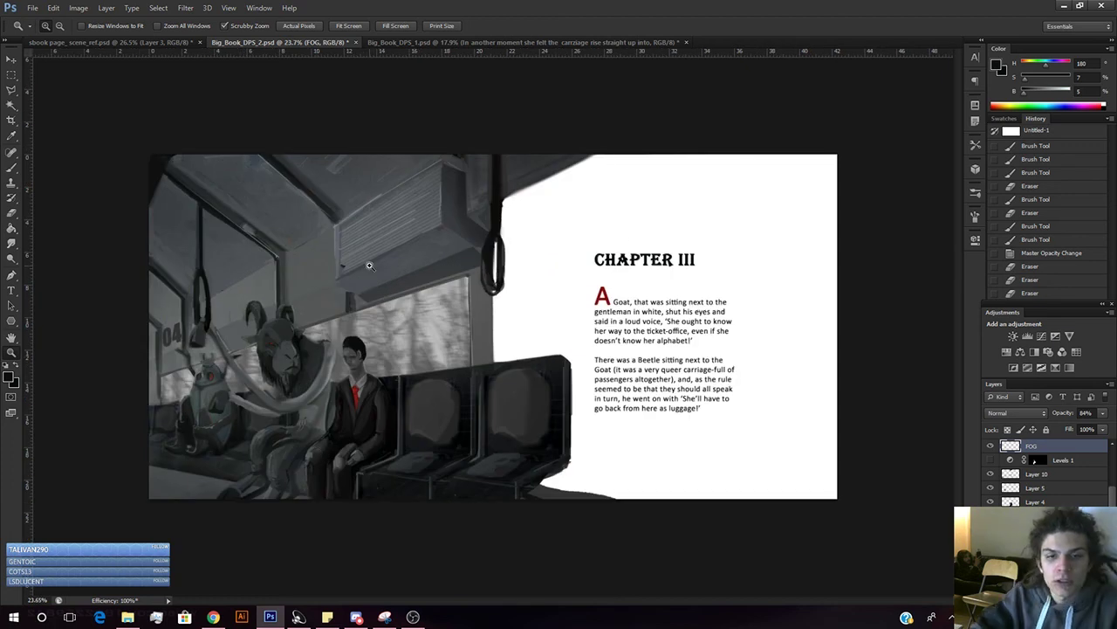
click(335, 306)
right_click(337, 305)
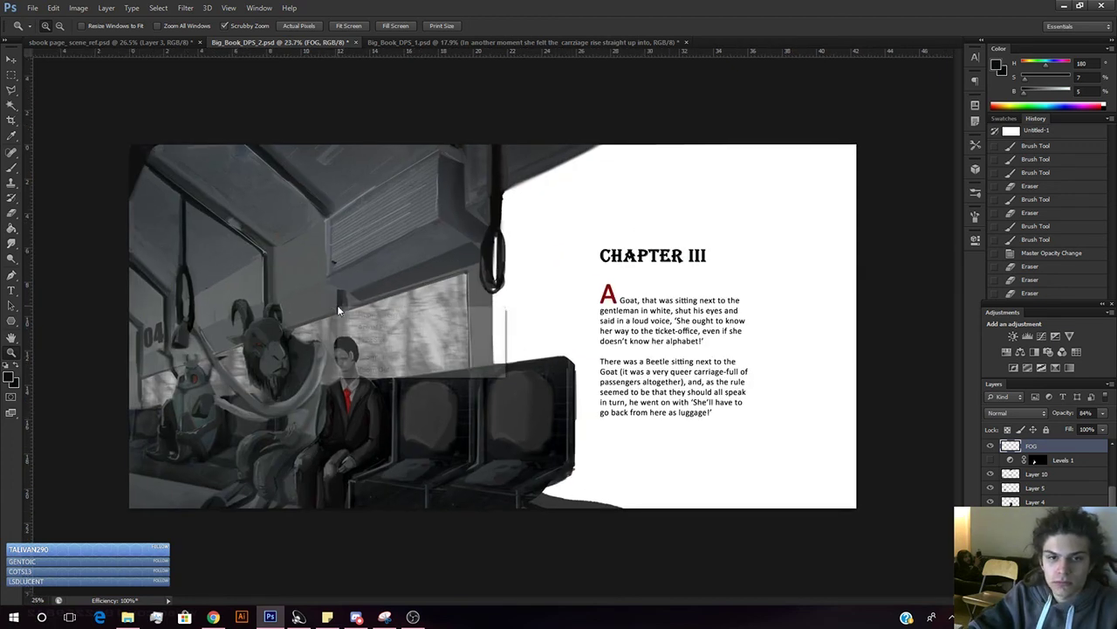
click(87, 360)
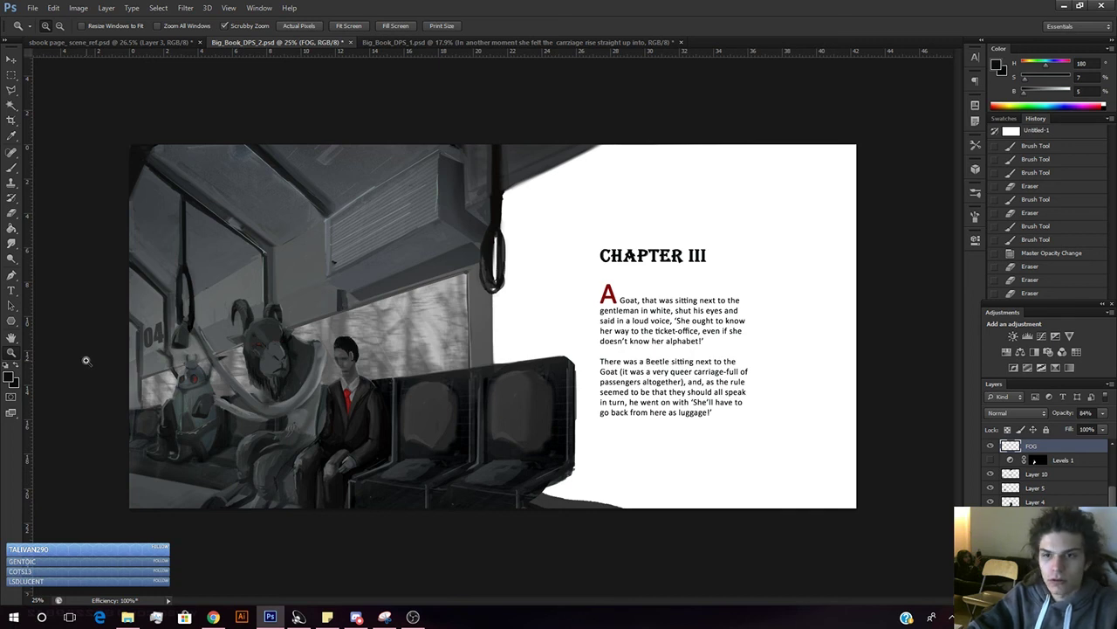
key(ctrl+s)
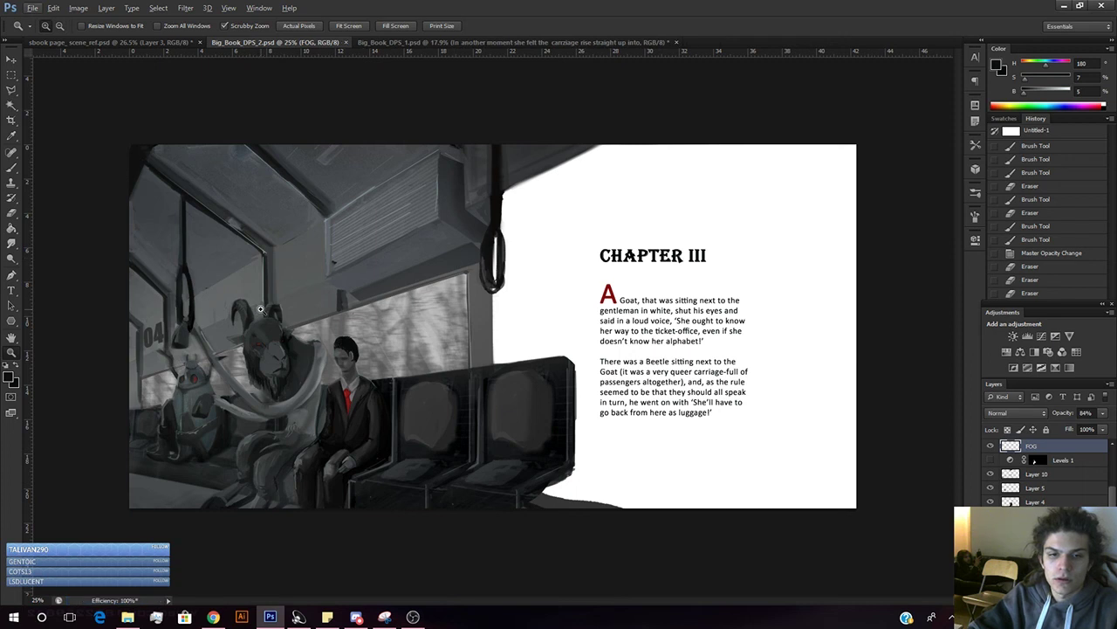
key(alt+Tab)
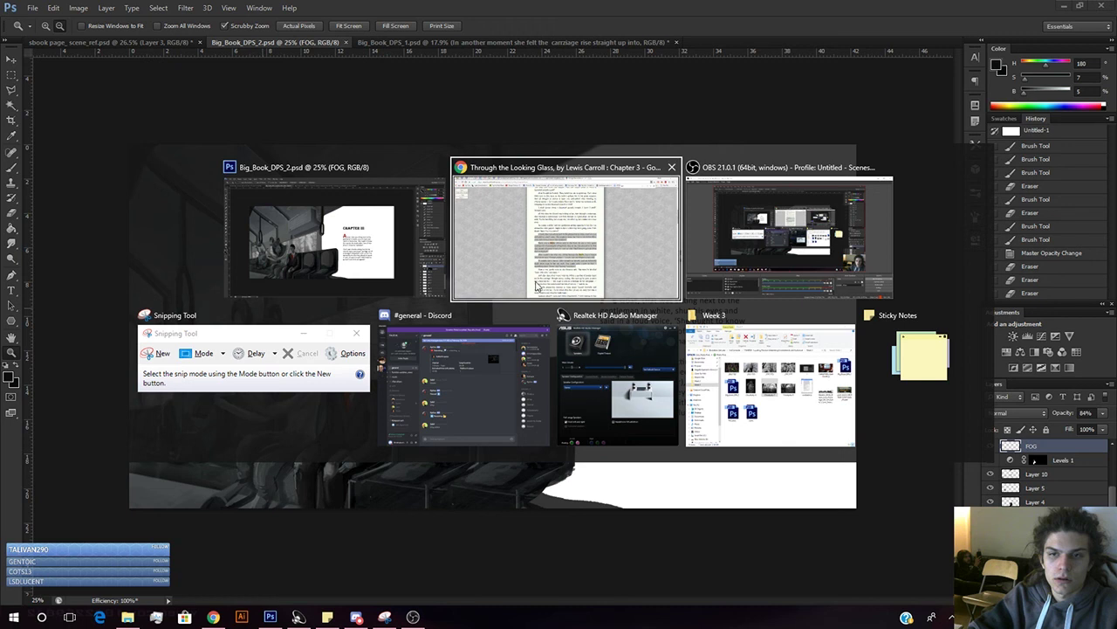
key(Escape)
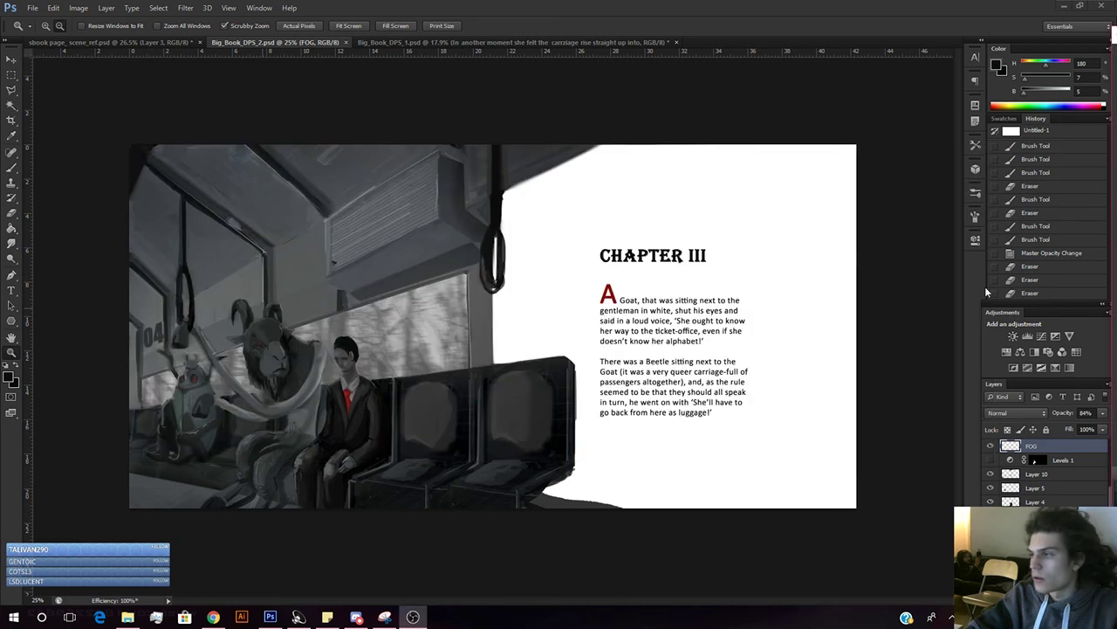